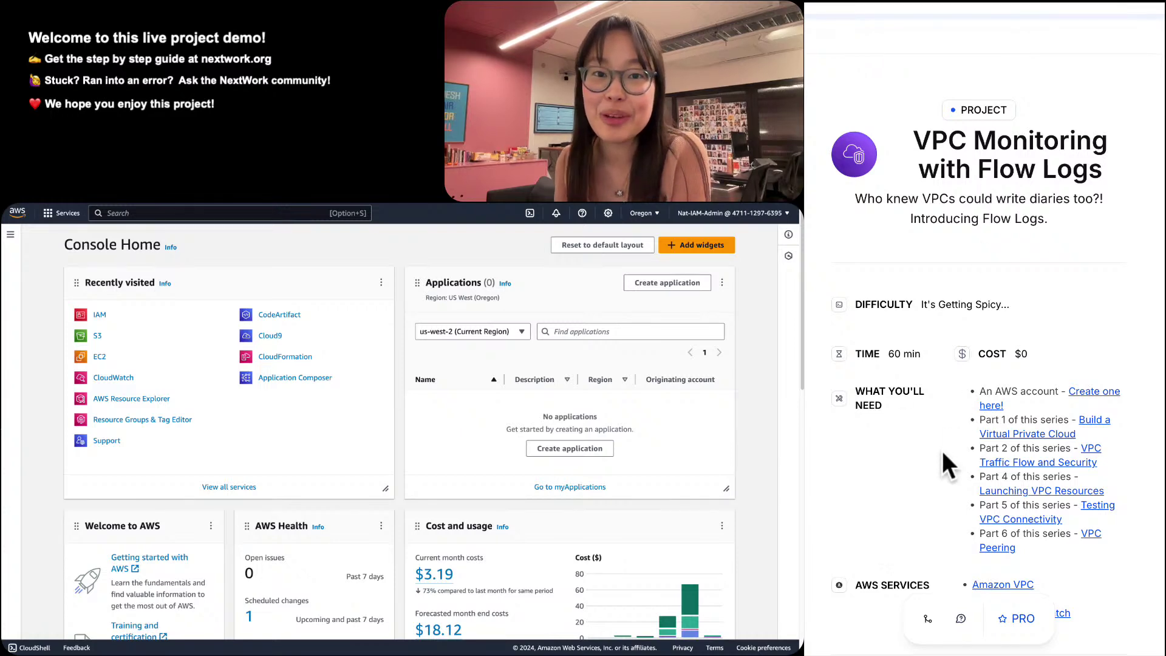
Read the VPC Monitoring with Flow Logs project requirements and the 30 second Summary of what the first six networking projects created.
{"action": "scroll", "coordinate": [941, 450], "scroll_direction": "down", "scroll_amount": 2}
{"action": "scroll", "coordinate": [942, 451], "scroll_direction": "down", "scroll_amount": 8}
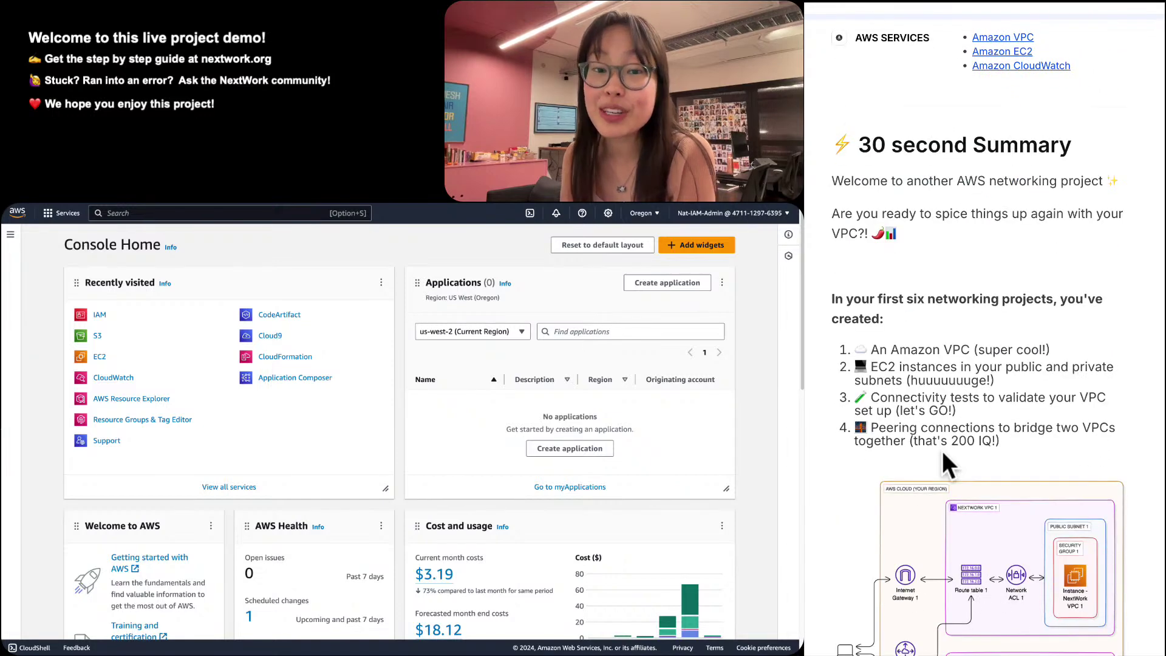
{"action": "scroll", "coordinate": [942, 451], "scroll_direction": "down", "scroll_amount": 1}
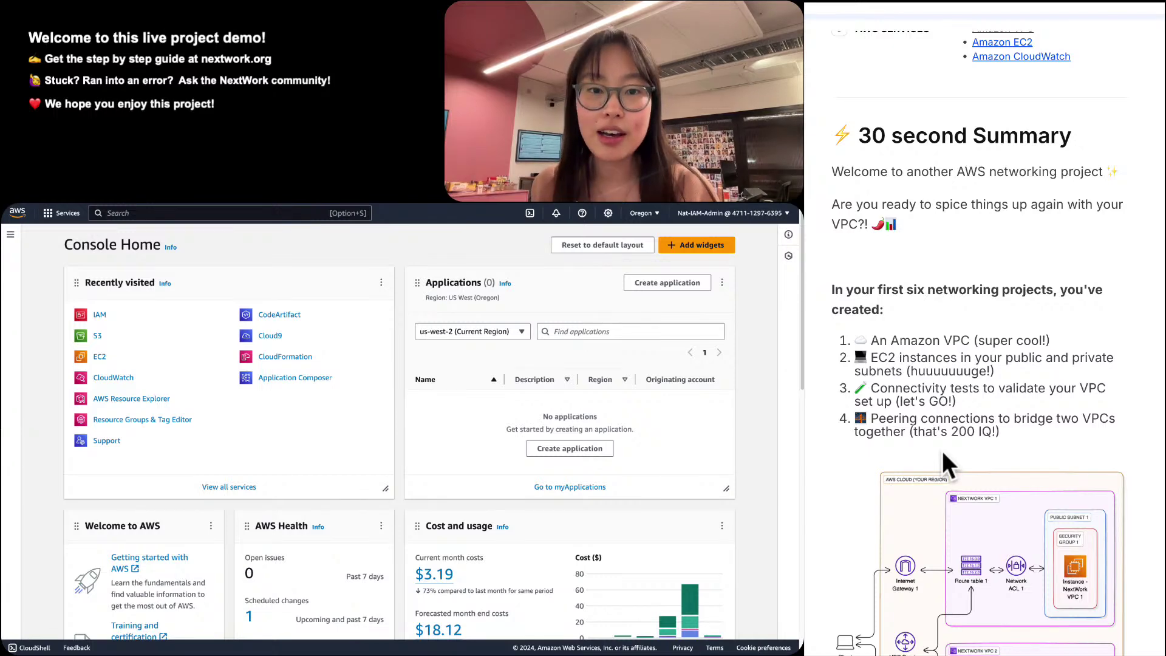
{"action": "scroll", "coordinate": [942, 451], "scroll_direction": "up", "scroll_amount": 3}
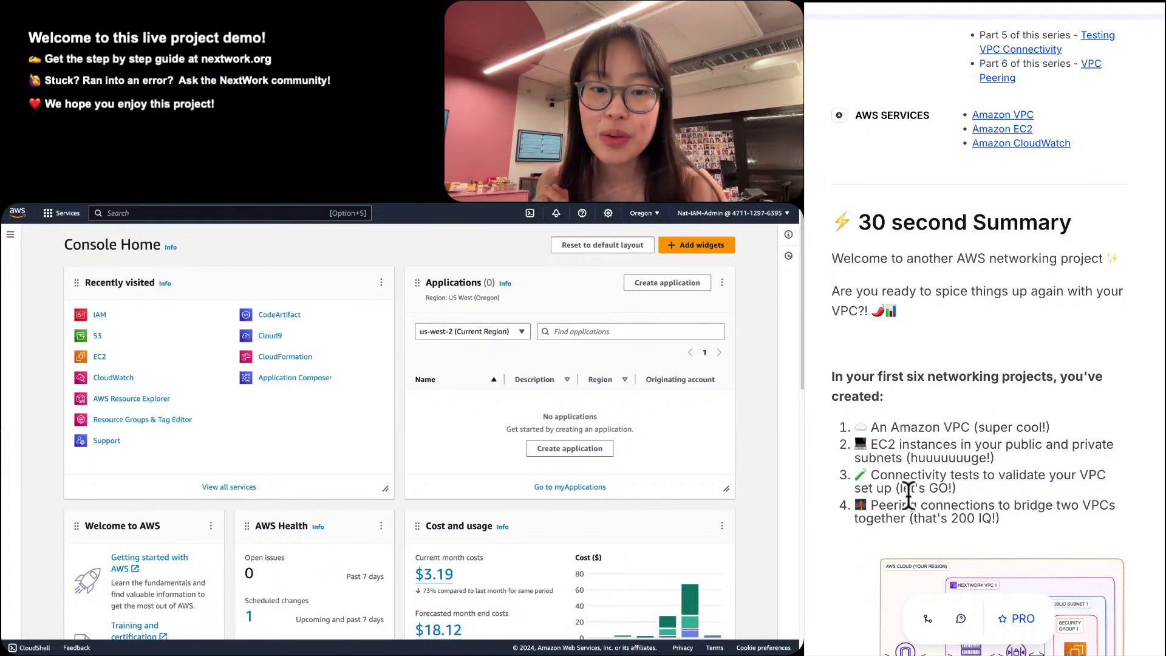
{"action": "triple_click", "coordinate": [927, 478]}
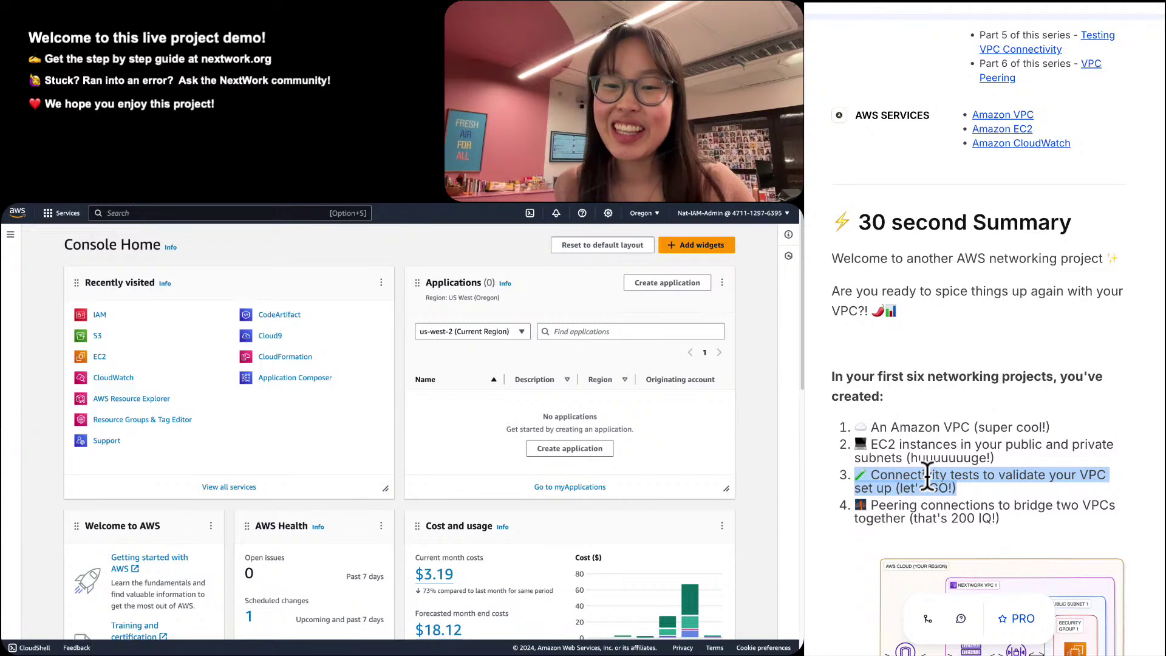
{"action": "scroll", "coordinate": [927, 477], "scroll_direction": "up", "scroll_amount": 1}
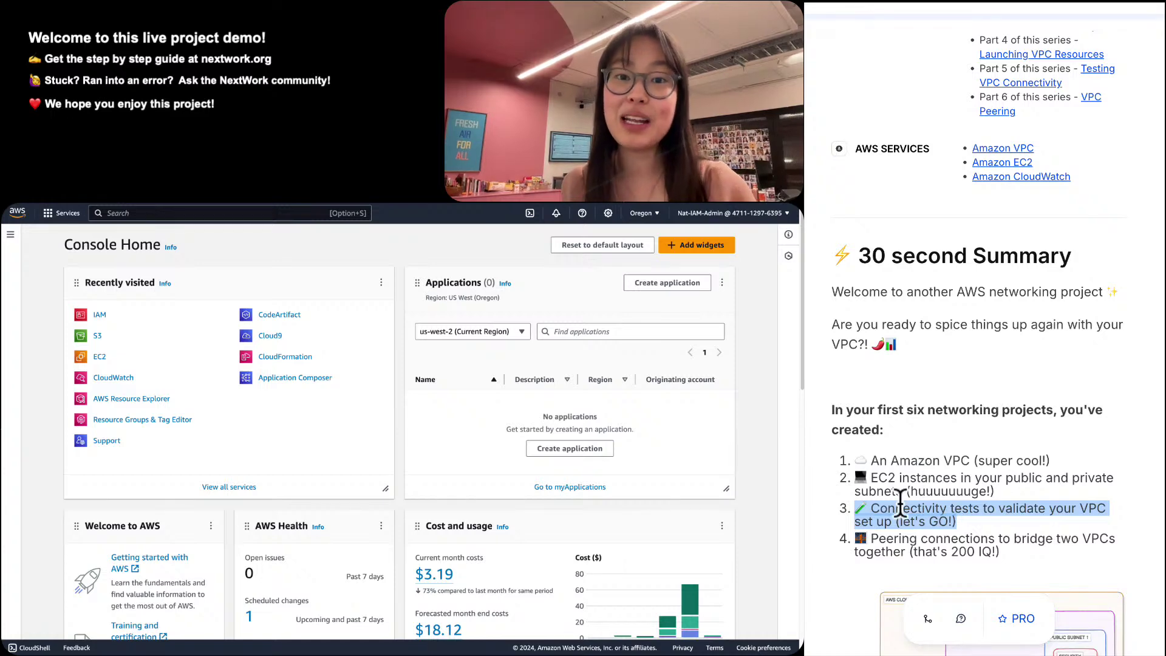
{"action": "scroll", "coordinate": [893, 534], "scroll_direction": "down", "scroll_amount": 2}
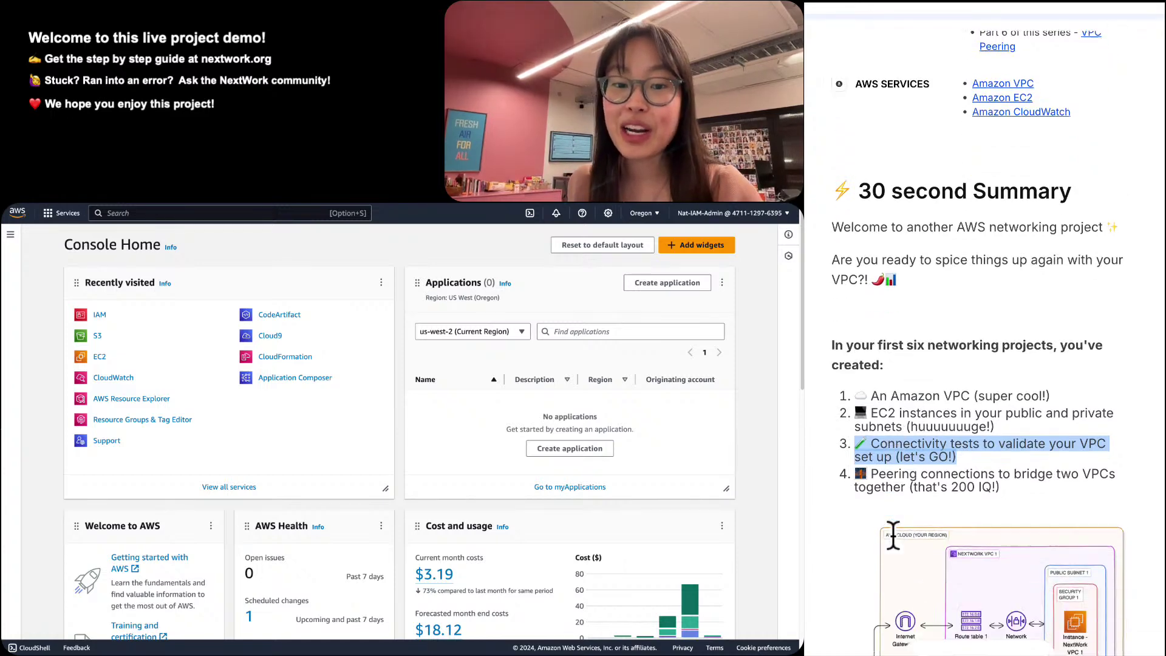
{"action": "scroll", "coordinate": [893, 536], "scroll_direction": "down", "scroll_amount": 8}
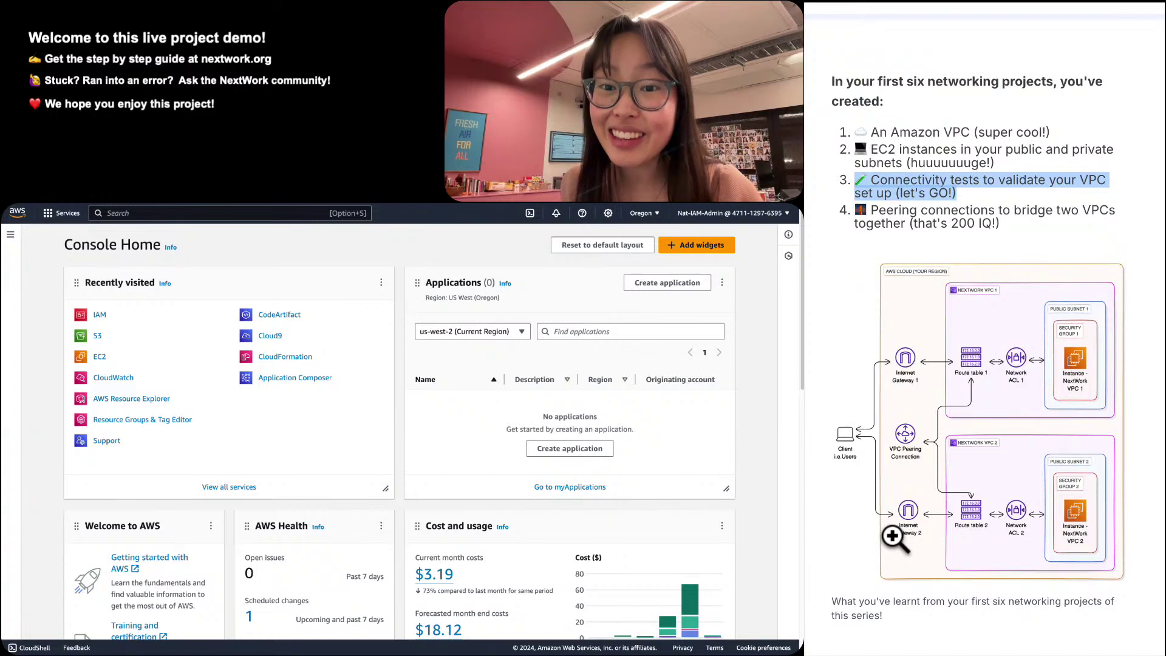
Examine the guide's two-VPC peering architecture diagram and the introduction about adding monitoring to the VPC.
{"action": "scroll", "coordinate": [807, 589], "scroll_direction": "down", "scroll_amount": 7}
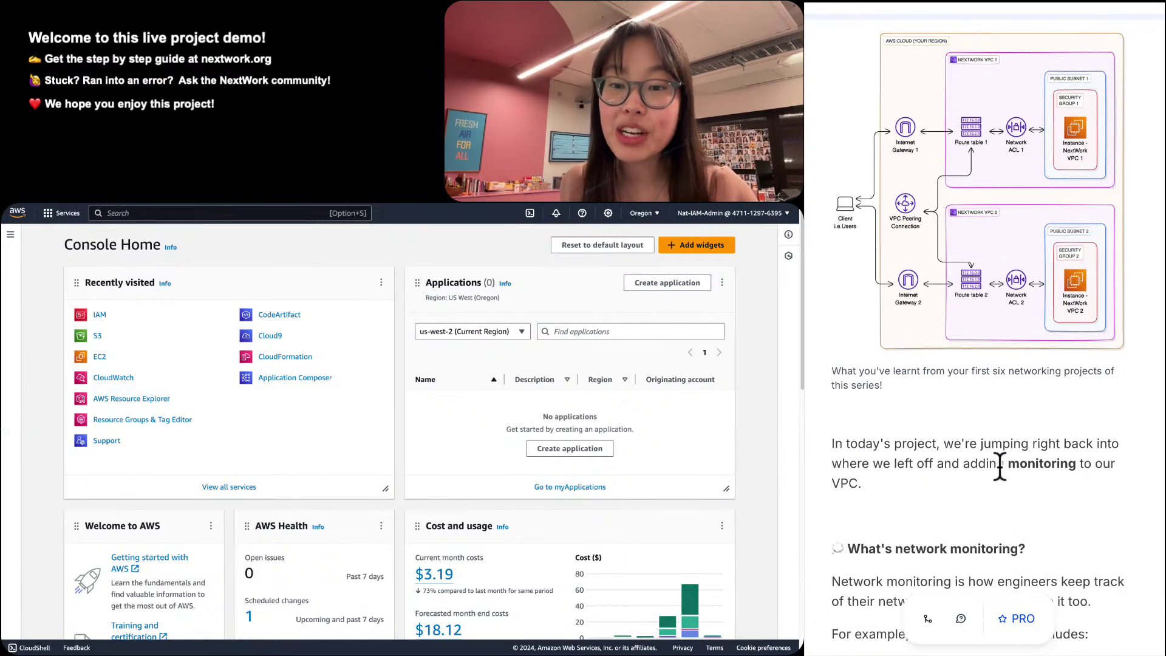
{"action": "left_click_drag", "start_coordinate": [999, 463], "coordinate": [1030, 485]}
{"action": "scroll", "coordinate": [1029, 486], "scroll_direction": "up", "scroll_amount": 1}
{"action": "scroll", "coordinate": [1030, 486], "scroll_direction": "up", "scroll_amount": 3}
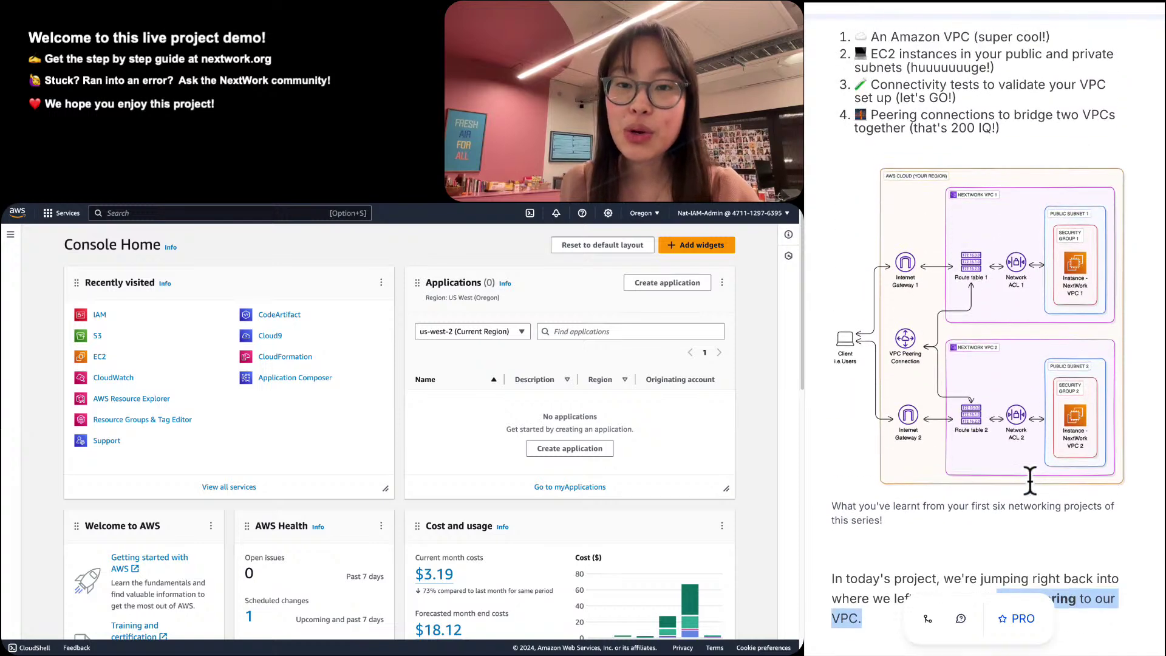
{"action": "scroll", "coordinate": [1030, 482], "scroll_direction": "up", "scroll_amount": 4}
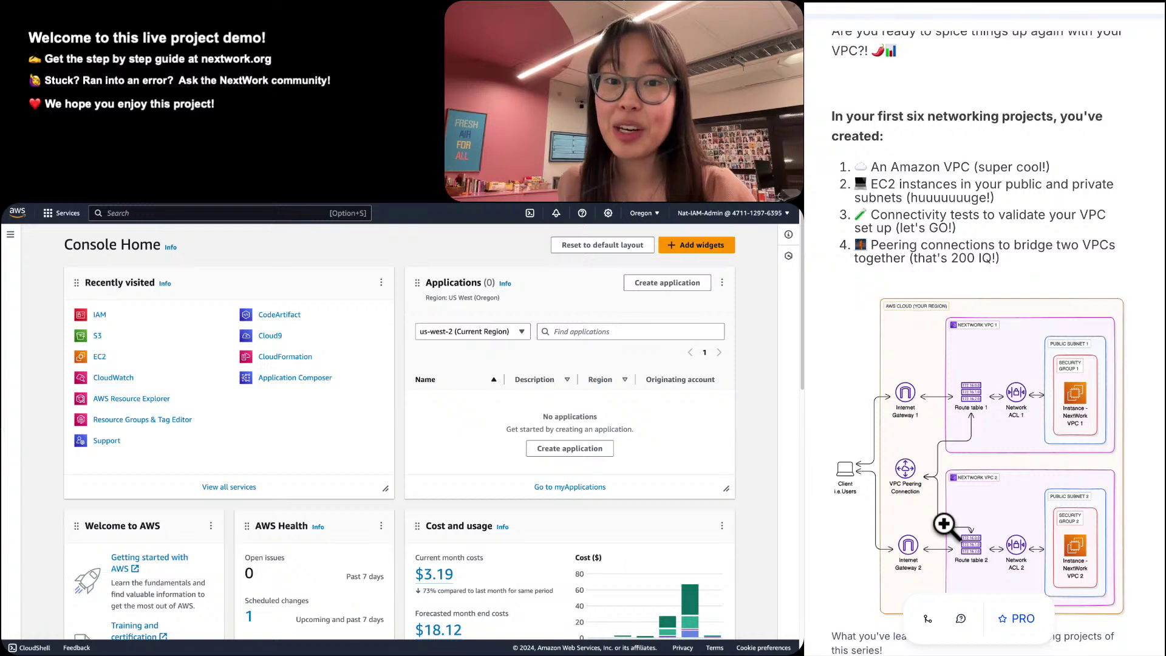
{"action": "scroll", "coordinate": [938, 547], "scroll_direction": "down", "scroll_amount": 8}
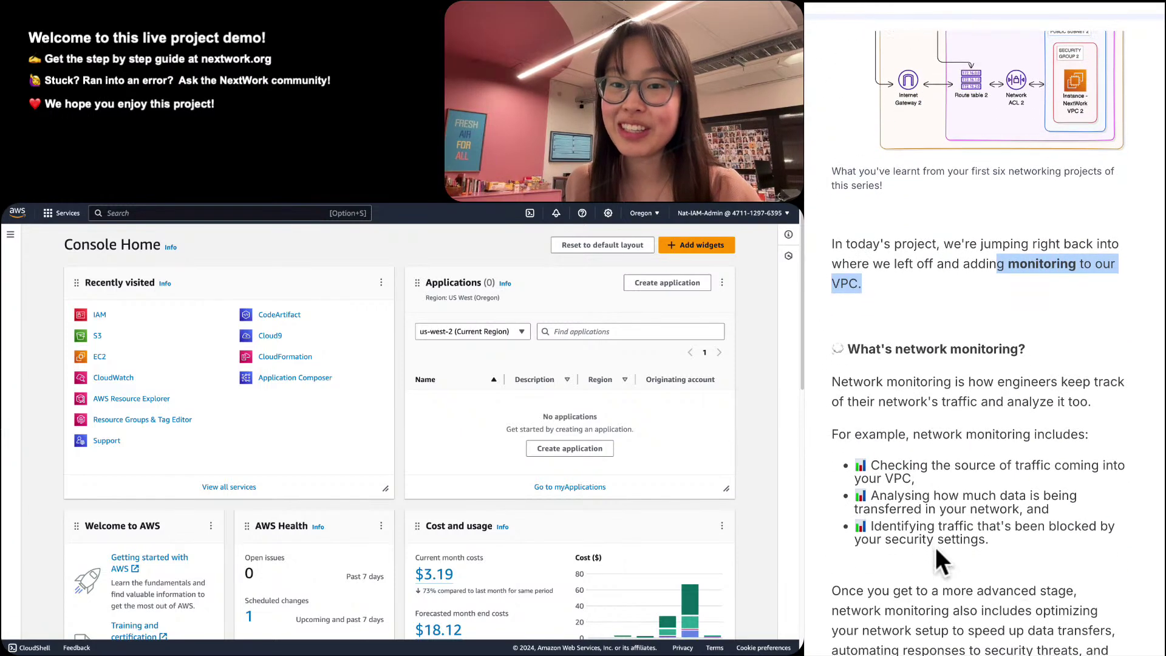
{"action": "scroll", "coordinate": [935, 547], "scroll_direction": "down", "scroll_amount": 3}
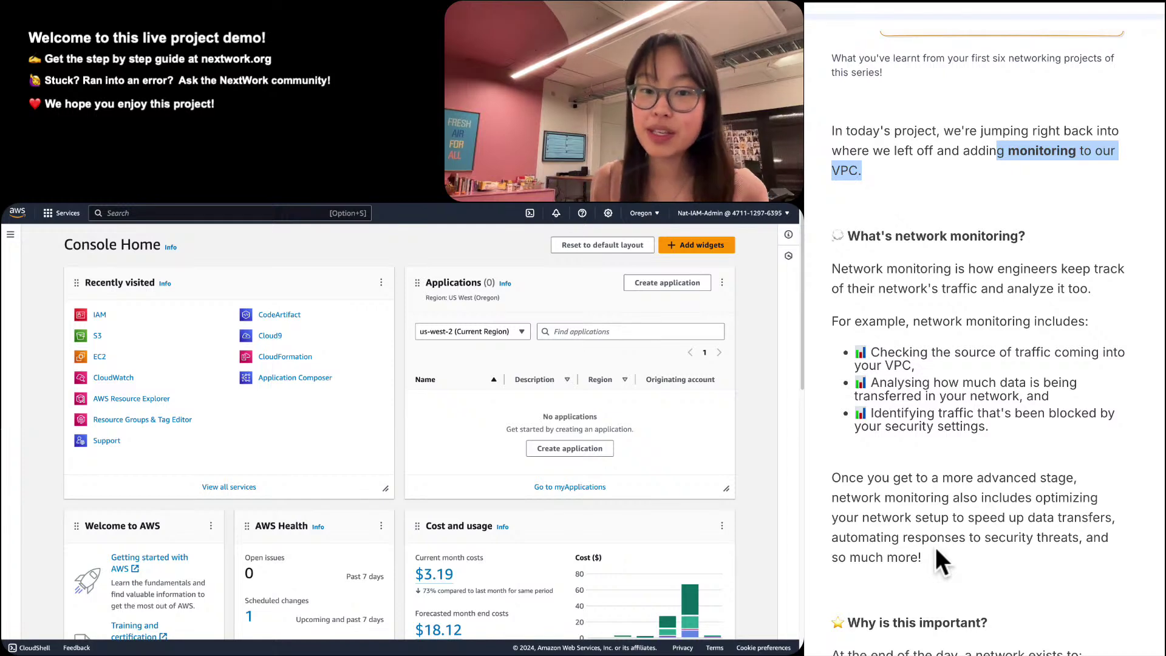
{"action": "scroll", "coordinate": [935, 547], "scroll_direction": "up", "scroll_amount": 10}
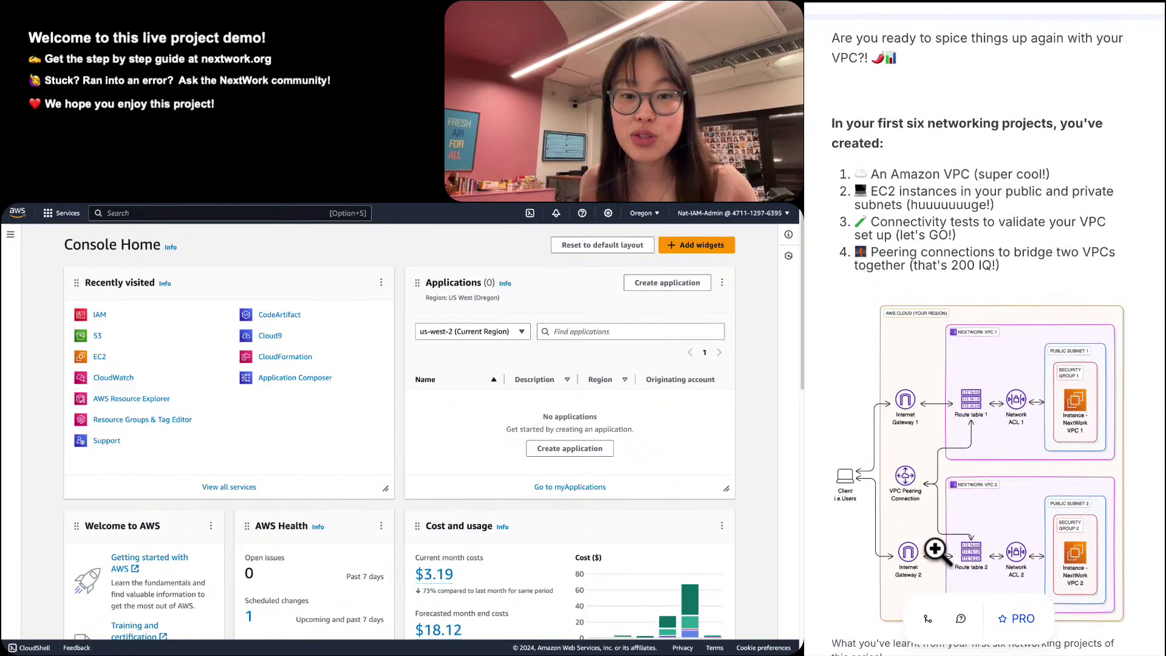
{"action": "scroll", "coordinate": [865, 480], "scroll_direction": "up", "scroll_amount": 1}
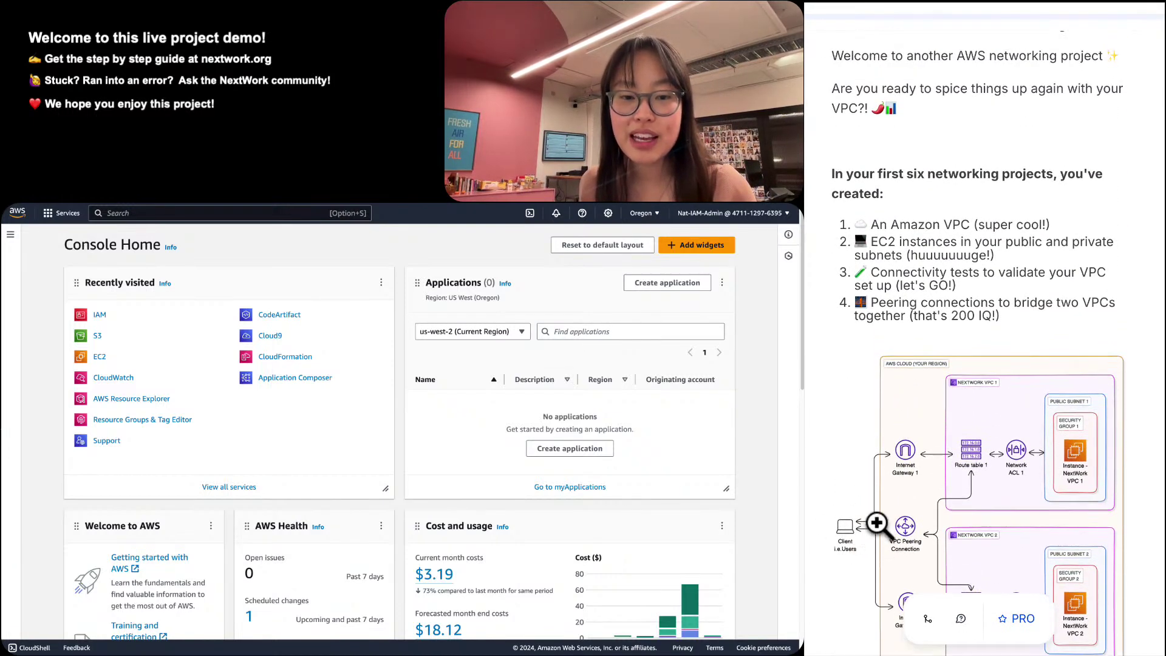
{"action": "scroll", "coordinate": [870, 589], "scroll_direction": "down", "scroll_amount": 1}
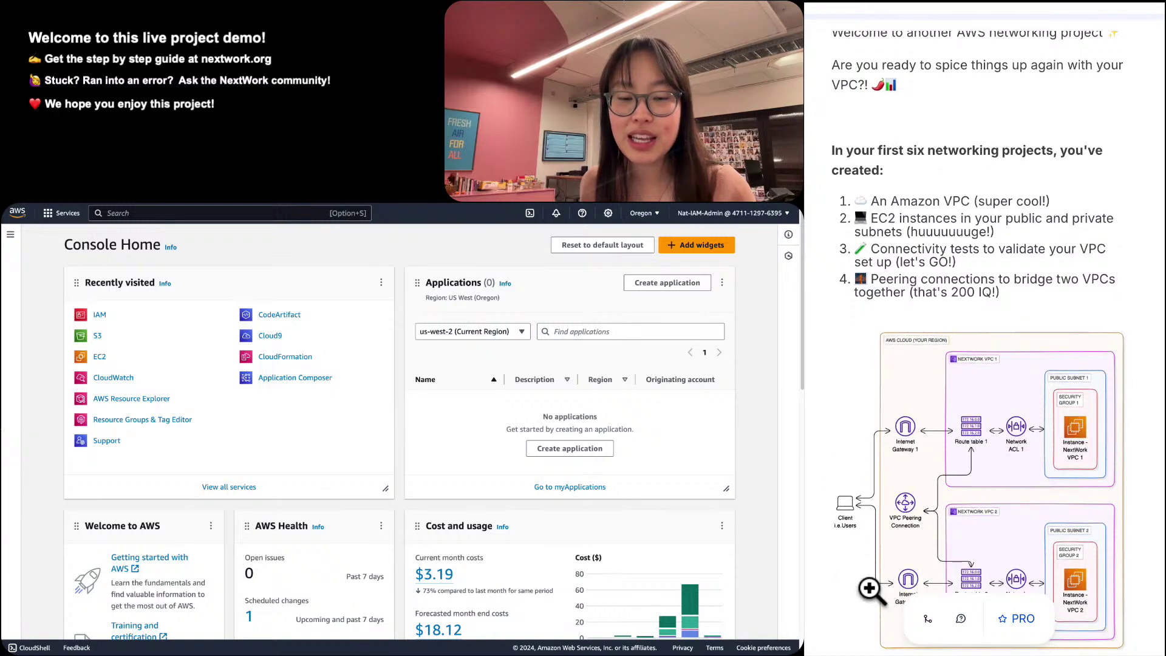
{"action": "scroll", "coordinate": [997, 531], "scroll_direction": "up", "scroll_amount": 1}
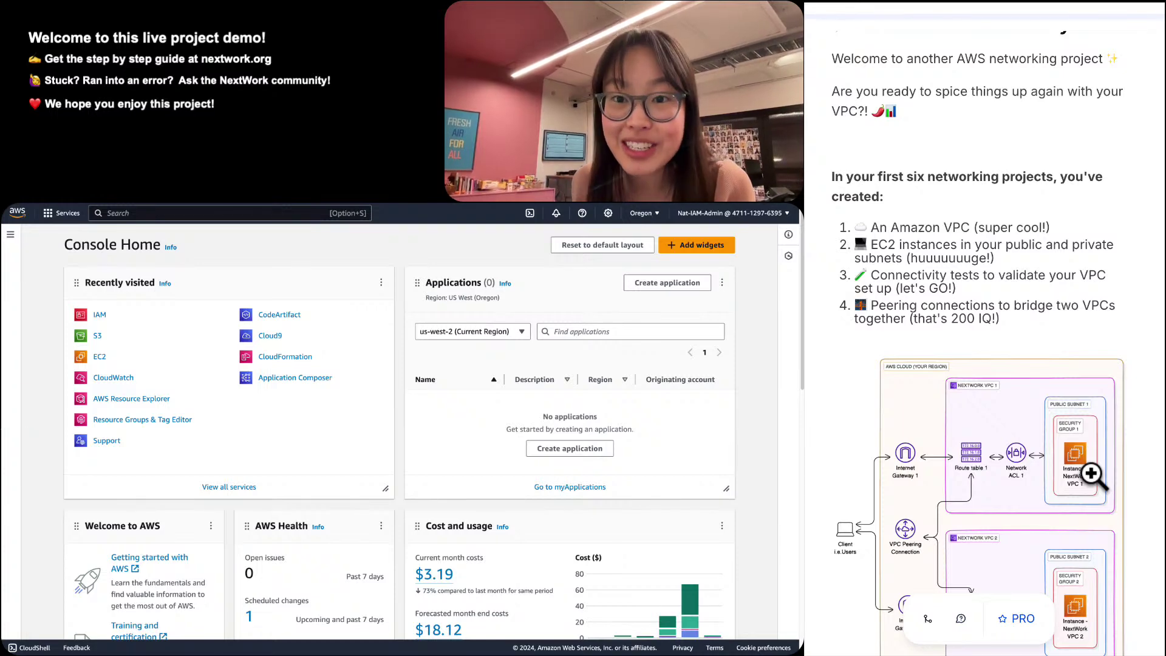
Review the "What's network monitoring?" section with its traffic examples against the instances and peering connection in the architecture diagram.
{"action": "scroll", "coordinate": [1091, 473], "scroll_direction": "down", "scroll_amount": 10}
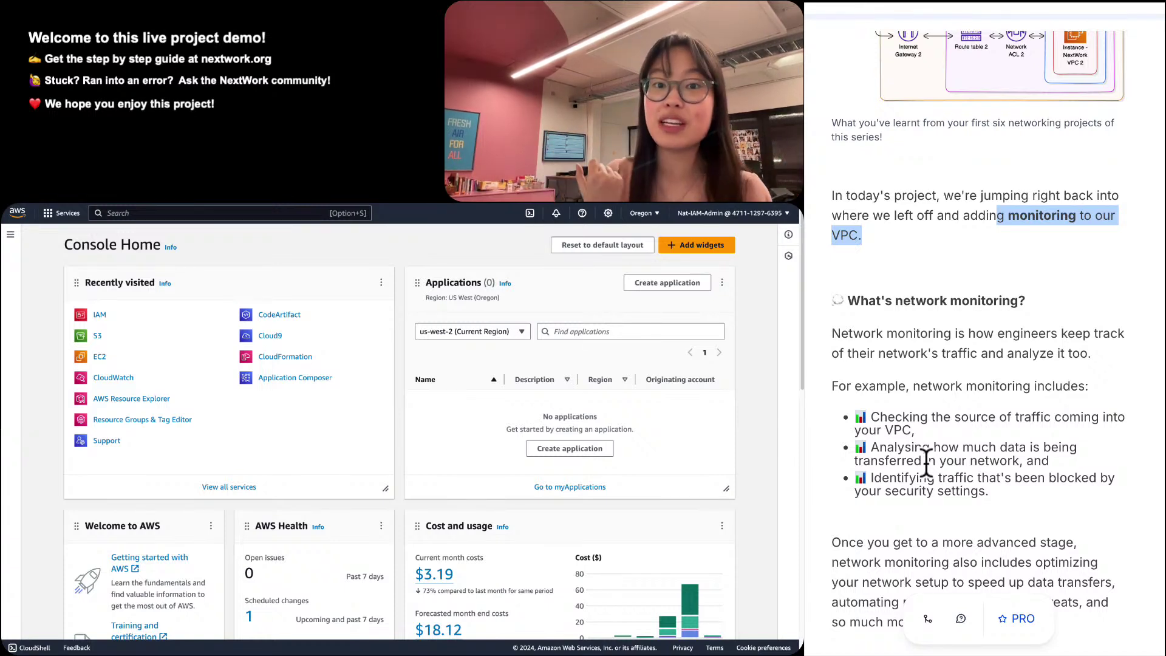
{"action": "scroll", "coordinate": [926, 463], "scroll_direction": "up", "scroll_amount": 7}
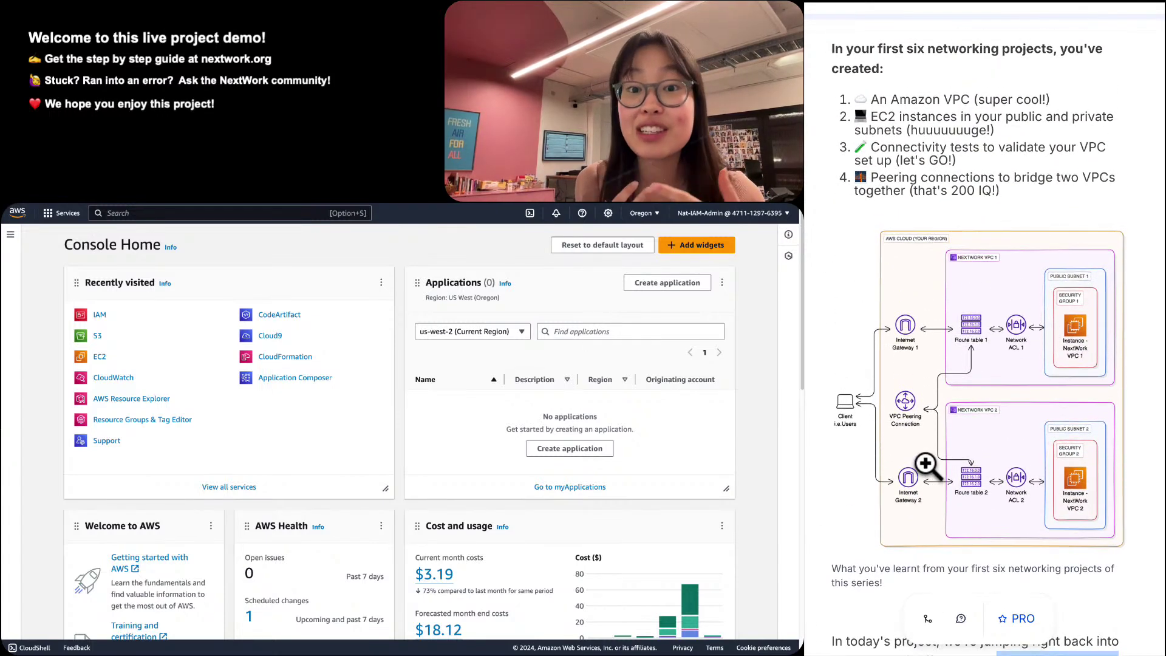
{"action": "scroll", "coordinate": [925, 464], "scroll_direction": "up", "scroll_amount": 3}
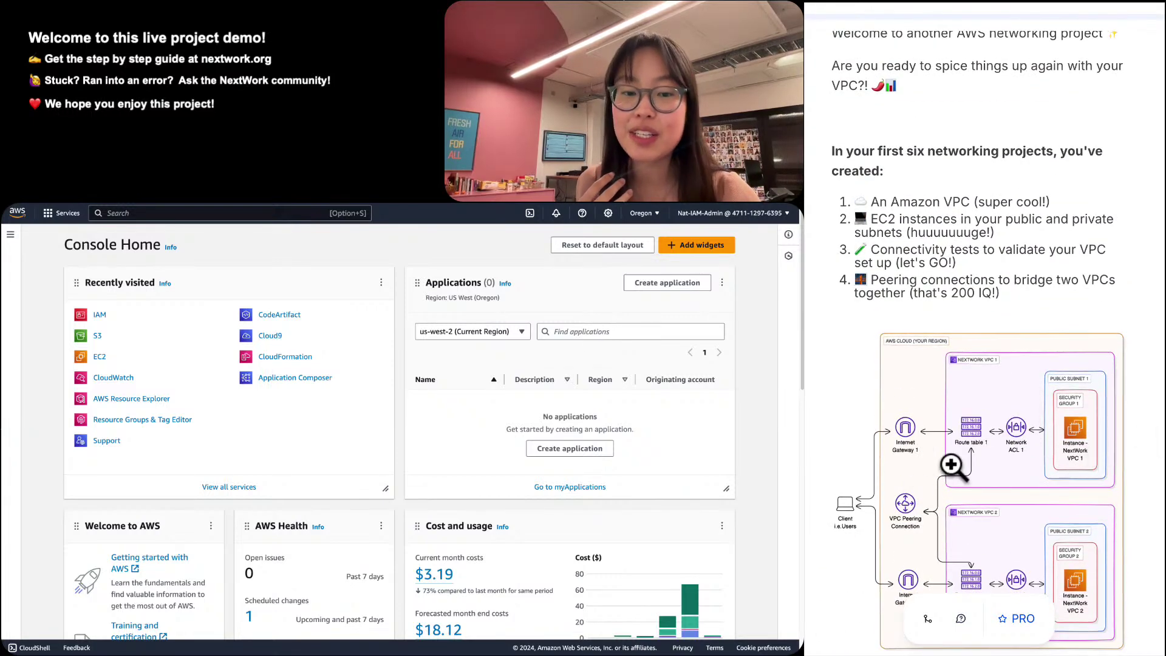
{"action": "scroll", "coordinate": [970, 467], "scroll_direction": "up", "scroll_amount": 1}
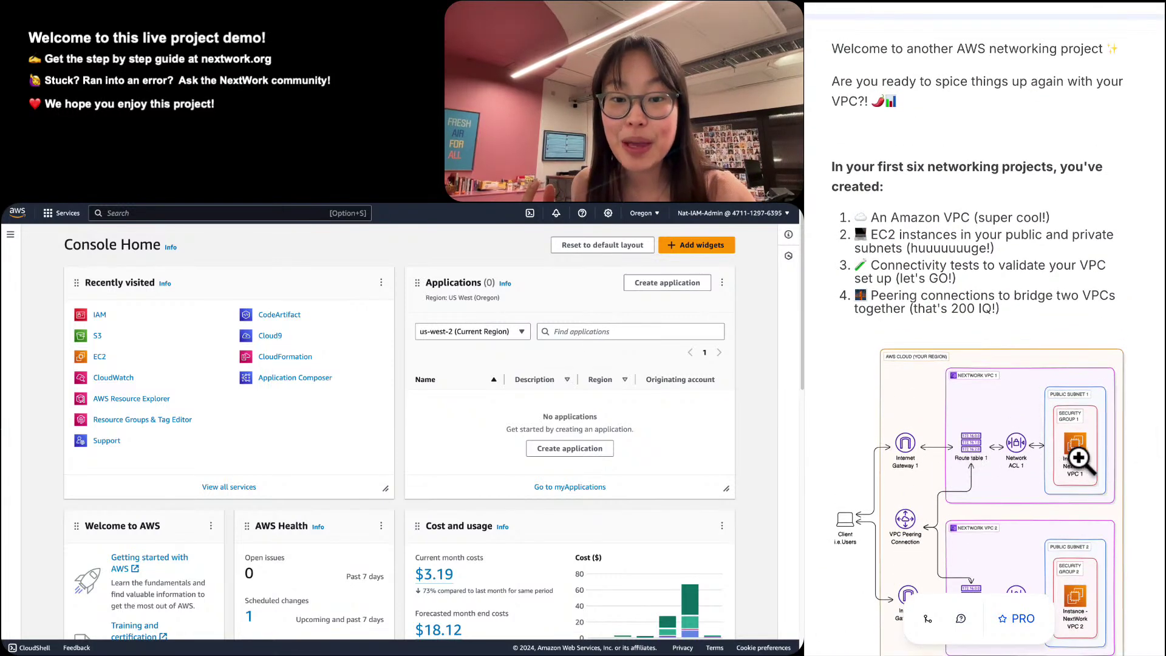
{"action": "scroll", "coordinate": [965, 509], "scroll_direction": "down", "scroll_amount": 1}
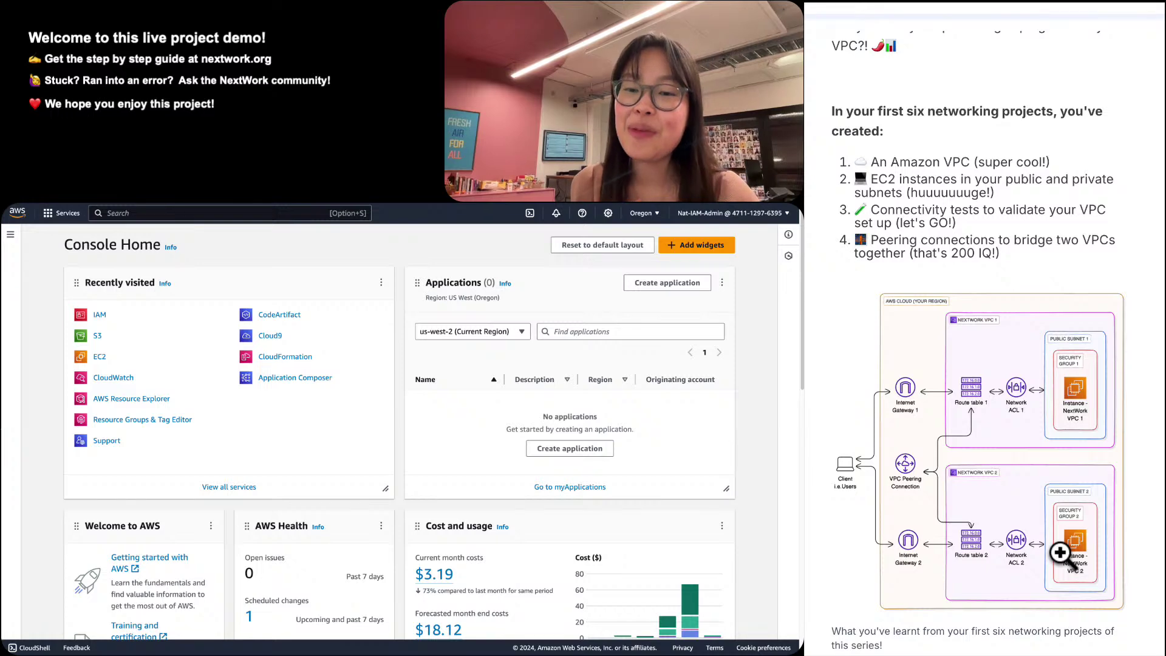
{"action": "scroll", "coordinate": [1059, 551], "scroll_direction": "down", "scroll_amount": 8}
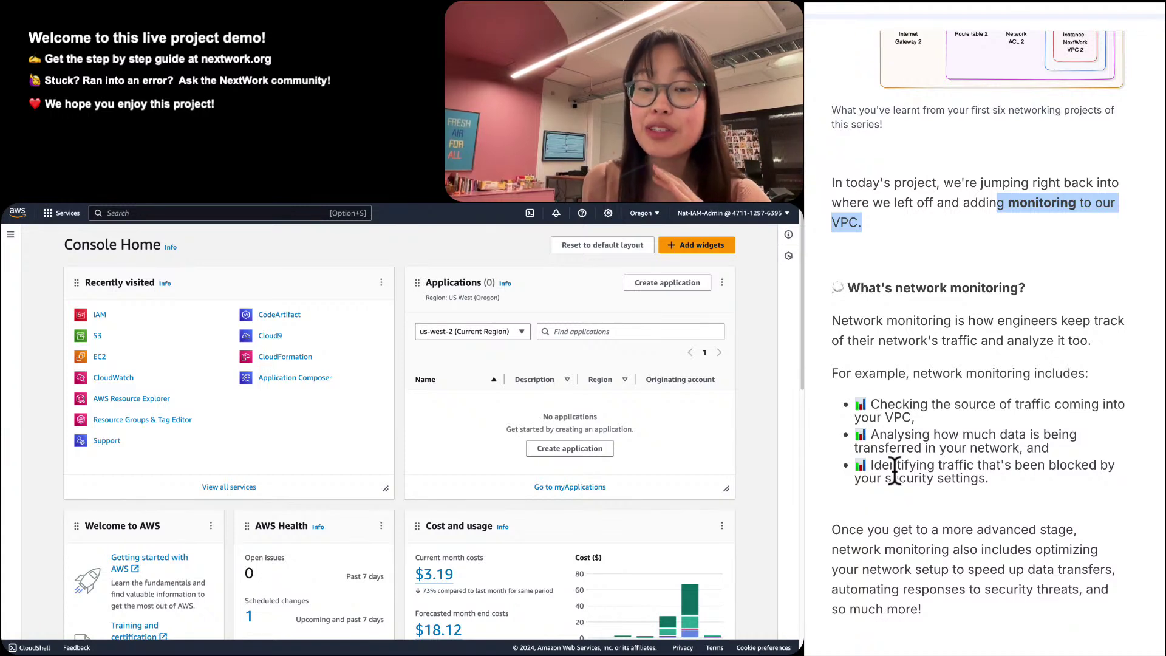
{"action": "scroll", "coordinate": [894, 471], "scroll_direction": "up", "scroll_amount": 5}
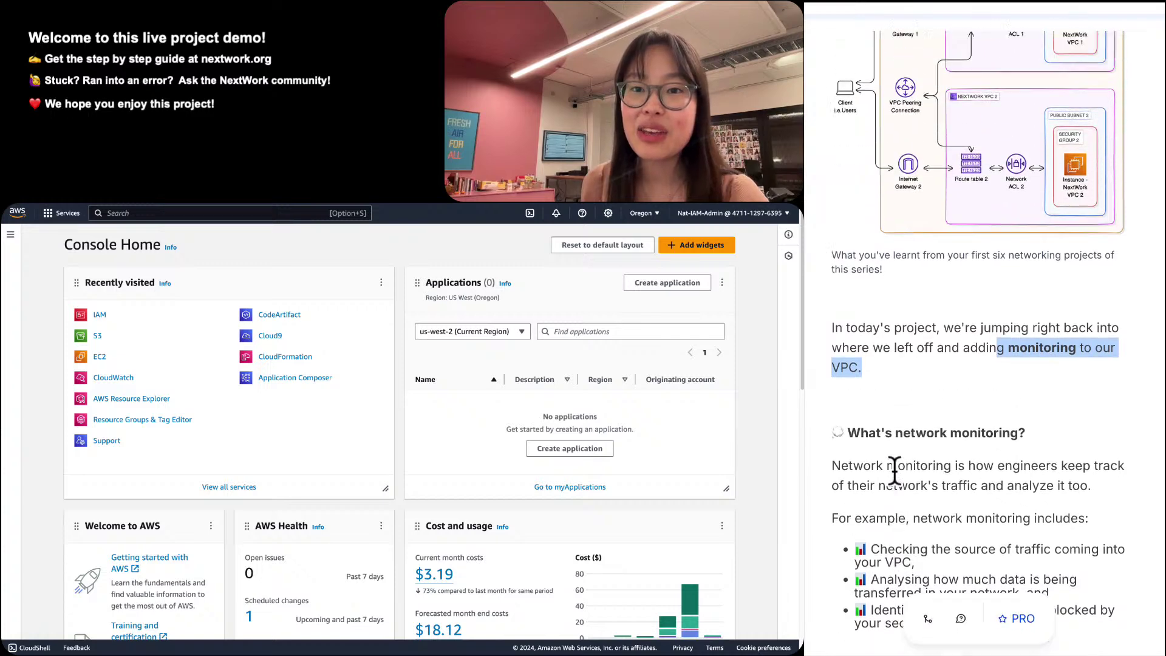
{"action": "scroll", "coordinate": [903, 471], "scroll_direction": "up", "scroll_amount": 1}
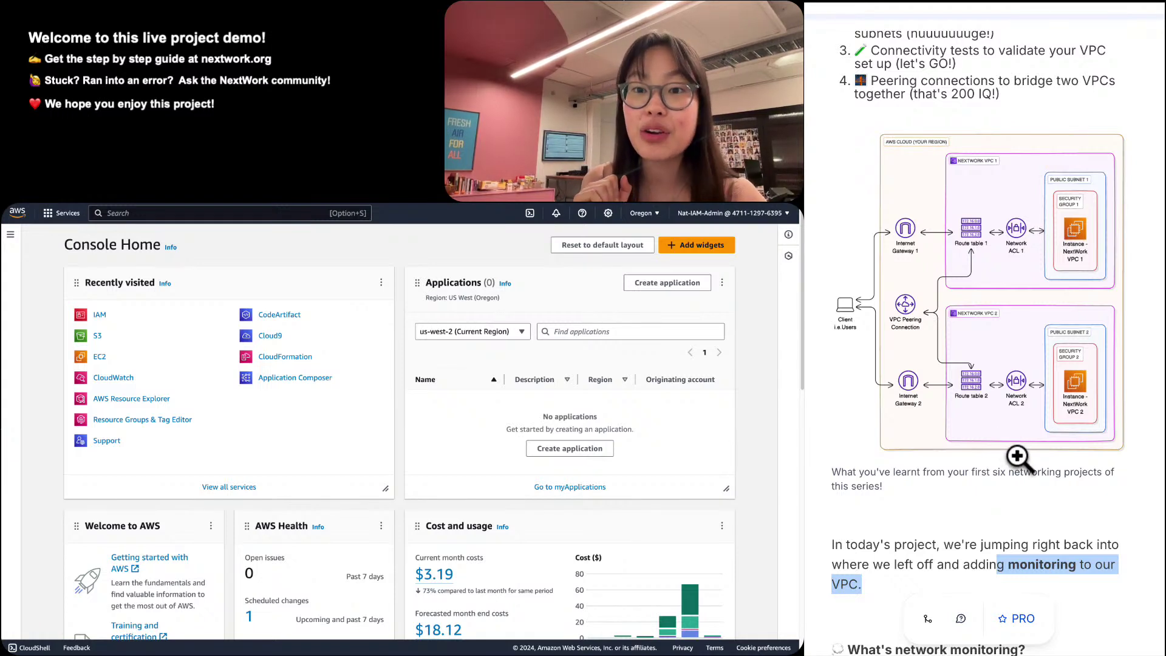
{"action": "scroll", "coordinate": [1016, 462], "scroll_direction": "up", "scroll_amount": 1}
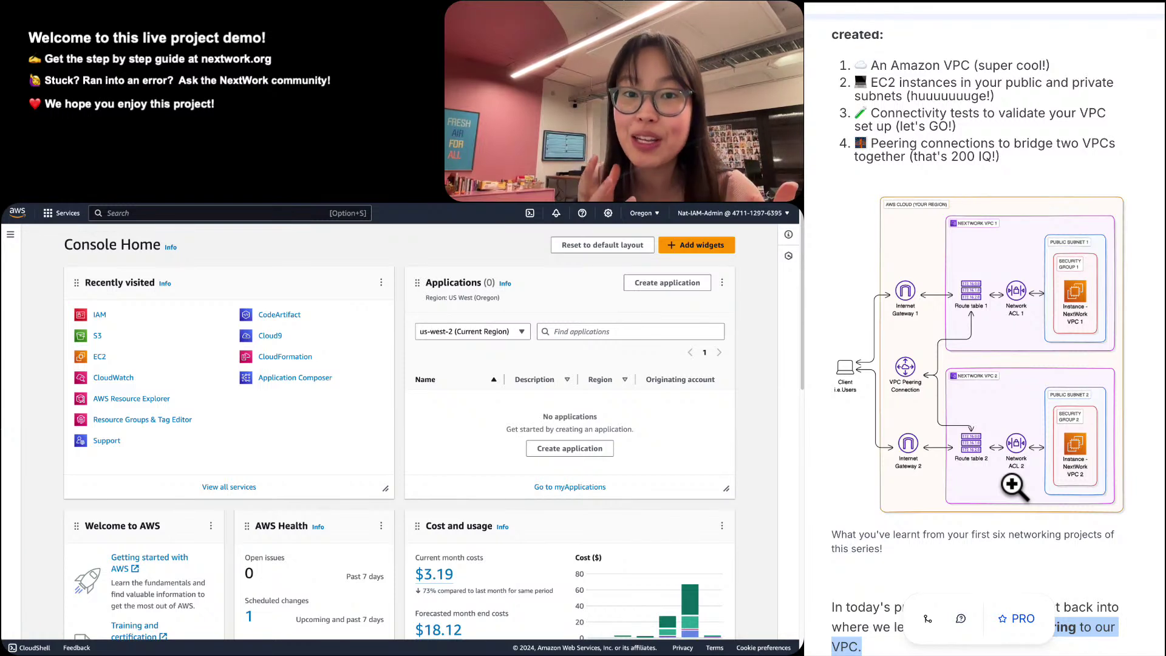
{"action": "scroll", "coordinate": [1014, 486], "scroll_direction": "down", "scroll_amount": 12}
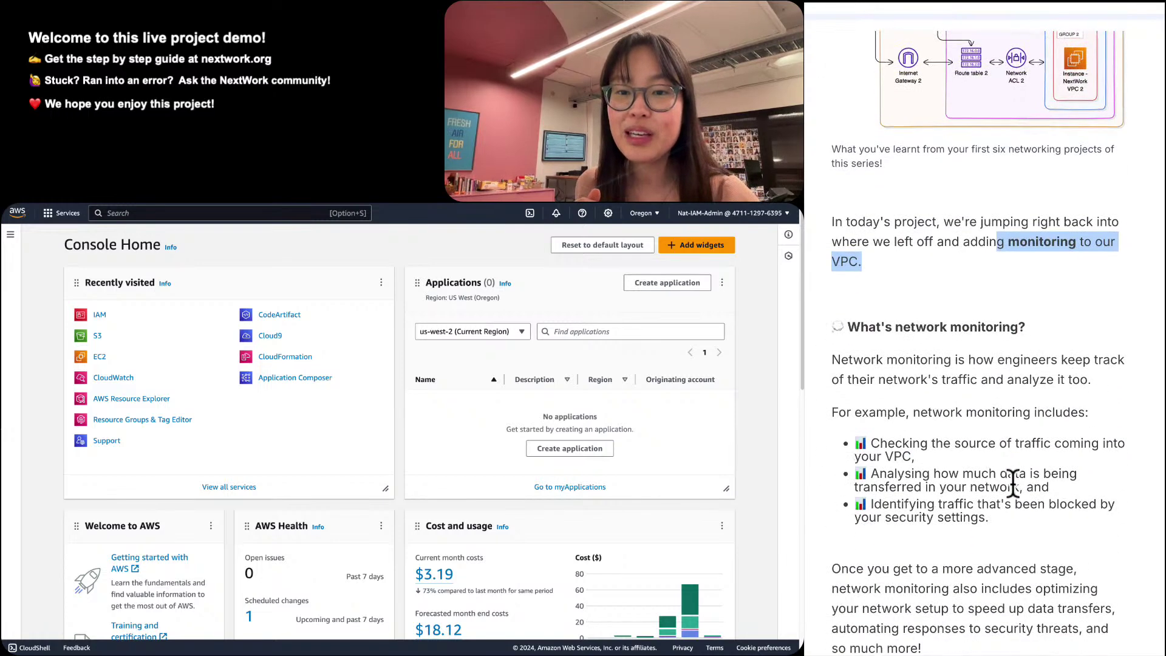
Read the "Why is this important?" section, highlighting the two purposes of a network, through the introduction of VPC Flow Logs and Amazon CloudWatch.
{"action": "scroll", "coordinate": [1012, 484], "scroll_direction": "down", "scroll_amount": 3}
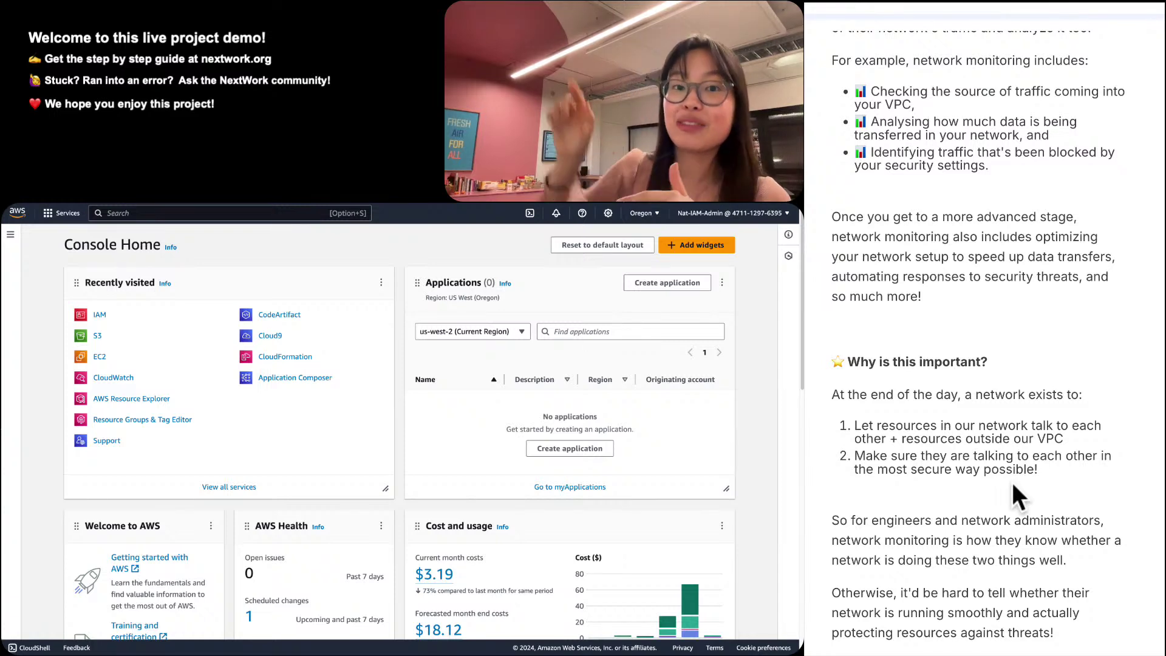
{"action": "scroll", "coordinate": [1012, 483], "scroll_direction": "up", "scroll_amount": 1}
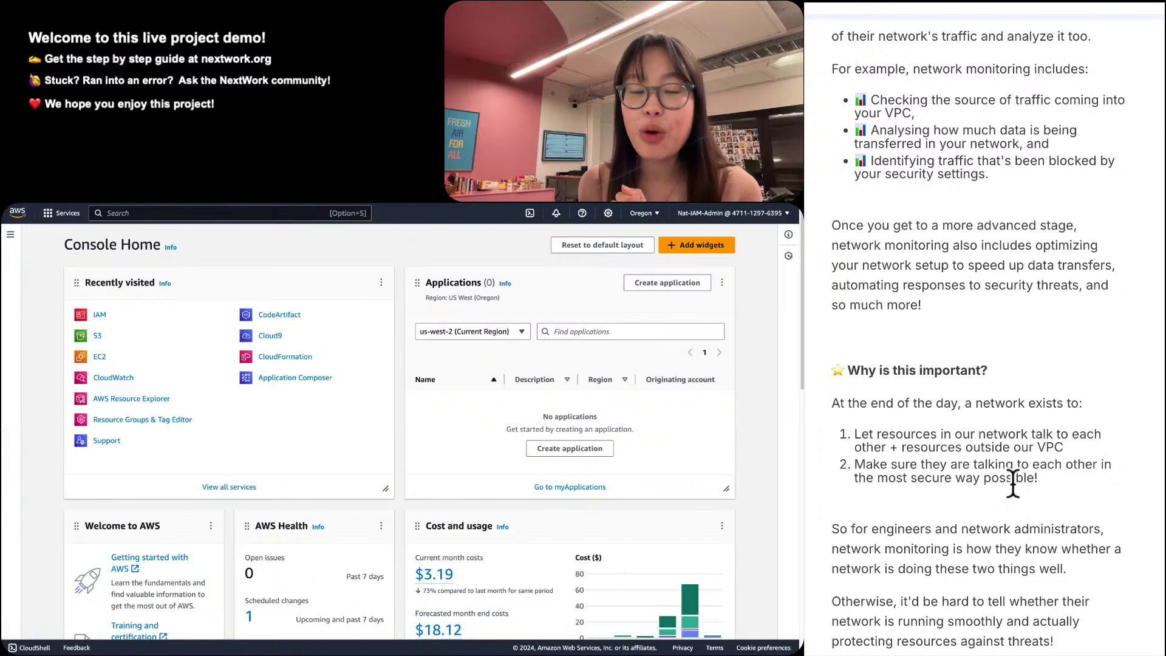
{"action": "scroll", "coordinate": [1013, 483], "scroll_direction": "up", "scroll_amount": 1}
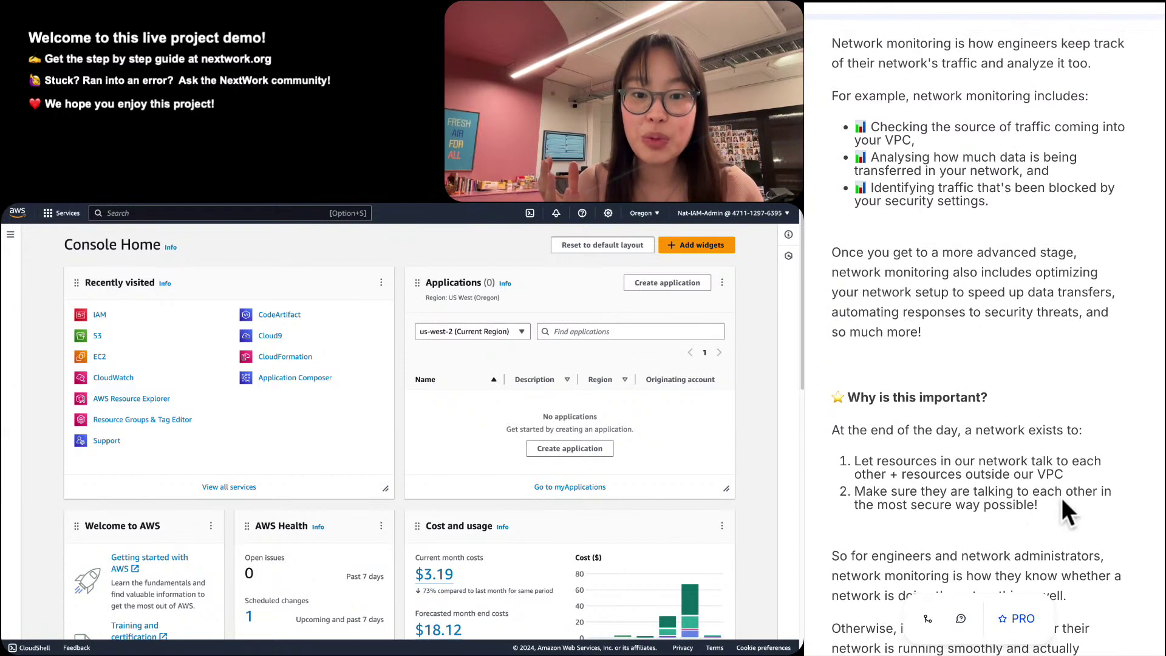
{"action": "left_click_drag", "start_coordinate": [1061, 493], "coordinate": [1037, 510]}
{"action": "left_click", "coordinate": [855, 464]}
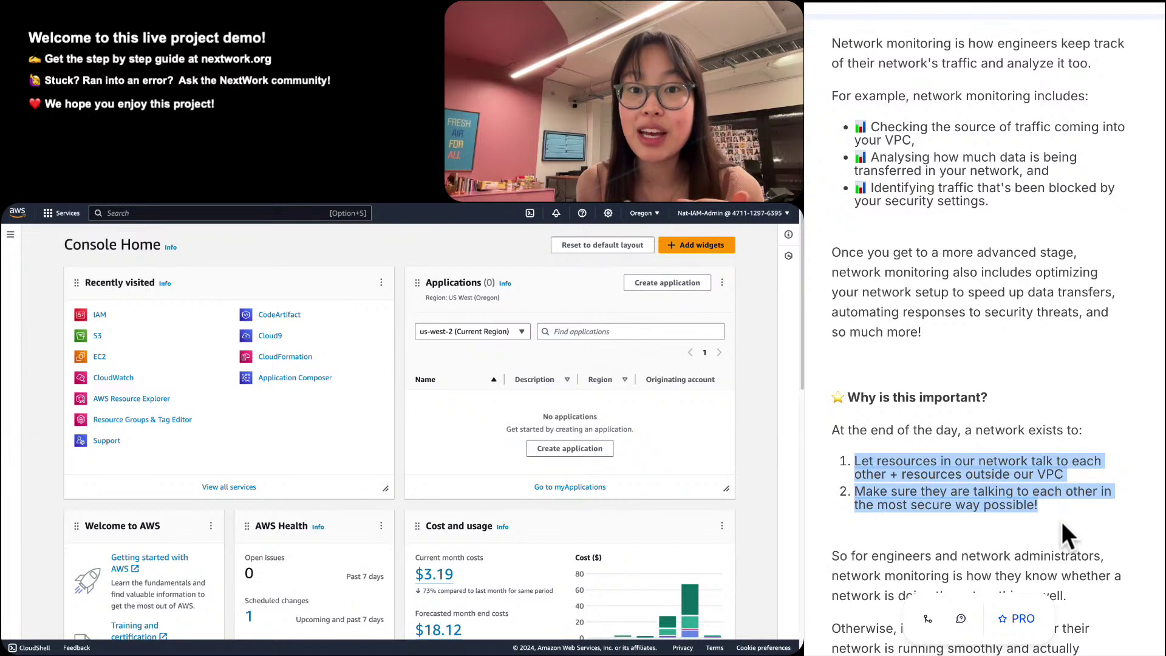
{"action": "scroll", "coordinate": [1061, 521], "scroll_direction": "down", "scroll_amount": 3}
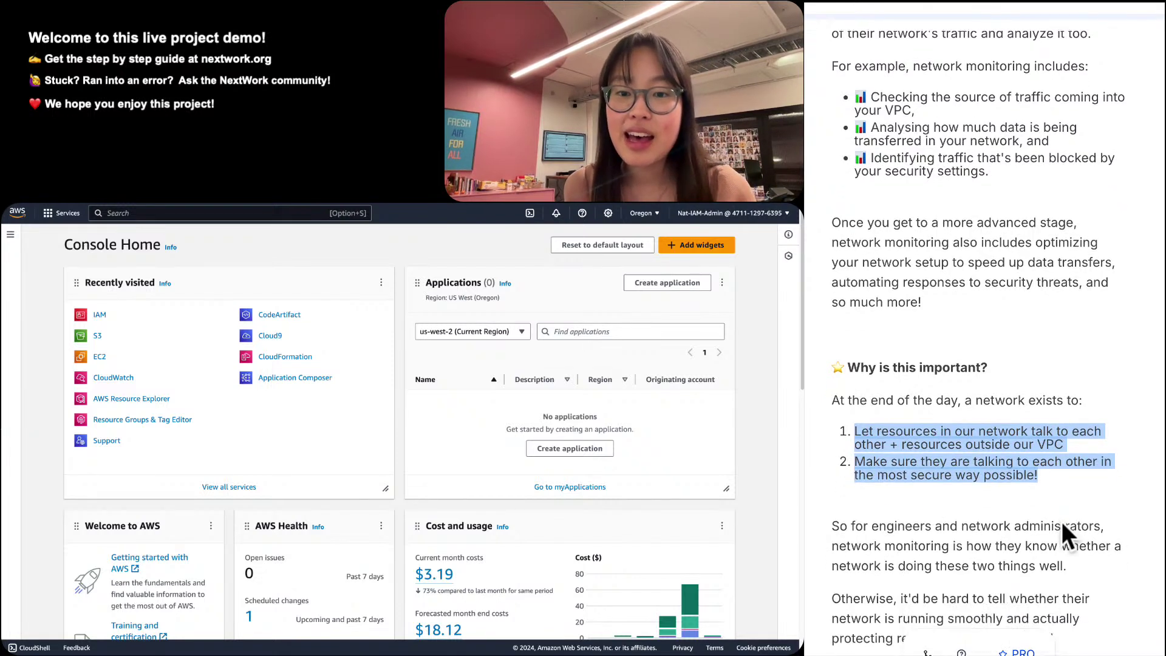
{"action": "scroll", "coordinate": [1062, 534], "scroll_direction": "down", "scroll_amount": 1}
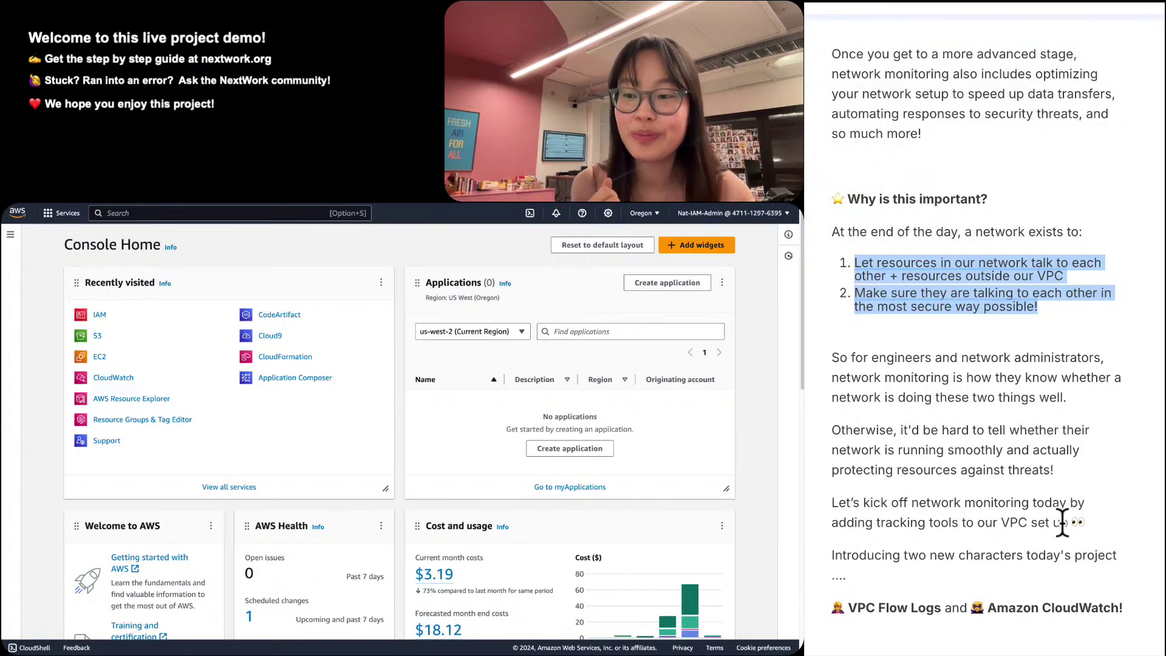
{"action": "scroll", "coordinate": [1062, 521], "scroll_direction": "down", "scroll_amount": 4}
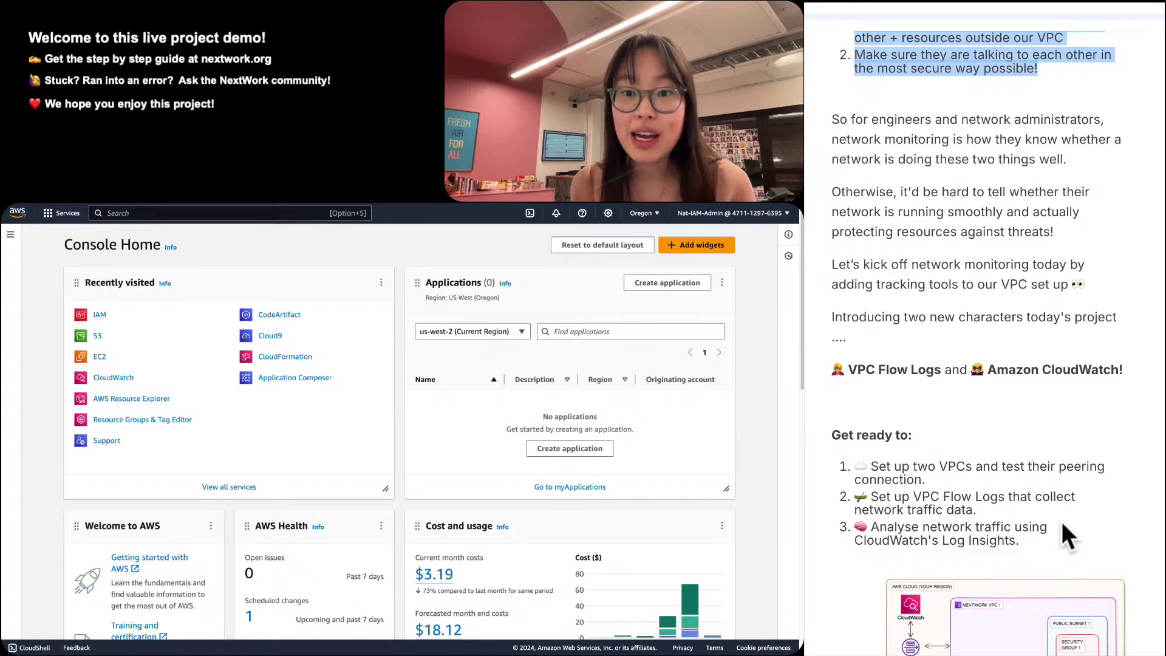
{"action": "scroll", "coordinate": [984, 552], "scroll_direction": "up", "scroll_amount": 3}
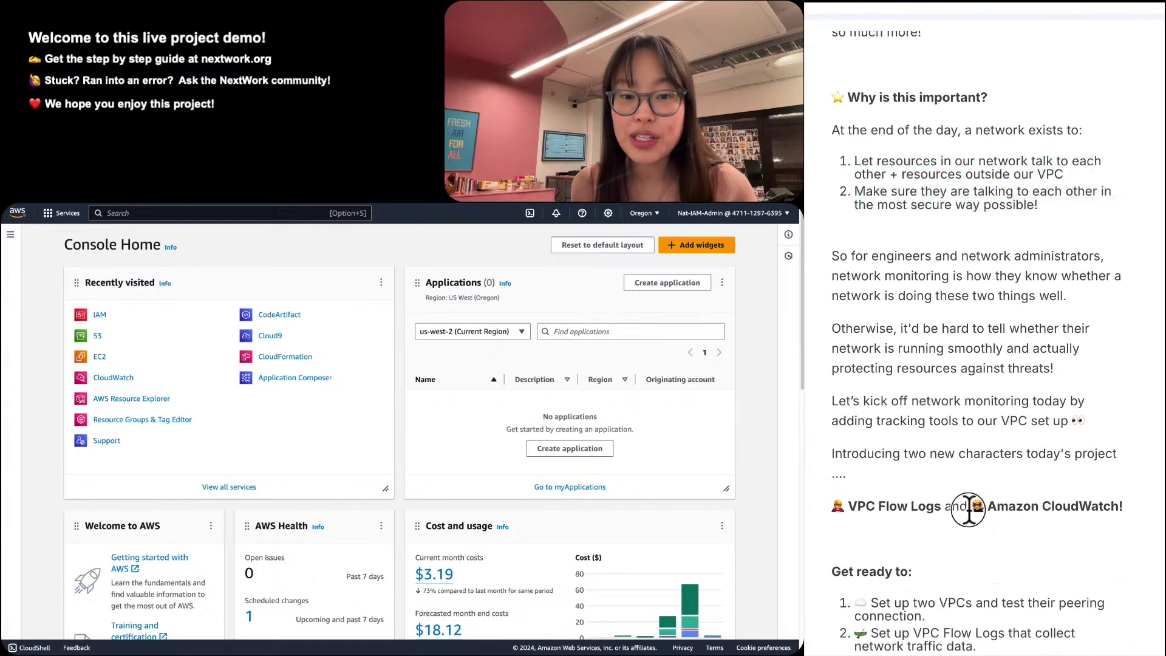
{"action": "left_click_drag", "start_coordinate": [969, 506], "coordinate": [1138, 511]}
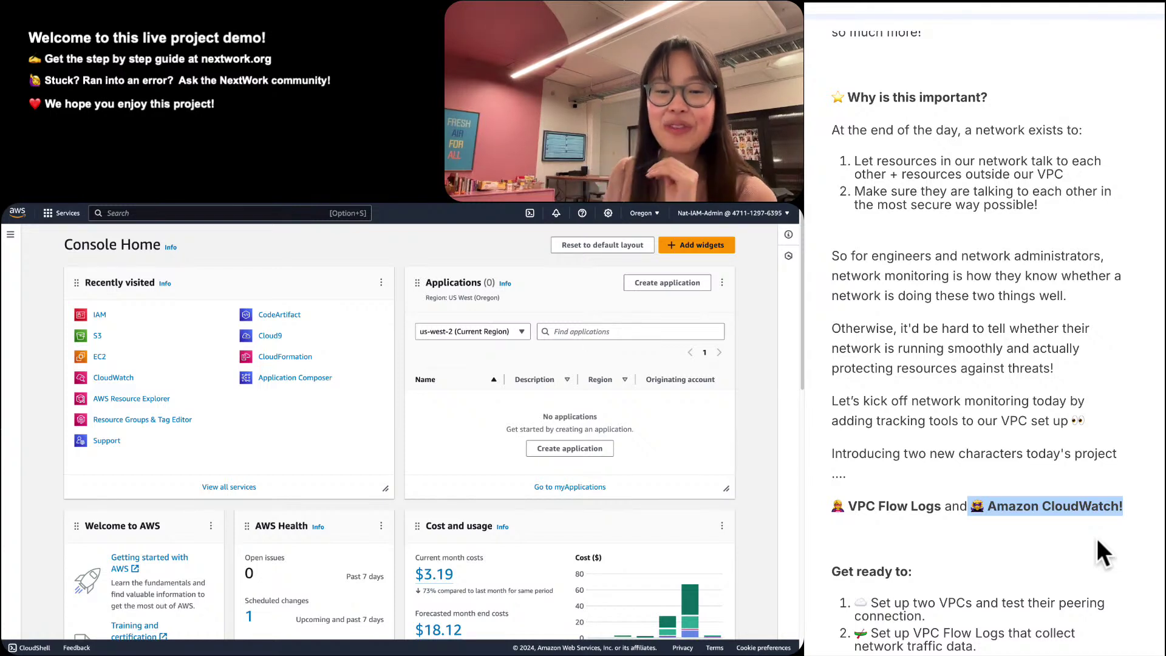
Review the "Get ready to" list against the architecture diagram, highlighting the VPC Flow Logs setup and CloudWatch Log Insights items.
{"action": "scroll", "coordinate": [1097, 538], "scroll_direction": "down", "scroll_amount": 3}
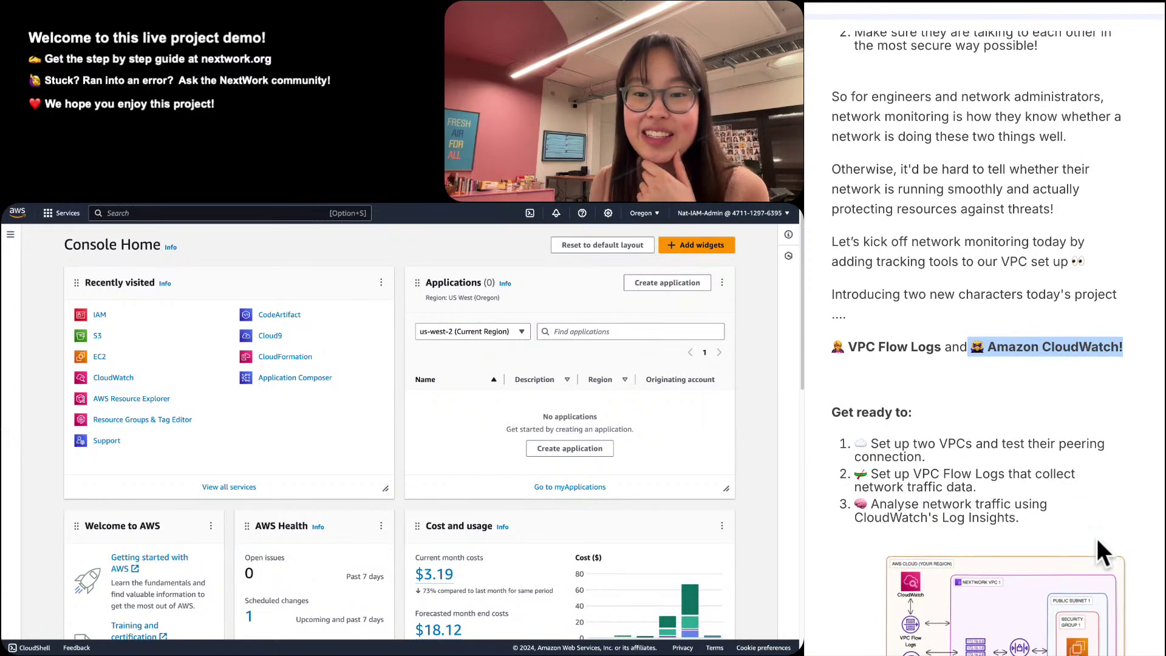
{"action": "scroll", "coordinate": [1004, 491], "scroll_direction": "down", "scroll_amount": 1}
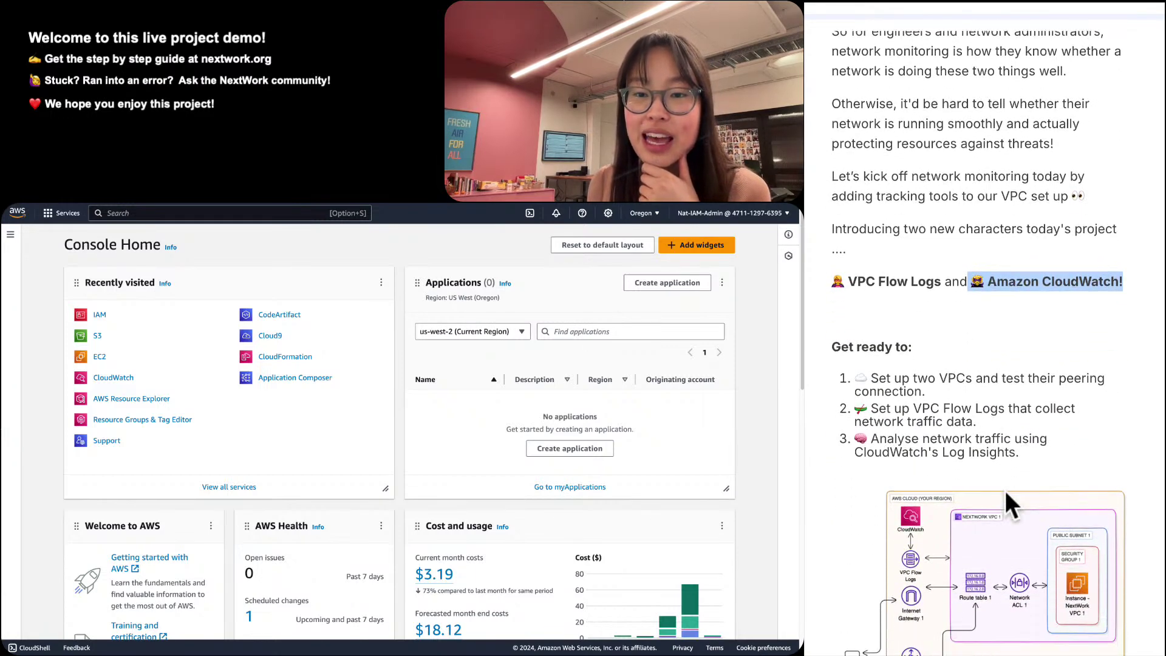
{"action": "scroll", "coordinate": [1040, 553], "scroll_direction": "down", "scroll_amount": 2}
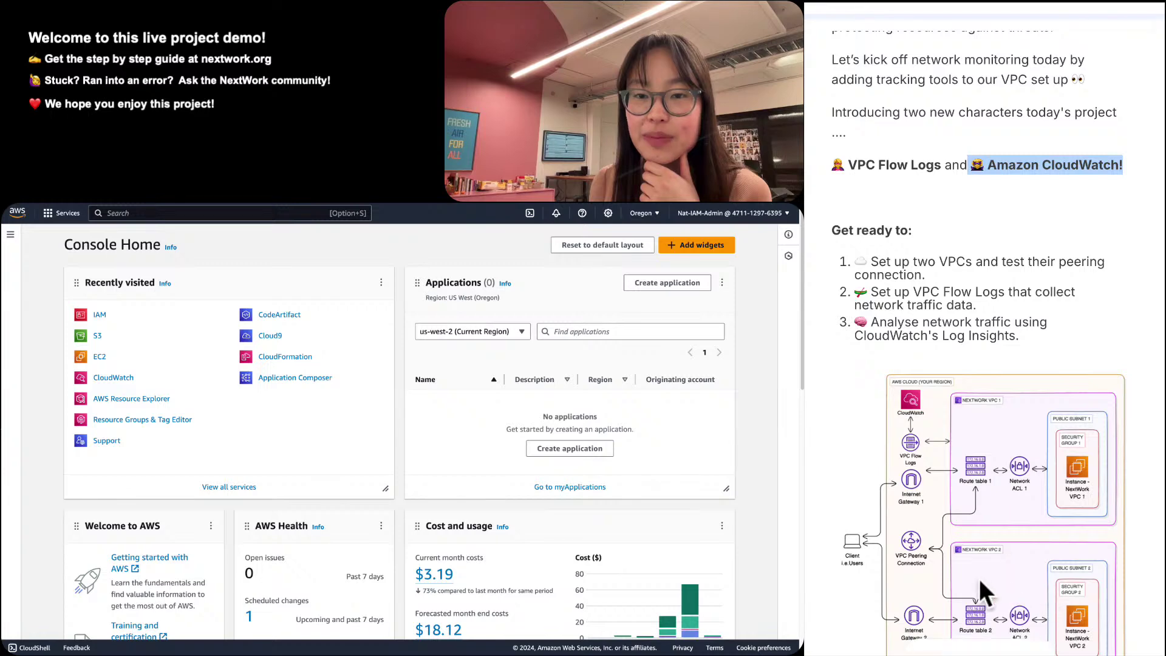
{"action": "scroll", "coordinate": [1051, 534], "scroll_direction": "down", "scroll_amount": 1}
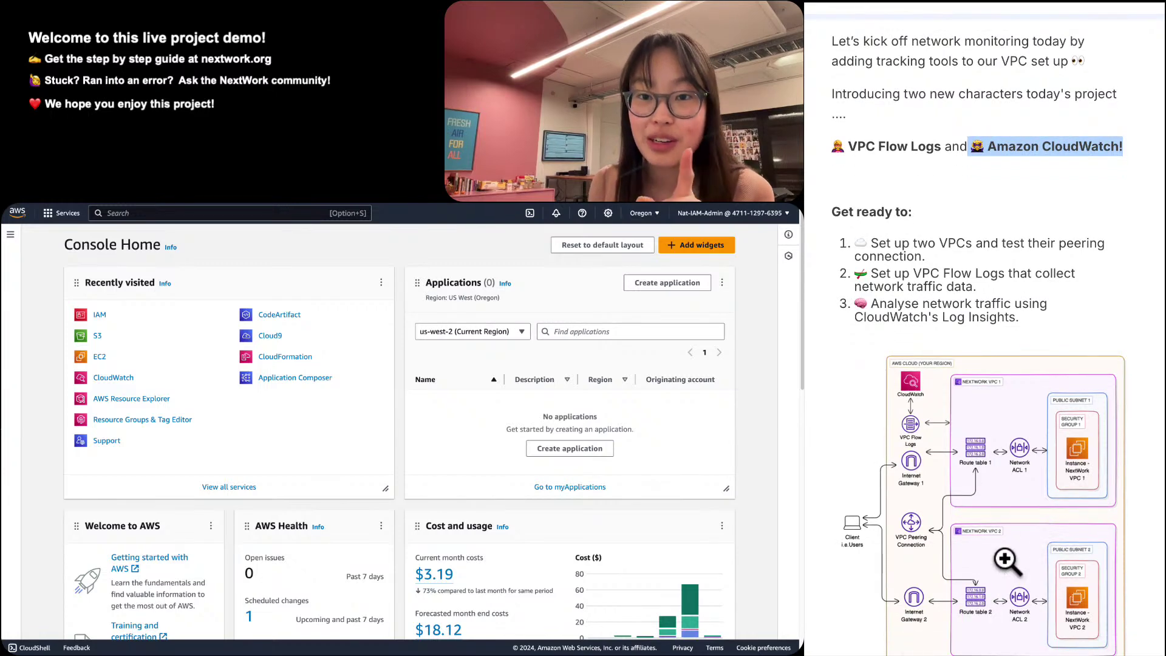
{"action": "scroll", "coordinate": [1004, 562], "scroll_direction": "up", "scroll_amount": 4}
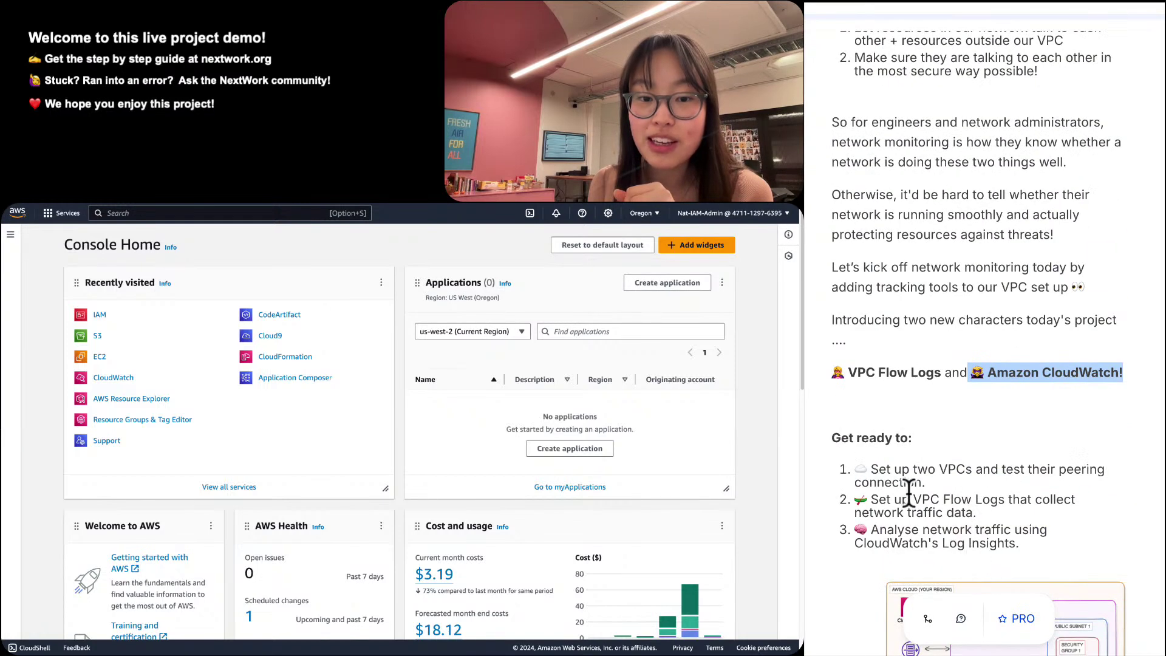
{"action": "triple_click", "coordinate": [958, 506]}
{"action": "triple_click", "coordinate": [963, 530]}
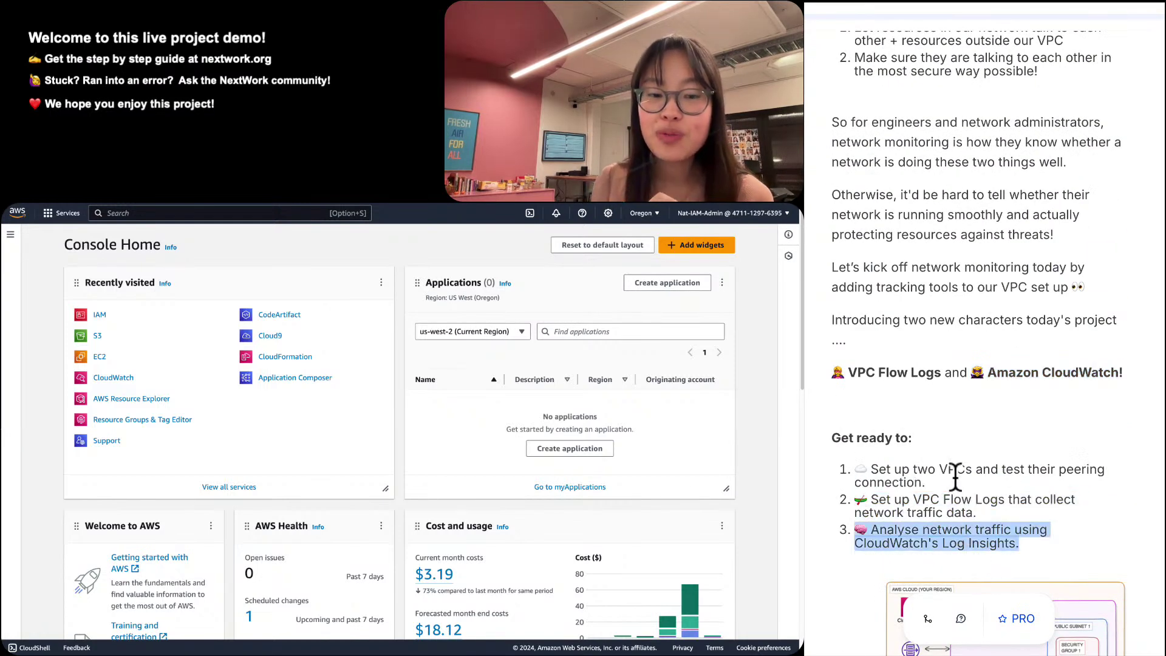
{"action": "triple_click", "coordinate": [958, 504]}
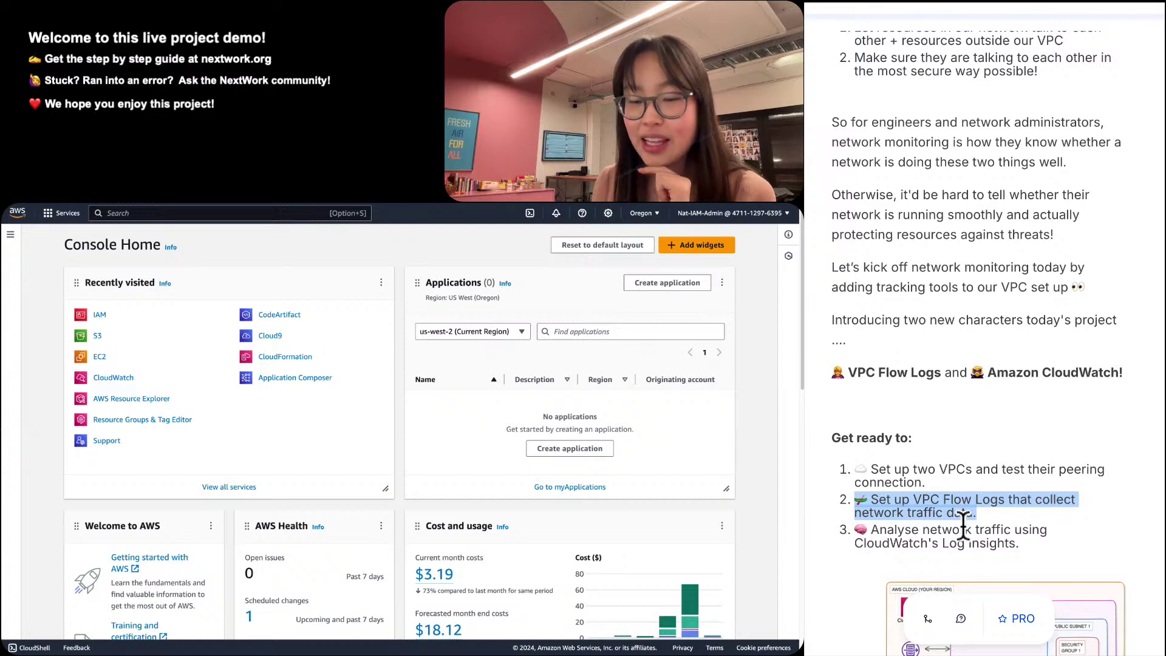
{"action": "triple_click", "coordinate": [965, 549]}
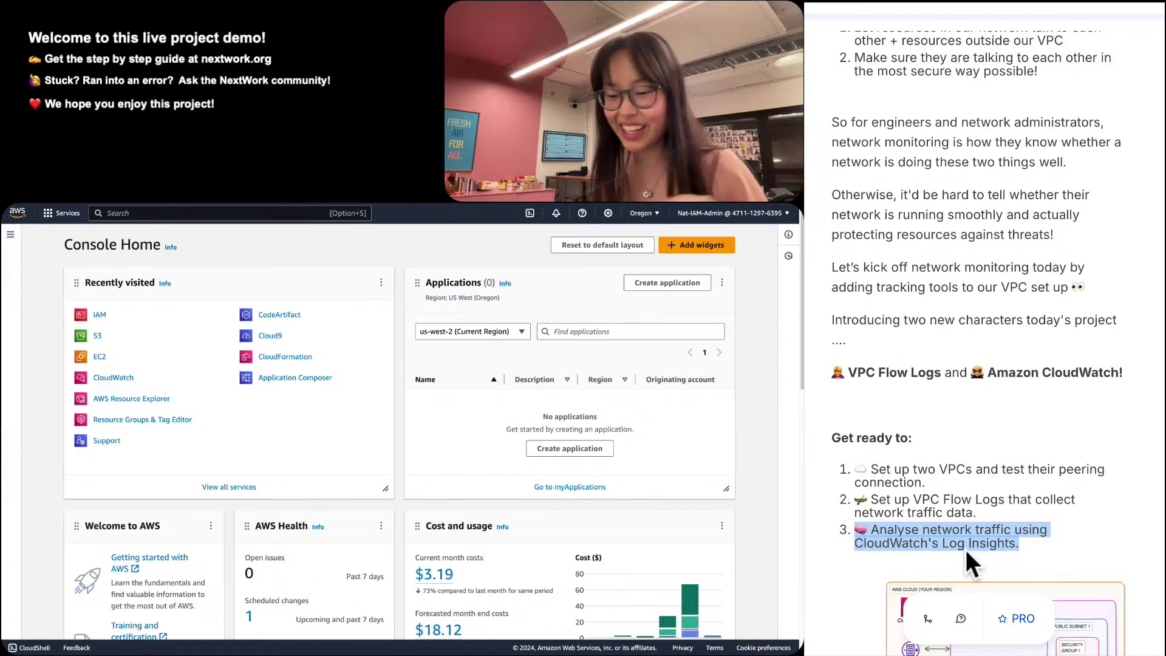
Compare the two guidance options under "Choose Your Mode" and select the "#2 - High Touch" version of the project.
{"action": "scroll", "coordinate": [965, 549], "scroll_direction": "down", "scroll_amount": 10}
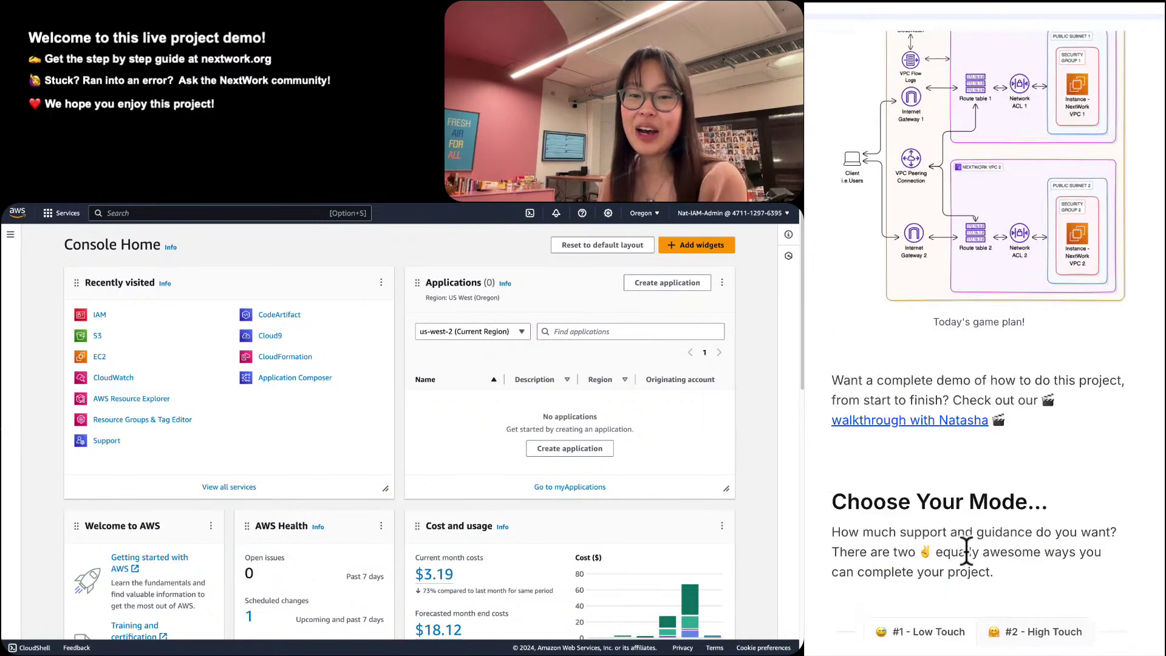
{"action": "scroll", "coordinate": [966, 549], "scroll_direction": "down", "scroll_amount": 5}
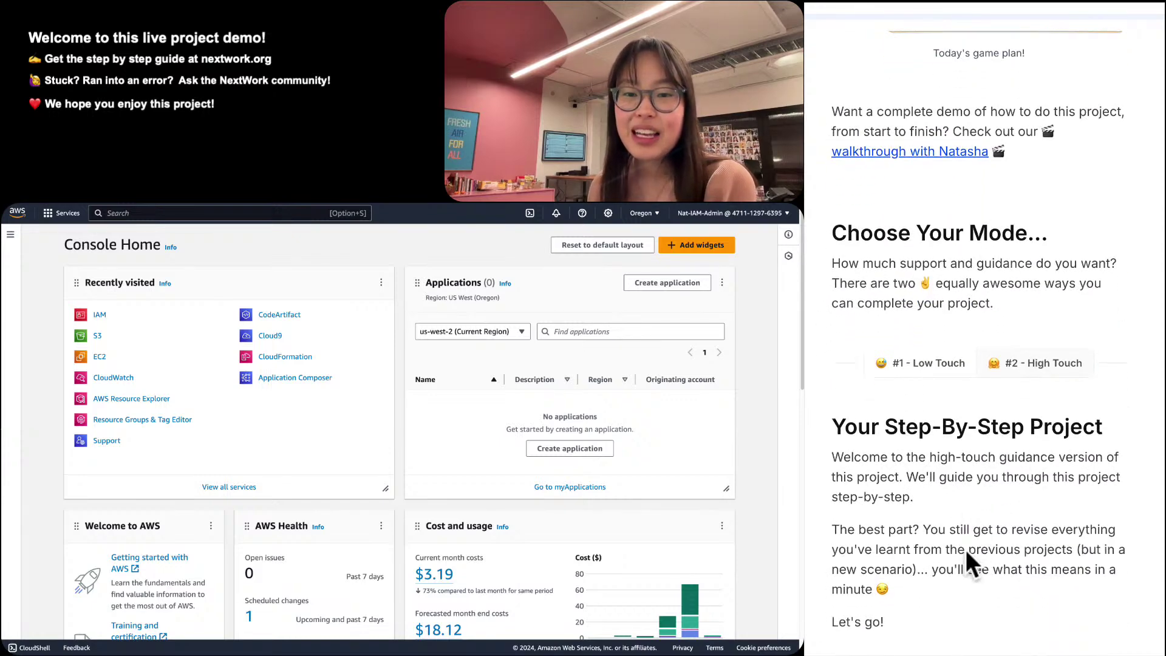
{"action": "scroll", "coordinate": [966, 553], "scroll_direction": "up", "scroll_amount": 3}
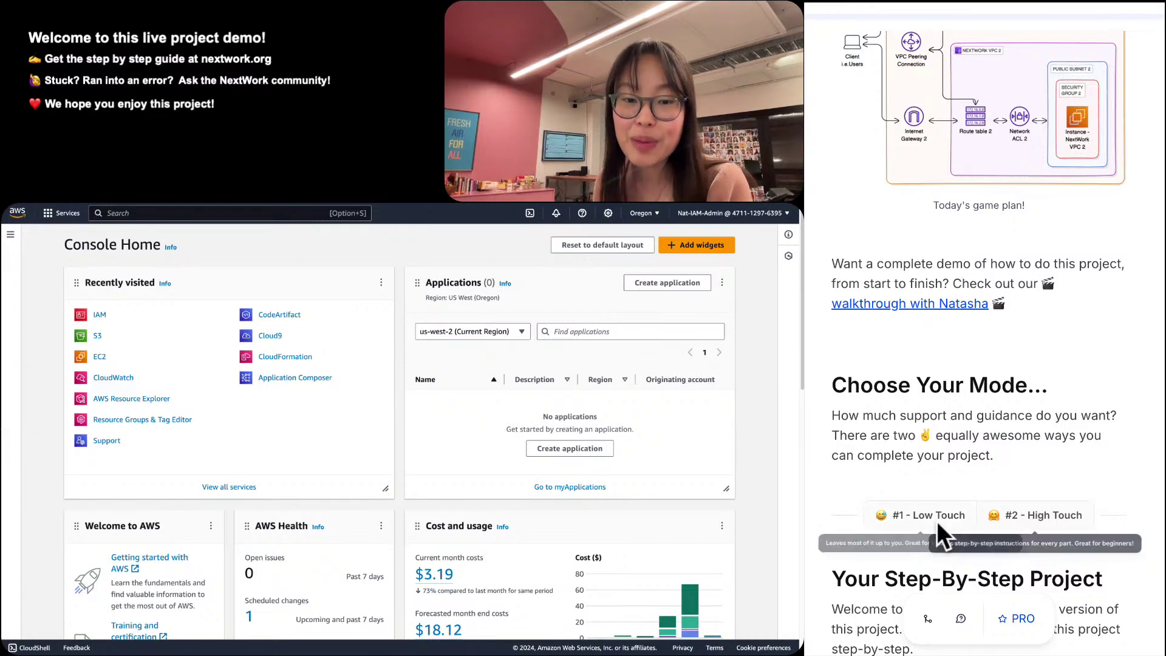
{"action": "mouse_move", "coordinate": [922, 530]}
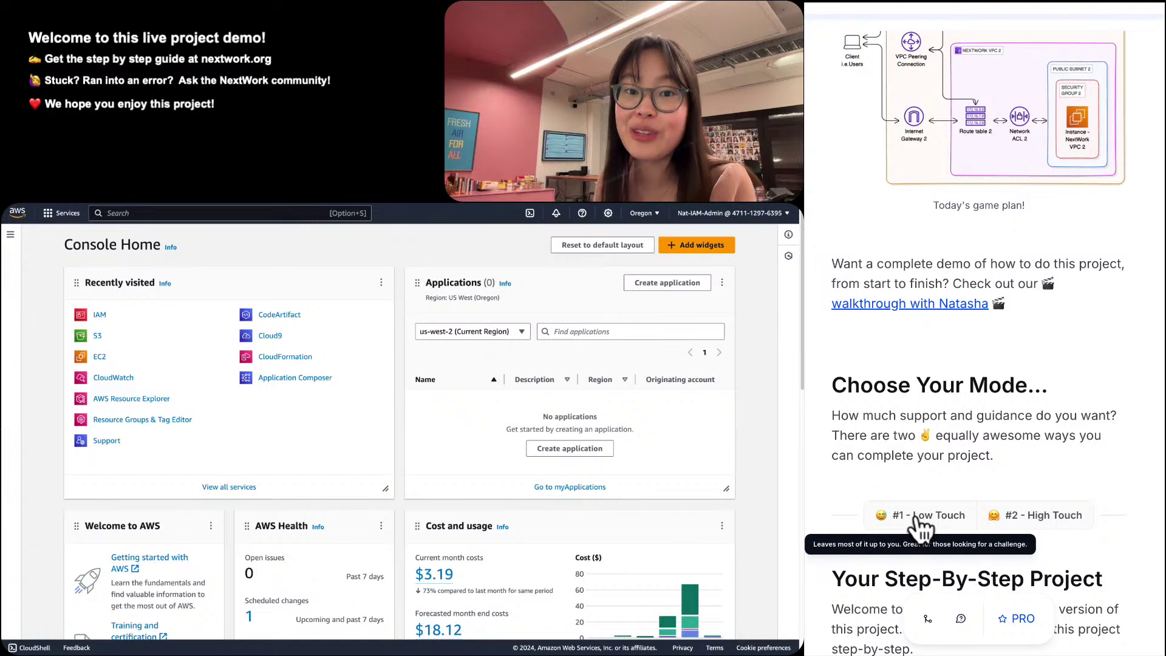
{"action": "left_click", "coordinate": [1082, 521]}
Begin the "What are we here to do today?" answer with "In this project, we will set up network monitoring".
{"action": "scroll", "coordinate": [1085, 518], "scroll_direction": "down", "scroll_amount": 5}
{"action": "scroll", "coordinate": [1084, 518], "scroll_direction": "down", "scroll_amount": 5}
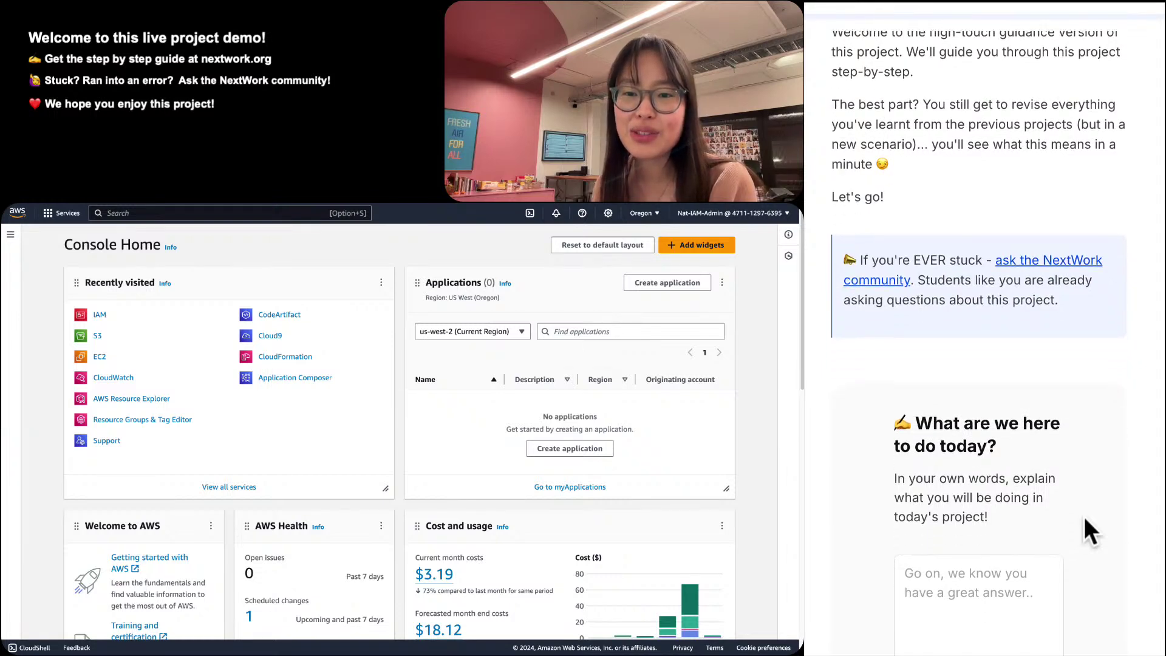
{"action": "left_click", "coordinate": [979, 563]}
{"action": "scroll", "coordinate": [979, 564], "scroll_direction": "up", "scroll_amount": 1}
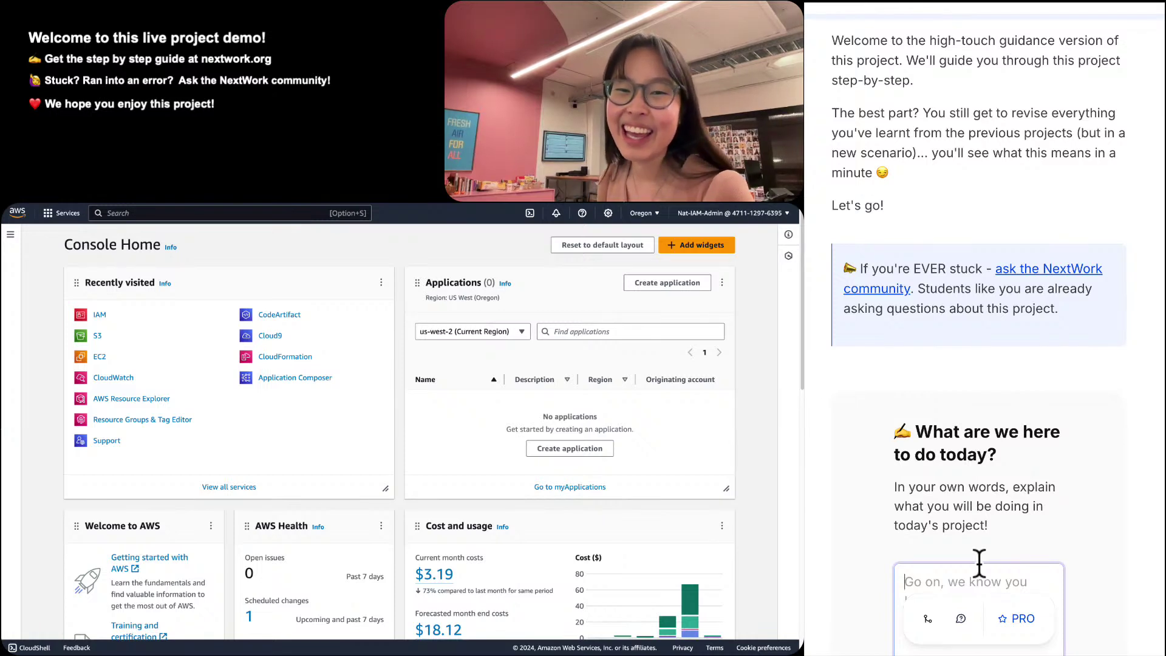
{"action": "scroll", "coordinate": [979, 563], "scroll_direction": "down", "scroll_amount": 2}
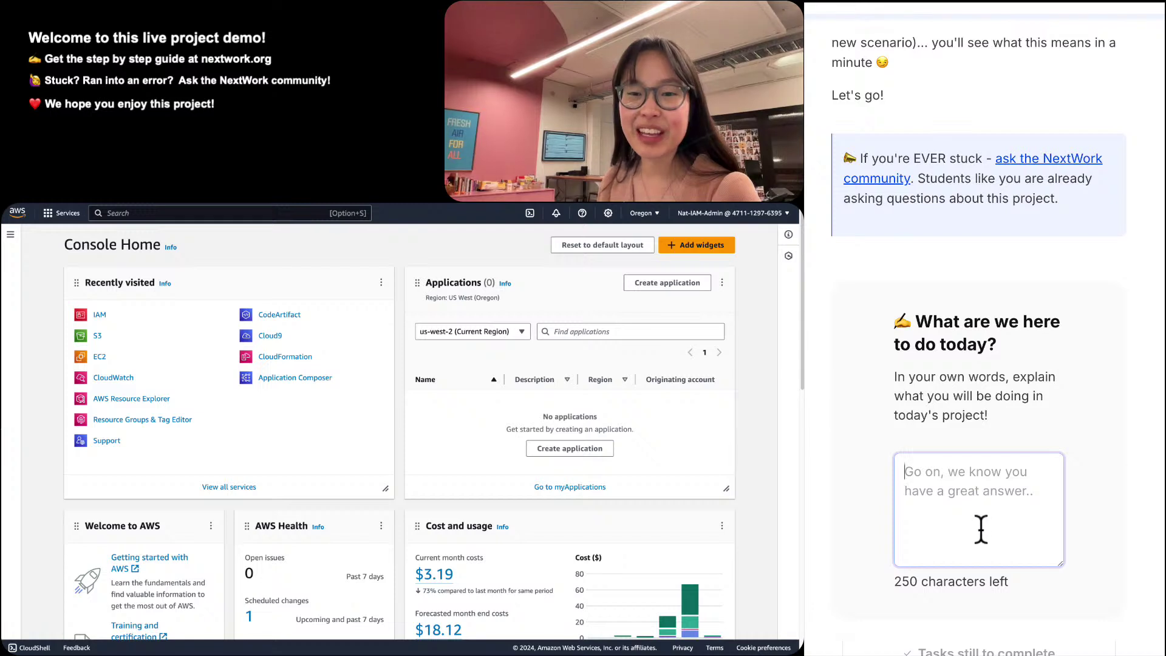
{"action": "left_click", "coordinate": [981, 529]}
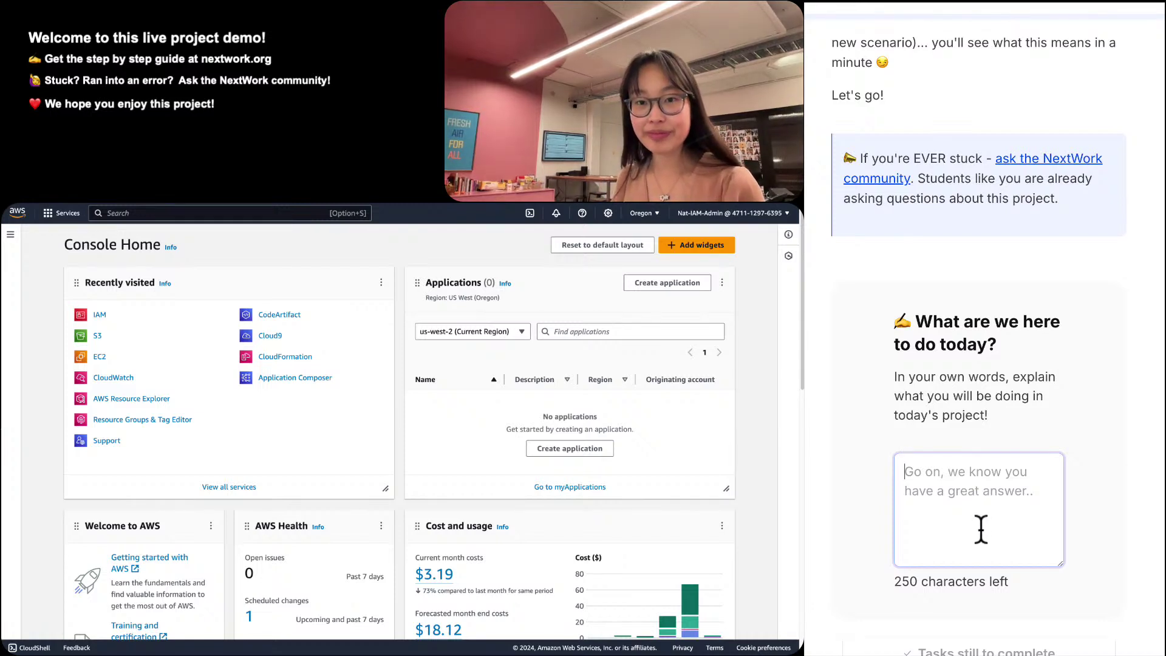
{"action": "type", "text": "In this pr"}
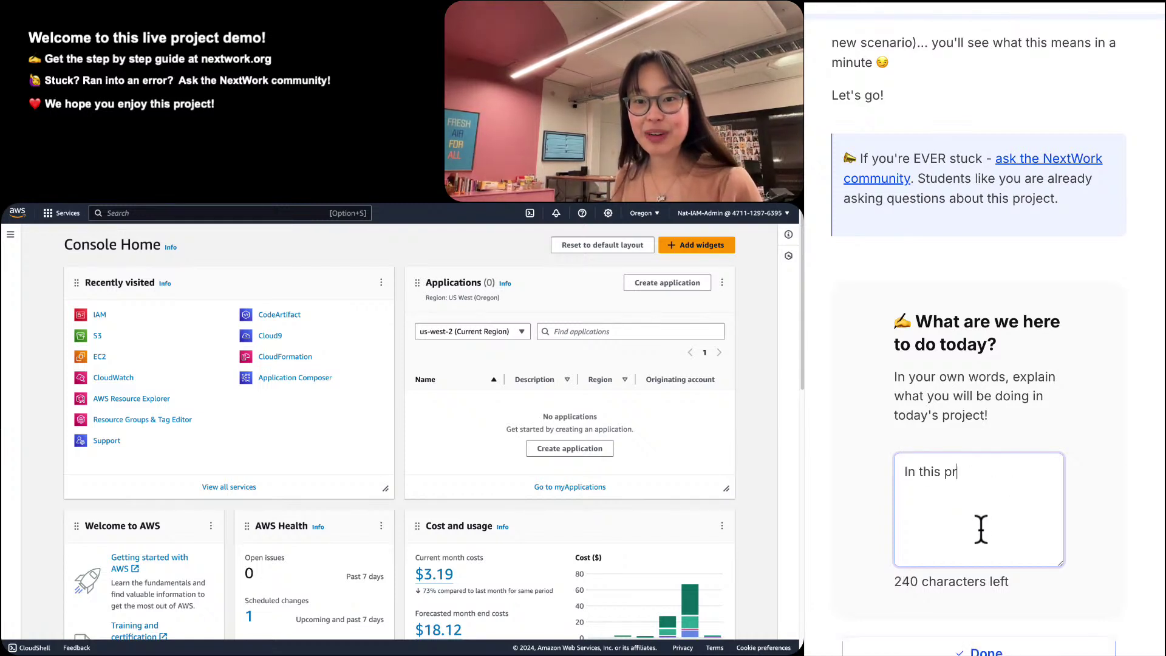
{"action": "type", "text": "oject, we w"}
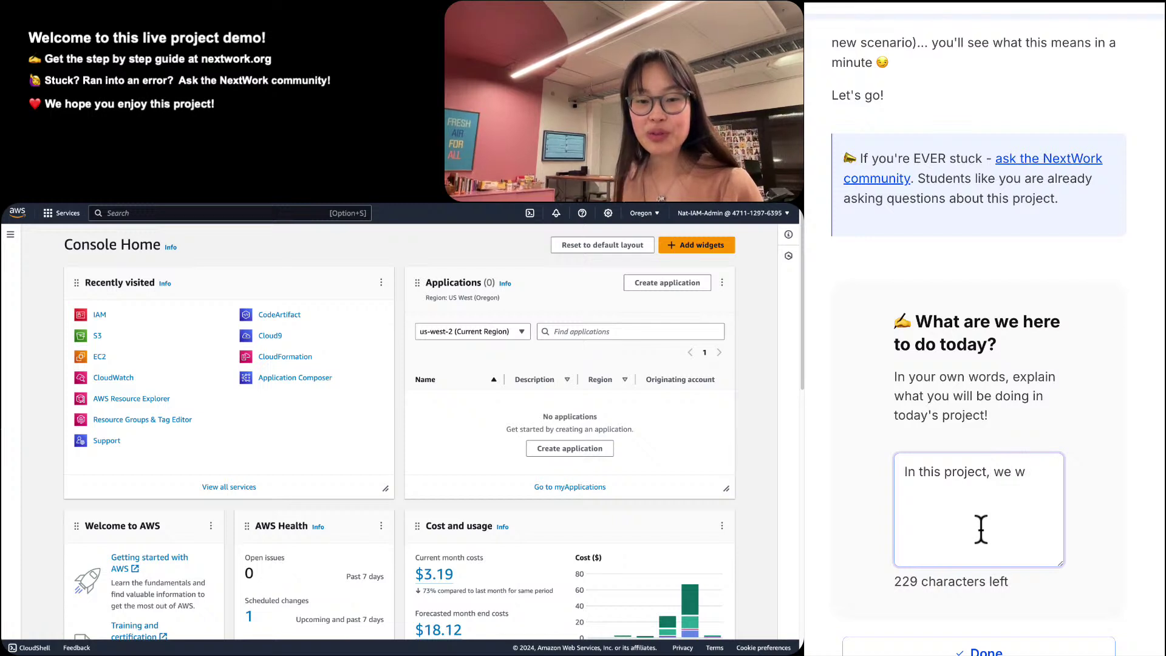
{"action": "type", "text": "ill set up network "}
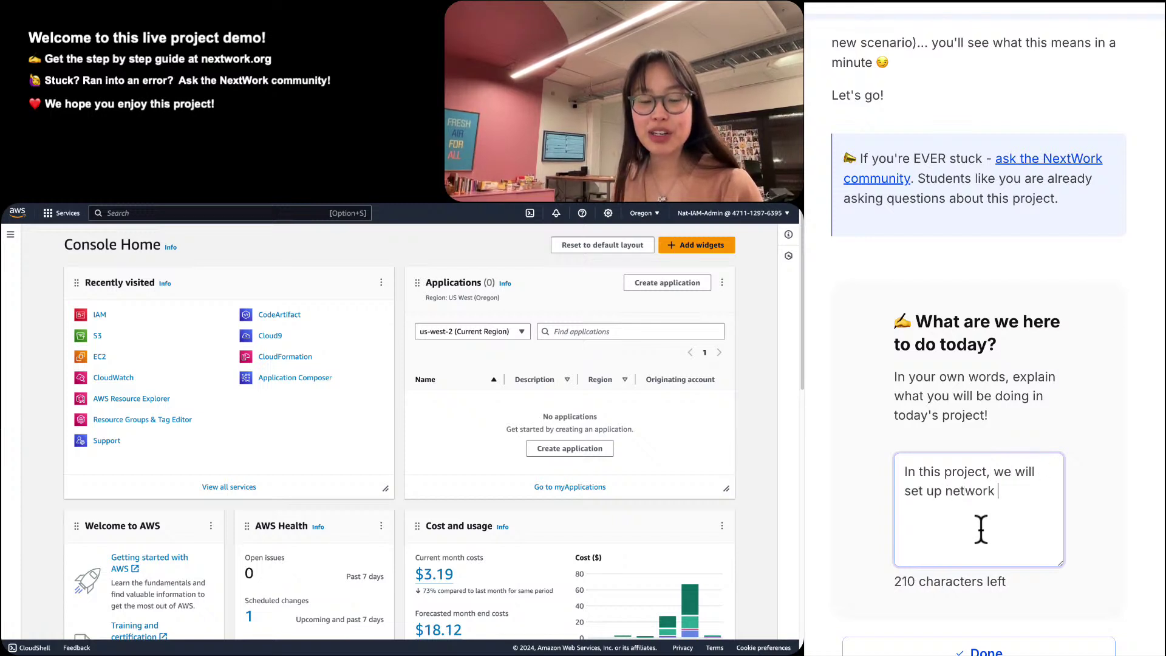
{"action": "type", "text": "monitoring "}
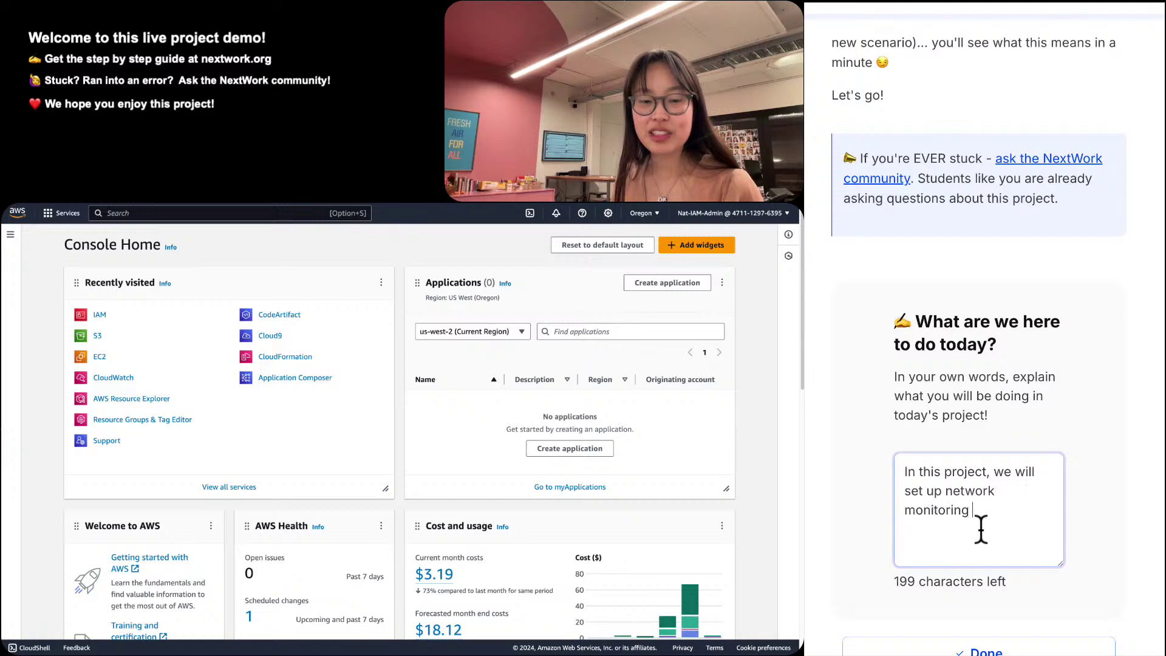
{"action": "type", "text": "by"}
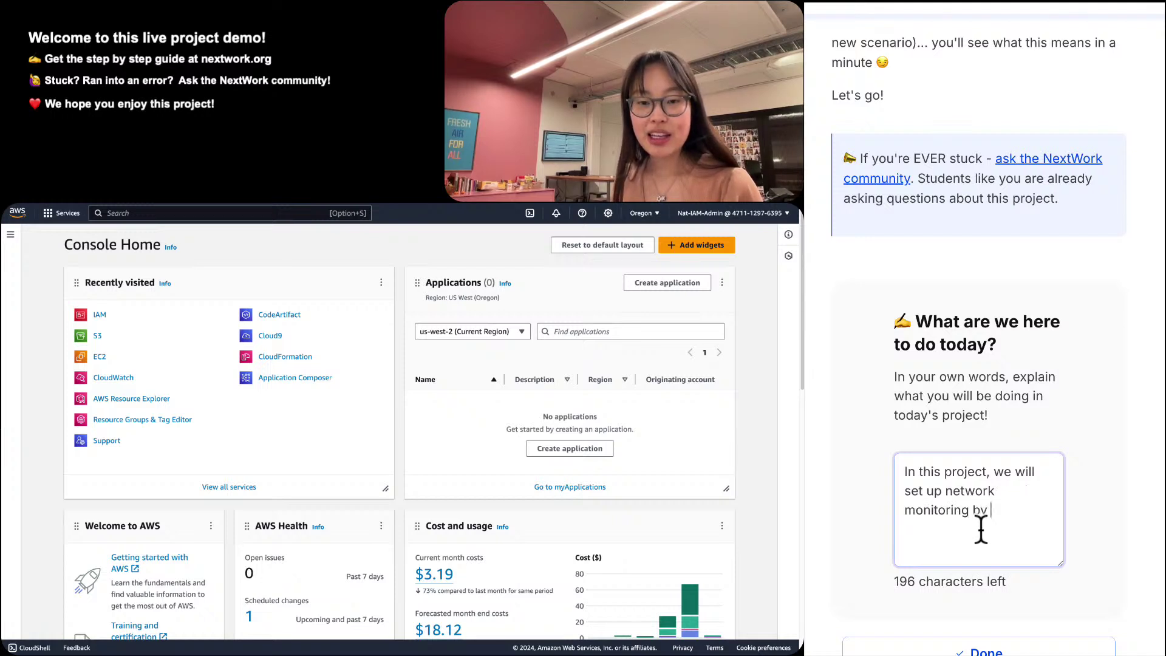
{"action": "key", "text": "BackSpace"}
{"action": "key", "text": "BackSpace"}
{"action": "key", "text": "BackSpace"}
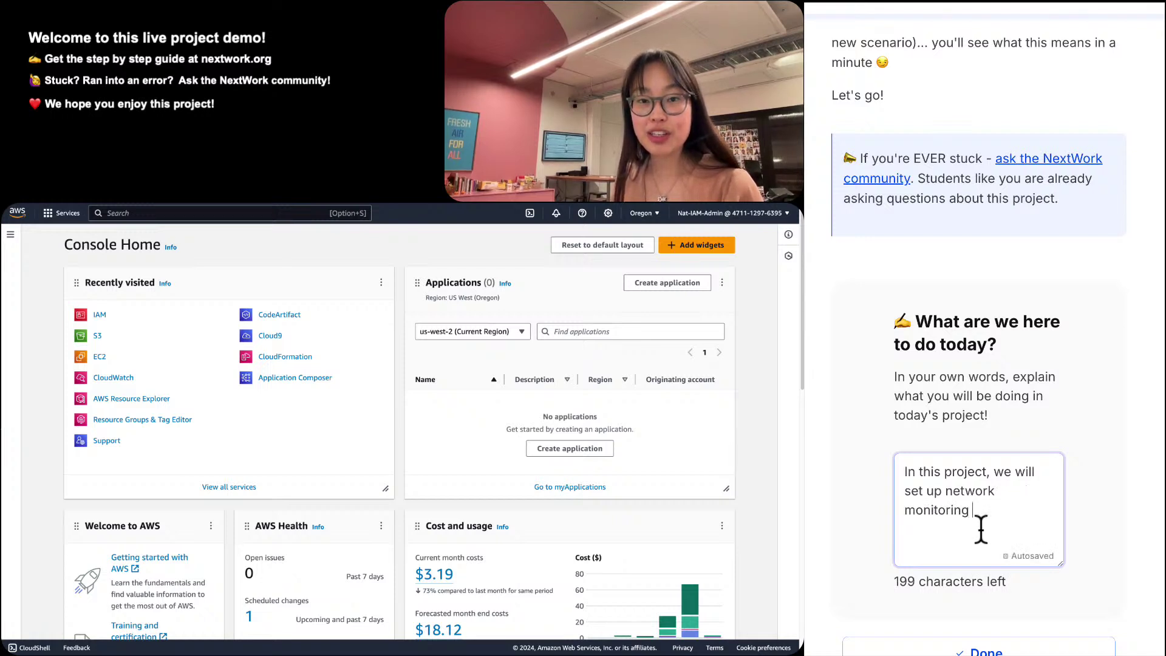
Complete the answer's first sentence with "using VPC Flow Logs and Amazon CloudWatch.".
{"action": "type", "text": "using VPC "}
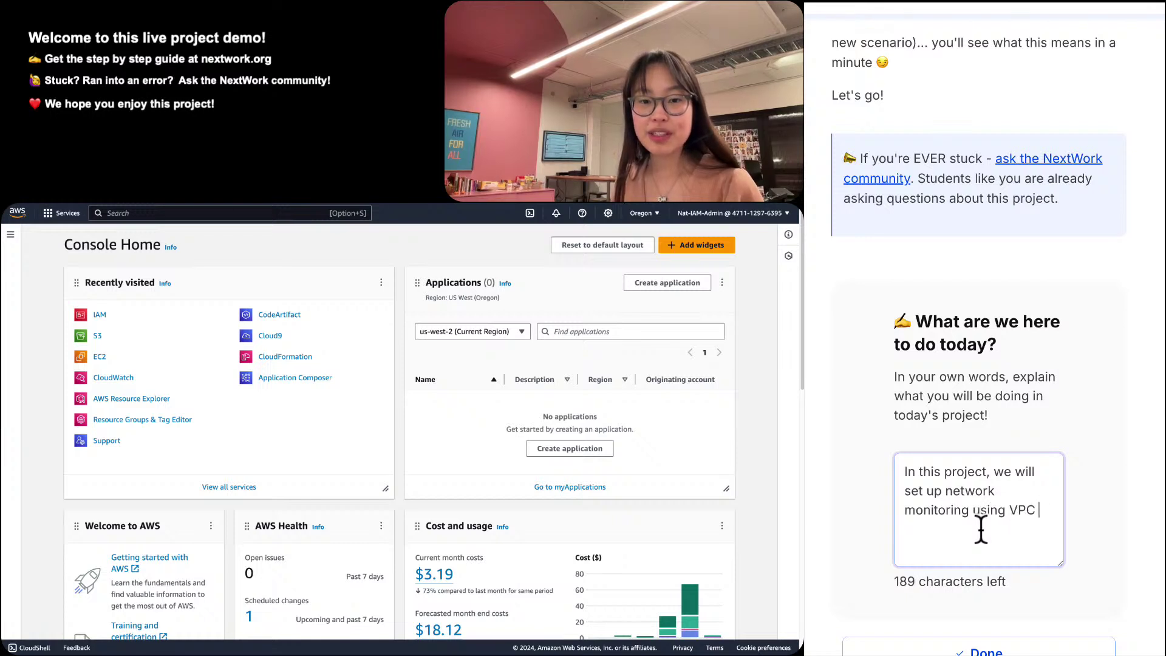
{"action": "type", "text": "Flow Logs and "}
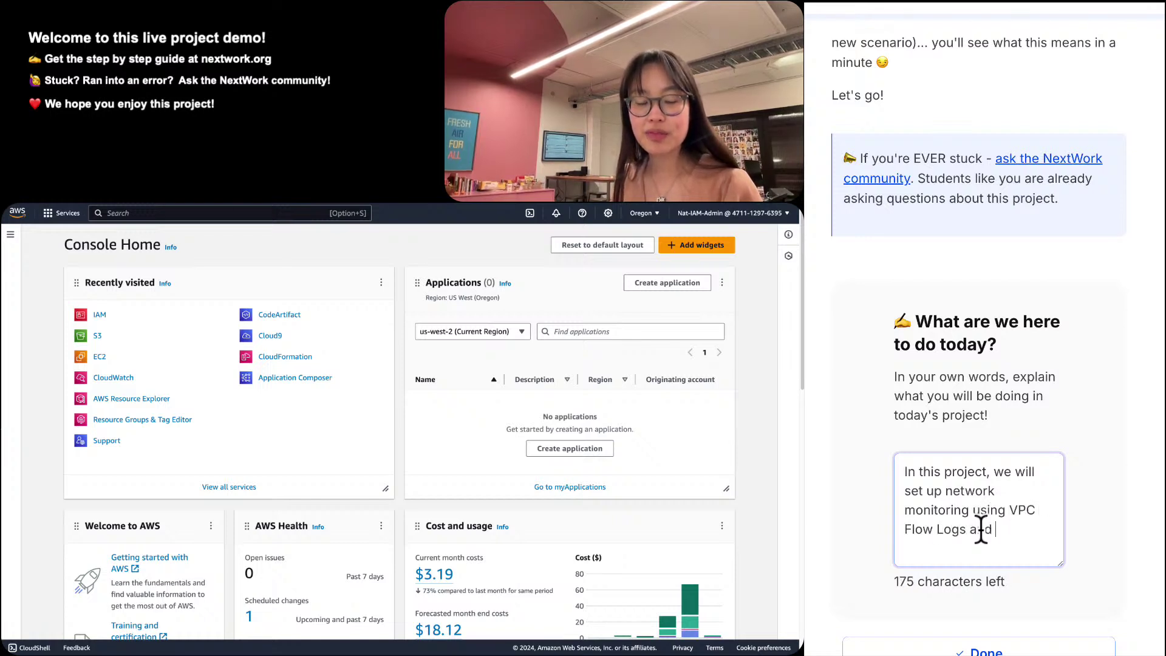
{"action": "type", "text": "AWS"}
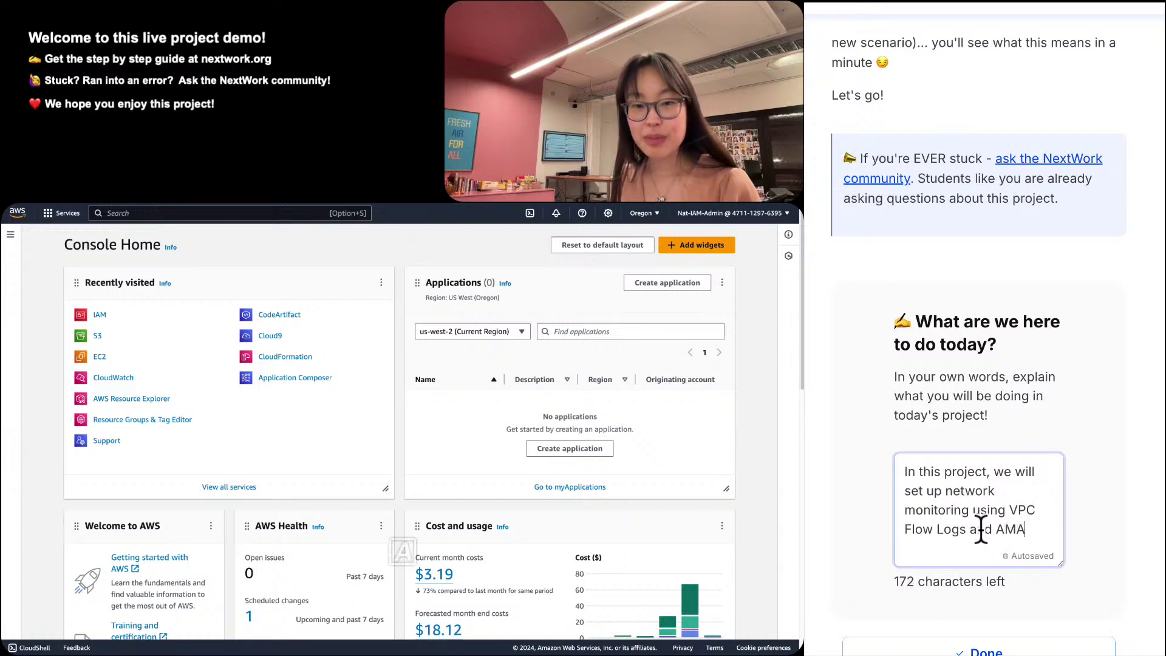
{"action": "key", "text": "BackSpace"}
{"action": "key", "text": "BackSpace"}
{"action": "type", "text": "mazon"}
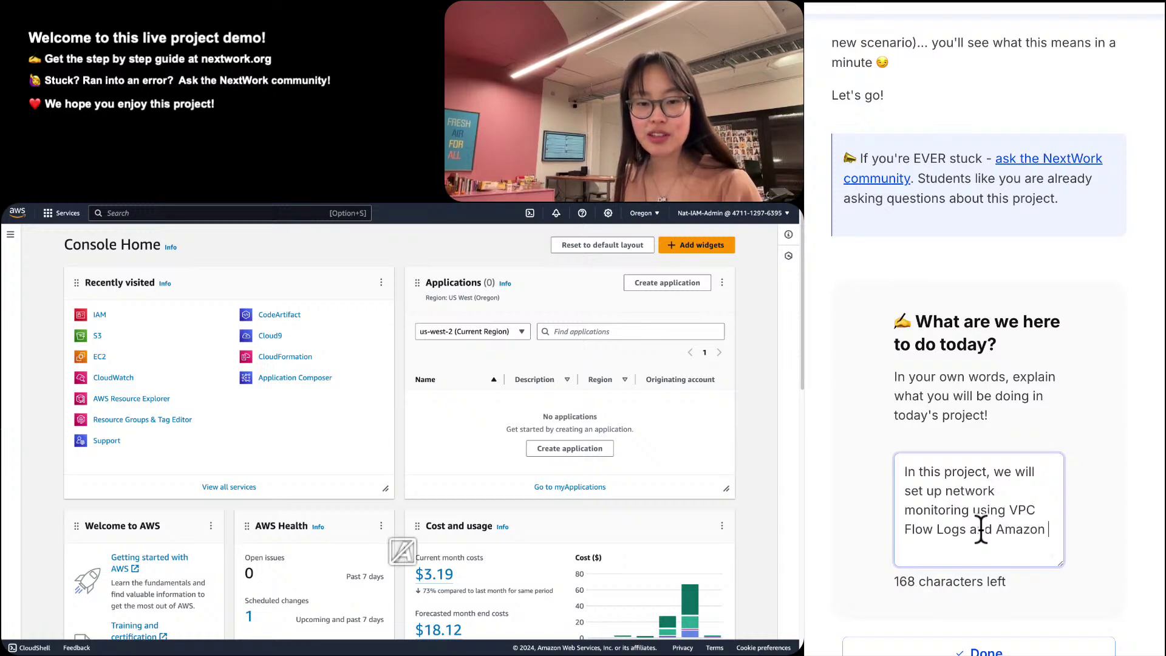
{"action": "key", "text": "super+alt+i"}
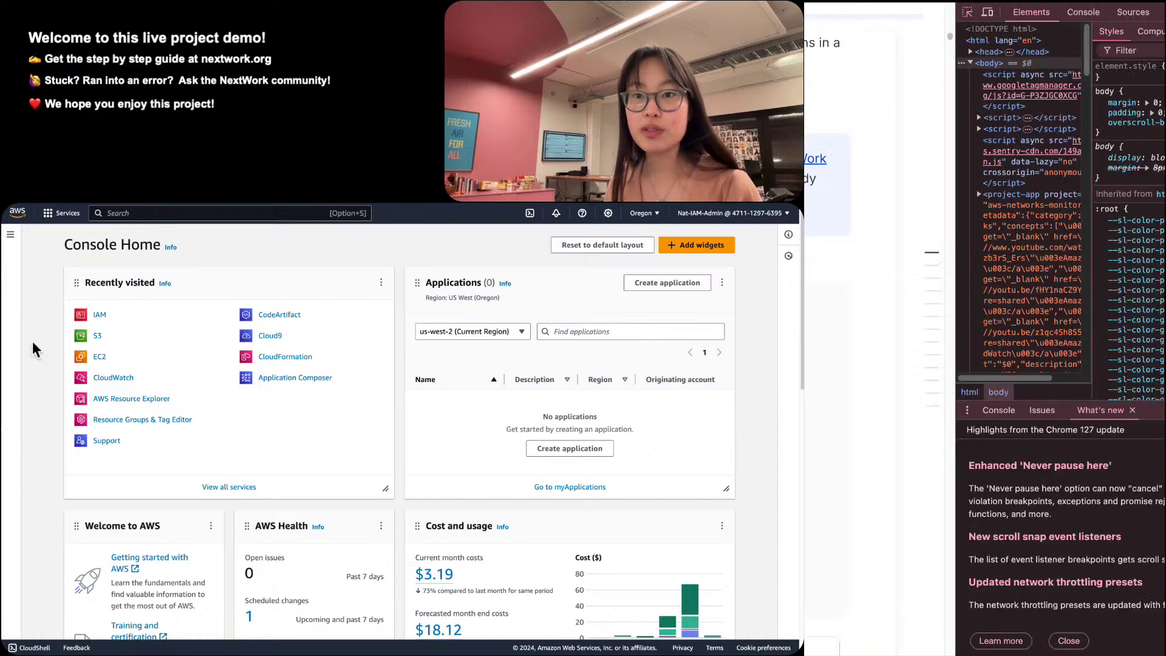
{"action": "key", "text": "super+alt+i"}
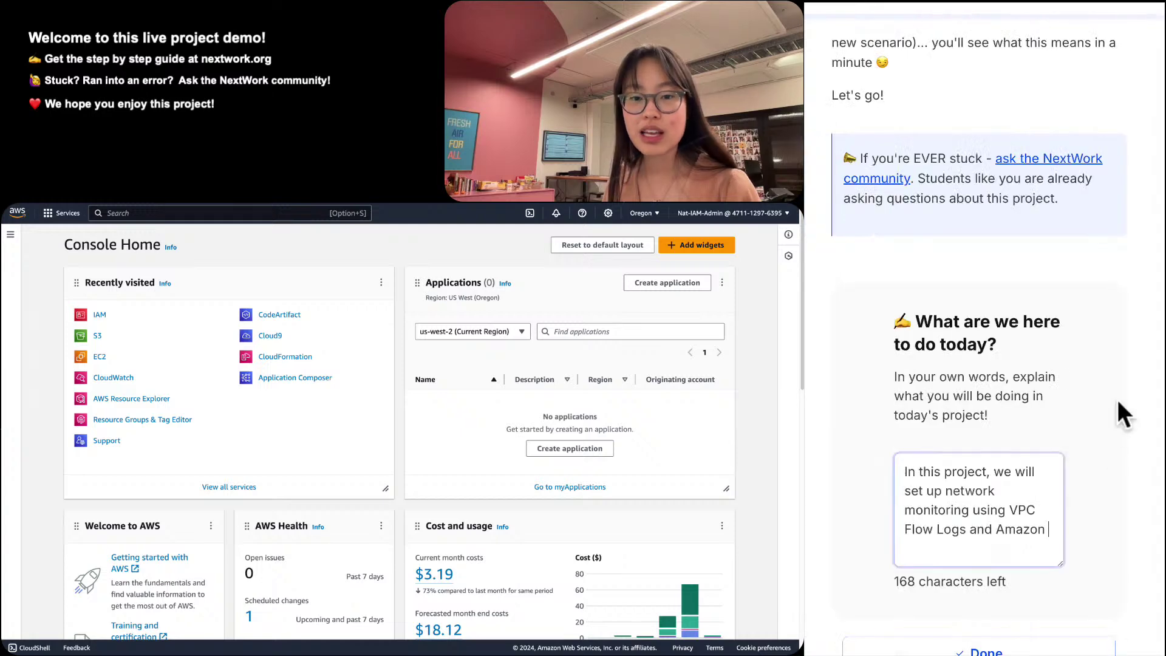
{"action": "type", "text": "CloudWatch. "}
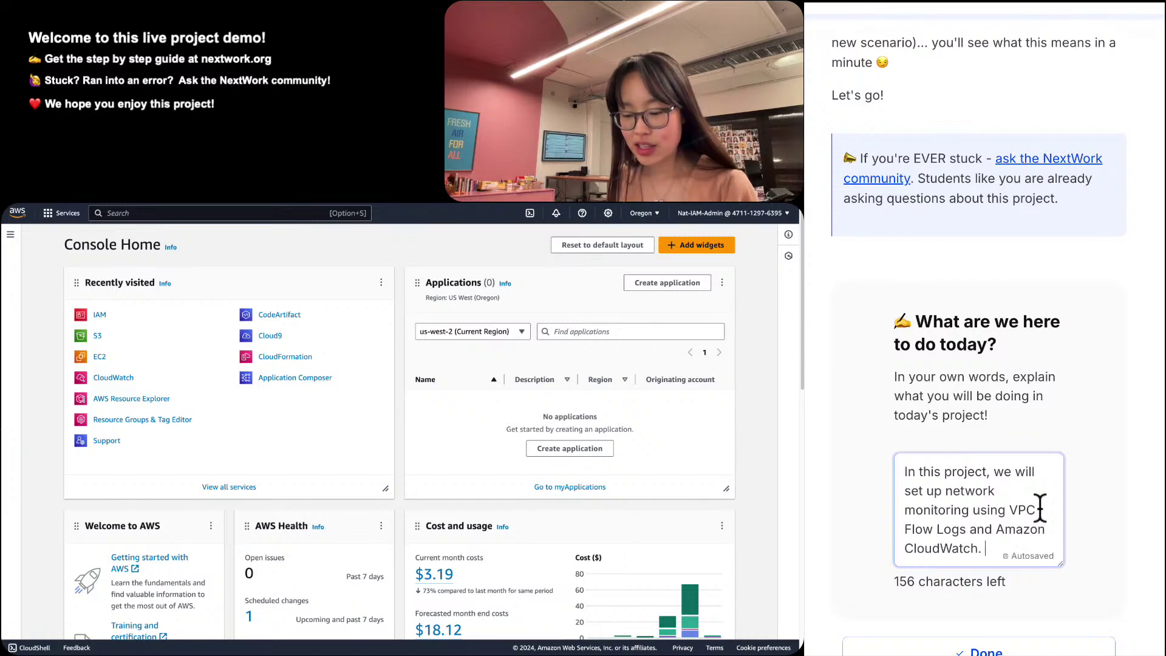
Add a second sentence to the project answer: "Network monitoring involves tracking the performance and security of my VPC's traffic.".
{"action": "type", "text": "Network mo"}
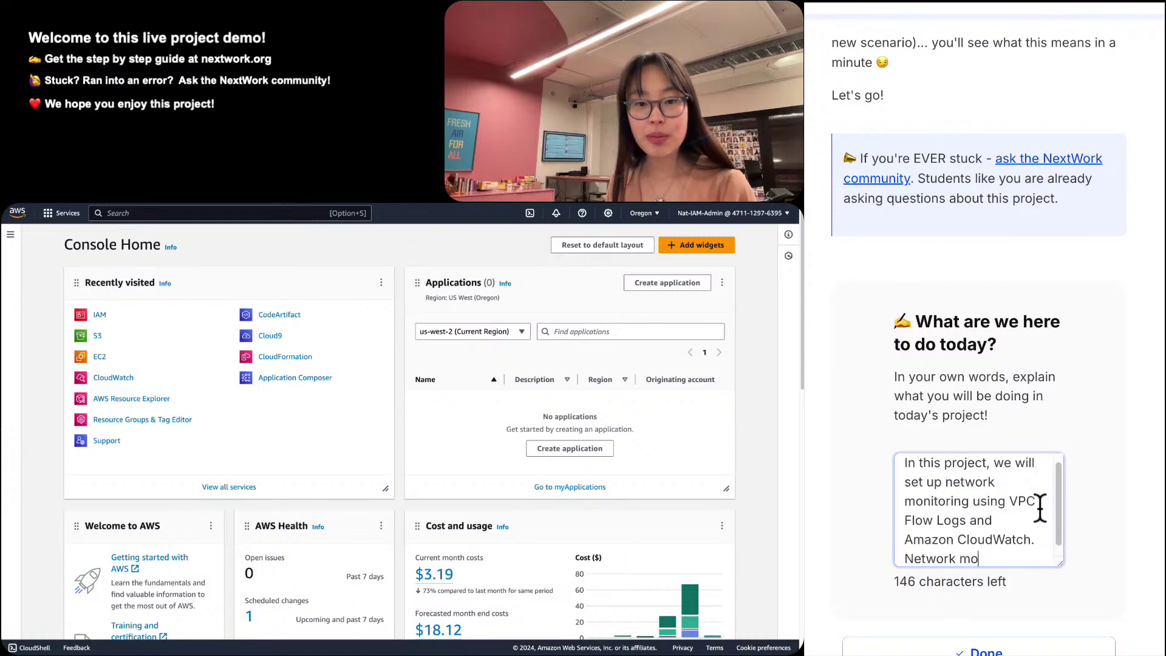
{"action": "type", "text": "nitoring involves "}
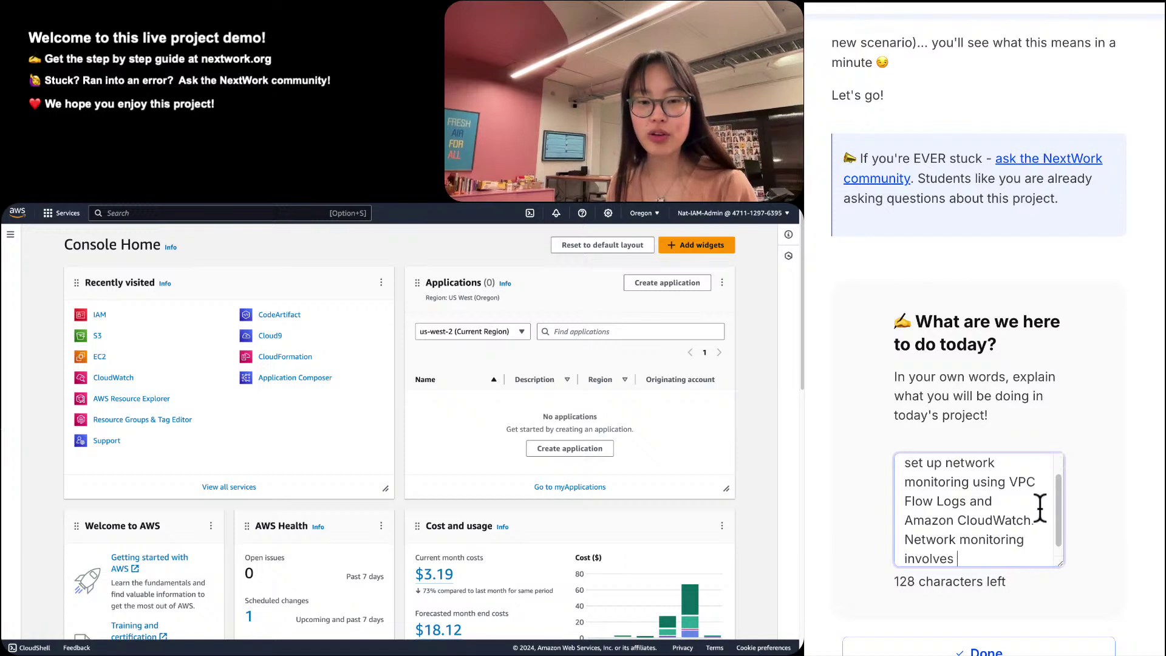
{"action": "type", "text": "tracking the p"}
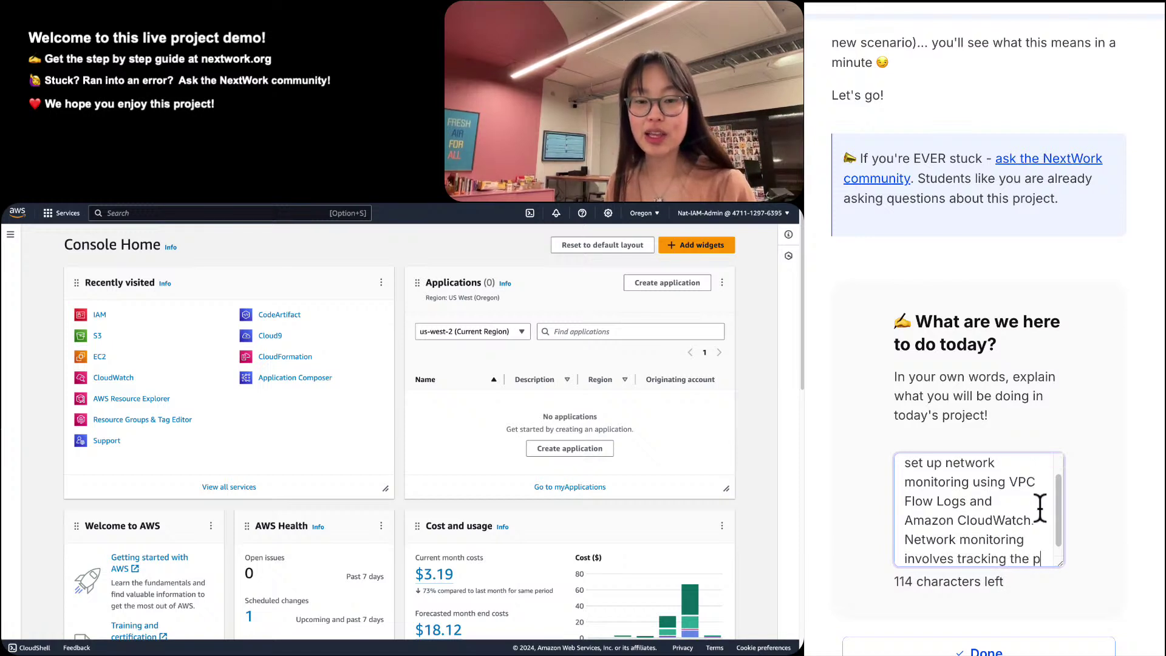
{"action": "type", "text": "erformance and seuci"}
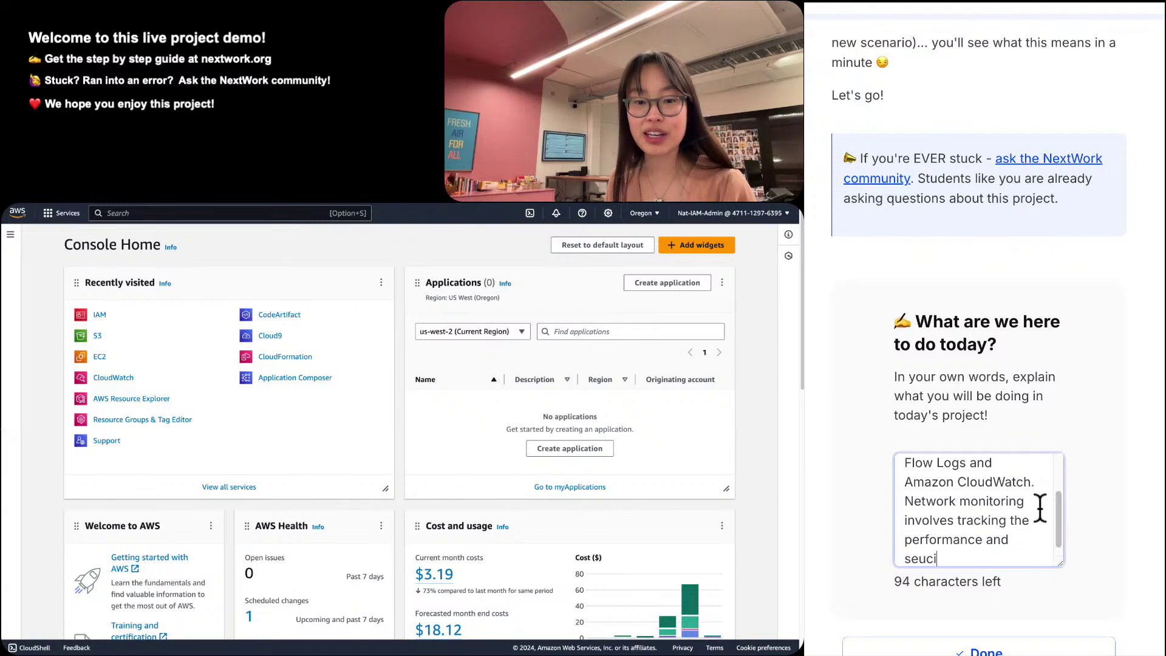
{"action": "type", "text": "t"}
{"action": "key", "text": "BackSpace"}
{"action": "key", "text": "BackSpace"}
{"action": "key", "text": "BackSpace"}
{"action": "key", "text": "BackSpace"}
{"action": "type", "text": "curity "}
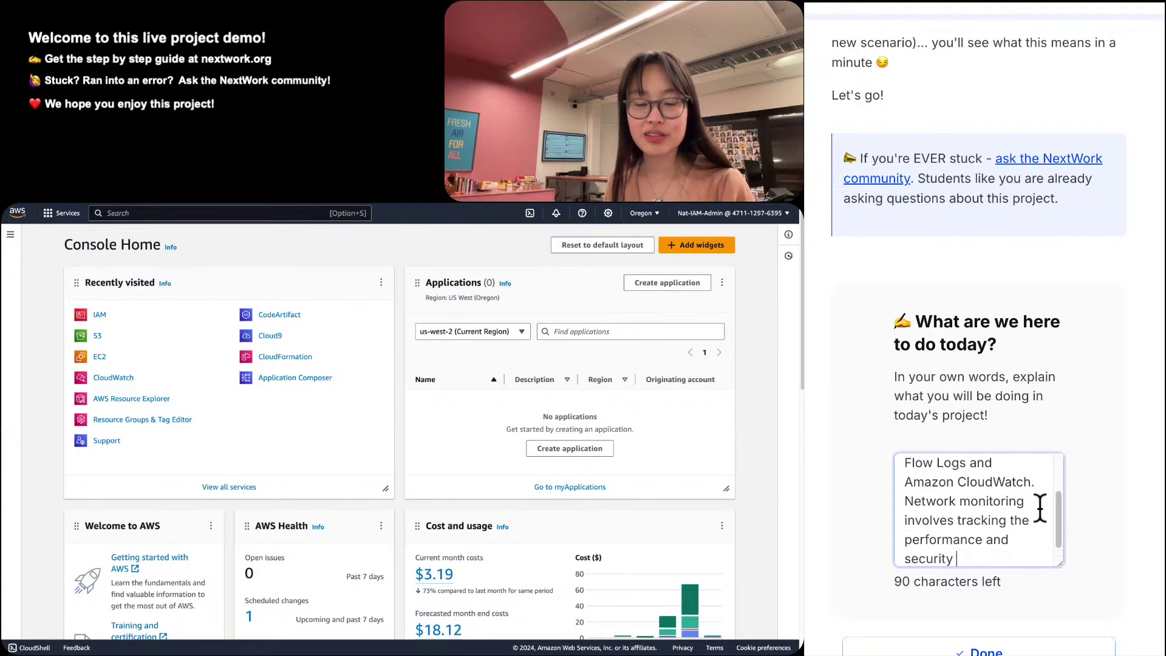
{"action": "type", "text": "of my "}
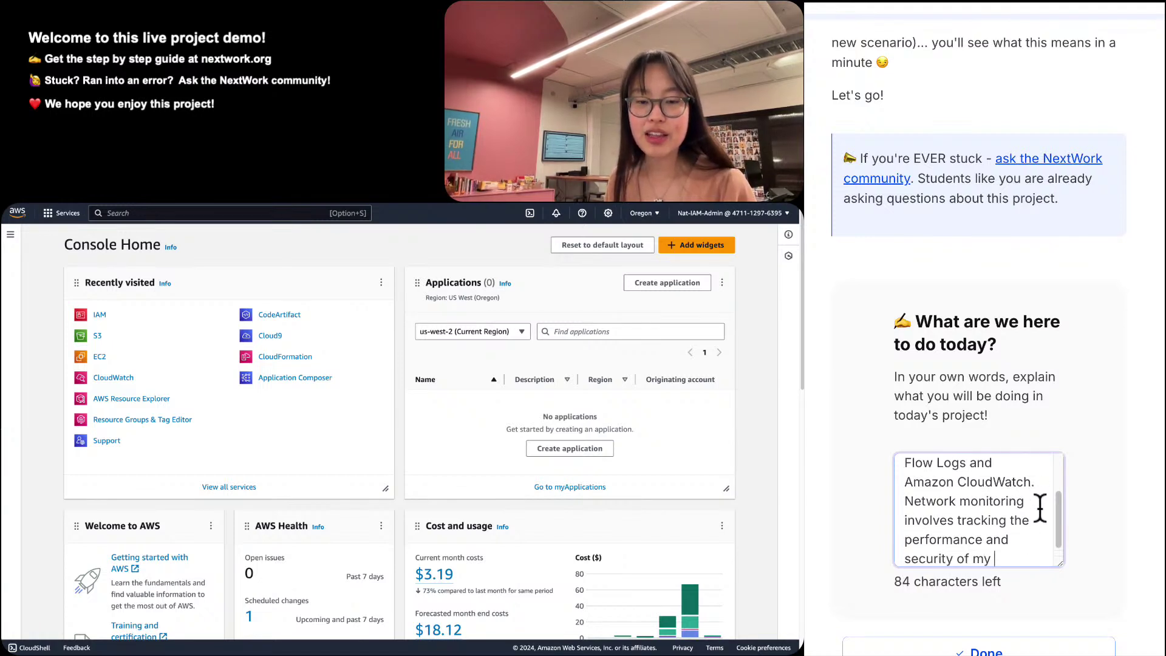
{"action": "type", "text": "VPC's traffi"}
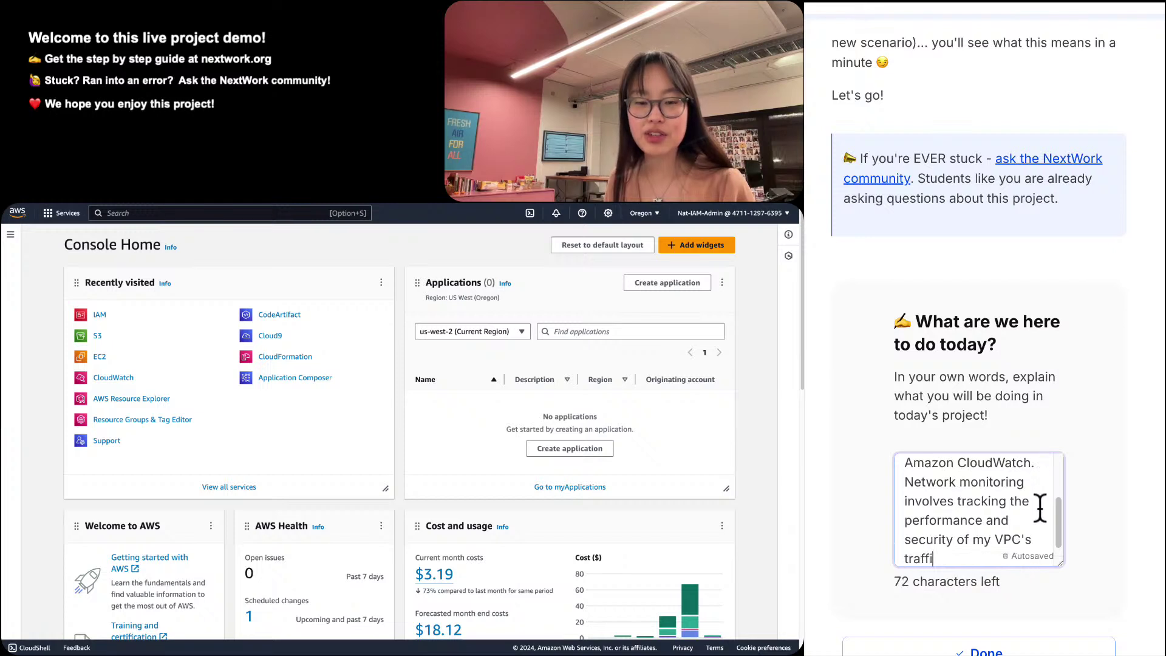
{"action": "type", "text": "c."}
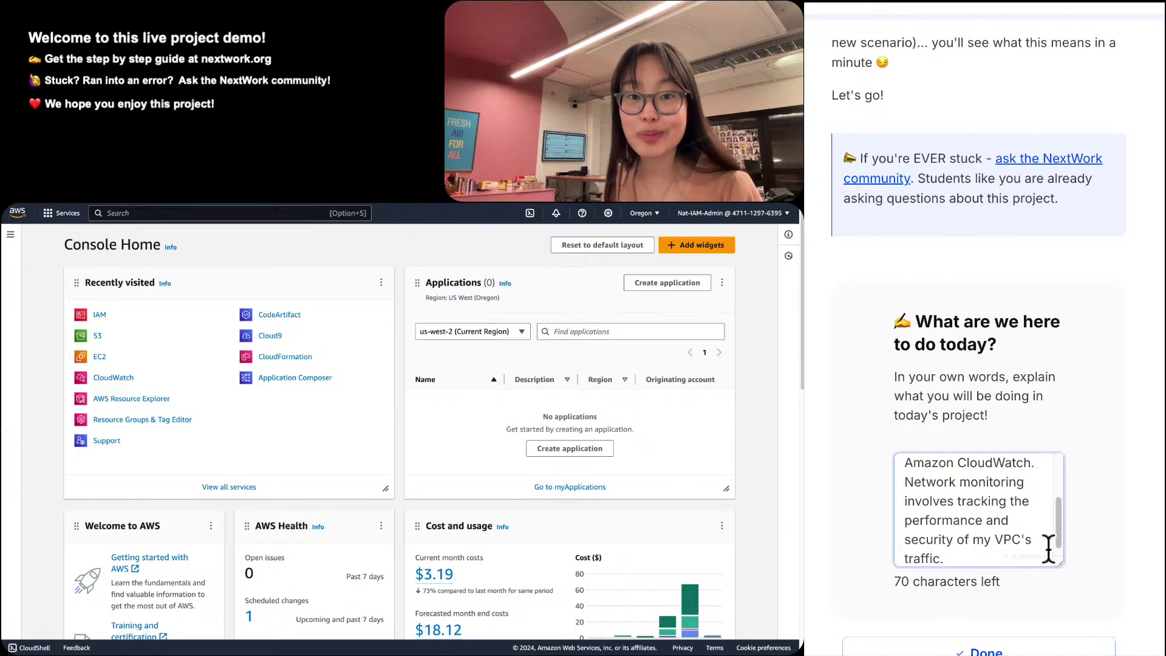
Mark the "What are we here to do today?" task as done.
{"action": "scroll", "coordinate": [1019, 544], "scroll_direction": "down", "scroll_amount": 1}
{"action": "scroll", "coordinate": [807, 556], "scroll_direction": "down", "scroll_amount": 3}
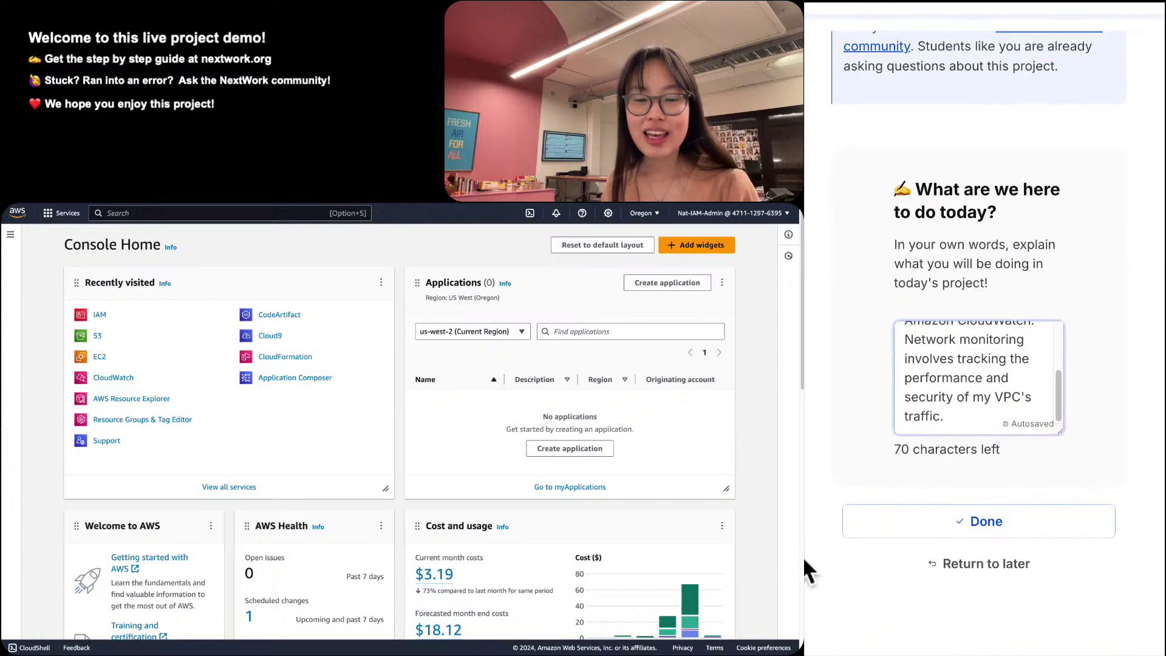
{"action": "left_click", "coordinate": [1083, 523]}
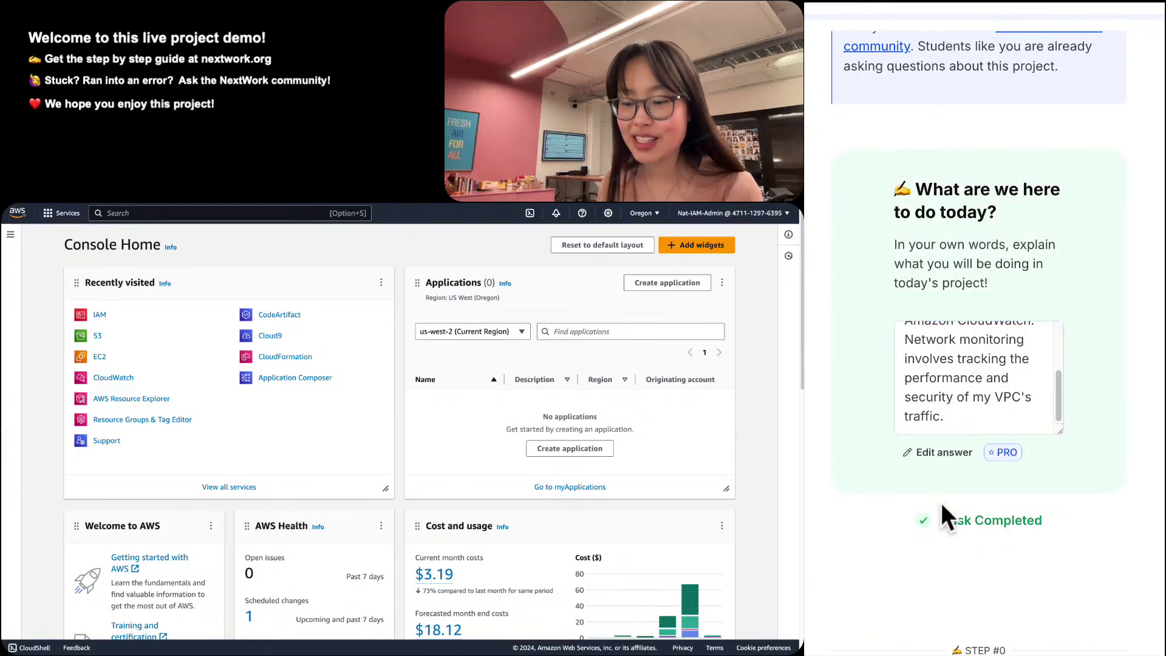
Read Step #0 on why to write documentation and examine the enlarged illustration of how task answers become documentation.
{"action": "scroll", "coordinate": [941, 501], "scroll_direction": "down", "scroll_amount": 5}
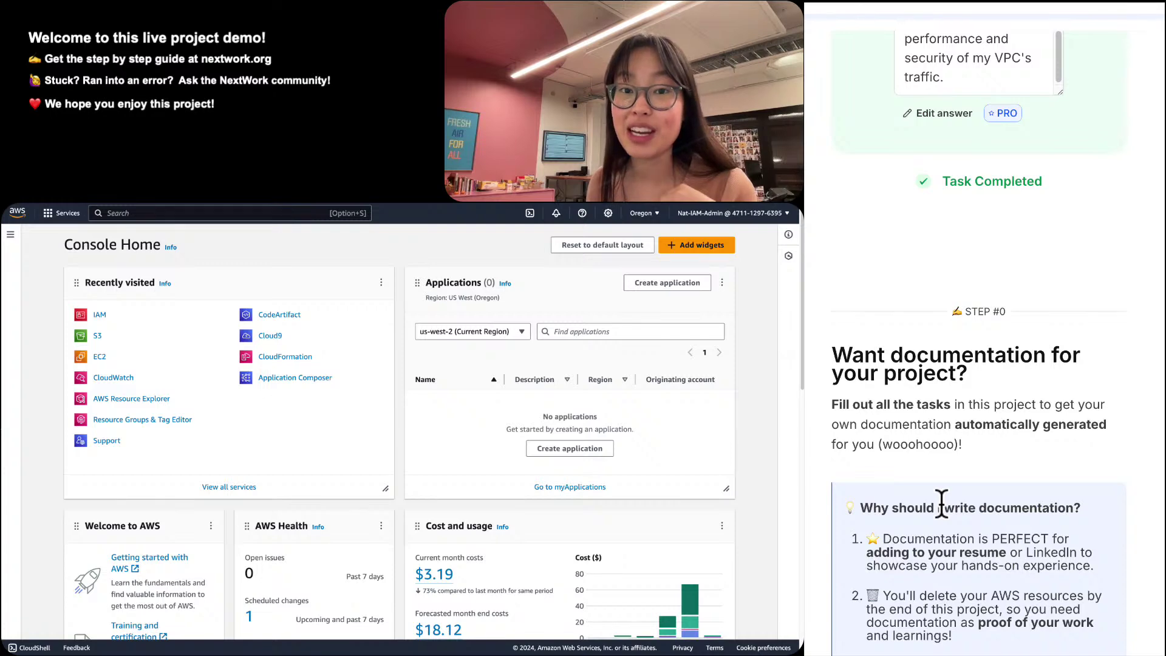
{"action": "scroll", "coordinate": [941, 504], "scroll_direction": "down", "scroll_amount": 7}
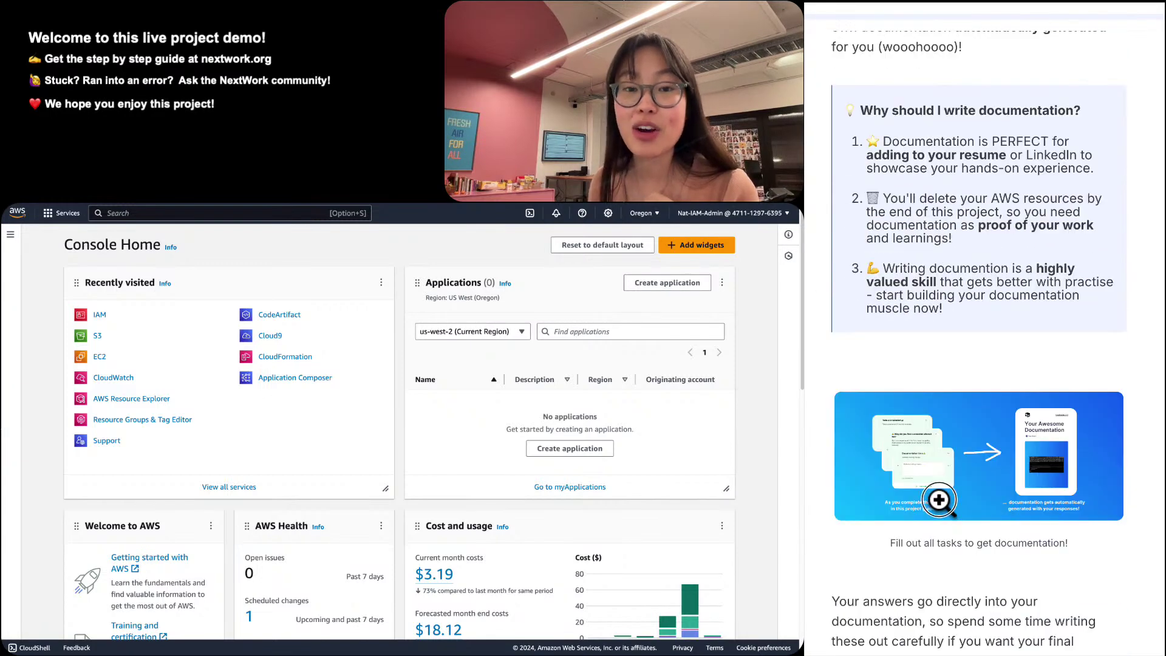
{"action": "left_click", "coordinate": [939, 499]}
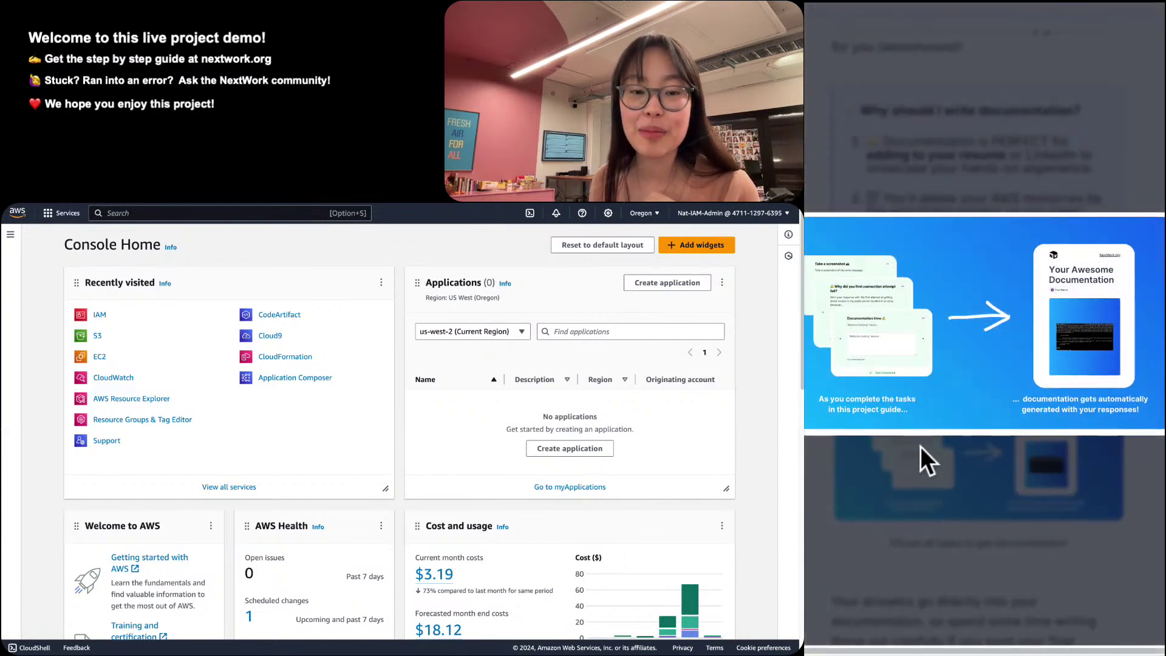
{"action": "left_click", "coordinate": [901, 439]}
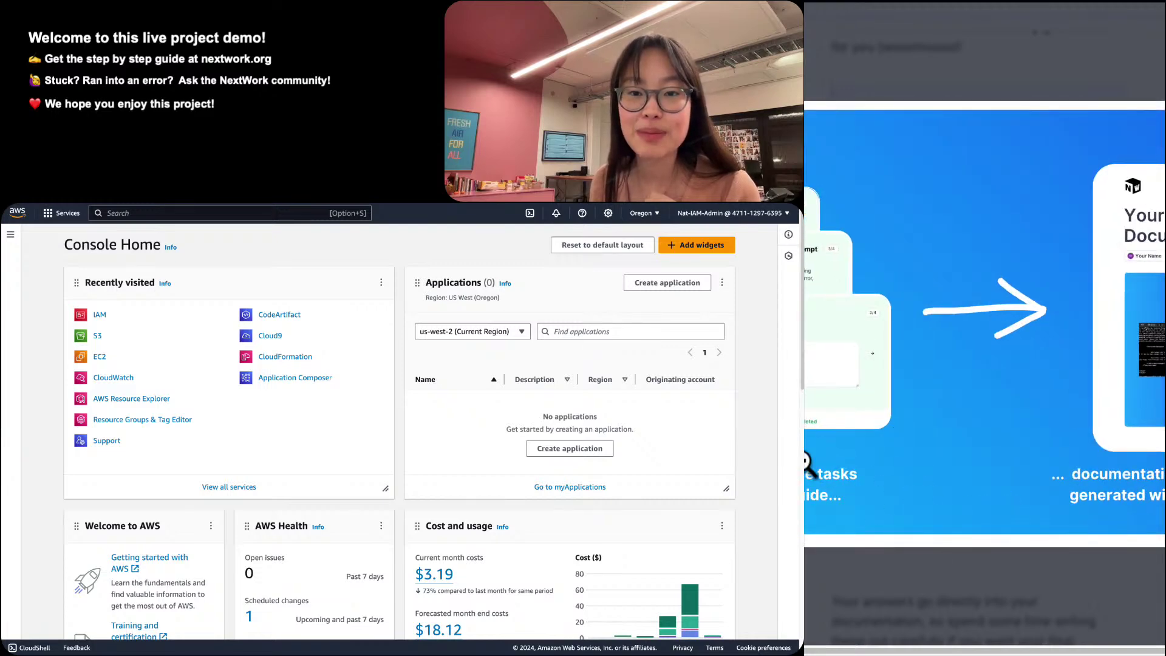
{"action": "left_click", "coordinate": [892, 449]}
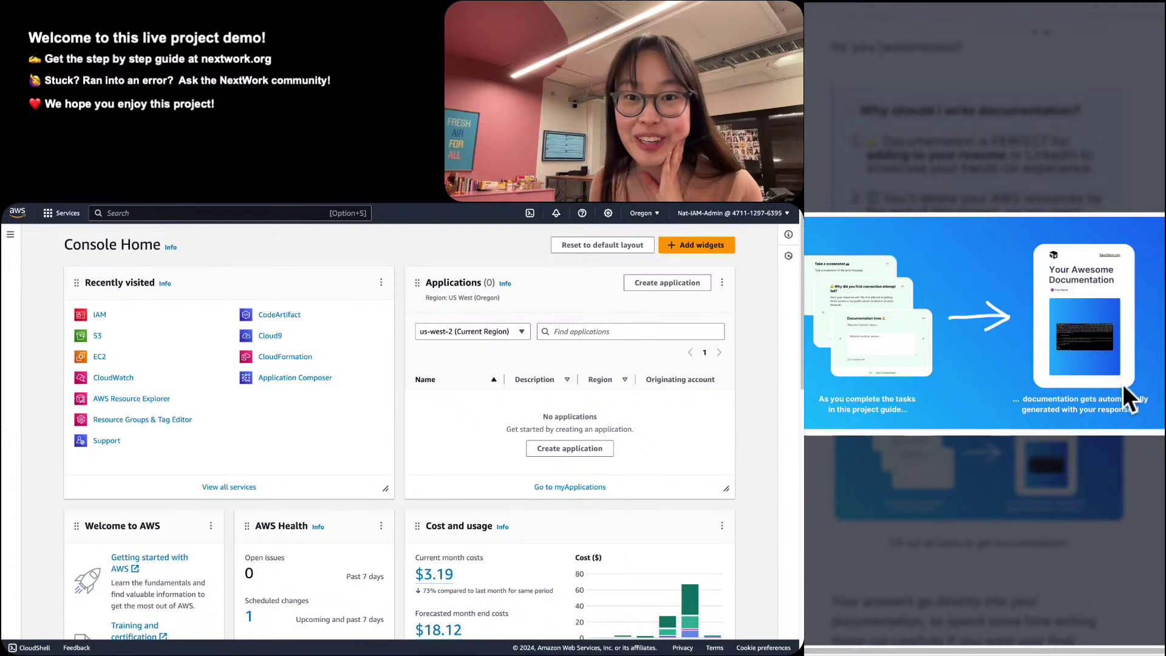
{"action": "left_click", "coordinate": [1138, 540]}
{"action": "scroll", "coordinate": [1138, 541], "scroll_direction": "down", "scroll_amount": 3}
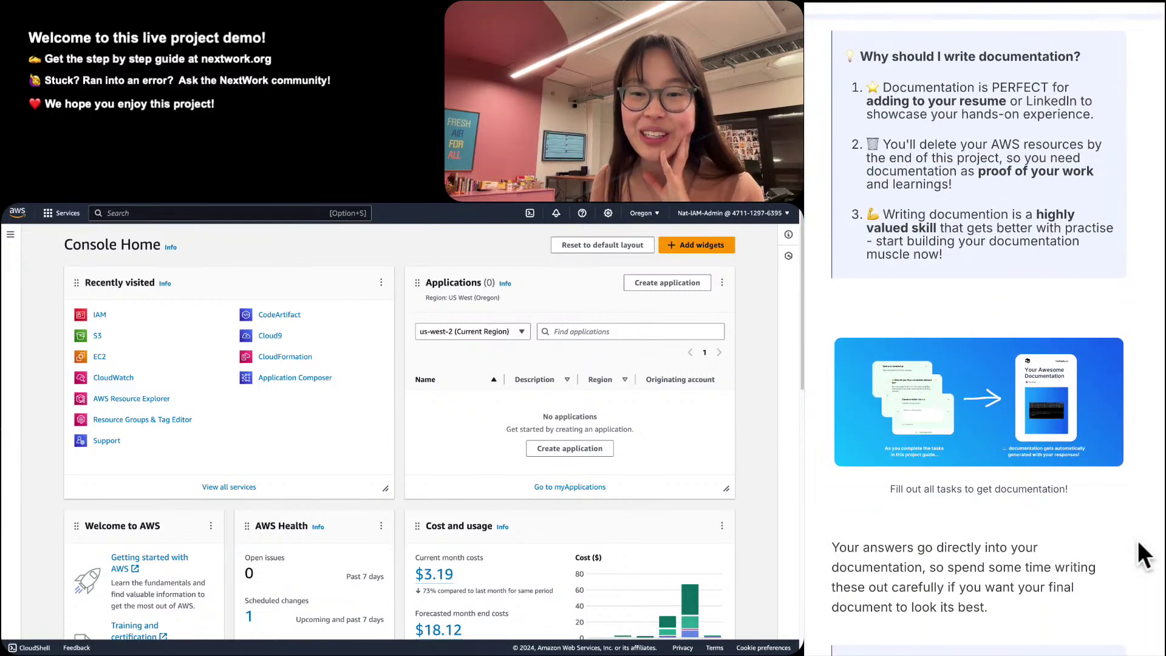
Review the Step #1 "Set up your VPCs in Minutes" introduction and its two-VPC architecture diagram.
{"action": "scroll", "coordinate": [1138, 541], "scroll_direction": "down", "scroll_amount": 10}
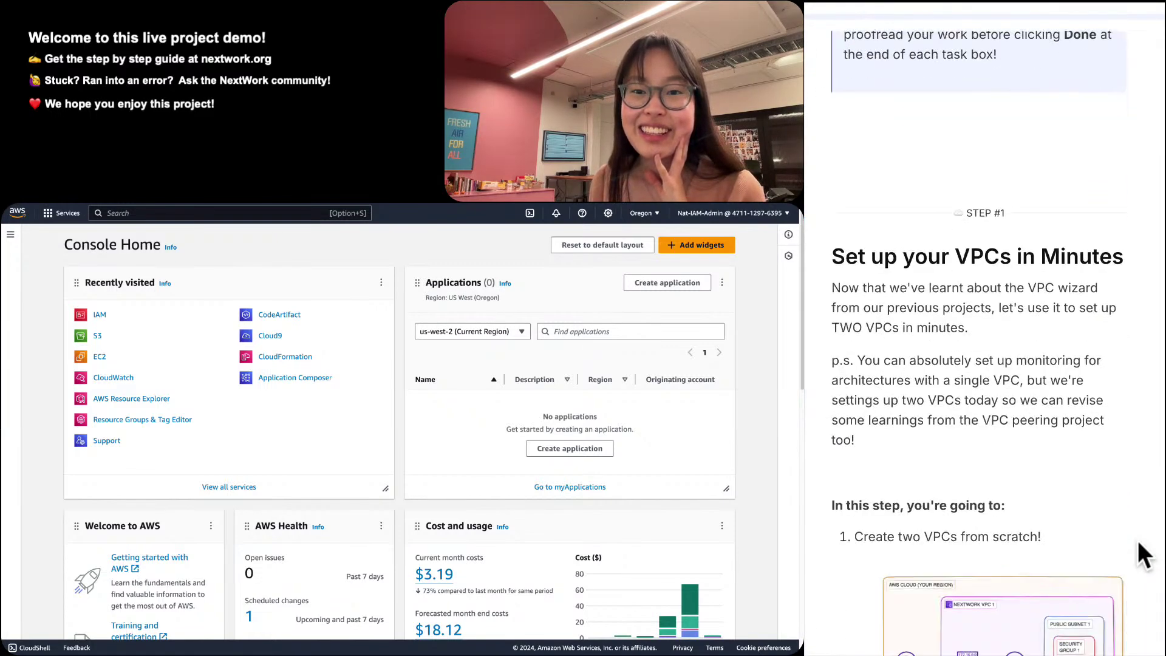
{"action": "scroll", "coordinate": [1138, 540], "scroll_direction": "down", "scroll_amount": 1}
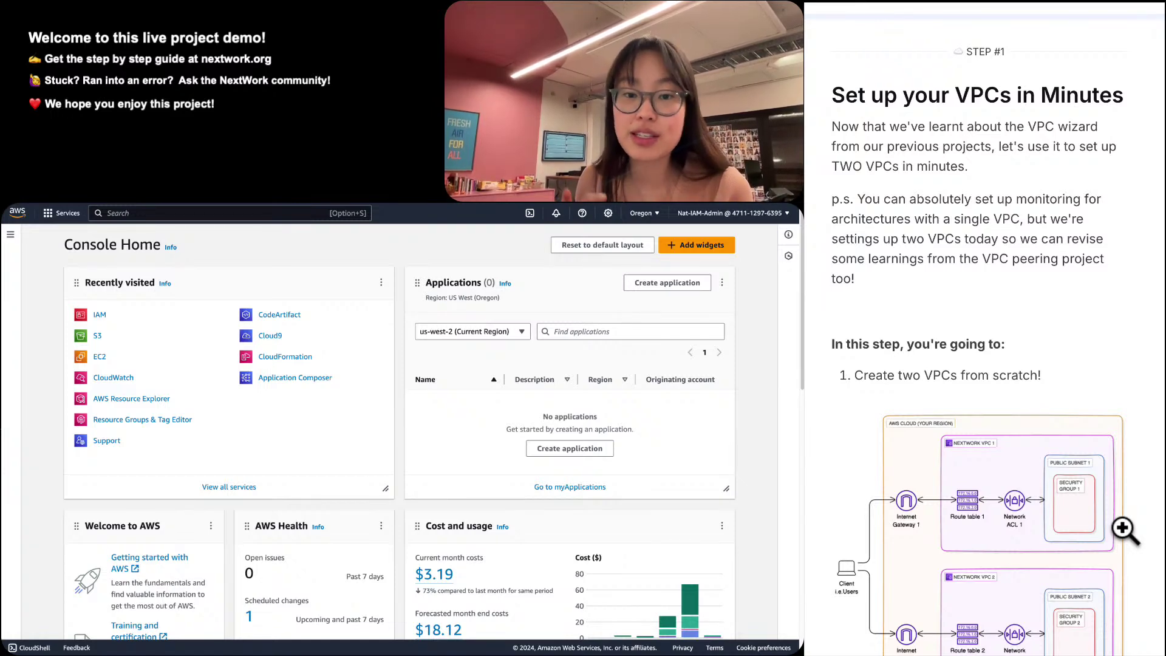
{"action": "scroll", "coordinate": [1122, 527], "scroll_direction": "down", "scroll_amount": 3}
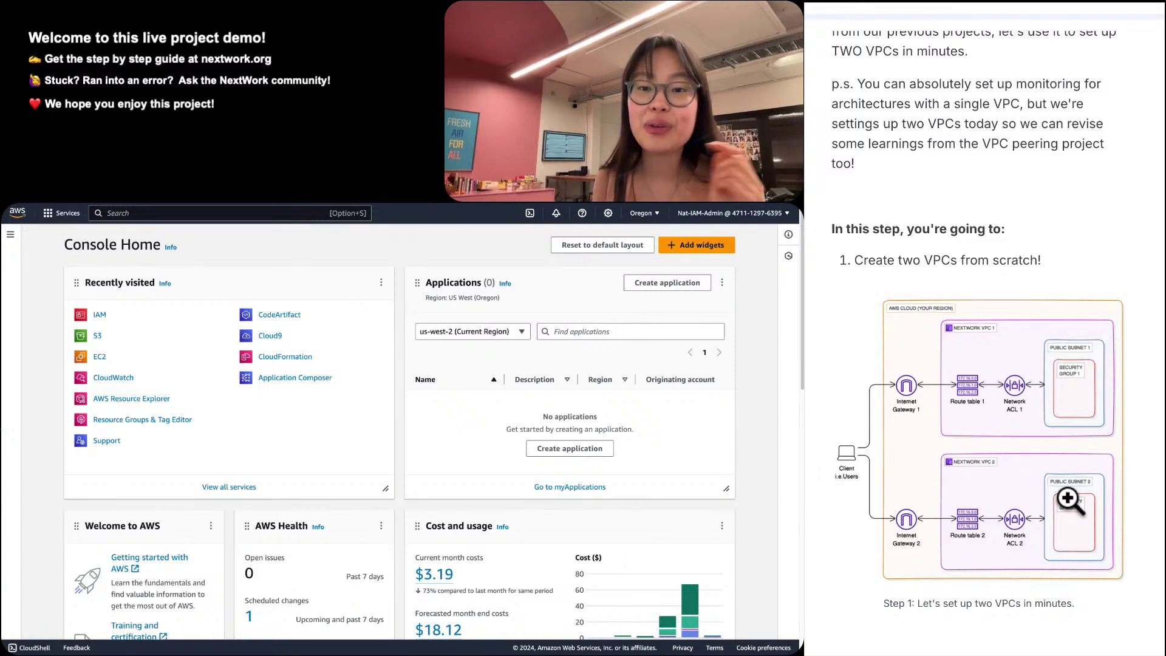
{"action": "scroll", "coordinate": [1067, 499], "scroll_direction": "down", "scroll_amount": 1}
{"action": "scroll", "coordinate": [1069, 499], "scroll_direction": "down", "scroll_amount": 3}
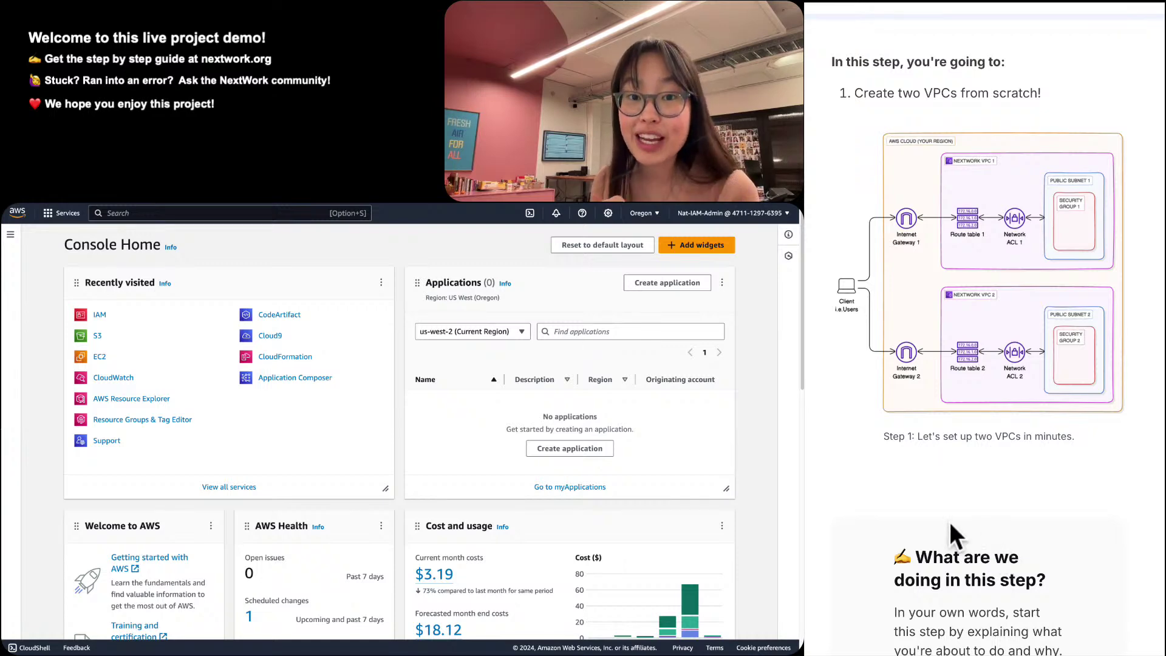
Begin the "What are we doing in this step?" answer with "In this step, we will set up two VPCs from scratch in minutes.".
{"action": "scroll", "coordinate": [949, 522], "scroll_direction": "down", "scroll_amount": 5}
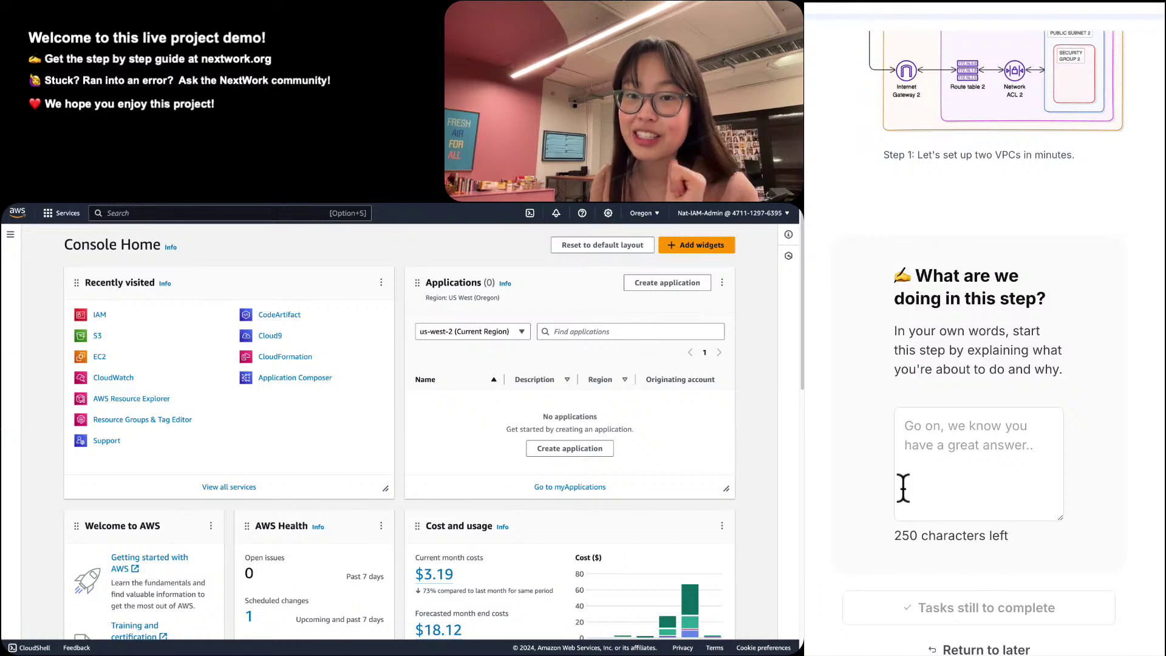
{"action": "left_click", "coordinate": [977, 444]}
{"action": "type", "text": "In this"}
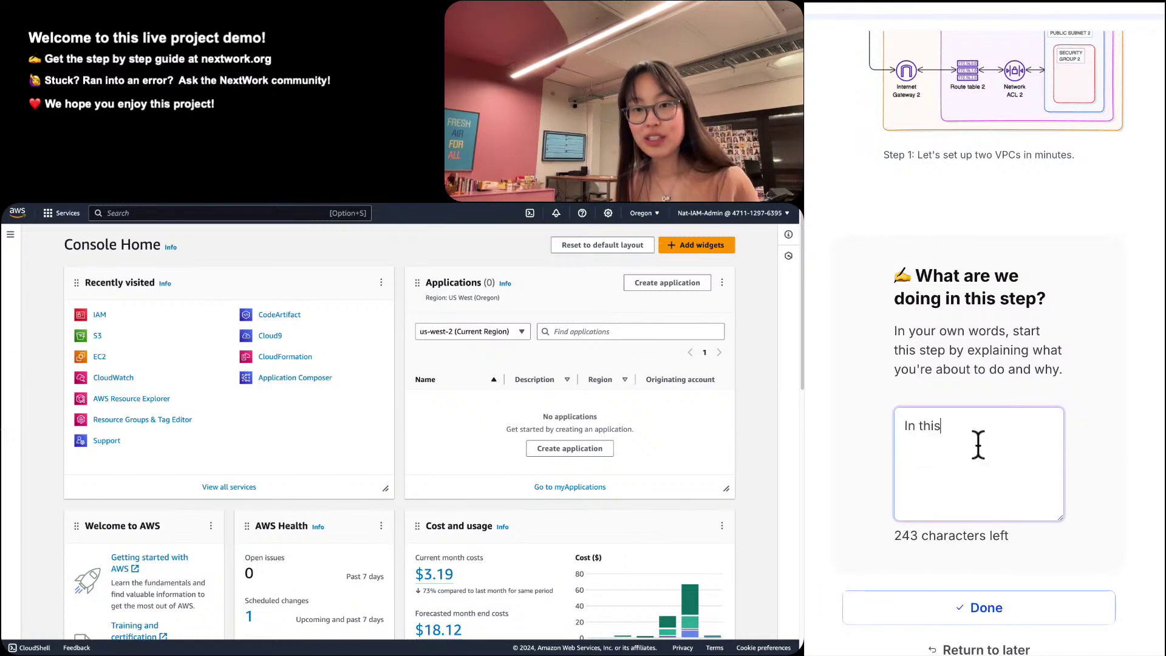
{"action": "type", "text": " step, we wil"}
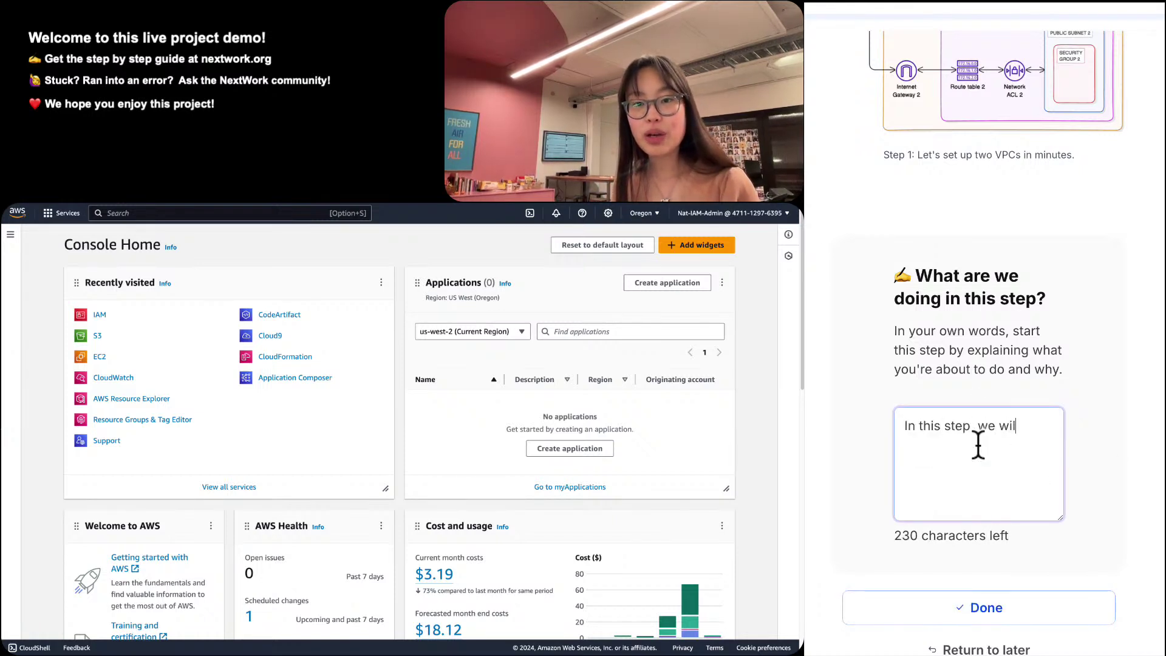
{"action": "type", "text": "l set up two V"}
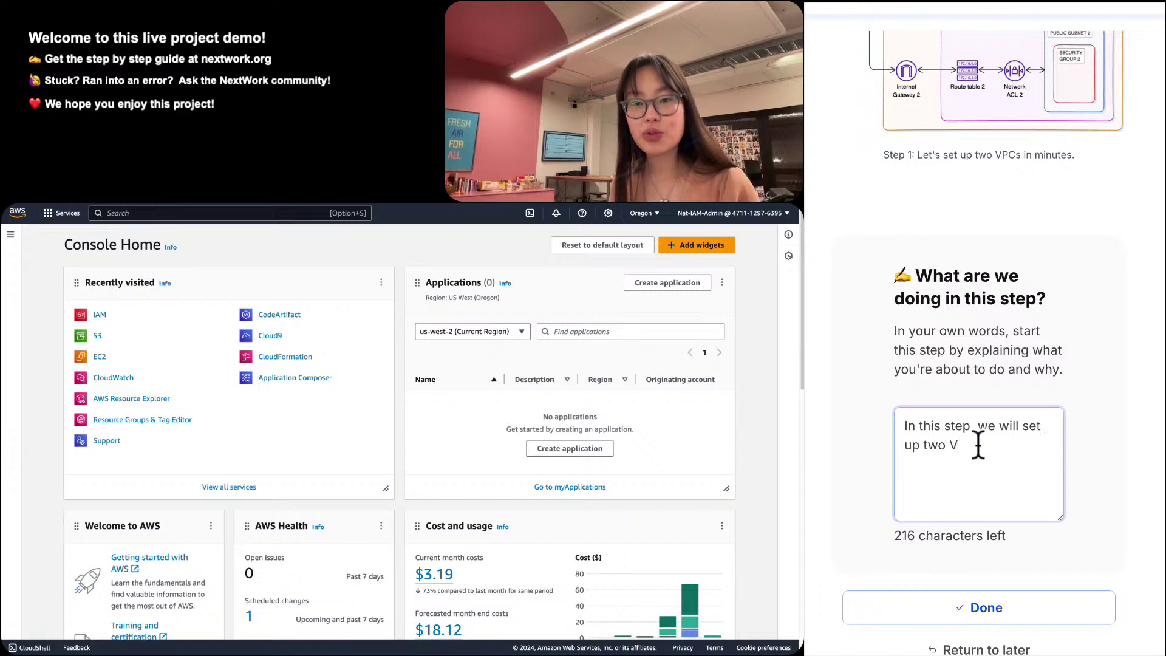
{"action": "type", "text": "PCs from scrat"}
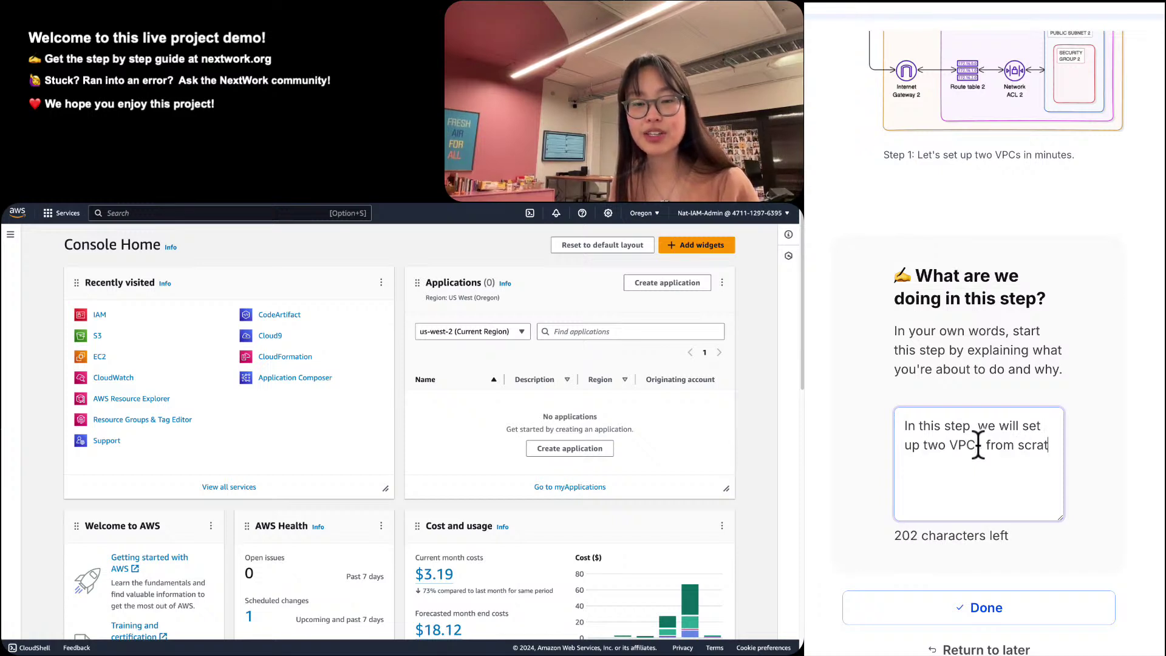
{"action": "type", "text": "ch in minu"}
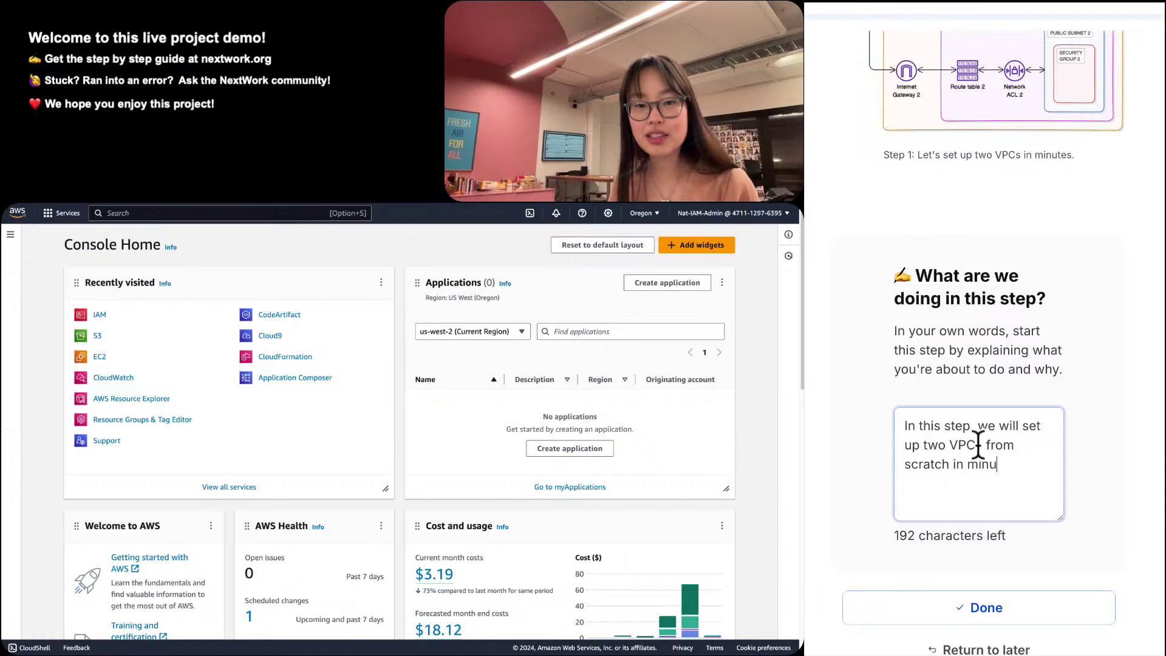
{"action": "type", "text": "tes. Network"}
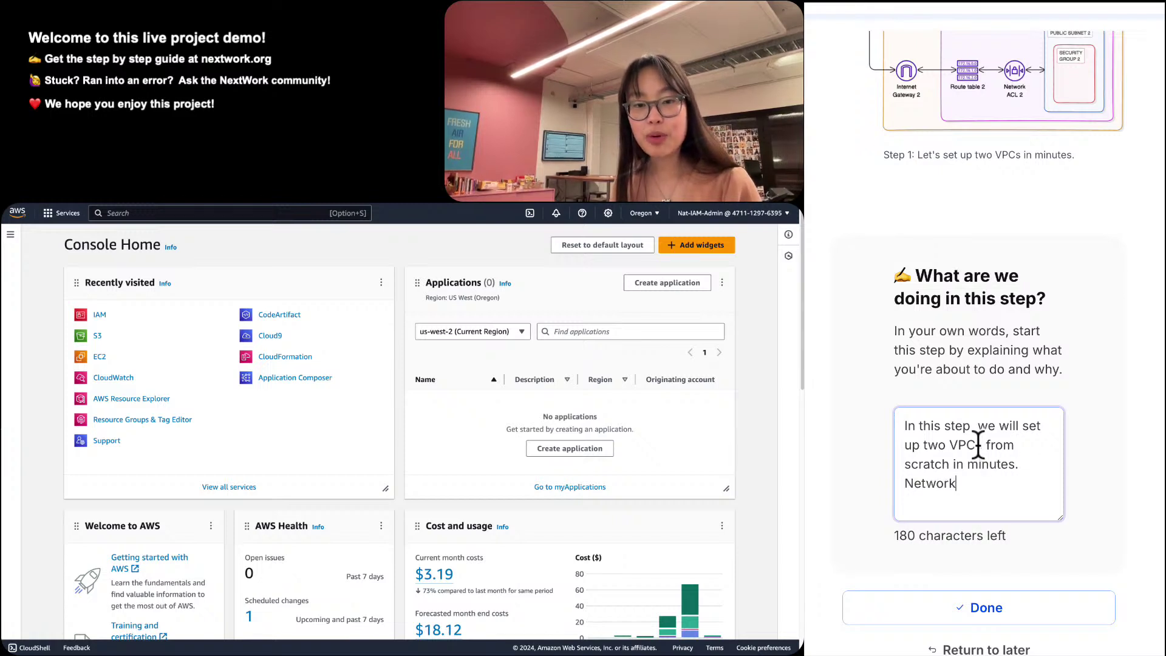
Add "Networking monitoring can still be done with just a single VPC" to the "What are we doing in this step?" answer.
{"action": "type", "text": "ing mo"}
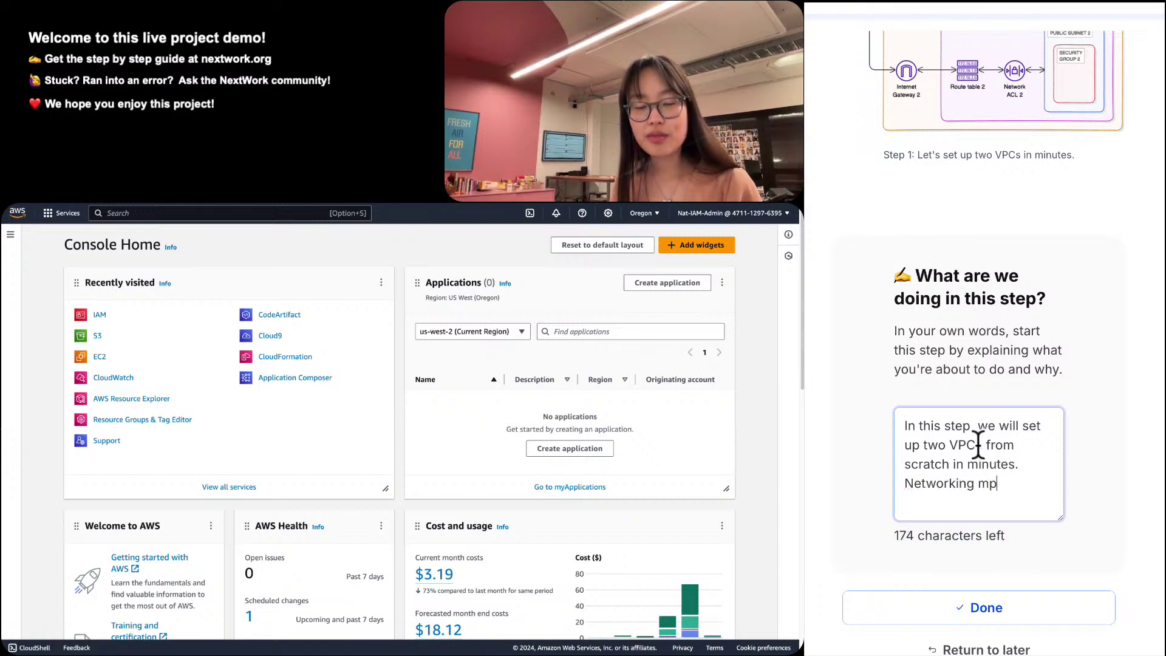
{"action": "key", "text": "BackSpace"}
{"action": "type", "text": "onitoring c"}
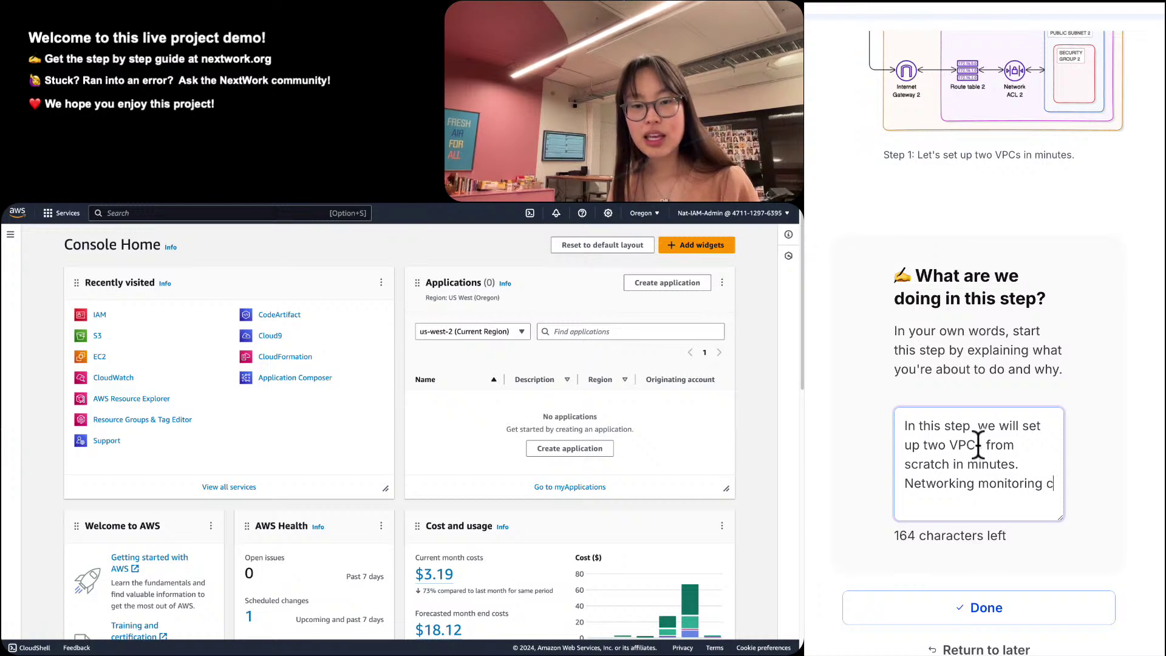
{"action": "type", "text": "an still be"}
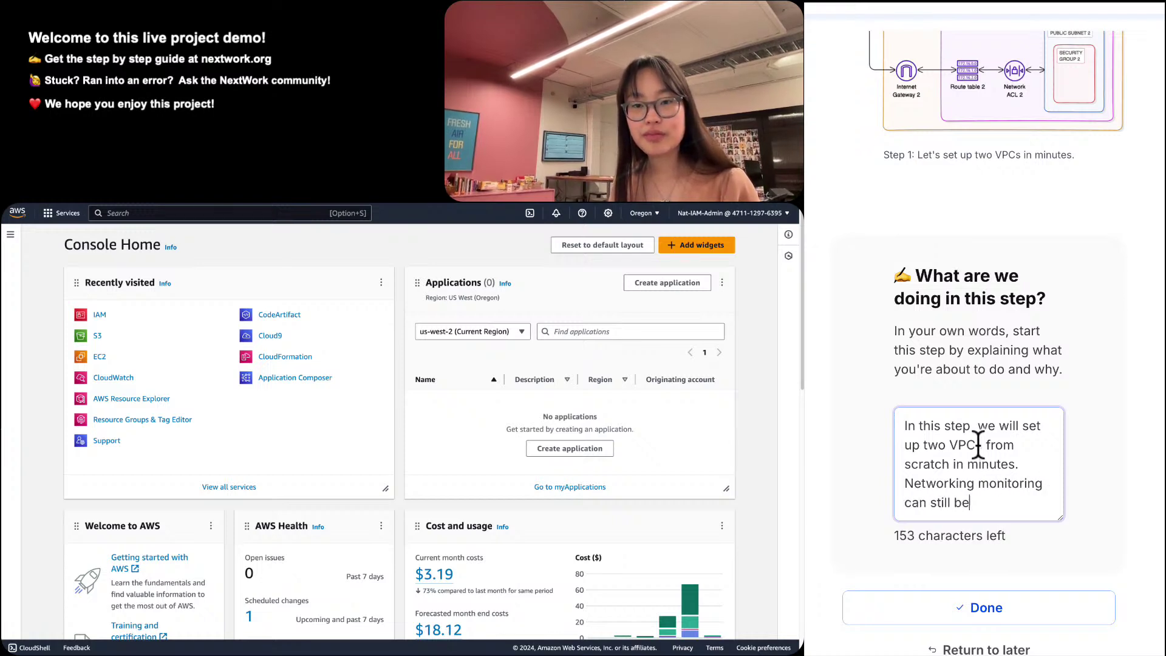
{"action": "type", "text": " done with just a single VPC"}
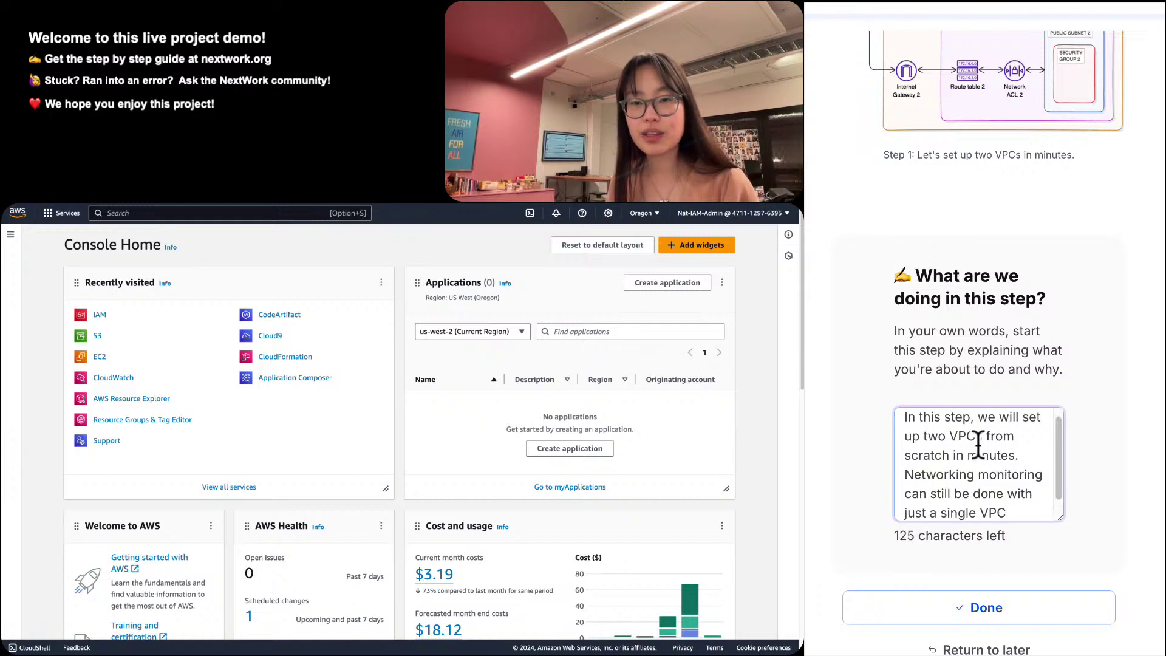
Finish the answer with ", but it's great to have the extra challenge and tackle VPC peering in this project too!" and mark the task as done.
{"action": "type", "text": ", but "}
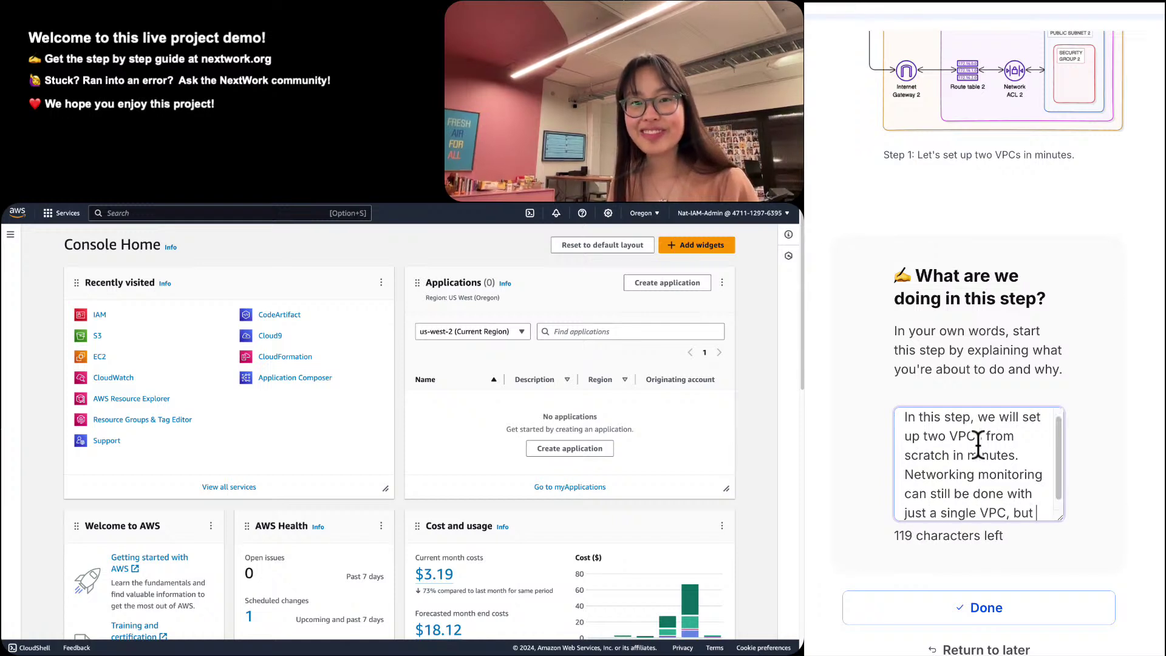
{"action": "type", "text": "it's great to hav"}
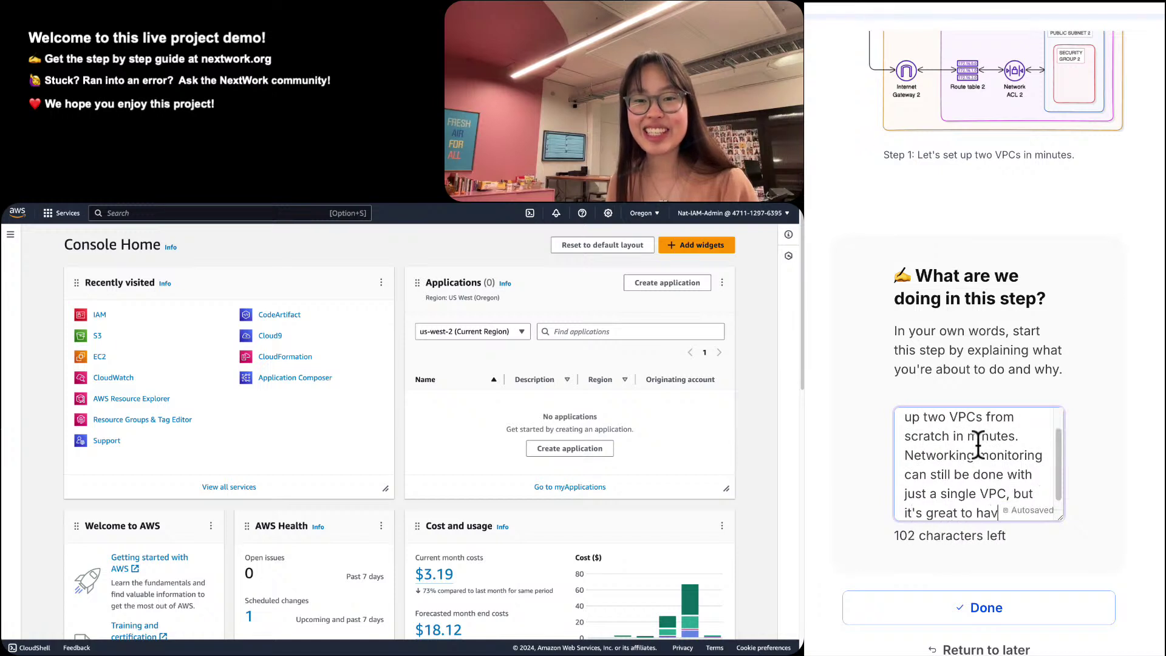
{"action": "type", "text": "e the extra challeng"}
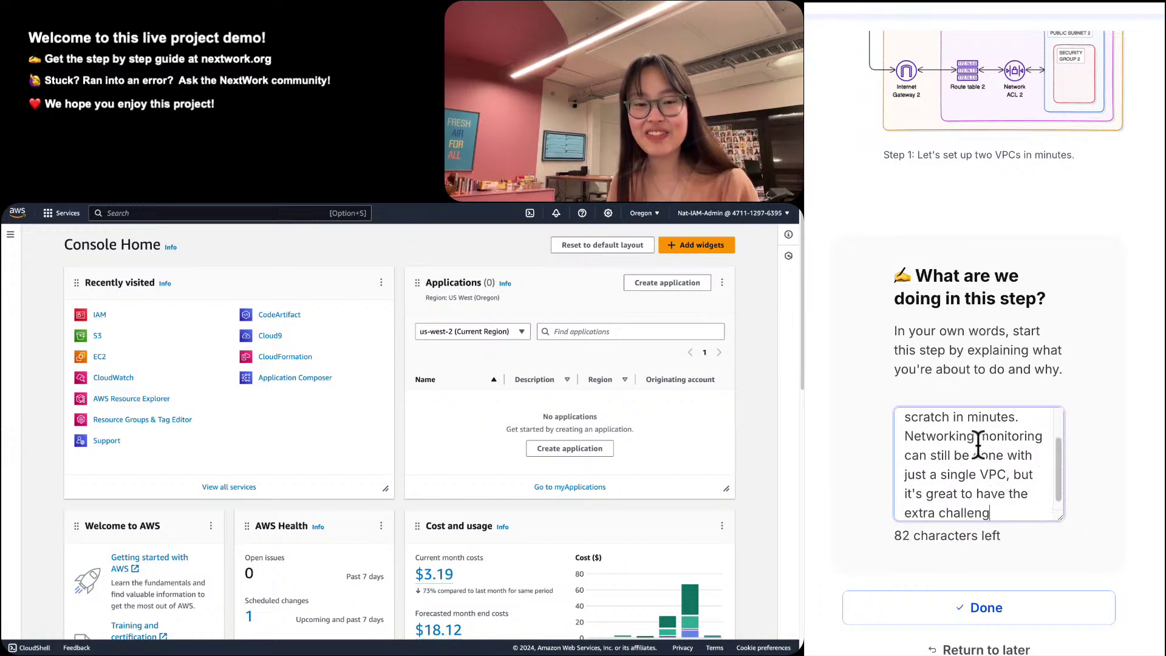
{"action": "type", "text": "e and tackle "}
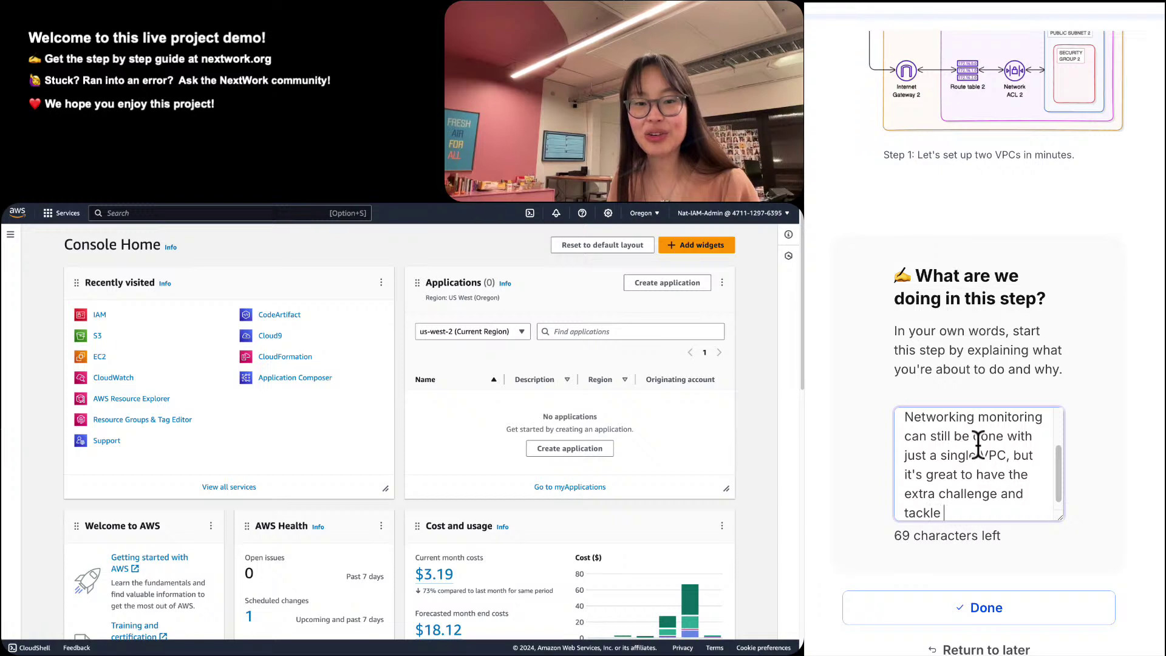
{"action": "type", "text": "VPC peering i"}
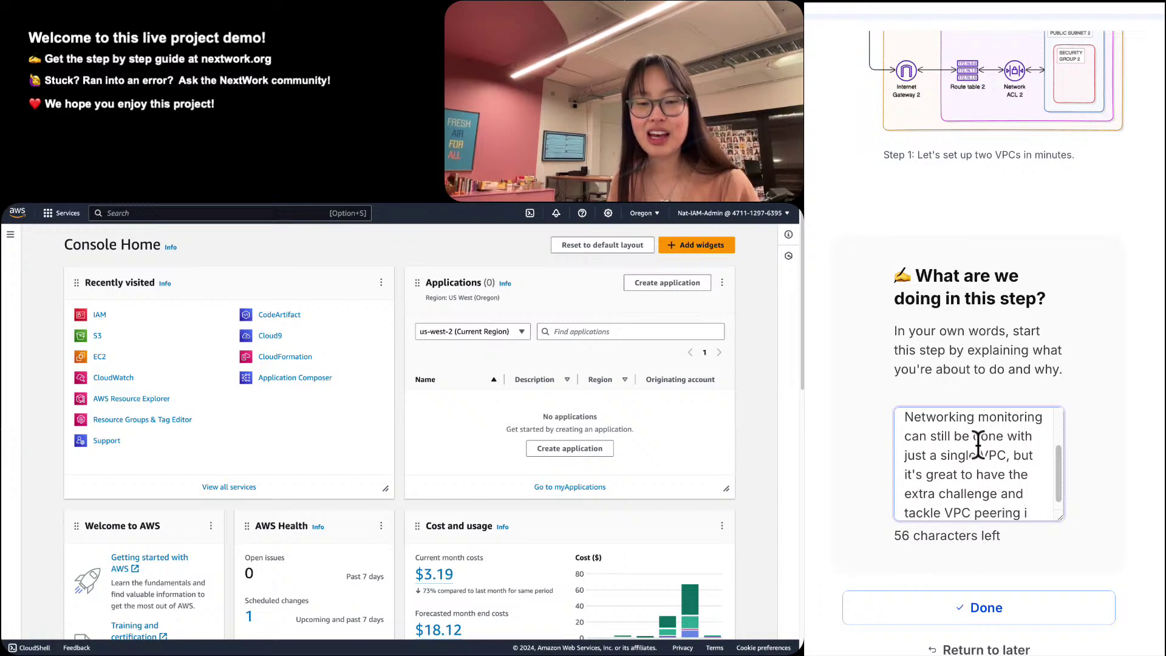
{"action": "type", "text": "n this project too!"}
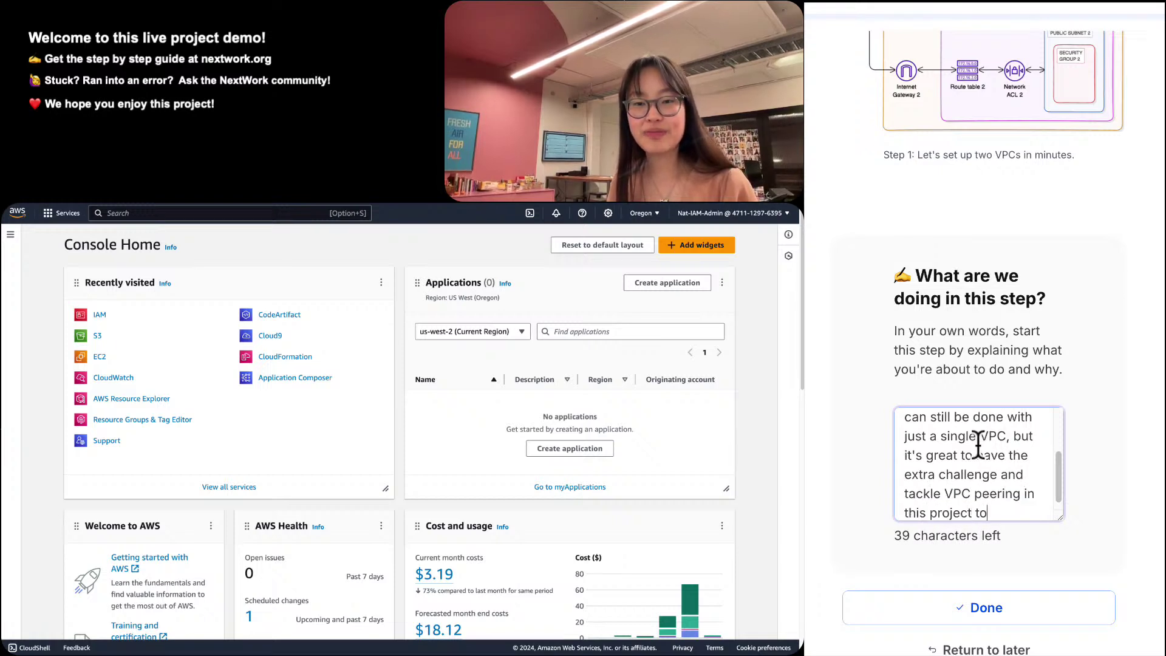
{"action": "key", "text": "Tab"}
{"action": "key", "text": "Return"}
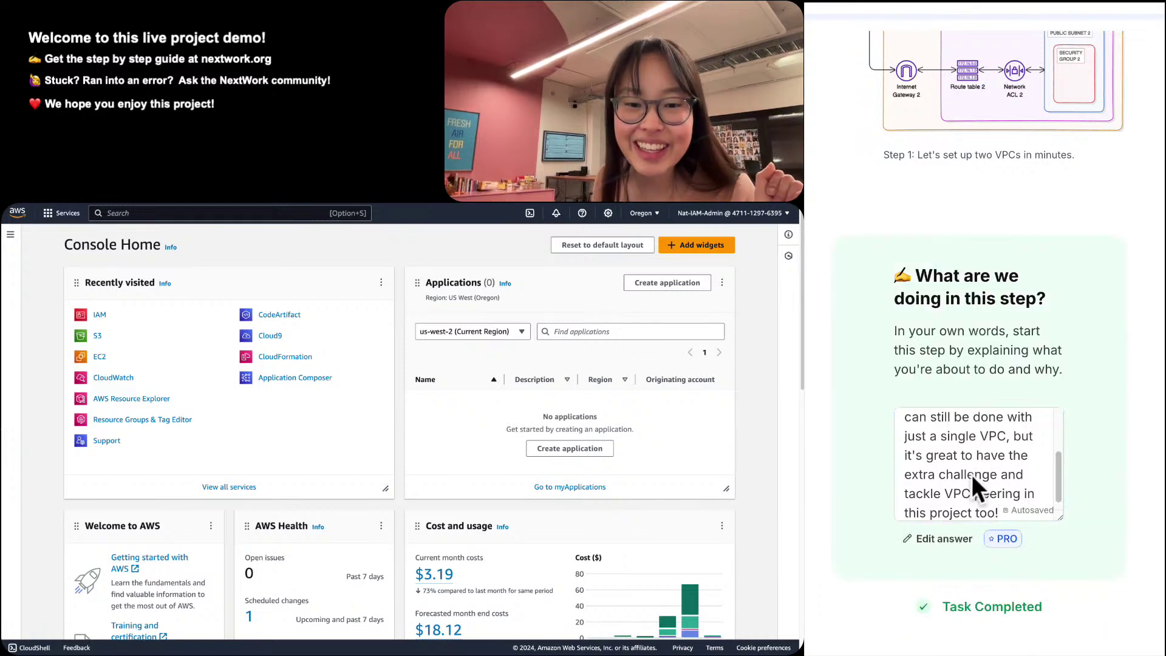
Read the guide's Step #1 instructions for reaching the VPC console and the settings for Create VPC 1.
{"action": "scroll", "coordinate": [825, 510], "scroll_direction": "up", "scroll_amount": 1}
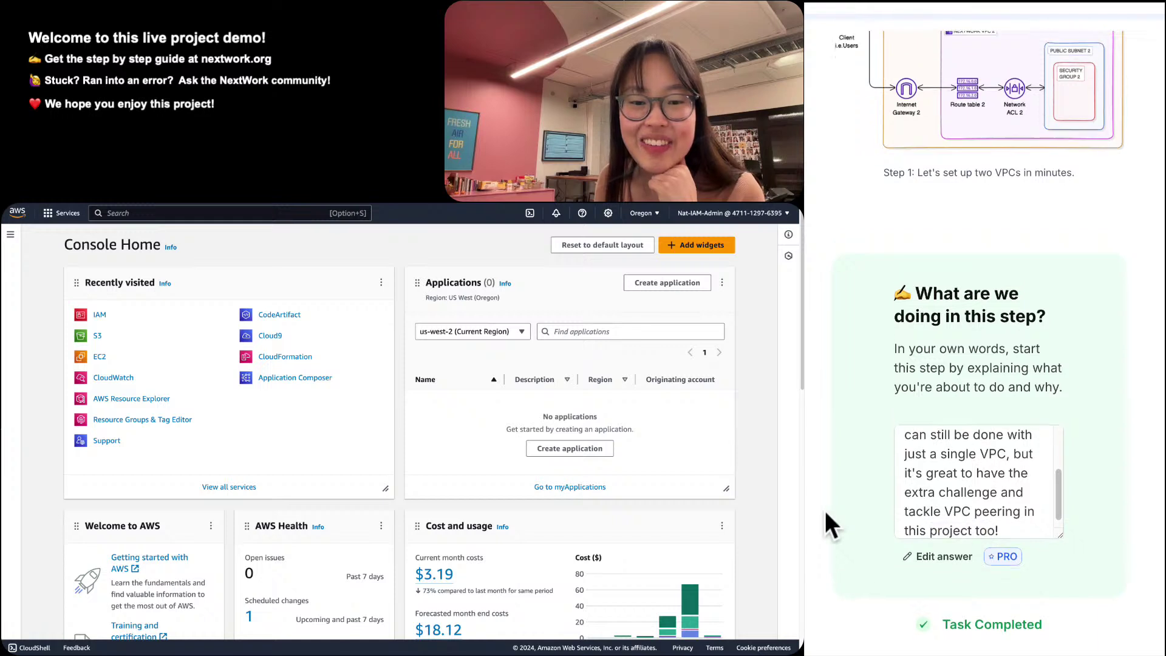
{"action": "scroll", "coordinate": [825, 511], "scroll_direction": "down", "scroll_amount": 1}
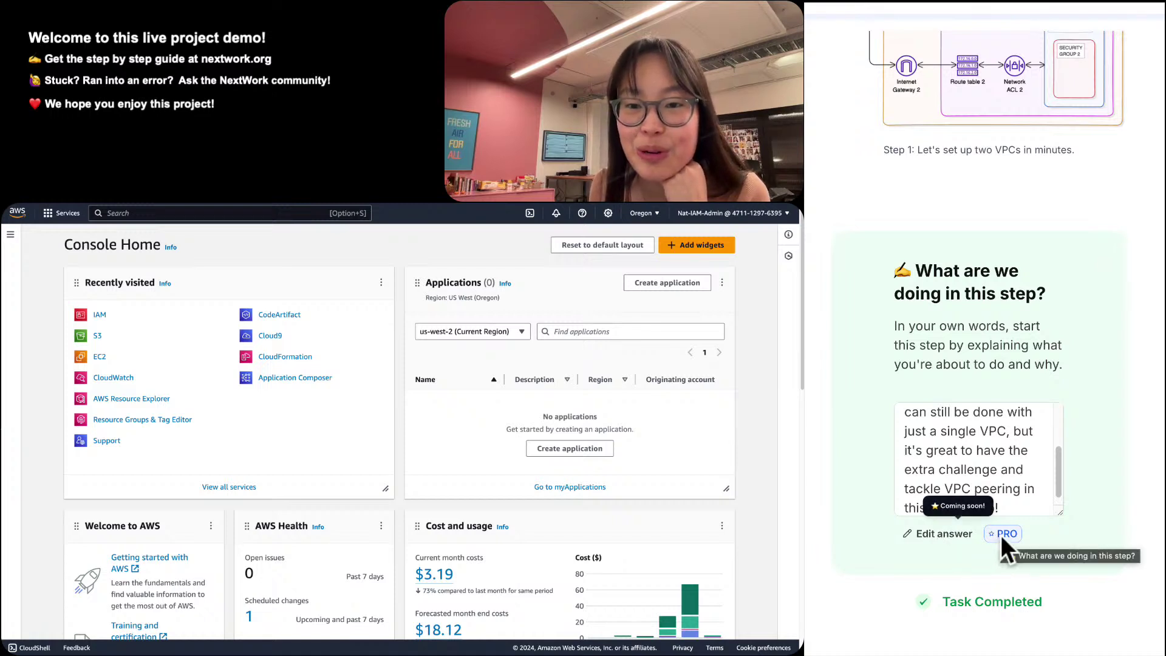
{"action": "scroll", "coordinate": [1007, 515], "scroll_direction": "up", "scroll_amount": 2}
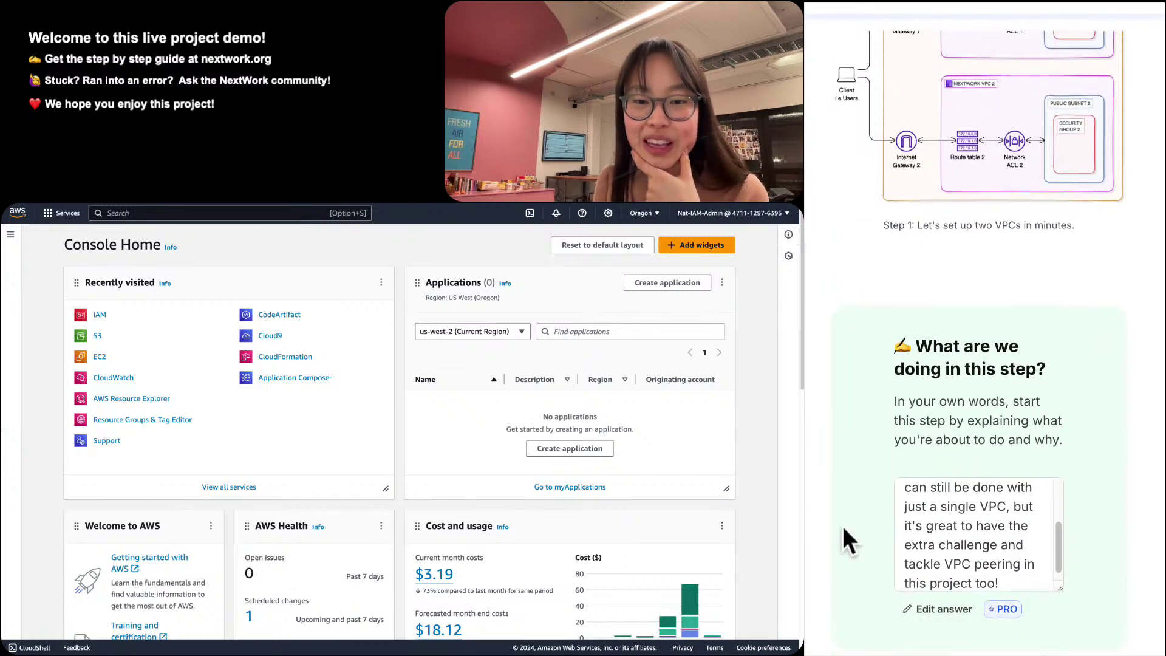
{"action": "scroll", "coordinate": [843, 526], "scroll_direction": "down", "scroll_amount": 5}
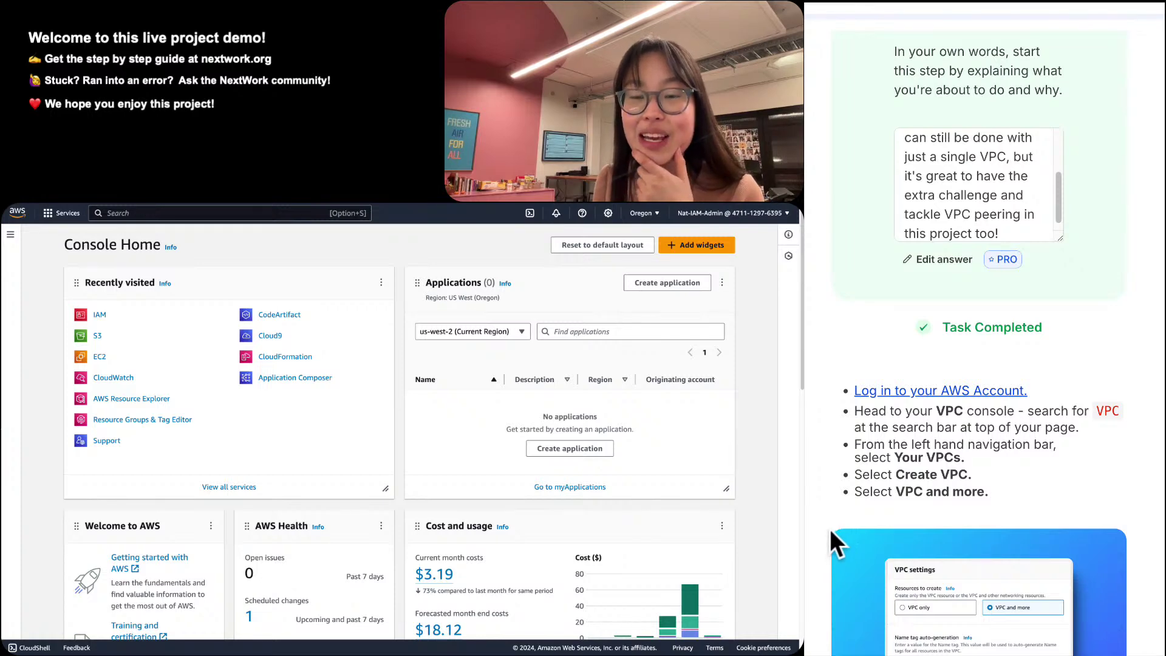
{"action": "scroll", "coordinate": [829, 530], "scroll_direction": "down", "scroll_amount": 4}
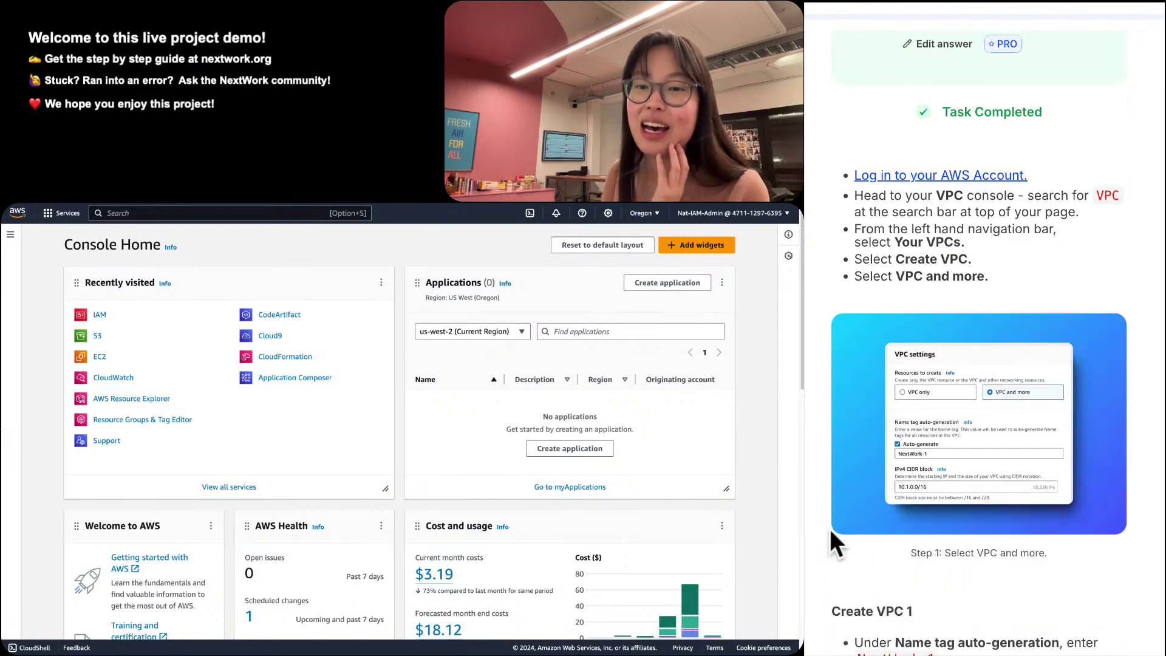
{"action": "scroll", "coordinate": [830, 530], "scroll_direction": "down", "scroll_amount": 1}
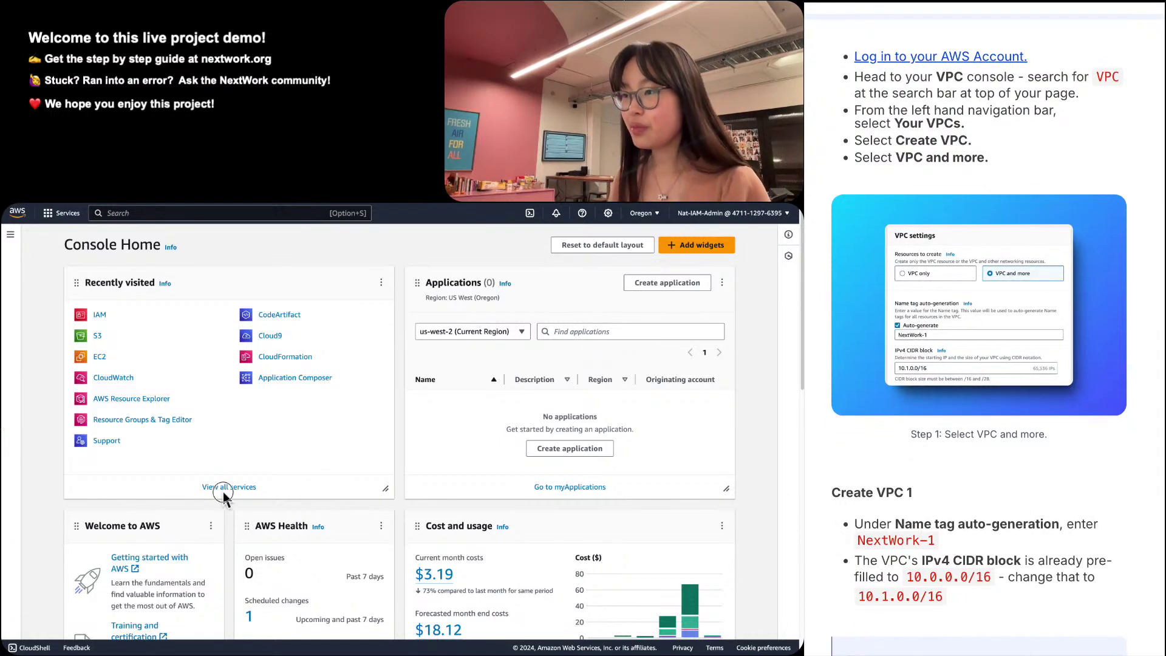
Search the AWS console for "VPC", open the VPC service and show the Your VPCs list.
{"action": "key", "text": "super+equal"}
{"action": "key", "text": "super+equal"}
{"action": "key", "text": "super+equal"}
{"action": "key", "text": "super+equal"}
{"action": "key", "text": "super+equal"}
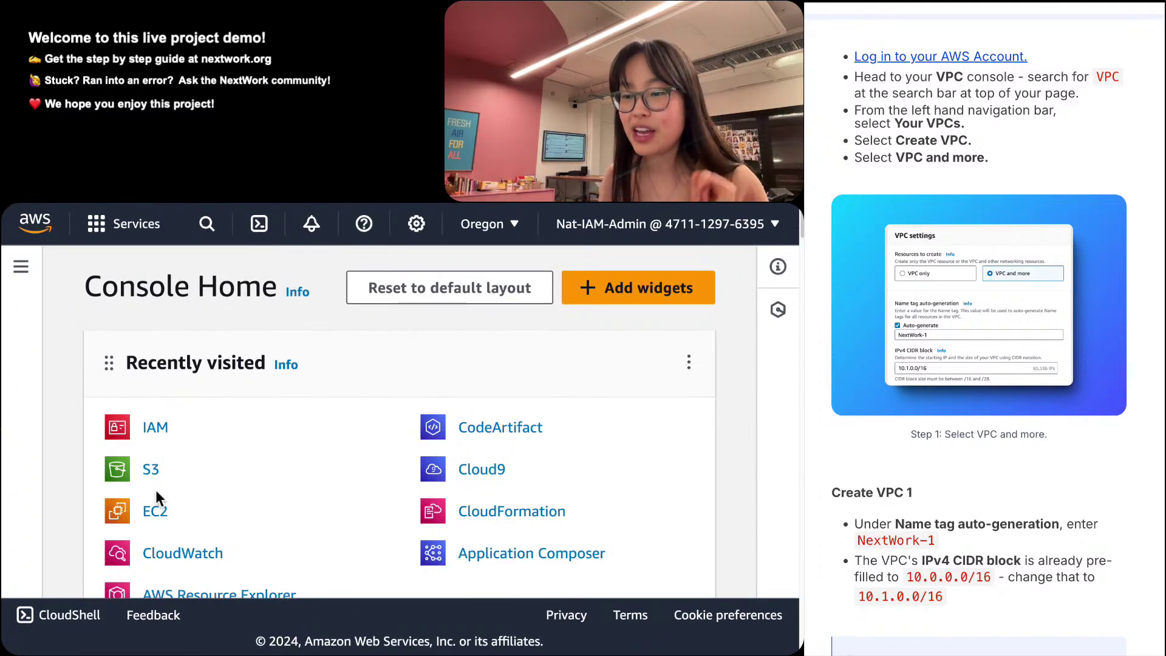
{"action": "left_click", "coordinate": [215, 226]}
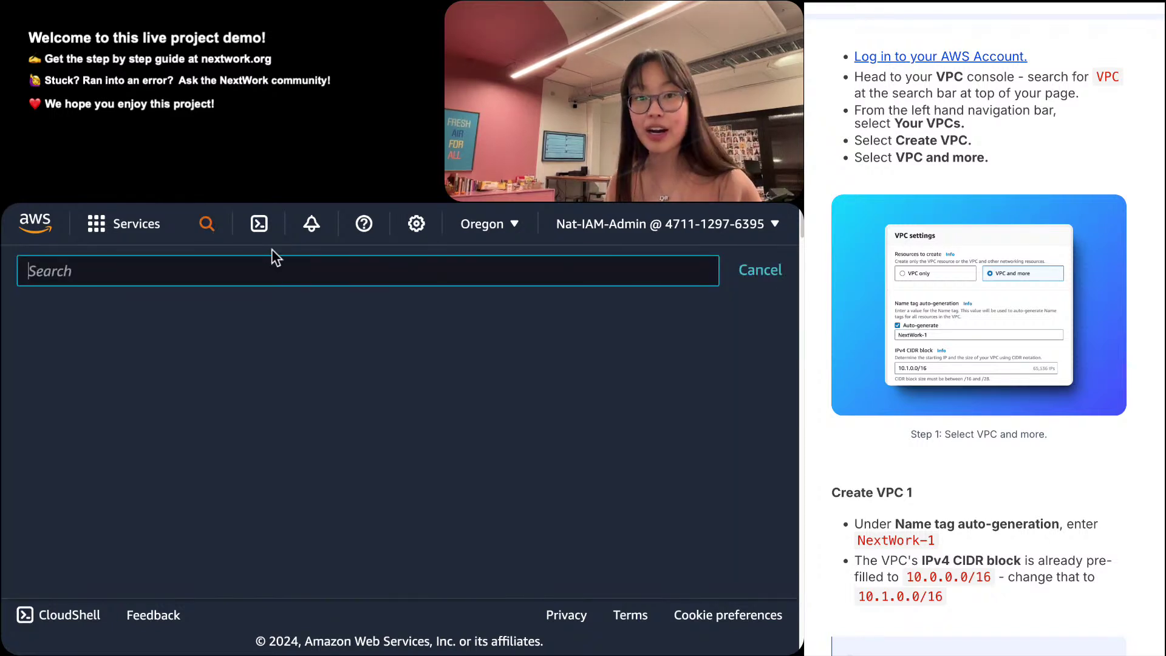
{"action": "type", "text": "VPC"}
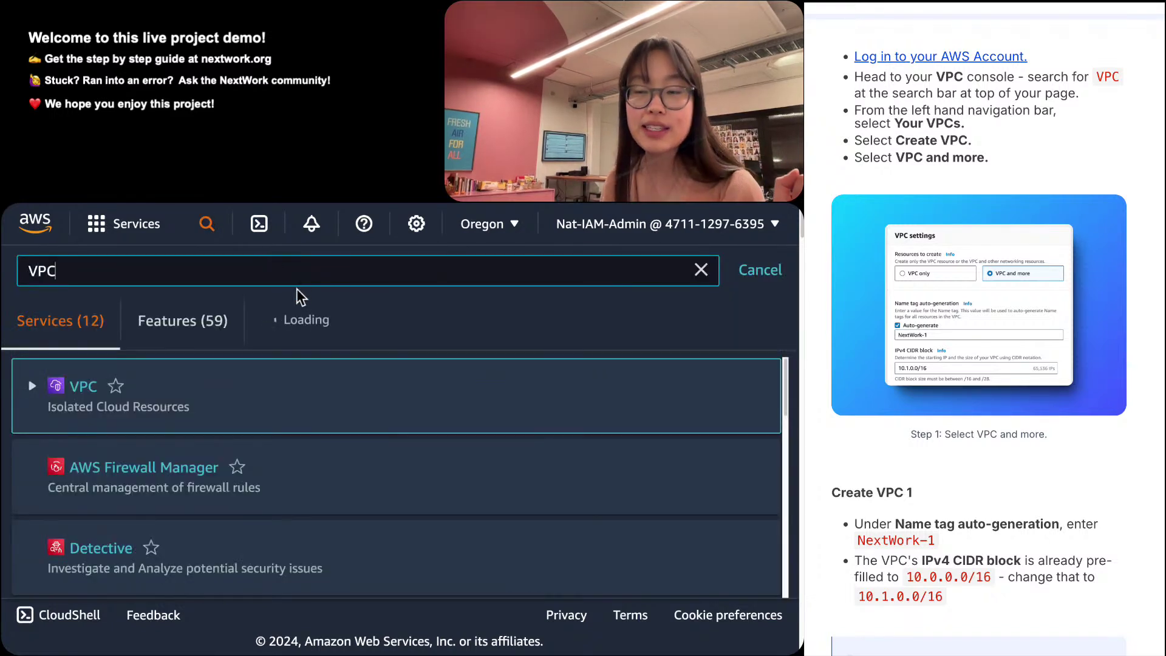
{"action": "left_click", "coordinate": [82, 400]}
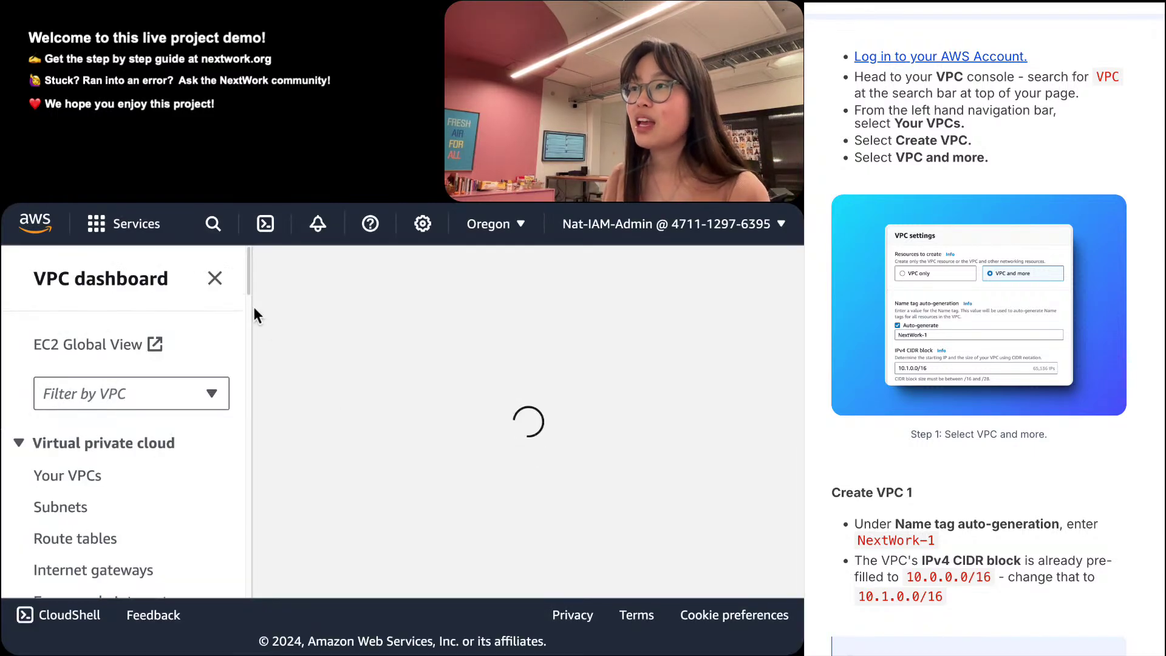
{"action": "left_click", "coordinate": [71, 479]}
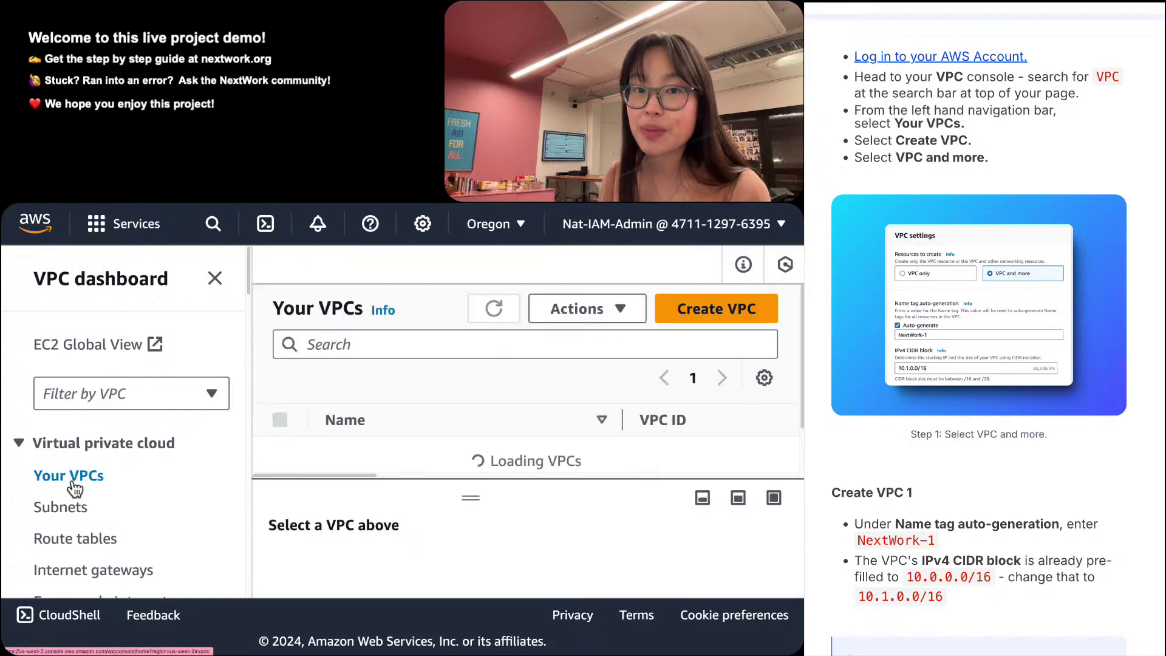
Start creating a VPC and choose "VPC and more" as the resources to create.
{"action": "left_click", "coordinate": [630, 348]}
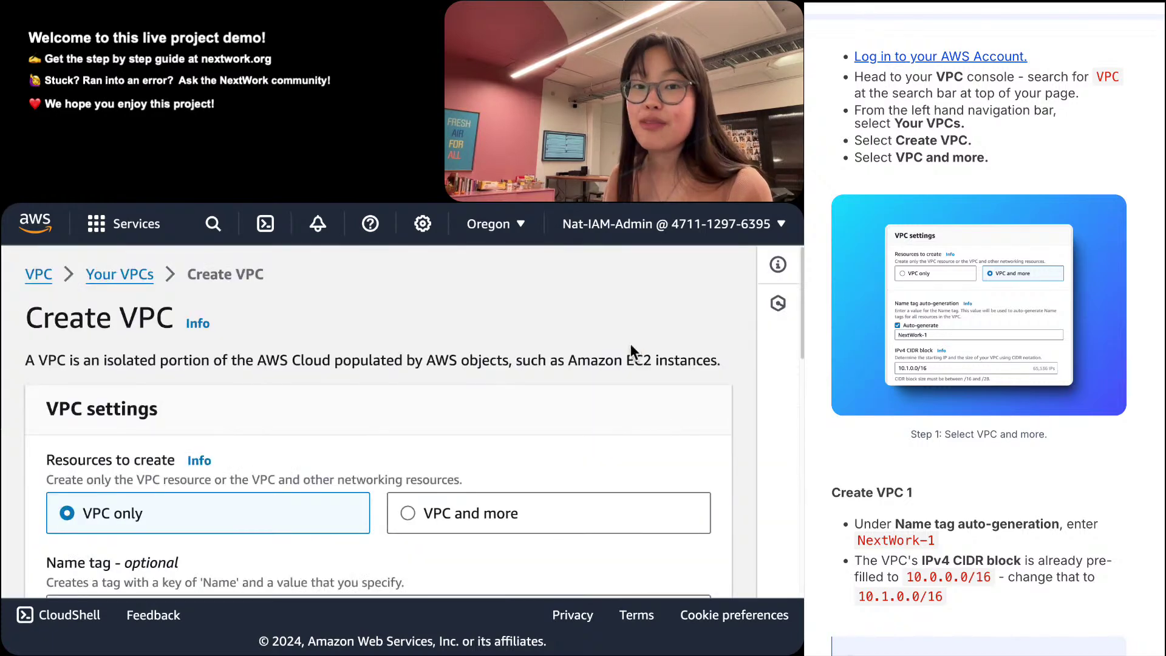
{"action": "scroll", "coordinate": [365, 425], "scroll_direction": "down", "scroll_amount": 1}
{"action": "left_click", "coordinate": [457, 460]}
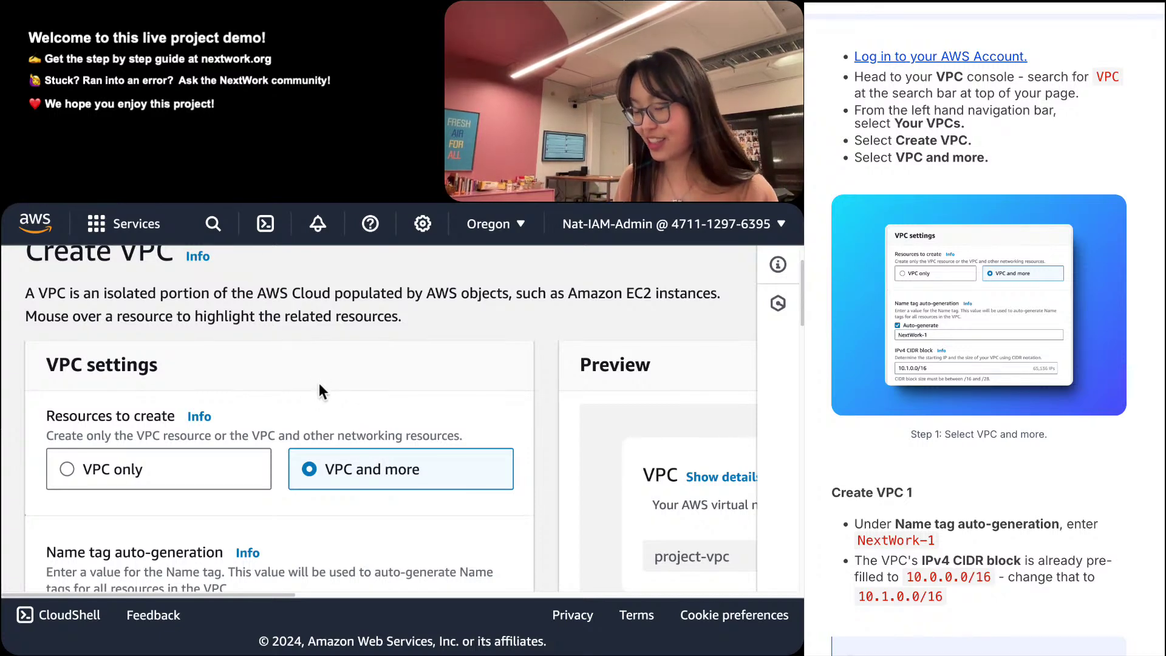
Set the auto-generated name tag of the new VPC to NextWork-1.
{"action": "key", "text": "super+minus"}
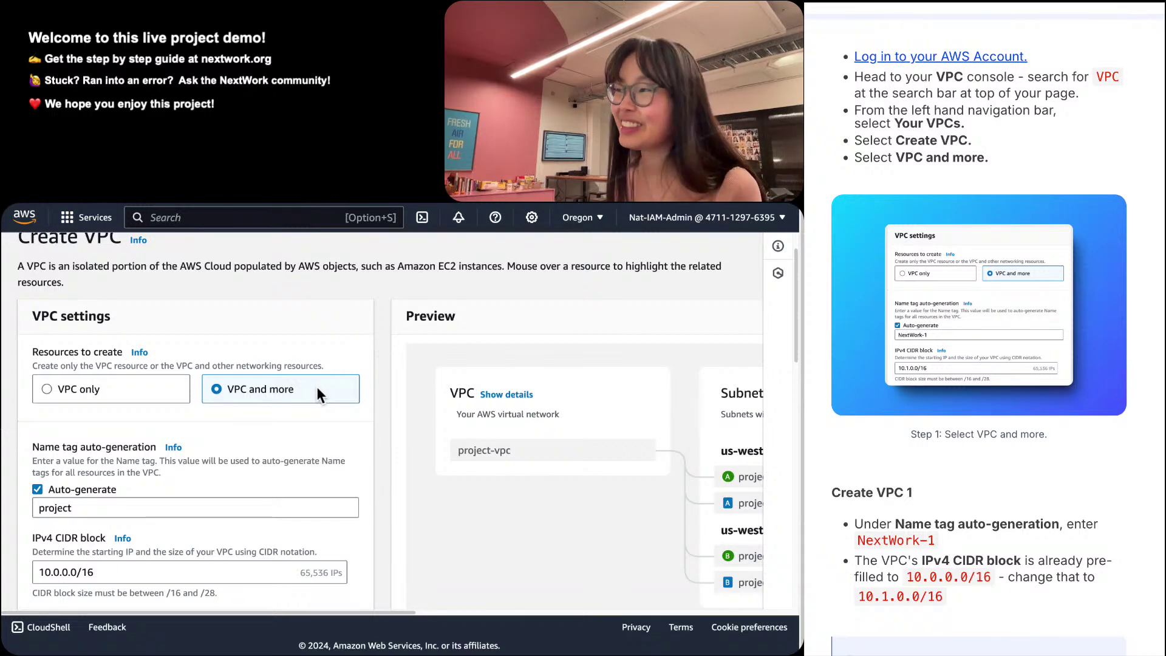
{"action": "scroll", "coordinate": [294, 432], "scroll_direction": "down", "scroll_amount": 1}
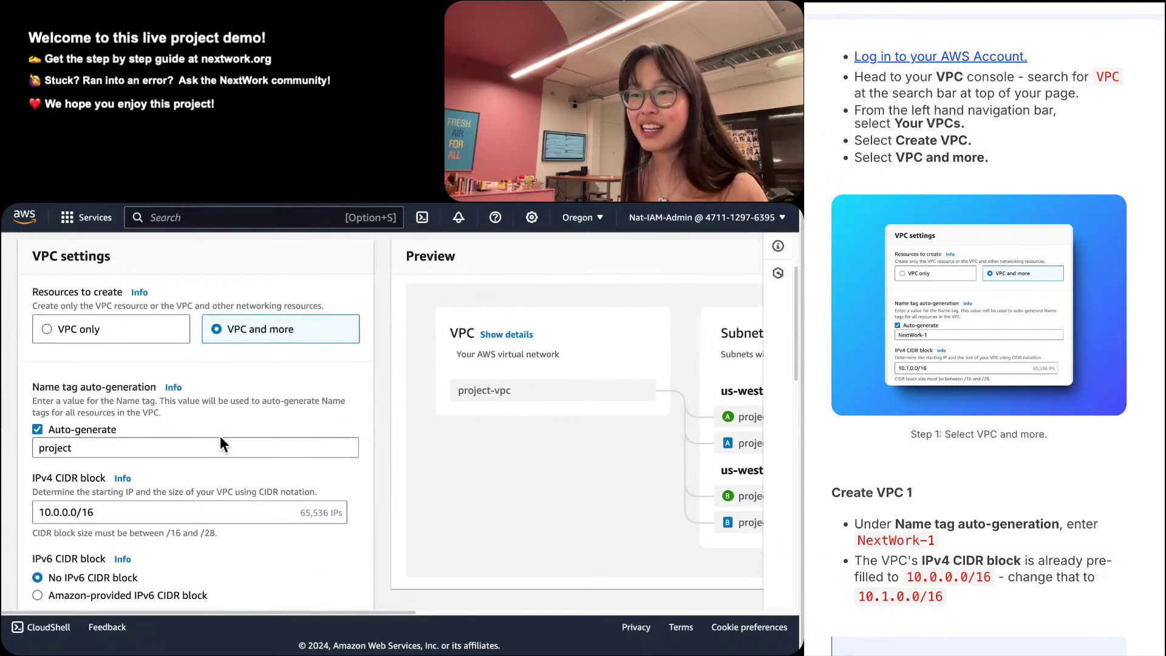
{"action": "double_click", "coordinate": [225, 446]}
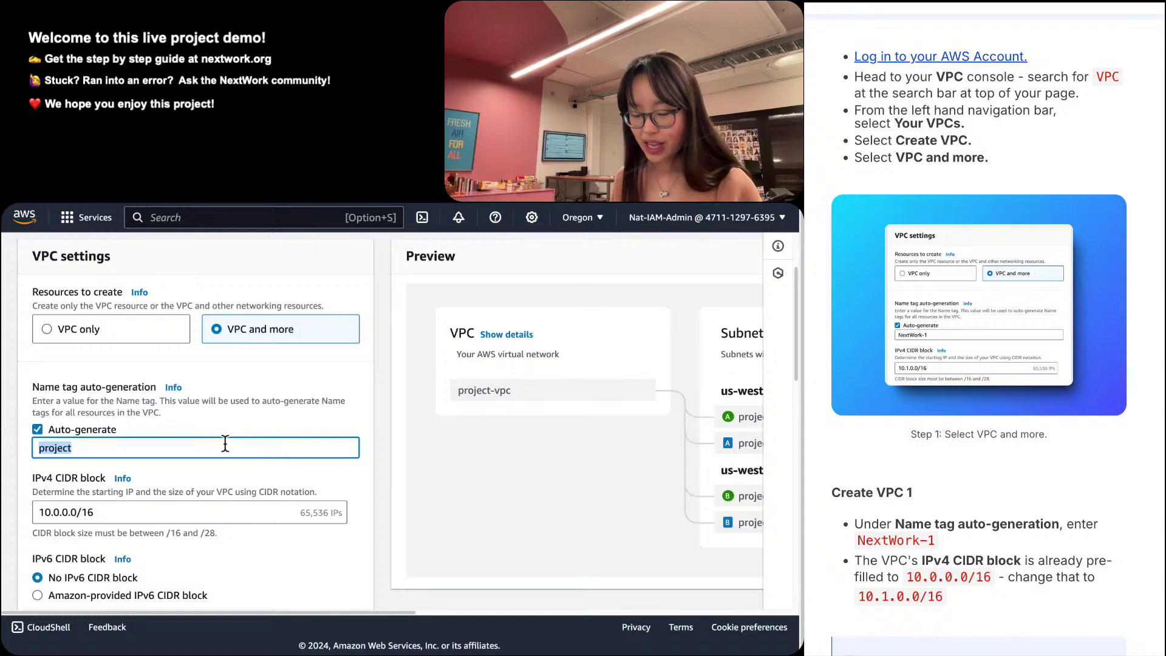
{"action": "type", "text": "NextWork"}
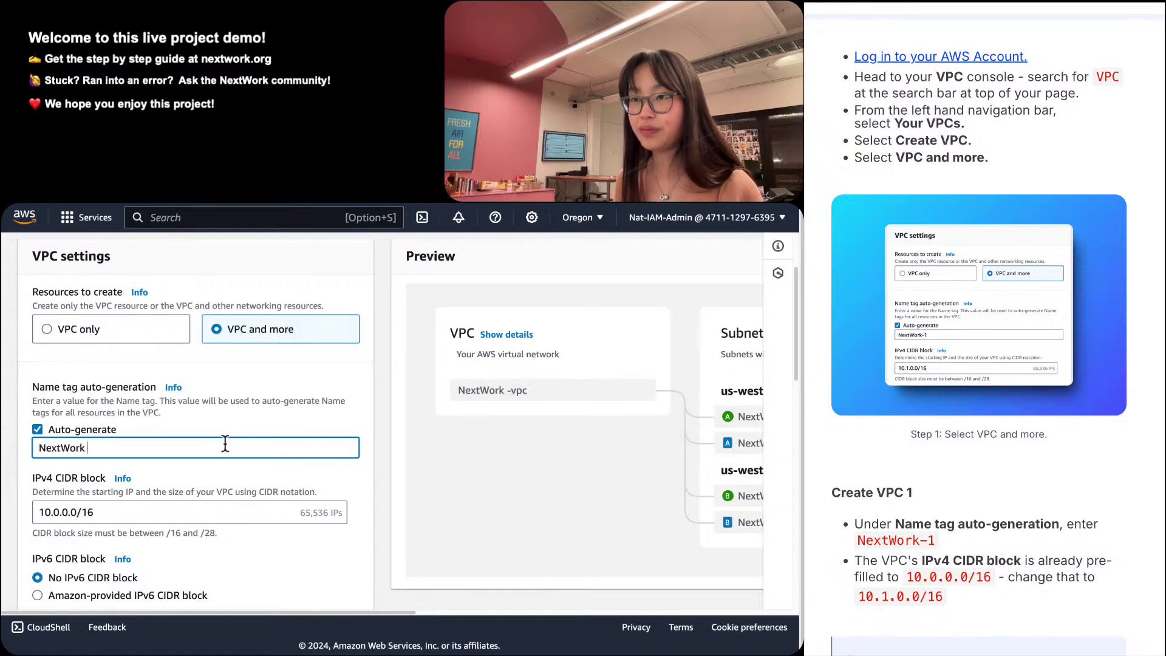
{"action": "key", "text": "BackSpace"}
{"action": "type", "text": "-1"}
Set the VPC's IPv4 CIDR block to 10.1.0.0/16, as the guide instructs for VPC 1.
{"action": "scroll", "coordinate": [1055, 621], "scroll_direction": "down", "scroll_amount": 1}
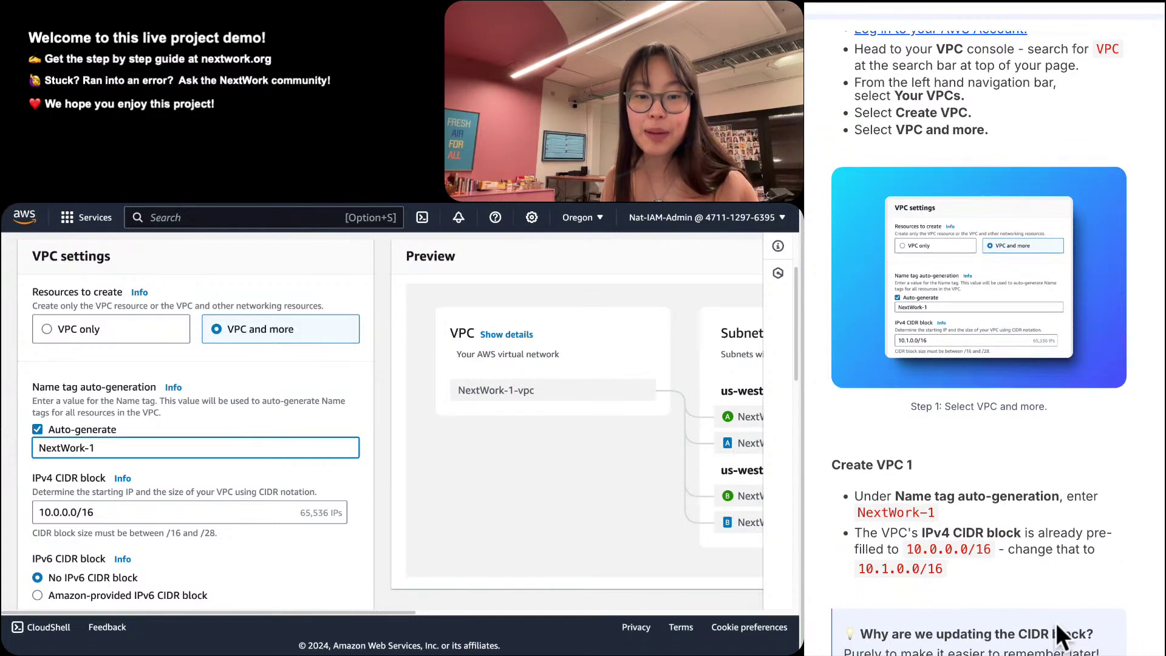
{"action": "scroll", "coordinate": [1055, 622], "scroll_direction": "down", "scroll_amount": 1}
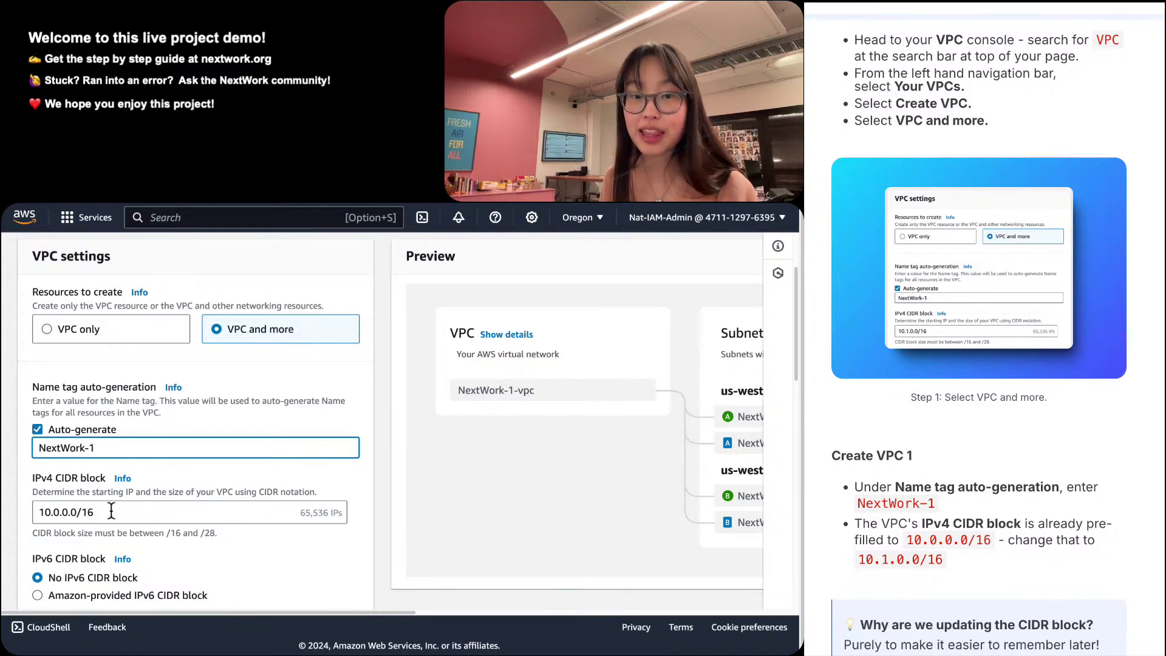
{"action": "left_click", "coordinate": [56, 513]}
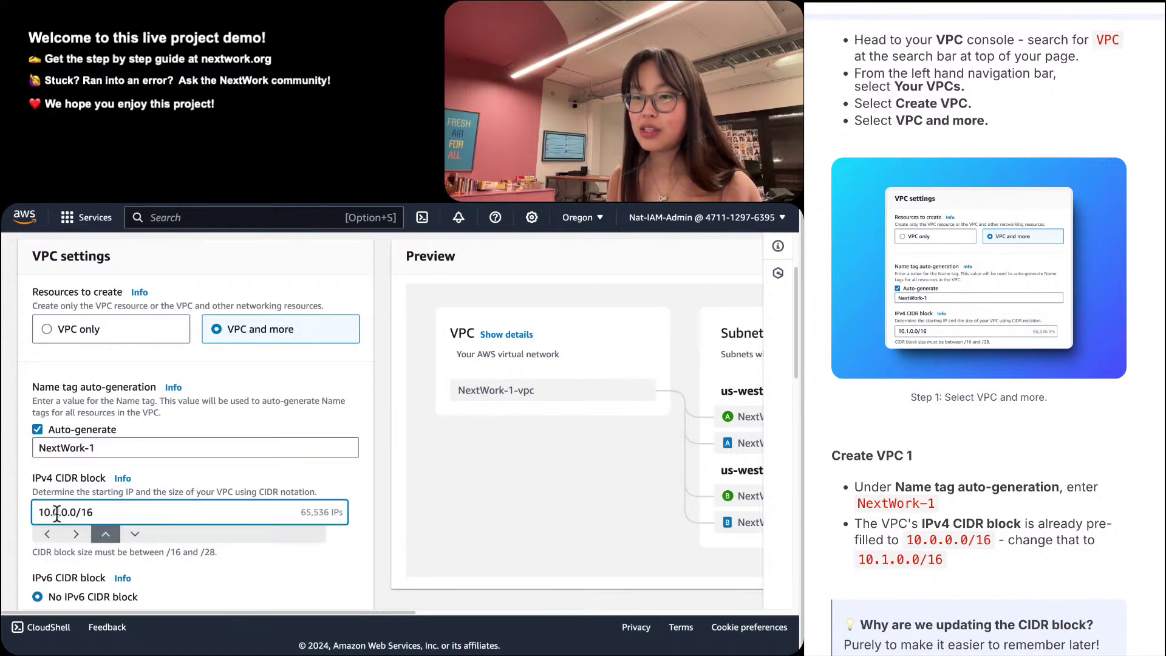
{"action": "key", "text": "BackSpace"}
{"action": "type", "text": "1"}
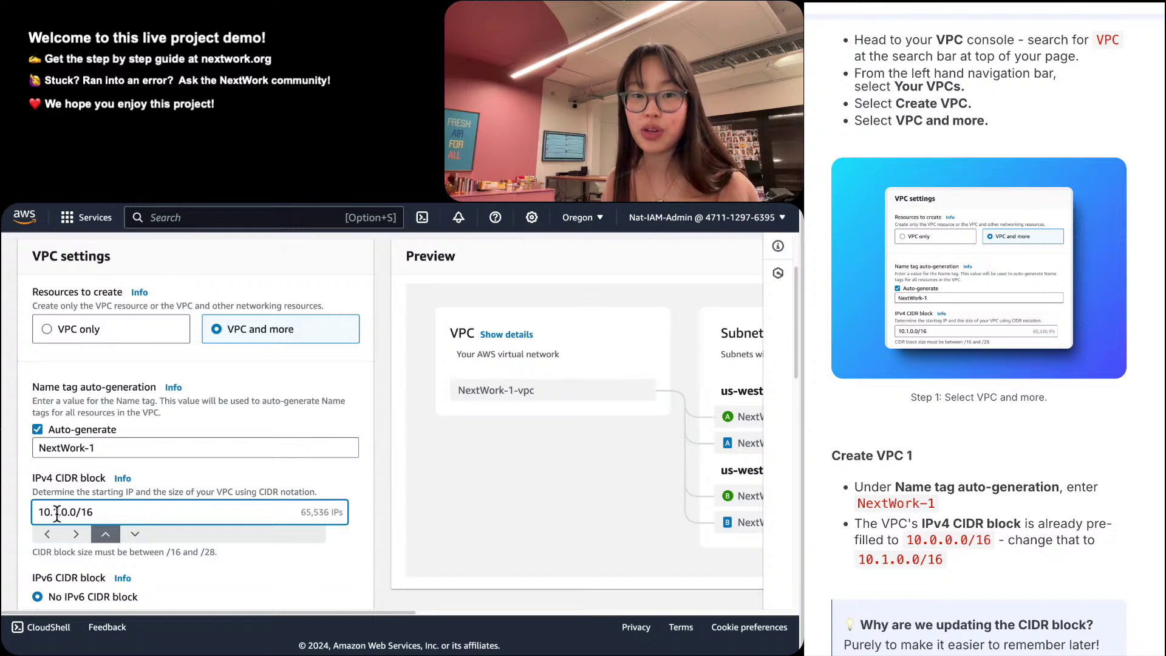
Read the guide's "Why are we updating the CIDR block?" note and compare the number in the name tag with the CIDR block.
{"action": "key", "text": "super+plus"}
{"action": "key", "text": "super+plus"}
{"action": "scroll", "coordinate": [57, 518], "scroll_direction": "down", "scroll_amount": 3}
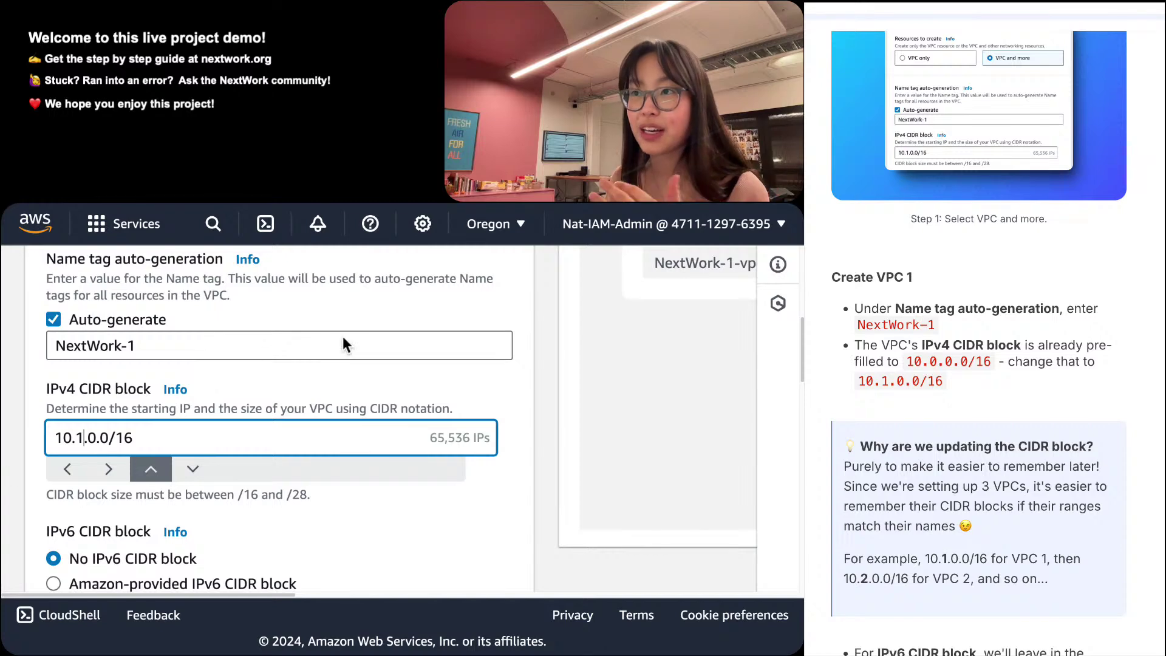
{"action": "left_click_drag", "start_coordinate": [143, 346], "coordinate": [39, 347]}
{"action": "left_click", "coordinate": [130, 344]}
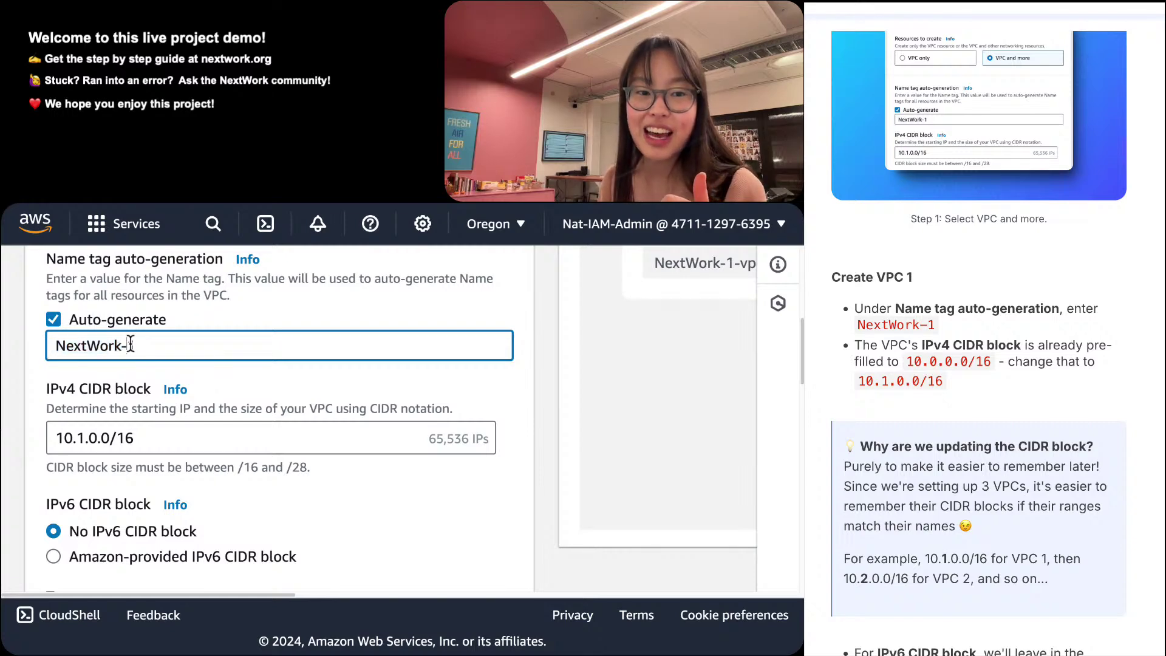
{"action": "double_click", "coordinate": [131, 344]}
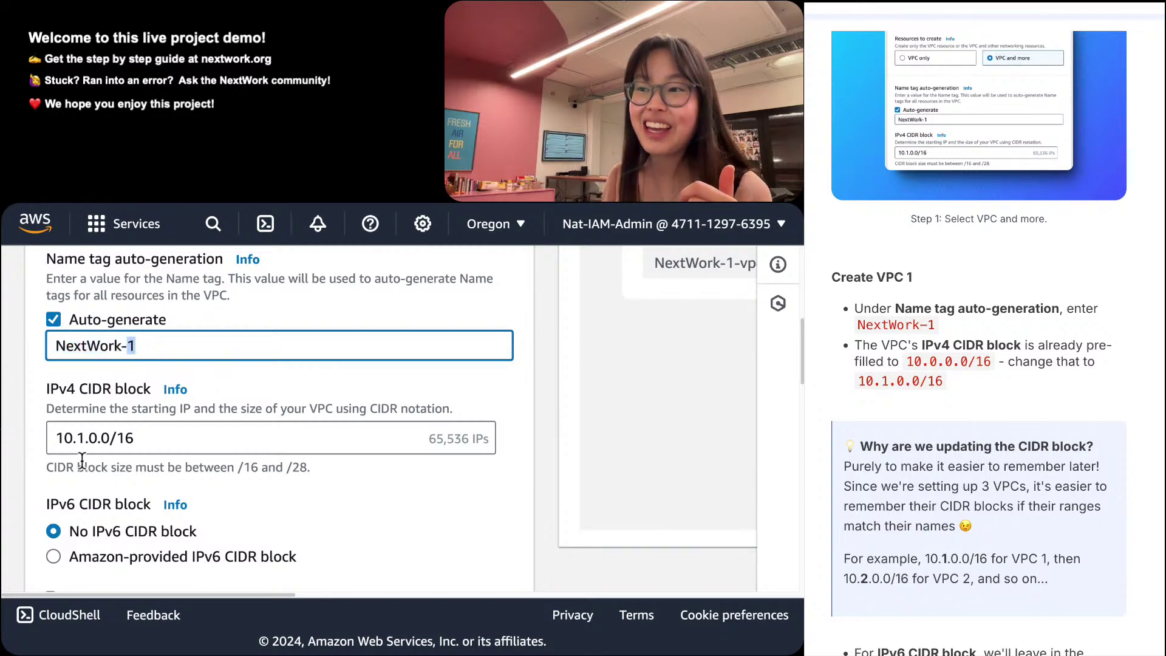
Set the number of Availability Zones for the NextWork-1 VPC to 1.
{"action": "left_click_drag", "start_coordinate": [83, 433], "coordinate": [78, 433]}
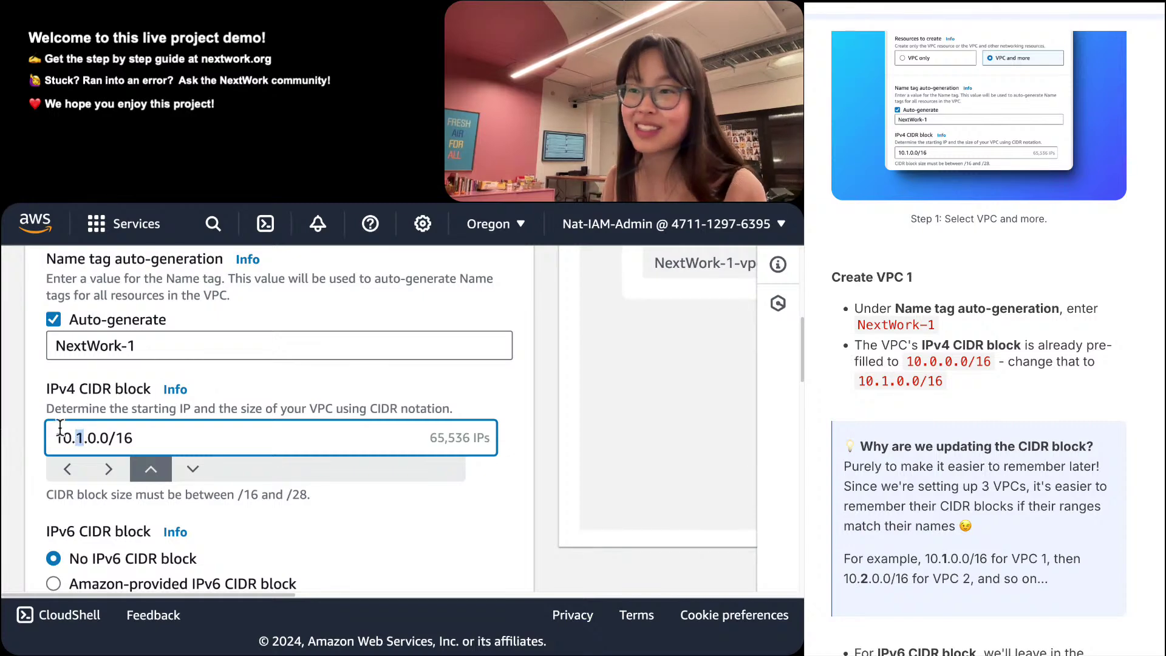
{"action": "left_click", "coordinate": [153, 428]}
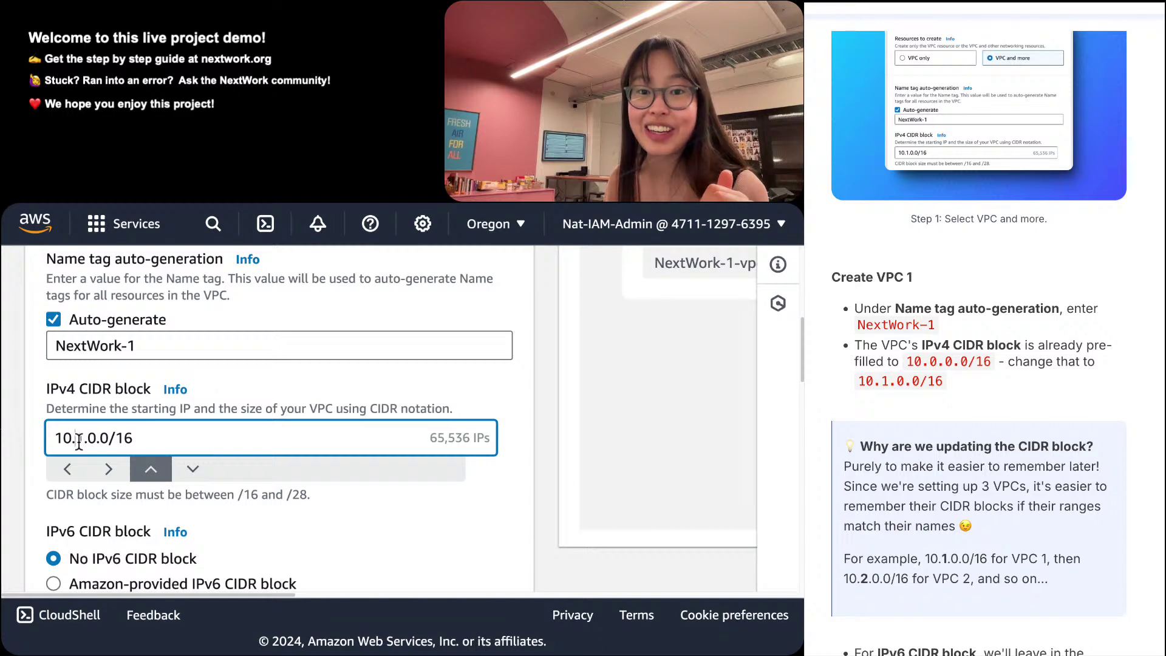
{"action": "scroll", "coordinate": [253, 434], "scroll_direction": "down", "scroll_amount": 4}
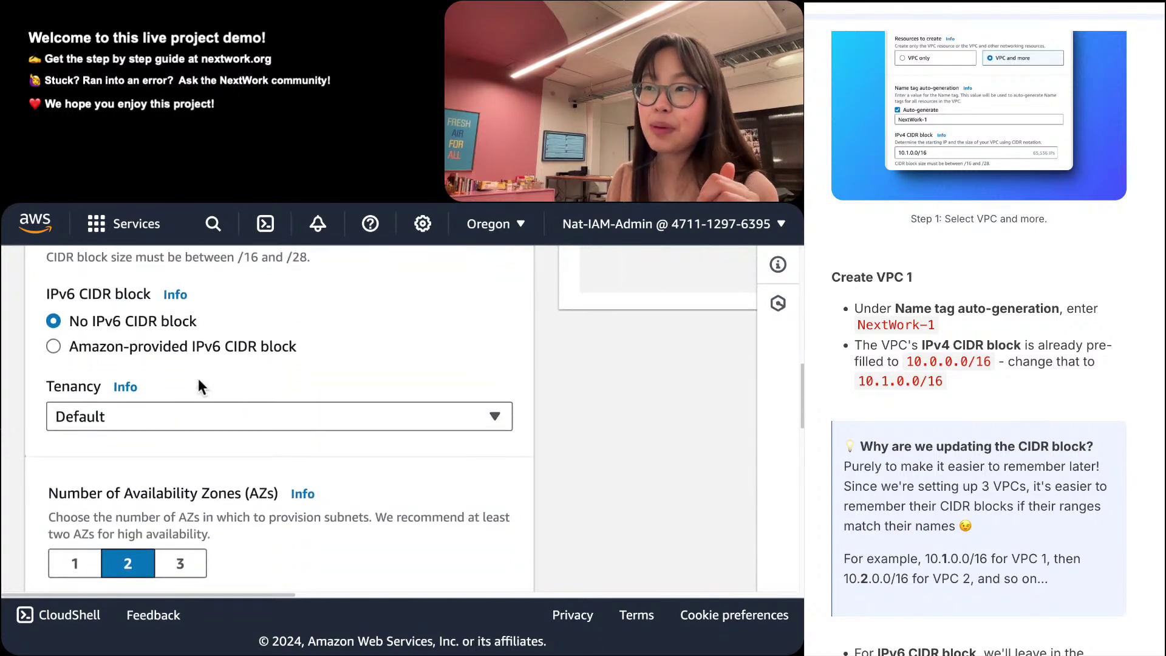
{"action": "scroll", "coordinate": [191, 334], "scroll_direction": "down", "scroll_amount": 3}
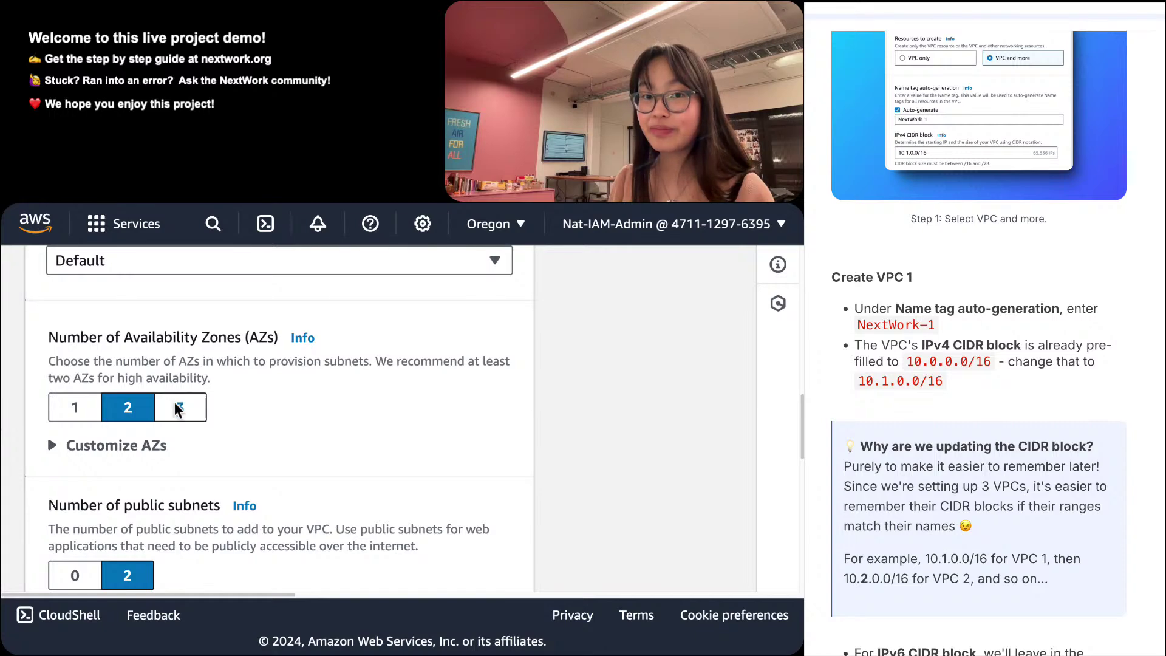
{"action": "key", "text": "super+minus"}
{"action": "key", "text": "super+minus"}
{"action": "key", "text": "super+minus"}
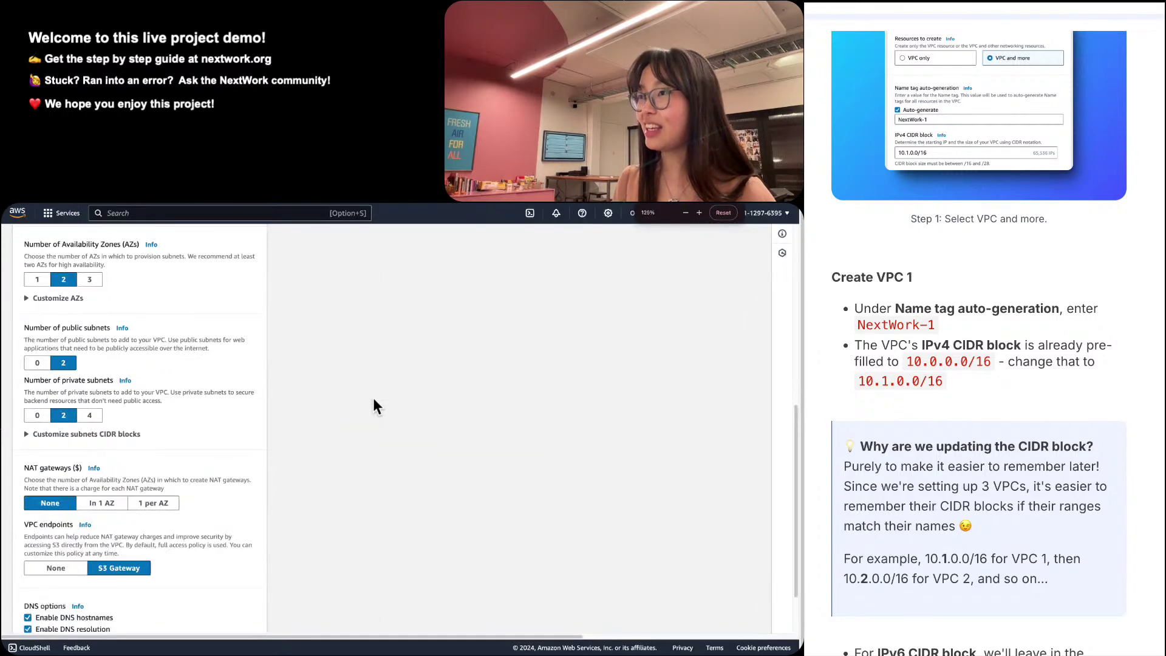
{"action": "scroll", "coordinate": [373, 399], "scroll_direction": "up", "scroll_amount": 2}
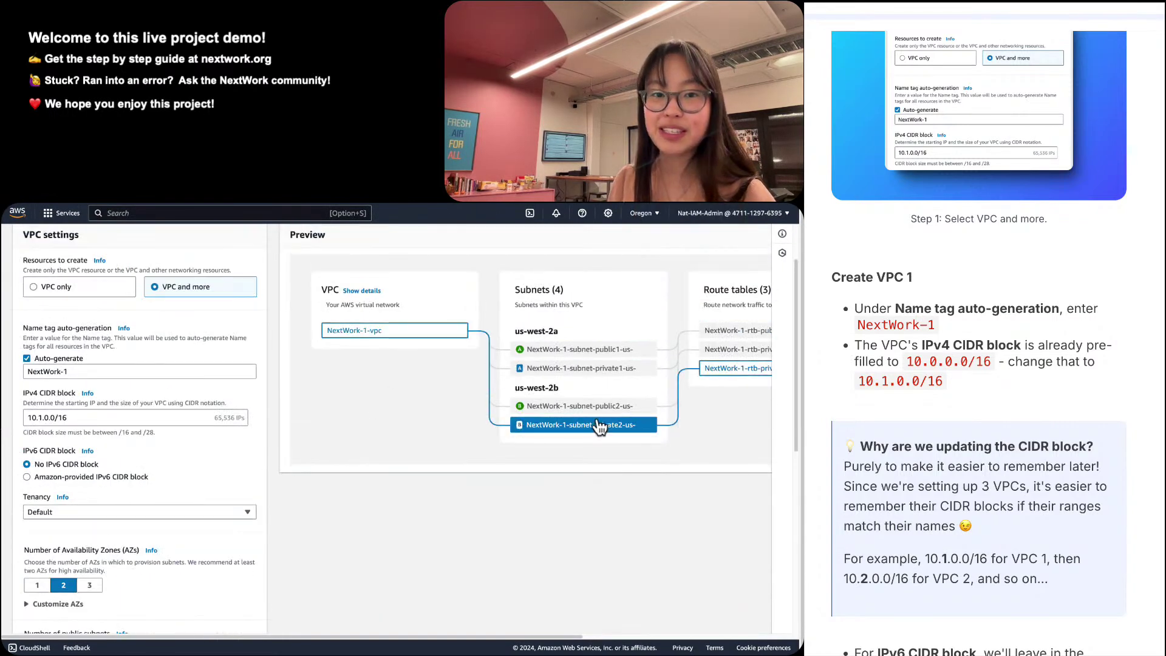
{"action": "left_click", "coordinate": [38, 585]}
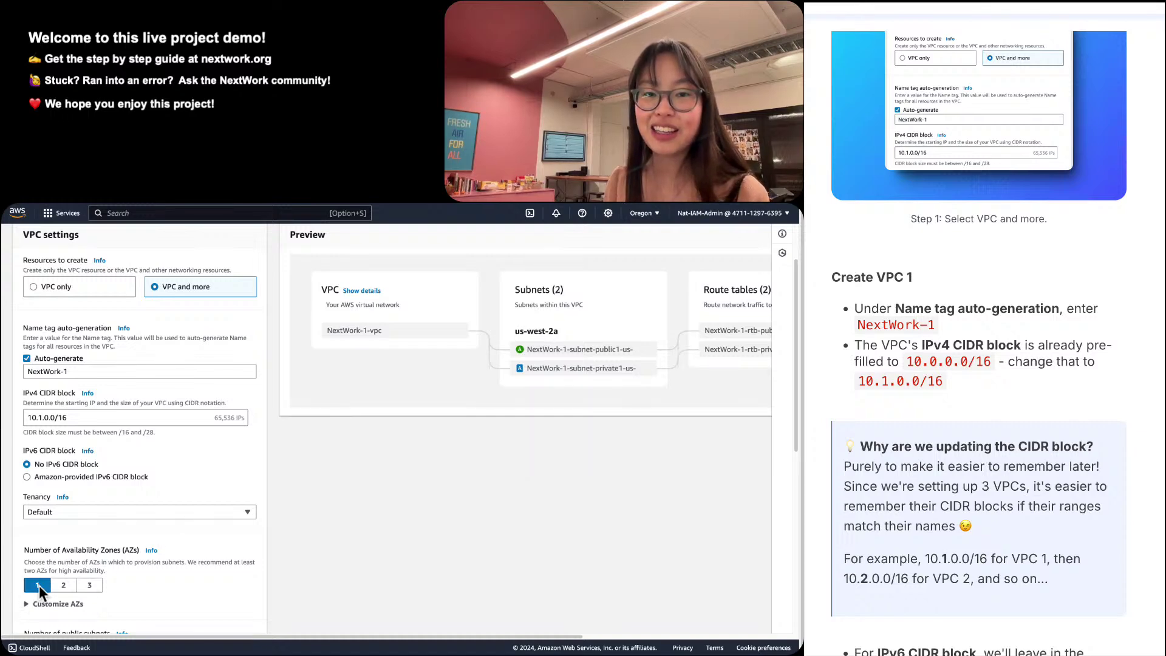
Set the number of private subnets for the NextWork-1 VPC to 0.
{"action": "scroll", "coordinate": [39, 586], "scroll_direction": "down", "scroll_amount": 5}
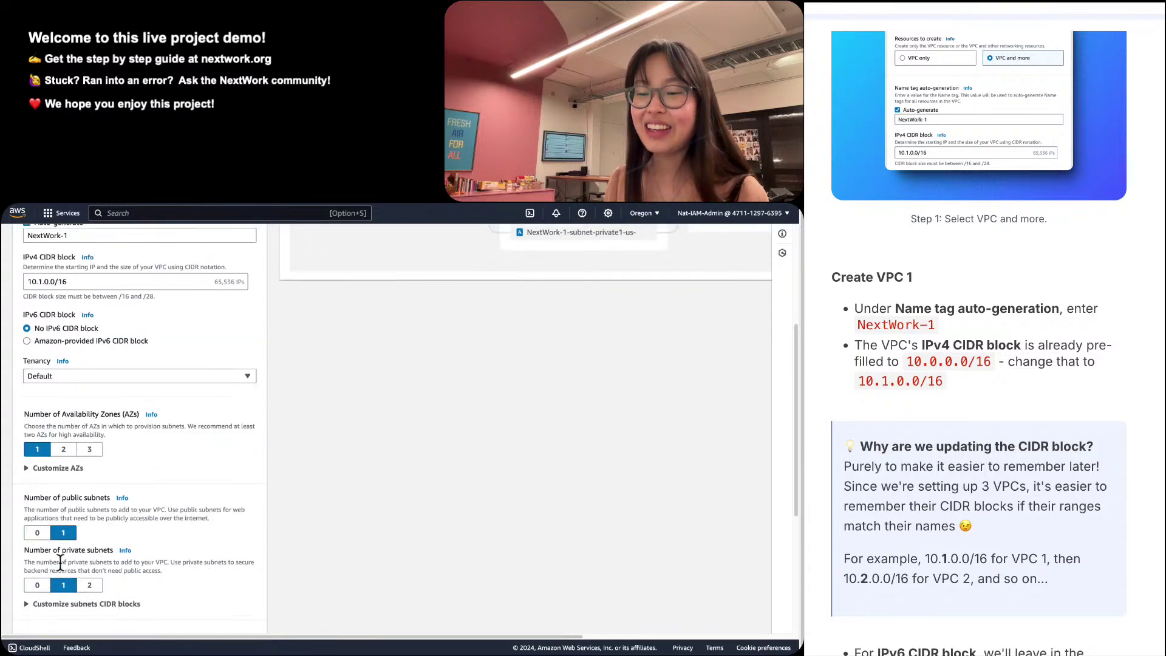
{"action": "scroll", "coordinate": [47, 582], "scroll_direction": "up", "scroll_amount": 7}
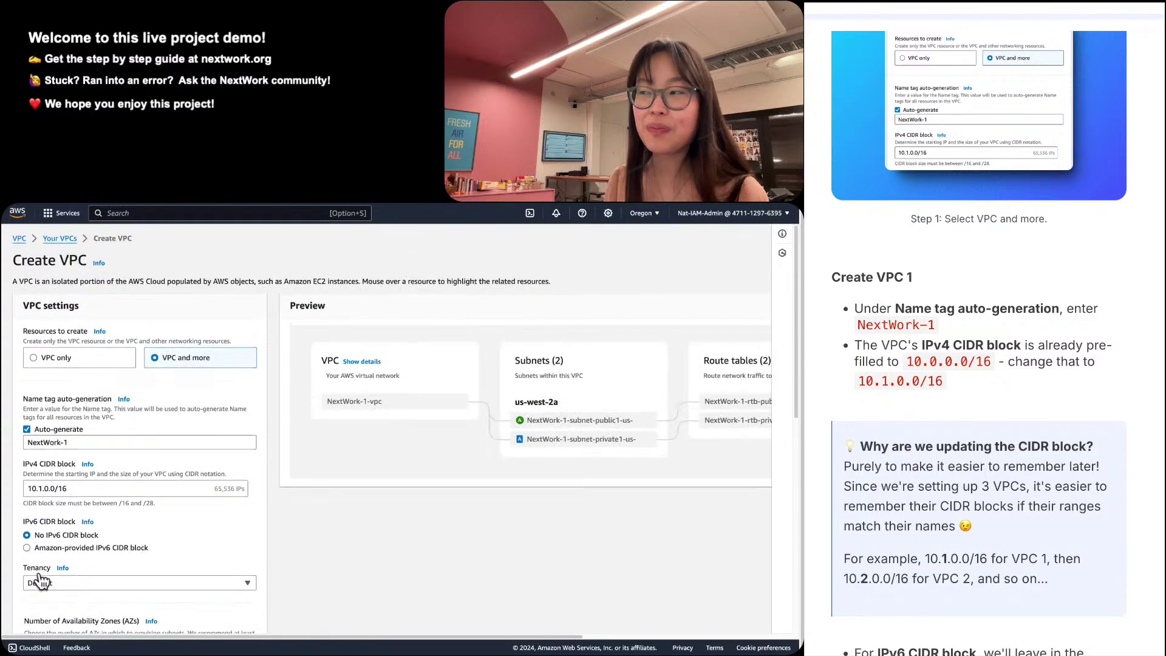
{"action": "scroll", "coordinate": [39, 571], "scroll_direction": "down", "scroll_amount": 8}
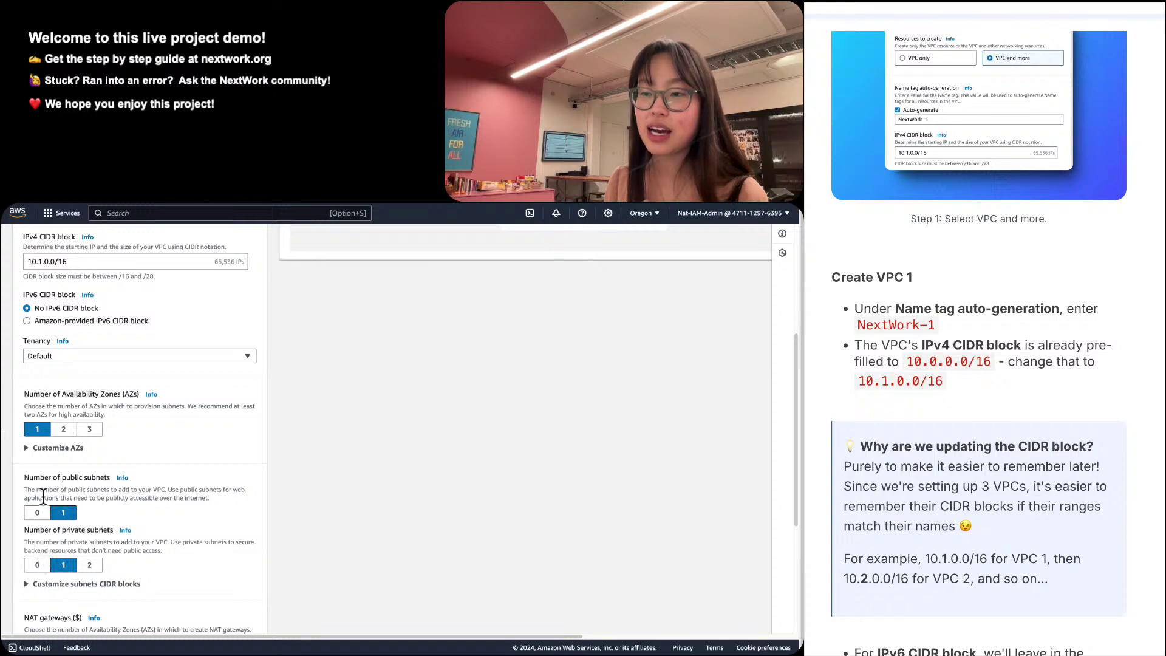
{"action": "left_click", "coordinate": [37, 566]}
{"action": "scroll", "coordinate": [184, 555], "scroll_direction": "up", "scroll_amount": 7}
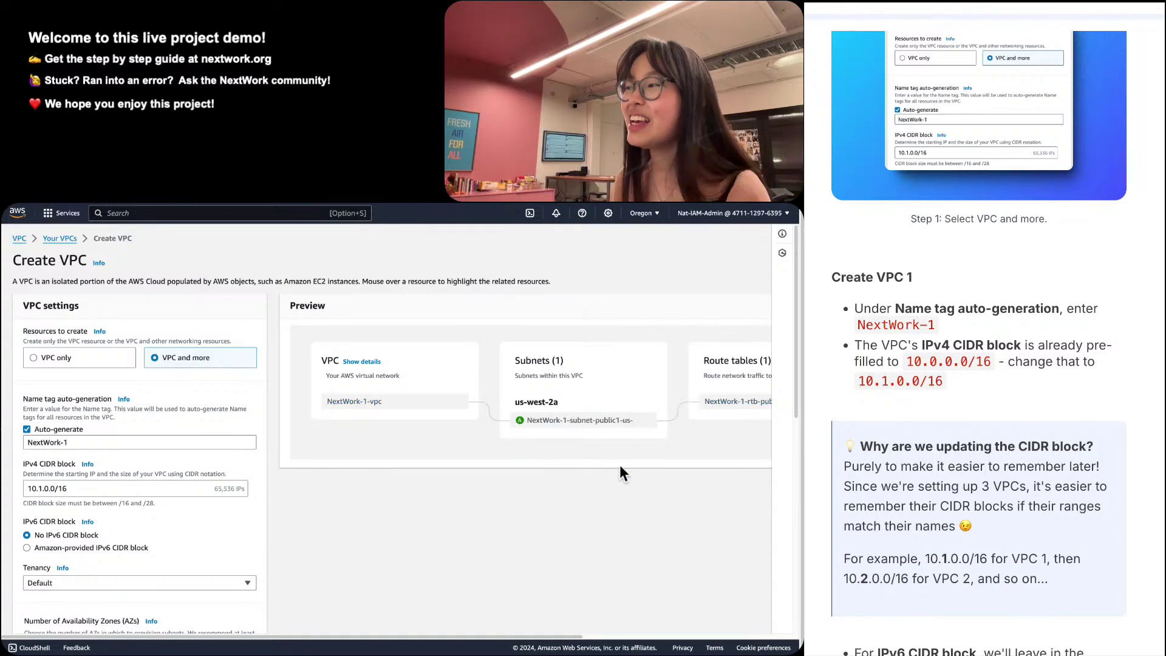
Examine the VPC's resource preview from subnets to network connections, and set VPC endpoints to None.
{"action": "scroll", "coordinate": [653, 462], "scroll_direction": "right", "scroll_amount": 5}
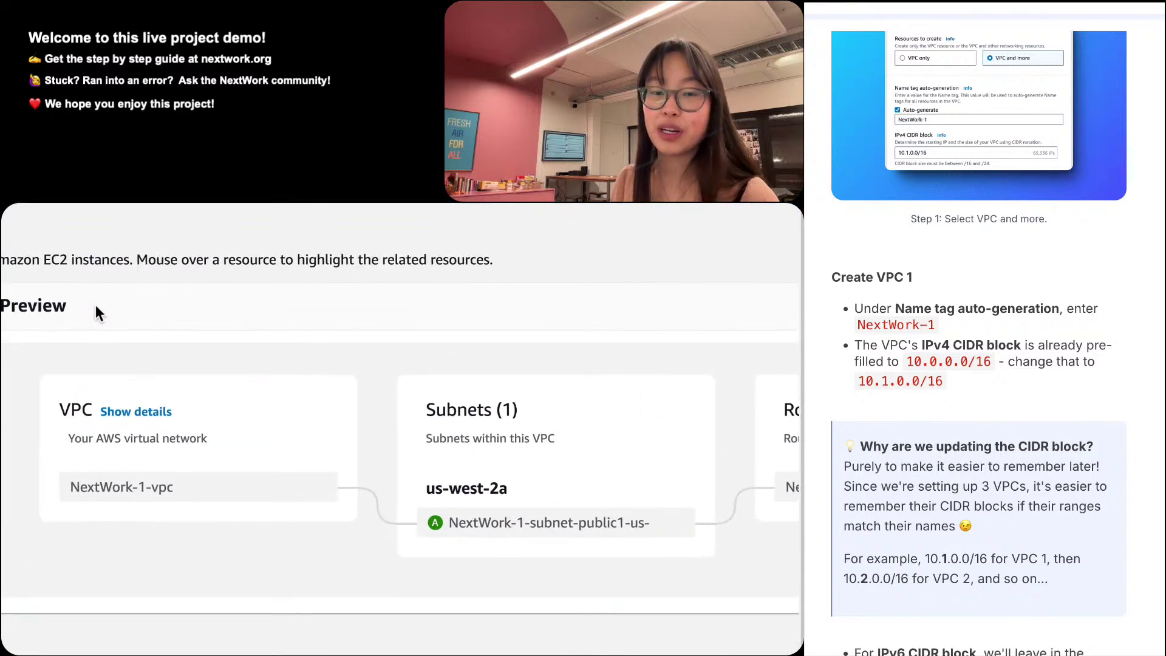
{"action": "scroll", "coordinate": [96, 305], "scroll_direction": "left", "scroll_amount": 1}
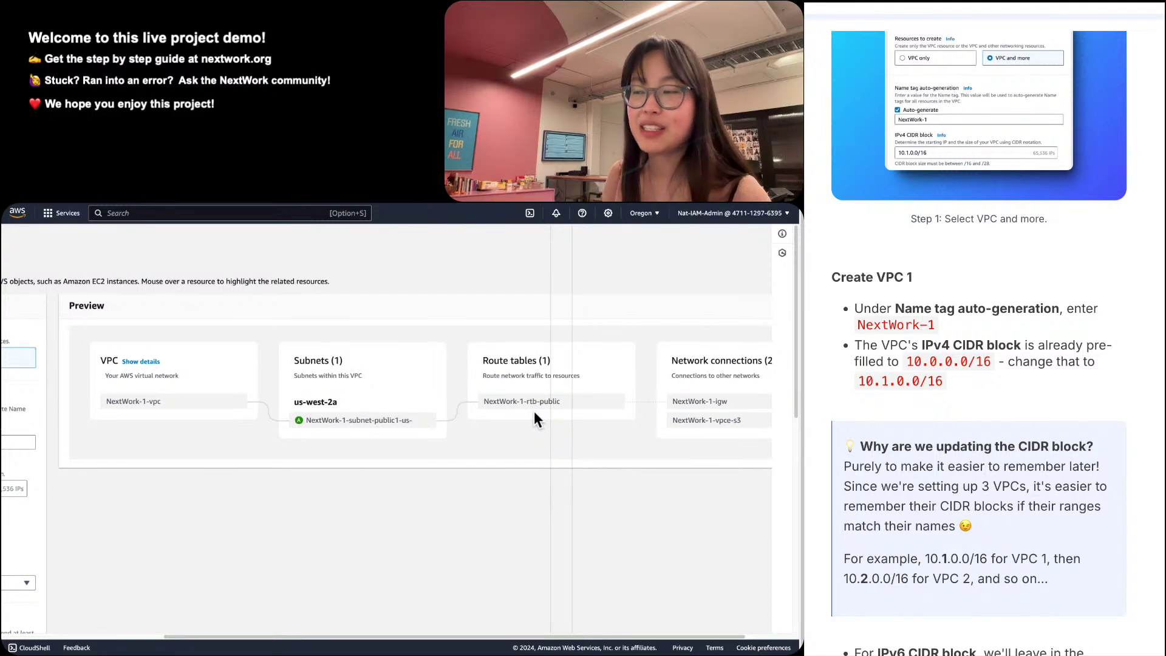
{"action": "scroll", "coordinate": [534, 410], "scroll_direction": "left", "scroll_amount": 5}
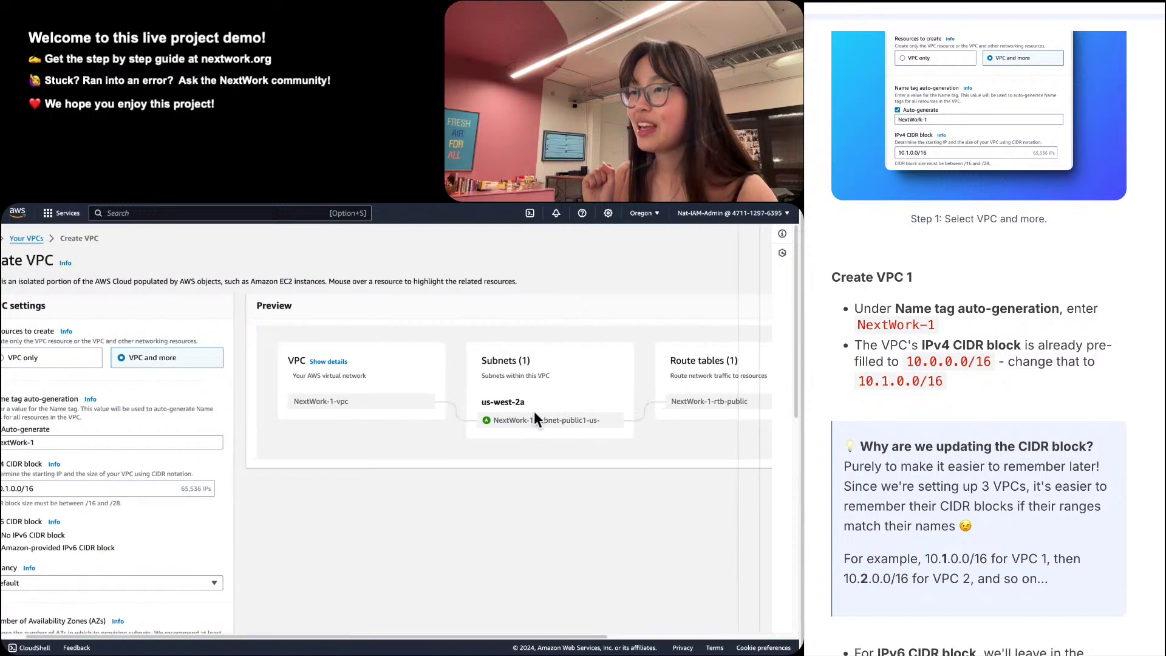
{"action": "scroll", "coordinate": [486, 475], "scroll_direction": "down", "scroll_amount": 3}
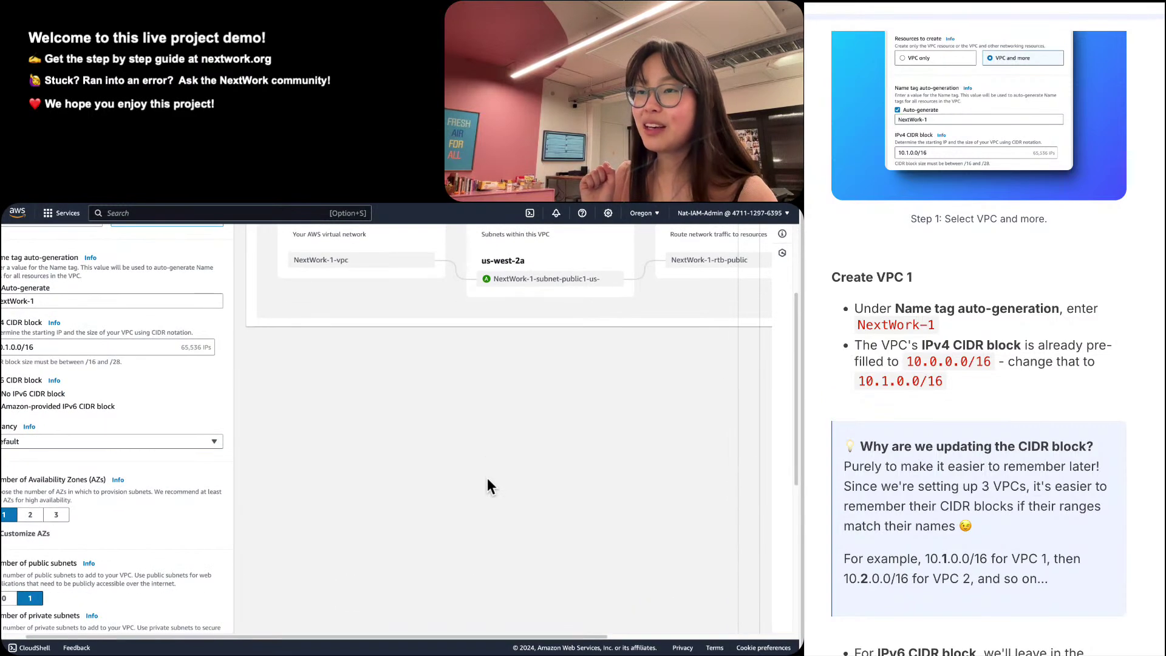
{"action": "scroll", "coordinate": [487, 477], "scroll_direction": "left", "scroll_amount": 2}
{"action": "scroll", "coordinate": [487, 477], "scroll_direction": "down", "scroll_amount": 5}
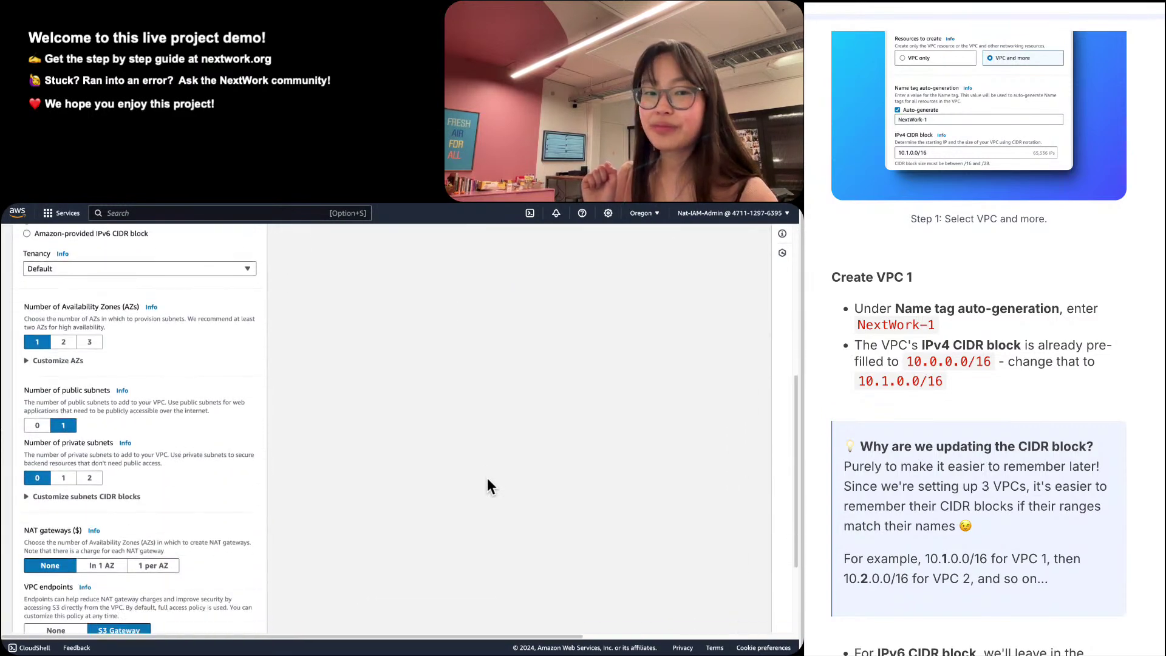
{"action": "scroll", "coordinate": [487, 478], "scroll_direction": "down", "scroll_amount": 2}
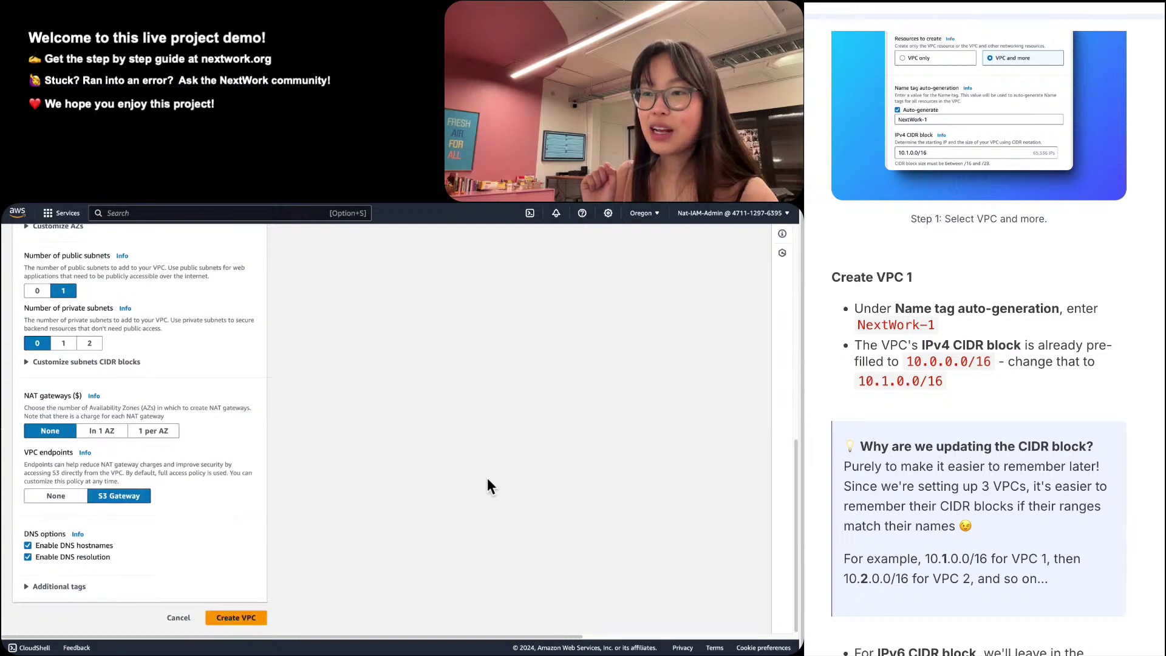
{"action": "left_click", "coordinate": [64, 499]}
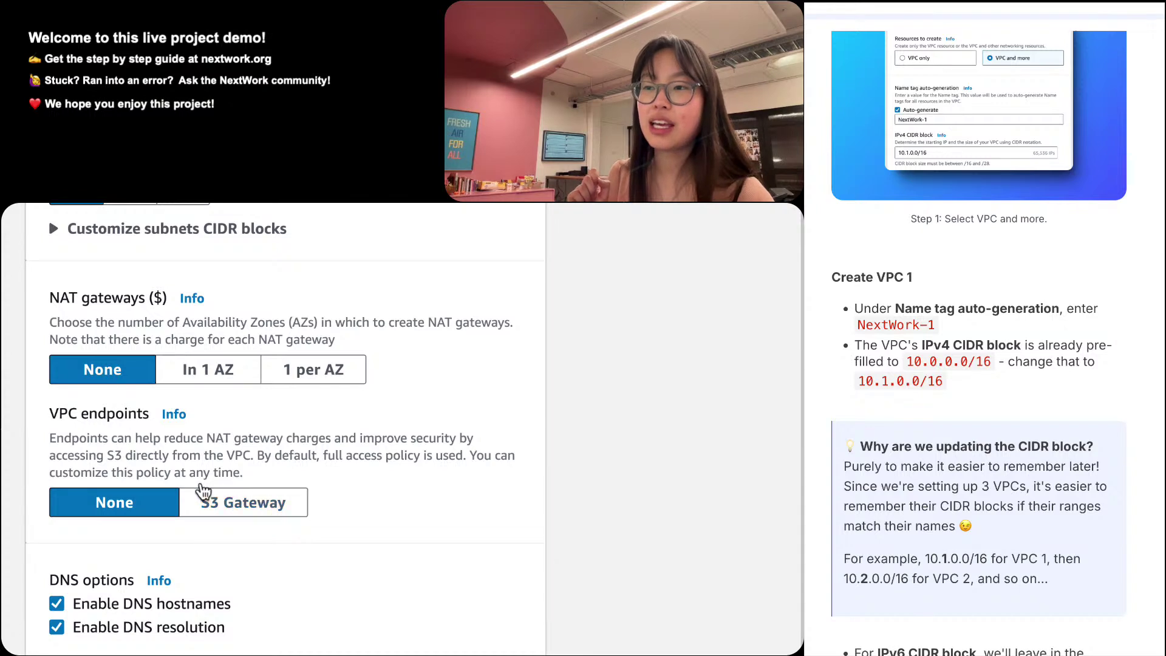
Check that NAT gateways and VPC endpoints are both set to None, and create the NextWork-1 VPC.
{"action": "triple_click", "coordinate": [64, 412]}
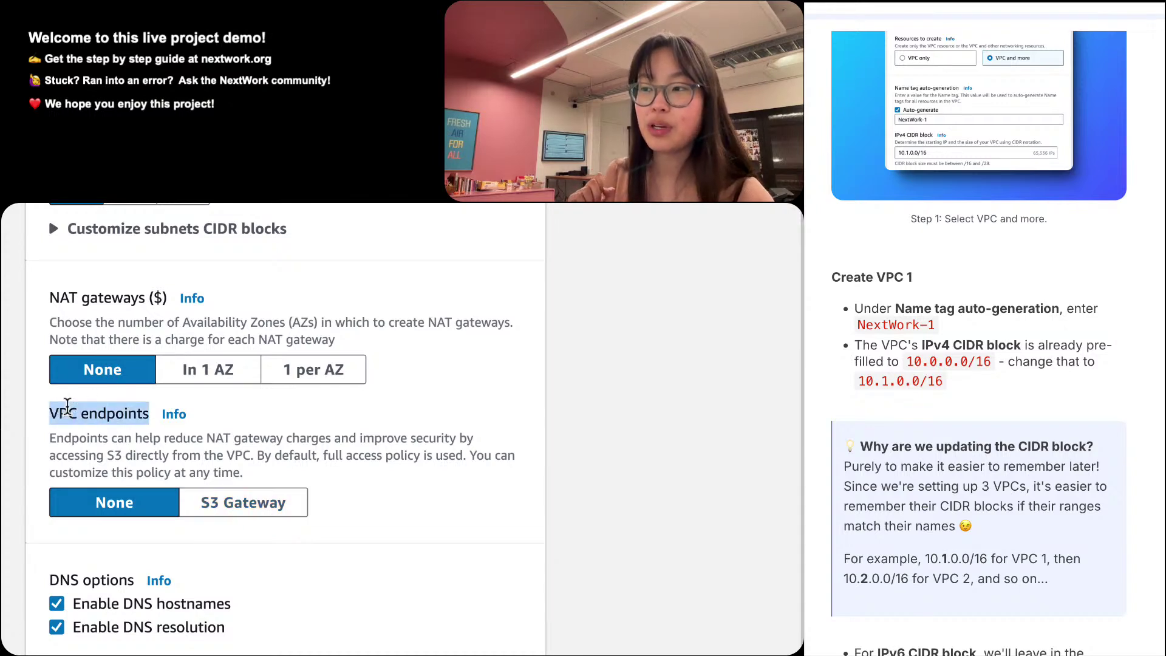
{"action": "left_click", "coordinate": [65, 410], "text": "shift"}
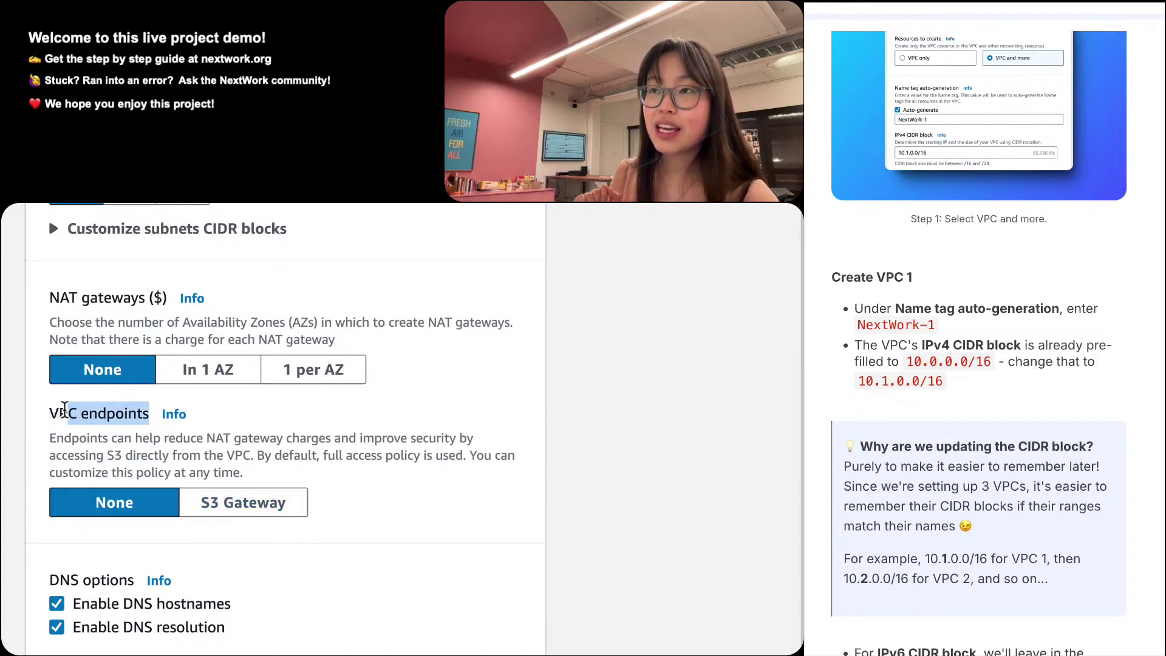
{"action": "double_click", "coordinate": [86, 279]}
{"action": "triple_click", "coordinate": [86, 279]}
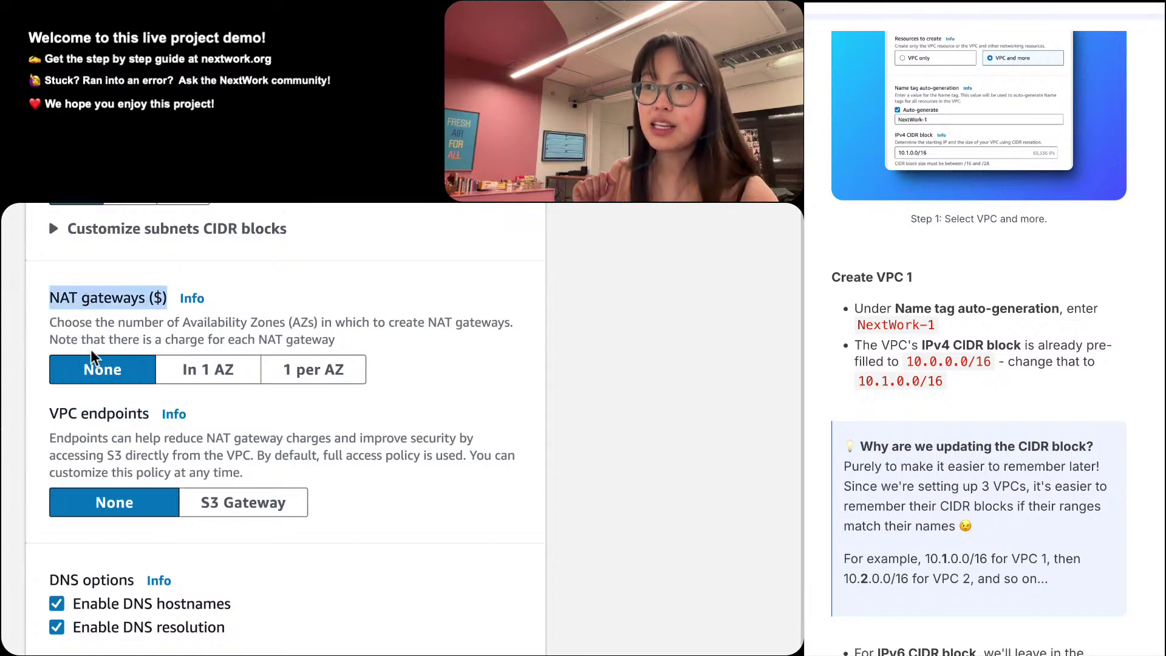
{"action": "left_click", "coordinate": [156, 297]}
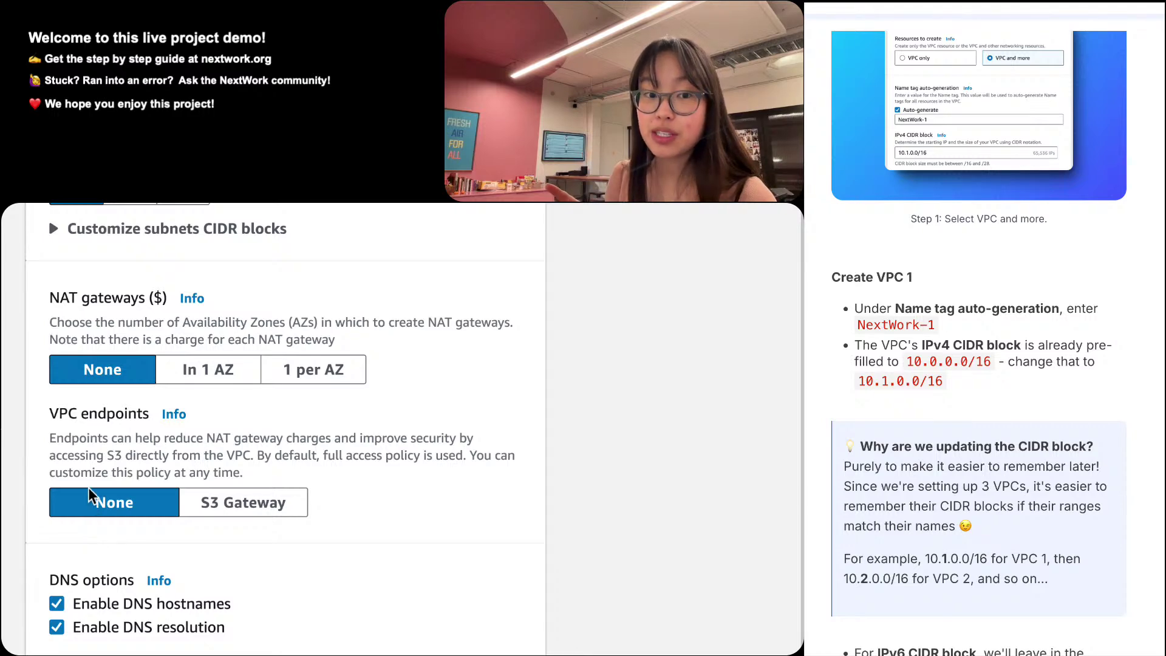
{"action": "scroll", "coordinate": [89, 489], "scroll_direction": "down", "scroll_amount": 3}
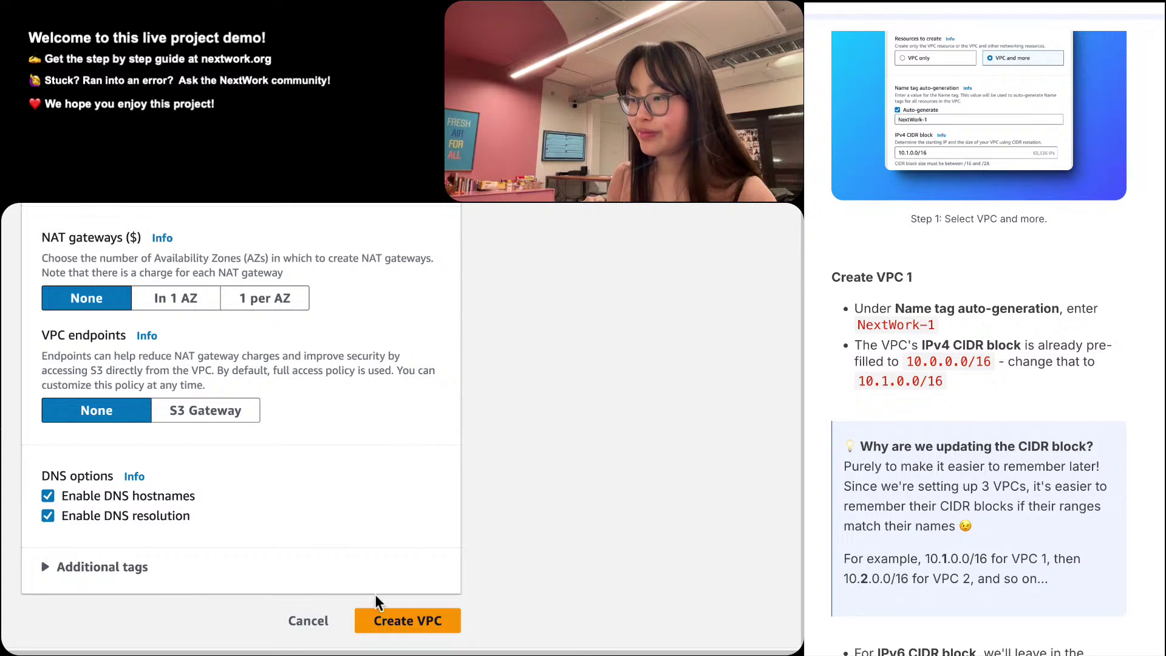
{"action": "left_click", "coordinate": [389, 620]}
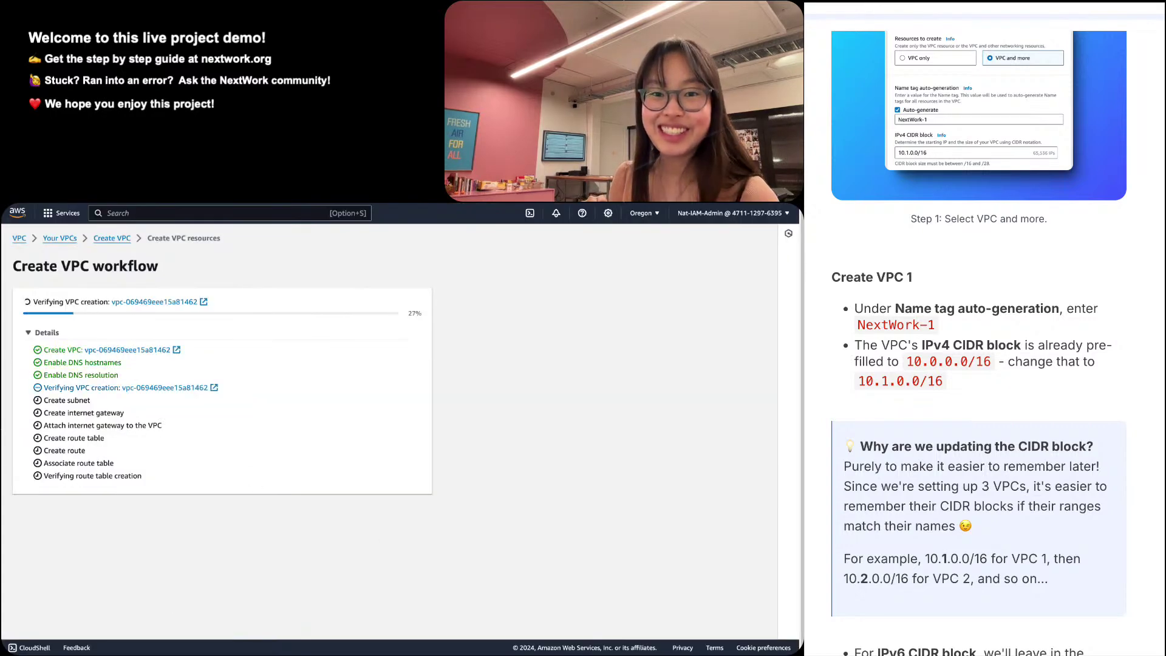
Read the guide's remaining VPC 1 settings, including its NAT gateways note, and continue to the "Set up VPC 2" instructions.
{"action": "scroll", "coordinate": [1088, 541], "scroll_direction": "down", "scroll_amount": 10}
{"action": "scroll", "coordinate": [1088, 542], "scroll_direction": "down", "scroll_amount": 6}
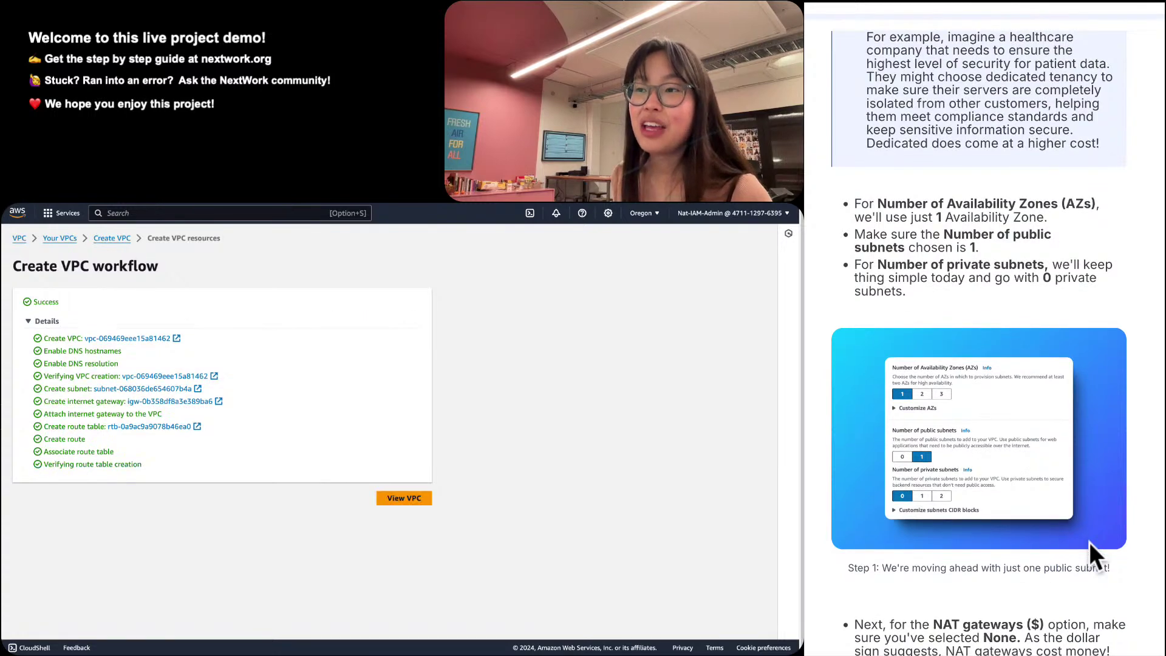
{"action": "scroll", "coordinate": [1089, 542], "scroll_direction": "down", "scroll_amount": 7}
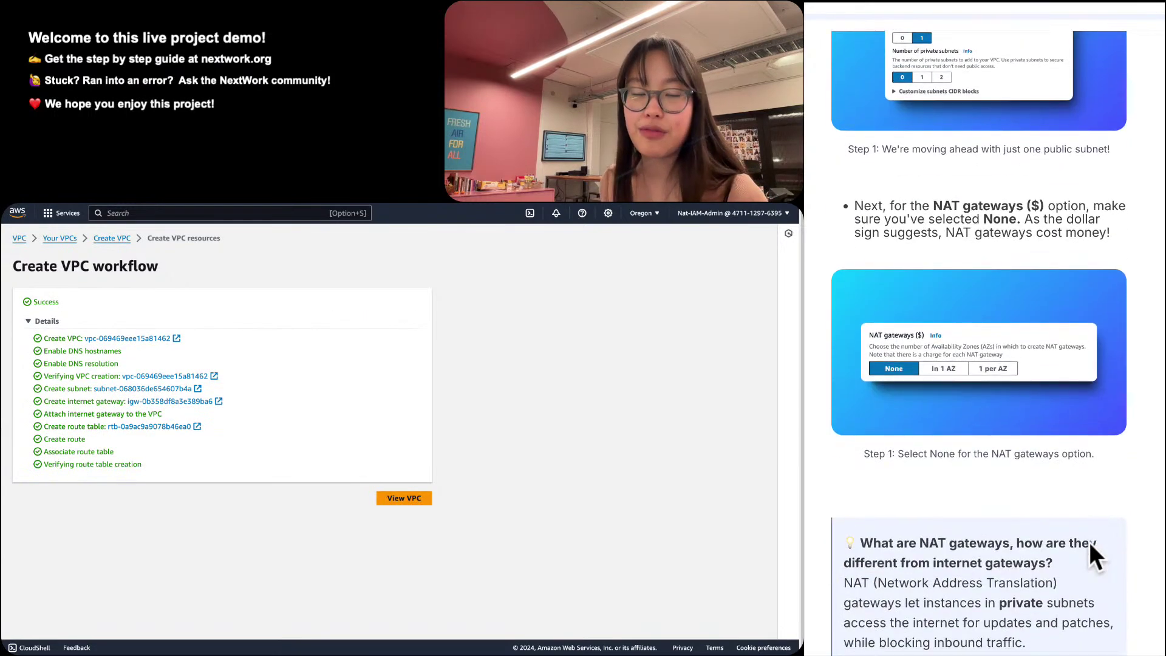
{"action": "scroll", "coordinate": [1088, 541], "scroll_direction": "up", "scroll_amount": 1}
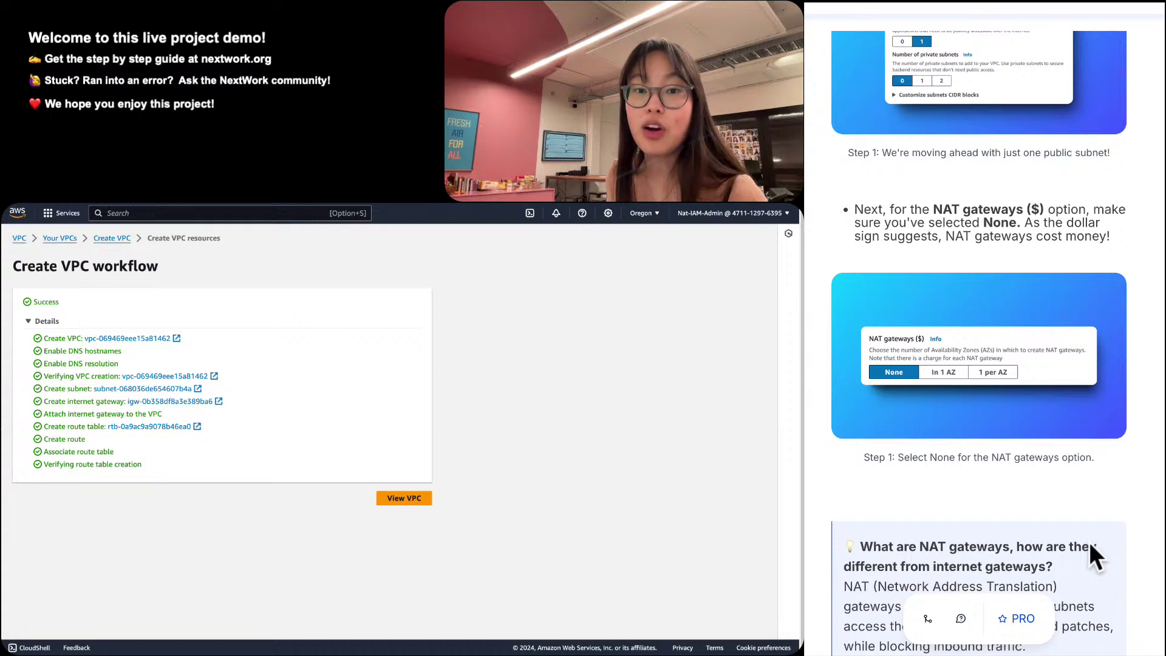
{"action": "scroll", "coordinate": [1088, 542], "scroll_direction": "down", "scroll_amount": 6}
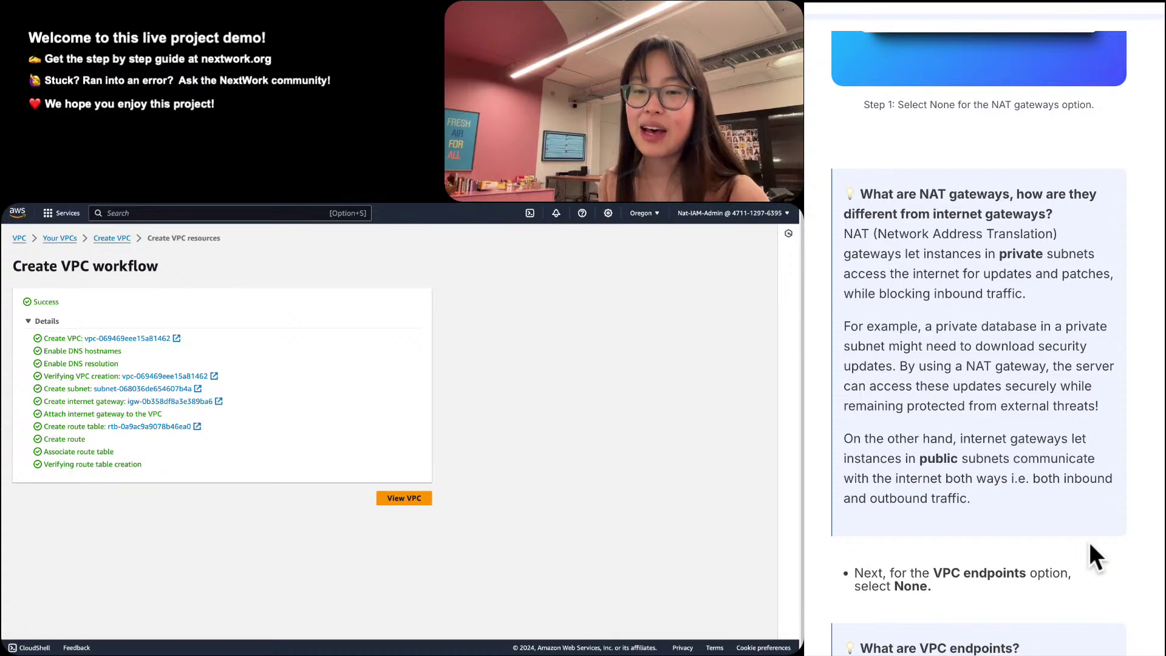
{"action": "scroll", "coordinate": [1090, 545], "scroll_direction": "down", "scroll_amount": 1}
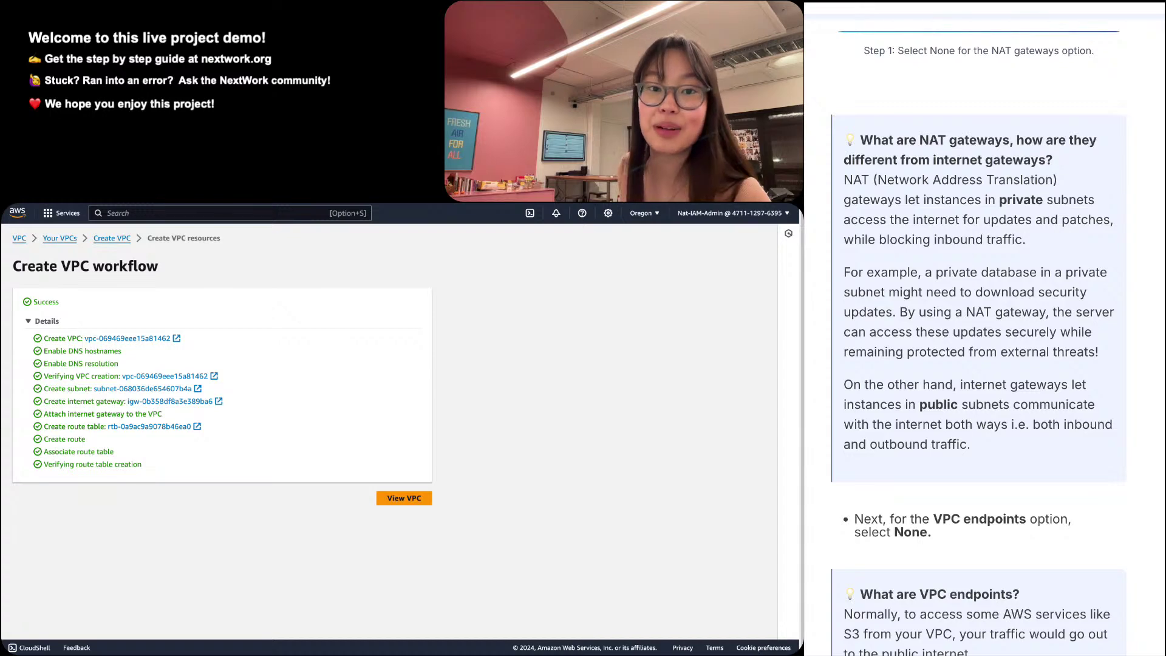
{"action": "scroll", "coordinate": [990, 607], "scroll_direction": "down", "scroll_amount": 20}
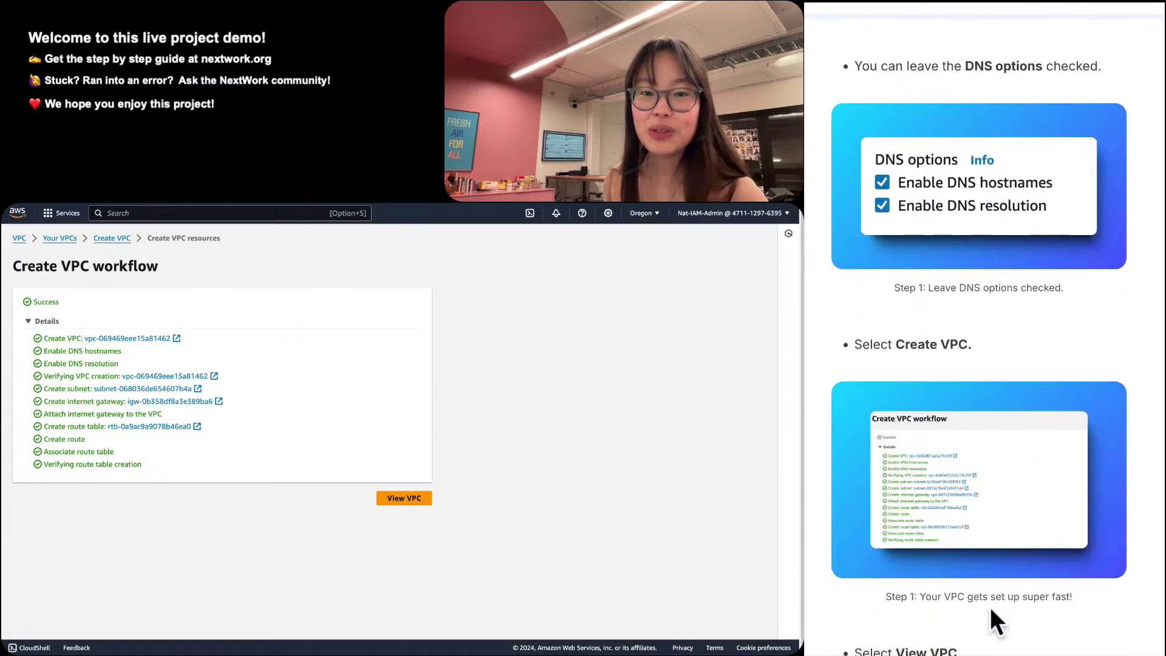
{"action": "scroll", "coordinate": [990, 607], "scroll_direction": "down", "scroll_amount": 3}
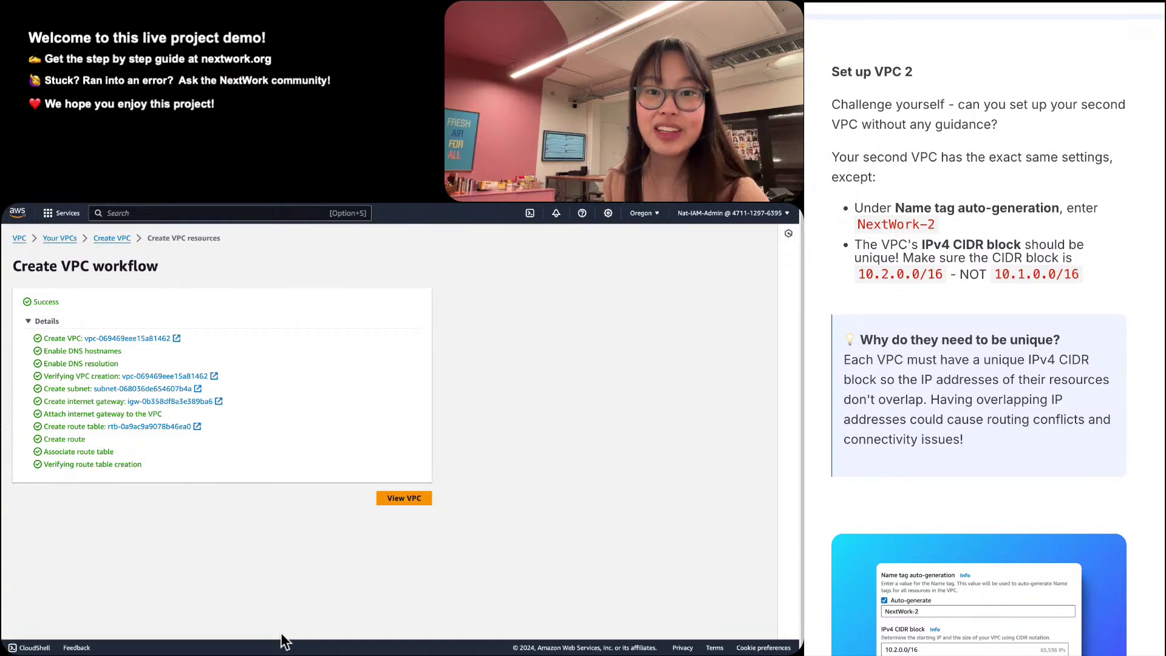
View the created VPC, return to the VPC list, and start creating a second VPC with "VPC and more" as its resources.
{"action": "left_click", "coordinate": [417, 497]}
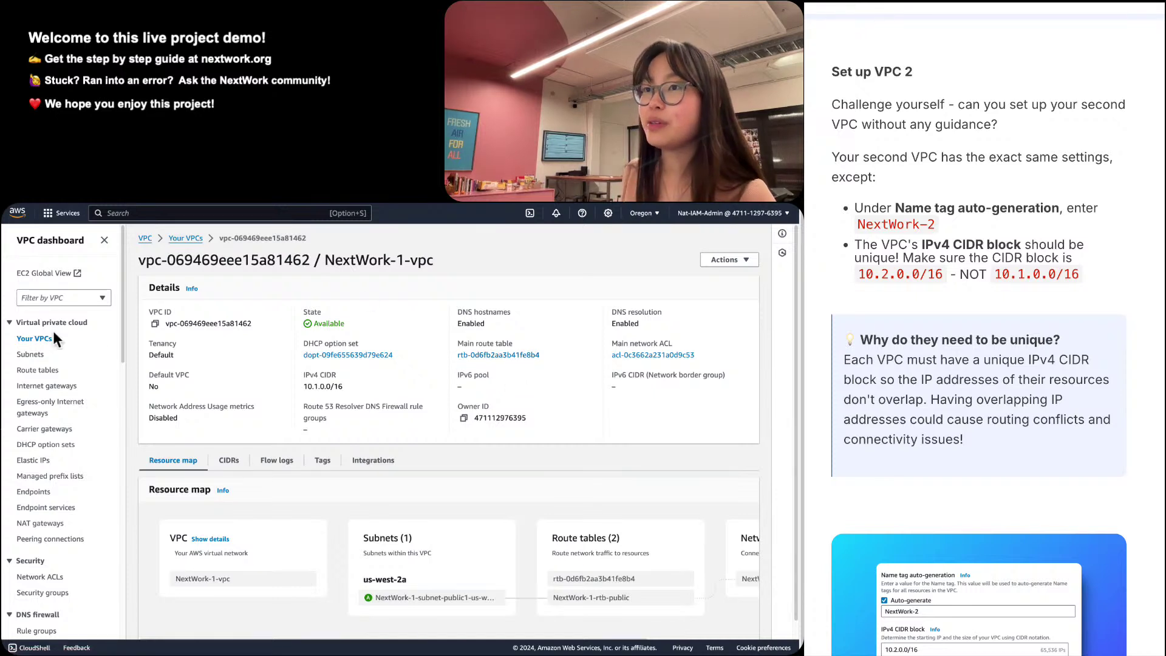
{"action": "left_click", "coordinate": [36, 339]}
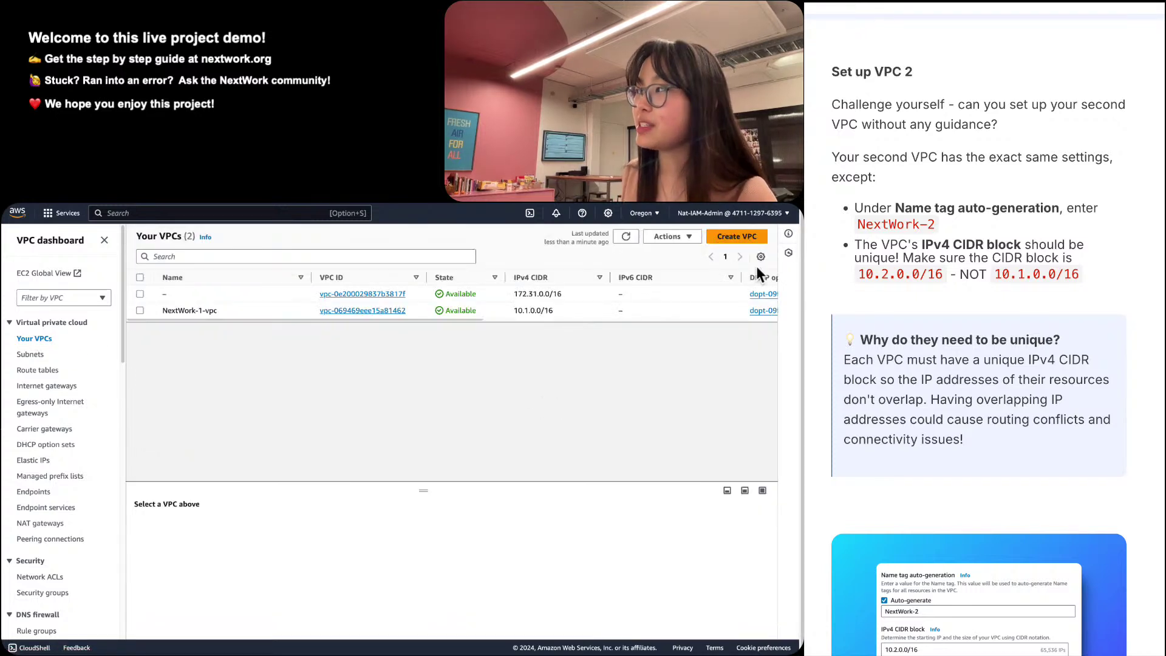
{"action": "left_click", "coordinate": [738, 236]}
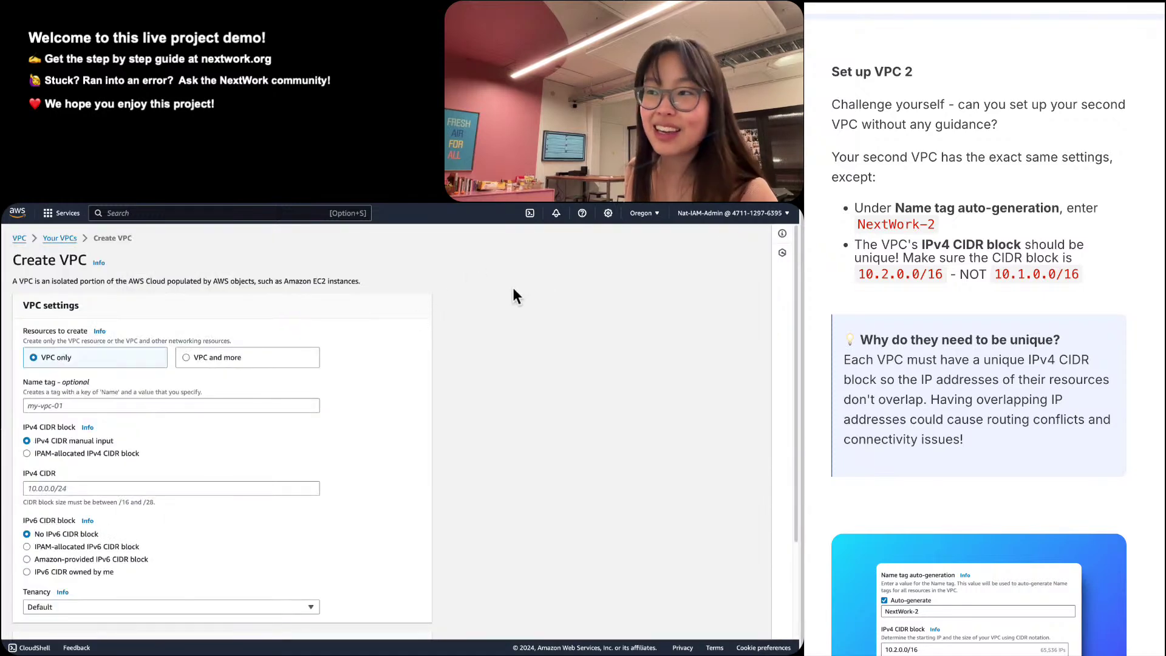
{"action": "left_click", "coordinate": [229, 355]}
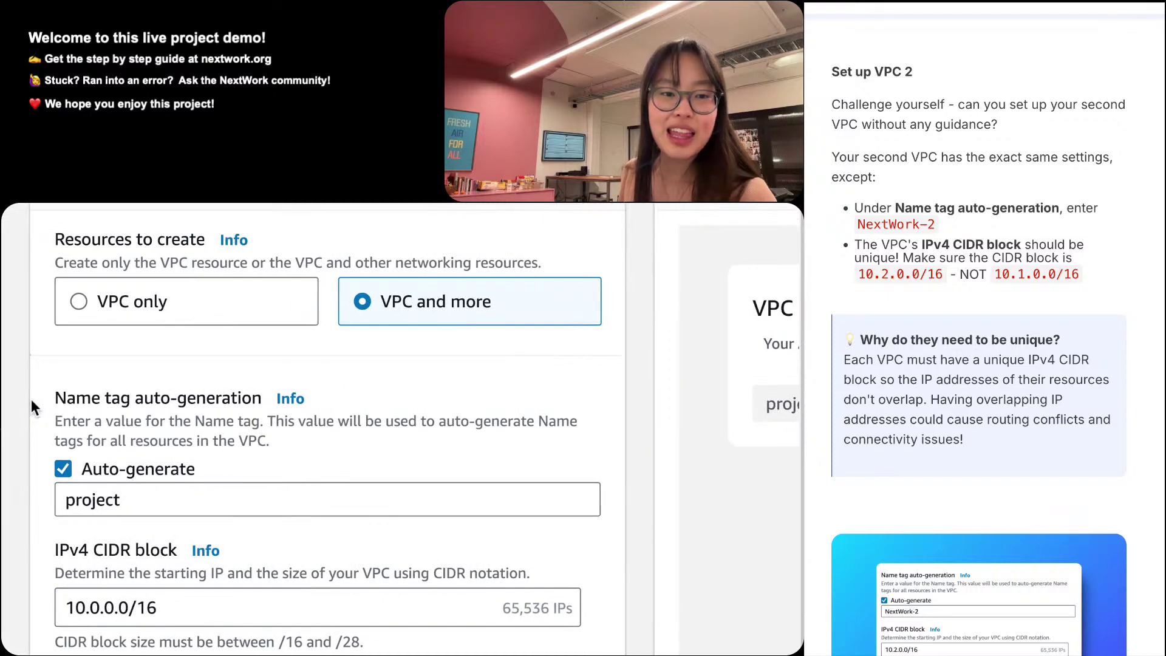
Set the name tag auto-generation to NextWork-2 and the IPv4 CIDR block to 10.2.0.0/16.
{"action": "double_click", "coordinate": [98, 465]}
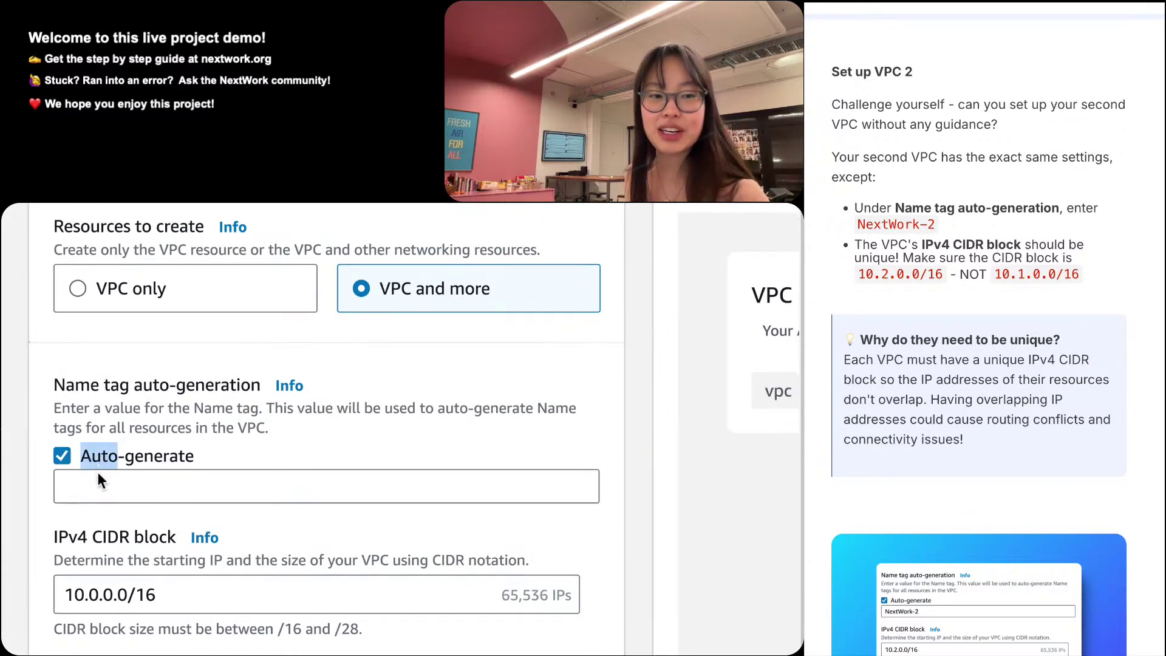
{"action": "left_click", "coordinate": [98, 486]}
{"action": "type", "text": "NextWork"}
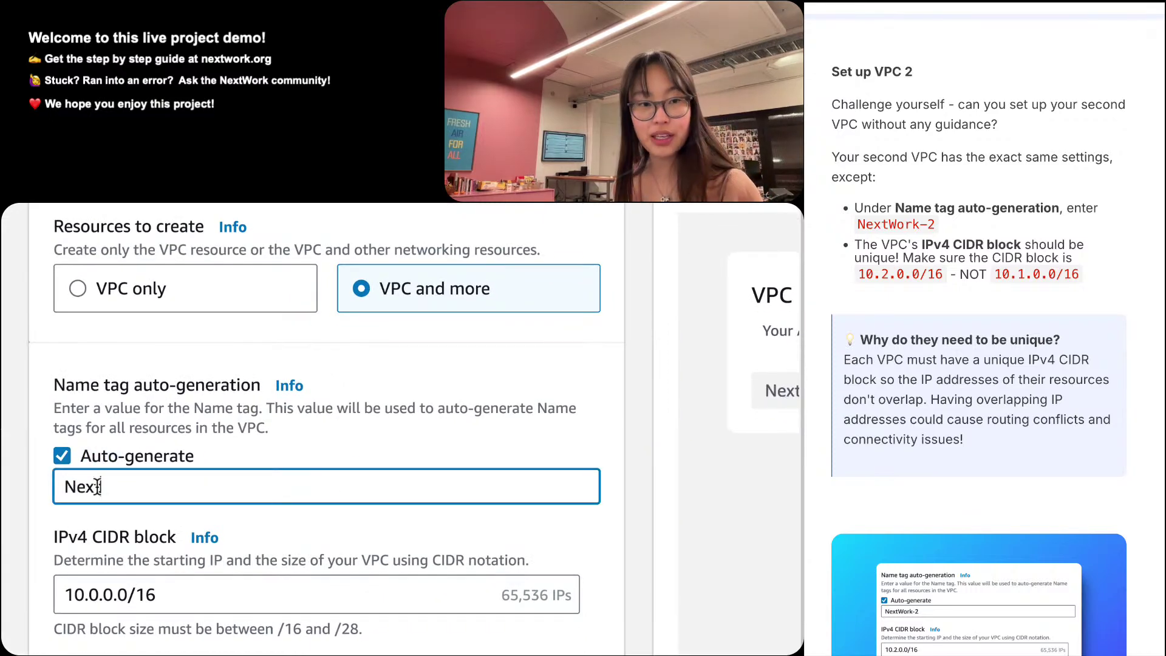
{"action": "type", "text": "-2"}
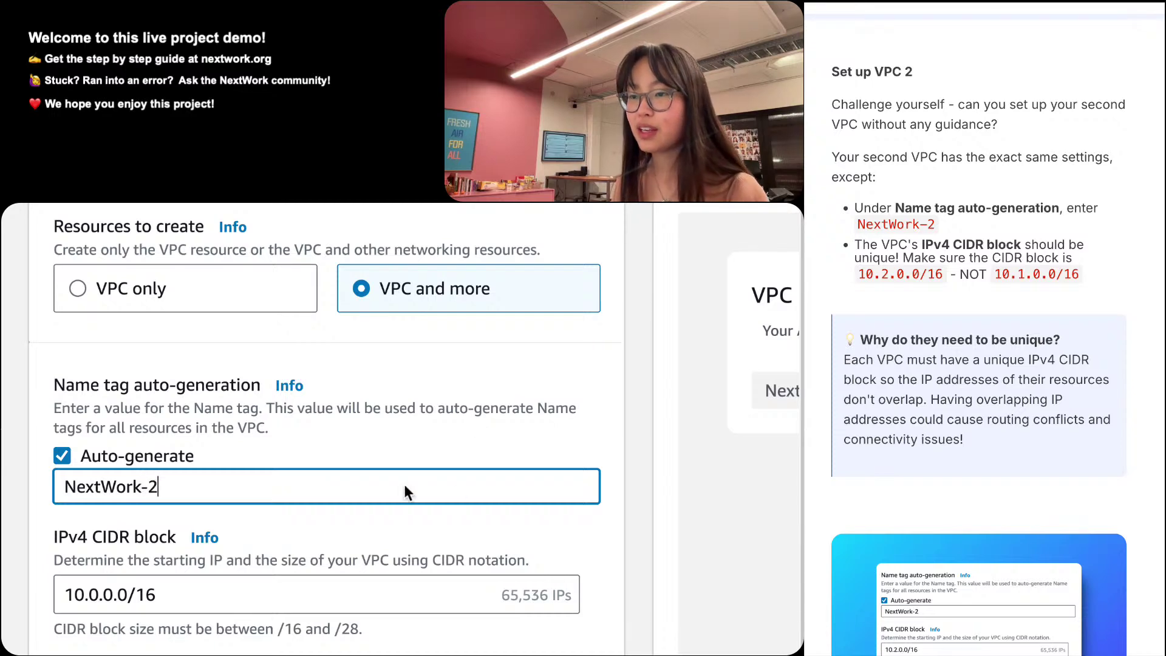
{"action": "scroll", "coordinate": [144, 465], "scroll_direction": "down", "scroll_amount": 2}
{"action": "left_click", "coordinate": [103, 480]}
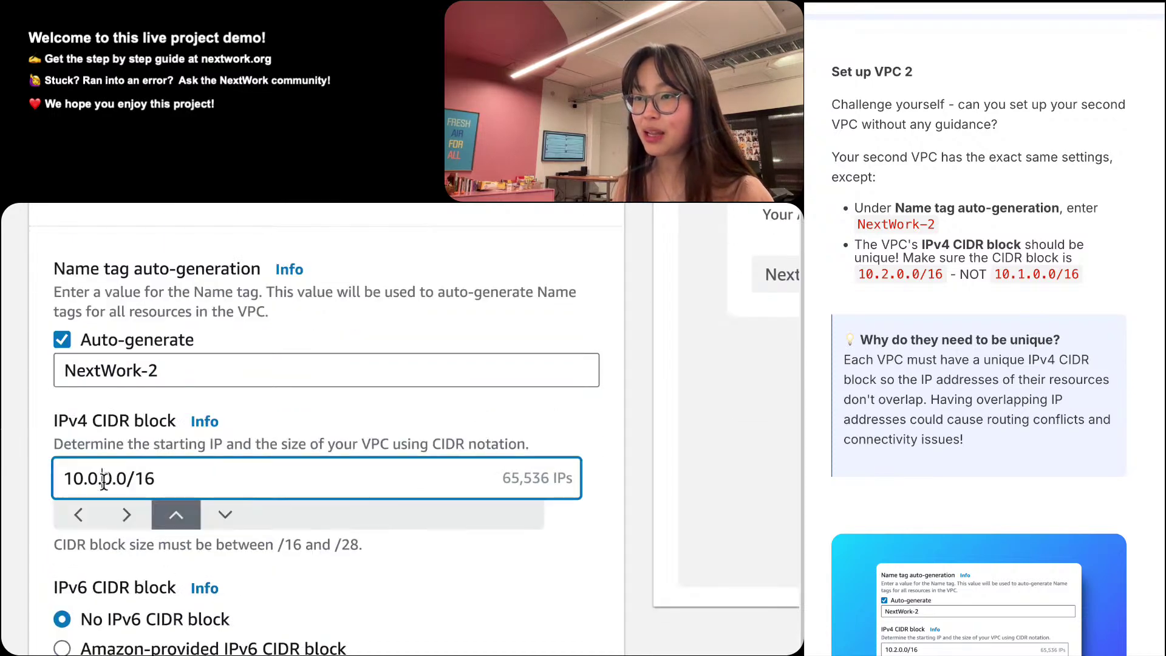
{"action": "key", "text": "BackSpace"}
{"action": "type", "text": "2"}
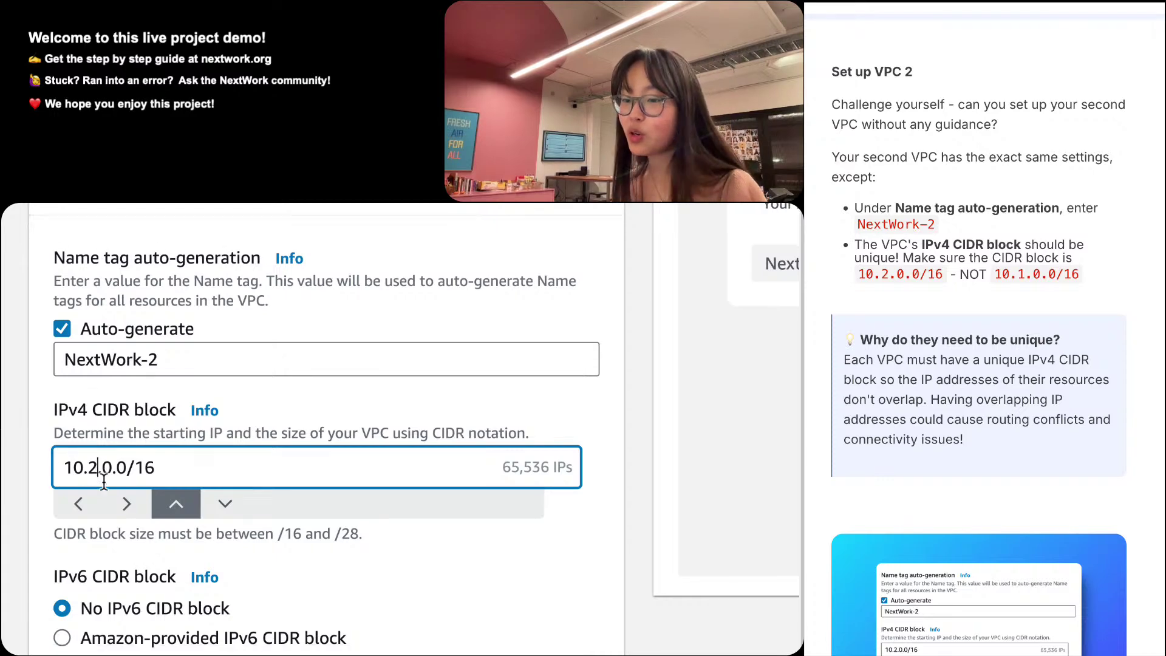
Configure the VPC with 1 Availability Zone, 0 private subnets and VPC endpoints set to None.
{"action": "scroll", "coordinate": [104, 483], "scroll_direction": "down", "scroll_amount": 3}
{"action": "scroll", "coordinate": [104, 482], "scroll_direction": "down", "scroll_amount": 5}
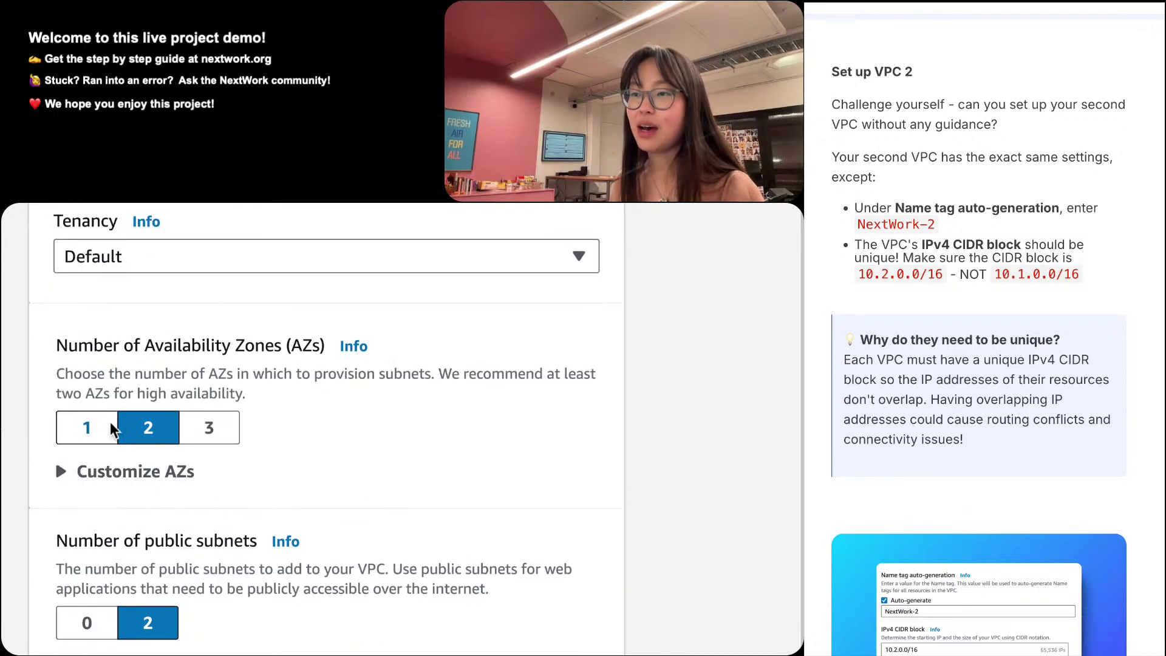
{"action": "scroll", "coordinate": [91, 428], "scroll_direction": "down", "scroll_amount": 2}
{"action": "left_click", "coordinate": [92, 358]}
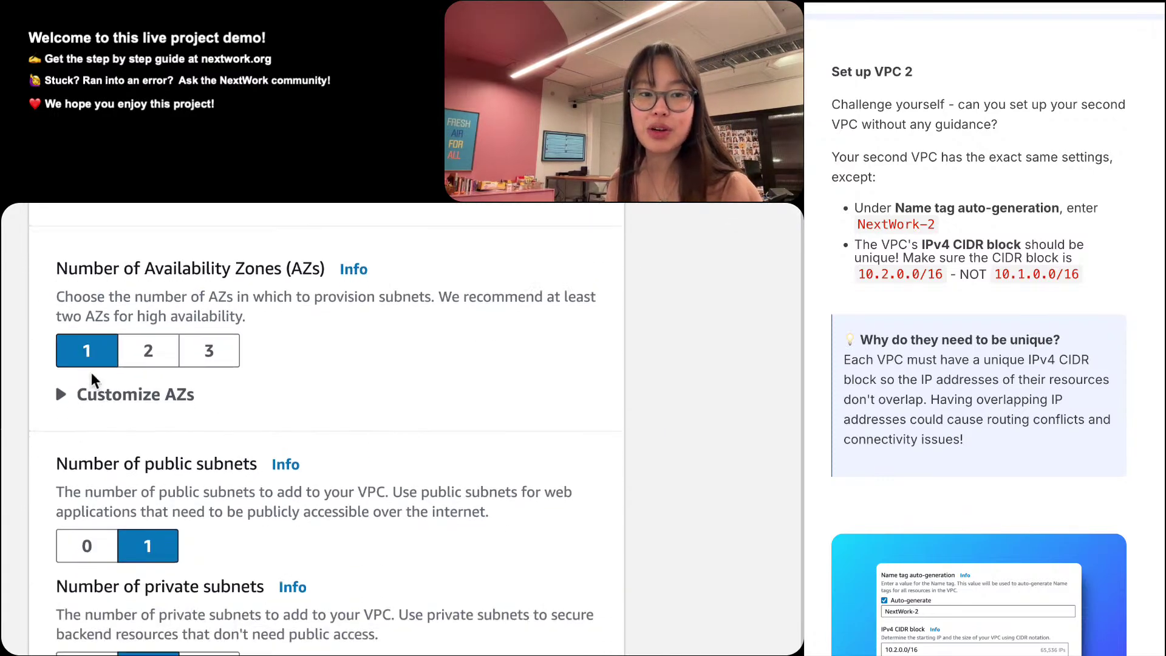
{"action": "scroll", "coordinate": [96, 382], "scroll_direction": "down", "scroll_amount": 2}
{"action": "scroll", "coordinate": [96, 450], "scroll_direction": "down", "scroll_amount": 2}
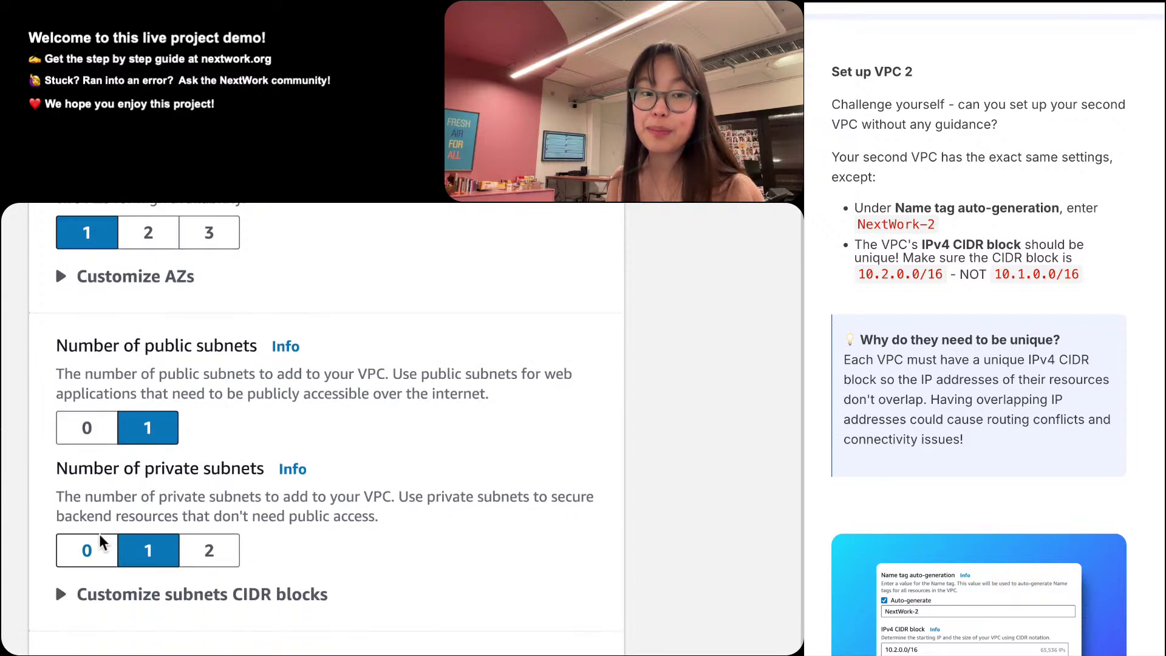
{"action": "left_click", "coordinate": [92, 554]}
{"action": "scroll", "coordinate": [307, 501], "scroll_direction": "down", "scroll_amount": 4}
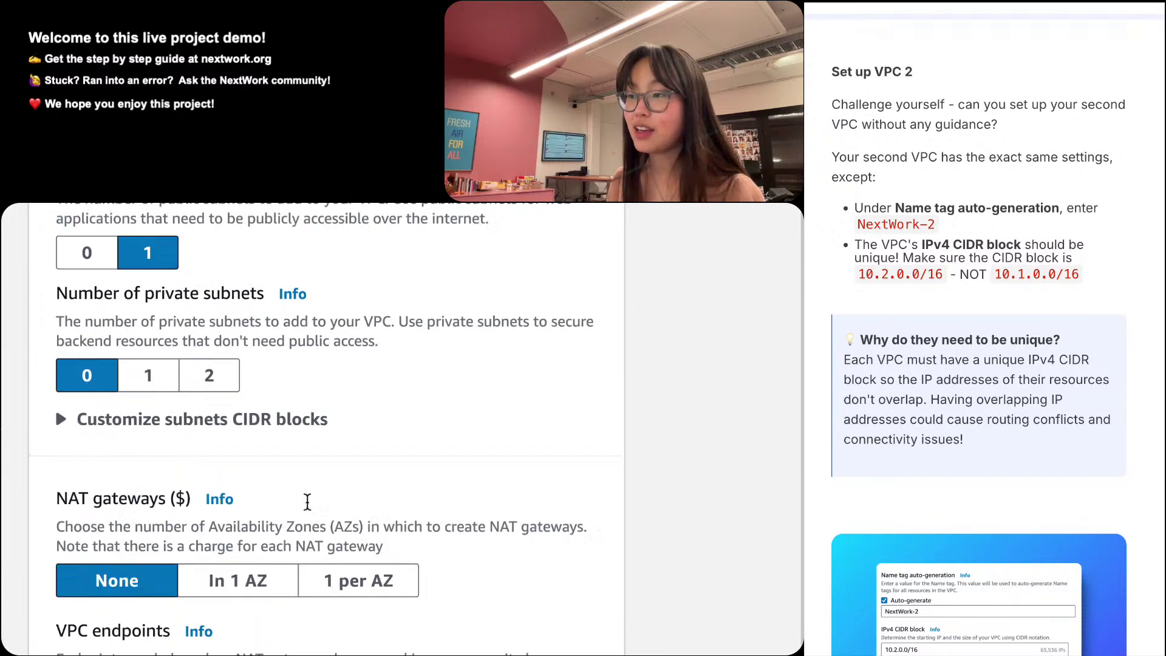
{"action": "scroll", "coordinate": [307, 501], "scroll_direction": "down", "scroll_amount": 1}
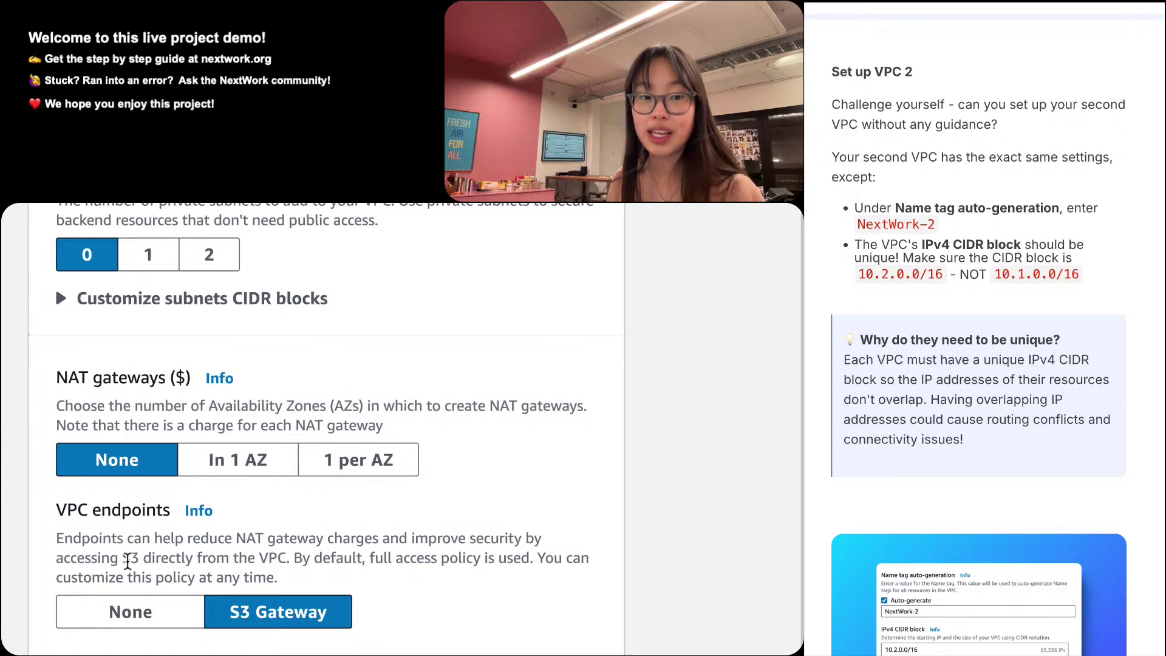
{"action": "left_click", "coordinate": [128, 610]}
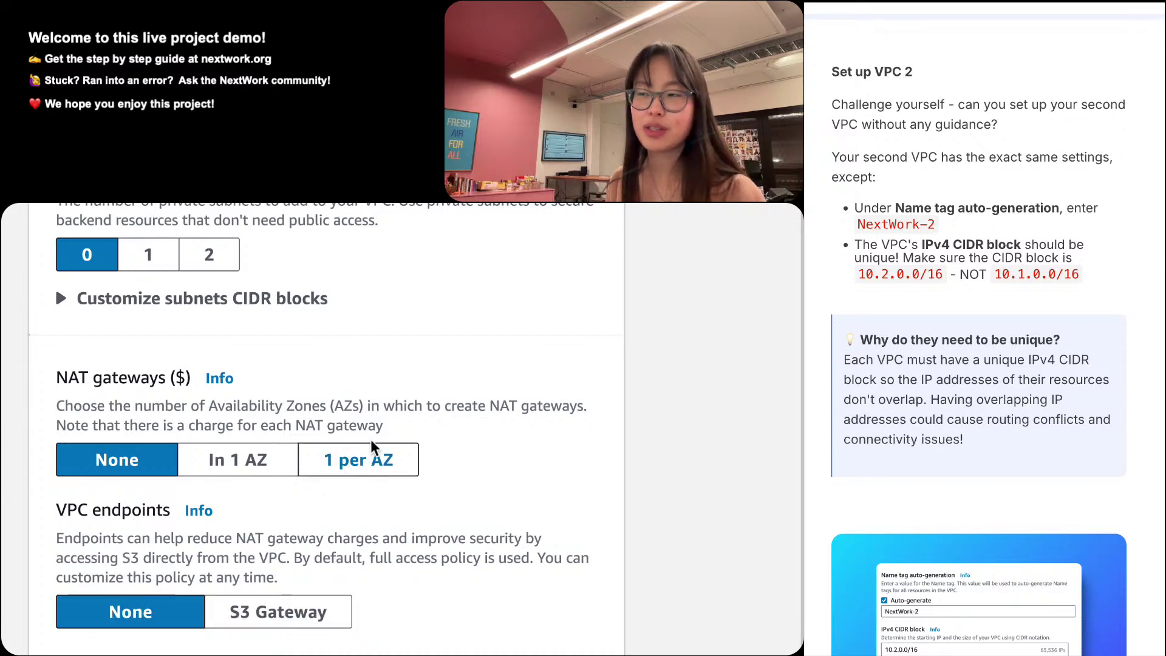
Check the VPC settings and resource preview, and create the NextWork-2 VPC.
{"action": "scroll", "coordinate": [431, 344], "scroll_direction": "down", "scroll_amount": 5}
{"action": "scroll", "coordinate": [431, 344], "scroll_direction": "up", "scroll_amount": 8}
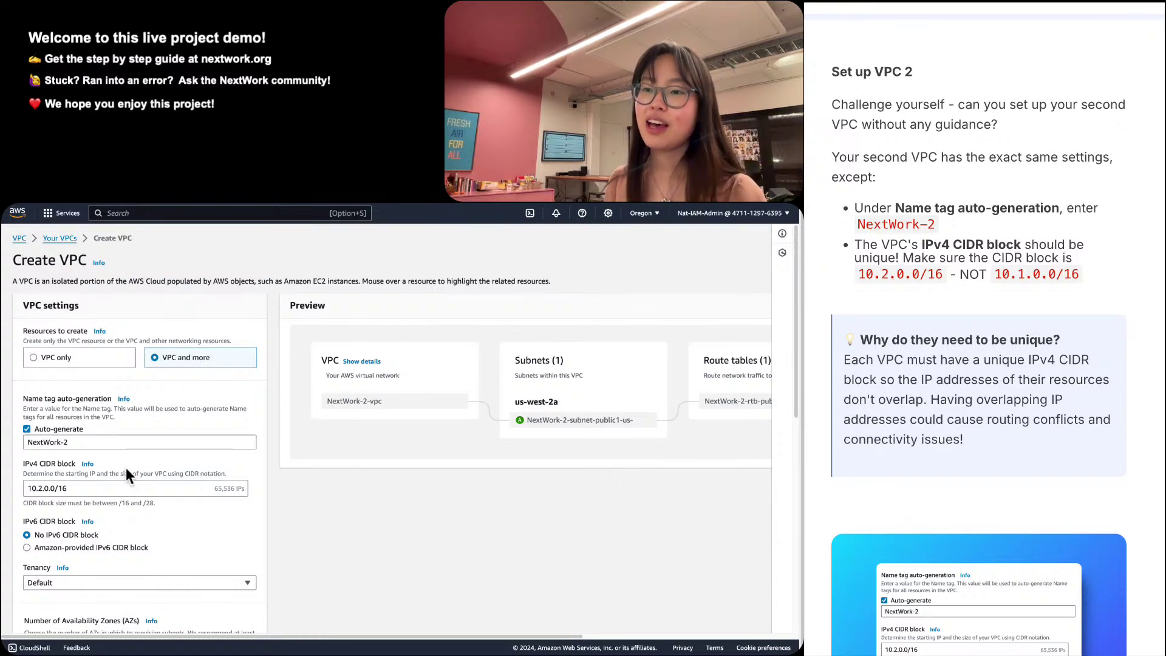
{"action": "scroll", "coordinate": [125, 469], "scroll_direction": "right", "scroll_amount": 5}
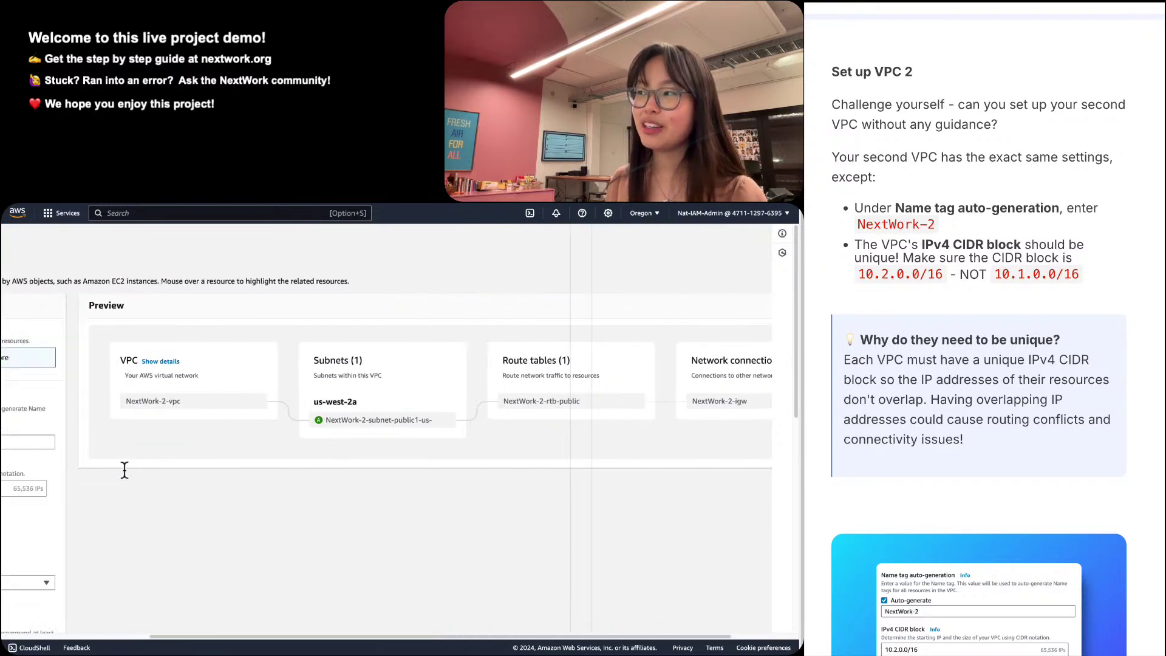
{"action": "scroll", "coordinate": [125, 469], "scroll_direction": "left", "scroll_amount": 5}
{"action": "scroll", "coordinate": [124, 468], "scroll_direction": "down", "scroll_amount": 10}
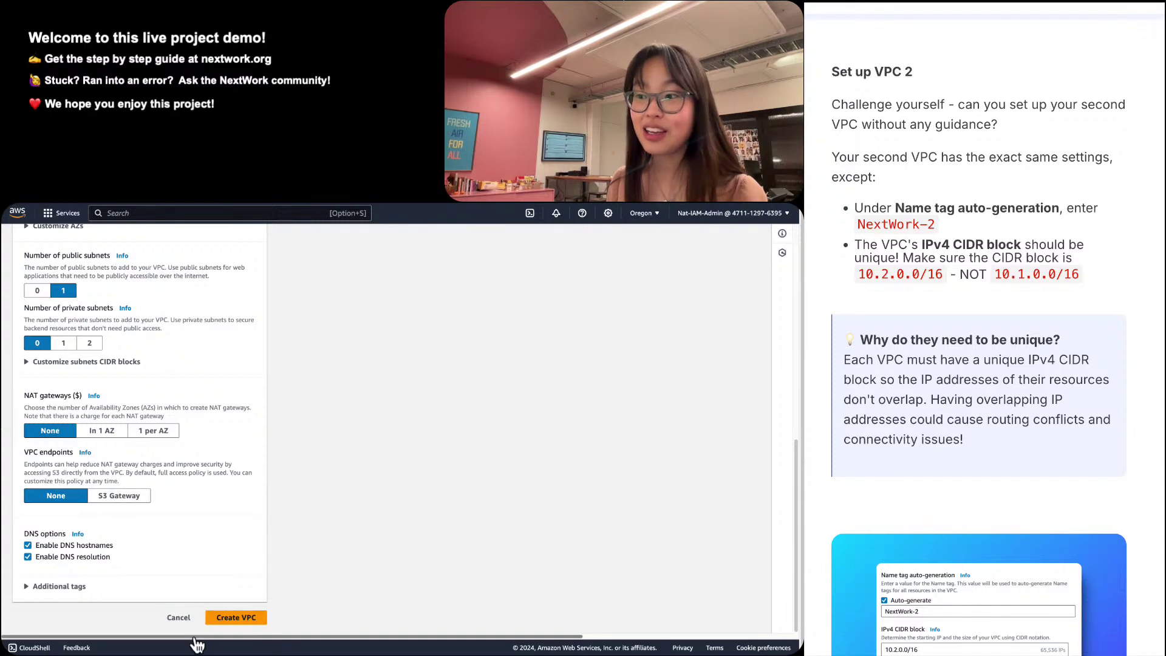
{"action": "left_click", "coordinate": [236, 617]}
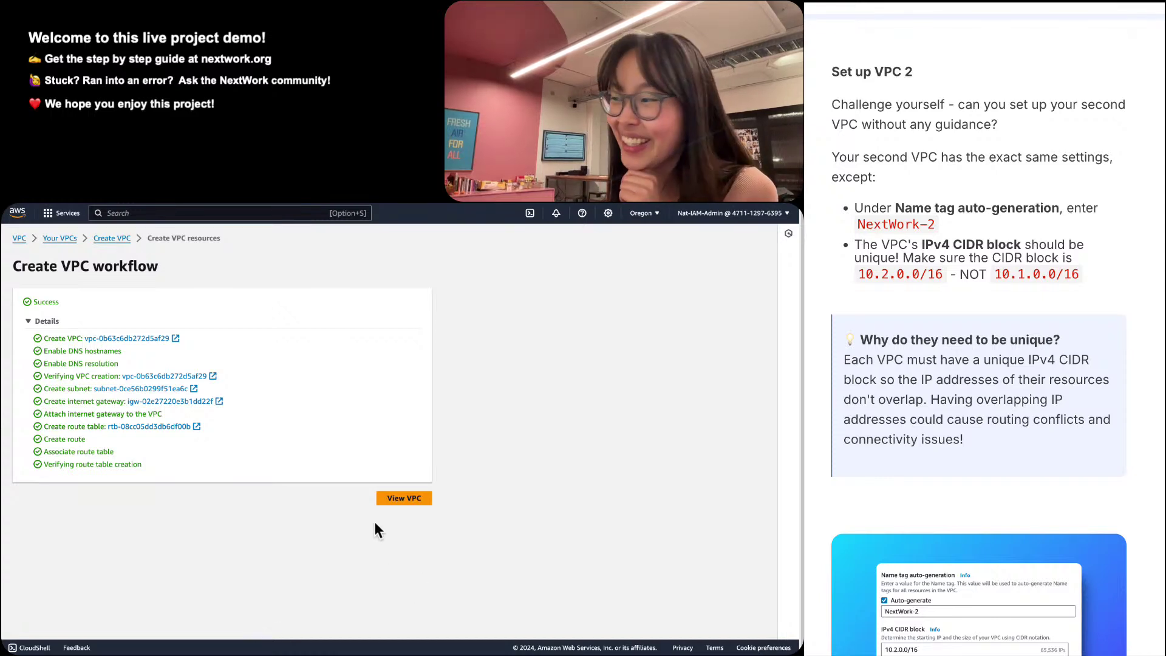
View the created VPC, continue the guide to its resource map screenshot task, and hide the VPC dashboard navigation to widen the map.
{"action": "left_click", "coordinate": [404, 503]}
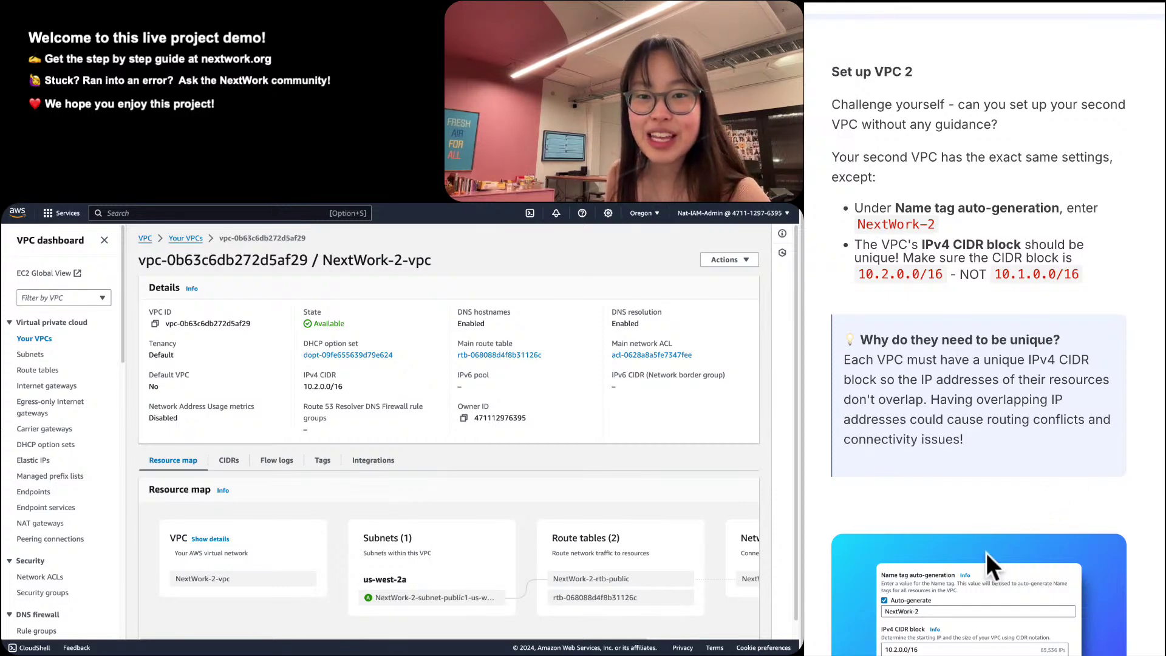
{"action": "scroll", "coordinate": [986, 553], "scroll_direction": "down", "scroll_amount": 10}
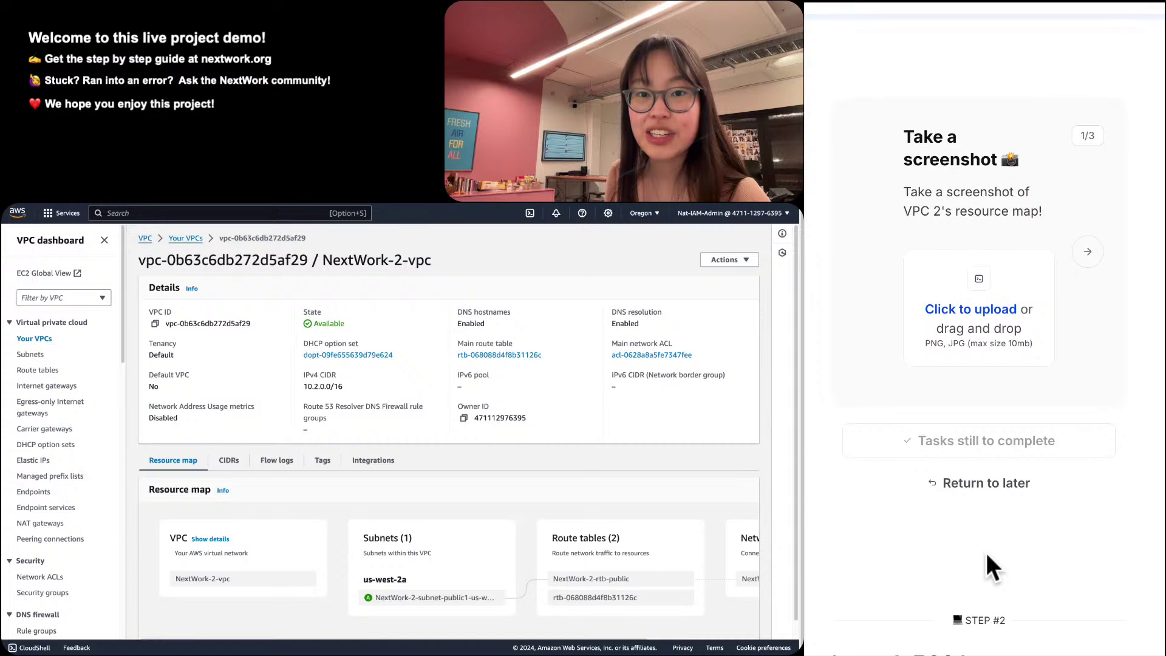
{"action": "scroll", "coordinate": [304, 554], "scroll_direction": "right", "scroll_amount": 3}
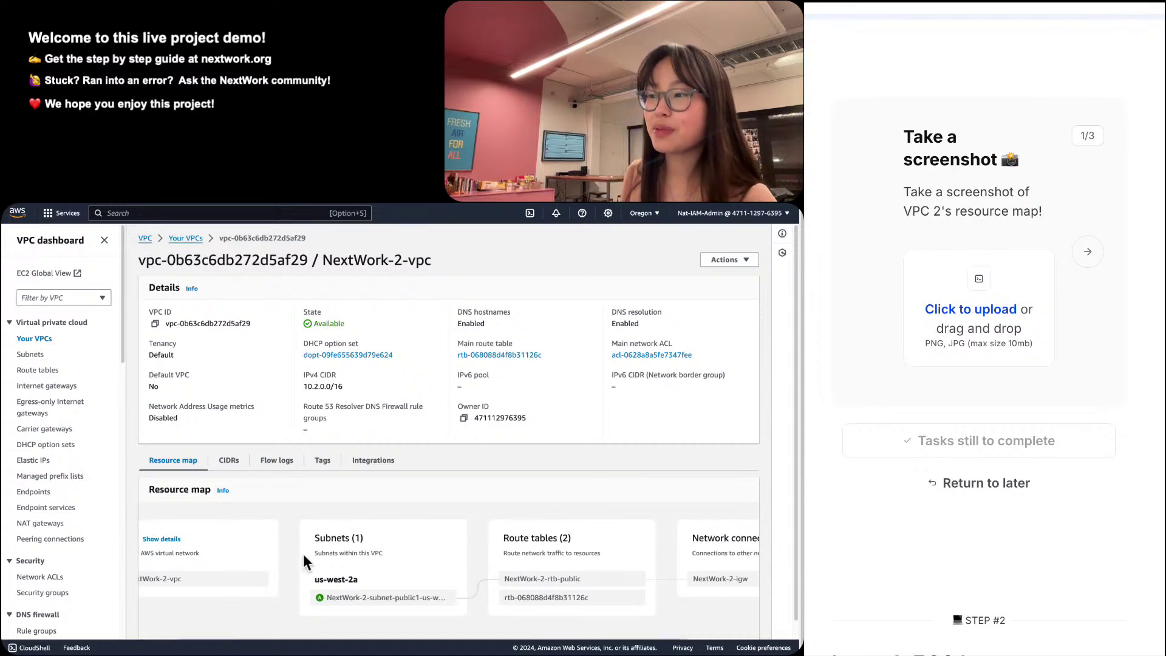
{"action": "scroll", "coordinate": [303, 554], "scroll_direction": "left", "scroll_amount": 1}
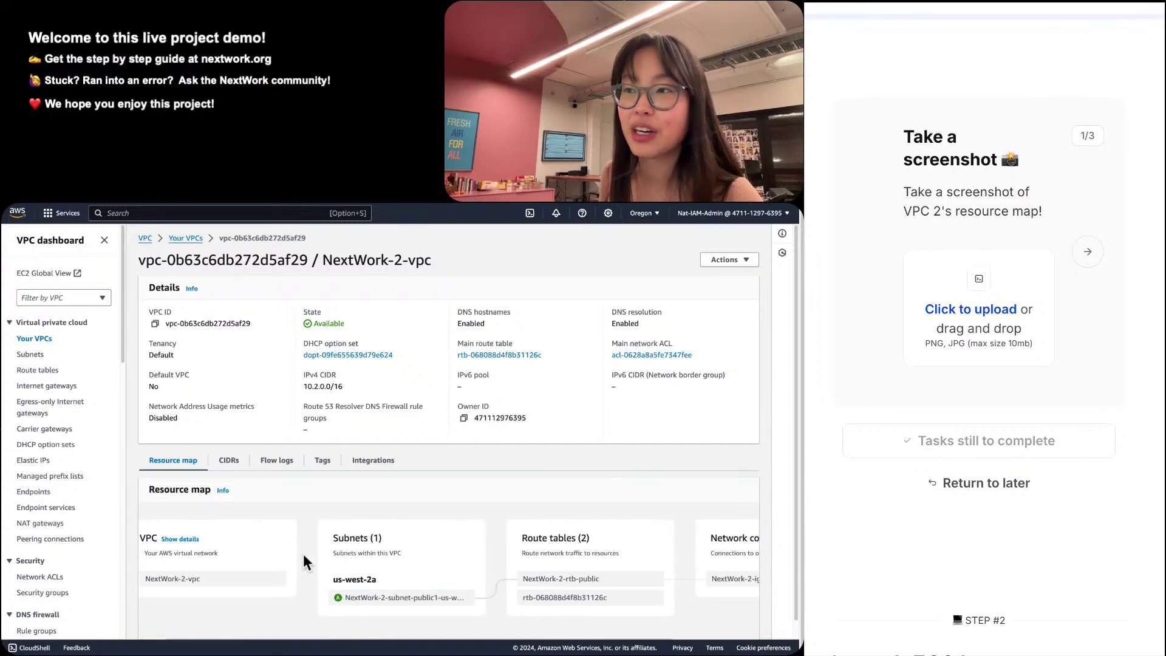
{"action": "left_click", "coordinate": [105, 240]}
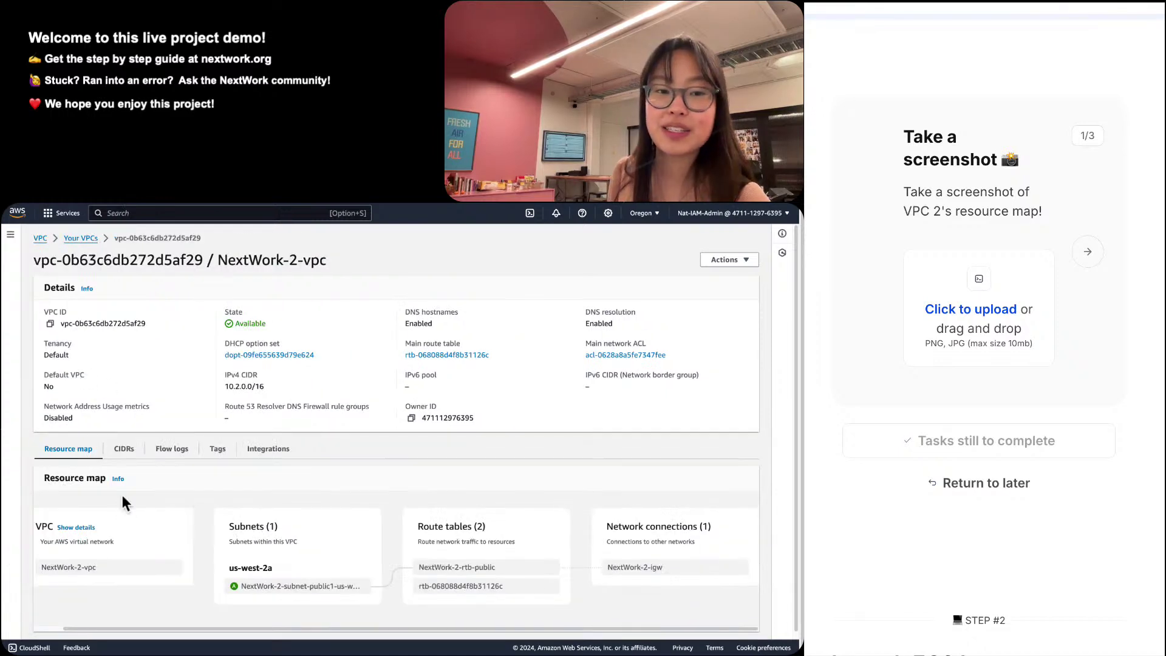
{"action": "scroll", "coordinate": [125, 544], "scroll_direction": "left", "scroll_amount": 2}
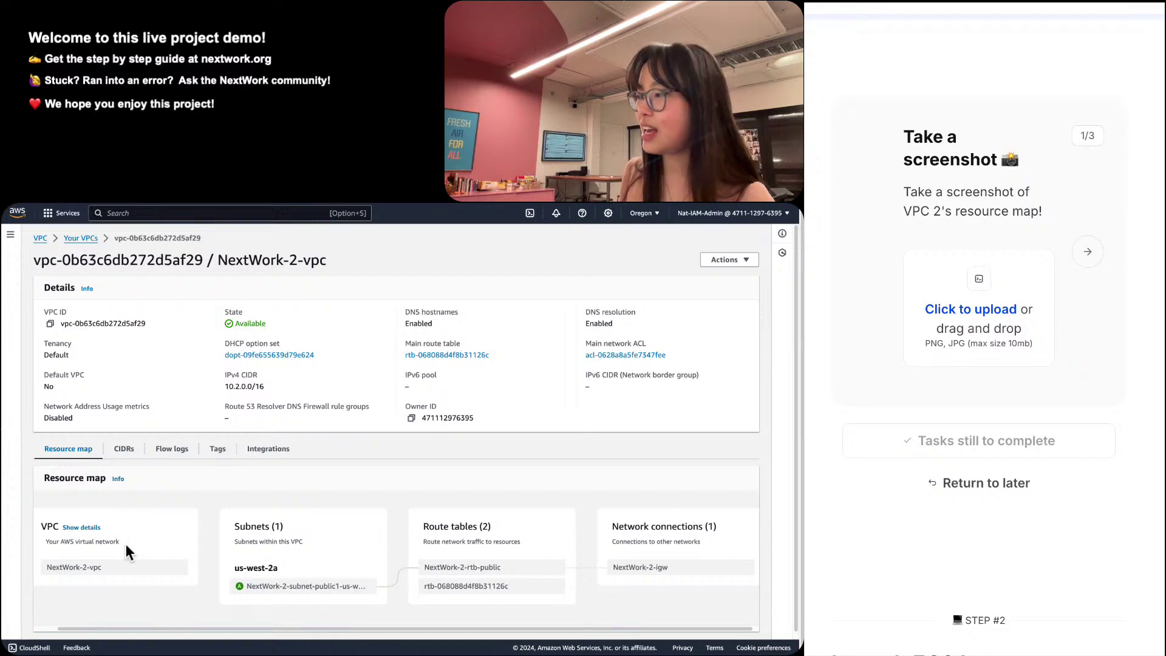
Reduce the page zoom to 110% and take a screenshot of VPC 2's whole resource map.
{"action": "key", "text": "super+shift+4"}
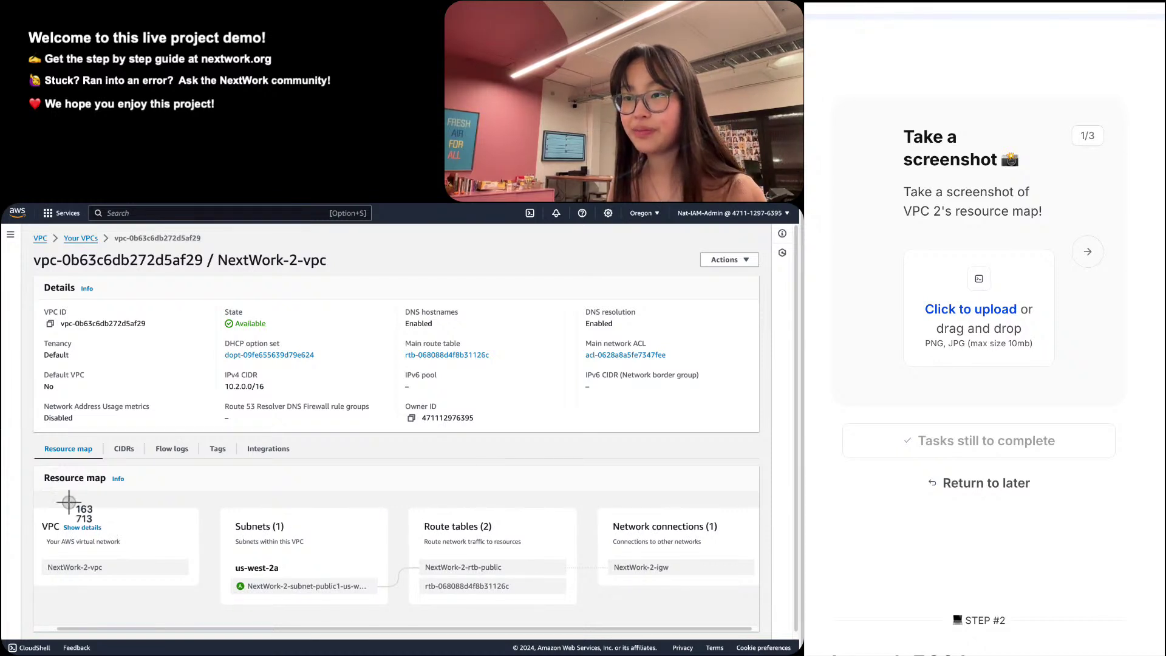
{"action": "key", "text": "Escape"}
{"action": "key", "text": "super+minus"}
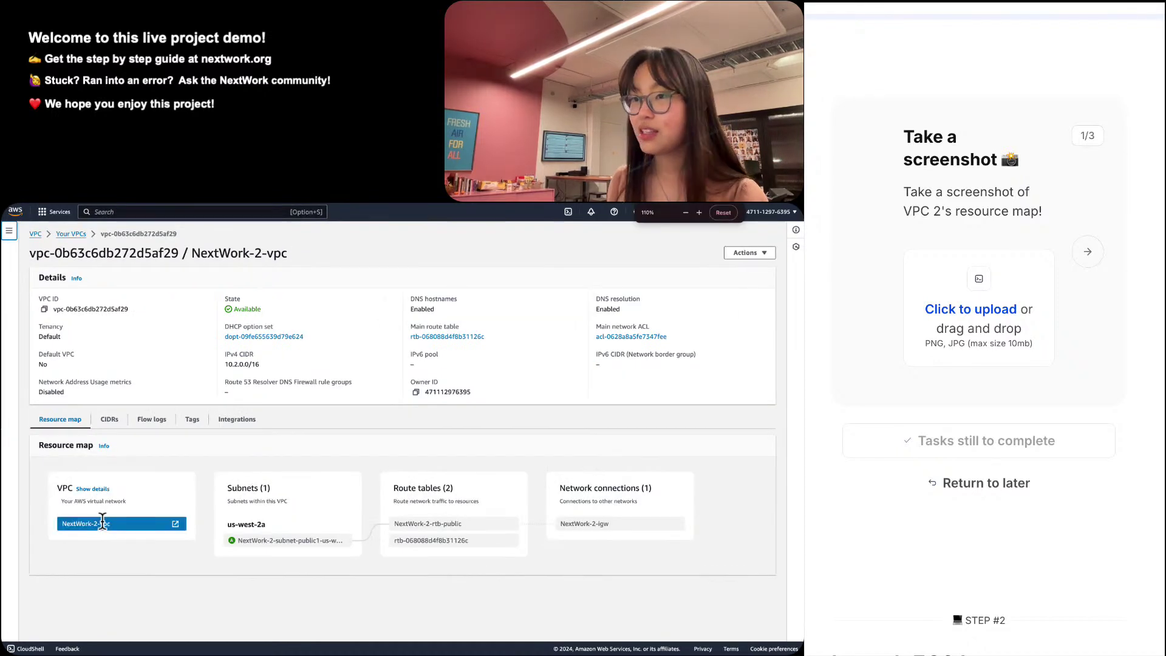
{"action": "key", "text": "super+shift+4"}
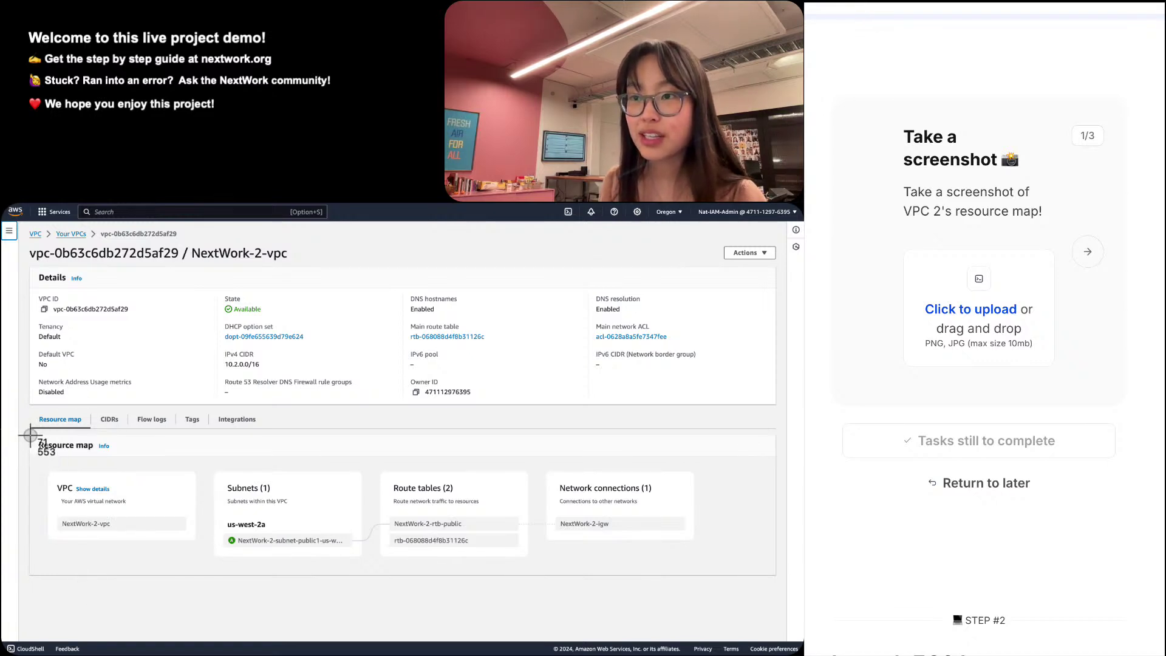
{"action": "left_click_drag", "start_coordinate": [31, 434], "coordinate": [742, 575]}
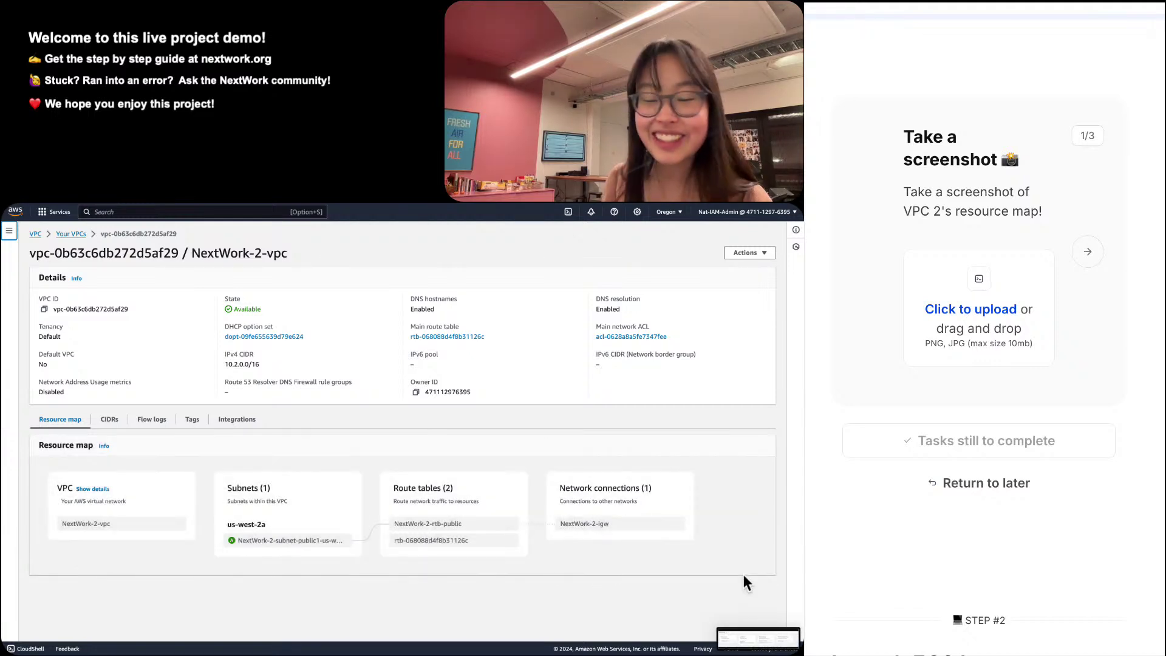
Upload the resource map screenshot to the guide's task and go on to the question about what was launched.
{"action": "left_click_drag", "start_coordinate": [762, 640], "coordinate": [975, 480]}
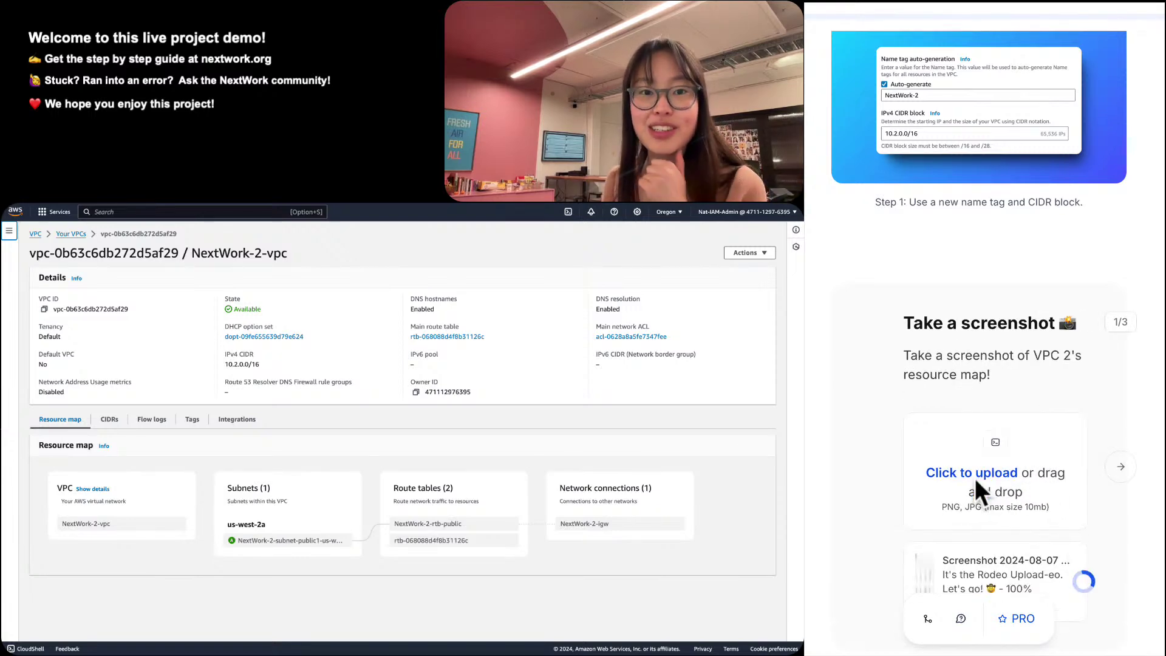
{"action": "scroll", "coordinate": [973, 523], "scroll_direction": "up", "scroll_amount": 3}
{"action": "scroll", "coordinate": [1028, 525], "scroll_direction": "down", "scroll_amount": 2}
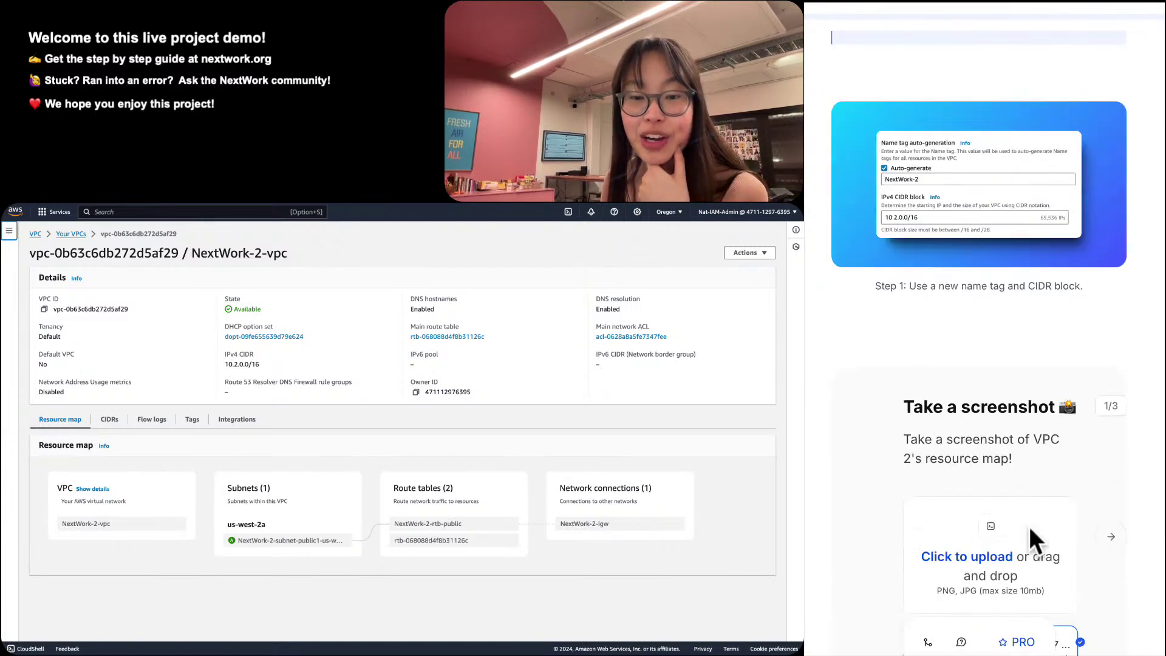
{"action": "scroll", "coordinate": [1029, 528], "scroll_direction": "down", "scroll_amount": 2}
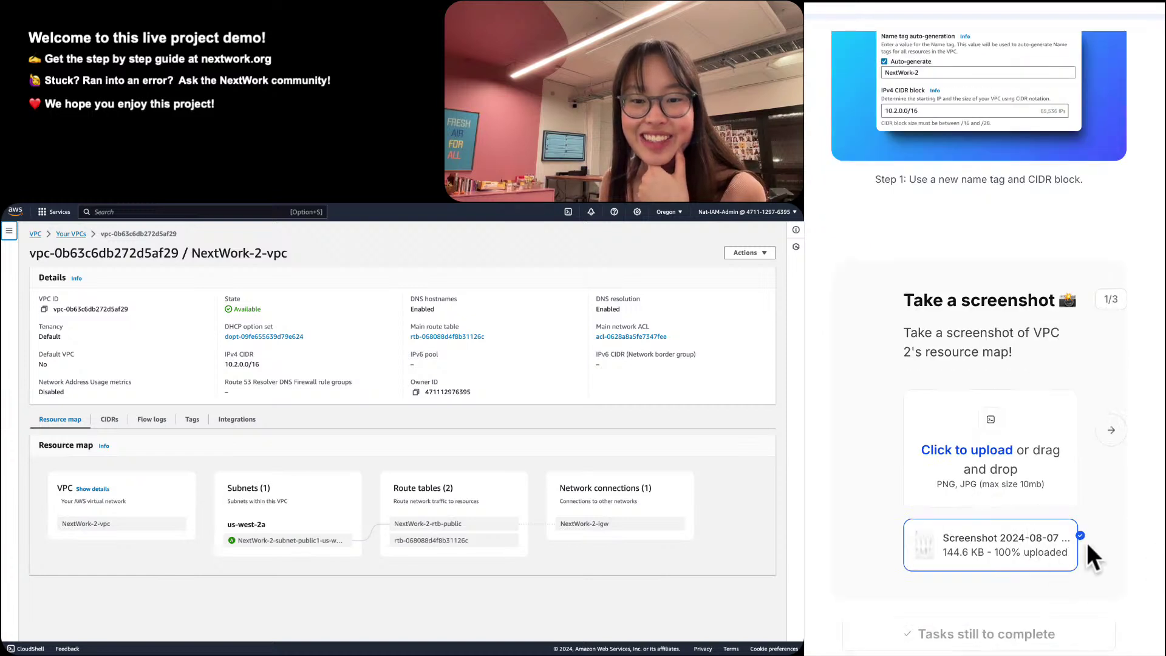
{"action": "scroll", "coordinate": [1037, 546], "scroll_direction": "up", "scroll_amount": 2}
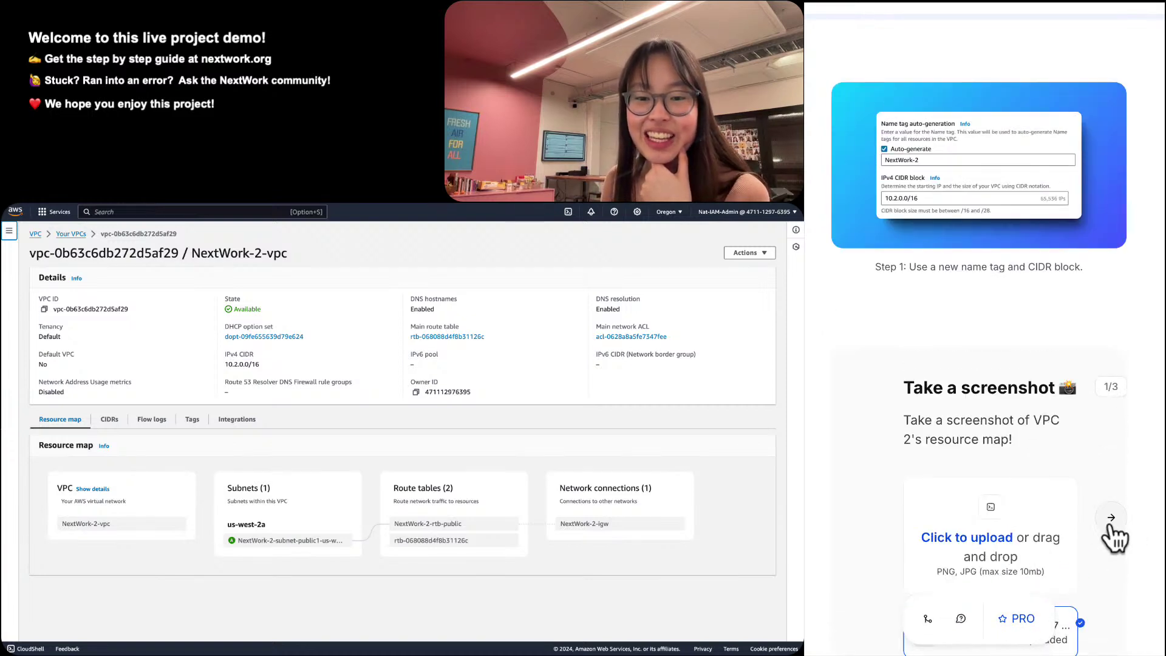
{"action": "left_click", "coordinate": [1110, 520]}
{"action": "scroll", "coordinate": [1111, 525], "scroll_direction": "down", "scroll_amount": 2}
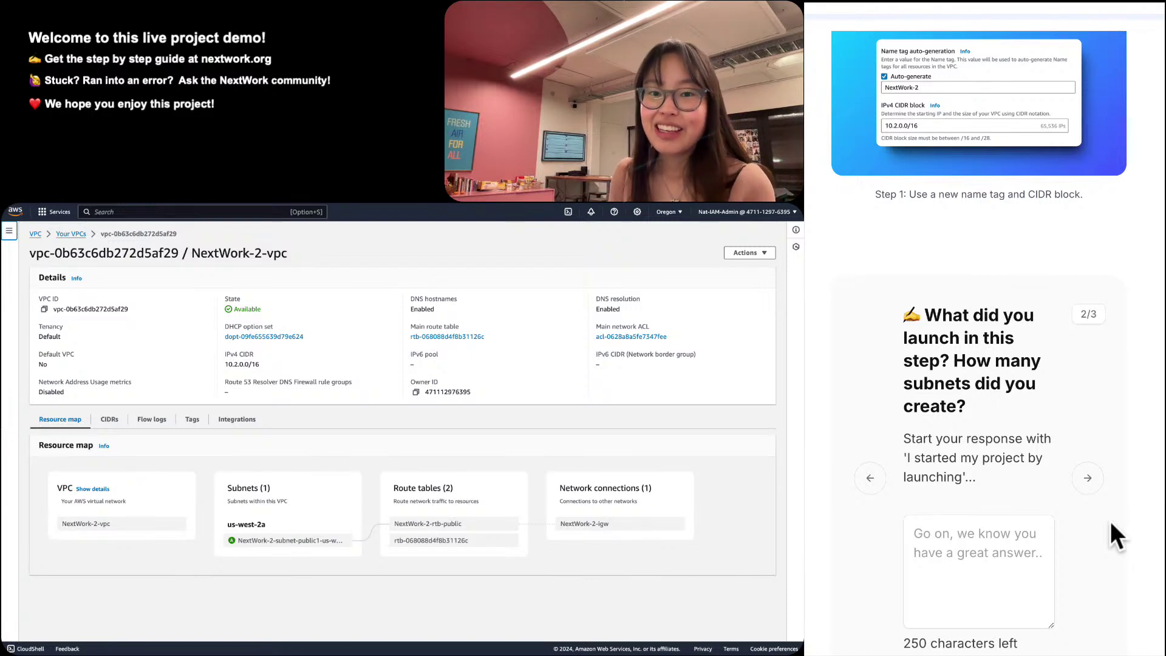
Begin the answer on what was launched with "I started my project by launching".
{"action": "left_click", "coordinate": [977, 557]}
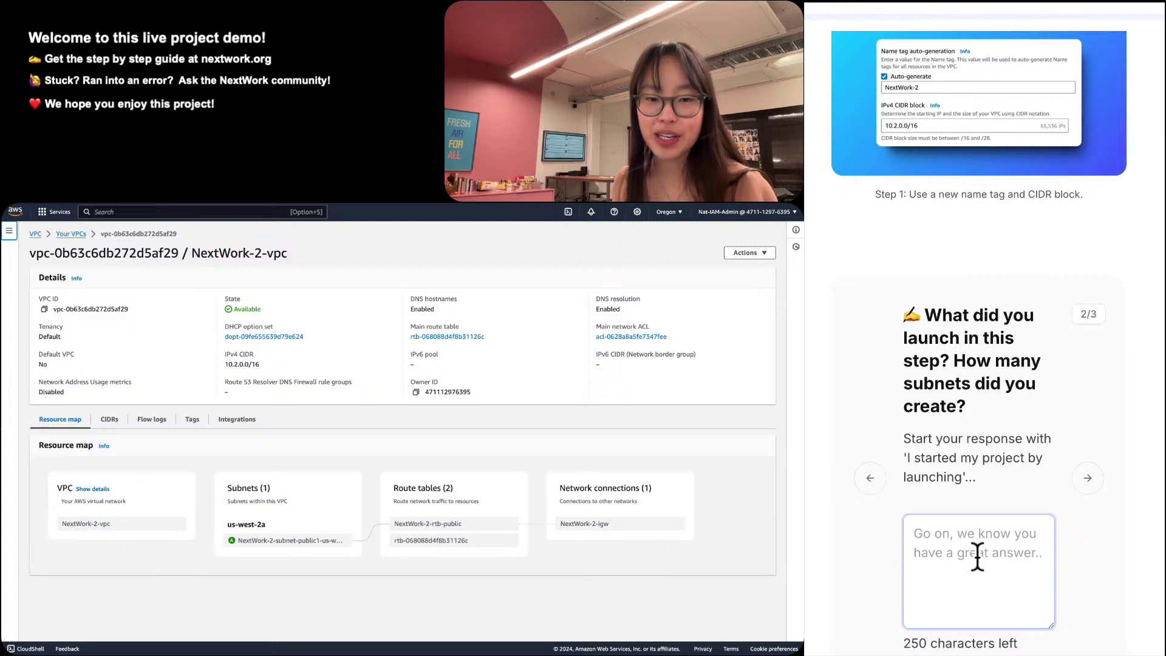
{"action": "left_click_drag", "start_coordinate": [906, 460], "coordinate": [964, 474]}
{"action": "left_click", "coordinate": [996, 535]}
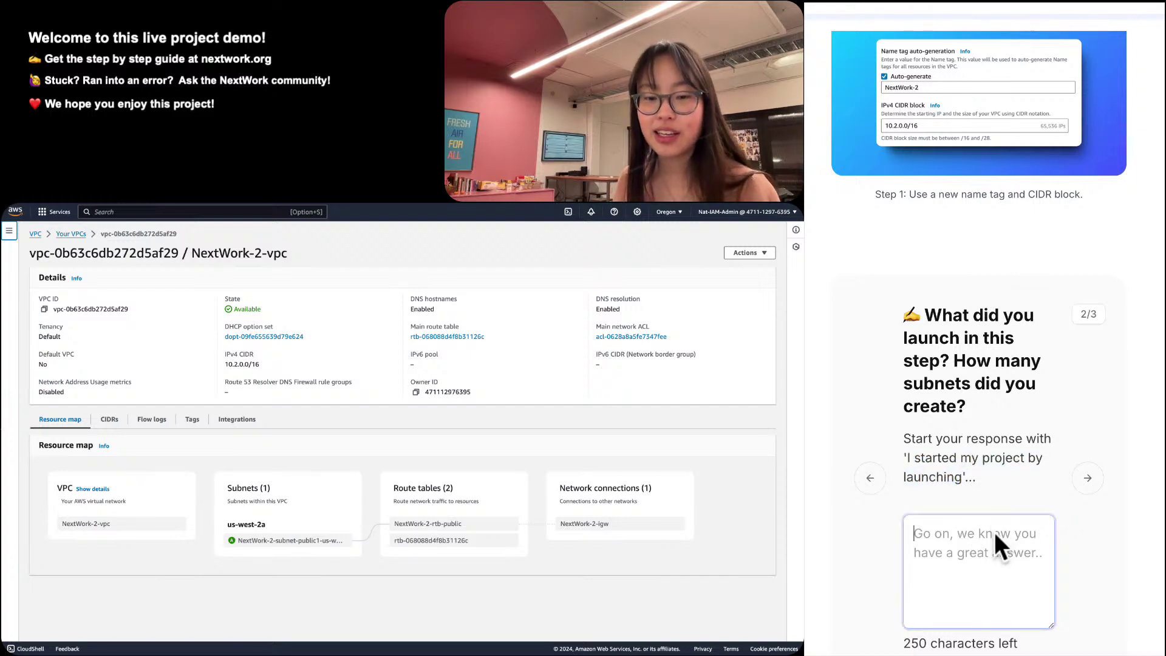
{"action": "type", "text": "I started my project by launching"}
Replace the "I" at the start of the answer with "We".
{"action": "left_click", "coordinate": [916, 534]}
{"action": "key", "text": "BackSpace"}
{"action": "type", "text": "We"}
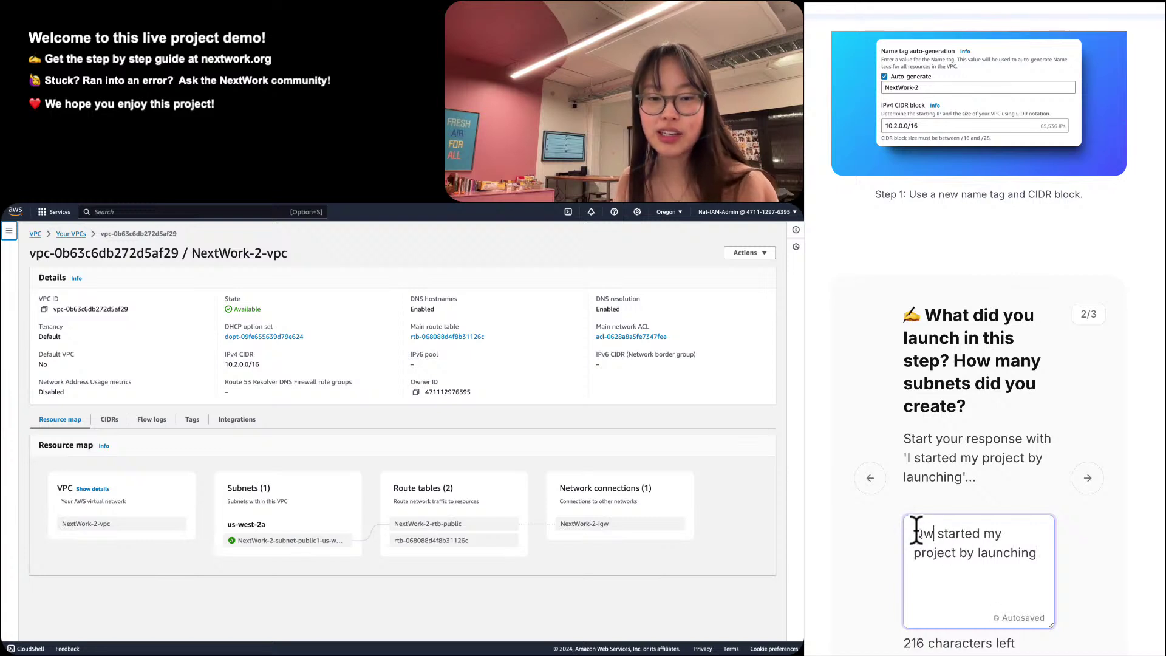
{"action": "key", "text": "BackSpace"}
{"action": "key", "text": "BackSpace"}
{"action": "type", "text": "We"}
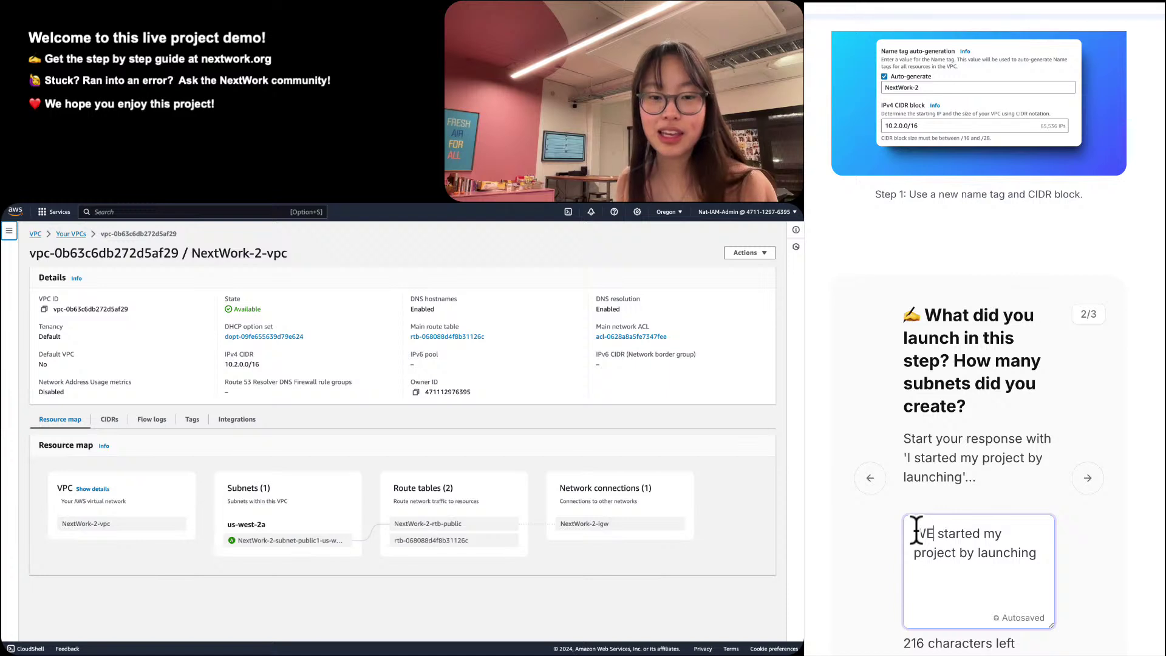
{"action": "key", "text": "BackSpace"}
{"action": "key", "text": "BackSpace"}
{"action": "type", "text": "ve"}
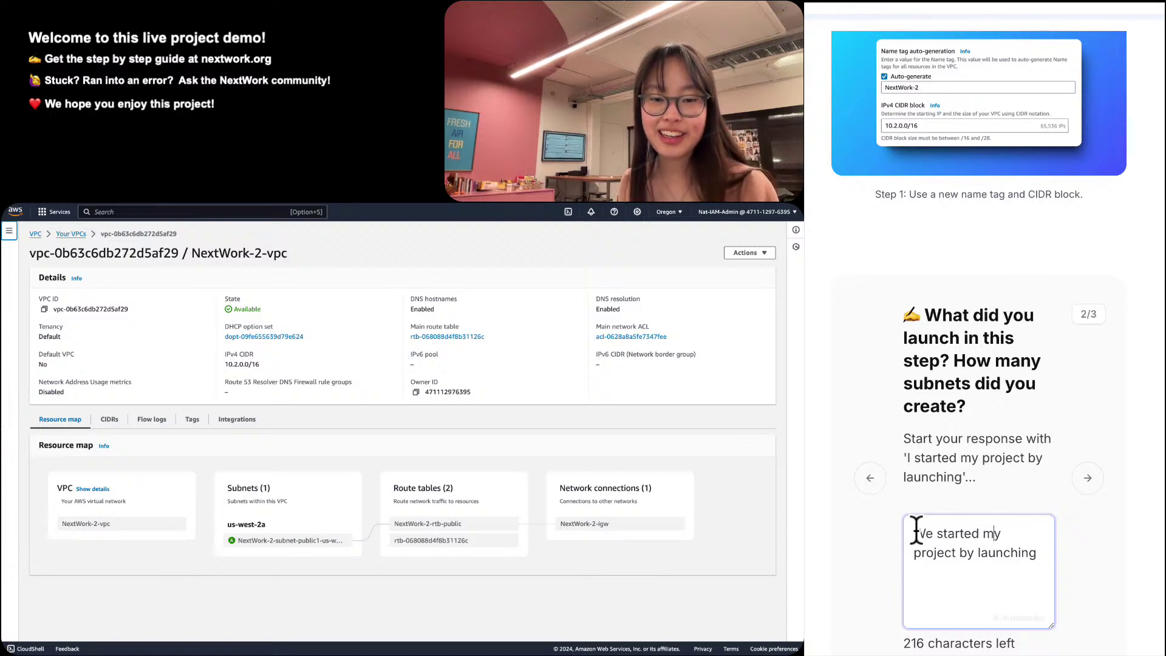
Change "my" to "our" in the answer and extend its opening sentence with "two VPCs".
{"action": "key", "text": "BackSpace"}
{"action": "key", "text": "BackSpace"}
{"action": "type", "text": "our"}
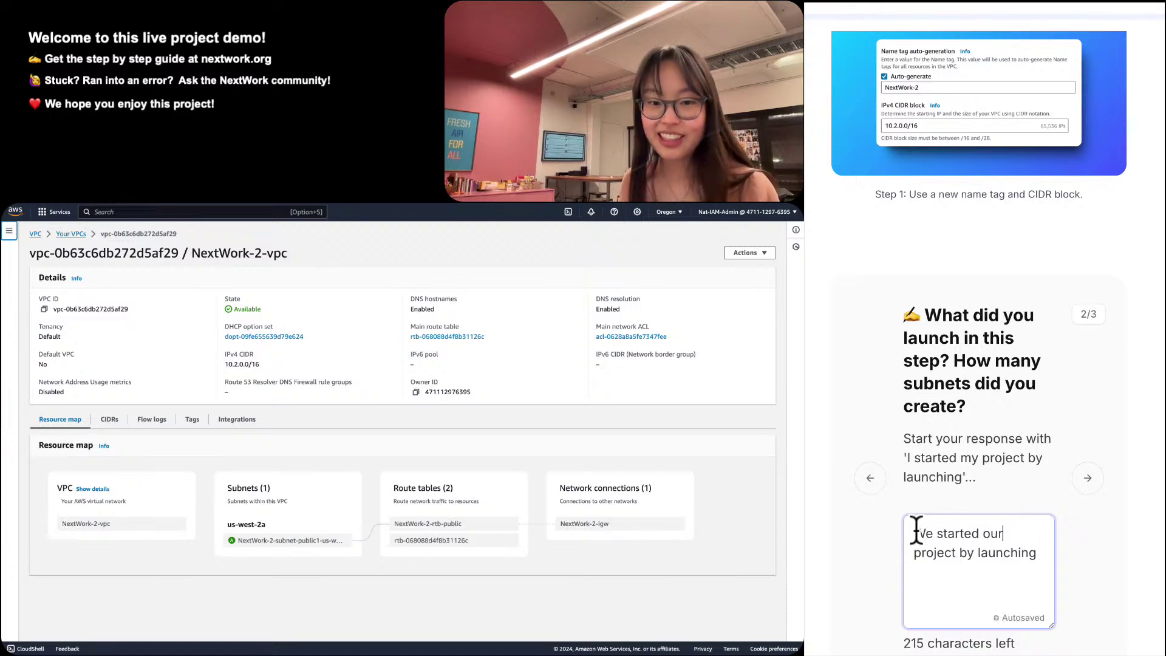
{"action": "key", "text": "super+Down"}
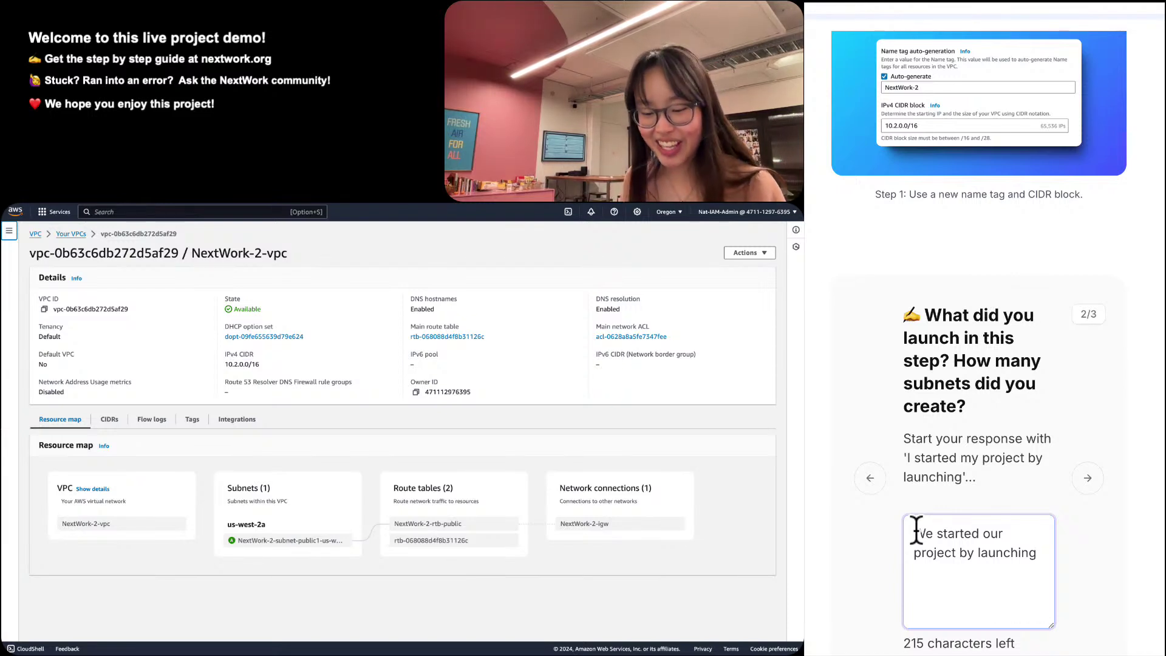
{"action": "type", "text": "two VPCs"}
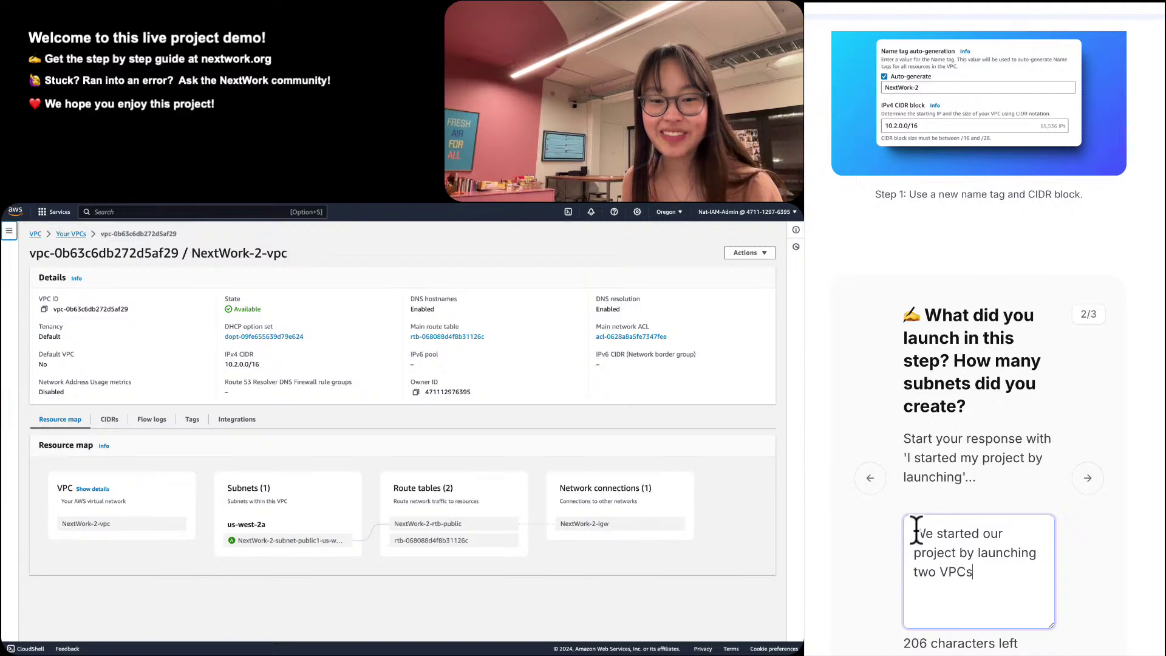
Continue with "! We created two public subnets (i.e. one public subnet in each VPC) with no private subnets." and go on to the next question.
{"action": "type", "text": "! We"}
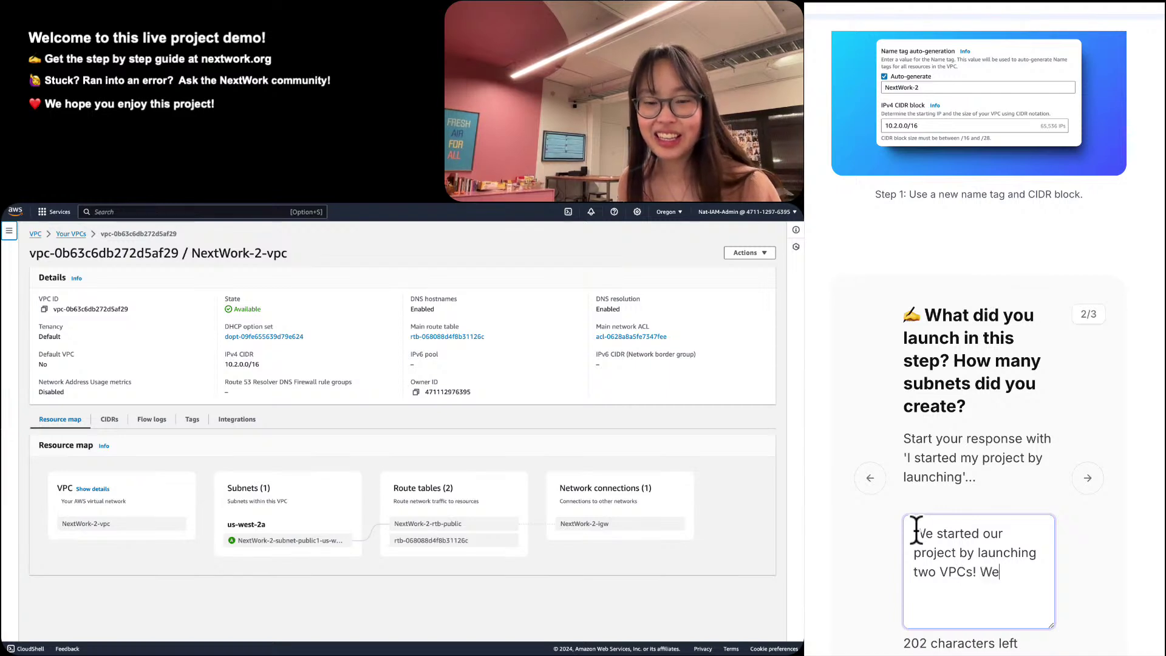
{"action": "type", "text": " created two"}
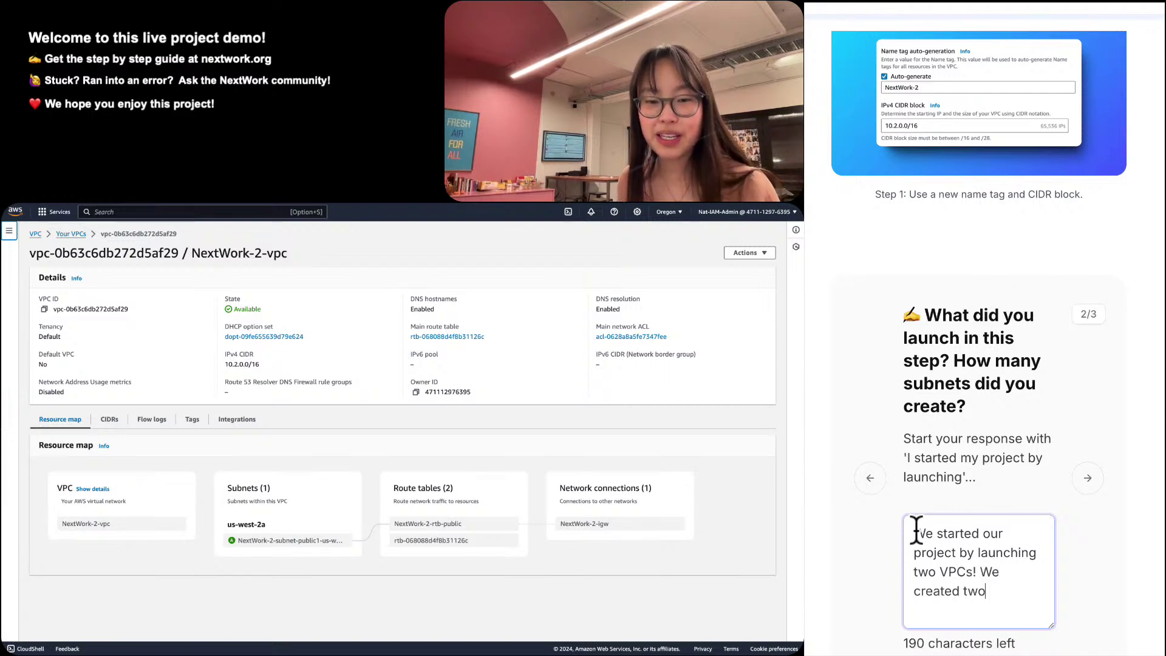
{"action": "type", "text": " public subnet"}
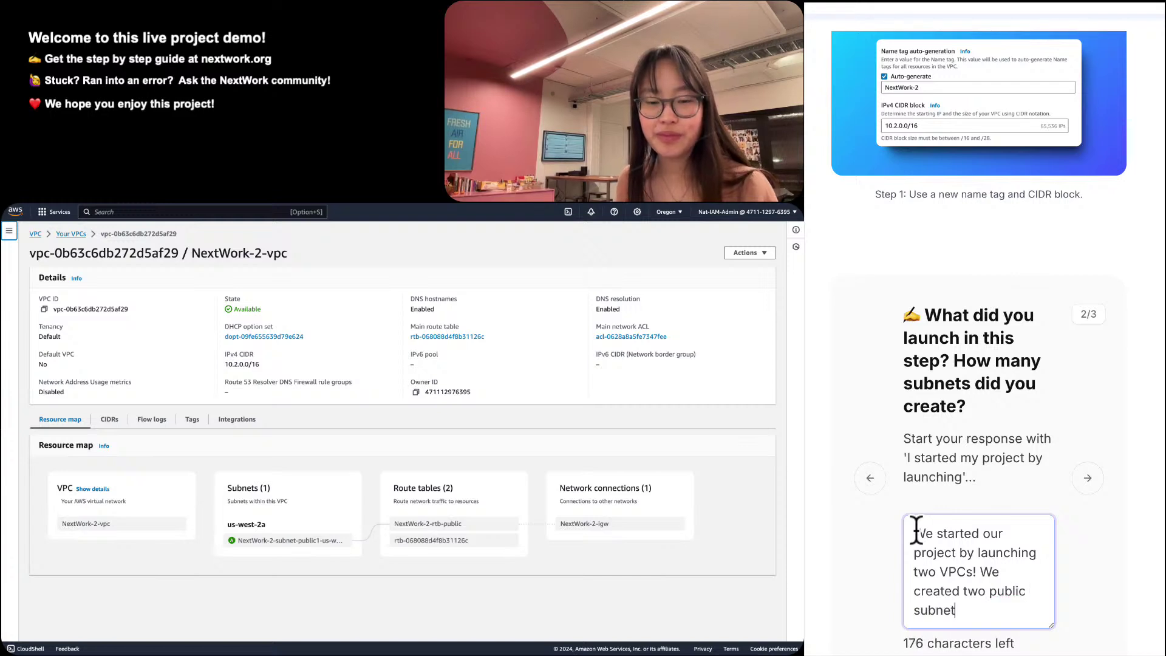
{"action": "type", "text": "s (i."}
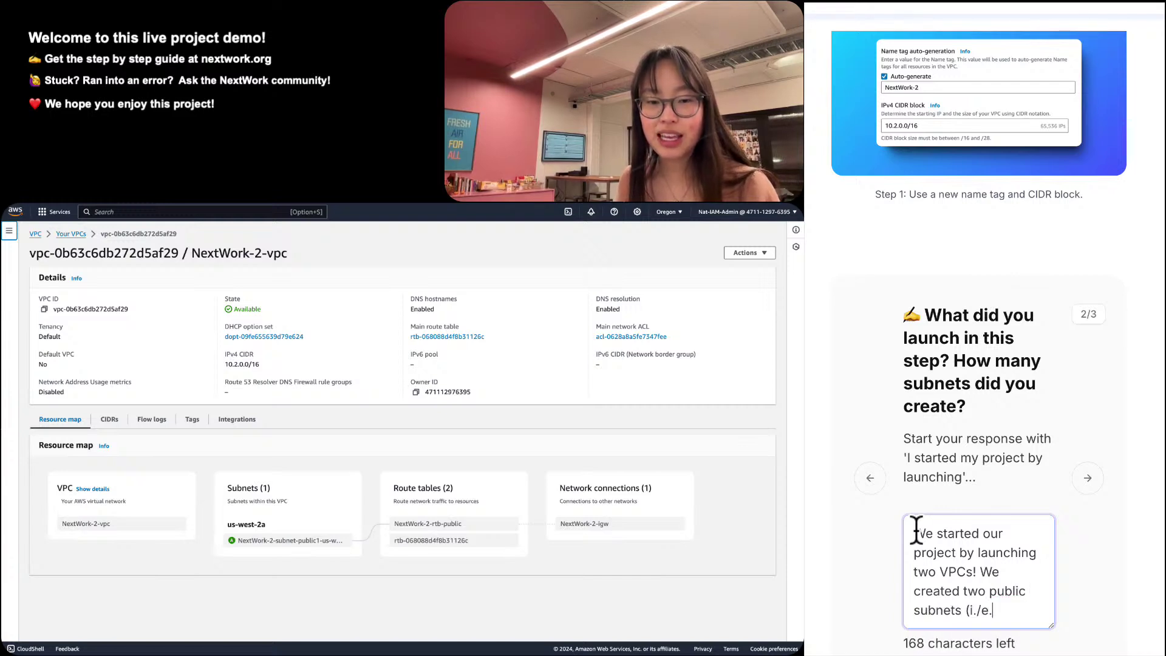
{"action": "type", "text": "e. nne"}
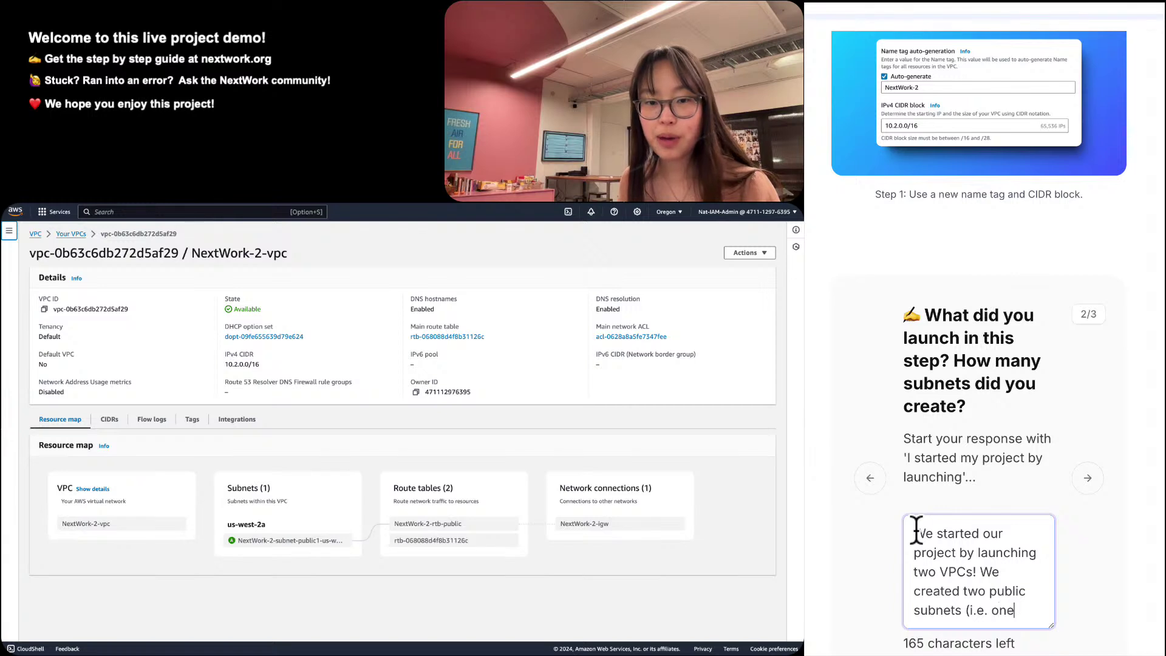
{"action": "type", "text": " public subnet "}
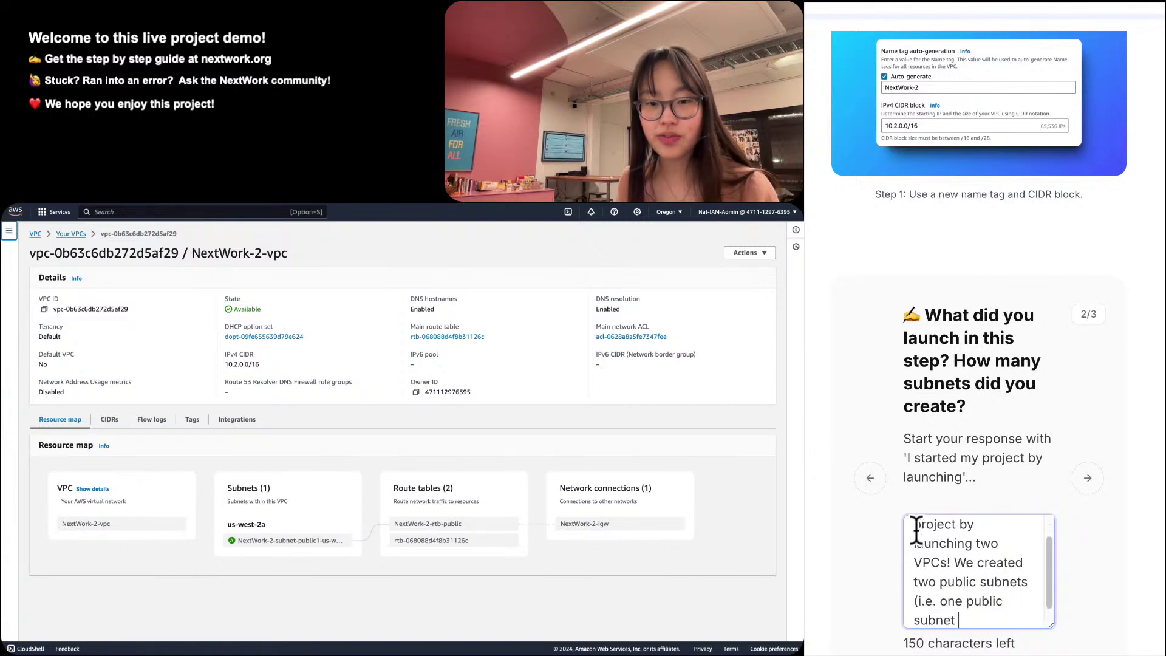
{"action": "type", "text": "in each VPC)"}
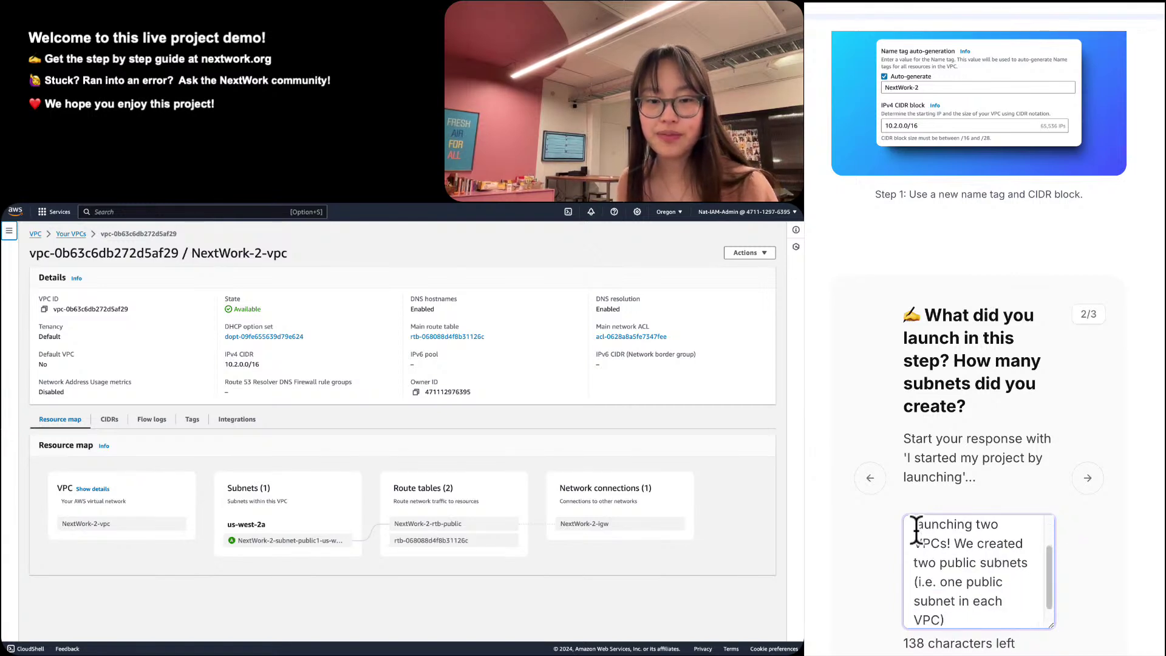
{"action": "type", "text": " with no"}
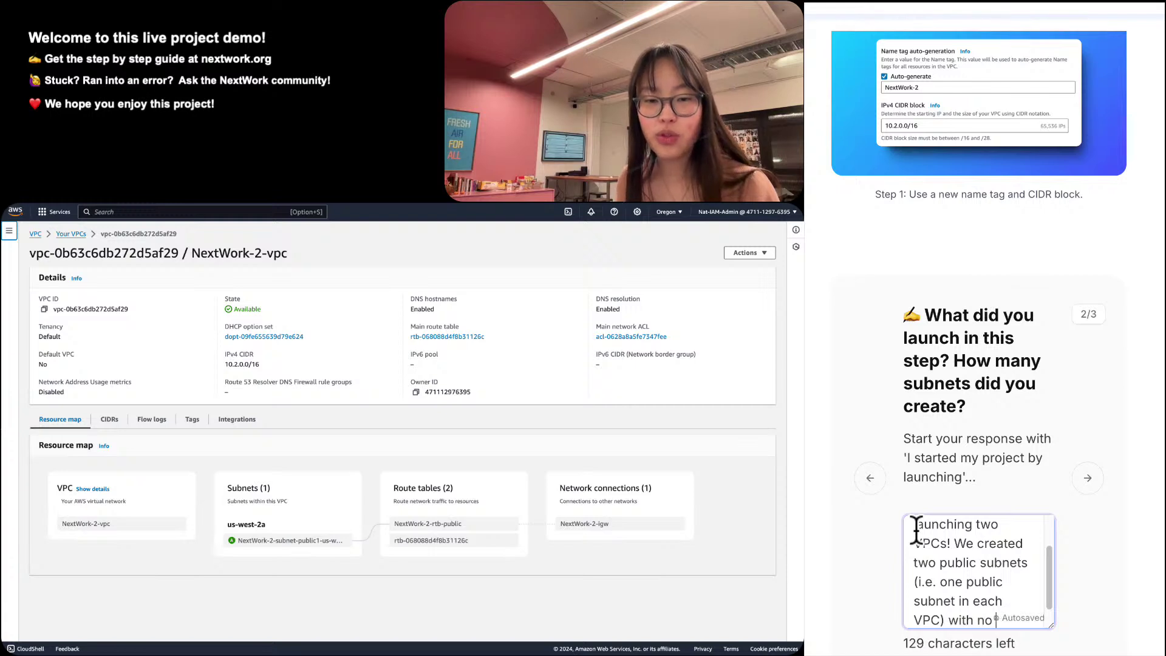
{"action": "type", "text": " private subnets."}
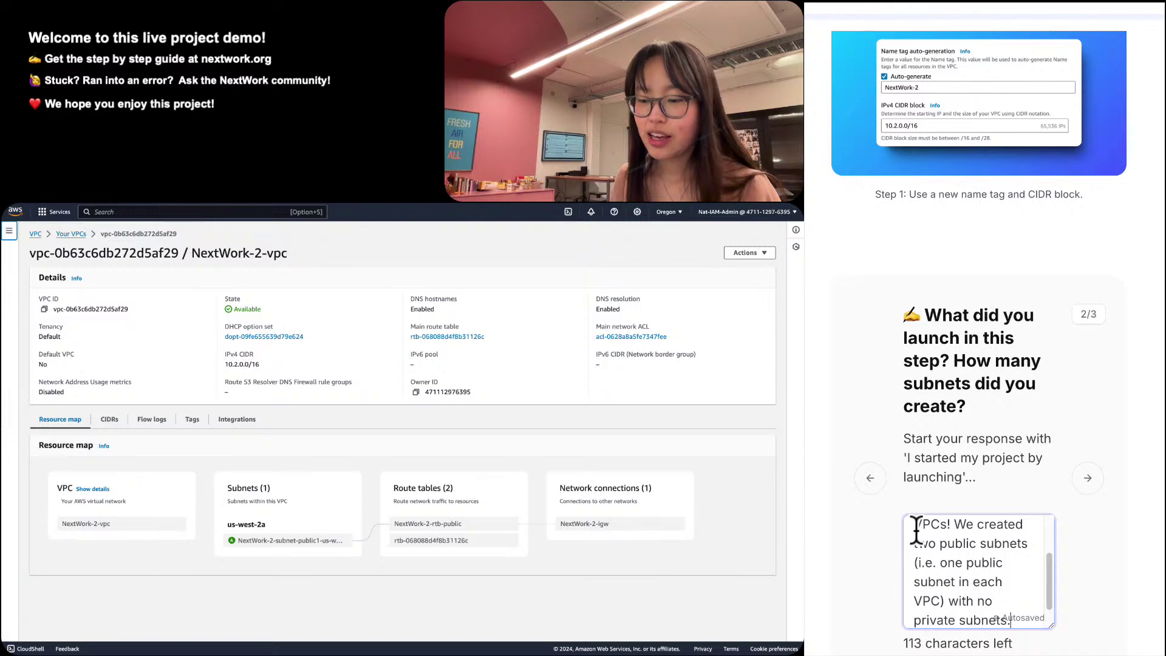
{"action": "left_click", "coordinate": [1084, 483]}
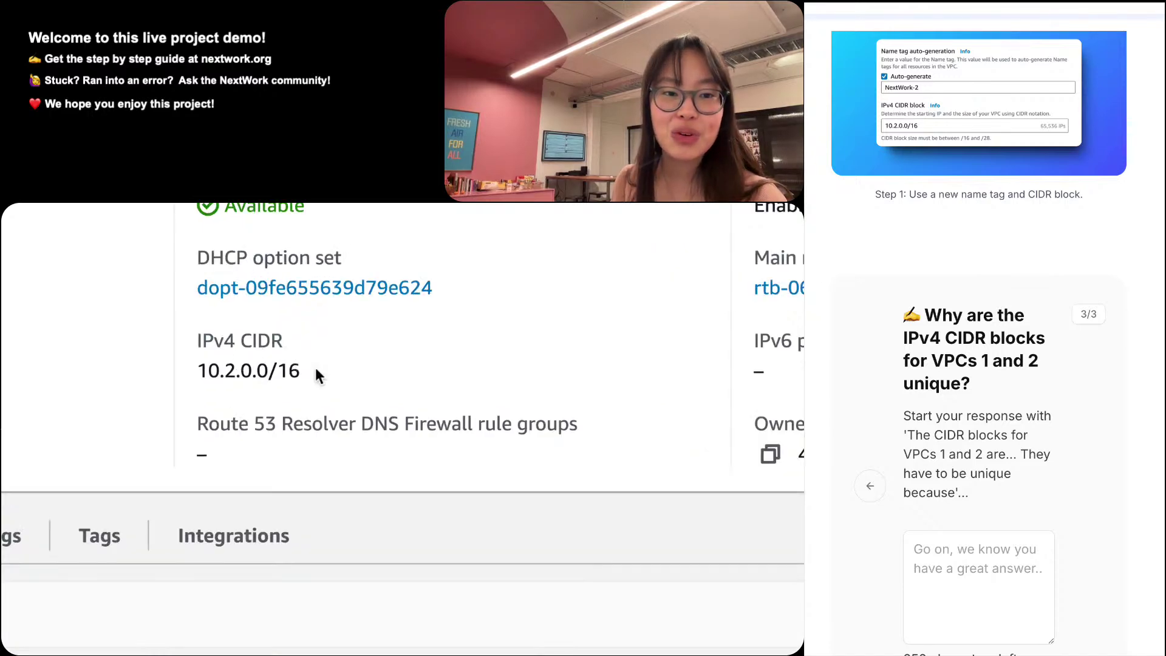
Check the IPv4 CIDR block of NextWork-2-vpc and that of NextWork-1-vpc in the list of VPCs.
{"action": "left_click_drag", "start_coordinate": [315, 374], "coordinate": [206, 379]}
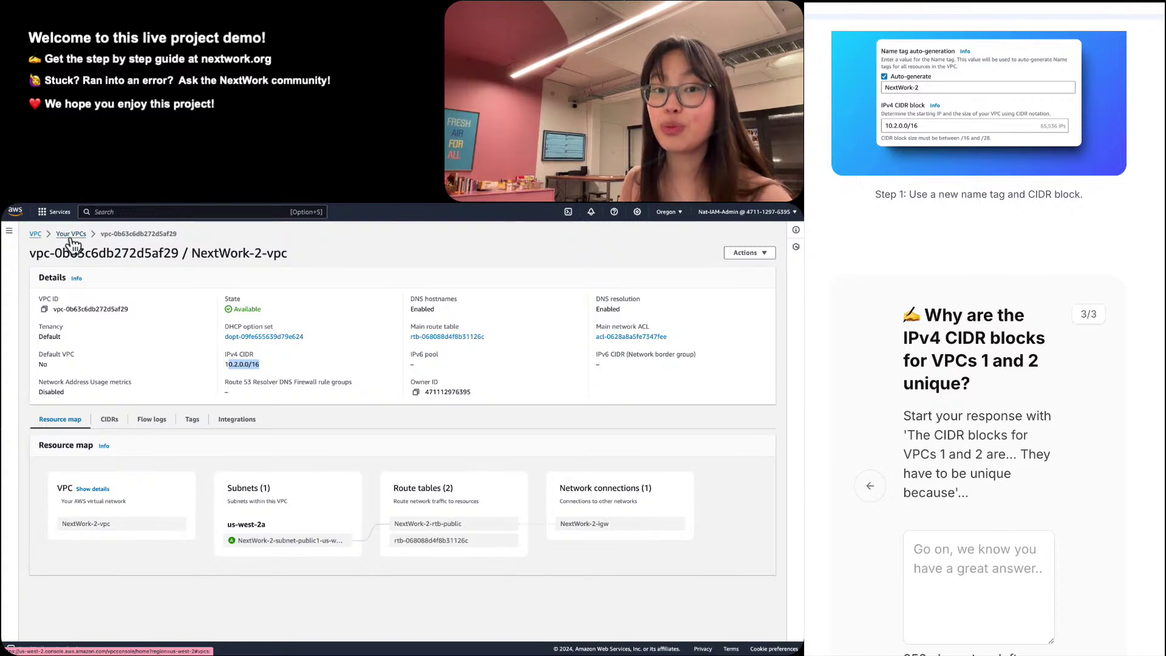
{"action": "left_click", "coordinate": [70, 237]}
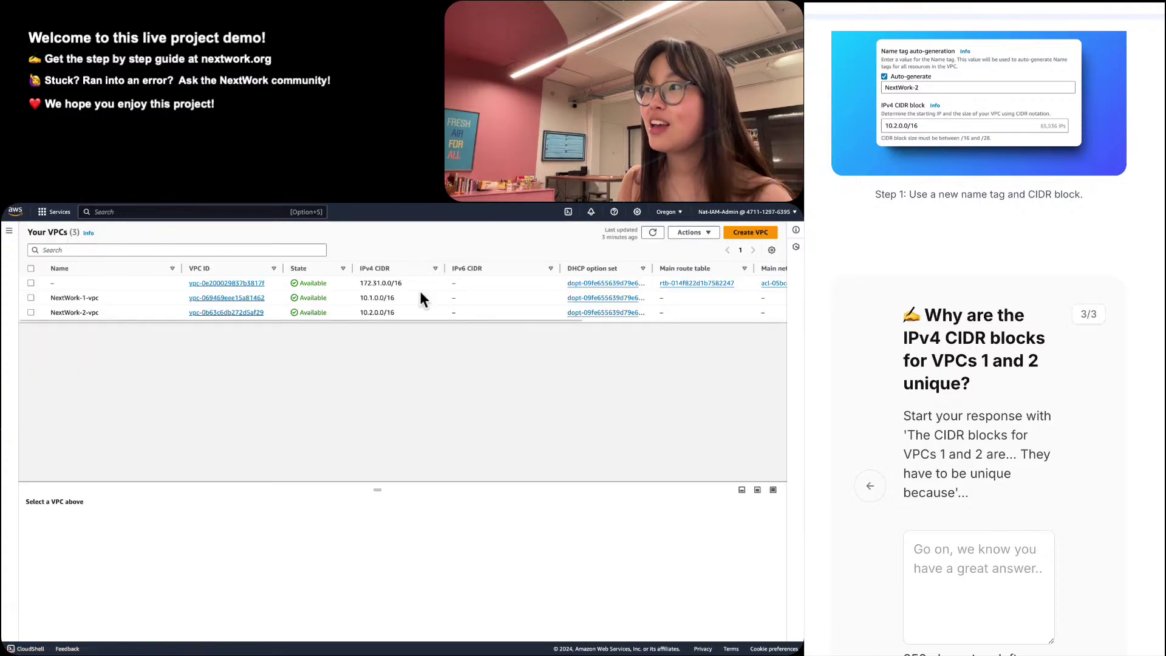
{"action": "left_click", "coordinate": [374, 297]}
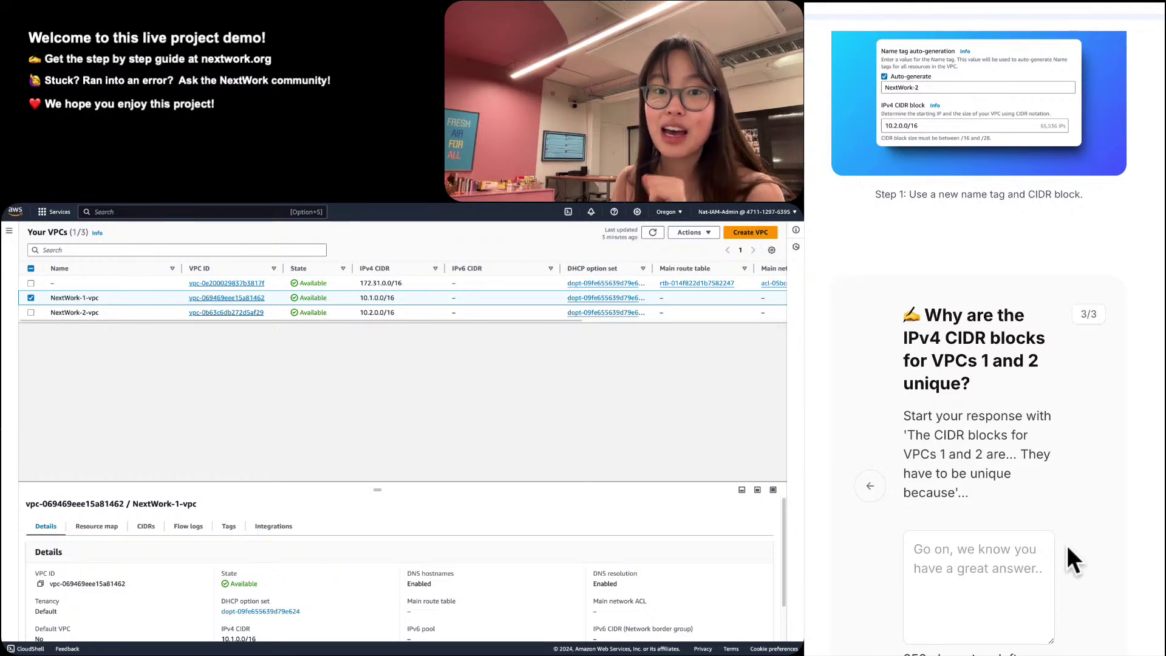
Copy the suggested opening "The CIDR blocks for VPCs 1 and 2 are... They have to be unique because" into the answer.
{"action": "scroll", "coordinate": [1066, 542], "scroll_direction": "down", "scroll_amount": 1}
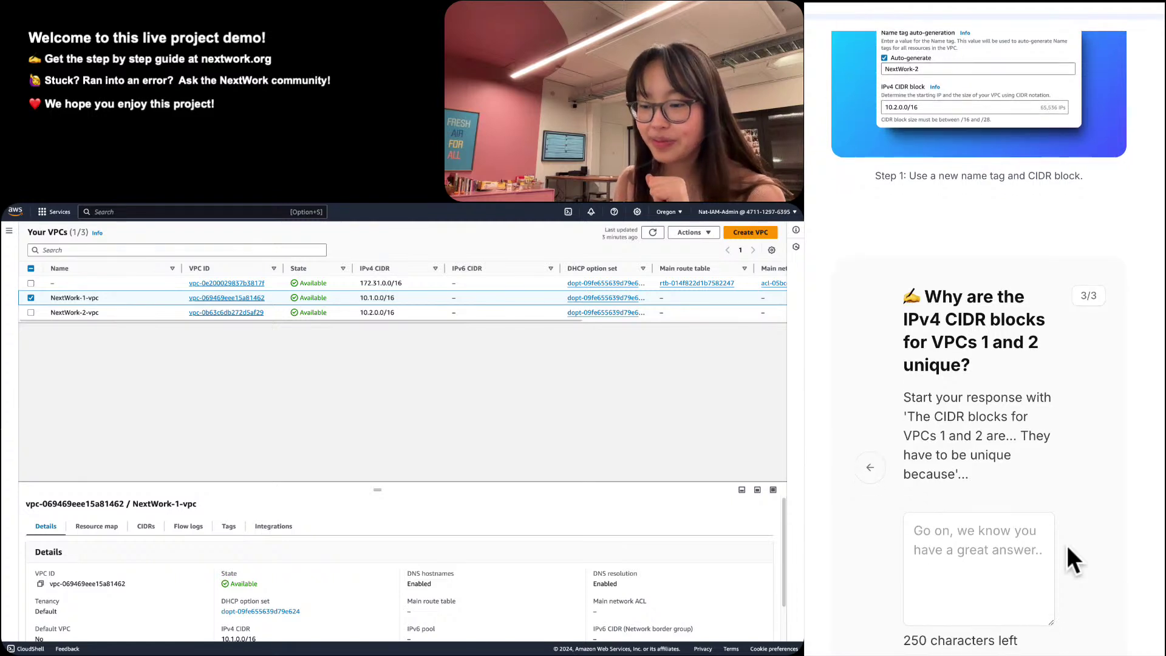
{"action": "scroll", "coordinate": [1065, 542], "scroll_direction": "up", "scroll_amount": 2}
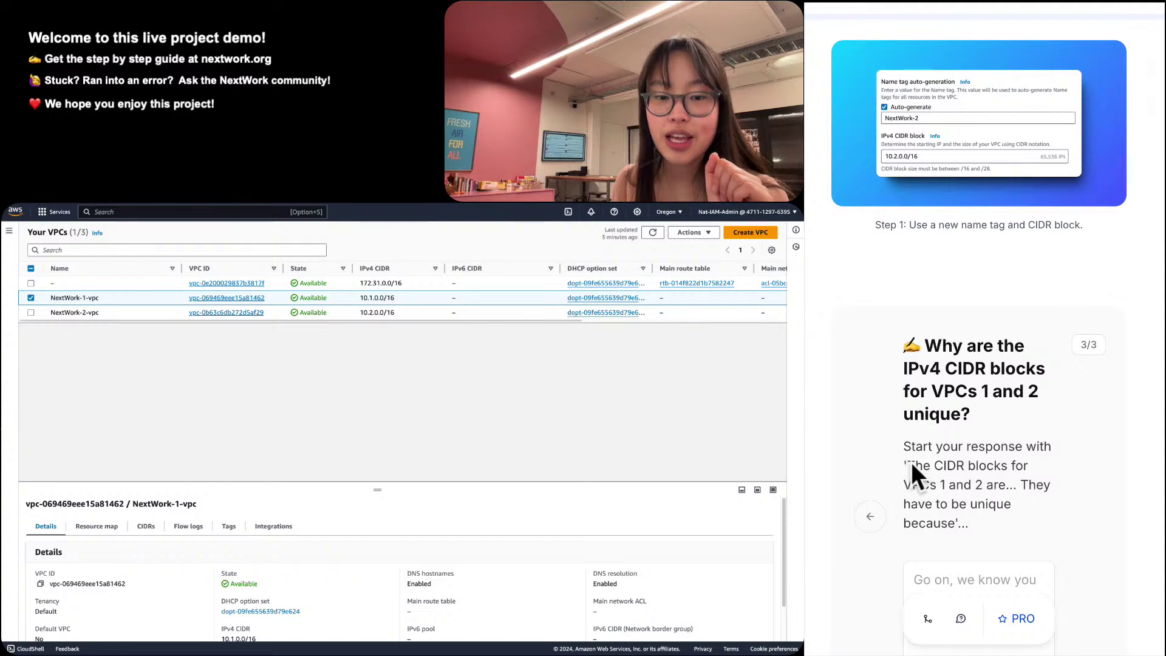
{"action": "left_click_drag", "start_coordinate": [907, 466], "coordinate": [952, 516]}
{"action": "key", "text": "super+c"}
{"action": "scroll", "coordinate": [951, 514], "scroll_direction": "down", "scroll_amount": 1}
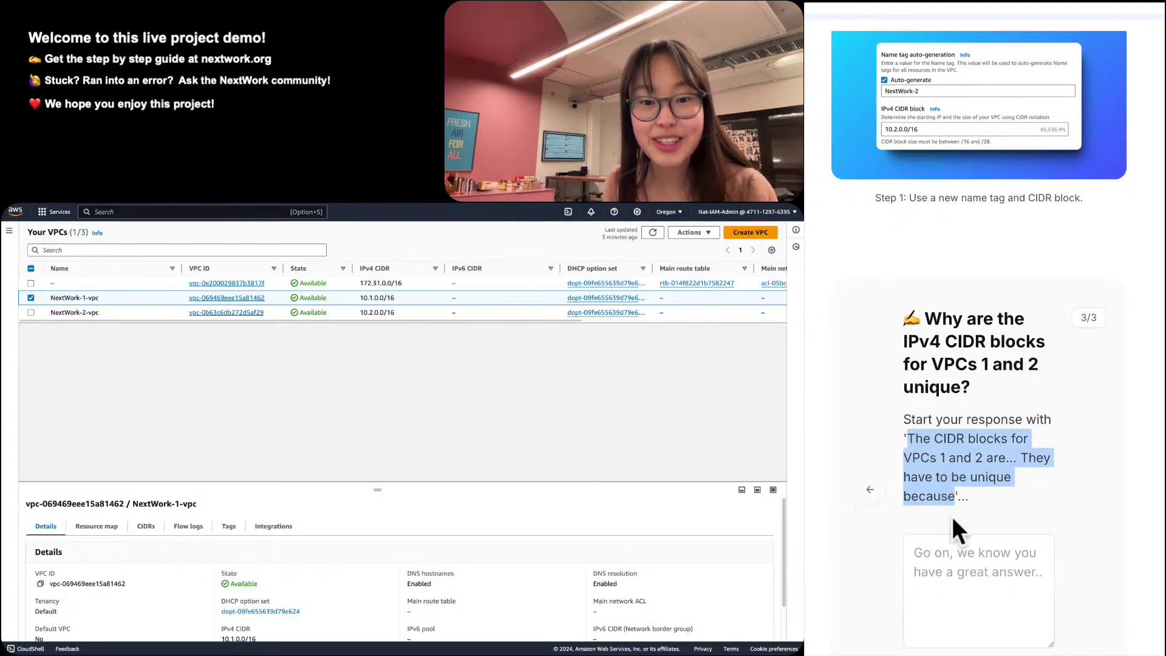
{"action": "left_click", "coordinate": [963, 558]}
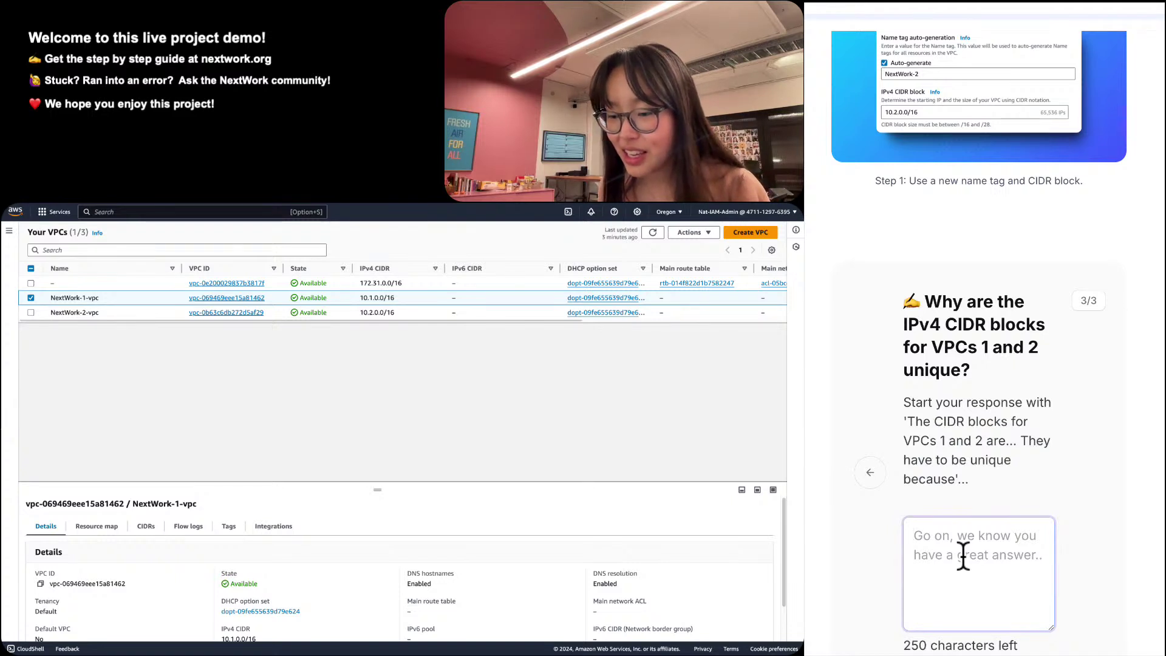
{"action": "key", "text": "super+v"}
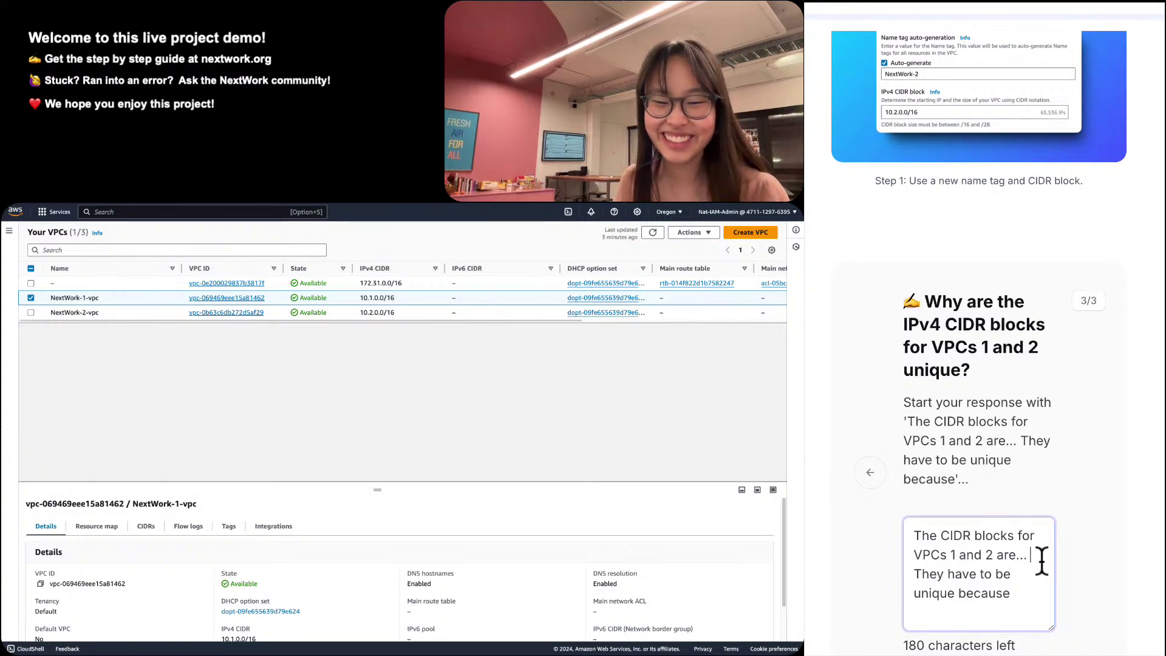
Replace the ellipsis after "are" in the answer with "10.1.0.0/16 and 10.2.0.0/16 respectively.".
{"action": "key", "text": "BackSpace"}
{"action": "key", "text": "BackSpace"}
{"action": "key", "text": "BackSpace"}
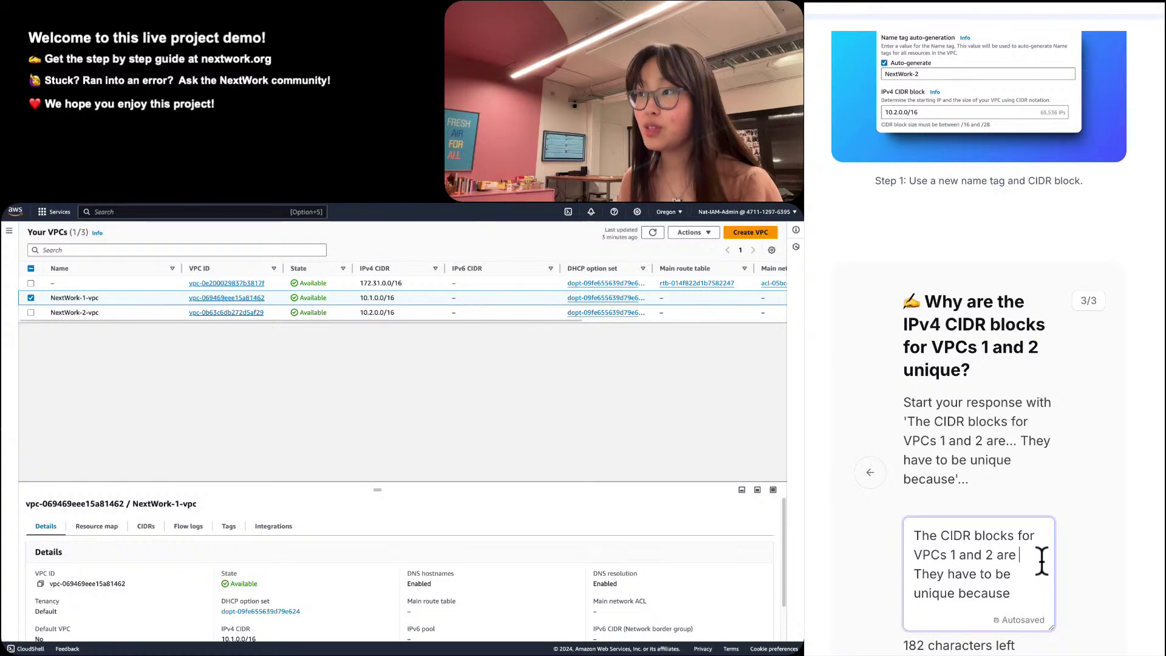
{"action": "type", "text": "10.1.0.0"}
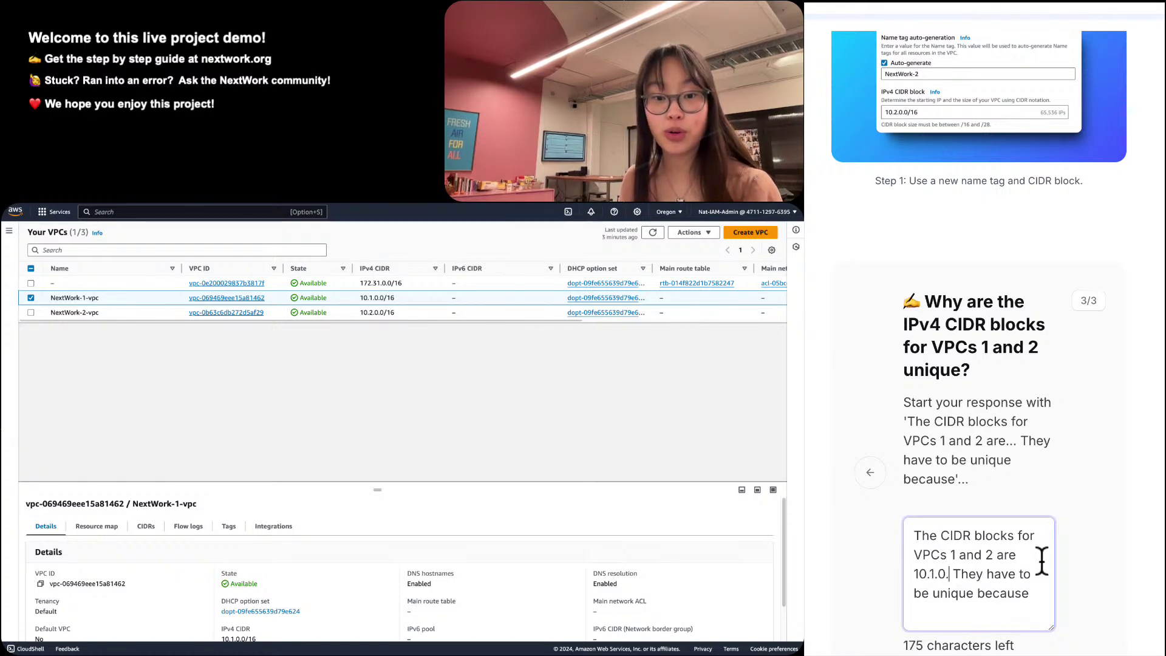
{"action": "type", "text": "/167 a"}
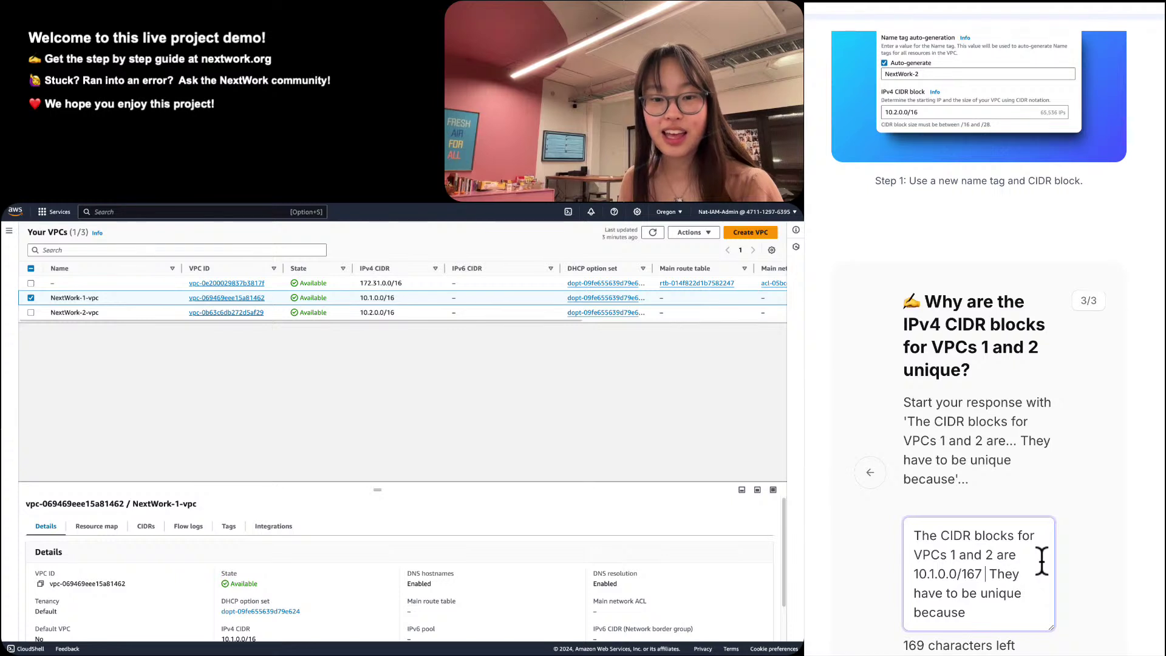
{"action": "key", "text": "BackSpace"}
{"action": "key", "text": "BackSpace"}
{"action": "key", "text": "BackSpace"}
{"action": "type", "text": "and 10"}
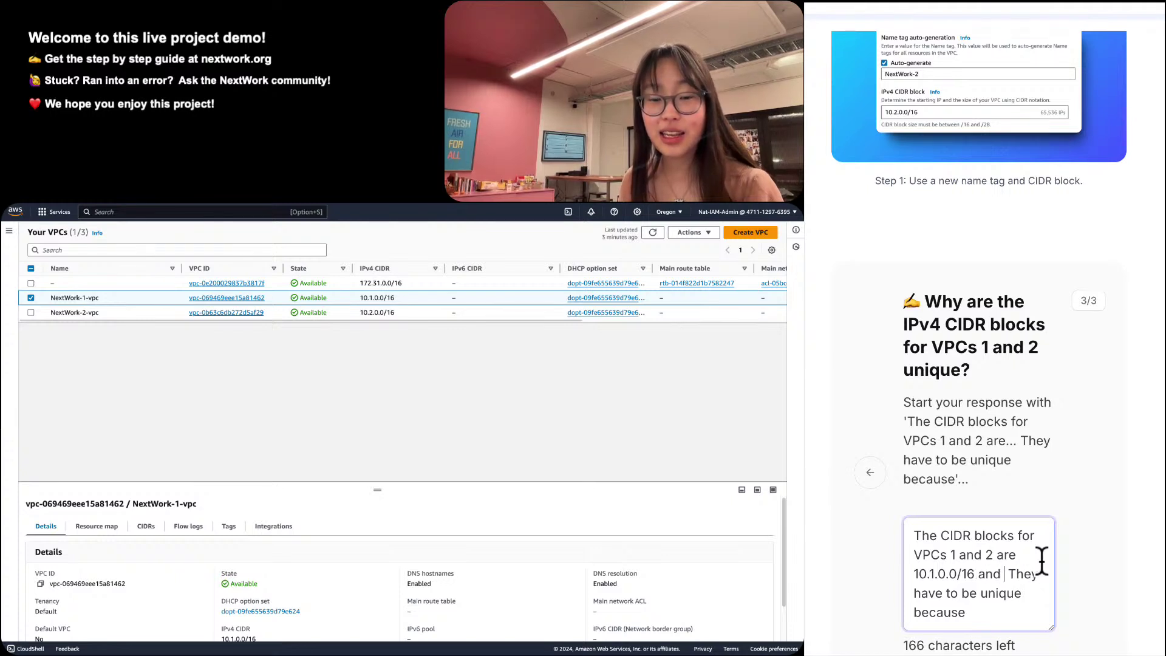
{"action": "type", "text": ".2 "}
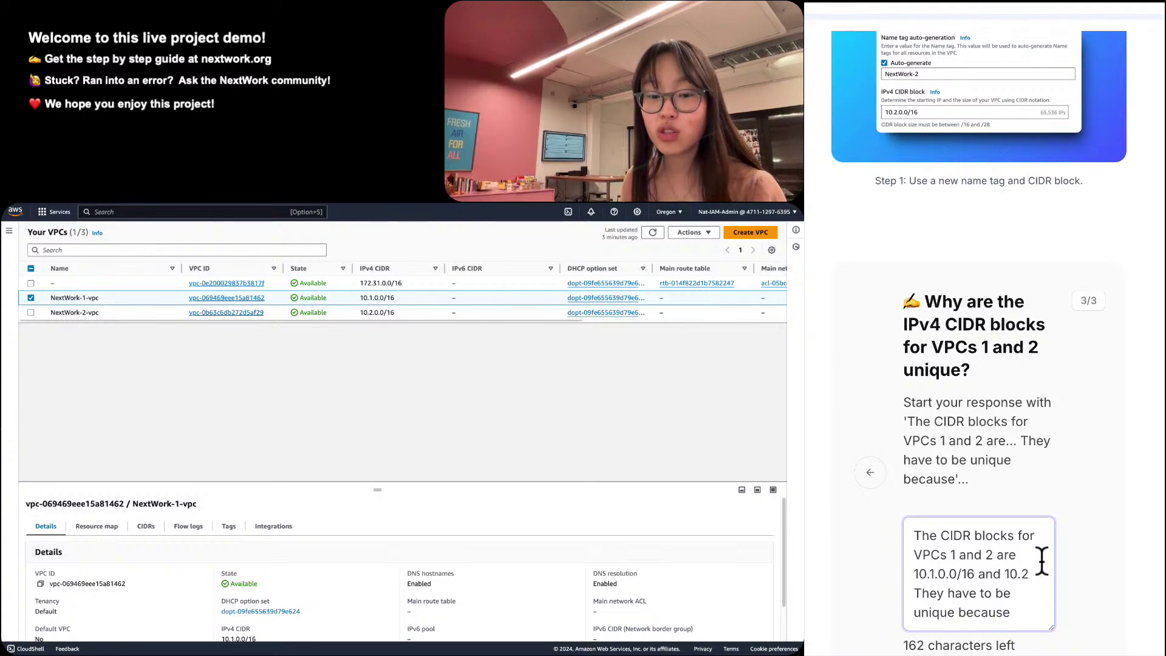
{"action": "type", "text": ".0"}
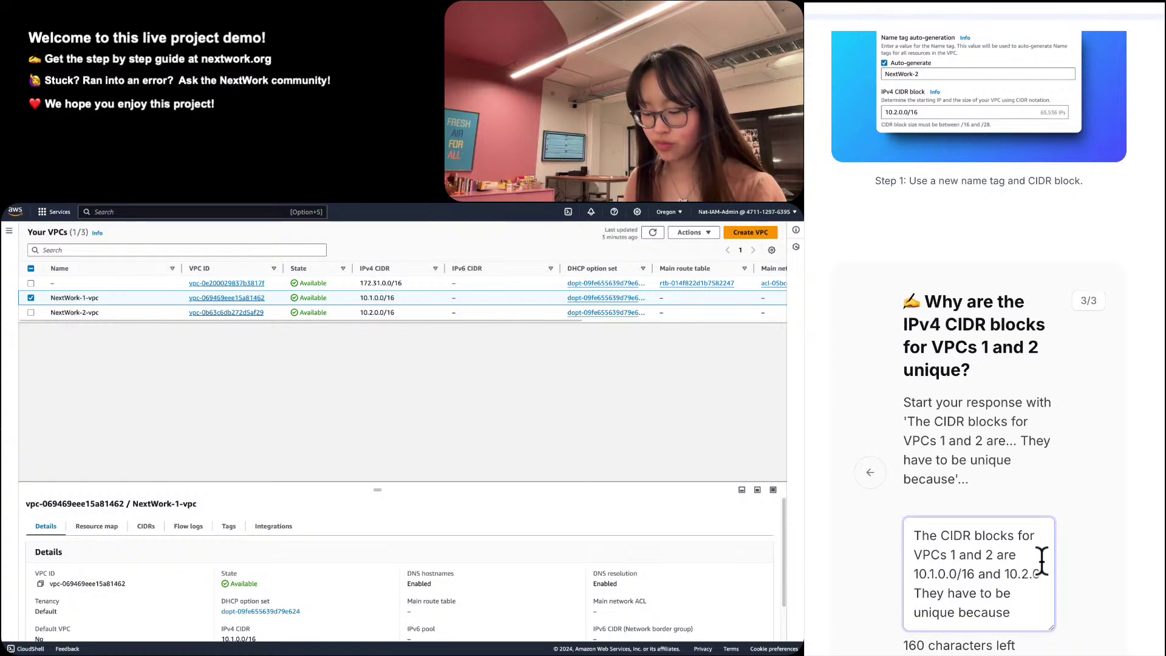
{"action": "type", "text": ".0/16"}
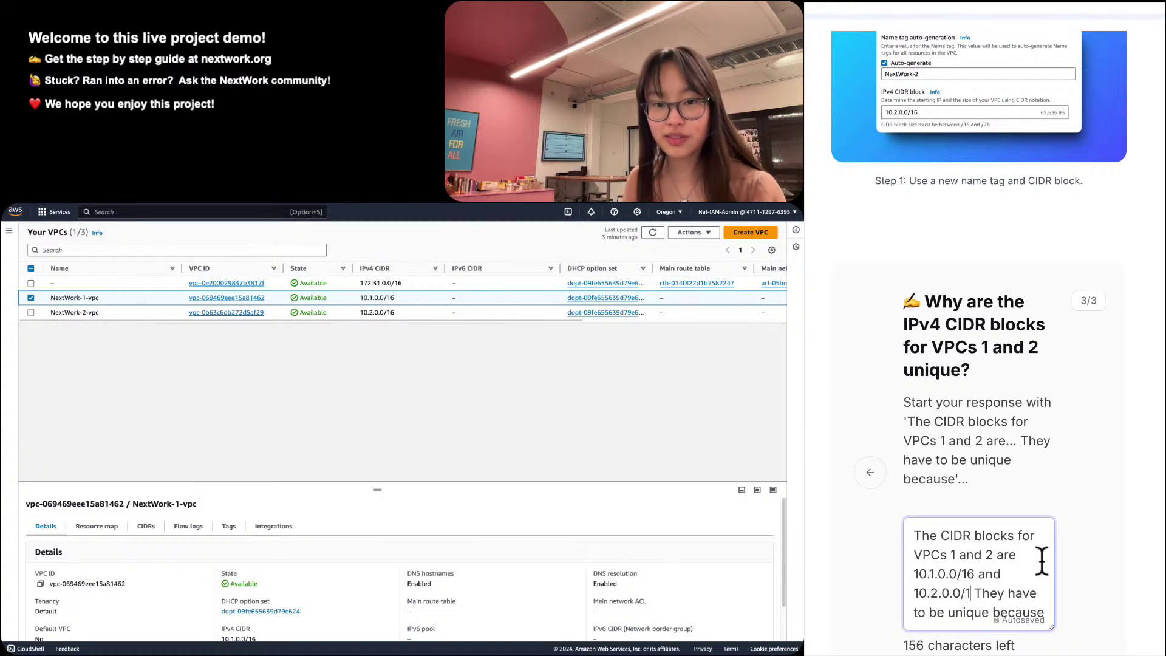
{"action": "type", "text": " respectively."}
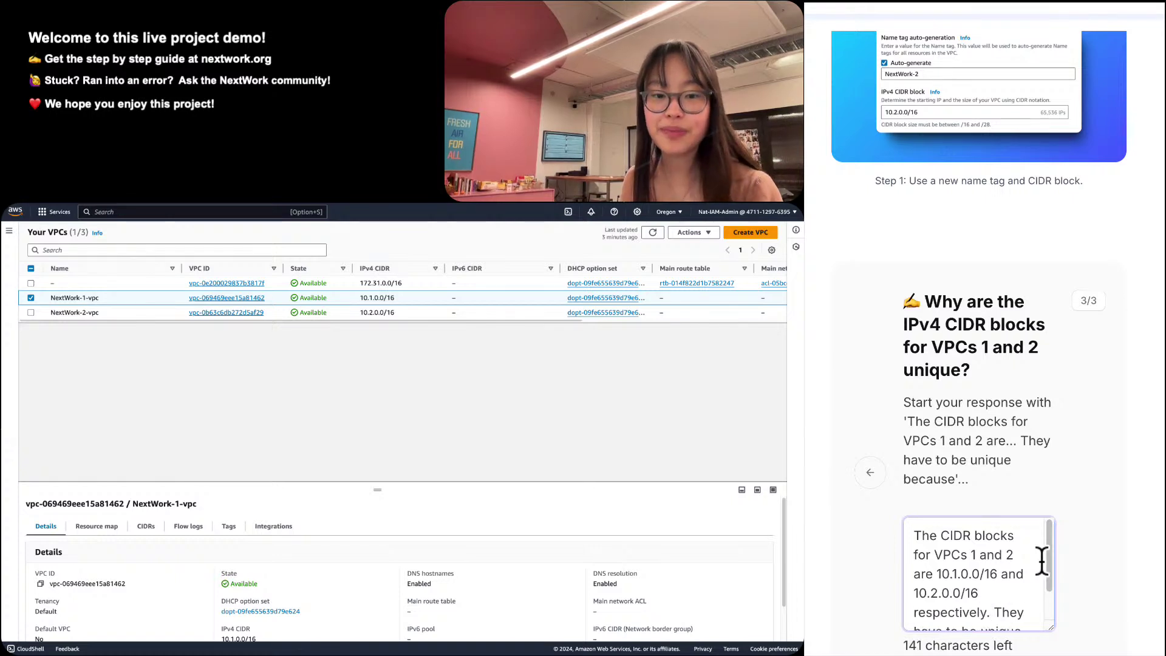
Continue the answer after "because" with "having overlapping CIDR blocks will cause network routing/traffic issues down the line".
{"action": "scroll", "coordinate": [1041, 560], "scroll_direction": "down", "scroll_amount": 2}
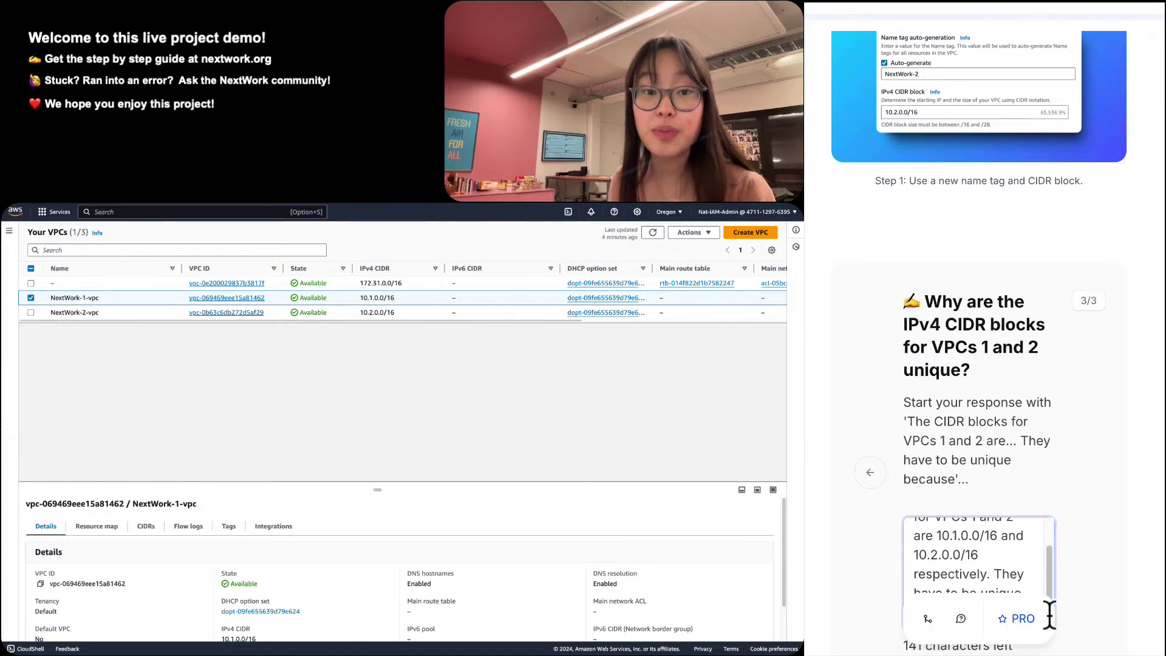
{"action": "scroll", "coordinate": [1018, 617], "scroll_direction": "down", "scroll_amount": 3}
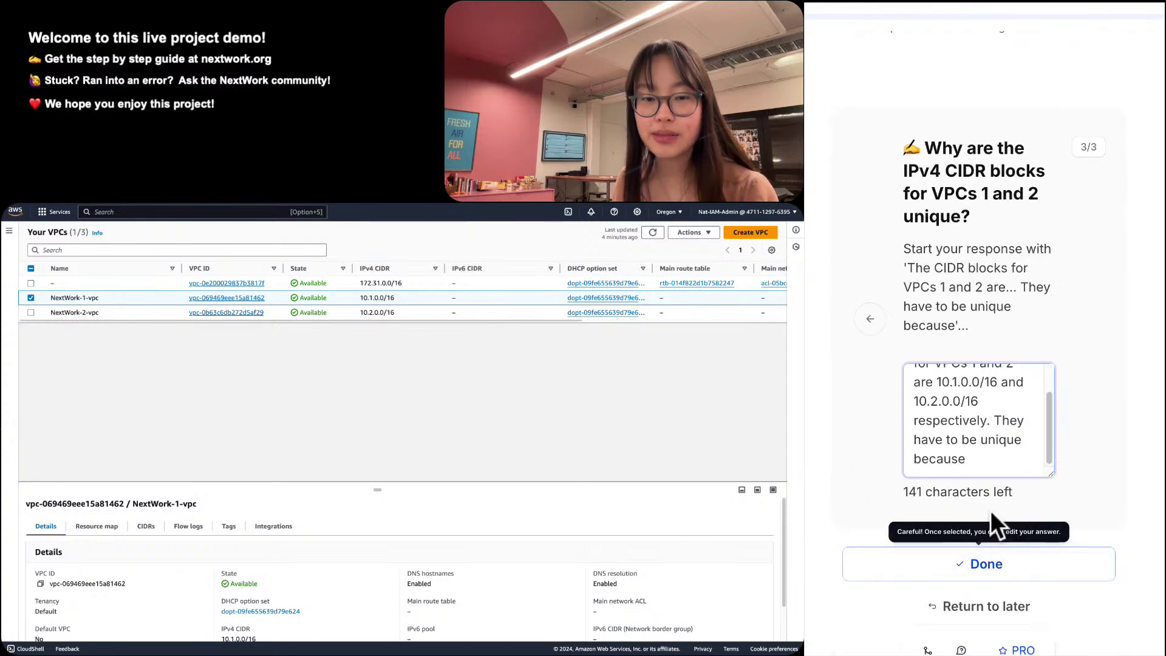
{"action": "scroll", "coordinate": [1012, 509], "scroll_direction": "up", "scroll_amount": 2}
{"action": "type", "text": "having"}
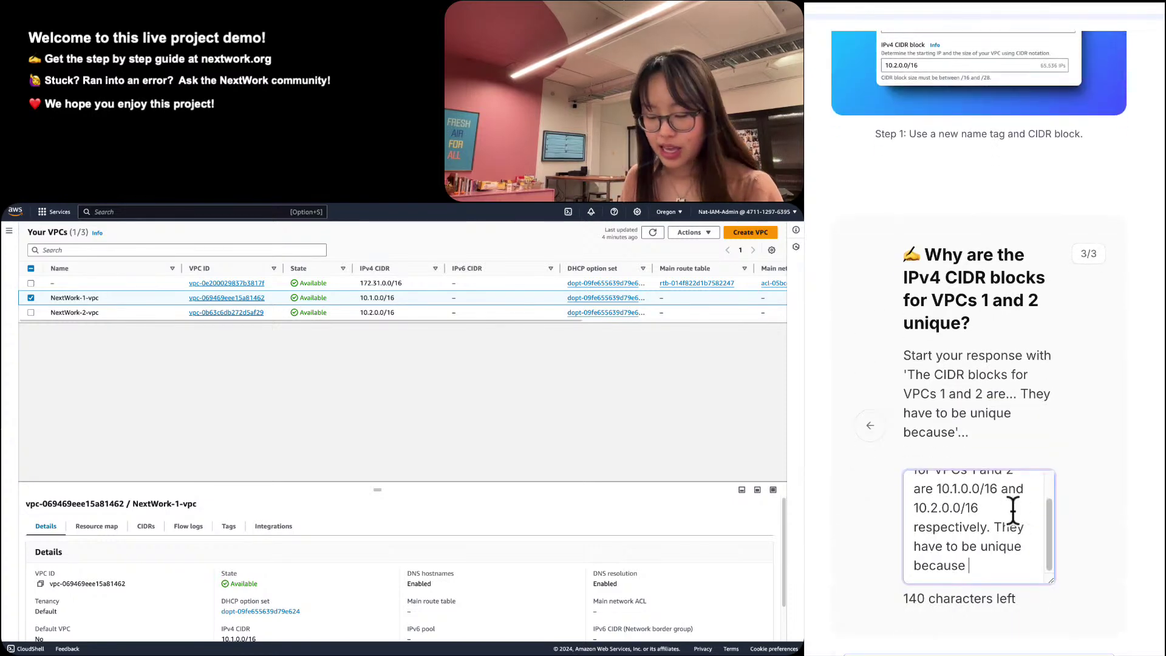
{"action": "type", "text": " overlapping "}
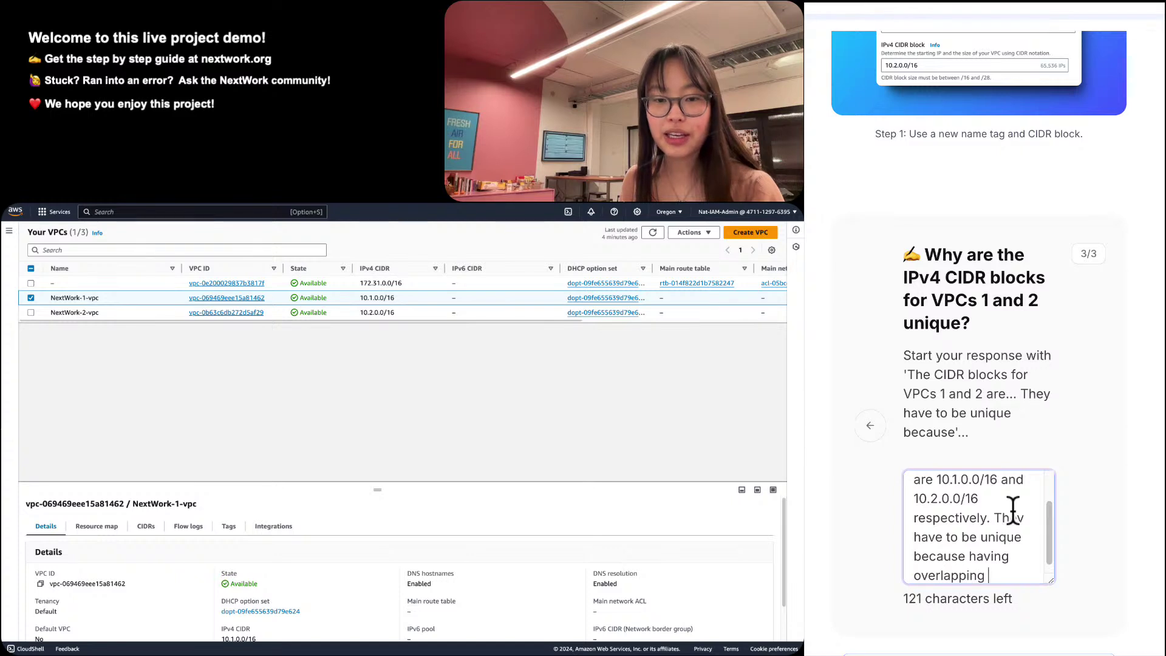
{"action": "type", "text": "CIDR blocks"}
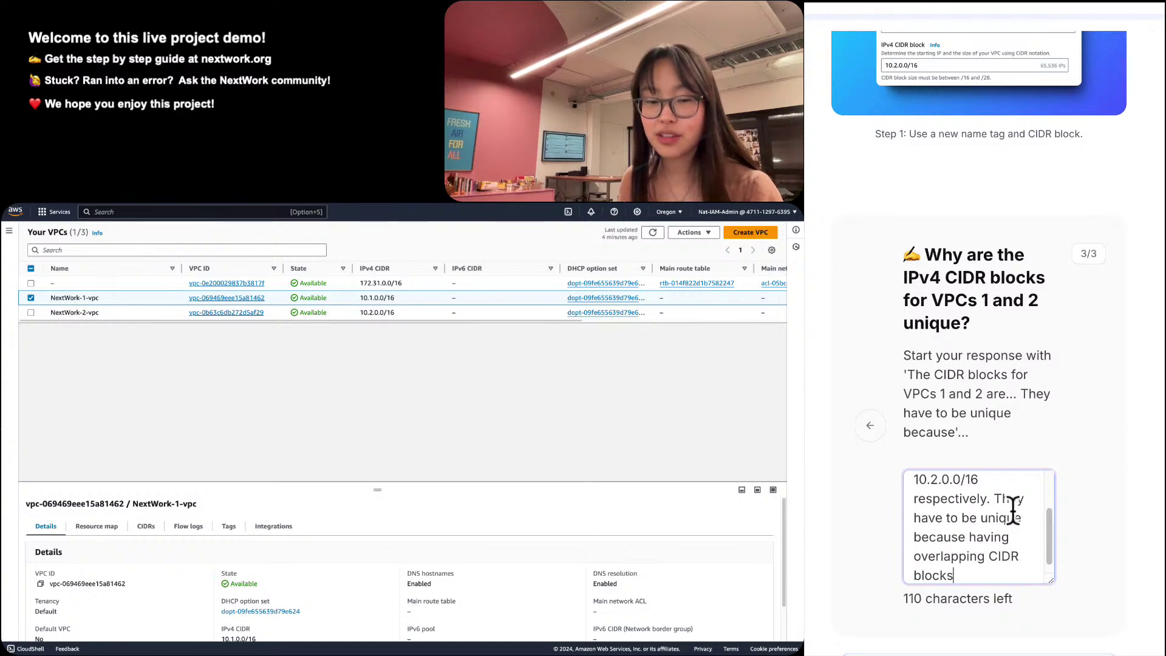
{"action": "type", "text": " will cause "}
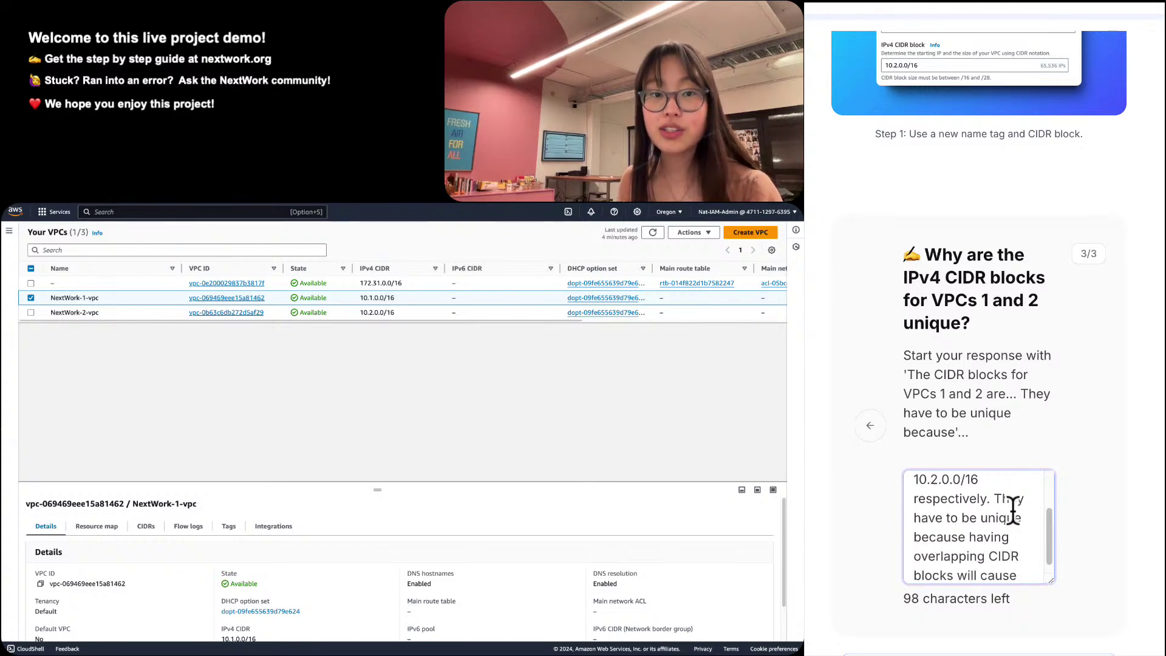
{"action": "type", "text": "network "}
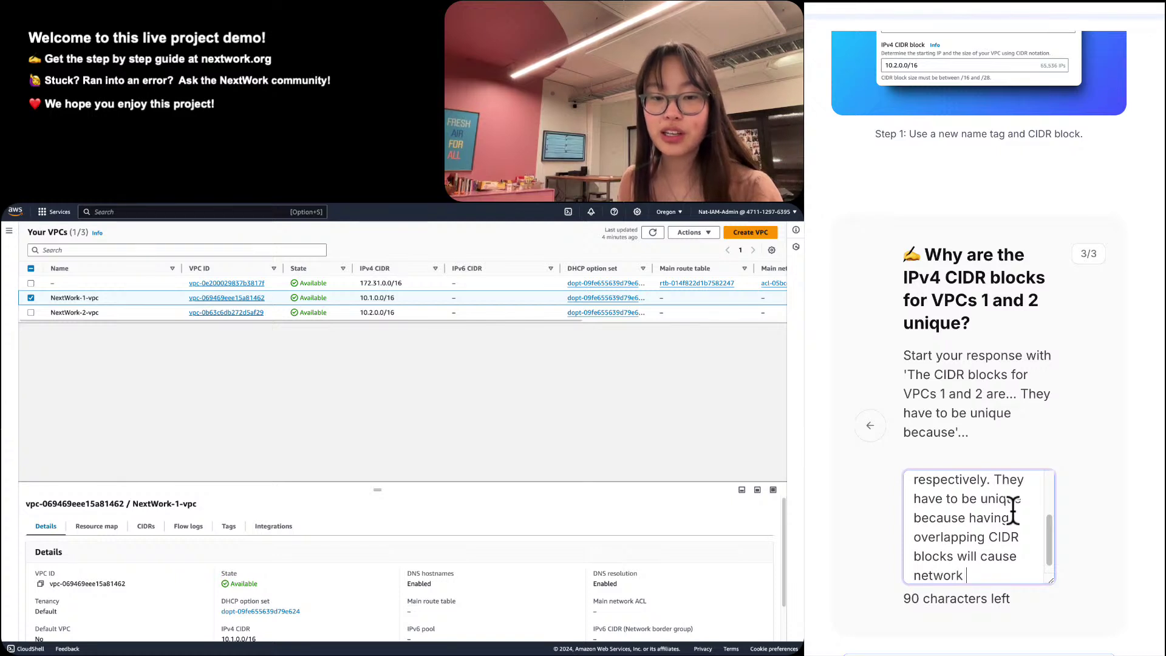
{"action": "type", "text": "rot"}
{"action": "key", "text": "BackSpace"}
{"action": "type", "text": "u"}
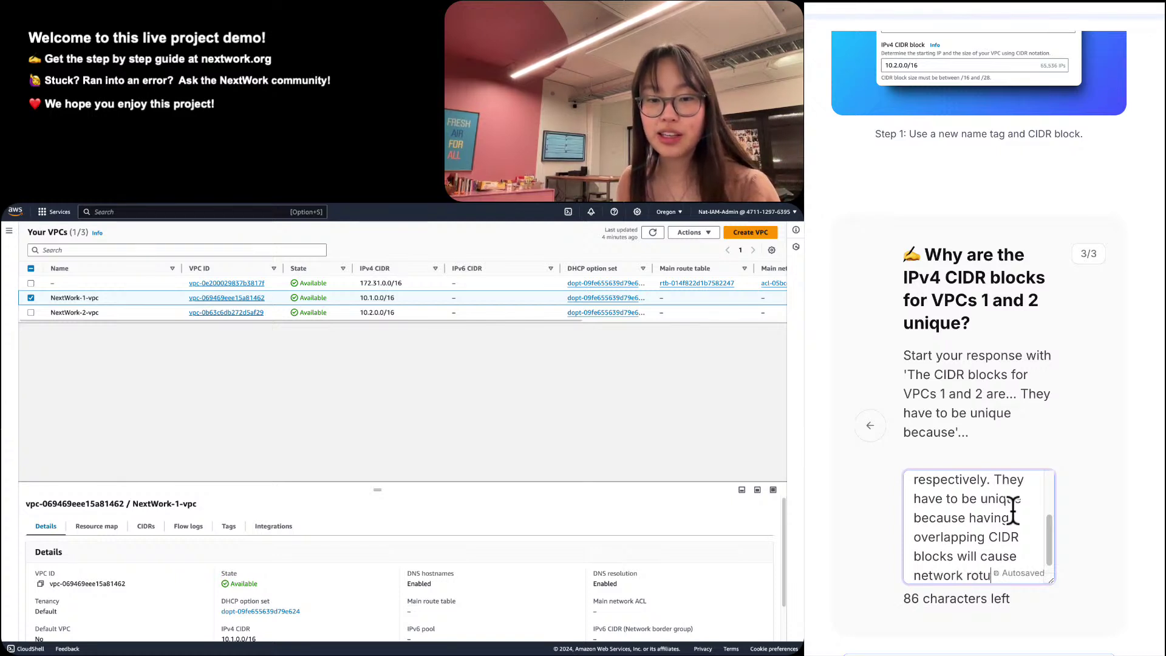
{"action": "type", "text": "ting/traffic "}
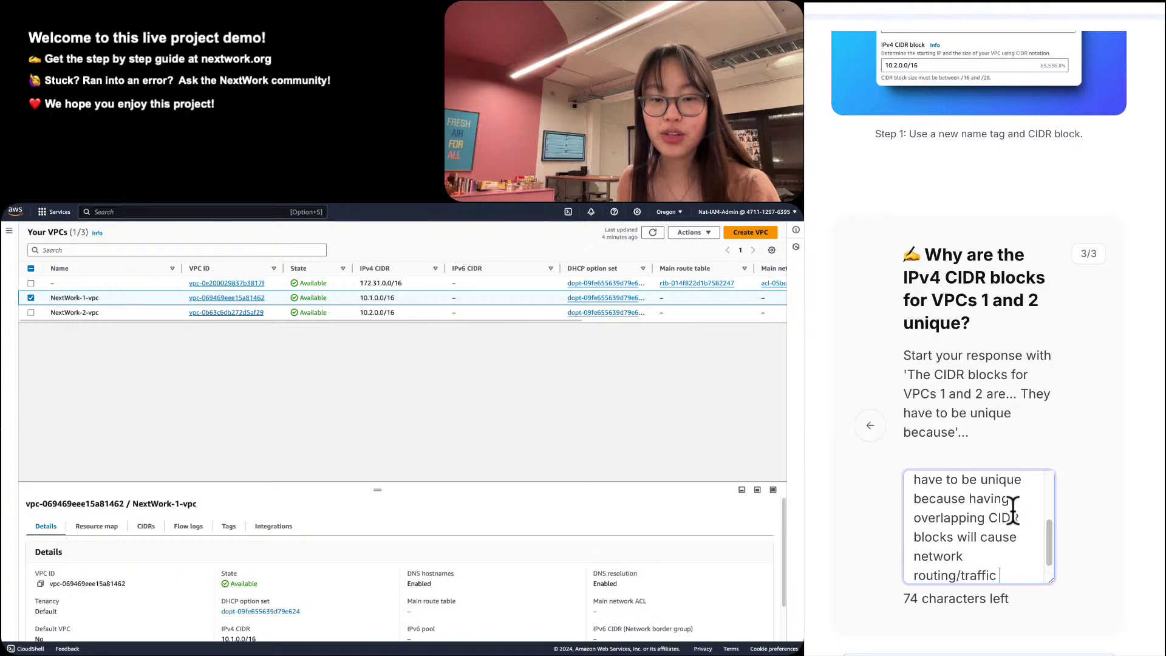
{"action": "type", "text": "issues down the line "}
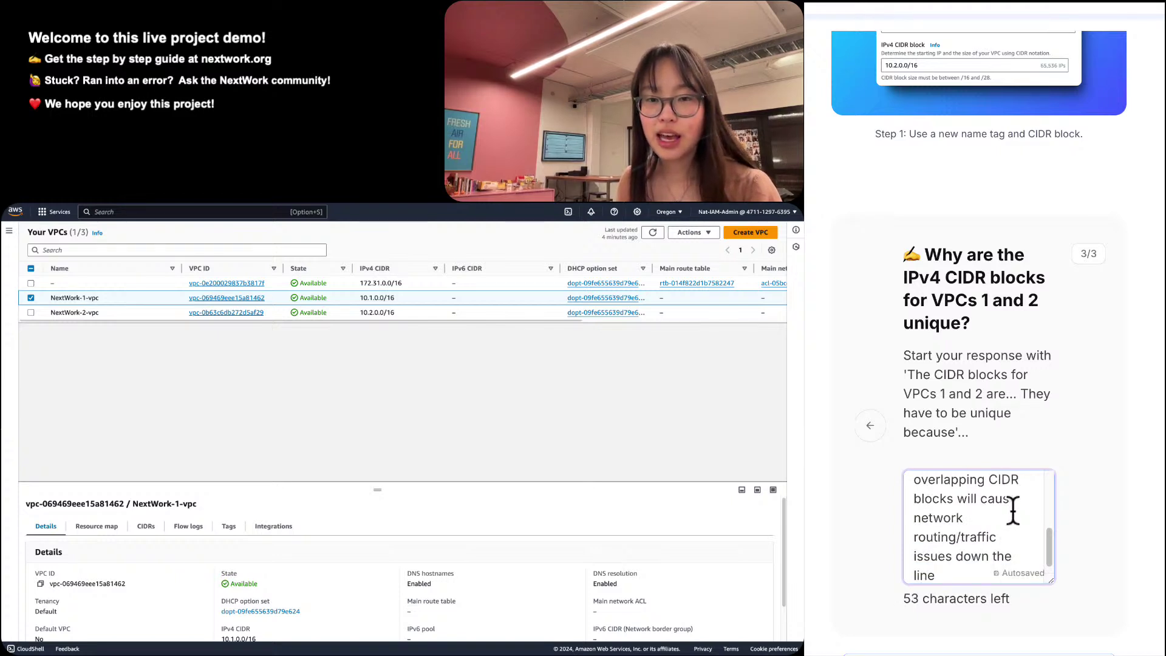
Finish the CIDR block answer with "when traffic is needing to go from one vpc to another".
{"action": "type", "text": "when traffi"}
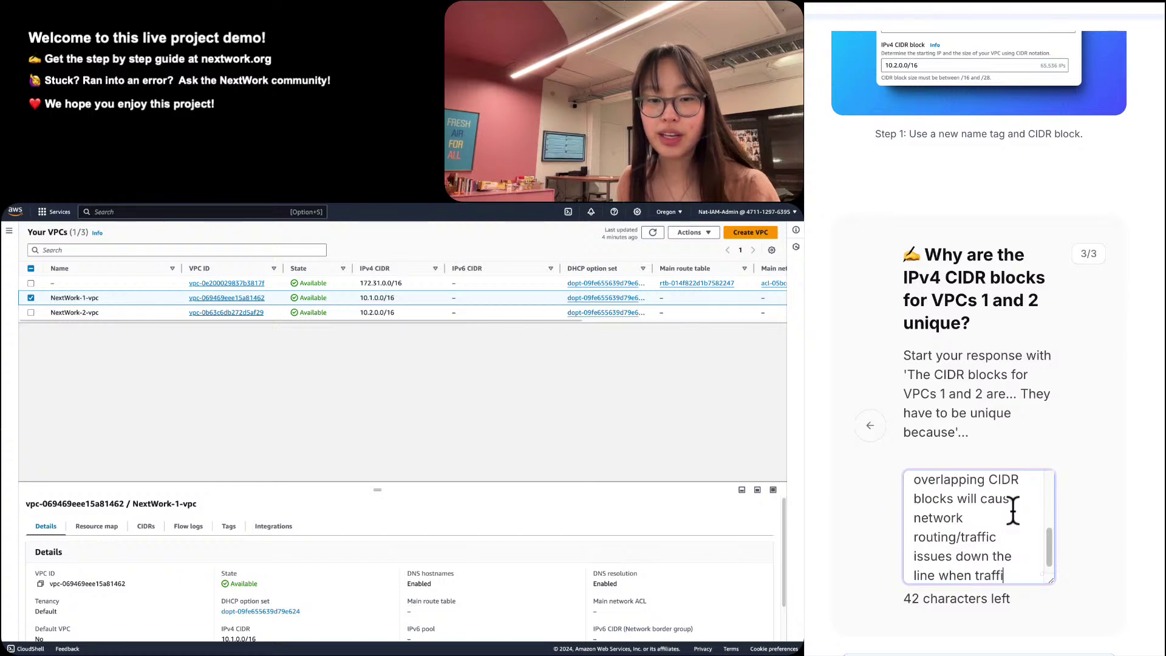
{"action": "type", "text": "c is needing to g"}
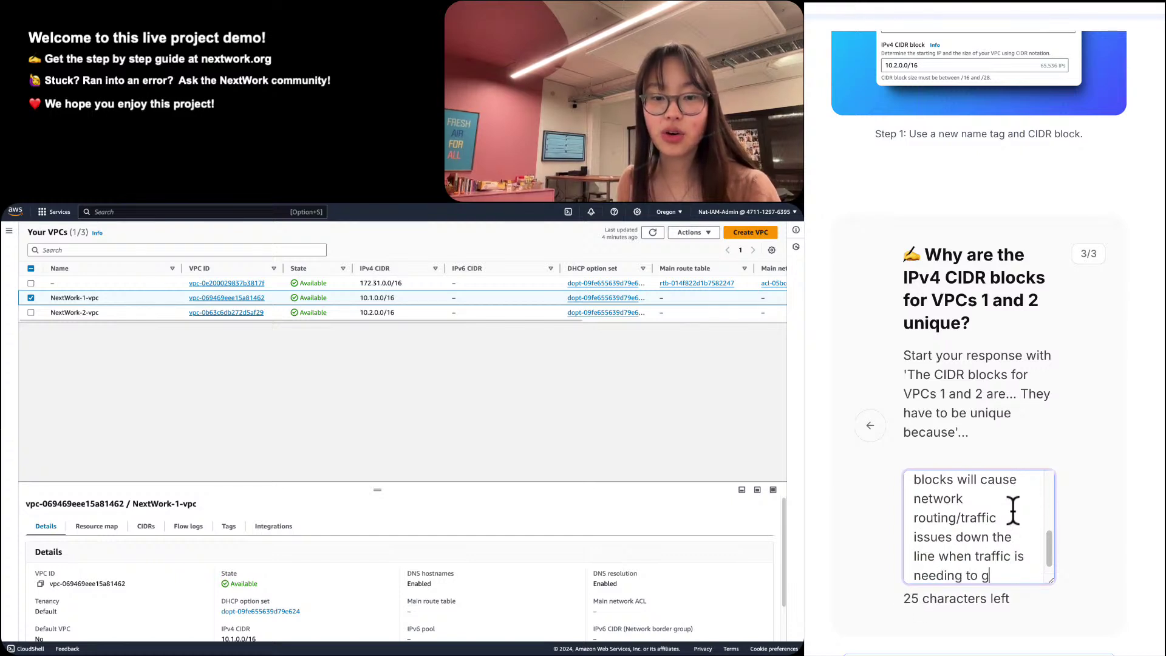
{"action": "type", "text": "o from one vp"}
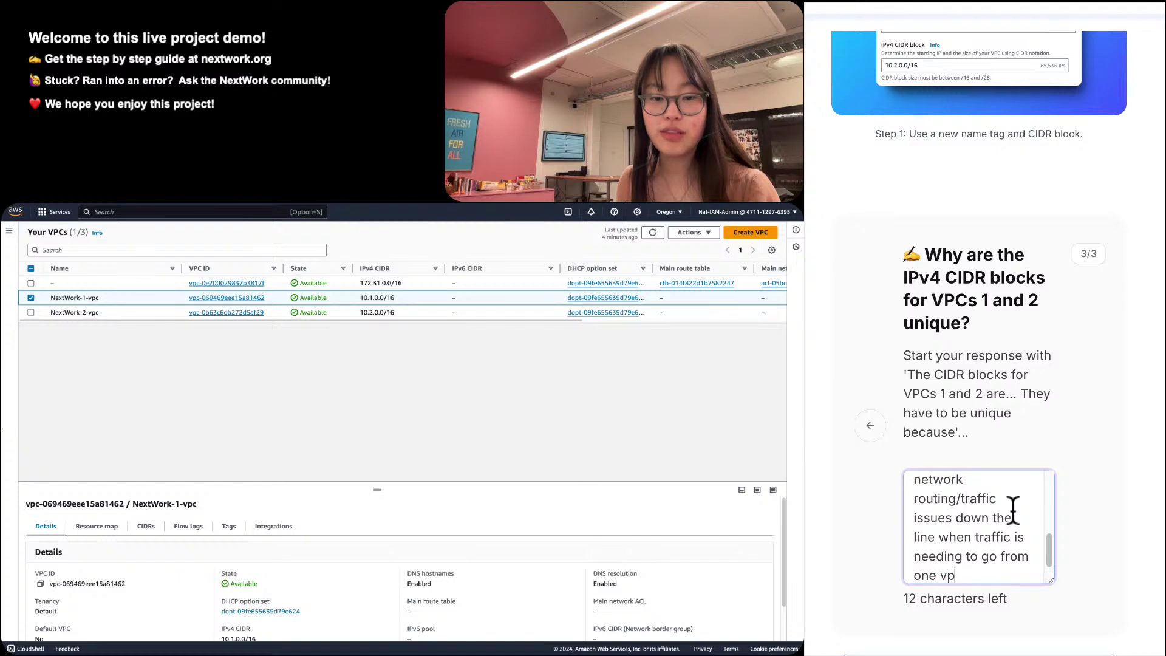
{"action": "type", "text": "c to another"}
{"action": "key", "text": "BackSpace"}
{"action": "key", "text": "BackSpace"}
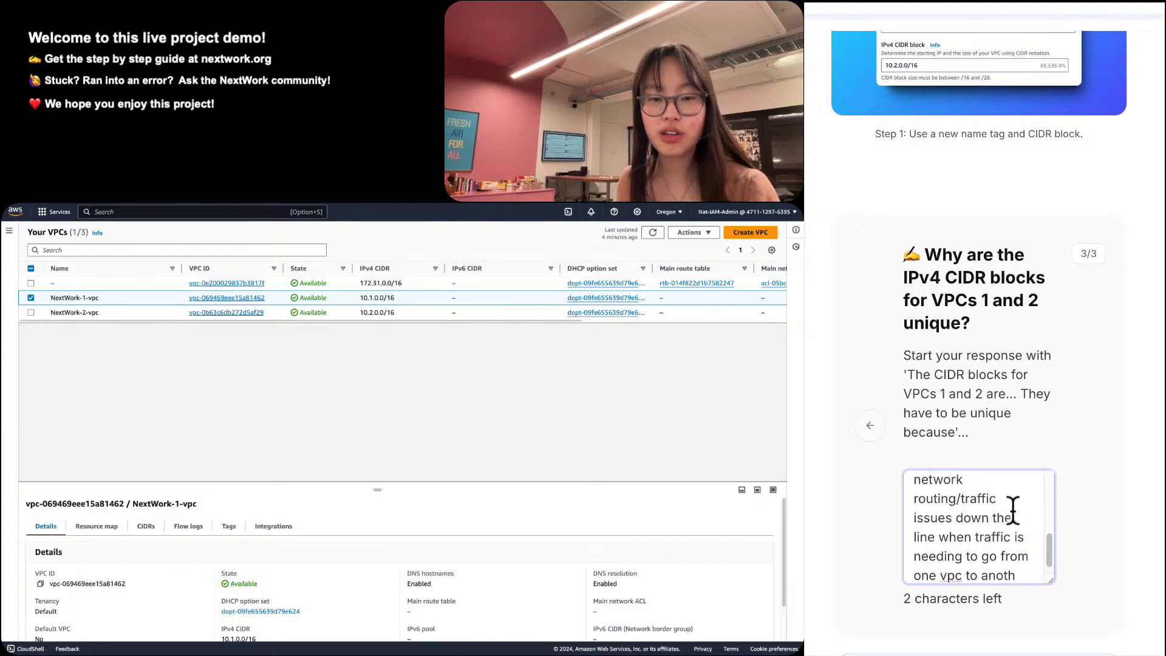
{"action": "type", "text": "er"}
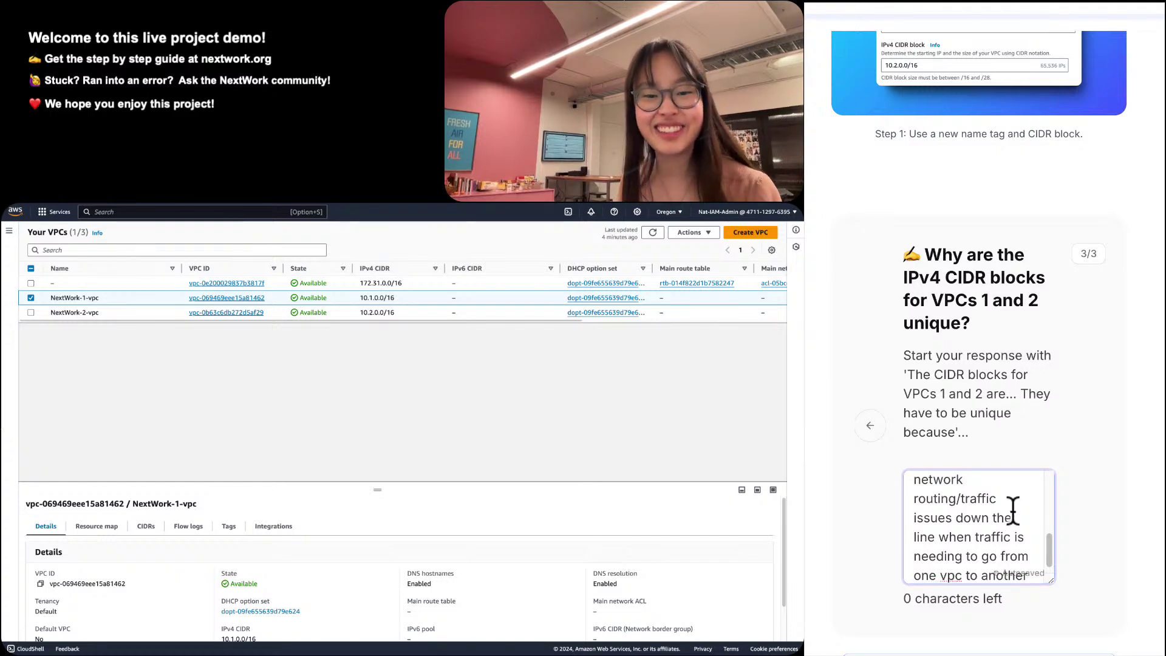
Change "vpc" to "VPC" in the answer's ending and submit the CIDR block answer as done.
{"action": "double_click", "coordinate": [942, 576]}
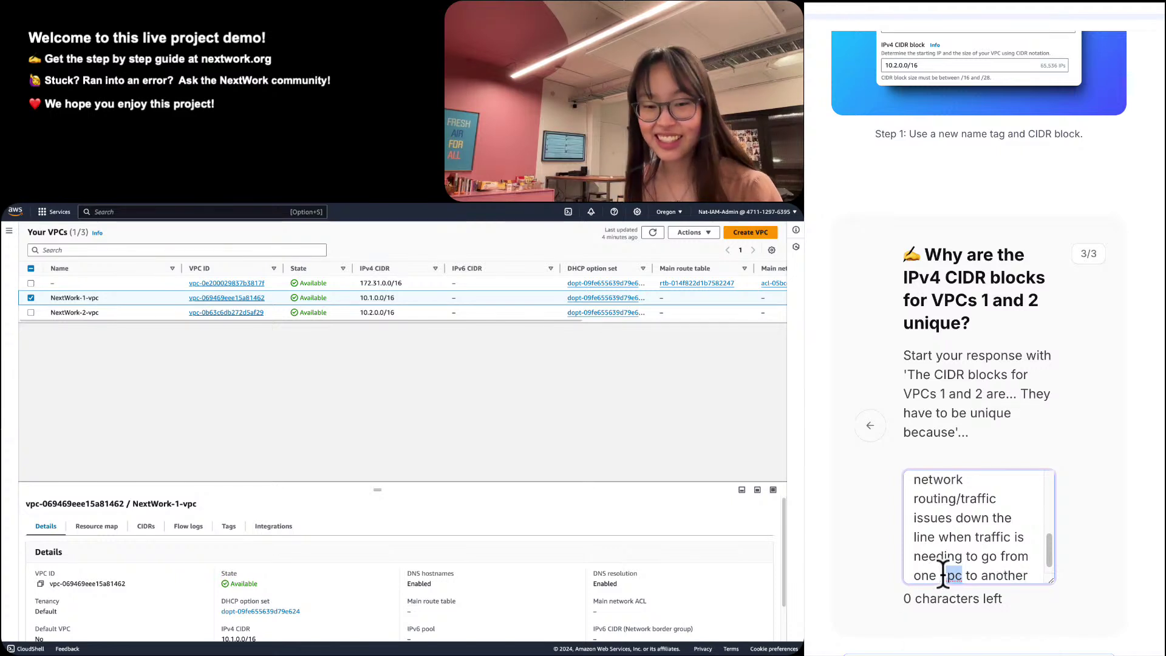
{"action": "type", "text": "VPC"}
{"action": "scroll", "coordinate": [943, 576], "scroll_direction": "up", "scroll_amount": 10}
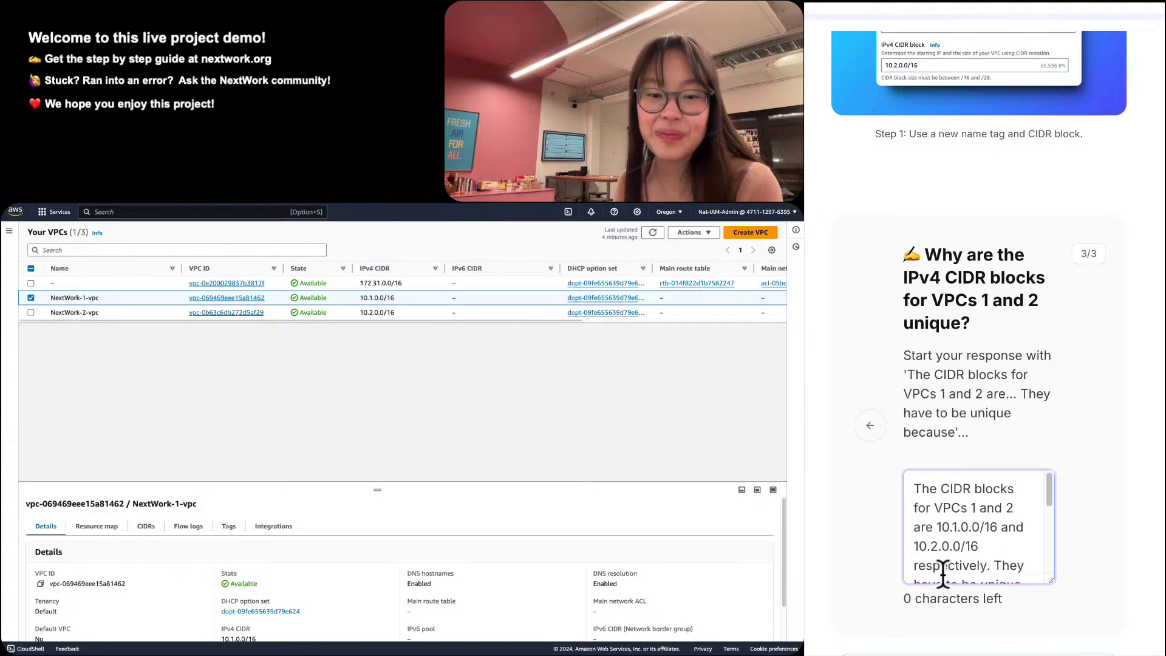
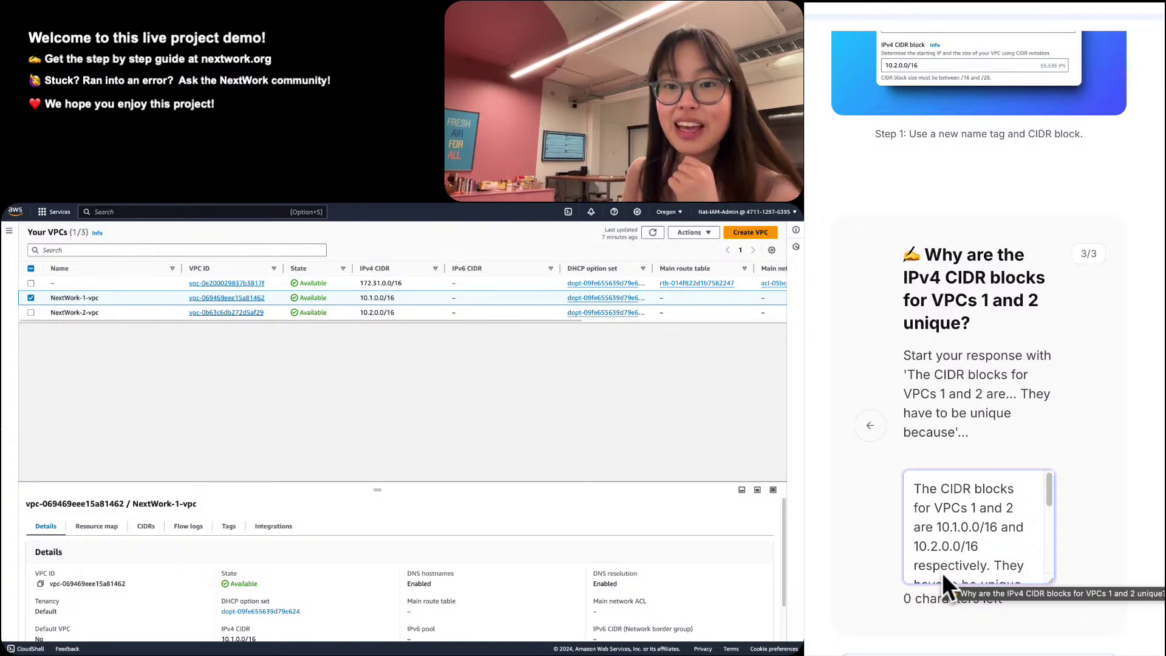
{"action": "scroll", "coordinate": [941, 573], "scroll_direction": "down", "scroll_amount": 6}
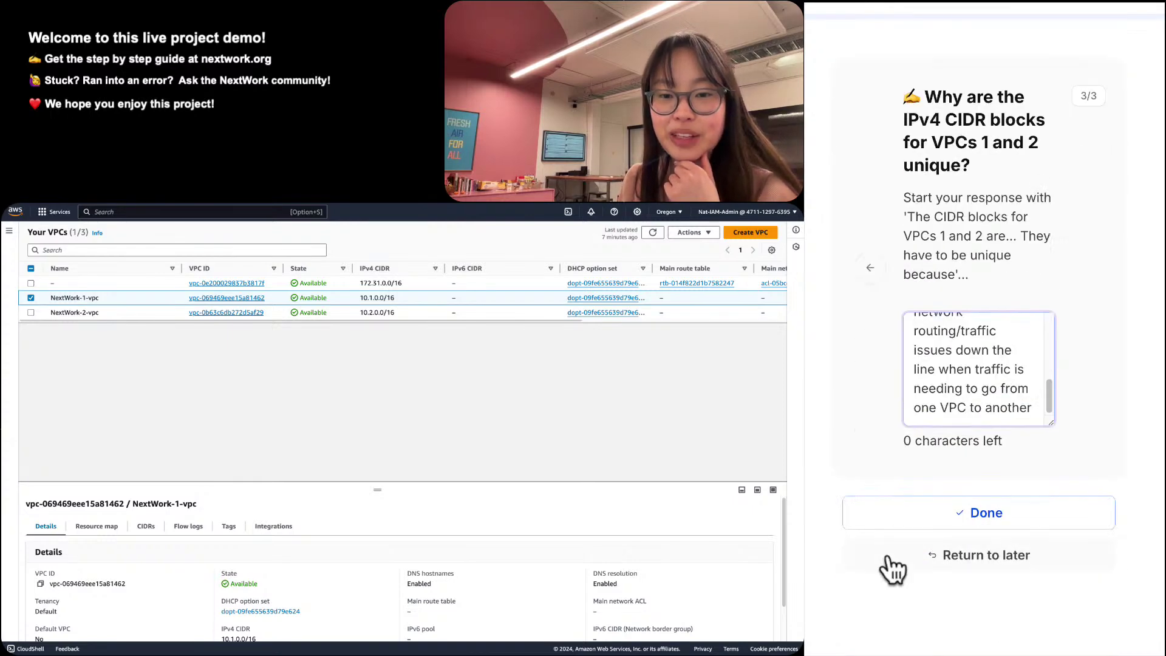
{"action": "left_click", "coordinate": [964, 526]}
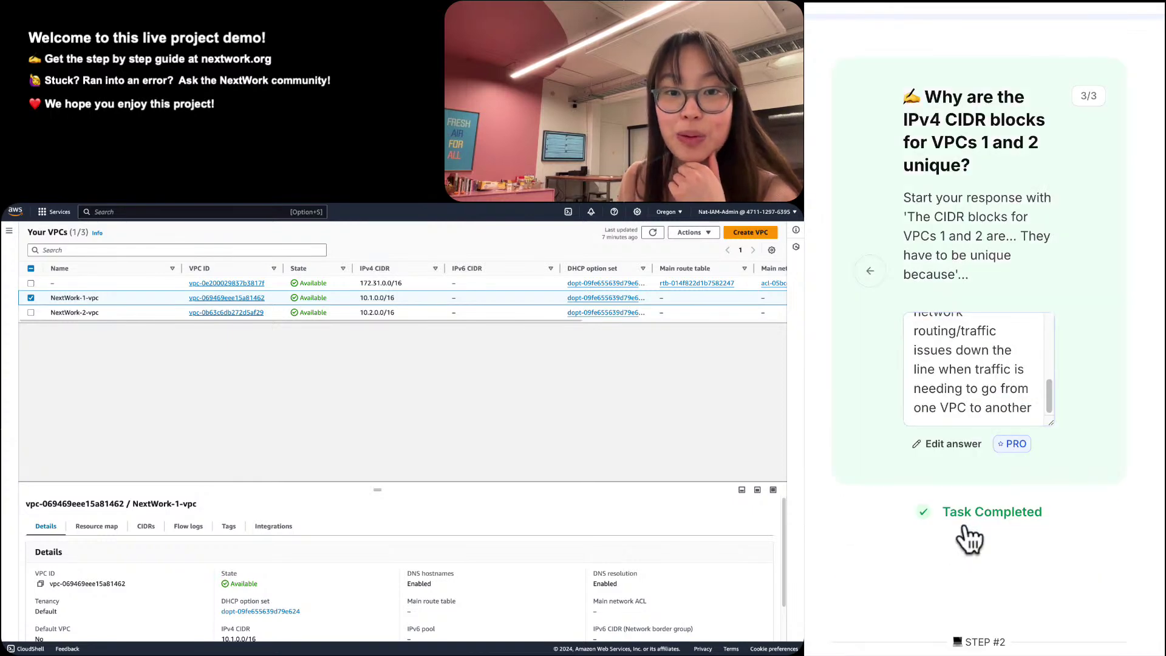
Start the answer to Step 2's "What are we doing in this step?" with "In this step, we launch two".
{"action": "scroll", "coordinate": [966, 531], "scroll_direction": "down", "scroll_amount": 5}
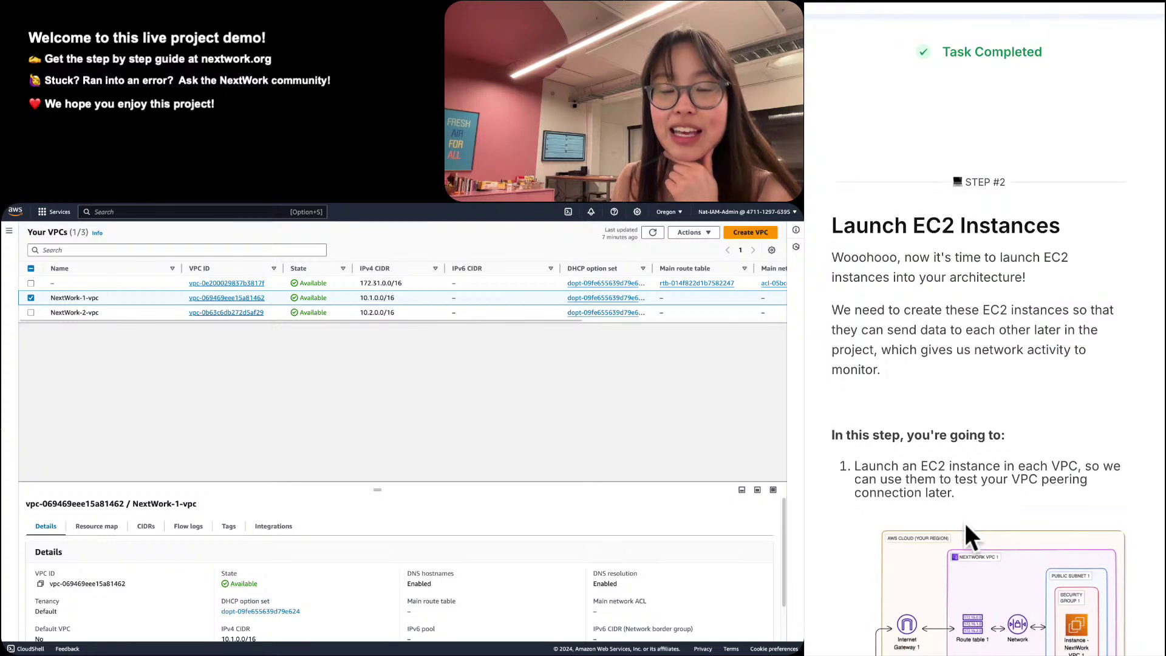
{"action": "scroll", "coordinate": [965, 523], "scroll_direction": "up", "scroll_amount": 3}
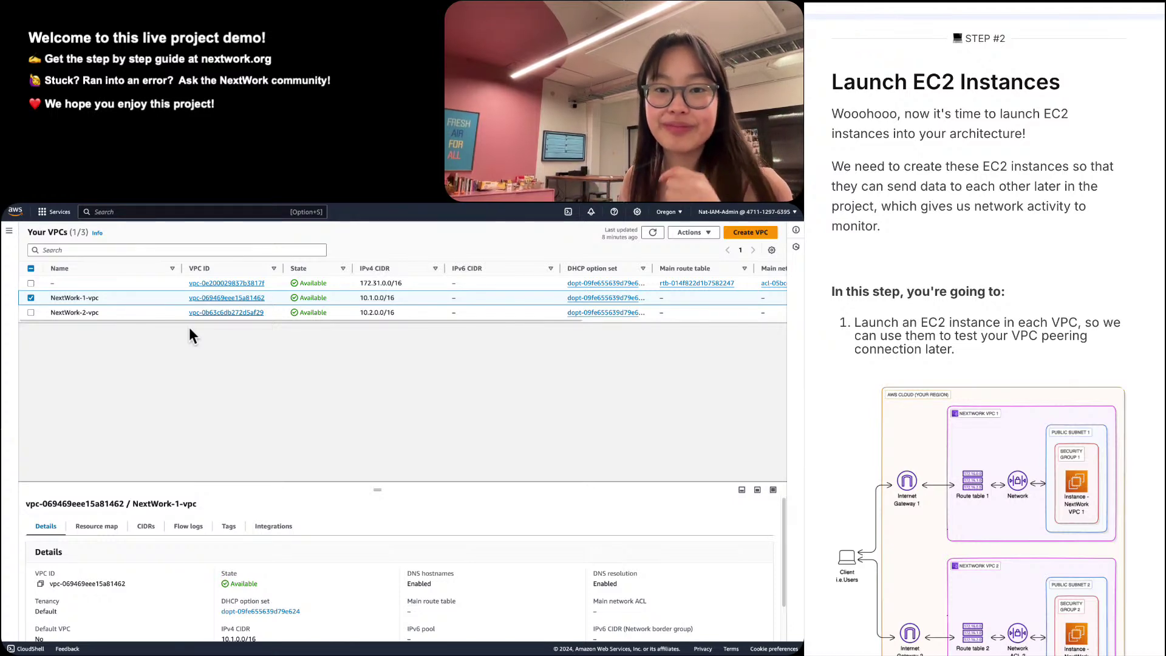
{"action": "scroll", "coordinate": [885, 577], "scroll_direction": "down", "scroll_amount": 7}
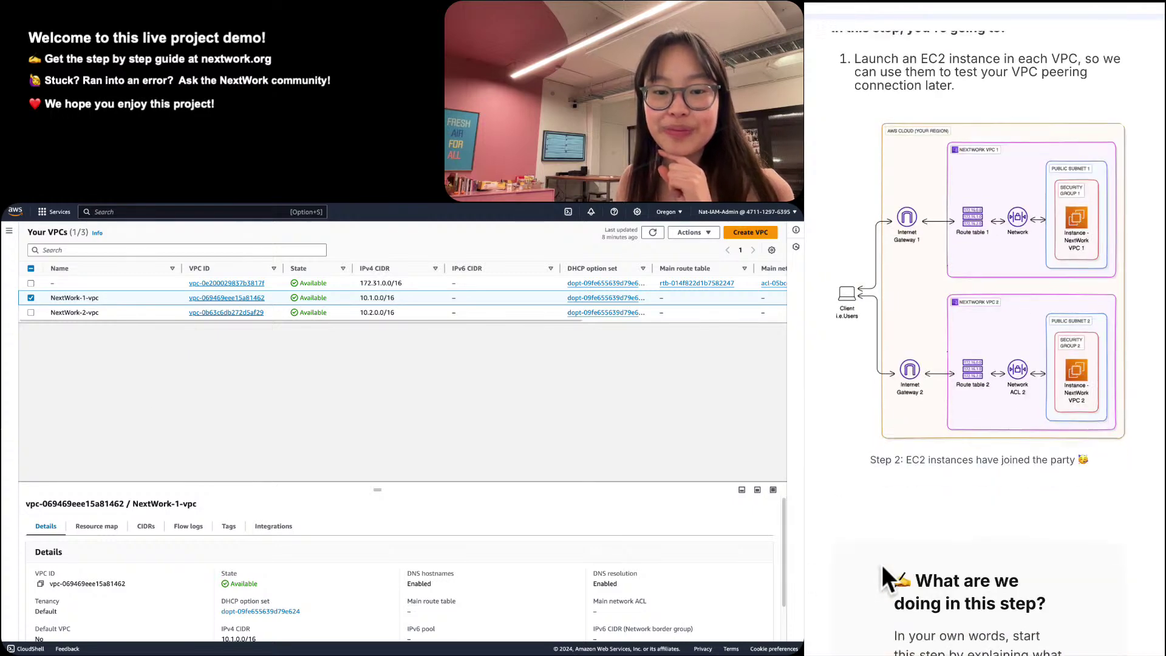
{"action": "left_click", "coordinate": [951, 574]}
{"action": "type", "text": "In "}
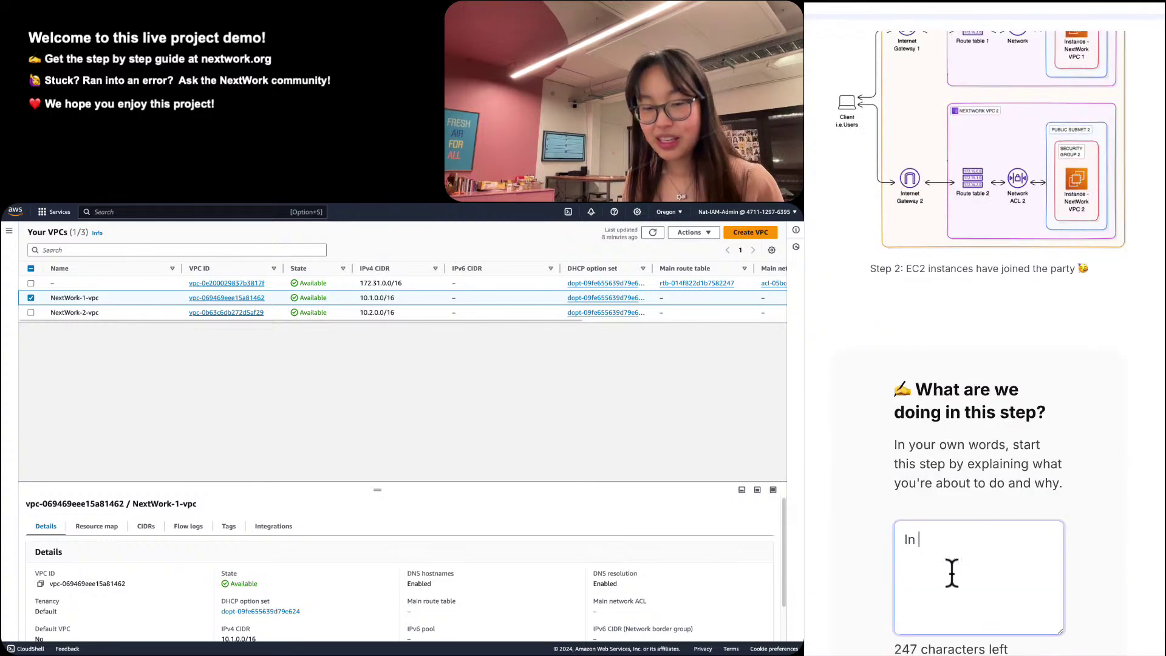
{"action": "type", "text": "this step, we launch wpo"}
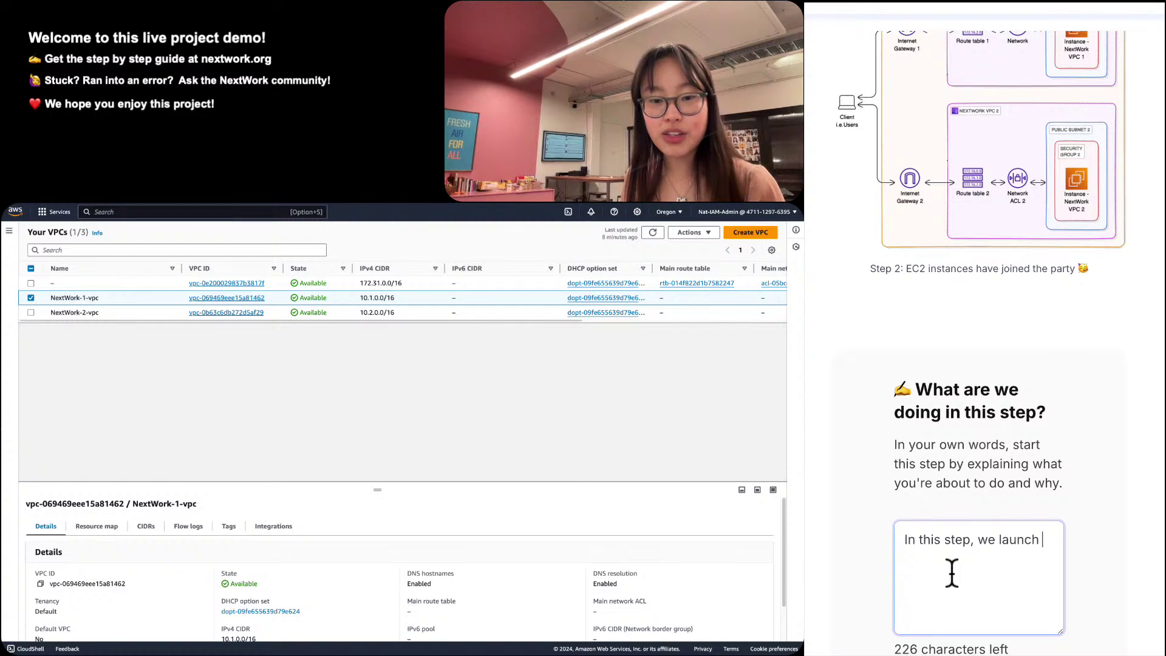
{"action": "key", "text": "BackSpace"}
{"action": "key", "text": "BackSpace"}
{"action": "key", "text": "BackSpace"}
{"action": "type", "text": "two VPCs"}
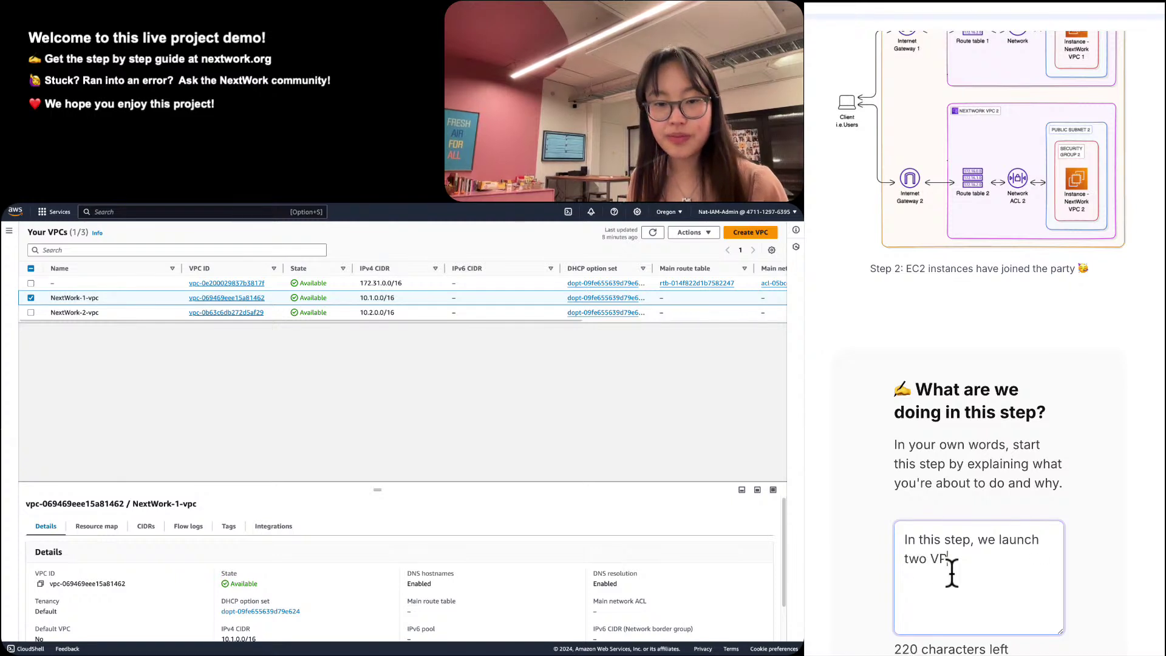
{"action": "key", "text": "BackSpace"}
{"action": "key", "text": "BackSpace"}
{"action": "key", "text": "BackSpace"}
{"action": "key", "text": "BackSpace"}
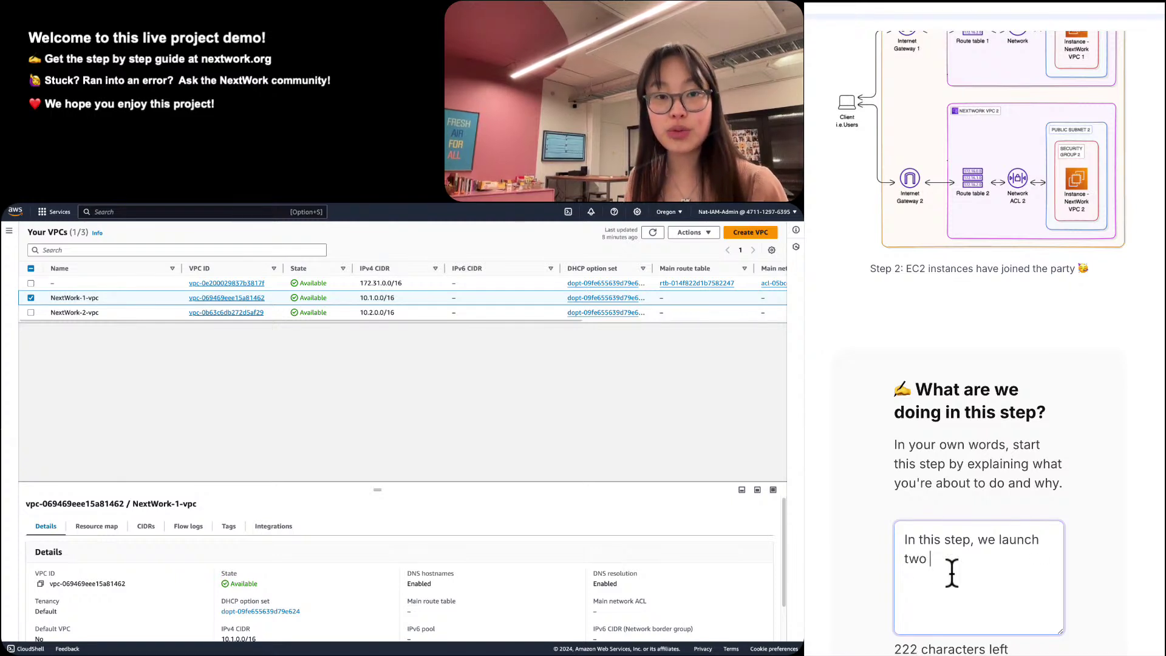
Continue the Step 2 answer with "EC2 instances - one in each VPC. Doing this is important to".
{"action": "type", "text": "EC2 inst"}
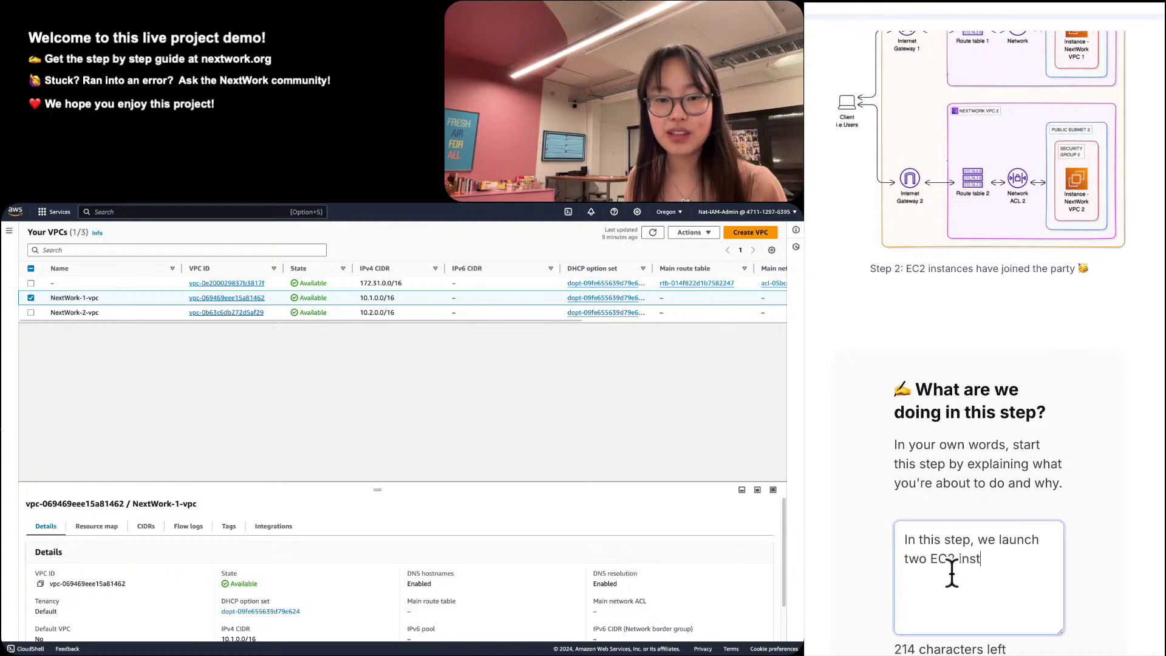
{"action": "type", "text": "ances - one in each "}
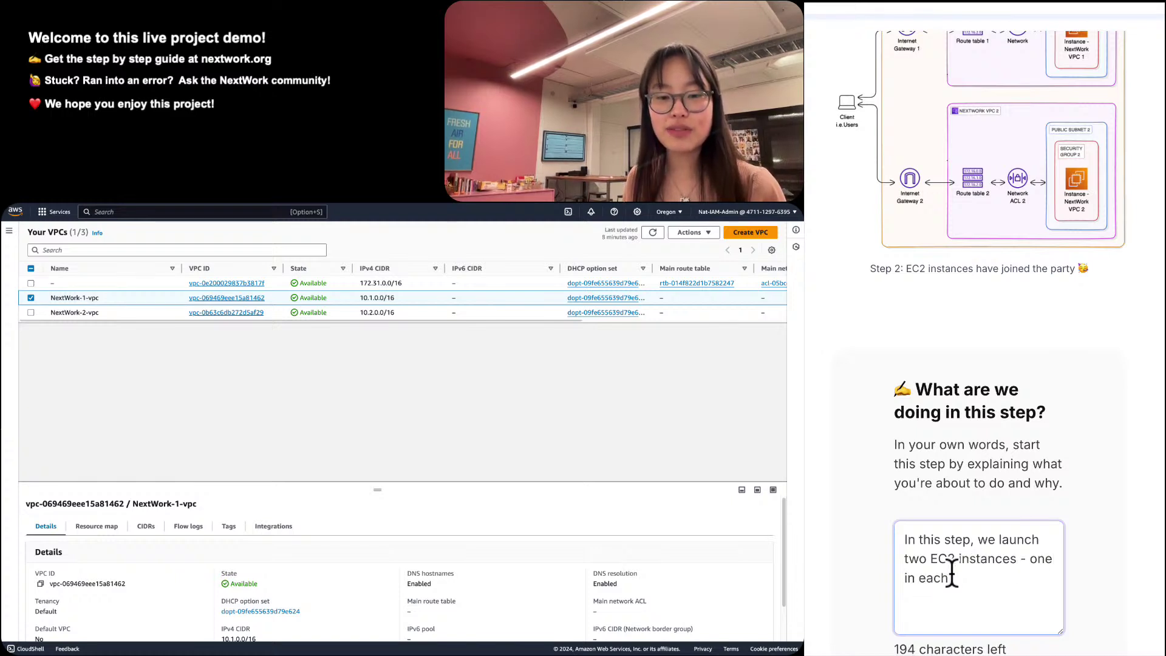
{"action": "type", "text": "VPC. Doing this "}
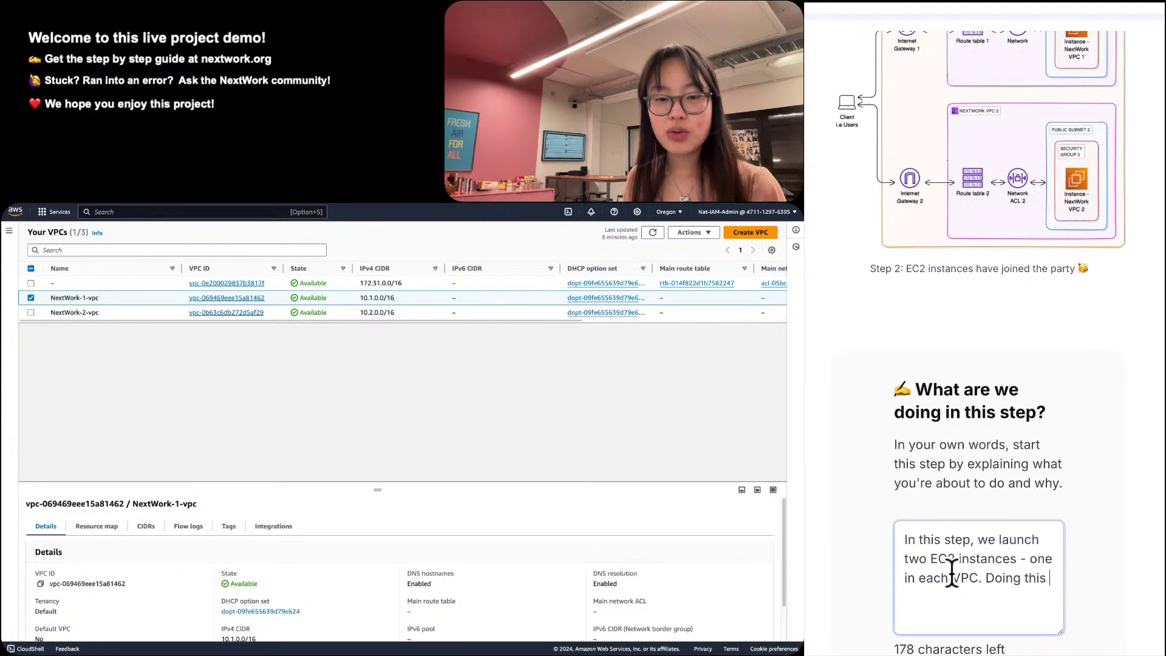
{"action": "type", "text": "i"}
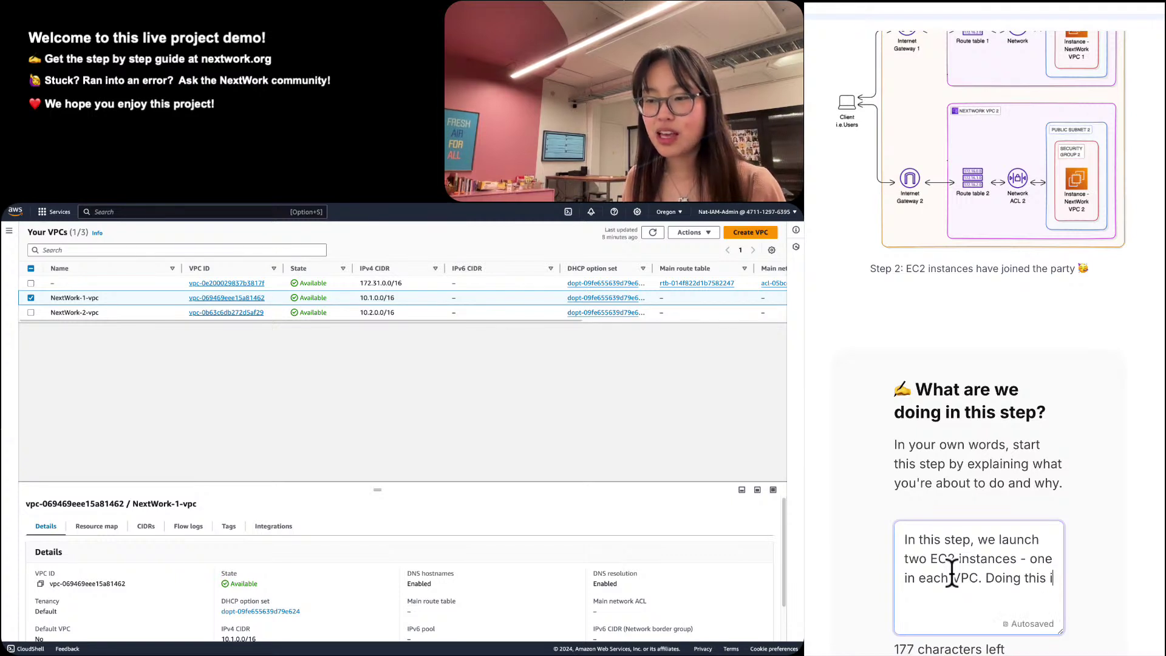
{"action": "type", "text": "s important to "}
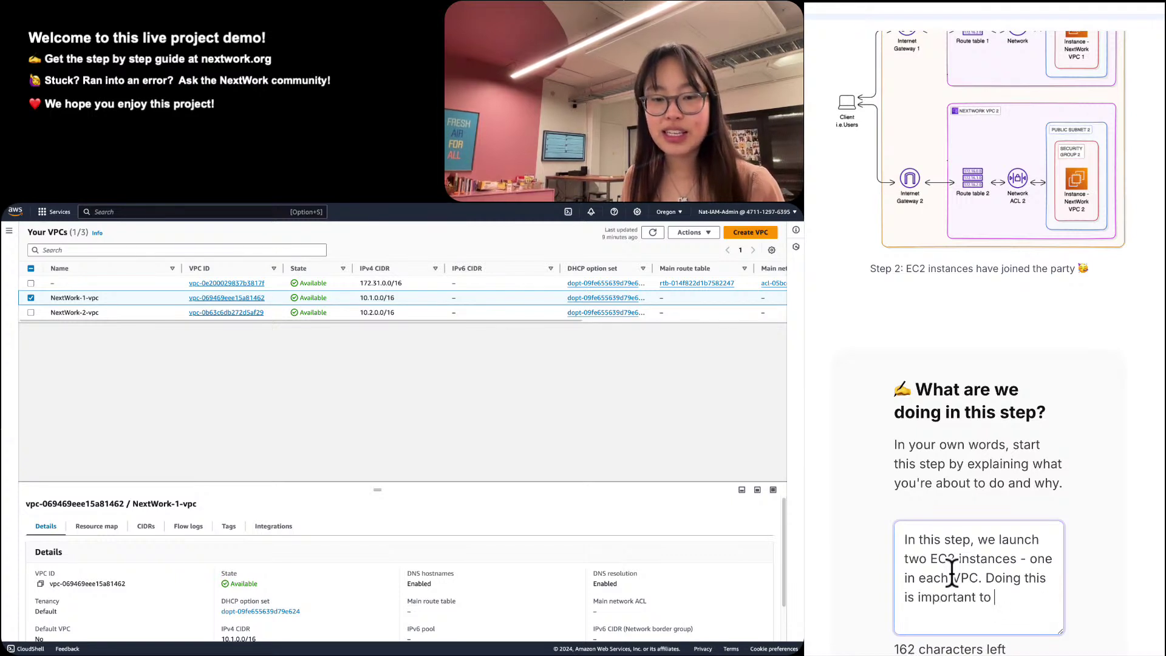
Continue the answer with "set up the remainder of our project - our EC2 instances will generate traffic that".
{"action": "type", "text": "set up the remain"}
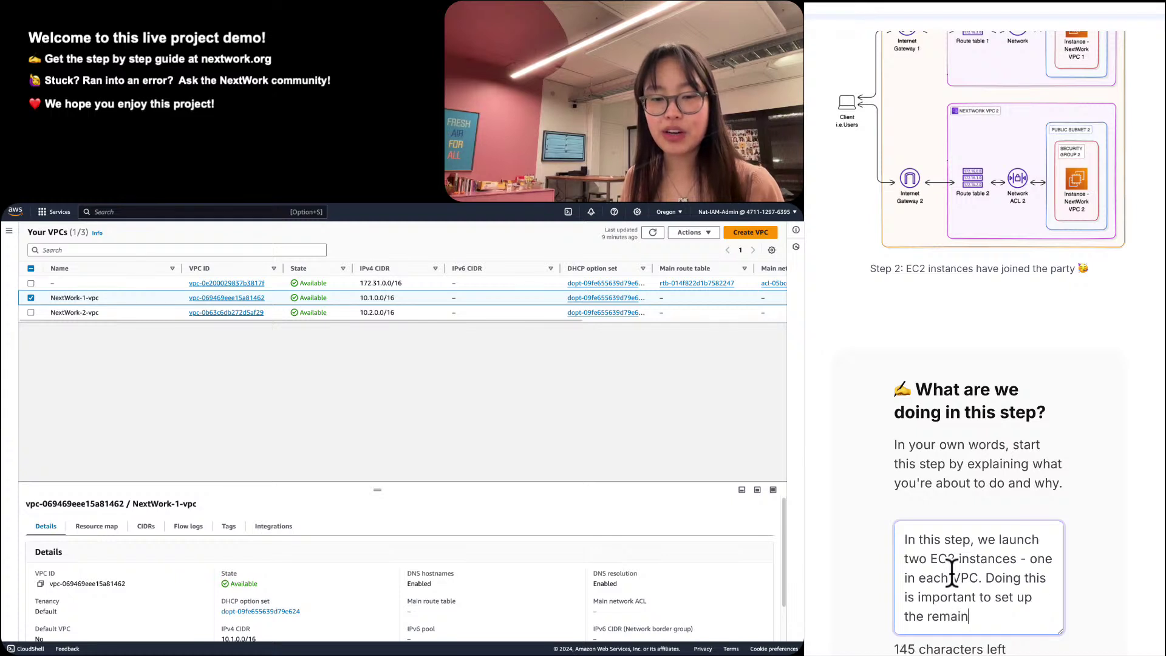
{"action": "type", "text": "der of pour p"}
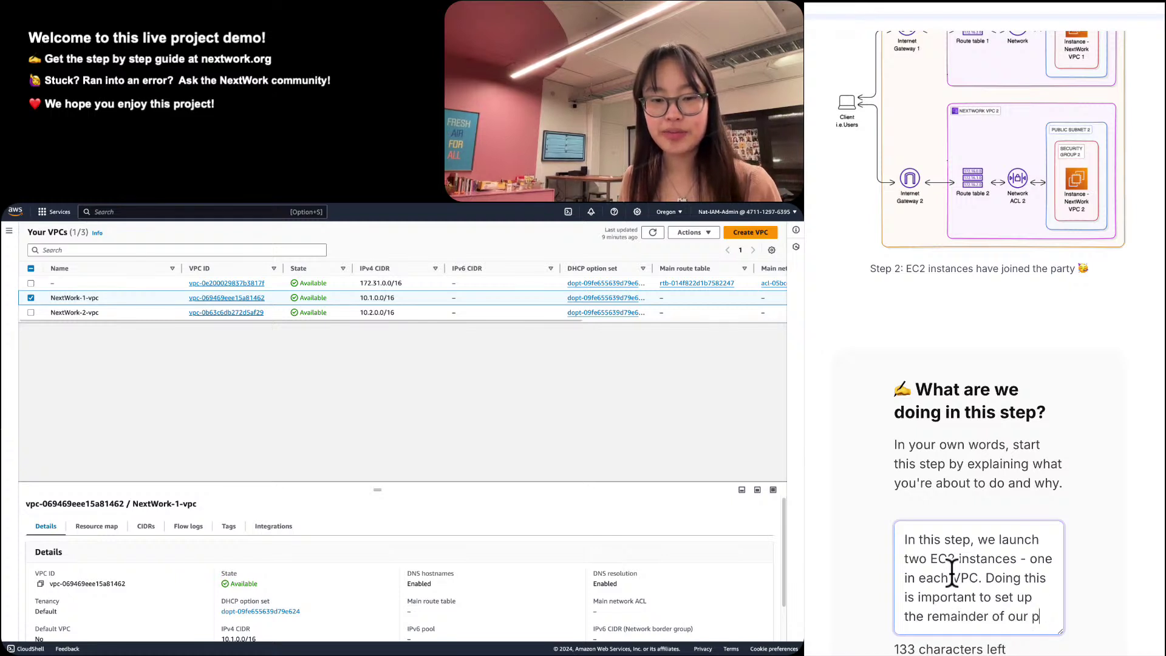
{"action": "type", "text": "roject - our "}
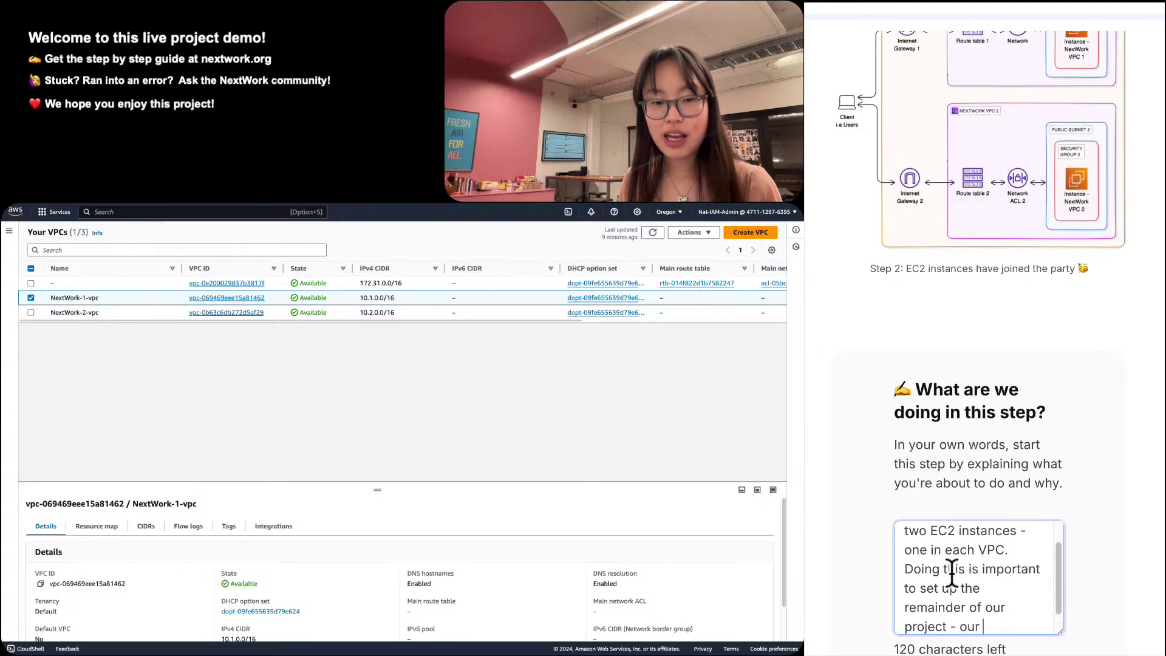
{"action": "type", "text": "EC2 instances will genersat"}
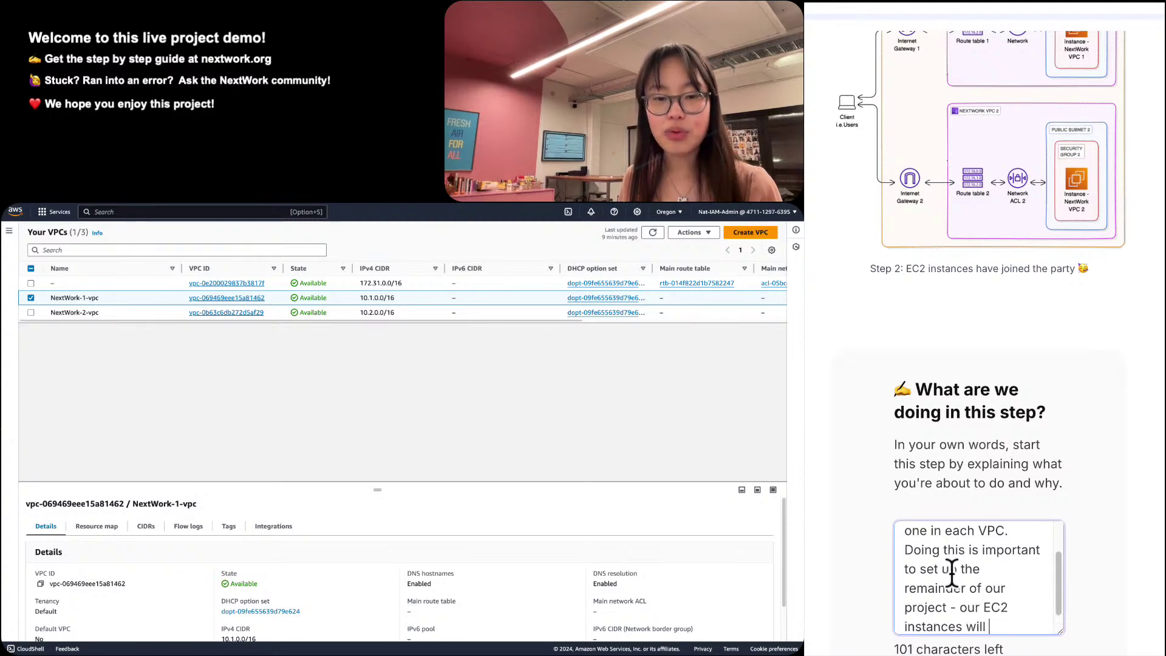
{"action": "key", "text": "BackSpace"}
{"action": "key", "text": "BackSpace"}
{"action": "key", "text": "BackSpace"}
{"action": "type", "text": "a"}
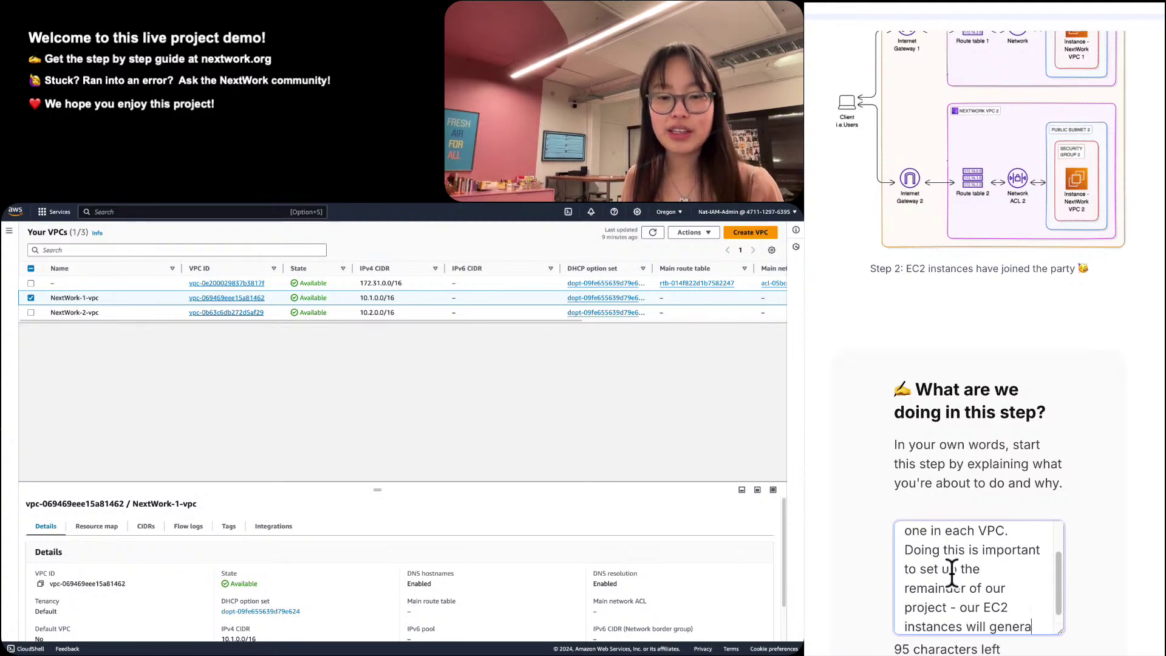
{"action": "type", "text": "te traffic that ou"}
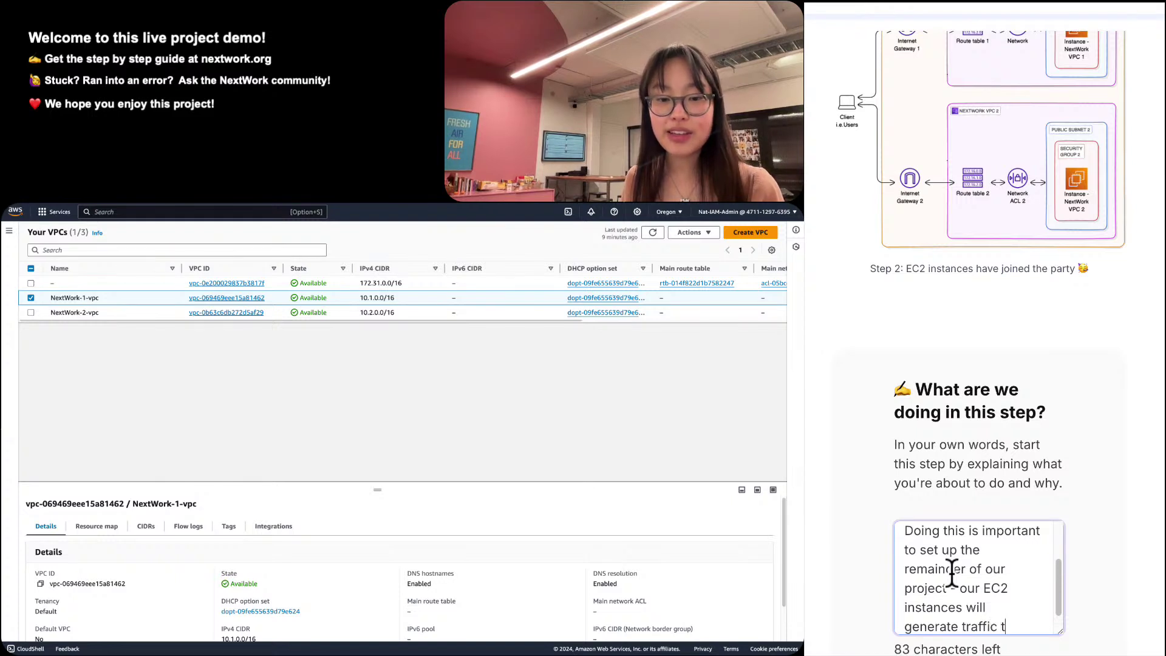
{"action": "key", "text": "BackSpace"}
{"action": "key", "text": "BackSpace"}
Finish the Step 2 answer with "VPC Flow Logs will monitor.".
{"action": "type", "text": "VPC Fl"}
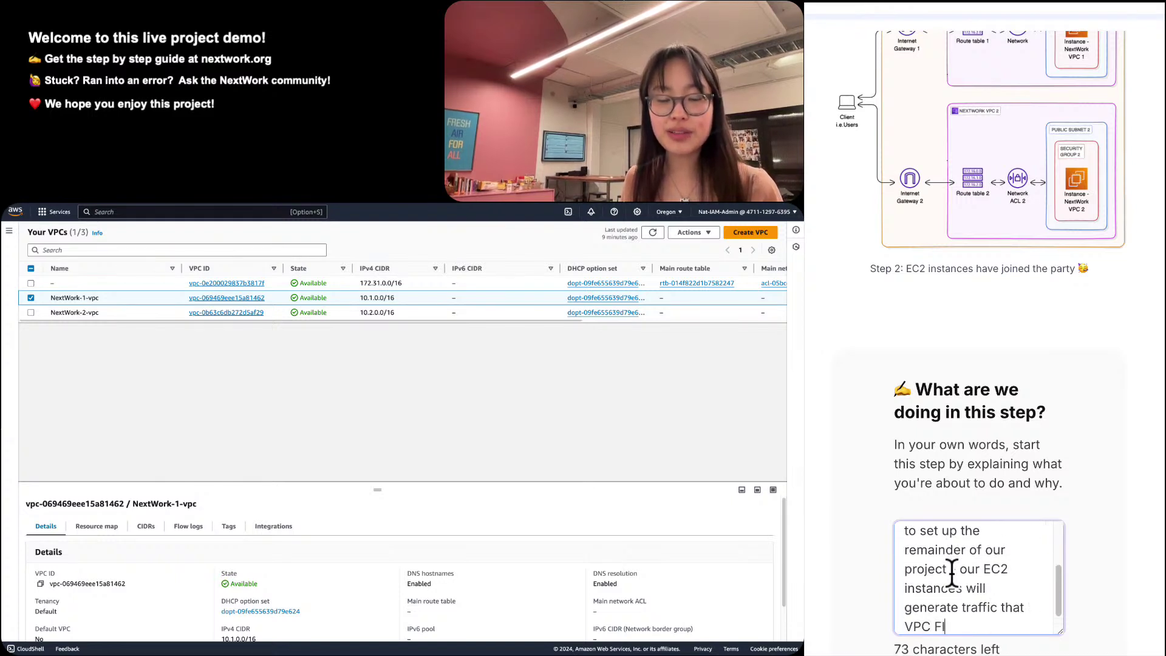
{"action": "type", "text": "ow Logs wi"}
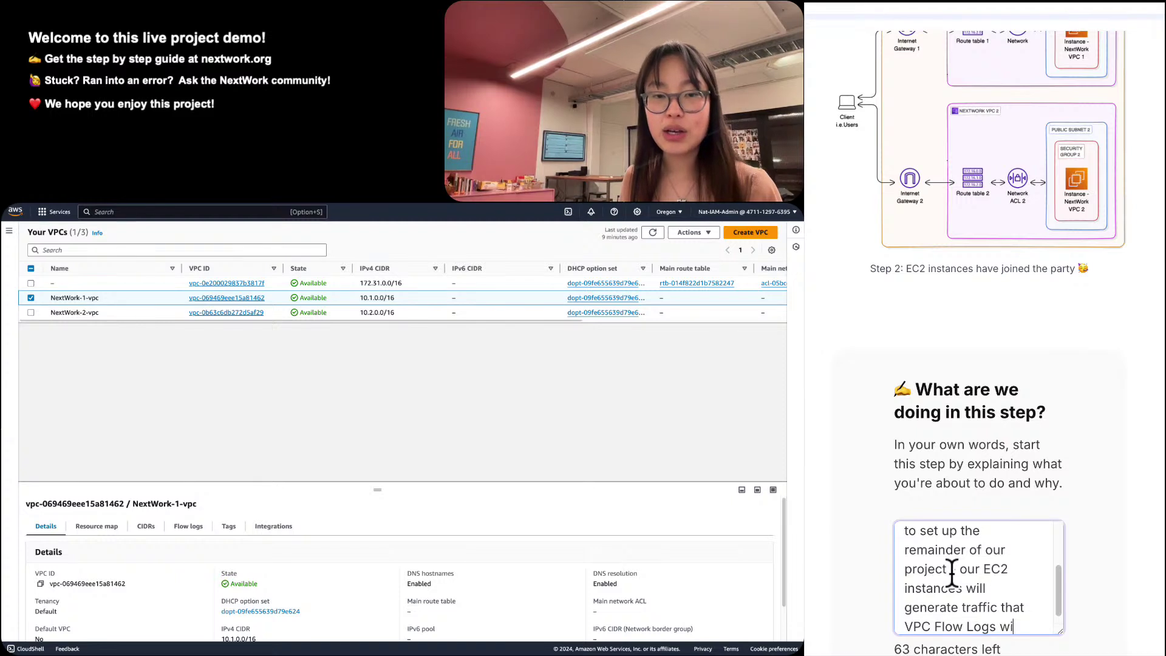
{"action": "type", "text": "ll moni"}
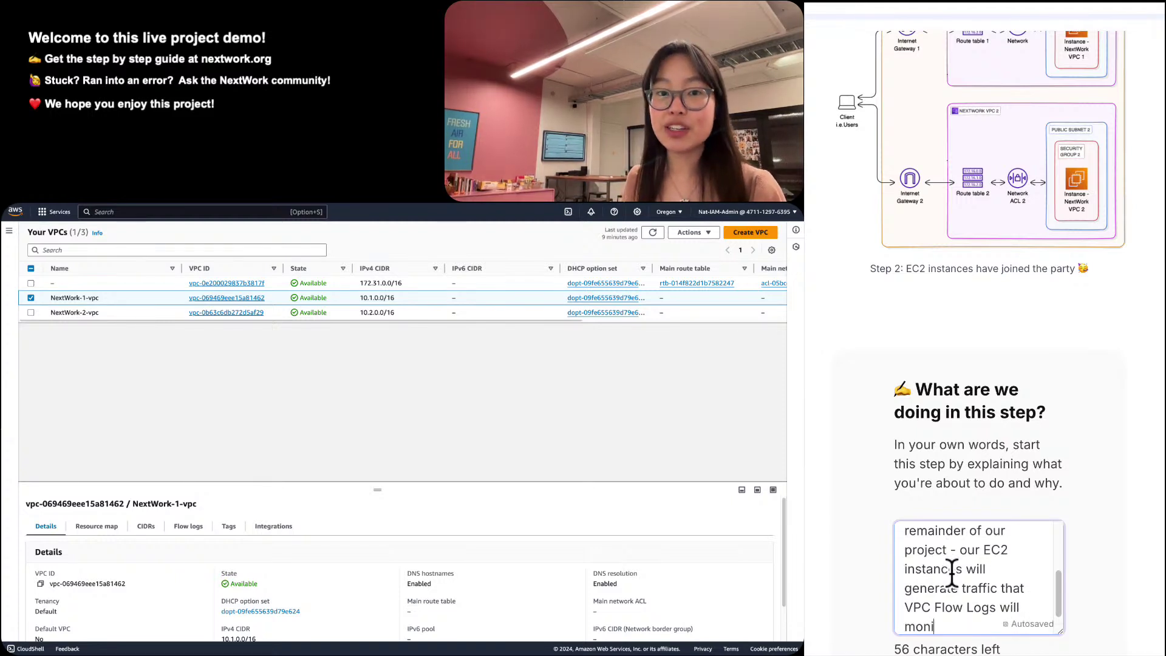
{"action": "type", "text": "tor"}
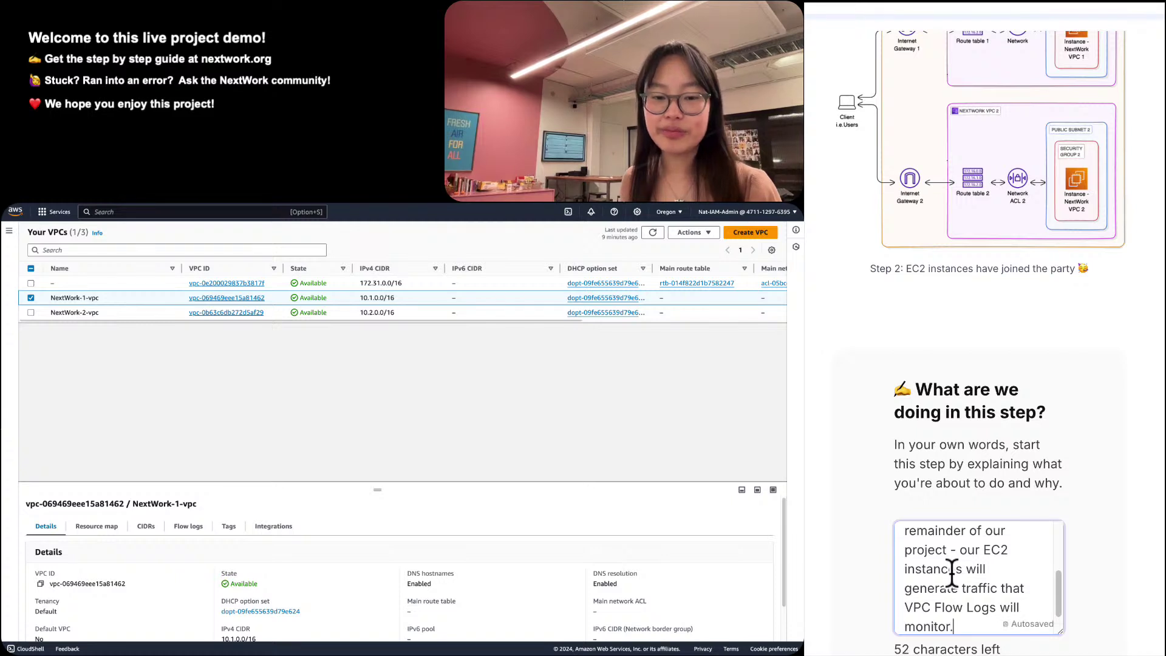
{"action": "type", "text": "."}
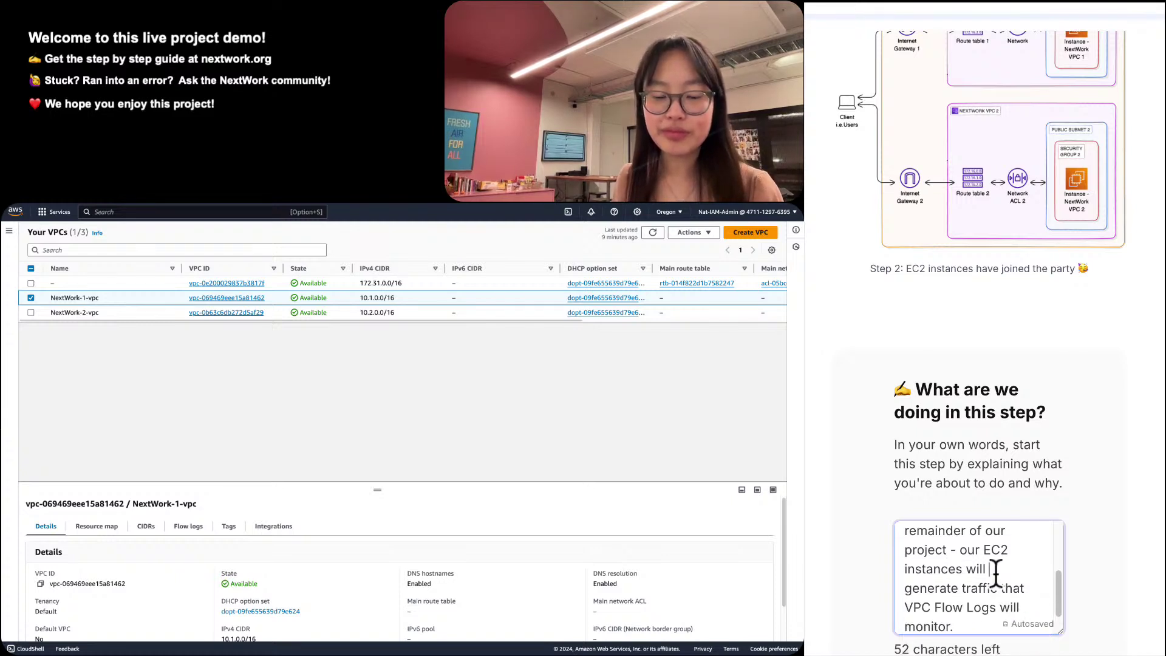
{"action": "left_click", "coordinate": [991, 569]}
{"action": "type", "text": "the"}
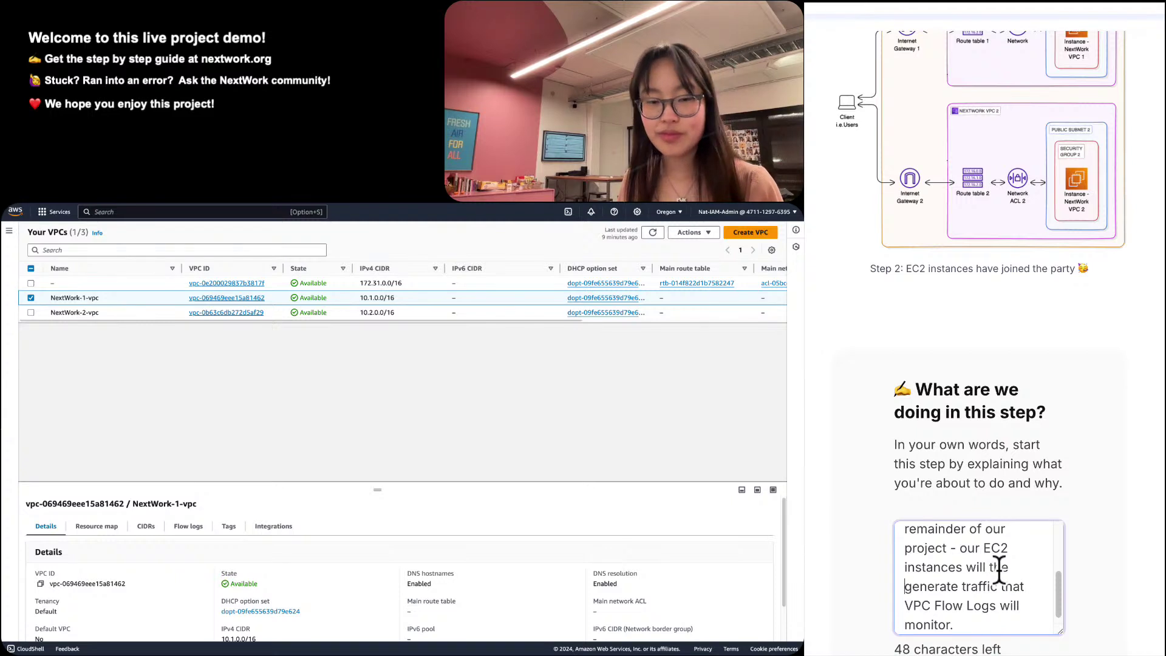
{"action": "key", "text": "BackSpace"}
{"action": "key", "text": "BackSpace"}
{"action": "key", "text": "BackSpace"}
{"action": "key", "text": "BackSpace"}
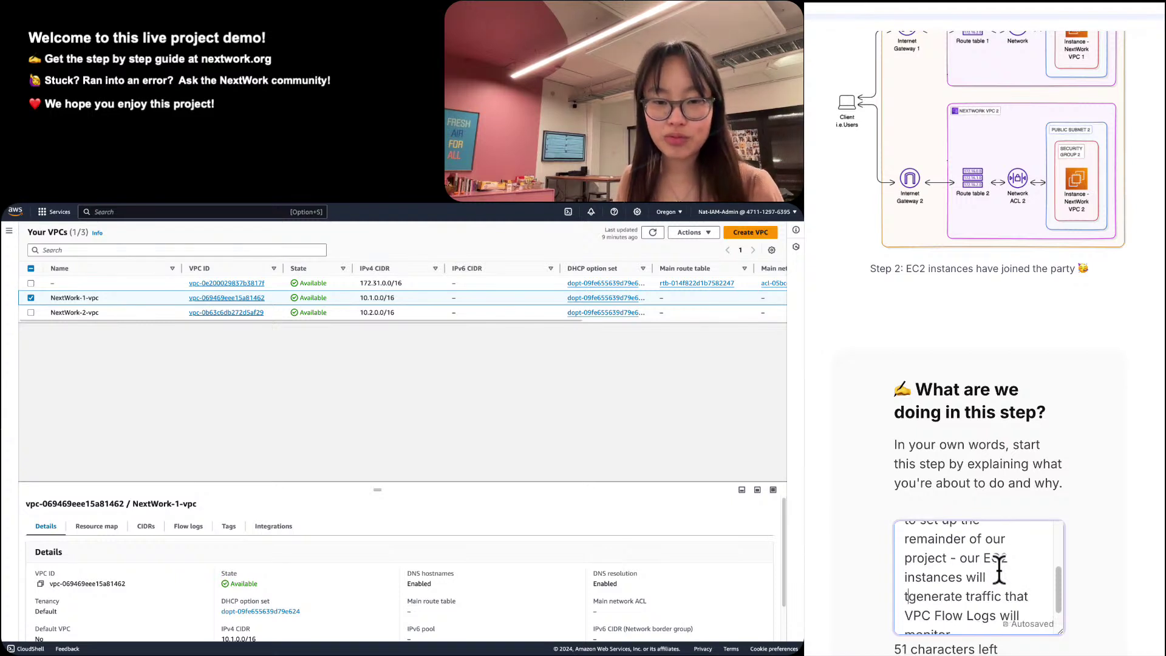
{"action": "scroll", "coordinate": [990, 577], "scroll_direction": "down", "scroll_amount": 3}
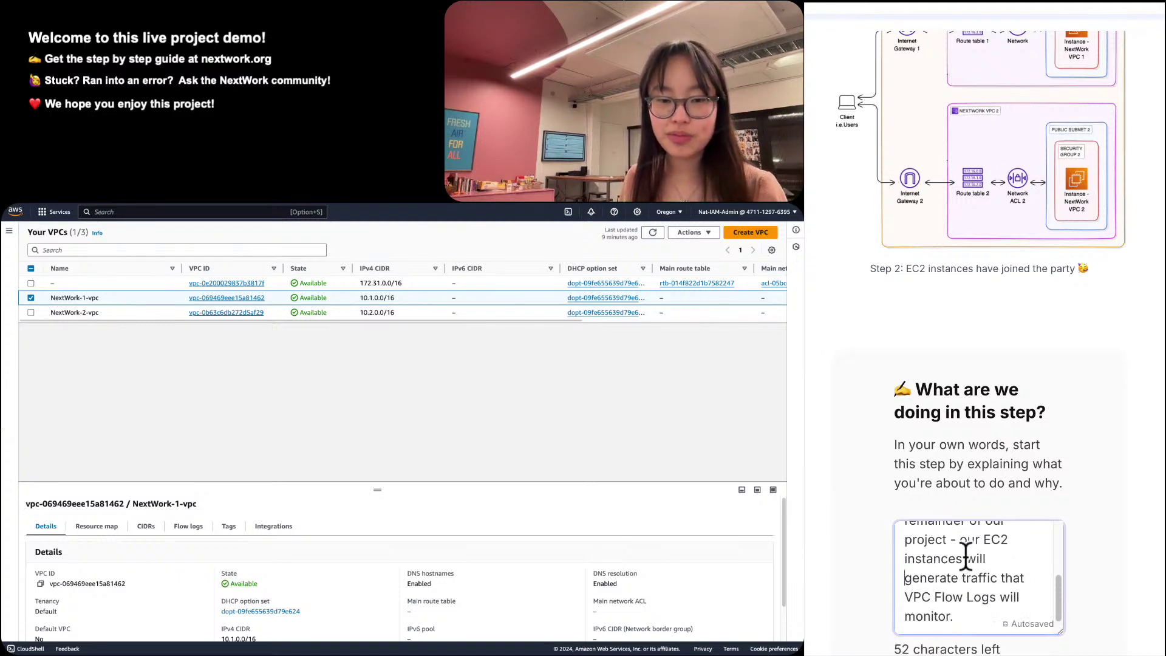
Insert "the" before "traffic" in the answer so the phrase reads "generate the traffic that VPC Flow Logs will monitor".
{"action": "left_click", "coordinate": [963, 551]}
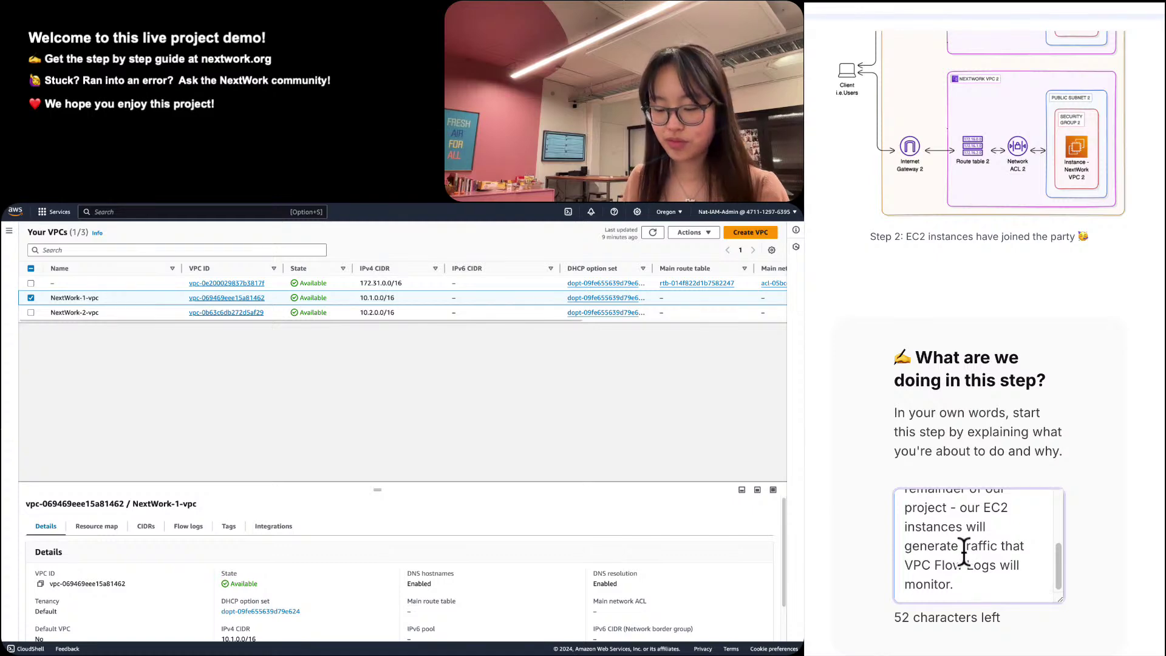
{"action": "type", "text": "tehy t"}
{"action": "key", "text": "super+alt+i"}
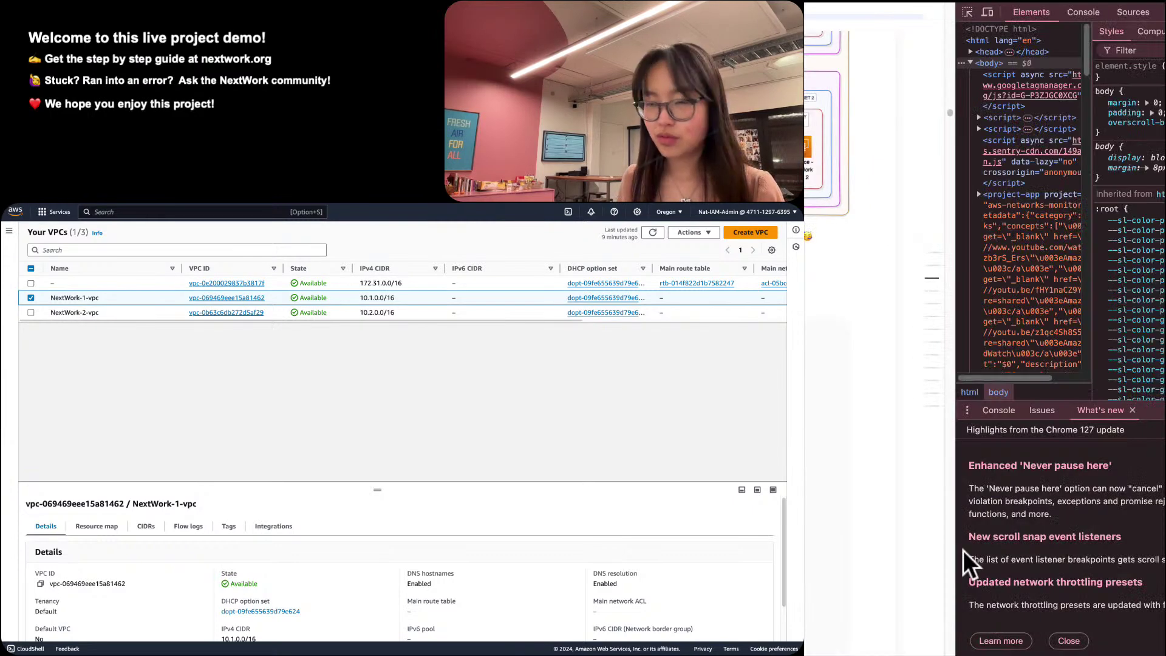
{"action": "key", "text": "super+alt+i"}
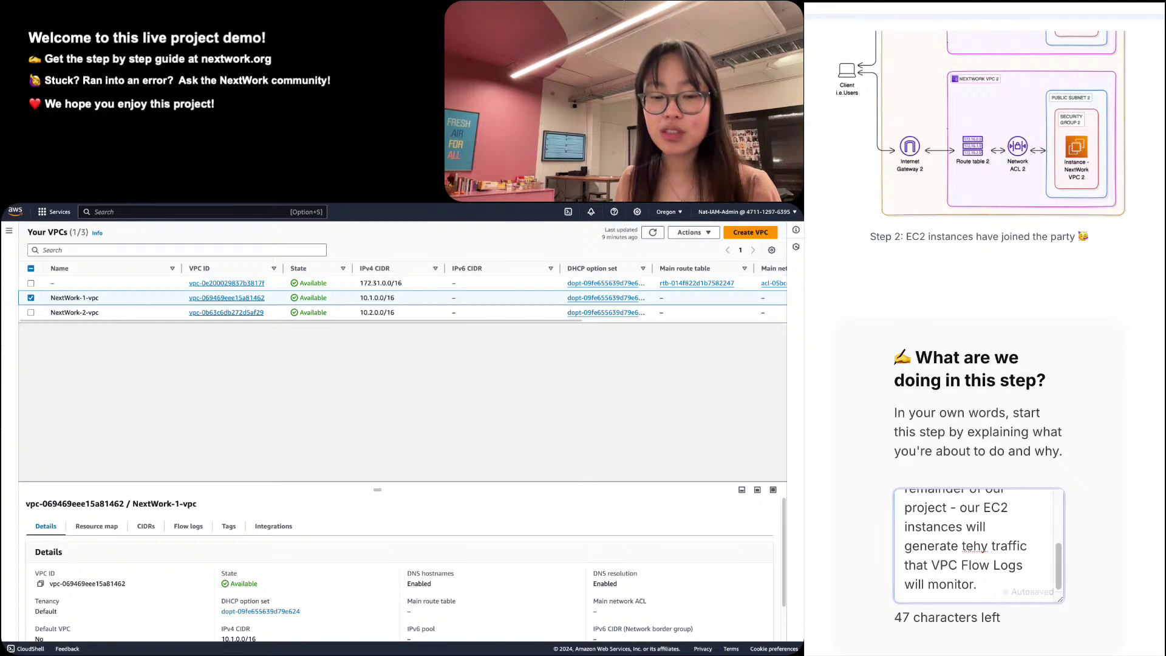
{"action": "key", "text": "BackSpace"}
{"action": "key", "text": "BackSpace"}
{"action": "key", "text": "BackSpace"}
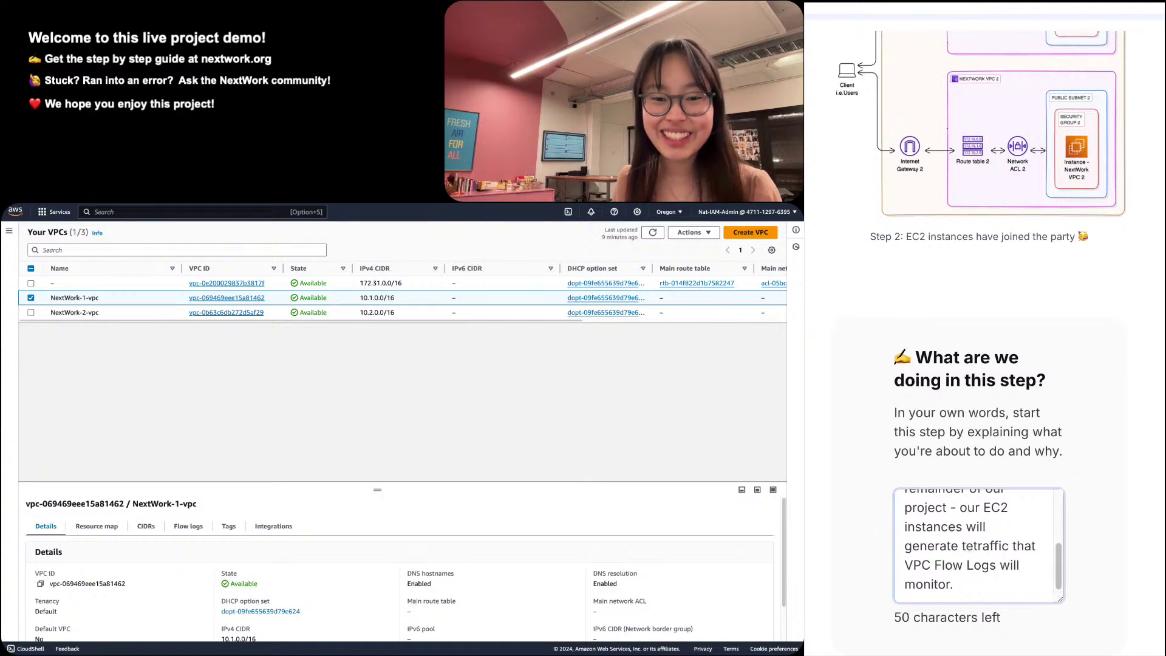
{"action": "type", "text": "h"}
{"action": "key", "text": "BackSpace"}
{"action": "key", "text": "BackSpace"}
{"action": "type", "text": "he"}
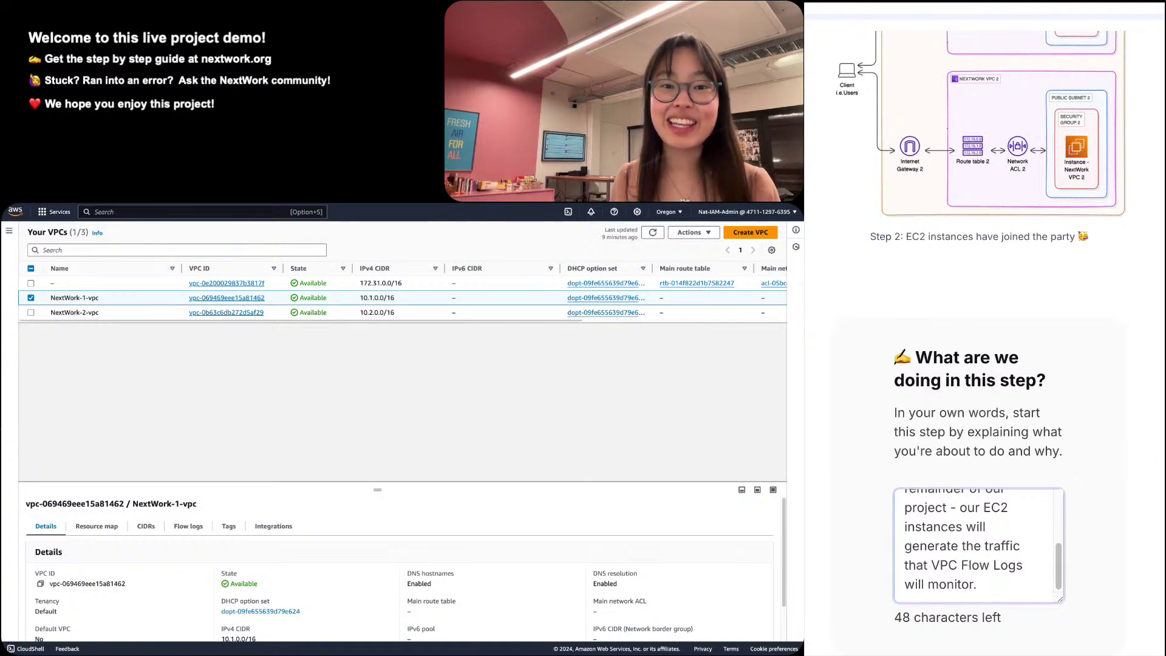
Review the written Step 2 answer from start to end against the step's introduction and architecture diagram.
{"action": "scroll", "coordinate": [1032, 565], "scroll_direction": "up", "scroll_amount": 3}
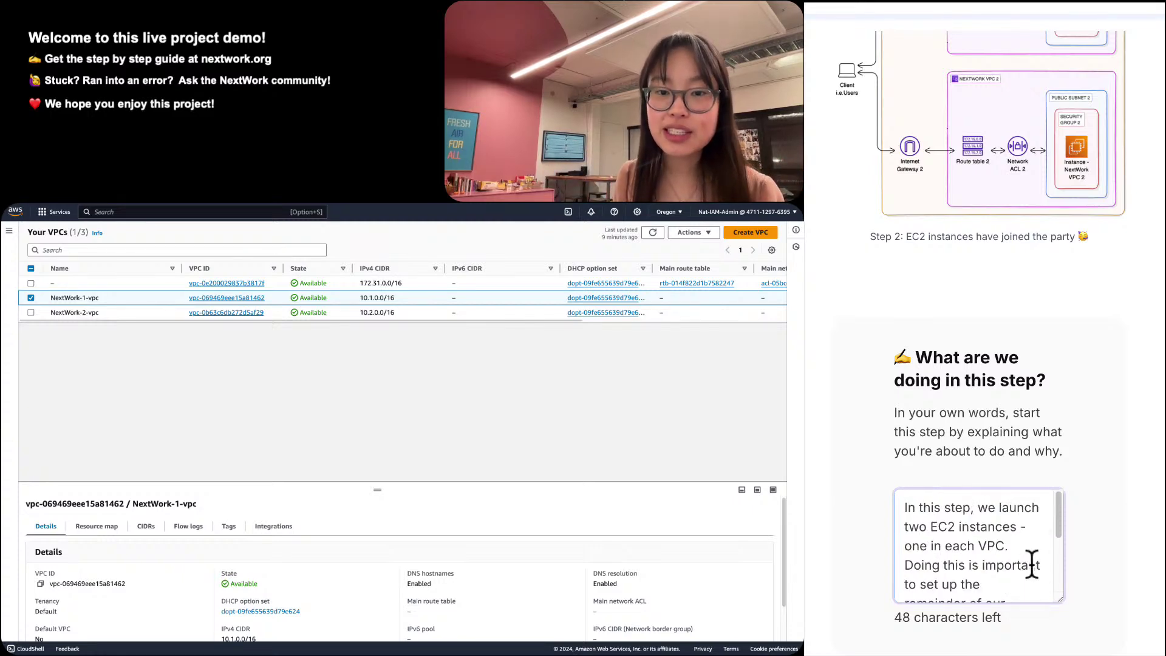
{"action": "scroll", "coordinate": [1031, 565], "scroll_direction": "up", "scroll_amount": 5}
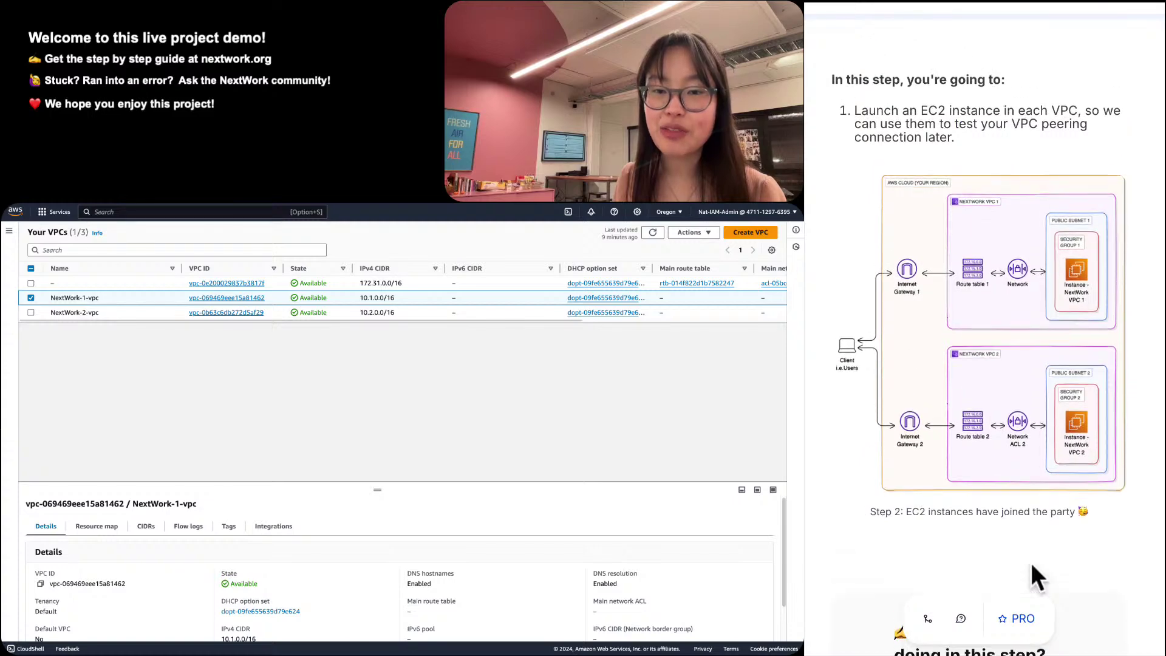
{"action": "scroll", "coordinate": [1068, 510], "scroll_direction": "up", "scroll_amount": 5}
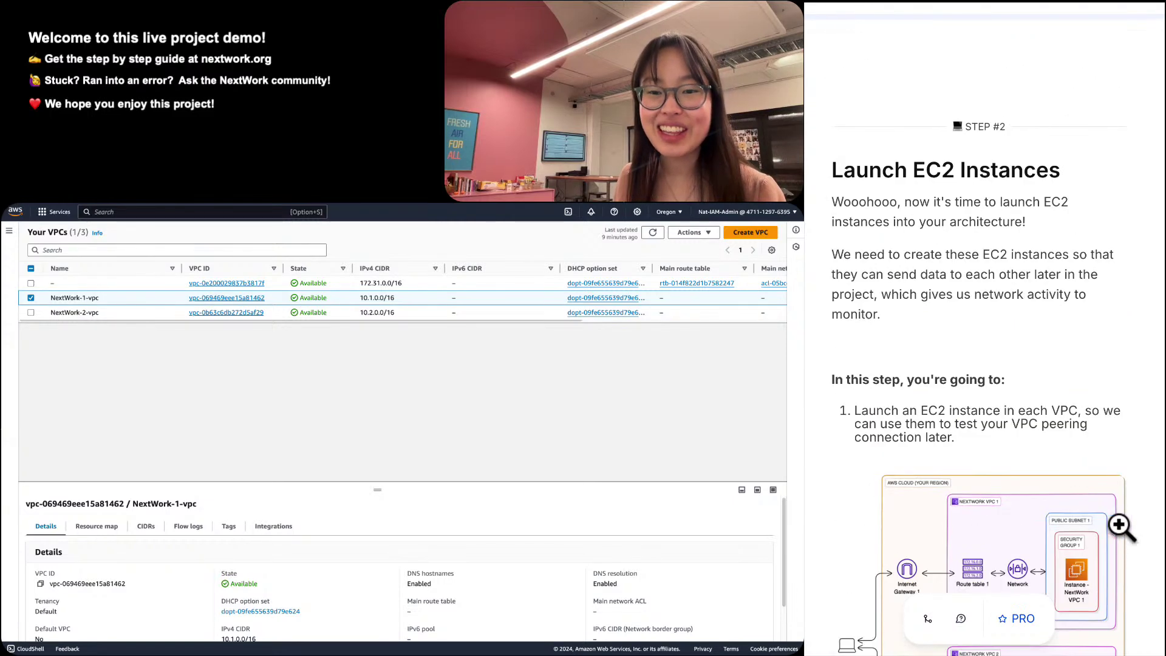
{"action": "scroll", "coordinate": [1106, 579], "scroll_direction": "down", "scroll_amount": 10}
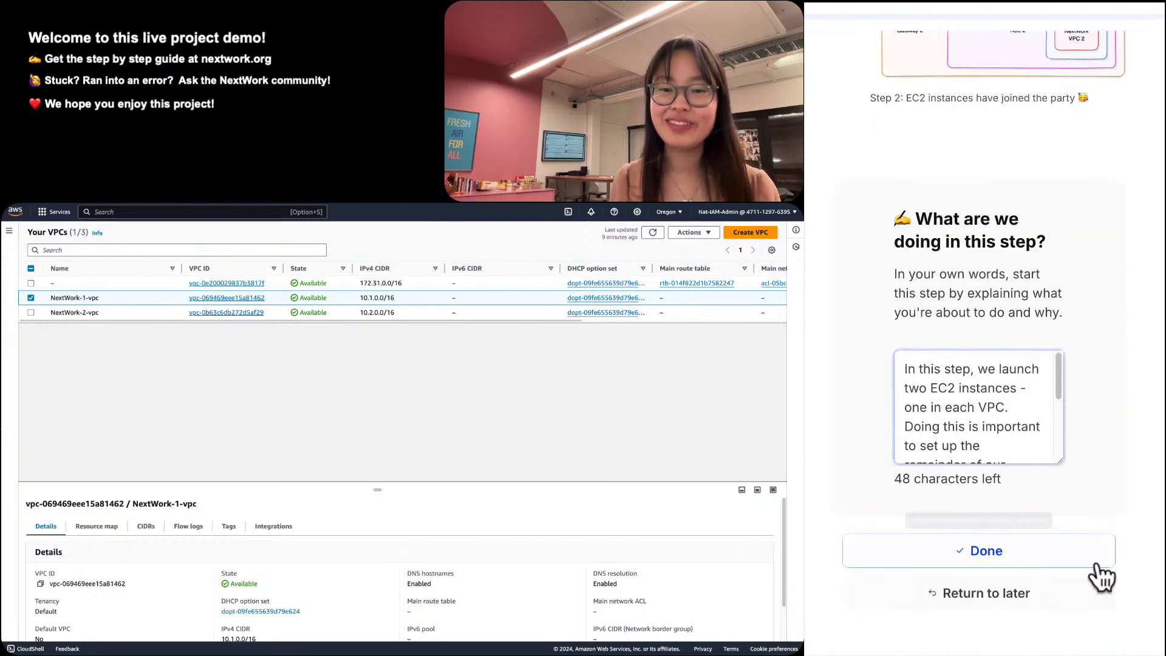
{"action": "scroll", "coordinate": [1048, 449], "scroll_direction": "down", "scroll_amount": 1}
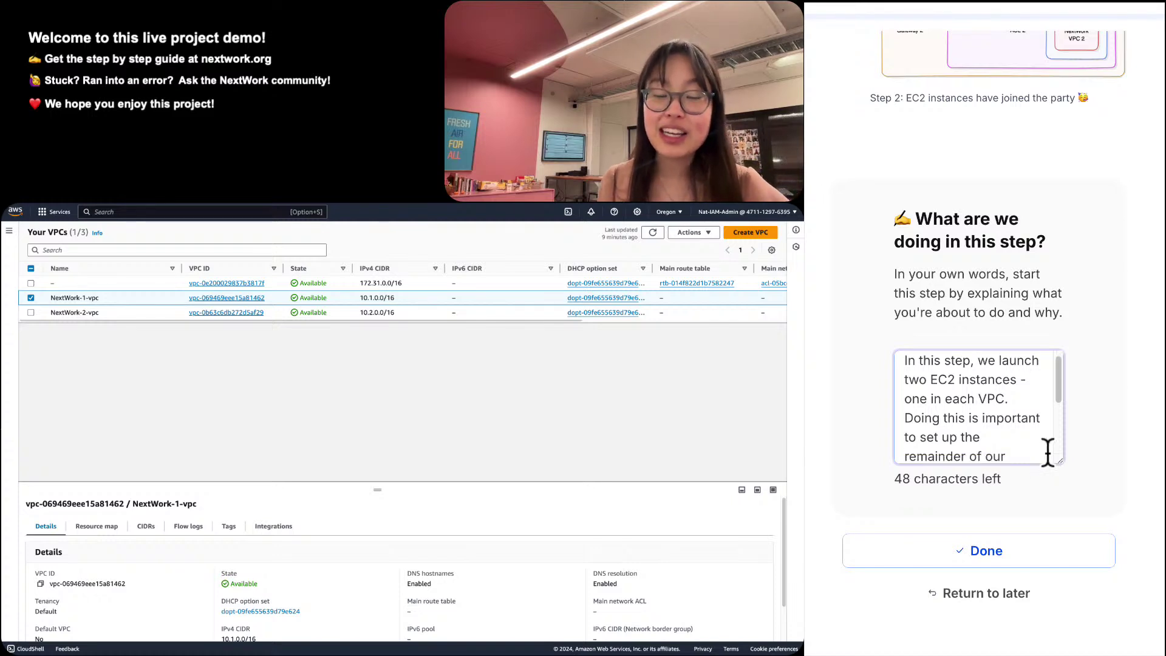
{"action": "scroll", "coordinate": [1048, 452], "scroll_direction": "down", "scroll_amount": 3}
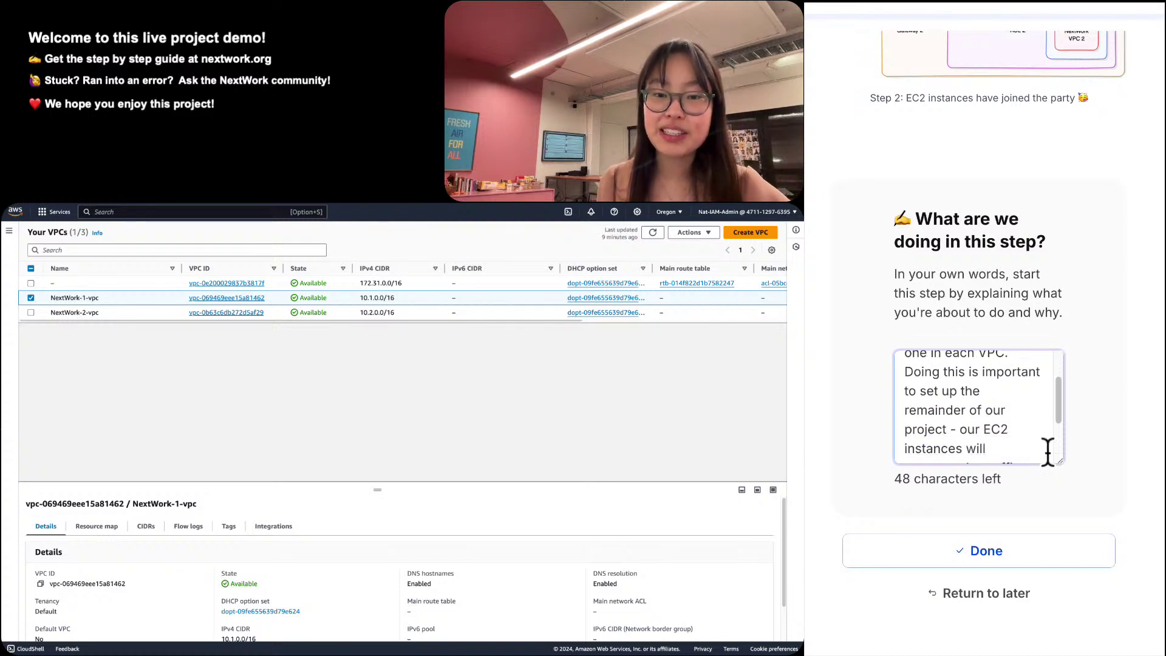
{"action": "scroll", "coordinate": [1049, 452], "scroll_direction": "down", "scroll_amount": 2}
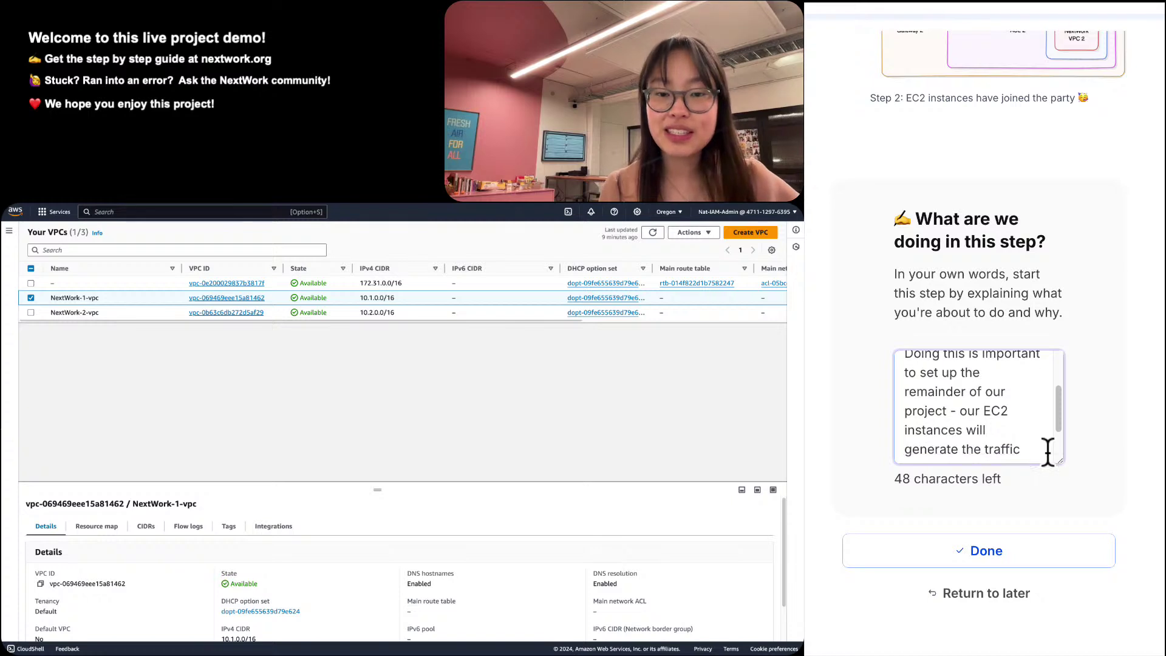
{"action": "scroll", "coordinate": [1037, 442], "scroll_direction": "down", "scroll_amount": 1}
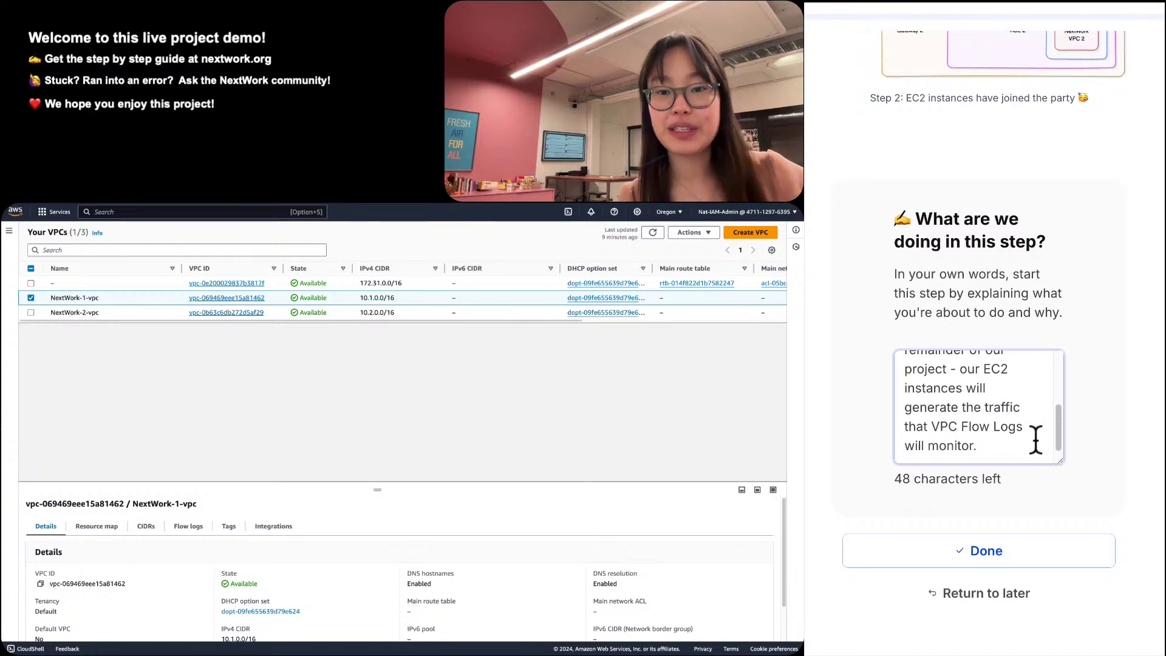
Submit the Step 2 answer as done and go to the "Launch an instance in VPC 1" instructions.
{"action": "scroll", "coordinate": [1036, 439], "scroll_direction": "down", "scroll_amount": 2}
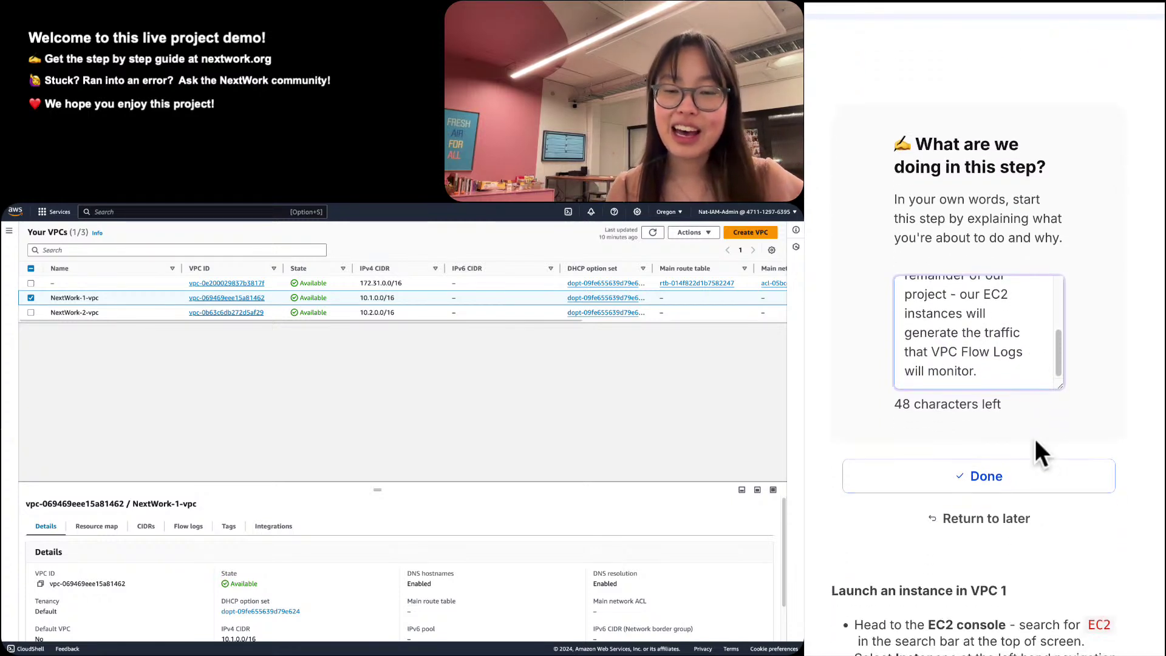
{"action": "scroll", "coordinate": [1038, 452], "scroll_direction": "down", "scroll_amount": 1}
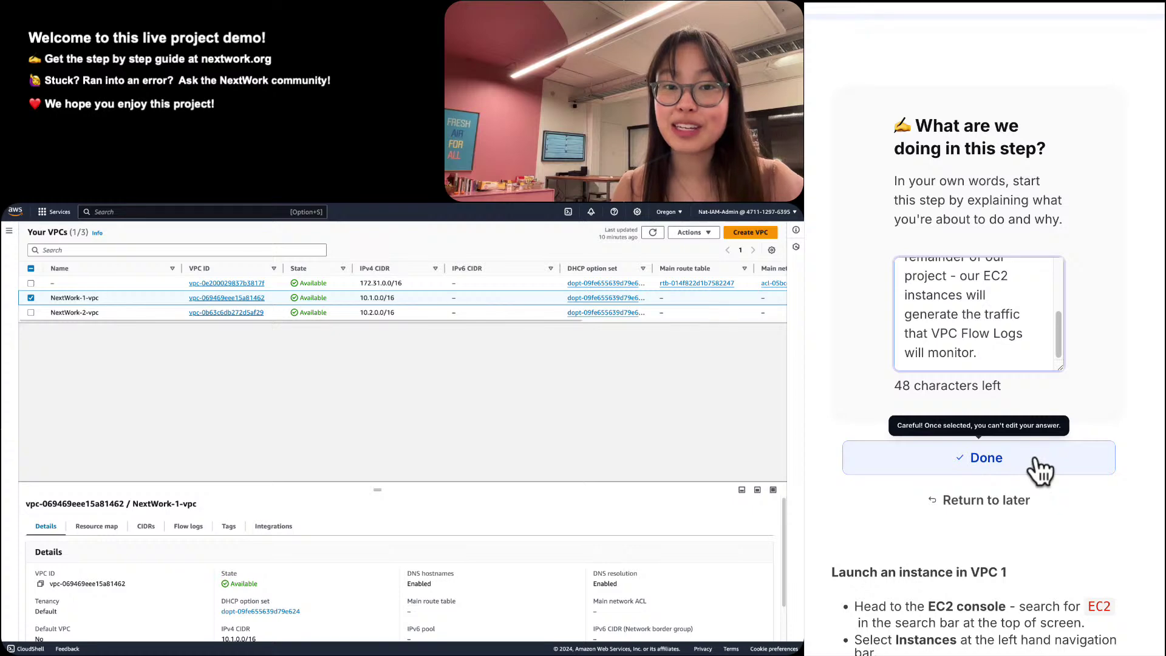
{"action": "left_click", "coordinate": [1040, 469]}
{"action": "scroll", "coordinate": [1038, 461], "scroll_direction": "down", "scroll_amount": 5}
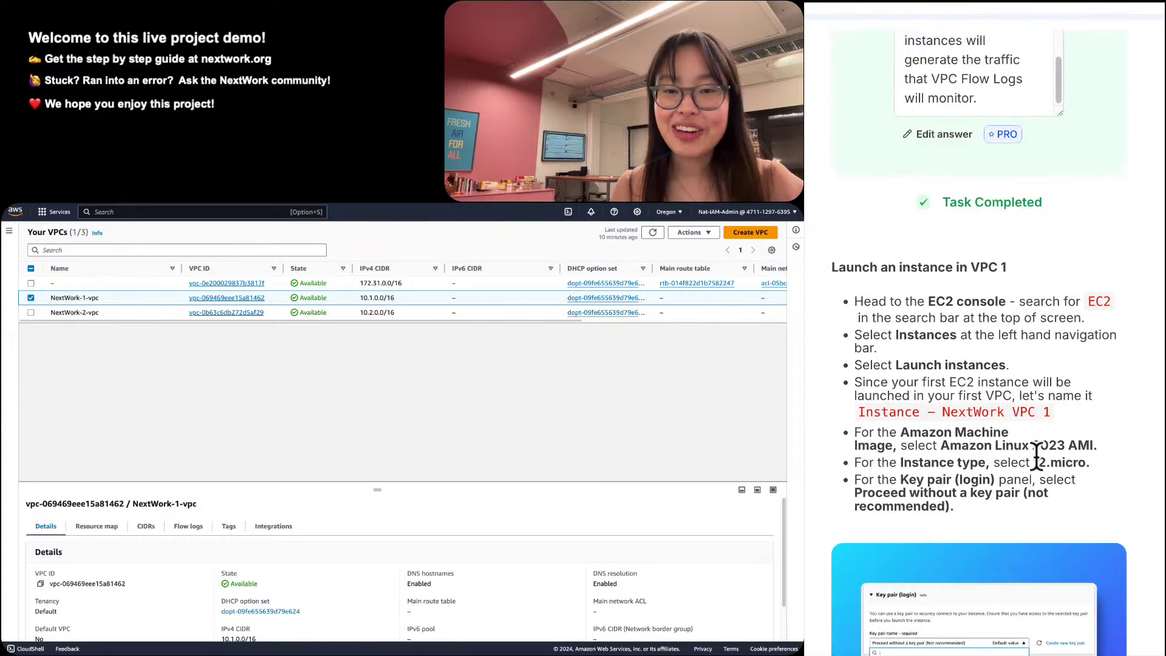
Read the "Launch an instance in VPC 1" instructions in the guide, including the instance name, AMI, instance type and key pair settings.
{"action": "scroll", "coordinate": [1038, 455], "scroll_direction": "down", "scroll_amount": 3}
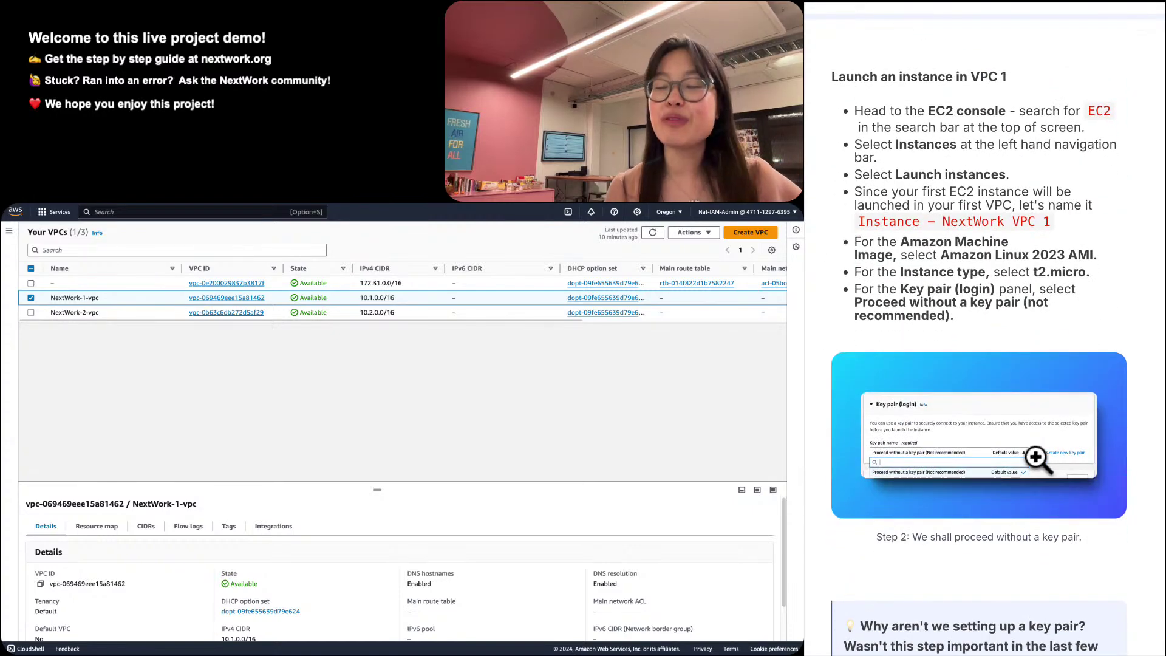
{"action": "scroll", "coordinate": [1037, 457], "scroll_direction": "down", "scroll_amount": 1}
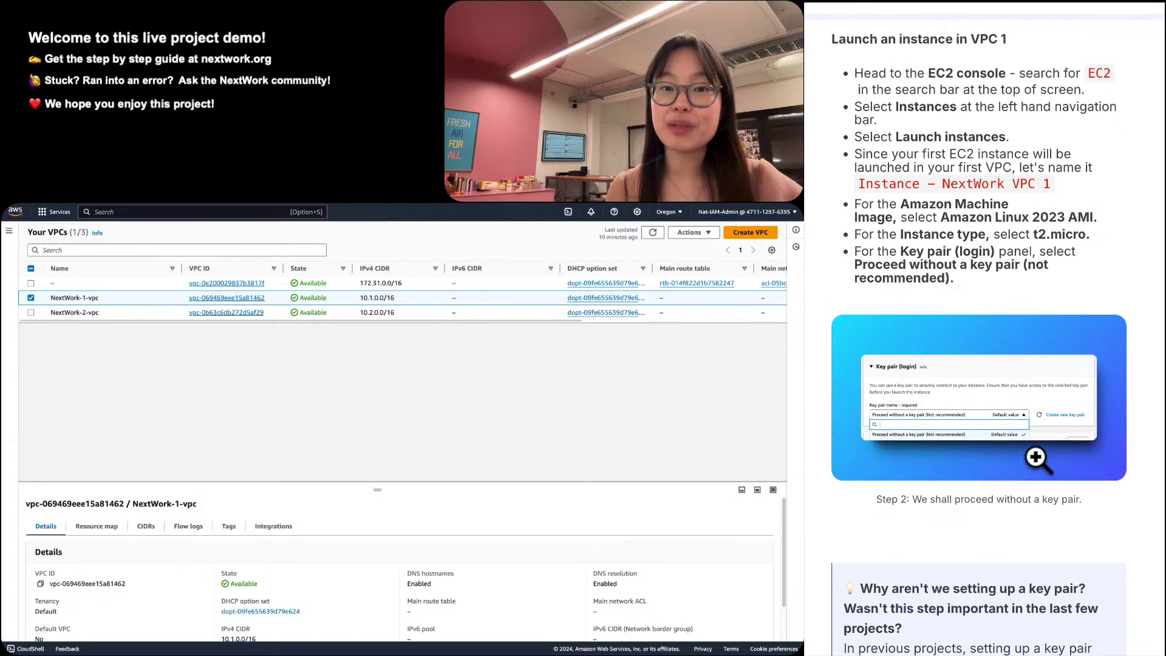
{"action": "scroll", "coordinate": [1038, 459], "scroll_direction": "up", "scroll_amount": 1}
{"action": "scroll", "coordinate": [1038, 459], "scroll_direction": "down", "scroll_amount": 1}
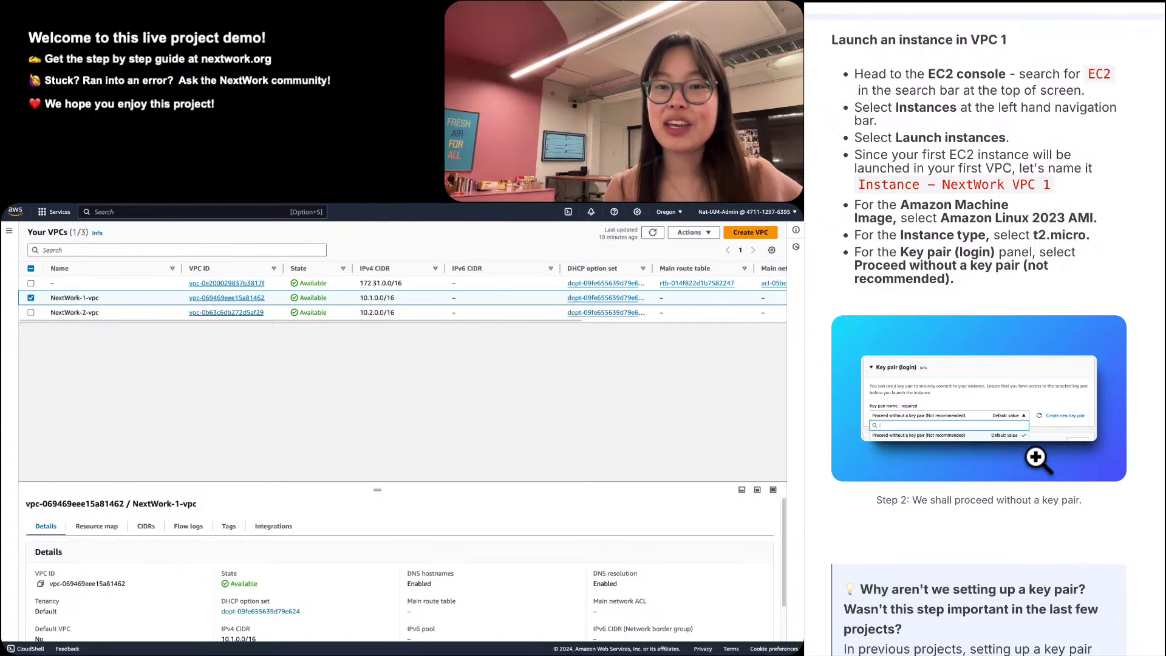
{"action": "scroll", "coordinate": [1037, 457], "scroll_direction": "up", "scroll_amount": 5}
{"action": "scroll", "coordinate": [1039, 462], "scroll_direction": "down", "scroll_amount": 2}
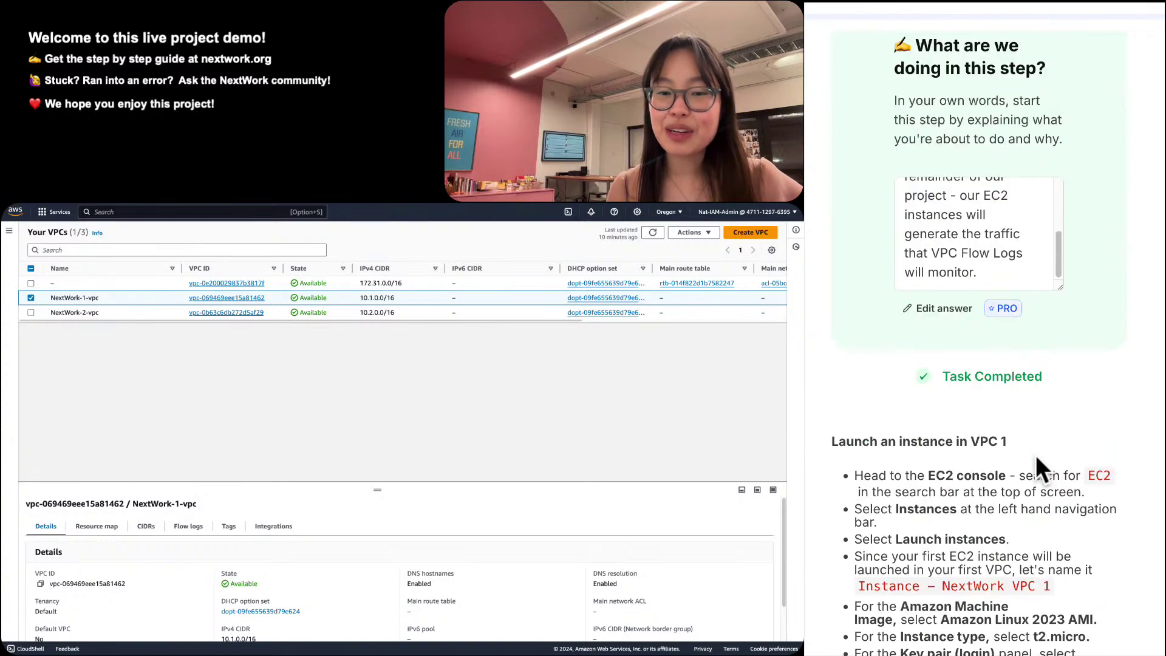
{"action": "scroll", "coordinate": [1036, 467], "scroll_direction": "up", "scroll_amount": 2}
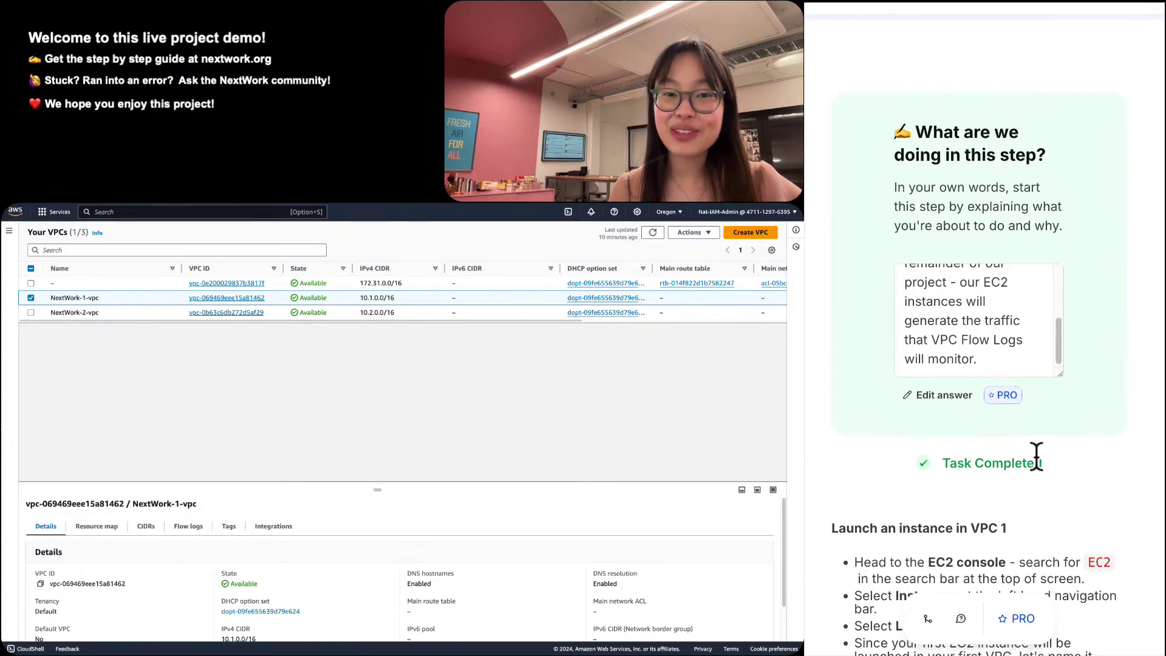
{"action": "scroll", "coordinate": [1037, 456], "scroll_direction": "down", "scroll_amount": 6}
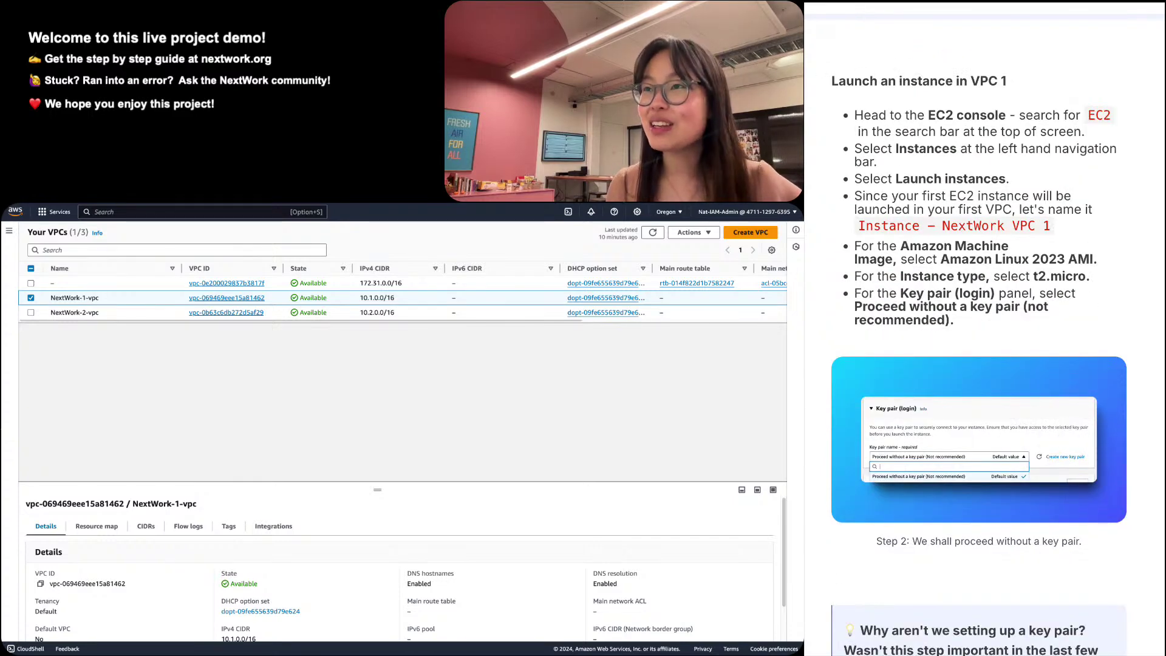
Find the EC2 service, go to its Instances list and start launching a new instance.
{"action": "left_click", "coordinate": [180, 212]}
{"action": "type", "text": "ec2"}
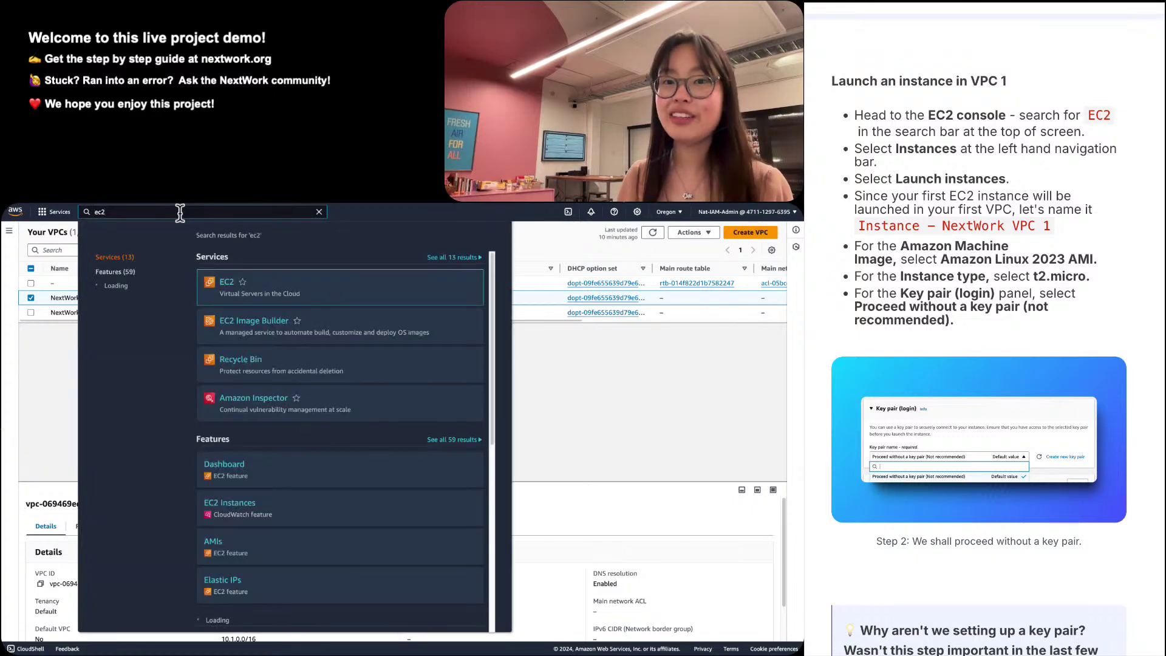
{"action": "left_click", "coordinate": [232, 289]}
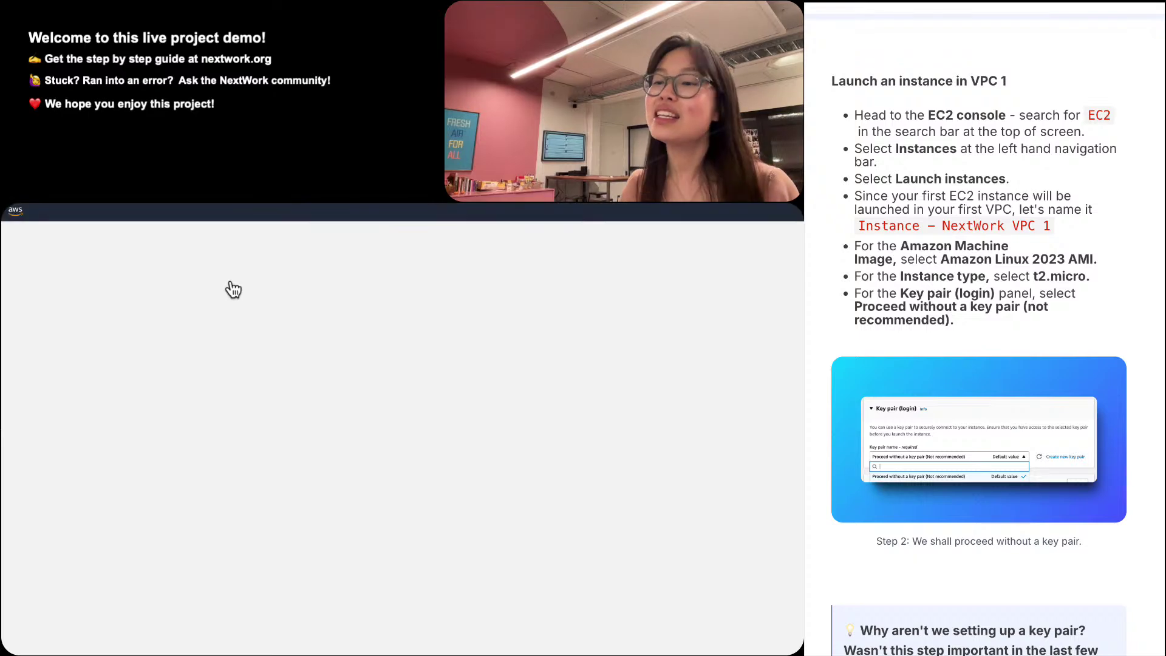
{"action": "left_click", "coordinate": [35, 299]}
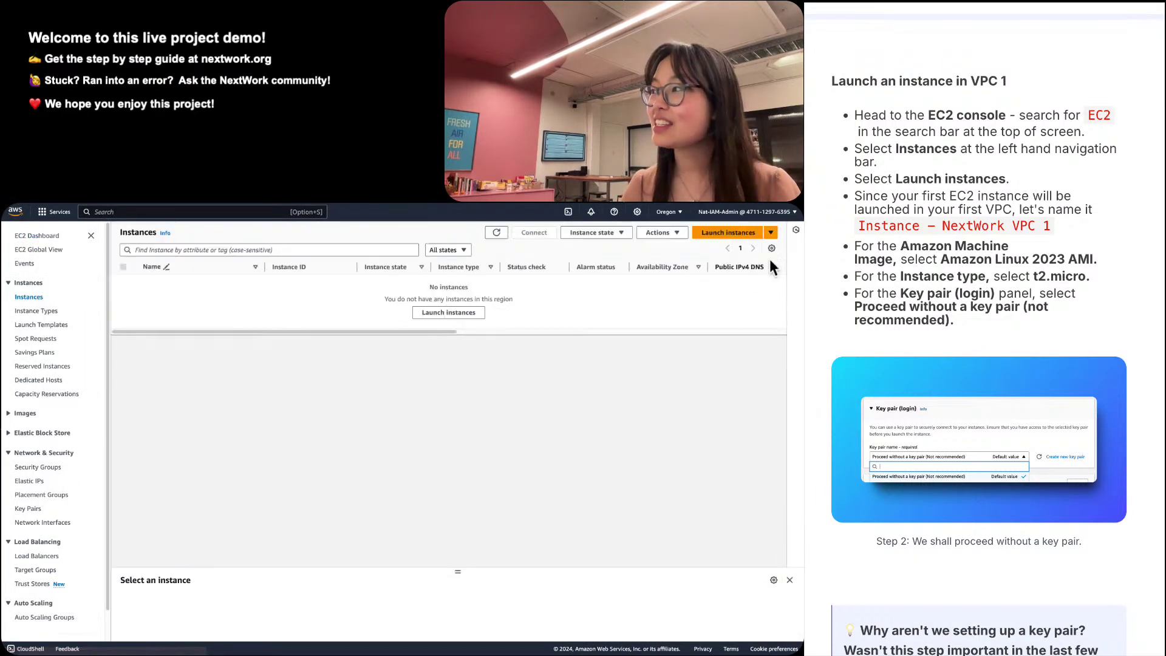
{"action": "left_click", "coordinate": [725, 232]}
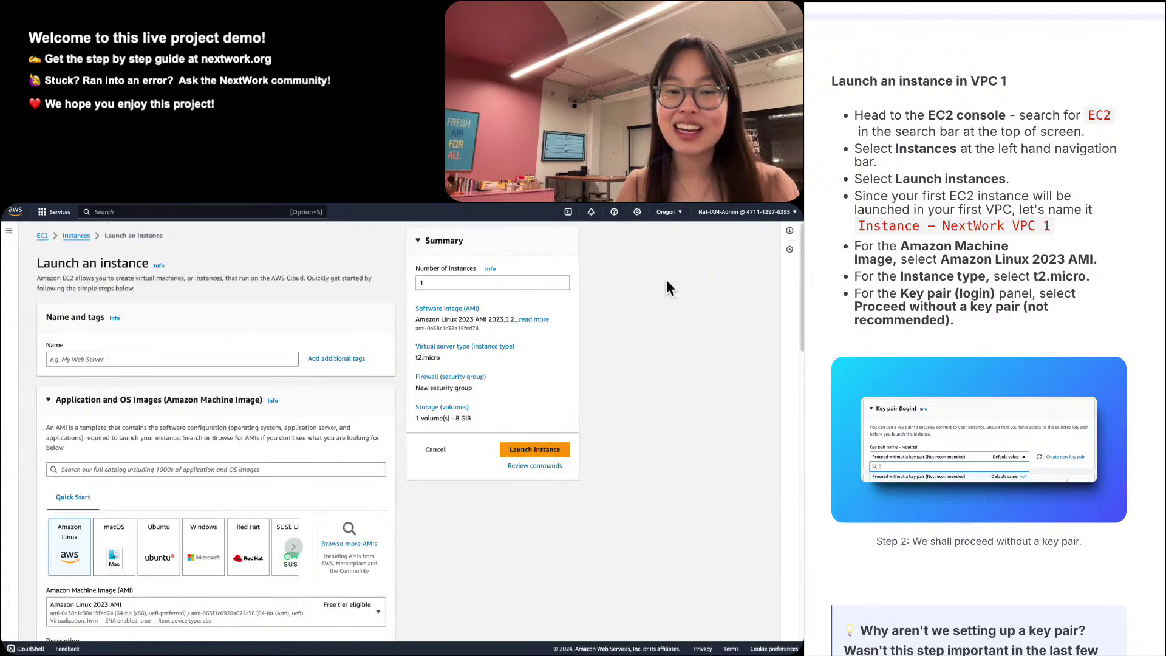
Name the new EC2 instance "Instance - NextWork VPC 1", as given in the guide.
{"action": "key", "text": "super+plus"}
{"action": "key", "text": "super+plus"}
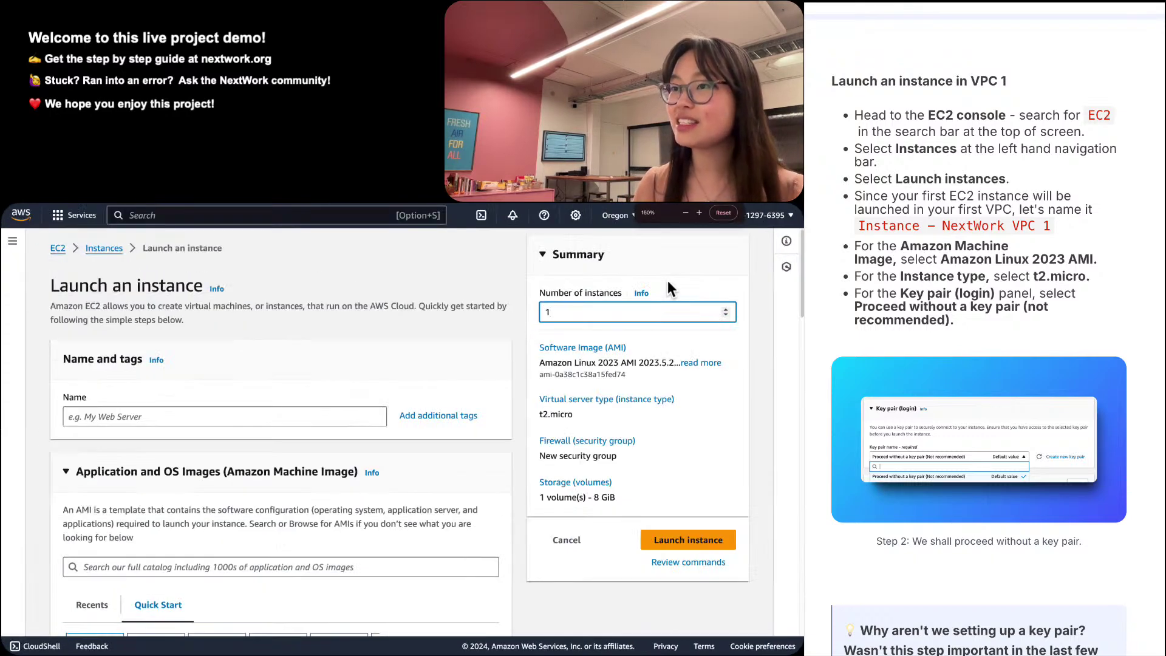
{"action": "scroll", "coordinate": [1116, 545], "scroll_direction": "up", "scroll_amount": 1}
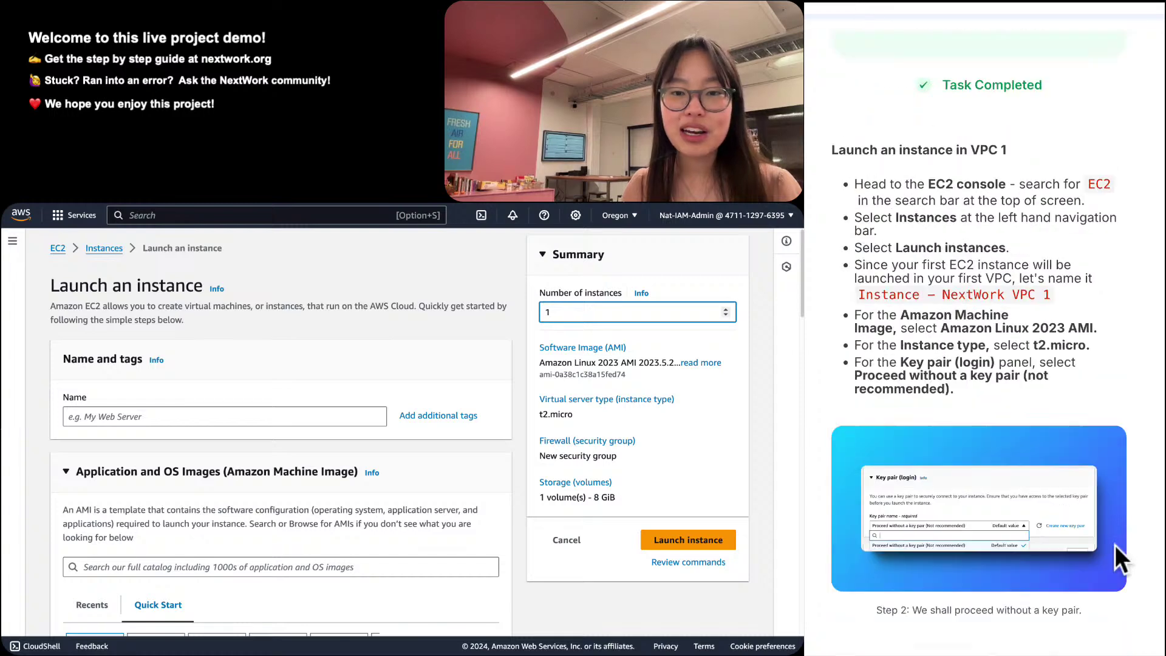
{"action": "scroll", "coordinate": [1118, 557], "scroll_direction": "up", "scroll_amount": 5}
{"action": "left_click", "coordinate": [985, 584]}
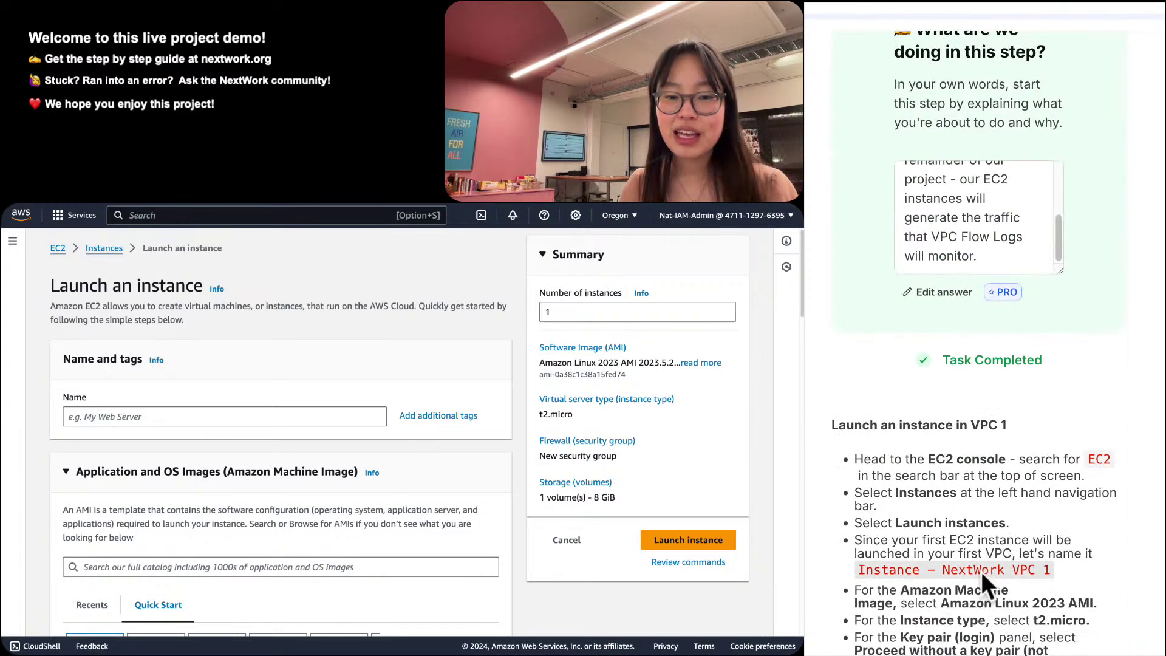
{"action": "left_click", "coordinate": [204, 417]}
{"action": "type", "text": "Instance - NextWork VPC 1"}
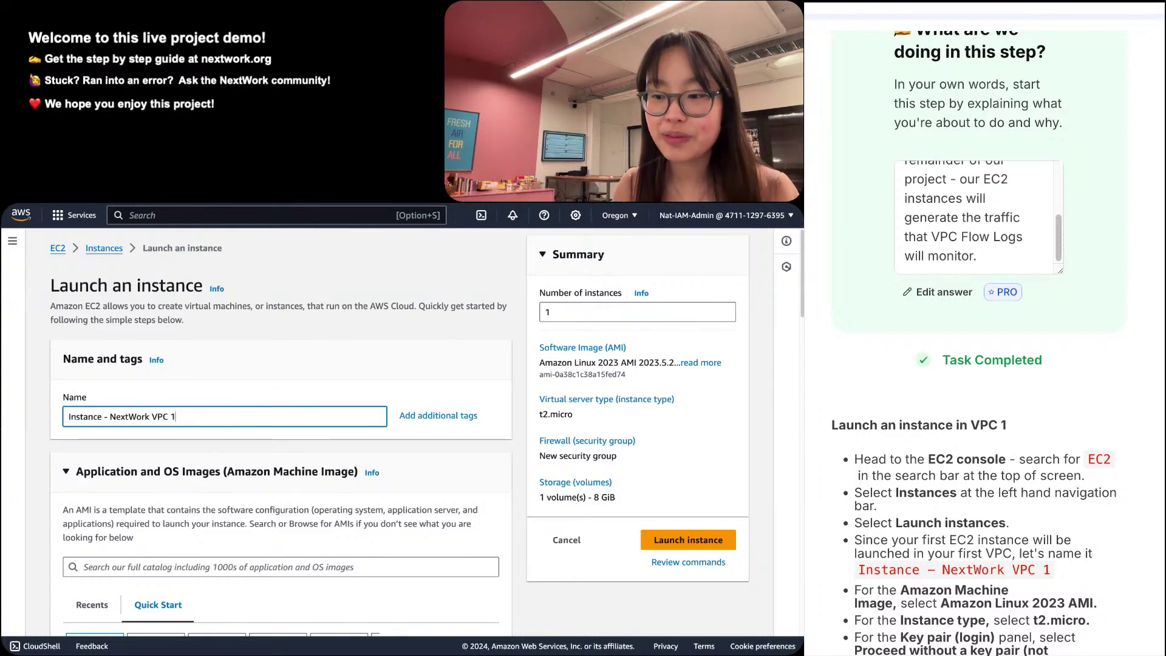
Keep the Amazon Linux 2023 AMI and t2.micro instance type, and choose to proceed without a key pair.
{"action": "scroll", "coordinate": [977, 365], "scroll_direction": "down", "scroll_amount": 5}
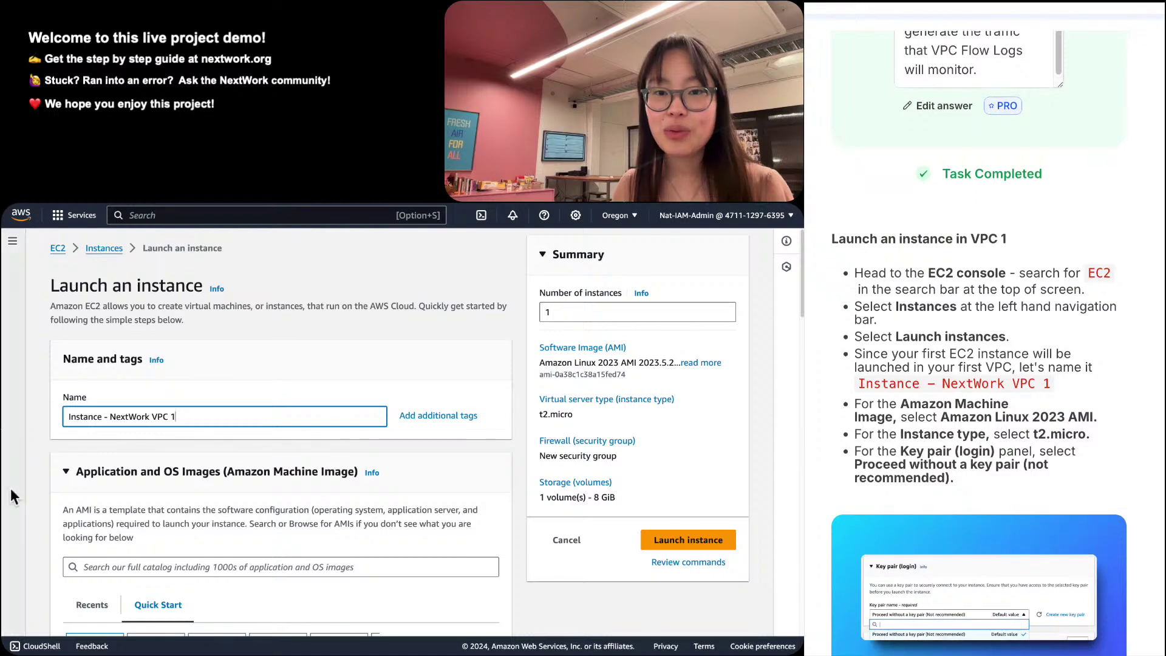
{"action": "scroll", "coordinate": [215, 429], "scroll_direction": "down", "scroll_amount": 5}
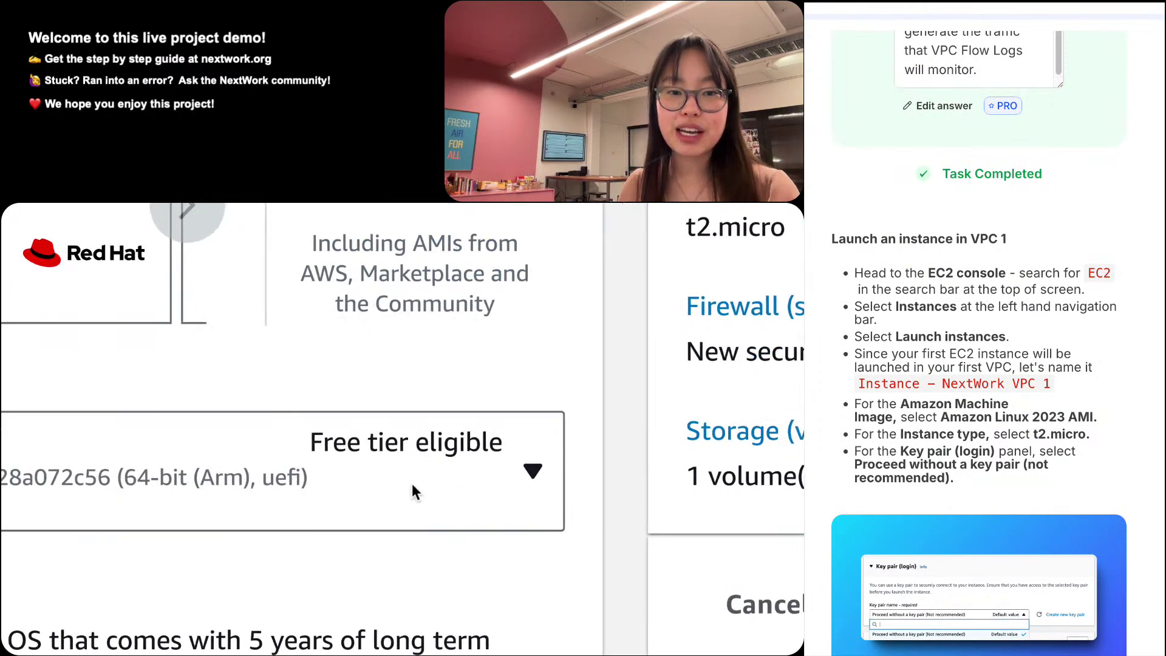
{"action": "scroll", "coordinate": [412, 486], "scroll_direction": "down", "scroll_amount": 5}
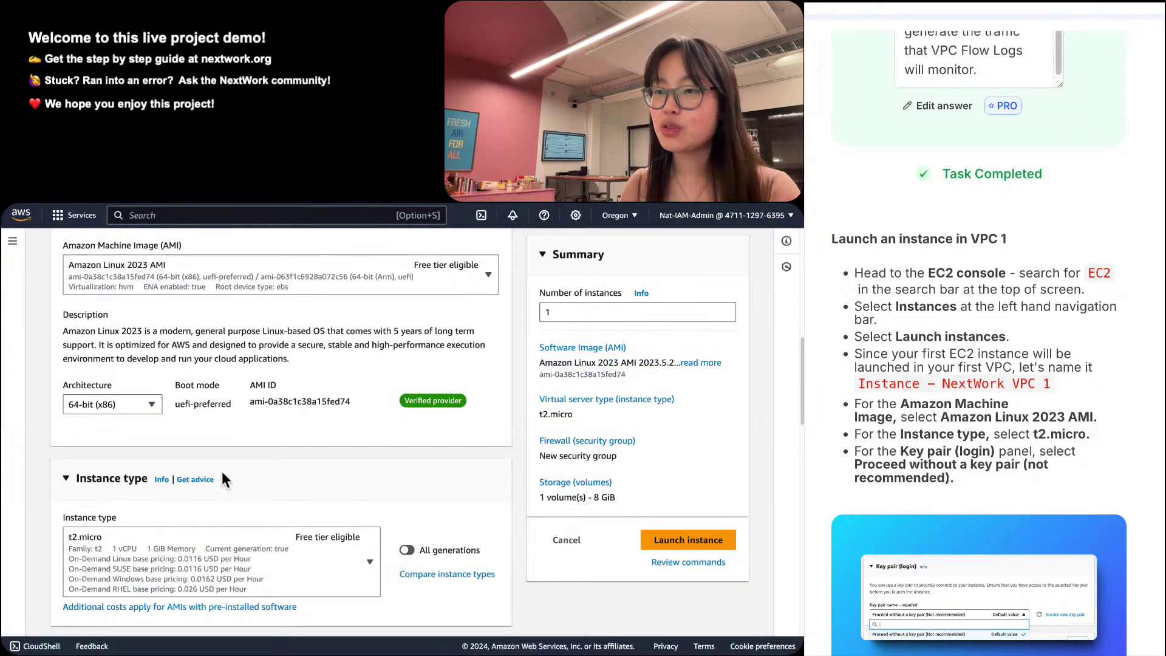
{"action": "scroll", "coordinate": [223, 480], "scroll_direction": "down", "scroll_amount": 2}
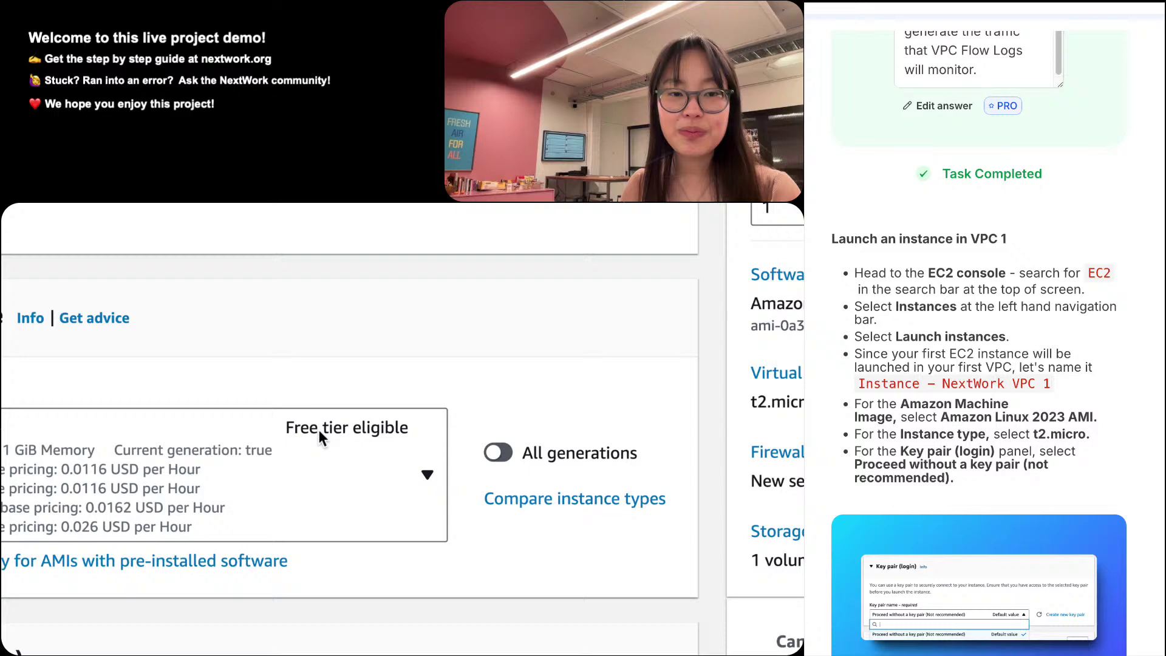
{"action": "scroll", "coordinate": [338, 432], "scroll_direction": "down", "scroll_amount": 3}
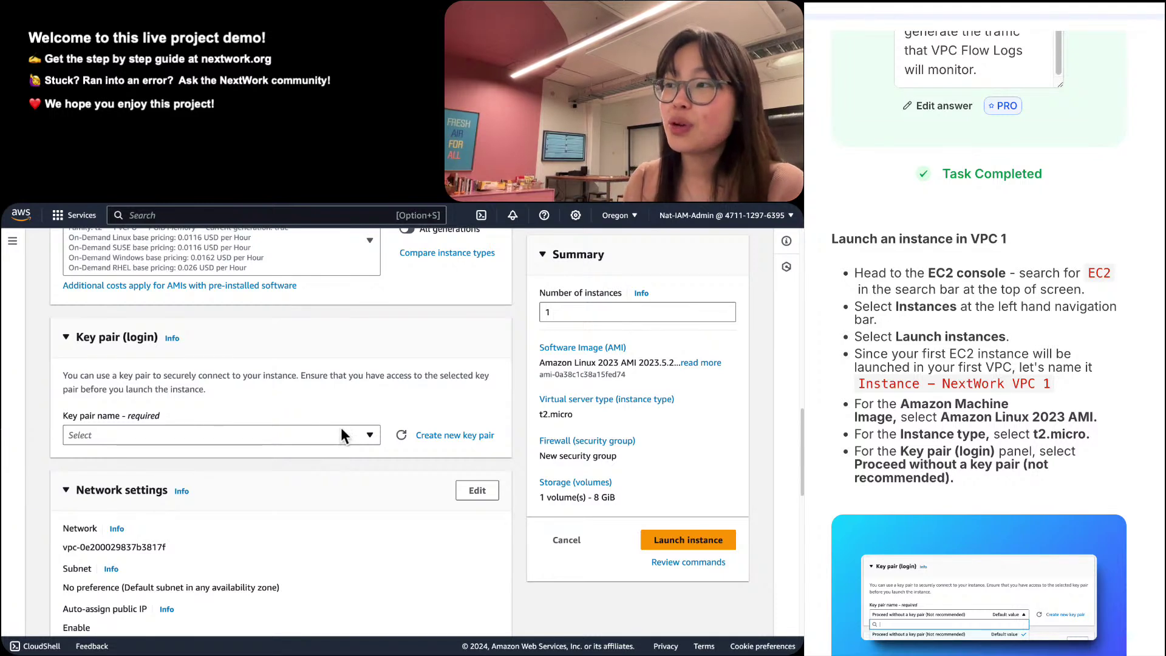
{"action": "left_click", "coordinate": [340, 433]}
{"action": "left_click", "coordinate": [266, 475]}
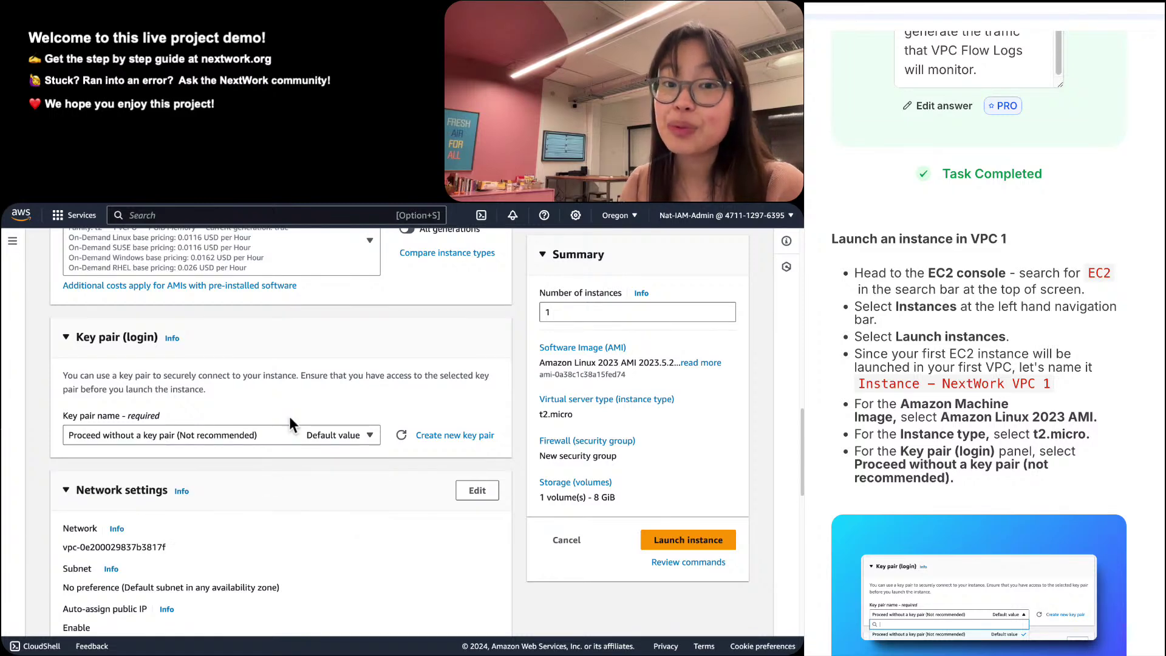
Edit the instance's network settings and set its VPC to NextWork-1-vpc.
{"action": "scroll", "coordinate": [289, 417], "scroll_direction": "down", "scroll_amount": 3}
{"action": "left_click", "coordinate": [478, 280]}
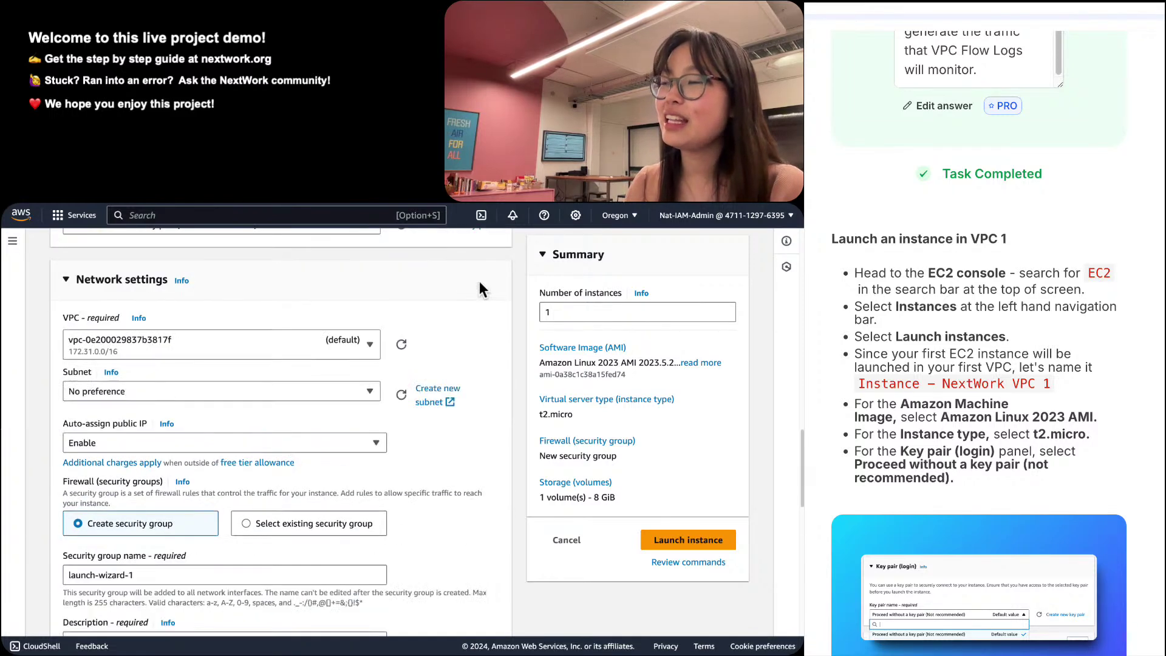
{"action": "left_click", "coordinate": [294, 332]}
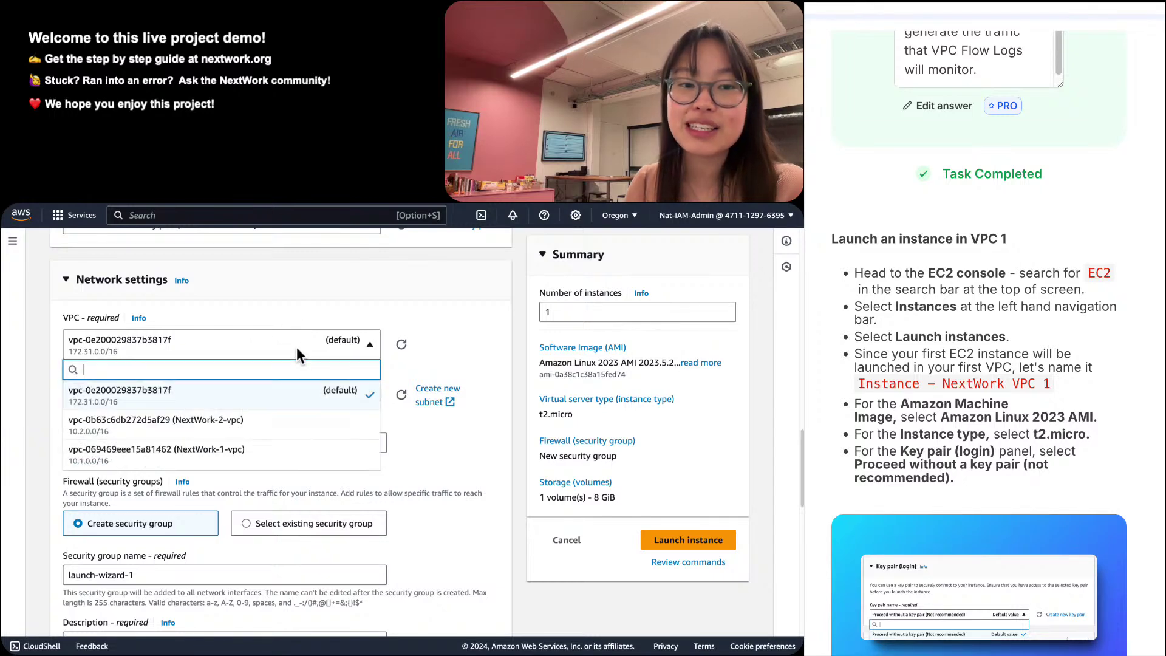
{"action": "left_click", "coordinate": [277, 450]}
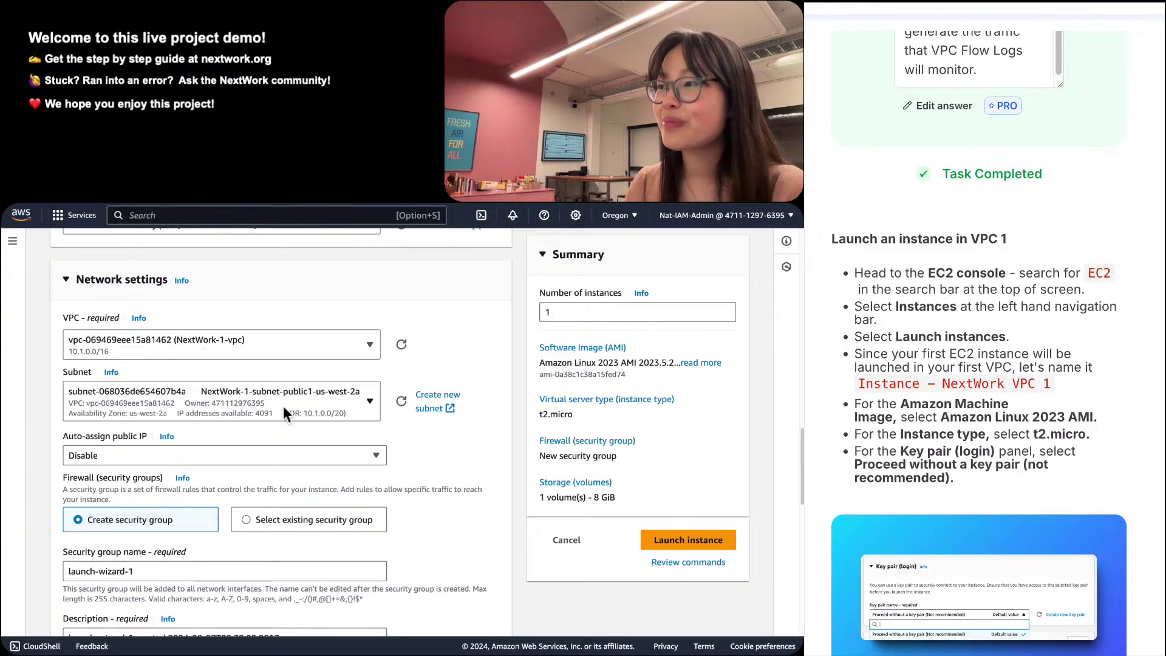
Check the guide's network settings instructions and set the instance's Auto-assign public IP to Enable.
{"action": "scroll", "coordinate": [158, 436], "scroll_direction": "down", "scroll_amount": 2}
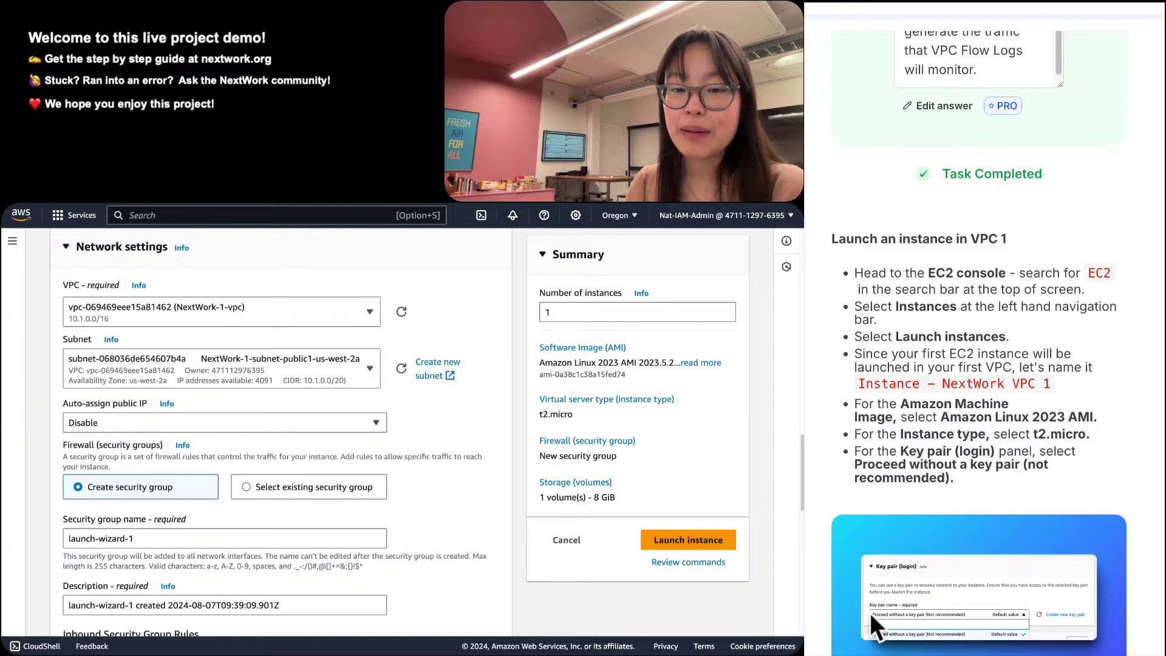
{"action": "scroll", "coordinate": [850, 601], "scroll_direction": "down", "scroll_amount": 15}
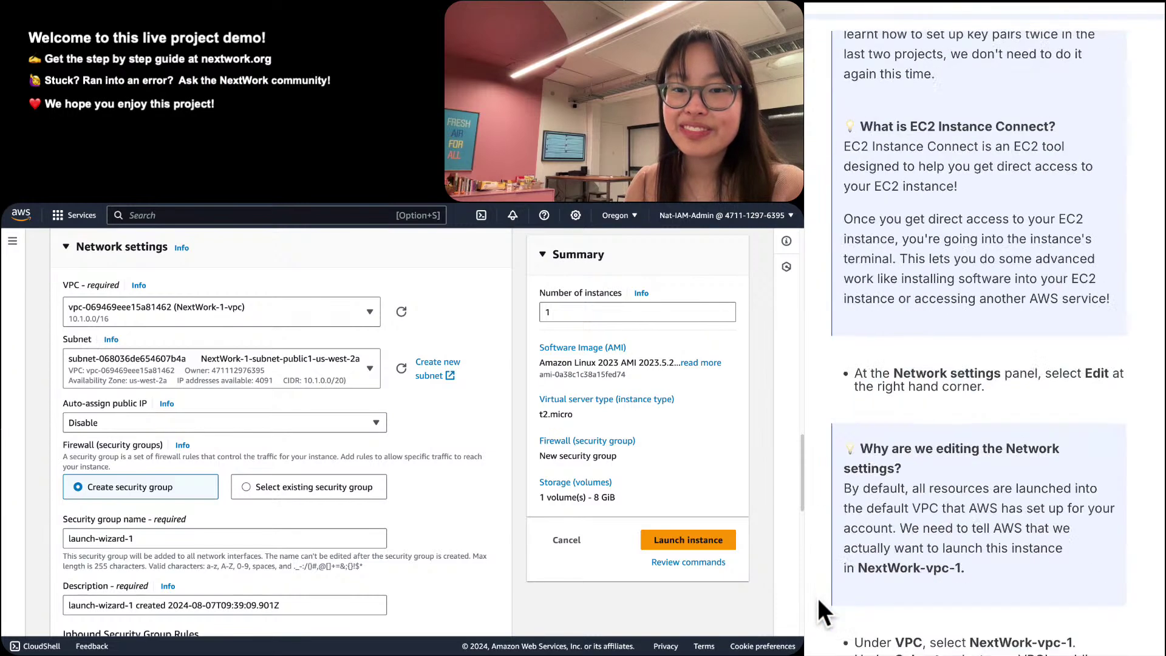
{"action": "scroll", "coordinate": [817, 598], "scroll_direction": "down", "scroll_amount": 5}
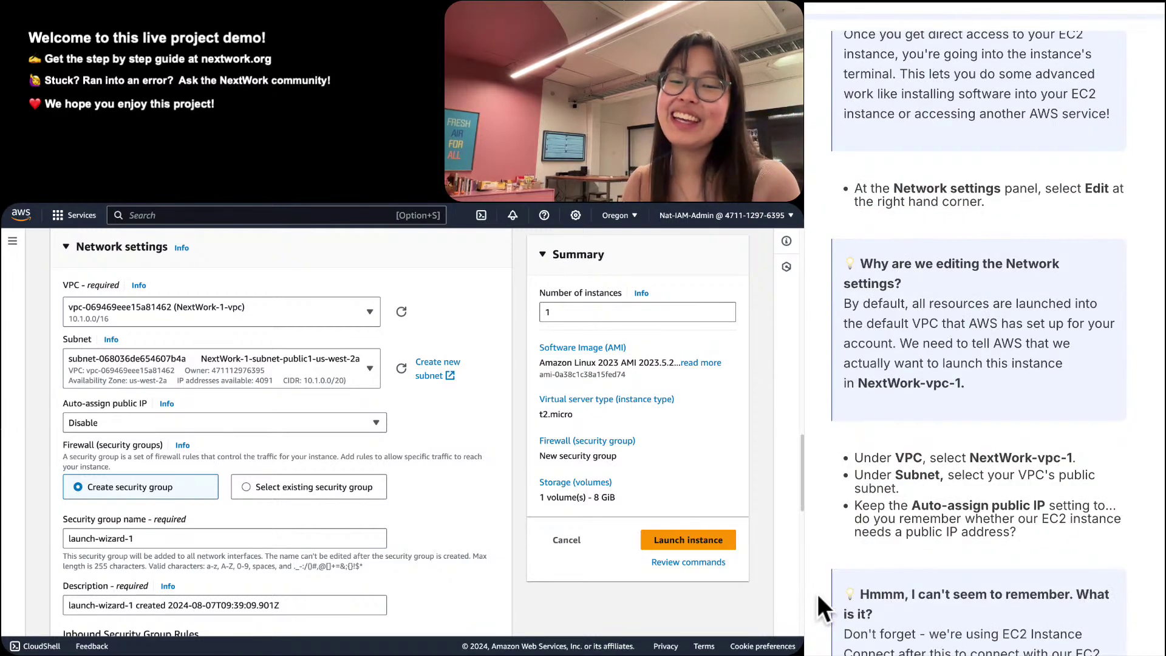
{"action": "scroll", "coordinate": [884, 571], "scroll_direction": "down", "scroll_amount": 8}
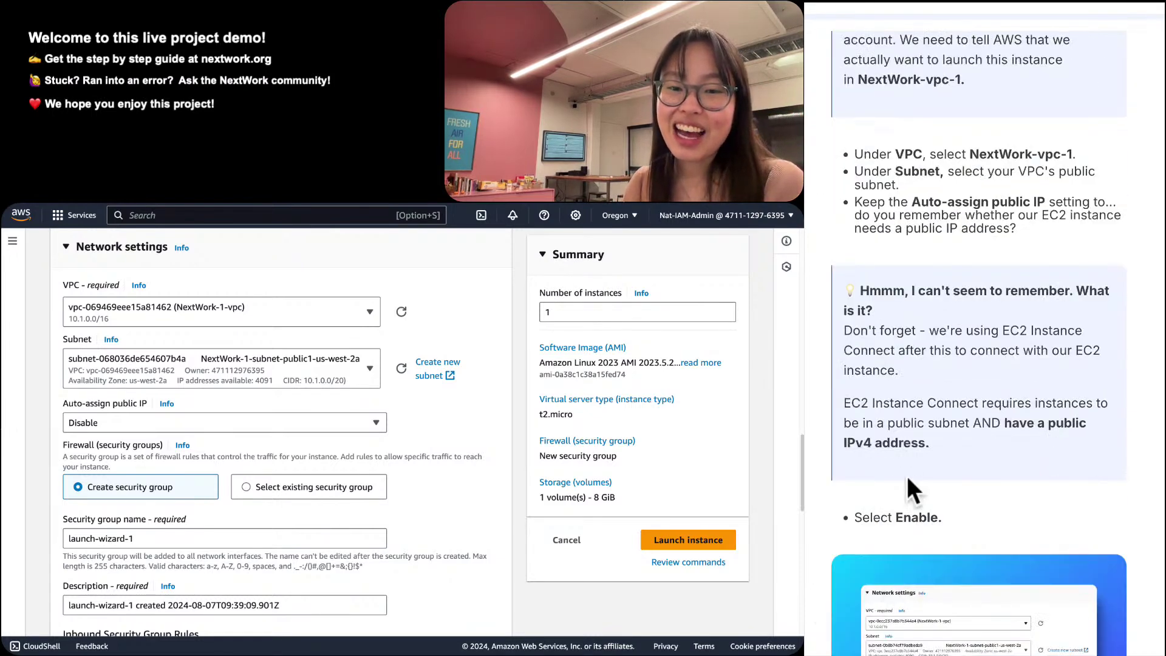
{"action": "triple_click", "coordinate": [920, 519]}
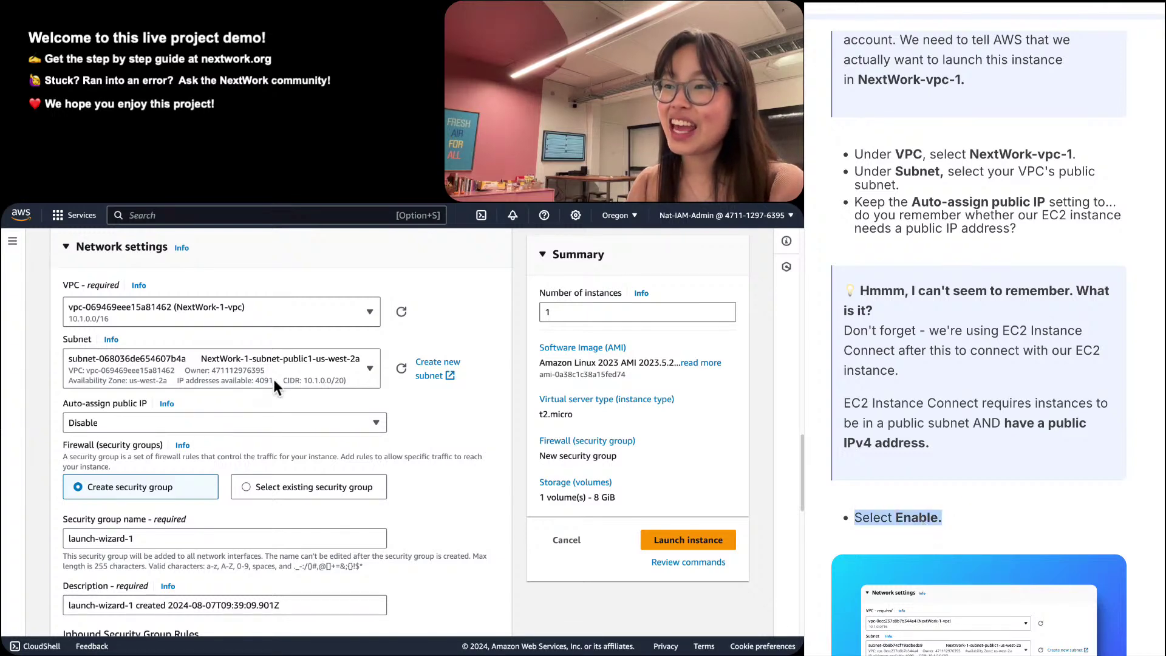
{"action": "left_click", "coordinate": [199, 423]}
{"action": "left_click", "coordinate": [122, 440]}
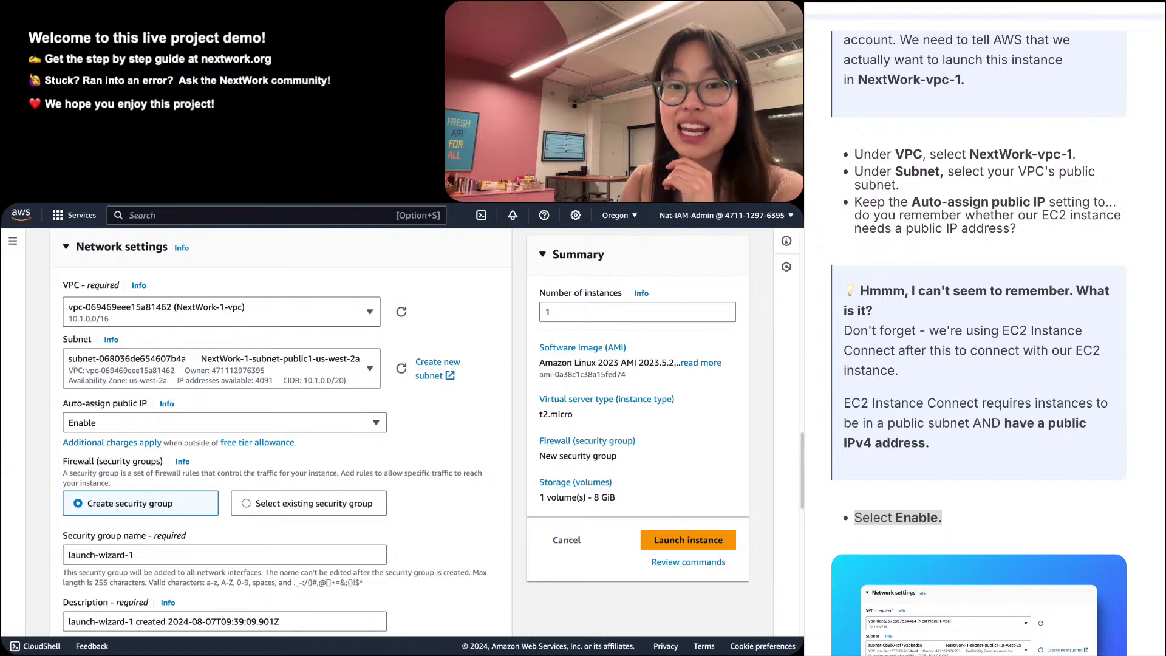
Read the guide's firewall instructions, then switch the instance's firewall to an existing security group and select the default one.
{"action": "scroll", "coordinate": [1156, 520], "scroll_direction": "down", "scroll_amount": 5}
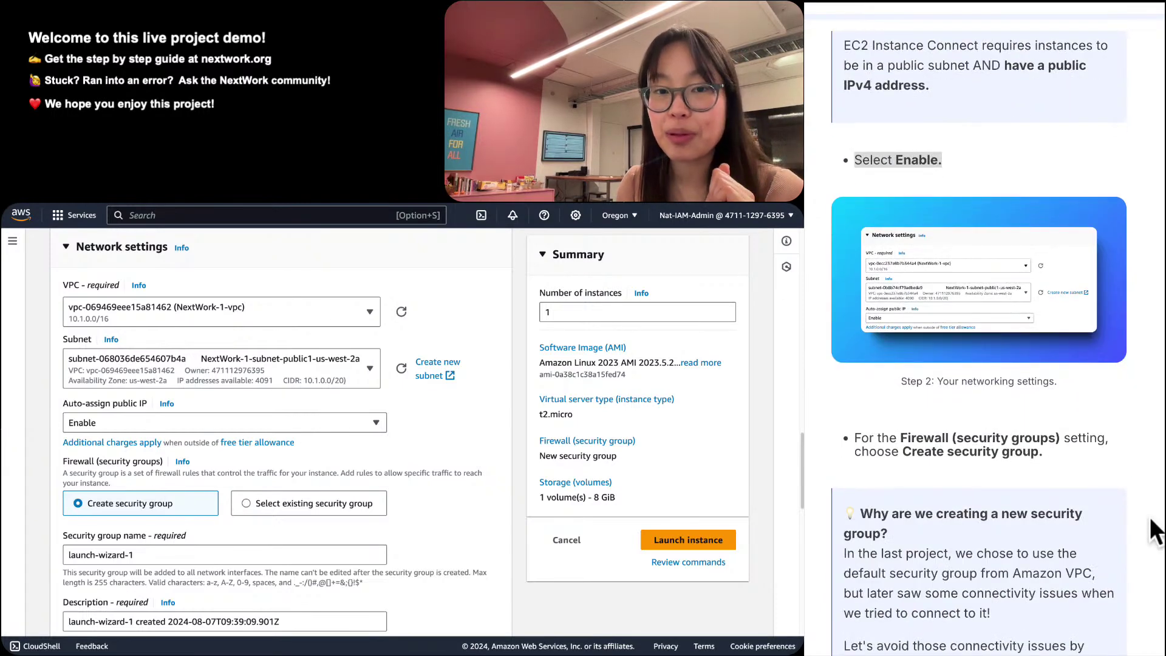
{"action": "scroll", "coordinate": [1152, 521], "scroll_direction": "down", "scroll_amount": 3}
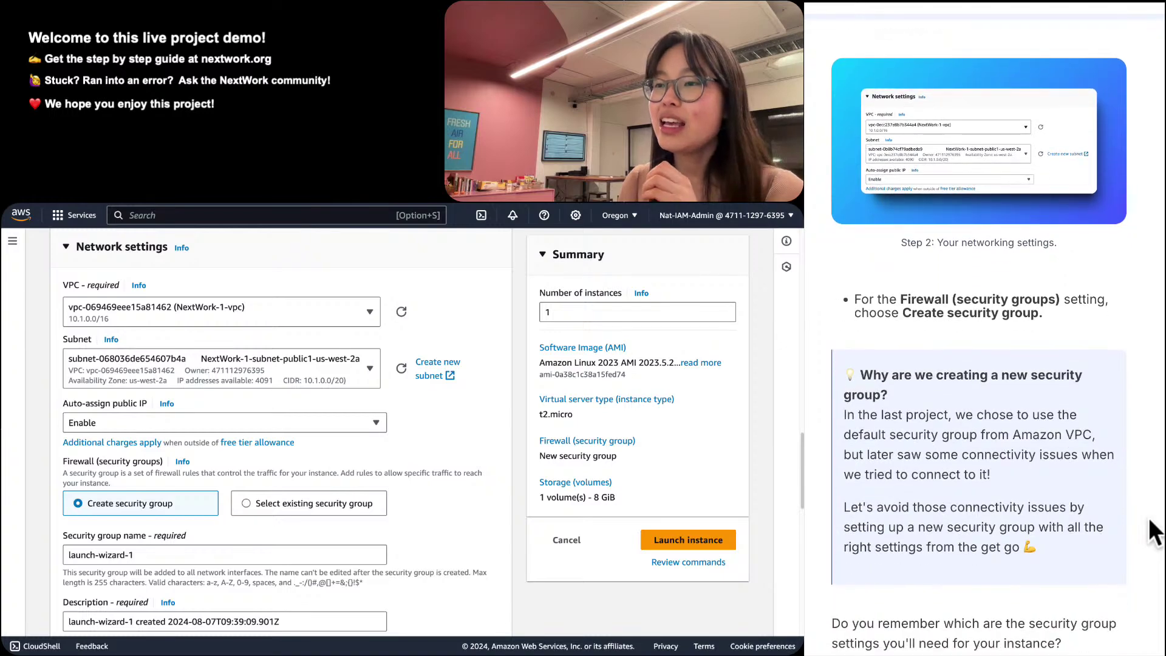
{"action": "scroll", "coordinate": [206, 462], "scroll_direction": "down", "scroll_amount": 1}
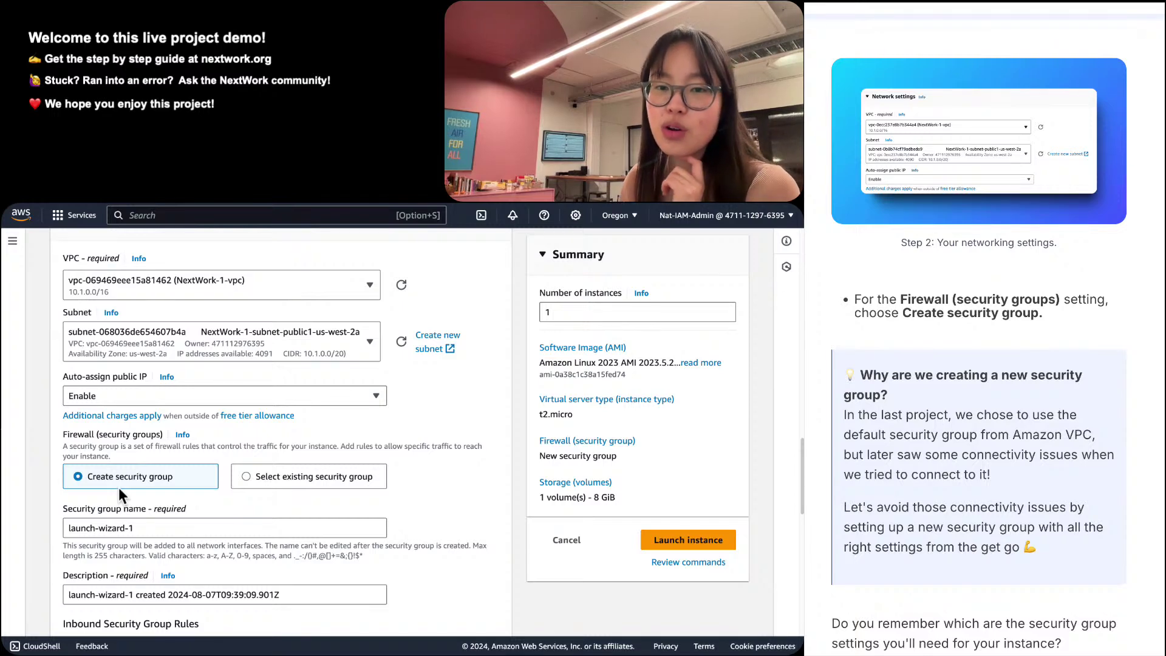
{"action": "left_click", "coordinate": [303, 479]}
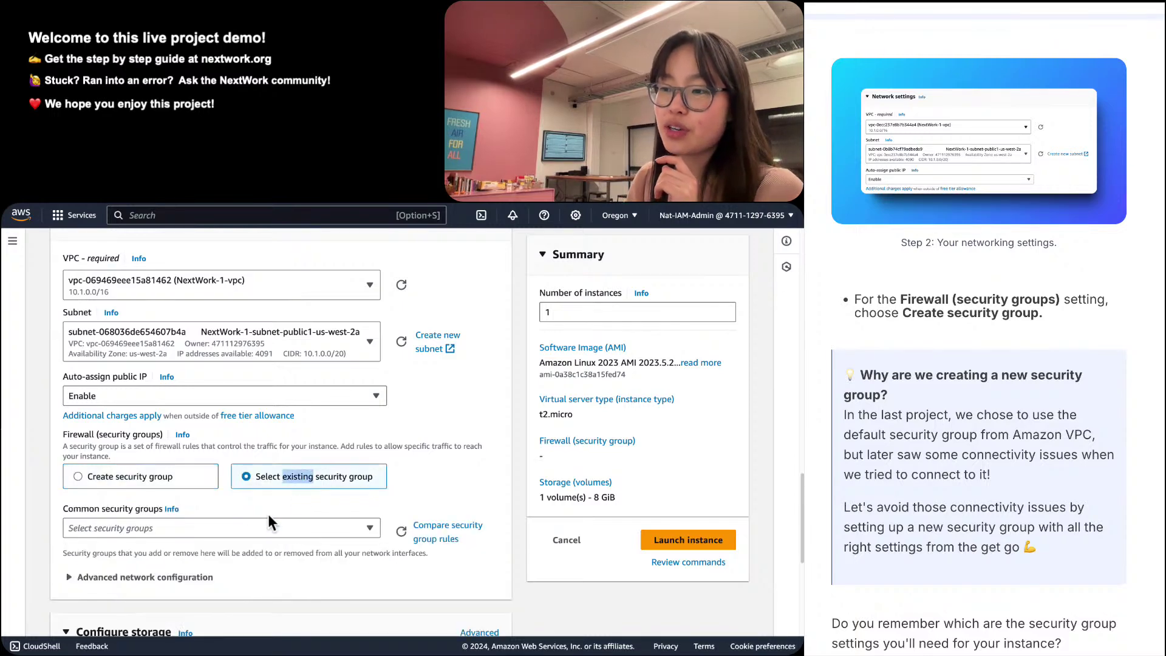
{"action": "left_click", "coordinate": [241, 529]}
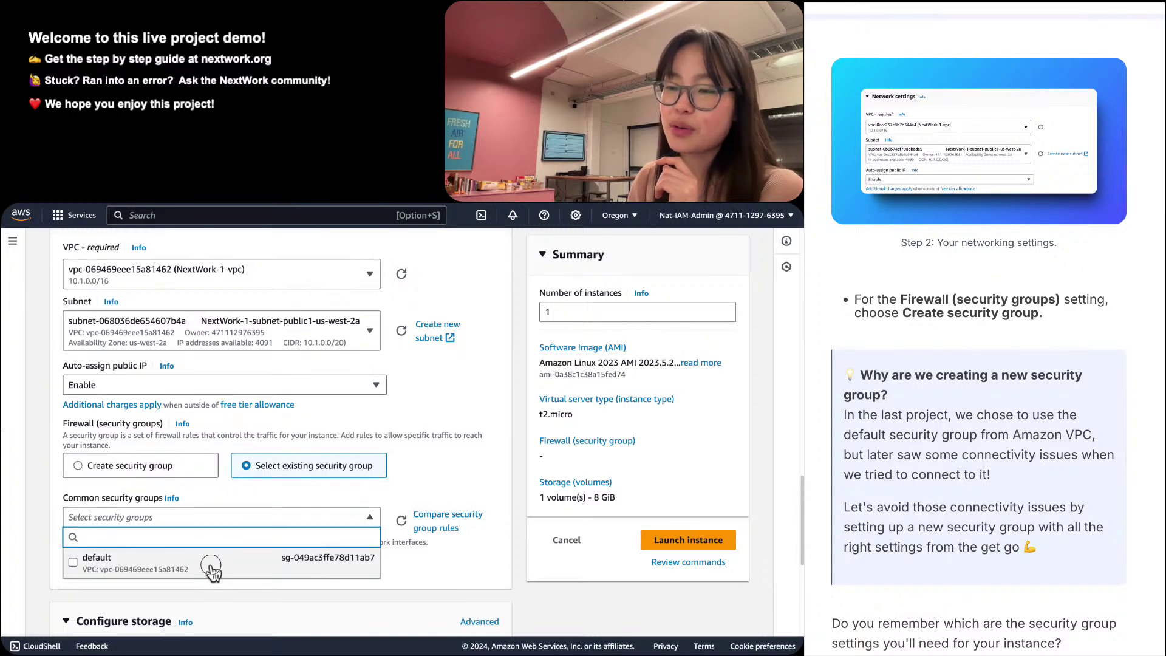
{"action": "left_click", "coordinate": [208, 562]}
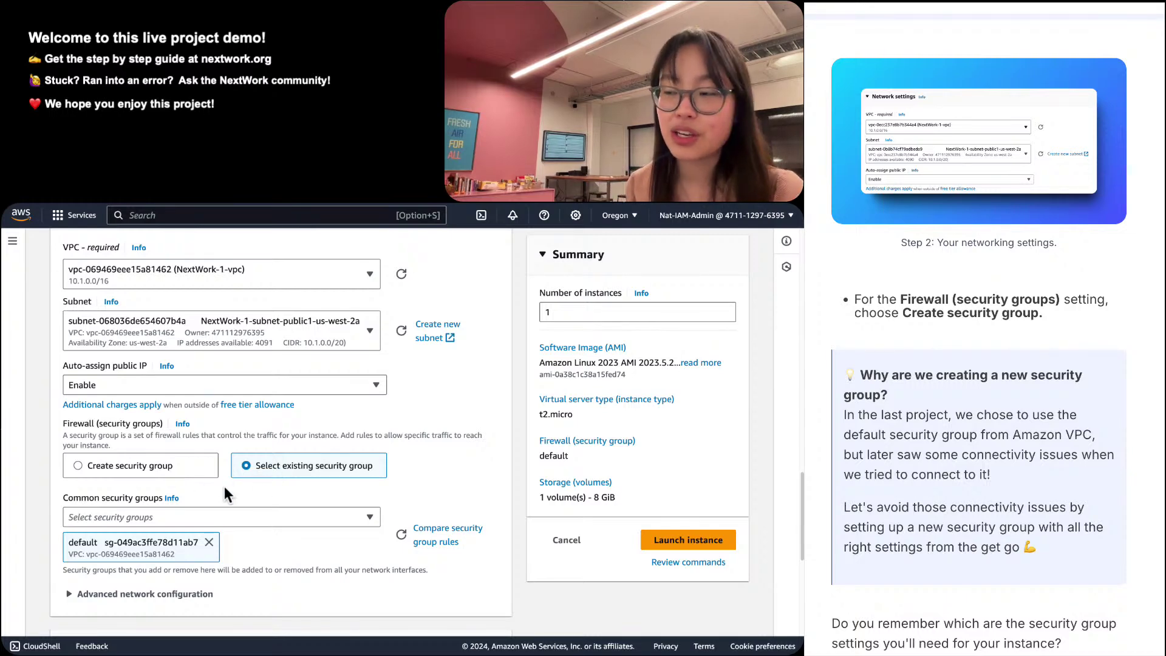
Switch the instance's firewall to creating a new security group and name it NextWork-1-SG, as the guide specifies.
{"action": "left_click", "coordinate": [121, 468]}
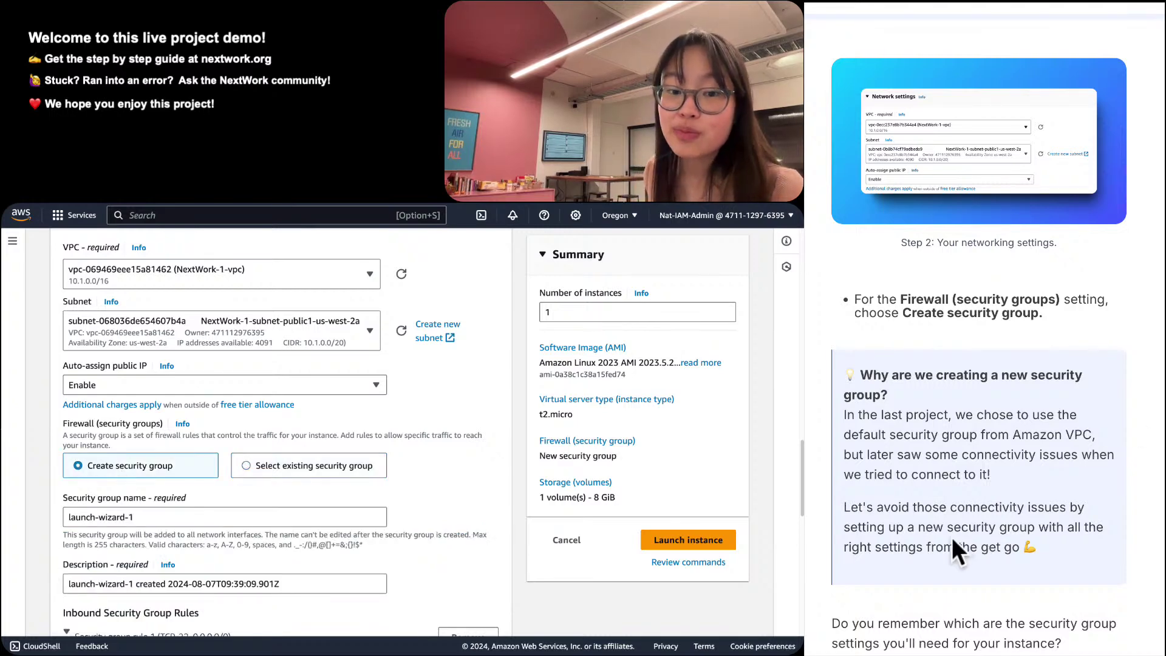
{"action": "scroll", "coordinate": [952, 537], "scroll_direction": "down", "scroll_amount": 4}
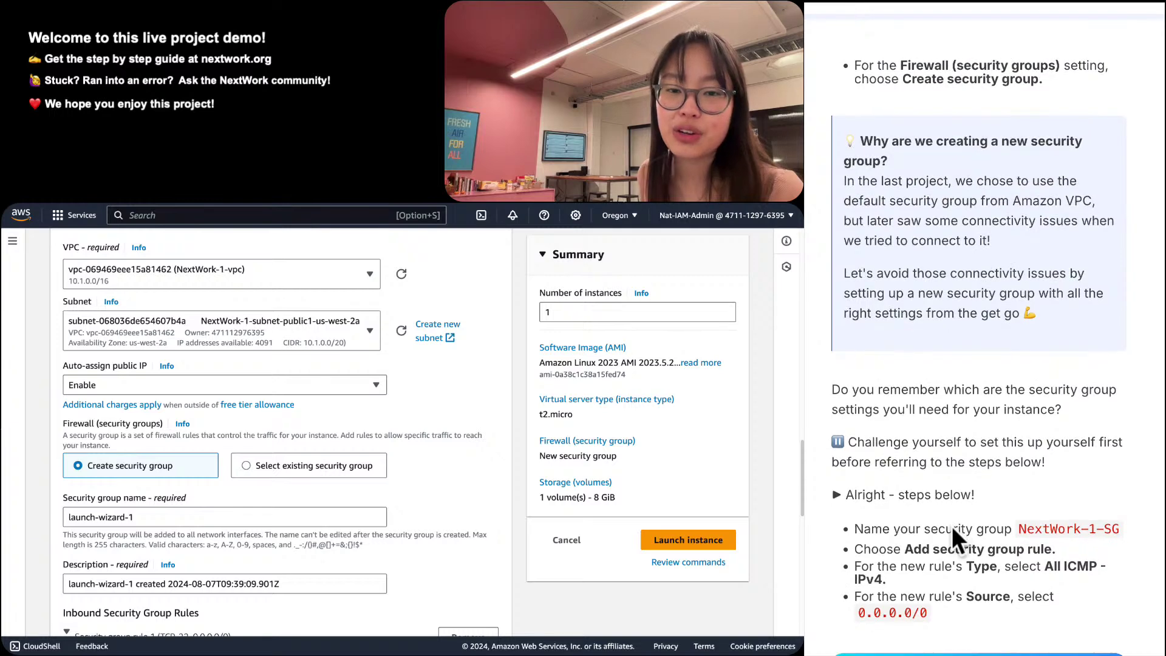
{"action": "left_click", "coordinate": [1044, 531]}
{"action": "left_click", "coordinate": [114, 519]}
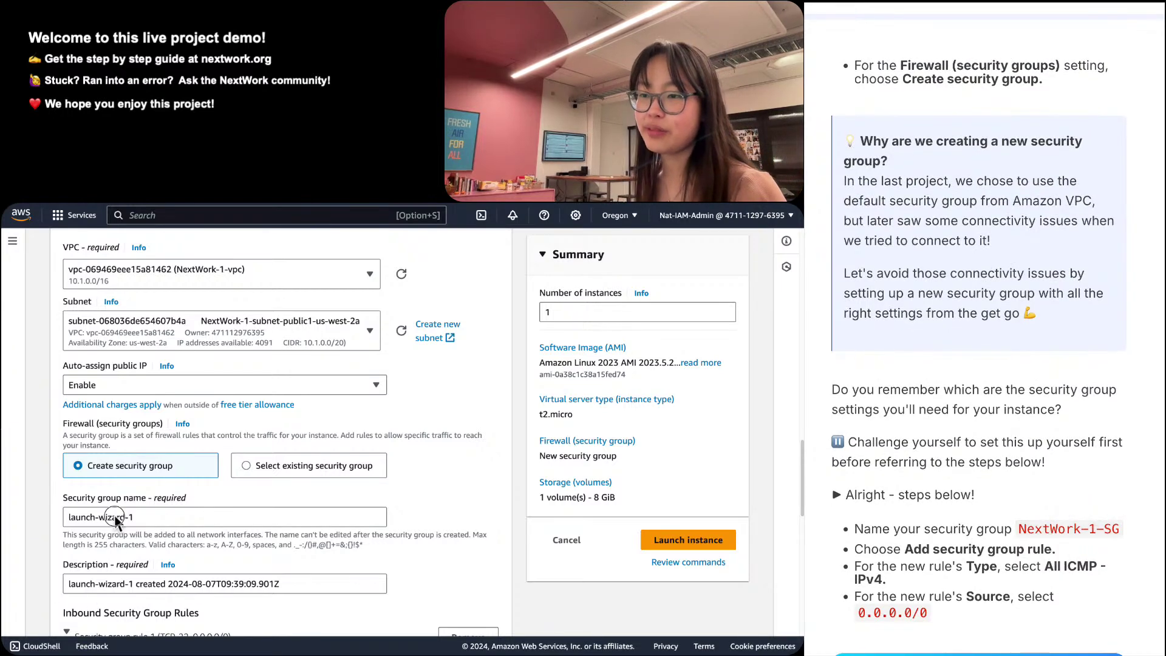
{"action": "triple_click", "coordinate": [114, 517]}
{"action": "key", "text": "super+v"}
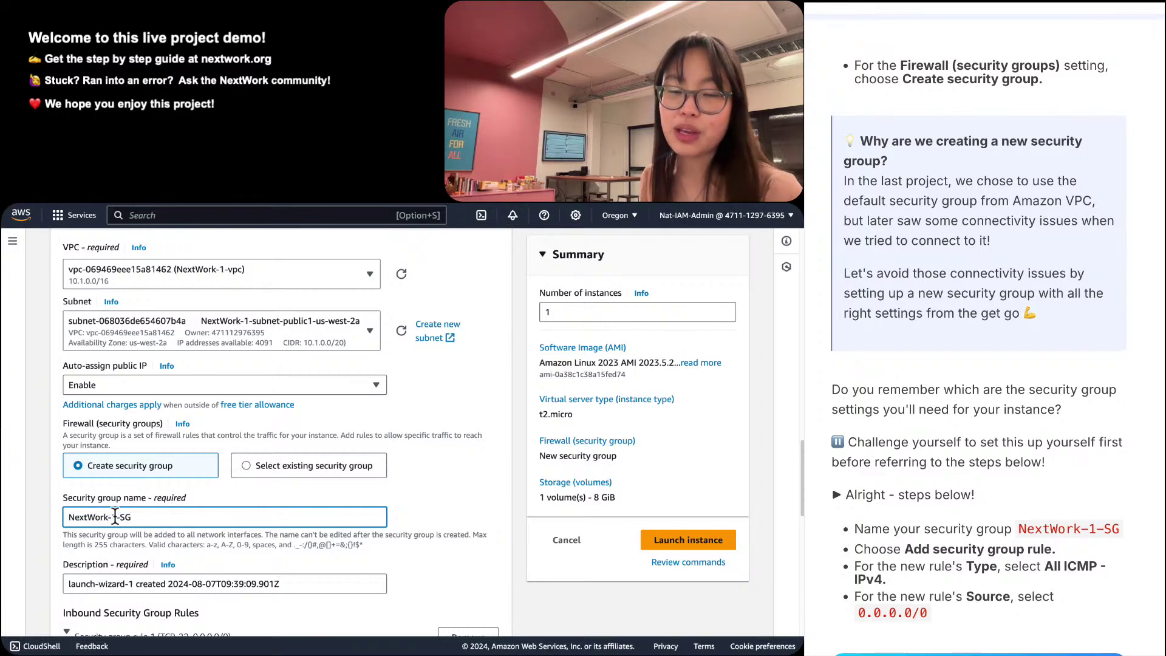
Add a second inbound security group rule of type All ICMP - IPv4 with source 0.0.0.0/0.
{"action": "scroll", "coordinate": [114, 504], "scroll_direction": "down", "scroll_amount": 4}
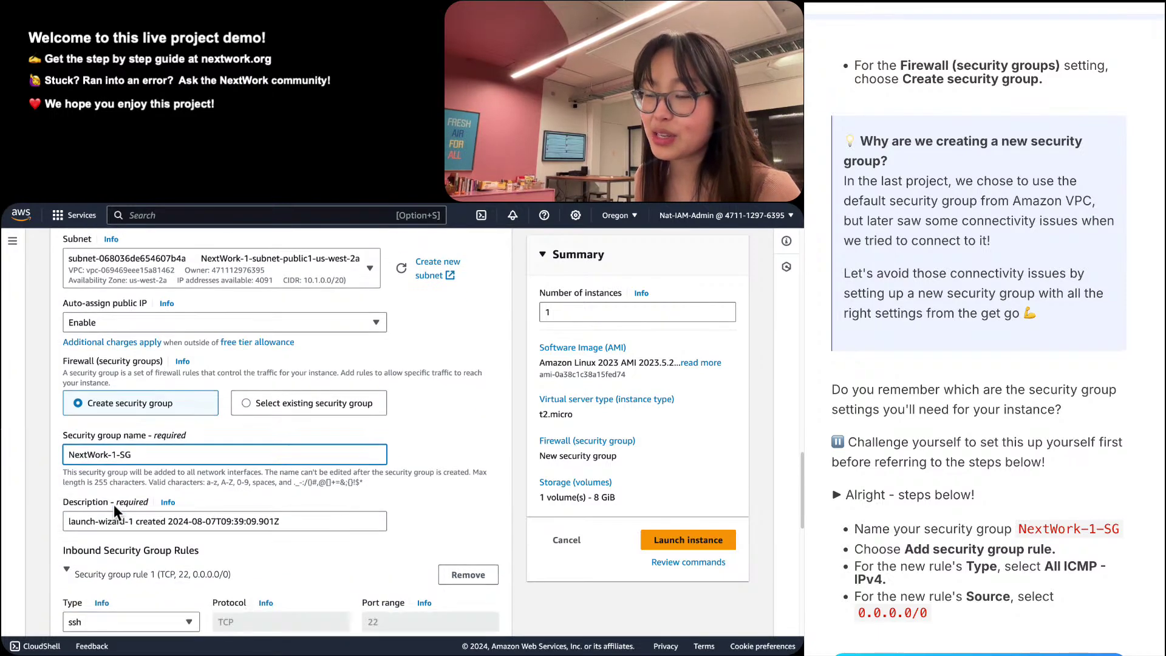
{"action": "scroll", "coordinate": [115, 504], "scroll_direction": "down", "scroll_amount": 1}
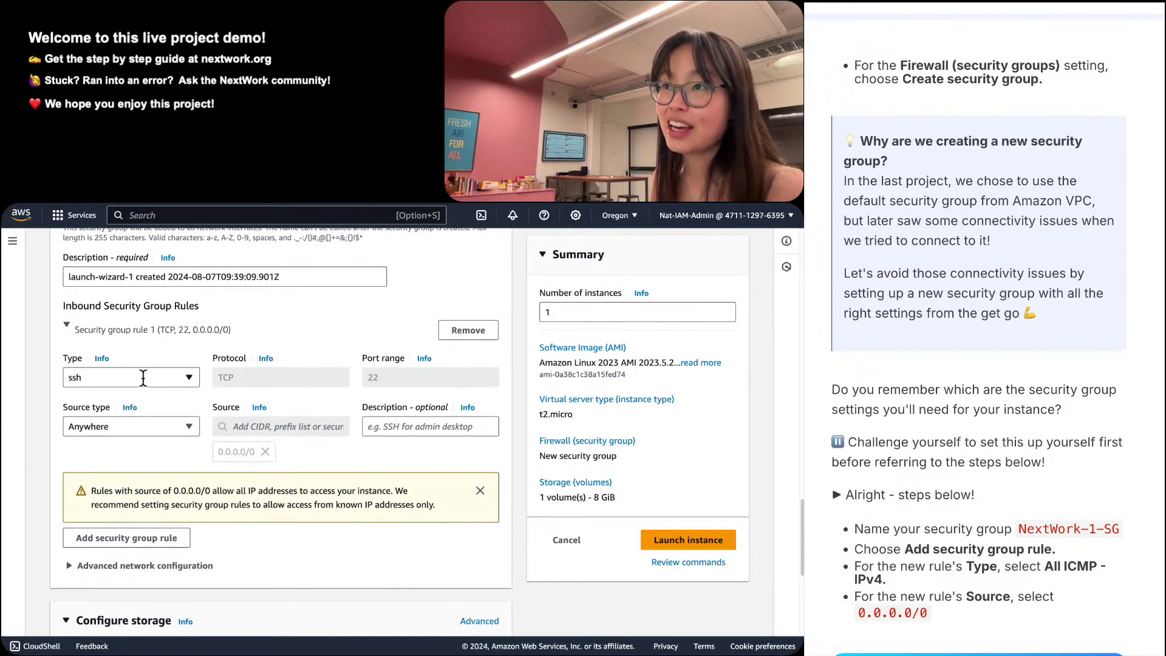
{"action": "left_click", "coordinate": [110, 540]}
{"action": "scroll", "coordinate": [111, 519], "scroll_direction": "down", "scroll_amount": 1}
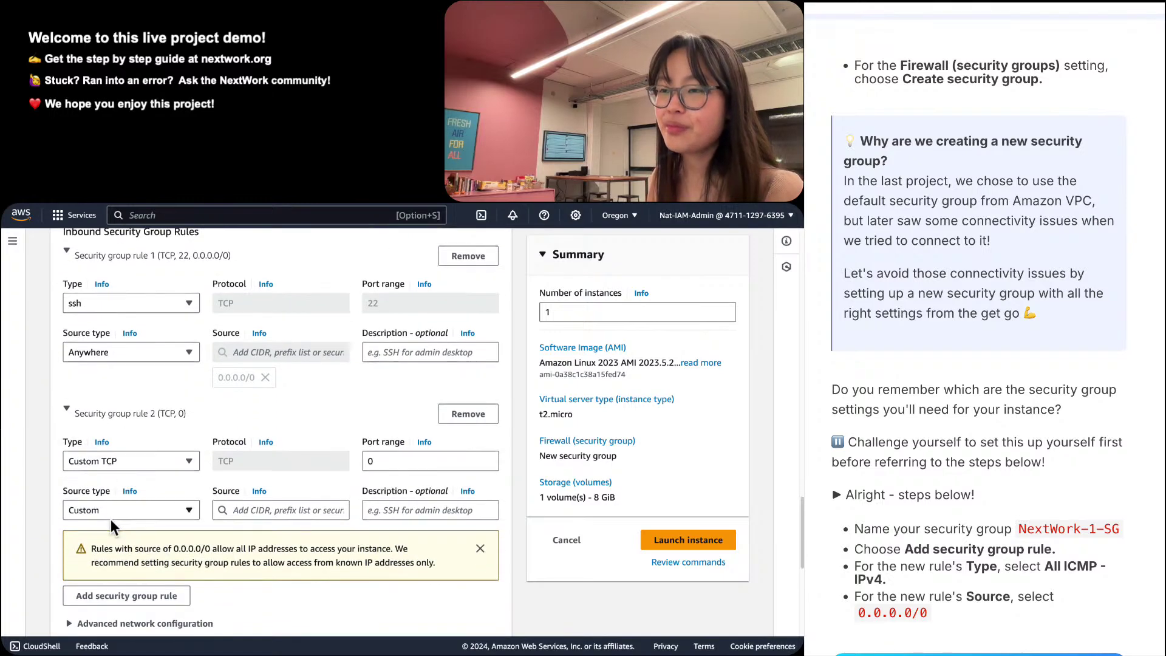
{"action": "left_click", "coordinate": [127, 460]}
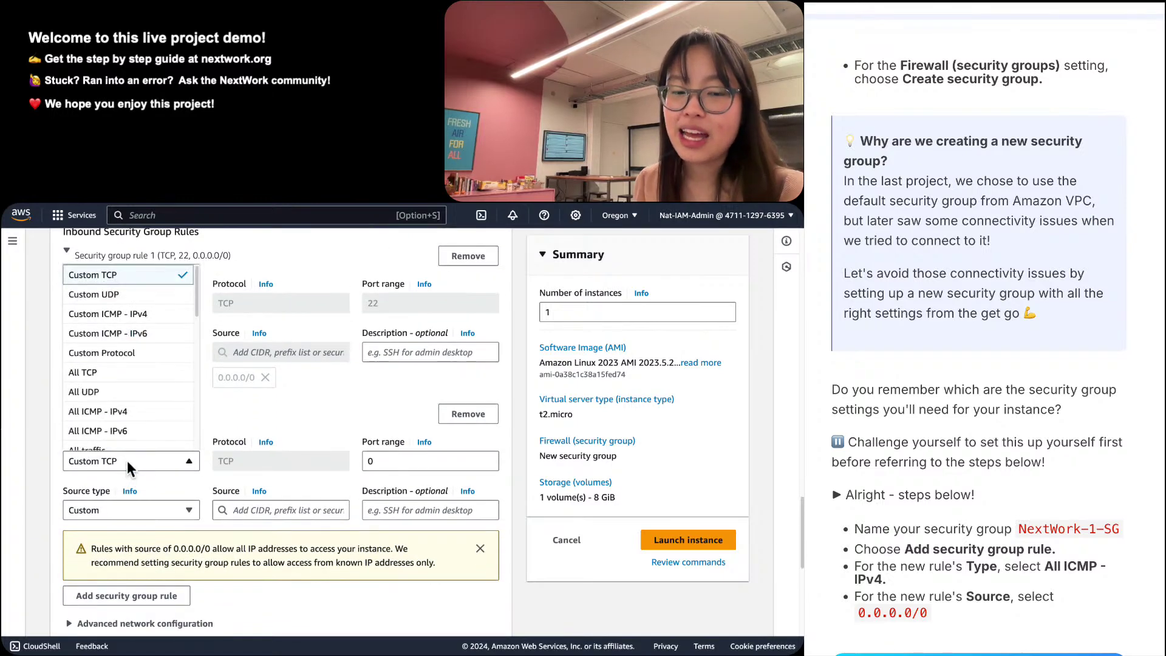
{"action": "left_click", "coordinate": [144, 413]}
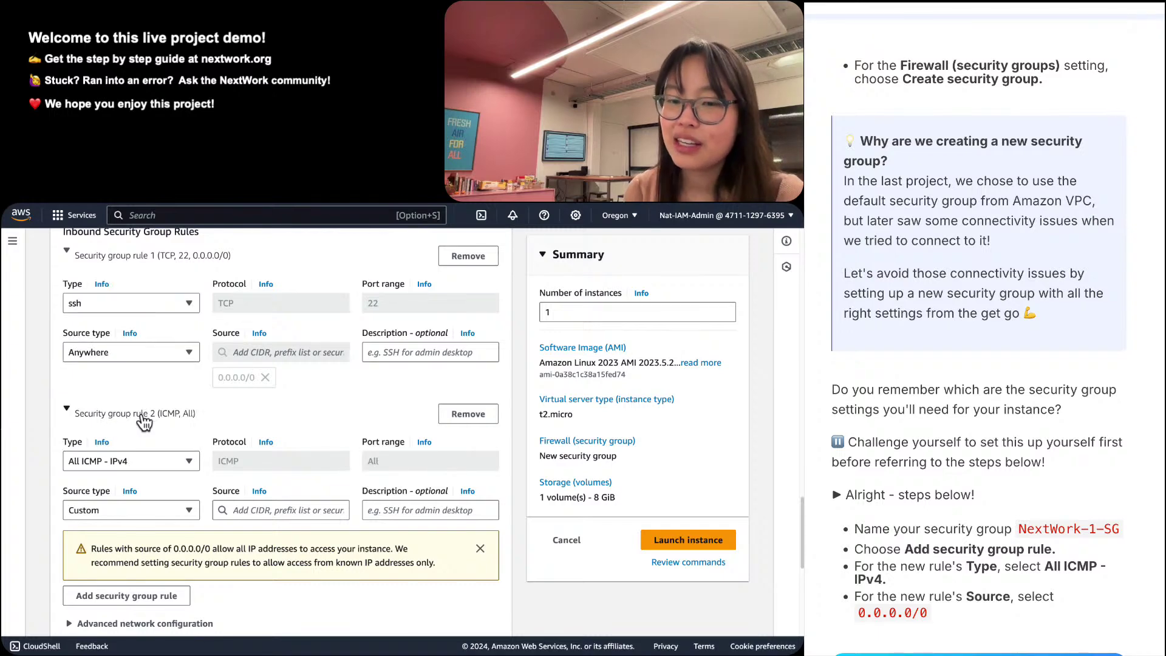
{"action": "scroll", "coordinate": [83, 556], "scroll_direction": "down", "scroll_amount": 1}
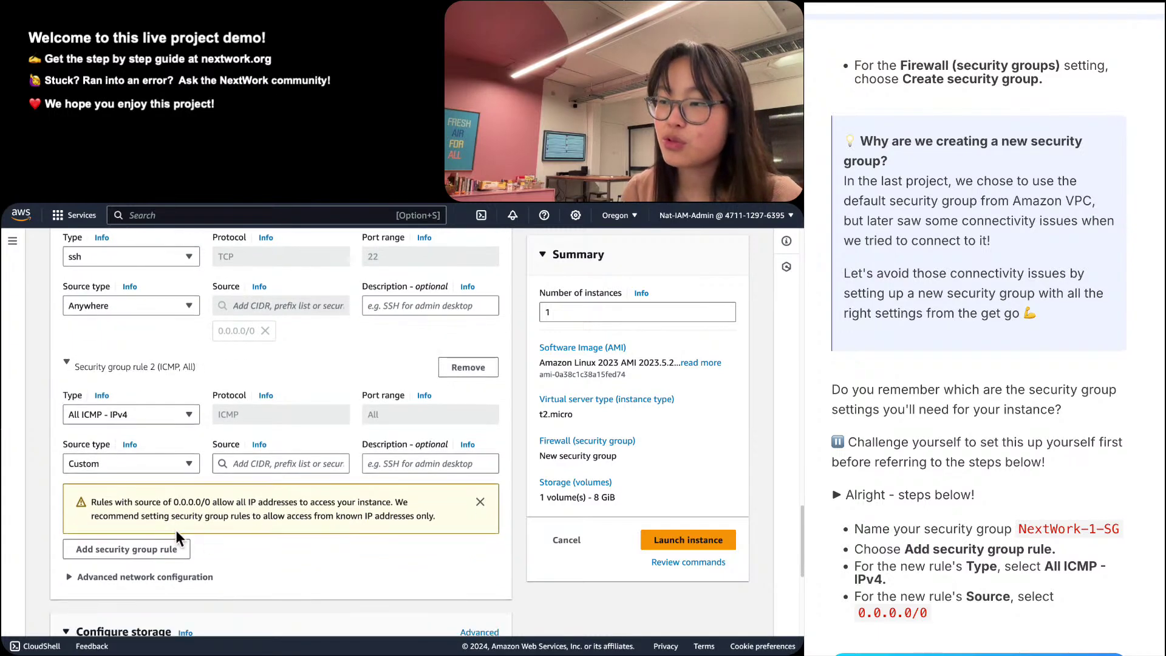
{"action": "left_click", "coordinate": [258, 465]}
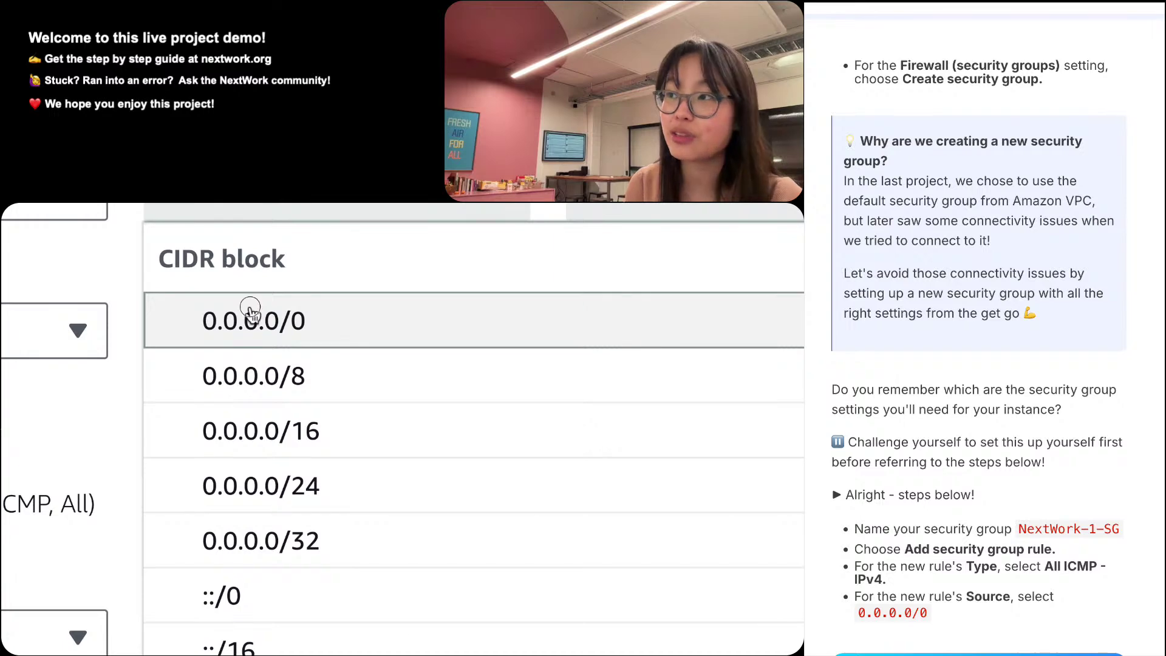
{"action": "left_click", "coordinate": [248, 312]}
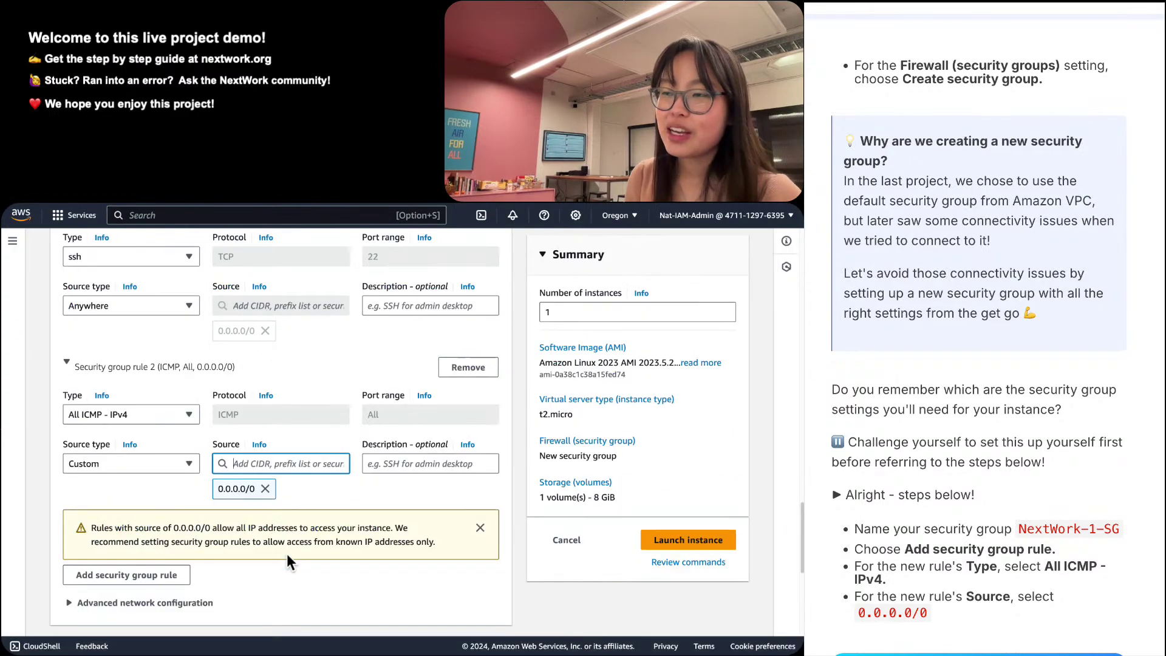
{"action": "scroll", "coordinate": [276, 383], "scroll_direction": "up", "scroll_amount": 1}
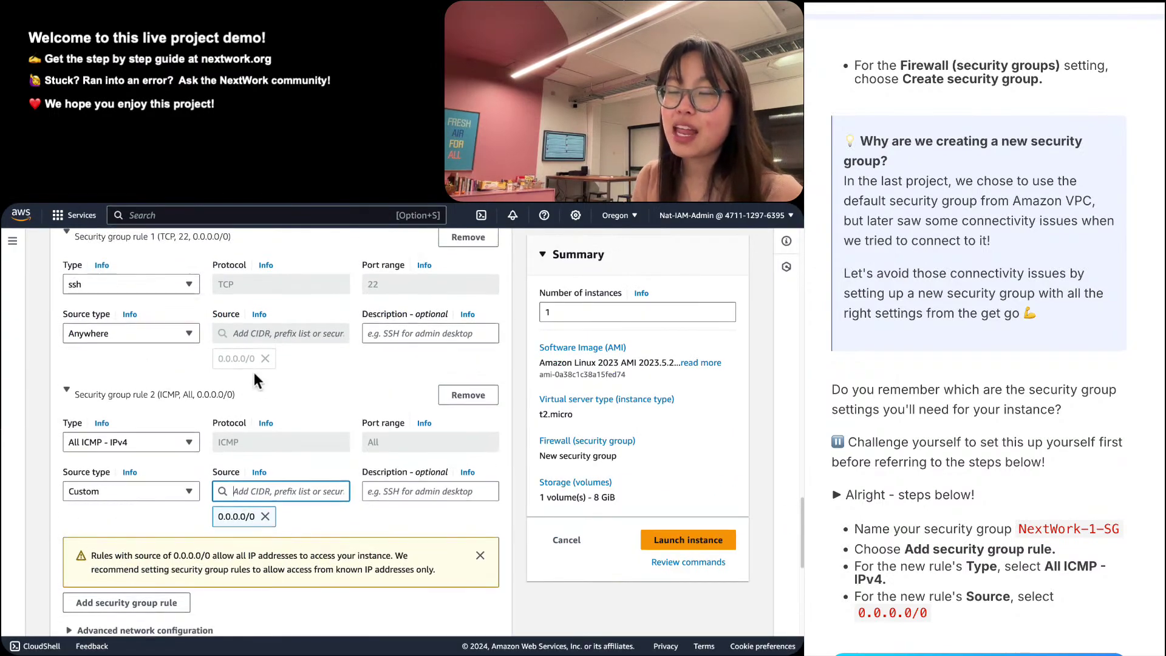
{"action": "scroll", "coordinate": [254, 373], "scroll_direction": "up", "scroll_amount": 1}
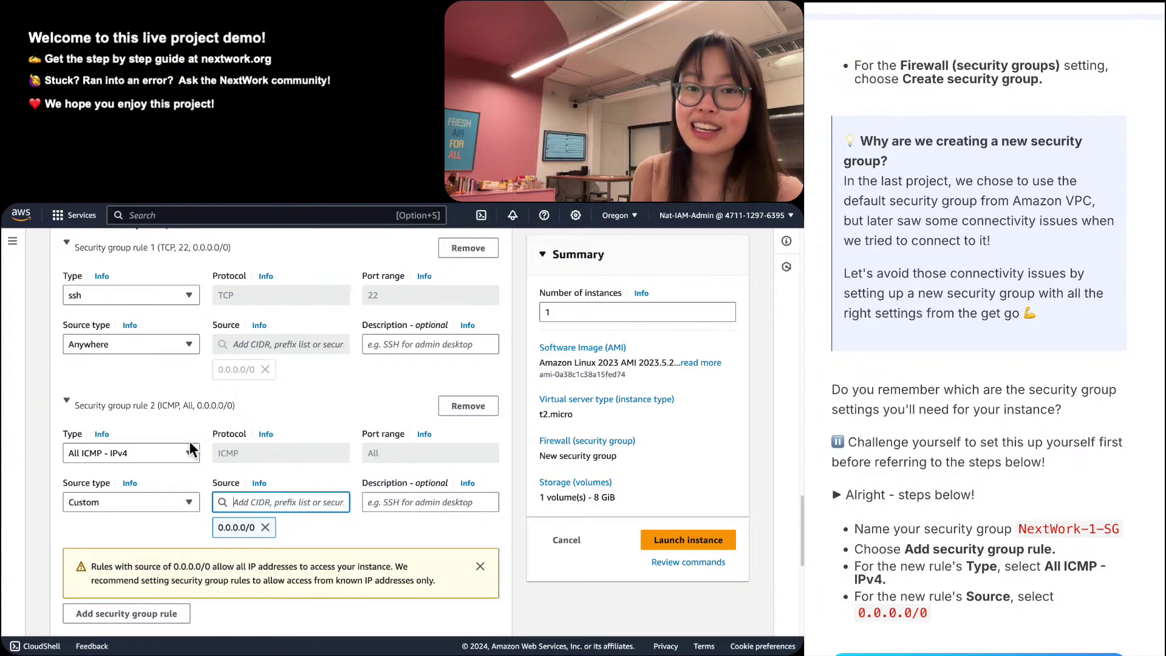
Launch the VPC 1 instance with the default storage settings and read the guide's instructions for the VPC 2 instance.
{"action": "scroll", "coordinate": [199, 552], "scroll_direction": "down", "scroll_amount": 6}
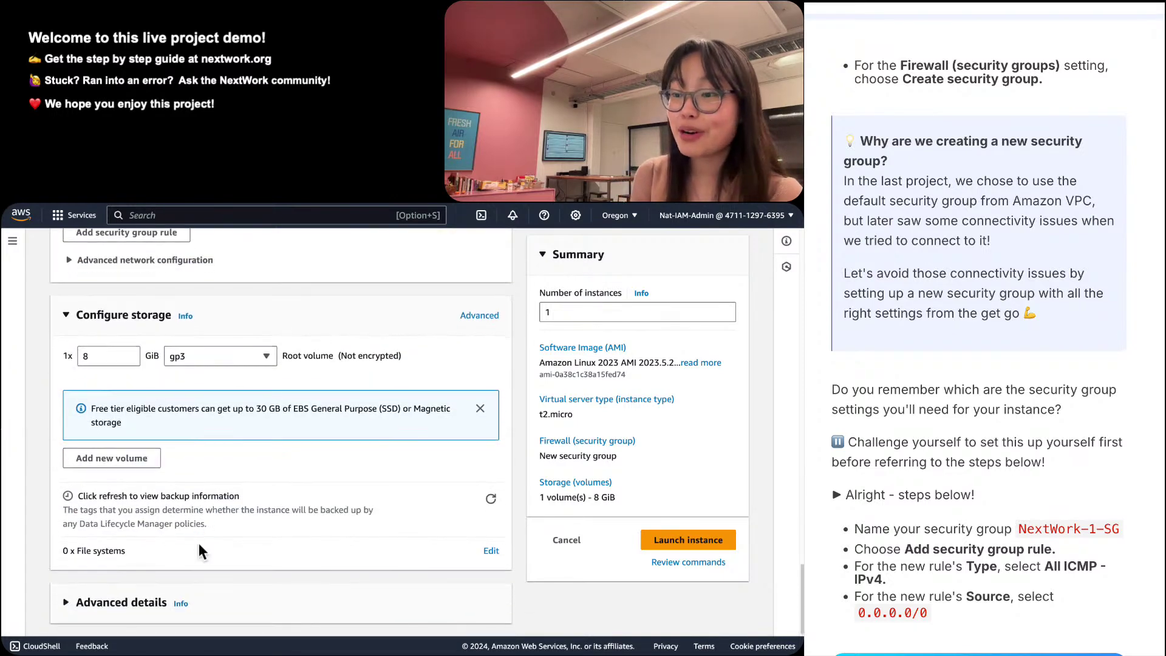
{"action": "scroll", "coordinate": [199, 543], "scroll_direction": "down", "scroll_amount": 1}
{"action": "left_click", "coordinate": [698, 538]}
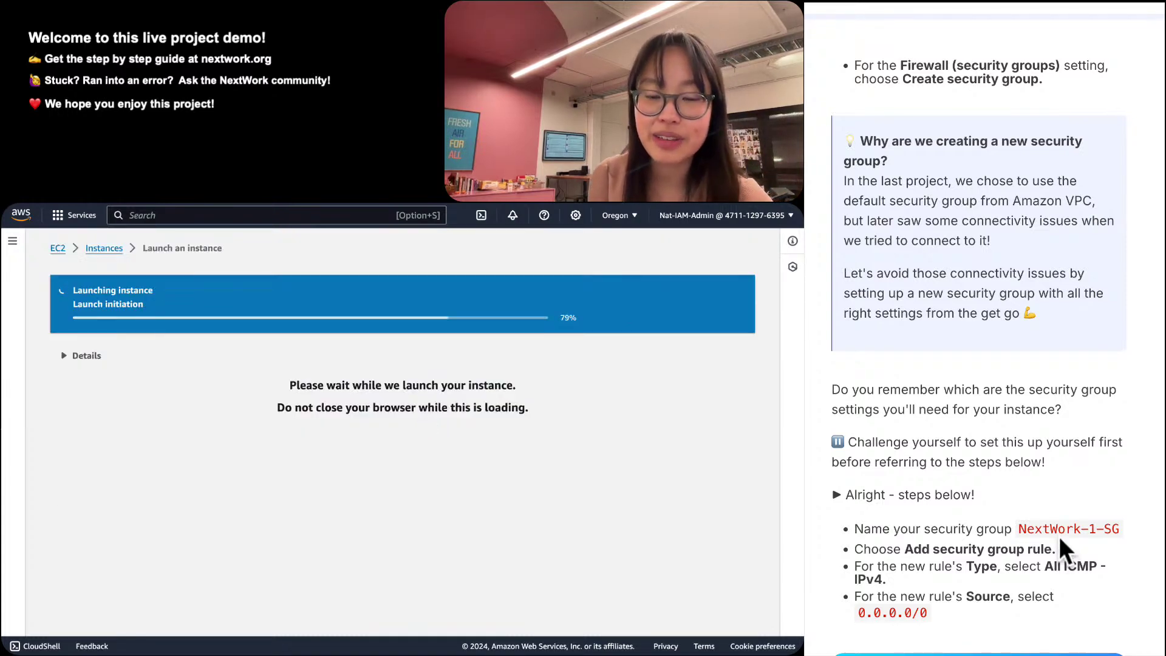
{"action": "scroll", "coordinate": [1059, 537], "scroll_direction": "down", "scroll_amount": 4}
{"action": "scroll", "coordinate": [1059, 537], "scroll_direction": "down", "scroll_amount": 8}
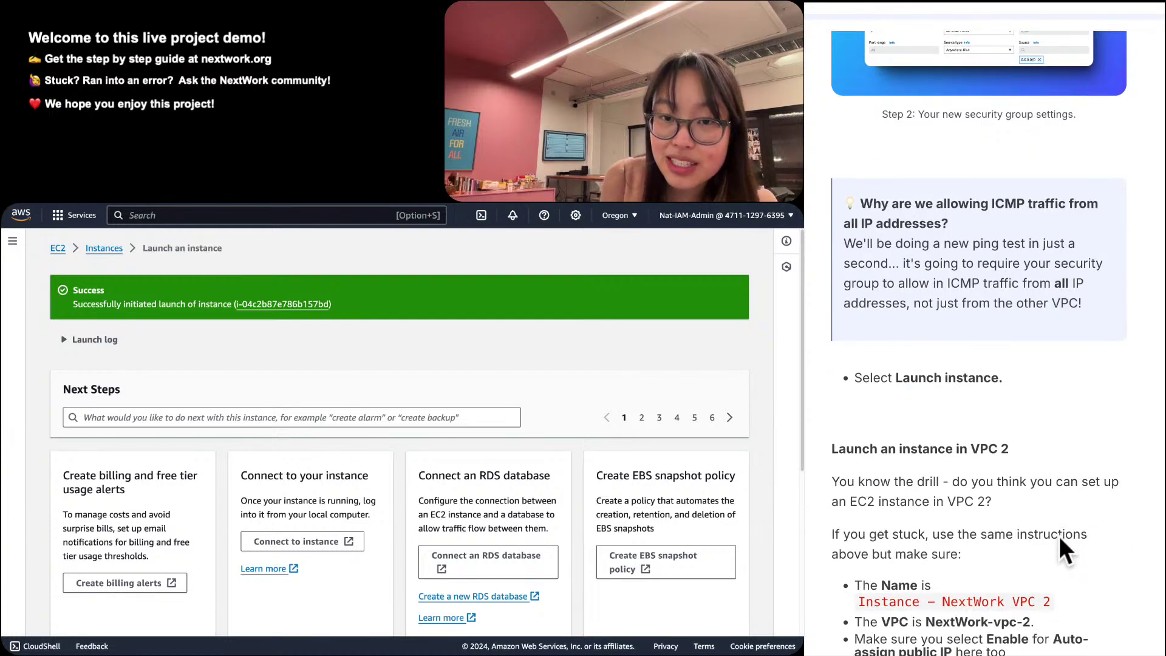
Start launching another EC2 instance from the instances list and name it Instance - NextWork VPC 2.
{"action": "left_click", "coordinate": [104, 248]}
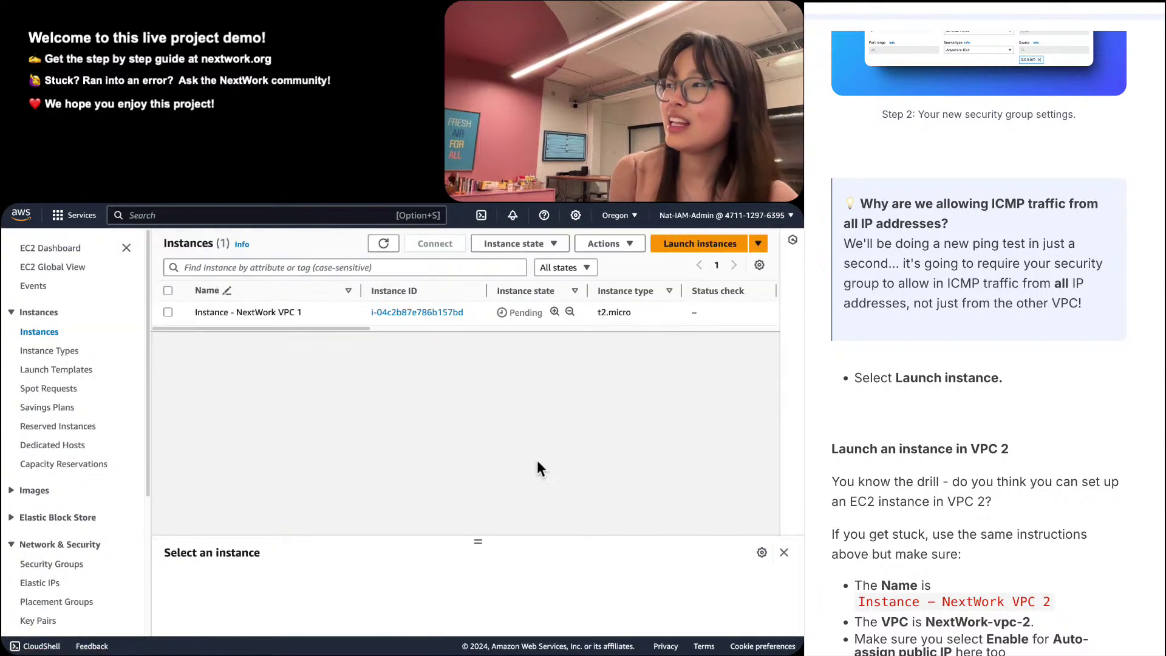
{"action": "left_click", "coordinate": [667, 249]}
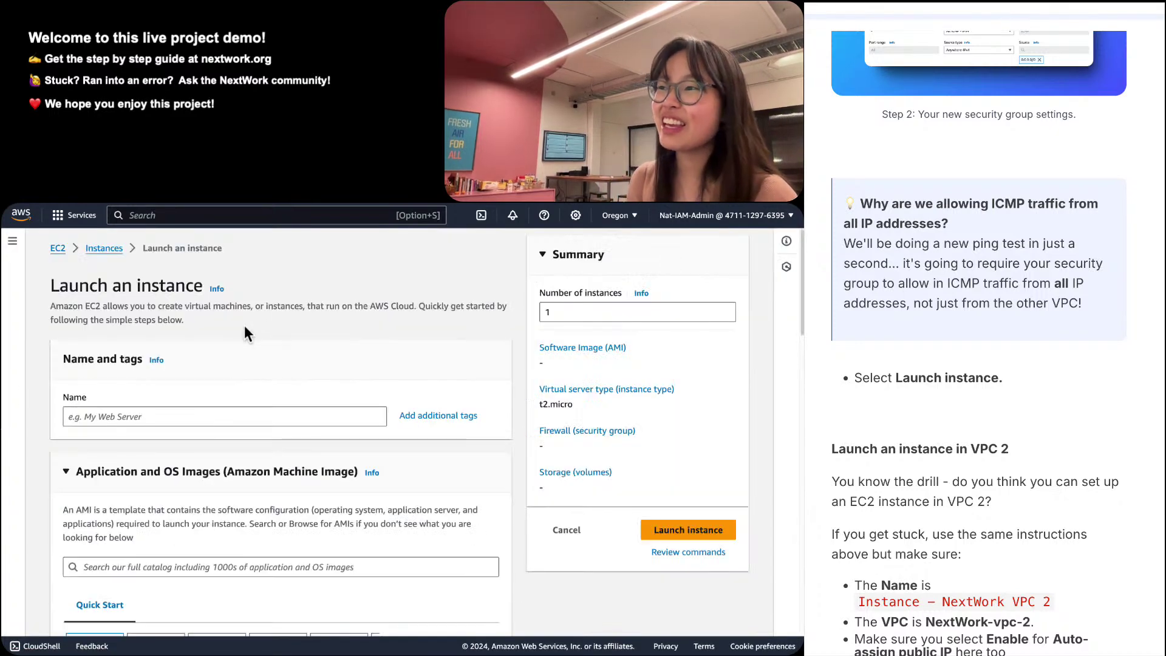
{"action": "scroll", "coordinate": [1032, 608], "scroll_direction": "down", "scroll_amount": 2}
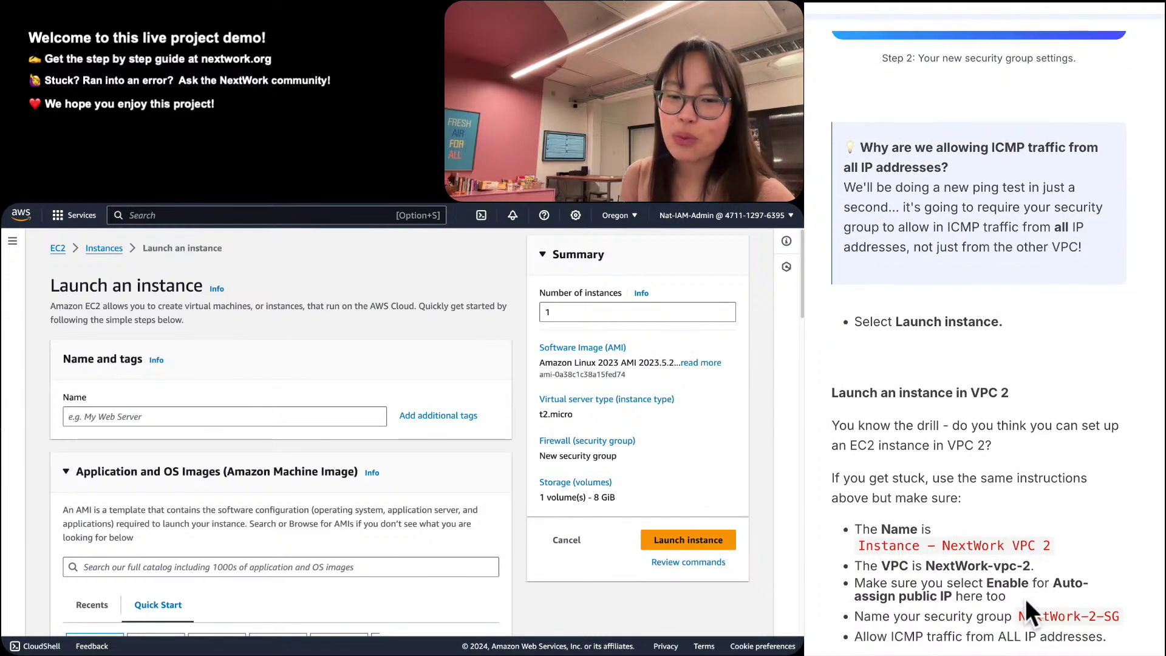
{"action": "left_click", "coordinate": [1027, 545]}
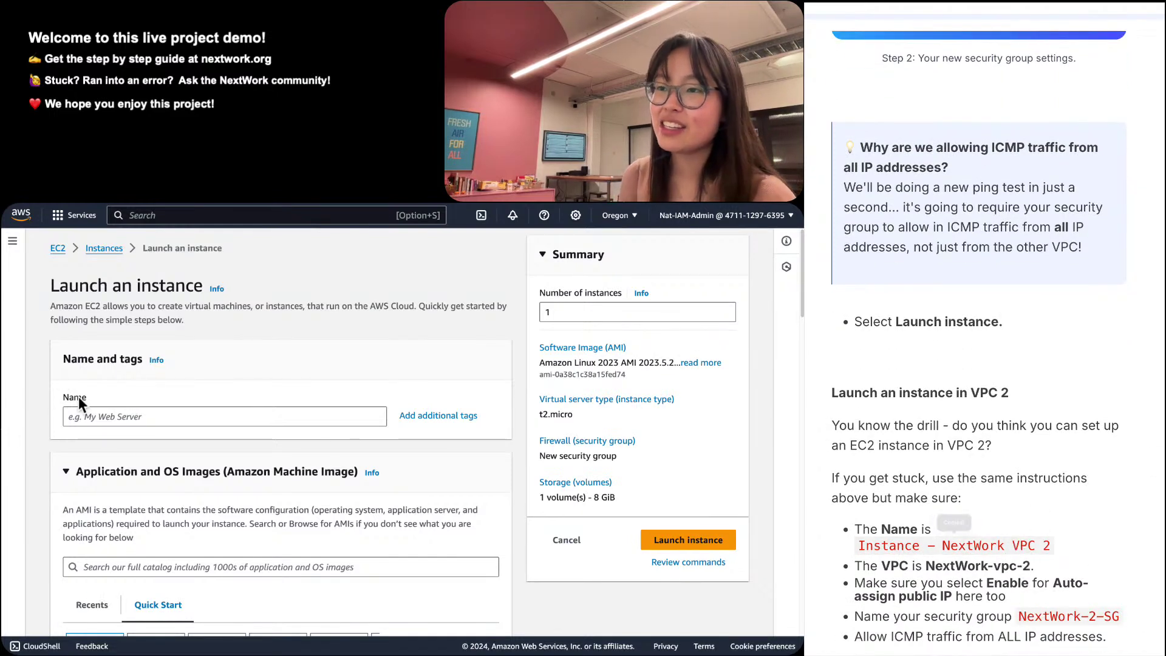
{"action": "left_click", "coordinate": [110, 418]}
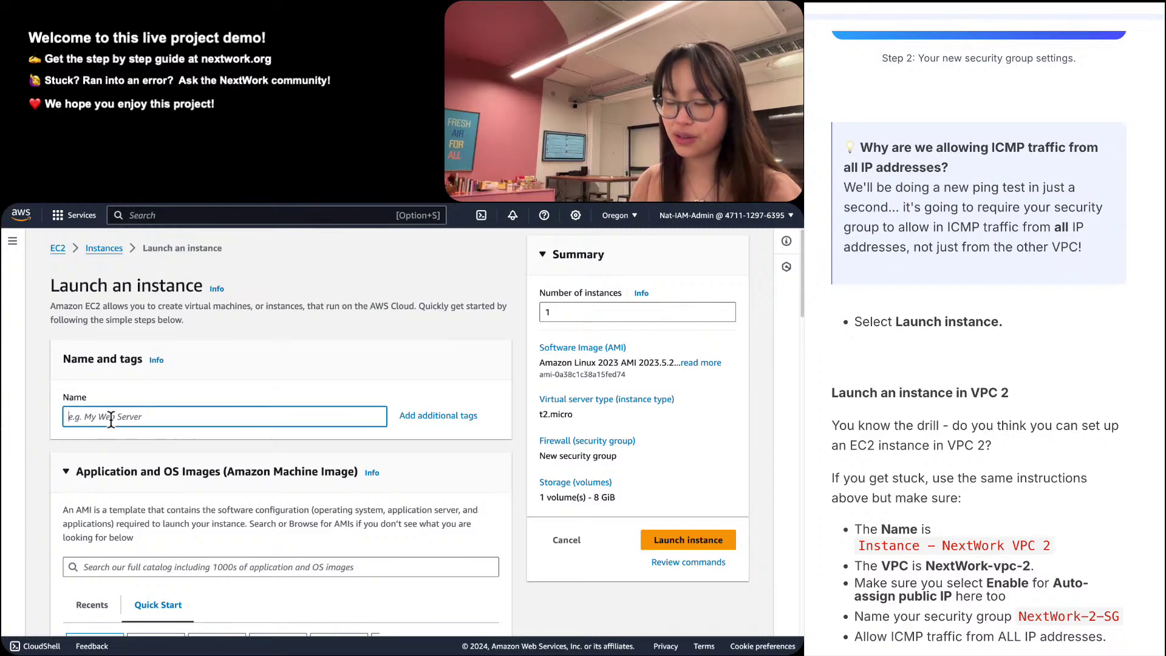
{"action": "key", "text": "ctrl+v"}
Keep the Amazon Linux 2023 AMI and t2.micro type for the second instance, and choose to proceed without a key pair.
{"action": "scroll", "coordinate": [111, 419], "scroll_direction": "down", "scroll_amount": 8}
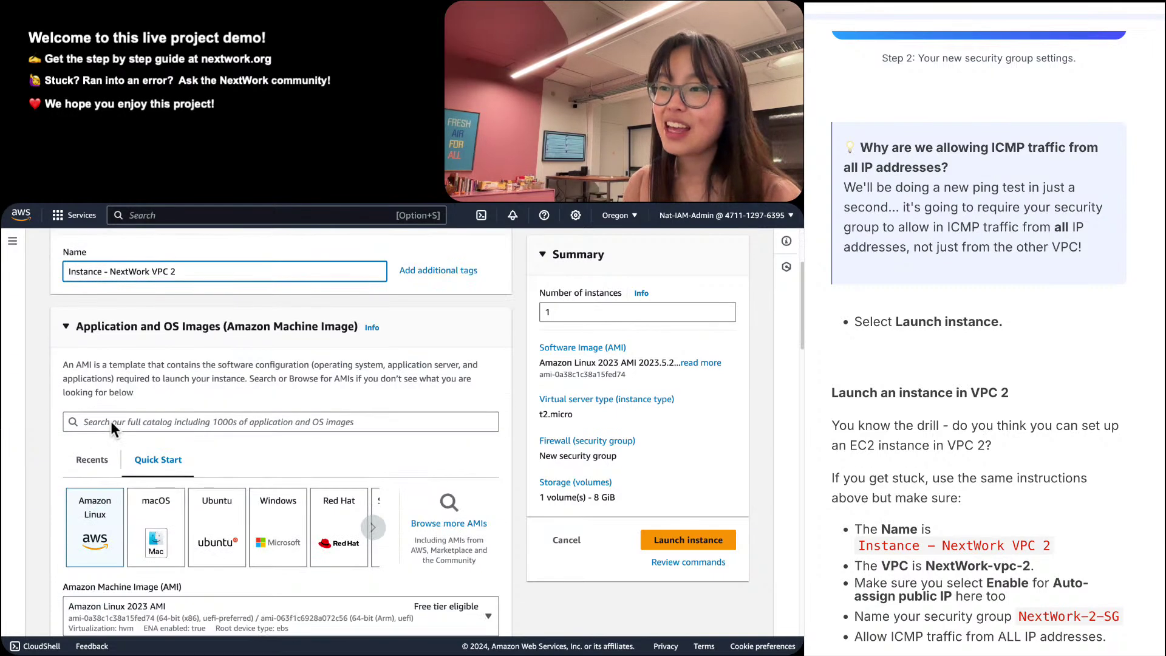
{"action": "scroll", "coordinate": [199, 478], "scroll_direction": "down", "scroll_amount": 5}
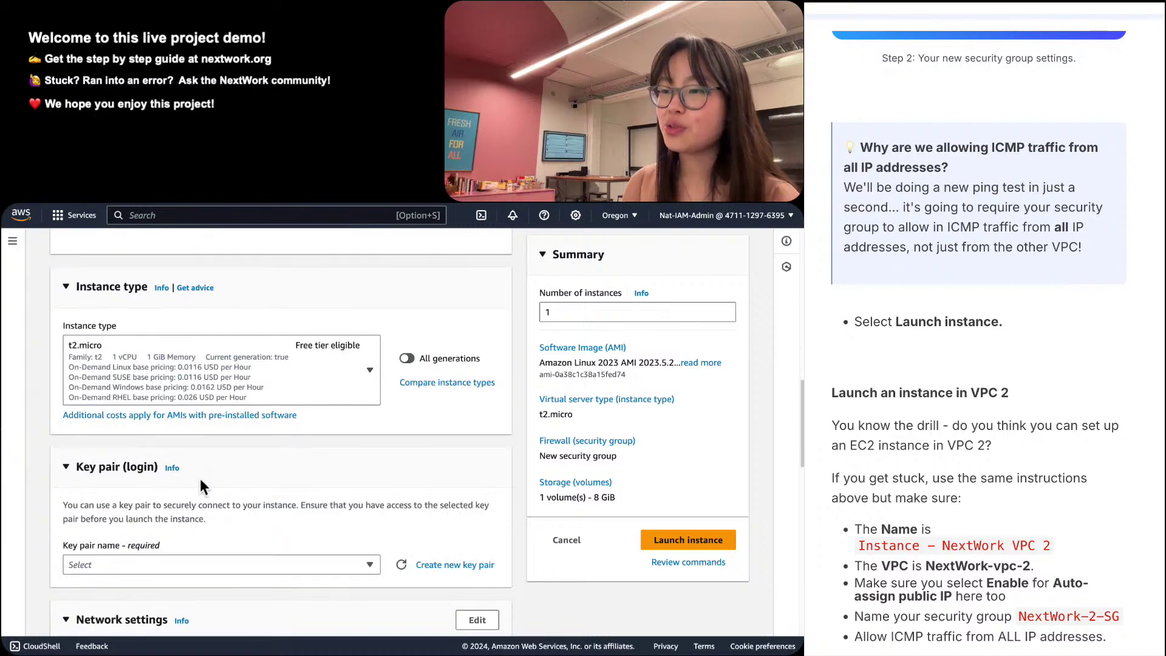
{"action": "left_click", "coordinate": [173, 404]}
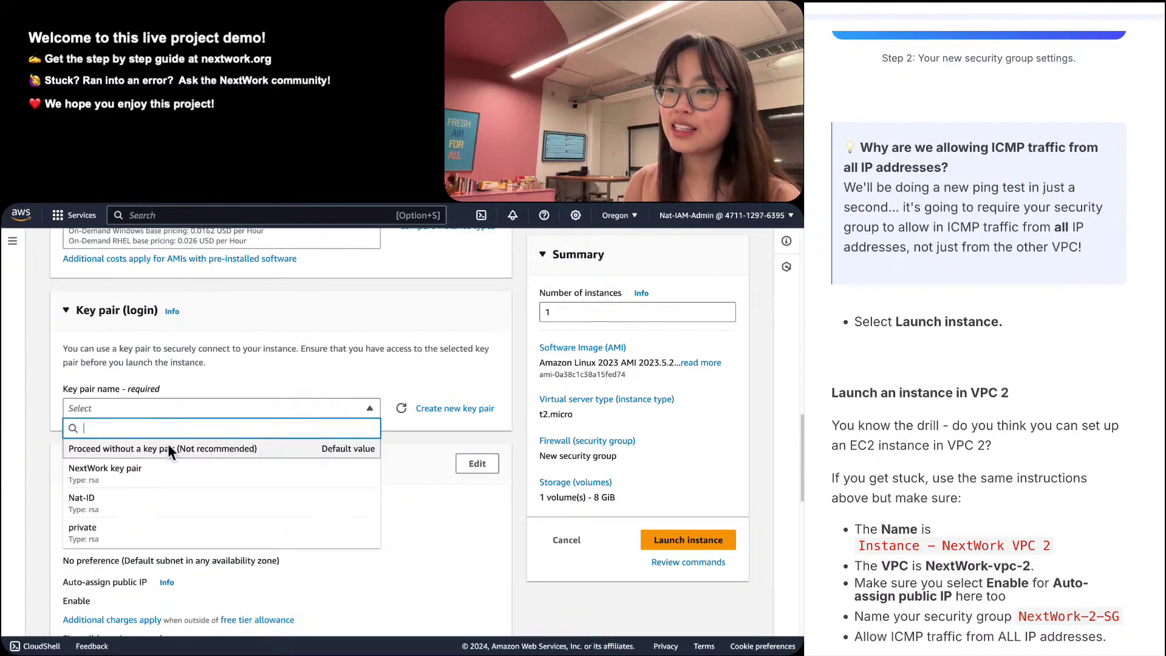
{"action": "left_click", "coordinate": [167, 445]}
Edit the second instance's network settings, setting its VPC to NextWork-2-vpc and Auto-assign public IP to Enable.
{"action": "scroll", "coordinate": [168, 450], "scroll_direction": "down", "scroll_amount": 2}
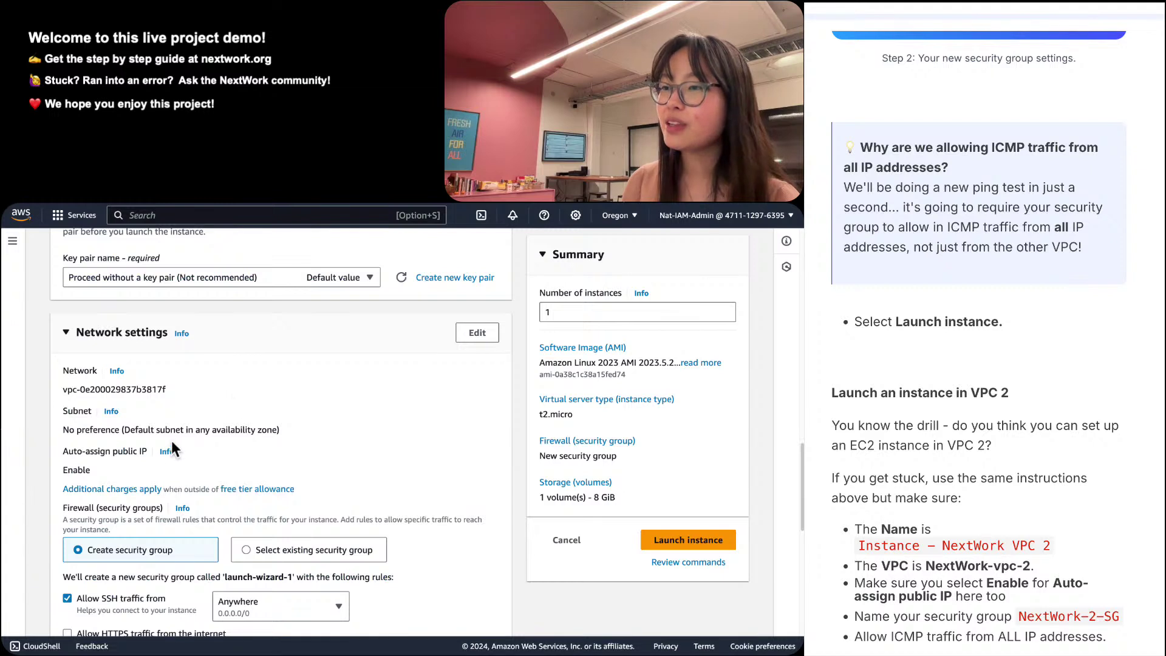
{"action": "left_click", "coordinate": [478, 336]}
{"action": "left_click", "coordinate": [252, 397]}
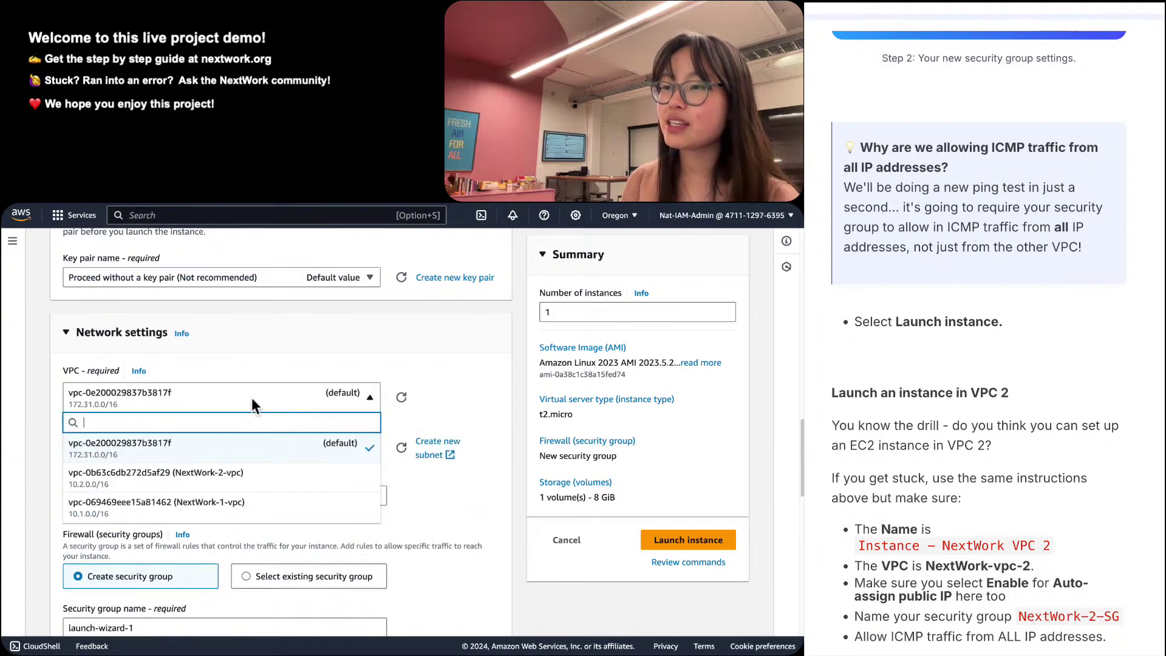
{"action": "left_click", "coordinate": [201, 477]}
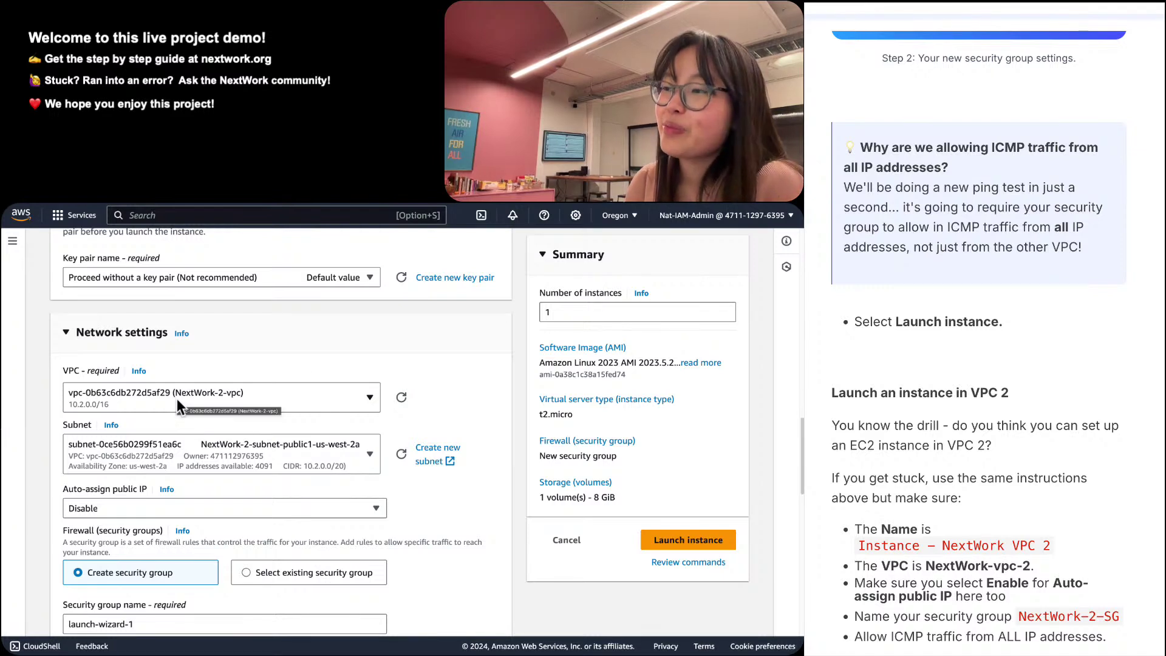
{"action": "scroll", "coordinate": [164, 412], "scroll_direction": "down", "scroll_amount": 1}
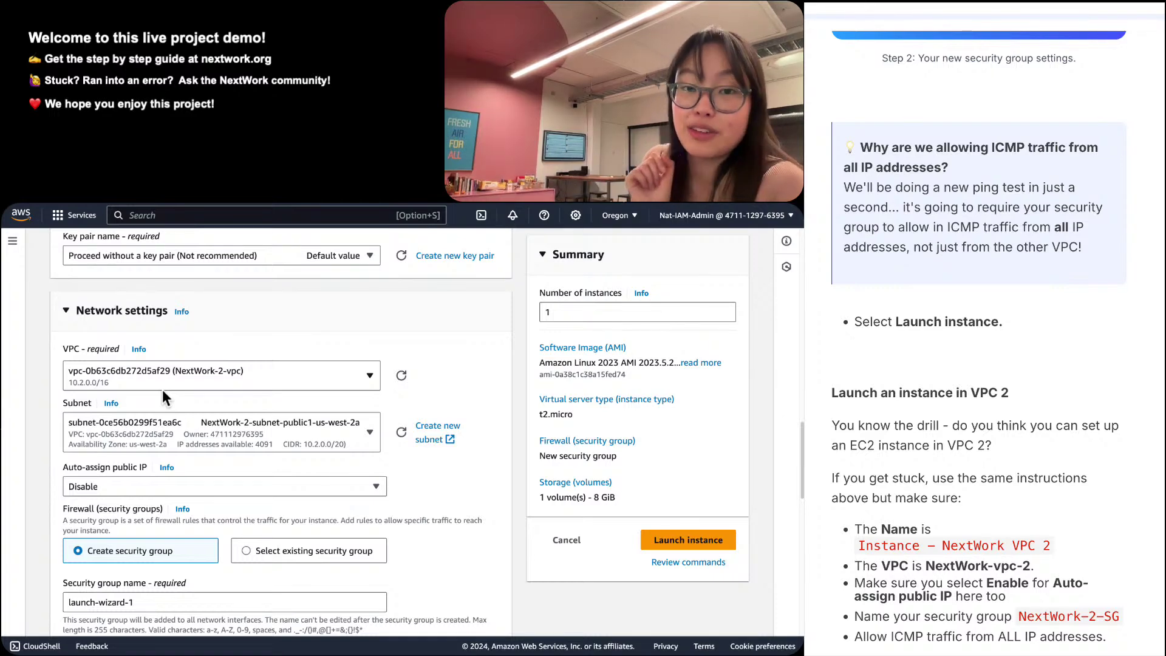
{"action": "left_click", "coordinate": [213, 484]}
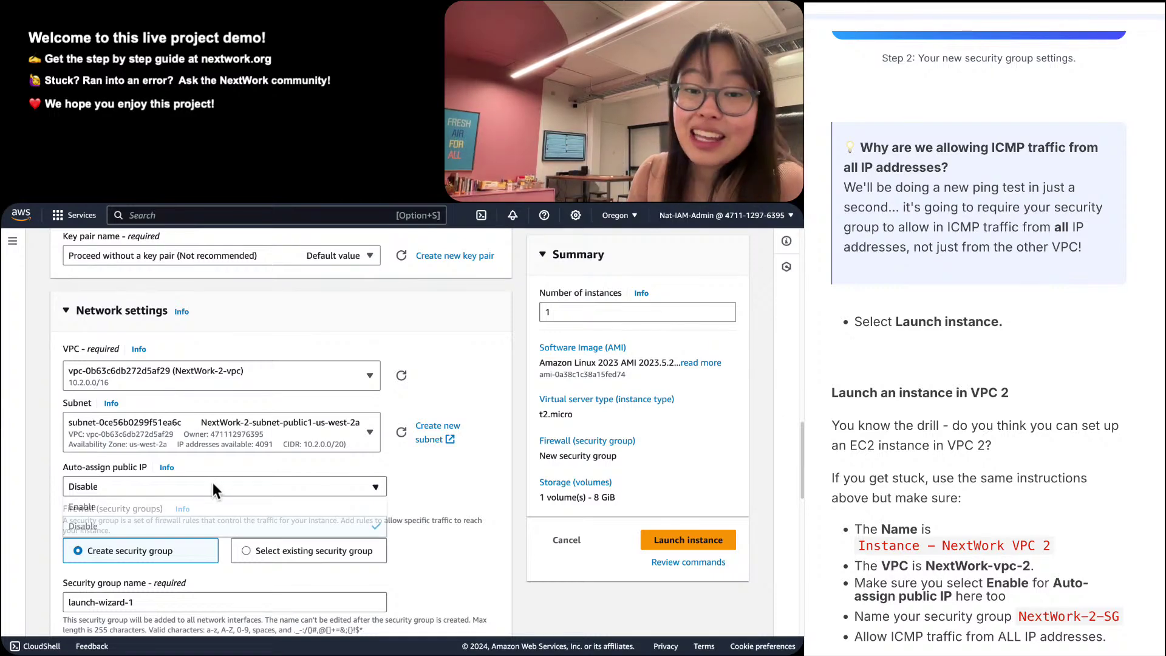
{"action": "left_click", "coordinate": [210, 506]}
Name the second instance's new security group NextWork-2-SG, using the name given in the guide.
{"action": "scroll", "coordinate": [210, 457], "scroll_direction": "down", "scroll_amount": 3}
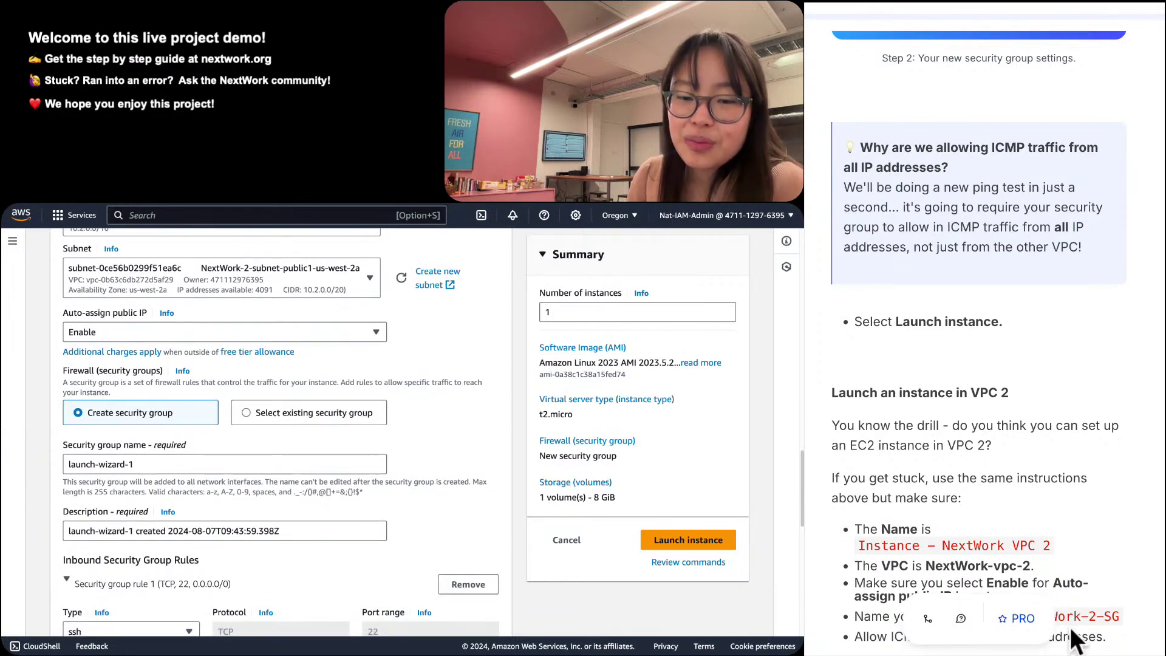
{"action": "scroll", "coordinate": [1084, 521], "scroll_direction": "down", "scroll_amount": 2}
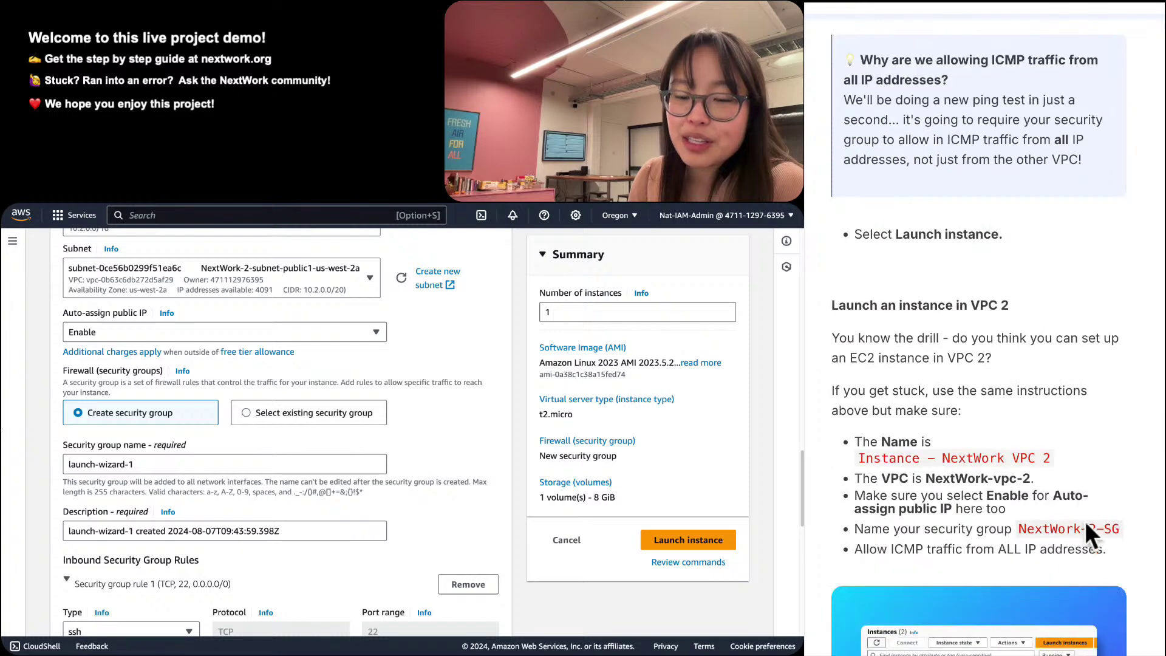
{"action": "left_click", "coordinate": [1086, 526]}
{"action": "triple_click", "coordinate": [228, 465]}
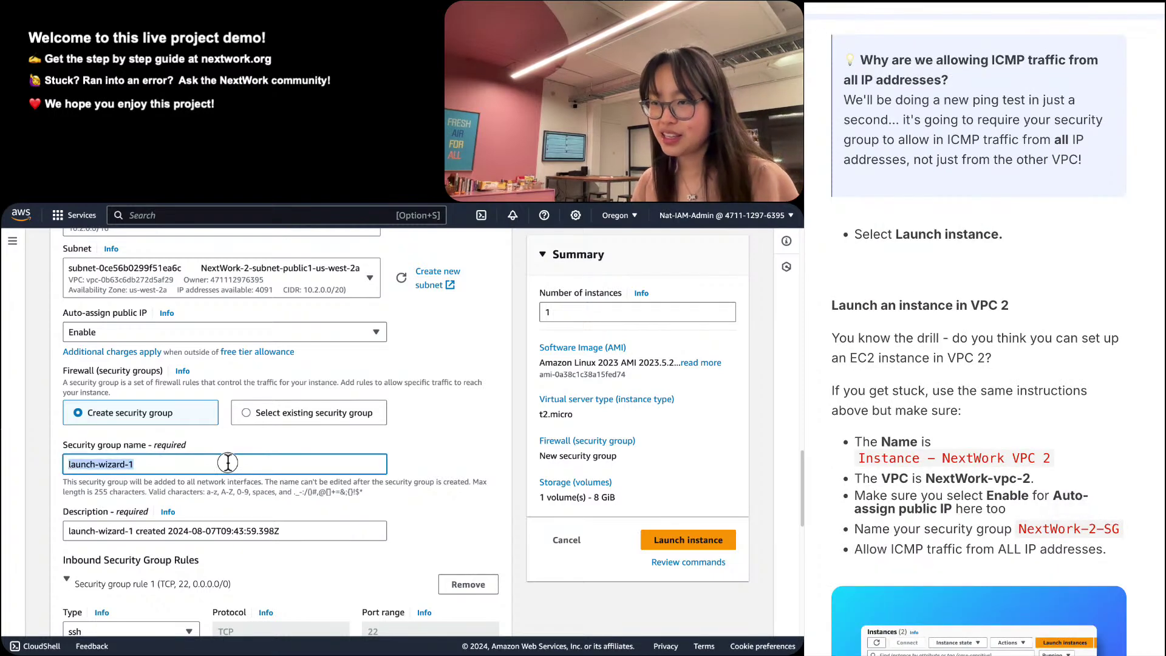
{"action": "key", "text": "super+v"}
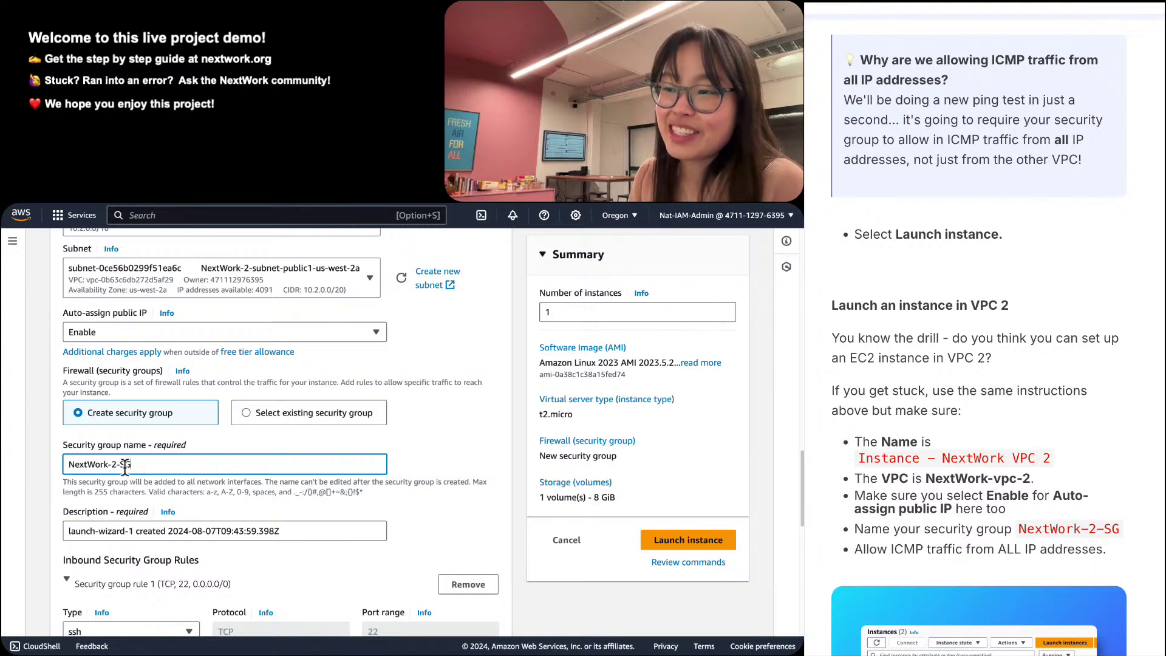
{"action": "scroll", "coordinate": [150, 465], "scroll_direction": "down", "scroll_amount": 1}
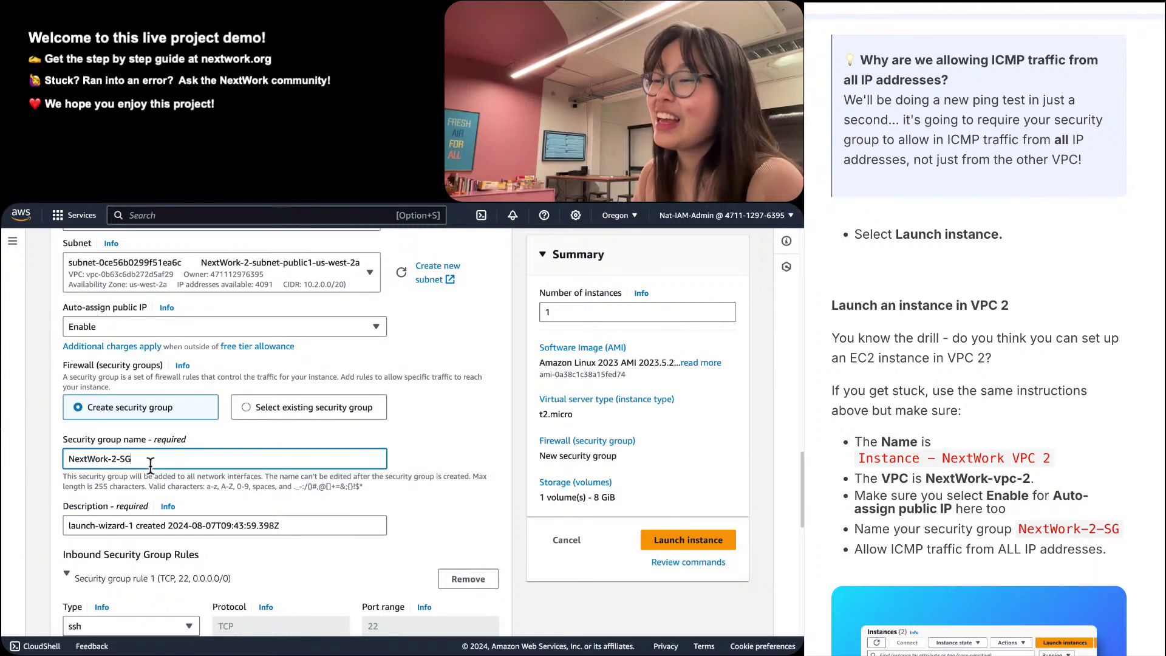
Add a second inbound rule to the new security group allowing All ICMP - IPv4 traffic from source 0.0.0.0/0.
{"action": "scroll", "coordinate": [150, 465], "scroll_direction": "down", "scroll_amount": 5}
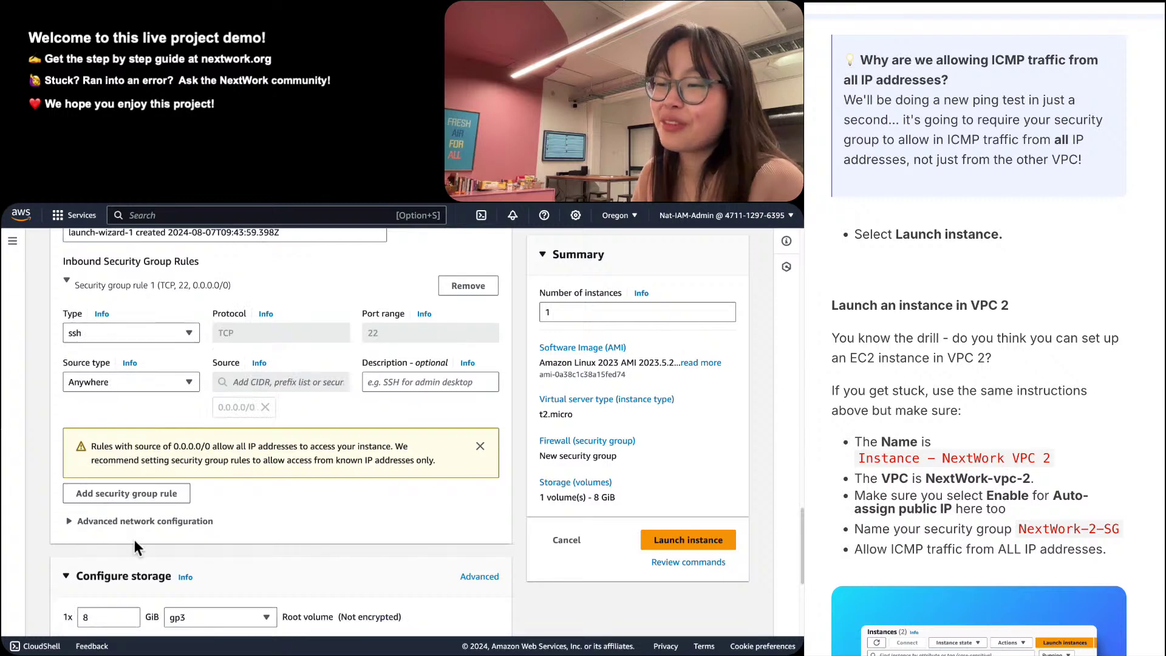
{"action": "left_click", "coordinate": [125, 494]}
{"action": "scroll", "coordinate": [1071, 577], "scroll_direction": "down", "scroll_amount": 3}
{"action": "scroll", "coordinate": [1072, 577], "scroll_direction": "down", "scroll_amount": 3}
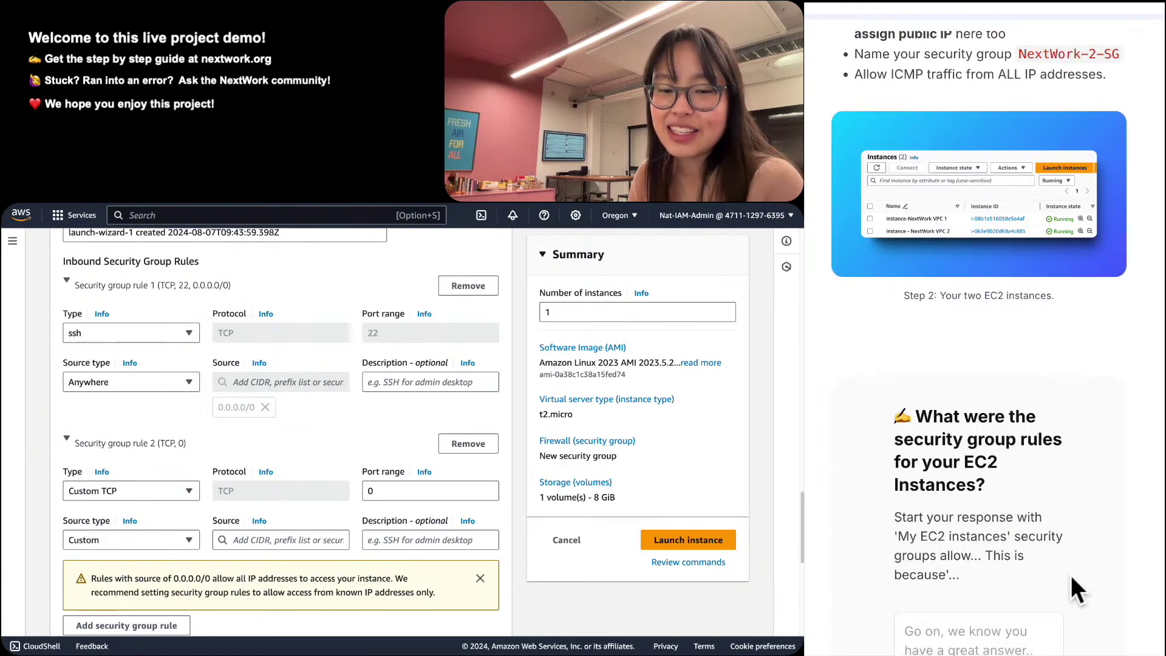
{"action": "scroll", "coordinate": [1072, 577], "scroll_direction": "up", "scroll_amount": 4}
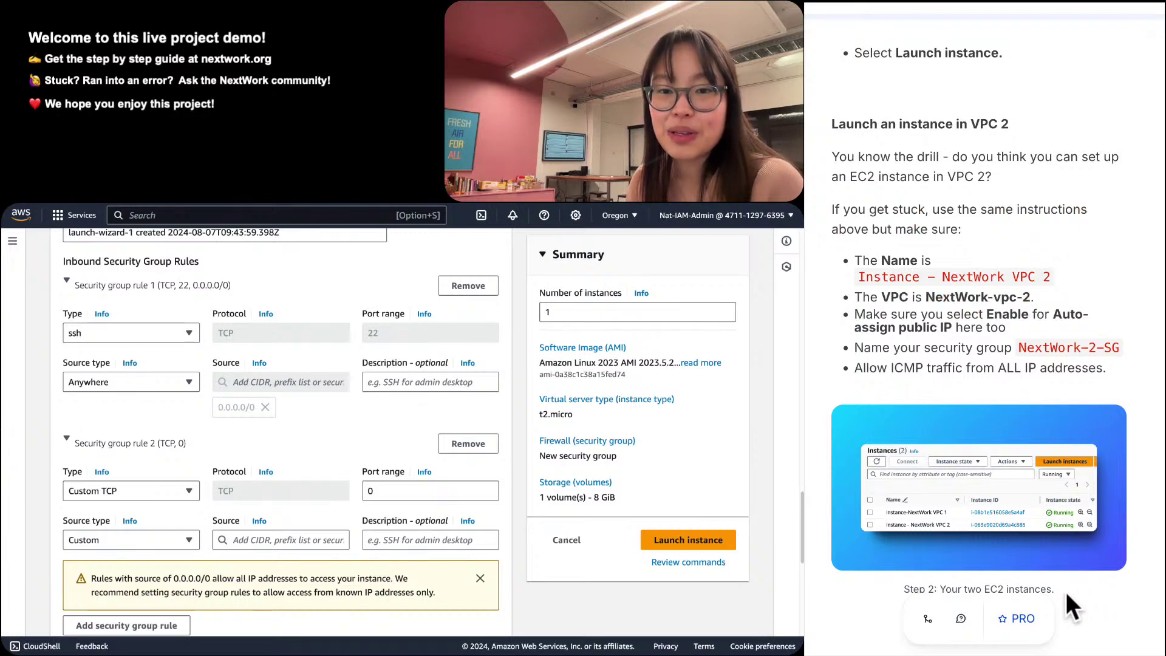
{"action": "left_click", "coordinate": [140, 491]}
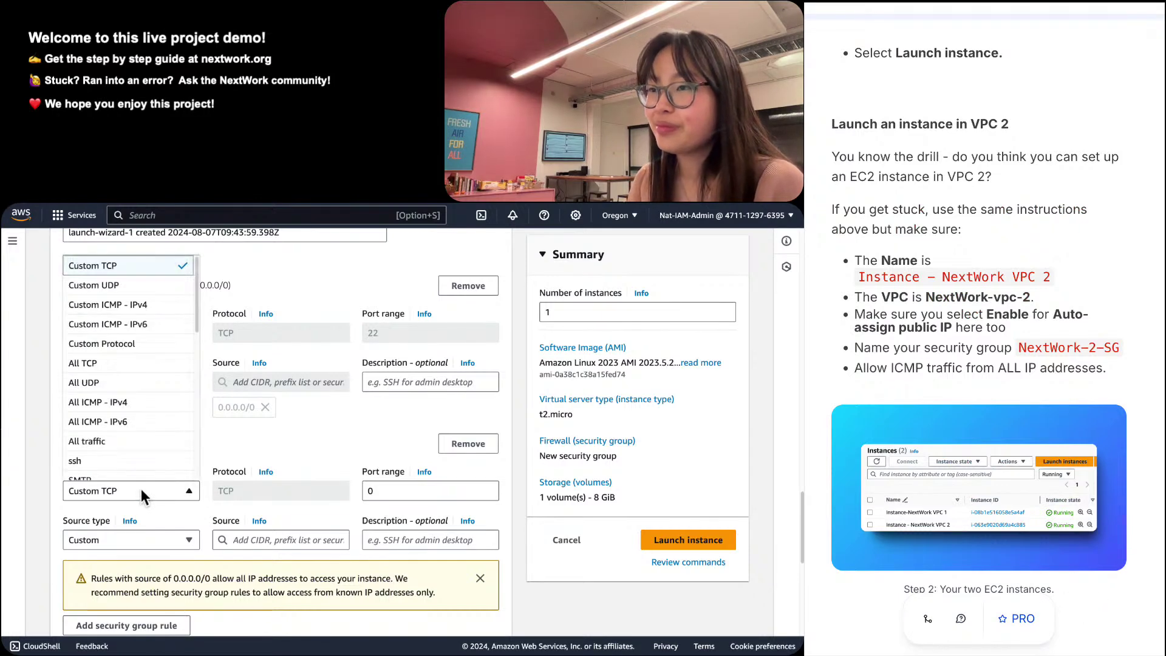
{"action": "left_click", "coordinate": [126, 402]}
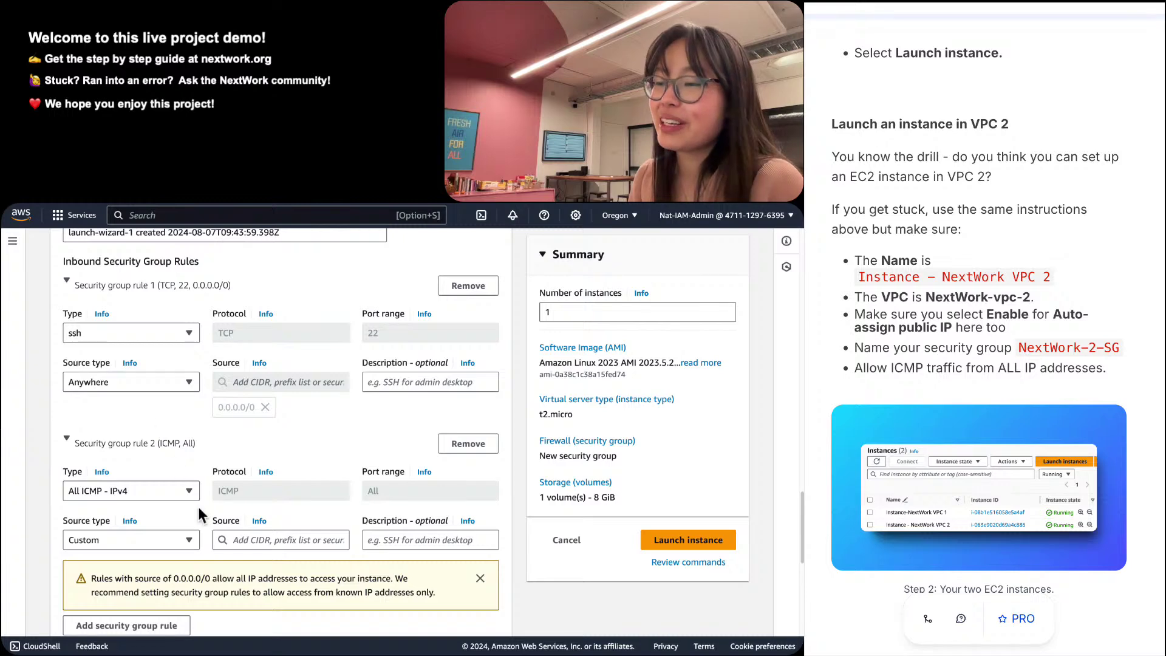
{"action": "left_click", "coordinate": [273, 541]}
{"action": "left_click", "coordinate": [285, 312]}
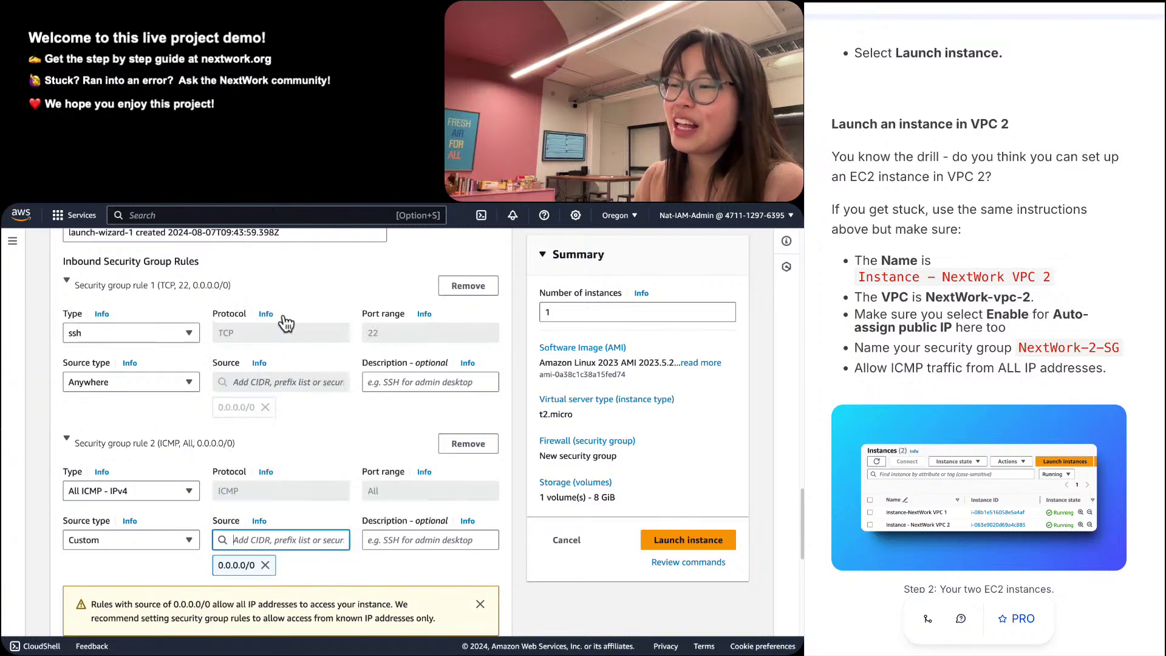
Launch the VPC 2 instance, keeping the default storage configuration.
{"action": "scroll", "coordinate": [305, 599], "scroll_direction": "down", "scroll_amount": 5}
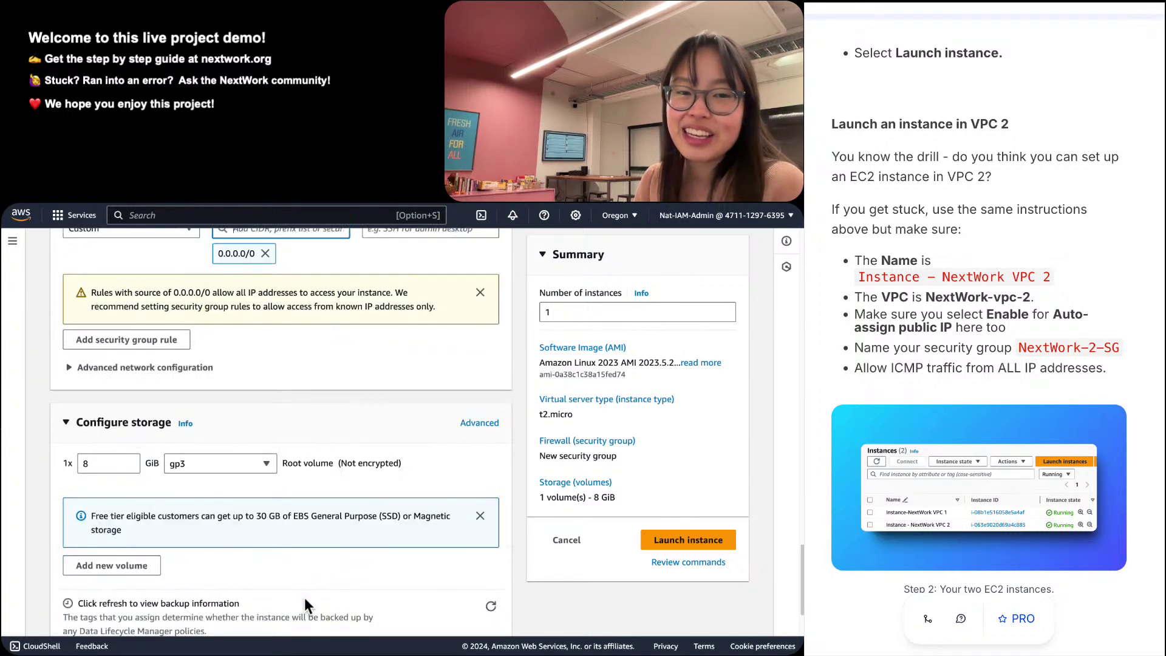
{"action": "scroll", "coordinate": [304, 598], "scroll_direction": "down", "scroll_amount": 2}
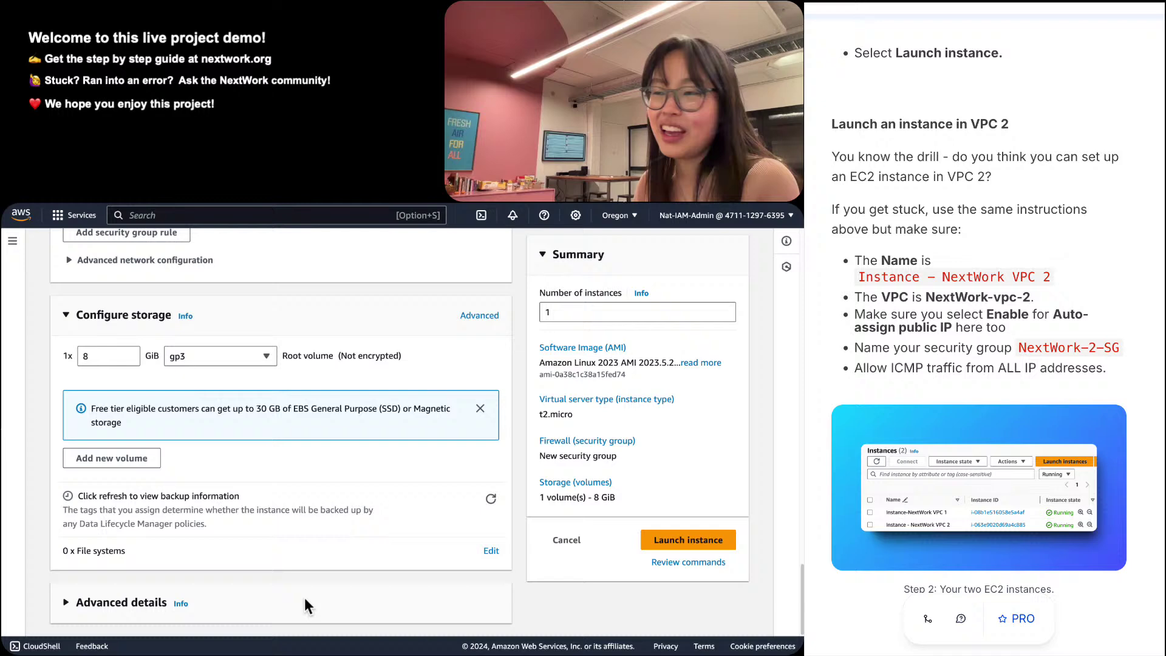
{"action": "left_click", "coordinate": [693, 538]}
Read the guide's question about the security group rules for the EC2 instances and its answer instructions.
{"action": "scroll", "coordinate": [1142, 577], "scroll_direction": "down", "scroll_amount": 4}
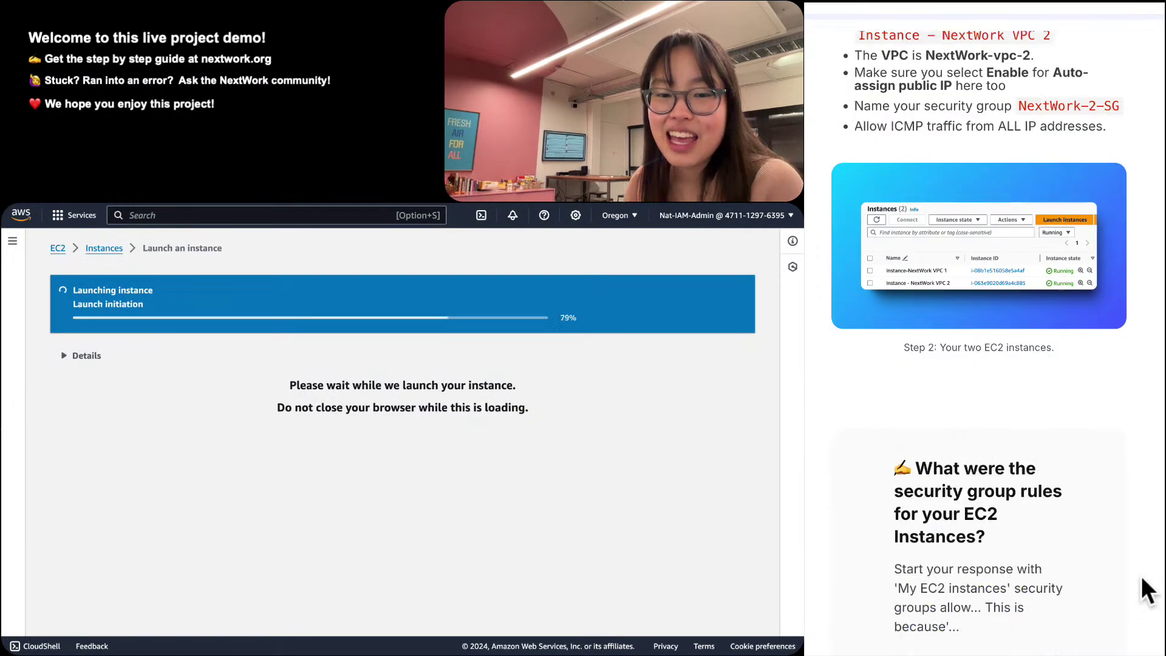
{"action": "scroll", "coordinate": [1142, 576], "scroll_direction": "down", "scroll_amount": 2}
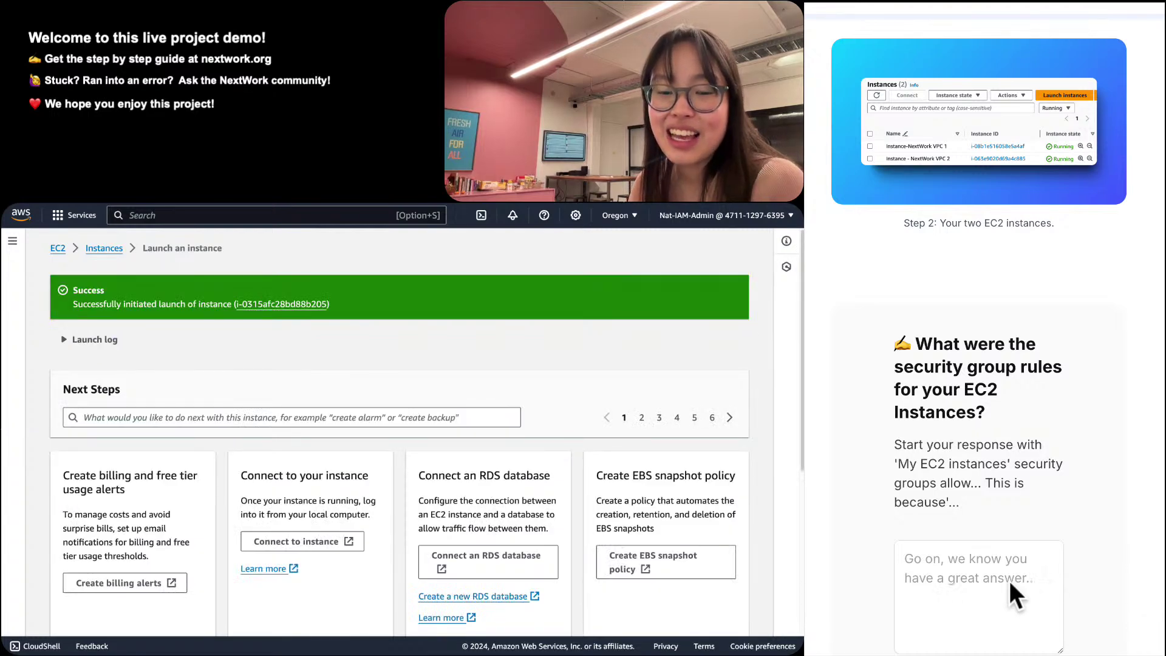
{"action": "scroll", "coordinate": [1010, 581], "scroll_direction": "up", "scroll_amount": 3}
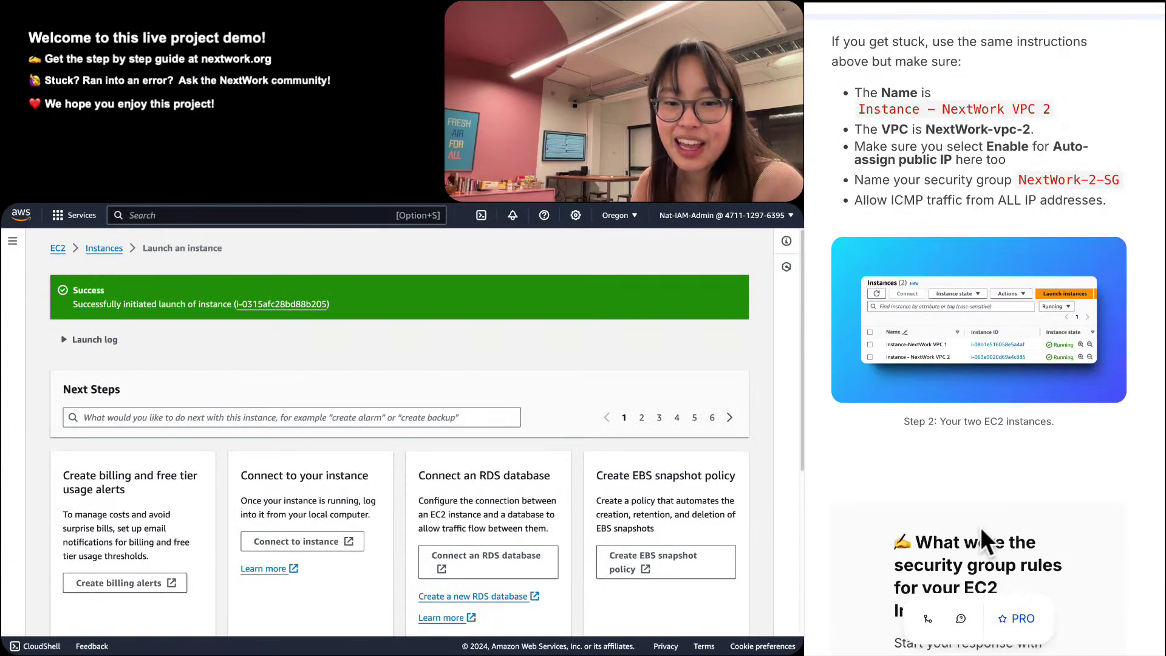
{"action": "scroll", "coordinate": [980, 527], "scroll_direction": "down", "scroll_amount": 2}
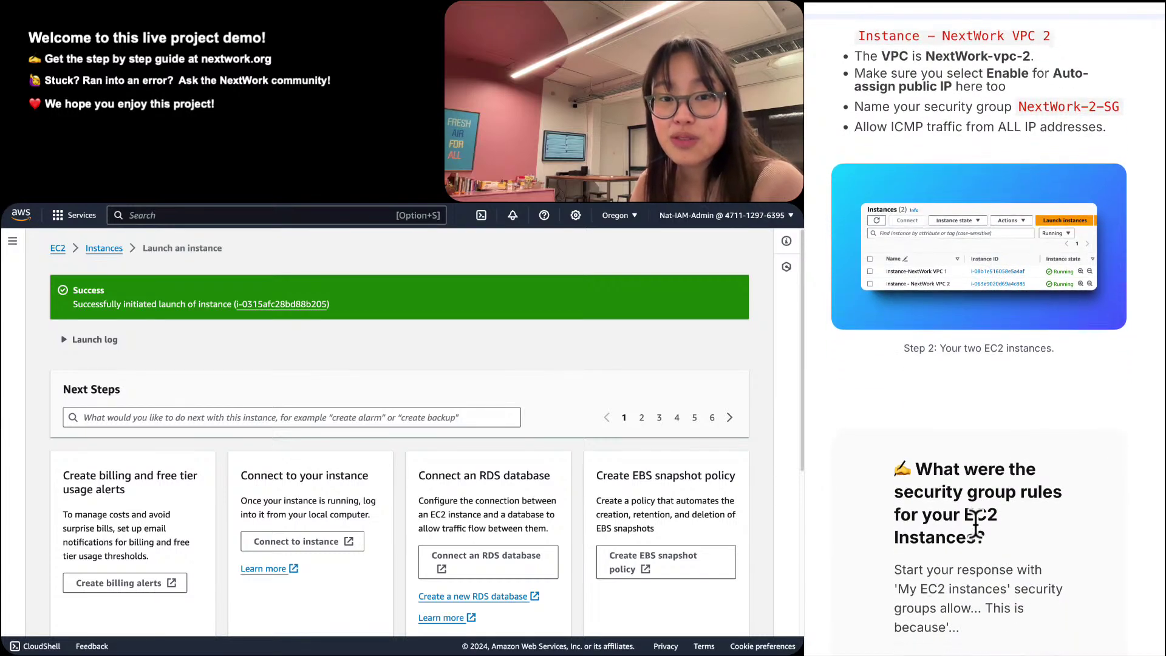
{"action": "scroll", "coordinate": [975, 527], "scroll_direction": "down", "scroll_amount": 1}
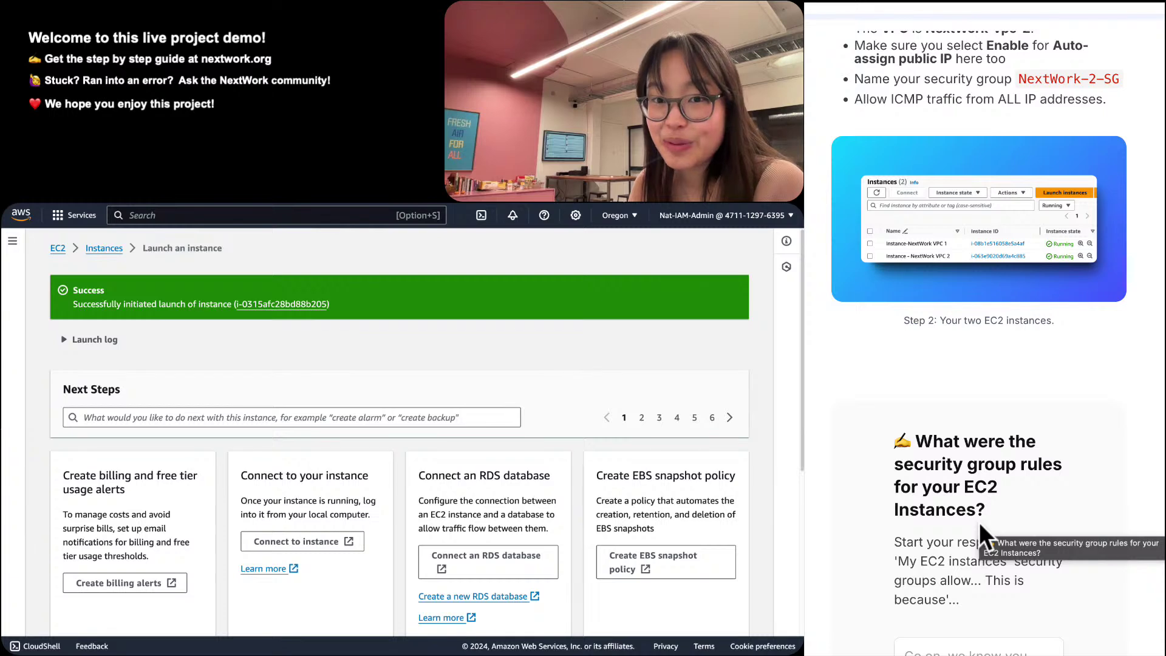
{"action": "scroll", "coordinate": [942, 522], "scroll_direction": "down", "scroll_amount": 6}
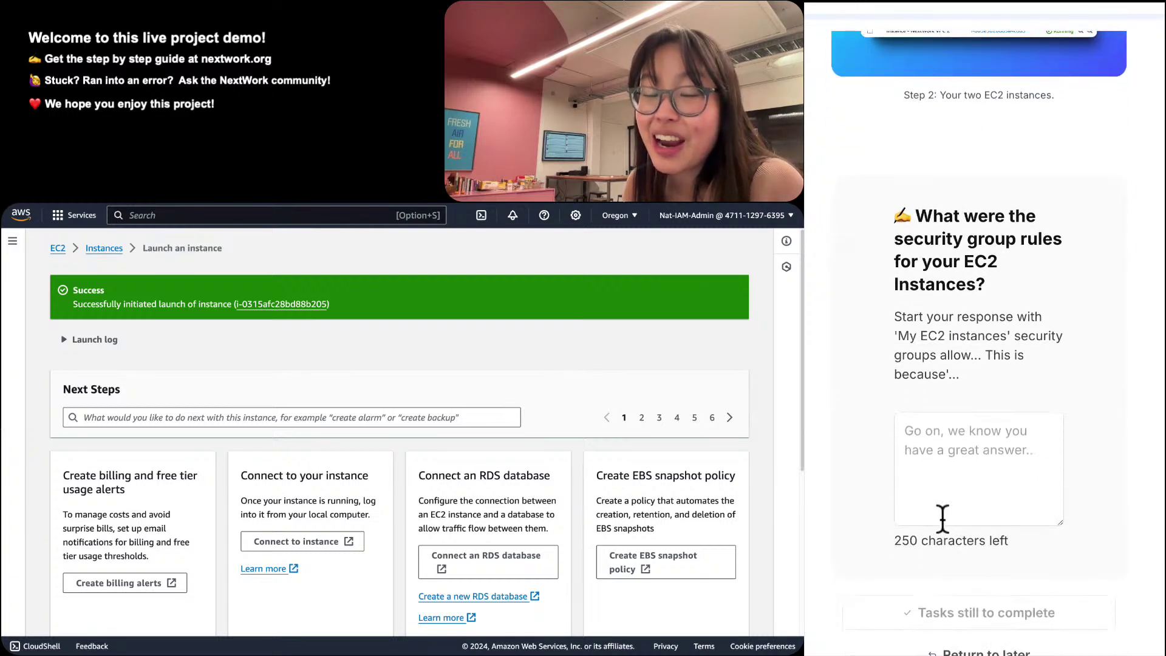
{"action": "scroll", "coordinate": [942, 517], "scroll_direction": "up", "scroll_amount": 1}
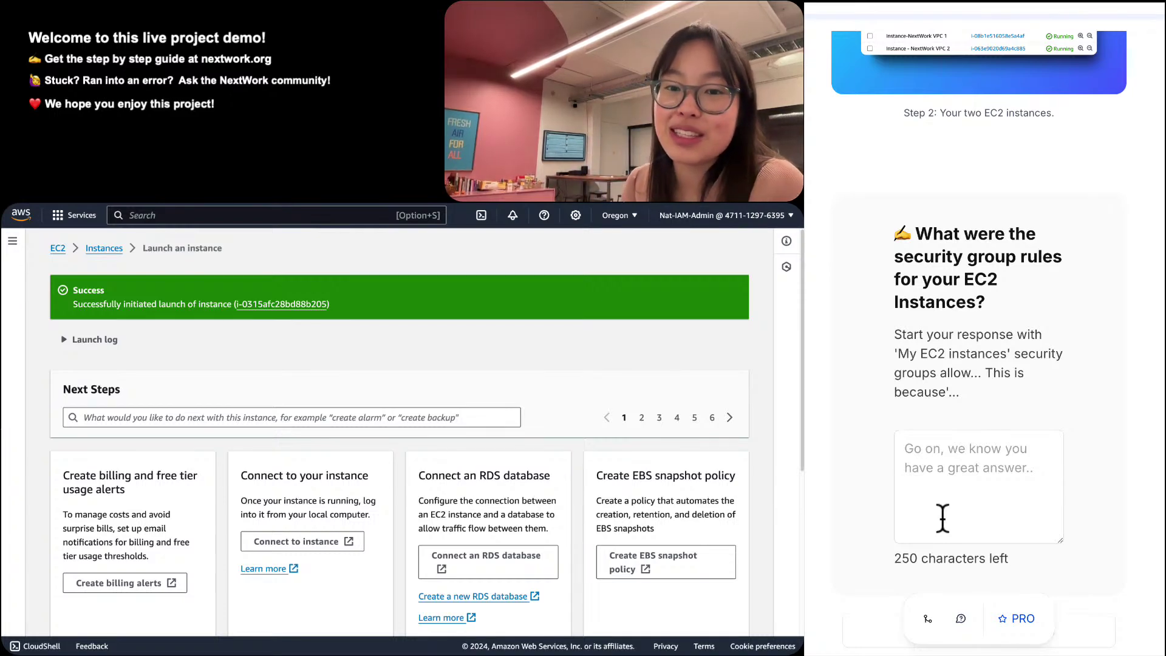
Copy the suggested opening "My EC2 instances' security groups allow... This is because" into the answer box of the security group rules question.
{"action": "scroll", "coordinate": [942, 517], "scroll_direction": "up", "scroll_amount": 3}
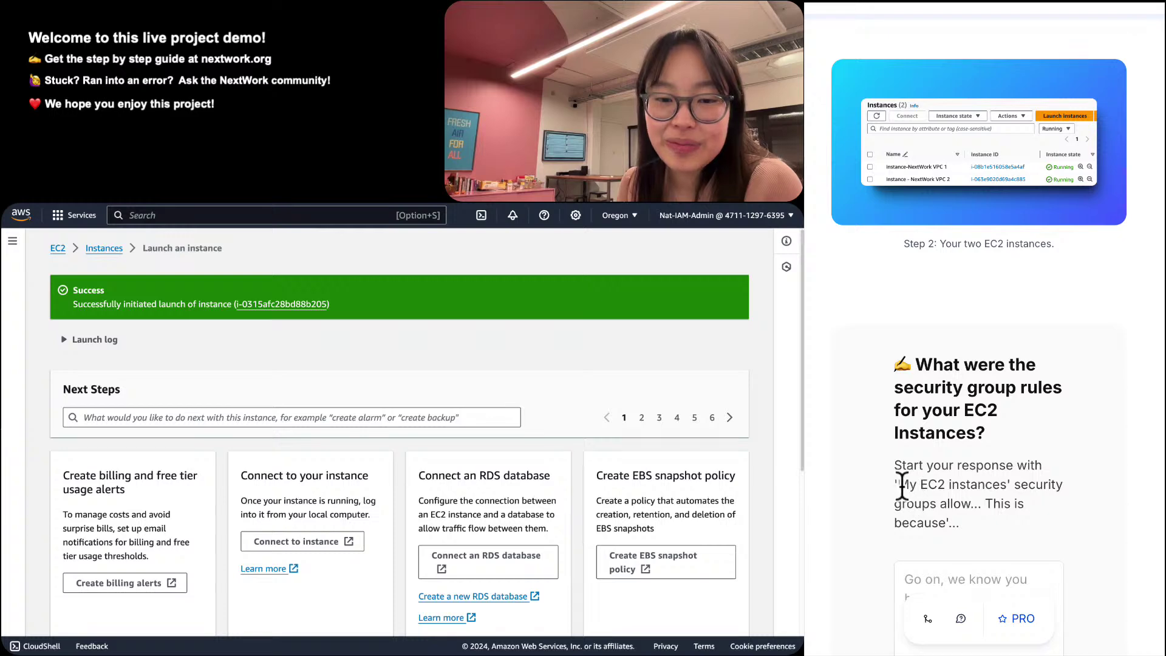
{"action": "left_click_drag", "start_coordinate": [901, 486], "coordinate": [947, 521]}
{"action": "right_click", "coordinate": [929, 505]}
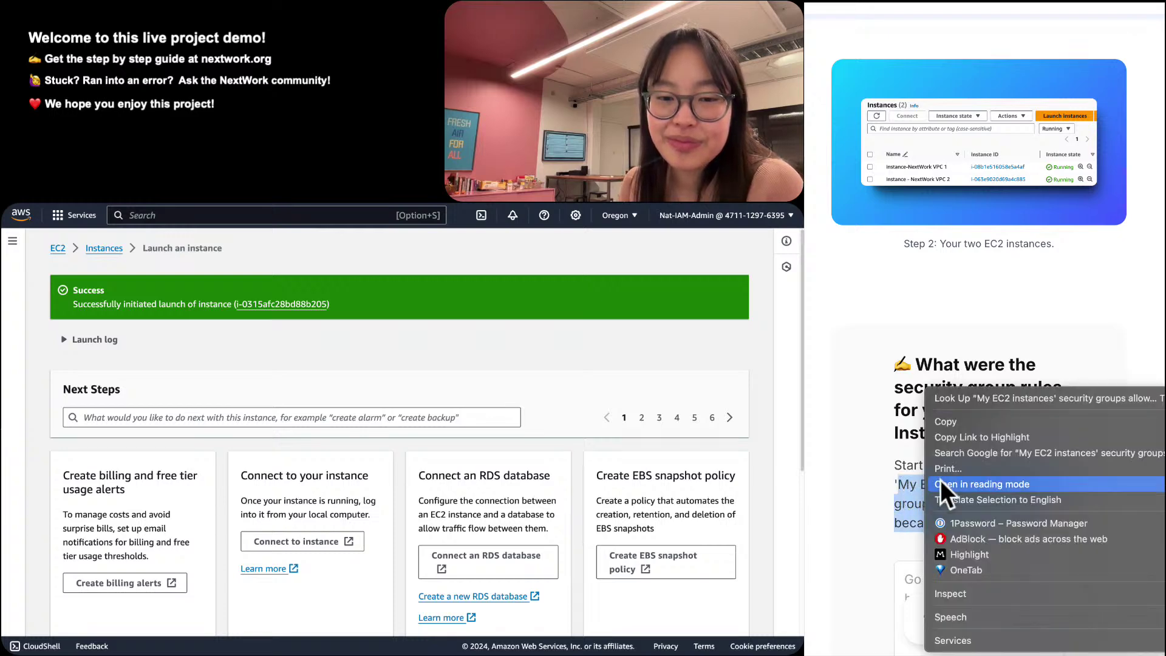
{"action": "left_click", "coordinate": [956, 422]}
{"action": "scroll", "coordinate": [960, 513], "scroll_direction": "down", "scroll_amount": 3}
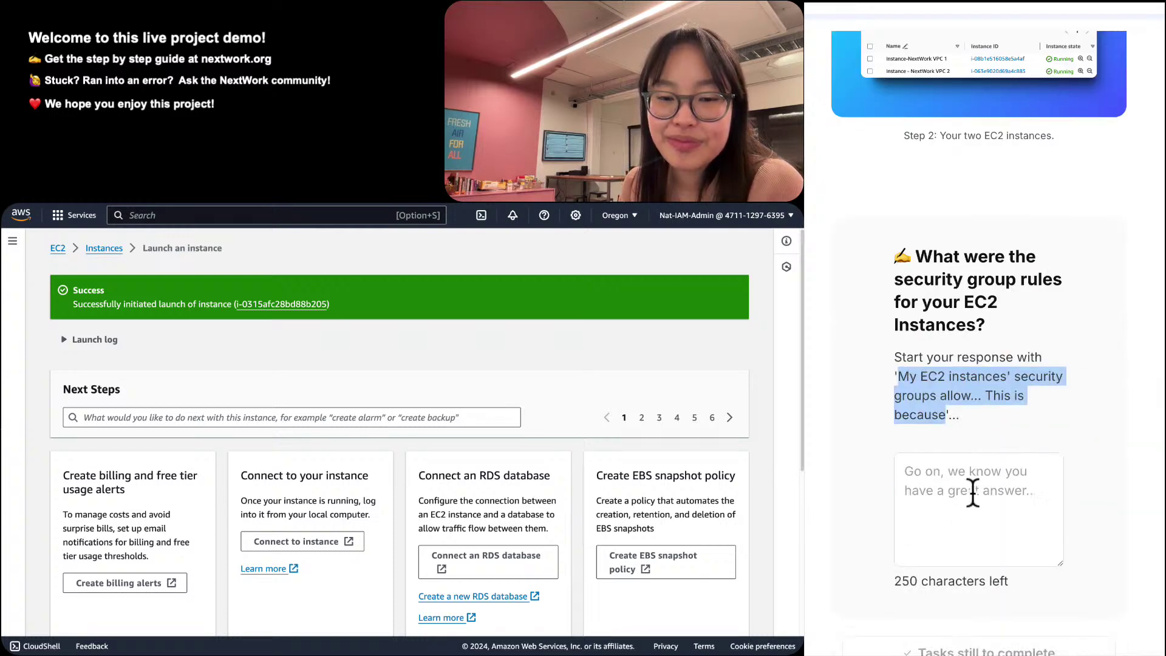
{"action": "left_click", "coordinate": [972, 491]}
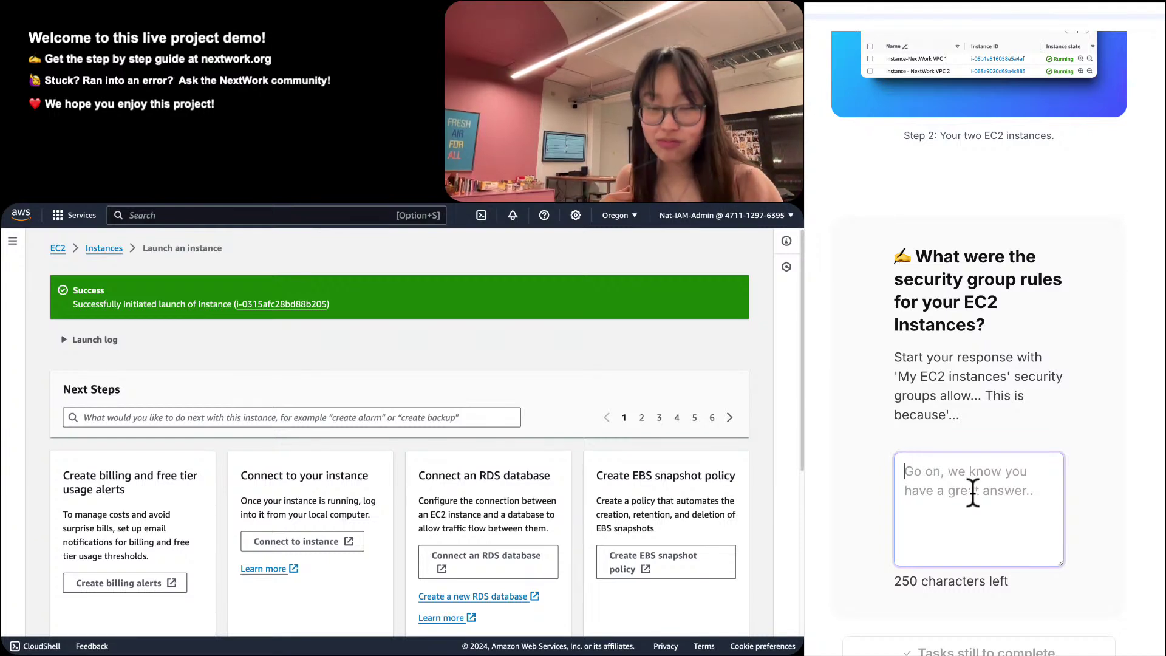
{"action": "key", "text": "super+v"}
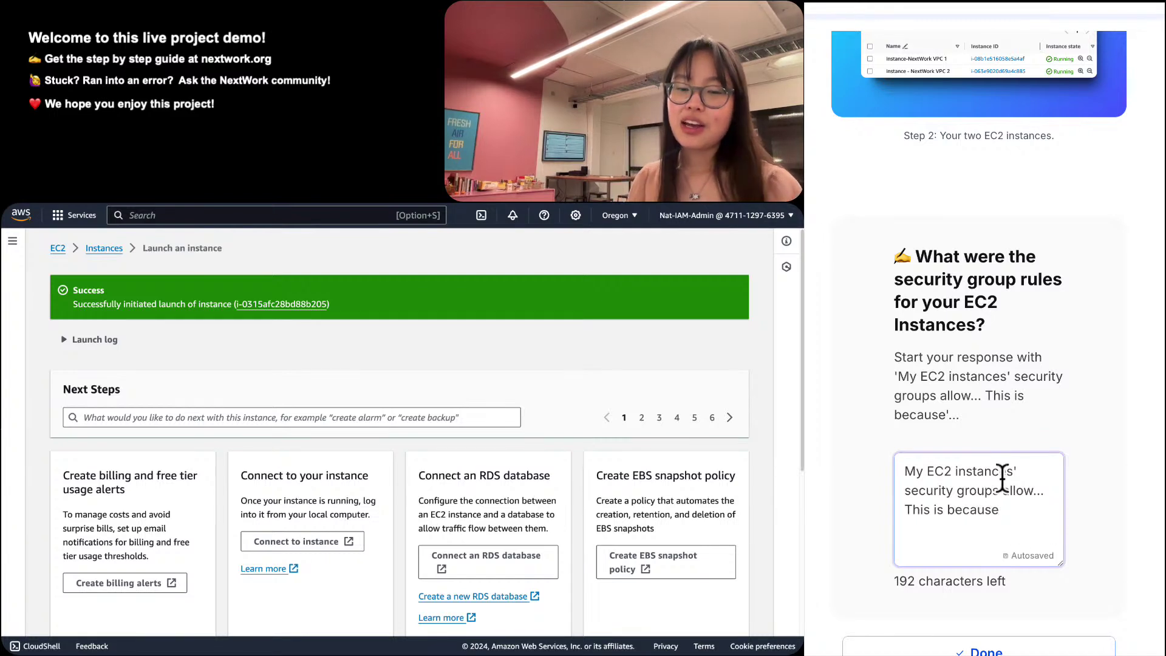
Replace the ellipsis after "security groups allow" in the answer with "SSH and ICMP type traffic".
{"action": "left_click_drag", "start_coordinate": [1033, 492], "coordinate": [1049, 493]}
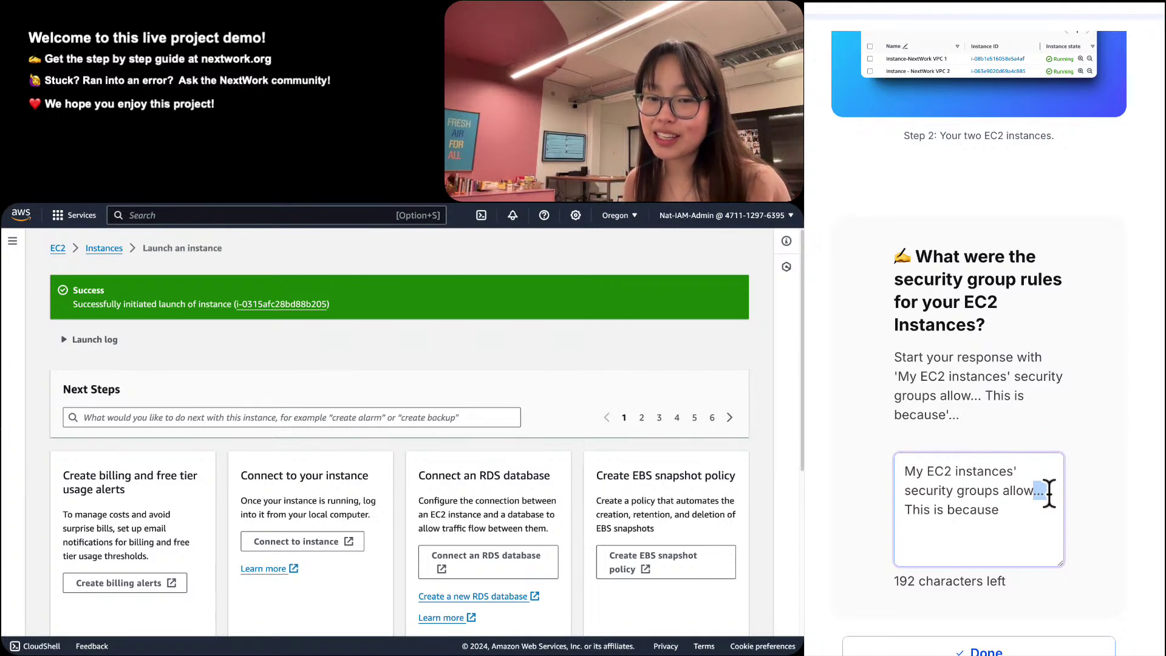
{"action": "key", "text": "BackSpace"}
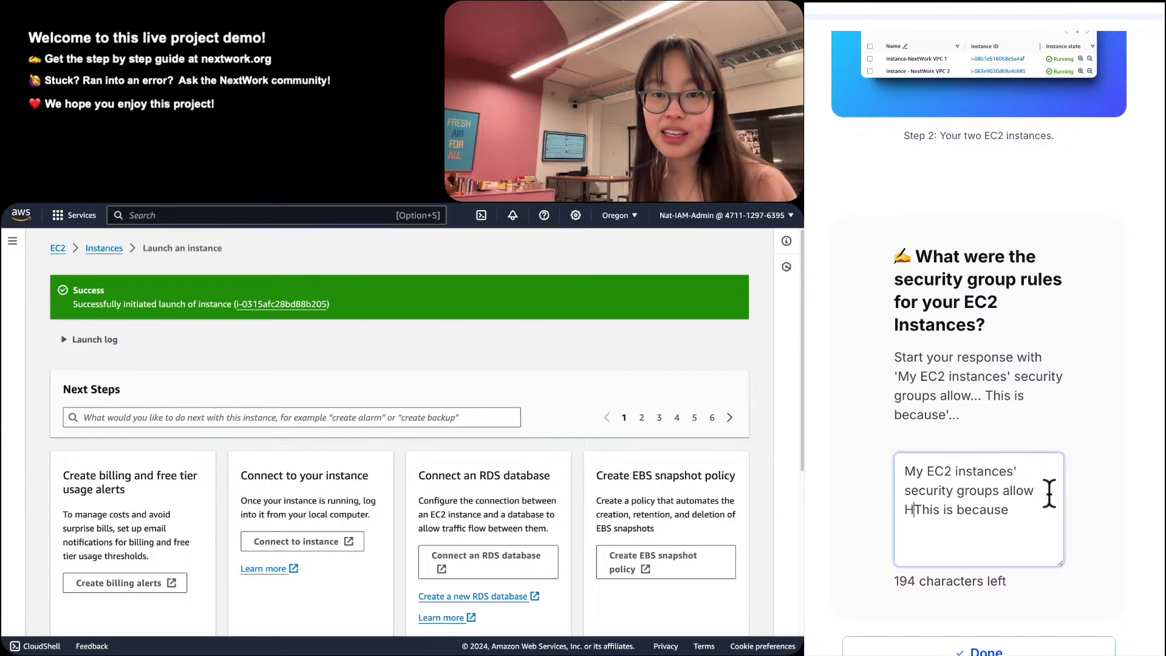
{"action": "type", "text": "SSH"}
{"action": "key", "text": "BackSpace"}
{"action": "key", "text": "BackSpace"}
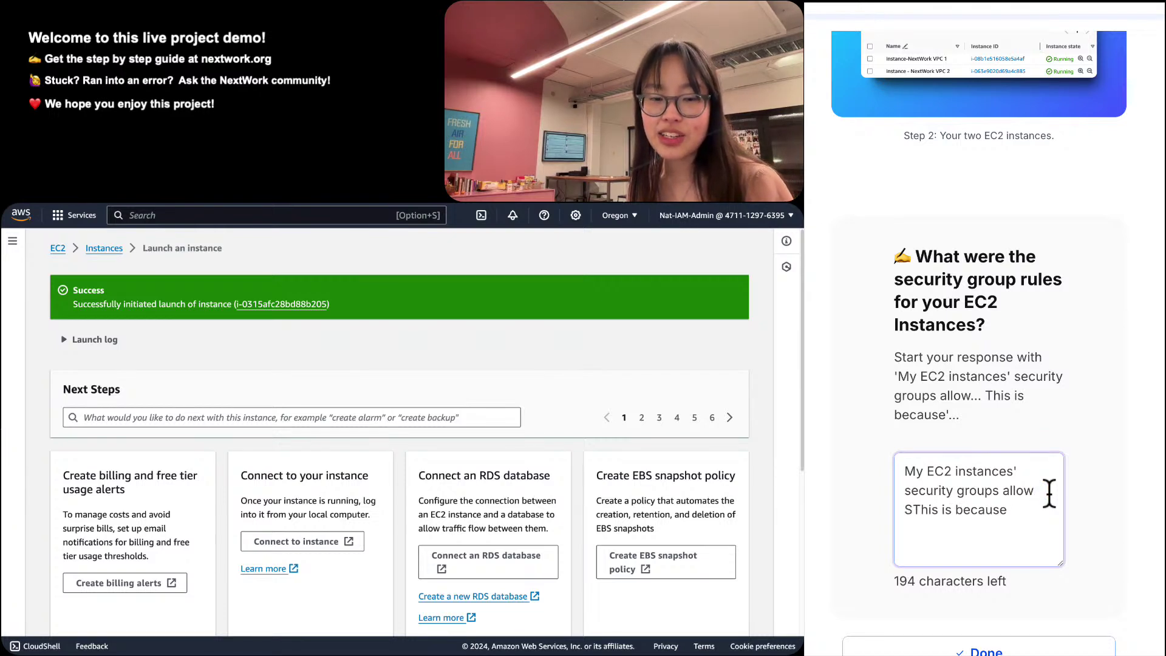
{"action": "type", "text": "SH "}
{"action": "type", "text": "and ICMP"}
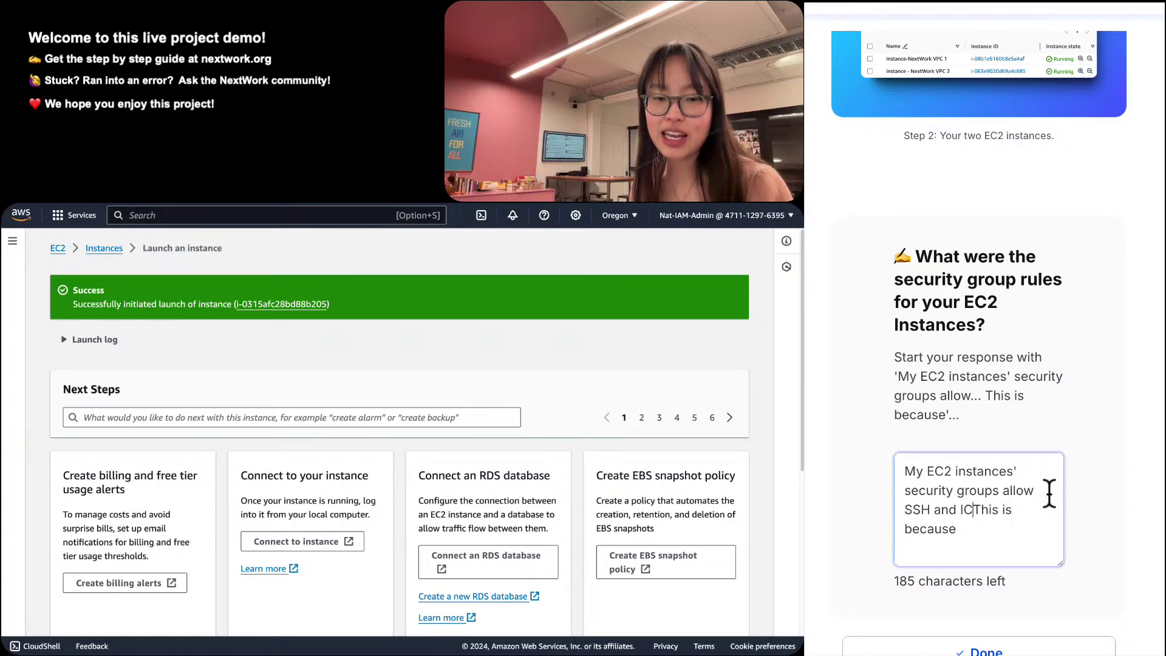
{"action": "type", "text": " type traf"}
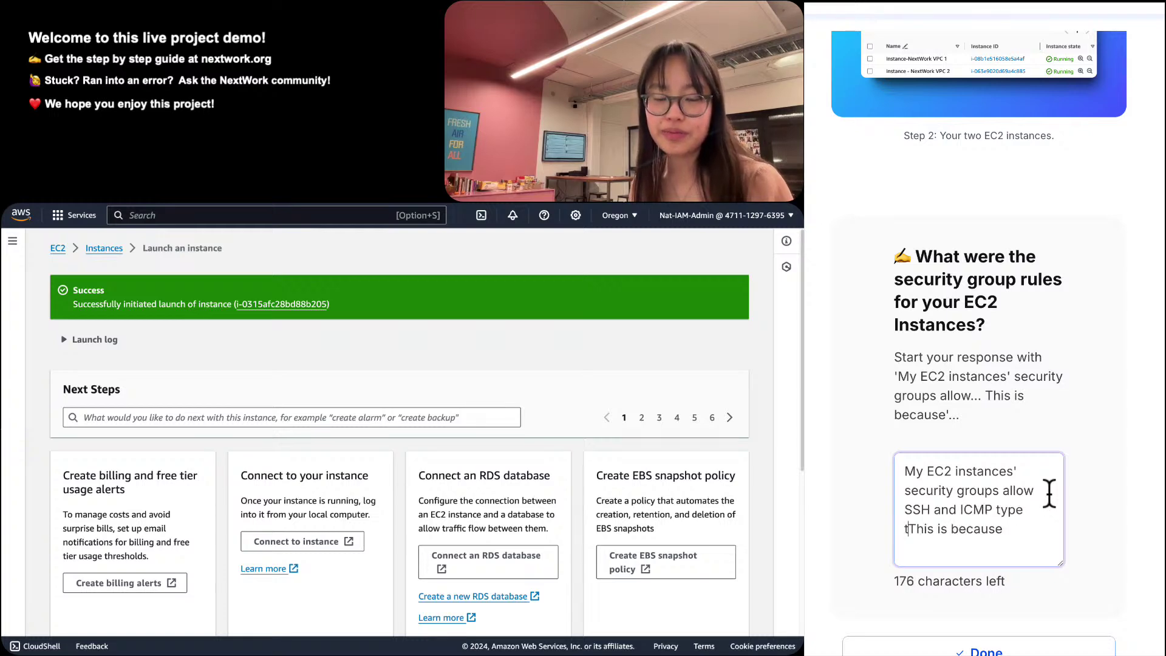
{"action": "type", "text": "fic"}
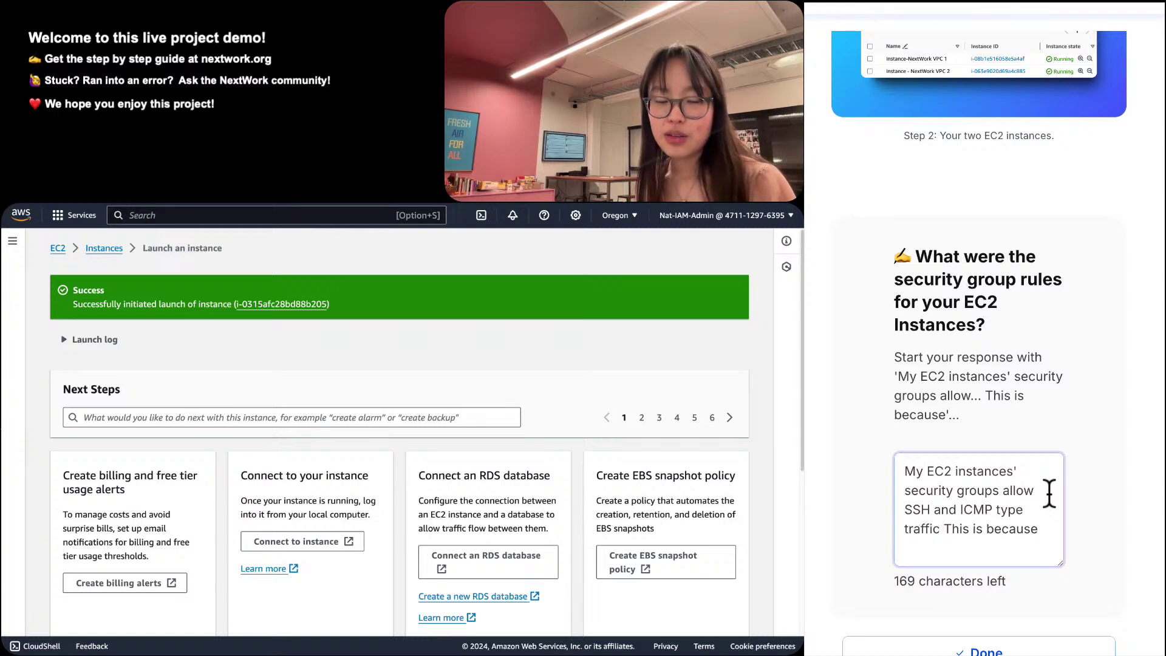
End the answer's first sentence with a period after "traffic", before "This is because".
{"action": "key", "text": "Down"}
{"action": "key", "text": "Left"}
{"action": "key", "text": "Left"}
{"action": "key", "text": "Left"}
{"action": "key", "text": "Left"}
{"action": "key", "text": "Left"}
{"action": "key", "text": "Left"}
{"action": "key", "text": "Left"}
{"action": "key", "text": "Left"}
{"action": "key", "text": "Left"}
{"action": "key", "text": "Left"}
{"action": "key", "text": "Left"}
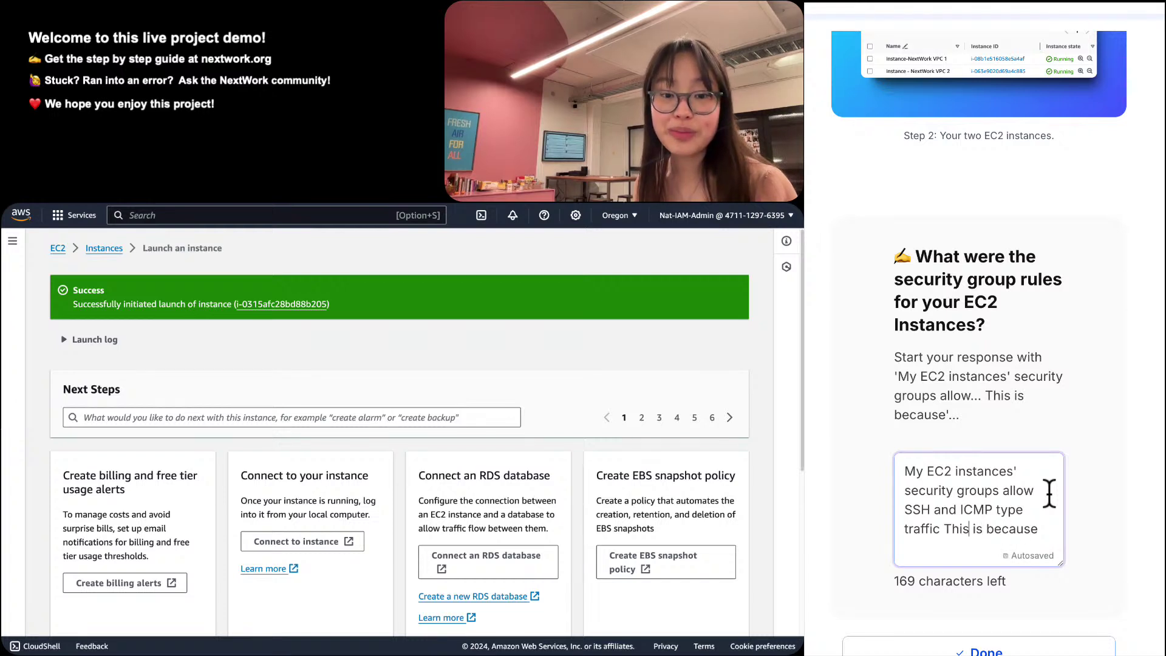
{"action": "key", "text": "Left"}
{"action": "key", "text": "Left"}
{"action": "key", "text": "Left"}
{"action": "key", "text": "Left"}
{"action": "type", "text": "."}
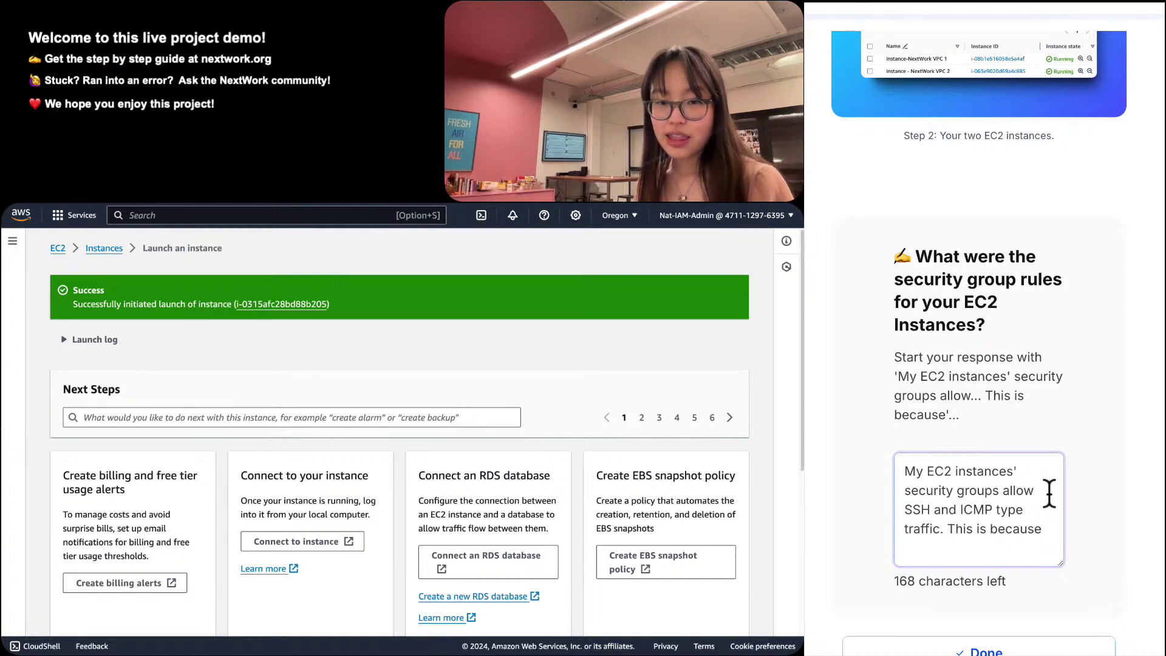
Continue the answer's second sentence after "This is because" with "SSH traffic".
{"action": "key", "text": "End"}
{"action": "type", "text": "SSH traffic"}
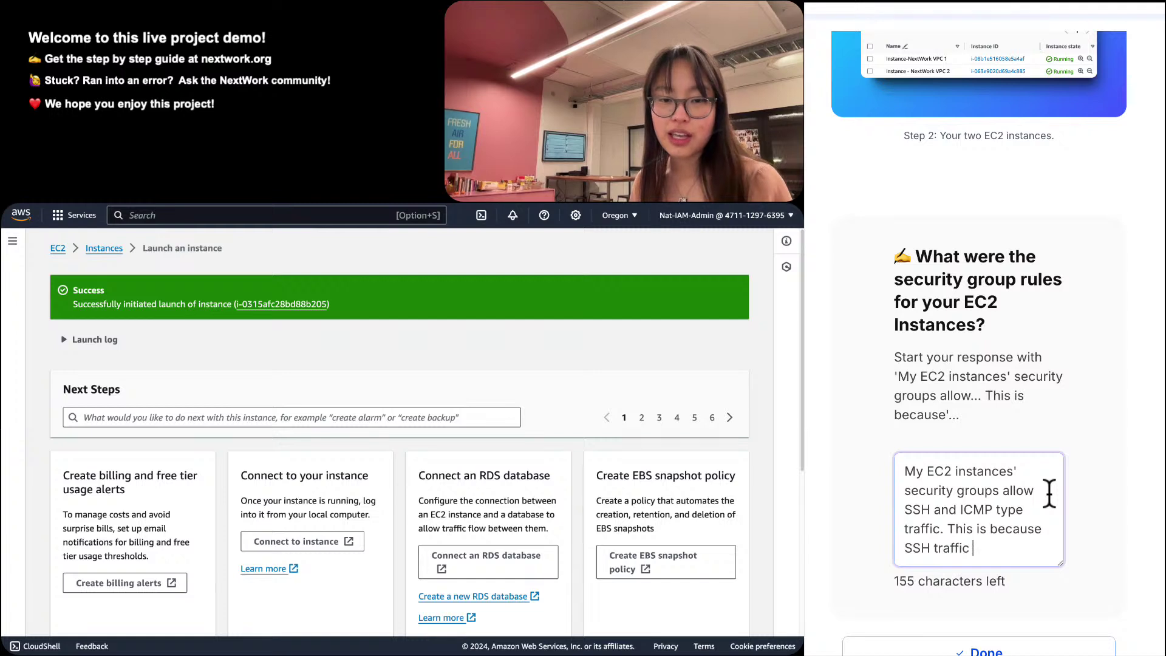
{"action": "left_click", "coordinate": [1060, 523]}
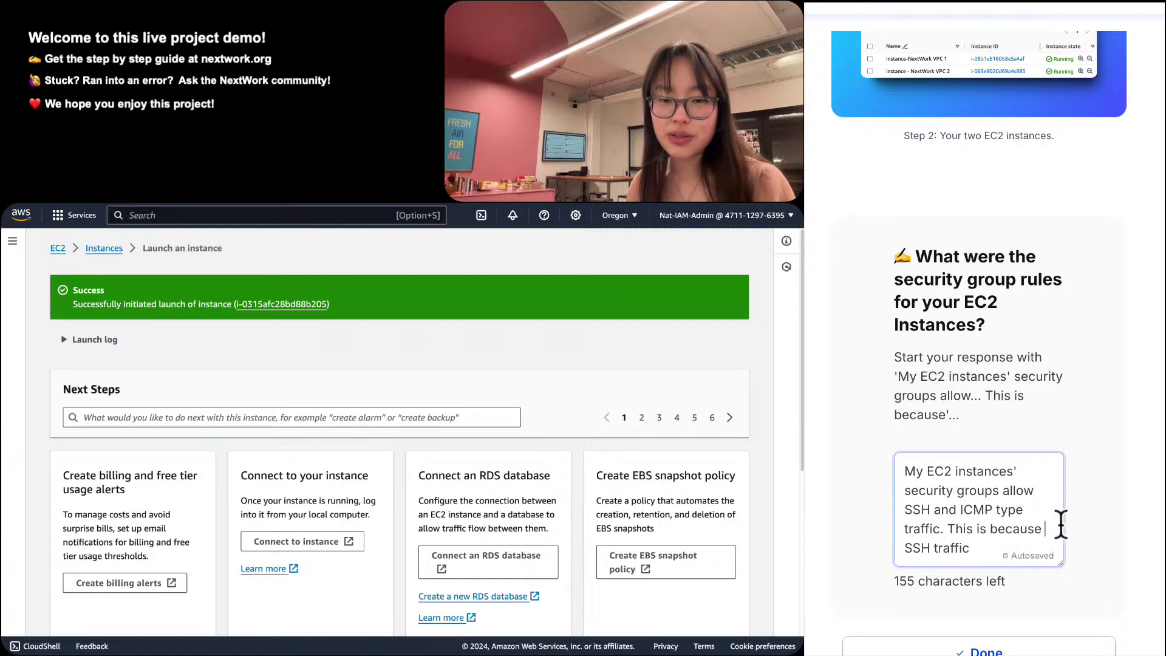
Insert "EC2 Instance Connect will need to access our EC2 instance" after "This is because" in the security group rules answer.
{"action": "type", "text": "EC2 in"}
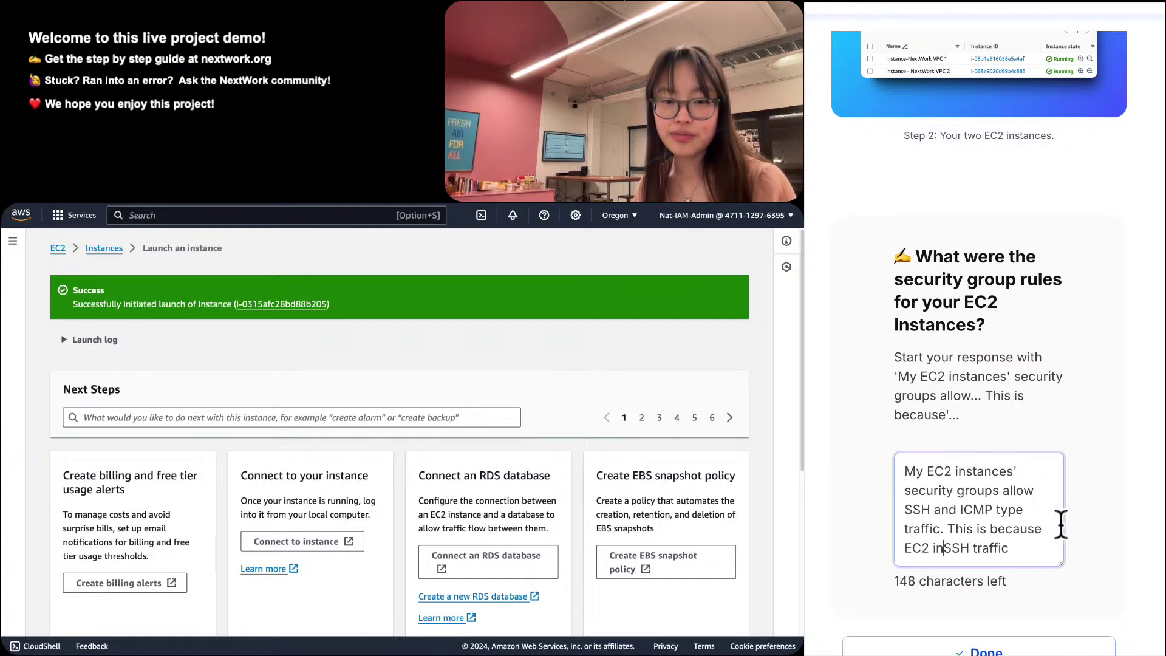
{"action": "key", "text": "BackSpace"}
{"action": "key", "text": "BackSpace"}
{"action": "type", "text": "In"}
{"action": "type", "text": "stance Connect will "}
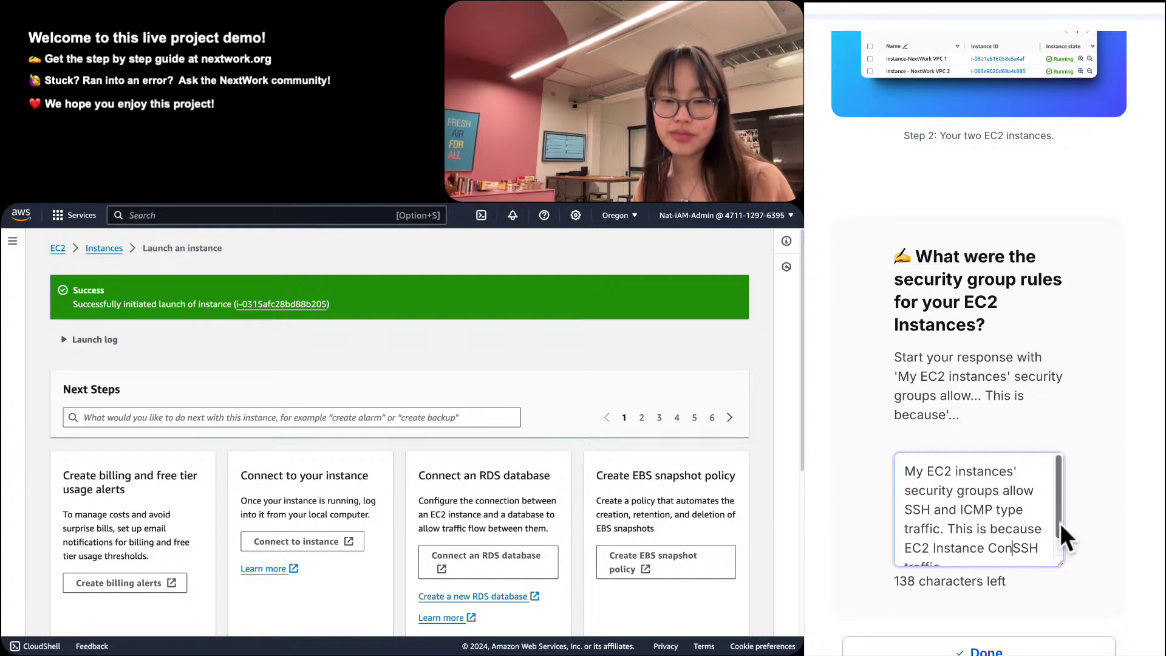
{"action": "type", "text": "need t"}
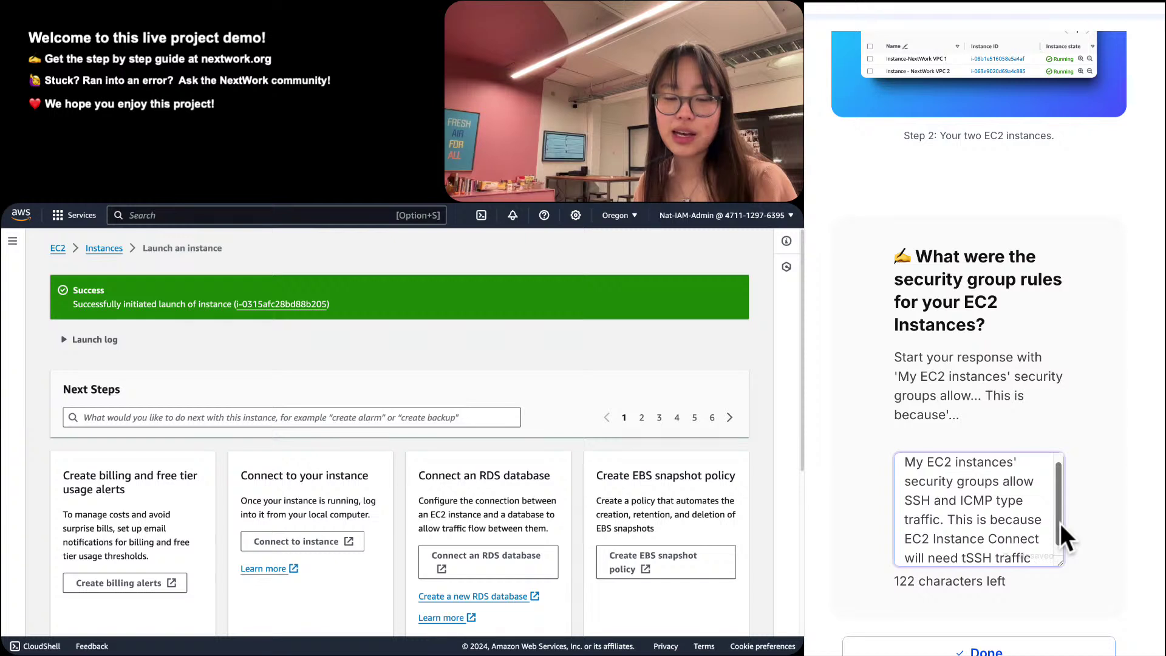
{"action": "type", "text": "o access "}
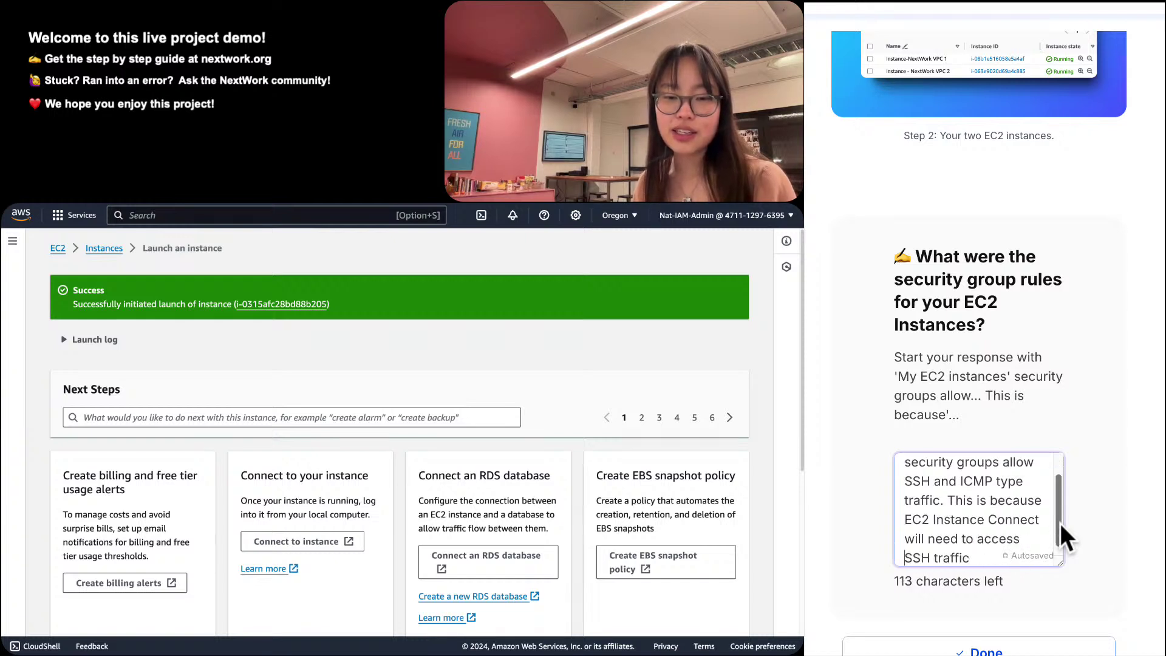
{"action": "type", "text": "our "}
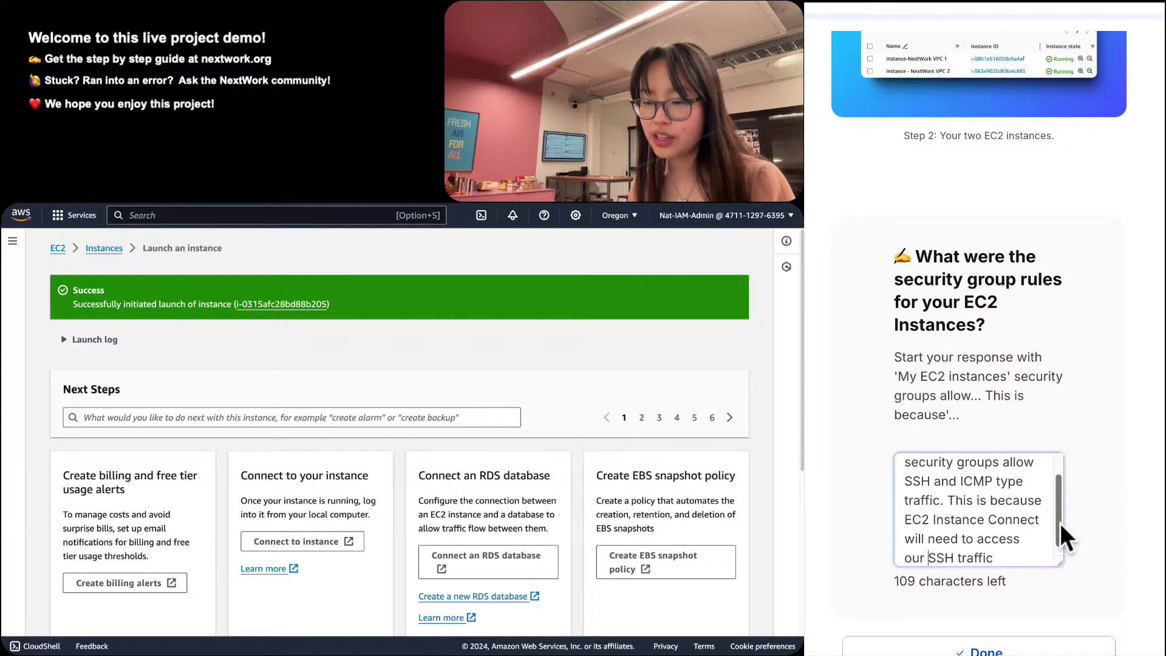
{"action": "type", "text": "EC2 "}
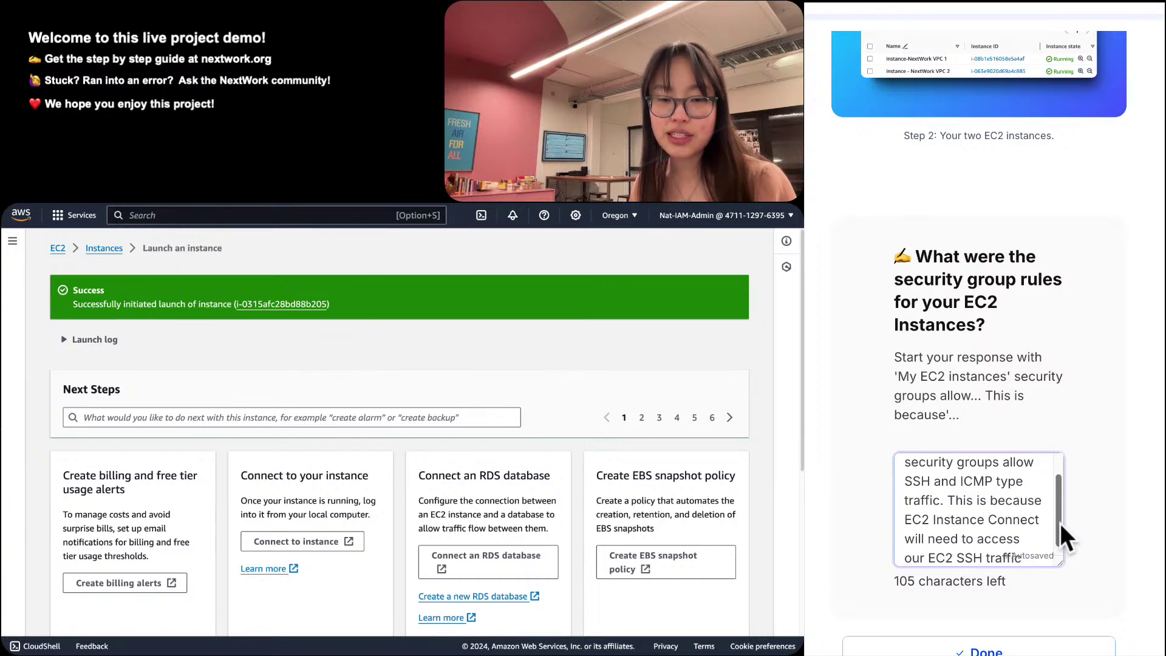
{"action": "type", "text": "instance"}
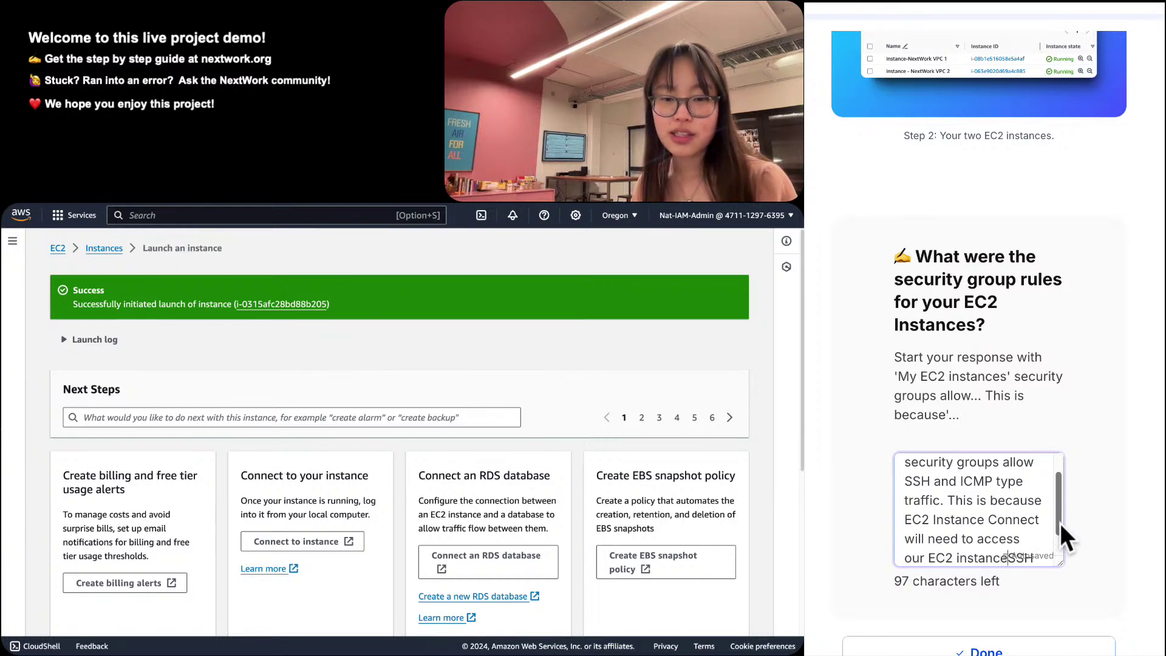
Continue the security group answer so that the access reason reads "using SSH-type traffic".
{"action": "type", "text": " uding"}
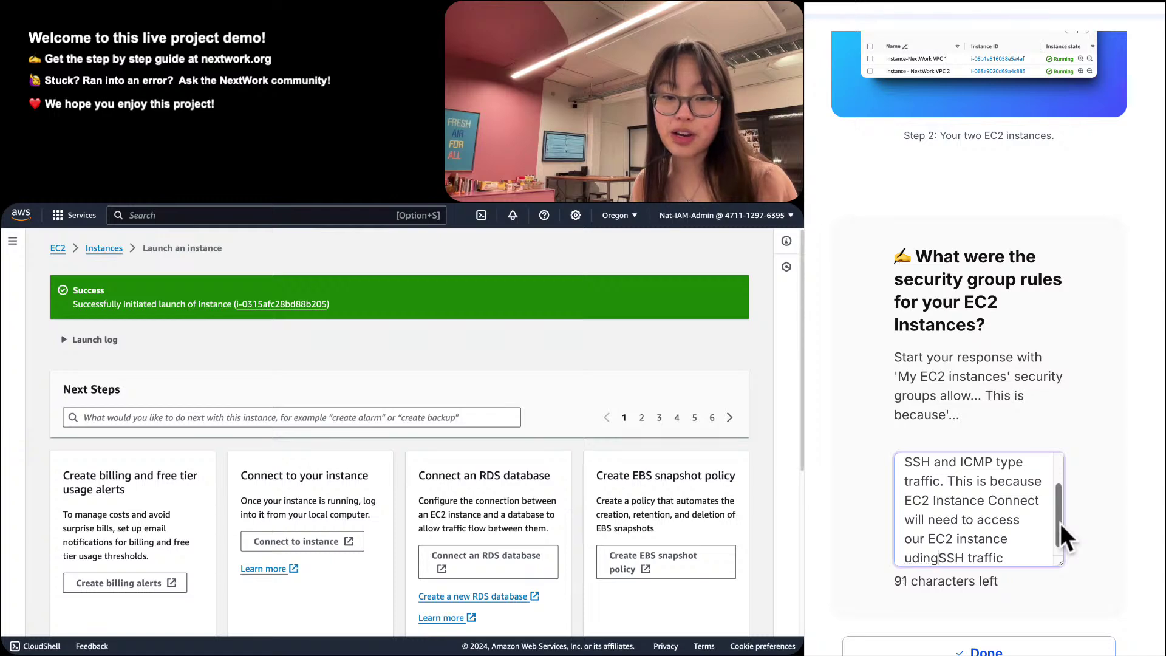
{"action": "key", "text": "BackSpace"}
{"action": "key", "text": "BackSpace"}
{"action": "key", "text": "BackSpace"}
{"action": "key", "text": "BackSpace"}
{"action": "type", "text": "sing SSH"}
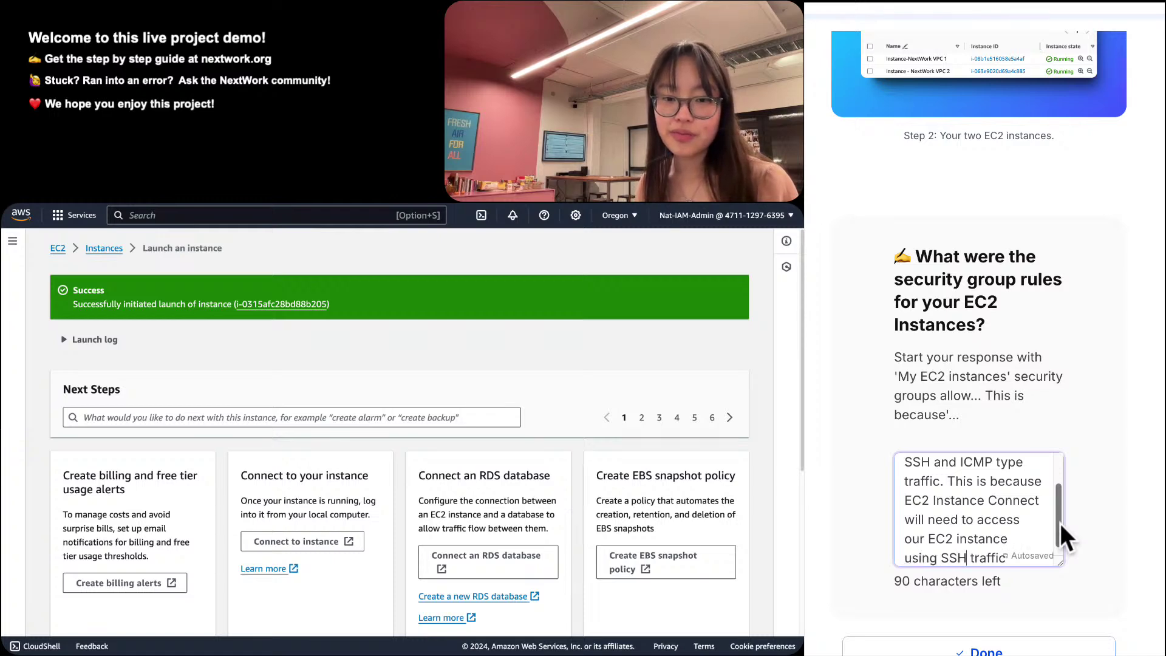
{"action": "type", "text": "-typ"}
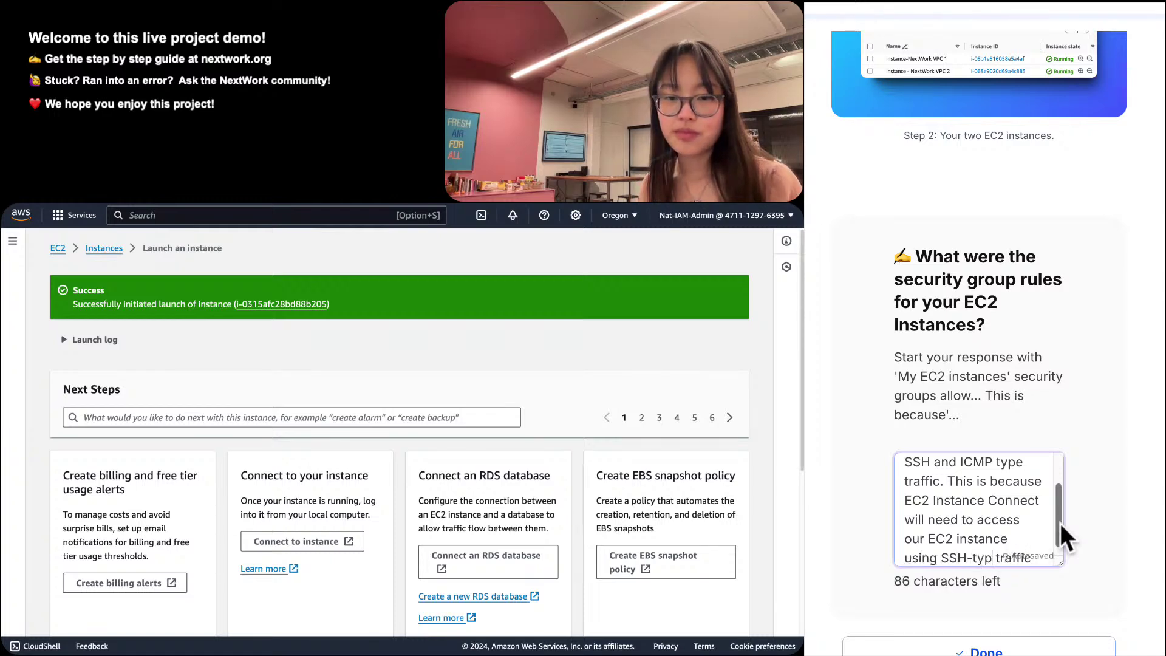
{"action": "type", "text": "e"}
{"action": "key", "text": "BackSpace"}
Extend the answer after "SSH-type traffic" with ", and because we need to allow".
{"action": "type", "text": ", and becase"}
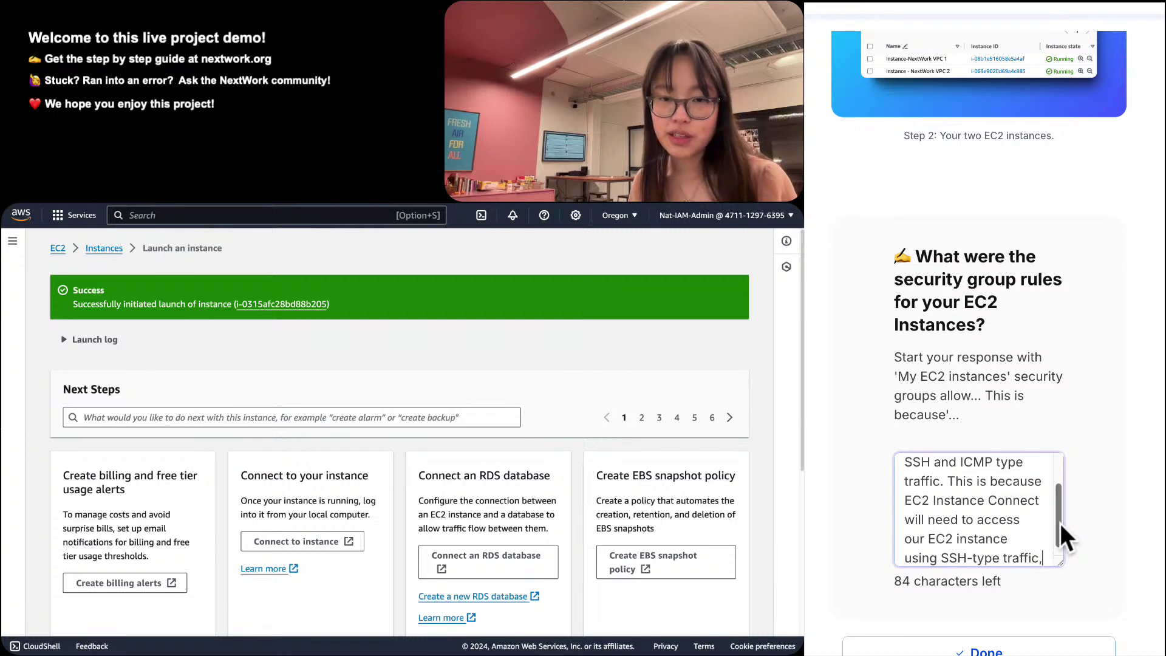
{"action": "key", "text": "BackSpace"}
{"action": "key", "text": "BackSpace"}
{"action": "type", "text": "use "}
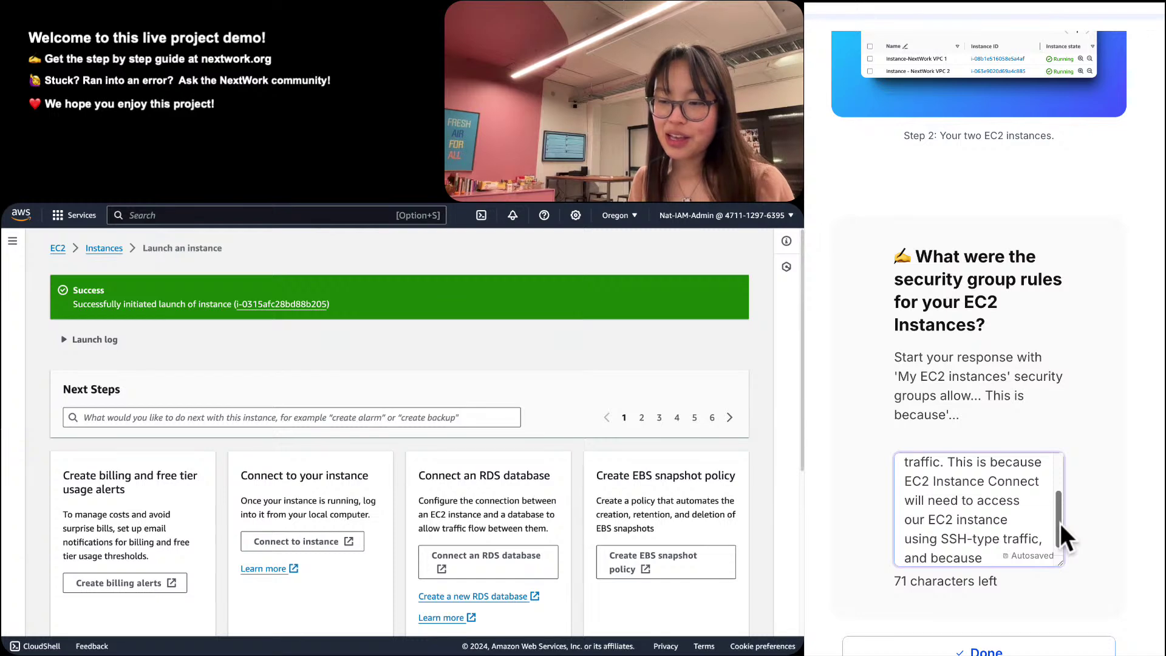
{"action": "type", "text": " we beed ="}
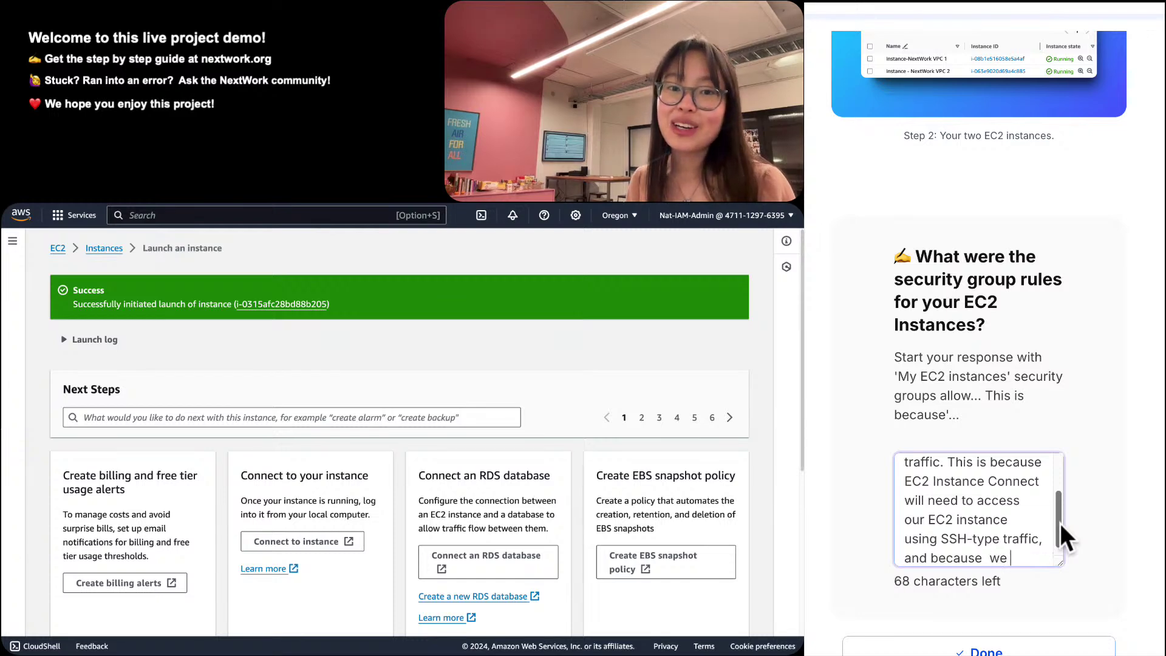
{"action": "key", "text": "BackSpace"}
{"action": "key", "text": "BackSpace"}
{"action": "key", "text": "BackSpace"}
{"action": "key", "text": "BackSpace"}
{"action": "key", "text": "BackSpace"}
{"action": "key", "text": "BackSpace"}
{"action": "key", "text": "BackSpace"}
{"action": "key", "text": "BackSpace"}
{"action": "key", "text": "BackSpace"}
{"action": "key", "text": "BackSpace"}
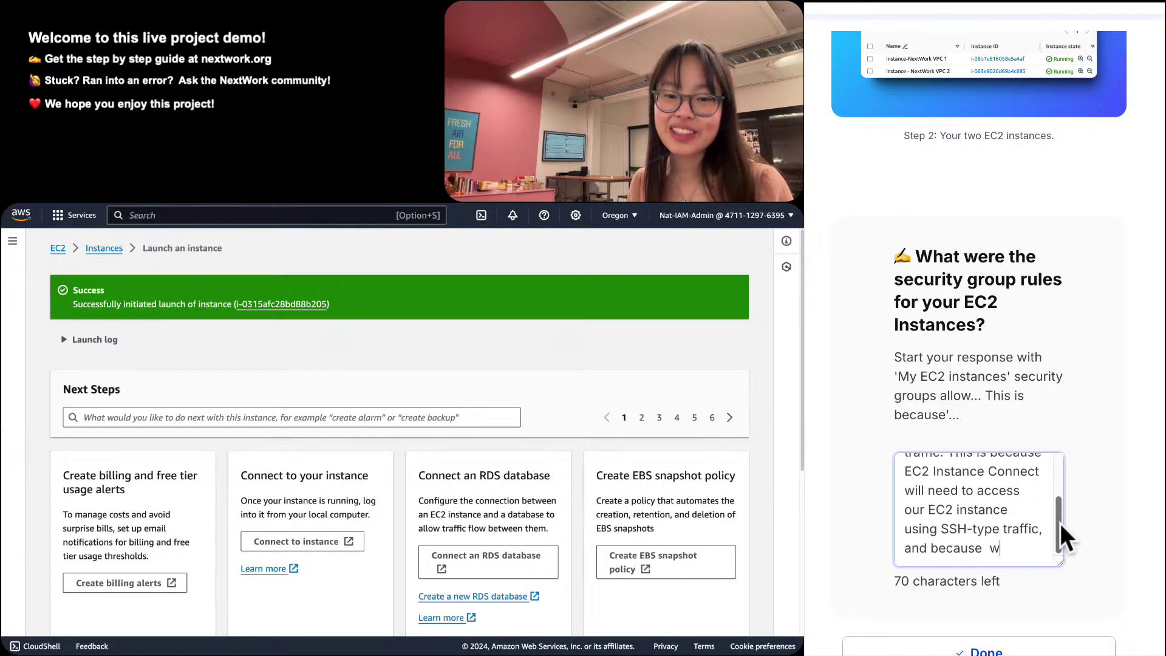
{"action": "type", "text": "we need"}
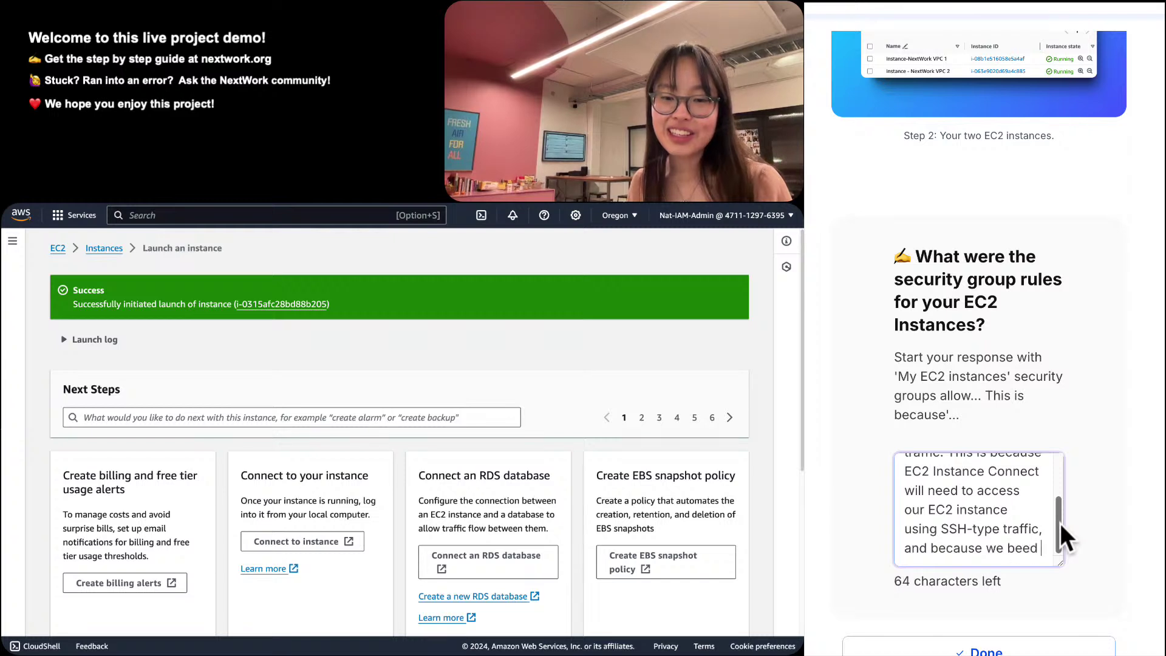
{"action": "key", "text": "BackSpace"}
{"action": "key", "text": "BackSpace"}
{"action": "key", "text": "BackSpace"}
{"action": "key", "text": "BackSpace"}
{"action": "key", "text": "BackSpace"}
{"action": "type", "text": "neeed:"}
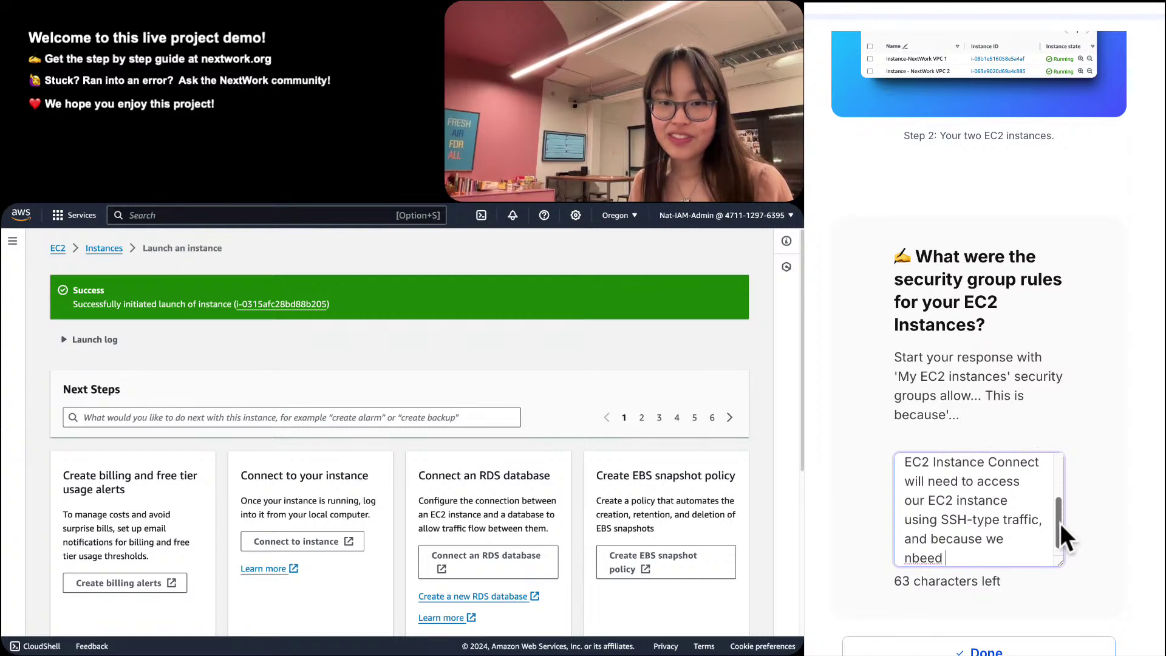
{"action": "key", "text": "BackSpace"}
{"action": "key", "text": "BackSpace"}
{"action": "key", "text": "BackSpace"}
{"action": "key", "text": "BackSpace"}
{"action": "type", "text": "ed to allow "}
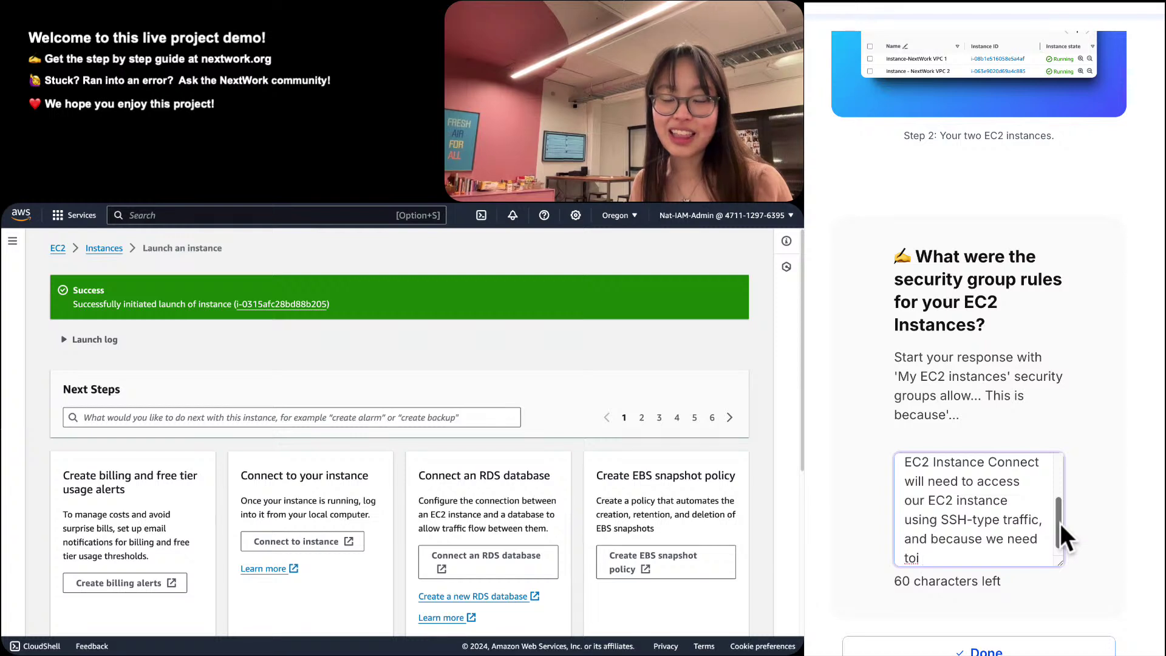
Complete the answer's second reason with "ICMP type traffic for connectivity tests later.".
{"action": "type", "text": "ICMP "}
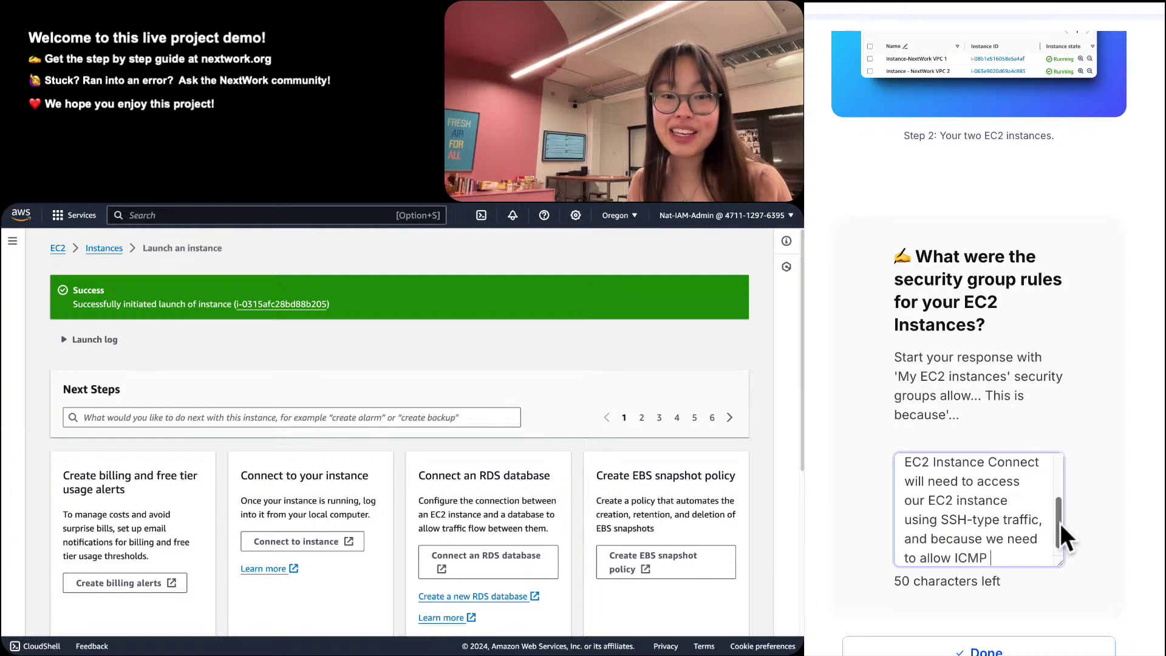
{"action": "type", "text": "type traffic in"}
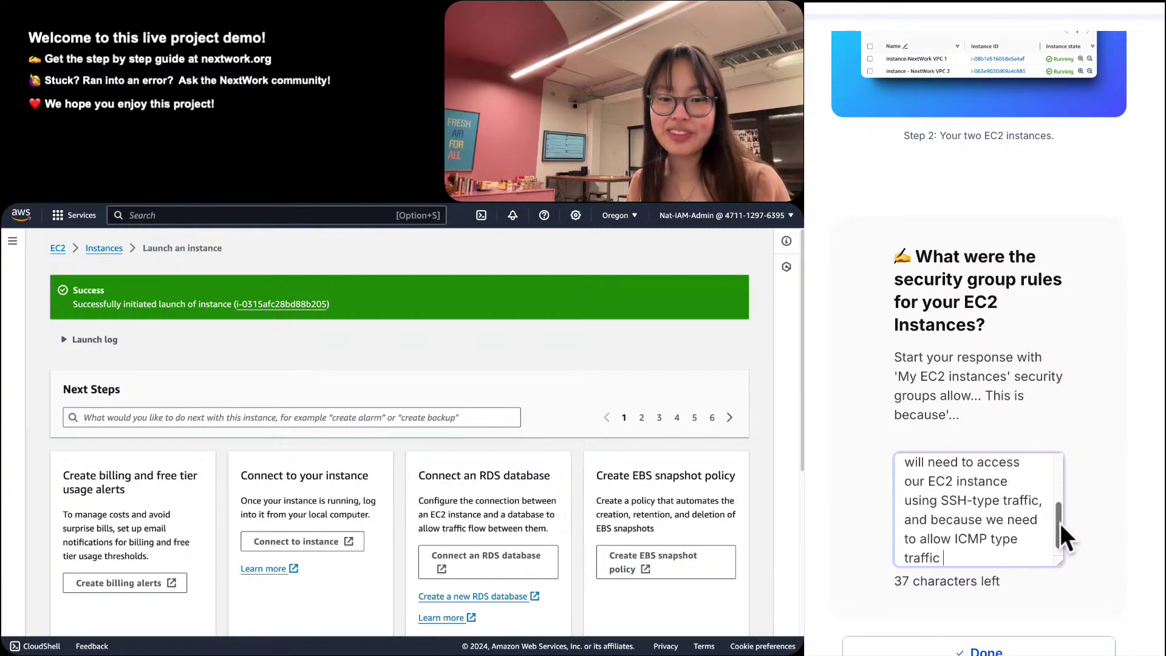
{"action": "key", "text": "BackSpace"}
{"action": "key", "text": "BackSpace"}
{"action": "type", "text": "n"}
{"action": "key", "text": "BackSpace"}
{"action": "key", "text": "BackSpace"}
{"action": "key", "text": "BackSpace"}
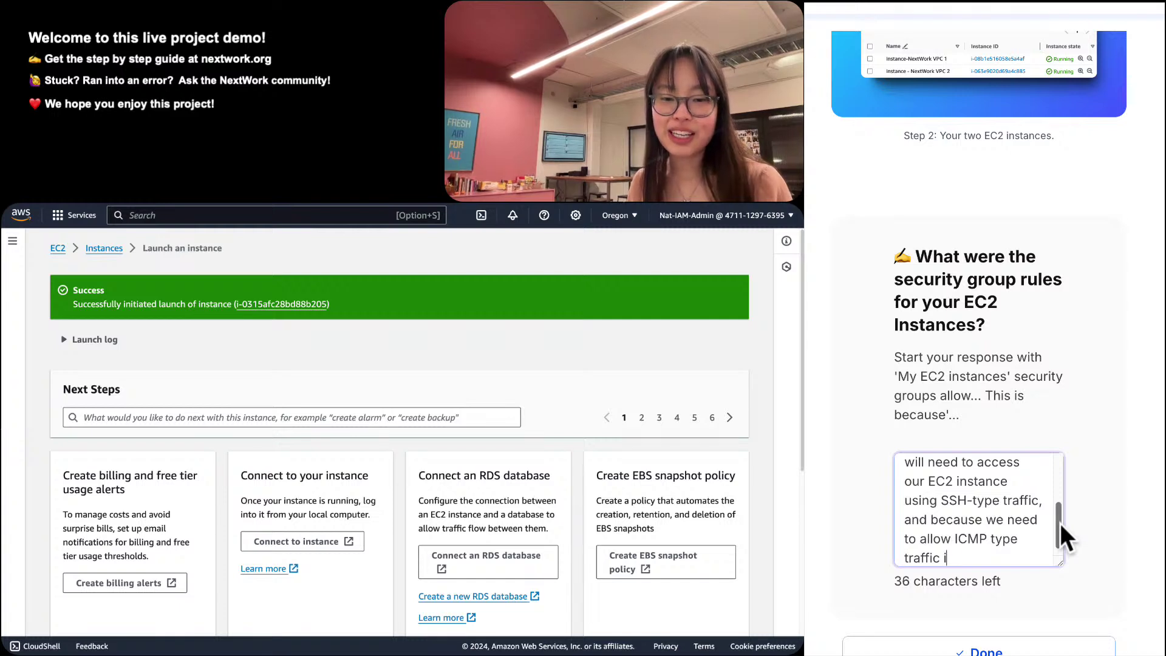
{"action": "type", "text": "for connectivity tests "}
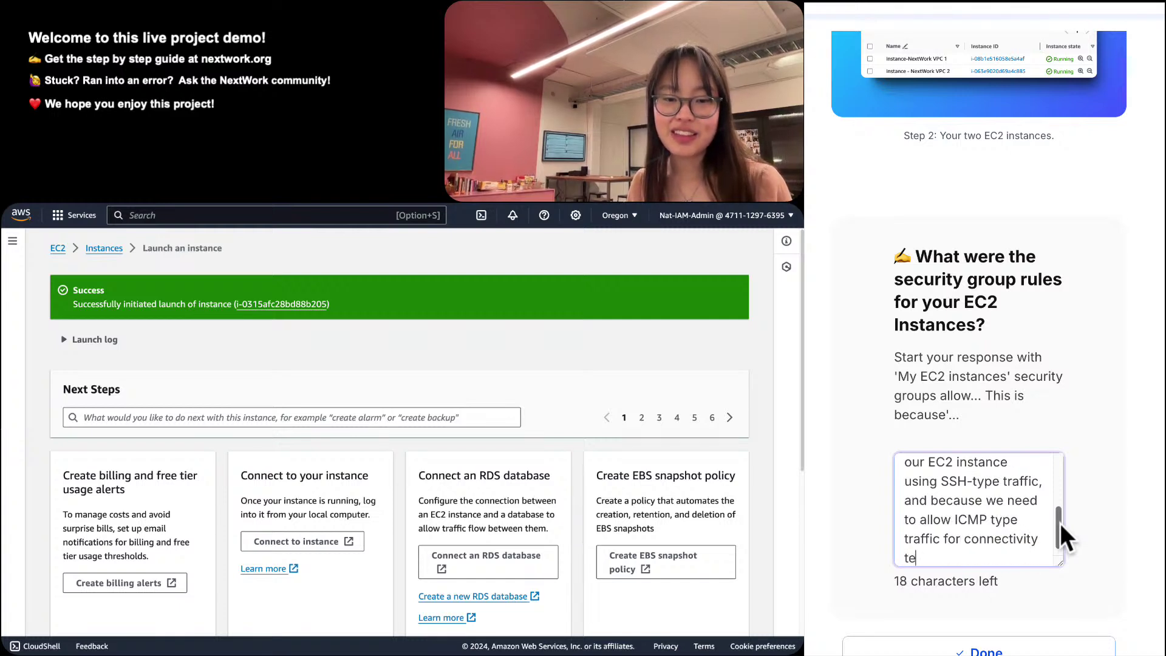
{"action": "type", "text": "later."}
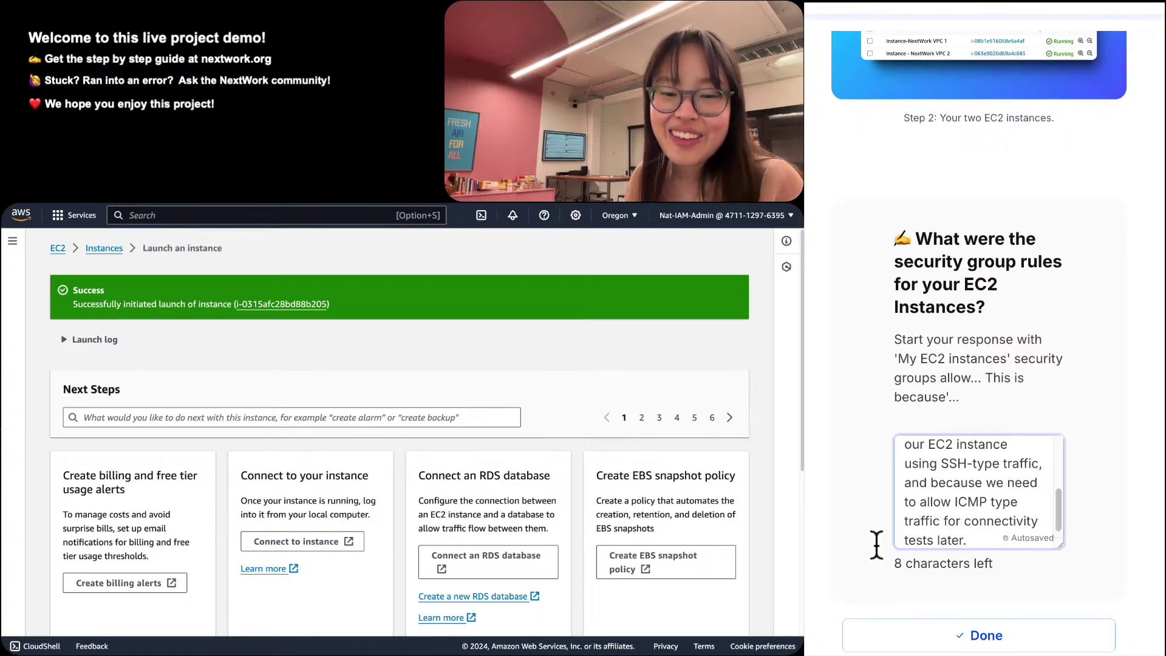
Mark the security group rules question as done.
{"action": "scroll", "coordinate": [919, 530], "scroll_direction": "down", "scroll_amount": 4}
{"action": "scroll", "coordinate": [916, 515], "scroll_direction": "up", "scroll_amount": 3}
{"action": "scroll", "coordinate": [1030, 527], "scroll_direction": "down", "scroll_amount": 1}
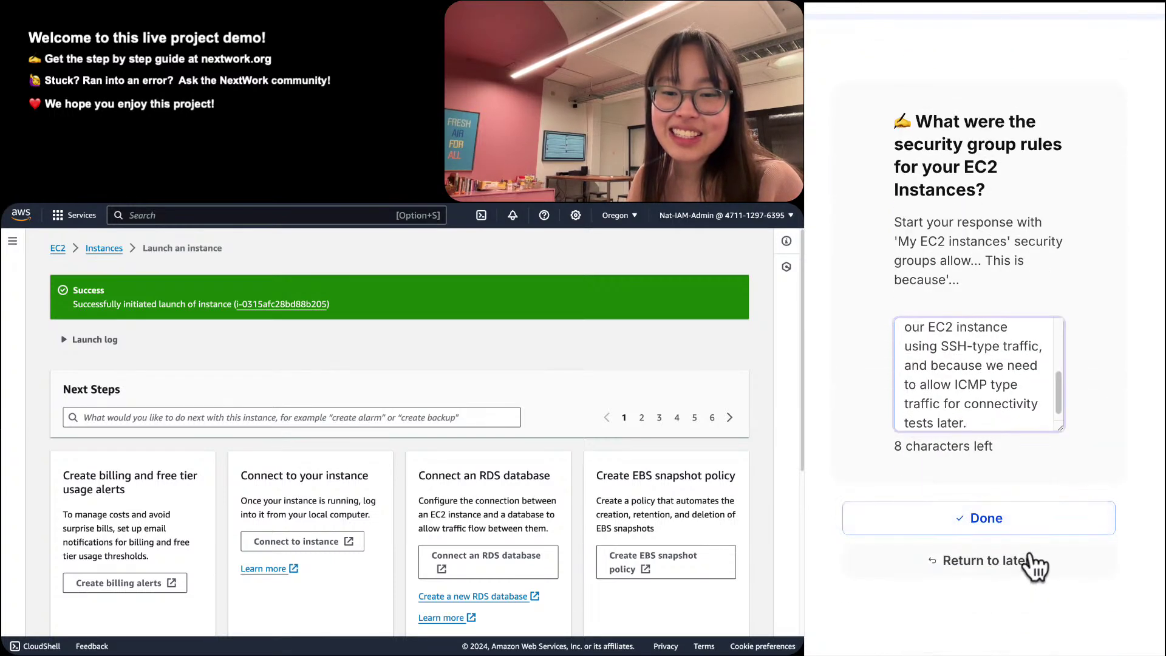
{"action": "left_click", "coordinate": [1030, 529]}
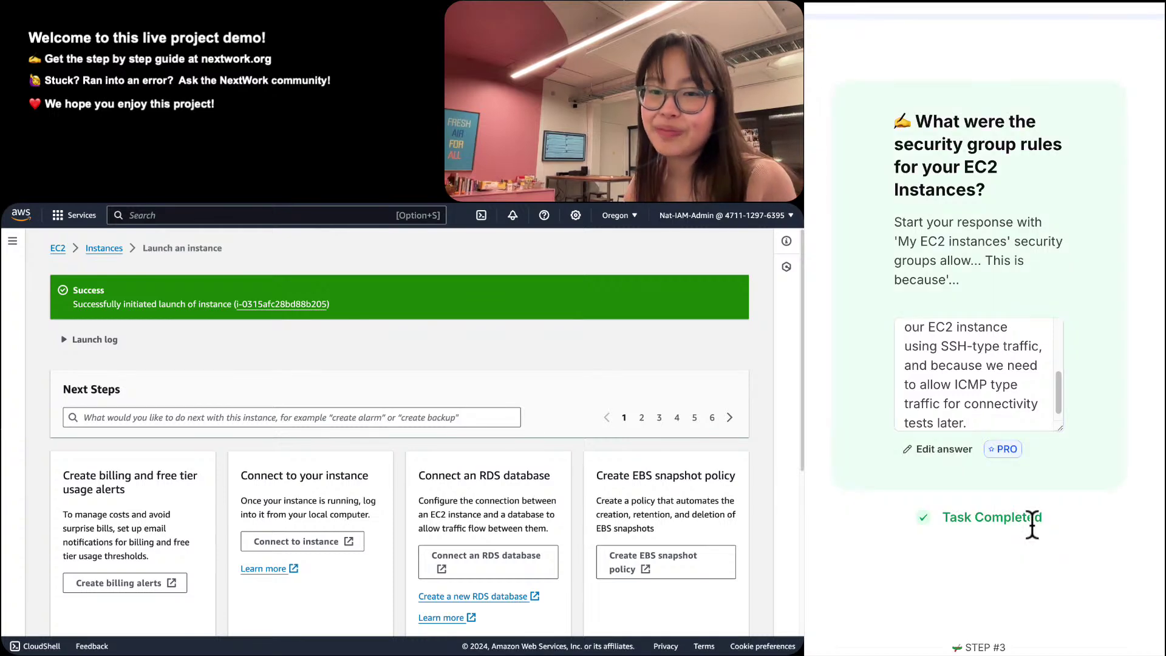
Read the introduction and the two listed objectives of Step #3, Set Up Flow Logs.
{"action": "scroll", "coordinate": [1031, 523], "scroll_direction": "down", "scroll_amount": 8}
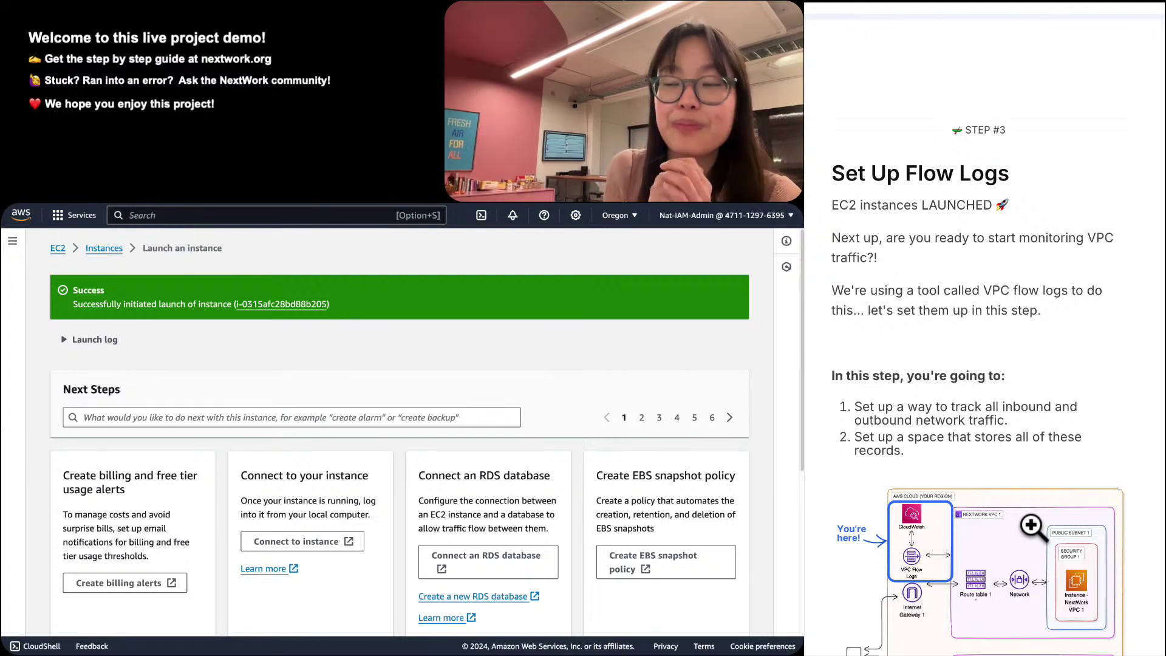
{"action": "scroll", "coordinate": [971, 516], "scroll_direction": "down", "scroll_amount": 1}
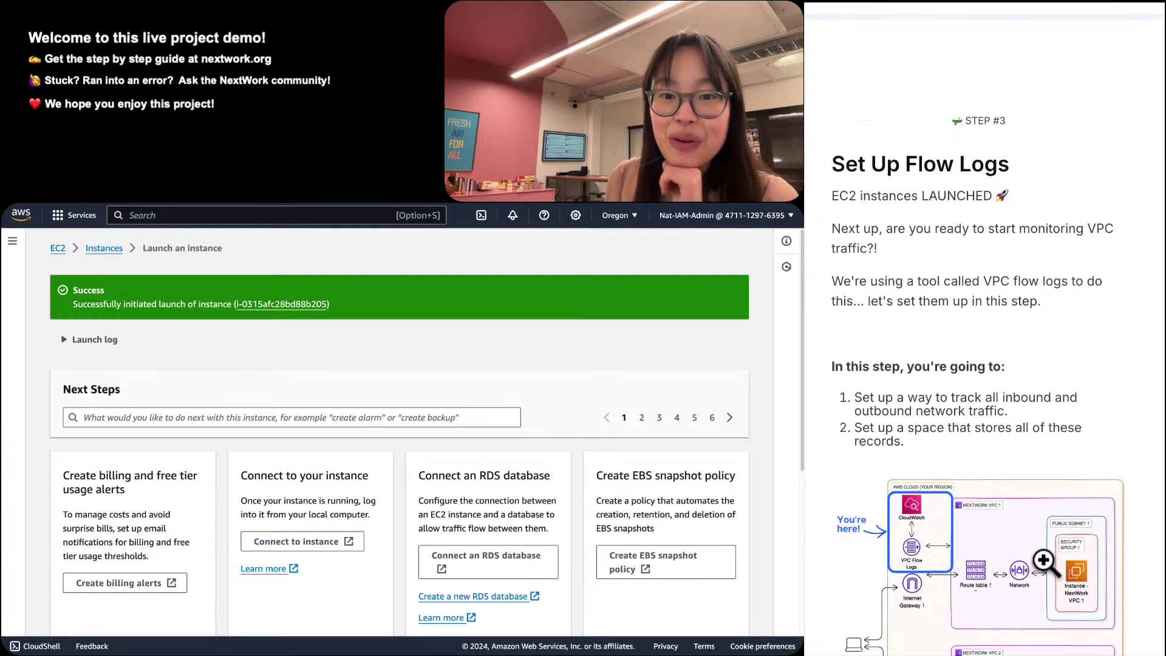
{"action": "scroll", "coordinate": [914, 492], "scroll_direction": "up", "scroll_amount": 2}
{"action": "scroll", "coordinate": [911, 487], "scroll_direction": "up", "scroll_amount": 1}
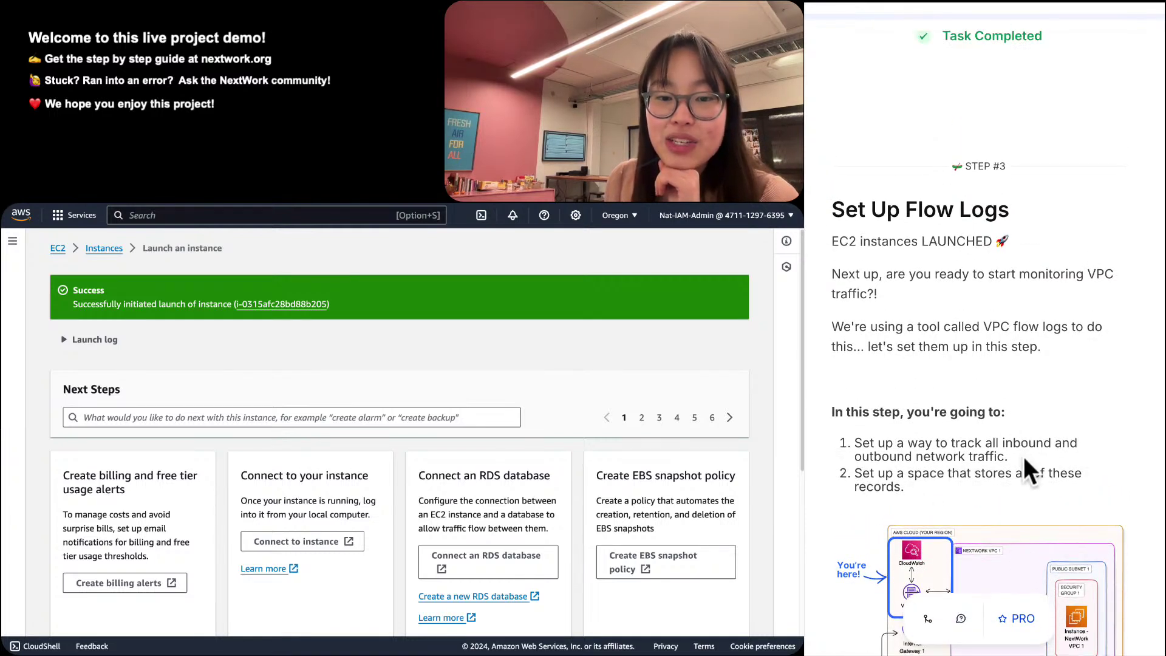
{"action": "left_click_drag", "start_coordinate": [1023, 456], "coordinate": [826, 450]}
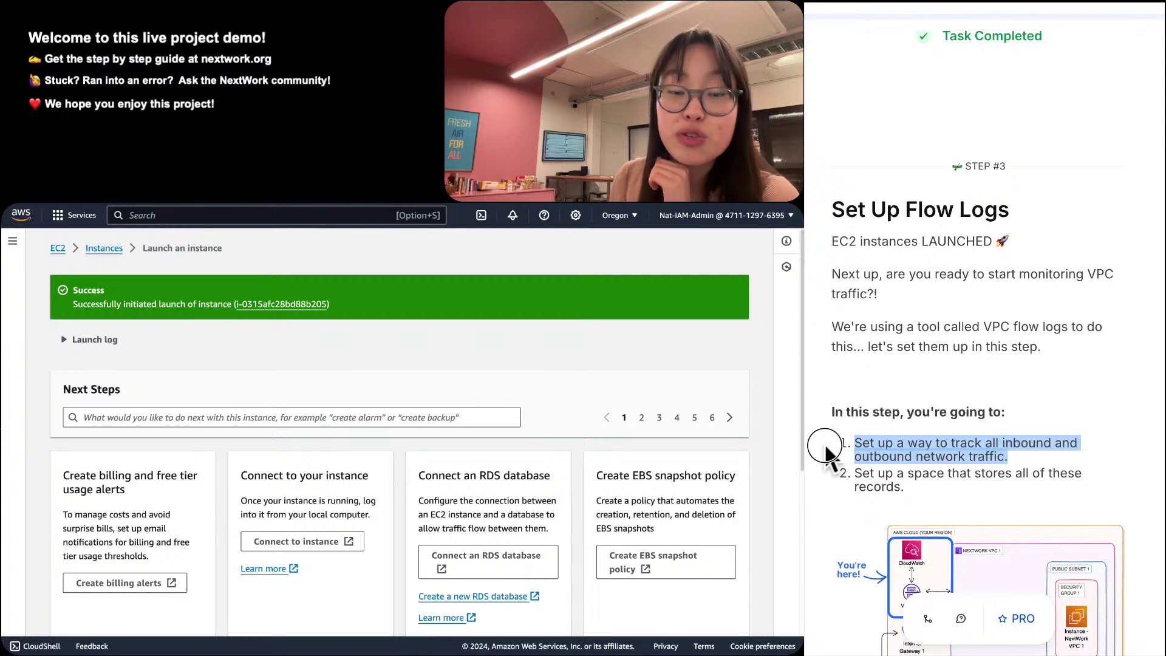
{"action": "left_click", "coordinate": [824, 443]}
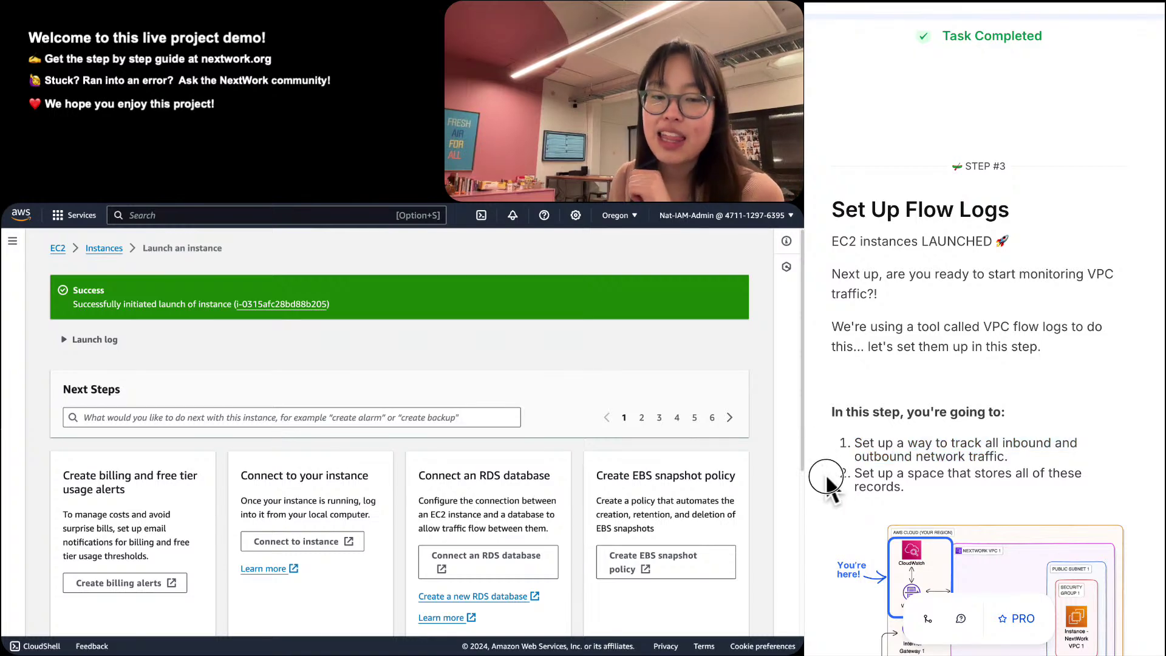
{"action": "left_click_drag", "start_coordinate": [824, 476], "coordinate": [846, 500]}
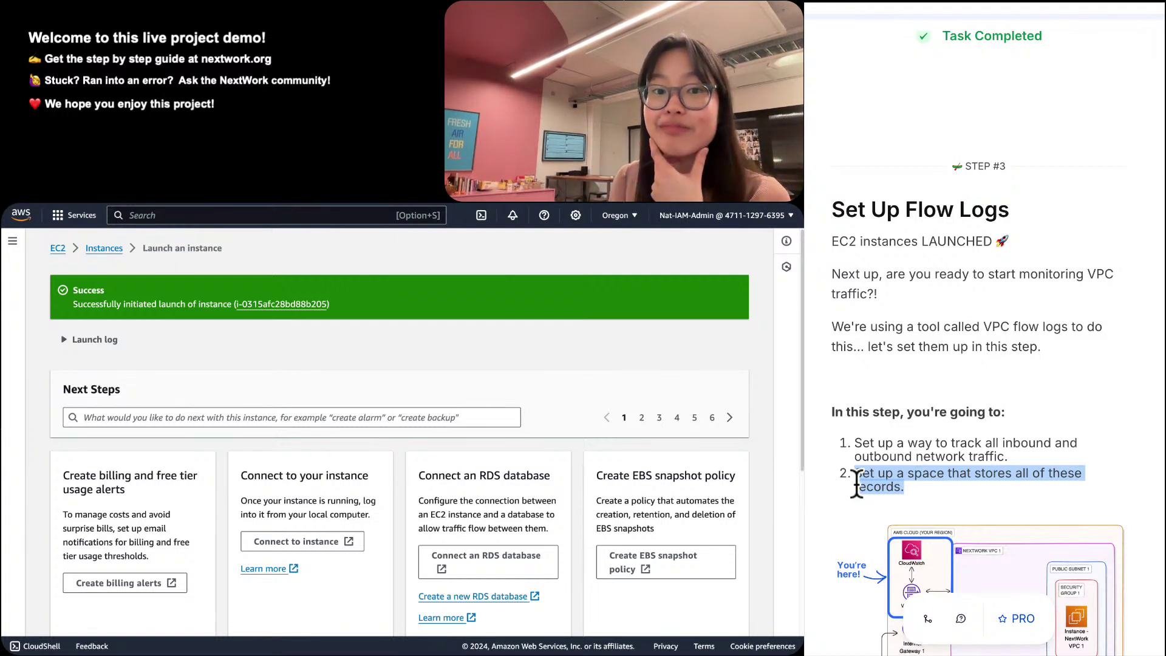
Begin the Step #3 "What are we doing in this step?" answer with "In this step, we are setting".
{"action": "scroll", "coordinate": [856, 482], "scroll_direction": "down", "scroll_amount": 13}
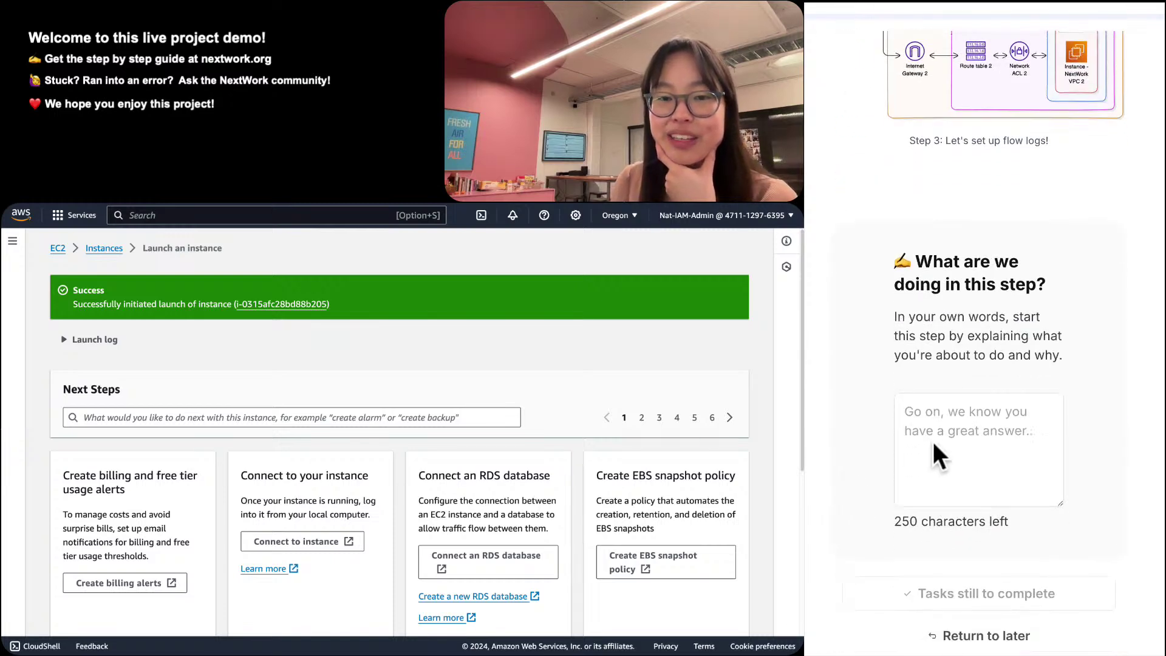
{"action": "left_click", "coordinate": [942, 469]}
{"action": "type", "text": "In this "}
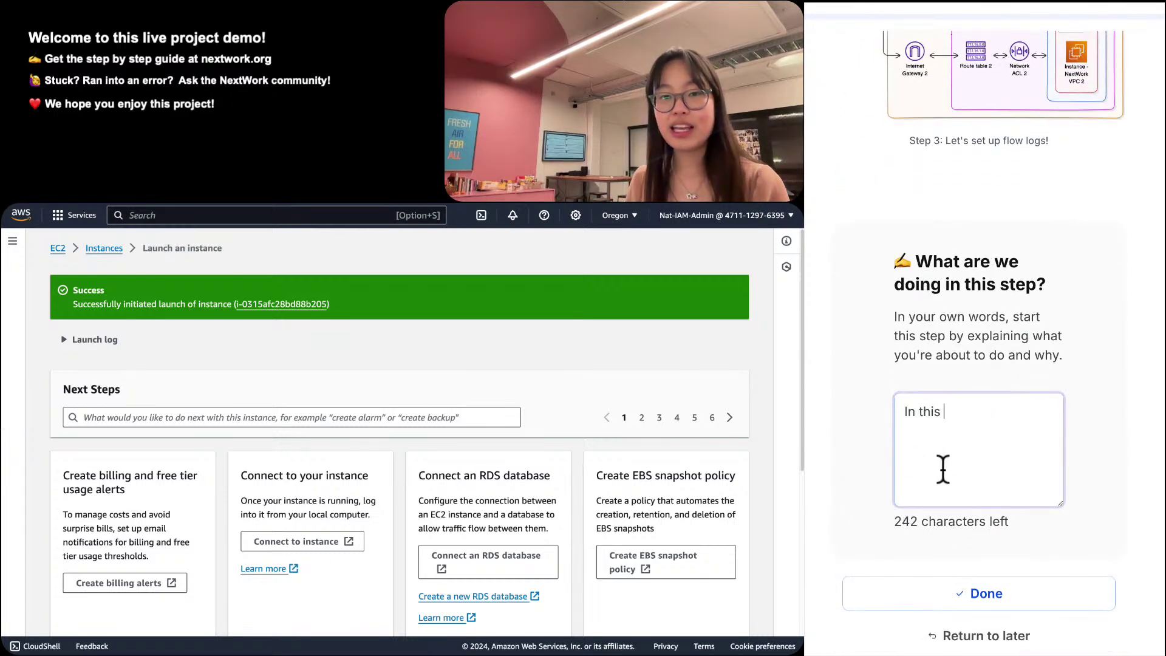
{"action": "type", "text": "step, we "}
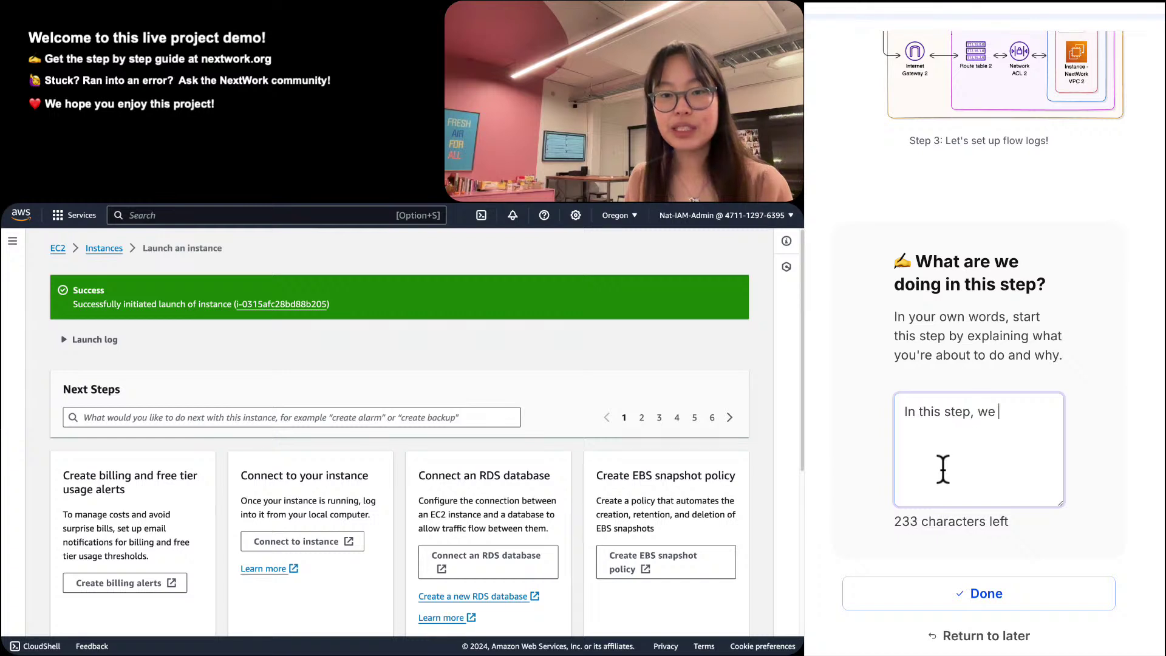
{"action": "type", "text": "are settign"}
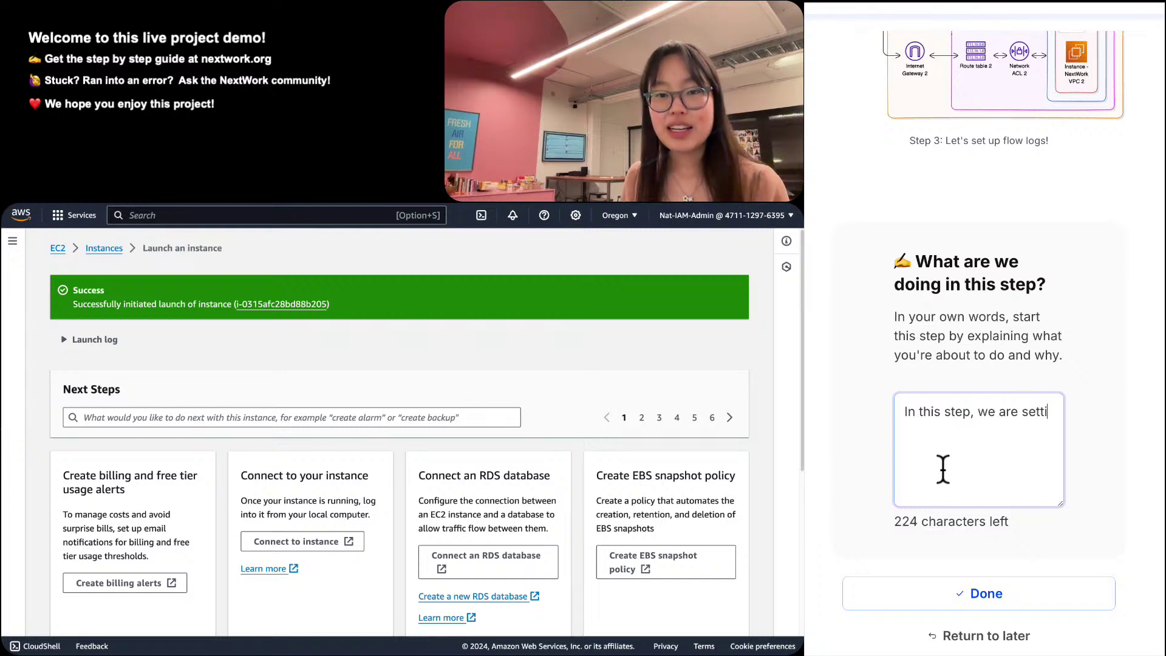
{"action": "key", "text": "BackSpace"}
{"action": "key", "text": "BackSpace"}
{"action": "type", "text": "n"}
{"action": "key", "text": "BackSpace"}
{"action": "key", "text": "BackSpace"}
{"action": "type", "text": "ng "}
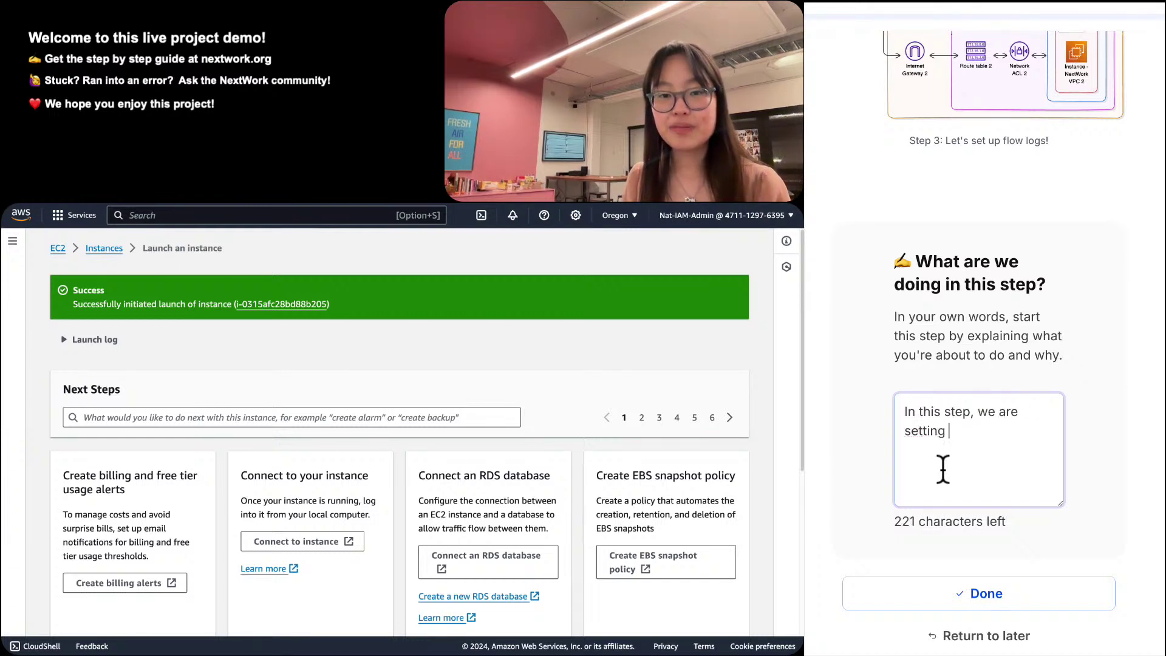
Continue the answer with "up VPC flow flows to start monitoring network traffic. We".
{"action": "type", "text": "up VPC flow flo"}
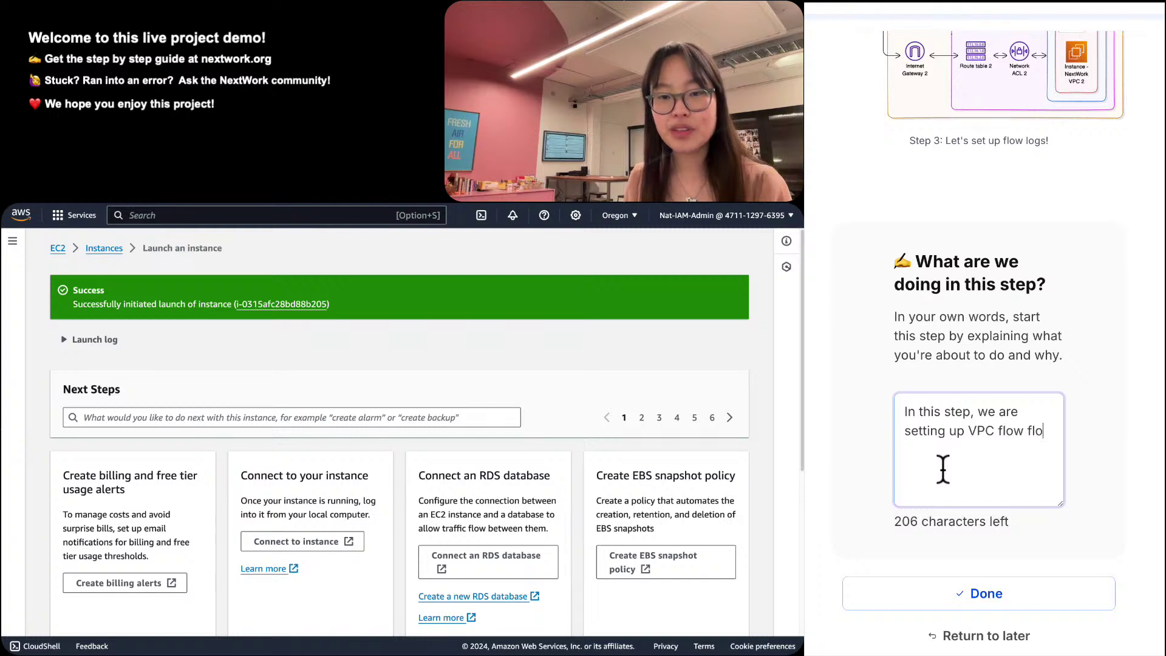
{"action": "type", "text": "ws to start mo"}
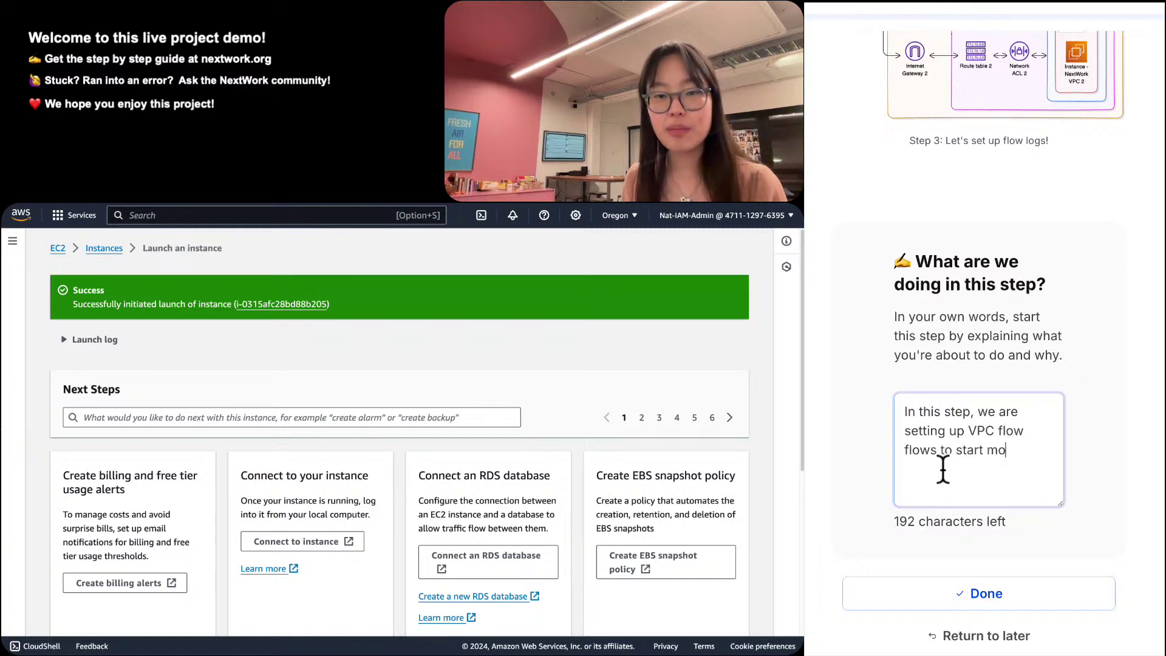
{"action": "type", "text": "nitoring "}
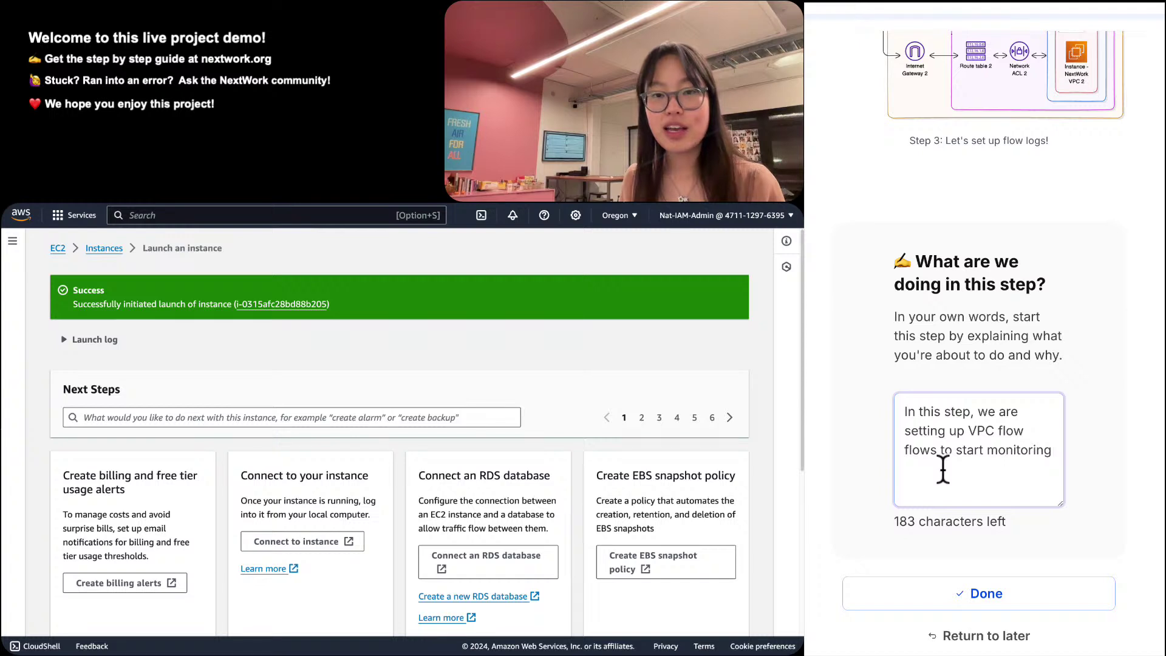
{"action": "type", "text": "network traffi"}
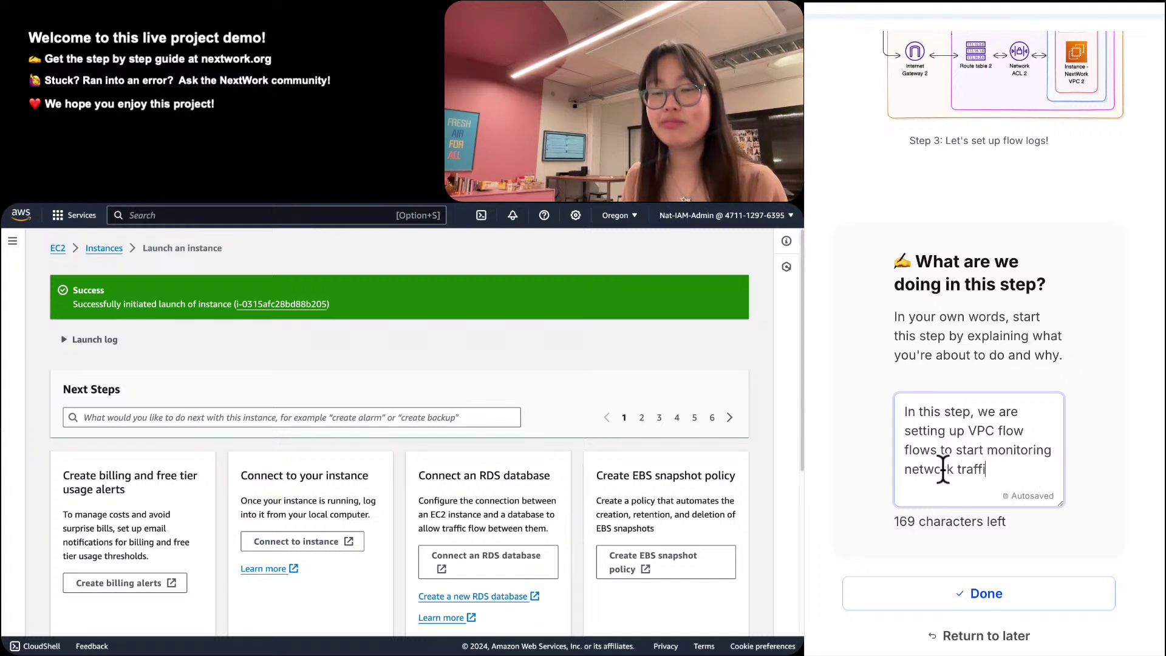
{"action": "type", "text": "c . We a"}
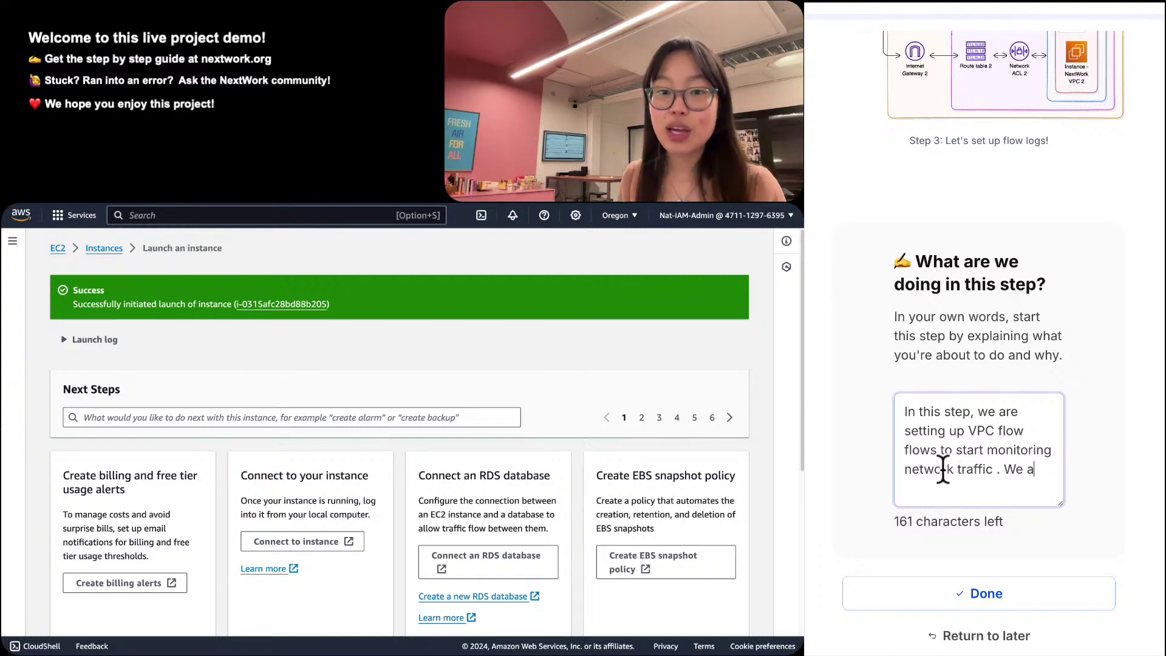
{"action": "key", "text": "BackSpace"}
{"action": "key", "text": "BackSpace"}
{"action": "key", "text": "BackSpace"}
{"action": "key", "text": "BackSpace"}
{"action": "key", "text": "BackSpace"}
{"action": "key", "text": "BackSpace"}
{"action": "key", "text": "BackSpace"}
{"action": "type", "text": ". We"}
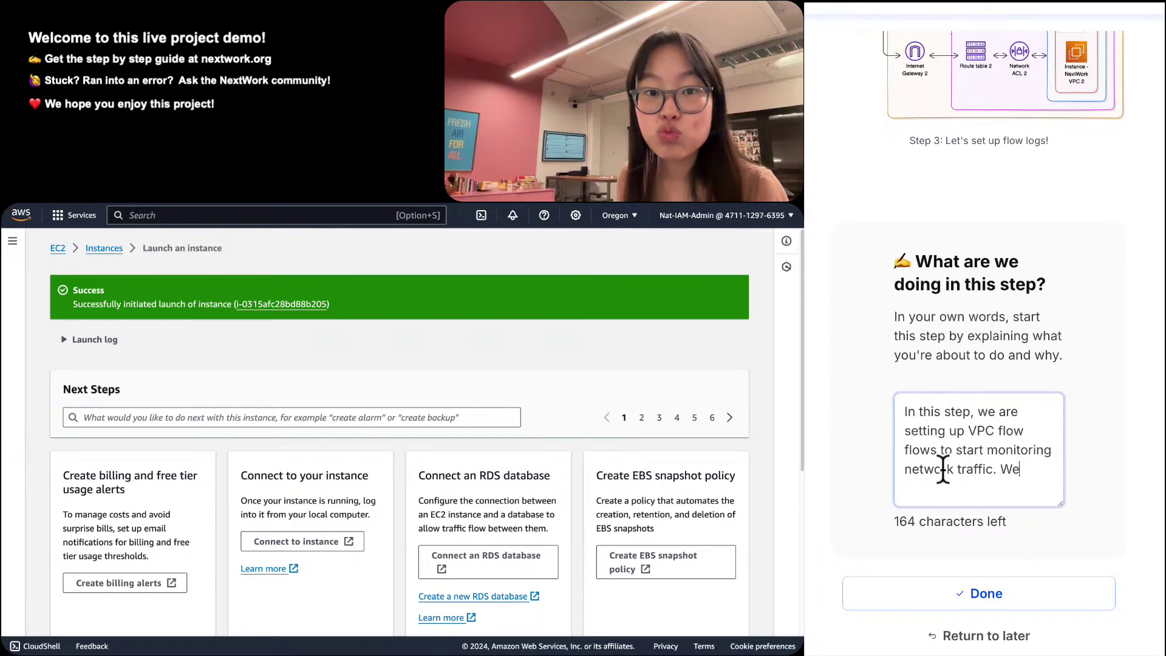
Complete the answer's second sentence with "are also setting up a storage space for our flow logs.".
{"action": "type", "text": " are also"}
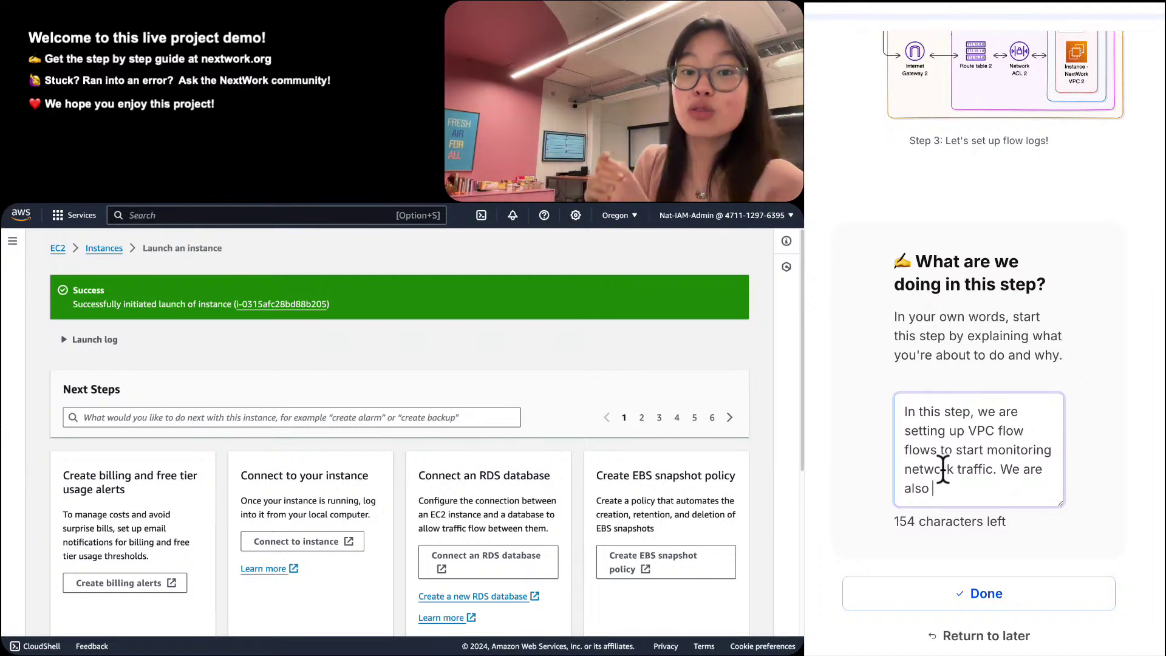
{"action": "type", "text": "sett"}
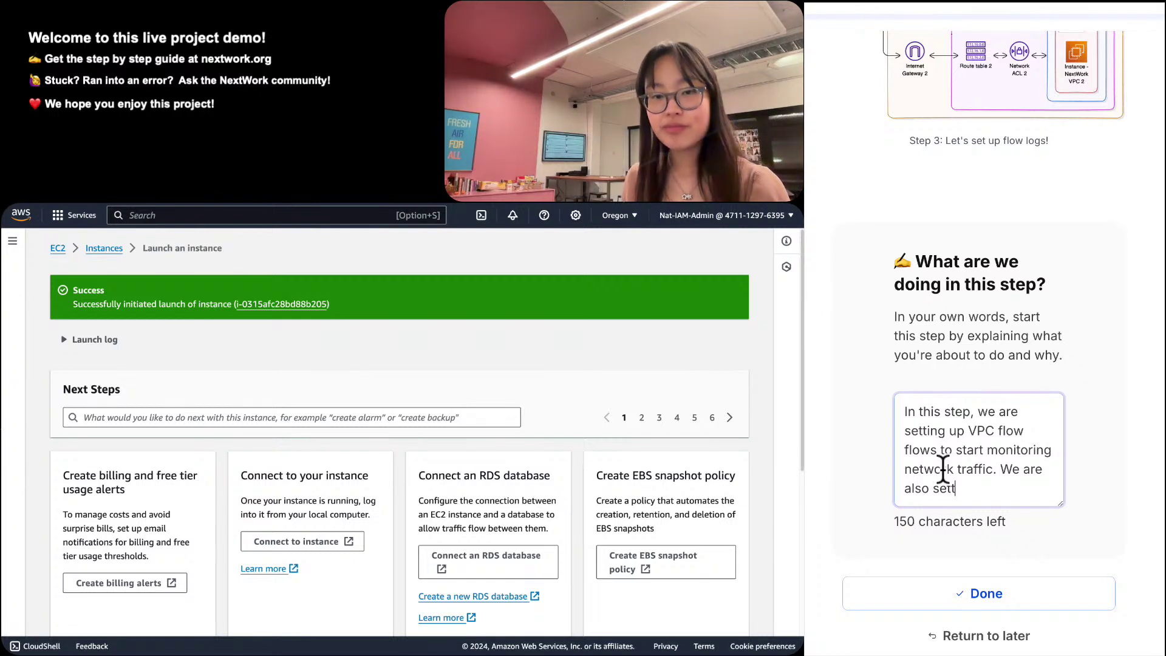
{"action": "type", "text": "ing up s"}
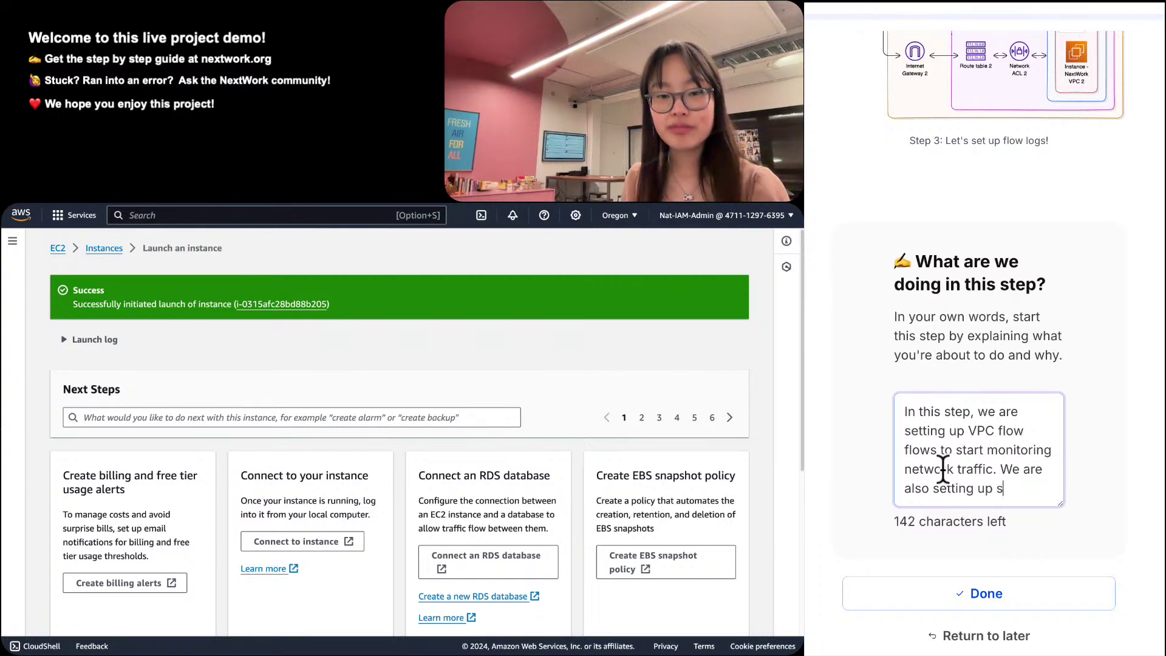
{"action": "key", "text": "BackSpace"}
{"action": "type", "text": "a storage space"}
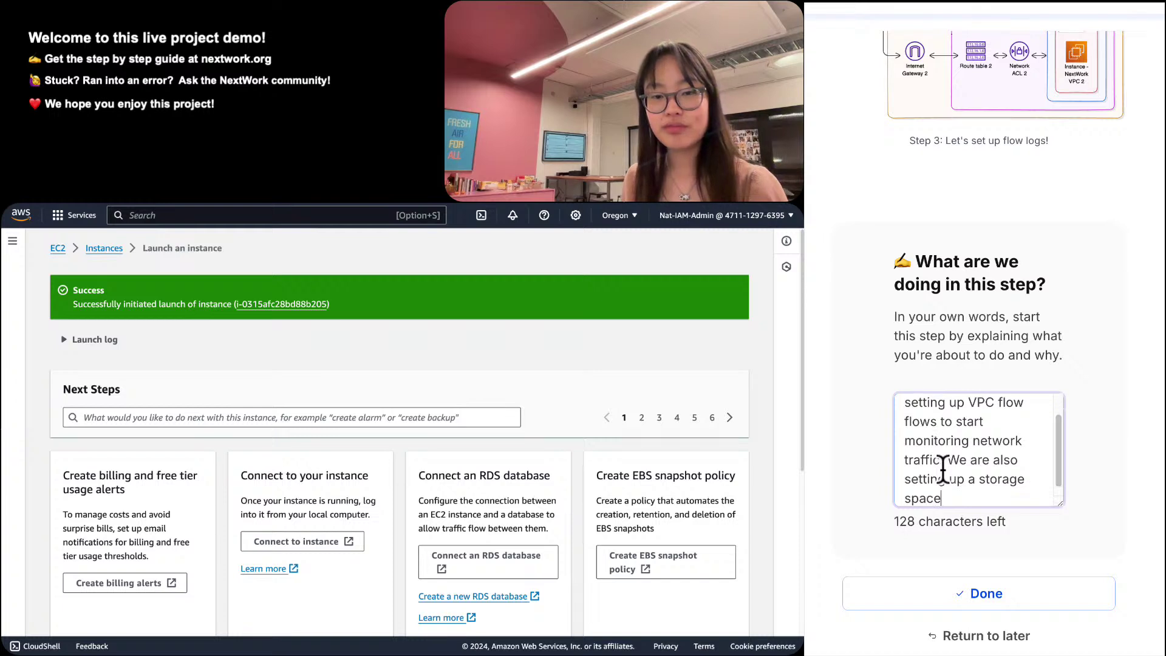
{"action": "type", "text": " o"}
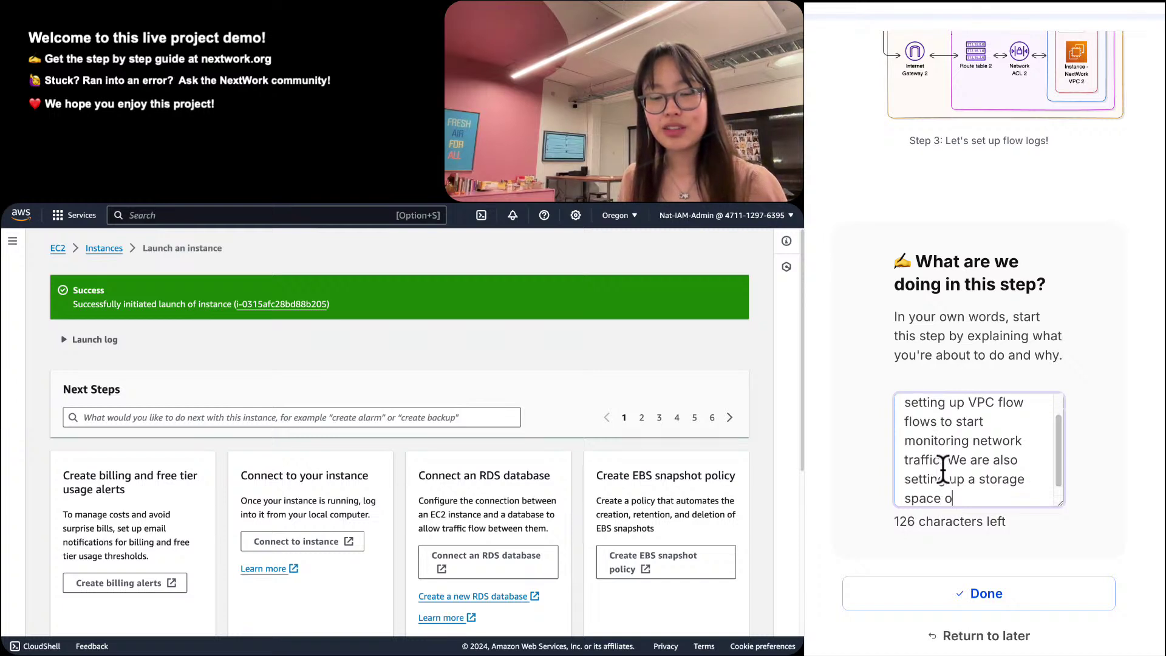
{"action": "key", "text": "BackSpace"}
{"action": "type", "text": "for our flow logs."}
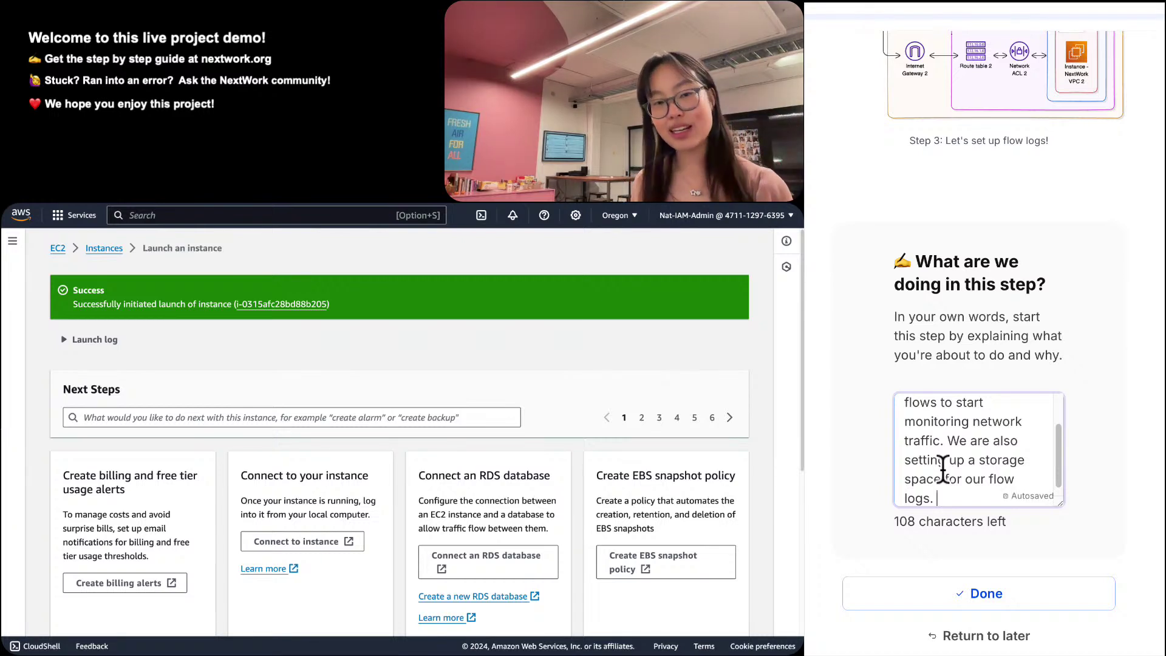
Mark the "What are we doing in this step?" question as done.
{"action": "key", "text": "Tab"}
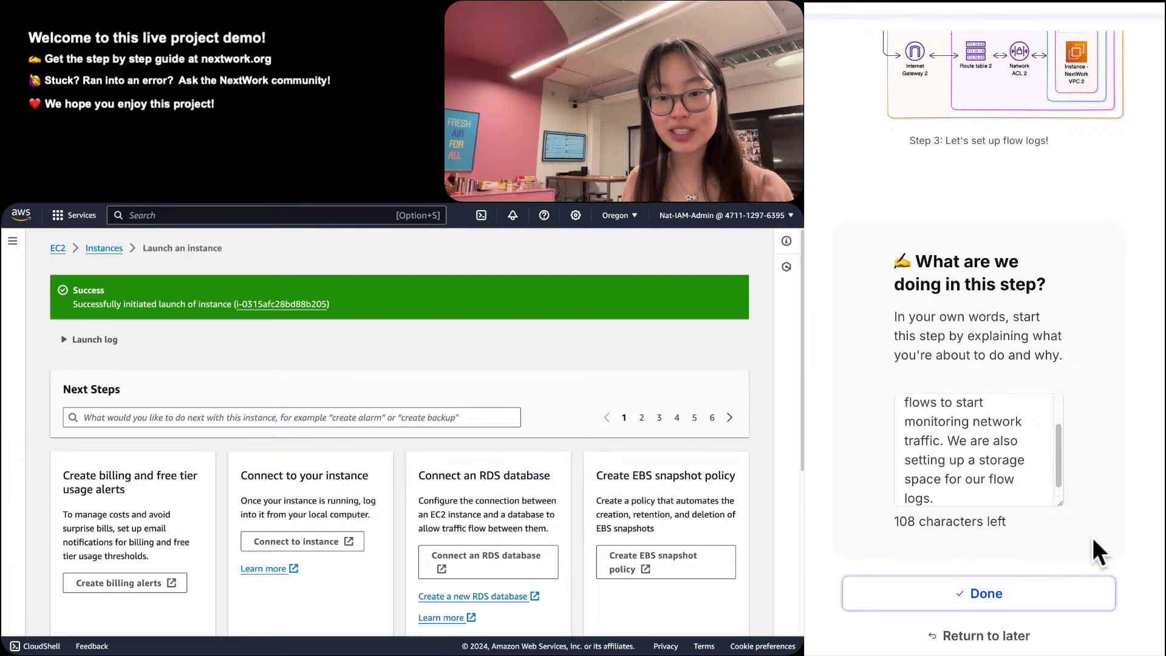
{"action": "scroll", "coordinate": [1091, 534], "scroll_direction": "down", "scroll_amount": 2}
{"action": "left_click", "coordinate": [1073, 507]}
{"action": "scroll", "coordinate": [1070, 507], "scroll_direction": "down", "scroll_amount": 3}
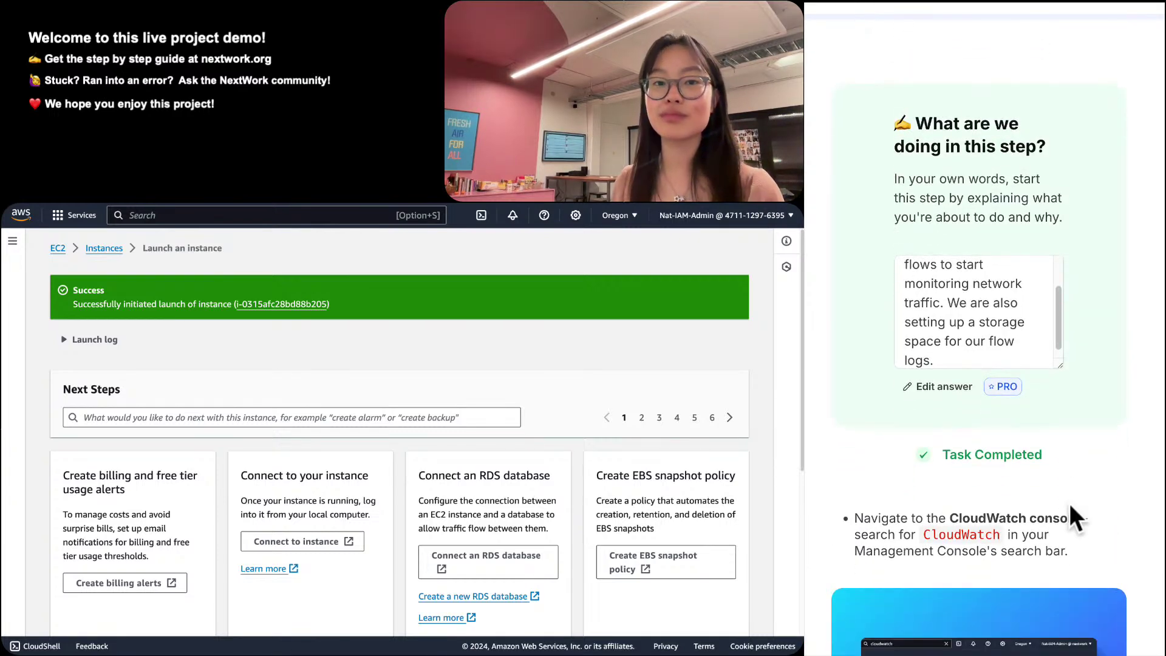
Search the AWS console for "cloudwatch" and open the CloudWatch service.
{"action": "scroll", "coordinate": [1069, 504], "scroll_direction": "down", "scroll_amount": 1}
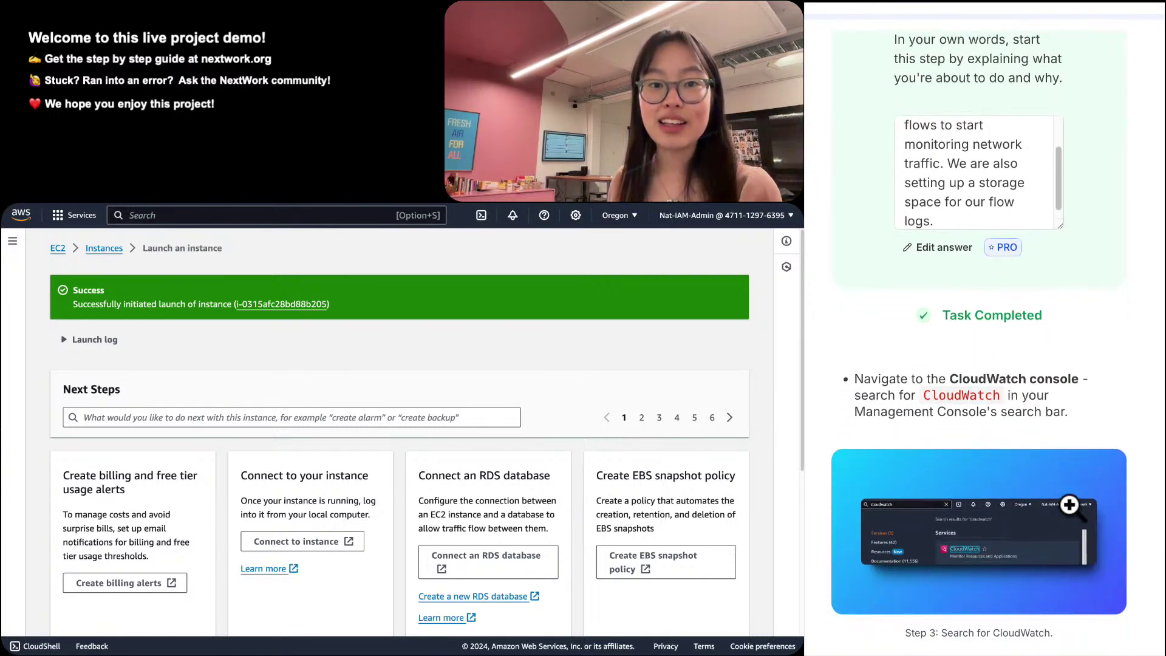
{"action": "scroll", "coordinate": [1070, 505], "scroll_direction": "down", "scroll_amount": 1}
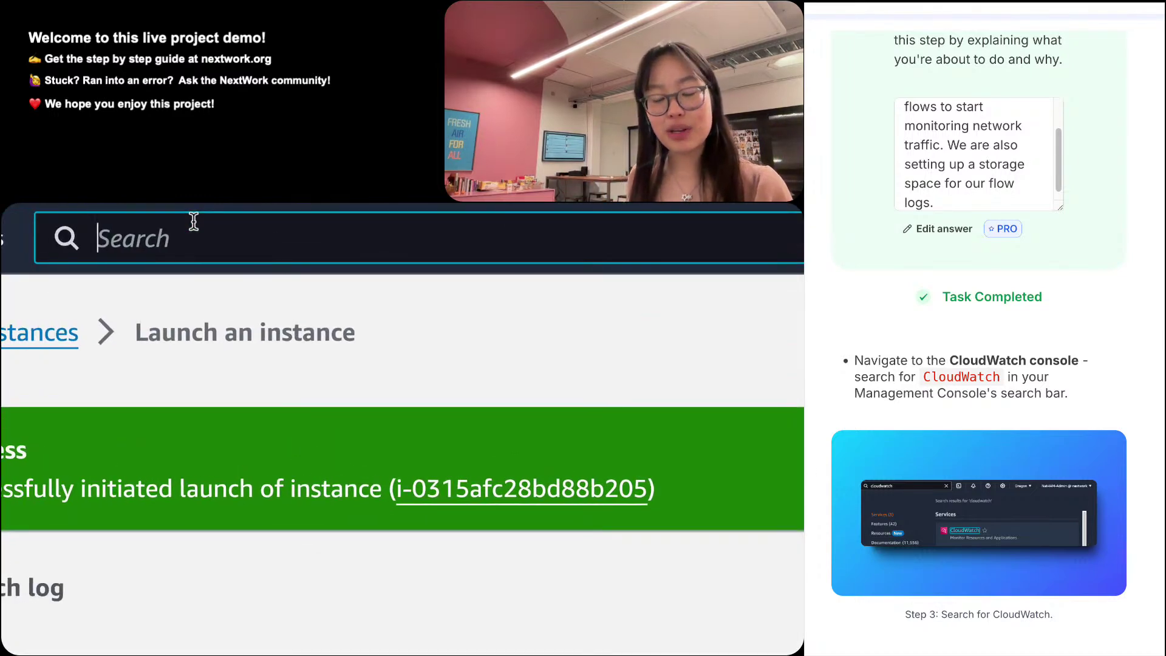
{"action": "type", "text": "clou"}
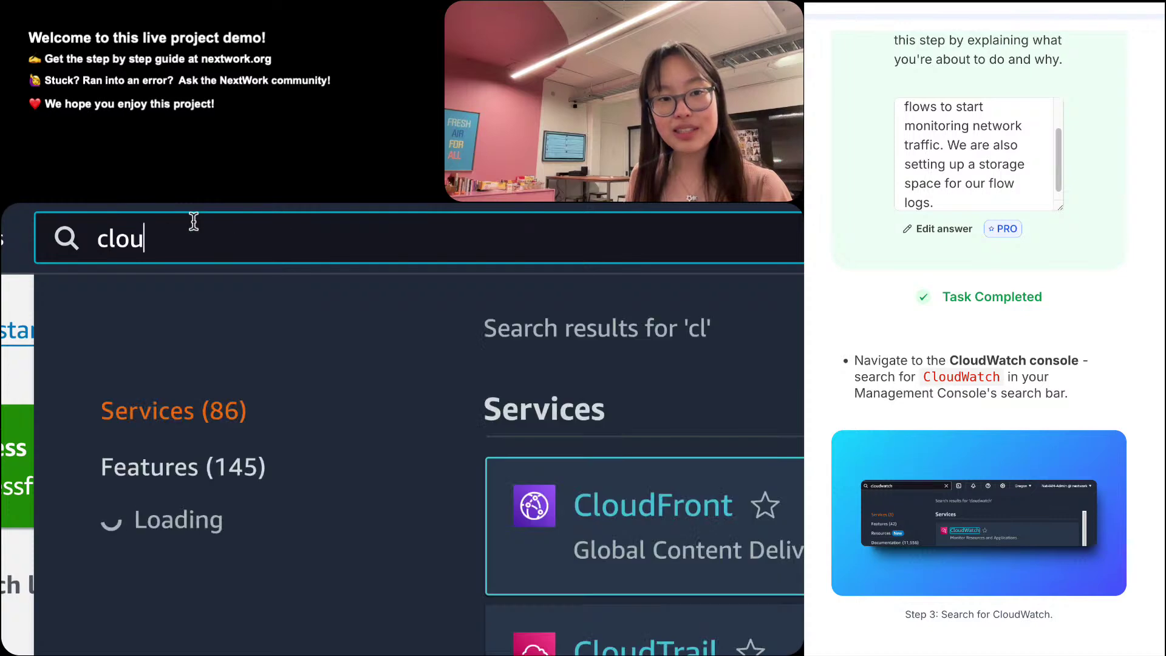
{"action": "type", "text": "dwa"}
{"action": "key", "text": "BackSpace"}
{"action": "type", "text": "watch"}
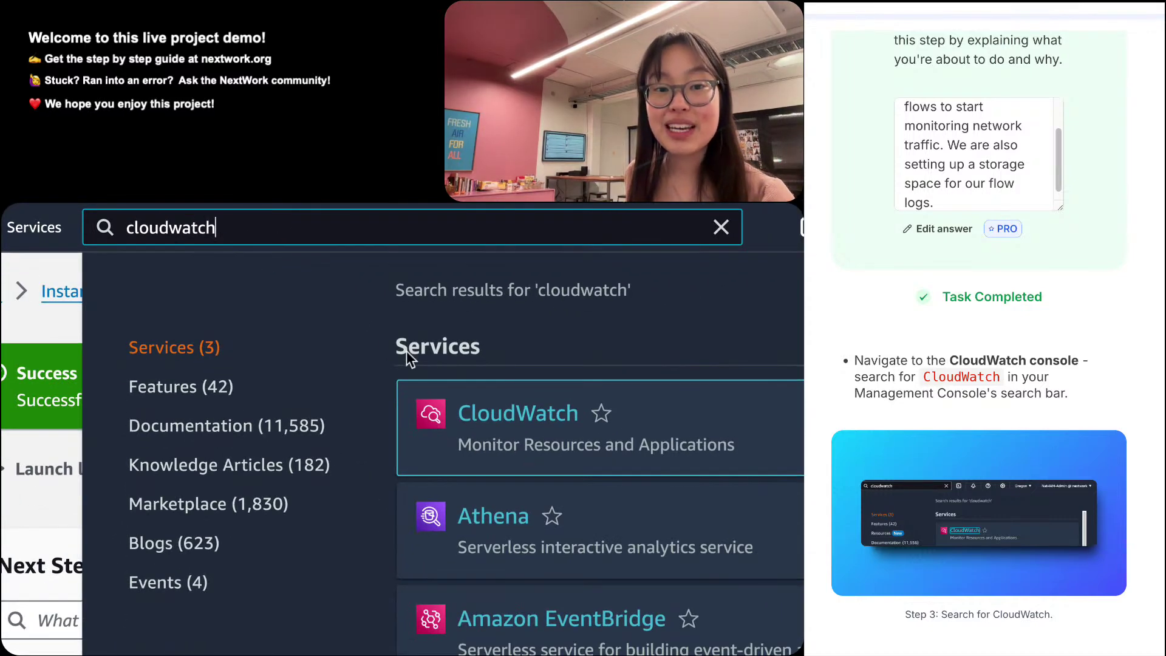
{"action": "left_click", "coordinate": [474, 416]}
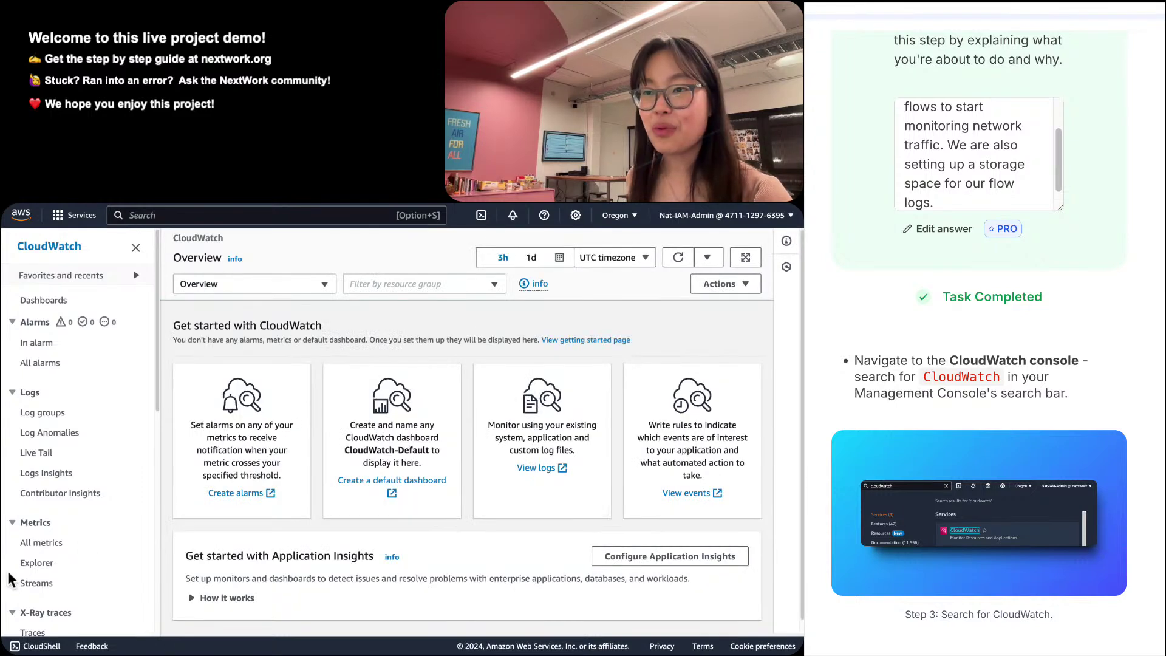
Read the guide's explanation of Amazon CloudWatch, including its metrics, dashboards and automatic actions.
{"action": "scroll", "coordinate": [979, 328], "scroll_direction": "down", "scroll_amount": 1}
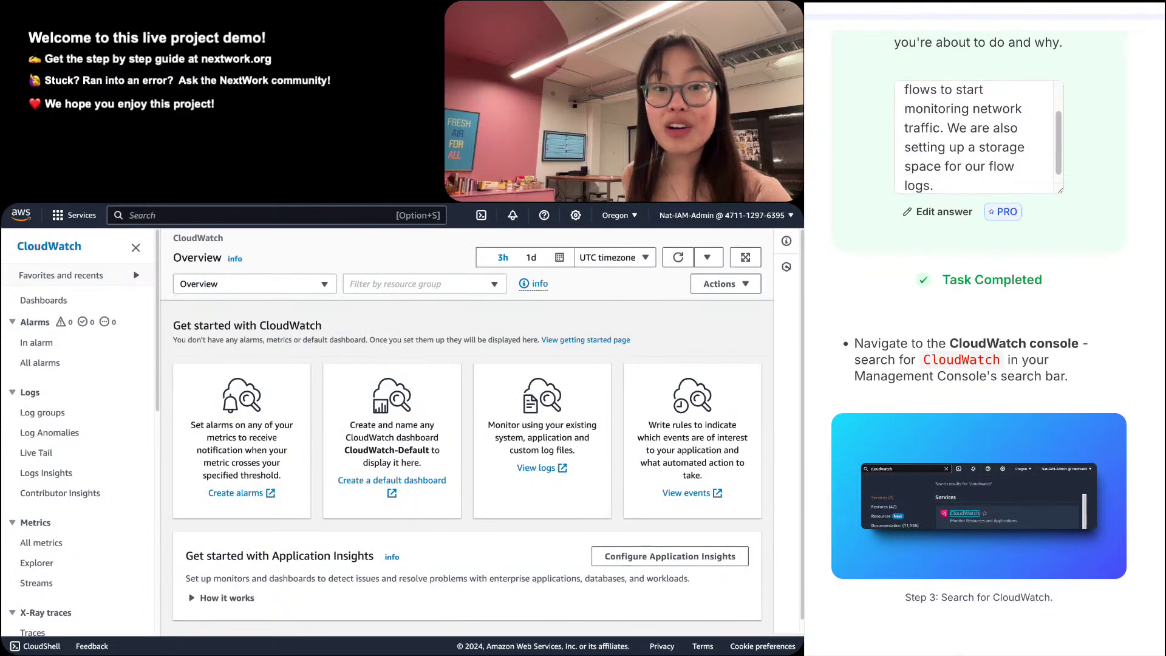
{"action": "scroll", "coordinate": [979, 340], "scroll_direction": "down", "scroll_amount": 3}
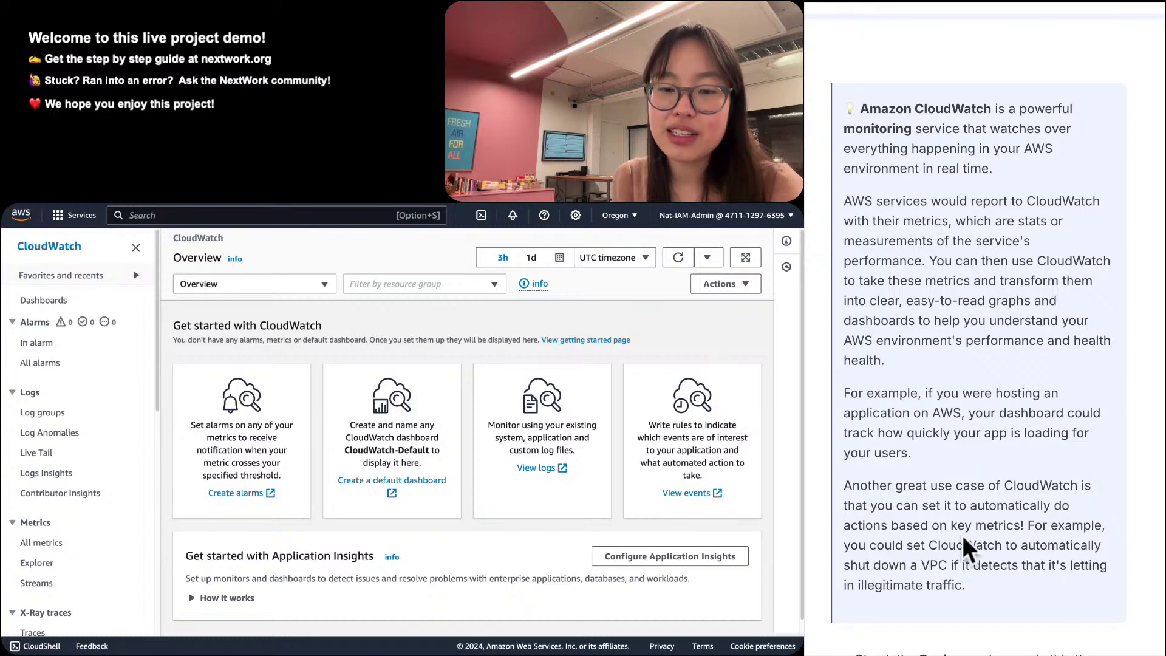
{"action": "scroll", "coordinate": [898, 526], "scroll_direction": "up", "scroll_amount": 1}
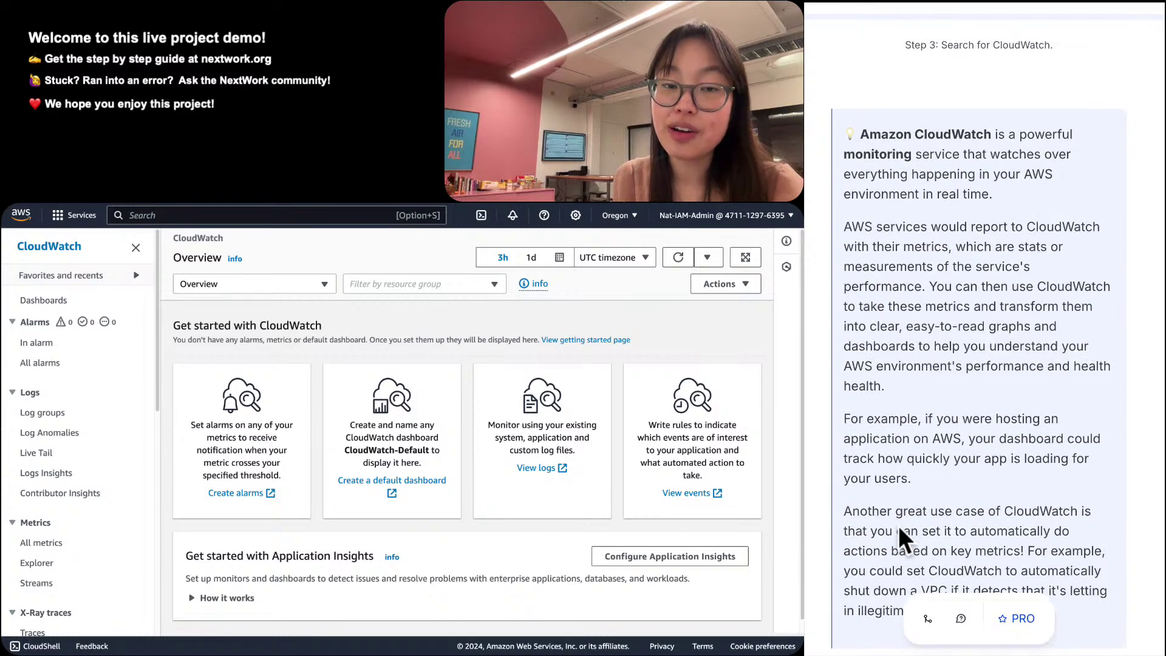
{"action": "scroll", "coordinate": [898, 526], "scroll_direction": "down", "scroll_amount": 1}
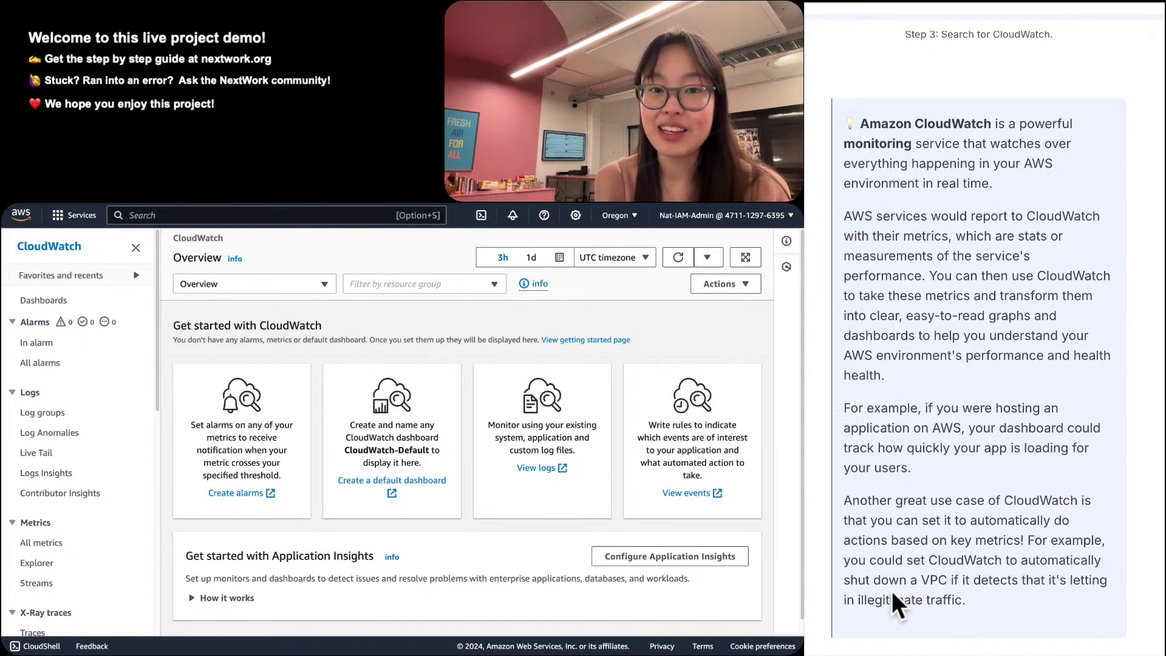
{"action": "scroll", "coordinate": [892, 590], "scroll_direction": "up", "scroll_amount": 1}
{"action": "scroll", "coordinate": [892, 591], "scroll_direction": "down", "scroll_amount": 8}
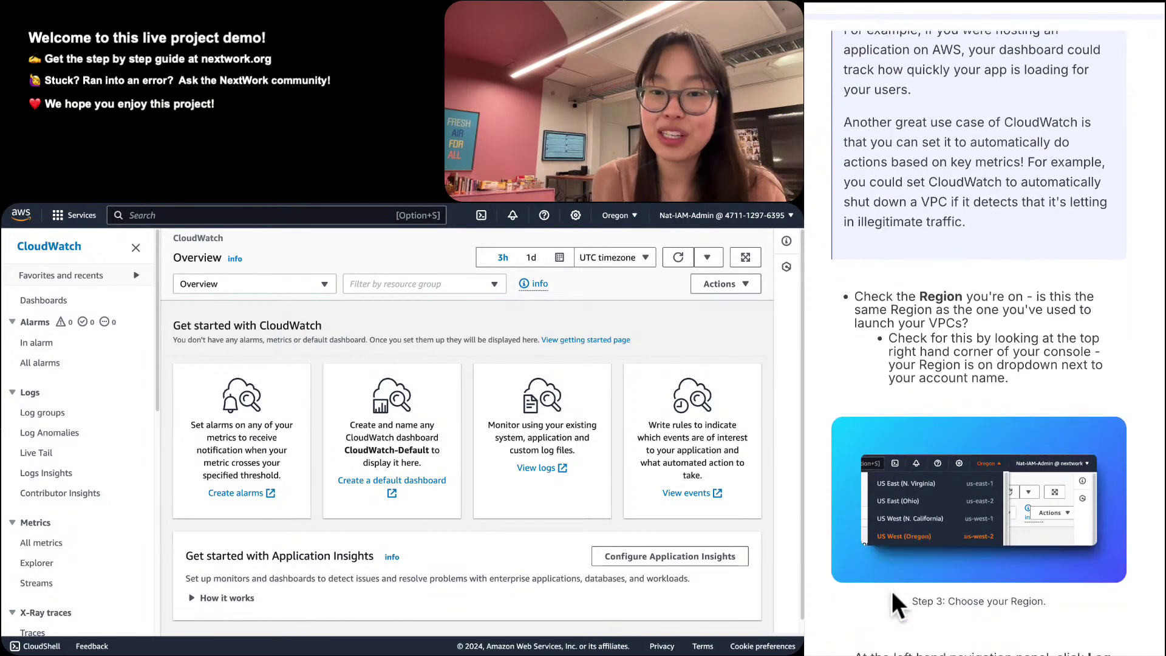
Follow the guide's Region and log group instructions, open CloudWatch's Log groups list, and find the guide's log group name instruction.
{"action": "scroll", "coordinate": [892, 590], "scroll_direction": "down", "scroll_amount": 2}
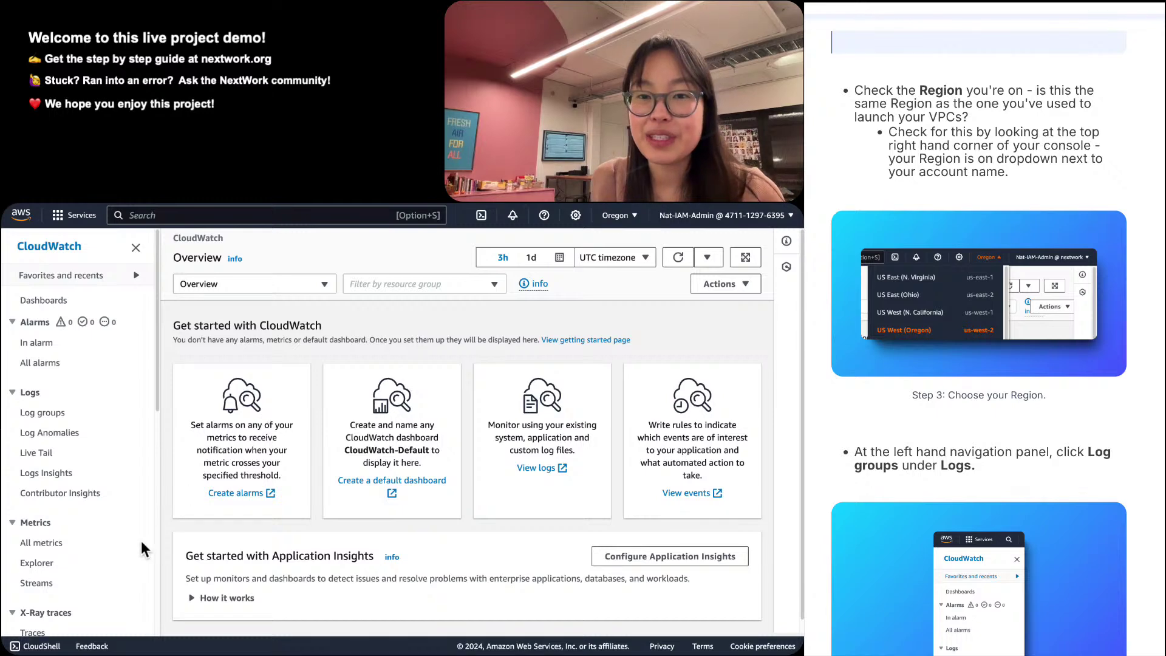
{"action": "scroll", "coordinate": [901, 508], "scroll_direction": "up", "scroll_amount": 1}
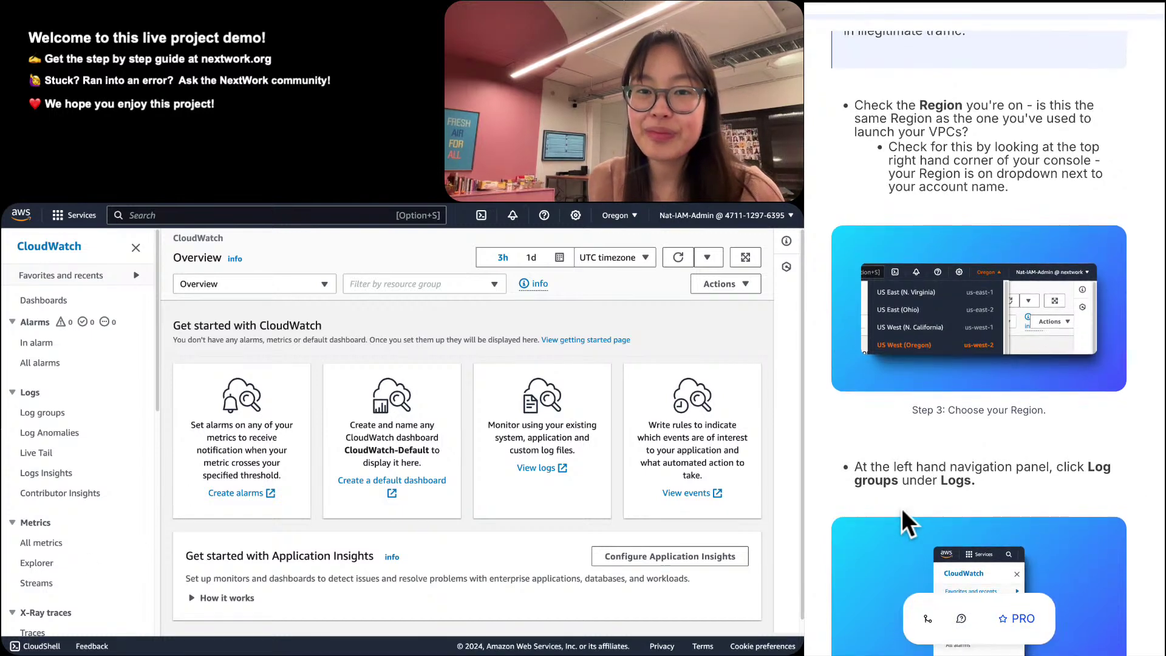
{"action": "scroll", "coordinate": [901, 509], "scroll_direction": "down", "scroll_amount": 1}
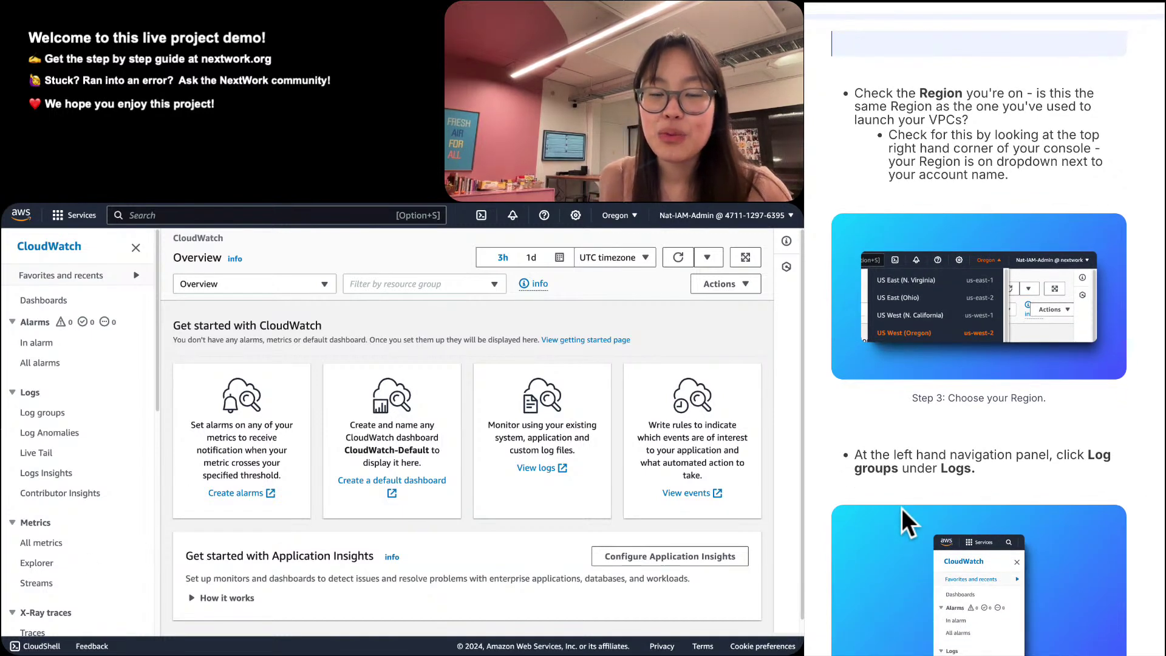
{"action": "scroll", "coordinate": [901, 508], "scroll_direction": "down", "scroll_amount": 5}
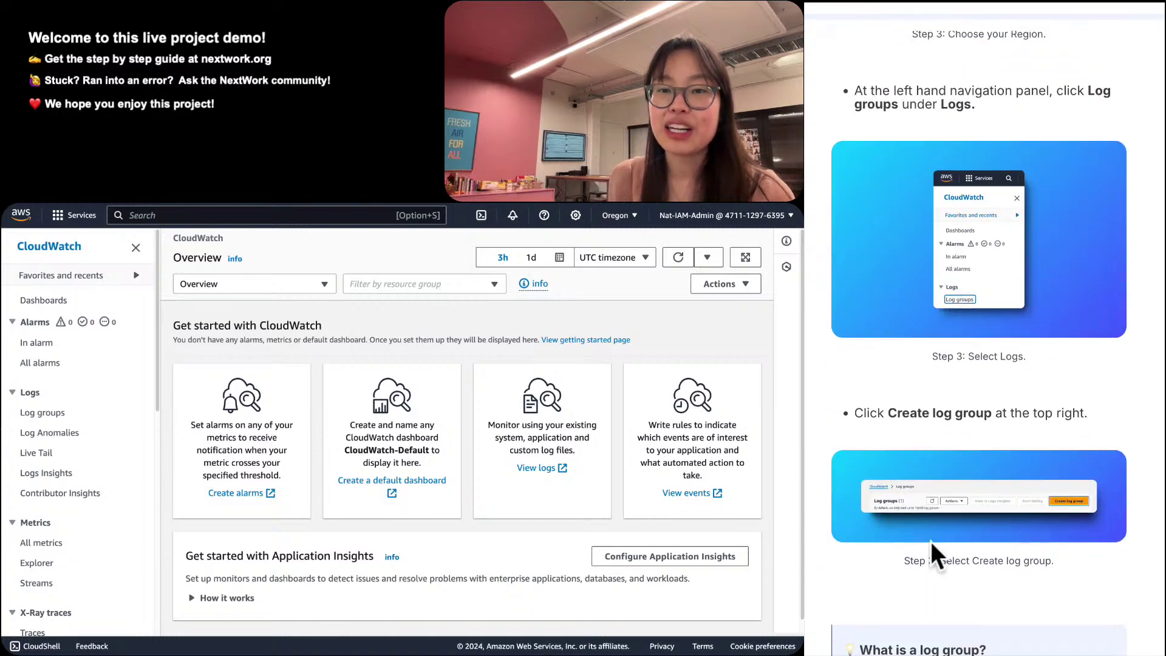
{"action": "left_click", "coordinate": [41, 415]}
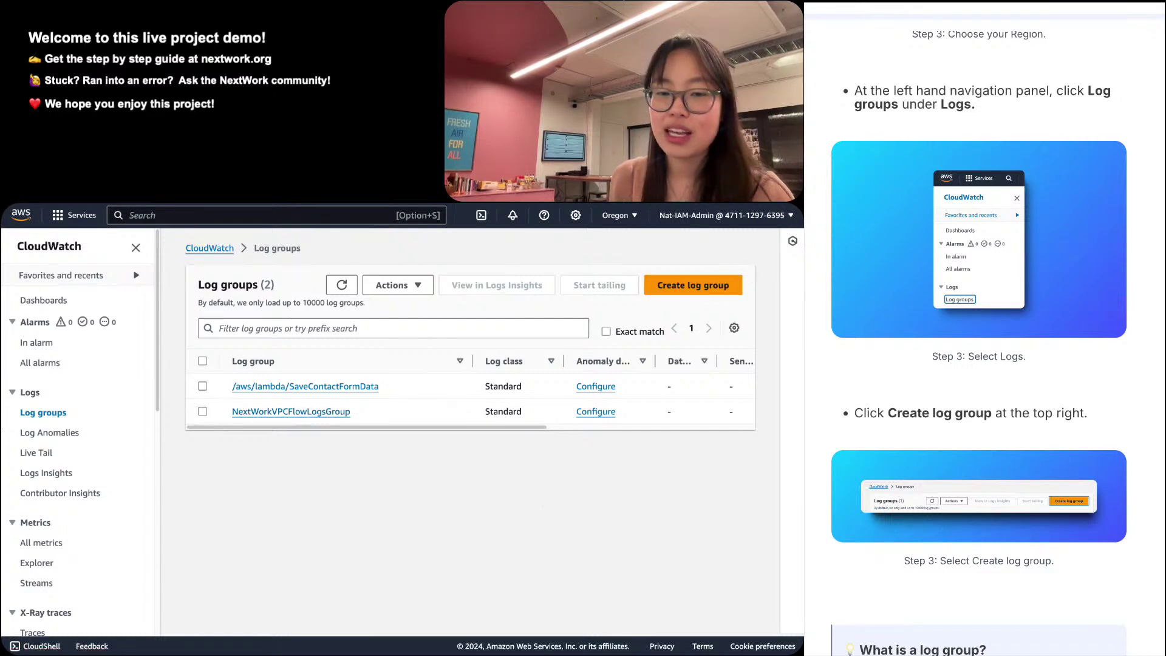
{"action": "scroll", "coordinate": [947, 567], "scroll_direction": "down", "scroll_amount": 10}
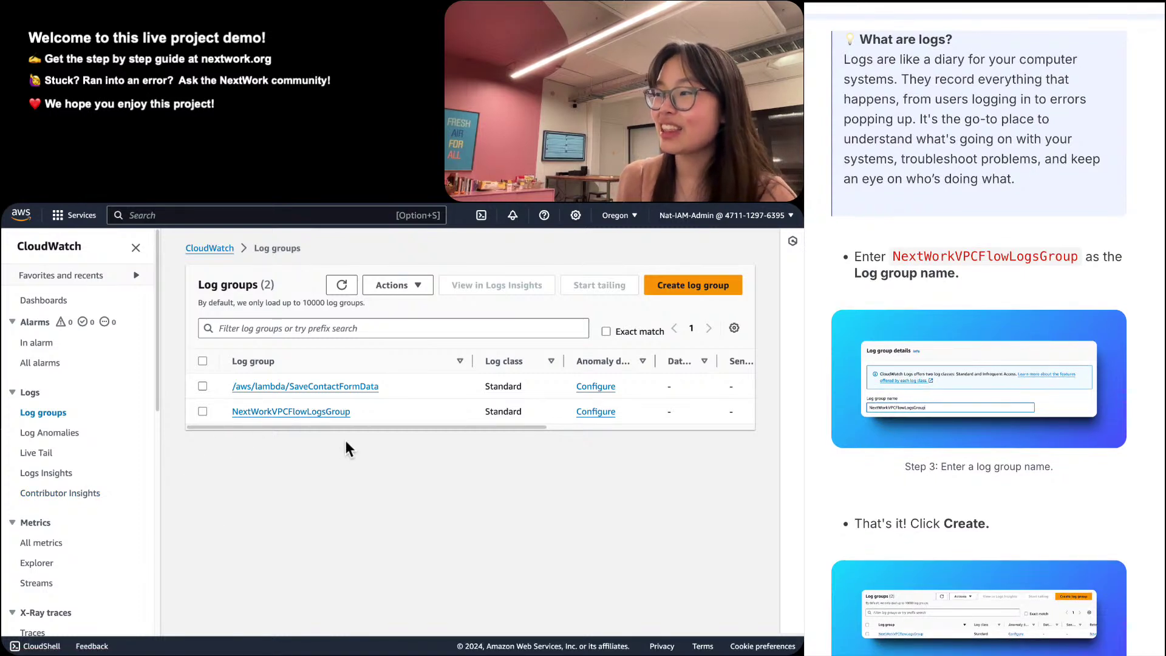
Refresh the log groups list and delete the existing NextWorkVPCFlowLogsGroup log group.
{"action": "left_click", "coordinate": [341, 285]}
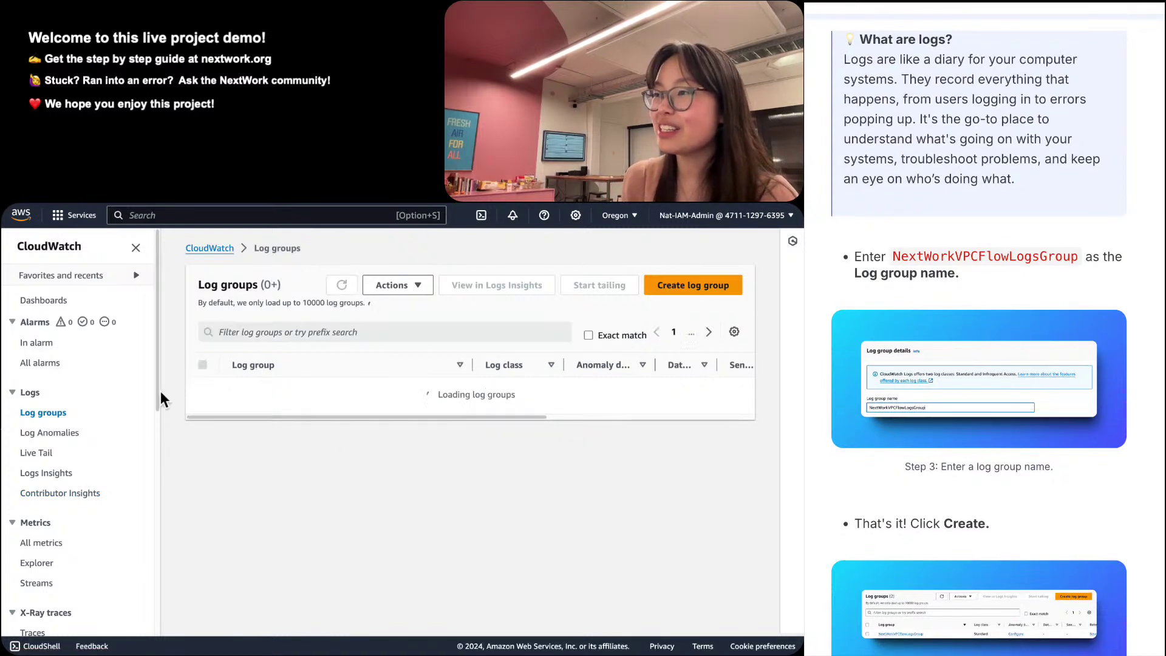
{"action": "left_click", "coordinate": [203, 411]}
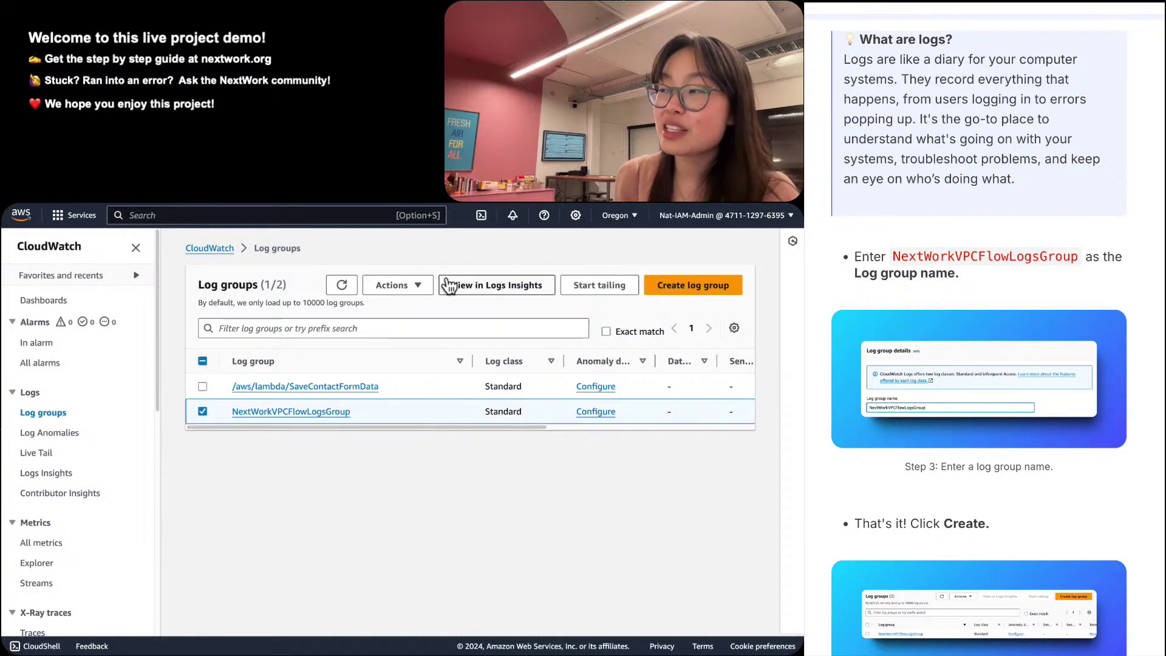
{"action": "left_click", "coordinate": [408, 286]}
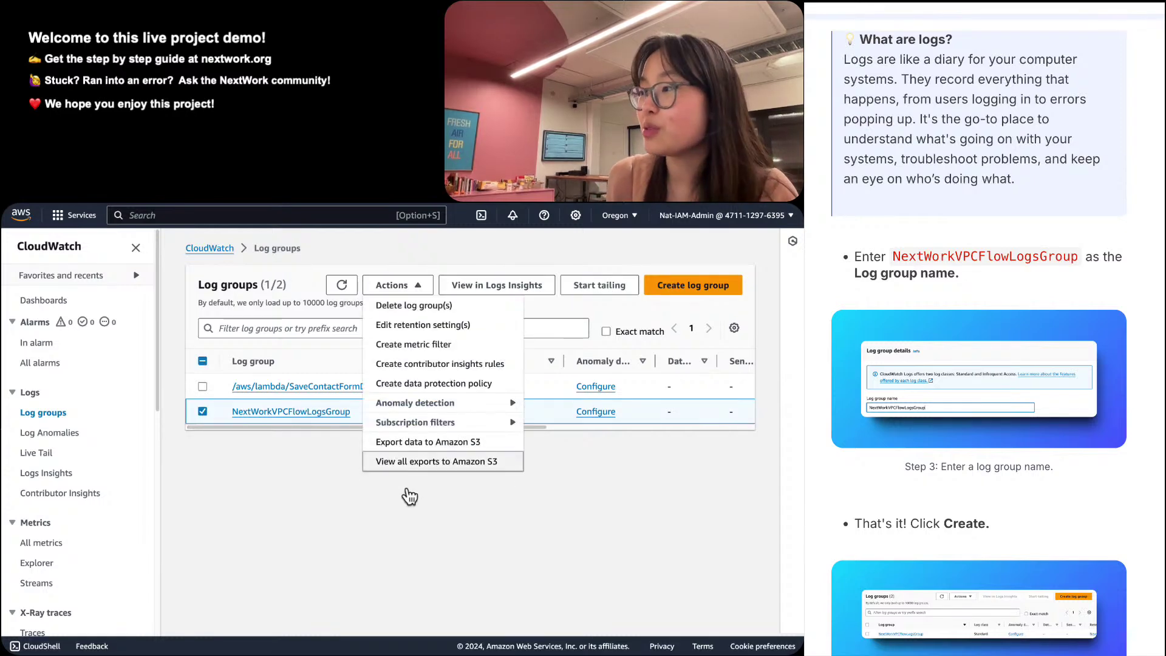
{"action": "left_click", "coordinate": [419, 306]}
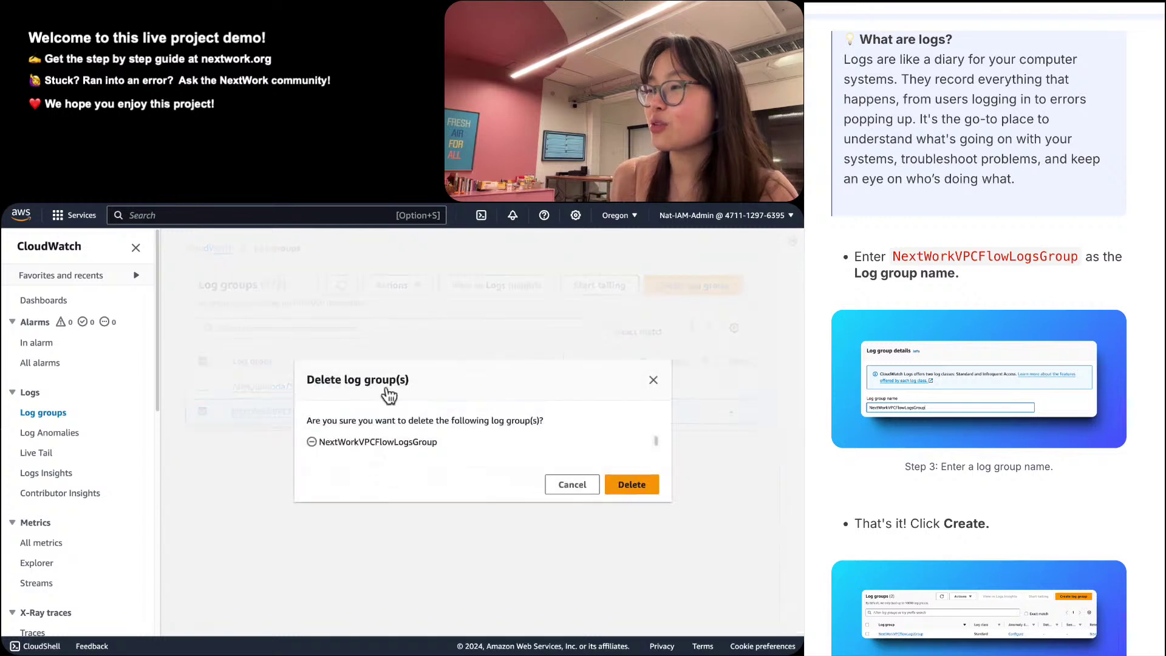
{"action": "left_click", "coordinate": [625, 486]}
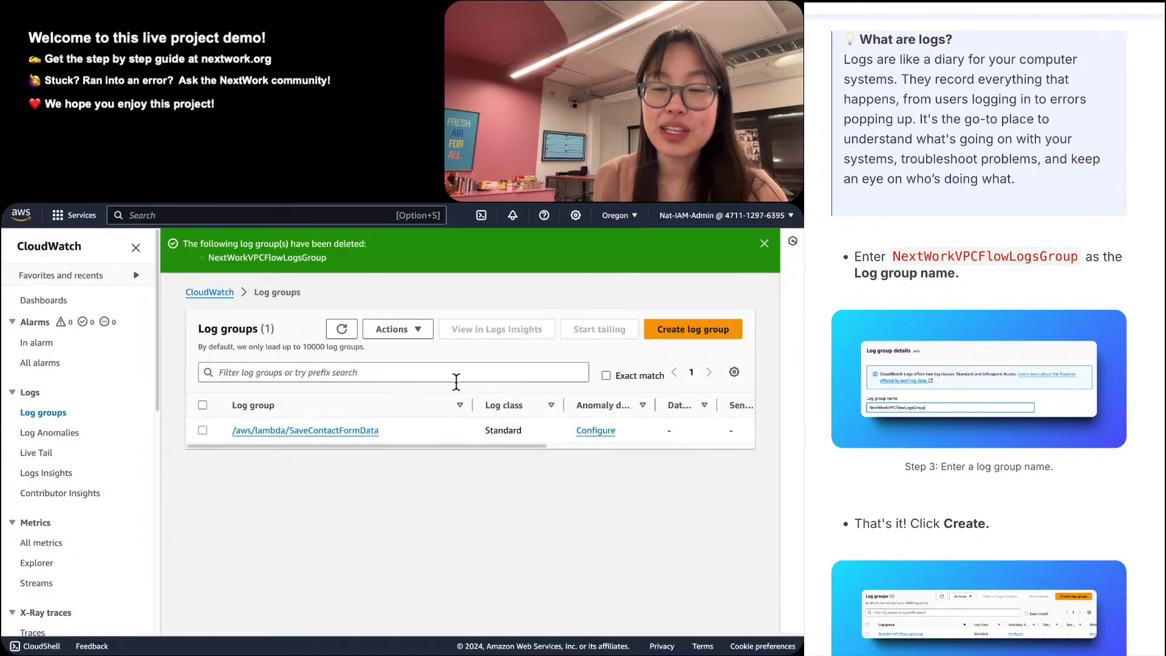
Start creating a log group and name it NextWorkVPCFlowLogsGroup, copying the name from the guide.
{"action": "left_click", "coordinate": [653, 332]}
{"action": "left_click", "coordinate": [233, 425]}
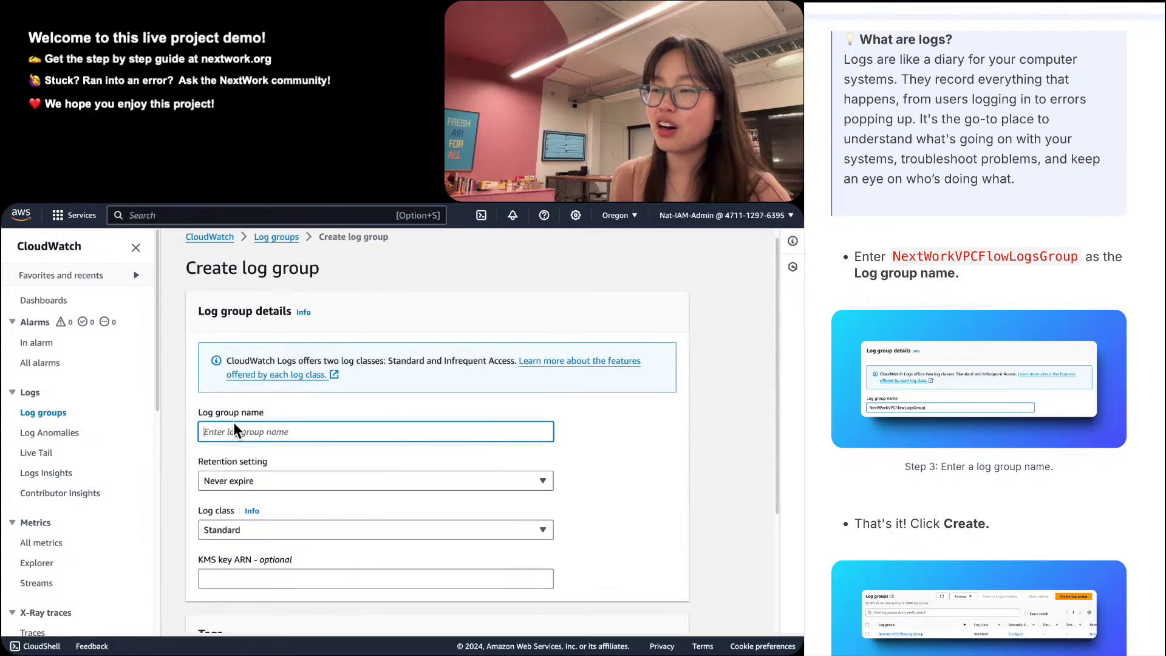
{"action": "scroll", "coordinate": [969, 597], "scroll_direction": "up", "scroll_amount": 1}
{"action": "scroll", "coordinate": [967, 598], "scroll_direction": "up", "scroll_amount": 2}
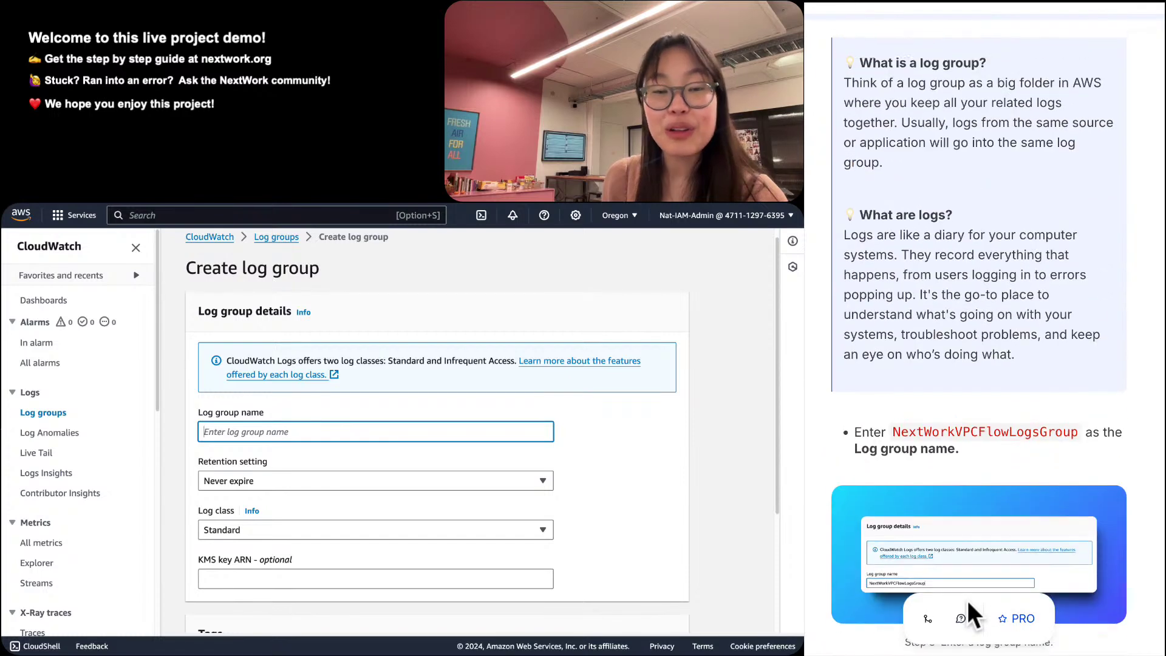
{"action": "left_click", "coordinate": [1000, 452]}
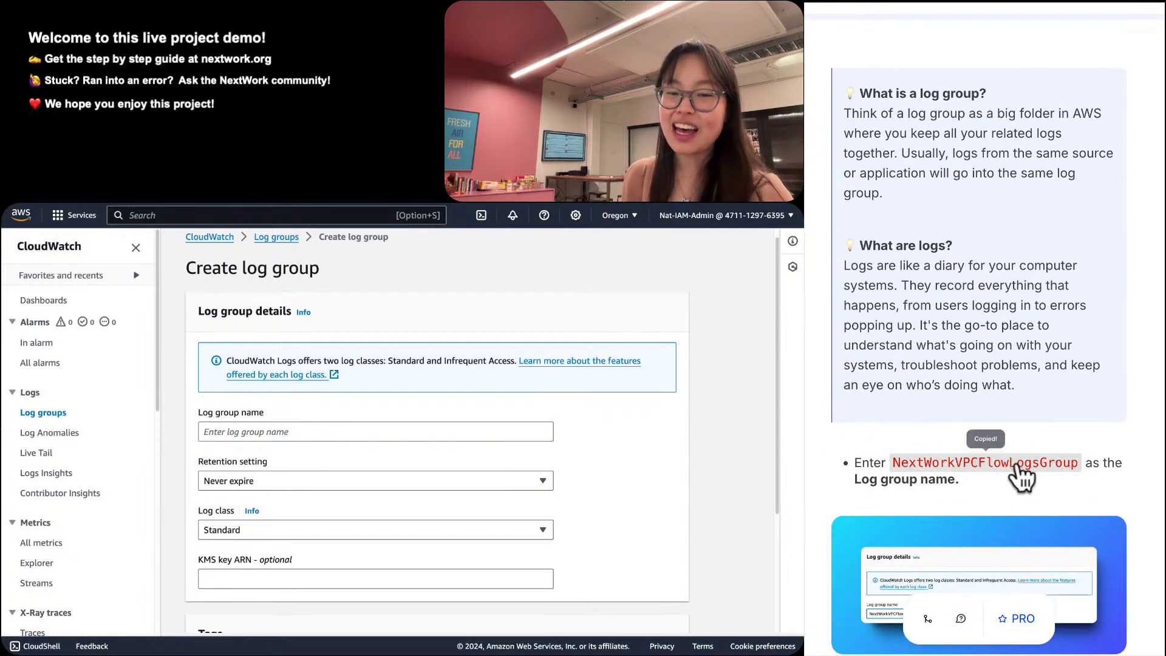
{"action": "left_click", "coordinate": [1003, 463]}
{"action": "left_click", "coordinate": [315, 427]}
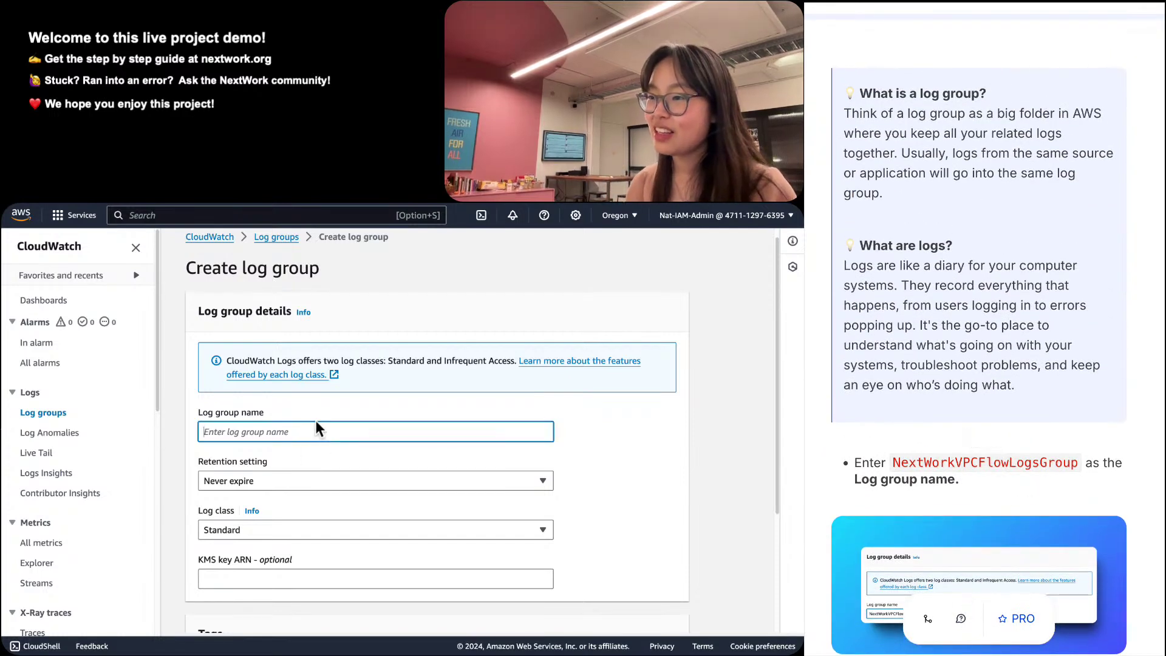
{"action": "key", "text": "super+v"}
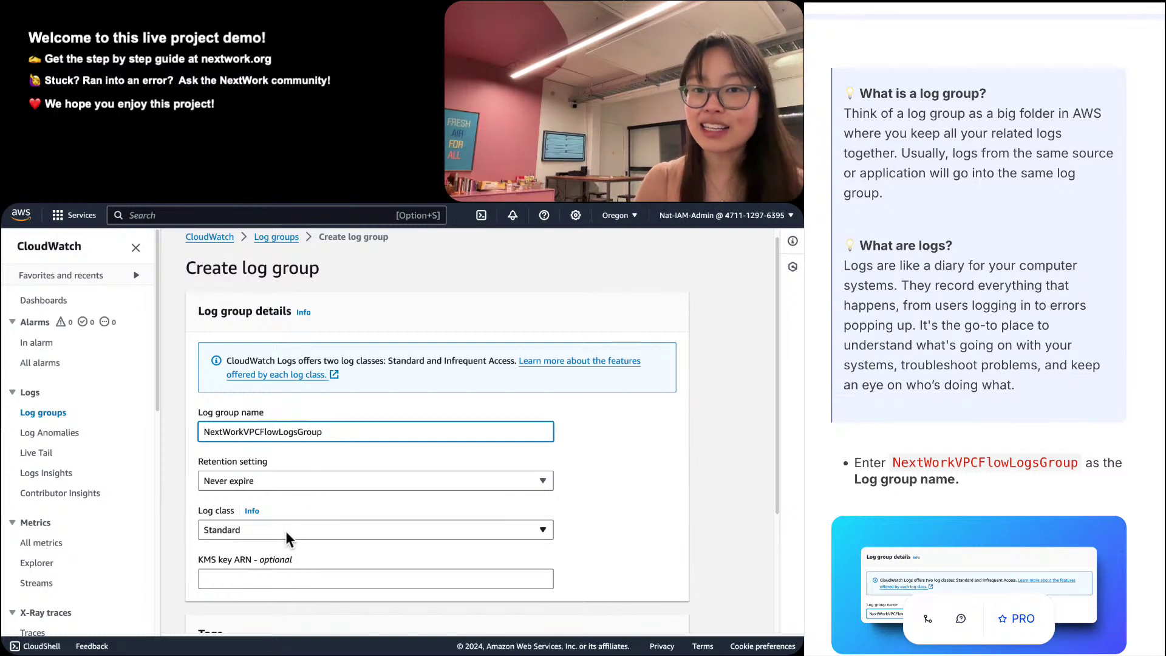
Examine the available retention periods for the new log group, leaving the setting at Never expire.
{"action": "scroll", "coordinate": [287, 530], "scroll_direction": "down", "scroll_amount": 3}
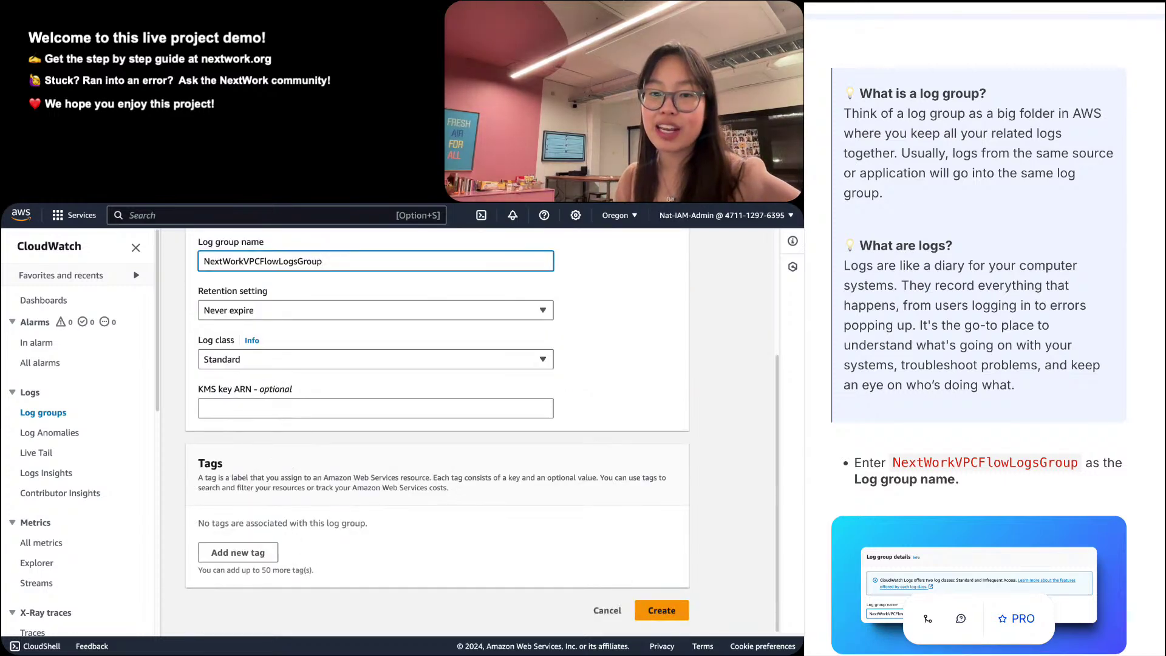
{"action": "scroll", "coordinate": [979, 340], "scroll_direction": "down", "scroll_amount": 10}
{"action": "scroll", "coordinate": [979, 340], "scroll_direction": "down", "scroll_amount": 2}
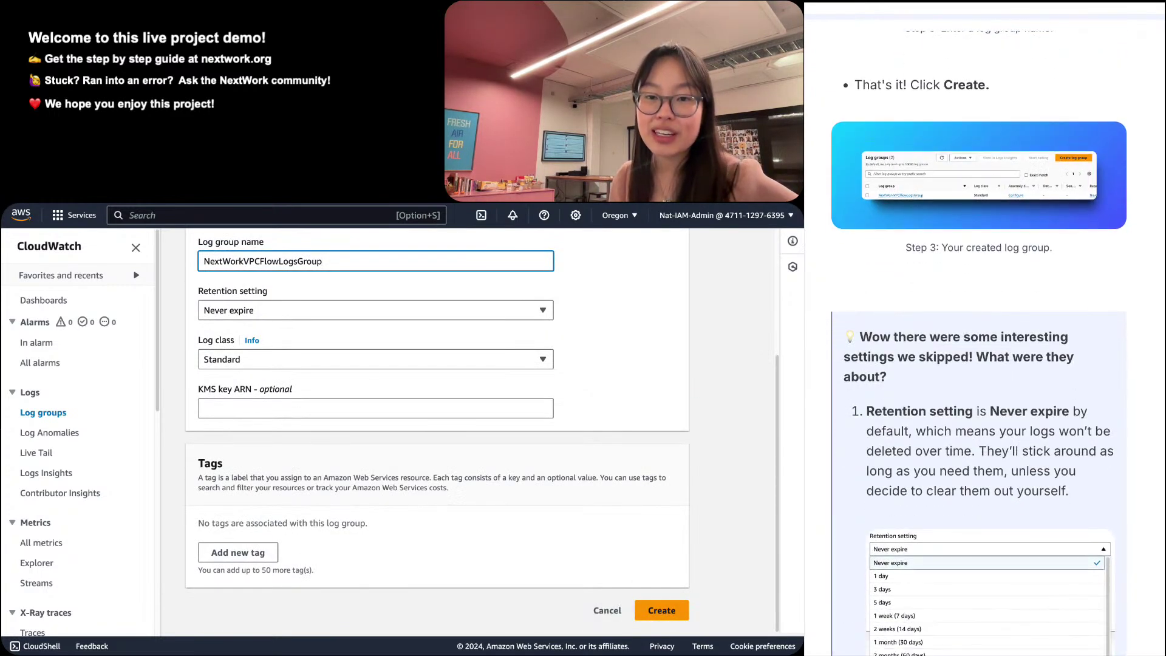
{"action": "scroll", "coordinate": [272, 381], "scroll_direction": "up", "scroll_amount": 3}
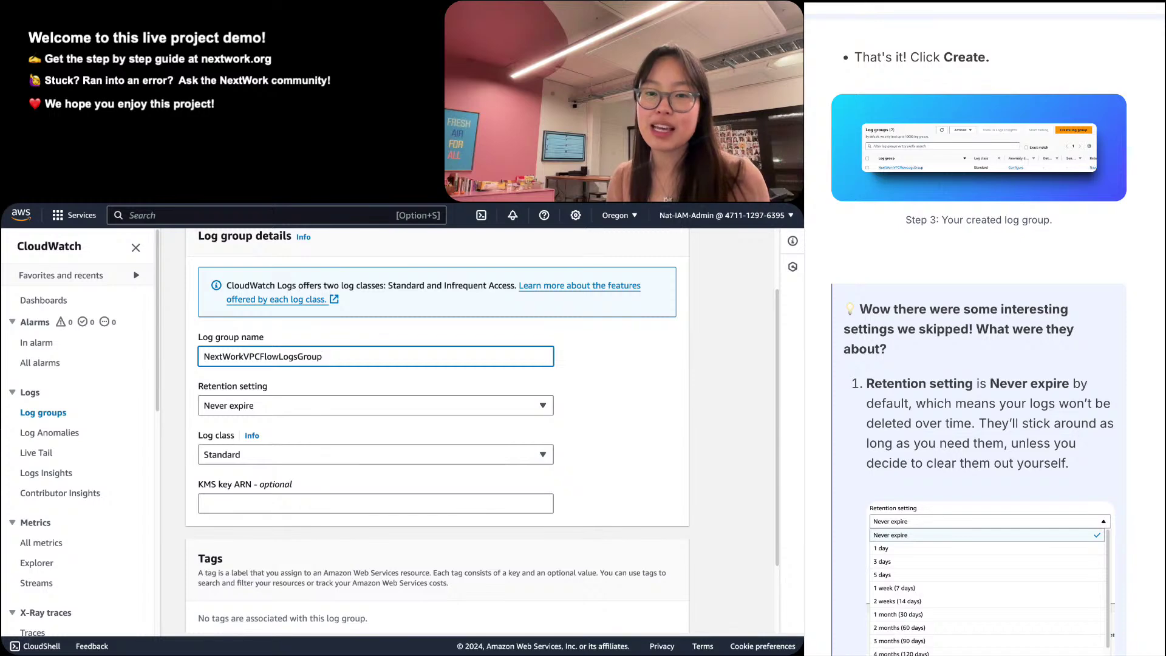
{"action": "left_click", "coordinate": [262, 419]}
{"action": "left_click", "coordinate": [255, 399]}
{"action": "left_click", "coordinate": [257, 400]}
{"action": "left_click", "coordinate": [260, 404]}
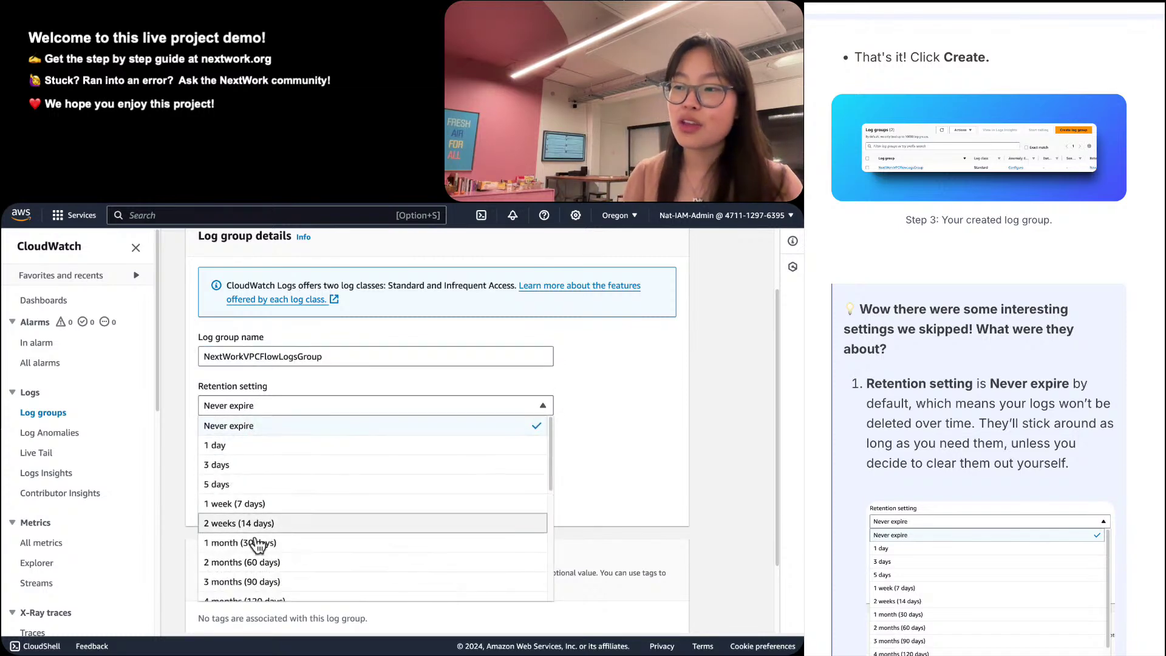
{"action": "scroll", "coordinate": [258, 543], "scroll_direction": "down", "scroll_amount": 3}
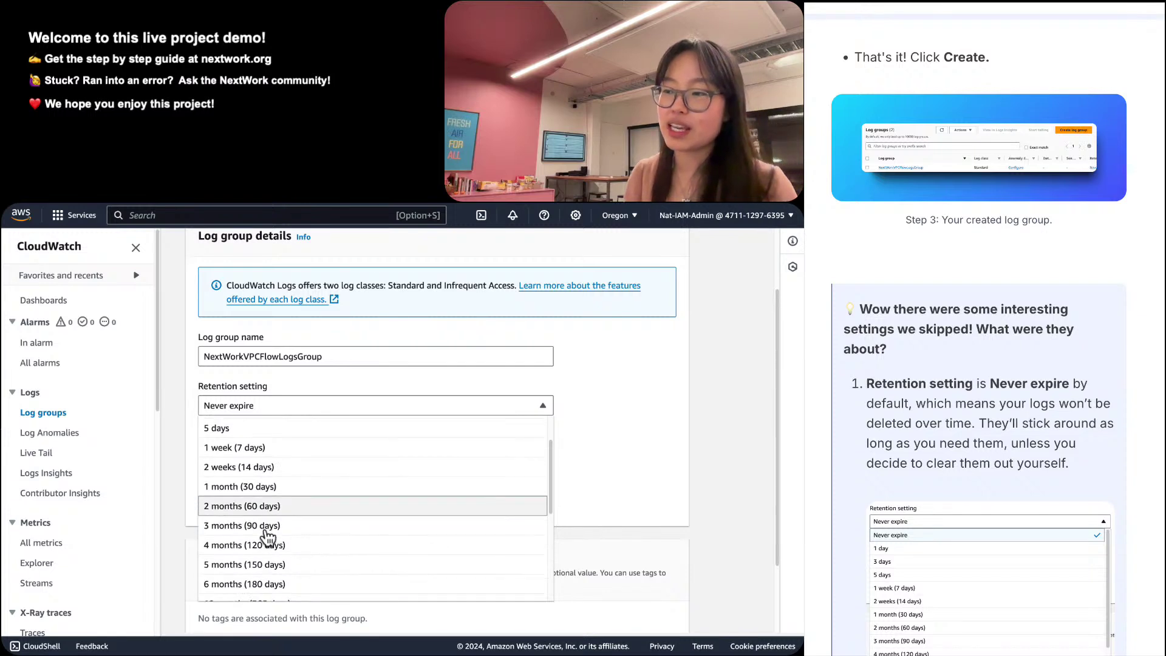
{"action": "scroll", "coordinate": [267, 538], "scroll_direction": "down", "scroll_amount": 3}
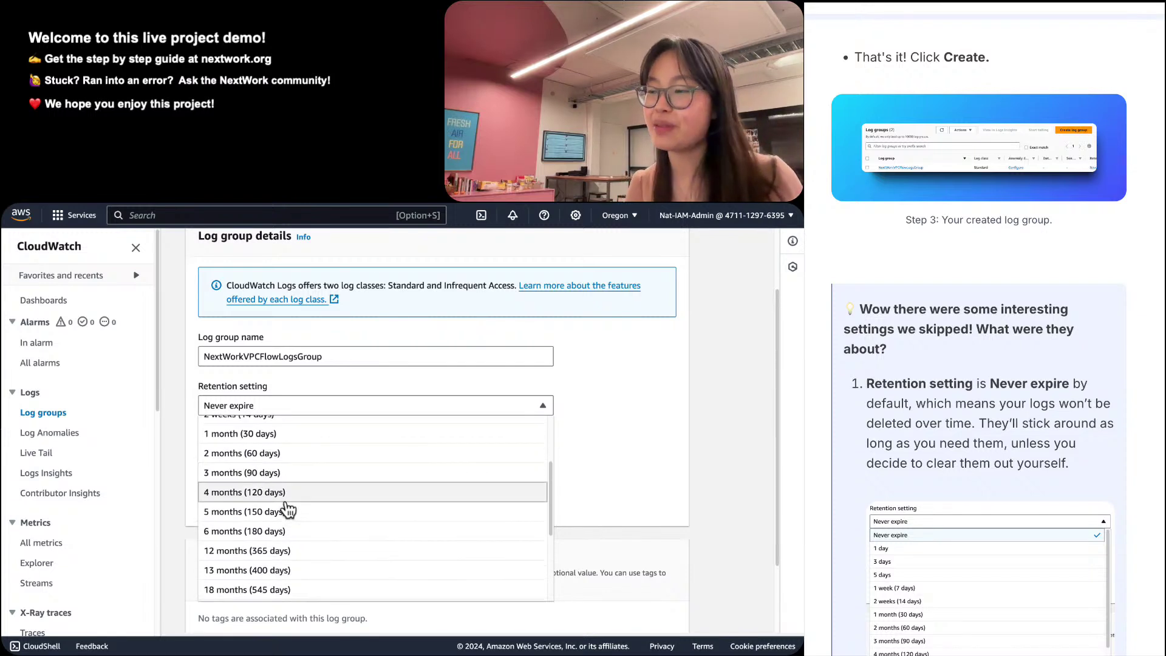
{"action": "scroll", "coordinate": [288, 510], "scroll_direction": "down", "scroll_amount": 8}
{"action": "scroll", "coordinate": [288, 510], "scroll_direction": "down", "scroll_amount": 1}
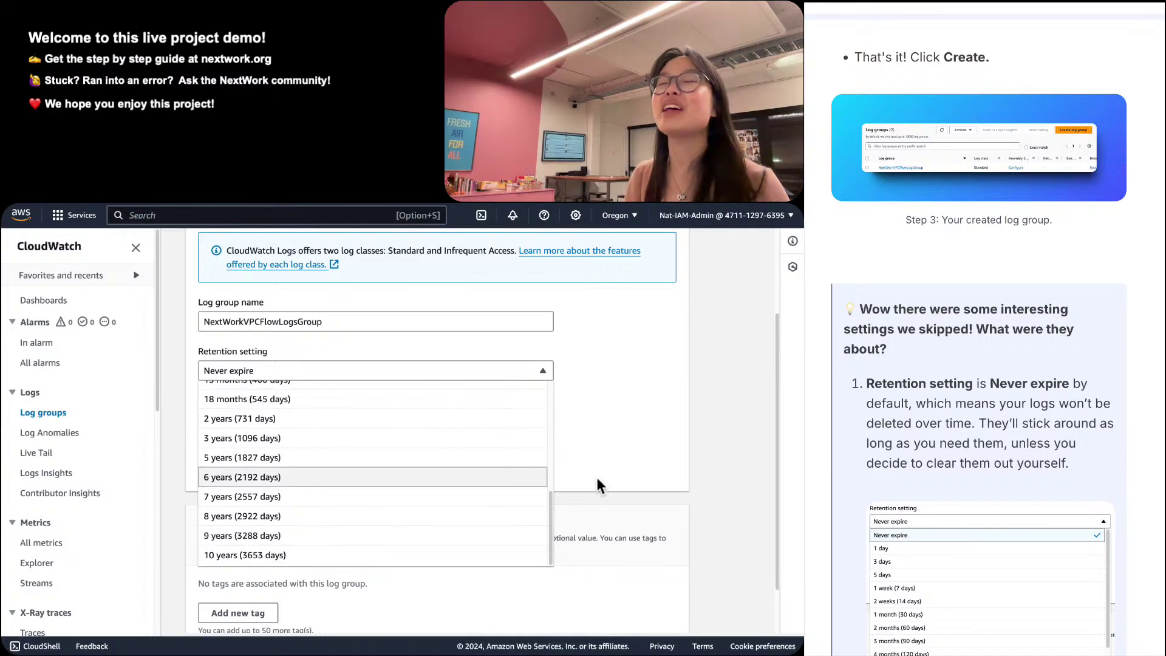
{"action": "left_click", "coordinate": [625, 457]}
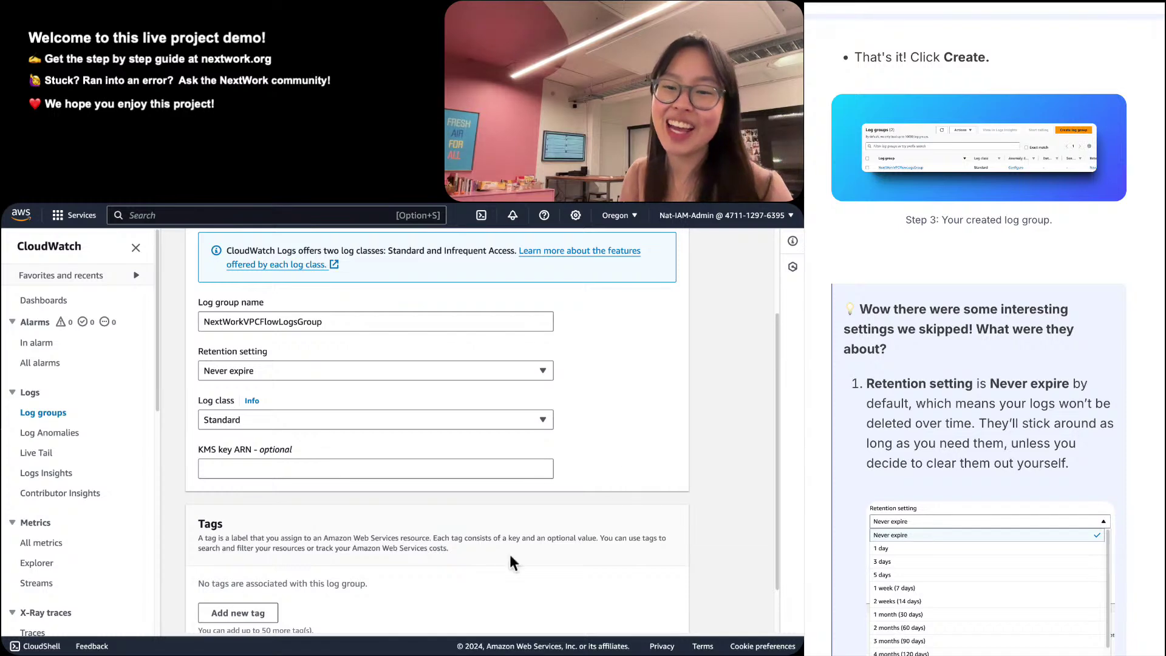
Read the guide's retention and log class notes, view the log class options, and create the log group with the Standard class.
{"action": "scroll", "coordinate": [1161, 568], "scroll_direction": "down", "scroll_amount": 1}
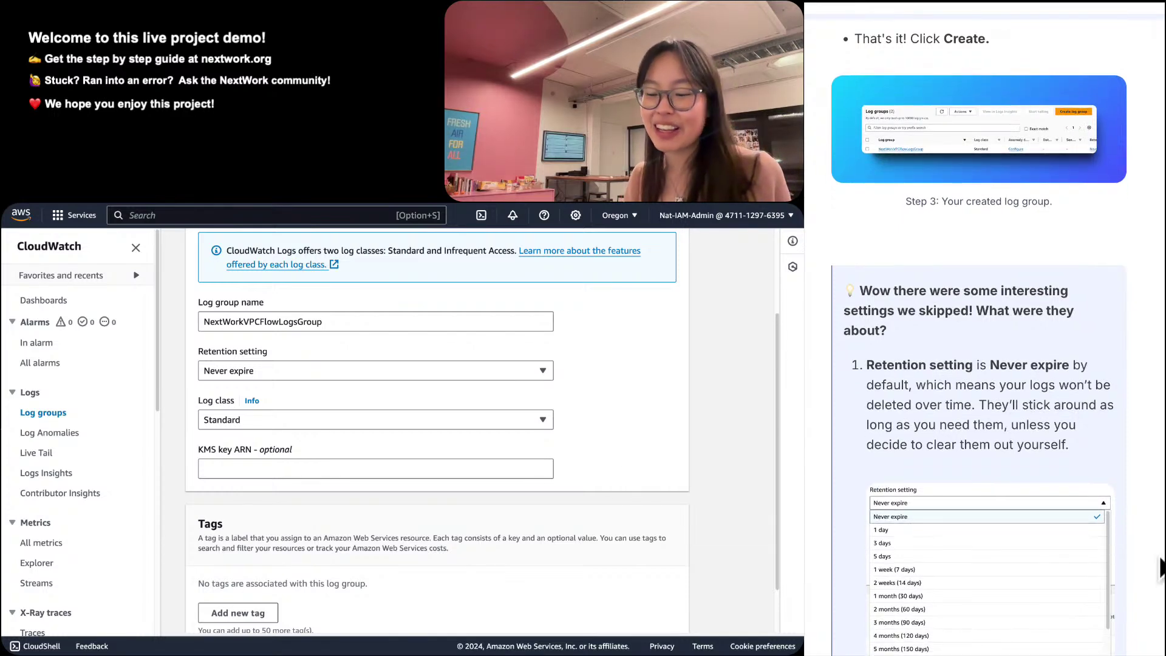
{"action": "scroll", "coordinate": [1161, 568], "scroll_direction": "down", "scroll_amount": 5}
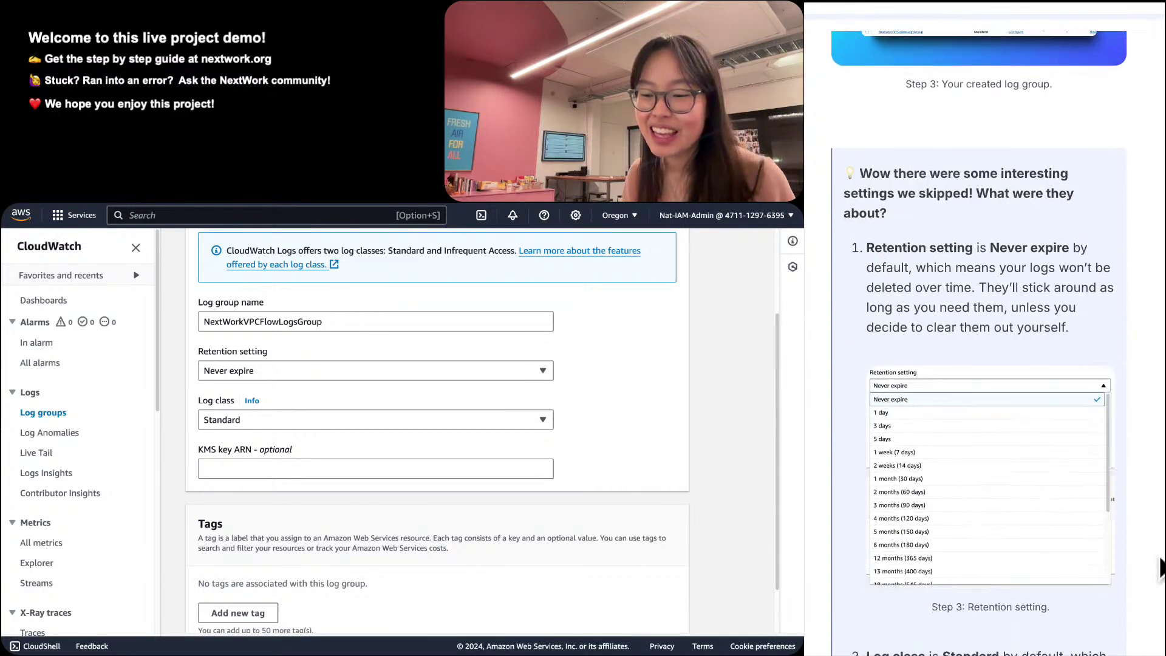
{"action": "scroll", "coordinate": [1161, 568], "scroll_direction": "down", "scroll_amount": 4}
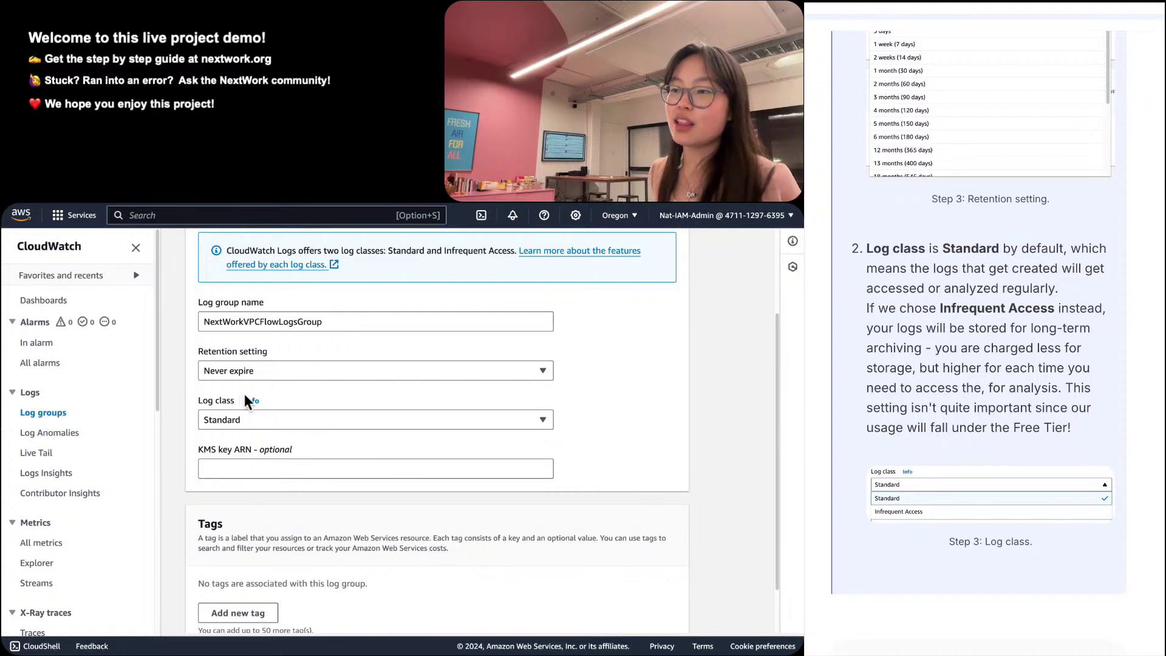
{"action": "left_click", "coordinate": [246, 425]}
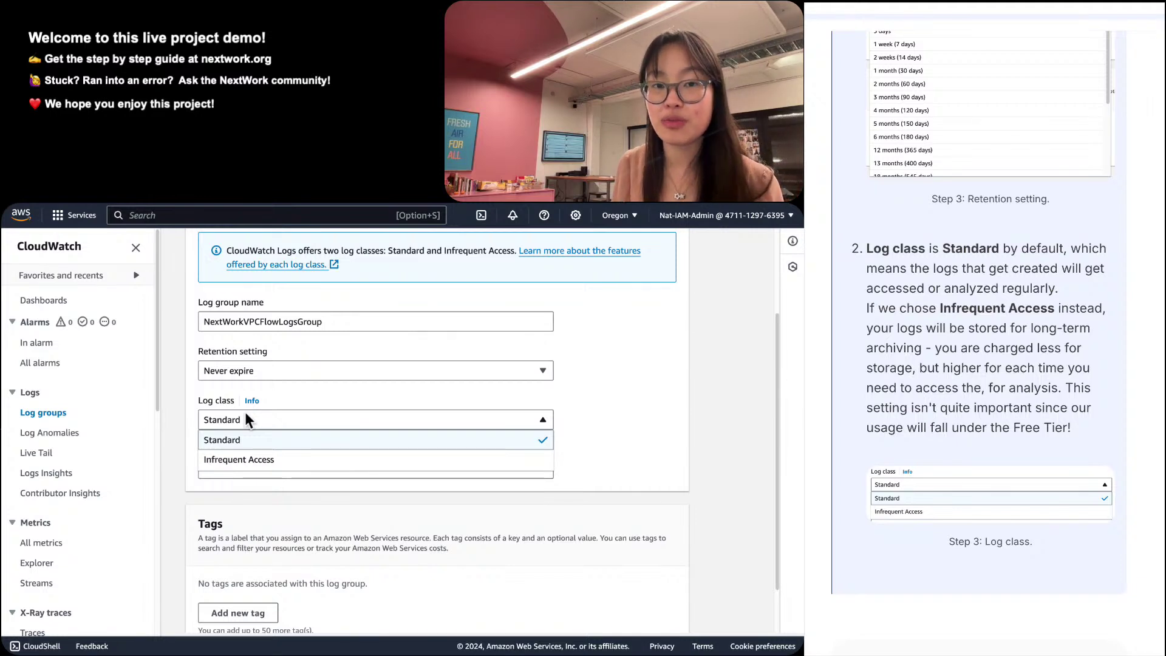
{"action": "scroll", "coordinate": [267, 425], "scroll_direction": "down", "scroll_amount": 1}
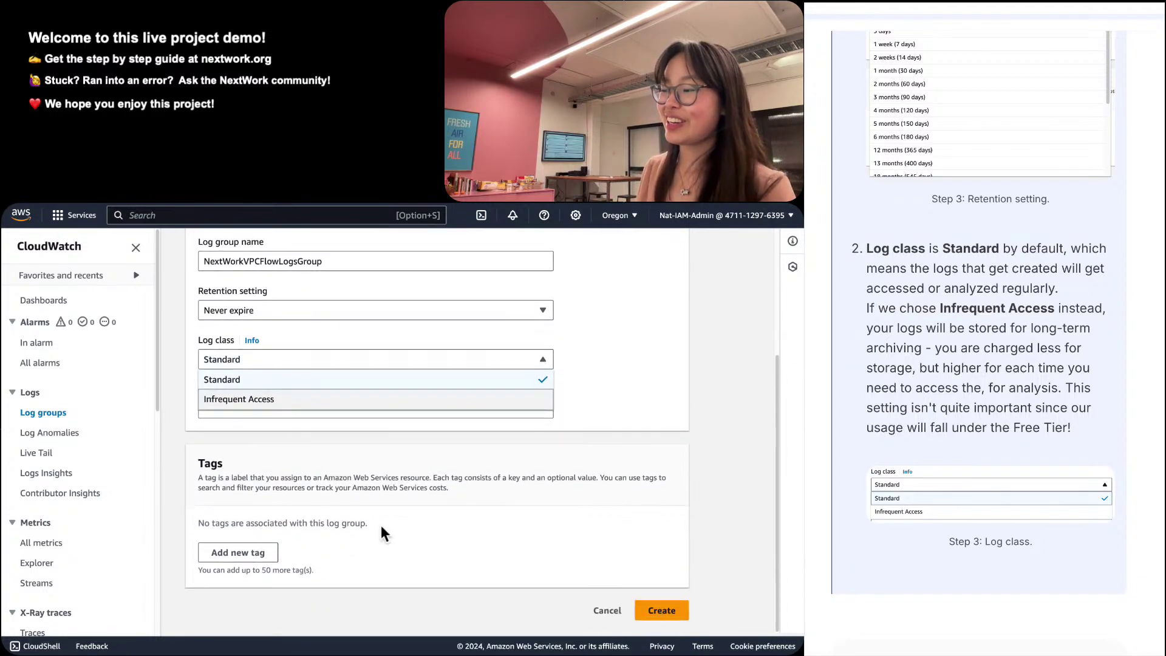
{"action": "left_click", "coordinate": [682, 613]}
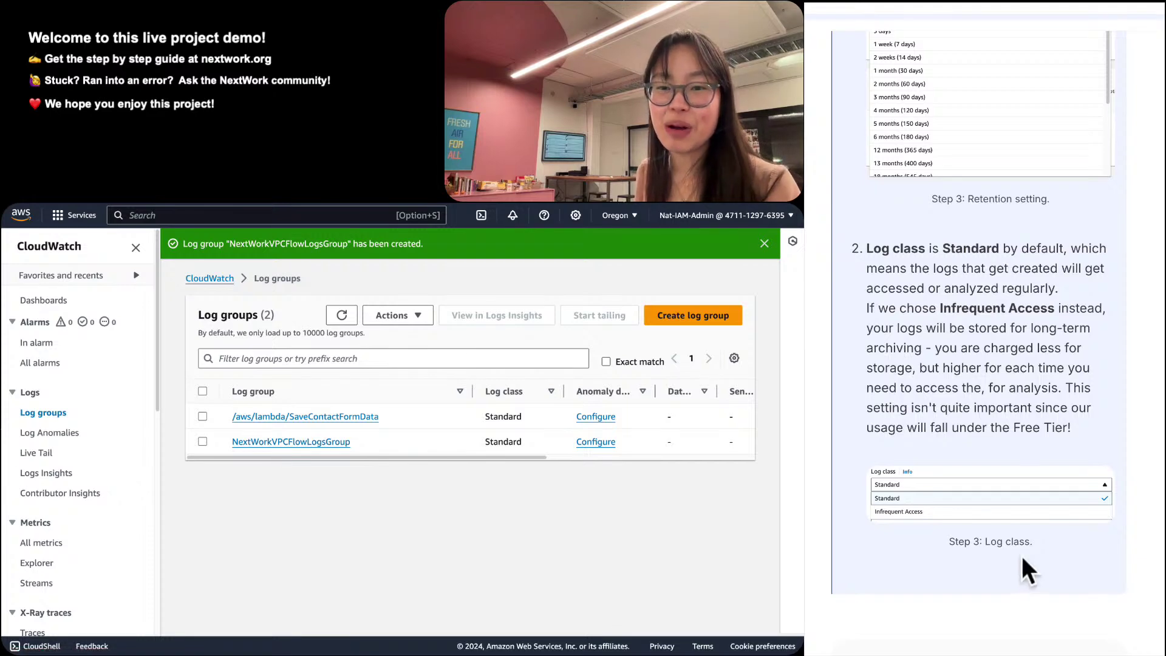
Begin the answer to the guide's "What are logs?" question with "Logs are".
{"action": "scroll", "coordinate": [972, 592], "scroll_direction": "down", "scroll_amount": 6}
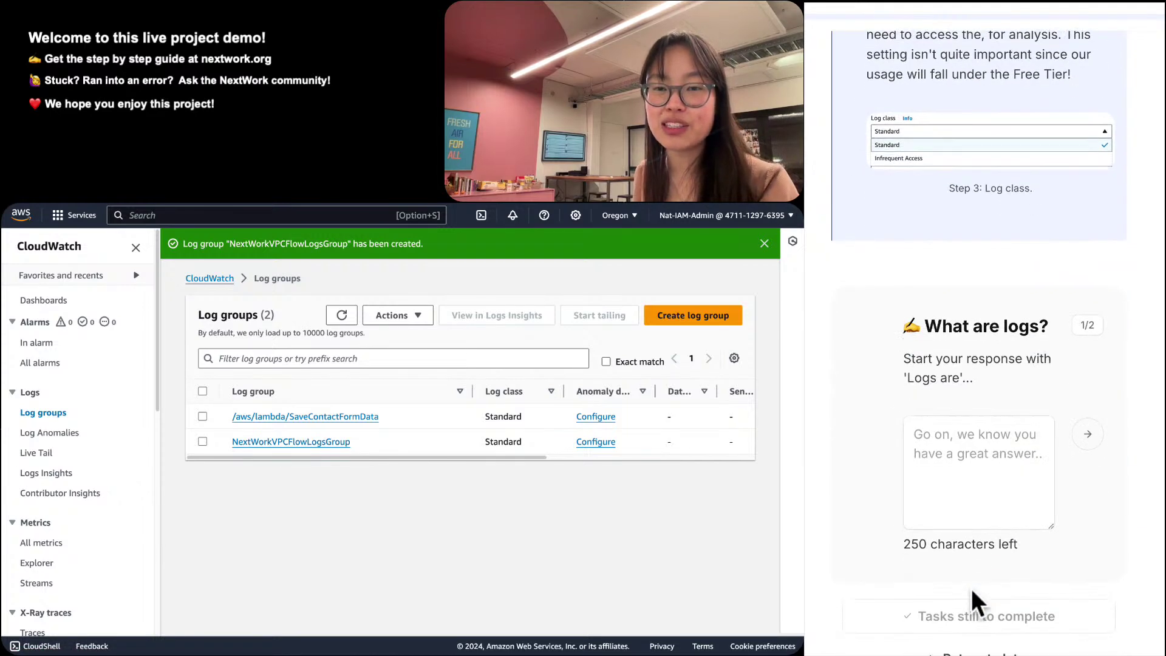
{"action": "scroll", "coordinate": [971, 589], "scroll_direction": "down", "scroll_amount": 1}
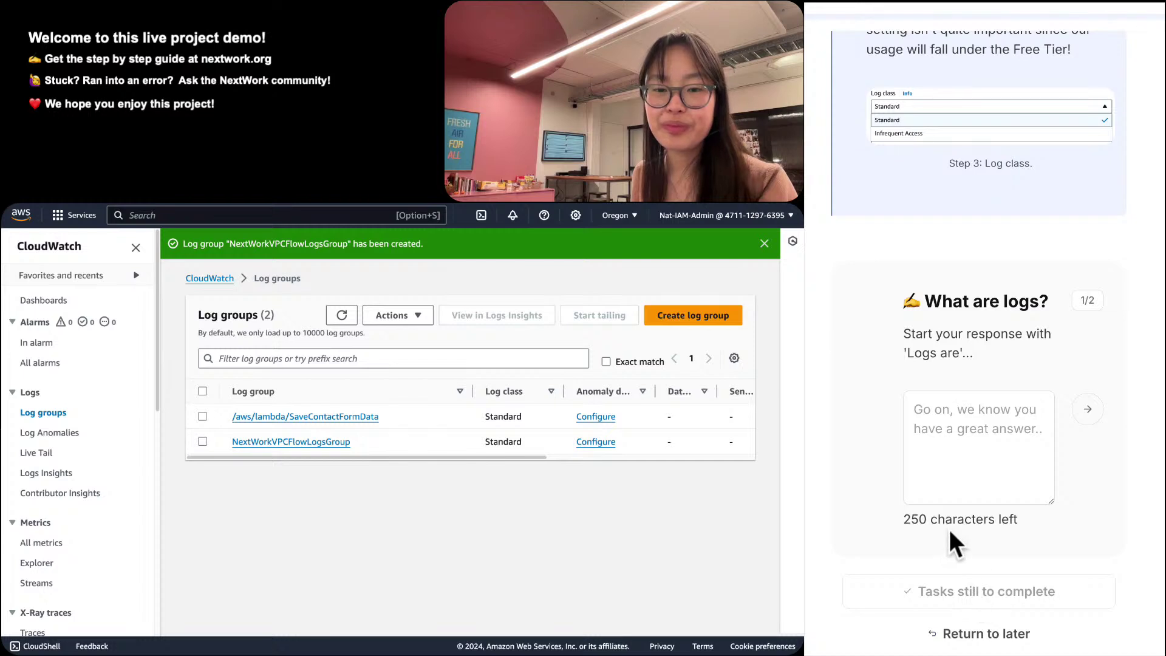
{"action": "left_click", "coordinate": [953, 468]}
{"action": "scroll", "coordinate": [953, 468], "scroll_direction": "up", "scroll_amount": 1}
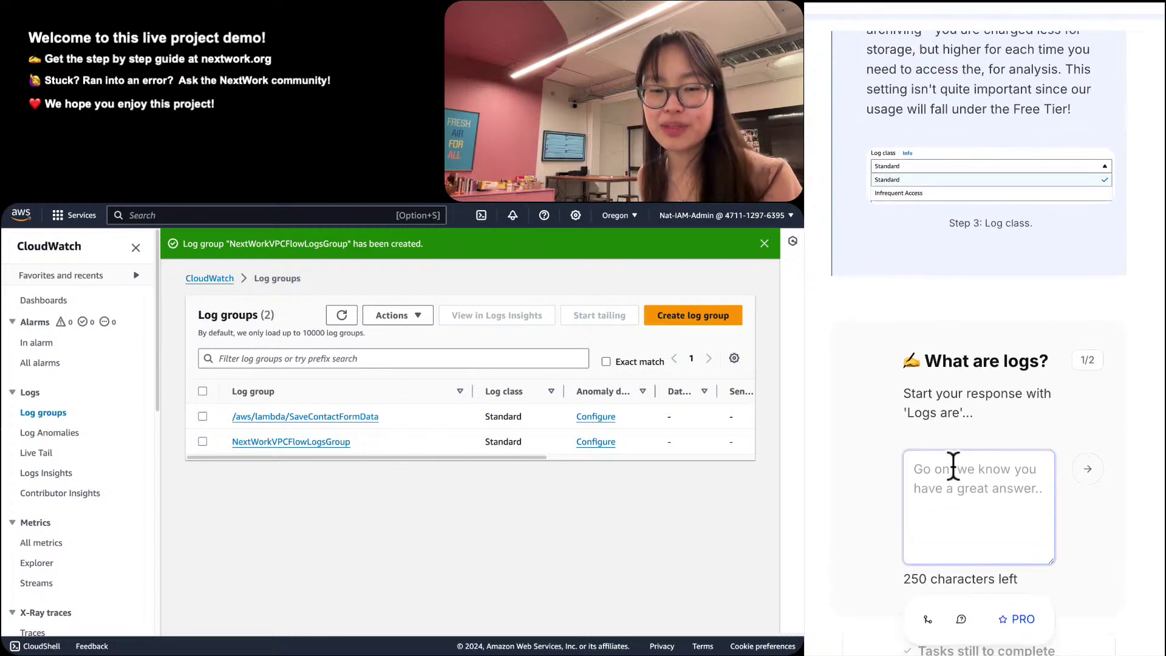
{"action": "type", "text": "Logs "}
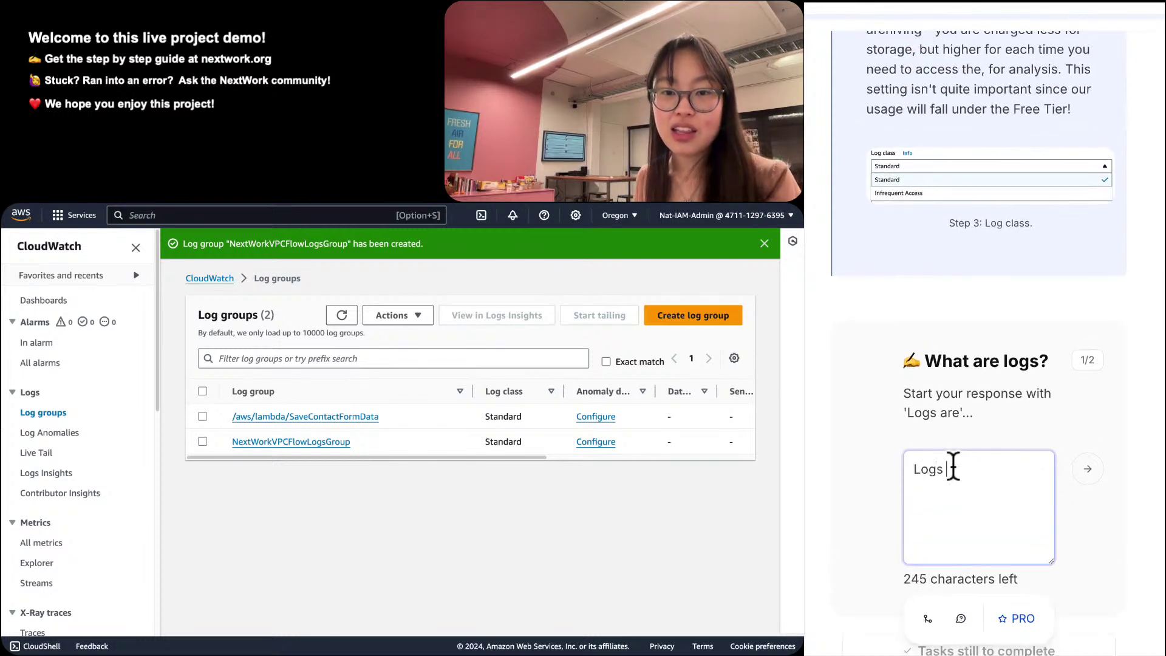
{"action": "type", "text": "are"}
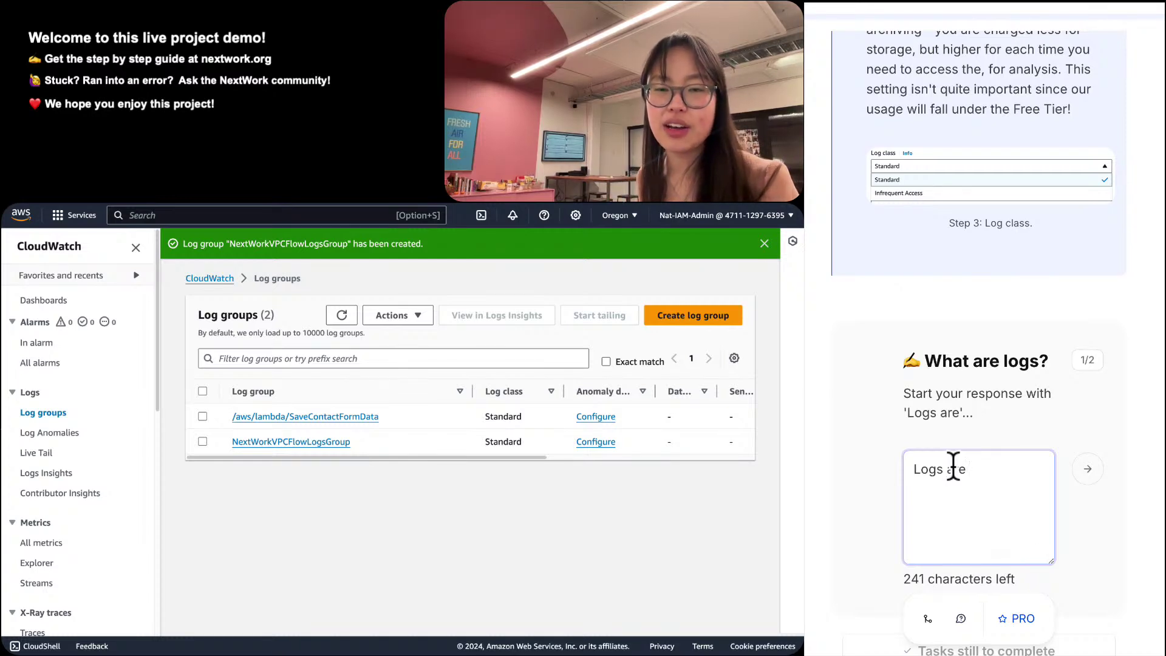
Reread the guide's explanations of log groups and logs, and return to the "What are logs?" answer.
{"action": "scroll", "coordinate": [953, 466], "scroll_direction": "up", "scroll_amount": 3}
{"action": "scroll", "coordinate": [953, 466], "scroll_direction": "up", "scroll_amount": 10}
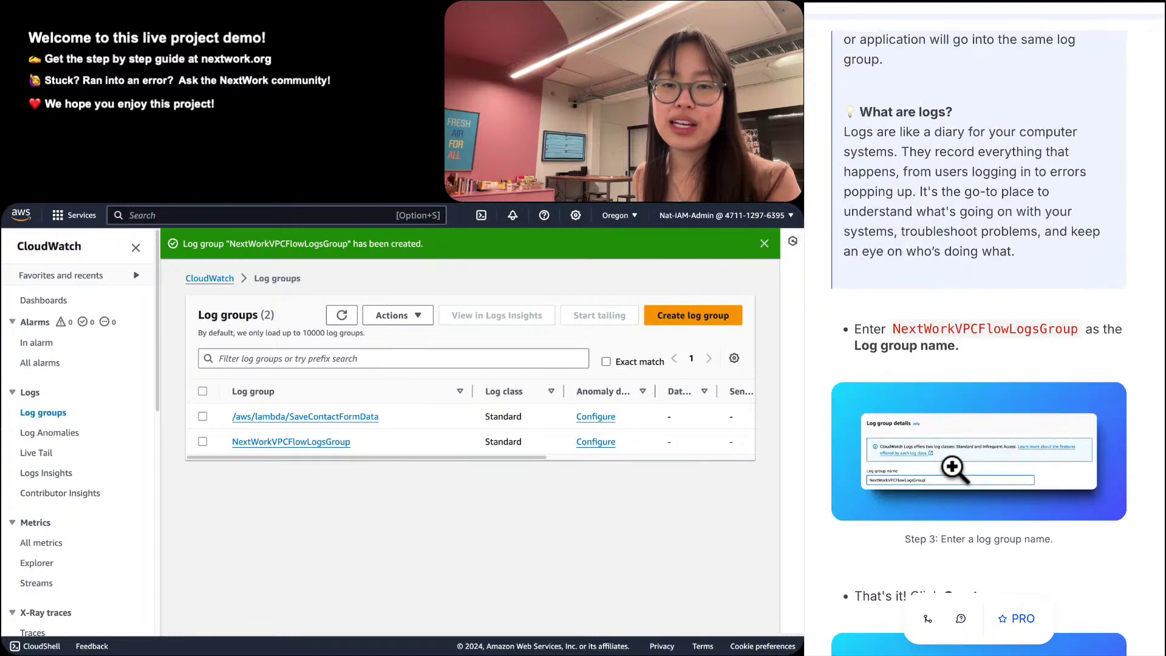
{"action": "scroll", "coordinate": [954, 468], "scroll_direction": "up", "scroll_amount": 3}
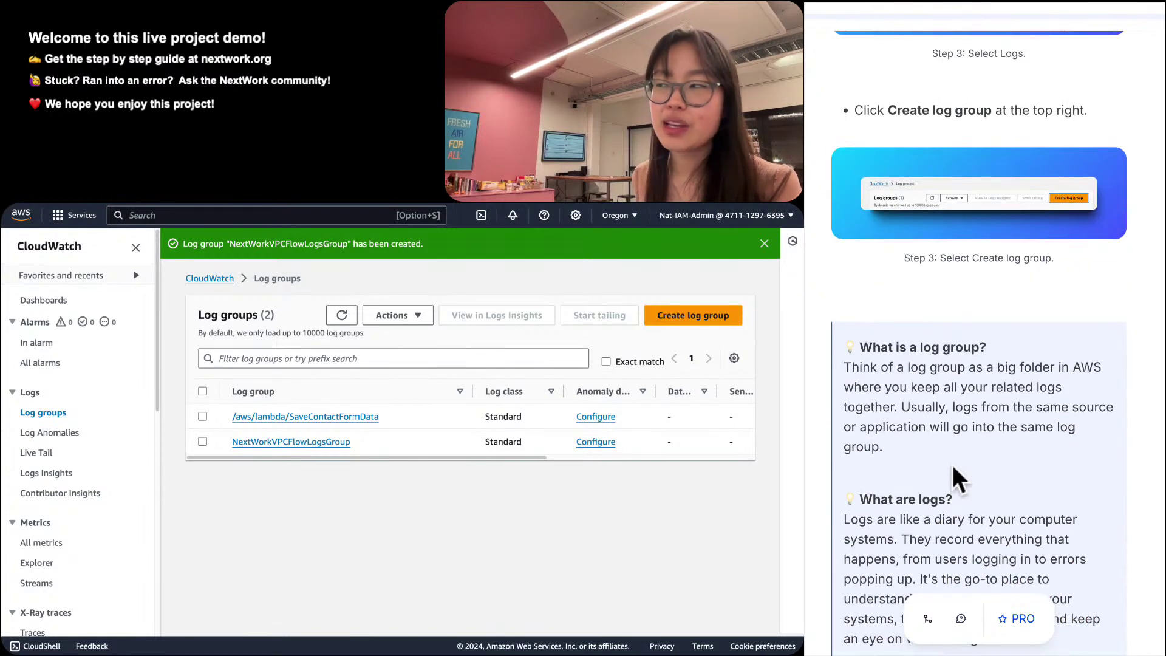
{"action": "scroll", "coordinate": [953, 467], "scroll_direction": "down", "scroll_amount": 1}
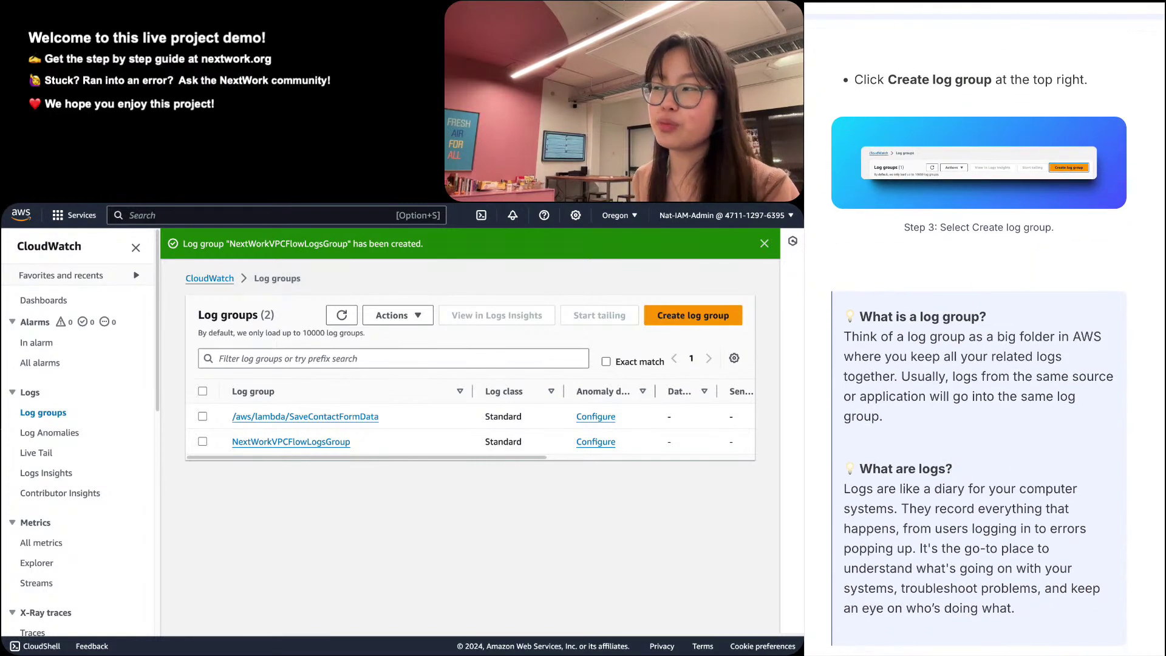
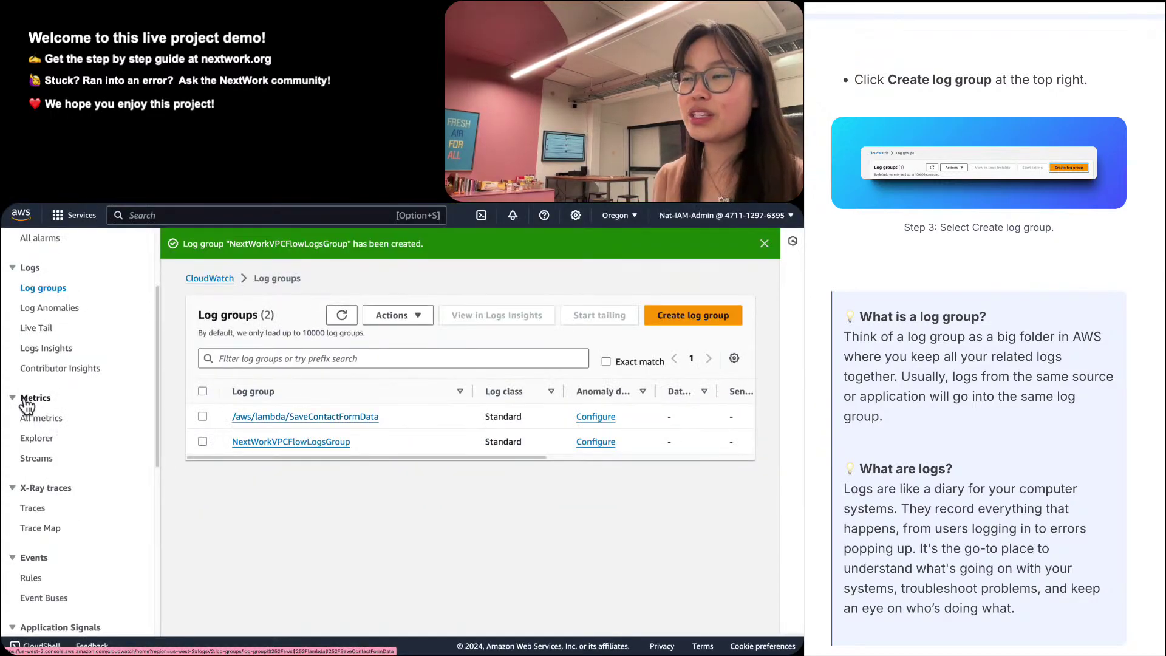
{"action": "scroll", "coordinate": [865, 607], "scroll_direction": "down", "scroll_amount": 5}
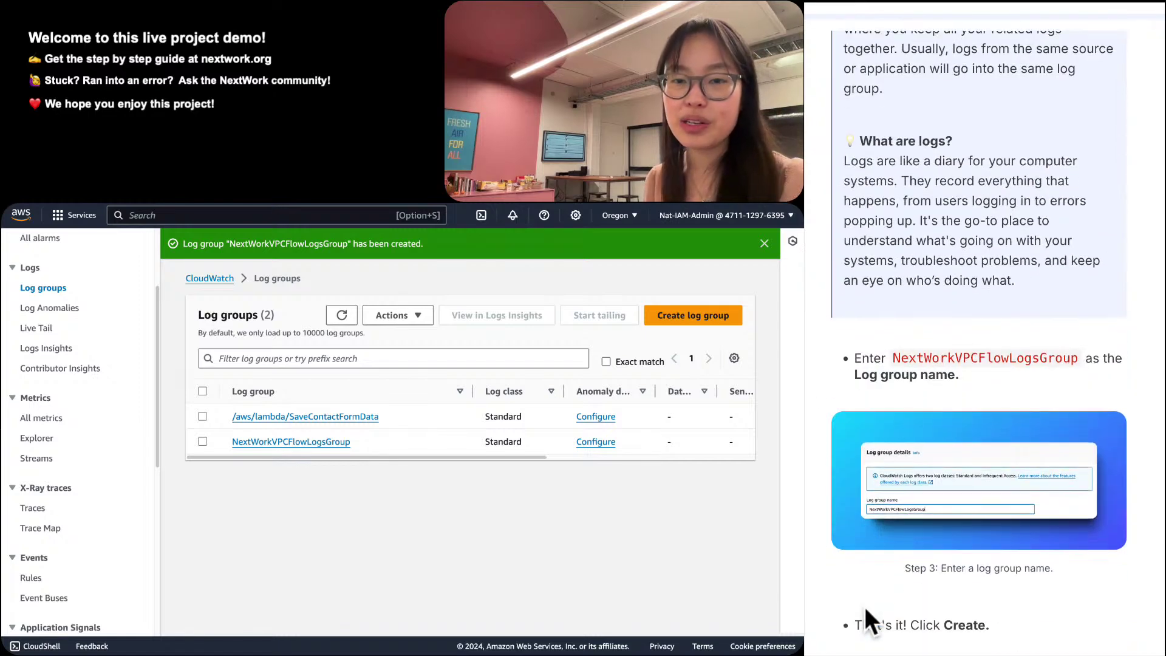
{"action": "scroll", "coordinate": [864, 603], "scroll_direction": "down", "scroll_amount": 5}
{"action": "scroll", "coordinate": [865, 599], "scroll_direction": "down", "scroll_amount": 15}
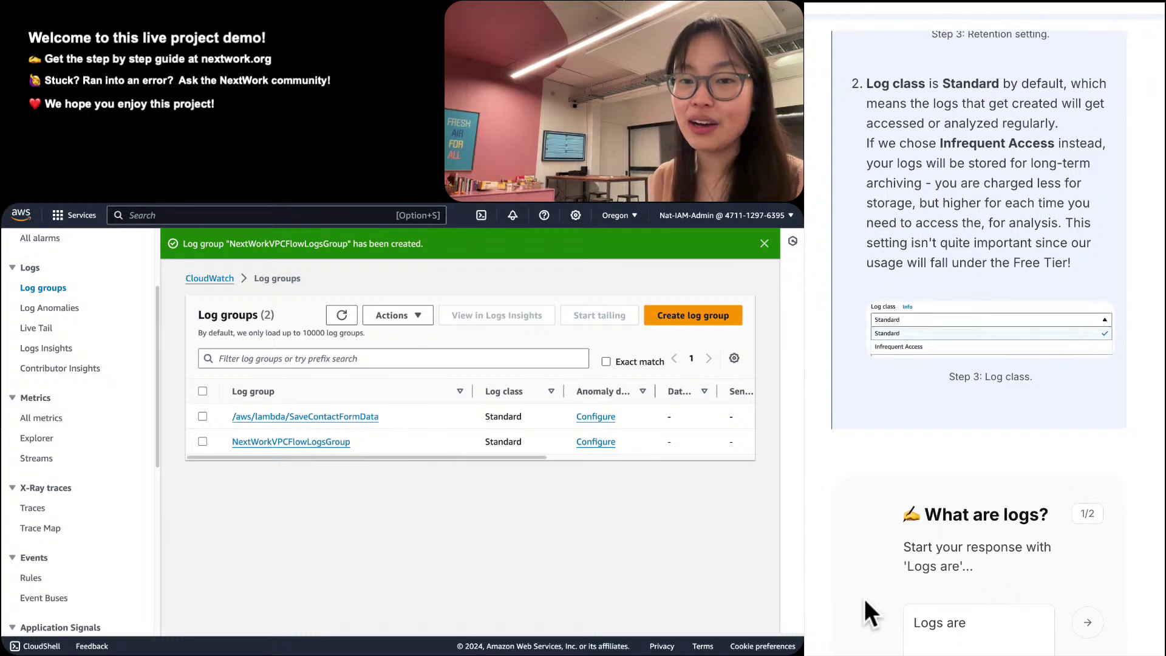
Continue the "What are logs?" answer with "like diary entries for my computer systems -".
{"action": "scroll", "coordinate": [865, 599], "scroll_direction": "down", "scroll_amount": 6}
{"action": "scroll", "coordinate": [928, 457], "scroll_direction": "up", "scroll_amount": 4}
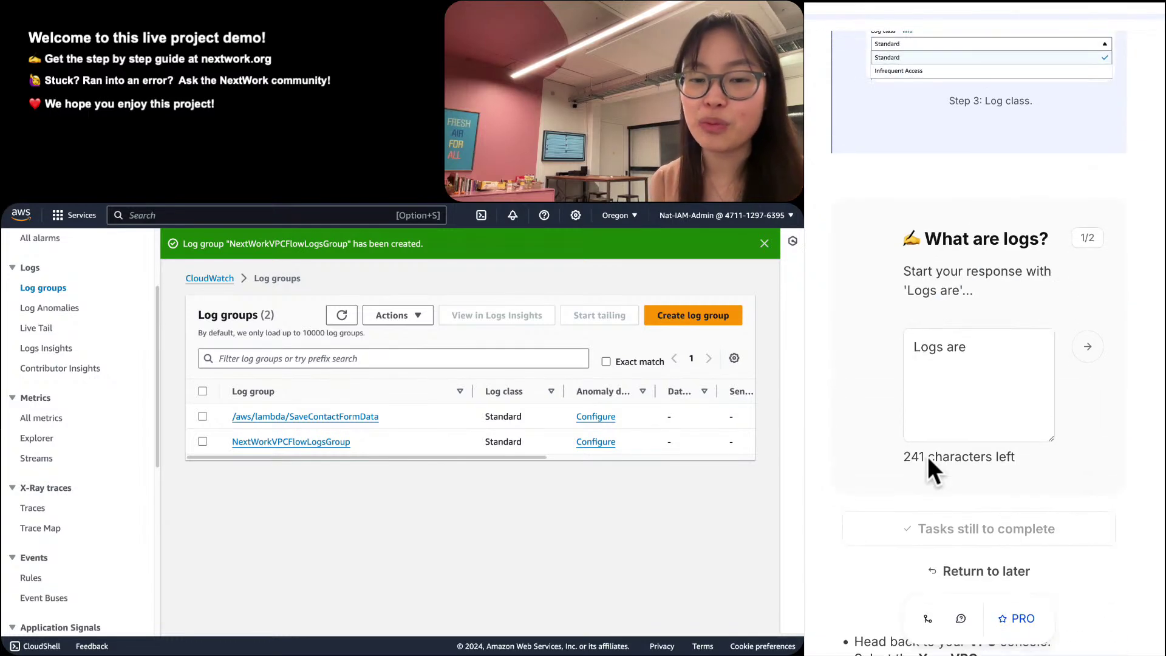
{"action": "left_click", "coordinate": [991, 526]}
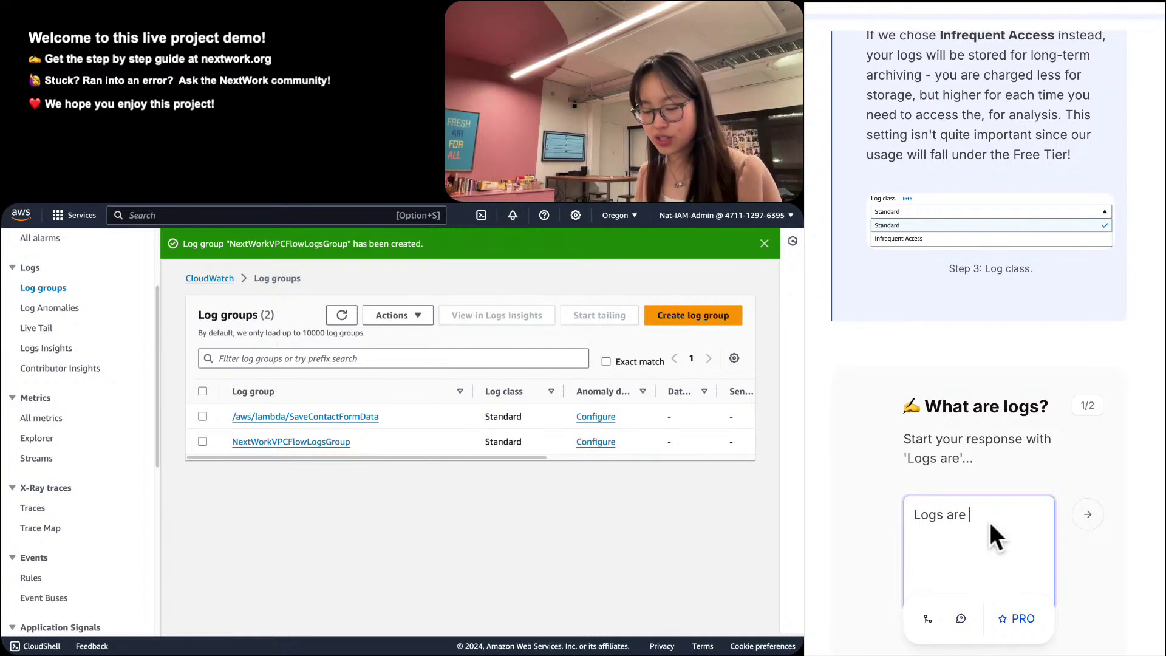
{"action": "type", "text": "like diary en"}
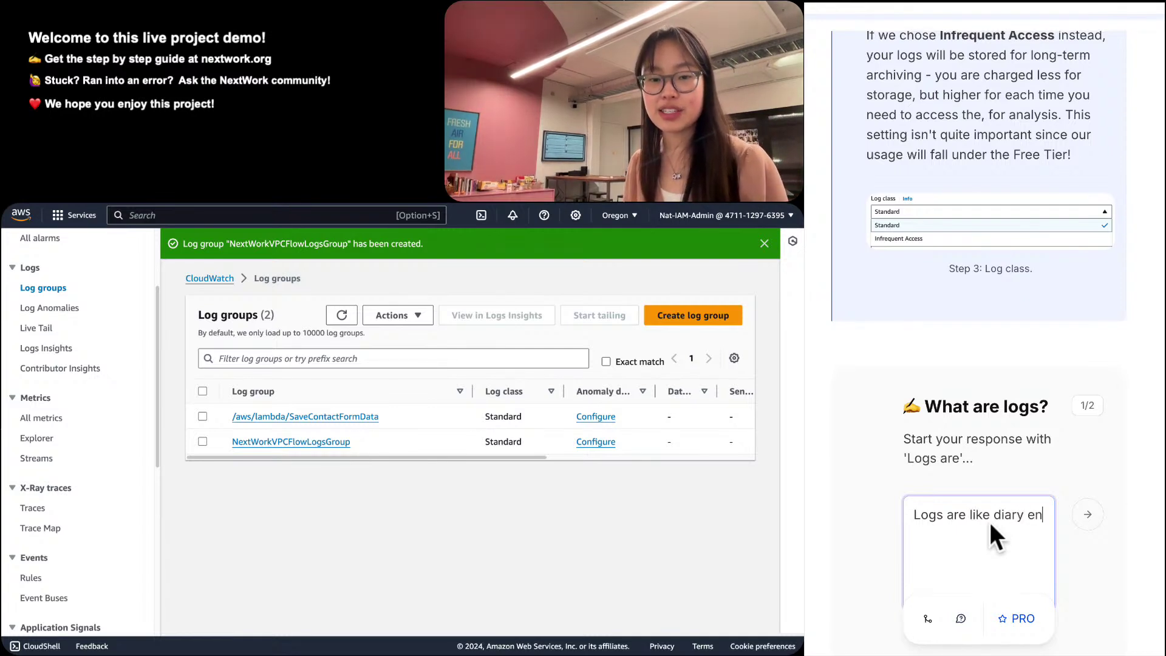
{"action": "type", "text": "tries for my compuer"}
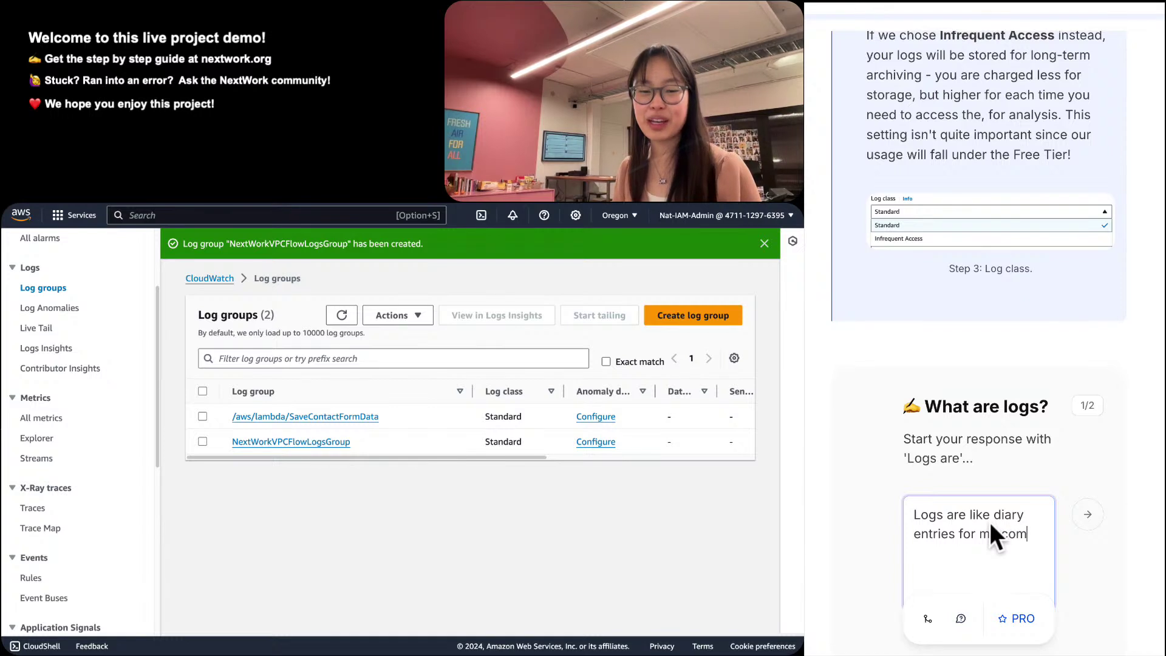
{"action": "key", "text": "BackSpace"}
{"action": "key", "text": "BackSpace"}
{"action": "type", "text": "ter"}
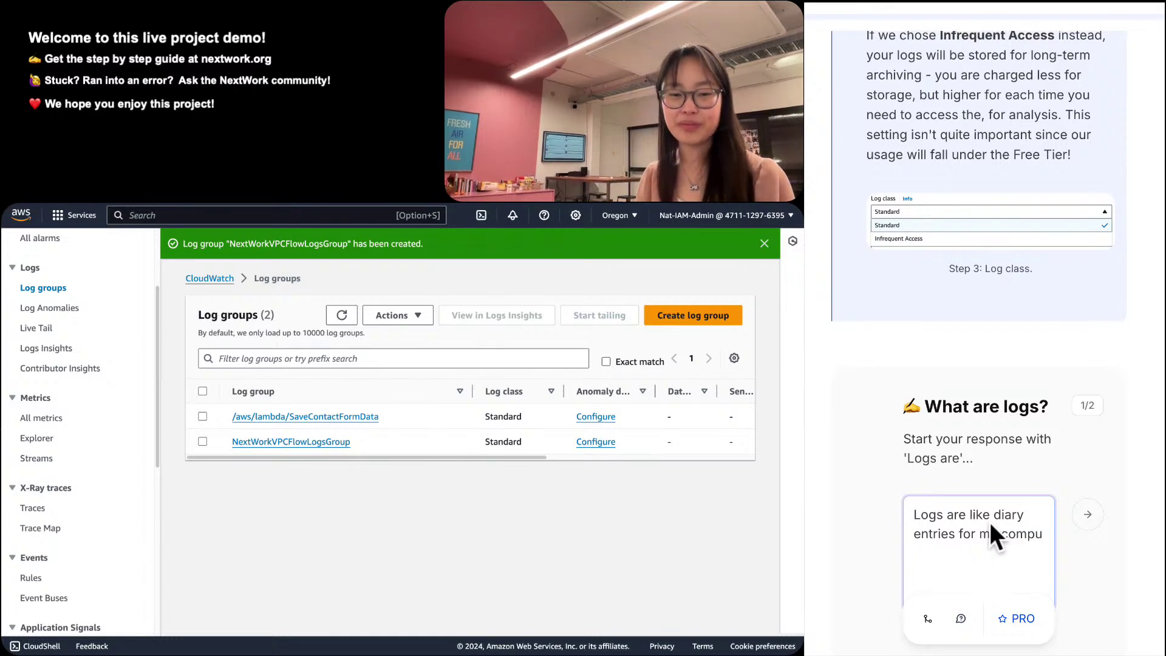
{"action": "type", "text": " systems 0-"}
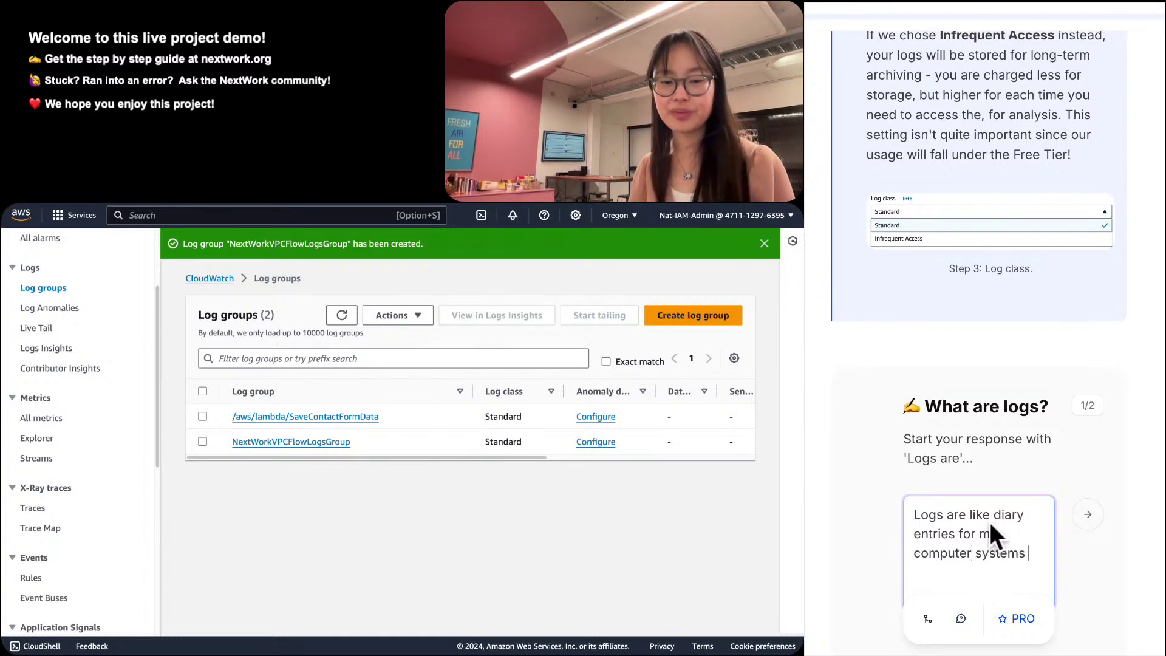
{"action": "key", "text": "BackSpace"}
{"action": "key", "text": "BackSpace"}
{"action": "type", "text": "- "}
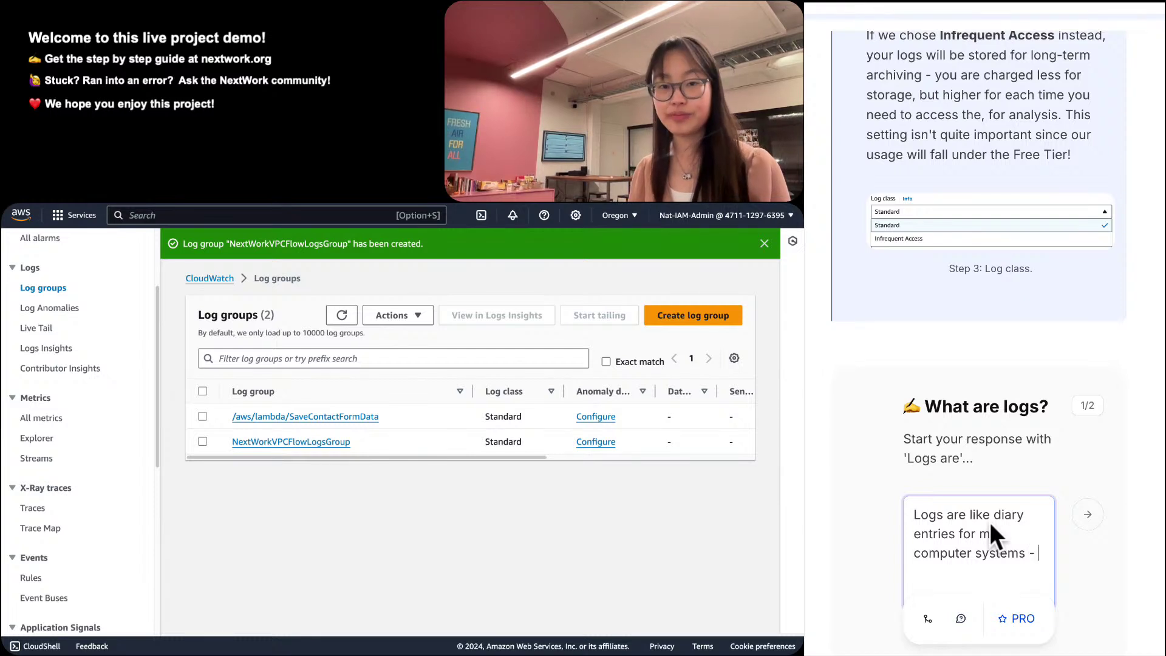
Add "they are detailed records" after the dash in the "What are logs?" answer.
{"action": "type", "text": "htey"}
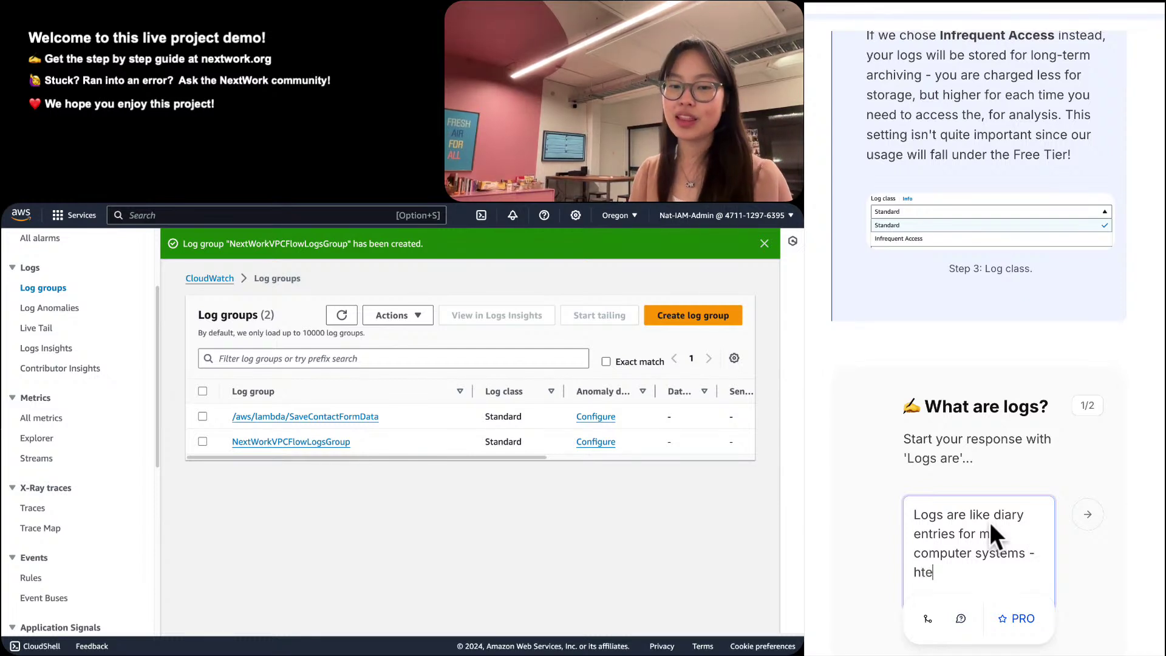
{"action": "key", "text": "BackSpace"}
{"action": "key", "text": "BackSpace"}
{"action": "key", "text": "BackSpace"}
{"action": "type", "text": "te"}
{"action": "key", "text": "BackSpace"}
{"action": "key", "text": "BackSpace"}
{"action": "key", "text": "BackSpace"}
{"action": "type", "text": "they"}
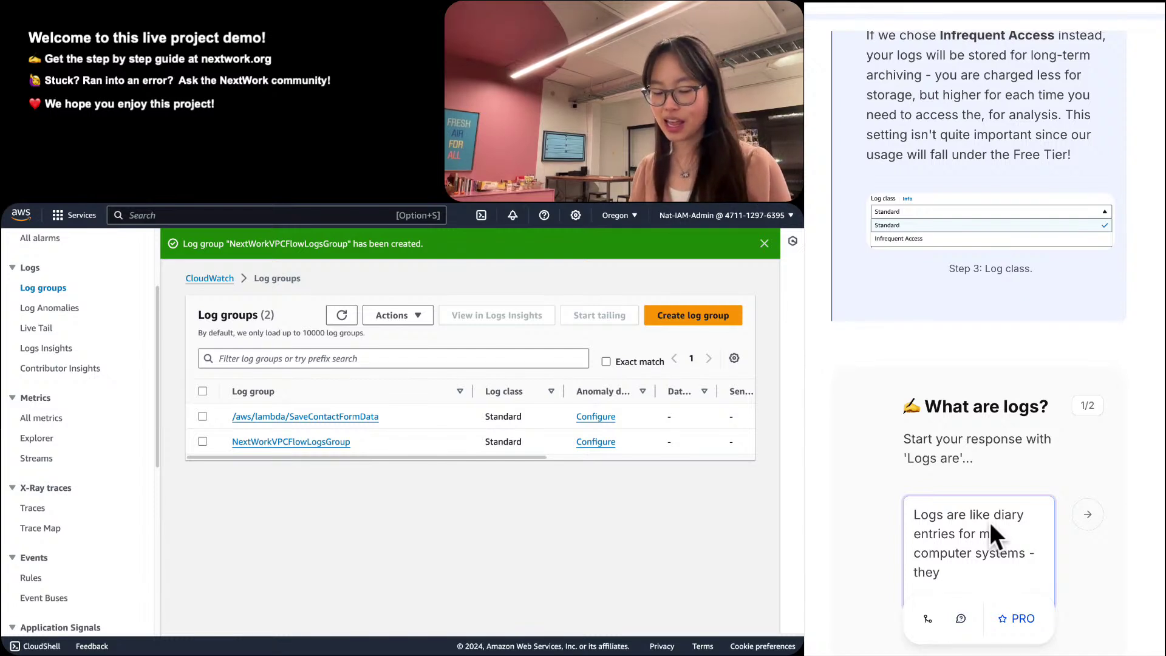
{"action": "type", "text": " are detailed"}
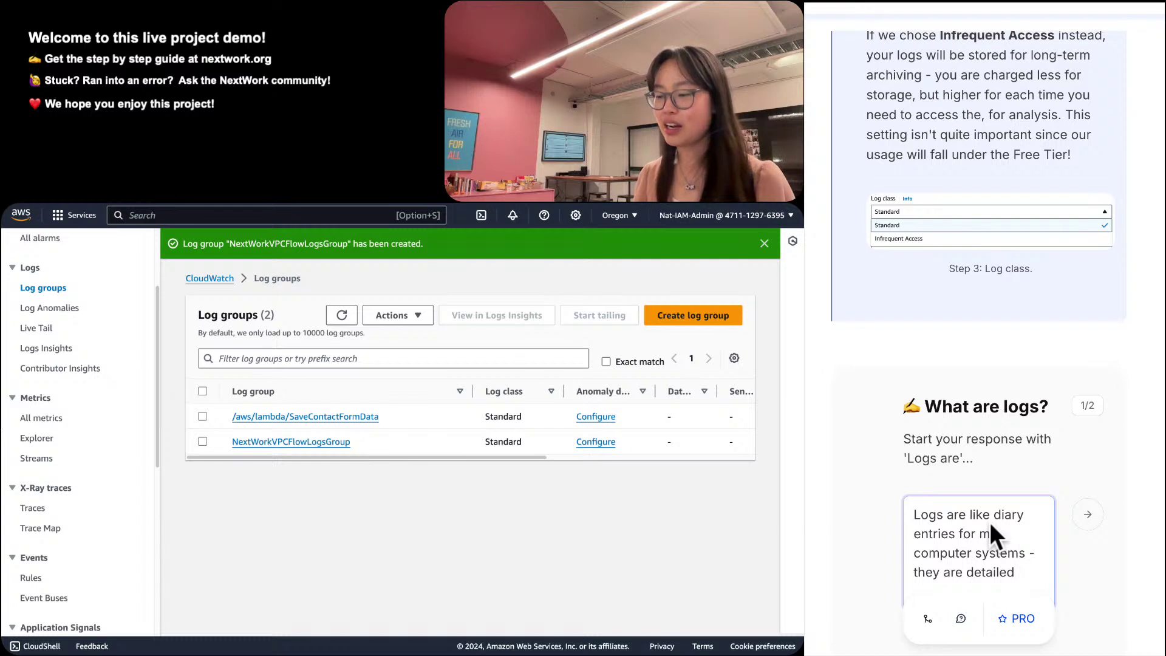
{"action": "type", "text": "entri"}
{"action": "key", "text": "BackSpace"}
{"action": "key", "text": "BackSpace"}
{"action": "key", "text": "BackSpace"}
{"action": "key", "text": "BackSpace"}
{"action": "key", "text": "BackSpace"}
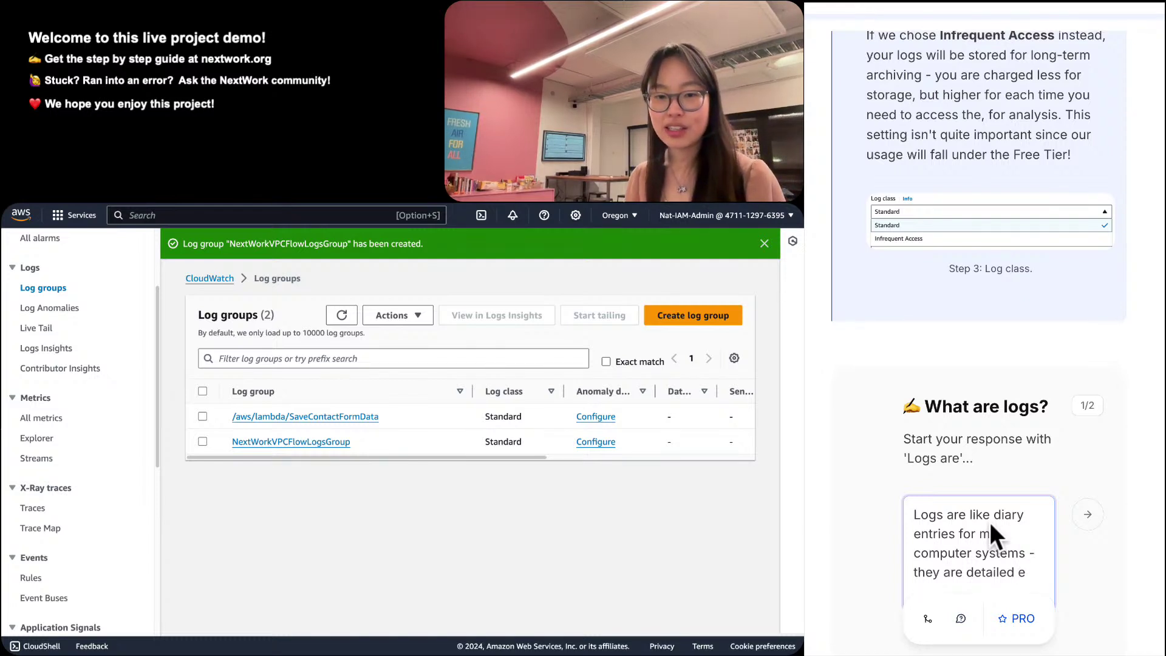
{"action": "type", "text": "'"}
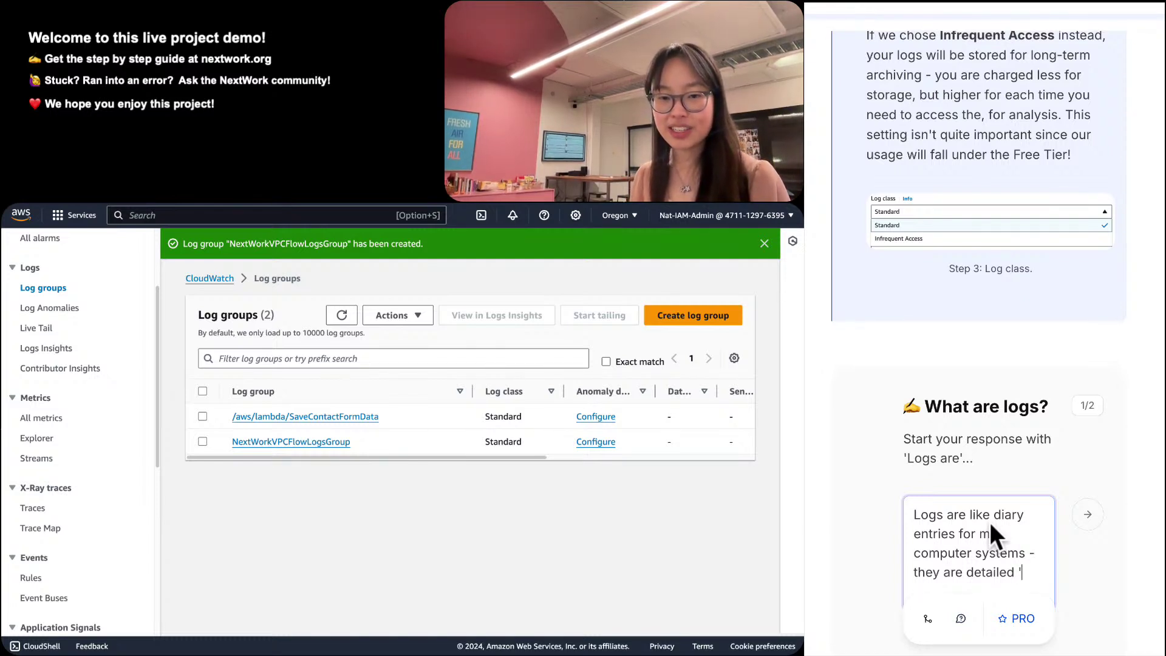
{"action": "key", "text": "BackSpace"}
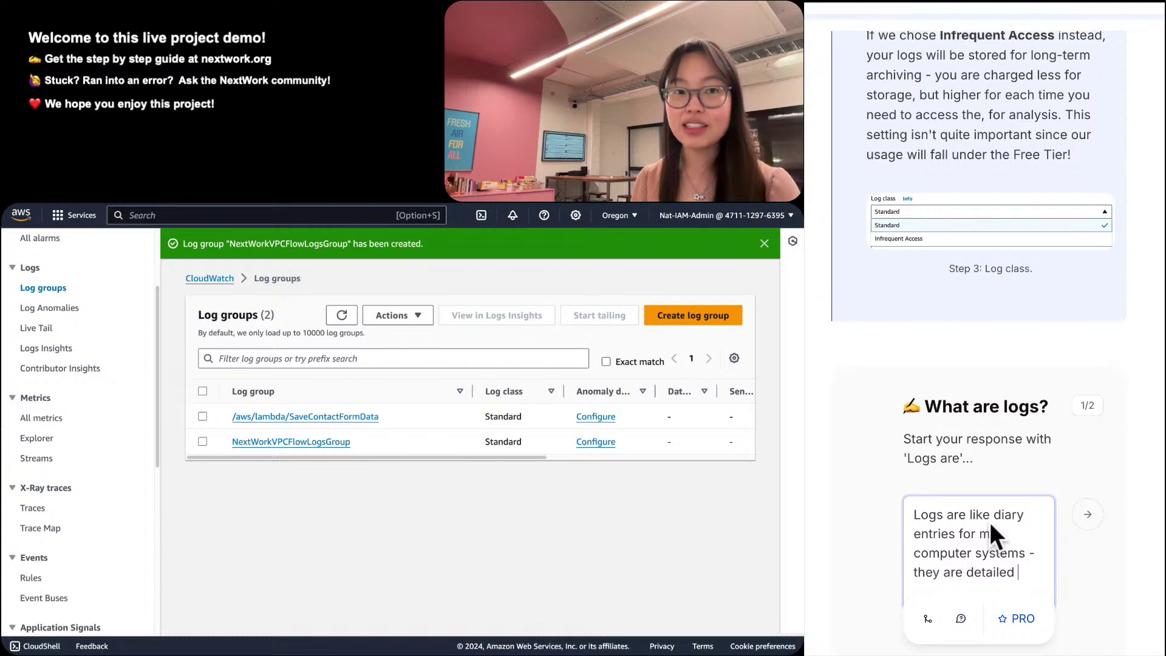
{"action": "type", "text": "records"}
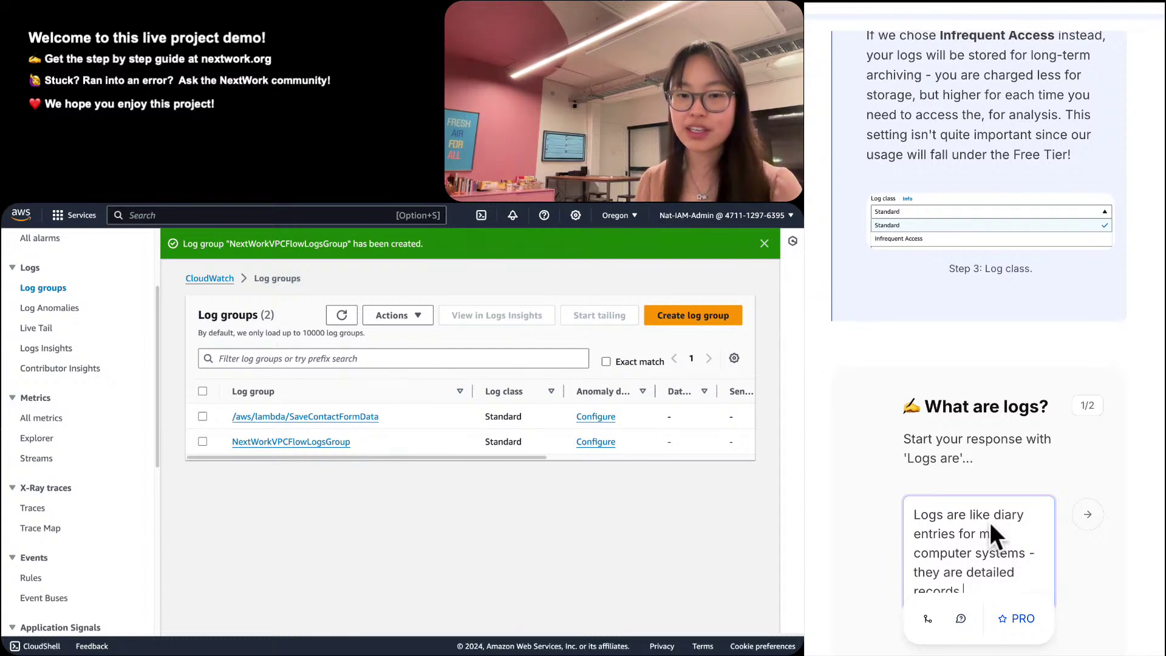
Finish the logs answer with "of any kind of activity related to the traffic/resource/AWS service that the log is tracking.".
{"action": "scroll", "coordinate": [940, 539], "scroll_direction": "down", "scroll_amount": 1}
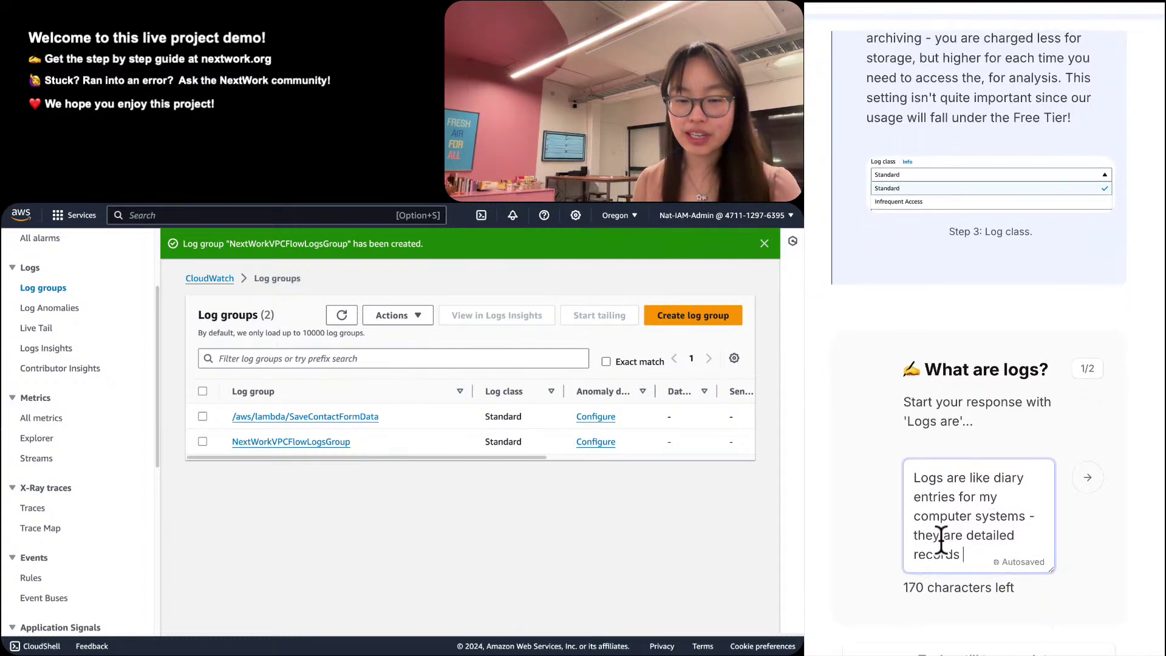
{"action": "type", "text": "of any k"}
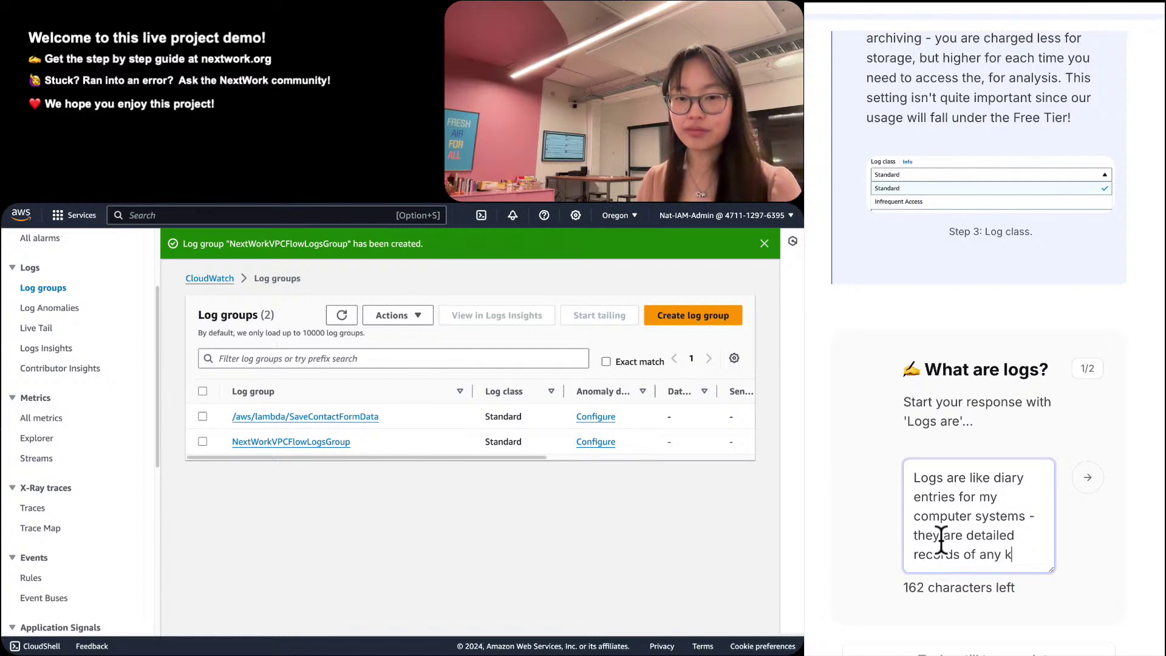
{"action": "type", "text": "ind of activity "}
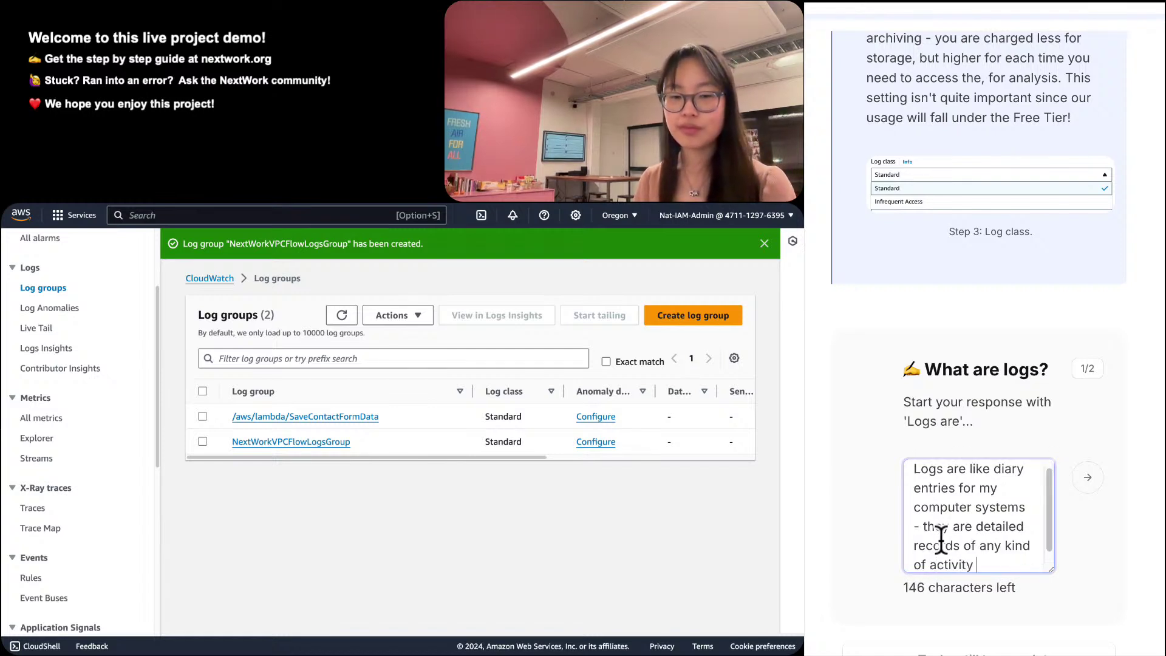
{"action": "type", "text": "related to the tra"}
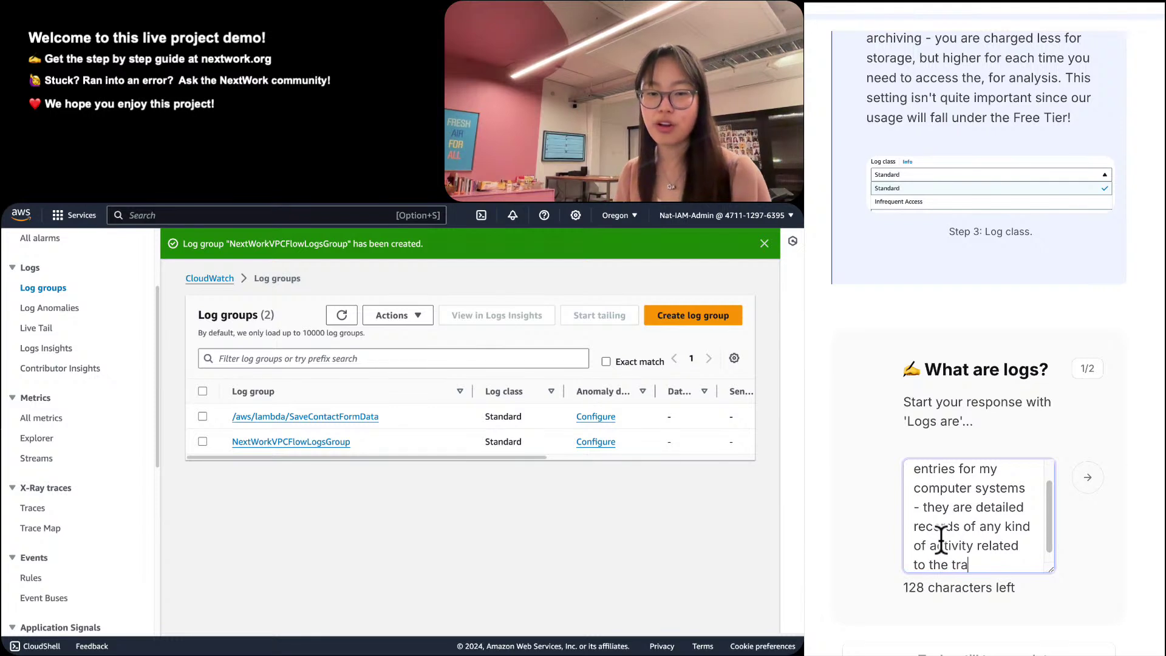
{"action": "type", "text": "ffic th"}
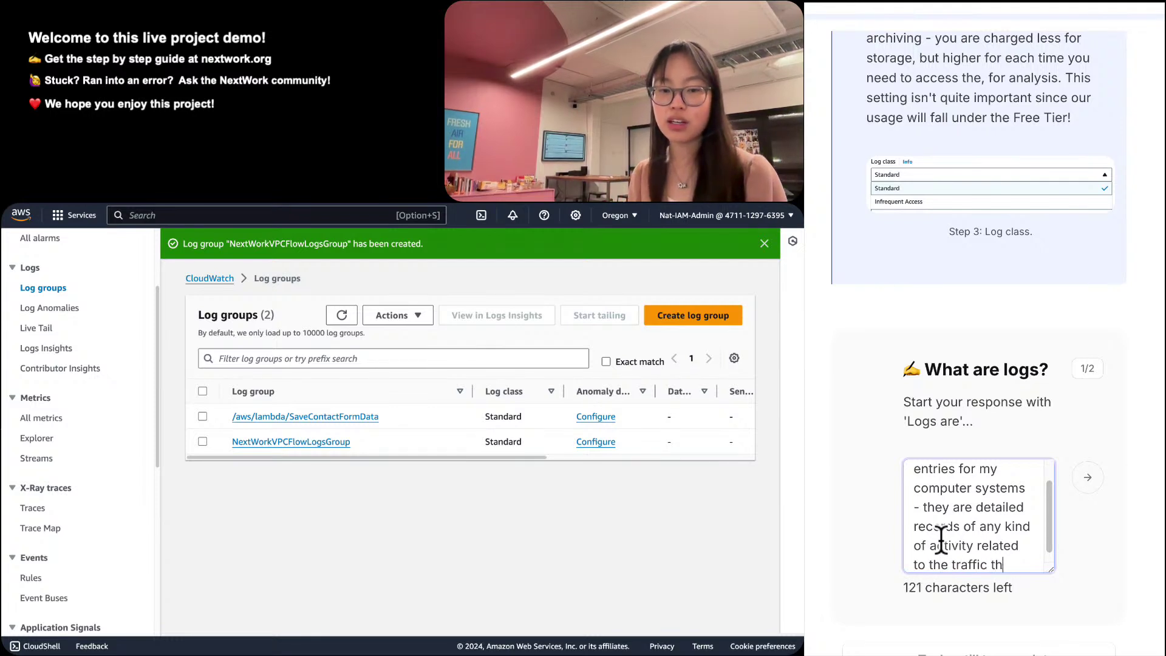
{"action": "type", "text": "at hte"}
{"action": "key", "text": "BackSpace"}
{"action": "key", "text": "BackSpace"}
{"action": "key", "text": "BackSpace"}
{"action": "key", "text": "BackSpace"}
{"action": "type", "text": "the log"}
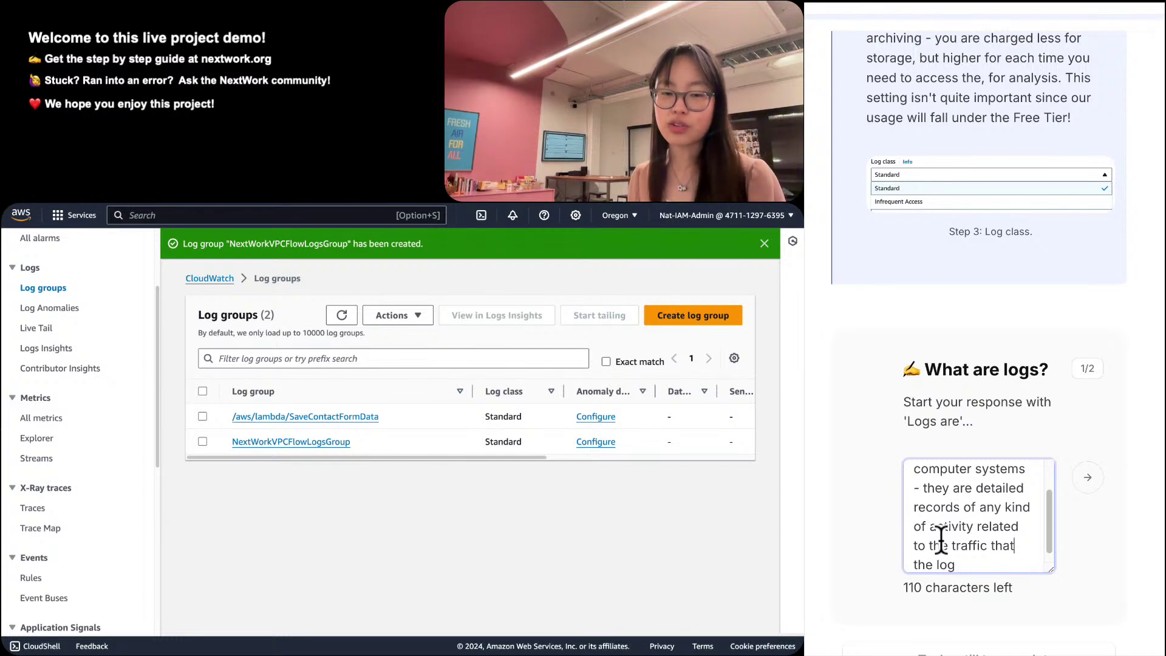
{"action": "type", "text": " /resource/AWS"}
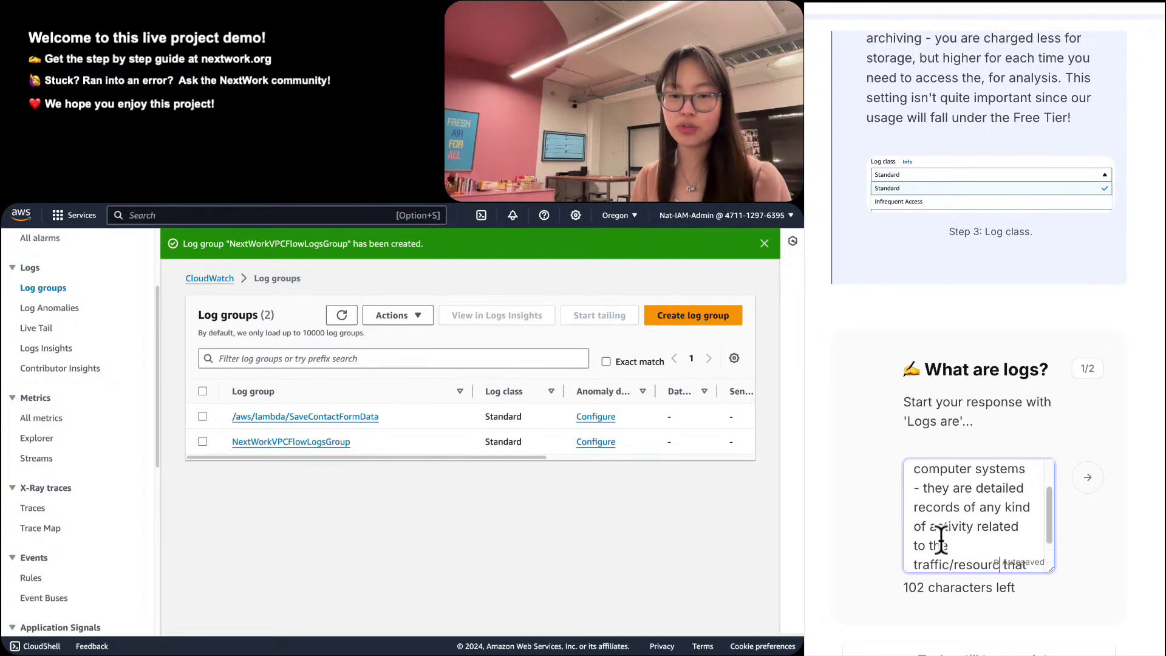
{"action": "type", "text": " service"}
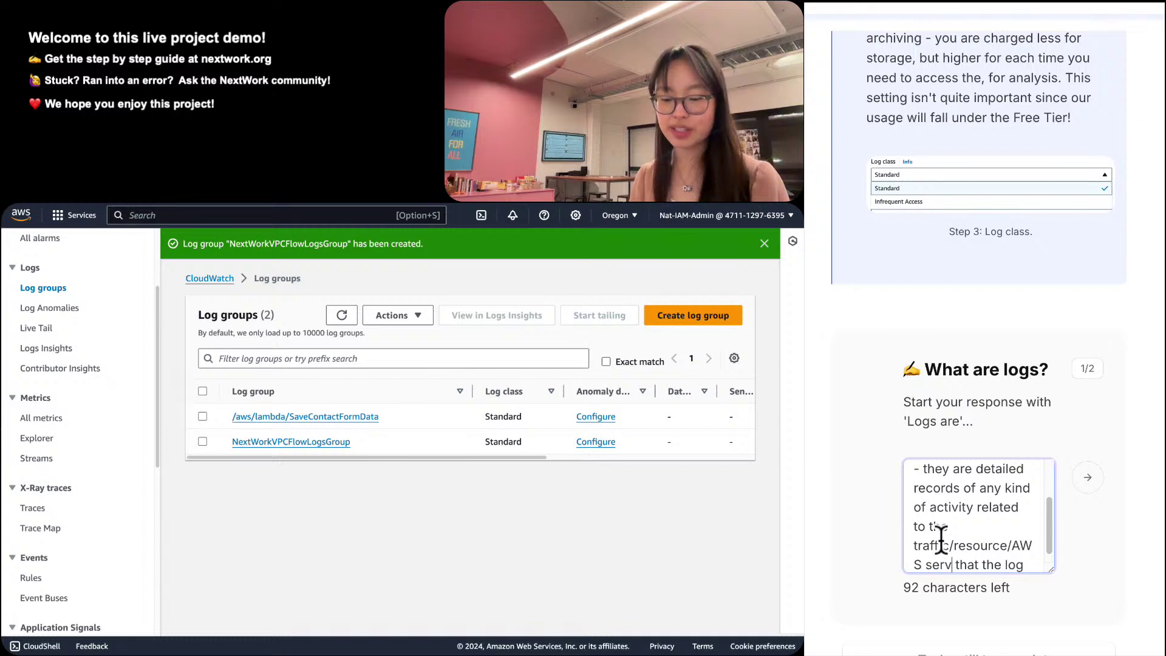
{"action": "type", "text": "is tracking."}
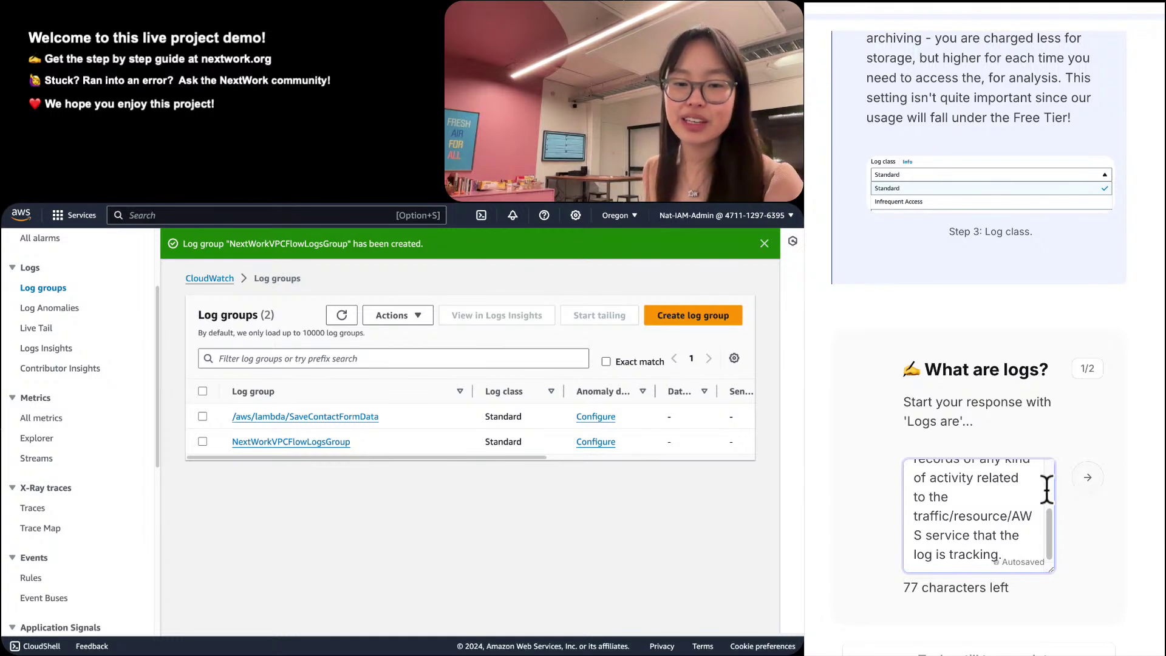
Go to the "What are log groups?" question and begin its answer by describing them as "groupings of logs".
{"action": "left_click", "coordinate": [1085, 482]}
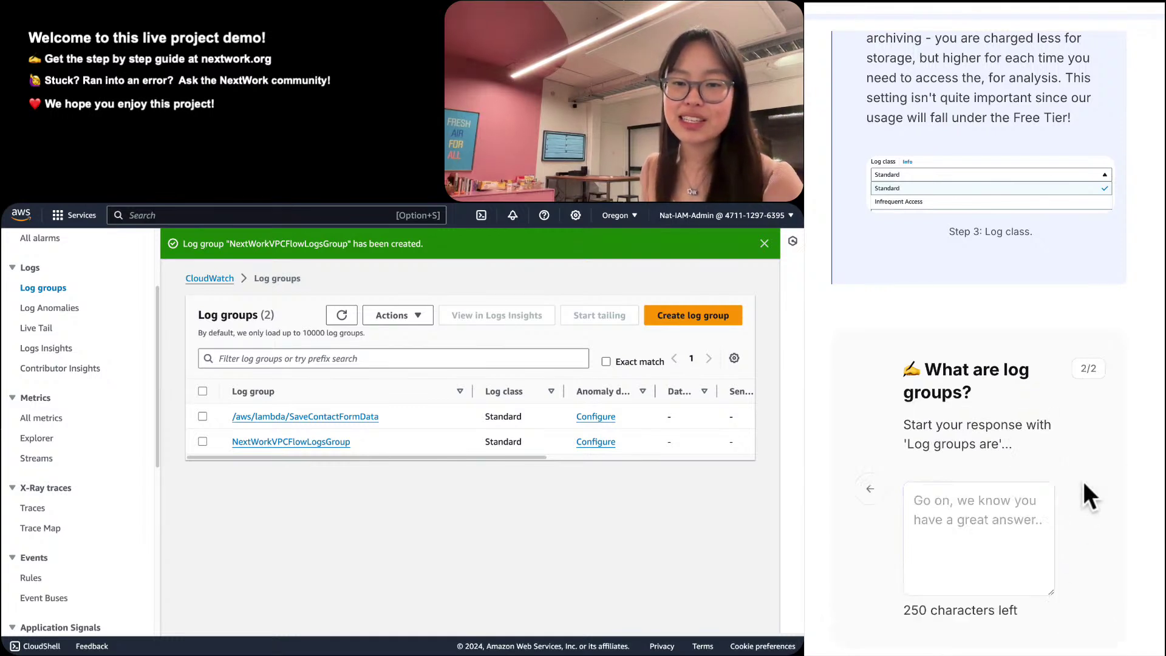
{"action": "left_click", "coordinate": [968, 507]}
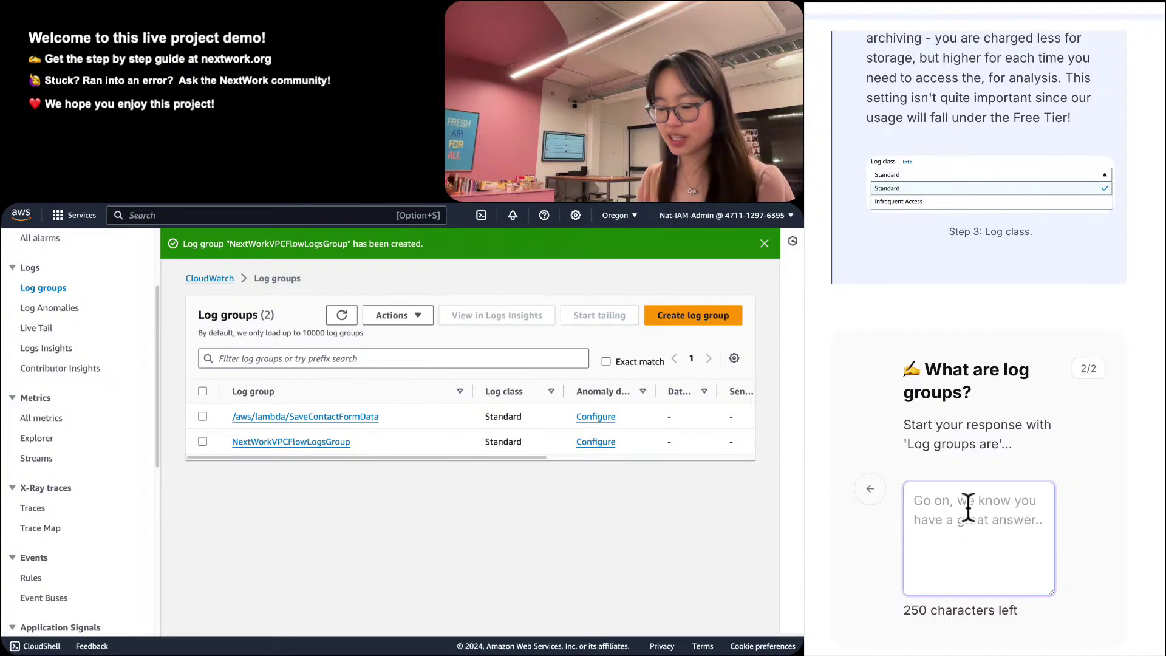
{"action": "type", "text": "Log groups"}
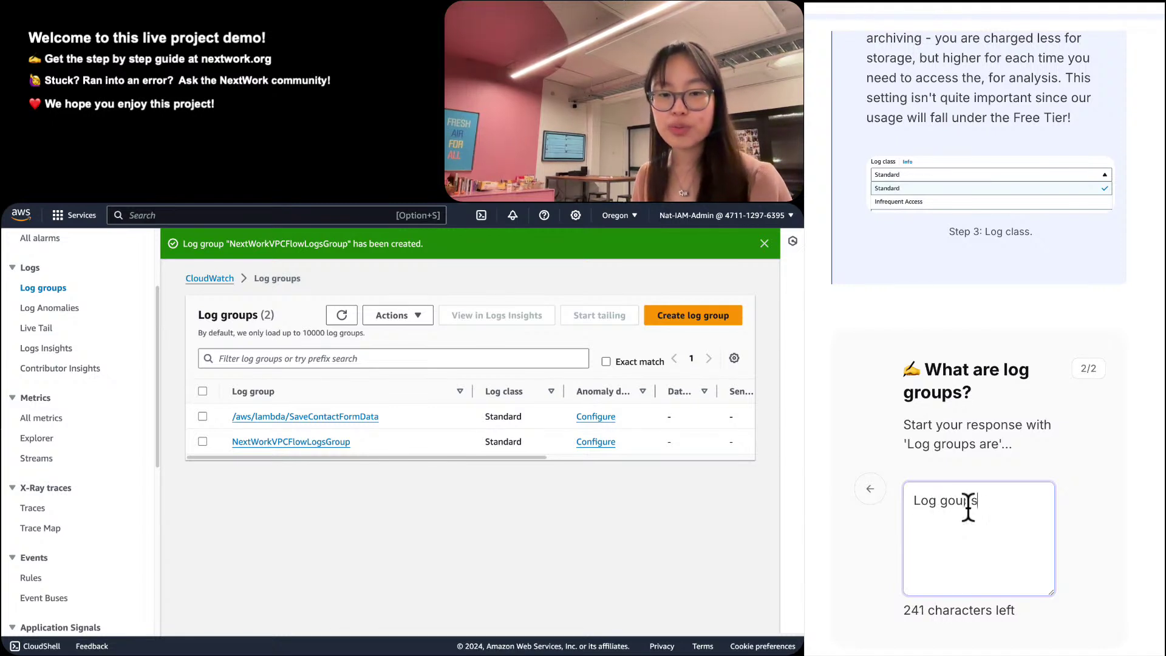
{"action": "type", "text": " are groupings "}
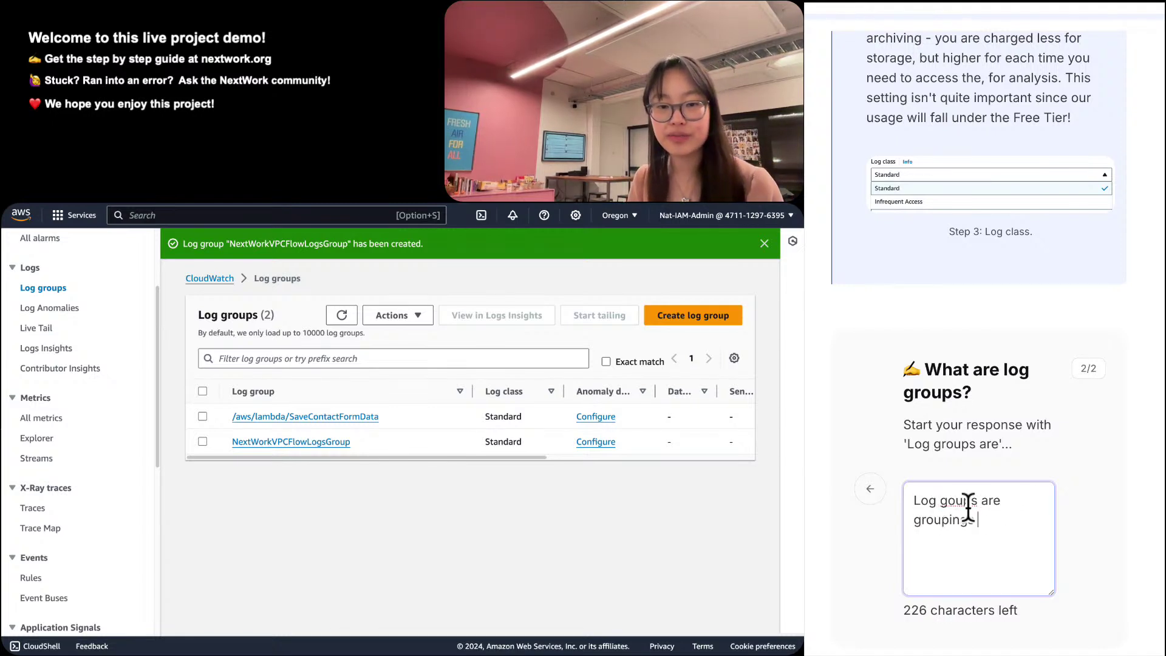
{"action": "type", "text": "of logs"}
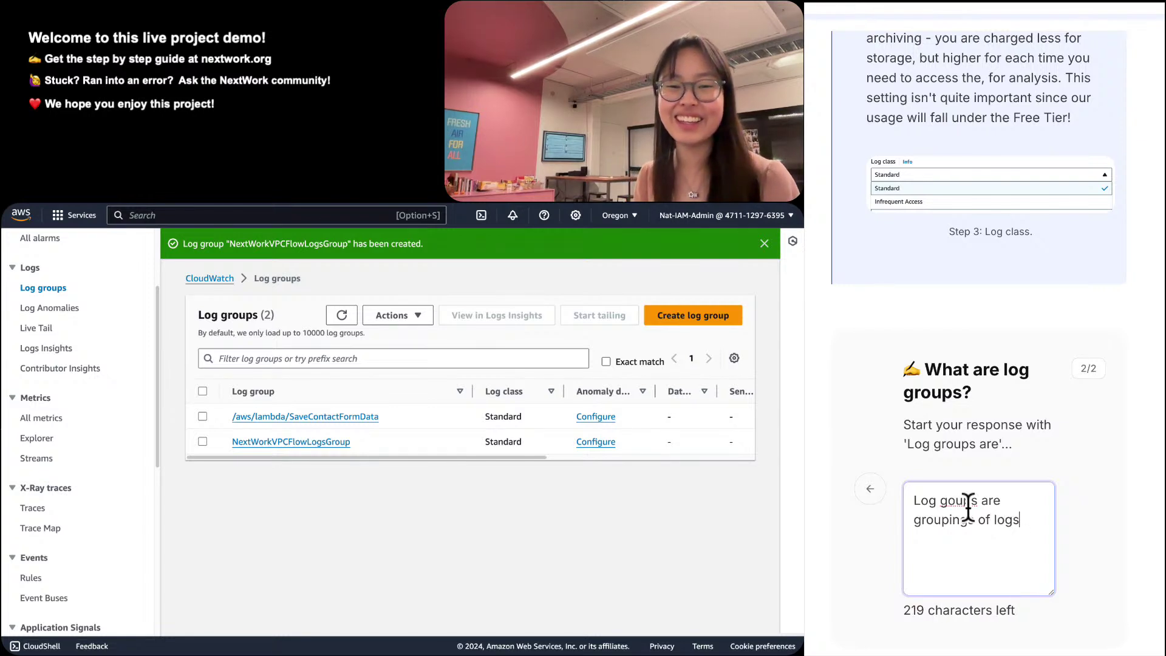
Continue the "What are log groups?" answer with "i.e. logs that belong to the project/applicaiton/source are".
{"action": "type", "text": " i.e. l"}
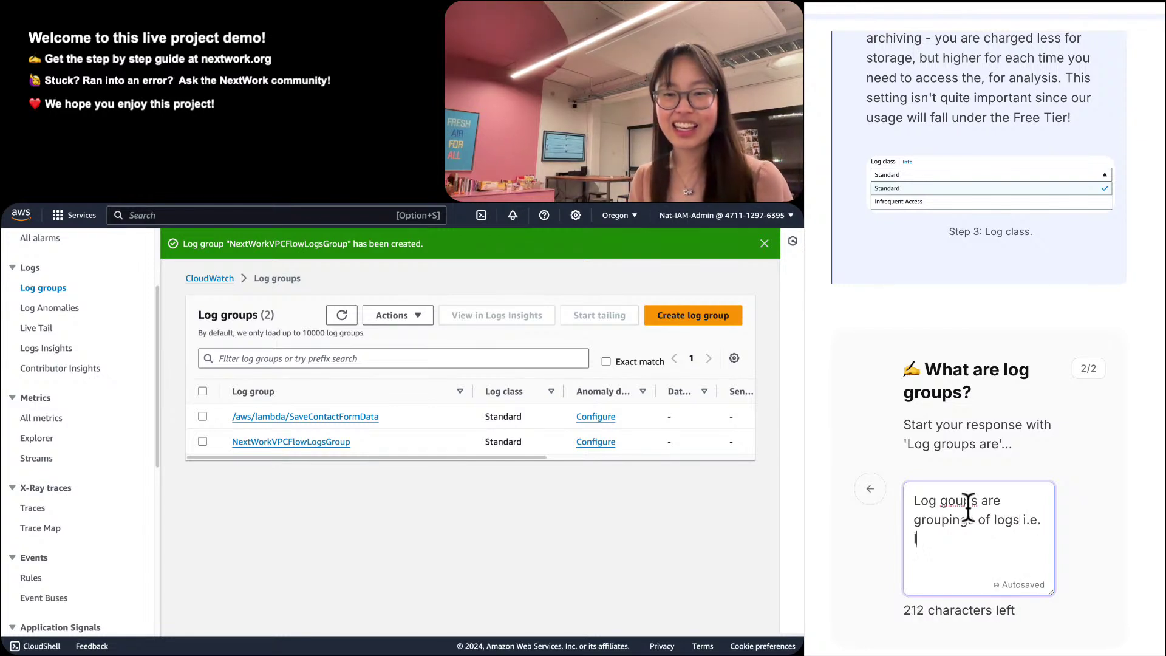
{"action": "type", "text": "ogs that belong "}
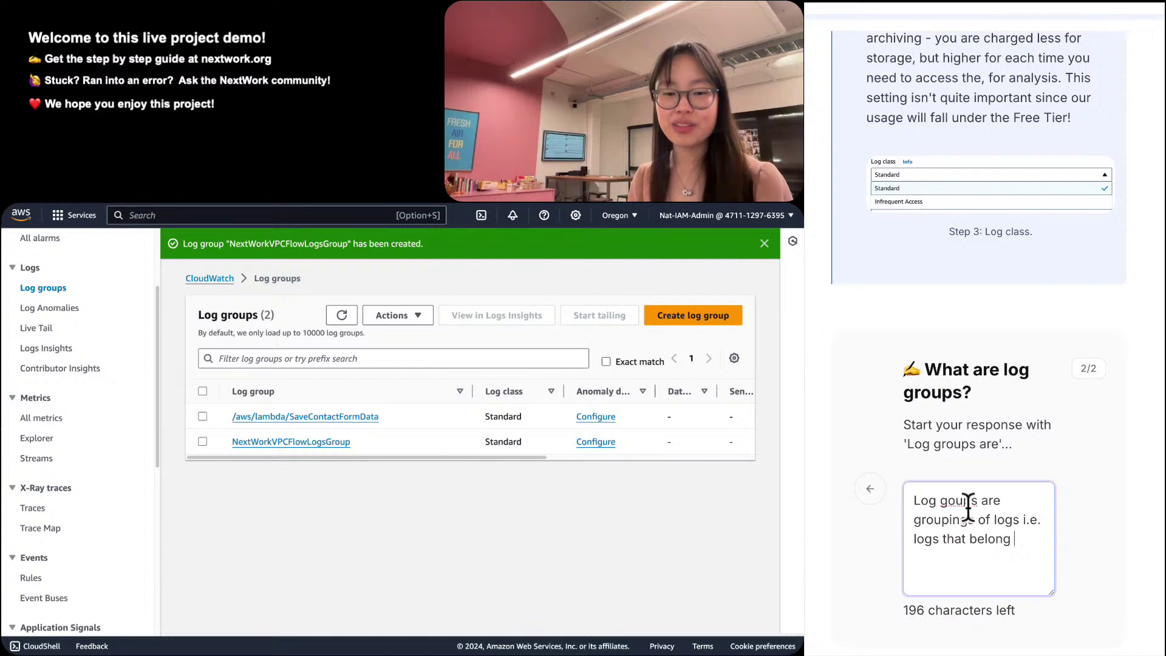
{"action": "type", "text": "to the sp"}
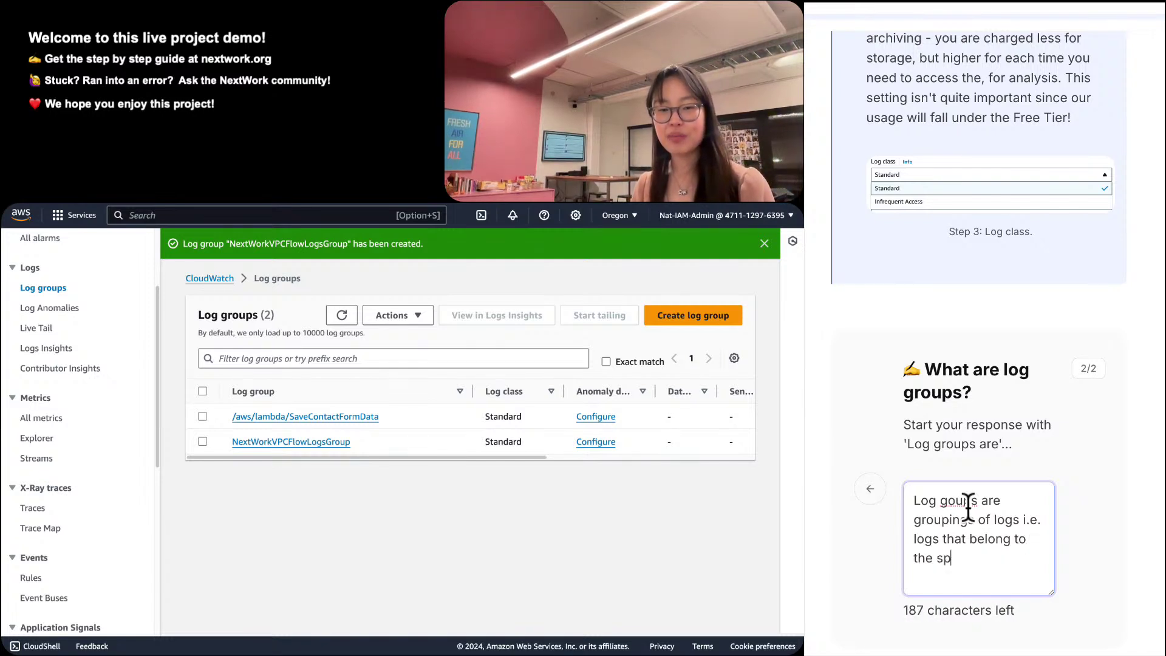
{"action": "key", "text": "BackSpace"}
{"action": "key", "text": "BackSpace"}
{"action": "type", "text": "project/"}
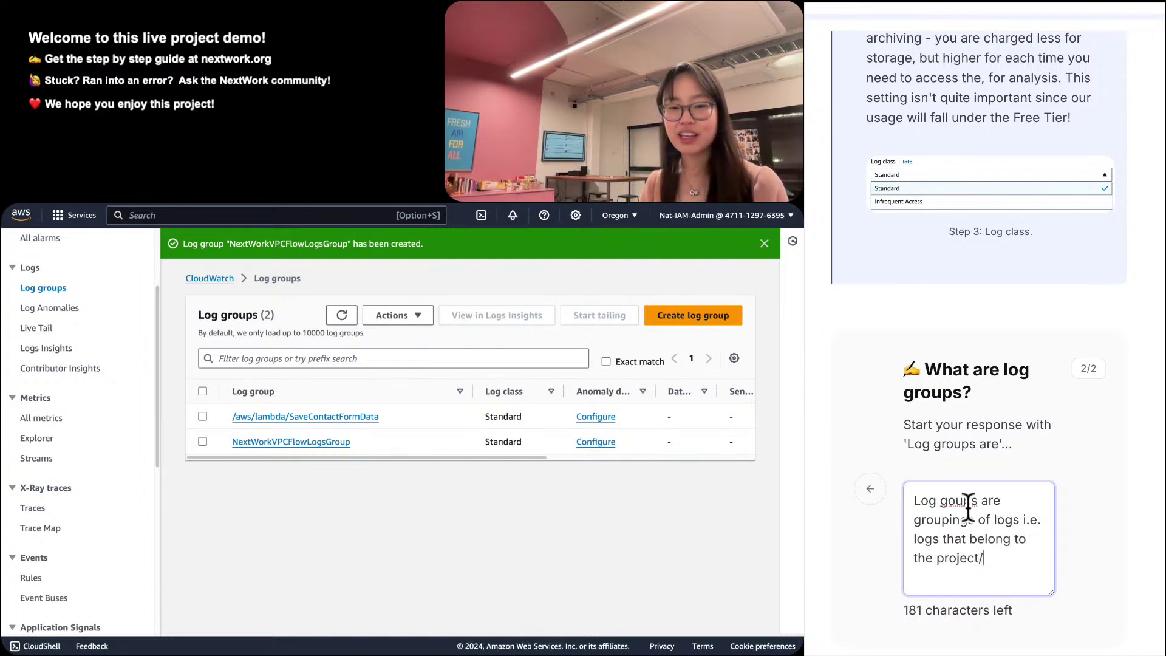
{"action": "type", "text": "applicaiton/s"}
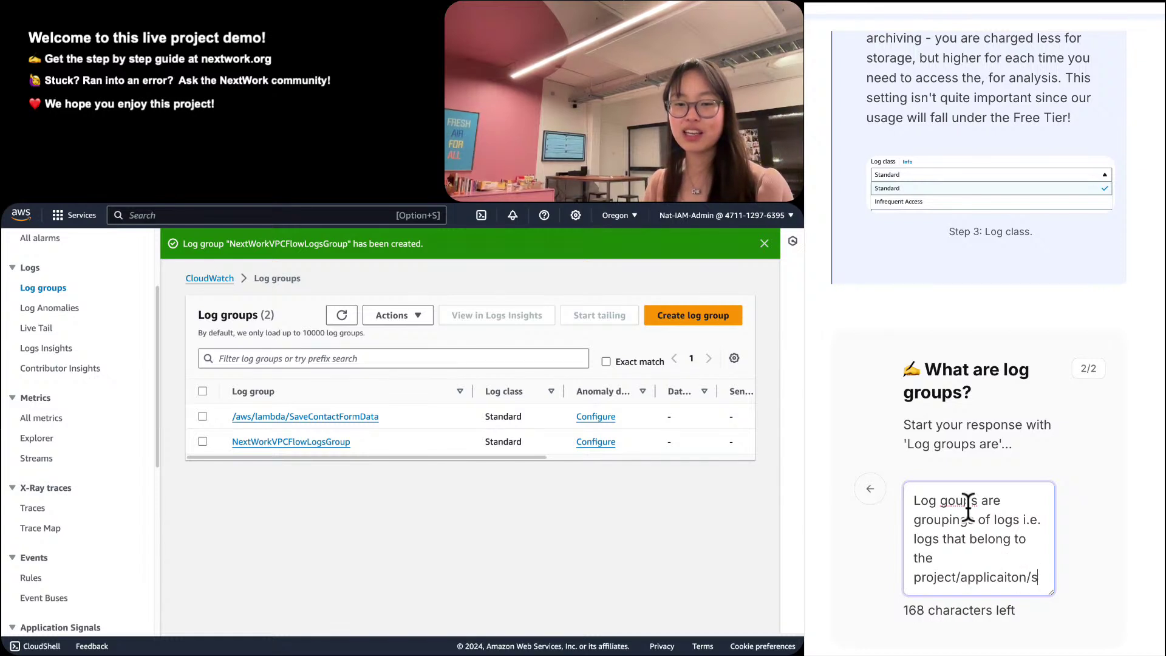
{"action": "type", "text": "ourc "}
{"action": "type", "text": " are "}
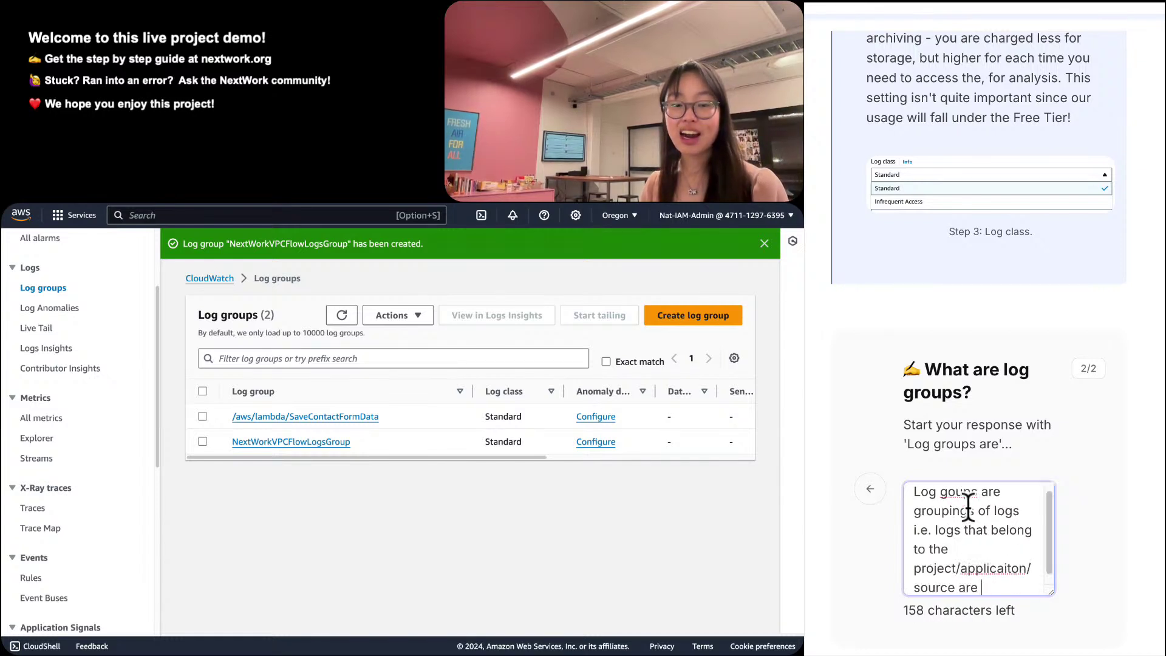
Finish the log groups answer with "often in a log group together!" and mark the question as done.
{"action": "type", "text": "often in a log "}
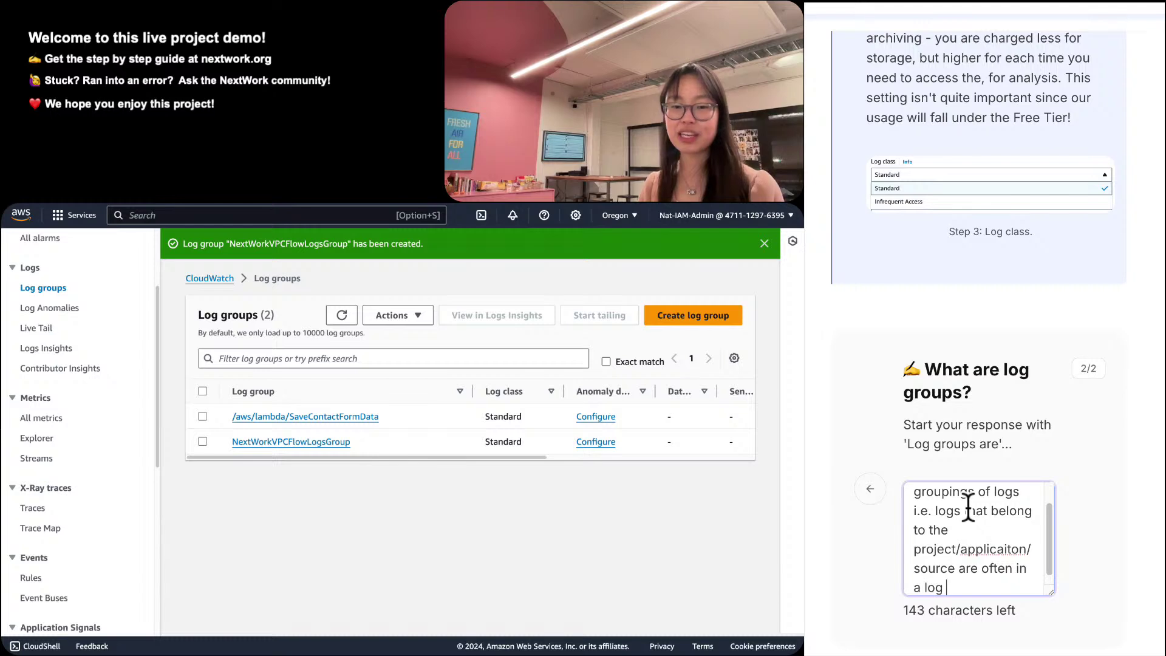
{"action": "type", "text": "group together!"}
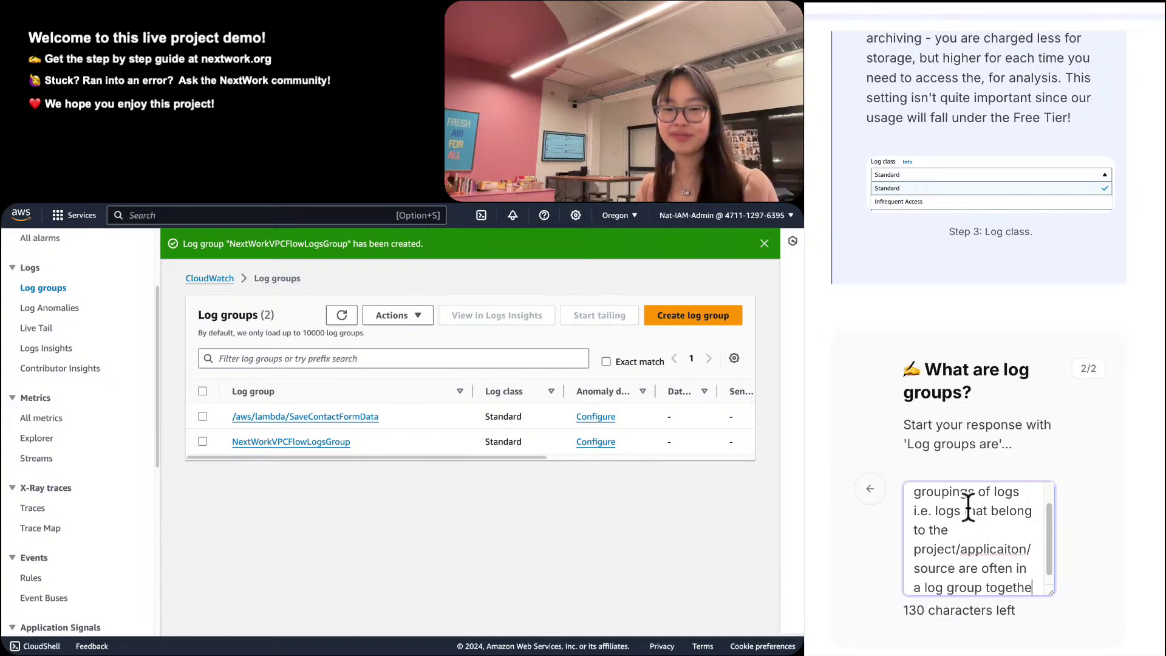
{"action": "scroll", "coordinate": [968, 507], "scroll_direction": "down", "scroll_amount": 5}
{"action": "key", "text": "Tab"}
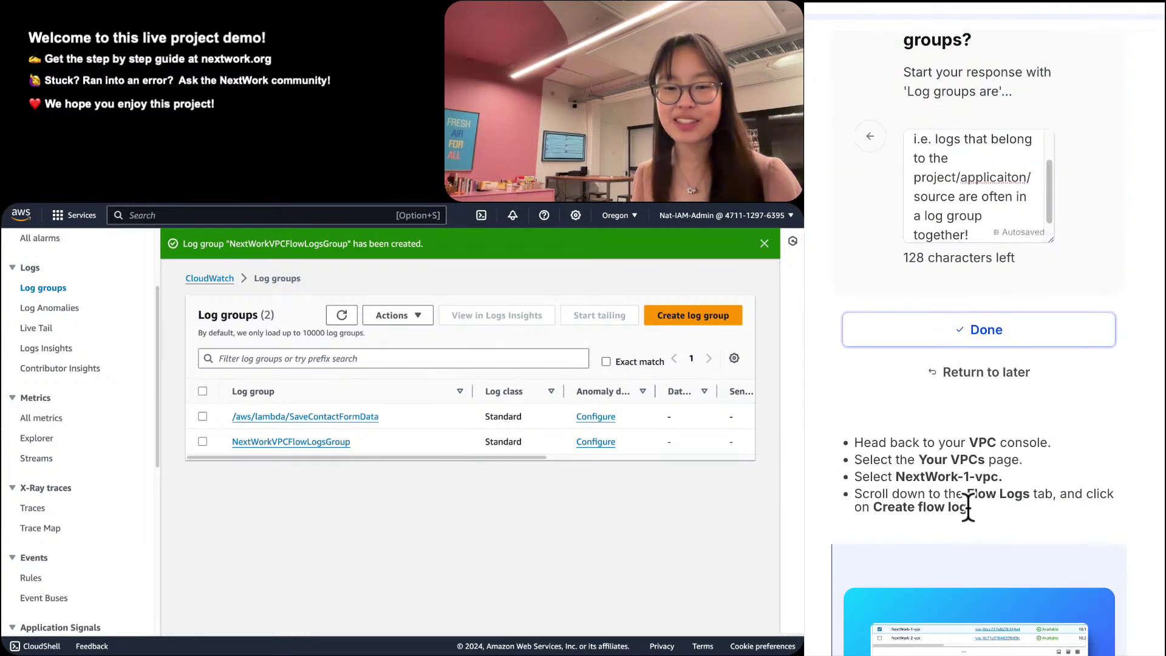
{"action": "key", "text": "Return"}
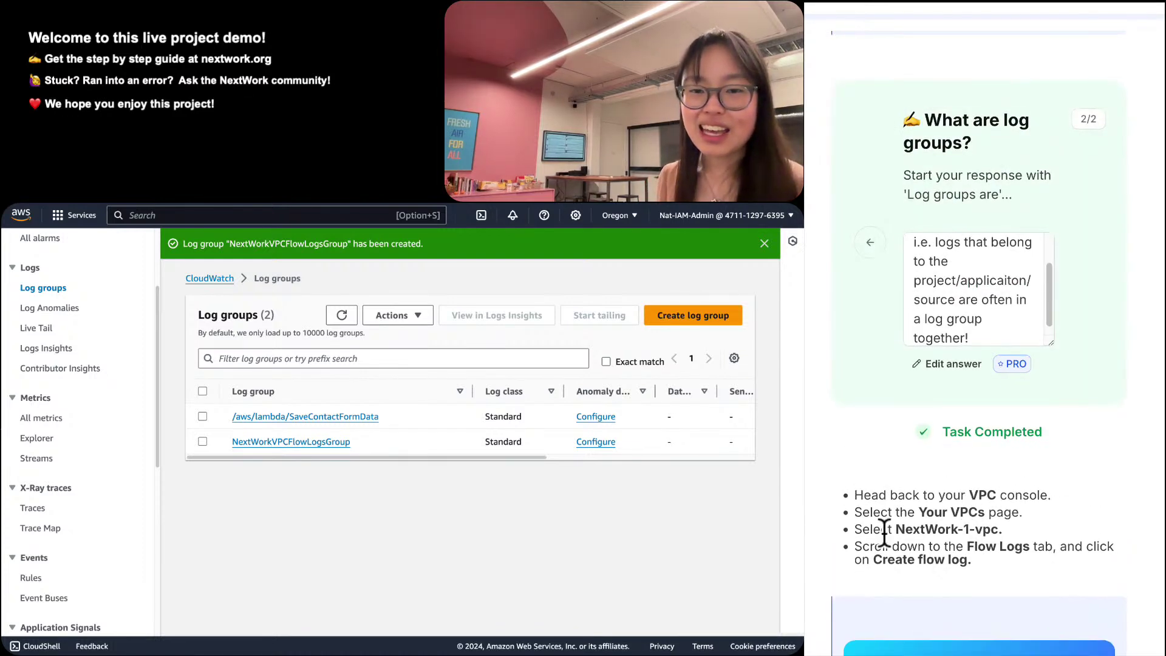
Search the AWS console for "vpc", open the VPC service in a new browser tab and switch to it.
{"action": "scroll", "coordinate": [871, 547], "scroll_direction": "down", "scroll_amount": 1}
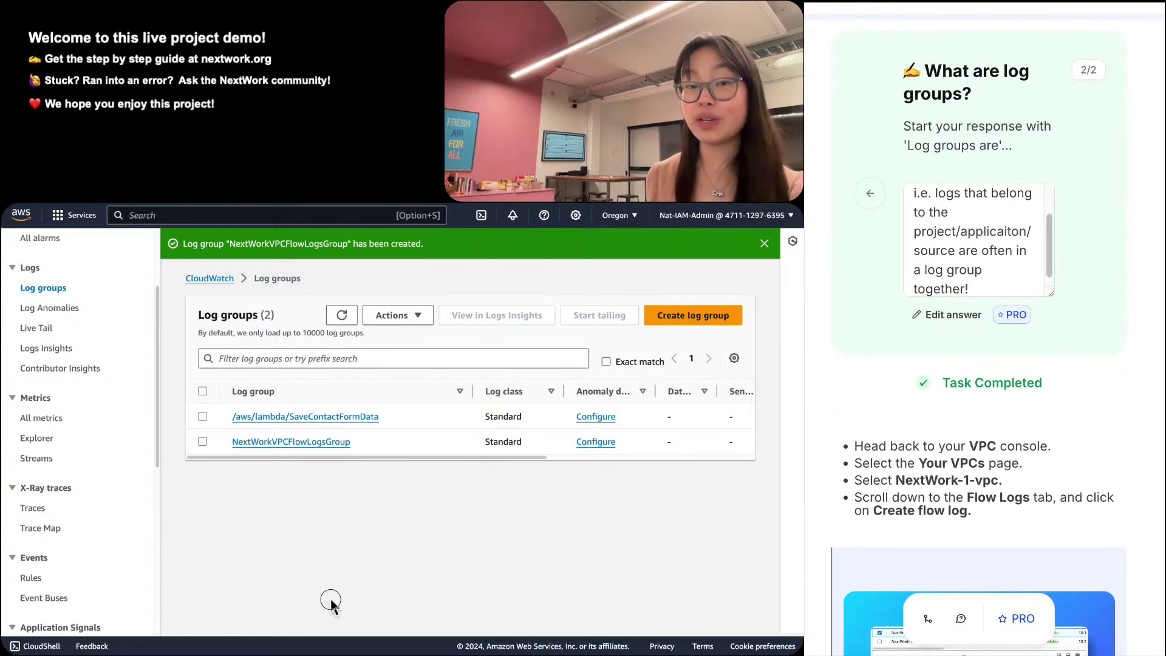
{"action": "scroll", "coordinate": [103, 418], "scroll_direction": "up", "scroll_amount": 3}
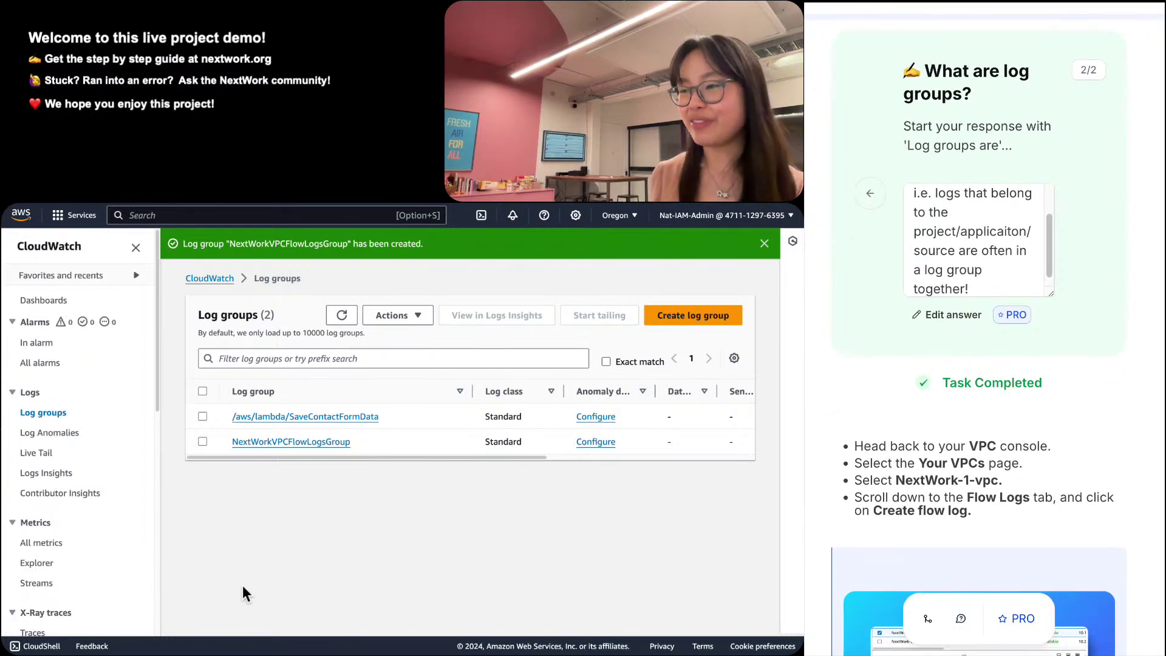
{"action": "key", "text": "super+shift+f"}
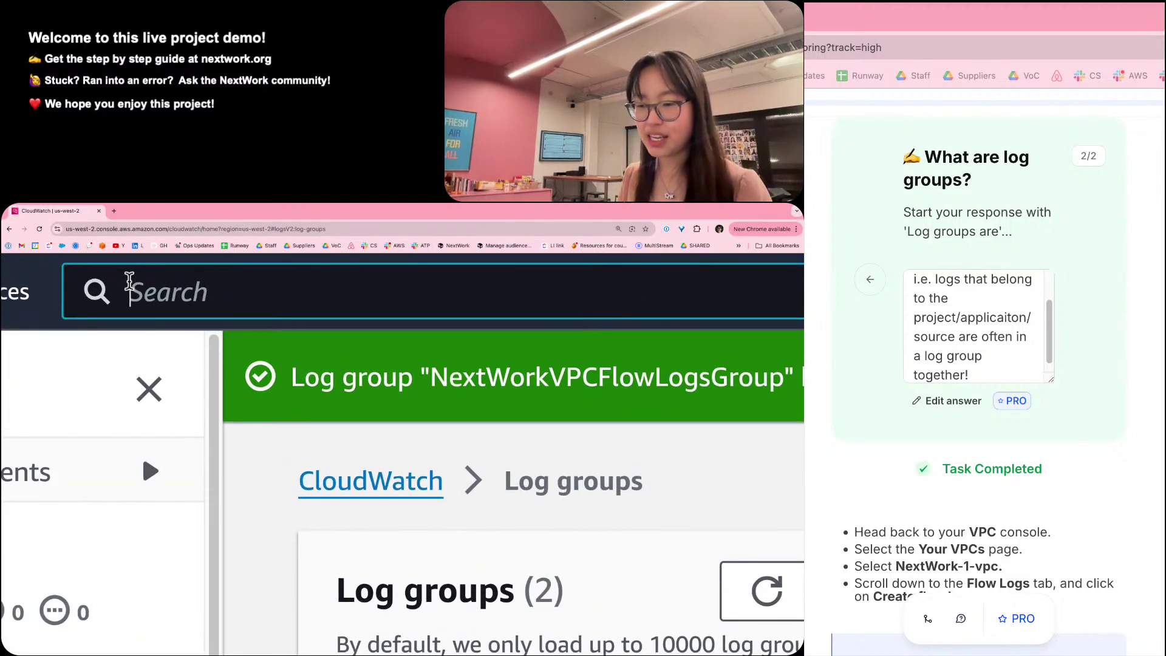
{"action": "type", "text": "vpc"}
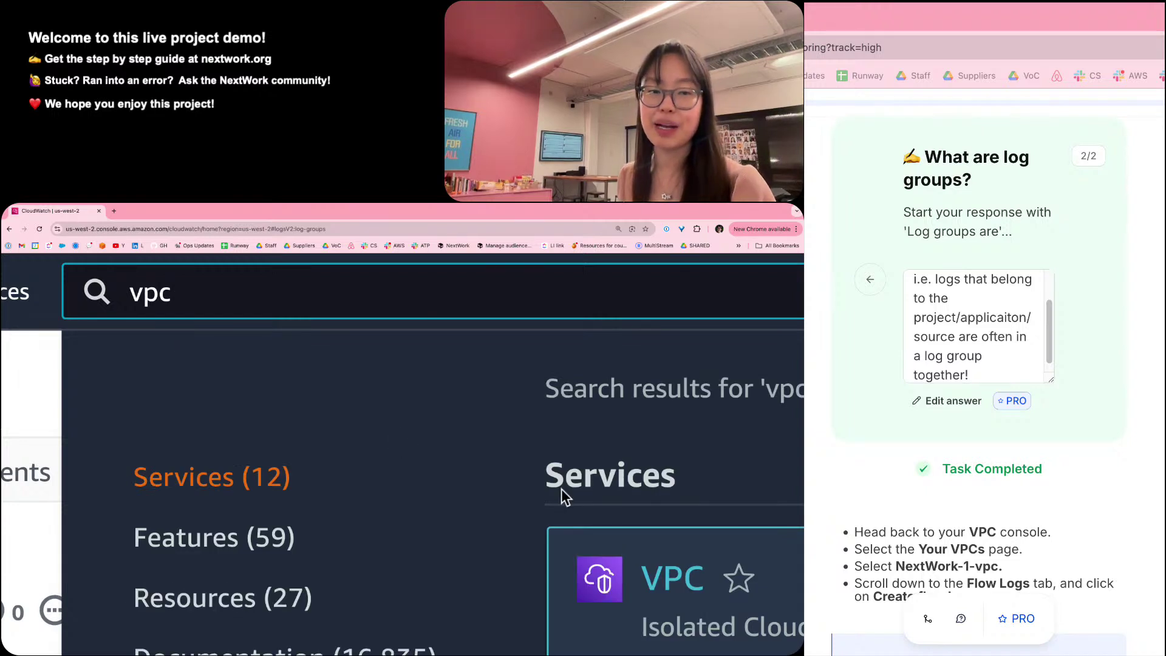
{"action": "right_click", "coordinate": [654, 573]}
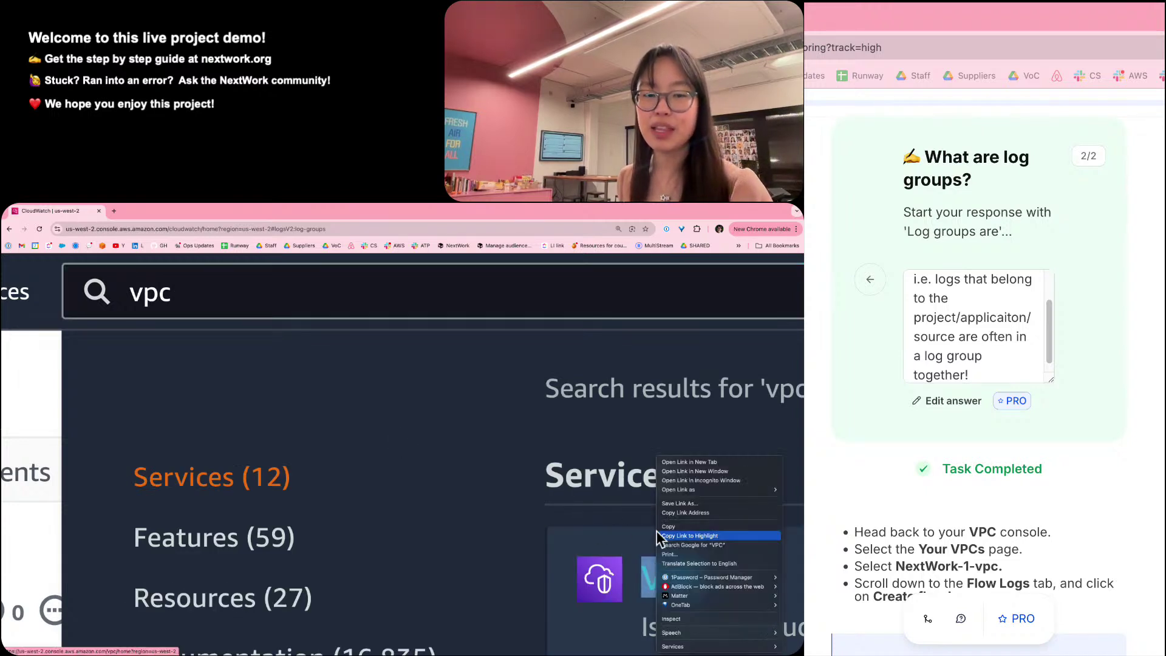
{"action": "left_click", "coordinate": [675, 463]}
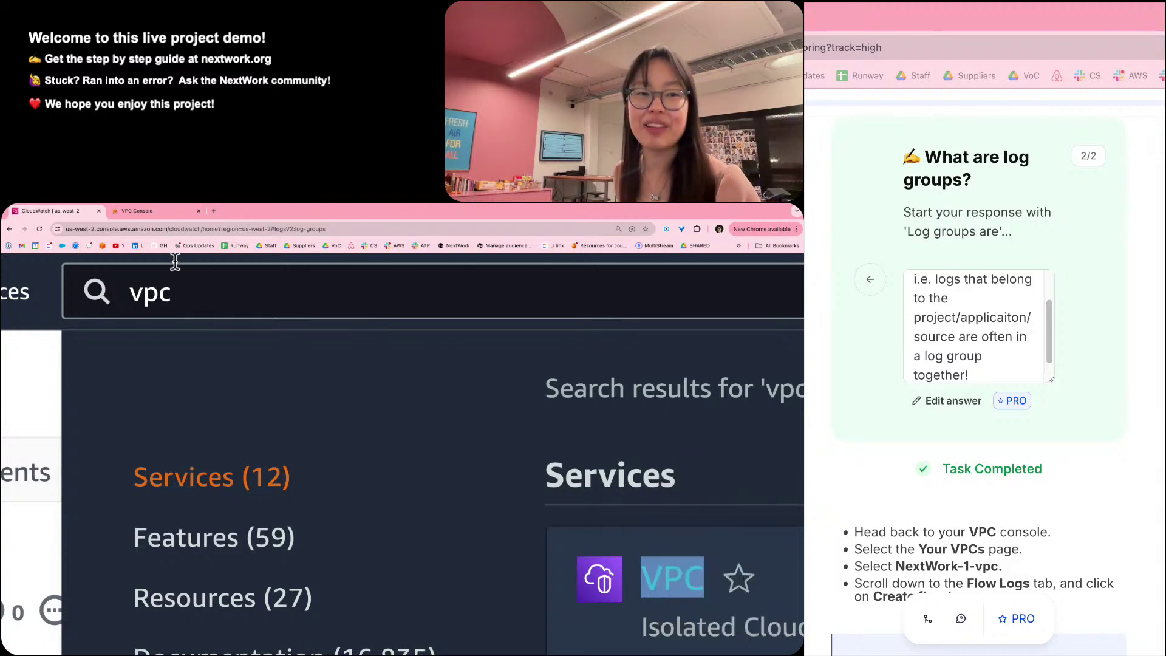
{"action": "left_click", "coordinate": [165, 217]}
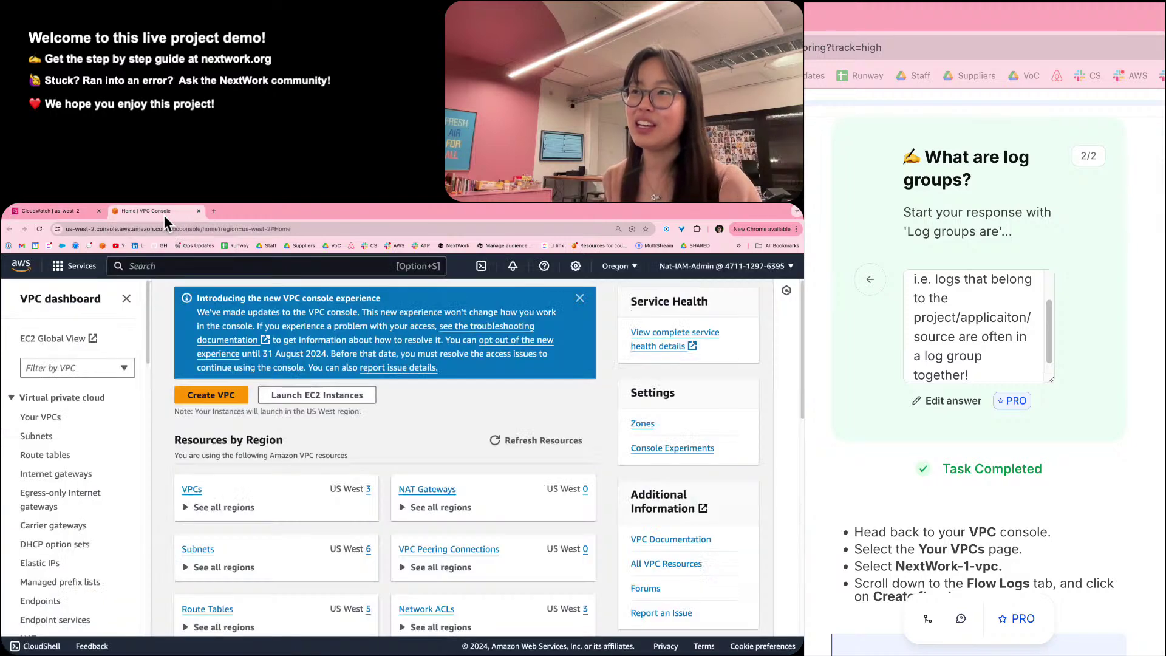
{"action": "left_click", "coordinate": [44, 216]}
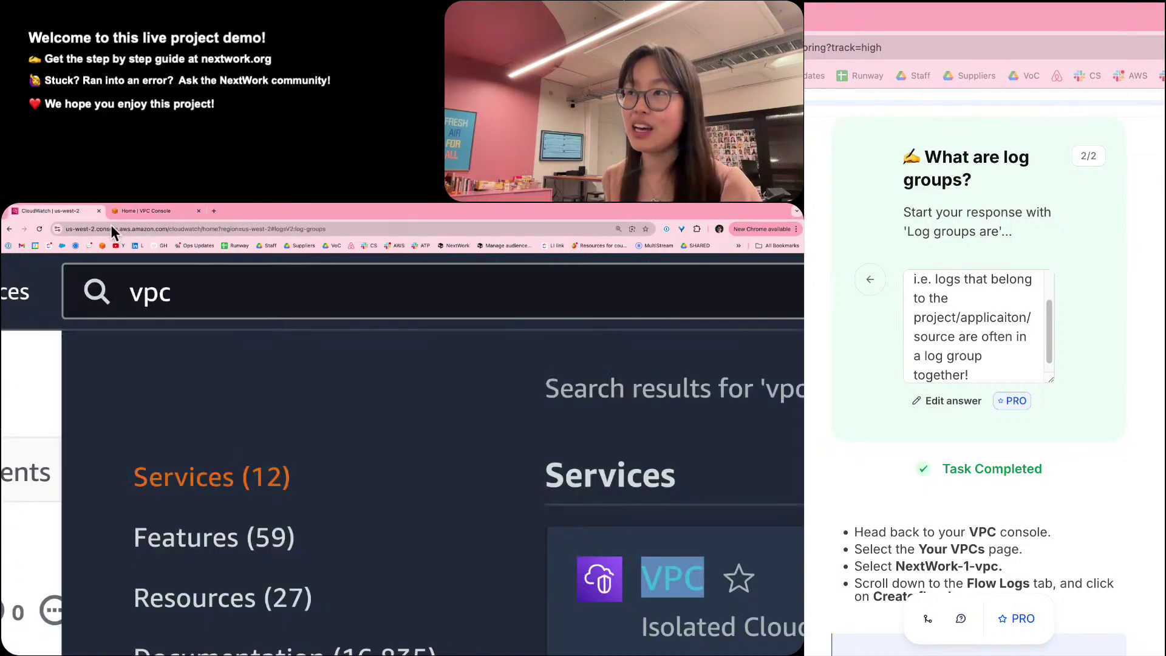
{"action": "left_click", "coordinate": [130, 212]}
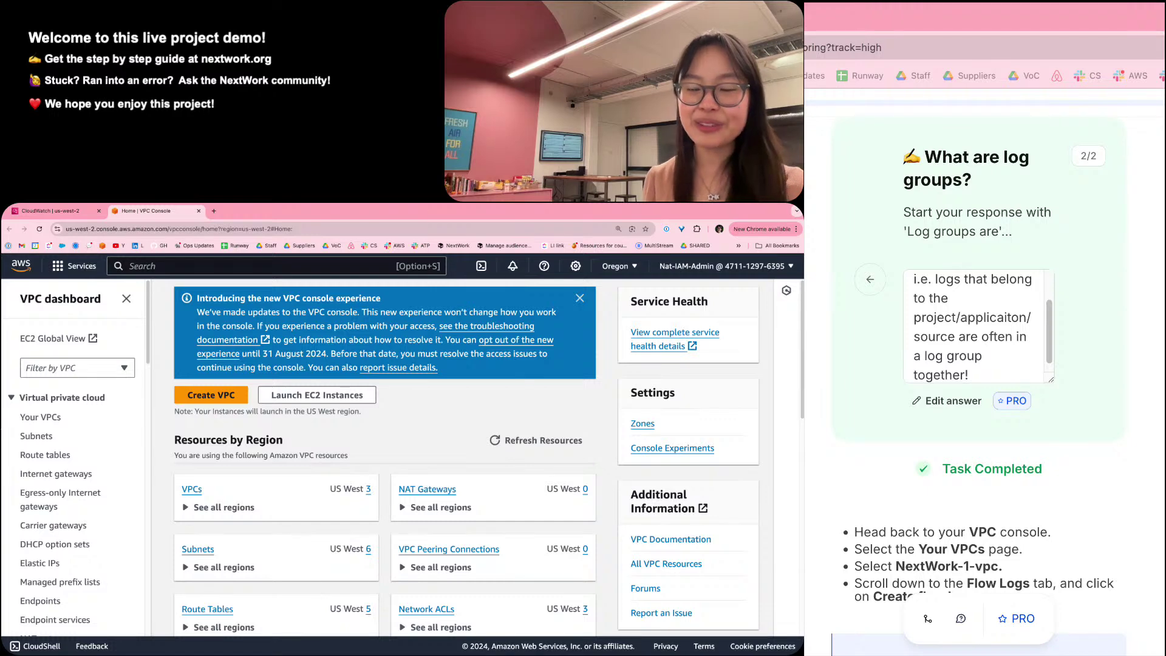
Show the flow logs of NextWork-1-vpc from the Your VPCs list and enlarge its details pane.
{"action": "left_click", "coordinate": [37, 417]}
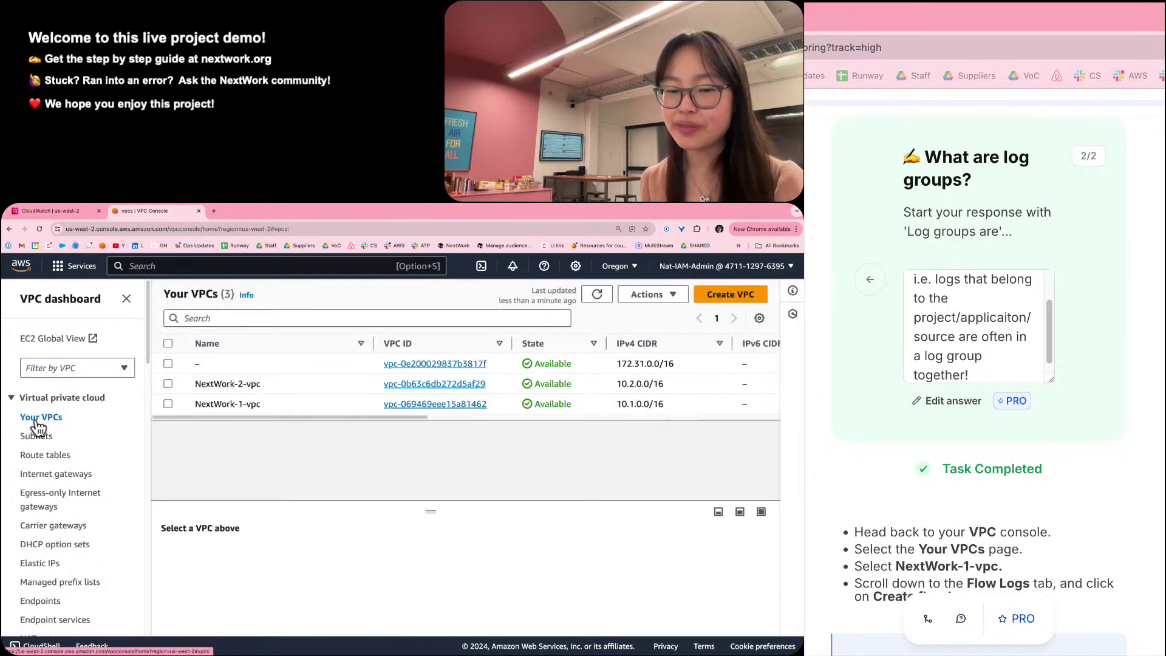
{"action": "left_click", "coordinate": [168, 404]}
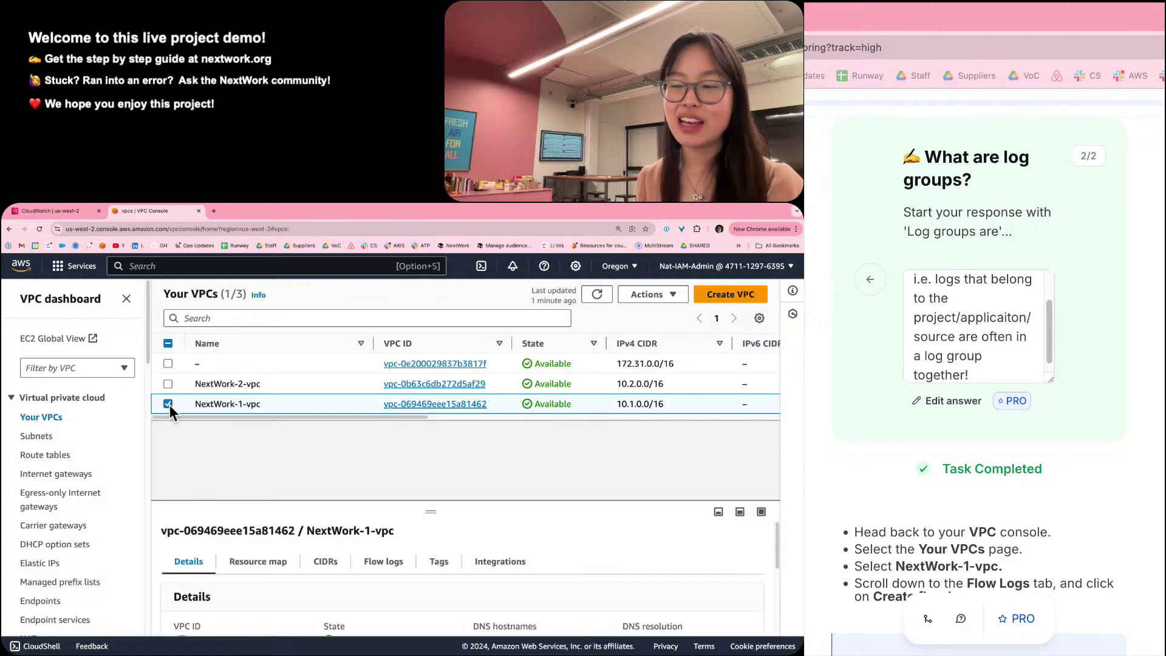
{"action": "left_click", "coordinate": [372, 562]}
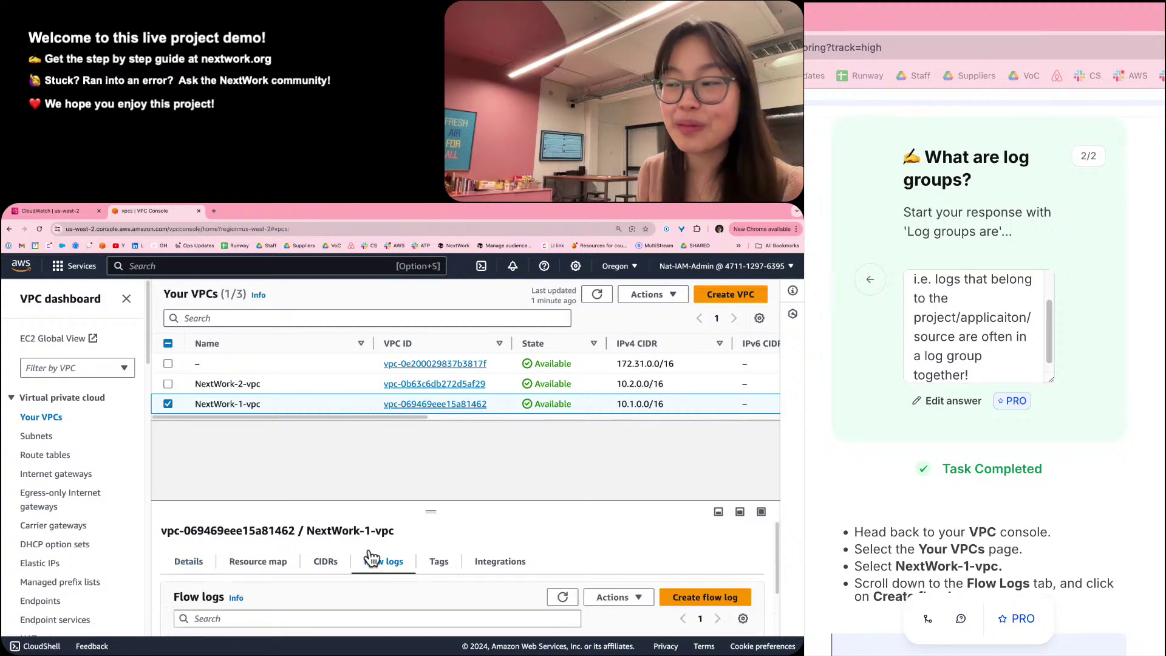
{"action": "left_click_drag", "start_coordinate": [425, 512], "coordinate": [430, 398]}
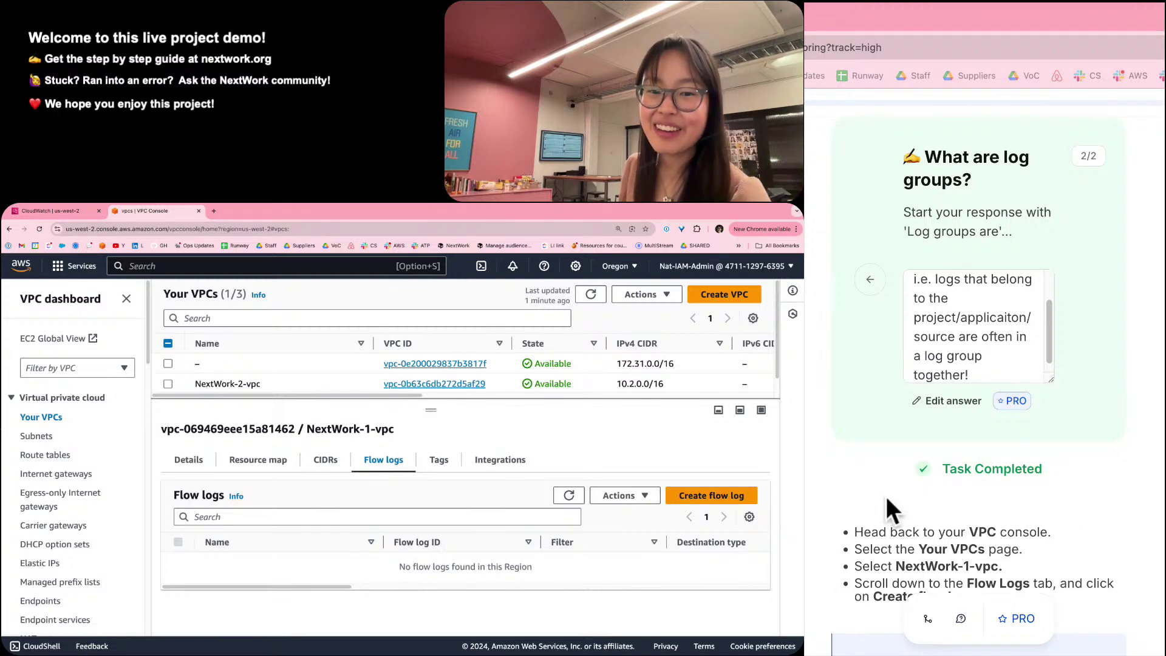
Read the guide's explanations of flow logs and network interfaces, and its instructions for the flow log name and filter.
{"action": "scroll", "coordinate": [884, 494], "scroll_direction": "down", "scroll_amount": 5}
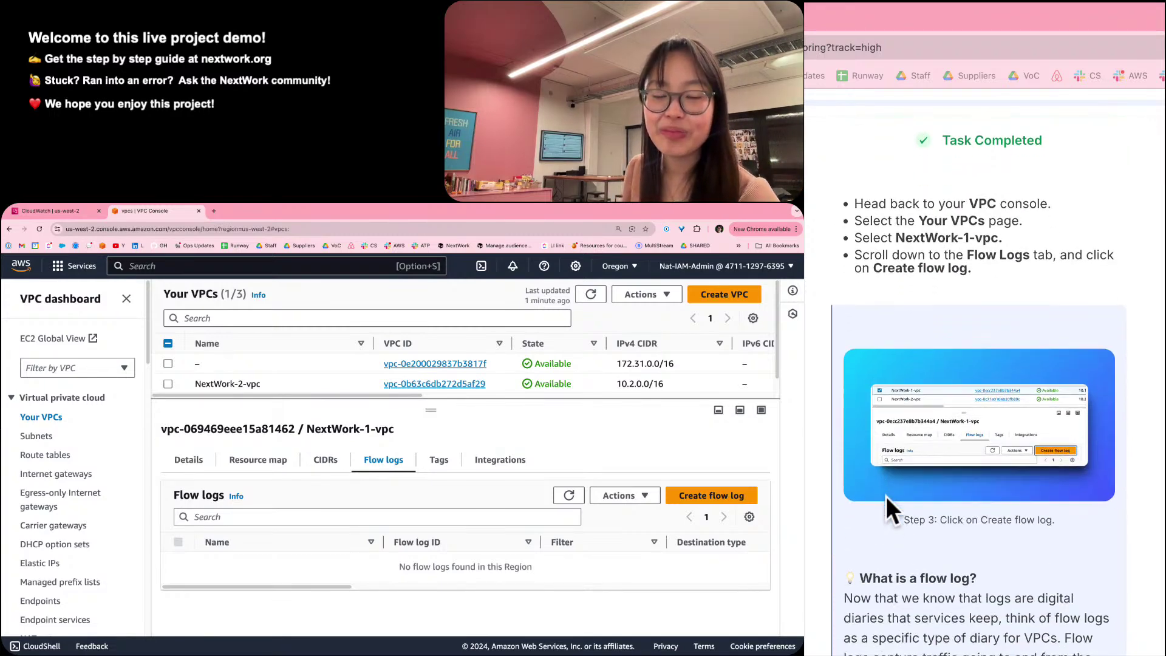
{"action": "scroll", "coordinate": [887, 497], "scroll_direction": "down", "scroll_amount": 3}
{"action": "scroll", "coordinate": [886, 497], "scroll_direction": "down", "scroll_amount": 5}
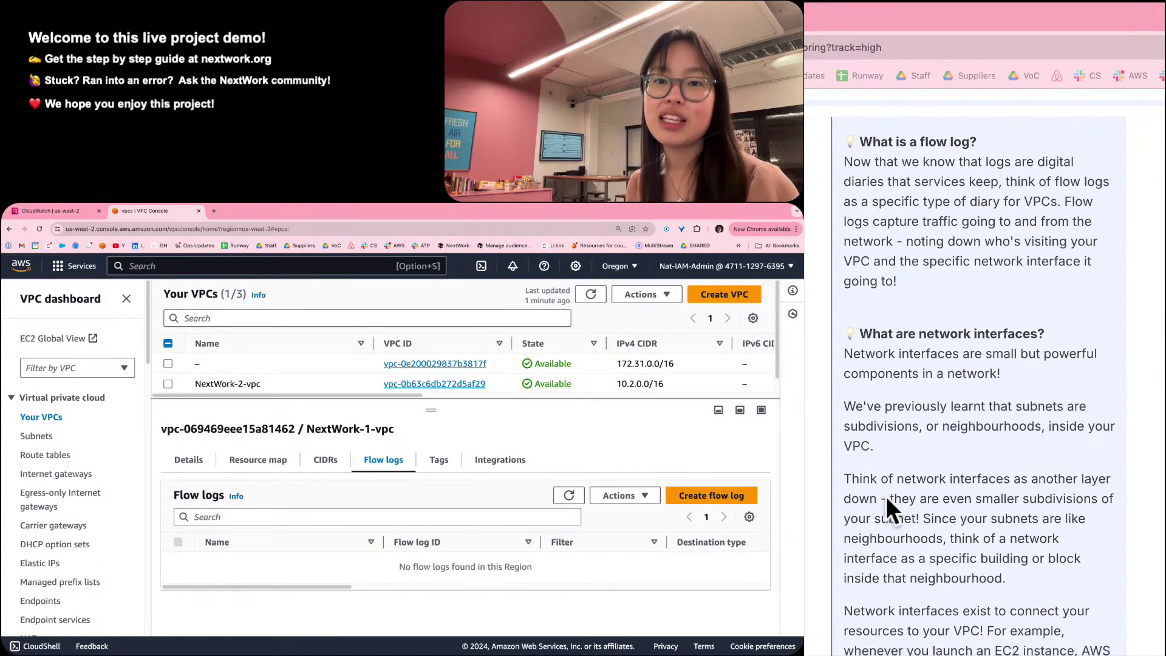
{"action": "scroll", "coordinate": [886, 497], "scroll_direction": "up", "scroll_amount": 1}
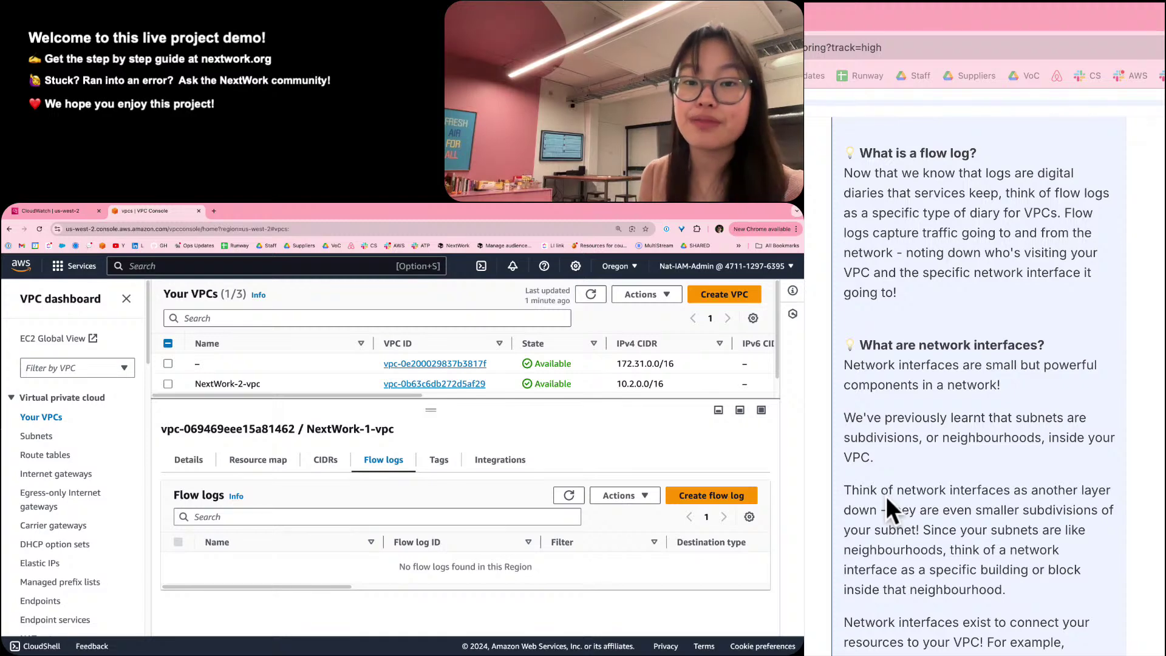
{"action": "scroll", "coordinate": [886, 497], "scroll_direction": "down", "scroll_amount": 5}
{"action": "scroll", "coordinate": [887, 497], "scroll_direction": "down", "scroll_amount": 3}
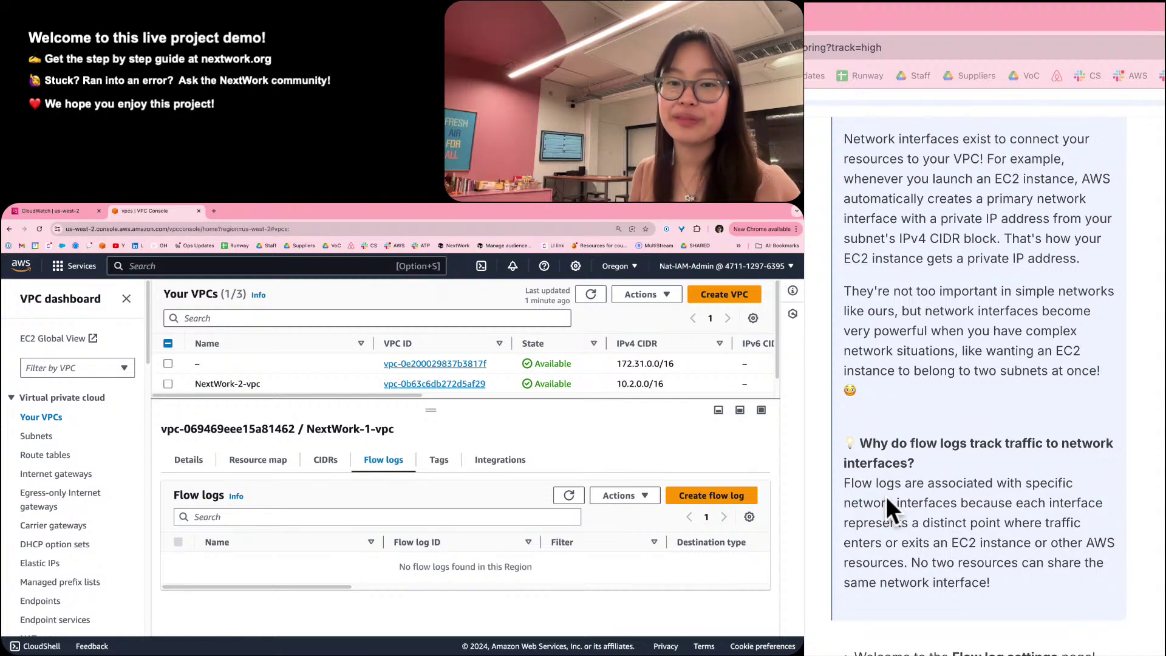
{"action": "scroll", "coordinate": [887, 497], "scroll_direction": "down", "scroll_amount": 1}
{"action": "scroll", "coordinate": [886, 497], "scroll_direction": "down", "scroll_amount": 5}
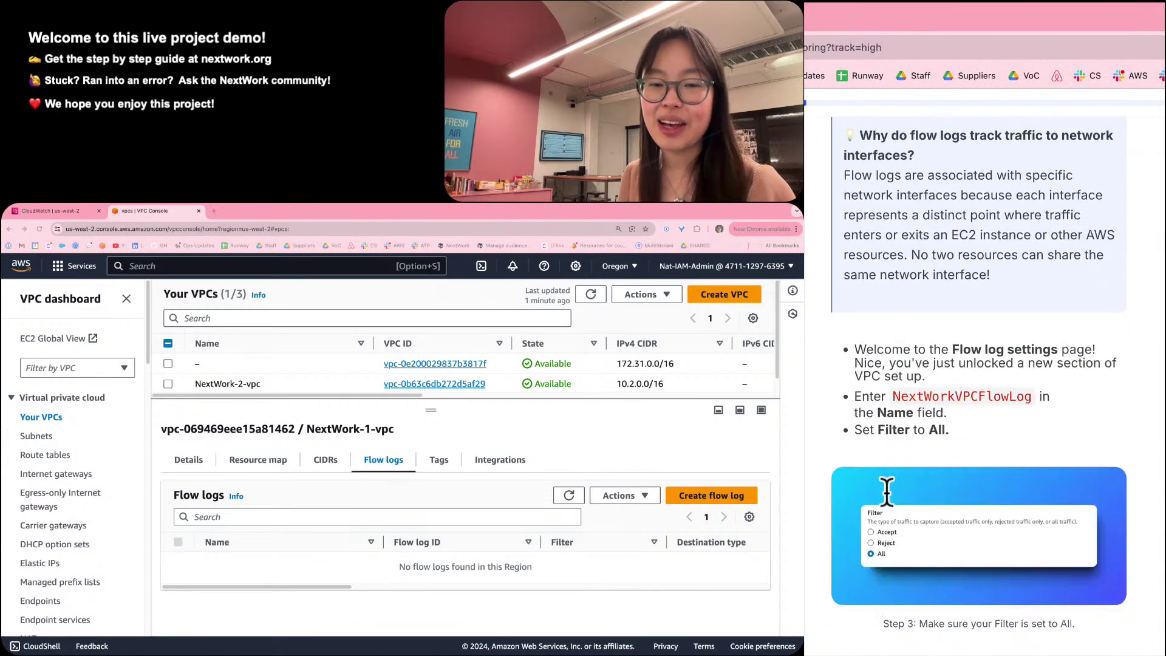
{"action": "scroll", "coordinate": [886, 491], "scroll_direction": "down", "scroll_amount": 3}
{"action": "scroll", "coordinate": [886, 490], "scroll_direction": "up", "scroll_amount": 12}
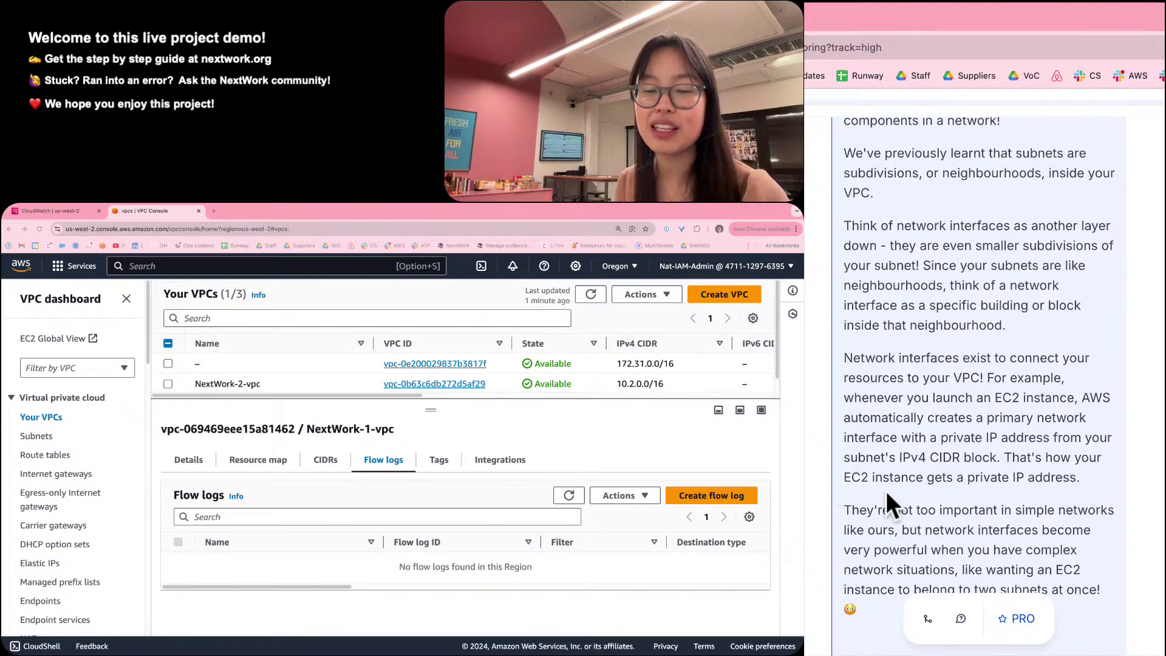
{"action": "scroll", "coordinate": [887, 491], "scroll_direction": "up", "scroll_amount": 2}
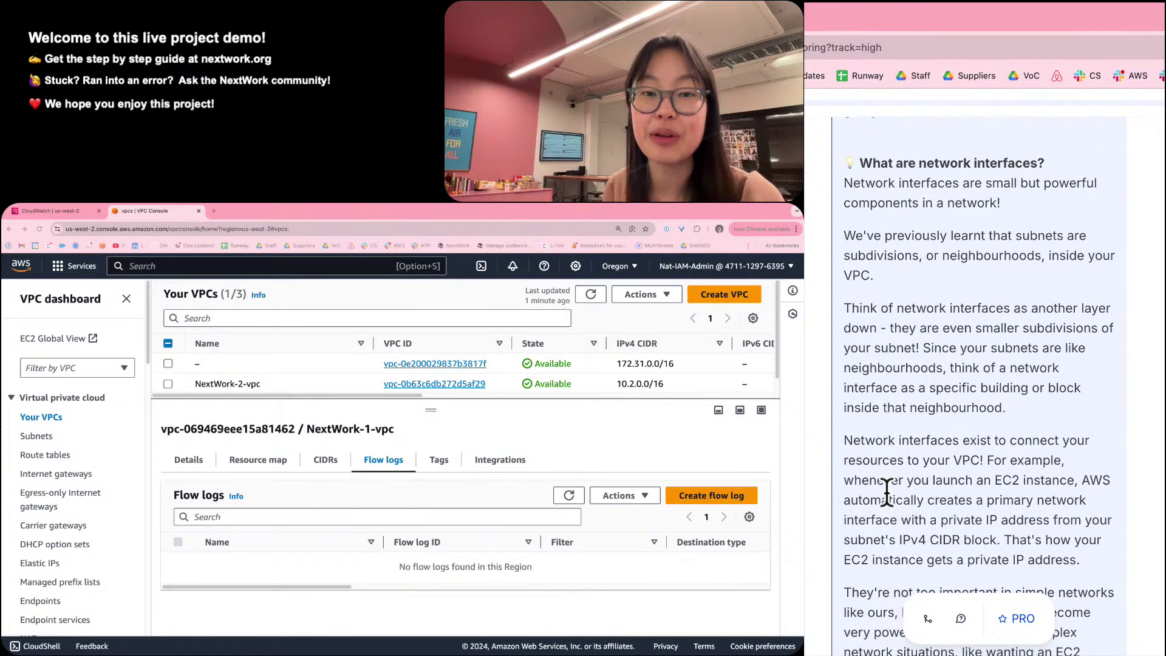
{"action": "scroll", "coordinate": [887, 491], "scroll_direction": "down", "scroll_amount": 12}
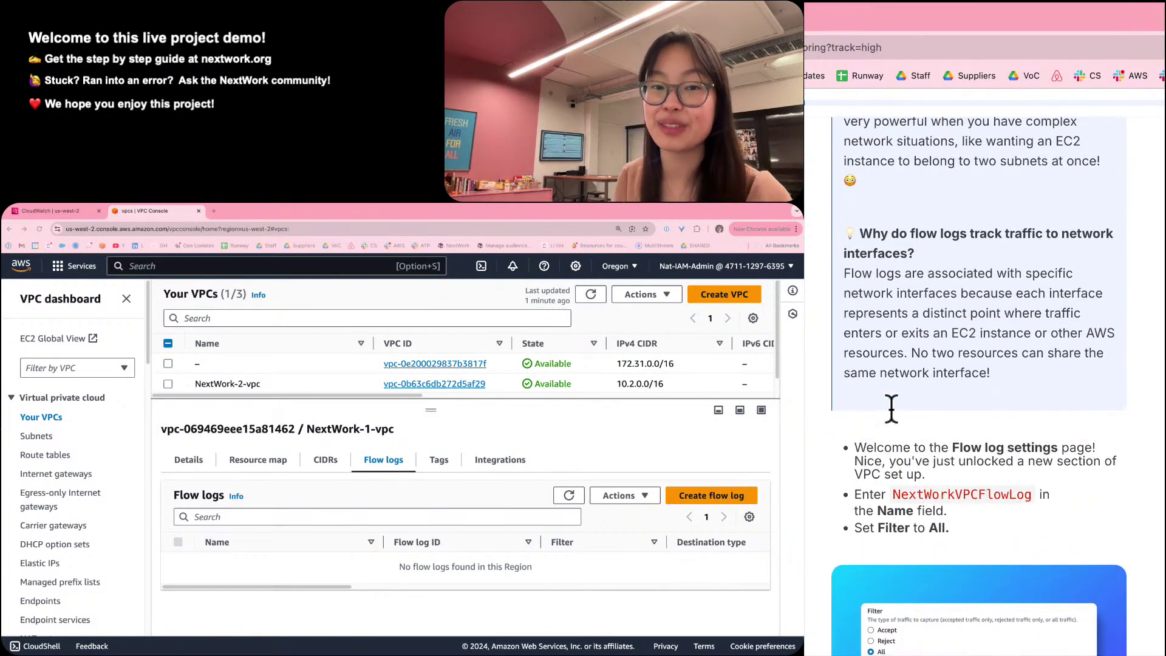
{"action": "scroll", "coordinate": [897, 592], "scroll_direction": "down", "scroll_amount": 5}
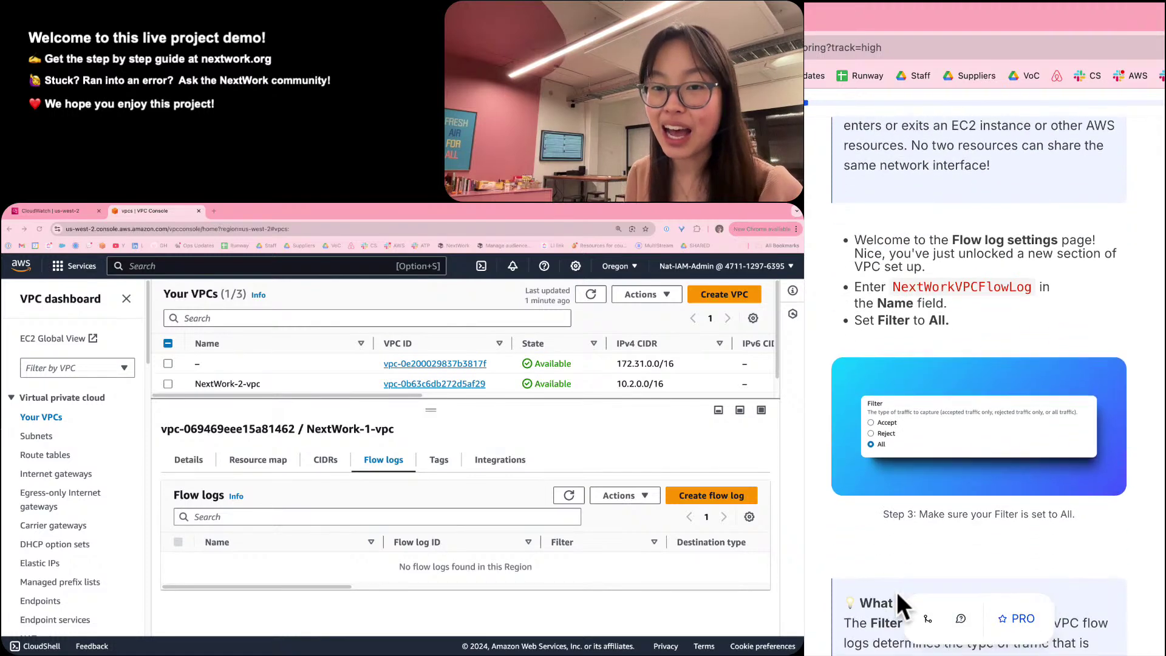
{"action": "scroll", "coordinate": [896, 591], "scroll_direction": "down", "scroll_amount": 2}
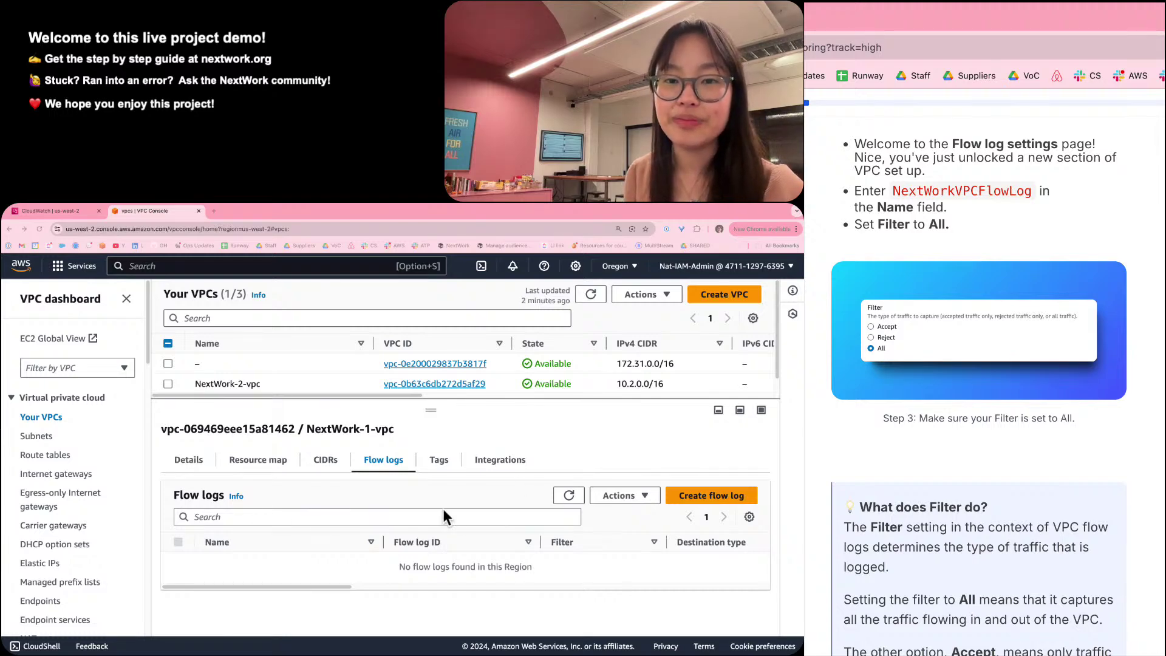
Start creating a flow log for NextWork-1-vpc and name it NextWorkVPCFlowLog, copying the name from the guide.
{"action": "left_click", "coordinate": [700, 498]}
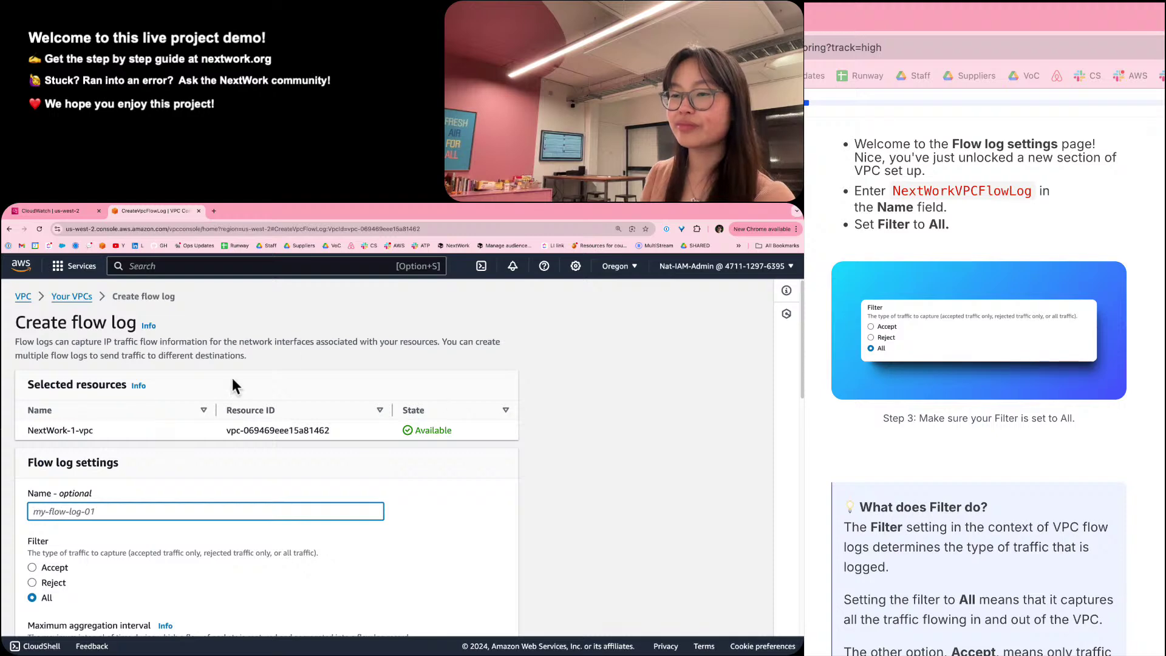
{"action": "scroll", "coordinate": [192, 443], "scroll_direction": "down", "scroll_amount": 1}
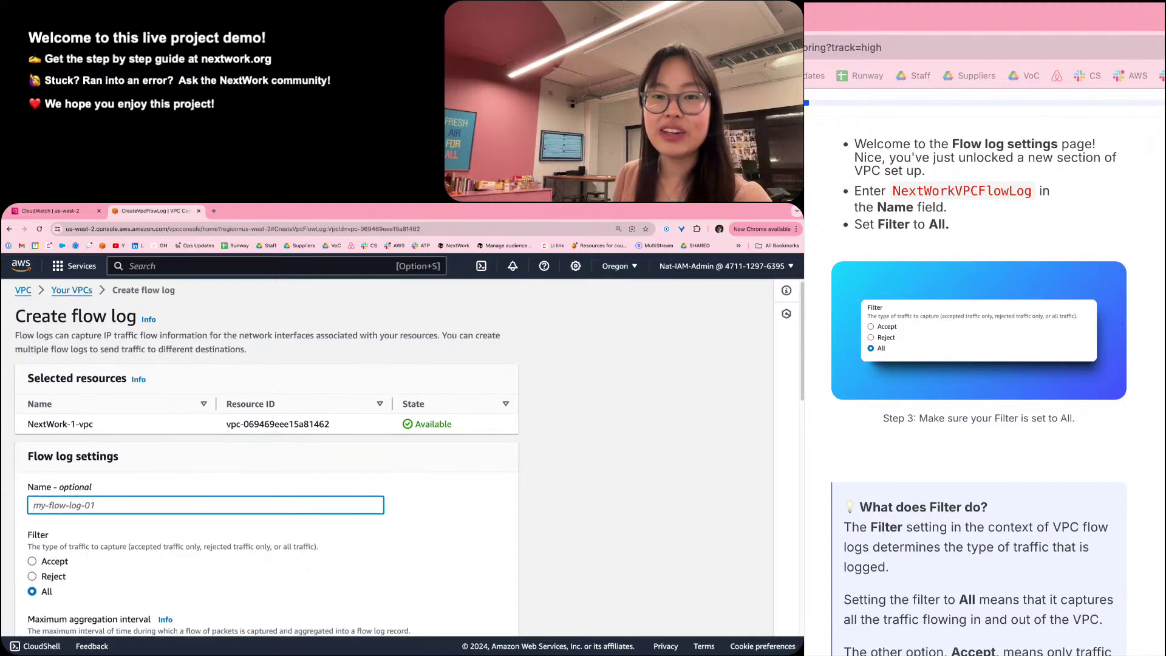
{"action": "scroll", "coordinate": [1050, 534], "scroll_direction": "up", "scroll_amount": 5}
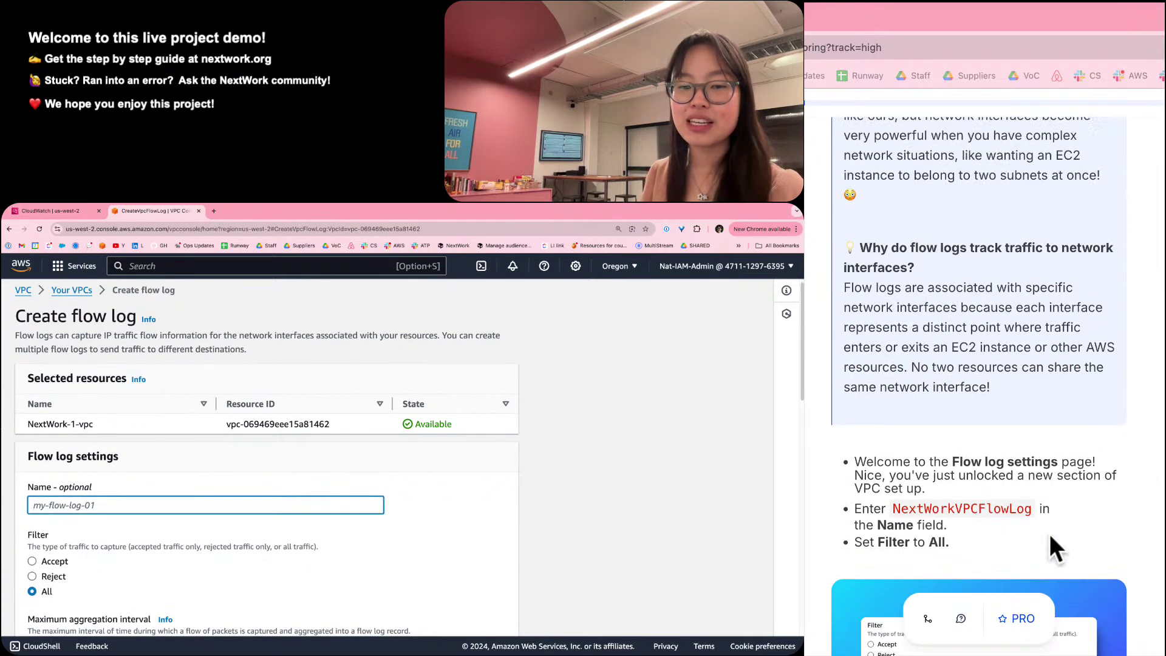
{"action": "left_click", "coordinate": [1017, 509]}
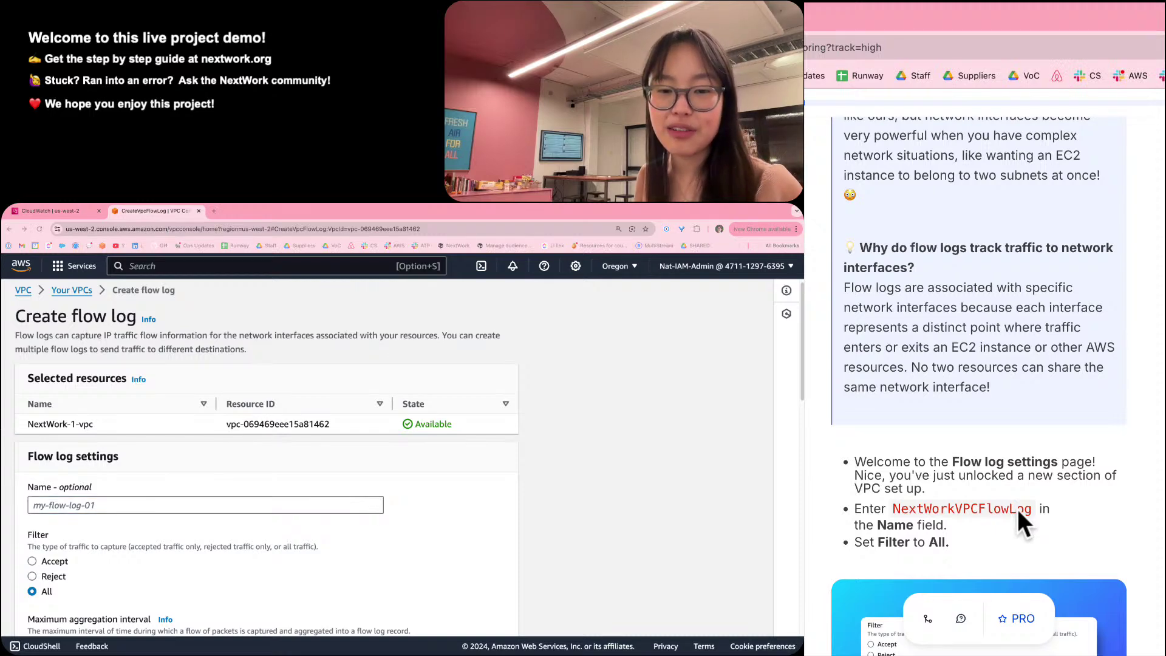
{"action": "left_click", "coordinate": [1017, 508]}
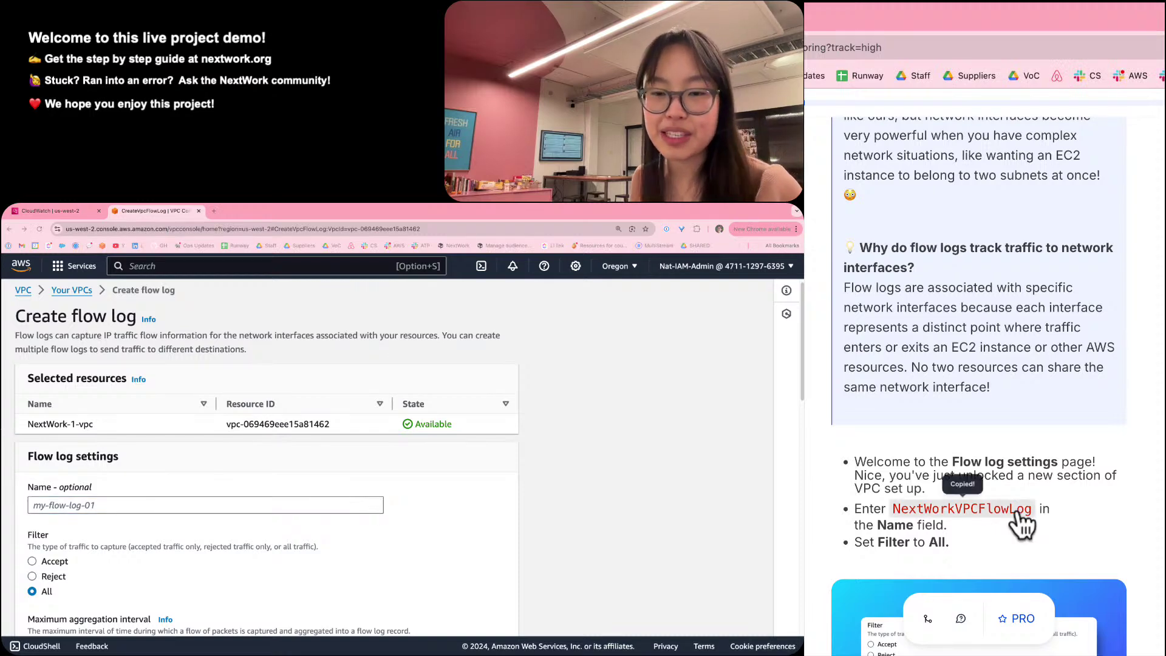
{"action": "left_click", "coordinate": [91, 507]}
{"action": "key", "text": "super+v"}
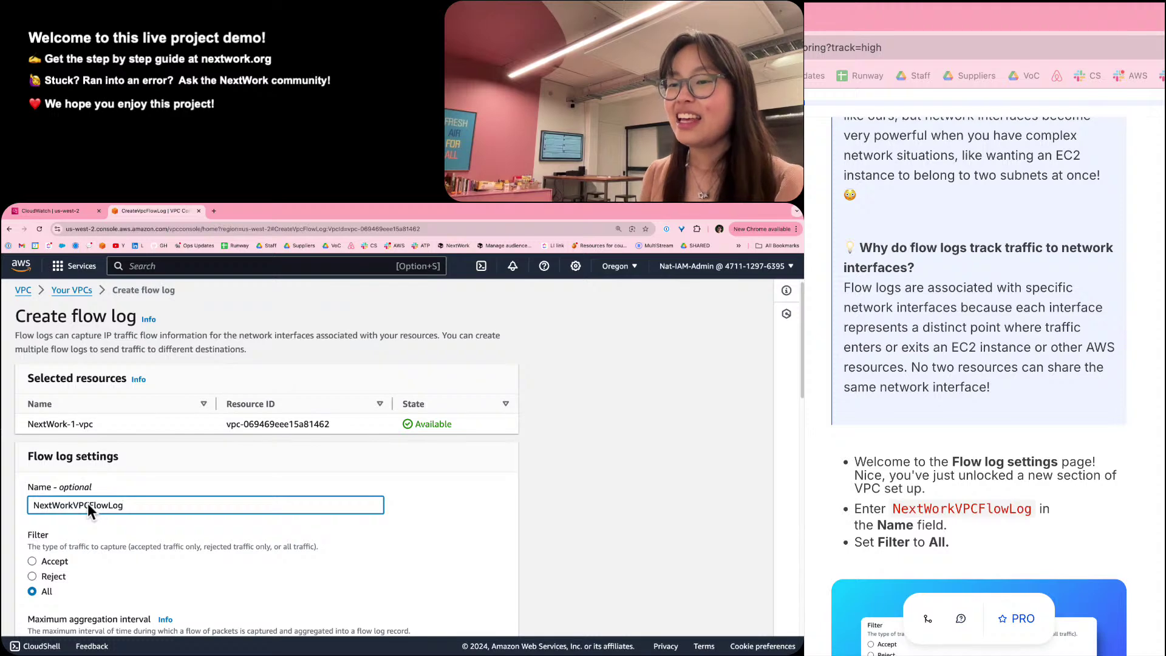
Set the flow log's maximum aggregation interval to 1 minute.
{"action": "scroll", "coordinate": [88, 507], "scroll_direction": "down", "scroll_amount": 3}
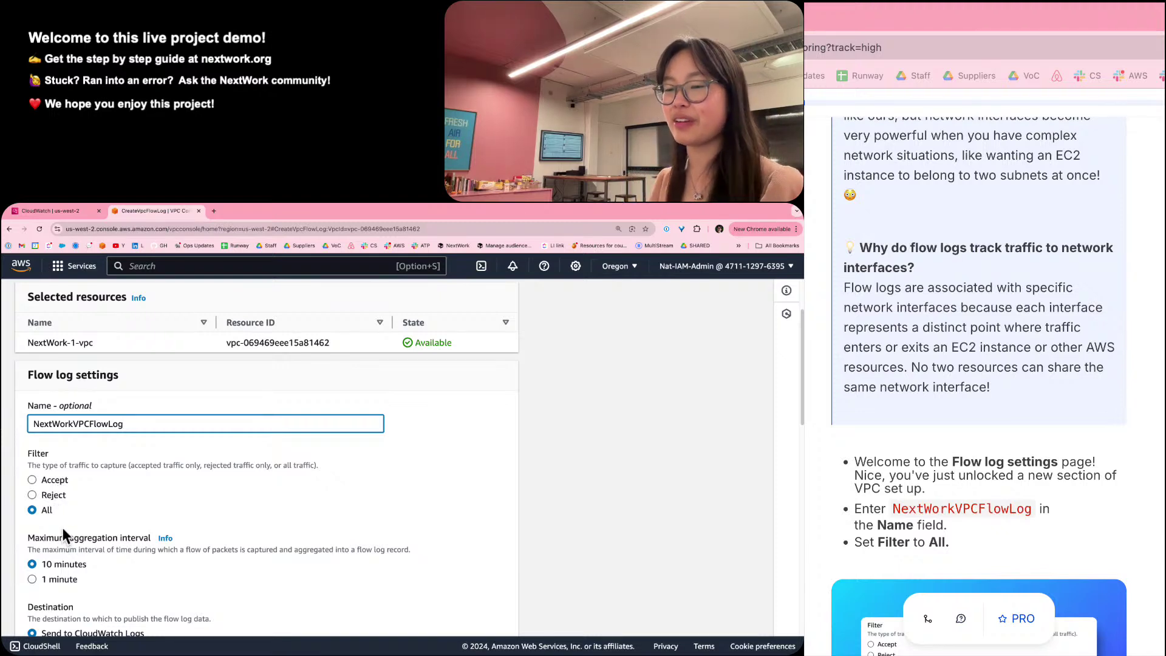
{"action": "scroll", "coordinate": [63, 522], "scroll_direction": "down", "scroll_amount": 3}
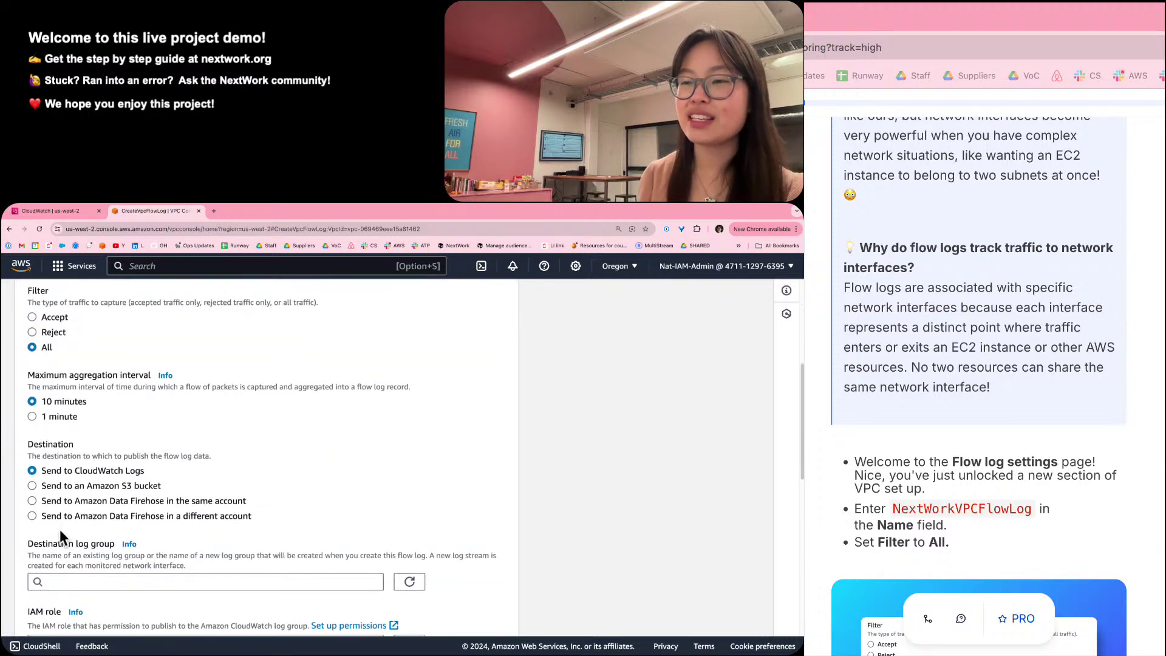
{"action": "left_click", "coordinate": [67, 418]}
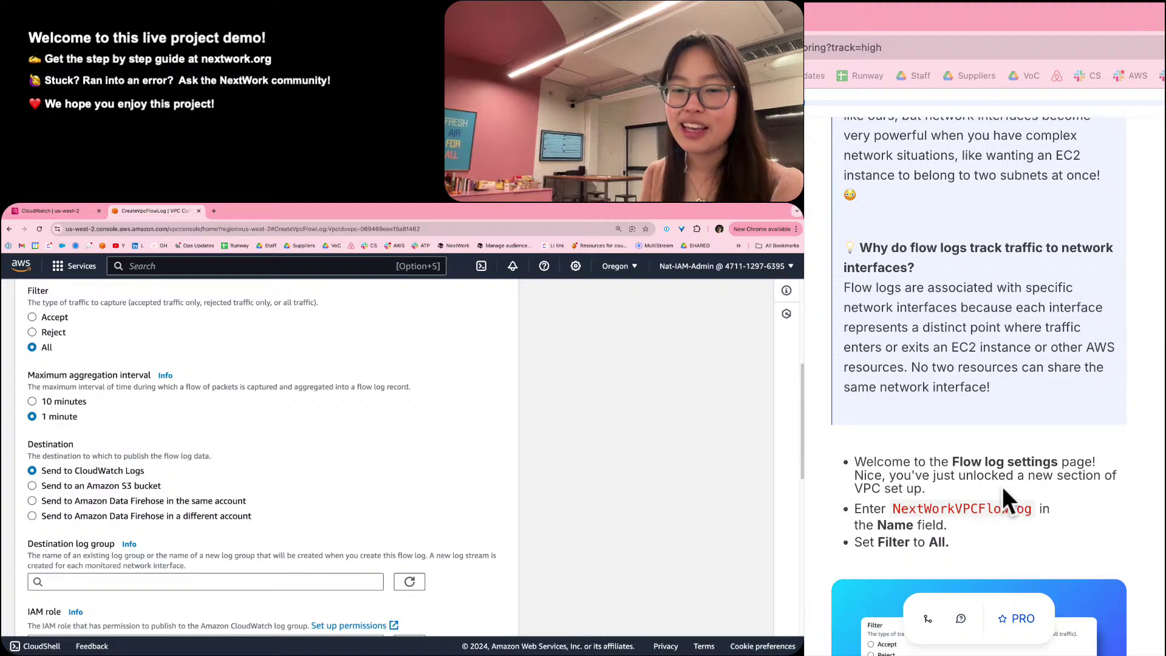
Read the guide's explanations of the maximum aggregation interval and the flow log destination options.
{"action": "scroll", "coordinate": [1066, 540], "scroll_direction": "down", "scroll_amount": 10}
{"action": "scroll", "coordinate": [1067, 540], "scroll_direction": "down", "scroll_amount": 10}
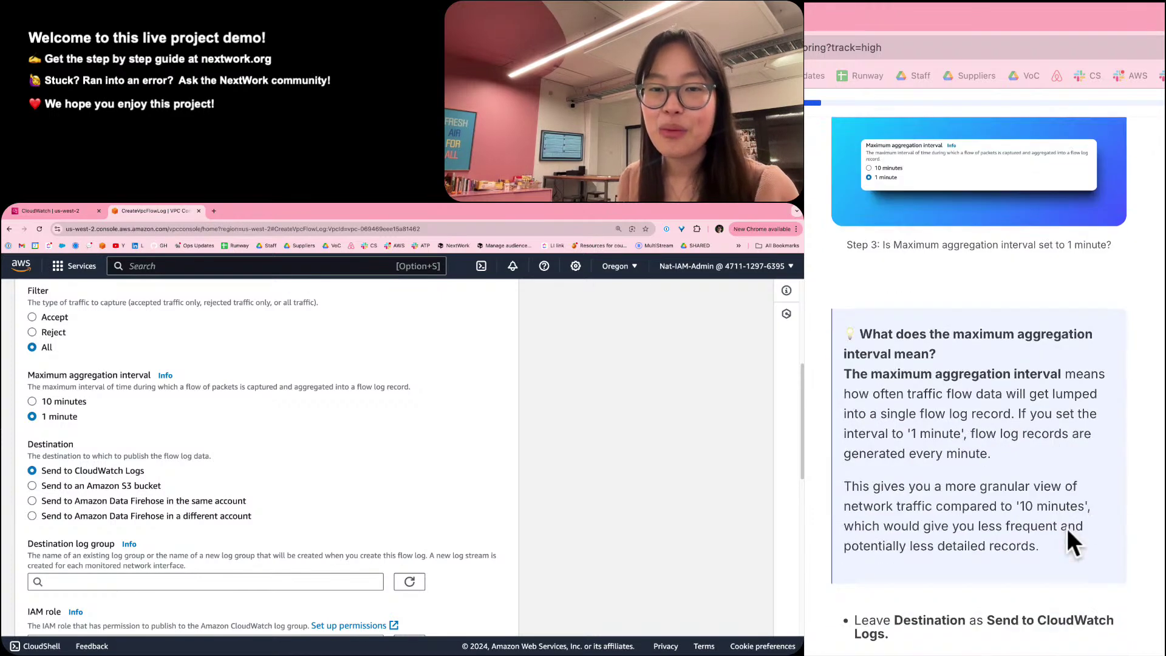
{"action": "scroll", "coordinate": [1066, 527], "scroll_direction": "up", "scroll_amount": 1}
{"action": "scroll", "coordinate": [1067, 535], "scroll_direction": "up", "scroll_amount": 1}
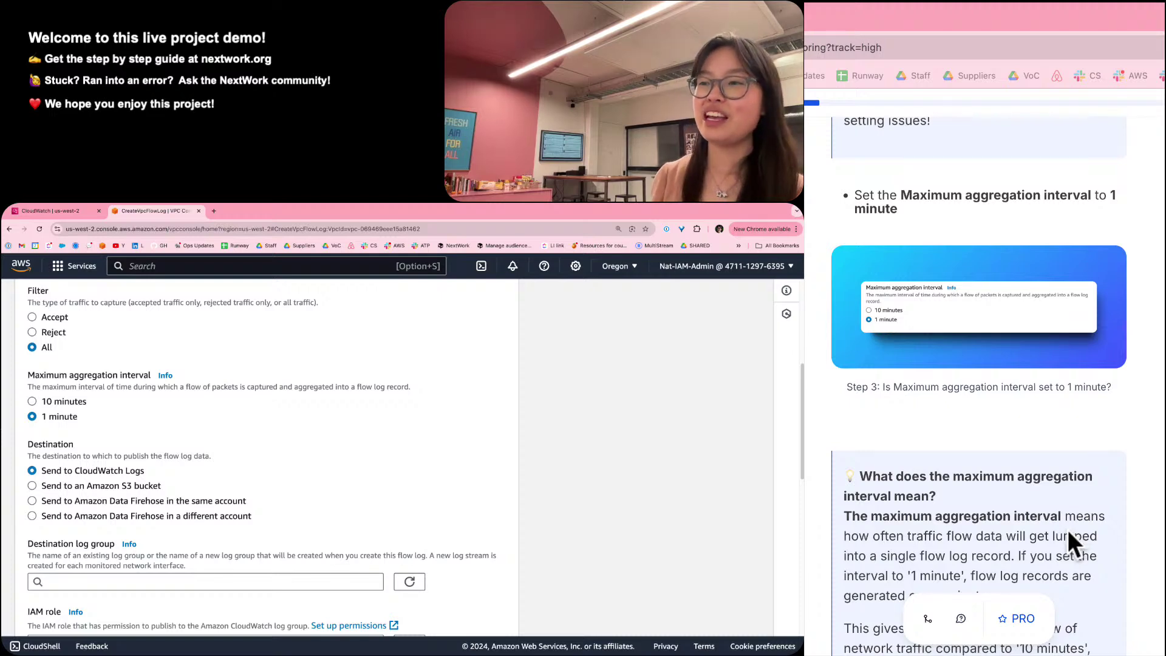
{"action": "scroll", "coordinate": [1068, 529], "scroll_direction": "down", "scroll_amount": 2}
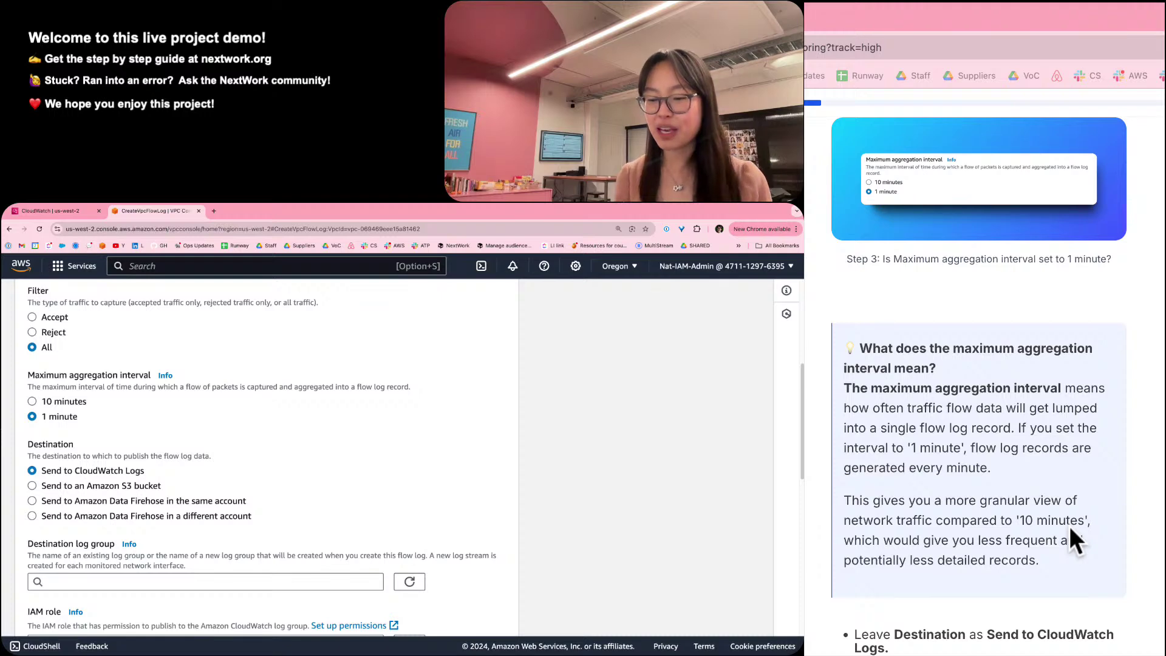
{"action": "scroll", "coordinate": [1069, 526], "scroll_direction": "down", "scroll_amount": 6}
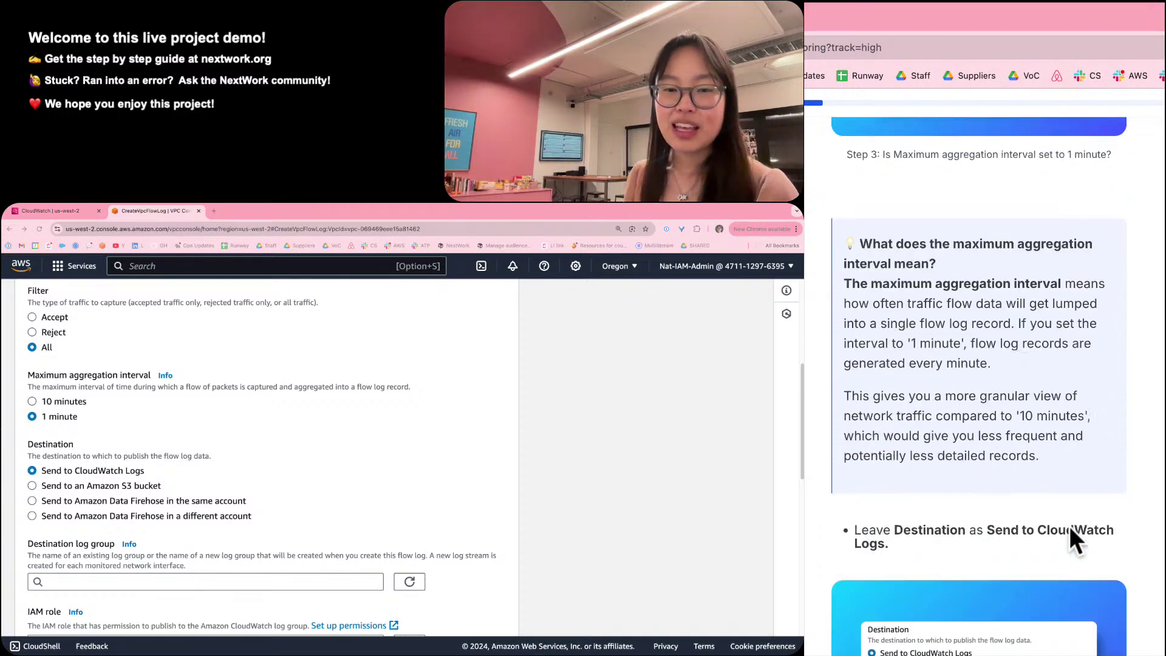
{"action": "scroll", "coordinate": [1068, 526], "scroll_direction": "down", "scroll_amount": 1}
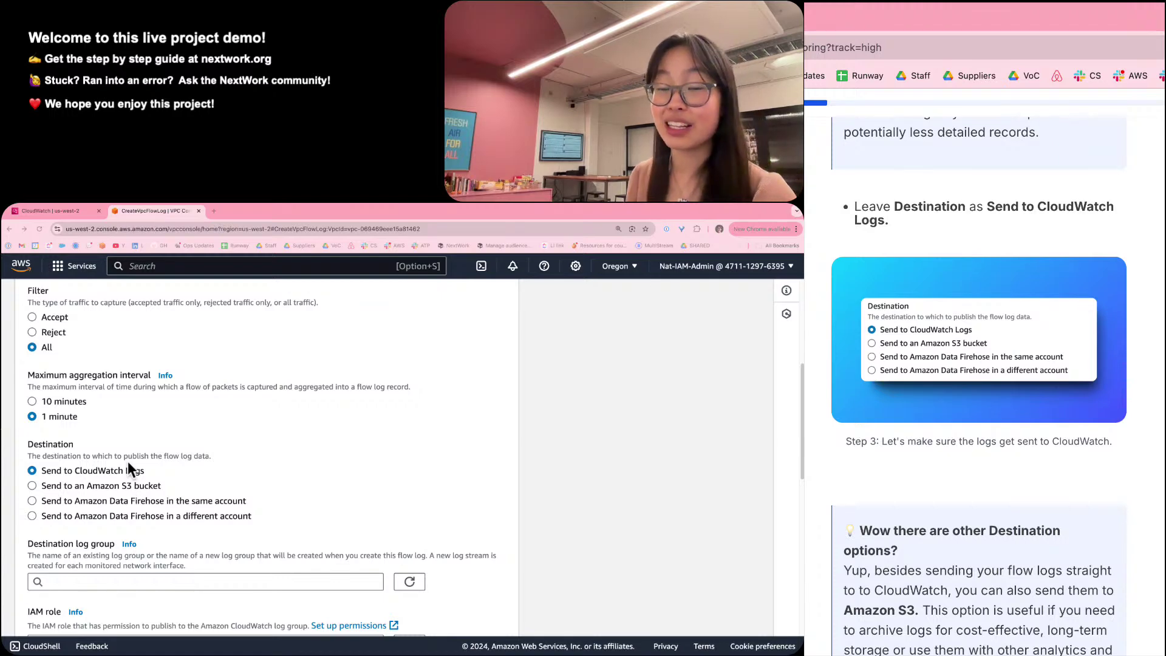
{"action": "scroll", "coordinate": [918, 590], "scroll_direction": "down", "scroll_amount": 2}
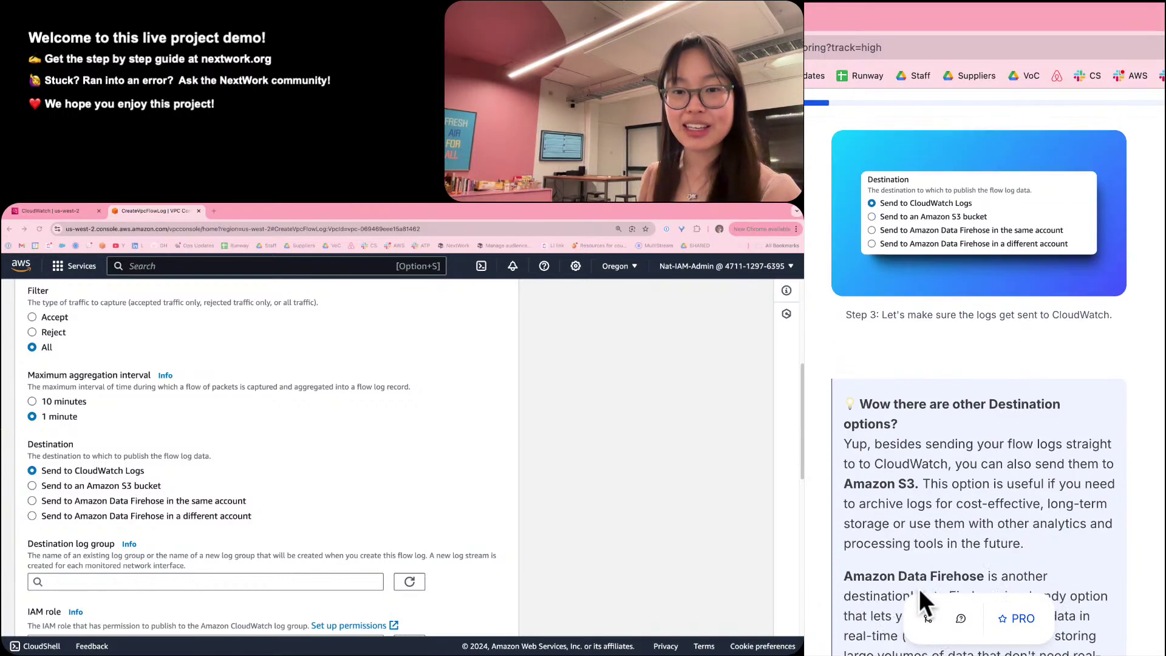
{"action": "scroll", "coordinate": [920, 588], "scroll_direction": "down", "scroll_amount": 3}
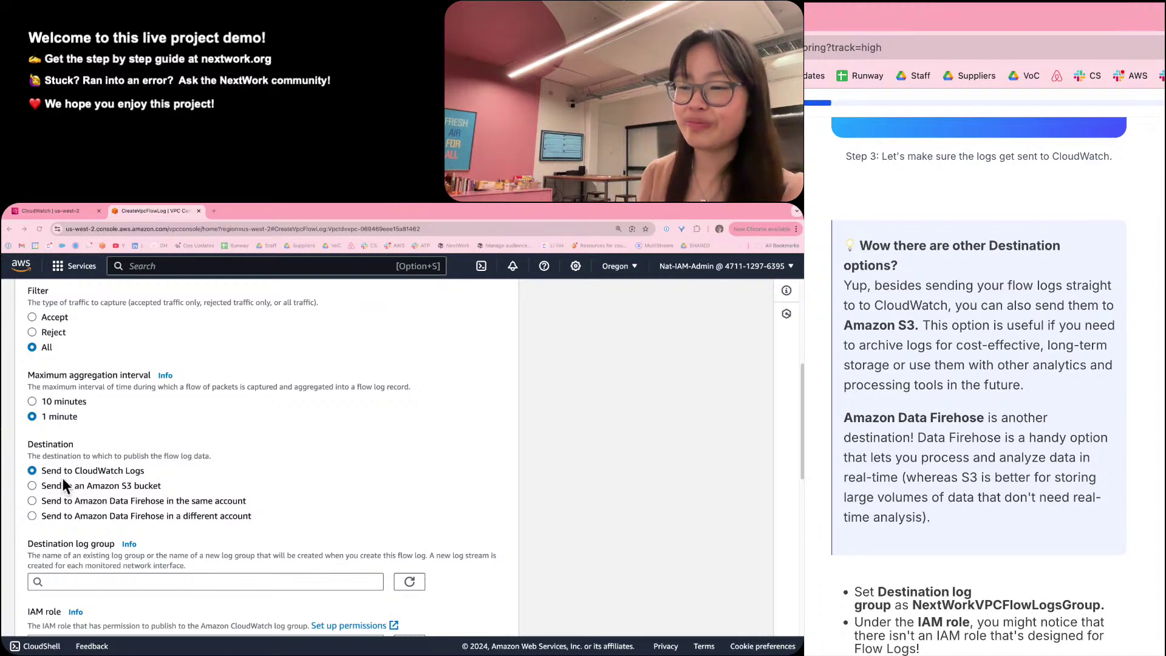
Choose NextWorkVPCFlowLogsGroup as the flow log's destination log group.
{"action": "scroll", "coordinate": [62, 480], "scroll_direction": "down", "scroll_amount": 3}
{"action": "scroll", "coordinate": [73, 521], "scroll_direction": "up", "scroll_amount": 2}
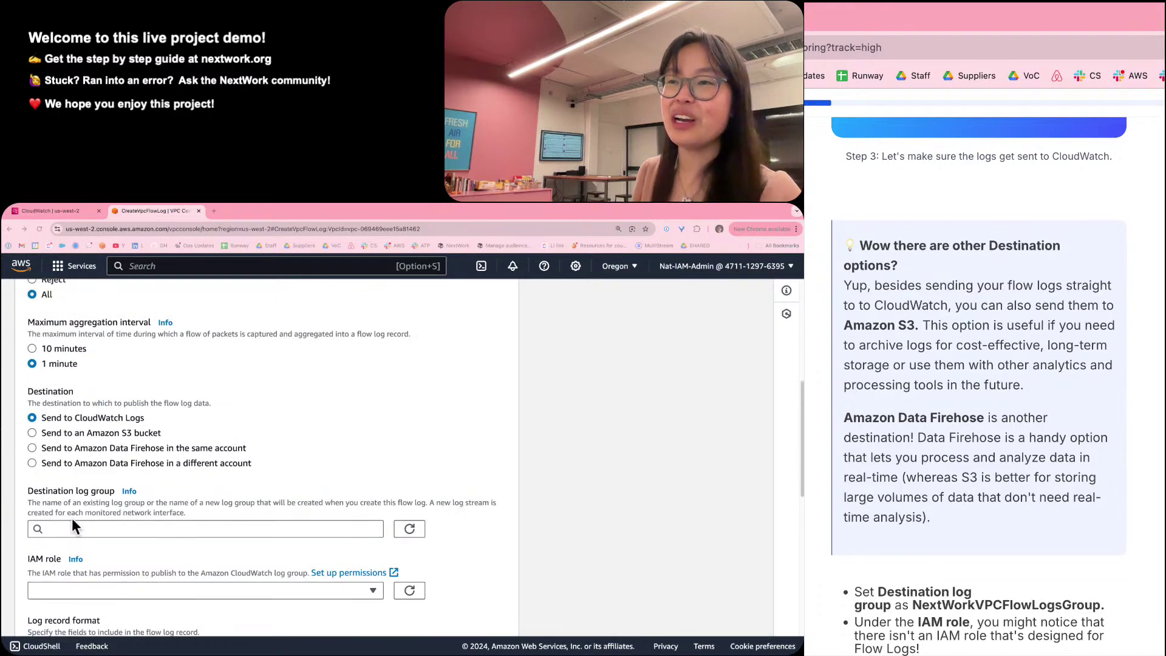
{"action": "scroll", "coordinate": [72, 521], "scroll_direction": "down", "scroll_amount": 1}
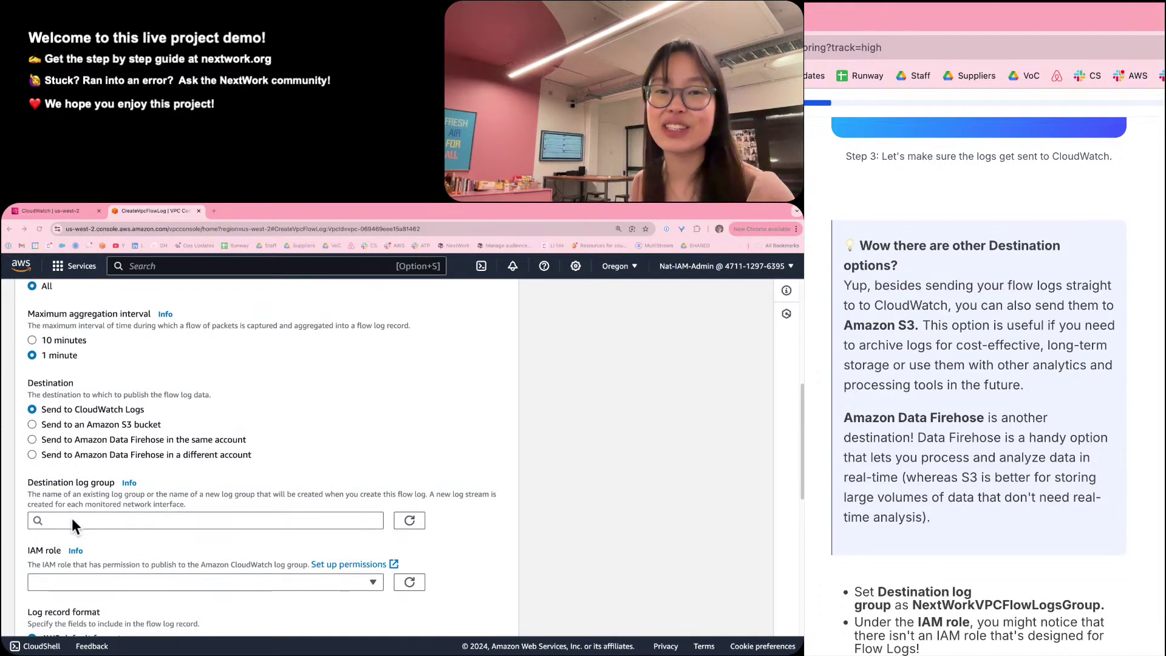
{"action": "scroll", "coordinate": [72, 519], "scroll_direction": "down", "scroll_amount": 1}
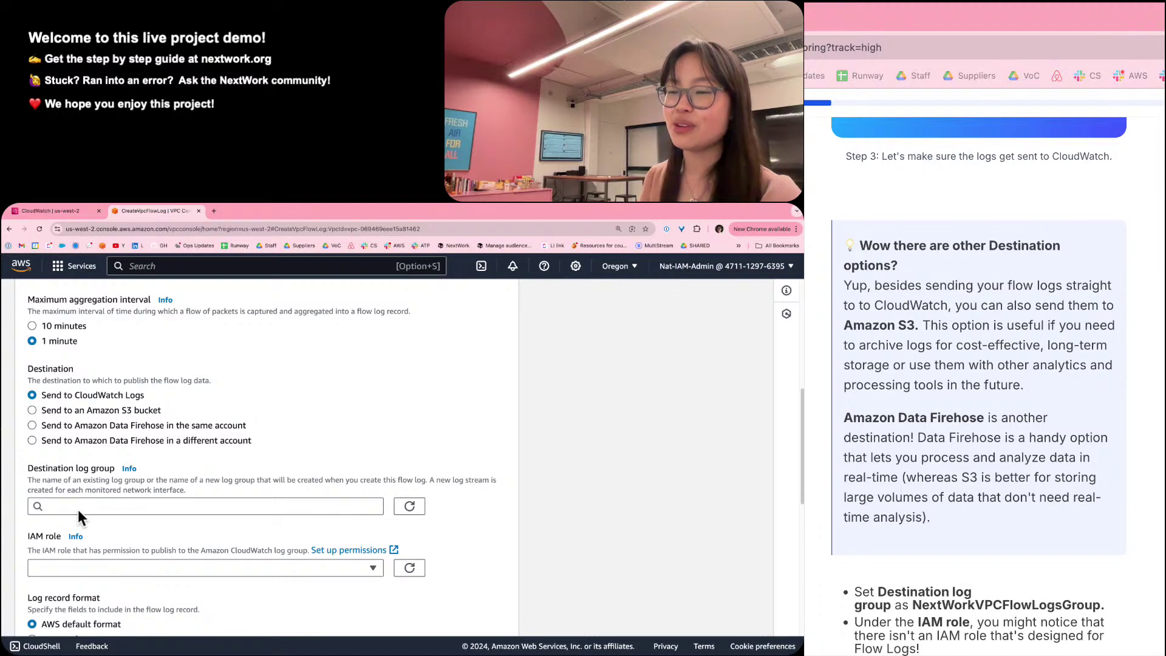
{"action": "left_click", "coordinate": [78, 509]}
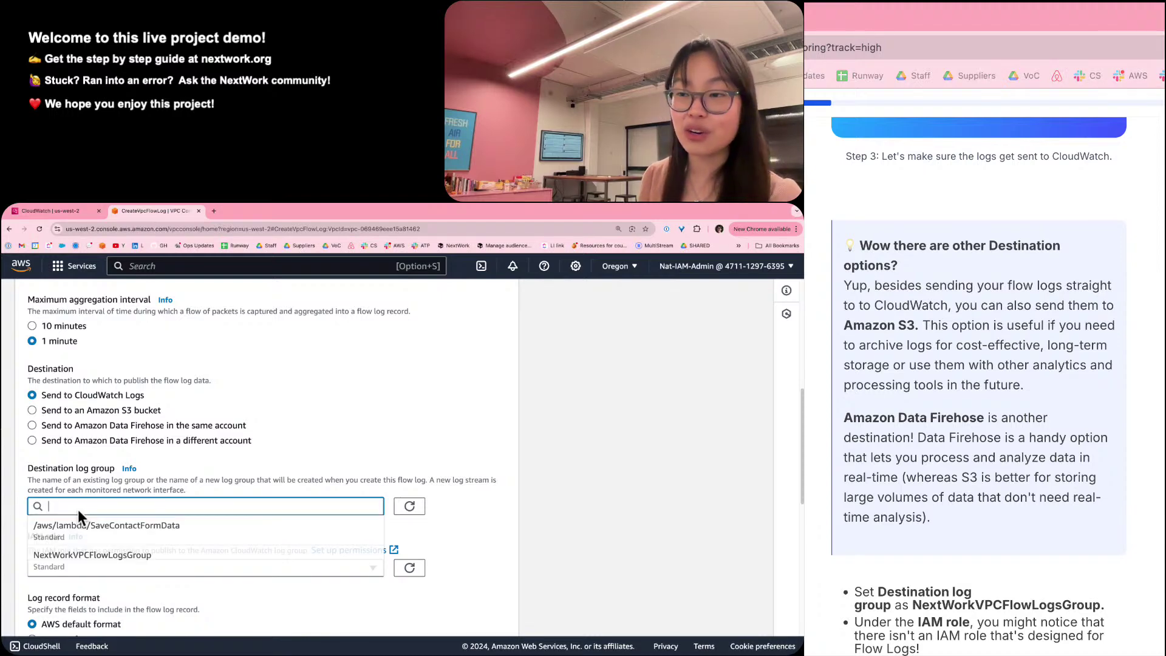
{"action": "left_click", "coordinate": [100, 577]}
Search the available IAM roles for "vpc" and "flow logs", clearing the search after each attempt.
{"action": "scroll", "coordinate": [98, 515], "scroll_direction": "down", "scroll_amount": 5}
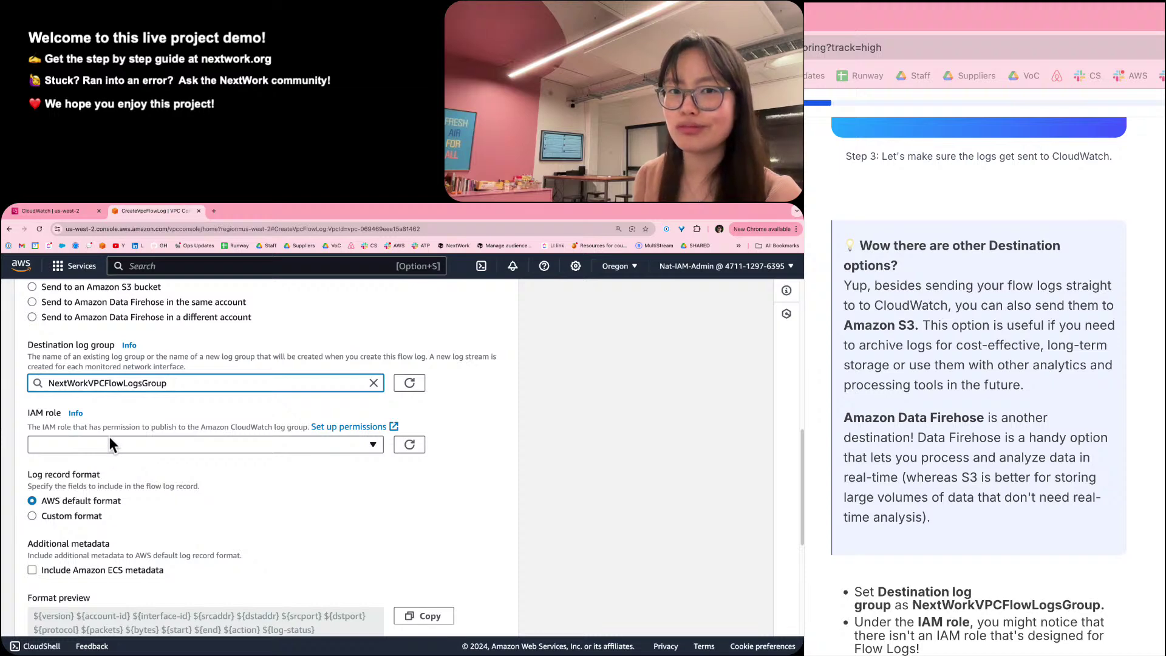
{"action": "left_click", "coordinate": [110, 437]}
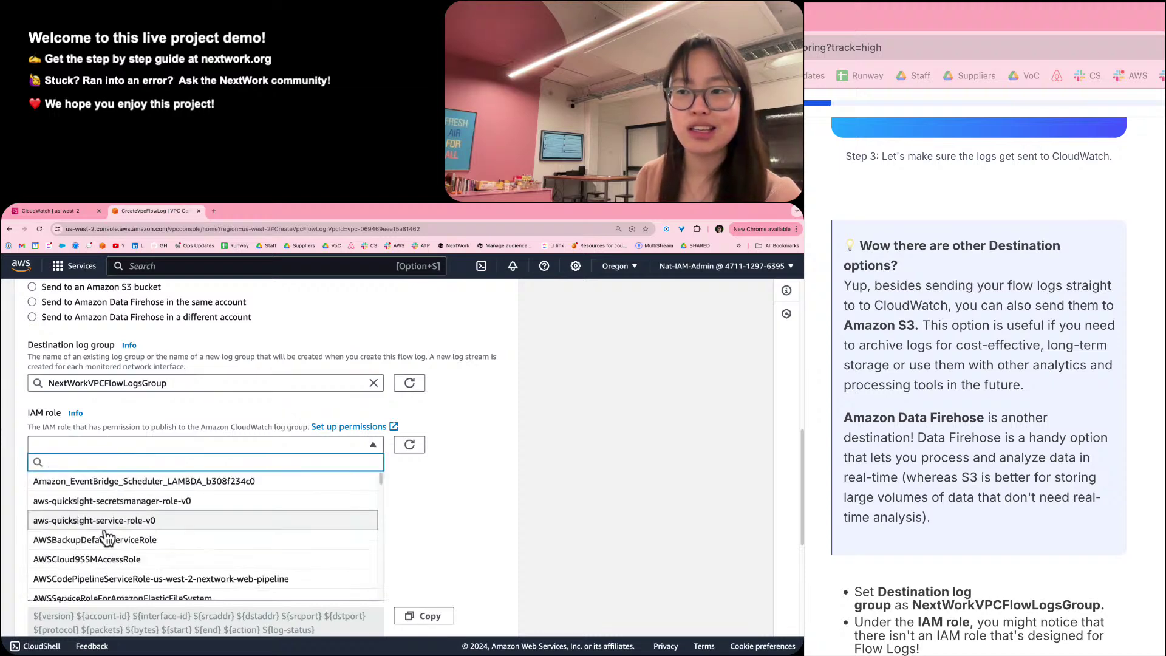
{"action": "scroll", "coordinate": [103, 522], "scroll_direction": "down", "scroll_amount": 1}
{"action": "scroll", "coordinate": [107, 539], "scroll_direction": "up", "scroll_amount": 1}
{"action": "type", "text": "vpc"}
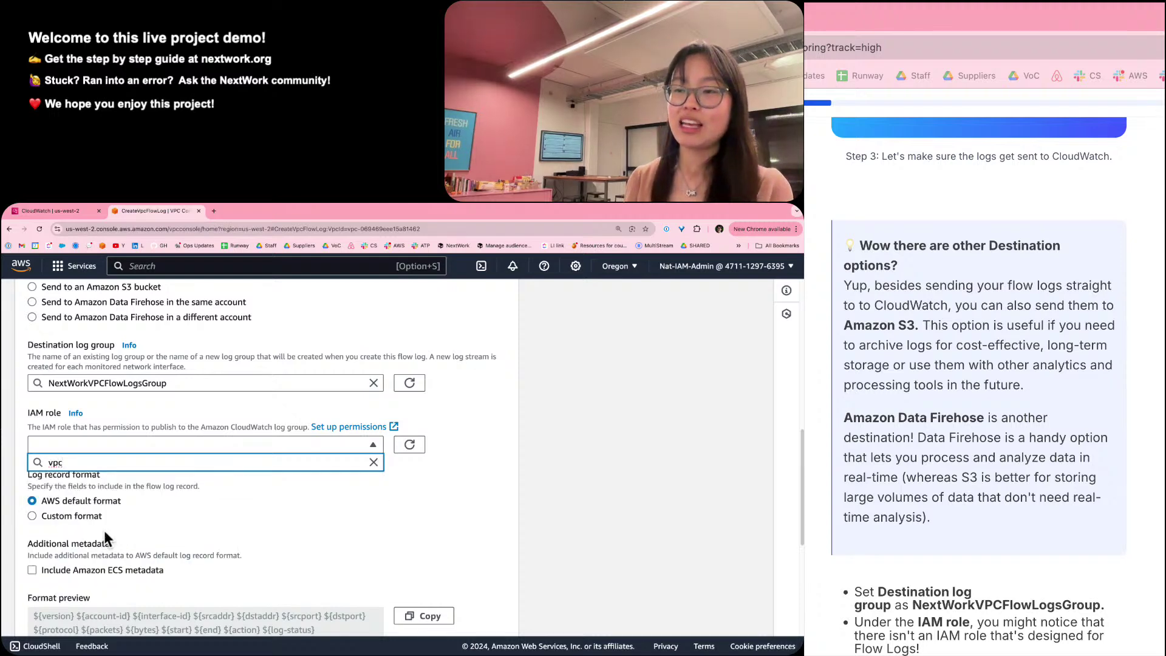
{"action": "key", "text": "BackSpace"}
{"action": "key", "text": "BackSpace"}
{"action": "key", "text": "BackSpace"}
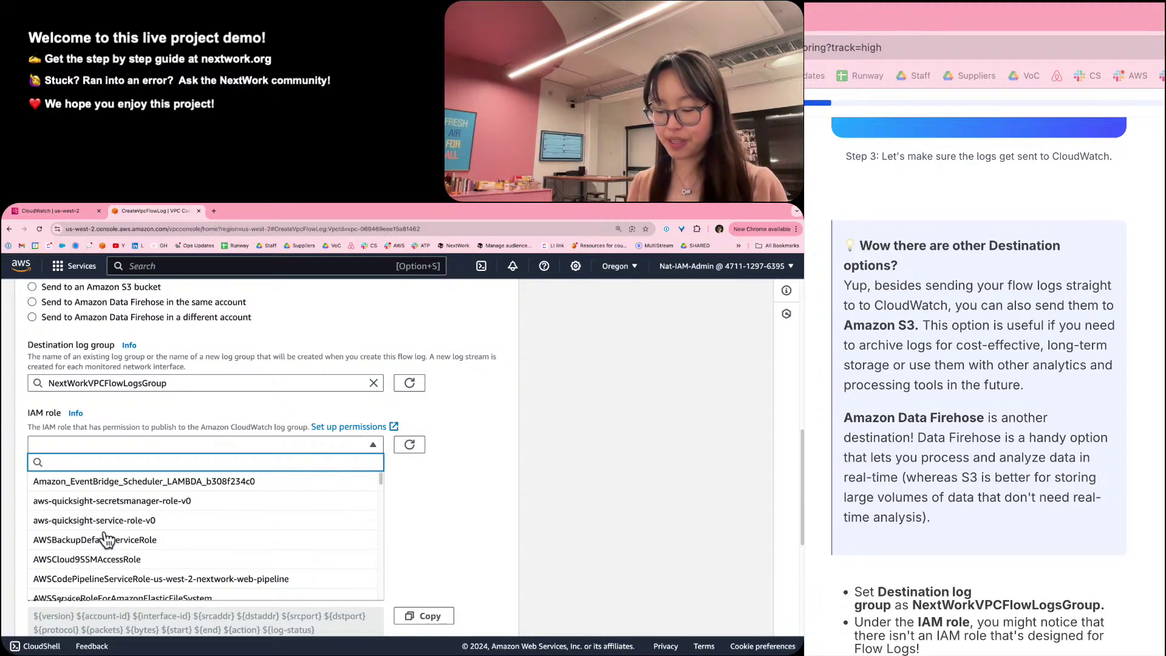
{"action": "type", "text": "vpc"}
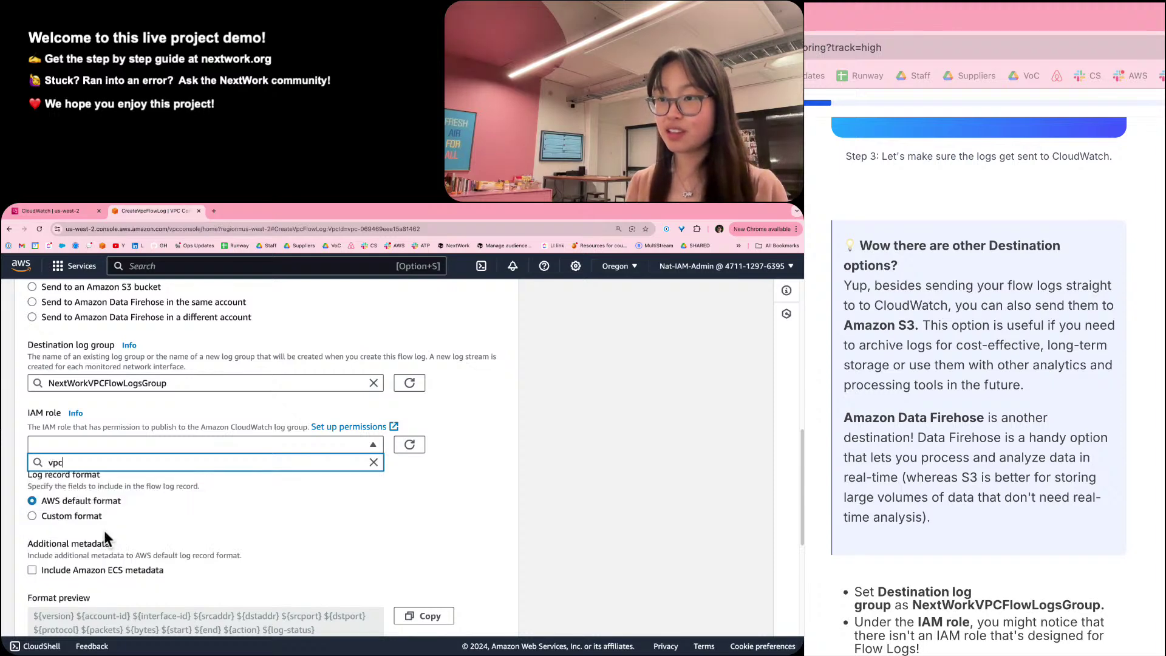
{"action": "key", "text": "BackSpace"}
{"action": "key", "text": "BackSpace"}
{"action": "key", "text": "BackSpace"}
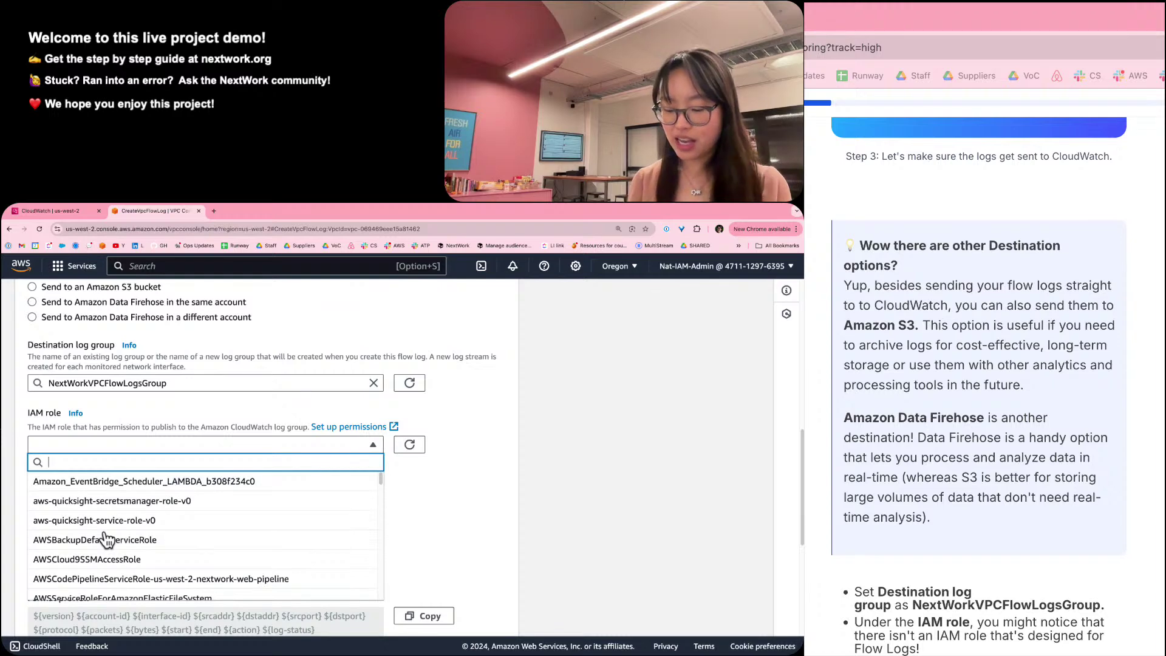
{"action": "type", "text": "flow"}
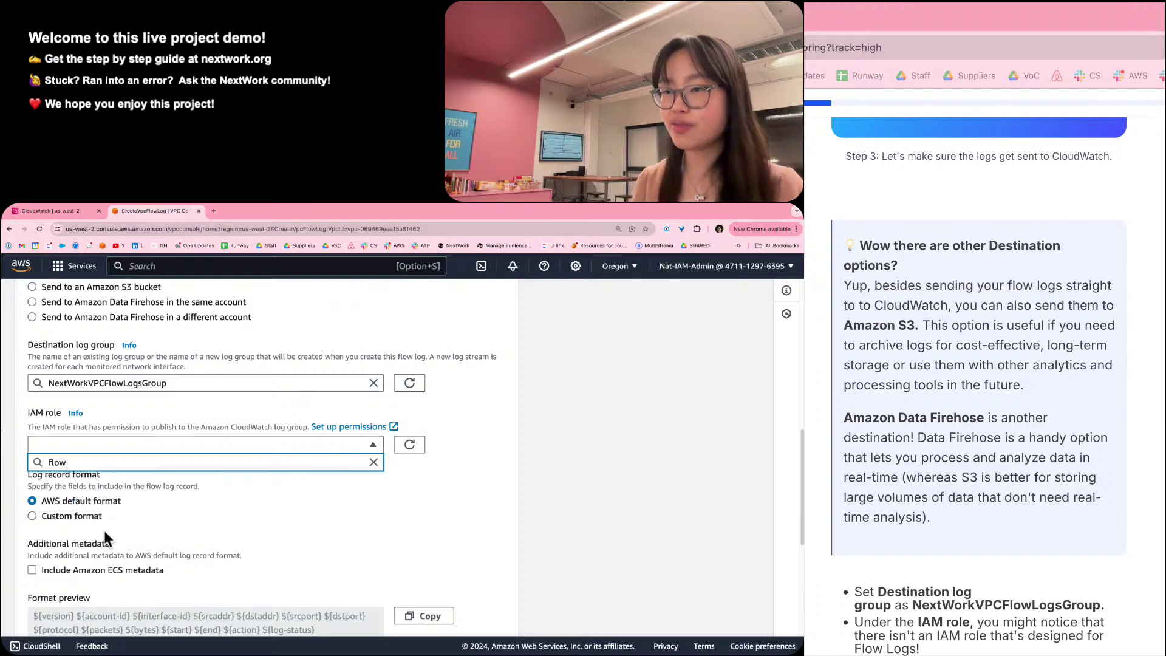
{"action": "type", "text": " logs"}
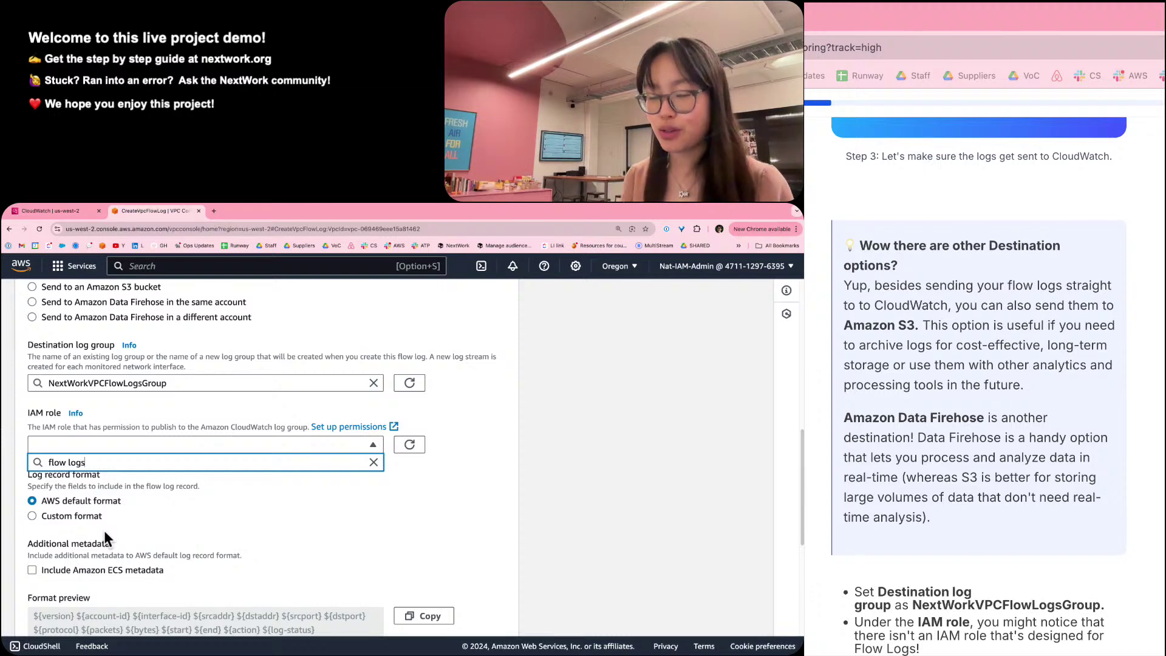
{"action": "key", "text": "ctrl+a"}
{"action": "key", "text": "BackSpace"}
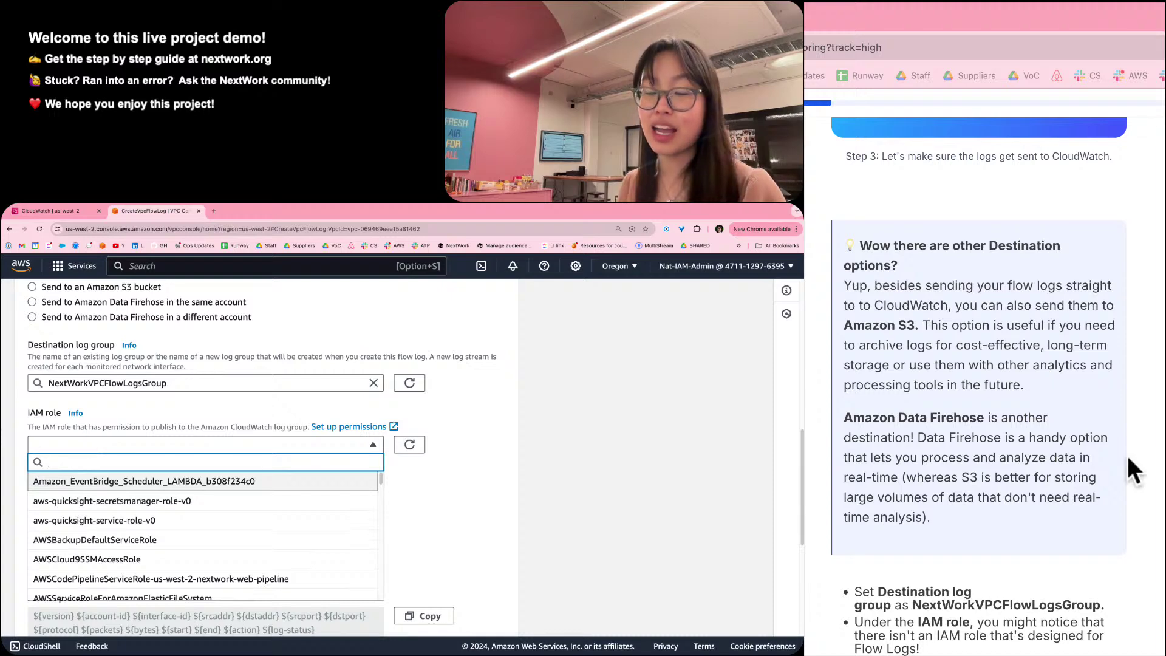
Compare the IAM role list with the guide's example, read the Step #4 introduction and close the list without choosing a role.
{"action": "scroll", "coordinate": [1132, 472], "scroll_direction": "down", "scroll_amount": 3}
{"action": "scroll", "coordinate": [979, 389], "scroll_direction": "down", "scroll_amount": 6}
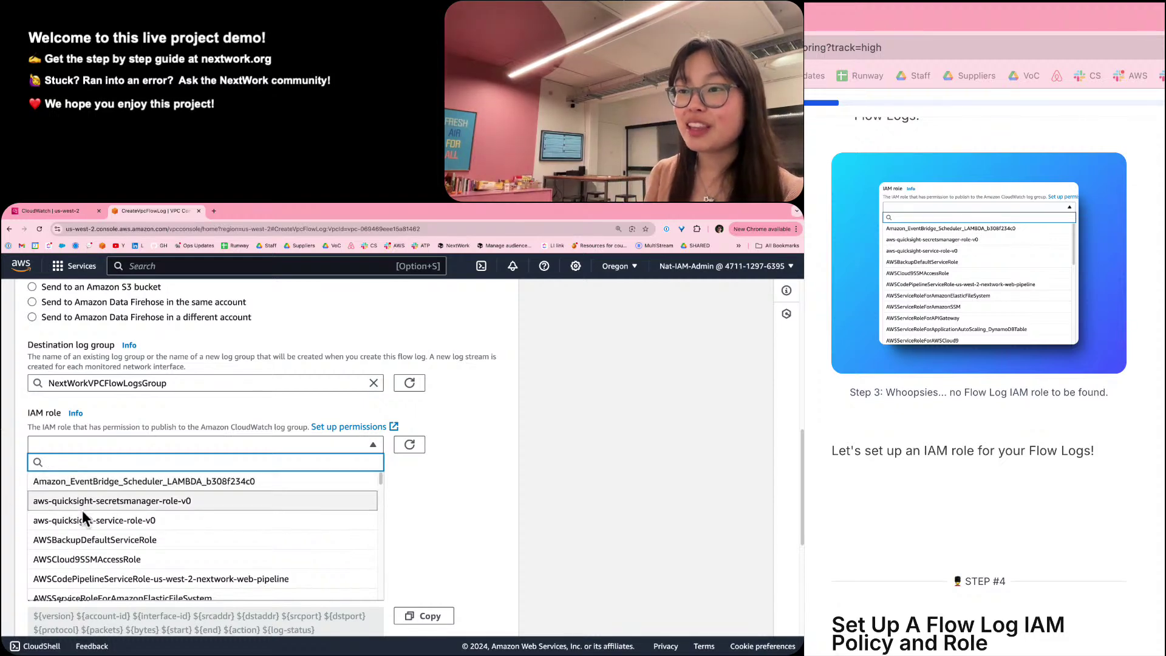
{"action": "scroll", "coordinate": [82, 510], "scroll_direction": "down", "scroll_amount": 4}
{"action": "scroll", "coordinate": [82, 539], "scroll_direction": "down", "scroll_amount": 2}
{"action": "scroll", "coordinate": [82, 540], "scroll_direction": "up", "scroll_amount": 7}
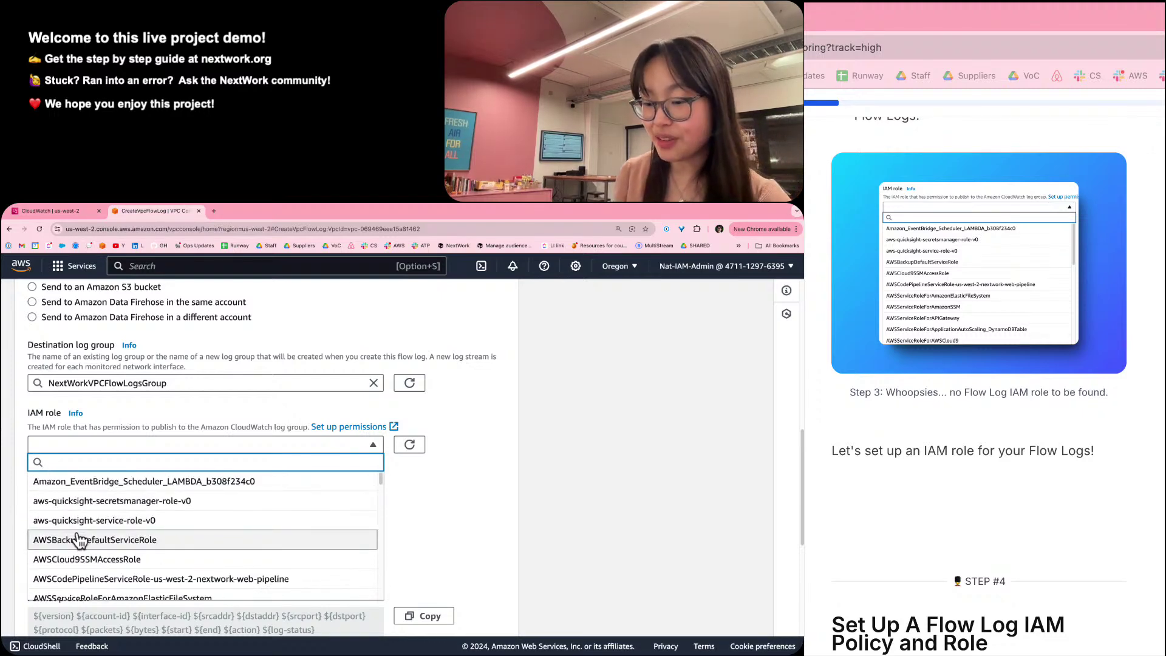
{"action": "scroll", "coordinate": [927, 575], "scroll_direction": "down", "scroll_amount": 2}
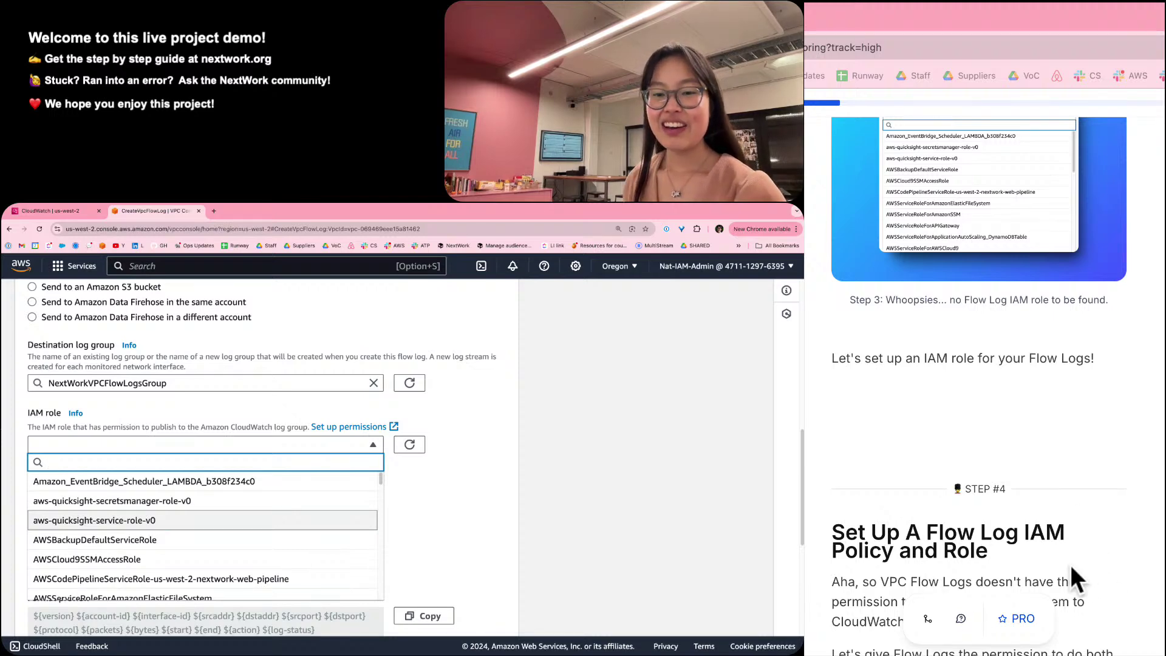
{"action": "scroll", "coordinate": [1072, 570], "scroll_direction": "down", "scroll_amount": 5}
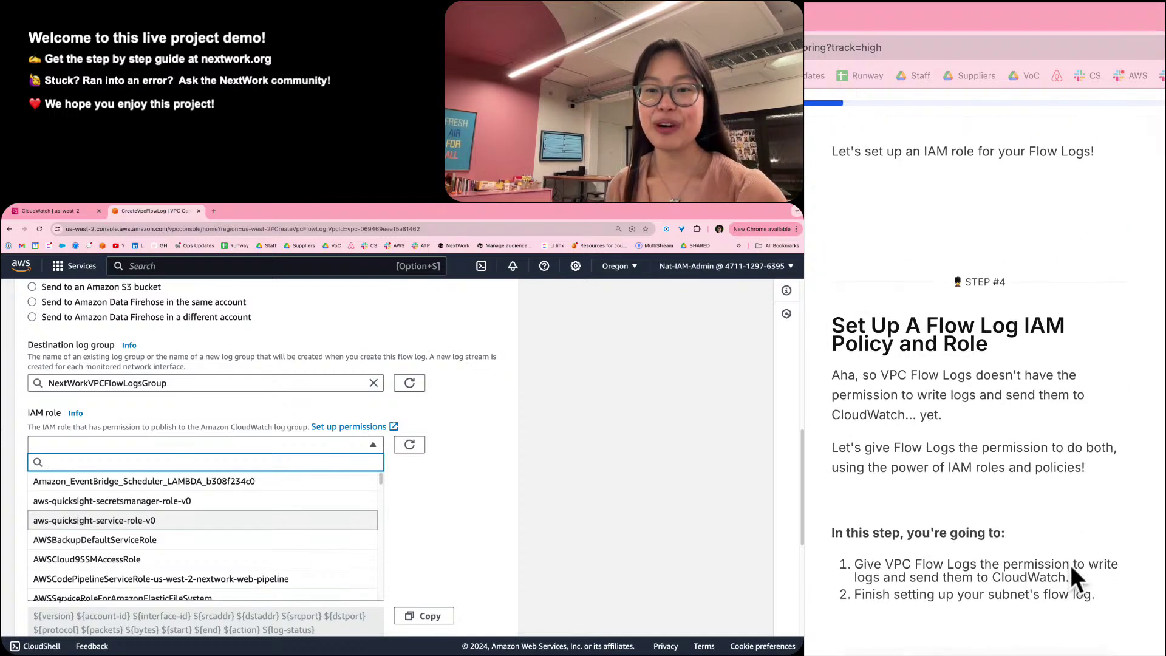
{"action": "scroll", "coordinate": [1070, 565], "scroll_direction": "down", "scroll_amount": 2}
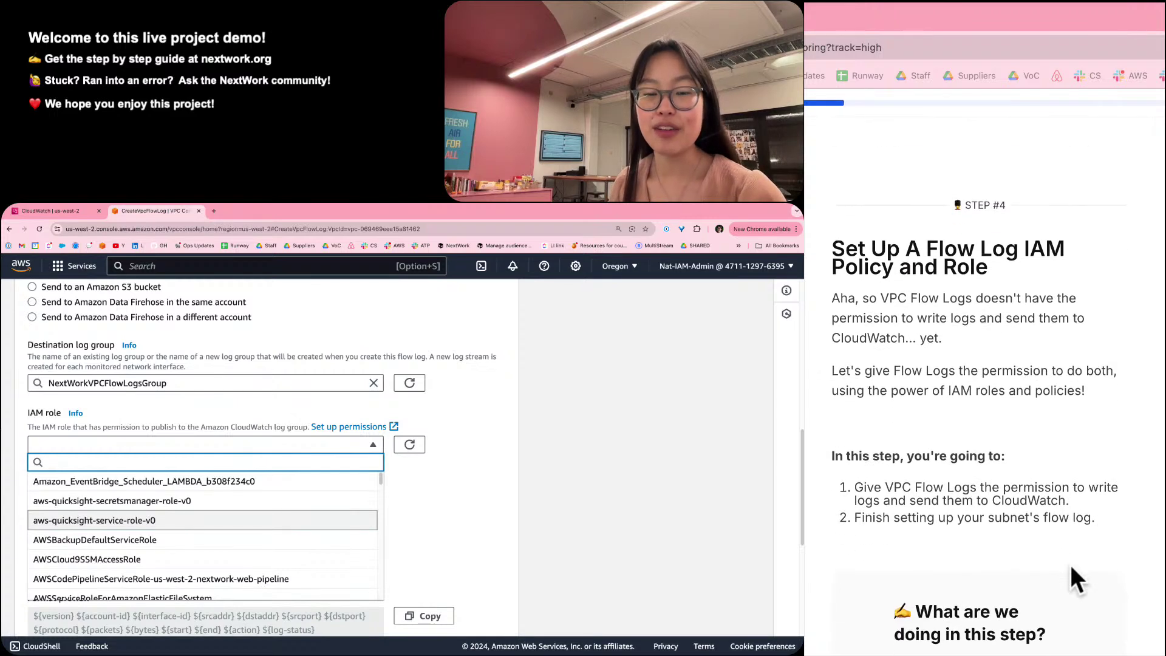
{"action": "left_click", "coordinate": [490, 446]}
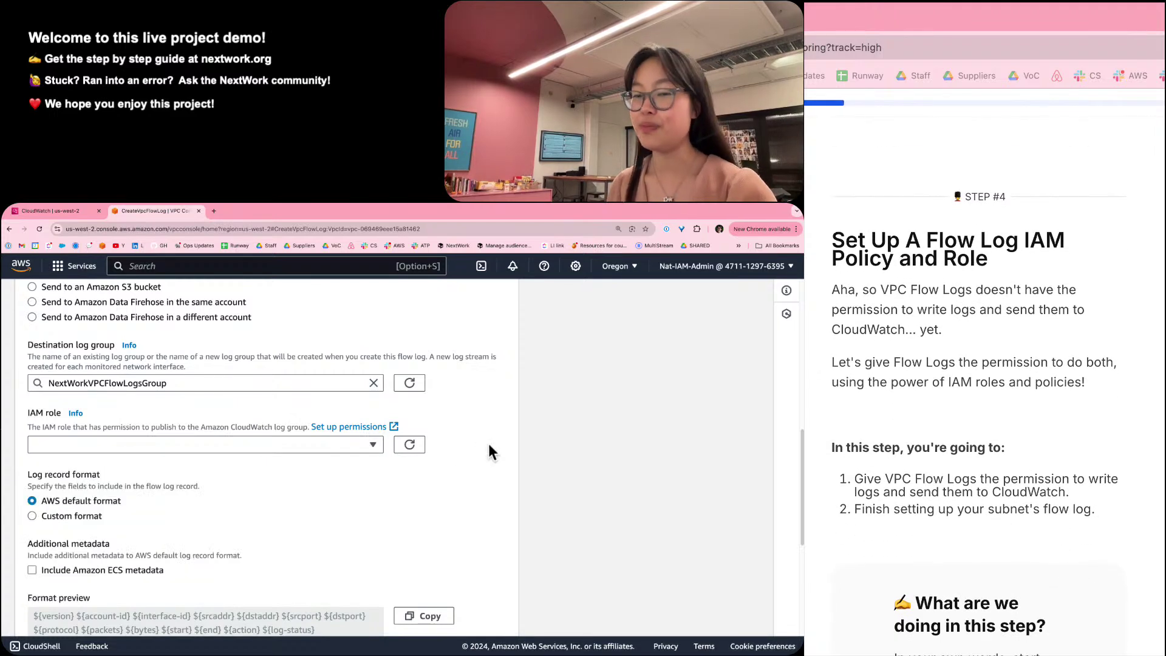
Look through the available IAM roles and choose AWSCloud9SSMAccessRole for the flow log.
{"action": "key", "text": "super+shift+f"}
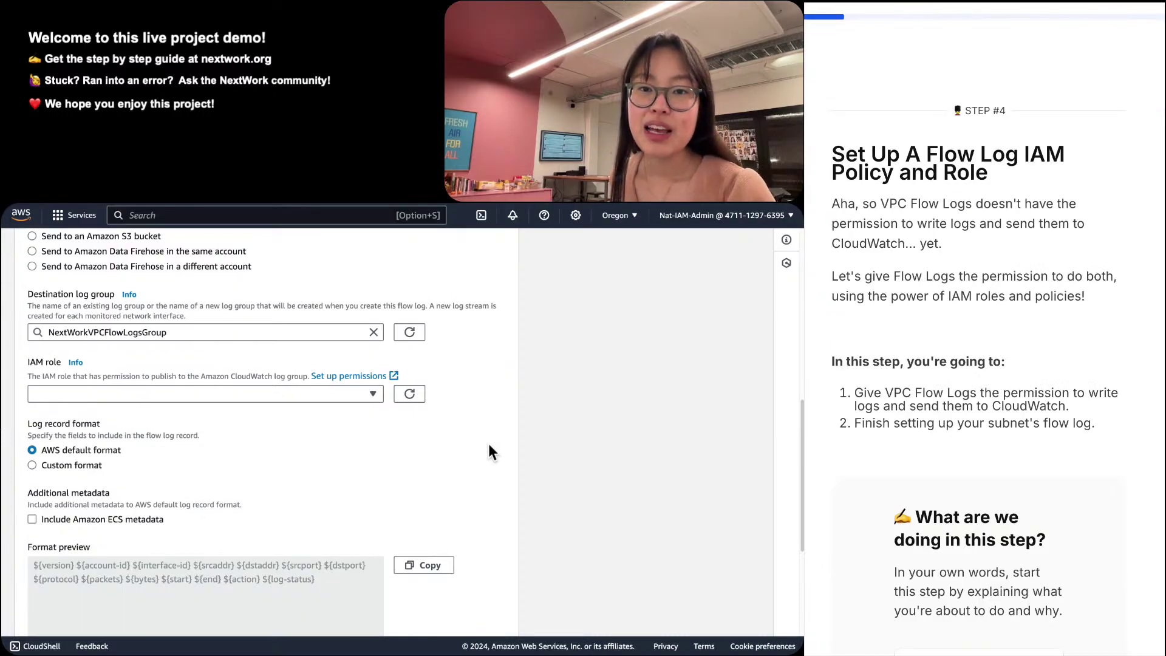
{"action": "scroll", "coordinate": [489, 443], "scroll_direction": "up", "scroll_amount": 1}
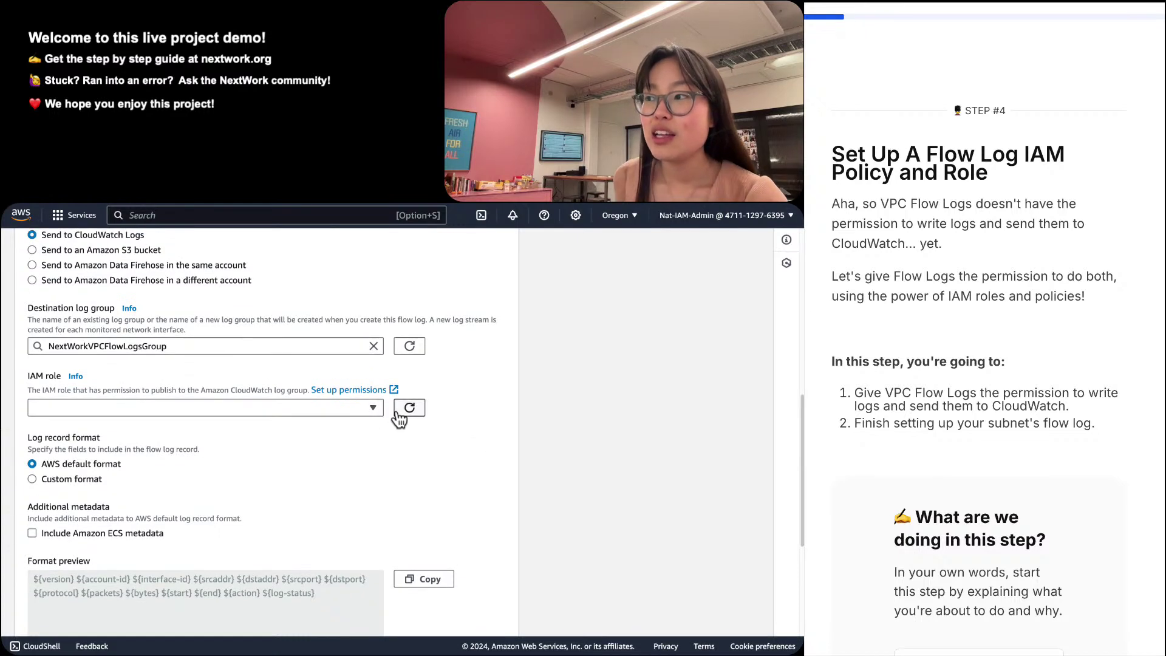
{"action": "left_click", "coordinate": [337, 408]}
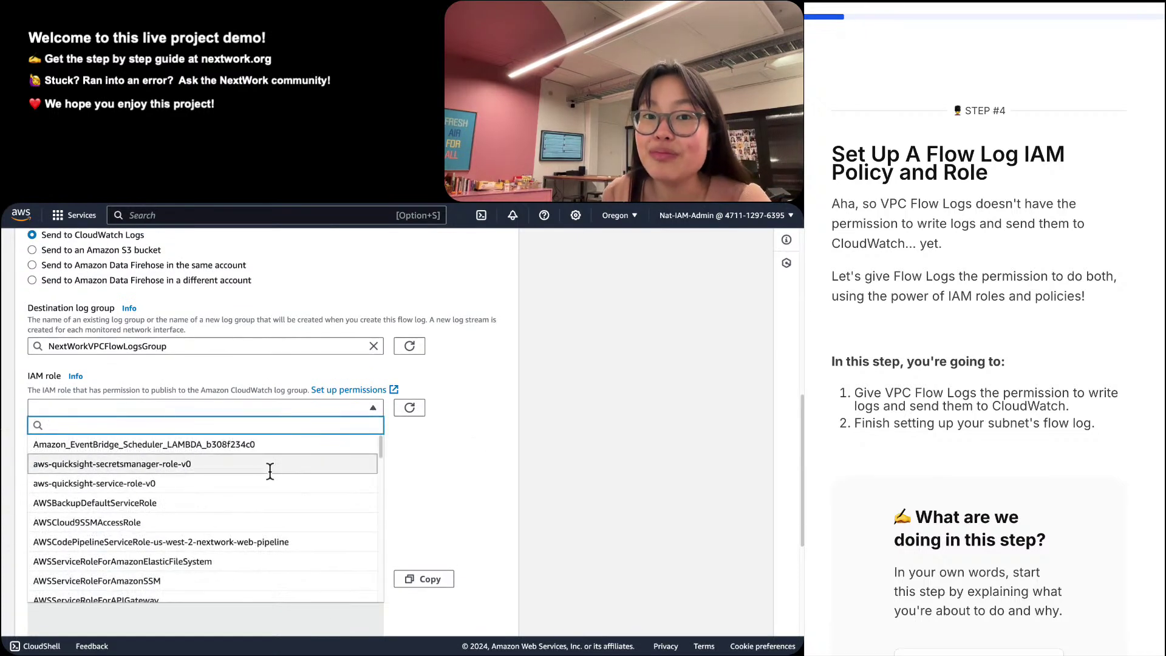
{"action": "scroll", "coordinate": [270, 473], "scroll_direction": "down", "scroll_amount": 2}
{"action": "scroll", "coordinate": [272, 480], "scroll_direction": "down", "scroll_amount": 10}
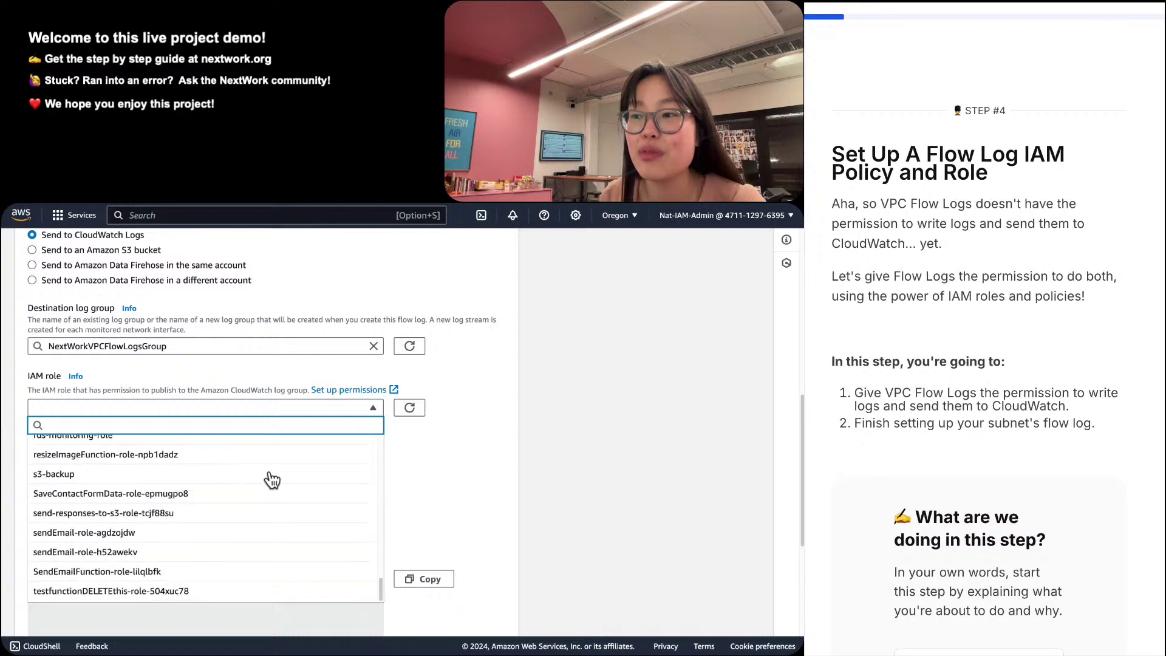
{"action": "scroll", "coordinate": [271, 480], "scroll_direction": "up", "scroll_amount": 10}
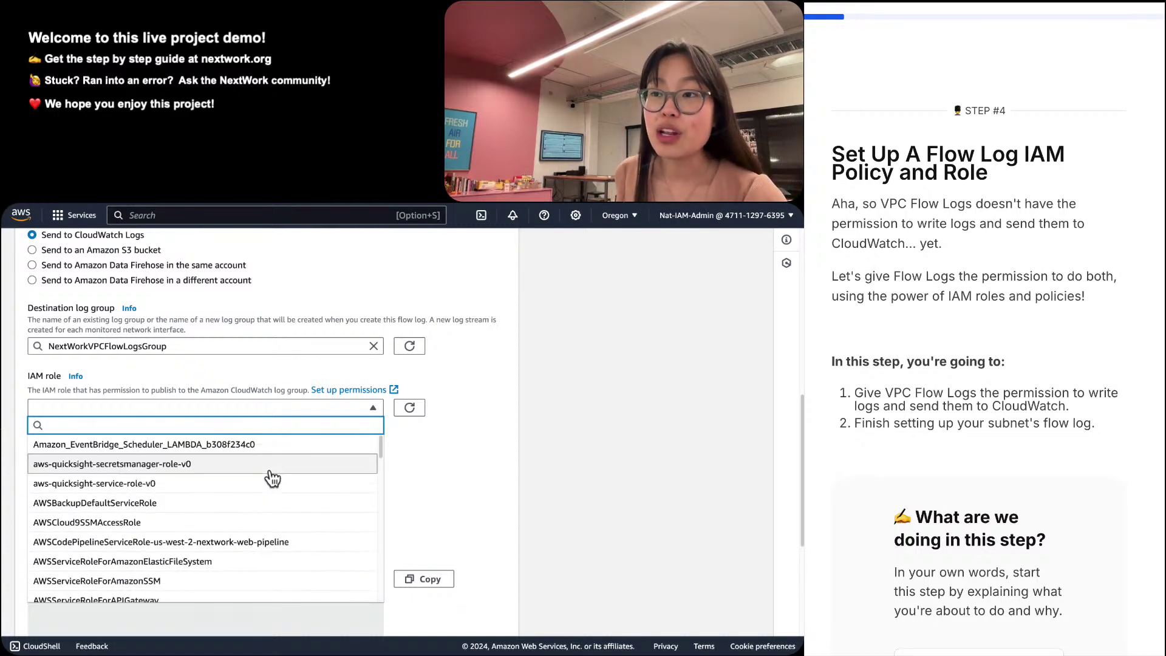
{"action": "scroll", "coordinate": [271, 468], "scroll_direction": "up", "scroll_amount": 8}
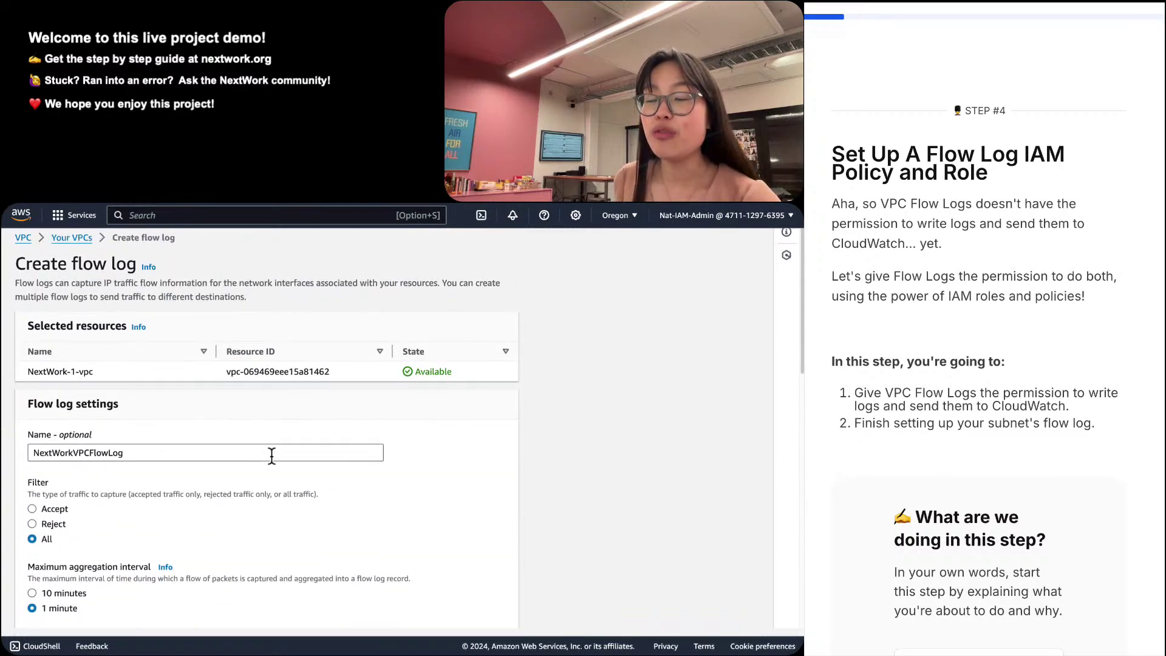
{"action": "scroll", "coordinate": [271, 456], "scroll_direction": "down", "scroll_amount": 10}
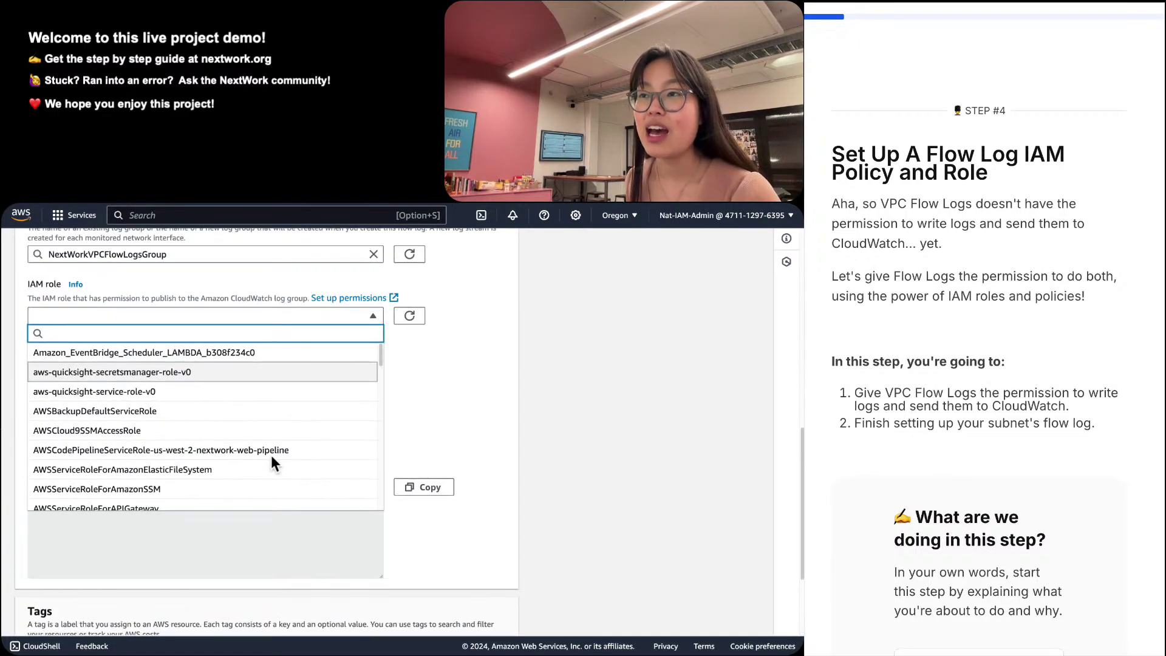
{"action": "scroll", "coordinate": [271, 460], "scroll_direction": "up", "scroll_amount": 1}
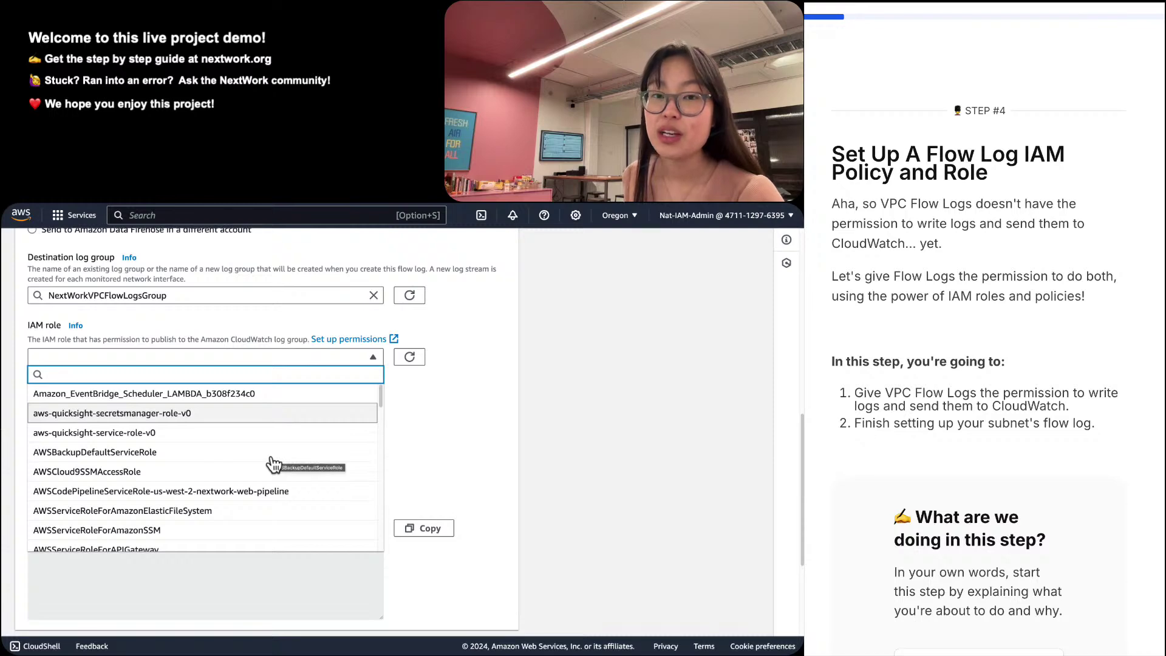
{"action": "scroll", "coordinate": [271, 464], "scroll_direction": "up", "scroll_amount": 2}
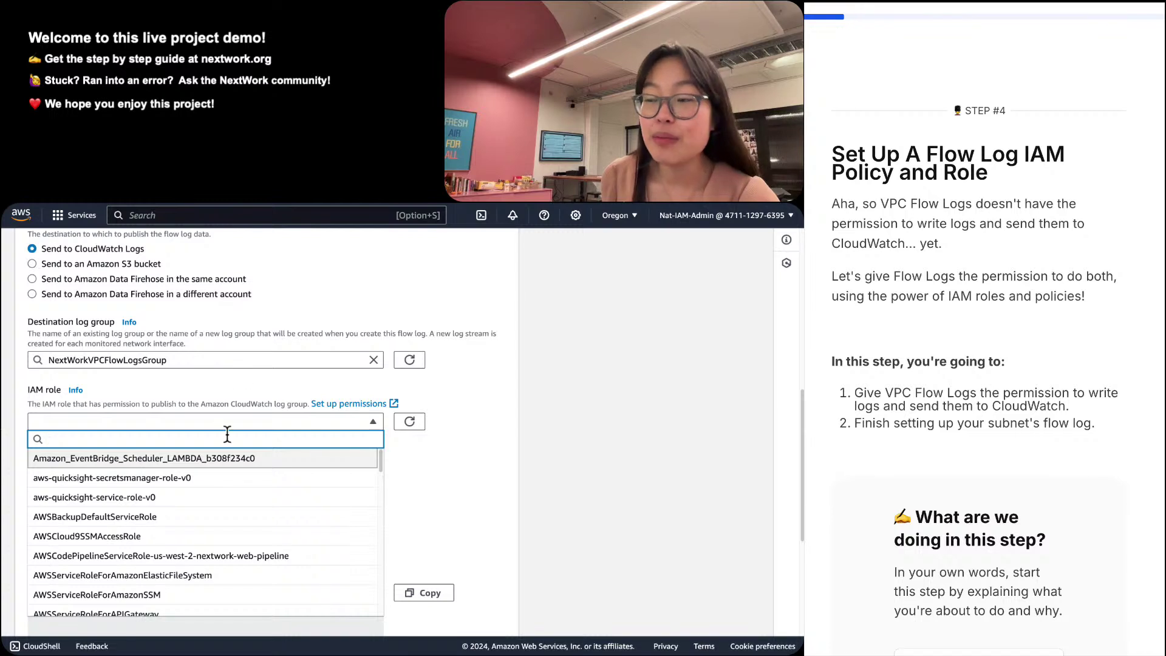
{"action": "scroll", "coordinate": [189, 547], "scroll_direction": "down", "scroll_amount": 10}
{"action": "scroll", "coordinate": [190, 547], "scroll_direction": "up", "scroll_amount": 10}
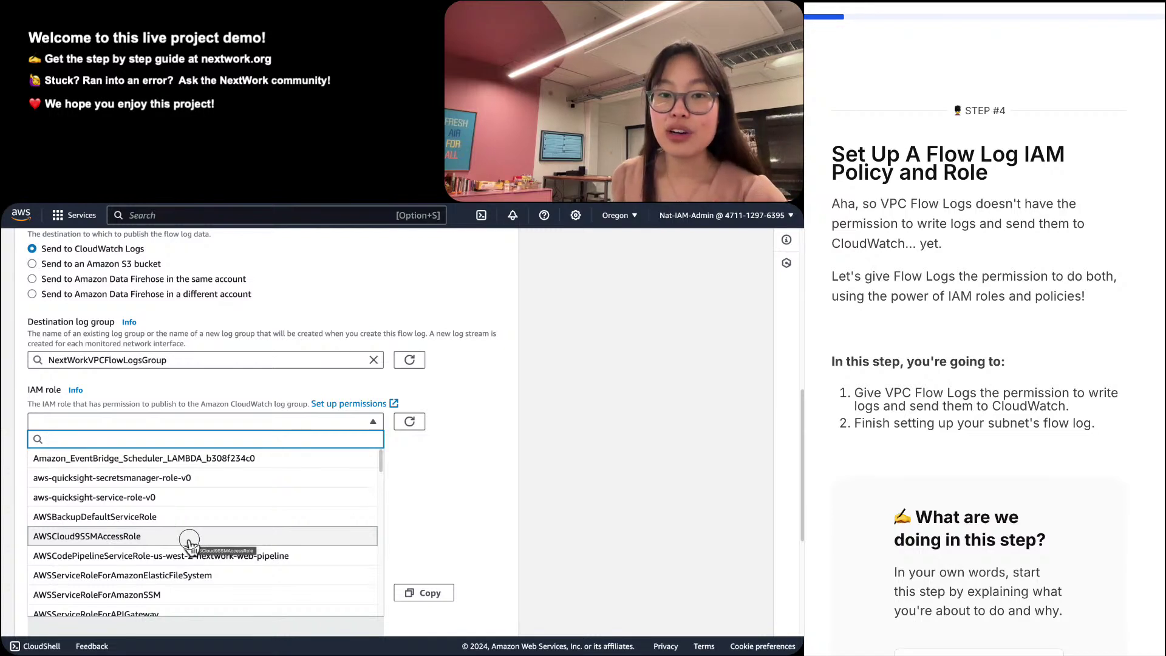
{"action": "left_click", "coordinate": [189, 541]}
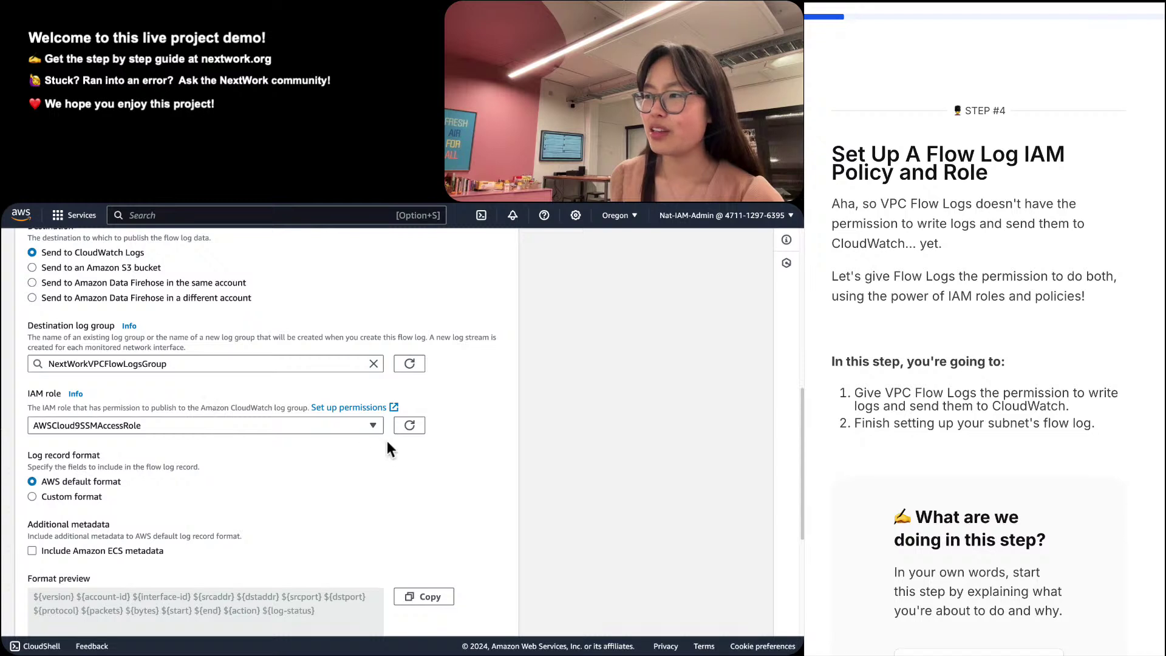
Review the flow log's CloudWatch Logs destination, its other settings and the IAM role list around the selected role.
{"action": "left_click", "coordinate": [337, 425]}
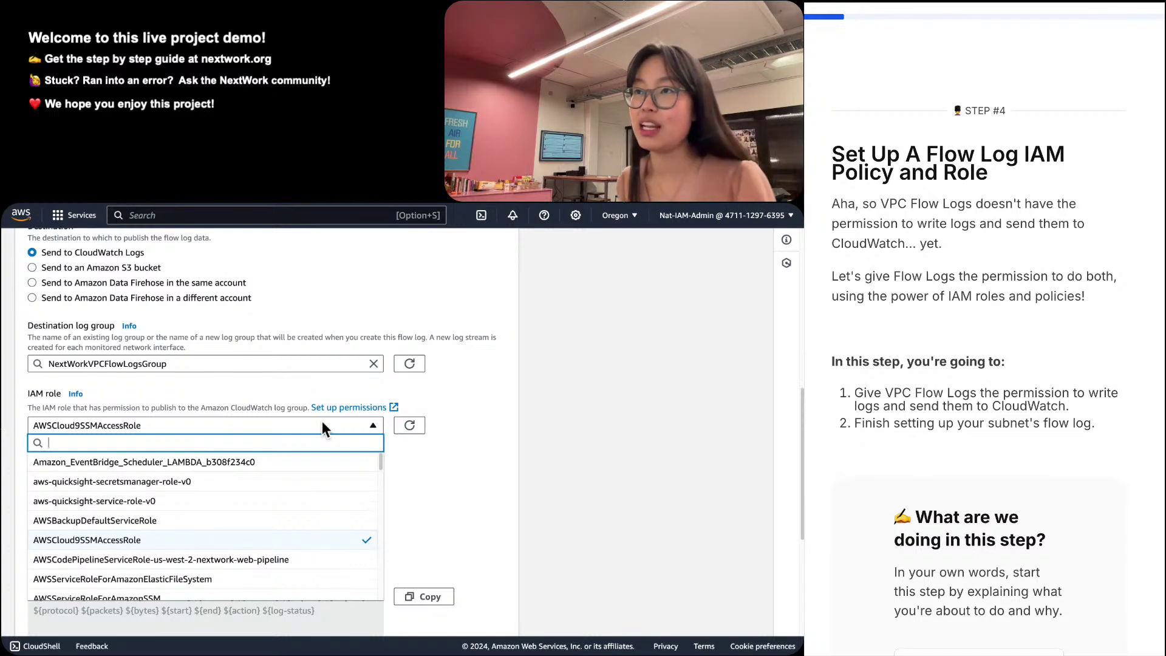
{"action": "left_click_drag", "start_coordinate": [148, 254], "coordinate": [6, 249]}
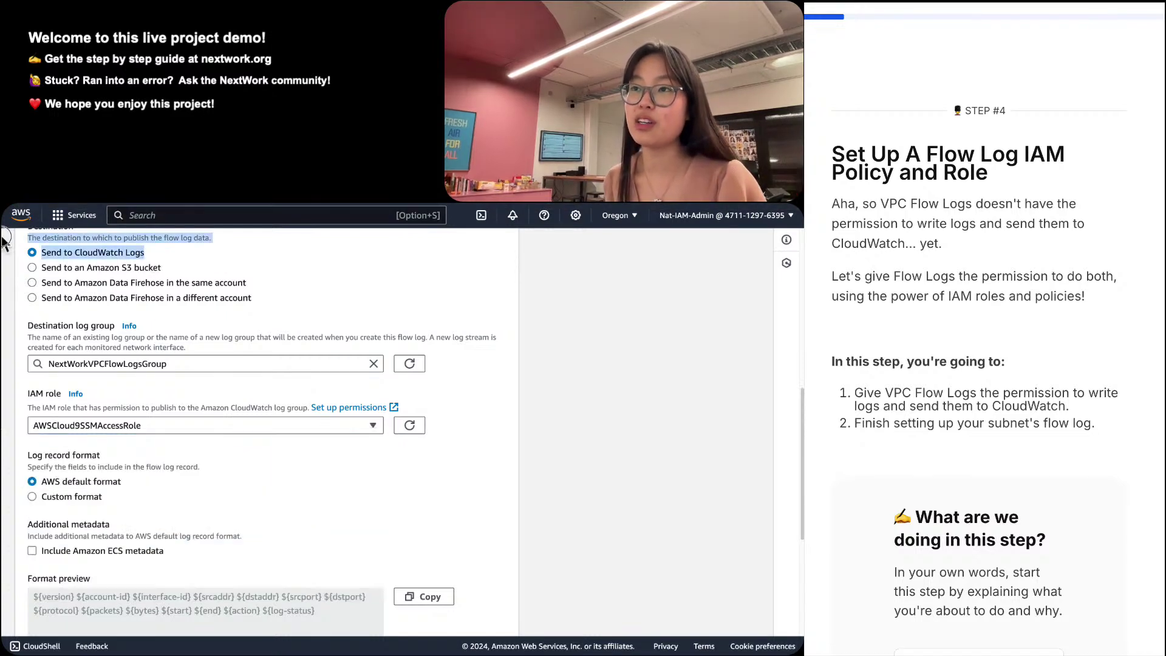
{"action": "left_click", "coordinate": [120, 431]}
{"action": "left_click", "coordinate": [114, 425]}
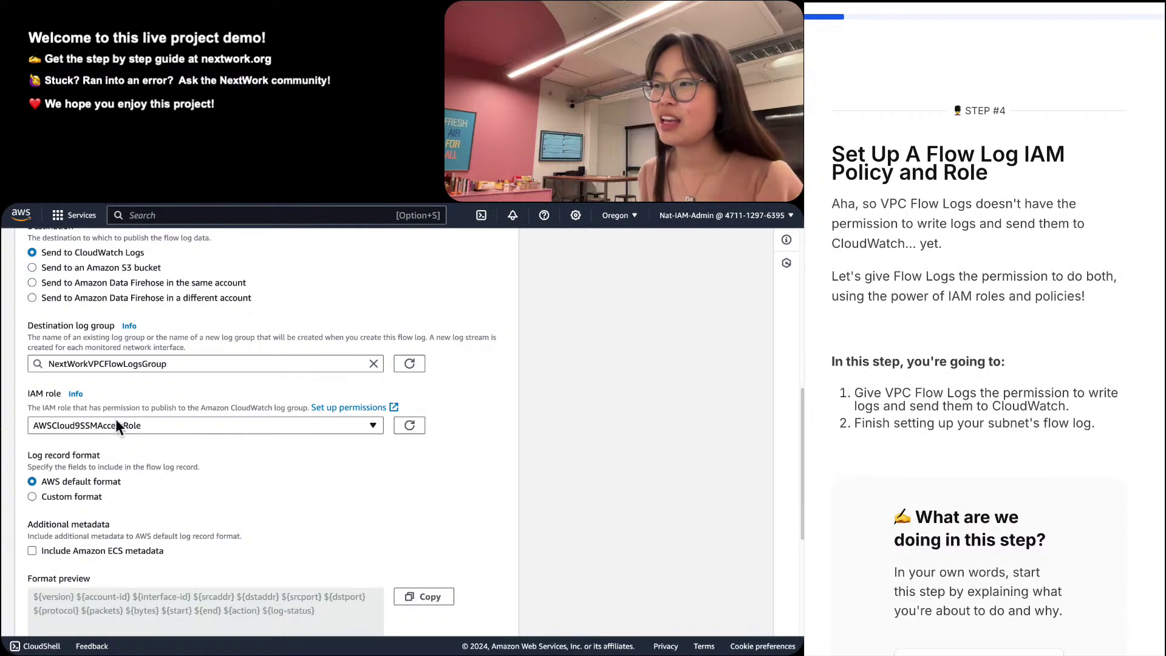
{"action": "left_click", "coordinate": [198, 423]}
{"action": "scroll", "coordinate": [152, 476], "scroll_direction": "up", "scroll_amount": 4}
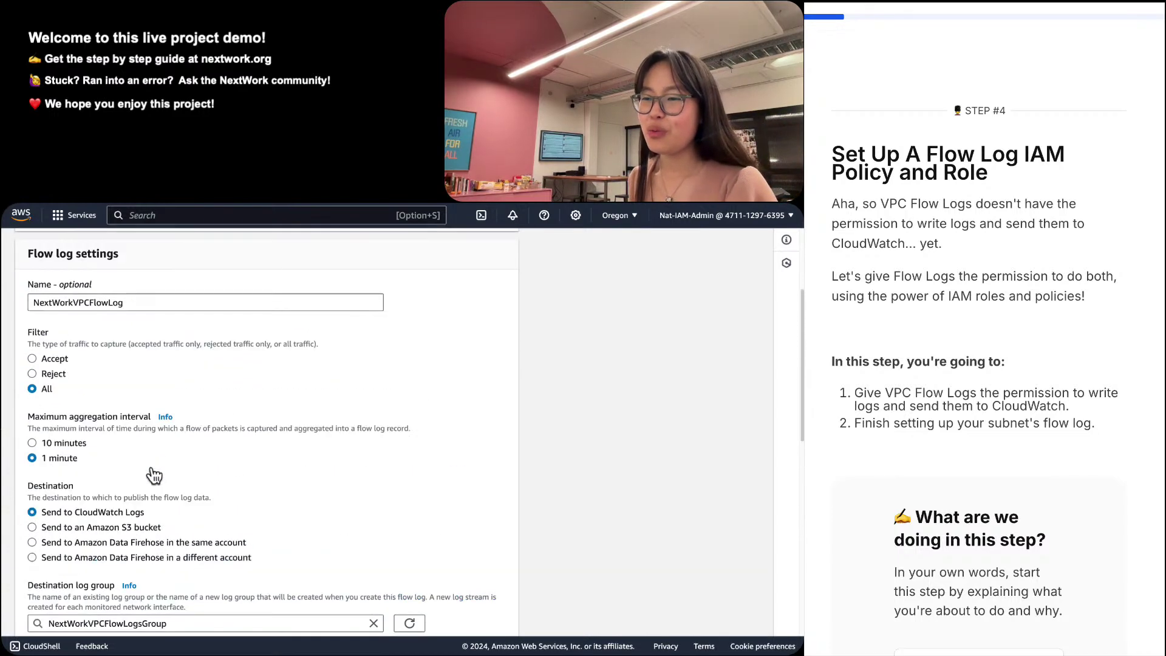
{"action": "scroll", "coordinate": [154, 475], "scroll_direction": "down", "scroll_amount": 8}
{"action": "scroll", "coordinate": [151, 466], "scroll_direction": "up", "scroll_amount": 3}
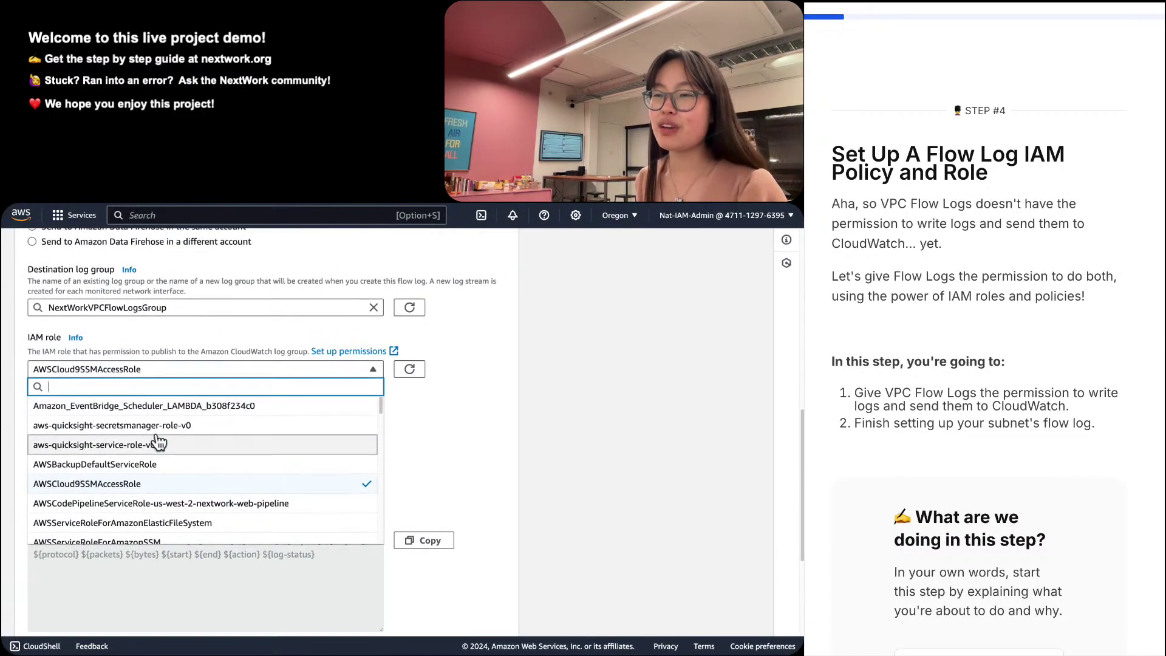
{"action": "scroll", "coordinate": [144, 401], "scroll_direction": "up", "scroll_amount": 3}
{"action": "scroll", "coordinate": [142, 395], "scroll_direction": "down", "scroll_amount": 2}
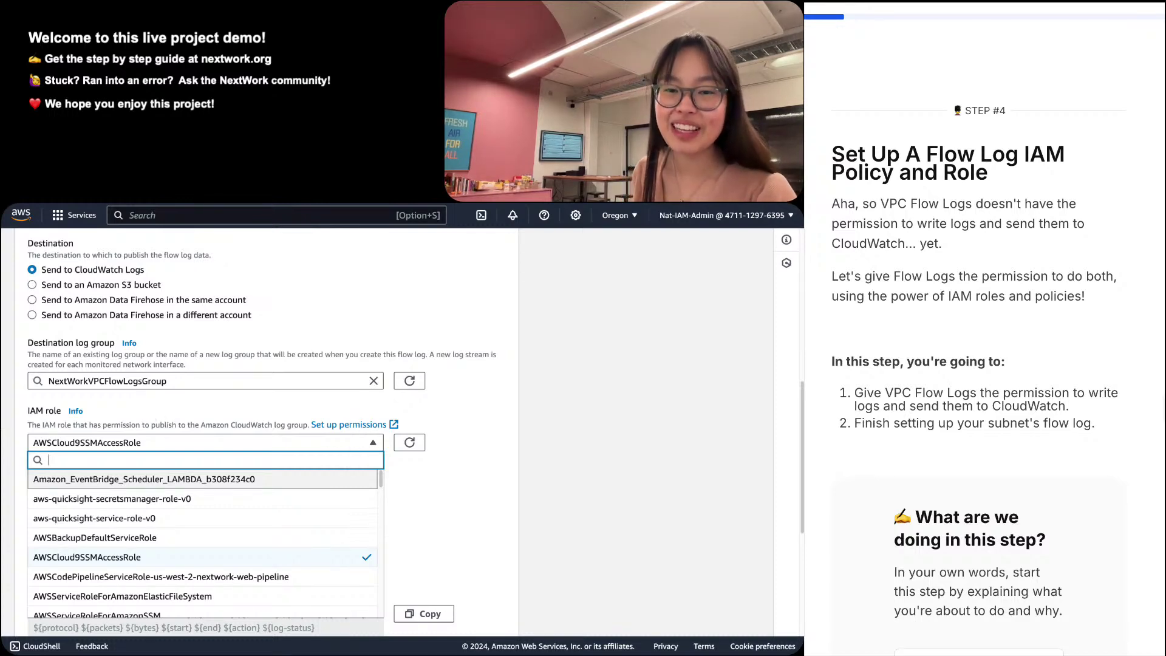
Begin the guide's Step #4 "What are we doing in this step?" answer with "In this step, we provide VPC Flow Logs with the permission to".
{"action": "scroll", "coordinate": [964, 592], "scroll_direction": "down", "scroll_amount": 5}
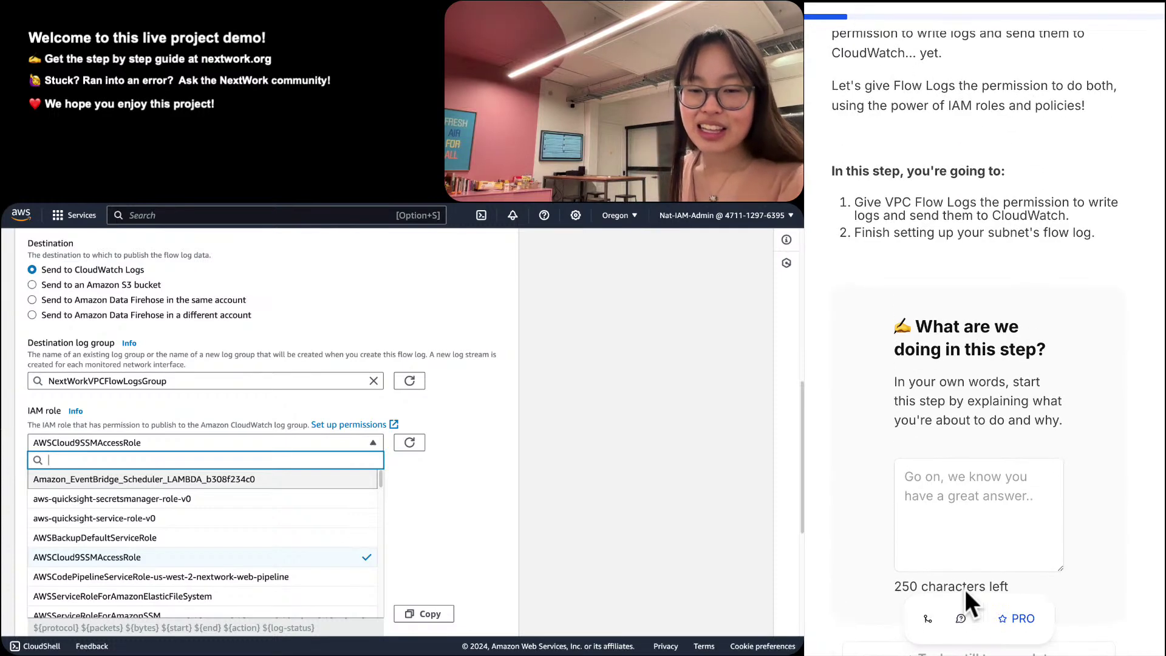
{"action": "left_click", "coordinate": [979, 515]}
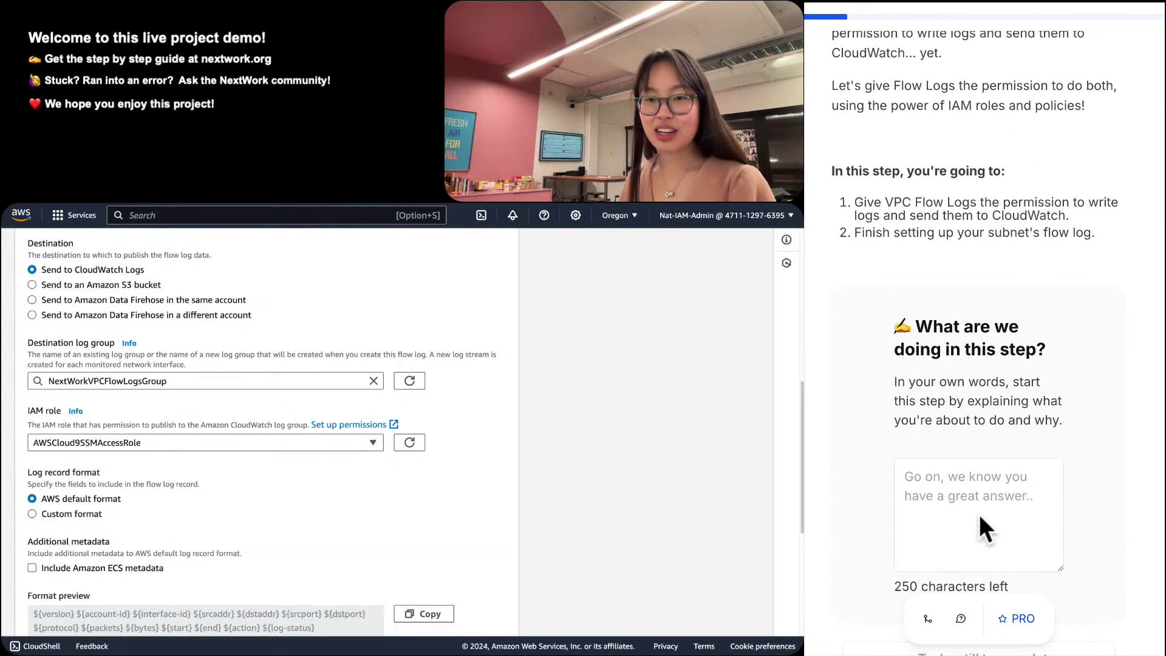
{"action": "left_click", "coordinate": [979, 515]}
{"action": "type", "text": "I"}
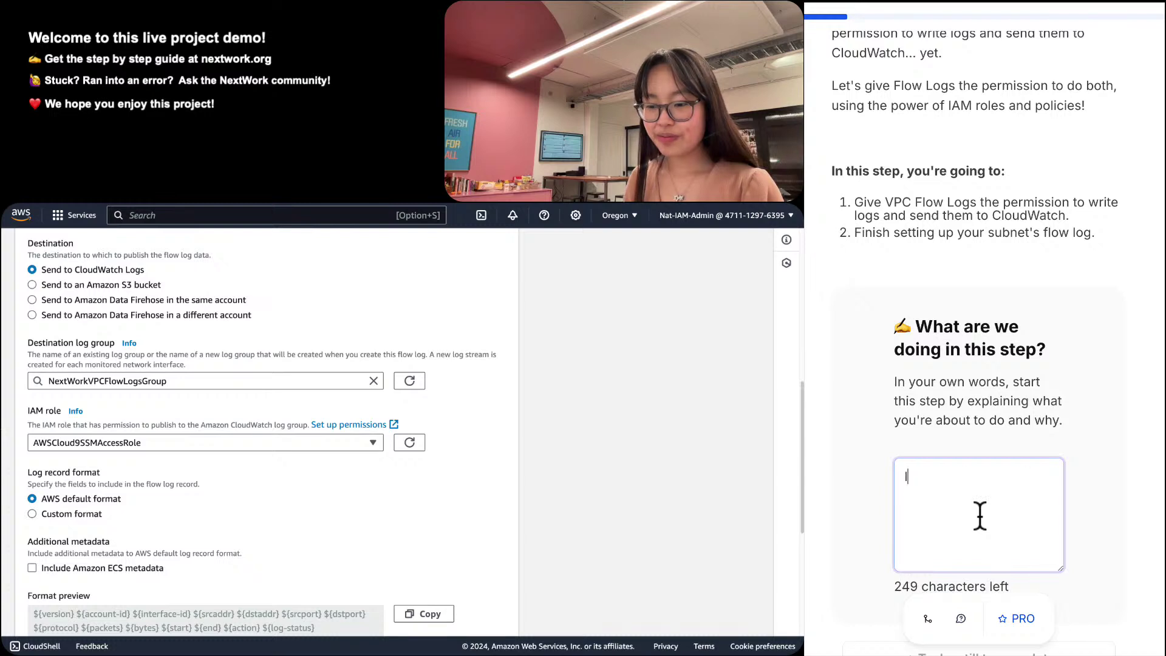
{"action": "type", "text": "n this"}
{"action": "key", "text": "BackSpace"}
{"action": "key", "text": "BackSpace"}
{"action": "type", "text": "s st"}
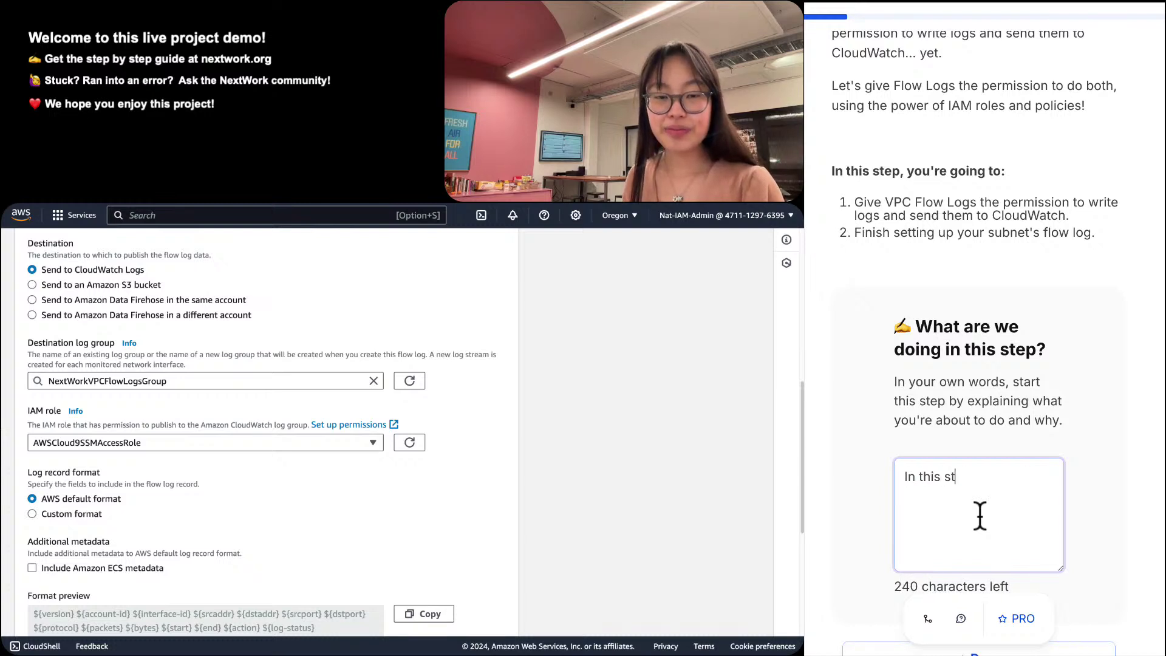
{"action": "type", "text": "ep ,we provide "}
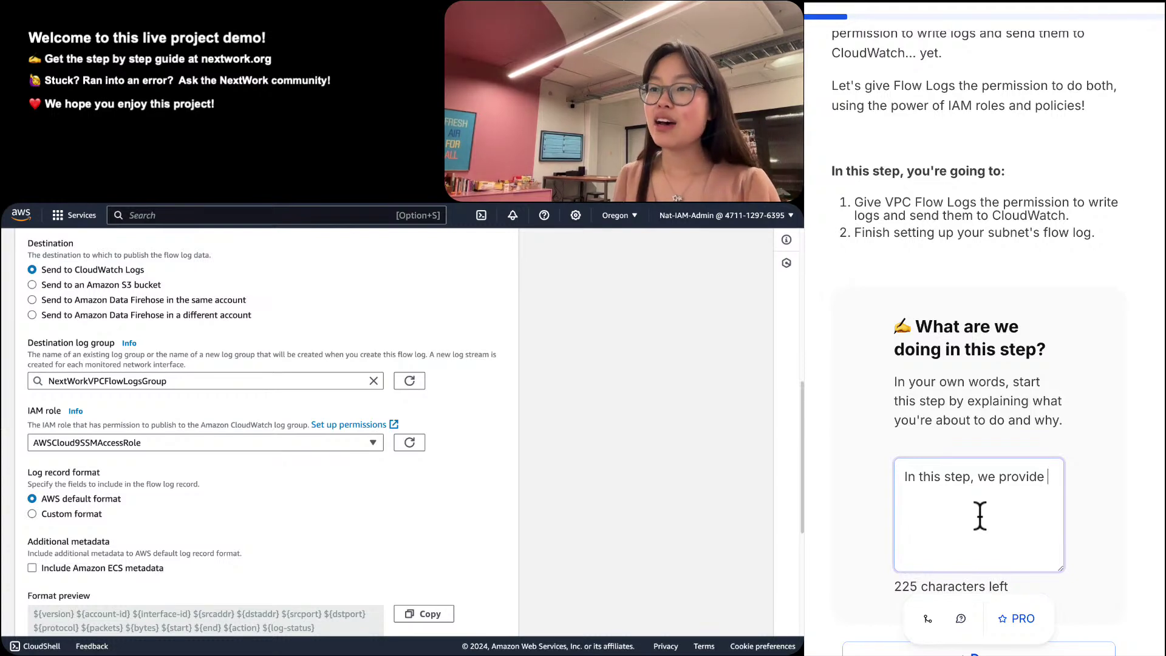
{"action": "type", "text": "VPC Flow Log"}
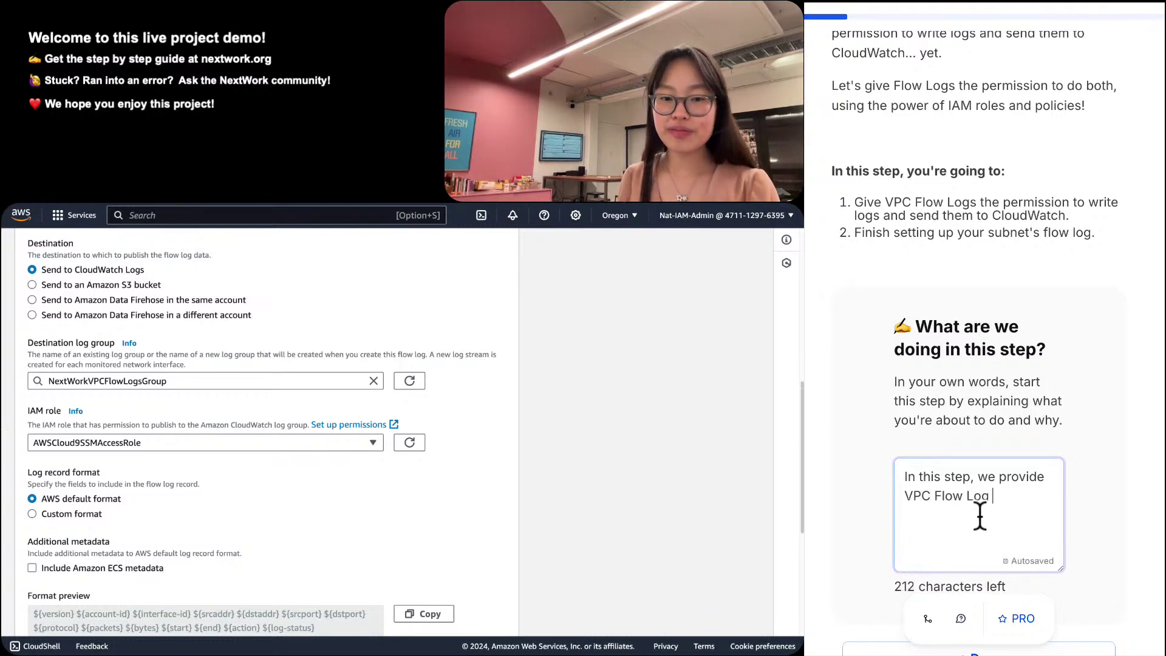
{"action": "key", "text": "BackSpace"}
{"action": "type", "text": "s with the"}
{"action": "type", "text": "ission to"}
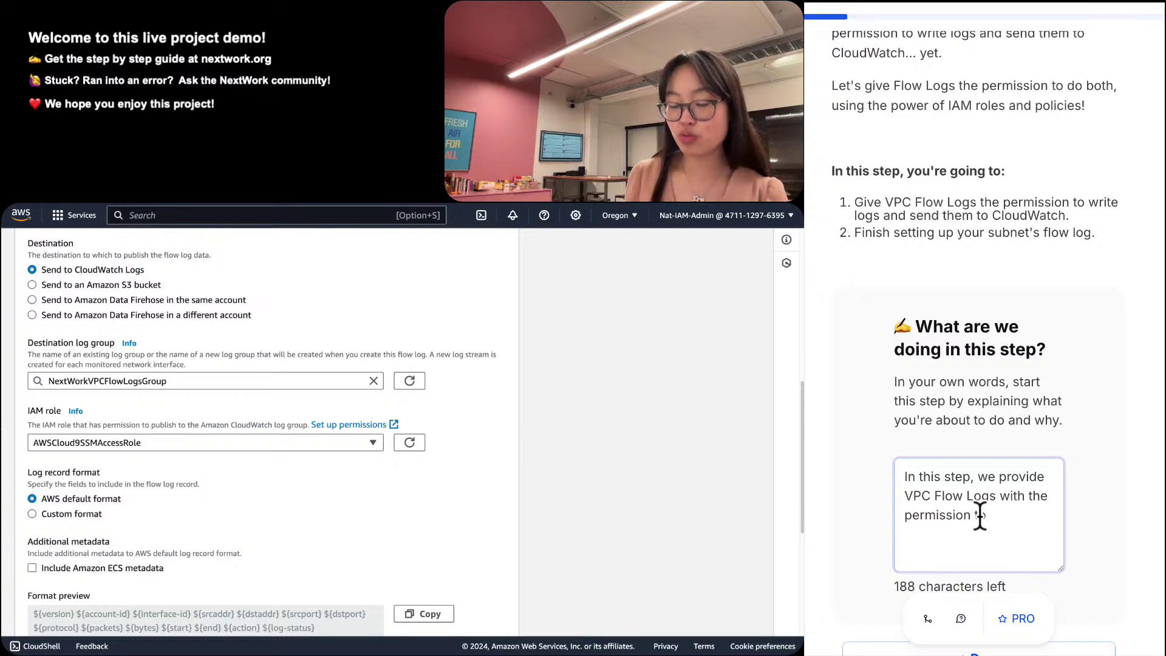
Continue the Step #4 answer with "create logs and upload them".
{"action": "type", "text": "create log"}
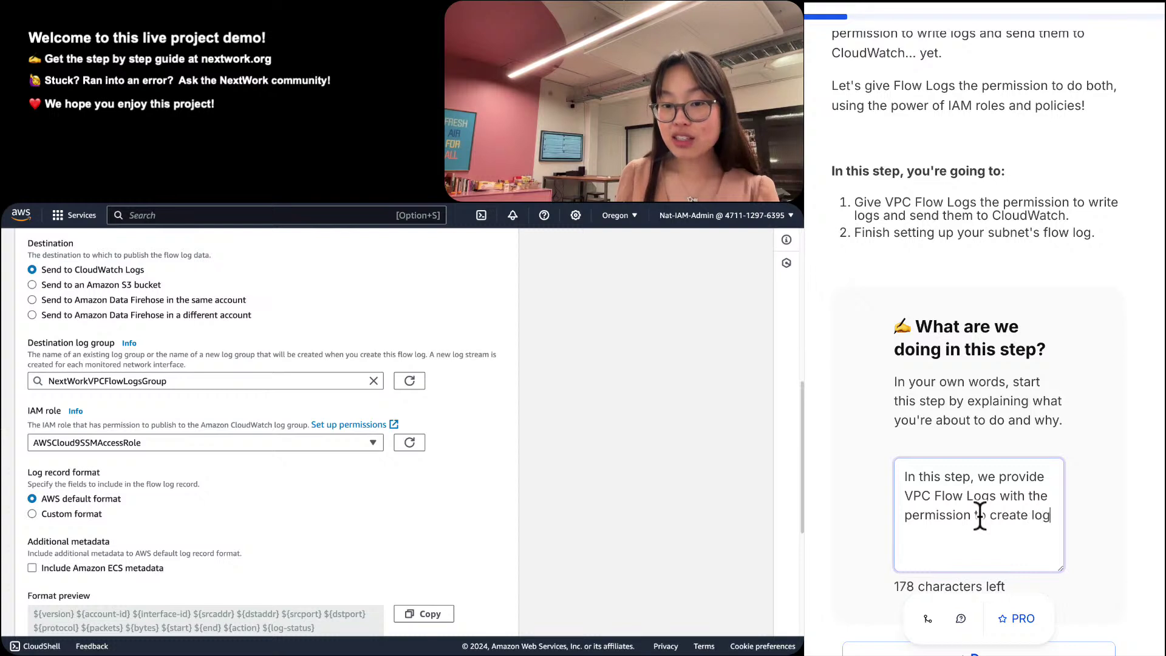
{"action": "type", "text": "s and up"}
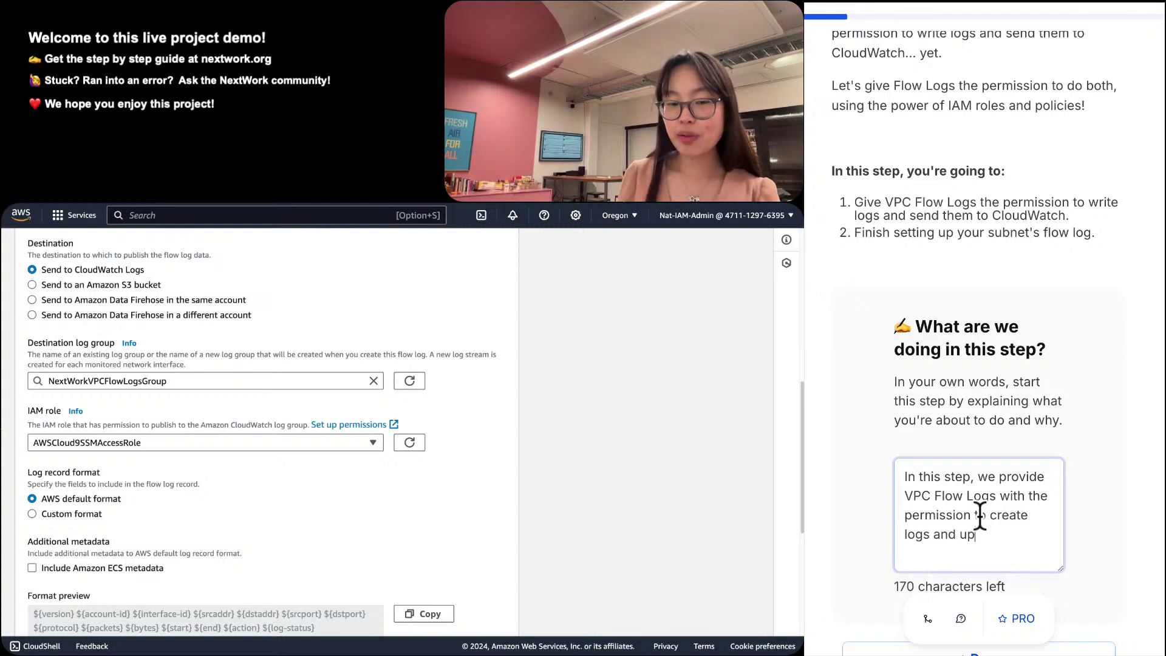
{"action": "type", "text": "load d"}
{"action": "key", "text": "BackSpace"}
{"action": "type", "text": "it"}
{"action": "key", "text": "BackSpace"}
{"action": "key", "text": "BackSpace"}
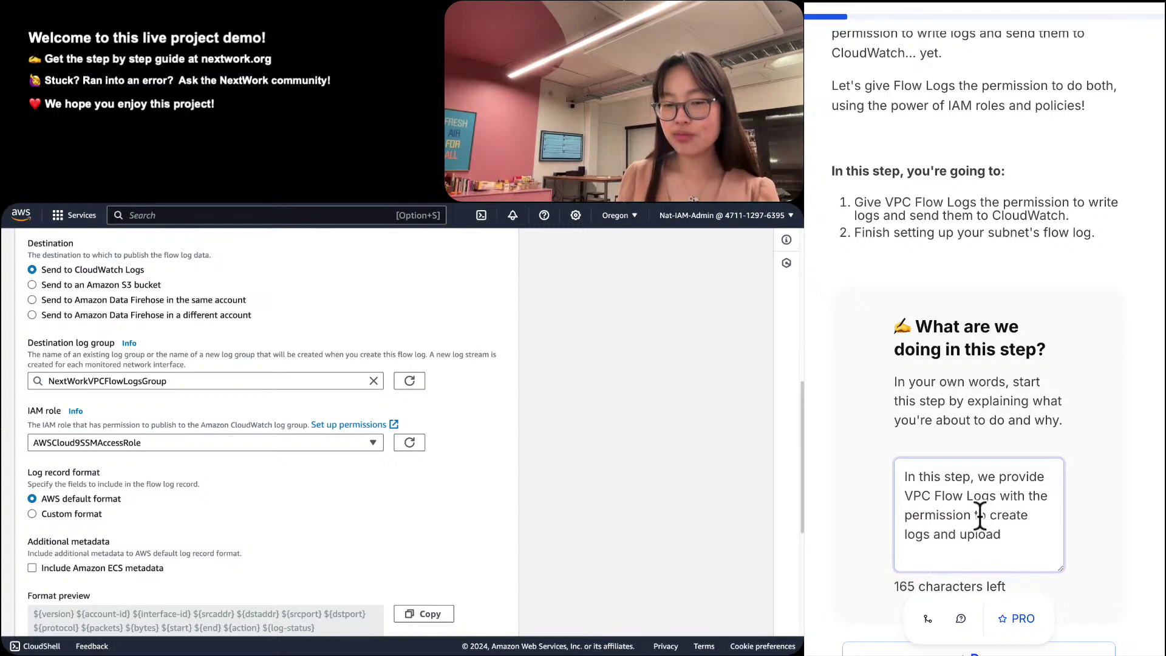
{"action": "type", "text": "it"}
{"action": "key", "text": "BackSpace"}
{"action": "key", "text": "BackSpace"}
{"action": "key", "text": "BackSpace"}
{"action": "type", "text": "them"}
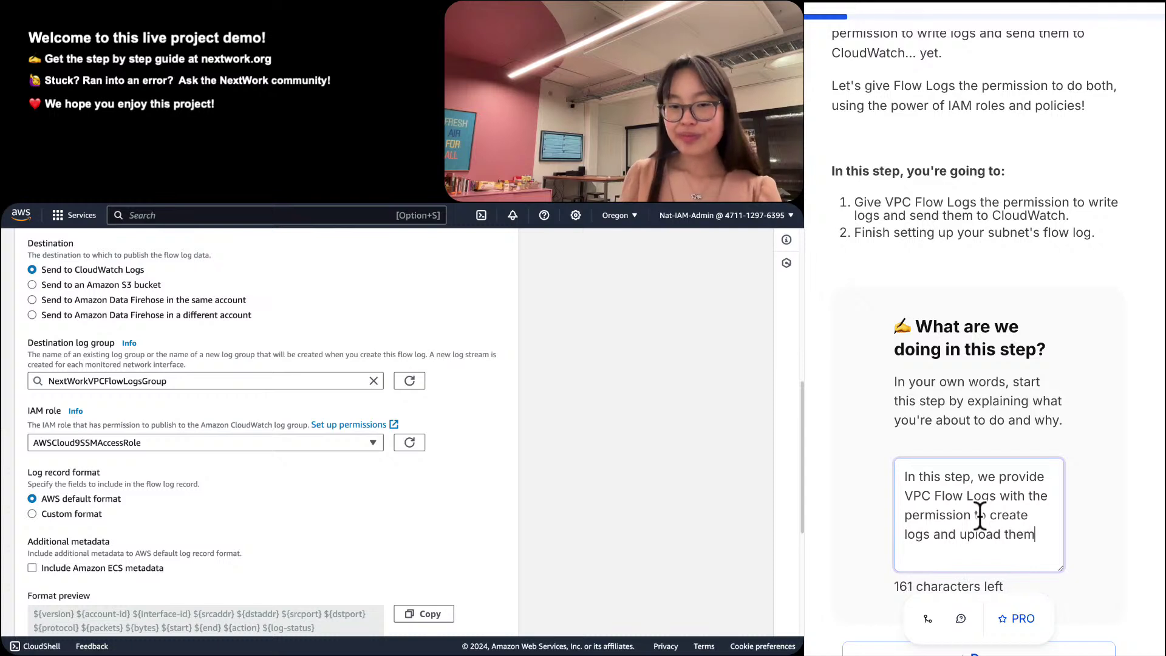
Finish the answer with "into our log group in CloudWatch.", mark the task as done and go to the guide's Set up permissions instructions.
{"action": "type", "text": " into our"}
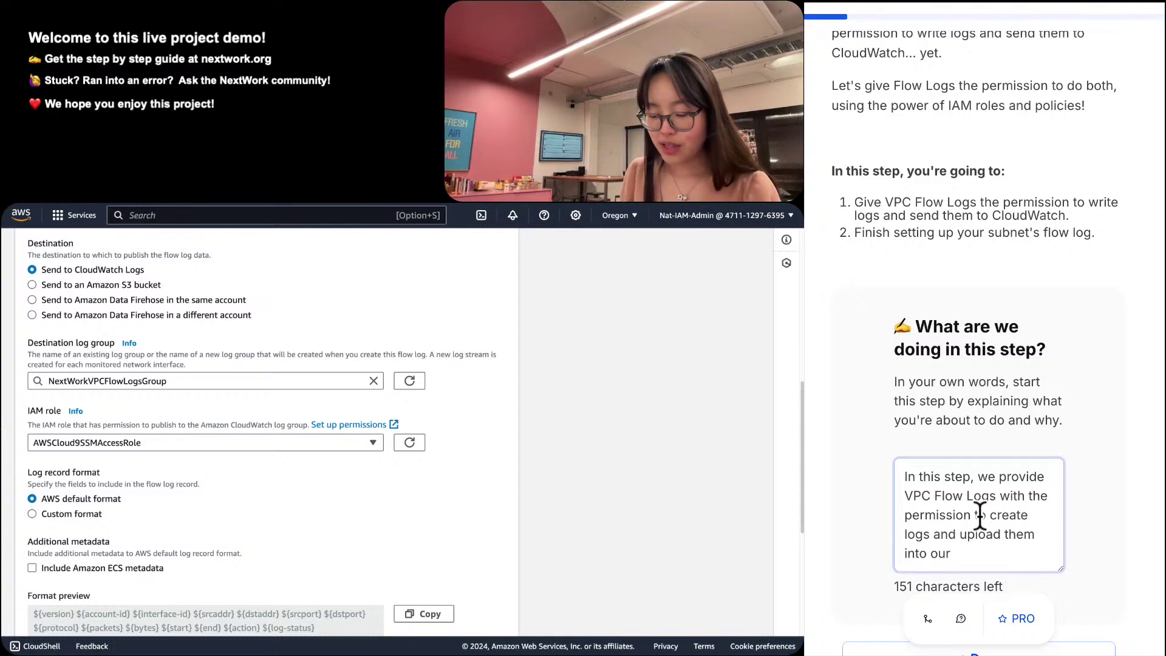
{"action": "type", "text": "log group in Cloud"}
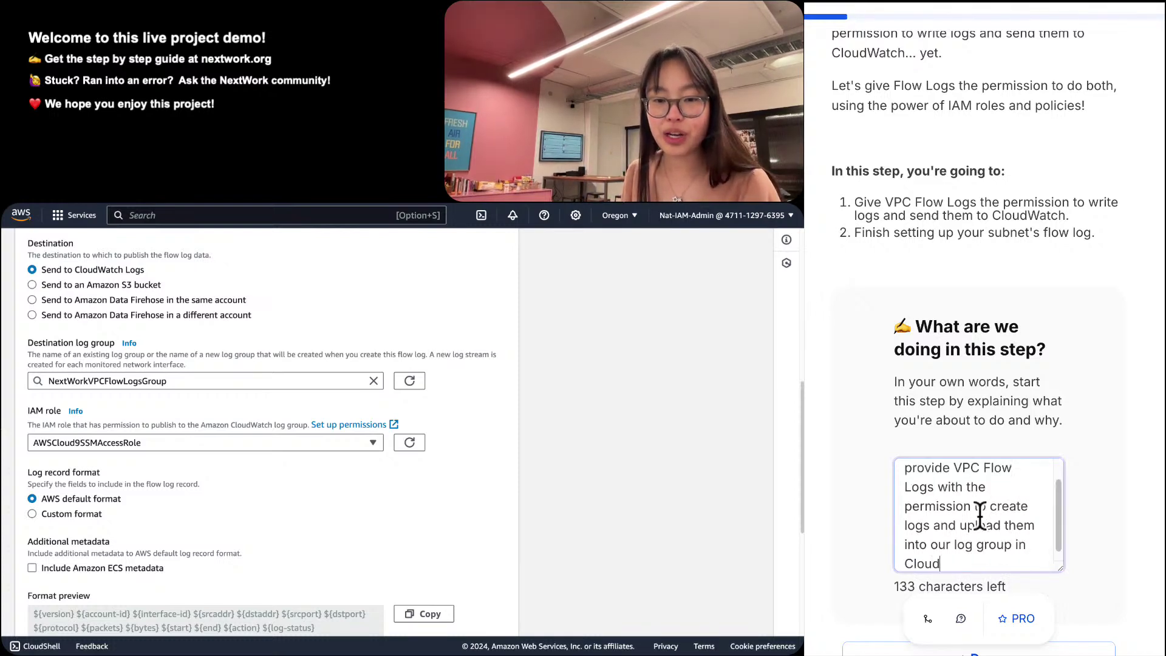
{"action": "type", "text": "Wa"}
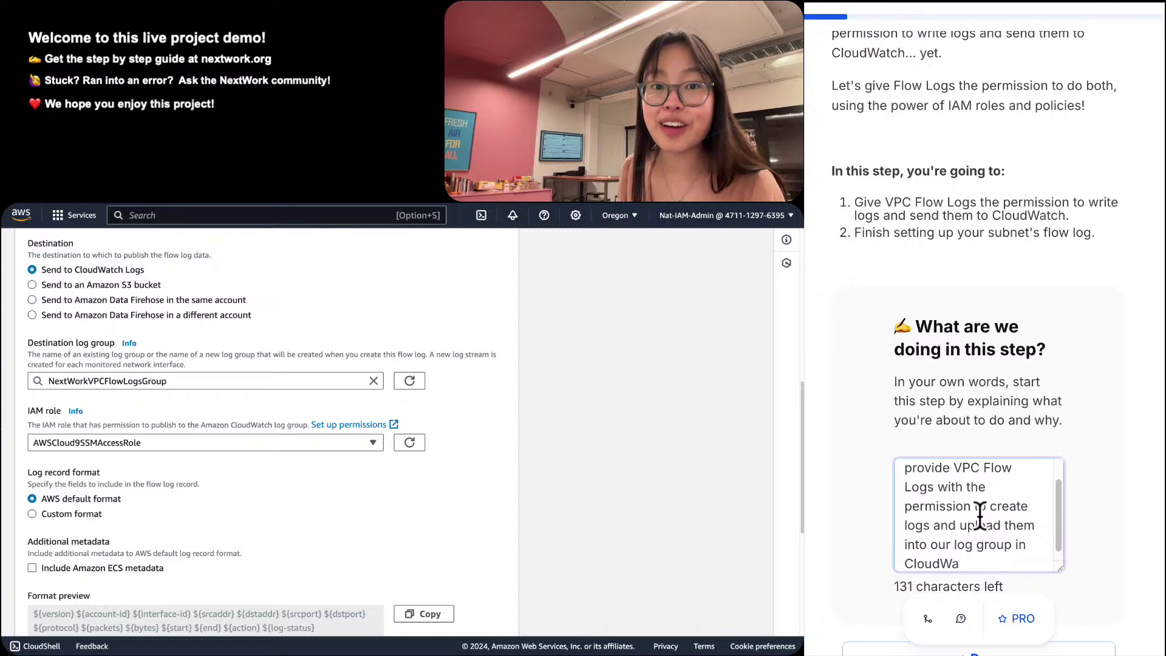
{"action": "type", "text": "tch."}
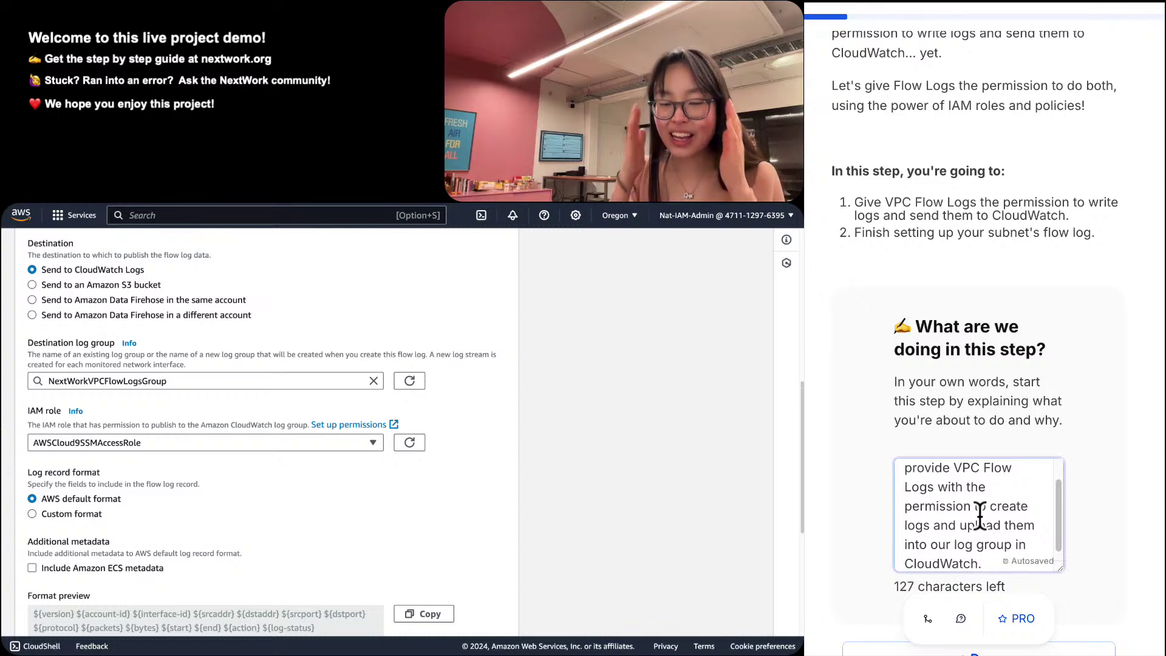
{"action": "scroll", "coordinate": [979, 516], "scroll_direction": "down", "scroll_amount": 3}
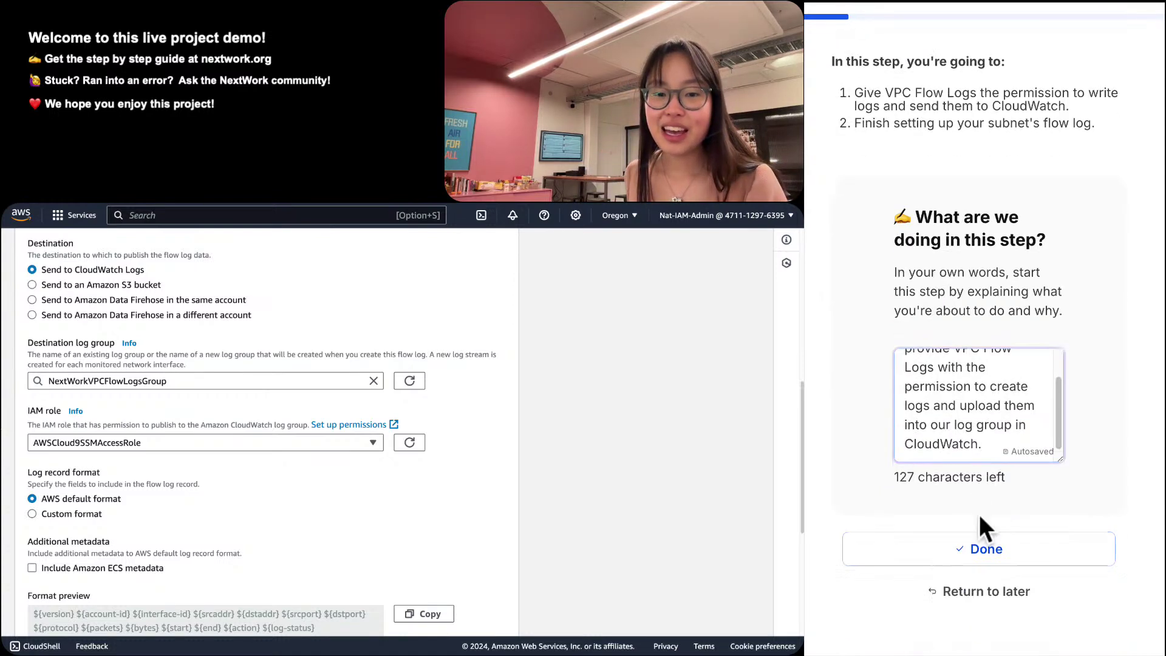
{"action": "left_click", "coordinate": [978, 521]}
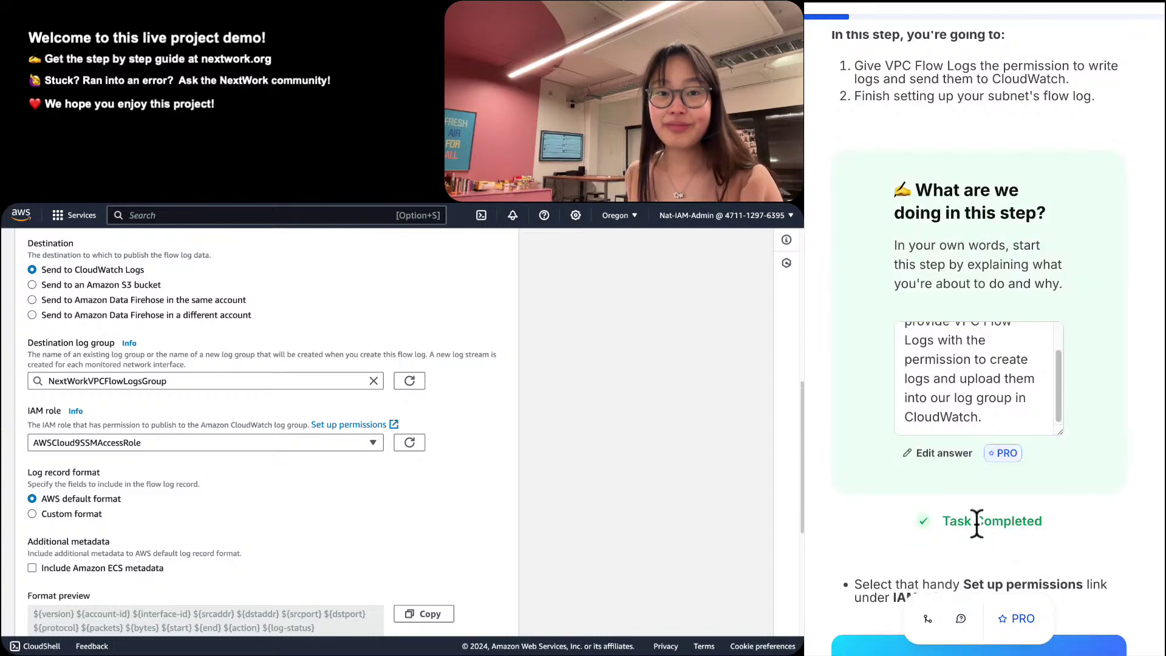
{"action": "scroll", "coordinate": [976, 521], "scroll_direction": "down", "scroll_amount": 8}
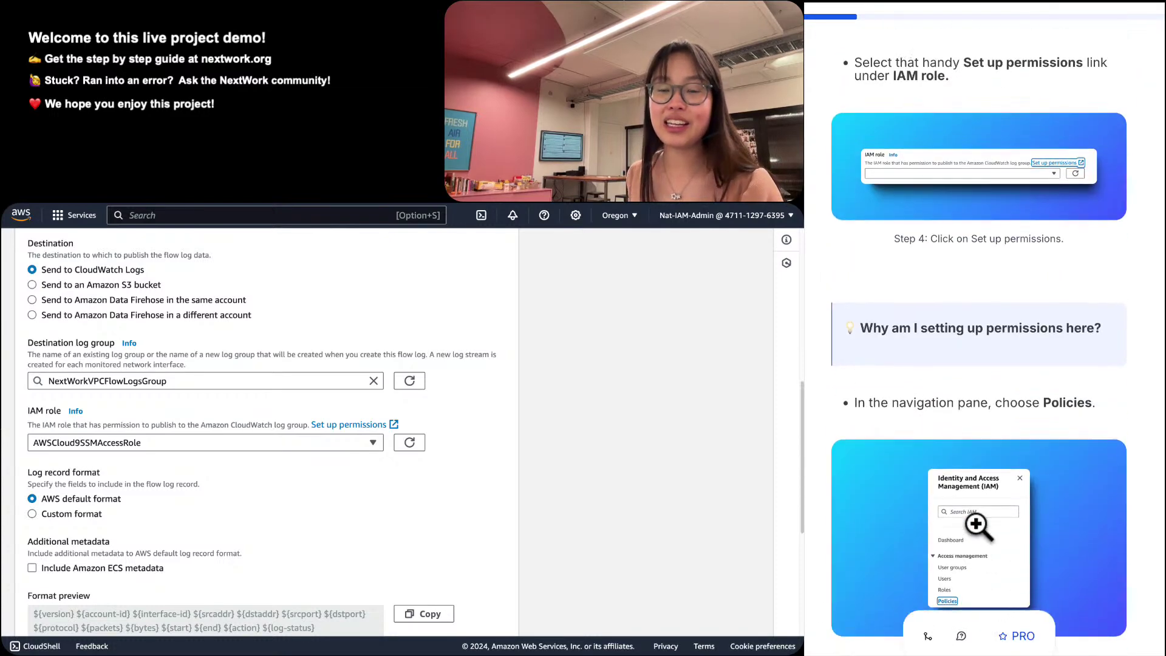
Open the permissions setup for the flow log's IAM role and go to the IAM policies list.
{"action": "scroll", "coordinate": [976, 524], "scroll_direction": "up", "scroll_amount": 1}
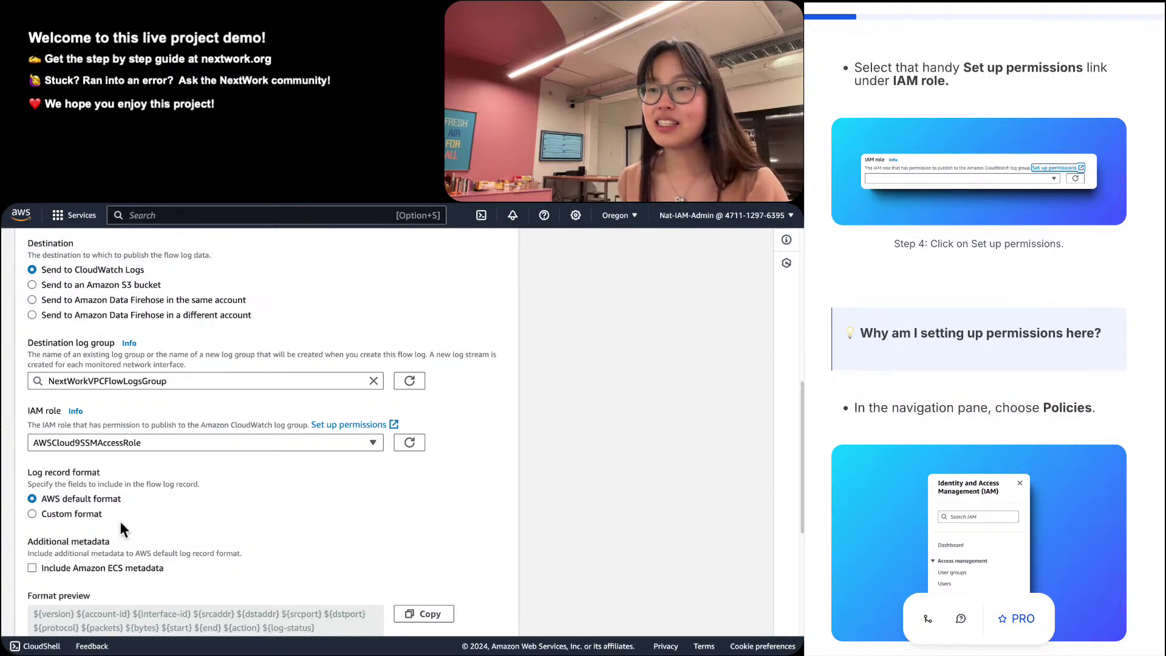
{"action": "left_click", "coordinate": [336, 425]}
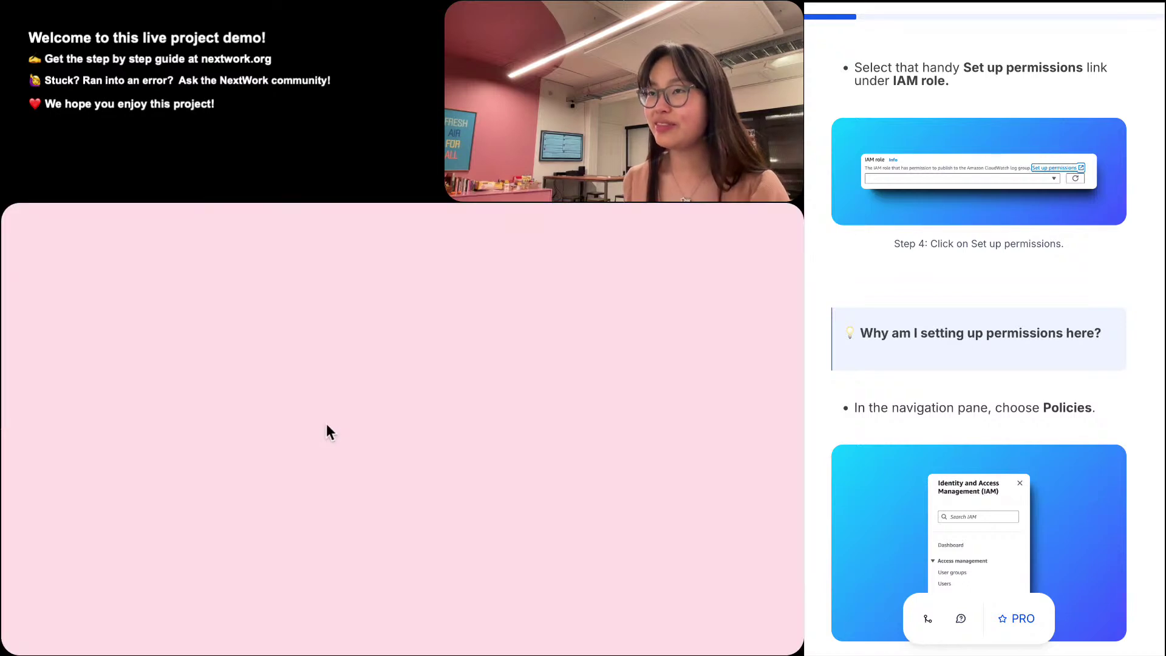
{"action": "scroll", "coordinate": [979, 340], "scroll_direction": "down", "scroll_amount": 6}
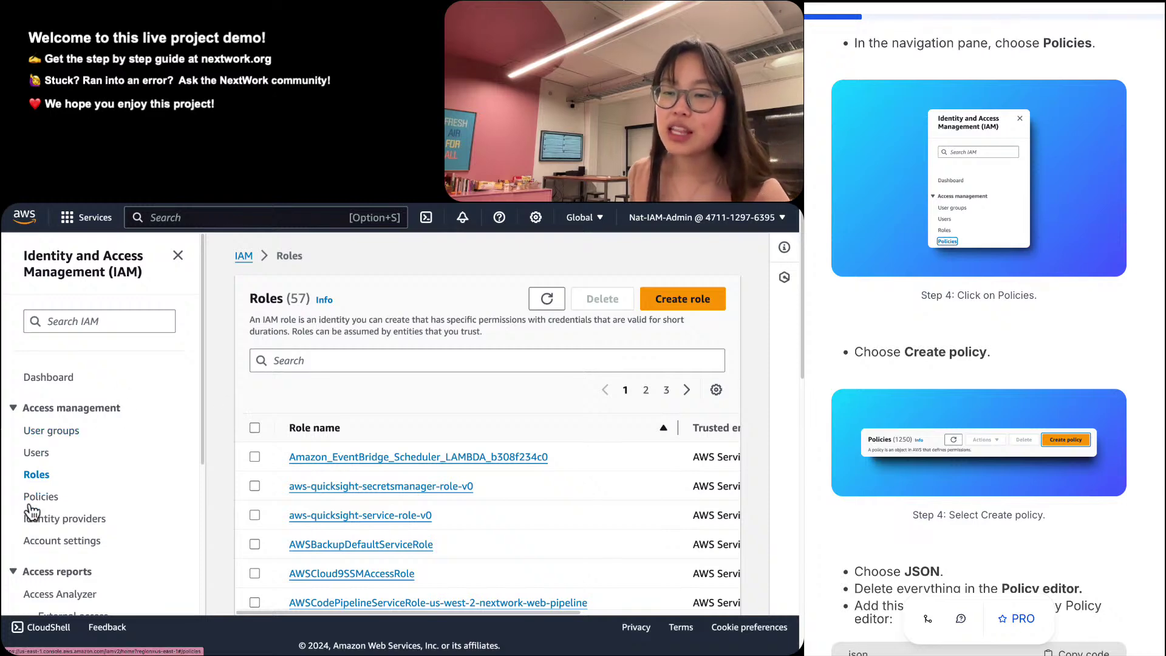
{"action": "left_click", "coordinate": [33, 503]}
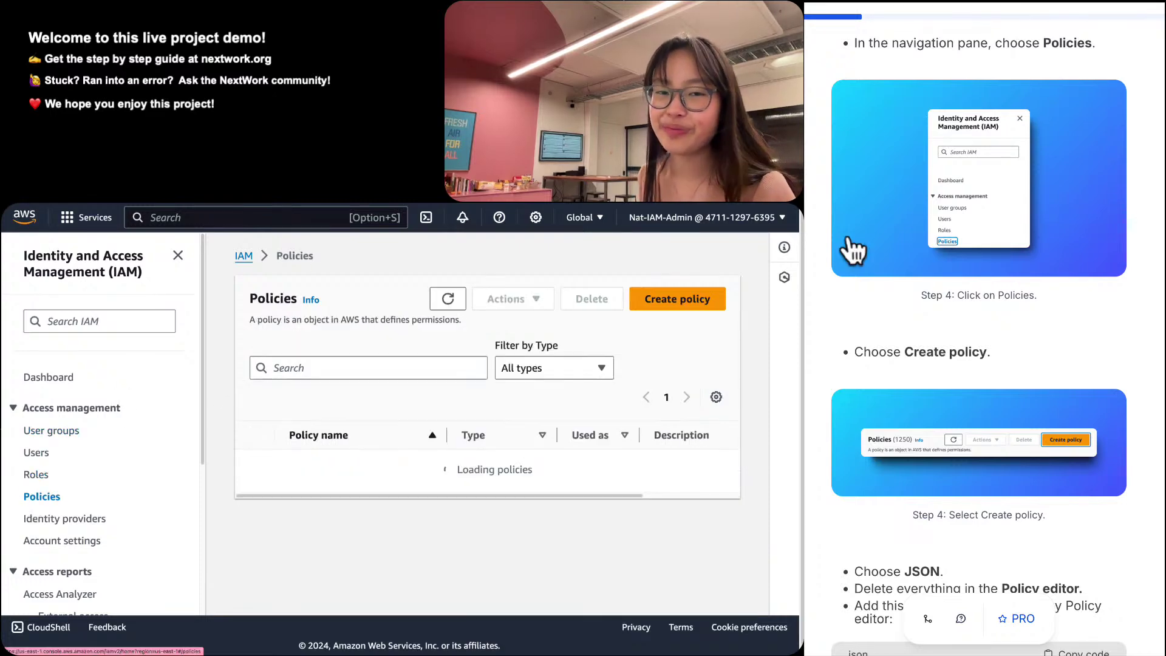
Start creating a new IAM policy and switch its policy editor to JSON.
{"action": "scroll", "coordinate": [832, 519], "scroll_direction": "down", "scroll_amount": 5}
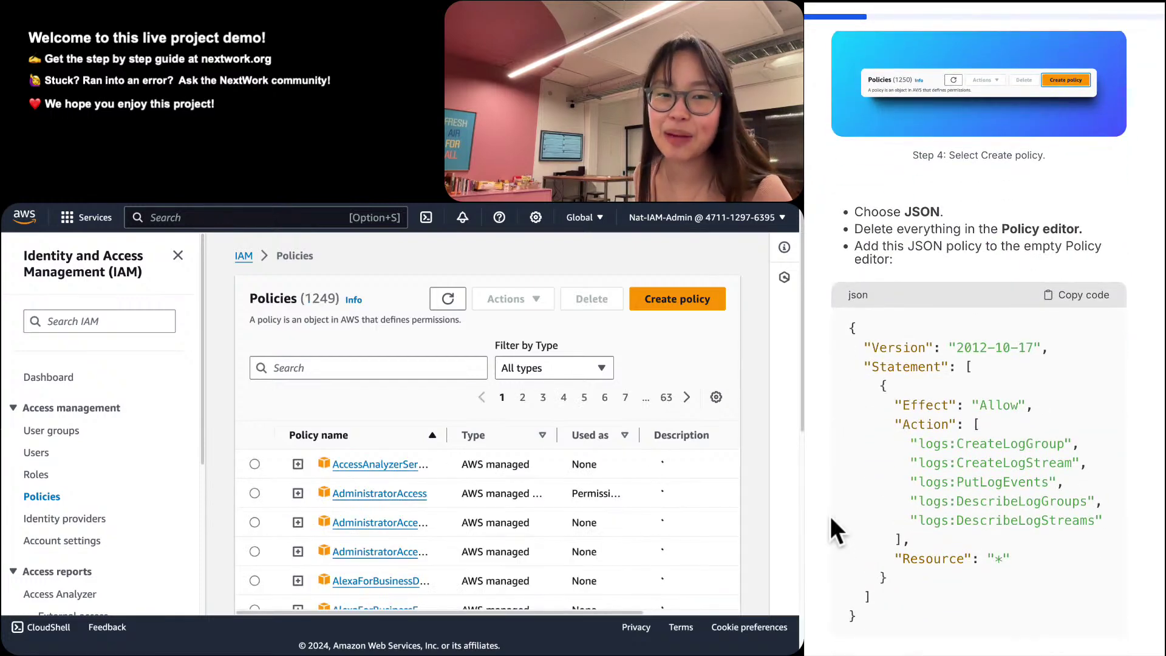
{"action": "scroll", "coordinate": [829, 516], "scroll_direction": "down", "scroll_amount": 3}
{"action": "scroll", "coordinate": [830, 516], "scroll_direction": "up", "scroll_amount": 2}
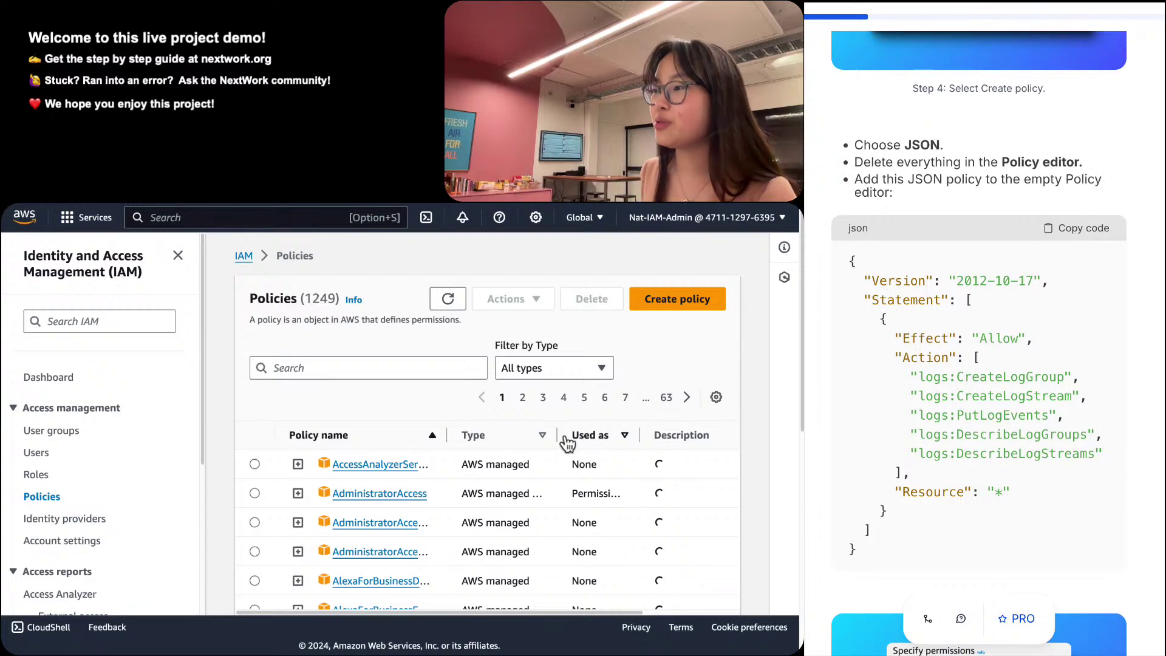
{"action": "left_click", "coordinate": [687, 306]}
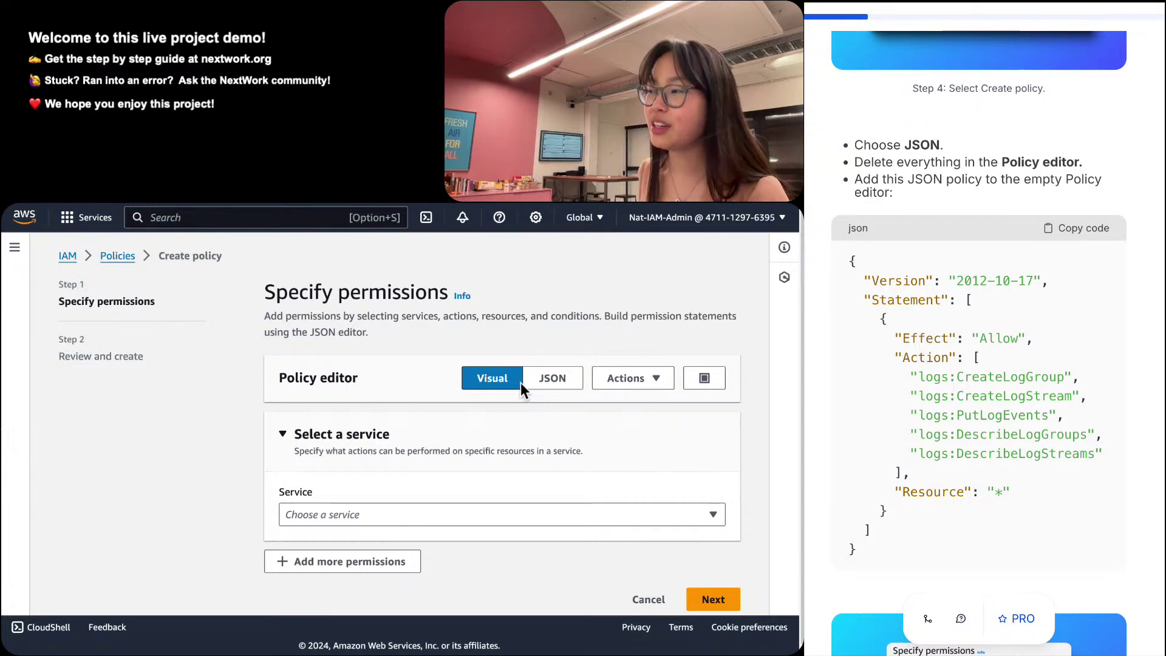
{"action": "left_click", "coordinate": [540, 375]}
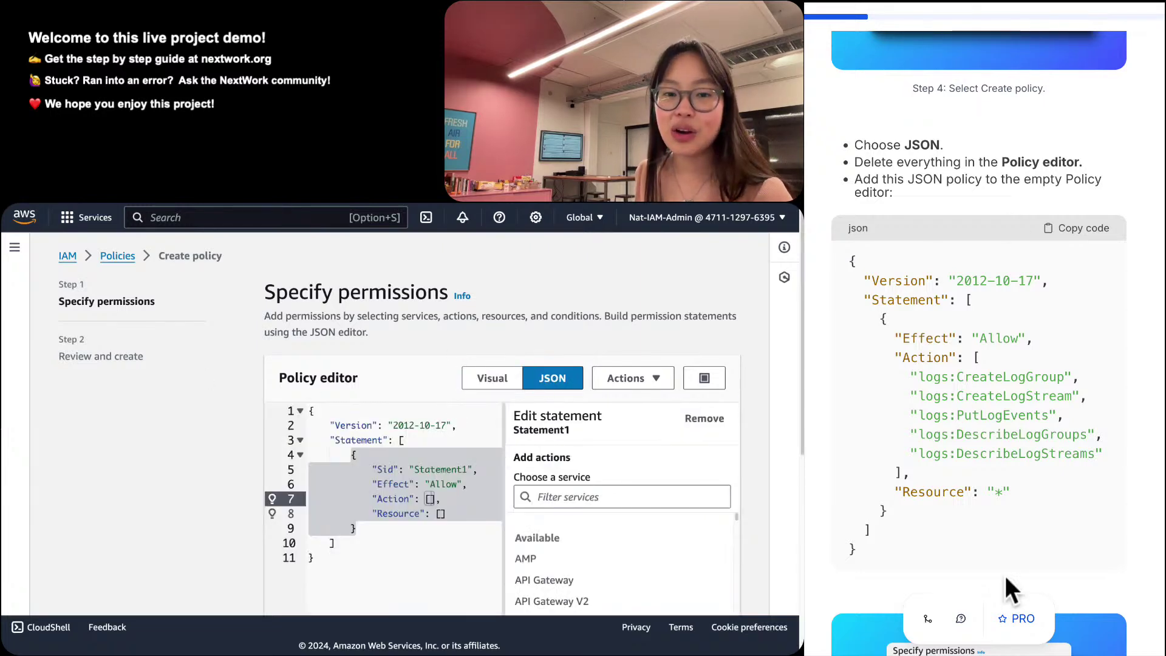
Replace the default statement in the policy editor with the guide's JSON policy allowing the CloudWatch log actions on all resources.
{"action": "scroll", "coordinate": [1004, 573], "scroll_direction": "up", "scroll_amount": 4}
{"action": "scroll", "coordinate": [981, 476], "scroll_direction": "up", "scroll_amount": 1}
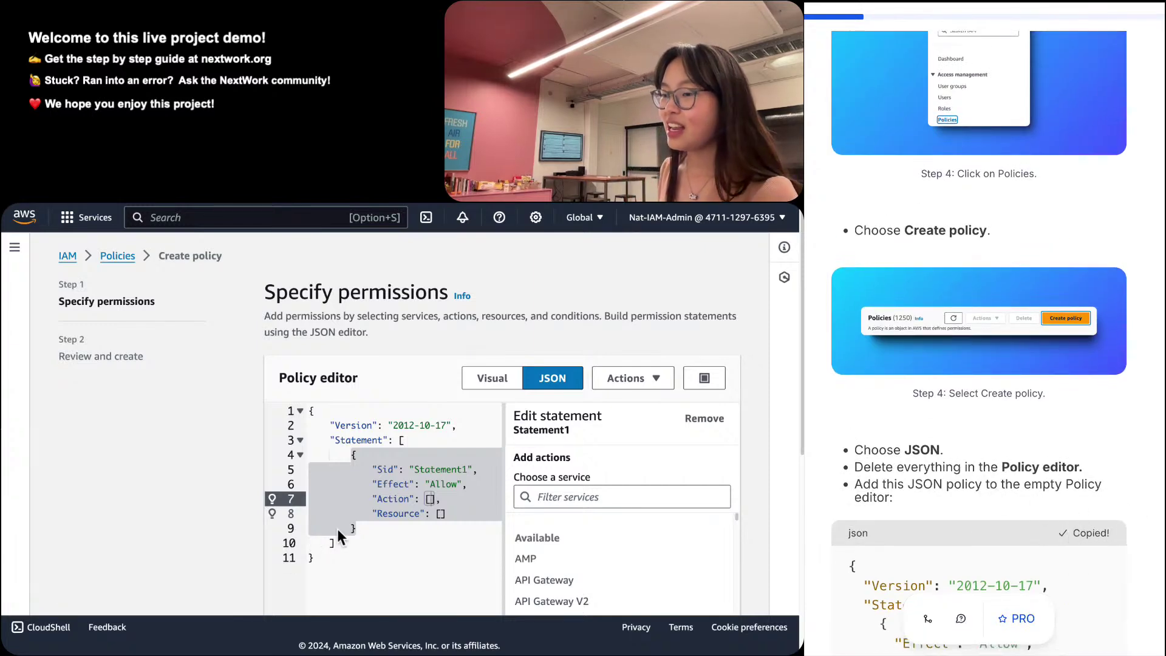
{"action": "key", "text": "super+a"}
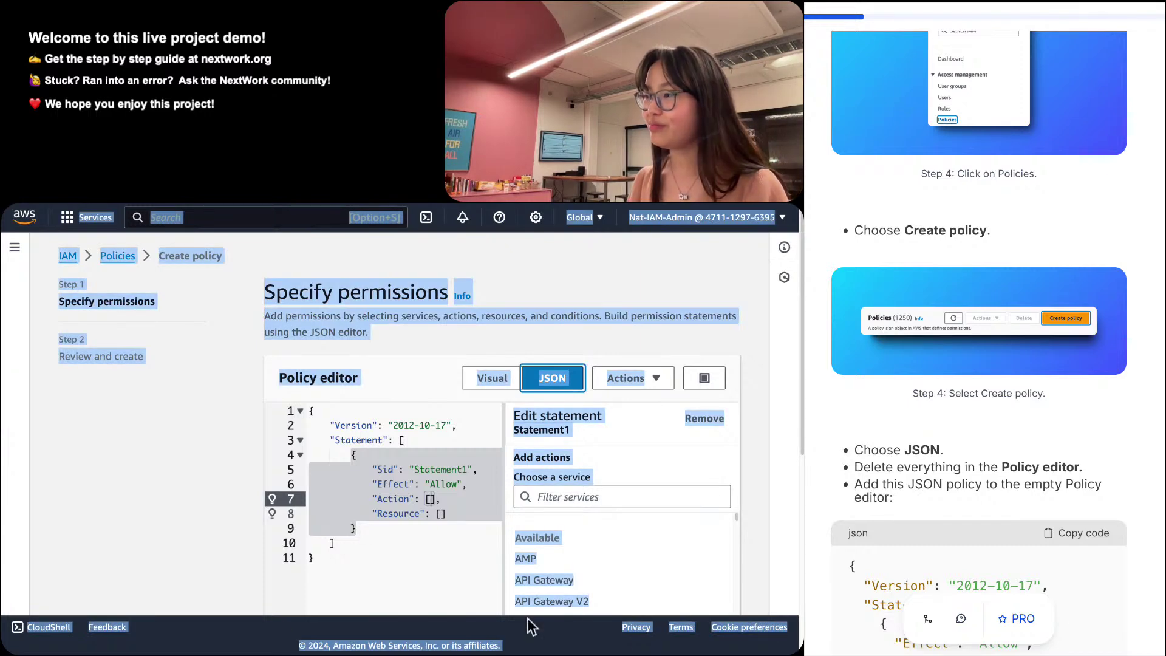
{"action": "left_click", "coordinate": [393, 481]}
{"action": "key", "text": "super+a"}
{"action": "type", "text": "{   \"Version\": \"2012-10-17\",   \"Statement\": [     {       \"Effect\": \"Allow\",       \"Action\": [         \"logs:CreateLogGroup\",         \"logs:CreateLogStream\",         \"logs:PutLogEvents\",         \"logs:DescribeLogGroups\",         \"logs:DescribeLogStreams\"       ],       \"Resource\": \"*\"     }   ] }"}
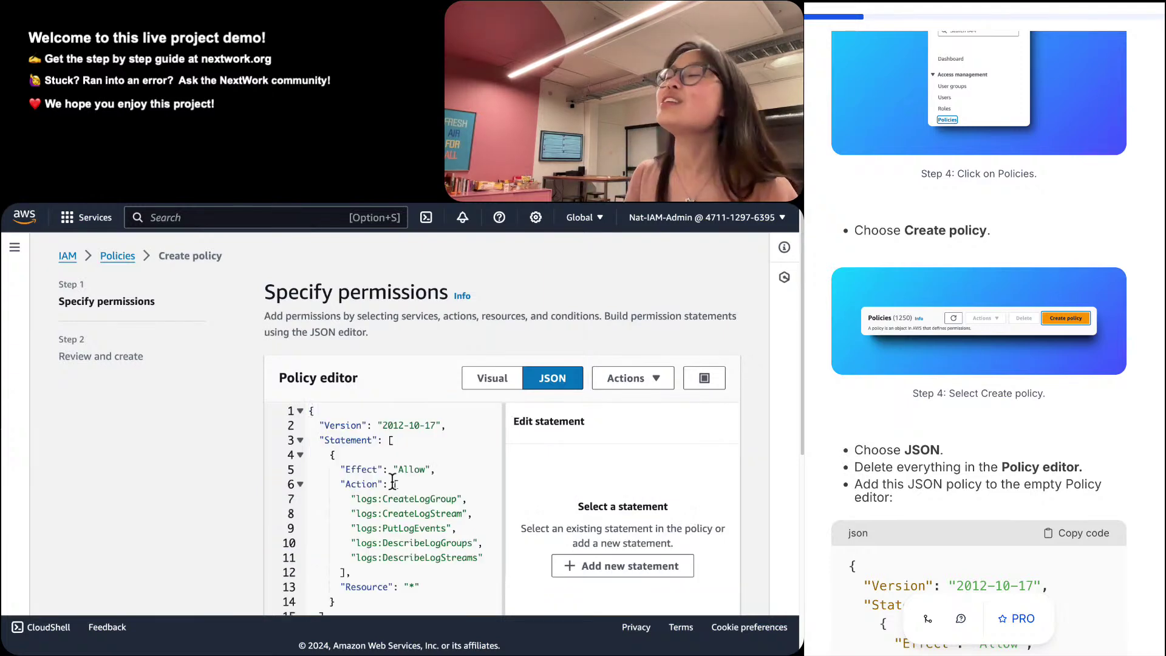
Review the guide's explanation of why the policy is created, compare it with the pasted statement and enlarge the annotated JSON notes.
{"action": "scroll", "coordinate": [846, 498], "scroll_direction": "down", "scroll_amount": 10}
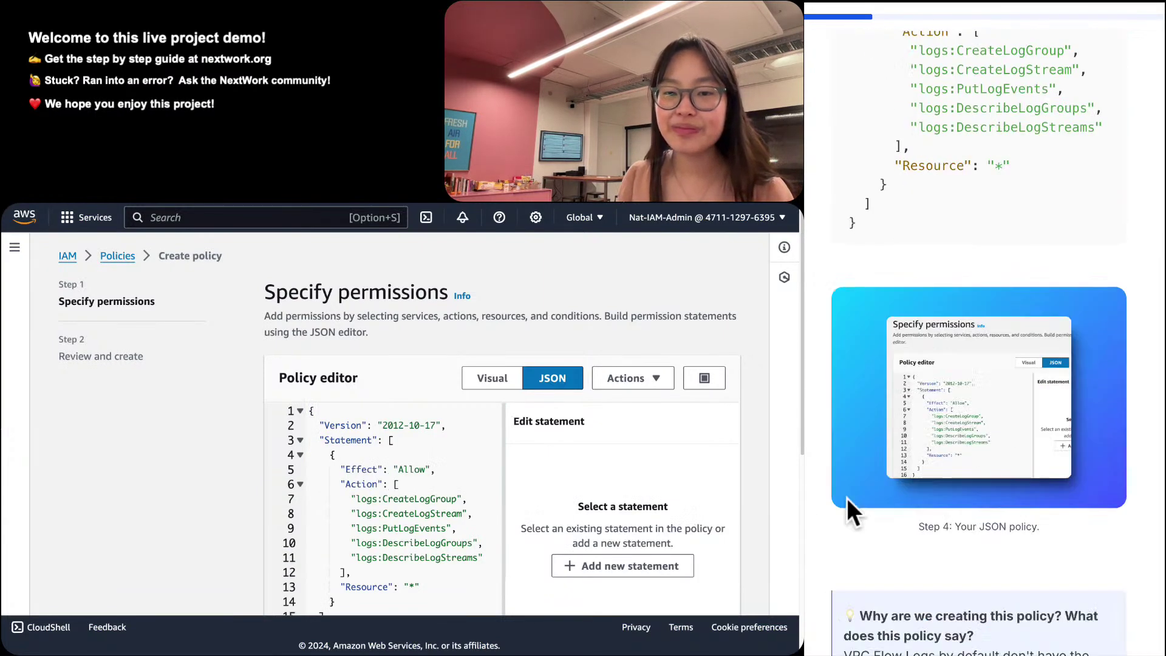
{"action": "scroll", "coordinate": [847, 498], "scroll_direction": "down", "scroll_amount": 3}
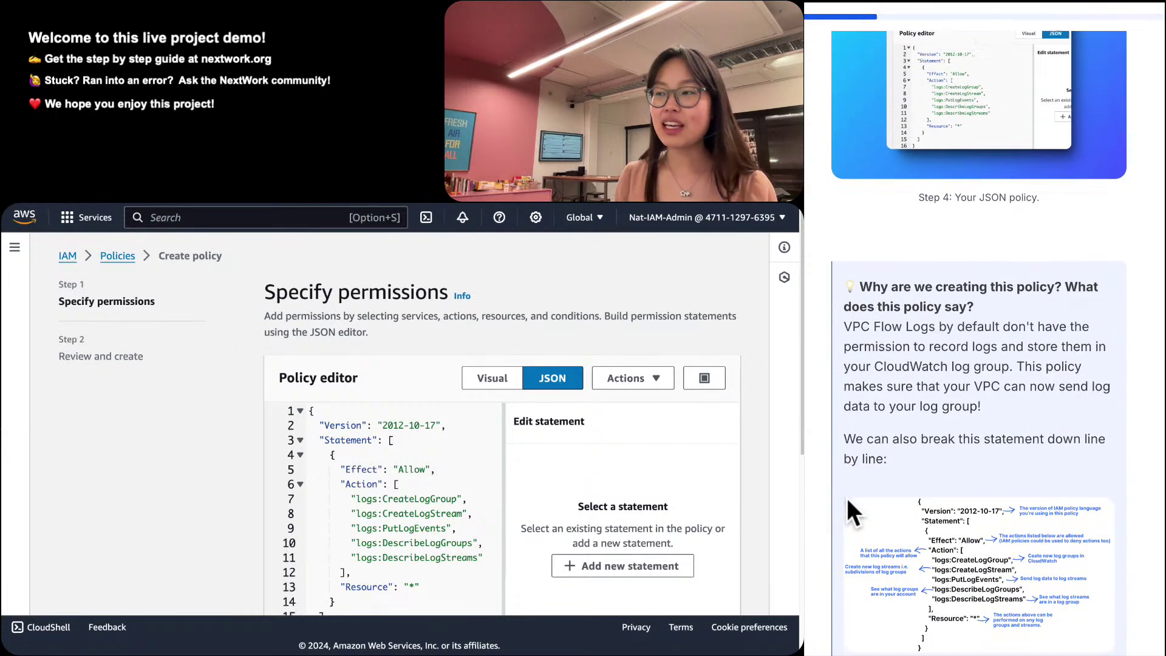
{"action": "scroll", "coordinate": [846, 498], "scroll_direction": "down", "scroll_amount": 1}
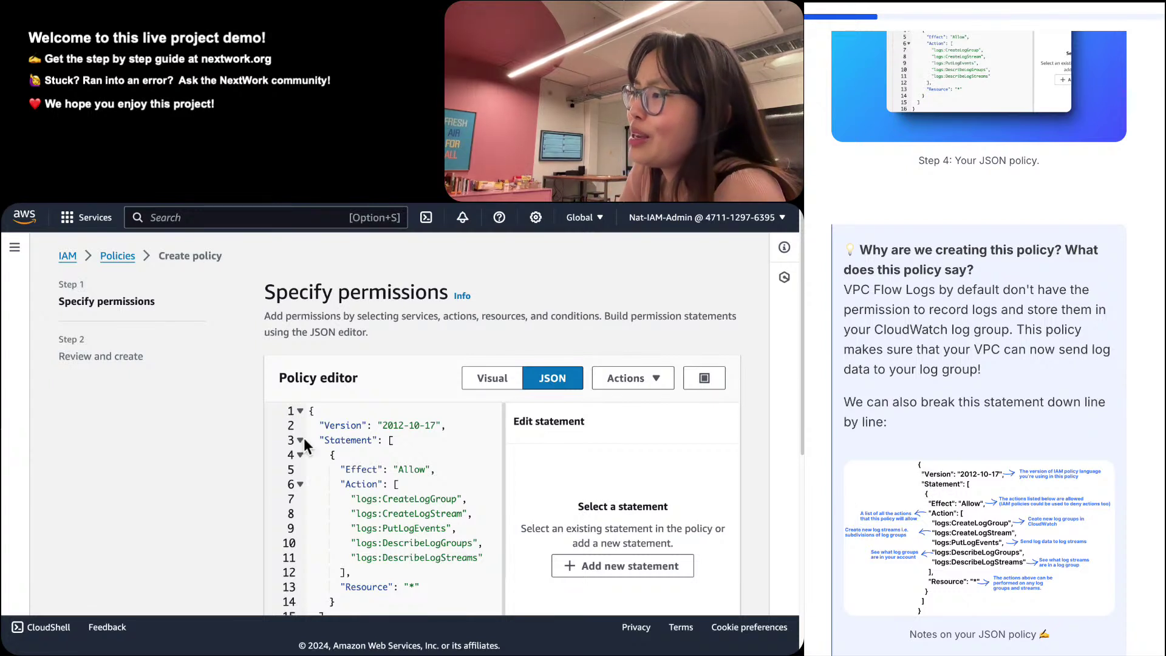
{"action": "scroll", "coordinate": [466, 442], "scroll_direction": "down", "scroll_amount": 1}
{"action": "scroll", "coordinate": [383, 475], "scroll_direction": "down", "scroll_amount": 2}
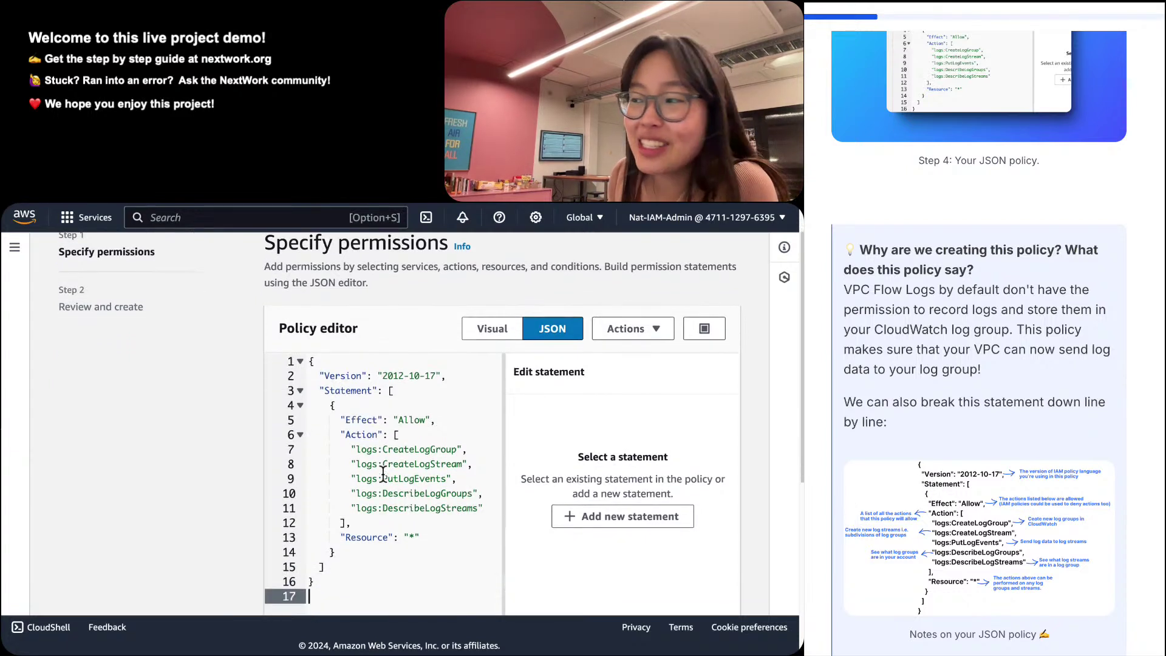
{"action": "left_click_drag", "start_coordinate": [341, 420], "coordinate": [453, 503]}
{"action": "left_click", "coordinate": [470, 494]}
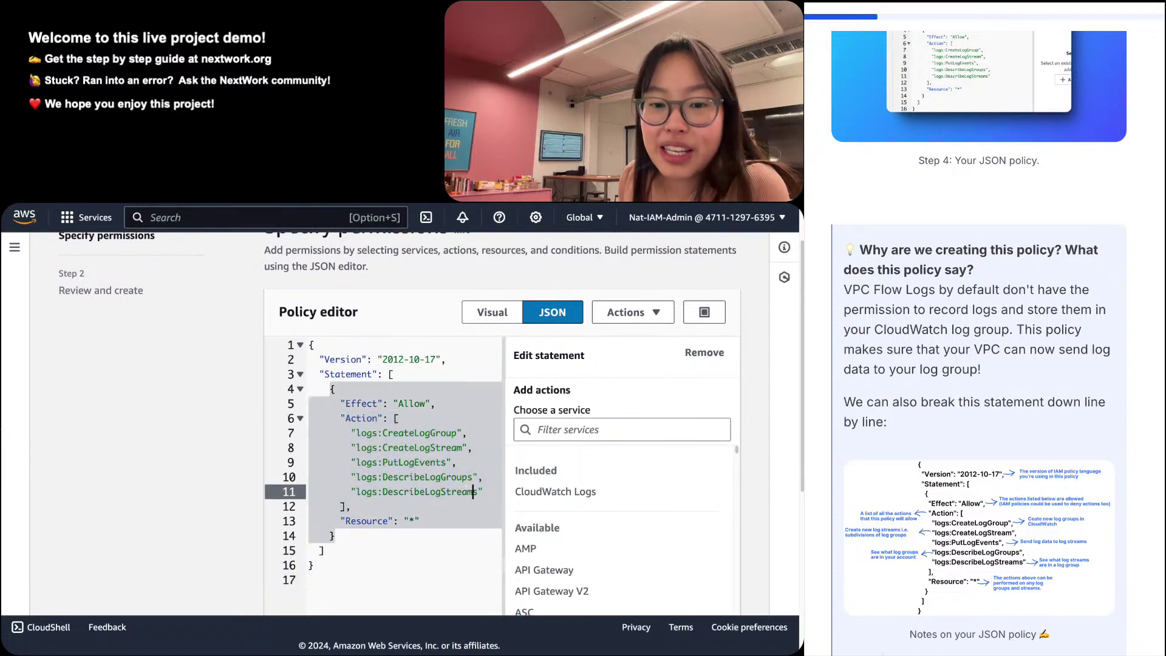
{"action": "left_click", "coordinate": [1079, 549]}
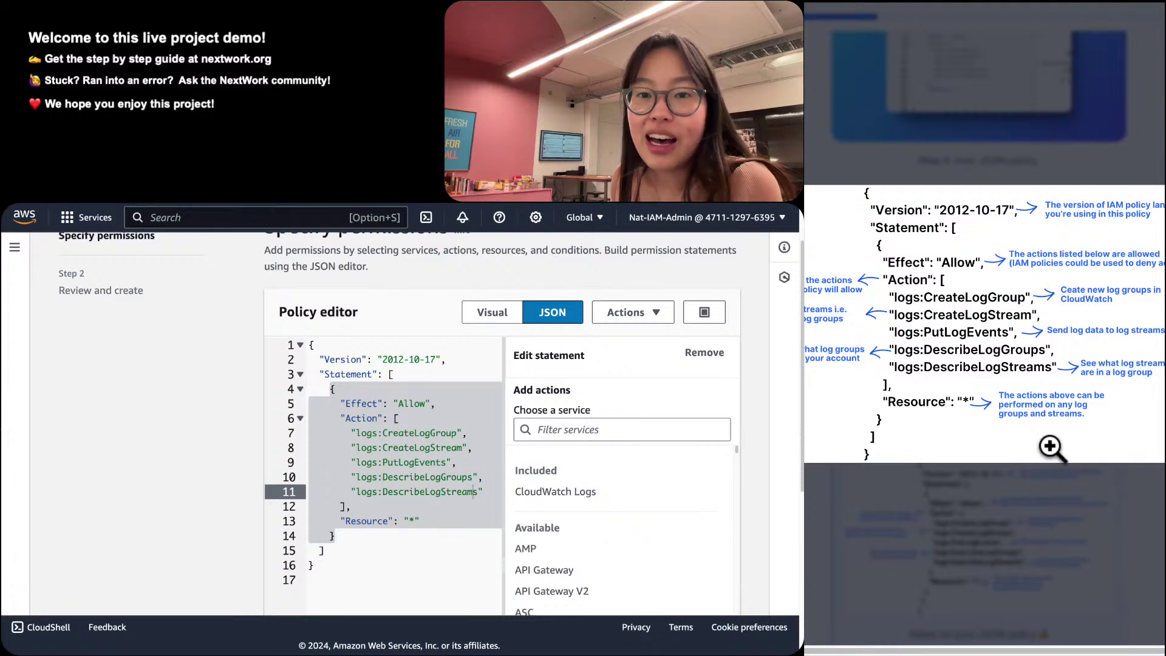
Examine the policy's Version, Effect and individual log action lines alongside the guide's annotated JSON notes.
{"action": "triple_click", "coordinate": [362, 359]}
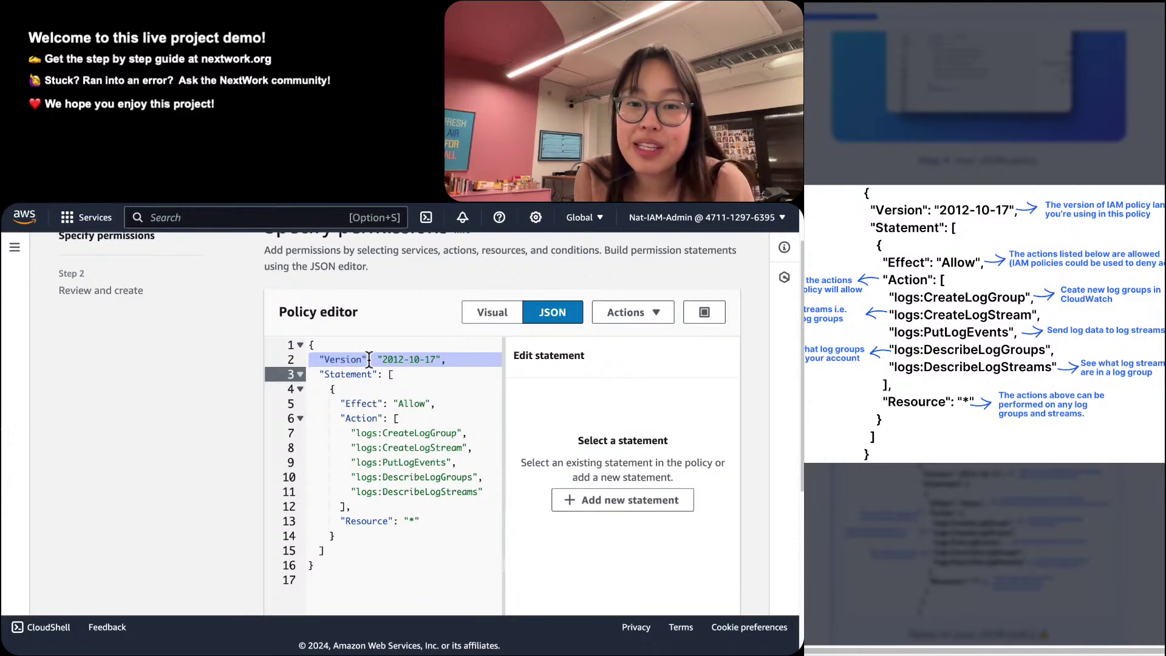
{"action": "left_click", "coordinate": [387, 413]}
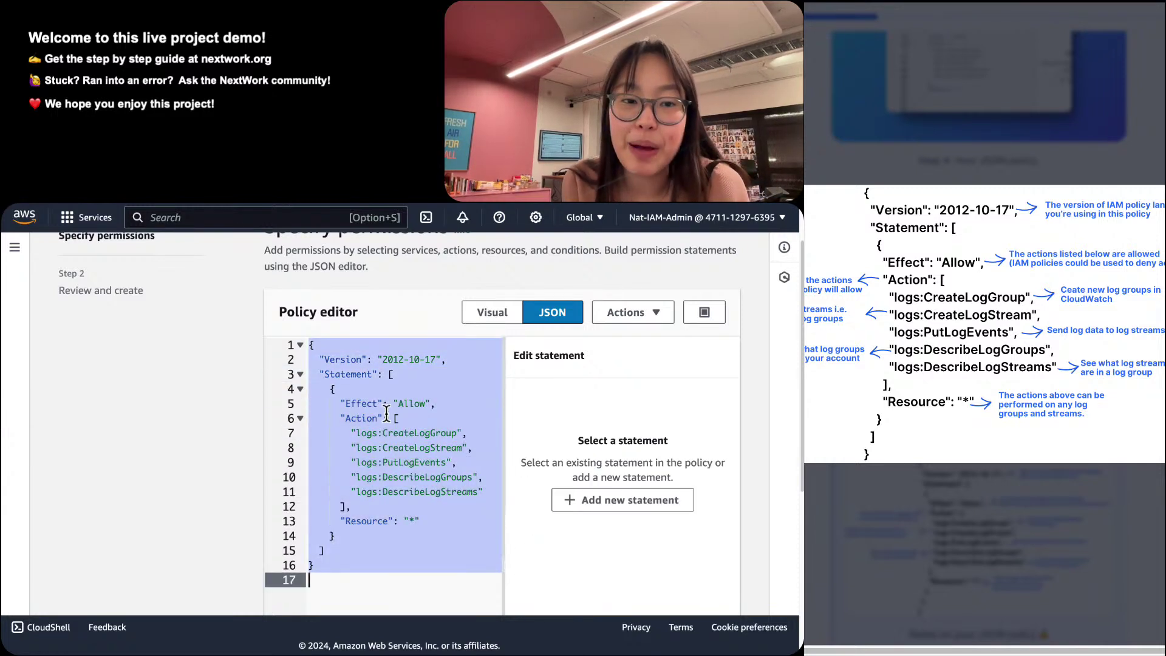
{"action": "double_click", "coordinate": [387, 409]}
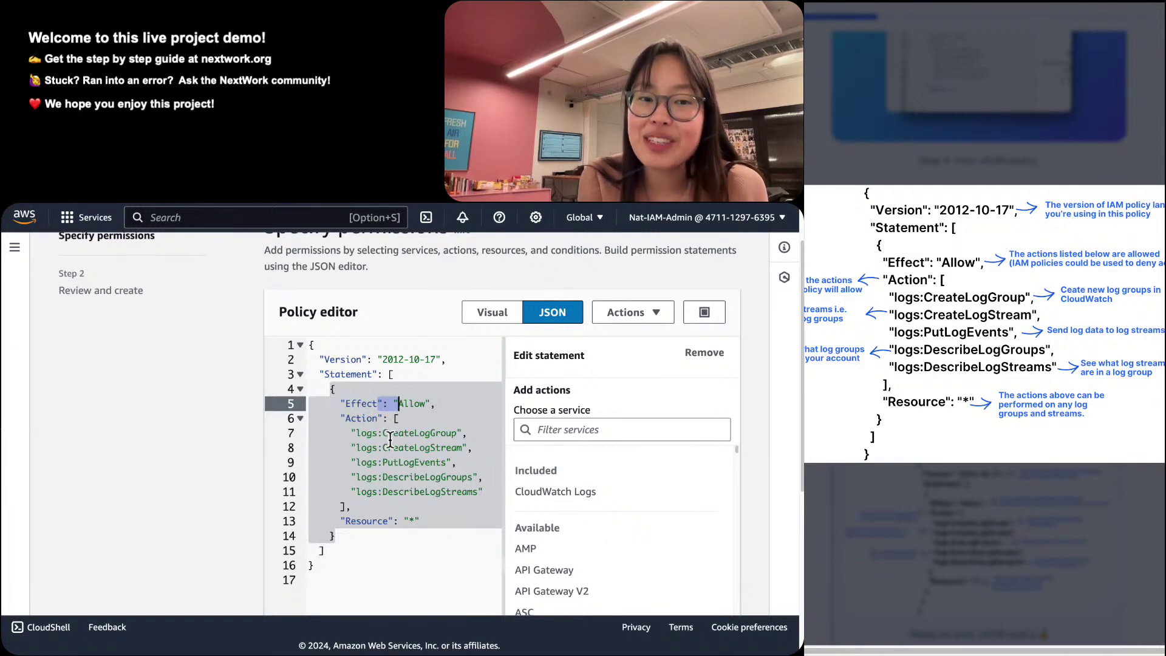
{"action": "double_click", "coordinate": [389, 434]}
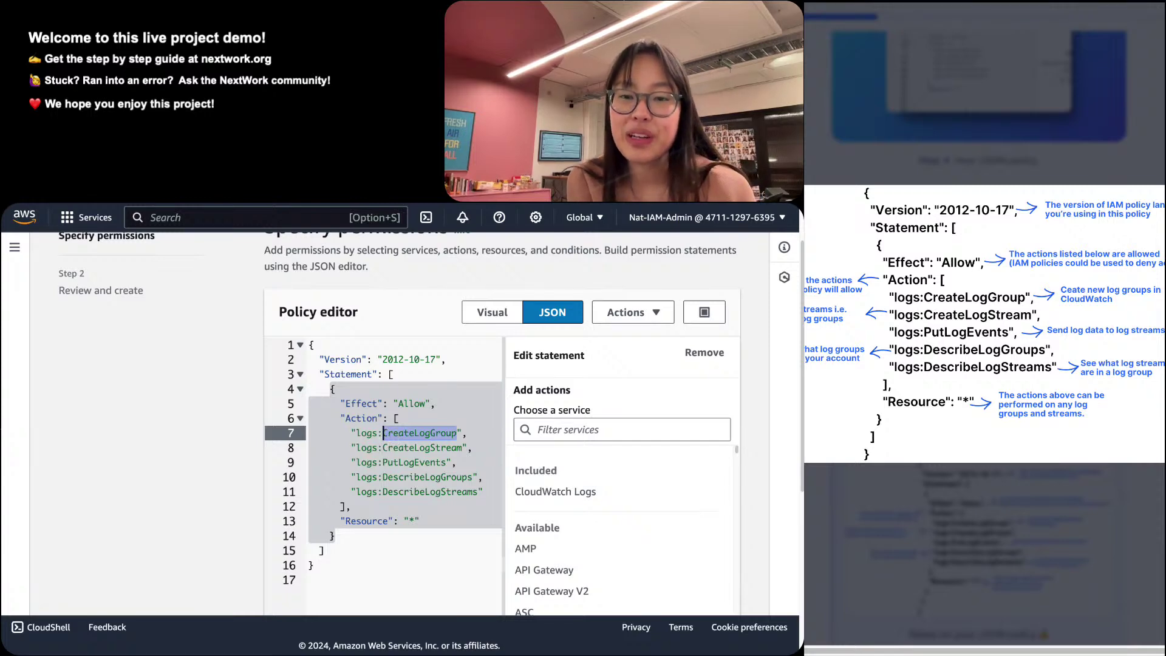
{"action": "left_click", "coordinate": [1074, 445]}
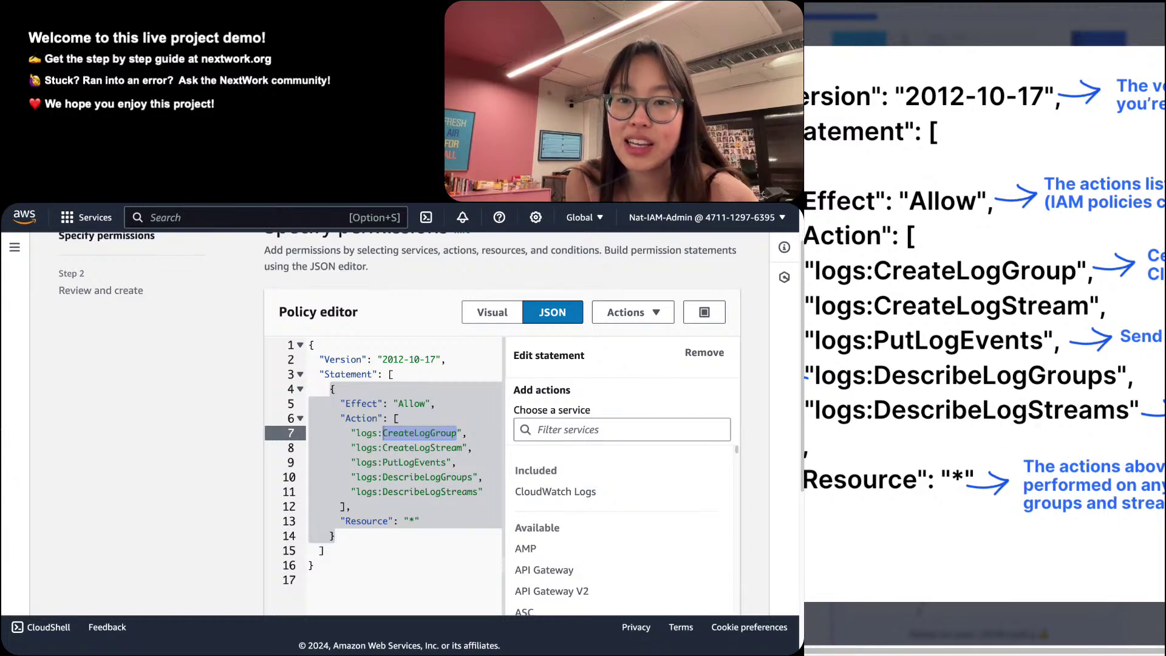
{"action": "left_click", "coordinate": [1137, 473]}
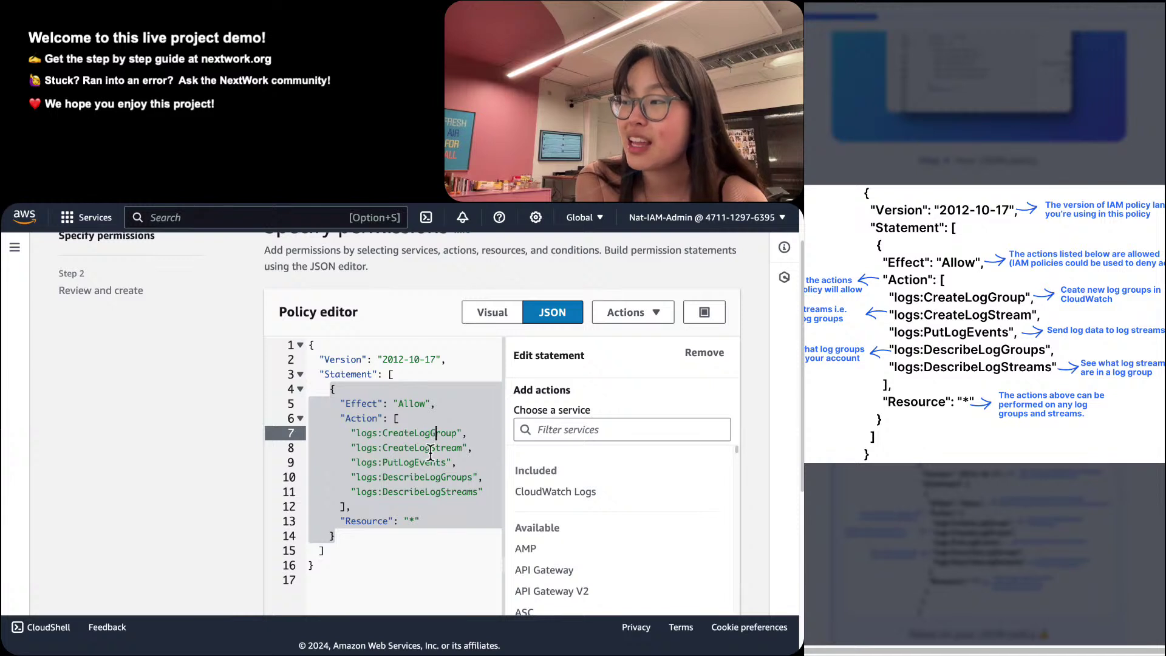
{"action": "left_click", "coordinate": [431, 448]}
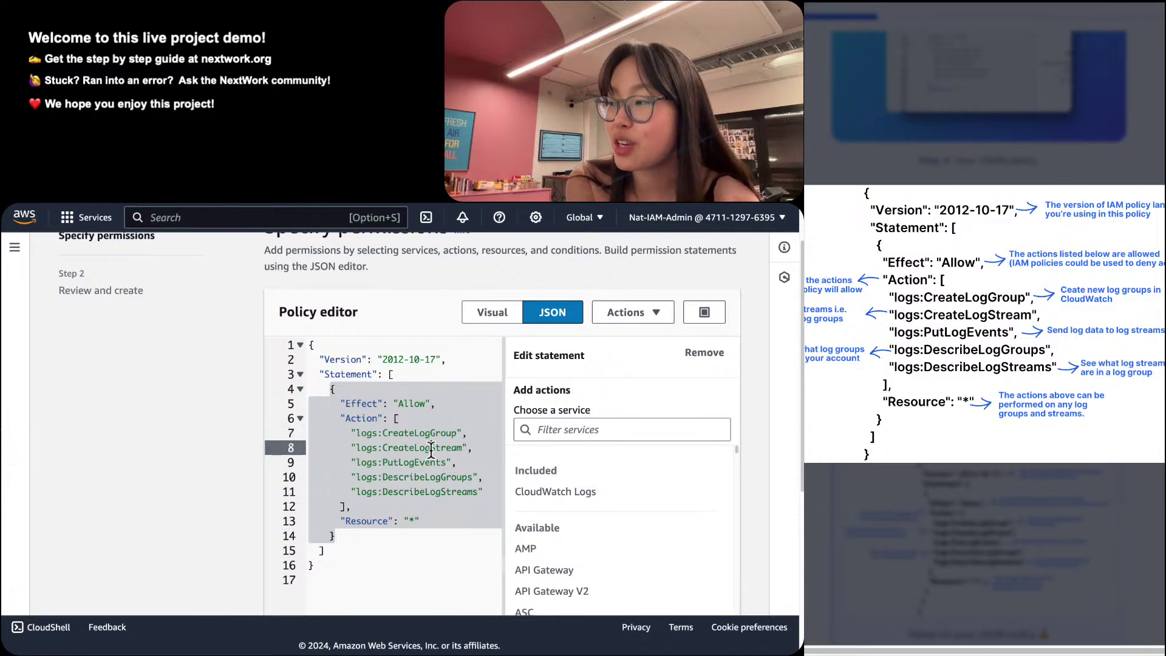
{"action": "double_click", "coordinate": [403, 476]}
{"action": "left_click", "coordinate": [400, 492]}
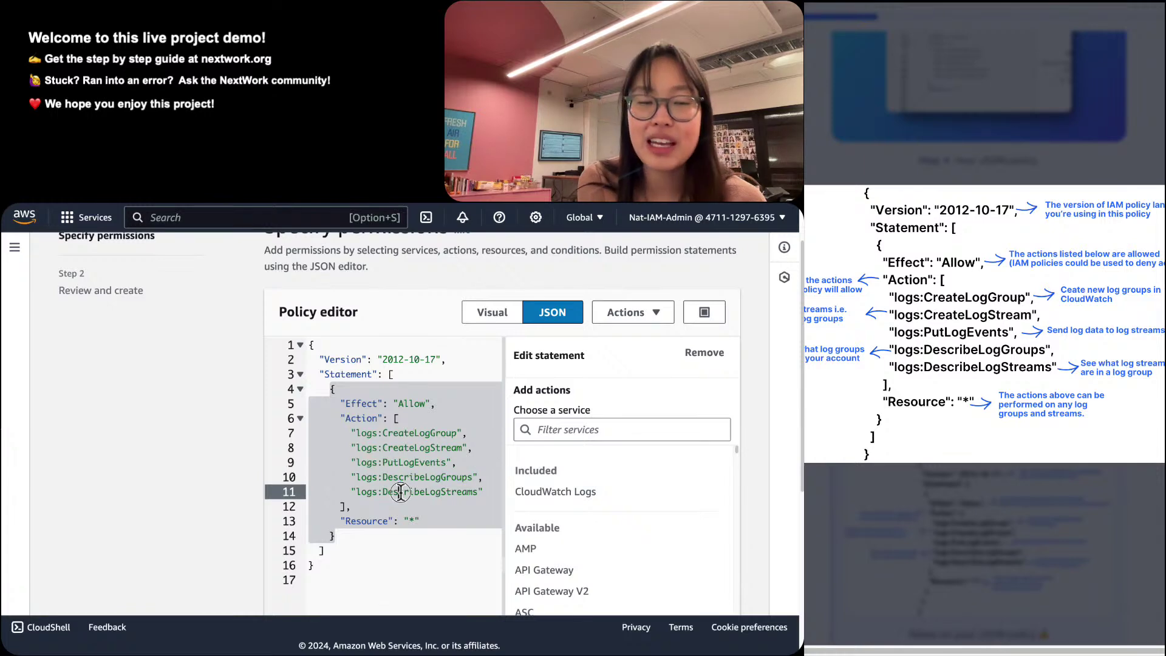
{"action": "double_click", "coordinate": [400, 492]}
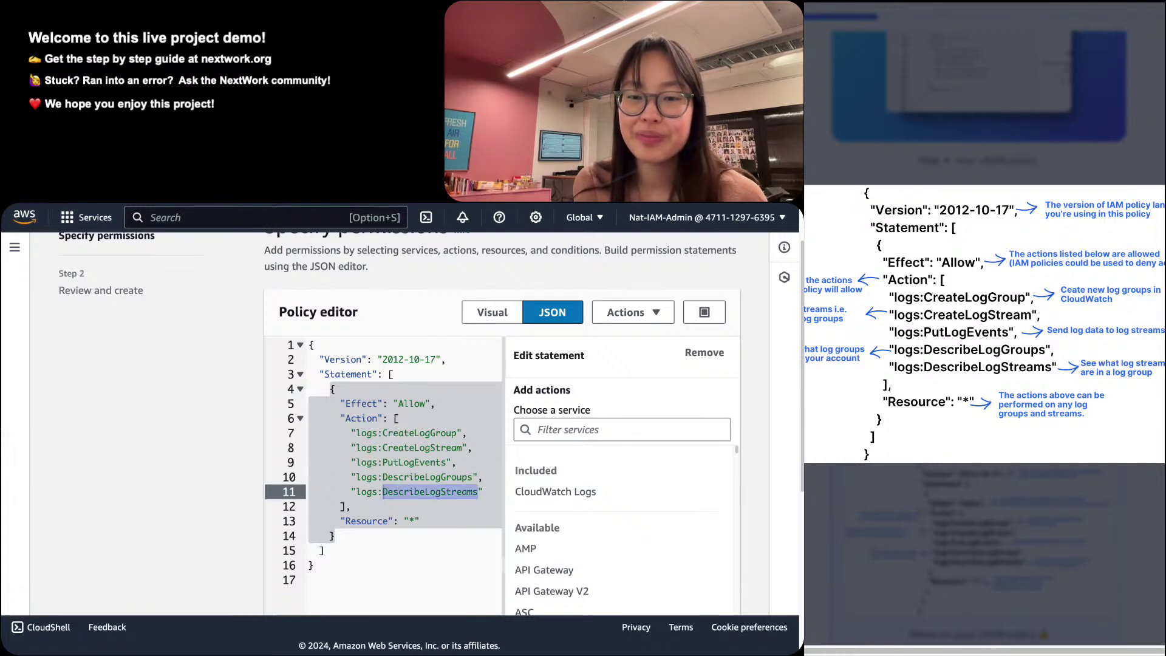
Close the enlarged notes and read the line-by-line policy explanation down to the "Why did you create an IAM policy?" question.
{"action": "scroll", "coordinate": [984, 324], "scroll_direction": "up", "scroll_amount": 5}
{"action": "scroll", "coordinate": [984, 323], "scroll_direction": "down", "scroll_amount": 5}
{"action": "left_click", "coordinate": [1157, 543]}
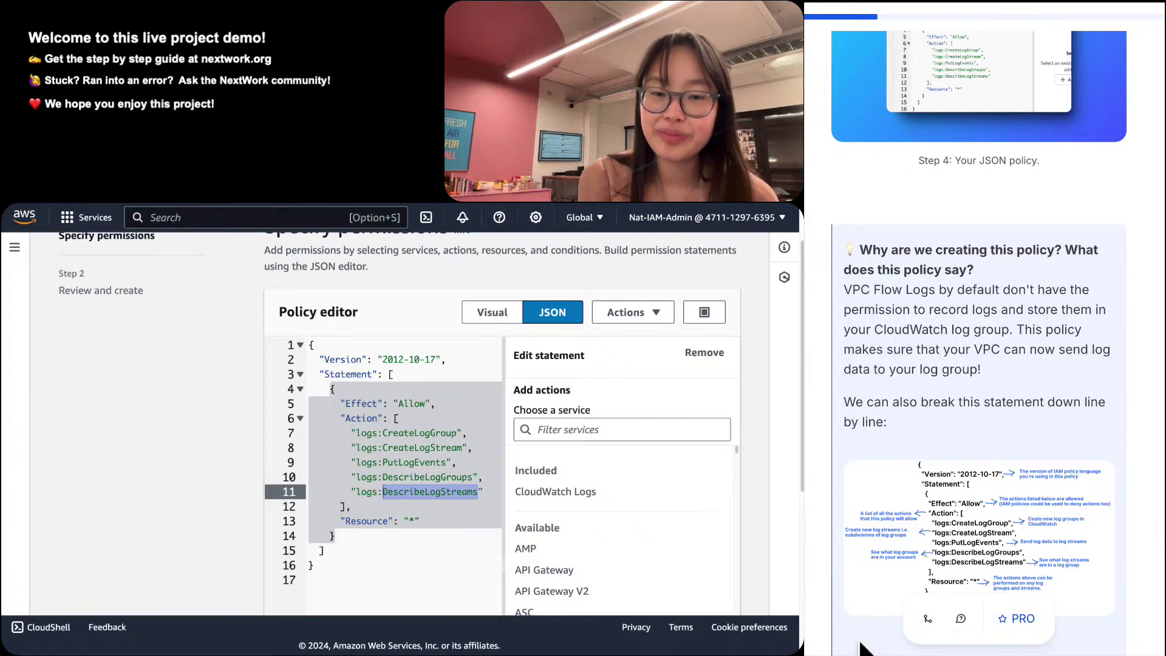
{"action": "scroll", "coordinate": [828, 574], "scroll_direction": "down", "scroll_amount": 3}
{"action": "scroll", "coordinate": [828, 574], "scroll_direction": "down", "scroll_amount": 12}
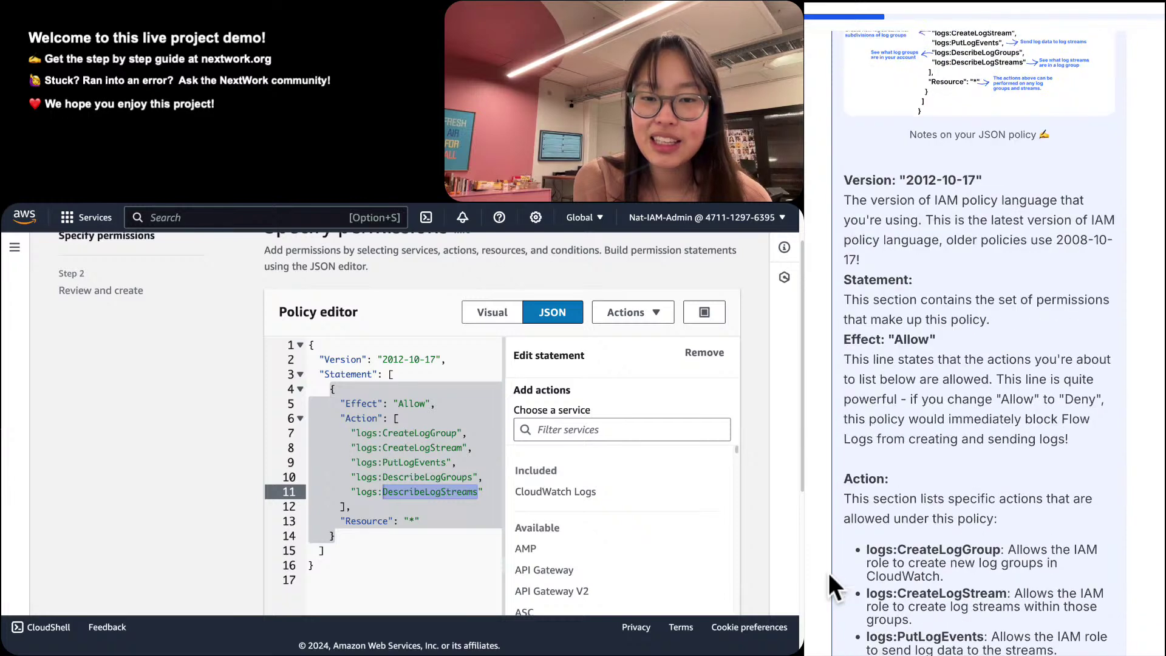
{"action": "scroll", "coordinate": [829, 573], "scroll_direction": "down", "scroll_amount": 1}
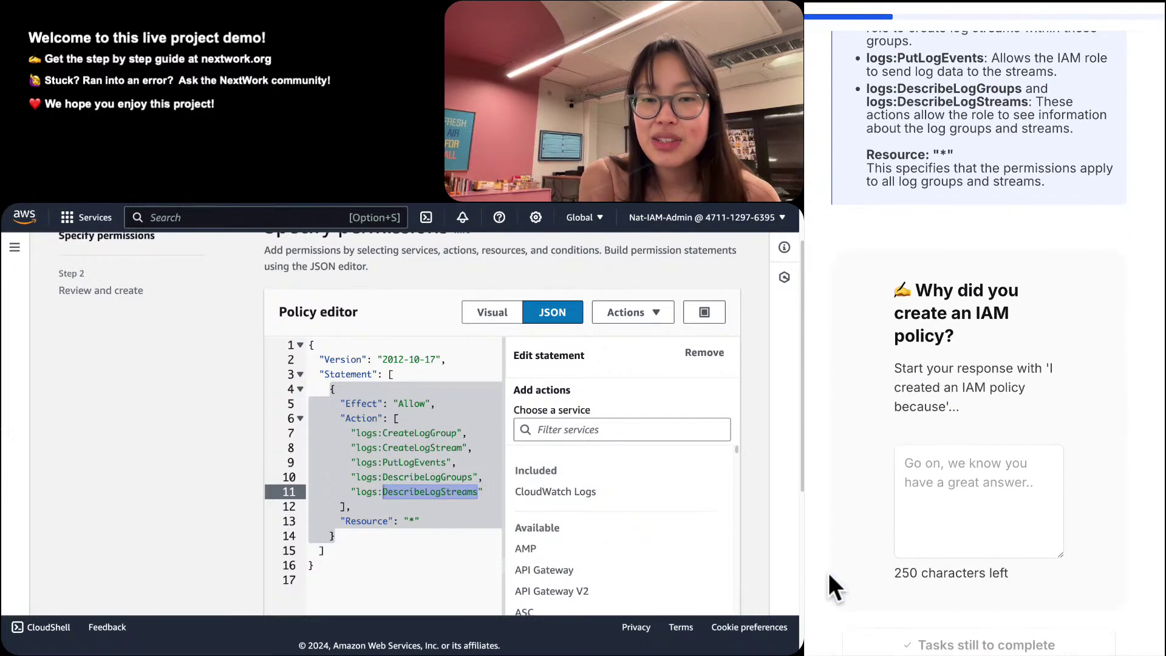
Reread the guide's explanation of why the policy is created and what each line means, down to the Resource entry.
{"action": "left_click", "coordinate": [989, 519]}
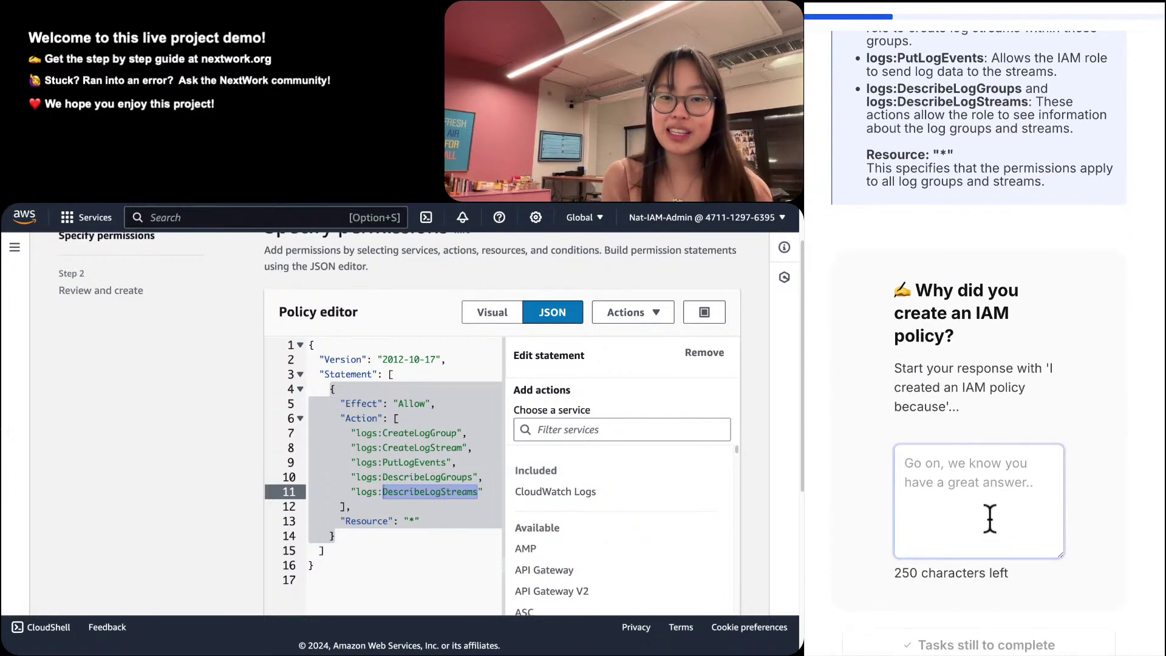
{"action": "scroll", "coordinate": [990, 519], "scroll_direction": "up", "scroll_amount": 8}
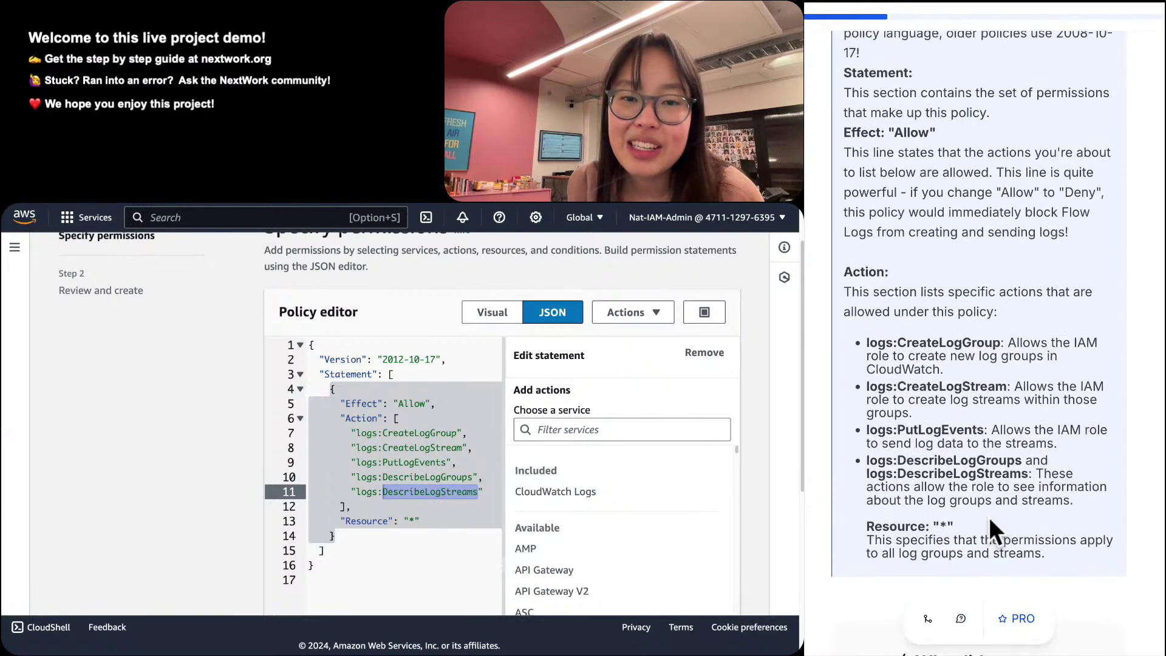
{"action": "scroll", "coordinate": [990, 520], "scroll_direction": "up", "scroll_amount": 4}
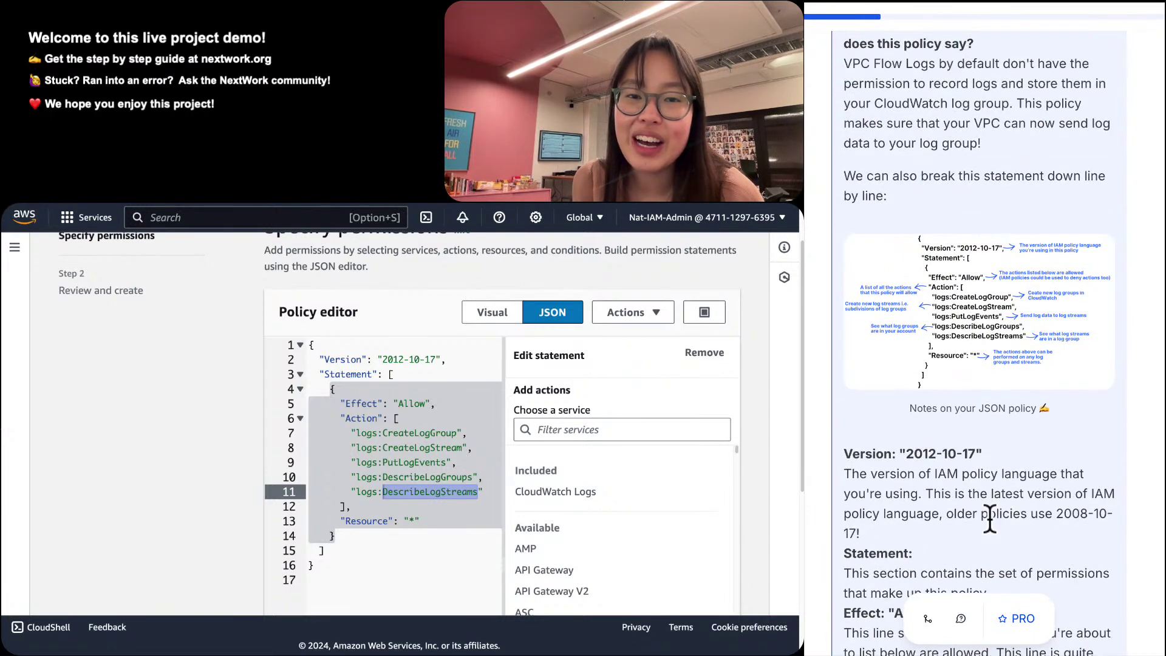
{"action": "scroll", "coordinate": [989, 520], "scroll_direction": "up", "scroll_amount": 1}
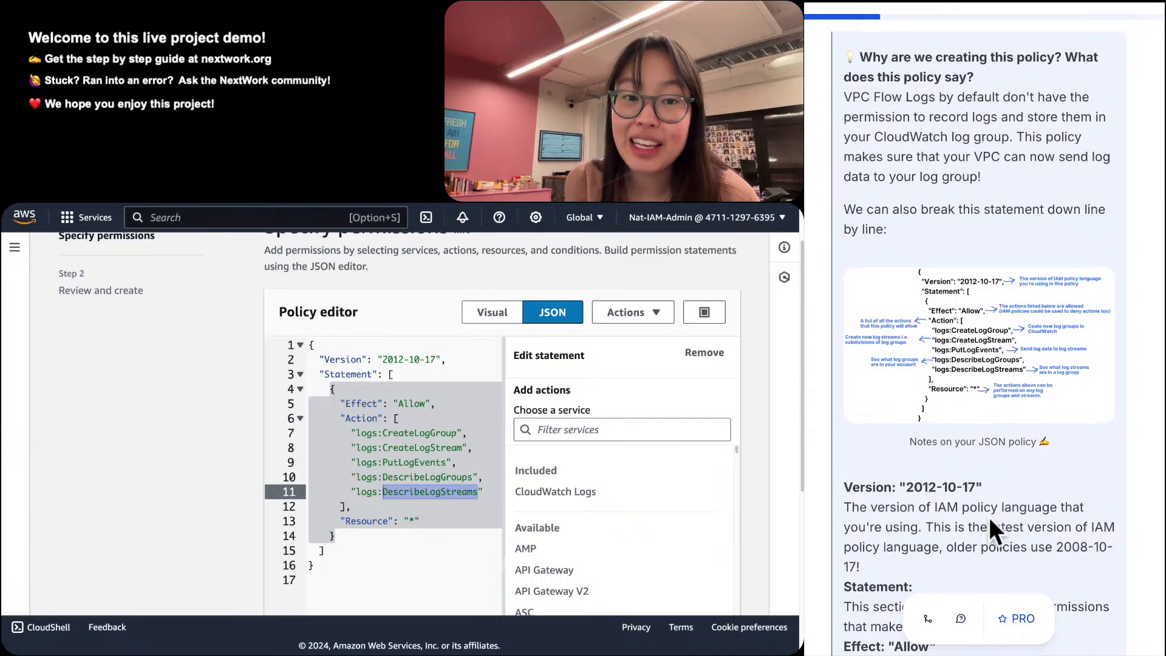
{"action": "scroll", "coordinate": [990, 520], "scroll_direction": "down", "scroll_amount": 2}
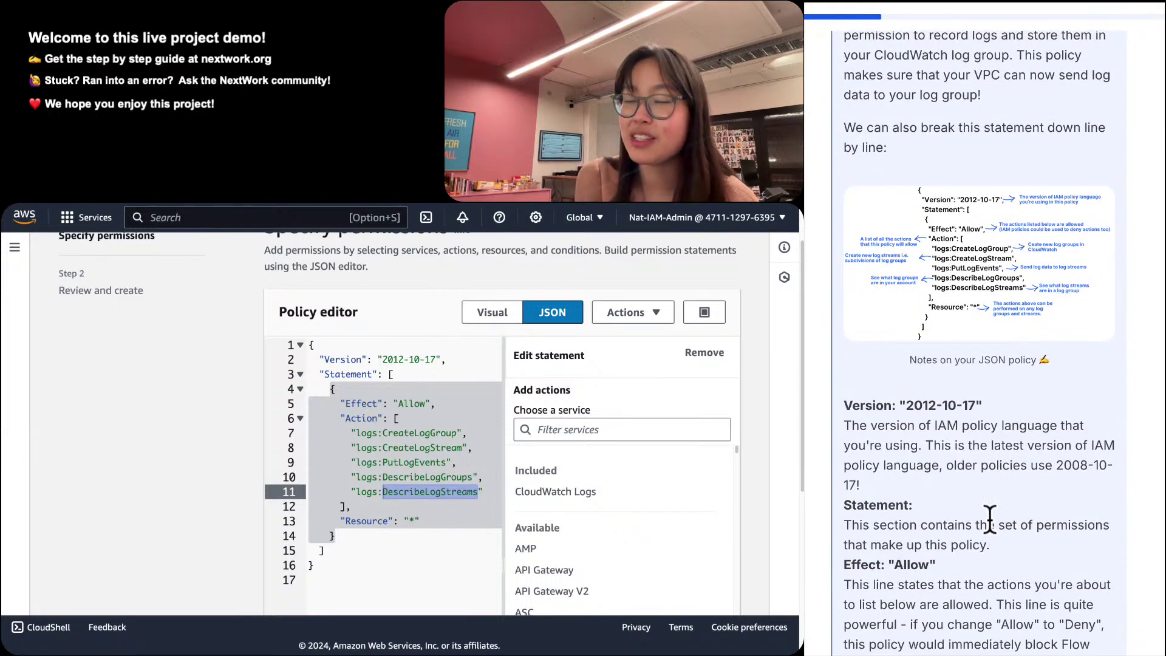
{"action": "scroll", "coordinate": [990, 521], "scroll_direction": "down", "scroll_amount": 6}
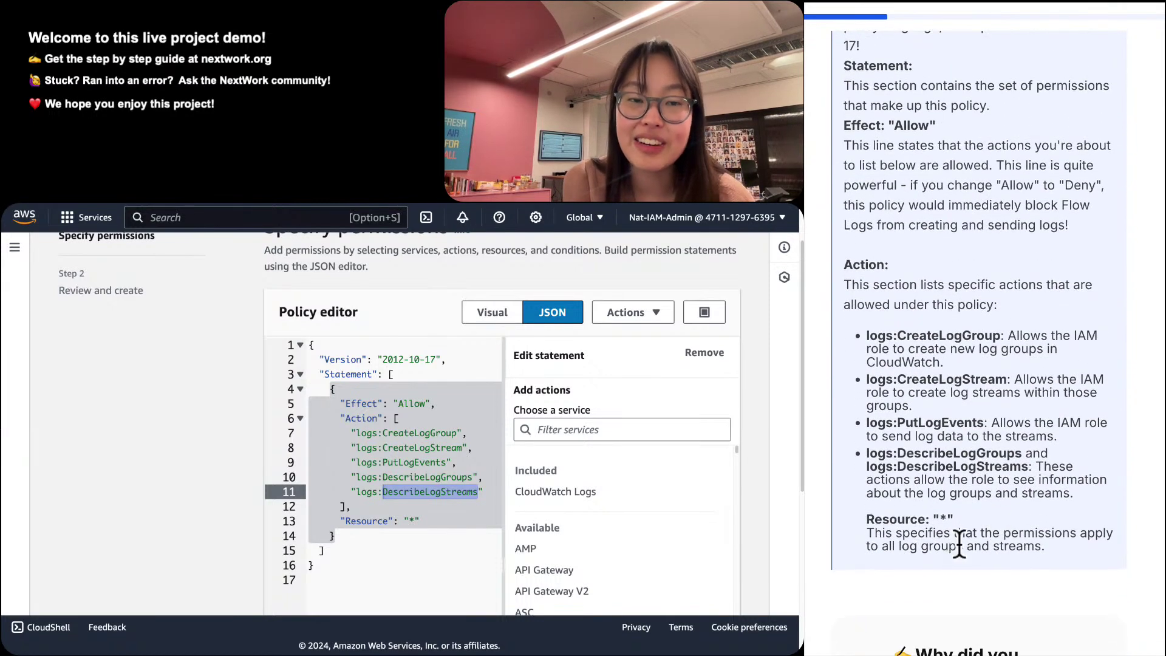
{"action": "scroll", "coordinate": [959, 542], "scroll_direction": "down", "scroll_amount": 6}
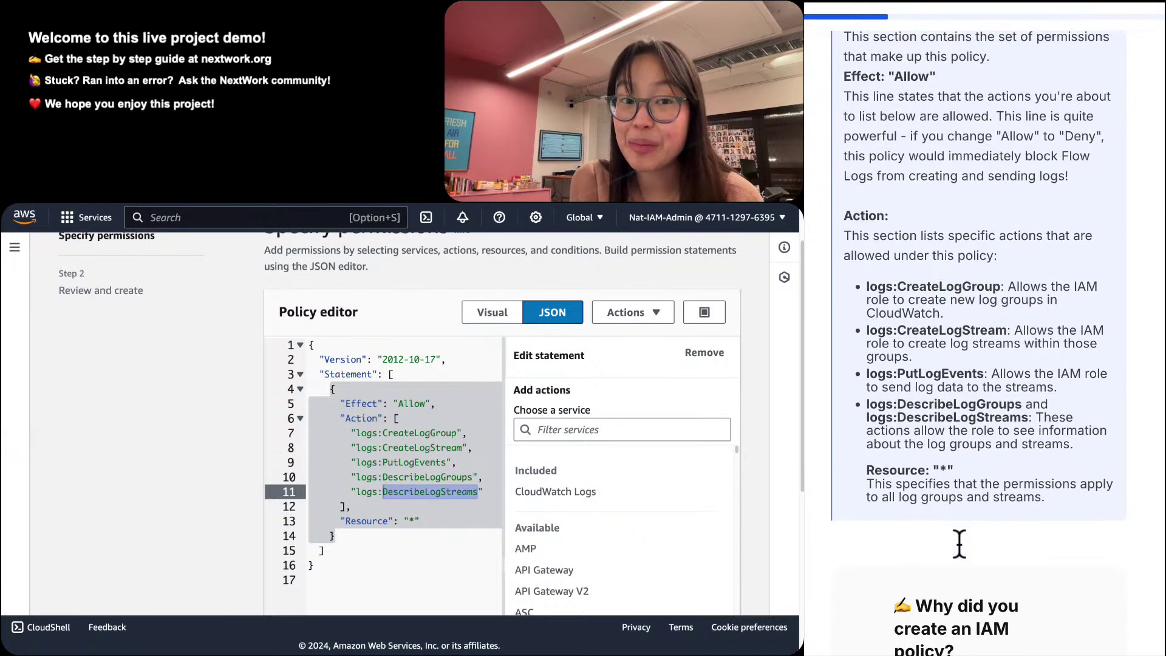
{"action": "scroll", "coordinate": [966, 498], "scroll_direction": "up", "scroll_amount": 1}
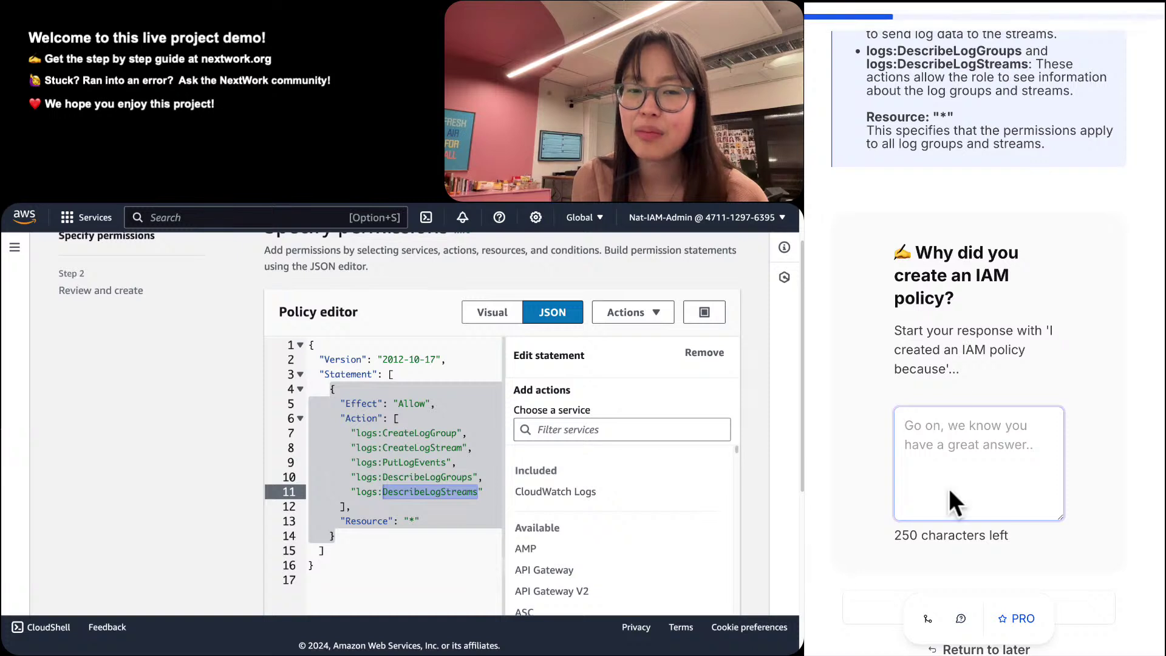
Begin the answer on why the IAM policy was created with "We created an IAM policy so that we can define a".
{"action": "type", "text": "W"}
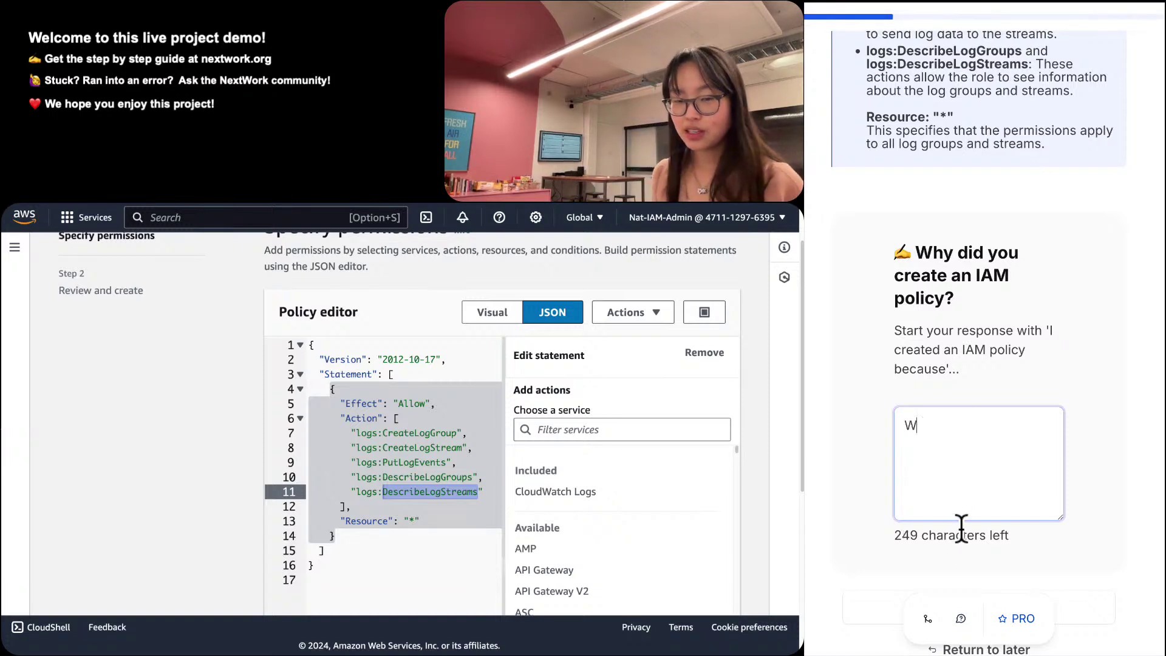
{"action": "type", "text": "e created a"}
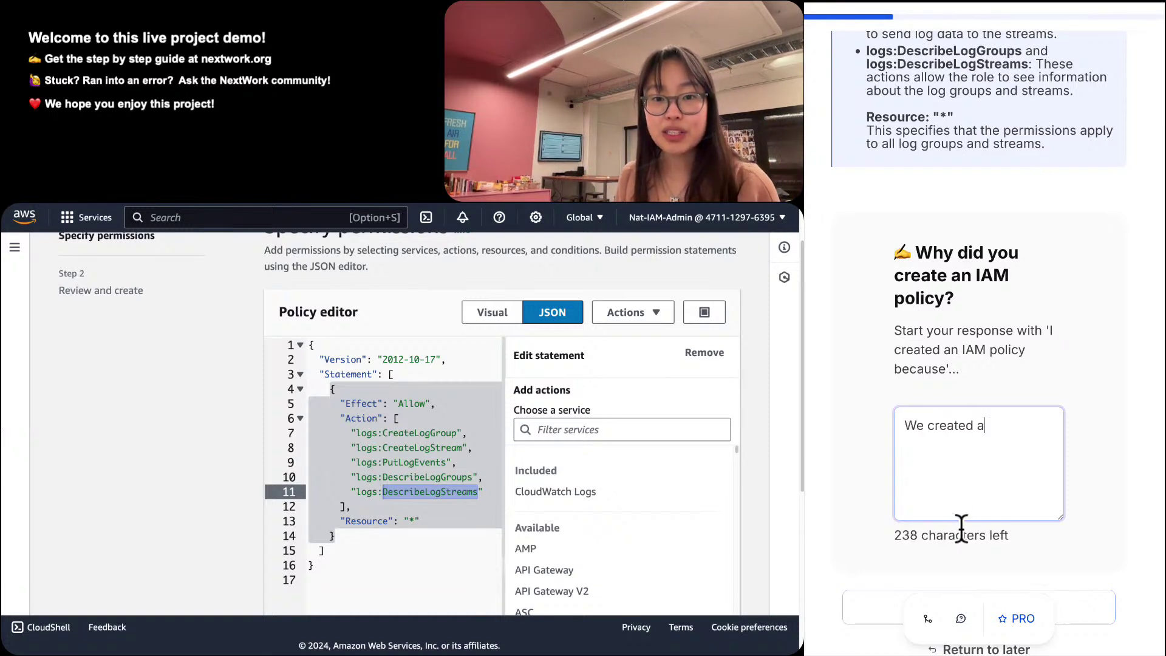
{"action": "type", "text": "n IAM policy"}
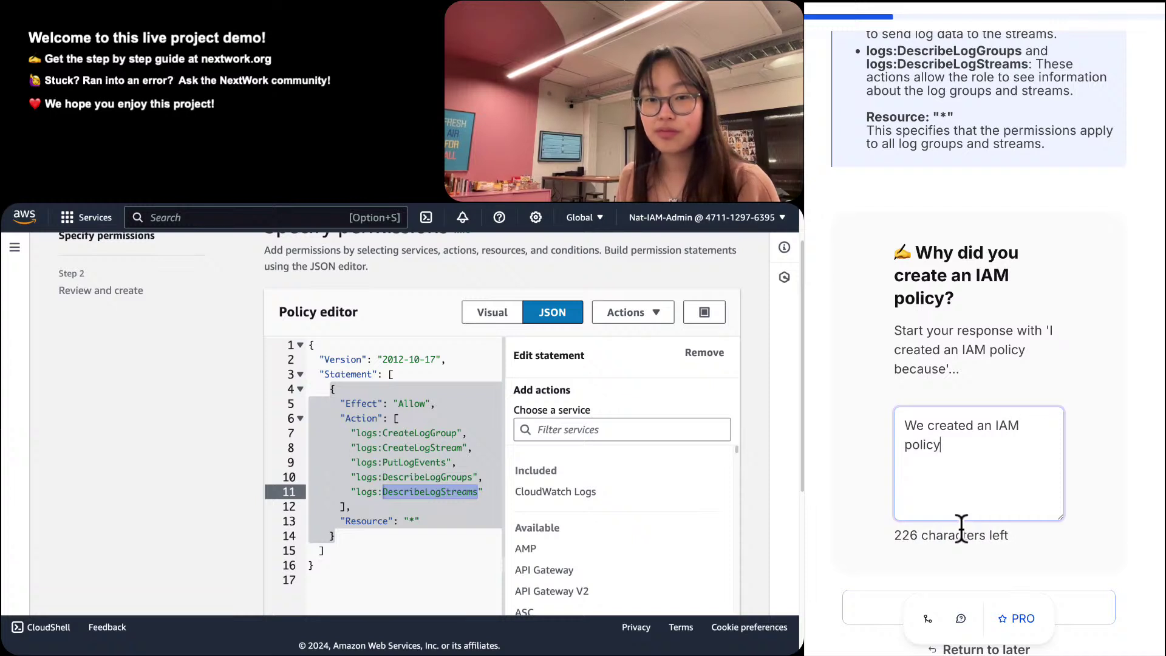
{"action": "key", "text": "BackSpace"}
{"action": "key", "text": "BackSpace"}
{"action": "key", "text": "BackSpace"}
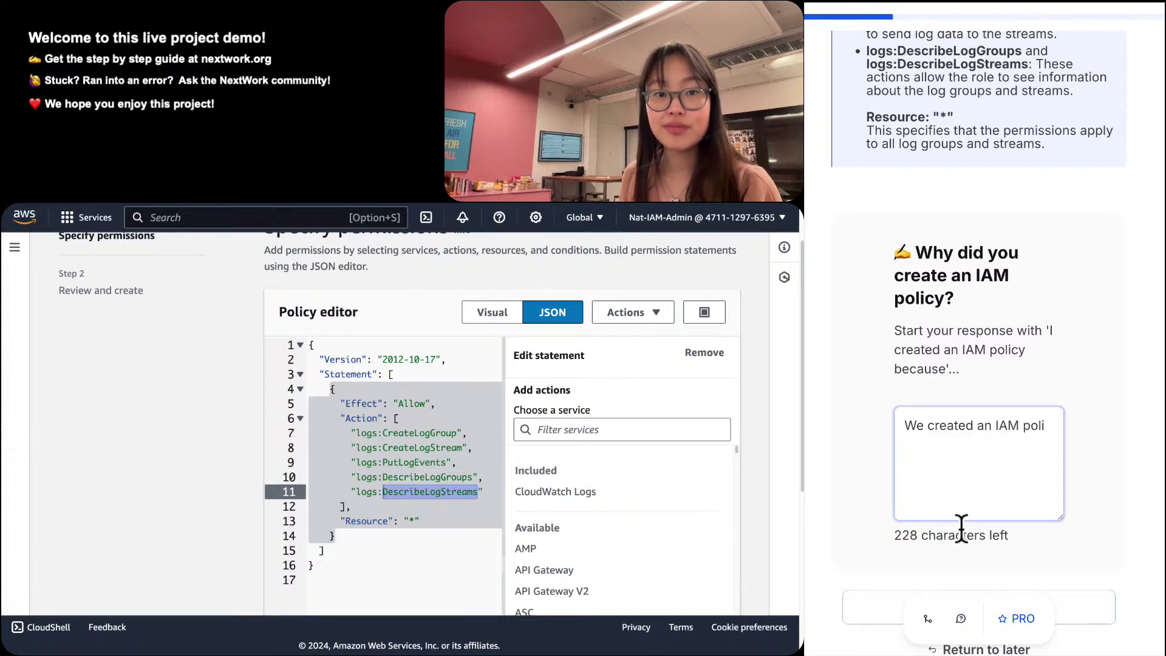
{"action": "type", "text": "cy "}
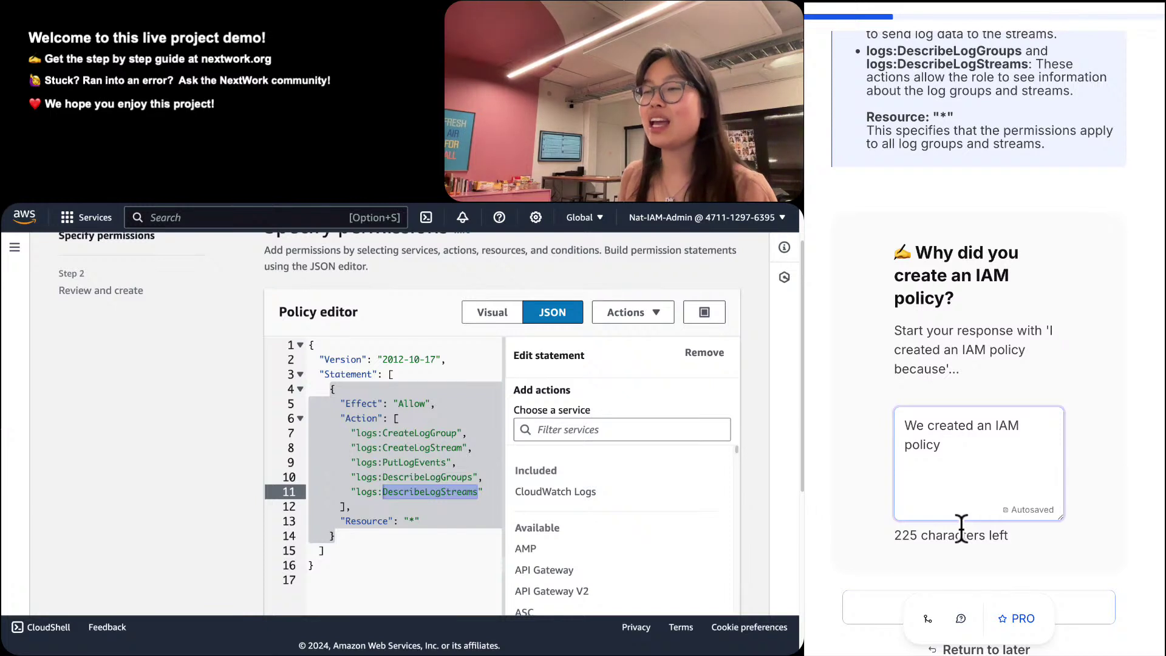
{"action": "type", "text": "so that "}
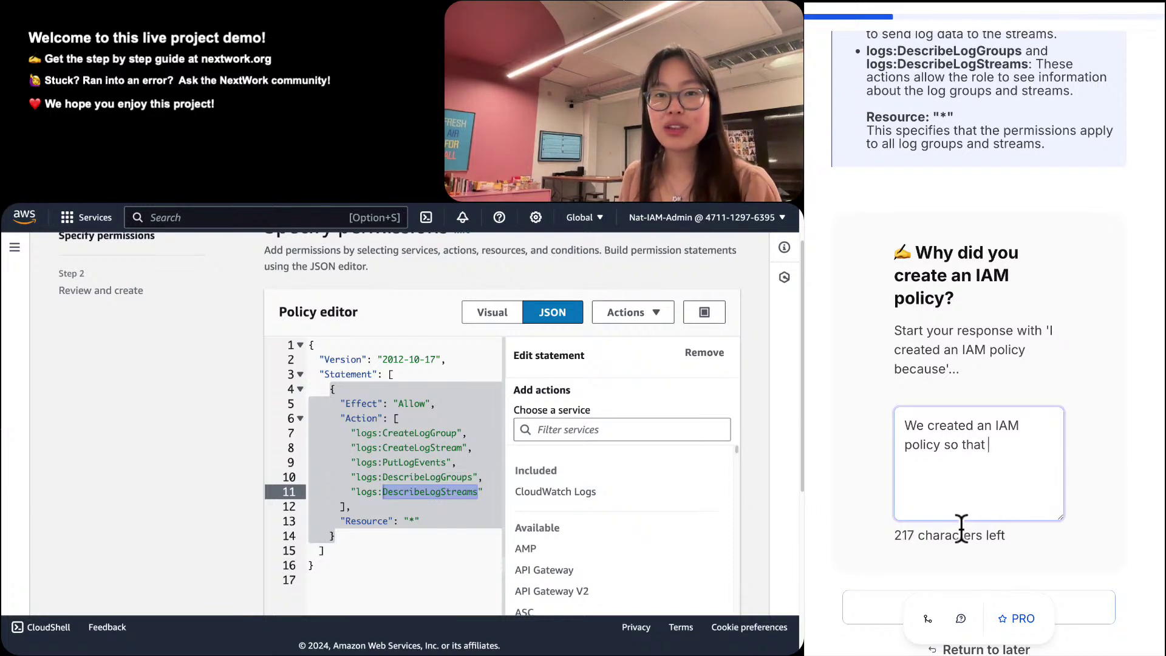
{"action": "type", "text": "we can define a "}
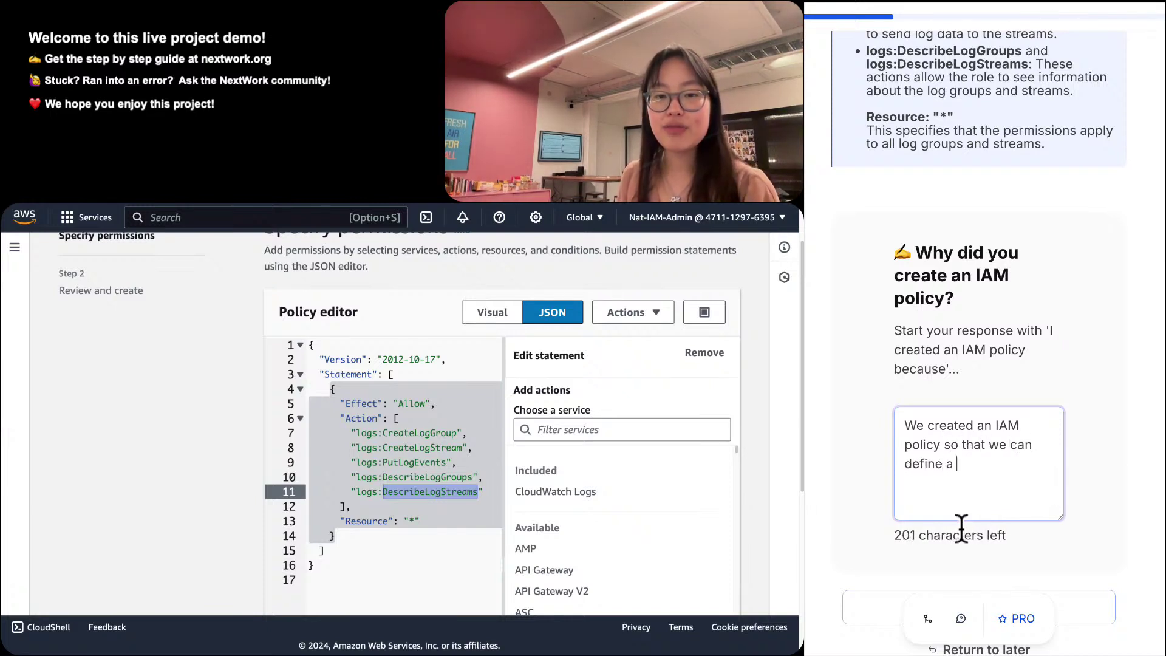
Continue the IAM policy answer with "rule that allows policy holders".
{"action": "type", "text": "rule that allows"}
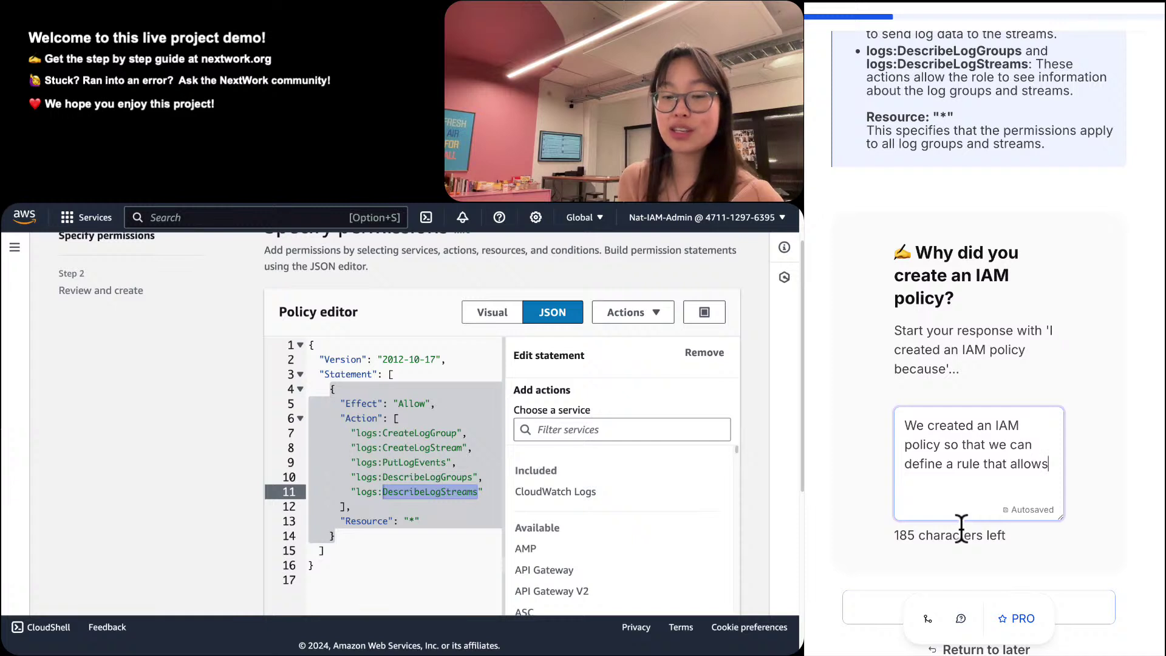
{"action": "type", "text": "policy hioo"}
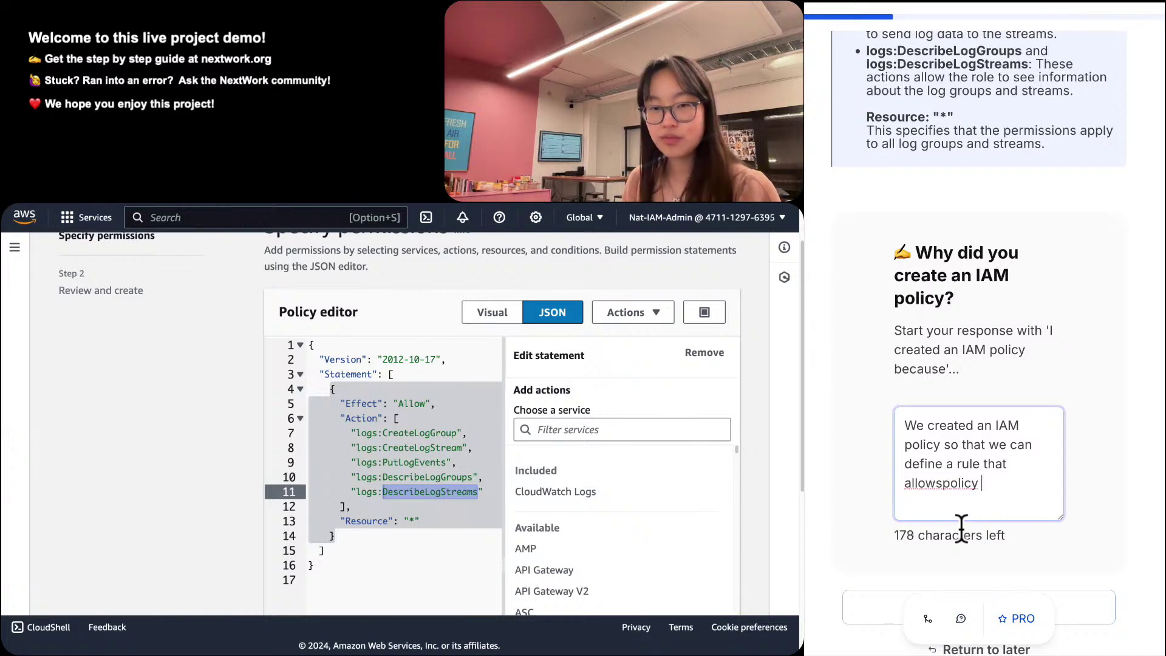
{"action": "key", "text": "BackSpace"}
{"action": "key", "text": "BackSpace"}
{"action": "key", "text": "BackSpace"}
{"action": "key", "text": "BackSpace"}
{"action": "key", "text": "BackSpace"}
{"action": "key", "text": "BackSpace"}
{"action": "key", "text": "BackSpace"}
{"action": "key", "text": "BackSpace"}
{"action": "key", "text": "BackSpace"}
{"action": "key", "text": "BackSpace"}
{"action": "key", "text": "BackSpace"}
{"action": "key", "text": "BackSpace"}
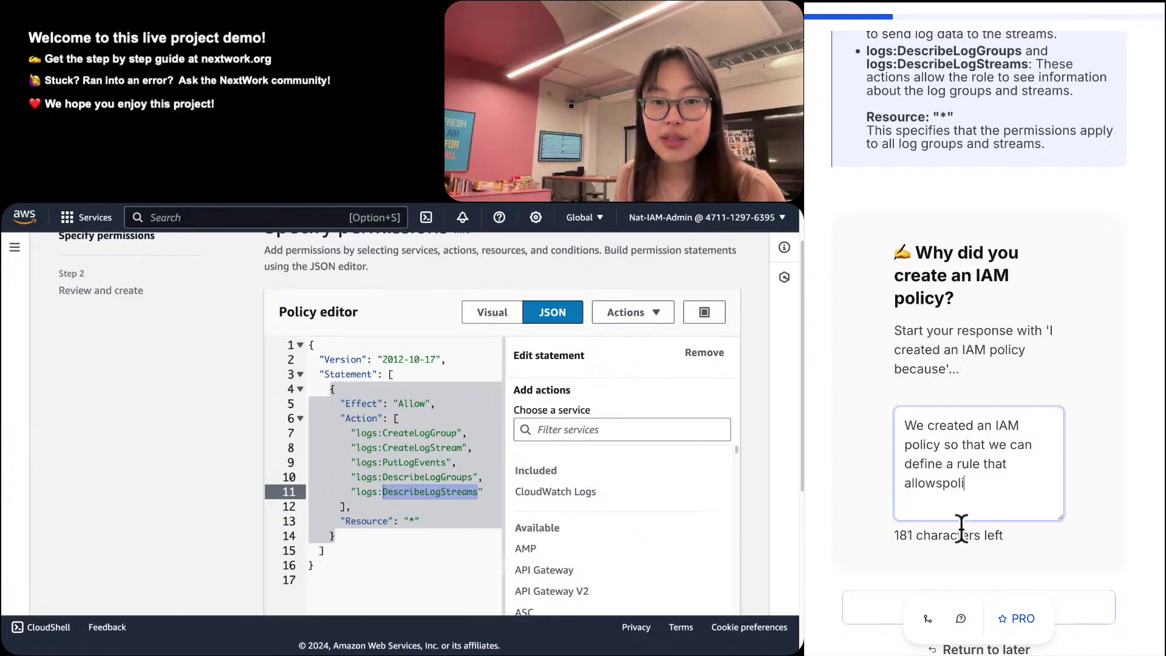
{"action": "type", "text": "s policy "}
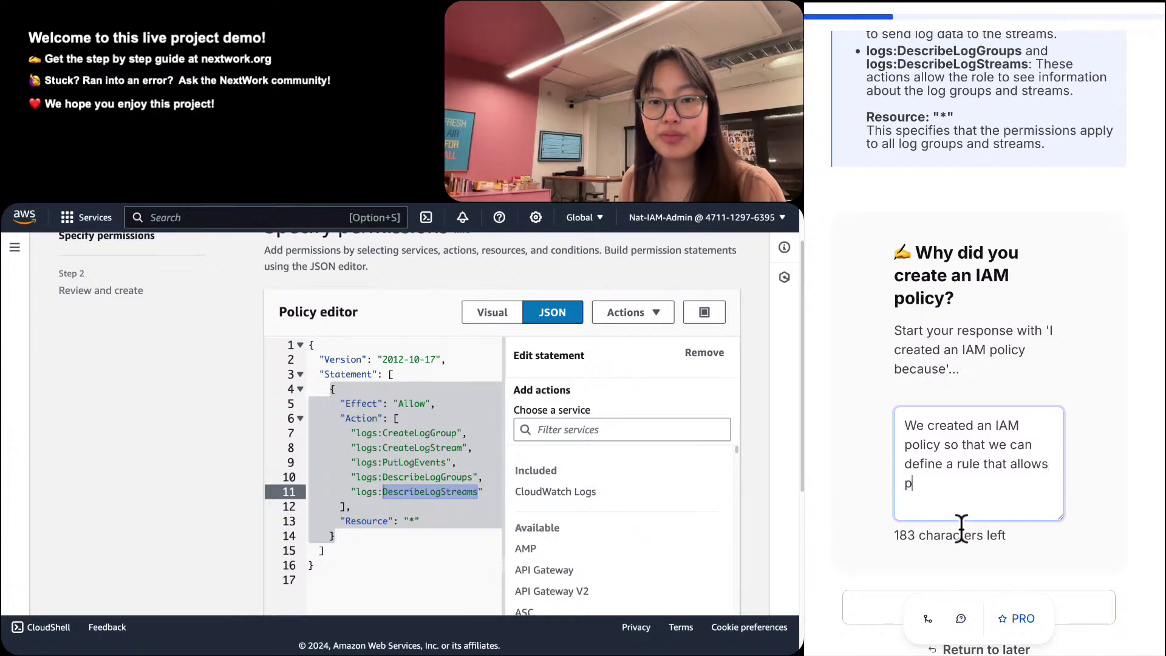
{"action": "type", "text": "holders "}
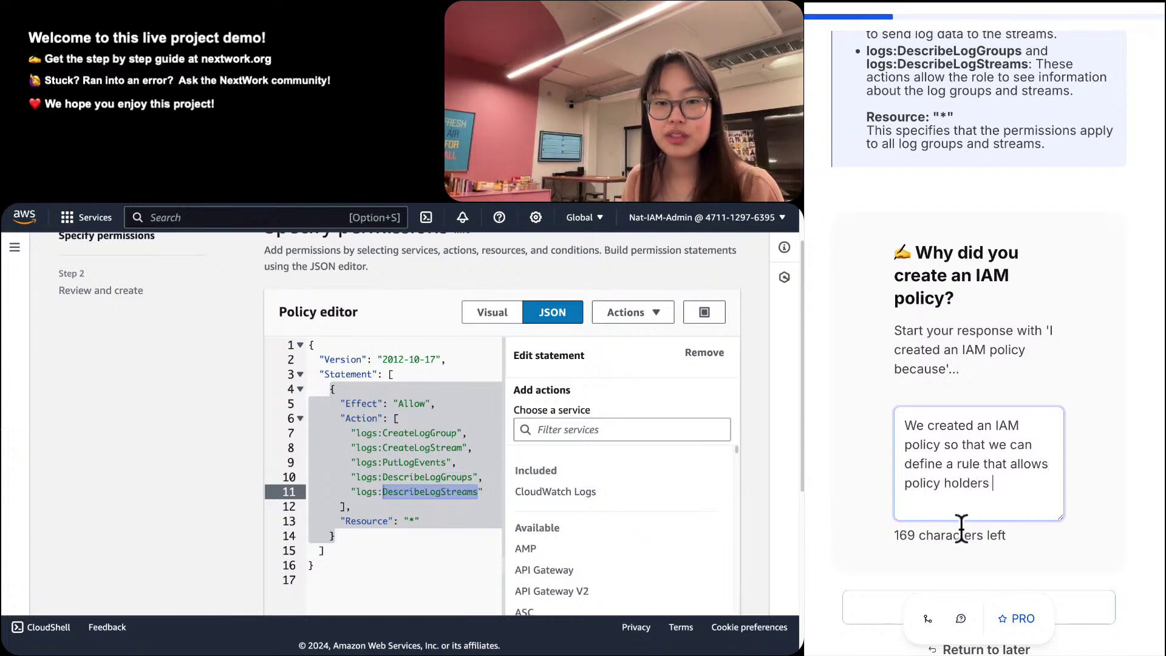
Add the example "e.g. our VPC Flow Logs service" to the IAM policy answer after "policy holders".
{"action": "type", "text": "e.g. oour"}
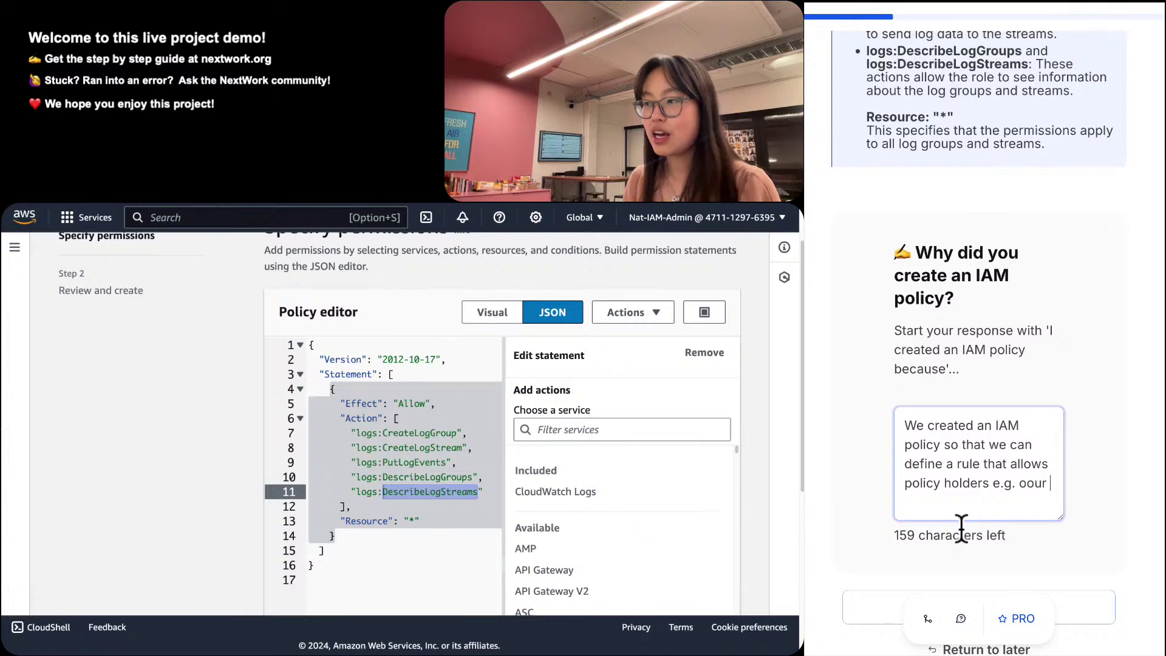
{"action": "key", "text": "BackSpace"}
{"action": "key", "text": "BackSpace"}
{"action": "key", "text": "BackSpace"}
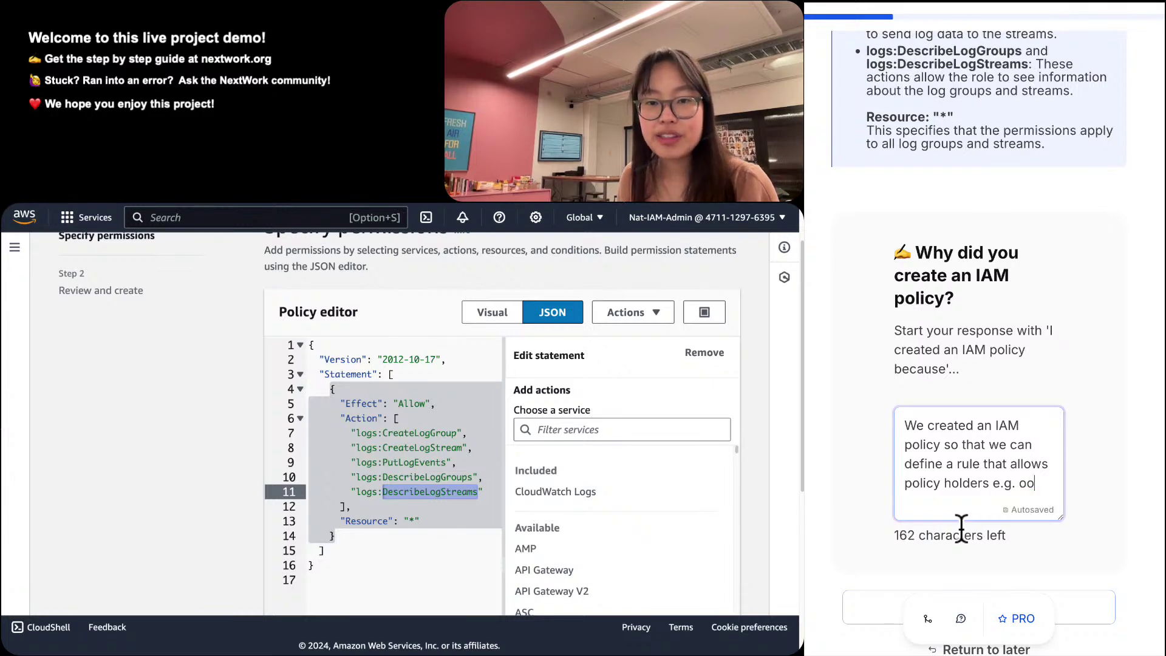
{"action": "key", "text": "BackSpace"}
{"action": "type", "text": "ur VPC "}
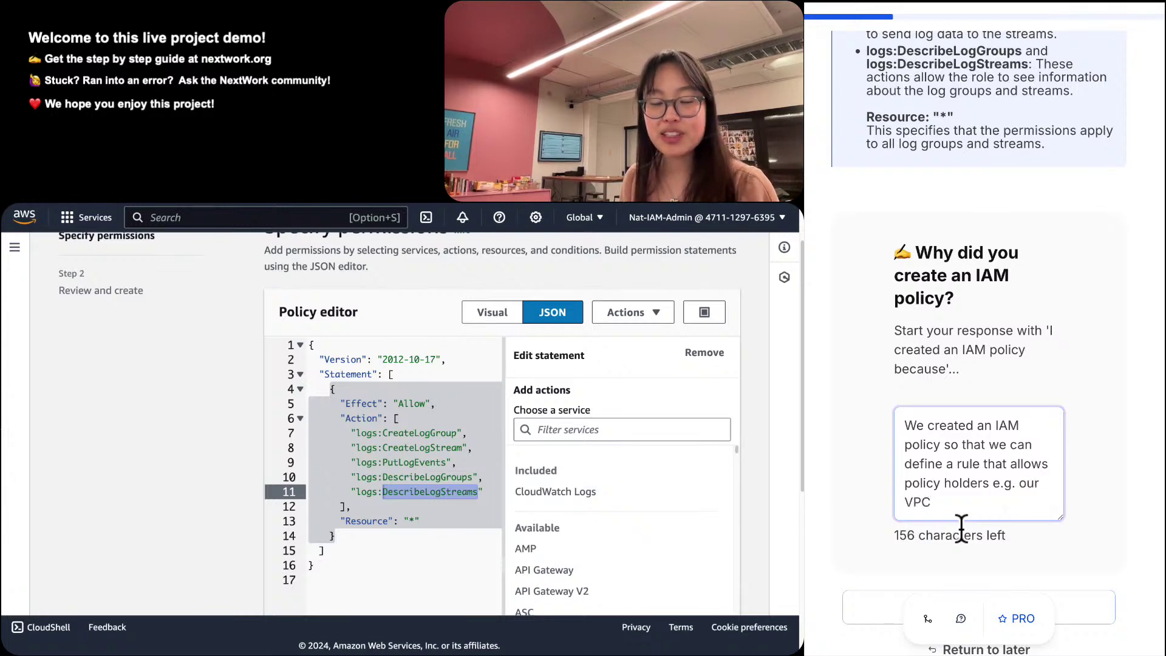
{"action": "type", "text": "Flow Logs "}
{"action": "type", "text": "servci"}
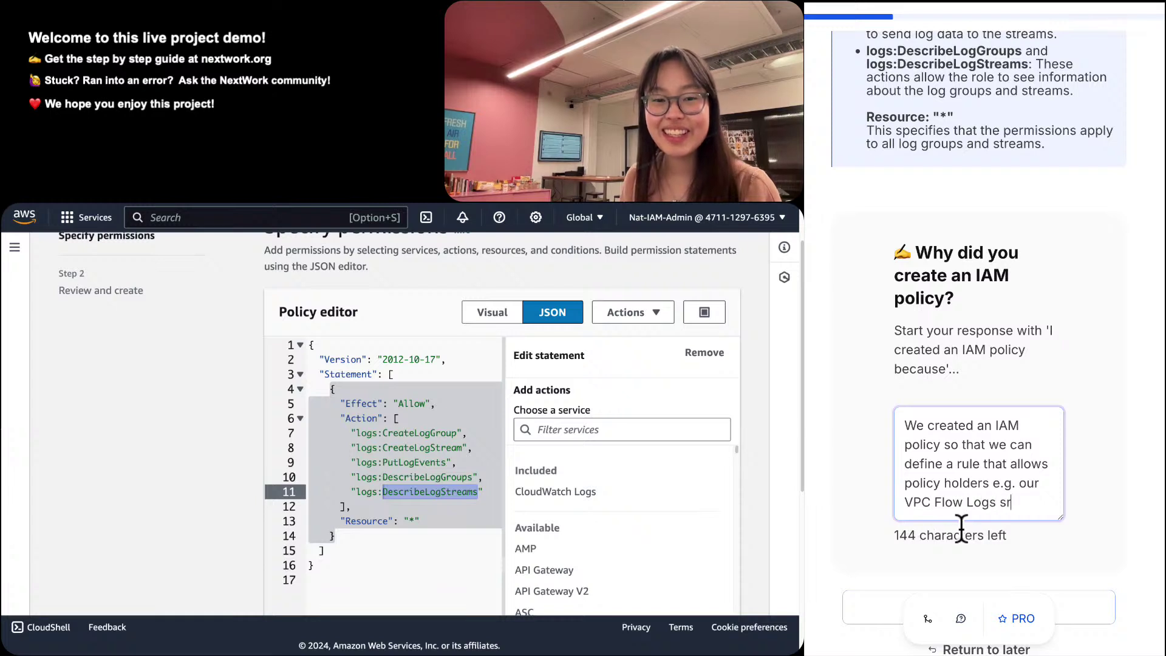
{"action": "key", "text": "BackSpace"}
{"action": "key", "text": "BackSpace"}
{"action": "key", "text": "BackSpace"}
{"action": "type", "text": "biv"}
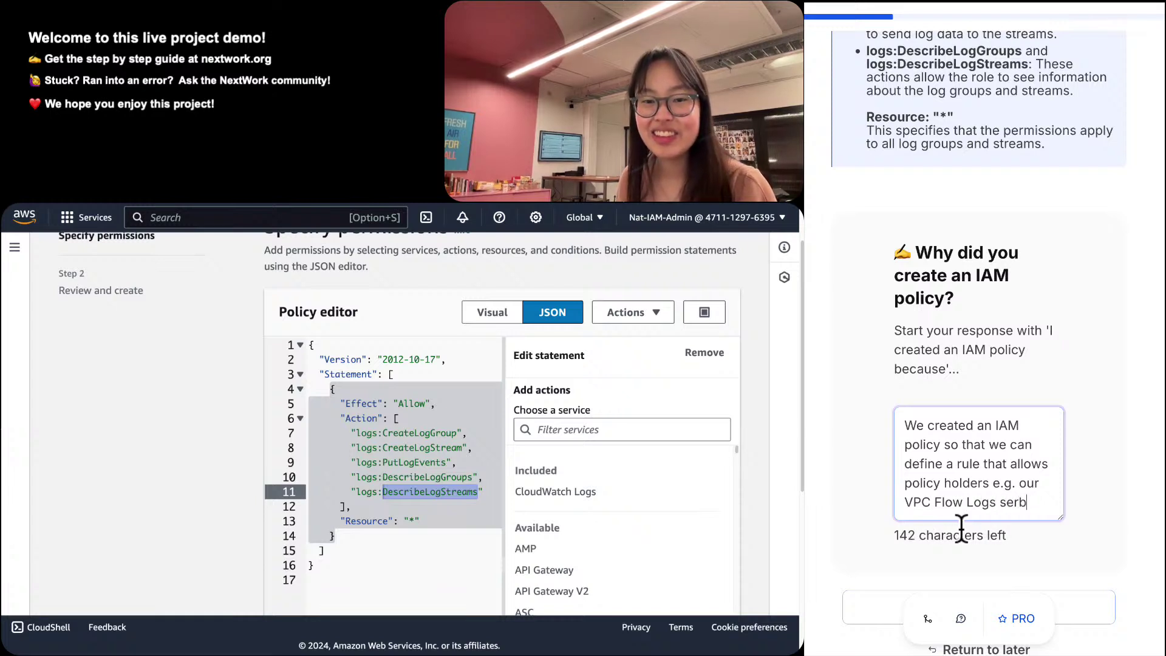
{"action": "key", "text": "BackSpace"}
{"action": "key", "text": "BackSpace"}
{"action": "key", "text": "BackSpace"}
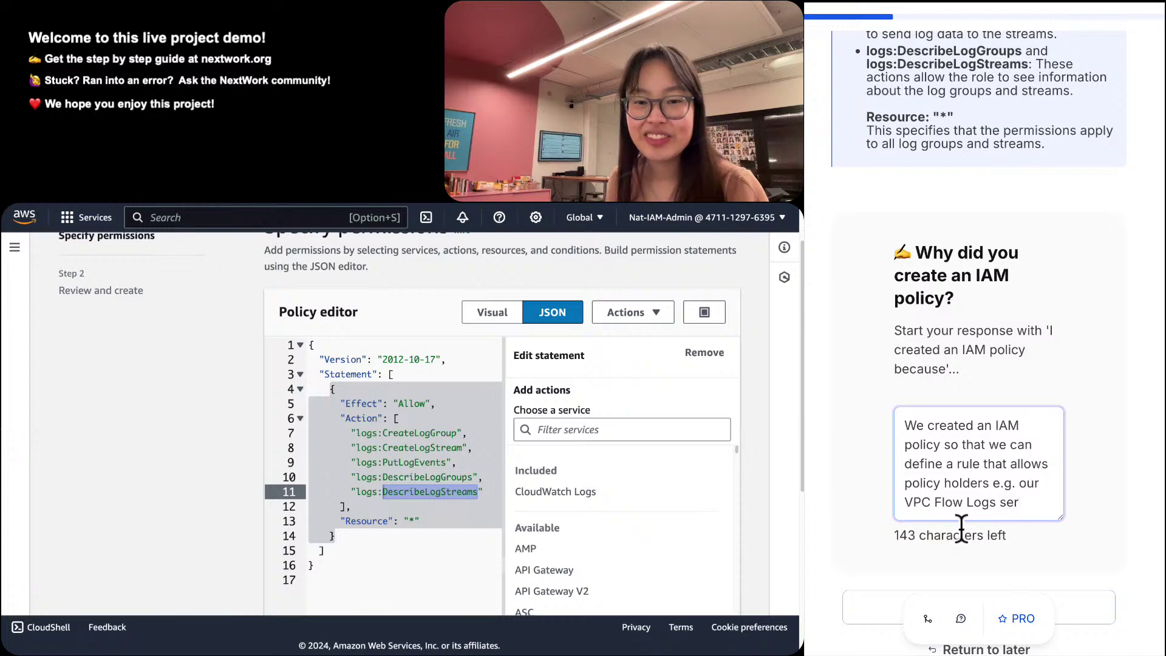
{"action": "type", "text": "vice, "}
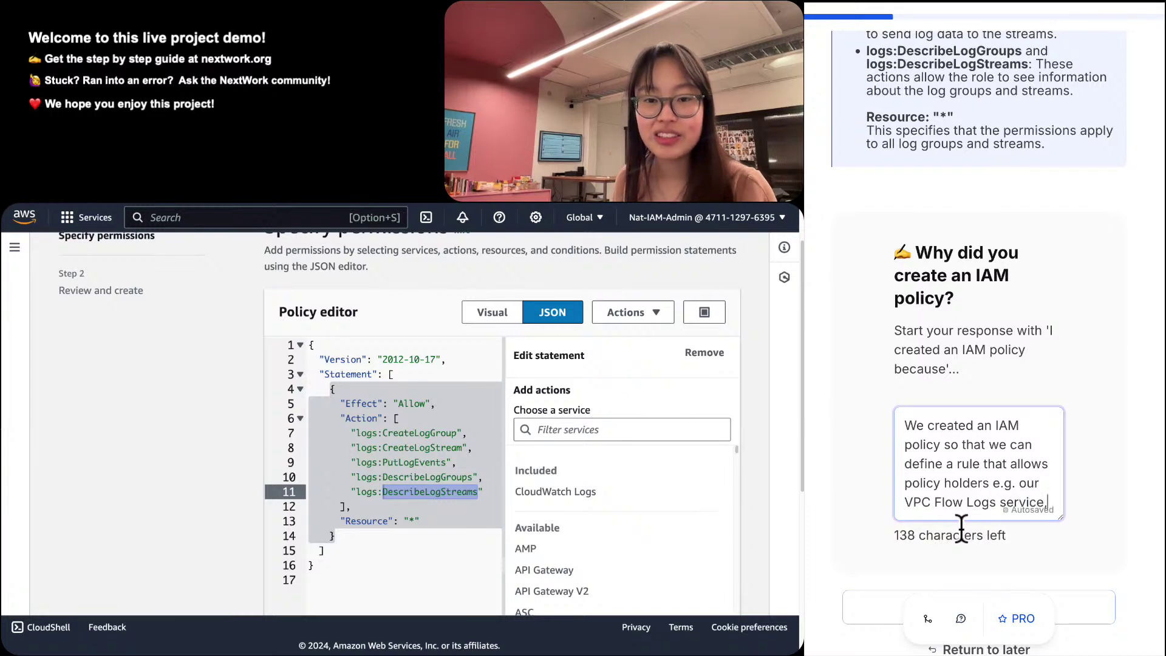
Extend the IAM policy answer with "the ability to create", leaving no comma after "service".
{"action": "type", "text": "the abs"}
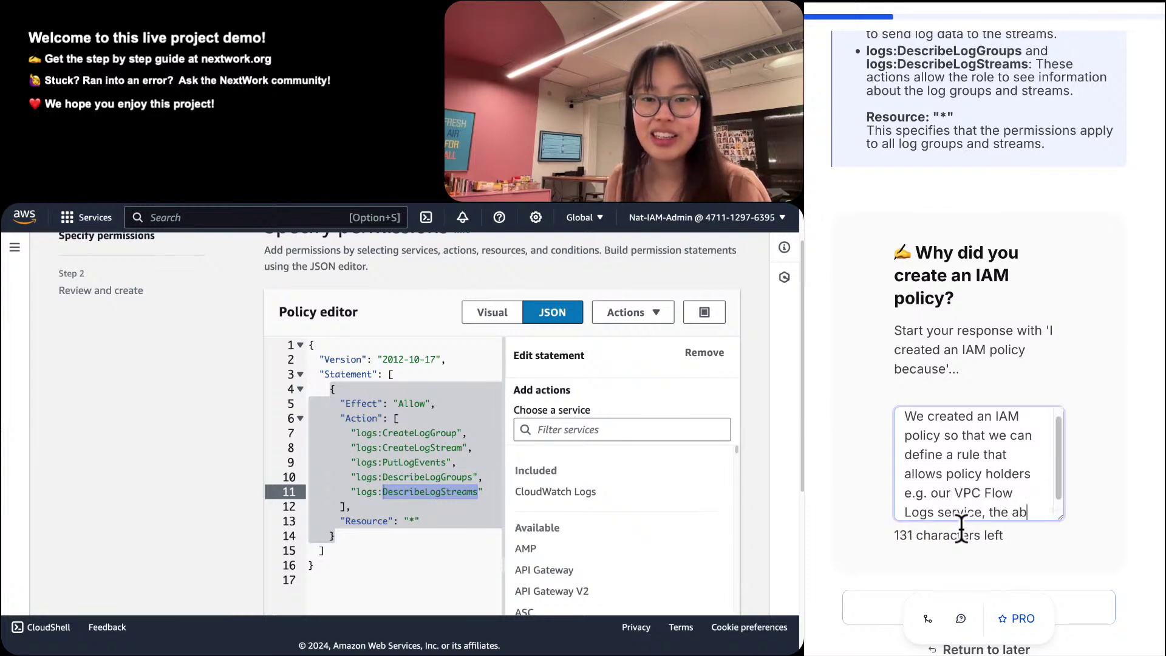
{"action": "key", "text": "BackSpace"}
{"action": "type", "text": "sol"}
{"action": "key", "text": "BackSpace"}
{"action": "key", "text": "BackSpace"}
{"action": "key", "text": "BackSpace"}
{"action": "key", "text": "BackSpace"}
{"action": "key", "text": "BackSpace"}
{"action": "key", "text": "BackSpace"}
{"action": "key", "text": "BackSpace"}
{"action": "key", "text": "BackSpace"}
{"action": "key", "text": "BackSpace"}
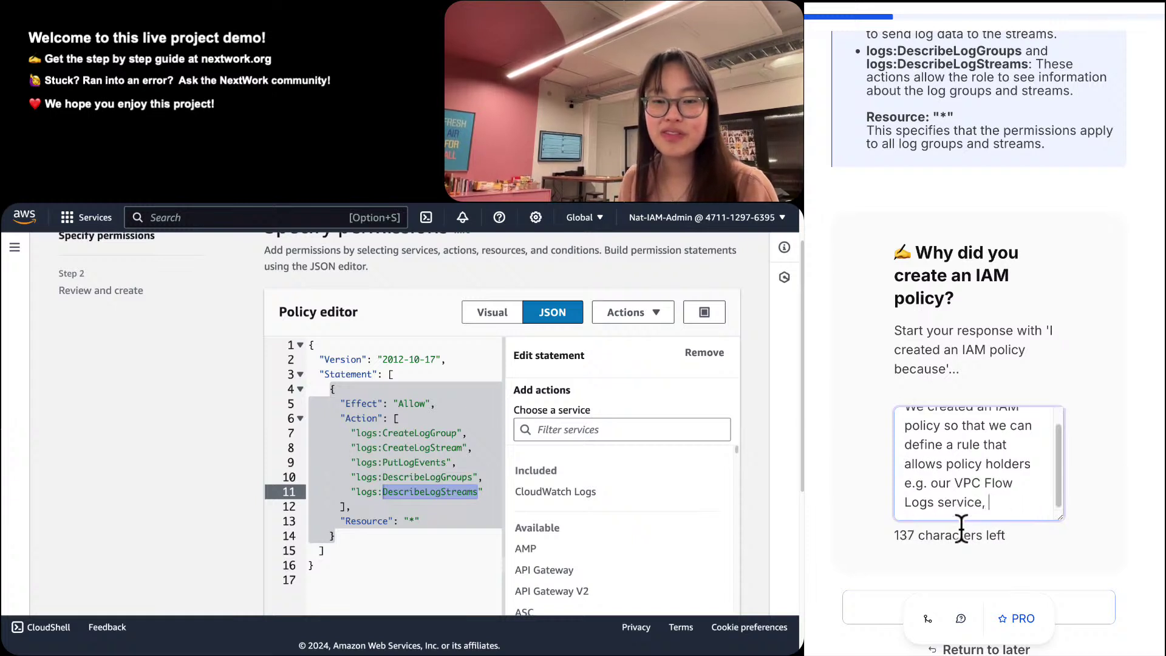
{"action": "type", "text": "the ab"}
{"action": "key", "text": "BackSpace"}
{"action": "key", "text": "BackSpace"}
{"action": "key", "text": "BackSpace"}
{"action": "key", "text": "BackSpace"}
{"action": "key", "text": "BackSpace"}
{"action": "key", "text": "BackSpace"}
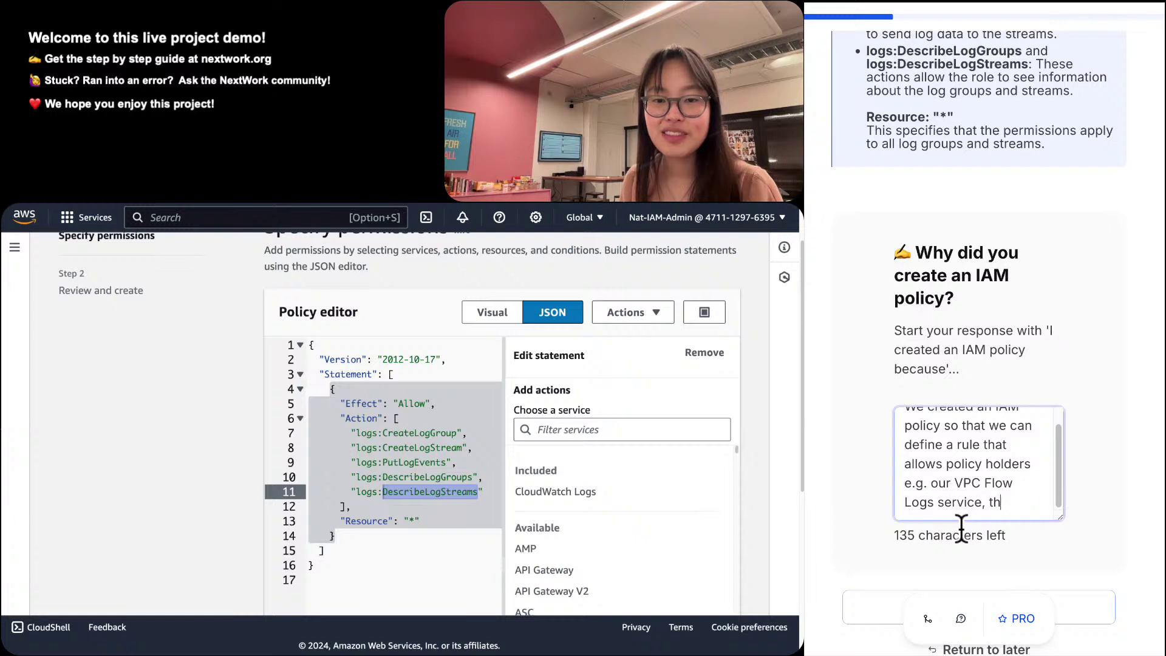
{"action": "key", "text": "BackSpace"}
{"action": "type", "text": "the a"}
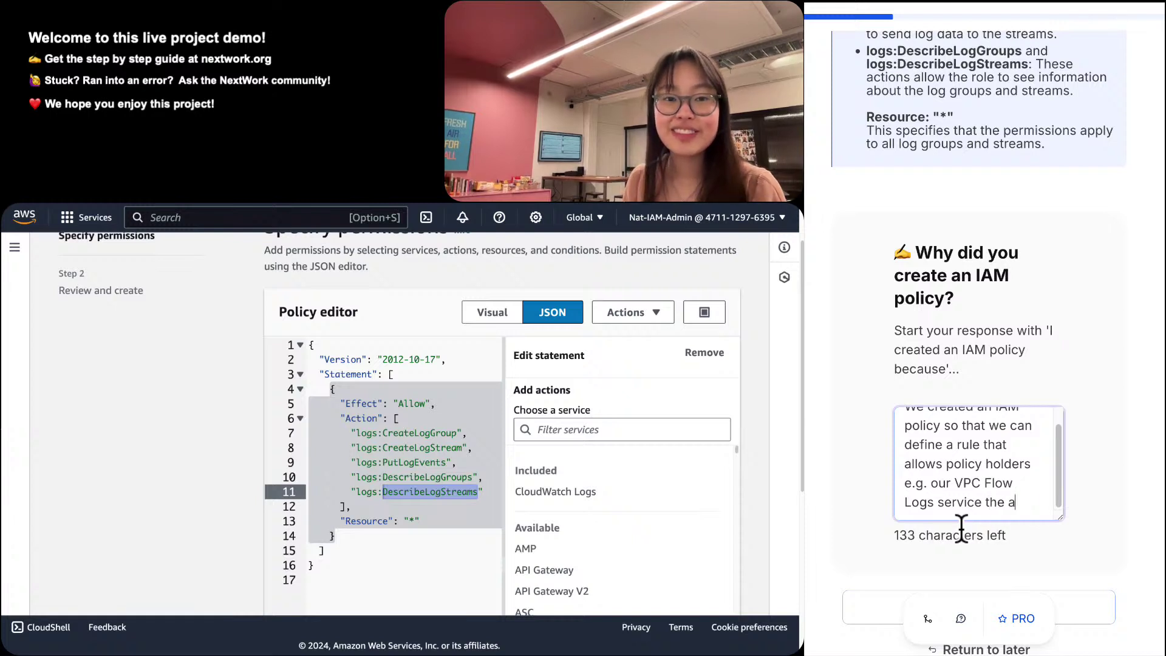
{"action": "type", "text": "bility to"}
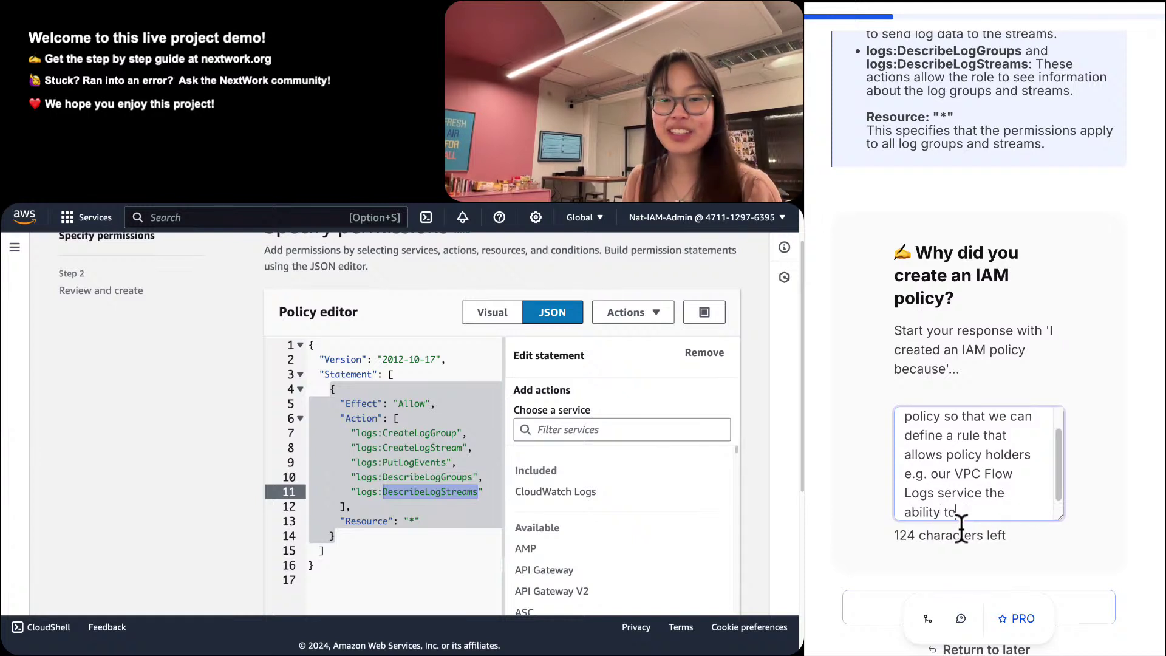
{"action": "type", "text": " create "}
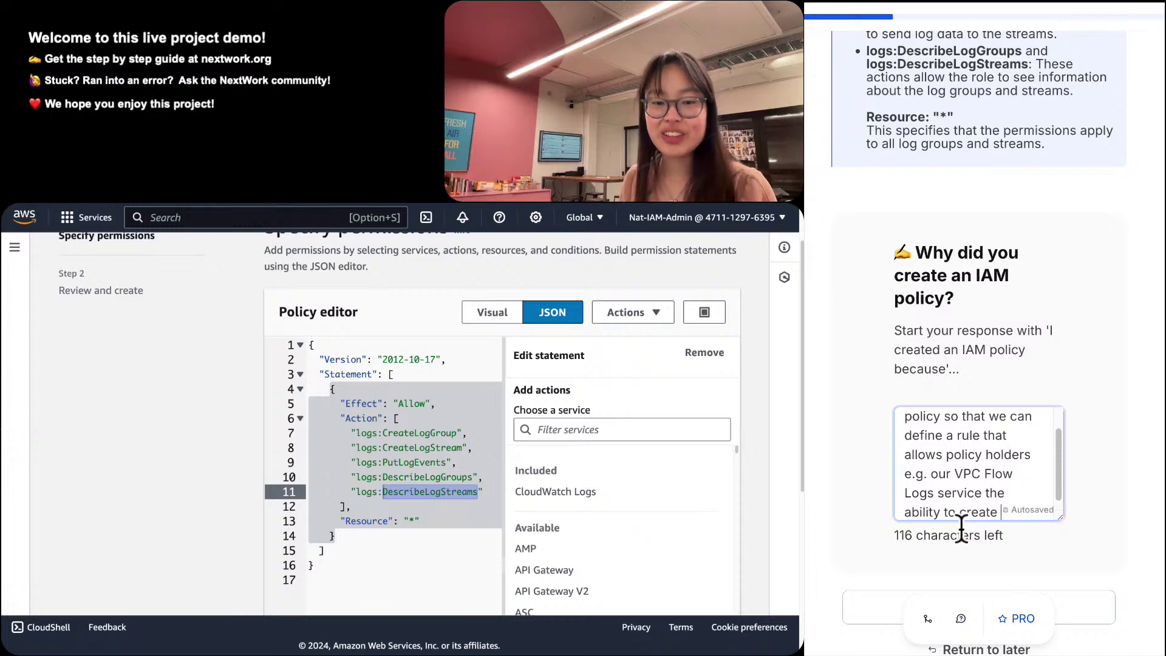
{"action": "type", "text": "kigs s======="}
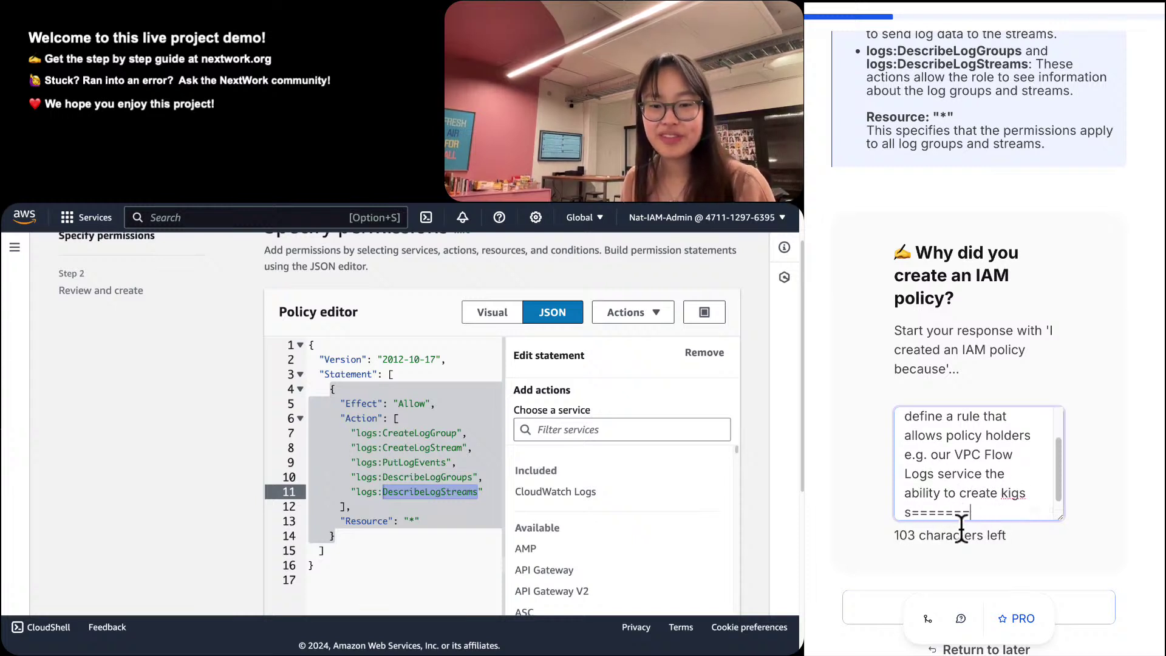
{"action": "key", "text": "BackSpace"}
{"action": "key", "text": "BackSpace"}
{"action": "key", "text": "BackSpace"}
{"action": "key", "text": "BackSpace"}
{"action": "key", "text": "BackSpace"}
{"action": "key", "text": "BackSpace"}
{"action": "key", "text": "BackSpace"}
{"action": "key", "text": "BackSpace"}
{"action": "key", "text": "BackSpace"}
{"action": "key", "text": "BackSpace"}
{"action": "key", "text": "BackSpace"}
{"action": "key", "text": "BackSpace"}
{"action": "key", "text": "BackSpace"}
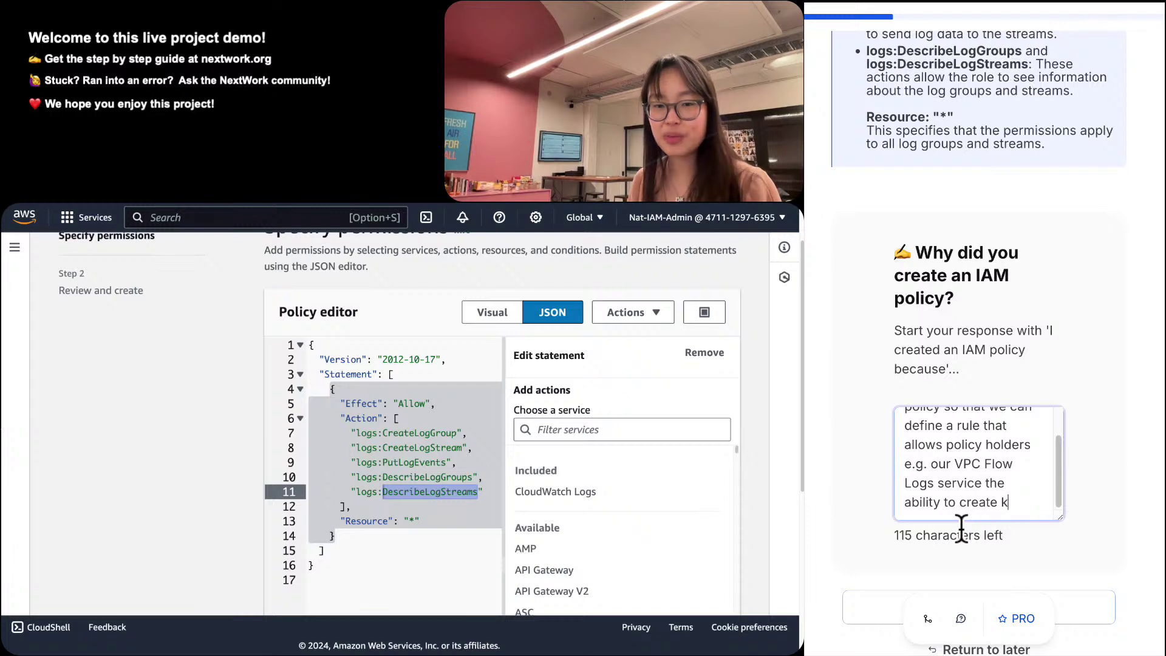
Continue the IAM policy answer after "the ability to create" with "log streams and".
{"action": "type", "text": "log streas"}
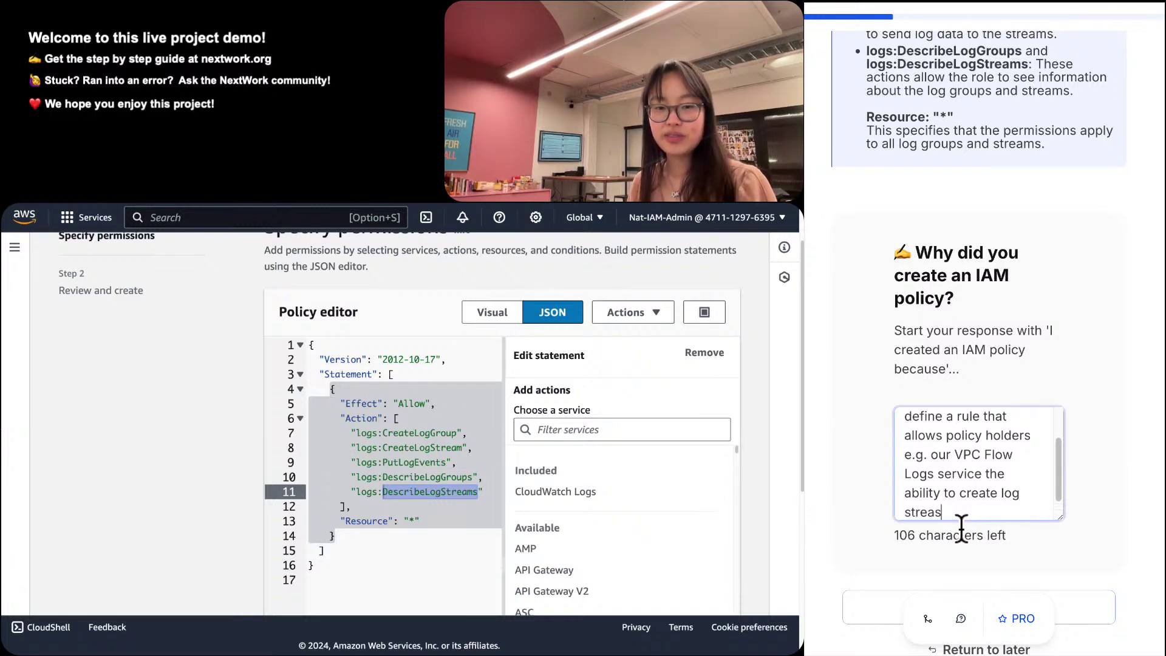
{"action": "key", "text": "BackSpace"}
{"action": "type", "text": "ms and"}
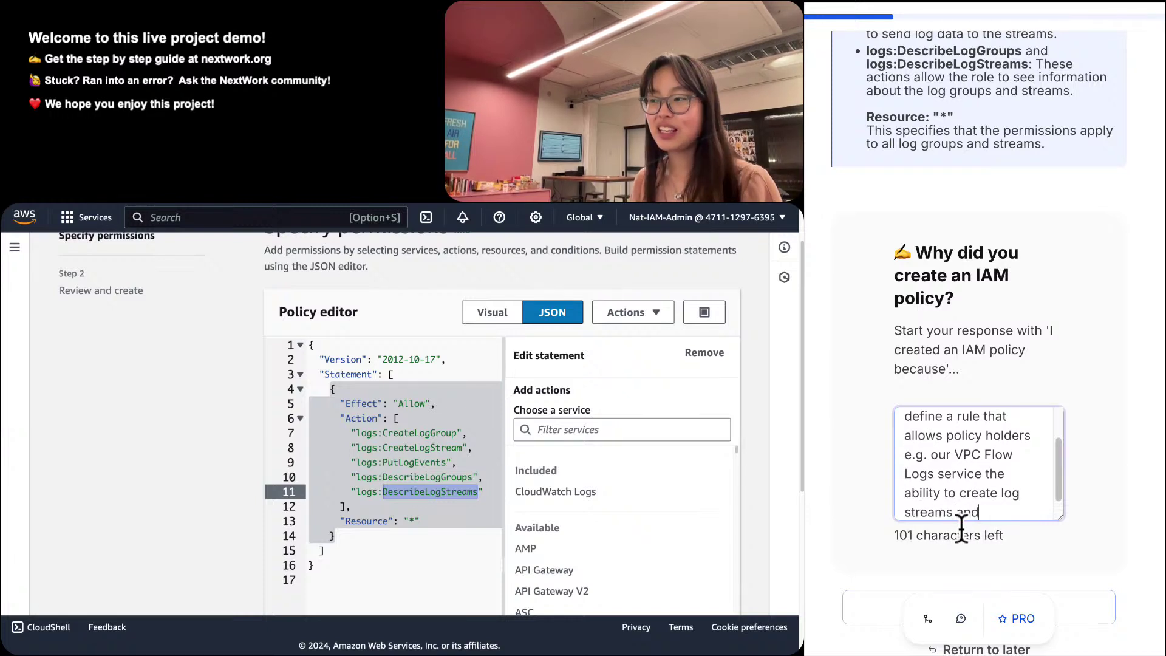
{"action": "type", "text": " sen"}
{"action": "key", "text": "BackSpace"}
{"action": "key", "text": "BackSpace"}
{"action": "key", "text": "BackSpace"}
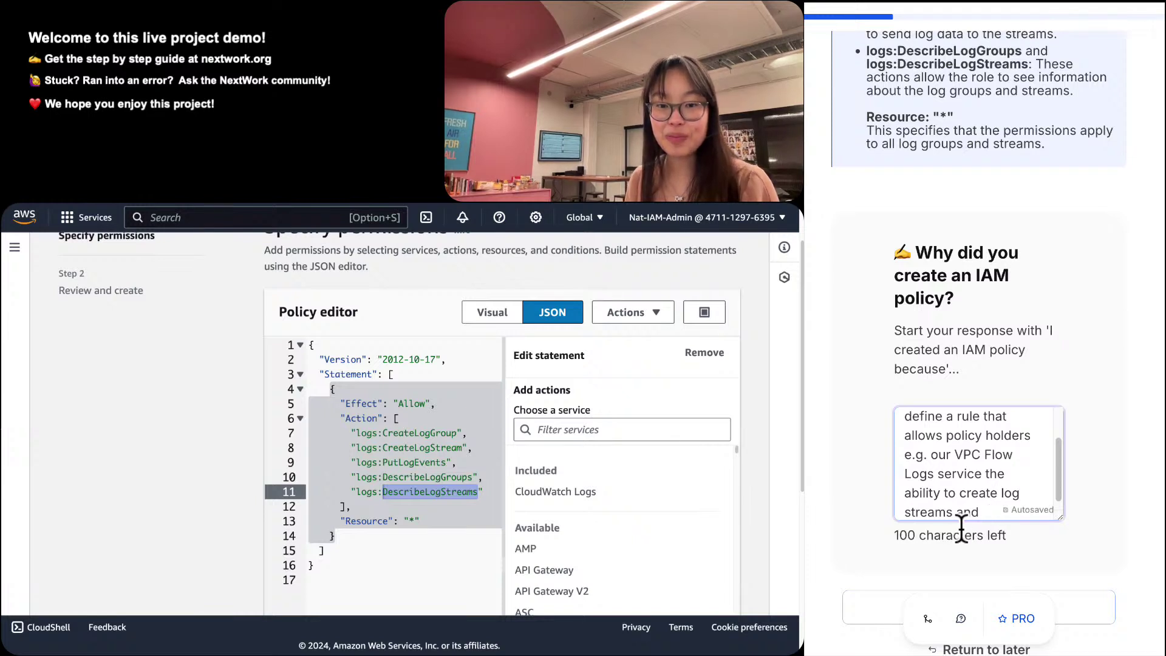
Finish the IAM policy answer with "upload them into CloudWatch.".
{"action": "type", "text": "upload them"}
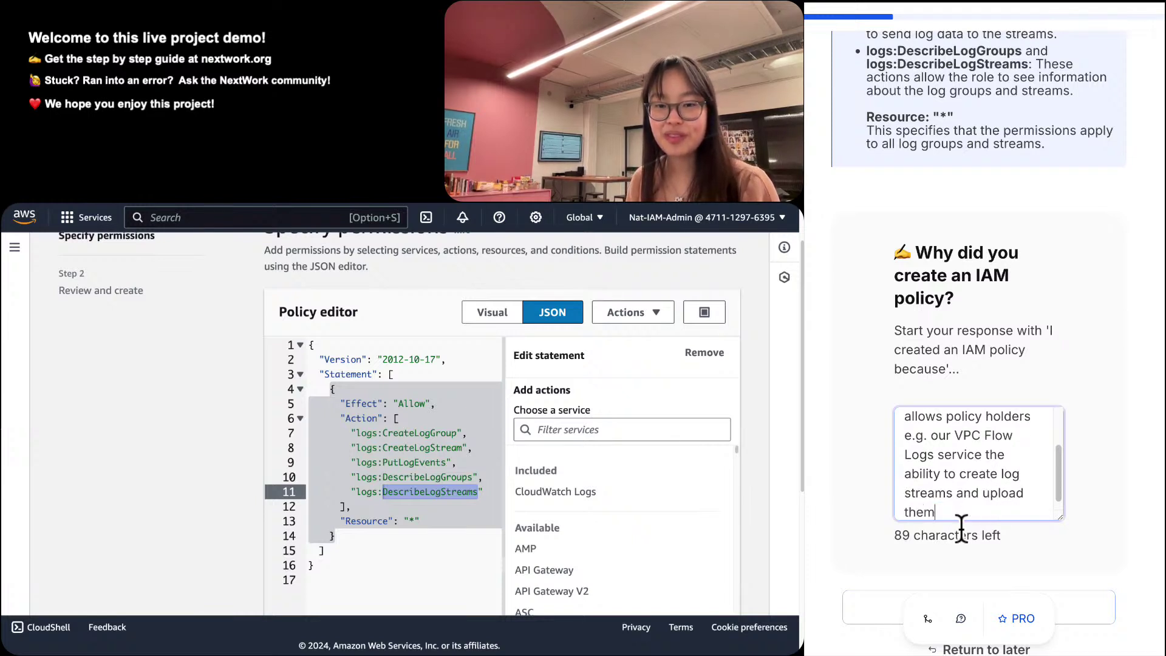
{"action": "type", "text": " into CloudWatvh"}
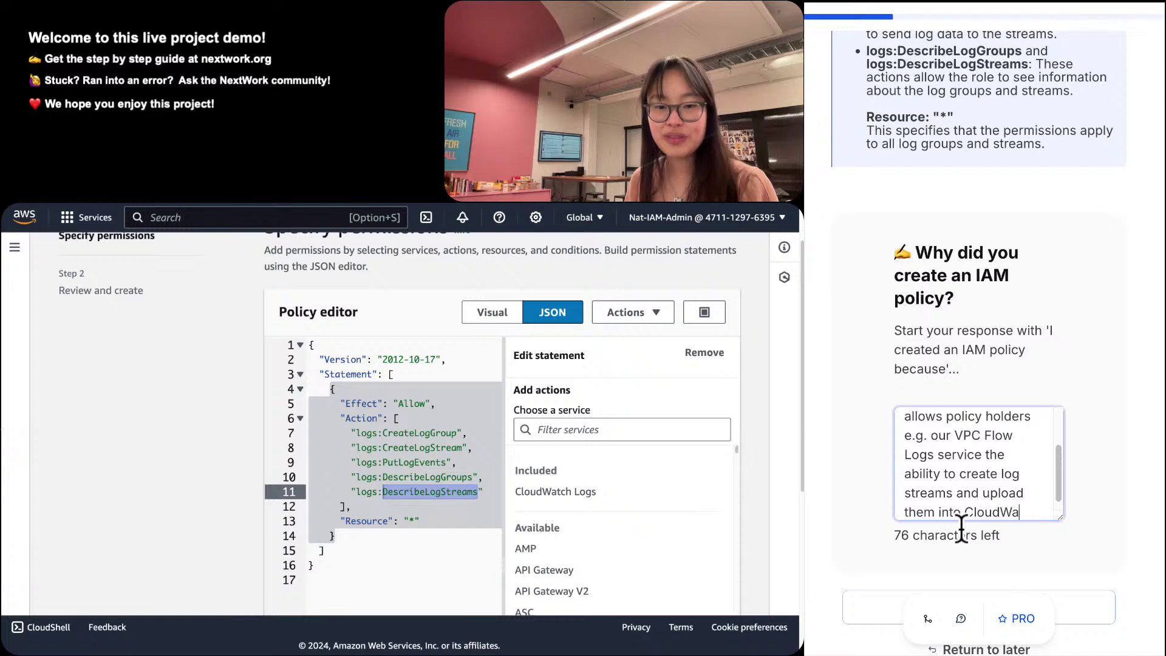
{"action": "key", "text": "BackSpace"}
{"action": "key", "text": "BackSpace"}
{"action": "type", "text": "ch."}
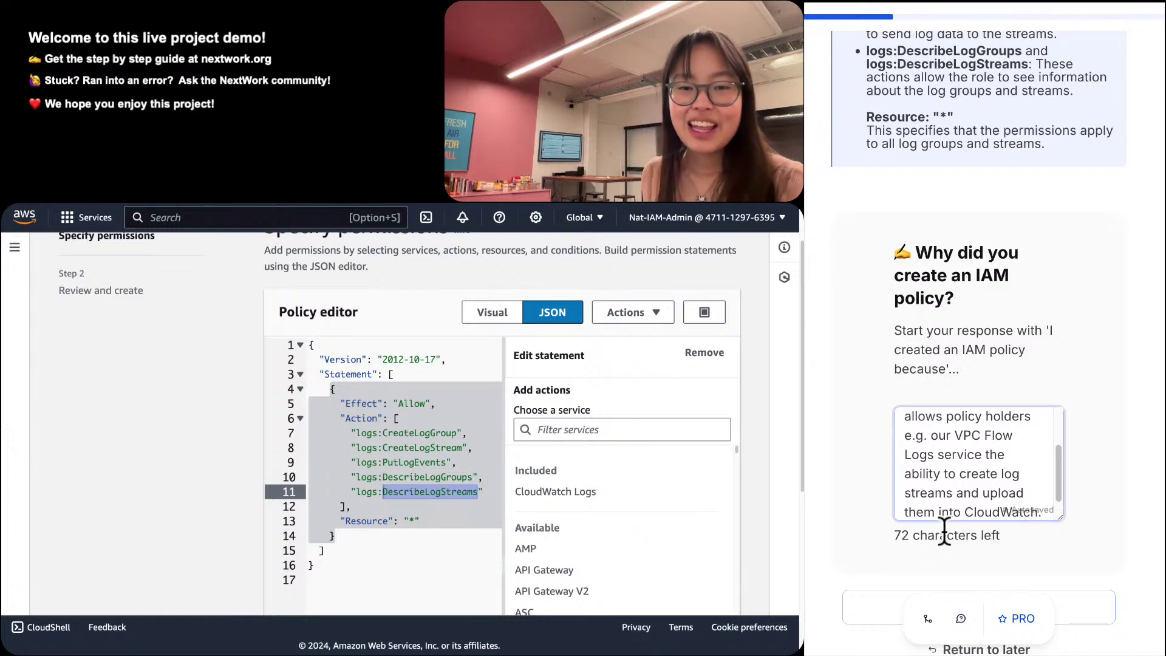
Proofread the full IAM policy answer and mark the question as done.
{"action": "scroll", "coordinate": [949, 549], "scroll_direction": "down", "scroll_amount": 2}
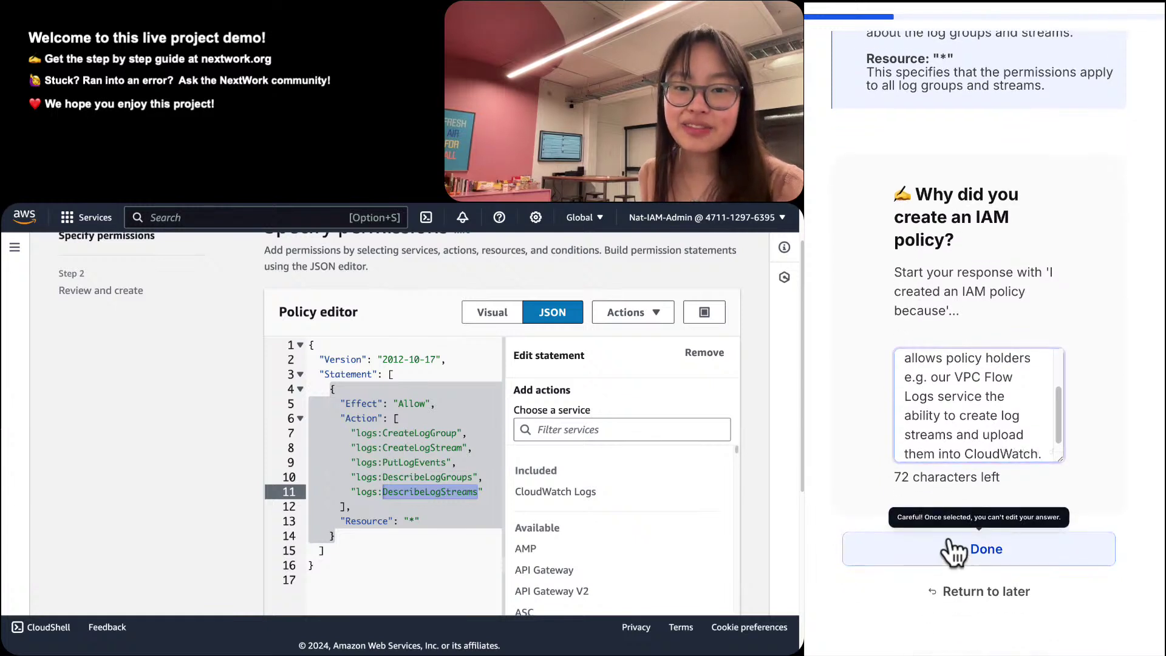
{"action": "scroll", "coordinate": [948, 551], "scroll_direction": "up", "scroll_amount": 1}
{"action": "scroll", "coordinate": [939, 477], "scroll_direction": "up", "scroll_amount": 1}
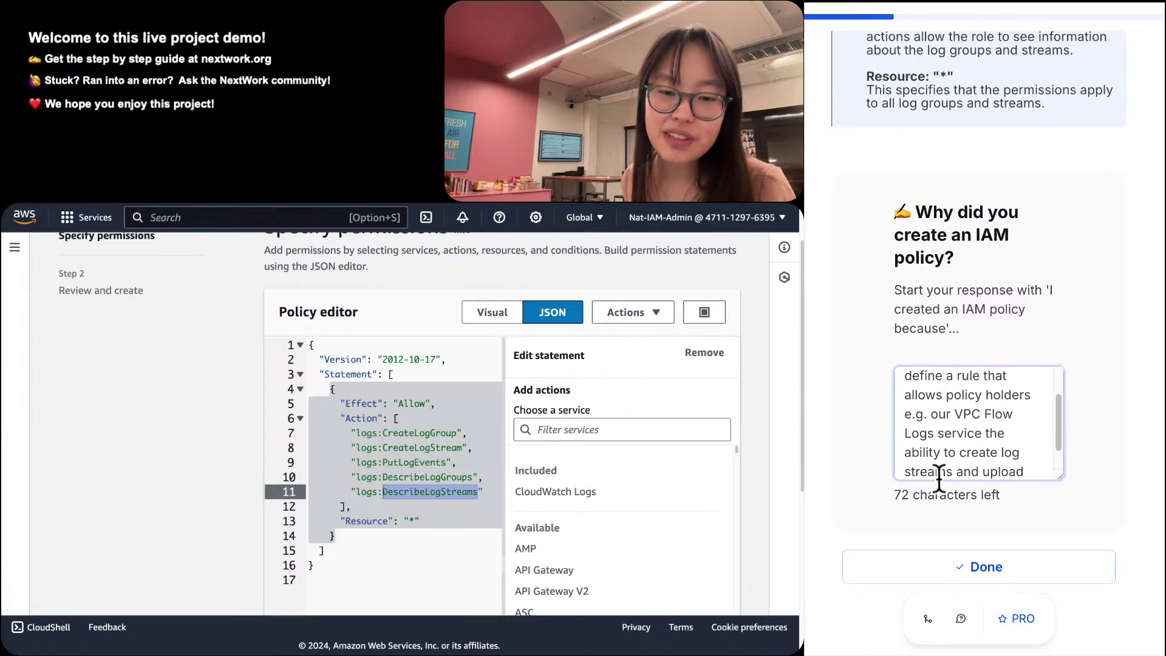
{"action": "scroll", "coordinate": [939, 477], "scroll_direction": "up", "scroll_amount": 2}
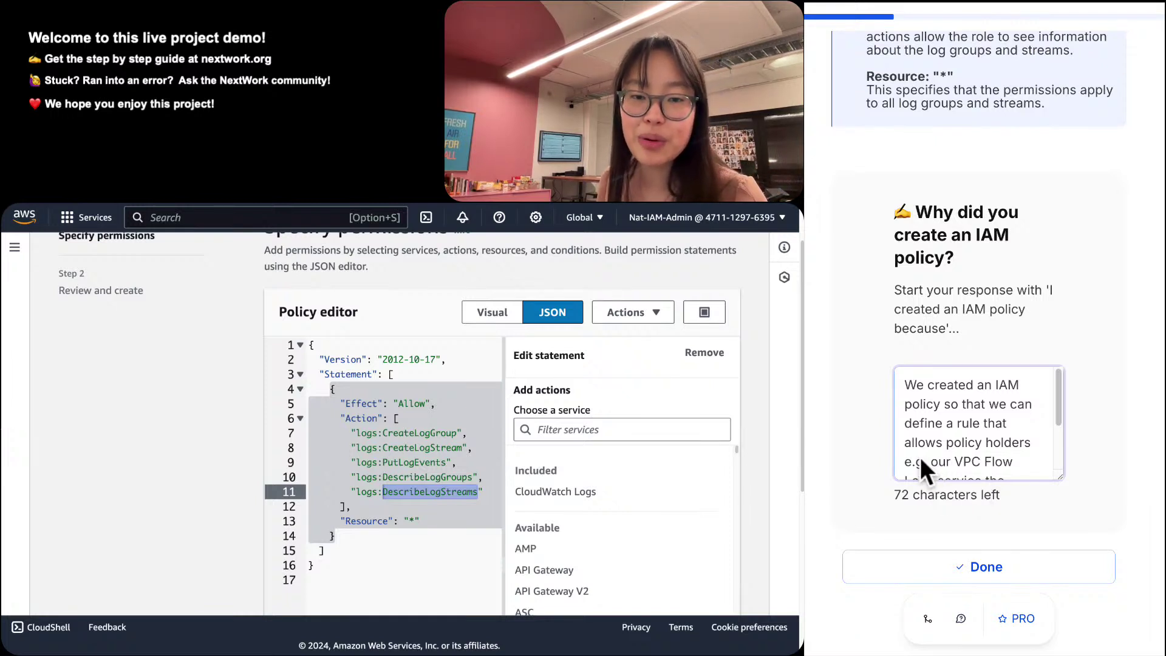
{"action": "scroll", "coordinate": [920, 458], "scroll_direction": "down", "scroll_amount": 1}
{"action": "scroll", "coordinate": [921, 457], "scroll_direction": "down", "scroll_amount": 1}
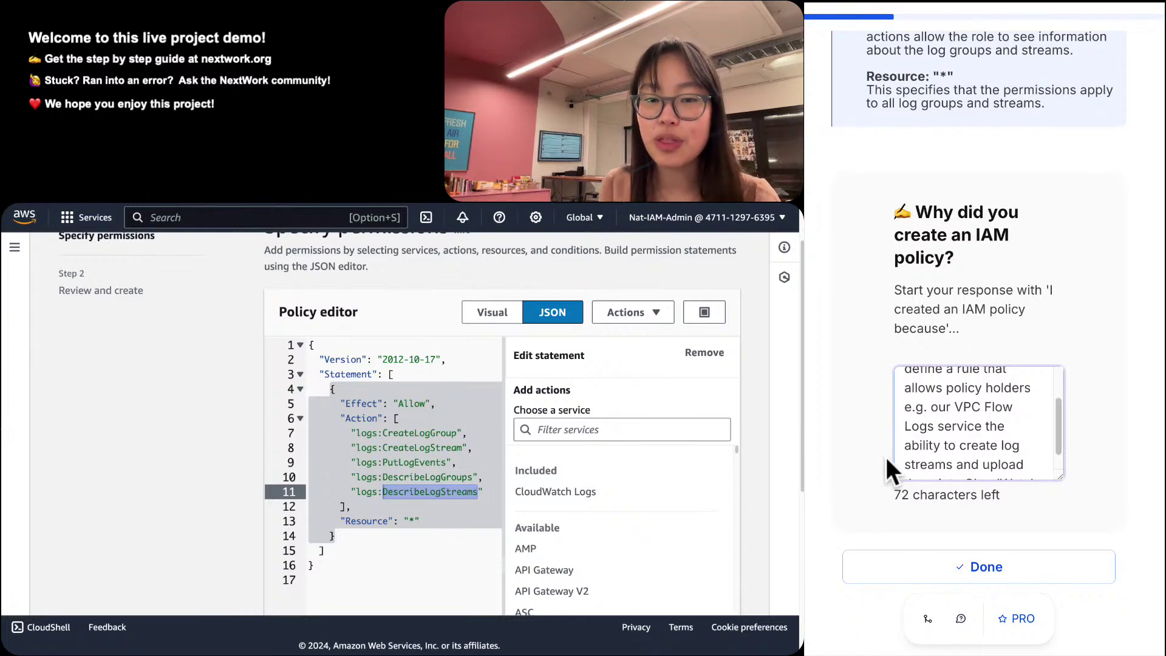
{"action": "scroll", "coordinate": [943, 467], "scroll_direction": "down", "scroll_amount": 1}
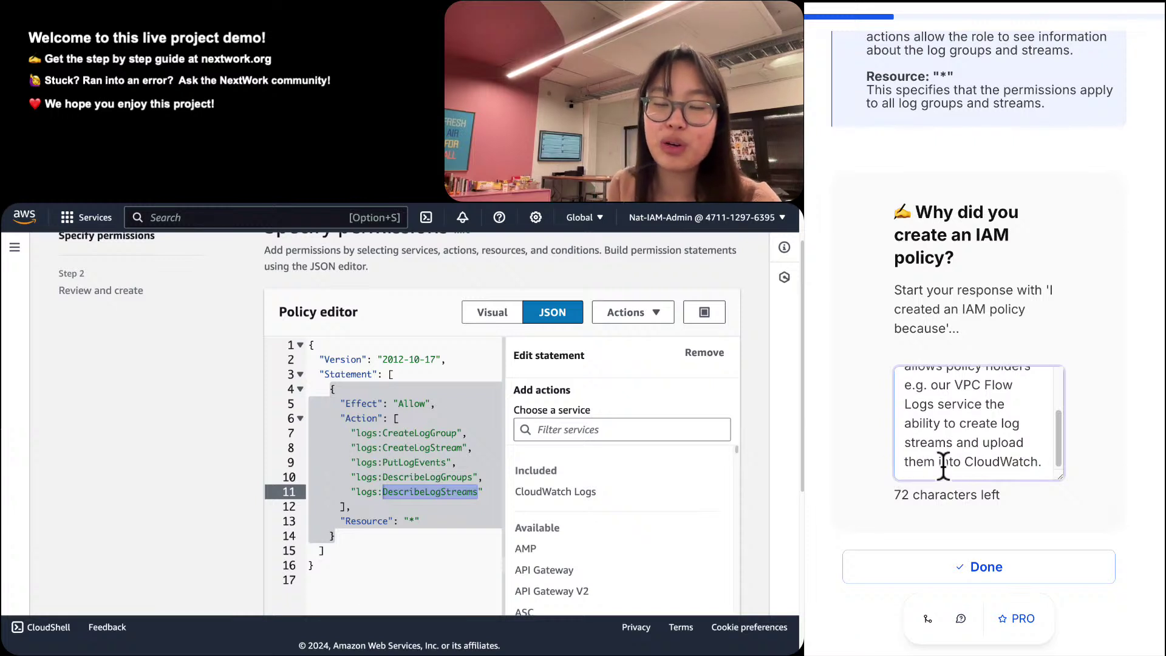
{"action": "left_click", "coordinate": [943, 571]}
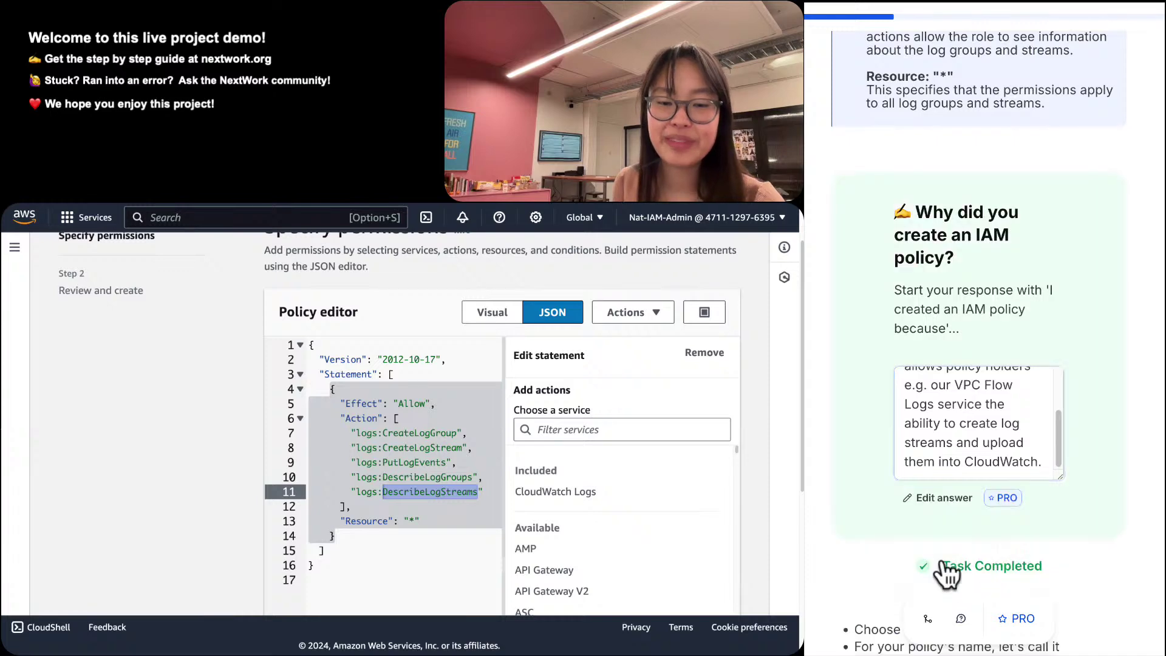
Check the guide's following instructions and advance the new IAM policy from its JSON permissions to the review stage.
{"action": "scroll", "coordinate": [945, 565], "scroll_direction": "down", "scroll_amount": 7}
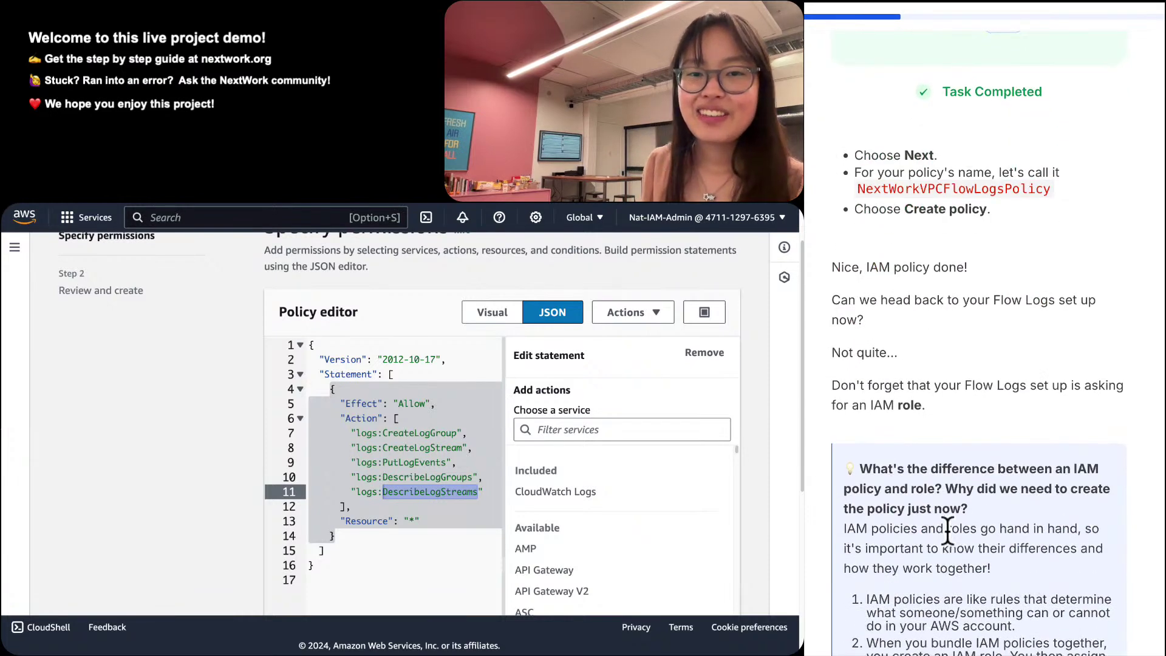
{"action": "scroll", "coordinate": [945, 538], "scroll_direction": "down", "scroll_amount": 1}
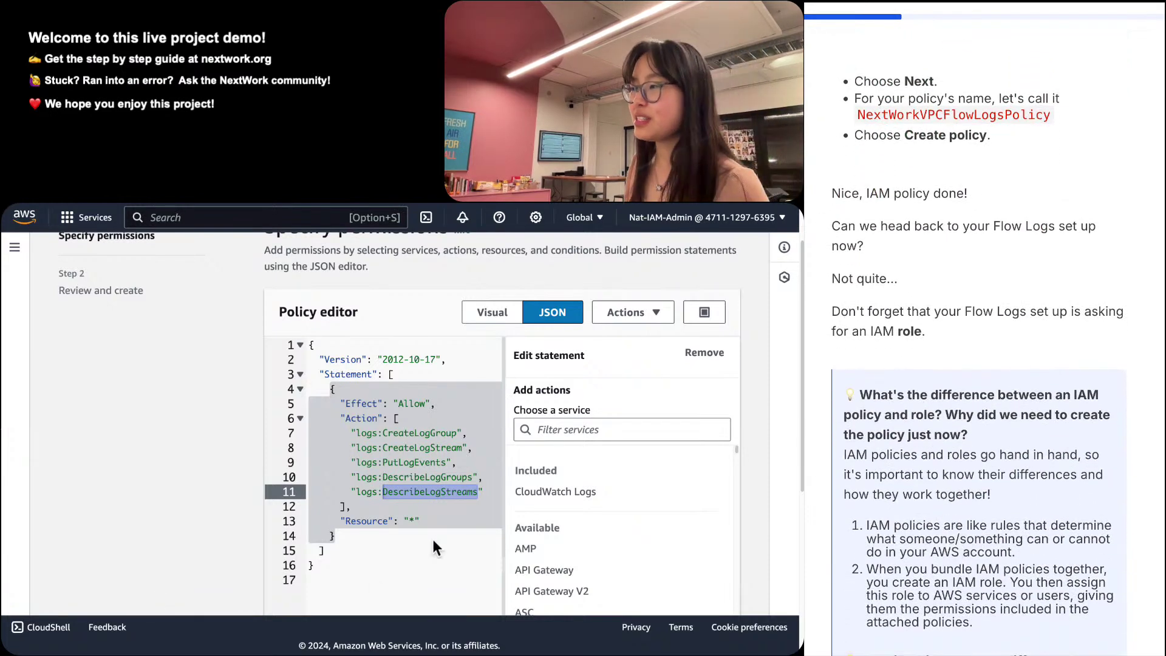
{"action": "scroll", "coordinate": [432, 537], "scroll_direction": "down", "scroll_amount": 5}
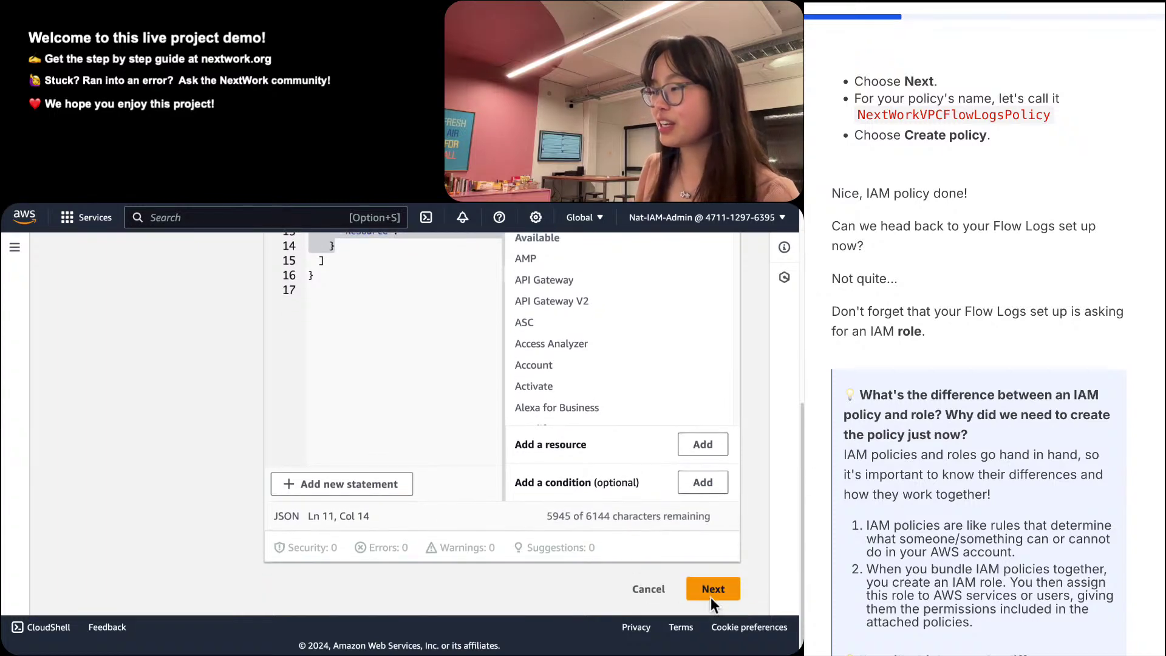
{"action": "left_click", "coordinate": [712, 599]}
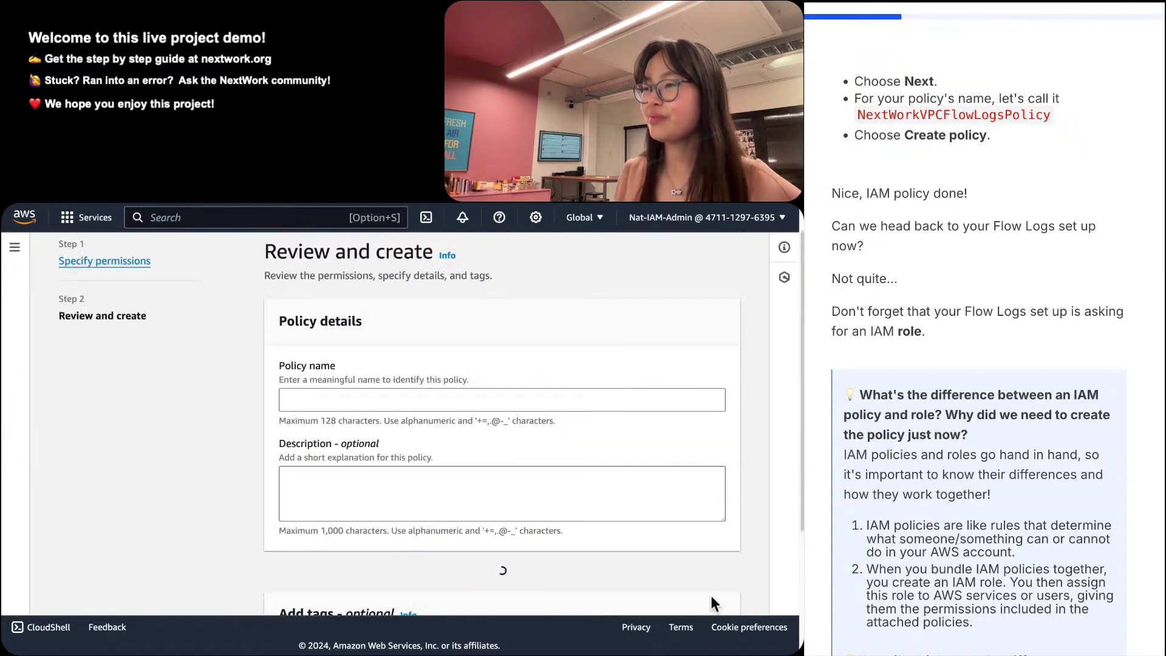
Look over the policy's permissions summary and the guide's instructions on naming the policy and creating an IAM role.
{"action": "scroll", "coordinate": [595, 324], "scroll_direction": "down", "scroll_amount": 3}
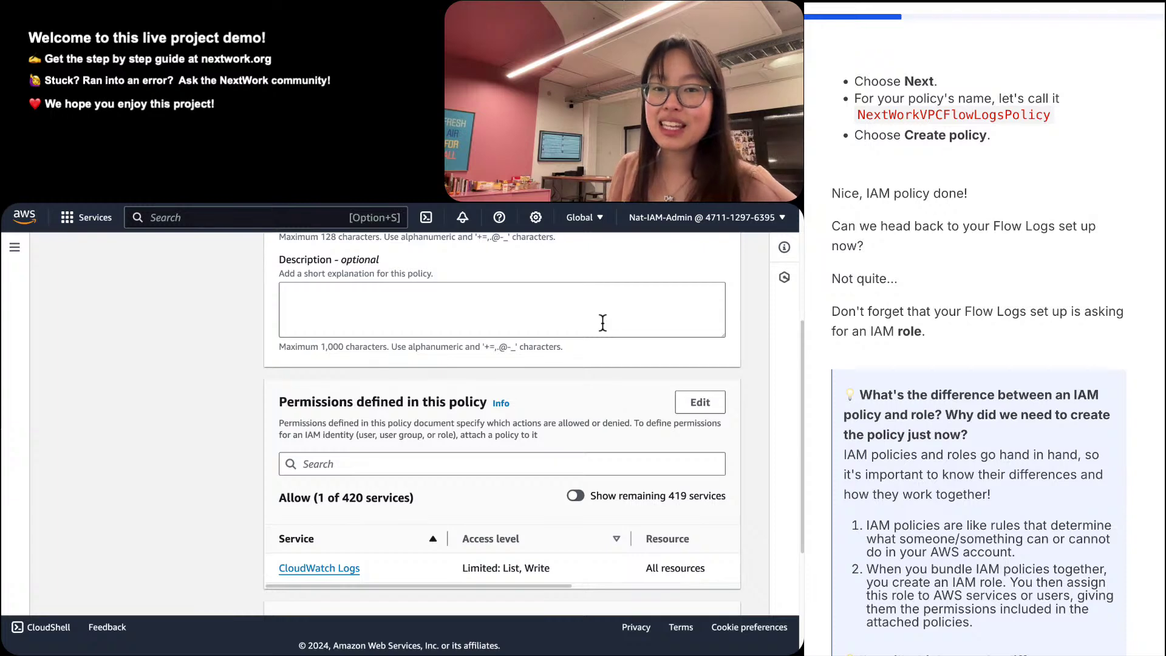
{"action": "scroll", "coordinate": [1022, 519], "scroll_direction": "up", "scroll_amount": 4}
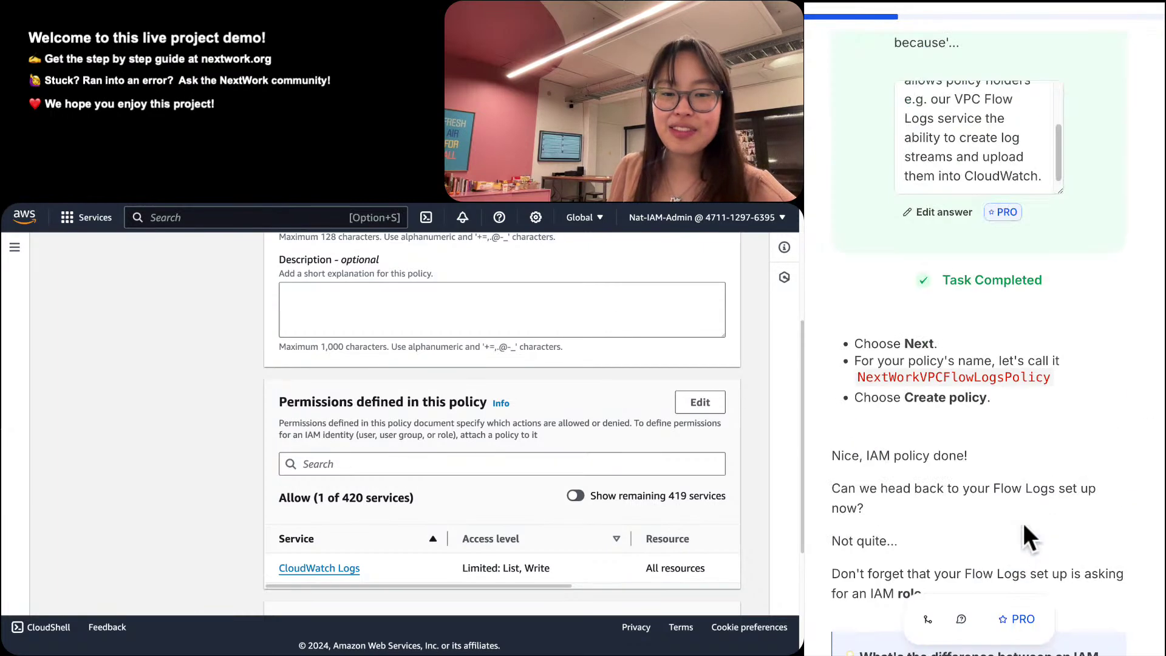
{"action": "scroll", "coordinate": [1022, 520], "scroll_direction": "down", "scroll_amount": 5}
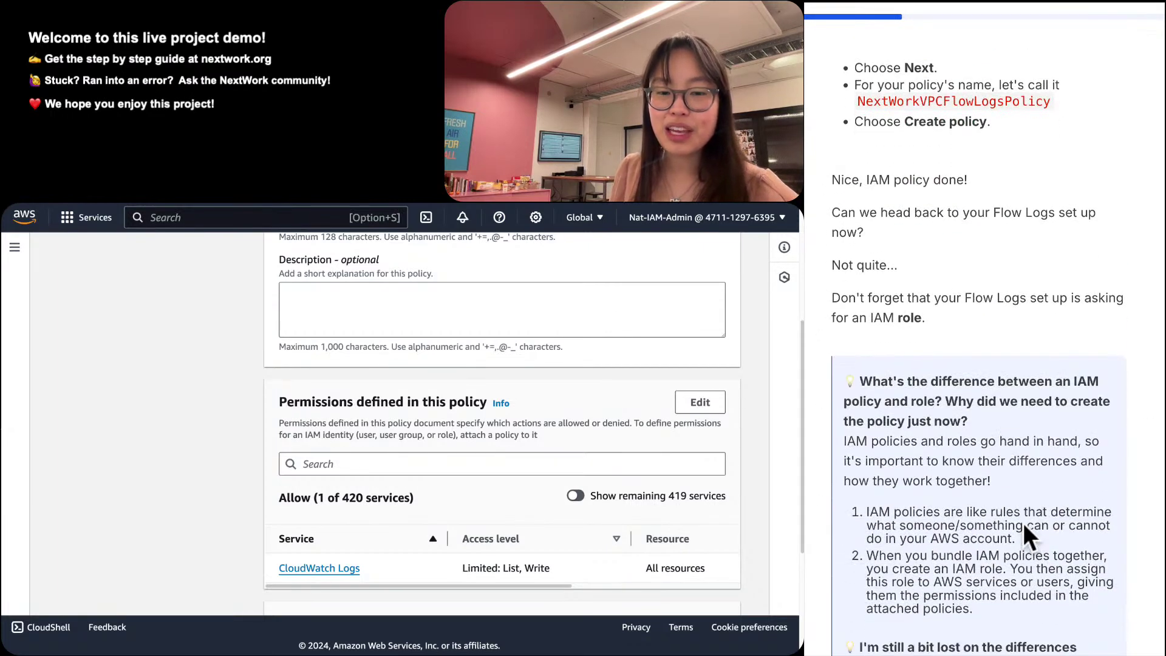
{"action": "scroll", "coordinate": [1023, 526], "scroll_direction": "up", "scroll_amount": 6}
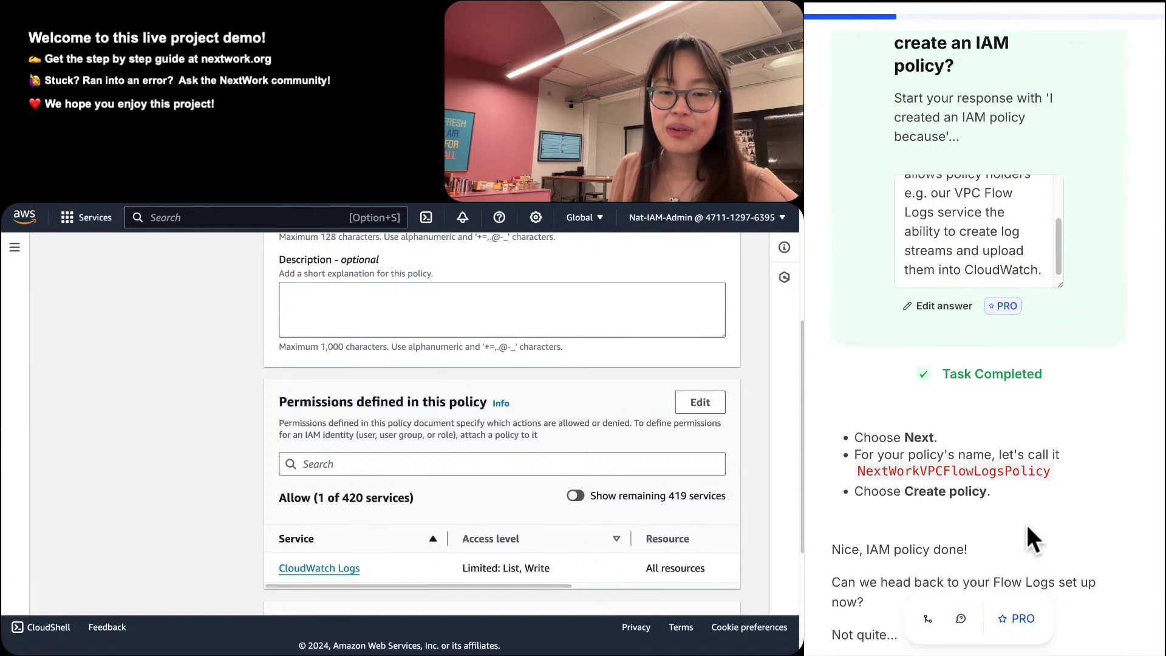
{"action": "scroll", "coordinate": [1026, 537], "scroll_direction": "up", "scroll_amount": 1}
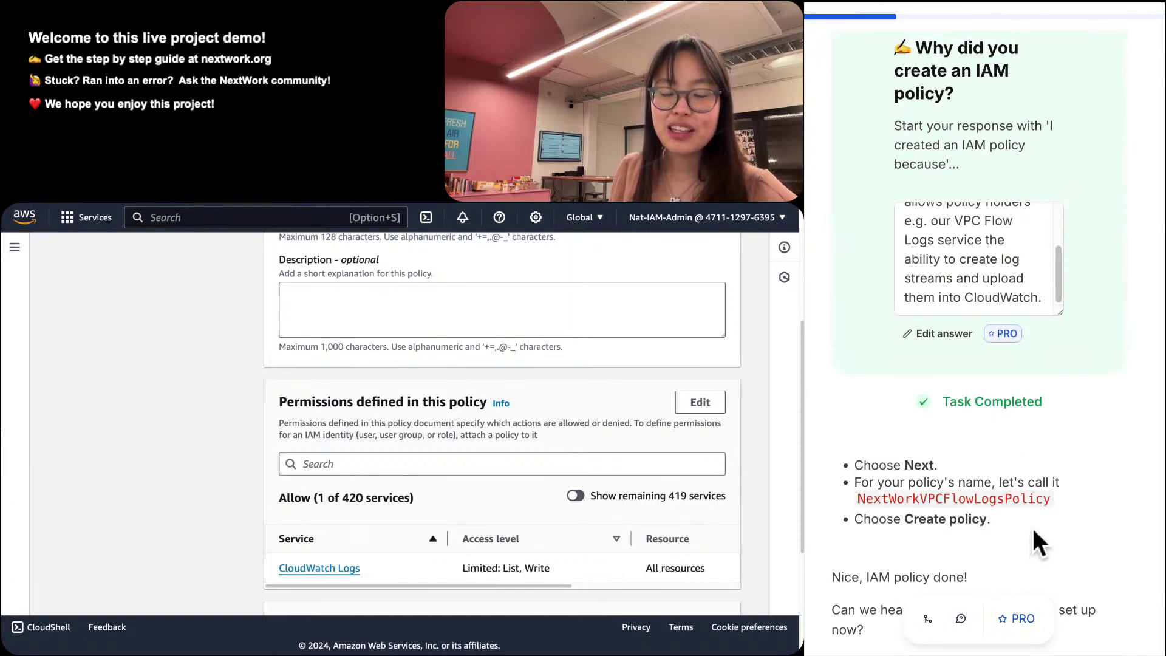
{"action": "scroll", "coordinate": [1033, 533], "scroll_direction": "down", "scroll_amount": 15}
{"action": "scroll", "coordinate": [1032, 527], "scroll_direction": "down", "scroll_amount": 9}
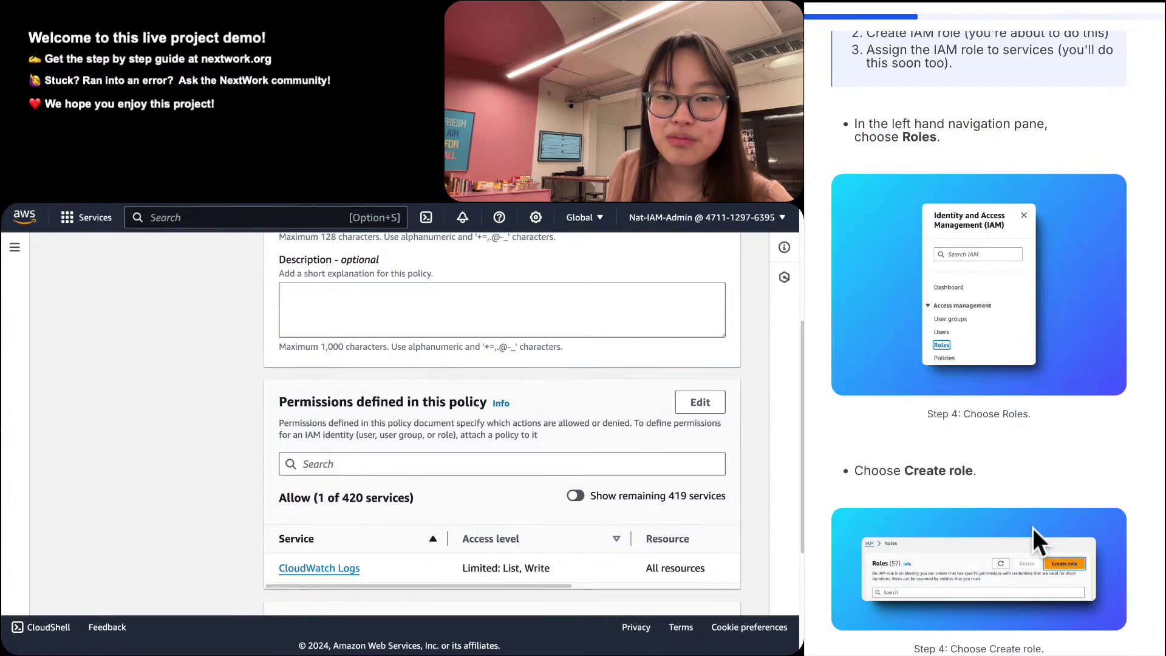
{"action": "scroll", "coordinate": [249, 553], "scroll_direction": "up", "scroll_amount": 3}
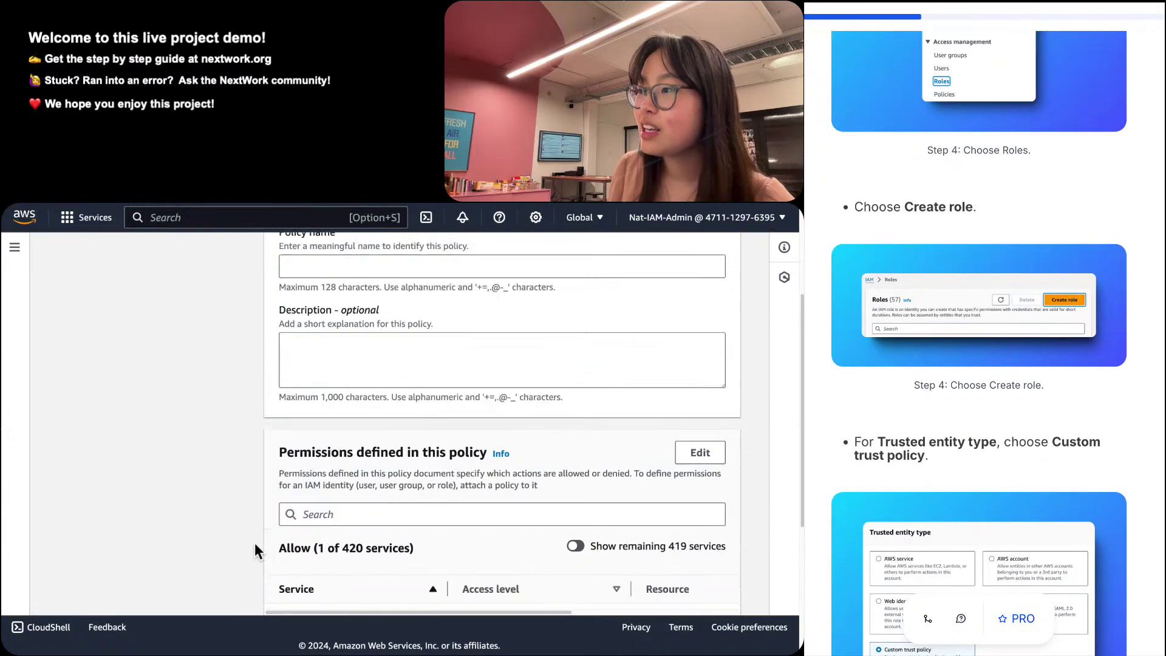
{"action": "scroll", "coordinate": [1100, 473], "scroll_direction": "up", "scroll_amount": 5}
{"action": "scroll", "coordinate": [1099, 480], "scroll_direction": "up", "scroll_amount": 10}
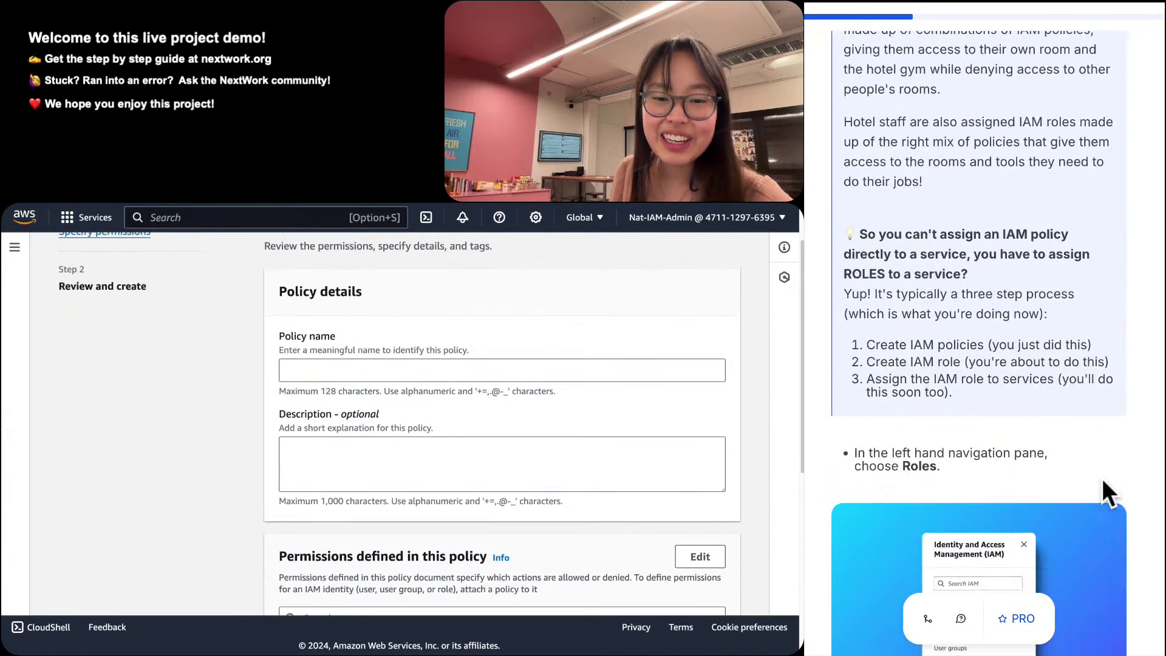
{"action": "scroll", "coordinate": [1093, 477], "scroll_direction": "up", "scroll_amount": 1}
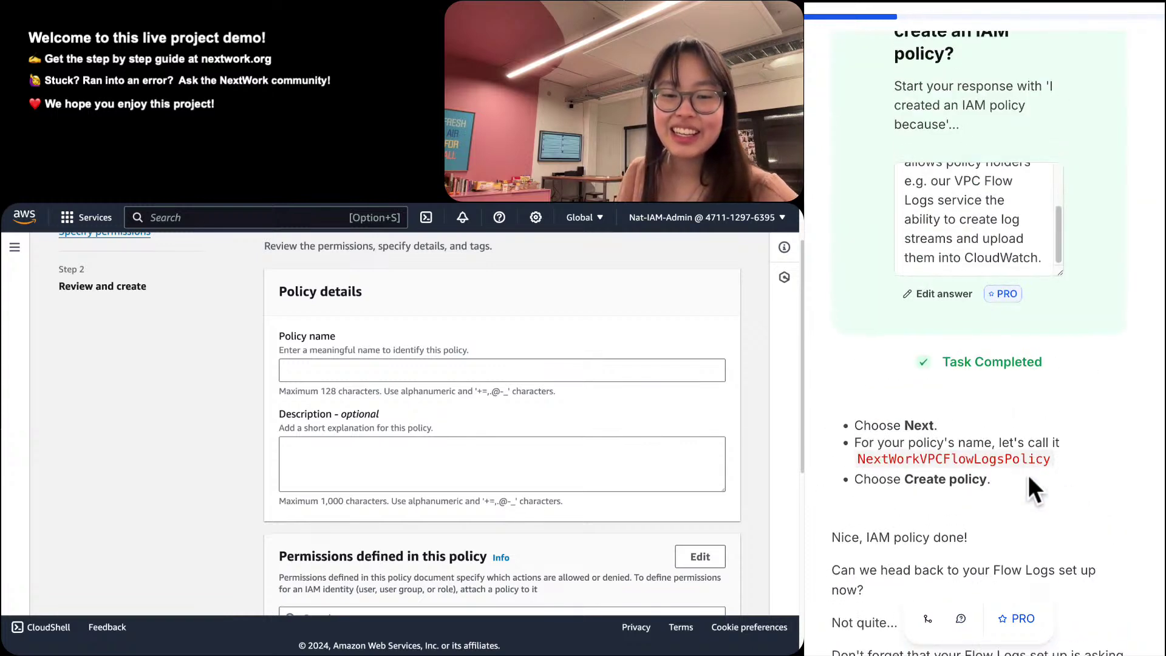
Name the policy NextWorkVPCFlowLogsPolicy, copying the name from the guide.
{"action": "left_click", "coordinate": [1034, 465]}
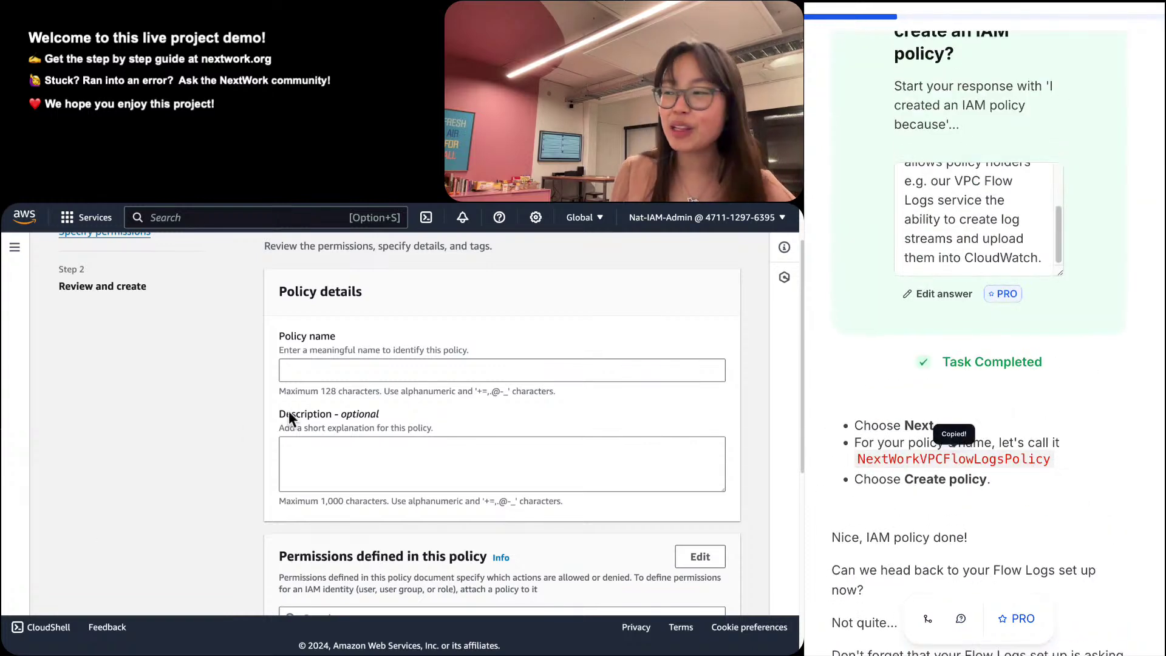
{"action": "left_click", "coordinate": [308, 371]}
{"action": "key", "text": "ctrl+v"}
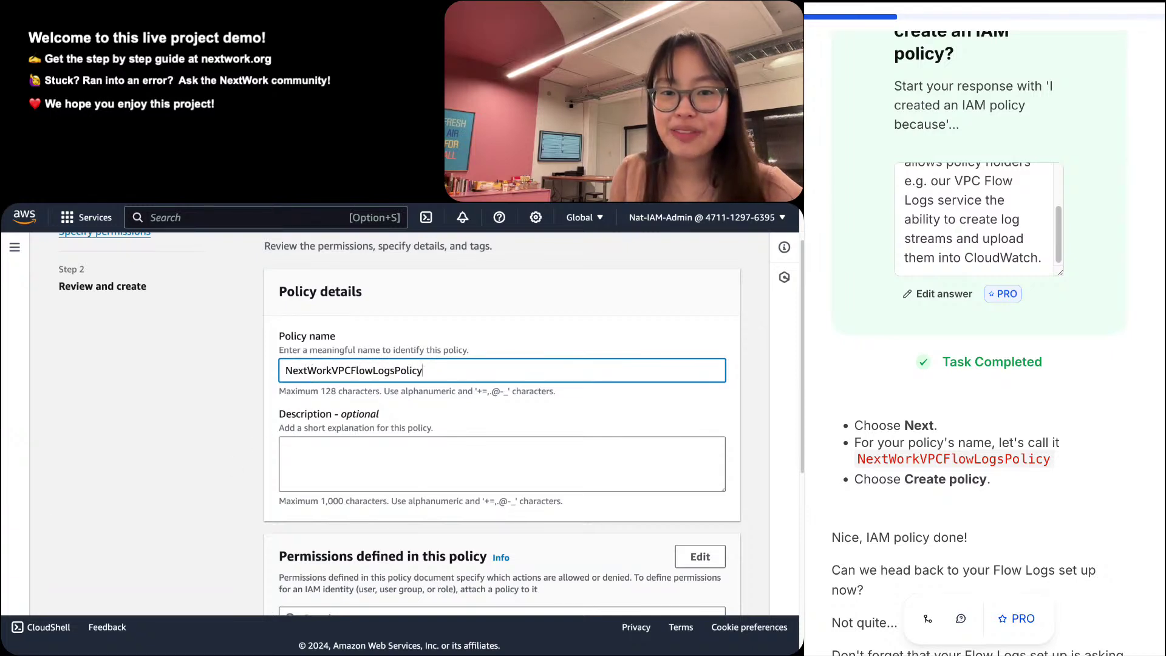
Create the IAM policy and return to the VPC flow log setup form.
{"action": "scroll", "coordinate": [130, 480], "scroll_direction": "down", "scroll_amount": 1}
{"action": "scroll", "coordinate": [977, 364], "scroll_direction": "down", "scroll_amount": 10}
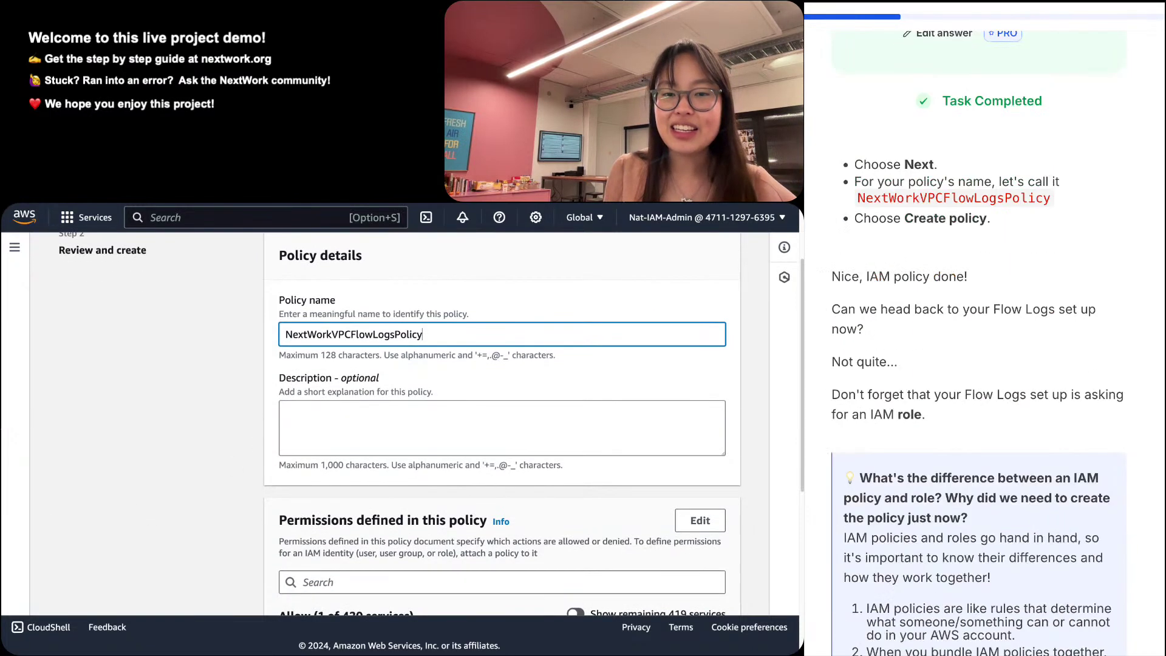
{"action": "scroll", "coordinate": [978, 364], "scroll_direction": "down", "scroll_amount": 10}
{"action": "scroll", "coordinate": [978, 364], "scroll_direction": "up", "scroll_amount": 15}
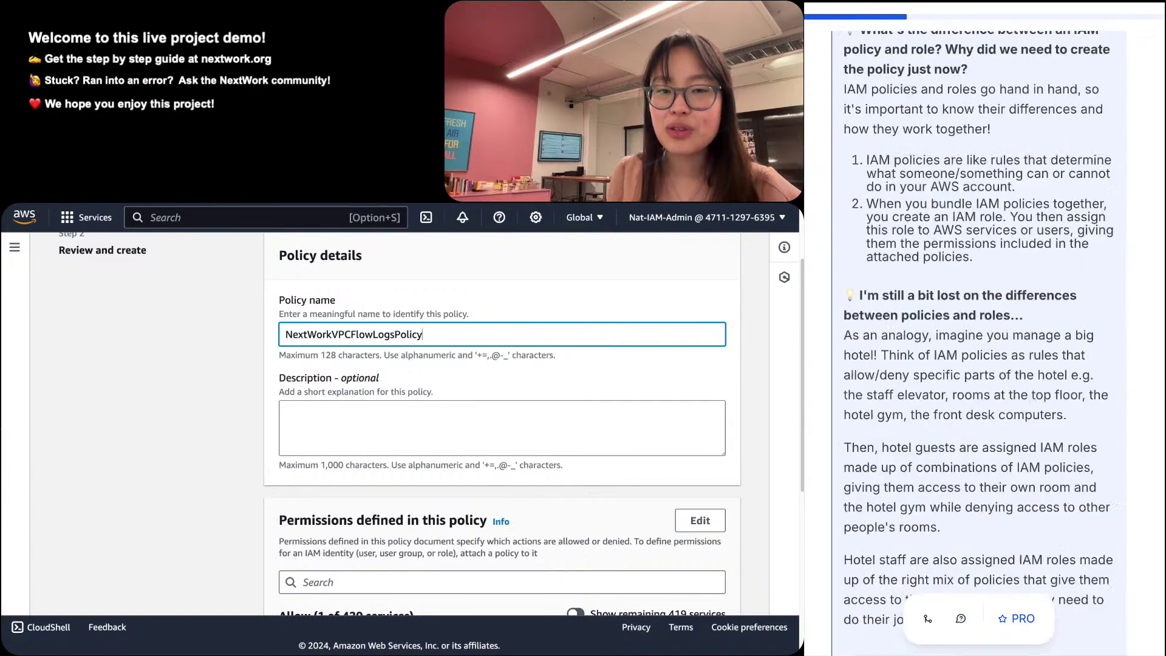
{"action": "scroll", "coordinate": [977, 364], "scroll_direction": "up", "scroll_amount": 2}
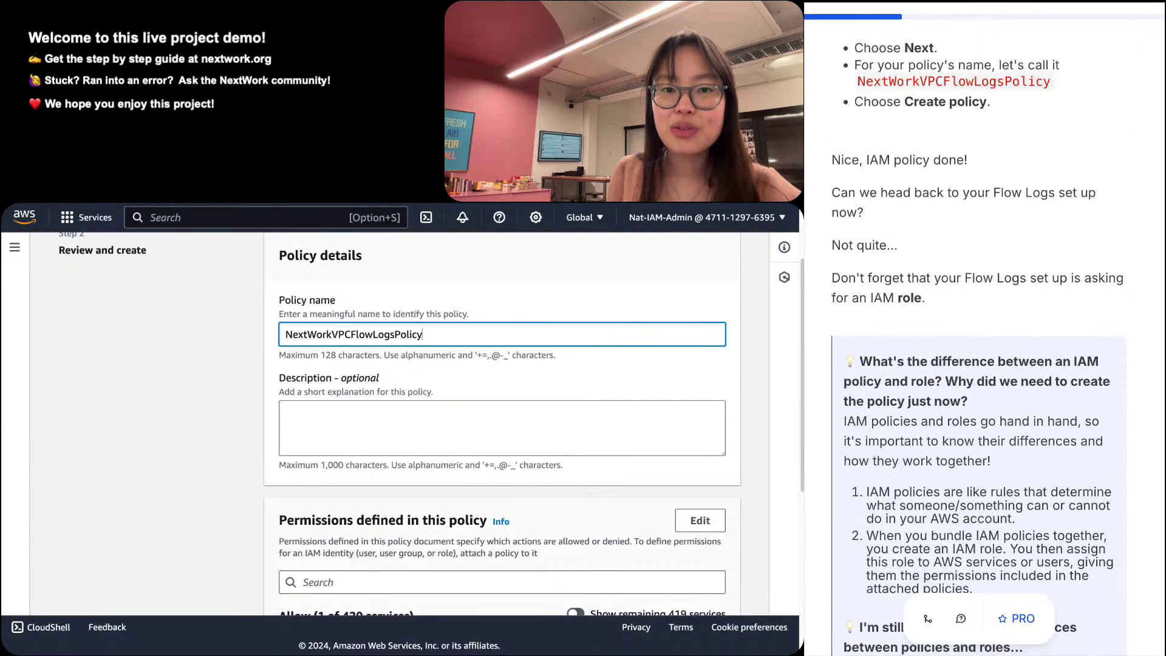
{"action": "scroll", "coordinate": [461, 530], "scroll_direction": "down", "scroll_amount": 3}
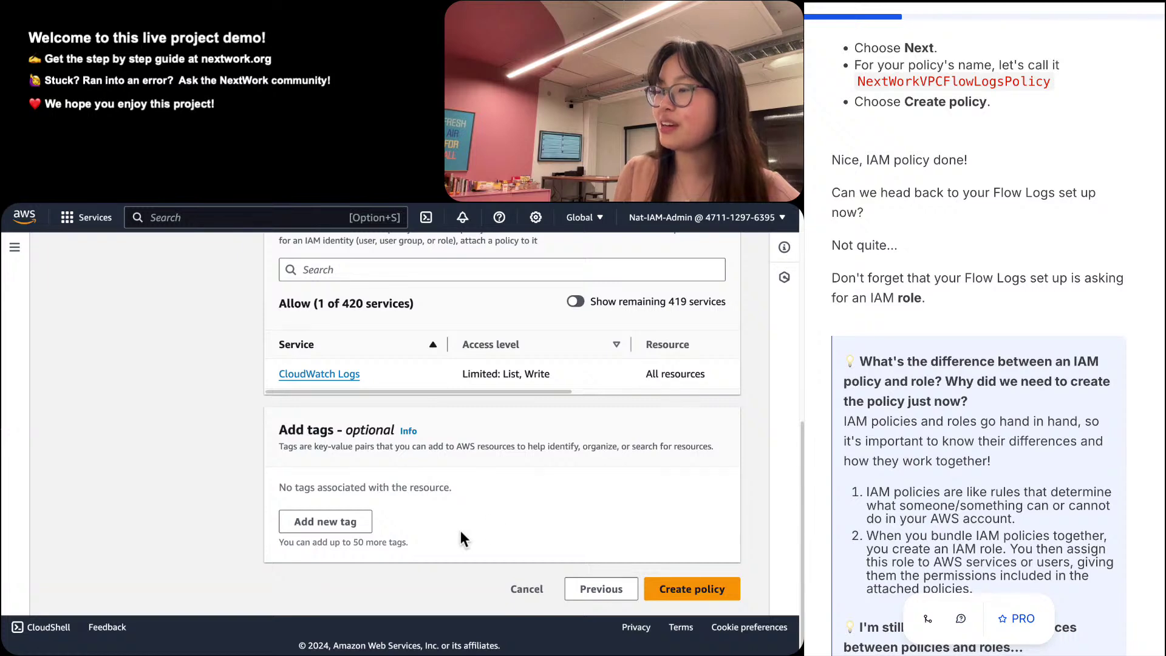
{"action": "left_click", "coordinate": [698, 593]}
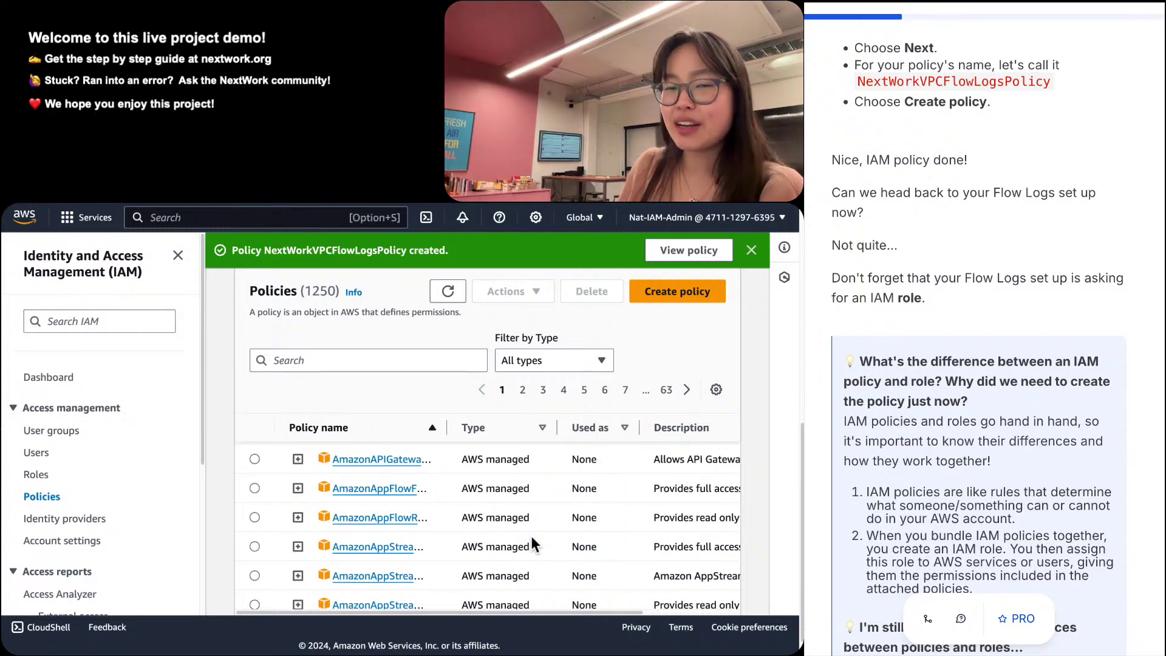
{"action": "key", "text": "ctrl+shift+Tab"}
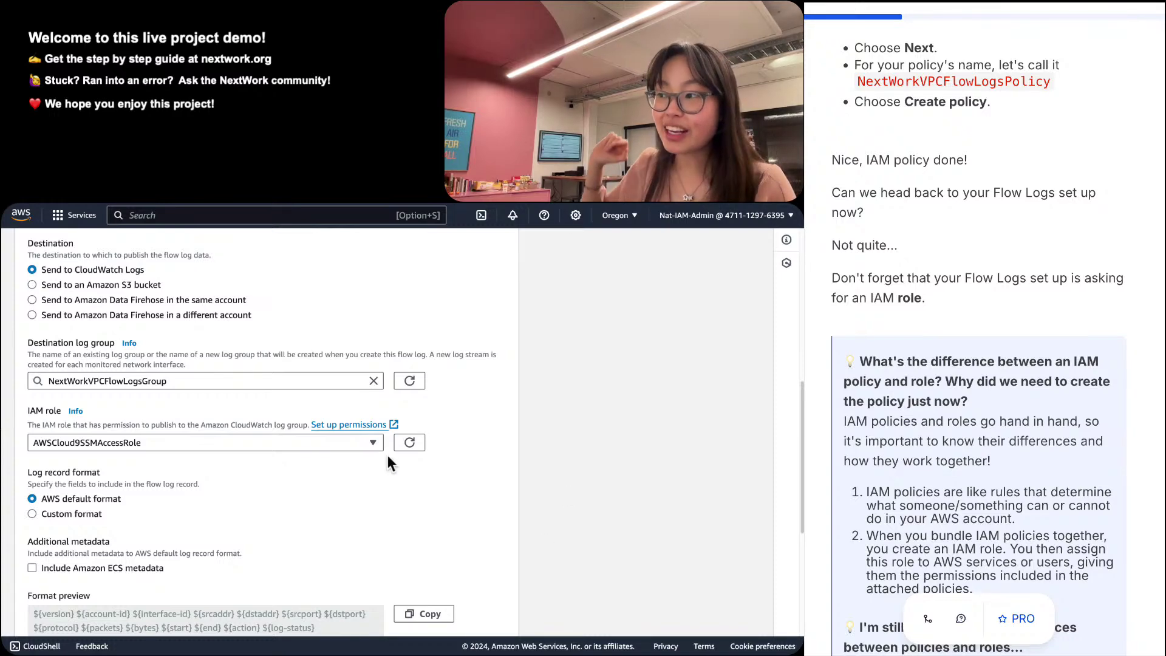
Refresh the flow log's IAM role list and search it for "flow" and "nextwork", keeping the current selection.
{"action": "left_click", "coordinate": [411, 441]}
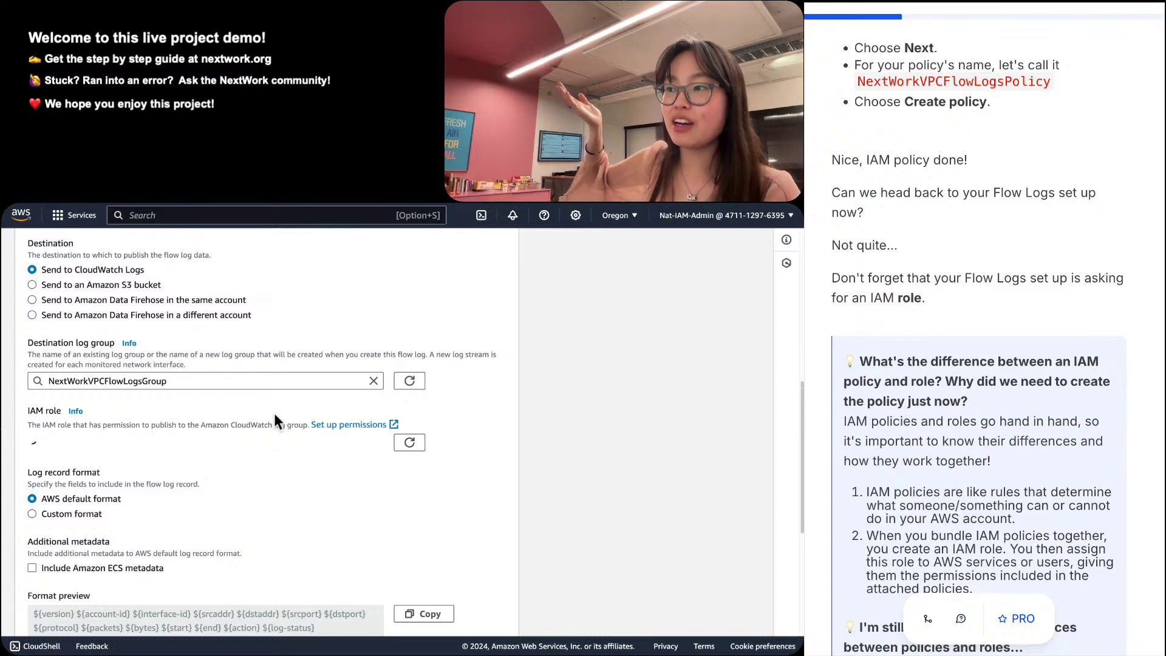
{"action": "left_click", "coordinate": [217, 442]}
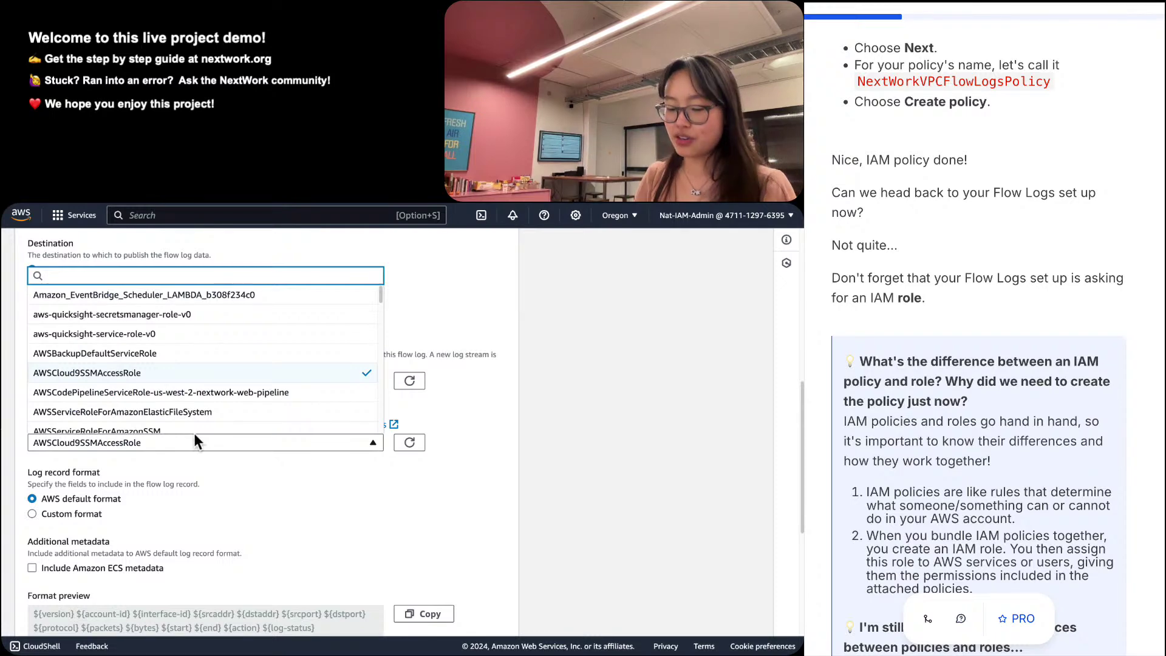
{"action": "type", "text": "flow"}
{"action": "key", "text": "BackSpace"}
{"action": "key", "text": "BackSpace"}
{"action": "key", "text": "BackSpace"}
{"action": "key", "text": "BackSpace"}
{"action": "type", "text": "nex"}
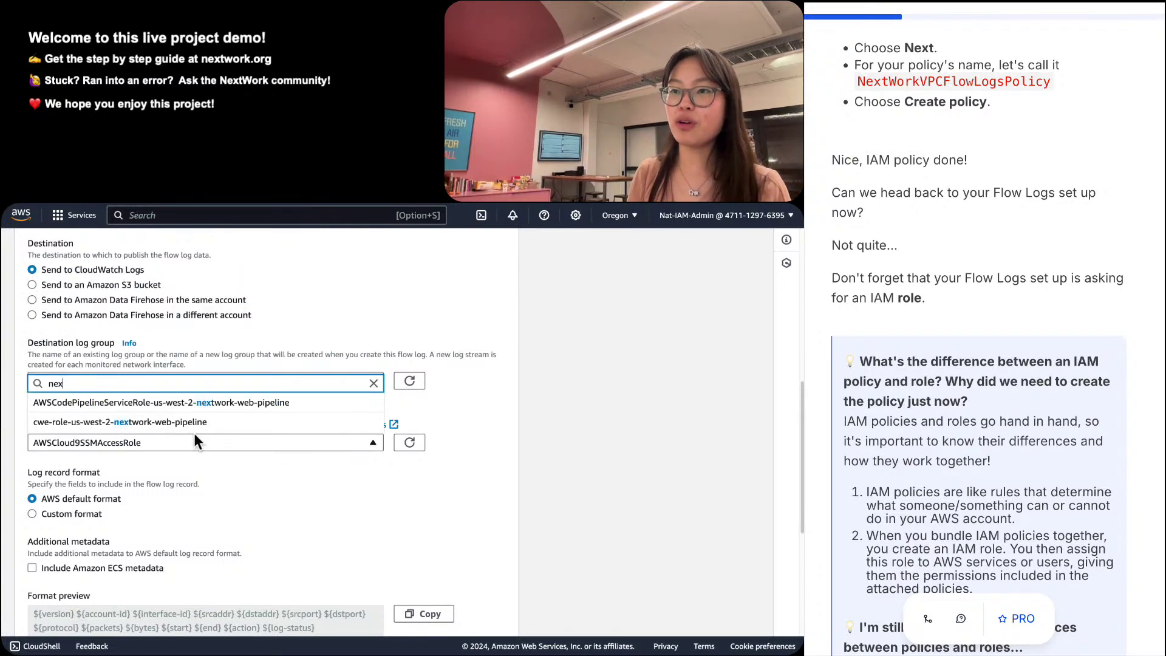
{"action": "type", "text": "twork"}
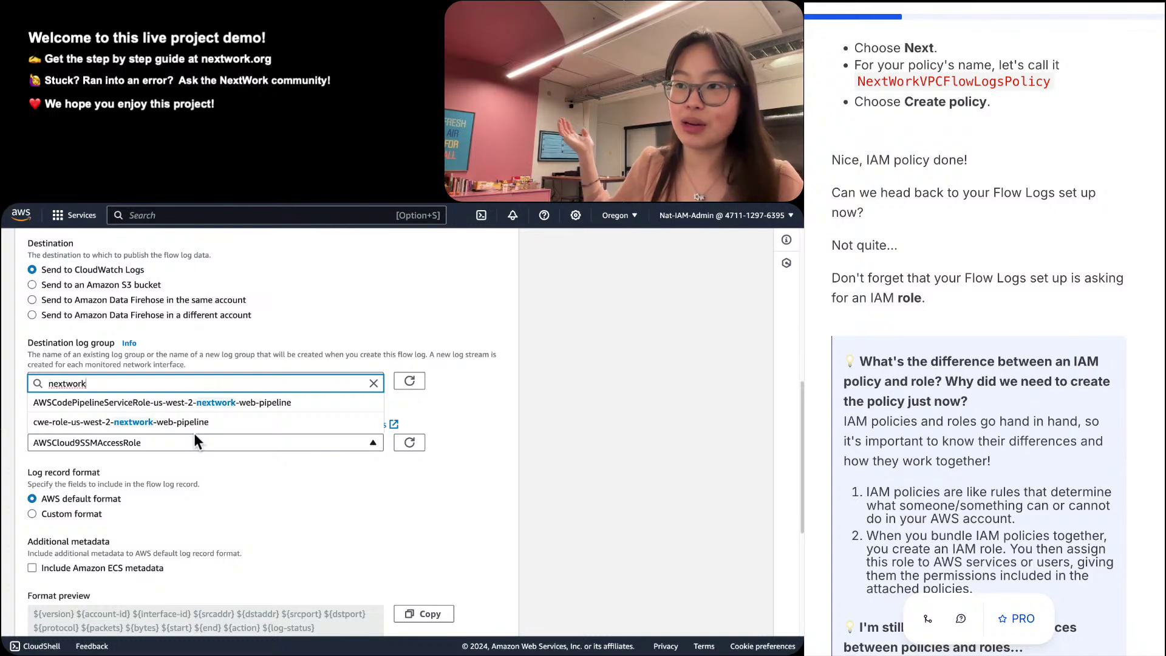
{"action": "key", "text": "BackSpace"}
{"action": "key", "text": "BackSpace"}
{"action": "key", "text": "BackSpace"}
{"action": "key", "text": "BackSpace"}
{"action": "key", "text": "BackSpace"}
{"action": "key", "text": "BackSpace"}
{"action": "key", "text": "BackSpace"}
{"action": "key", "text": "BackSpace"}
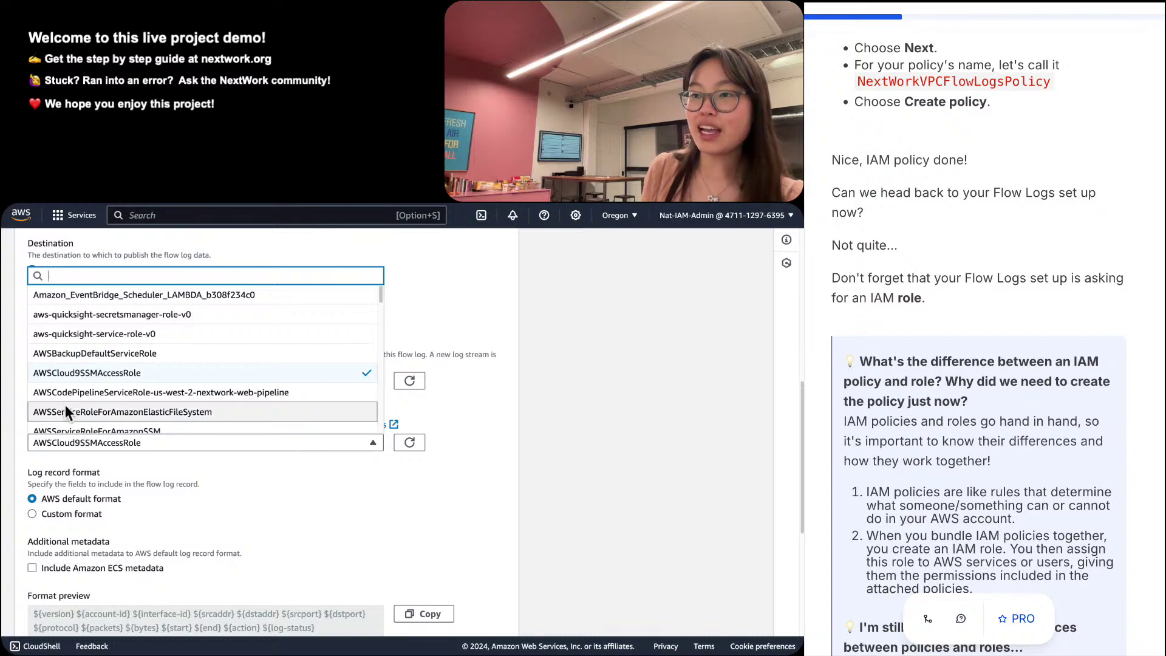
{"action": "left_click", "coordinate": [14, 419]}
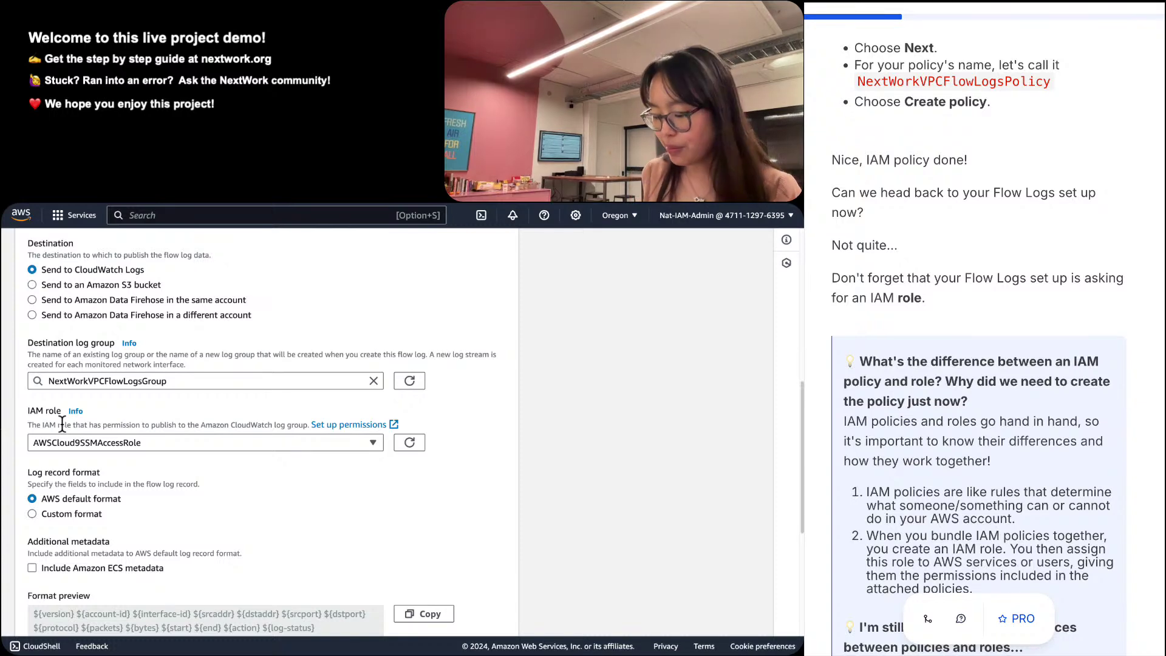
Return to the IAM policies page and read the guide's explanation of how IAM policies and roles differ.
{"action": "key", "text": "ctrl+Tab"}
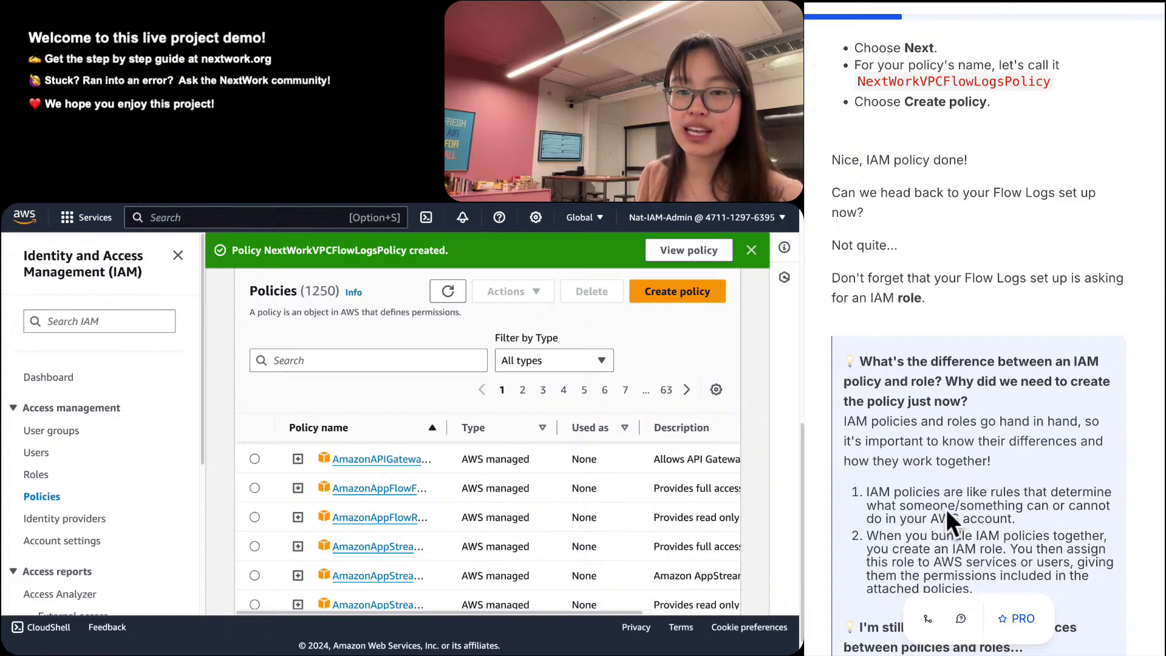
{"action": "scroll", "coordinate": [946, 509], "scroll_direction": "down", "scroll_amount": 2}
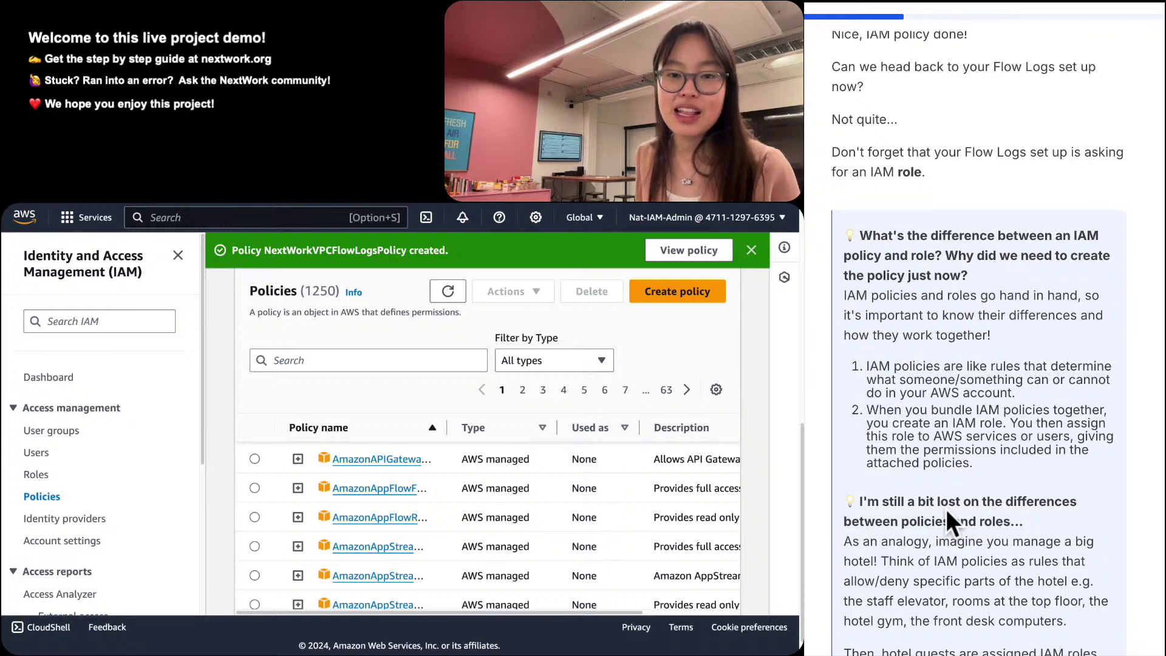
{"action": "scroll", "coordinate": [946, 509], "scroll_direction": "down", "scroll_amount": 1}
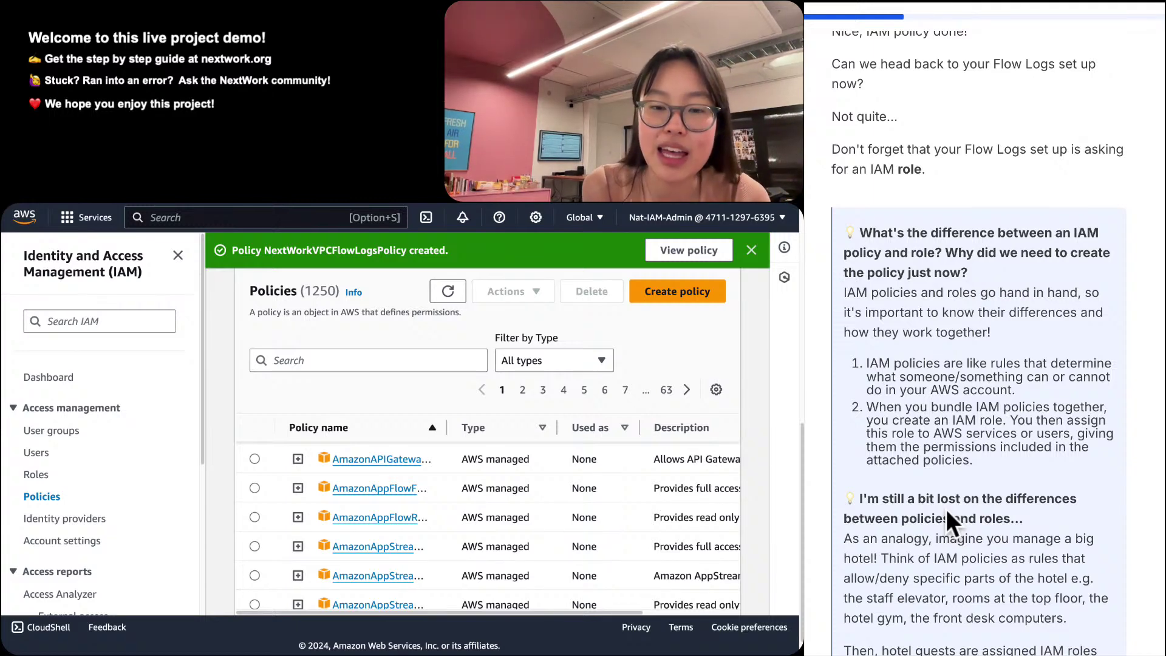
{"action": "scroll", "coordinate": [946, 509], "scroll_direction": "down", "scroll_amount": 3}
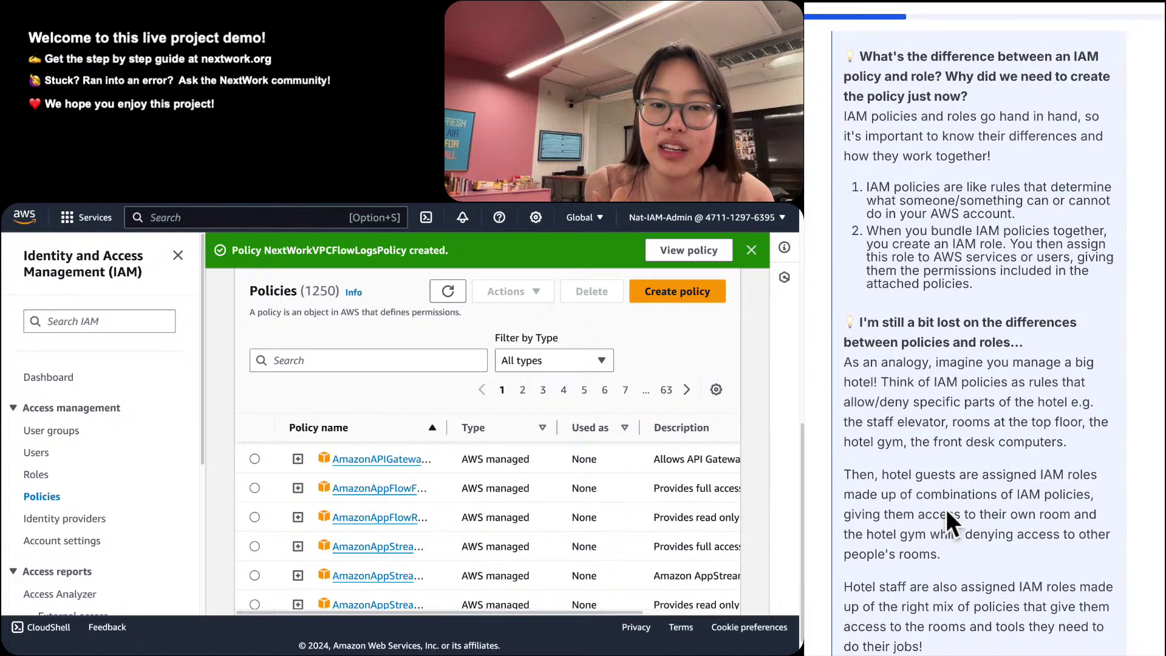
{"action": "scroll", "coordinate": [946, 509], "scroll_direction": "down", "scroll_amount": 7}
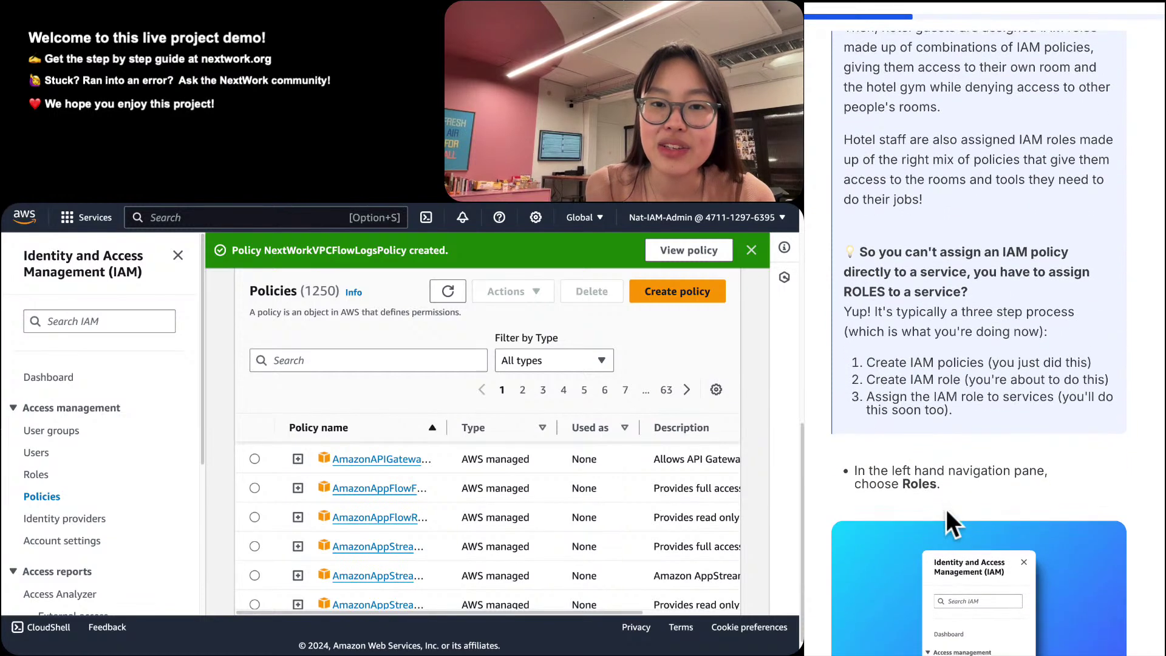
{"action": "scroll", "coordinate": [987, 444], "scroll_direction": "up", "scroll_amount": 1}
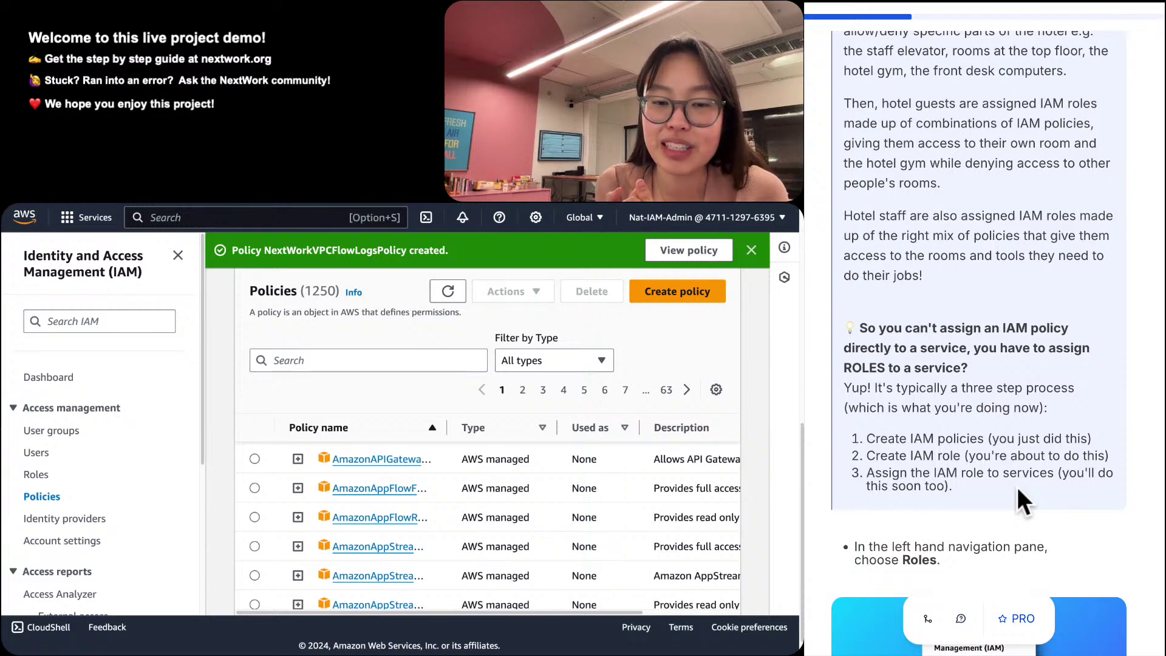
{"action": "scroll", "coordinate": [1018, 489], "scroll_direction": "down", "scroll_amount": 5}
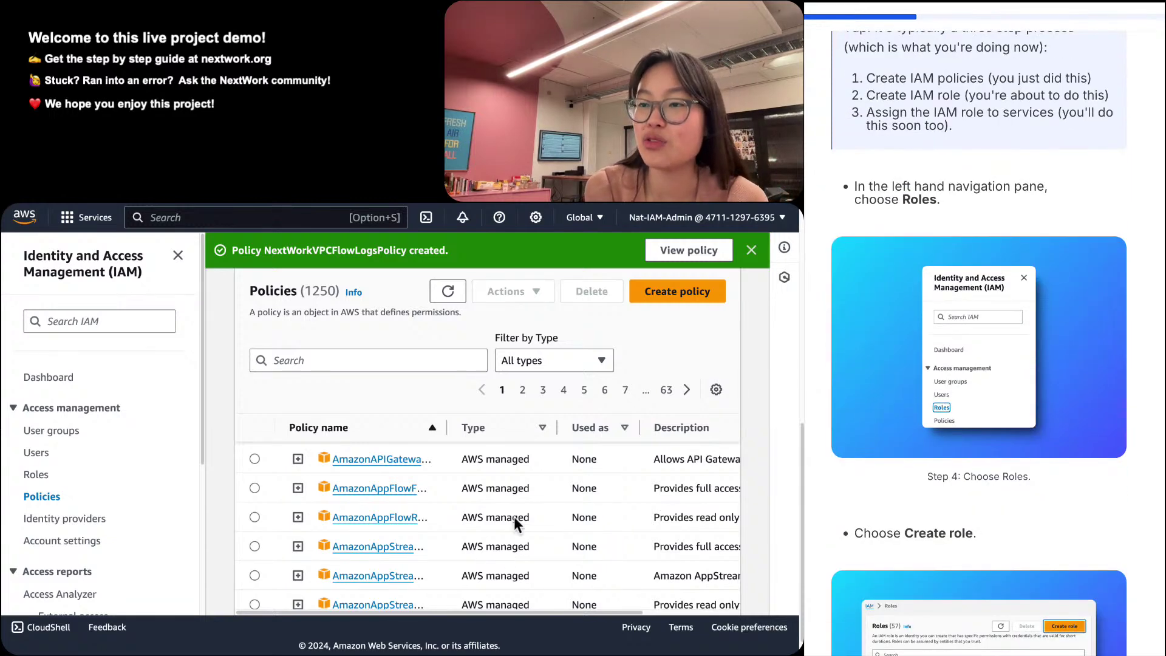
Start creating a new IAM role and set its trusted entity type to Custom trust policy.
{"action": "left_click", "coordinate": [32, 476]}
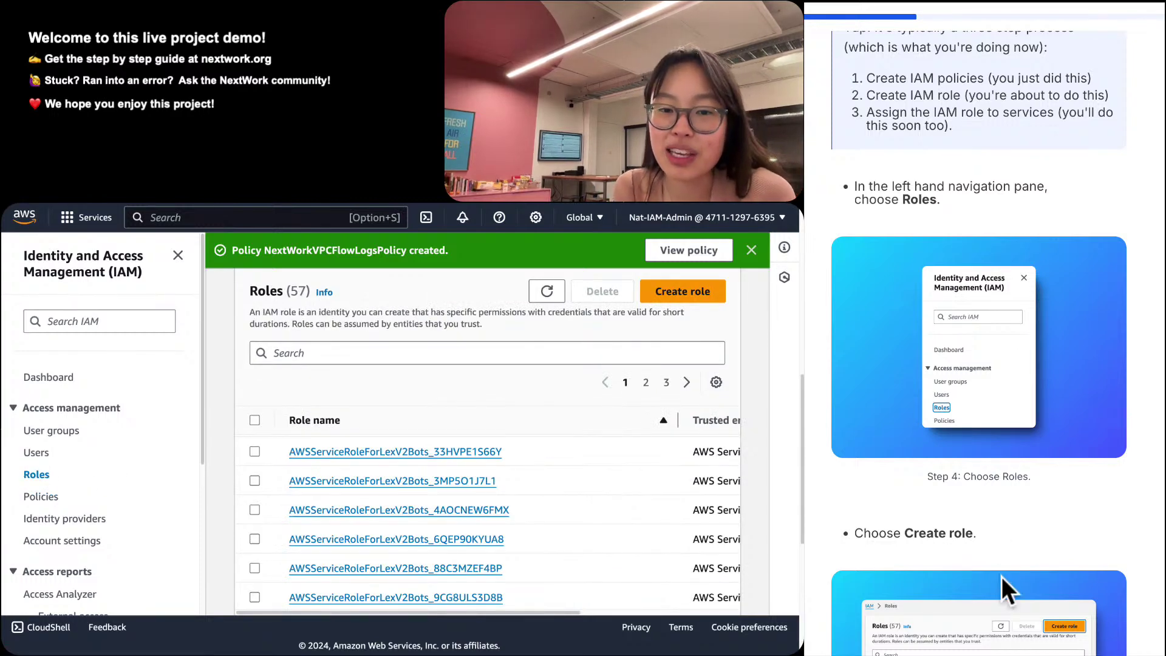
{"action": "scroll", "coordinate": [1002, 576], "scroll_direction": "down", "scroll_amount": 2}
{"action": "scroll", "coordinate": [1000, 575], "scroll_direction": "down", "scroll_amount": 2}
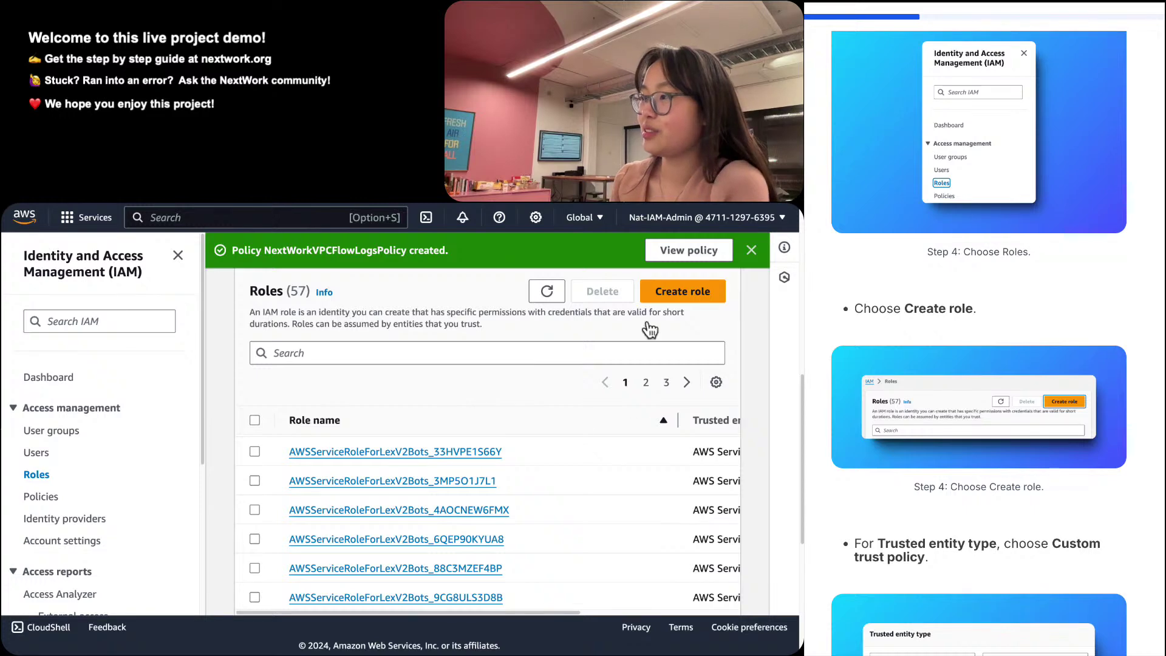
{"action": "left_click", "coordinate": [676, 301]}
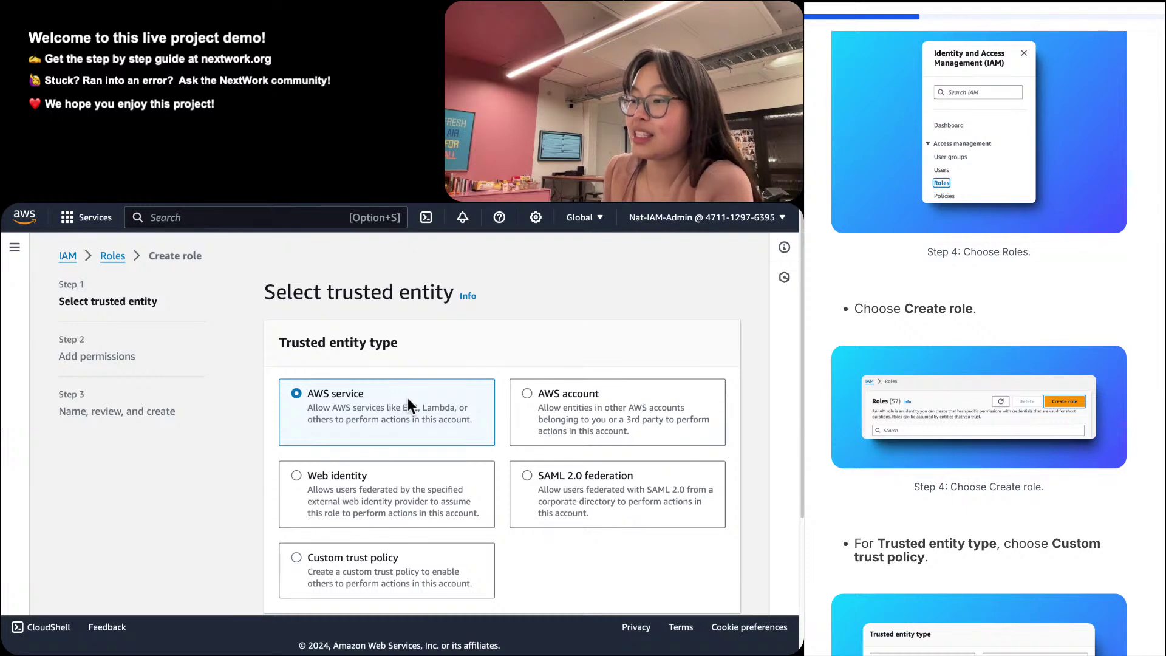
{"action": "scroll", "coordinate": [407, 399], "scroll_direction": "down", "scroll_amount": 1}
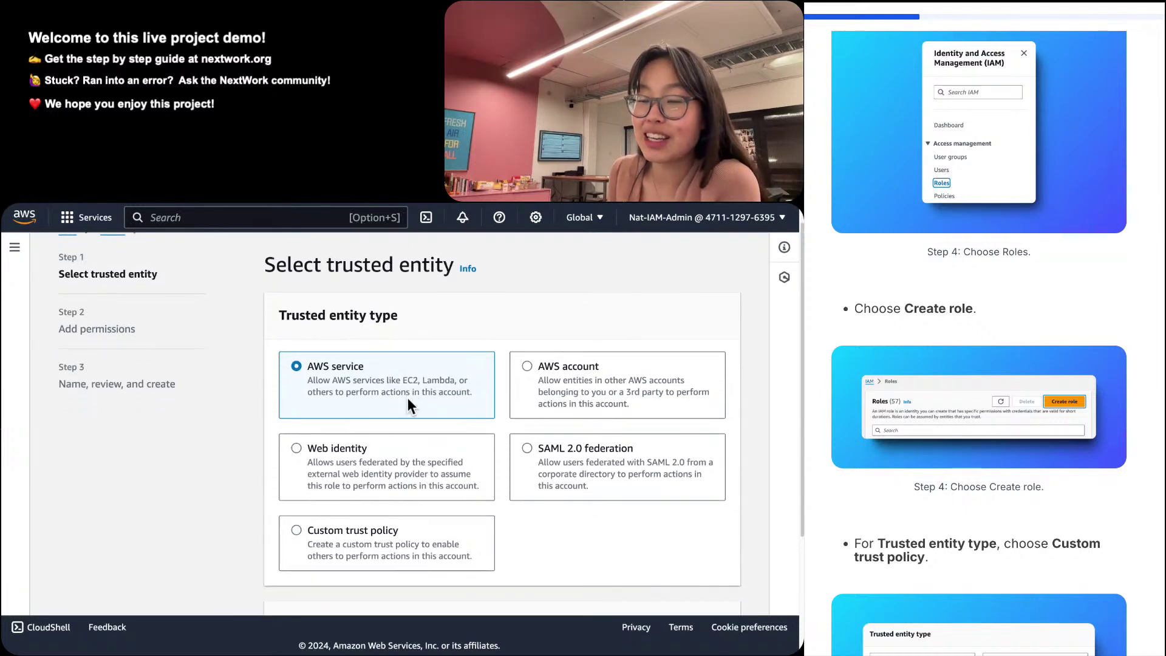
{"action": "left_click", "coordinate": [366, 545]}
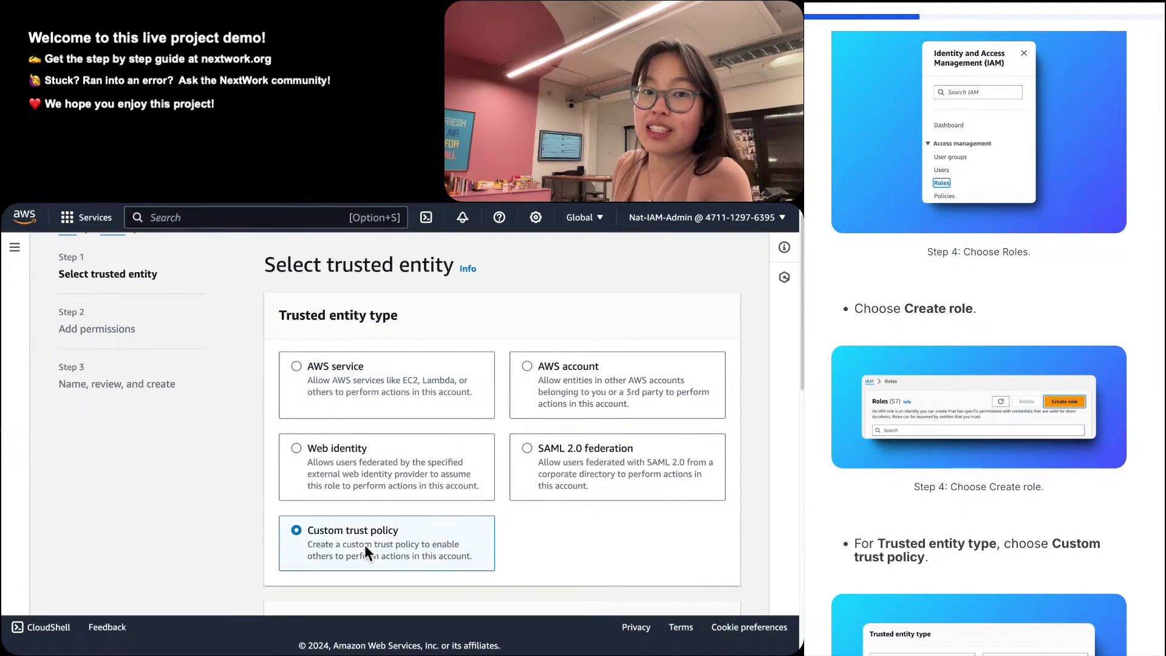
{"action": "scroll", "coordinate": [365, 544], "scroll_direction": "down", "scroll_amount": 6}
{"action": "scroll", "coordinate": [365, 544], "scroll_direction": "up", "scroll_amount": 3}
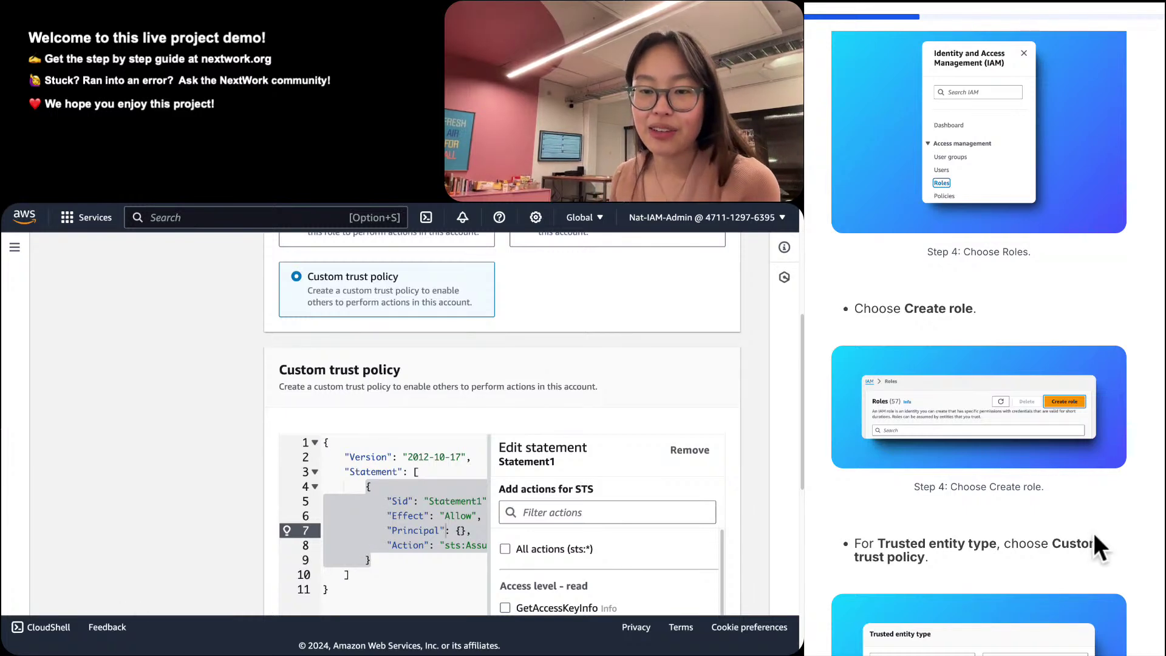
Read the guide's explanation of custom trust policies and look over the role's default trust policy JSON.
{"action": "scroll", "coordinate": [1109, 558], "scroll_direction": "down", "scroll_amount": 10}
{"action": "scroll", "coordinate": [1109, 558], "scroll_direction": "down", "scroll_amount": 2}
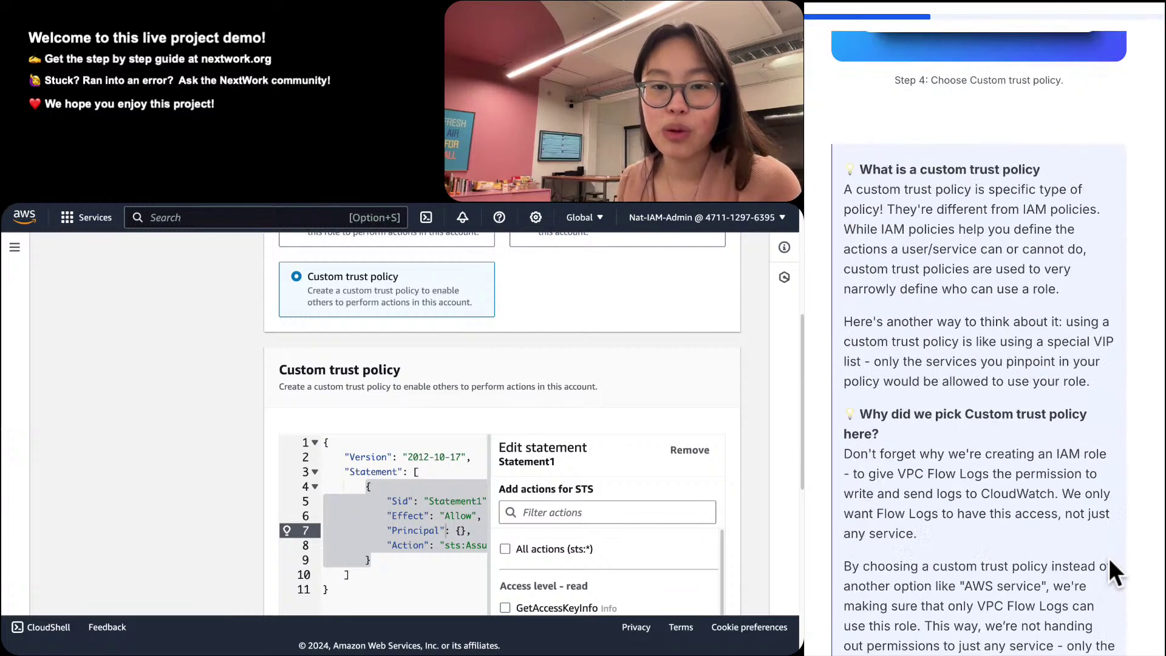
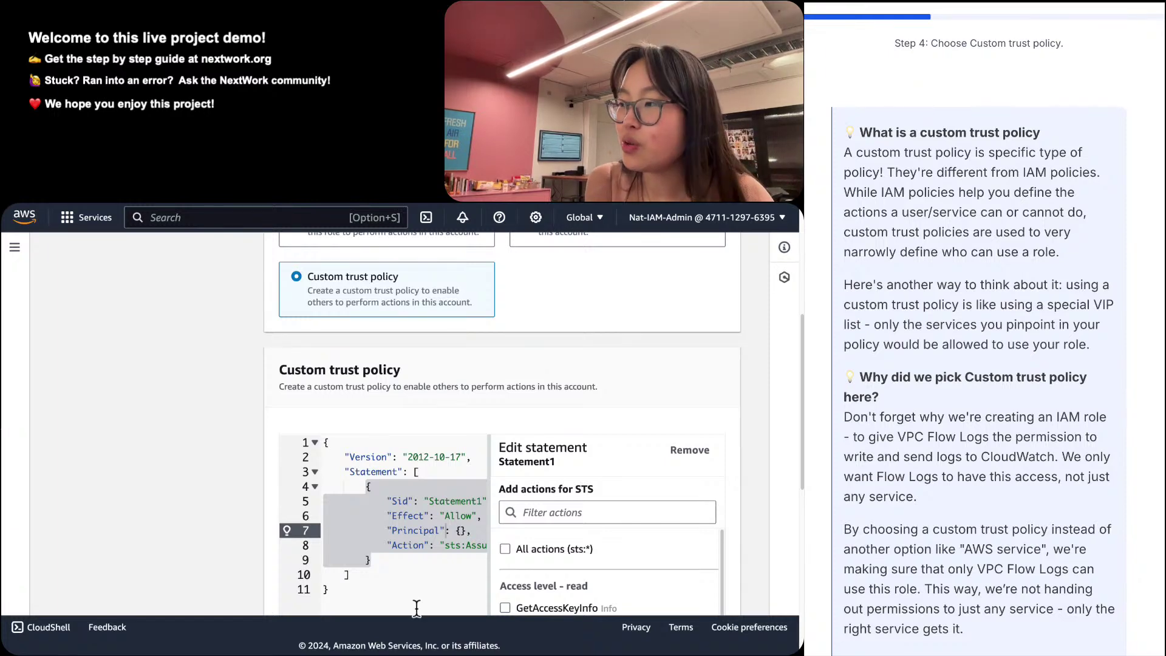
{"action": "scroll", "coordinate": [449, 484], "scroll_direction": "down", "scroll_amount": 2}
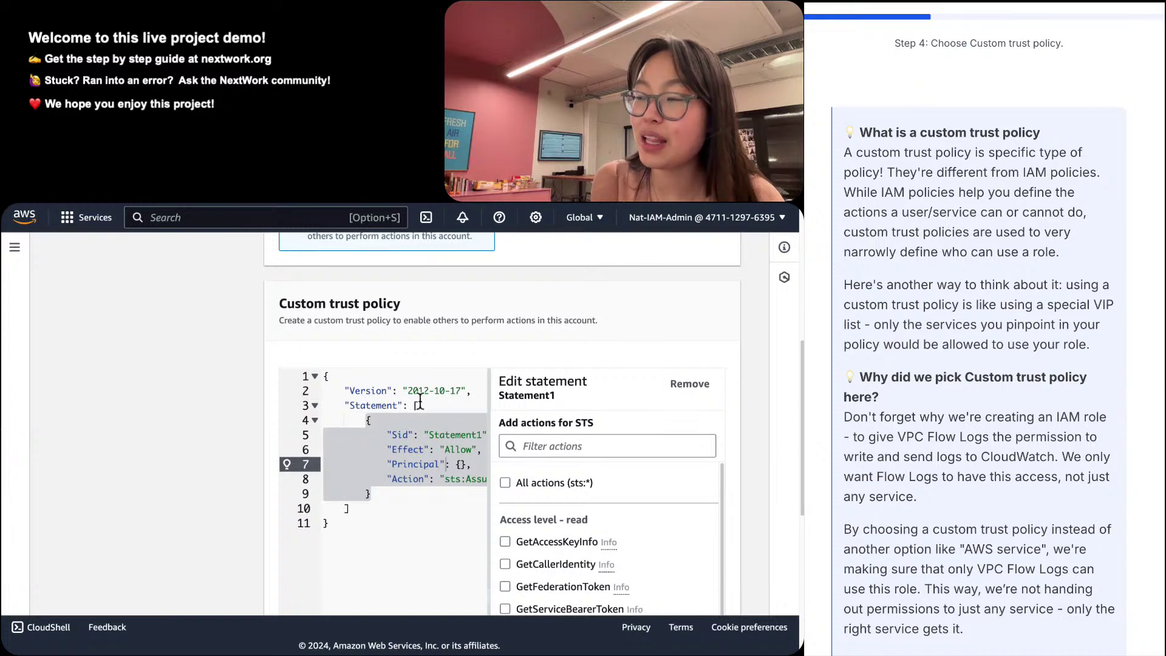
{"action": "double_click", "coordinate": [395, 460]}
{"action": "key", "text": "super+a"}
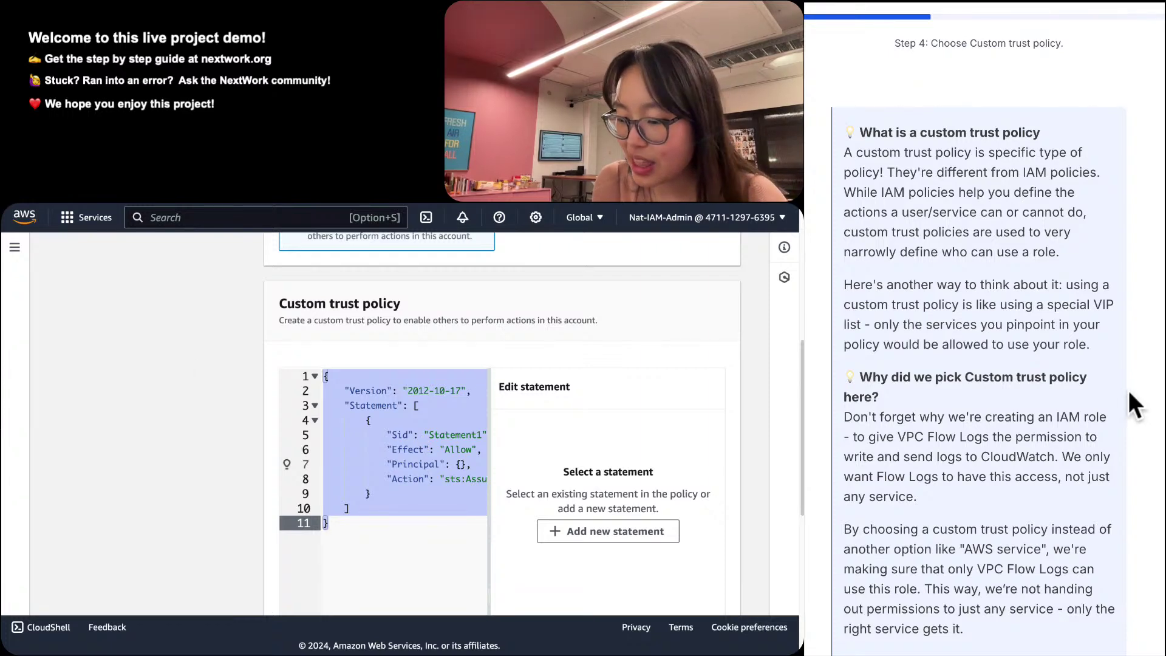
{"action": "scroll", "coordinate": [297, 531], "scroll_direction": "down", "scroll_amount": 2}
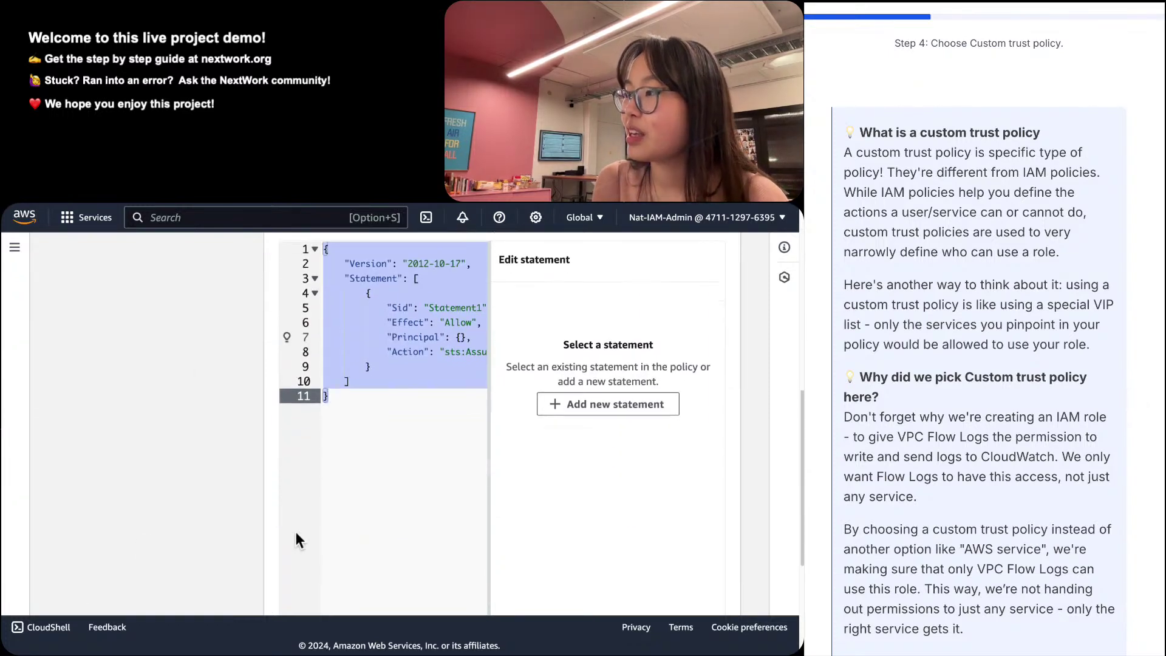
{"action": "scroll", "coordinate": [297, 531], "scroll_direction": "up", "scroll_amount": 3}
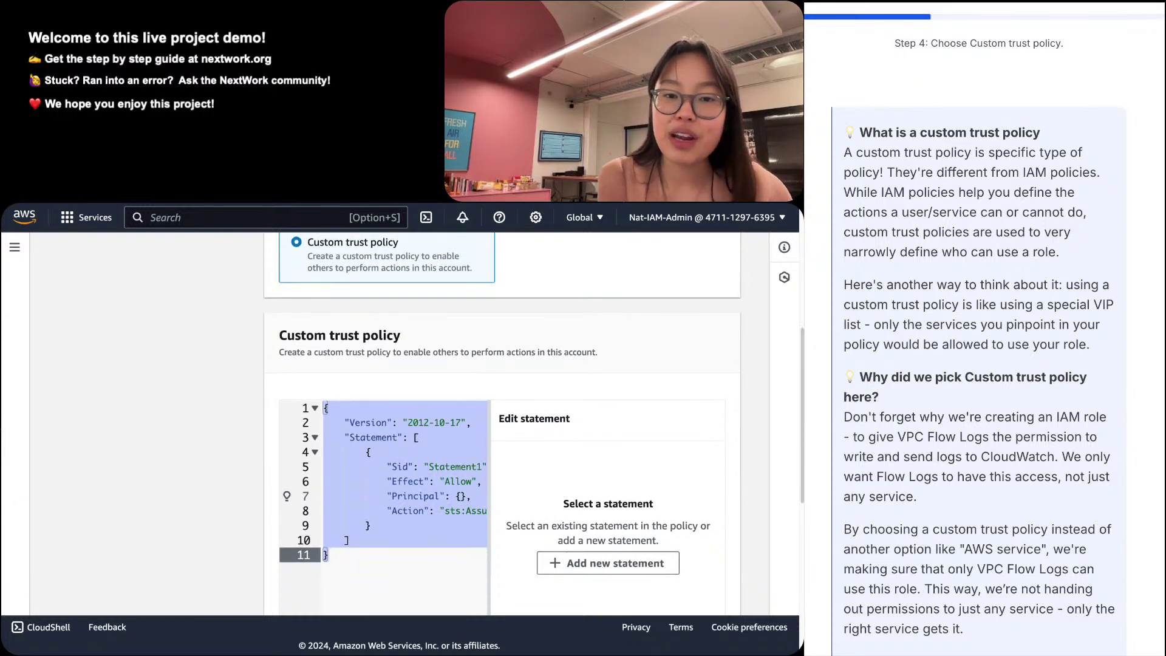
{"action": "scroll", "coordinate": [1000, 537], "scroll_direction": "down", "scroll_amount": 2}
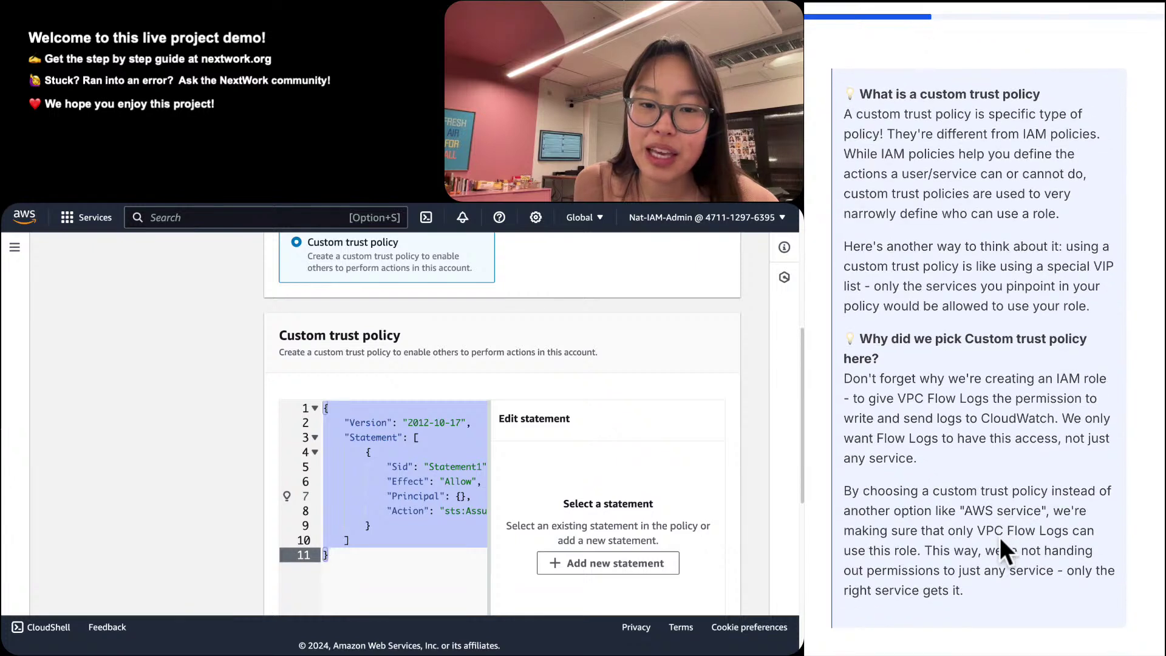
{"action": "scroll", "coordinate": [999, 537], "scroll_direction": "down", "scroll_amount": 1}
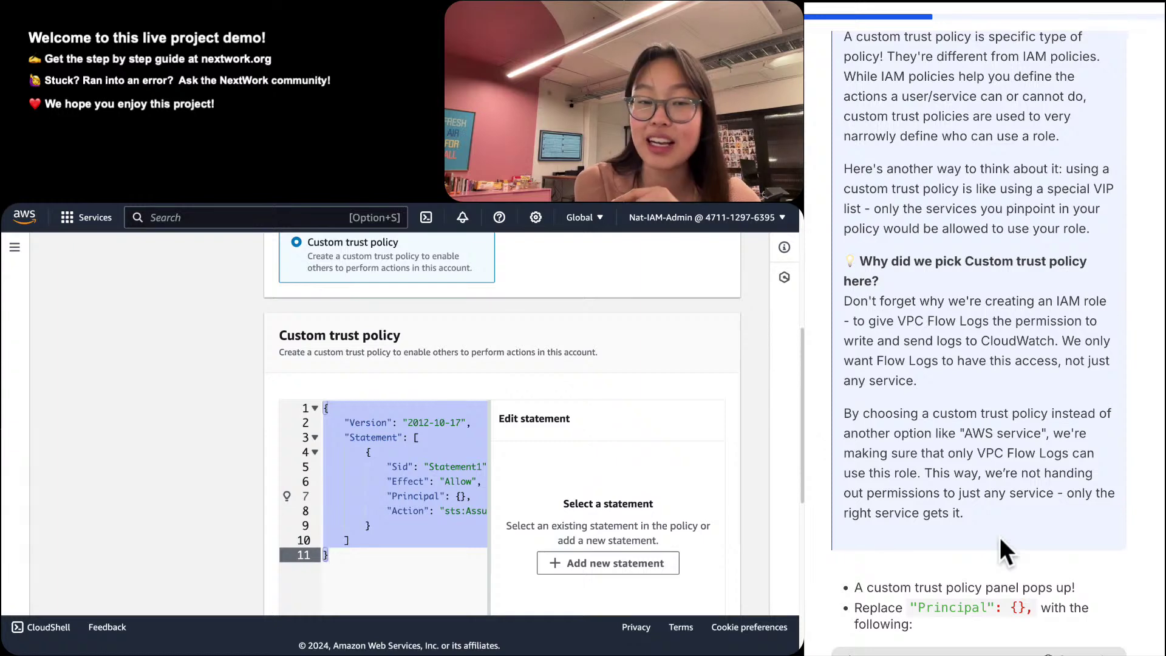
Copy the guide's JSON snippet with the VPC Flow Logs service that replaces "Principal": {}.
{"action": "scroll", "coordinate": [1000, 537], "scroll_direction": "down", "scroll_amount": 5}
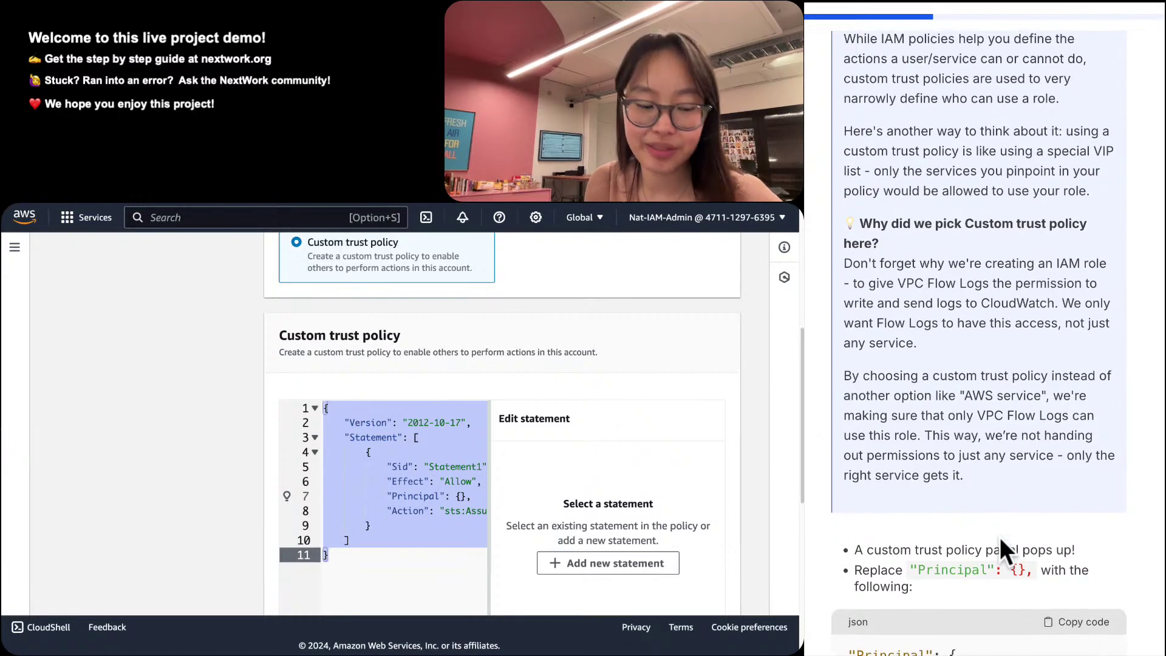
{"action": "scroll", "coordinate": [999, 537], "scroll_direction": "down", "scroll_amount": 3}
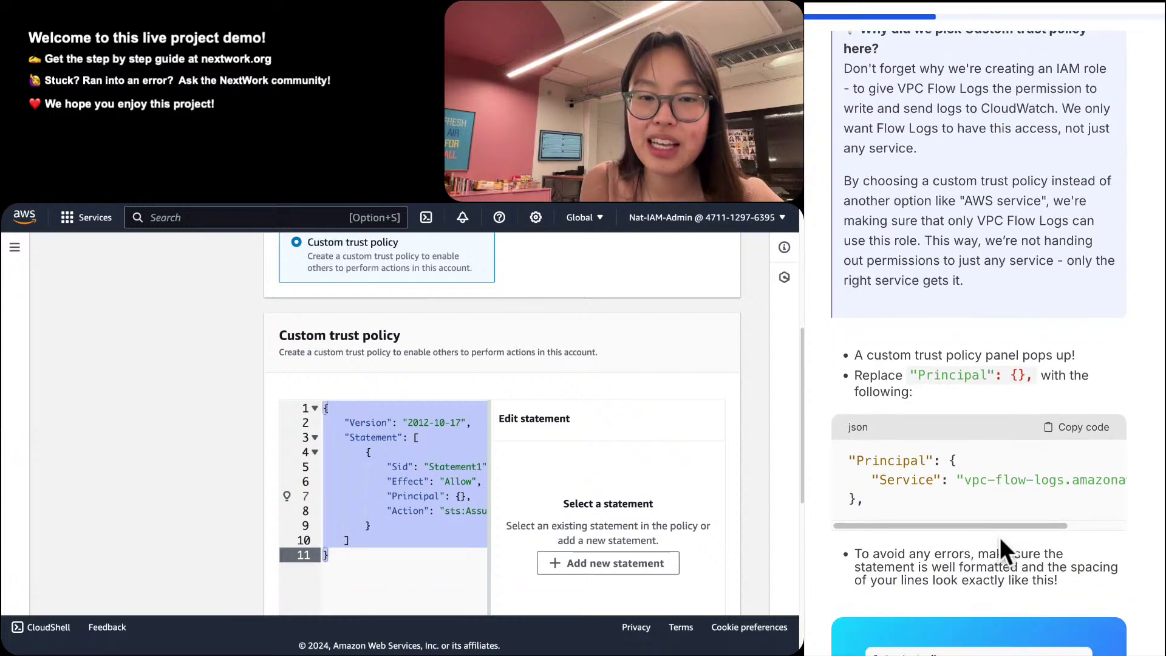
{"action": "scroll", "coordinate": [1000, 537], "scroll_direction": "down", "scroll_amount": 3}
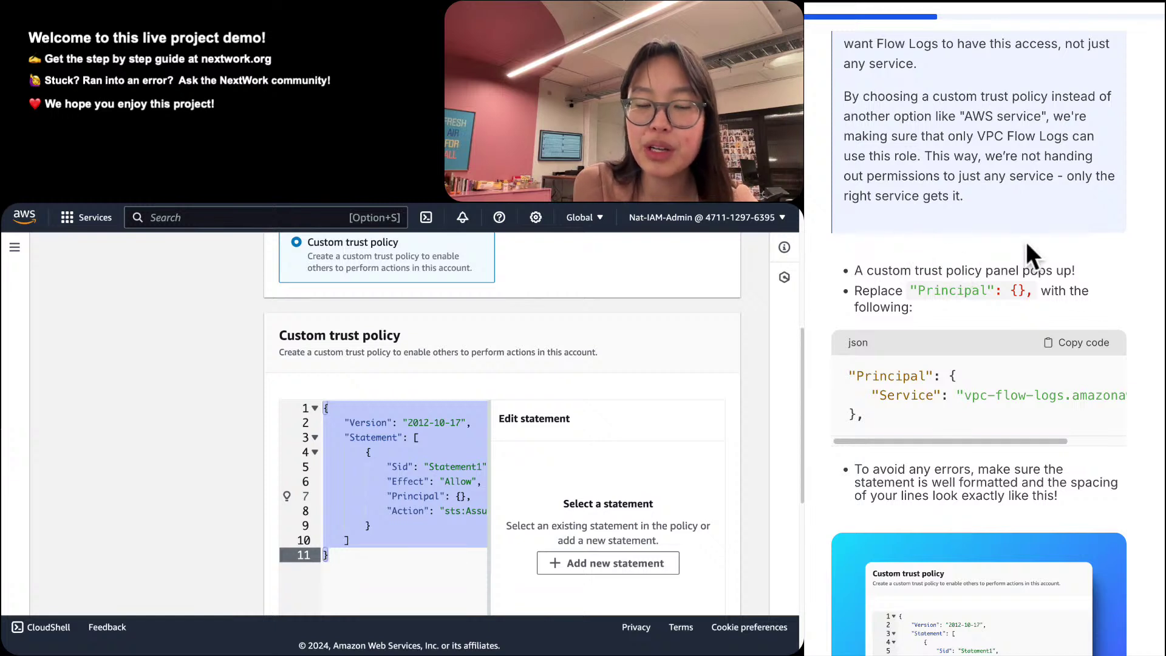
{"action": "scroll", "coordinate": [979, 304], "scroll_direction": "up", "scroll_amount": 1}
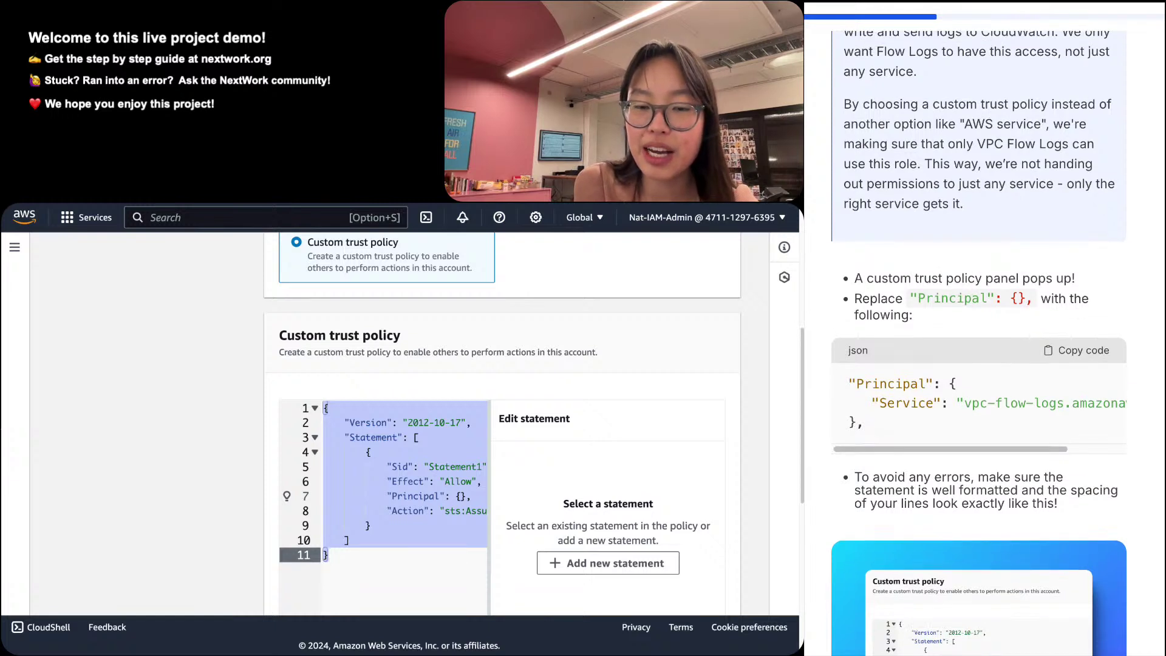
{"action": "left_click", "coordinate": [1093, 352]}
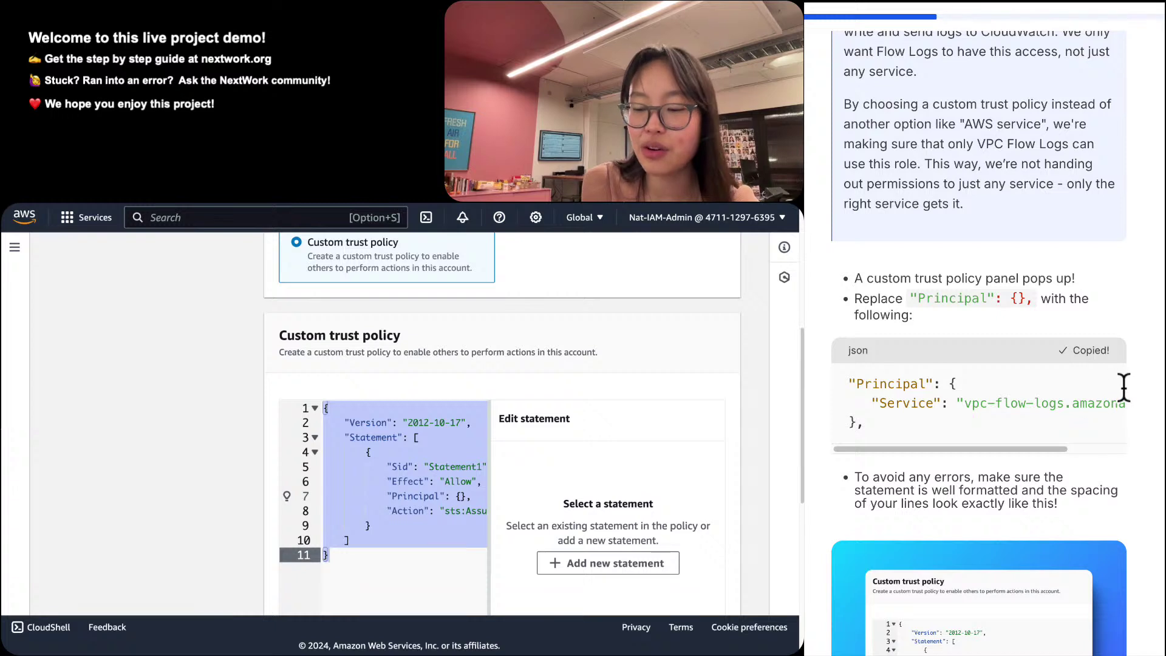
Replace the "Principal": {} line in the custom trust policy with the copied snippet for the service vpc-flow-logs.amazonaws.com.
{"action": "double_click", "coordinate": [419, 496]}
{"action": "left_click", "coordinate": [419, 496]}
{"action": "scroll", "coordinate": [419, 496], "scroll_direction": "right", "scroll_amount": 2}
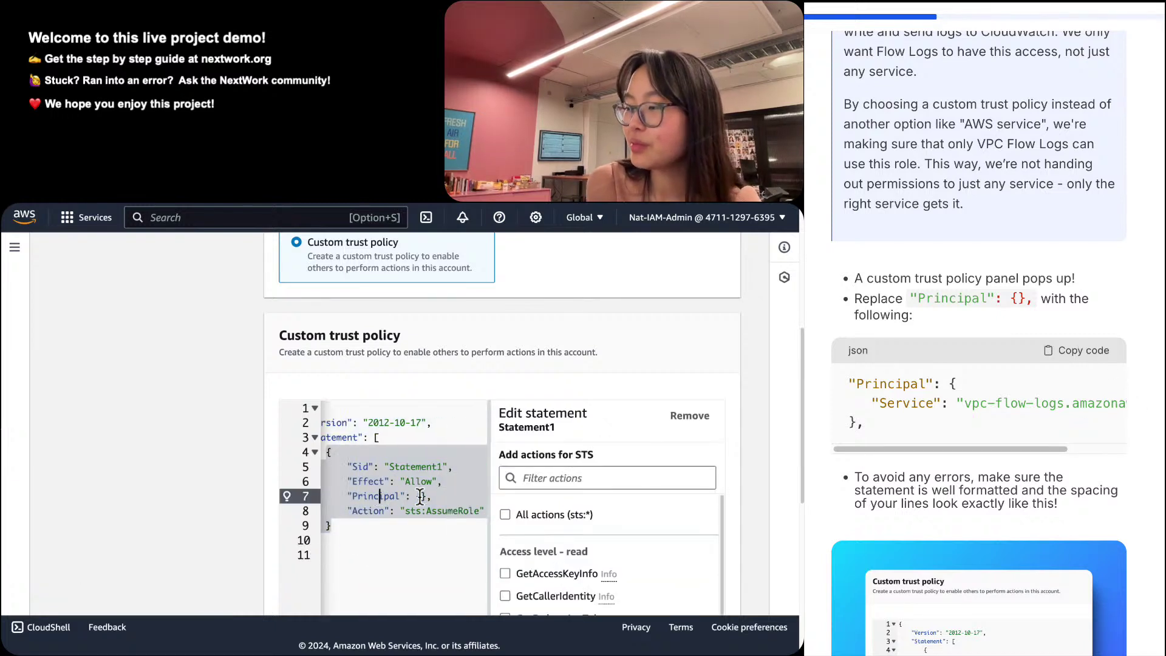
{"action": "left_click_drag", "start_coordinate": [489, 505], "coordinate": [690, 515]}
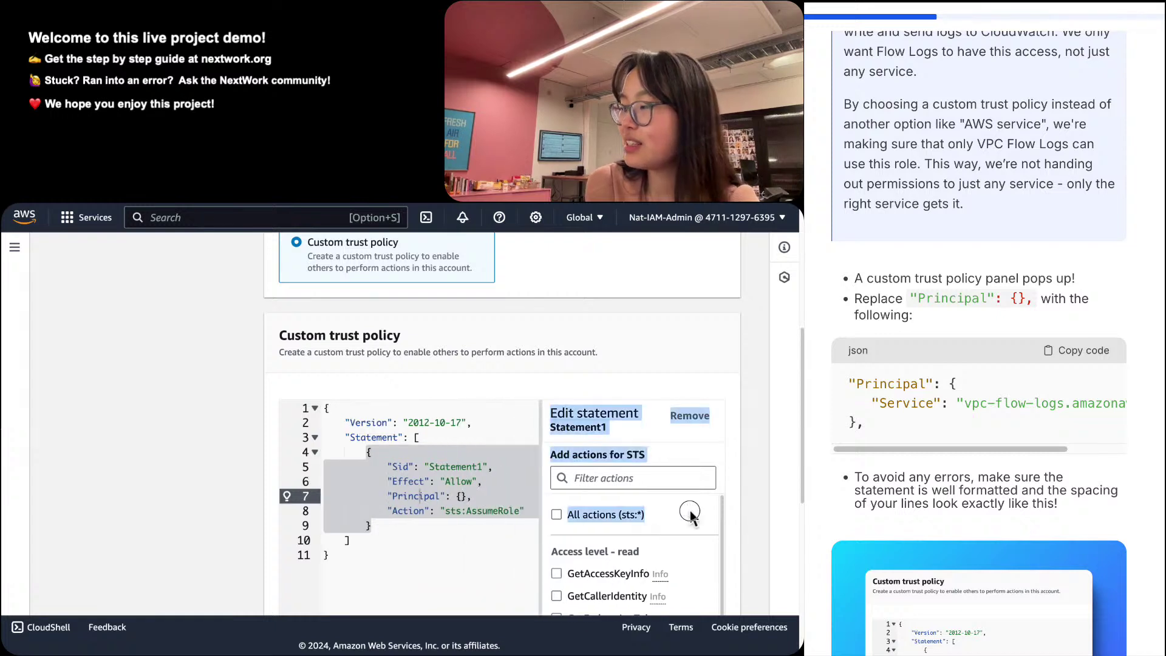
{"action": "left_click", "coordinate": [486, 498]}
{"action": "left_click_drag", "start_coordinate": [486, 498], "coordinate": [256, 498]}
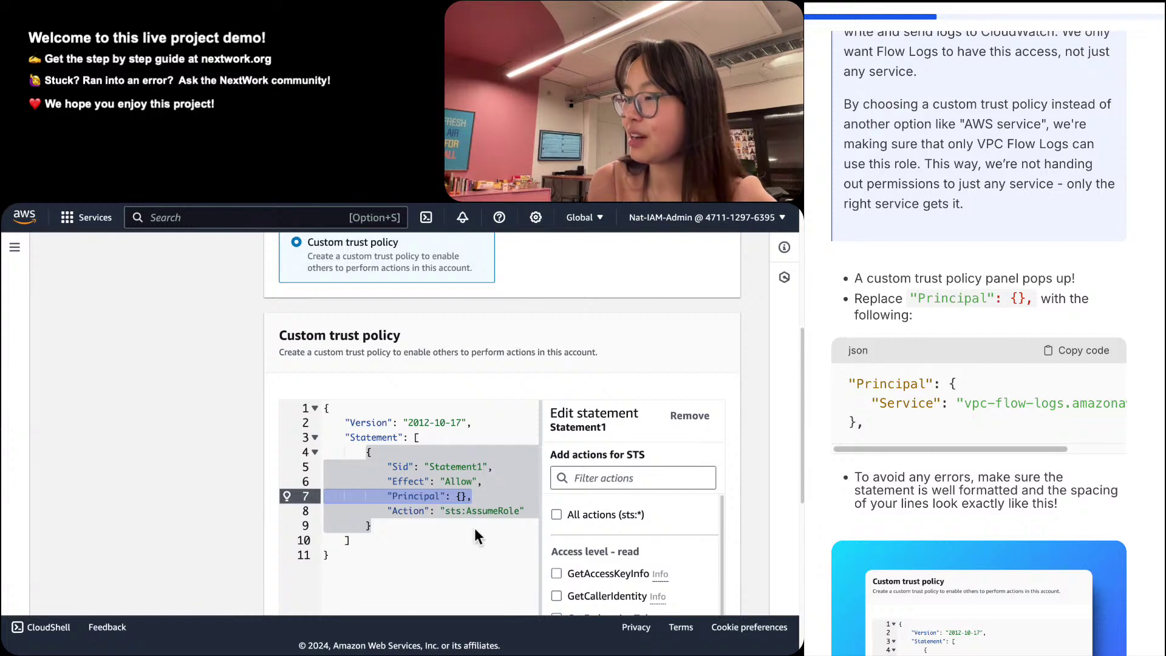
{"action": "type", "text": "\"Principal\": {    \"Service\": \"vpc-flow-logs.amazonaws.com\" },"}
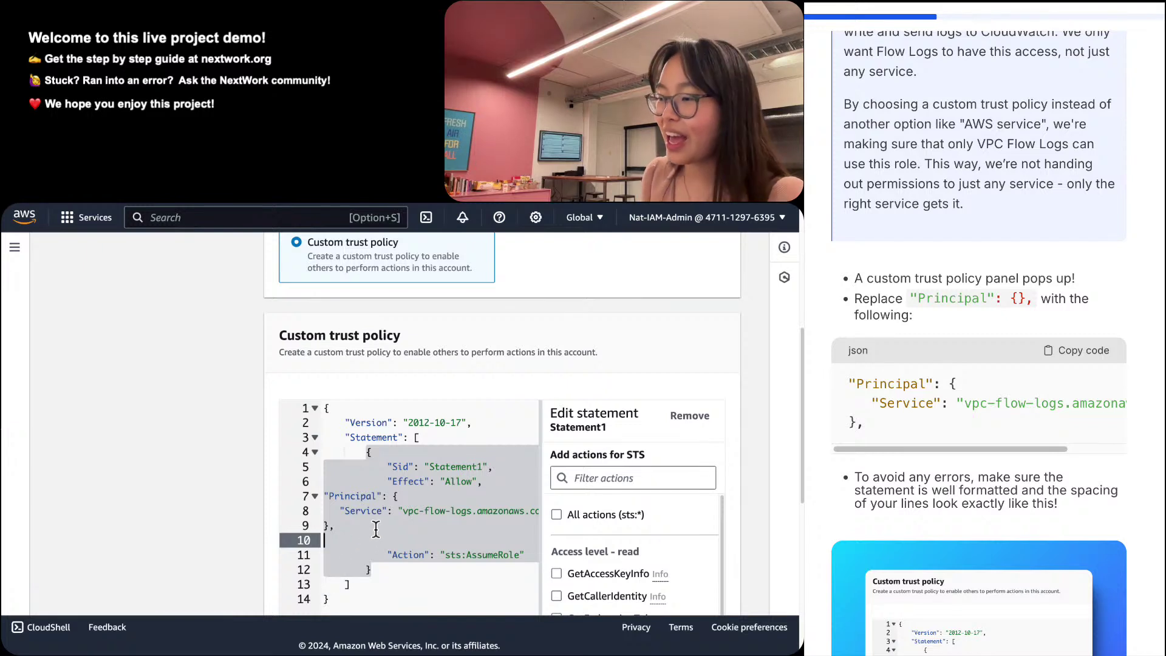
Indent the "Principal" line in the policy JSON to align with the "Effect" line above it.
{"action": "left_click", "coordinate": [368, 554]}
{"action": "left_click", "coordinate": [328, 495]}
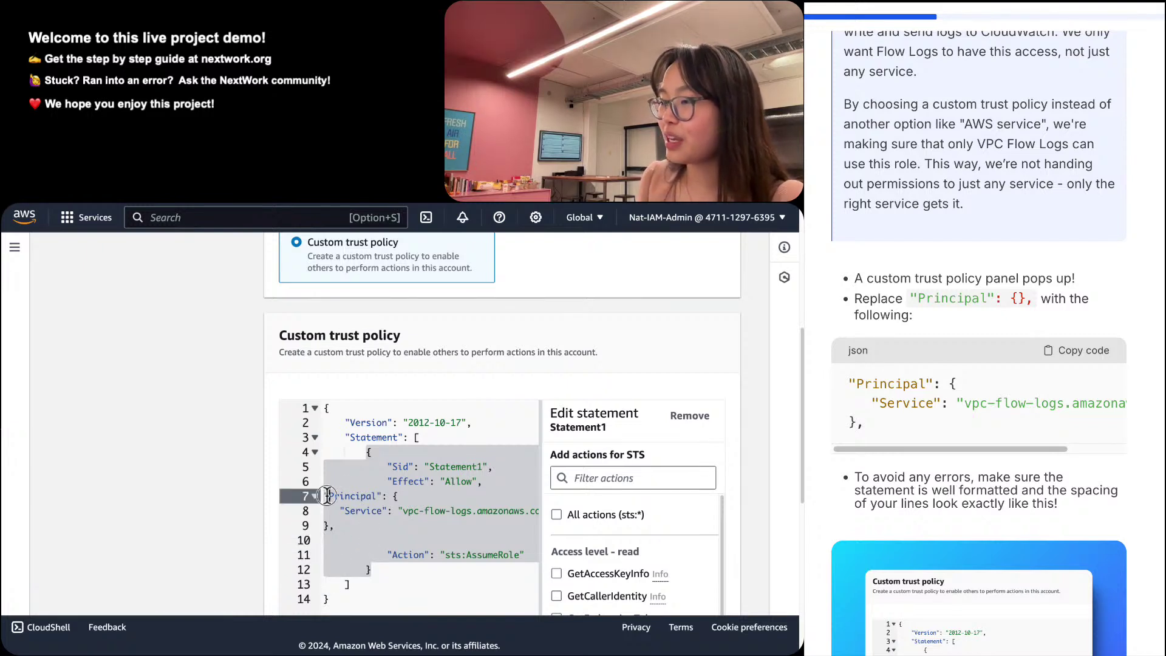
{"action": "key", "text": "Tab"}
{"action": "key", "text": "Tab"}
{"action": "key", "text": "Tab"}
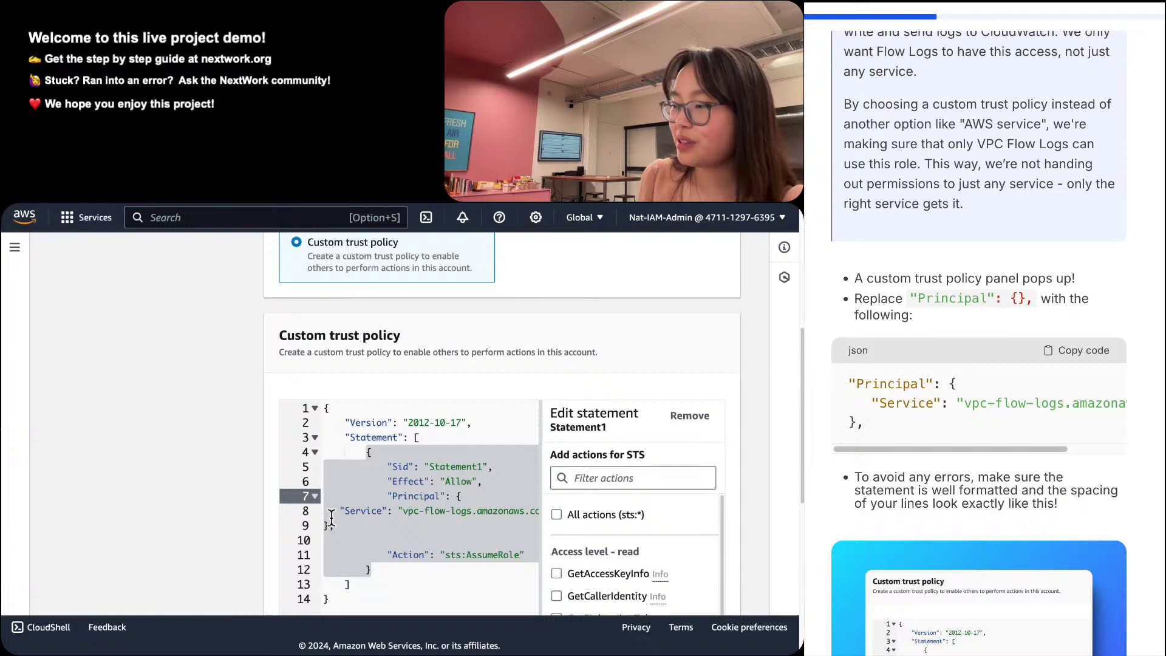
Indent the "Service" line so it sits one level deeper than the "Principal" line.
{"action": "left_click", "coordinate": [335, 511]}
{"action": "key", "text": "BackSpace"}
{"action": "key", "text": "Tab"}
{"action": "key", "text": "Tab"}
{"action": "key", "text": "Tab"}
{"action": "key", "text": "Tab"}
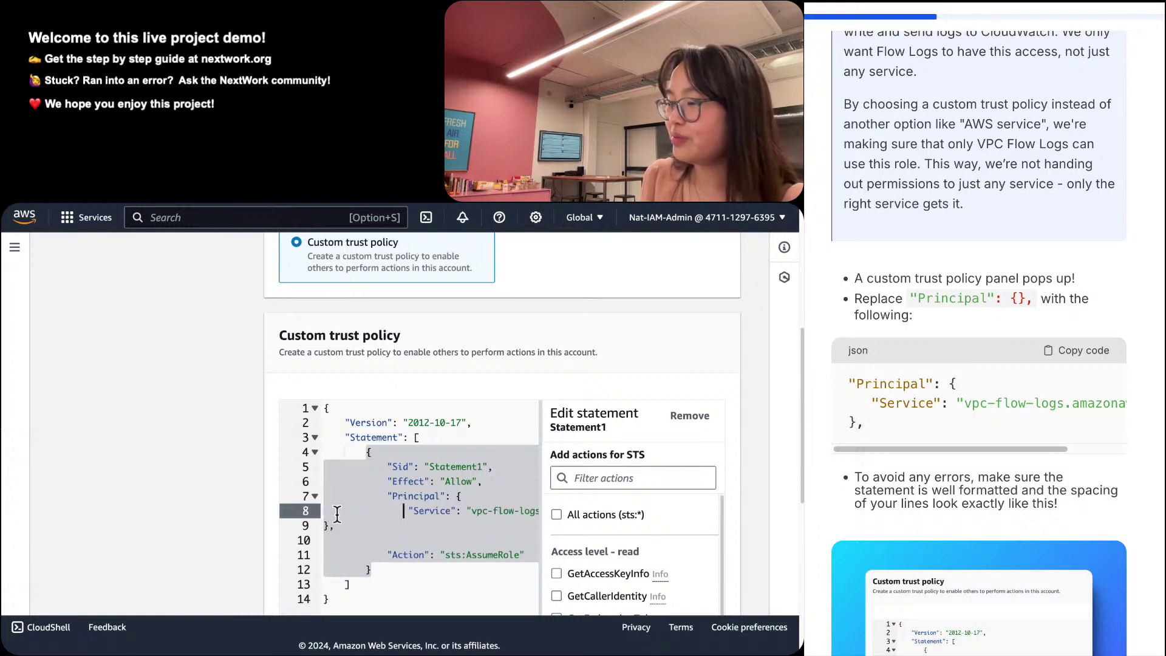
{"action": "key", "text": "Left"}
{"action": "key", "text": "Left"}
{"action": "key", "text": "Left"}
{"action": "key", "text": "Left"}
{"action": "key", "text": "Left"}
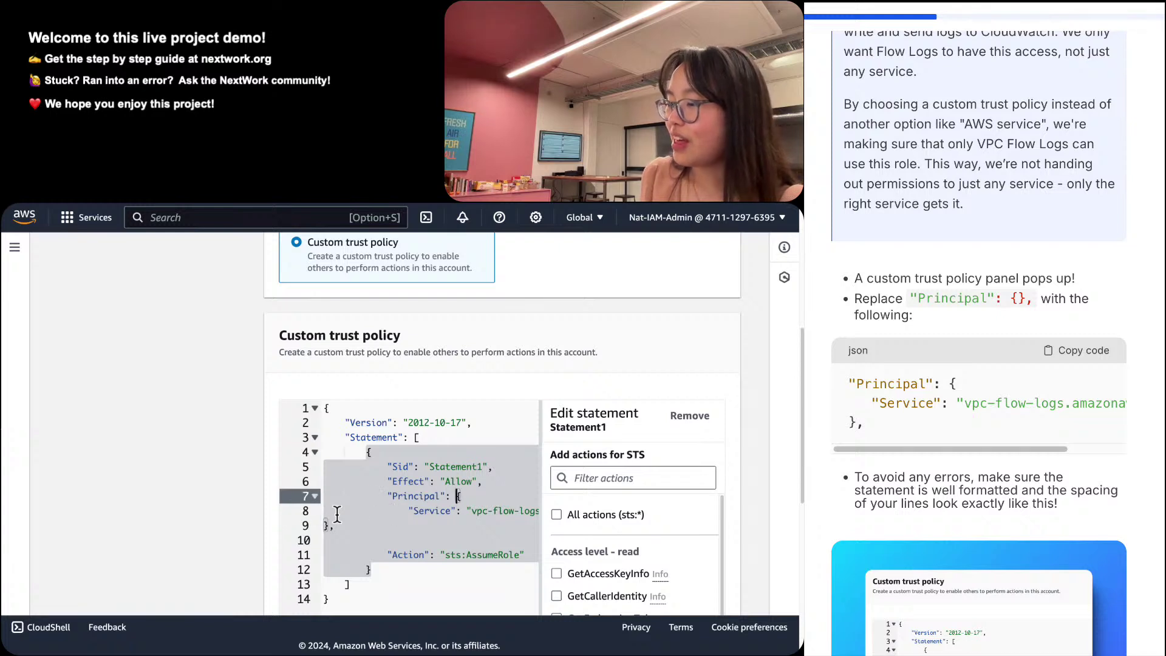
Delete the blank line above the "Action" statement in the trust policy JSON.
{"action": "scroll", "coordinate": [355, 540], "scroll_direction": "down", "scroll_amount": 1}
{"action": "left_click", "coordinate": [379, 497]}
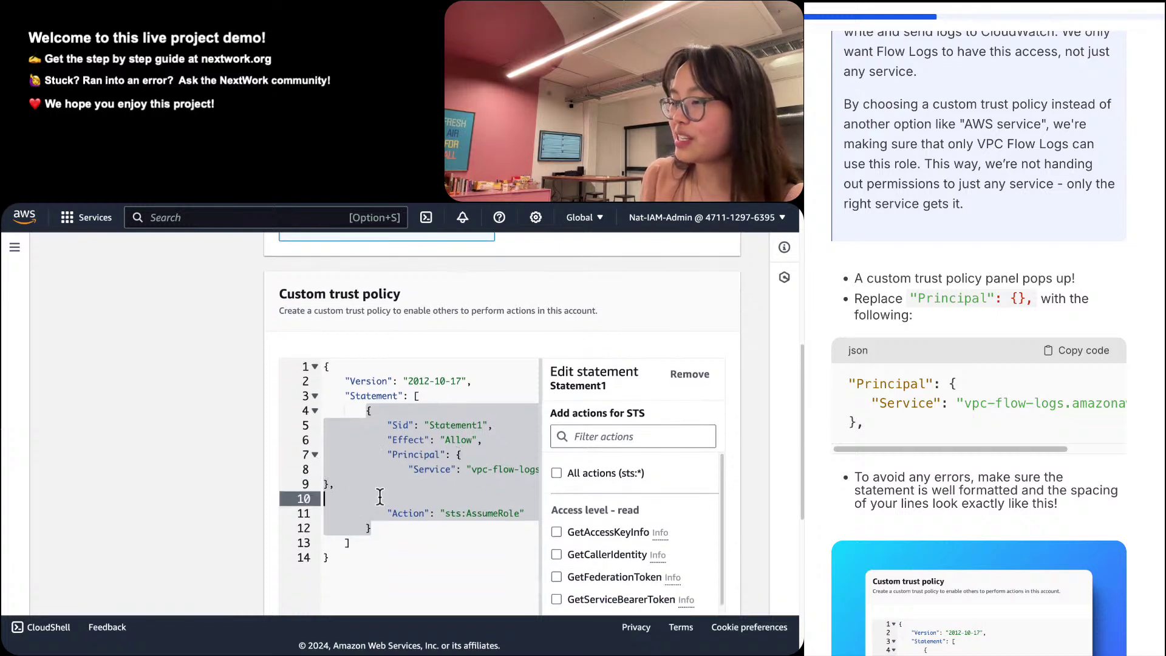
{"action": "key", "text": "BackSpace"}
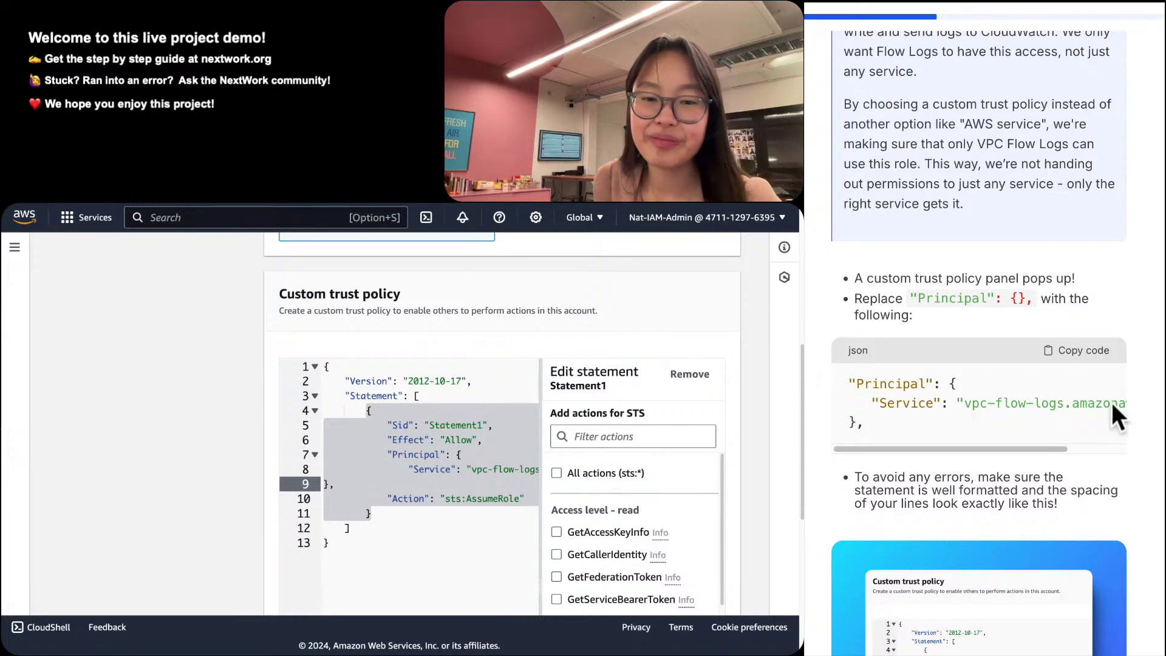
Read the guide's formatting example, its explanation of the Service statement, and the screenshot task and role instructions that follow.
{"action": "scroll", "coordinate": [1162, 426], "scroll_direction": "down", "scroll_amount": 3}
{"action": "scroll", "coordinate": [1163, 426], "scroll_direction": "down", "scroll_amount": 2}
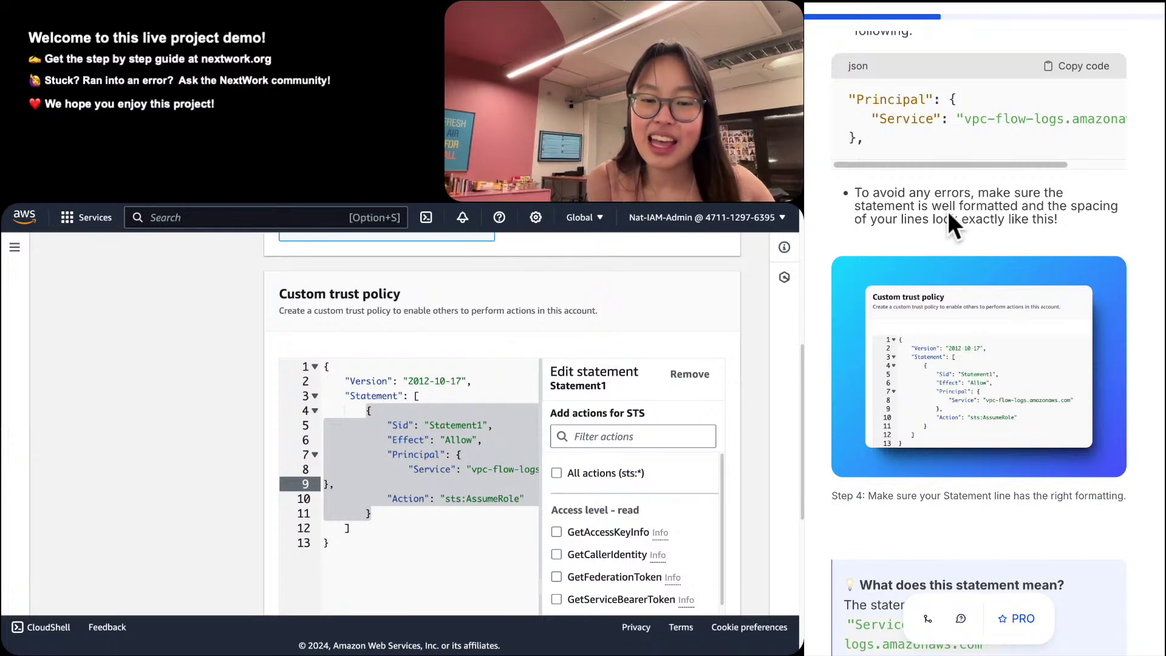
{"action": "scroll", "coordinate": [830, 523], "scroll_direction": "down", "scroll_amount": 6}
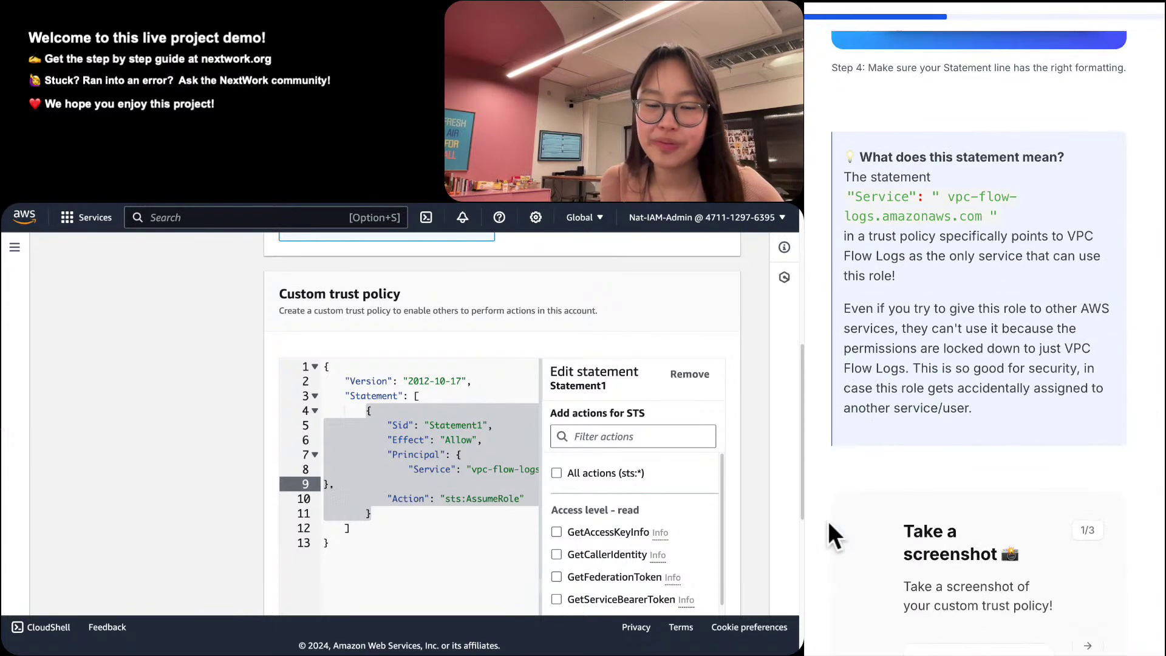
{"action": "scroll", "coordinate": [829, 523], "scroll_direction": "up", "scroll_amount": 6}
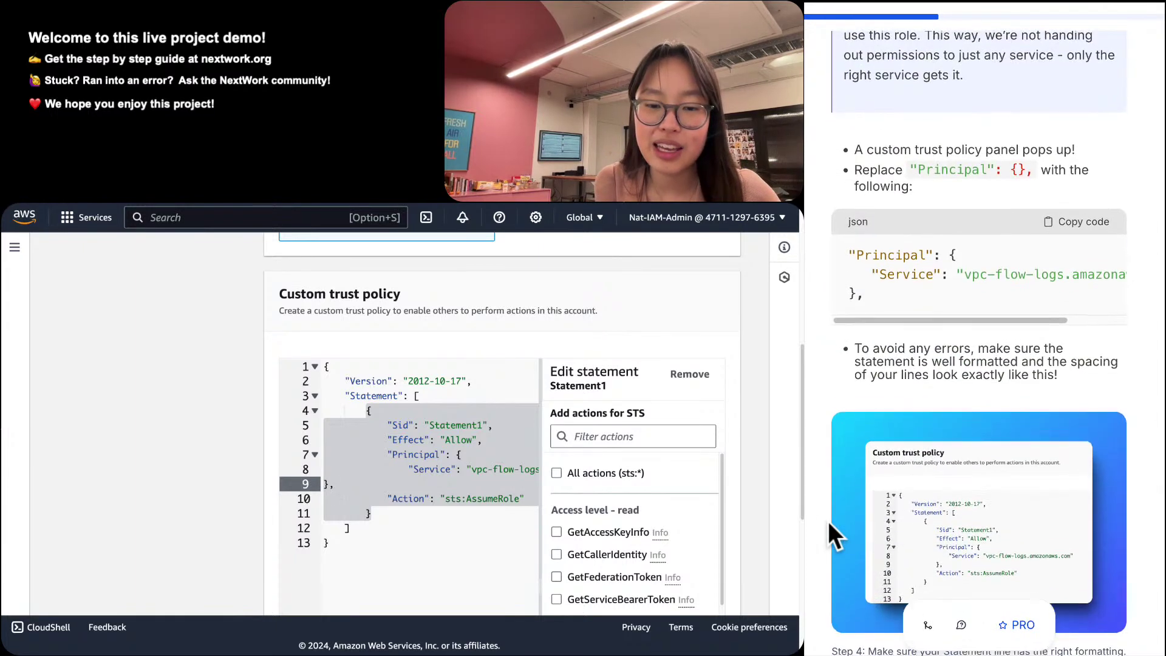
{"action": "scroll", "coordinate": [829, 522], "scroll_direction": "up", "scroll_amount": 2}
{"action": "scroll", "coordinate": [829, 523], "scroll_direction": "down", "scroll_amount": 6}
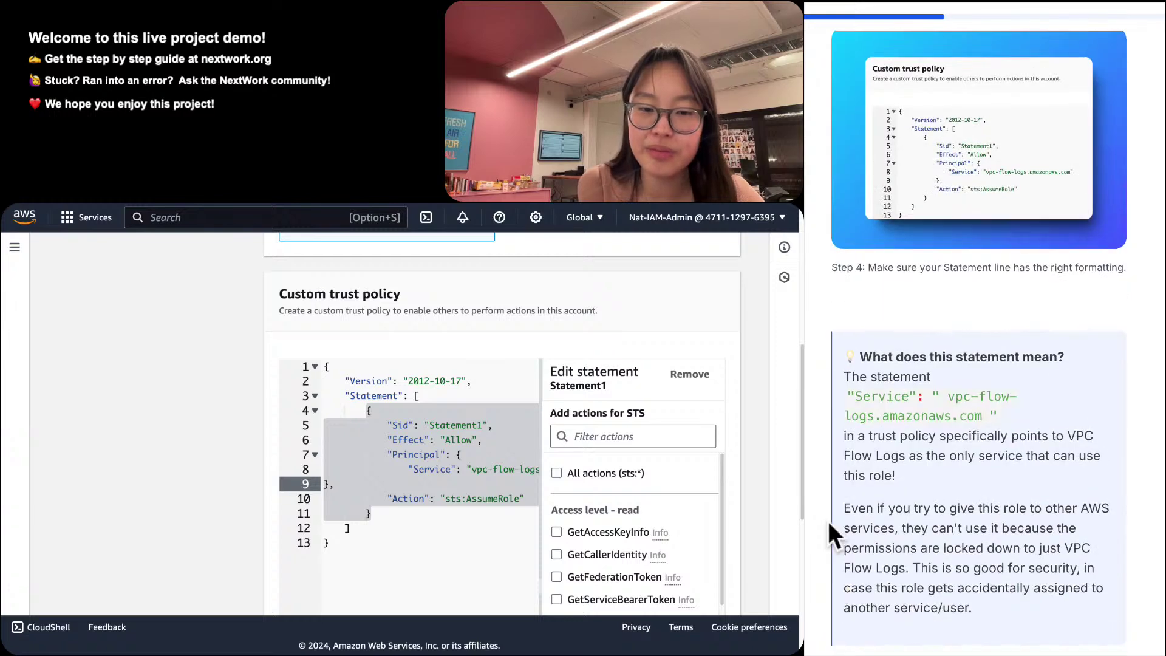
{"action": "scroll", "coordinate": [828, 521], "scroll_direction": "down", "scroll_amount": 6}
{"action": "scroll", "coordinate": [883, 542], "scroll_direction": "down", "scroll_amount": 1}
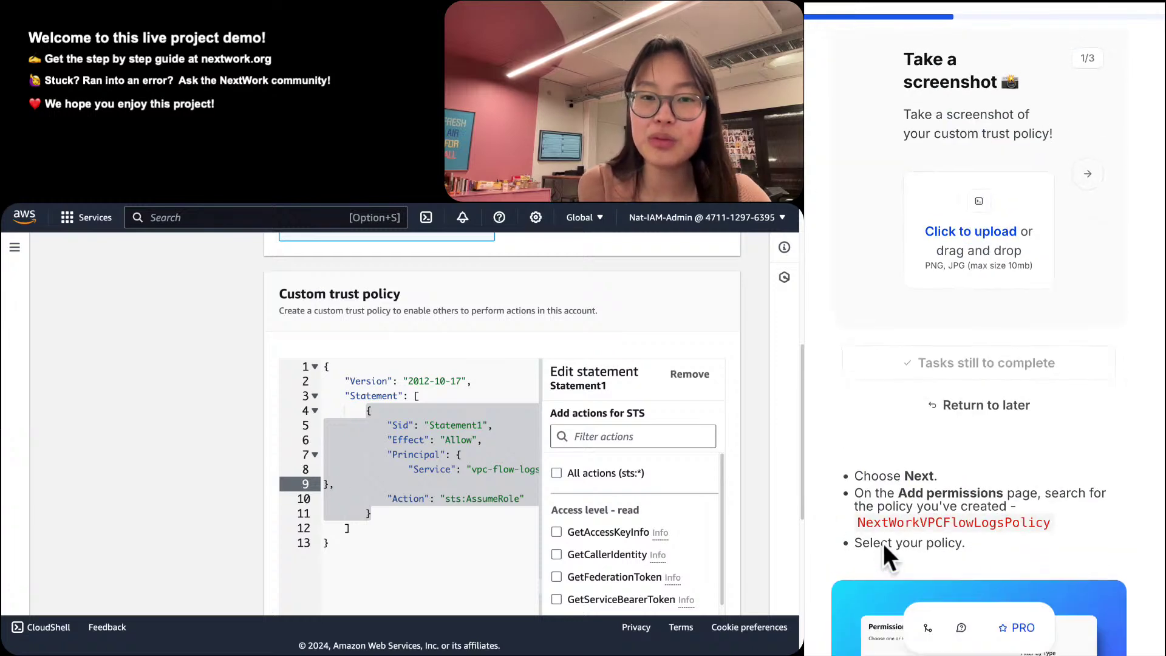
{"action": "scroll", "coordinate": [883, 543], "scroll_direction": "up", "scroll_amount": 3}
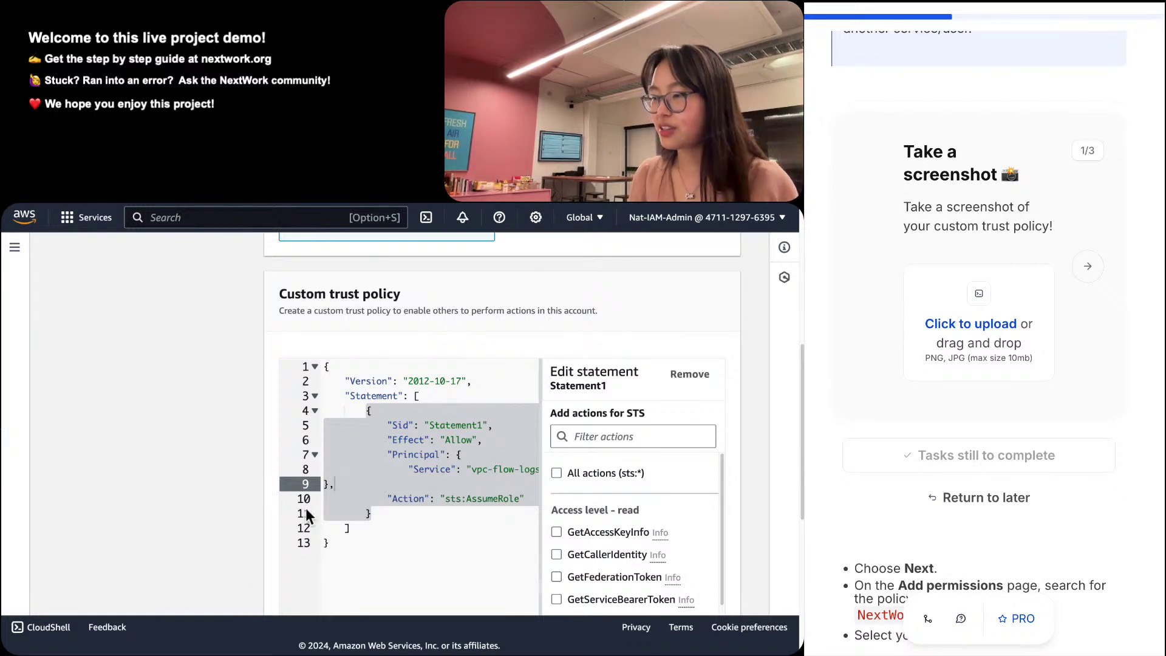
Capture a screenshot of the Custom trust policy section, check the image in the browser, and return to the Create role page.
{"action": "left_click", "coordinate": [331, 542]}
{"action": "key", "text": "super+shift+4"}
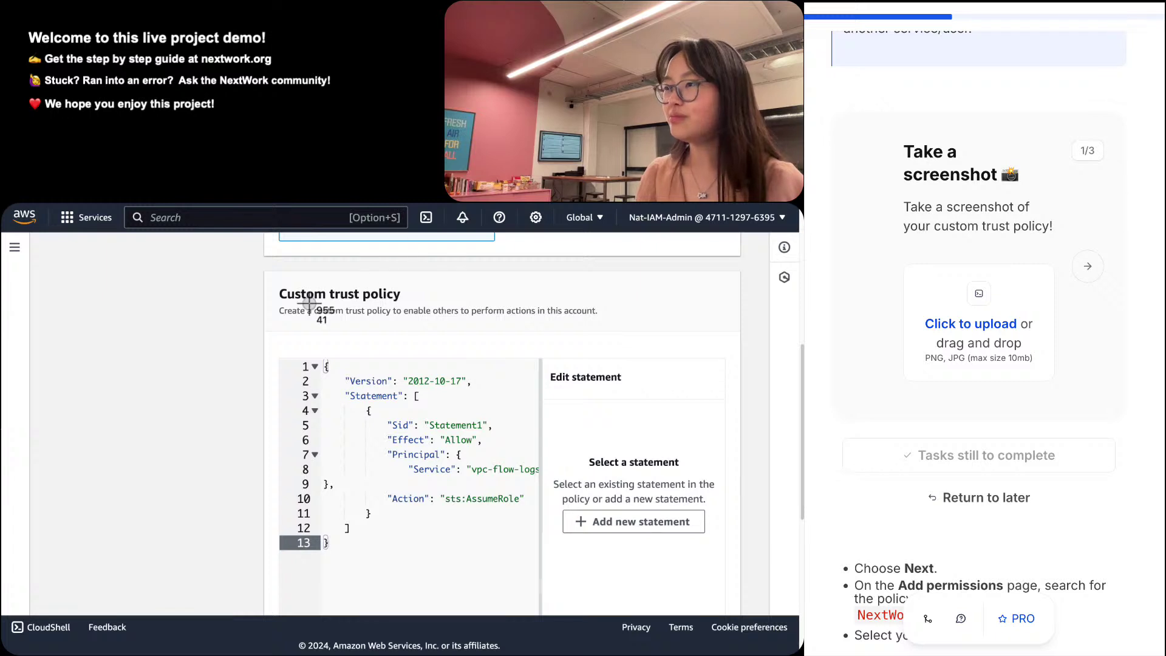
{"action": "left_click_drag", "start_coordinate": [264, 275], "coordinate": [668, 557]}
{"action": "left_click_drag", "start_coordinate": [755, 626], "coordinate": [155, 539]}
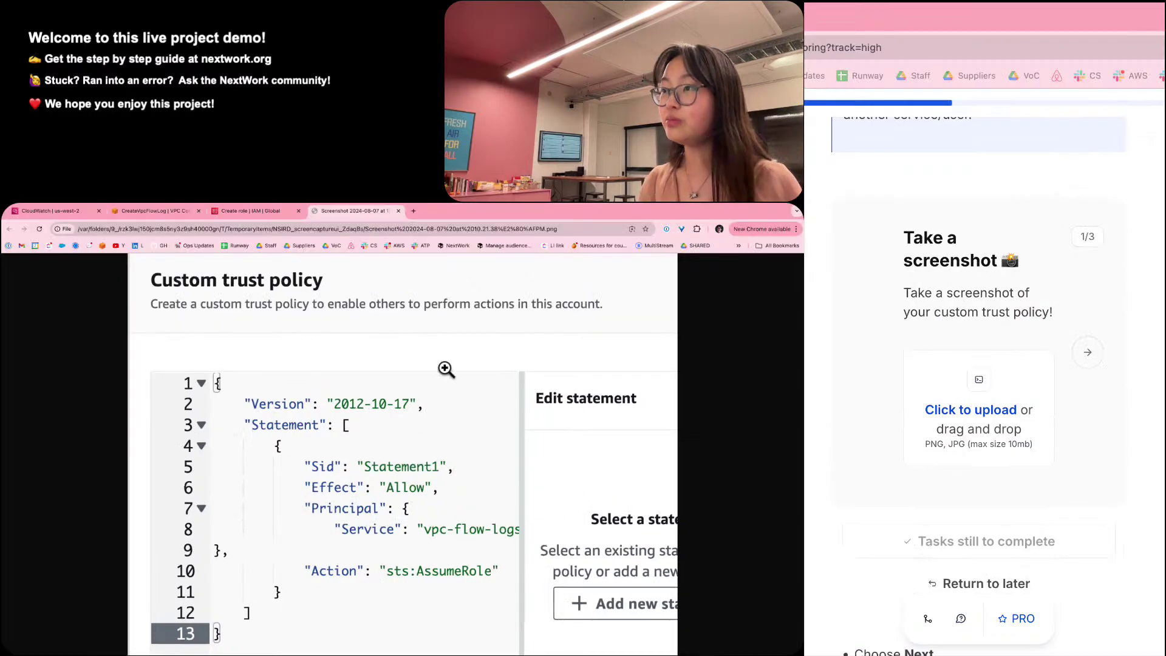
{"action": "left_click", "coordinate": [253, 213]}
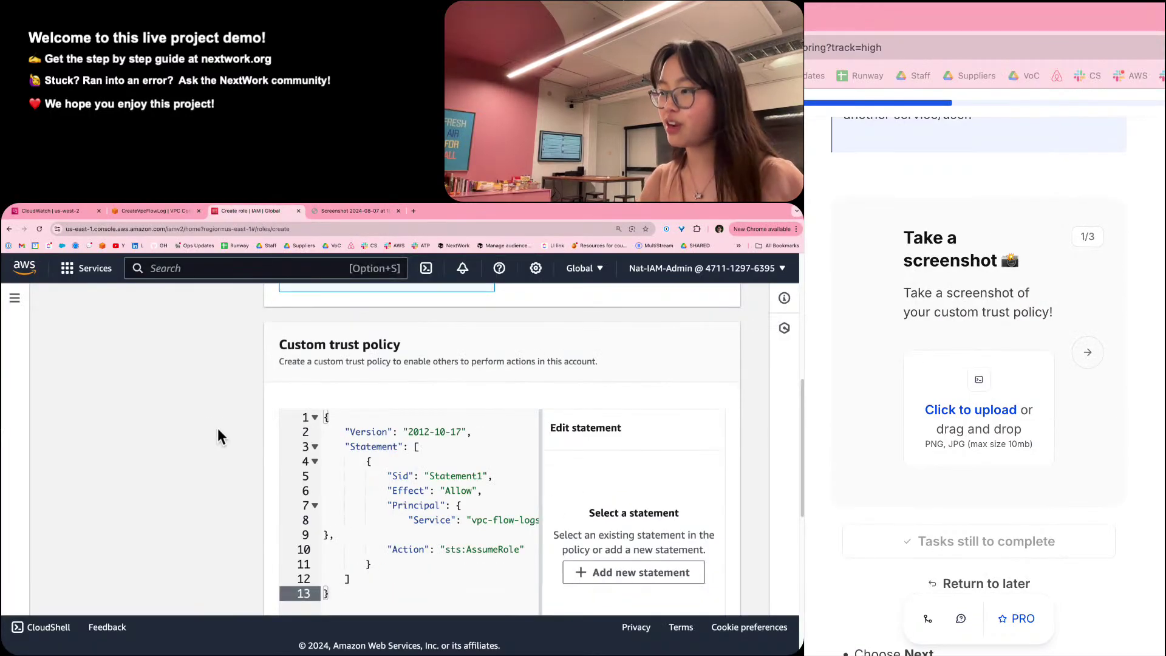
Capture the trust policy JSON with its full Service line visible and upload the image to the guide's screenshot task.
{"action": "key", "text": "super+shift+f"}
{"action": "key", "text": "super+minus"}
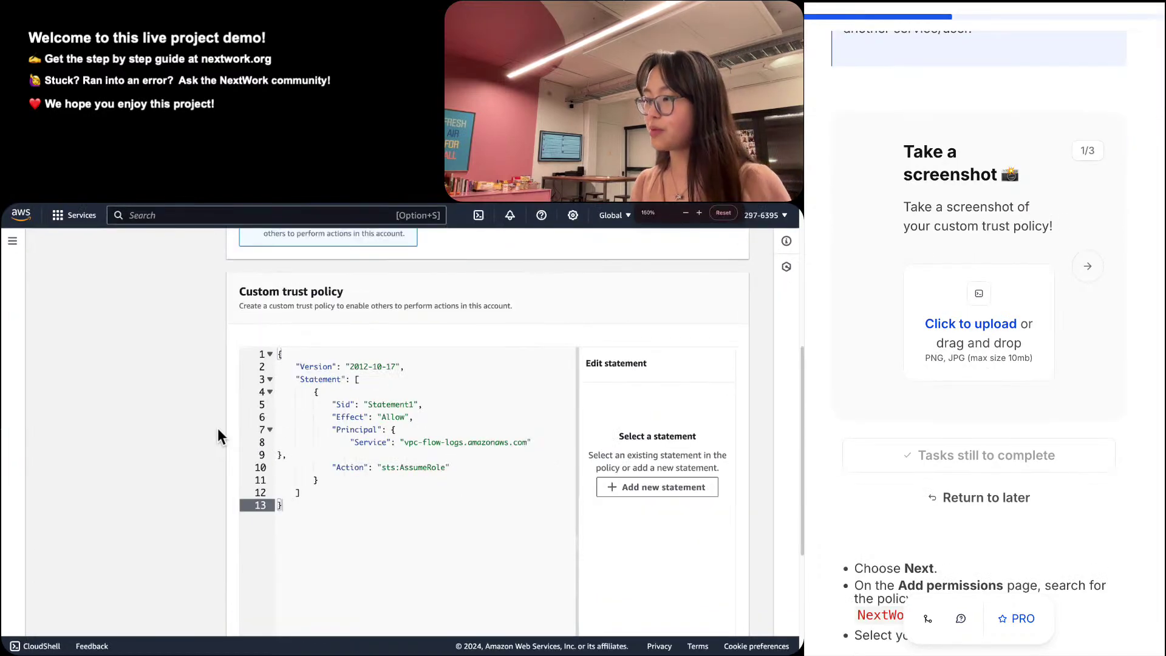
{"action": "key", "text": "super+shift+4"}
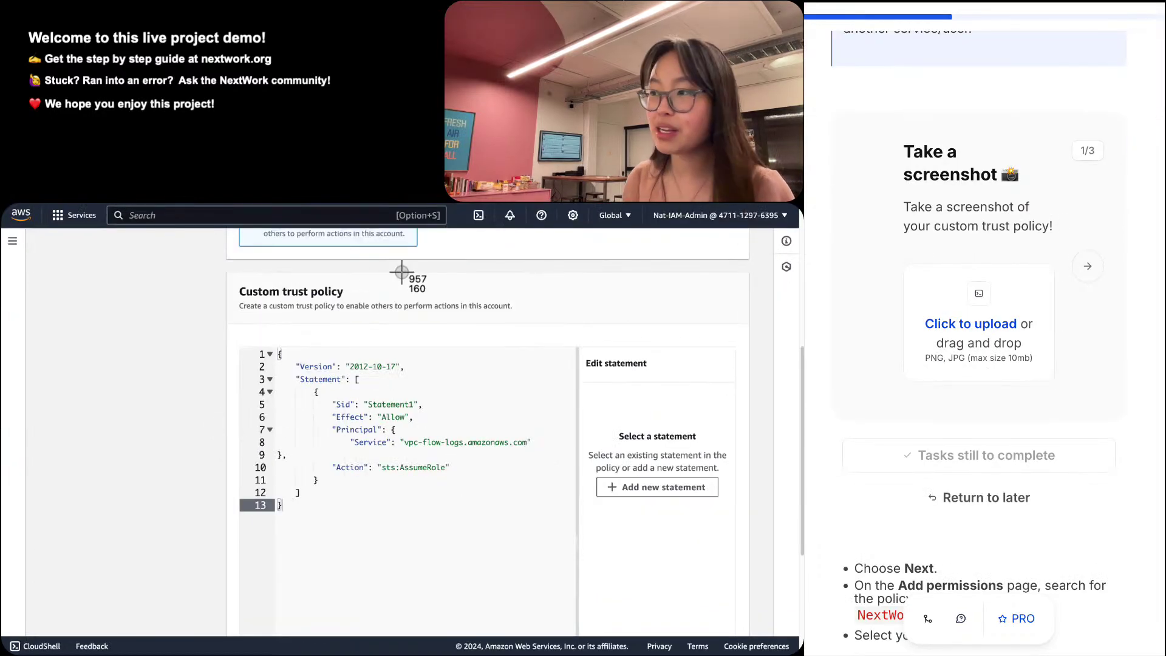
{"action": "left_click_drag", "start_coordinate": [277, 349], "coordinate": [539, 518]}
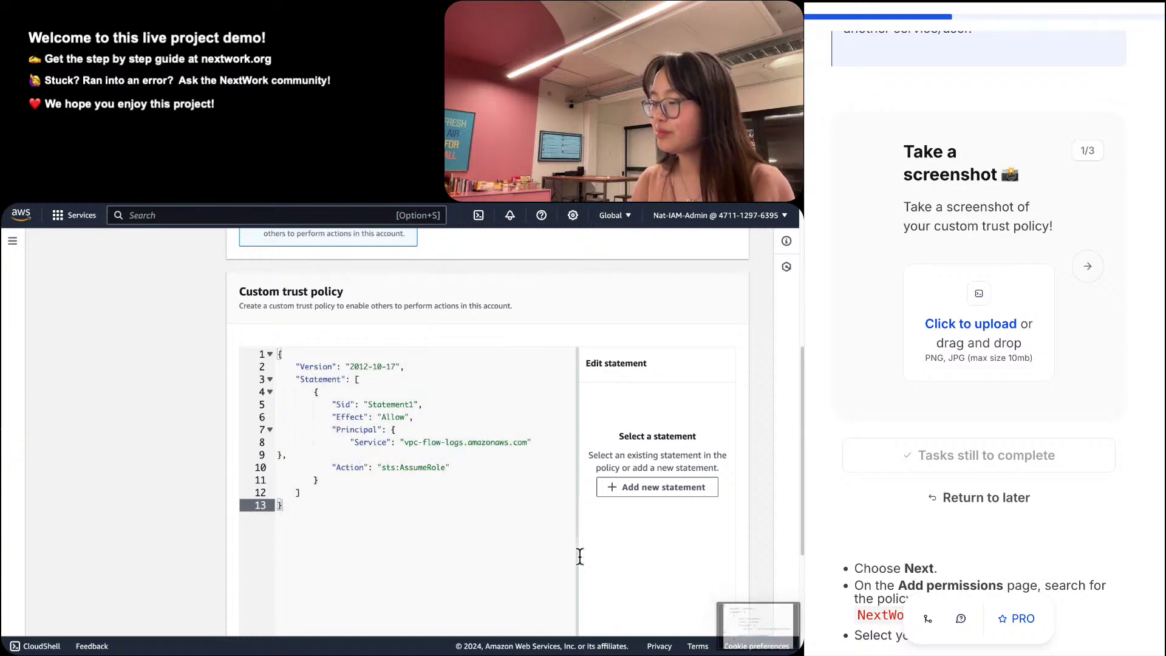
{"action": "left_click_drag", "start_coordinate": [758, 633], "coordinate": [954, 592]}
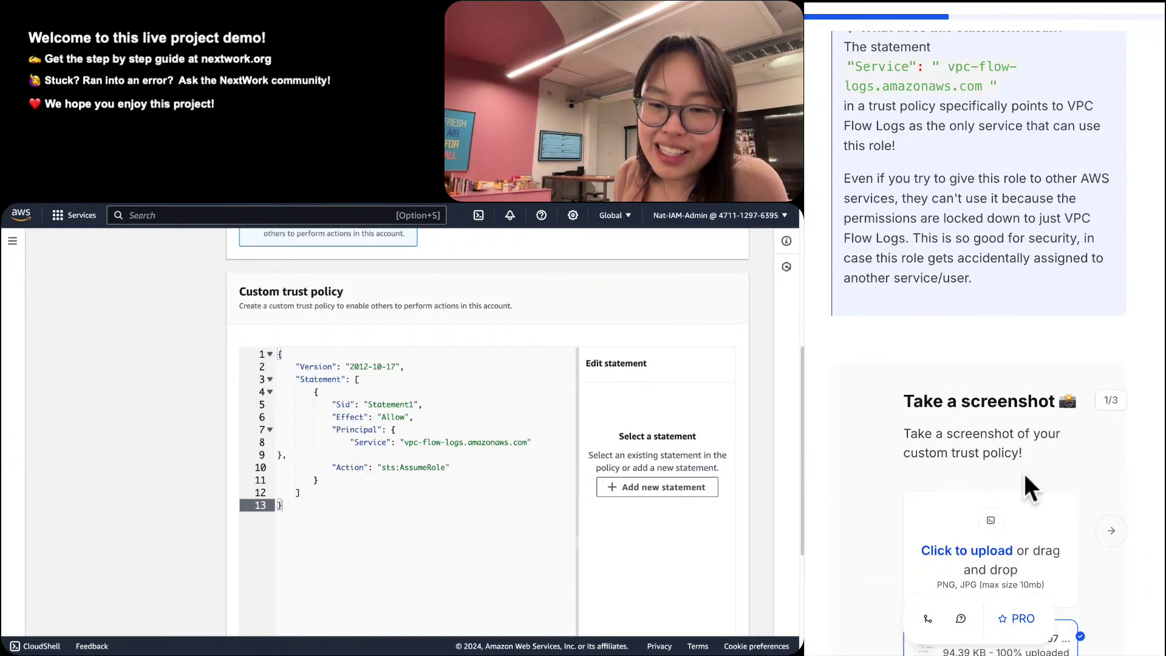
Advance to the guide's question 2/3, "Why are you creating an IAM role?", and start its answer.
{"action": "left_click", "coordinate": [1110, 528]}
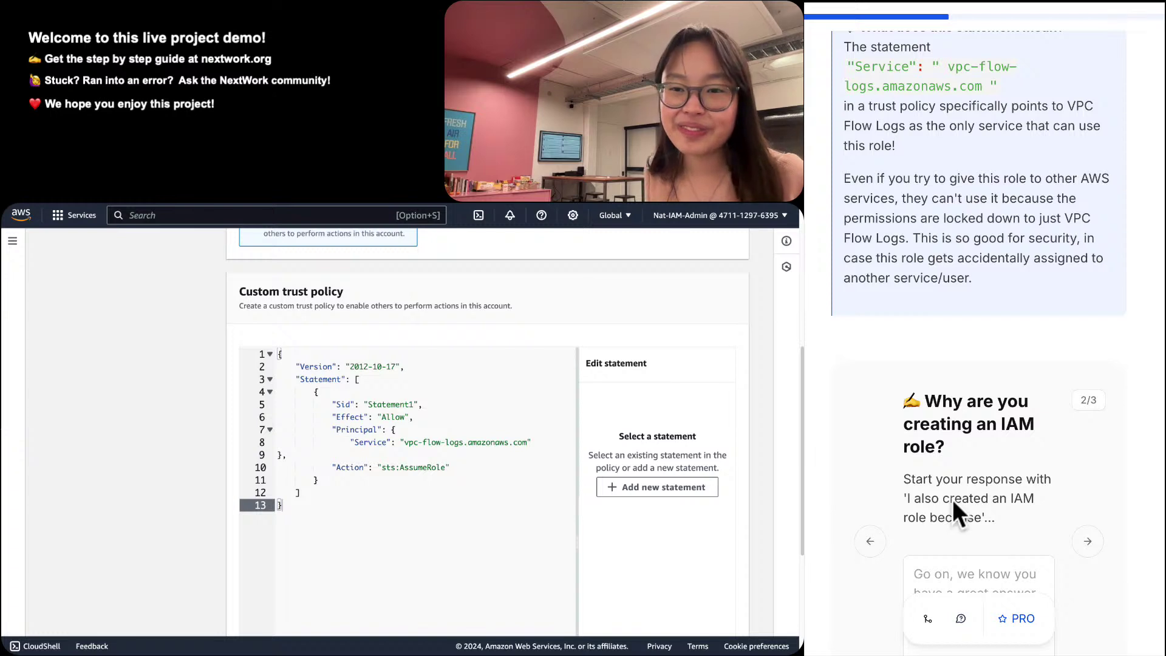
{"action": "scroll", "coordinate": [952, 499], "scroll_direction": "down", "scroll_amount": 2}
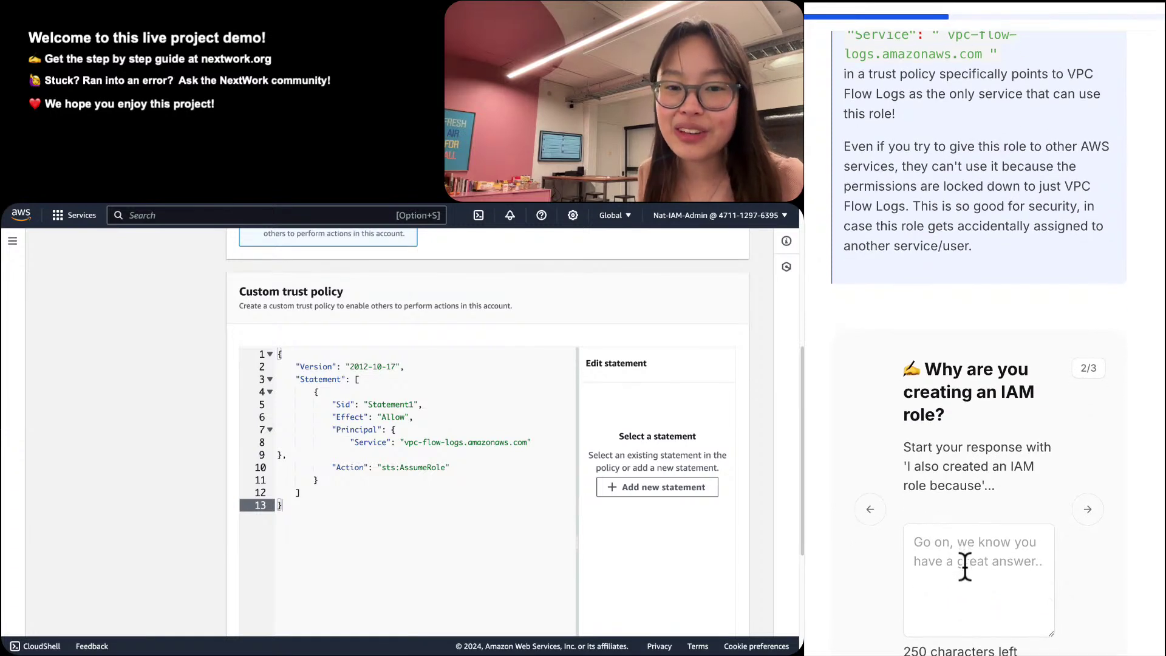
{"action": "left_click", "coordinate": [978, 586]}
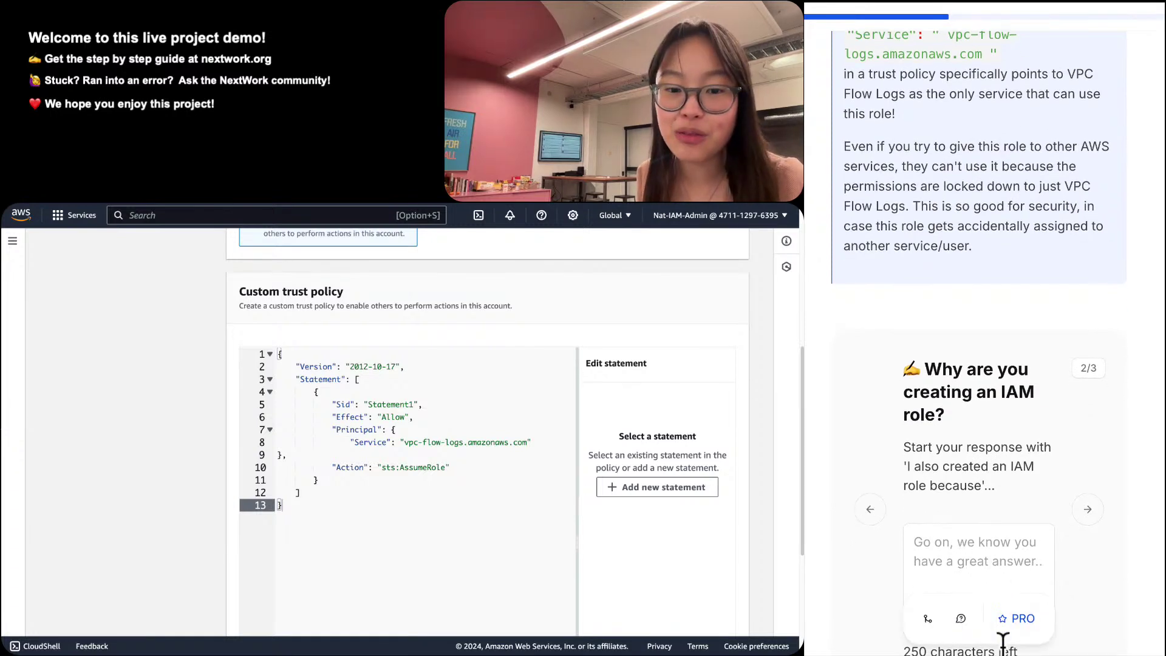
{"action": "left_click", "coordinate": [978, 556]}
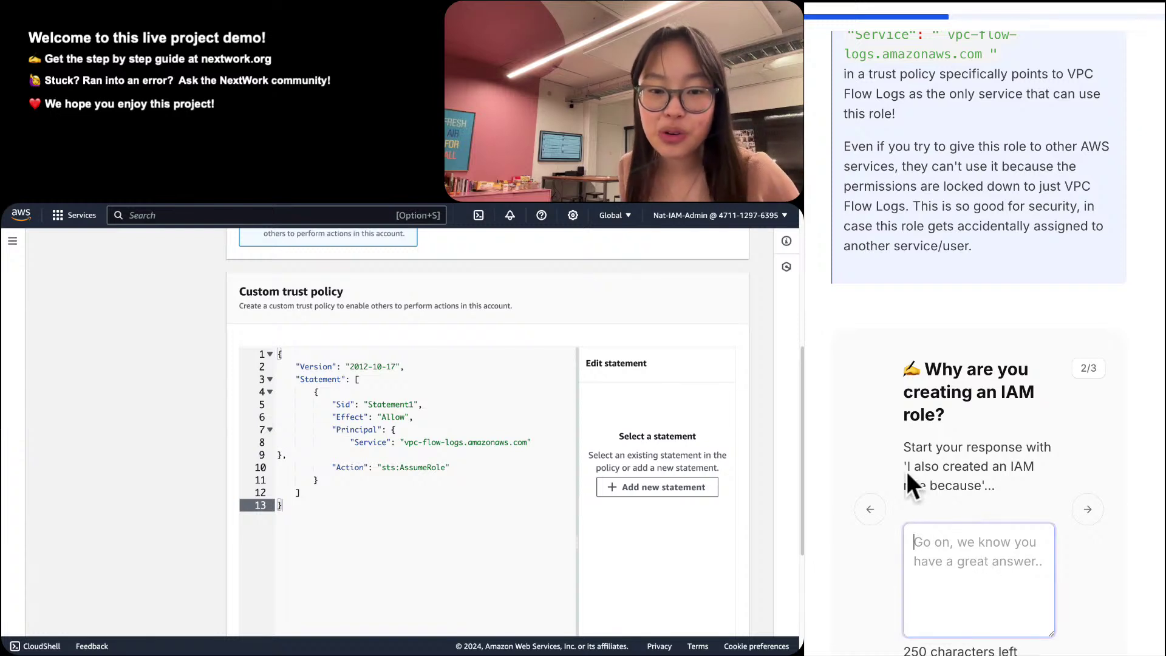
Begin the answer on why an IAM role is being created with "I also created an IAM role because".
{"action": "left_click_drag", "start_coordinate": [905, 471], "coordinate": [982, 486]}
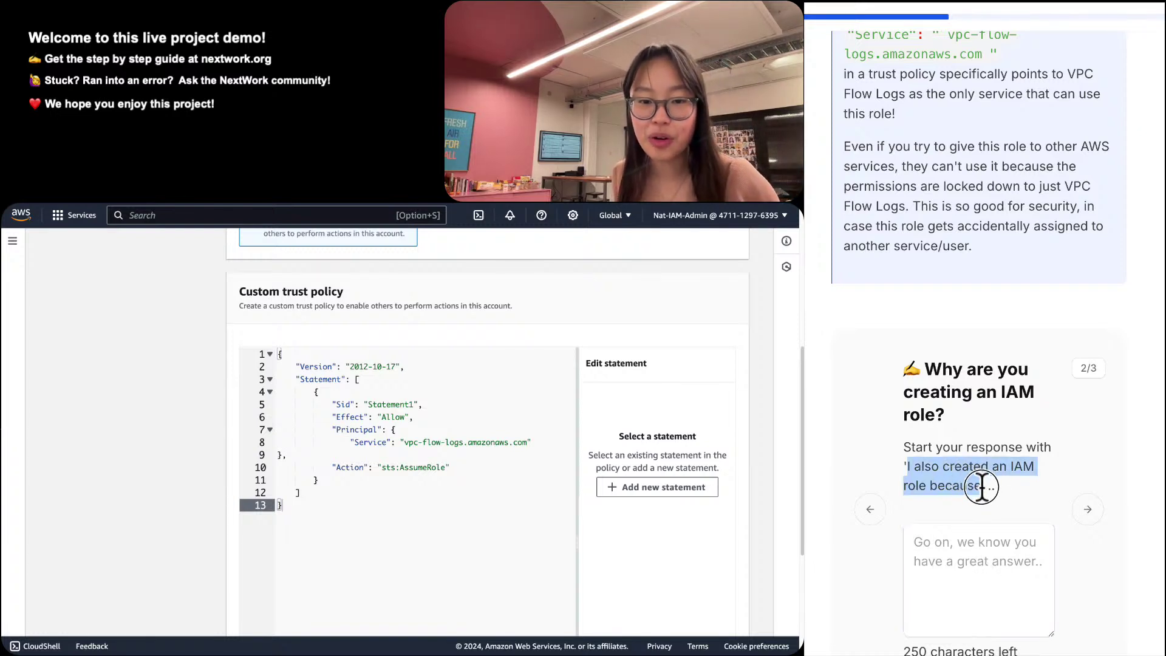
{"action": "left_click", "coordinate": [979, 555]}
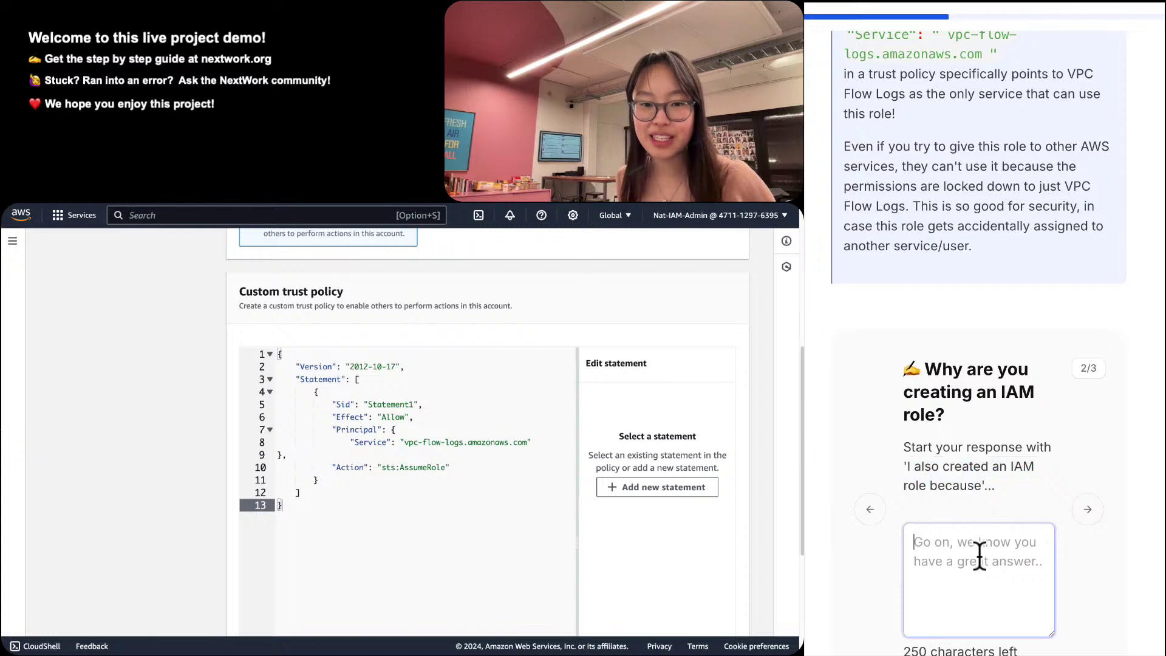
{"action": "type", "text": "I also created an IAM role because"}
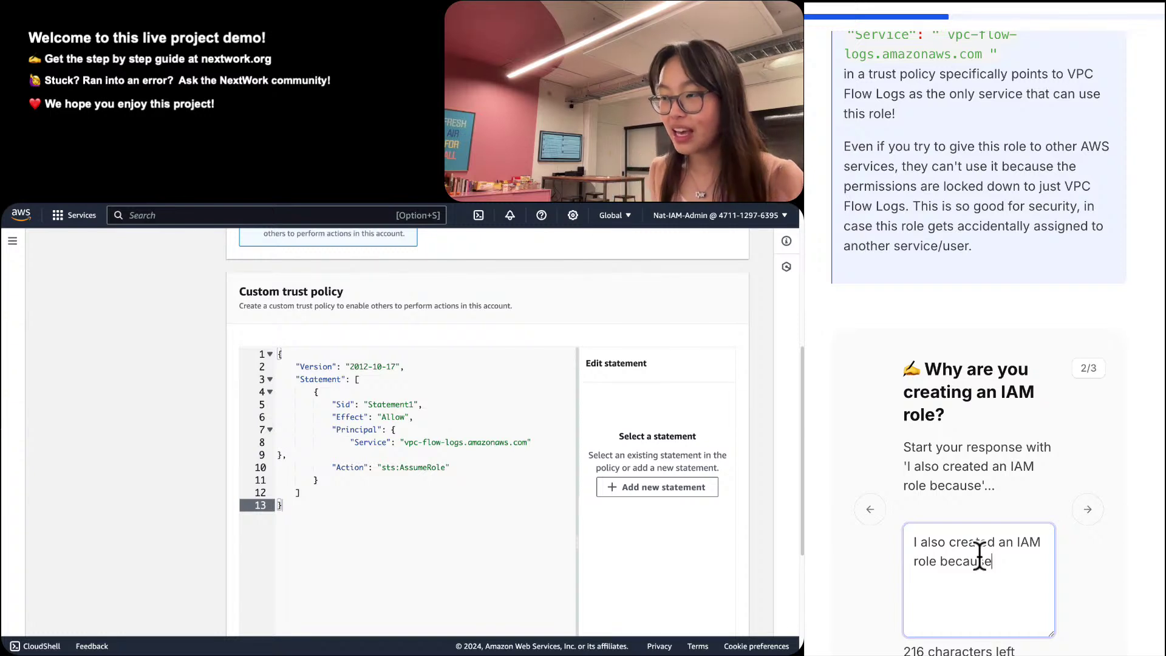
{"action": "type", "text": "service"}
{"action": "key", "text": "BackSpace"}
{"action": "key", "text": "BackSpace"}
{"action": "key", "text": "BackSpace"}
{"action": "key", "text": "BackSpace"}
{"action": "key", "text": "BackSpace"}
{"action": "key", "text": "BackSpace"}
{"action": "key", "text": "BackSpace"}
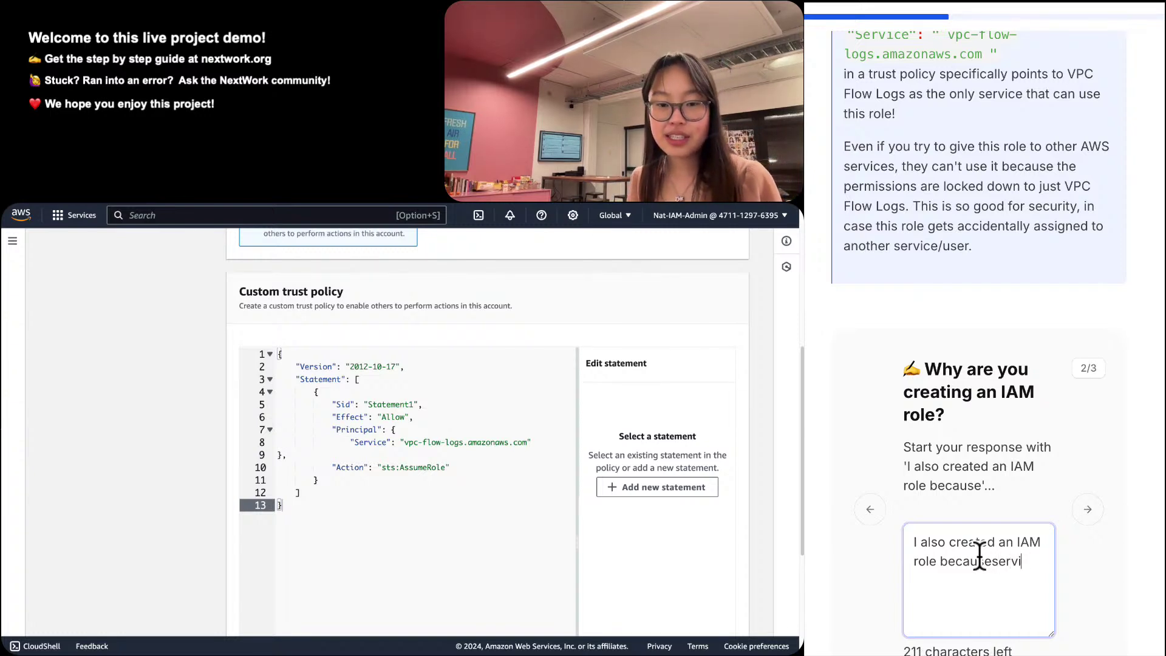
Continue the IAM role answer with "services like VPC Flows".
{"action": "type", "text": "services "}
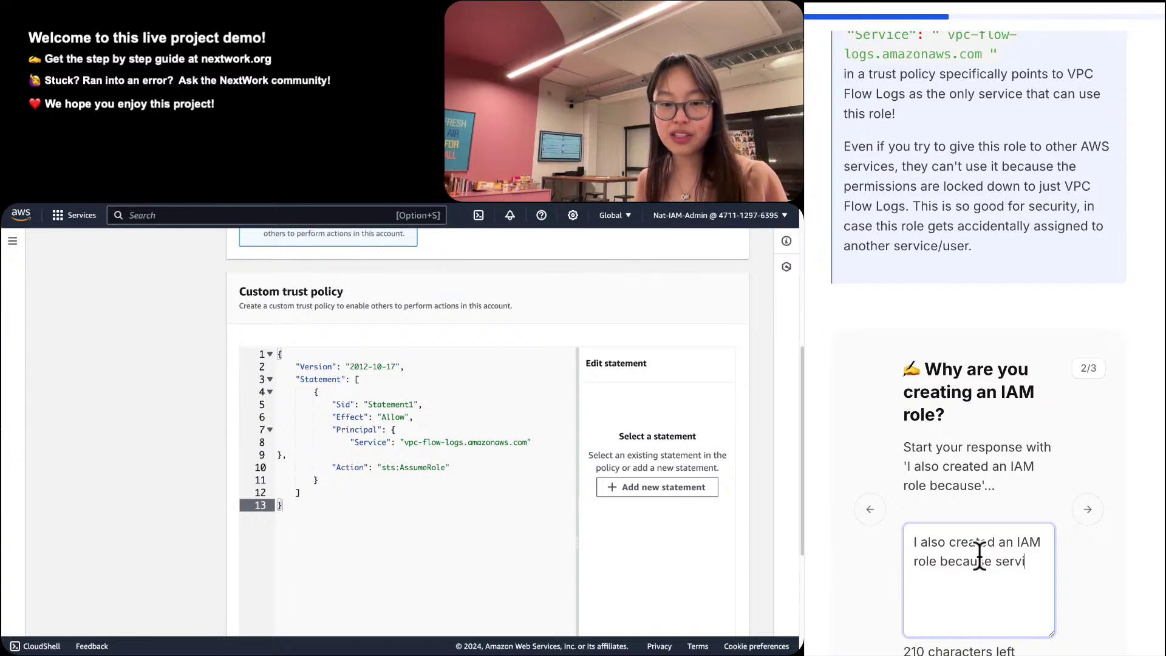
{"action": "type", "text": "lik"}
{"action": "key", "text": "BackSpace"}
{"action": "key", "text": "BackSpace"}
{"action": "key", "text": "BackSpace"}
{"action": "type", "text": "like CP"}
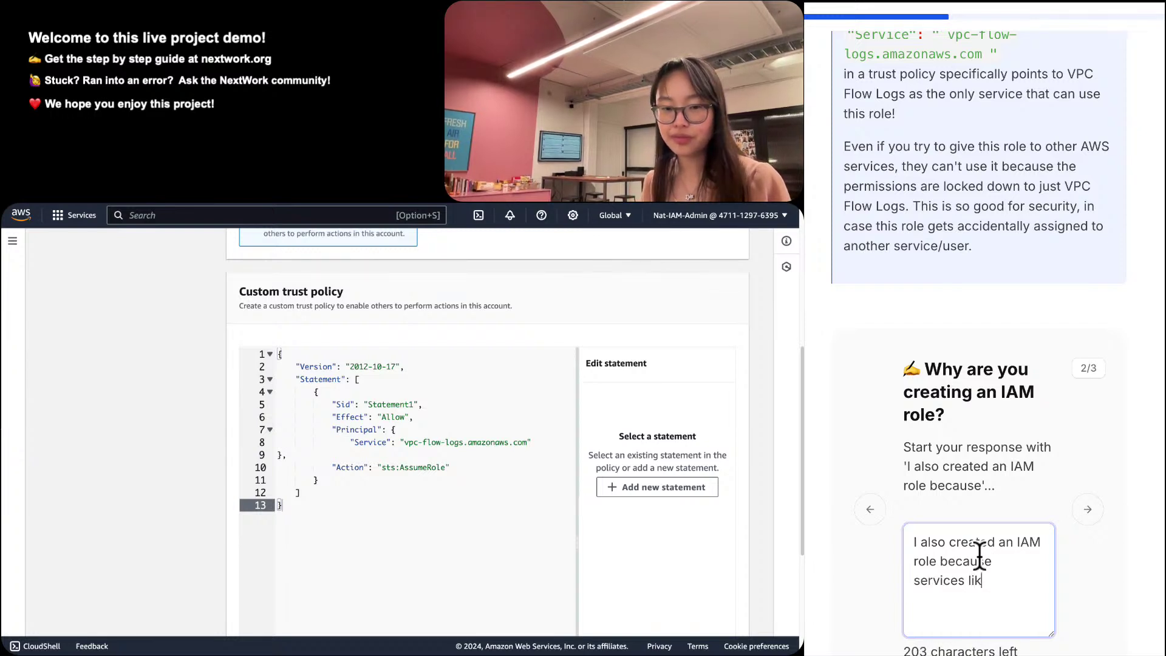
{"action": "key", "text": "BackSpace"}
{"action": "key", "text": "BackSpace"}
{"action": "type", "text": "VPC Flows "}
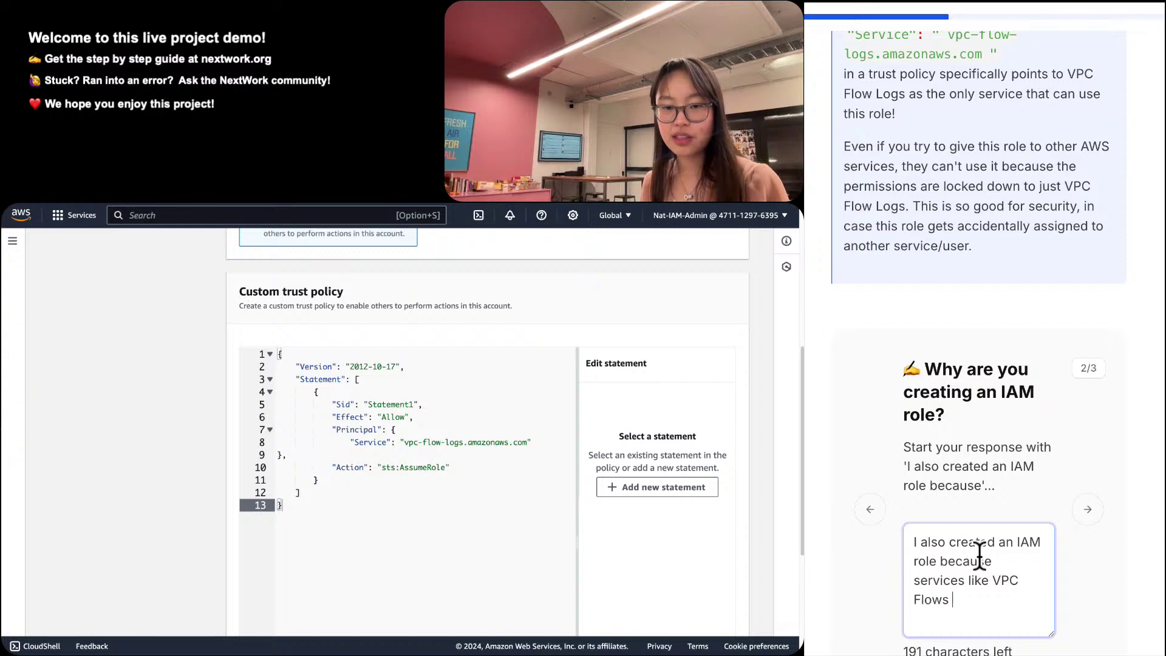
Finish the answer's first sentence with "have to be associated with a role instead of JSON!".
{"action": "type", "text": "have to be as"}
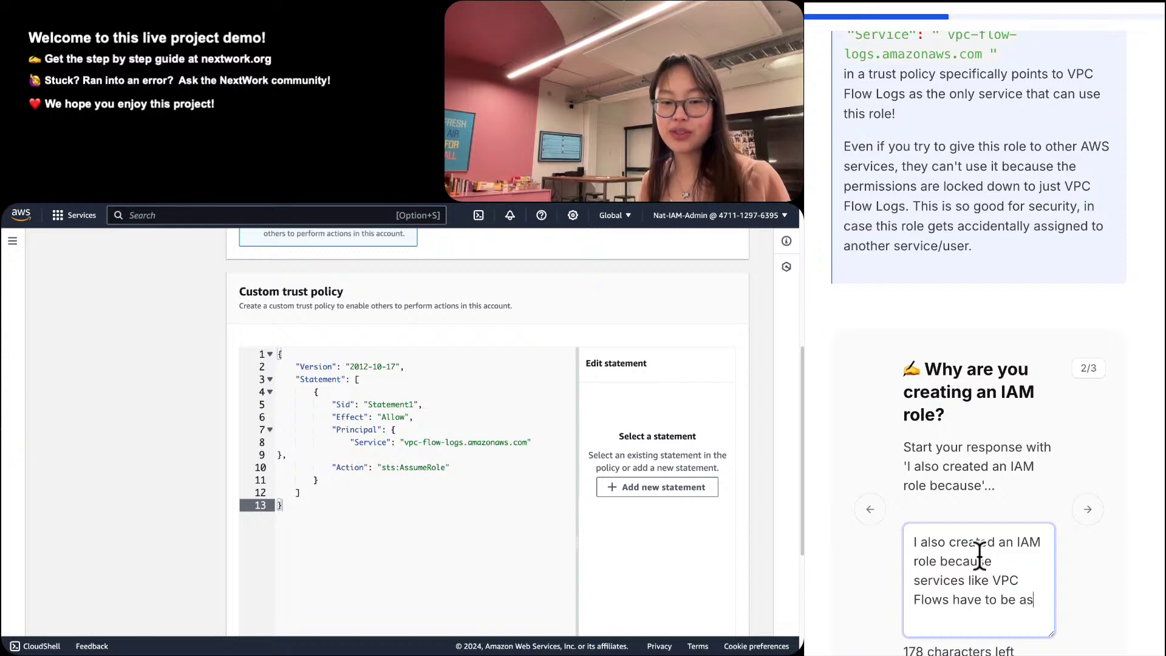
{"action": "type", "text": "sociated!"}
{"action": "key", "text": "BackSpace"}
{"action": "key", "text": "BackSpace"}
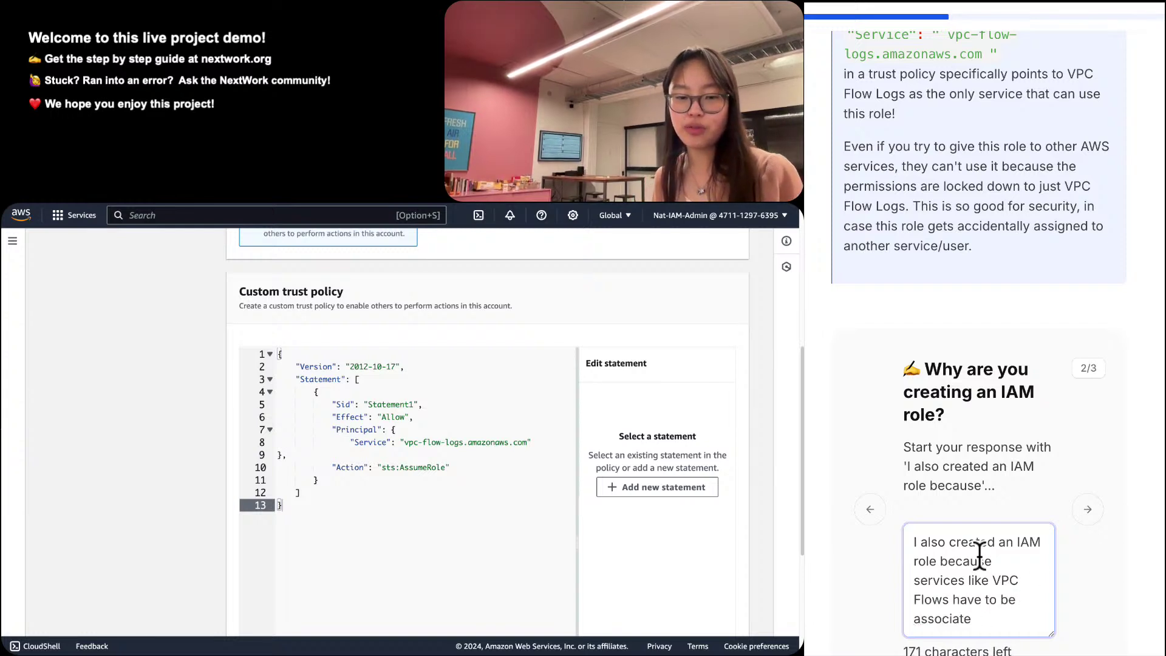
{"action": "type", "text": "d with a role ins"}
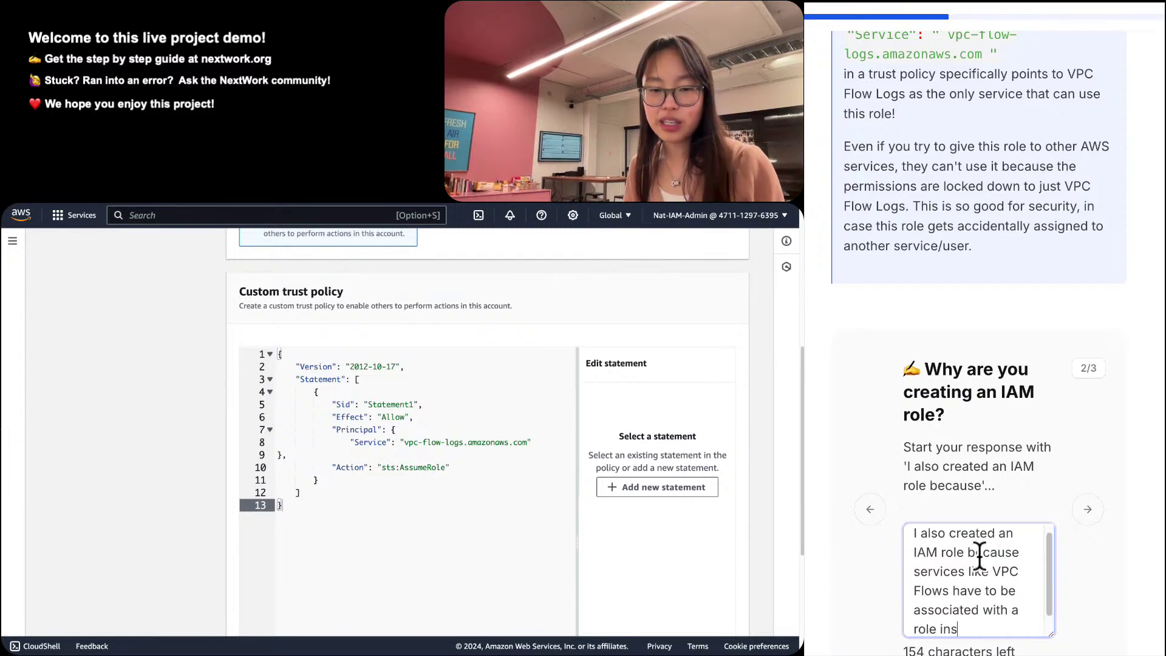
{"action": "type", "text": "taed of JSON"}
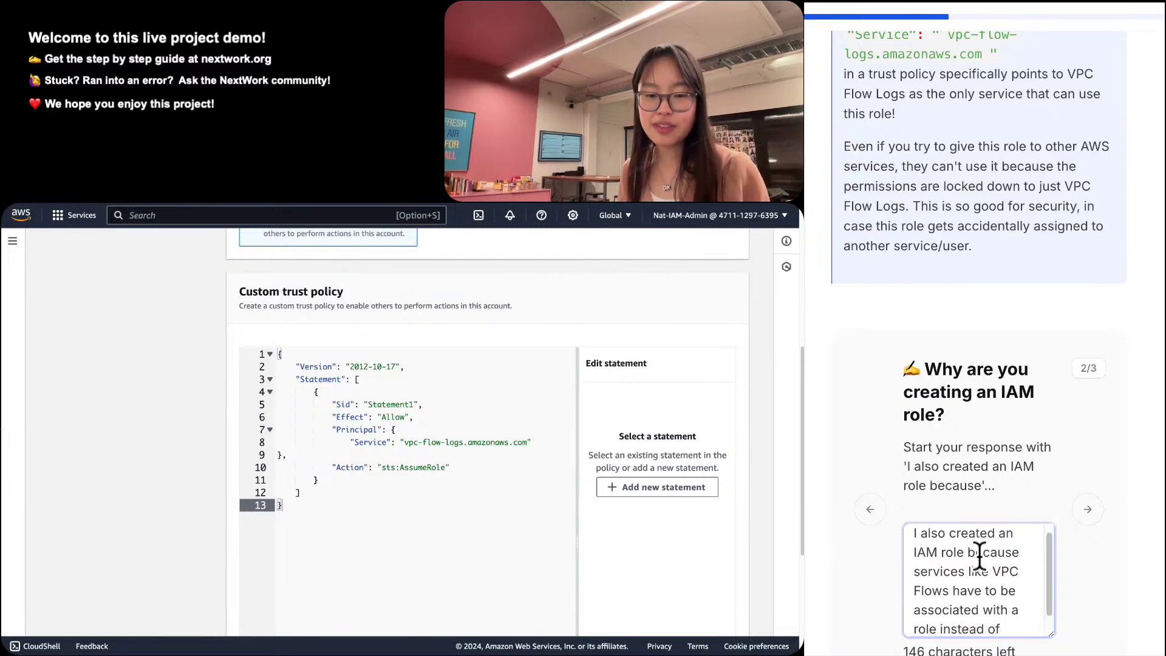
{"action": "type", "text": "!"}
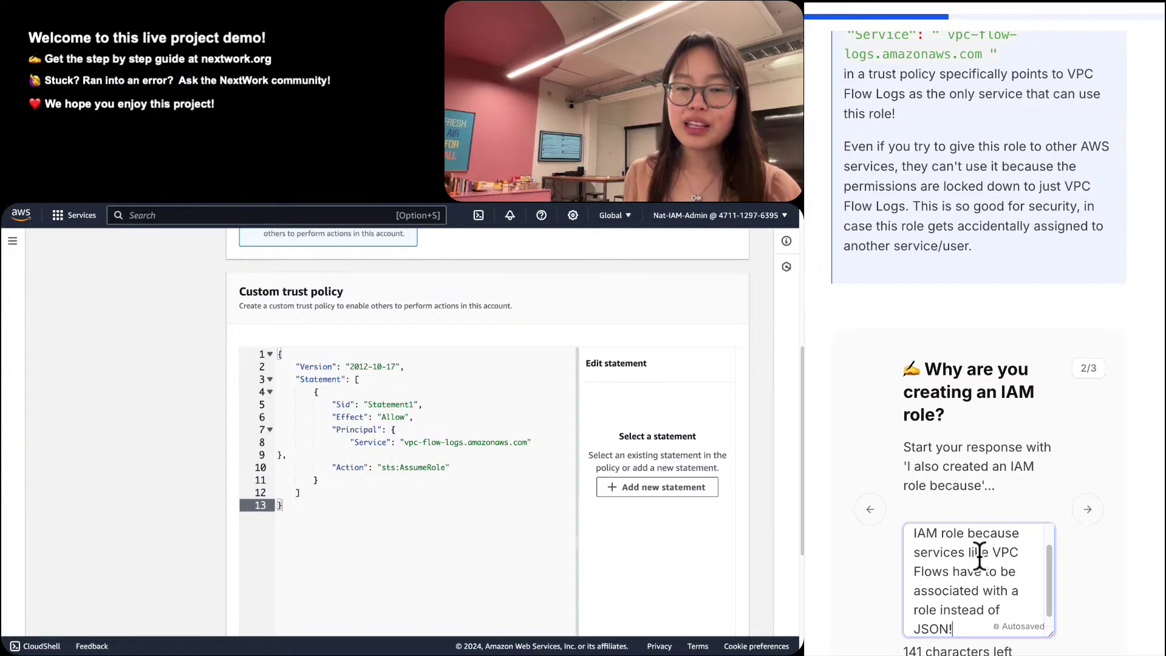
Start a second sentence in the answer: "Creating an IAM role will be necessary to give our".
{"action": "type", "text": "Creati"}
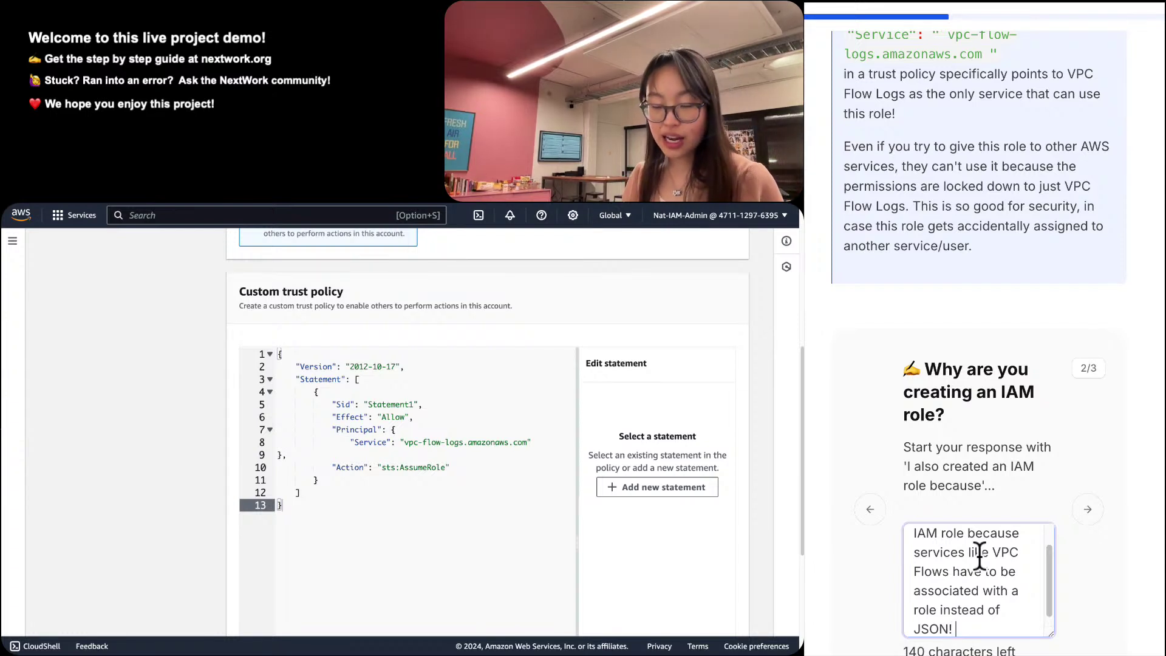
{"action": "type", "text": "ng an "}
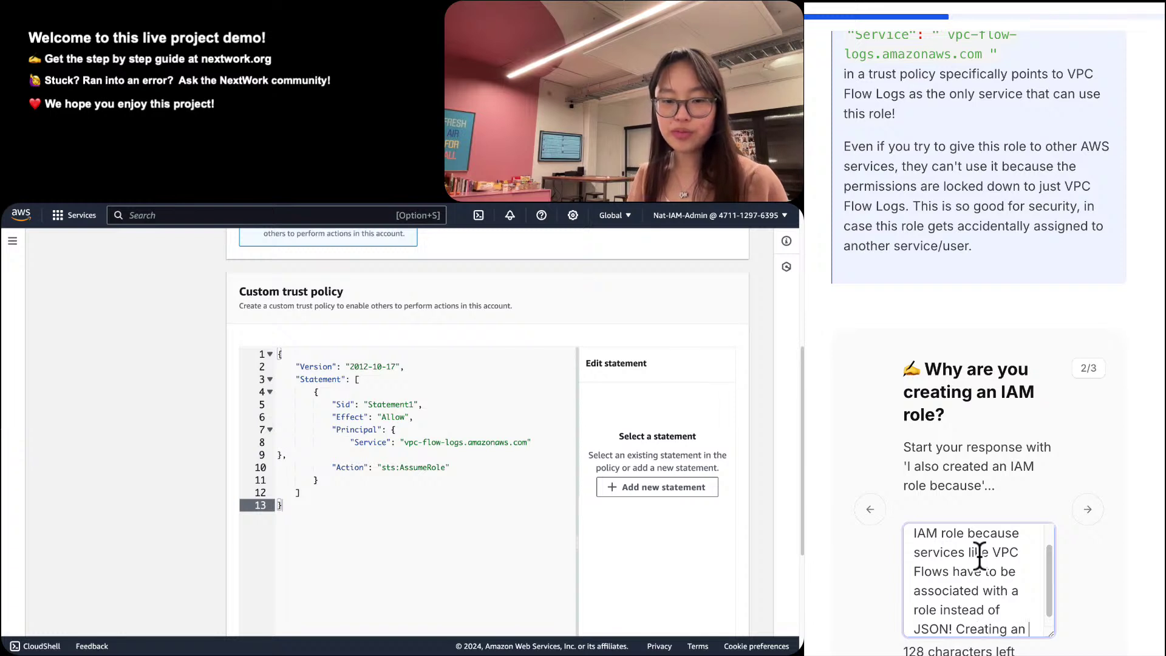
{"action": "type", "text": "IAM role will be no"}
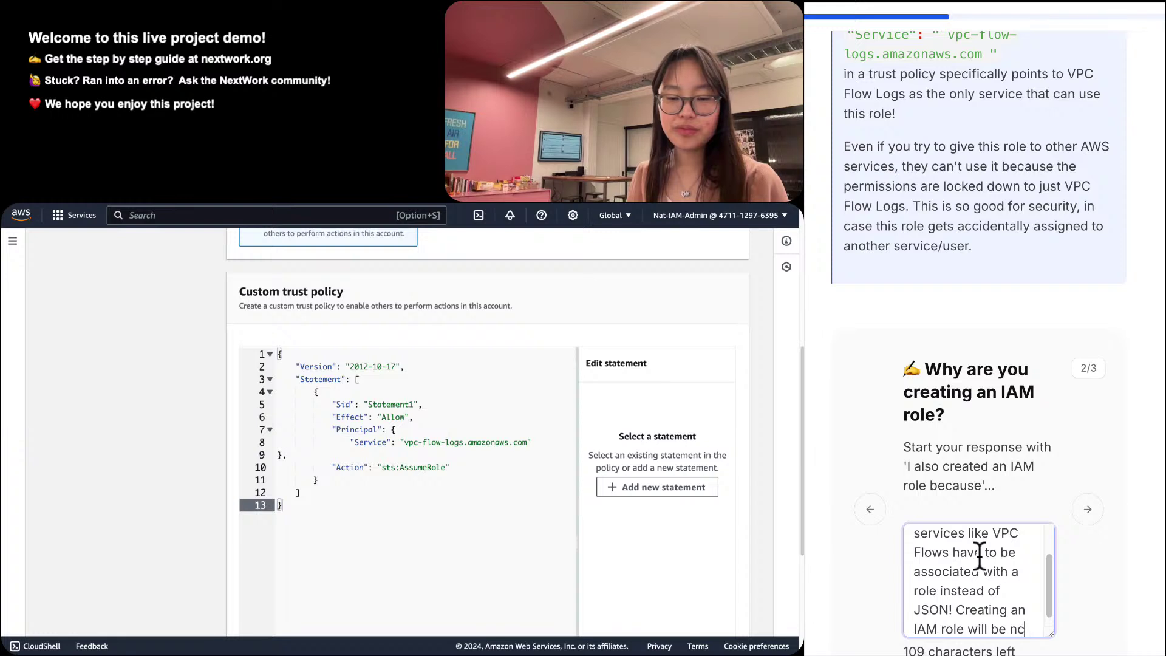
{"action": "type", "text": "cessary"}
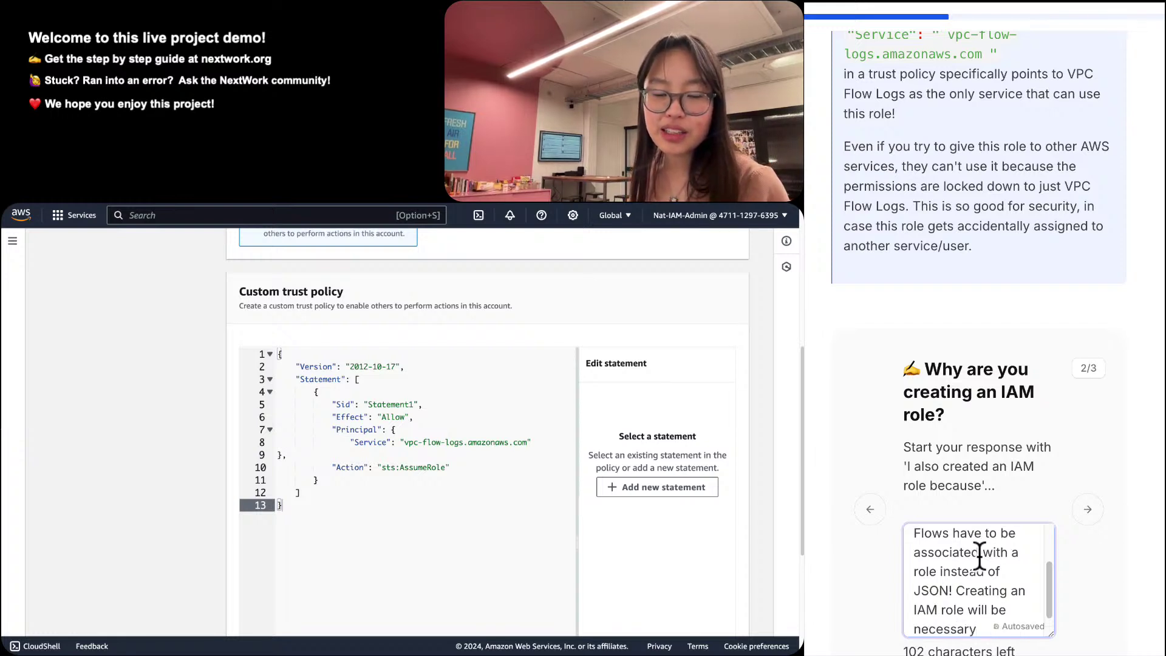
{"action": "scroll", "coordinate": [1000, 595], "scroll_direction": "down", "scroll_amount": 1}
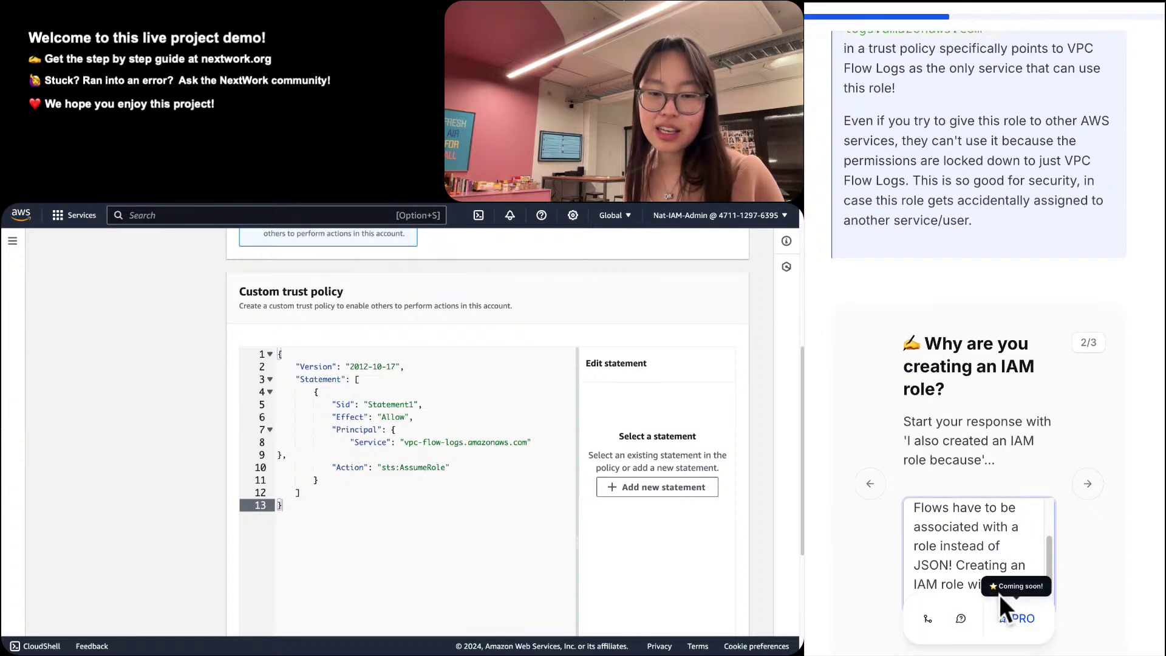
{"action": "type", "text": "top"}
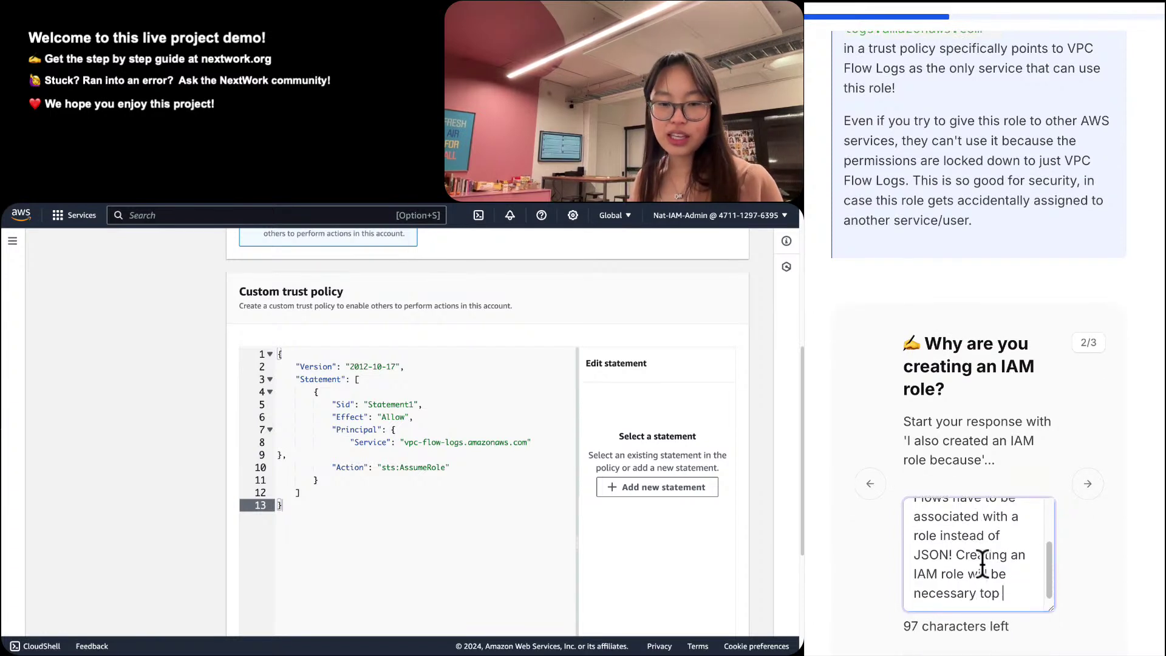
{"action": "key", "text": "BackSpace"}
{"action": "type", "text": "give our "}
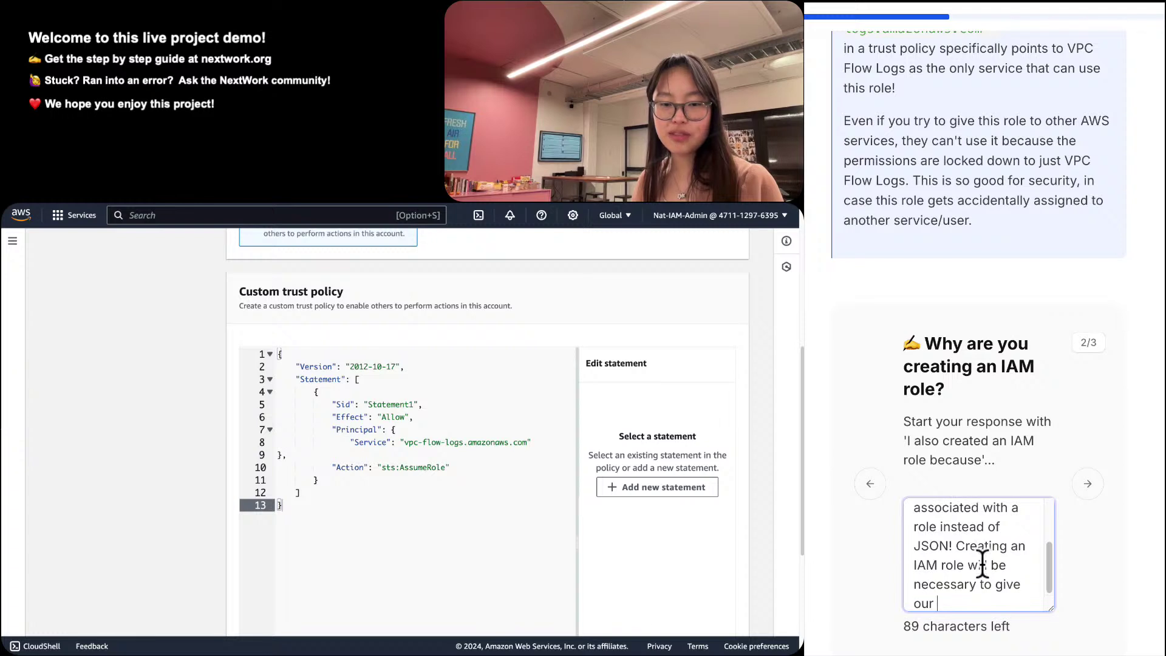
Extend the second sentence with "VPC Flow Logs the access it needs to".
{"action": "type", "text": "VPC FLow L"}
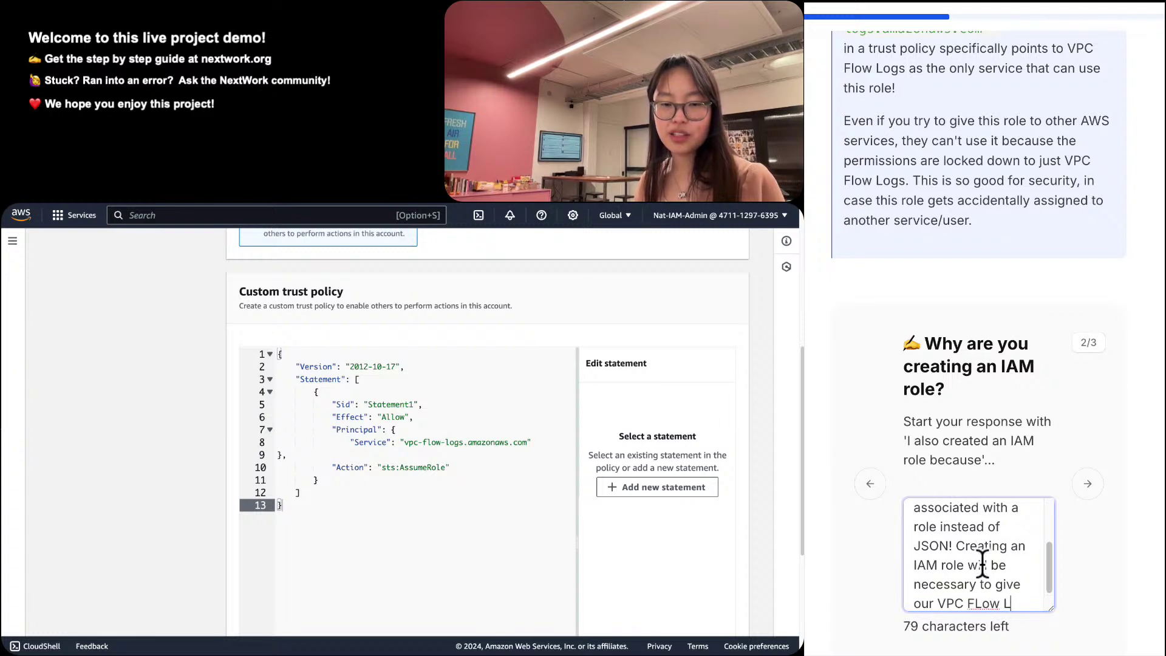
{"action": "key", "text": "BackSpace"}
{"action": "key", "text": "BackSpace"}
{"action": "key", "text": "BackSpace"}
{"action": "key", "text": "BackSpace"}
{"action": "key", "text": "BackSpace"}
{"action": "type", "text": "low L"}
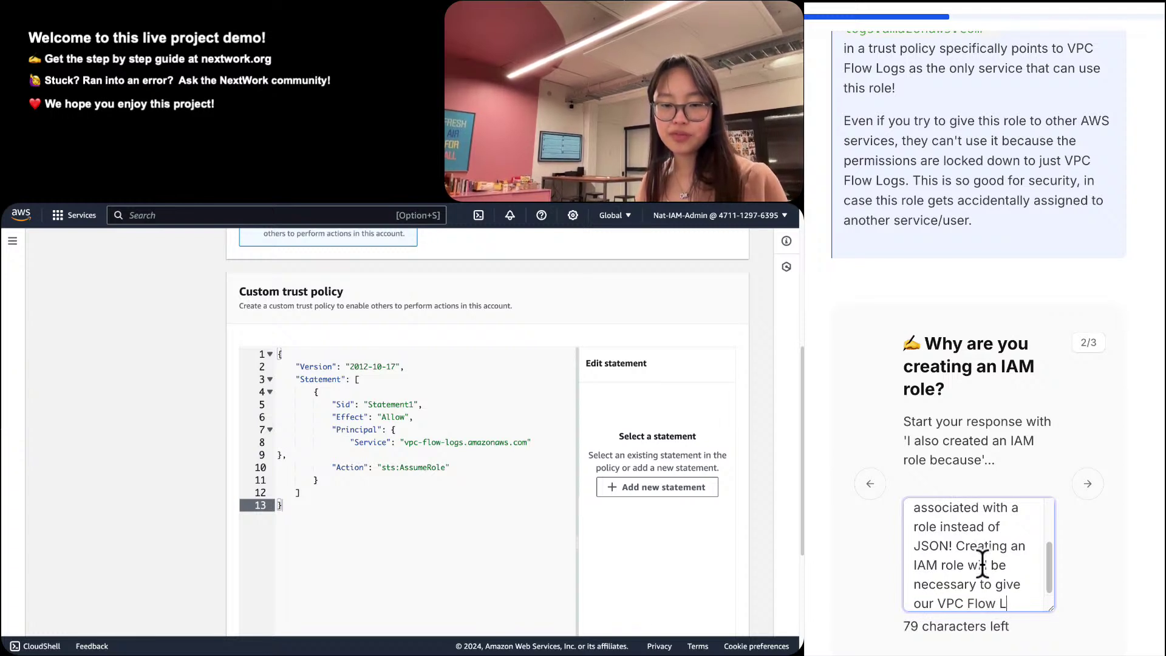
{"action": "type", "text": "ogs the access"}
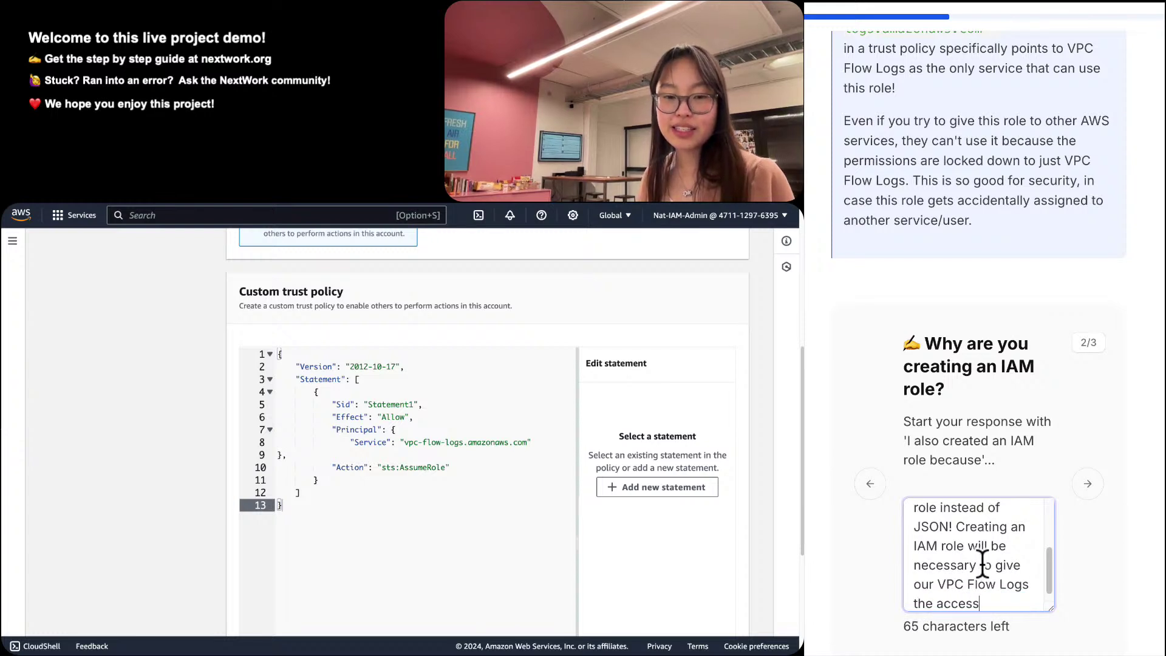
{"action": "type", "text": " it needs to"}
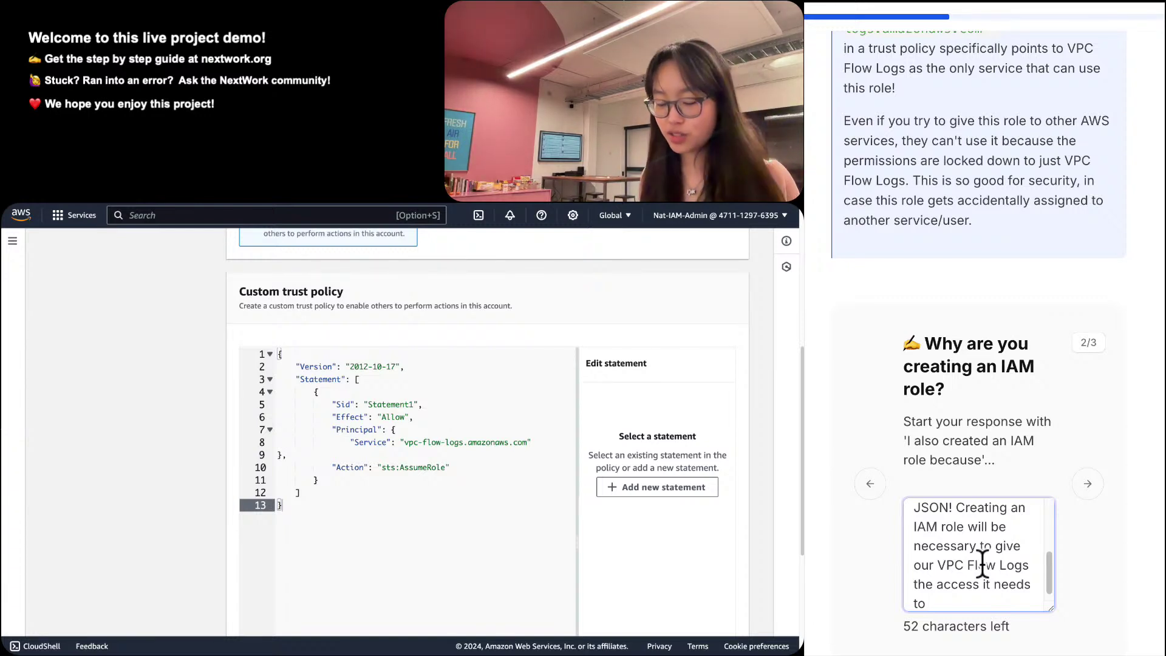
Complete the IAM role answer with "record and upload logs.".
{"action": "type", "text": "record and p"}
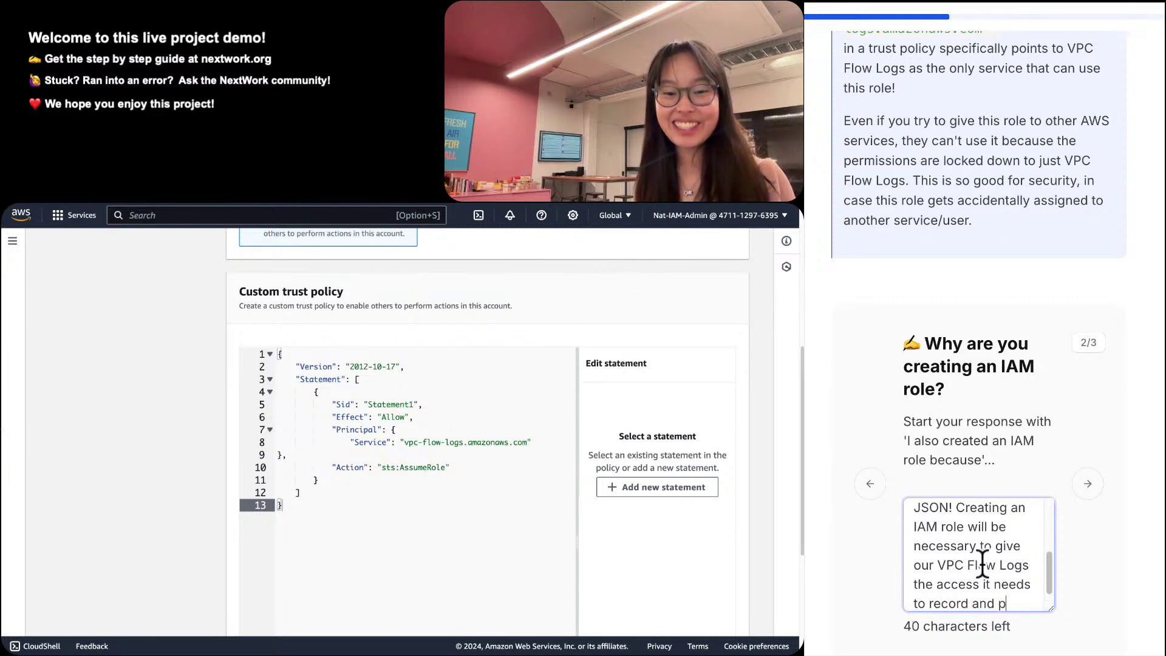
{"action": "key", "text": "BackSpace"}
{"action": "type", "text": "puloa"}
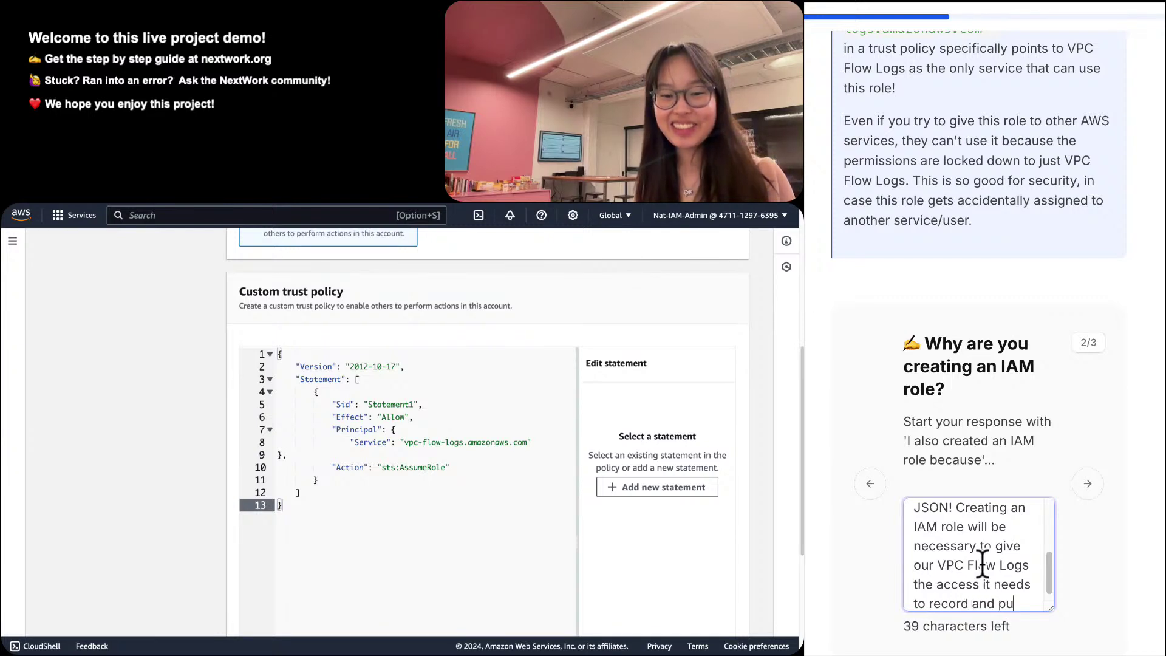
{"action": "key", "text": "BackSpace"}
{"action": "key", "text": "BackSpace"}
{"action": "key", "text": "BackSpace"}
{"action": "key", "text": "BackSpace"}
{"action": "key", "text": "BackSpace"}
{"action": "type", "text": "upload logs."}
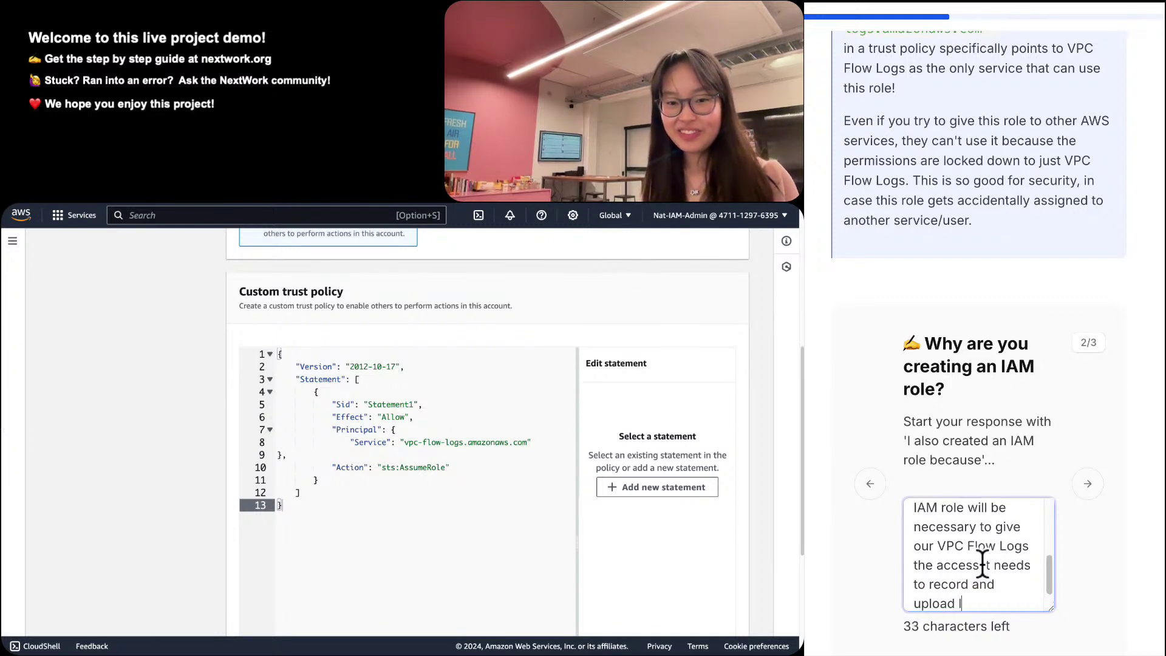
Go to question 3 about custom trust policies and begin its answer with the copied opening "A custom trust policy is".
{"action": "left_click", "coordinate": [1087, 484]}
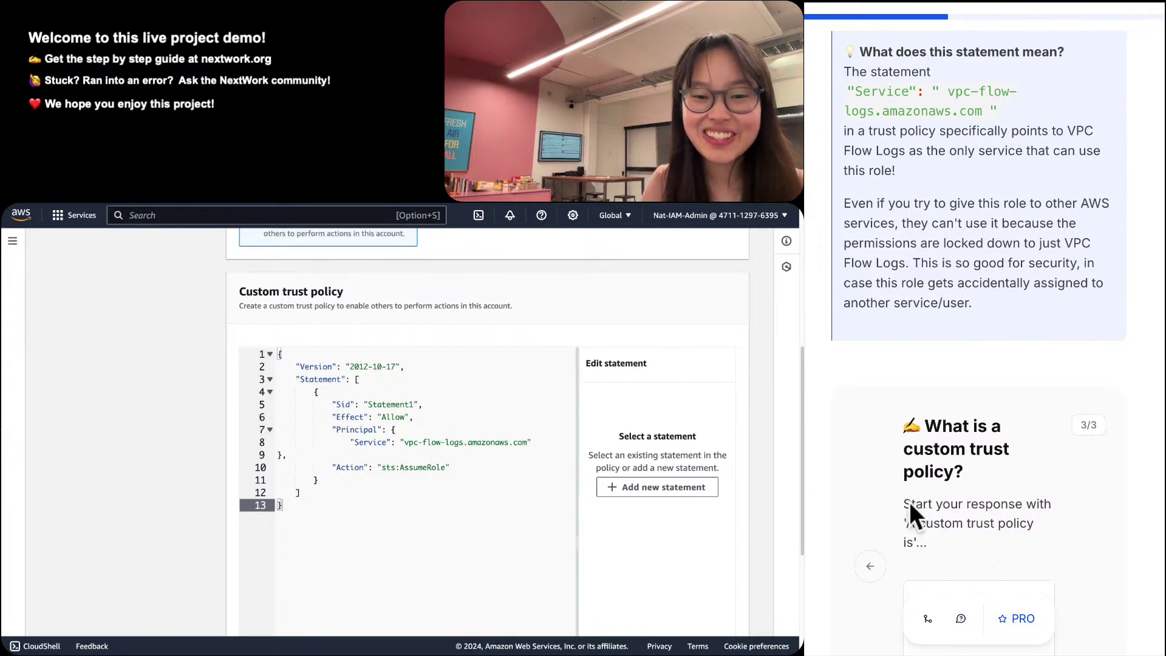
{"action": "left_click_drag", "start_coordinate": [906, 523], "coordinate": [911, 537]}
{"action": "key", "text": "ctrl+c"}
{"action": "scroll", "coordinate": [911, 539], "scroll_direction": "down", "scroll_amount": 2}
{"action": "left_click", "coordinate": [930, 534]}
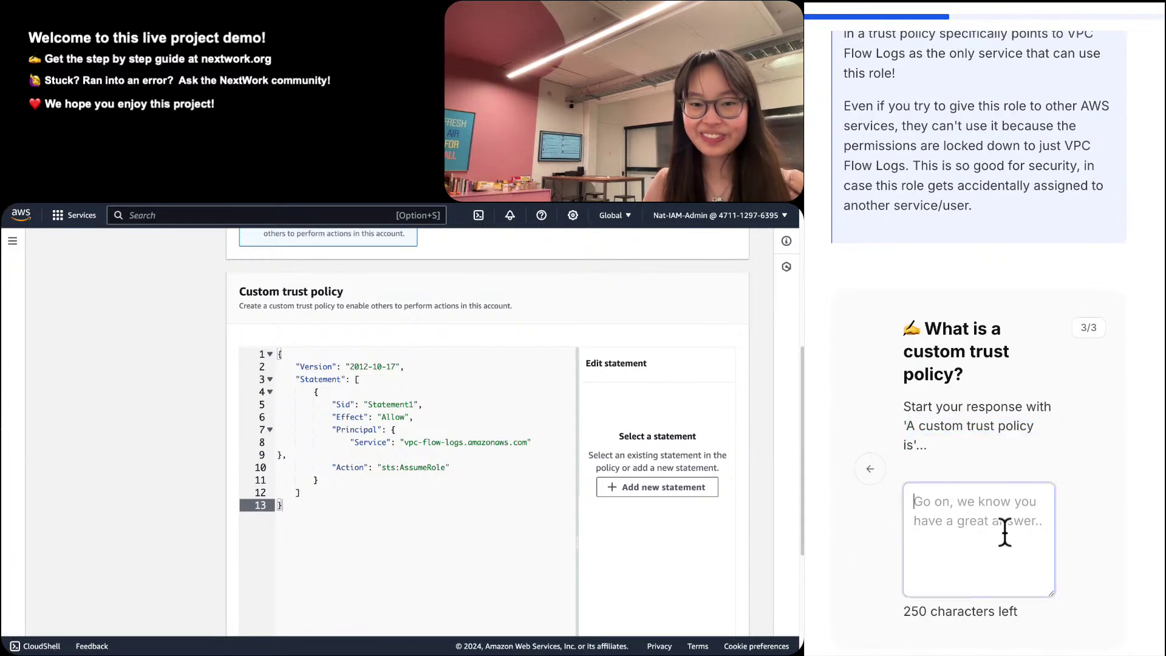
{"action": "key", "text": "ctrl+v"}
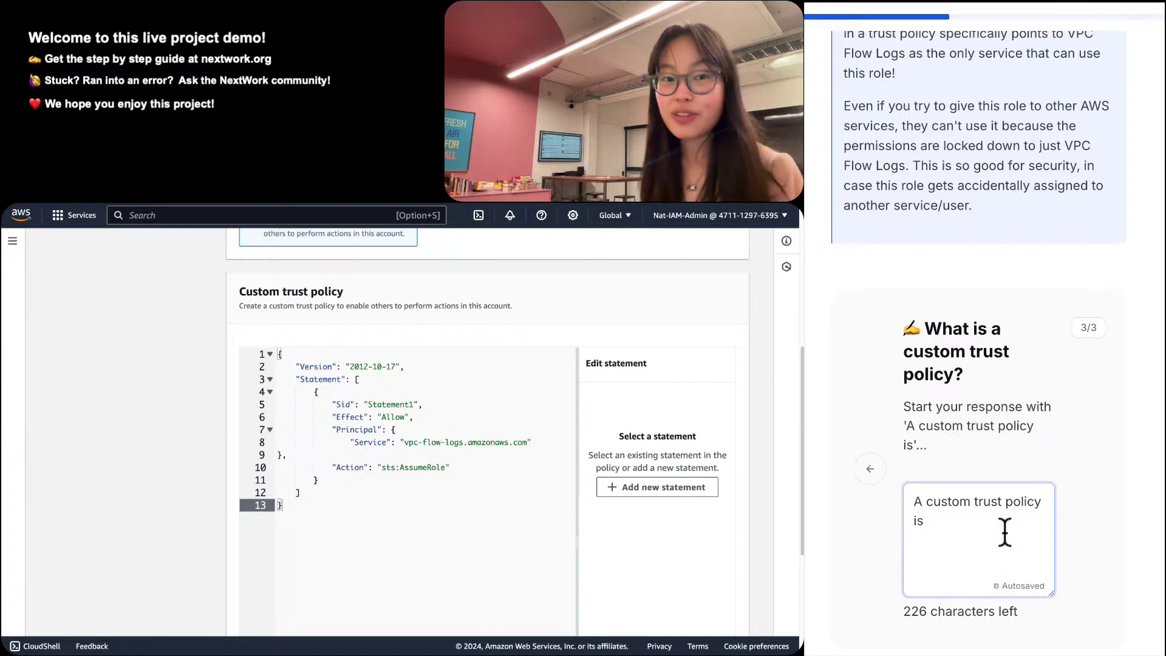
Continue the custom trust policy answer with "a specific type of policy".
{"action": "type", "text": "a se"}
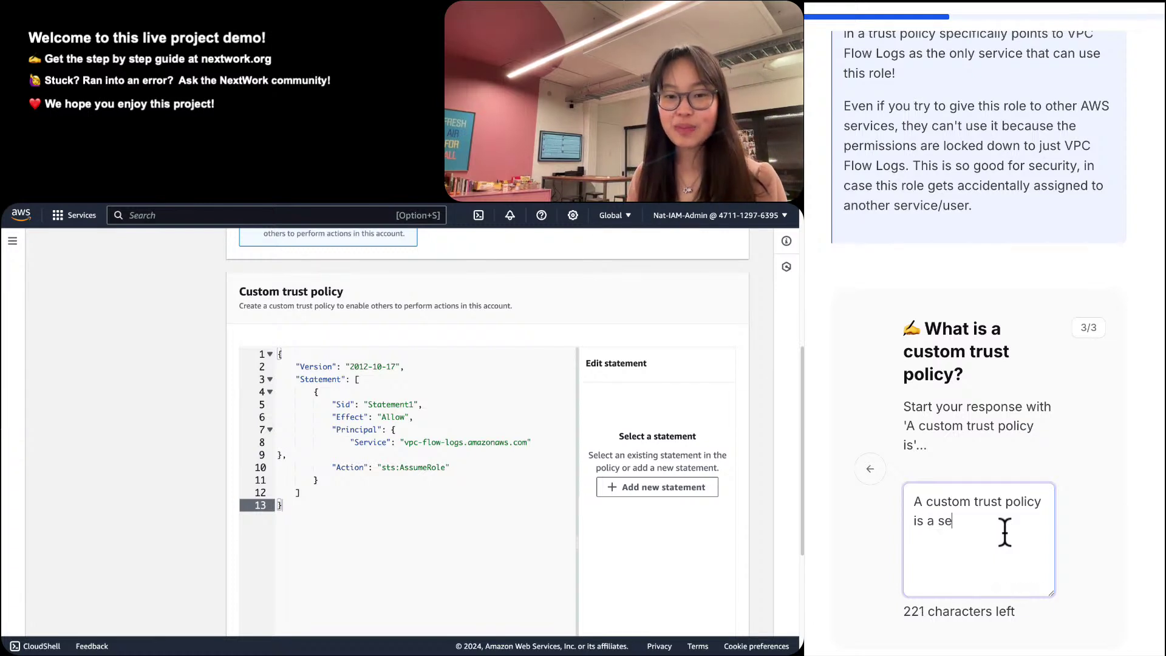
{"action": "key", "text": "BackSpace"}
{"action": "key", "text": "BackSpace"}
{"action": "type", "text": "specifi"}
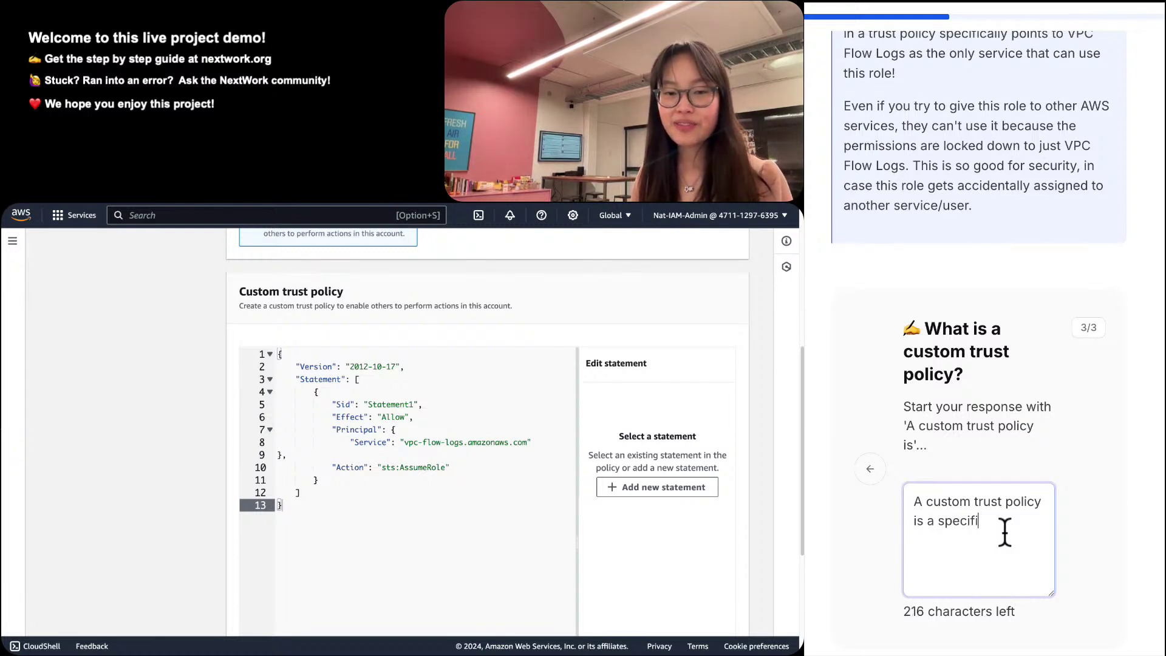
{"action": "type", "text": "c yype "}
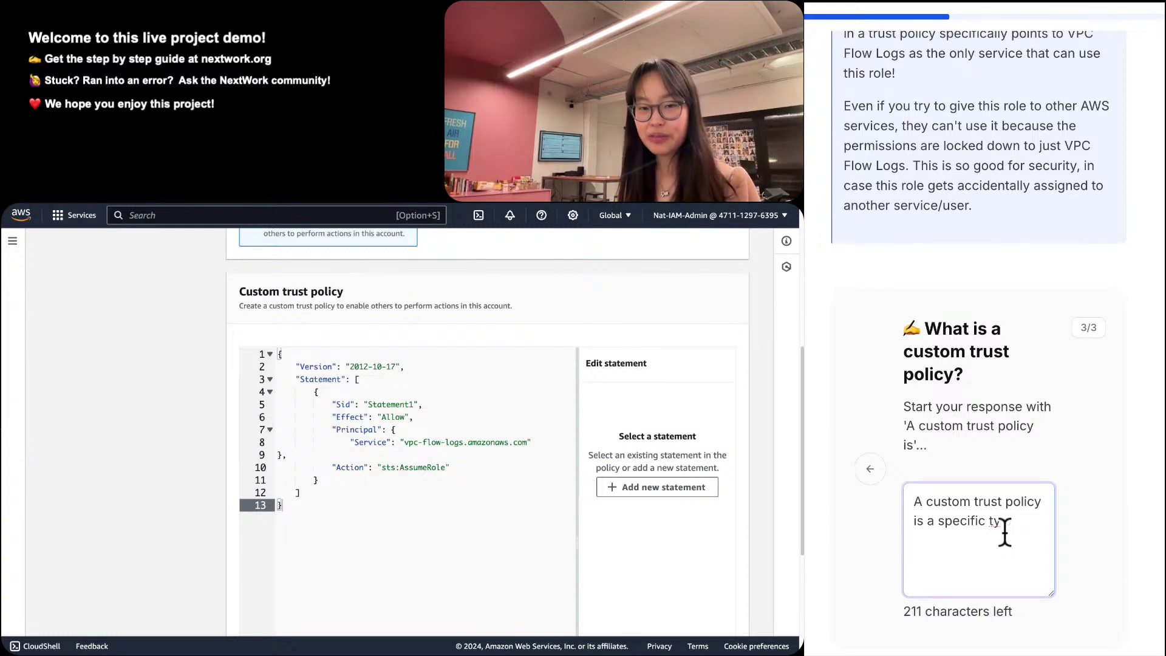
{"action": "type", "text": "of polic"}
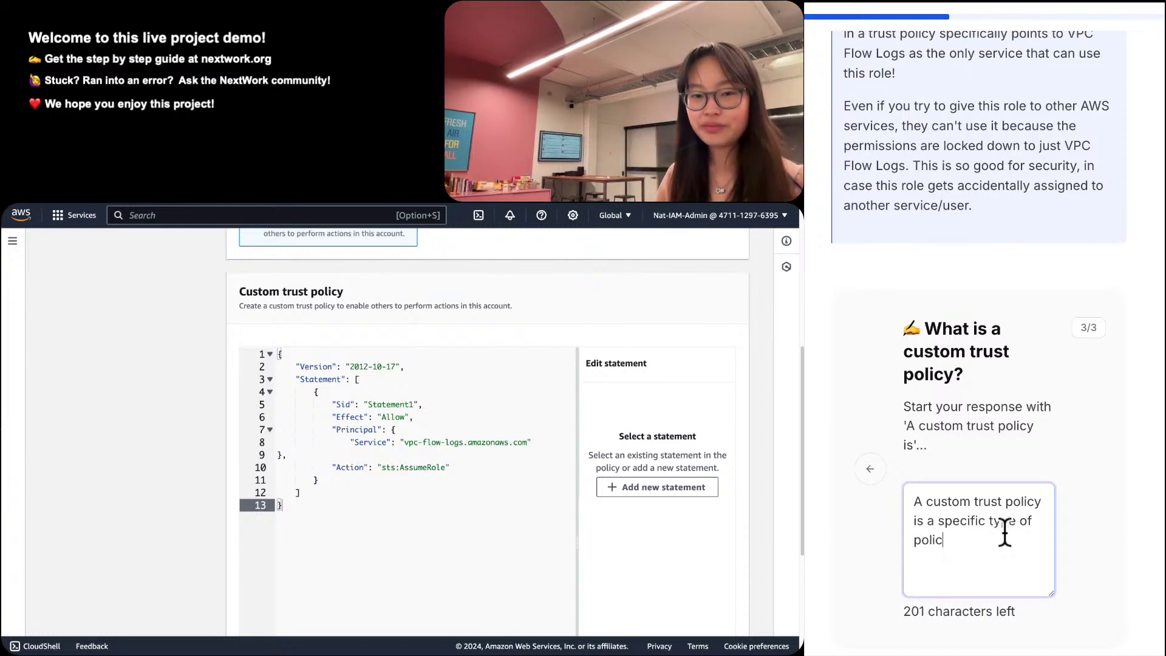
{"action": "type", "text": "y defin"}
{"action": "key", "text": "BackSpace"}
{"action": "key", "text": "BackSpace"}
{"action": "key", "text": "BackSpace"}
{"action": "key", "text": "BackSpace"}
{"action": "key", "text": "BackSpace"}
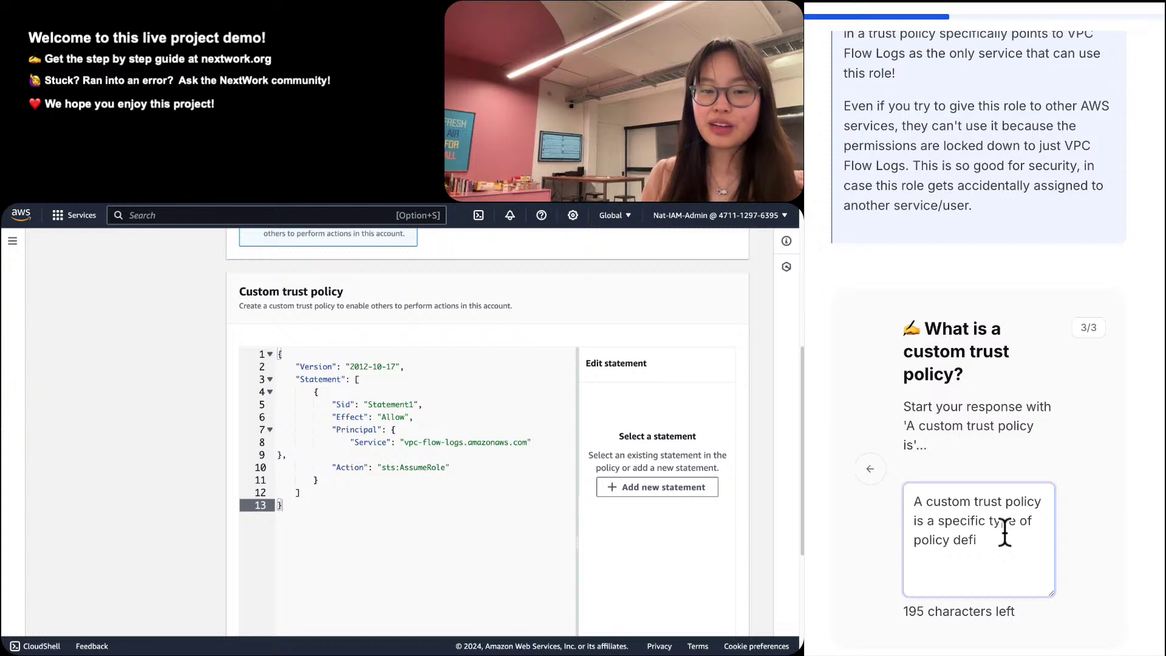
Extend the custom trust policy answer with "used for designing who".
{"action": "type", "text": "used f"}
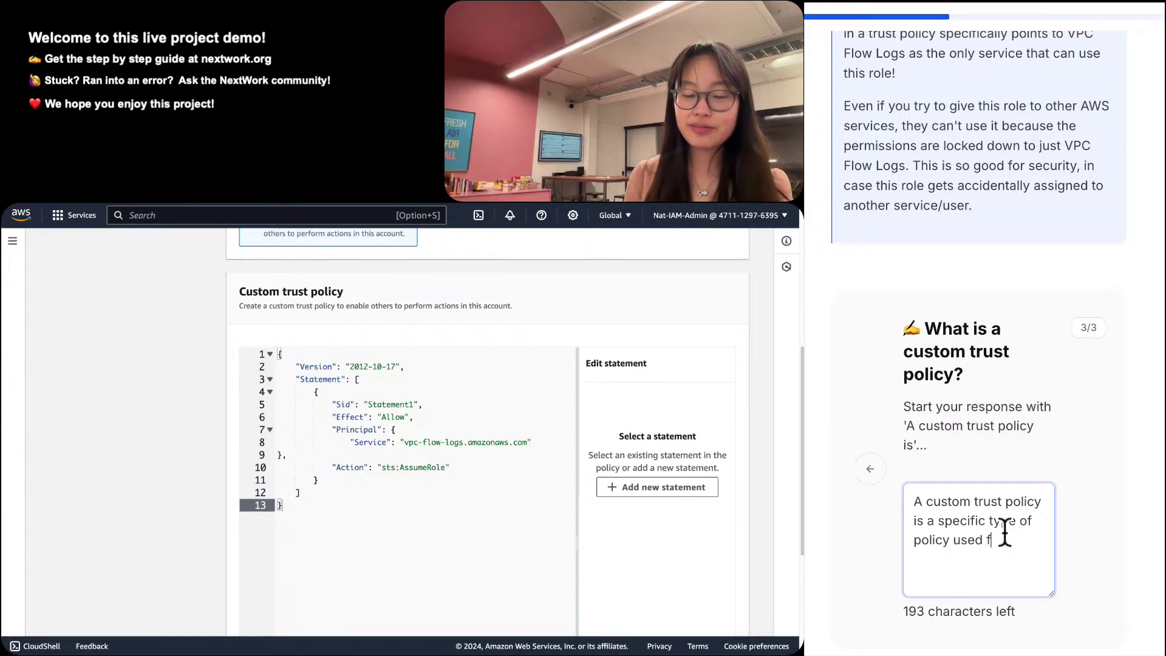
{"action": "type", "text": "or de"}
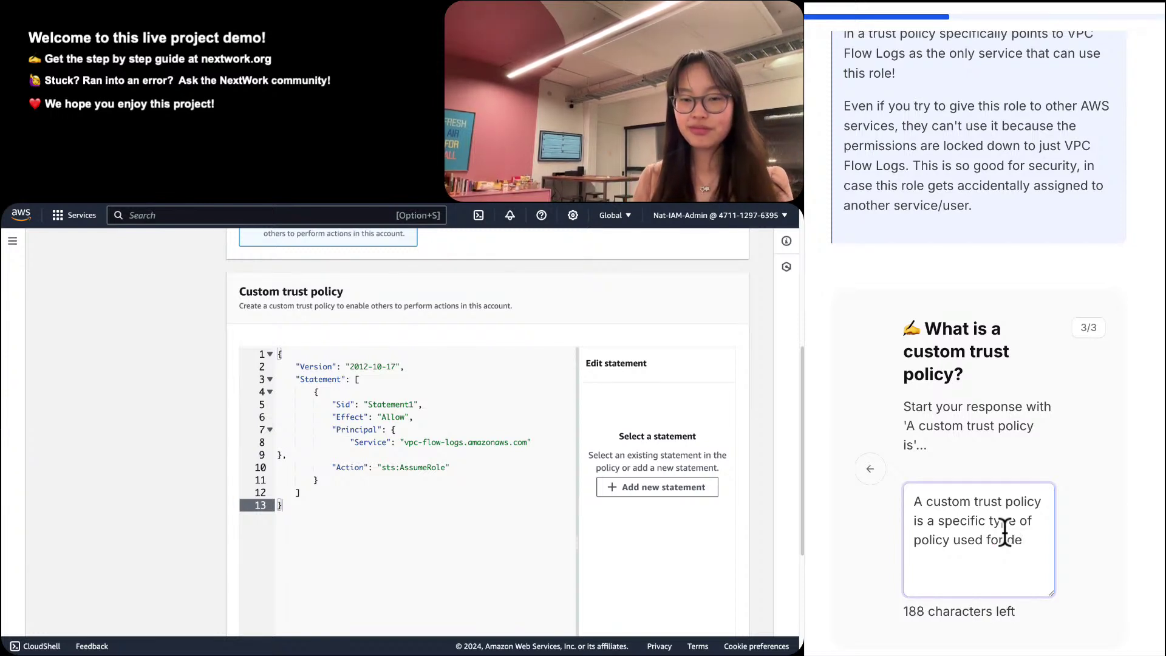
{"action": "type", "text": "s"}
{"action": "type", "text": "ignig"}
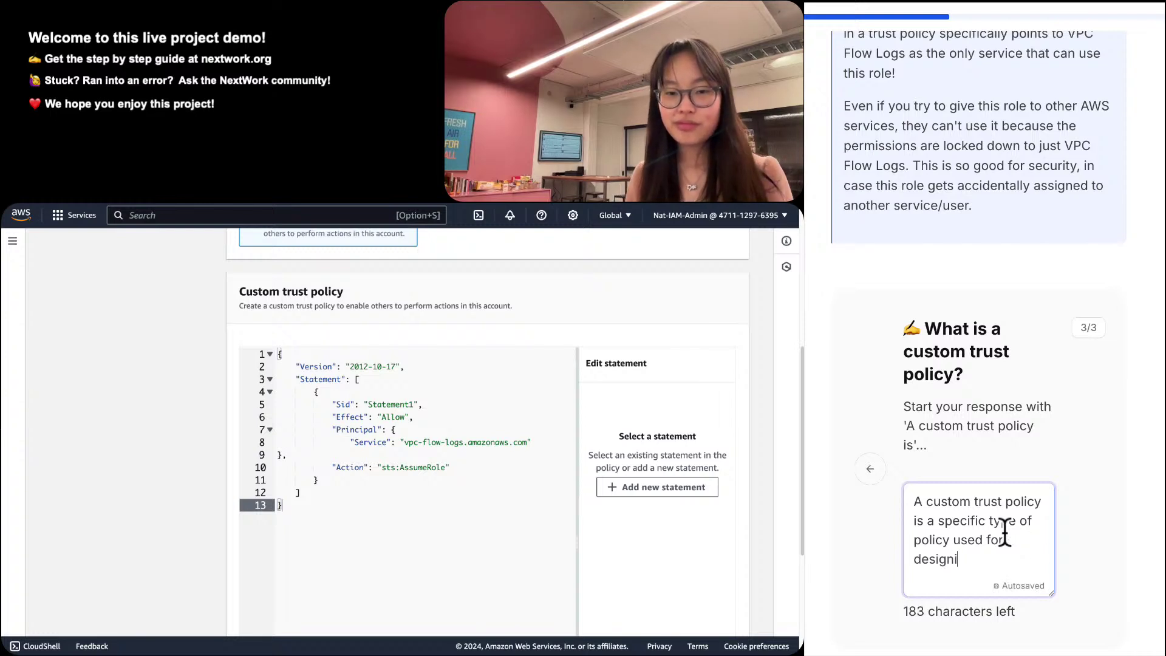
{"action": "key", "text": "BackSpace"}
{"action": "key", "text": "BackSpace"}
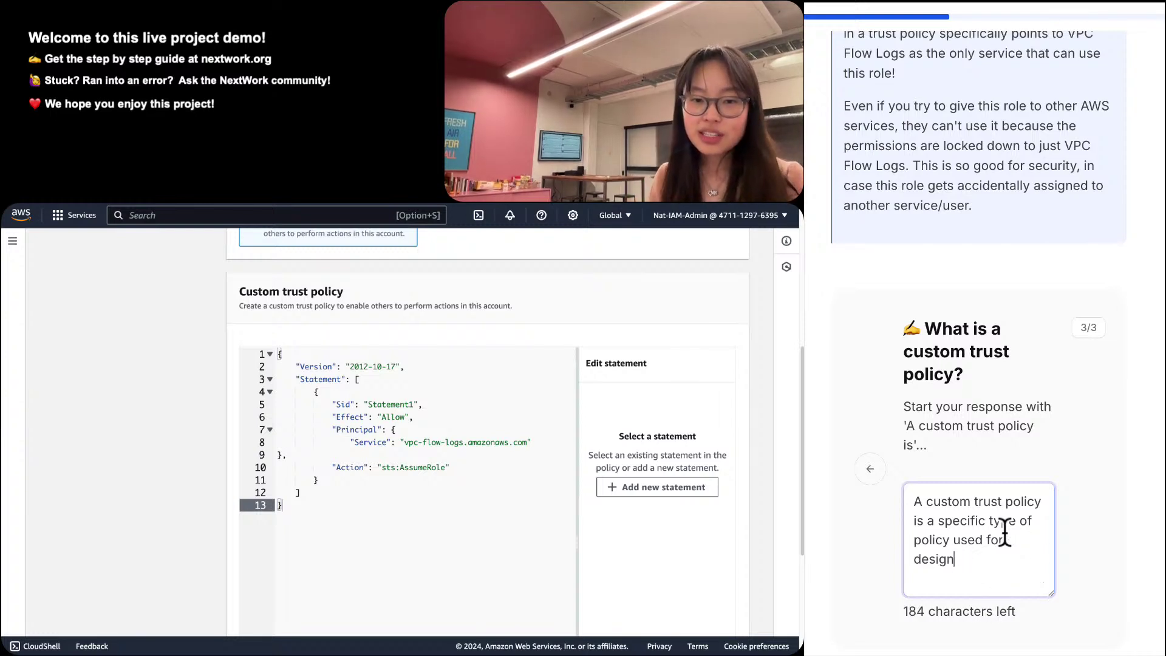
{"action": "type", "text": "ing who"}
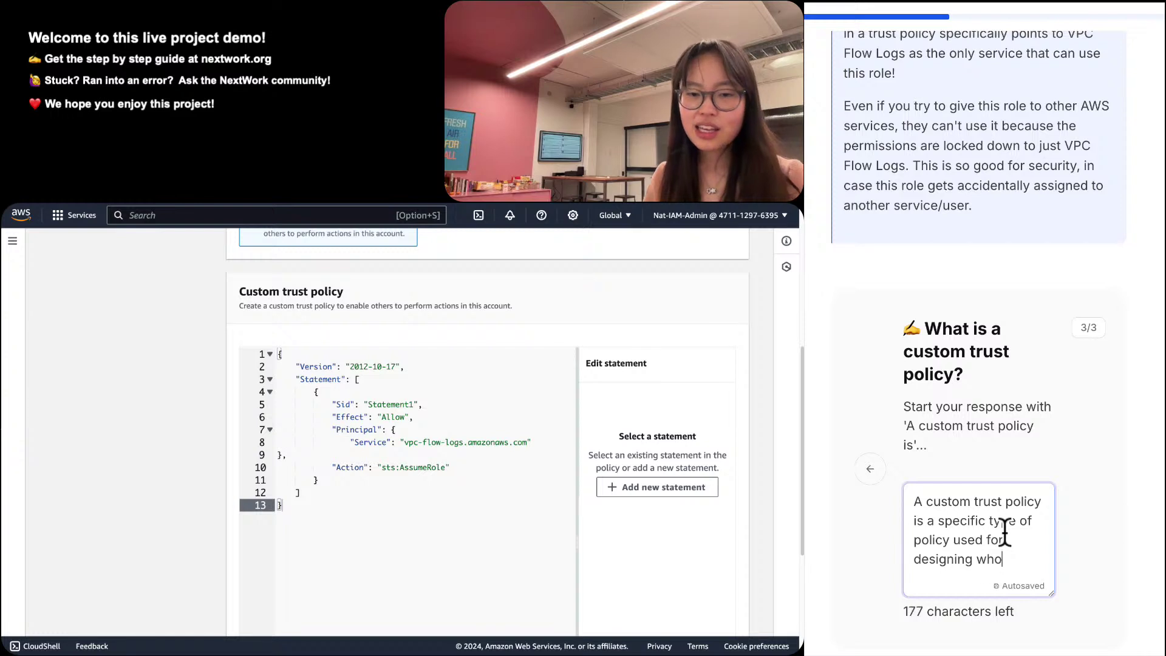
Complete the custom trust policy answer with "/what is allowed access to the IAM role.".
{"action": "type", "text": "/what is a"}
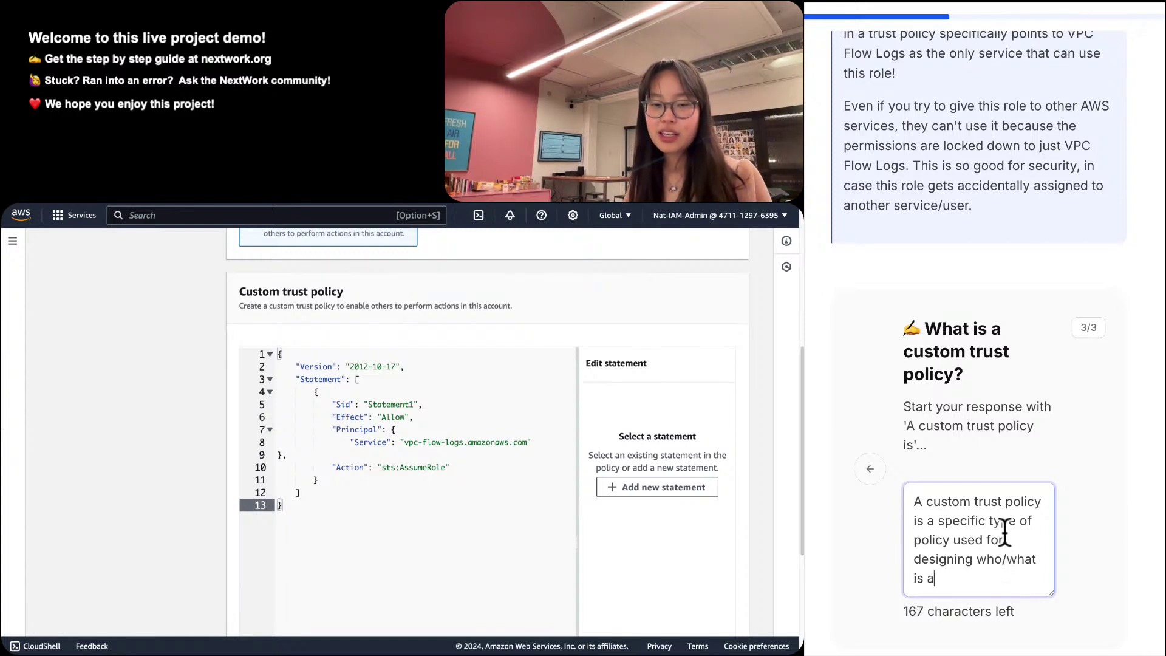
{"action": "type", "text": "llowed access"}
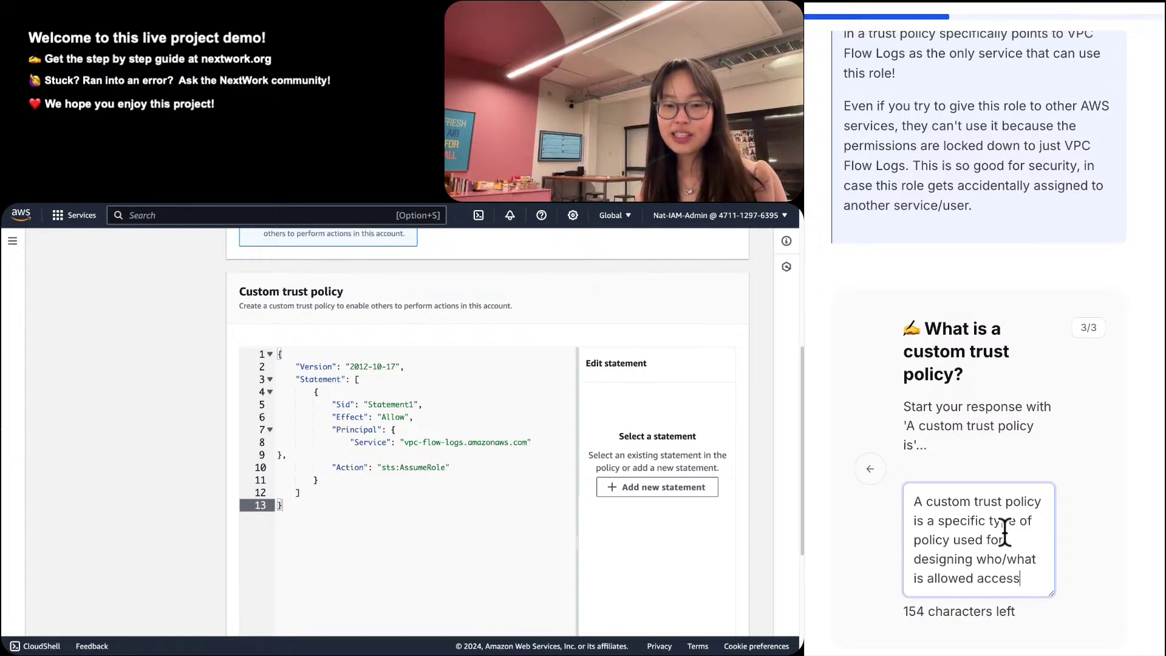
{"action": "type", "text": " i="}
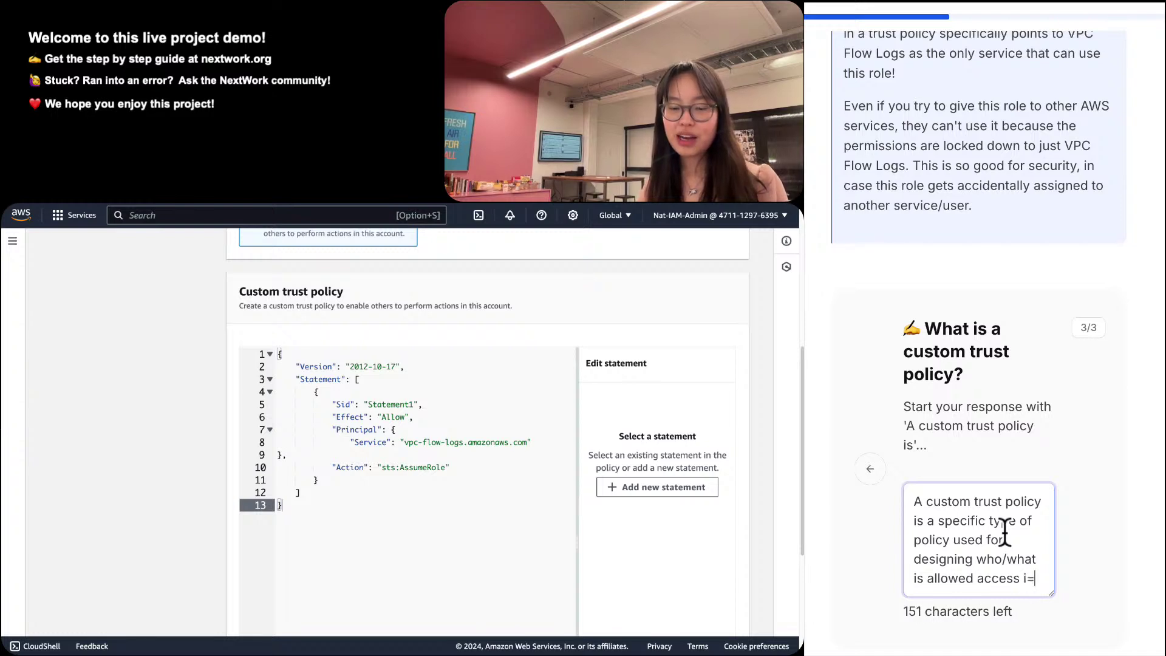
{"action": "key", "text": "BackSpace"}
{"action": "key", "text": "BackSpace"}
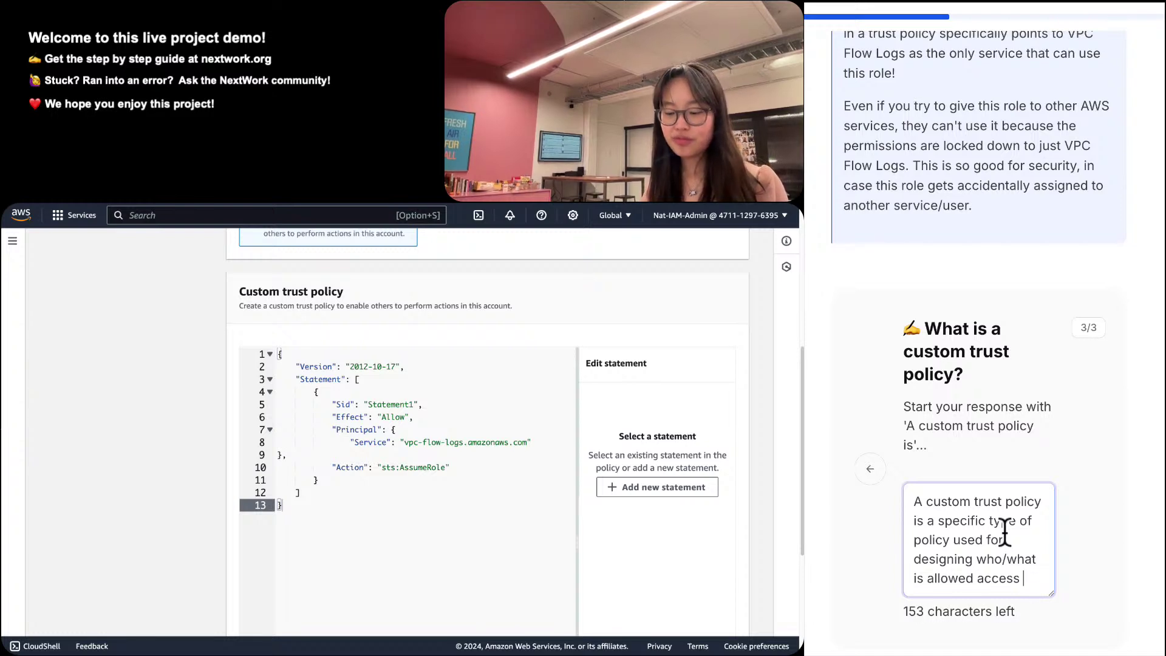
{"action": "type", "text": "to the IAm ro"}
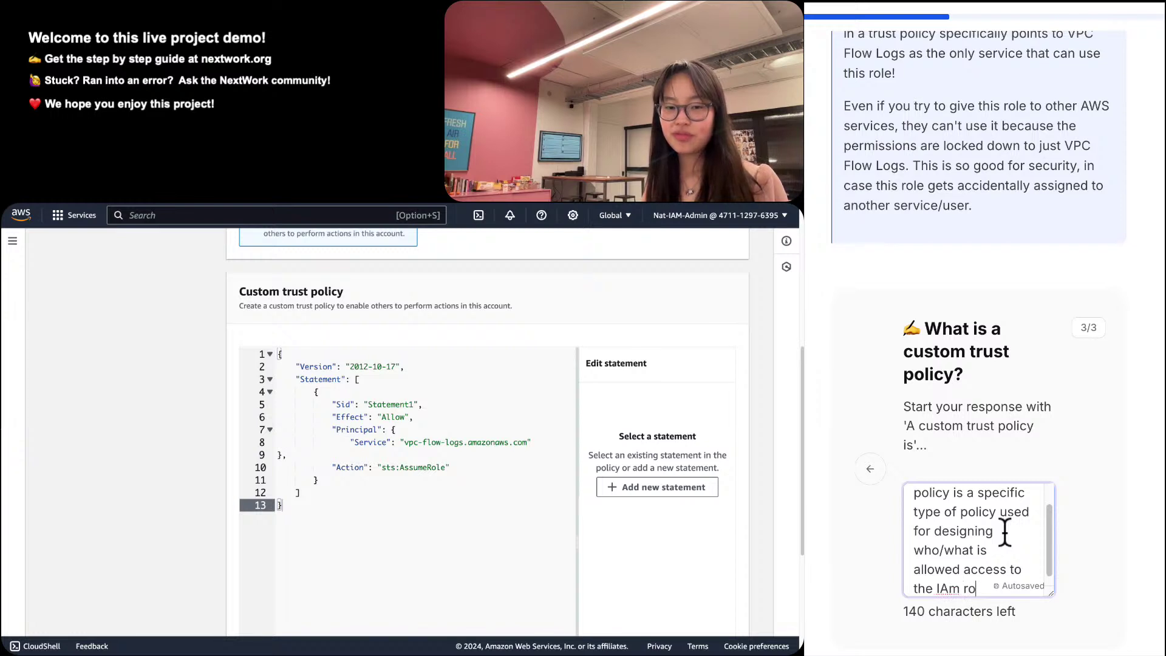
{"action": "key", "text": "BackSpace"}
{"action": "key", "text": "BackSpace"}
{"action": "key", "text": "BackSpace"}
{"action": "key", "text": "BackSpace"}
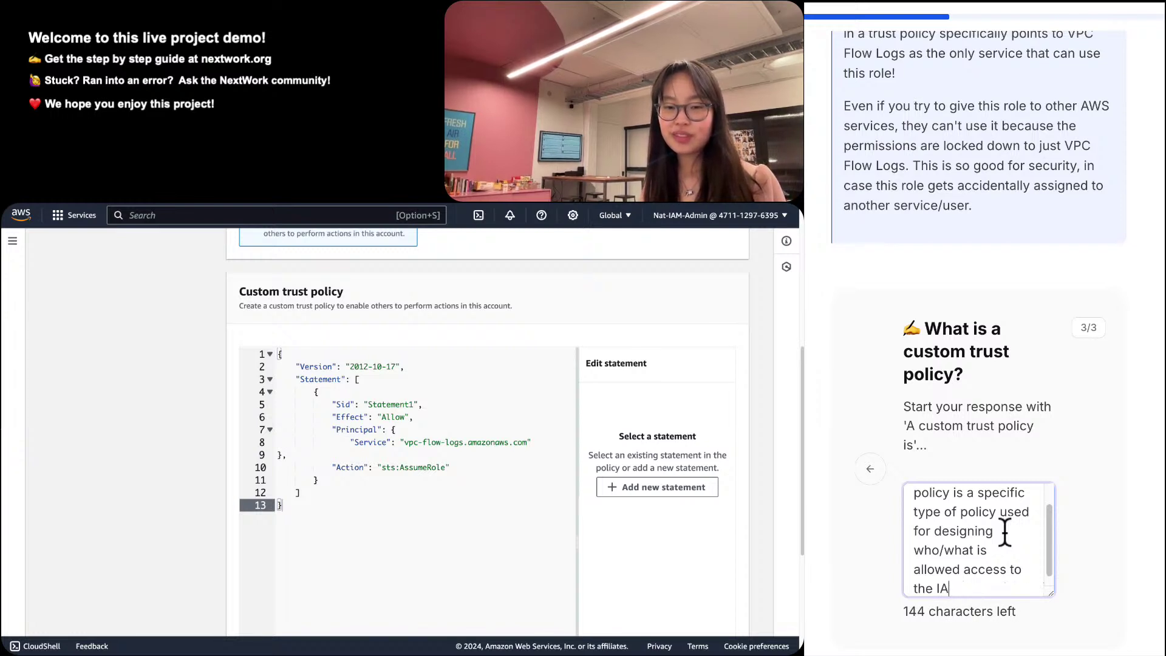
{"action": "type", "text": "M role."}
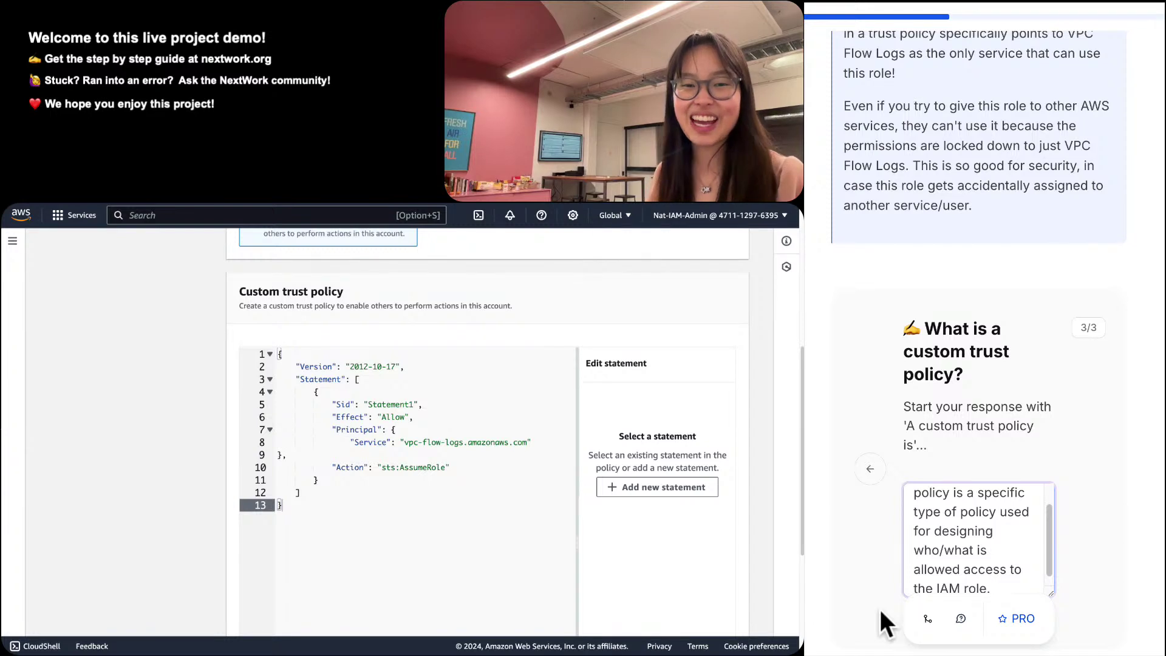
Mark the three-question task as done to submit the answers.
{"action": "scroll", "coordinate": [880, 607], "scroll_direction": "down", "scroll_amount": 1}
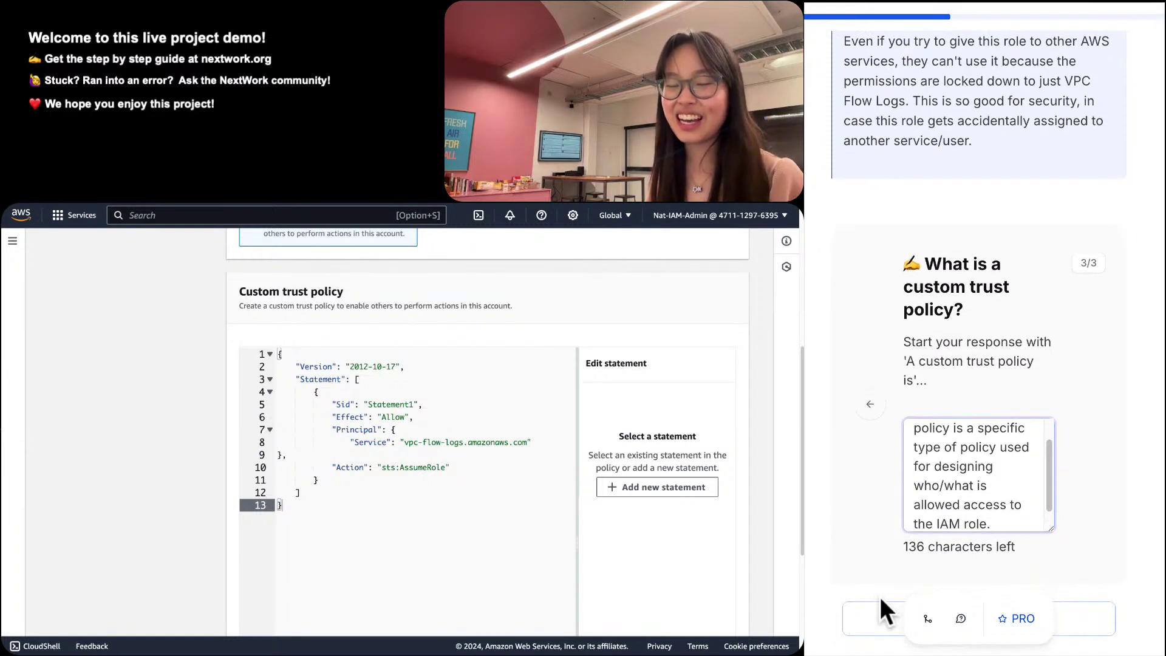
{"action": "scroll", "coordinate": [867, 560], "scroll_direction": "down", "scroll_amount": 1}
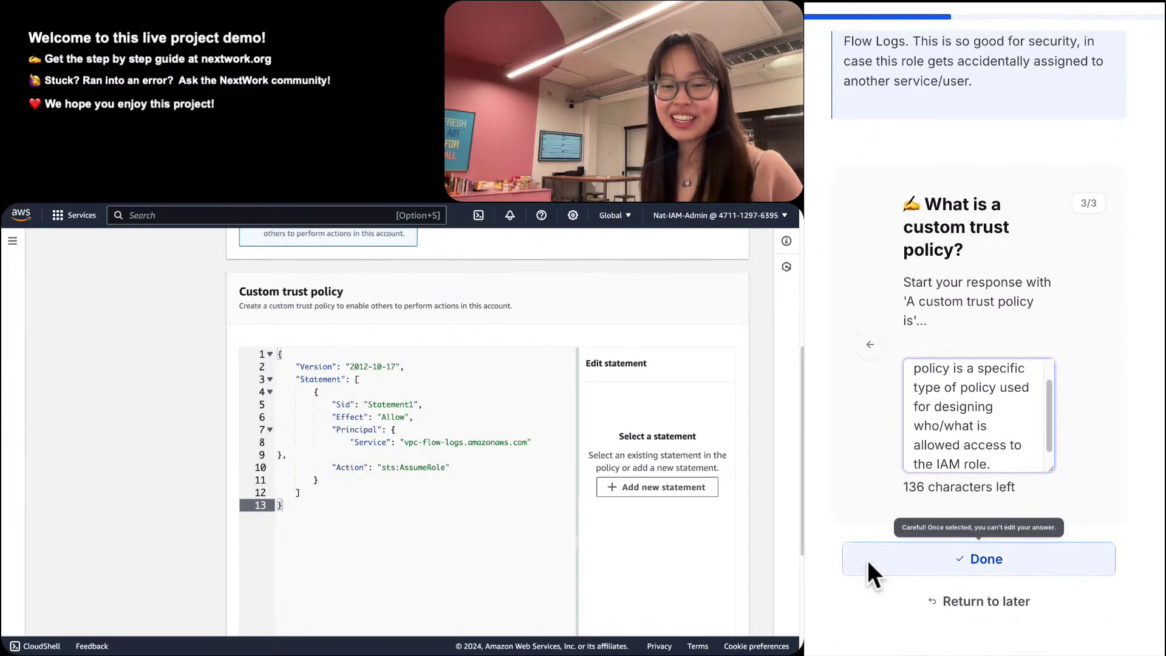
{"action": "left_click", "coordinate": [948, 550]}
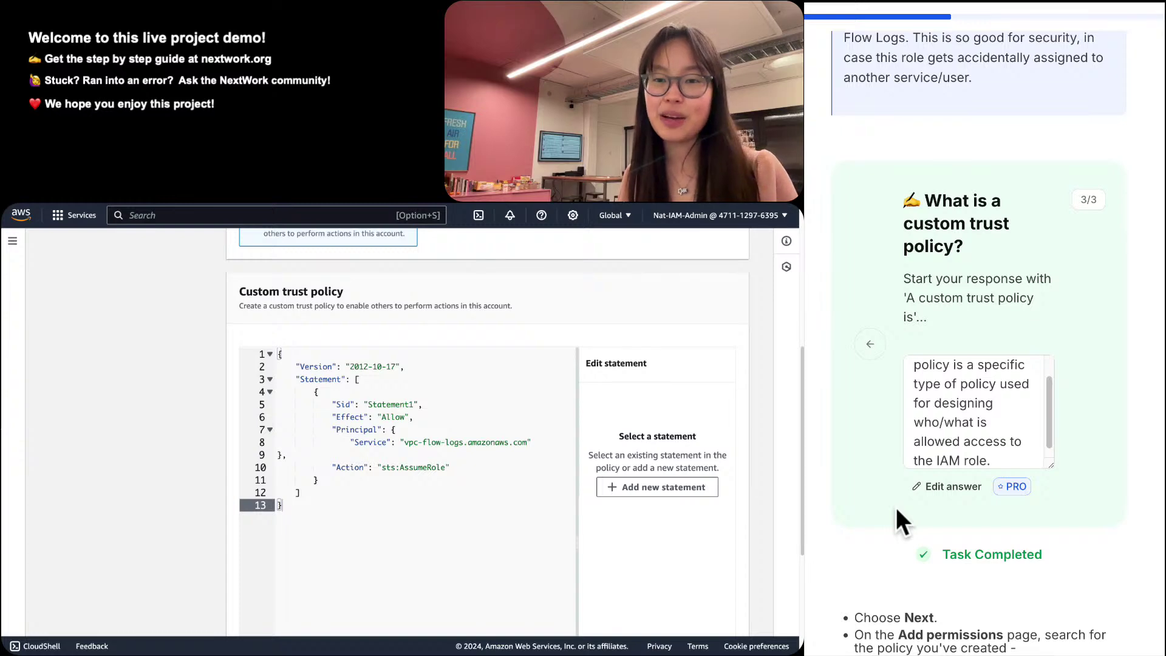
Look through the guide's remaining instructions for adding permissions, naming the role and creating the flow log.
{"action": "scroll", "coordinate": [897, 509], "scroll_direction": "down", "scroll_amount": 8}
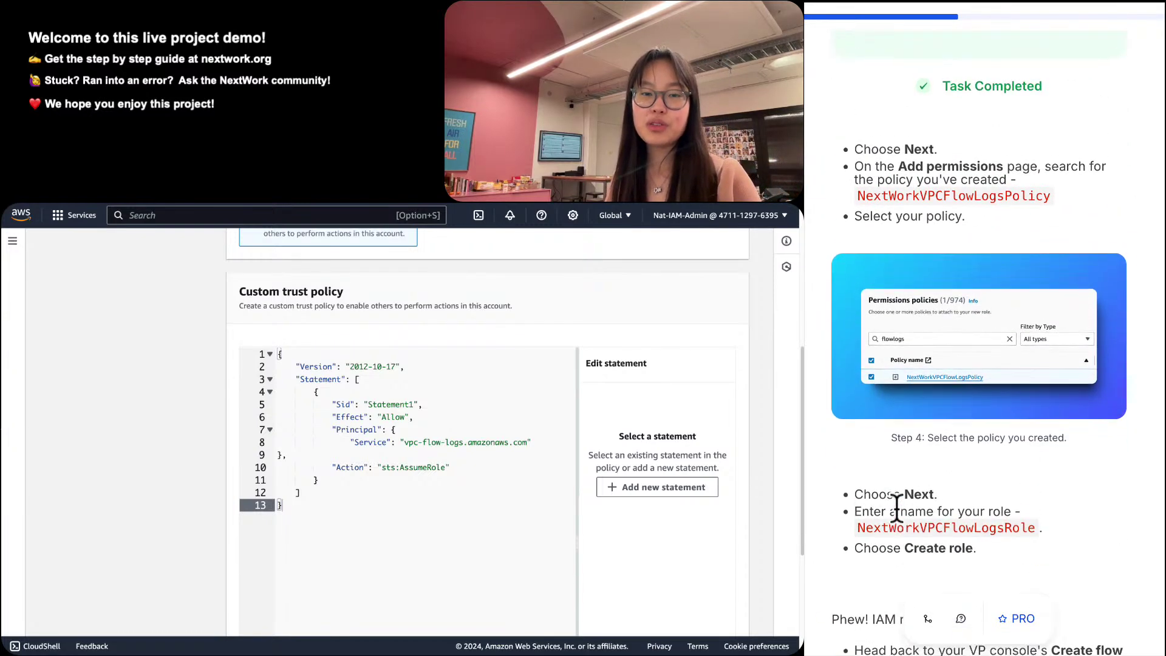
{"action": "scroll", "coordinate": [897, 509], "scroll_direction": "up", "scroll_amount": 2}
{"action": "scroll", "coordinate": [896, 509], "scroll_direction": "down", "scroll_amount": 10}
{"action": "scroll", "coordinate": [897, 509], "scroll_direction": "down", "scroll_amount": 7}
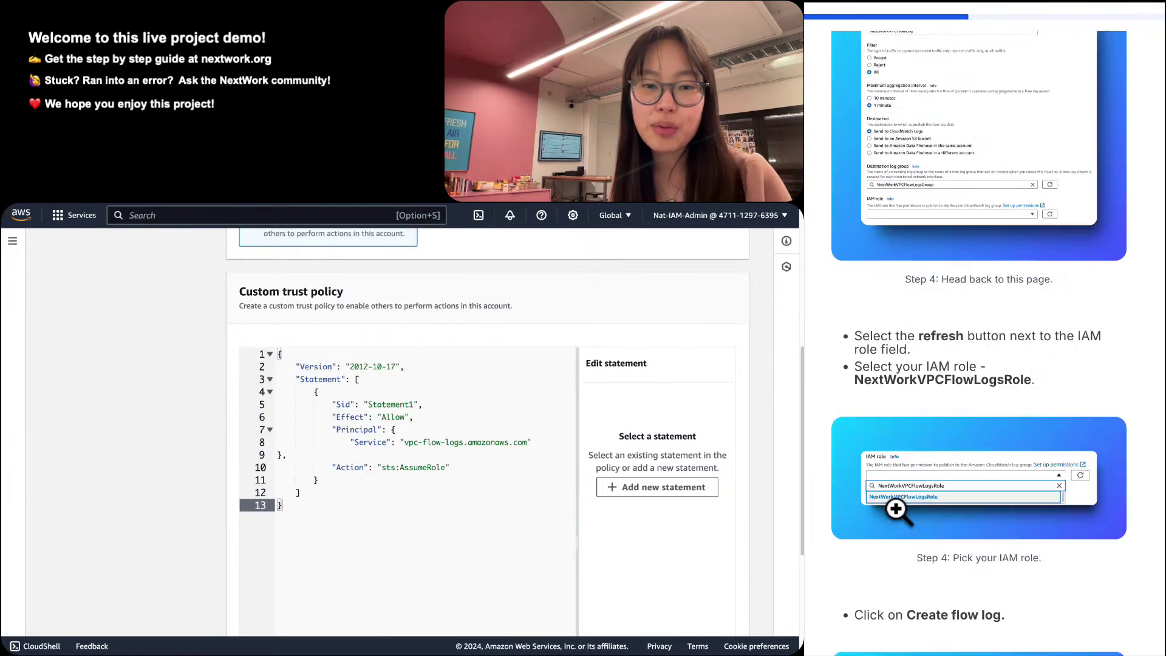
{"action": "scroll", "coordinate": [897, 509], "scroll_direction": "down", "scroll_amount": 8}
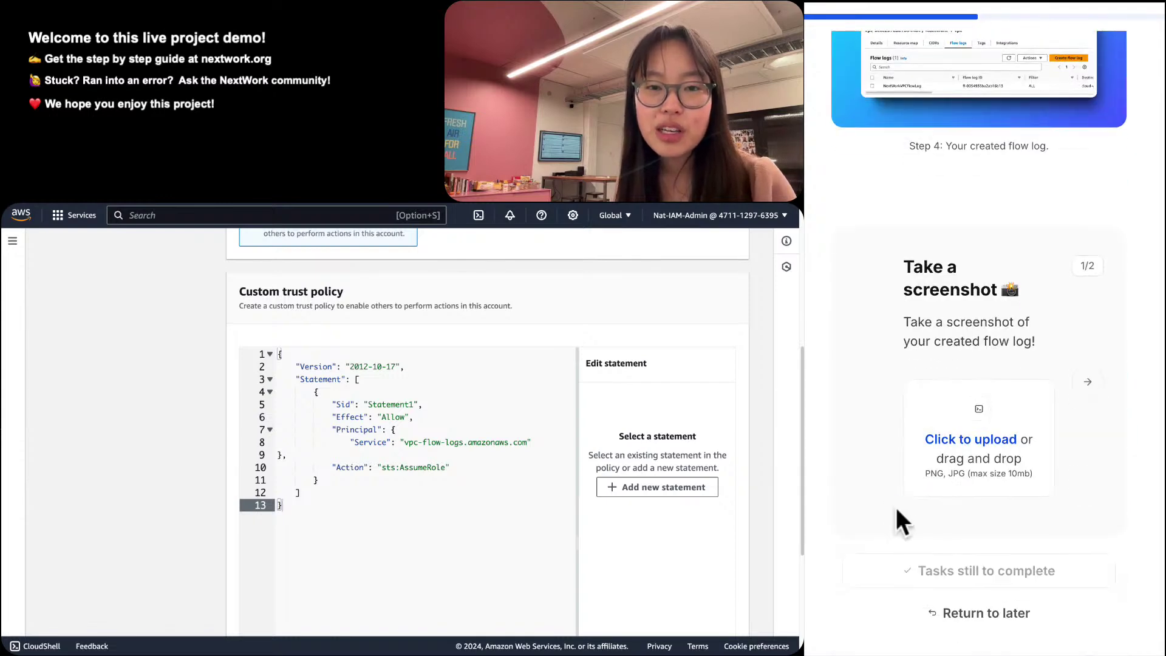
{"action": "scroll", "coordinate": [897, 509], "scroll_direction": "up", "scroll_amount": 11}
{"action": "scroll", "coordinate": [895, 507], "scroll_direction": "up", "scroll_amount": 11}
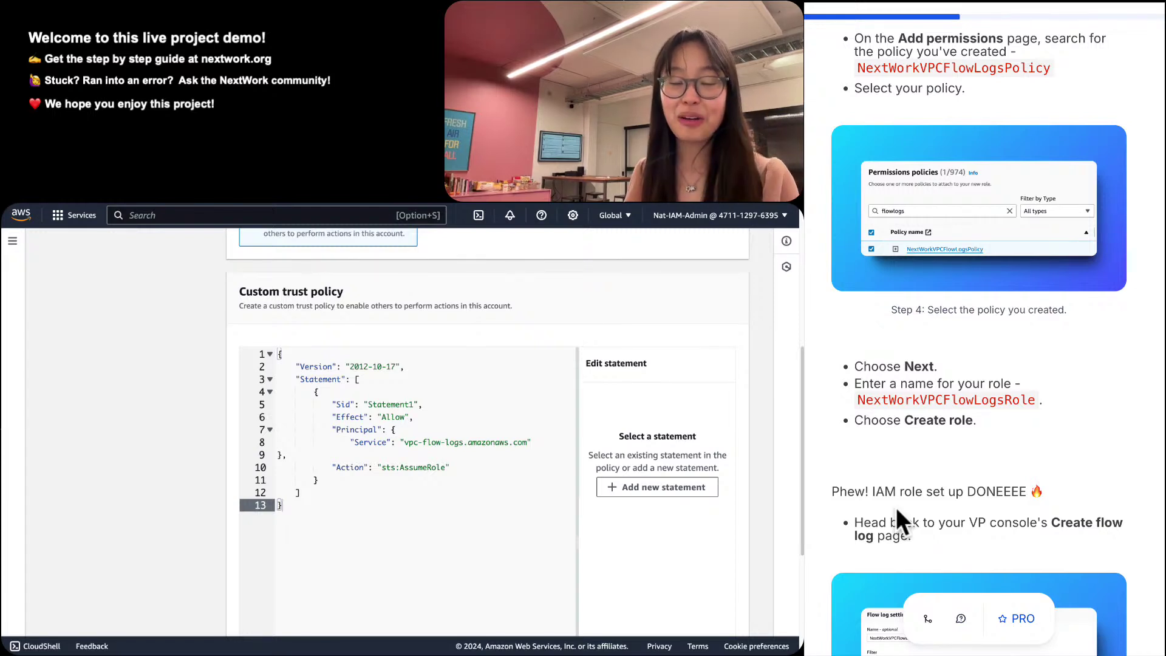
{"action": "scroll", "coordinate": [895, 508], "scroll_direction": "up", "scroll_amount": 3}
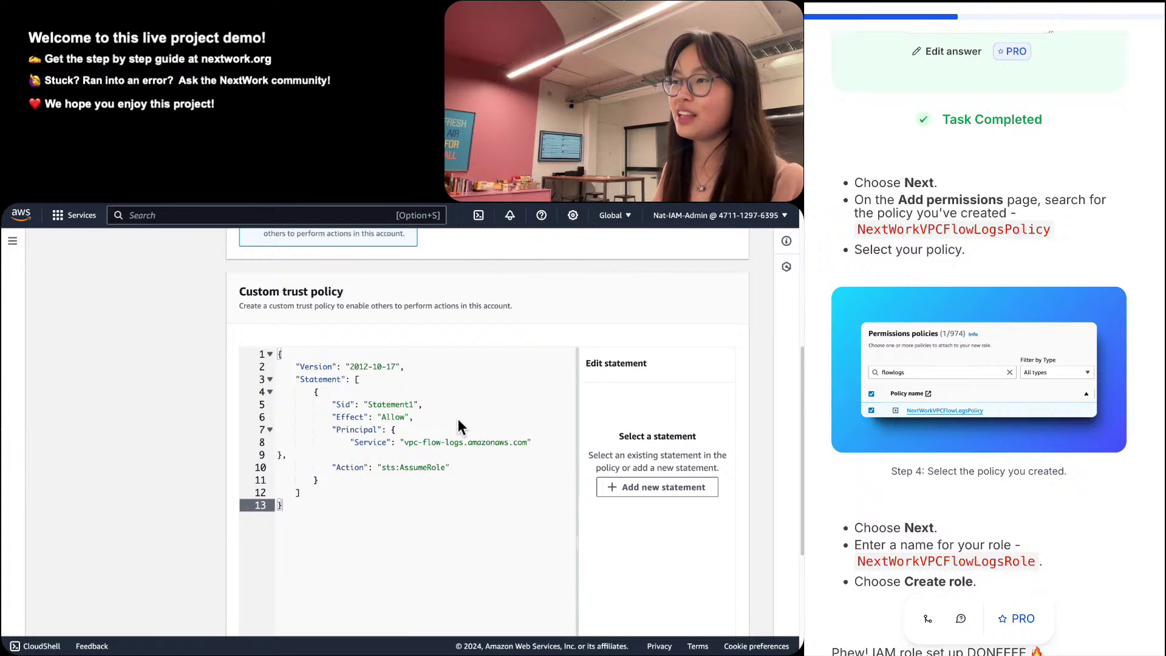
Accept the custom trust policy and proceed to adding permissions for the new role.
{"action": "left_click", "coordinate": [437, 455]}
{"action": "scroll", "coordinate": [411, 541], "scroll_direction": "down", "scroll_amount": 3}
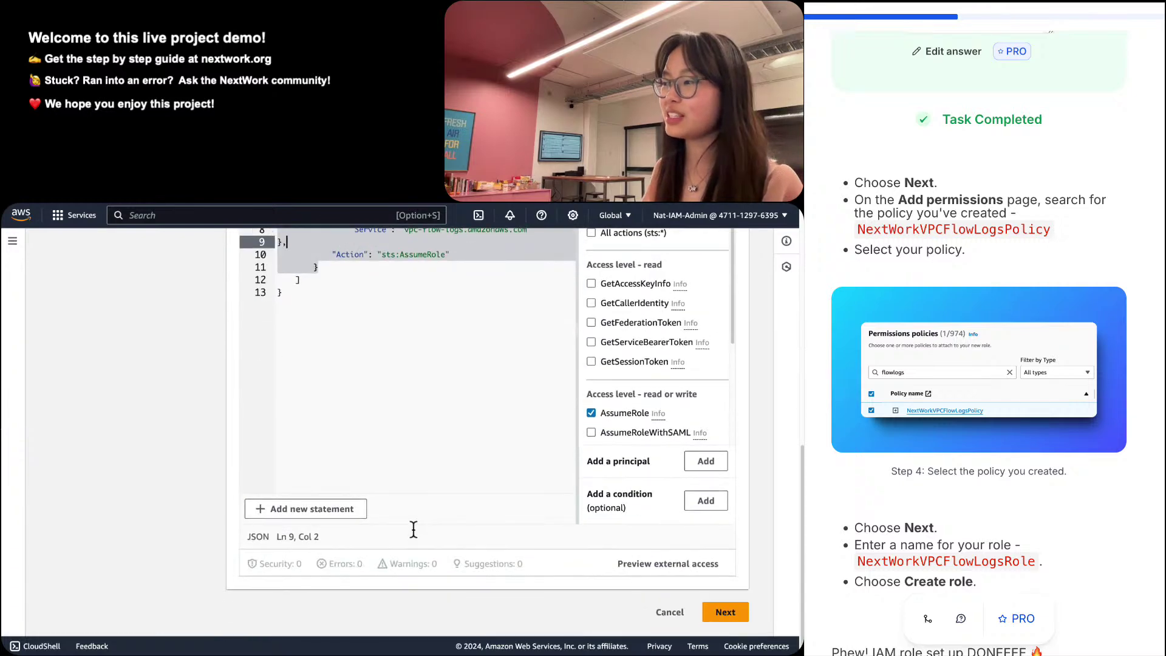
{"action": "left_click", "coordinate": [720, 614]}
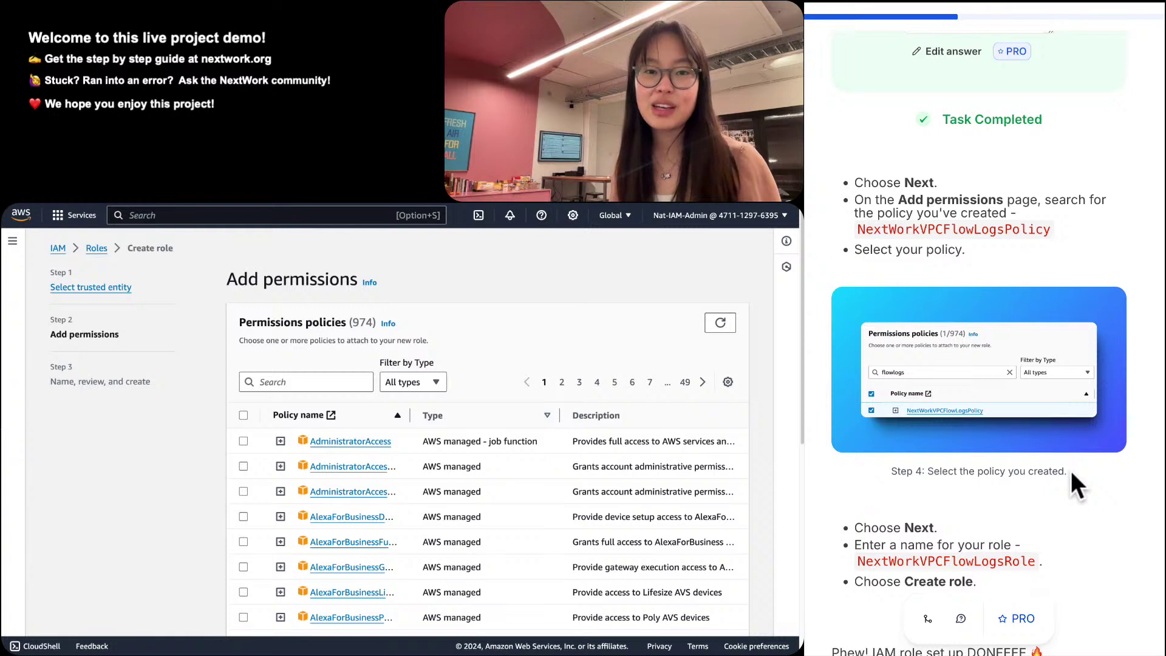
Search the permissions policies for "vpcf".
{"action": "left_click", "coordinate": [343, 390]}
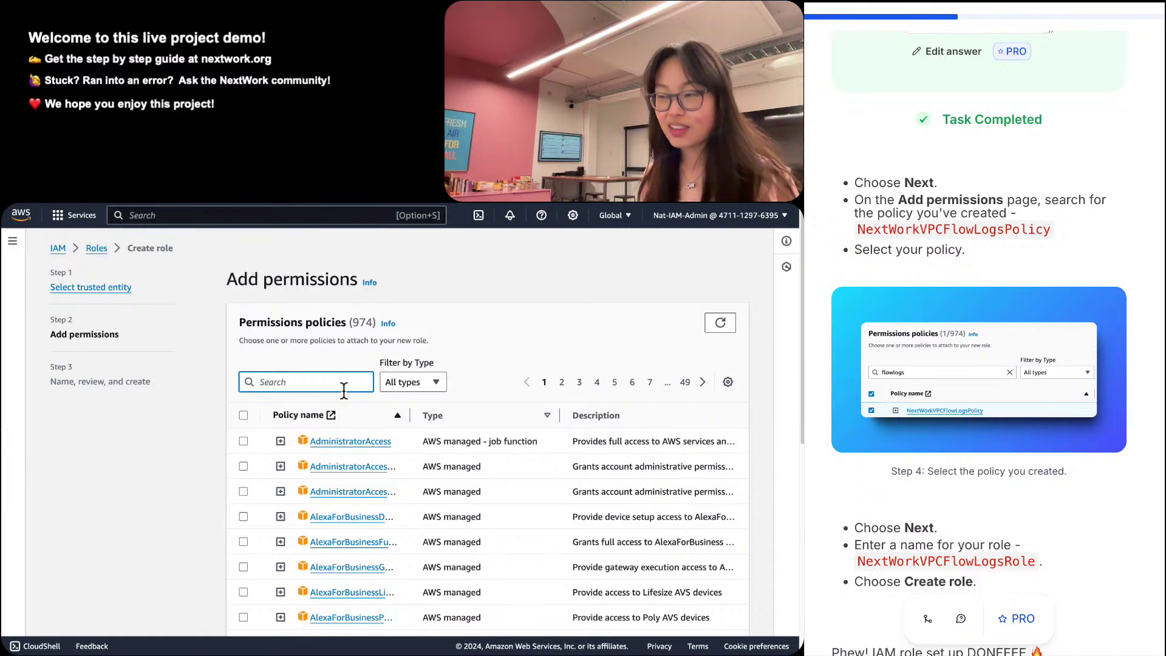
{"action": "type", "text": "vocf"}
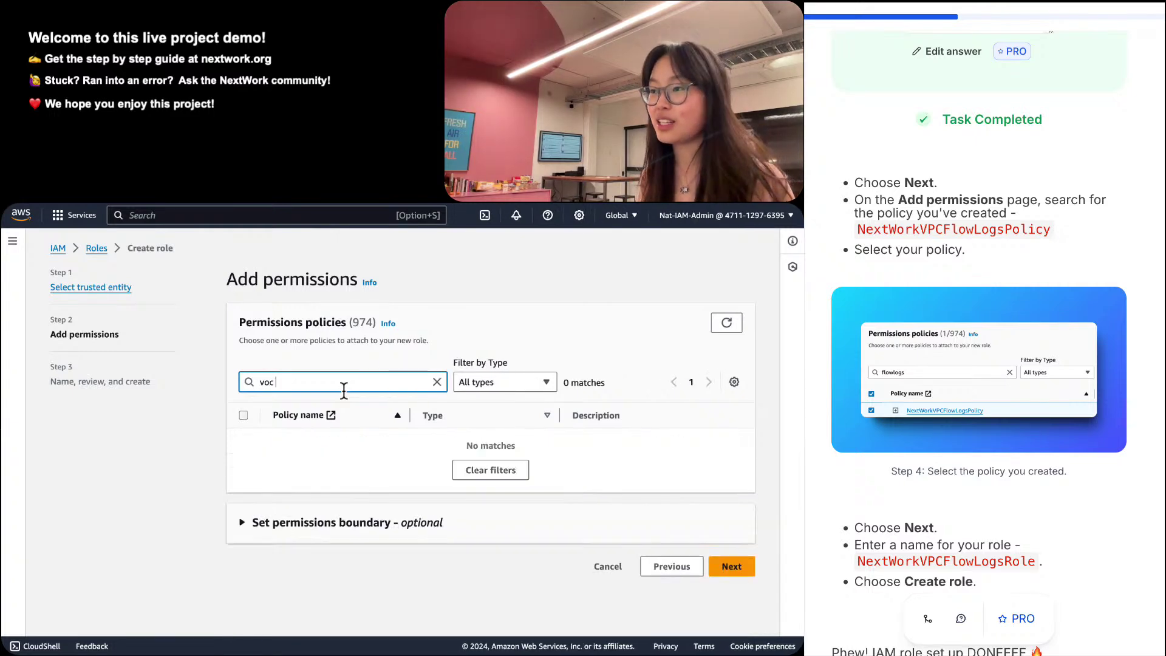
{"action": "key", "text": "BackSpace"}
{"action": "key", "text": "BackSpace"}
{"action": "key", "text": "BackSpace"}
{"action": "type", "text": "[cf"}
{"action": "key", "text": "BackSpace"}
{"action": "key", "text": "BackSpace"}
{"action": "key", "text": "BackSpace"}
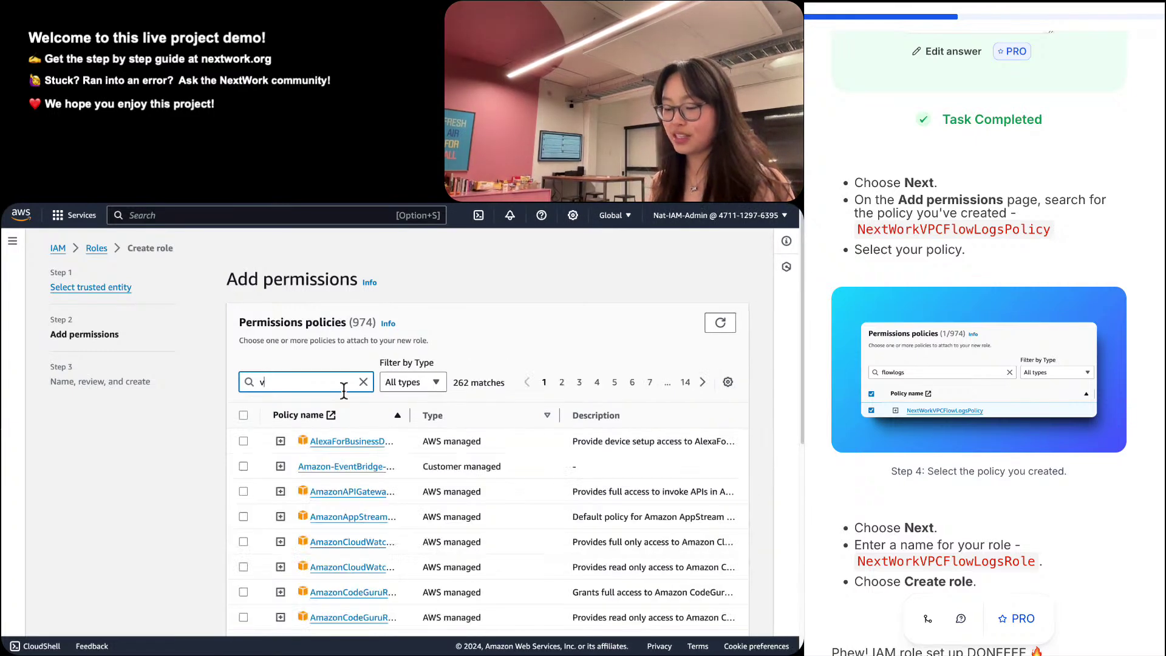
{"action": "type", "text": "pcf"}
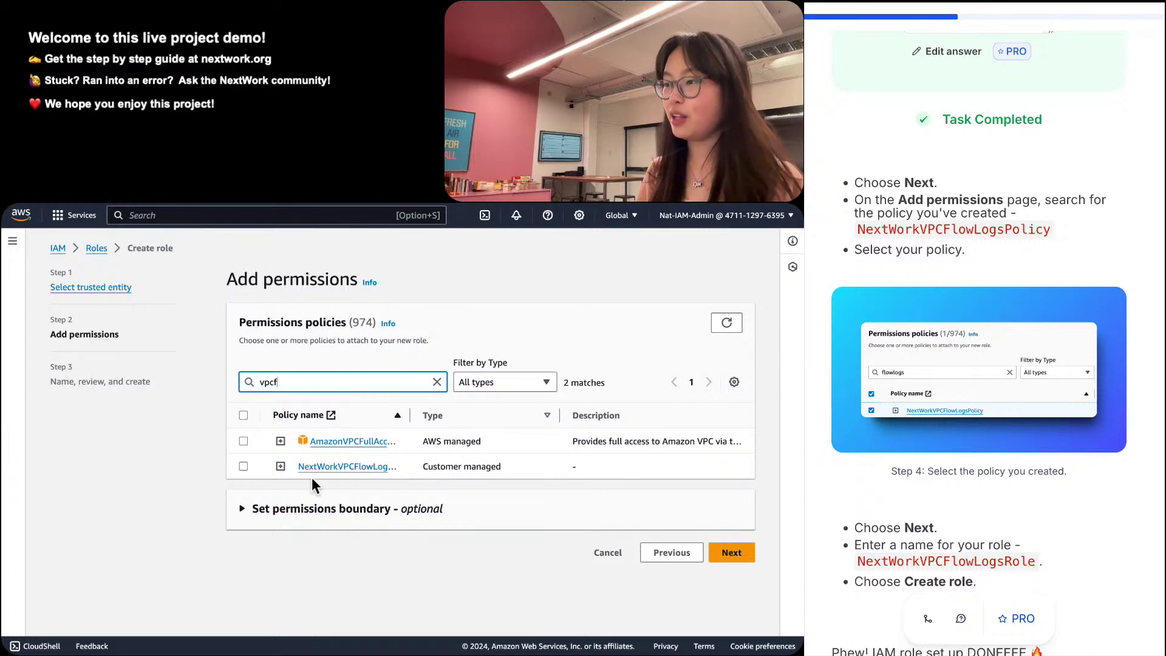
Select NextWorkVPCFlowLogsPolicy for the role, checking its full name in a widened column, and continue to the naming and review stage.
{"action": "left_click", "coordinate": [243, 466]}
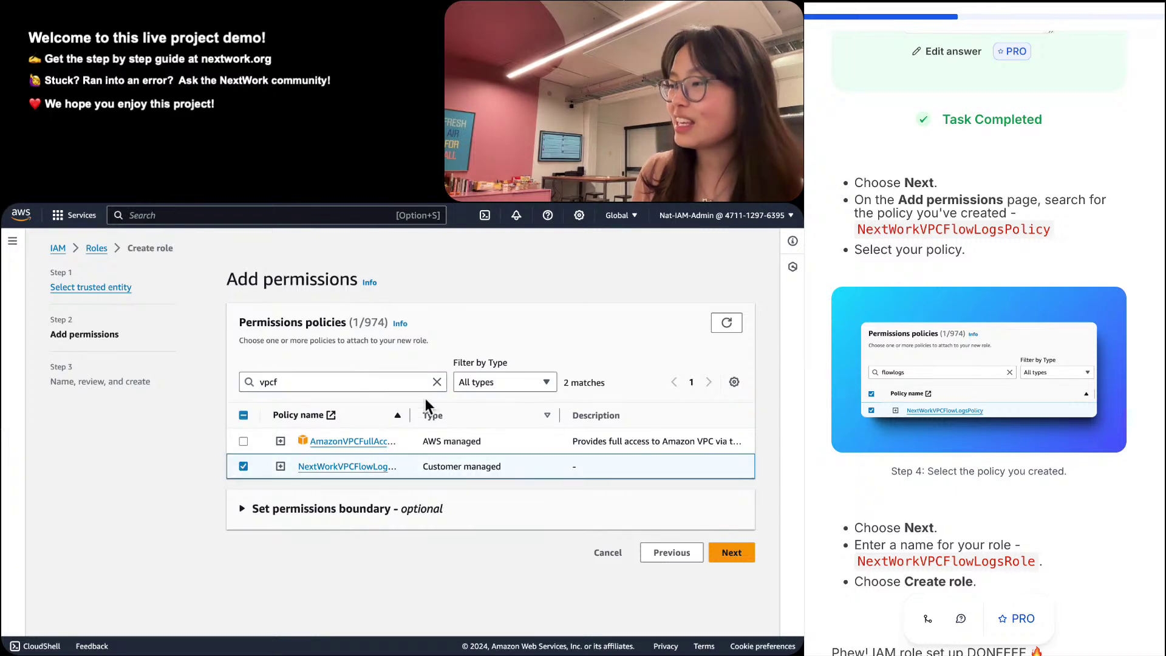
{"action": "left_click_drag", "start_coordinate": [413, 415], "coordinate": [472, 415]}
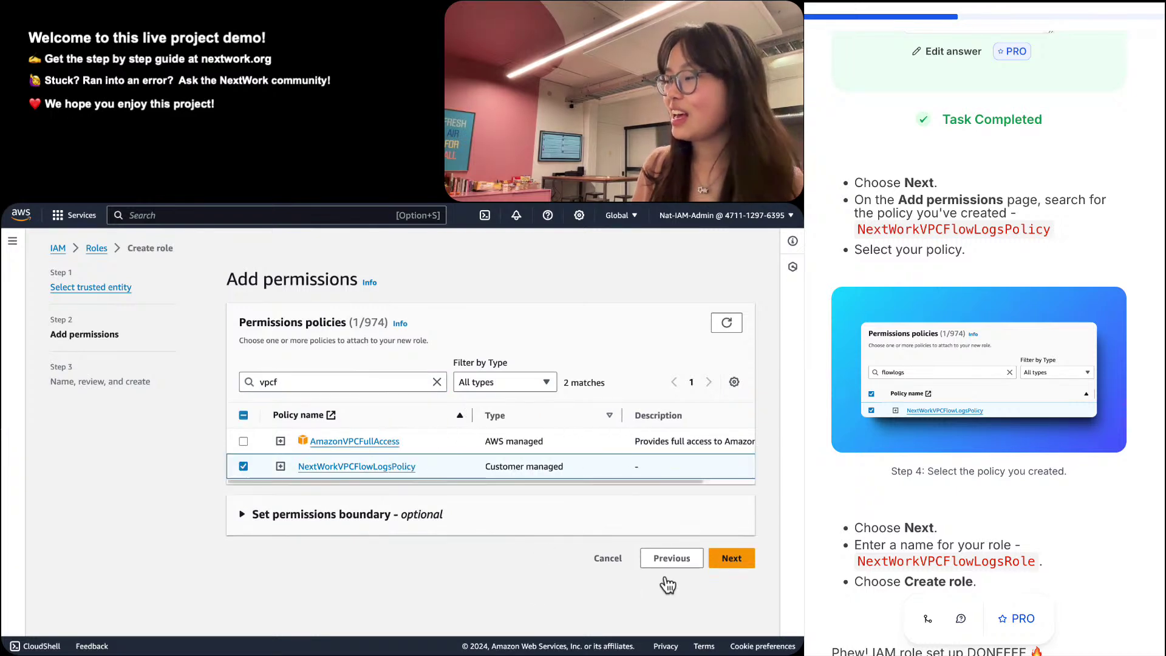
{"action": "left_click", "coordinate": [736, 559]}
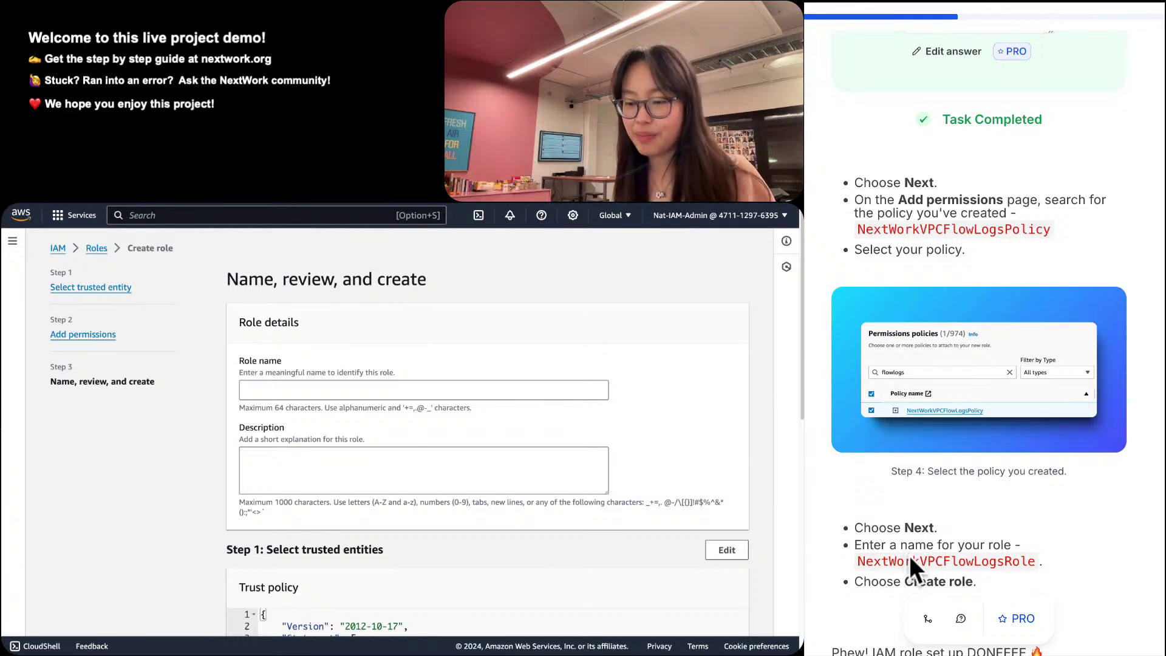
Name the new role NextWorkVPCFlowLogsRole, using the name given in the guide, and create it.
{"action": "left_click", "coordinate": [922, 568]}
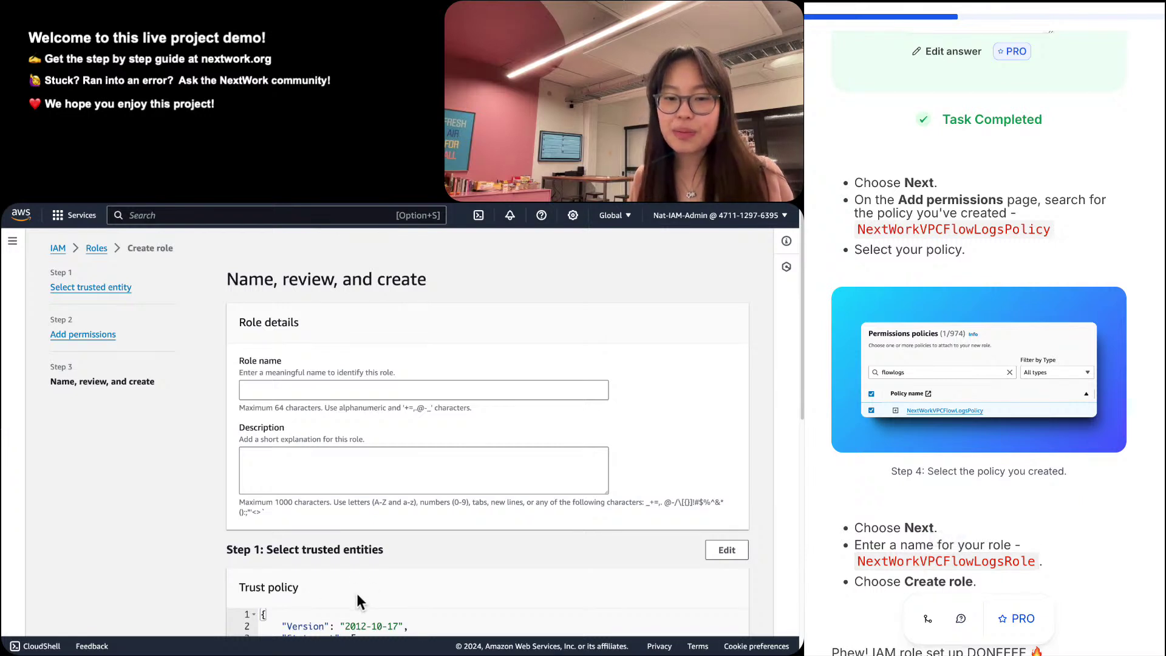
{"action": "left_click", "coordinate": [316, 390]}
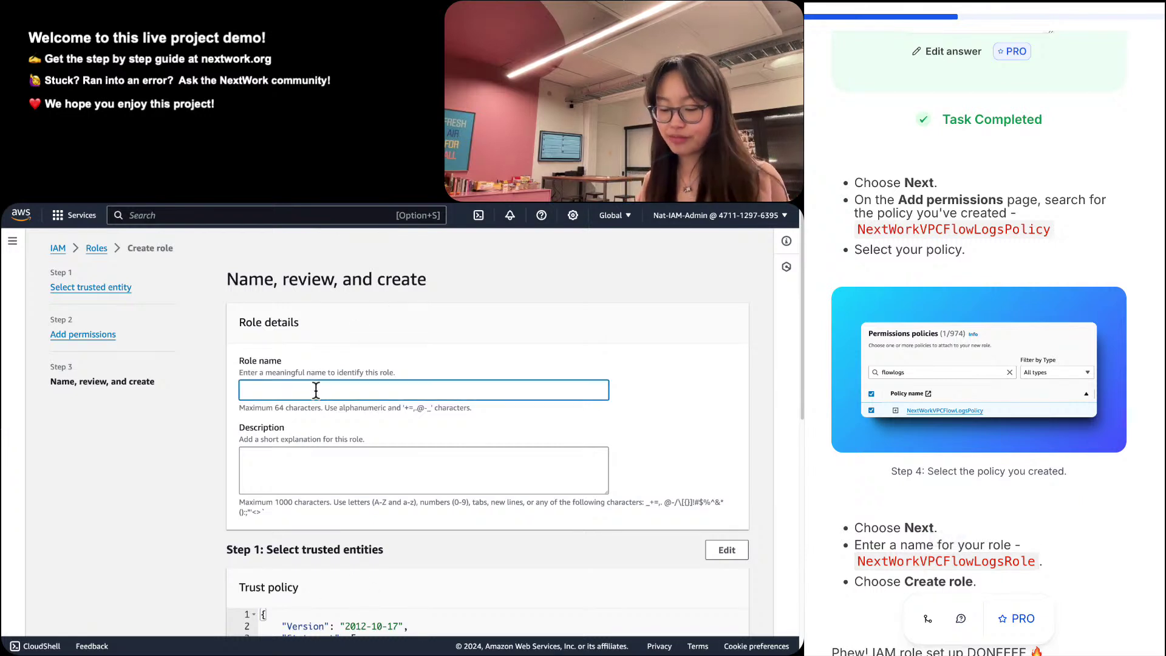
{"action": "key", "text": "super+v"}
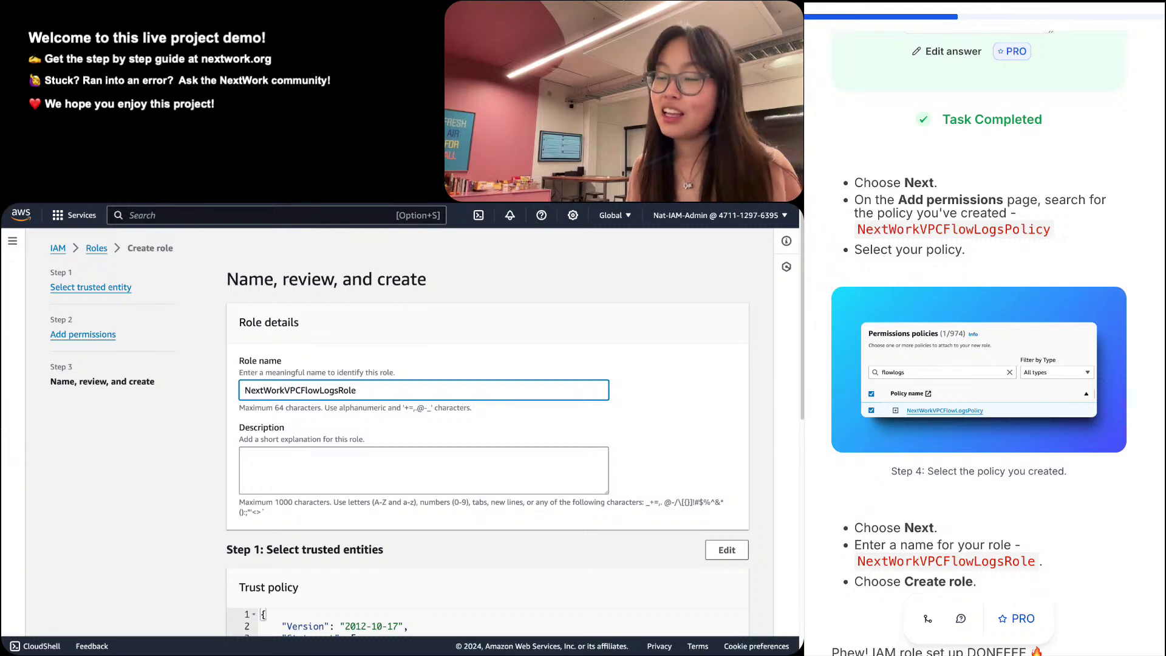
{"action": "scroll", "coordinate": [979, 344], "scroll_direction": "down", "scroll_amount": 1}
{"action": "scroll", "coordinate": [979, 341], "scroll_direction": "down", "scroll_amount": 5}
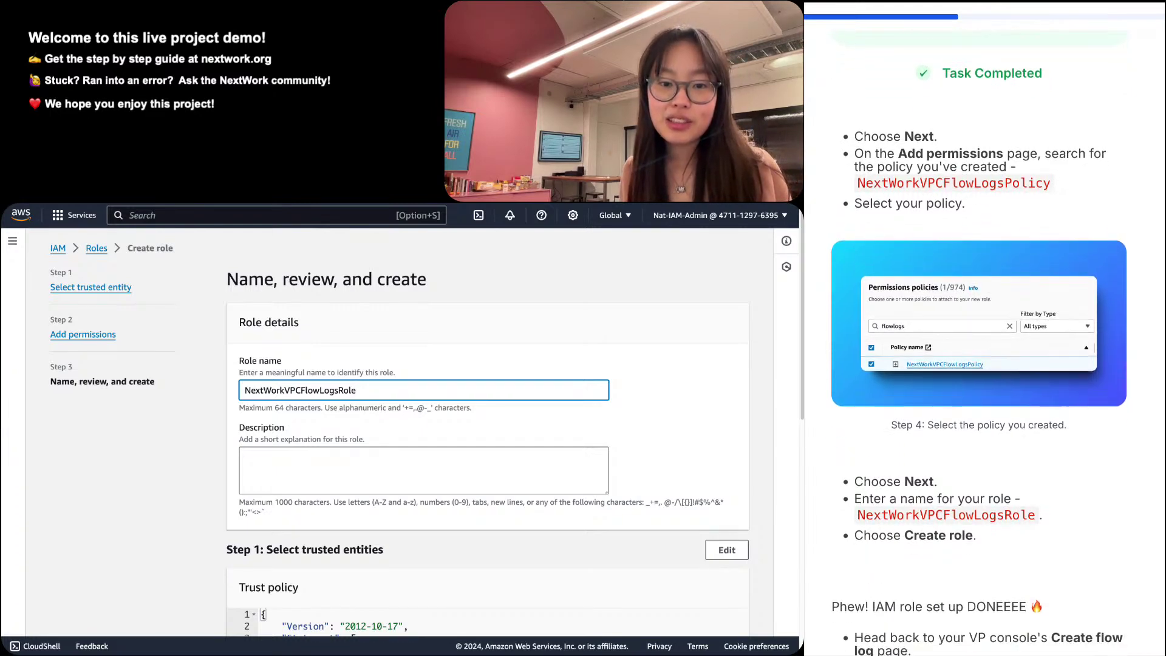
{"action": "scroll", "coordinate": [979, 341], "scroll_direction": "down", "scroll_amount": 4}
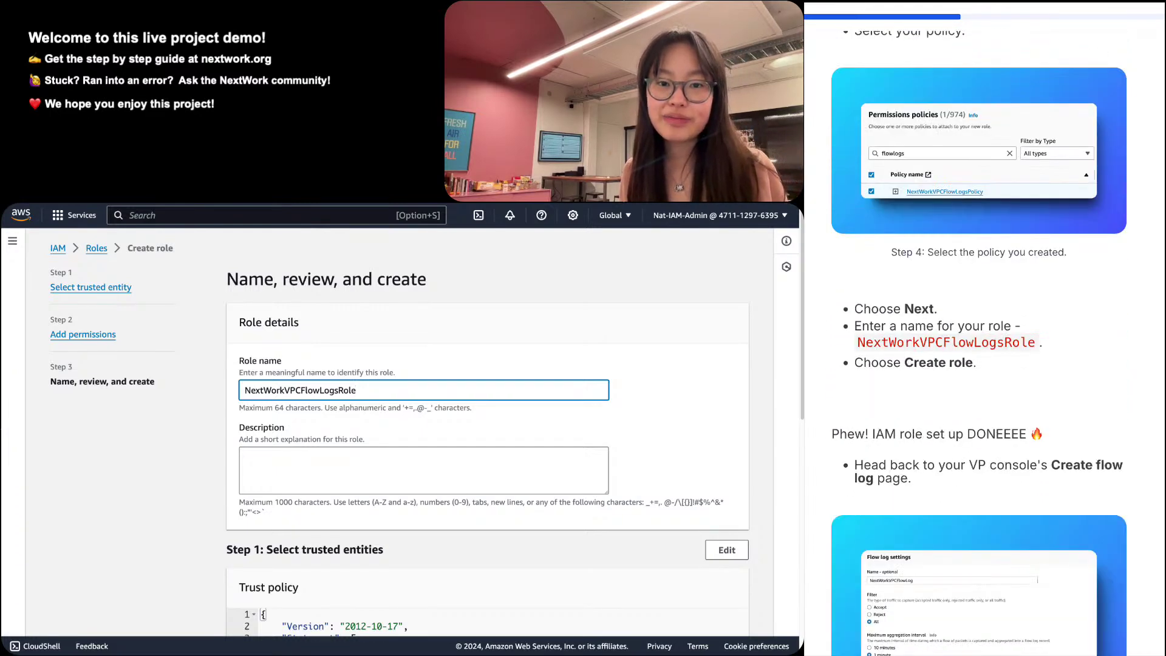
{"action": "scroll", "coordinate": [979, 341], "scroll_direction": "up", "scroll_amount": 1}
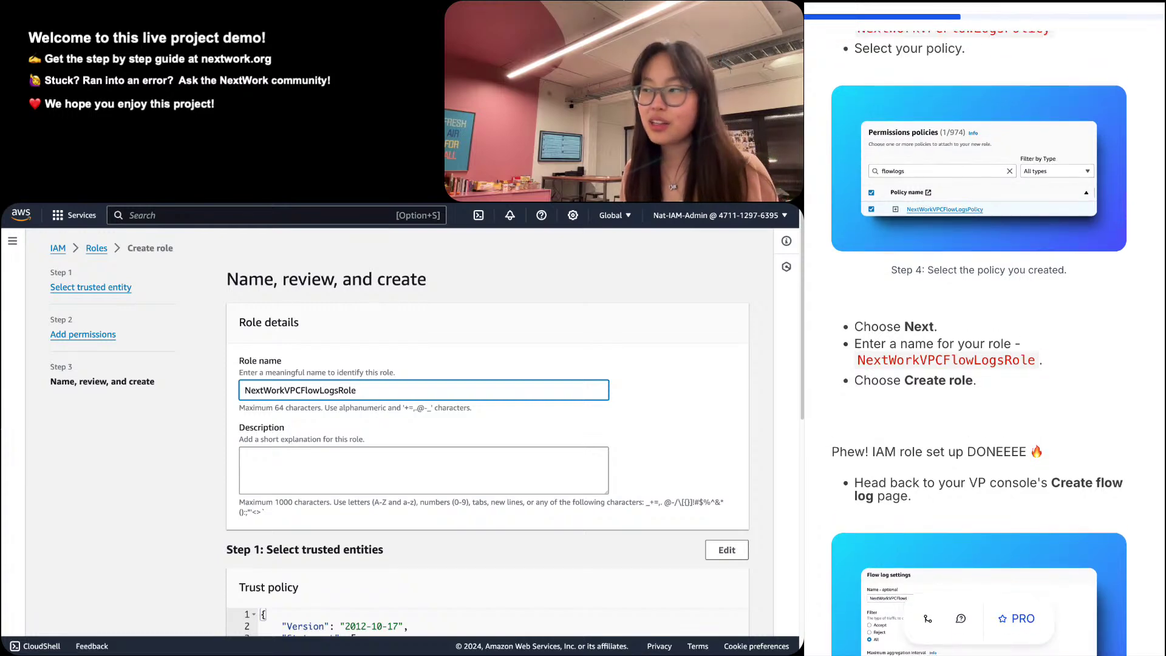
{"action": "scroll", "coordinate": [979, 341], "scroll_direction": "up", "scroll_amount": 6}
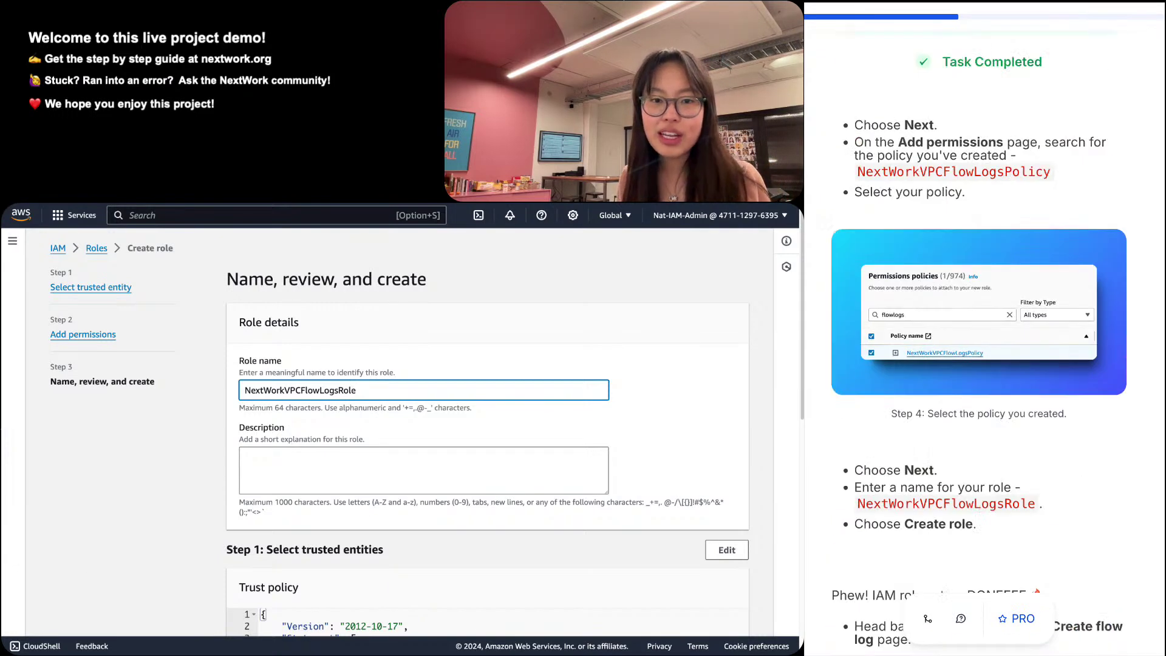
{"action": "scroll", "coordinate": [461, 453], "scroll_direction": "down", "scroll_amount": 10}
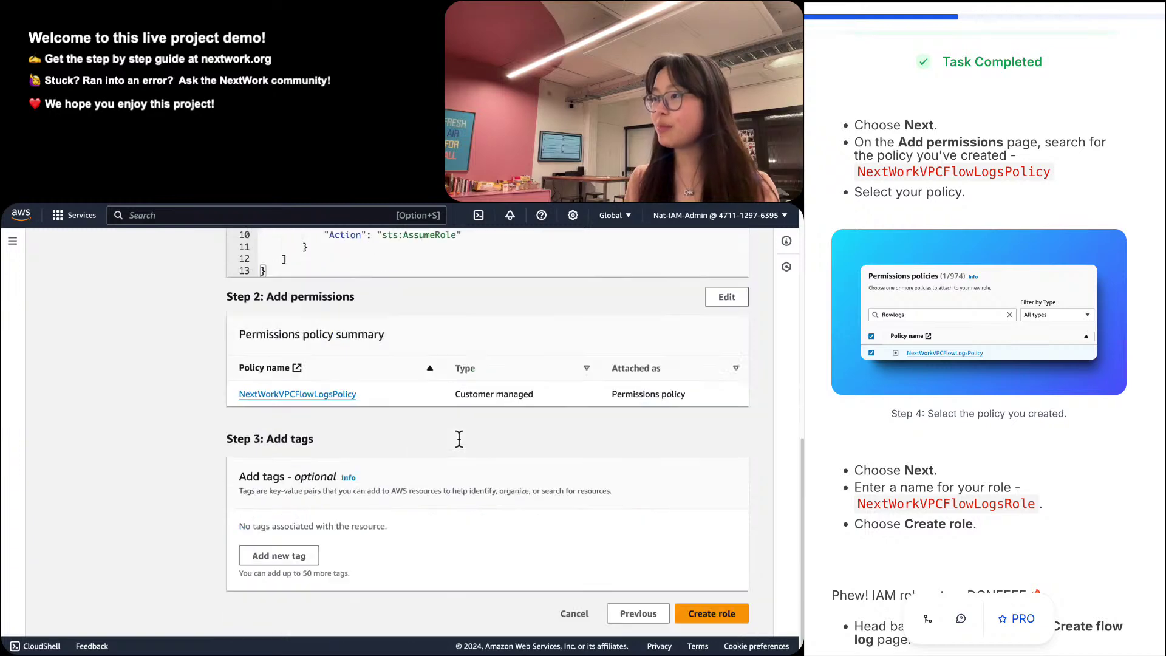
{"action": "left_click", "coordinate": [719, 614]}
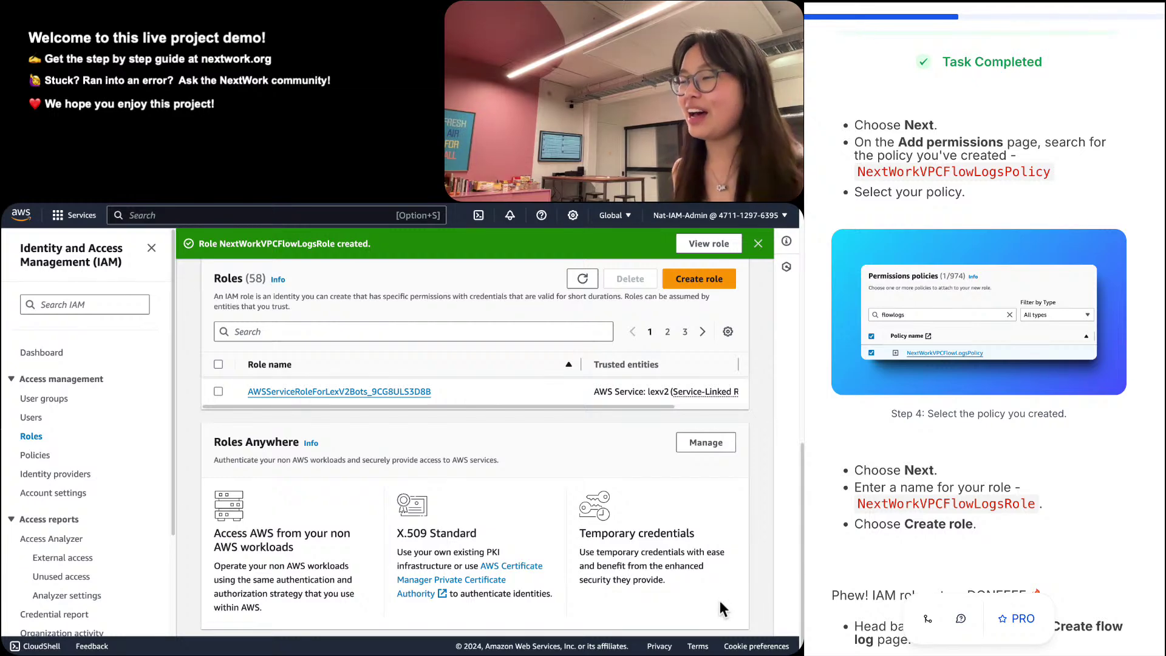
Refresh the IAM roles list and search it for "flowlo" to check for the new role.
{"action": "left_click", "coordinate": [594, 279]}
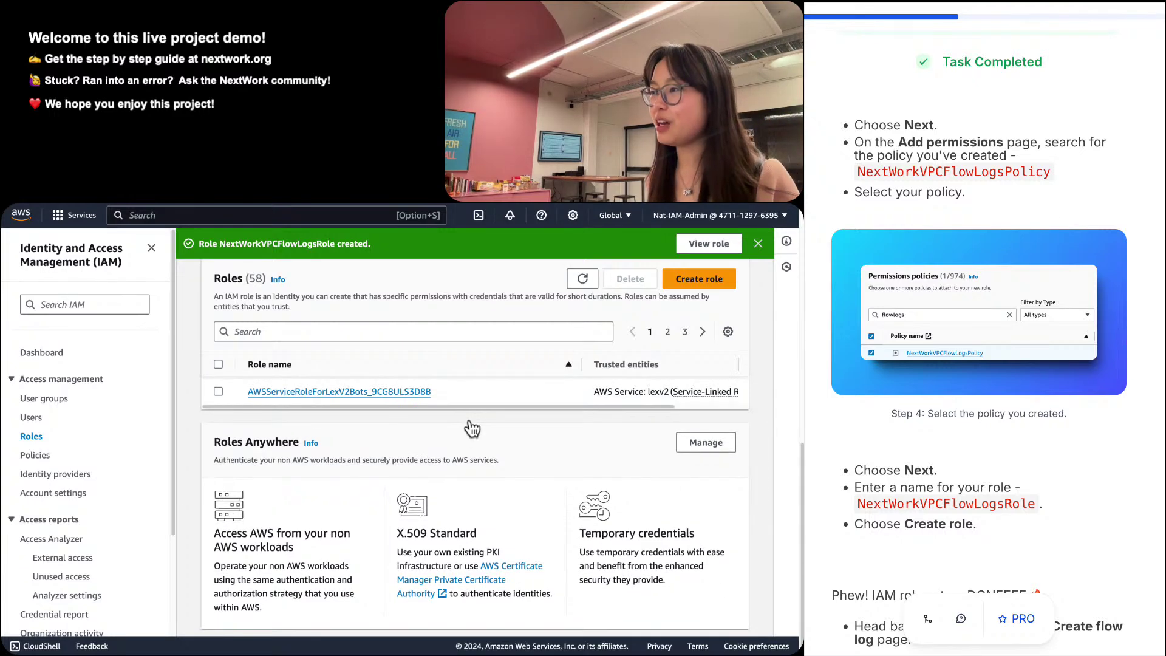
{"action": "left_click_drag", "start_coordinate": [468, 421], "coordinate": [464, 513]}
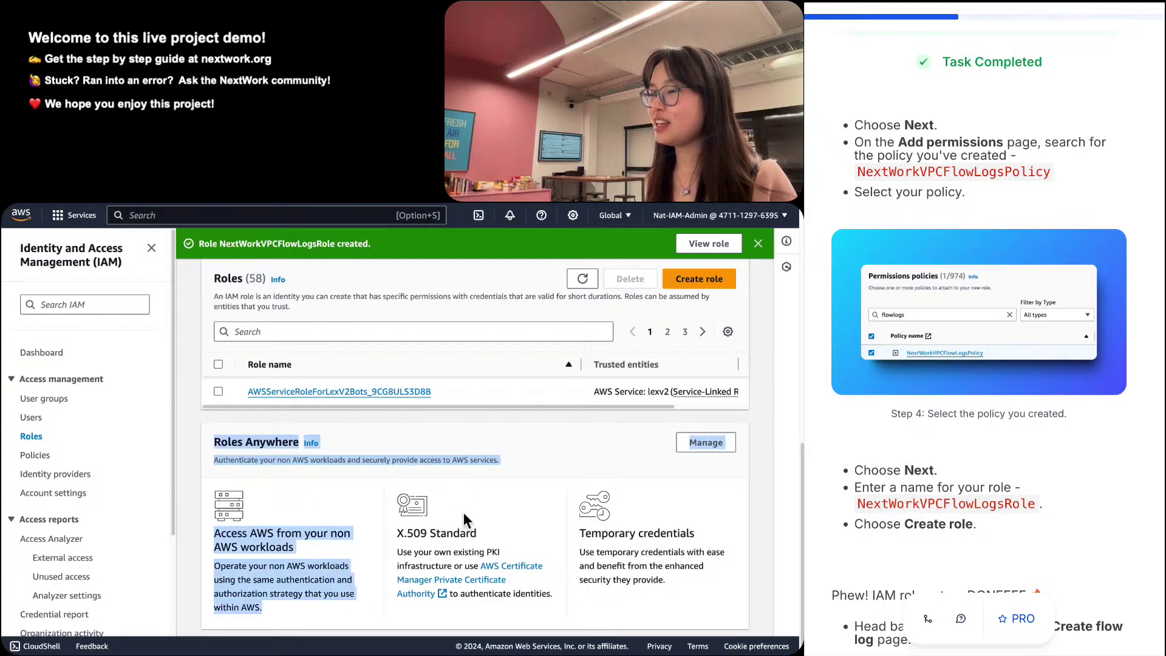
{"action": "scroll", "coordinate": [462, 388], "scroll_direction": "up", "scroll_amount": 3}
{"action": "scroll", "coordinate": [463, 389], "scroll_direction": "up", "scroll_amount": 5}
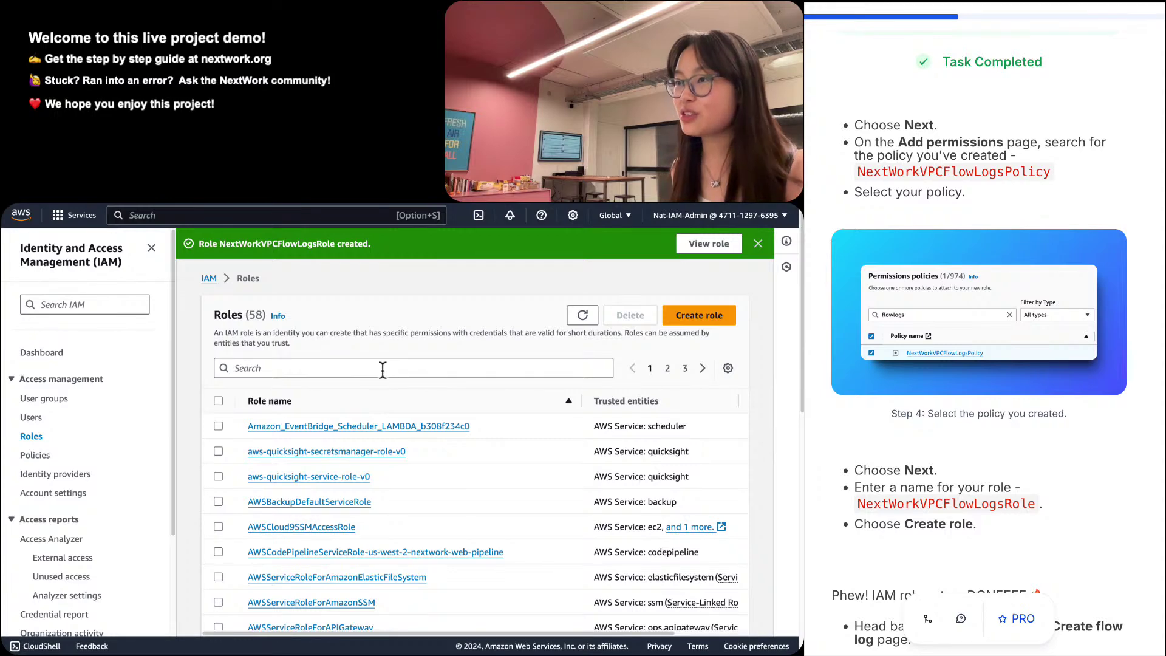
{"action": "left_click", "coordinate": [383, 369]}
{"action": "type", "text": "flowlo"}
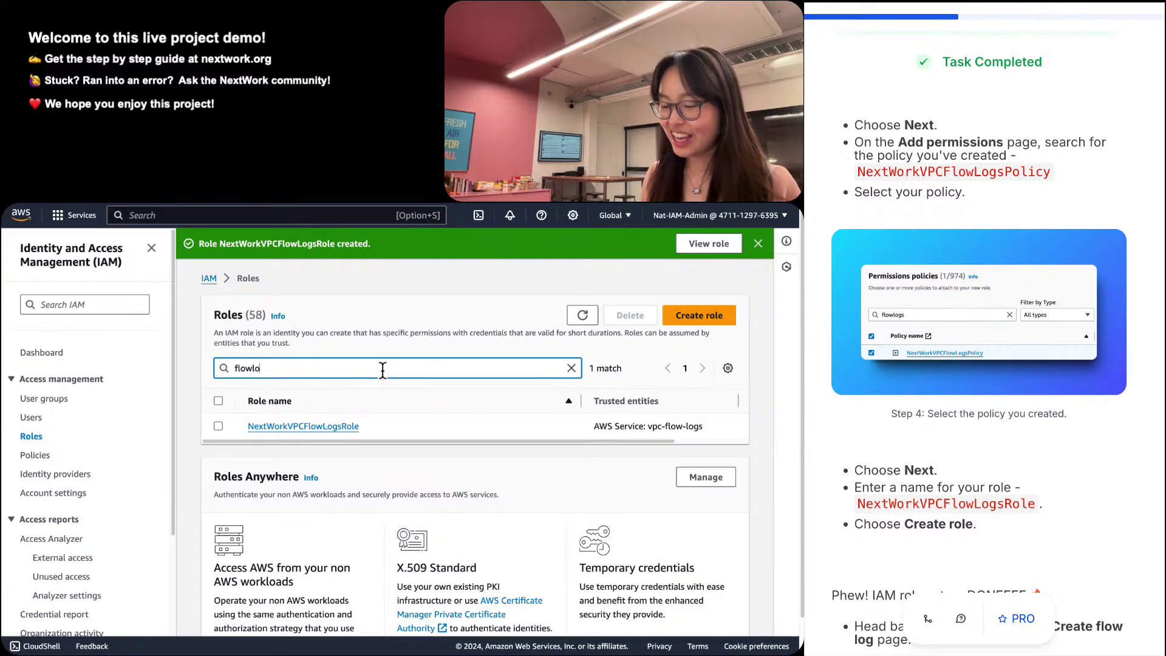
{"action": "key", "text": "super+plus"}
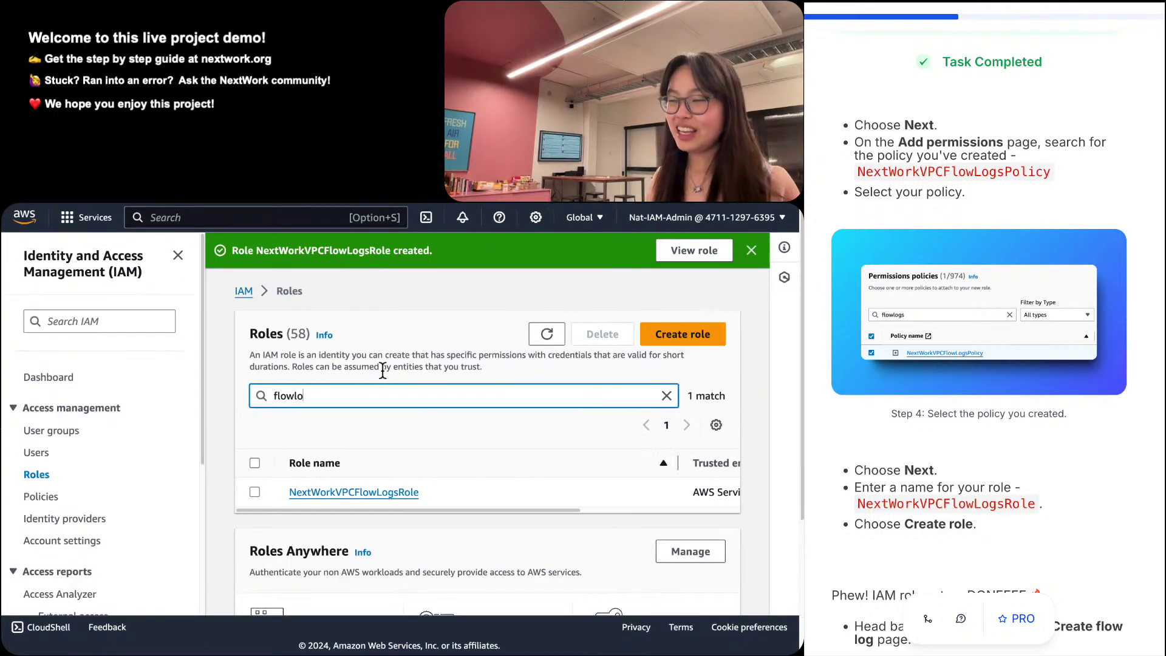
Return to the flow log creation page, refresh the available IAM roles and assign NextWorkVPCFlowLogsRole to the flow log.
{"action": "key", "text": "ctrl+shift+Tab"}
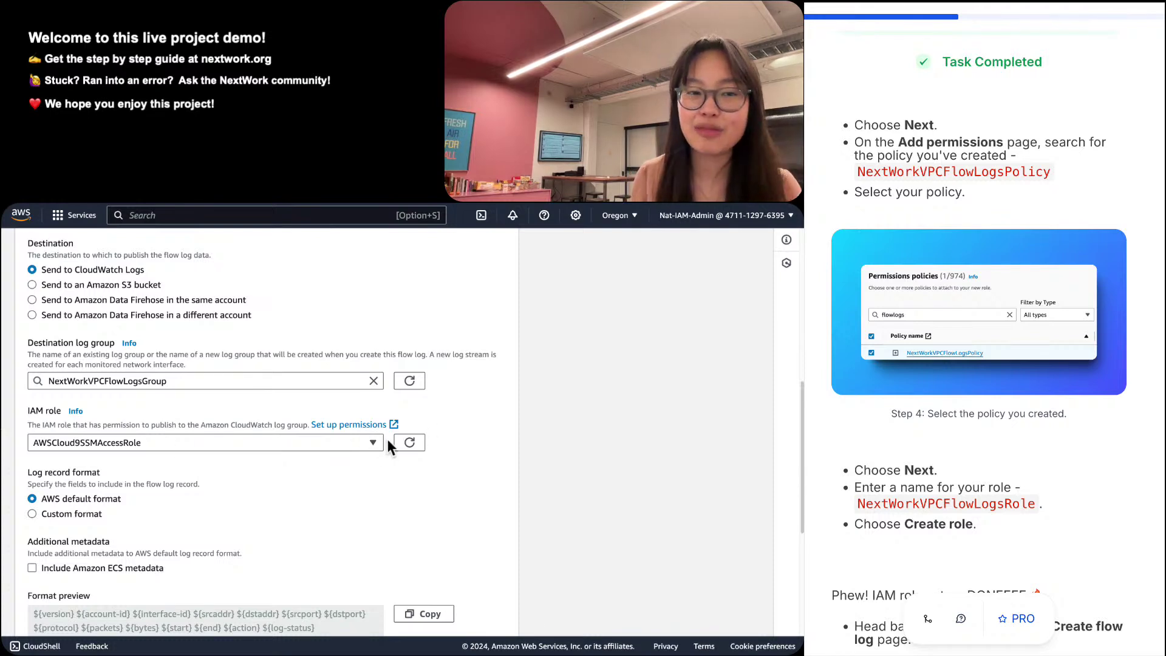
{"action": "left_click", "coordinate": [407, 444]}
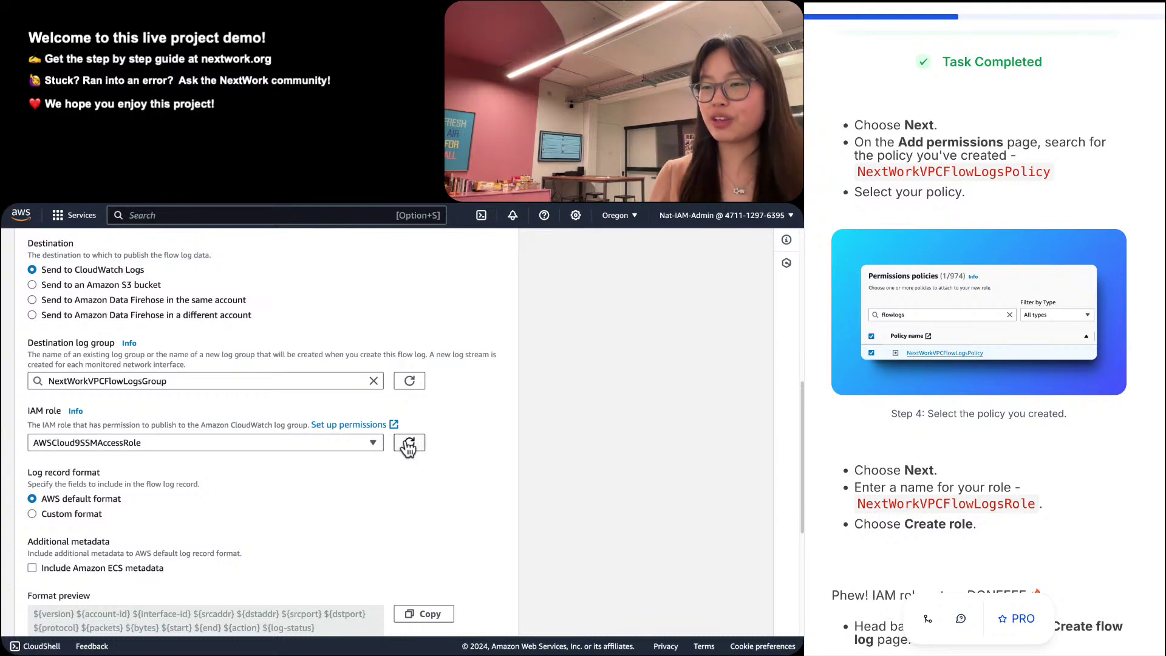
{"action": "left_click", "coordinate": [168, 442]}
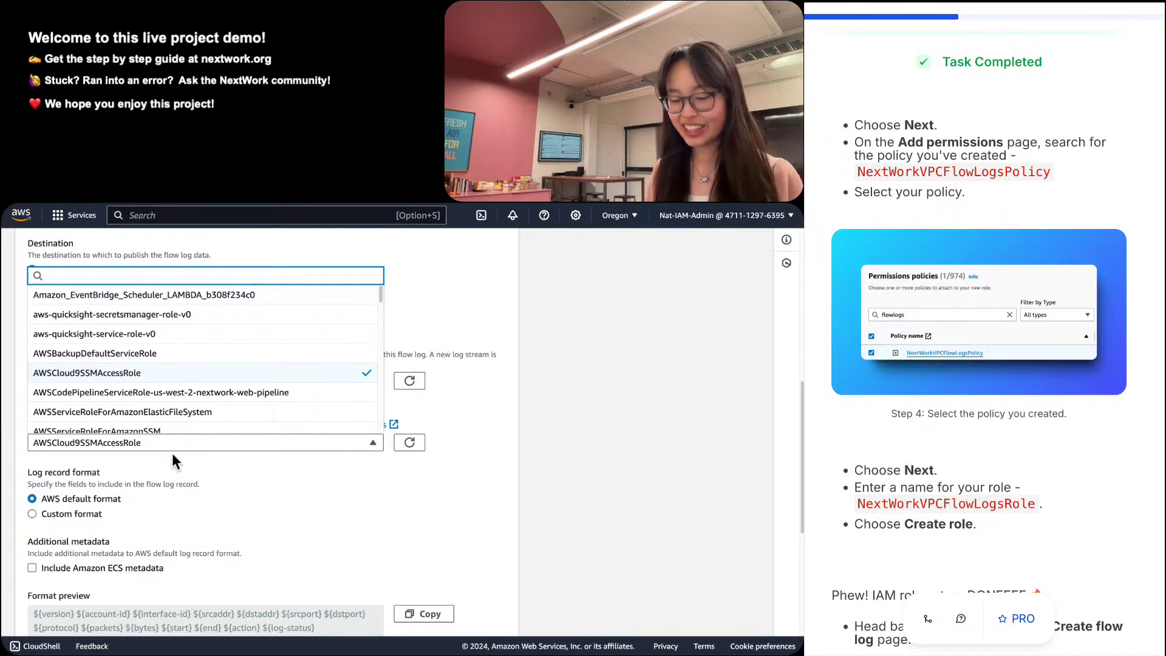
{"action": "type", "text": "flowlog"}
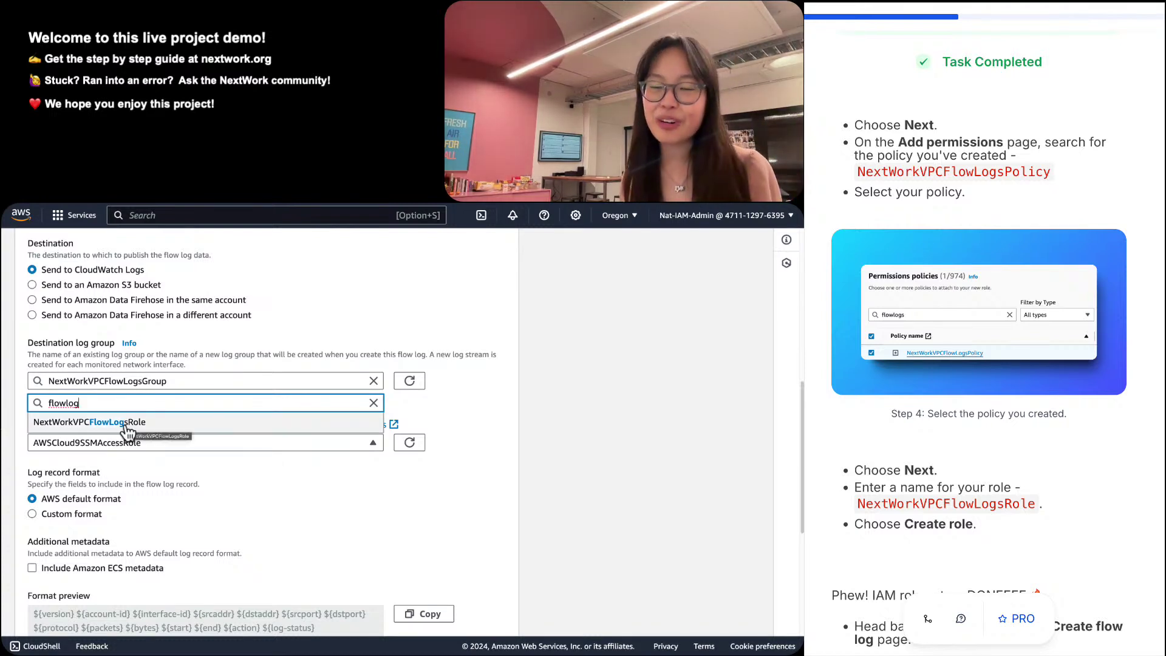
{"action": "left_click", "coordinate": [127, 423]}
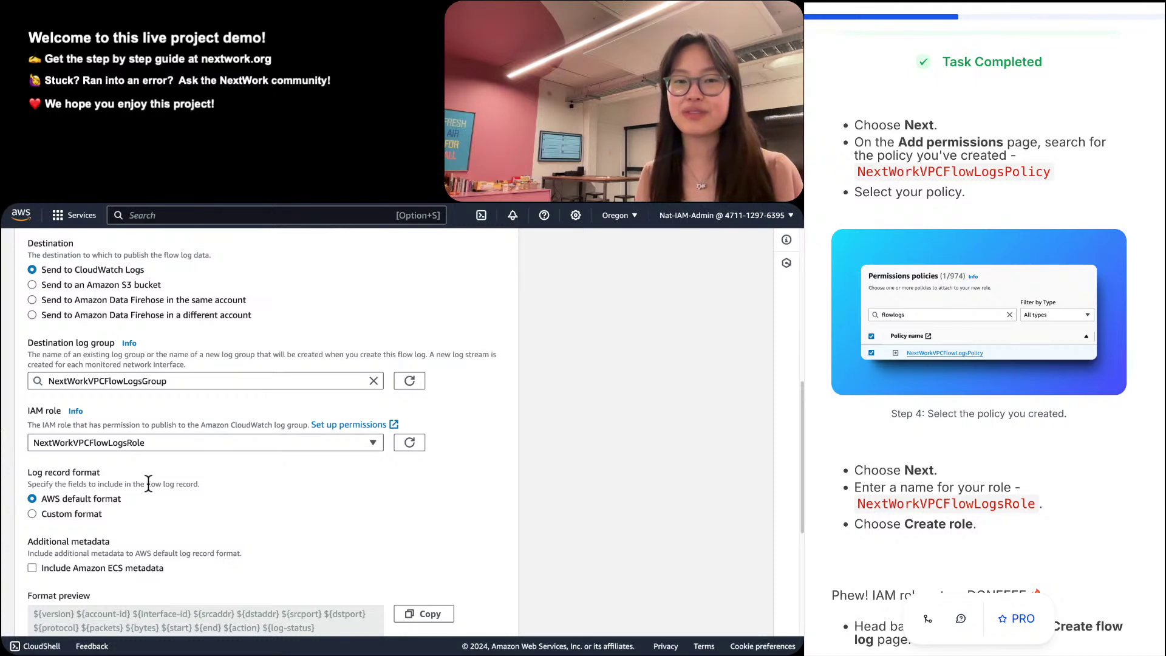
Review all settings of NextWorkVPCFlowLog for NextWork-1-vpc and create the flow log.
{"action": "scroll", "coordinate": [148, 484], "scroll_direction": "down", "scroll_amount": 5}
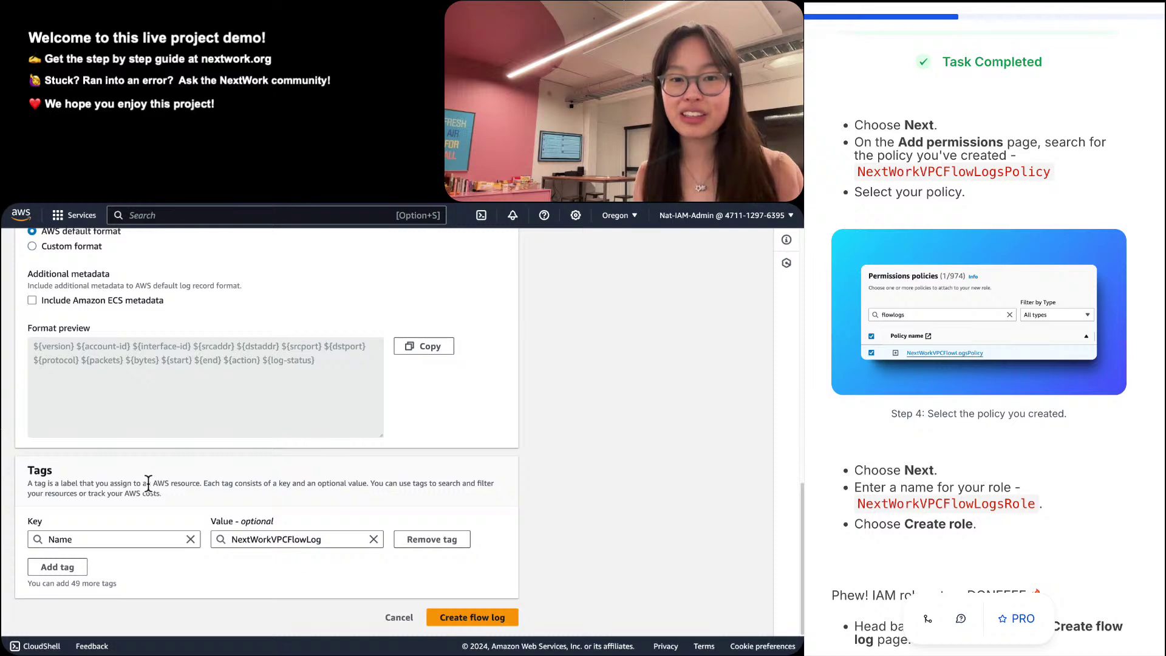
{"action": "scroll", "coordinate": [138, 497], "scroll_direction": "up", "scroll_amount": 6}
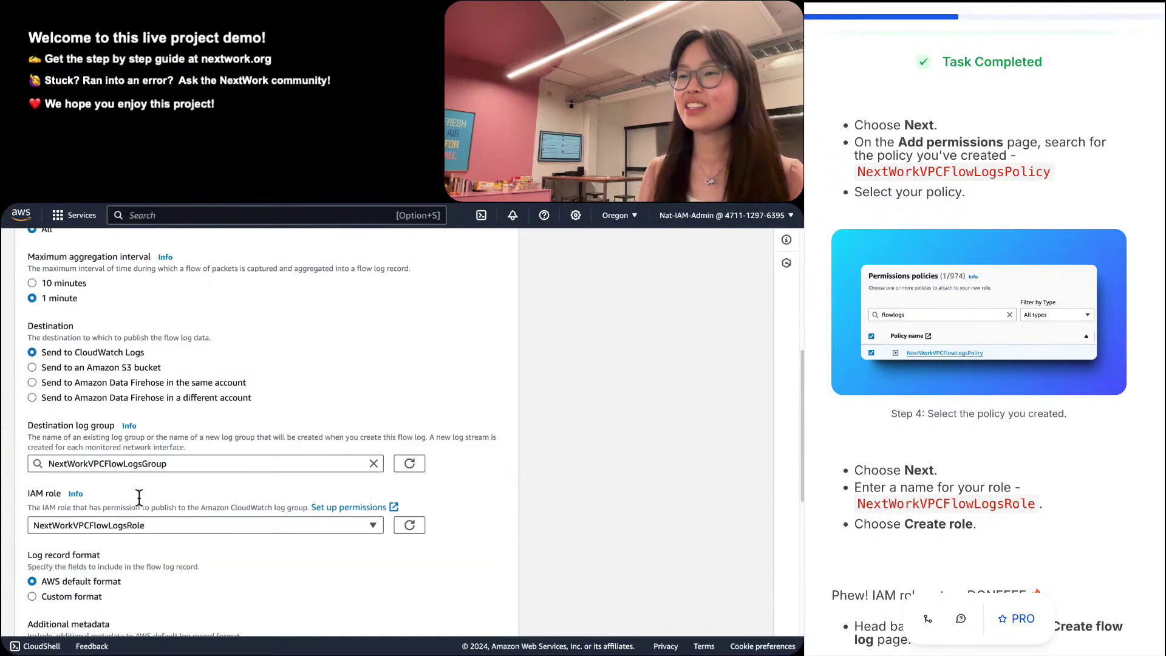
{"action": "scroll", "coordinate": [139, 497], "scroll_direction": "down", "scroll_amount": 6}
{"action": "scroll", "coordinate": [139, 497], "scroll_direction": "up", "scroll_amount": 10}
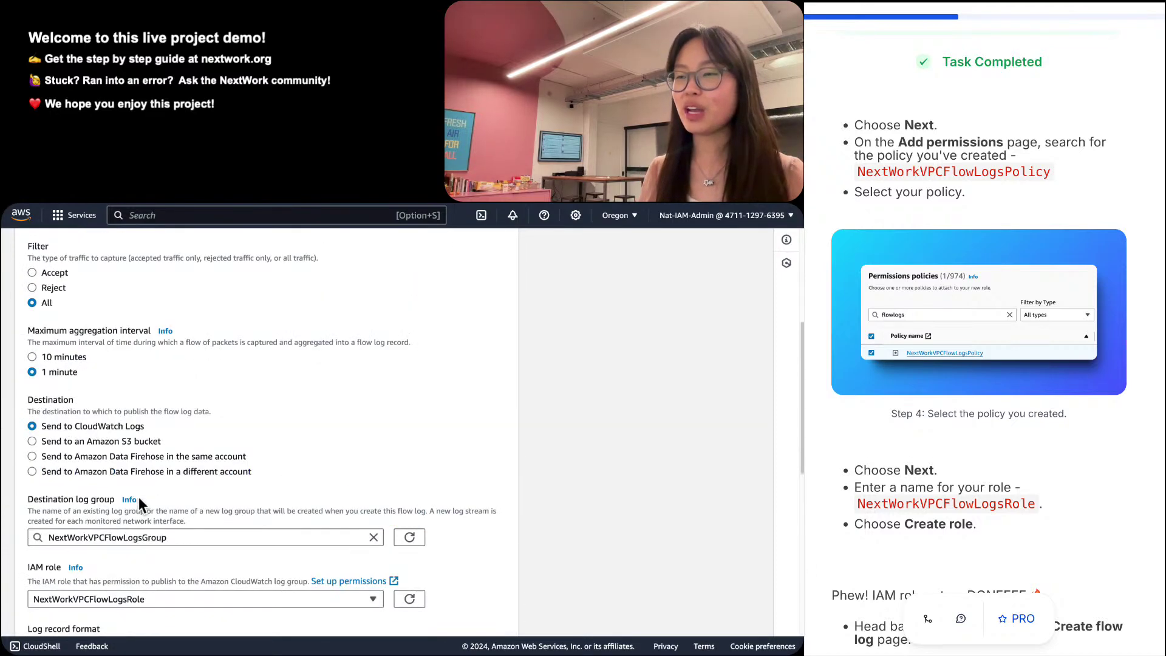
{"action": "scroll", "coordinate": [139, 497], "scroll_direction": "down", "scroll_amount": 3}
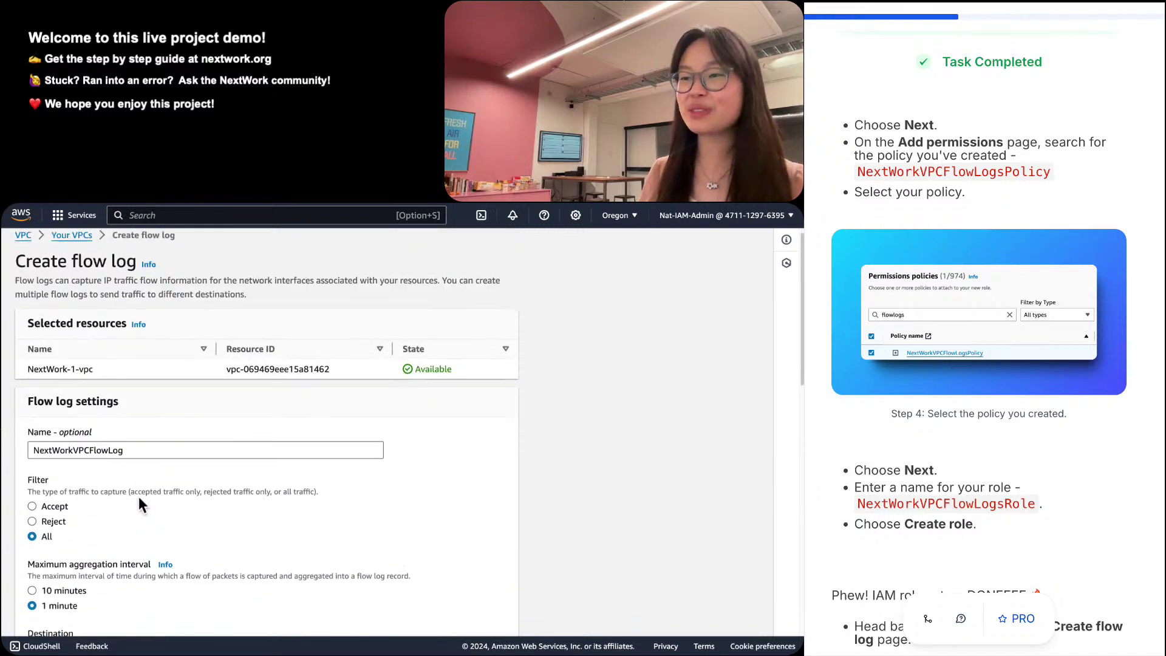
{"action": "scroll", "coordinate": [139, 497], "scroll_direction": "down", "scroll_amount": 8}
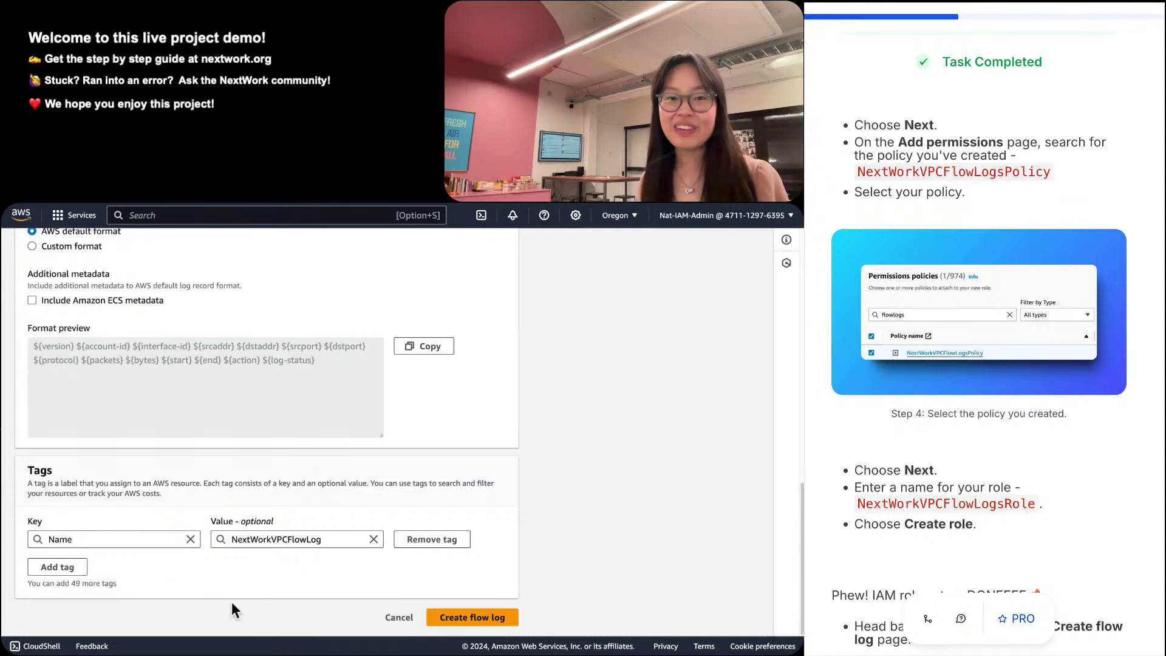
{"action": "left_click", "coordinate": [452, 615]}
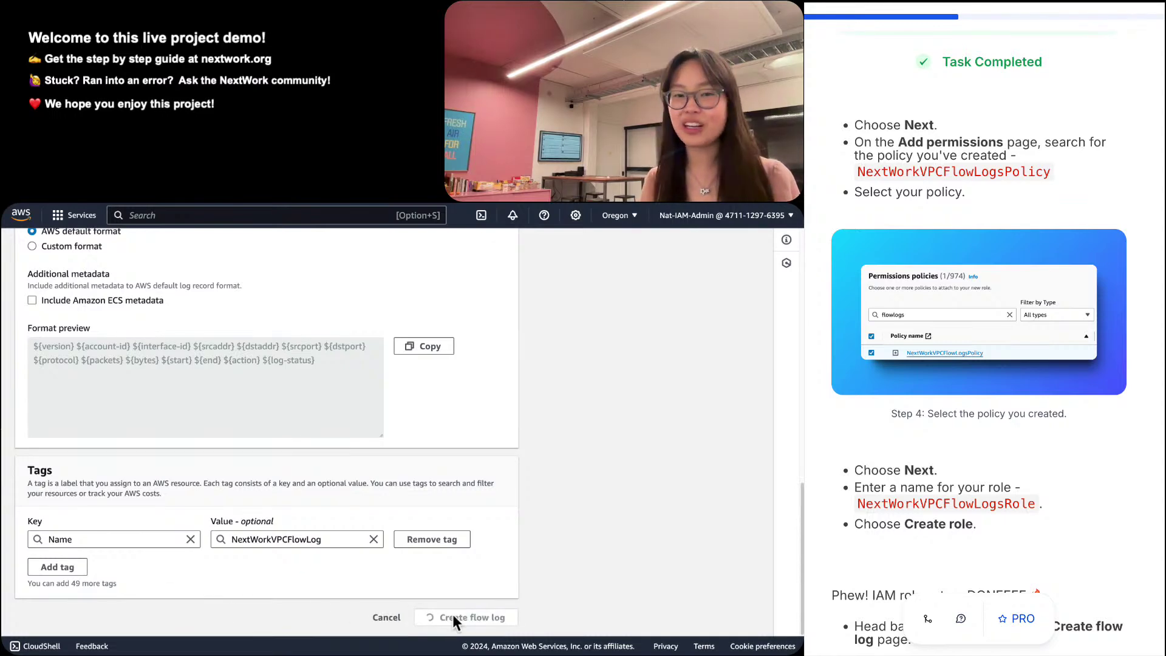
Look through the guide's flow log wrap-up, its screenshot task and the Test VPC Peering introduction, and check the flow log creation message.
{"action": "scroll", "coordinate": [1092, 468], "scroll_direction": "down", "scroll_amount": 5}
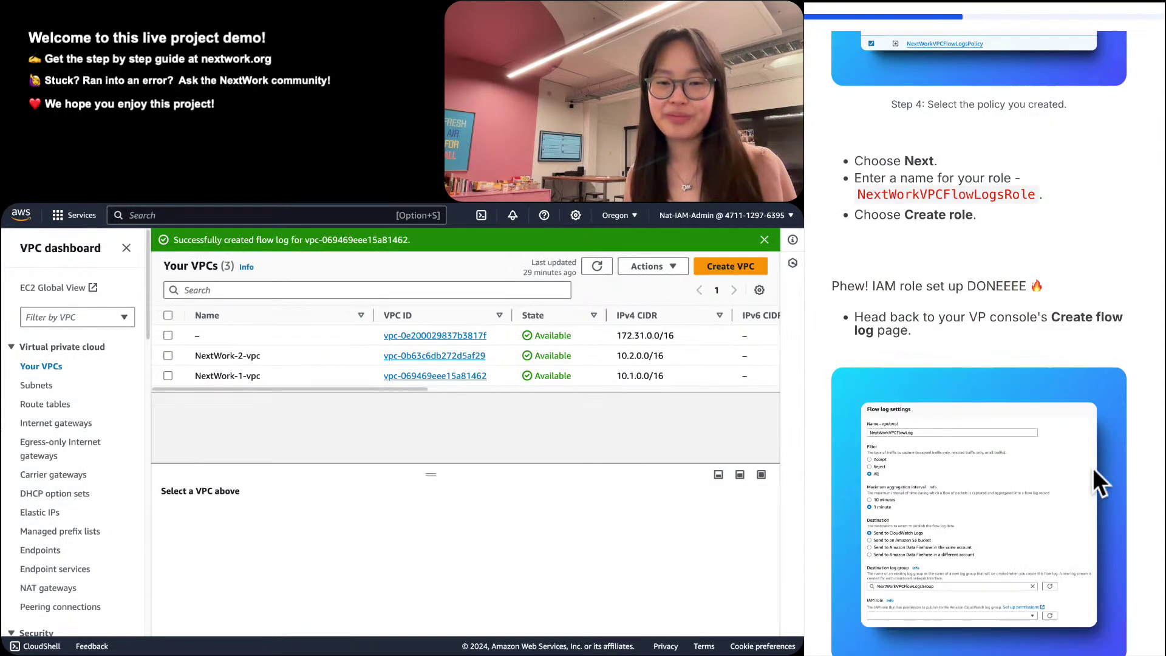
{"action": "scroll", "coordinate": [1092, 467], "scroll_direction": "down", "scroll_amount": 15}
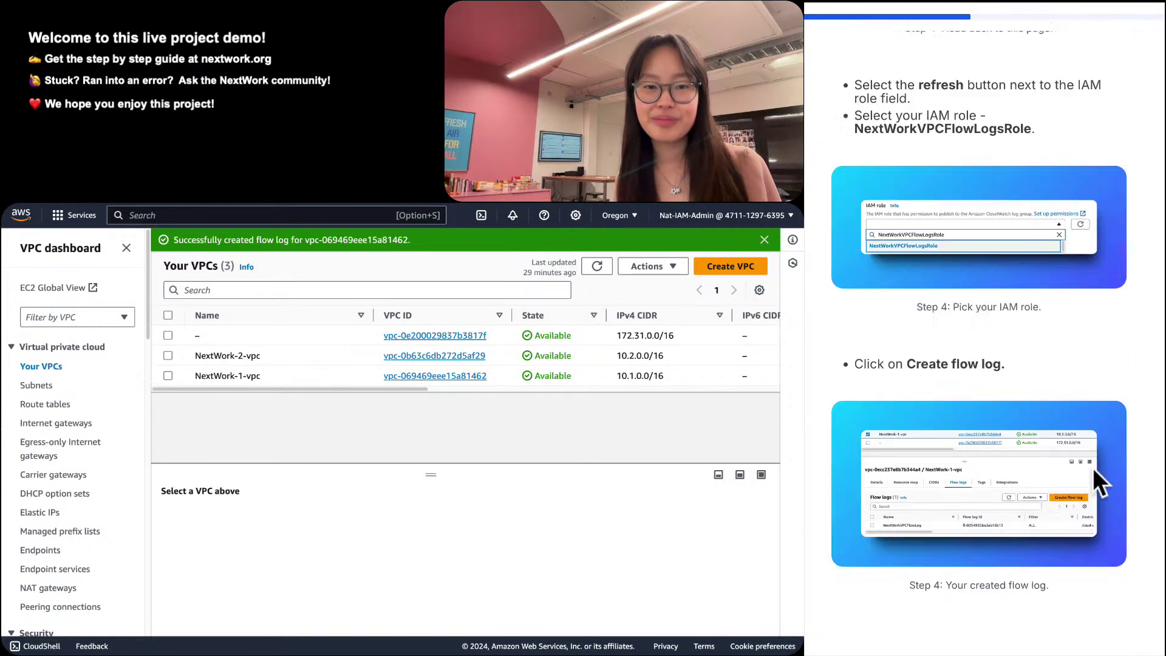
{"action": "scroll", "coordinate": [1092, 468], "scroll_direction": "up", "scroll_amount": 3}
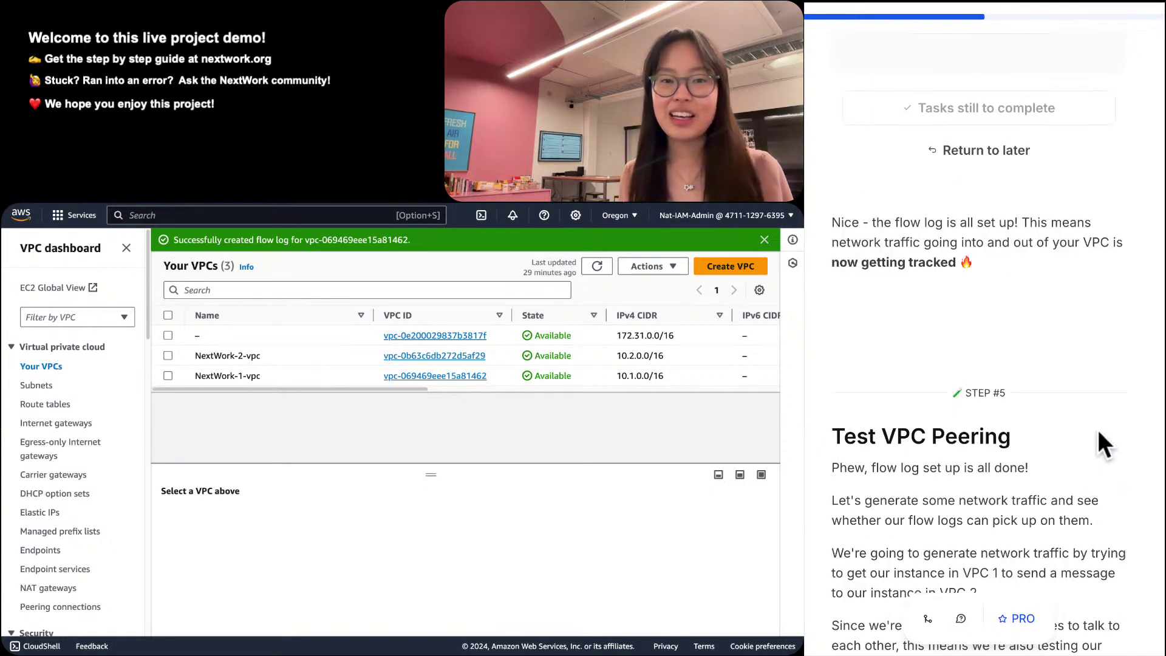
{"action": "scroll", "coordinate": [1099, 431], "scroll_direction": "up", "scroll_amount": 6}
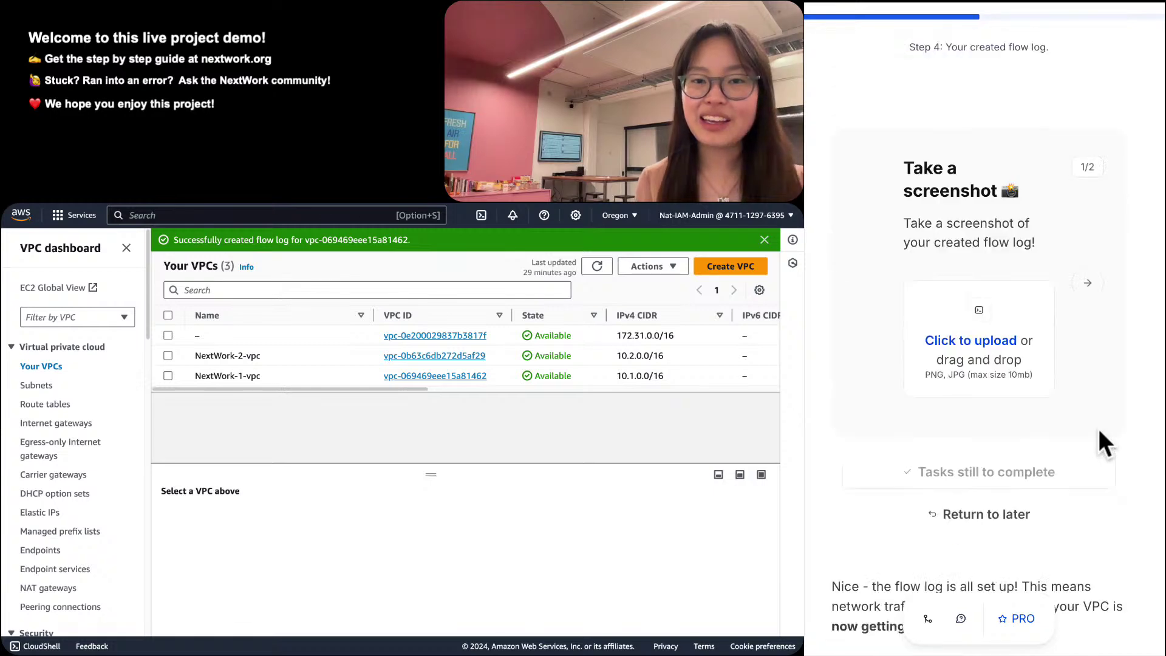
{"action": "scroll", "coordinate": [1099, 431], "scroll_direction": "down", "scroll_amount": 1}
{"action": "scroll", "coordinate": [1096, 431], "scroll_direction": "up", "scroll_amount": 5}
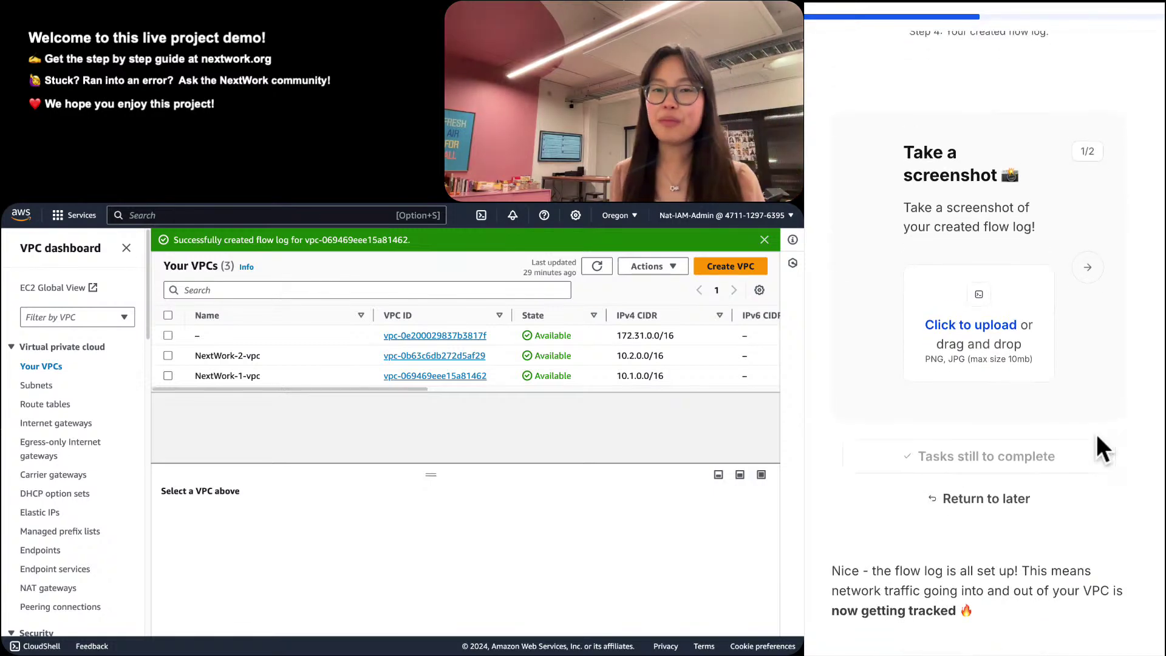
{"action": "scroll", "coordinate": [1096, 435], "scroll_direction": "down", "scroll_amount": 4}
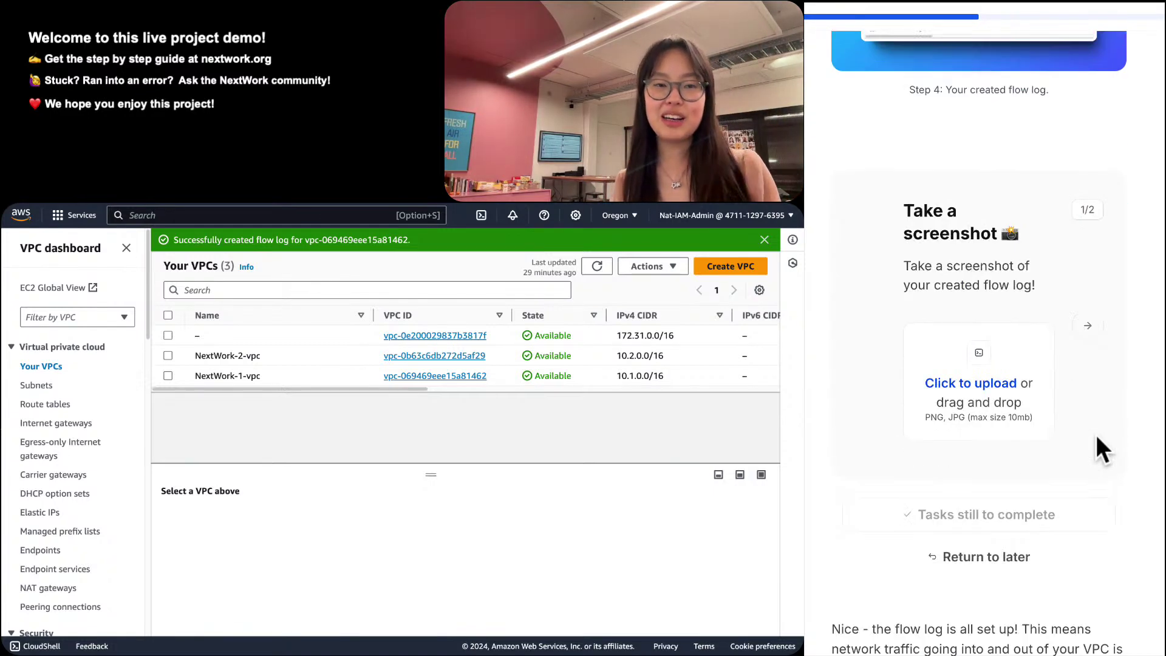
{"action": "scroll", "coordinate": [1096, 437], "scroll_direction": "down", "scroll_amount": 4}
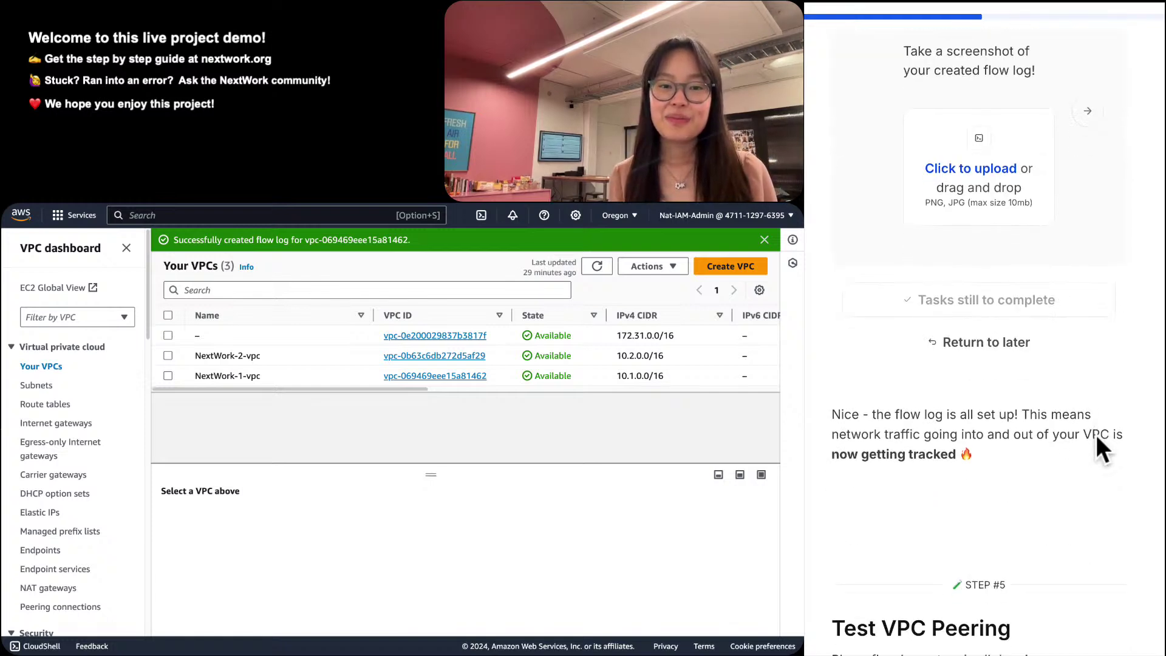
{"action": "triple_click", "coordinate": [1095, 432]}
{"action": "left_click", "coordinate": [1095, 432]}
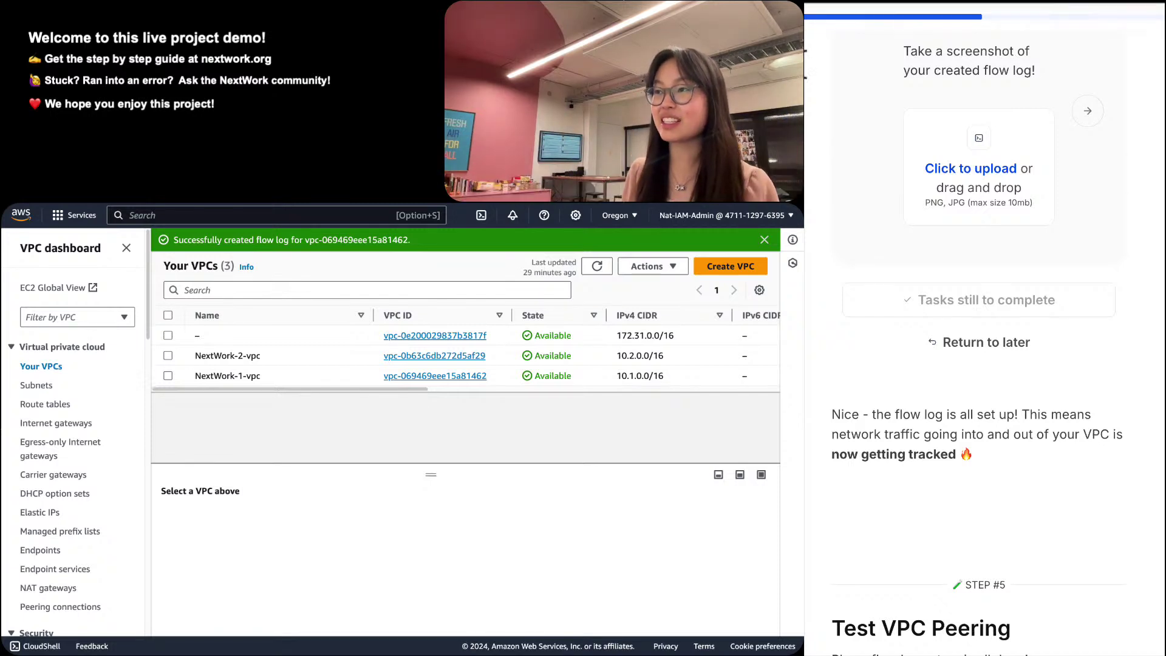
{"action": "triple_click", "coordinate": [314, 238]}
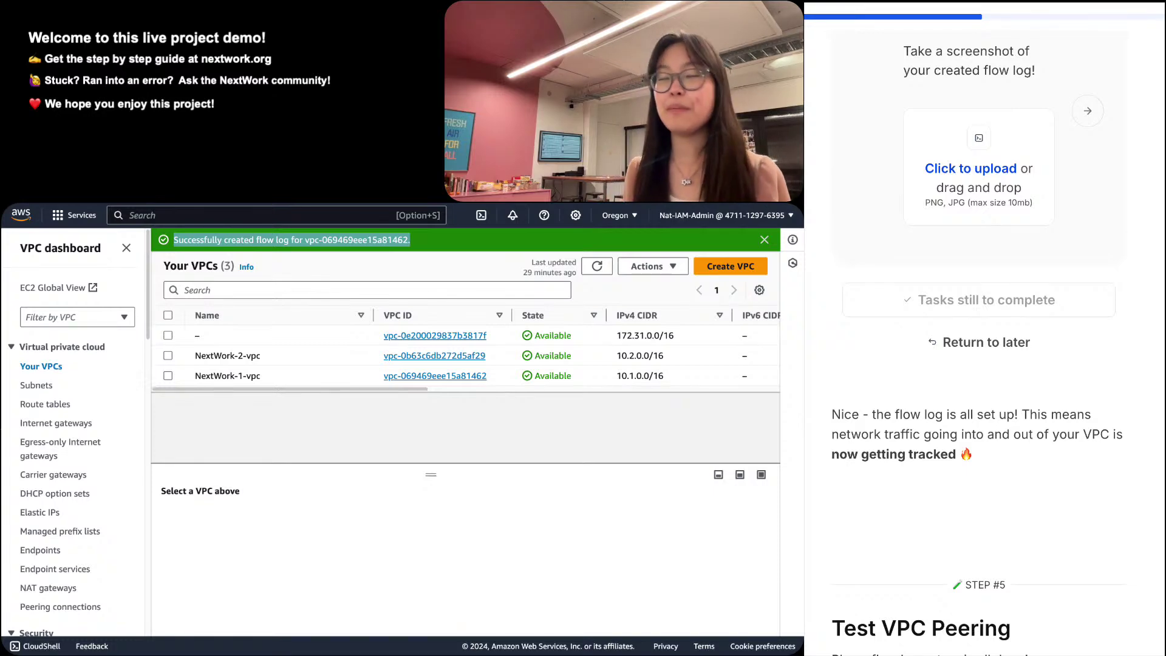
{"action": "scroll", "coordinate": [978, 331], "scroll_direction": "down", "scroll_amount": 10}
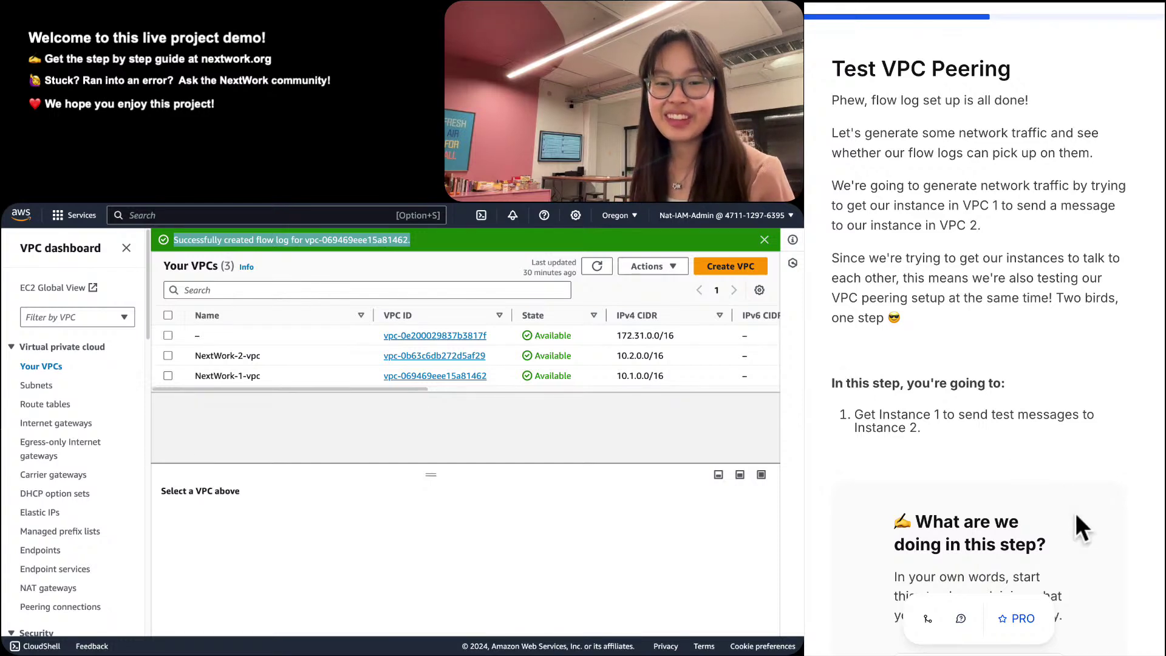
Answer the guide's "What are we doing in this step?" question with "In this step, we are generating netwok traffic!".
{"action": "scroll", "coordinate": [1073, 510], "scroll_direction": "down", "scroll_amount": 4}
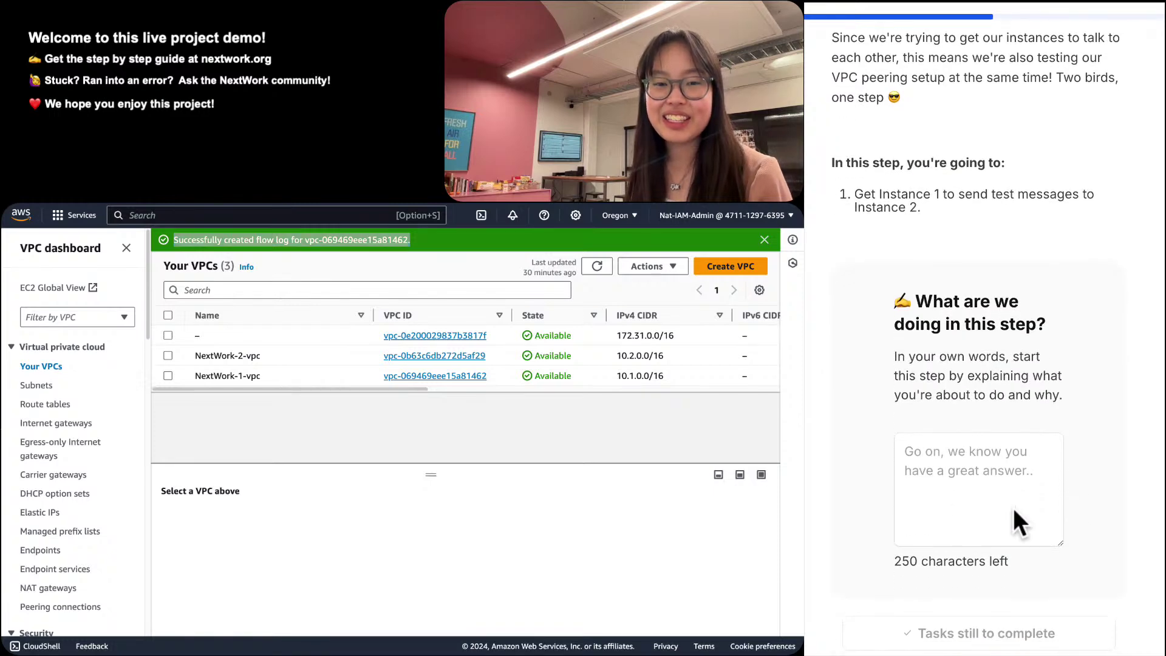
{"action": "left_click", "coordinate": [1003, 507]}
{"action": "type", "text": "In rhi"}
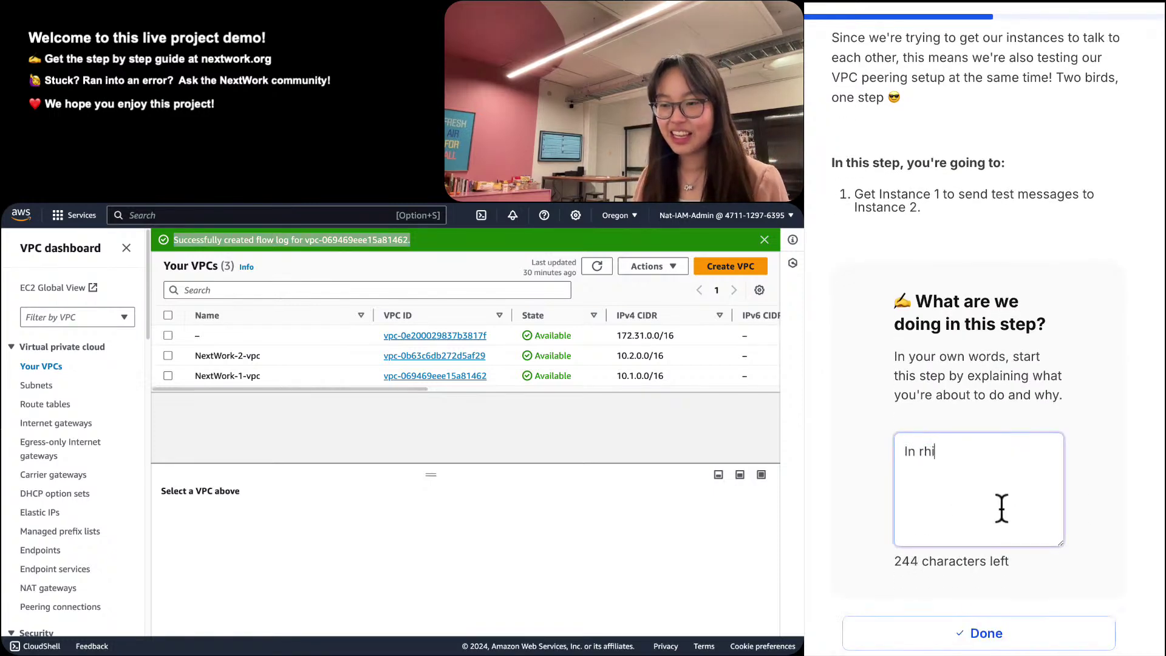
{"action": "key", "text": "BackSpace"}
{"action": "key", "text": "BackSpace"}
{"action": "key", "text": "BackSpace"}
{"action": "type", "text": "this step"}
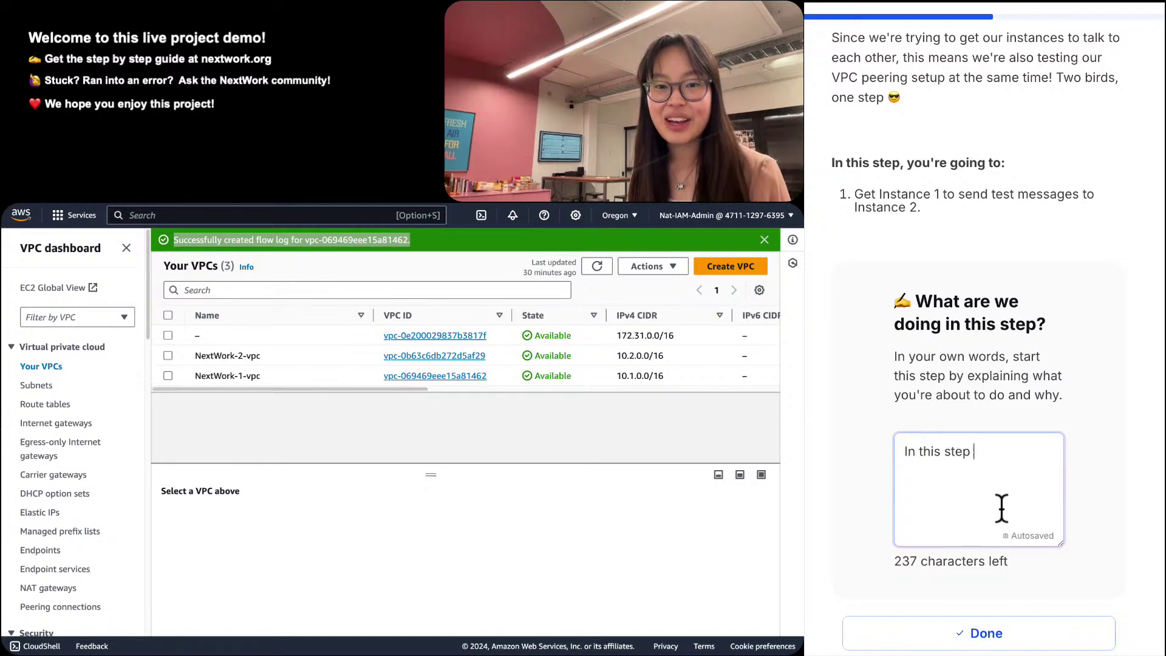
{"action": "key", "text": "BackSpace"}
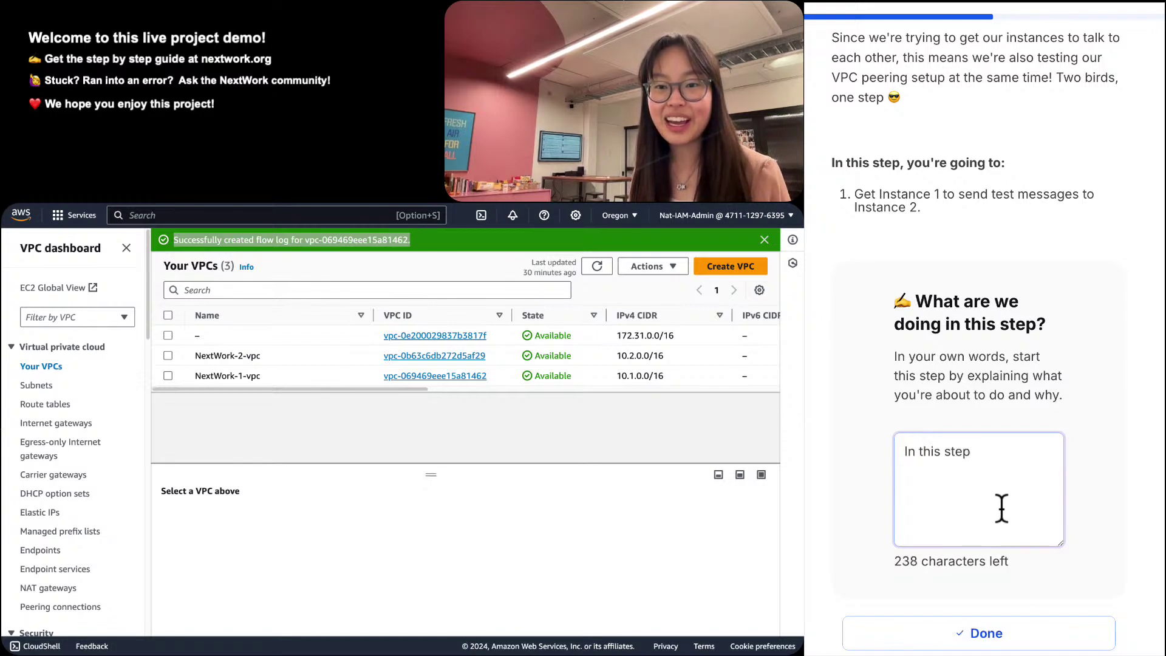
{"action": "type", "text": ", we are "}
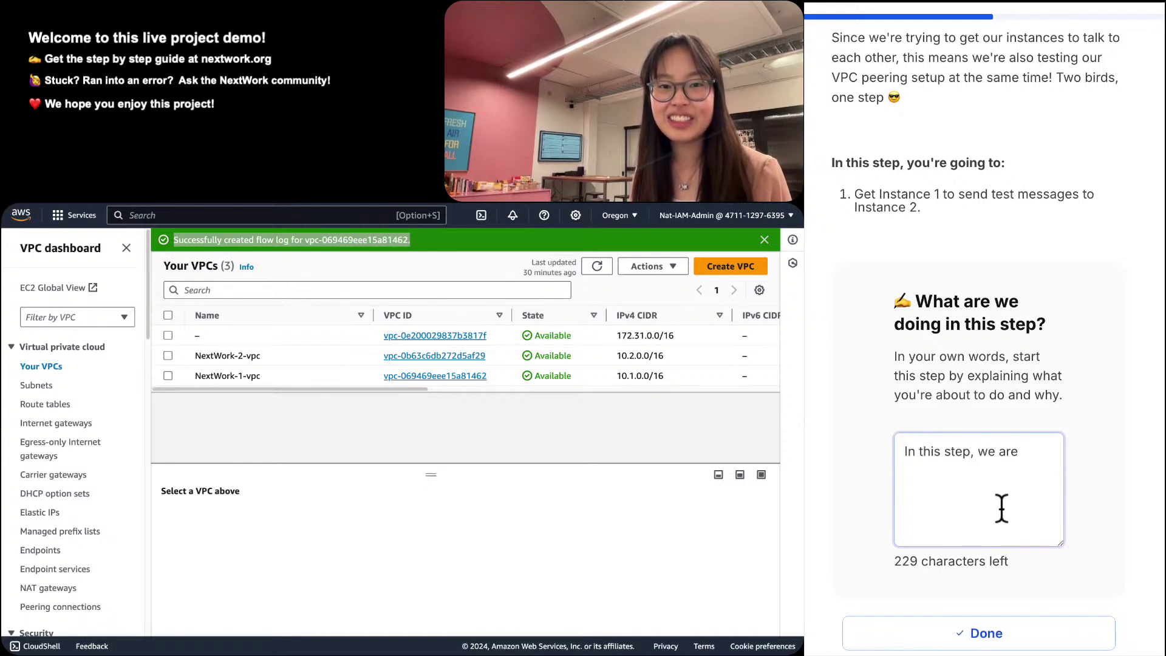
{"action": "type", "text": "g"}
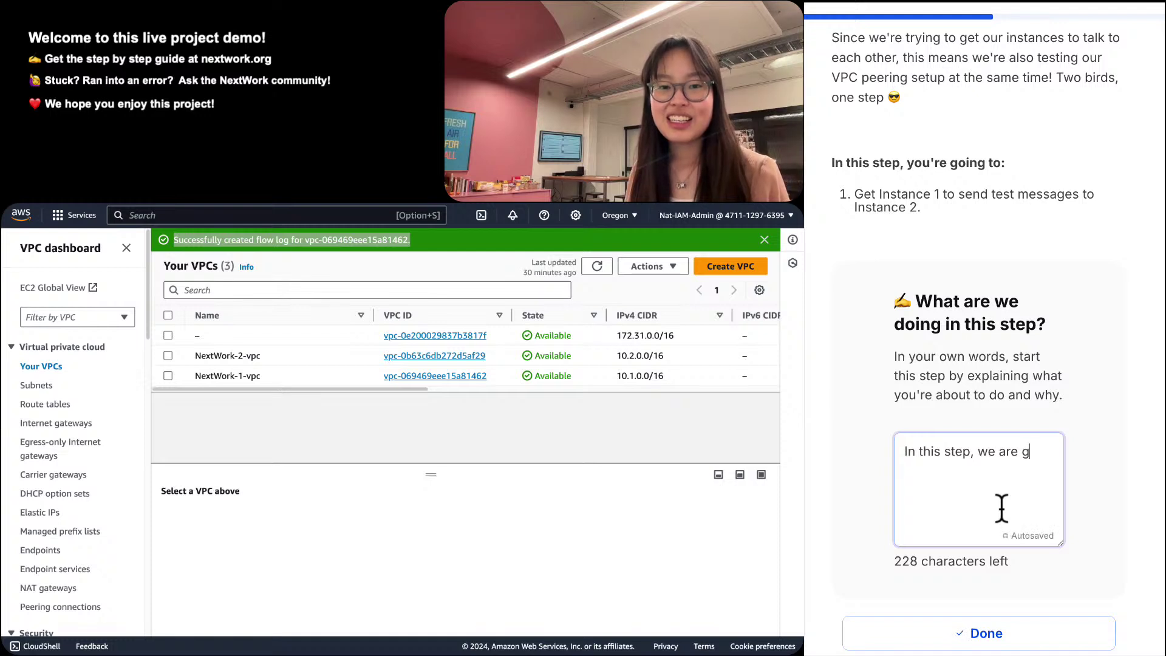
{"action": "type", "text": "enerating "}
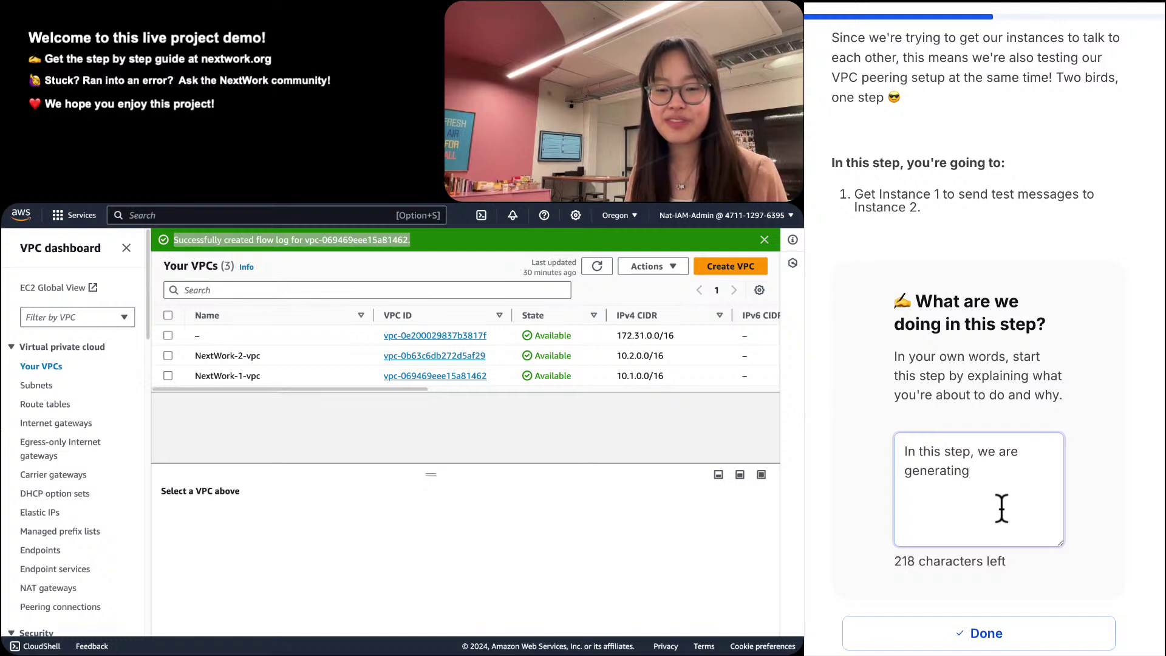
{"action": "type", "text": "netwok traffic!"}
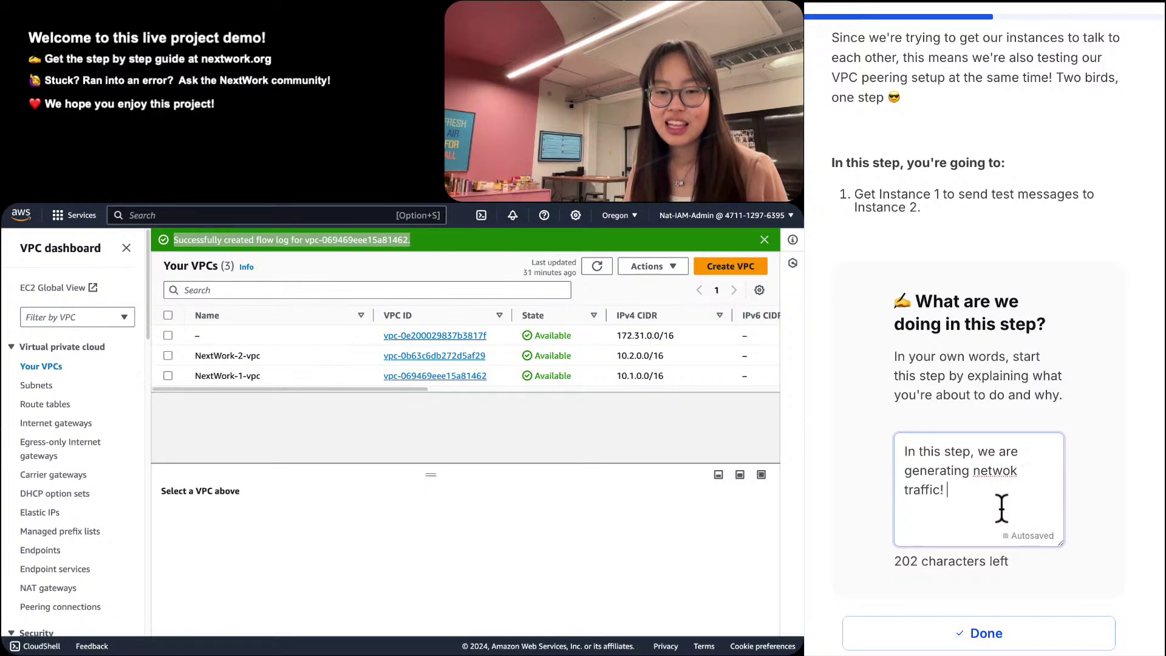
Extend the answer with "This becomes important when we are communicating about cloudworks/cloud networking/or cloud engineering.".
{"action": "type", "text": " This w"}
{"action": "key", "text": "BackSpace"}
{"action": "type", "text": "be"}
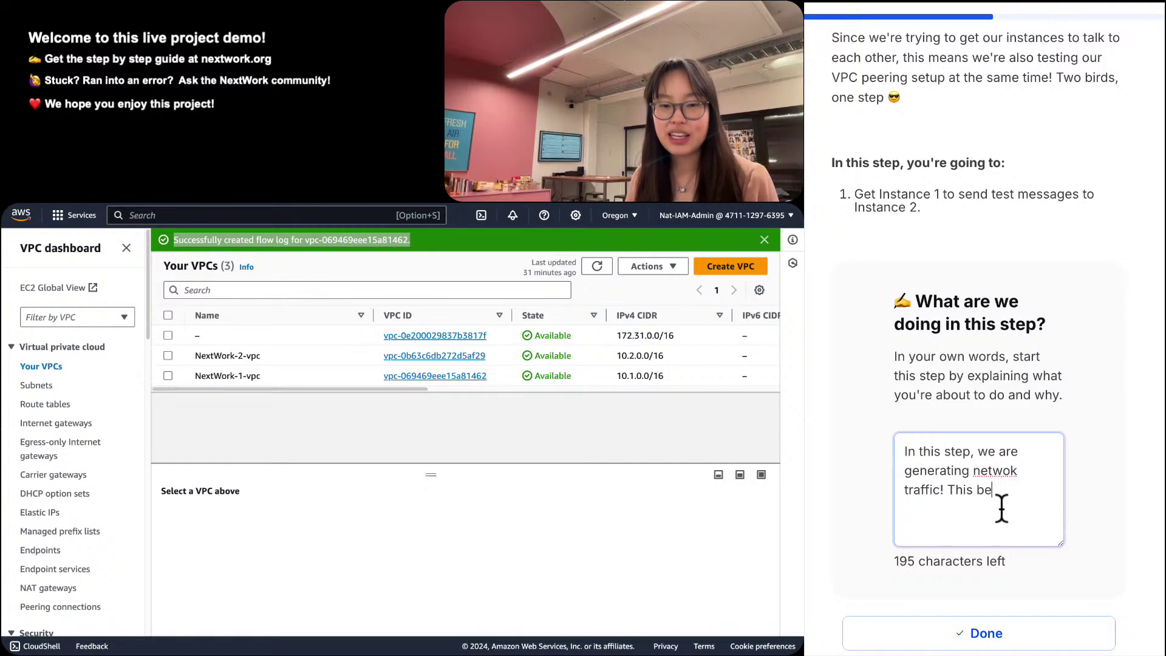
{"action": "type", "text": "comes important "}
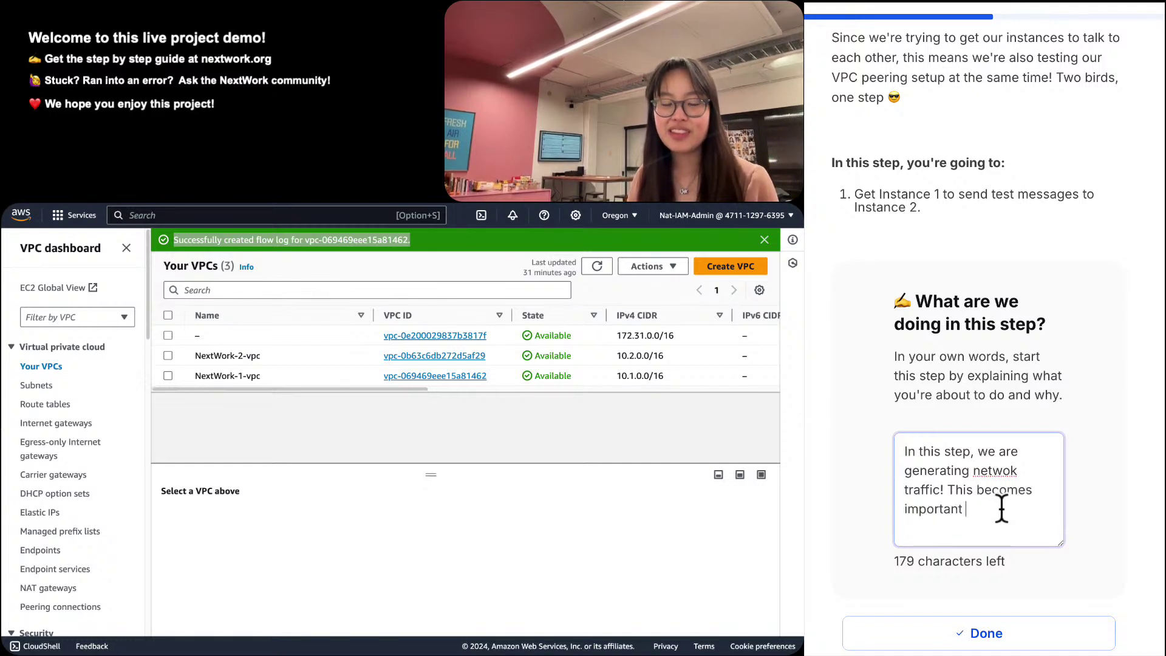
{"action": "type", "text": "when we"}
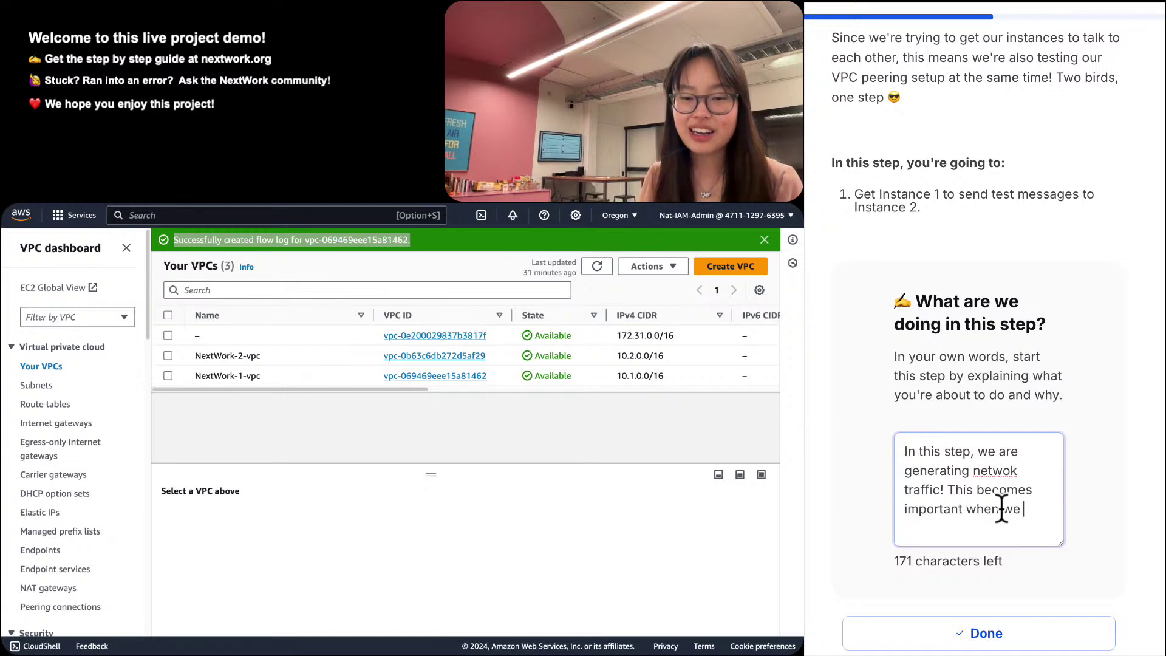
{"action": "type", "text": " are communicati"}
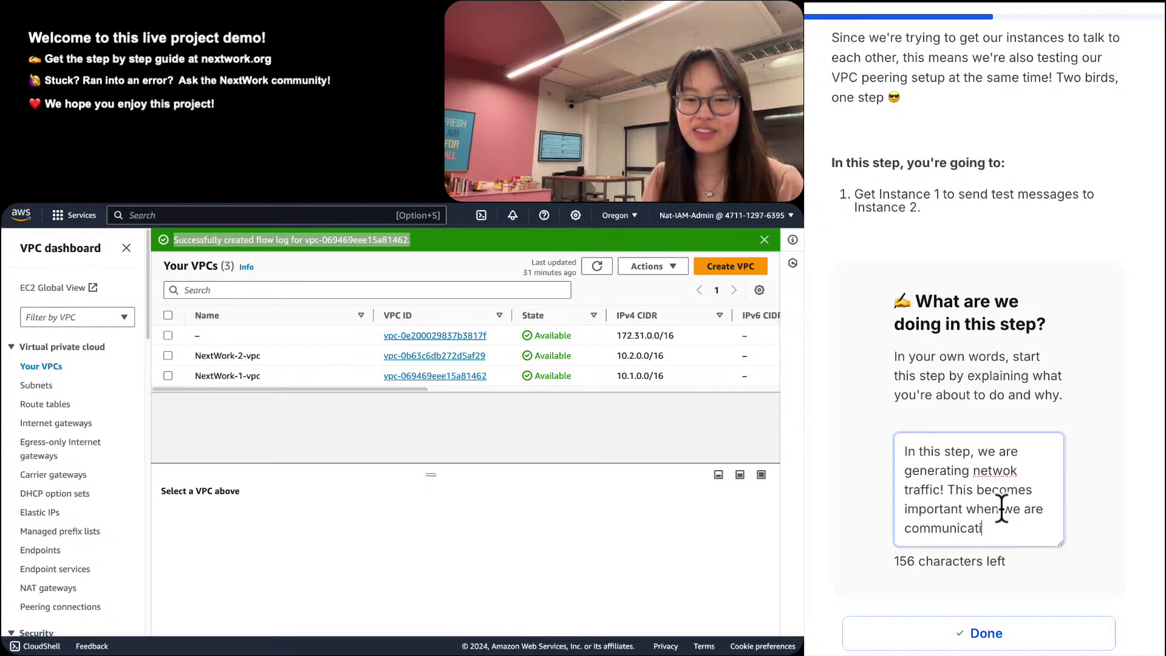
{"action": "type", "text": "ng about cloud"}
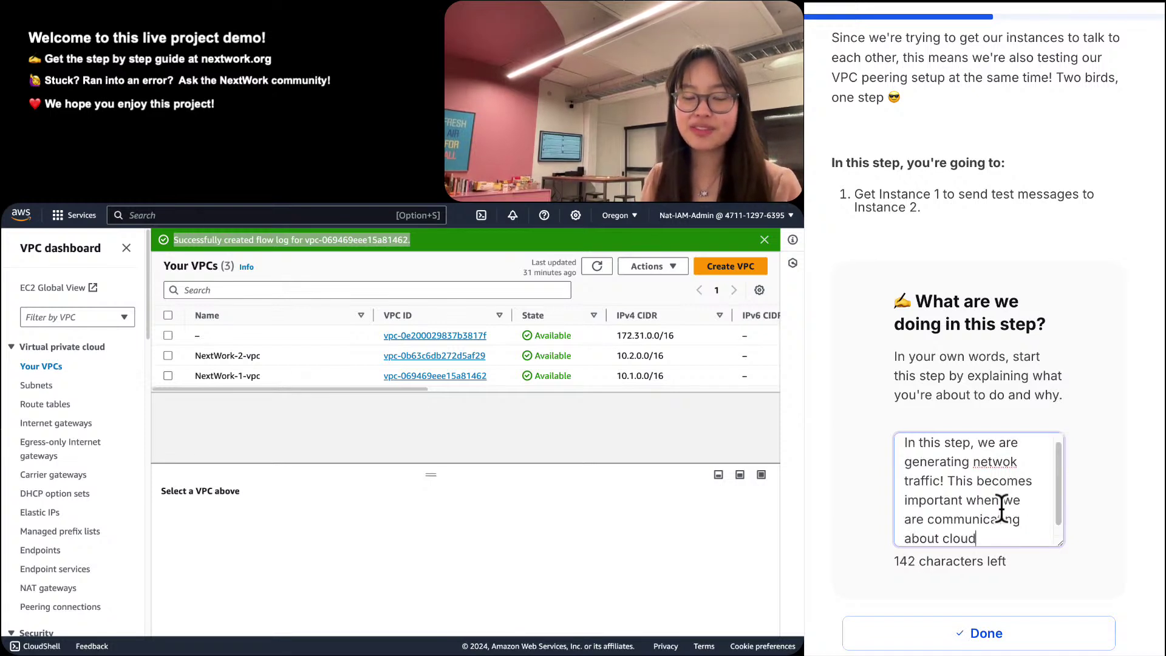
{"action": "type", "text": "works/c"}
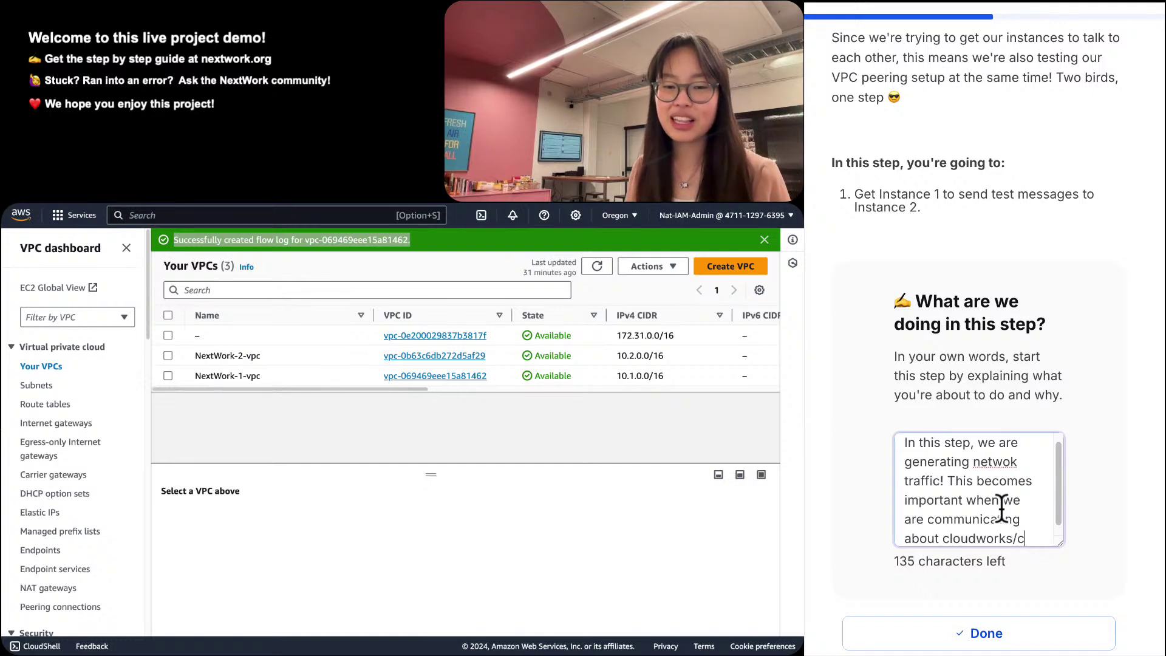
{"action": "key", "text": "BackSpace"}
{"action": "type", "text": "cloud ne"}
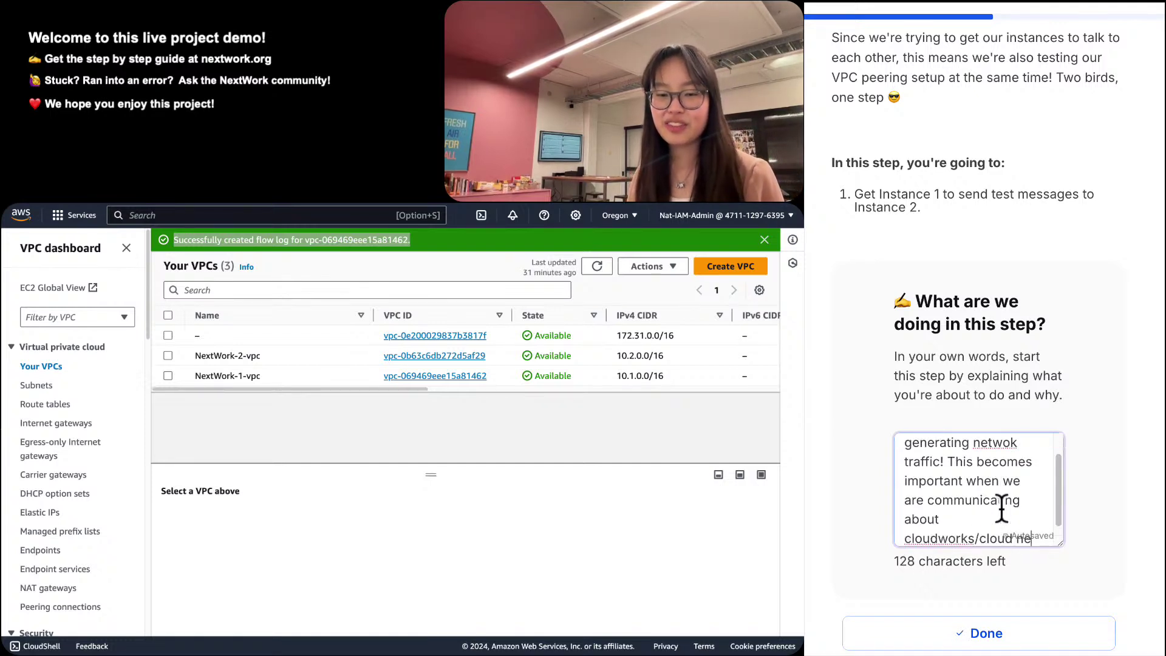
{"action": "type", "text": "tworking/"}
{"action": "key", "text": "BackSpace"}
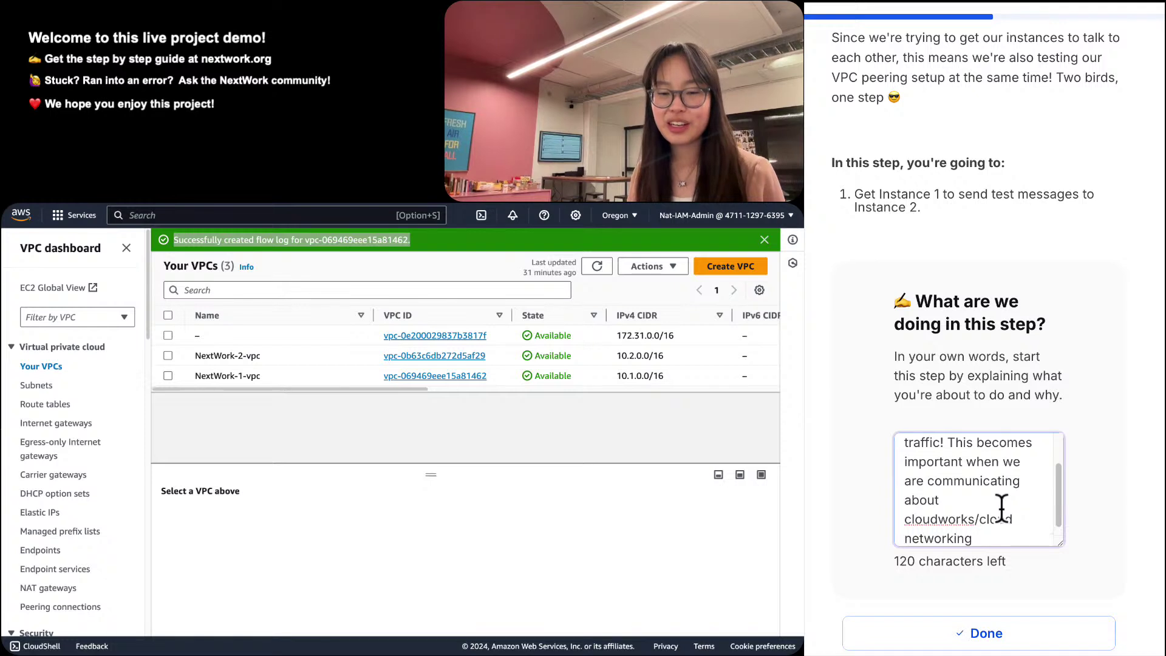
{"action": "type", "text": "/or cloud engineering."}
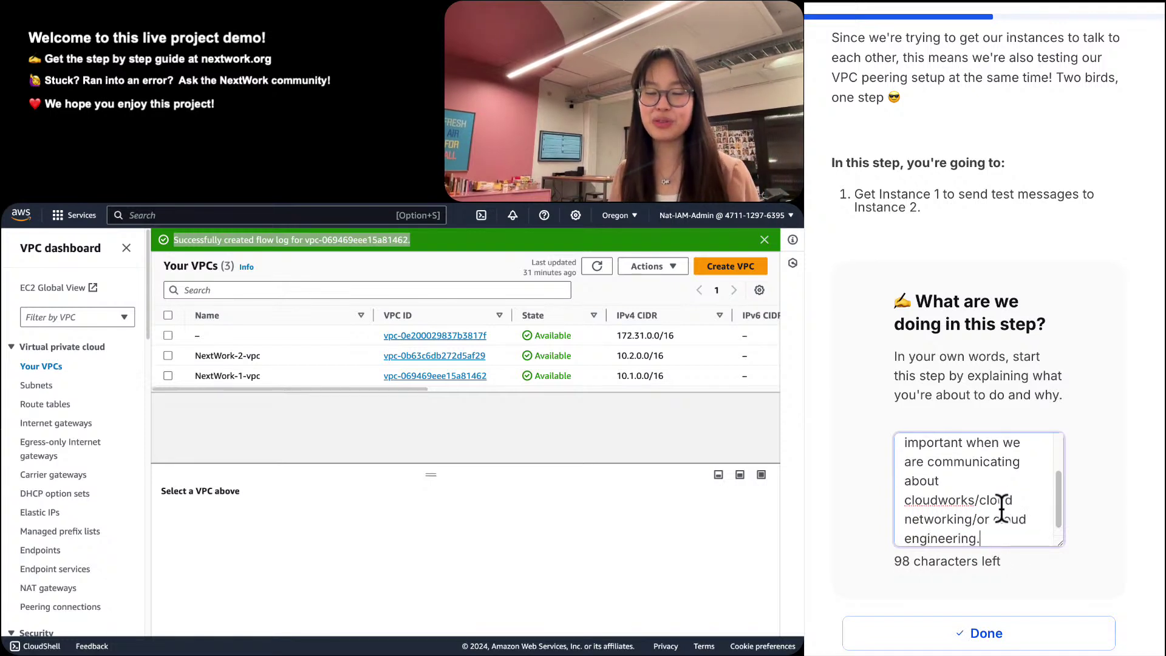
{"action": "key", "text": "Return"}
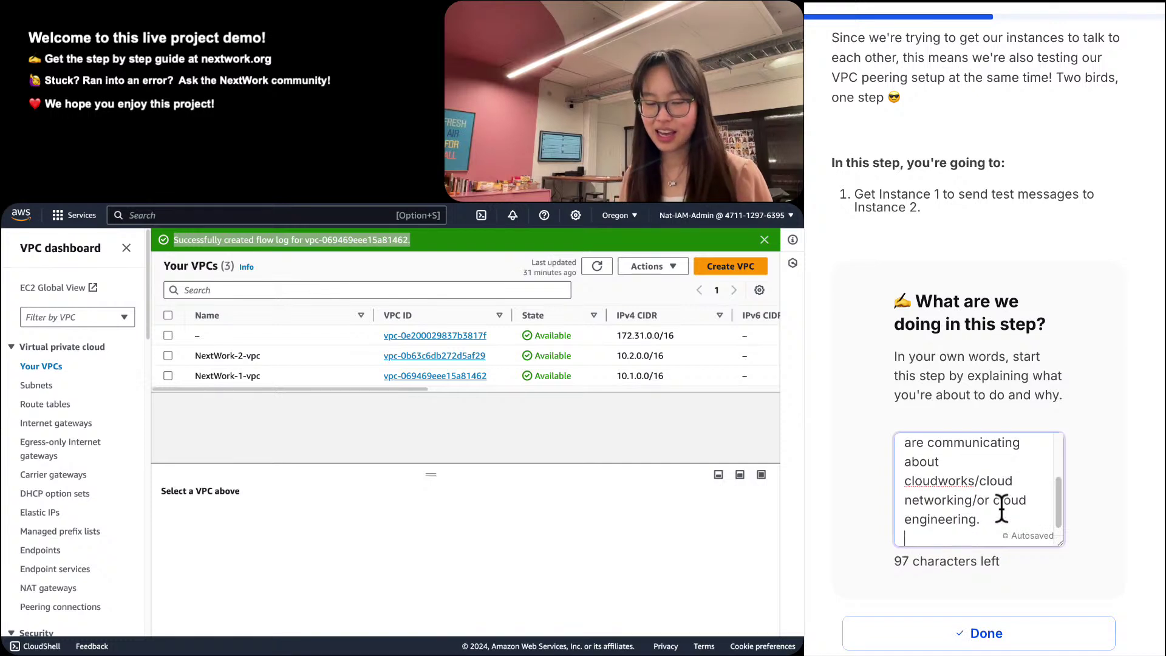
Check the written answer about generating network traffic and mark the guide's task as done.
{"action": "scroll", "coordinate": [1142, 499], "scroll_direction": "down", "scroll_amount": 1}
{"action": "left_click", "coordinate": [1141, 499]}
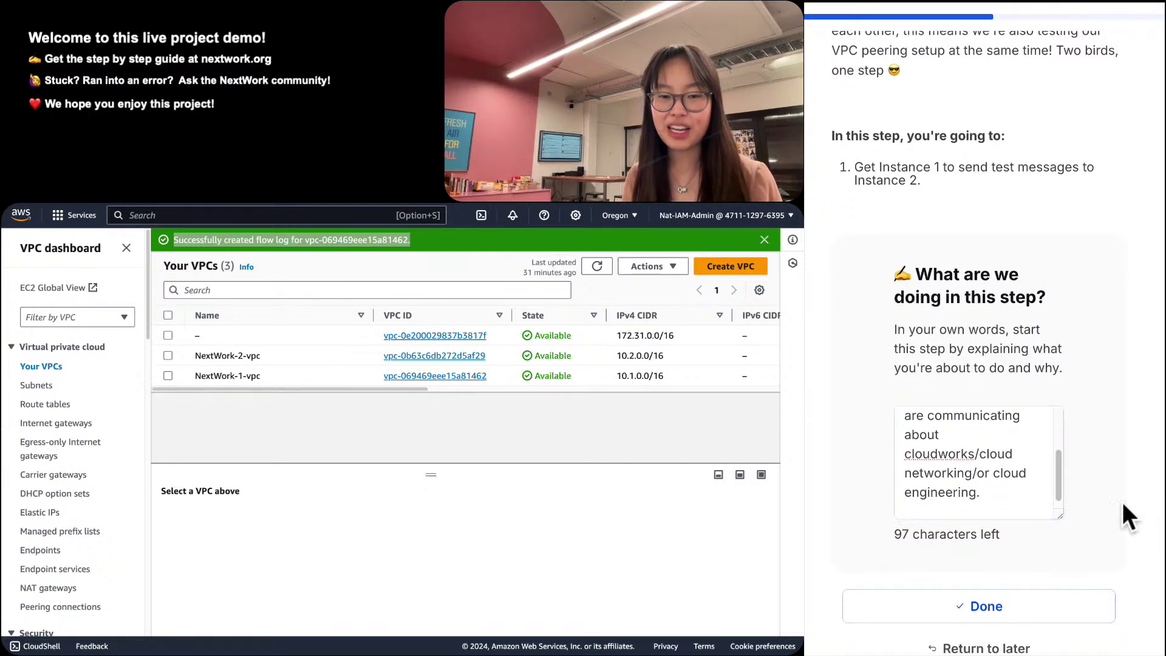
{"action": "triple_click", "coordinate": [1012, 499]}
{"action": "left_click", "coordinate": [976, 496]}
{"action": "scroll", "coordinate": [976, 497], "scroll_direction": "up", "scroll_amount": 1}
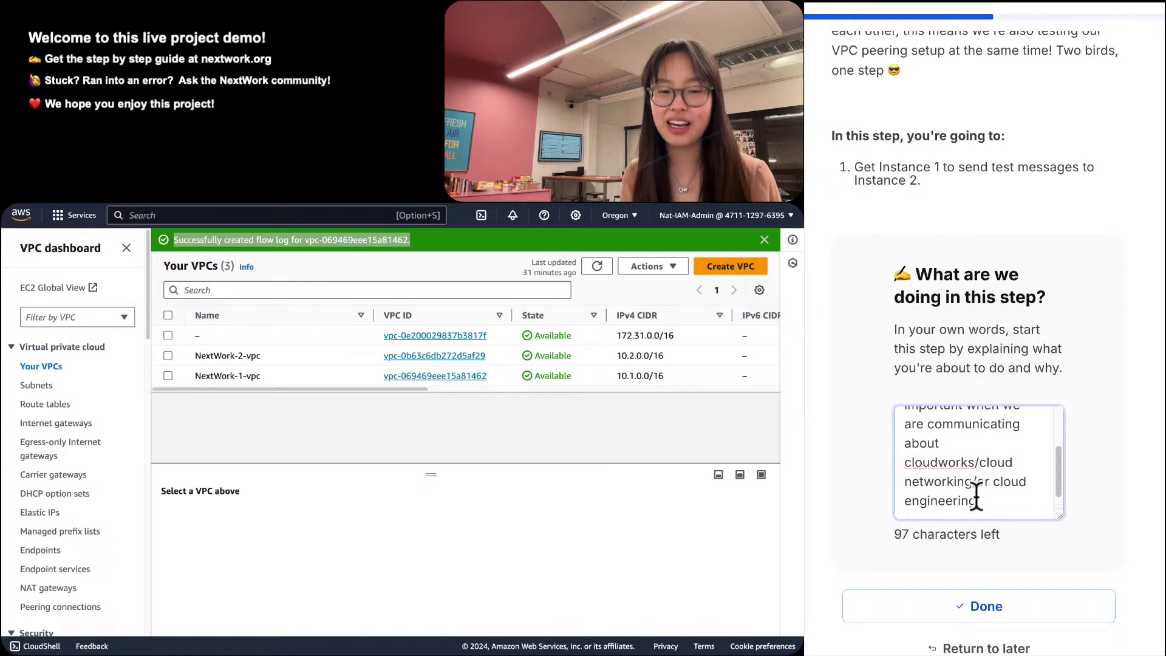
{"action": "scroll", "coordinate": [978, 497], "scroll_direction": "up", "scroll_amount": 1}
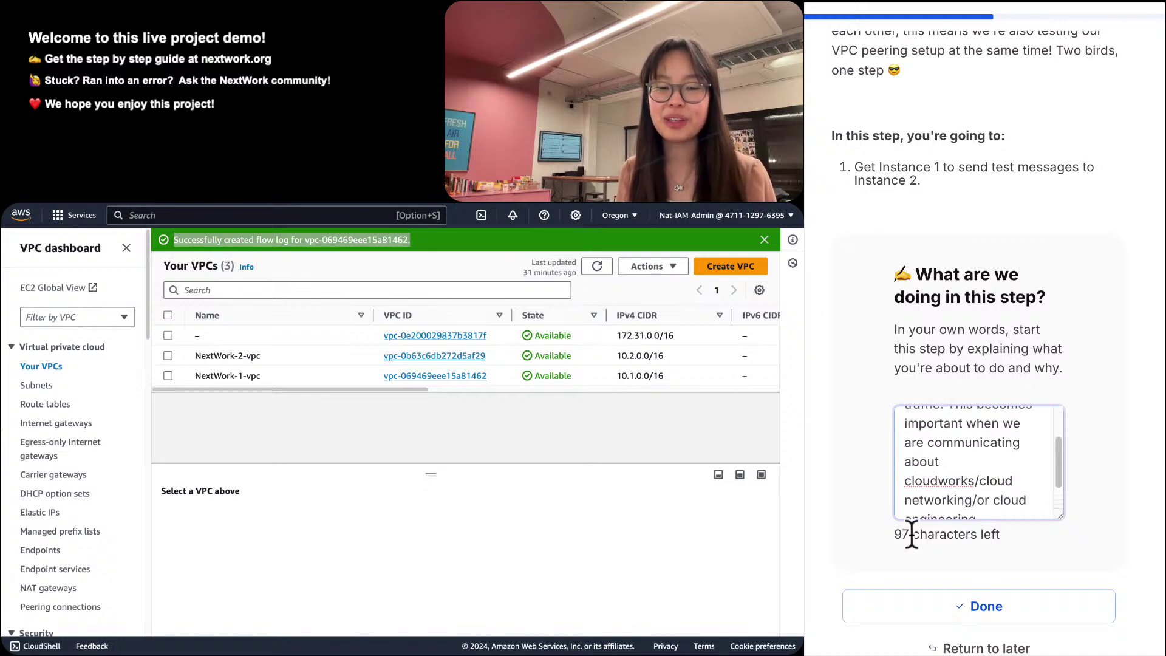
{"action": "left_click", "coordinate": [811, 558]}
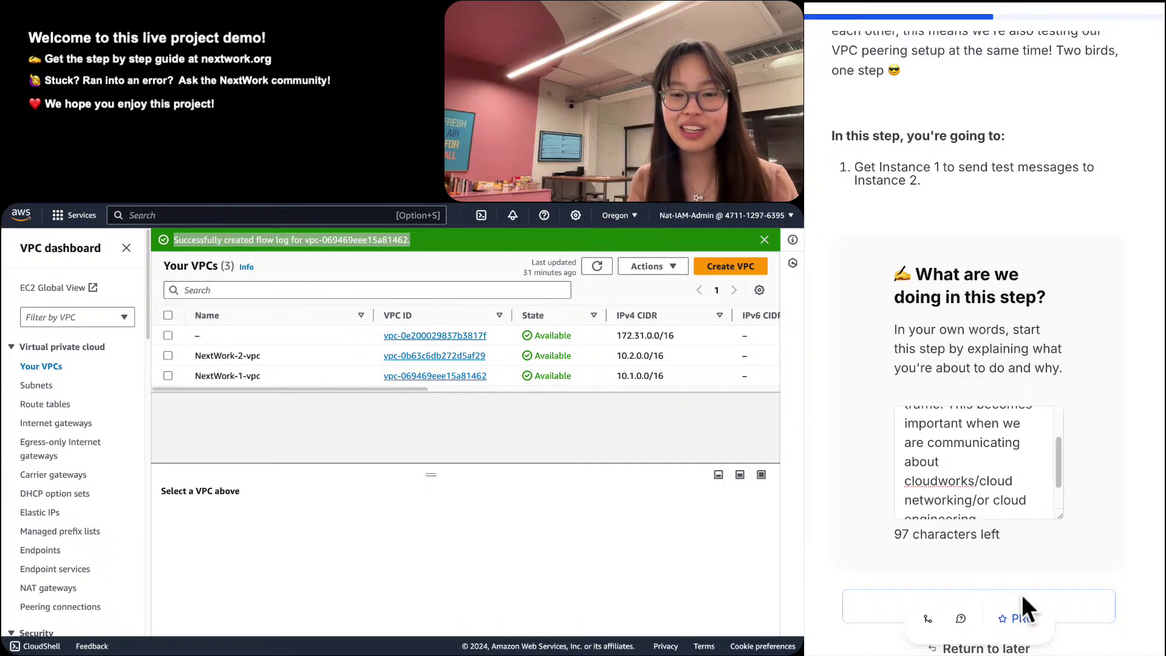
{"action": "left_click", "coordinate": [1079, 605]}
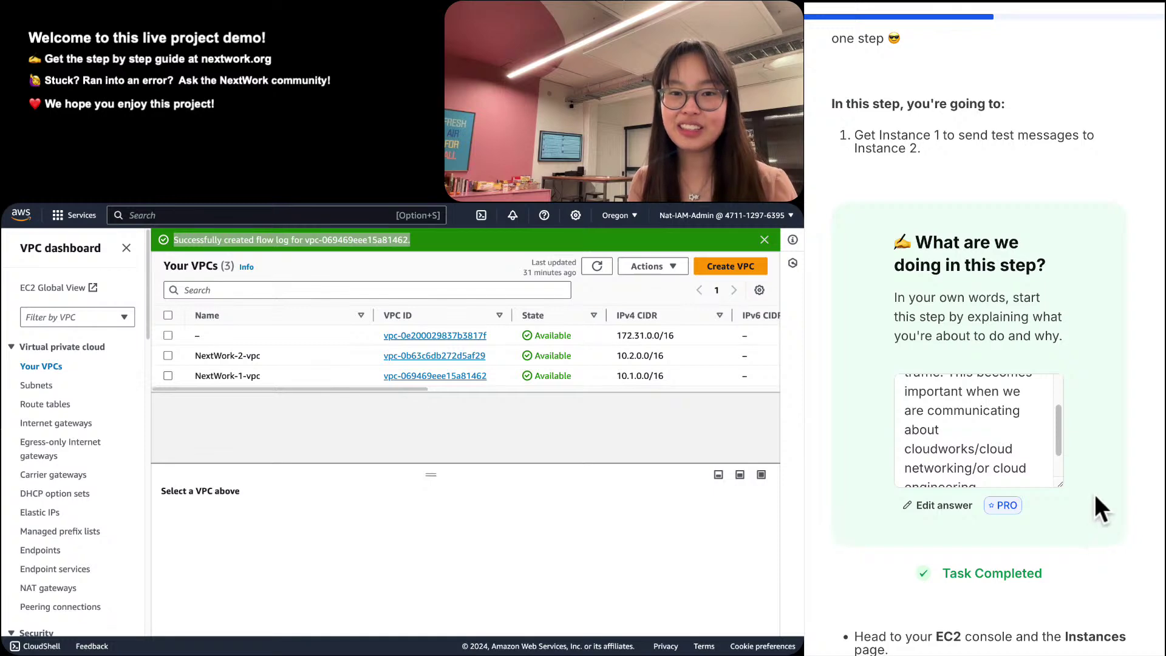
Look over the guide's EC2 Instance Connect instructions and reread the submitted answer from beginning to end.
{"action": "scroll", "coordinate": [1094, 493], "scroll_direction": "down", "scroll_amount": 8}
{"action": "scroll", "coordinate": [1094, 494], "scroll_direction": "down", "scroll_amount": 1}
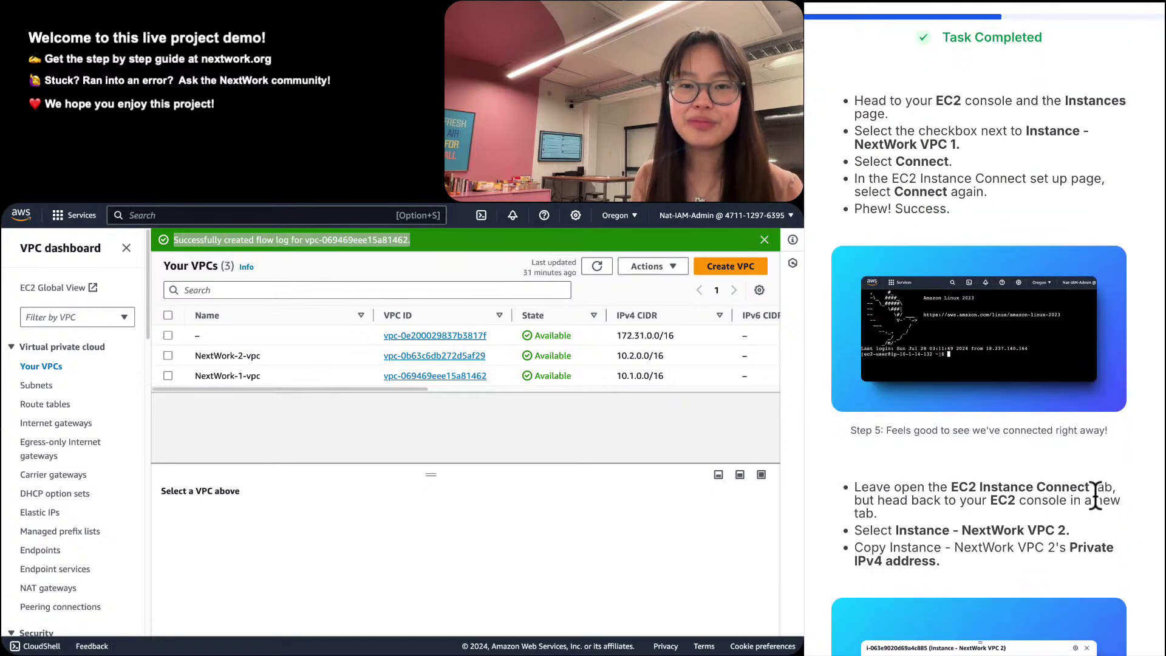
{"action": "left_click", "coordinate": [283, 215]}
{"action": "scroll", "coordinate": [984, 364], "scroll_direction": "up", "scroll_amount": 9}
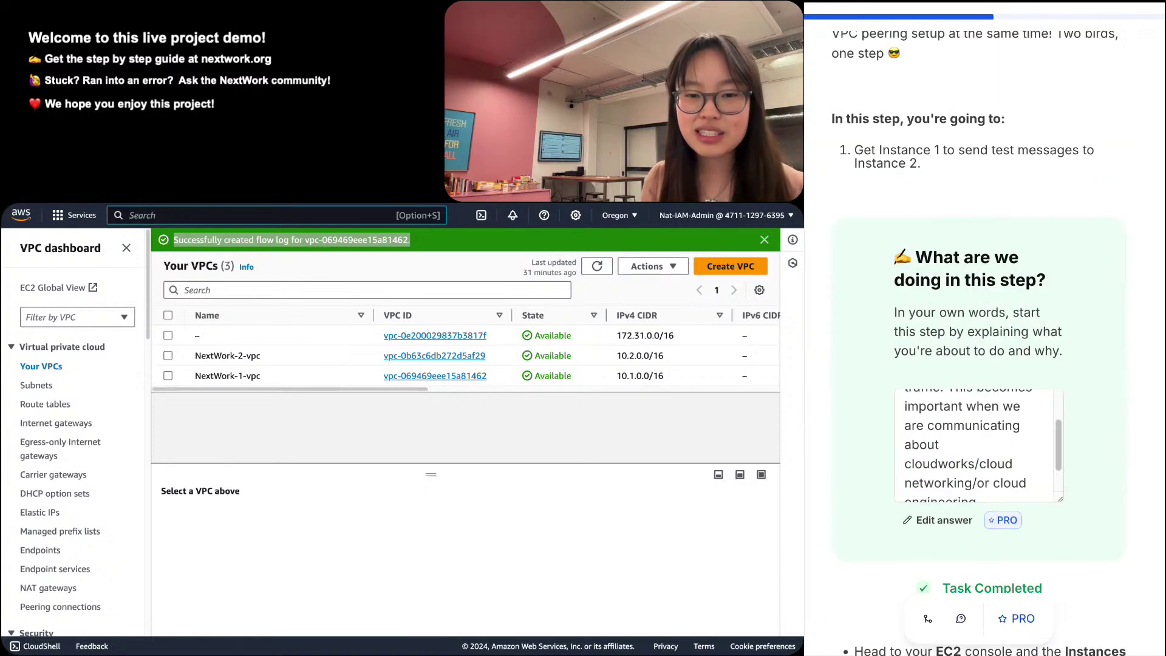
{"action": "scroll", "coordinate": [984, 491], "scroll_direction": "up", "scroll_amount": 1}
{"action": "scroll", "coordinate": [984, 491], "scroll_direction": "down", "scroll_amount": 2}
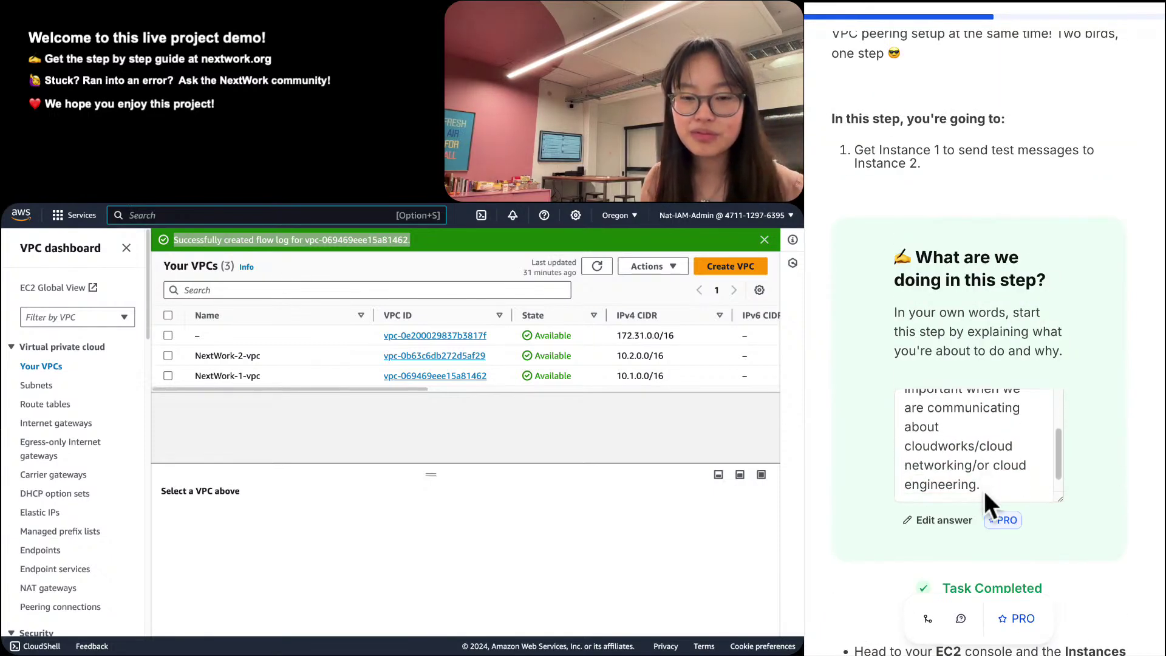
{"action": "scroll", "coordinate": [996, 488], "scroll_direction": "up", "scroll_amount": 3}
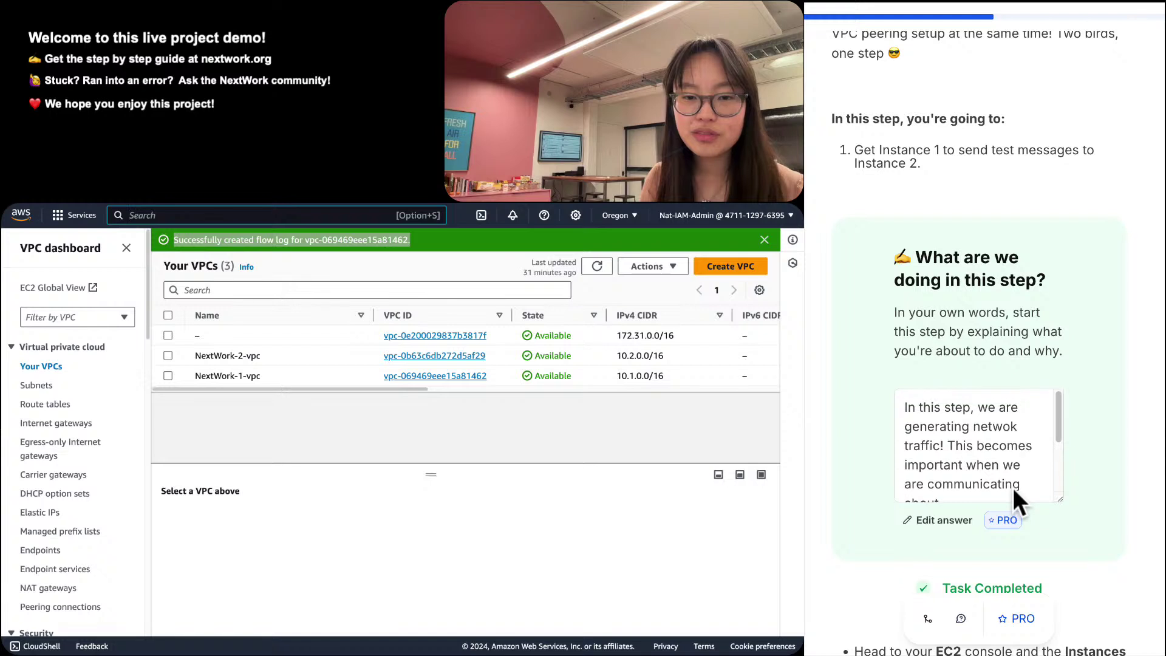
{"action": "scroll", "coordinate": [1032, 487], "scroll_direction": "down", "scroll_amount": 3}
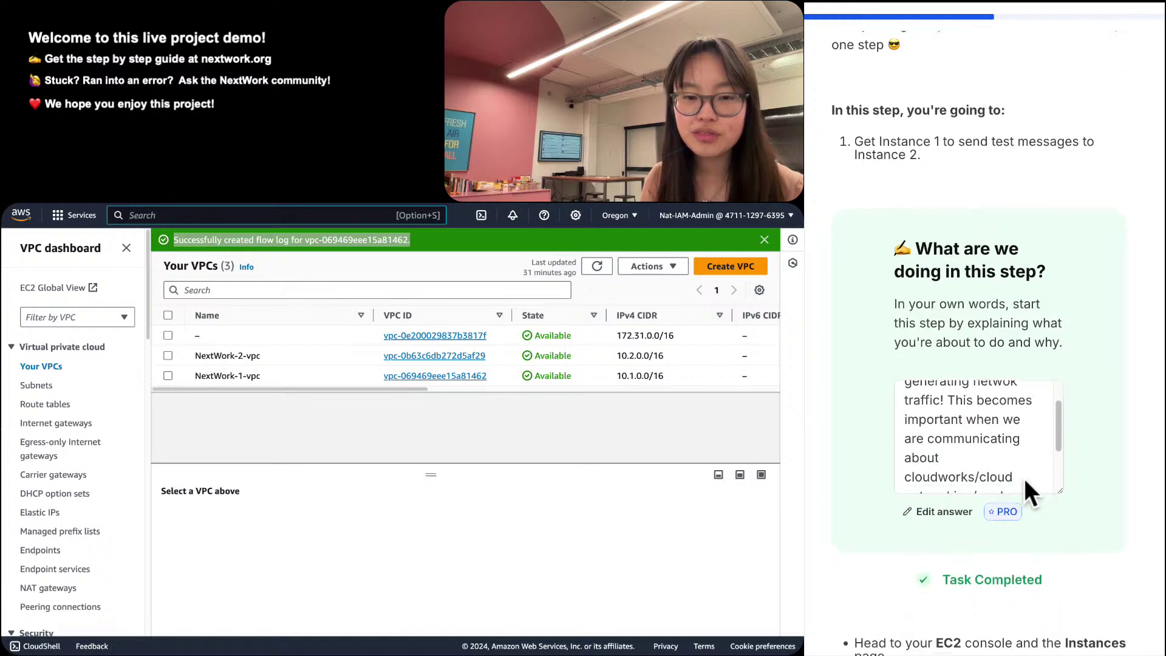
{"action": "scroll", "coordinate": [1025, 481], "scroll_direction": "up", "scroll_amount": 3}
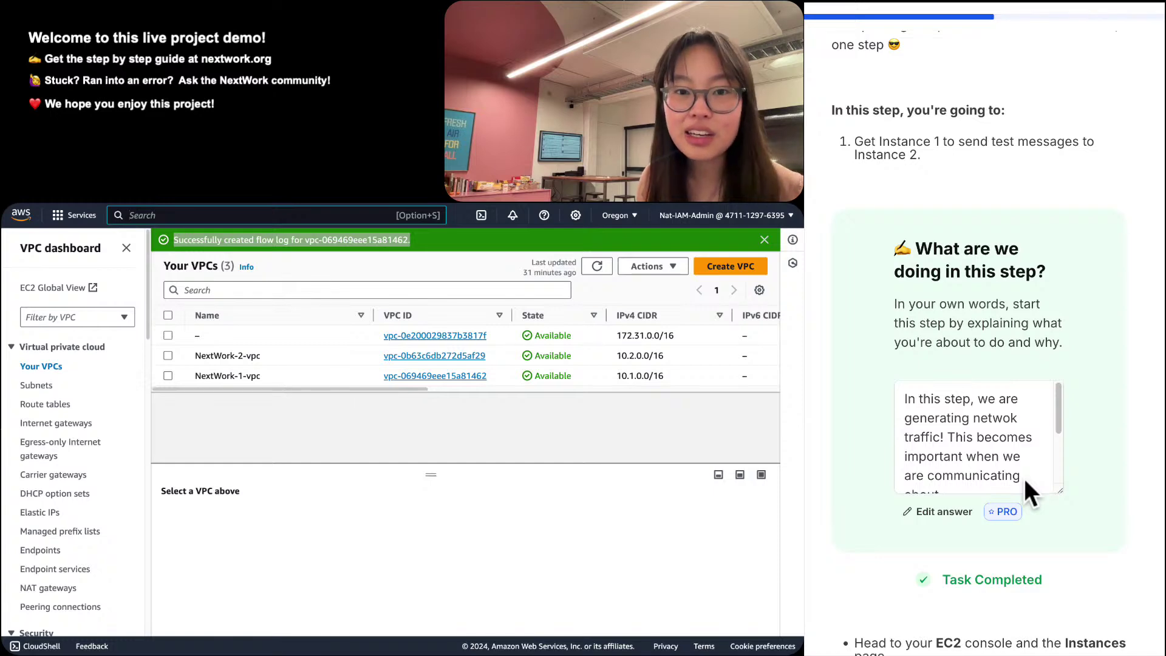
{"action": "scroll", "coordinate": [1024, 479], "scroll_direction": "down", "scroll_amount": 3}
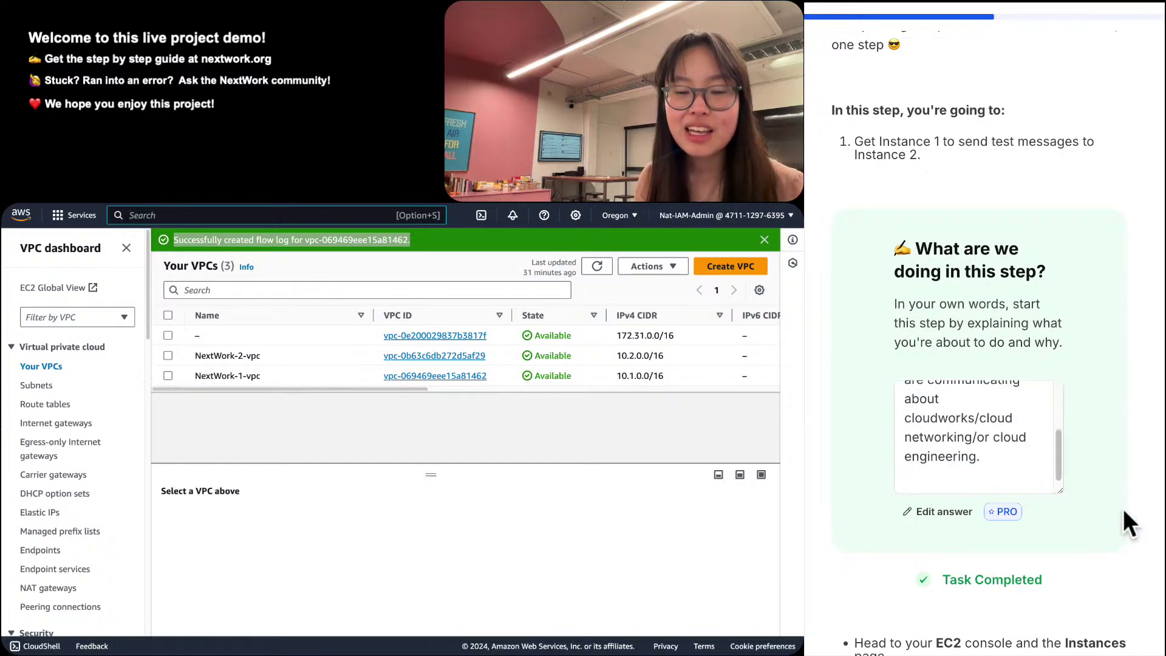
Search the AWS console for "ec2", open the EC2 Instances page and select Instance - NextWork VPC 1.
{"action": "scroll", "coordinate": [1124, 509], "scroll_direction": "down", "scroll_amount": 5}
{"action": "scroll", "coordinate": [1124, 509], "scroll_direction": "down", "scroll_amount": 4}
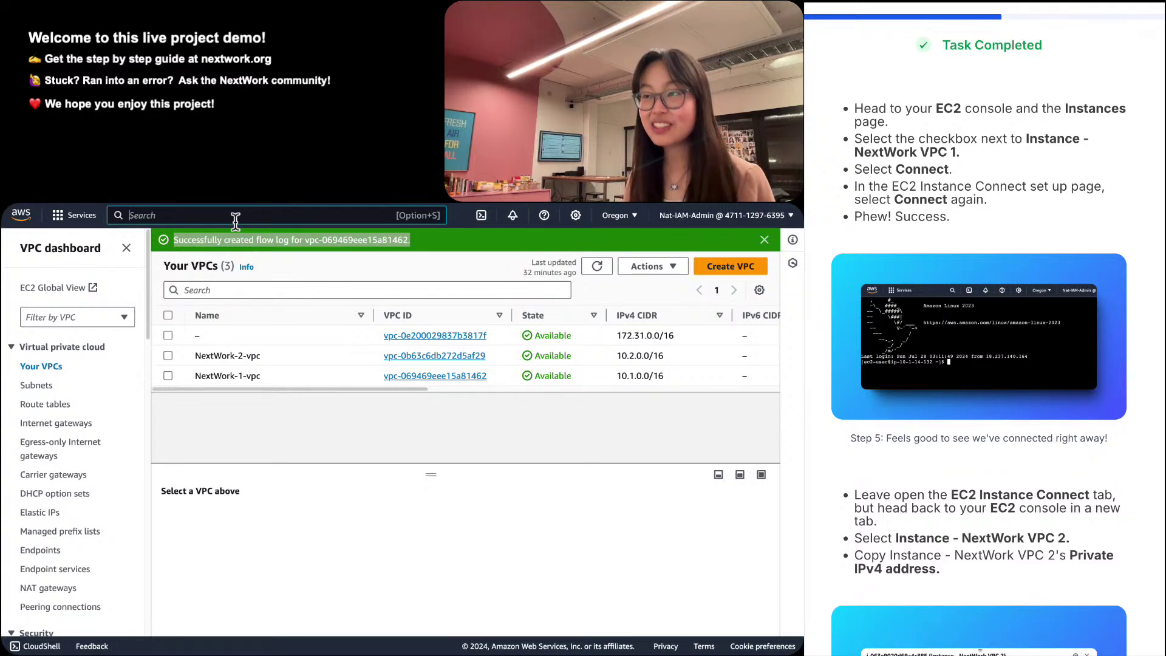
{"action": "type", "text": "ec2"}
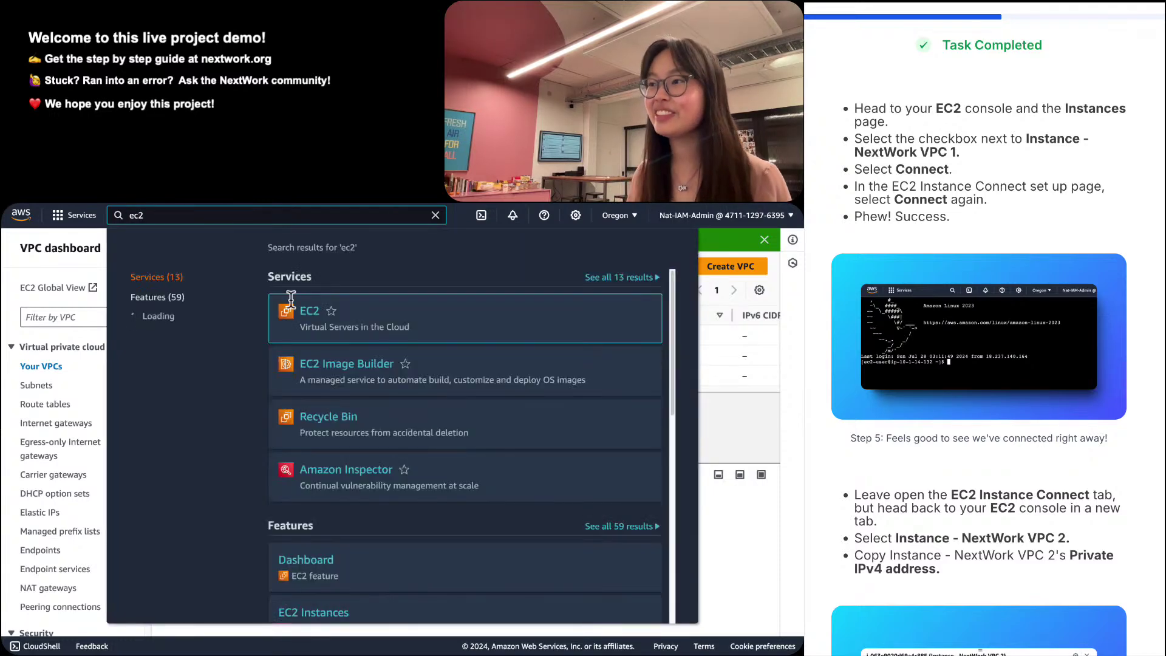
{"action": "left_click", "coordinate": [304, 315]}
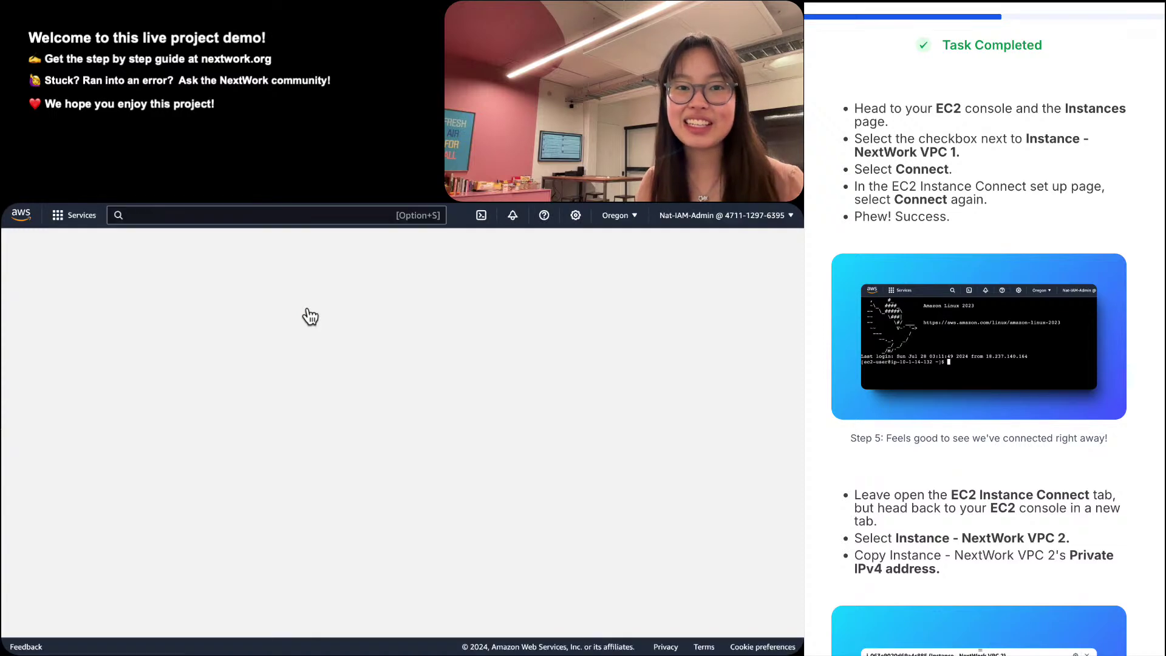
{"action": "left_click", "coordinate": [48, 331]}
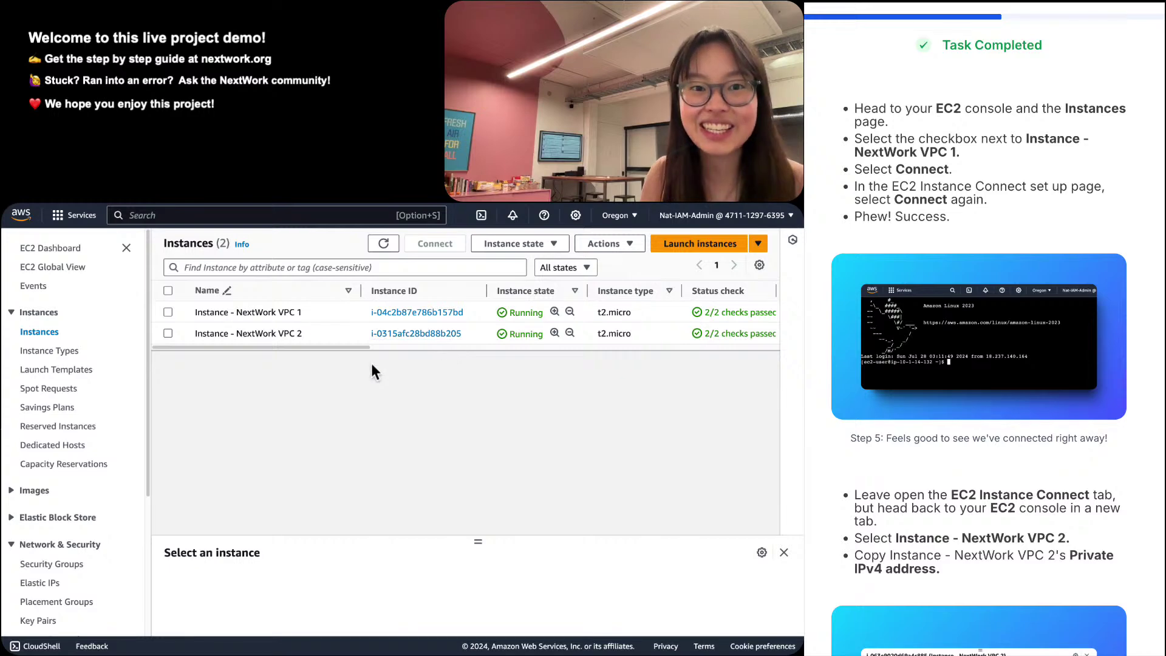
{"action": "left_click", "coordinate": [168, 313]}
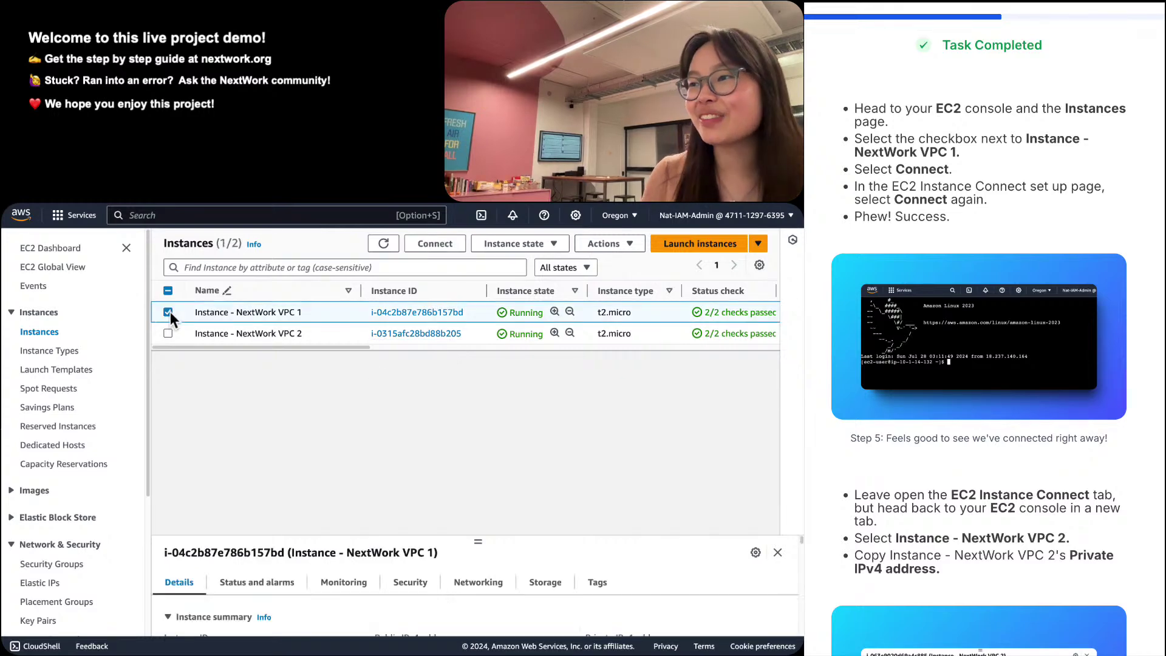
Connect to Instance - NextWork VPC 1 through EC2 Instance Connect with the username ec2-user.
{"action": "left_click", "coordinate": [427, 244]}
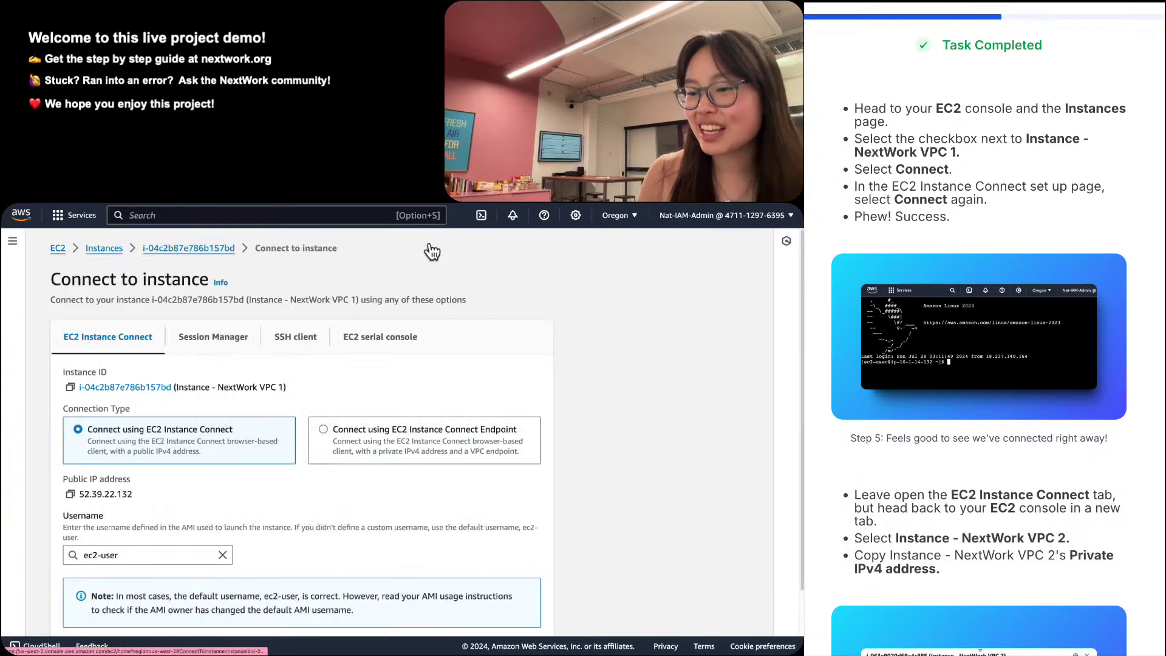
{"action": "scroll", "coordinate": [475, 344], "scroll_direction": "down", "scroll_amount": 3}
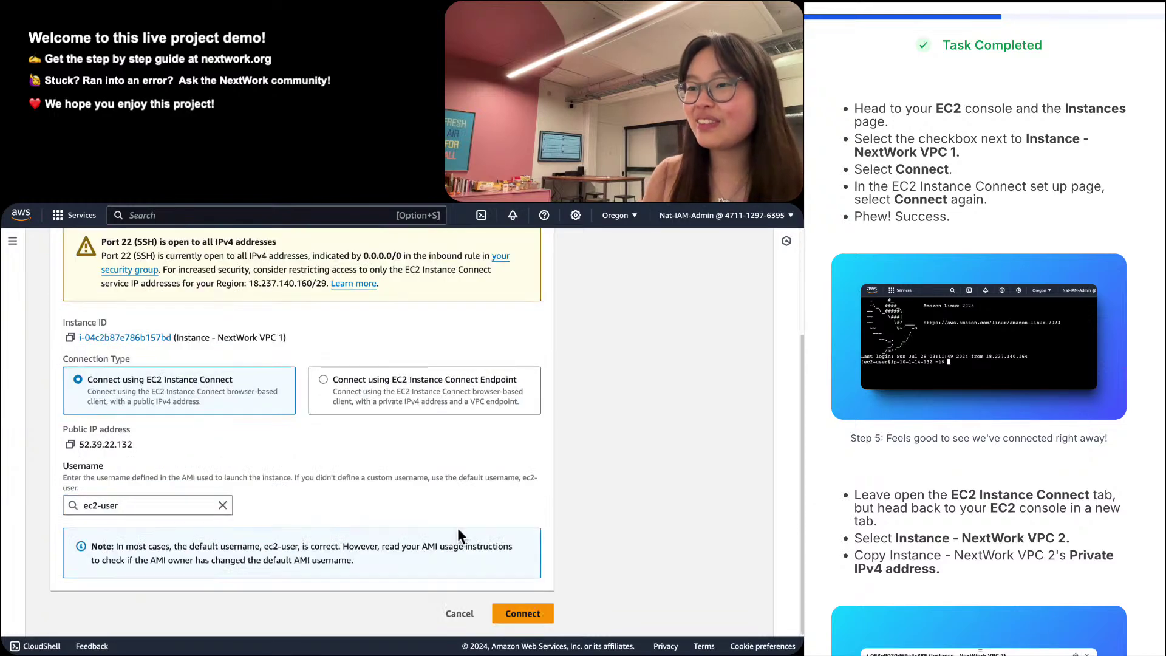
{"action": "left_click", "coordinate": [516, 610]}
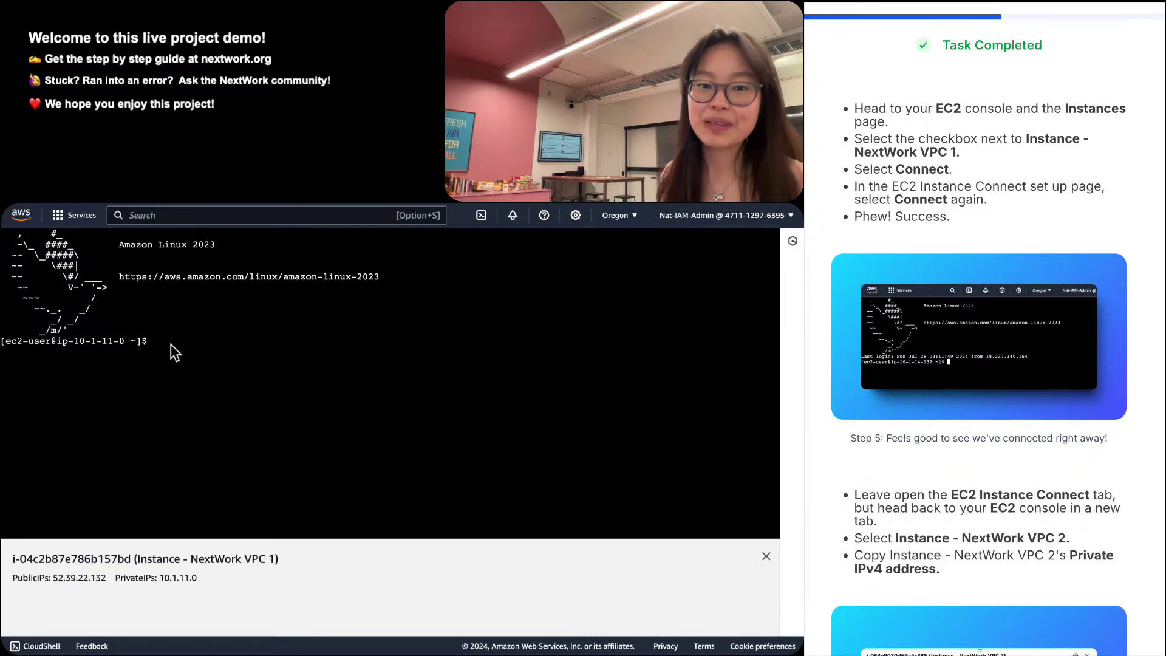
Go back to the EC2 Instances page, select only Instance - NextWork VPC 2 and copy its private IPv4 address.
{"action": "scroll", "coordinate": [1127, 328], "scroll_direction": "down", "scroll_amount": 4}
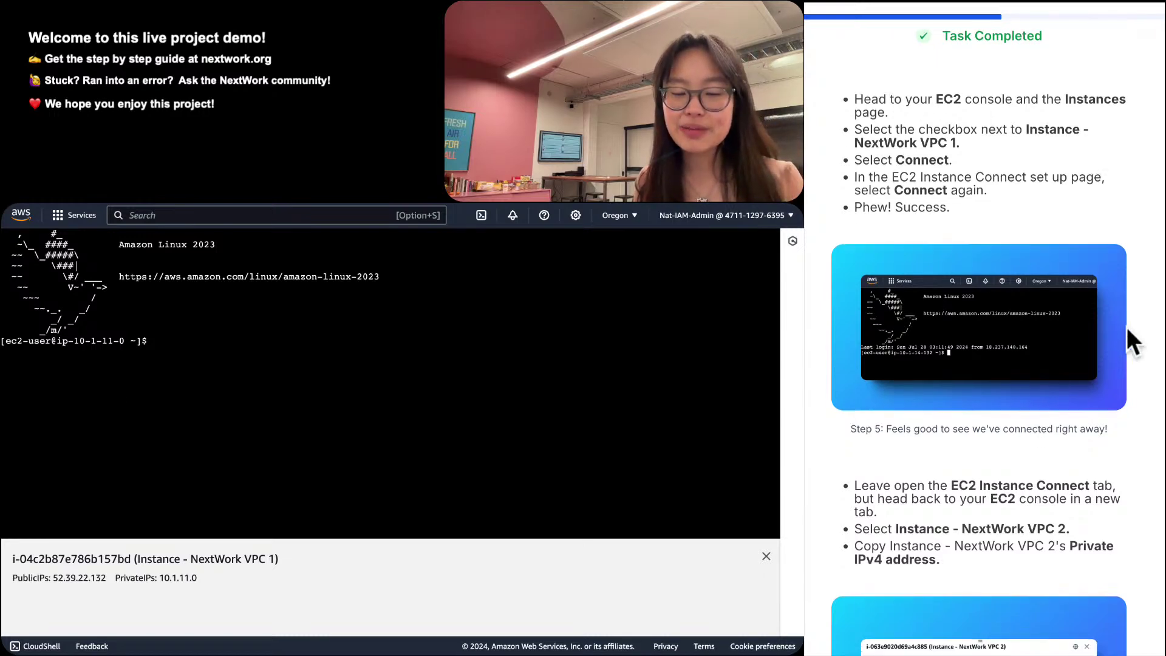
{"action": "scroll", "coordinate": [1127, 327], "scroll_direction": "down", "scroll_amount": 1}
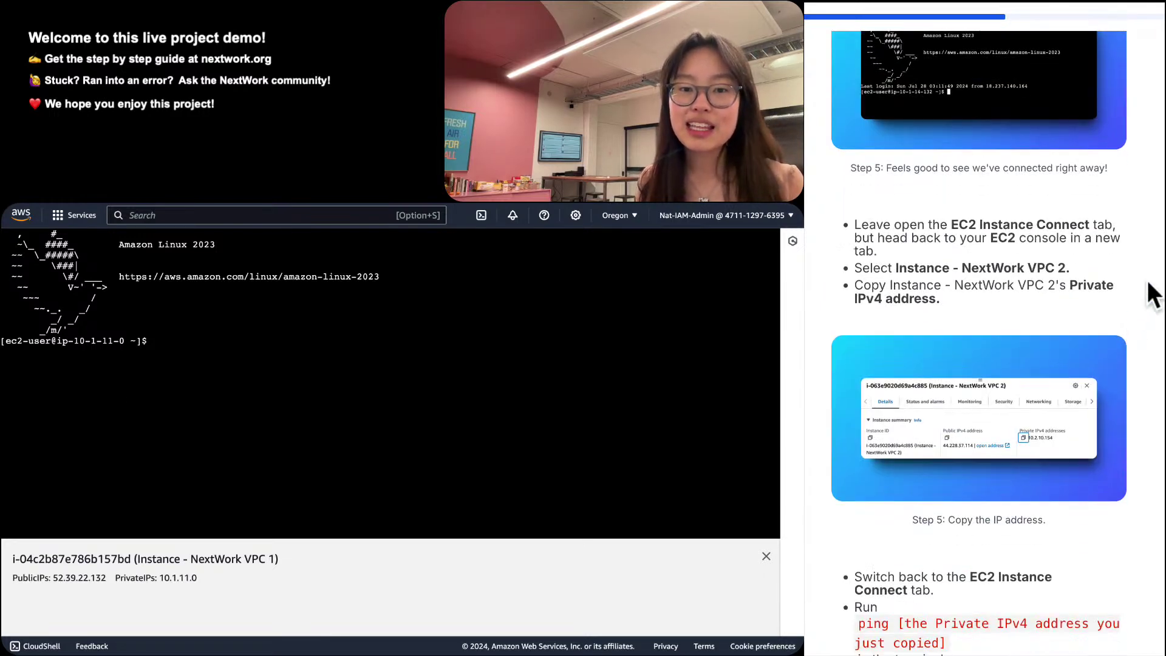
{"action": "left_click", "coordinate": [176, 330]}
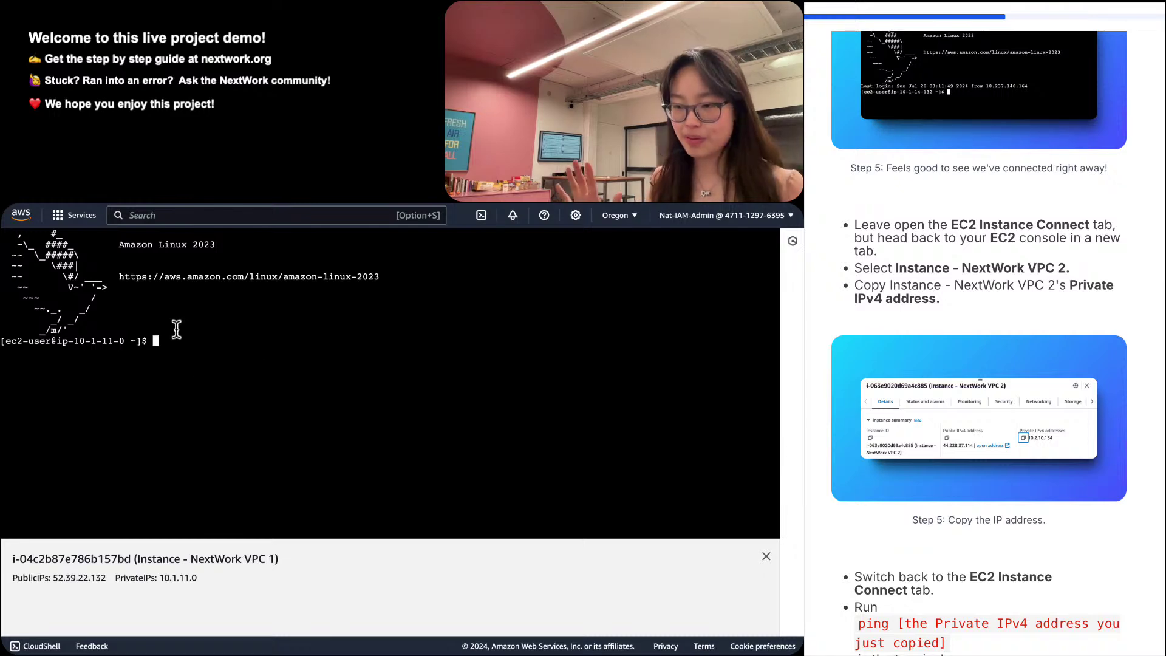
{"action": "key", "text": "super+shift+f"}
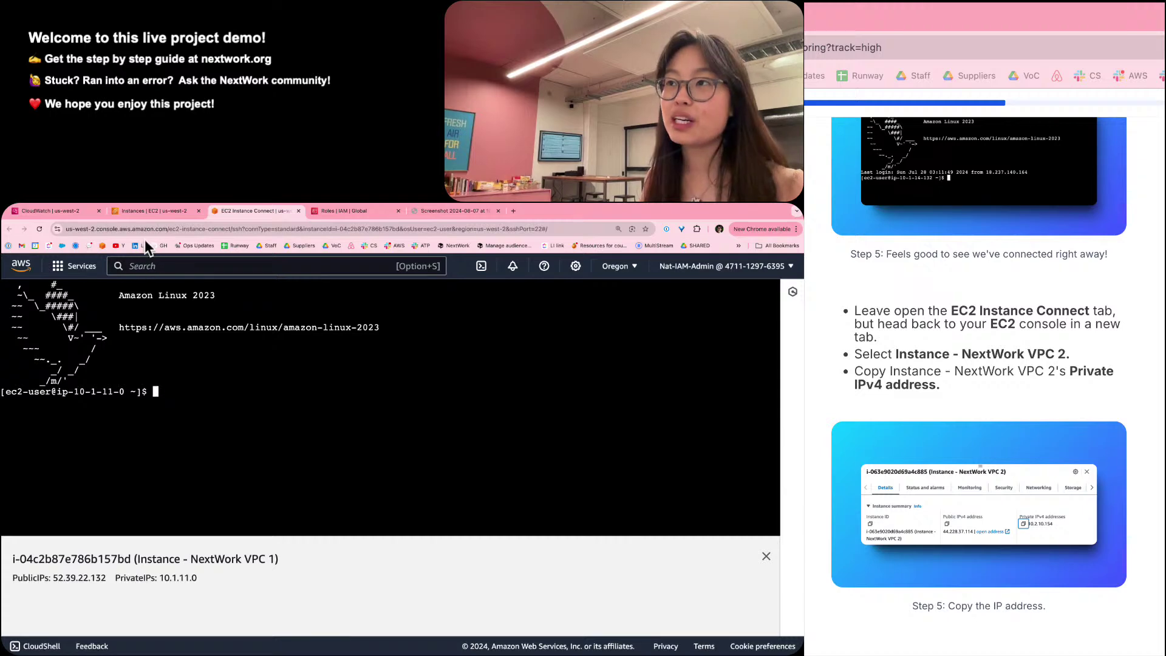
{"action": "left_click", "coordinate": [146, 211]}
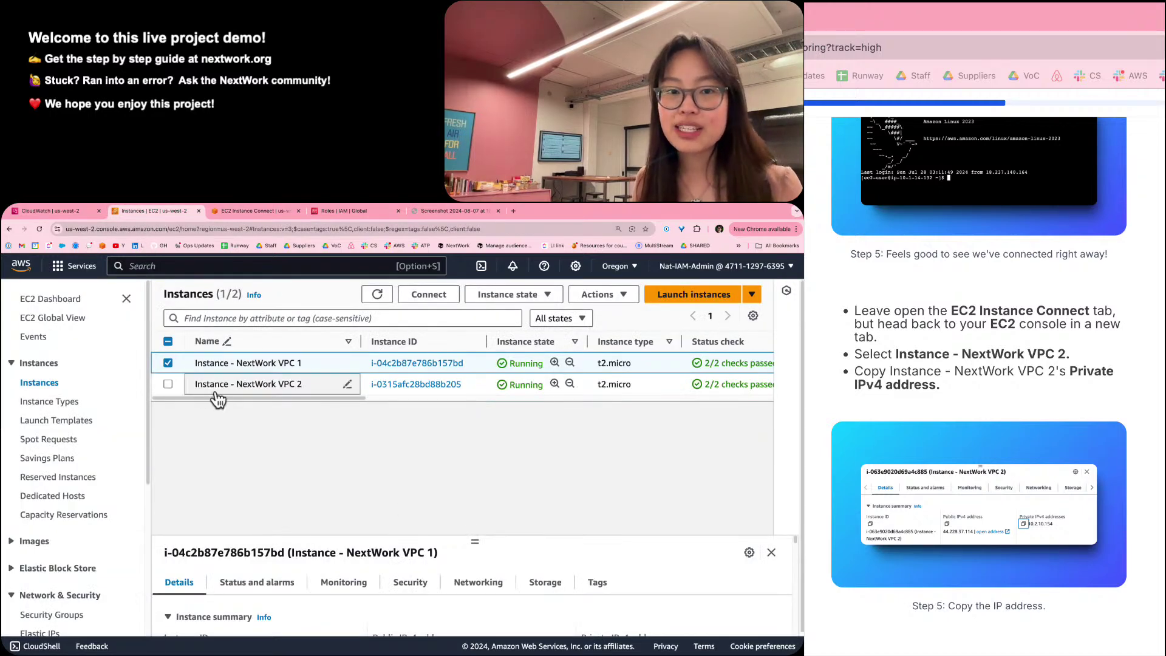
{"action": "left_click", "coordinate": [168, 364]}
{"action": "left_click", "coordinate": [168, 384]}
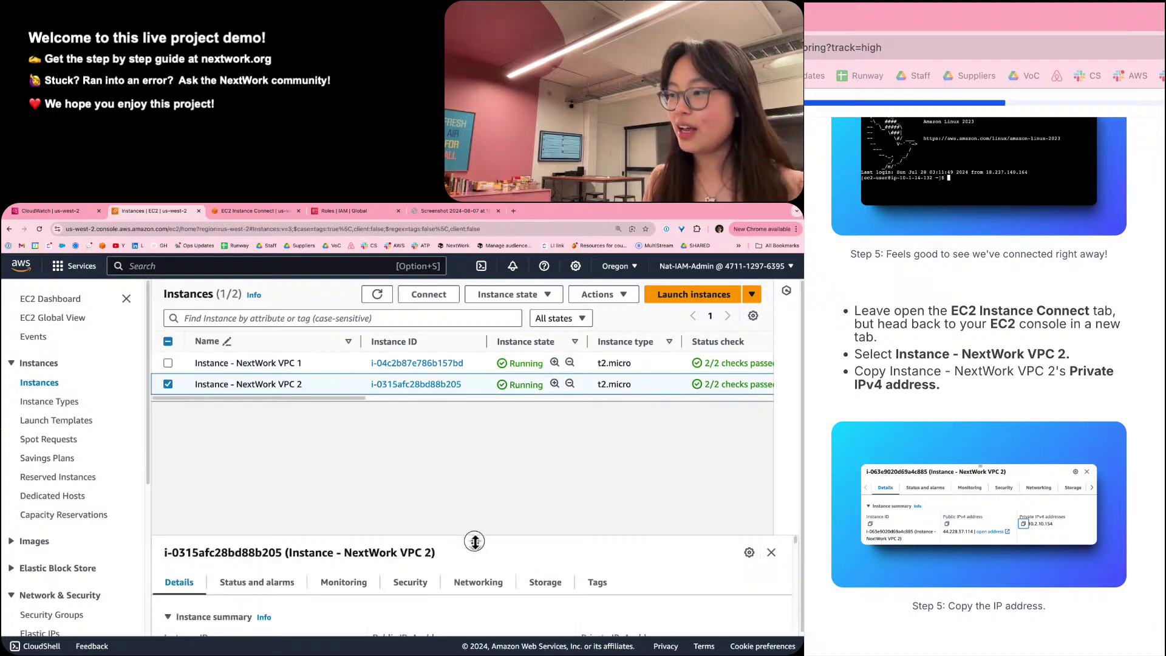
{"action": "left_click_drag", "start_coordinate": [475, 541], "coordinate": [443, 389]}
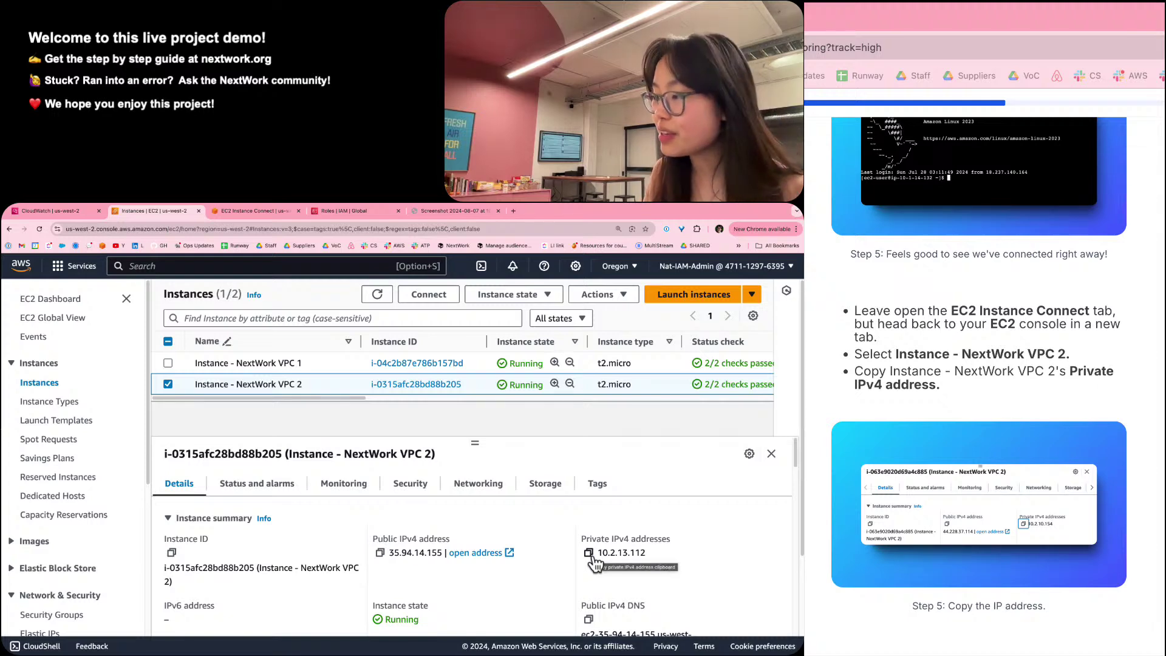
{"action": "left_click", "coordinate": [589, 553]}
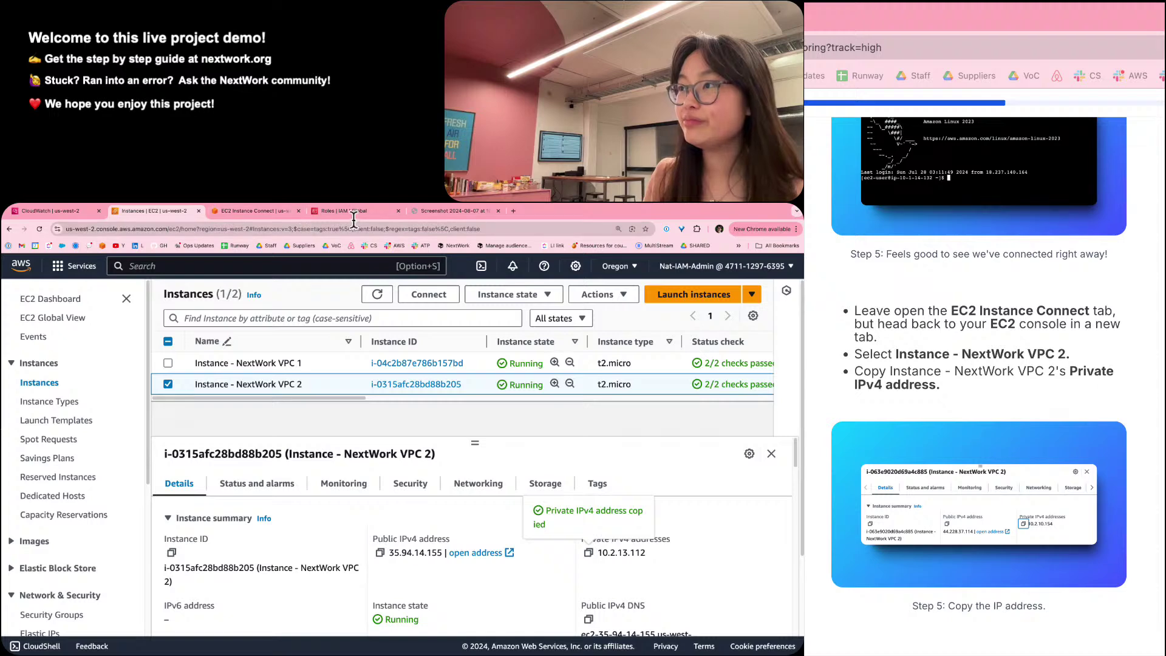
Return to the EC2 Instance Connect terminal and run "ping 10.2.13.112" using the copied address.
{"action": "left_click", "coordinate": [257, 214]}
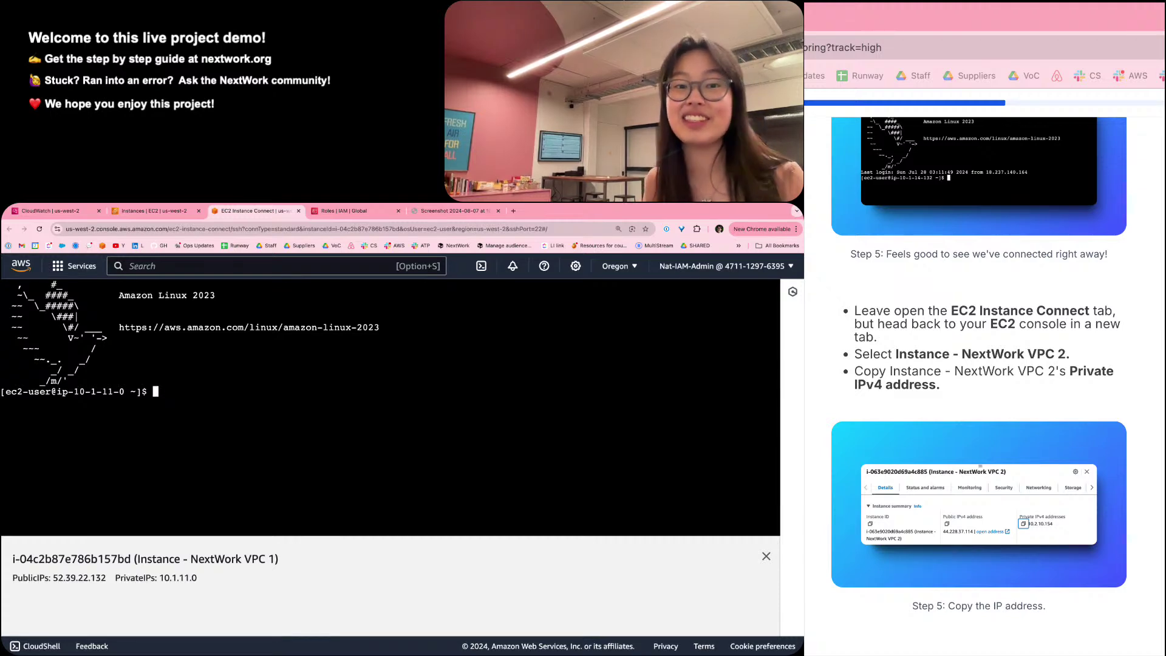
{"action": "scroll", "coordinate": [979, 365], "scroll_direction": "down", "scroll_amount": 4}
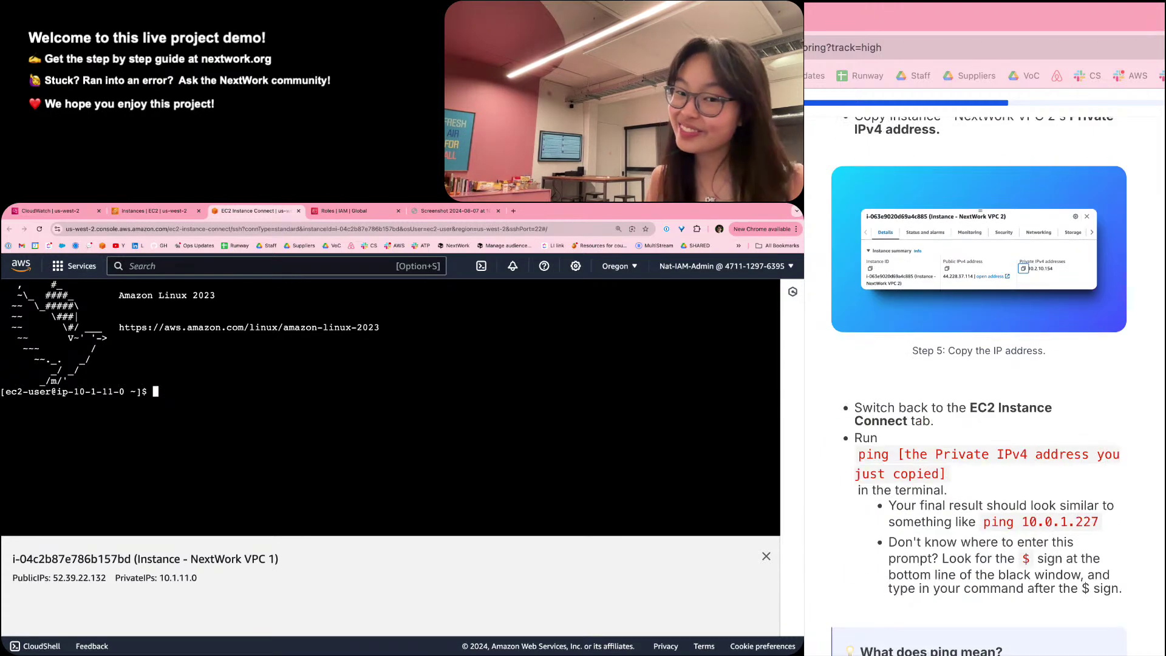
{"action": "scroll", "coordinate": [979, 386], "scroll_direction": "down", "scroll_amount": 2}
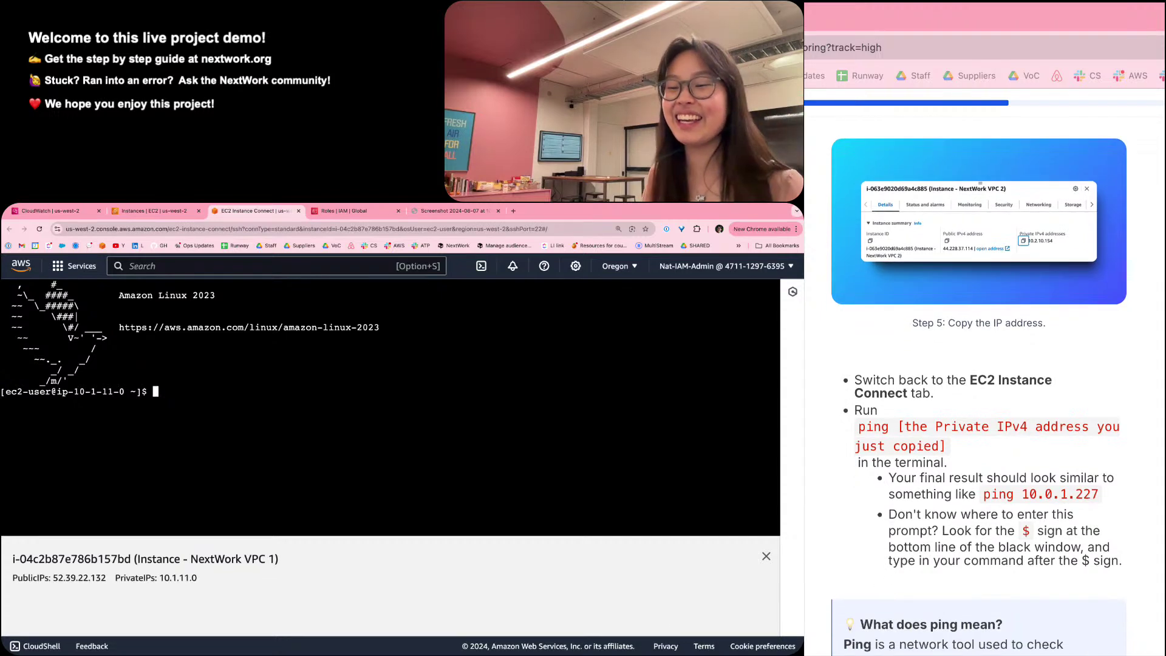
{"action": "scroll", "coordinate": [979, 386], "scroll_direction": "down", "scroll_amount": 2}
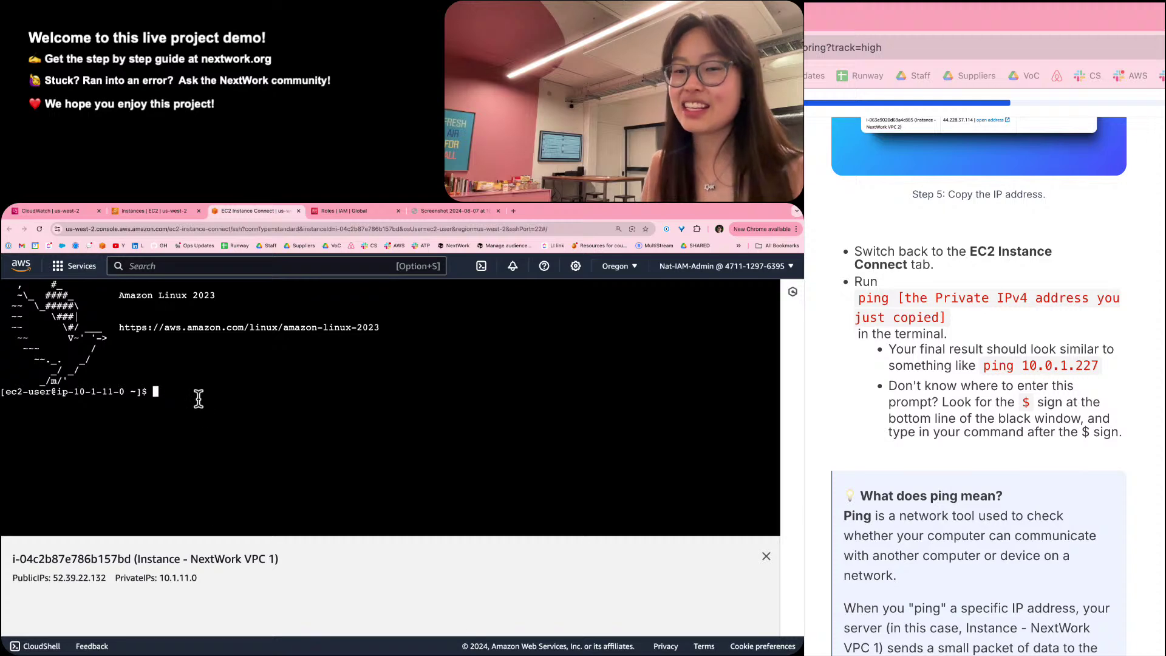
{"action": "type", "text": "ping"}
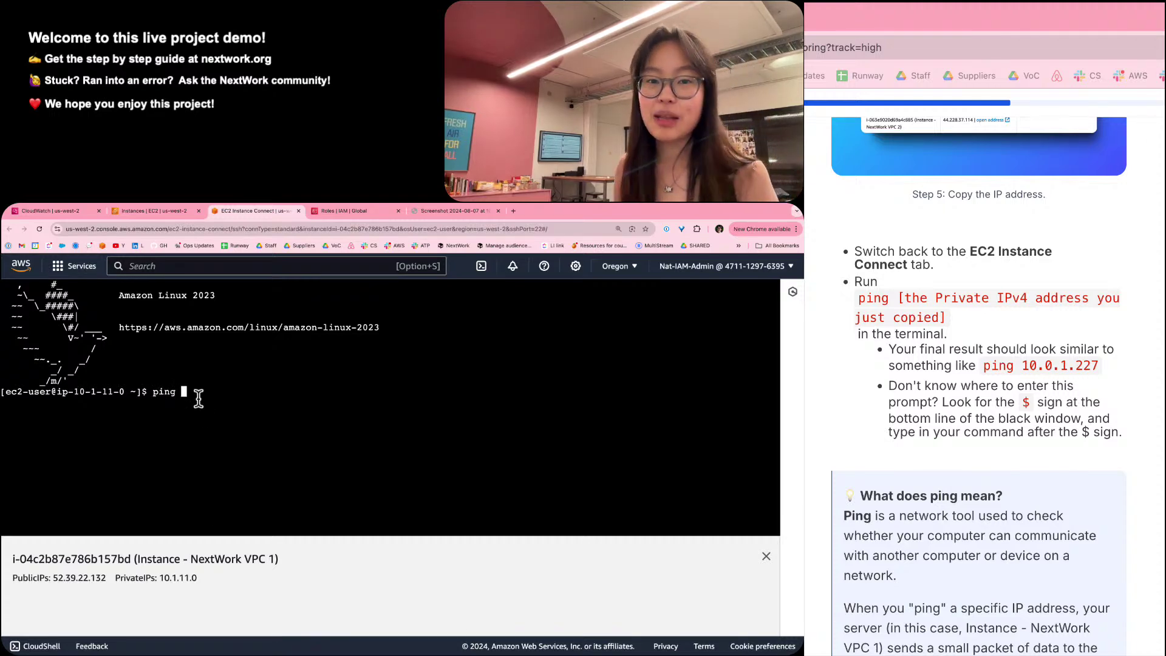
{"action": "key", "text": "super+v"}
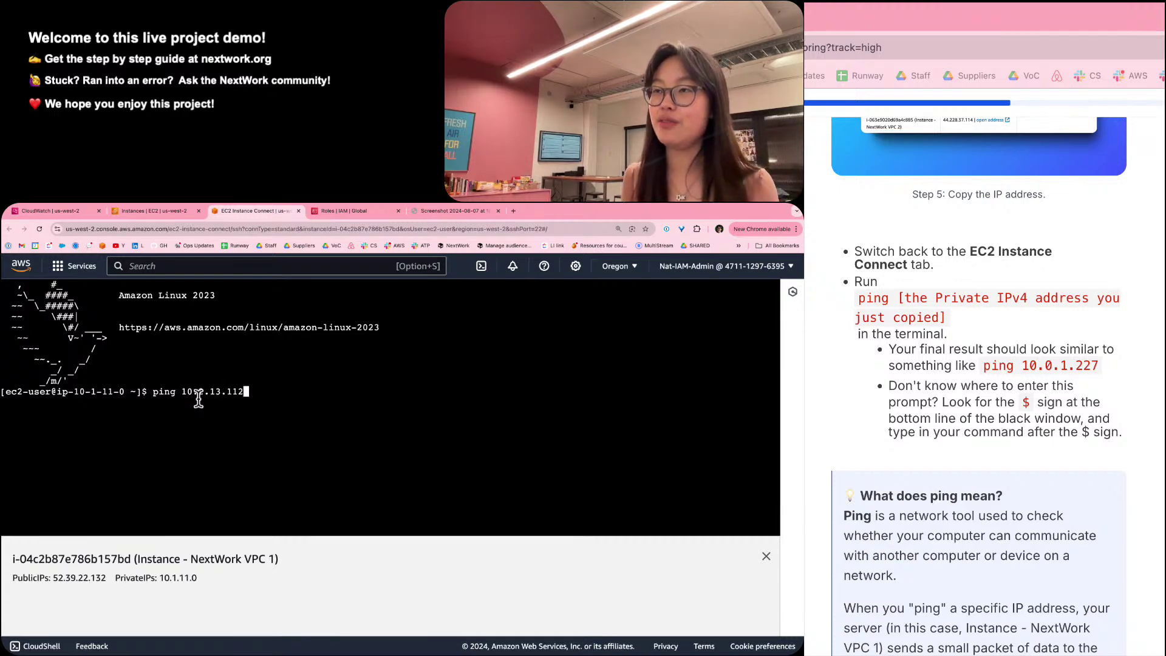
{"action": "key", "text": "Return"}
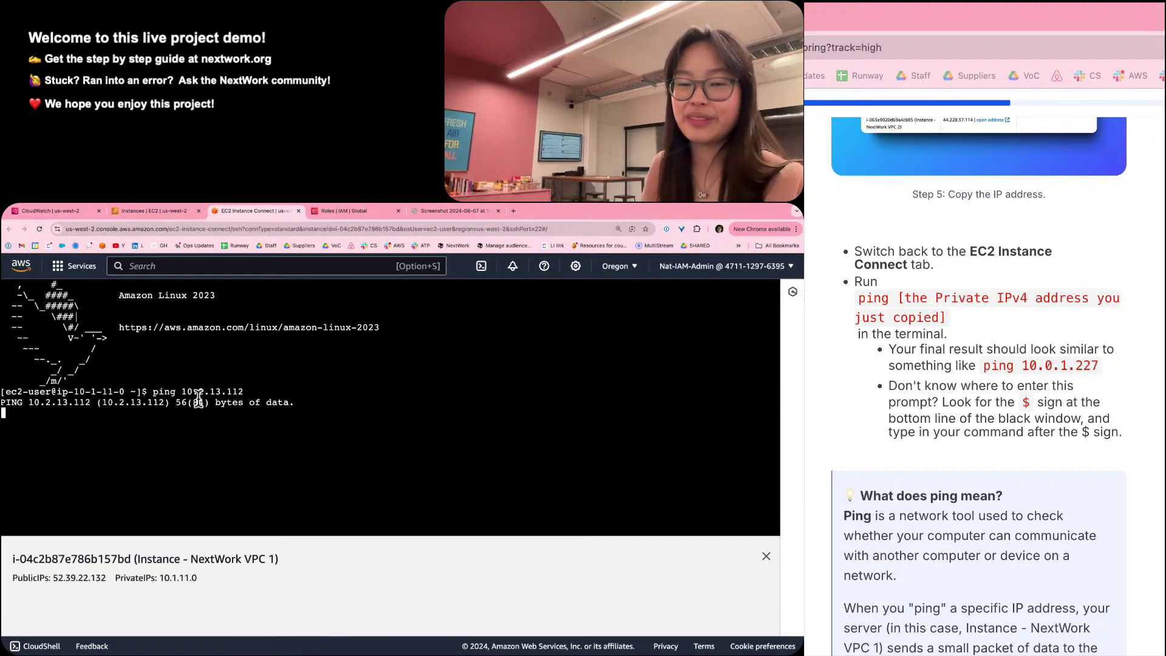
Take a screenshot of the terminal's ping command and response, and upload it to the guide's screenshot task.
{"action": "scroll", "coordinate": [930, 479], "scroll_direction": "down", "scroll_amount": 1}
{"action": "scroll", "coordinate": [979, 382], "scroll_direction": "down", "scroll_amount": 10}
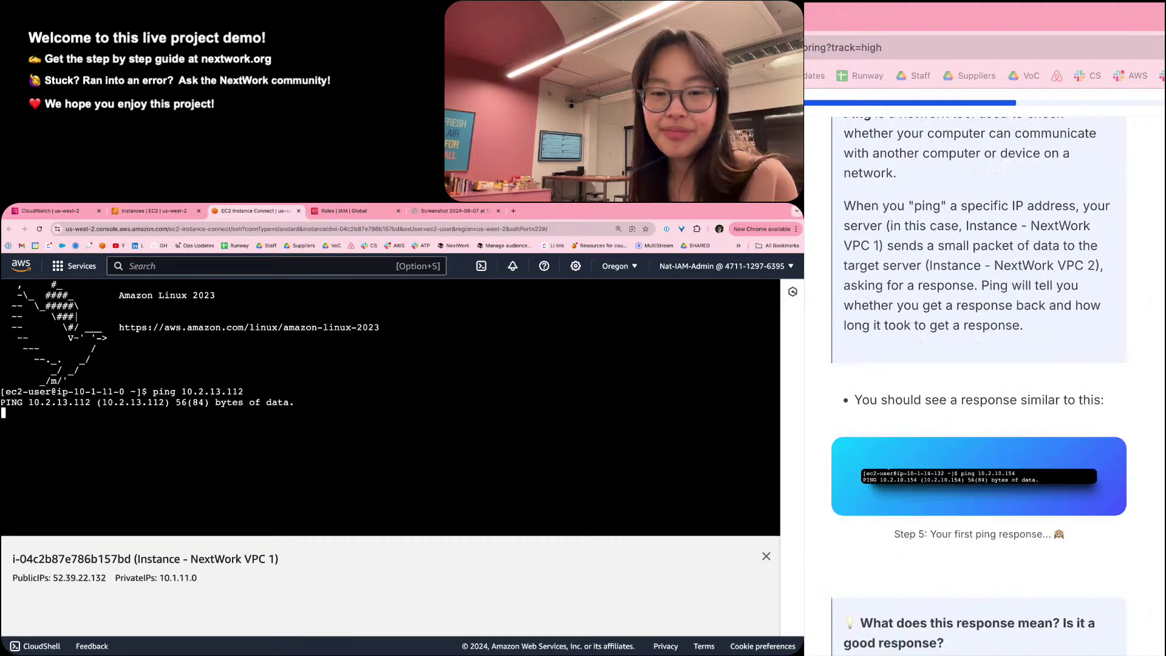
{"action": "scroll", "coordinate": [979, 383], "scroll_direction": "down", "scroll_amount": 5}
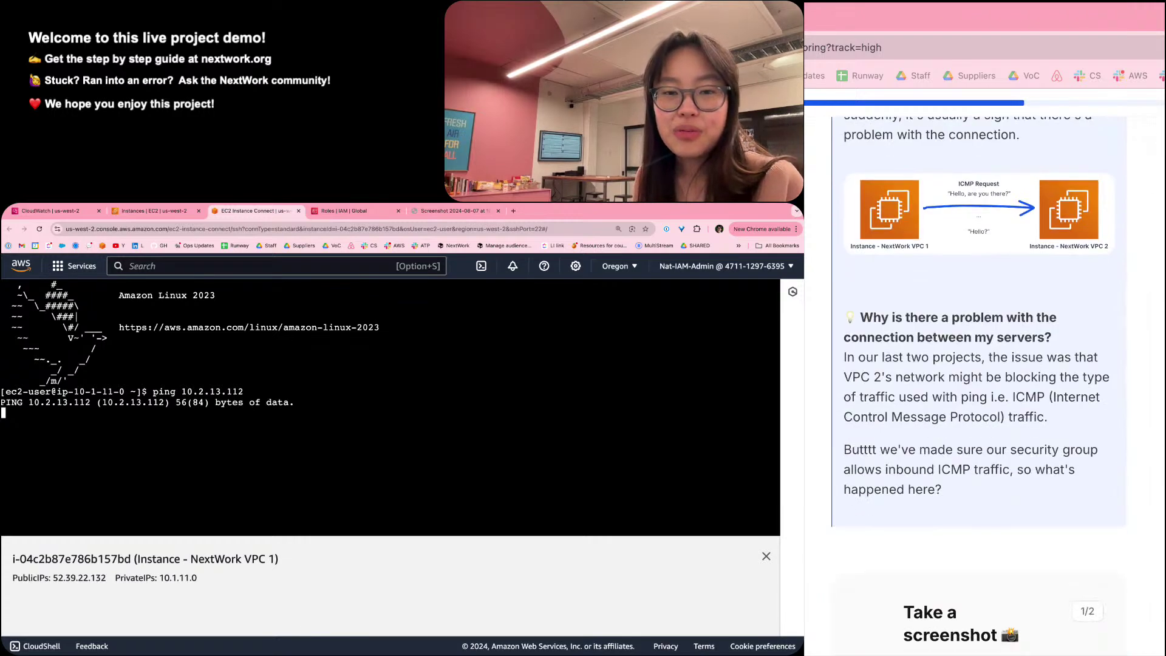
{"action": "scroll", "coordinate": [979, 383], "scroll_direction": "down", "scroll_amount": 5}
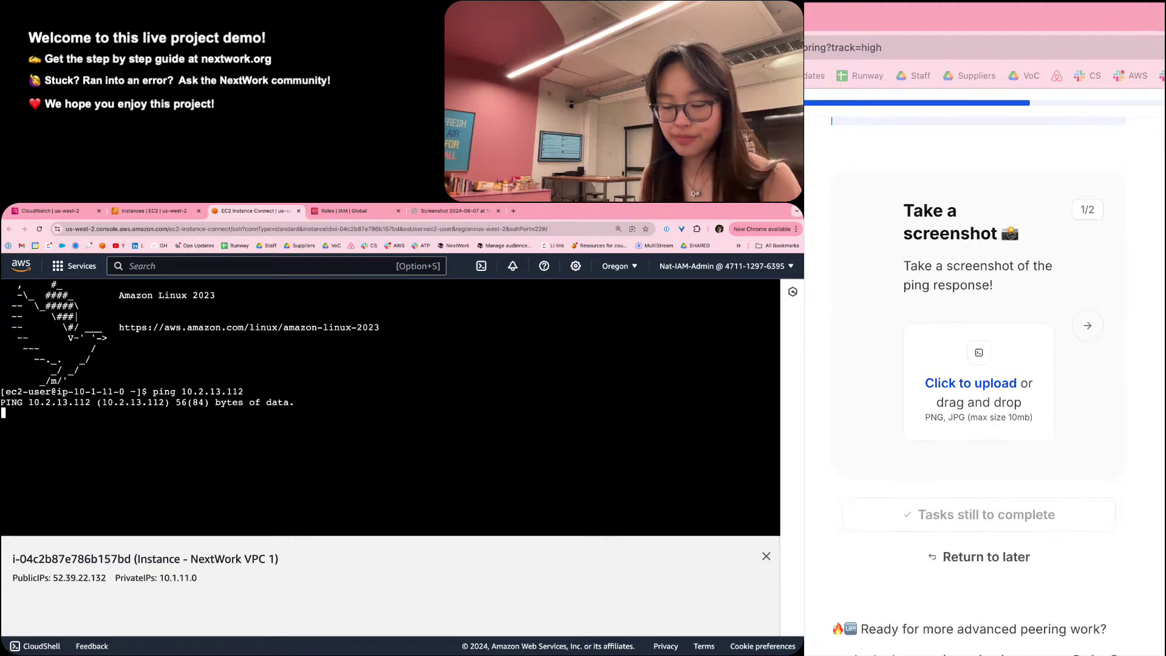
{"action": "key", "text": "super+shift+4"}
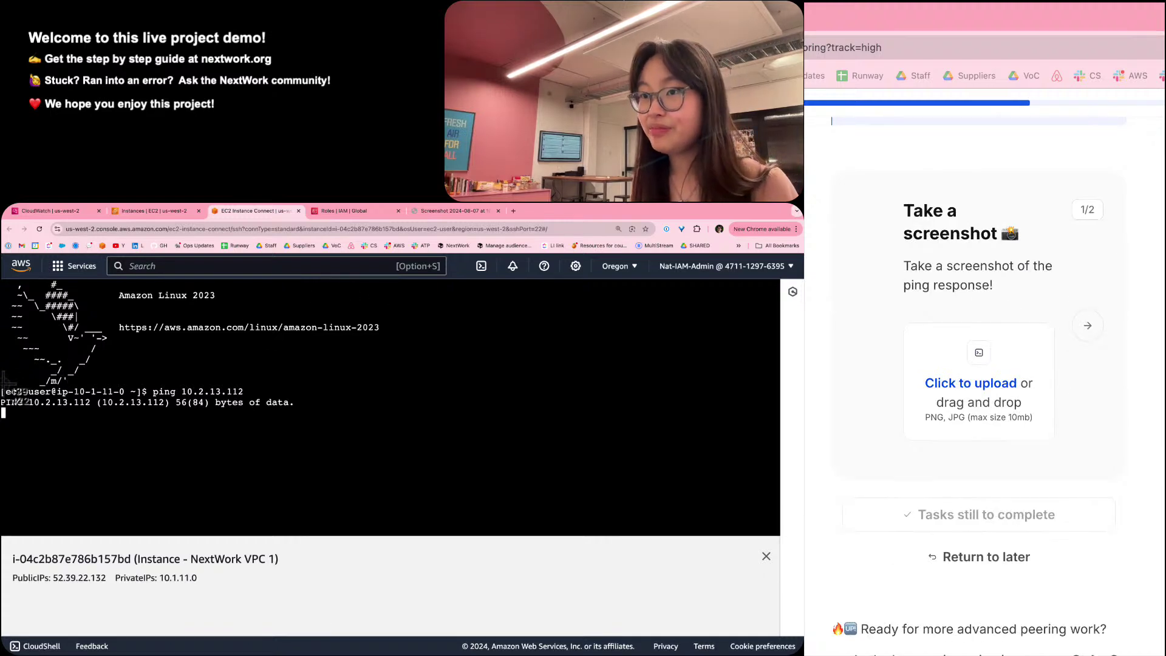
{"action": "left_click_drag", "start_coordinate": [2, 385], "coordinate": [368, 411]}
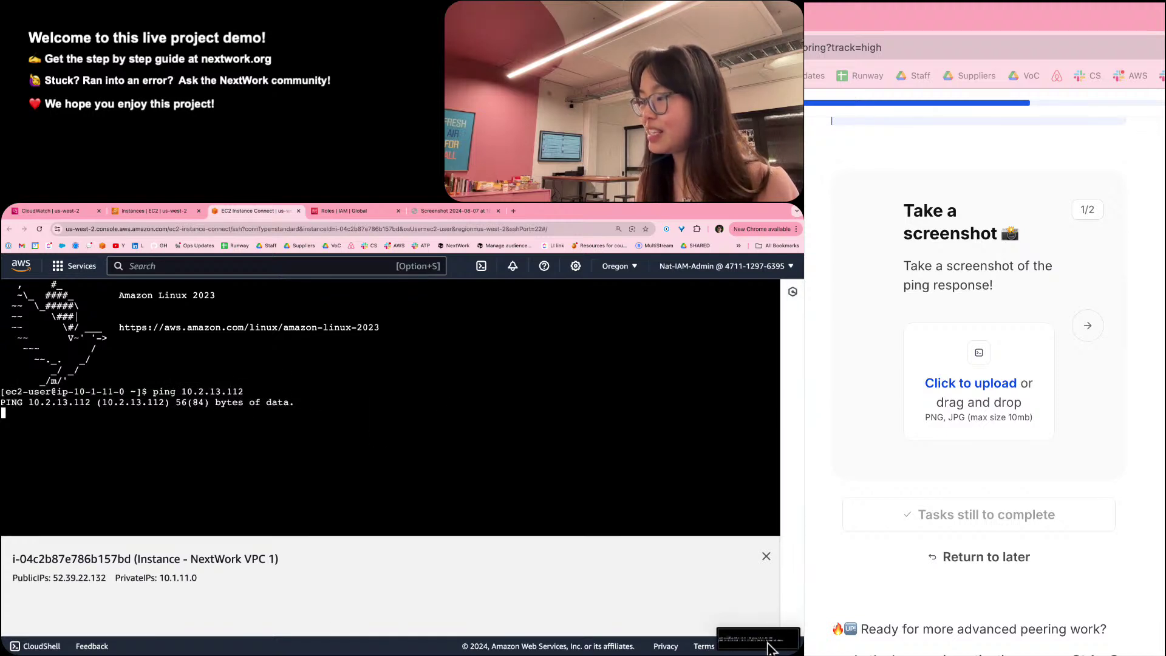
{"action": "left_click_drag", "start_coordinate": [766, 641], "coordinate": [966, 504]}
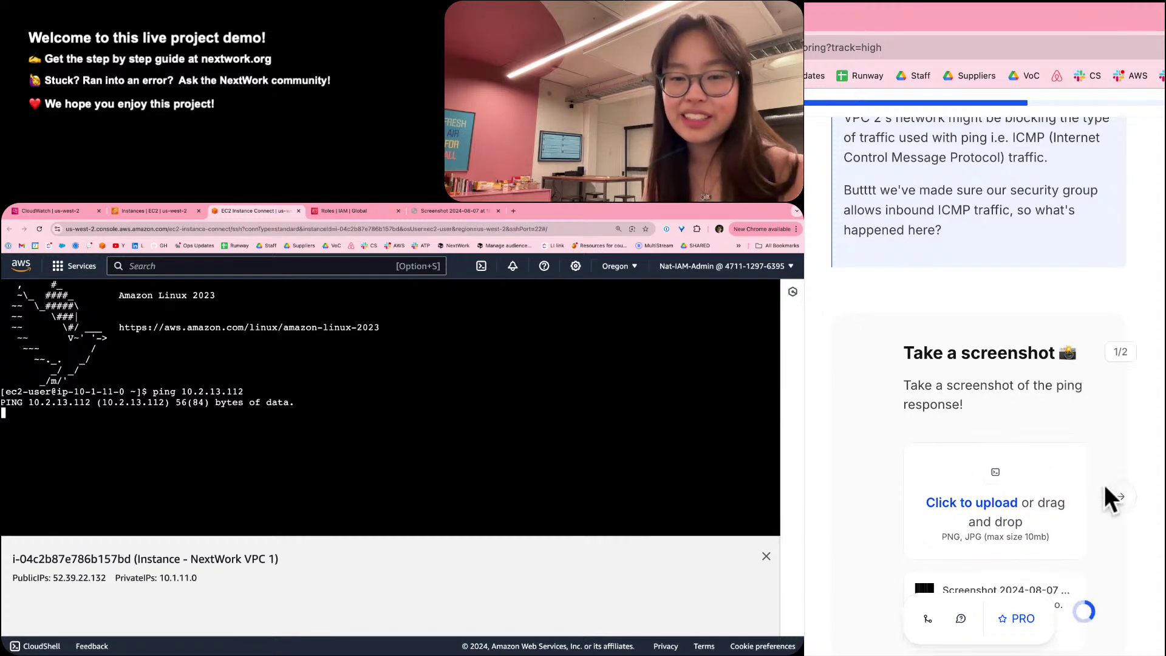
Start the answer on what the ping response means with the guide's opening "My first ping test between my EC2 instances had no replies, which means".
{"action": "left_click", "coordinate": [1111, 483]}
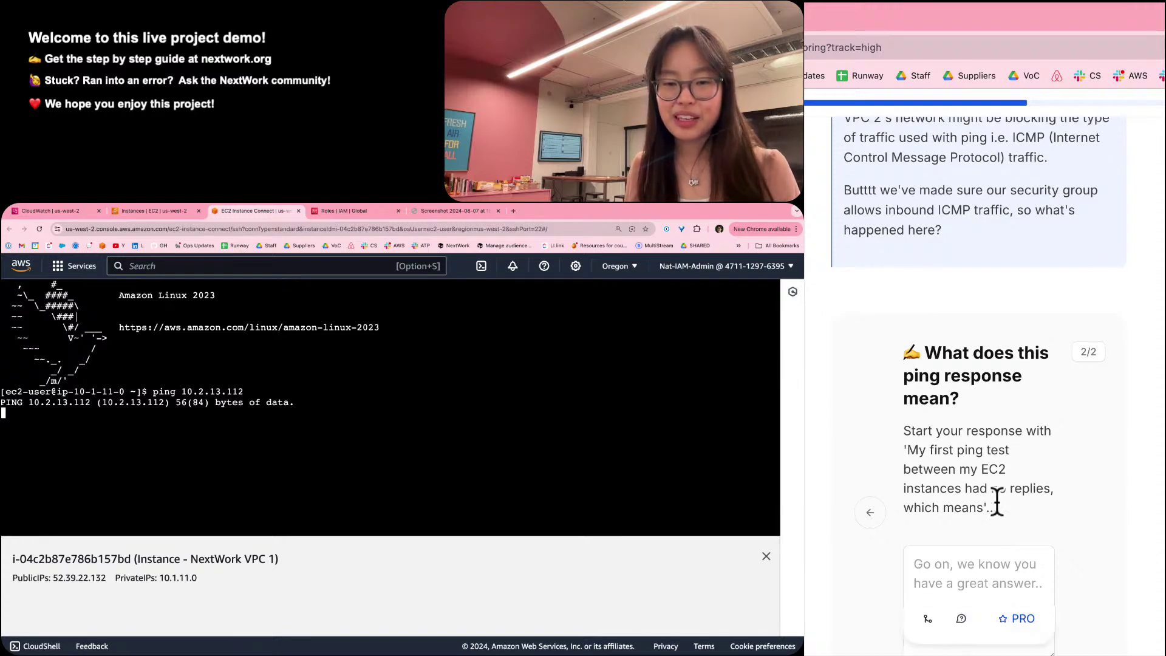
{"action": "left_click_drag", "start_coordinate": [905, 449], "coordinate": [984, 502]}
{"action": "key", "text": "super+c"}
{"action": "scroll", "coordinate": [989, 512], "scroll_direction": "down", "scroll_amount": 1}
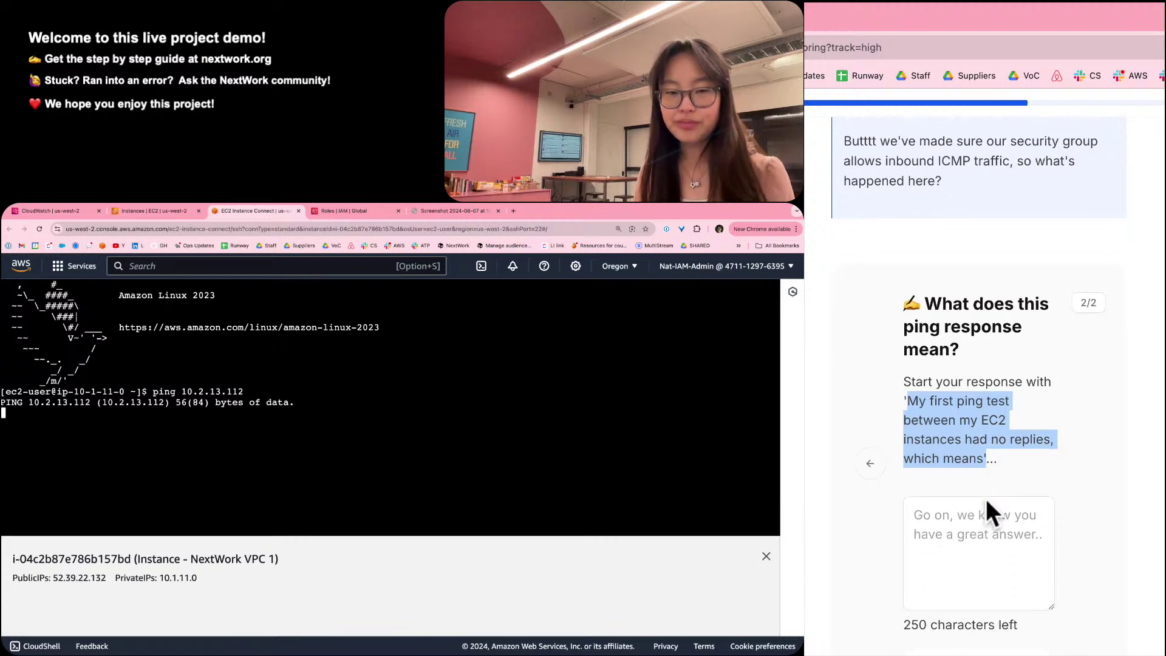
{"action": "left_click", "coordinate": [983, 539]}
{"action": "key", "text": "super+v"}
{"action": "key", "text": "BackSpace"}
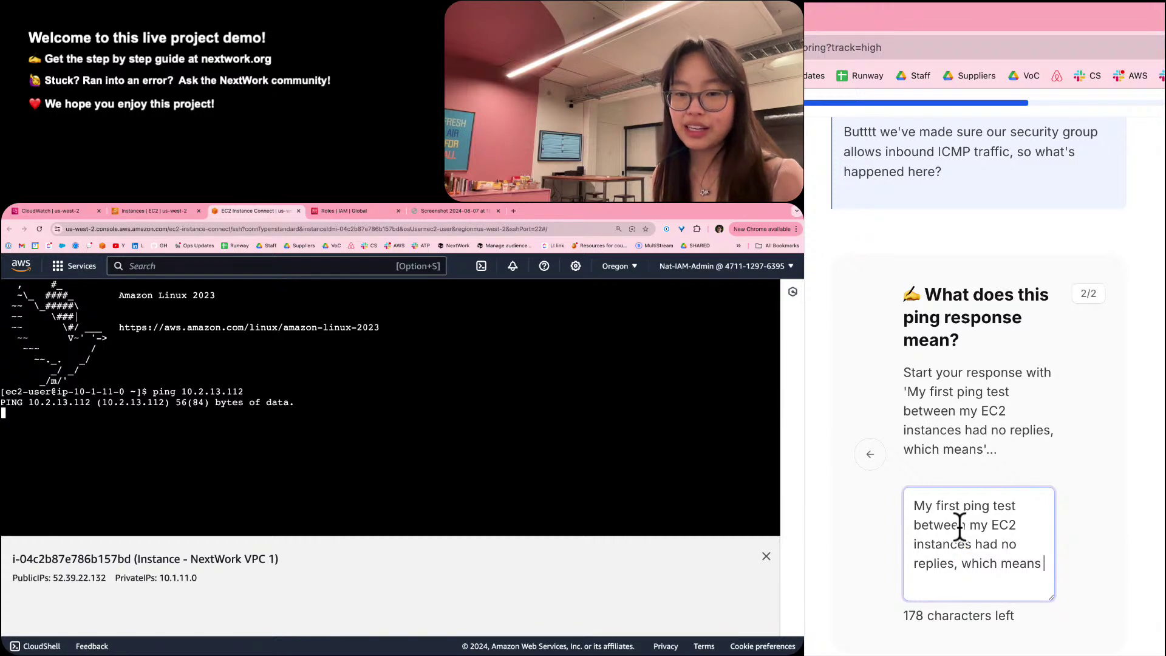
{"action": "type", "text": "VPC p"}
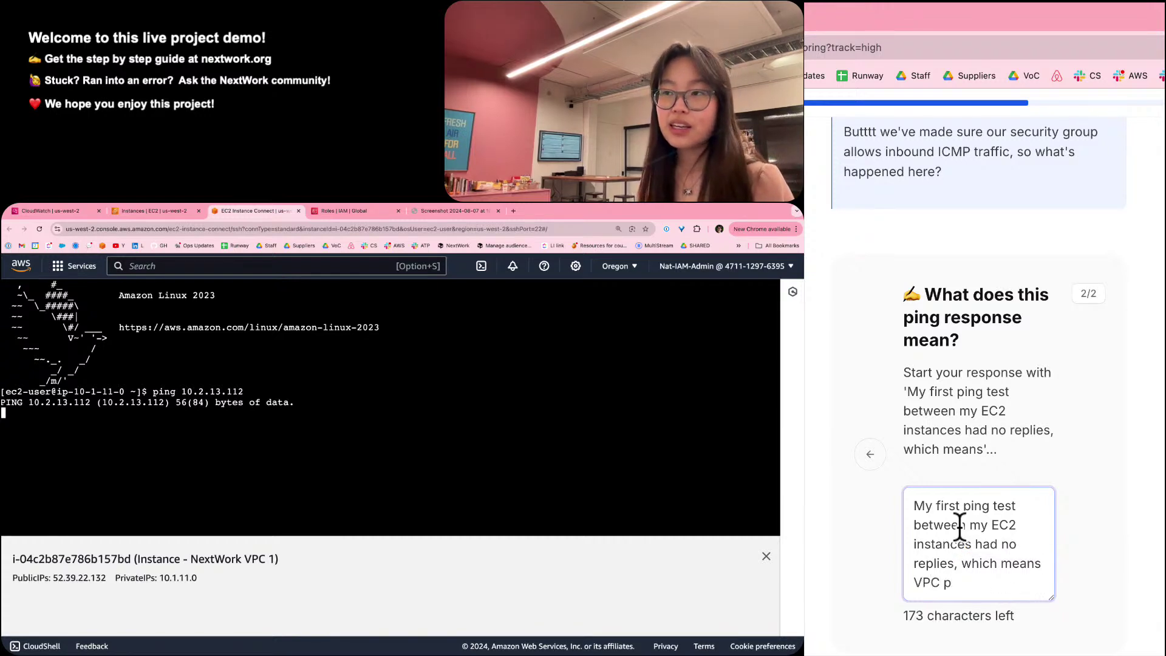
{"action": "key", "text": "BackSpace"}
{"action": "key", "text": "BackSpace"}
{"action": "key", "text": "BackSpace"}
{"action": "key", "text": "BackSpace"}
{"action": "key", "text": "BackSpace"}
{"action": "key", "text": "BackSpace"}
{"action": "key", "text": "BackSpace"}
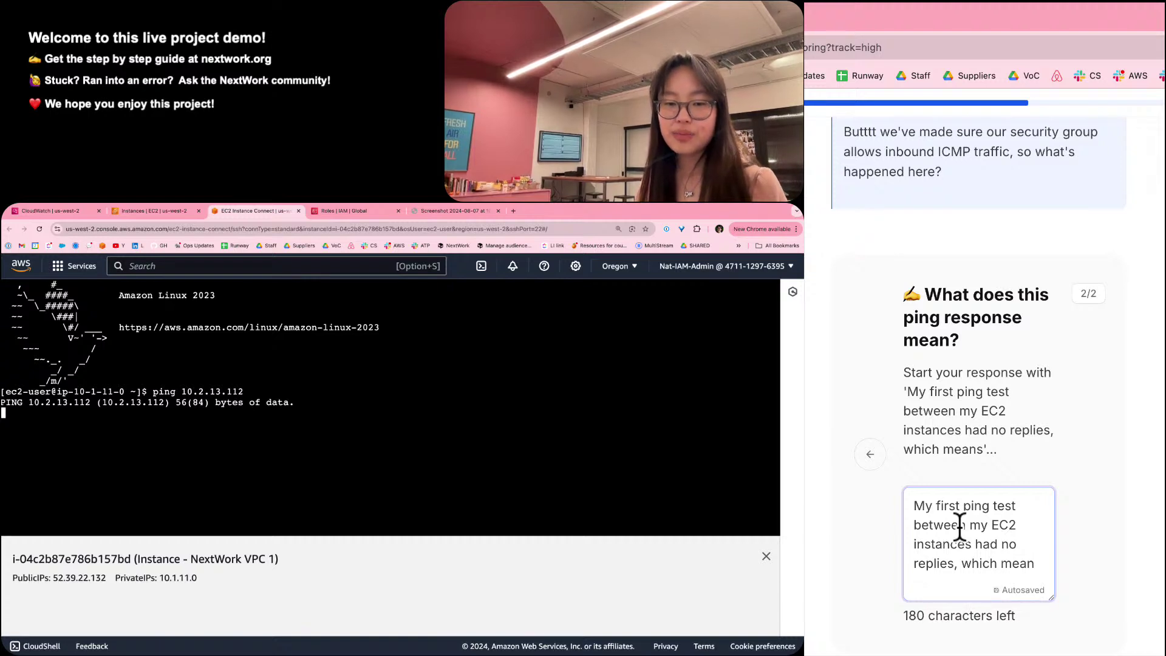
{"action": "type", "text": "s "}
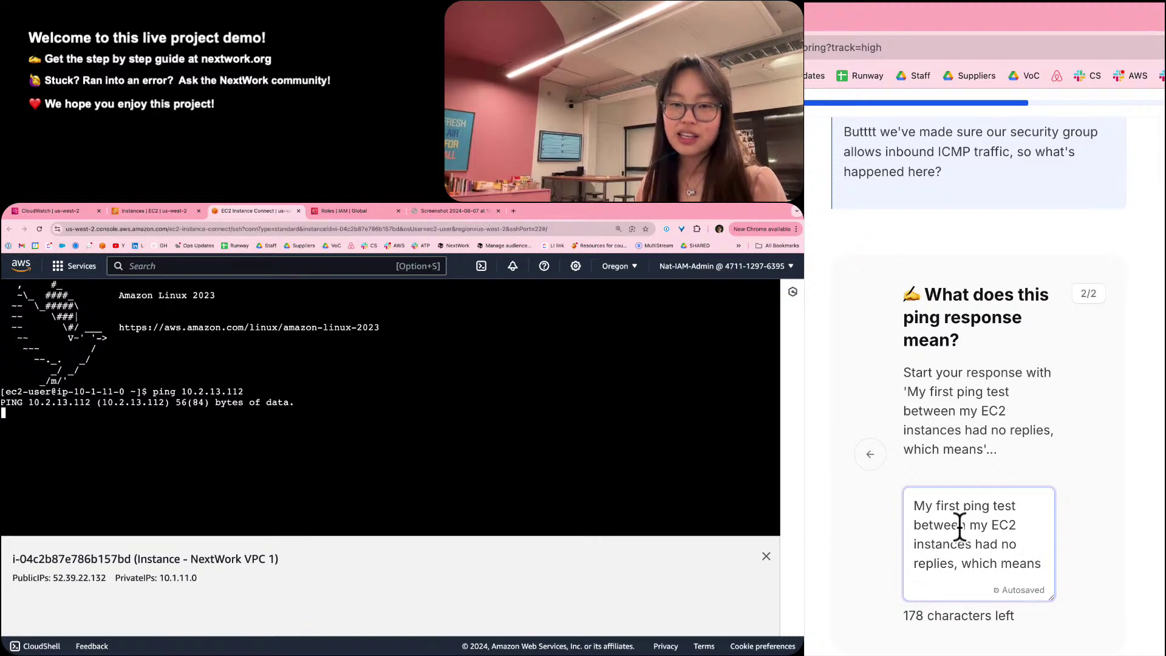
Continue the answer on what the ping response means with "ICMP traffic could be blocked".
{"action": "type", "text": "IXM"}
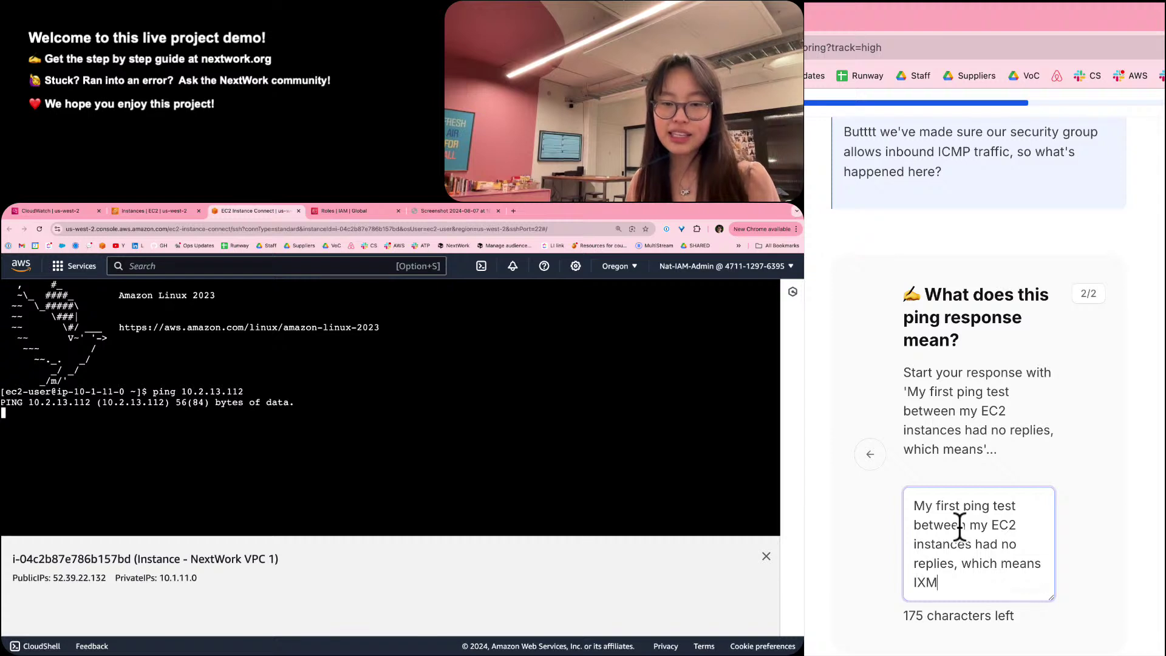
{"action": "key", "text": "BackSpace"}
{"action": "key", "text": "BackSpace"}
{"action": "type", "text": "CMP"}
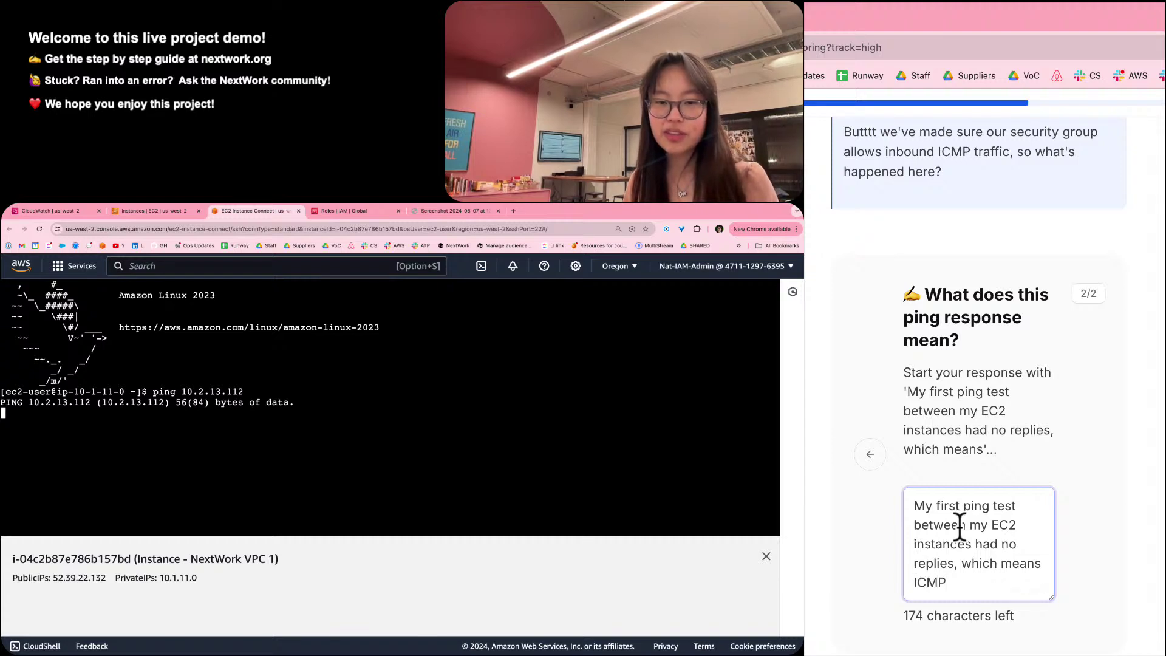
{"action": "type", "text": " trr"}
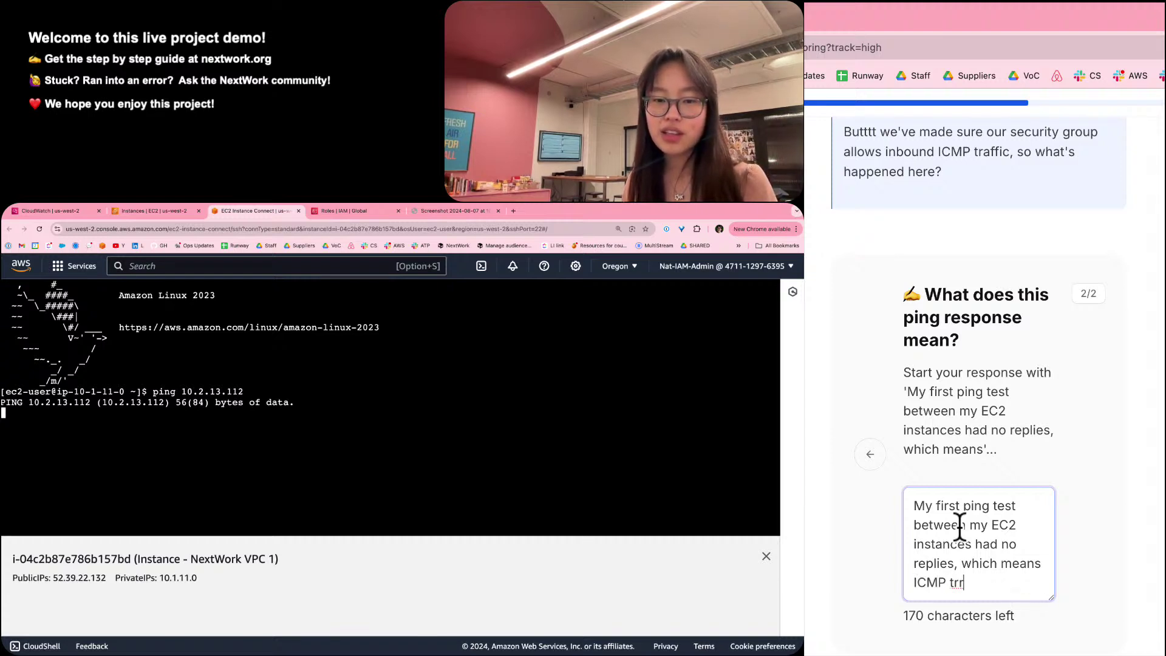
{"action": "key", "text": "BackSpace"}
{"action": "type", "text": "aiffc"}
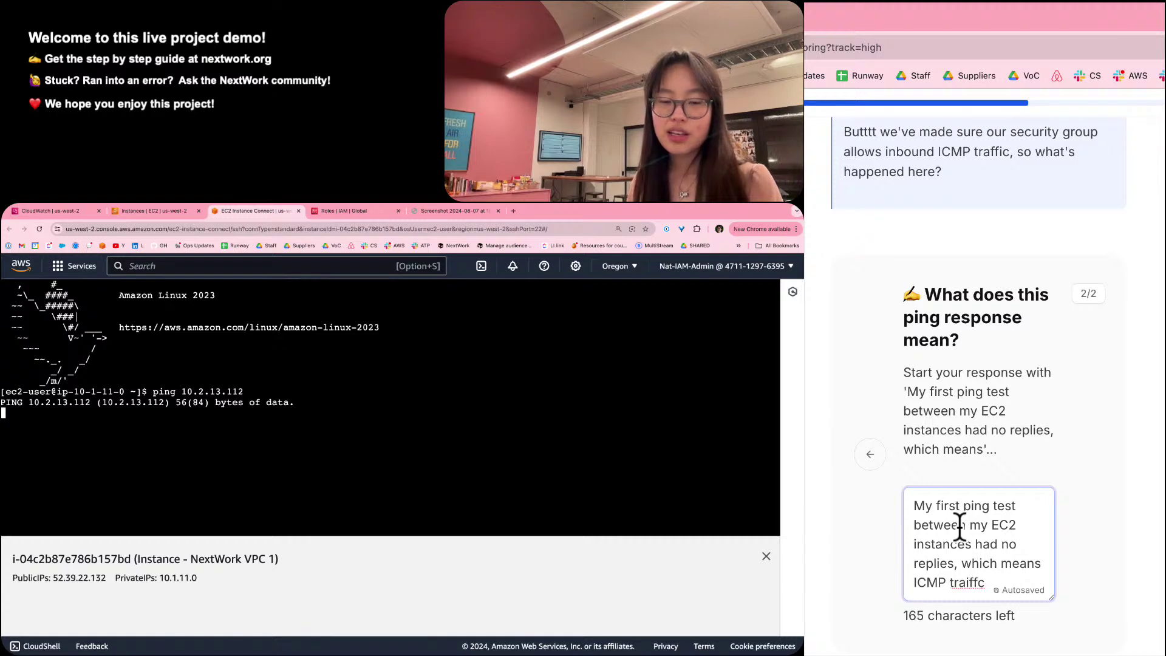
{"action": "key", "text": "BackSpace"}
{"action": "key", "text": "BackSpace"}
{"action": "key", "text": "BackSpace"}
{"action": "key", "text": "BackSpace"}
{"action": "key", "text": "BackSpace"}
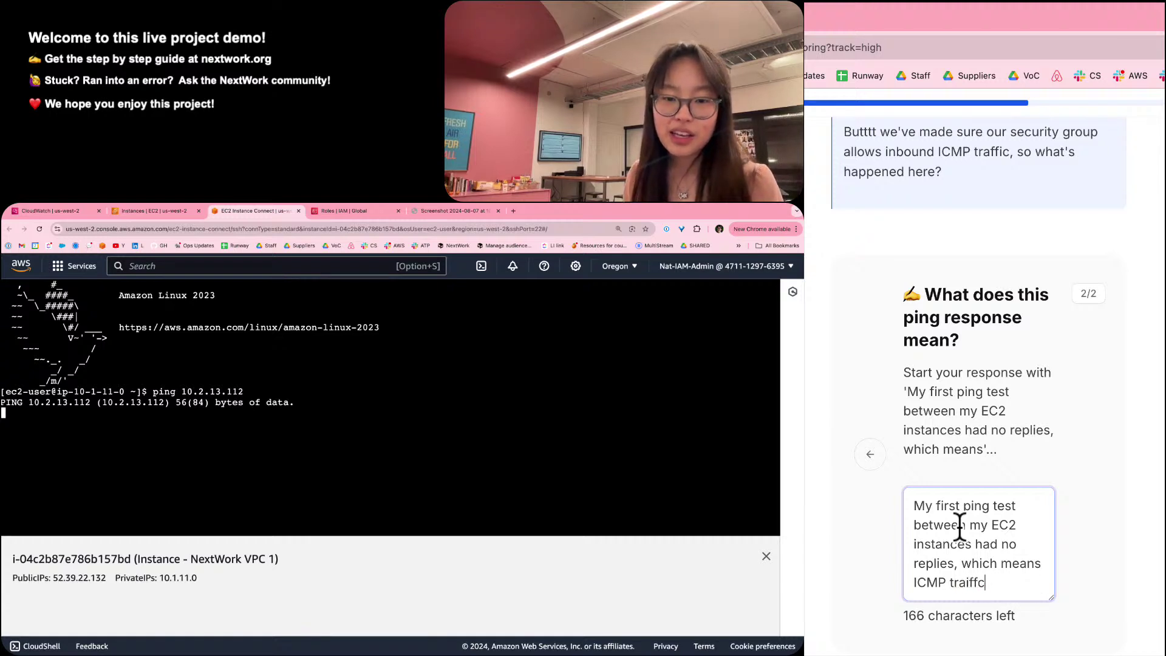
{"action": "type", "text": "ffic "}
{"action": "type", "text": "could be "}
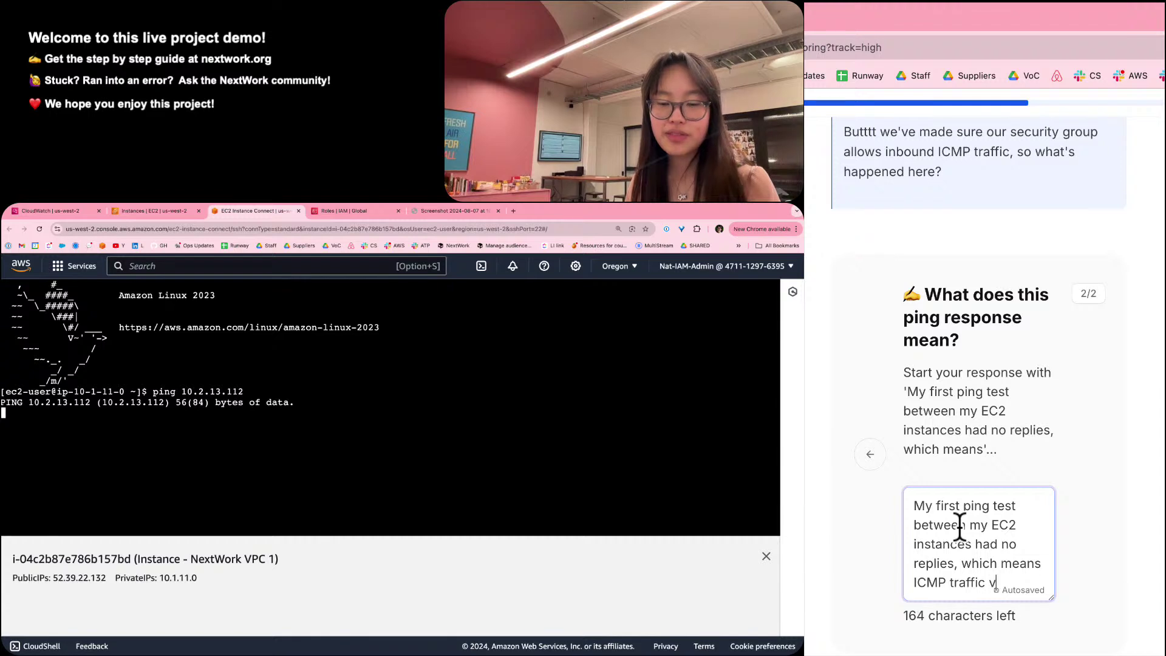
{"action": "type", "text": "blocked"}
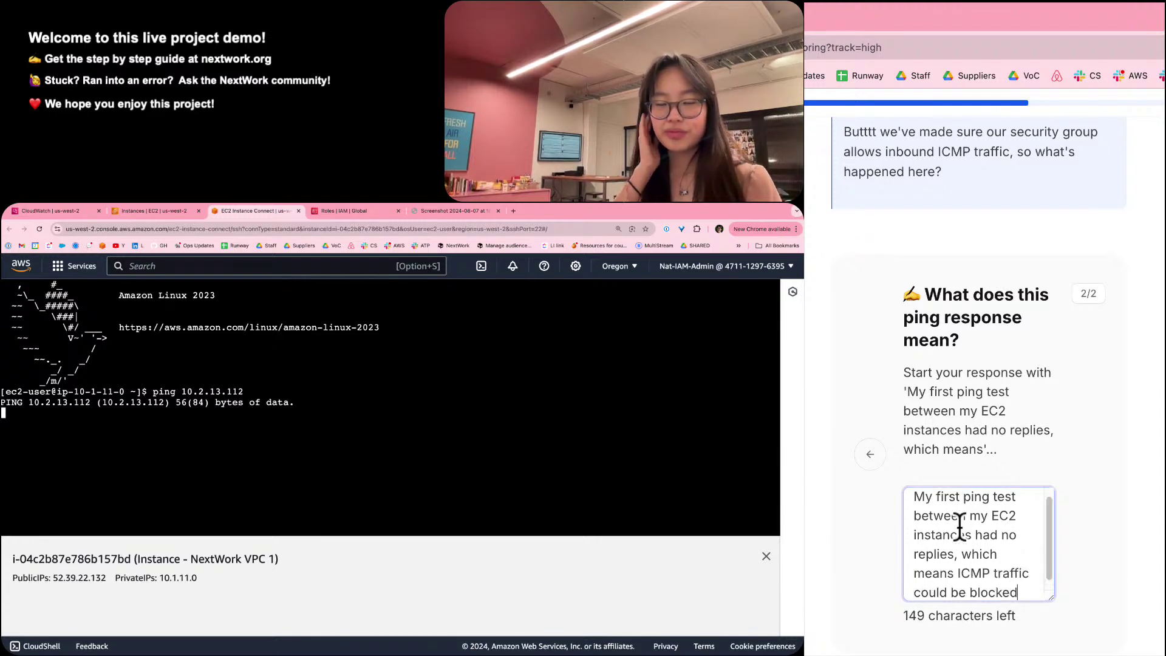
Extend the answer with the possible cause "by security group/network ACLs;".
{"action": "type", "text": ", "}
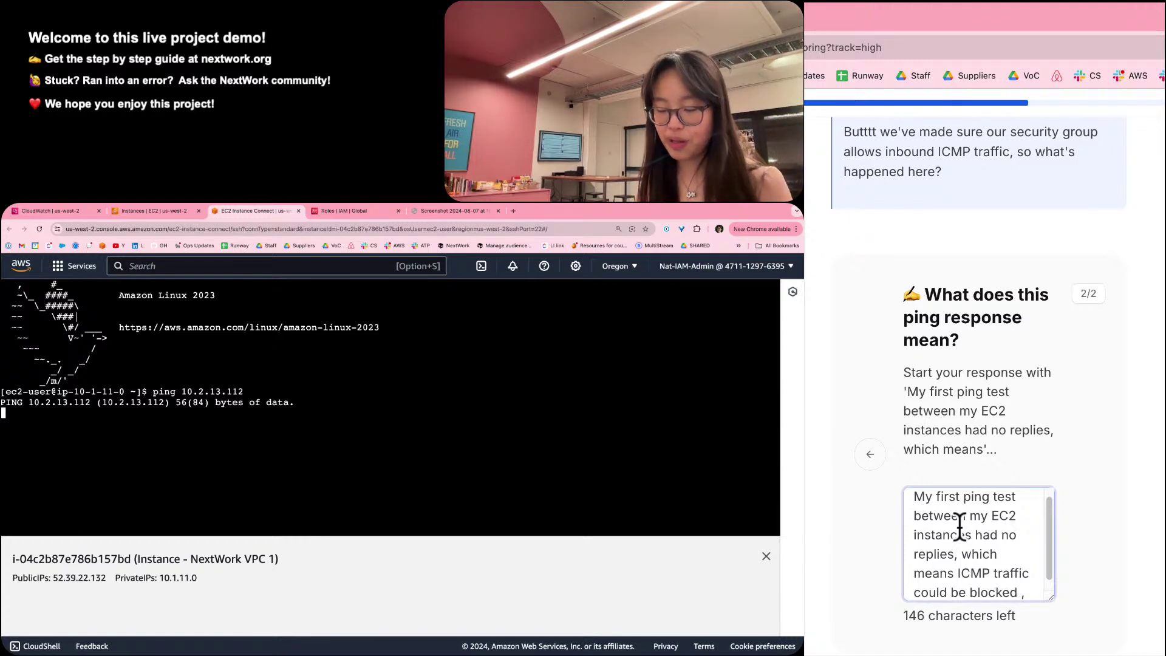
{"action": "type", "text": " by security g"}
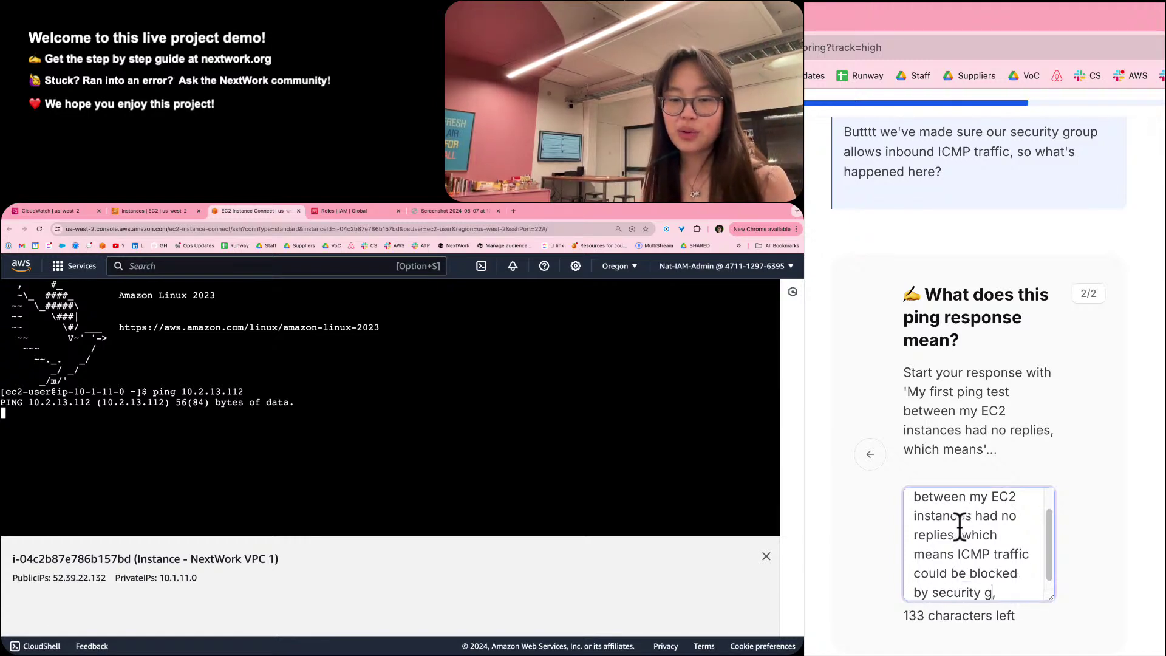
{"action": "type", "text": "roup"}
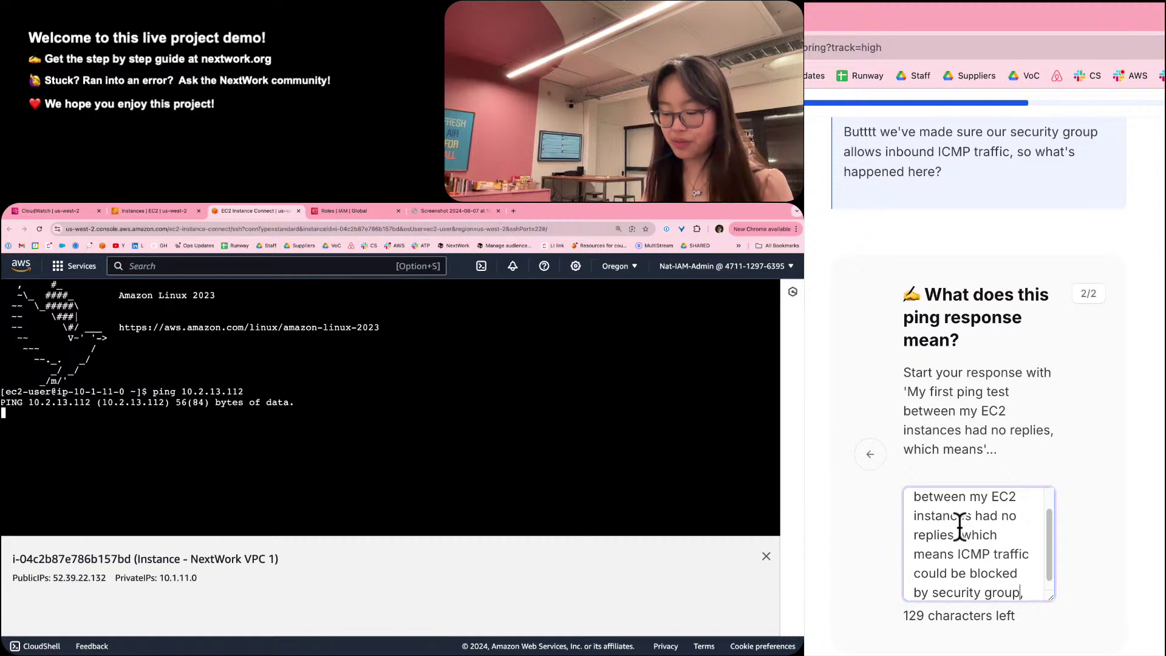
{"action": "type", "text": "/network ACL"}
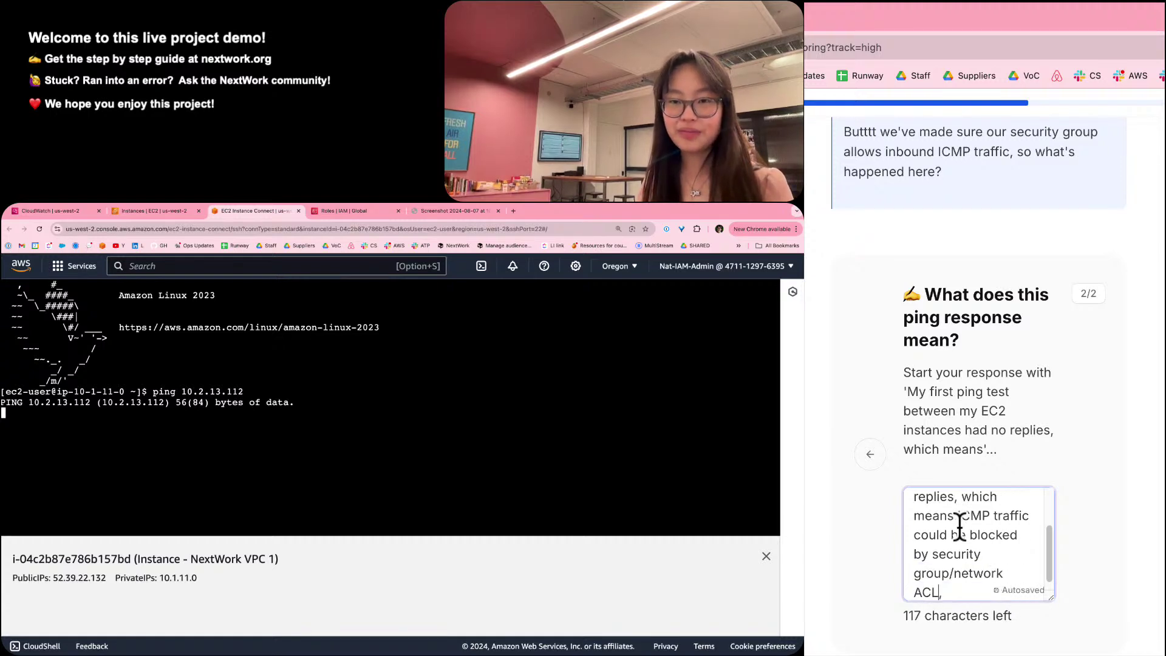
{"action": "type", "text": "s."}
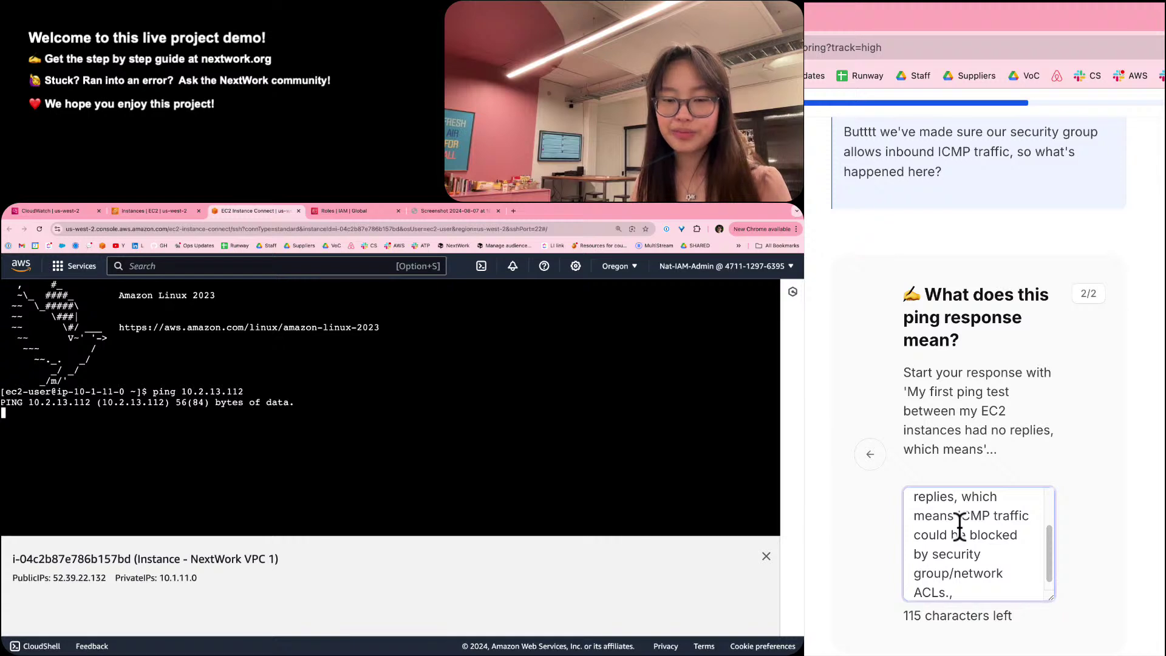
{"action": "key", "text": "BackSpace"}
{"action": "key", "text": "BackSpace"}
{"action": "type", "text": "'"}
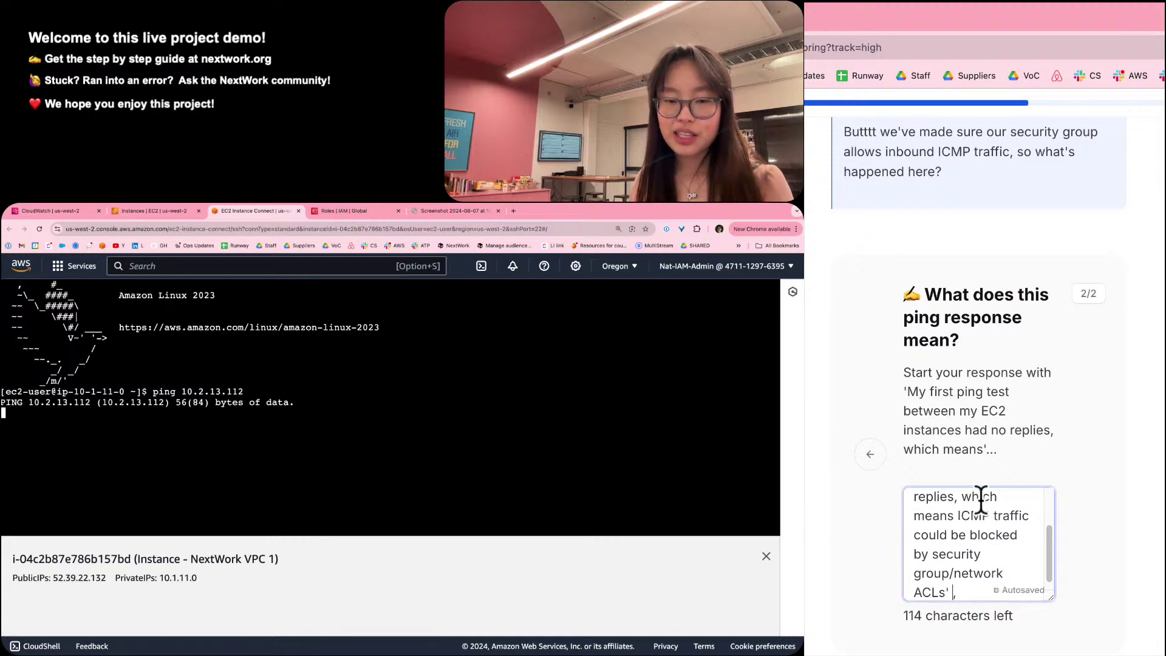
{"action": "key", "text": "BackSpace"}
{"action": "key", "text": "BackSpace"}
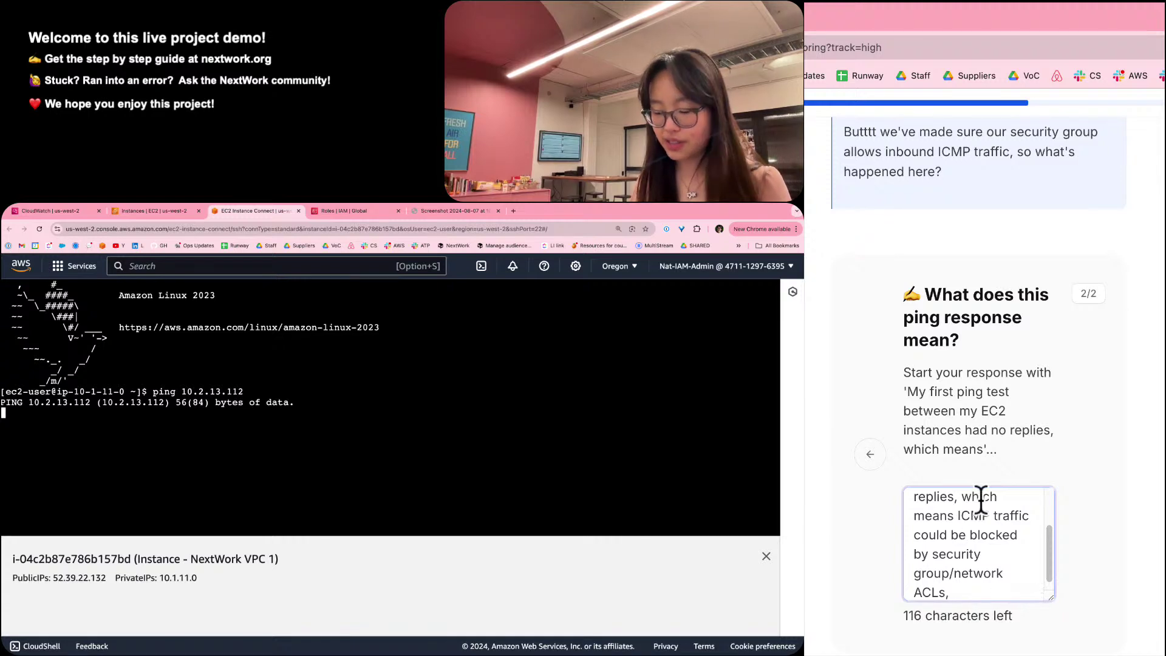
{"action": "type", "text": ";"}
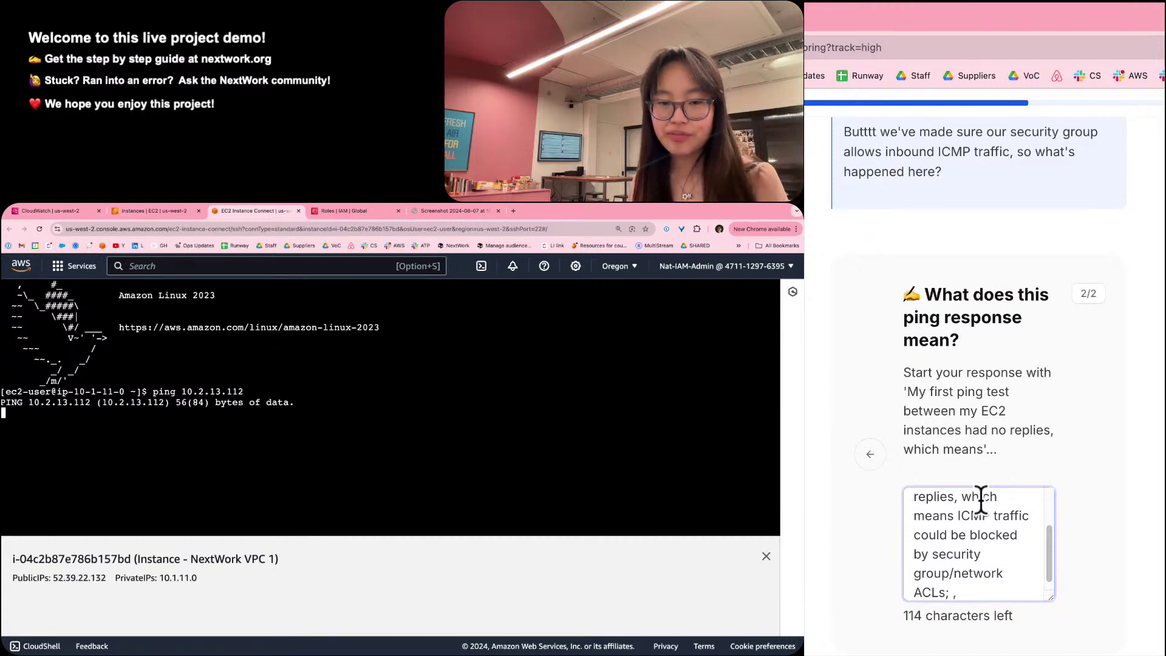
Add the alternative explanation "or maybe our traffic is being routed to a wrong path" to the answer.
{"action": "type", "text": "ir"}
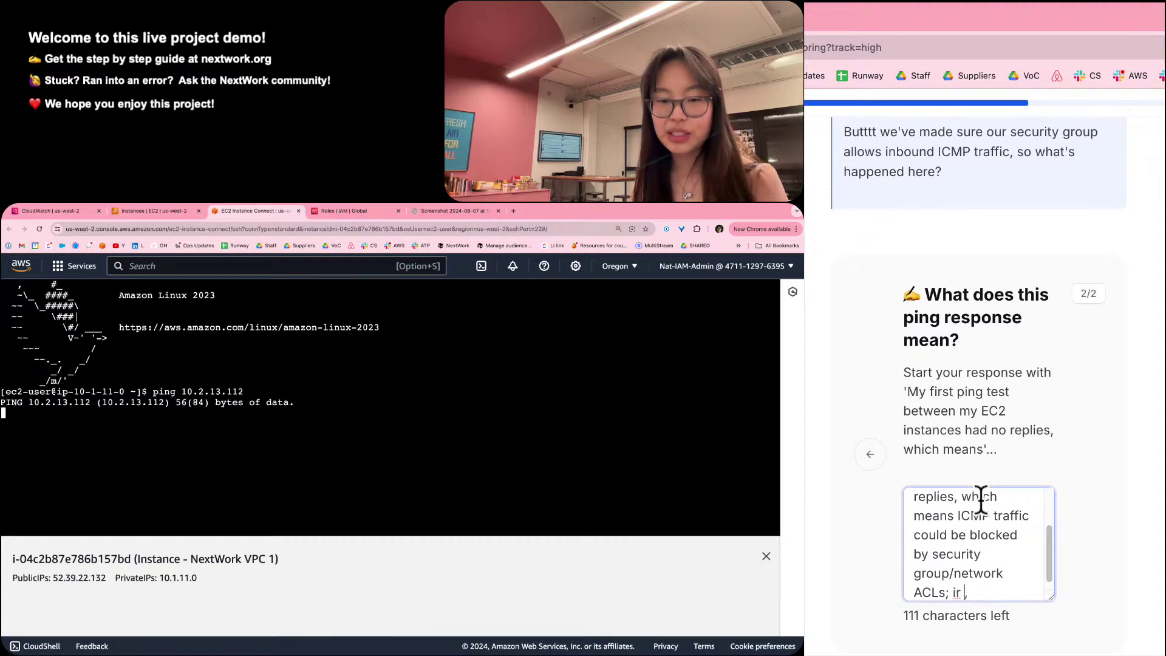
{"action": "key", "text": "BackSpace"}
{"action": "key", "text": "BackSpace"}
{"action": "key", "text": "BackSpace"}
{"action": "type", "text": "or"}
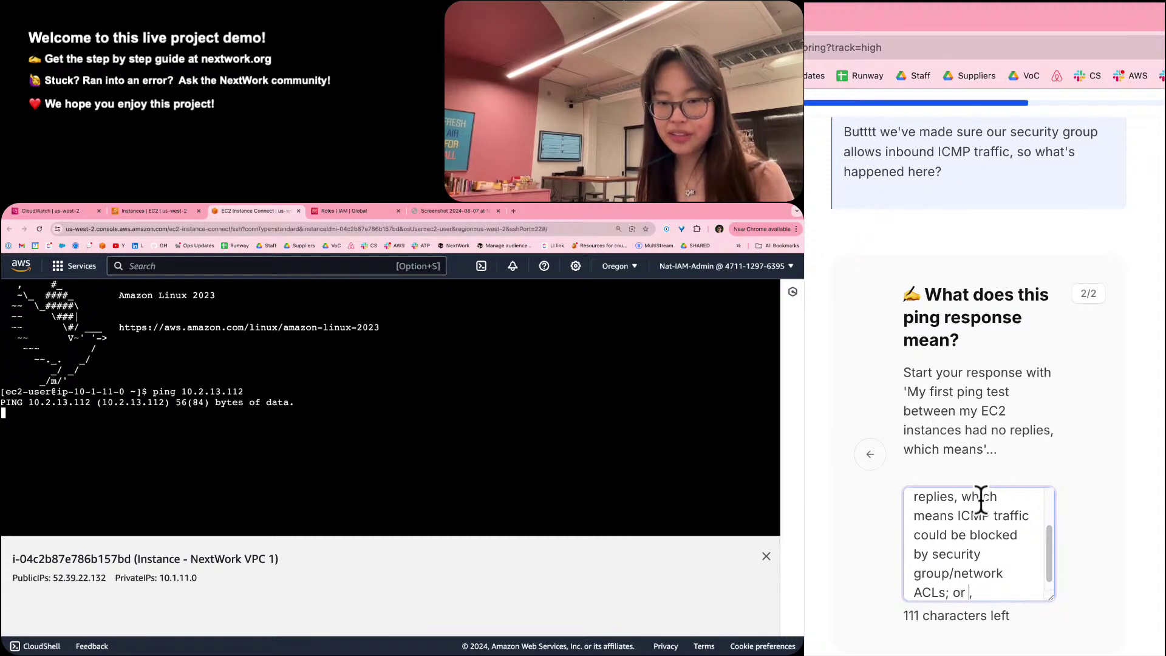
{"action": "key", "text": "BackSpace"}
{"action": "type", "text": "maybe "}
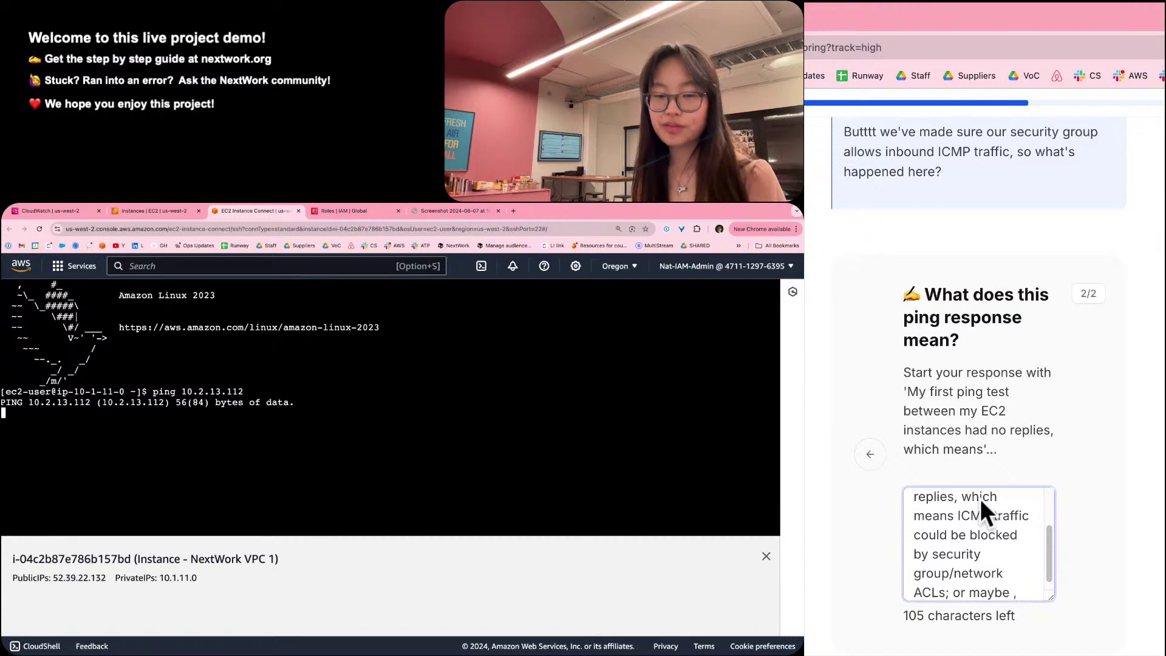
{"action": "type", "text": "our traffic i"}
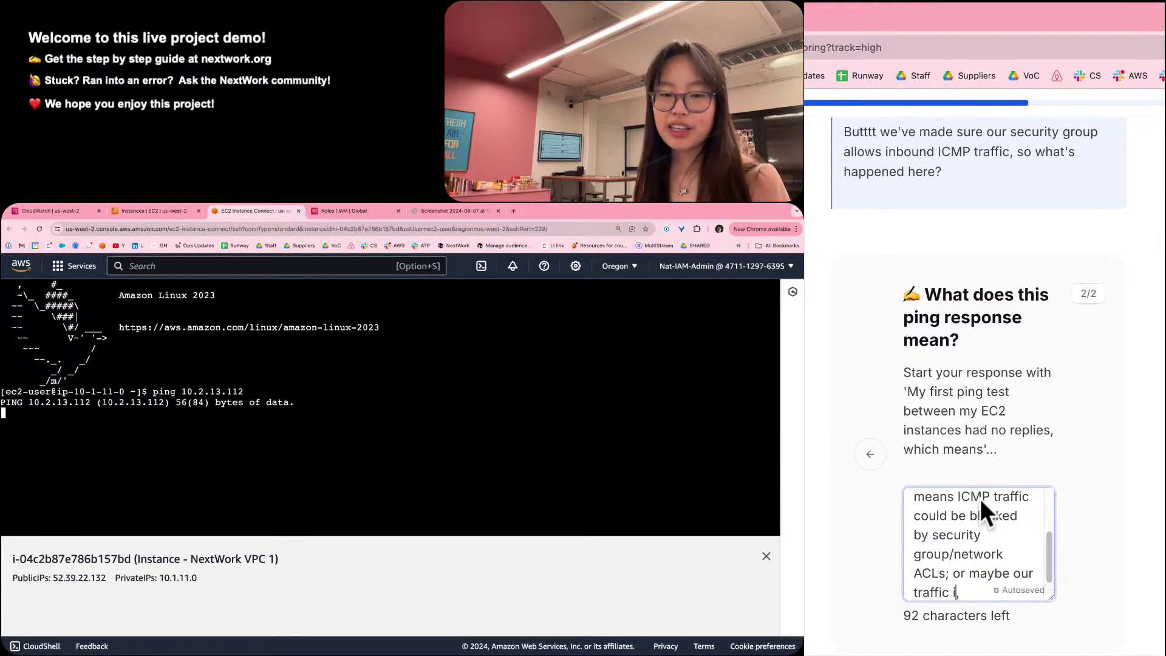
{"action": "type", "text": "s beign"}
{"action": "key", "text": "BackSpace"}
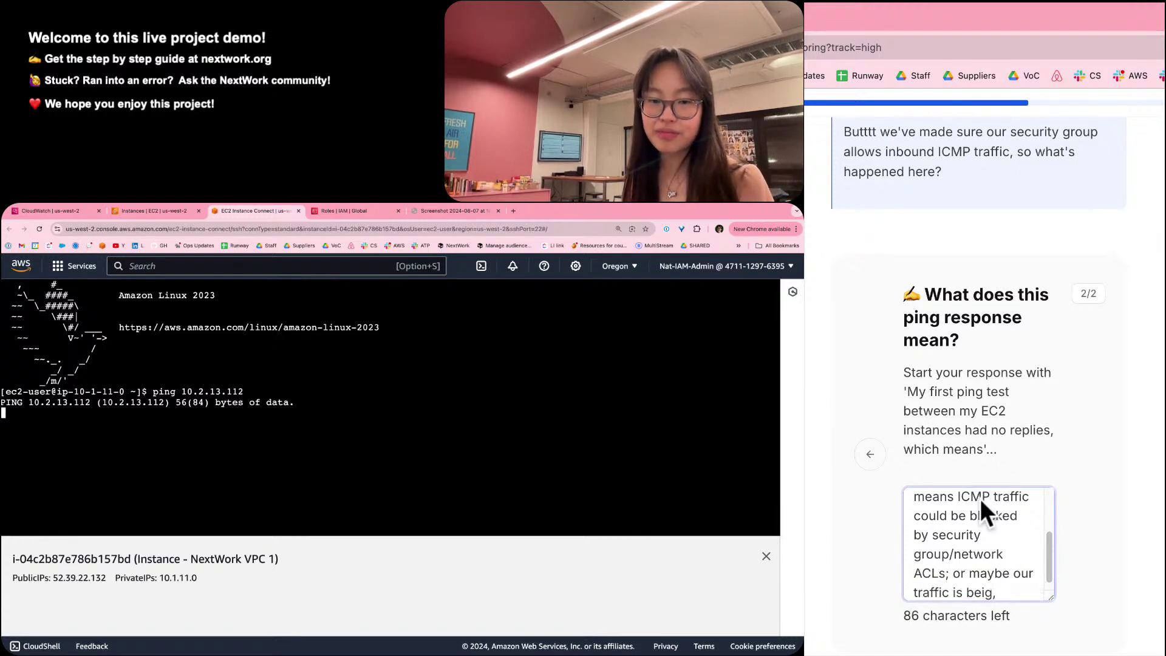
{"action": "type", "text": "n"}
{"action": "key", "text": "BackSpace"}
{"action": "key", "text": "BackSpace"}
{"action": "type", "text": "ng"}
{"action": "key", "text": "BackSpace"}
{"action": "key", "text": "BackSpace"}
{"action": "key", "text": "BackSpace"}
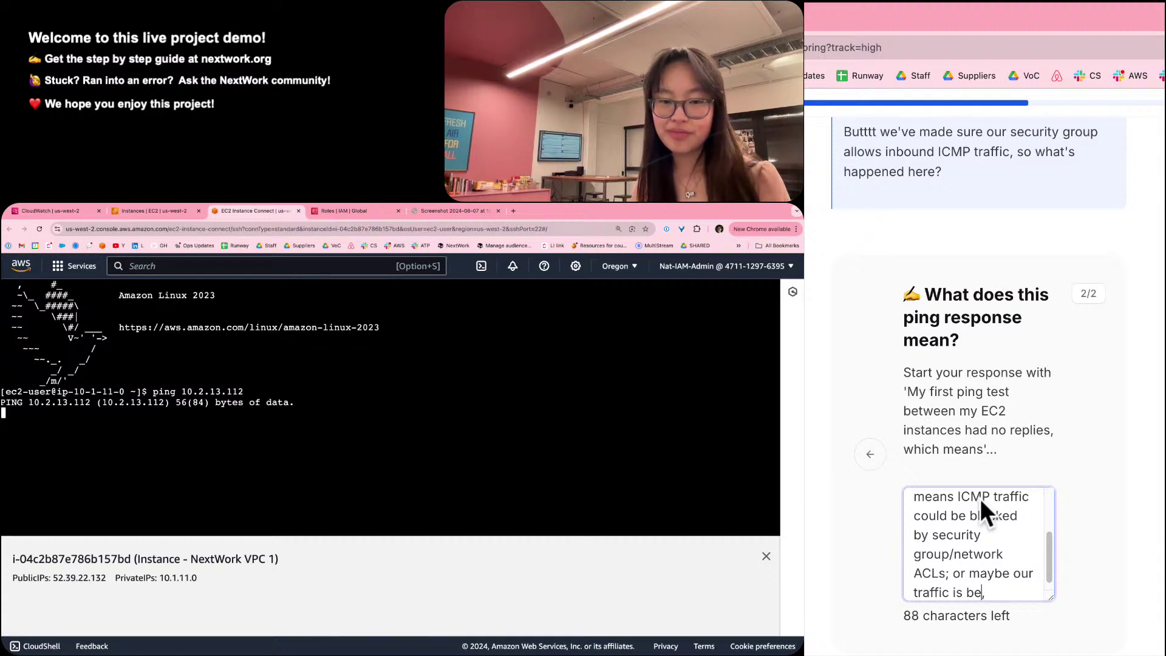
{"action": "type", "text": "ing routed to th"}
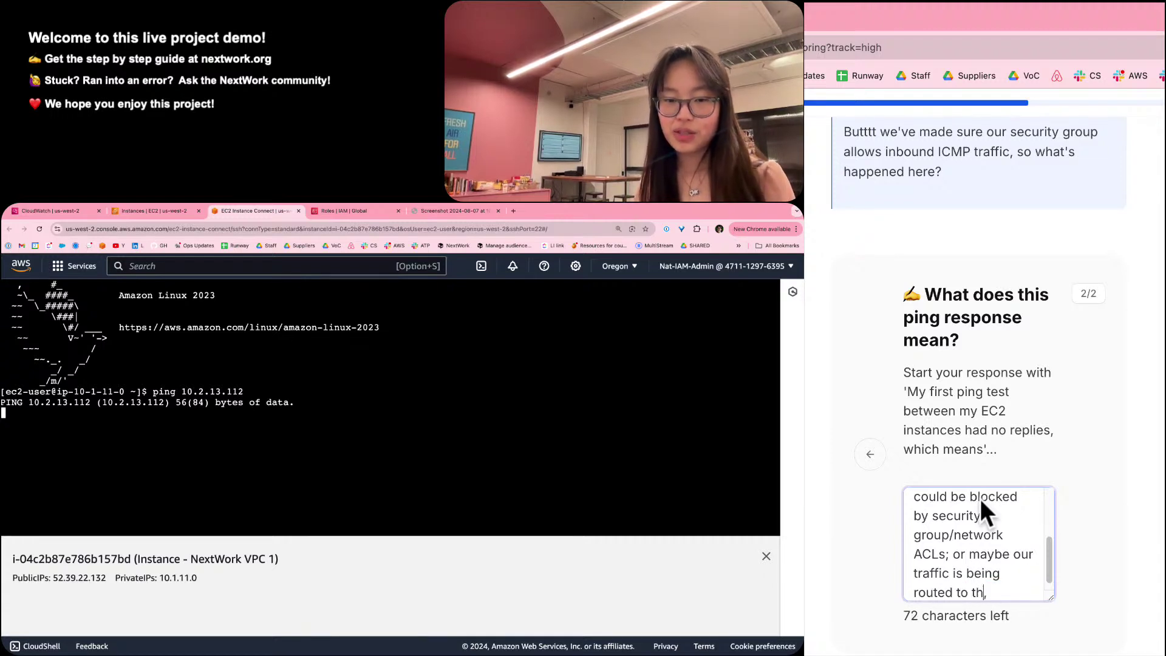
{"action": "type", "text": "e"}
{"action": "key", "text": "BackSpace"}
{"action": "key", "text": "BackSpace"}
{"action": "key", "text": "BackSpace"}
{"action": "type", "text": "a wron"}
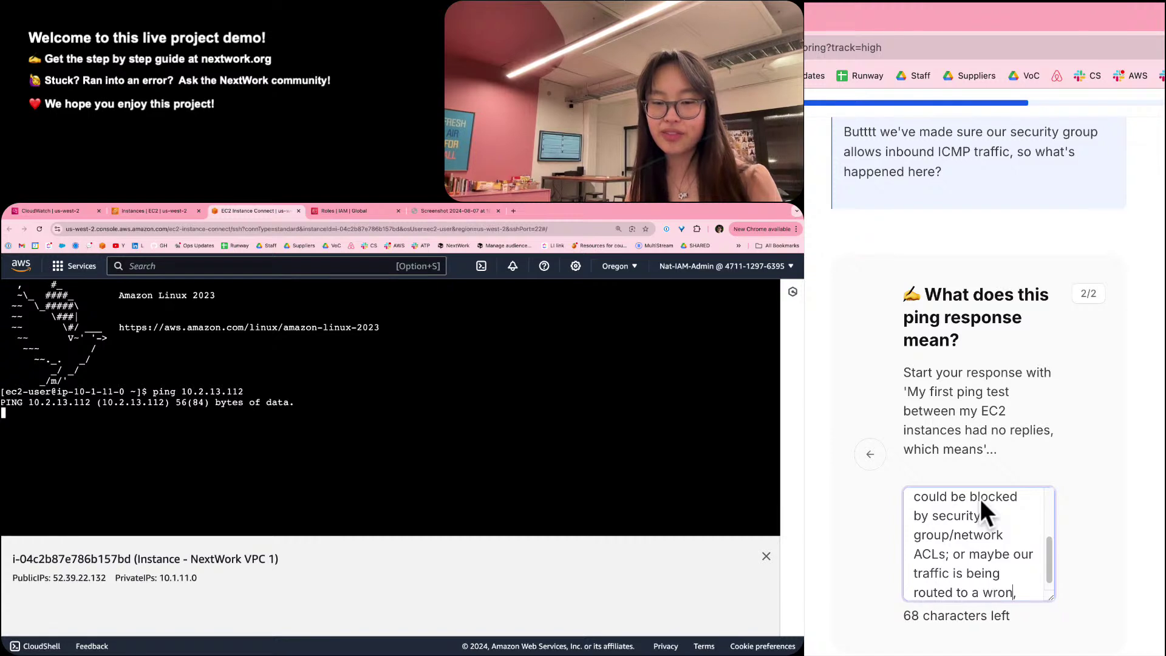
{"action": "type", "text": "g path"}
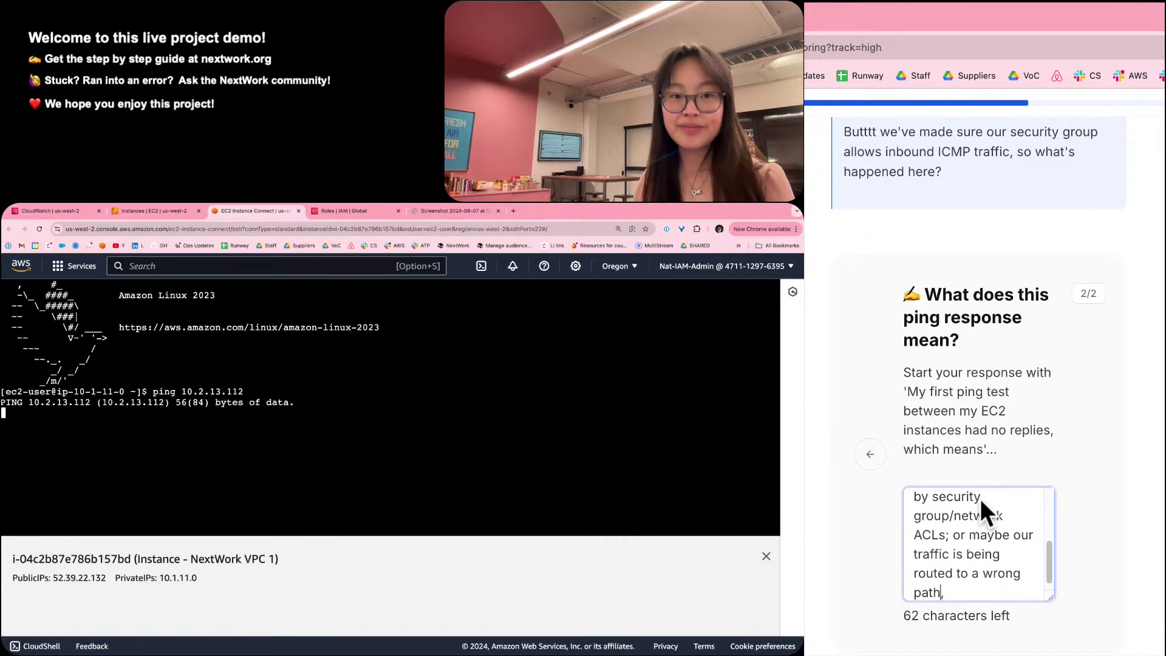
Remove the trailing comma so the answer ends with "a wrong path", and submit it to complete the guide's task.
{"action": "type", "text": "/"}
{"action": "key", "text": "BackSpace"}
{"action": "key", "text": "BackSpace"}
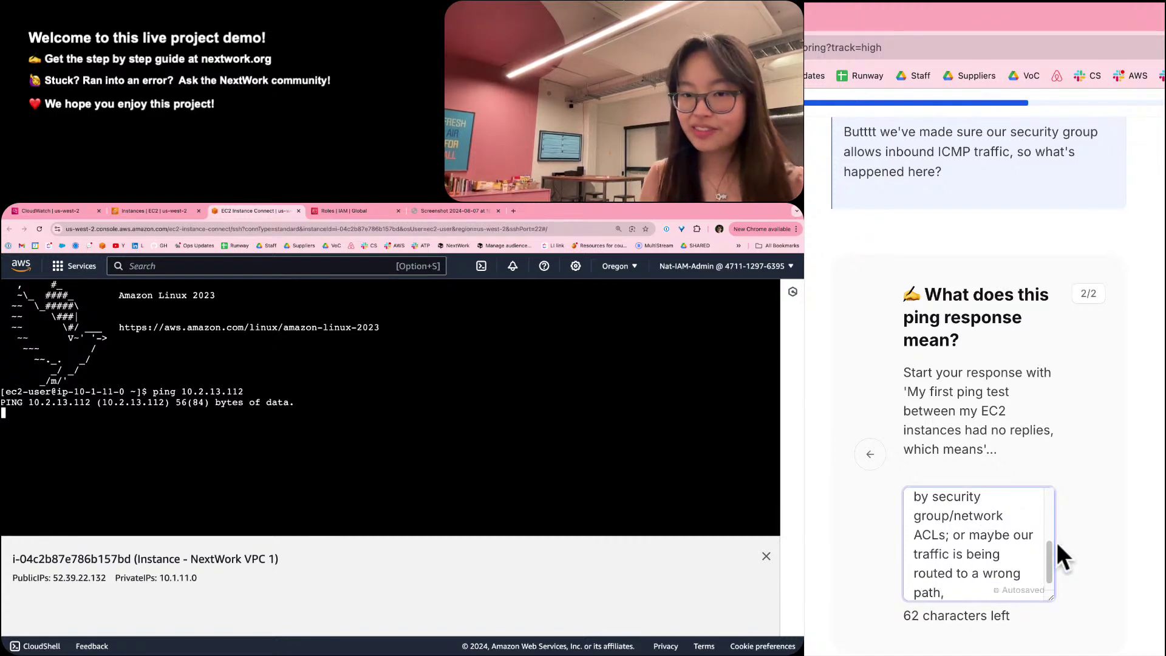
{"action": "type", "text": "."}
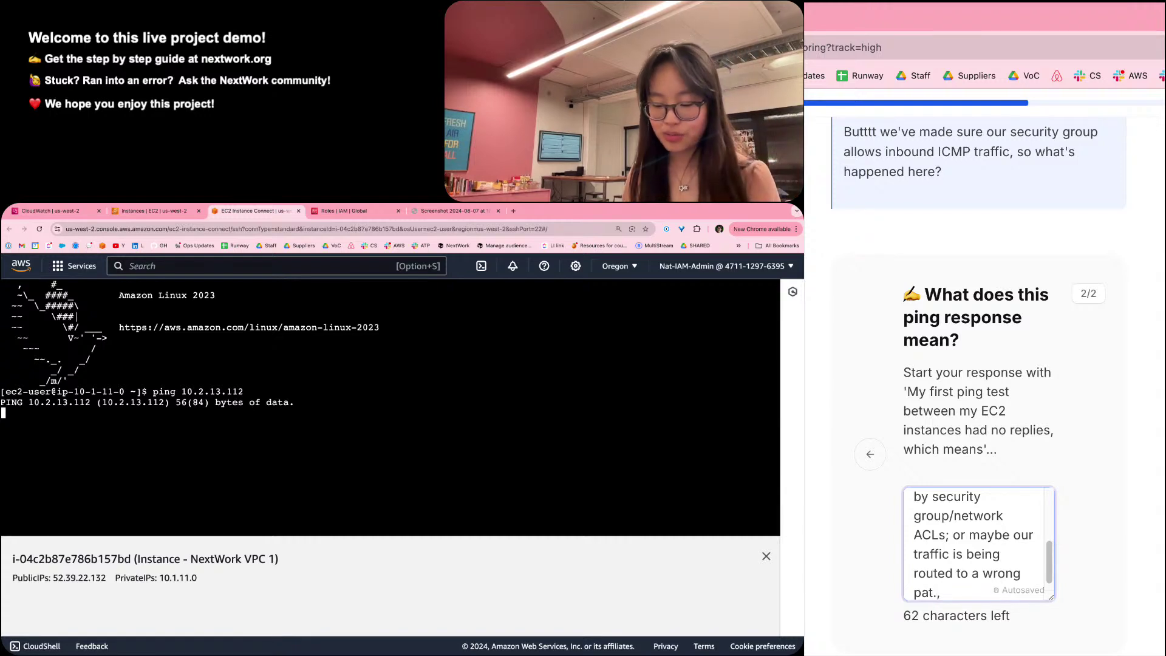
{"action": "key", "text": "BackSpace"}
{"action": "key", "text": "BackSpace"}
{"action": "type", "text": "h"}
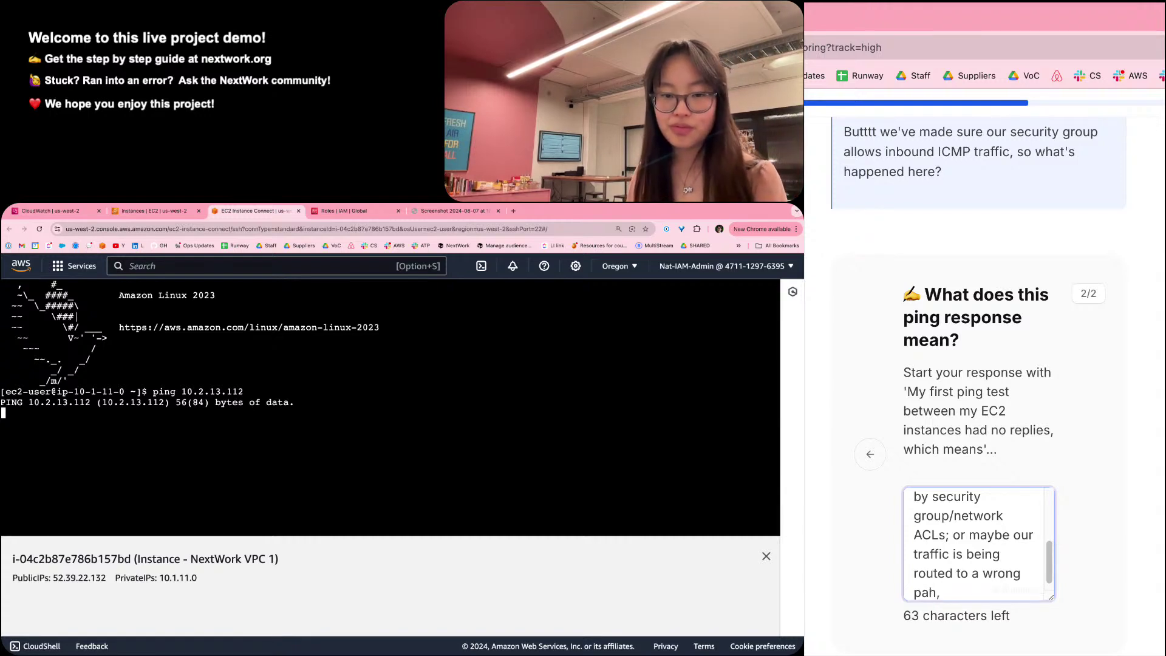
{"action": "key", "text": "BackSpace"}
{"action": "type", "text": "th"}
{"action": "key", "text": "Right"}
{"action": "key", "text": "BackSpace"}
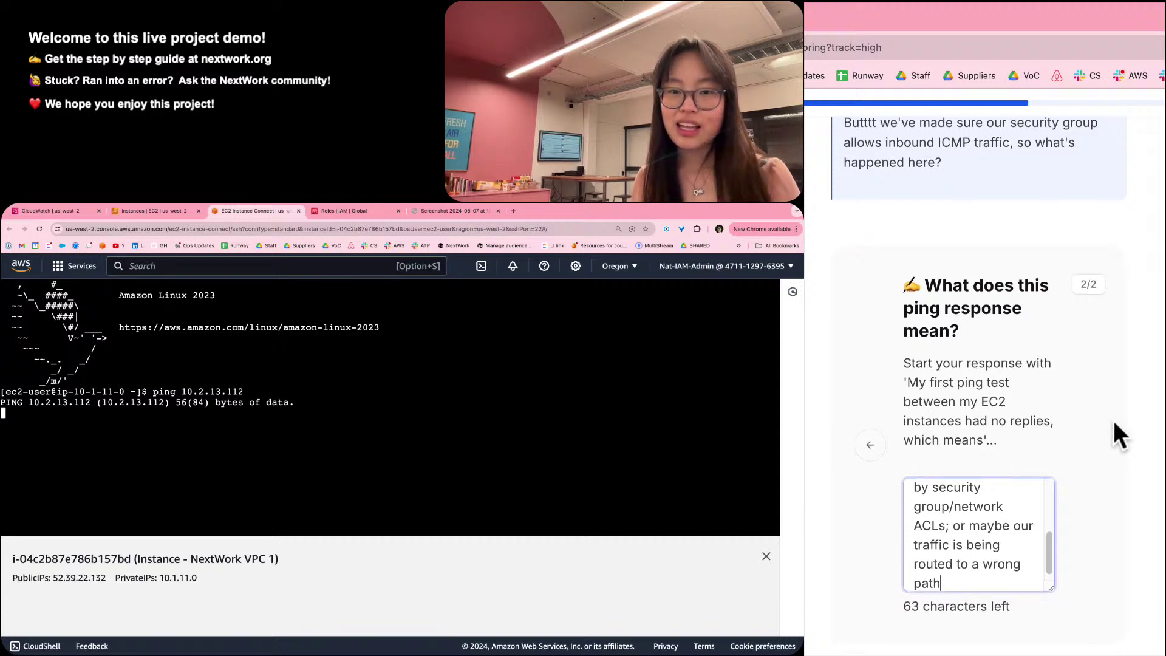
{"action": "scroll", "coordinate": [1113, 425], "scroll_direction": "down", "scroll_amount": 4}
{"action": "left_click", "coordinate": [1106, 437]}
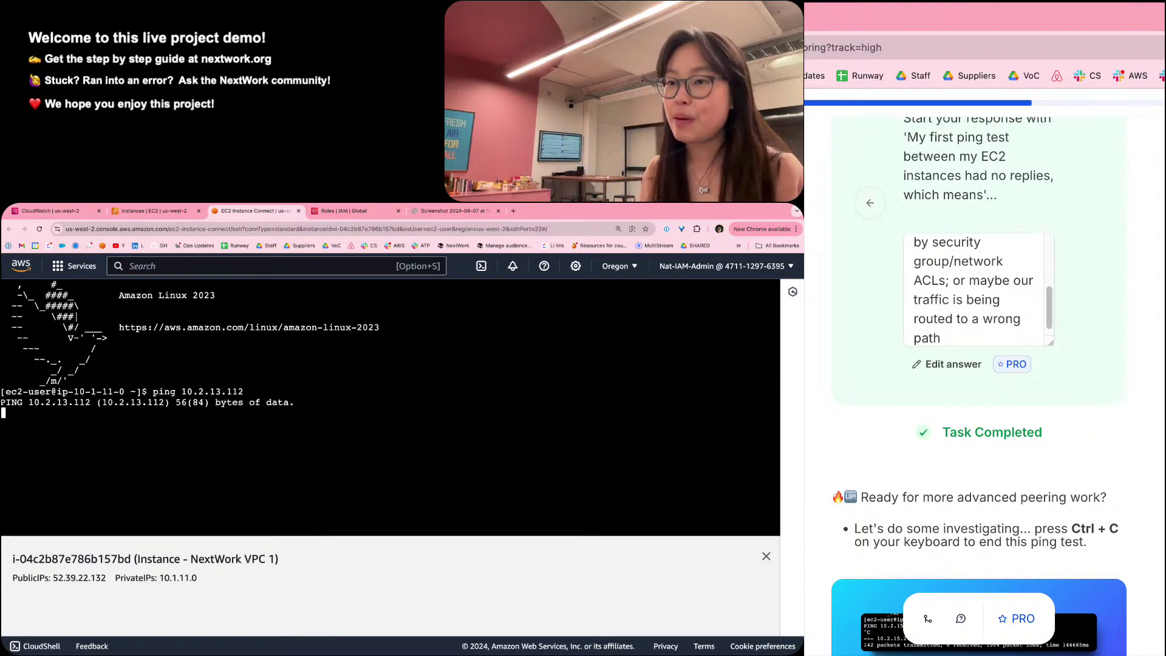
End the running ping test in the terminal and read the guide's instructions for testing VPC 2's public IP address.
{"action": "key", "text": "ctrl+c"}
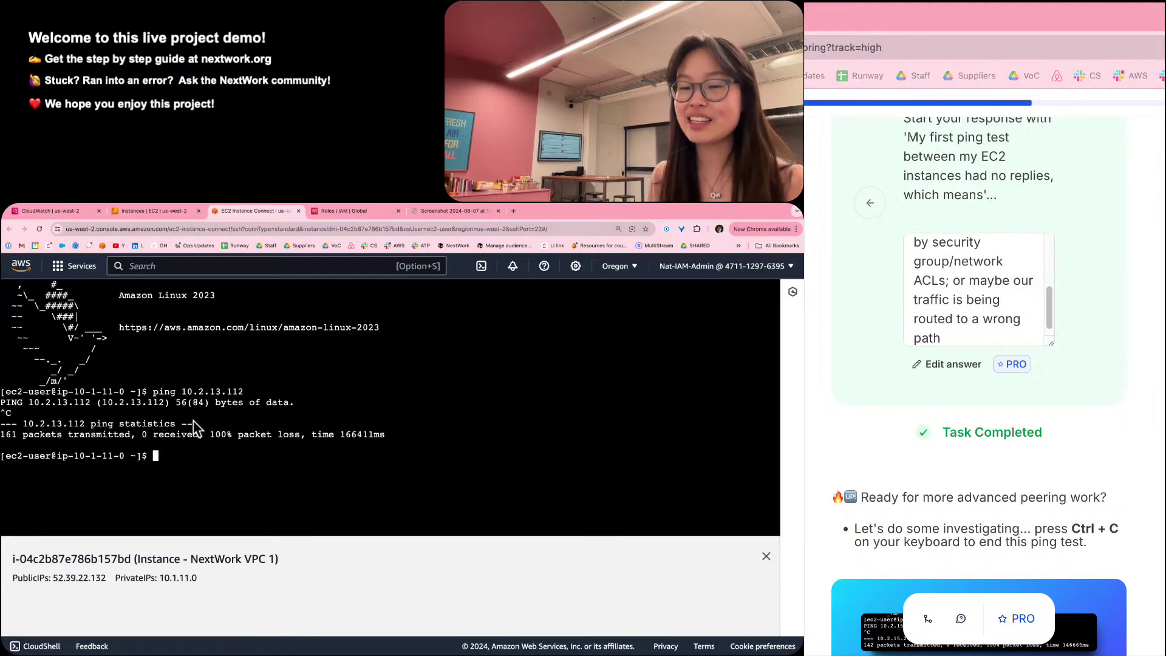
{"action": "scroll", "coordinate": [1036, 454], "scroll_direction": "down", "scroll_amount": 6}
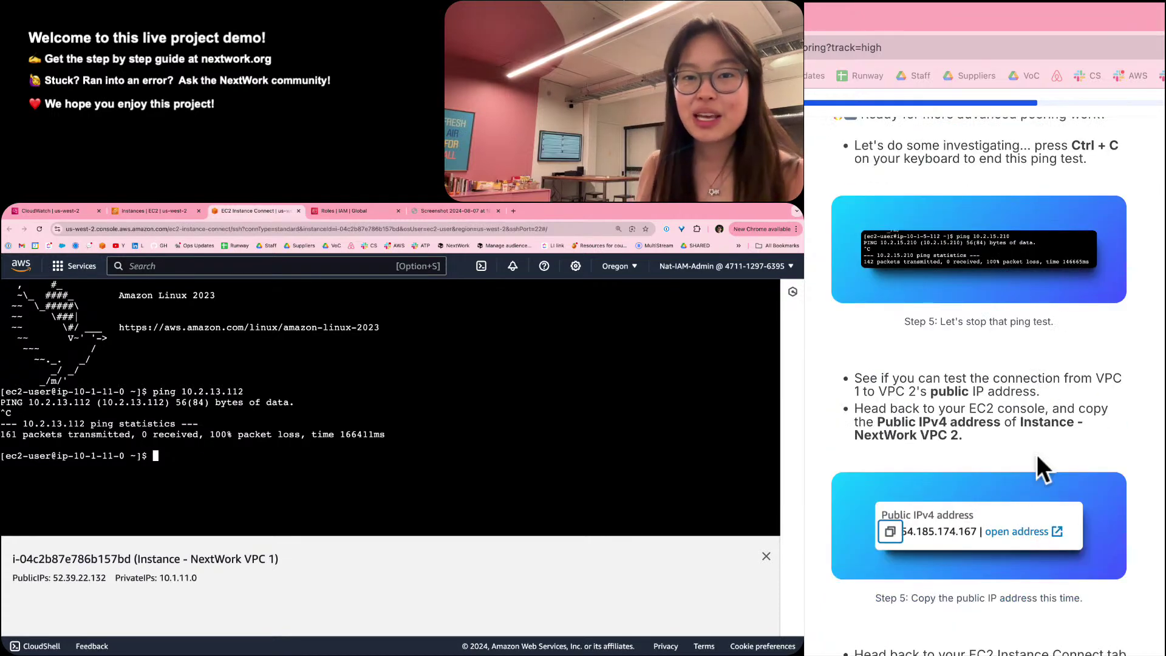
{"action": "scroll", "coordinate": [1037, 454], "scroll_direction": "up", "scroll_amount": 1}
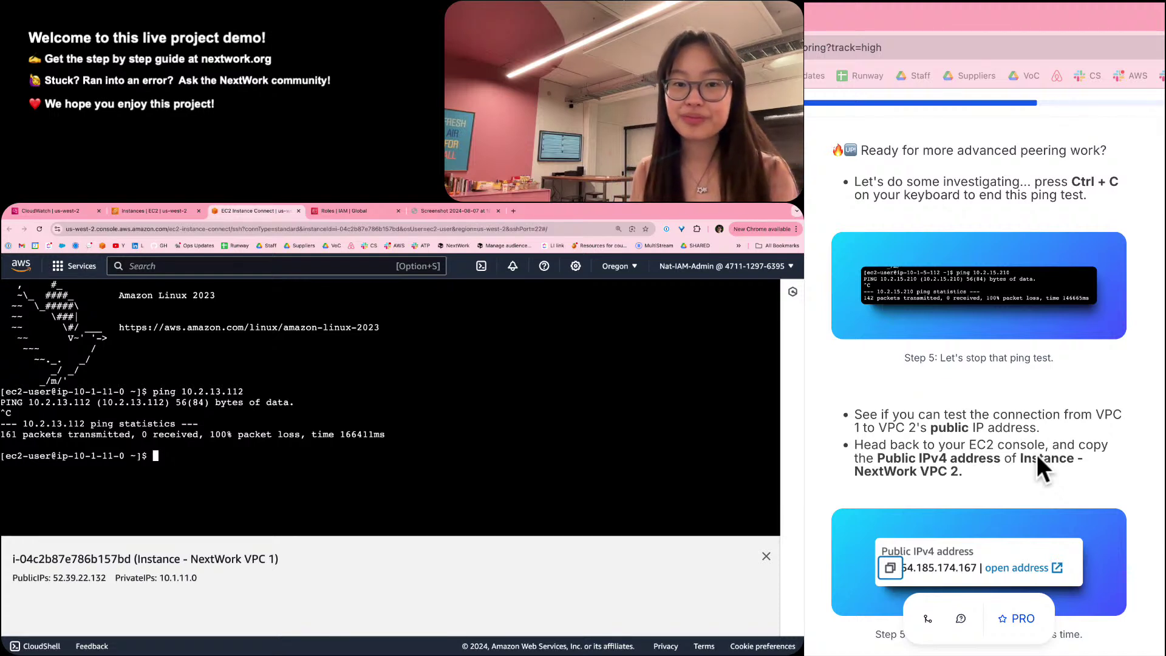
{"action": "scroll", "coordinate": [1064, 487], "scroll_direction": "down", "scroll_amount": 1}
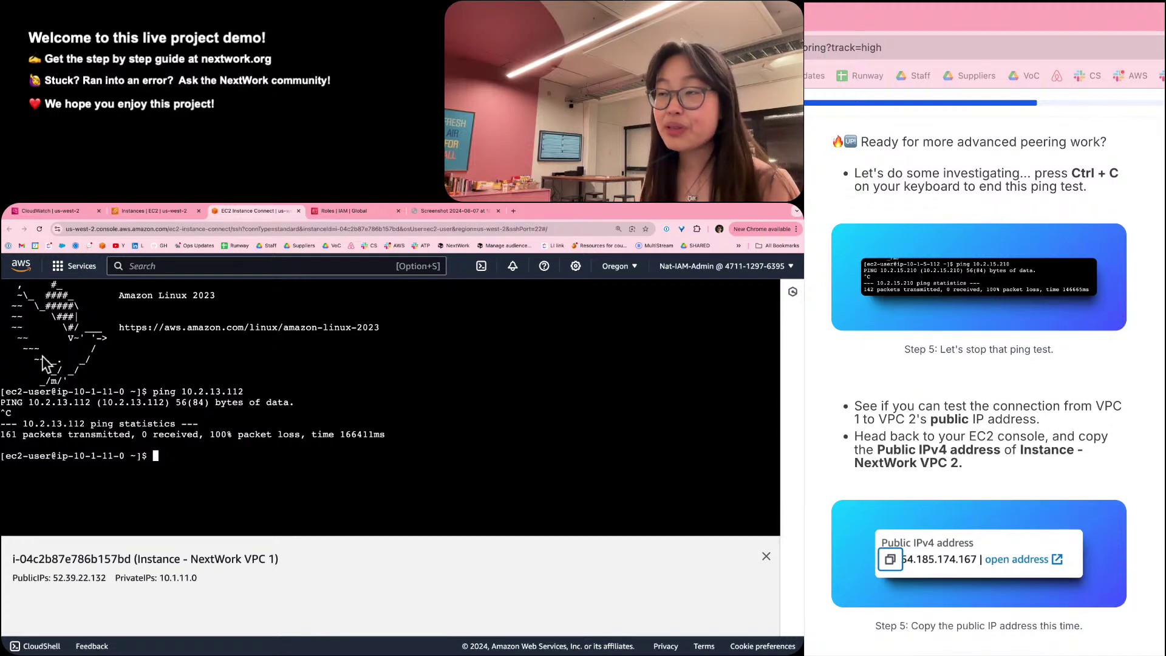
Return to the EC2 Instances list showing the details of Instance - NextWork VPC 2.
{"action": "left_click", "coordinate": [181, 210]}
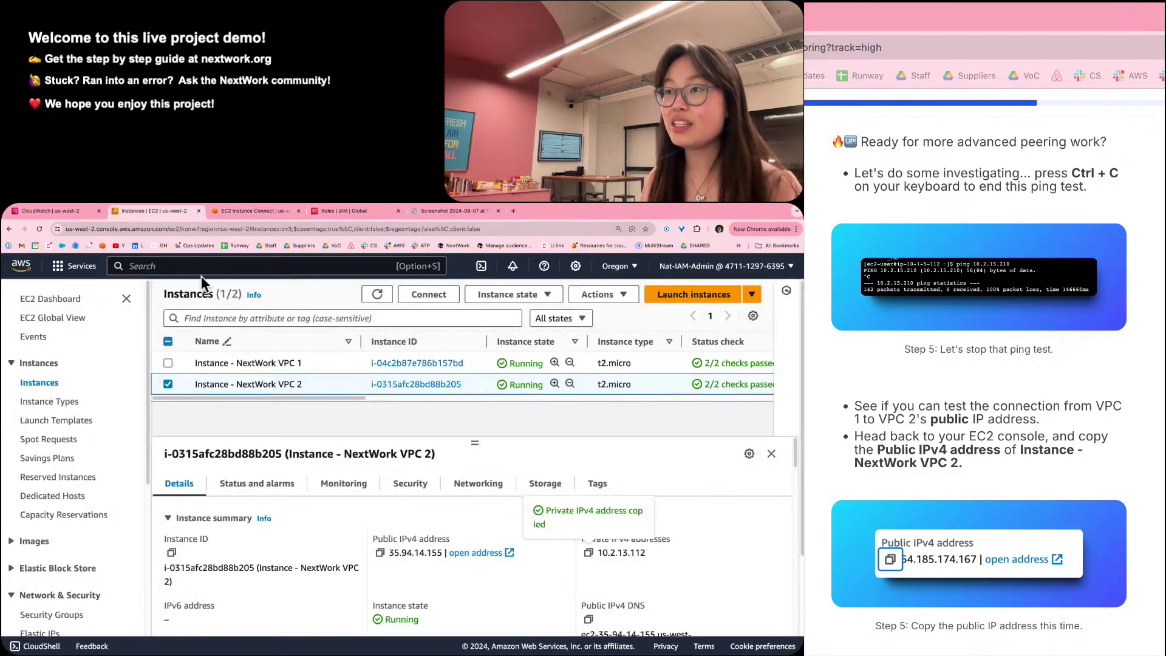
{"action": "left_click", "coordinate": [167, 384]}
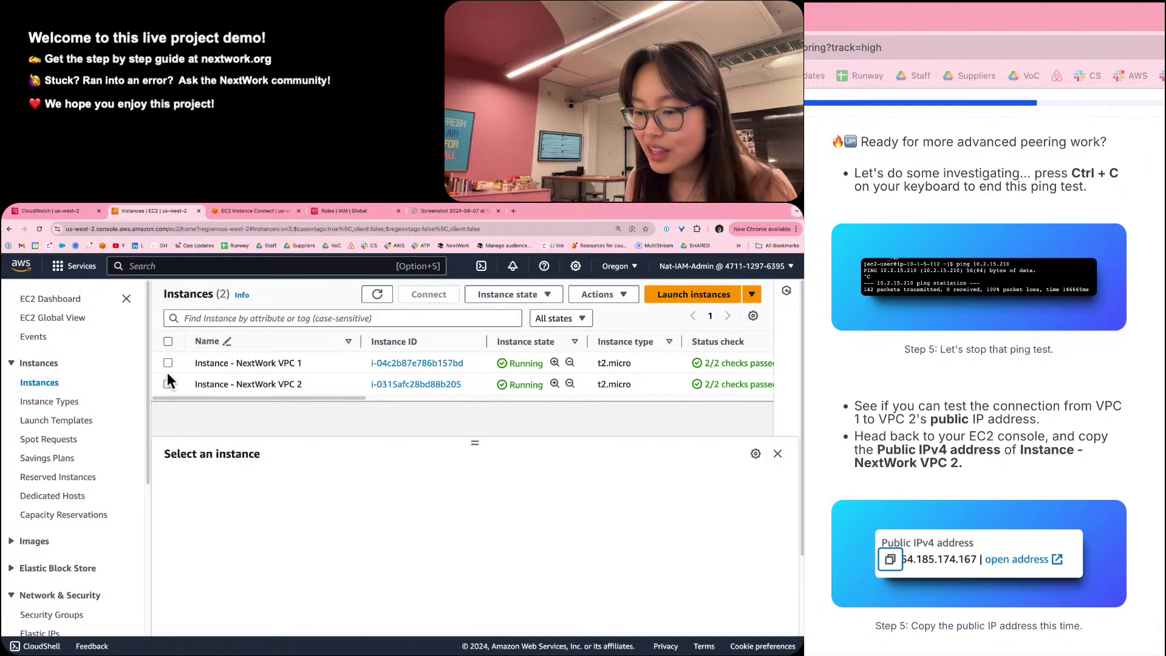
{"action": "left_click", "coordinate": [168, 366]}
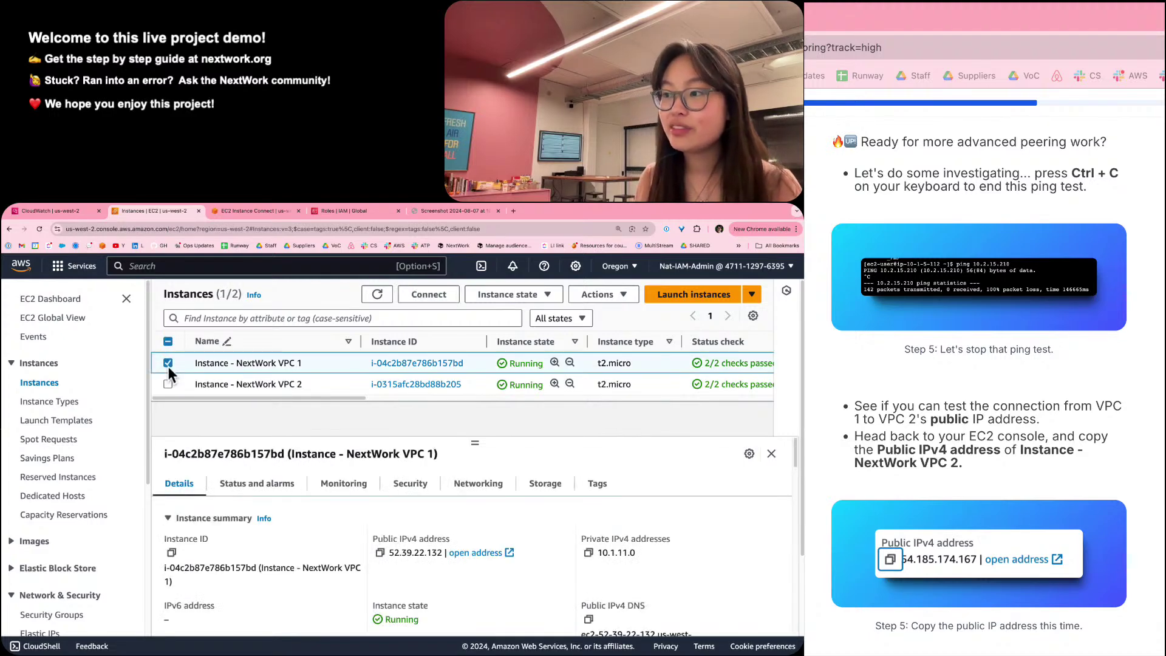
{"action": "left_click", "coordinate": [381, 553]}
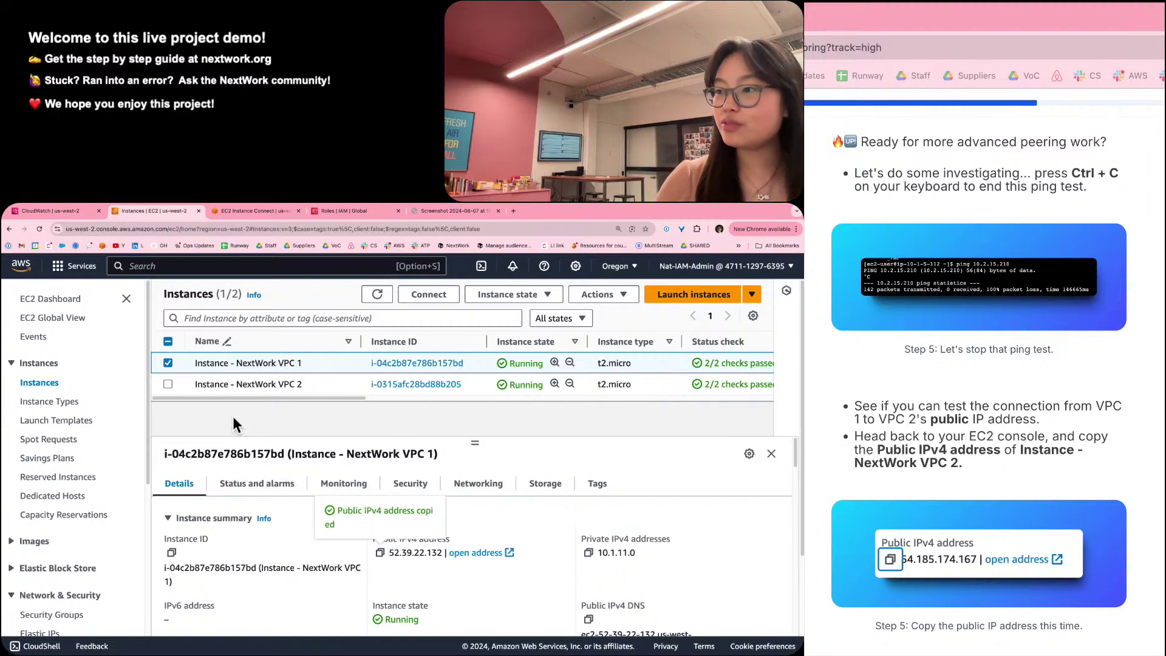
{"action": "left_click", "coordinate": [168, 364]}
{"action": "left_click", "coordinate": [168, 384]}
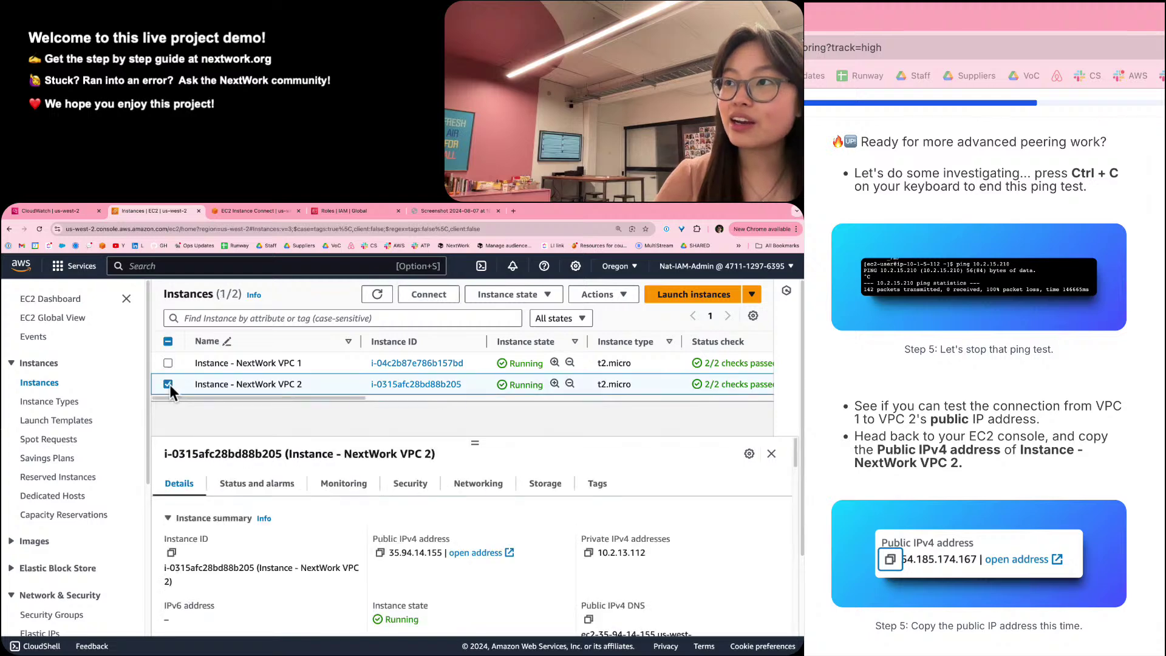
Copy the public IPv4 address of Instance - NextWork VPC 2.
{"action": "left_click", "coordinate": [379, 551]}
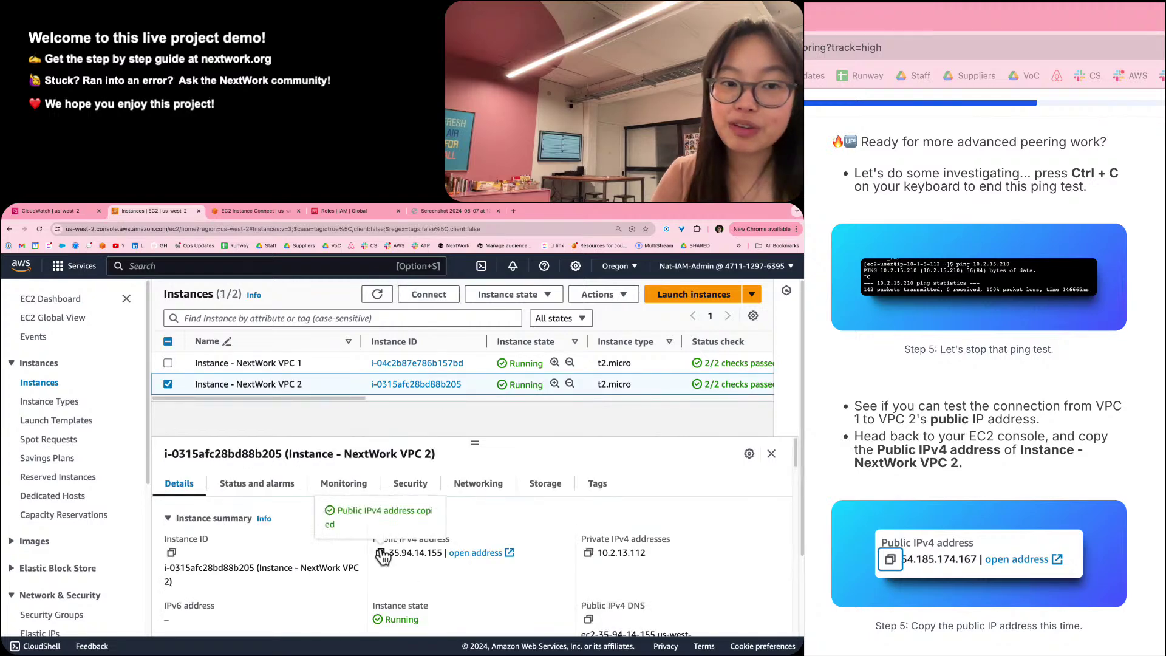
{"action": "scroll", "coordinate": [381, 564], "scroll_direction": "up", "scroll_amount": 5}
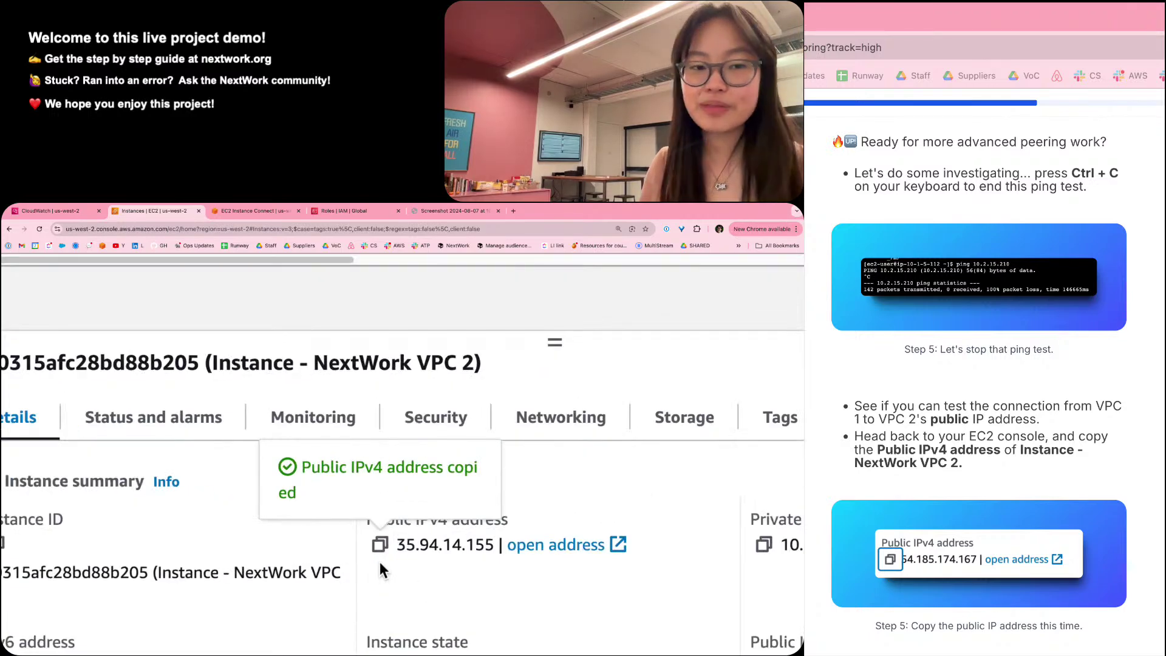
{"action": "scroll", "coordinate": [378, 545], "scroll_direction": "down", "scroll_amount": 5}
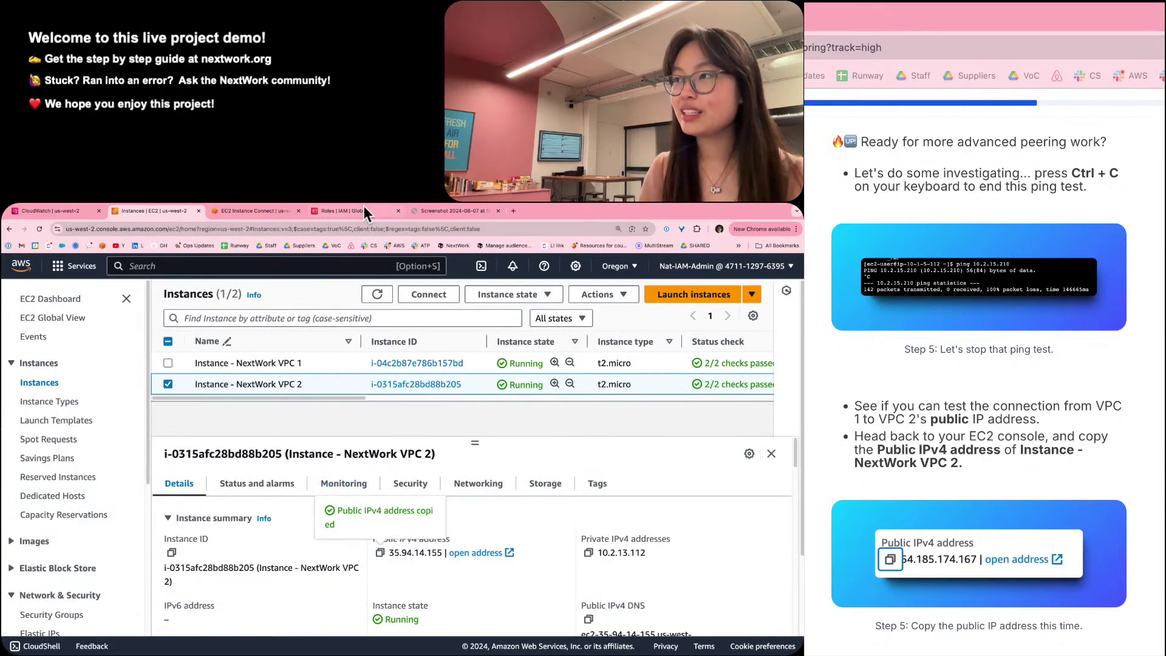
Run a ping test to 35.94.14.155 from Instance 1's terminal and compare it with the earlier private address ping.
{"action": "left_click", "coordinate": [246, 210]}
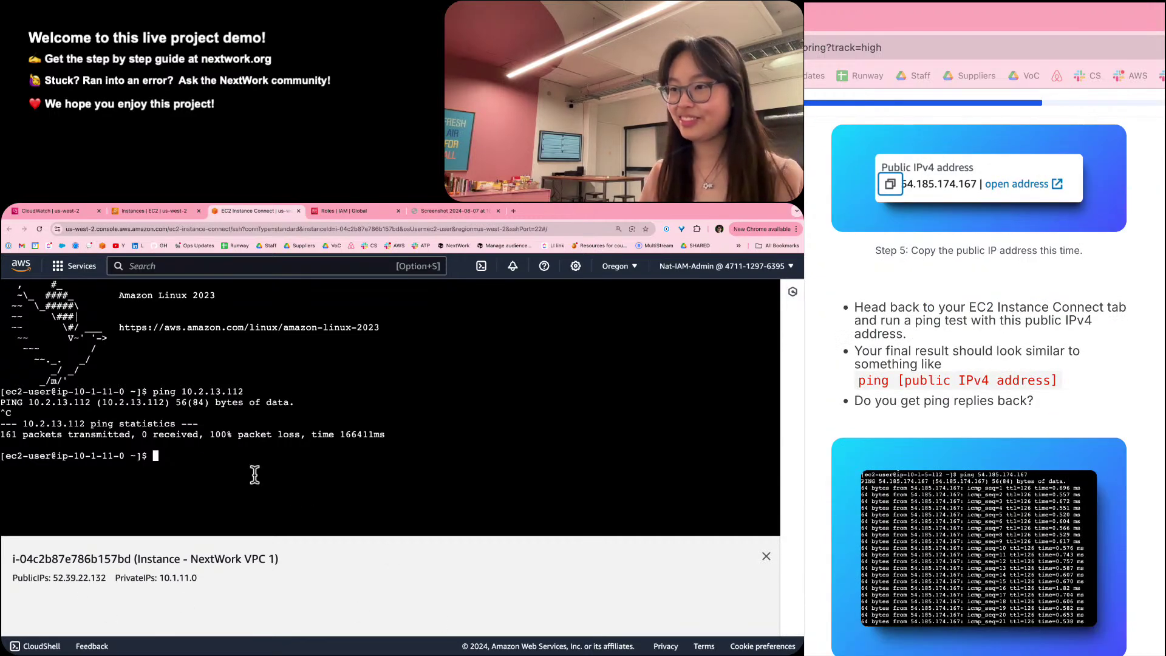
{"action": "type", "text": "ing"}
{"action": "key", "text": "super+v"}
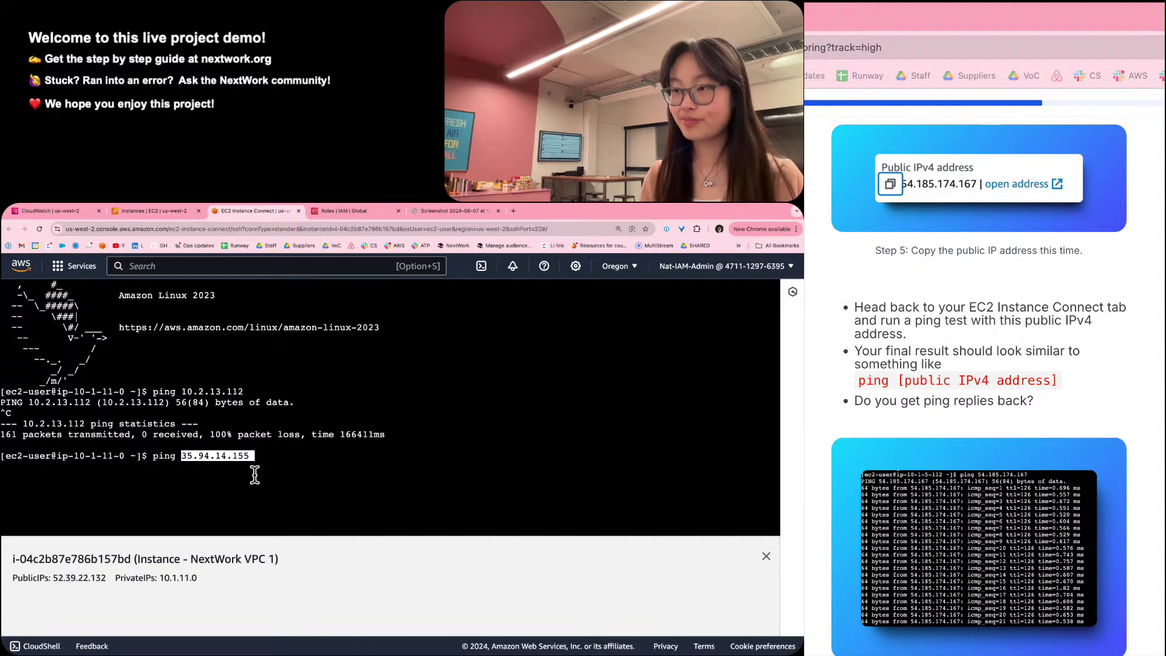
{"action": "key", "text": "Return"}
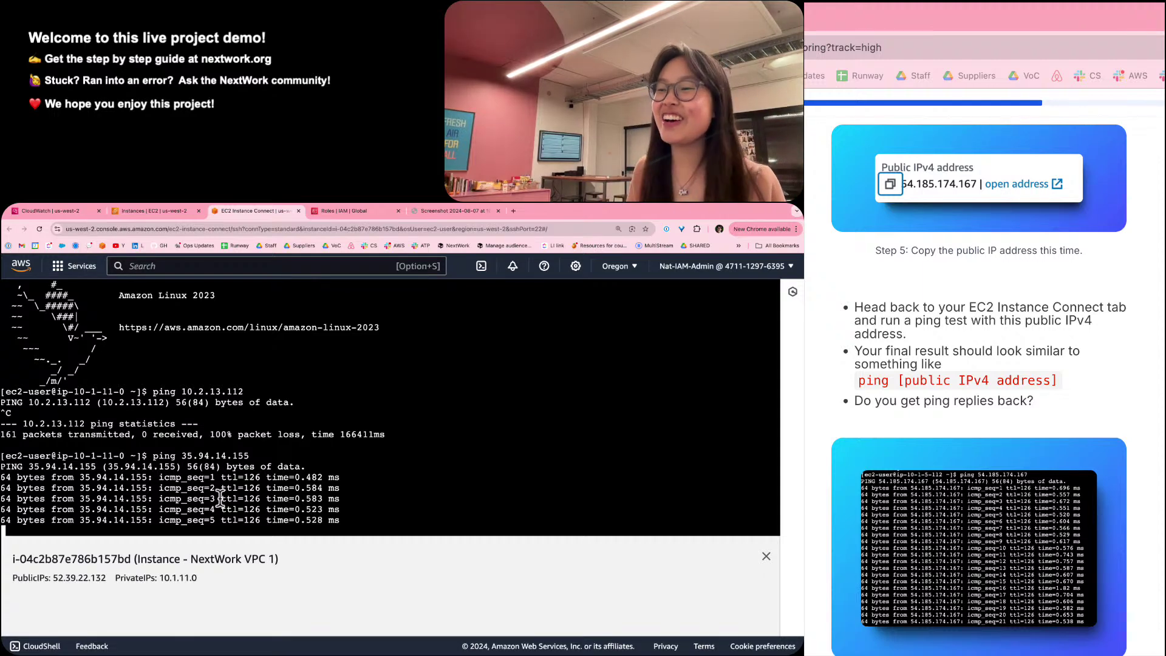
{"action": "scroll", "coordinate": [297, 387], "scroll_direction": "up", "scroll_amount": 1}
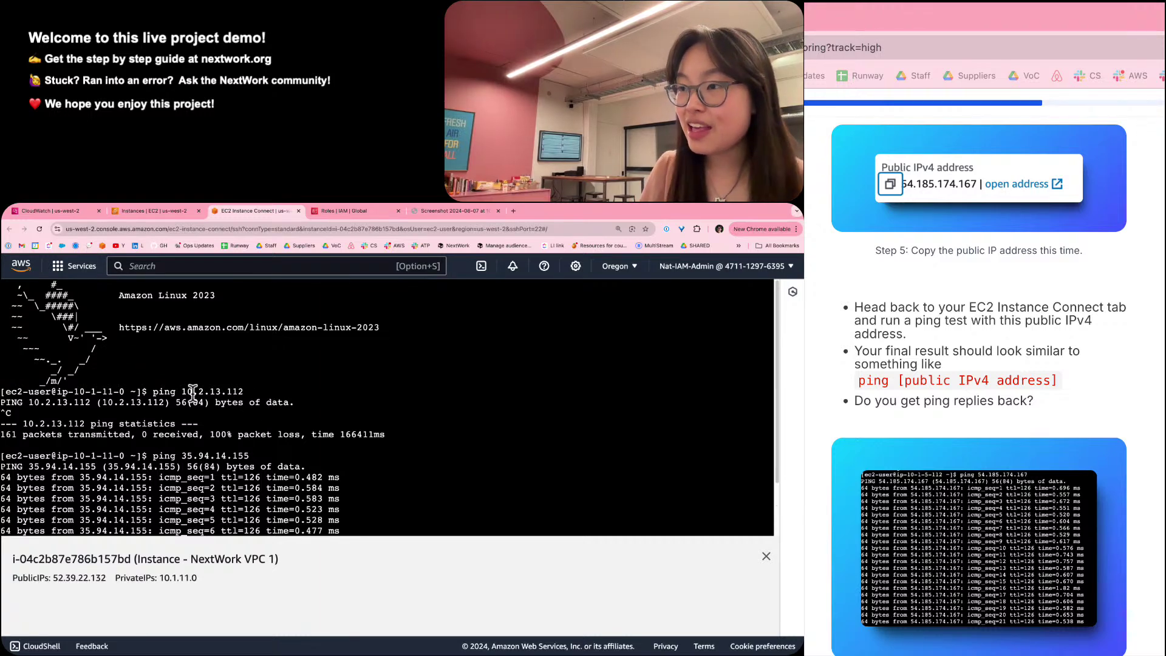
{"action": "left_click_drag", "start_coordinate": [153, 391], "coordinate": [267, 392]}
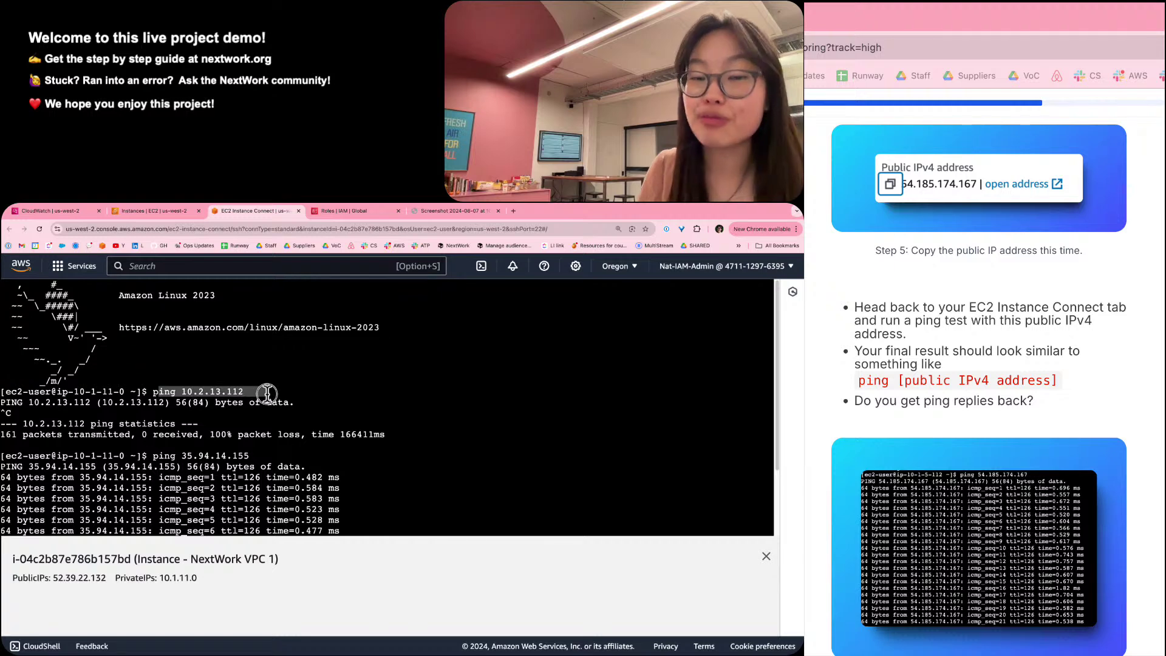
{"action": "left_click", "coordinate": [271, 389]}
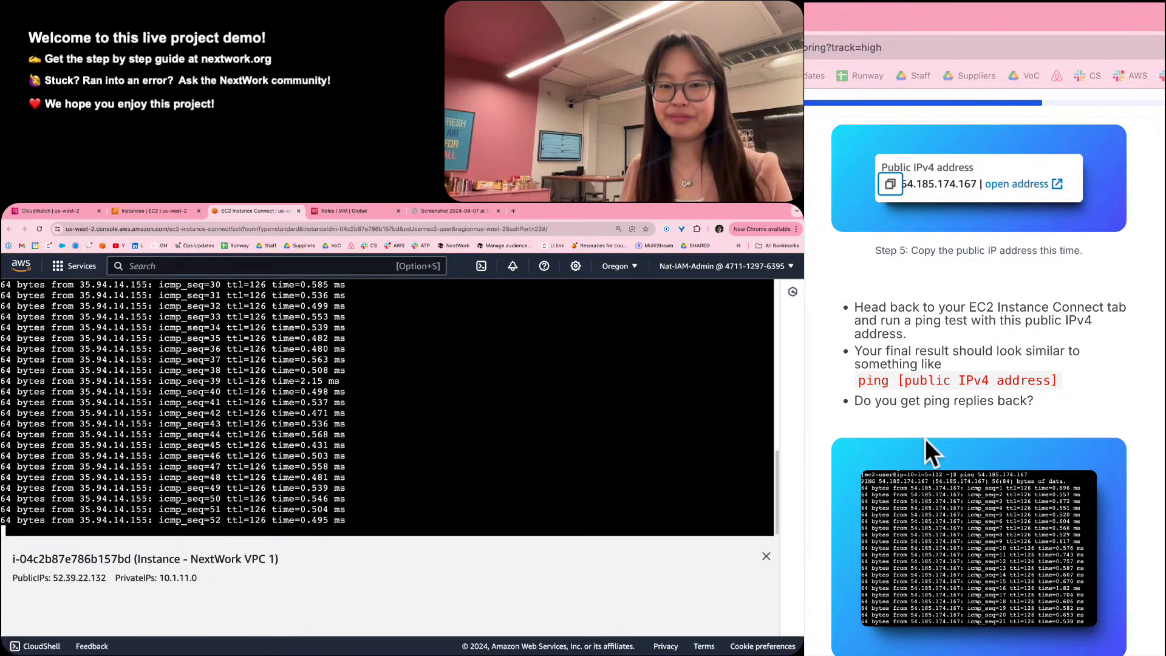
Insert the guide's suggested opening sentence, through "which means", into the answer for "What does this ping response mean?".
{"action": "scroll", "coordinate": [977, 601], "scroll_direction": "down", "scroll_amount": 10}
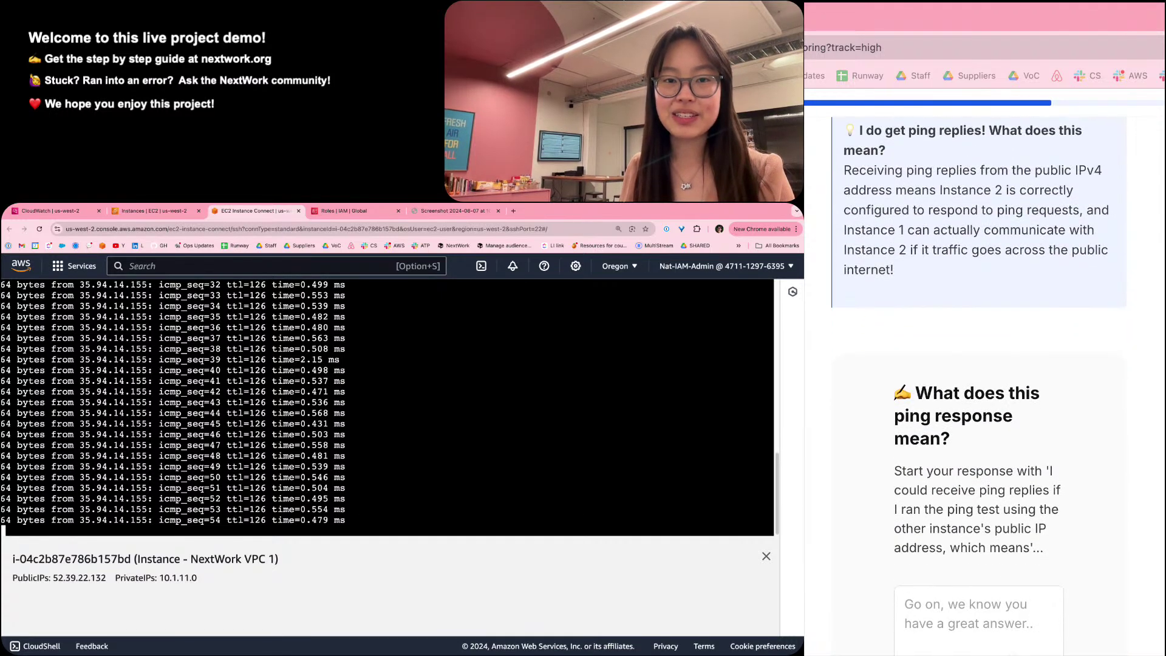
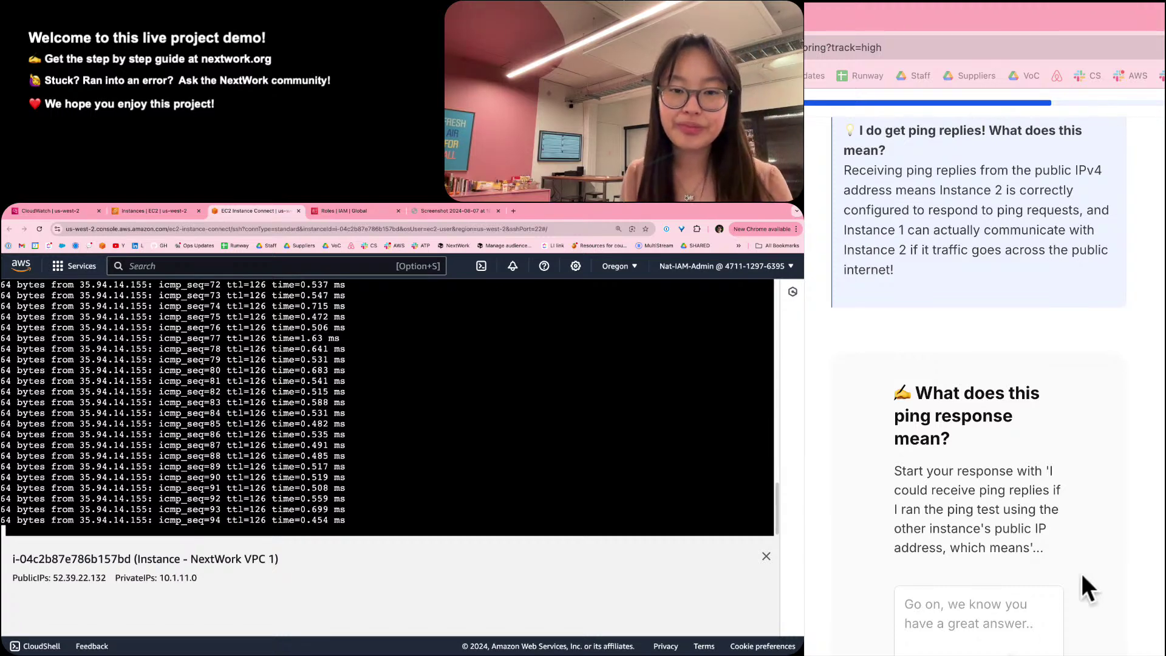
{"action": "scroll", "coordinate": [1030, 522], "scroll_direction": "down", "scroll_amount": 2}
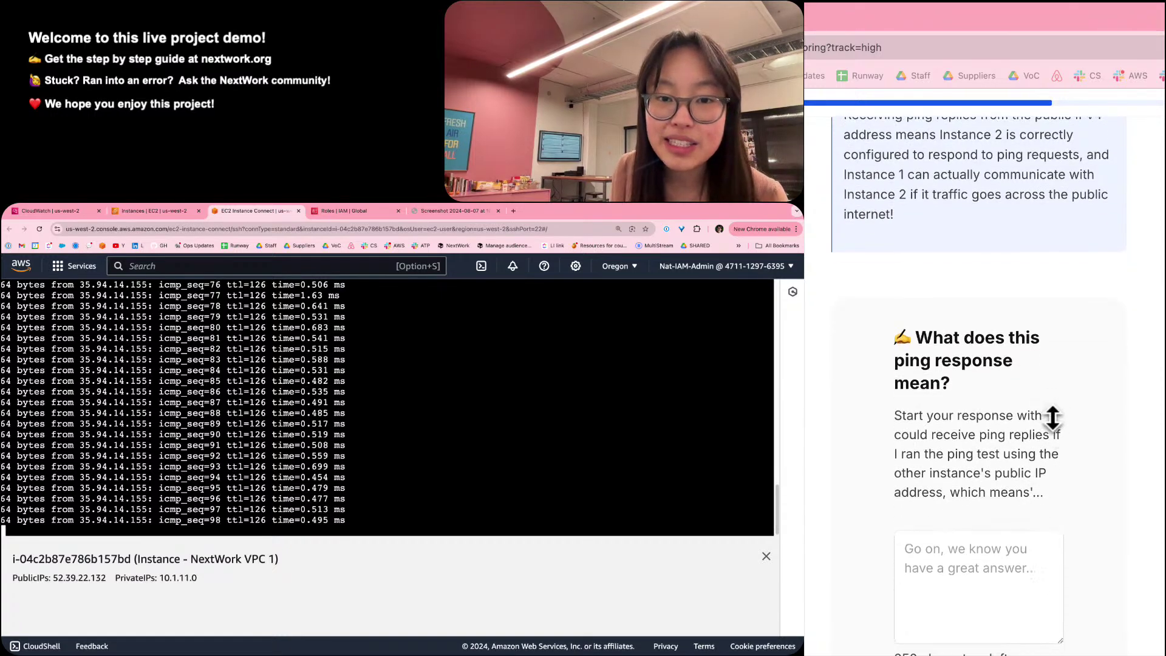
{"action": "scroll", "coordinate": [1048, 528], "scroll_direction": "up", "scroll_amount": 1}
{"action": "scroll", "coordinate": [1039, 489], "scroll_direction": "up", "scroll_amount": 1}
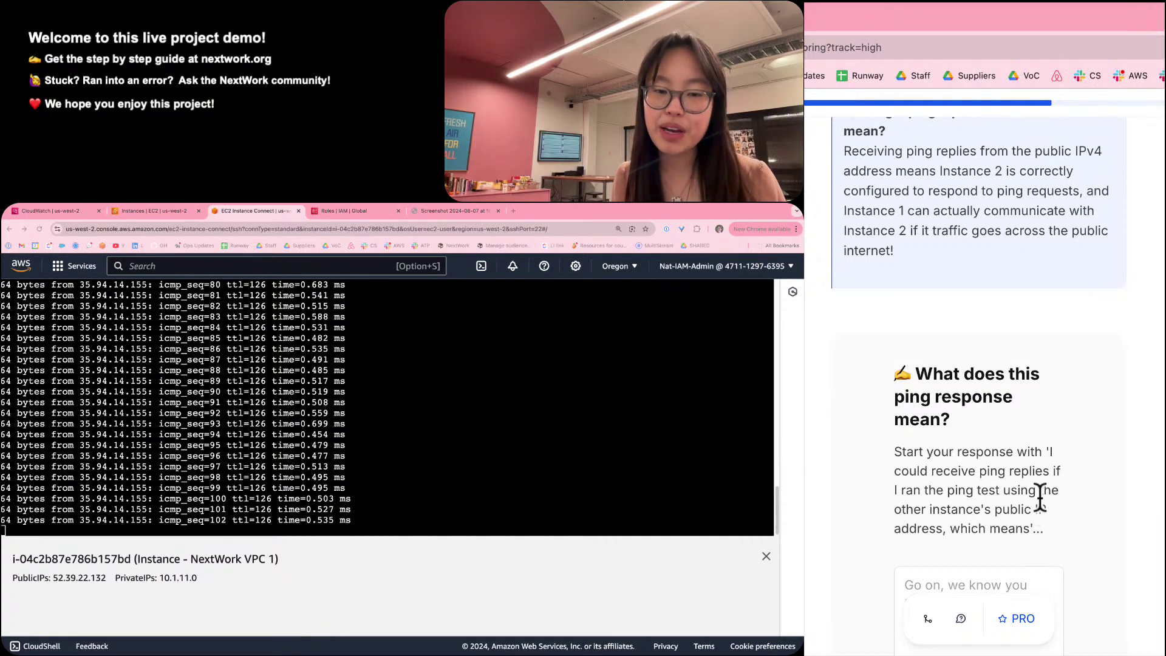
{"action": "left_click_drag", "start_coordinate": [1046, 451], "coordinate": [1000, 543]}
{"action": "key", "text": "super+c"}
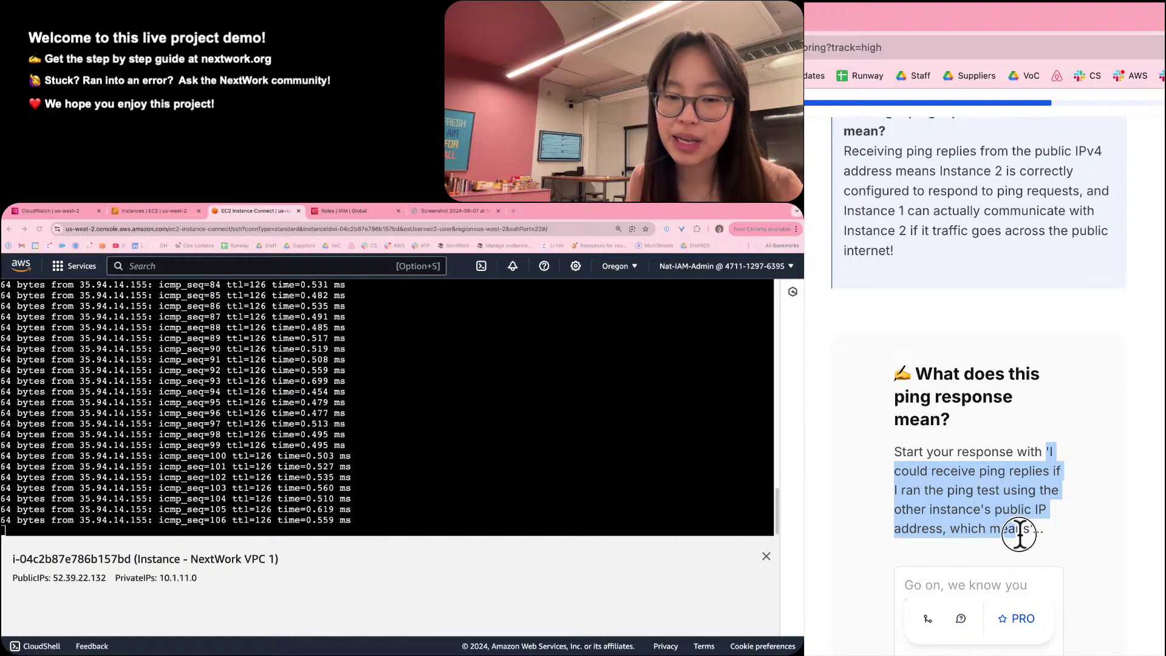
{"action": "scroll", "coordinate": [1026, 538], "scroll_direction": "down", "scroll_amount": 1}
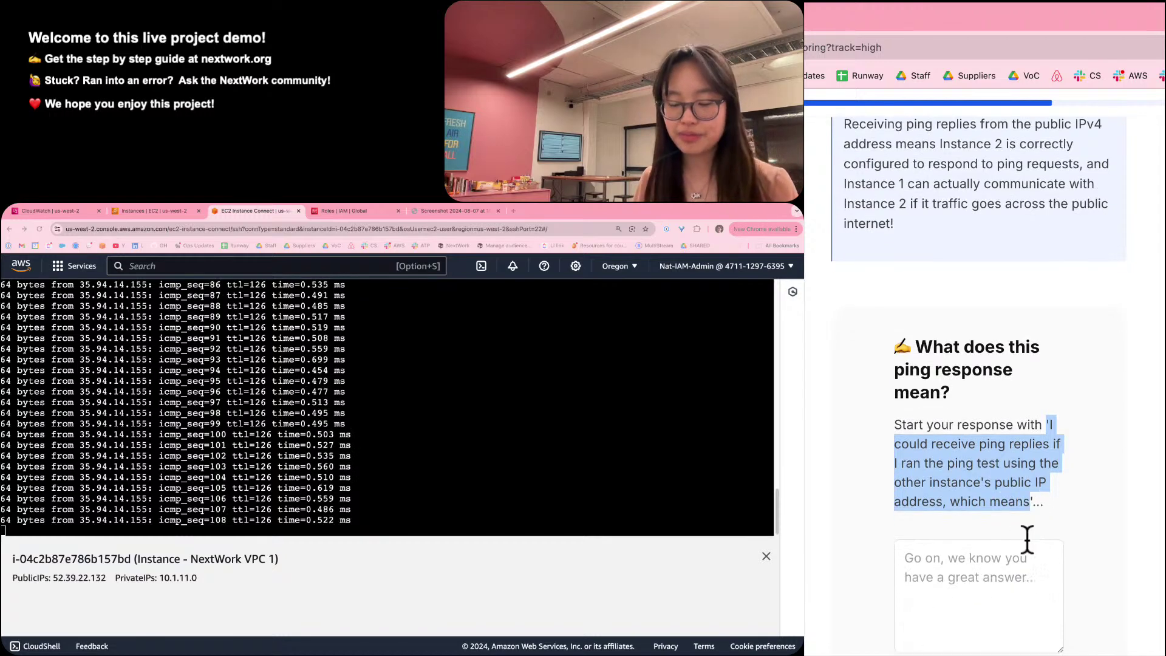
{"action": "scroll", "coordinate": [1026, 539], "scroll_direction": "down", "scroll_amount": 1}
{"action": "left_click", "coordinate": [1016, 557]}
{"action": "key", "text": "super+v"}
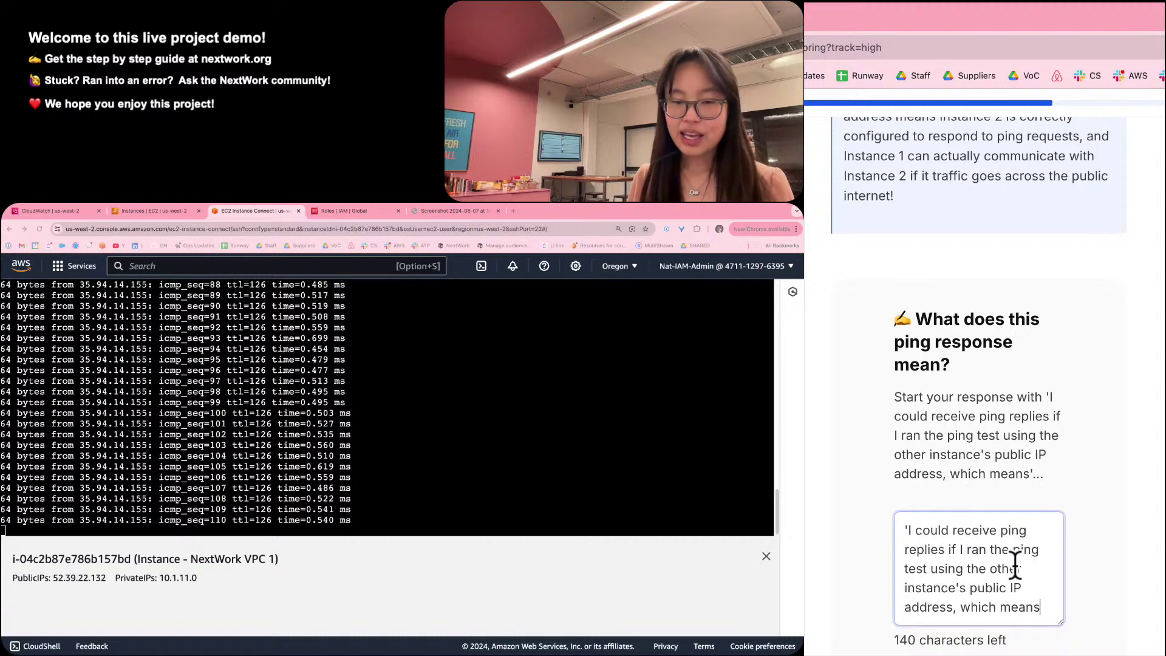
Remove the stray quotation mark at the start of the answer so it begins with "I could receive".
{"action": "scroll", "coordinate": [1014, 554], "scroll_direction": "down", "scroll_amount": 1}
{"action": "left_click", "coordinate": [912, 522]}
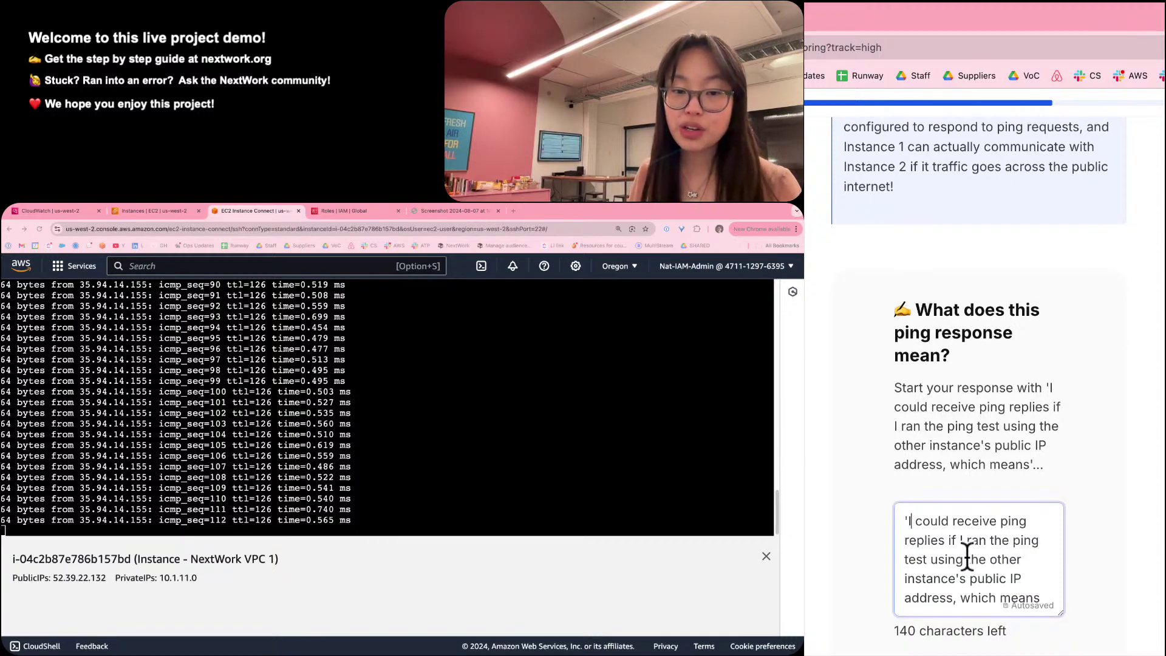
{"action": "key", "text": "BackSpace"}
{"action": "key", "text": "BackSpace"}
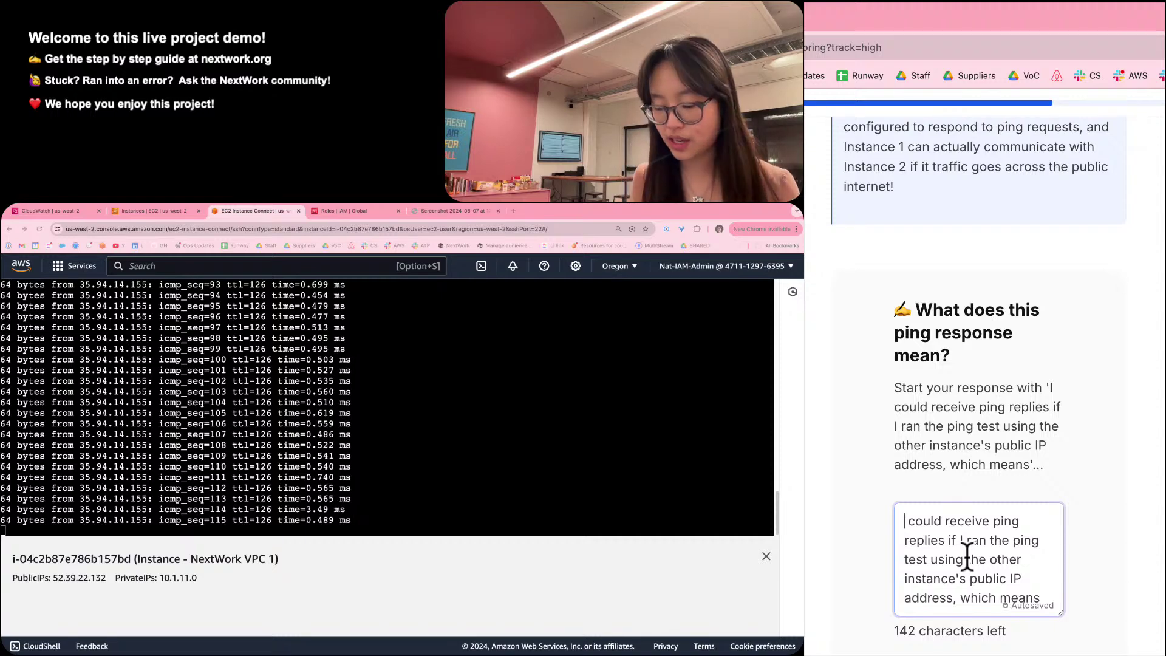
{"action": "type", "text": "I"}
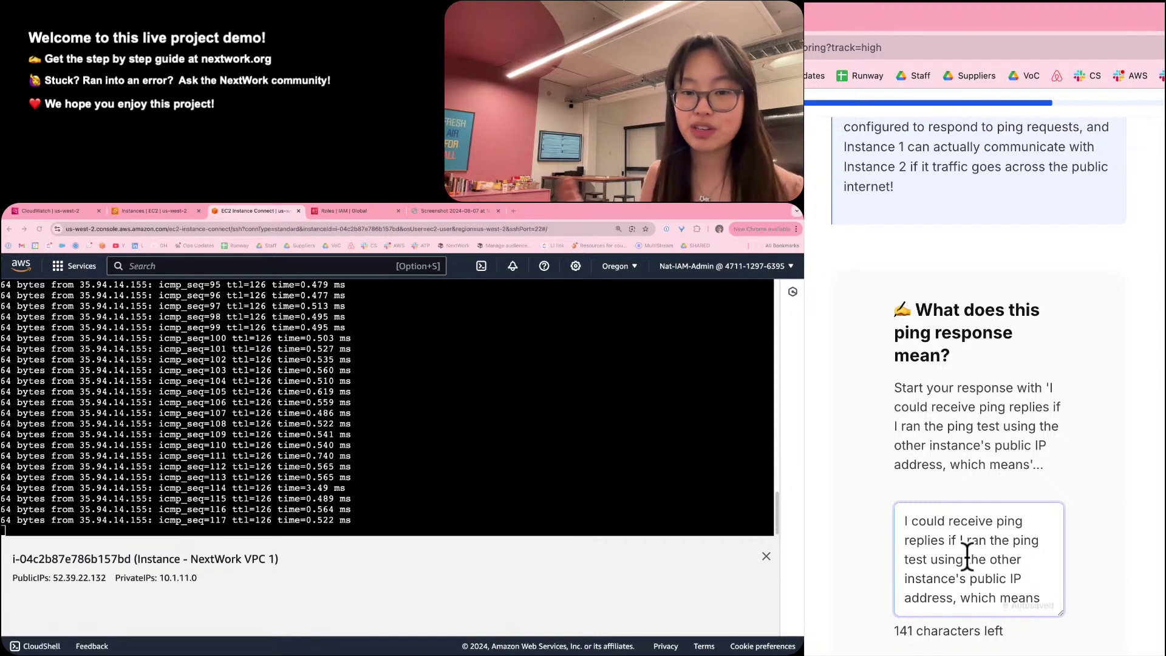
Continue the answer with "our second instance is actually allowing ICMP and SSH traffic.".
{"action": "scroll", "coordinate": [1020, 559], "scroll_direction": "down", "scroll_amount": 1}
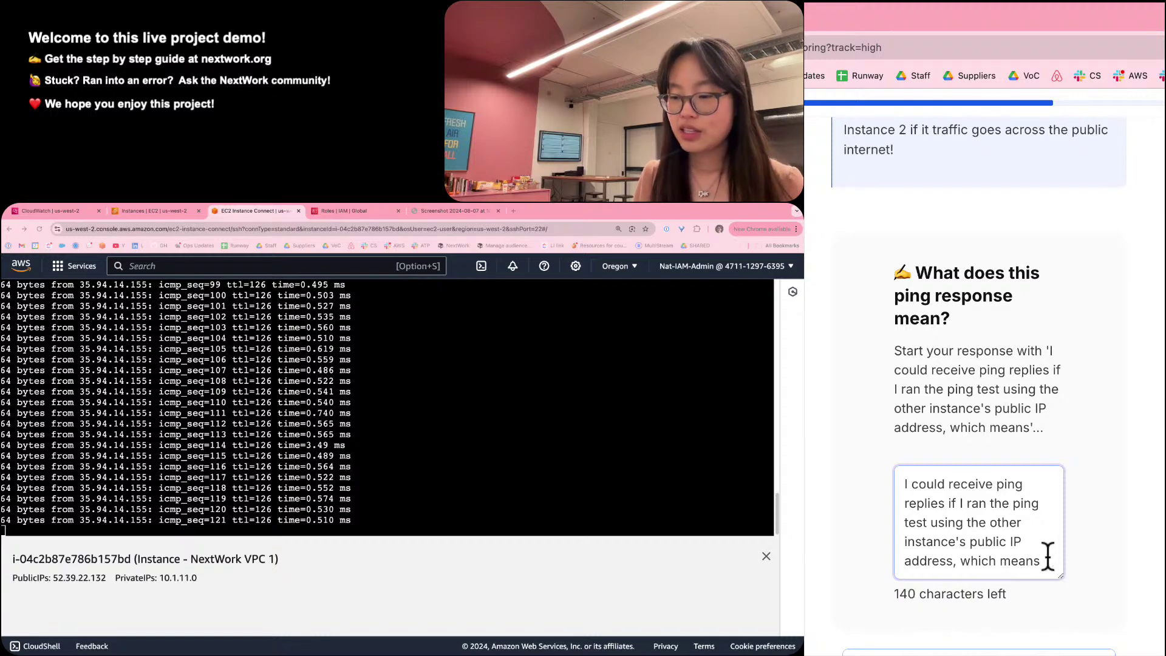
{"action": "key", "text": "BackSpace"}
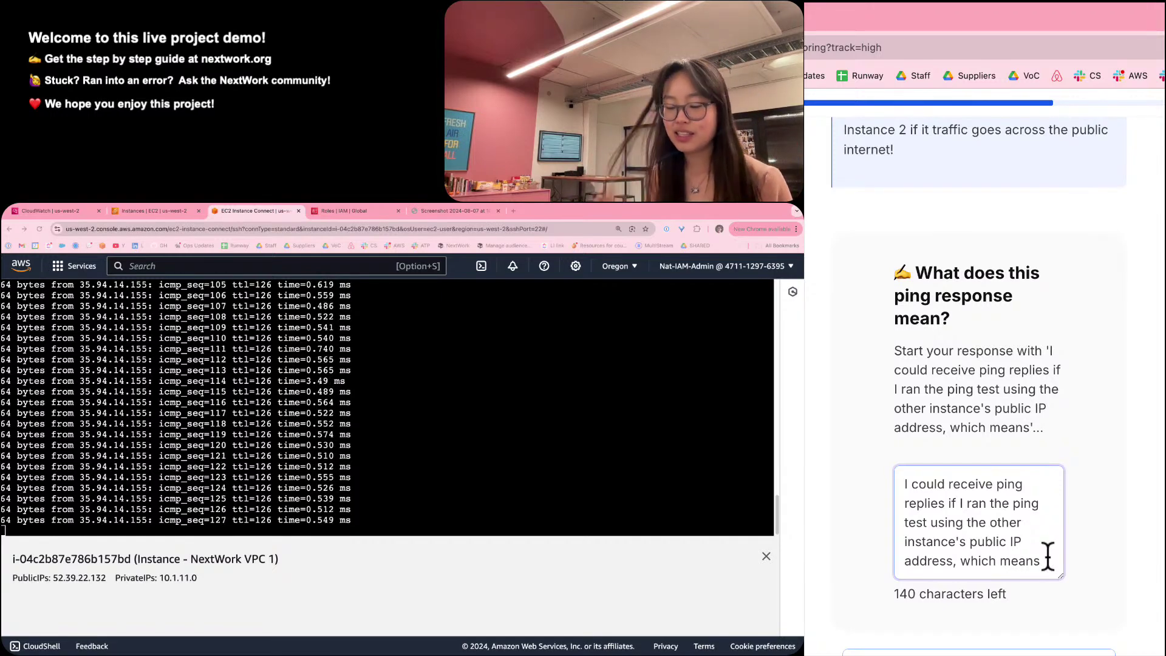
{"action": "type", "text": "our second insta"}
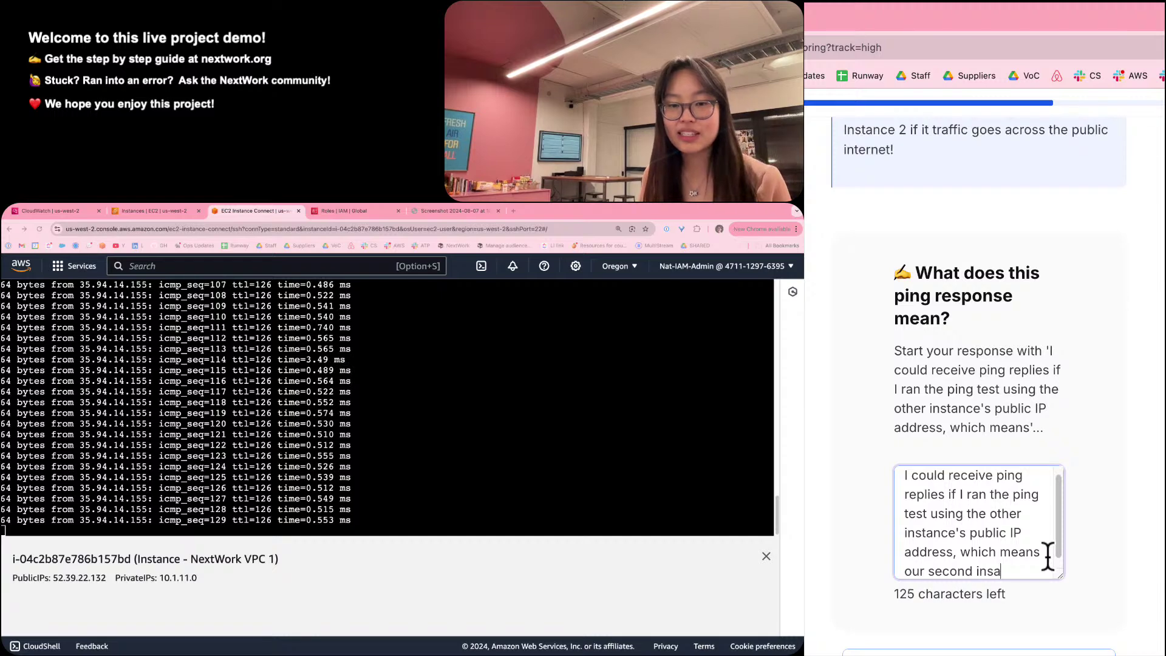
{"action": "type", "text": "nce is"}
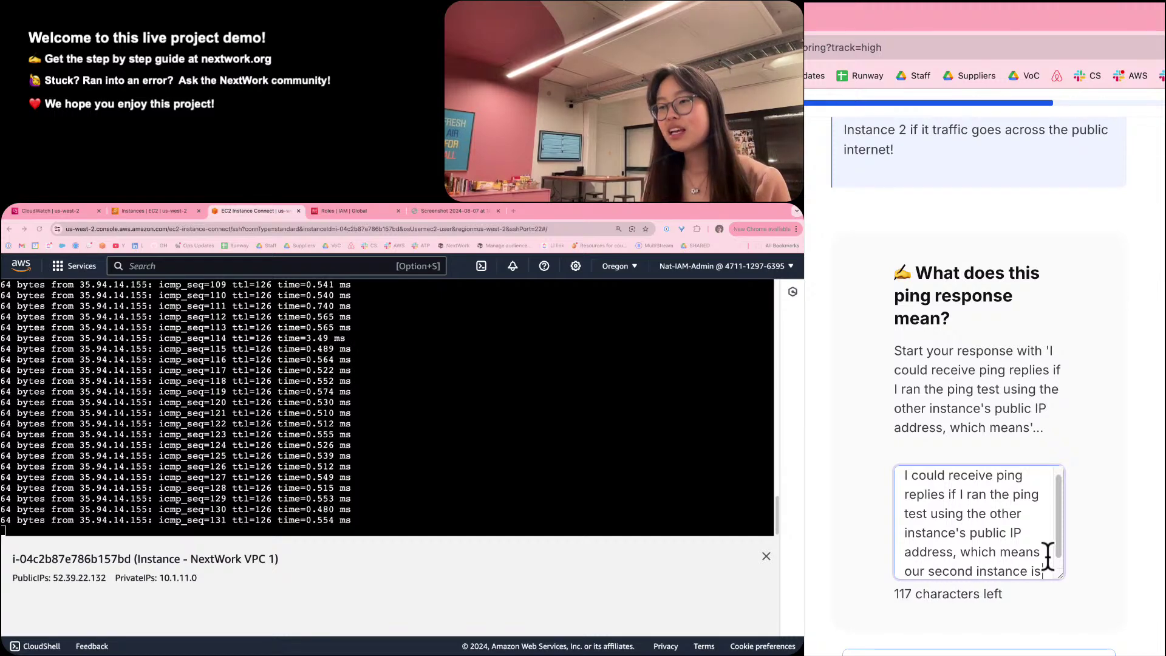
{"action": "type", "text": " actua"}
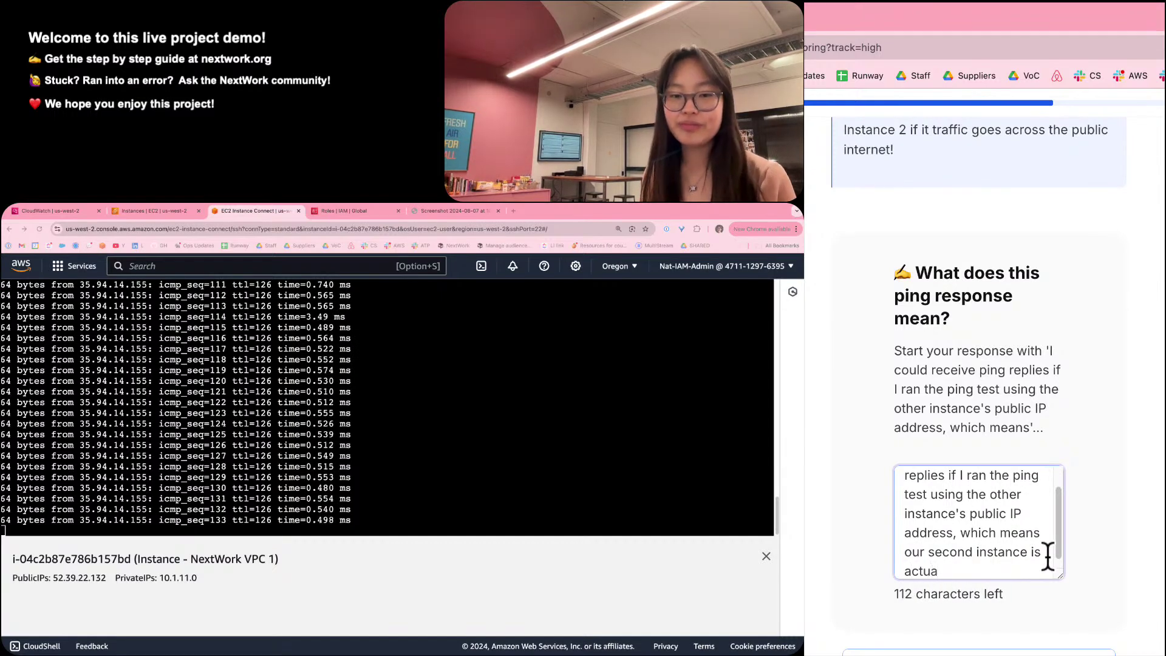
{"action": "type", "text": "lly allo"}
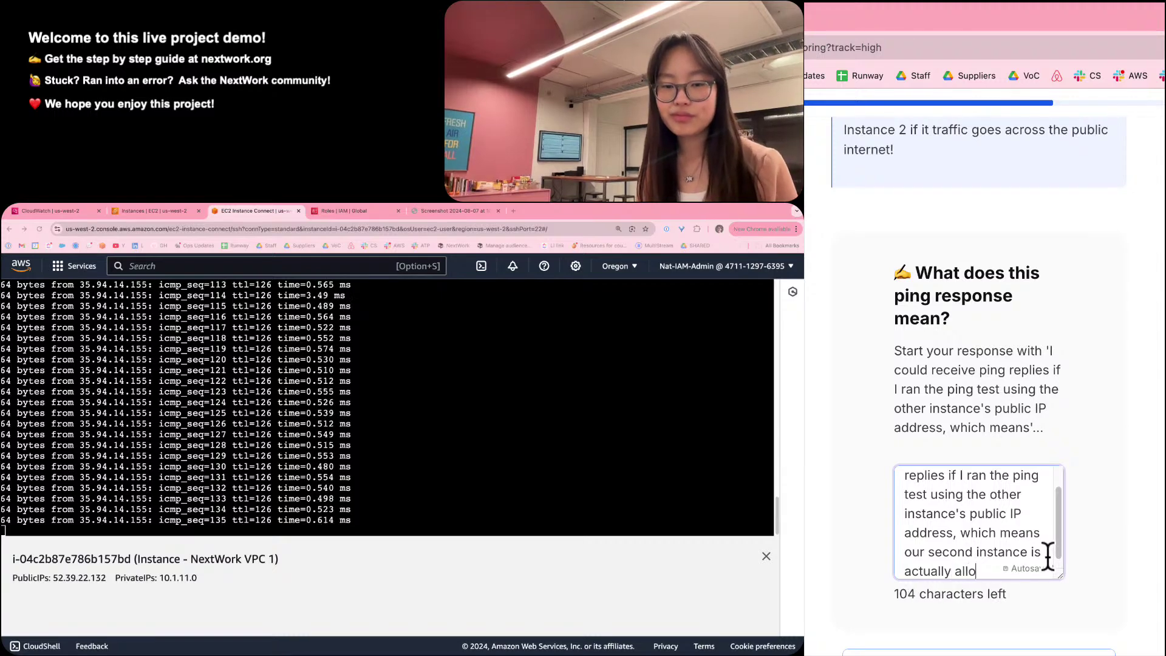
{"action": "type", "text": "wing ICMP and"}
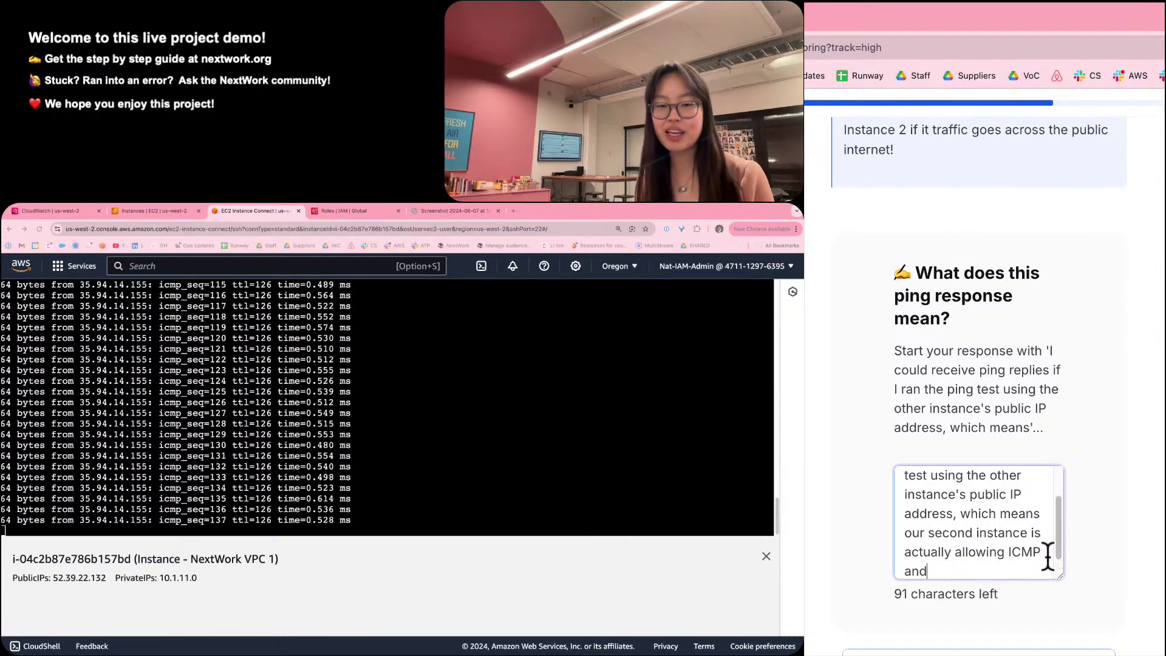
{"action": "type", "text": " SSH traffic."}
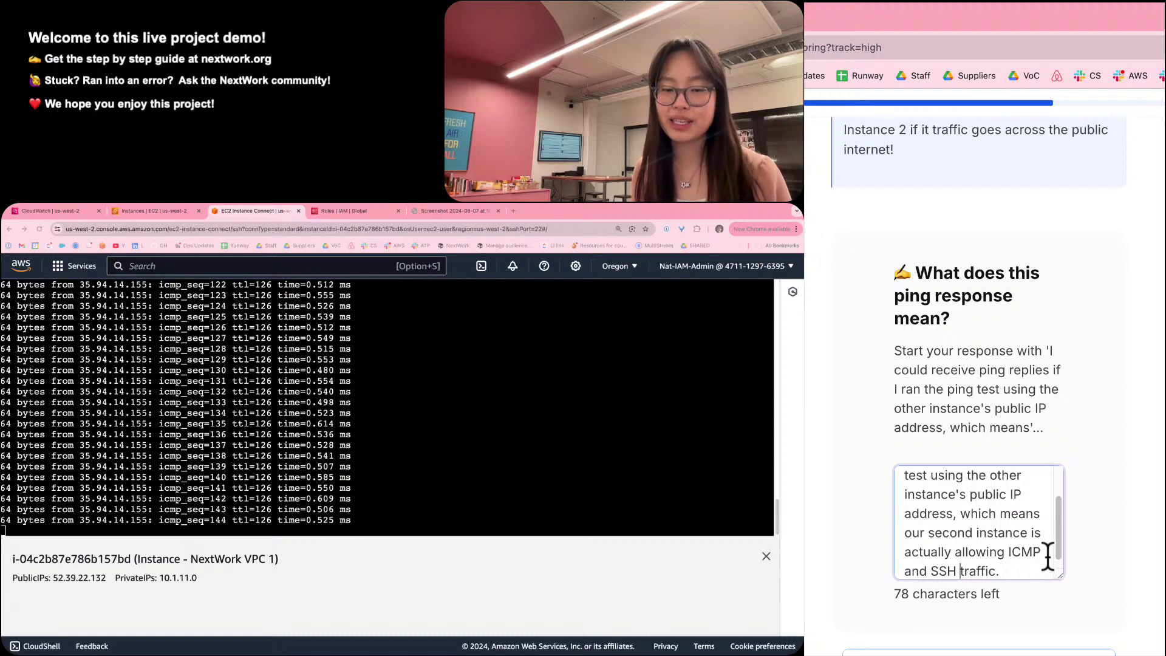
Delete "and SSH" so the answer ends with "allowing ICMP traffic.", and submit it to complete the task.
{"action": "key", "text": "alt+Left"}
{"action": "key", "text": "shift+alt+Left"}
{"action": "key", "text": "shift+alt+Left"}
{"action": "key", "text": "BackSpace"}
{"action": "key", "text": "super+Right"}
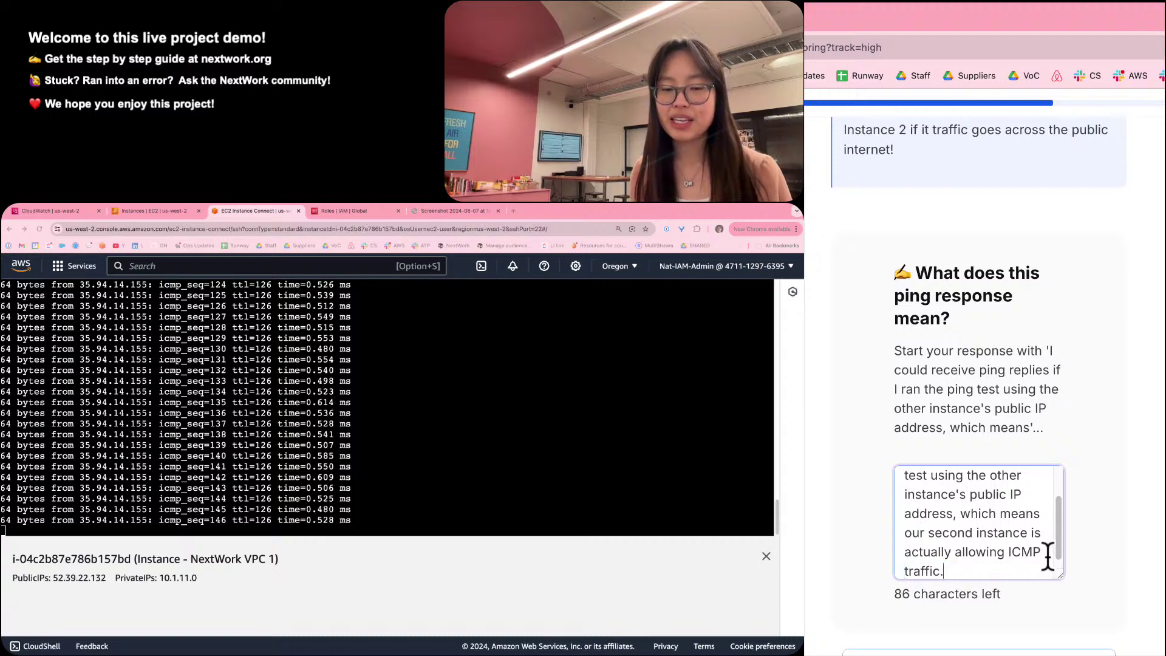
{"action": "scroll", "coordinate": [1002, 648], "scroll_direction": "down", "scroll_amount": 3}
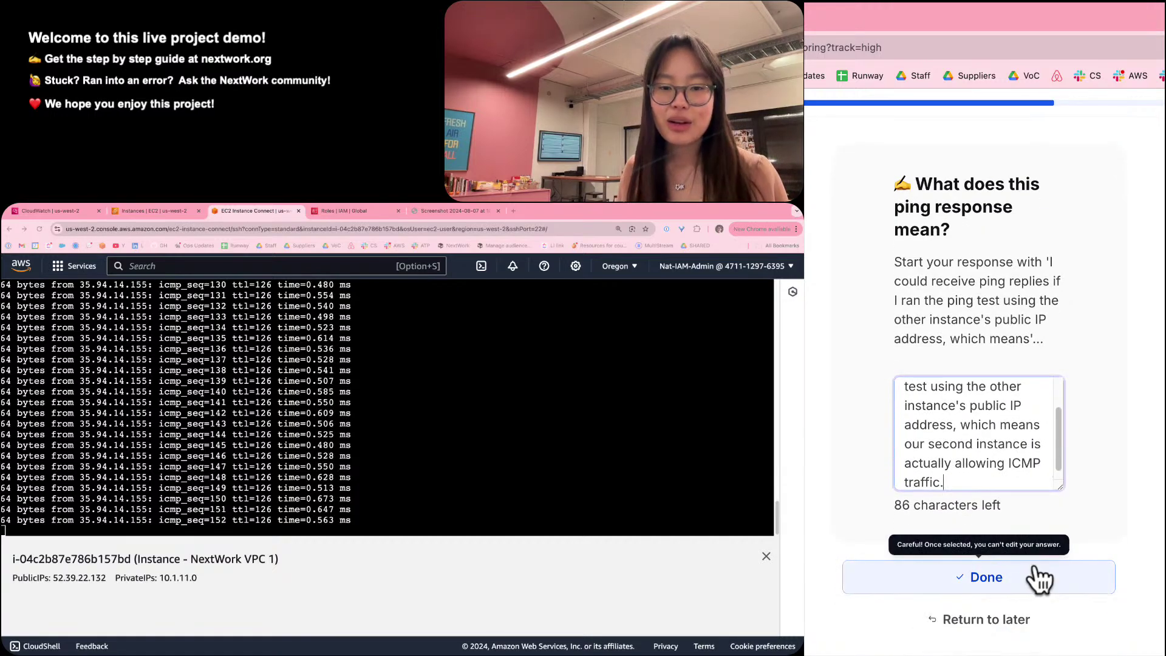
{"action": "left_click", "coordinate": [1035, 571]}
{"action": "scroll", "coordinate": [1034, 563], "scroll_direction": "down", "scroll_amount": 5}
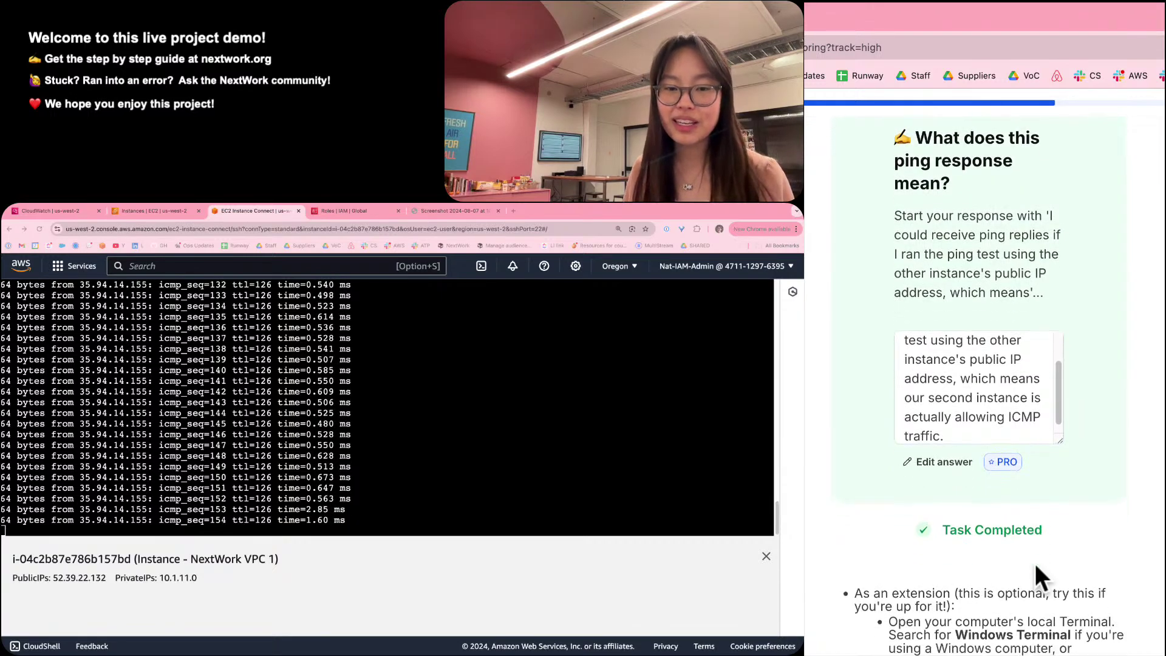
Read the guide's optional extension task and open the computer's local Terminal.
{"action": "scroll", "coordinate": [1035, 565], "scroll_direction": "down", "scroll_amount": 2}
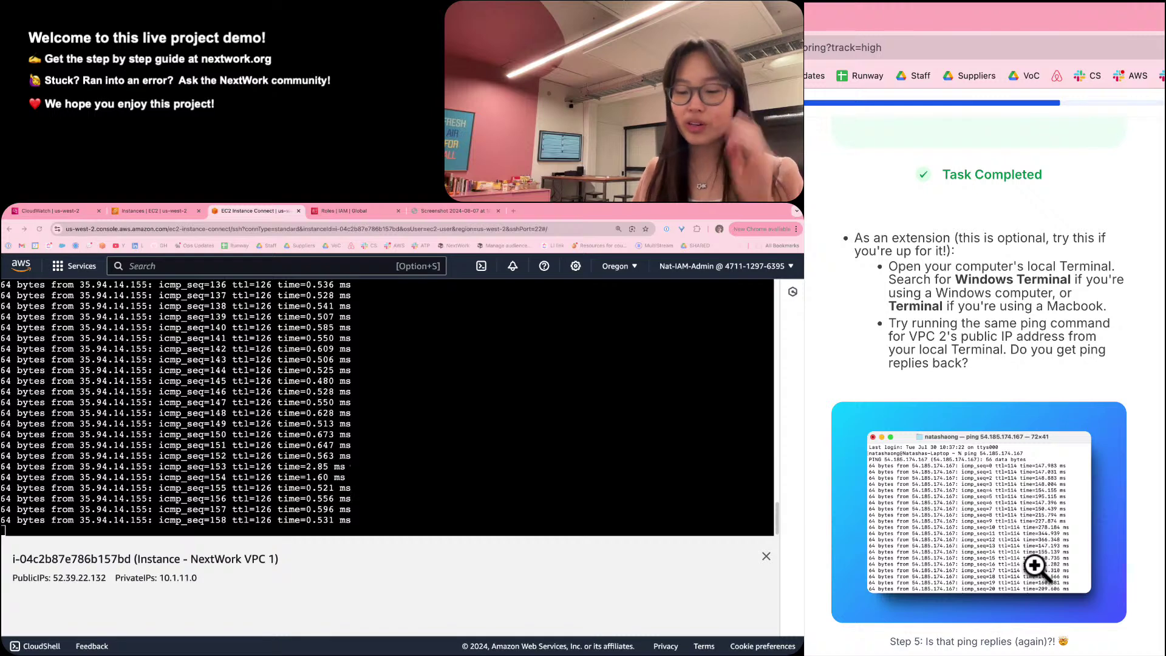
{"action": "key", "text": "super+equal"}
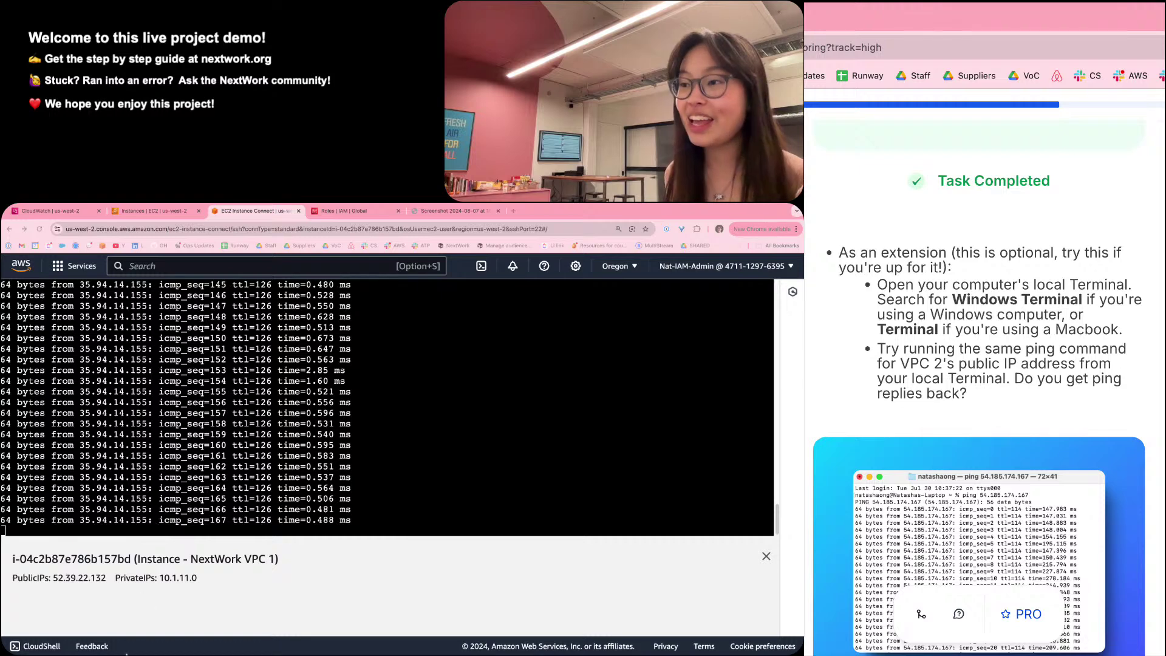
{"action": "mouse_move", "coordinate": [229, 653]}
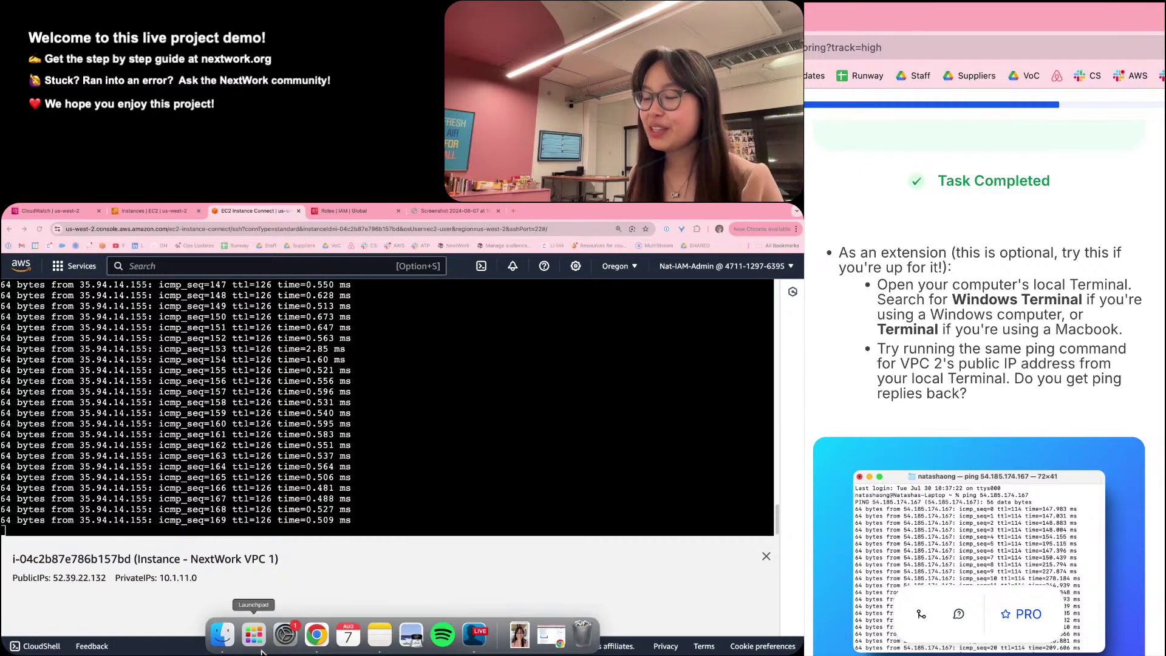
{"action": "left_click", "coordinate": [254, 635]}
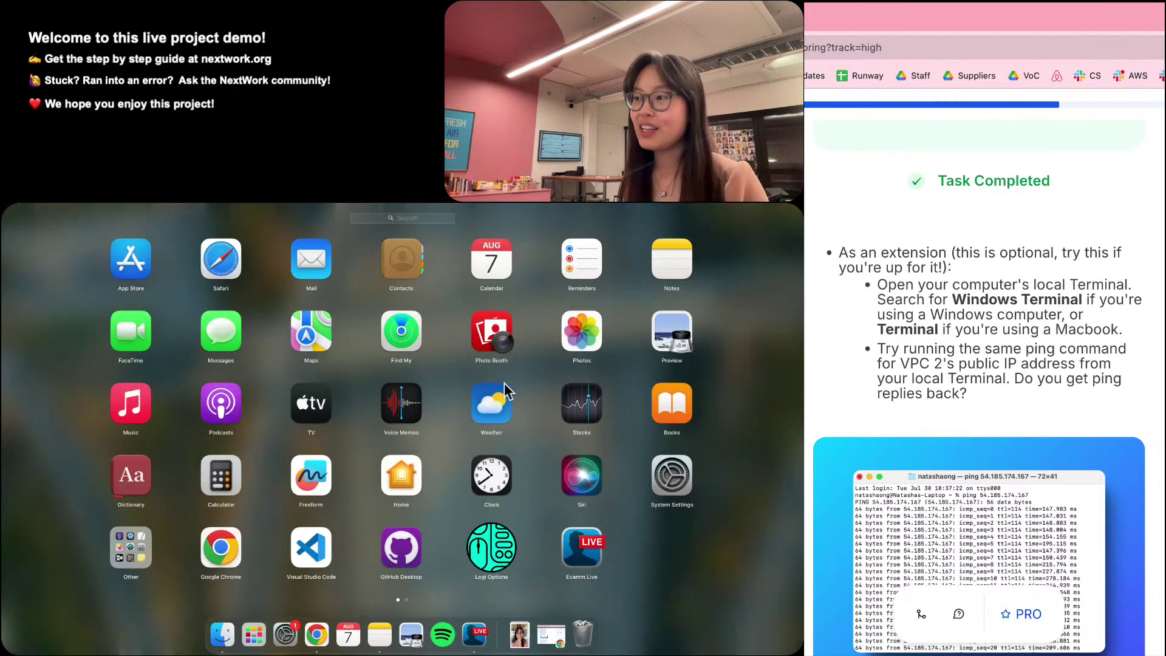
{"action": "left_click", "coordinate": [415, 218]}
{"action": "type", "text": "ter"}
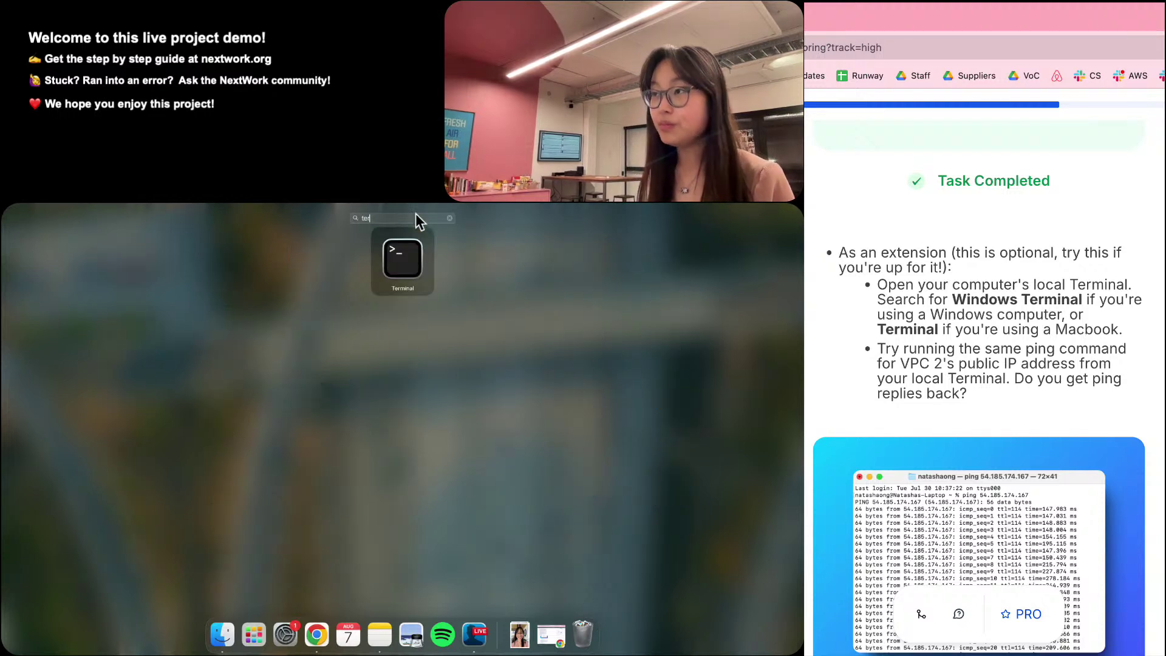
{"action": "left_click", "coordinate": [405, 249]}
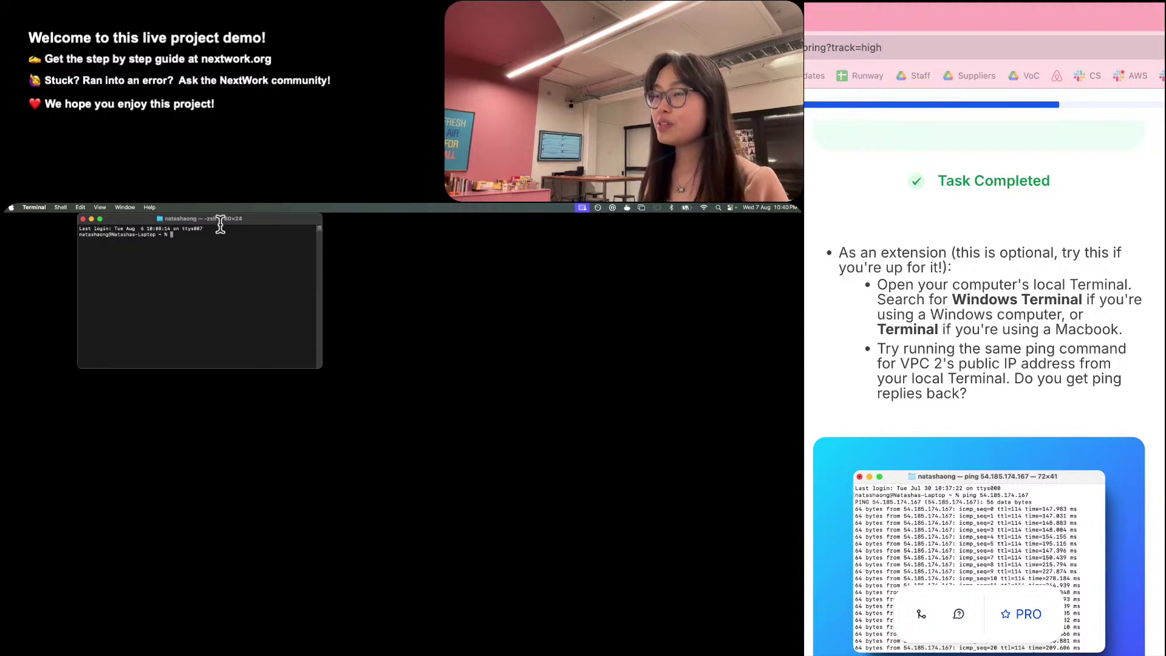
Move the Terminal window to the display with the guide, in front of the desktop, and enlarge it to 81×43.
{"action": "left_click_drag", "start_coordinate": [221, 219], "coordinate": [123, 477]}
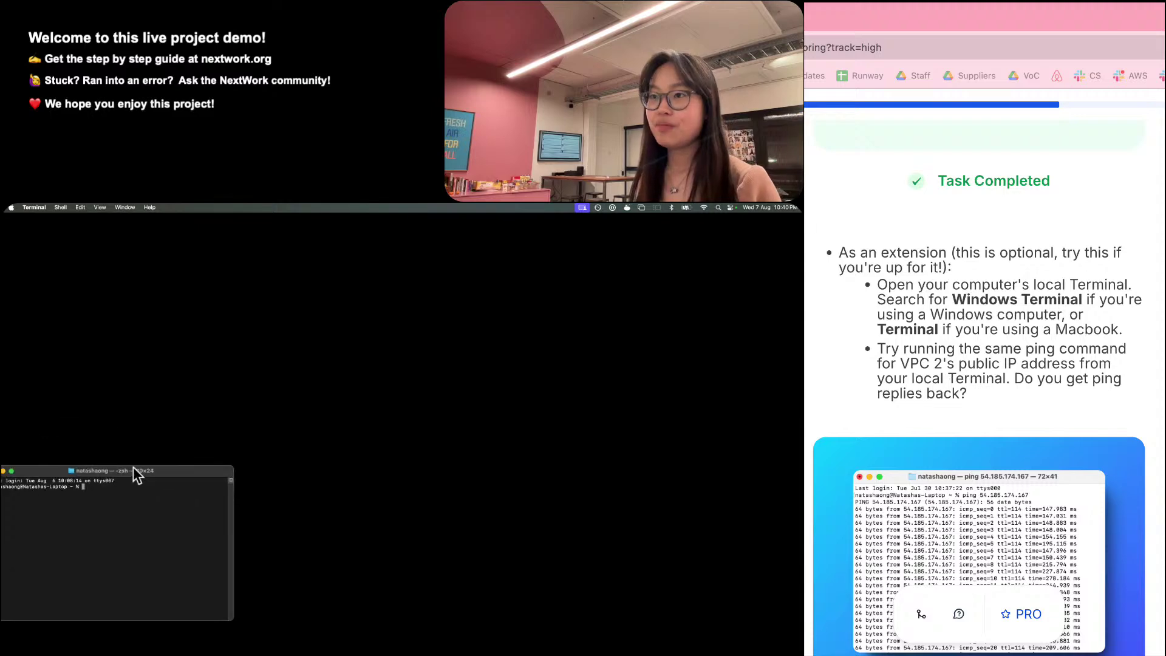
{"action": "key", "text": "ctrl+Left"}
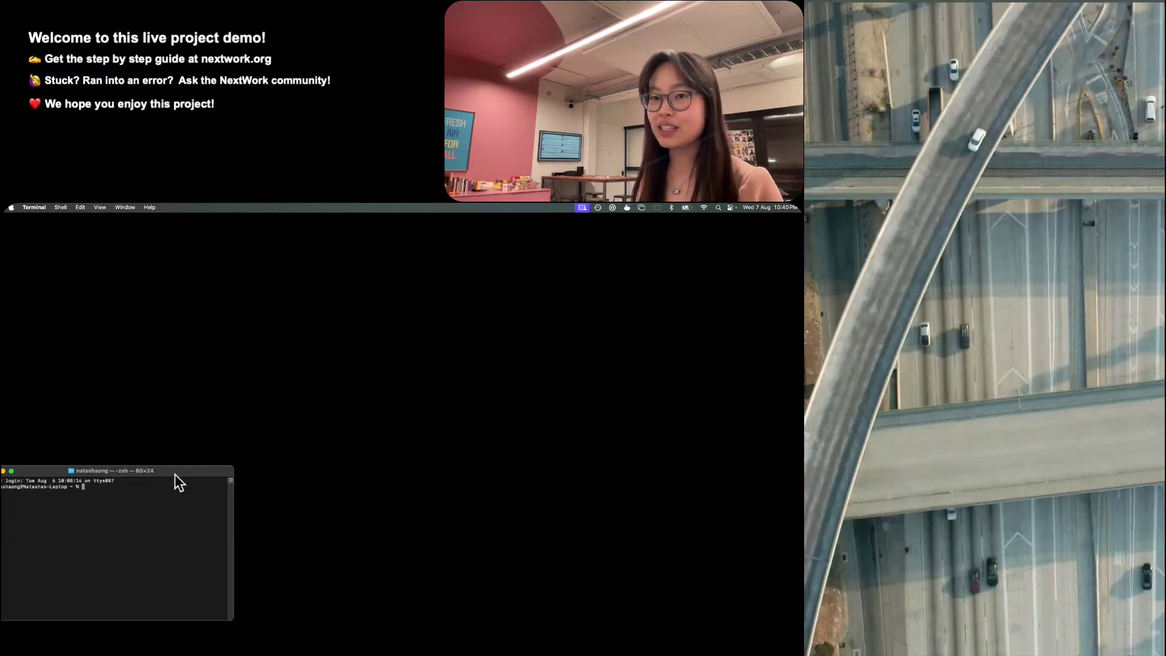
{"action": "left_click_drag", "start_coordinate": [211, 471], "coordinate": [1152, 217]}
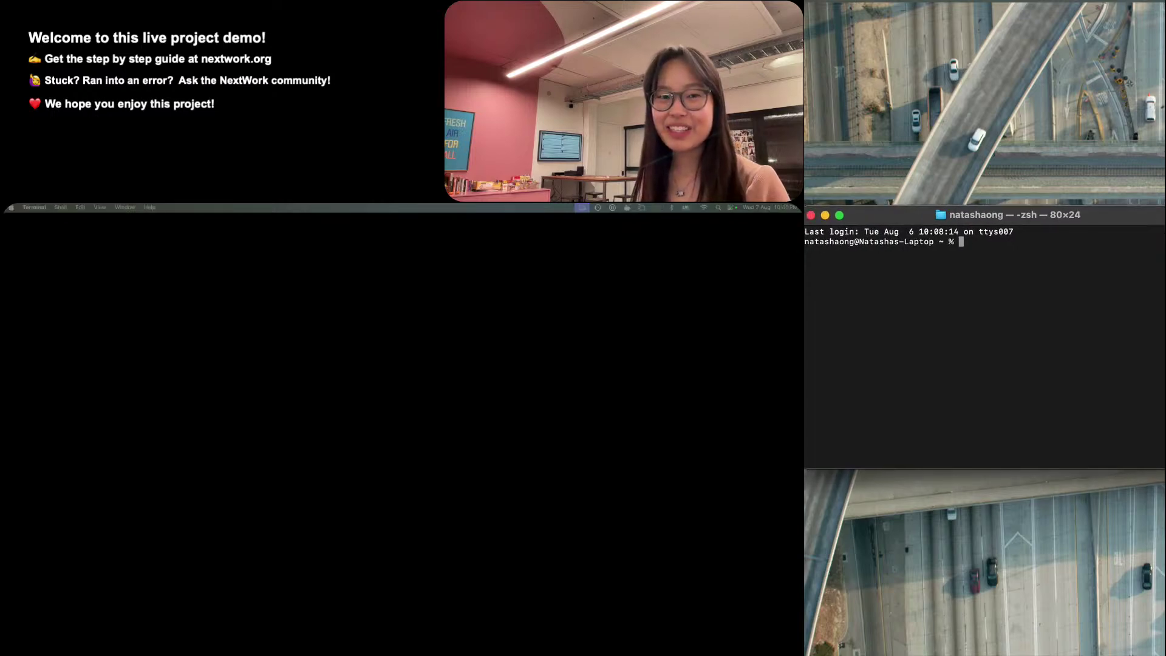
{"action": "left_click_drag", "start_coordinate": [1165, 468], "coordinate": [1165, 655]}
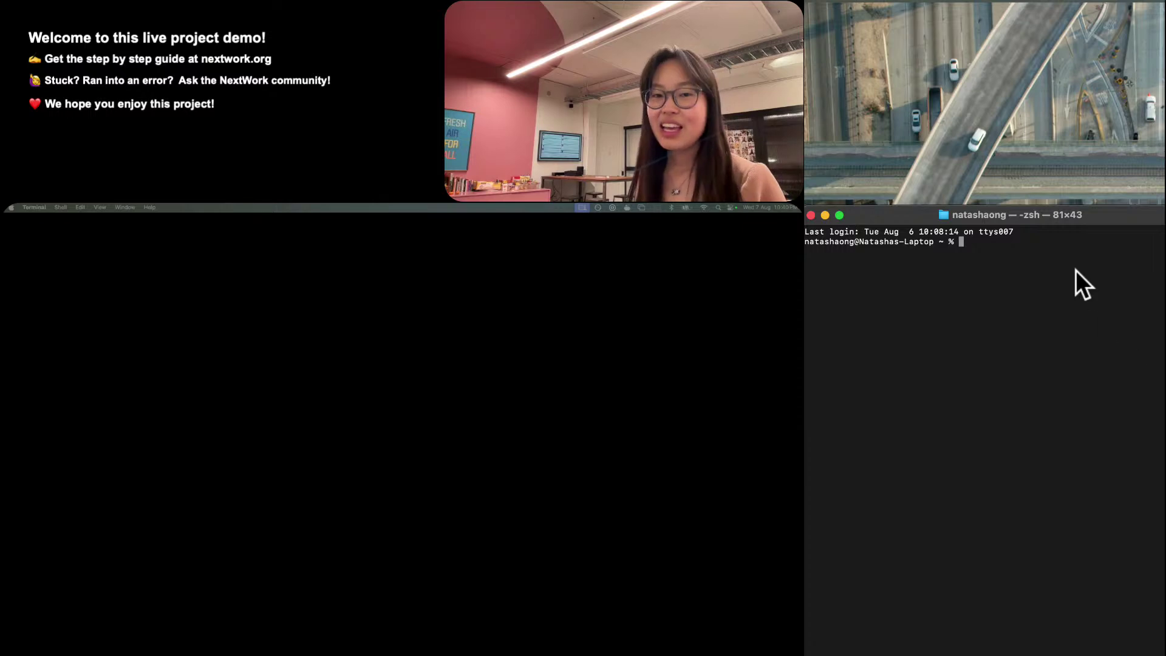
{"action": "left_click_drag", "start_coordinate": [1127, 219], "coordinate": [1145, 188]}
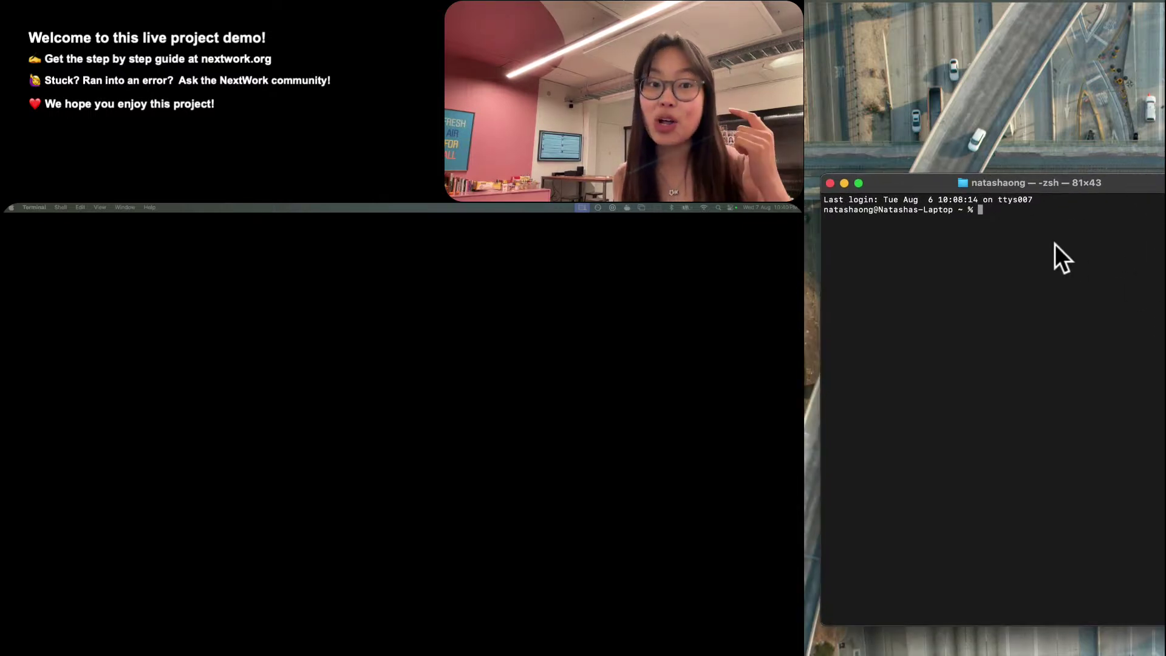
{"action": "double_click", "coordinate": [1137, 333]}
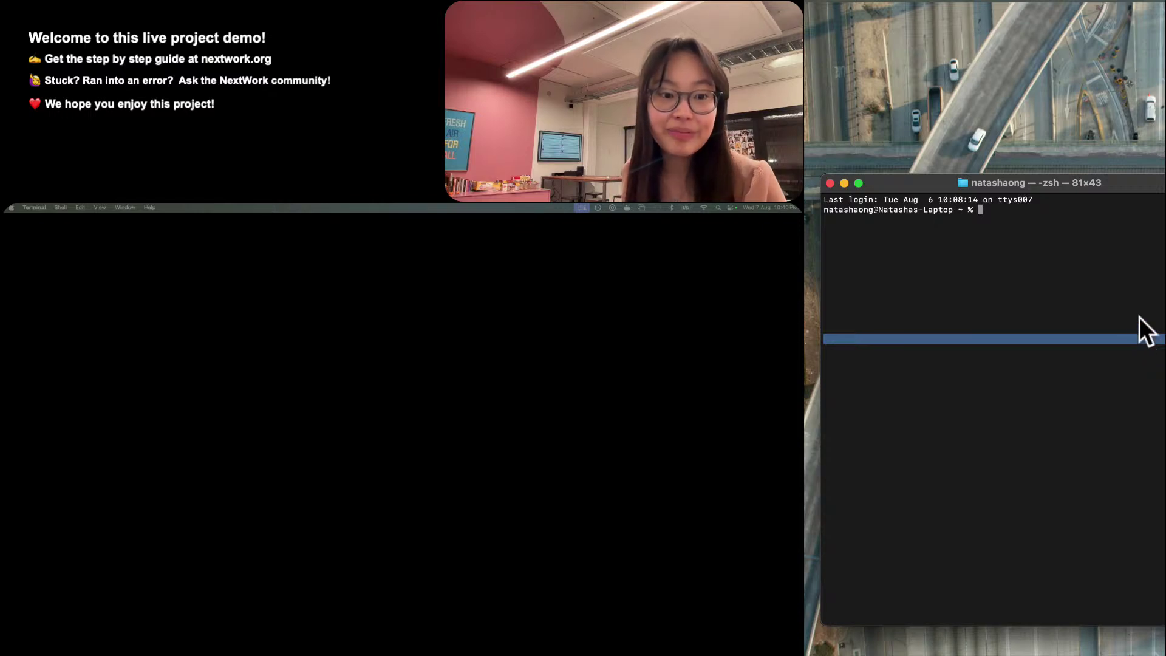
{"action": "left_click", "coordinate": [1156, 222]}
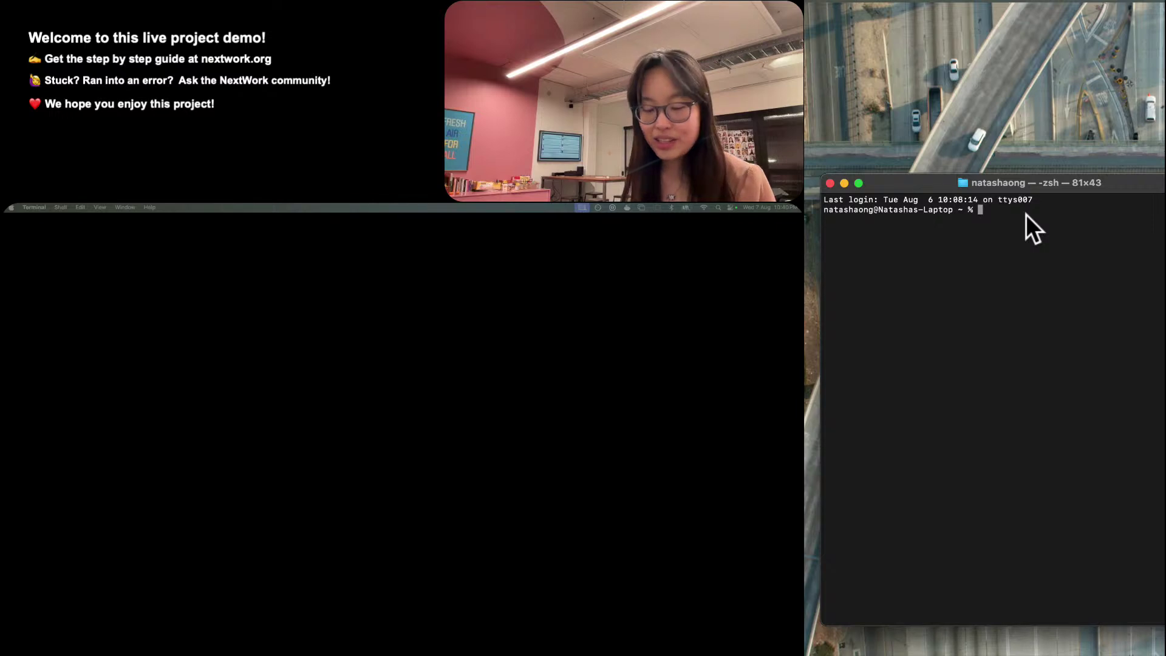
{"action": "type", "text": "pi"}
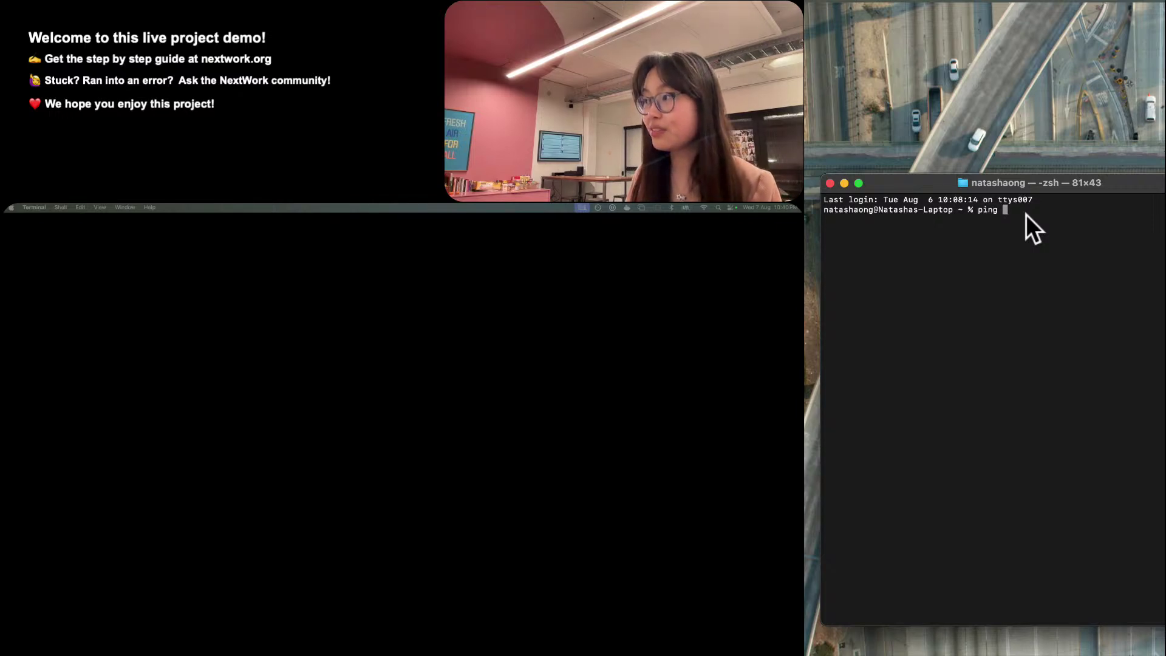
{"action": "type", "text": "ng"}
{"action": "key", "text": "super+v"}
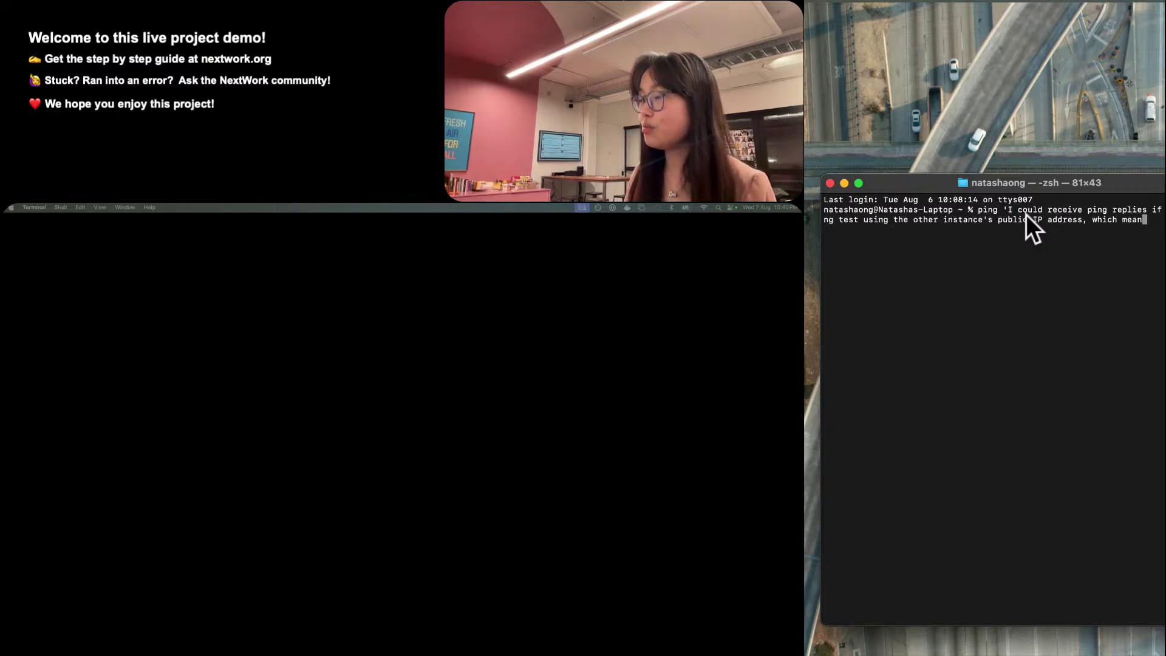
{"action": "key", "text": "BackSpace"}
{"action": "key", "text": "BackSpace"}
{"action": "key", "text": "BackSpace"}
{"action": "key", "text": "BackSpace"}
{"action": "key", "text": "BackSpace"}
{"action": "key", "text": "BackSpace"}
{"action": "key", "text": "BackSpace"}
{"action": "key", "text": "BackSpace"}
{"action": "key", "text": "BackSpace"}
{"action": "key", "text": "BackSpace"}
{"action": "key", "text": "BackSpace"}
{"action": "key", "text": "BackSpace"}
{"action": "key", "text": "BackSpace"}
{"action": "key", "text": "BackSpace"}
{"action": "key", "text": "BackSpace"}
{"action": "key", "text": "BackSpace"}
{"action": "key", "text": "BackSpace"}
{"action": "key", "text": "BackSpace"}
{"action": "key", "text": "BackSpace"}
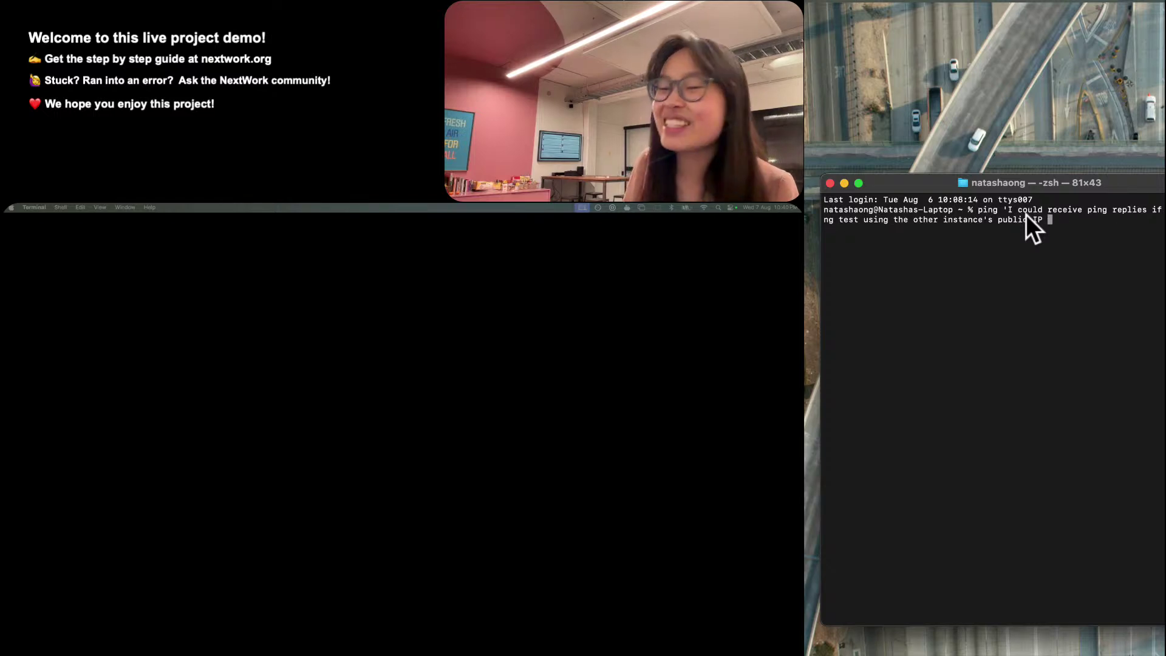
{"action": "key", "text": "BackSpace"}
{"action": "key", "text": "BackSpace"}
{"action": "key", "text": "BackSpace"}
{"action": "key", "text": "BackSpace"}
{"action": "key", "text": "BackSpace"}
{"action": "key", "text": "BackSpace"}
{"action": "key", "text": "BackSpace"}
{"action": "key", "text": "BackSpace"}
{"action": "key", "text": "BackSpace"}
{"action": "key", "text": "BackSpace"}
{"action": "key", "text": "BackSpace"}
{"action": "key", "text": "BackSpace"}
{"action": "key", "text": "BackSpace"}
{"action": "key", "text": "BackSpace"}
{"action": "key", "text": "BackSpace"}
{"action": "key", "text": "BackSpace"}
{"action": "key", "text": "BackSpace"}
{"action": "key", "text": "BackSpace"}
{"action": "key", "text": "BackSpace"}
{"action": "key", "text": "Return"}
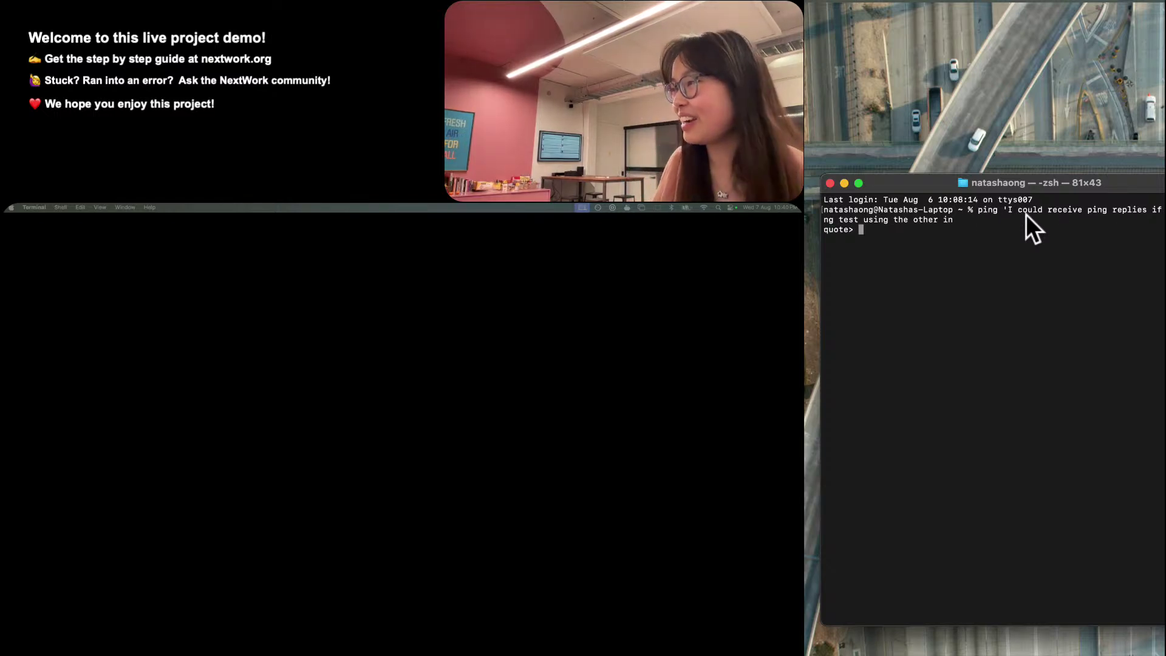
{"action": "key", "text": "ctrl+c"}
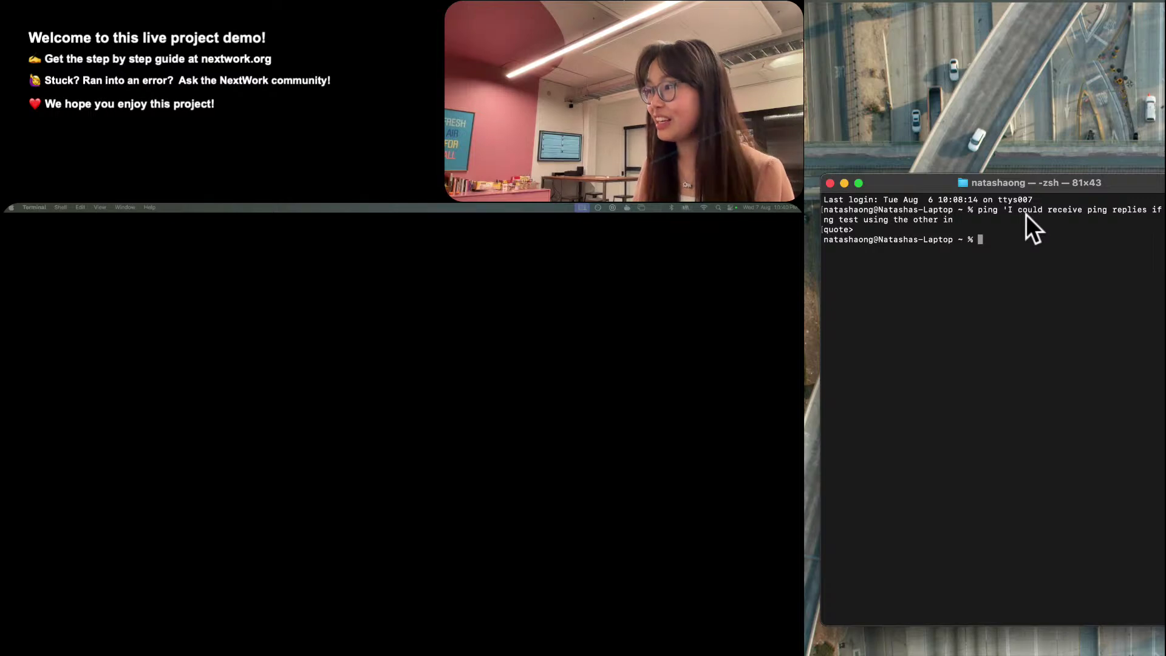
Return to the EC2 Instances page and copy the public IPv4 address of Instance - NextWork VPC 2.
{"action": "key", "text": "ctrl+Right"}
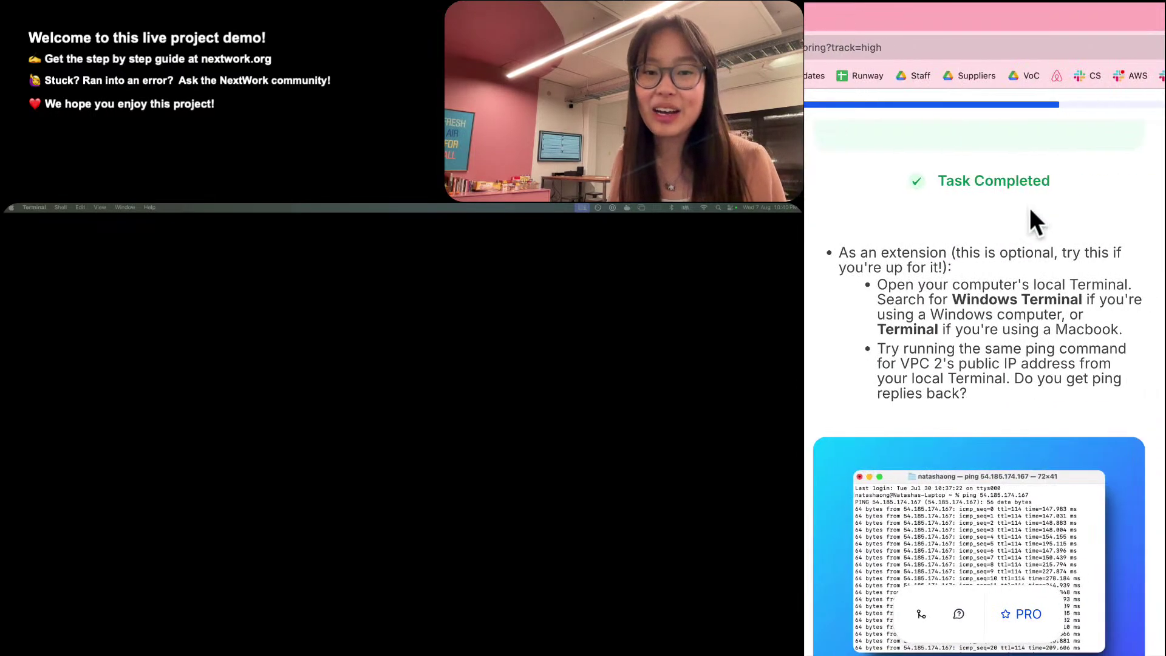
{"action": "key", "text": "ctrl+Left"}
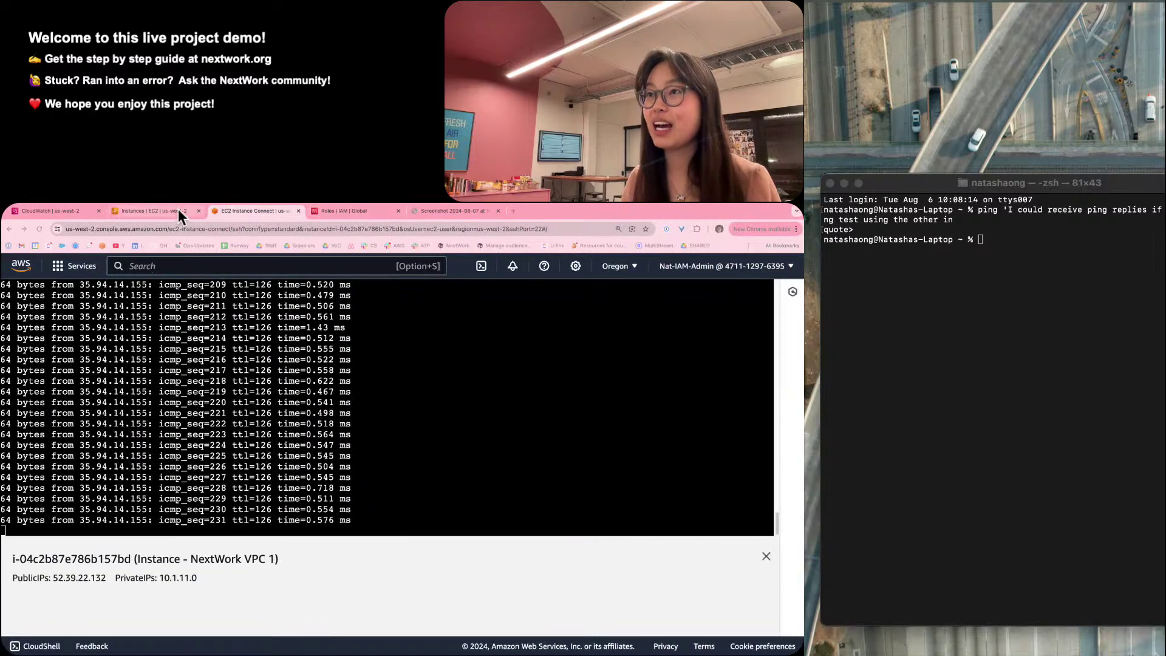
{"action": "left_click", "coordinate": [175, 209]}
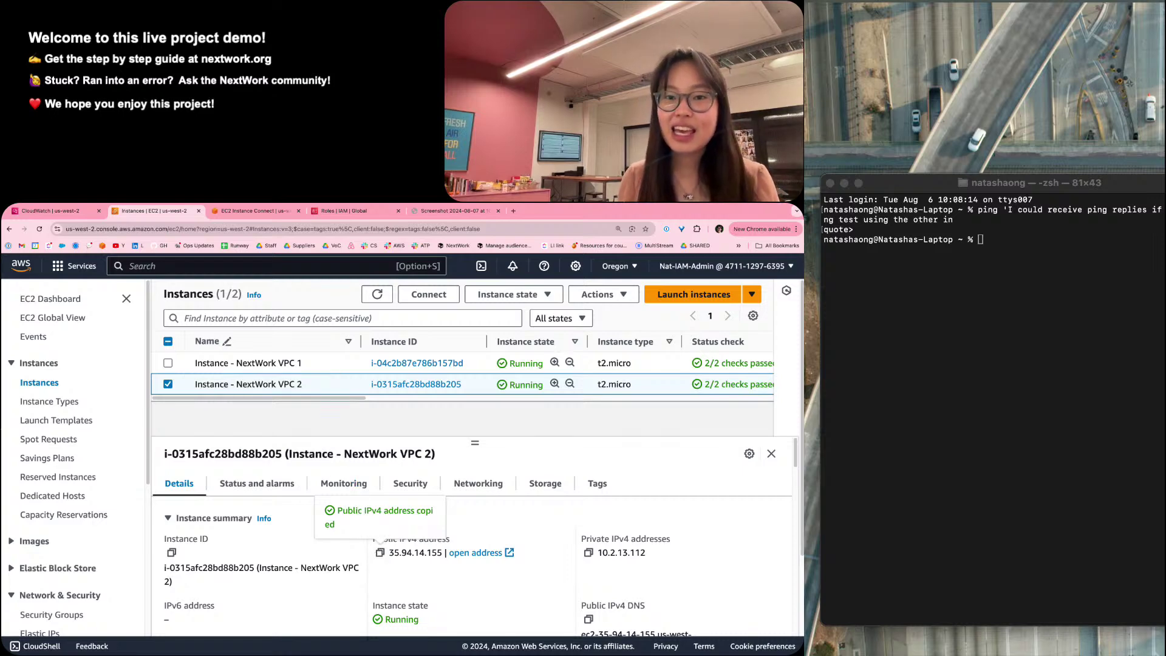
Enlarge the local Terminal's text and run a ping to Instance 2's public address, 35.94.14.155.
{"action": "left_click", "coordinate": [1154, 274]}
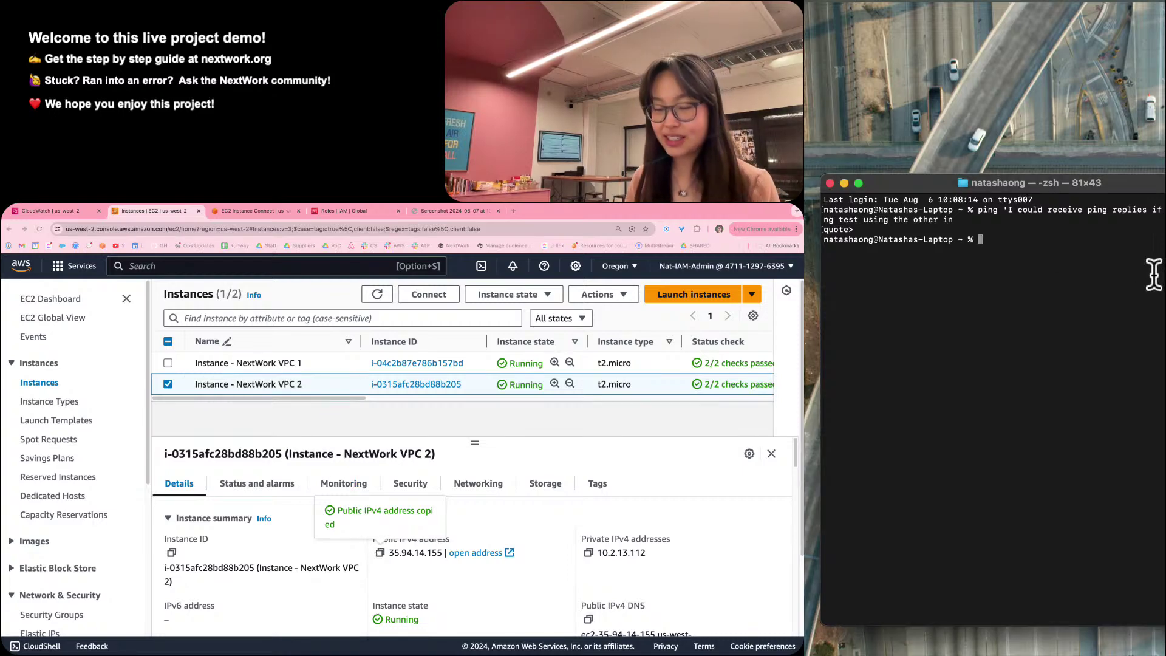
{"action": "type", "text": "pi"}
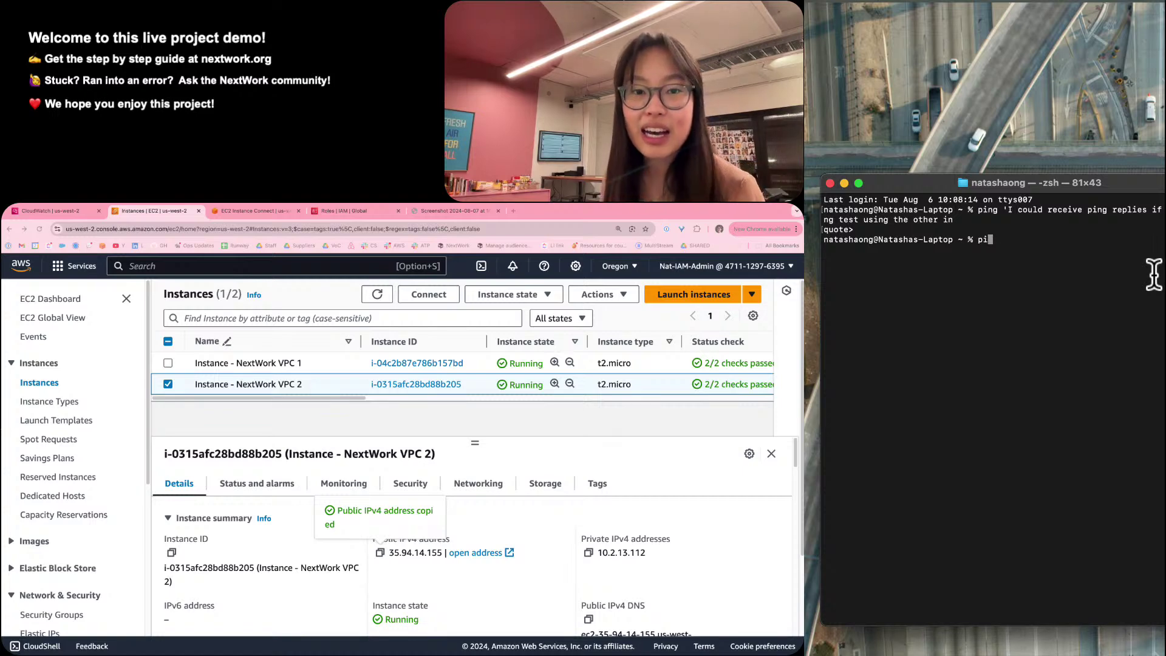
{"action": "type", "text": "nf"}
{"action": "key", "text": "super+plus"}
{"action": "key", "text": "super+plus"}
{"action": "key", "text": "super+plus"}
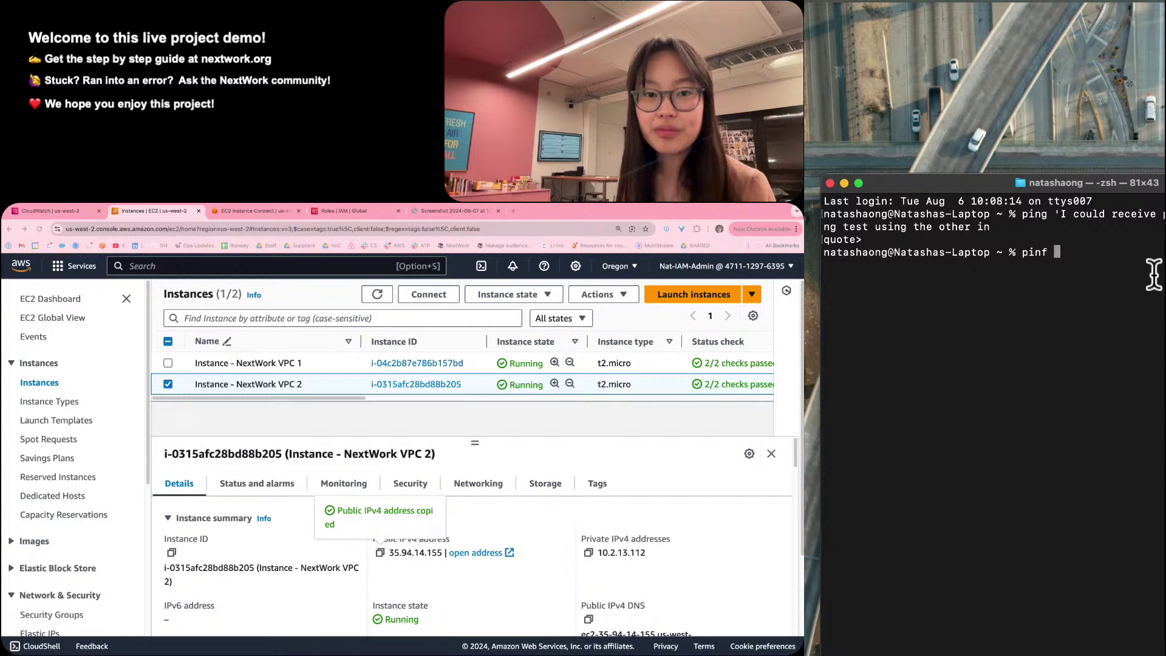
{"action": "key", "text": "BackSpace"}
{"action": "key", "text": "BackSpace"}
{"action": "type", "text": "g"}
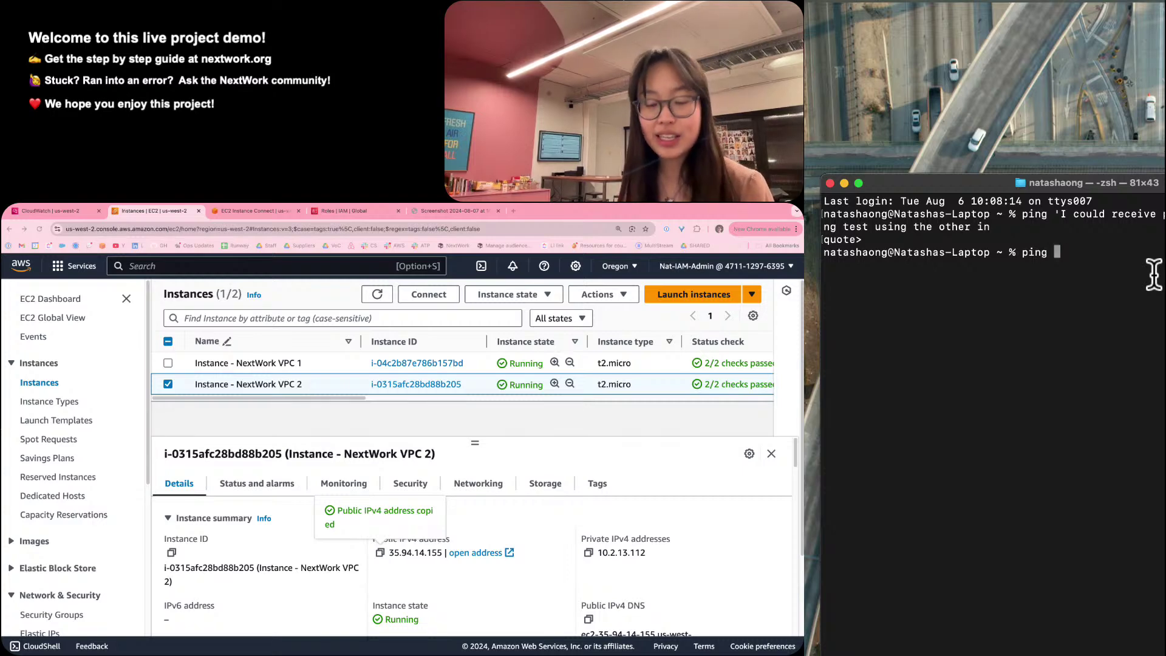
{"action": "key", "text": "super+v"}
{"action": "key", "text": "Return"}
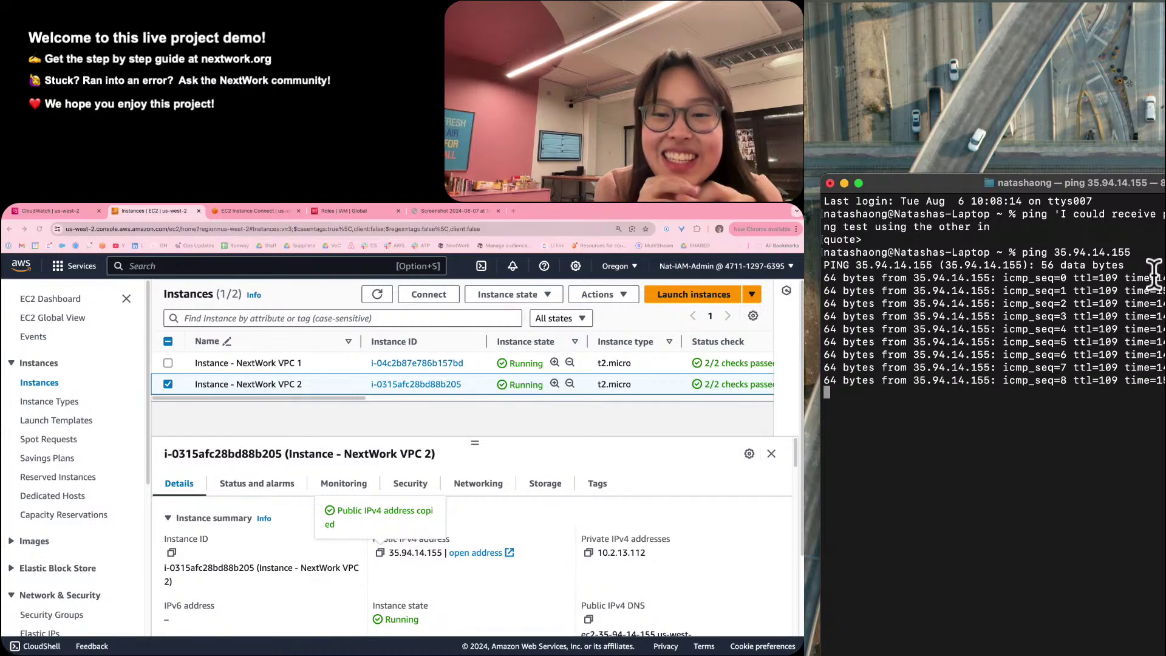
Read the guide's explanation of the local ping replies and of the latency difference between the local computer and Instance 1.
{"action": "key", "text": "ctrl+Right"}
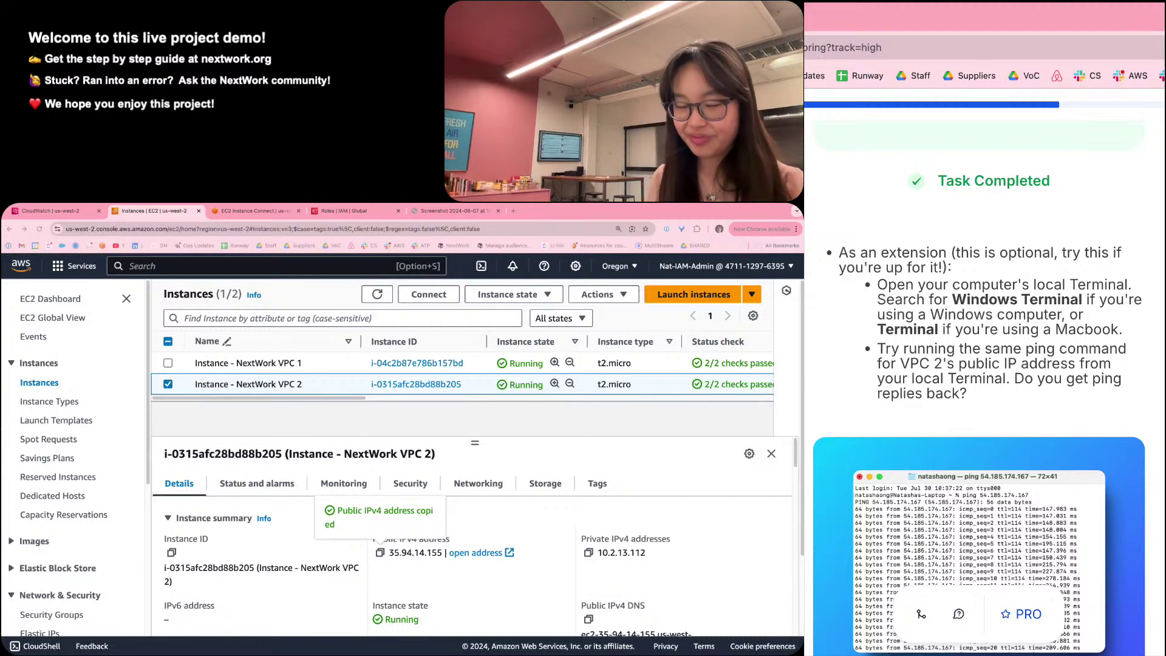
{"action": "key", "text": "super+shift+f"}
{"action": "scroll", "coordinate": [979, 389], "scroll_direction": "down", "scroll_amount": 3}
{"action": "scroll", "coordinate": [979, 388], "scroll_direction": "down", "scroll_amount": 9}
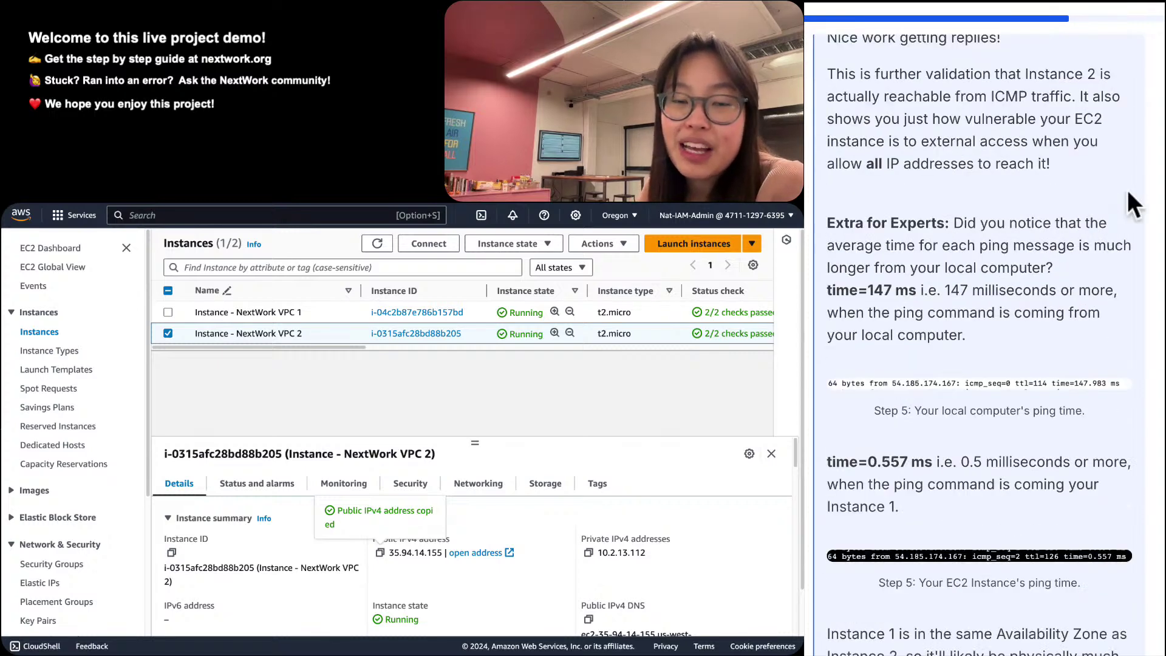
{"action": "scroll", "coordinate": [1130, 203], "scroll_direction": "up", "scroll_amount": 1}
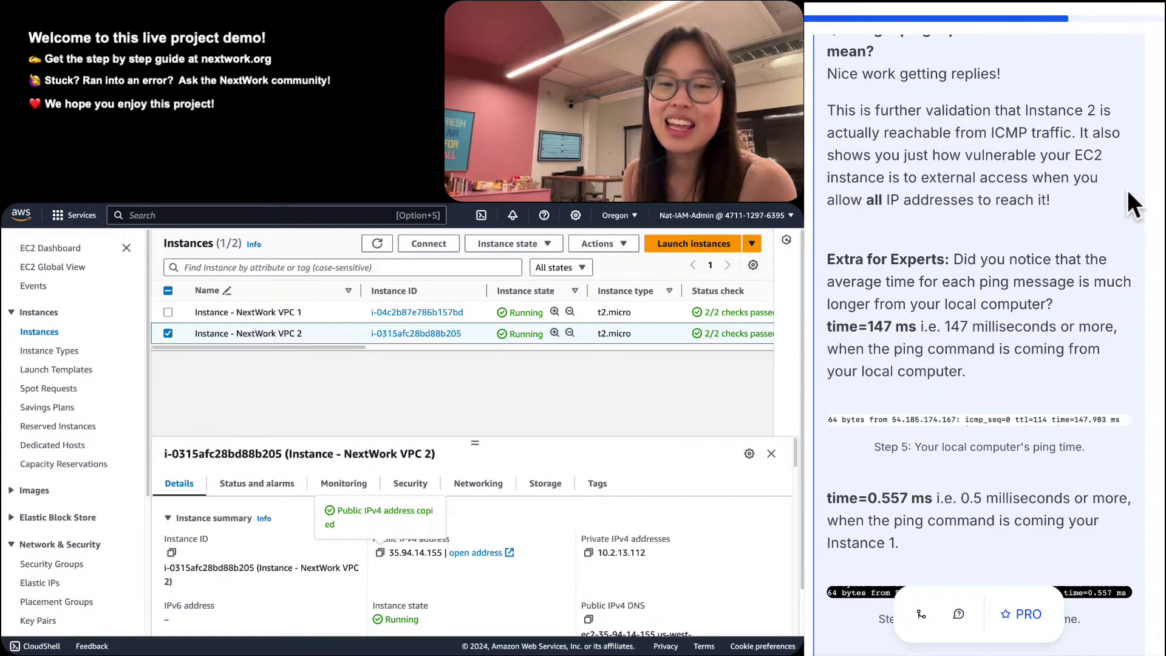
{"action": "scroll", "coordinate": [1127, 190], "scroll_direction": "down", "scroll_amount": 5}
{"action": "scroll", "coordinate": [1127, 190], "scroll_direction": "up", "scroll_amount": 2}
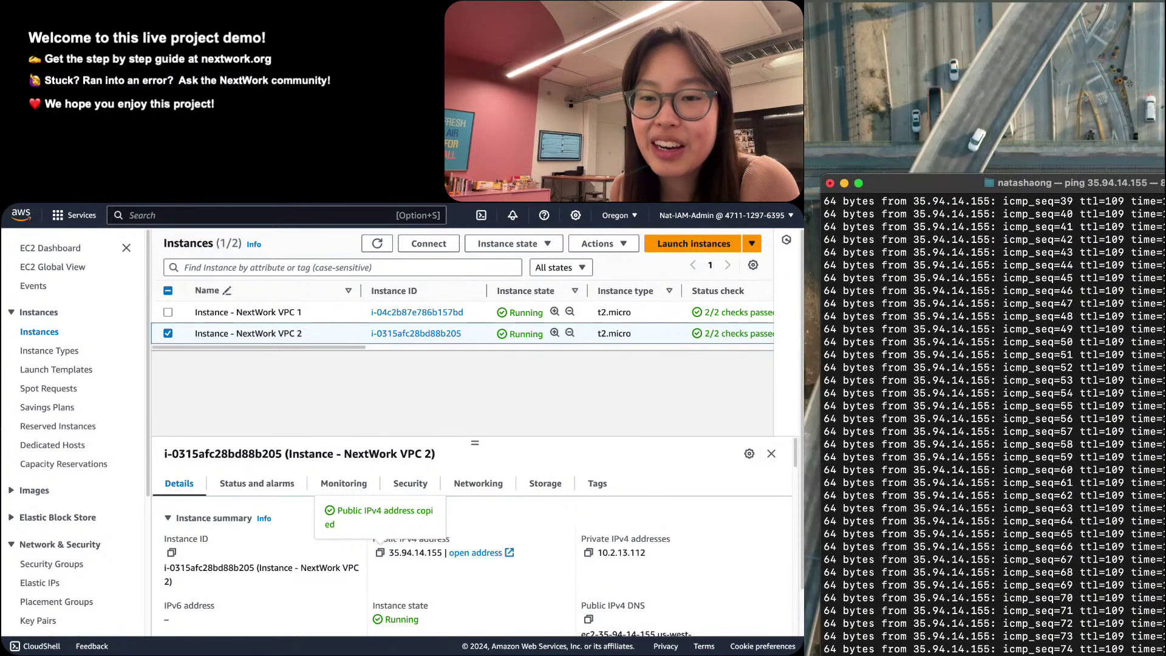
Compare the ping times in the local Terminal and Instance 1's EC2 Instance Connect session, and read the guide's next instructions.
{"action": "triple_click", "coordinate": [995, 265]}
{"action": "left_click_drag", "start_coordinate": [1164, 181], "coordinate": [994, 117]}
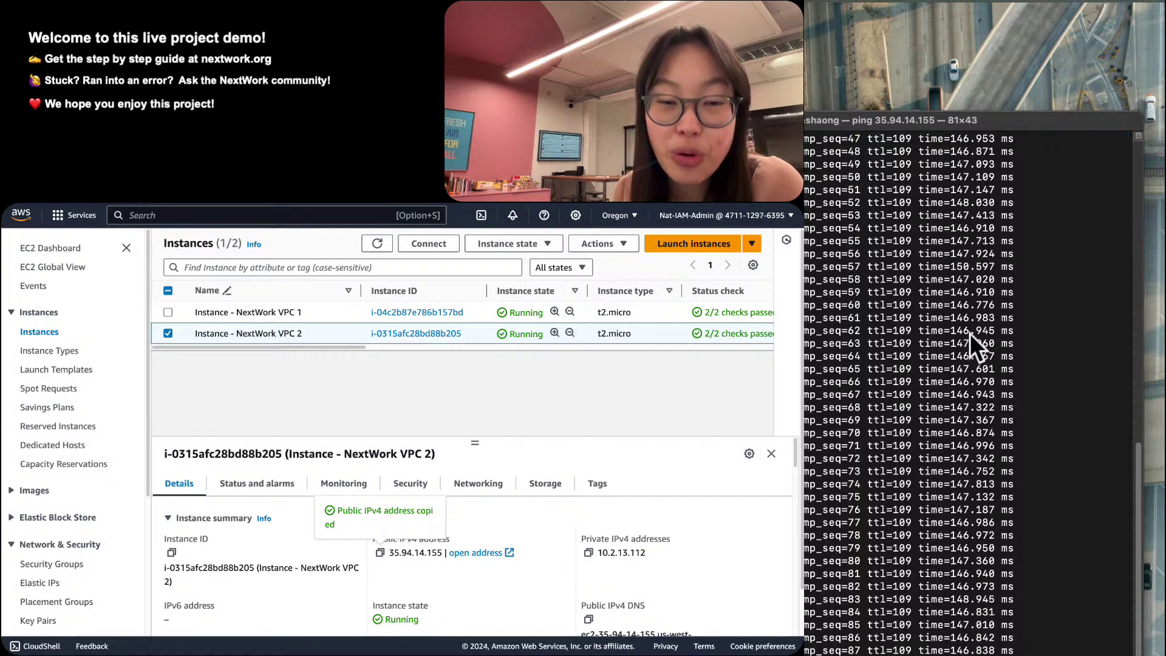
{"action": "key", "text": "super+Tab"}
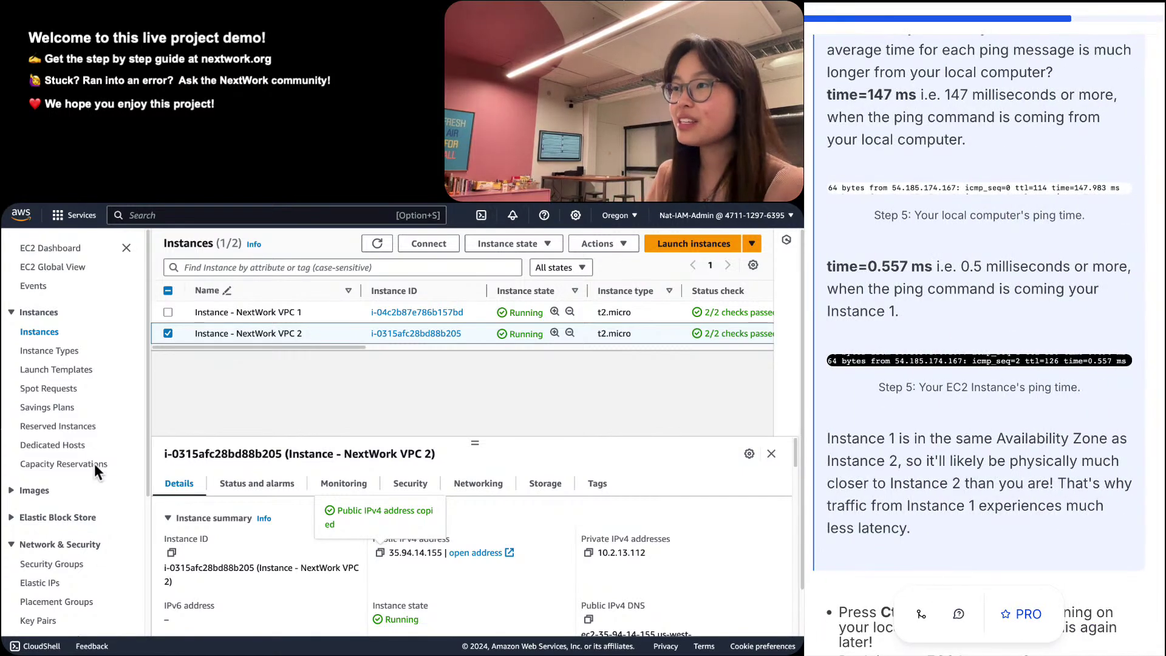
{"action": "key", "text": "super+shift+f"}
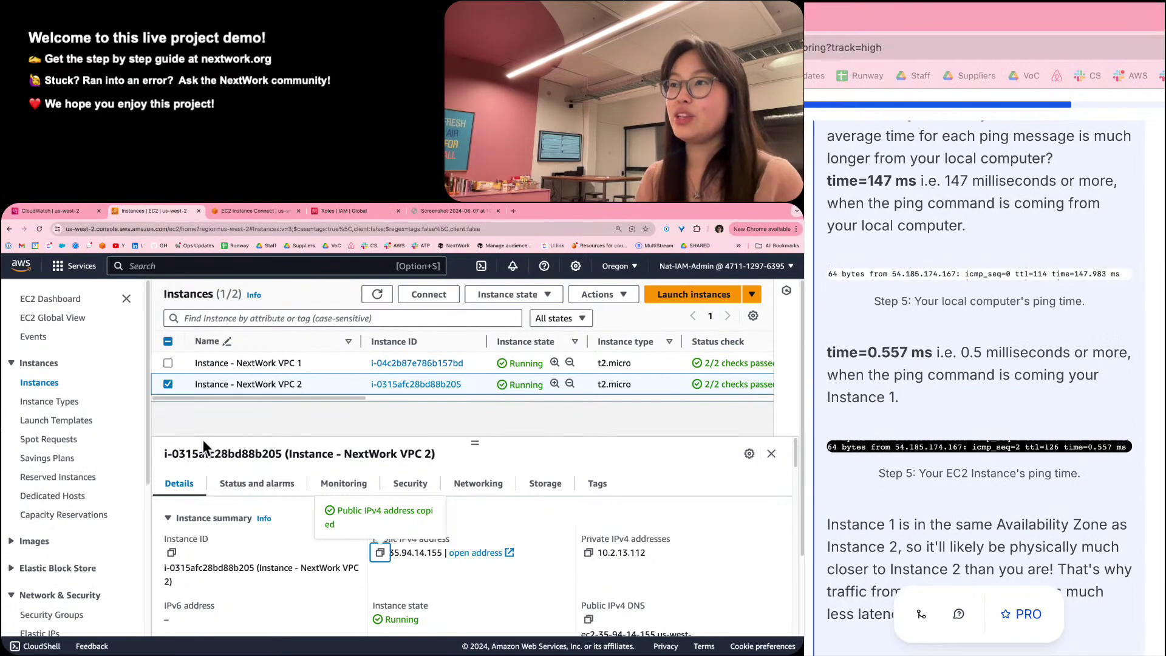
{"action": "left_click", "coordinate": [235, 209]}
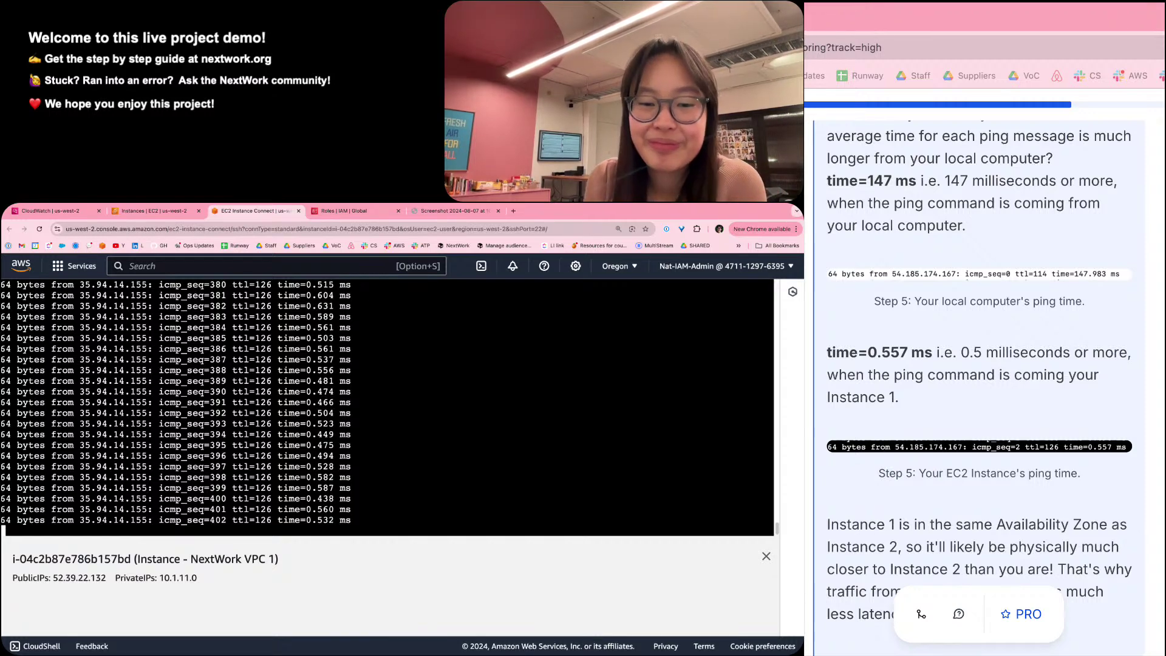
{"action": "scroll", "coordinate": [979, 382], "scroll_direction": "down", "scroll_amount": 6}
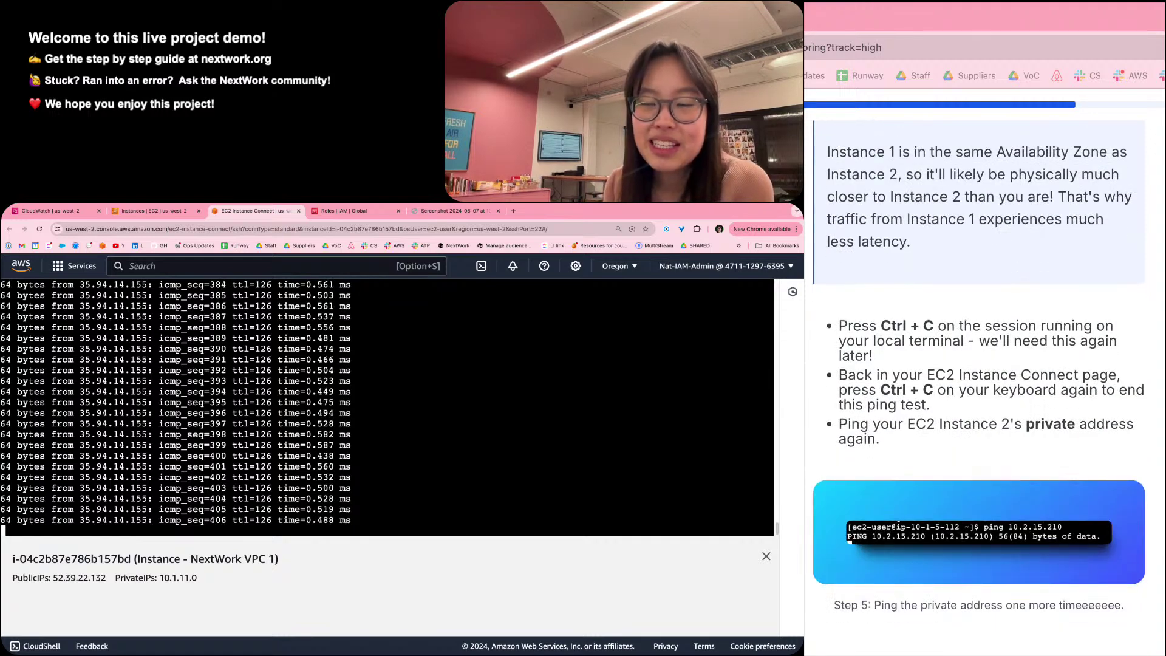
Copy the private IPv4 address of Instance - NextWork VPC 2 and stop the running ping in Instance 1's EC2 Instance Connect session.
{"action": "scroll", "coordinate": [979, 382], "scroll_direction": "down", "scroll_amount": 2}
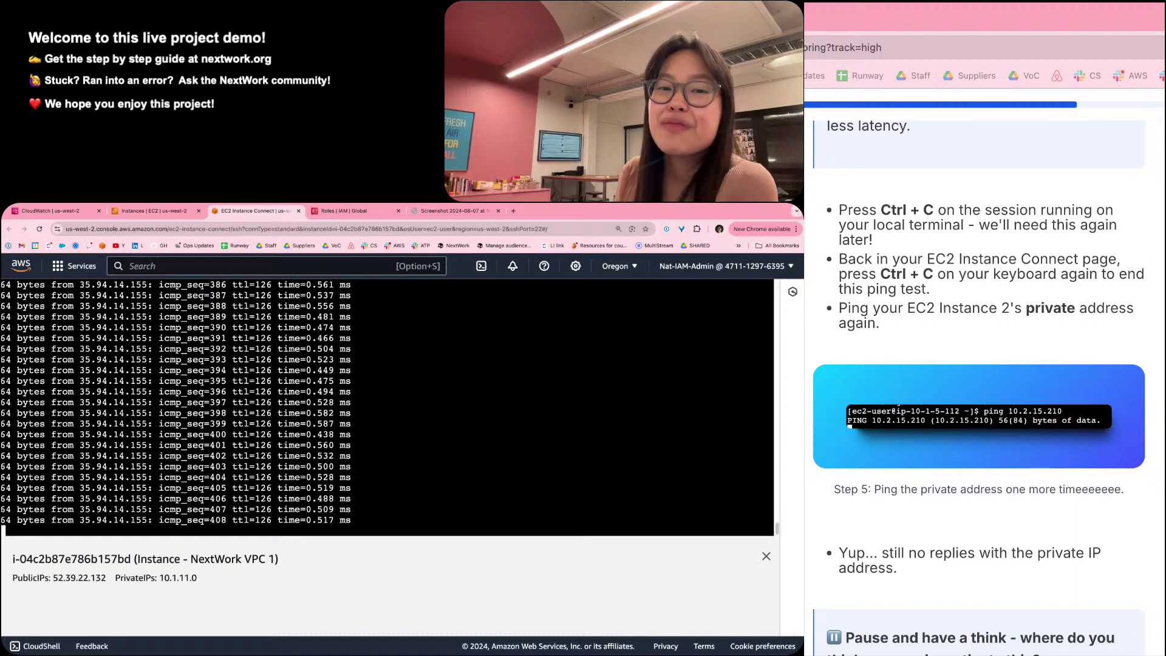
{"action": "scroll", "coordinate": [979, 383], "scroll_direction": "down", "scroll_amount": 1}
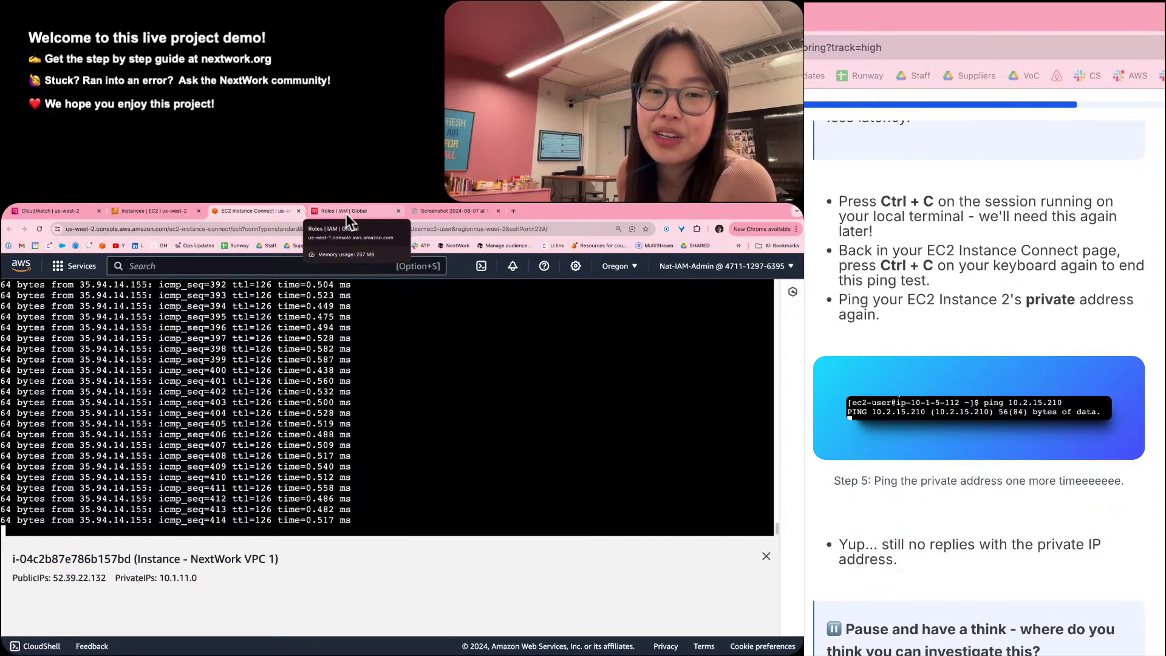
{"action": "left_click", "coordinate": [150, 211]}
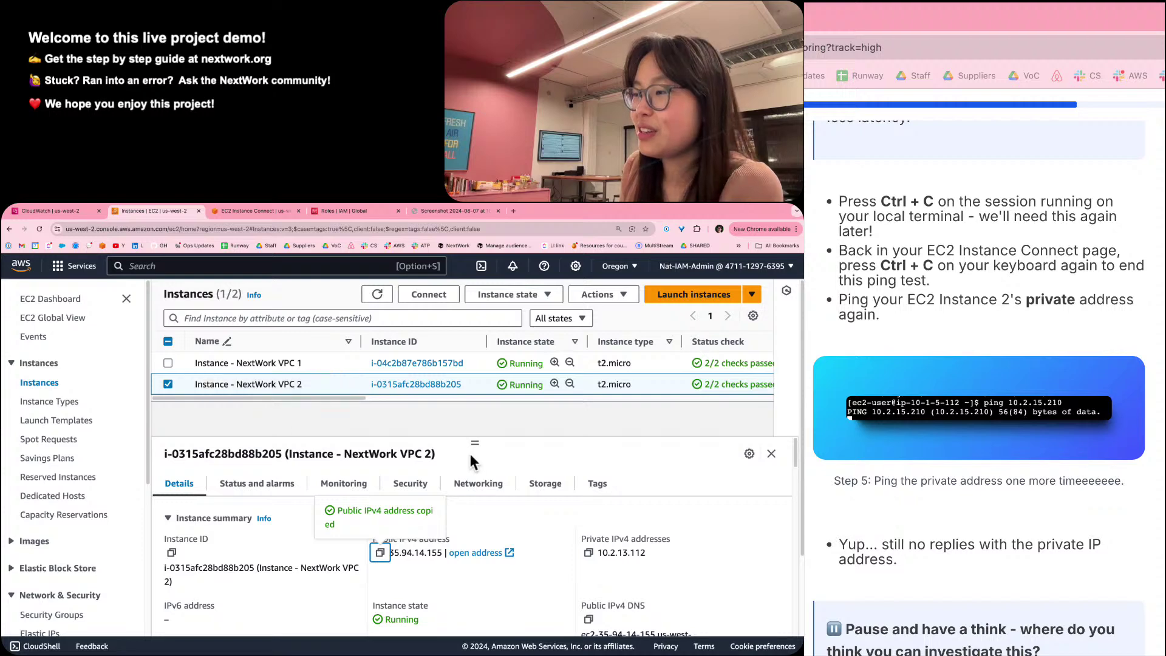
{"action": "left_click", "coordinate": [590, 555]}
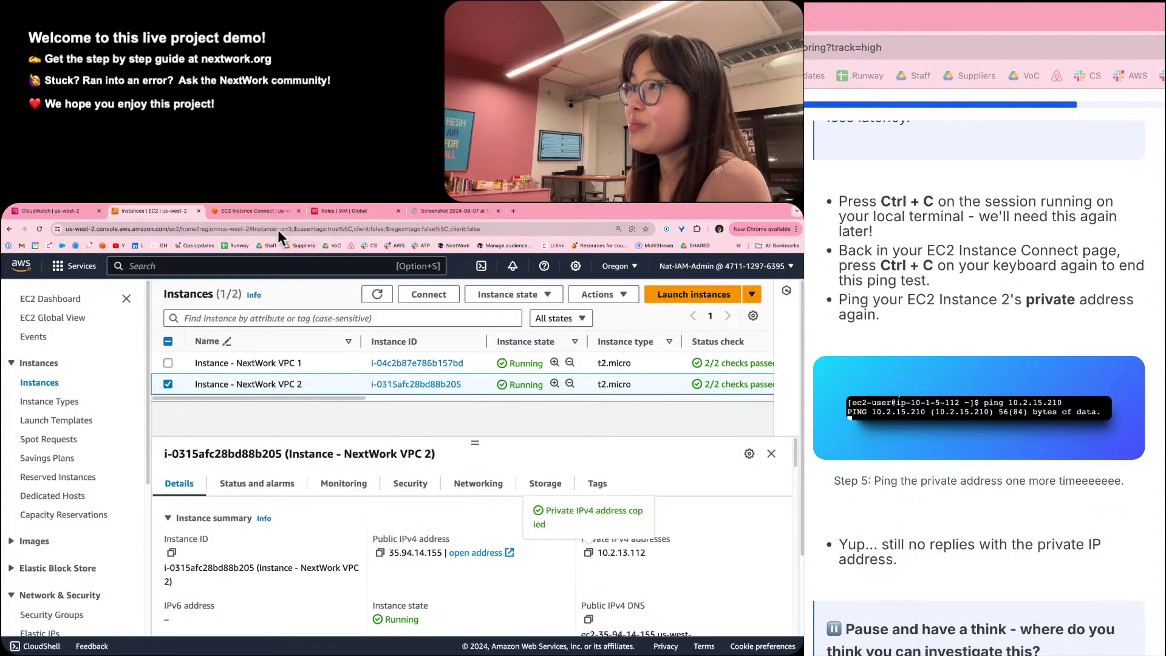
{"action": "left_click", "coordinate": [264, 214]}
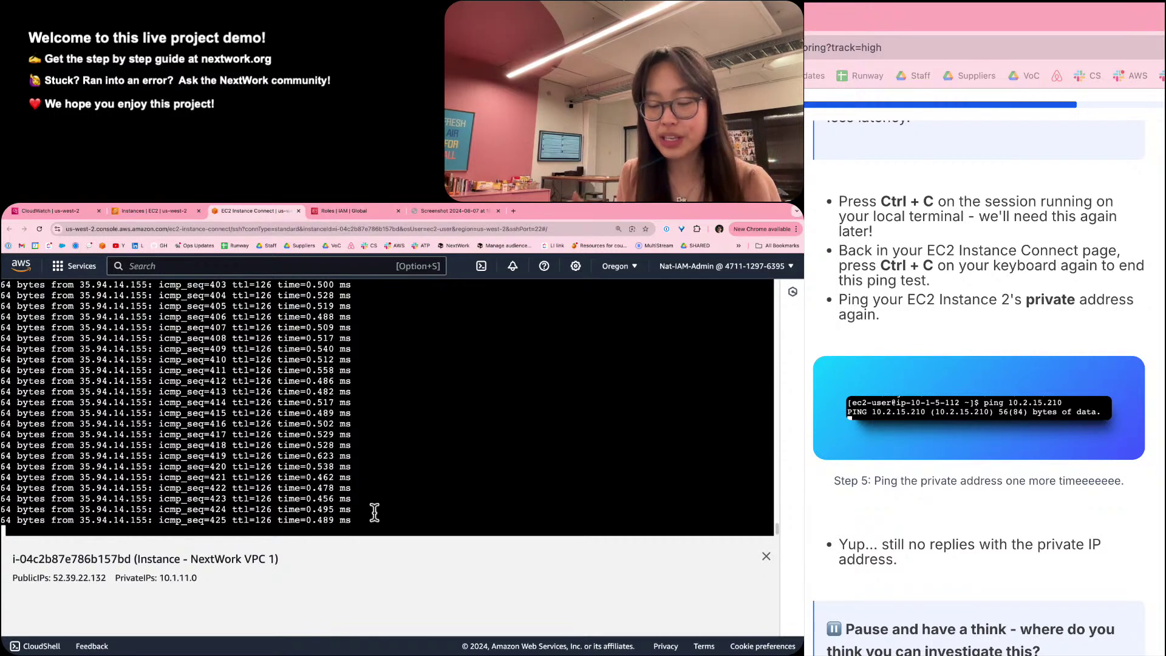
{"action": "key", "text": "ctrl+c"}
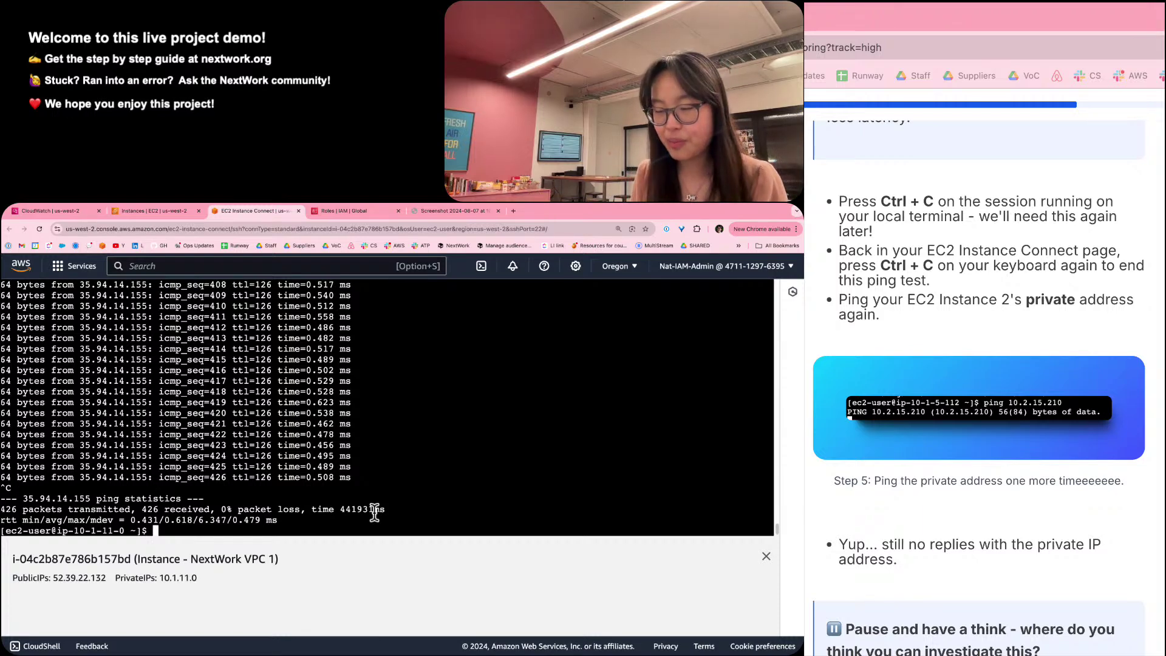
{"action": "type", "text": "ping"}
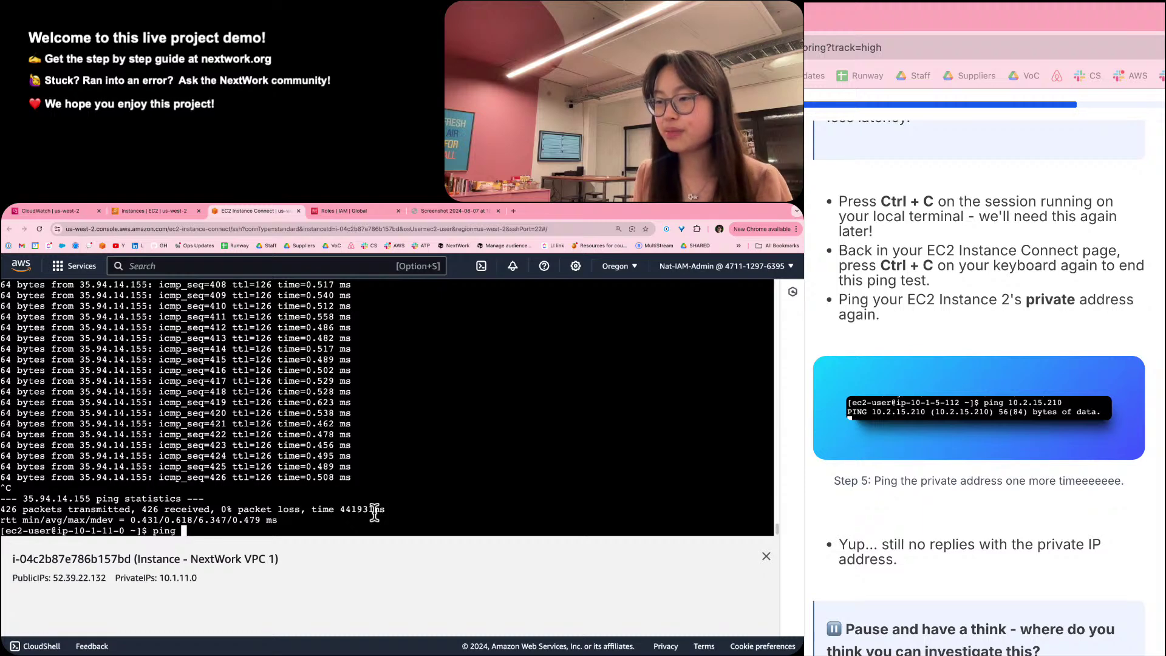
{"action": "left_click", "coordinate": [141, 210]}
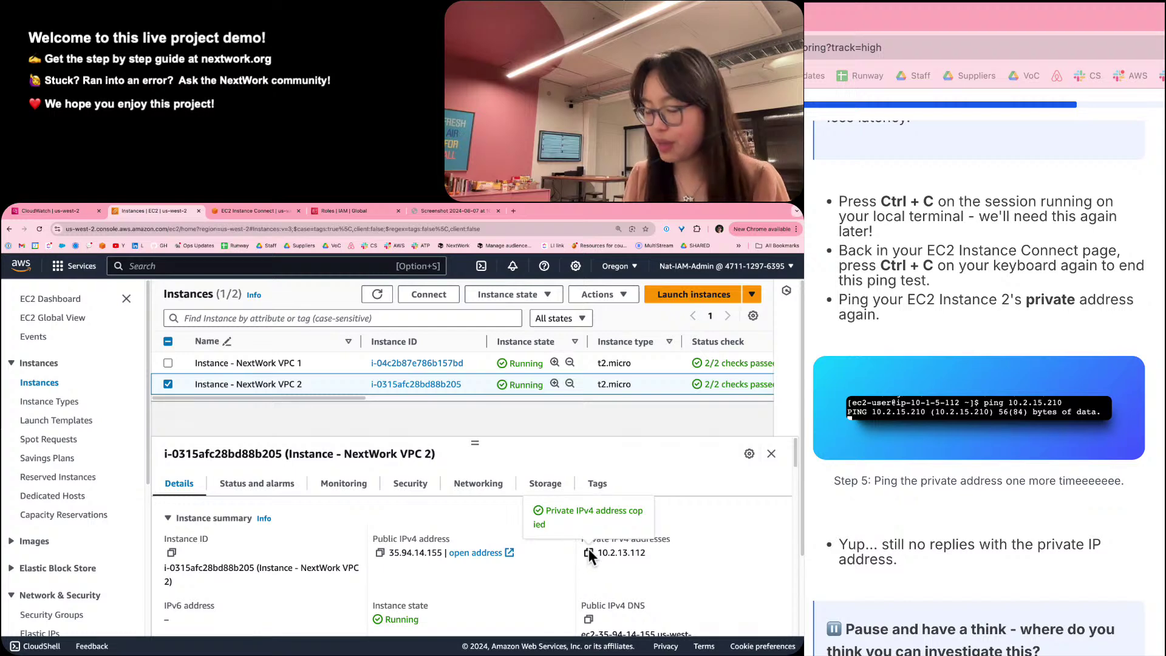
{"action": "left_click", "coordinate": [277, 216]}
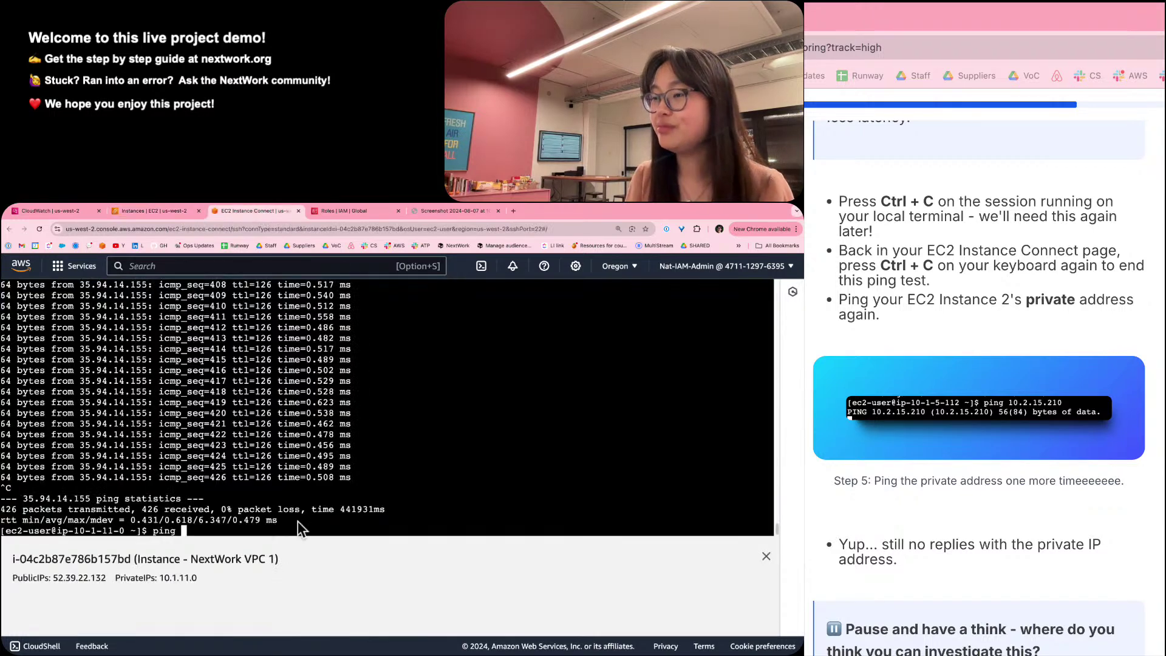
{"action": "key", "text": "super+v"}
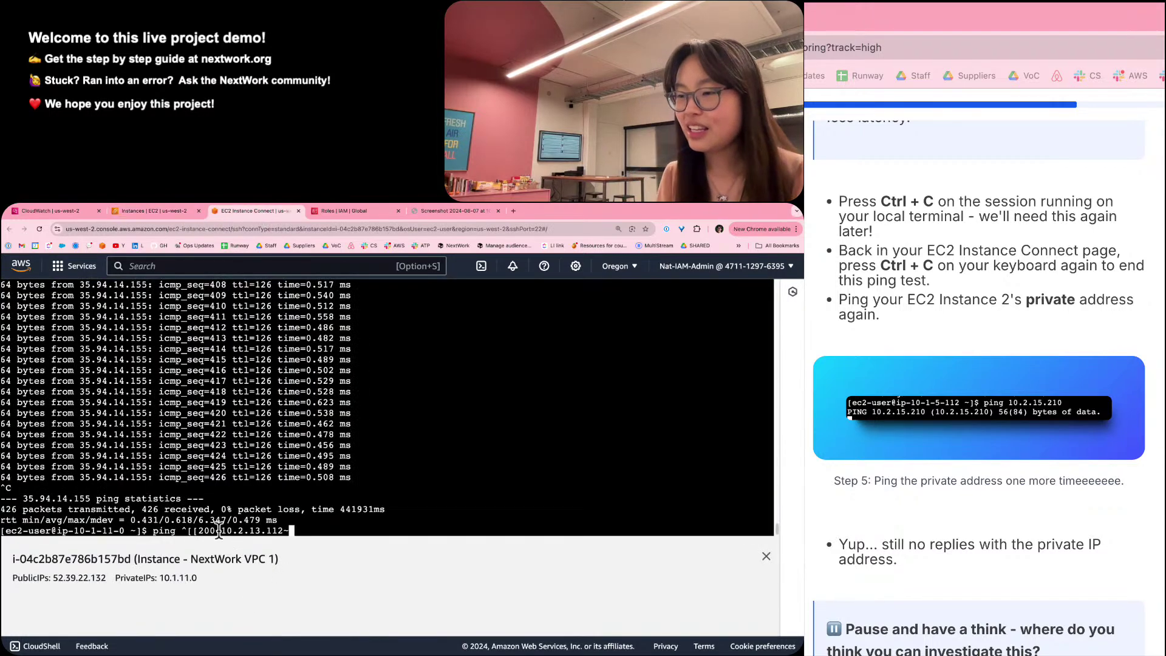
{"action": "key", "text": "BackSpace"}
{"action": "key", "text": "BackSpace"}
{"action": "key", "text": "BackSpace"}
{"action": "key", "text": "BackSpace"}
{"action": "key", "text": "BackSpace"}
{"action": "key", "text": "BackSpace"}
{"action": "key", "text": "BackSpace"}
{"action": "key", "text": "BackSpace"}
{"action": "key", "text": "BackSpace"}
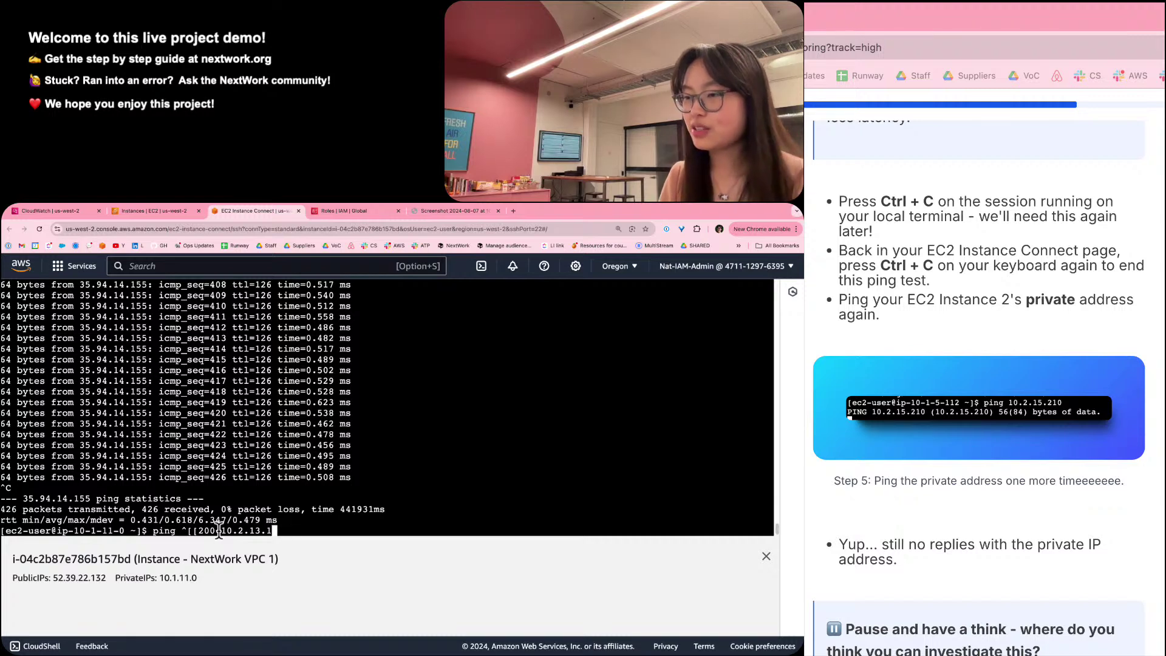
{"action": "key", "text": "BackSpace"}
{"action": "key", "text": "BackSpace"}
{"action": "key", "text": "BackSpace"}
{"action": "key", "text": "BackSpace"}
{"action": "key", "text": "BackSpace"}
{"action": "key", "text": "BackSpace"}
{"action": "key", "text": "BackSpace"}
{"action": "key", "text": "BackSpace"}
{"action": "key", "text": "BackSpace"}
{"action": "key", "text": "BackSpace"}
{"action": "key", "text": "BackSpace"}
{"action": "key", "text": "BackSpace"}
{"action": "key", "text": "BackSpace"}
{"action": "key", "text": "BackSpace"}
{"action": "key", "text": "BackSpace"}
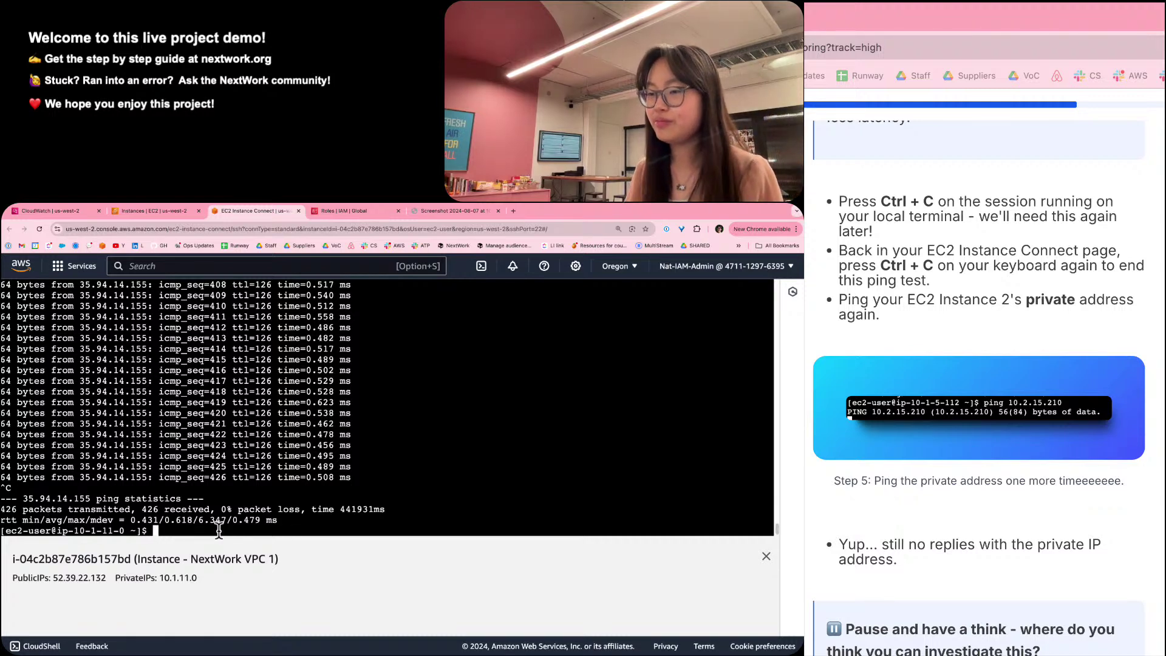
Copy Instance 2's private IPv4 address again and run a ping to 10.2.13.112 in Instance 1's EC2 Instance Connect session.
{"action": "left_click", "coordinate": [137, 212]}
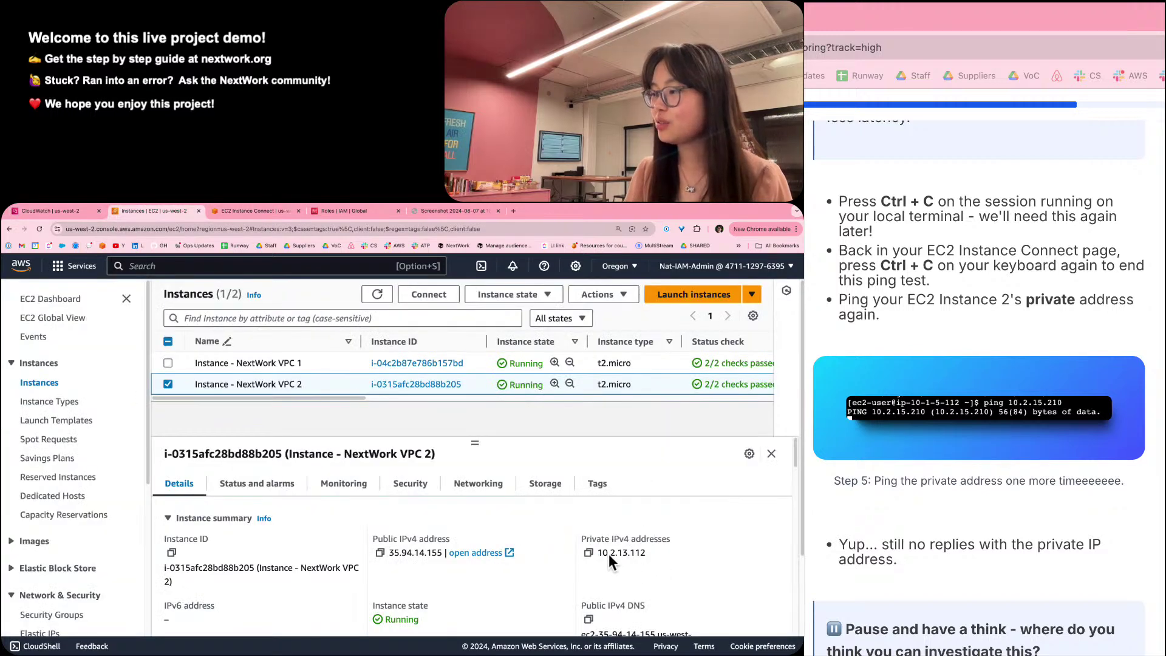
{"action": "left_click", "coordinate": [589, 552]}
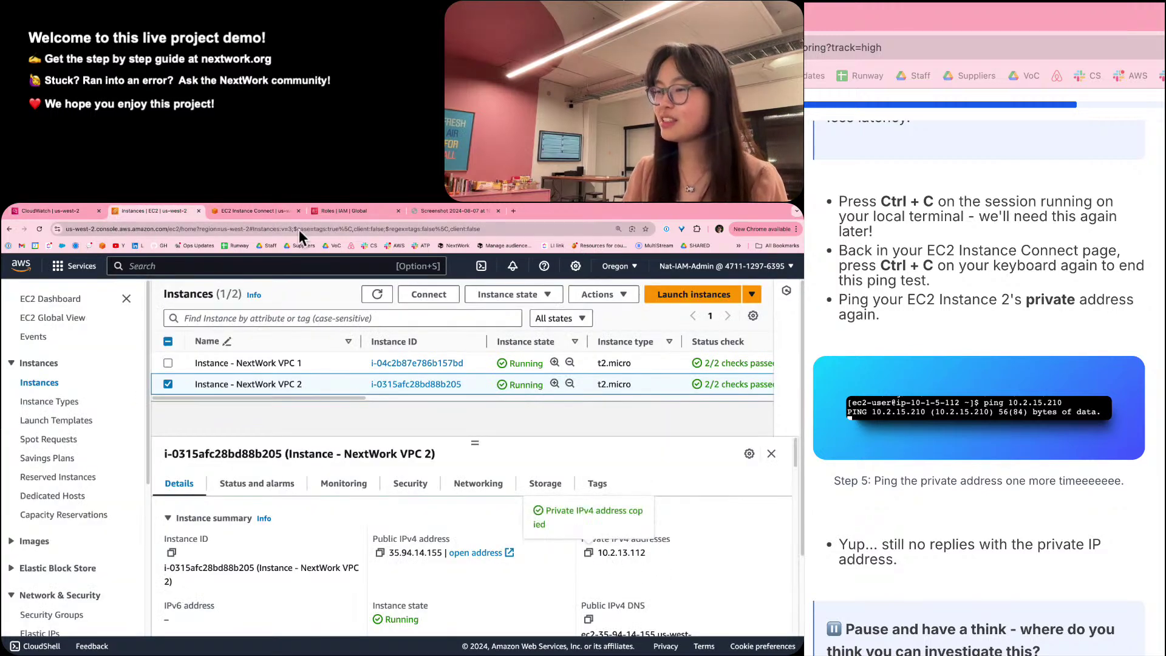
{"action": "left_click", "coordinate": [253, 211]}
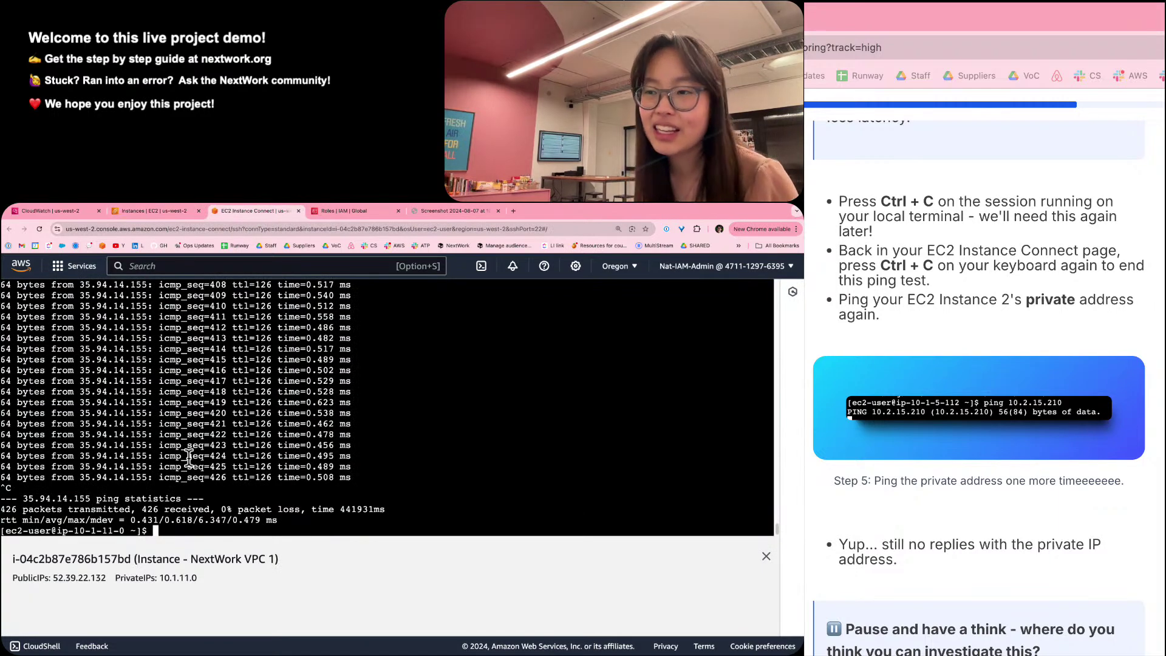
{"action": "type", "text": "ping"}
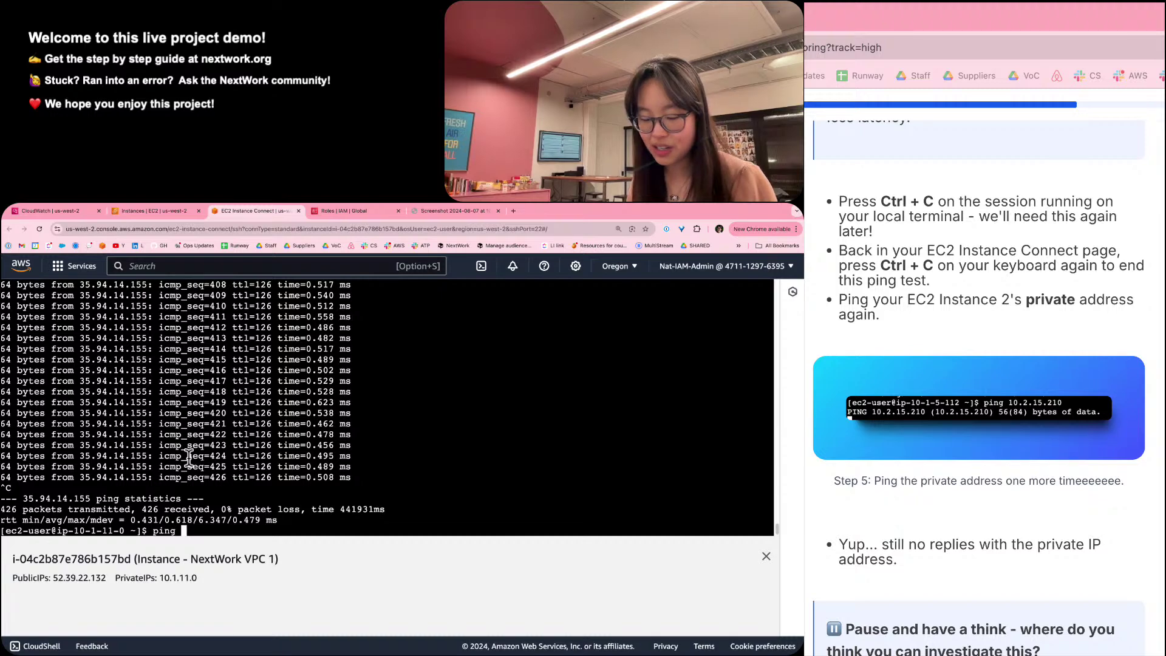
{"action": "key", "text": "super+v"}
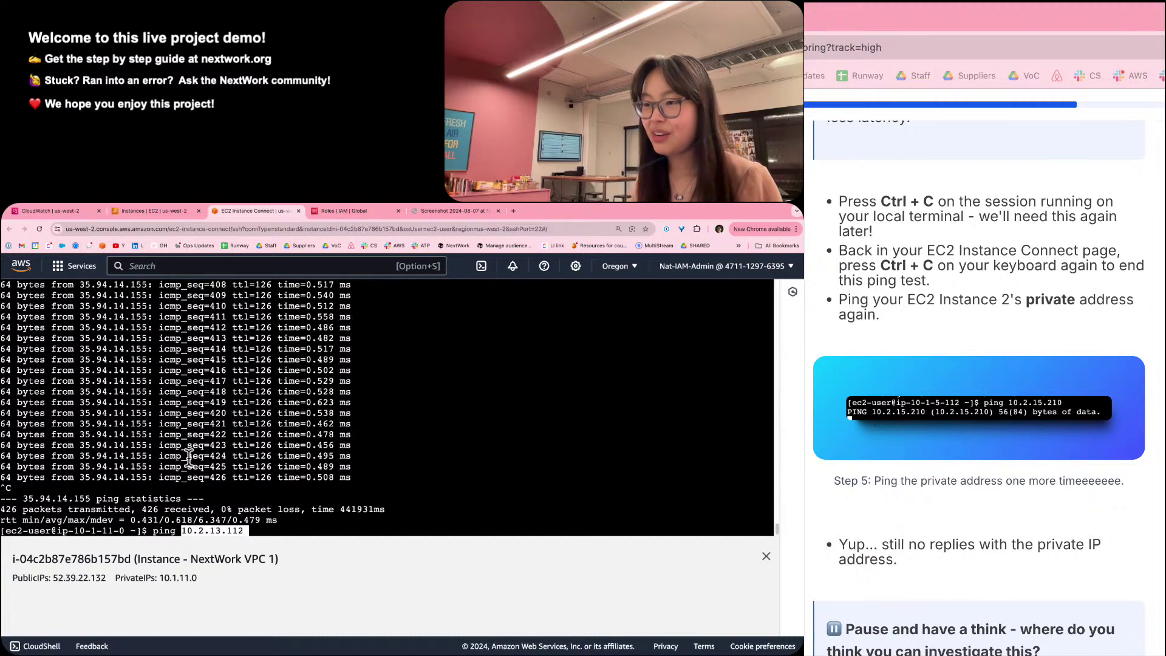
{"action": "key", "text": "Return"}
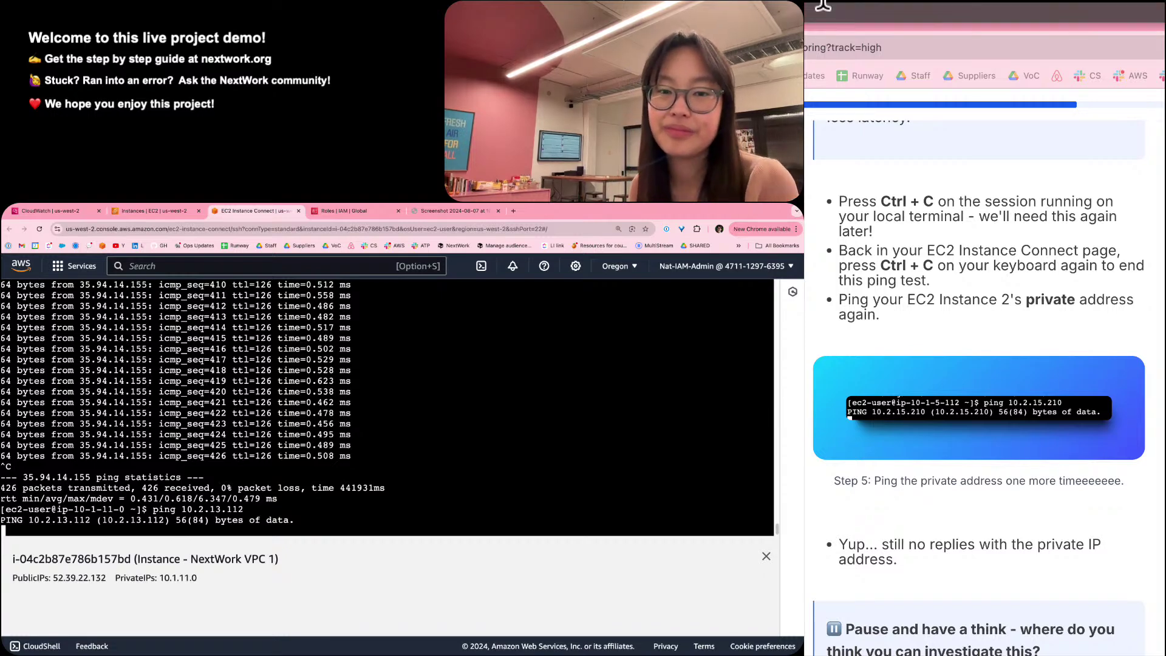
Read the guide's challenge about solving the private address connectivity issue and the specific investigation steps below it.
{"action": "scroll", "coordinate": [1098, 359], "scroll_direction": "down", "scroll_amount": 6}
{"action": "scroll", "coordinate": [1131, 376], "scroll_direction": "down", "scroll_amount": 12}
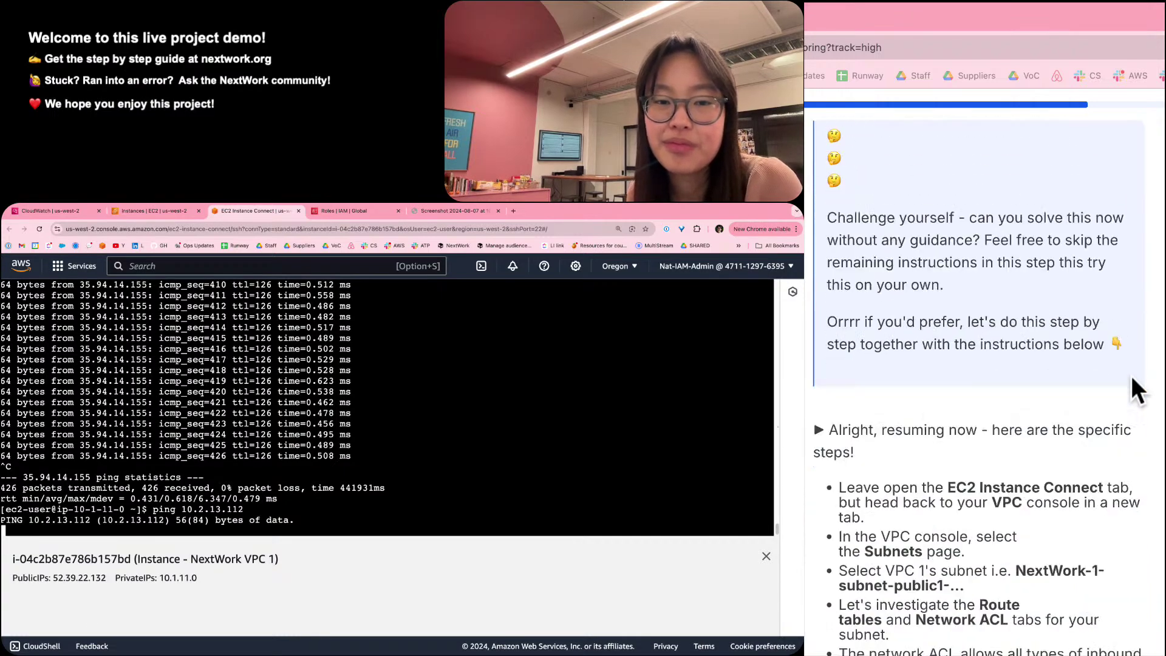
{"action": "scroll", "coordinate": [1131, 375], "scroll_direction": "up", "scroll_amount": 7}
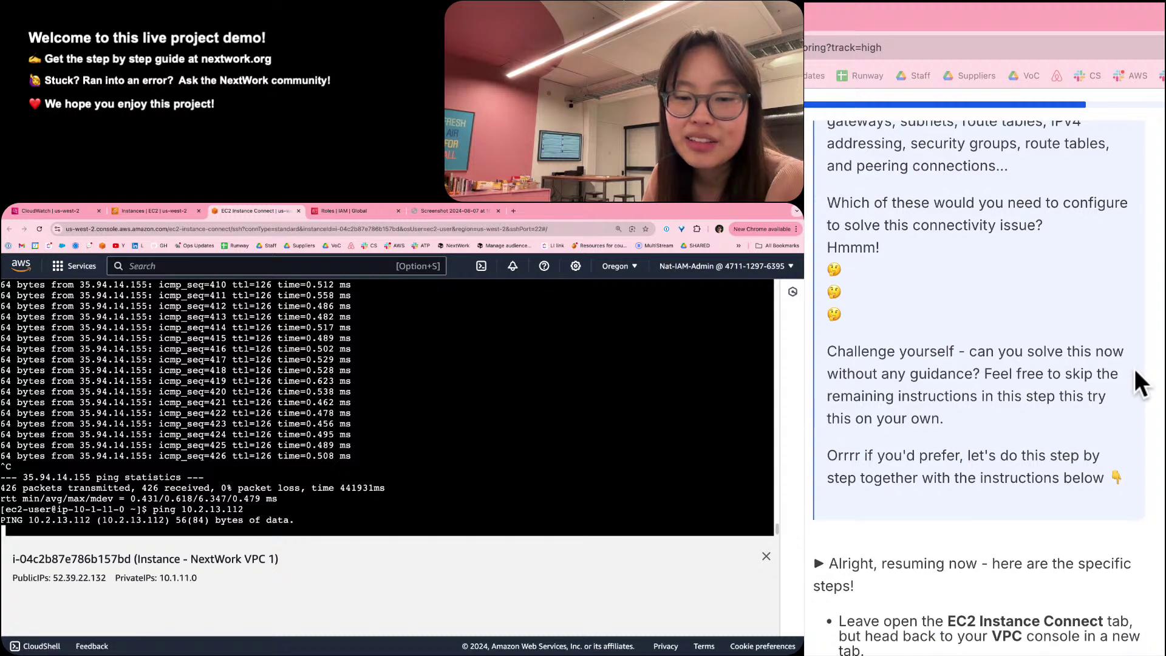
{"action": "scroll", "coordinate": [1134, 368], "scroll_direction": "up", "scroll_amount": 2}
{"action": "scroll", "coordinate": [1134, 368], "scroll_direction": "up", "scroll_amount": 1}
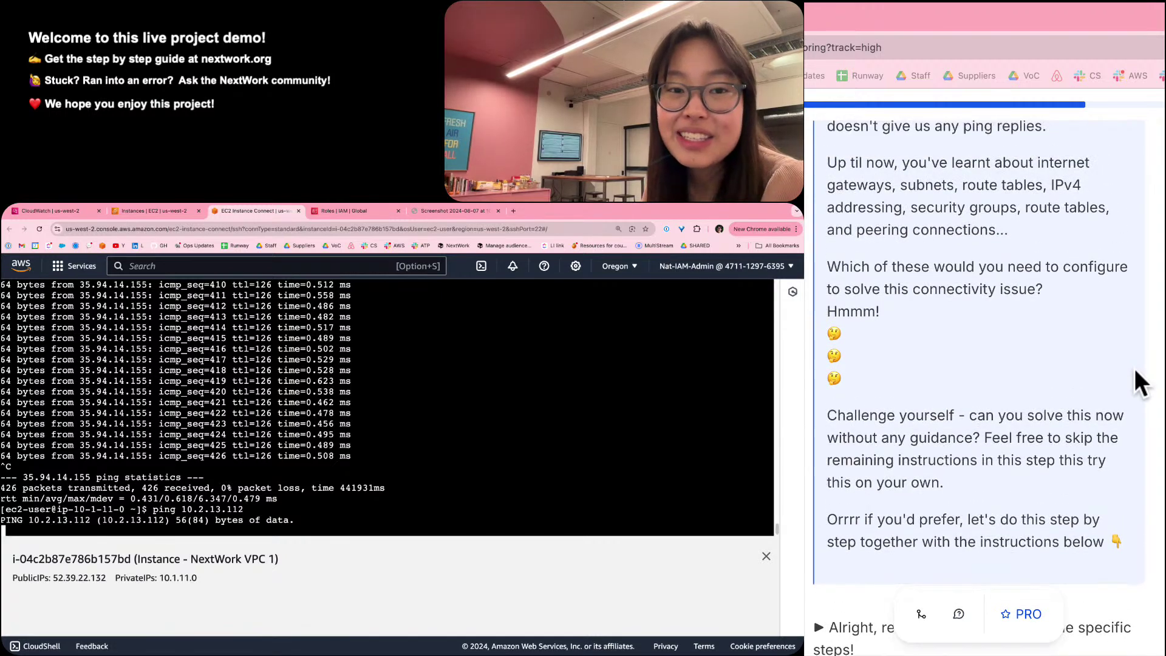
{"action": "scroll", "coordinate": [1135, 368], "scroll_direction": "down", "scroll_amount": 1}
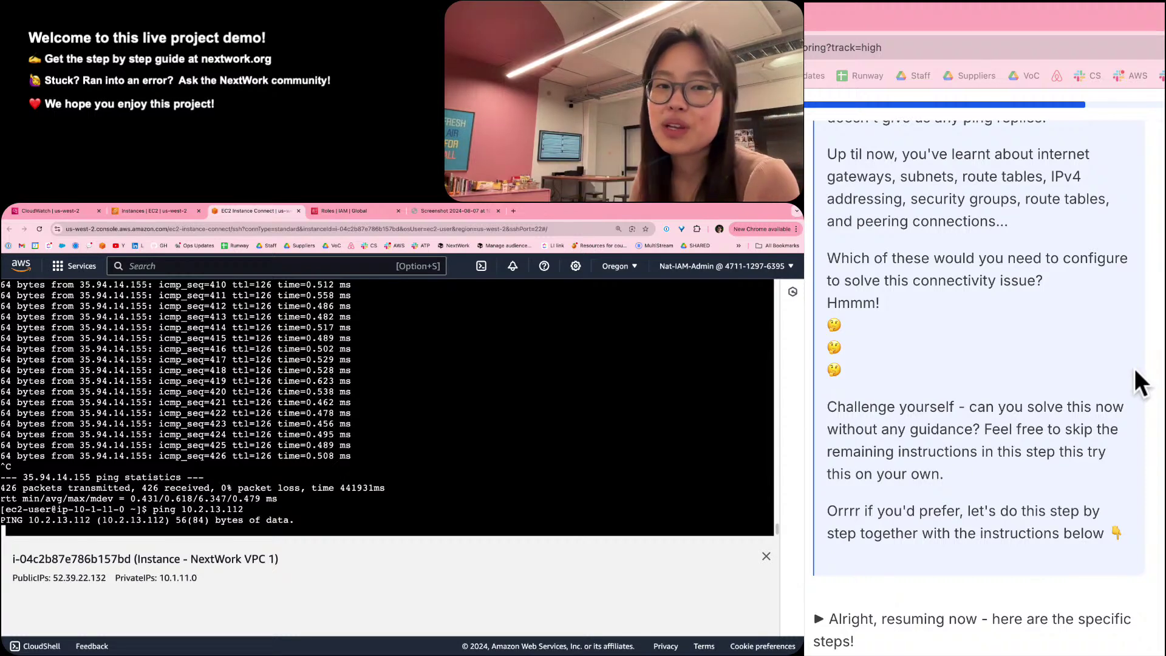
{"action": "scroll", "coordinate": [1135, 368], "scroll_direction": "up", "scroll_amount": 5}
{"action": "scroll", "coordinate": [1134, 368], "scroll_direction": "up", "scroll_amount": 10}
{"action": "scroll", "coordinate": [1134, 368], "scroll_direction": "down", "scroll_amount": 15}
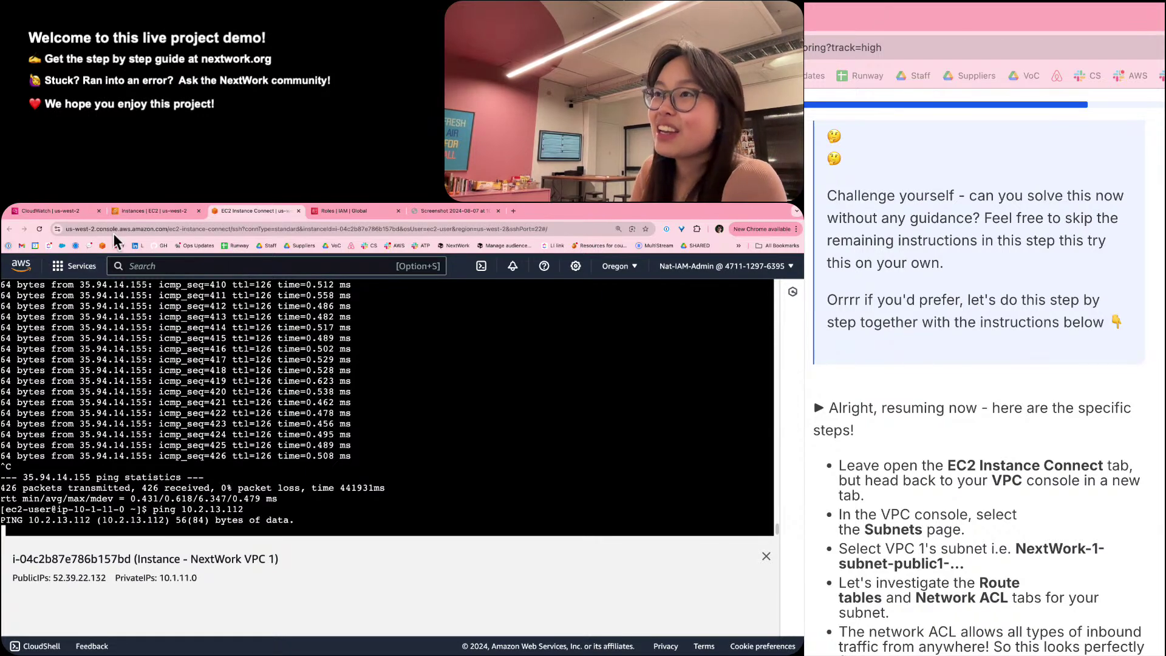
Search the AWS services for vpc, open the VPC console in a new tab, and place that tab beside the EC2 Instance Connect tab.
{"action": "left_click", "coordinate": [335, 212]}
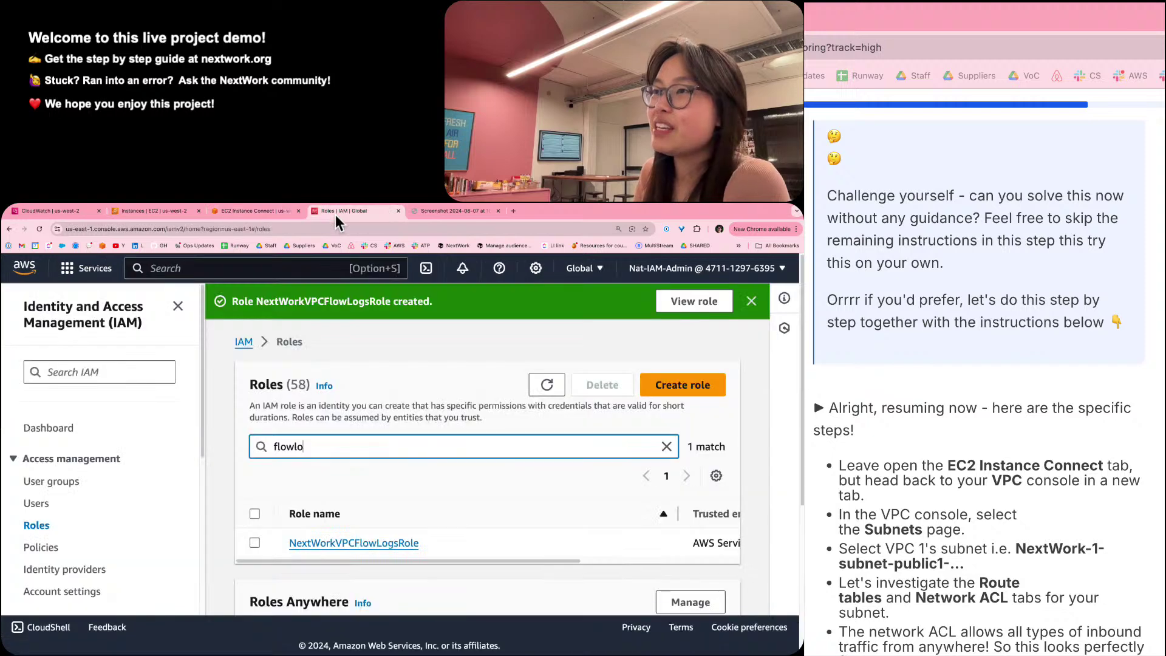
{"action": "left_click", "coordinate": [213, 270]}
{"action": "type", "text": "vpc"}
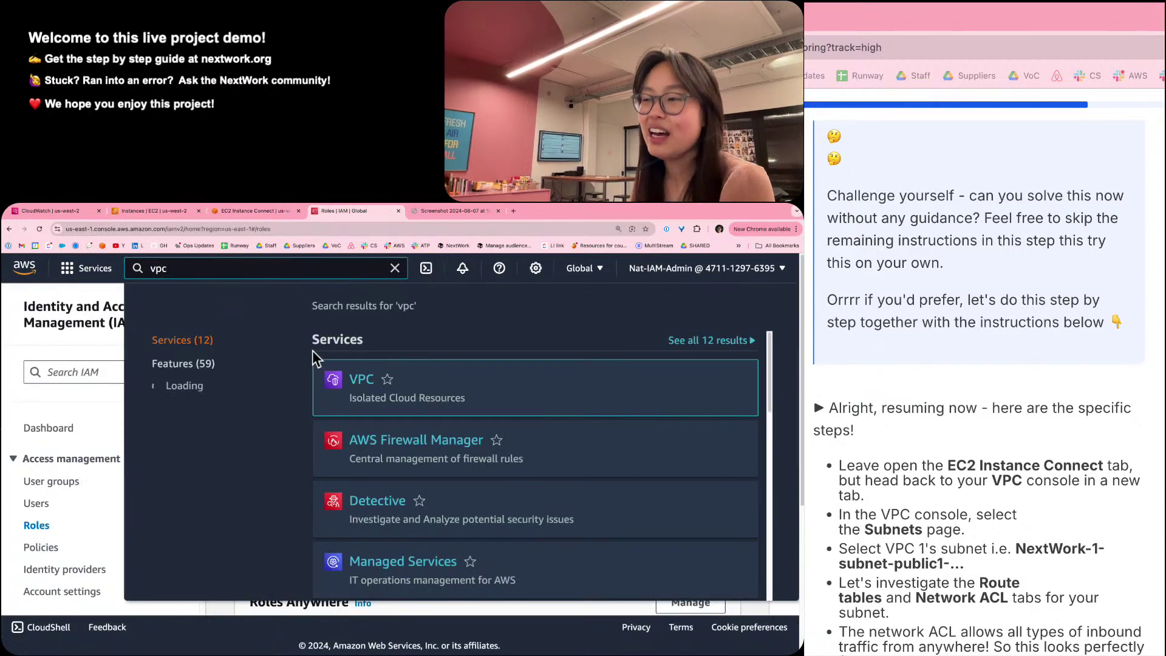
{"action": "right_click", "coordinate": [350, 381]}
{"action": "left_click", "coordinate": [388, 390]}
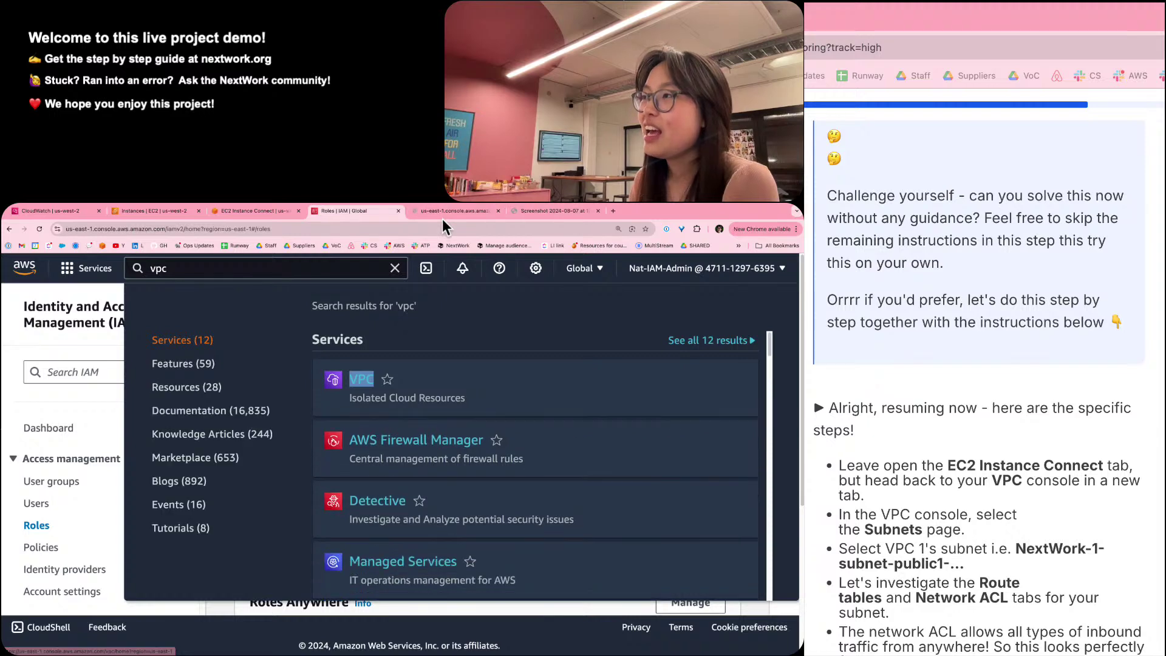
{"action": "left_click_drag", "start_coordinate": [442, 216], "coordinate": [321, 226]}
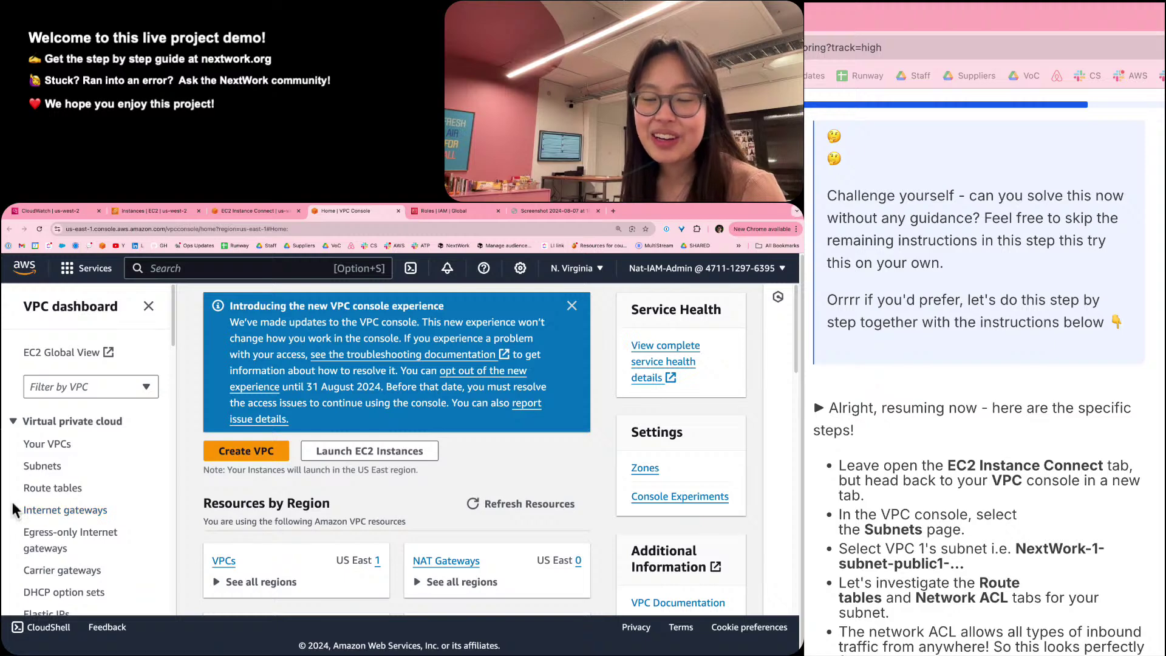
Open the VPC console's Subnets page and switch the region to US West (Oregon).
{"action": "left_click", "coordinate": [46, 467]}
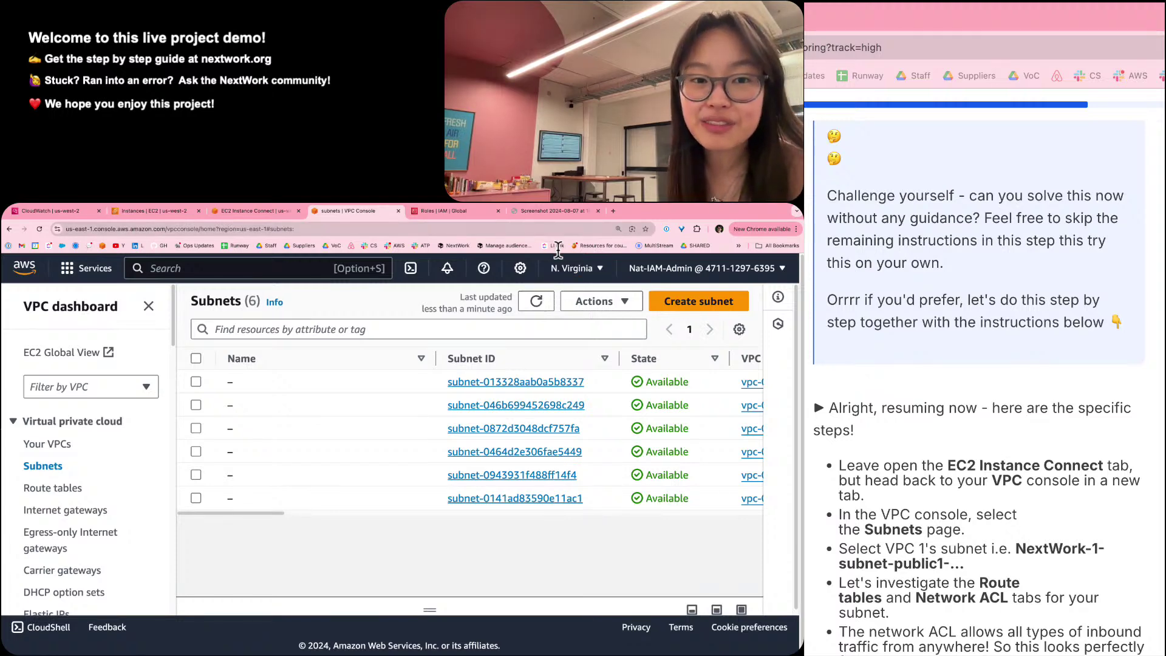
{"action": "left_click", "coordinate": [565, 267]}
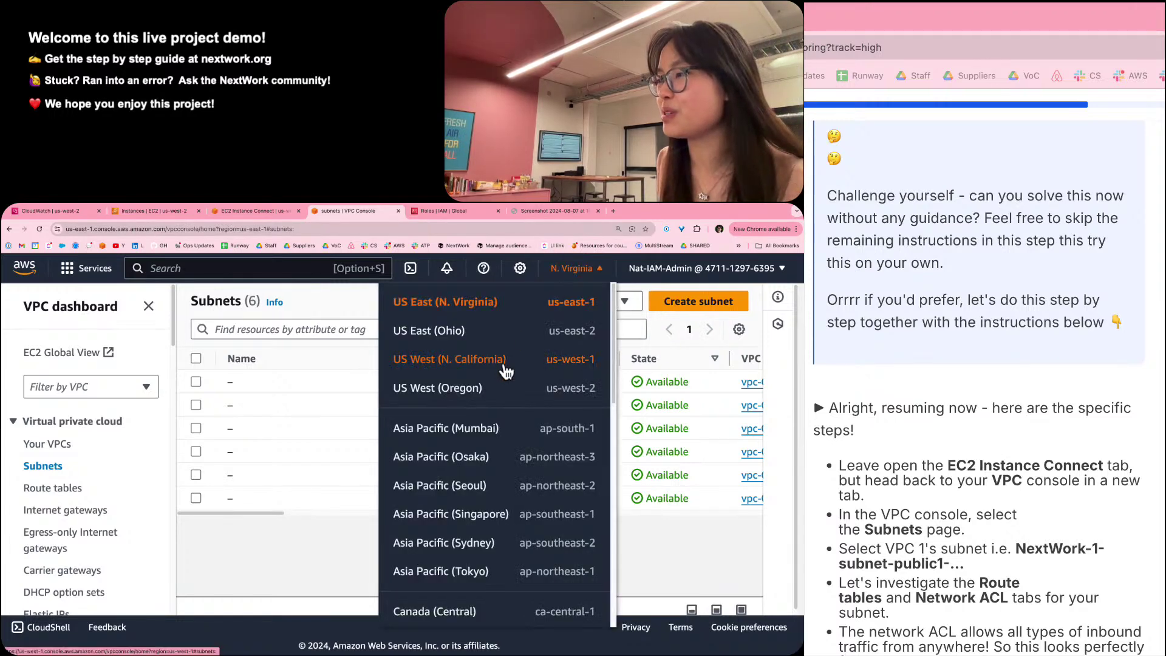
{"action": "left_click", "coordinate": [470, 387]}
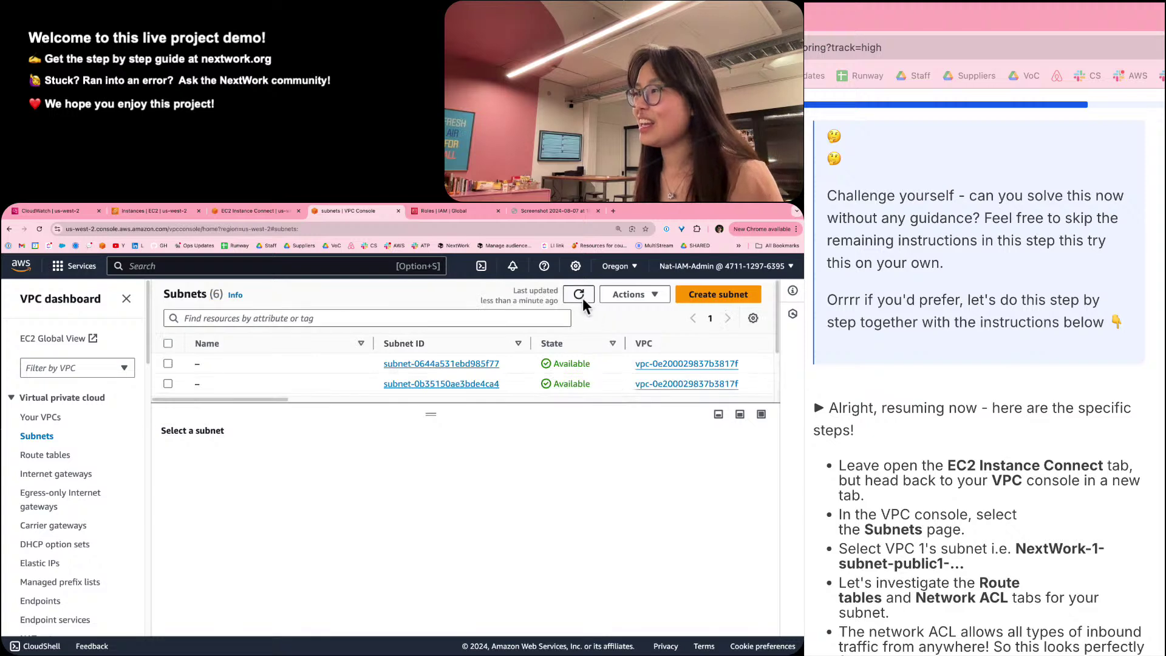
Select the subnet NextWork-1-subnet-public1-us-west-2a and examine its route table alongside the guide's investigation steps.
{"action": "left_click_drag", "start_coordinate": [422, 419], "coordinate": [421, 555]}
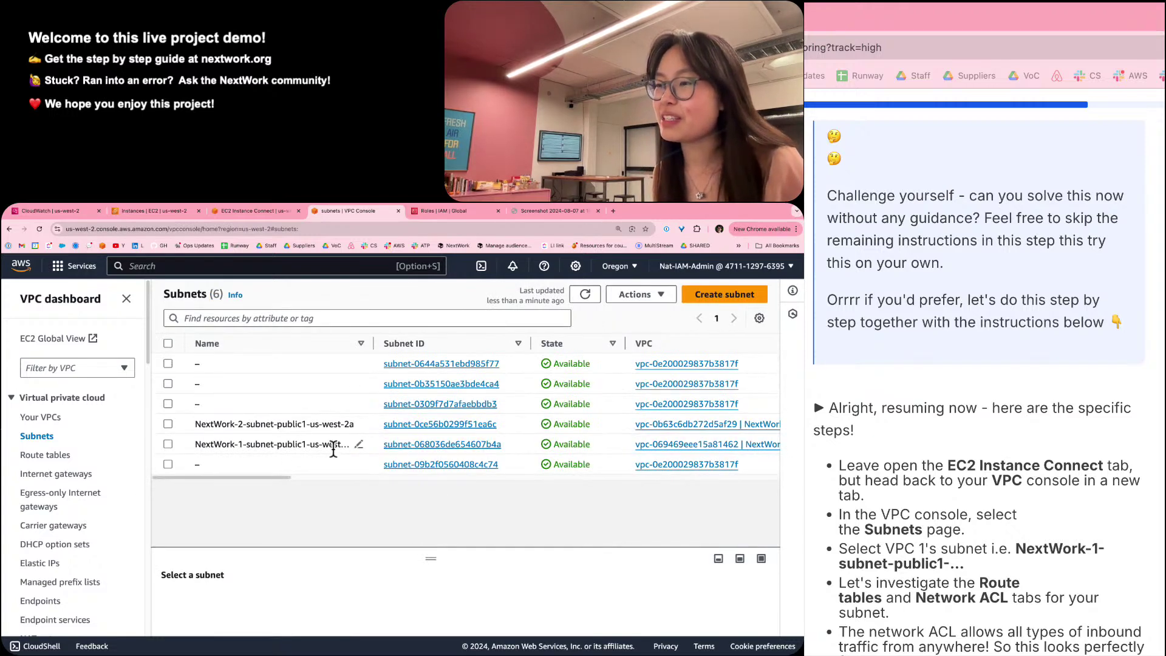
{"action": "left_click", "coordinate": [255, 444]}
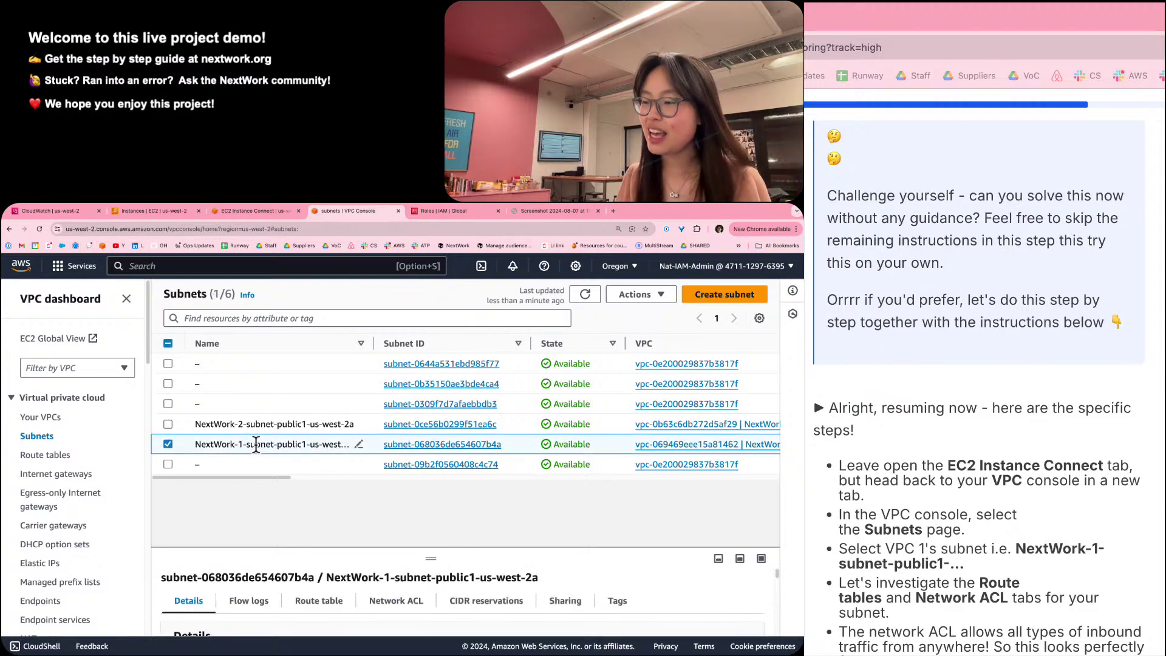
{"action": "left_click_drag", "start_coordinate": [410, 558], "coordinate": [386, 432]}
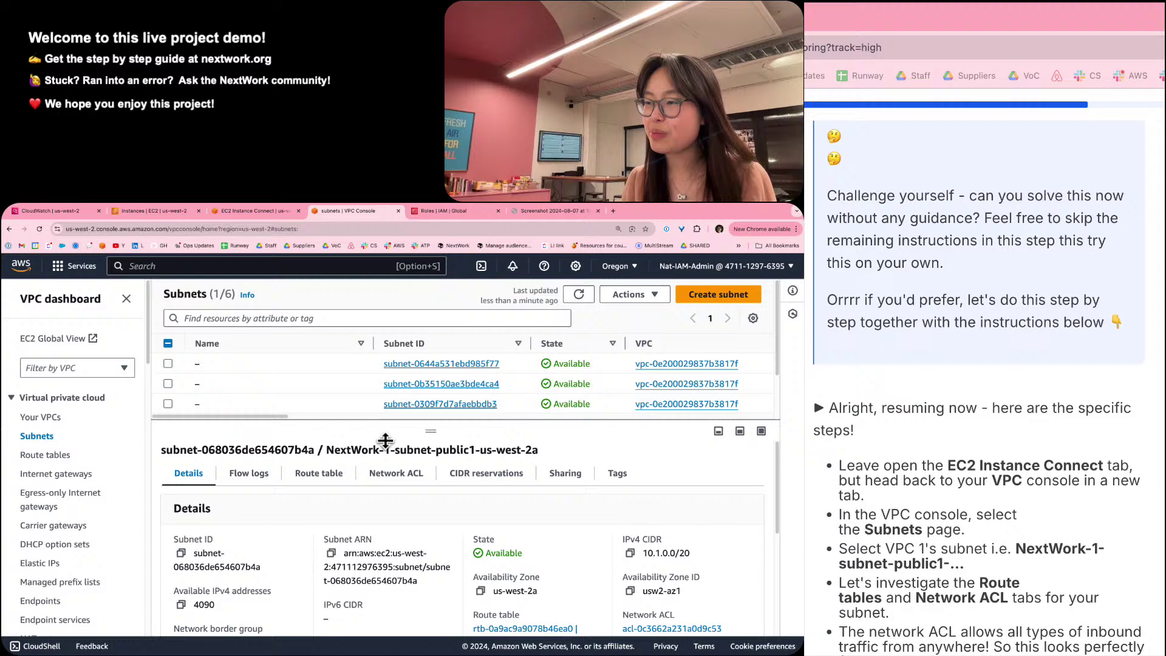
{"action": "left_click", "coordinate": [319, 470]}
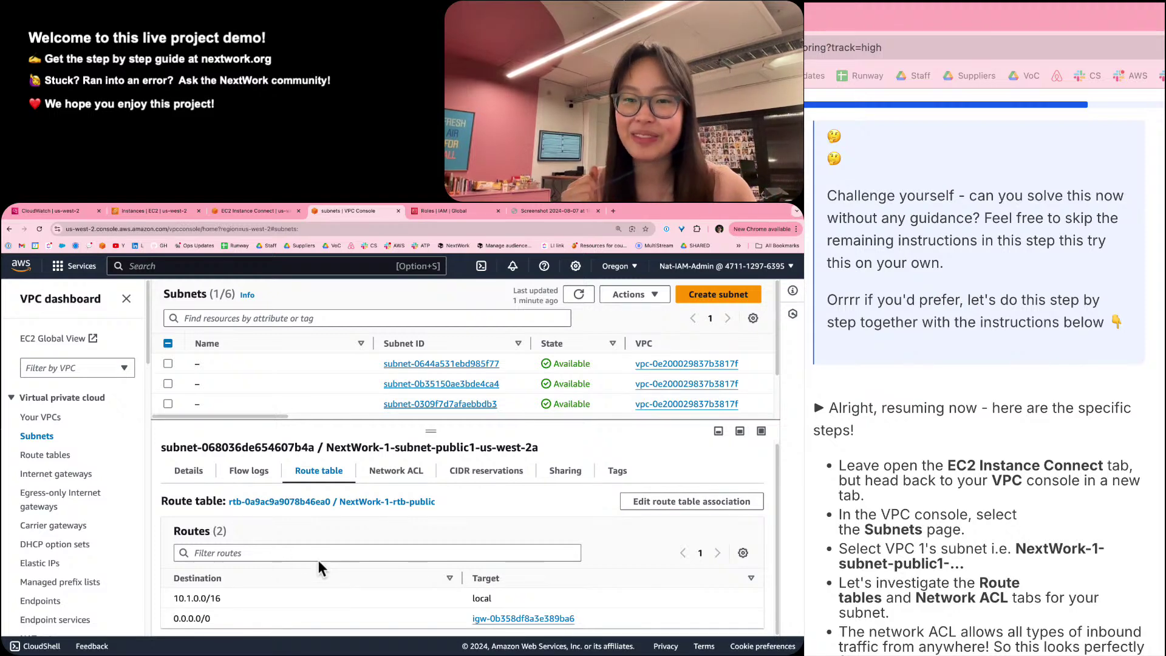
{"action": "scroll", "coordinate": [1040, 515], "scroll_direction": "up", "scroll_amount": 3}
{"action": "scroll", "coordinate": [1040, 515], "scroll_direction": "down", "scroll_amount": 5}
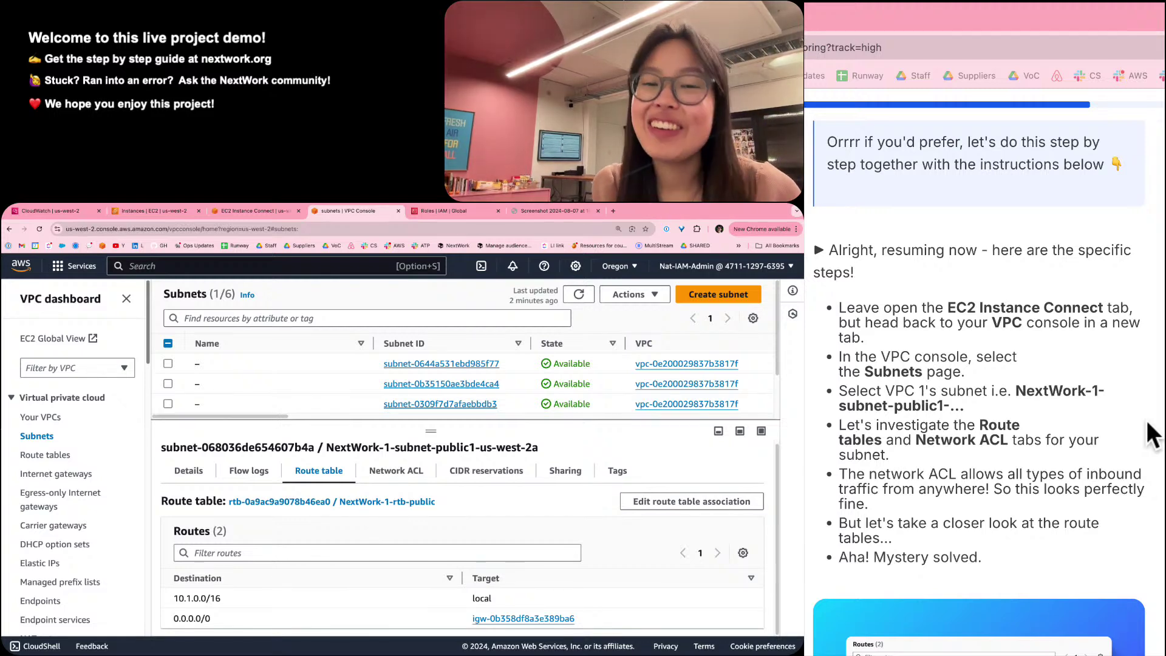
Copy the suggested opening, "Looking at VPC 1's route table, I identified that…", into the answer on why the private address ping test failed.
{"action": "scroll", "coordinate": [1152, 433], "scroll_direction": "down", "scroll_amount": 10}
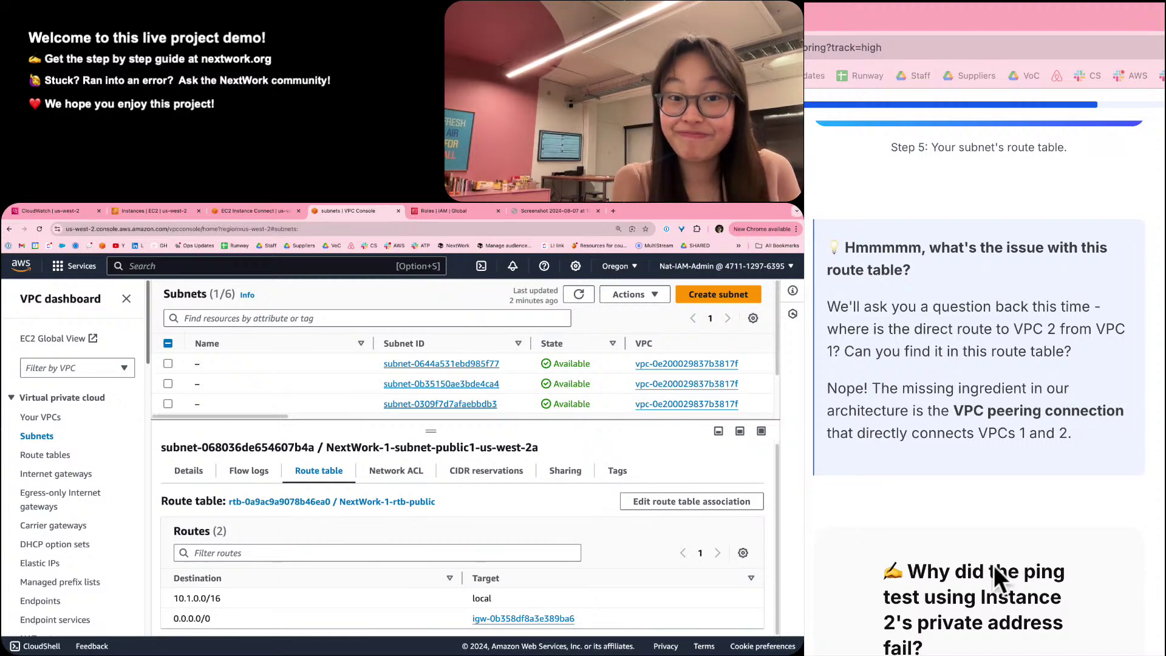
{"action": "scroll", "coordinate": [993, 565], "scroll_direction": "down", "scroll_amount": 5}
{"action": "scroll", "coordinate": [994, 565], "scroll_direction": "down", "scroll_amount": 3}
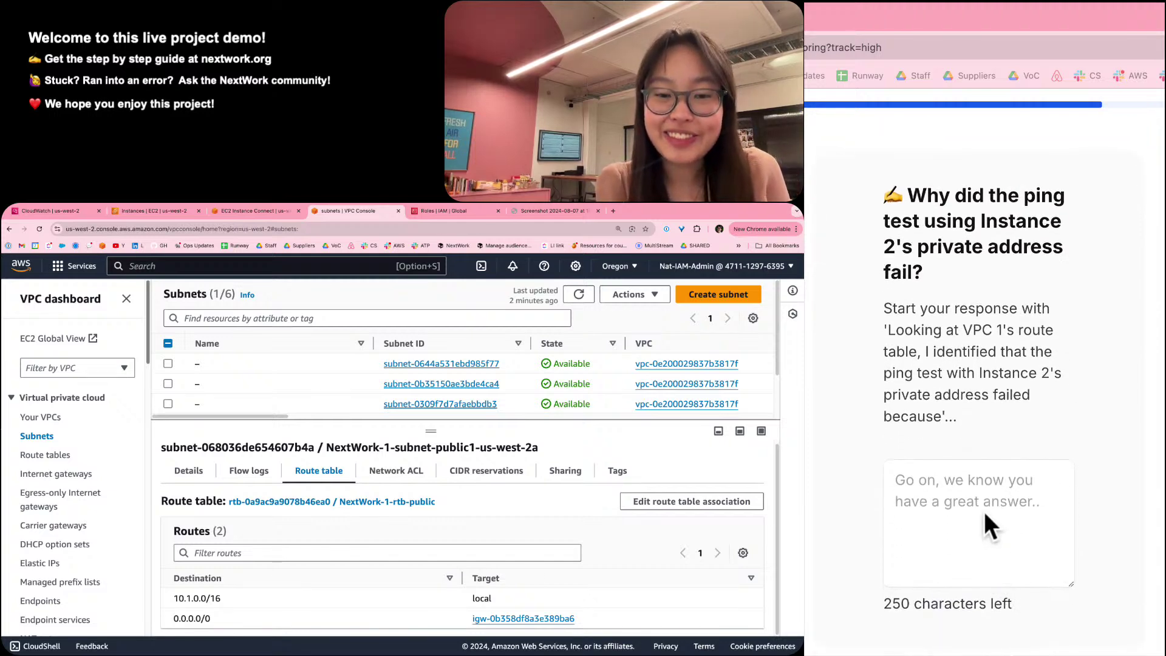
{"action": "scroll", "coordinate": [981, 508], "scroll_direction": "up", "scroll_amount": 3}
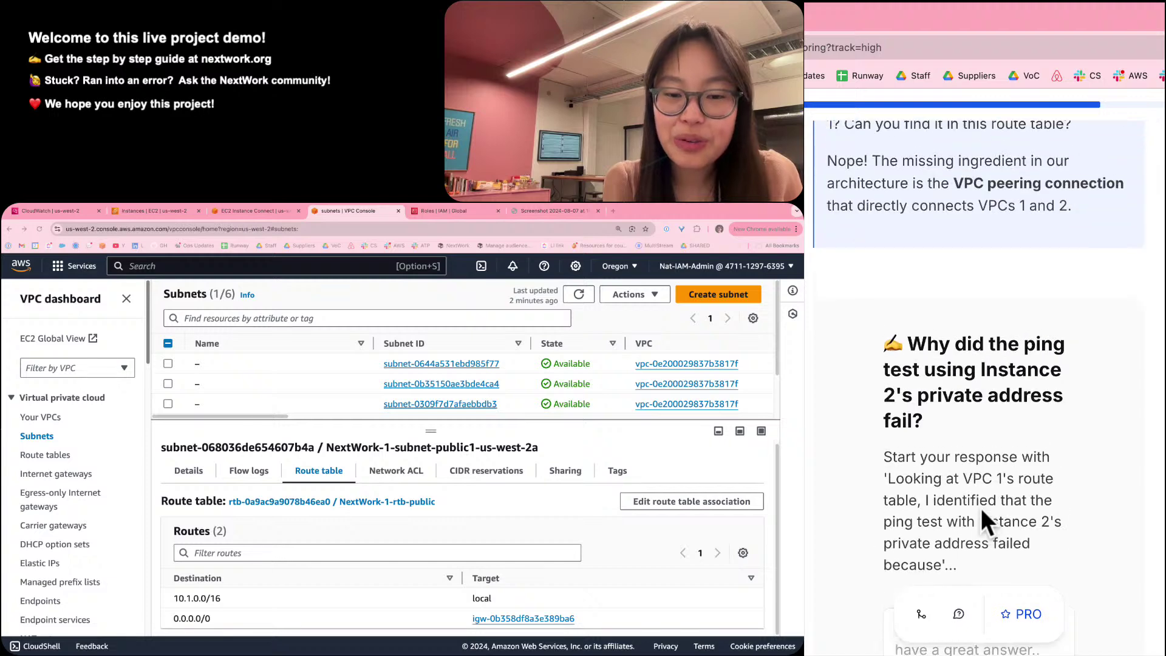
{"action": "left_click_drag", "start_coordinate": [889, 477], "coordinate": [942, 573]}
{"action": "key", "text": "super+c"}
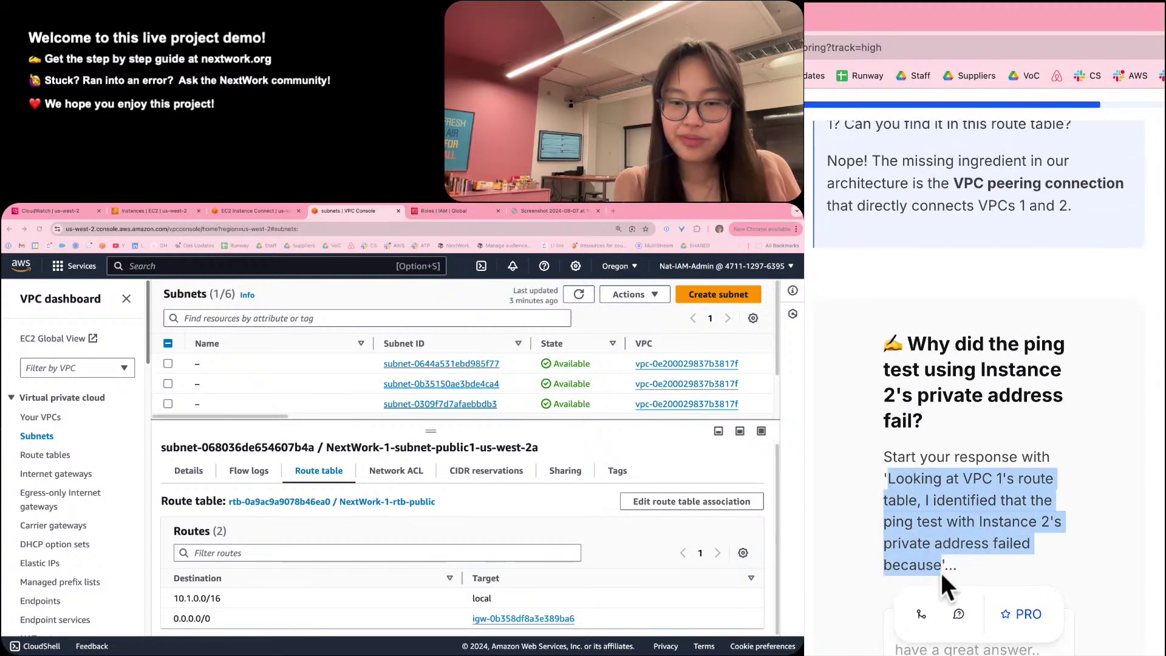
{"action": "scroll", "coordinate": [941, 573], "scroll_direction": "down", "scroll_amount": 2}
{"action": "left_click", "coordinate": [950, 542]}
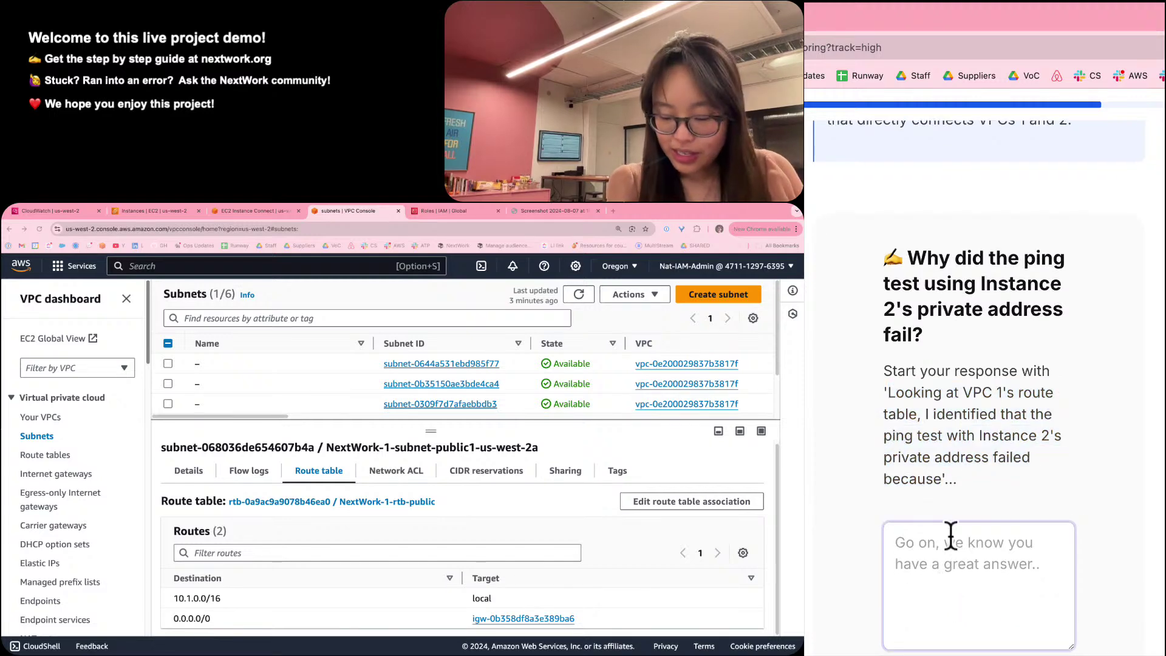
{"action": "key", "text": "super+v"}
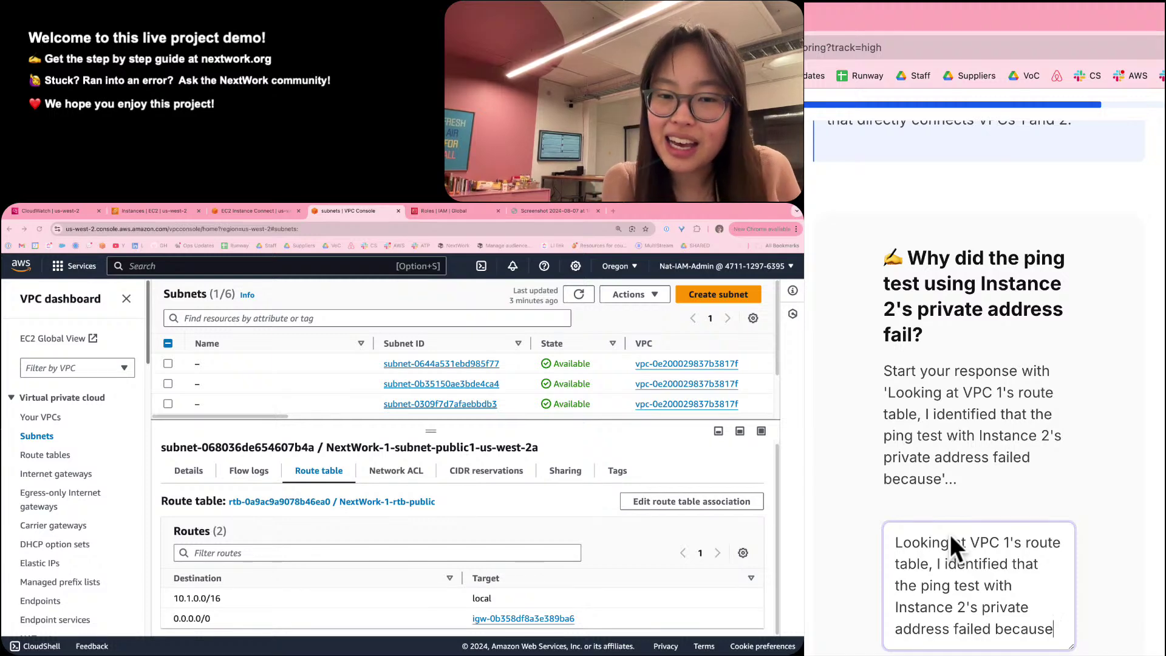
Replace "I" with "we" before "identified" in the ping test answer.
{"action": "scroll", "coordinate": [950, 533], "scroll_direction": "down", "scroll_amount": 1}
{"action": "left_click", "coordinate": [935, 523]}
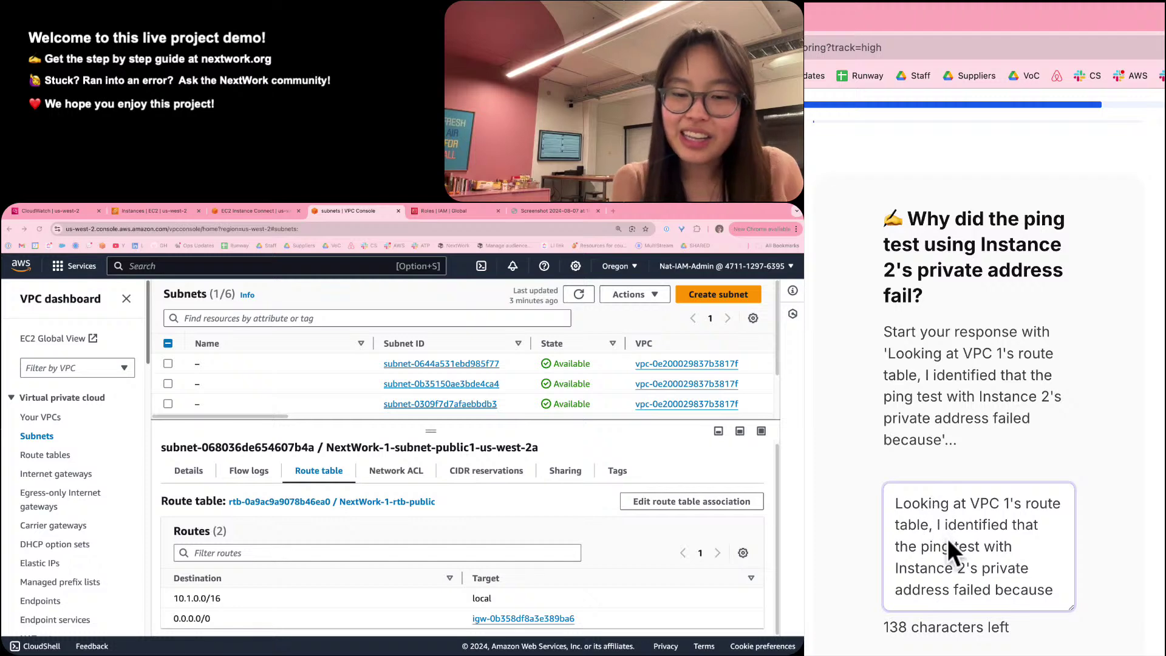
{"action": "key", "text": "BackSpace"}
{"action": "type", "text": "we"}
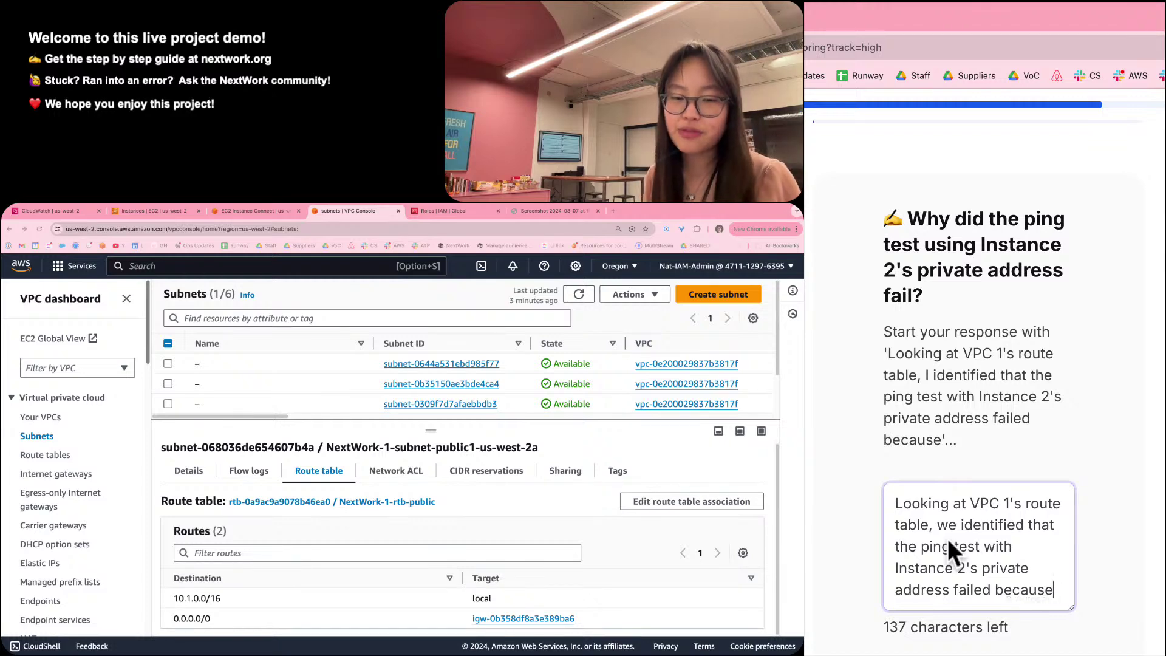
Continue the ping test answer after "because" with "we do not have a route in our VPCs's route tables".
{"action": "type", "text": "we "}
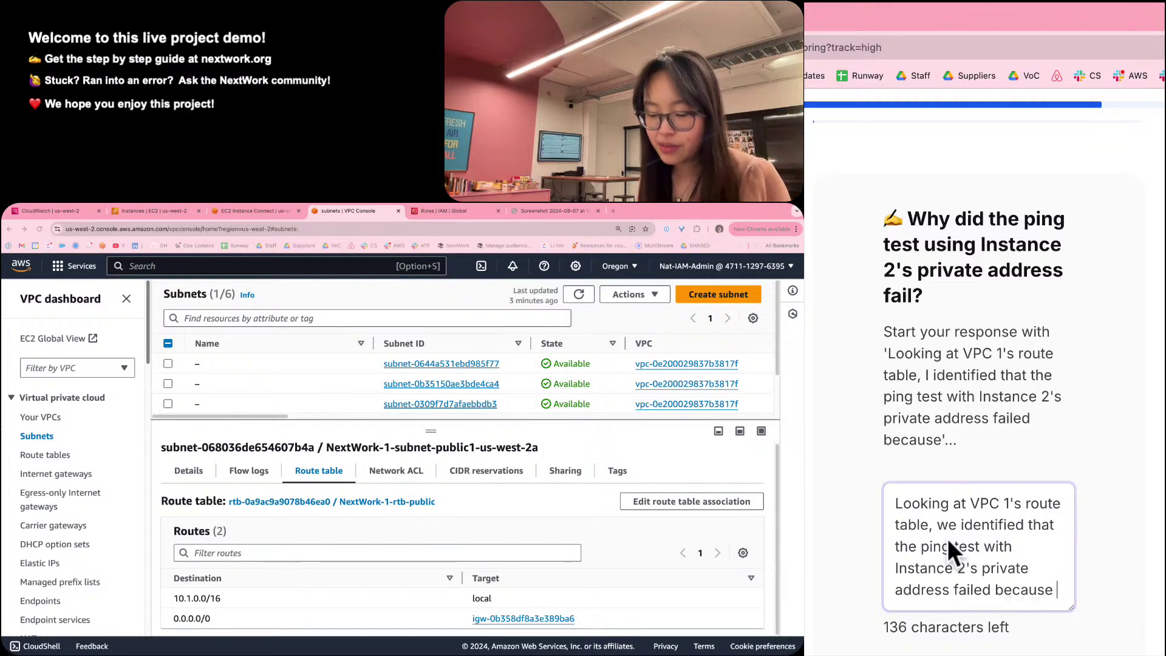
{"action": "type", "text": "do not have"}
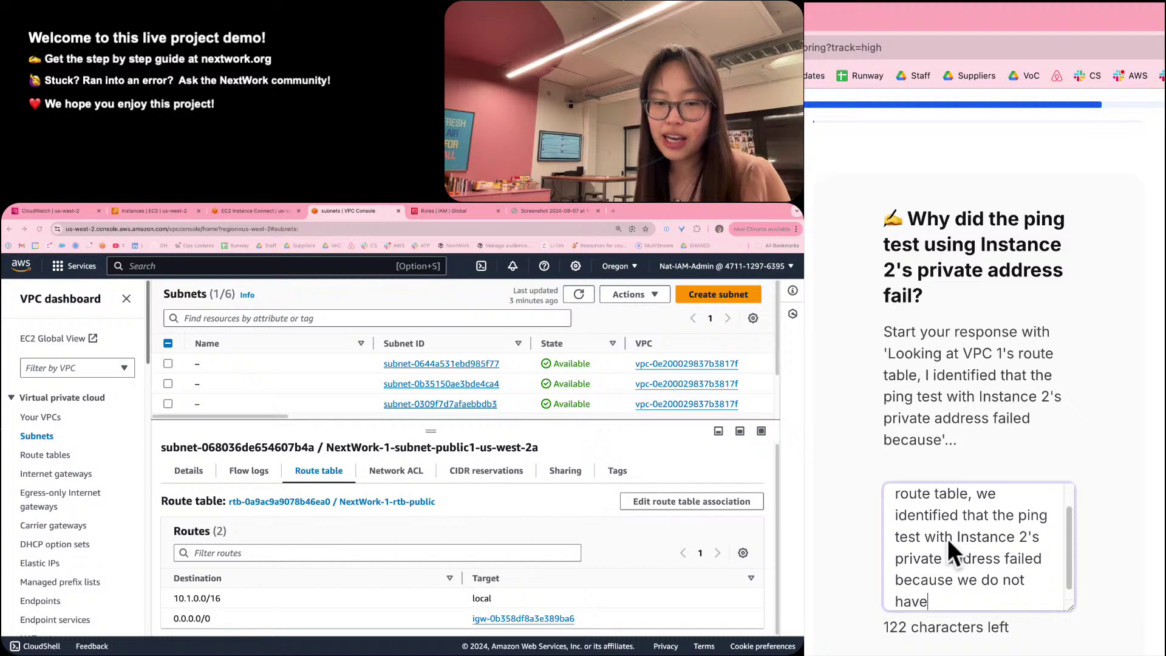
{"action": "type", "text": " a route in "}
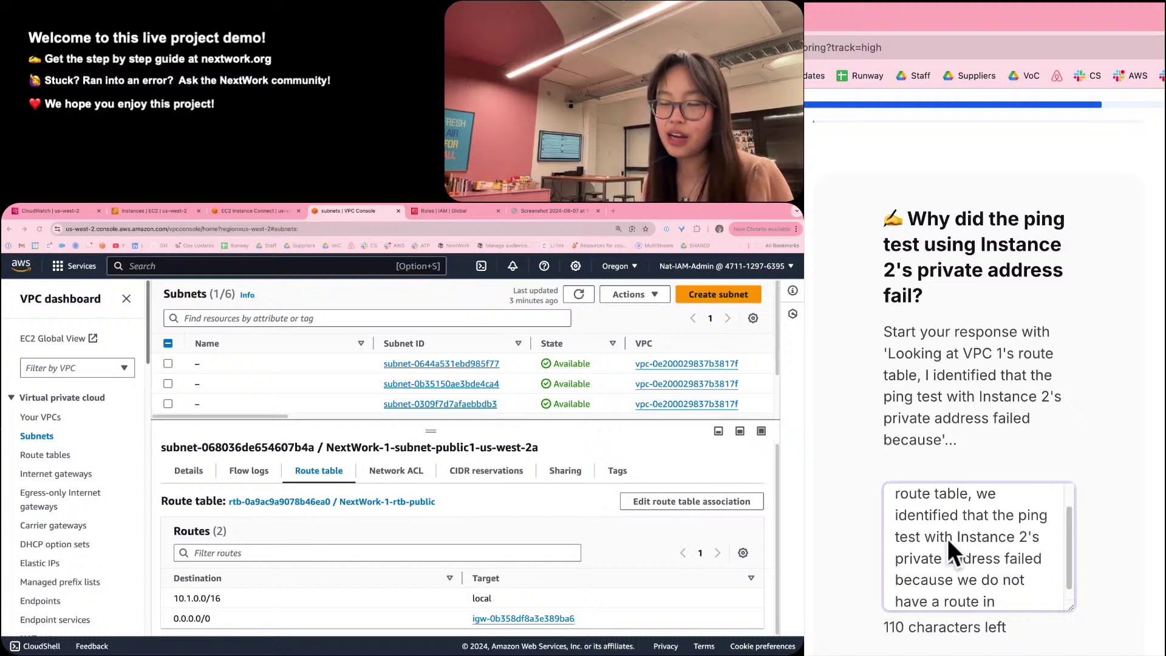
{"action": "type", "text": "our VPCs '"}
{"action": "key", "text": "BackSpace"}
{"action": "key", "text": "BackSpace"}
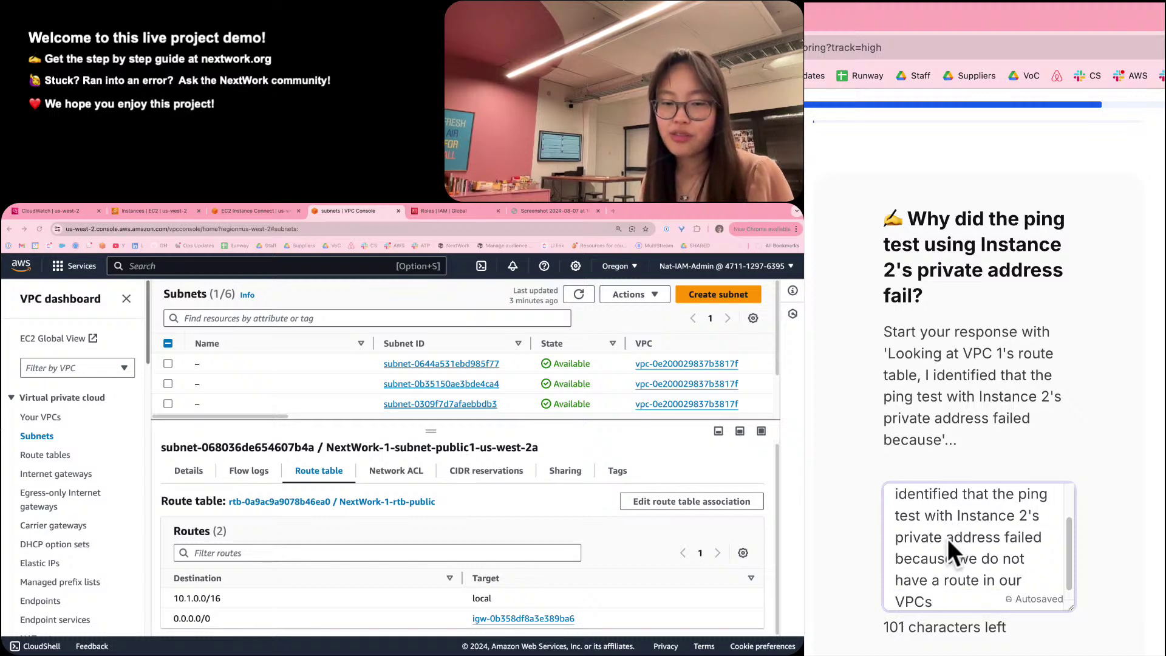
{"action": "type", "text": ";"}
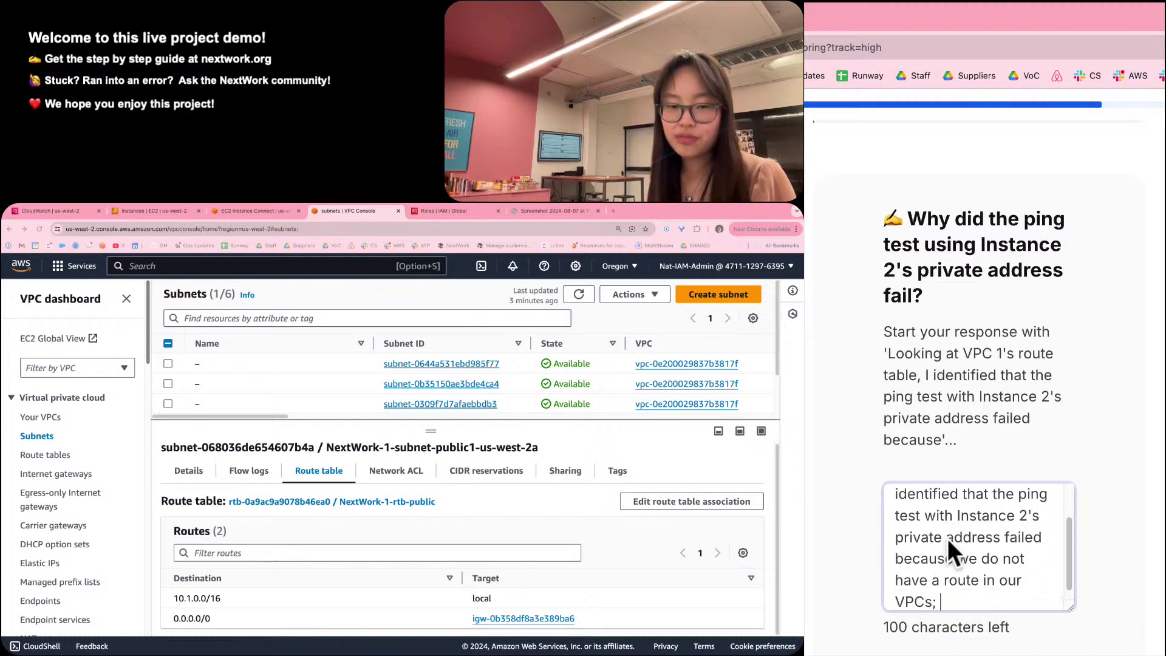
{"action": "key", "text": "BackSpace"}
{"action": "key", "text": "BackSpace"}
{"action": "type", "text": "'r"}
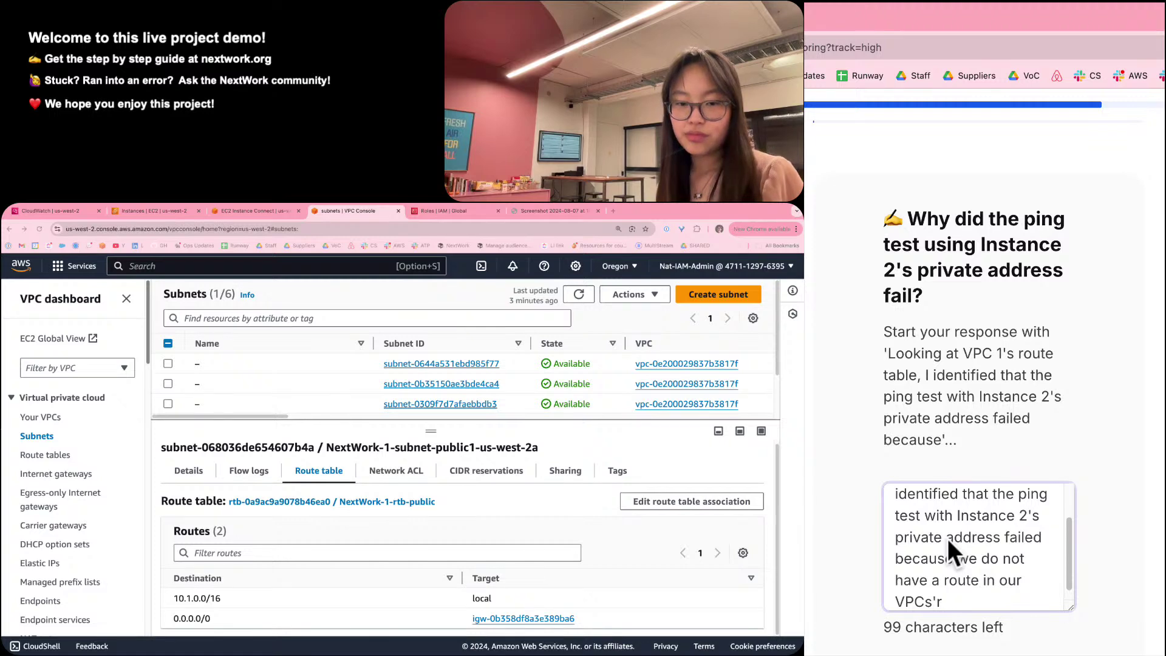
{"action": "key", "text": "BackSpace"}
{"action": "key", "text": "BackSpace"}
{"action": "type", "text": "s route t"}
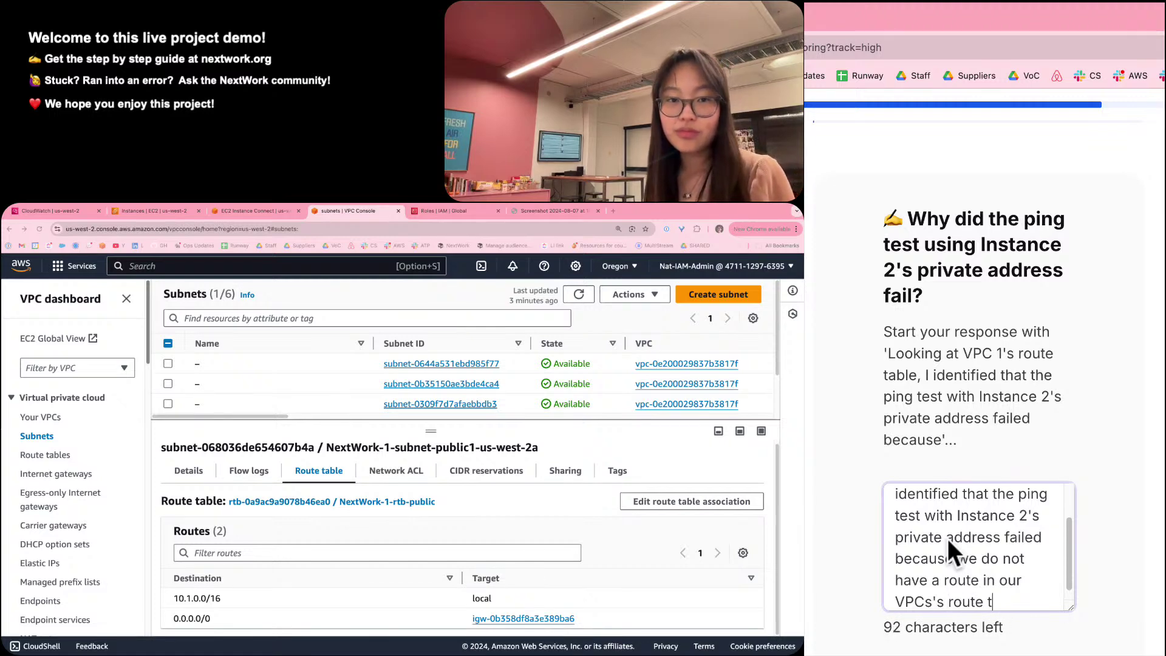
{"action": "type", "text": "ables"}
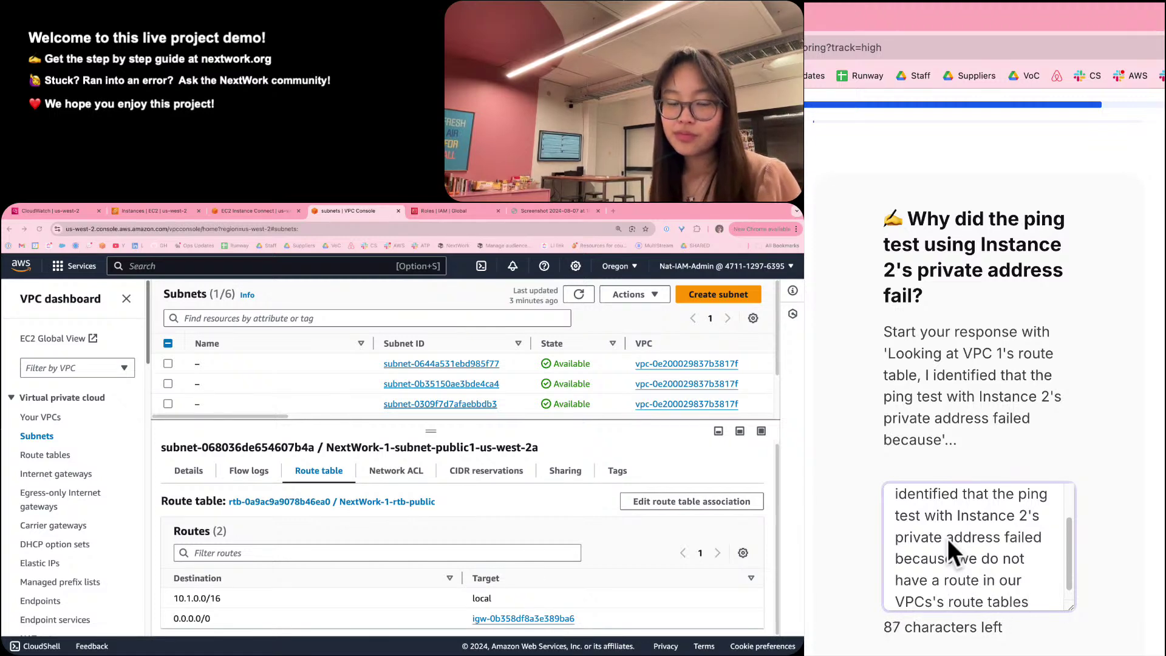
Finish the ping test answer with "that directs traffic from one VPC to another.".
{"action": "type", "text": " rtb"}
{"action": "key", "text": "BackSpace"}
{"action": "key", "text": "BackSpace"}
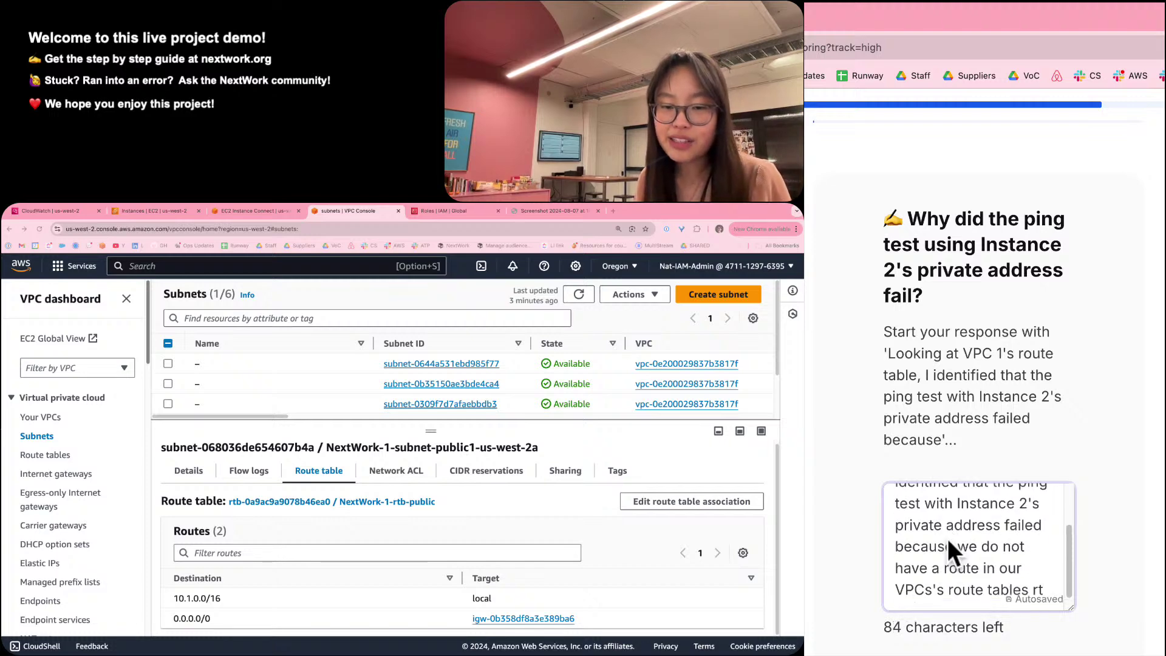
{"action": "key", "text": "BackSpace"}
{"action": "type", "text": "that d"}
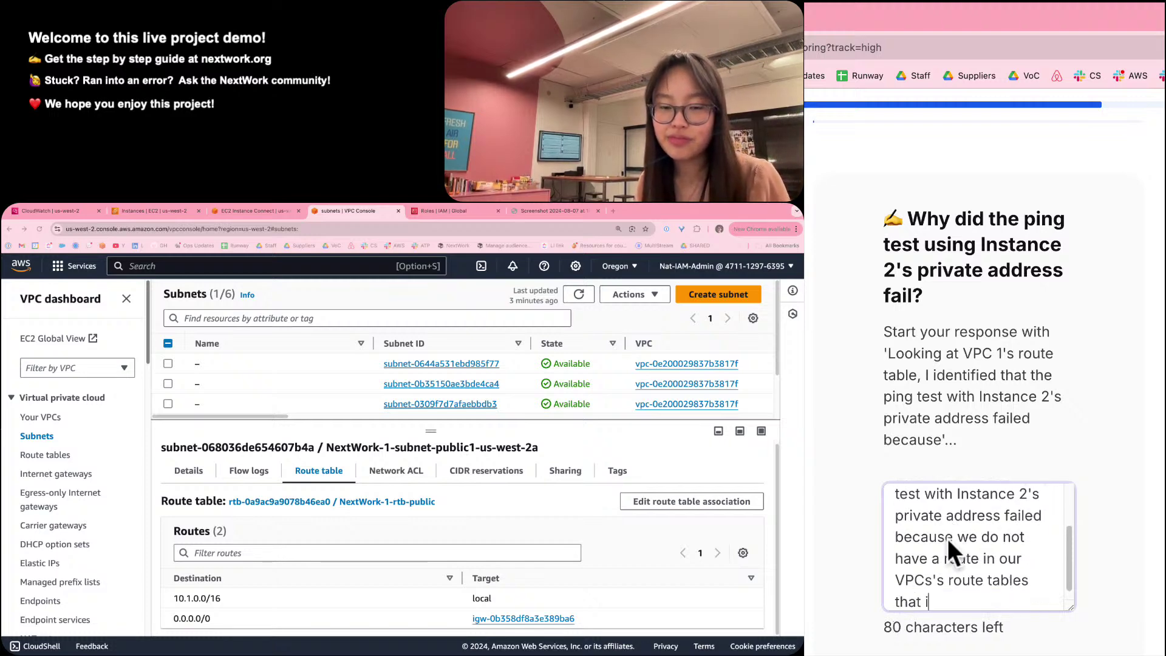
{"action": "type", "text": "irects tr"}
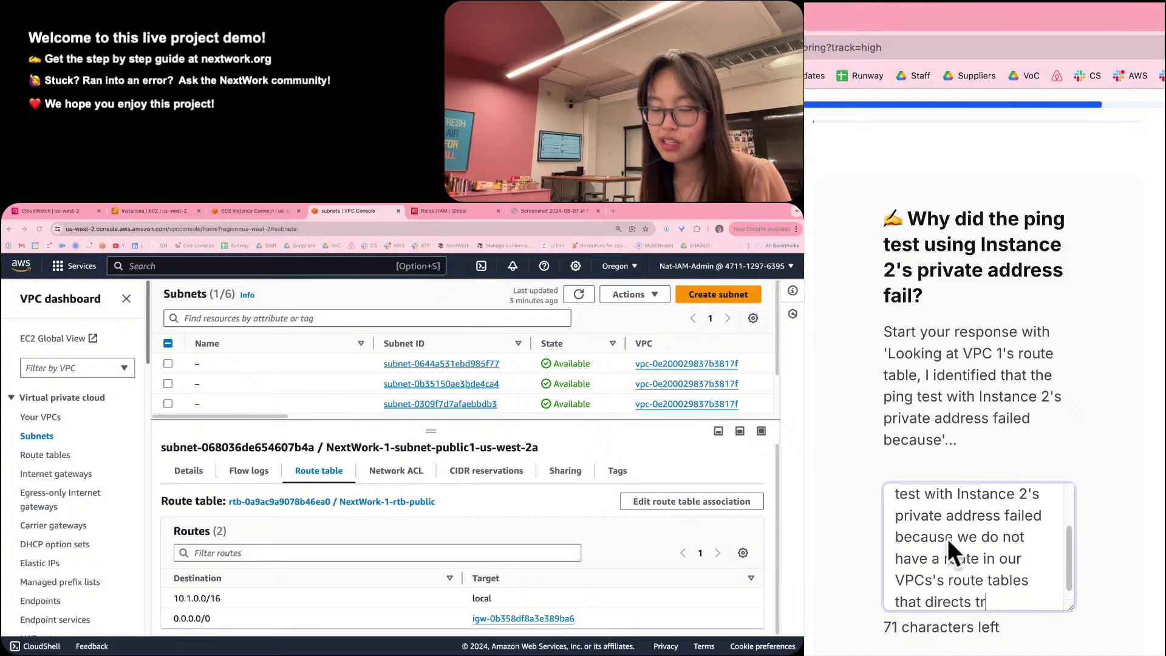
{"action": "type", "text": "affic from "}
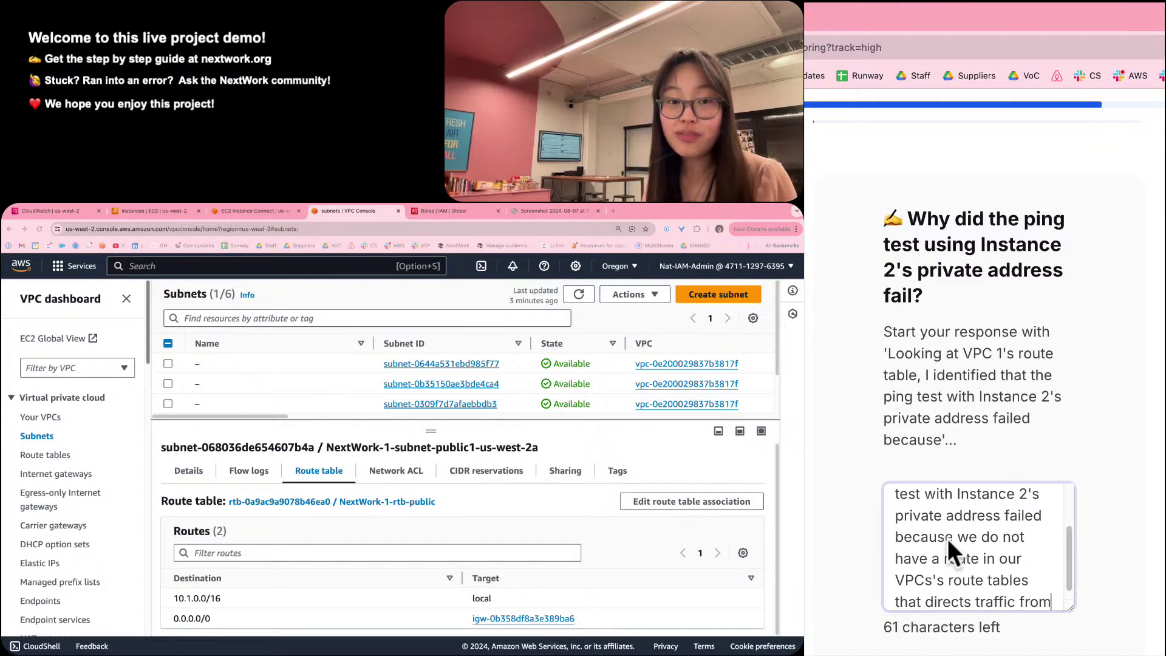
{"action": "type", "text": "one VPC to ao"}
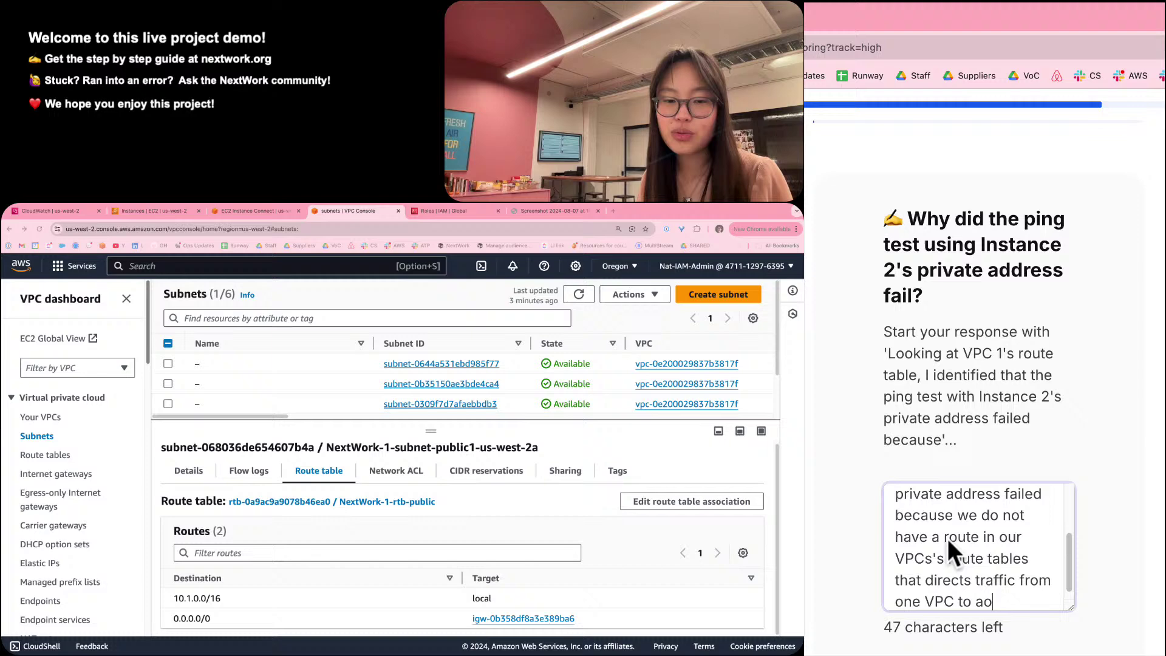
{"action": "key", "text": "BackSpace"}
{"action": "type", "text": "nother."}
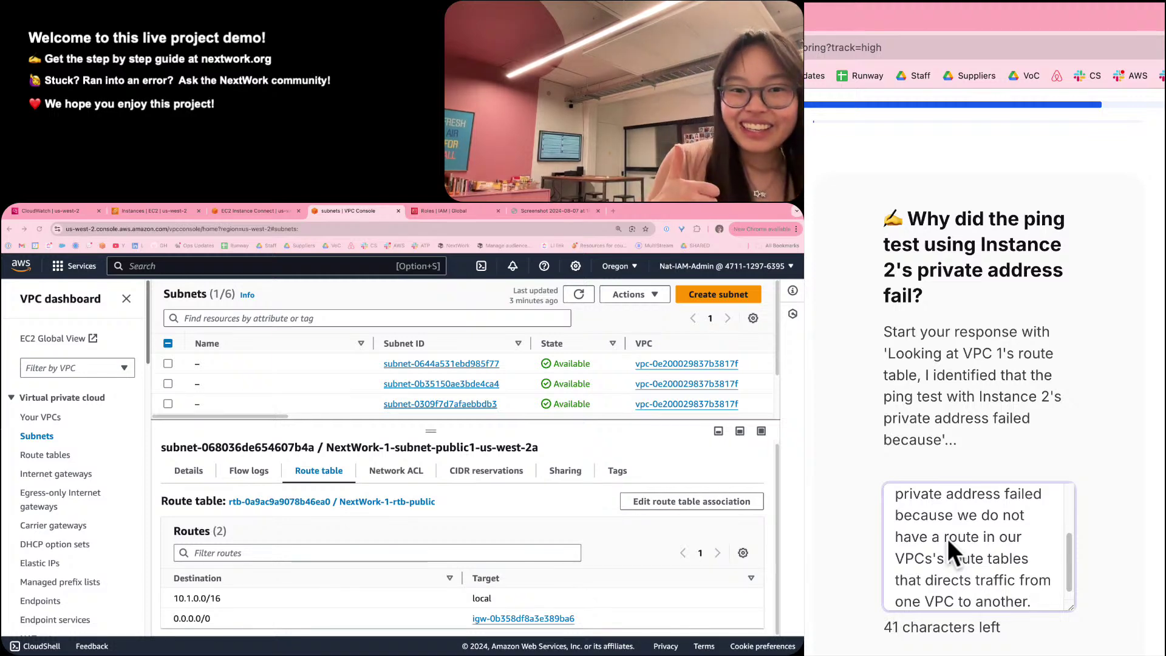
Read the guide's Step 6 introduction, Create a Peering Connection, through to its question about what is being done in the step.
{"action": "scroll", "coordinate": [1148, 552], "scroll_direction": "down", "scroll_amount": 6}
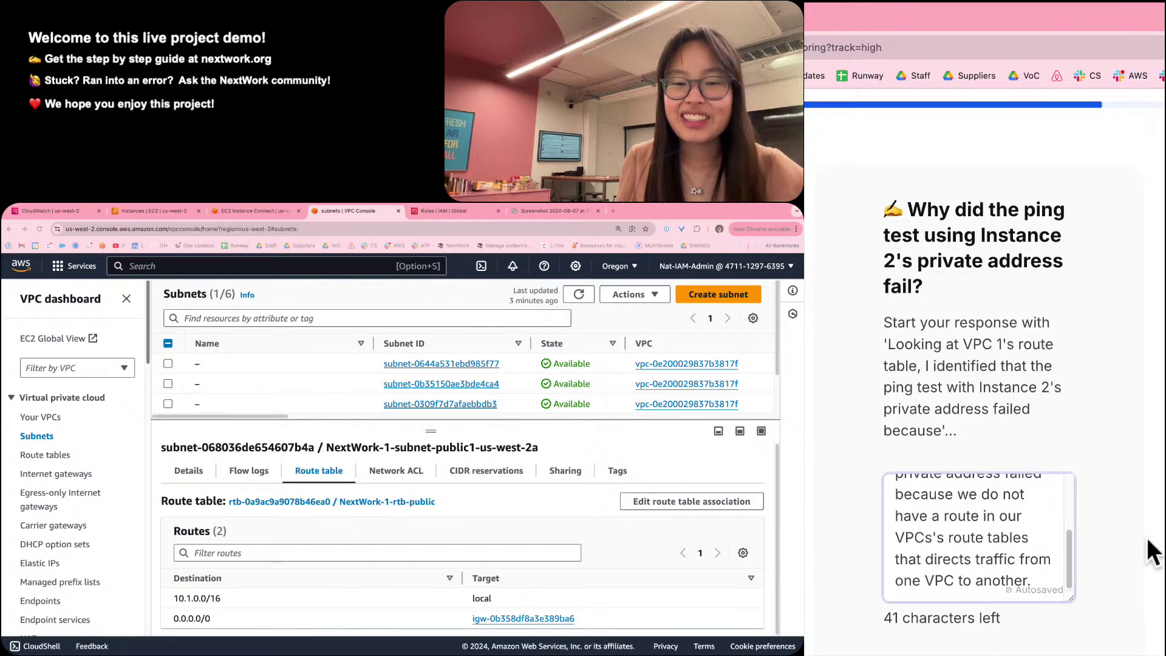
{"action": "scroll", "coordinate": [1152, 552], "scroll_direction": "down", "scroll_amount": 6}
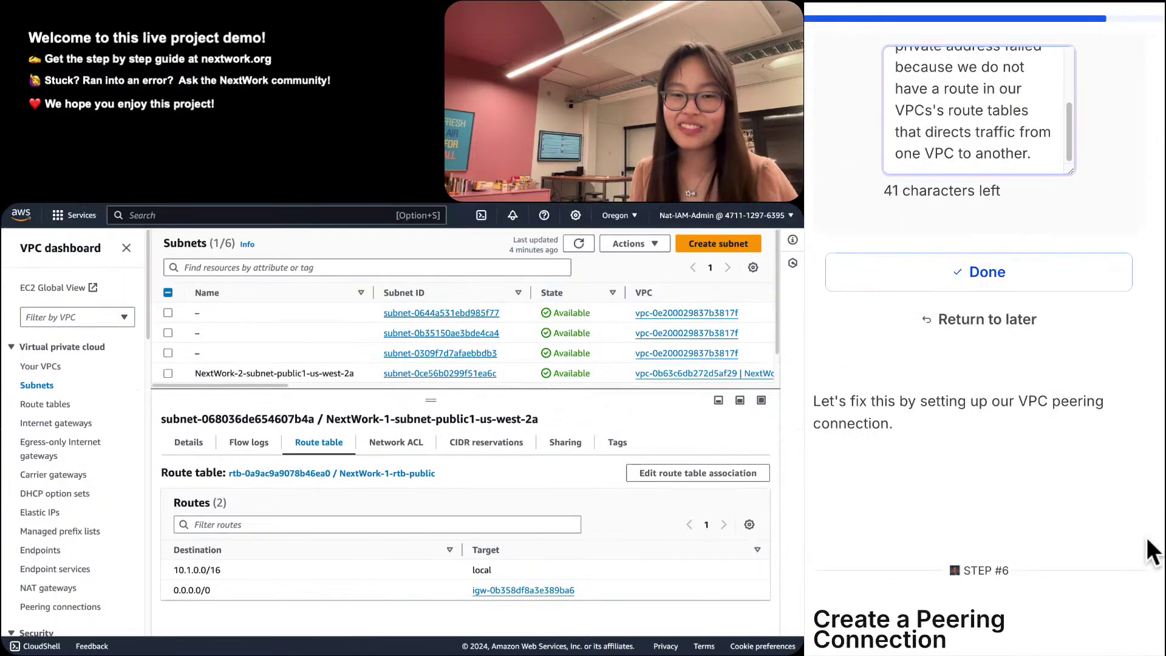
{"action": "scroll", "coordinate": [1152, 551], "scroll_direction": "down", "scroll_amount": 3}
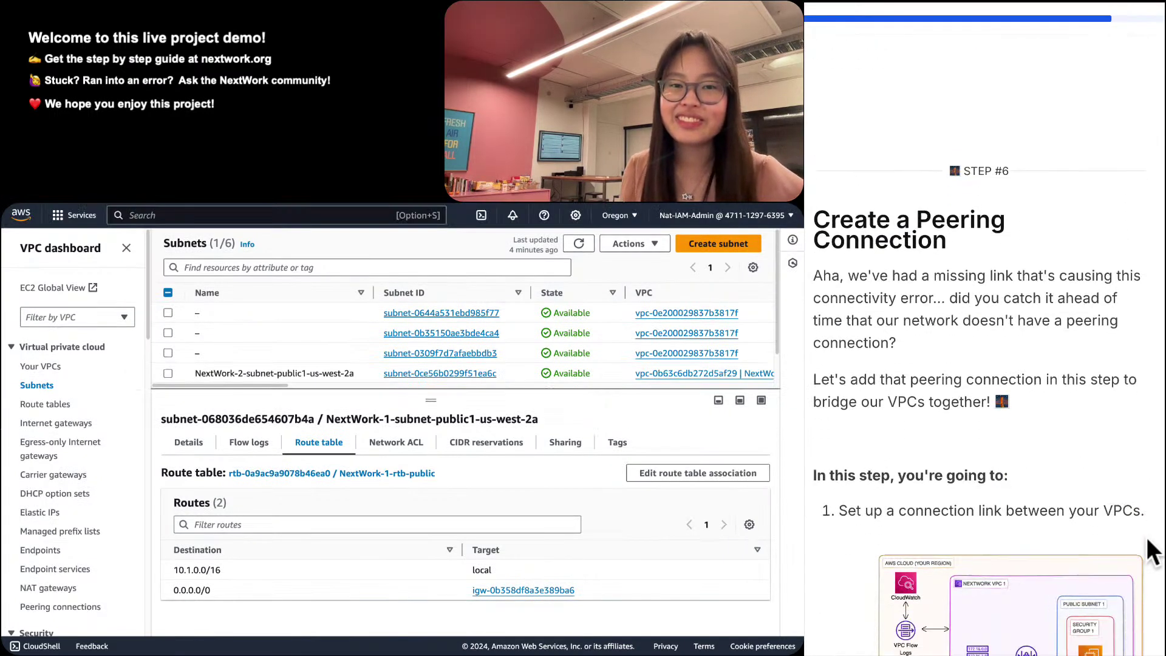
{"action": "scroll", "coordinate": [1152, 552], "scroll_direction": "up", "scroll_amount": 1}
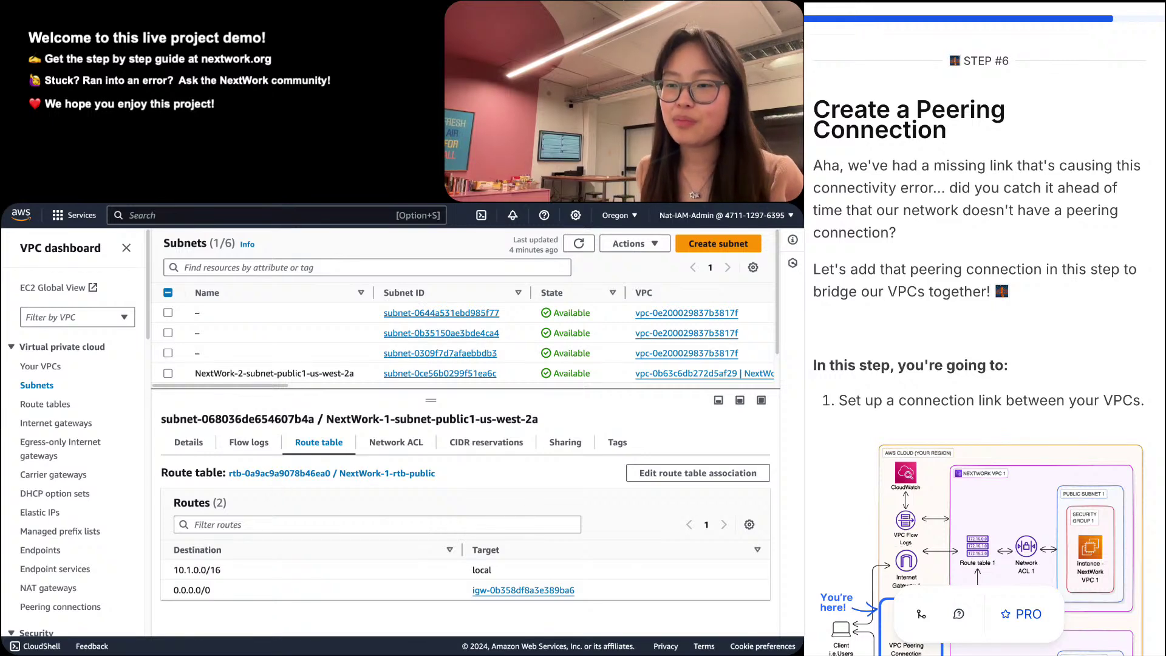
{"action": "scroll", "coordinate": [982, 350], "scroll_direction": "down", "scroll_amount": 10}
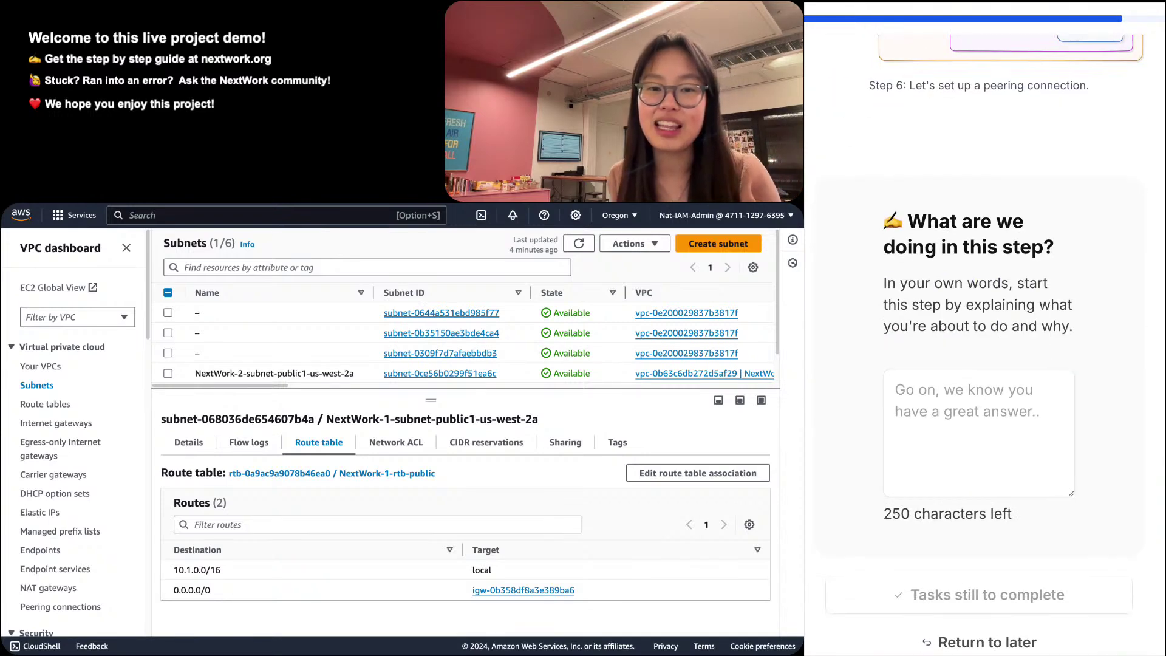
{"action": "scroll", "coordinate": [982, 349], "scroll_direction": "up", "scroll_amount": 1}
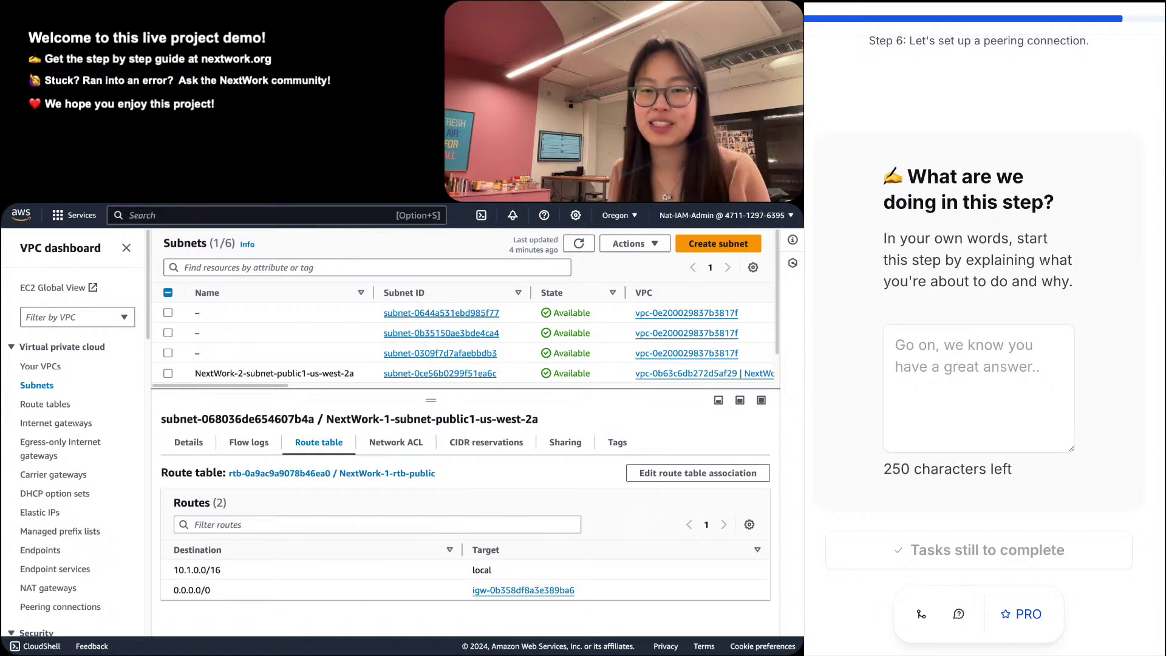
Begin the Step 6 answer about what is being done with "In this step, we are setting up a peering connection so that".
{"action": "scroll", "coordinate": [1090, 490], "scroll_direction": "up", "scroll_amount": 2}
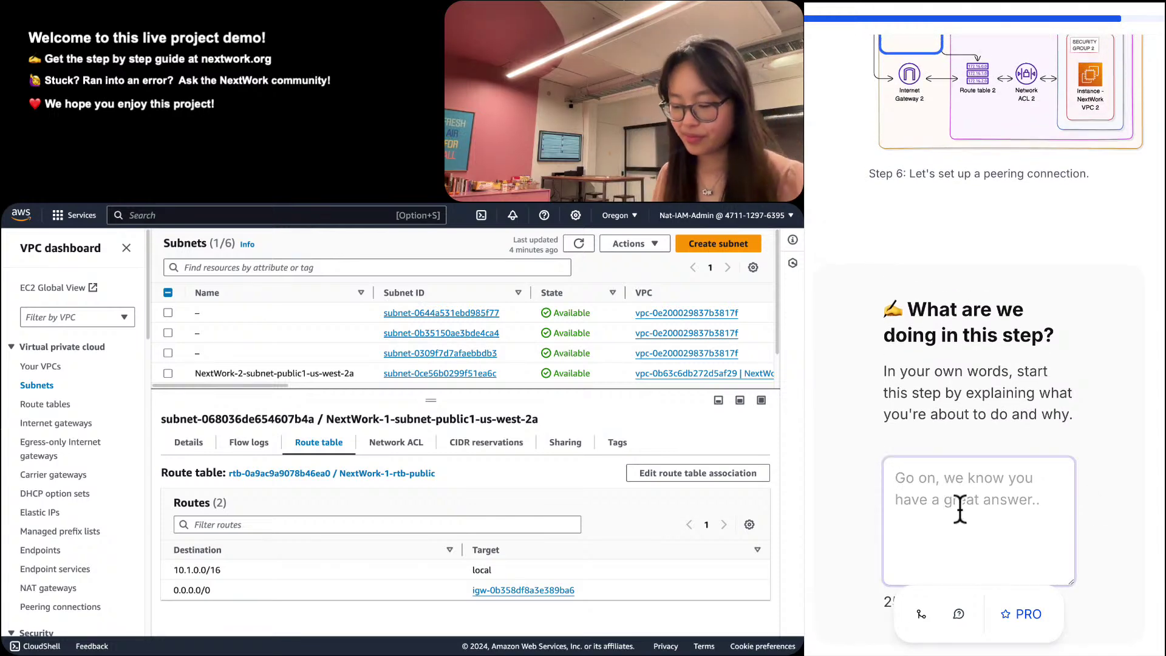
{"action": "type", "text": "In this step,"}
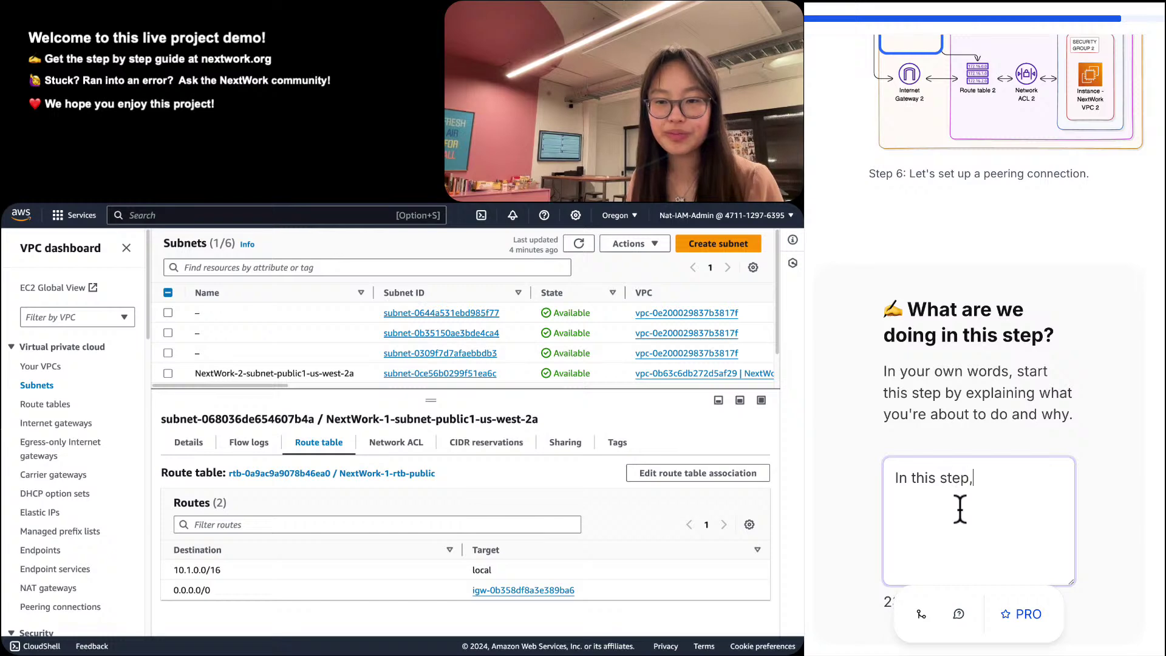
{"action": "type", "text": " we are setting "}
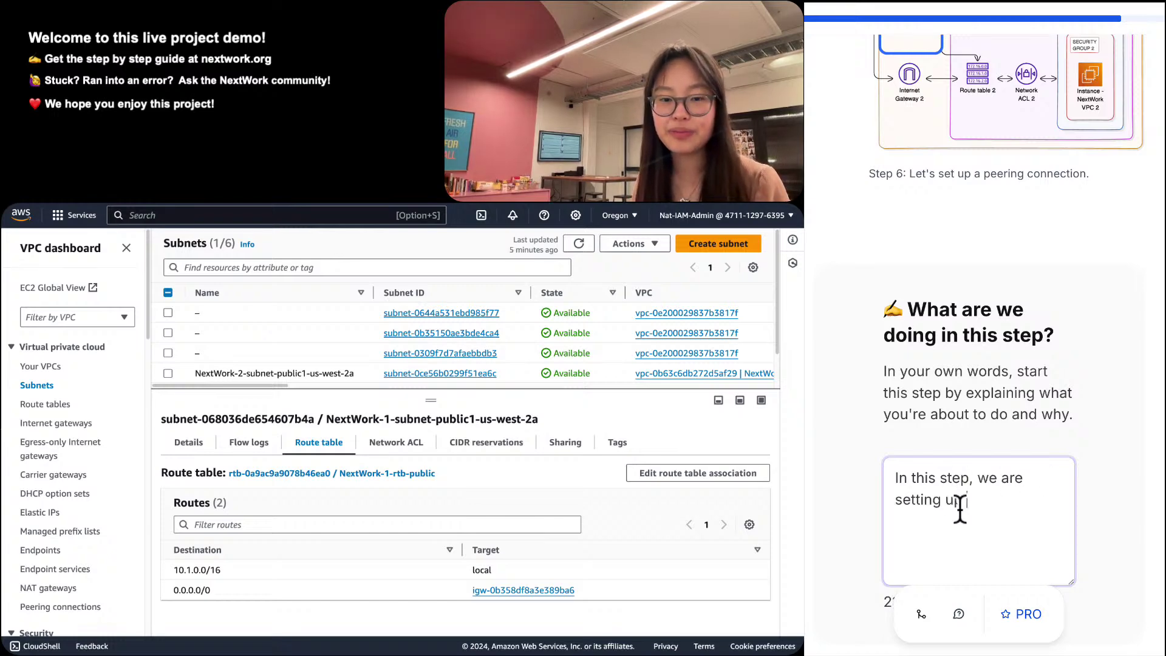
{"action": "type", "text": "up a peering conn"}
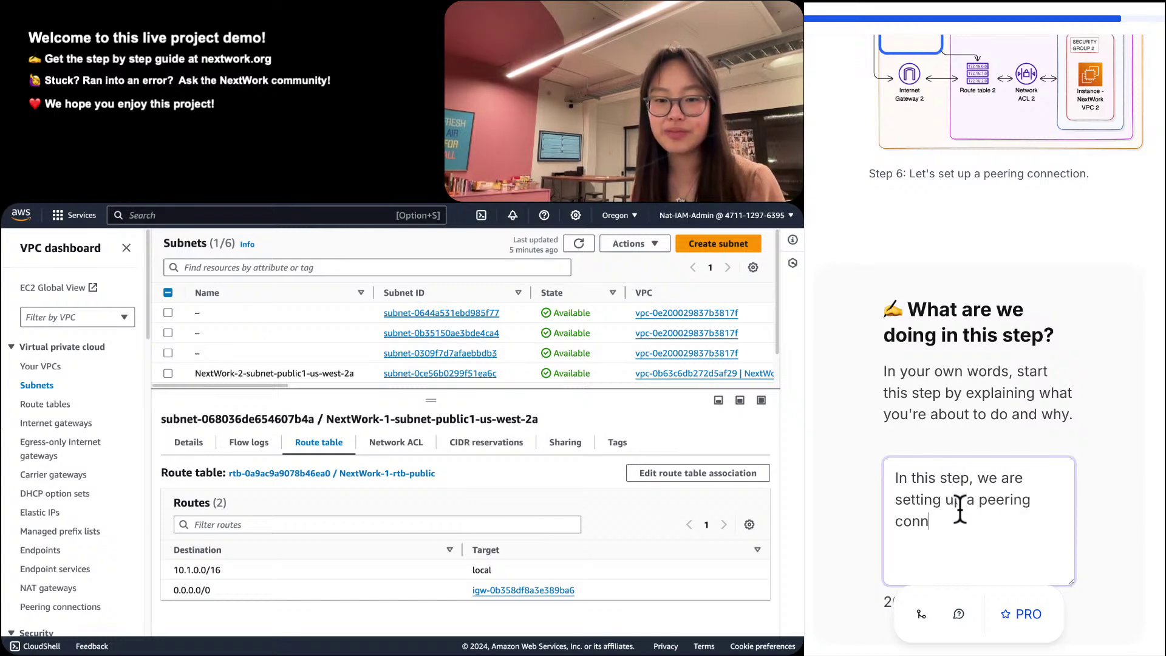
{"action": "type", "text": "ection so that "}
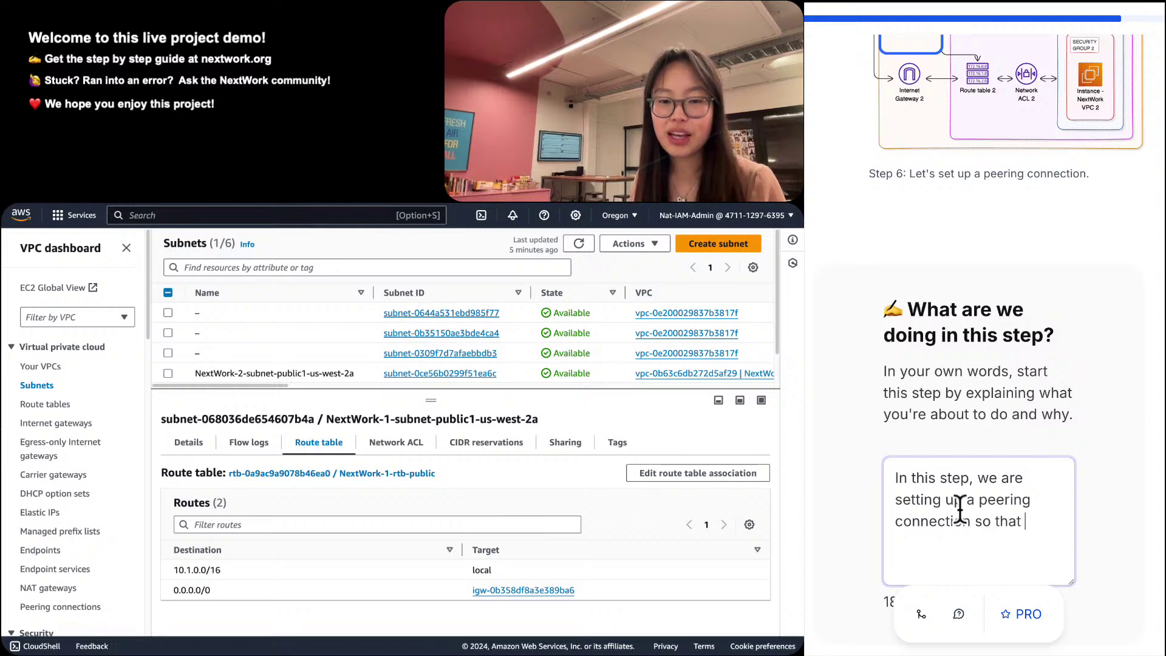
Finish the Step 6 answer with "VPCs 1 and 2 can talk directly with each other.".
{"action": "type", "text": "VPCs 1 and "}
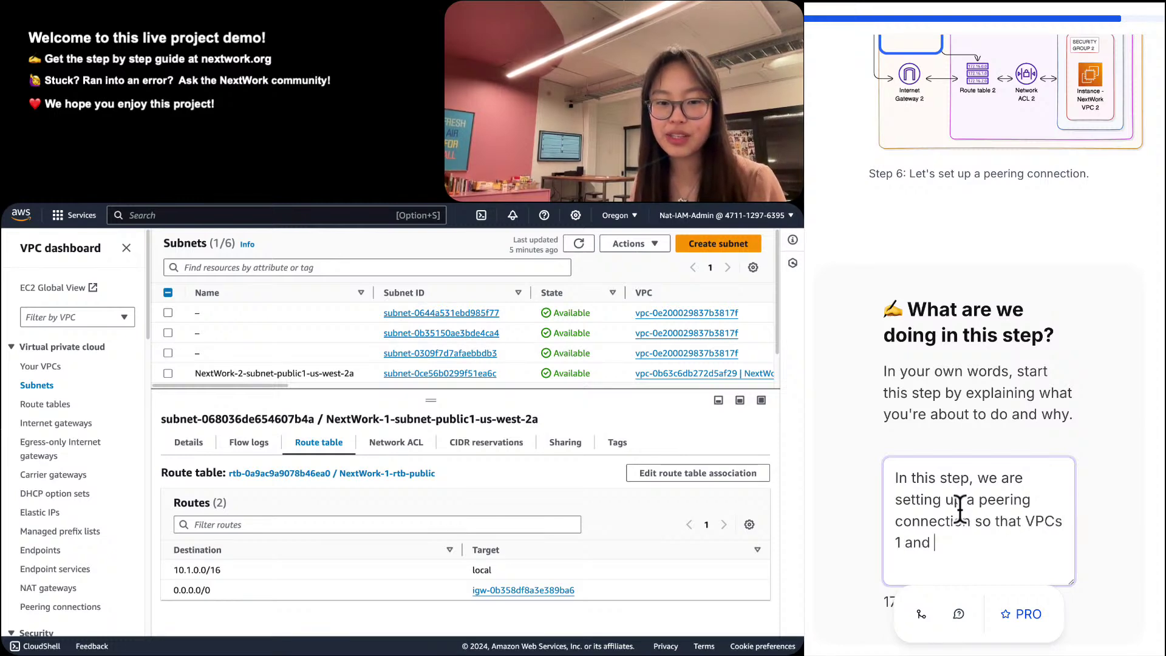
{"action": "type", "text": "2 can tak direc"}
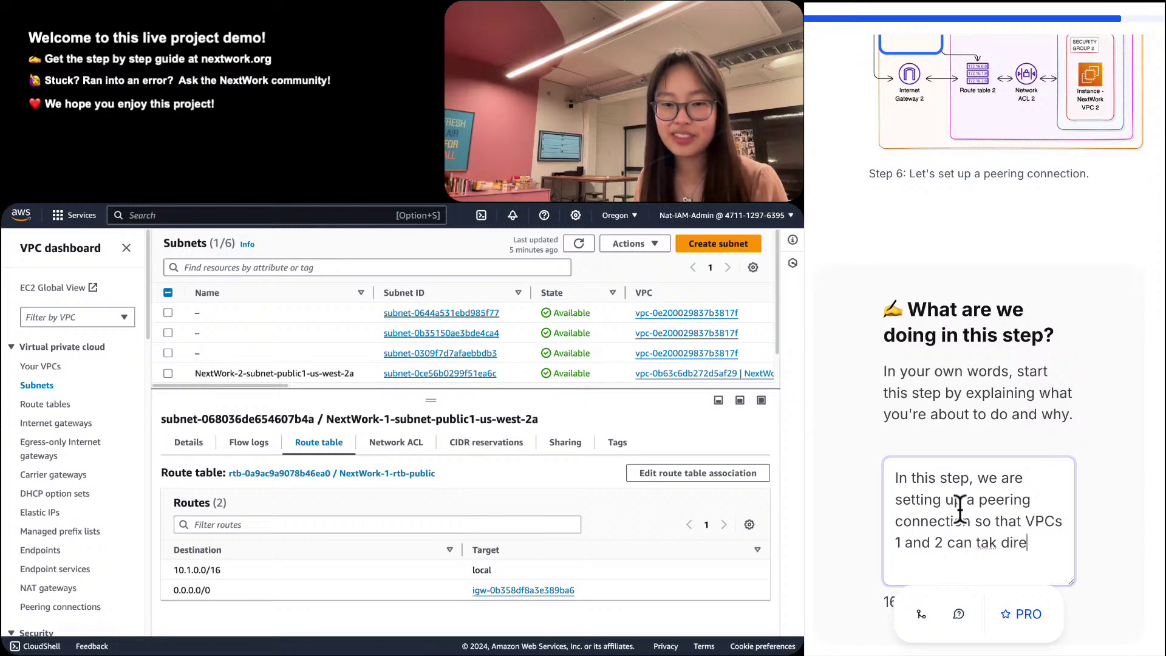
{"action": "key", "text": "BackSpace"}
{"action": "key", "text": "BackSpace"}
{"action": "key", "text": "BackSpace"}
{"action": "key", "text": "BackSpace"}
{"action": "key", "text": "BackSpace"}
{"action": "key", "text": "BackSpace"}
{"action": "type", "text": "lk di"}
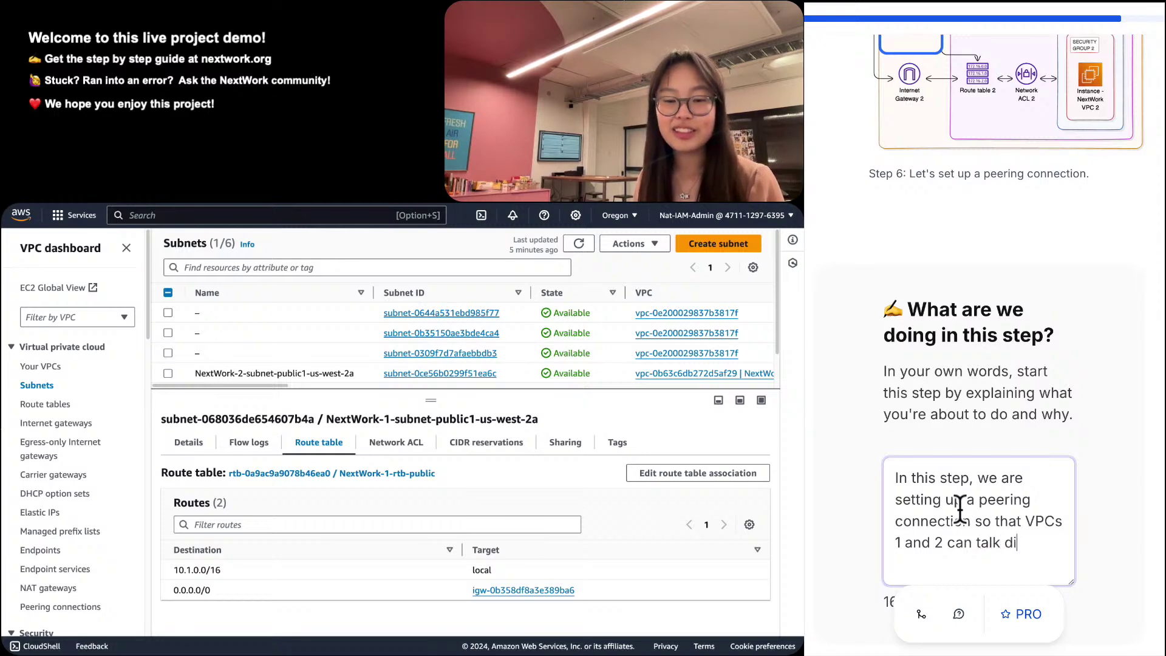
{"action": "type", "text": "rectly with e"}
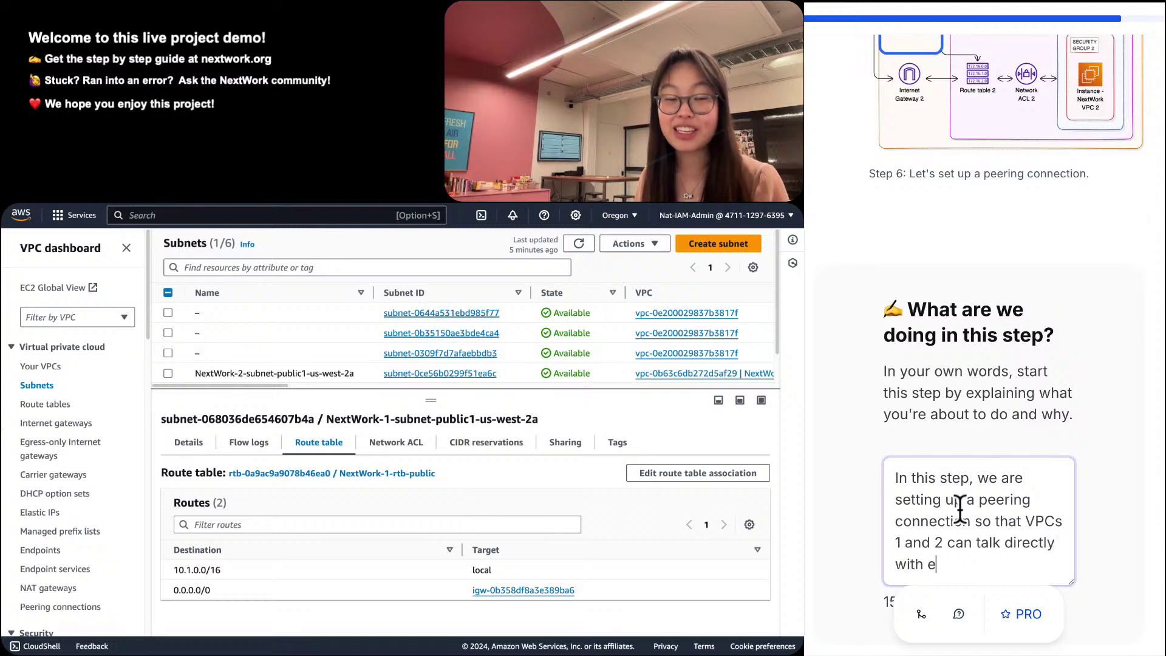
{"action": "type", "text": "ach other."}
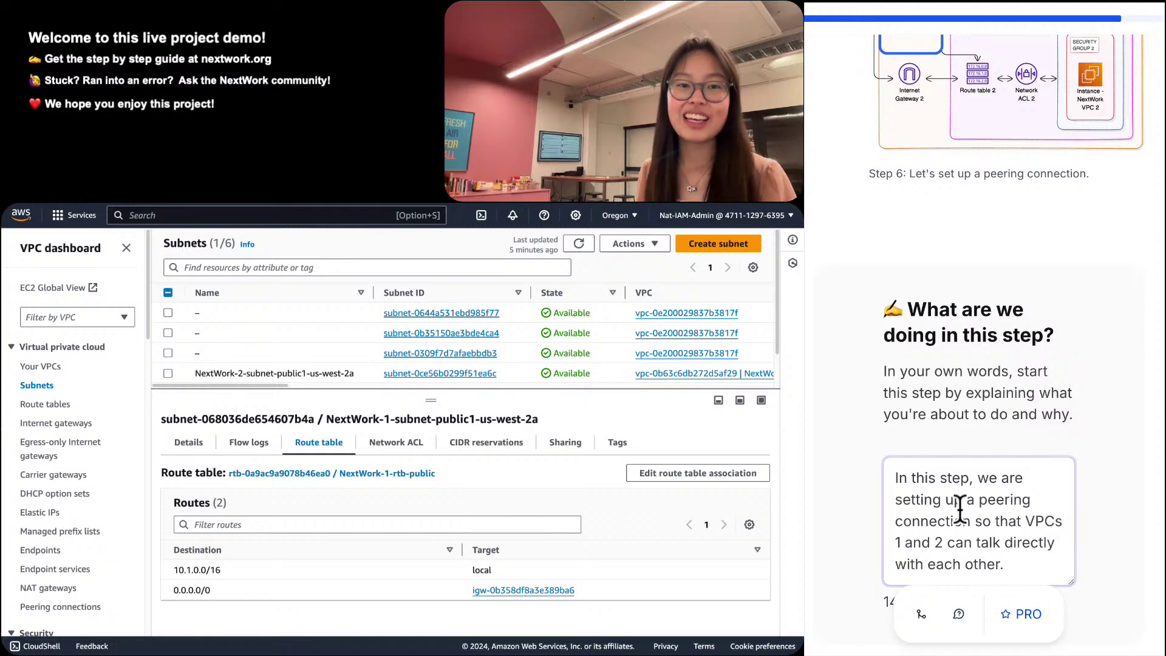
Mark the guide's "What are we doing in this step?" task as done.
{"action": "scroll", "coordinate": [959, 513], "scroll_direction": "down", "scroll_amount": 1}
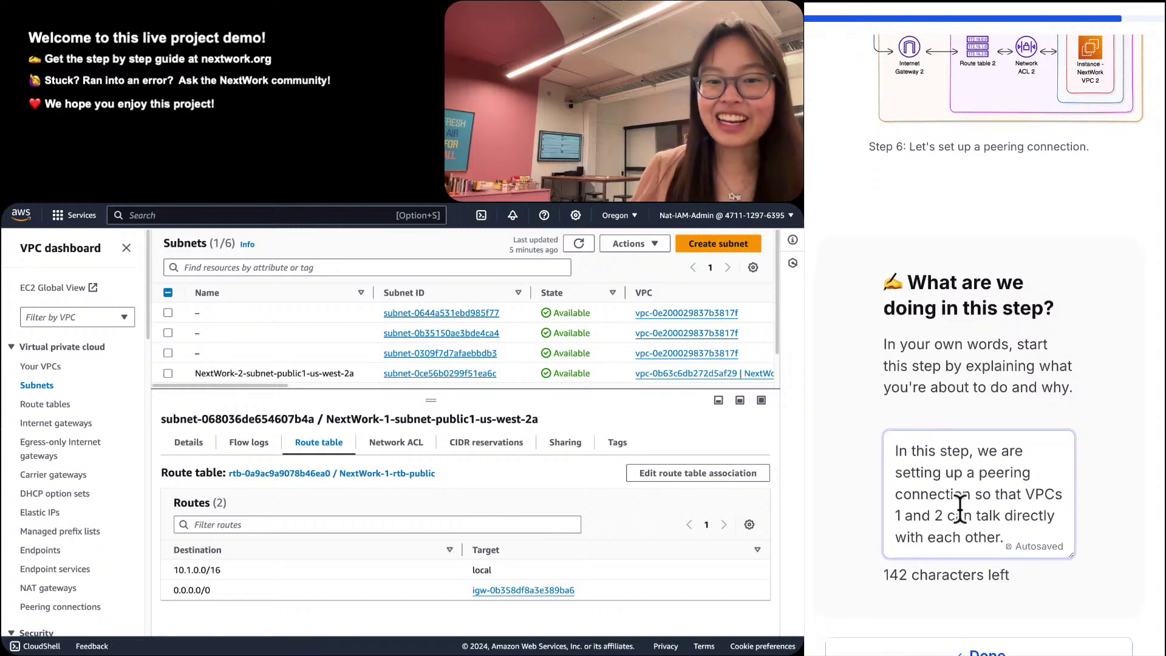
{"action": "scroll", "coordinate": [959, 509], "scroll_direction": "down", "scroll_amount": 3}
{"action": "left_click", "coordinate": [956, 513]}
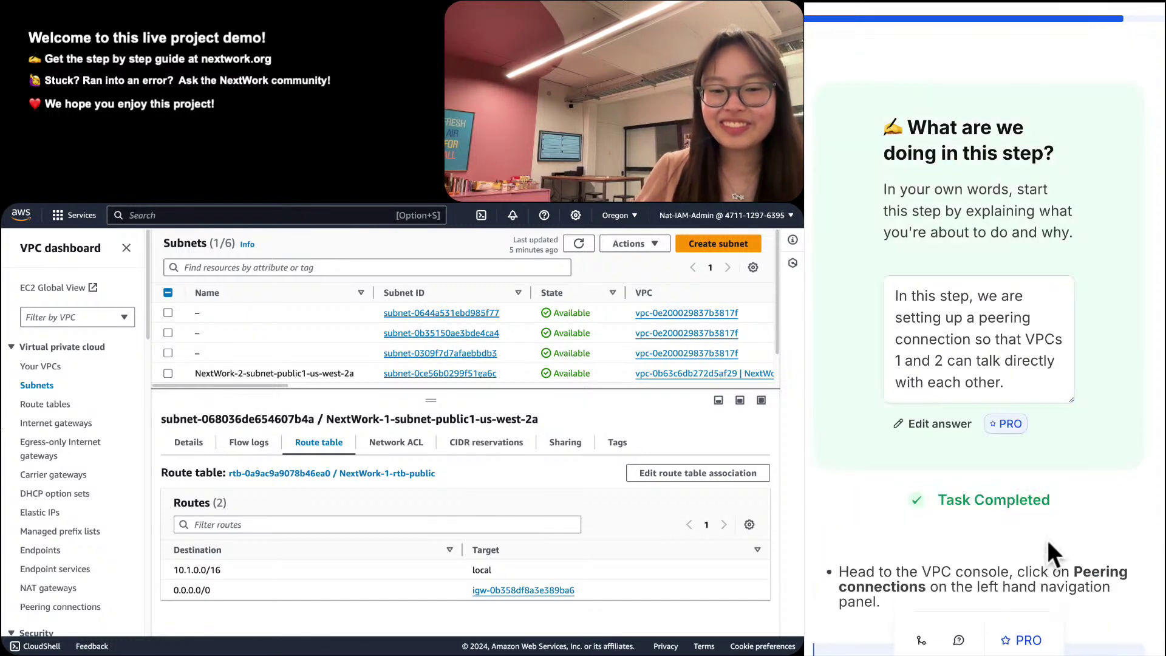
Read the guide's peering connection explanation and go to the Peering connections page in the VPC console.
{"action": "scroll", "coordinate": [1127, 520], "scroll_direction": "down", "scroll_amount": 5}
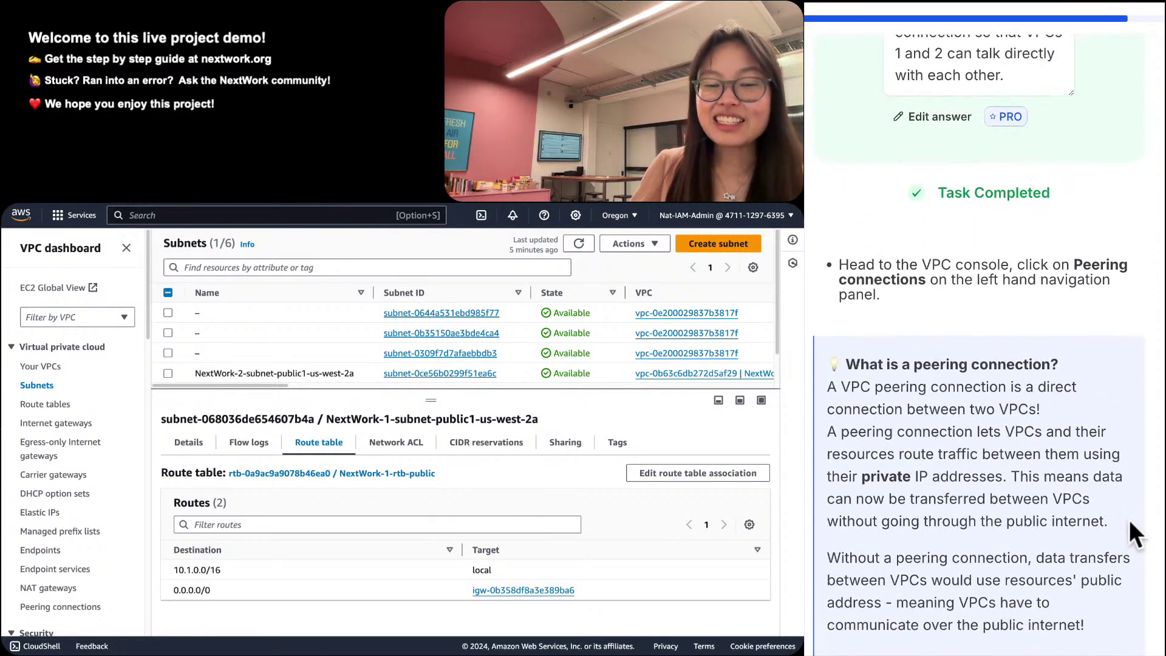
{"action": "scroll", "coordinate": [1128, 519], "scroll_direction": "down", "scroll_amount": 4}
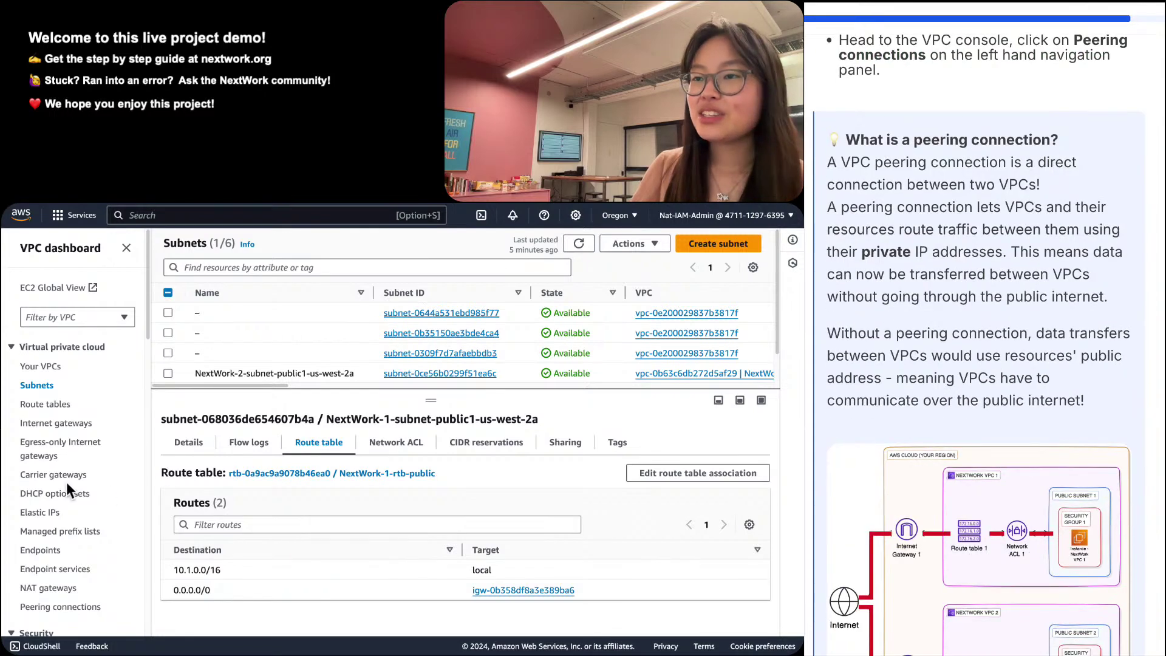
{"action": "scroll", "coordinate": [56, 481], "scroll_direction": "down", "scroll_amount": 3}
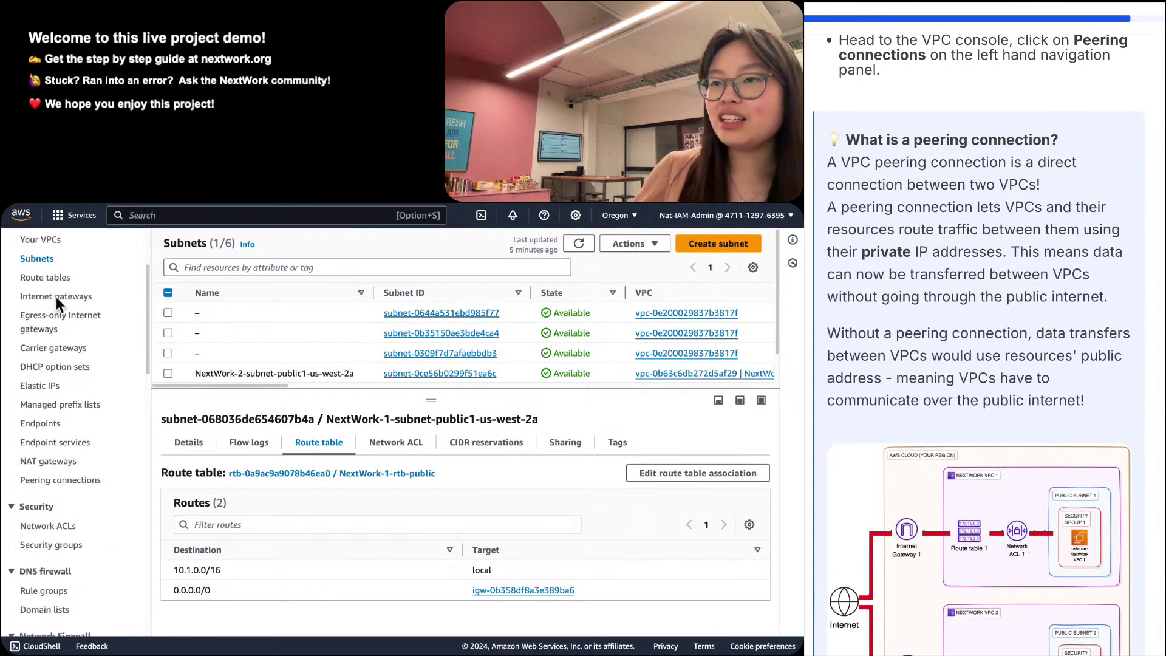
{"action": "scroll", "coordinate": [83, 402], "scroll_direction": "down", "scroll_amount": 3}
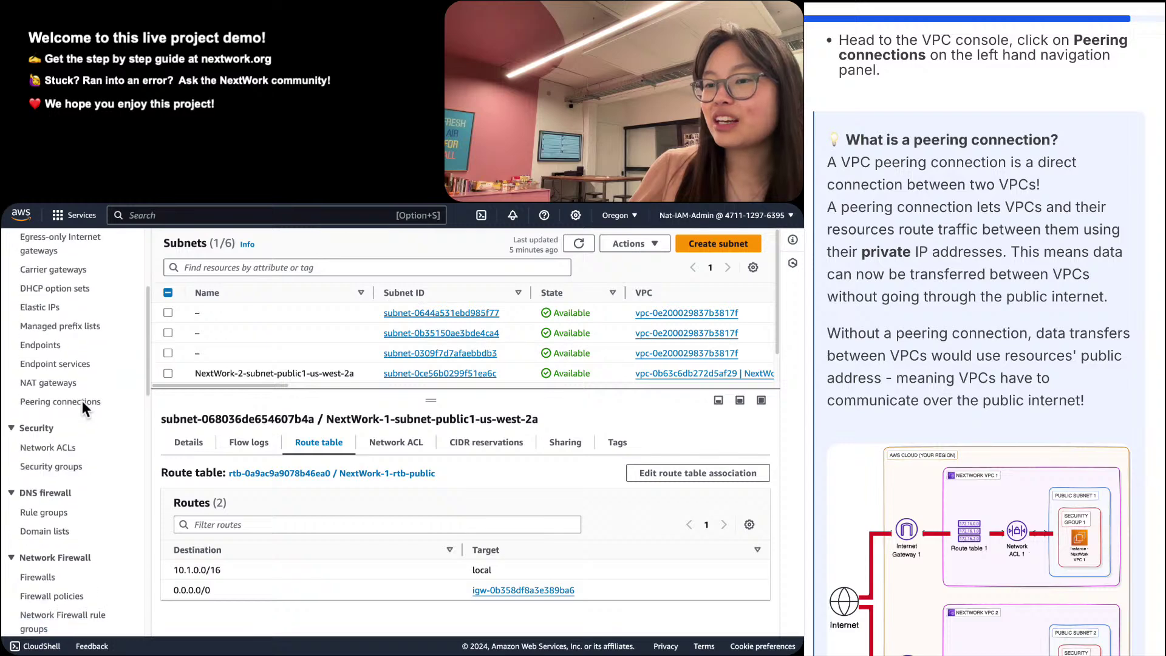
{"action": "scroll", "coordinate": [83, 403], "scroll_direction": "down", "scroll_amount": 5}
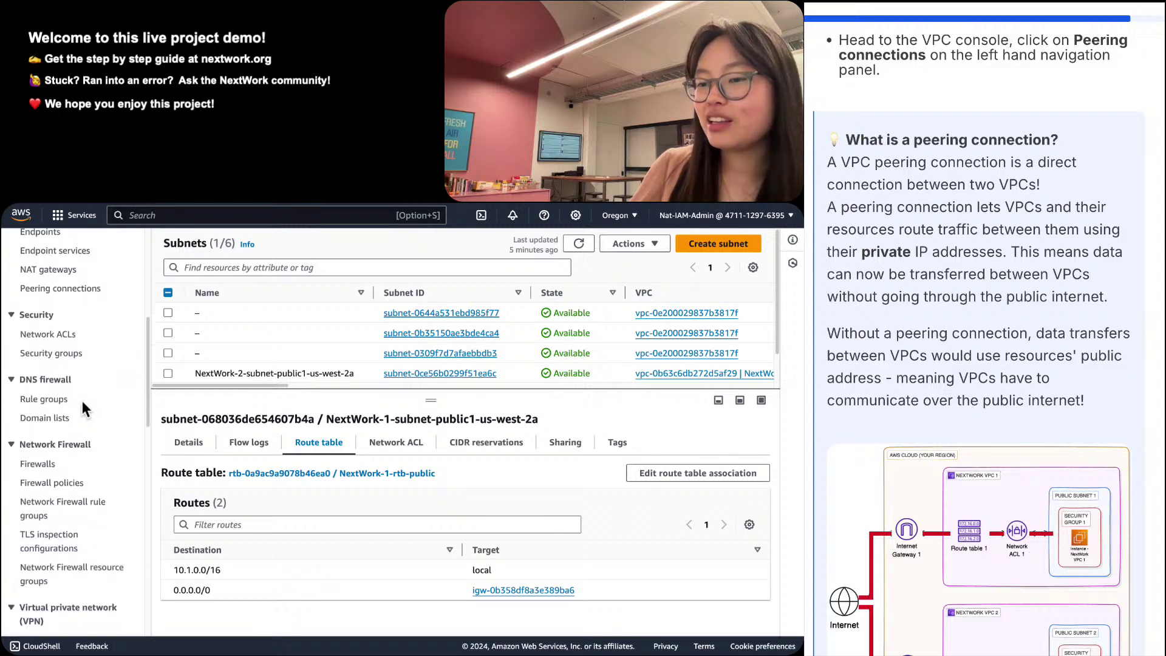
{"action": "scroll", "coordinate": [84, 403], "scroll_direction": "up", "scroll_amount": 8}
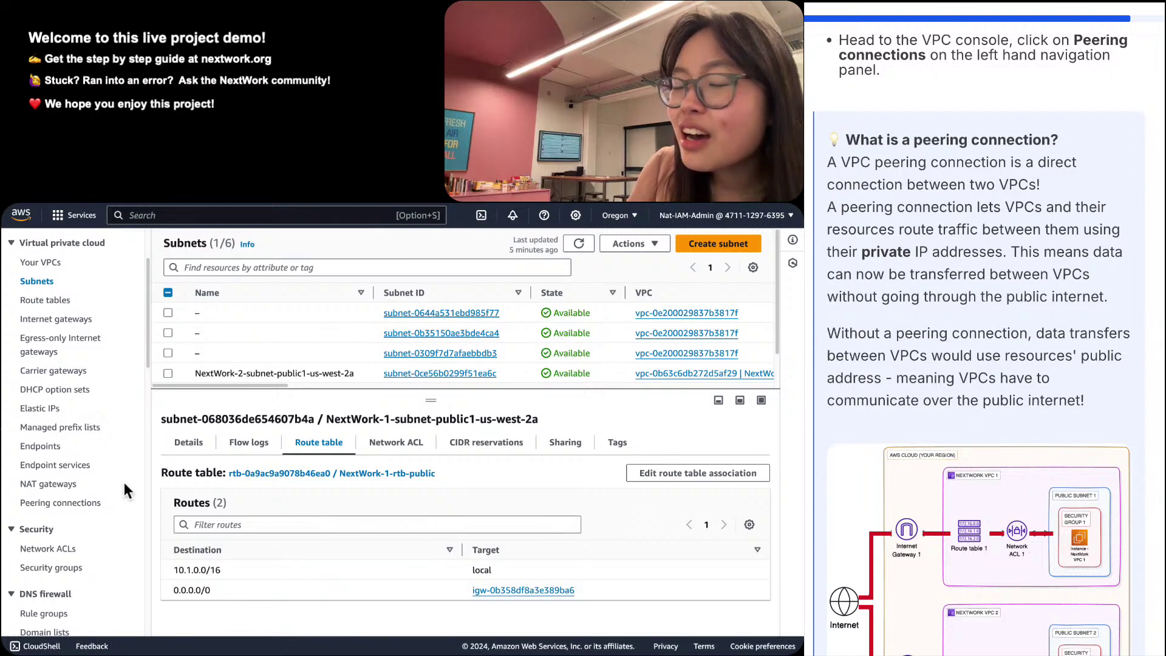
{"action": "left_click", "coordinate": [91, 502]}
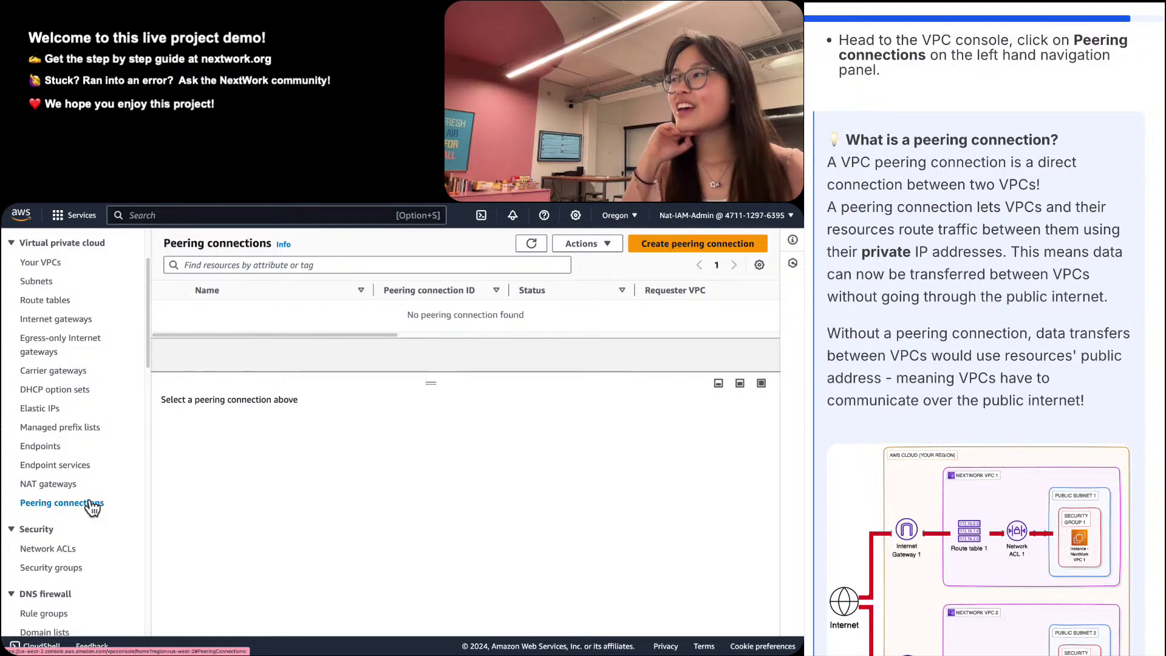
Start creating a peering connection and name it "VPC 1 <> VPC 2", copying the name from the guide.
{"action": "left_click", "coordinate": [663, 242]}
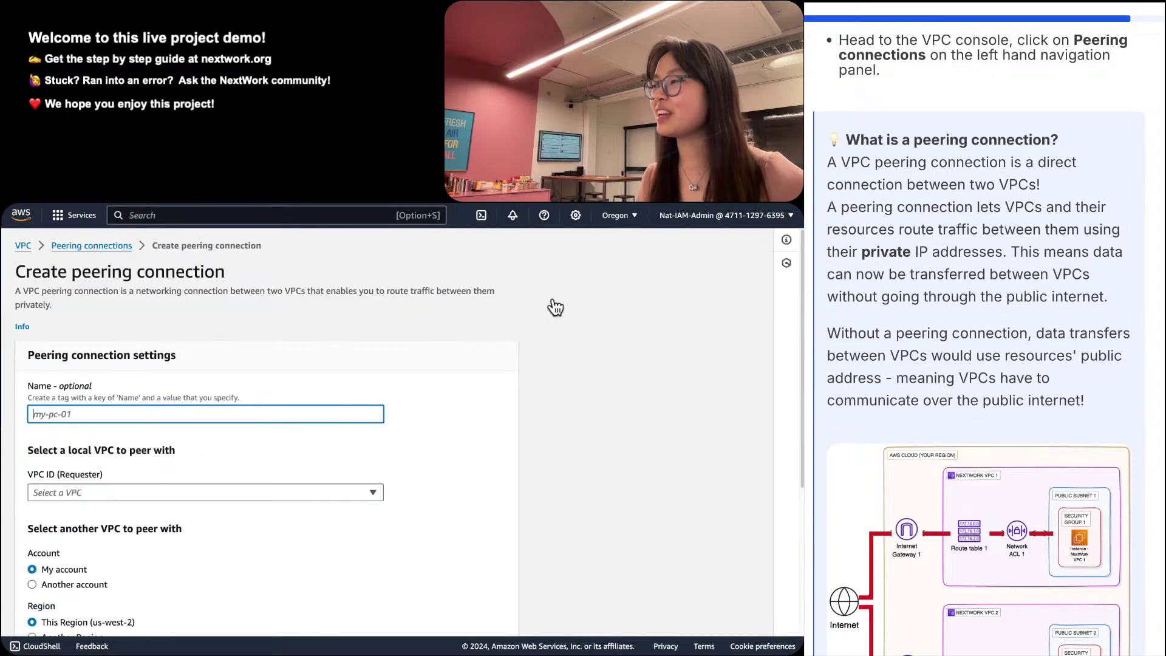
{"action": "scroll", "coordinate": [1126, 466], "scroll_direction": "down", "scroll_amount": 15}
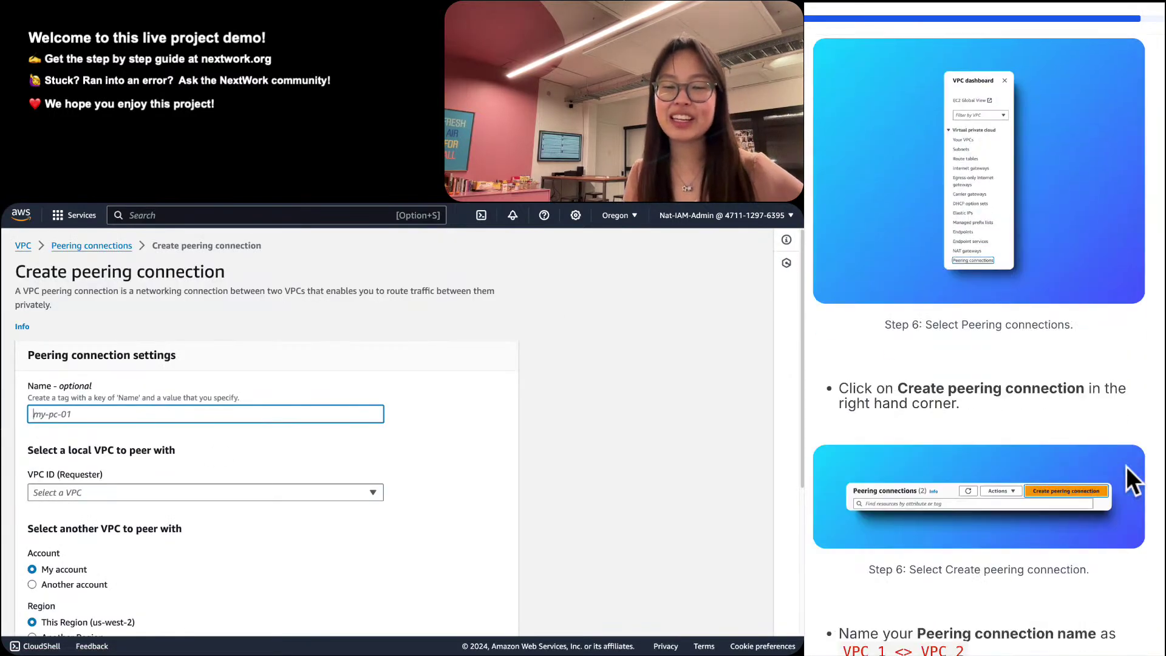
{"action": "scroll", "coordinate": [1127, 466], "scroll_direction": "down", "scroll_amount": 1}
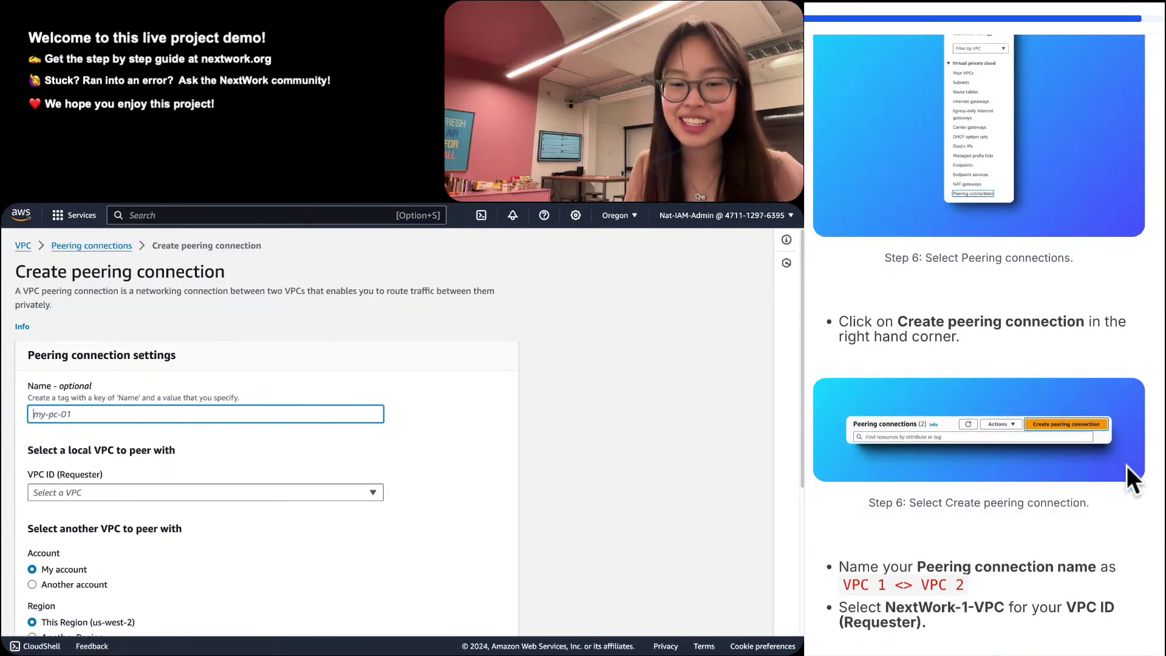
{"action": "left_click", "coordinate": [924, 588]}
{"action": "scroll", "coordinate": [884, 577], "scroll_direction": "down", "scroll_amount": 1}
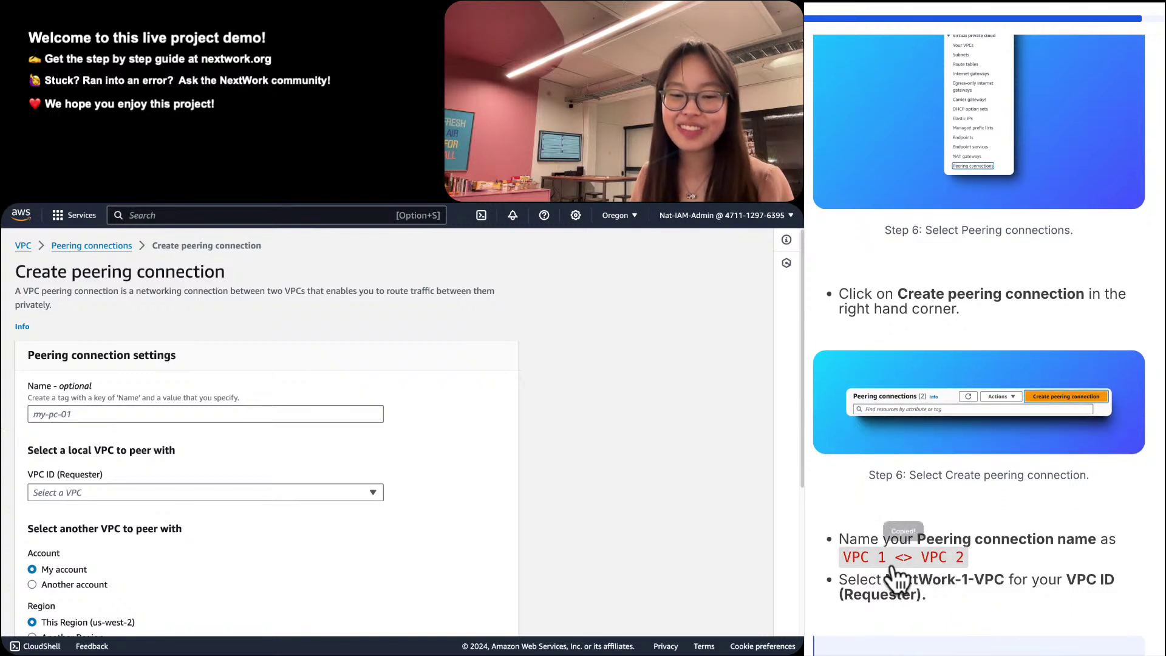
{"action": "left_click", "coordinate": [896, 558]}
{"action": "left_click", "coordinate": [214, 413]}
{"action": "key", "text": "super+v"}
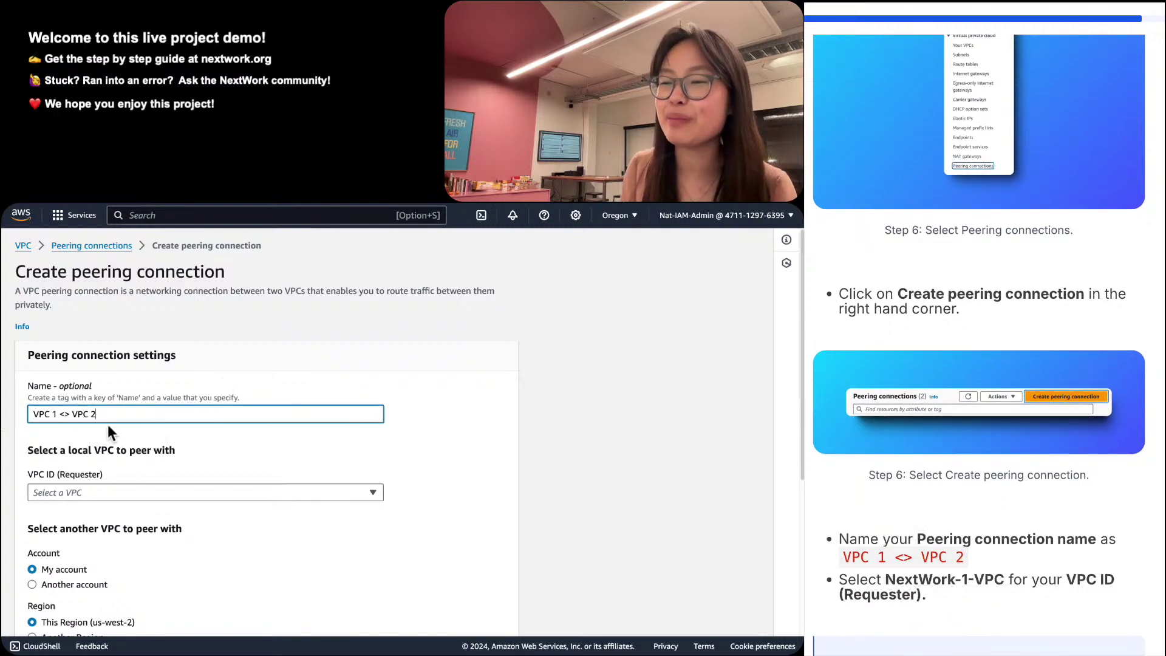
{"action": "left_click", "coordinate": [13, 414]}
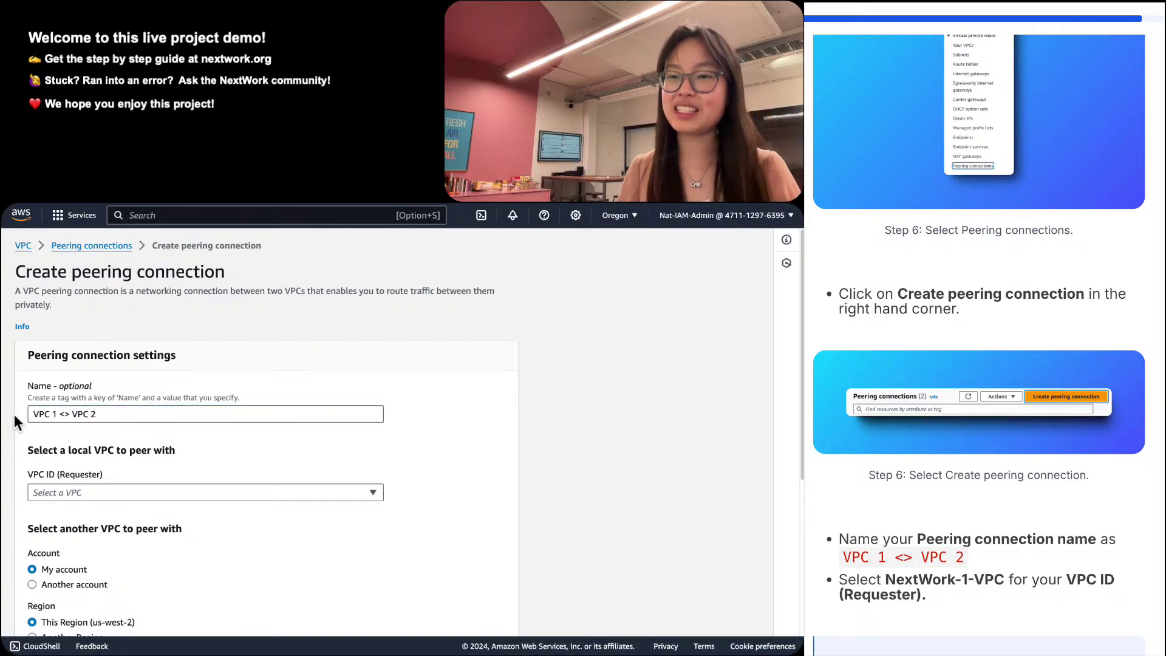
Set the peering connection's requester VPC to NextWork-1-vpc.
{"action": "scroll", "coordinate": [13, 414], "scroll_direction": "down", "scroll_amount": 3}
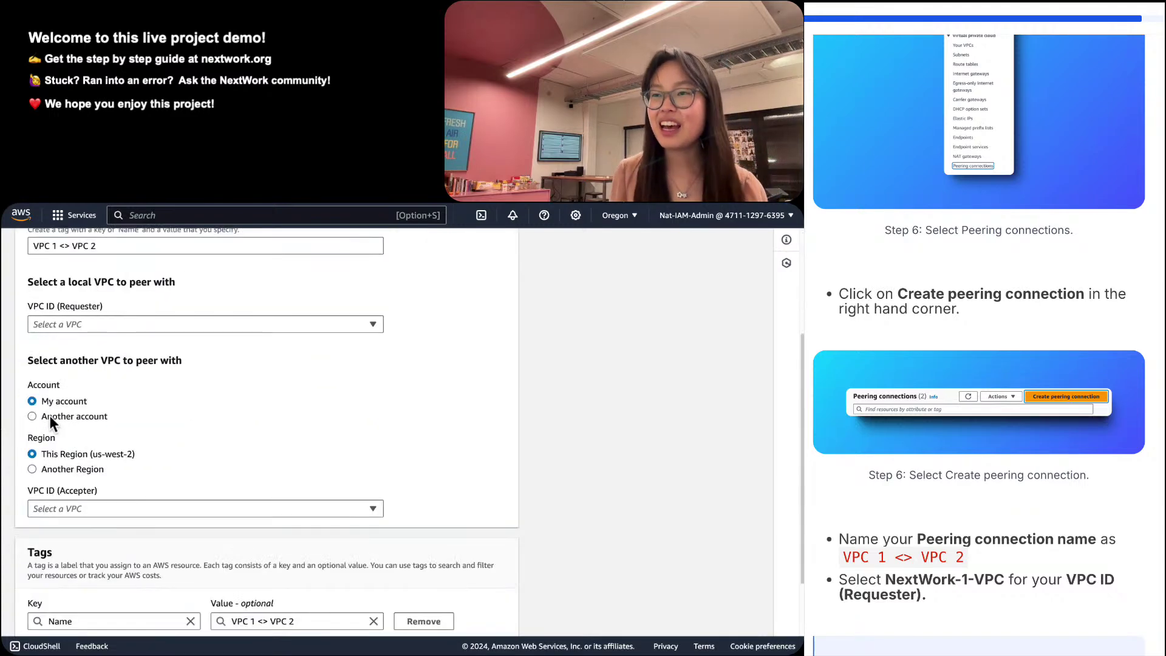
{"action": "left_click", "coordinate": [163, 326]}
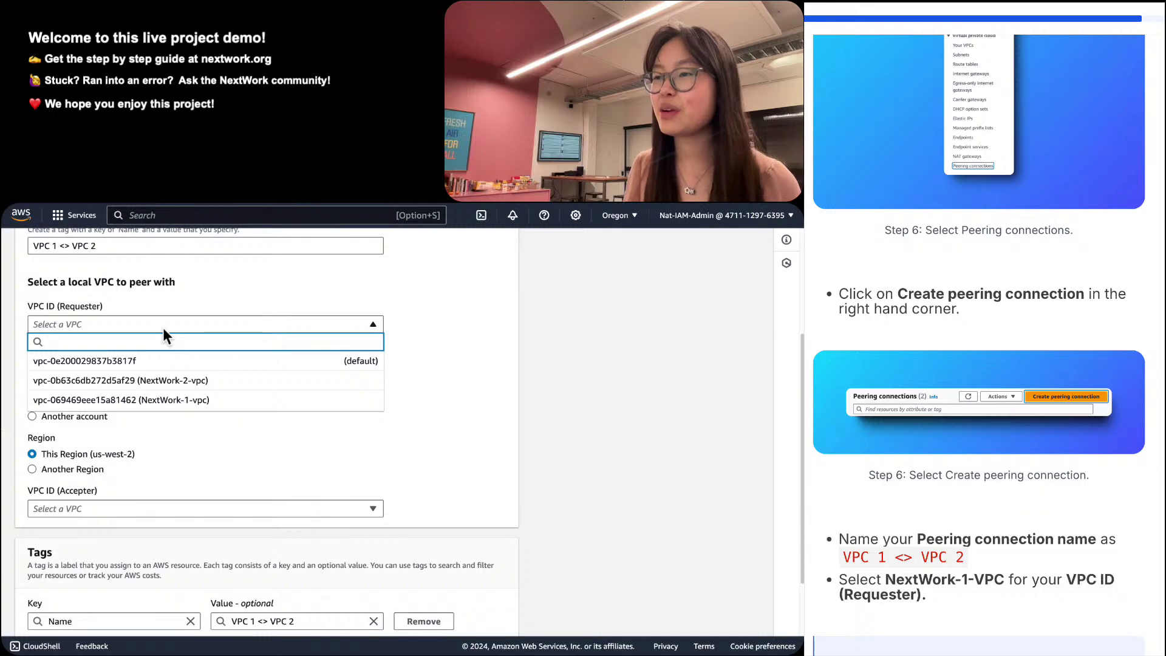
{"action": "left_click", "coordinate": [189, 386]}
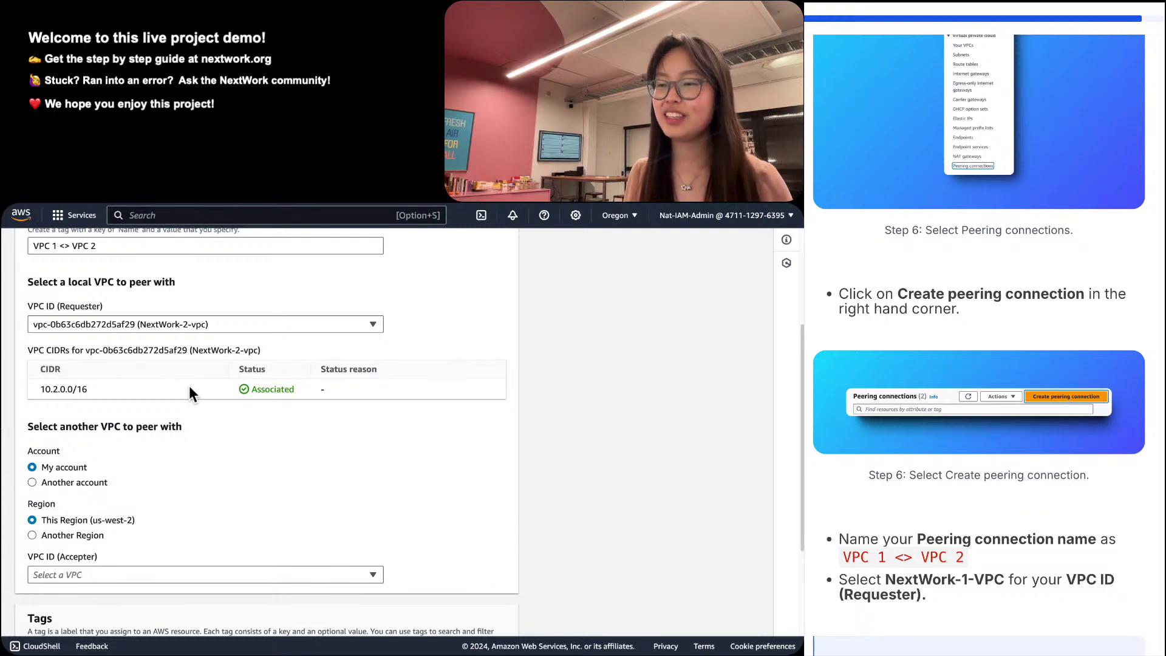
{"action": "scroll", "coordinate": [188, 556], "scroll_direction": "down", "scroll_amount": 1}
{"action": "scroll", "coordinate": [179, 526], "scroll_direction": "up", "scroll_amount": 1}
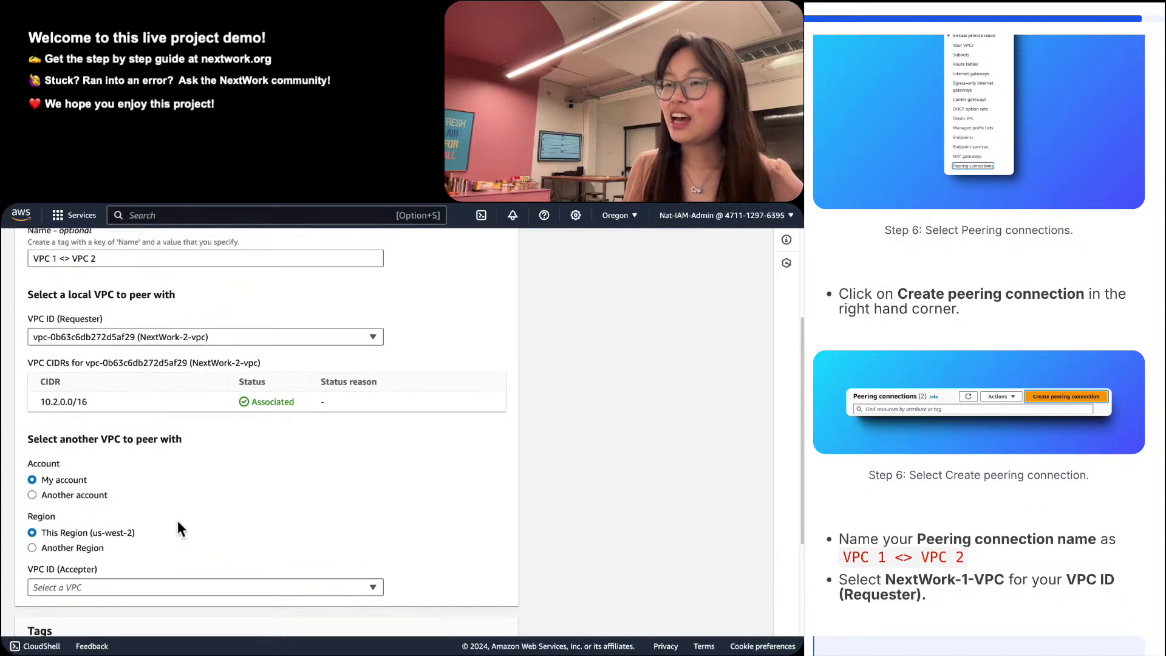
{"action": "left_click", "coordinate": [127, 337]}
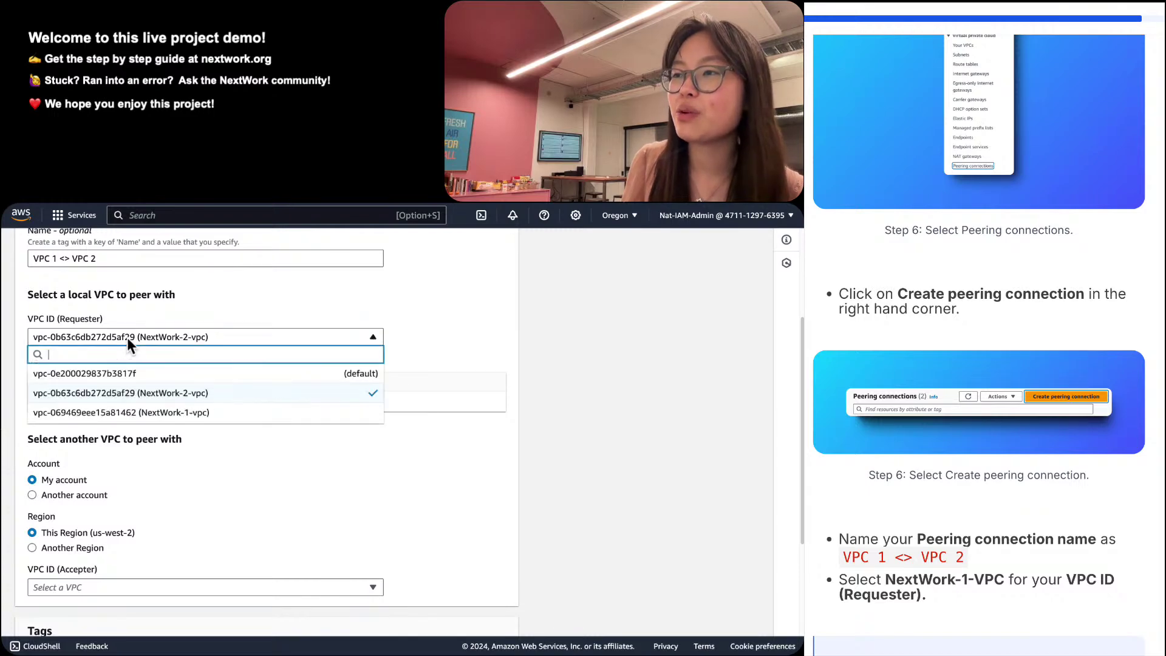
{"action": "left_click", "coordinate": [131, 411]}
Set the accepter VPC to NextWork-2-vpc in this account and region, and create the peering connection.
{"action": "scroll", "coordinate": [148, 503], "scroll_direction": "down", "scroll_amount": 2}
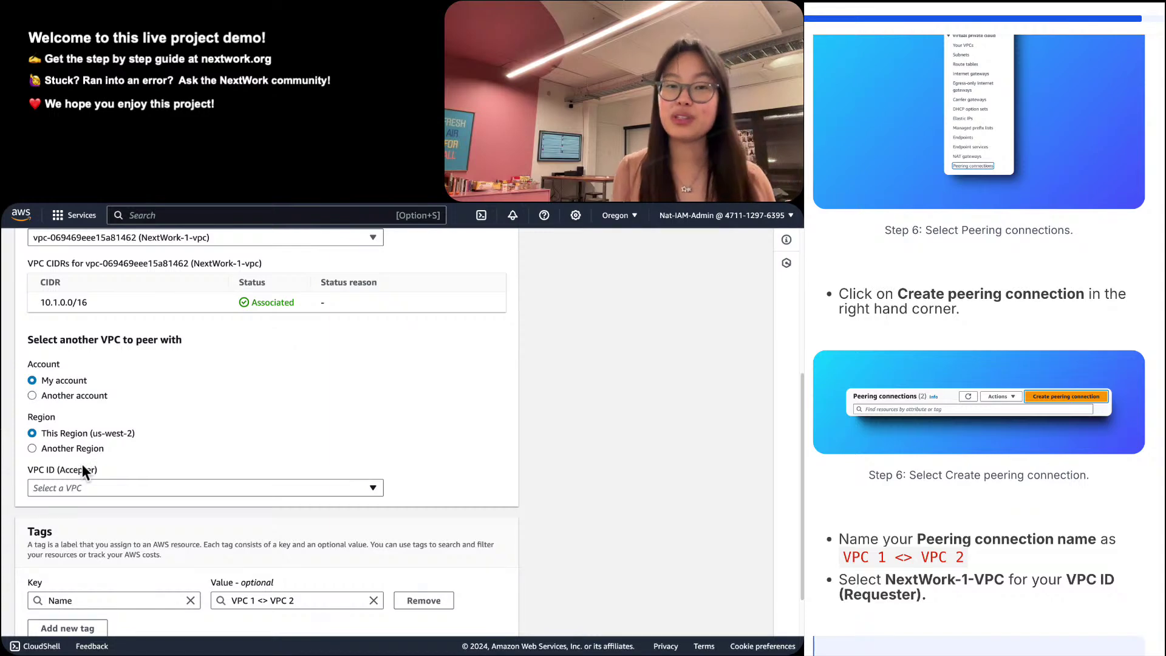
{"action": "left_click", "coordinate": [90, 492]}
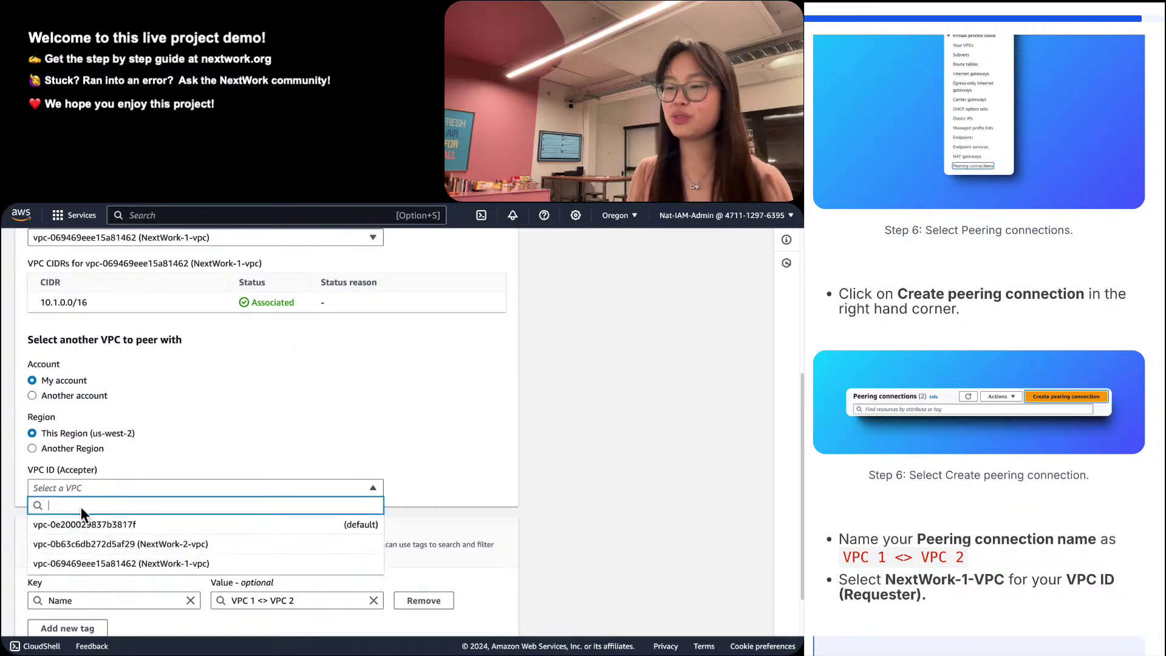
{"action": "left_click", "coordinate": [79, 540]}
{"action": "scroll", "coordinate": [148, 439], "scroll_direction": "down", "scroll_amount": 3}
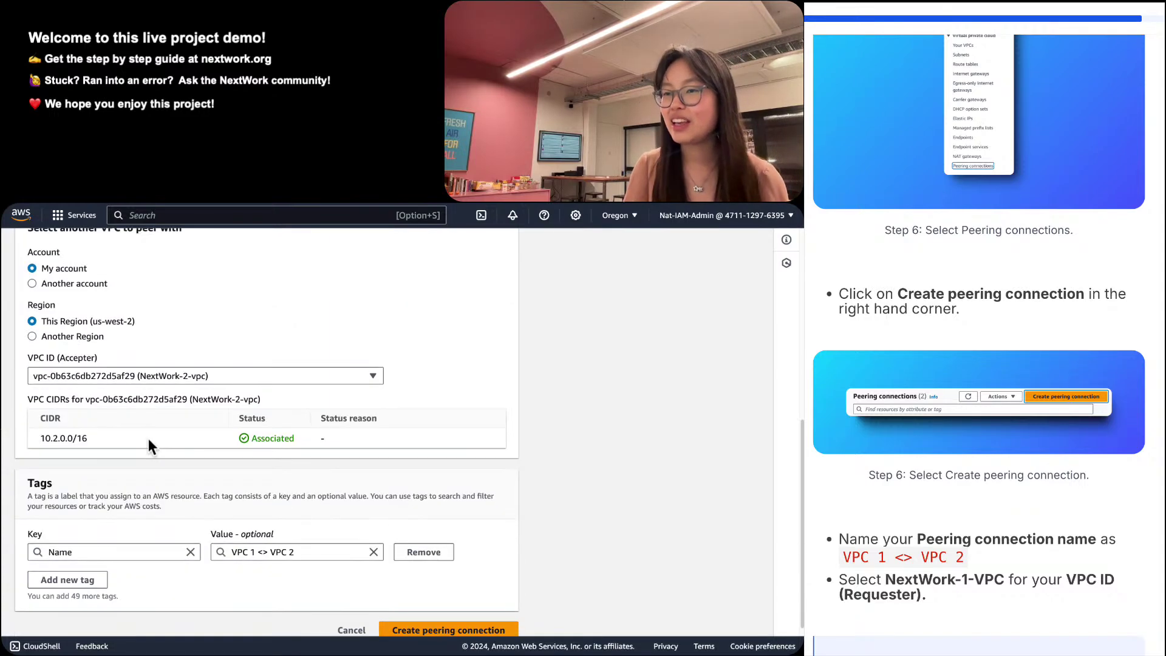
{"action": "left_click", "coordinate": [510, 617]}
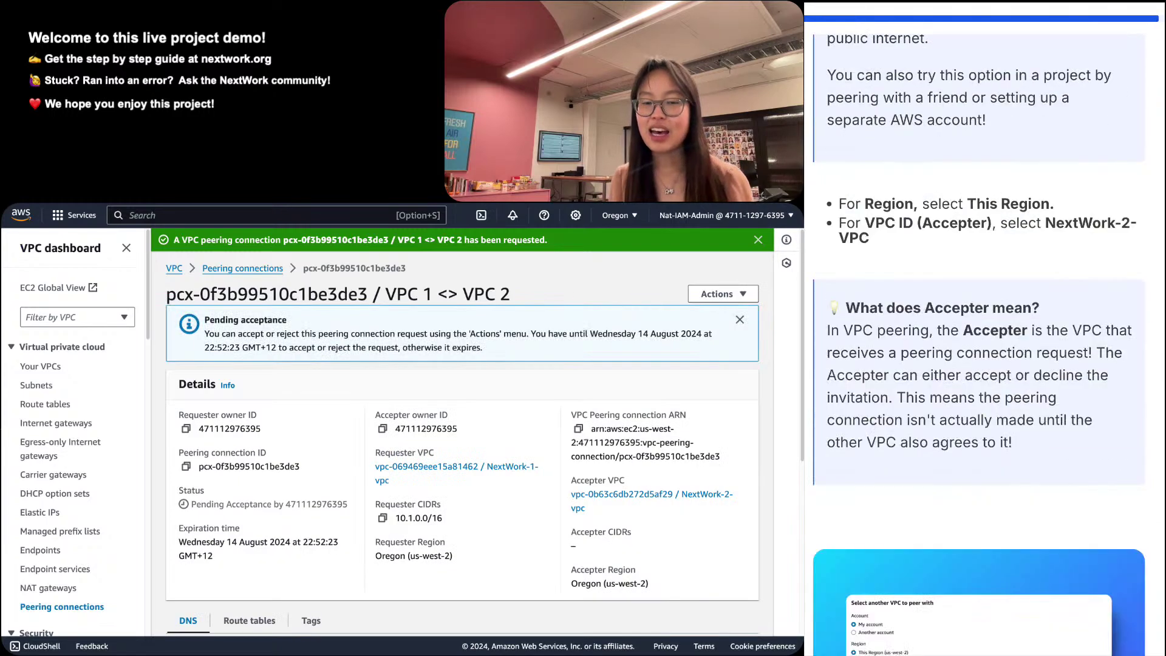
Accept the pending VPC 1 <> VPC 2 peering connection request, checking the guide's note on why acceptance is needed.
{"action": "left_click", "coordinate": [713, 298]}
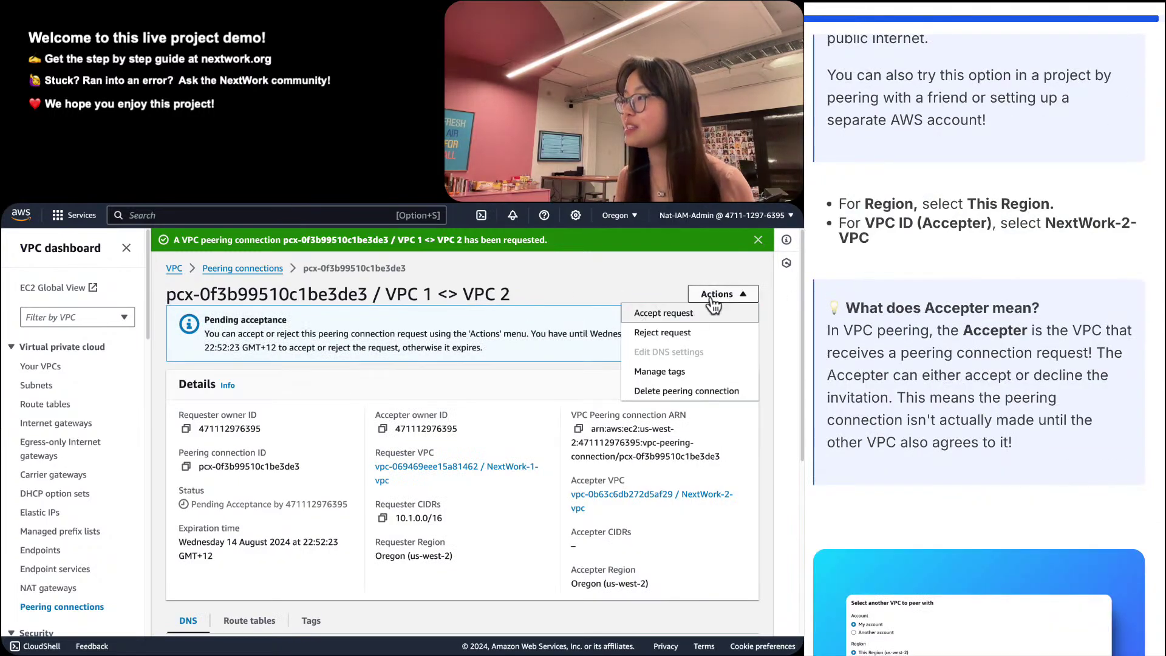
{"action": "left_click", "coordinate": [668, 314]}
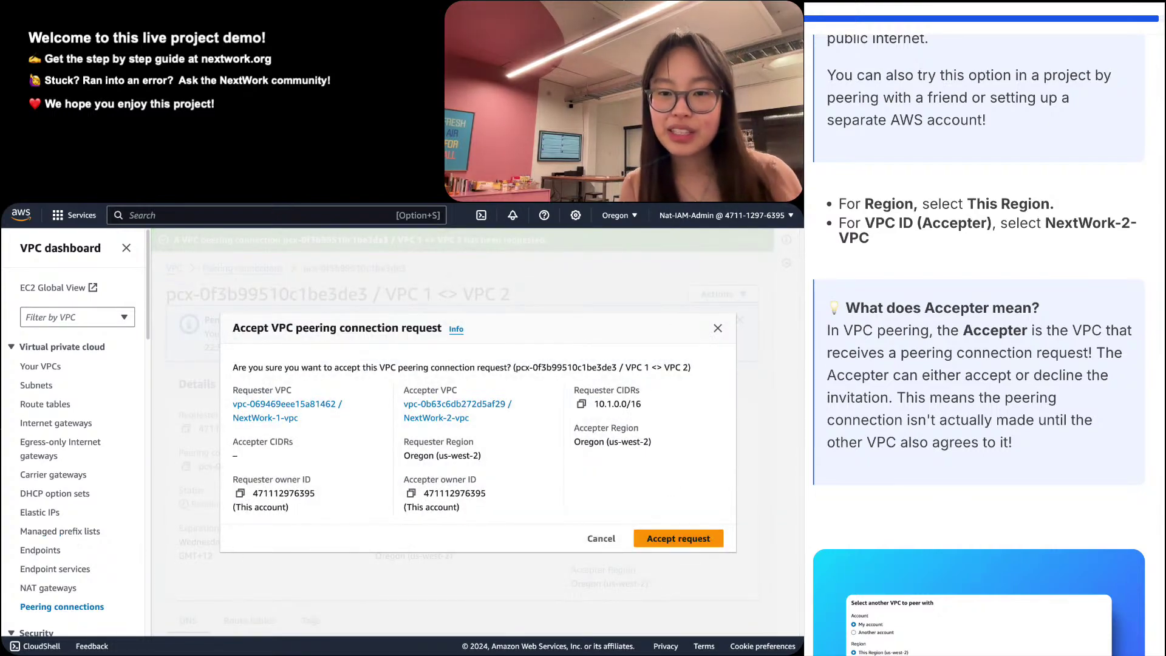
{"action": "scroll", "coordinate": [1112, 298], "scroll_direction": "down", "scroll_amount": 12}
{"action": "scroll", "coordinate": [1109, 293], "scroll_direction": "down", "scroll_amount": 10}
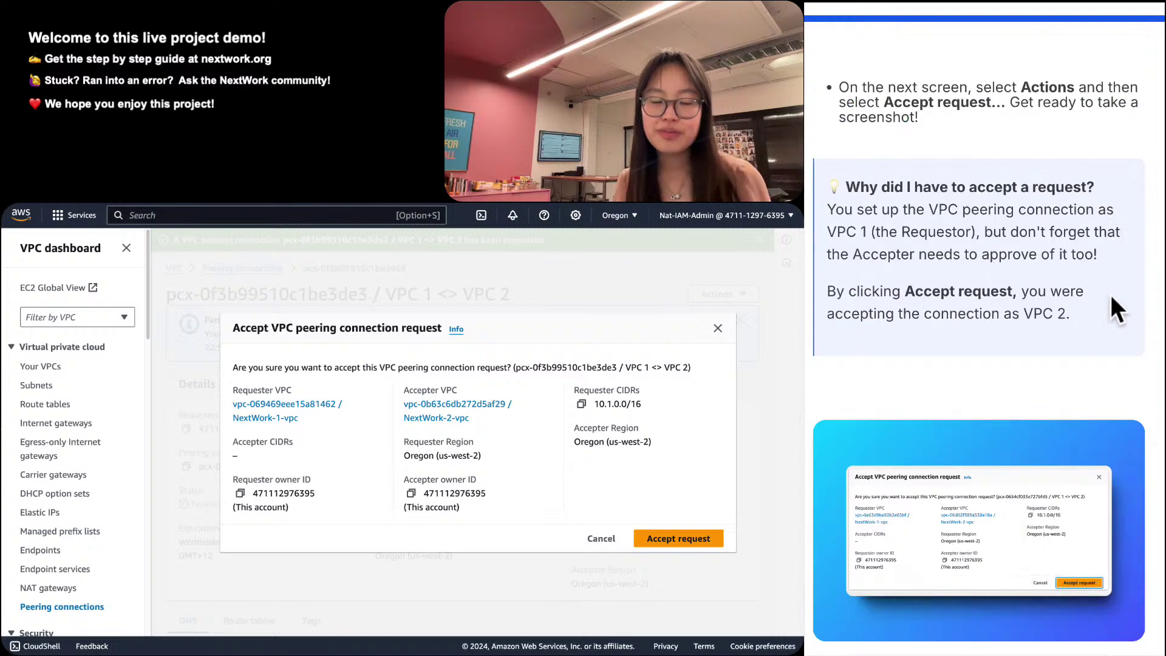
{"action": "scroll", "coordinate": [1110, 295], "scroll_direction": "up", "scroll_amount": 3}
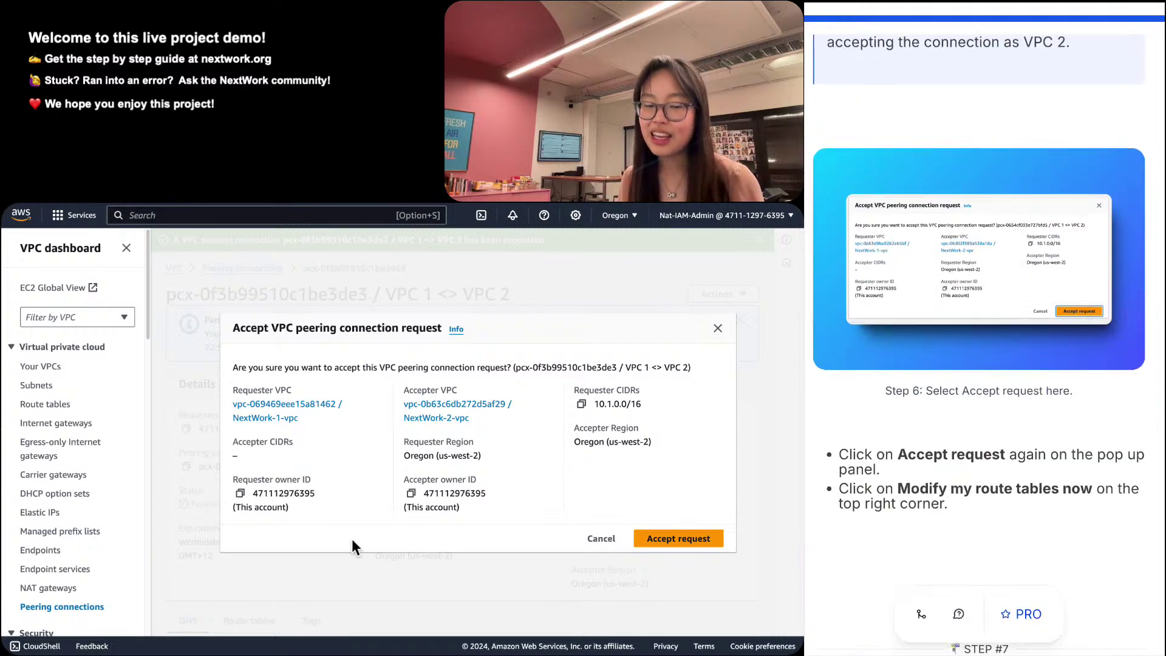
{"action": "left_click", "coordinate": [661, 541]}
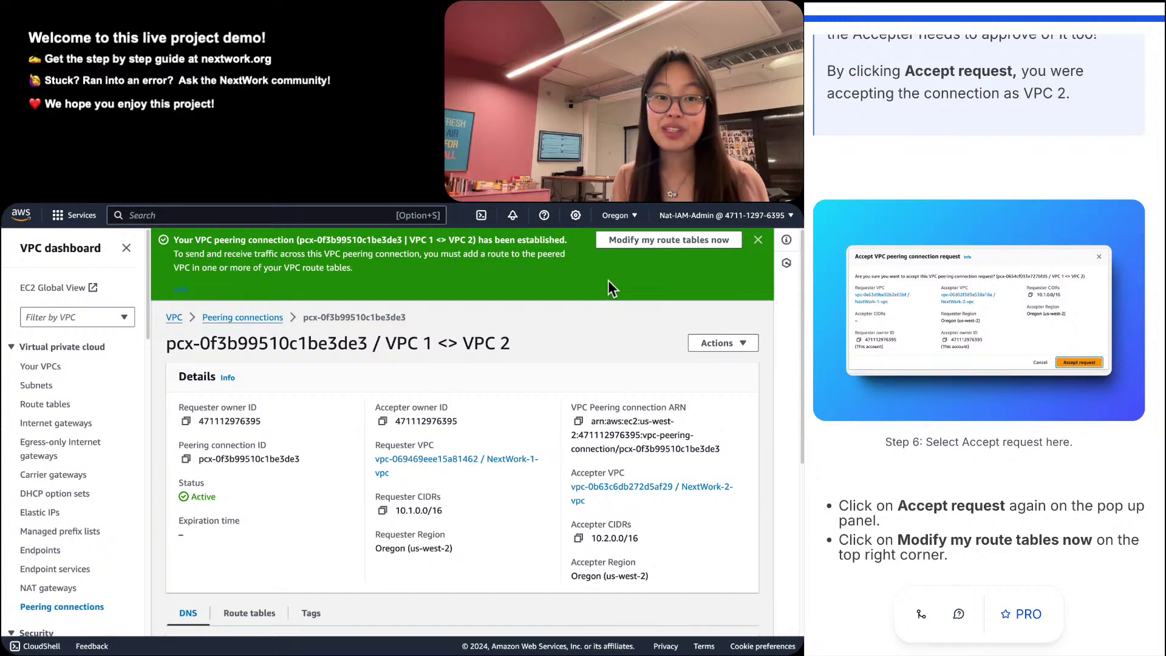
Proceed from the established peering connection to modifying the route tables, and read the guide's Step 7 introduction.
{"action": "left_click", "coordinate": [645, 242]}
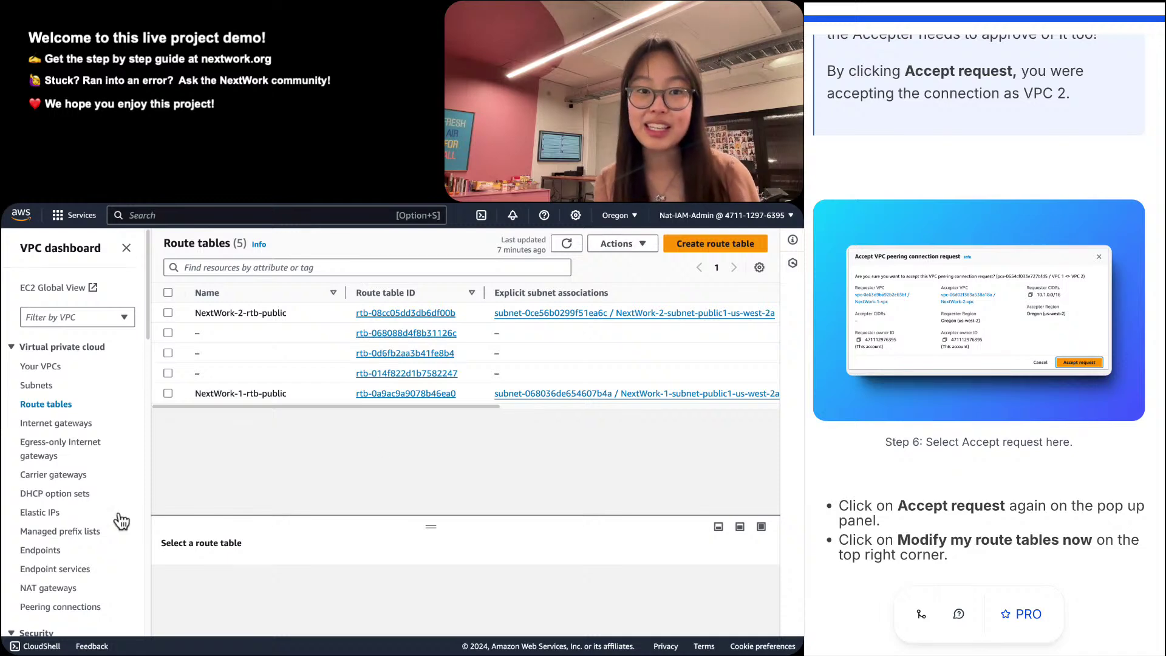
{"action": "scroll", "coordinate": [1071, 498], "scroll_direction": "down", "scroll_amount": 2}
{"action": "scroll", "coordinate": [978, 337], "scroll_direction": "down", "scroll_amount": 10}
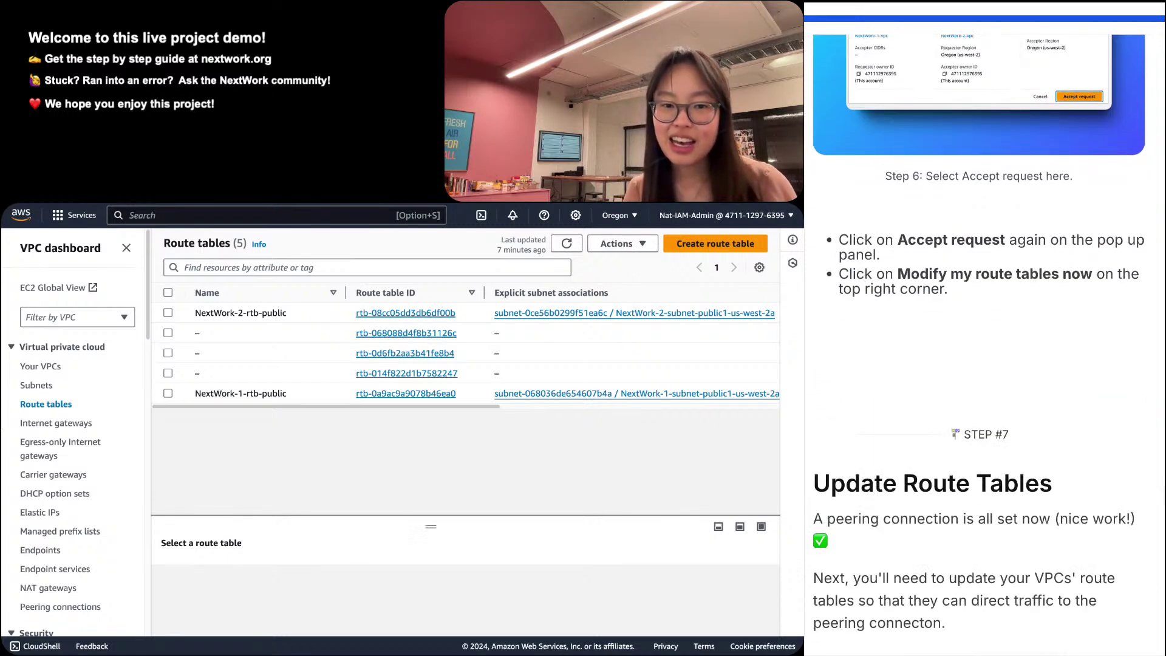
{"action": "scroll", "coordinate": [979, 338], "scroll_direction": "down", "scroll_amount": 1}
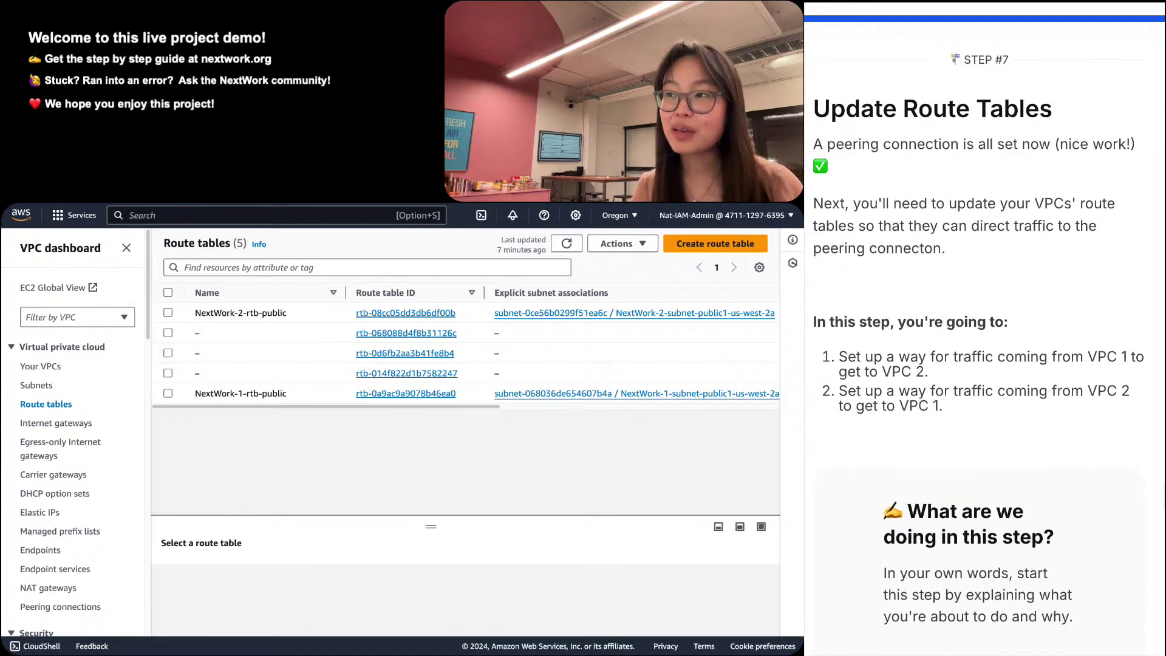
{"action": "scroll", "coordinate": [979, 338], "scroll_direction": "up", "scroll_amount": 7}
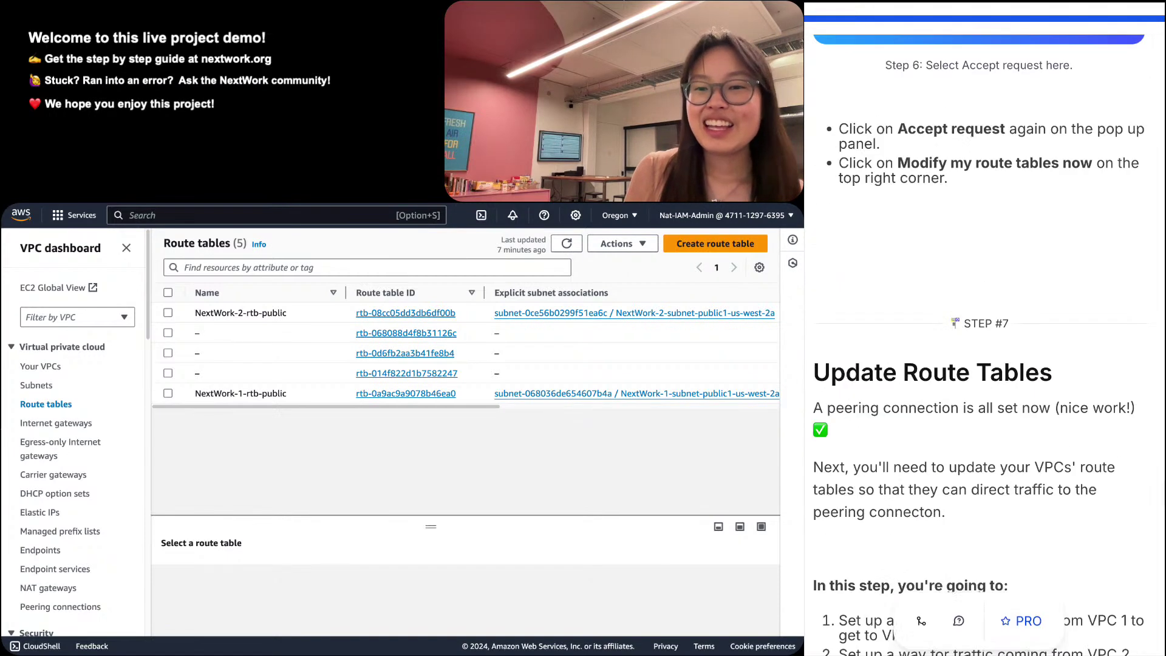
{"action": "scroll", "coordinate": [979, 337], "scroll_direction": "down", "scroll_amount": 7}
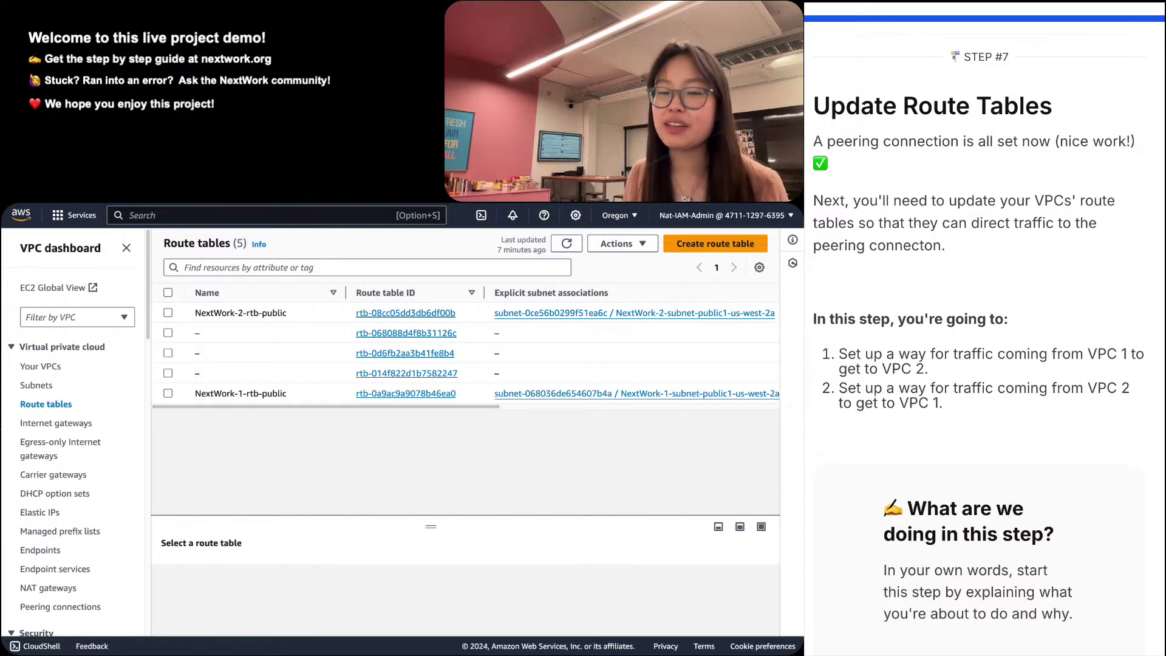
Begin the guide's Step 7 "What are we doing in this step?" answer with "In this step, we are updating the route tables for".
{"action": "scroll", "coordinate": [1154, 483], "scroll_direction": "down", "scroll_amount": 3}
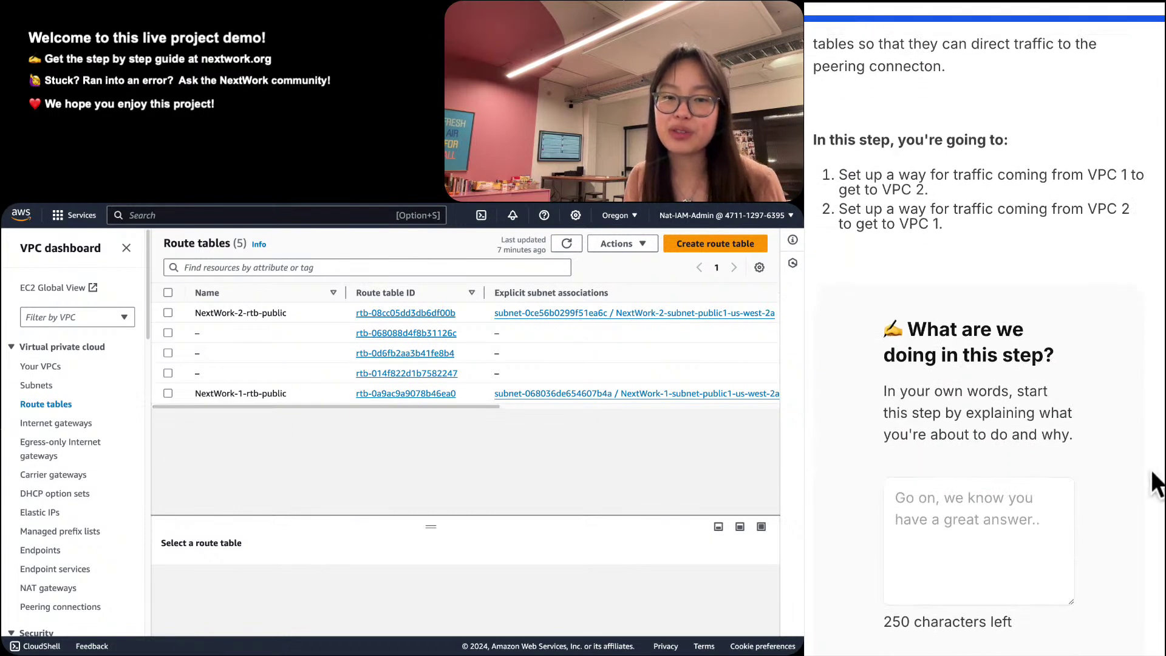
{"action": "left_click", "coordinate": [1016, 550]}
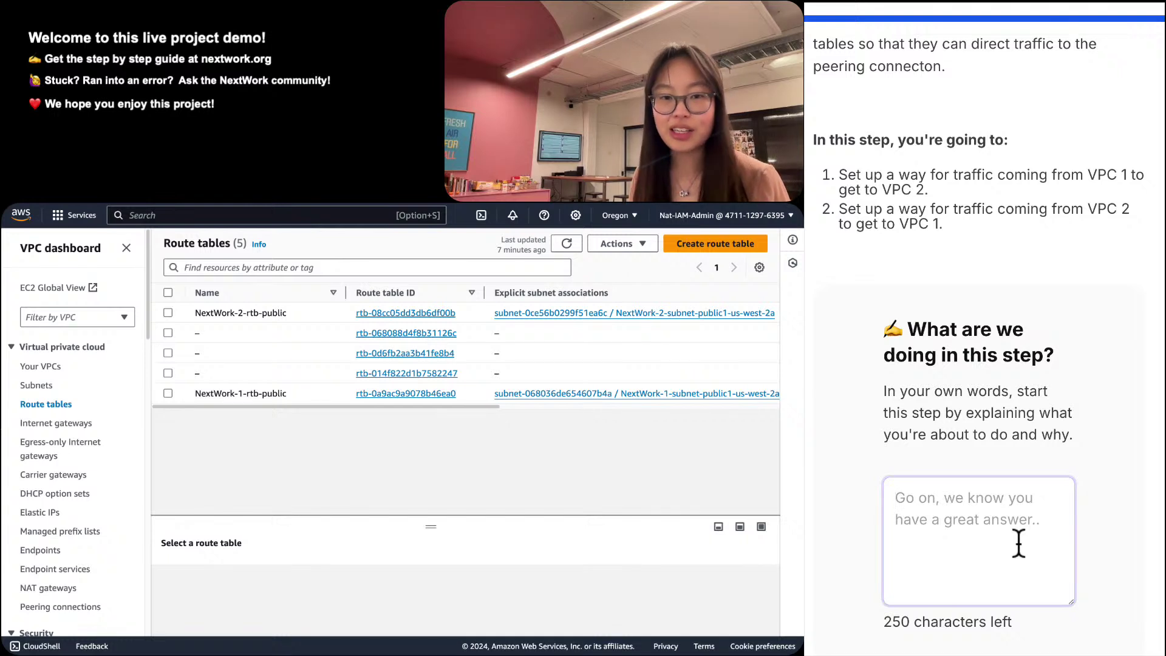
{"action": "type", "text": "In this step"}
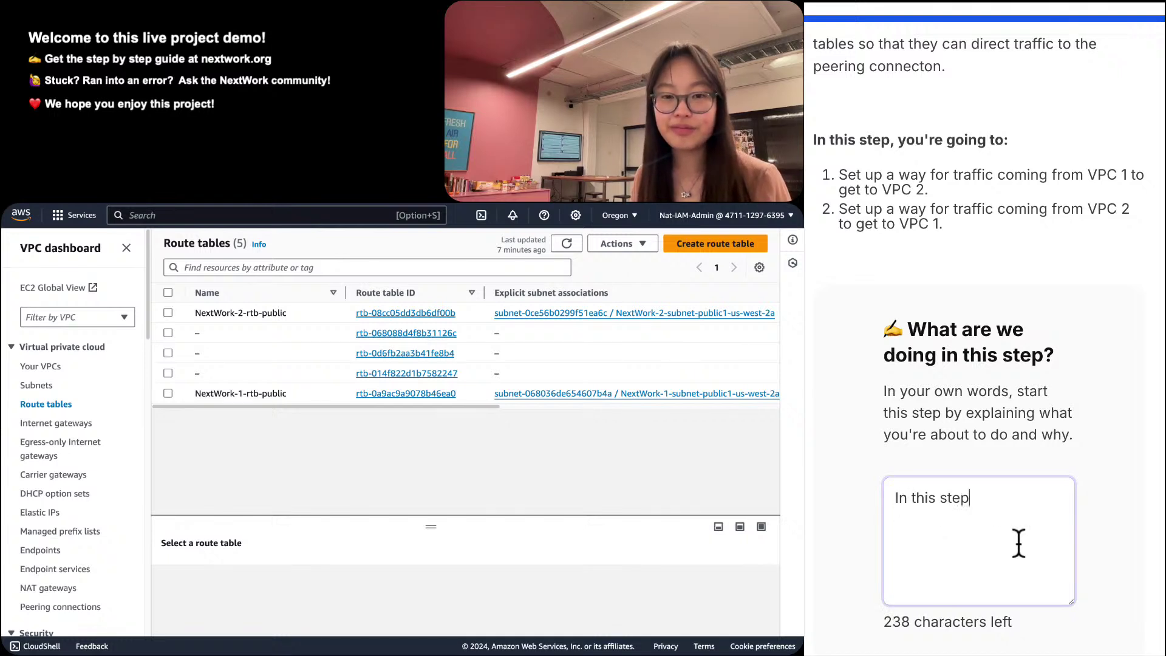
{"action": "type", "text": ", we are upadin"}
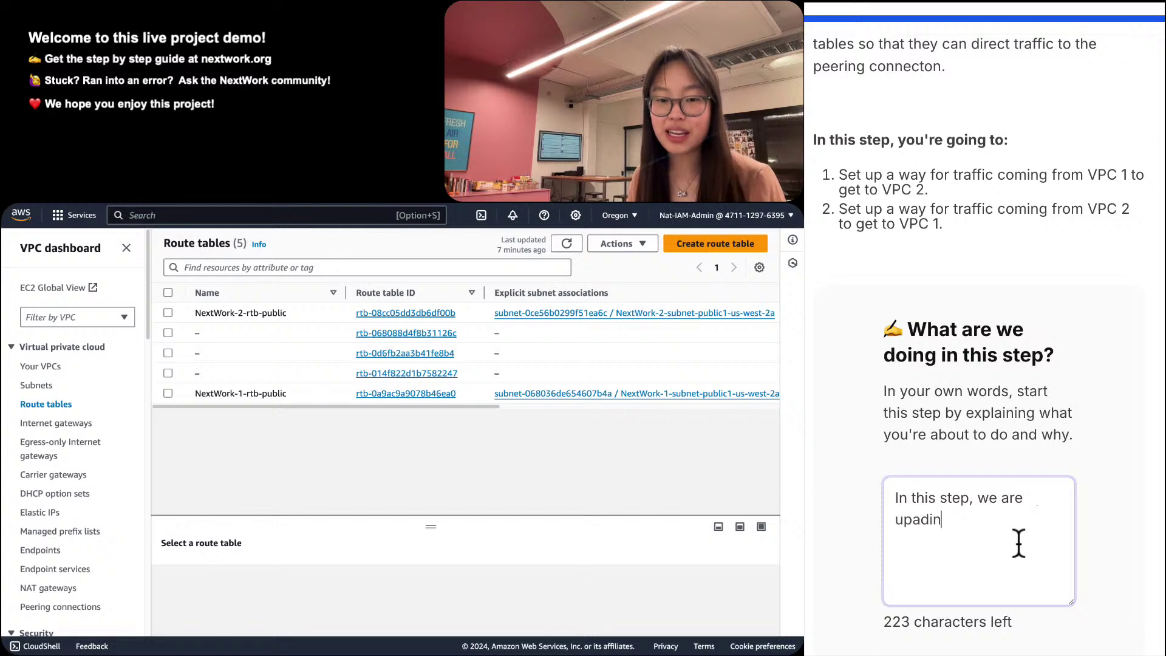
{"action": "key", "text": "BackSpace"}
{"action": "key", "text": "BackSpace"}
{"action": "type", "text": "ting the"}
{"action": "key", "text": "BackSpace"}
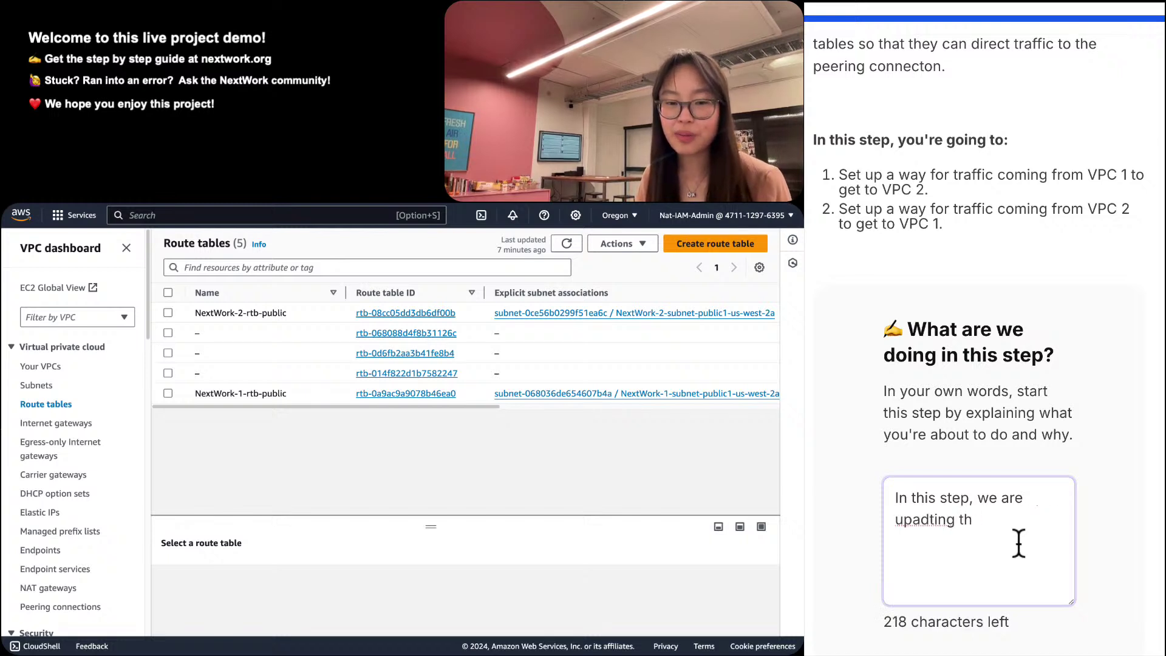
{"action": "key", "text": "BackSpace"}
{"action": "key", "text": "BackSpace"}
{"action": "key", "text": "BackSpace"}
{"action": "key", "text": "BackSpace"}
{"action": "key", "text": "BackSpace"}
{"action": "key", "text": "BackSpace"}
{"action": "key", "text": "BackSpace"}
{"action": "key", "text": "BackSpace"}
{"action": "key", "text": "BackSpace"}
{"action": "type", "text": "dating hte rou"}
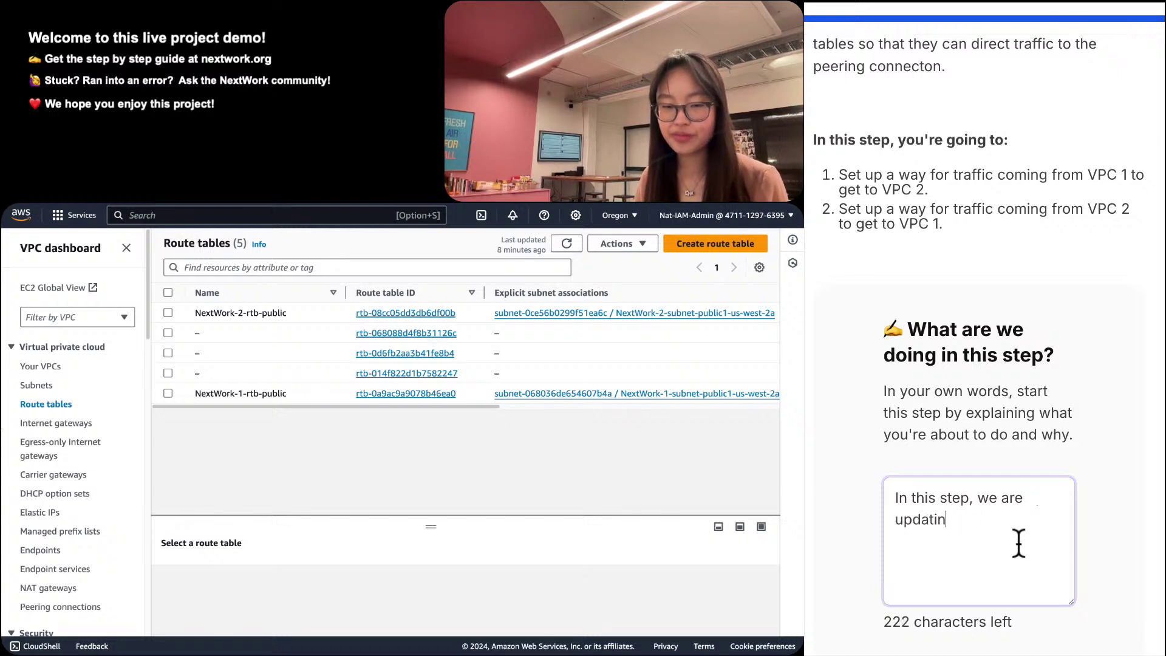
{"action": "key", "text": "BackSpace"}
{"action": "key", "text": "BackSpace"}
{"action": "key", "text": "BackSpace"}
{"action": "key", "text": "BackSpace"}
{"action": "key", "text": "BackSpace"}
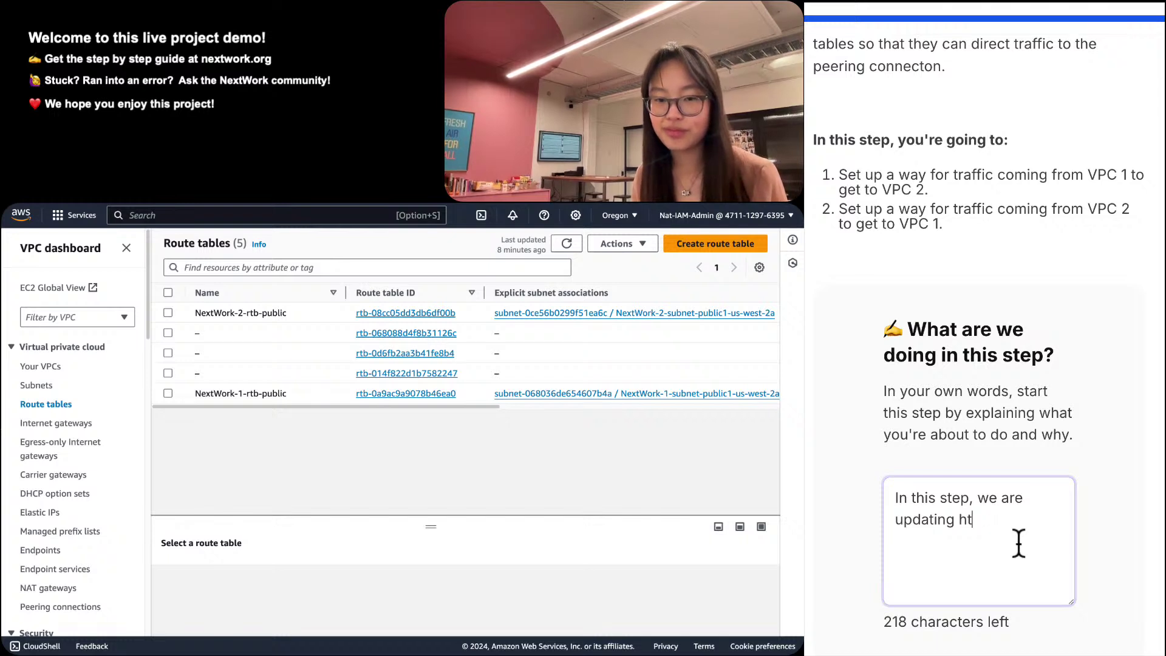
{"action": "type", "text": "he route tables for"}
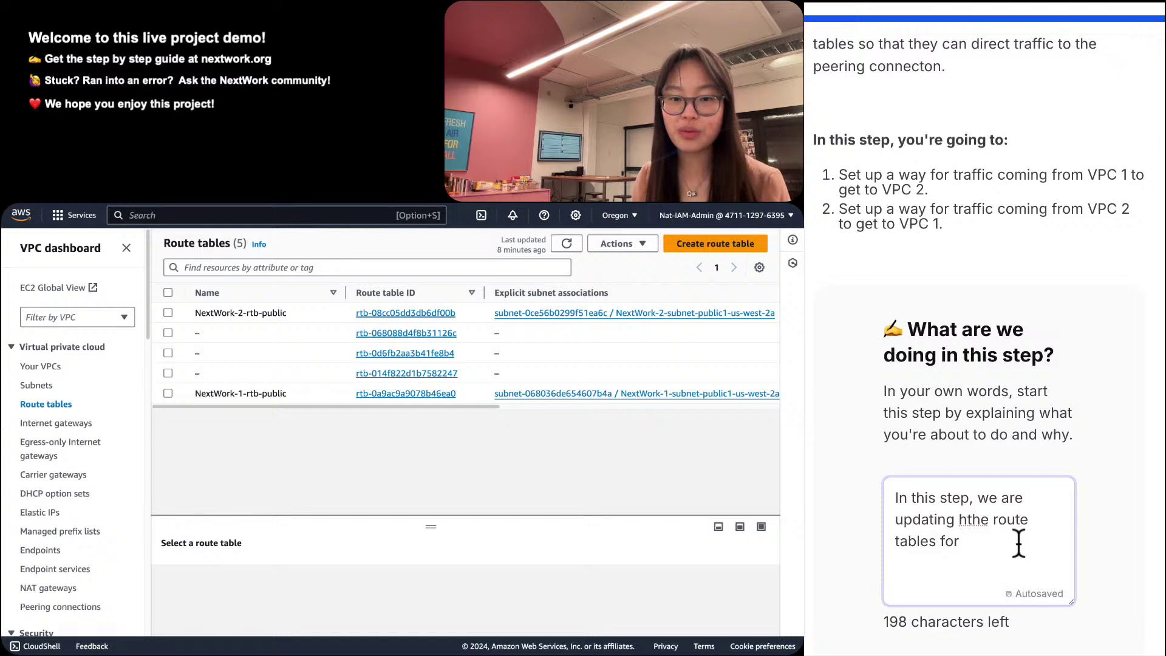
{"action": "key", "text": "Delete"}
{"action": "key", "text": "Down"}
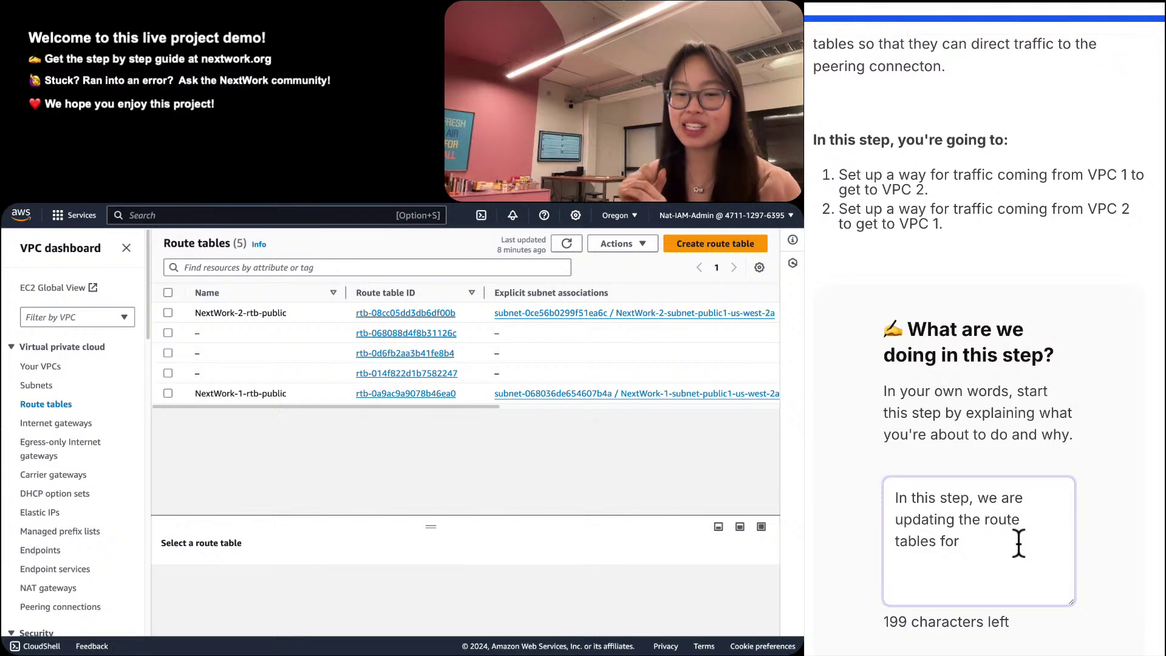
Continue the Step 7 answer with "our two VPCs so that", clearing the mistyped word that follows.
{"action": "type", "text": "our tw"}
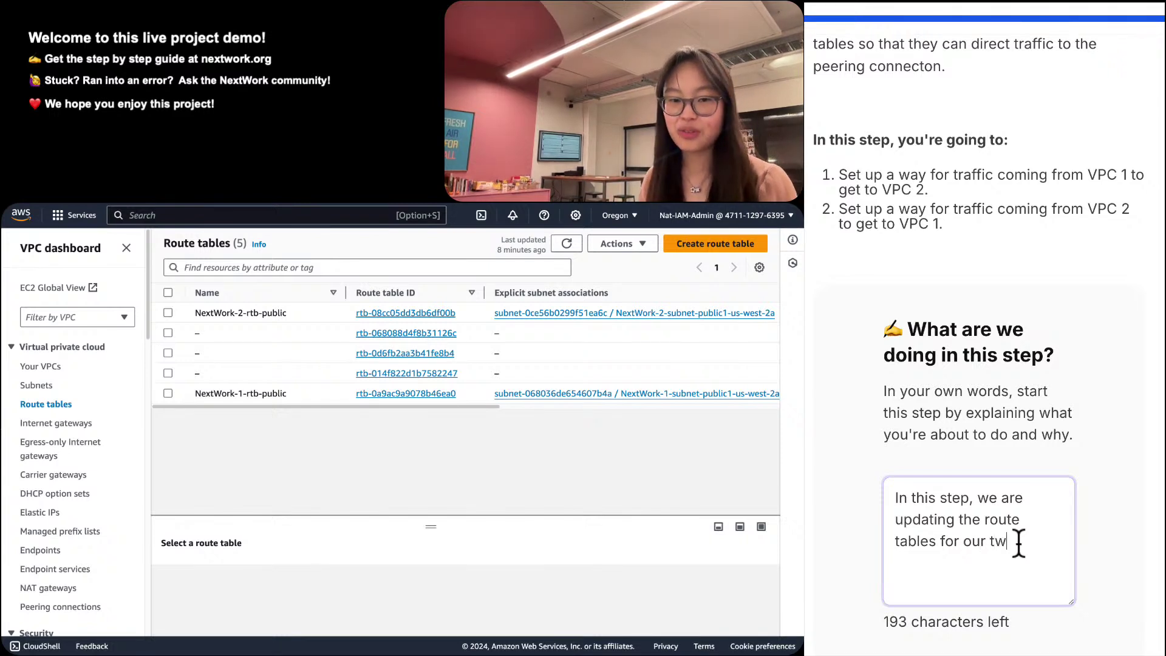
{"action": "type", "text": "o VPCs so tha"}
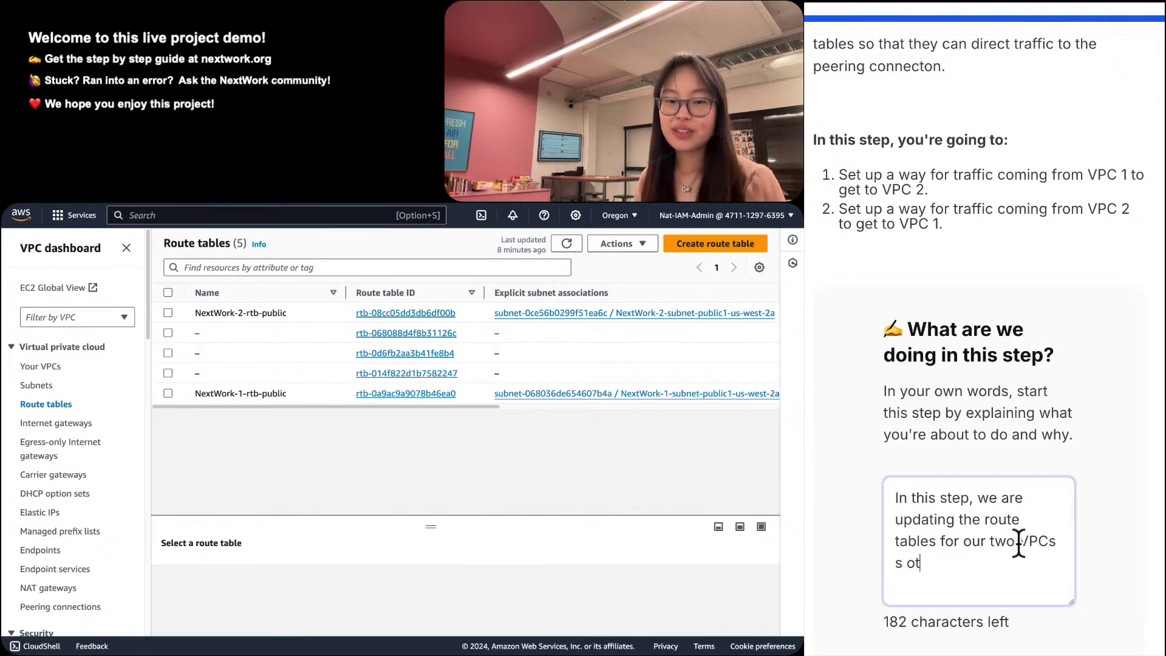
{"action": "type", "text": " ttraffi"}
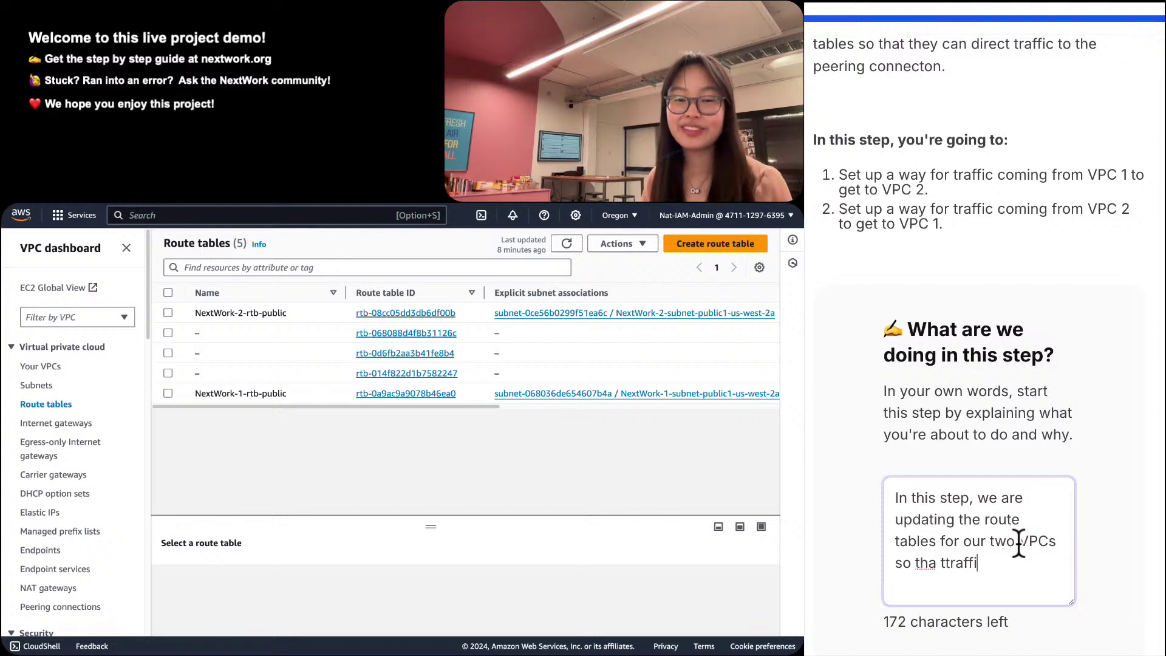
{"action": "key", "text": "BackSpace"}
{"action": "key", "text": "BackSpace"}
{"action": "key", "text": "BackSpace"}
{"action": "key", "text": "BackSpace"}
{"action": "key", "text": "BackSpace"}
{"action": "key", "text": "BackSpace"}
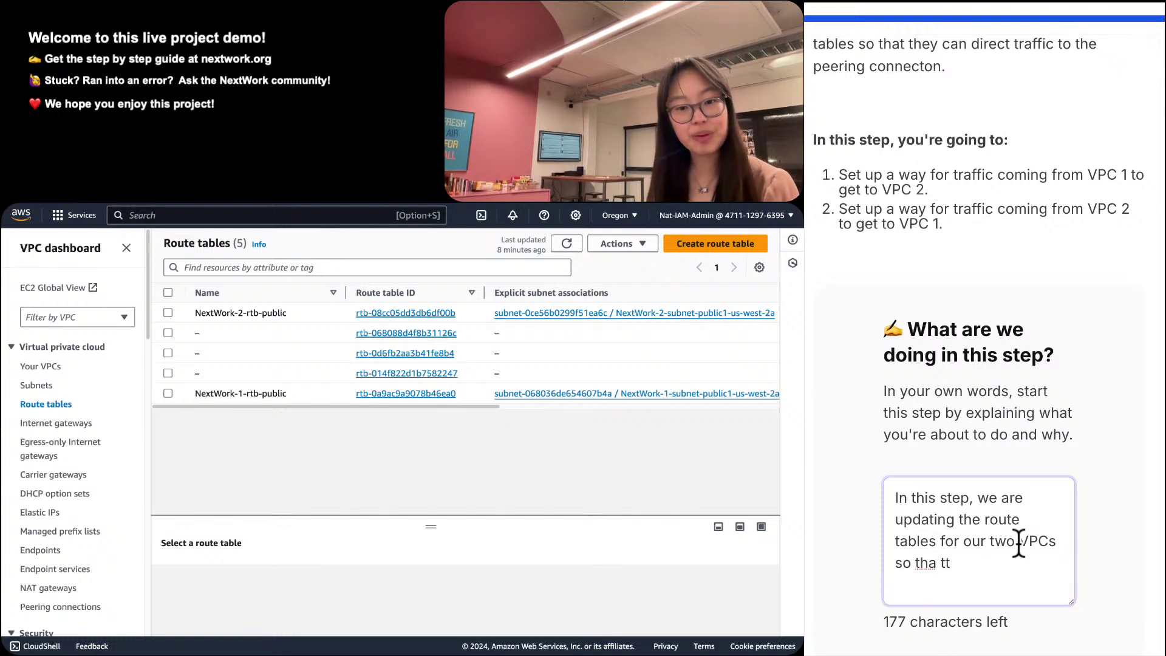
Complete the step answer with "that traffic bound for the other VPC can be directed to the peering connection instead of the public internet!".
{"action": "type", "text": "raffic "}
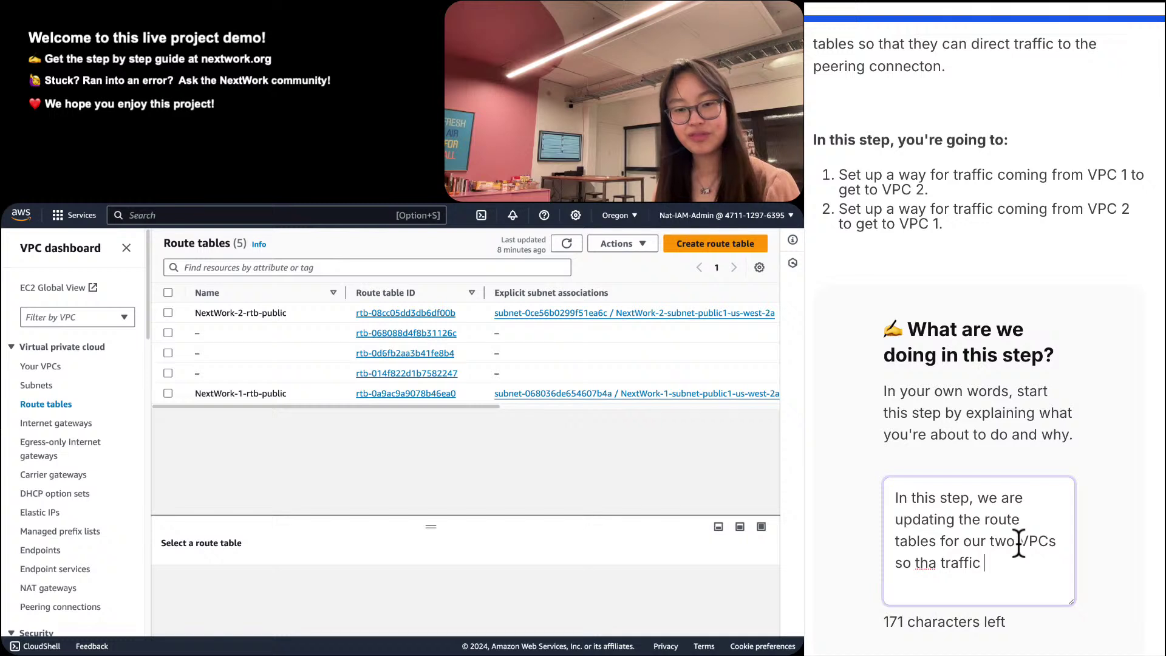
{"action": "type", "text": "t"}
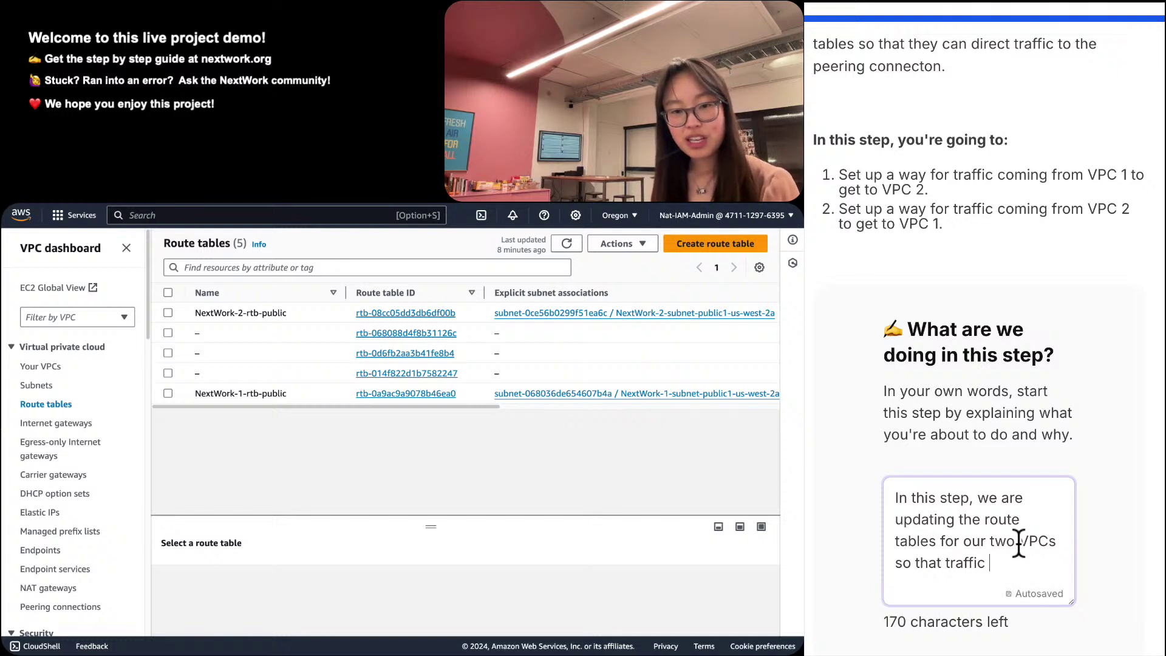
{"action": "type", "text": "bound for the"}
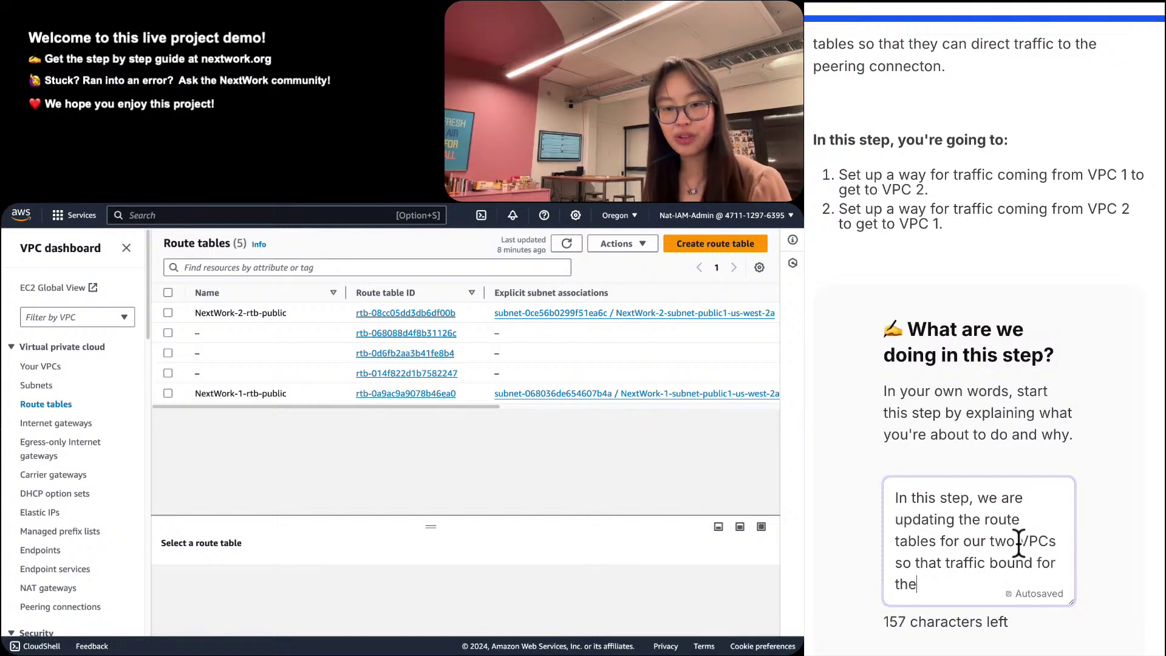
{"action": "type", "text": " other VPC "}
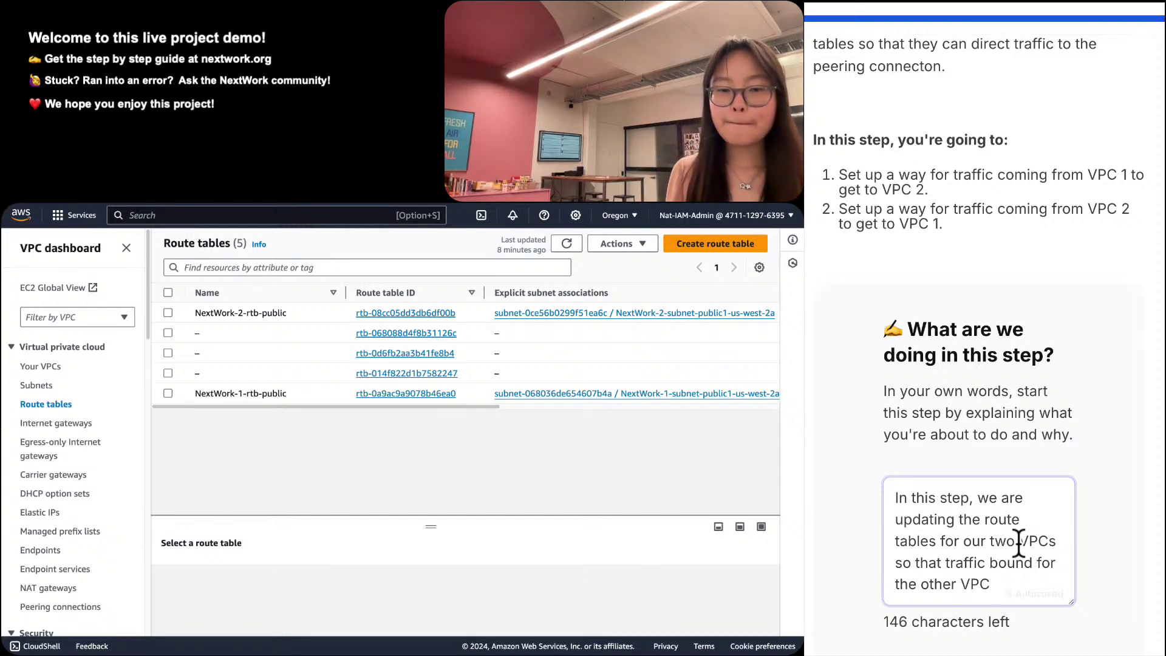
{"action": "type", "text": "can "}
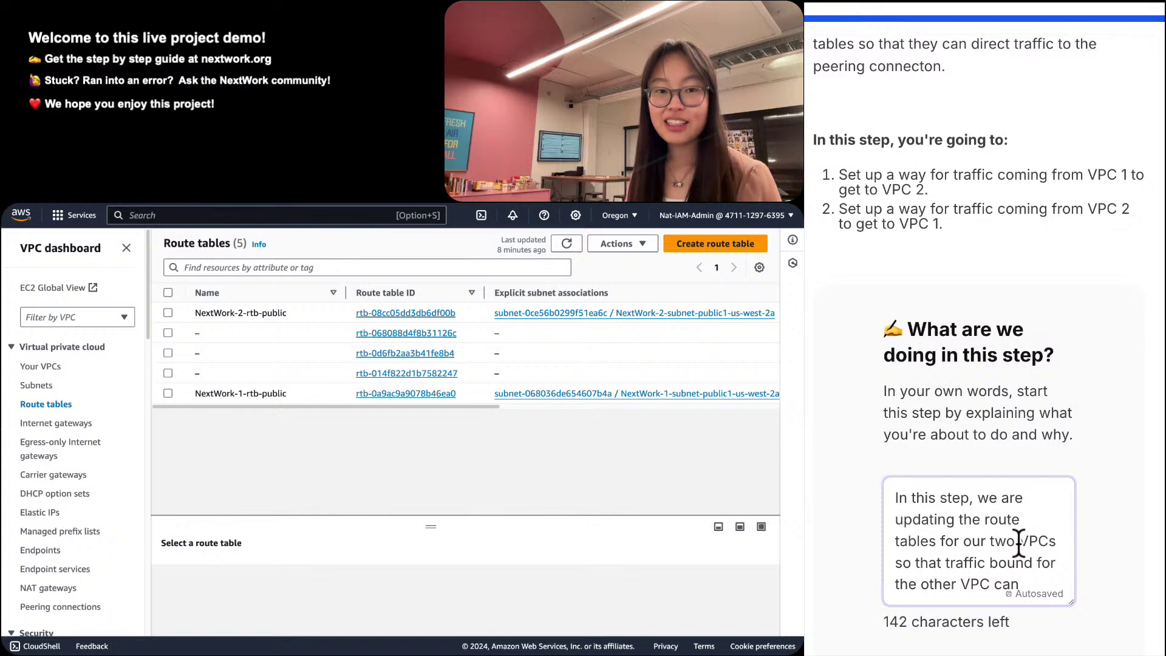
{"action": "type", "text": "be directly"}
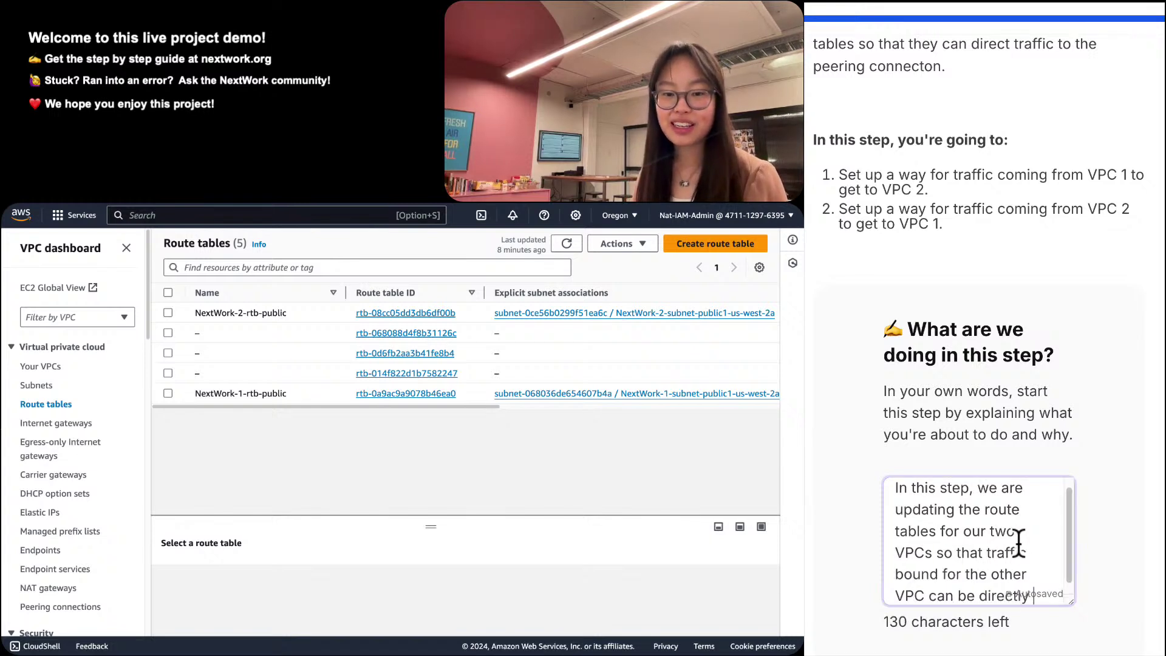
{"action": "key", "text": "BackSpace"}
{"action": "key", "text": "BackSpace"}
{"action": "key", "text": "BackSpace"}
{"action": "type", "text": "ed to the "}
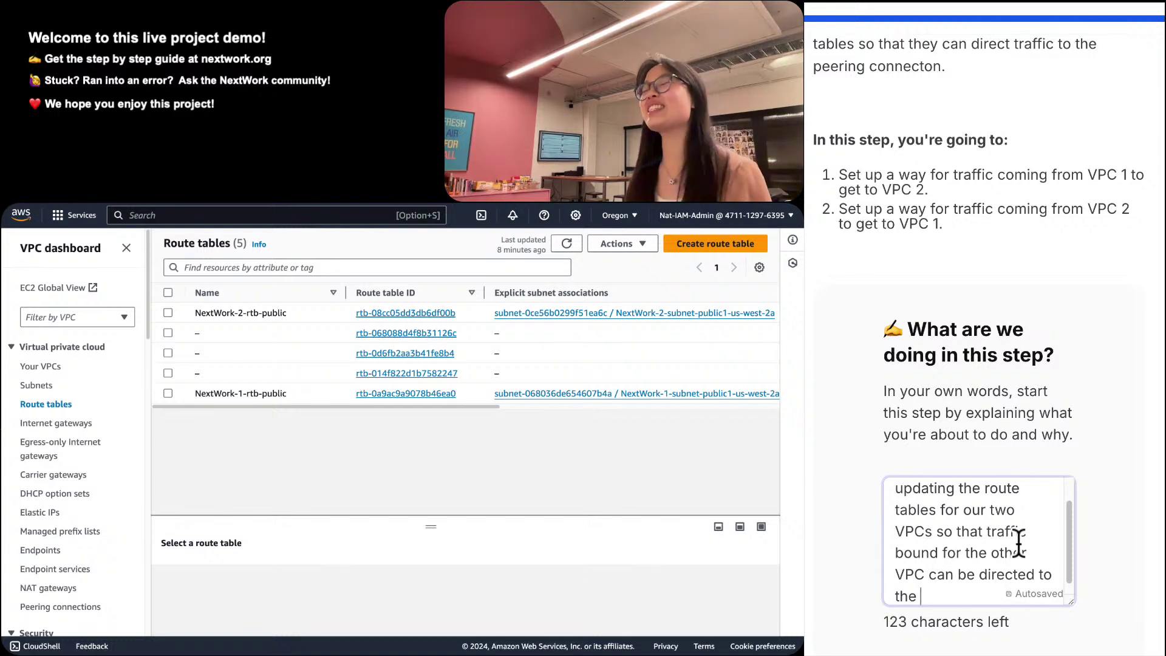
{"action": "type", "text": "peering "}
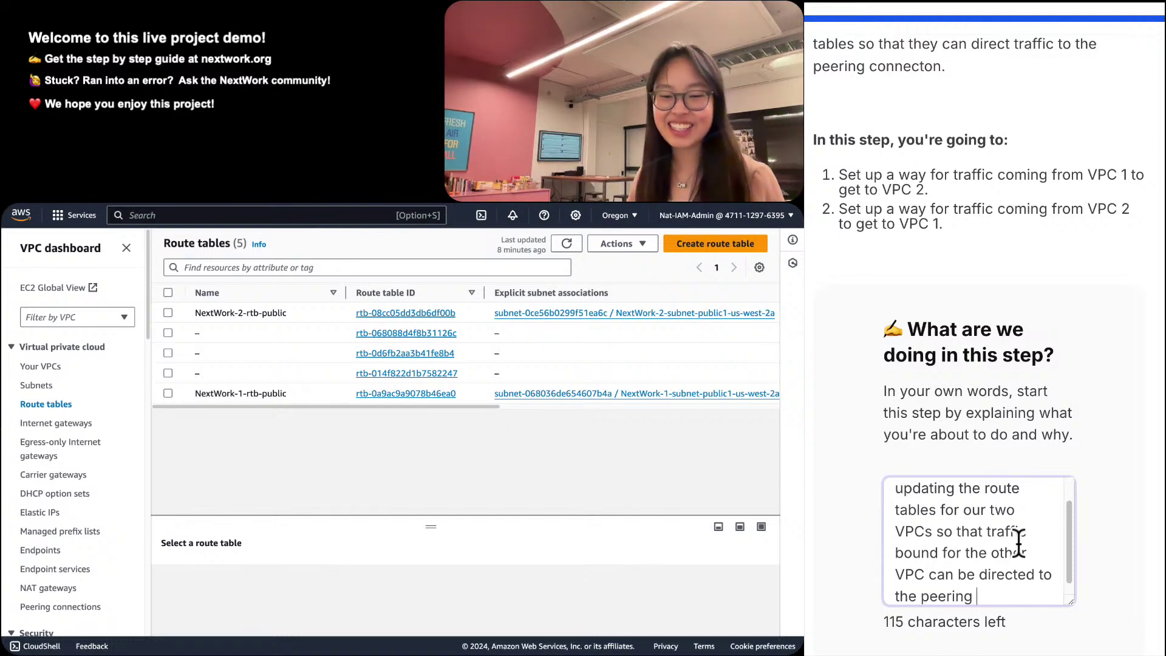
{"action": "type", "text": "con"}
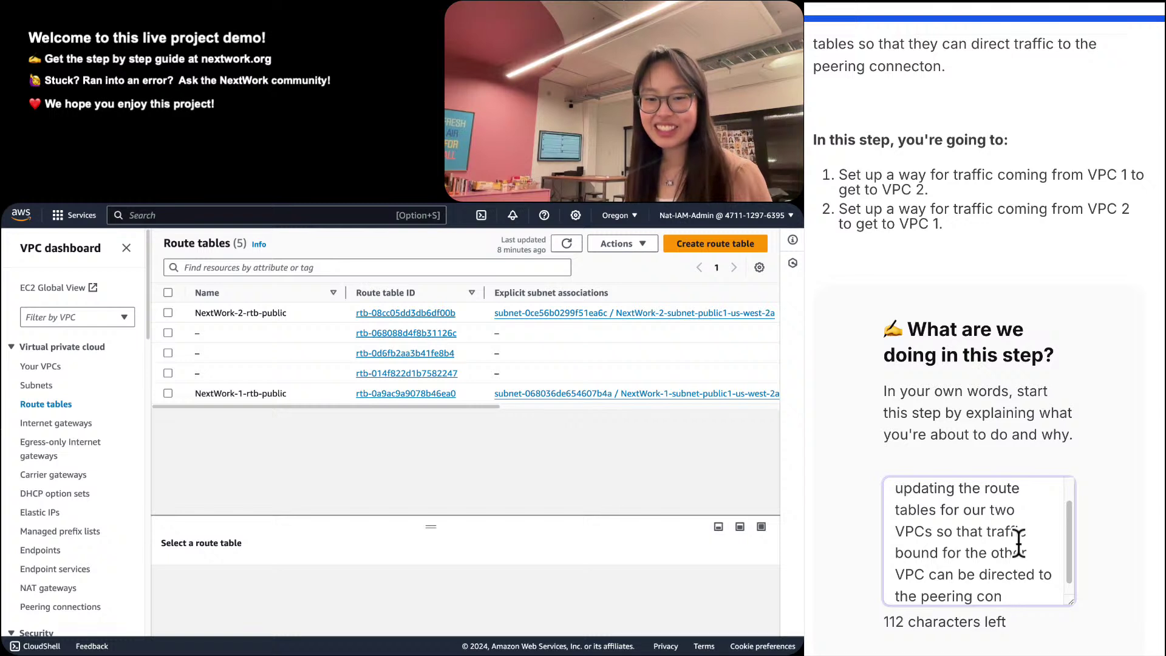
{"action": "type", "text": "nection instead of the"}
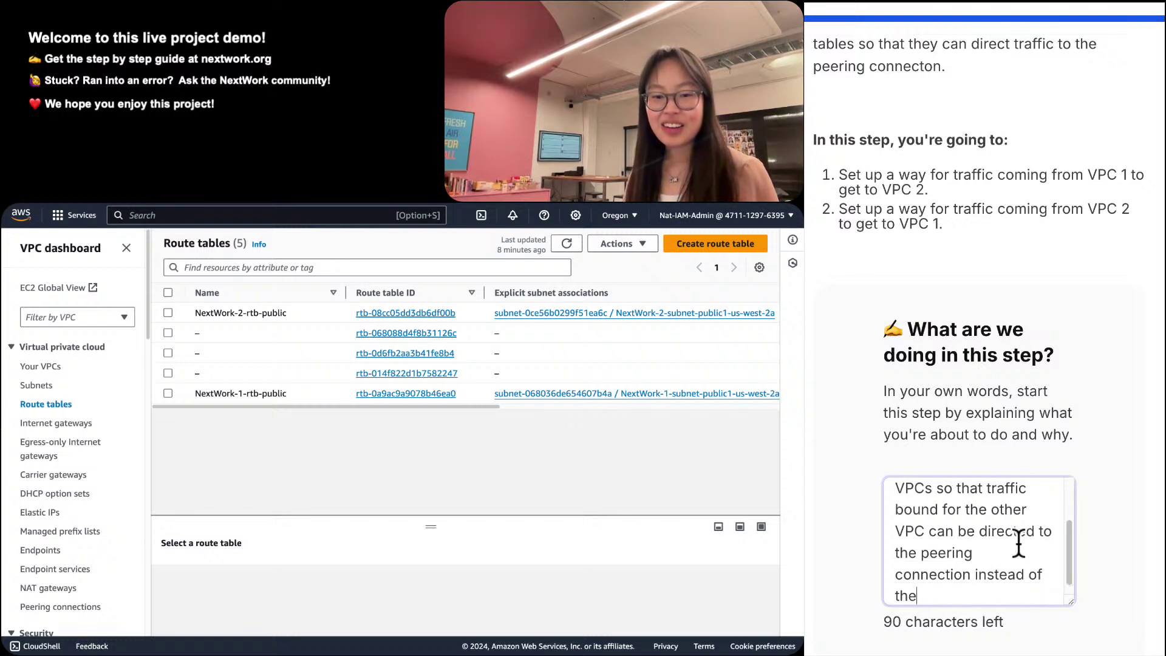
{"action": "type", "text": " public internet!"}
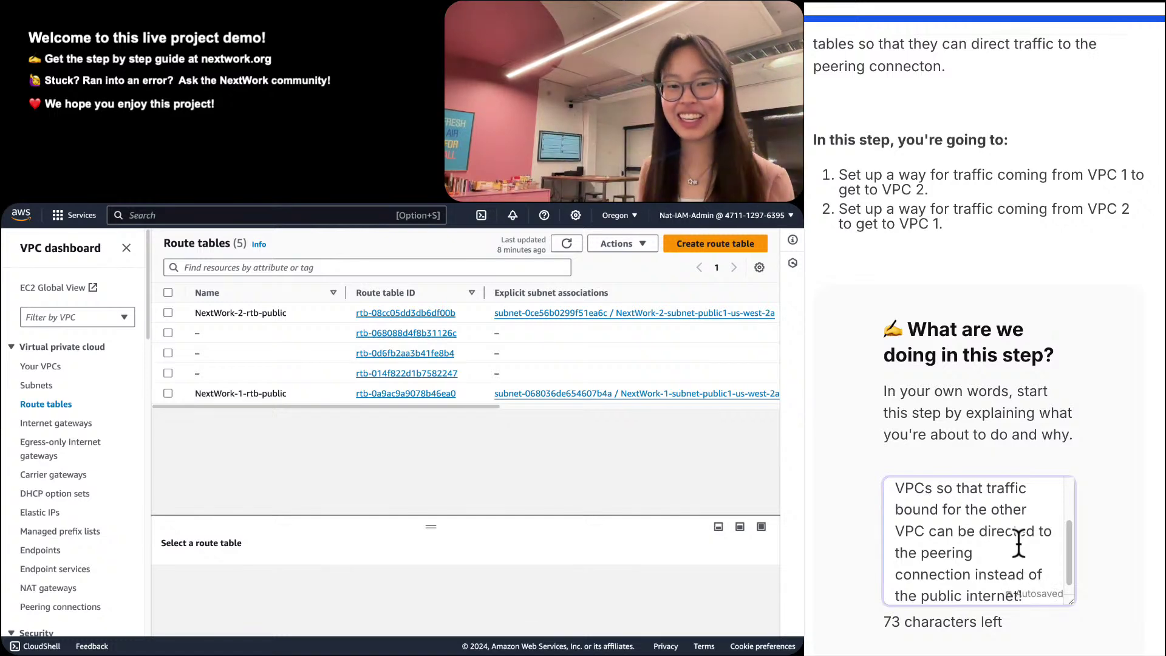
Mark the written answer about this step's purpose as done in the project guide.
{"action": "scroll", "coordinate": [1019, 543], "scroll_direction": "down", "scroll_amount": 2}
{"action": "scroll", "coordinate": [1032, 425], "scroll_direction": "down", "scroll_amount": 4}
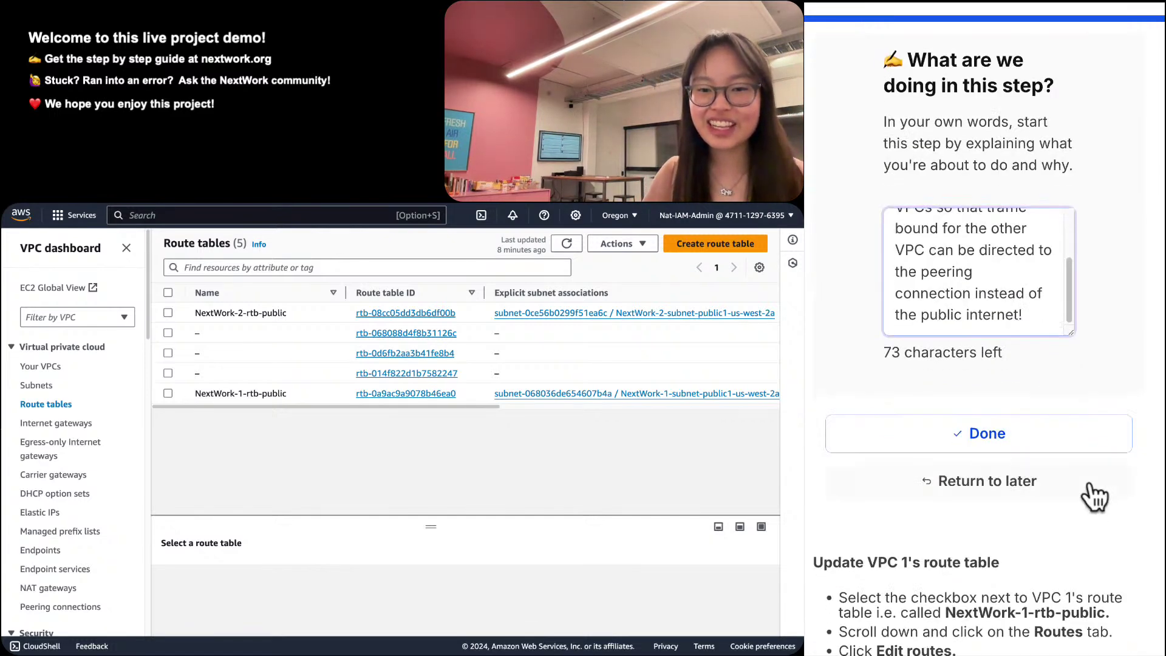
{"action": "left_click", "coordinate": [1051, 446]}
Open the routes of VPC 1's route table, NextWork-1-rtb-public, for editing.
{"action": "scroll", "coordinate": [1122, 434], "scroll_direction": "down", "scroll_amount": 5}
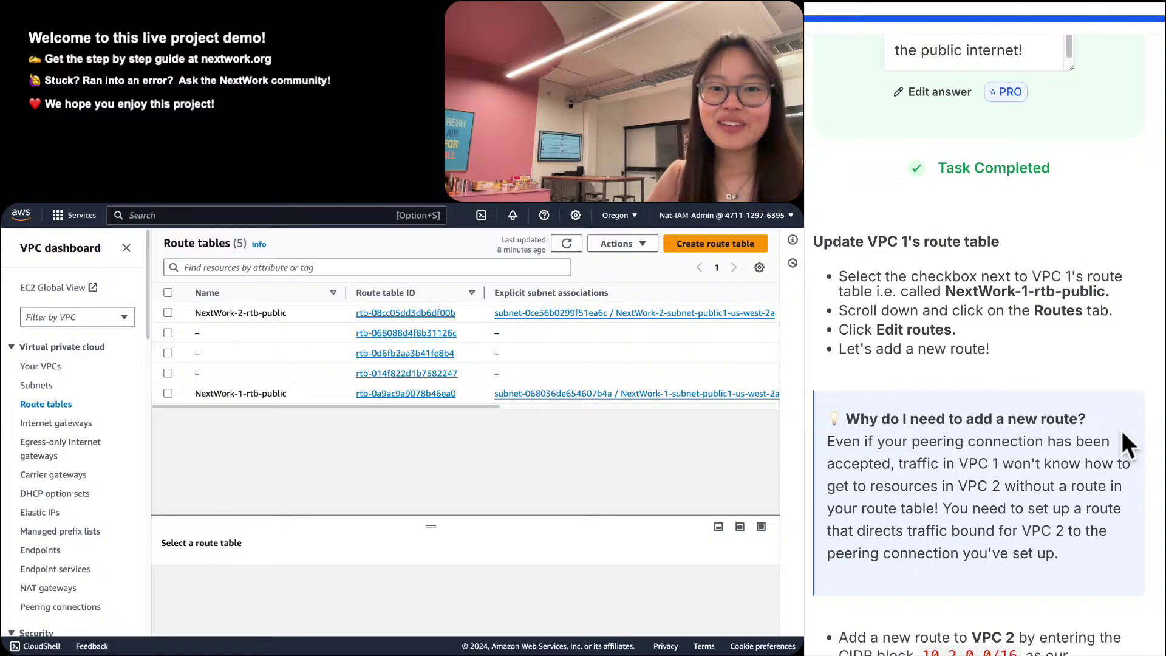
{"action": "scroll", "coordinate": [1121, 431], "scroll_direction": "down", "scroll_amount": 1}
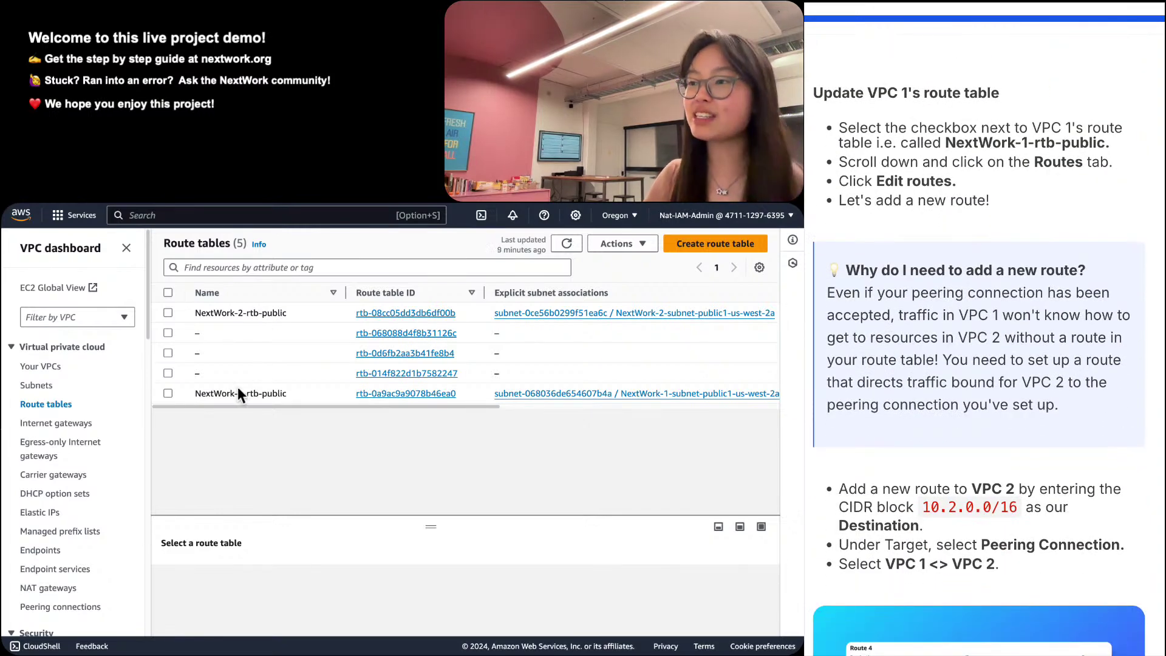
{"action": "left_click", "coordinate": [187, 396]}
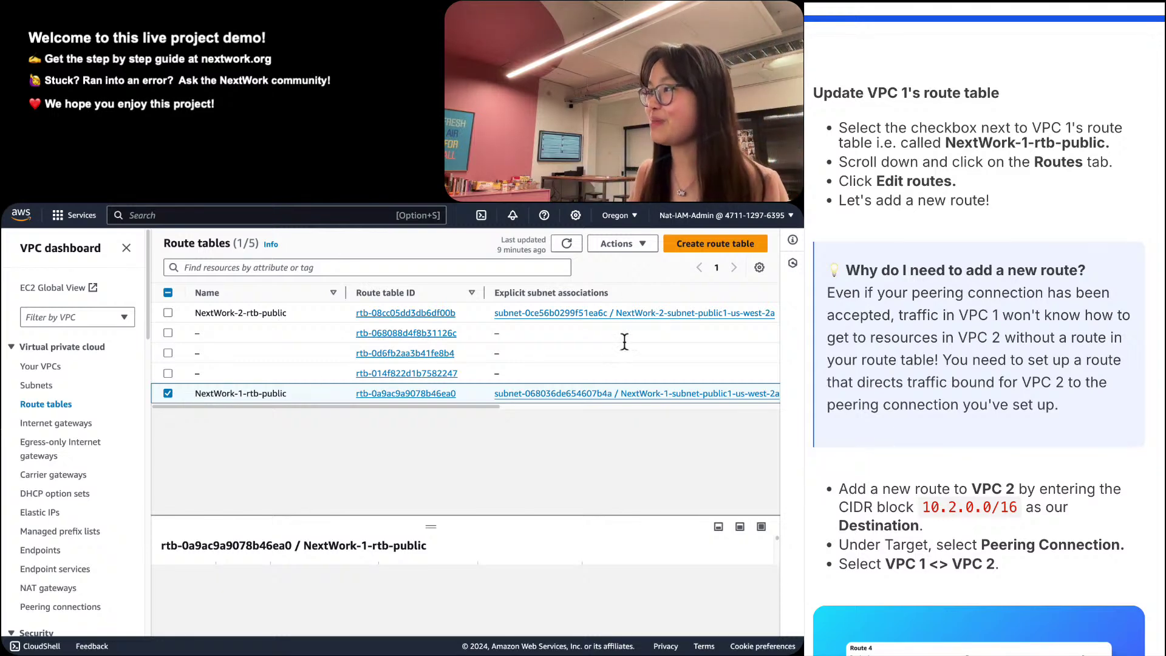
{"action": "left_click_drag", "start_coordinate": [434, 532], "coordinate": [413, 425]}
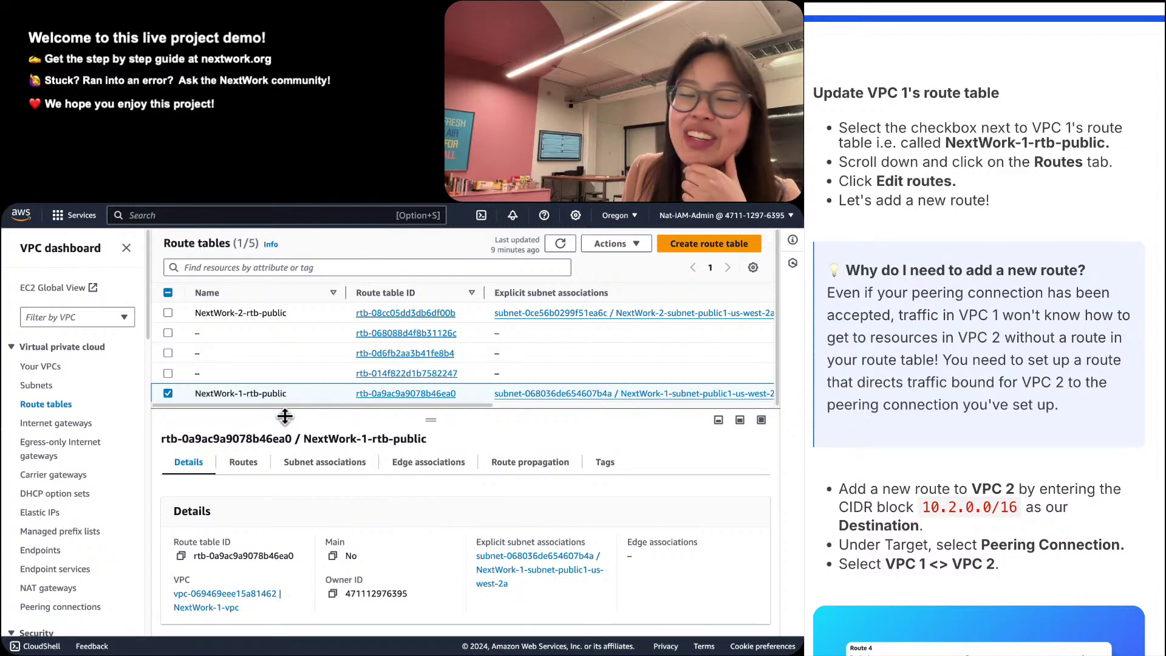
{"action": "left_click", "coordinate": [254, 469]}
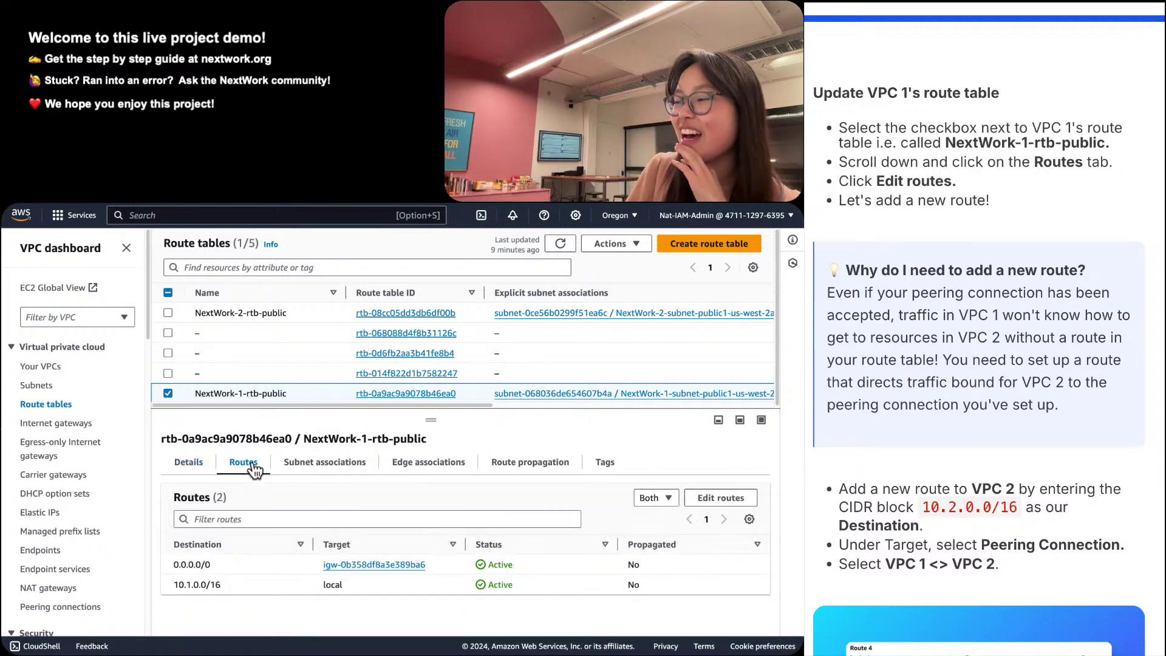
{"action": "left_click", "coordinate": [716, 501]}
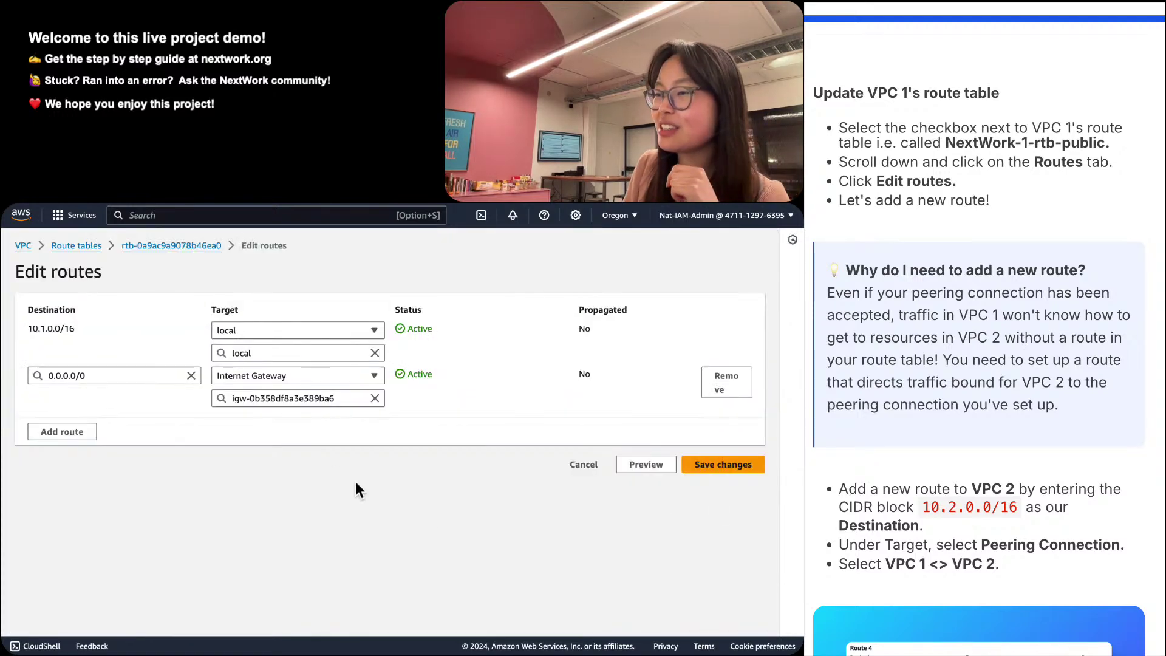
Add a new route to VPC 1's route table with 10.2.0.0/16 as its destination.
{"action": "left_click", "coordinate": [49, 431]}
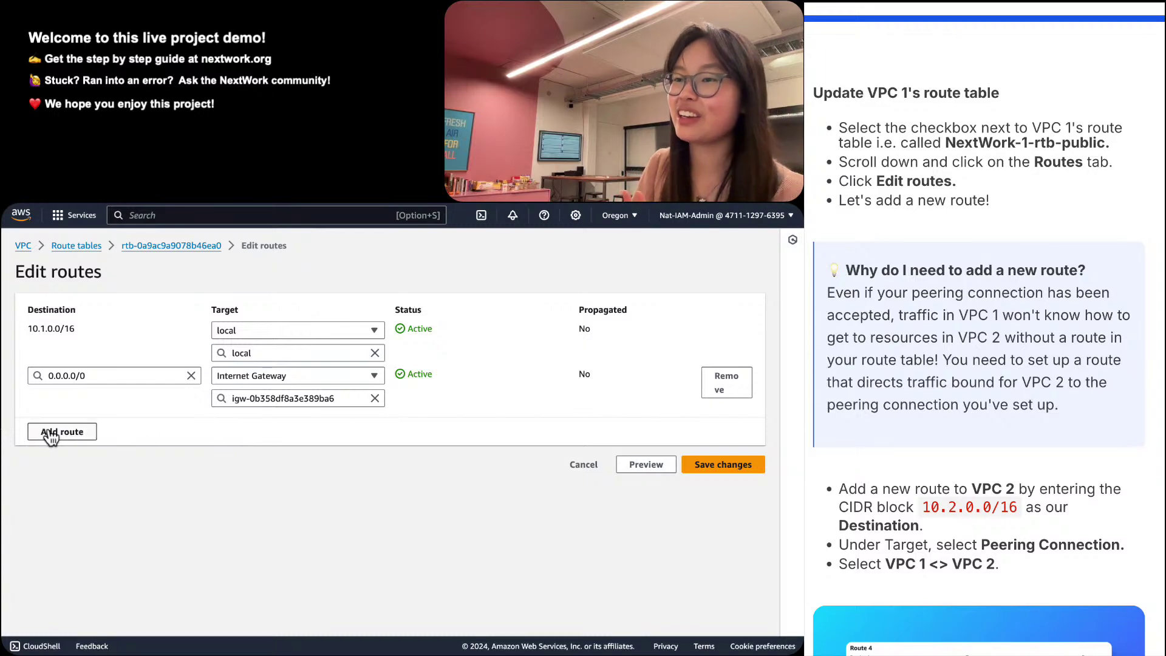
{"action": "triple_click", "coordinate": [66, 322]}
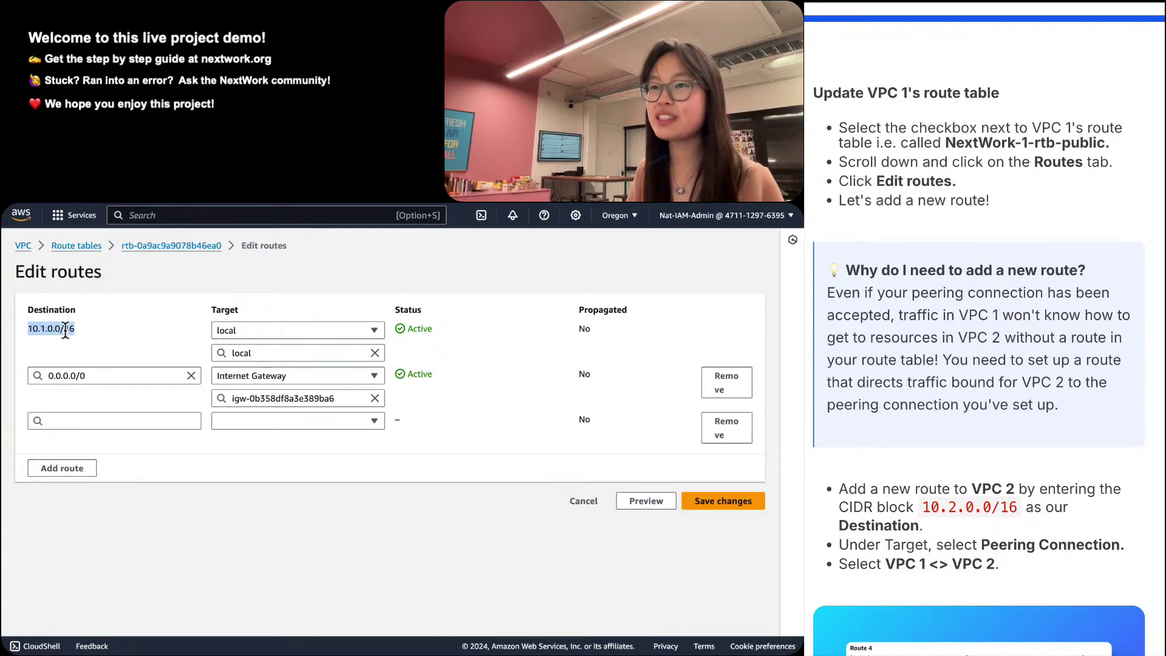
{"action": "key", "text": "super+c"}
{"action": "left_click", "coordinate": [66, 420]}
{"action": "key", "text": "super+v"}
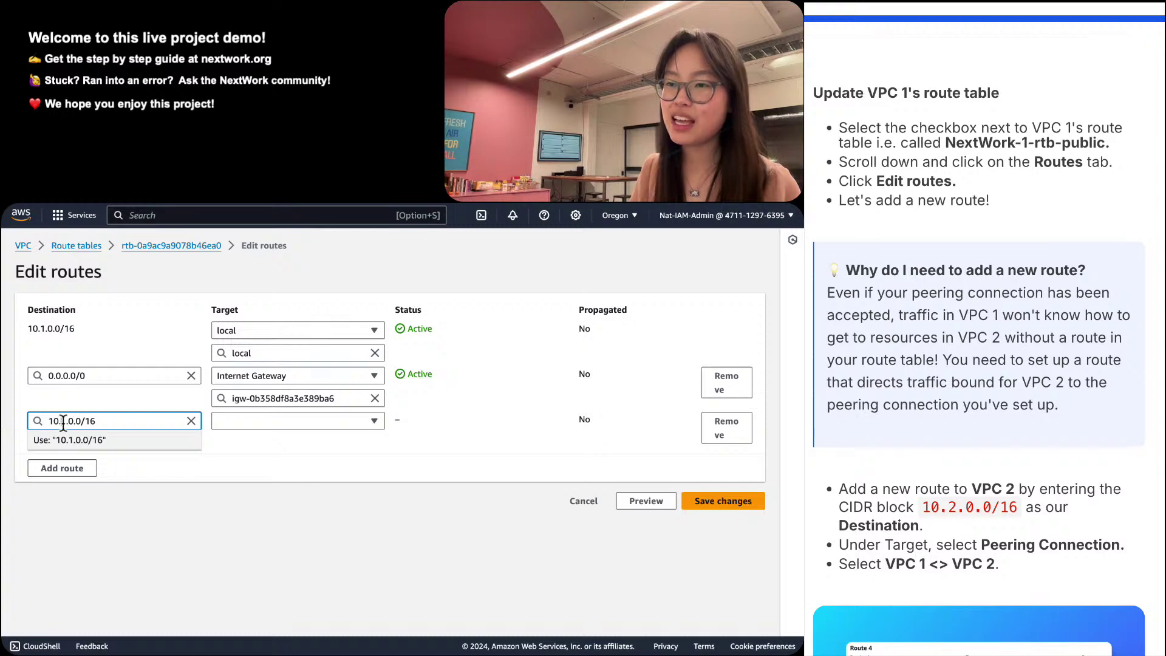
{"action": "left_click", "coordinate": [65, 421]}
{"action": "key", "text": "BackSpace"}
{"action": "type", "text": "2w"}
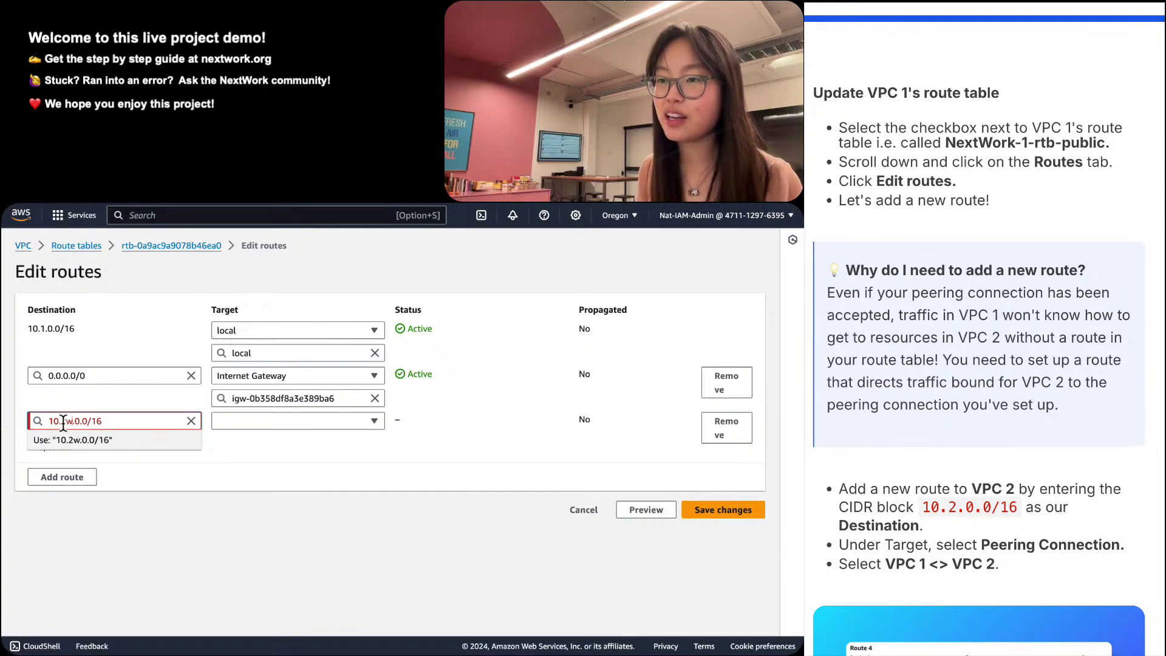
{"action": "key", "text": "BackSpace"}
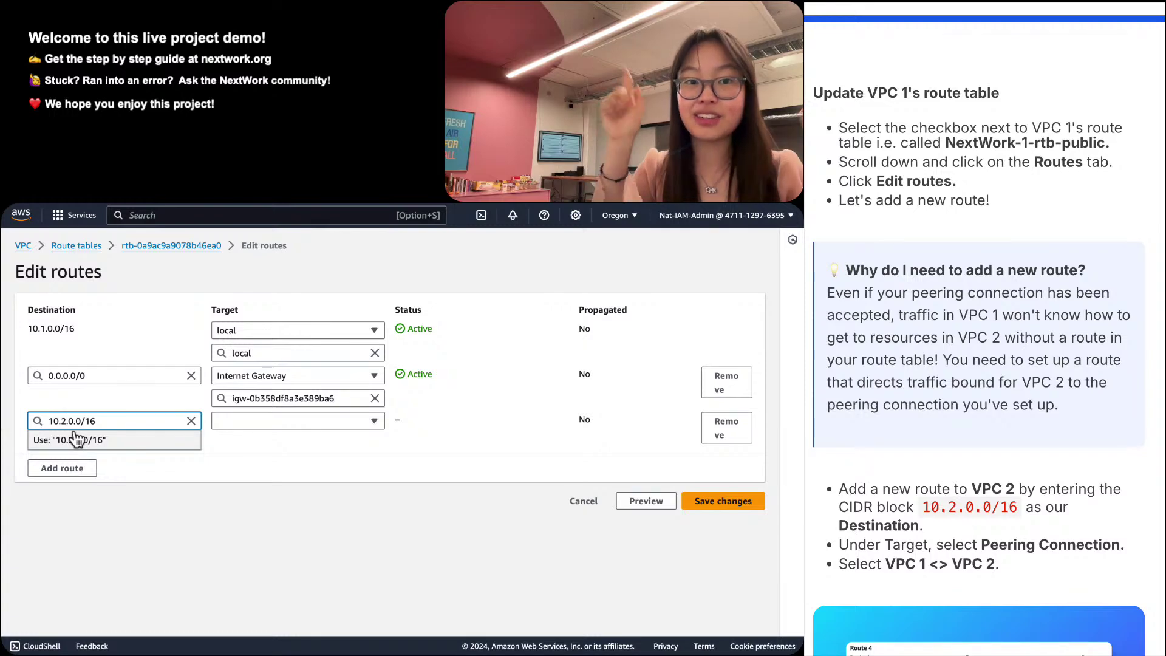
Set the new route's target to the peering connection VPC 1 <> VPC 2 and save the route changes.
{"action": "left_click", "coordinate": [287, 420]}
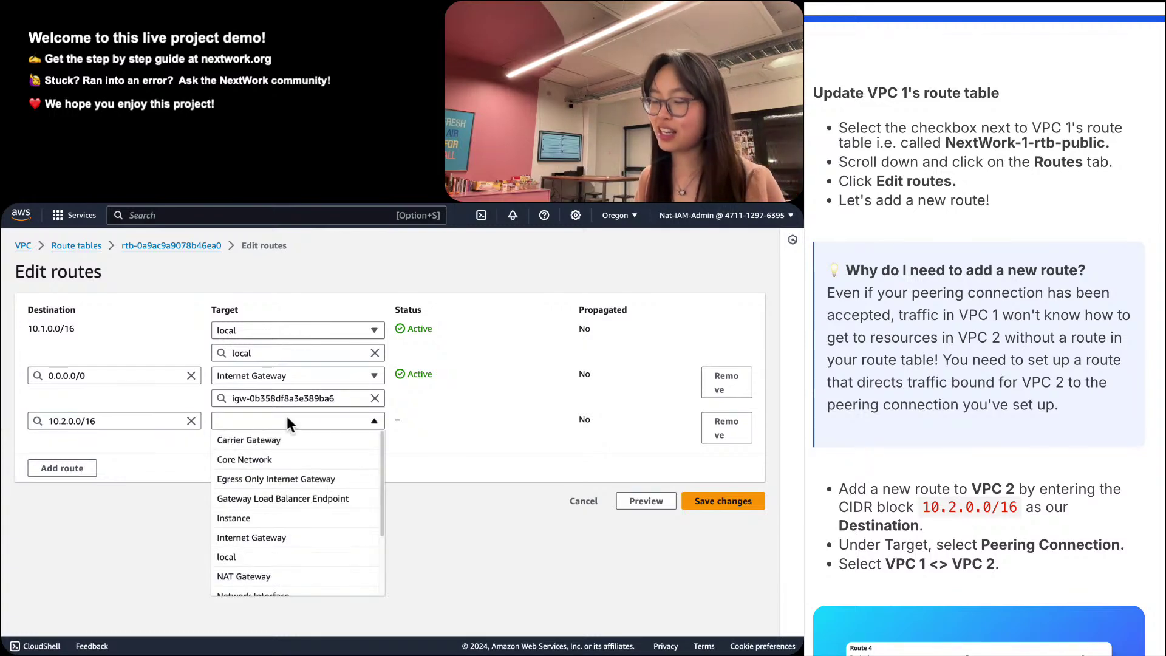
{"action": "key", "text": "p"}
{"action": "key", "text": "Return"}
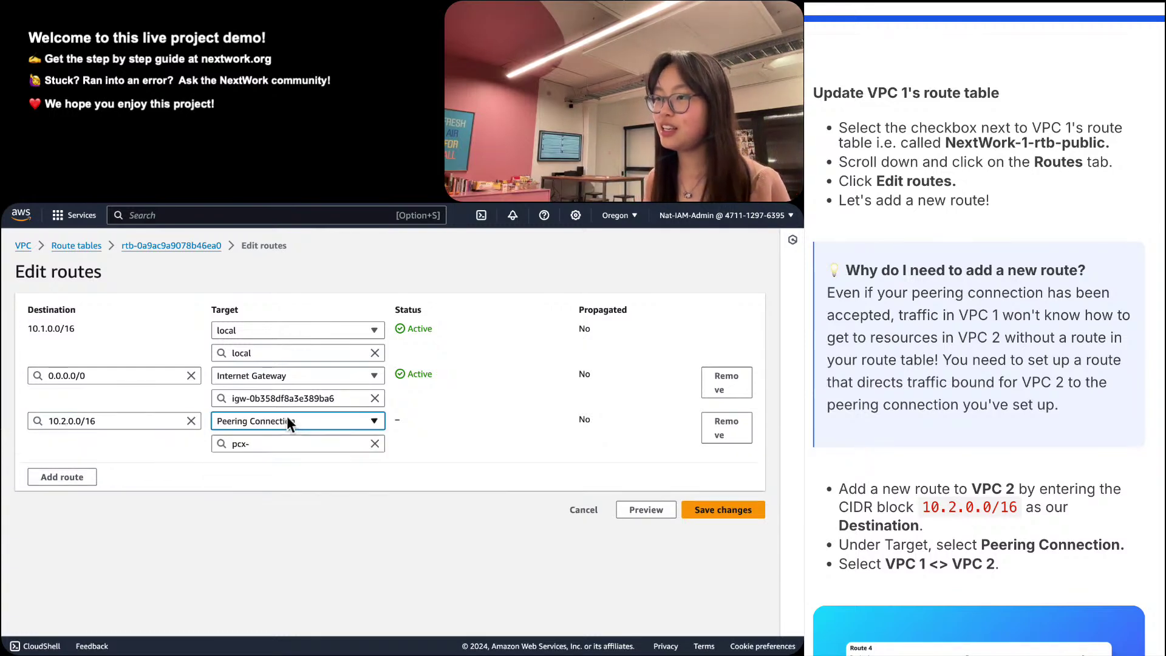
{"action": "left_click", "coordinate": [286, 440]}
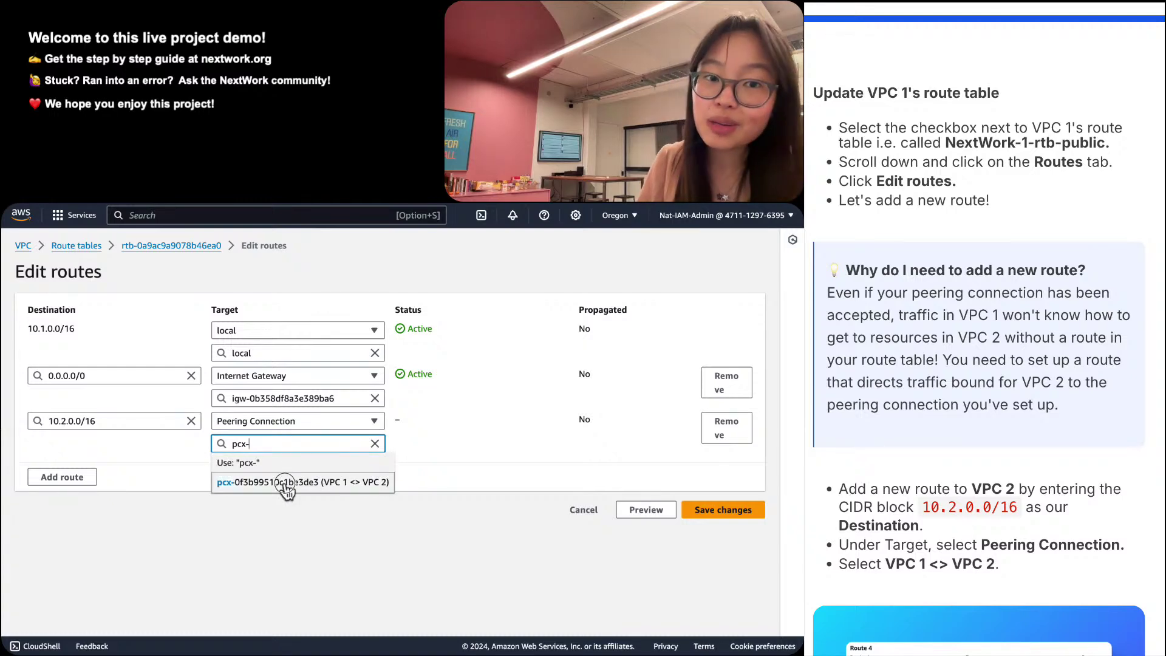
{"action": "left_click", "coordinate": [284, 482]}
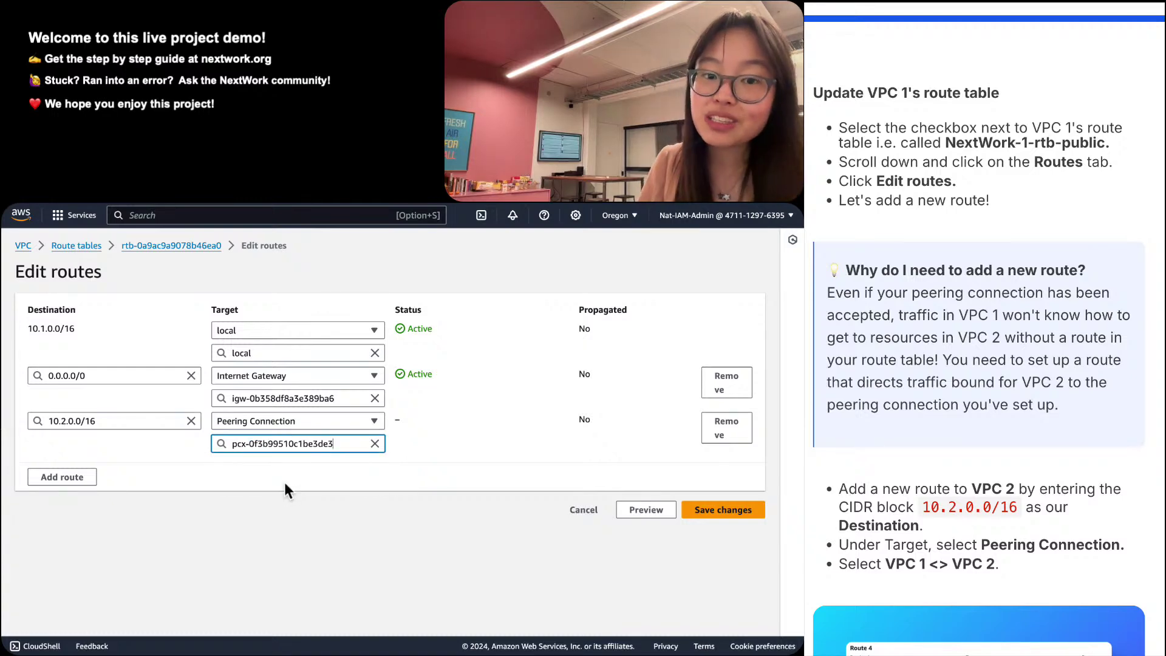
{"action": "left_click", "coordinate": [752, 524]}
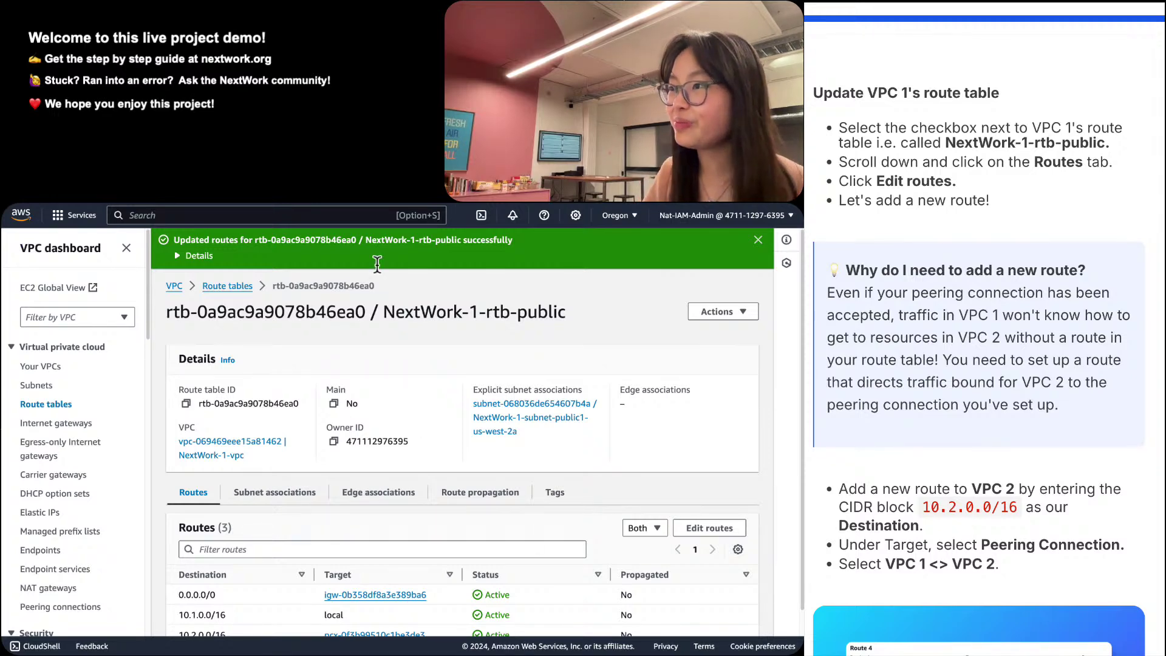
Return to the route tables list and open the routes of NextWork-2-rtb-public for editing.
{"action": "left_click", "coordinate": [228, 286]}
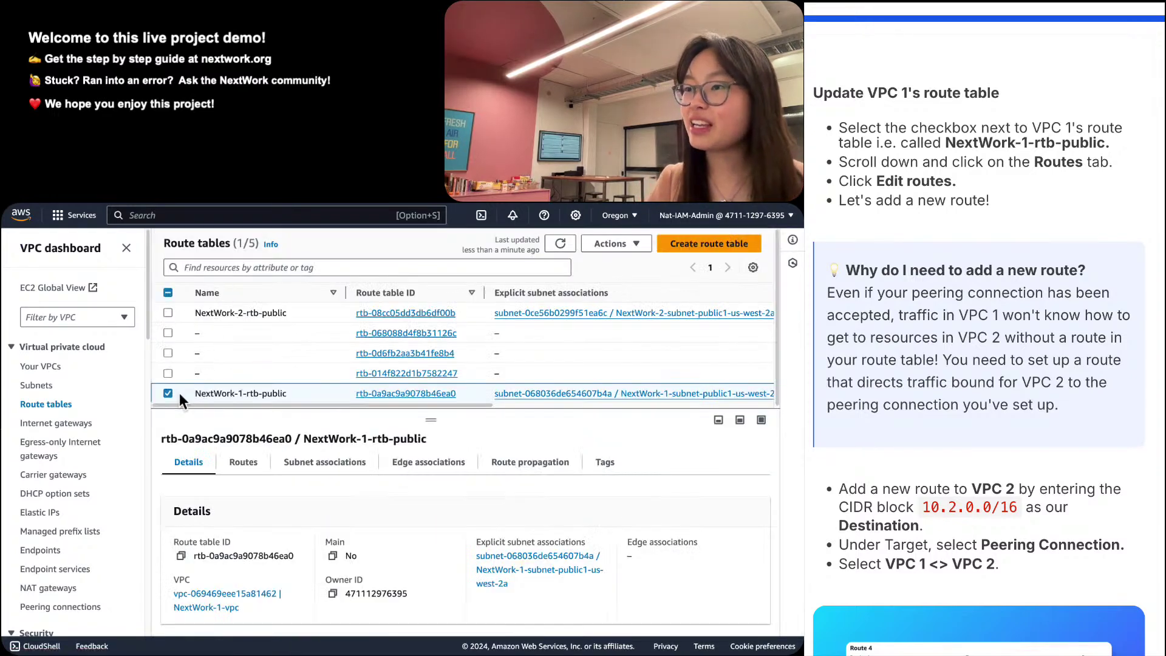
{"action": "scroll", "coordinate": [140, 395], "scroll_direction": "down", "scroll_amount": 5}
{"action": "left_click", "coordinate": [160, 393]}
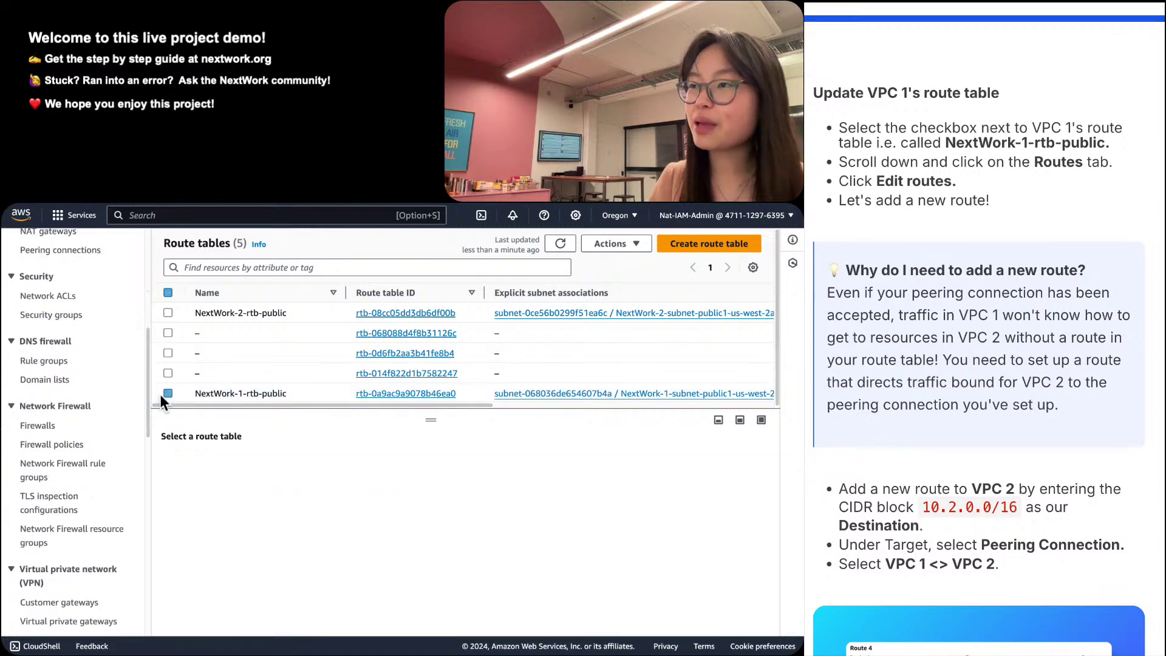
{"action": "left_click", "coordinate": [168, 312]}
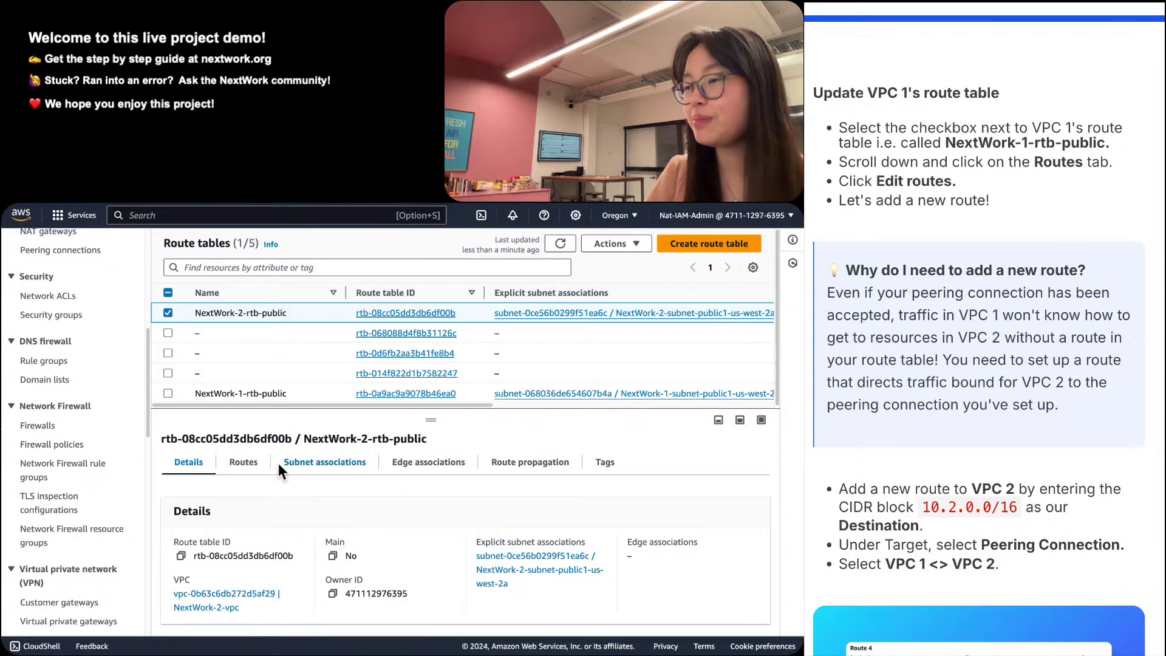
{"action": "left_click", "coordinate": [243, 463]}
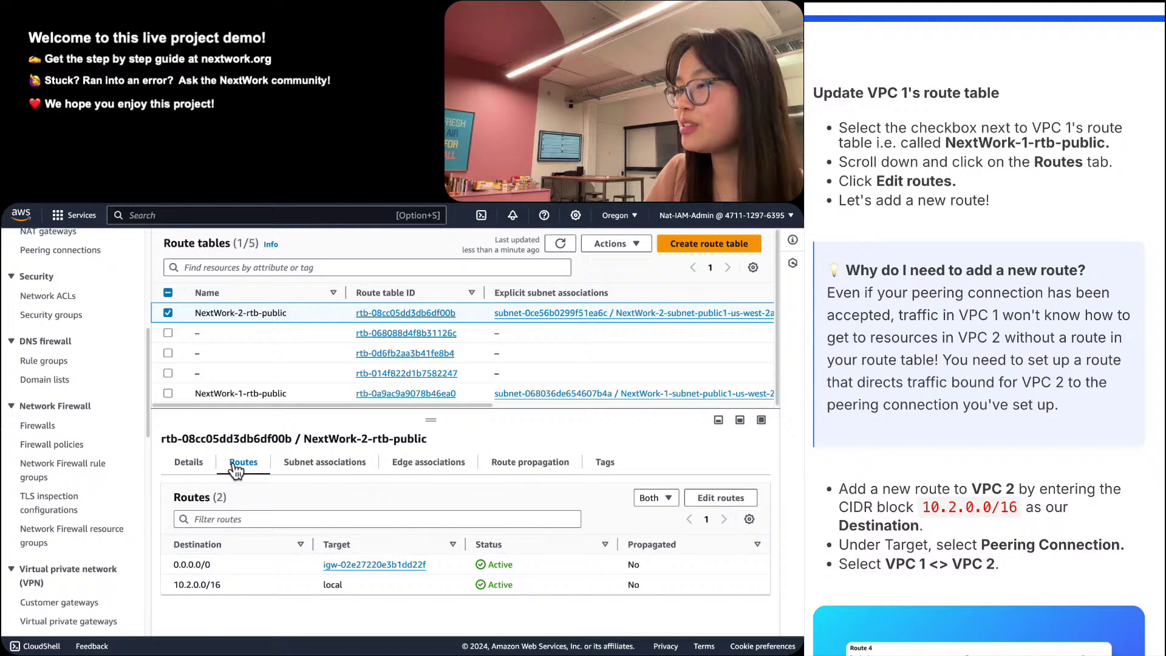
{"action": "left_click", "coordinate": [698, 500]}
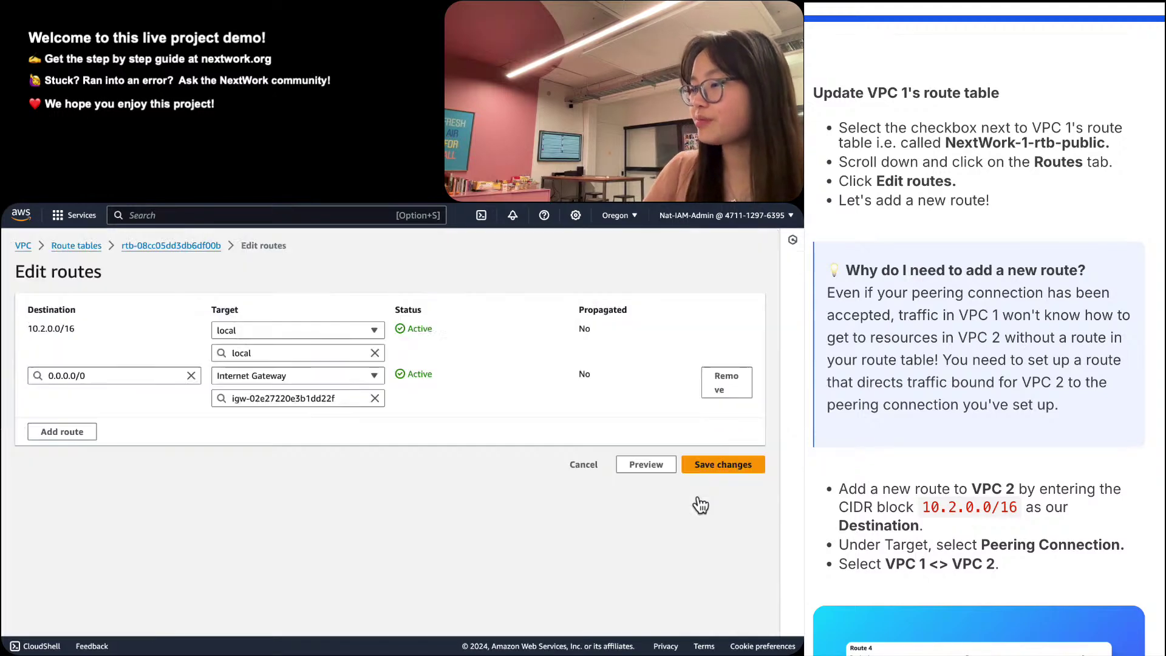
Add a new route to NextWork-2-rtb-public with 10.1.0.0/16 as its destination.
{"action": "left_click", "coordinate": [85, 432]}
{"action": "triple_click", "coordinate": [67, 328]}
{"action": "key", "text": "ctrl+c"}
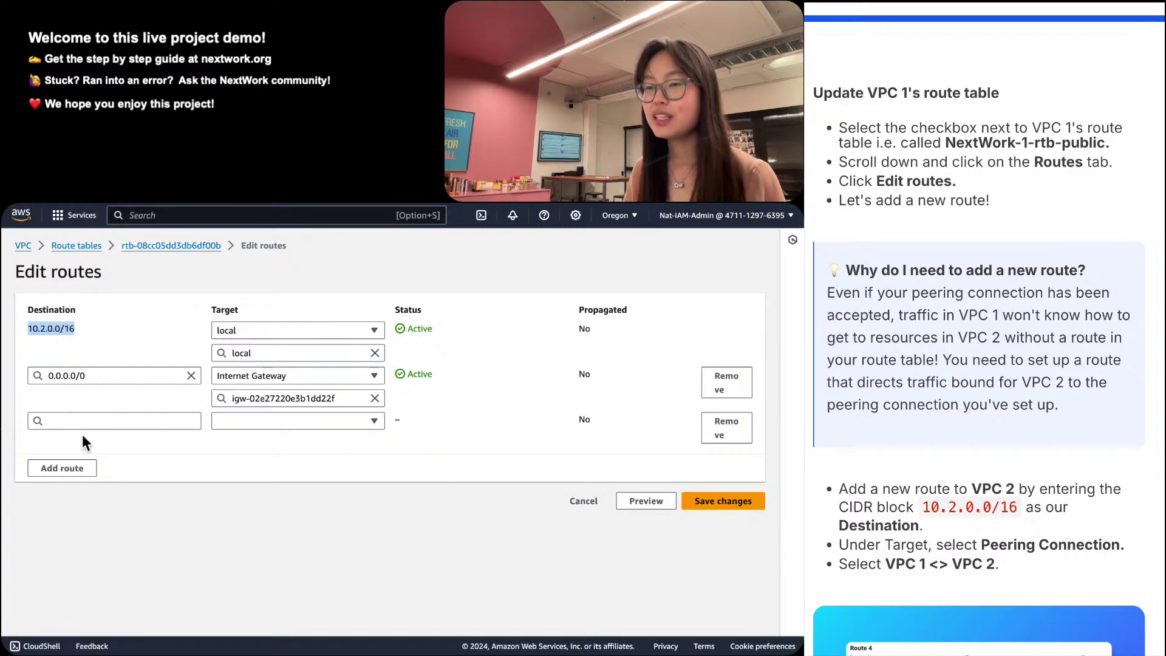
{"action": "left_click", "coordinate": [83, 420]}
{"action": "key", "text": "ctrl+v"}
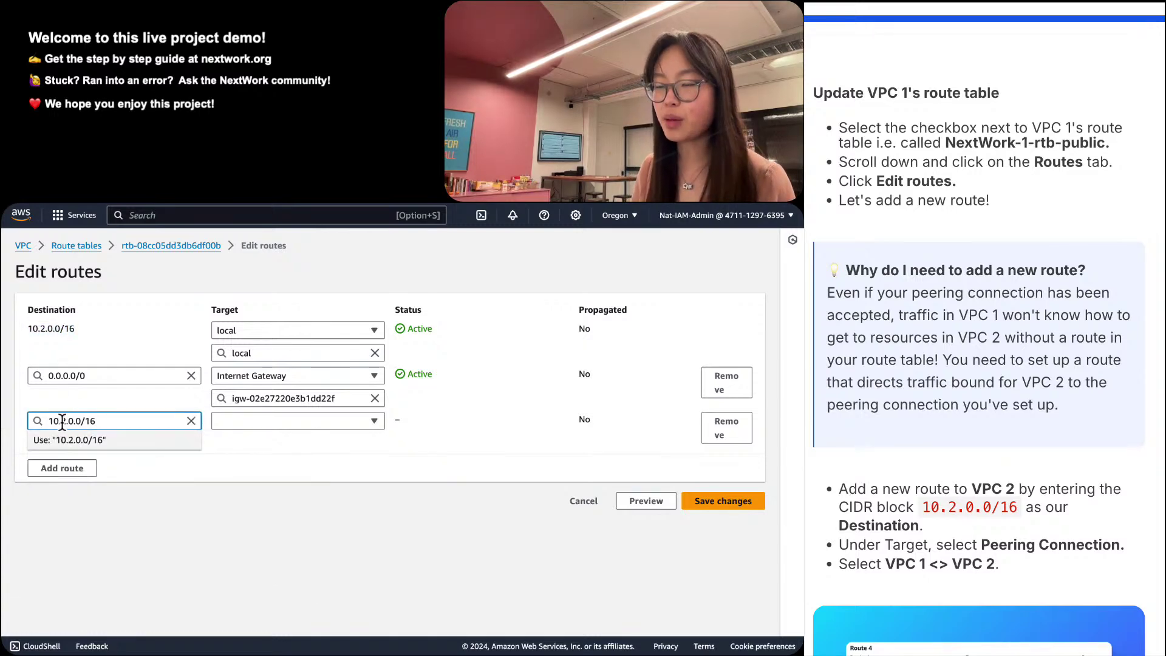
{"action": "double_click", "coordinate": [62, 420]}
{"action": "type", "text": "1"}
Set the 10.1.0.0/16 route's target to the peering connection VPC 1 <> VPC 2 and save the changes.
{"action": "left_click", "coordinate": [271, 422]}
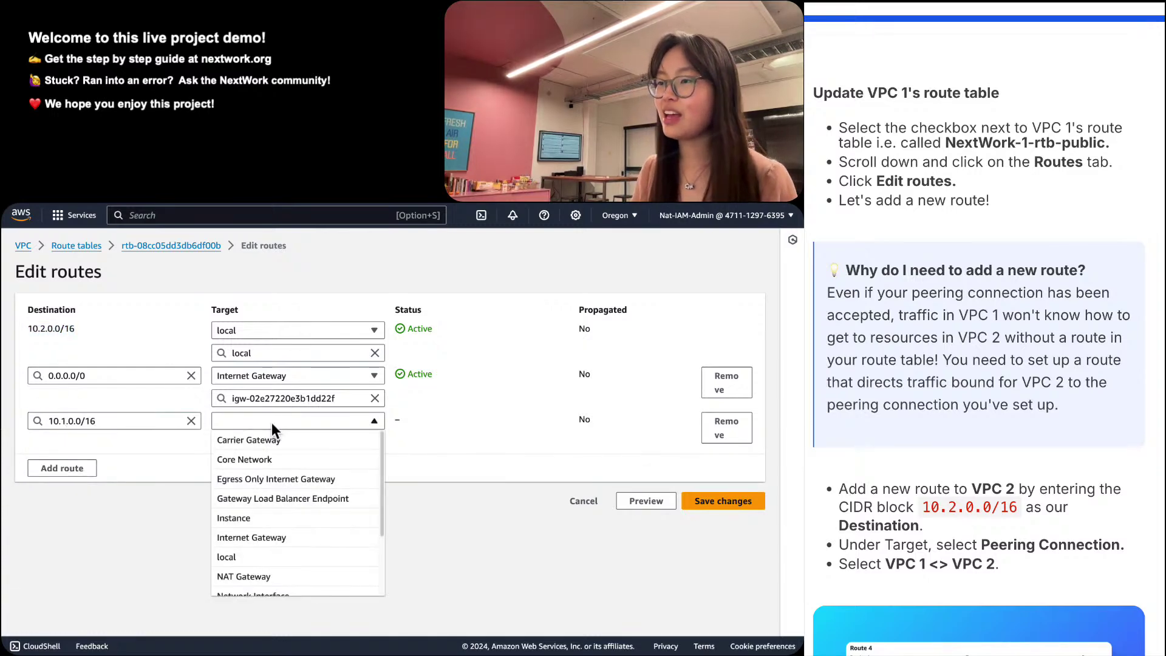
{"action": "key", "text": "p"}
{"action": "key", "text": "Return"}
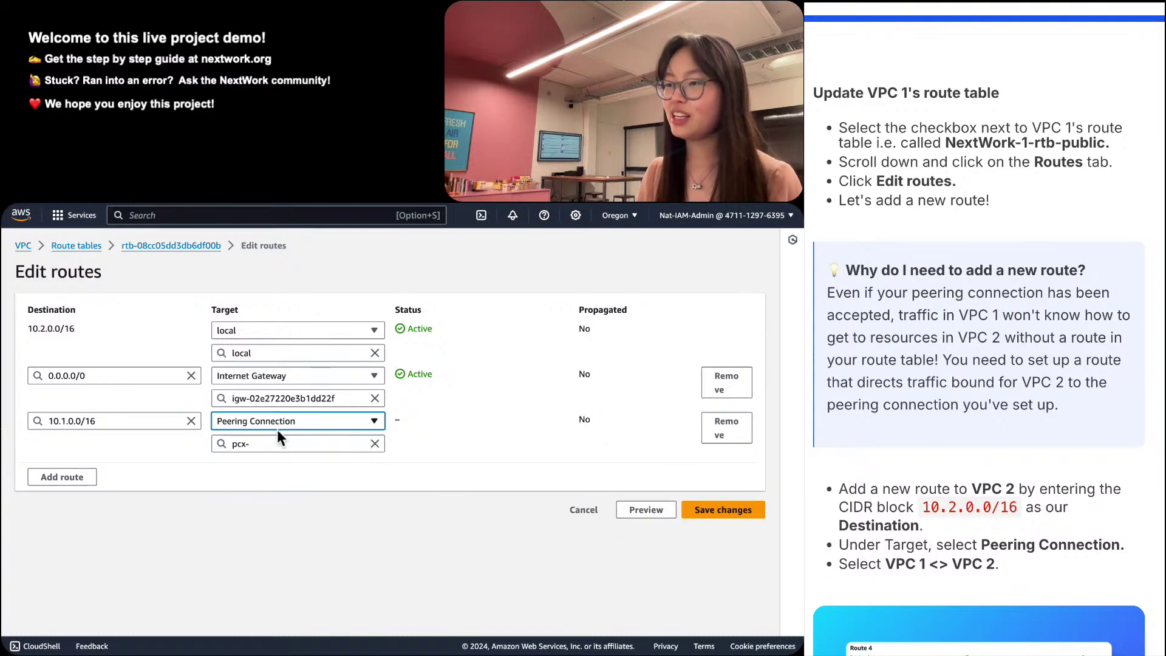
{"action": "left_click", "coordinate": [279, 443]}
{"action": "left_click", "coordinate": [286, 483]}
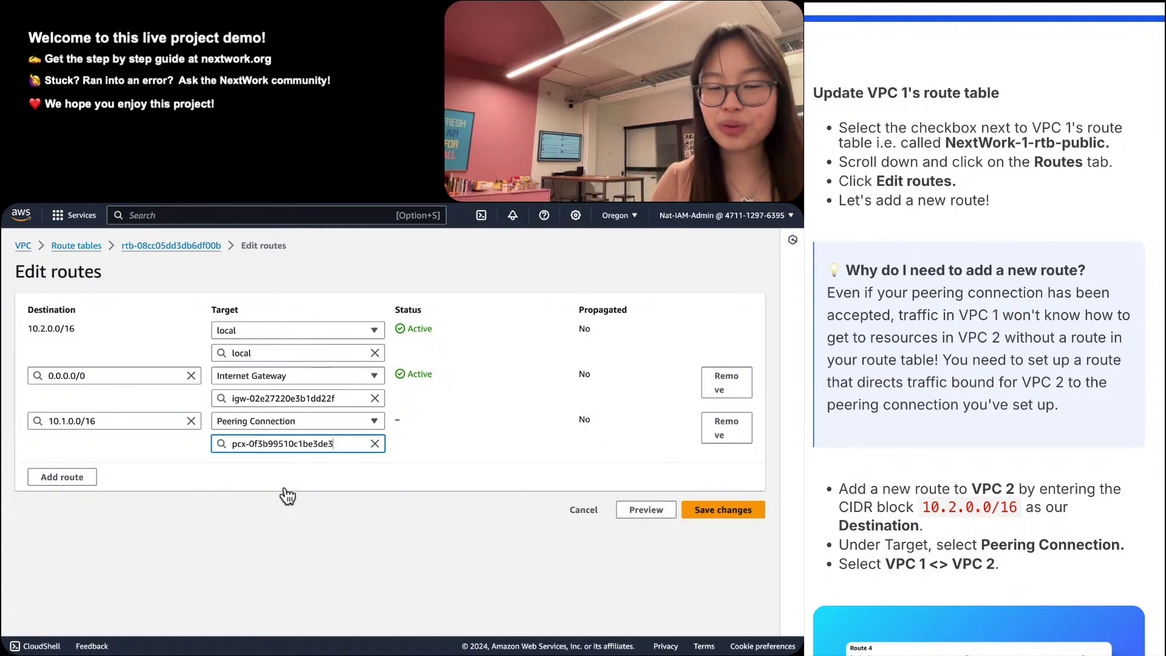
{"action": "left_click", "coordinate": [709, 508]}
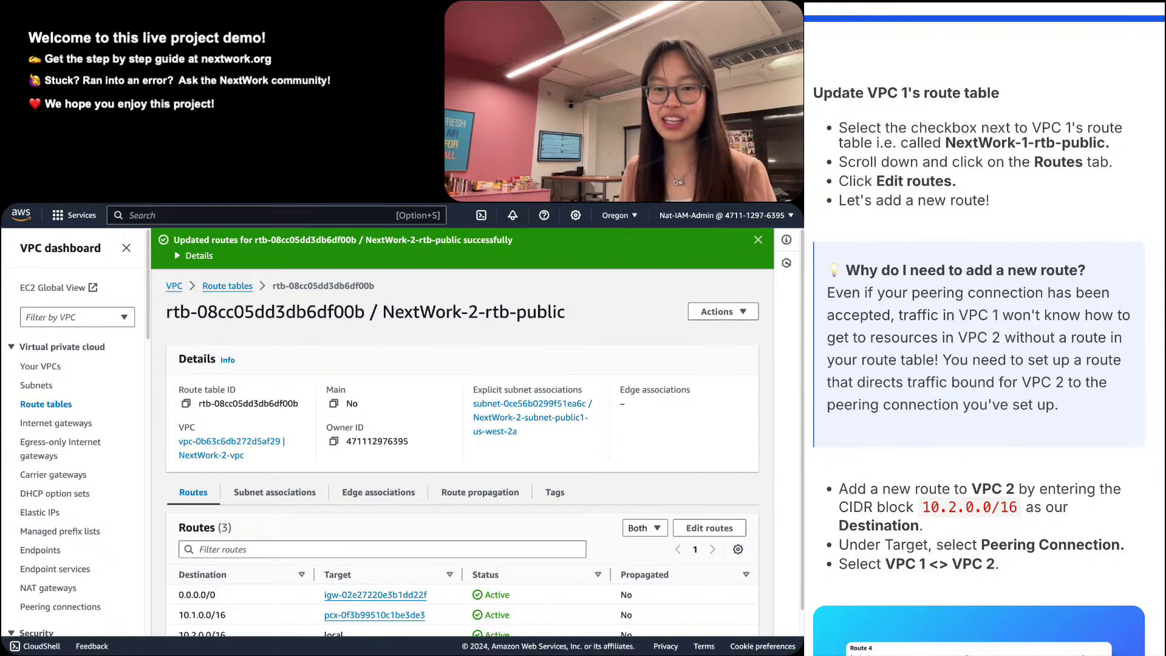
Capture a screenshot of NextWork-2-rtb-public's routes list and upload it to the screenshot task in the NextWork project guide.
{"action": "scroll", "coordinate": [1055, 537], "scroll_direction": "down", "scroll_amount": 10}
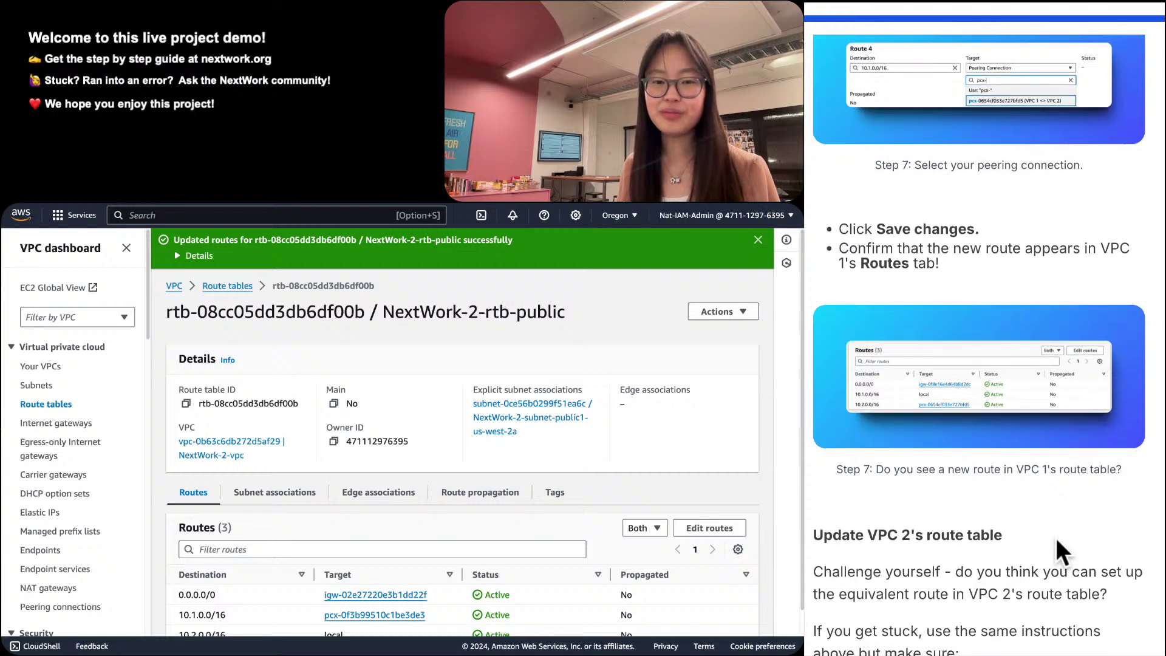
{"action": "scroll", "coordinate": [1055, 537], "scroll_direction": "down", "scroll_amount": 8}
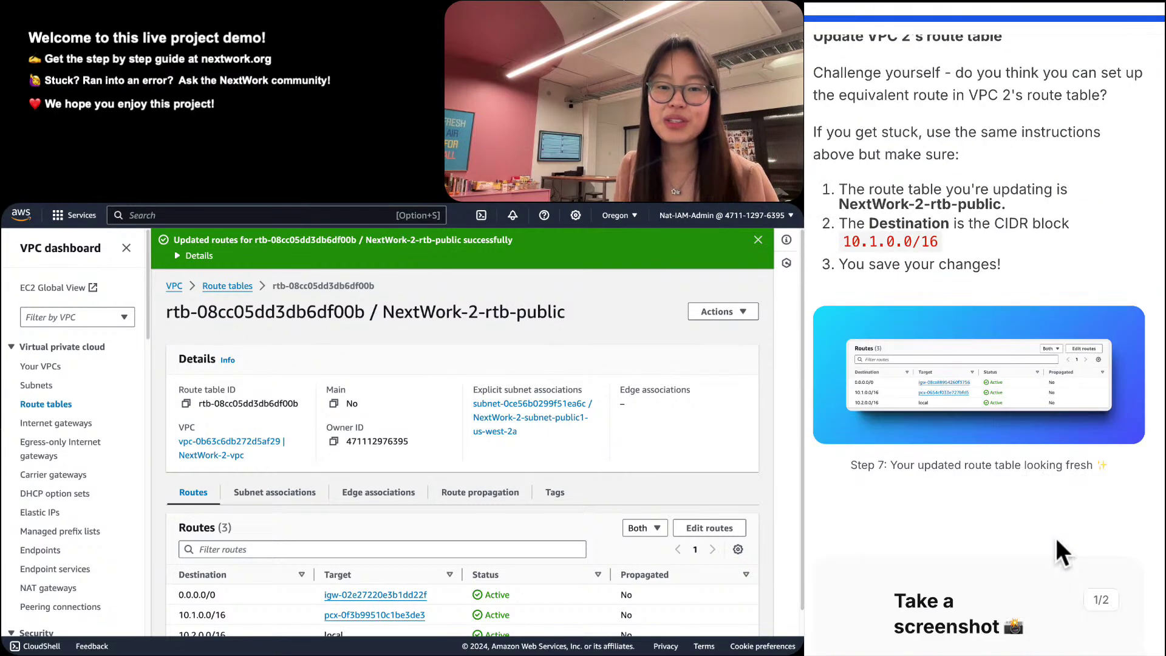
{"action": "scroll", "coordinate": [1056, 537], "scroll_direction": "down", "scroll_amount": 6}
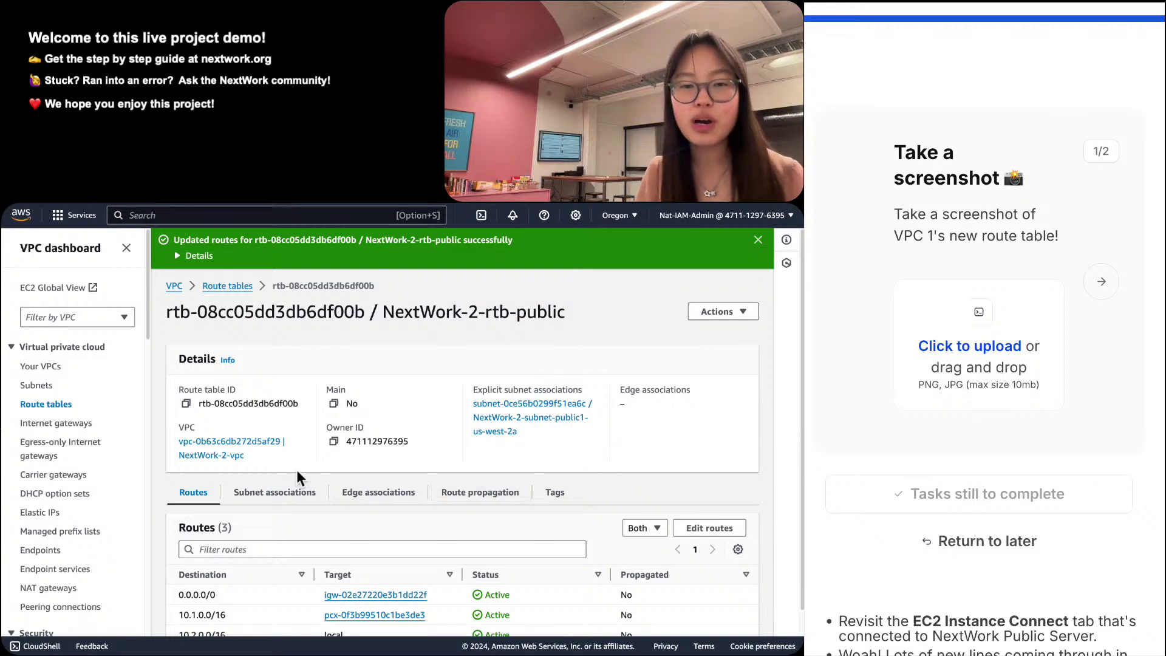
{"action": "scroll", "coordinate": [296, 476], "scroll_direction": "down", "scroll_amount": 1}
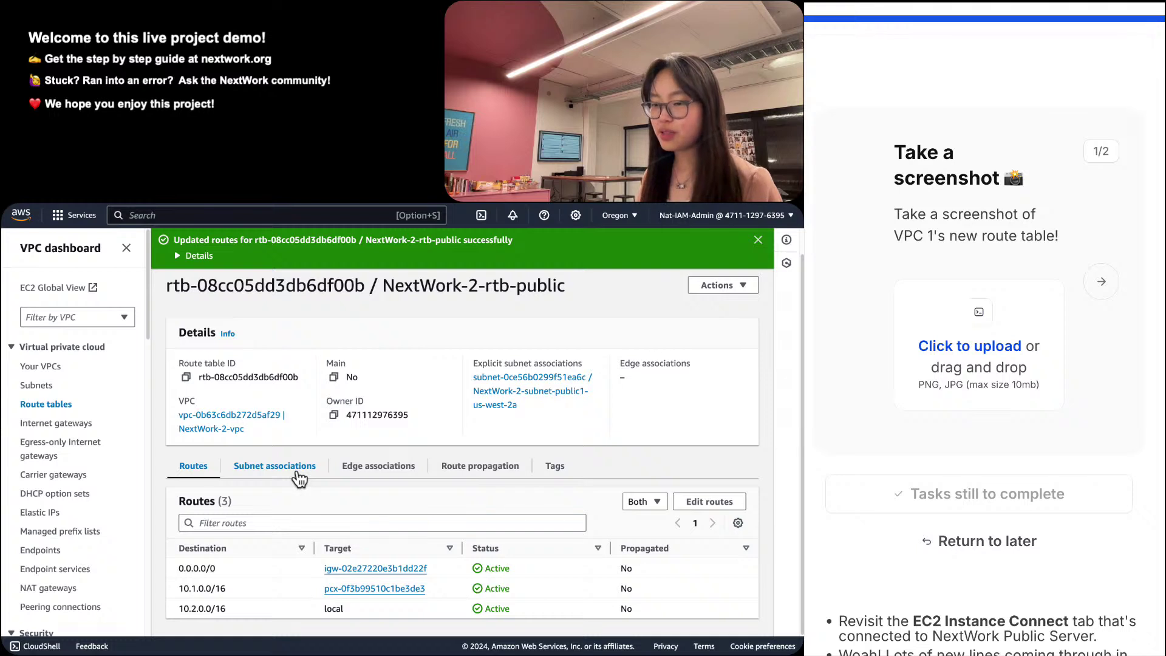
{"action": "key", "text": "super+shift+4"}
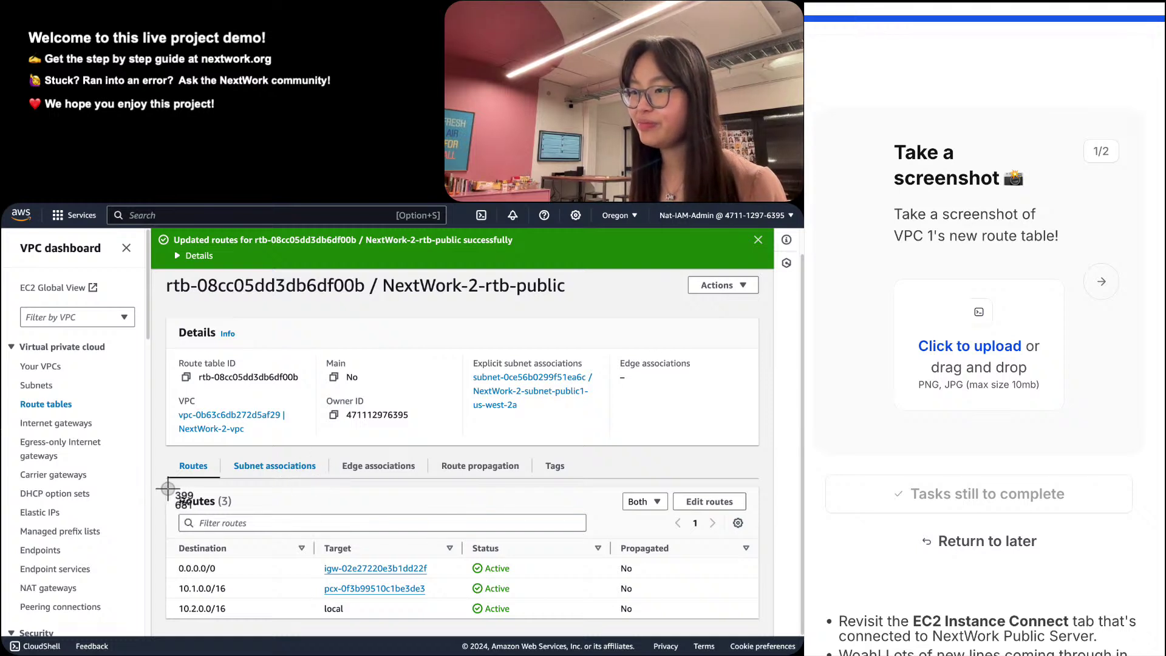
{"action": "left_click_drag", "start_coordinate": [167, 487], "coordinate": [928, 515]}
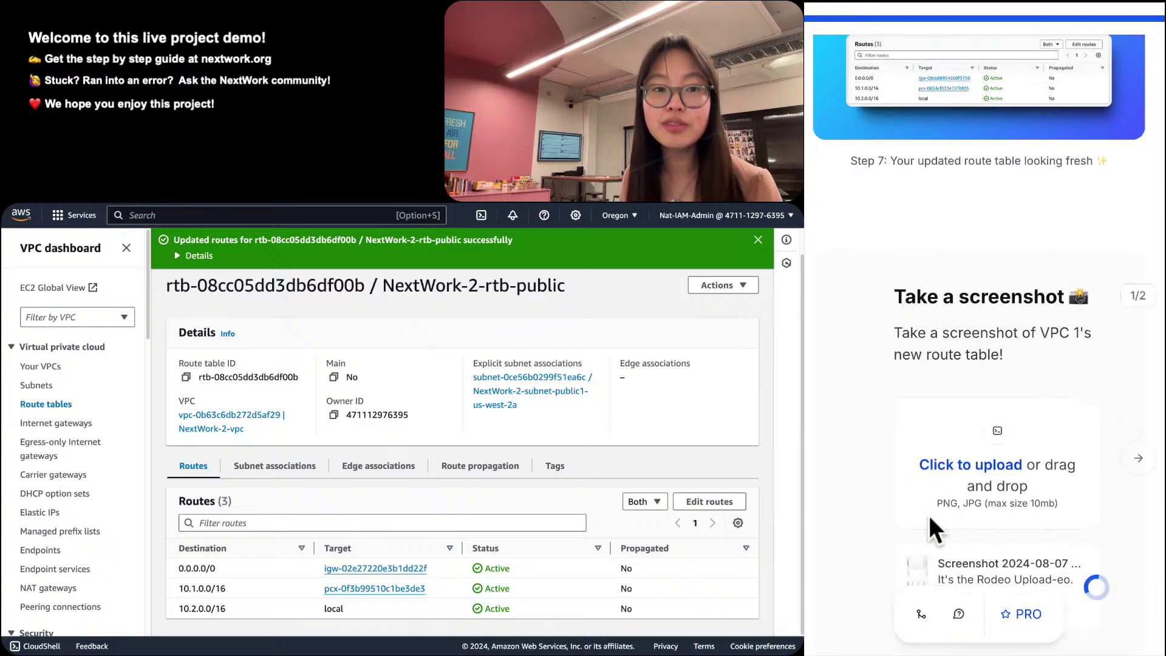
Go to the guide's question 2/2 and start the answer with "I also updated both VPCs' route tables so that".
{"action": "left_click", "coordinate": [1133, 450]}
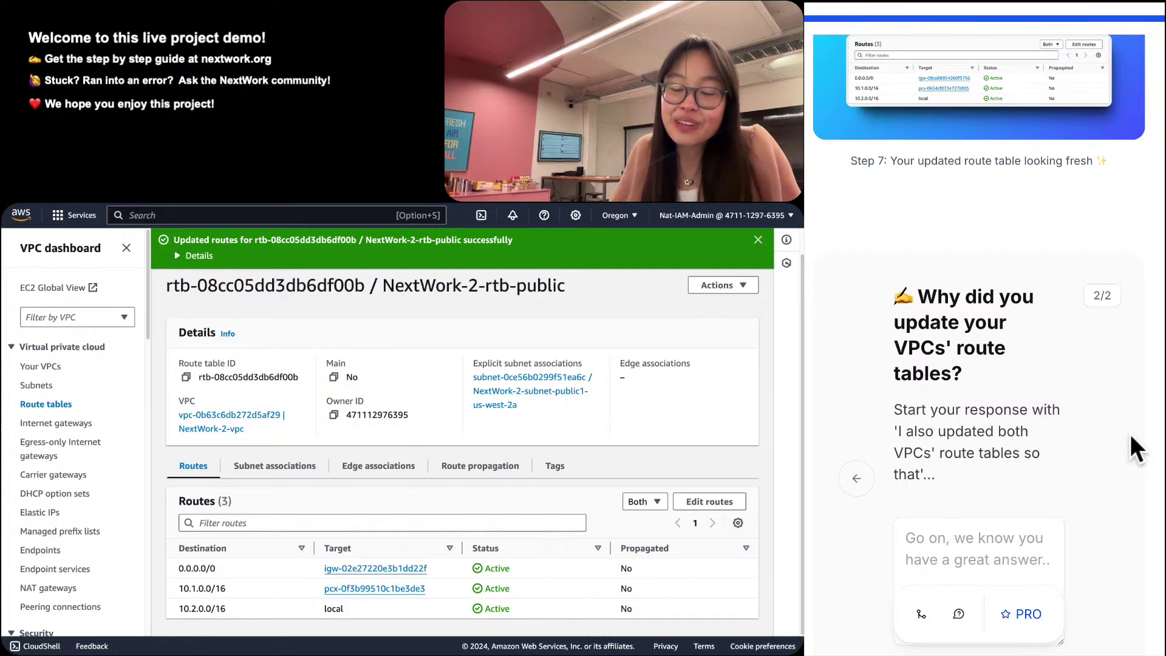
{"action": "scroll", "coordinate": [1006, 532], "scroll_direction": "up", "scroll_amount": 1}
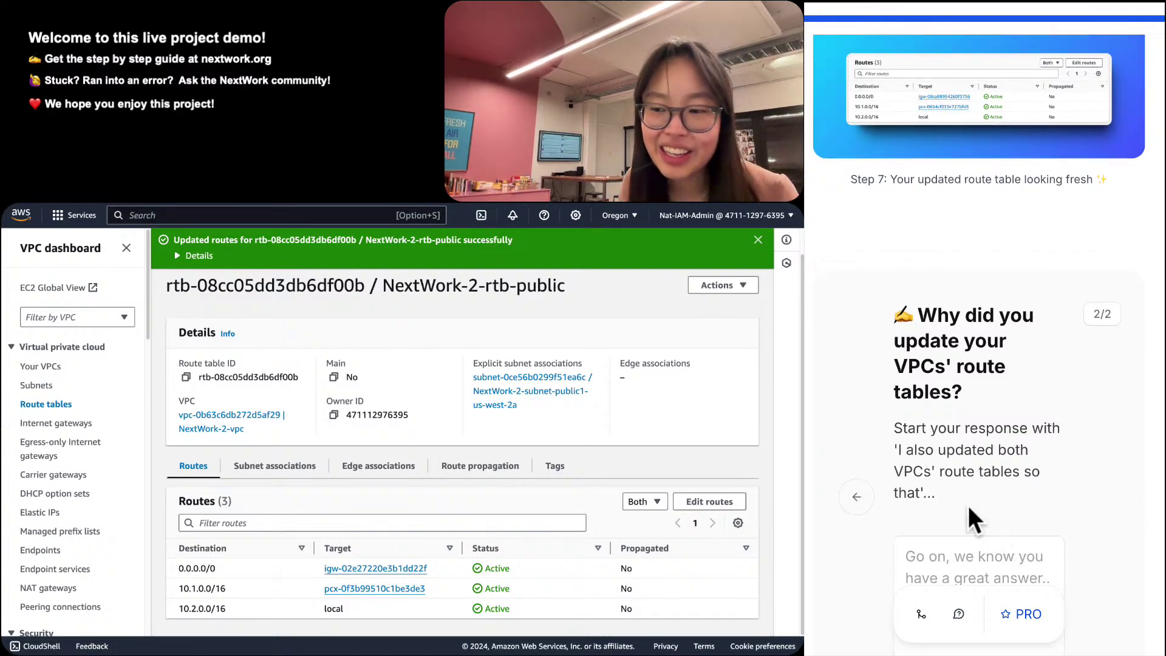
{"action": "left_click_drag", "start_coordinate": [902, 451], "coordinate": [919, 500]}
{"action": "left_click", "coordinate": [910, 460]}
{"action": "key", "text": "super+c"}
{"action": "left_click", "coordinate": [921, 549]}
{"action": "key", "text": "super+v"}
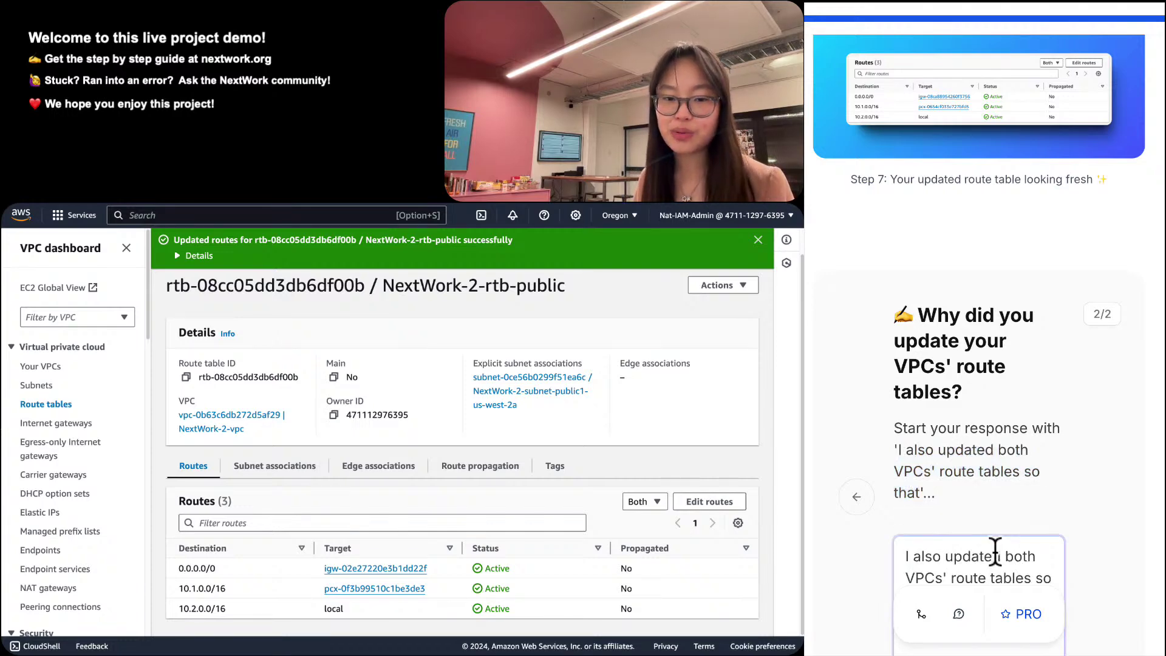
{"action": "type", "text": "t "}
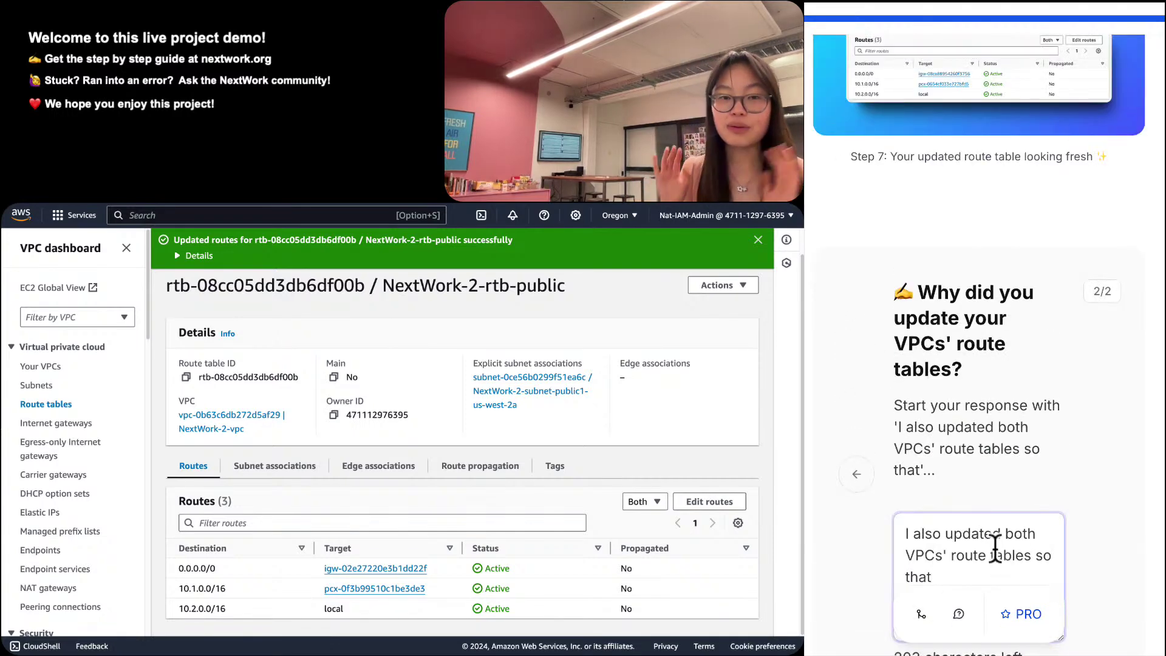
Continue the answer with "traffic from one of the VPCs".
{"action": "type", "text": "tr"}
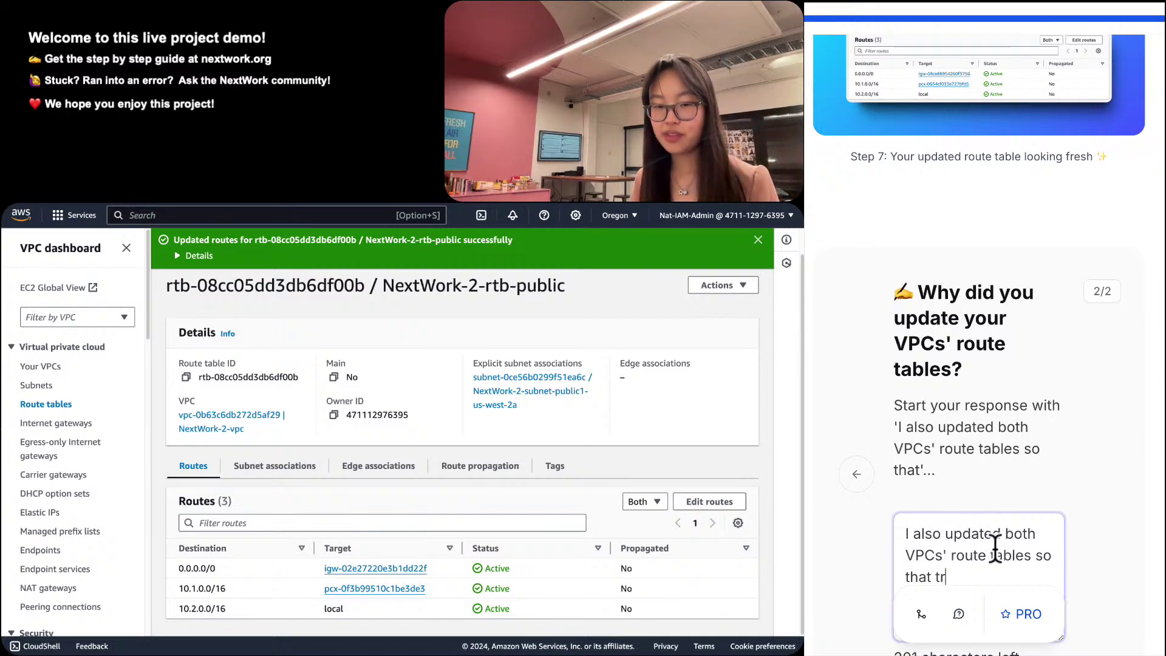
{"action": "type", "text": "affic from one"}
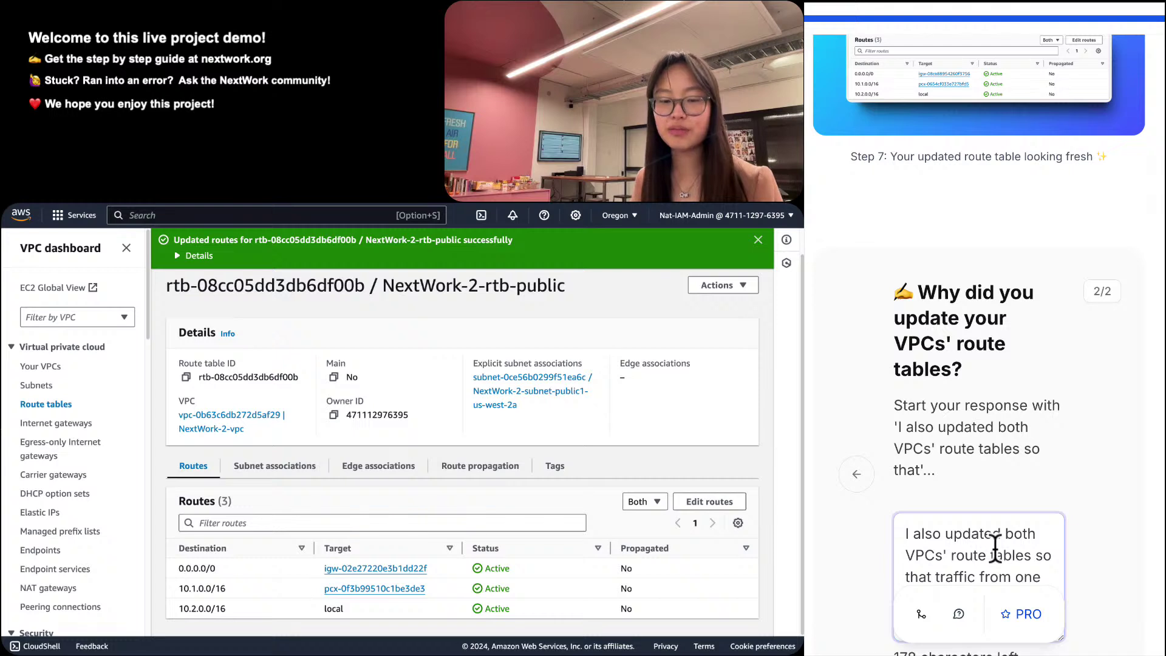
{"action": "type", "text": " oof the"}
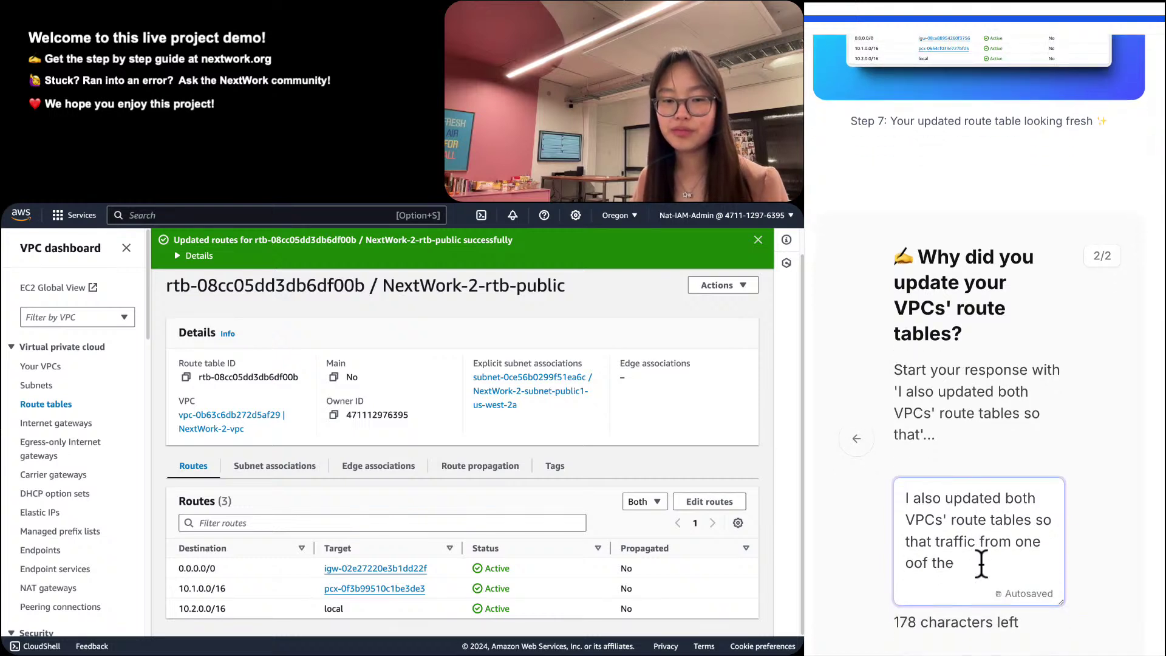
{"action": "key", "text": "BackSpace"}
{"action": "key", "text": "BackSpace"}
{"action": "key", "text": "BackSpace"}
{"action": "key", "text": "BackSpace"}
{"action": "key", "text": "BackSpace"}
{"action": "key", "text": "BackSpace"}
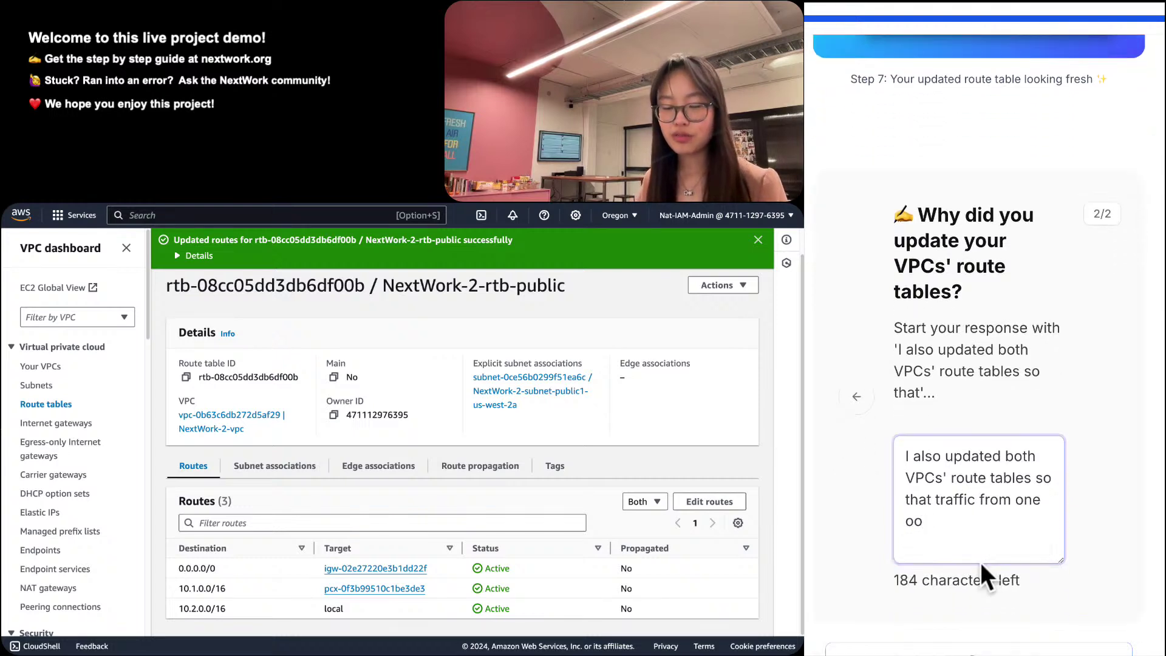
{"action": "key", "text": "BackSpace"}
{"action": "type", "text": "f the VPC"}
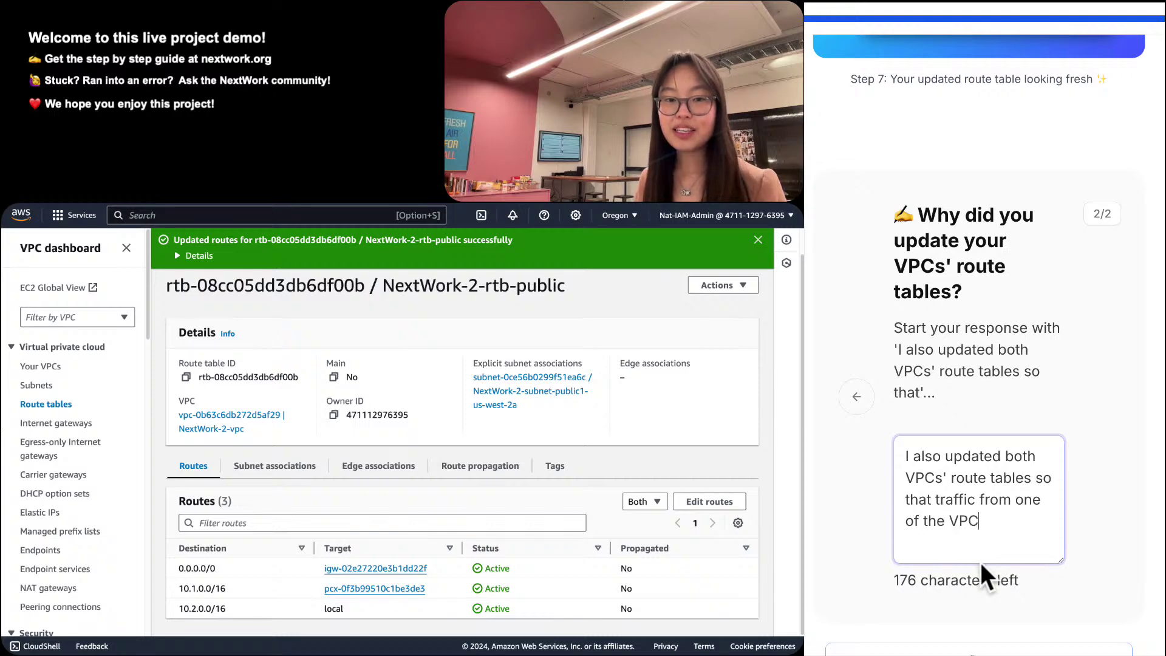
{"action": "type", "text": "s "}
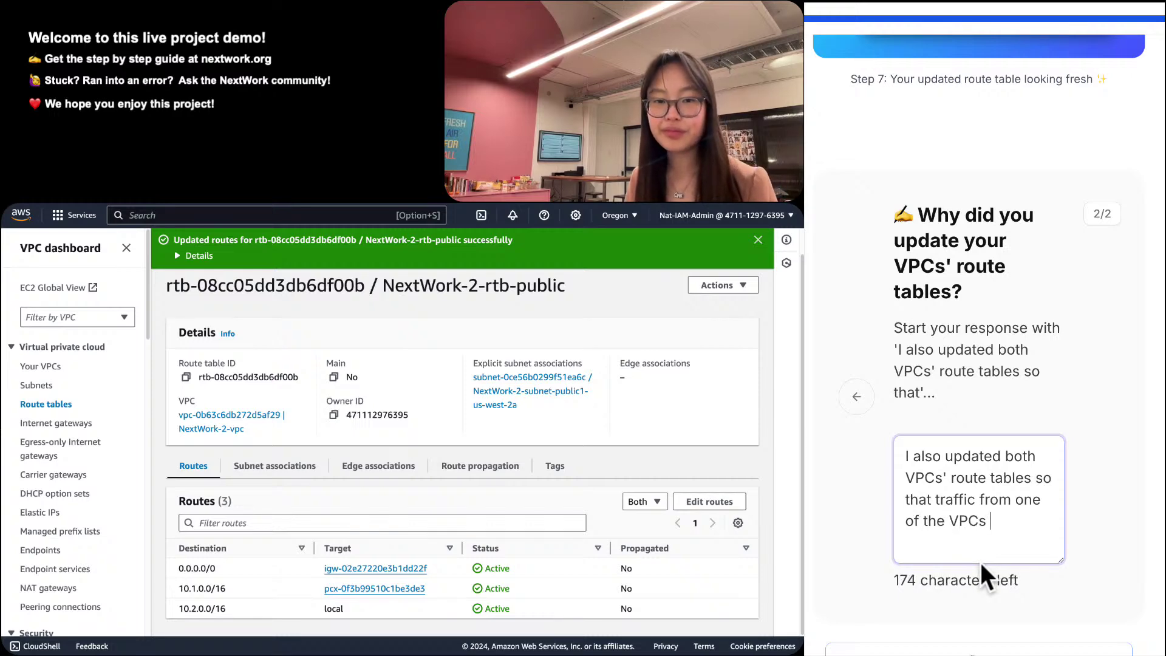
Extend the answer with "can get directed to go through".
{"action": "type", "text": "can"}
{"action": "key", "text": "BackSpace"}
{"action": "key", "text": "BackSpace"}
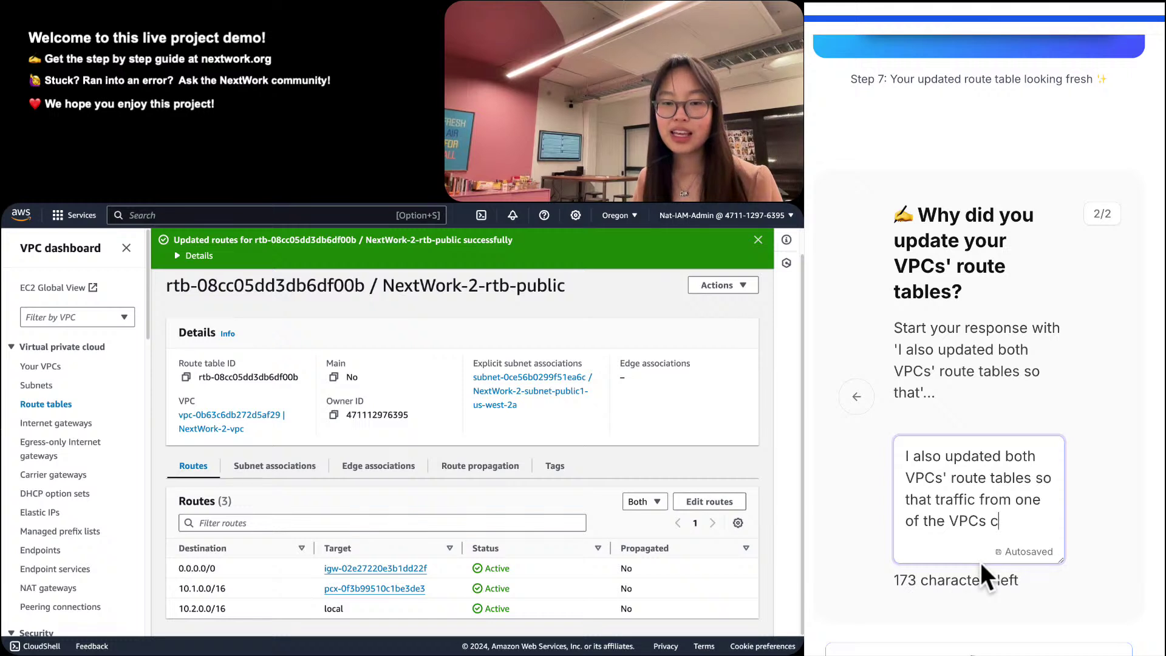
{"action": "type", "text": "an gfe"}
{"action": "key", "text": "BackSpace"}
{"action": "key", "text": "BackSpace"}
{"action": "type", "text": "et "}
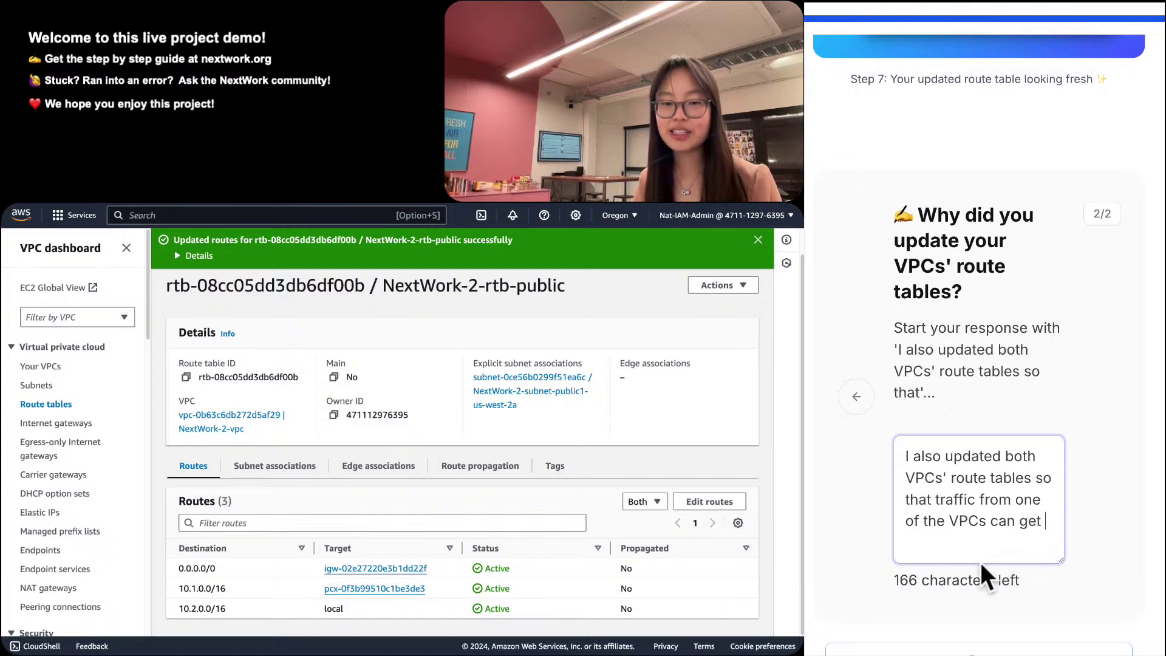
{"action": "type", "text": "direct"}
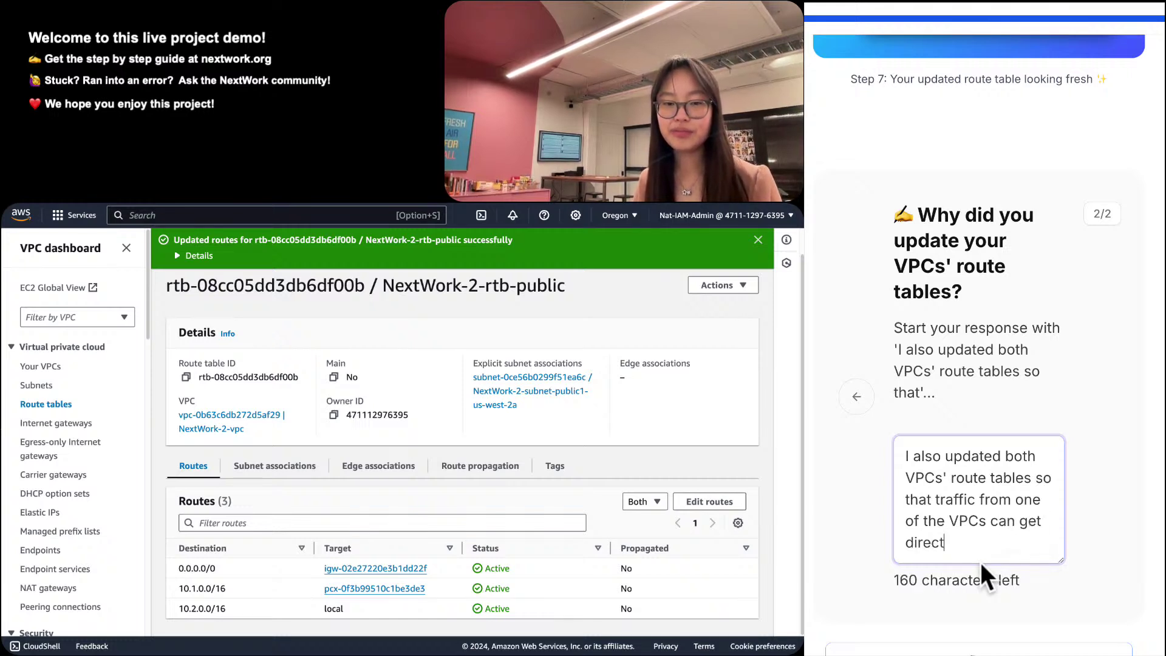
{"action": "type", "text": "ed to go throug"}
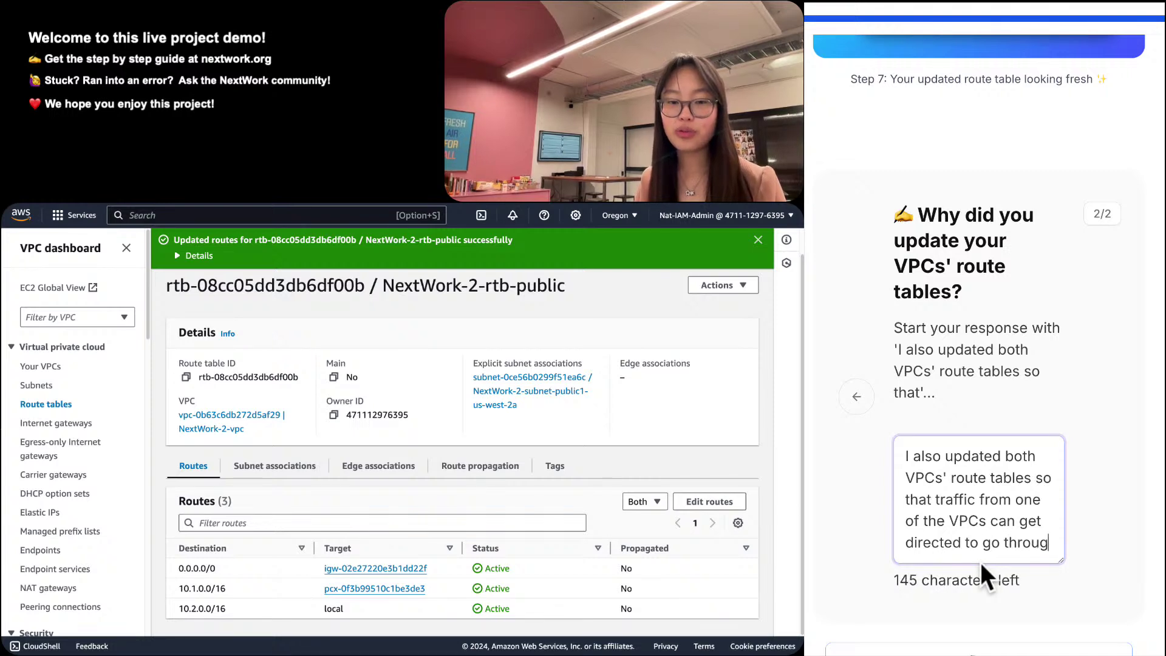
{"action": "type", "text": "h"}
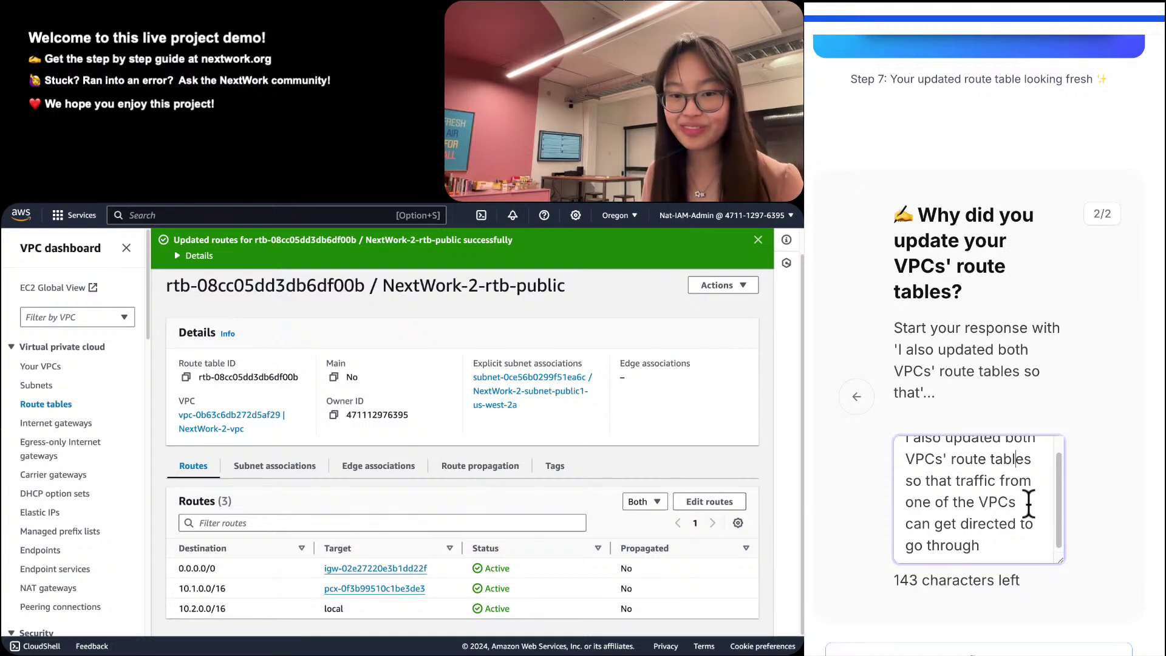
Add a comma after "route tables" and insert "and heading to the other VPC" after "one of the VPCs" in the answer.
{"action": "type", "text": ","}
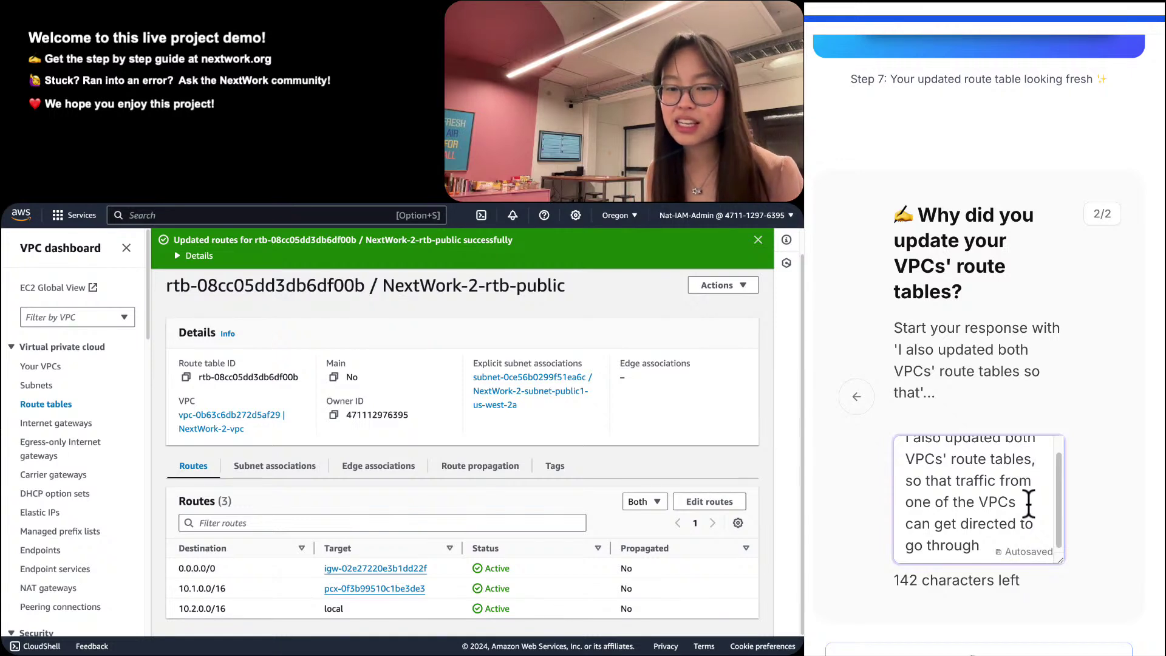
{"action": "left_click", "coordinate": [1028, 503]}
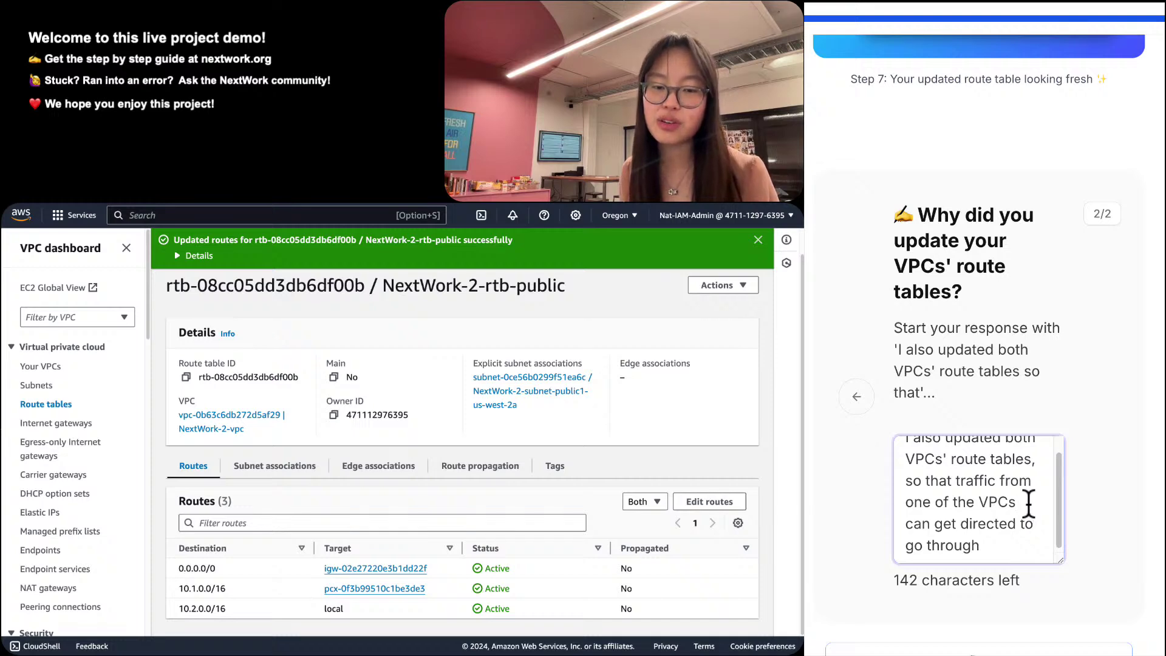
{"action": "type", "text": "N"}
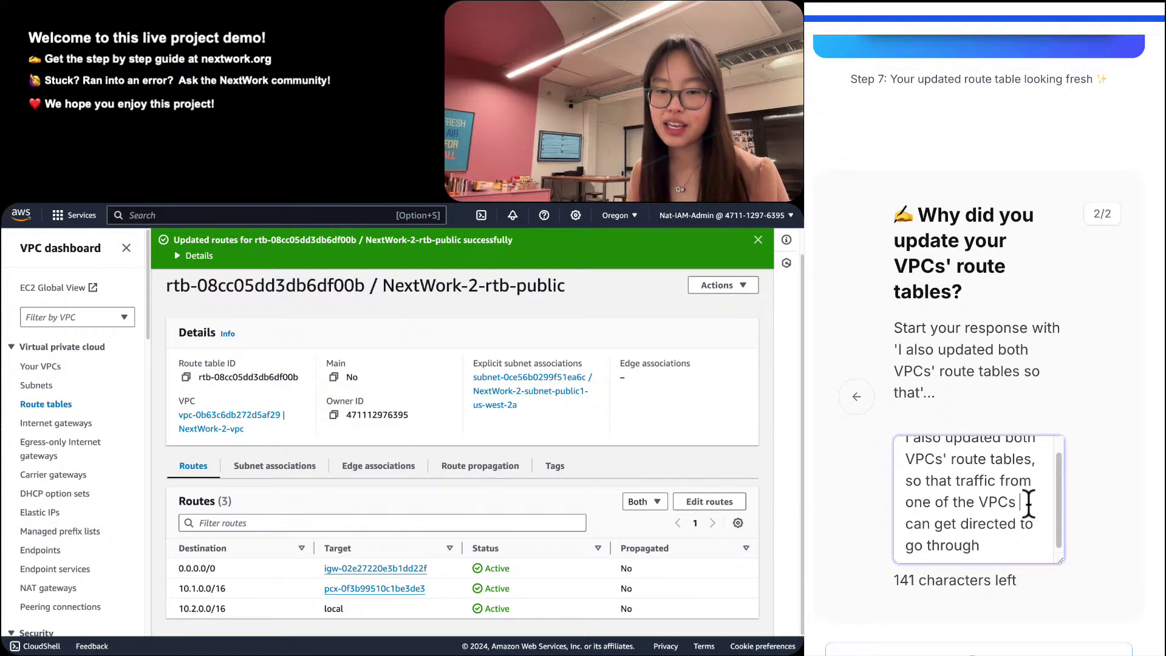
{"action": "type", "text": "e"}
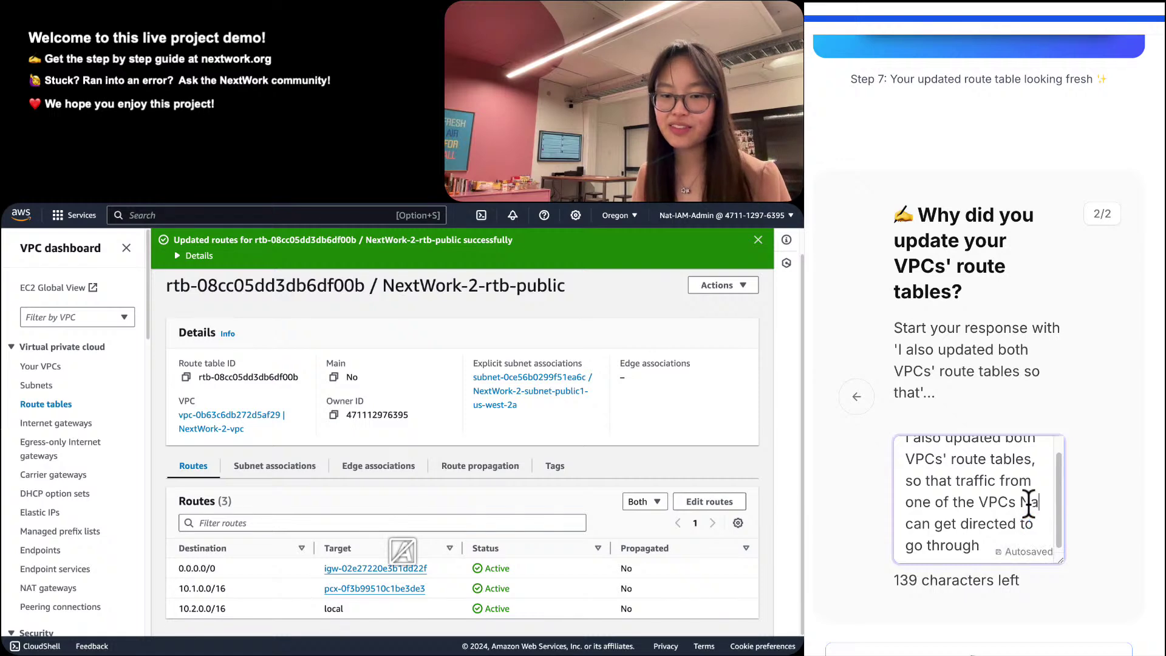
{"action": "key", "text": "BackSpace"}
{"action": "key", "text": "BackSpace"}
{"action": "key", "text": "Caps_Lock"}
{"action": "type", "text": "ES"}
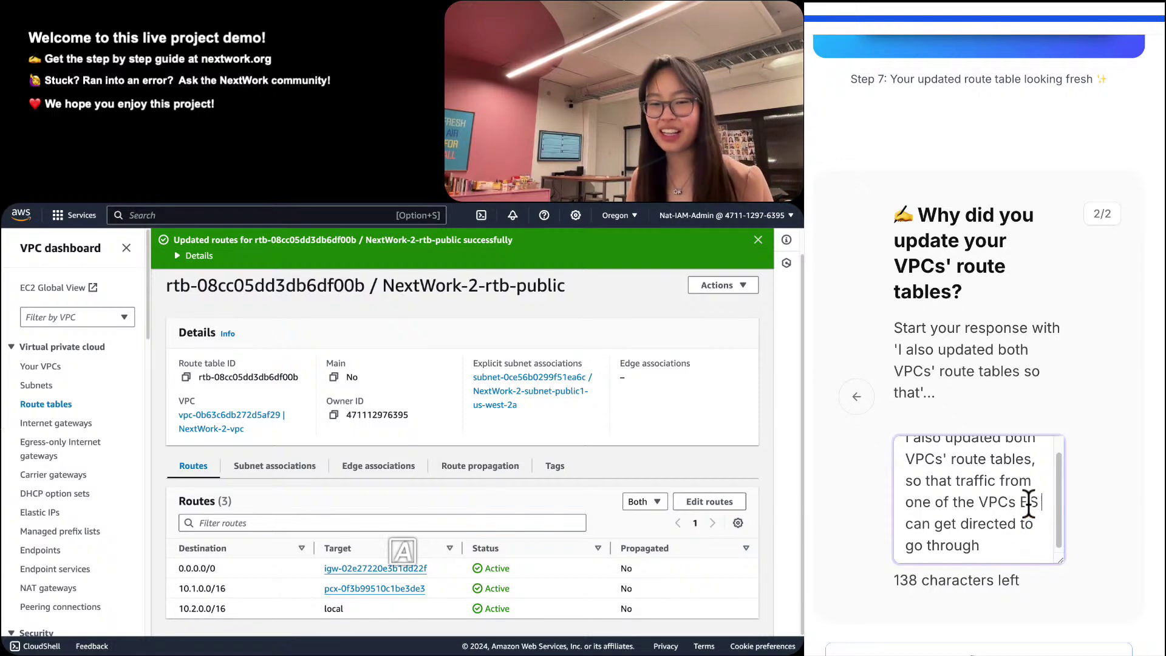
{"action": "key", "text": "BackSpace"}
{"action": "key", "text": "BackSpace"}
{"action": "key", "text": "Caps_Lock"}
{"action": "key", "text": "BackSpace"}
{"action": "type", "text": "and heading to t"}
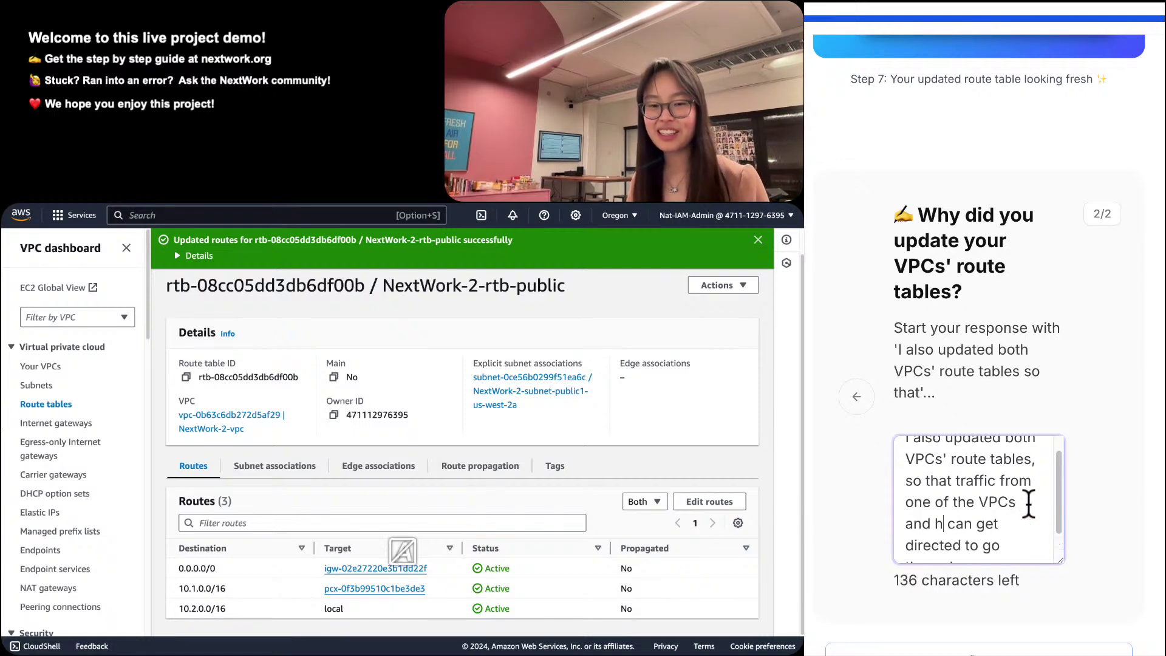
{"action": "type", "text": "he other "}
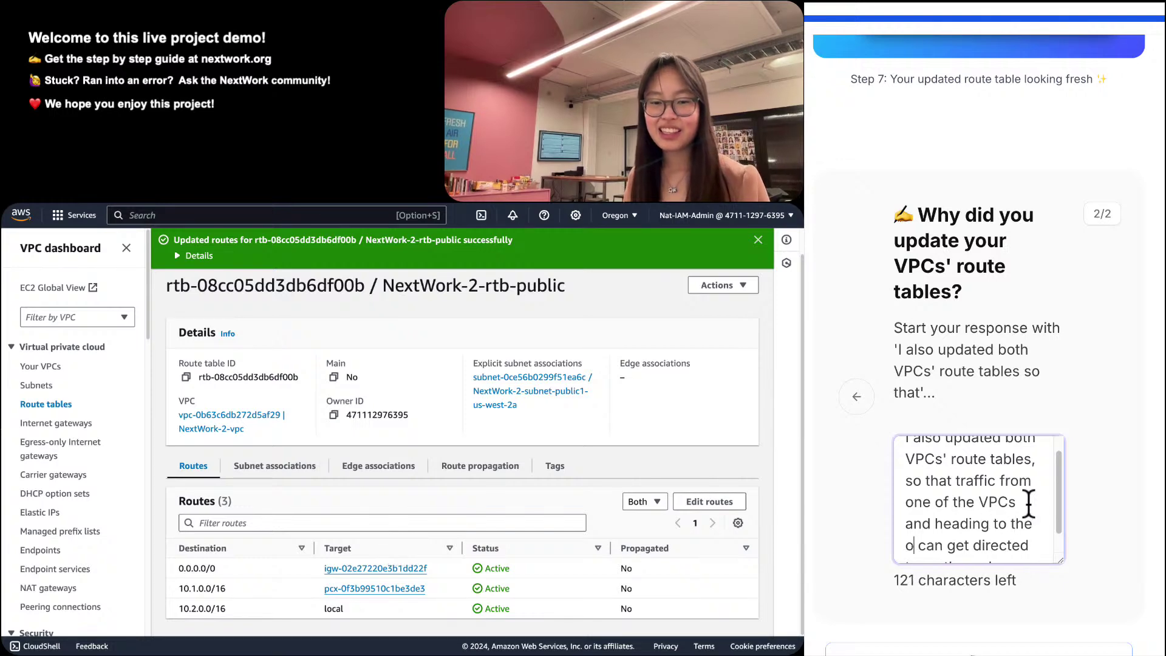
{"action": "type", "text": "VPC"}
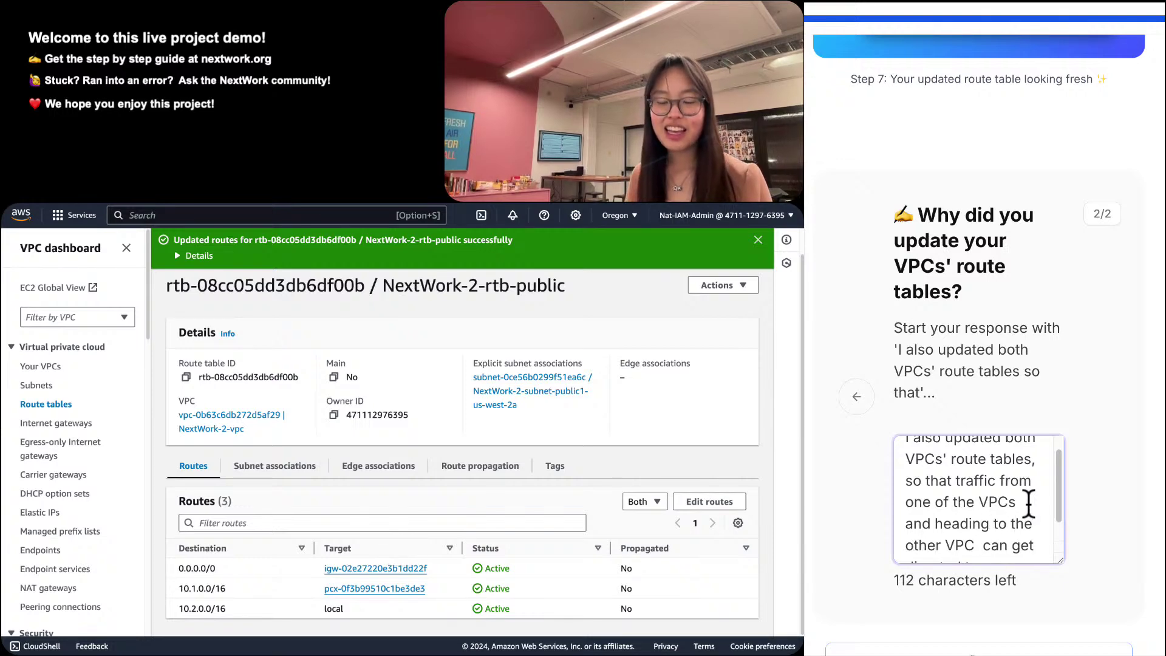
Remove the extra space after "other VPC" and finish the answer with "the peering connection instead of the public internet.".
{"action": "key", "text": "BackSpace"}
{"action": "scroll", "coordinate": [1028, 521], "scroll_direction": "down", "scroll_amount": 1}
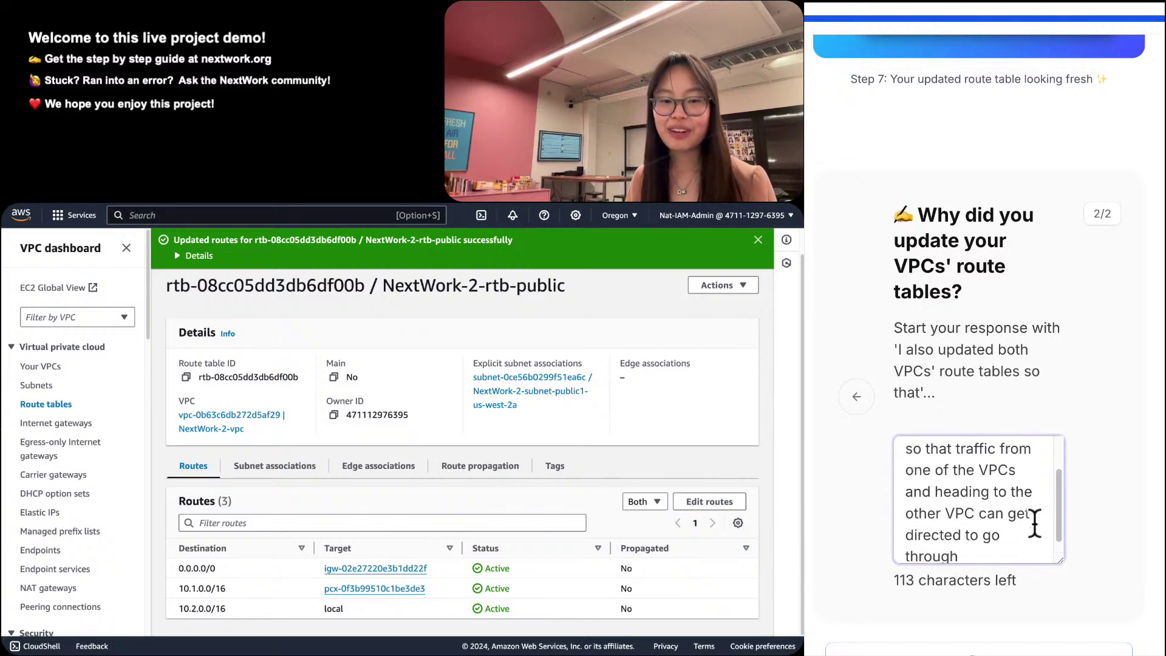
{"action": "left_click", "coordinate": [1009, 543]}
{"action": "type", "text": "the "}
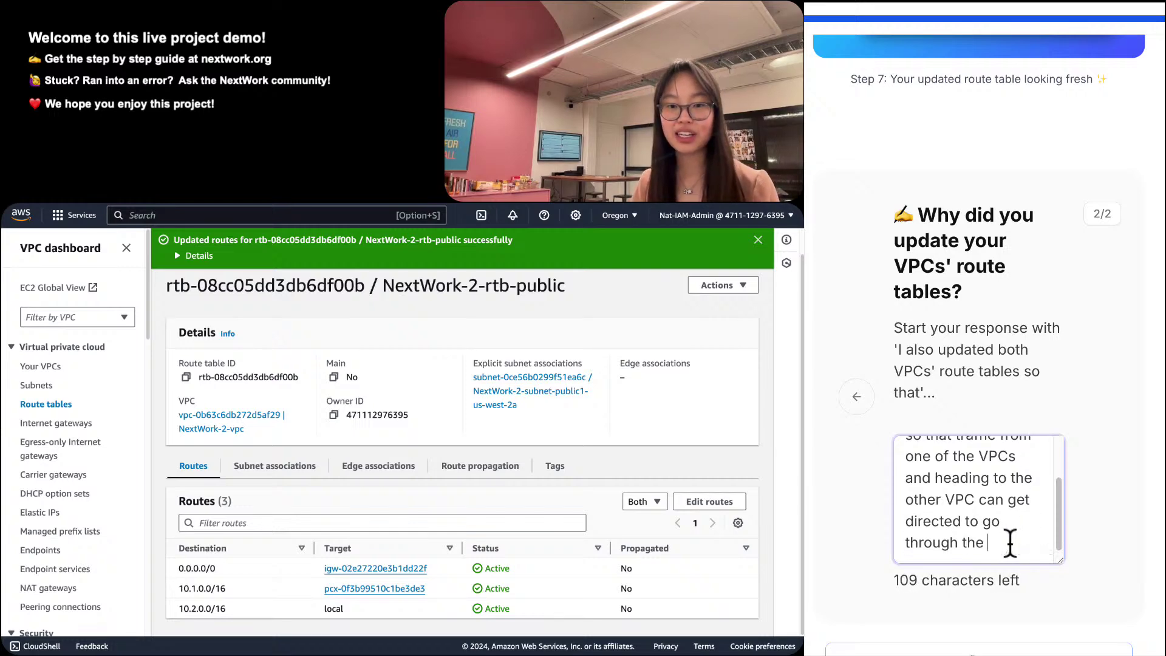
{"action": "type", "text": "pering connect"}
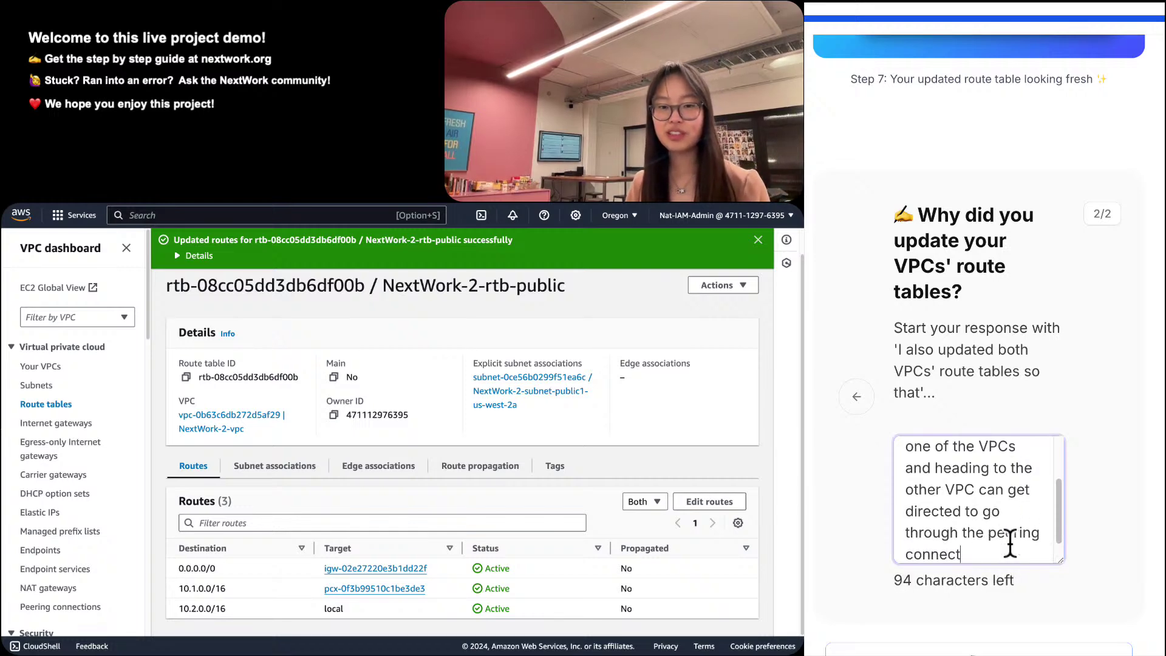
{"action": "type", "text": "ion instead of"}
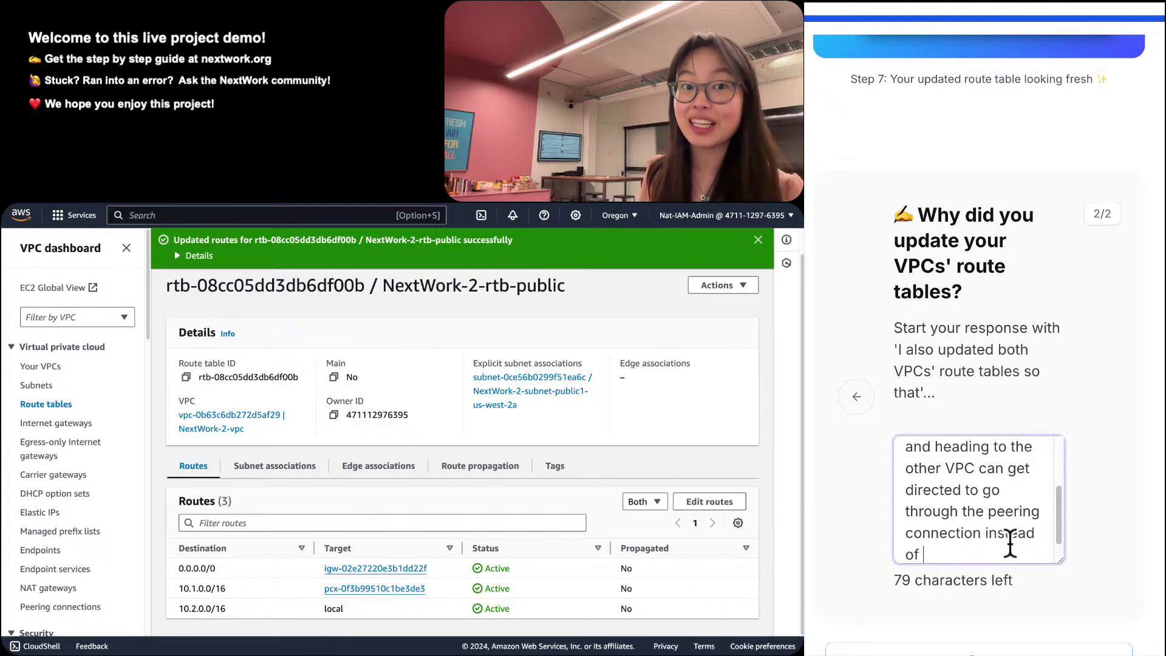
{"action": "type", "text": "the pub"}
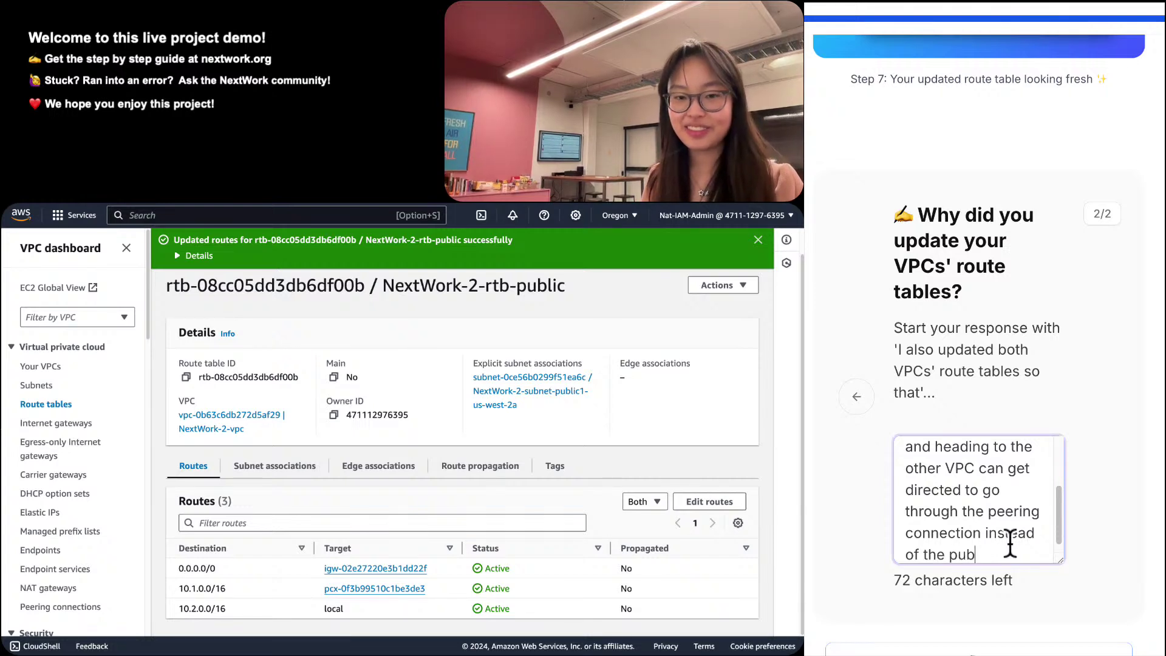
{"action": "type", "text": "lic internet."}
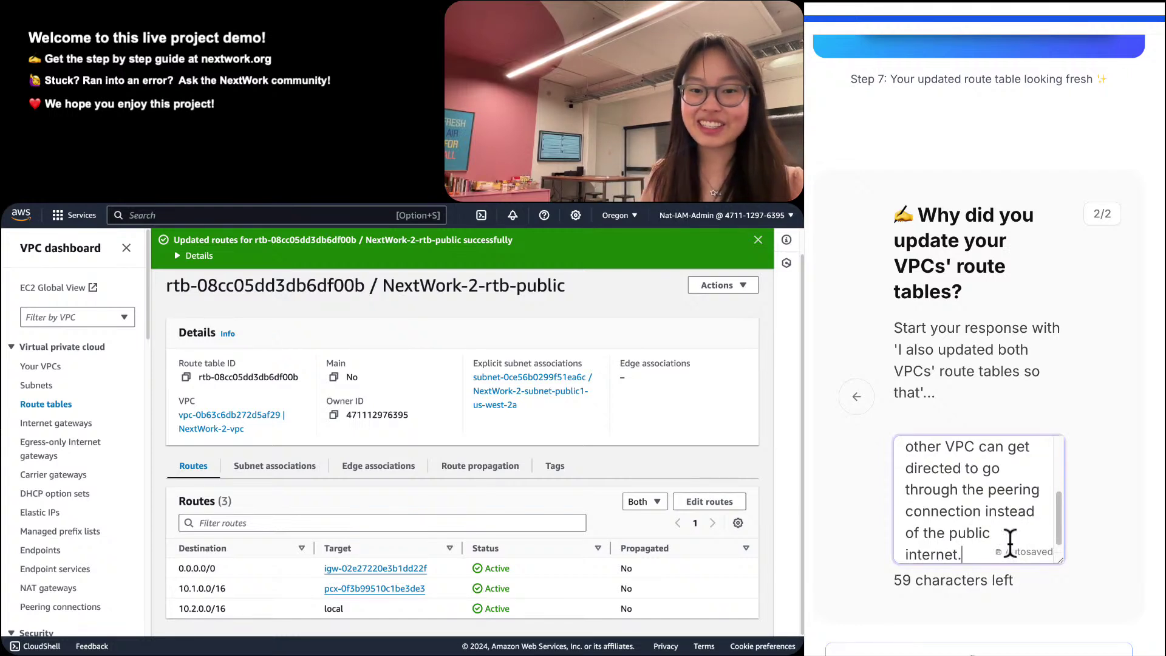
Insert "'s private IPv4 address" after "heading to the other VPC" in the answer.
{"action": "scroll", "coordinate": [929, 532], "scroll_direction": "up", "scroll_amount": 1}
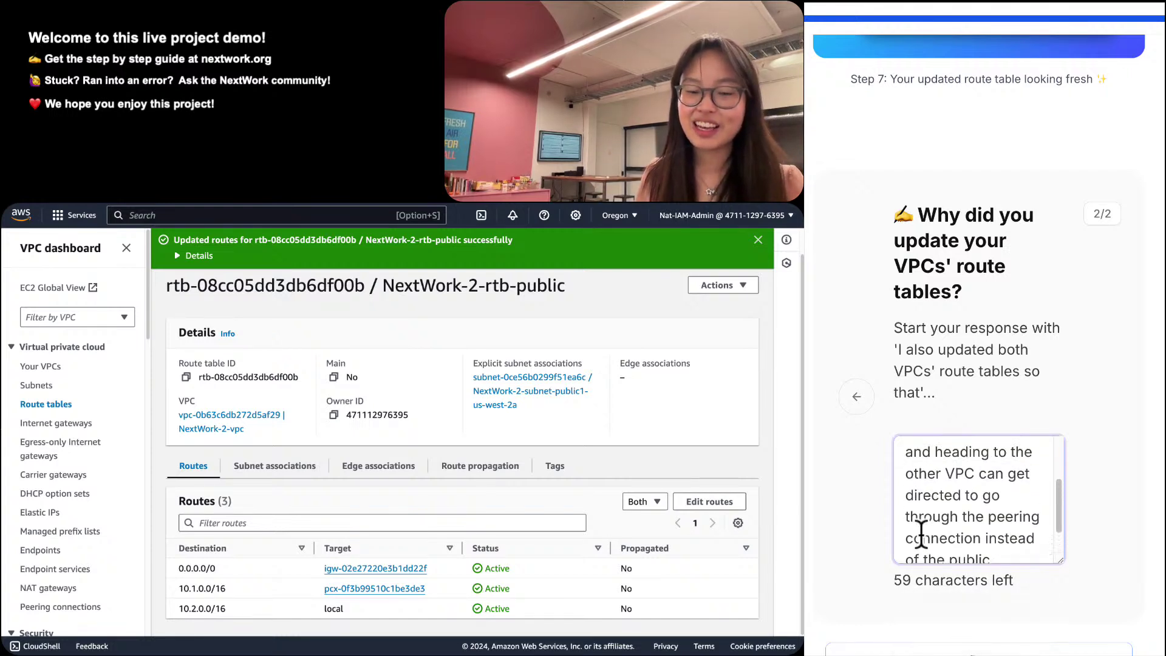
{"action": "scroll", "coordinate": [921, 534], "scroll_direction": "up", "scroll_amount": 1}
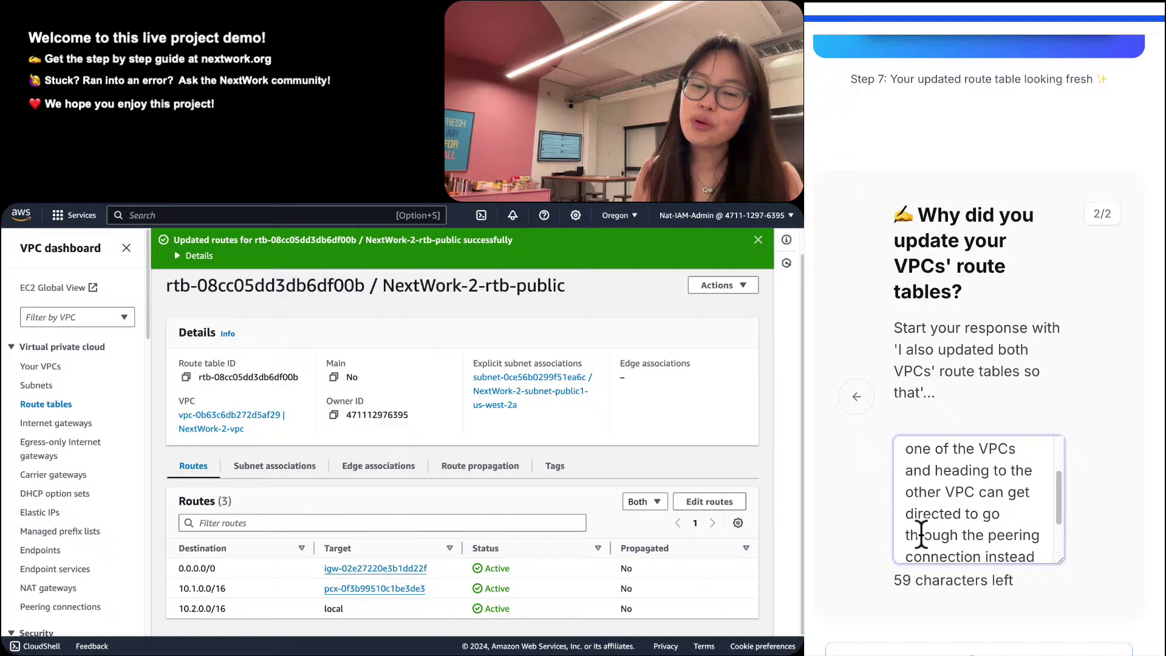
{"action": "left_click", "coordinate": [966, 499]}
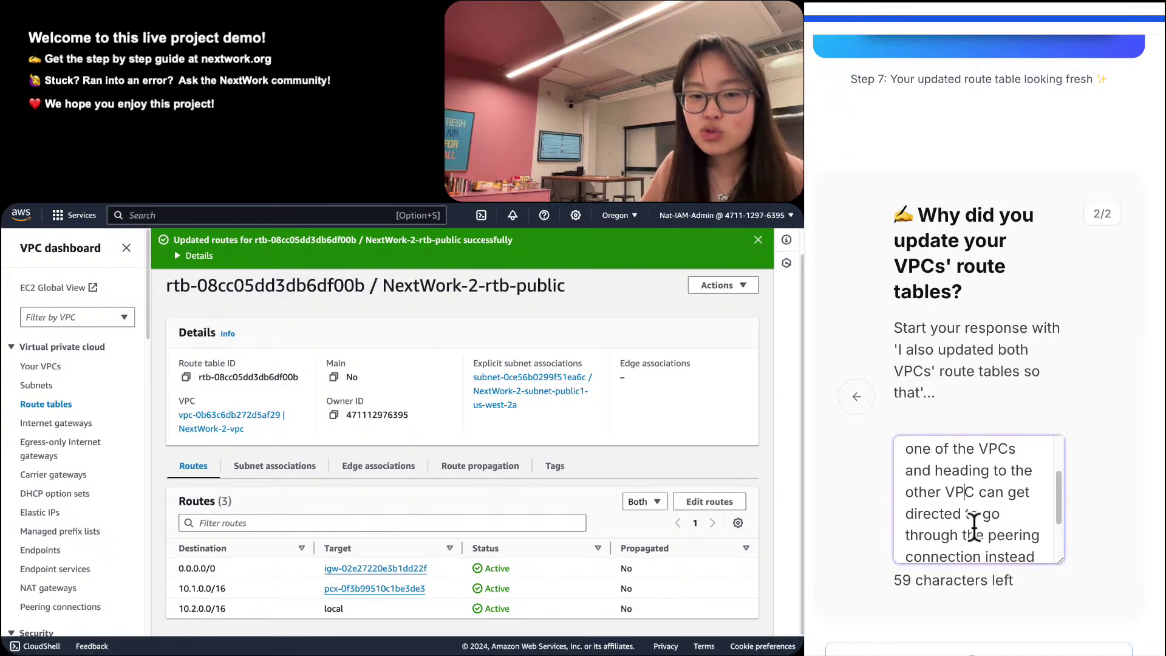
{"action": "scroll", "coordinate": [973, 525], "scroll_direction": "down", "scroll_amount": 1}
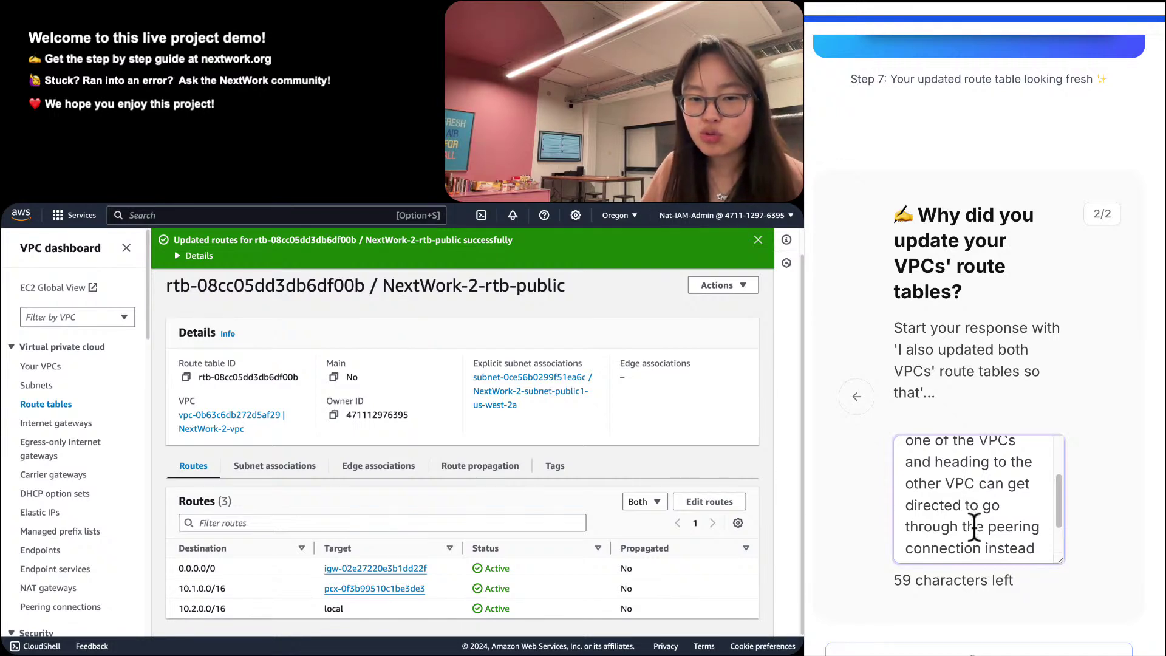
{"action": "left_click", "coordinate": [978, 484]}
{"action": "type", "text": "'s private "}
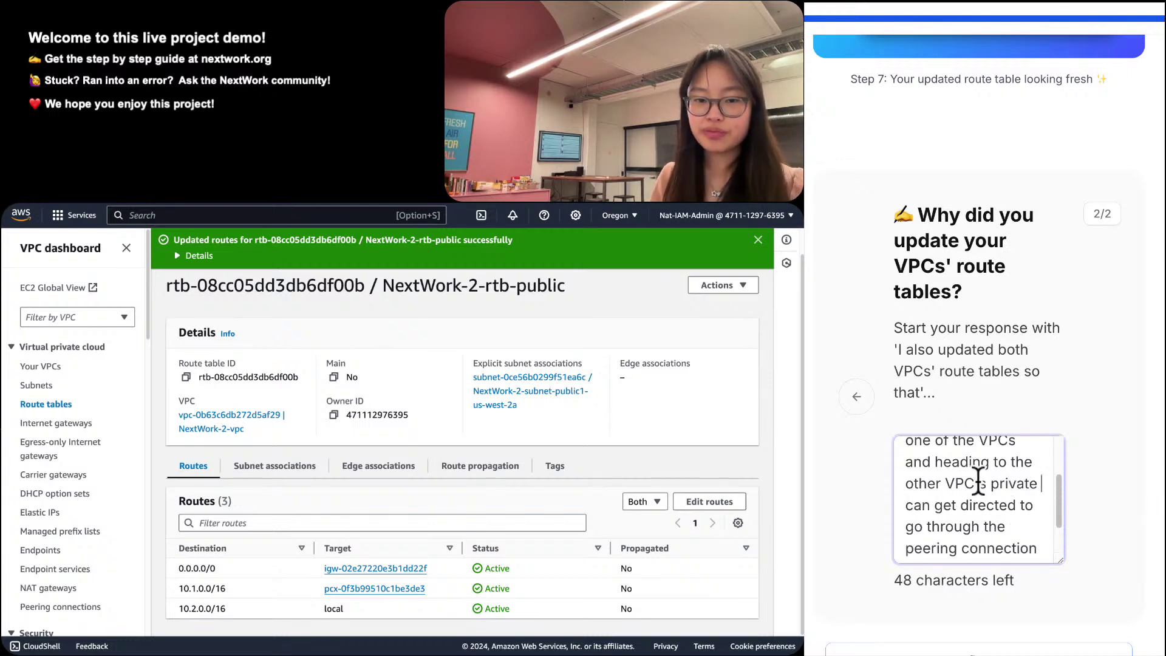
{"action": "type", "text": "IPv4  "}
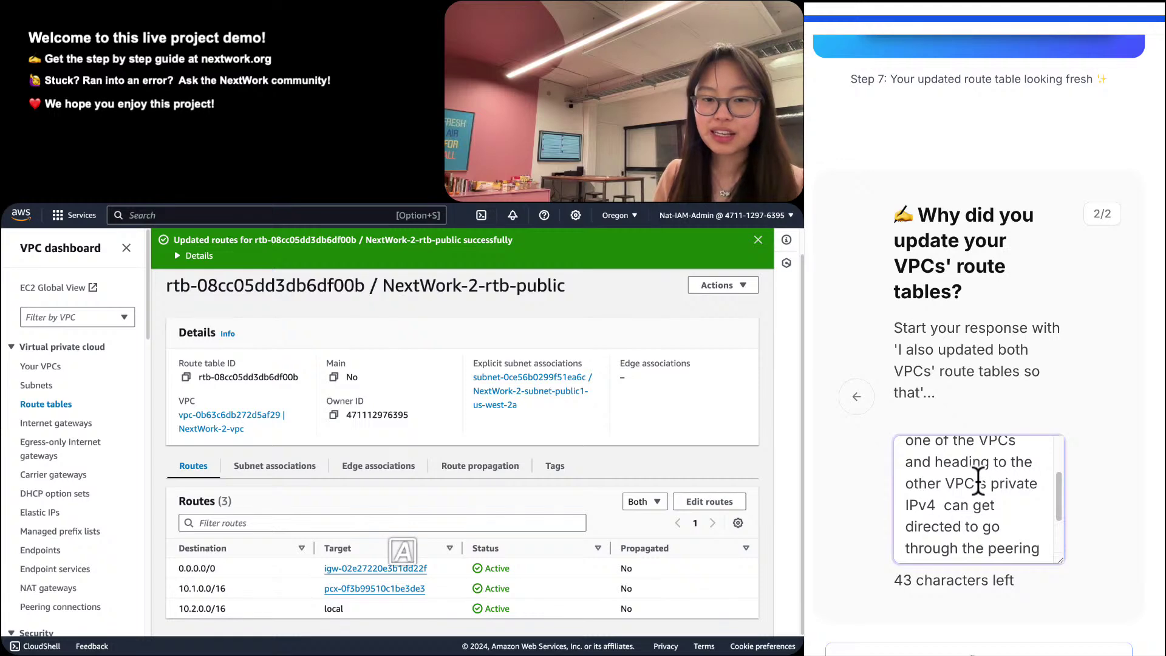
{"action": "type", "text": "CIDR"}
{"action": "key", "text": "BackSpace"}
{"action": "key", "text": "BackSpace"}
{"action": "key", "text": "BackSpace"}
{"action": "key", "text": "BackSpace"}
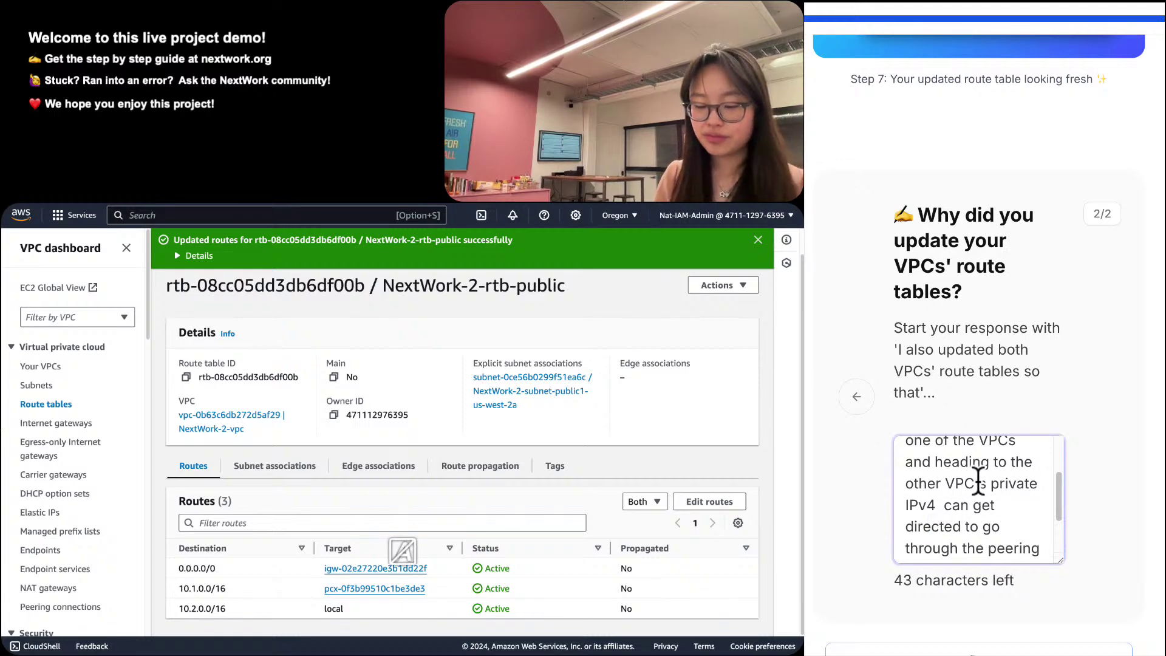
{"action": "type", "text": "address"}
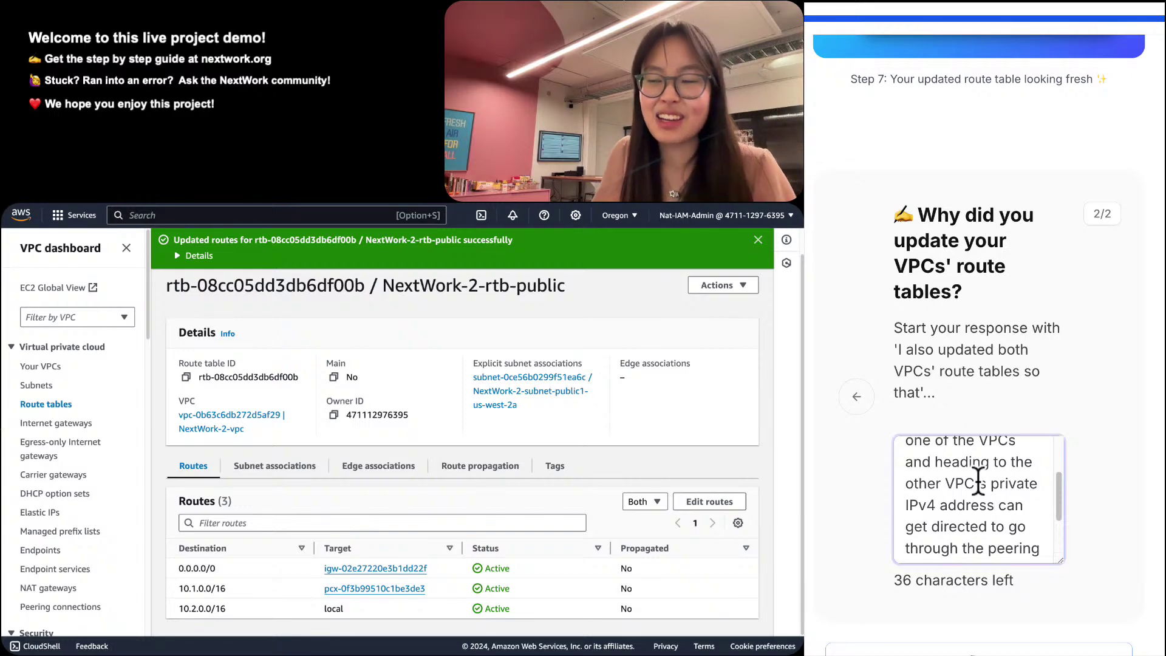
Mark the guide's route table question task as done.
{"action": "scroll", "coordinate": [978, 484], "scroll_direction": "down", "scroll_amount": 3}
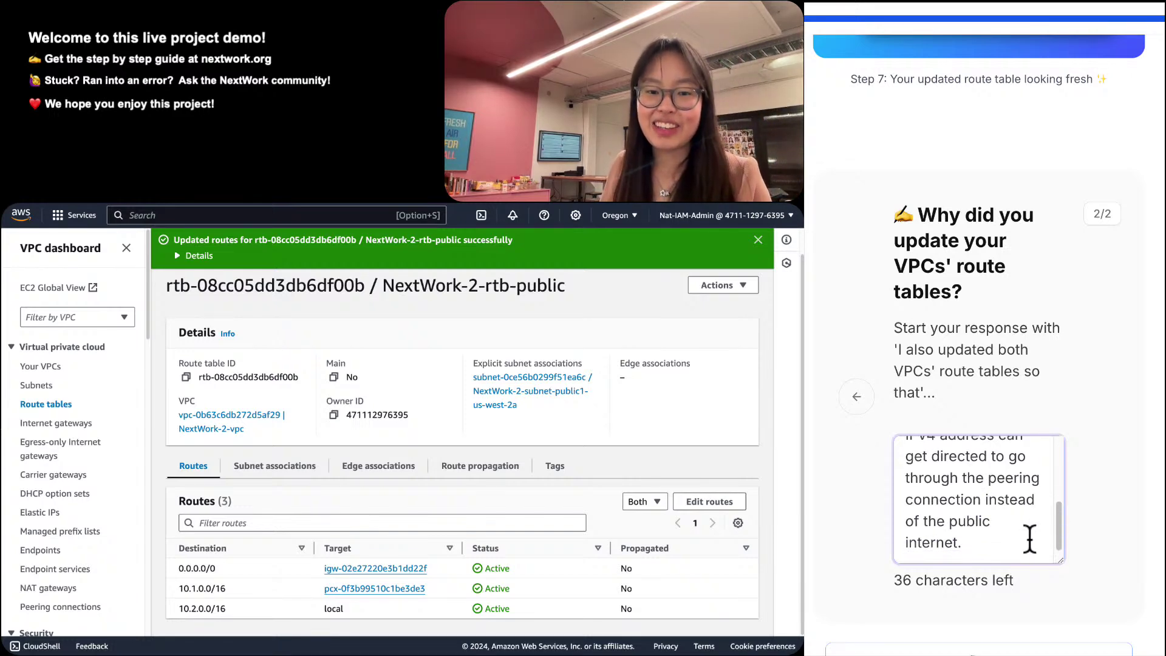
{"action": "scroll", "coordinate": [1119, 508], "scroll_direction": "down", "scroll_amount": 4}
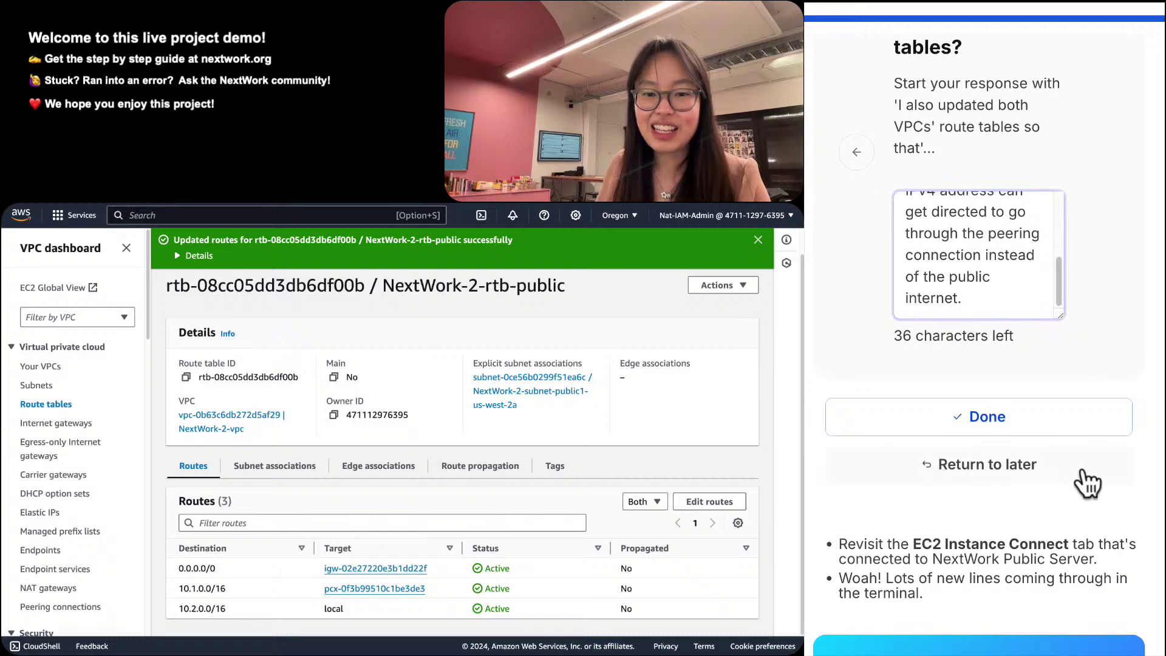
{"action": "left_click", "coordinate": [1120, 431]}
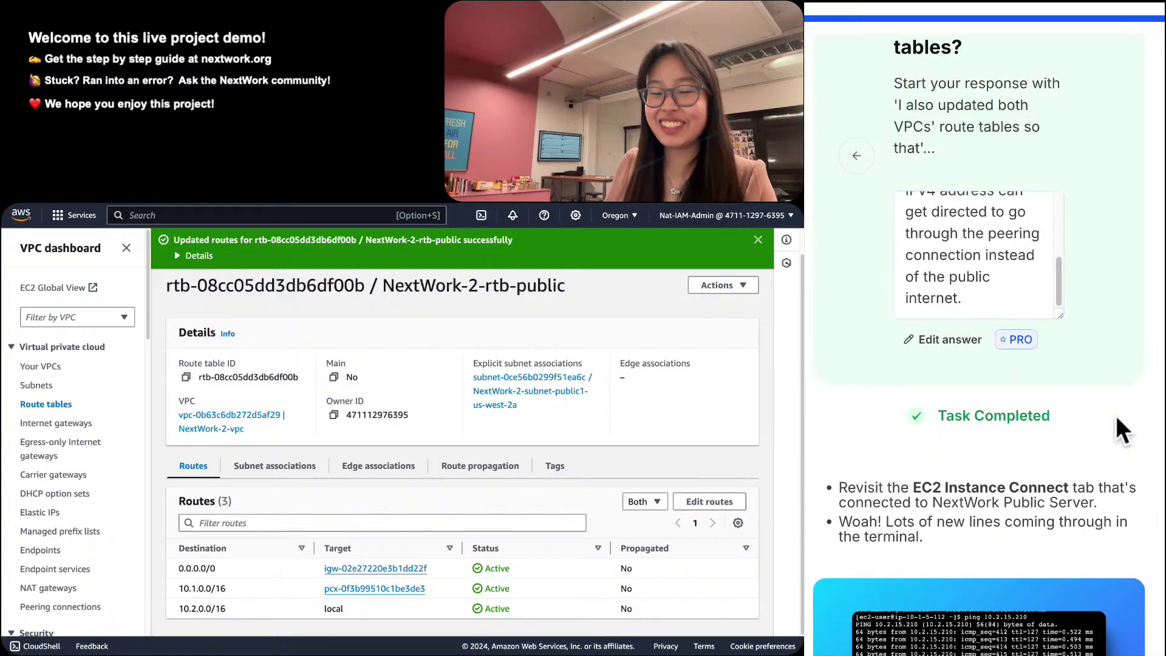
Go to the EC2 Instance Connect session and examine the ping output for 10.2.13.112, comparing it with the guide's example.
{"action": "scroll", "coordinate": [1116, 418], "scroll_direction": "down", "scroll_amount": 2}
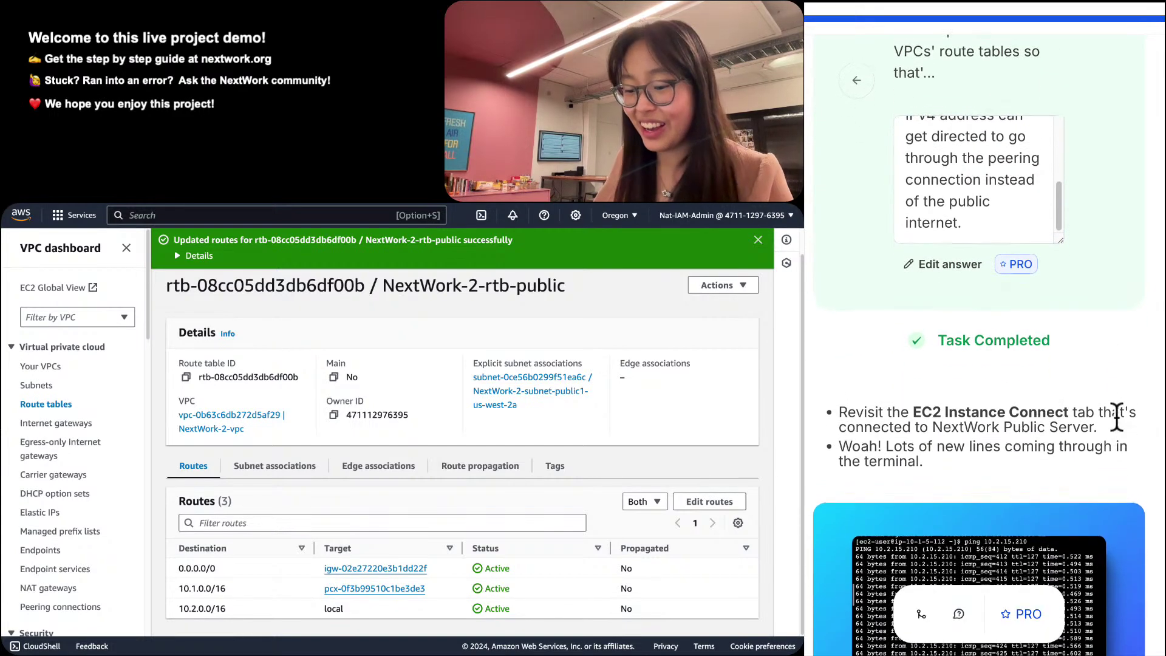
{"action": "scroll", "coordinate": [1117, 418], "scroll_direction": "up", "scroll_amount": 1}
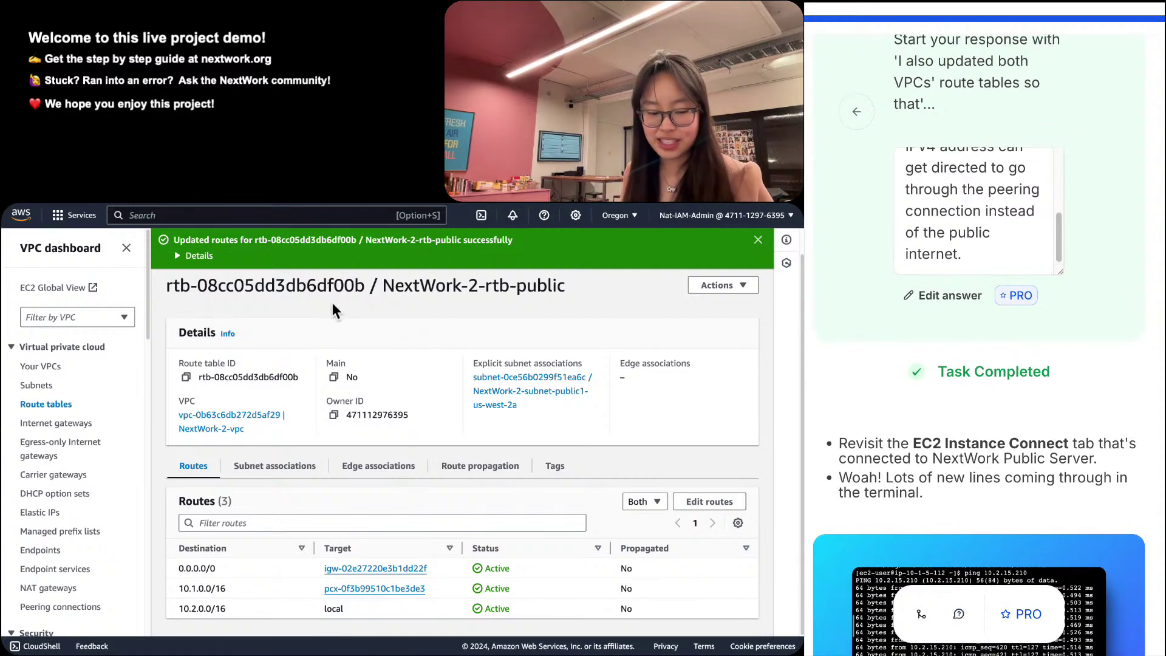
{"action": "key", "text": "super+shift+f"}
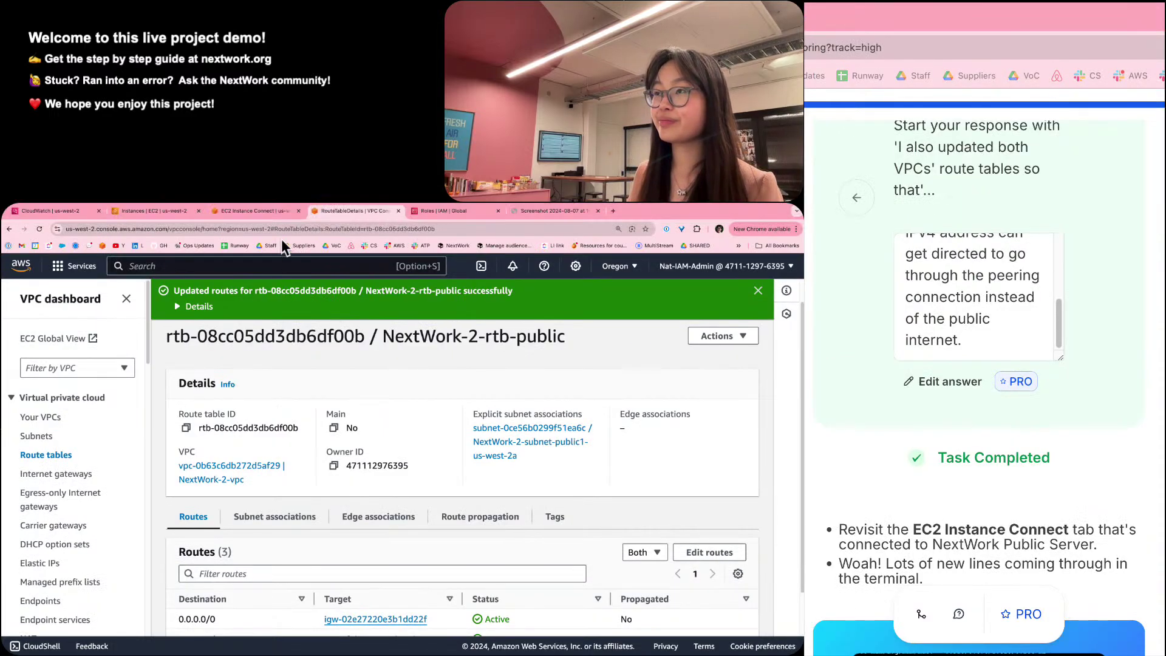
{"action": "left_click", "coordinate": [273, 212]}
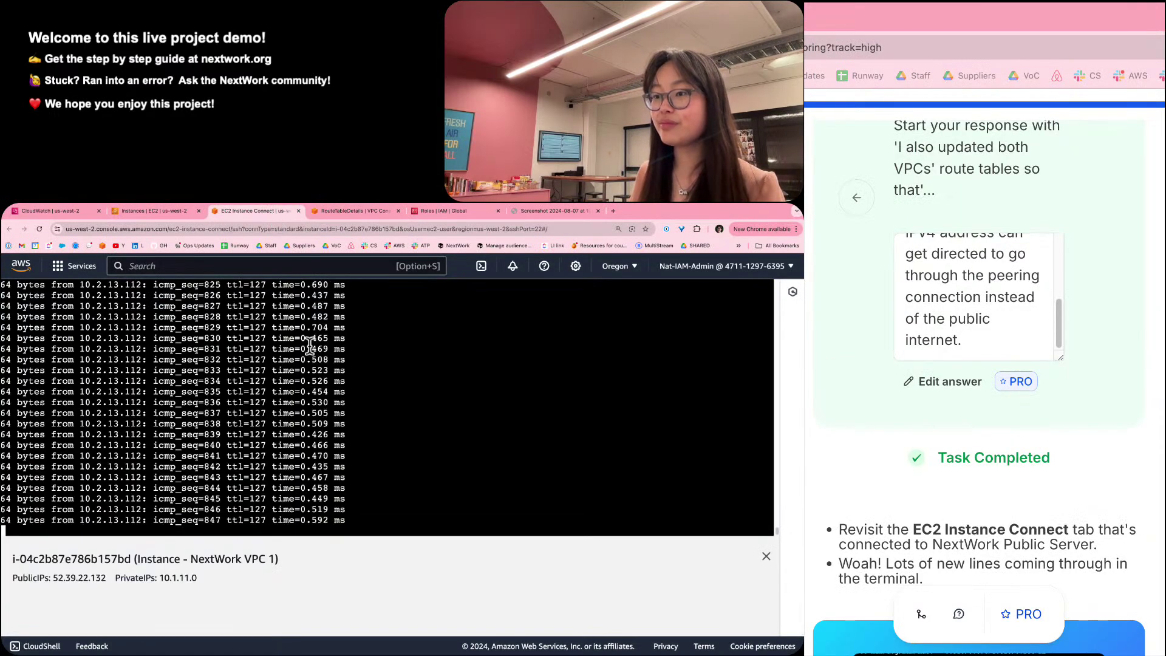
{"action": "scroll", "coordinate": [310, 346], "scroll_direction": "up", "scroll_amount": 4}
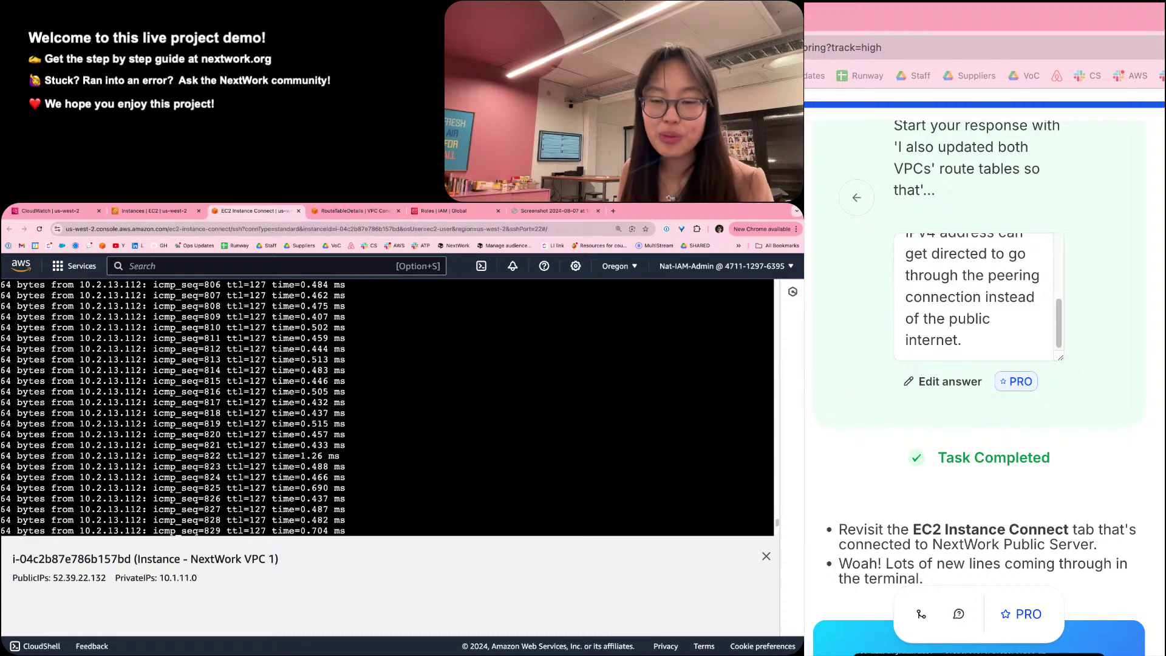
{"action": "scroll", "coordinate": [979, 389], "scroll_direction": "down", "scroll_amount": 6}
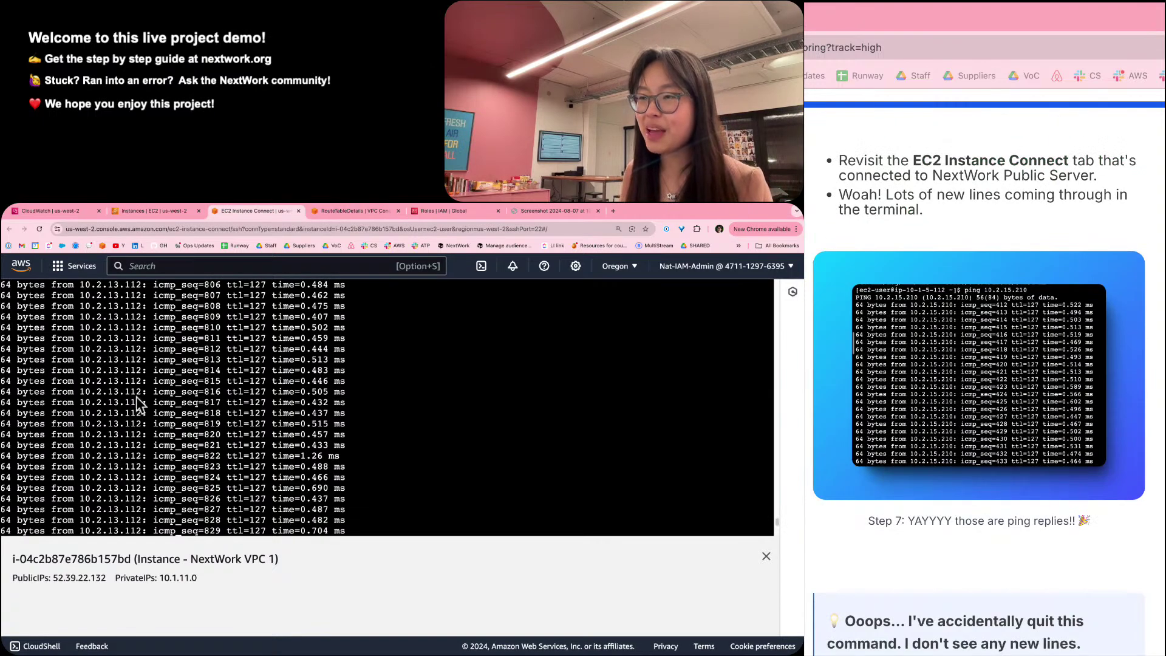
{"action": "scroll", "coordinate": [292, 359], "scroll_direction": "up", "scroll_amount": 20}
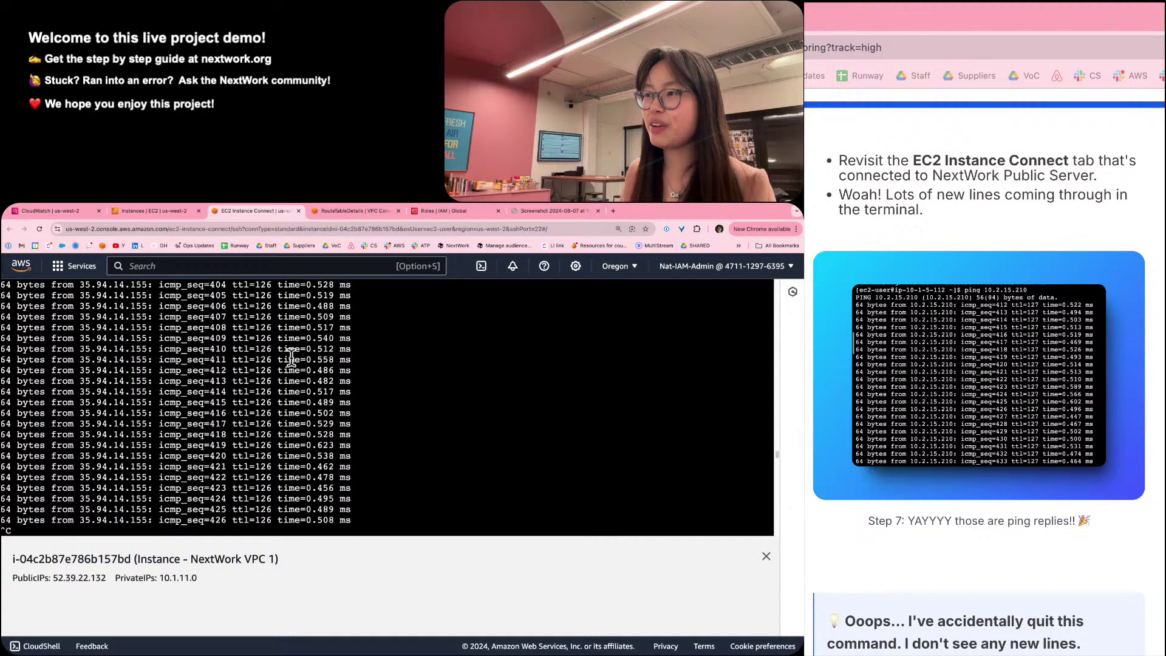
{"action": "scroll", "coordinate": [292, 358], "scroll_direction": "down", "scroll_amount": 5}
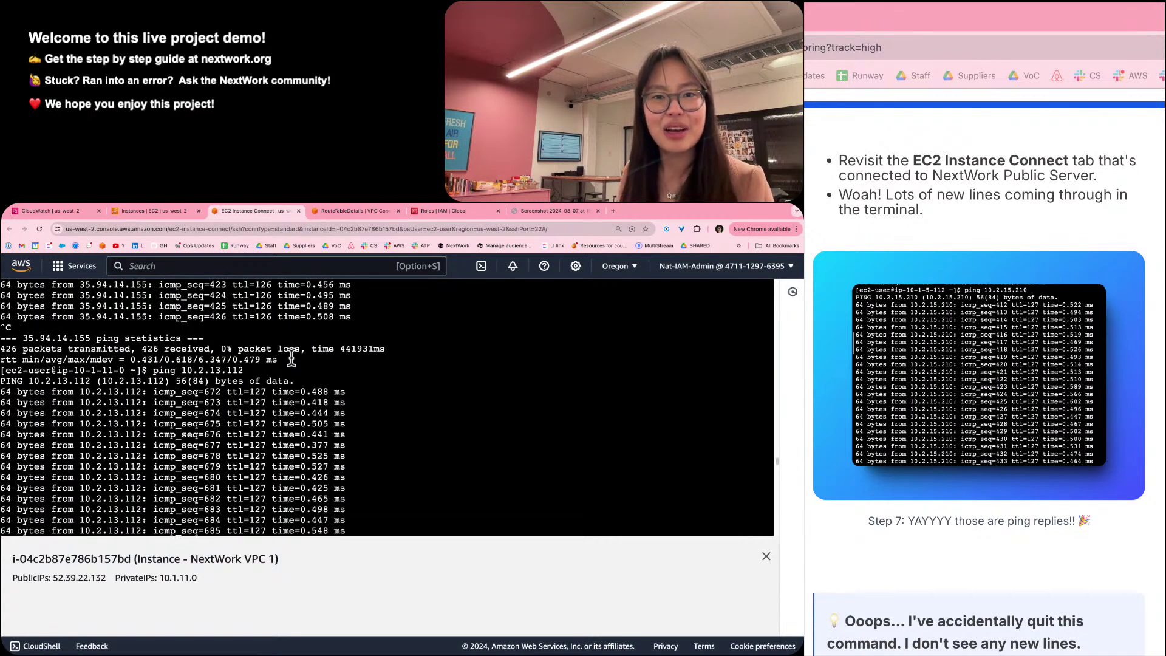
{"action": "scroll", "coordinate": [291, 359], "scroll_direction": "down", "scroll_amount": 20}
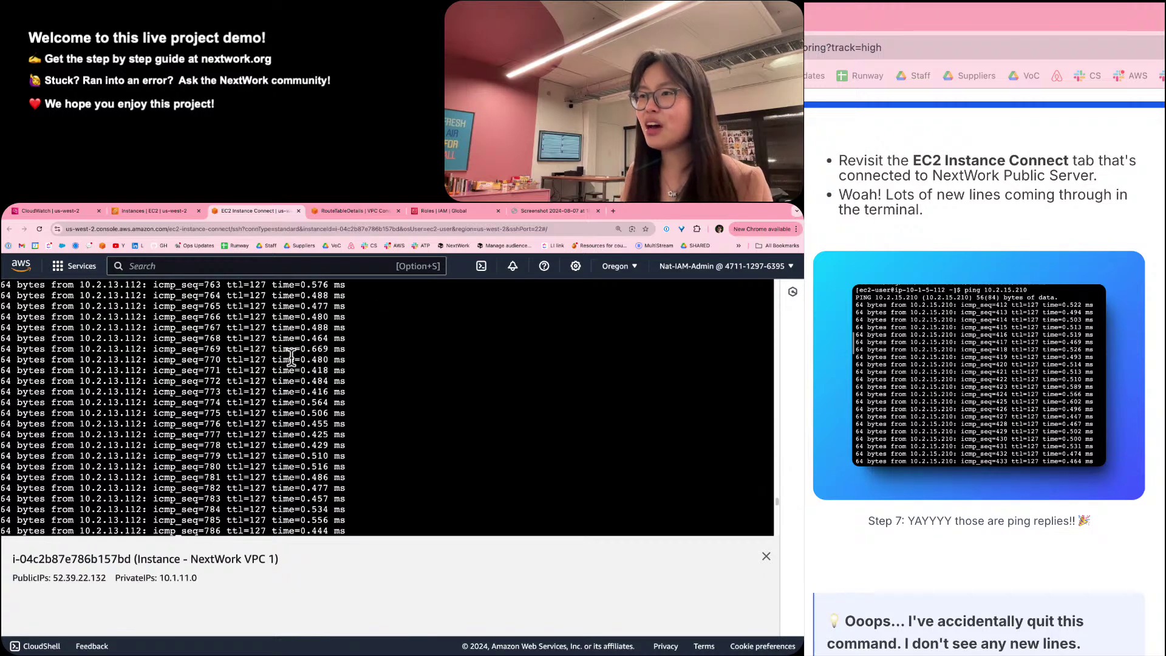
{"action": "scroll", "coordinate": [291, 358], "scroll_direction": "up", "scroll_amount": 12}
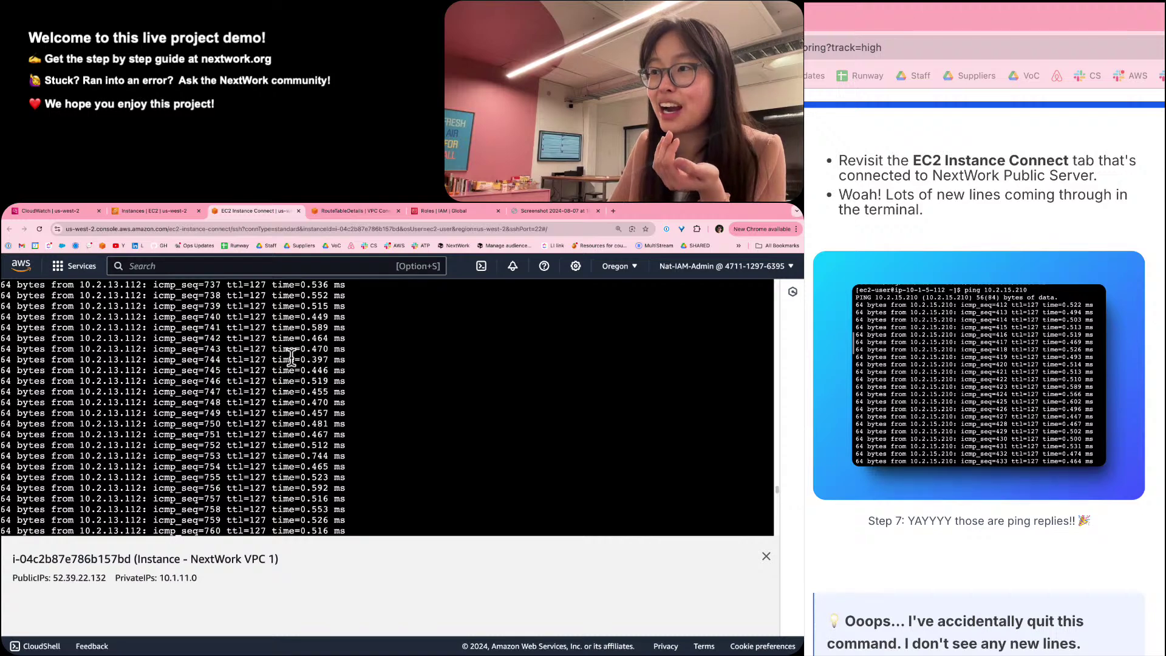
Review the NextWork-2-rtb-public route table's details and routes.
{"action": "left_click", "coordinate": [354, 210]}
{"action": "scroll", "coordinate": [345, 403], "scroll_direction": "down", "scroll_amount": 1}
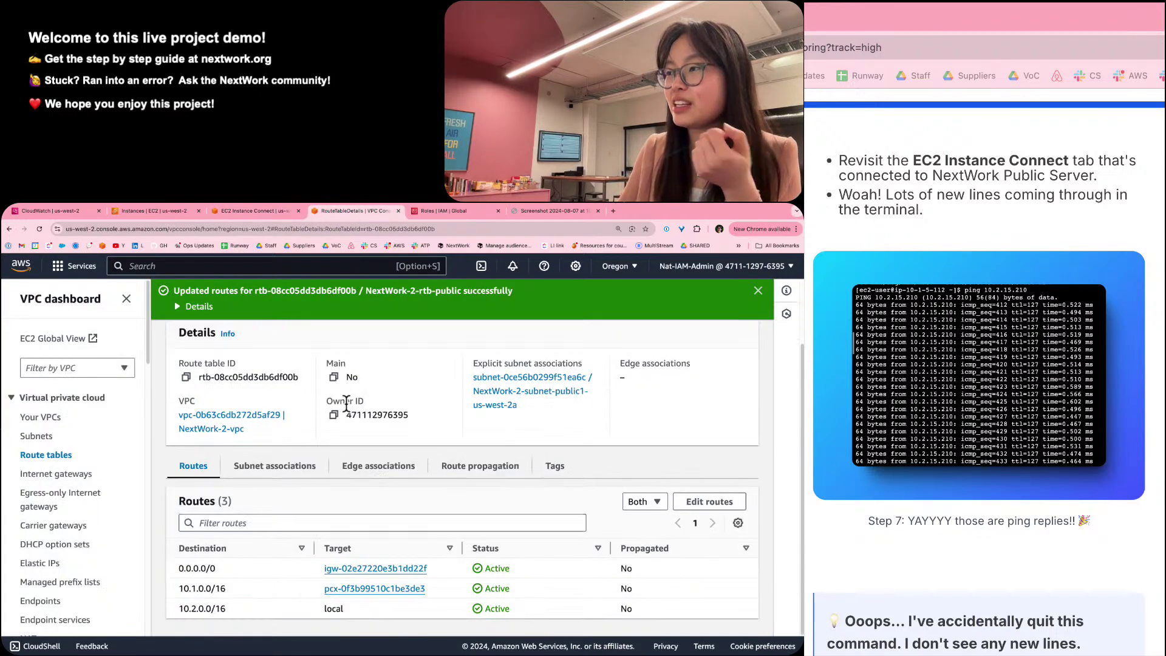
{"action": "scroll", "coordinate": [346, 401], "scroll_direction": "up", "scroll_amount": 2}
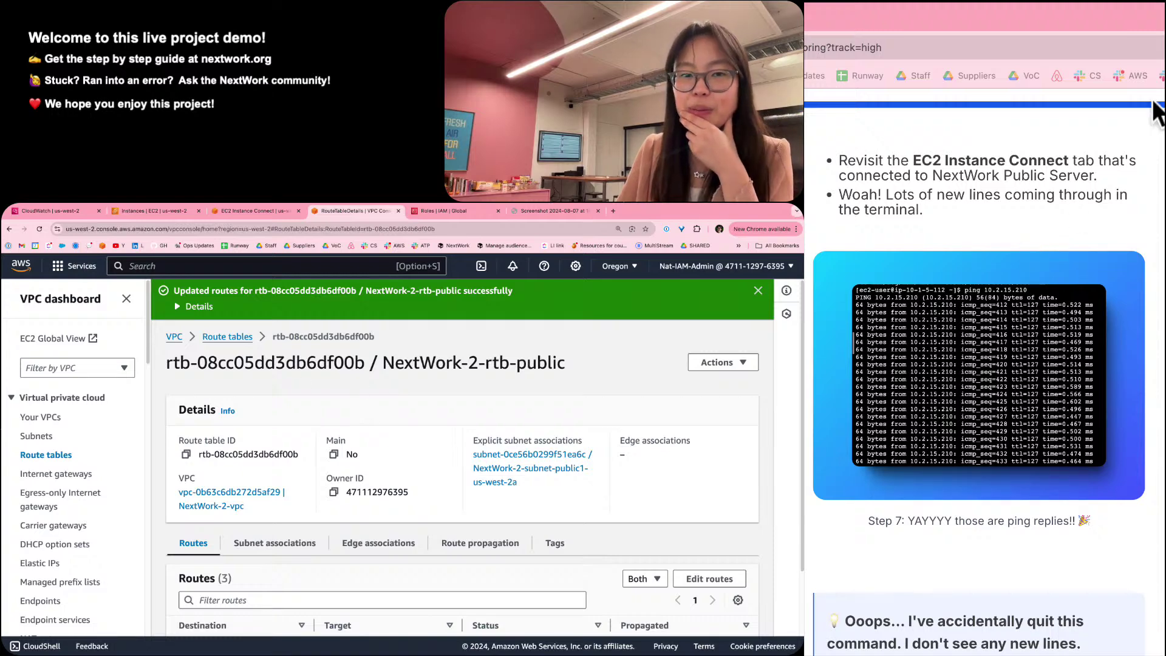
Return to the EC2 Instance Connect terminal, close the instance information pane, and stop the running ping.
{"action": "left_click", "coordinate": [252, 210]}
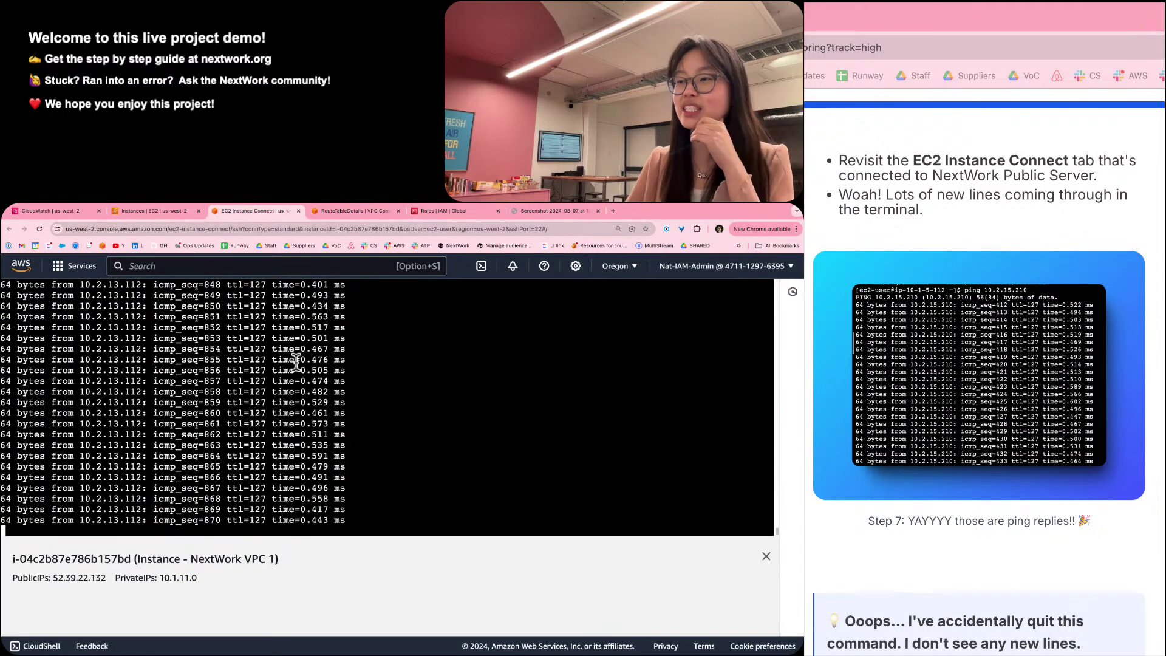
{"action": "scroll", "coordinate": [295, 362], "scroll_direction": "up", "scroll_amount": 5}
{"action": "scroll", "coordinate": [295, 362], "scroll_direction": "down", "scroll_amount": 5}
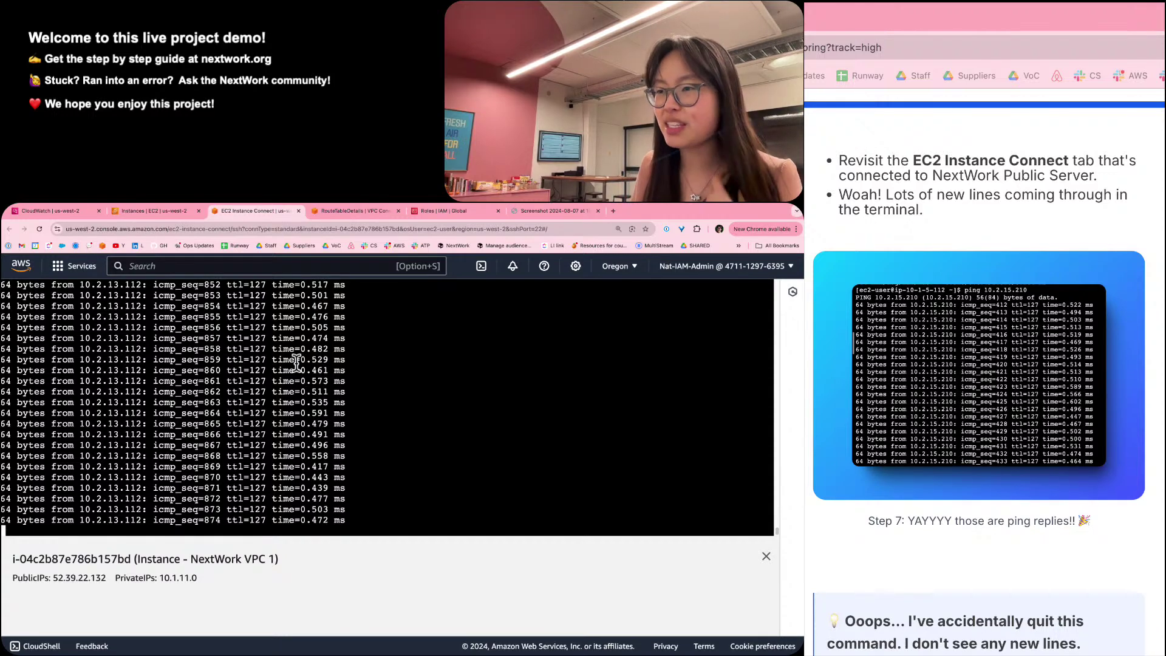
{"action": "scroll", "coordinate": [296, 362], "scroll_direction": "up", "scroll_amount": 2}
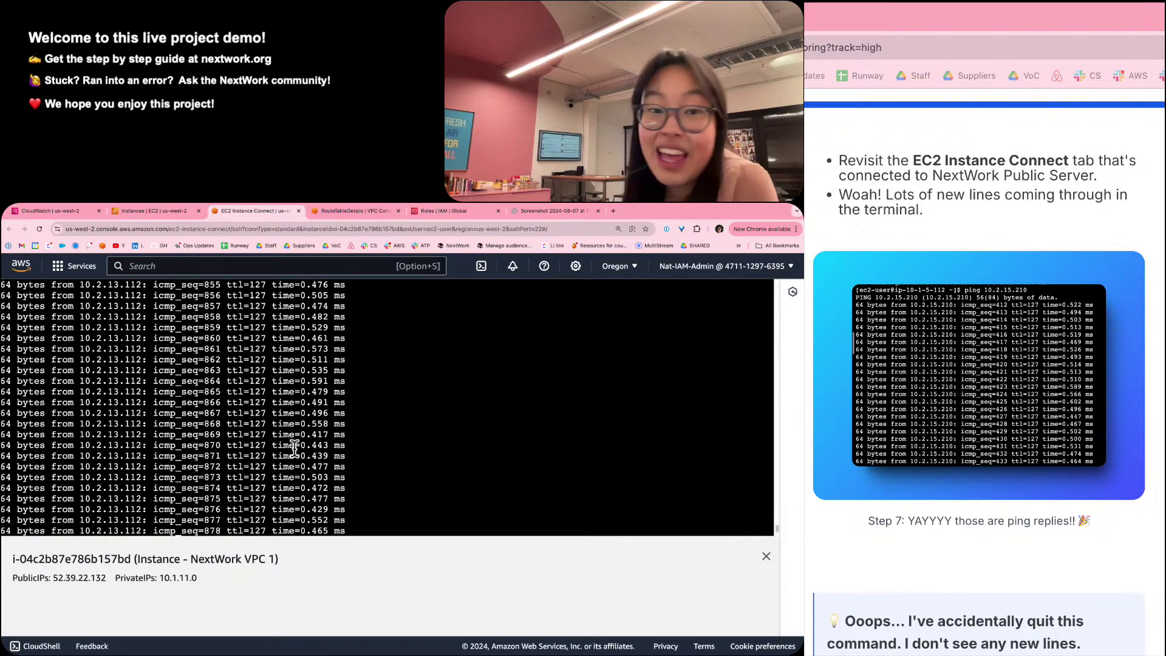
{"action": "left_click", "coordinate": [766, 556]}
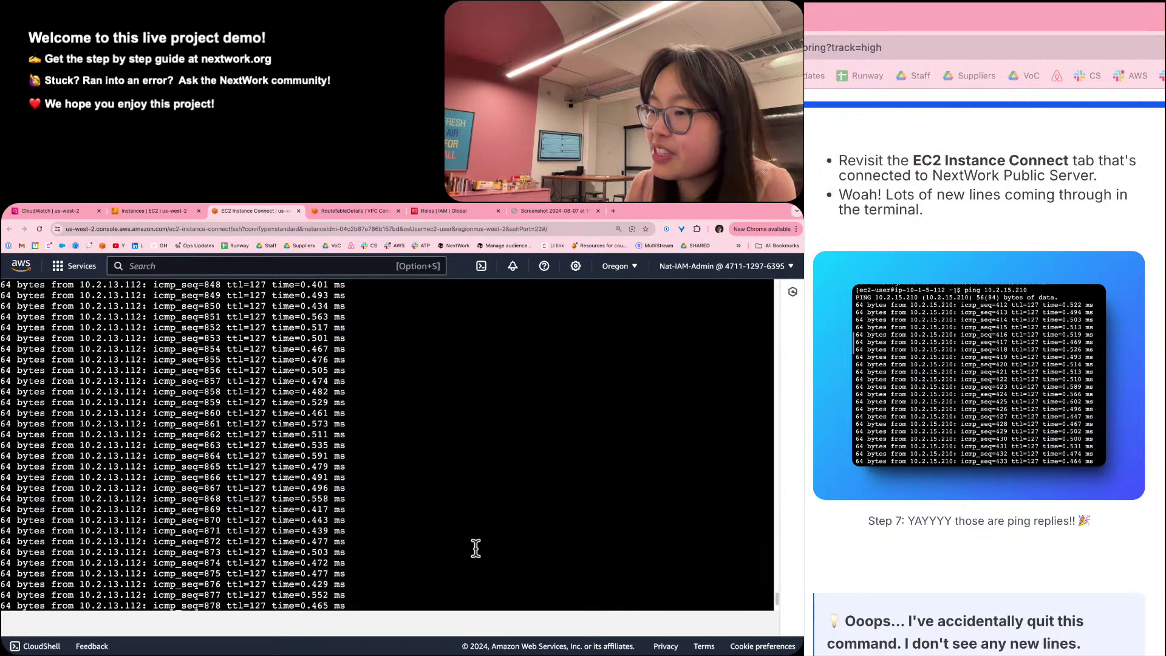
{"action": "key", "text": "ctrl+c"}
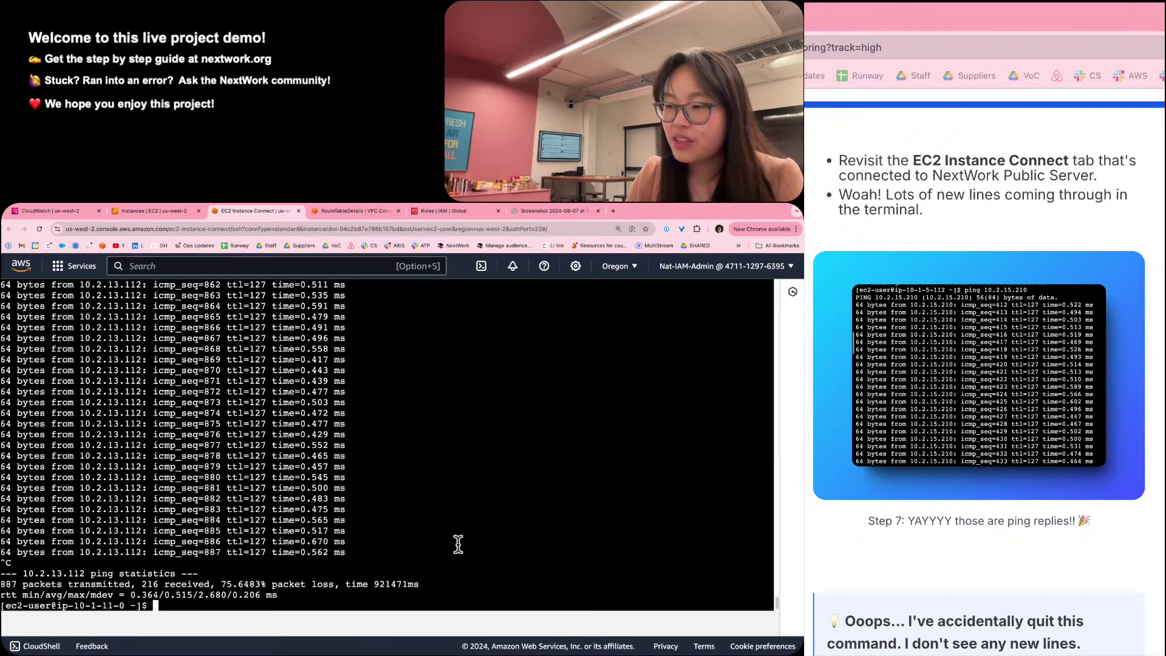
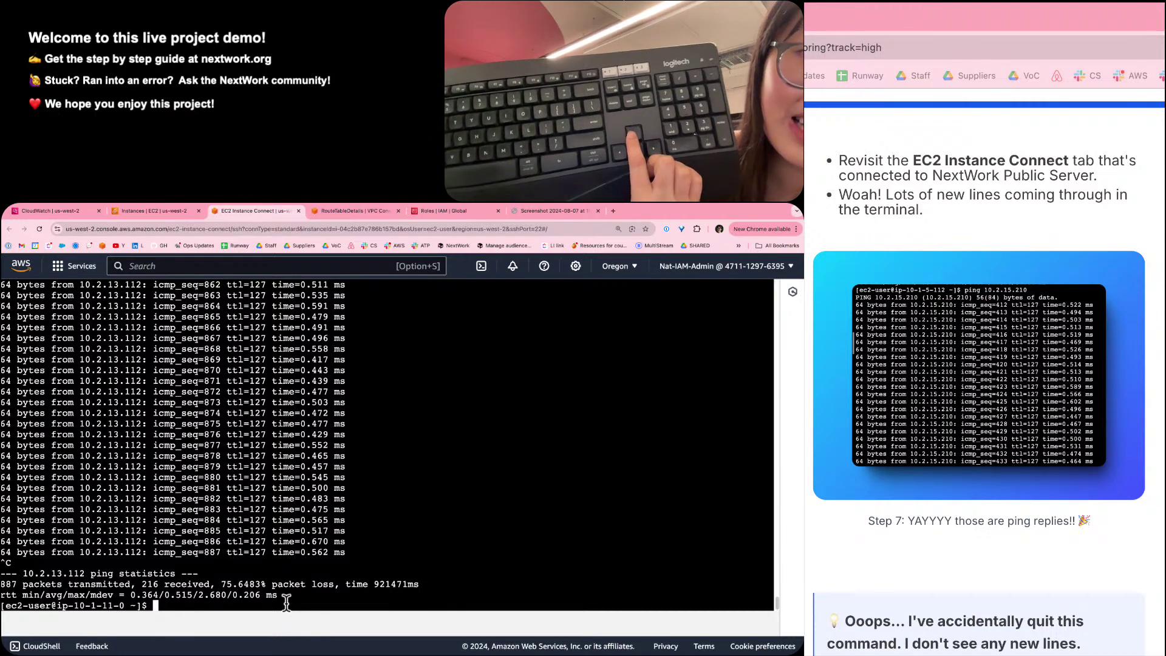
Rerun the ping of Instance 2's private address, 10.2.13.112, in the terminal.
{"action": "key", "text": "Up"}
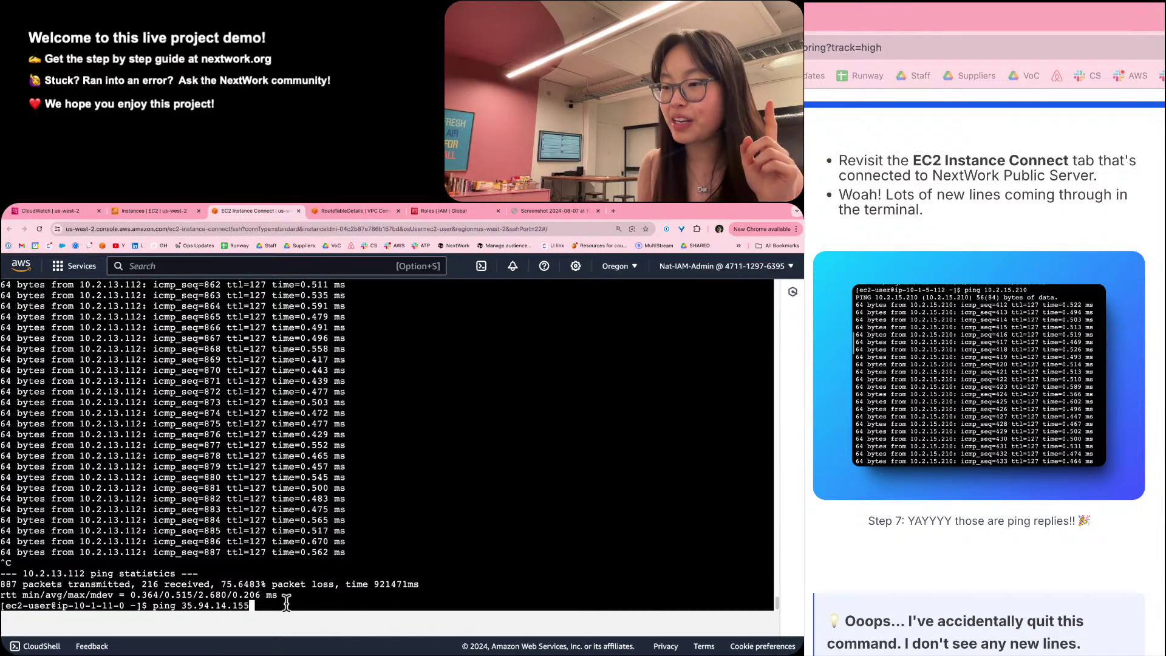
{"action": "key", "text": "ctrl+u"}
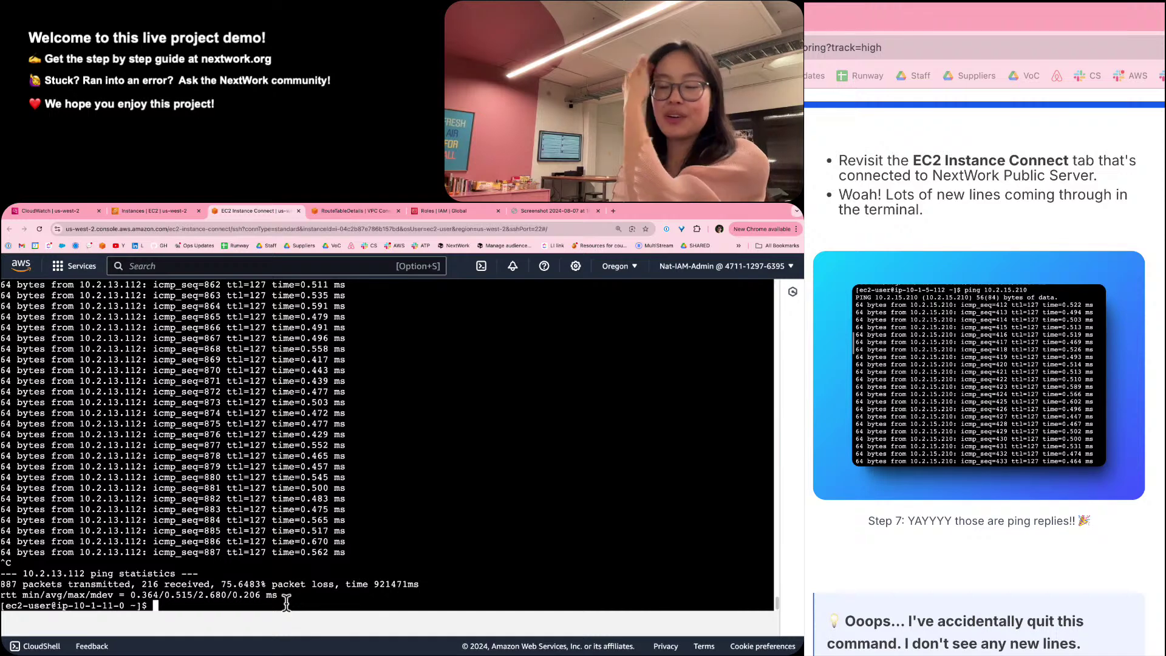
{"action": "key", "text": "Up"}
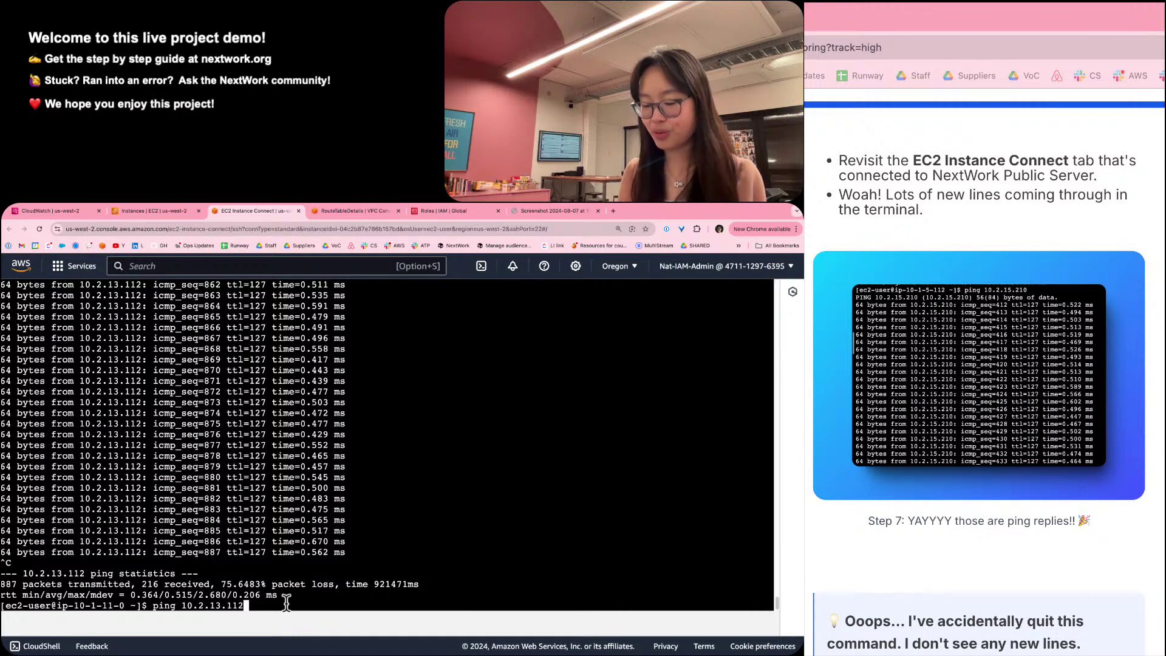
{"action": "key", "text": "Return"}
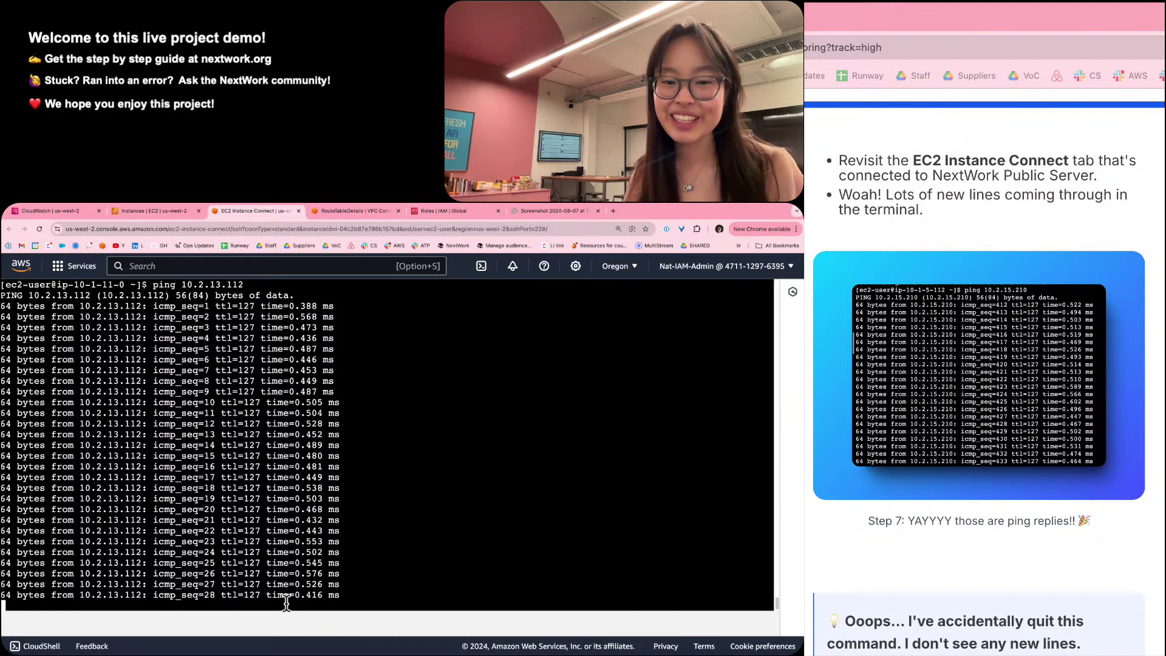
Capture a screenshot of the latest ping replies in the terminal for the guide's screenshot task.
{"action": "scroll", "coordinate": [1080, 468], "scroll_direction": "down", "scroll_amount": 7}
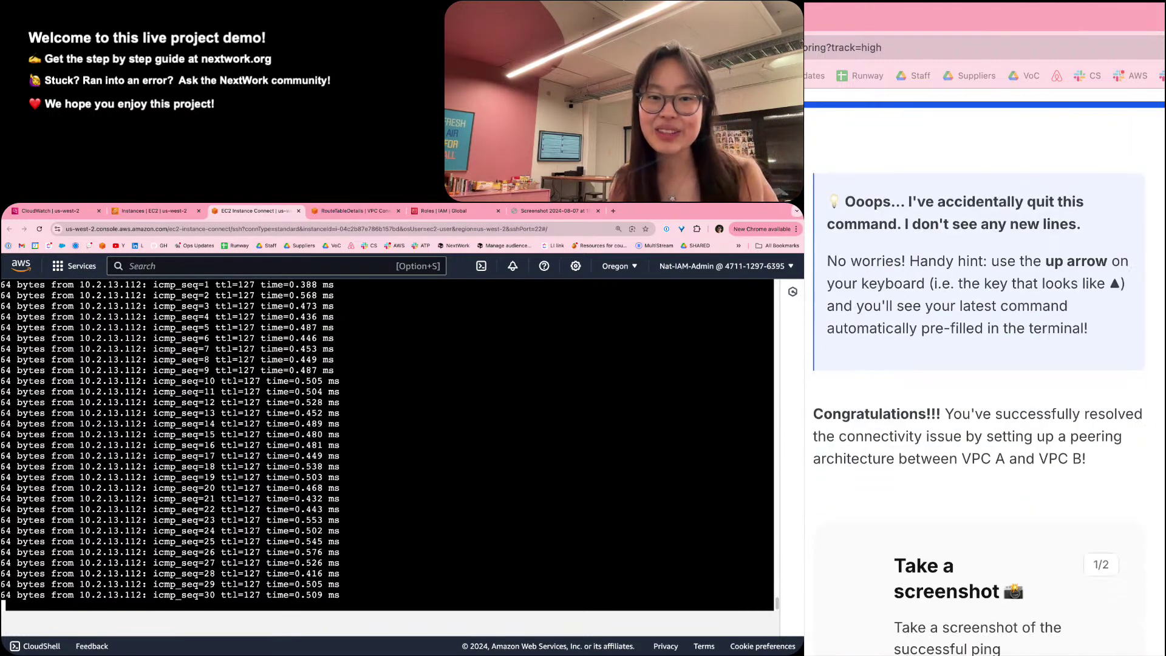
{"action": "scroll", "coordinate": [978, 376], "scroll_direction": "down", "scroll_amount": 4}
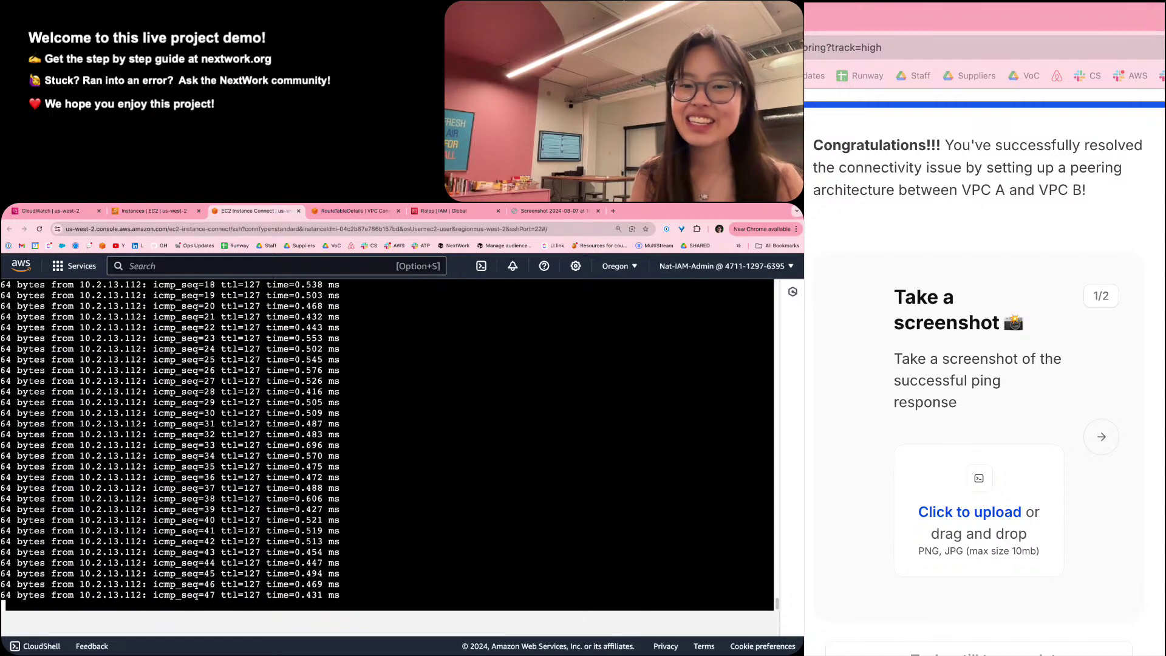
{"action": "scroll", "coordinate": [374, 456], "scroll_direction": "up", "scroll_amount": 5}
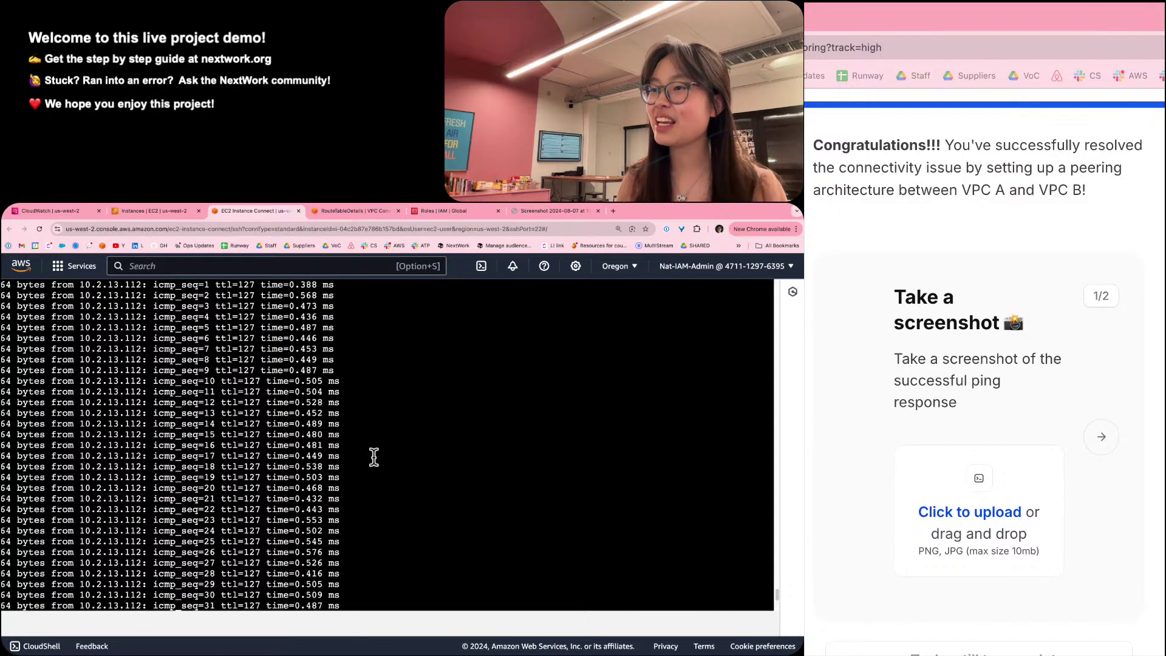
{"action": "scroll", "coordinate": [374, 456], "scroll_direction": "down", "scroll_amount": 5}
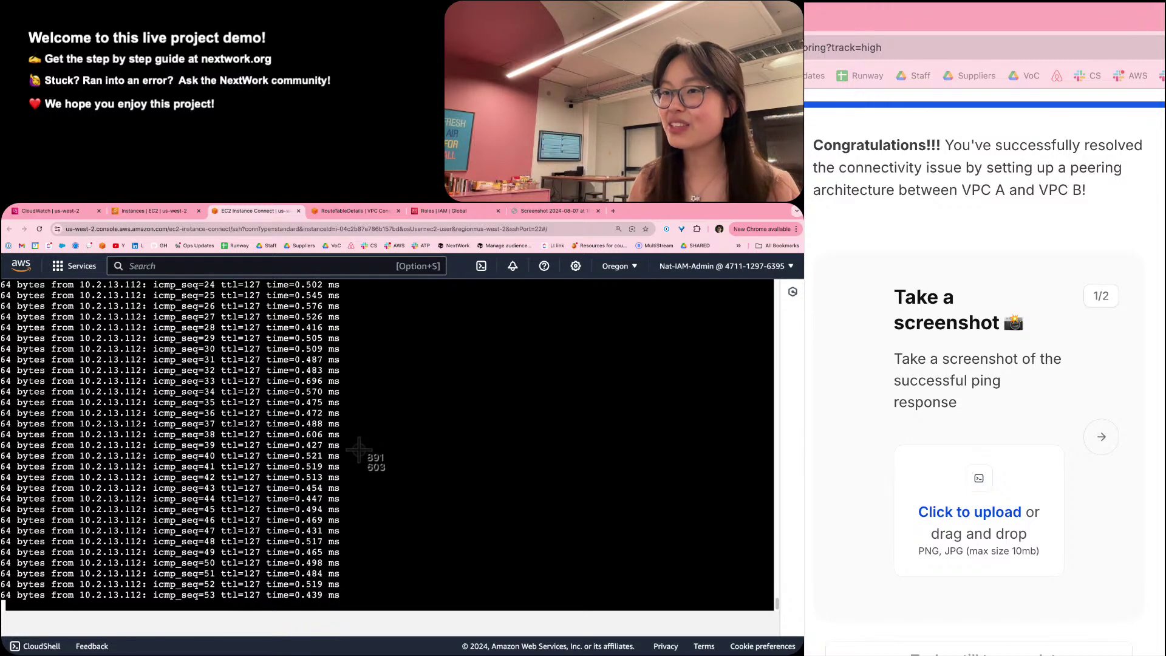
{"action": "key", "text": "super+shift+4"}
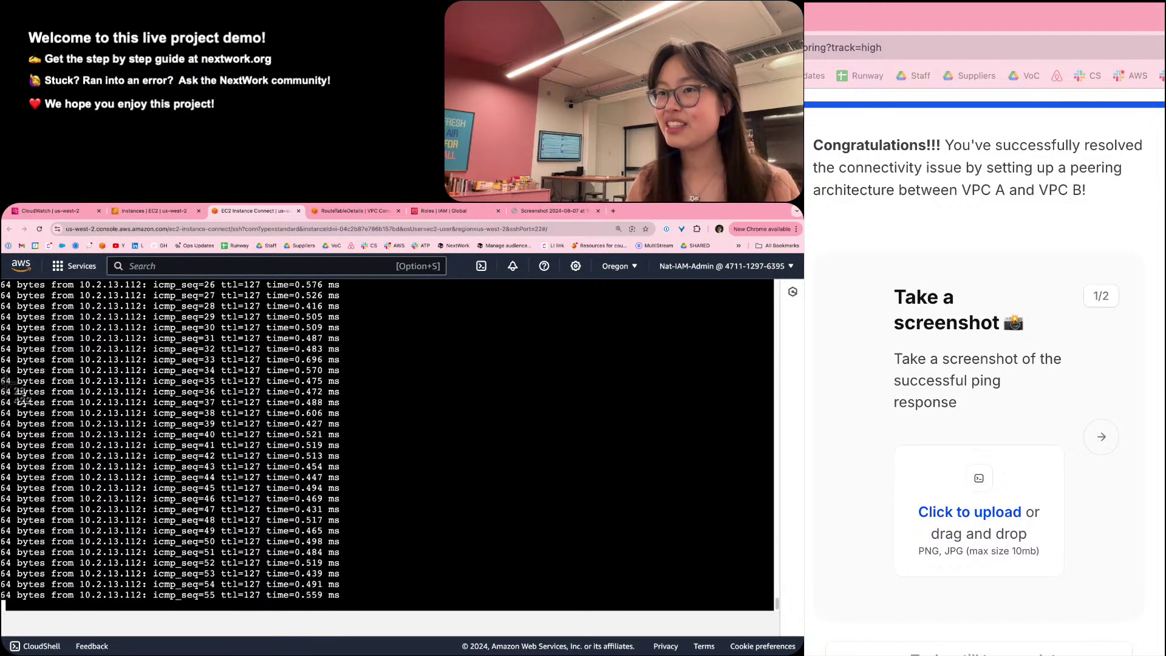
{"action": "left_click_drag", "start_coordinate": [1, 387], "coordinate": [483, 620]}
Upload the ping screenshot to the guide's successful ping response task and advance to its second question.
{"action": "left_click", "coordinate": [156, 210]}
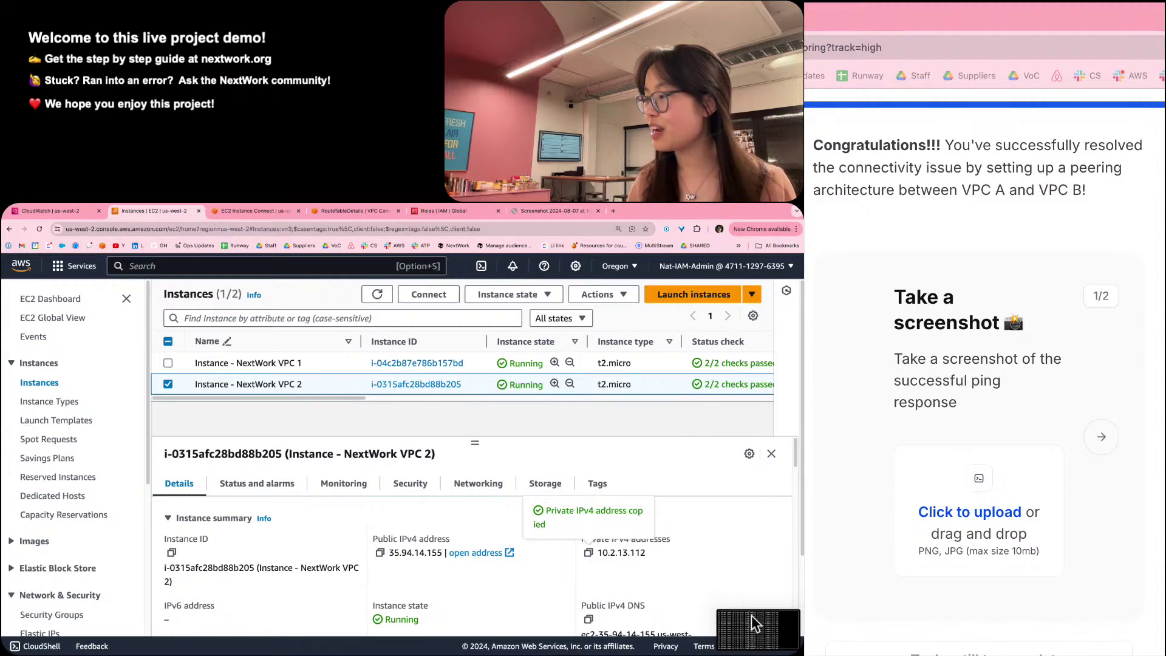
{"action": "left_click_drag", "start_coordinate": [752, 615], "coordinate": [983, 540]}
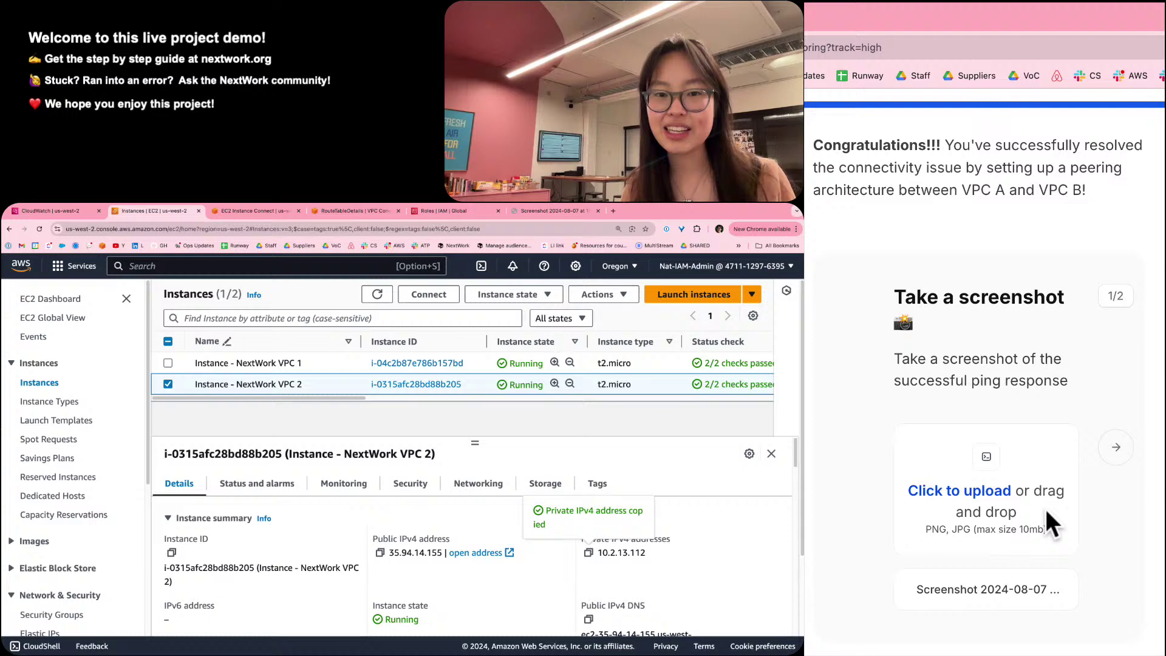
{"action": "left_click", "coordinate": [1122, 460]}
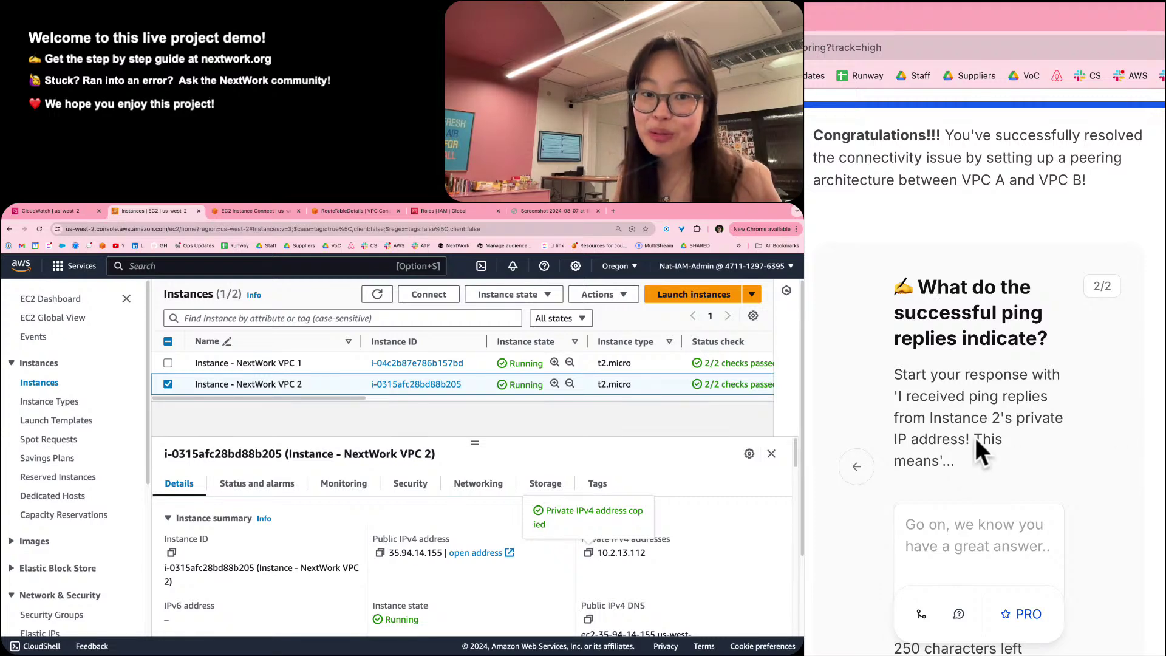
Copy the suggested opening "I received ping replies from Instance 2's private IP address! This means" into the answer field.
{"action": "scroll", "coordinate": [911, 462], "scroll_direction": "up", "scroll_amount": 2}
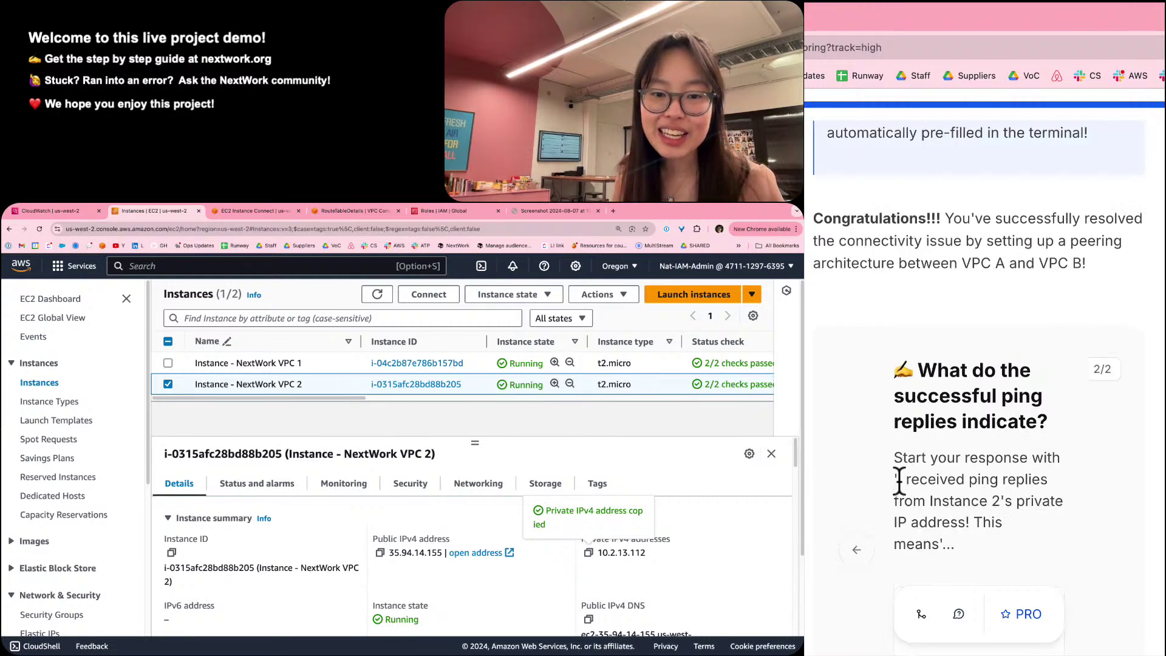
{"action": "left_click_drag", "start_coordinate": [897, 479], "coordinate": [940, 543]}
{"action": "key", "text": "super+c"}
{"action": "scroll", "coordinate": [1021, 523], "scroll_direction": "down", "scroll_amount": 1}
{"action": "scroll", "coordinate": [1021, 522], "scroll_direction": "down", "scroll_amount": 3}
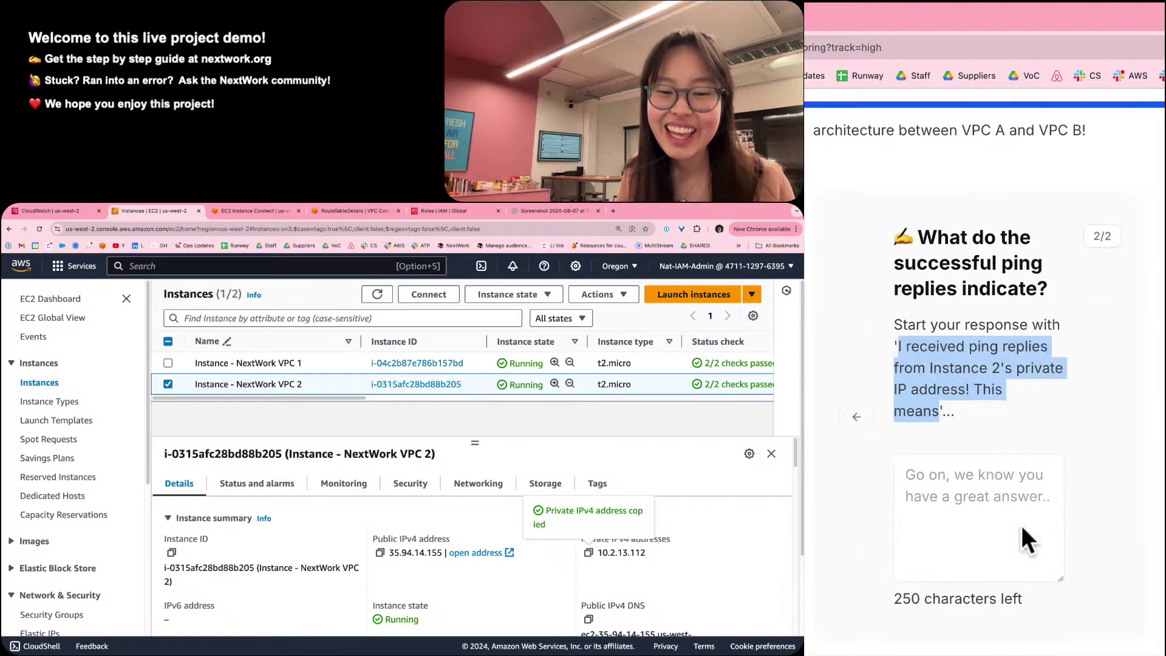
{"action": "left_click", "coordinate": [1020, 538]}
{"action": "key", "text": "super+v"}
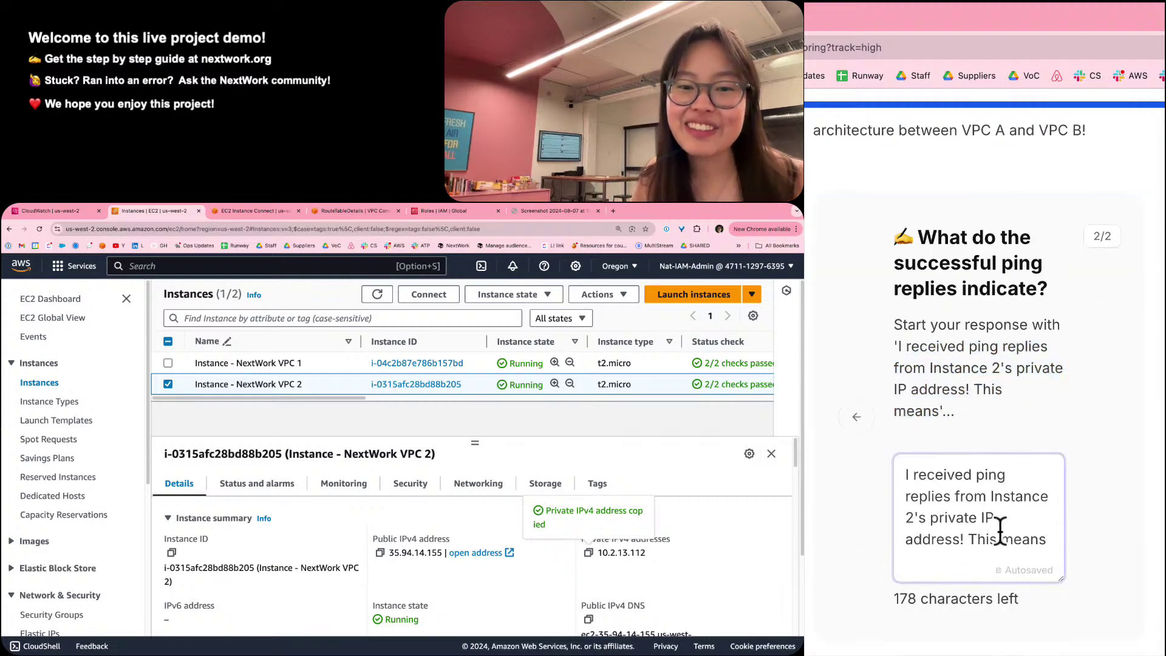
Replace the answer's opening word "I" with "We".
{"action": "key", "text": "super+a"}
{"action": "key", "text": "Left"}
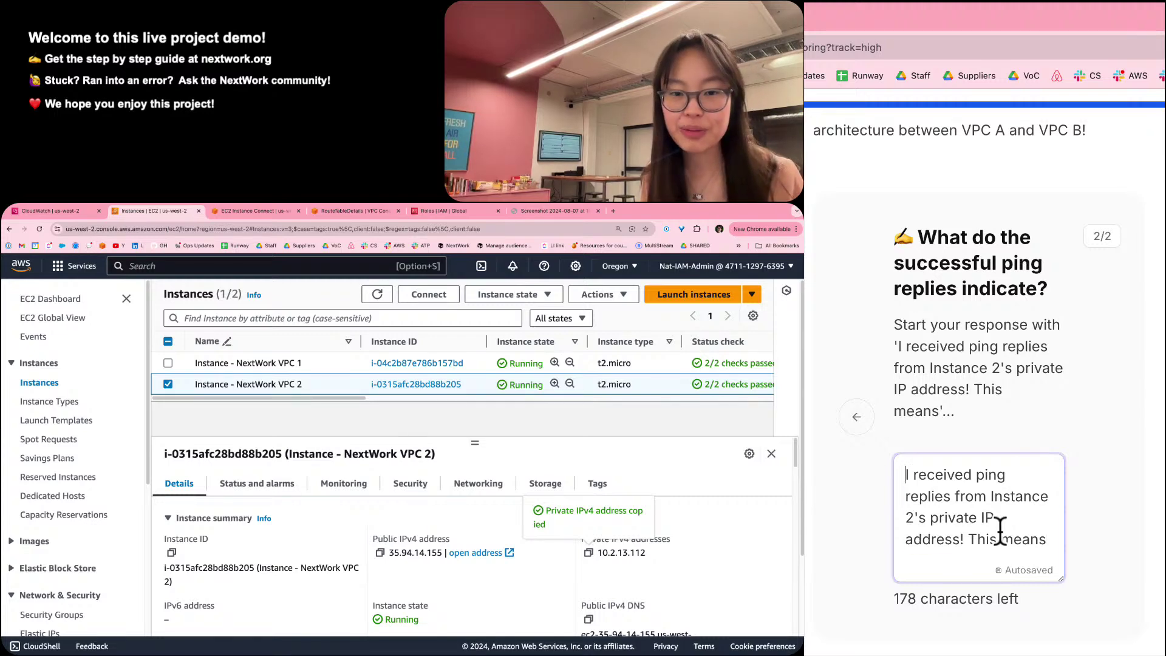
{"action": "key", "text": "Delete"}
{"action": "type", "text": "We"}
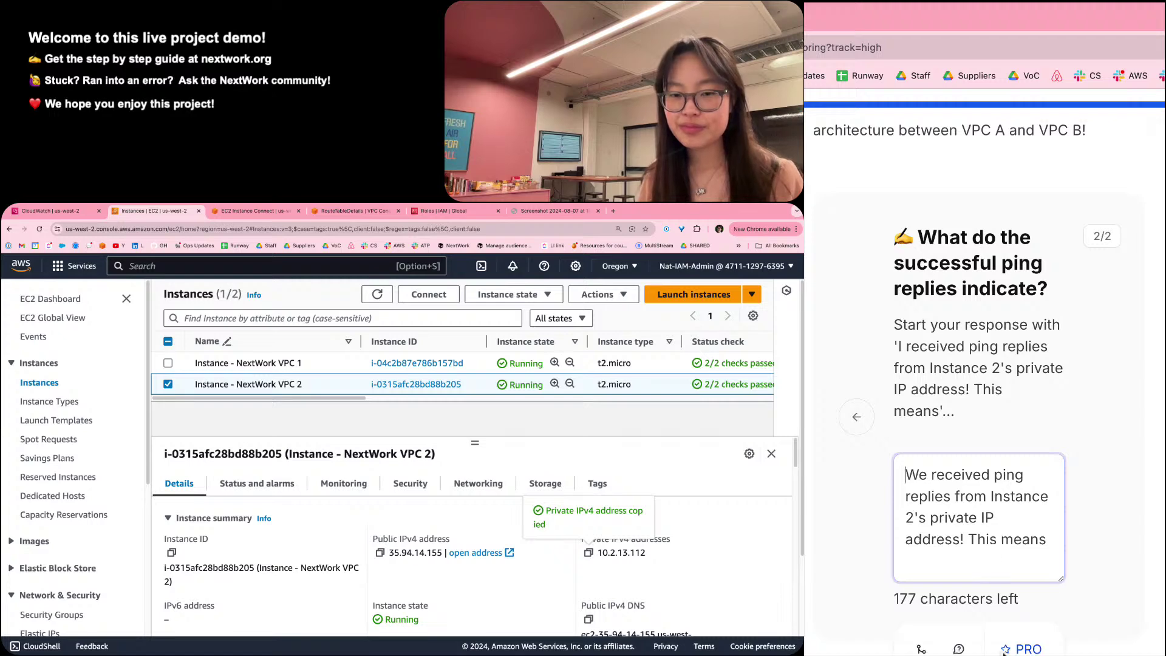
Continue the answer after "This means" with "setting up the peering connection and then the route table".
{"action": "type", "text": "settubg you"}
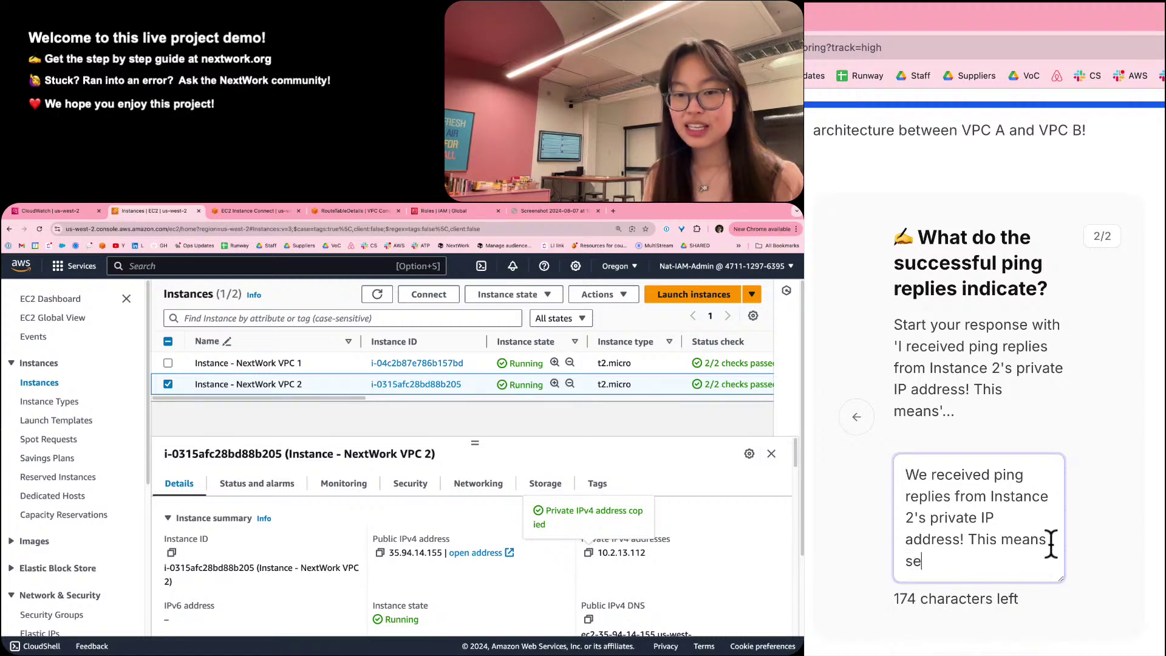
{"action": "key", "text": "BackSpace"}
{"action": "key", "text": "BackSpace"}
{"action": "key", "text": "BackSpace"}
{"action": "key", "text": "BackSpace"}
{"action": "key", "text": "BackSpace"}
{"action": "key", "text": "BackSpace"}
{"action": "key", "text": "BackSpace"}
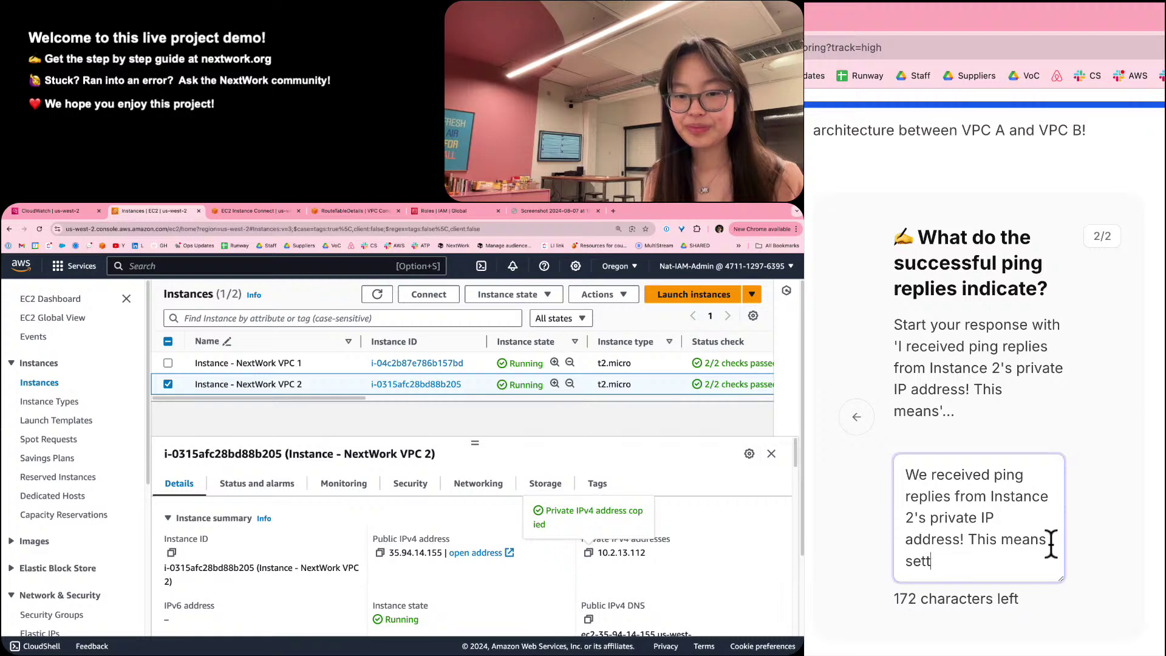
{"action": "type", "text": "ing up the pee"}
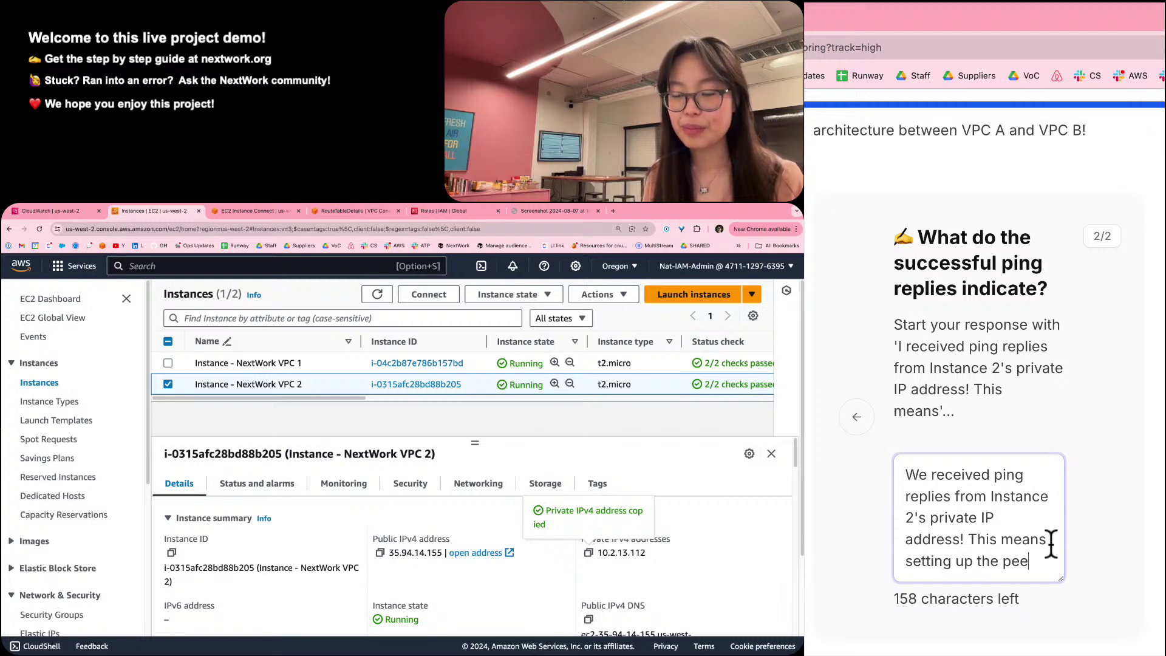
{"action": "type", "text": "ring connection an"}
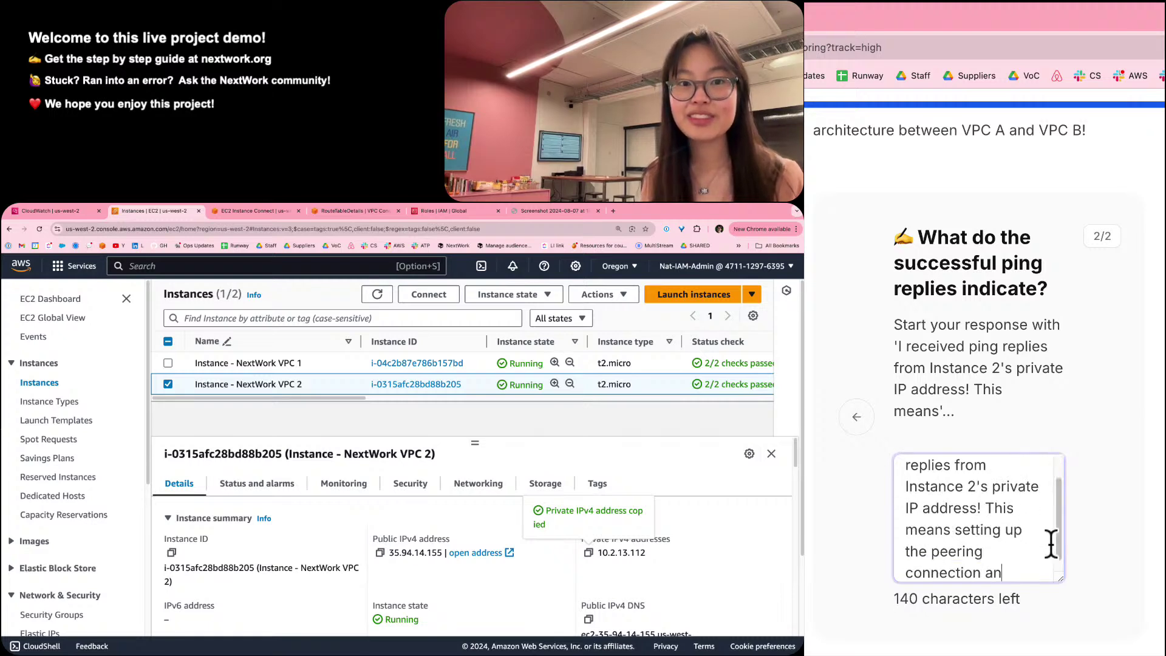
{"action": "type", "text": "d then"}
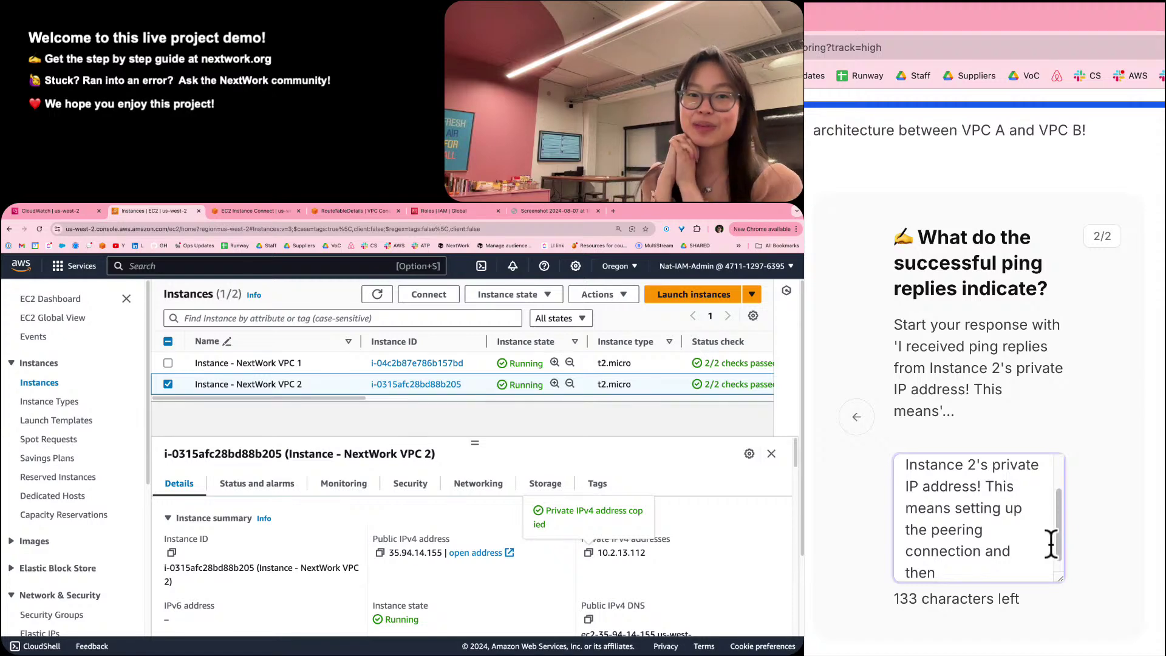
{"action": "type", "text": "the "}
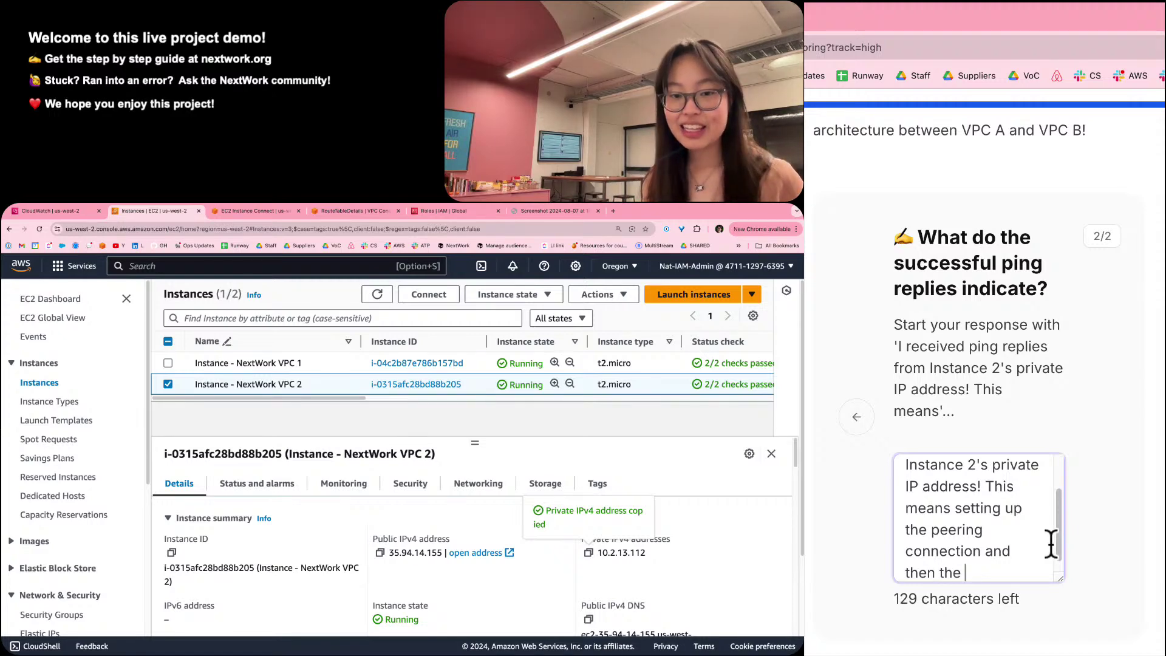
{"action": "type", "text": "route table"}
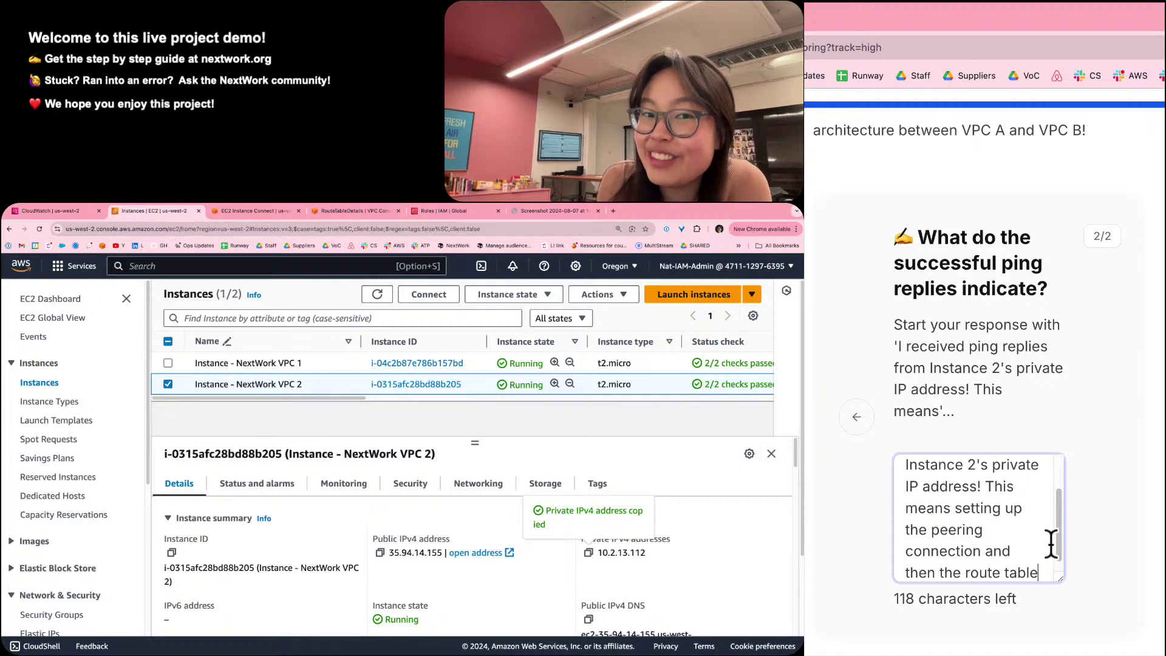
Extend the ping replies answer with "solved the connectivity error of our".
{"action": "type", "text": "solve"}
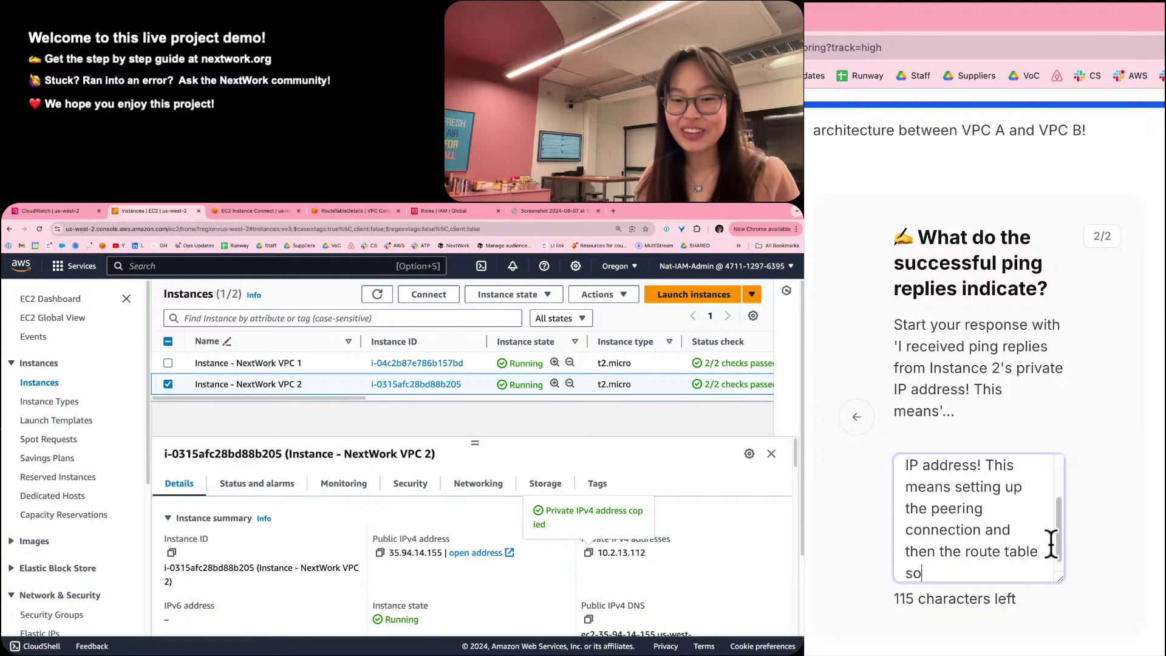
{"action": "type", "text": "dt he"}
{"action": "key", "text": "BackSpace"}
{"action": "key", "text": "BackSpace"}
{"action": "key", "text": "BackSpace"}
{"action": "key", "text": "BackSpace"}
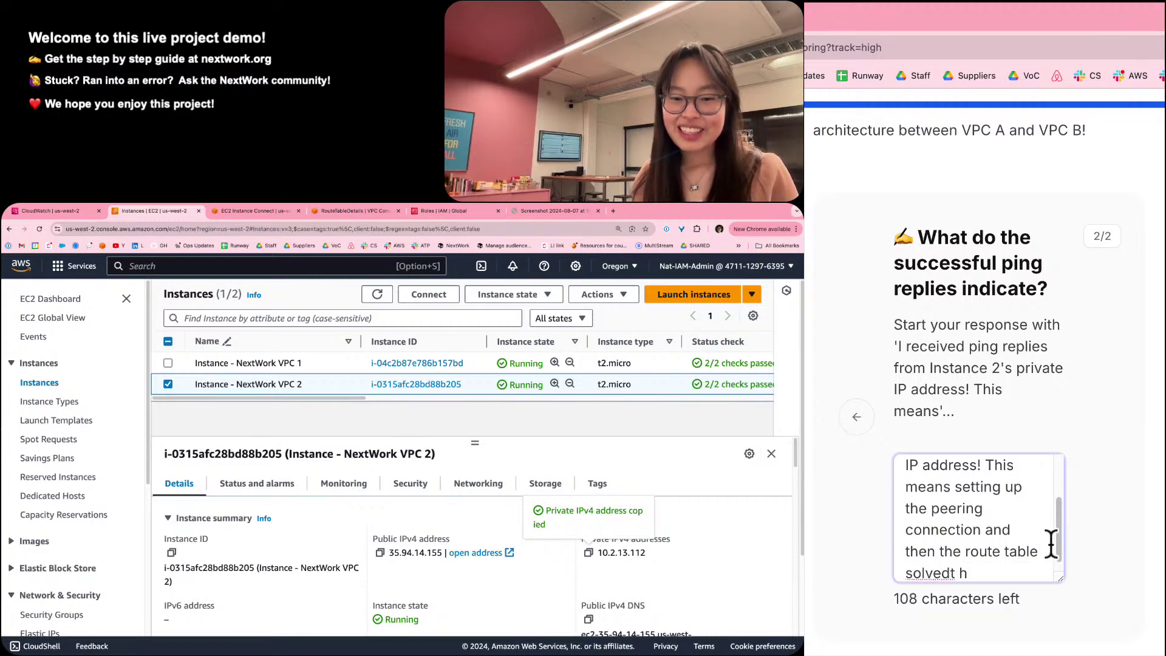
{"action": "key", "text": "BackSpace"}
{"action": "type", "text": "the c"}
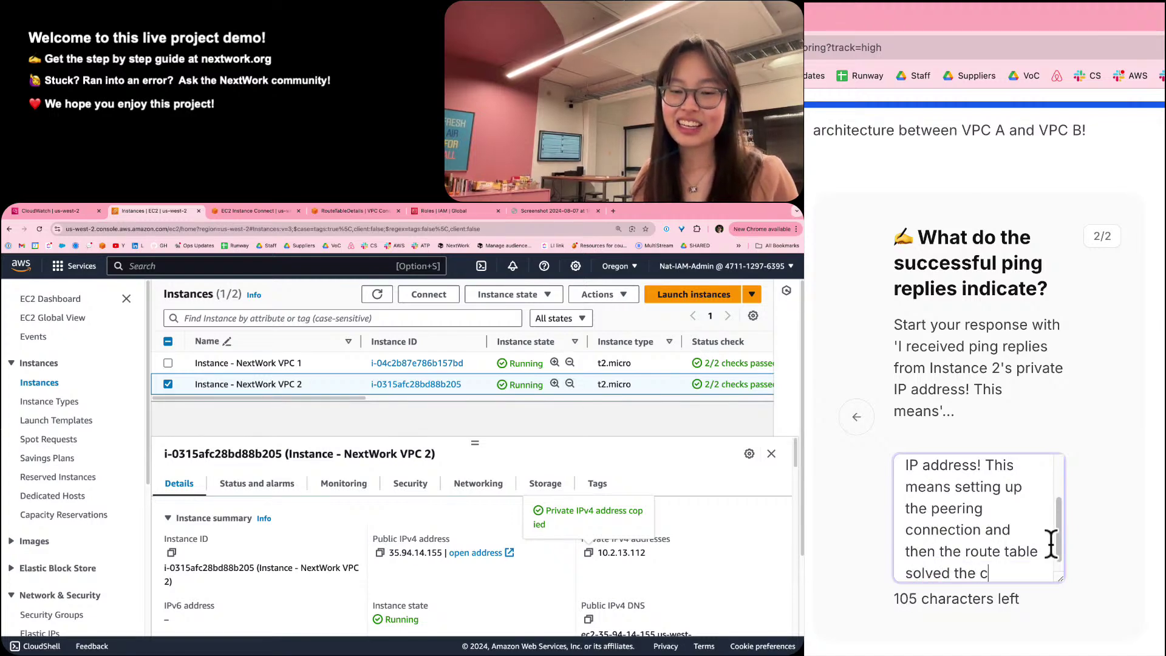
{"action": "type", "text": "onnectivity "}
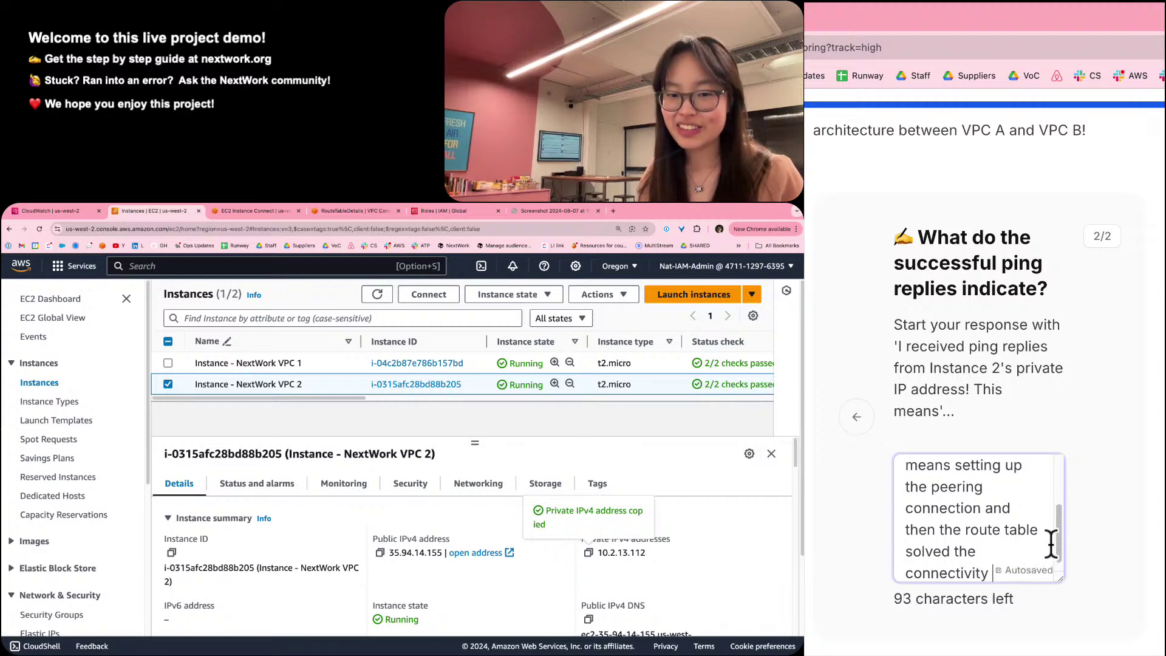
{"action": "type", "text": "error of o"}
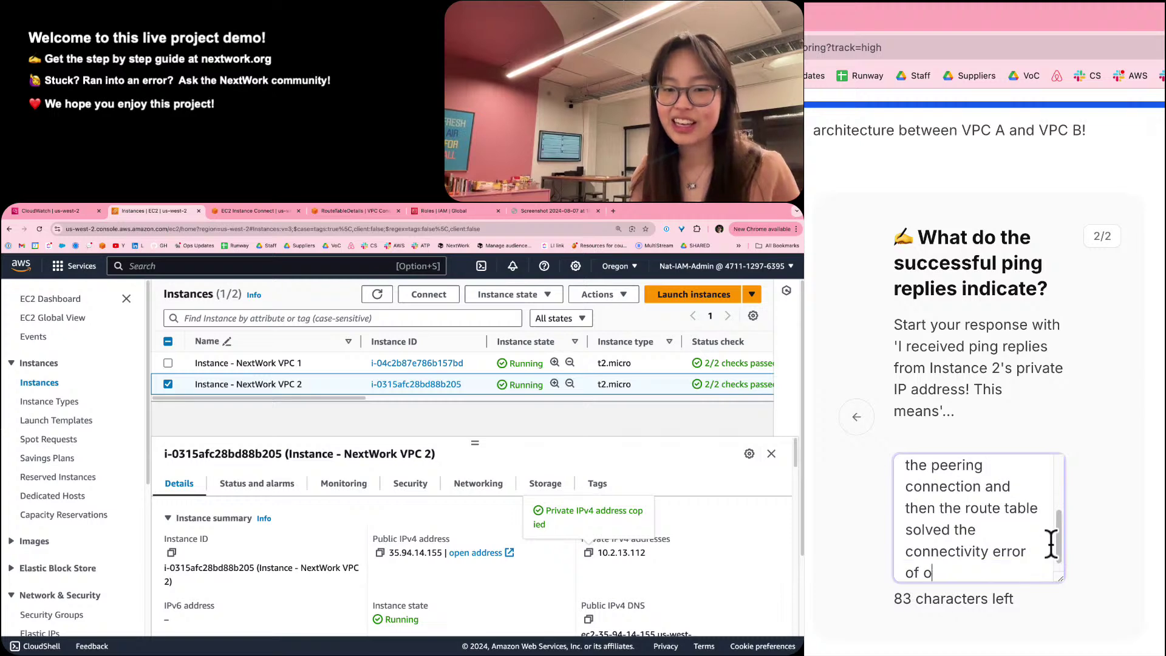
{"action": "type", "text": "ur "}
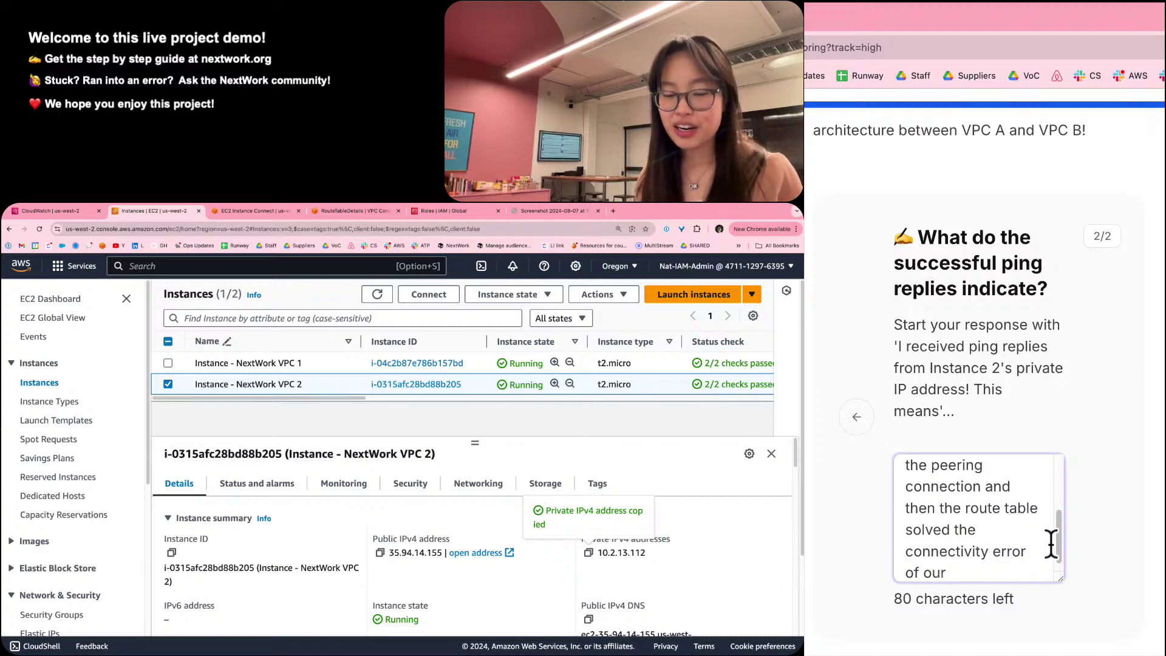
Complete the ping replies answer with "VPCs' traffic not being able to navigate from one VPC to another.".
{"action": "type", "text": "VPCs' traffic n"}
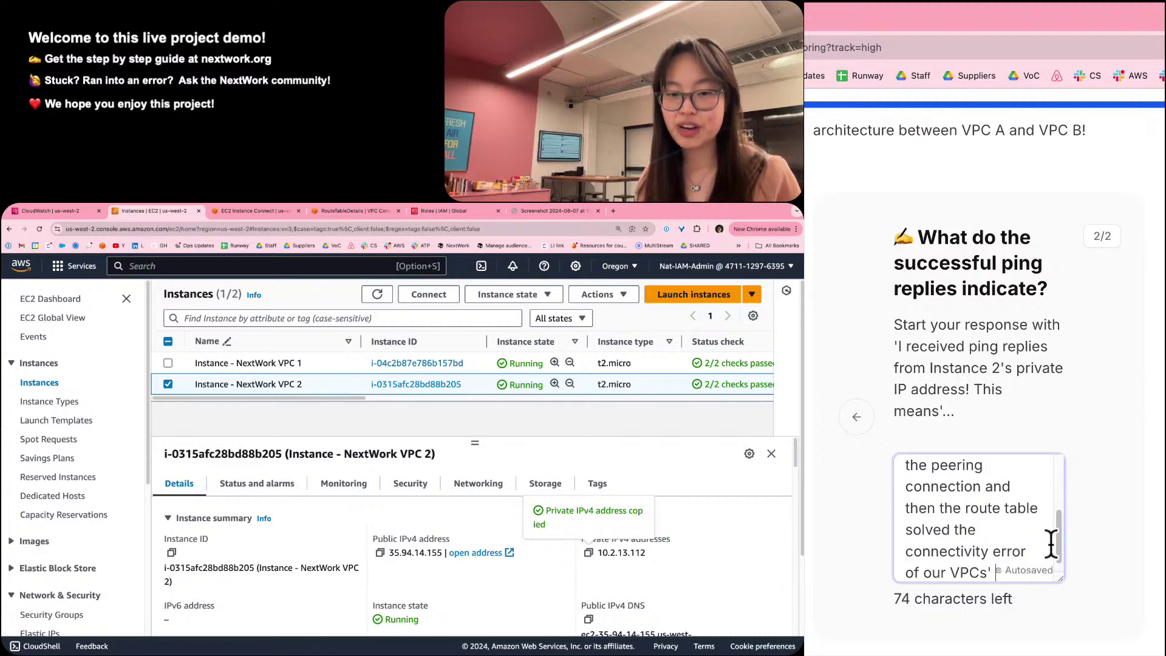
{"action": "type", "text": "ot being b"}
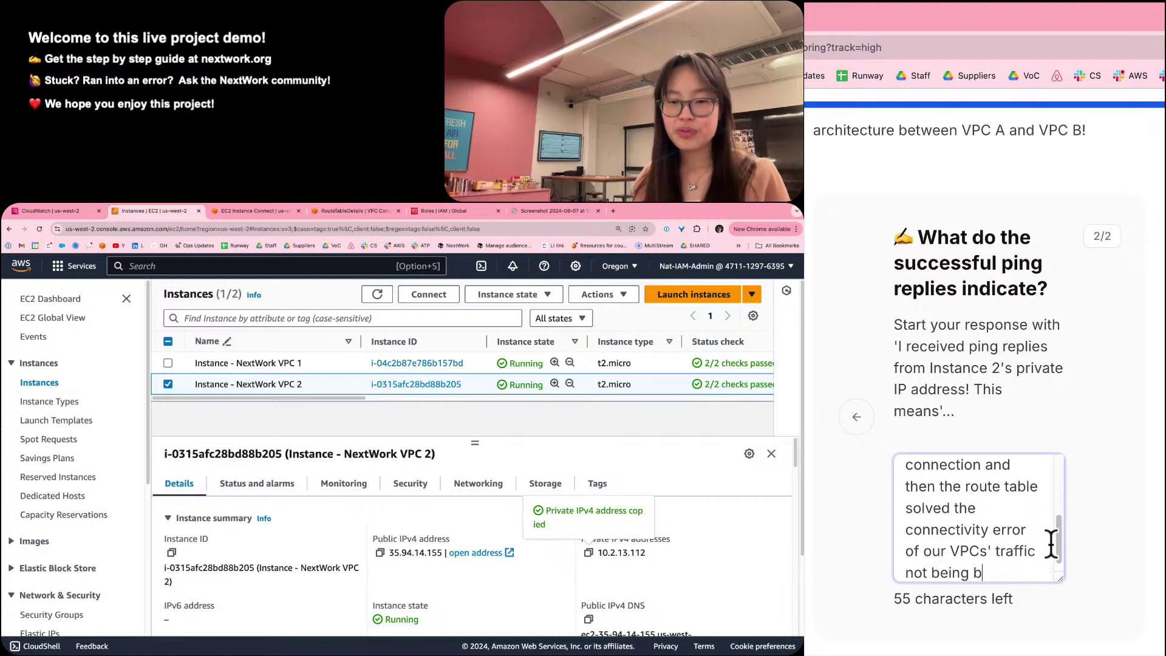
{"action": "key", "text": "BackSpace"}
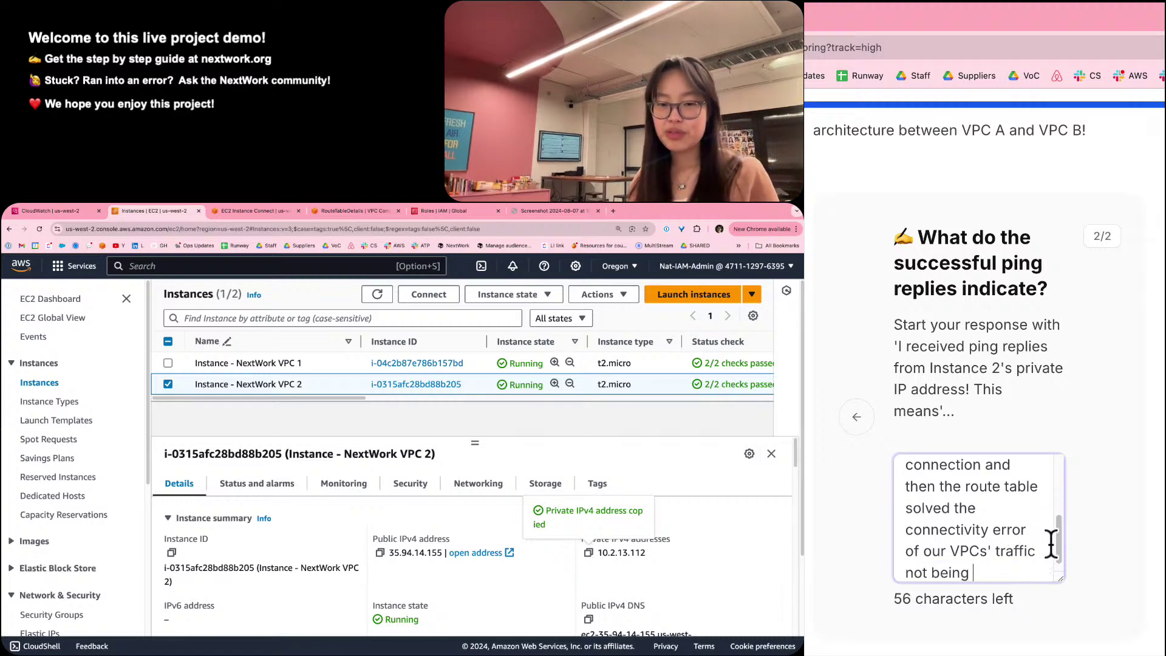
{"action": "type", "text": "able tr"}
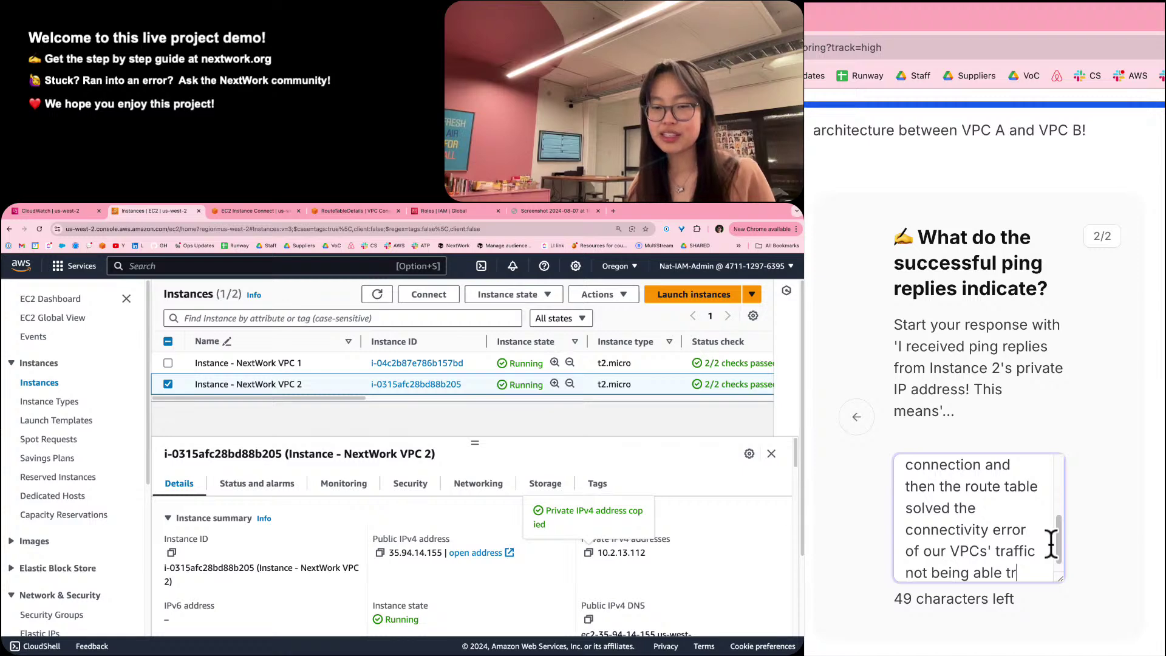
{"action": "key", "text": "BackSpace"}
{"action": "type", "text": "o naviga"}
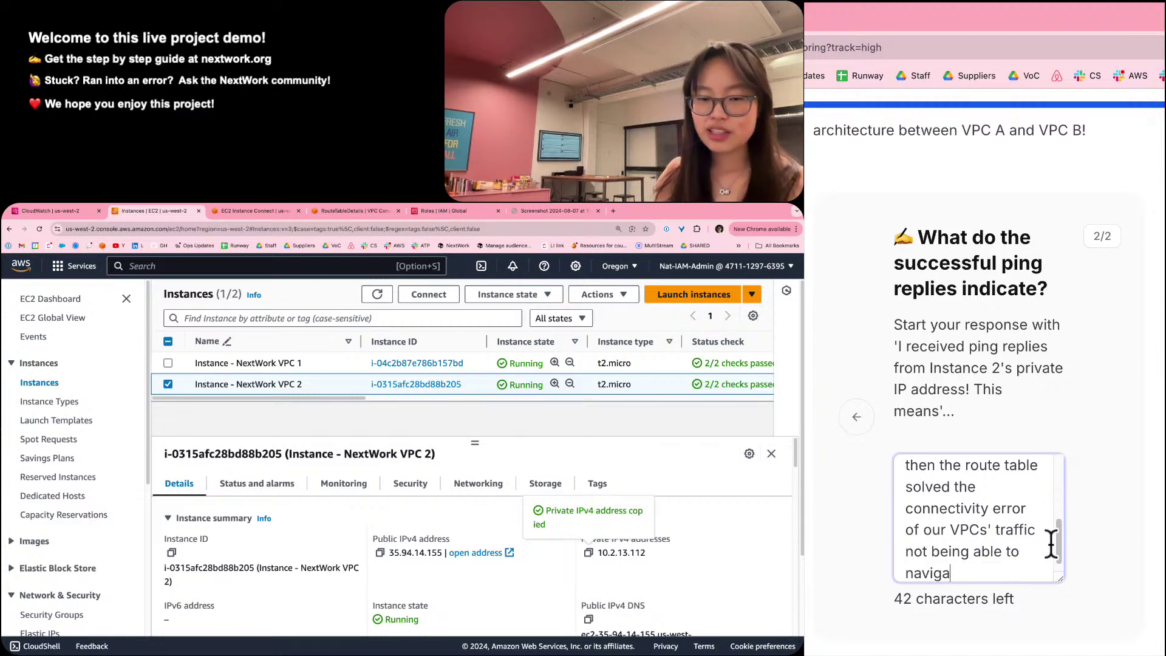
{"action": "type", "text": "te fr"}
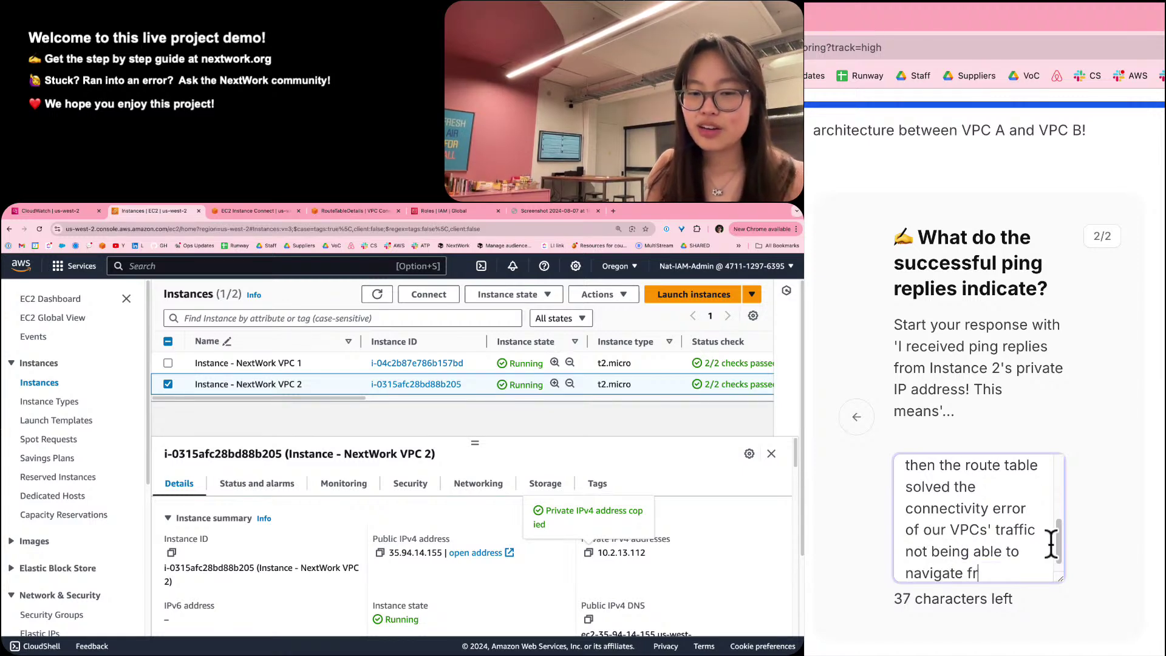
{"action": "type", "text": "om on"}
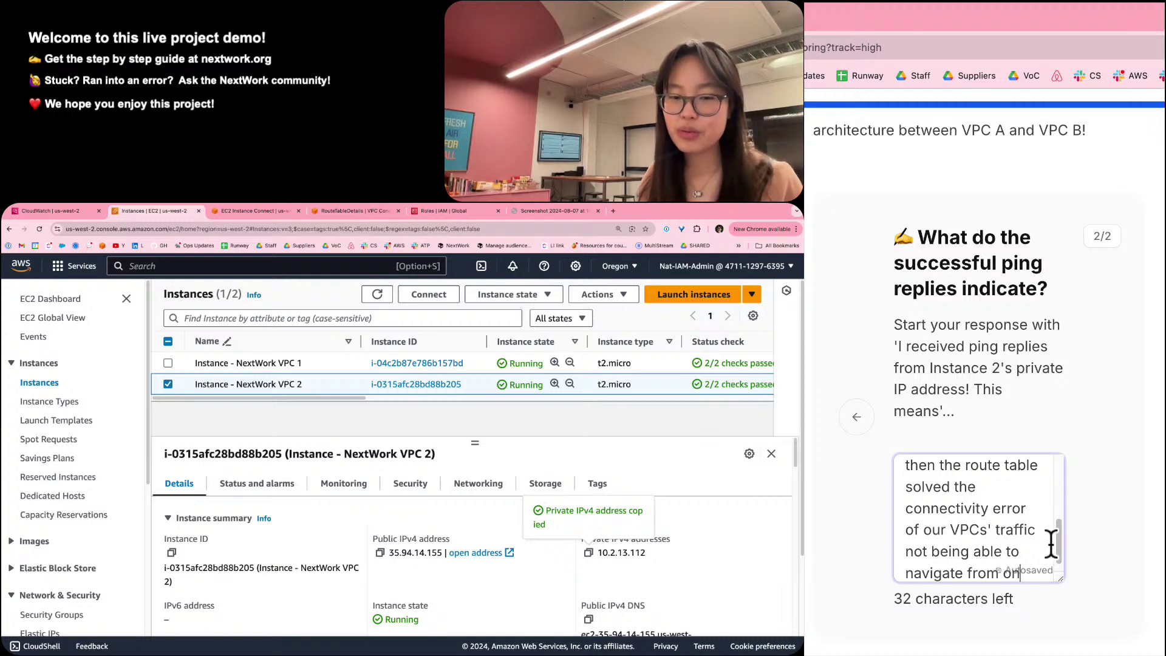
{"action": "type", "text": "e B"}
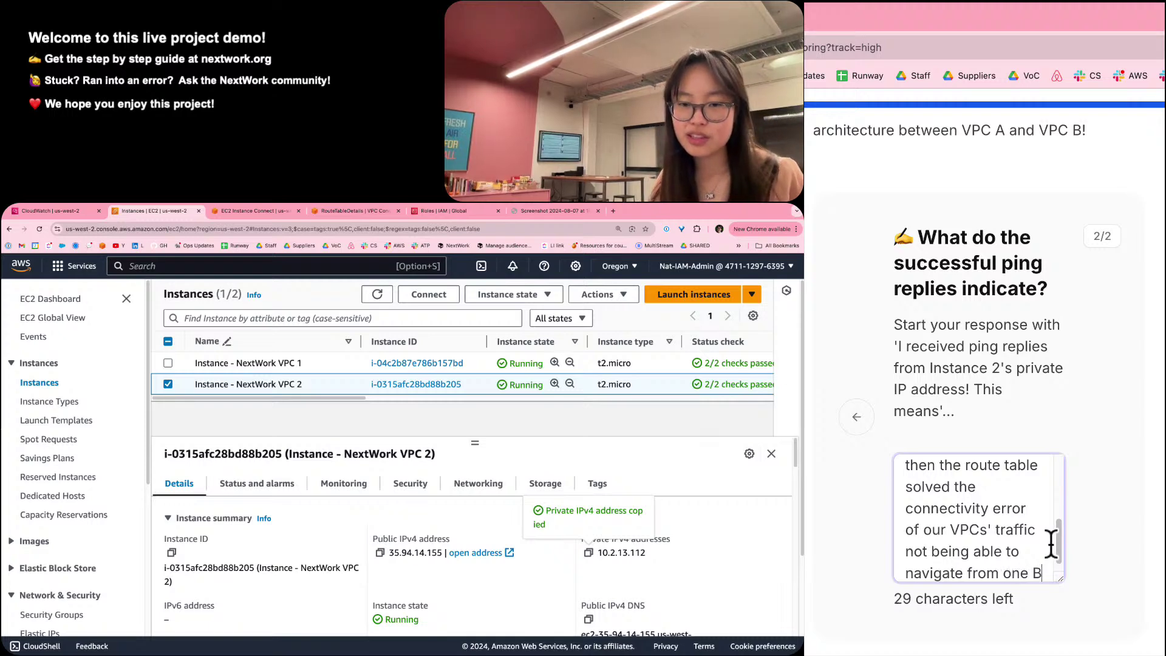
{"action": "key", "text": "BackSpace"}
{"action": "type", "text": "VP"}
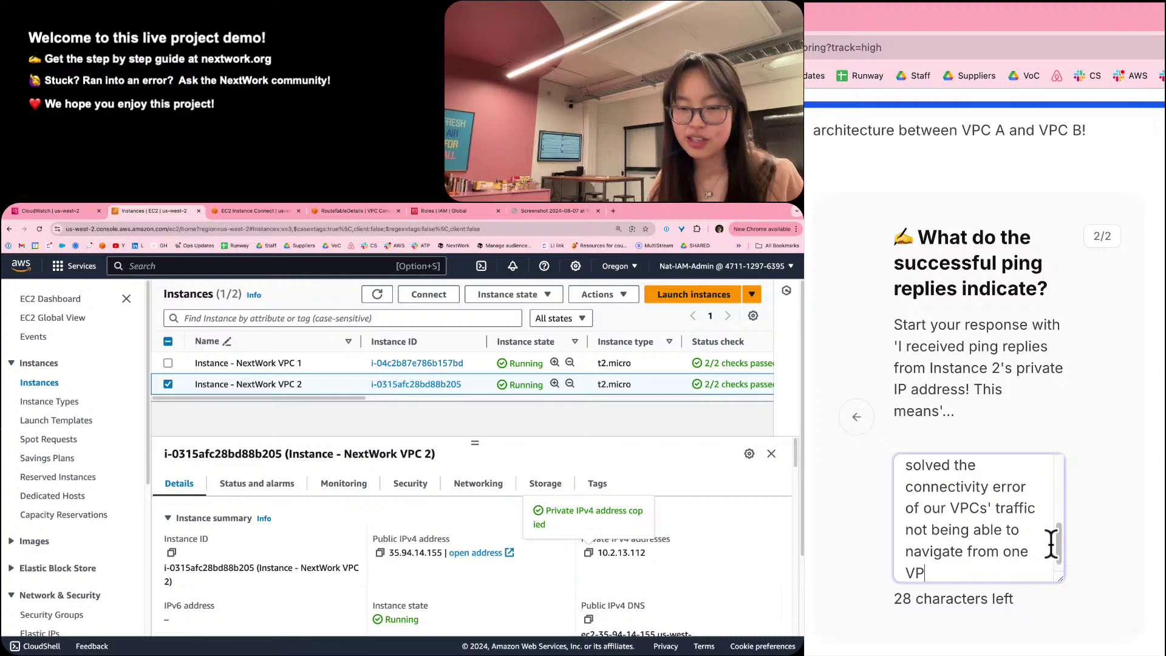
{"action": "type", "text": "C to another."}
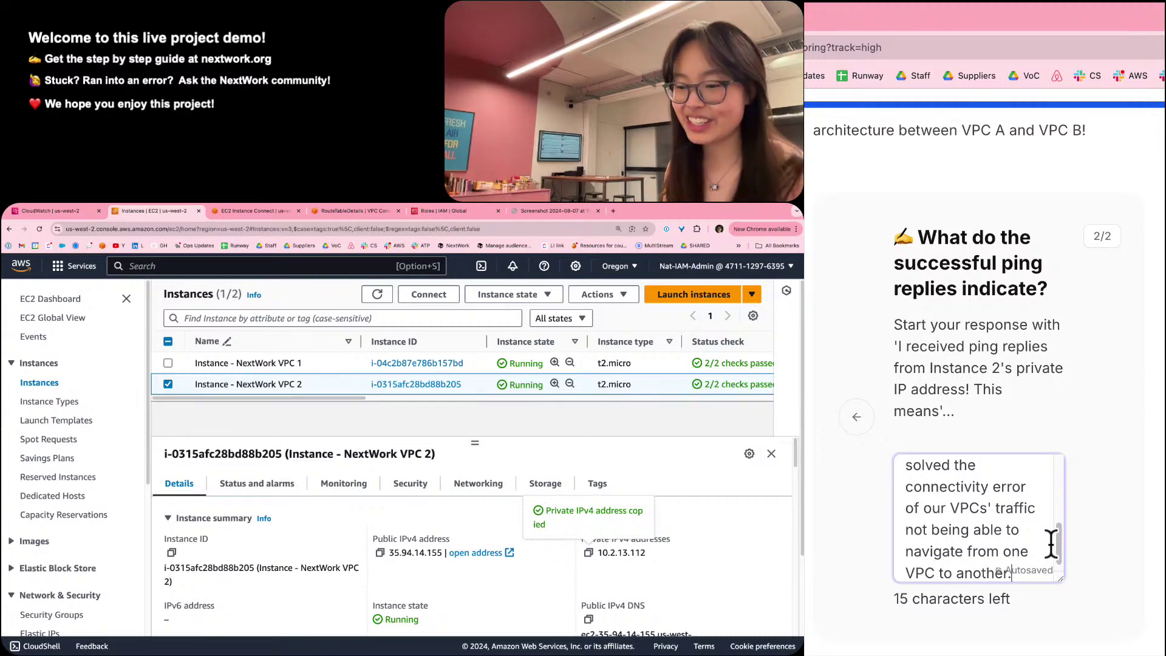
Switch to the local Terminal, bring its window fully into view and stop the running ping to 35.94.14.155.
{"action": "scroll", "coordinate": [1051, 542], "scroll_direction": "down", "scroll_amount": 5}
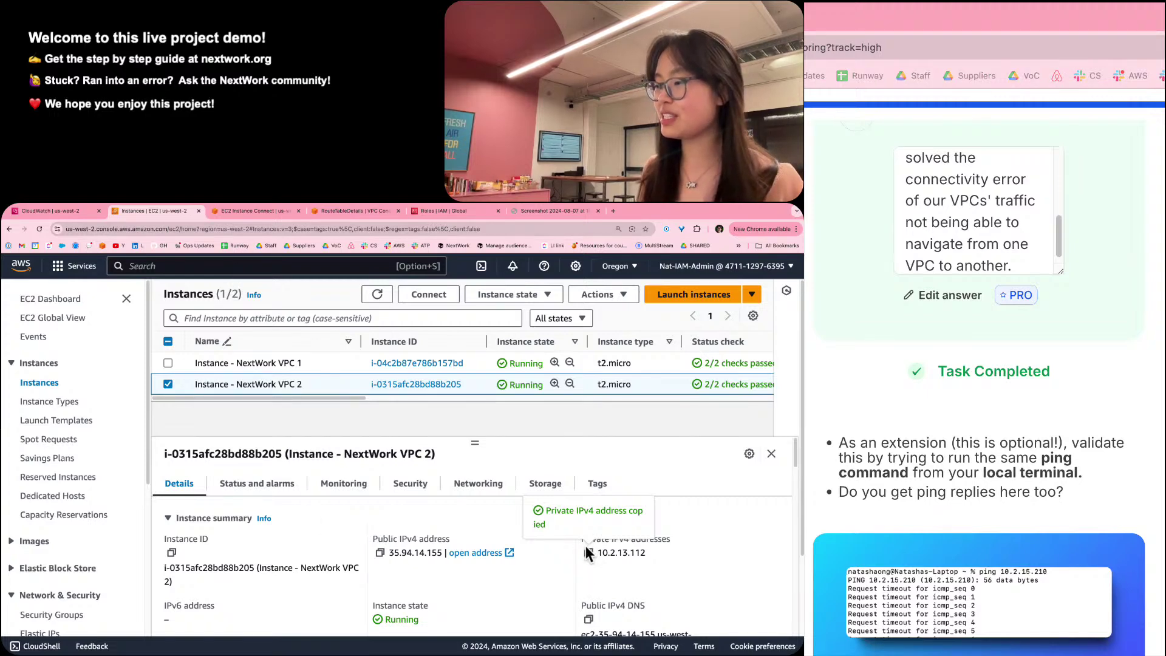
{"action": "key", "text": "ctrl+Left"}
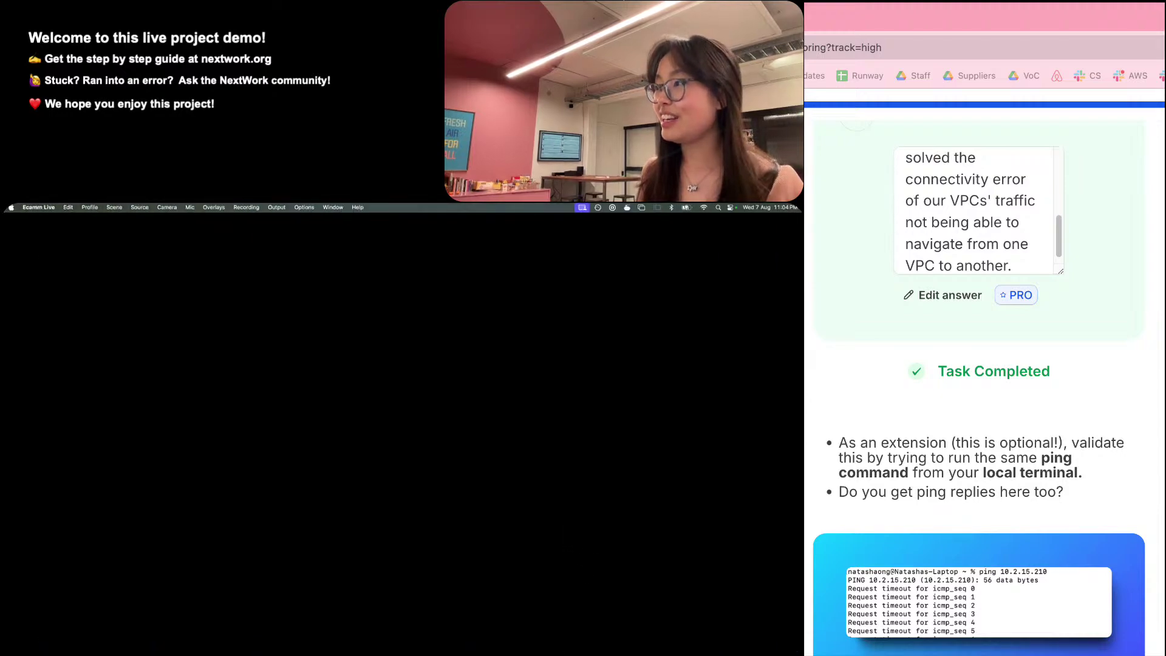
{"action": "key", "text": "ctrl+Right"}
{"action": "key", "text": "ctrl+Left"}
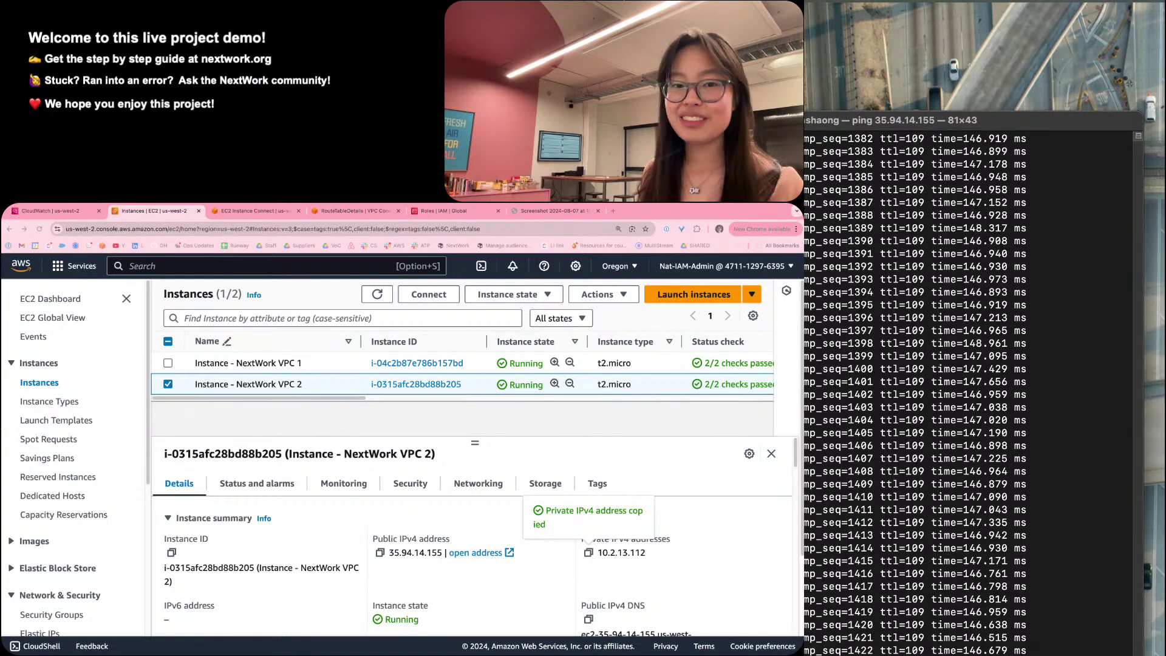
{"action": "left_click_drag", "start_coordinate": [843, 121], "coordinate": [1054, 9]}
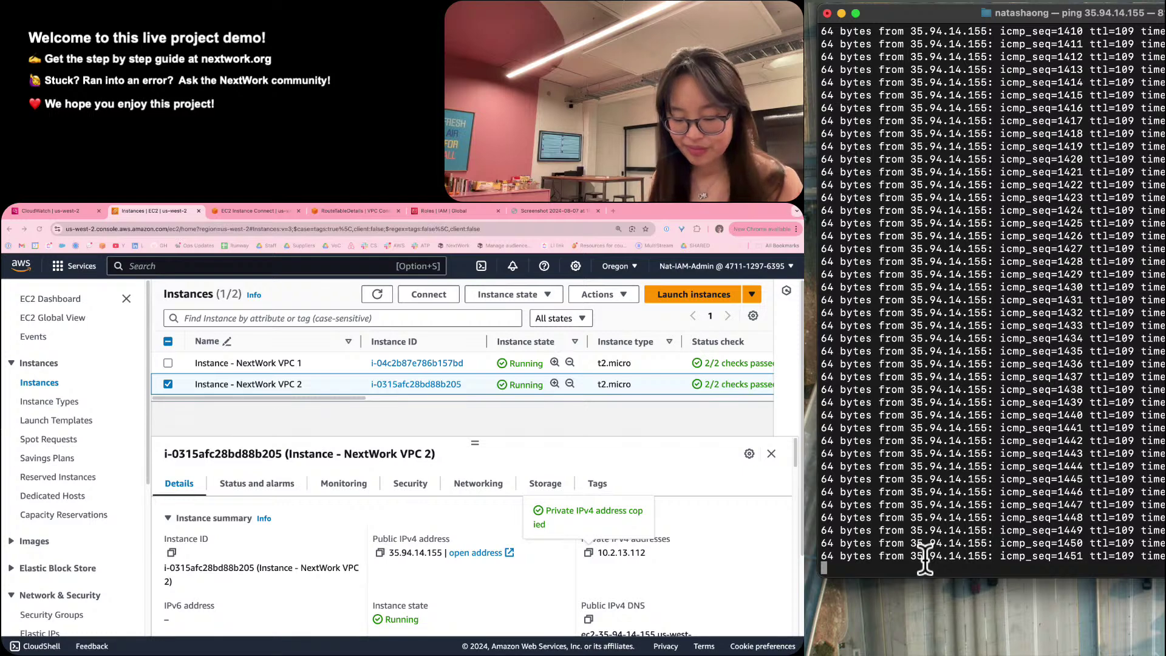
{"action": "key", "text": "ctrl+c"}
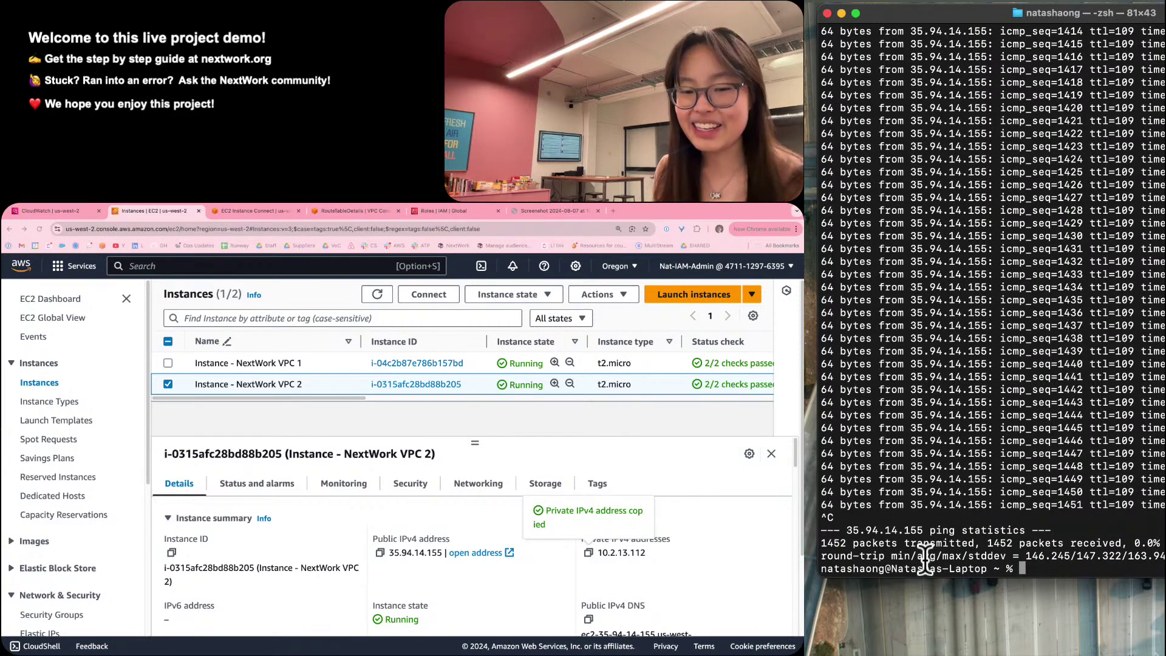
{"action": "type", "text": "ping"}
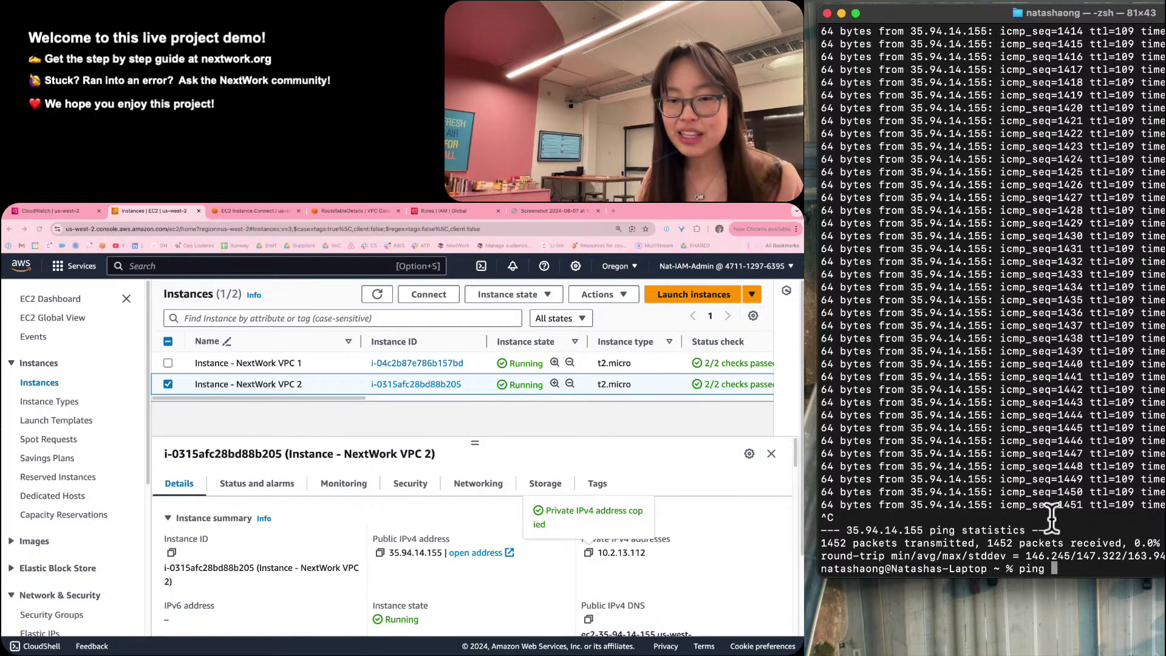
{"action": "key", "text": "ctrl+v"}
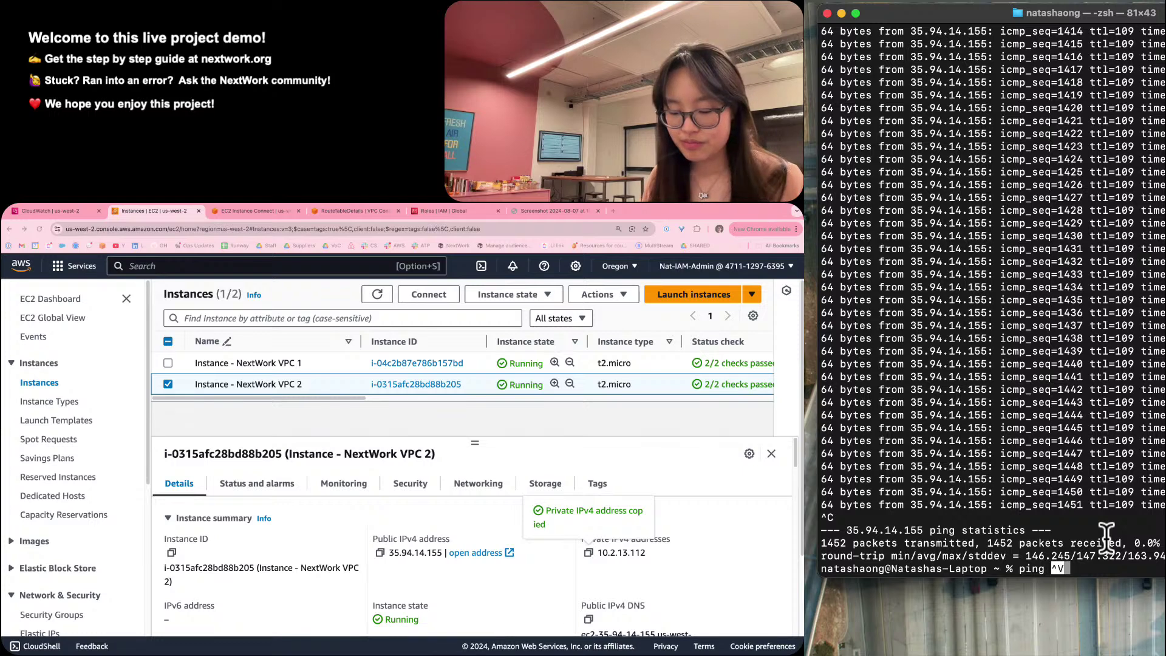
{"action": "key", "text": "BackSpace"}
{"action": "key", "text": "BackSpace"}
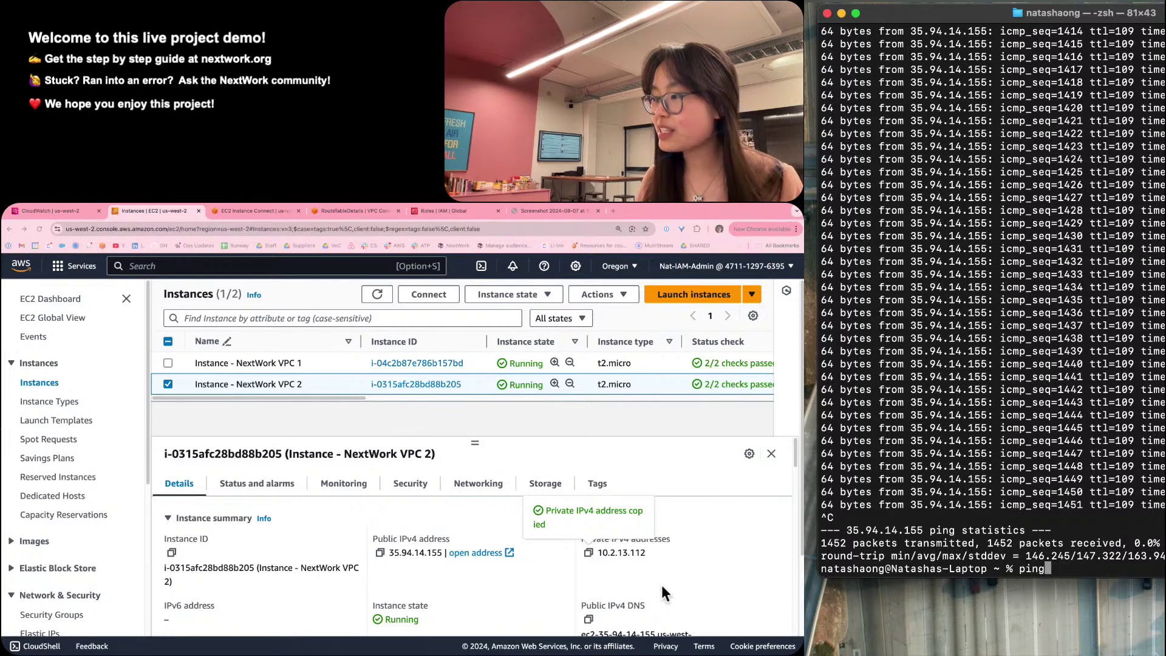
{"action": "left_click", "coordinate": [618, 550]}
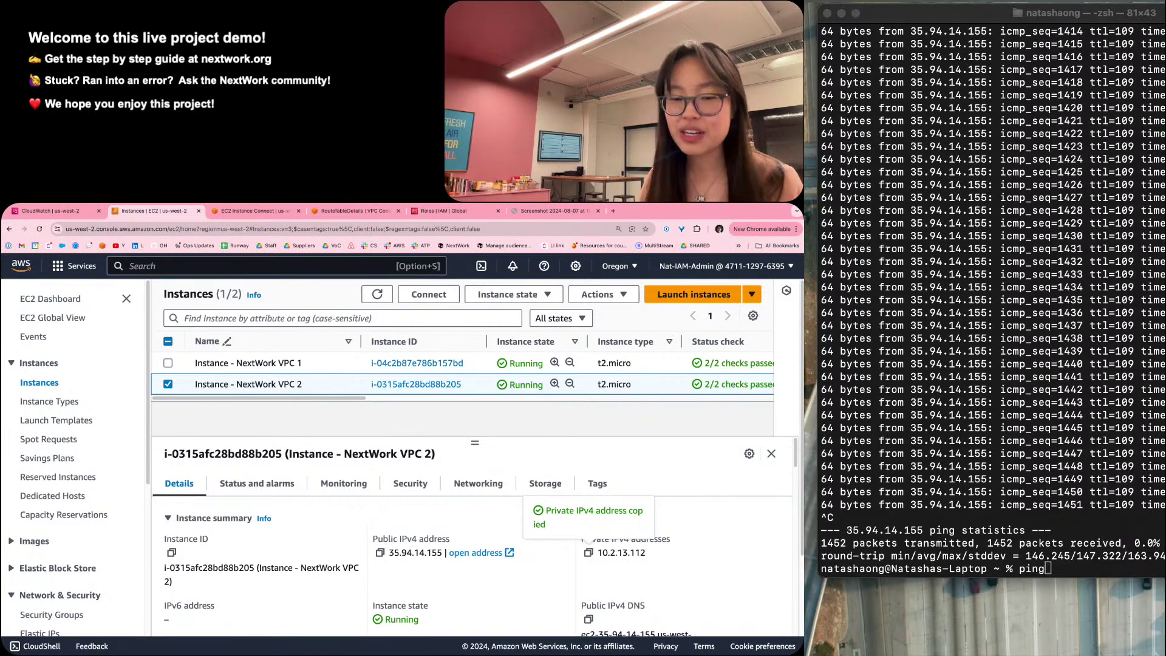
{"action": "left_click", "coordinate": [892, 551]}
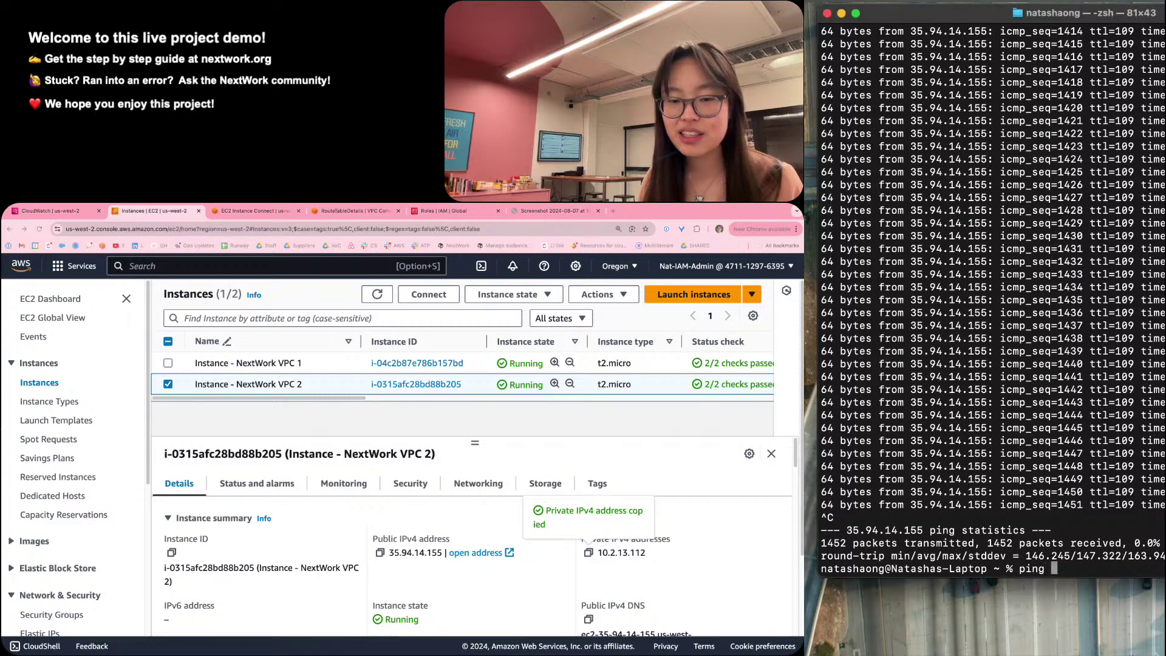
{"action": "key", "text": "ctrl+v"}
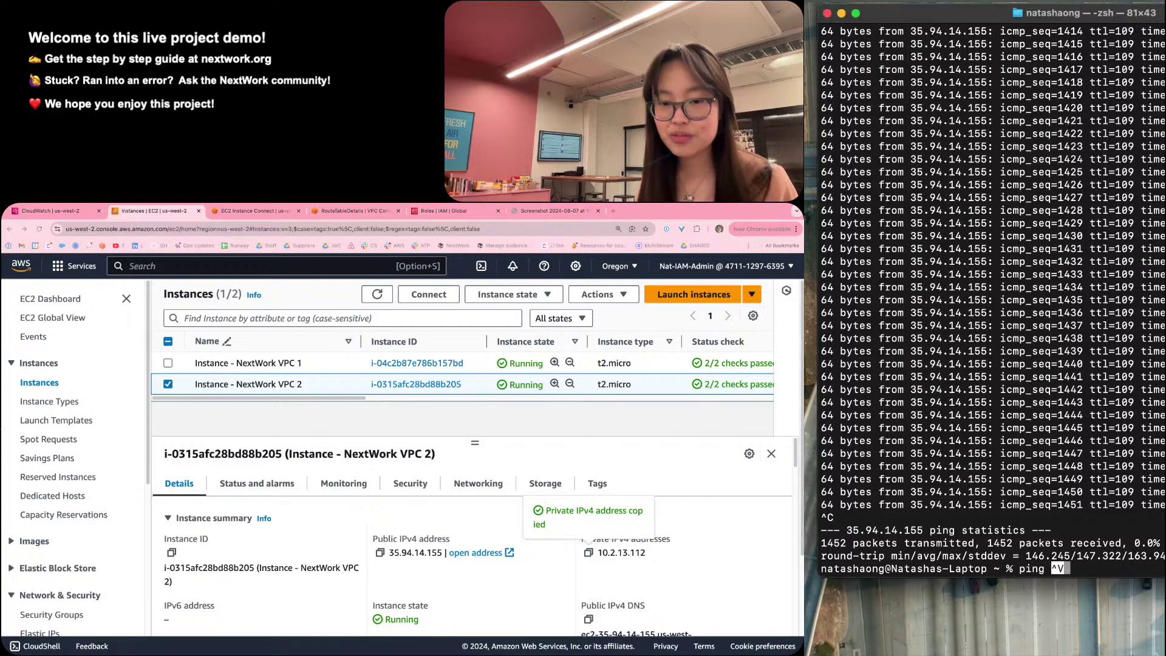
{"action": "key", "text": "BackSpace"}
{"action": "key", "text": "BackSpace"}
{"action": "key", "text": "BackSpace"}
{"action": "key", "text": "BackSpace"}
{"action": "key", "text": "BackSpace"}
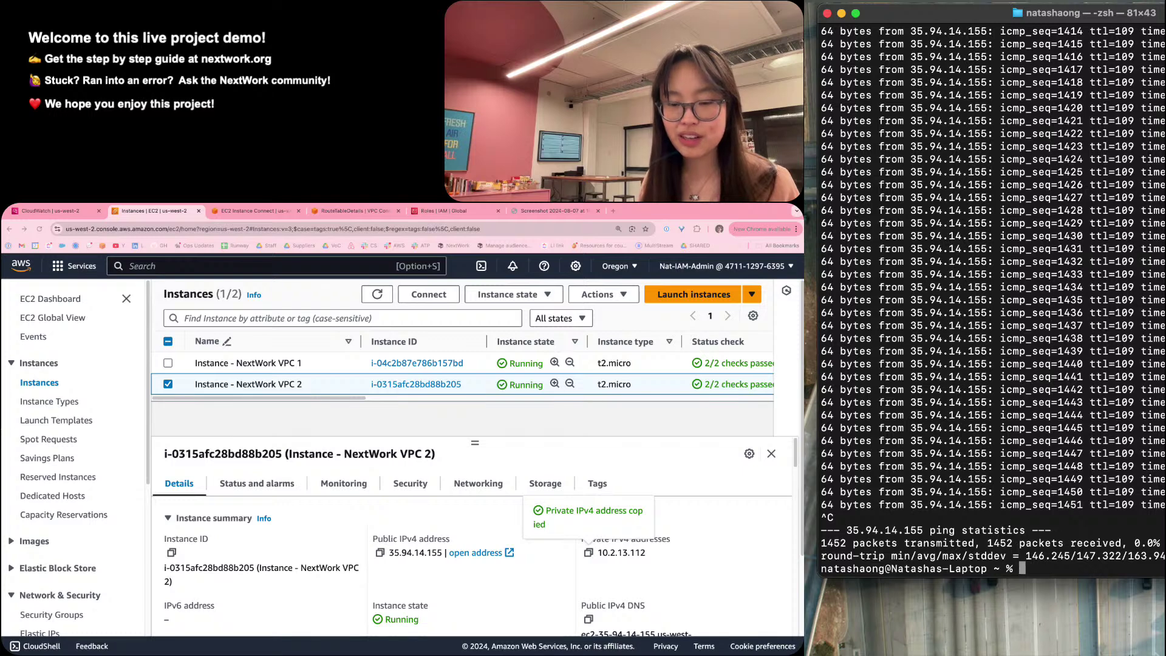
Ping Instance 2's private IPv4 address 10.2.13.112 from the local terminal.
{"action": "type", "text": "ing"}
{"action": "key", "text": "super+v"}
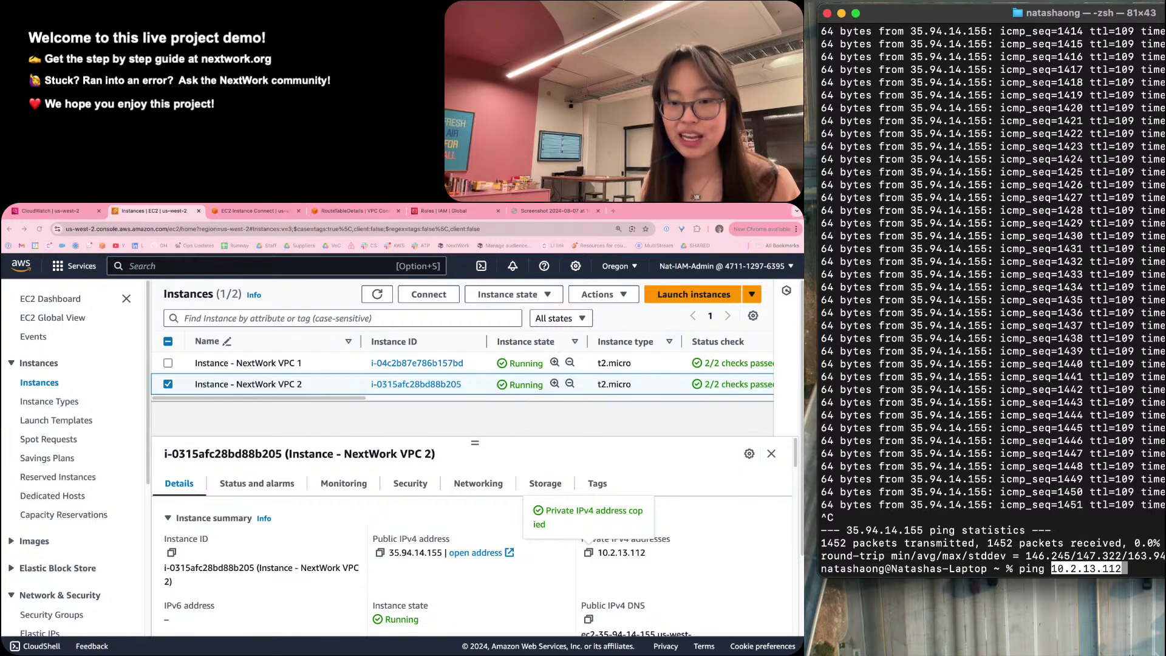
{"action": "key", "text": "Right"}
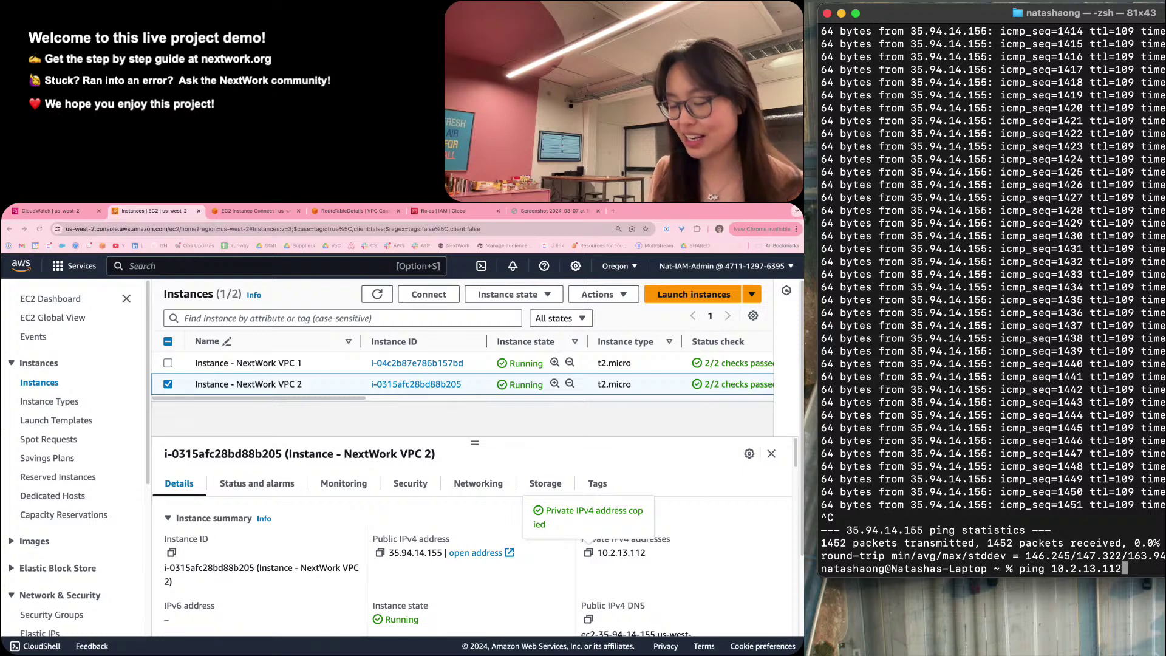
{"action": "key", "text": "Return"}
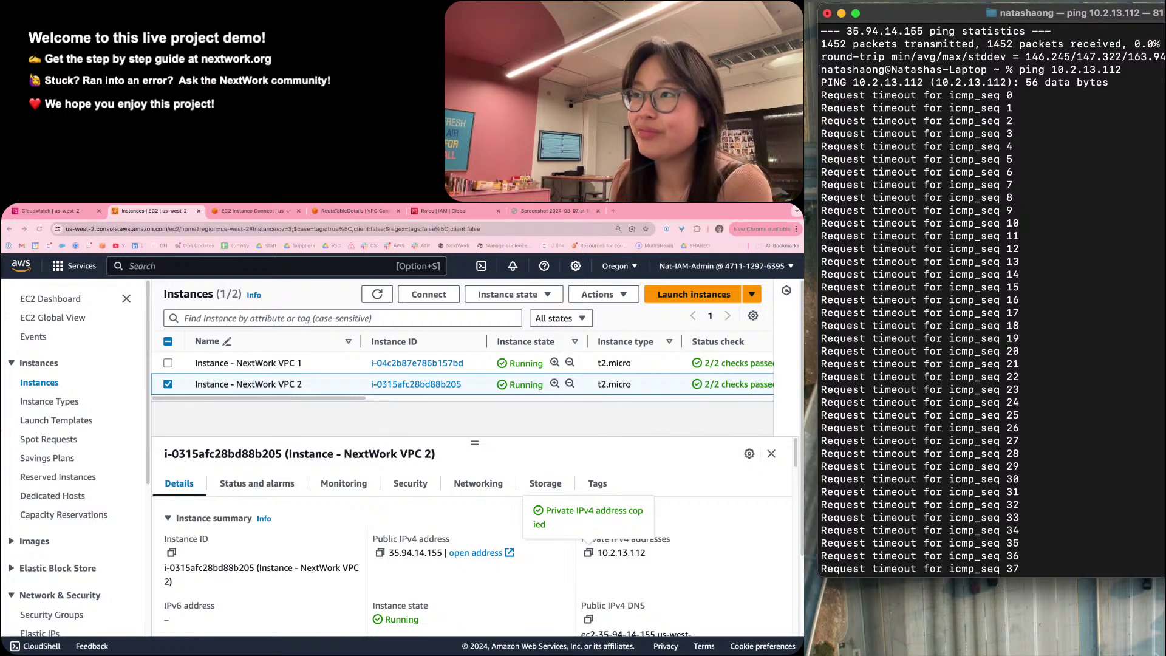
Check the guide's explanation of request timeouts, stop the ping to 10.2.13.112 and quit the local terminal.
{"action": "key", "text": "ctrl+Right"}
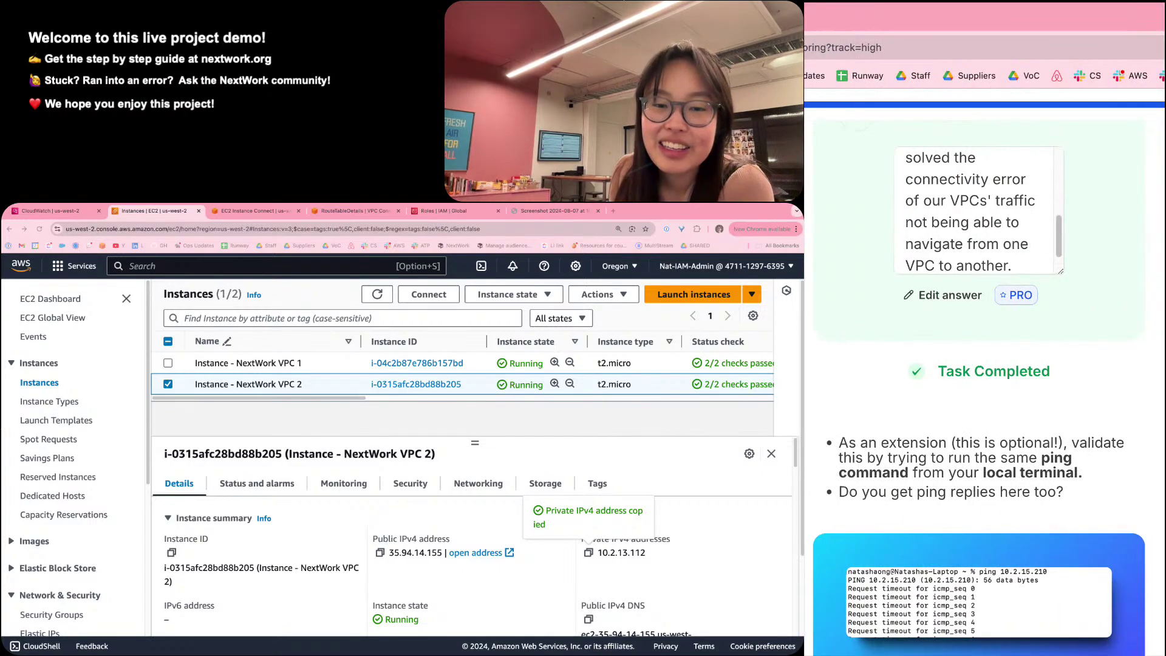
{"action": "scroll", "coordinate": [979, 377], "scroll_direction": "down", "scroll_amount": 10}
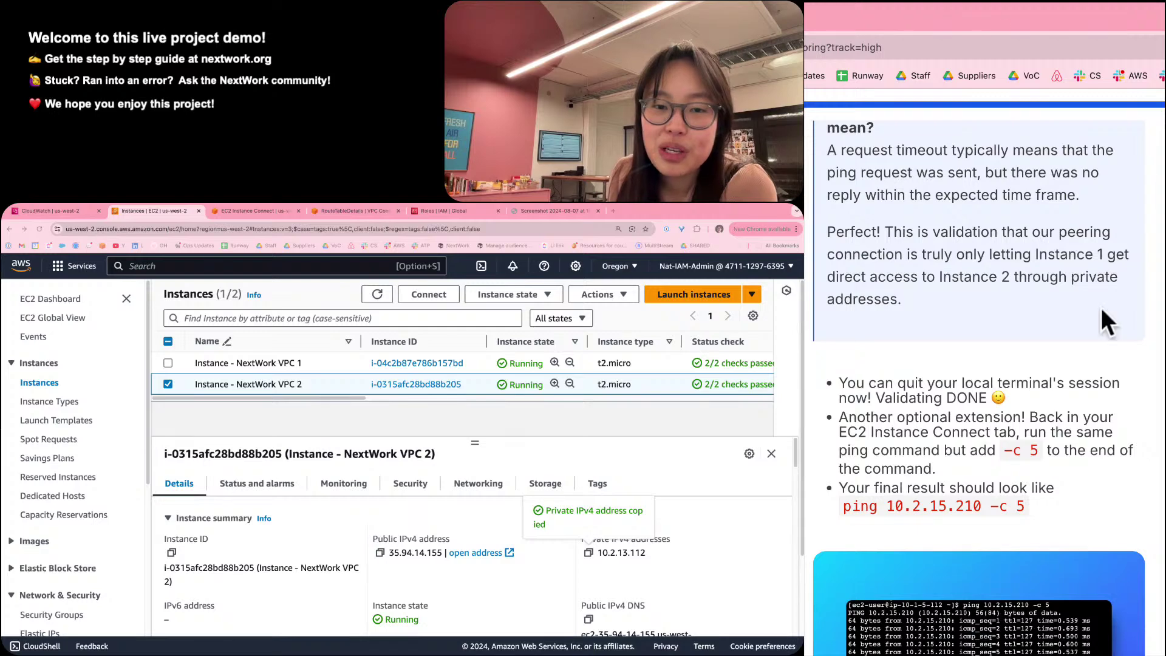
{"action": "scroll", "coordinate": [1015, 389], "scroll_direction": "up", "scroll_amount": 5}
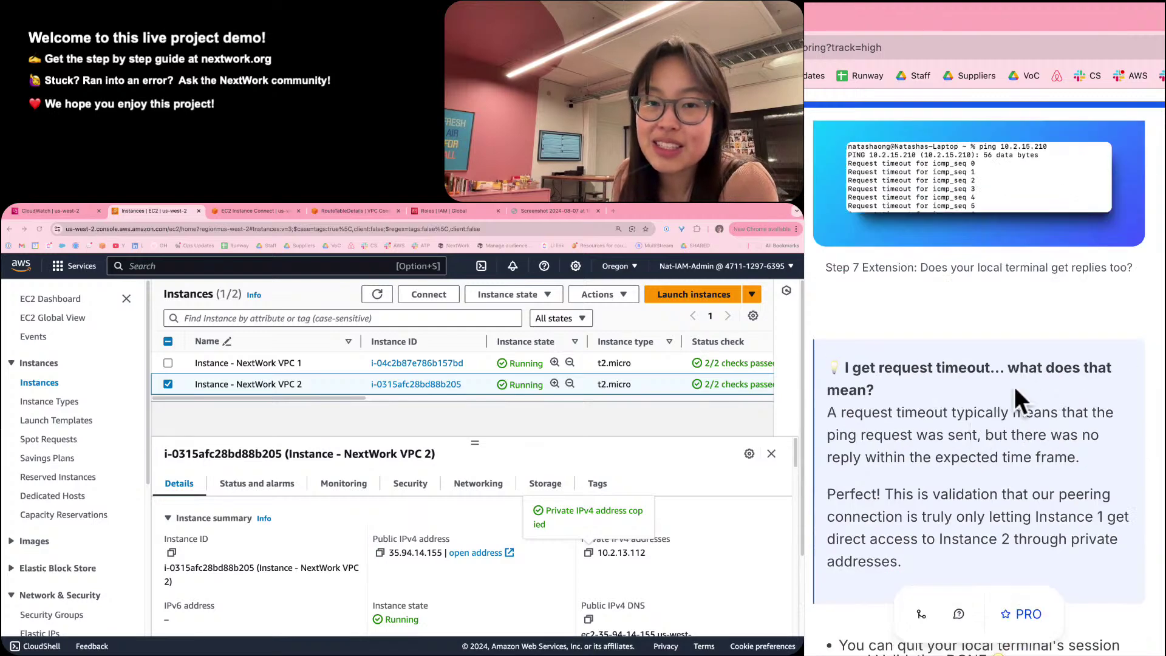
{"action": "scroll", "coordinate": [1061, 353], "scroll_direction": "down", "scroll_amount": 7}
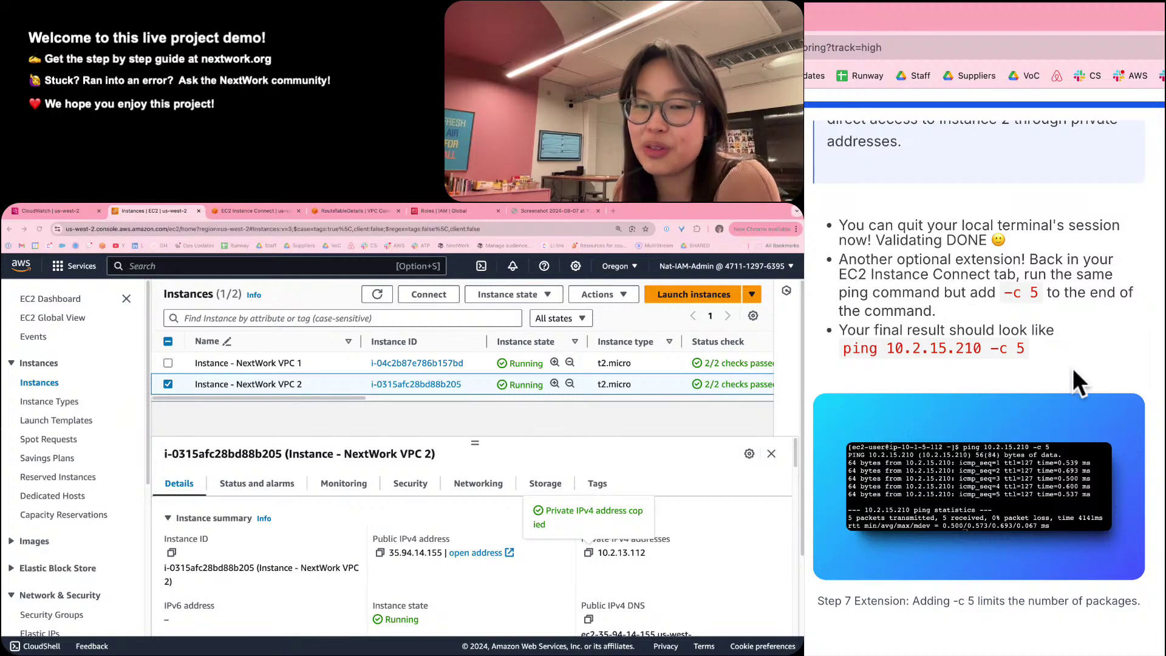
{"action": "key", "text": "super+Tab"}
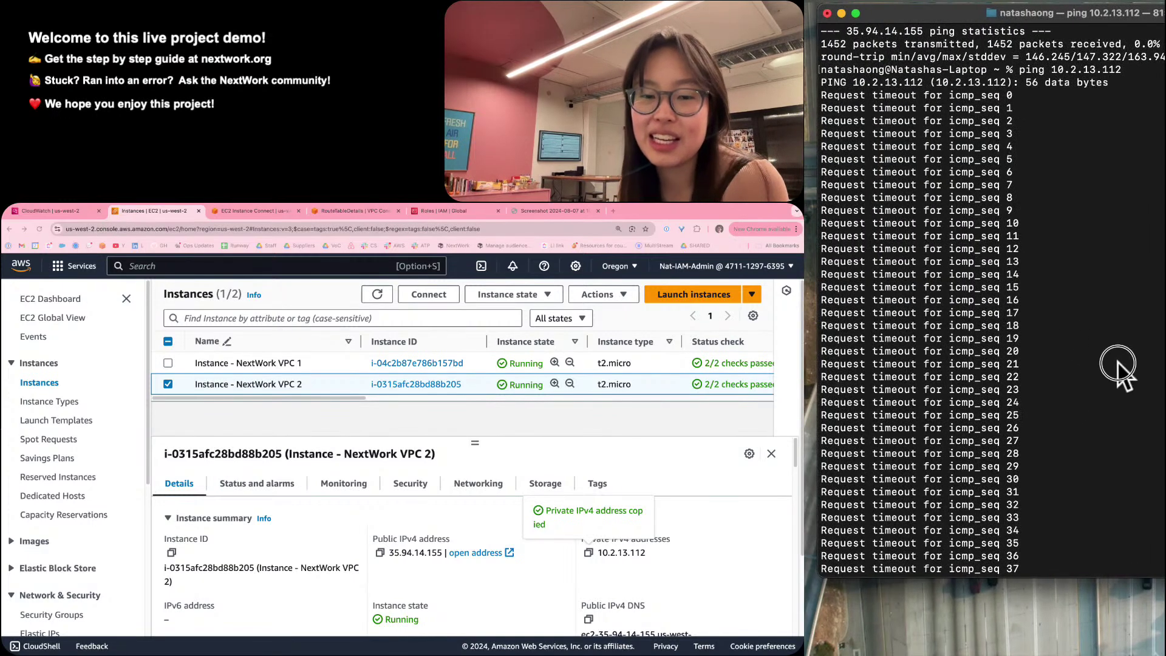
{"action": "key", "text": "ctrl+c"}
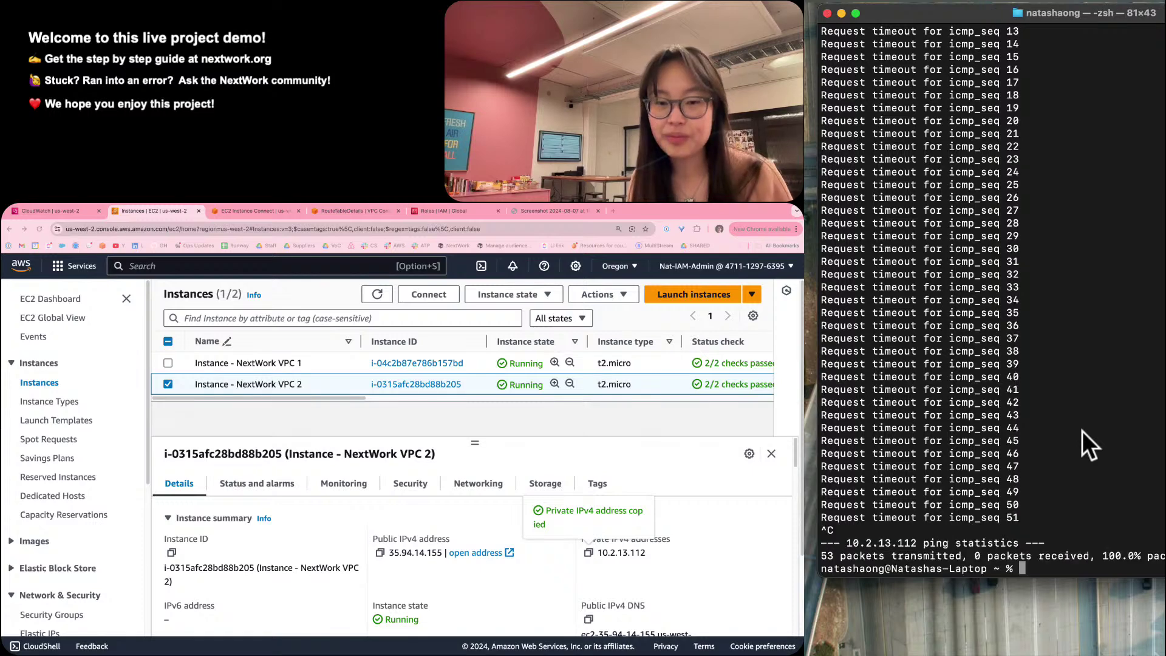
{"action": "key", "text": "super+q"}
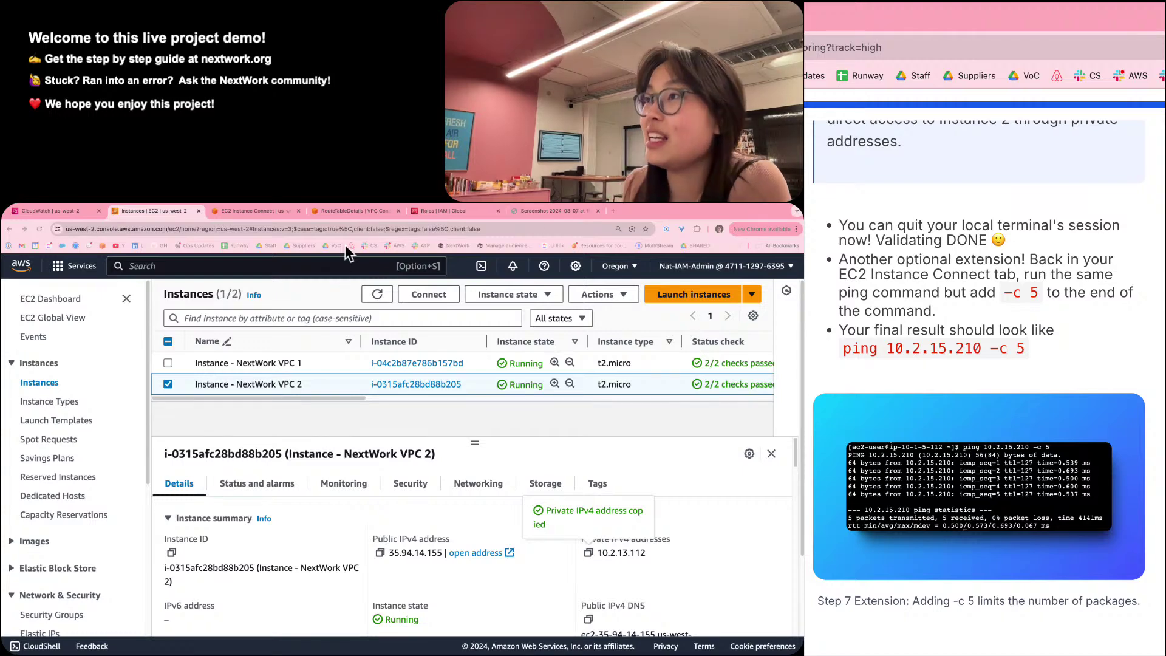
Return to the EC2 Instance Connect session and stop the running ping to 10.2.13.112.
{"action": "left_click", "coordinate": [267, 211]}
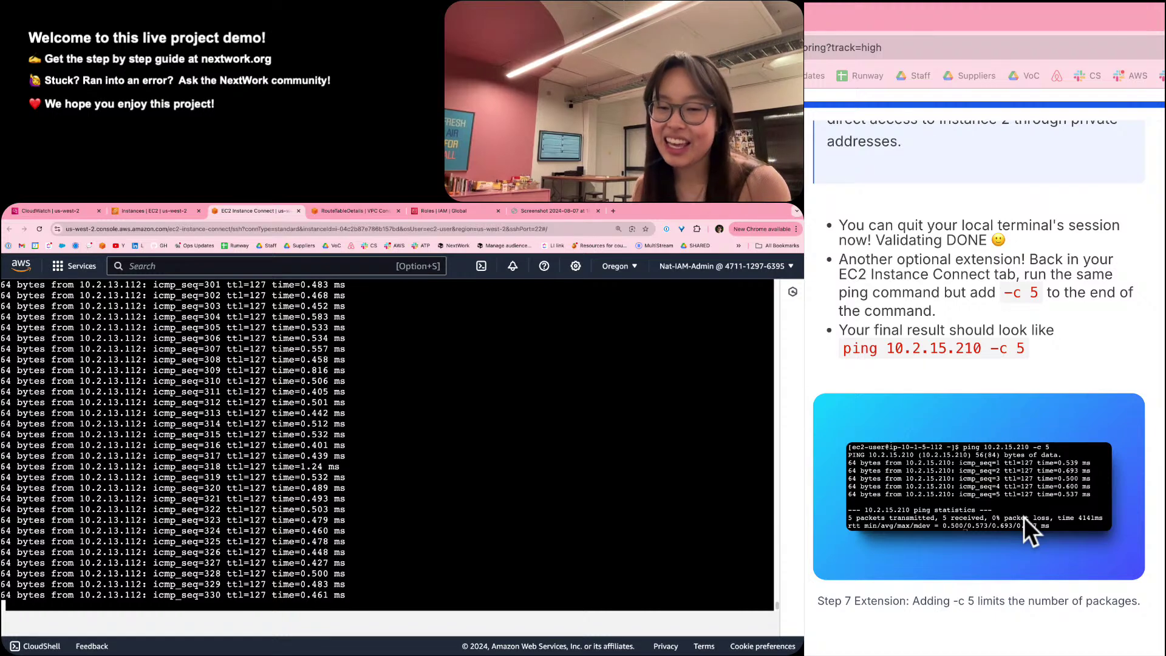
{"action": "scroll", "coordinate": [1024, 518], "scroll_direction": "up", "scroll_amount": 1}
{"action": "scroll", "coordinate": [1061, 505], "scroll_direction": "up", "scroll_amount": 1}
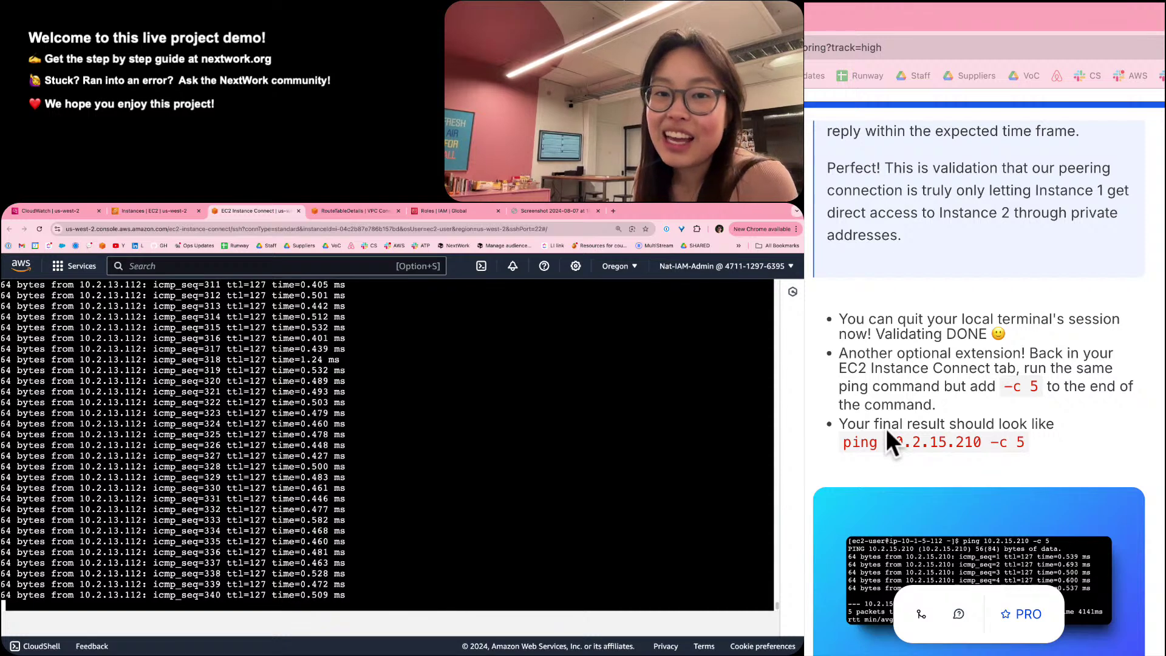
{"action": "scroll", "coordinate": [887, 428], "scroll_direction": "down", "scroll_amount": 1}
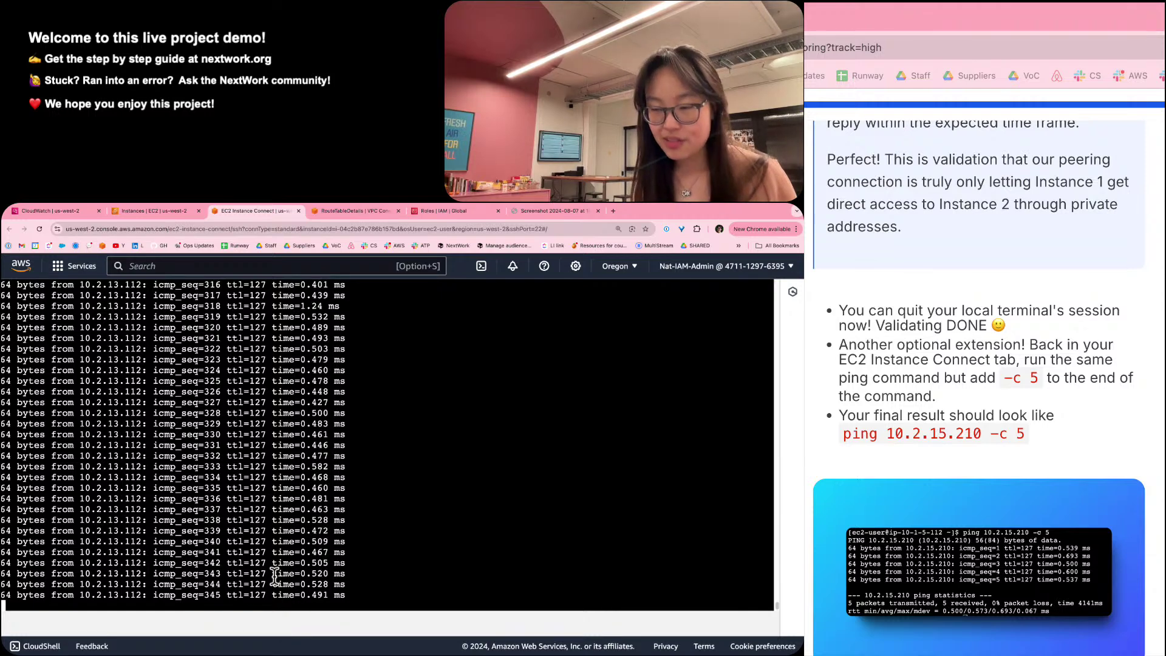
{"action": "key", "text": "ctrl+c"}
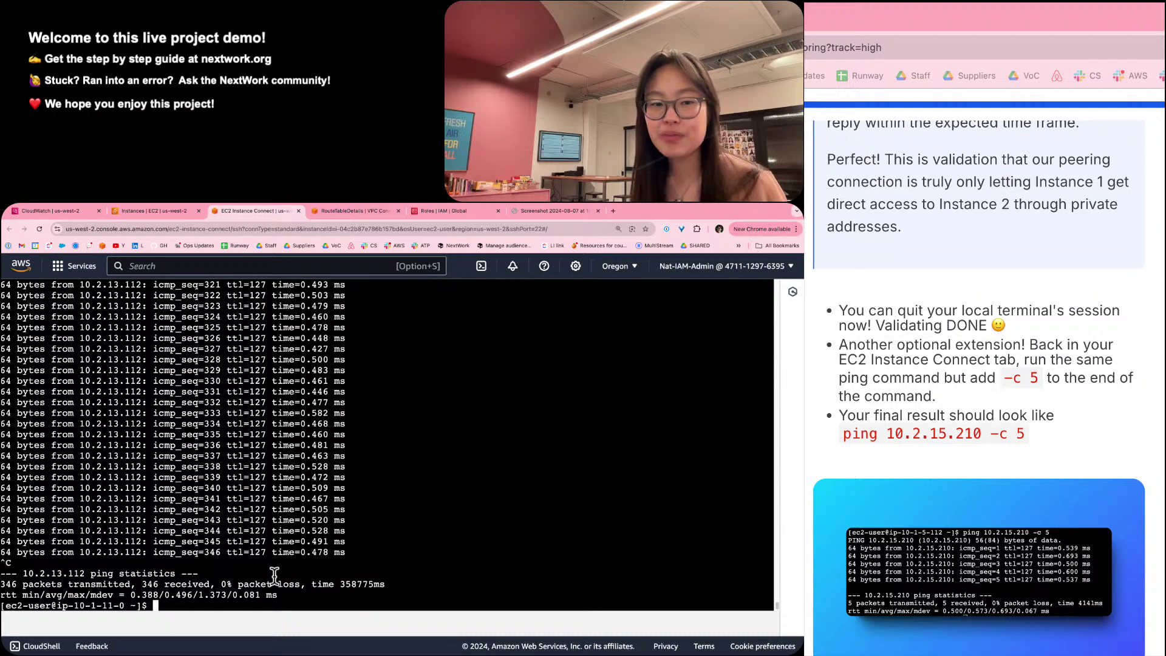
{"action": "key", "text": "super+v"}
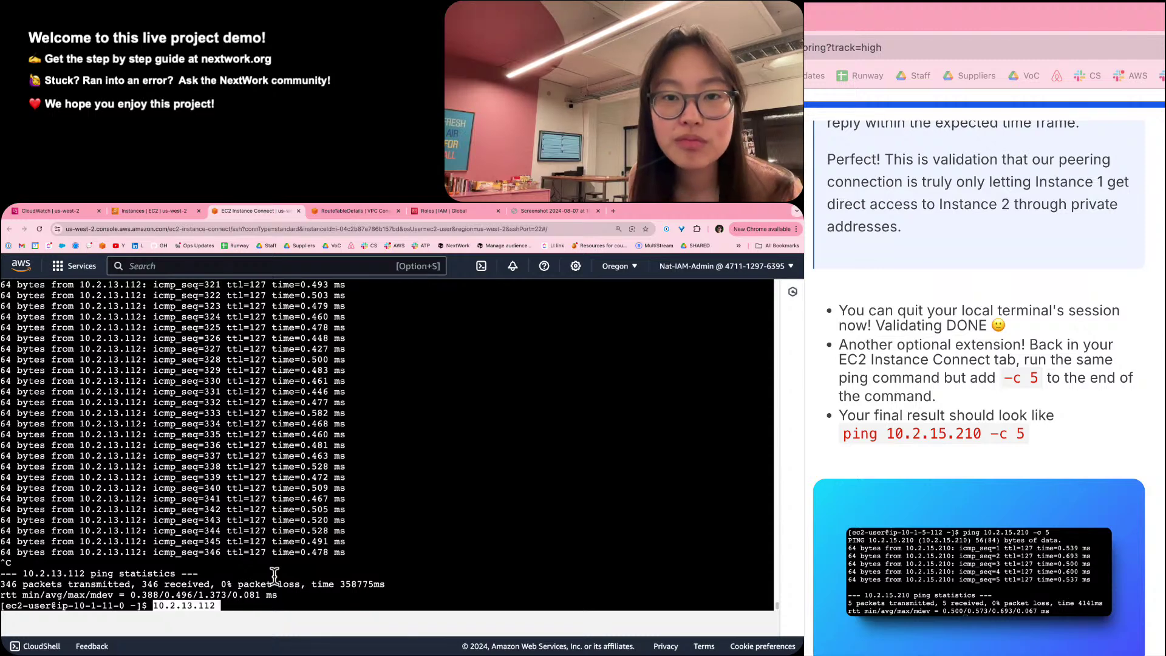
{"action": "key", "text": "BackSpace"}
{"action": "key", "text": "BackSpace"}
{"action": "key", "text": "BackSpace"}
{"action": "key", "text": "BackSpace"}
{"action": "key", "text": "BackSpace"}
{"action": "key", "text": "BackSpace"}
{"action": "key", "text": "BackSpace"}
{"action": "key", "text": "BackSpace"}
{"action": "key", "text": "BackSpace"}
{"action": "key", "text": "BackSpace"}
{"action": "key", "text": "BackSpace"}
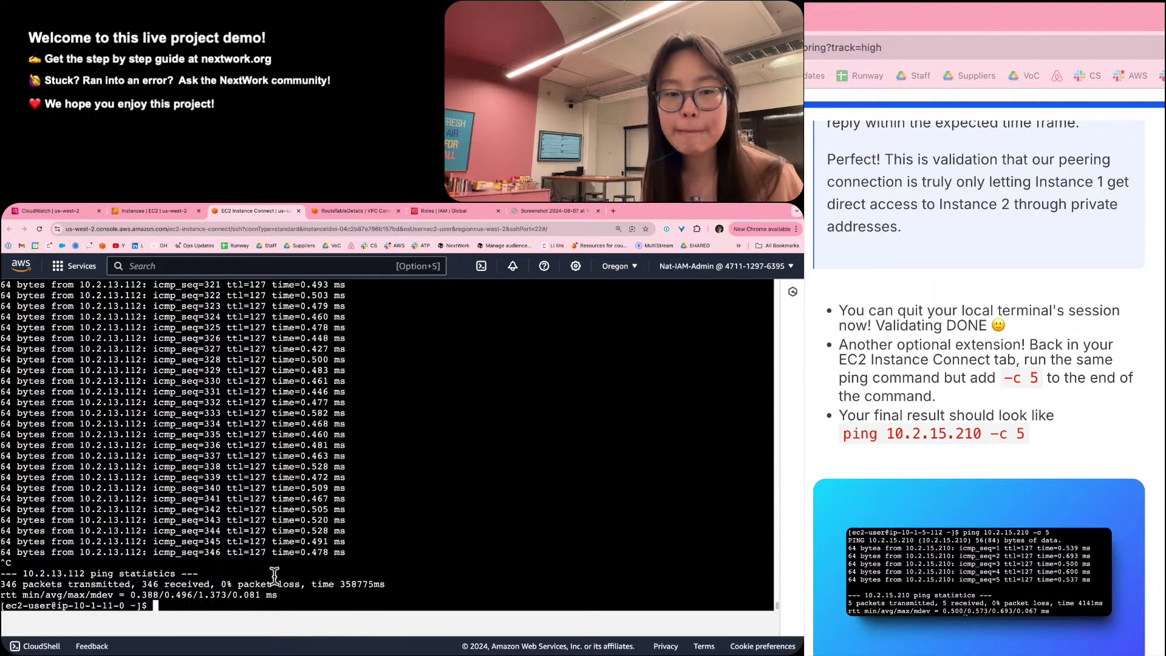
Ping Instance 2's private address 10.2.13.112 without a packet limit, and stop that ping.
{"action": "type", "text": "ping"}
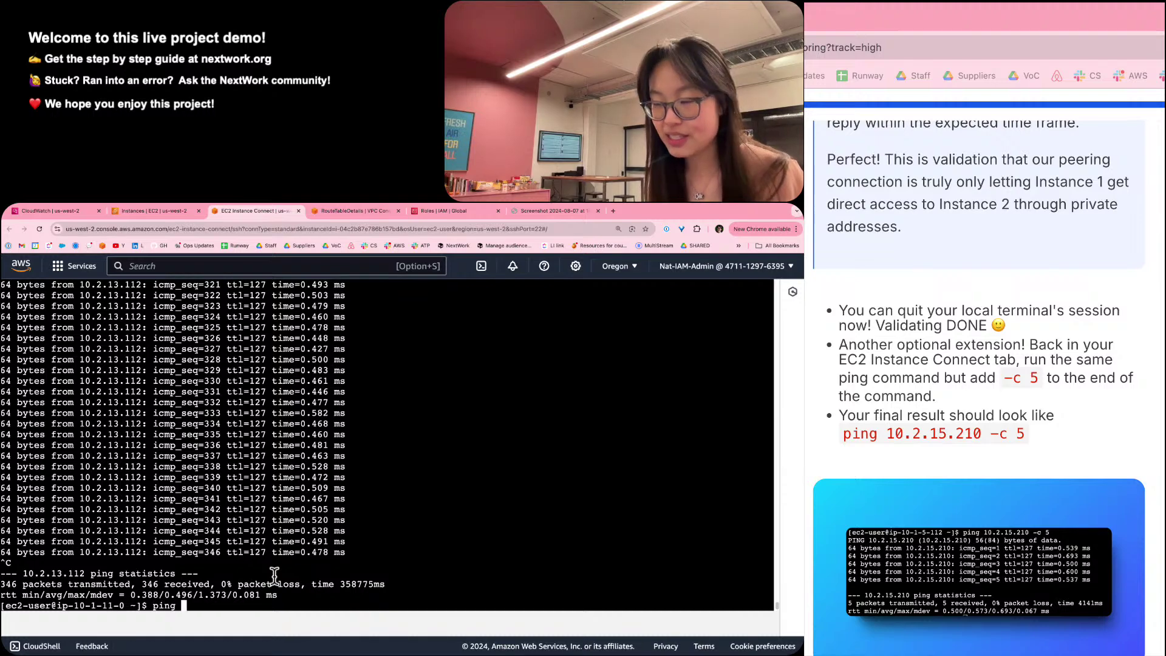
{"action": "key", "text": "super+equal"}
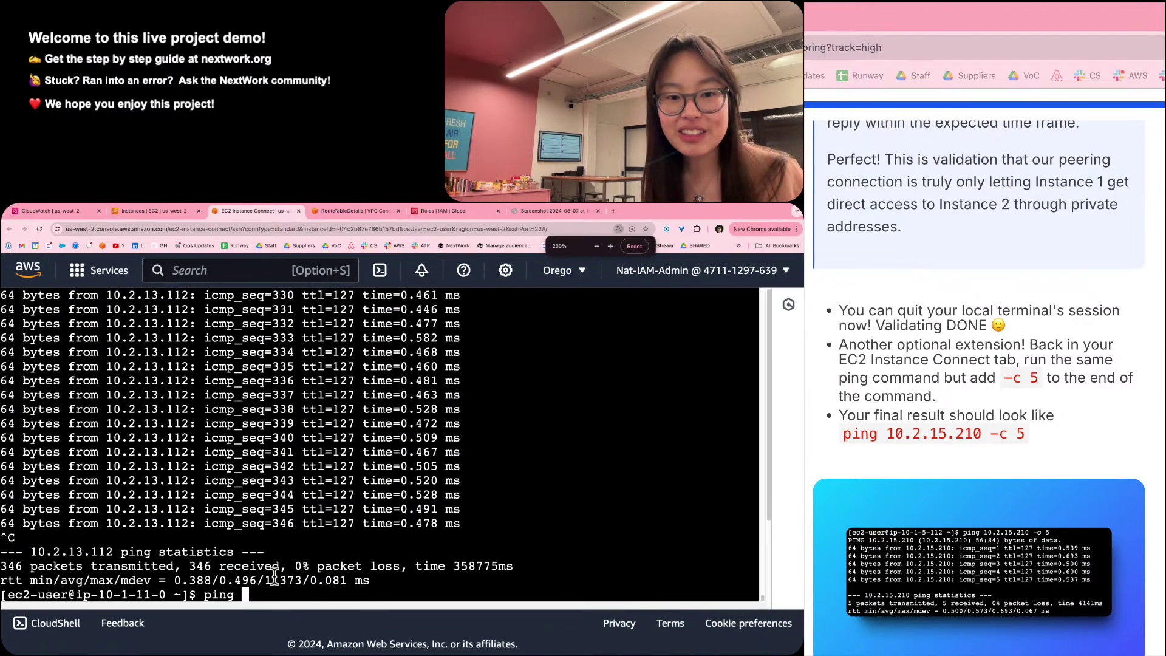
{"action": "key", "text": "super+v"}
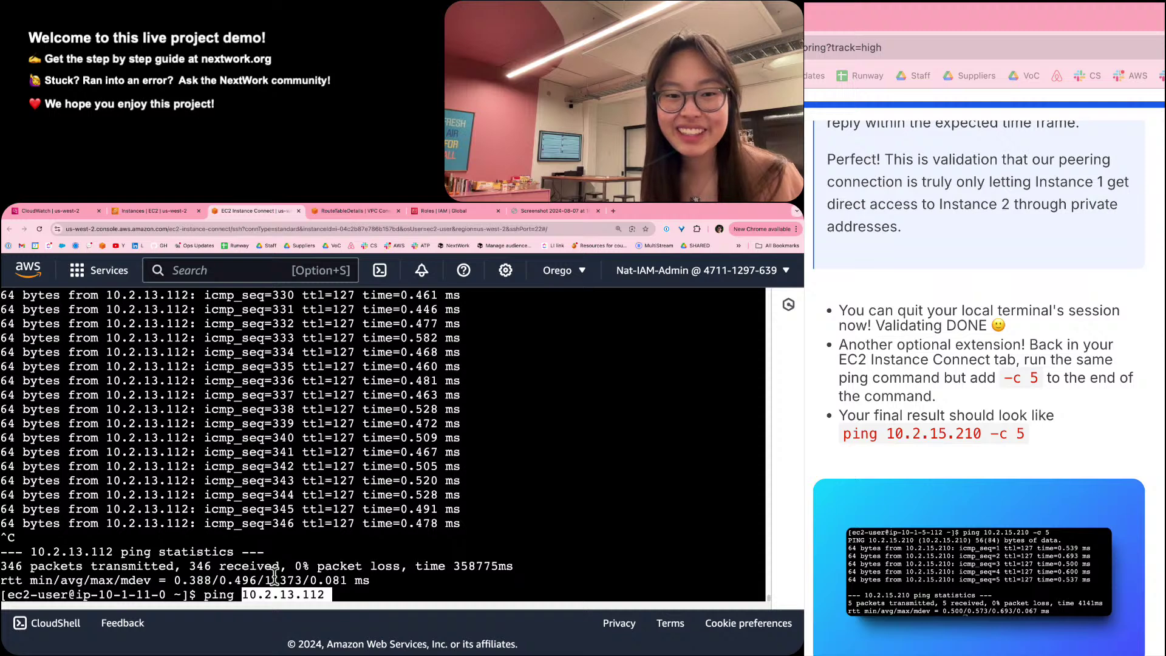
{"action": "key", "text": "Return"}
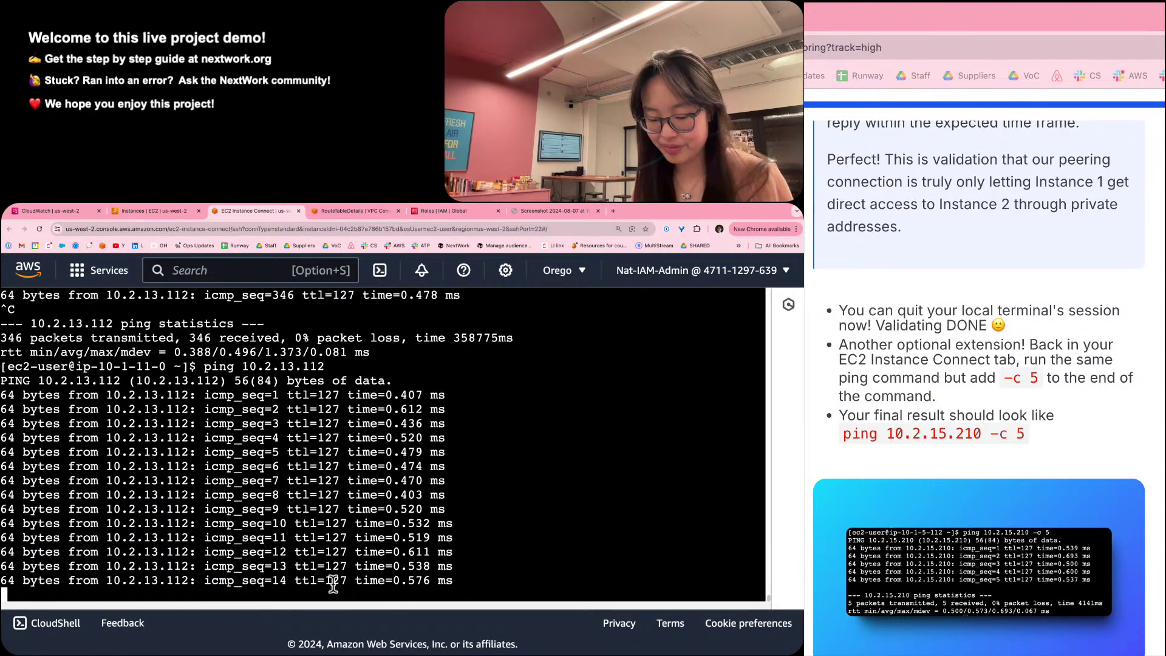
{"action": "key", "text": "ctrl+c"}
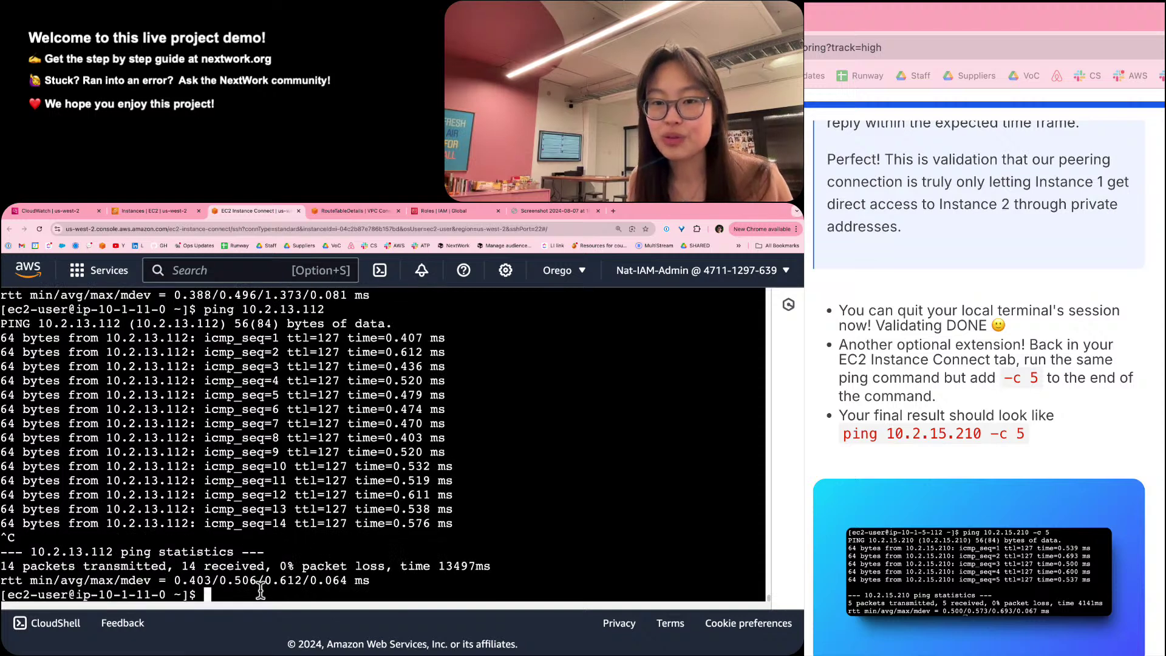
Ping 10.2.13.112 from the EC2 Instance Connect session with the -c 5 option.
{"action": "type", "text": "ping"}
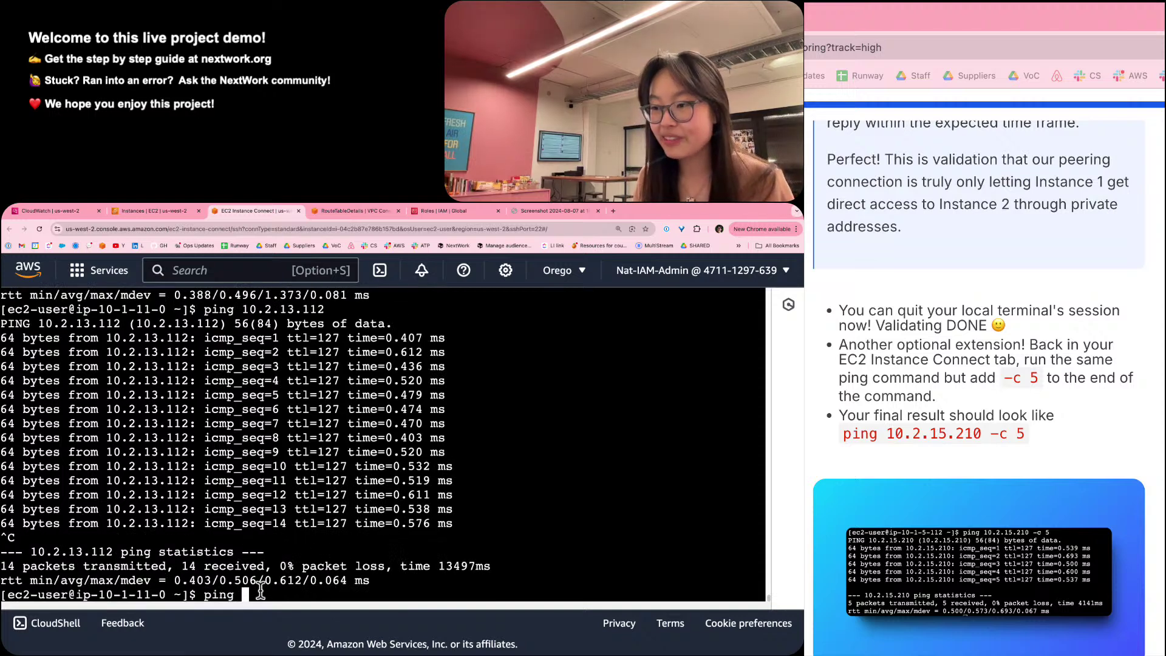
{"action": "key", "text": "super+v"}
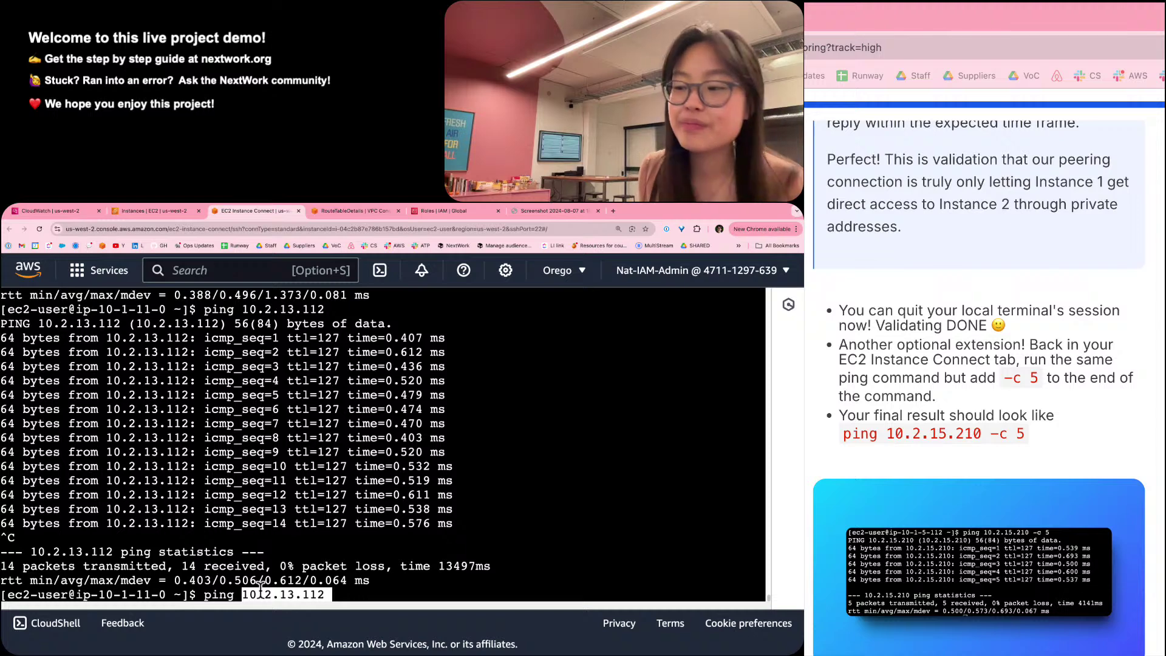
{"action": "key", "text": "Right"}
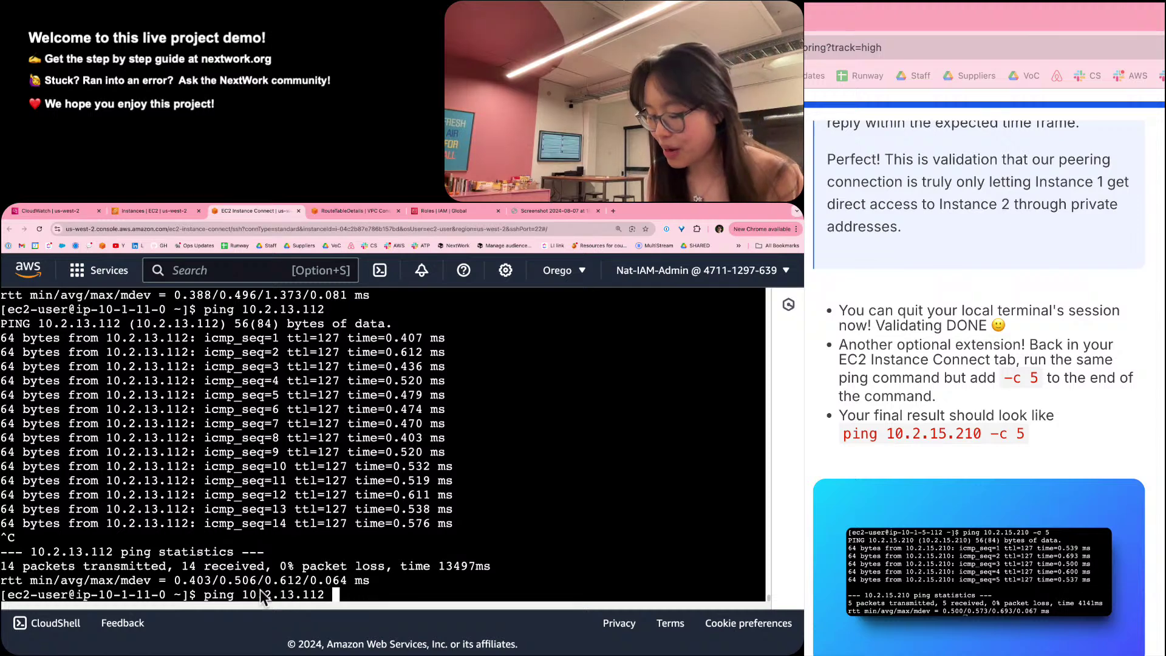
{"action": "type", "text": "-c 5"}
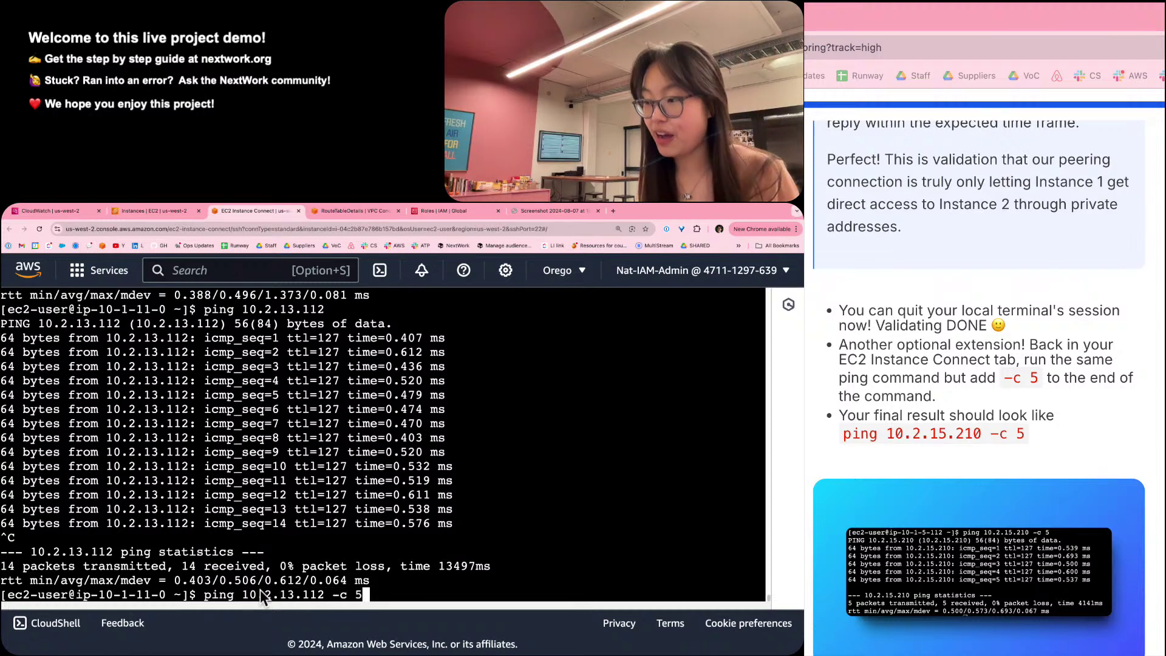
{"action": "key", "text": "Return"}
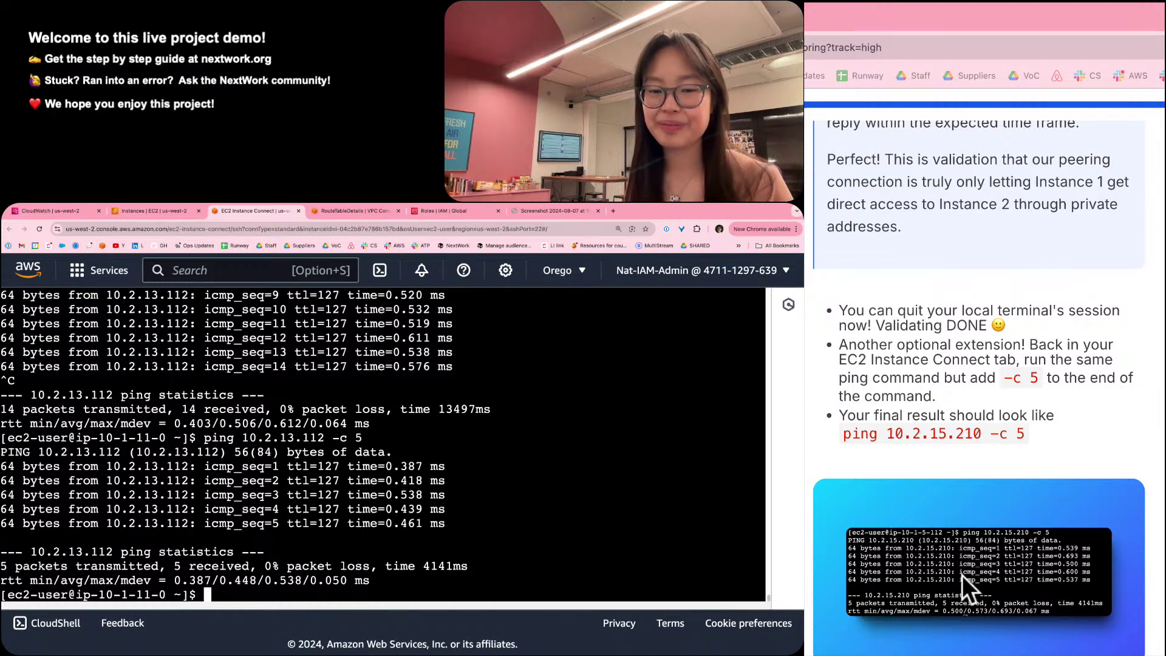
Read the guide's explanation of the -c 5 option and the introduction to Step 8, Analyze Flow Logs.
{"action": "scroll", "coordinate": [1035, 541], "scroll_direction": "down", "scroll_amount": 10}
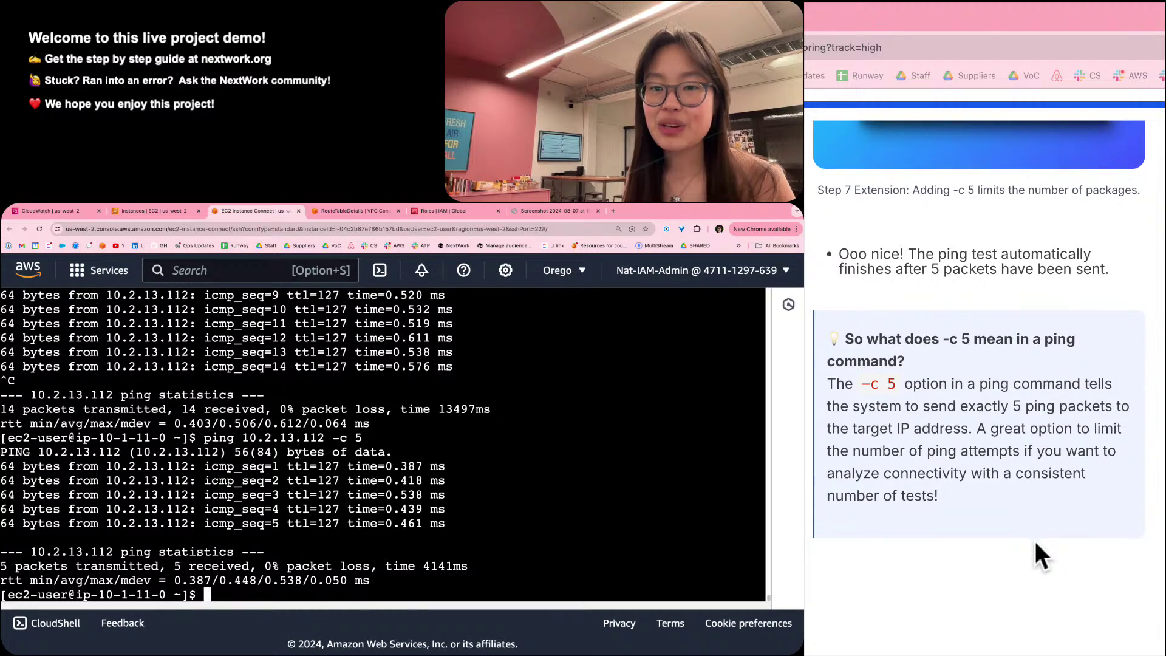
{"action": "scroll", "coordinate": [1035, 541], "scroll_direction": "down", "scroll_amount": 1}
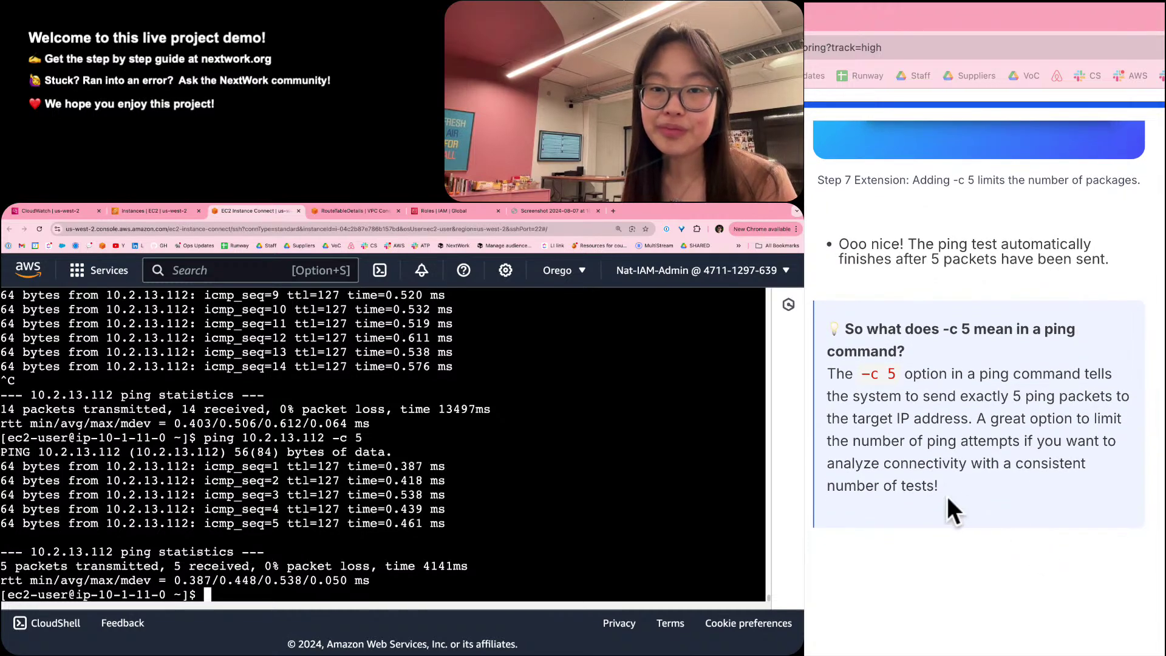
{"action": "scroll", "coordinate": [947, 497], "scroll_direction": "up", "scroll_amount": 2}
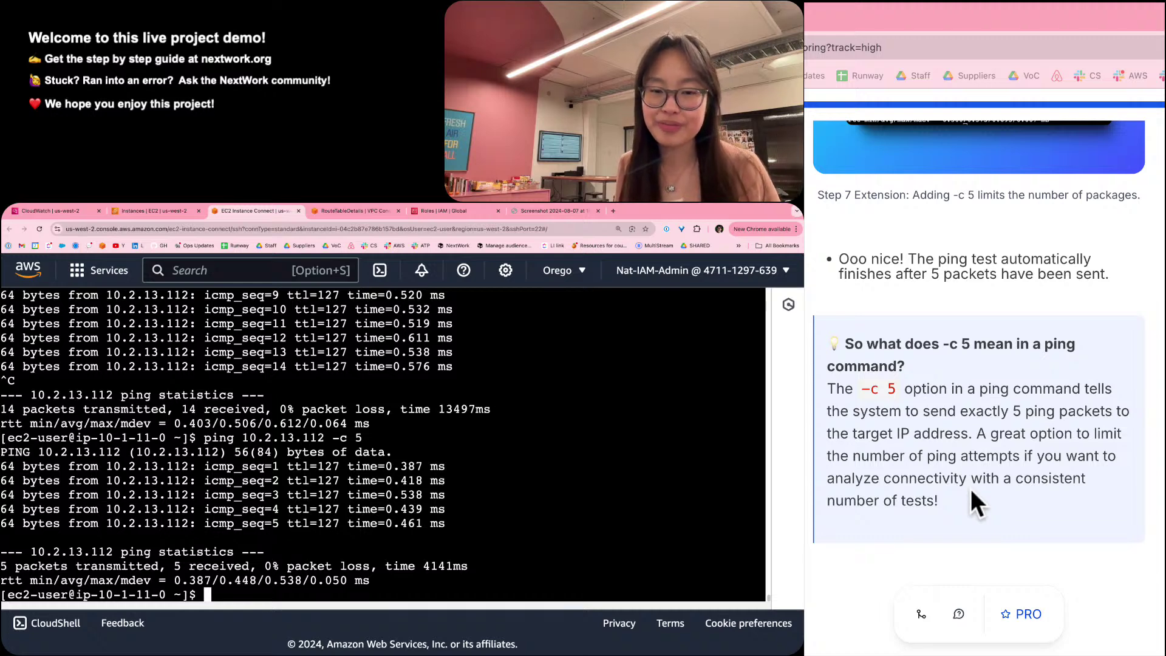
{"action": "scroll", "coordinate": [971, 488], "scroll_direction": "down", "scroll_amount": 5}
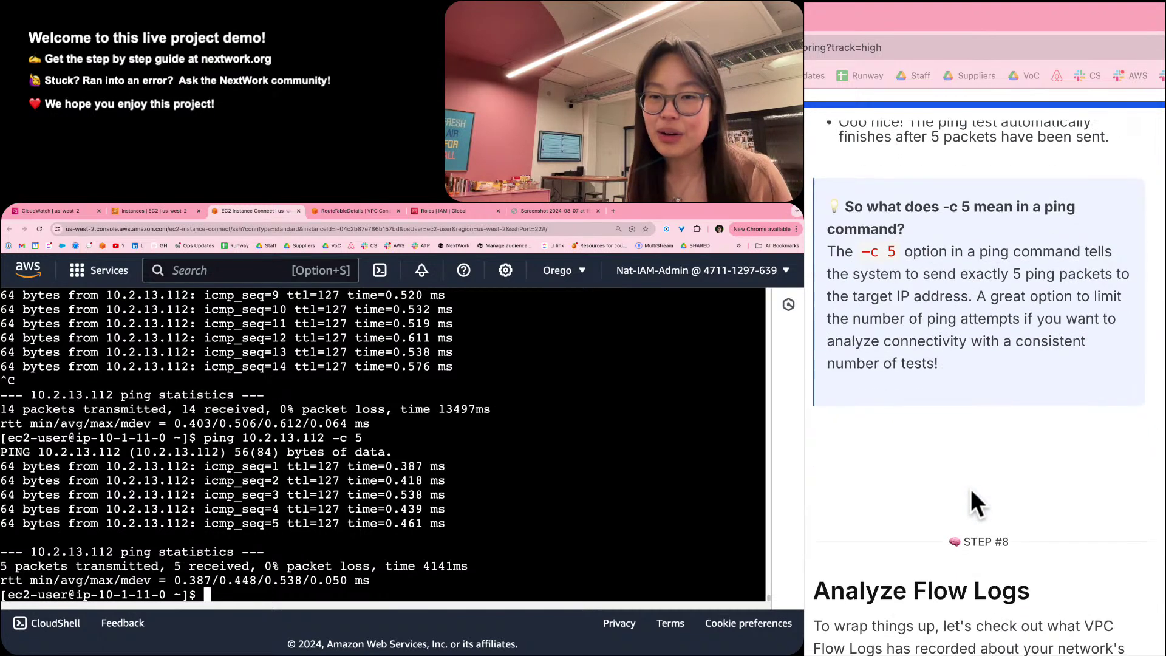
{"action": "scroll", "coordinate": [970, 488], "scroll_direction": "up", "scroll_amount": 4}
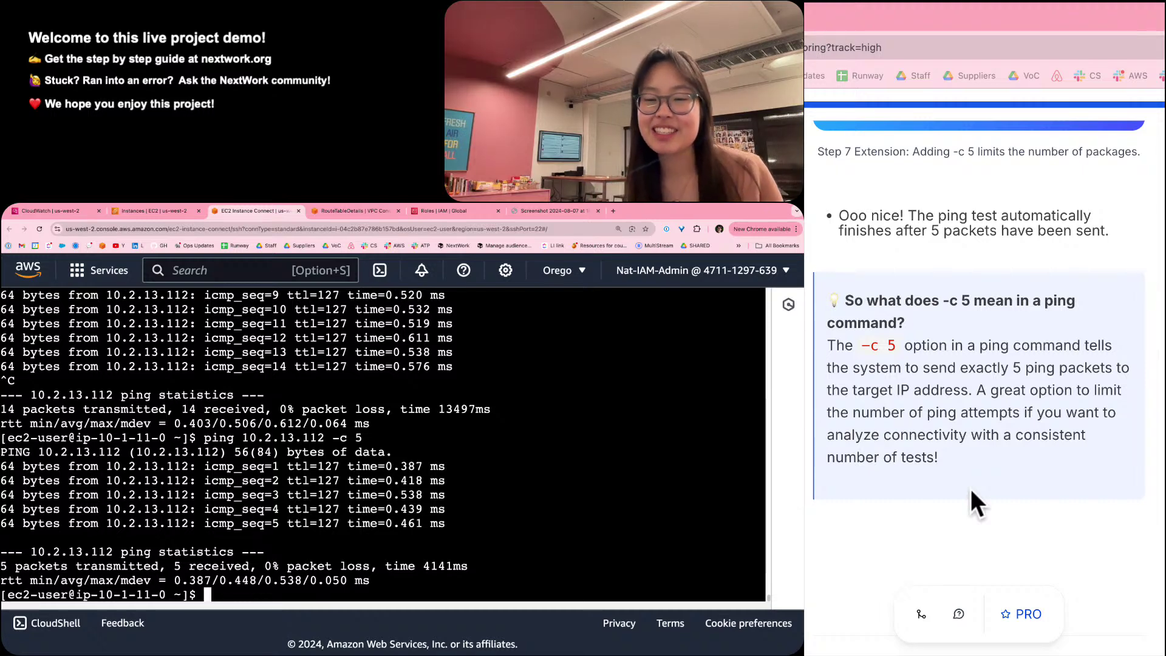
{"action": "scroll", "coordinate": [970, 488], "scroll_direction": "down", "scroll_amount": 2}
{"action": "scroll", "coordinate": [970, 490], "scroll_direction": "down", "scroll_amount": 2}
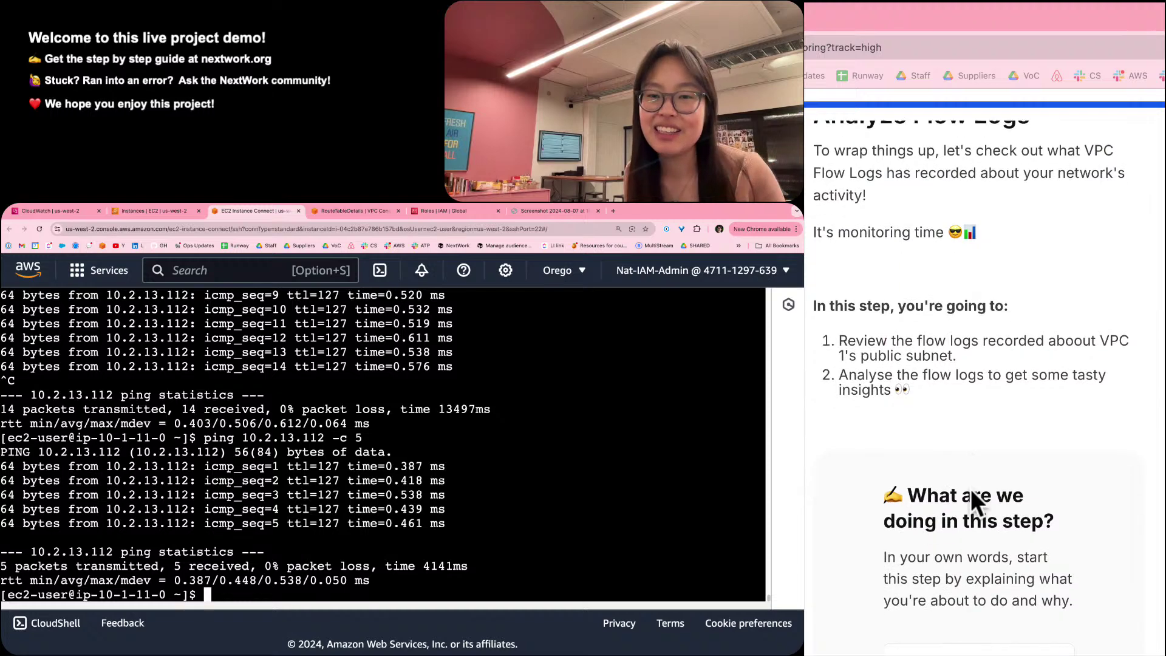
{"action": "scroll", "coordinate": [971, 489], "scroll_direction": "up", "scroll_amount": 3}
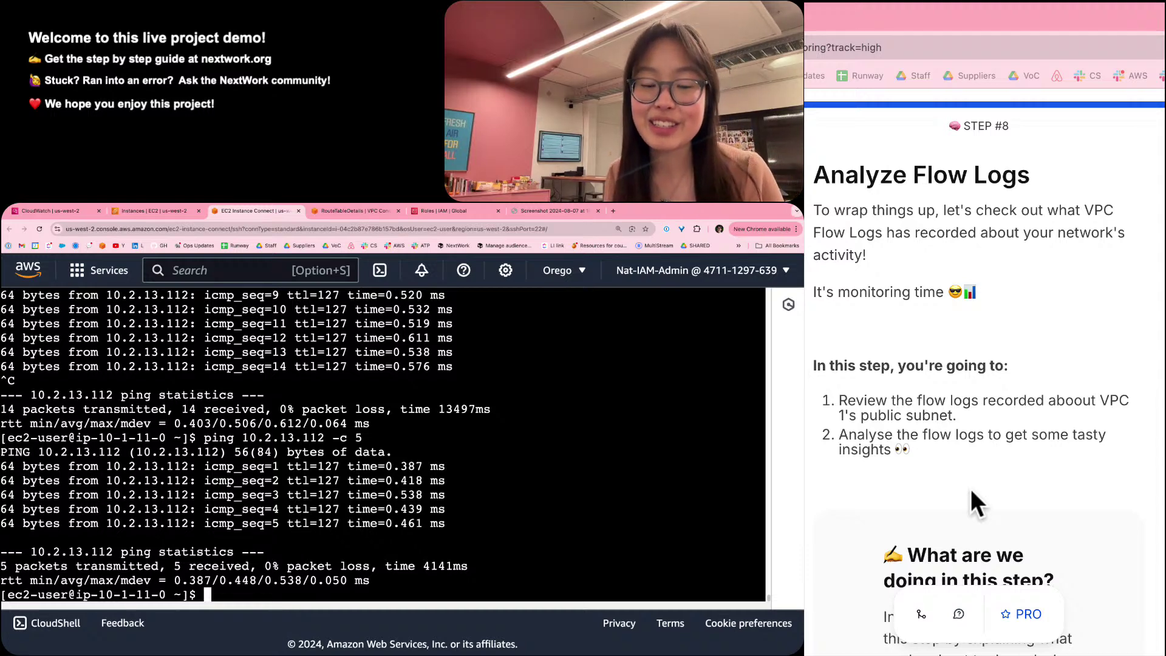
{"action": "scroll", "coordinate": [967, 512], "scroll_direction": "down", "scroll_amount": 5}
{"action": "left_click", "coordinate": [955, 482]}
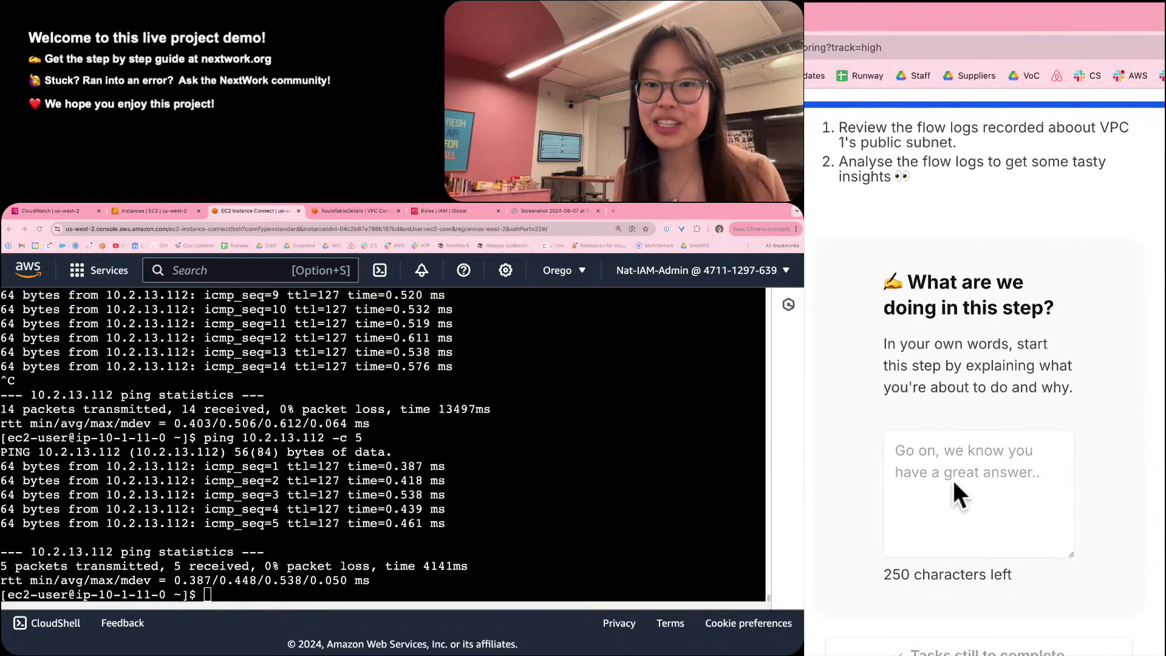
{"action": "scroll", "coordinate": [953, 479], "scroll_direction": "up", "scroll_amount": 3}
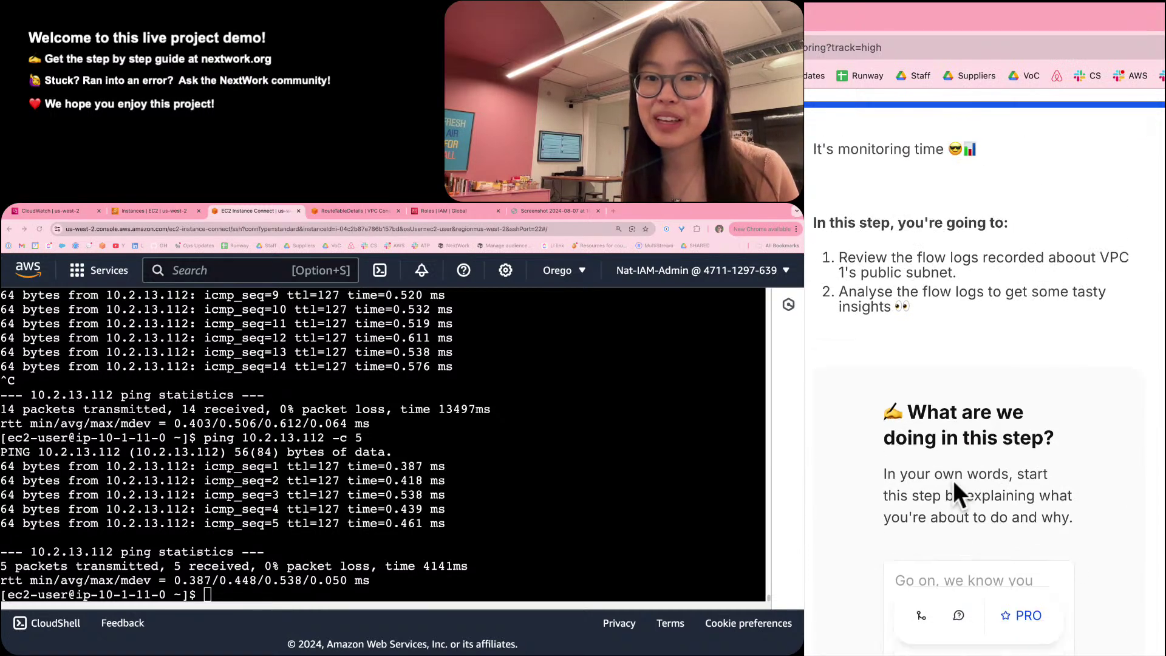
{"action": "scroll", "coordinate": [953, 480], "scroll_direction": "down", "scroll_amount": 2}
{"action": "scroll", "coordinate": [953, 480], "scroll_direction": "down", "scroll_amount": 1}
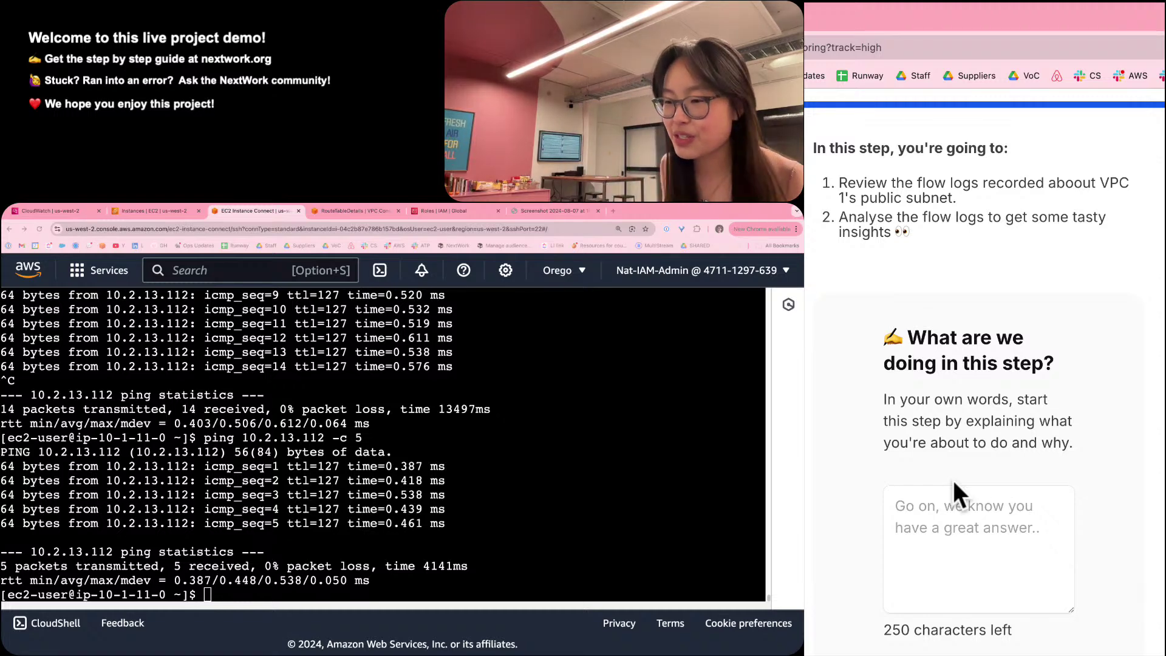
Try to ping 10.2.13.112 with the /n 4 option in the EC2 Instance Connect session.
{"action": "left_click", "coordinate": [315, 601]}
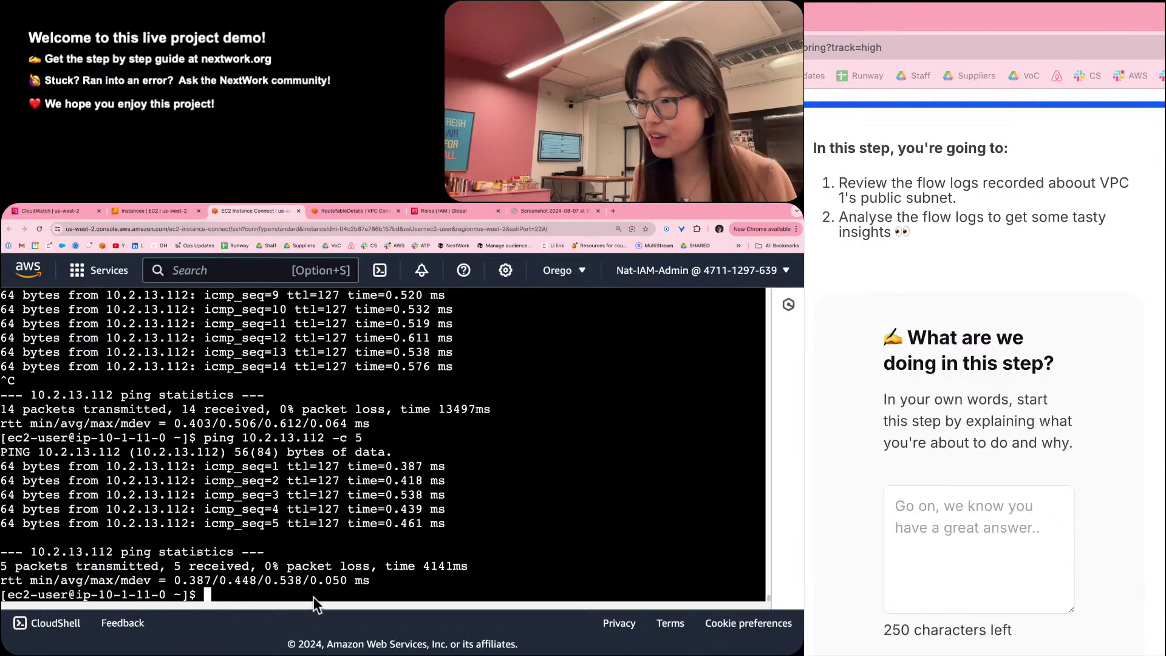
{"action": "type", "text": "p"}
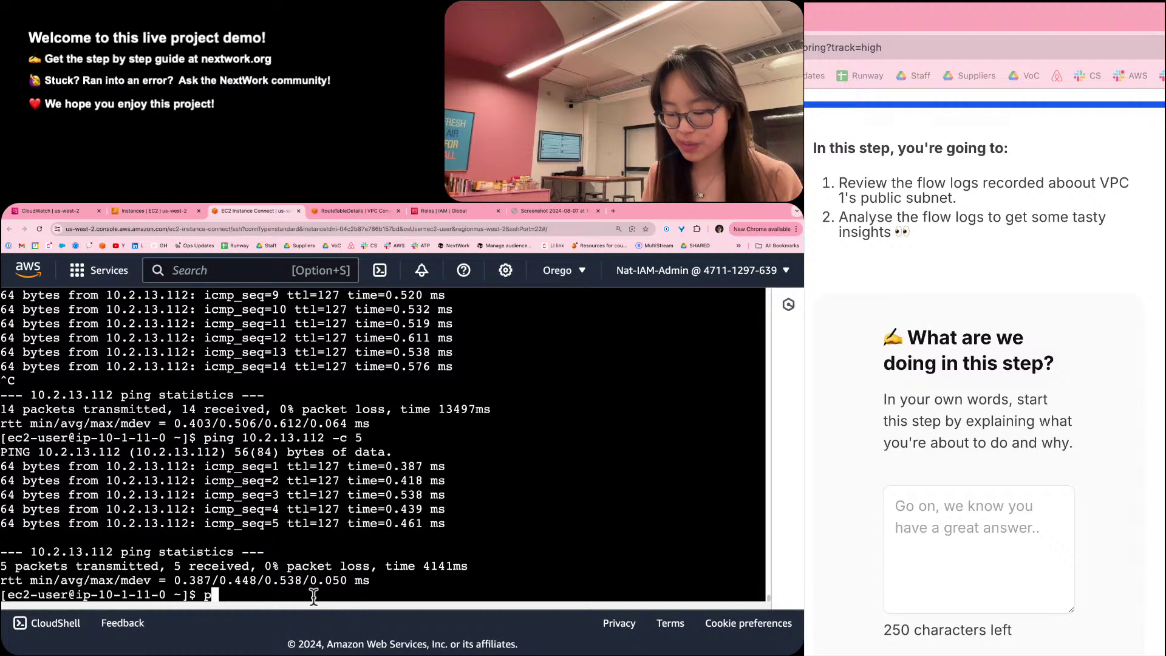
{"action": "type", "text": "ing"}
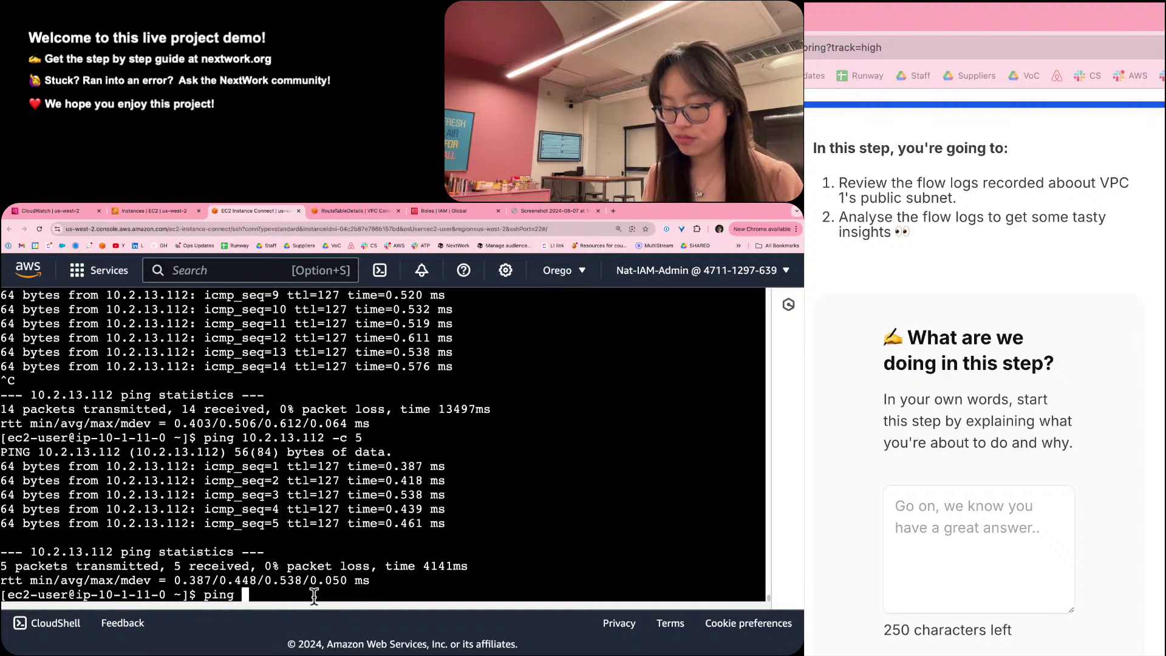
{"action": "key", "text": "BackSpace"}
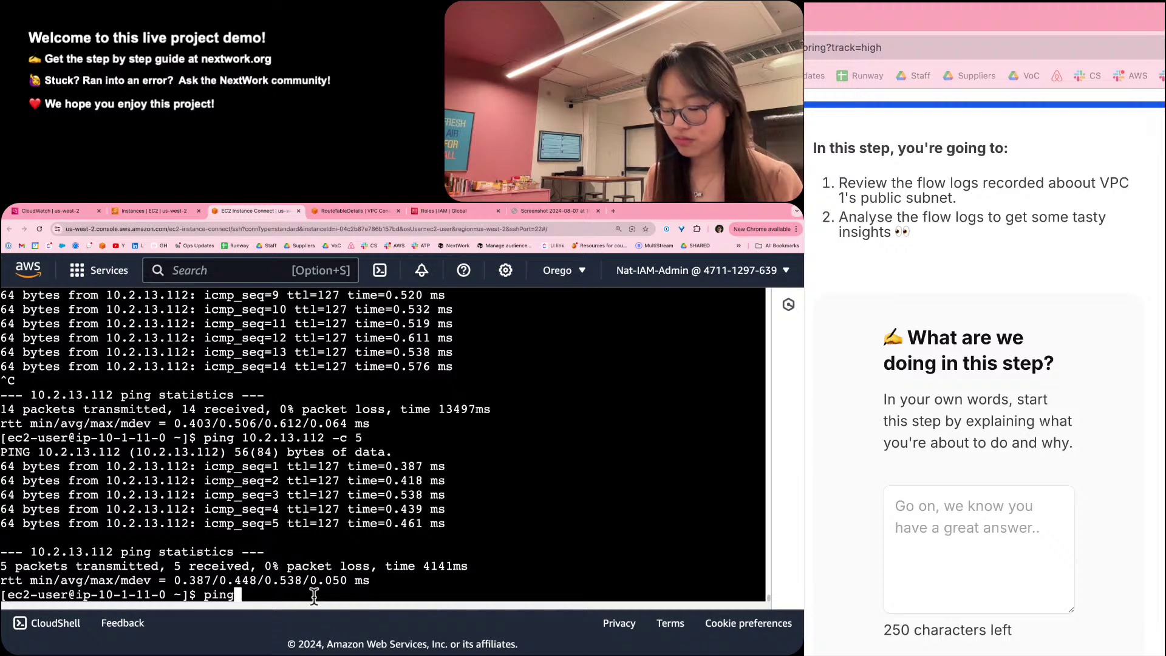
{"action": "key", "text": "super+v"}
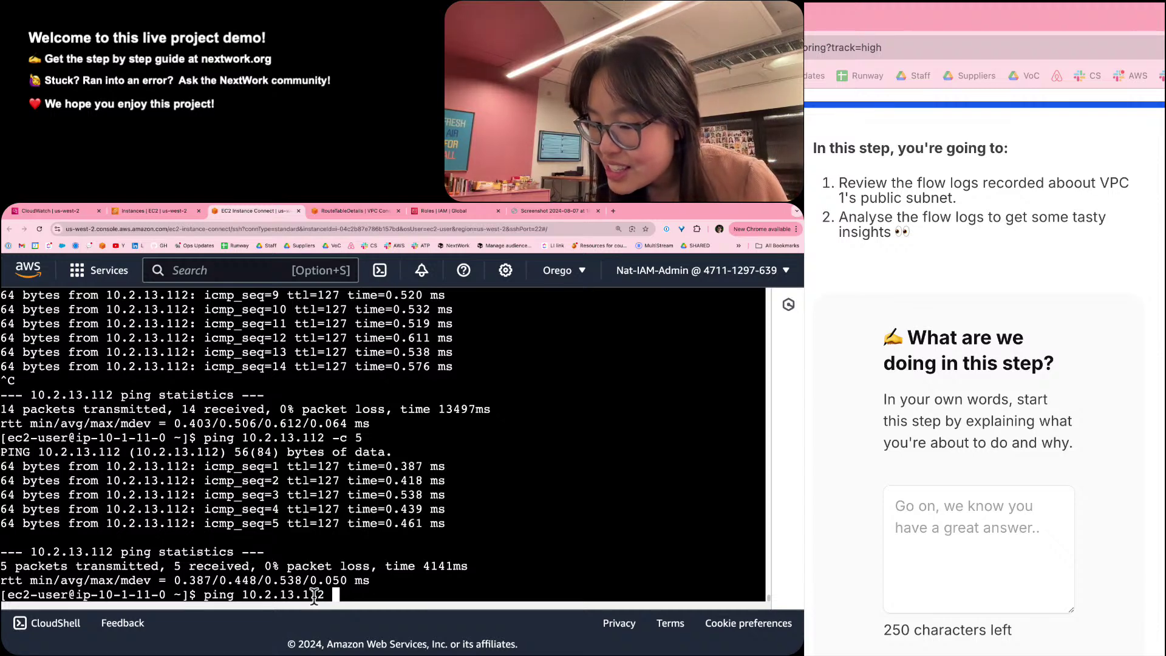
{"action": "type", "text": "/n "}
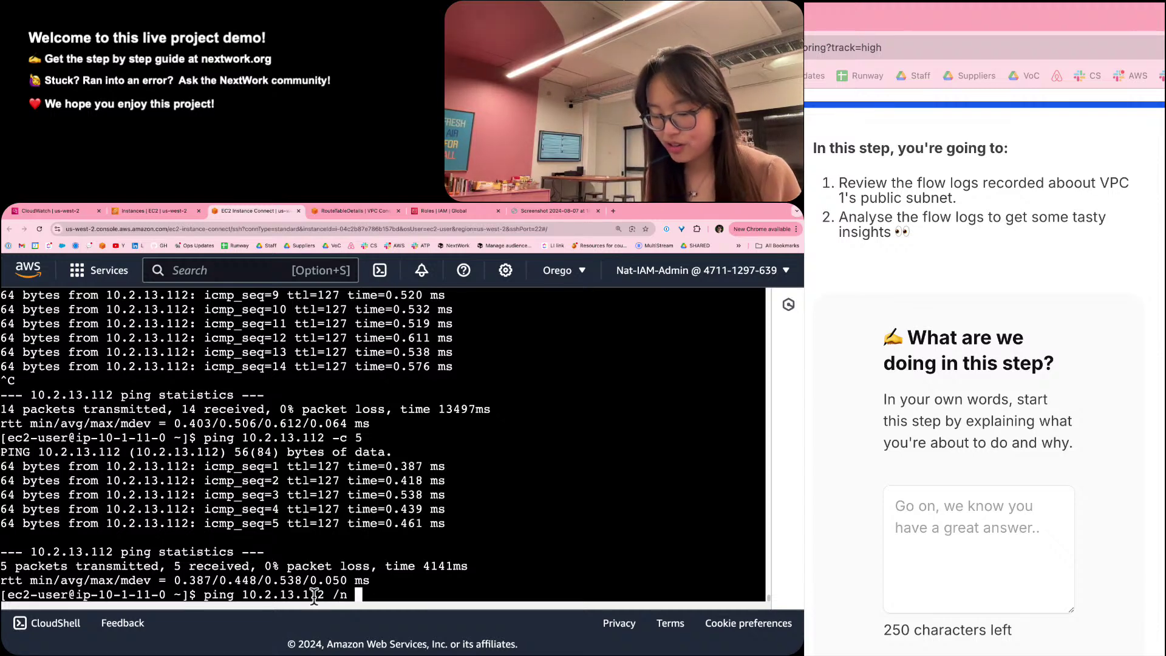
{"action": "type", "text": "4"}
{"action": "key", "text": "Return"}
{"action": "type", "text": "\\"}
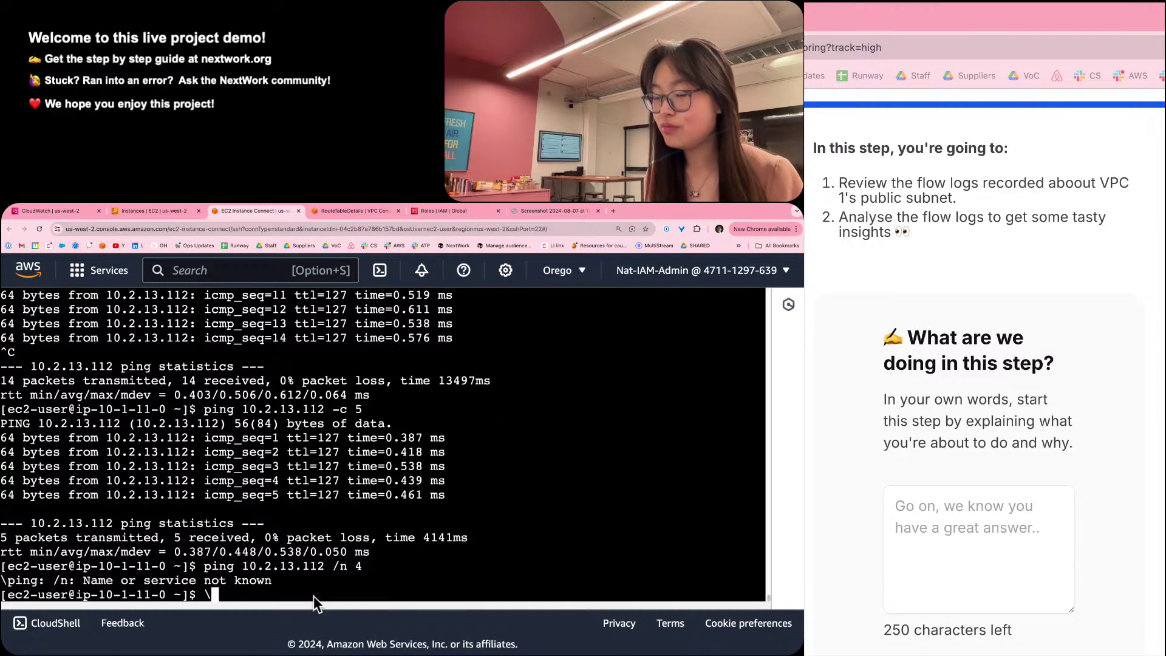
{"action": "key", "text": "BackSpace"}
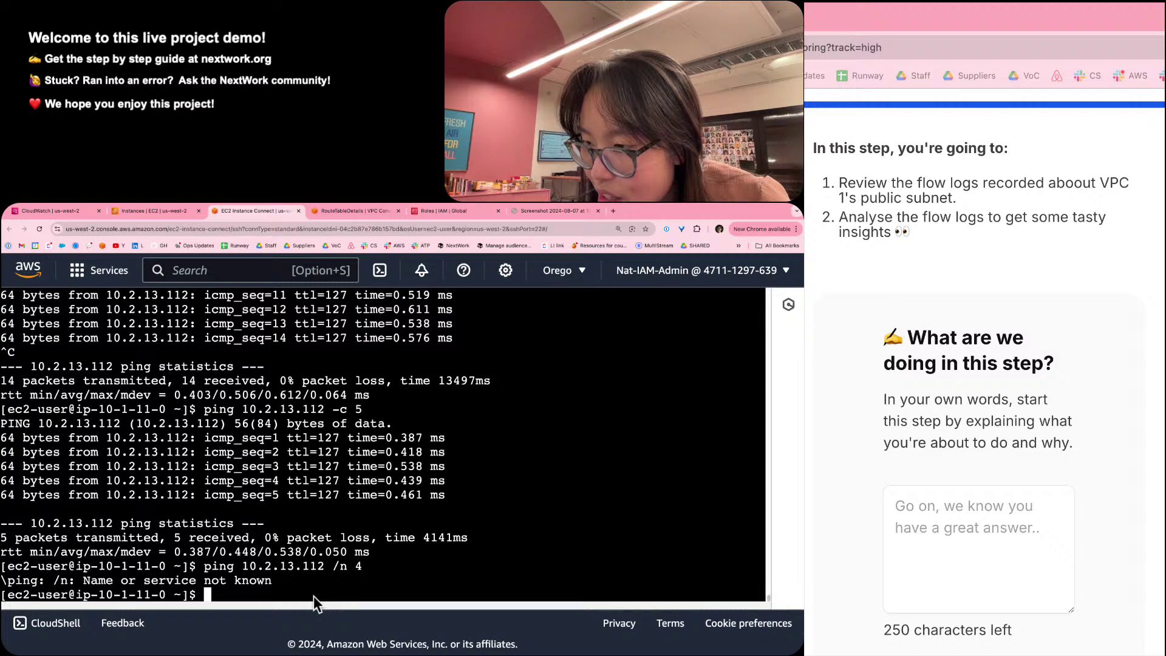
Try the ping command with /n and with /n 4, both without a target address, in the EC2 Instance Connect session.
{"action": "type", "text": "ping /n"}
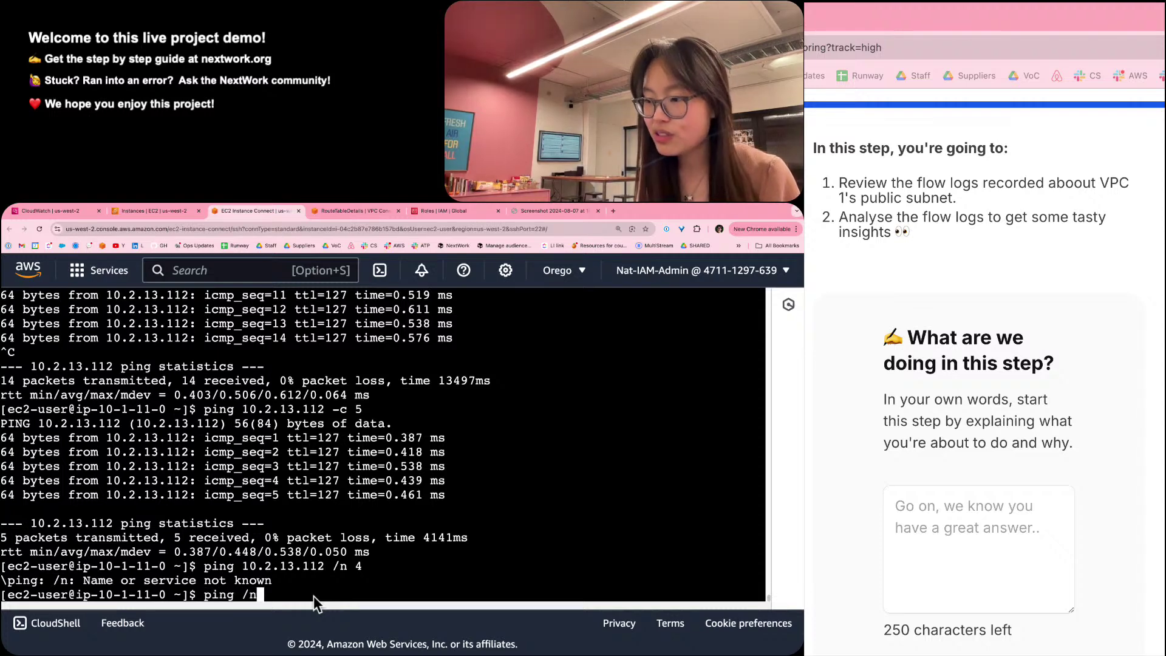
{"action": "key", "text": "Return"}
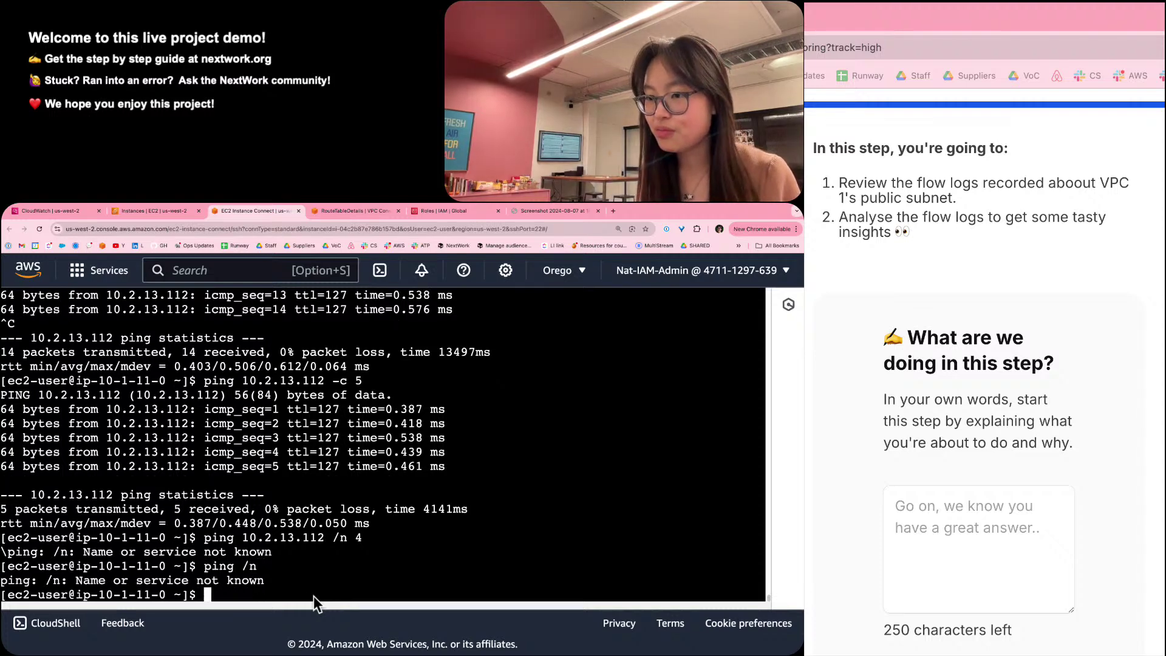
{"action": "type", "text": "ping /n 4"}
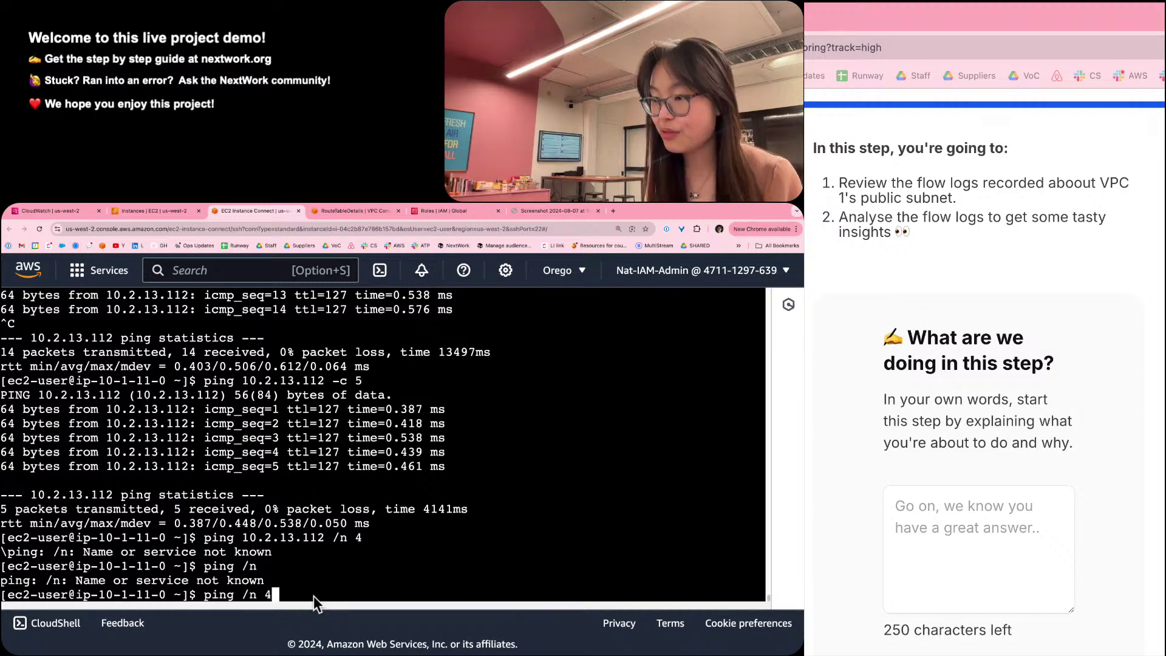
{"action": "key", "text": "Return"}
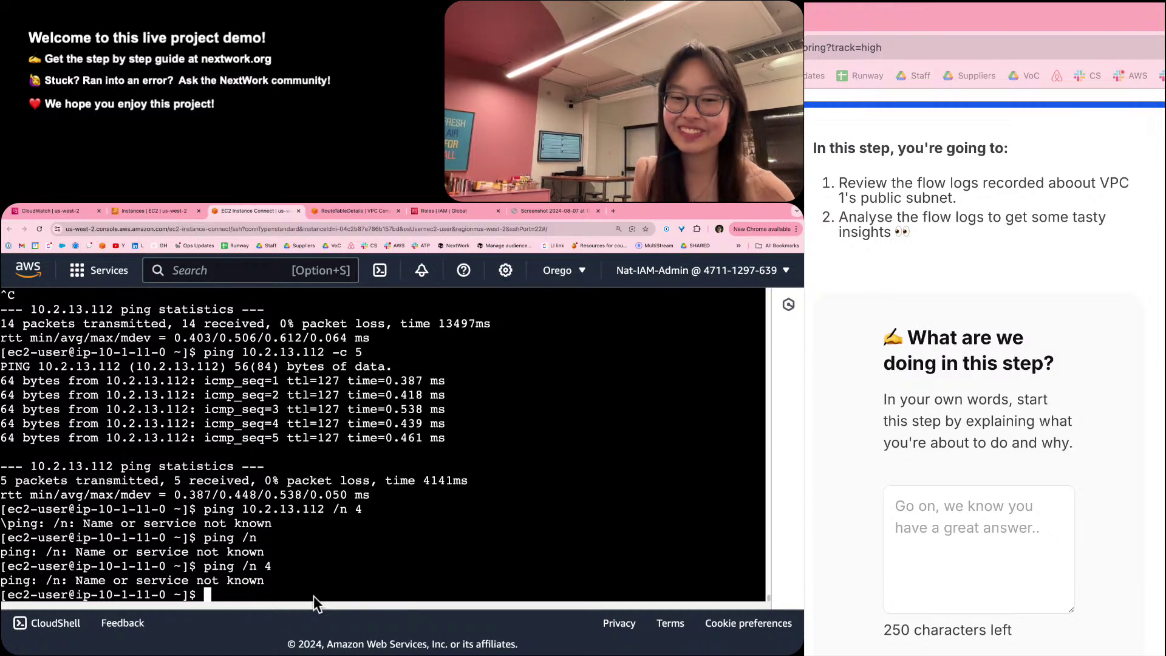
Begin the Step 8 explanation in the guide with "In this step, we are tracking the network data that's been collected on our VPCs,".
{"action": "left_click", "coordinate": [974, 545]}
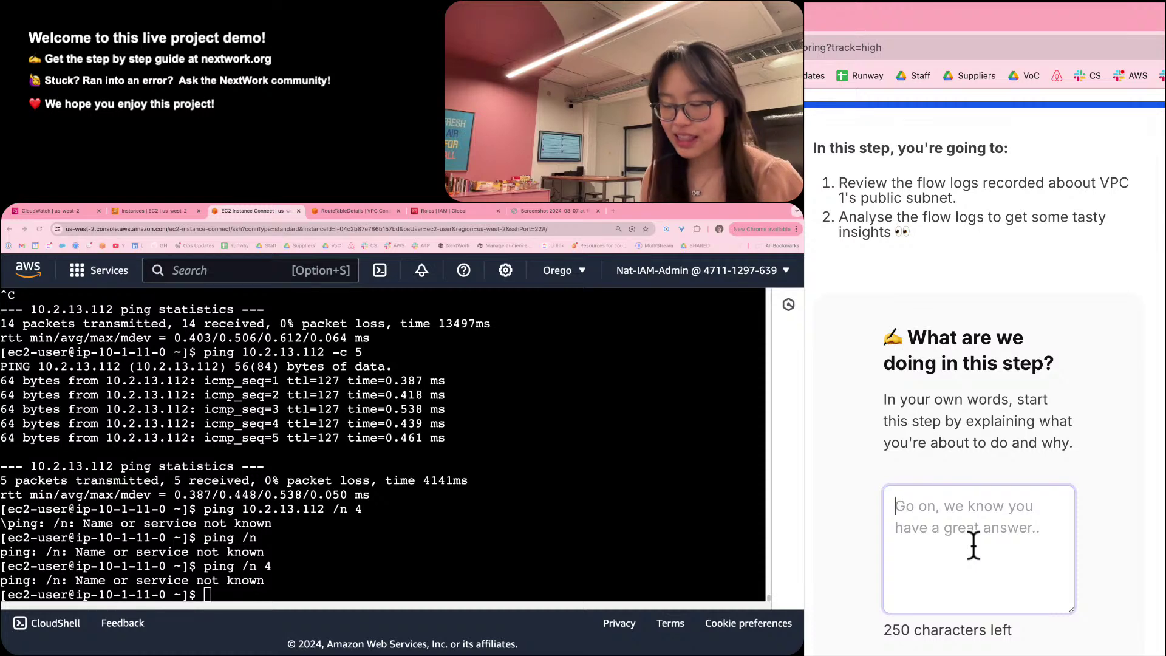
{"action": "key", "text": "Caps_Lock"}
{"action": "type", "text": "i"}
{"action": "key", "text": "Caps_Lock"}
{"action": "type", "text": "n"}
{"action": "key", "text": "BackSpace"}
{"action": "key", "text": "BackSpace"}
{"action": "type", "text": "I"}
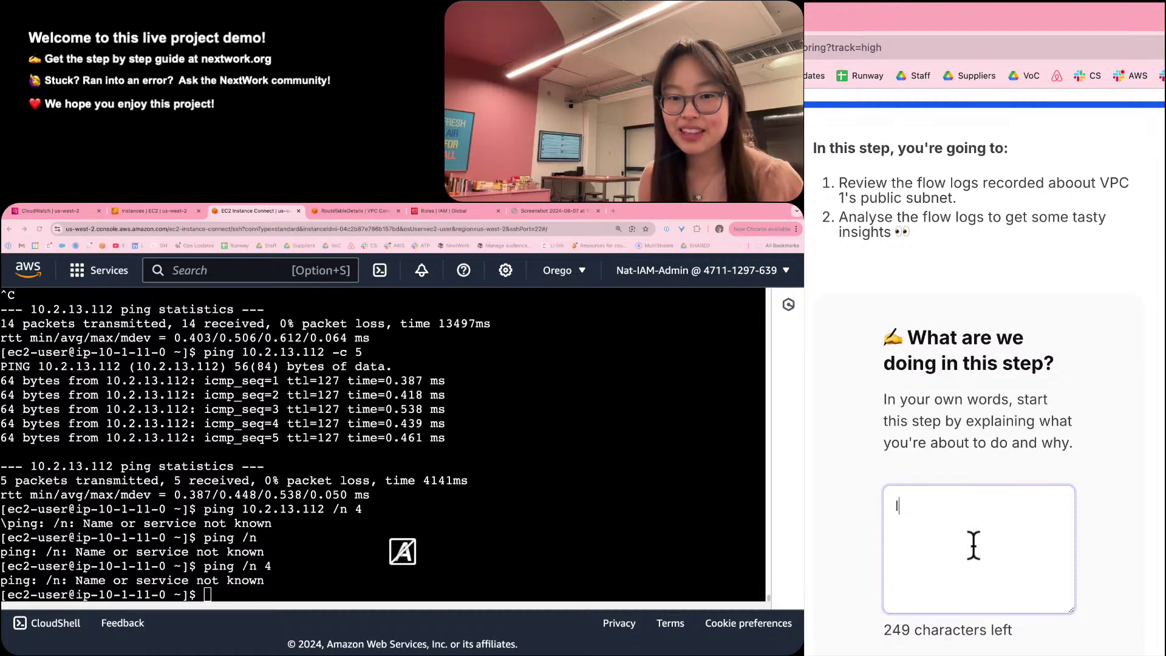
{"action": "type", "text": "n this step, "}
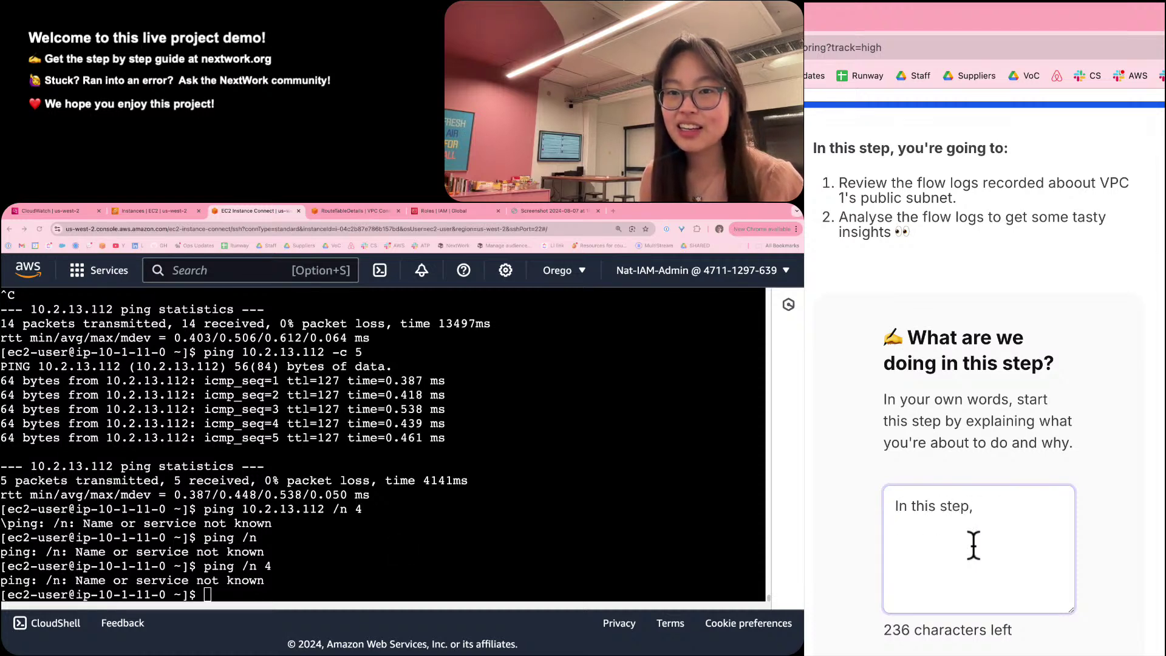
{"action": "type", "text": "we are "}
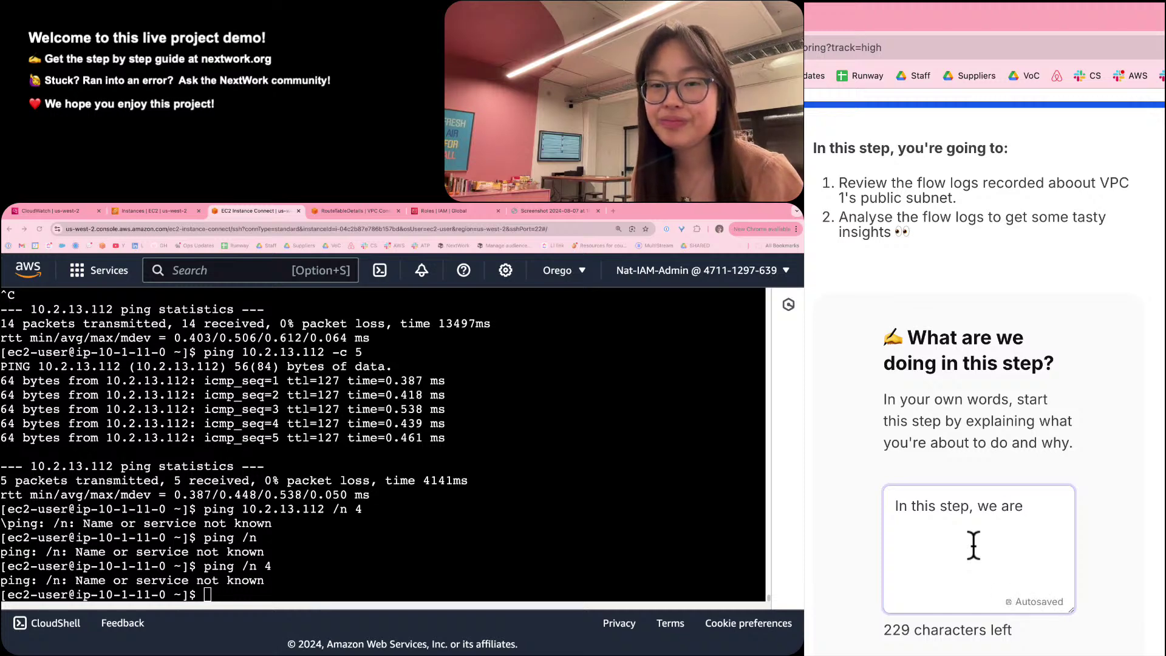
{"action": "type", "text": "trac"}
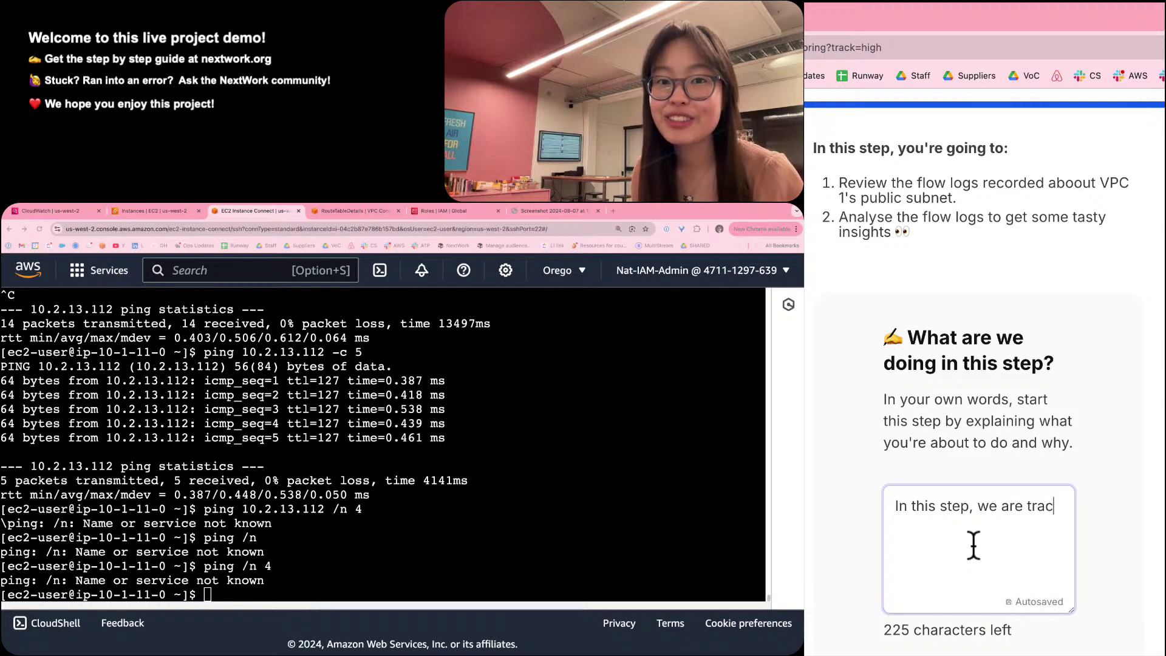
{"action": "type", "text": "king the net"}
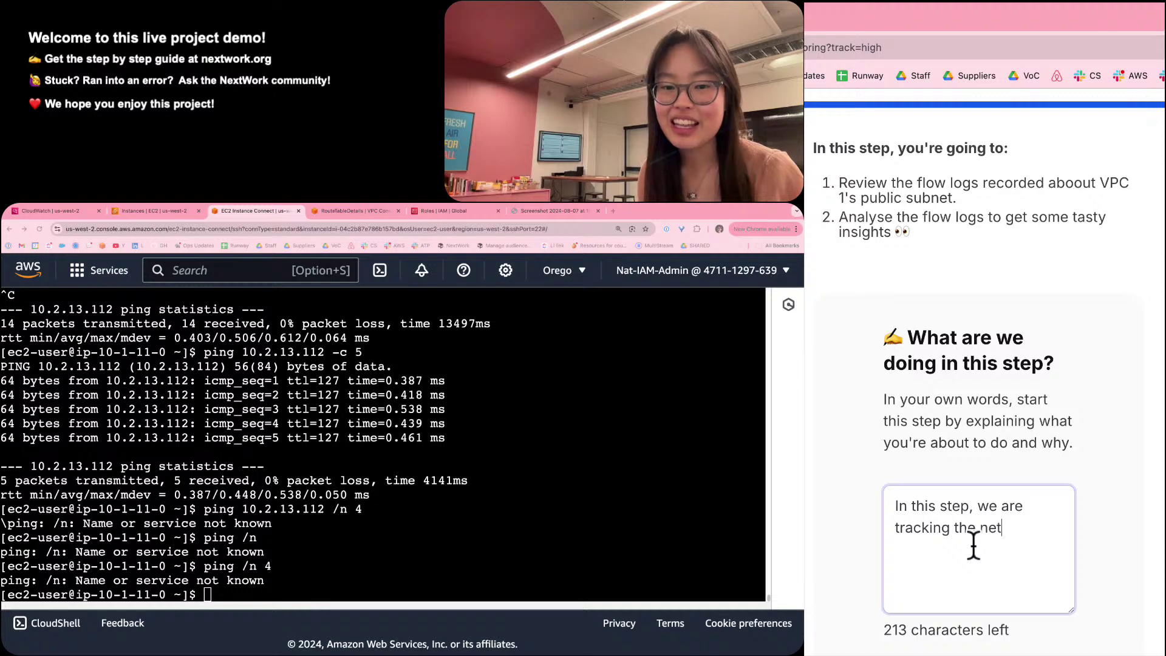
{"action": "type", "text": "work data "}
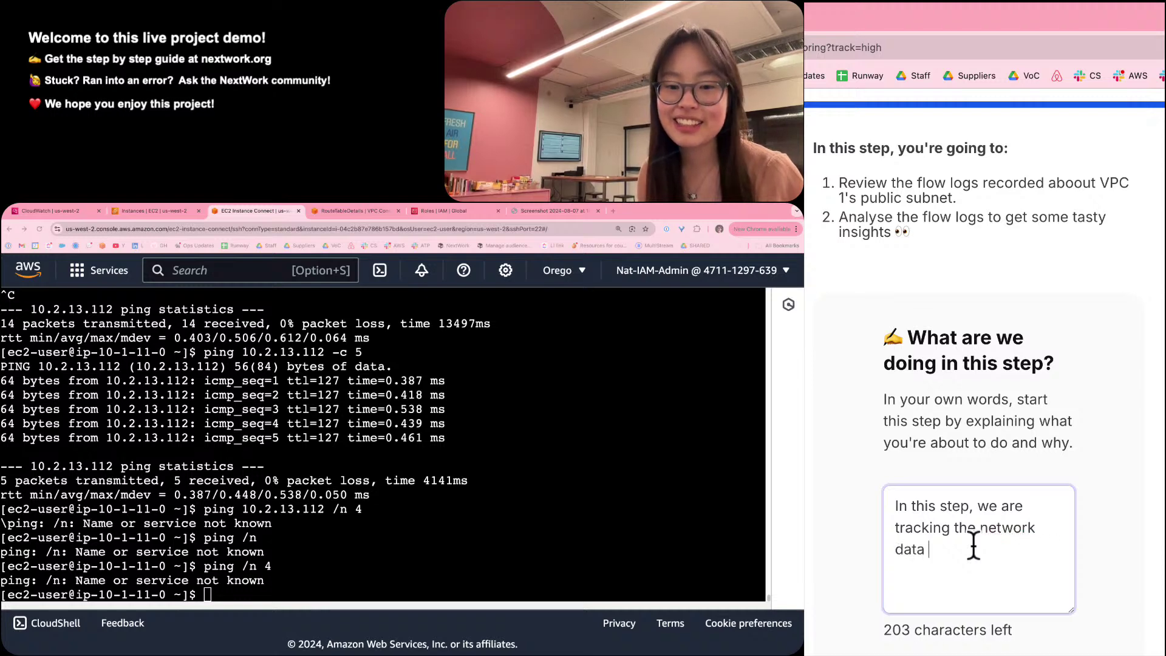
{"action": "type", "text": "that's peen colle"}
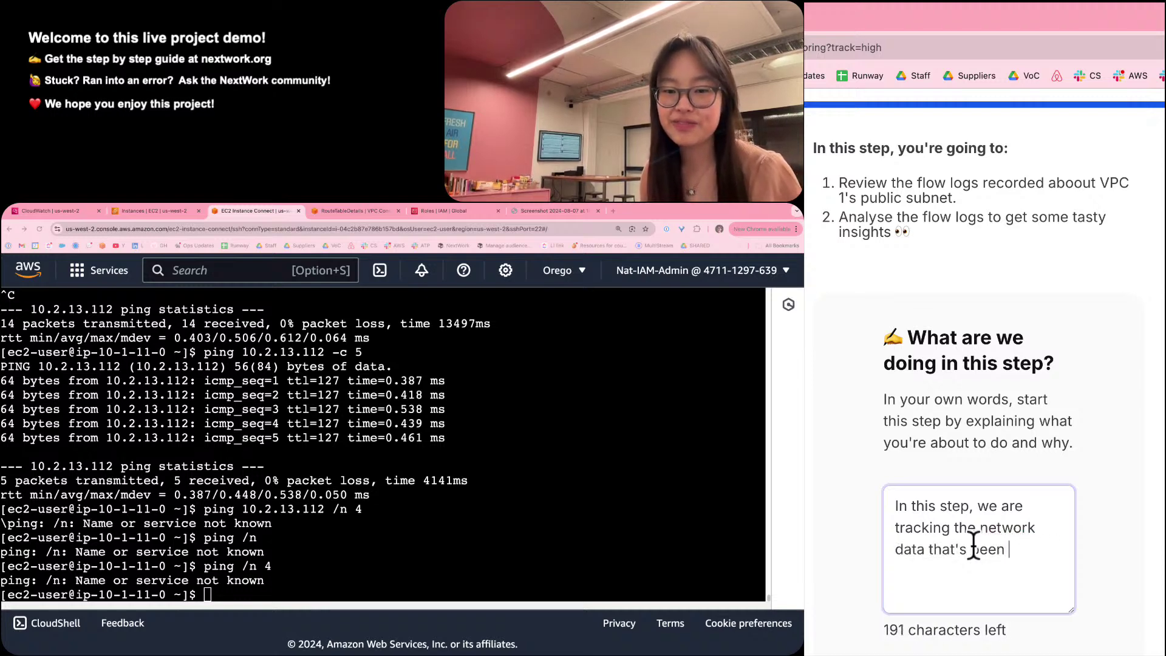
{"action": "key", "text": "BackSpace"}
{"action": "key", "text": "BackSpace"}
{"action": "key", "text": "BackSpace"}
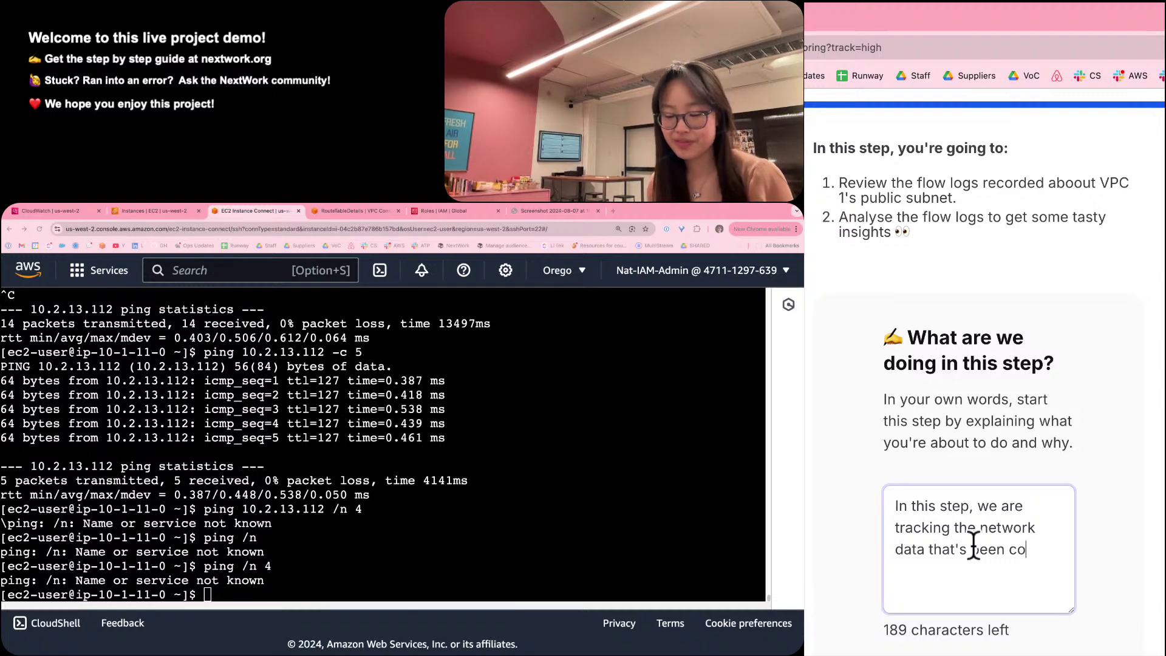
{"action": "type", "text": "llected on "}
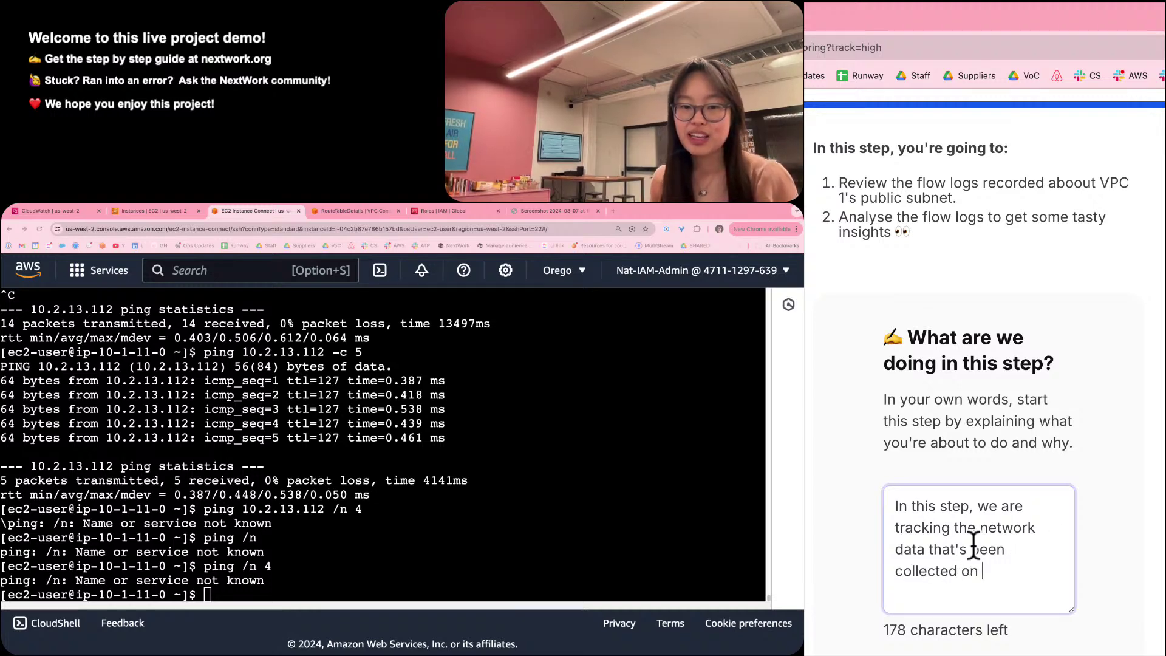
{"action": "type", "text": "our VPC"}
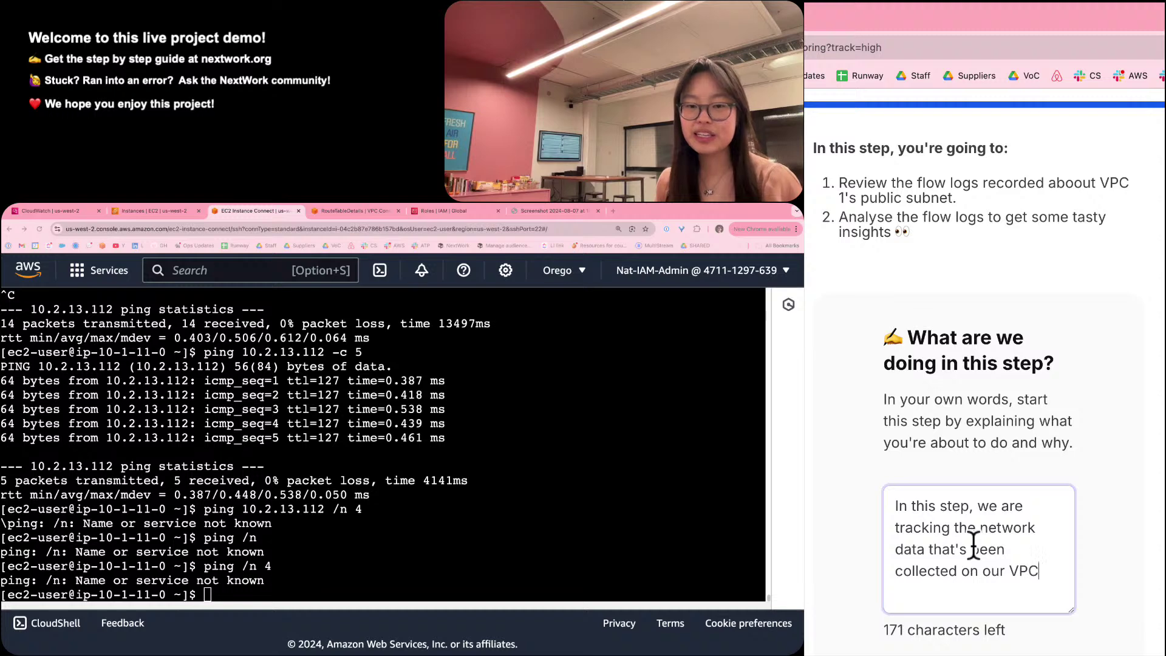
{"action": "type", "text": "s, about"}
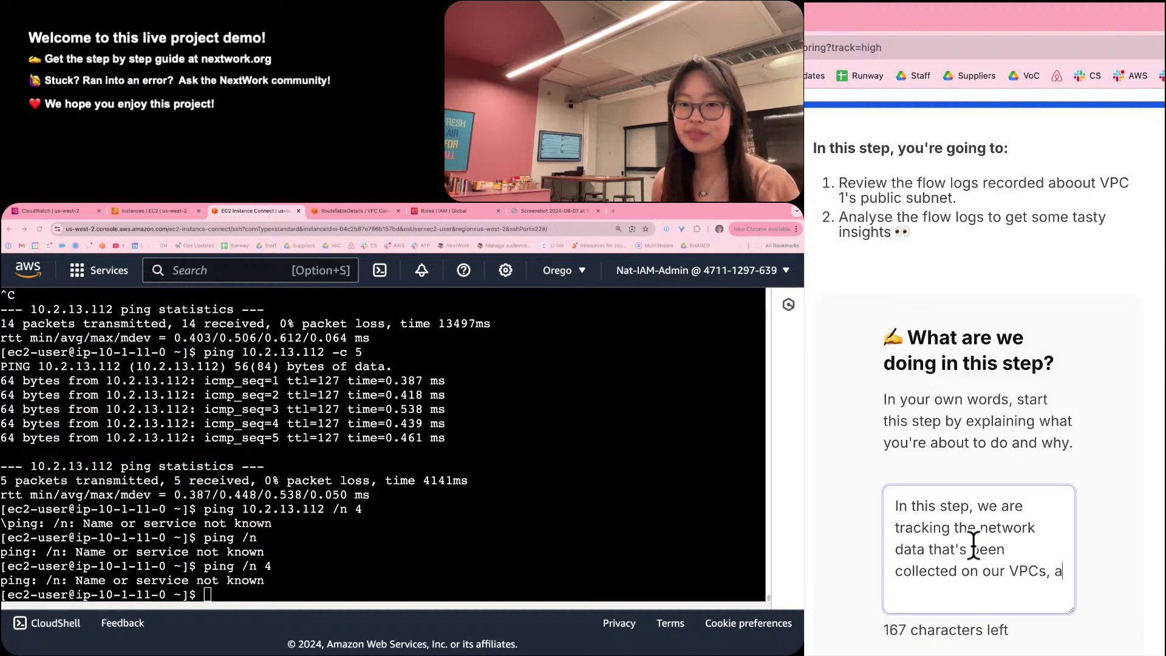
Finish the Step 8 explanation with "and then analyse that data to extract insights.".
{"action": "key", "text": "BackSpace"}
{"action": "key", "text": "BackSpace"}
{"action": "key", "text": "BackSpace"}
{"action": "key", "text": "BackSpace"}
{"action": "key", "text": "BackSpace"}
{"action": "type", "text": "nd"}
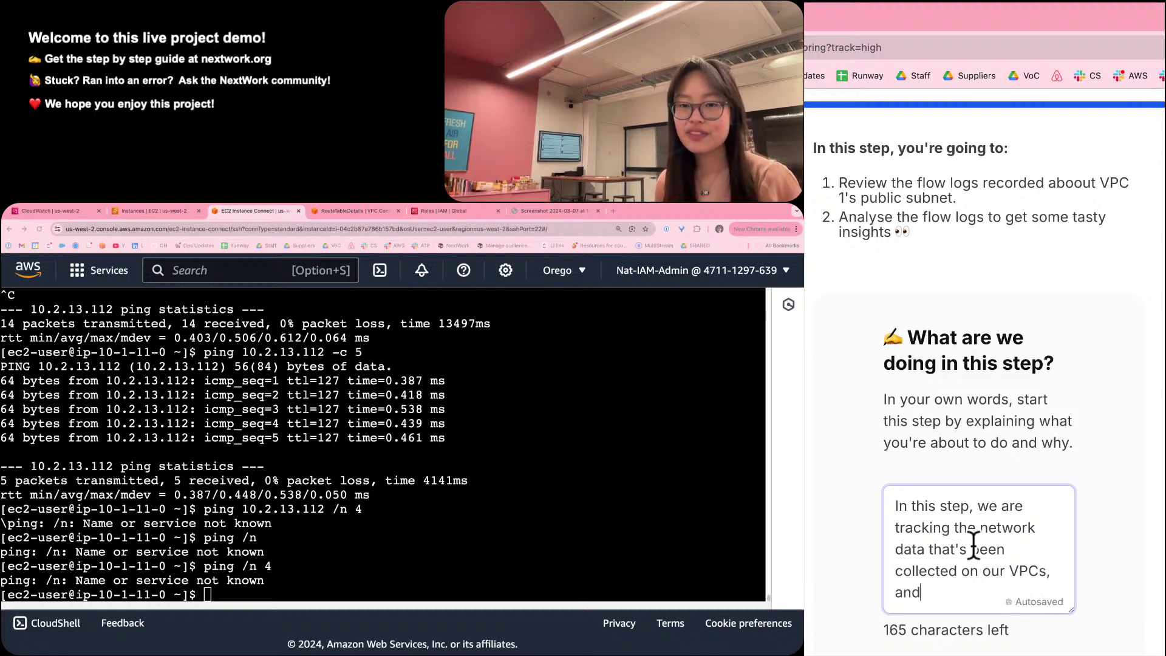
{"action": "type", "text": " then analyse that a"}
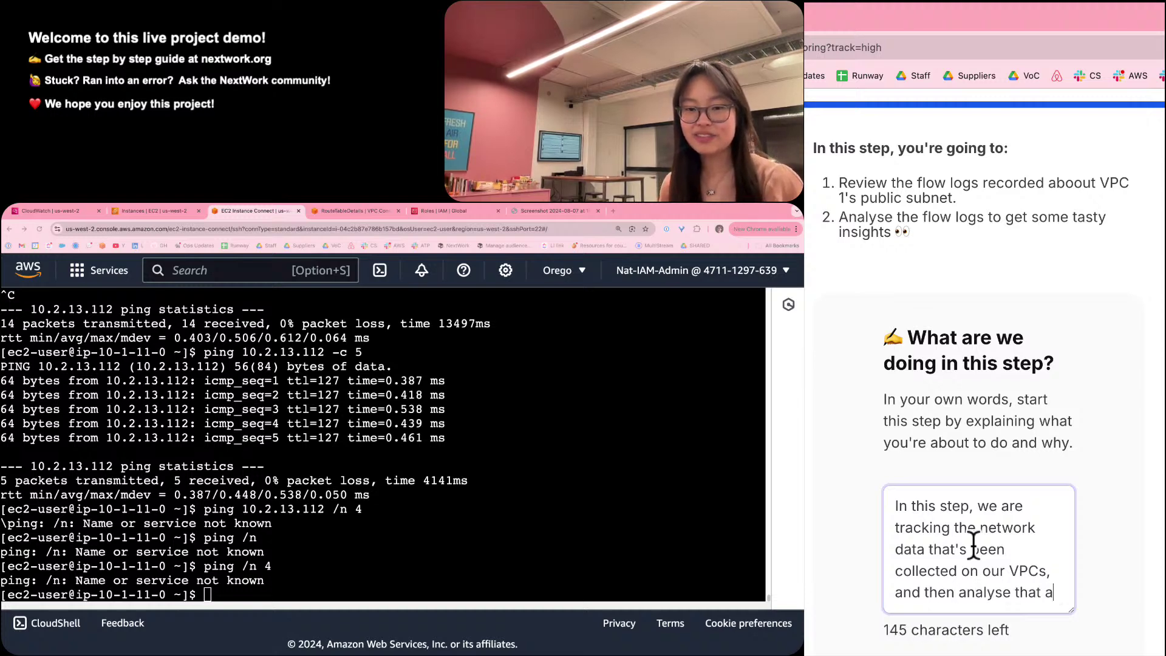
{"action": "key", "text": "BackSpace"}
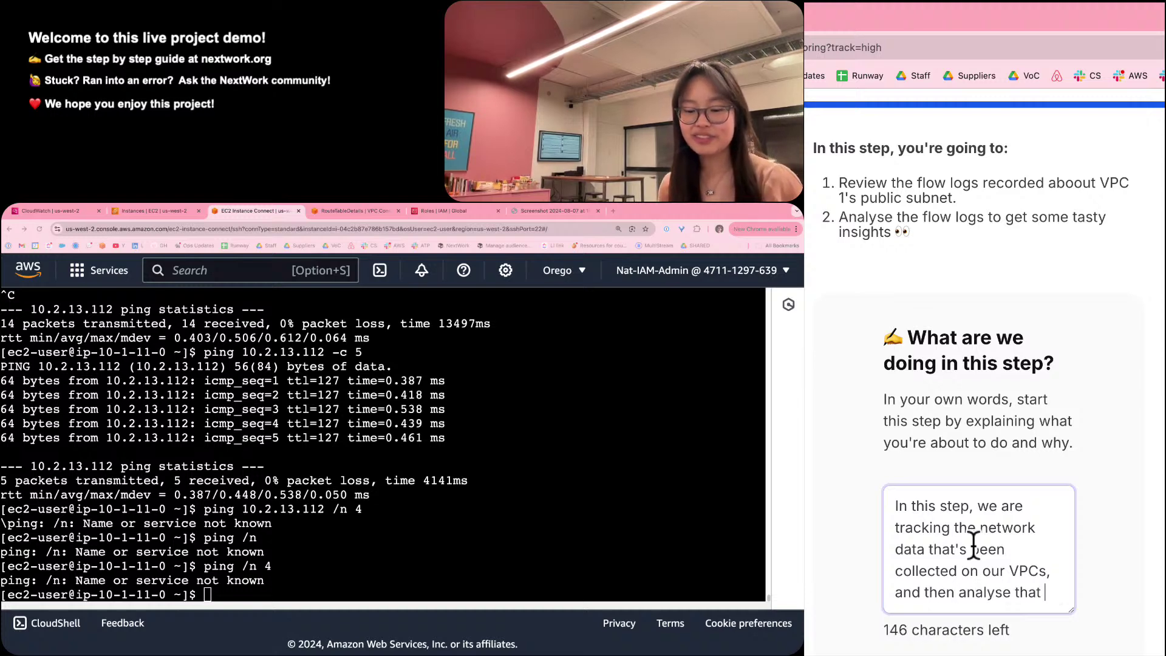
{"action": "type", "text": "dat"}
{"action": "type", "text": "o "}
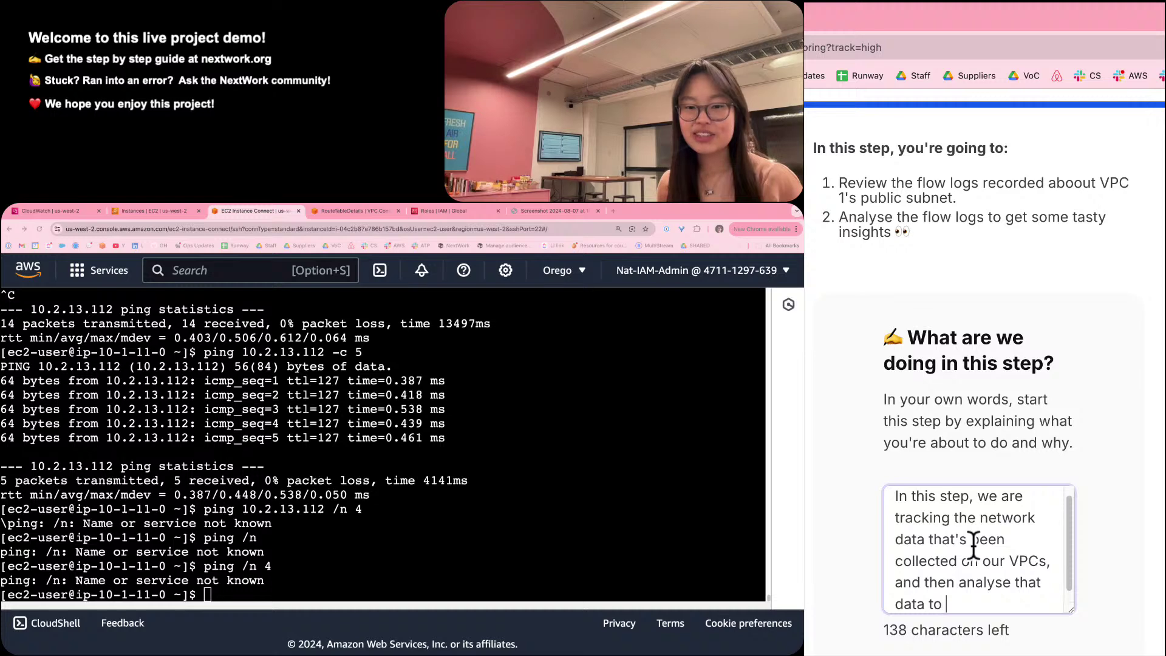
{"action": "type", "text": "extract insigh"}
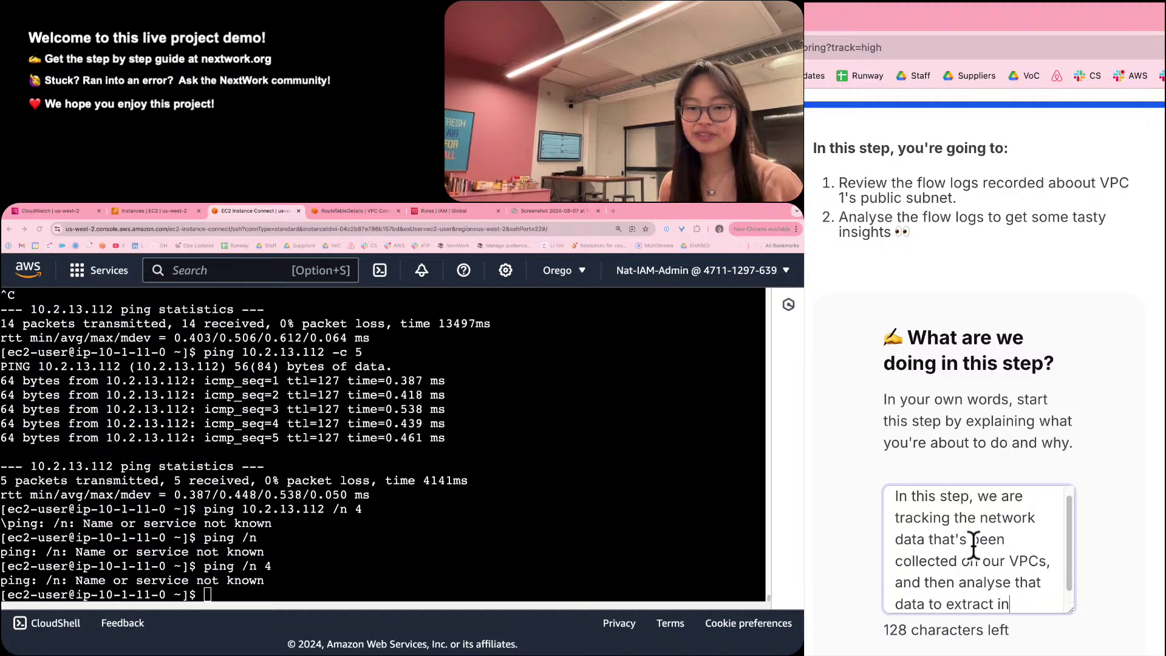
{"action": "key", "text": "BackSpace"}
{"action": "key", "text": "BackSpace"}
{"action": "type", "text": "ghts."}
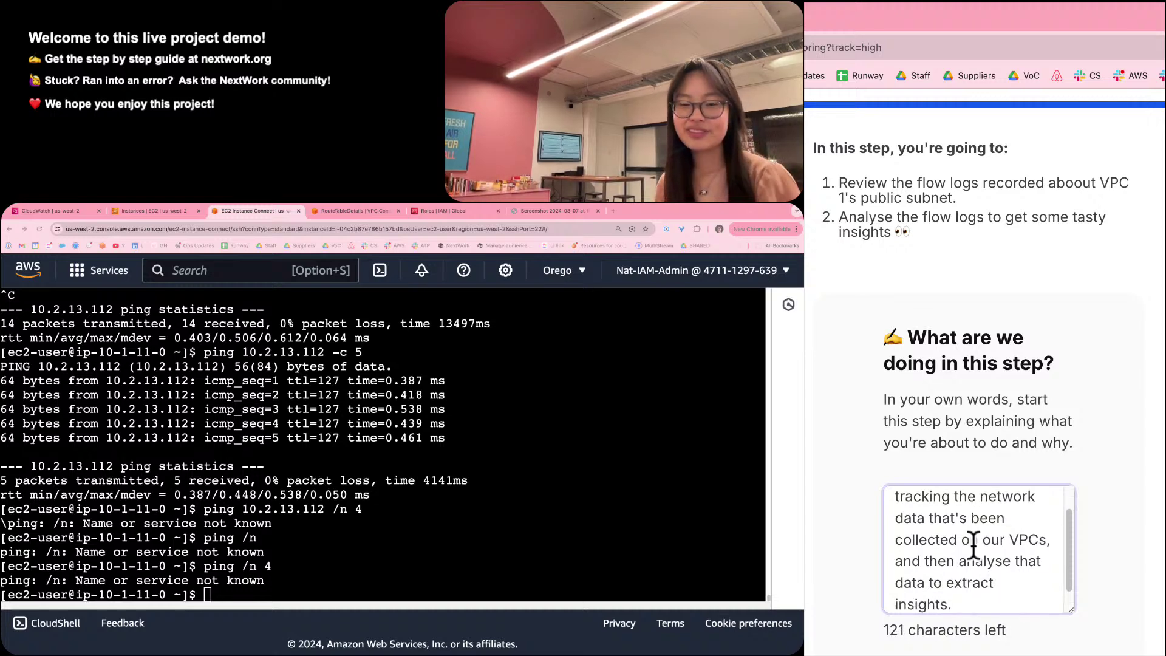
Mark the Step 8 explanation as done and bring up the guide's instructions for opening the flow log stream.
{"action": "scroll", "coordinate": [967, 546], "scroll_direction": "down", "scroll_amount": 1}
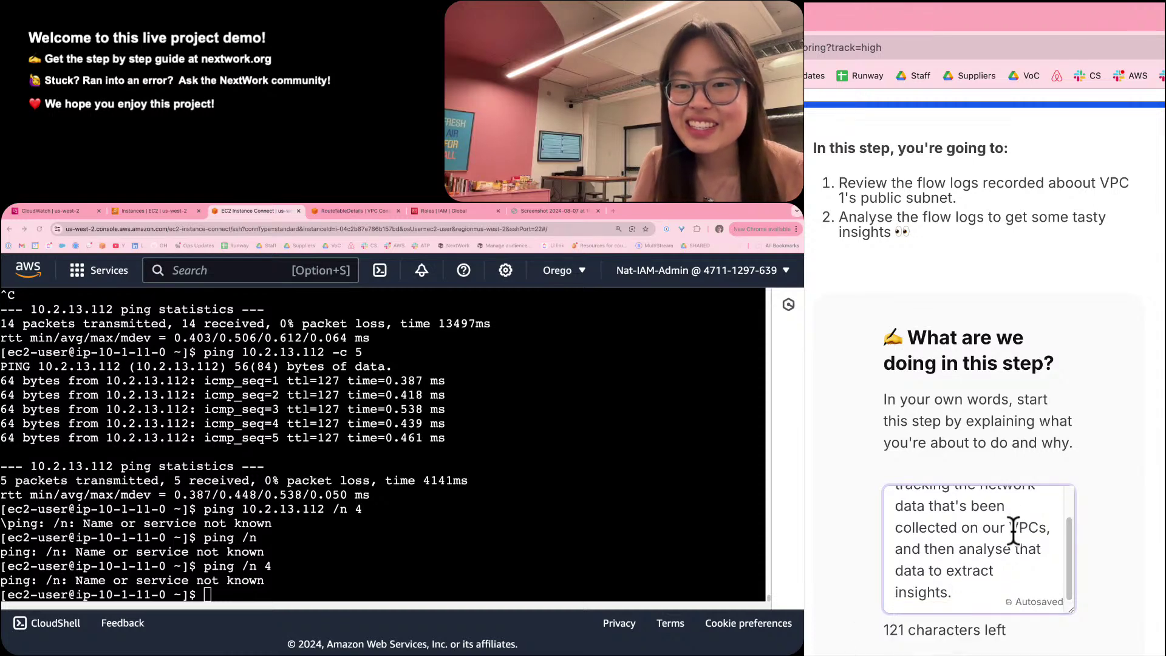
{"action": "scroll", "coordinate": [1129, 549], "scroll_direction": "down", "scroll_amount": 3}
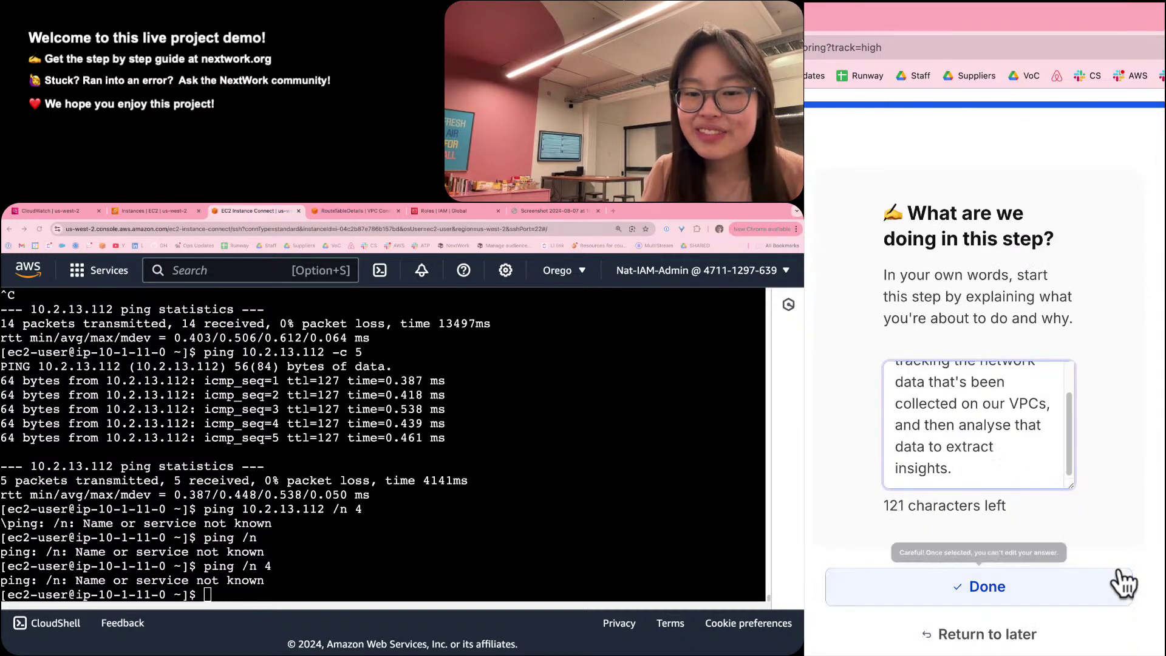
{"action": "left_click", "coordinate": [1122, 584]}
{"action": "scroll", "coordinate": [1092, 560], "scroll_direction": "down", "scroll_amount": 8}
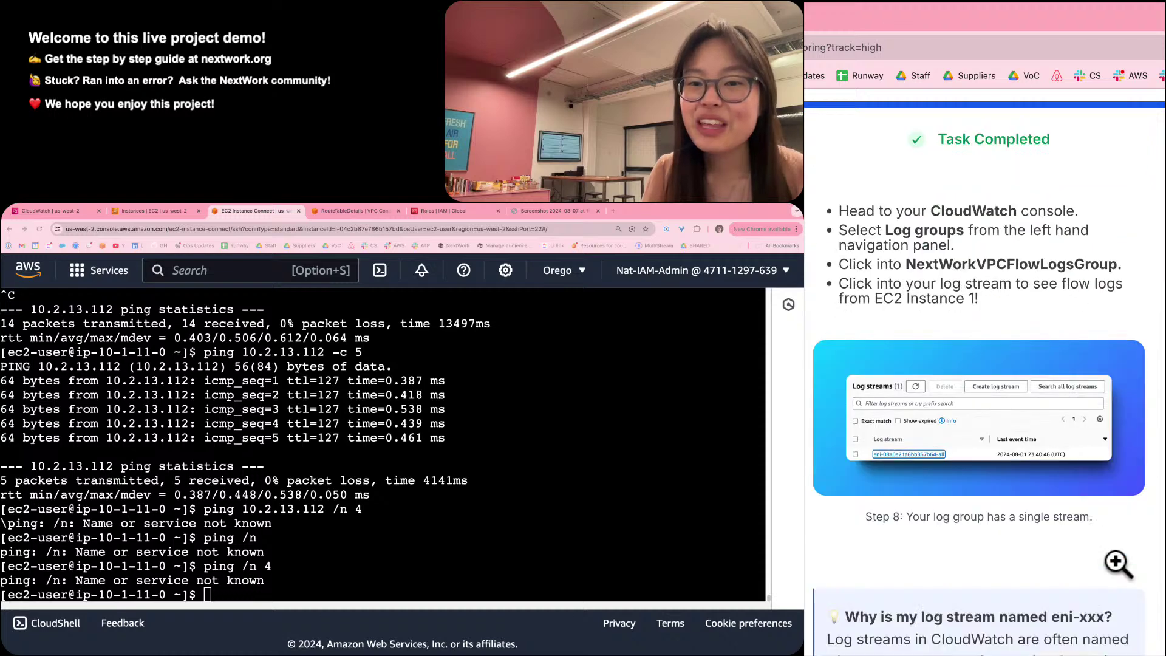
{"action": "scroll", "coordinate": [1115, 557], "scroll_direction": "down", "scroll_amount": 1}
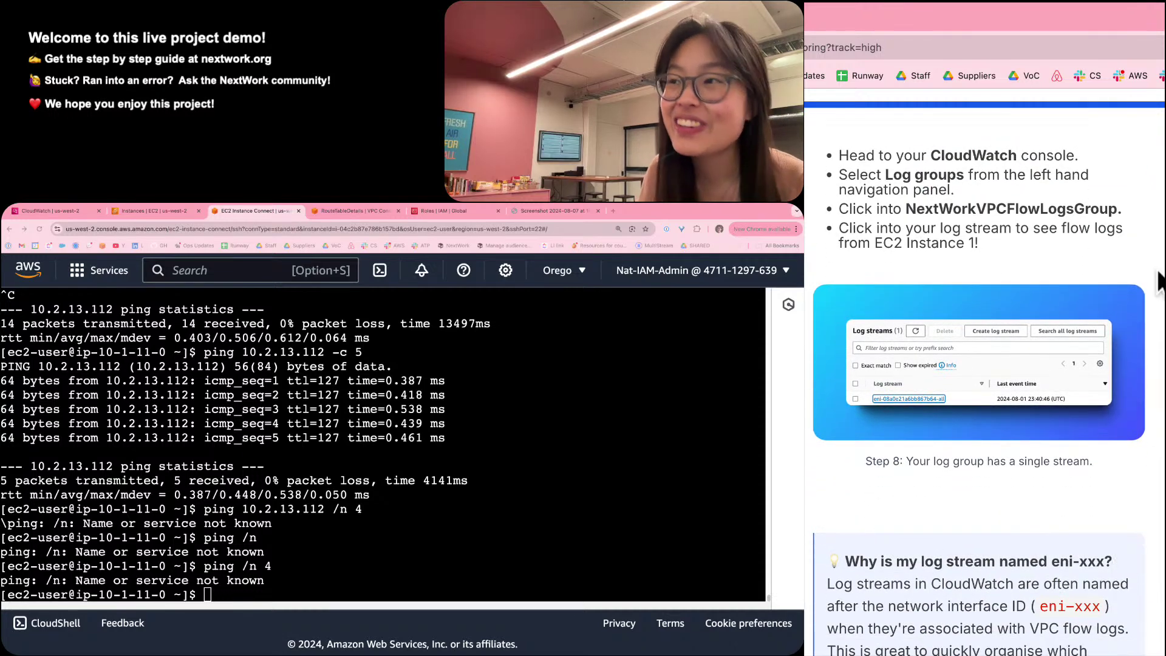
Switch to the browser tab with the CloudWatch console's log groups.
{"action": "left_click", "coordinate": [73, 216]}
{"action": "scroll", "coordinate": [193, 356], "scroll_direction": "down", "scroll_amount": 5}
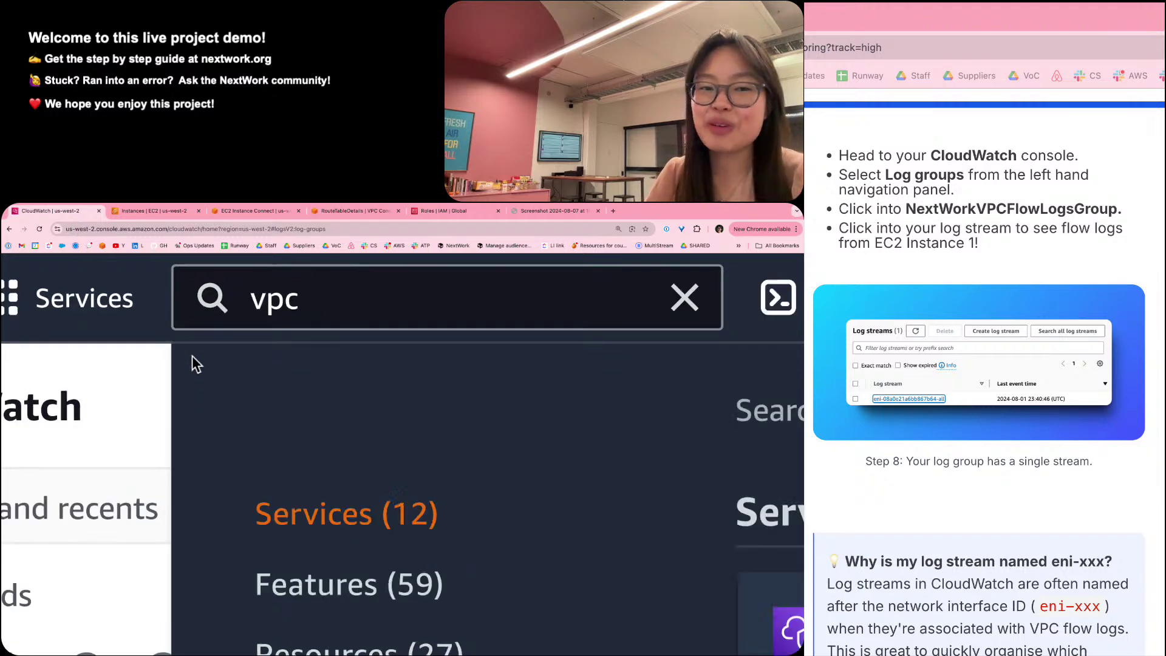
{"action": "double_click", "coordinate": [191, 266]}
{"action": "type", "text": "c"}
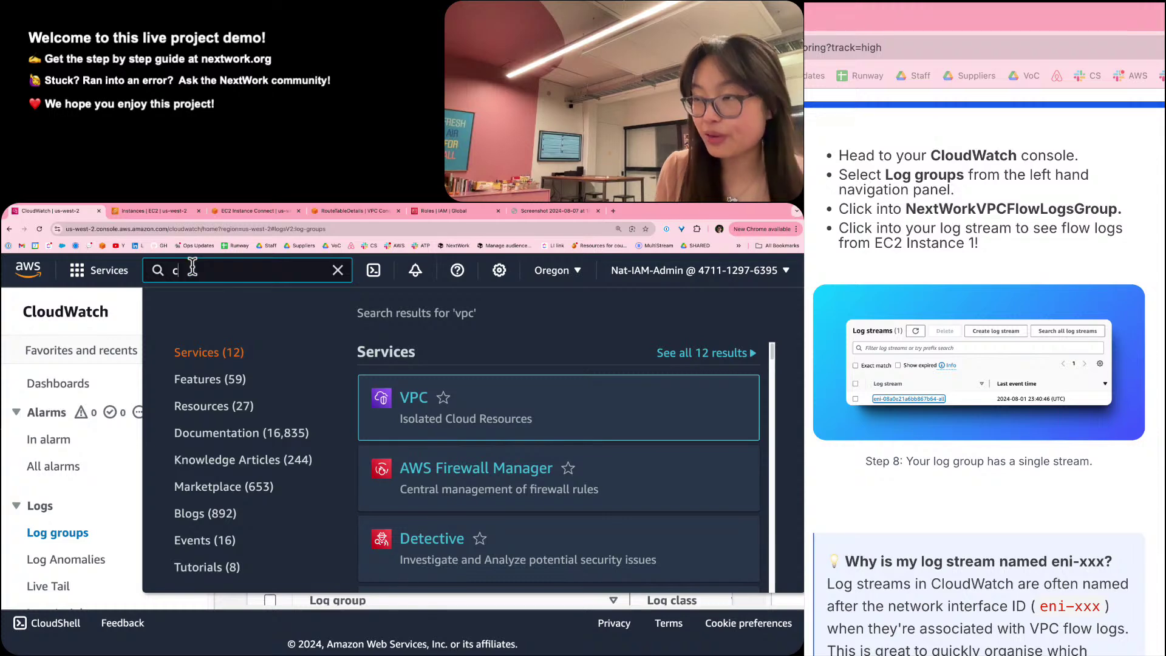
{"action": "type", "text": "loudwa"}
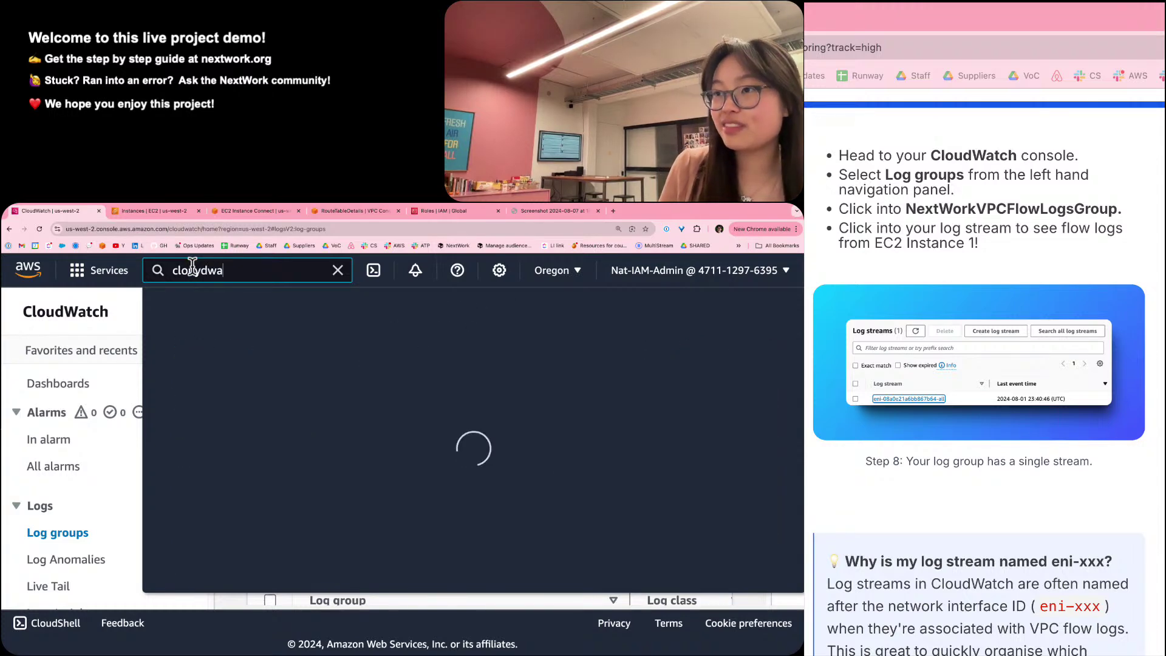
{"action": "key", "text": "BackSpace"}
{"action": "key", "text": "BackSpace"}
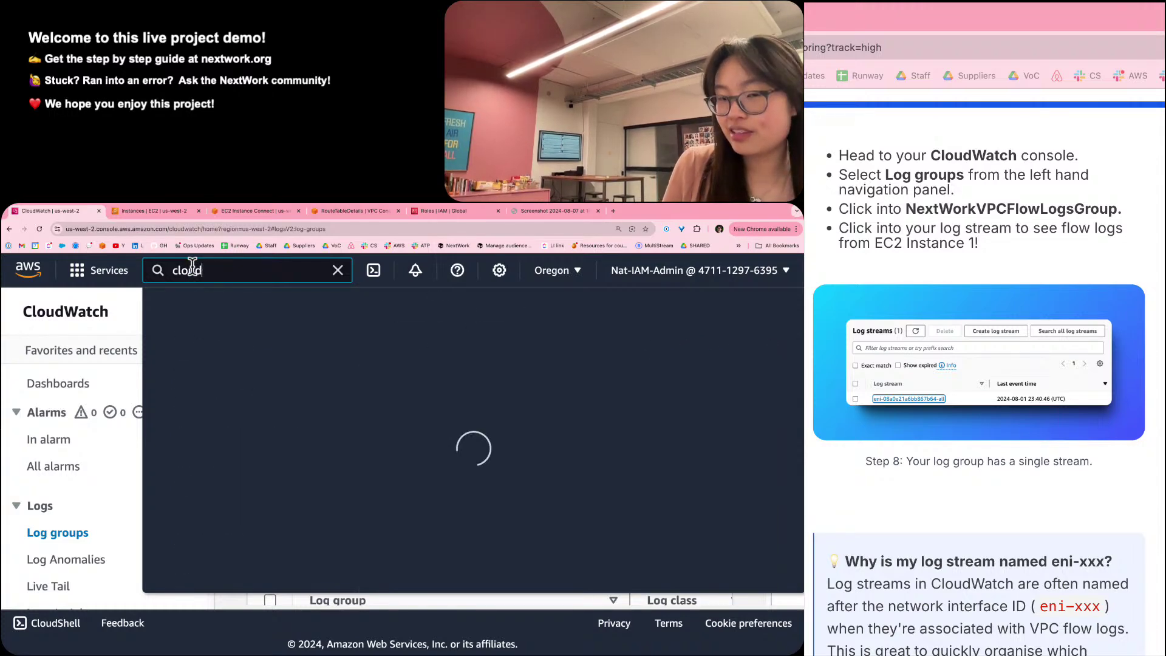
{"action": "type", "text": "wat"}
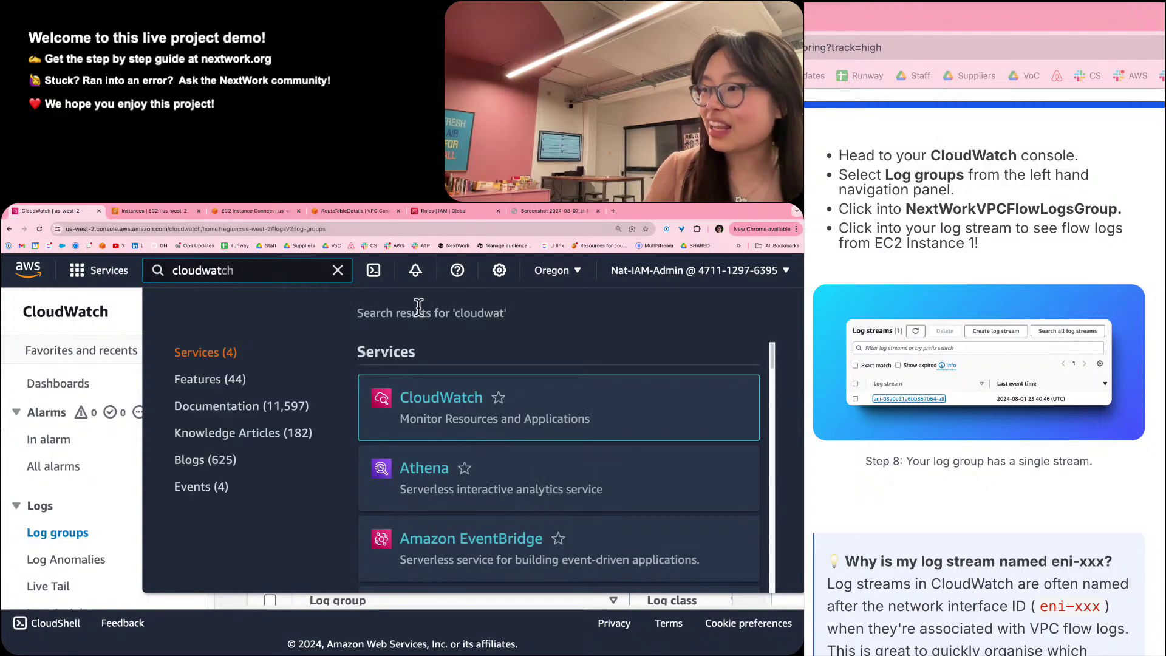
{"action": "left_click", "coordinate": [129, 310]}
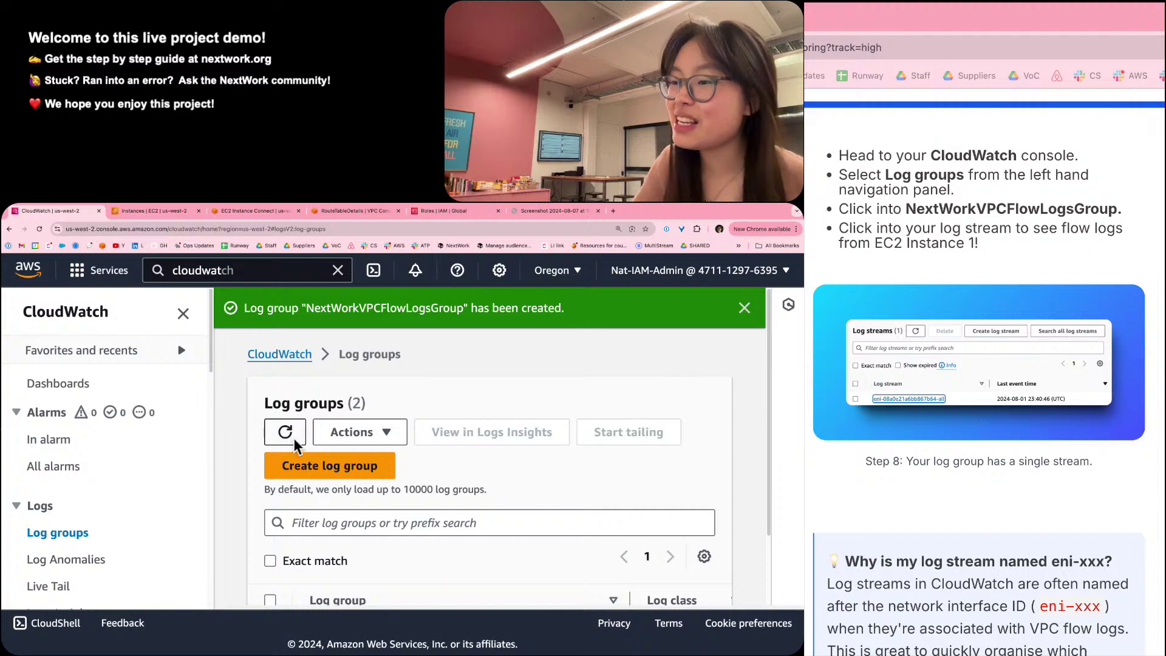
Open the NextWorkVPCFlowLogsGroup log group and bring its list of log streams into view.
{"action": "scroll", "coordinate": [293, 438], "scroll_direction": "down", "scroll_amount": 2}
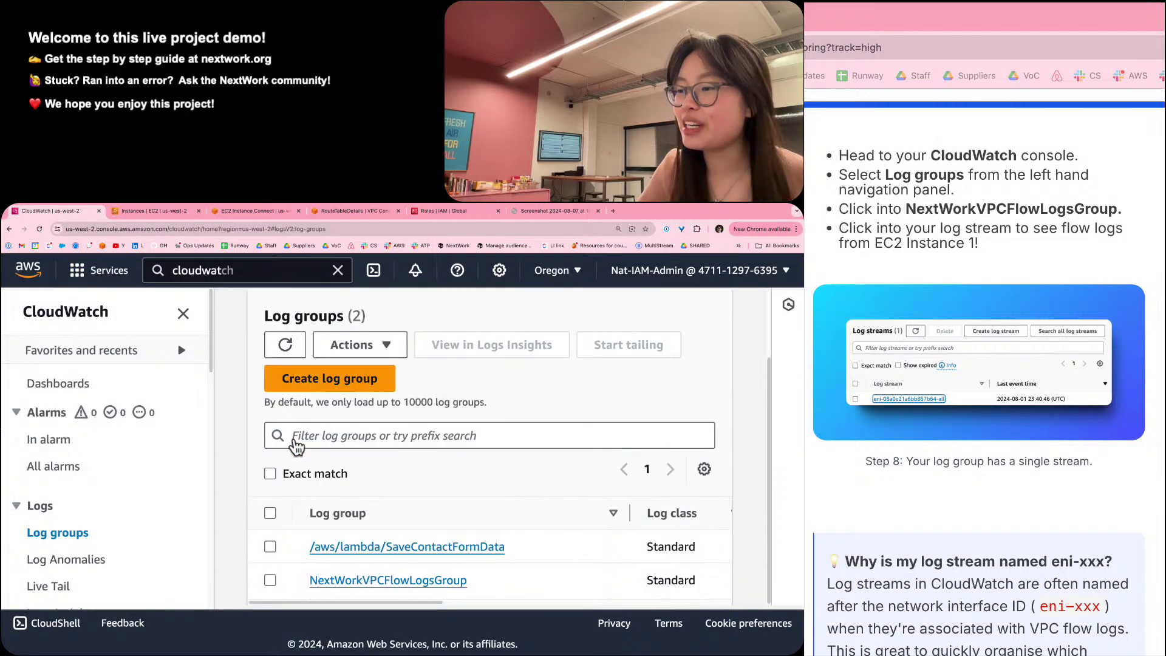
{"action": "left_click", "coordinate": [444, 581]}
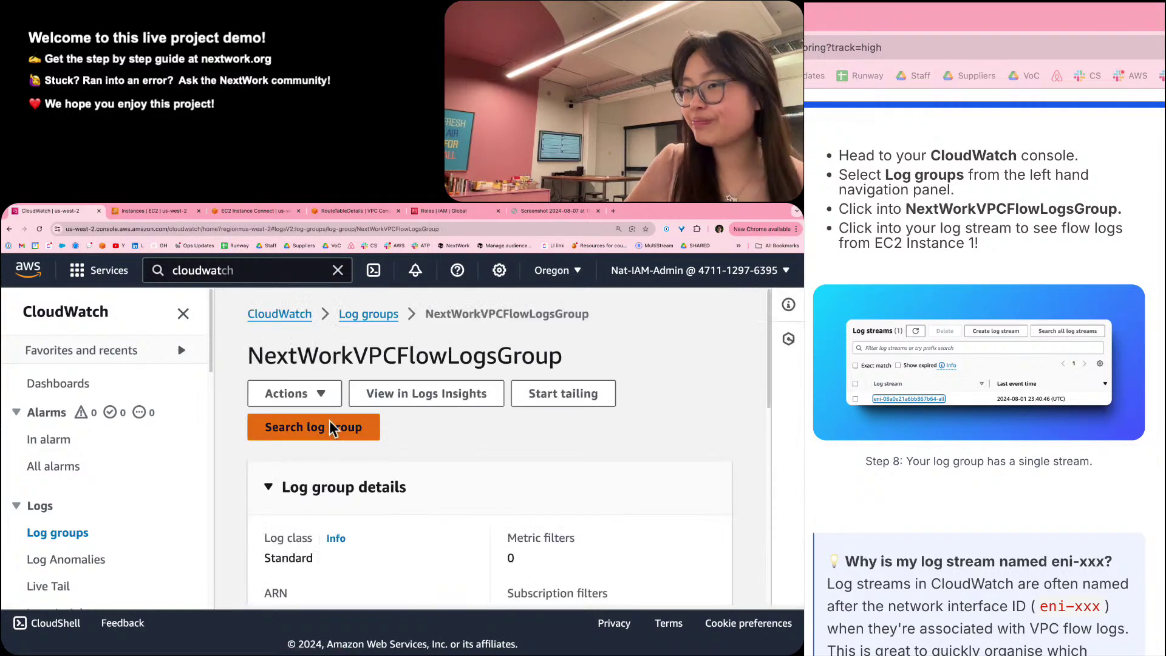
{"action": "scroll", "coordinate": [344, 460], "scroll_direction": "down", "scroll_amount": 10}
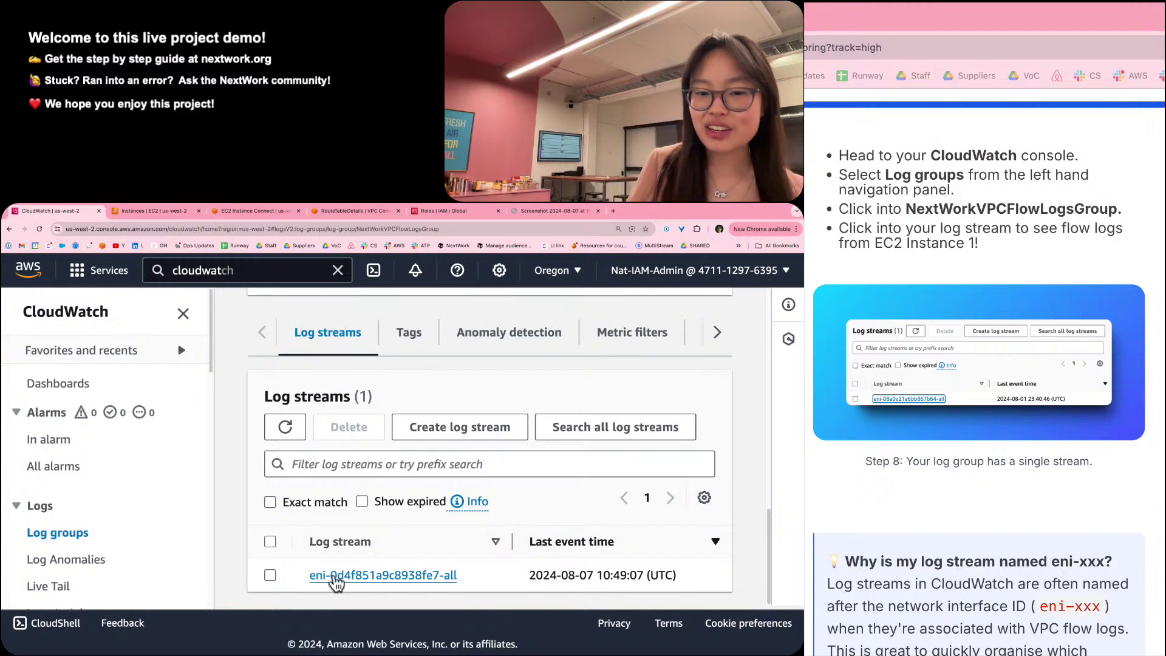
Read the guide's note on log stream naming and open the eni-0d4f851a9c8938fe7-all log stream in NextWorkVPCFlowLogsGroup.
{"action": "scroll", "coordinate": [1026, 581], "scroll_direction": "down", "scroll_amount": 1}
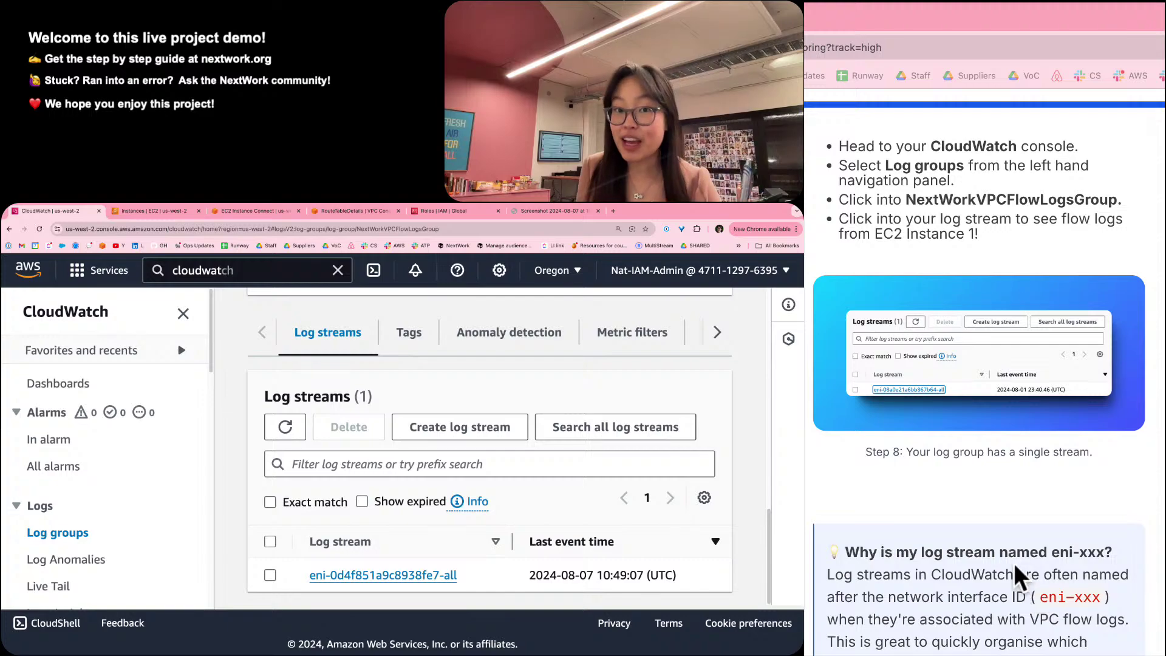
{"action": "scroll", "coordinate": [1012, 562], "scroll_direction": "down", "scroll_amount": 2}
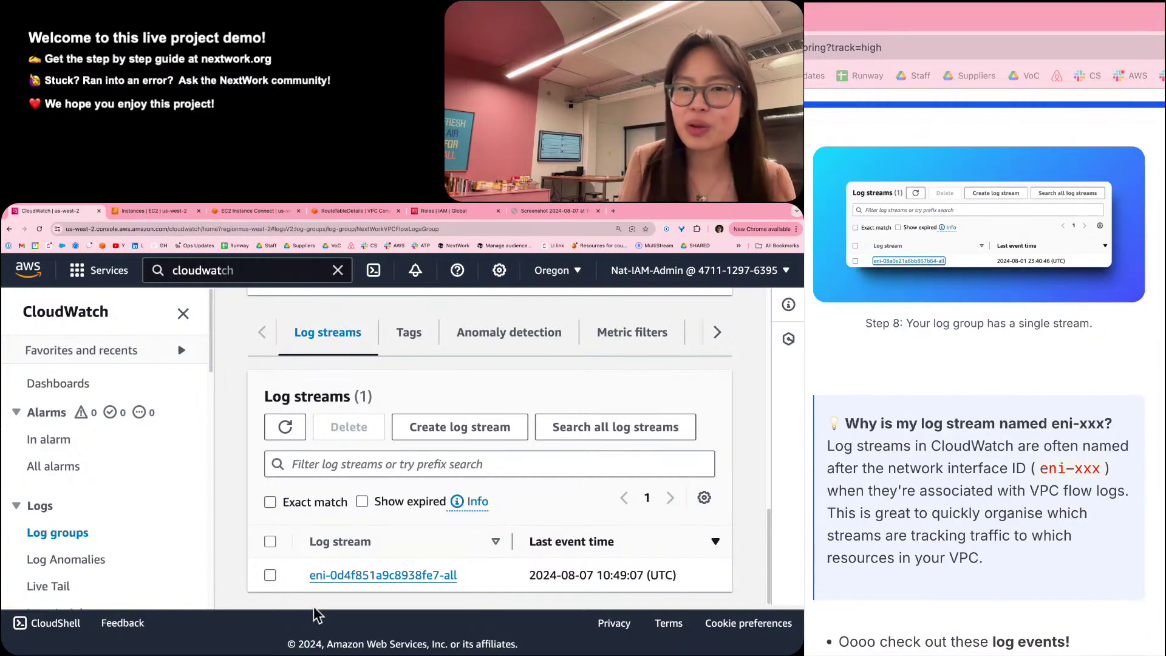
{"action": "scroll", "coordinate": [979, 389], "scroll_direction": "up", "scroll_amount": 10}
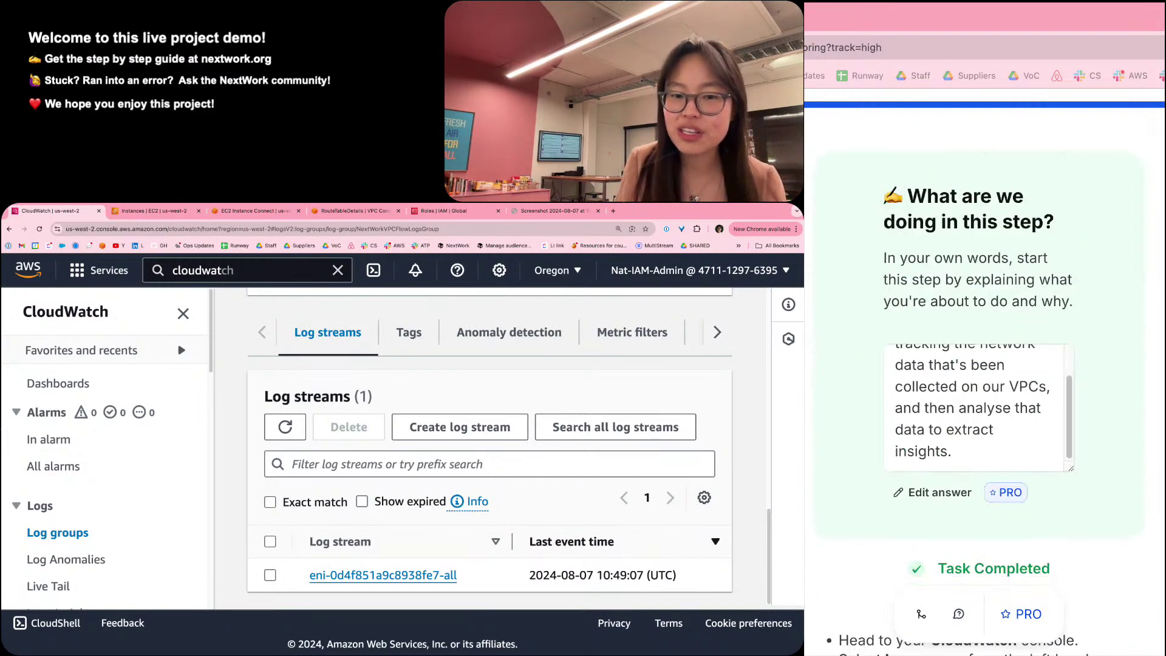
{"action": "scroll", "coordinate": [979, 389], "scroll_direction": "down", "scroll_amount": 10}
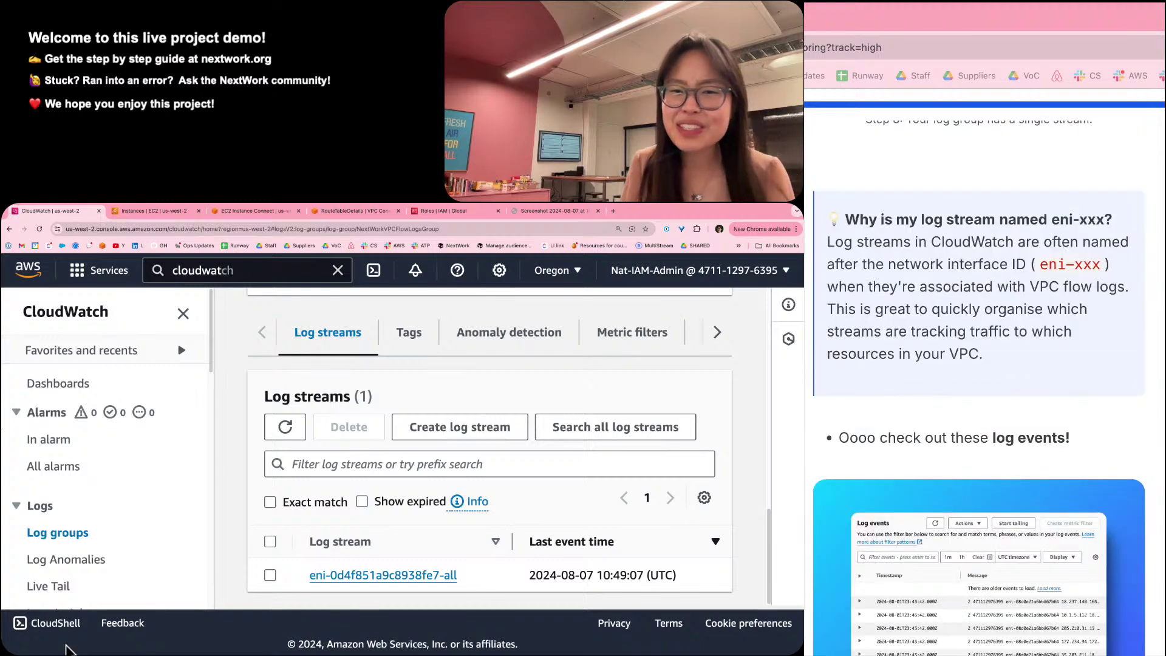
{"action": "scroll", "coordinate": [979, 389], "scroll_direction": "up", "scroll_amount": 2}
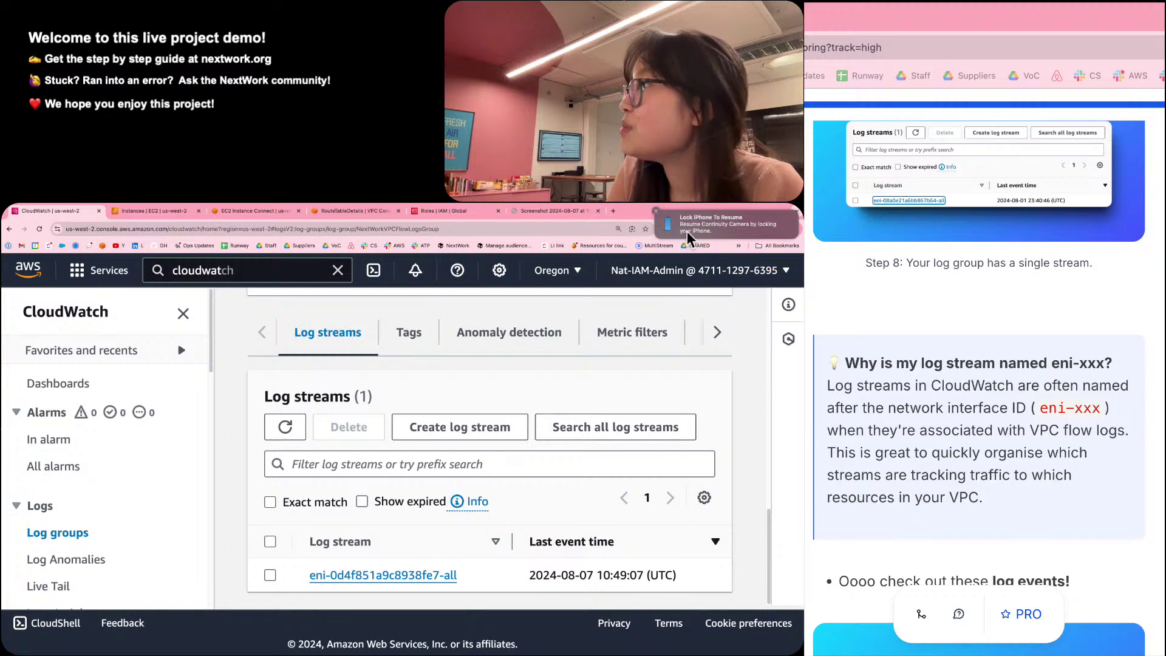
{"action": "scroll", "coordinate": [687, 231], "scroll_direction": "left", "scroll_amount": 5}
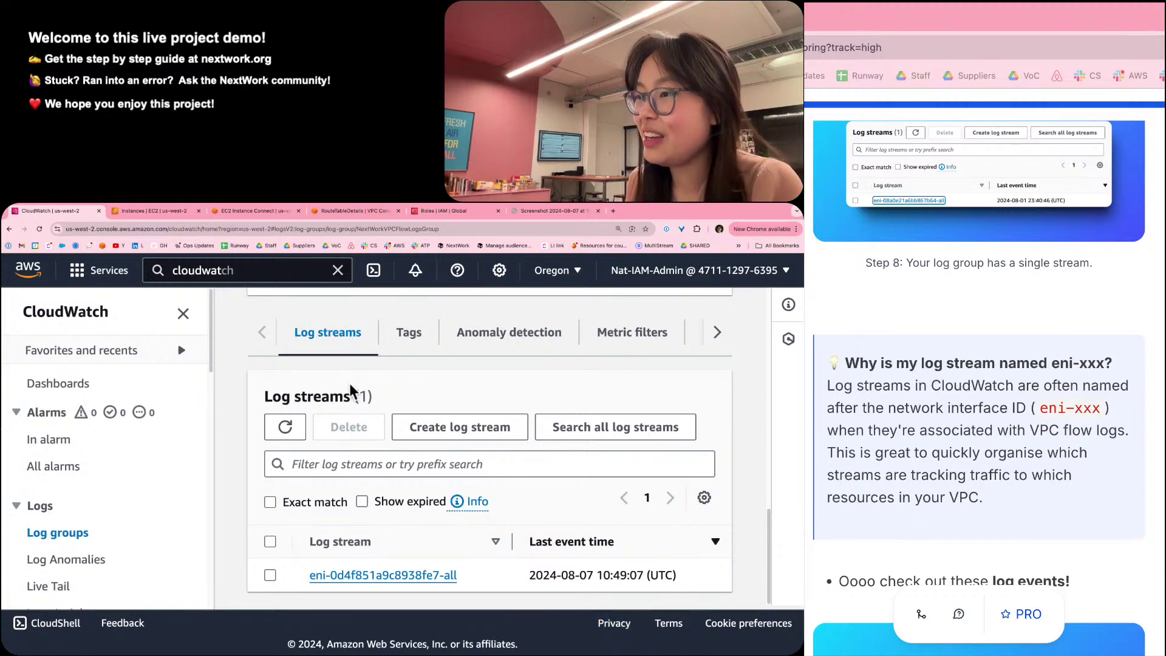
{"action": "left_click", "coordinate": [383, 577]}
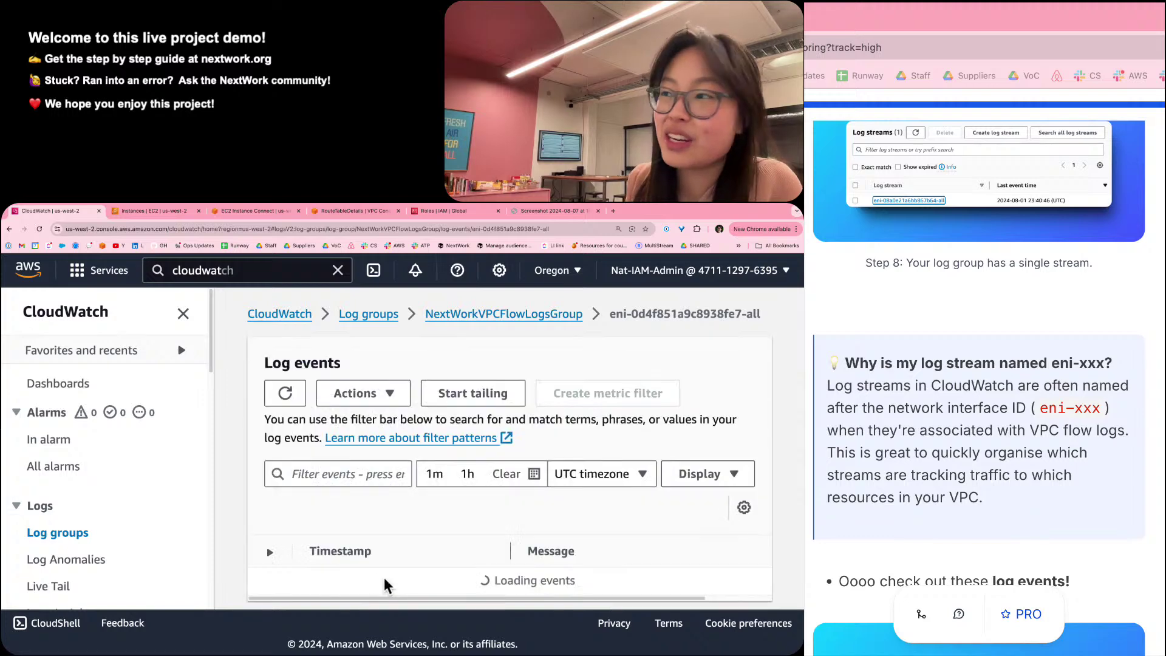
Look through the stream's log events and find the guide's instructions for expanding a flow log.
{"action": "scroll", "coordinate": [347, 517], "scroll_direction": "down", "scroll_amount": 5}
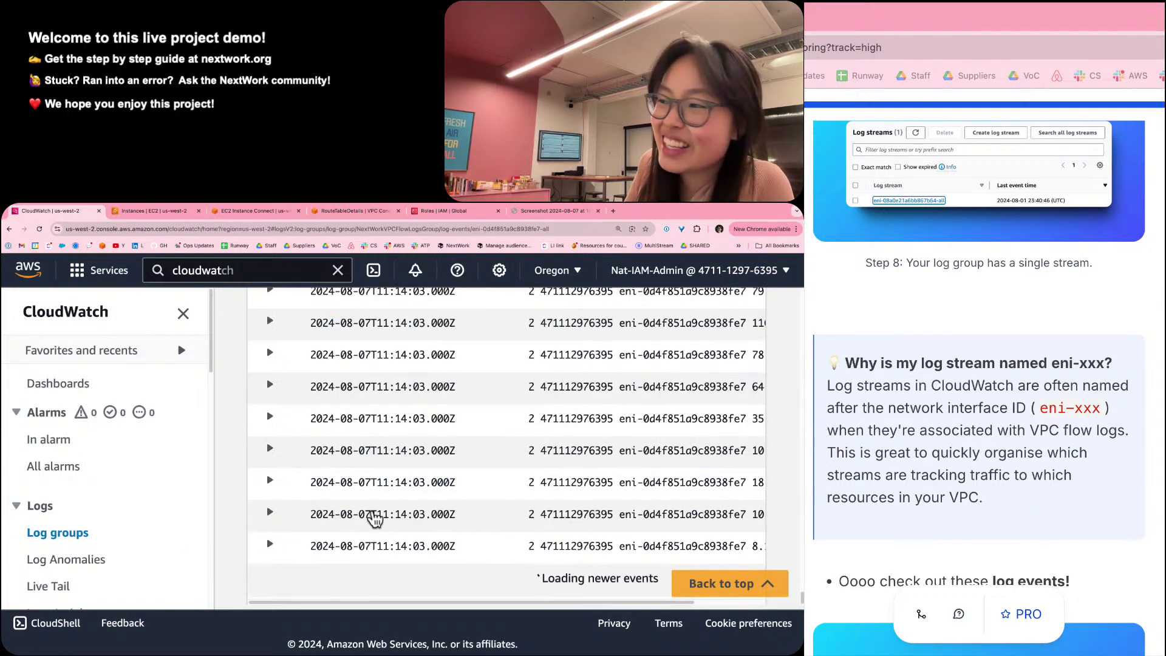
{"action": "scroll", "coordinate": [388, 491], "scroll_direction": "up", "scroll_amount": 5}
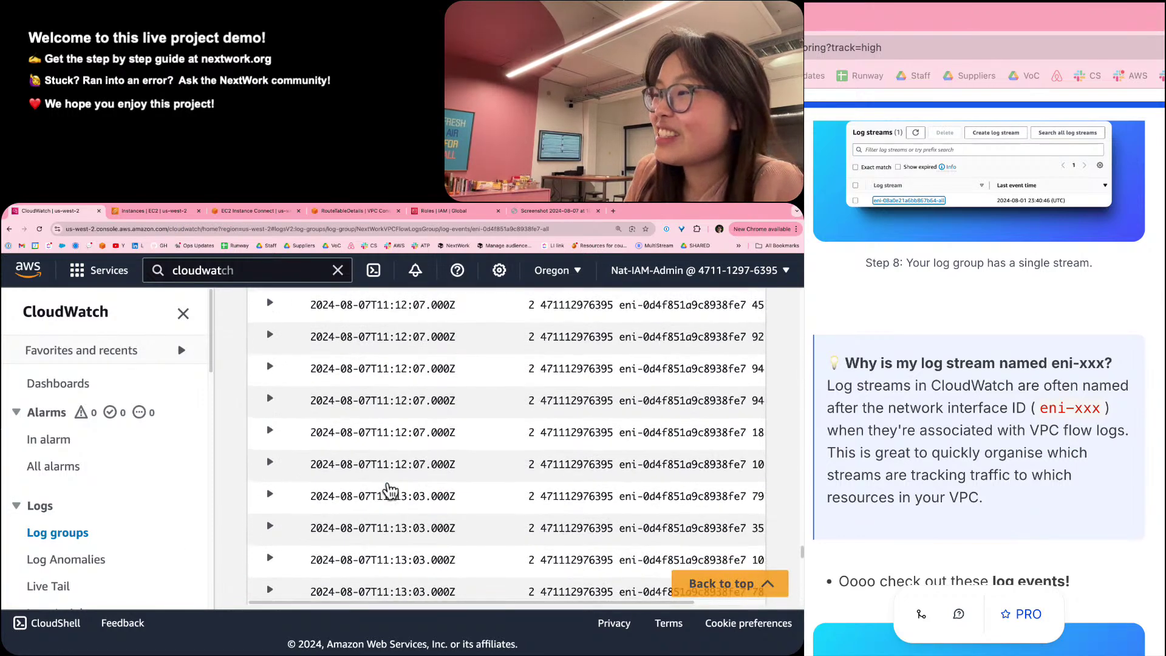
{"action": "scroll", "coordinate": [389, 491], "scroll_direction": "up", "scroll_amount": 10}
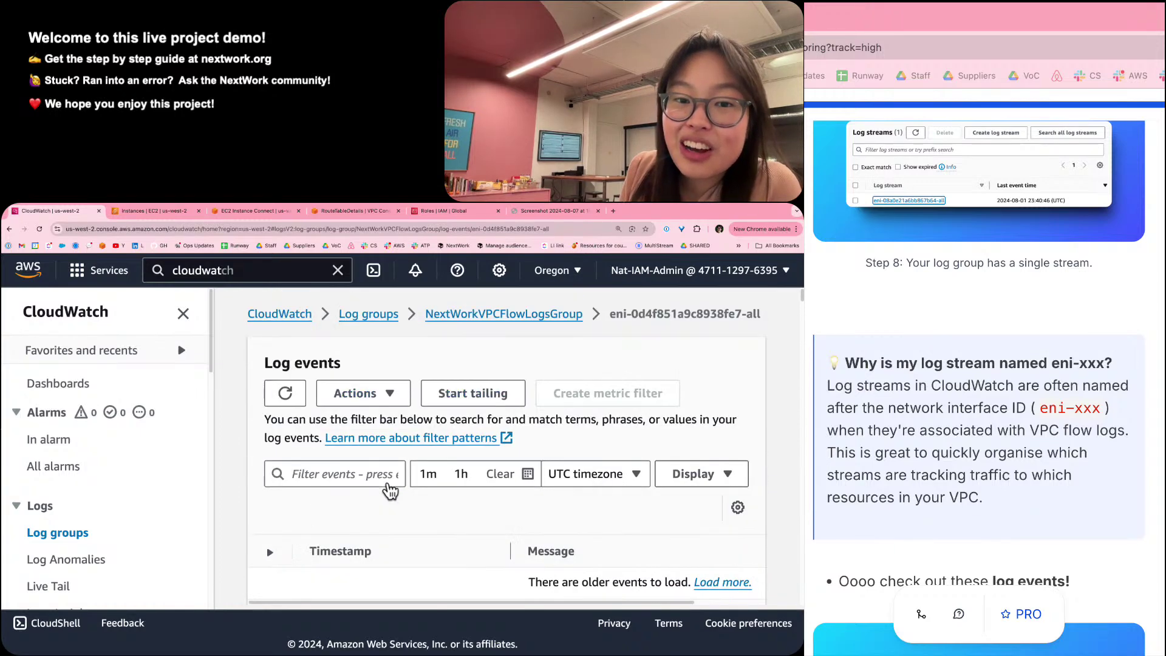
{"action": "scroll", "coordinate": [388, 484], "scroll_direction": "down", "scroll_amount": 5}
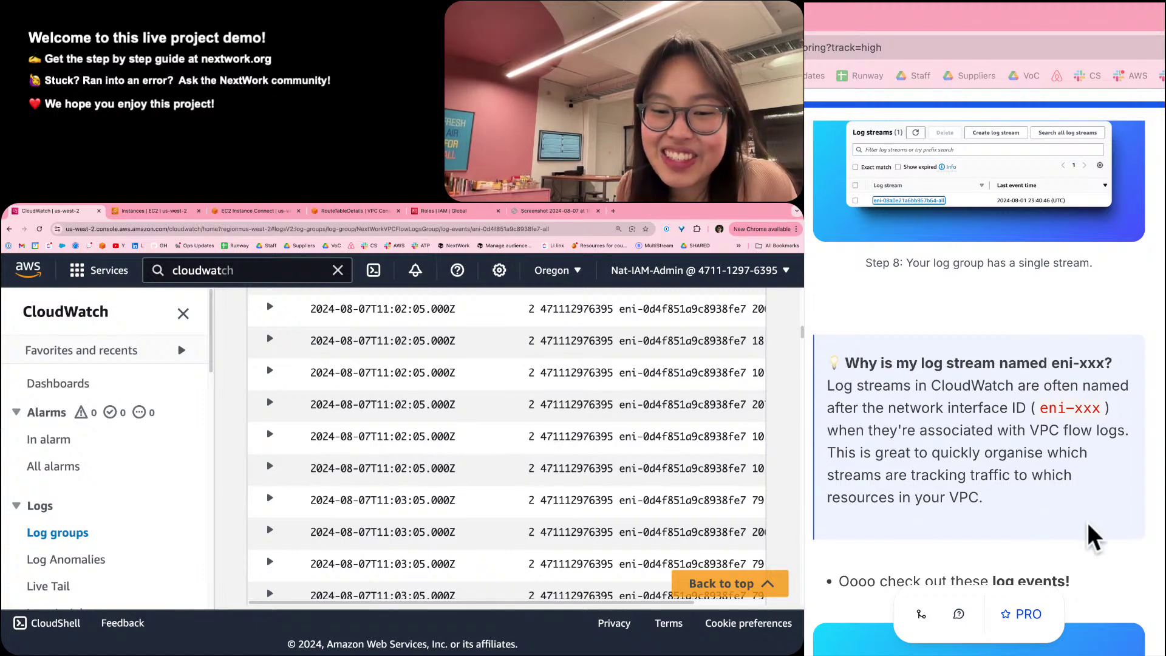
{"action": "scroll", "coordinate": [1090, 534], "scroll_direction": "down", "scroll_amount": 5}
{"action": "scroll", "coordinate": [1093, 536], "scroll_direction": "down", "scroll_amount": 4}
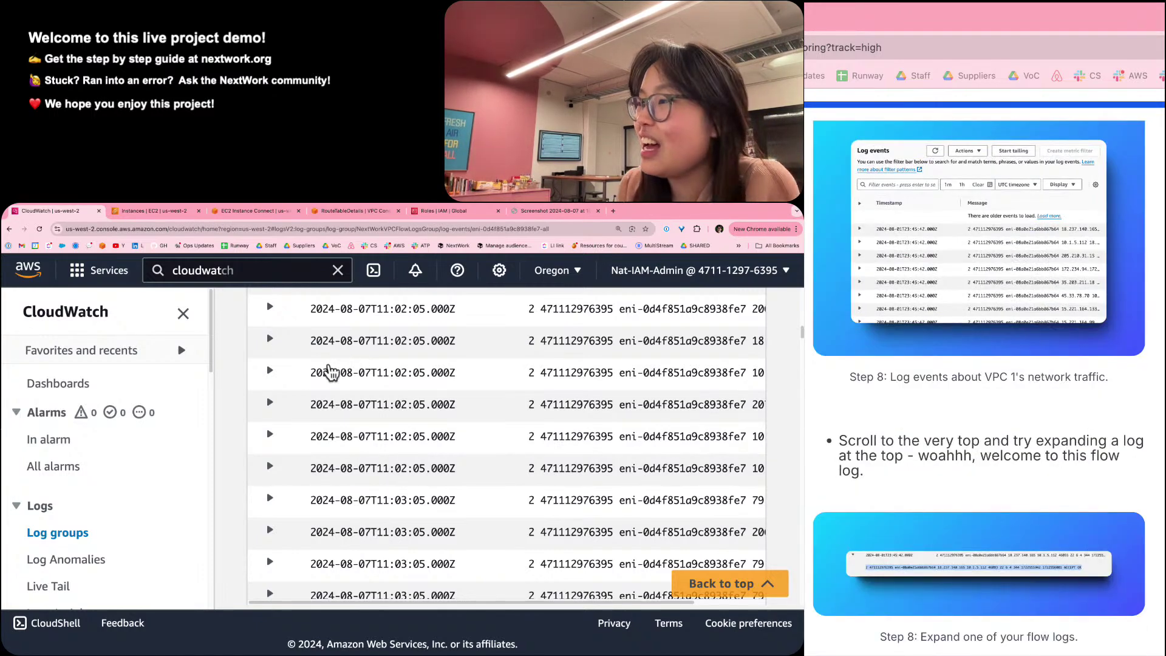
Hide the CloudWatch navigation pane and expand the first log event in the list to read its full message.
{"action": "left_click", "coordinate": [183, 313]}
{"action": "scroll", "coordinate": [260, 372], "scroll_direction": "up", "scroll_amount": 5}
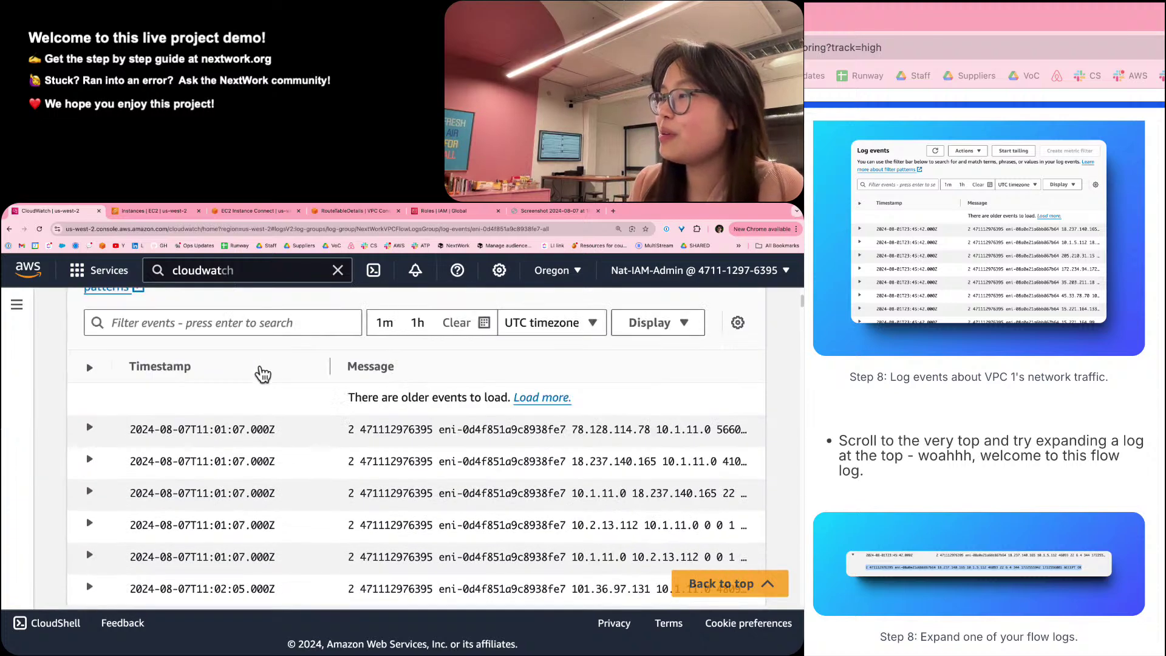
{"action": "scroll", "coordinate": [262, 373], "scroll_direction": "up", "scroll_amount": 2}
{"action": "scroll", "coordinate": [260, 372], "scroll_direction": "down", "scroll_amount": 1}
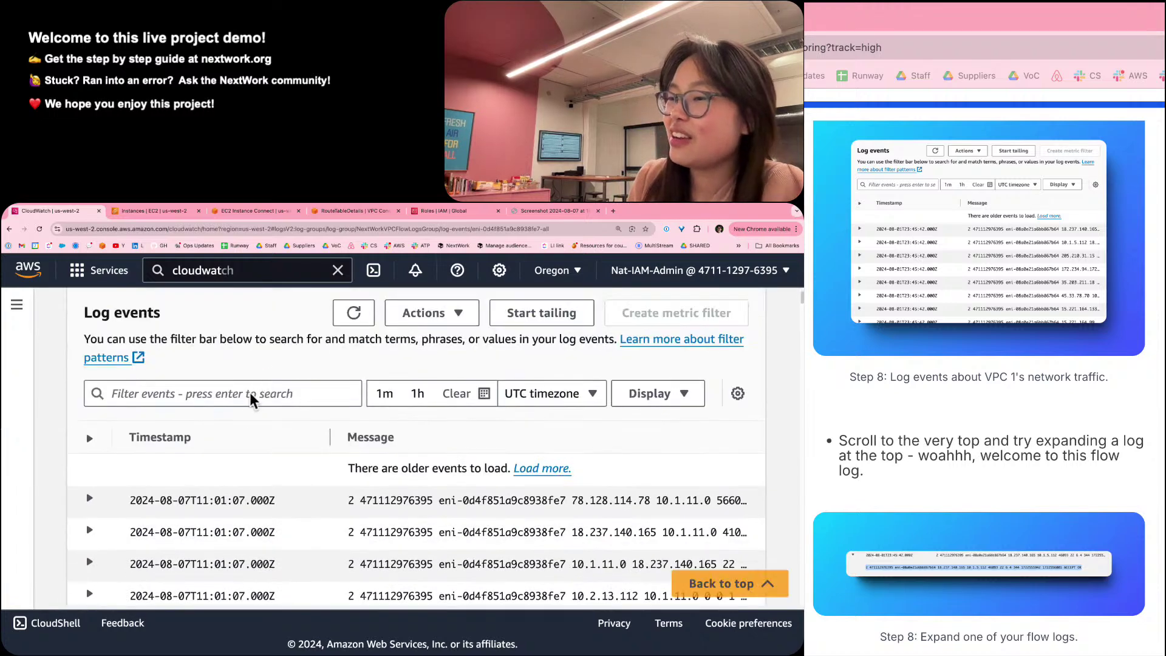
{"action": "left_click", "coordinate": [85, 499]}
{"action": "left_click", "coordinate": [87, 500]}
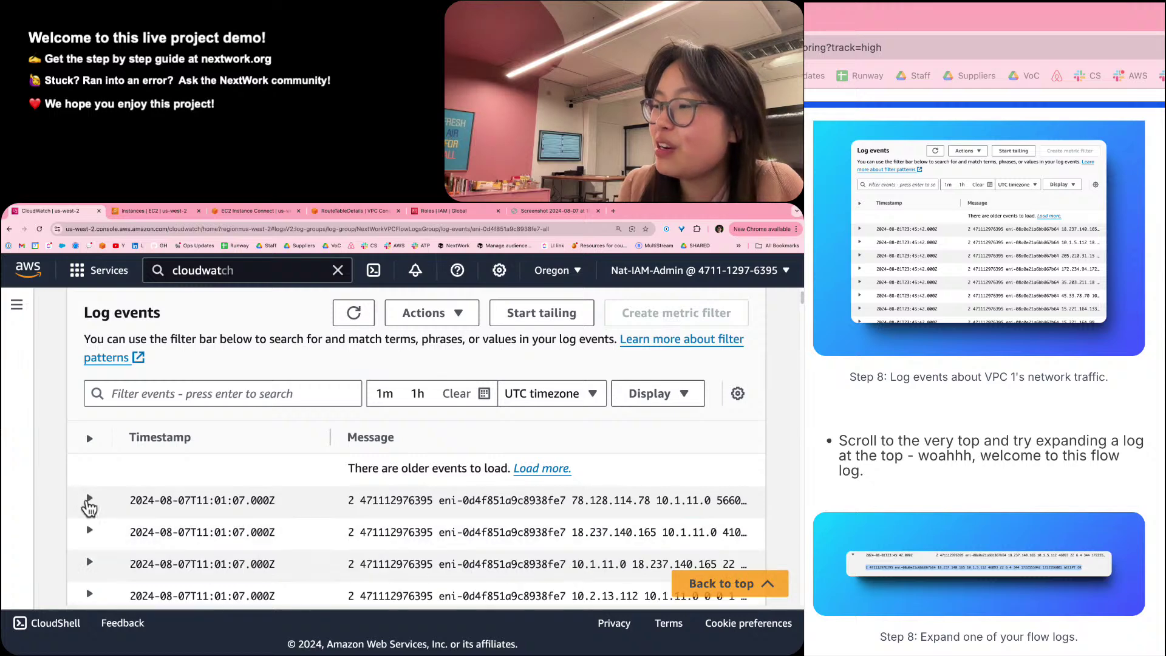
{"action": "left_click", "coordinate": [87, 499]}
{"action": "scroll", "coordinate": [86, 503], "scroll_direction": "down", "scroll_amount": 2}
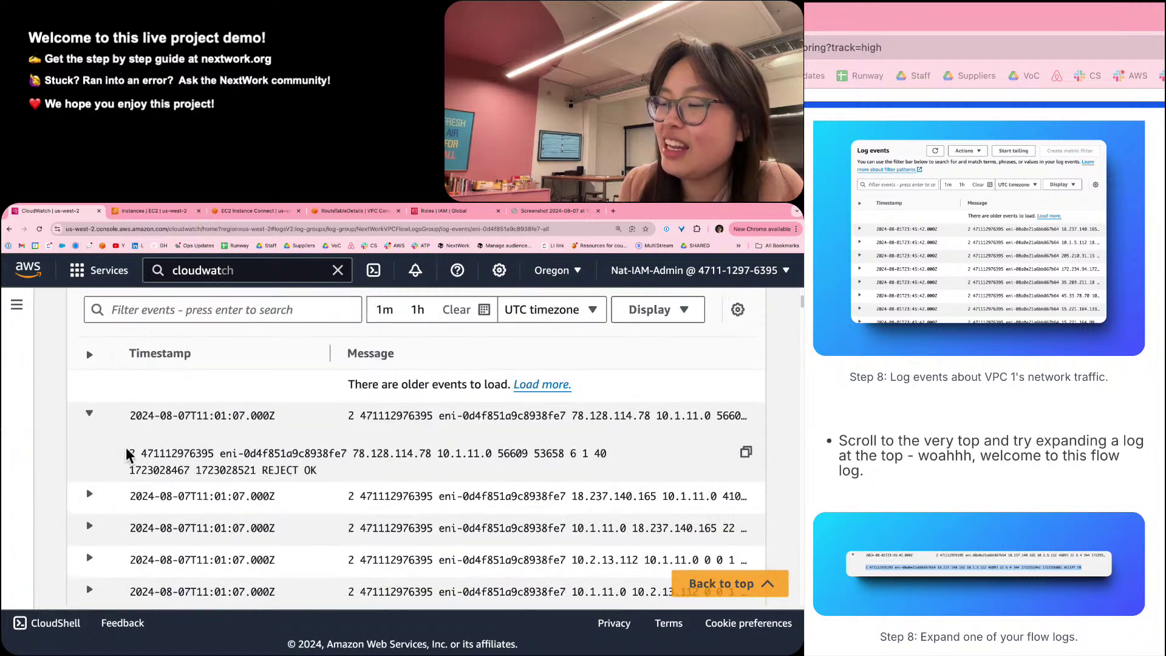
{"action": "left_click_drag", "start_coordinate": [127, 454], "coordinate": [610, 452]}
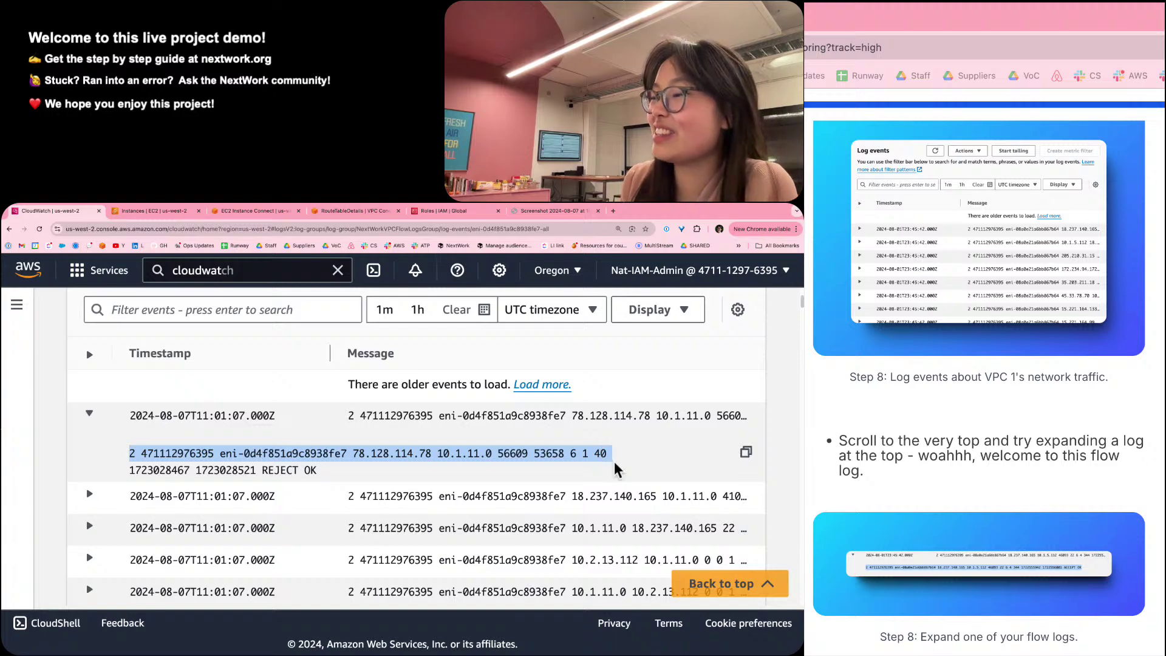
{"action": "left_click", "coordinate": [618, 470]}
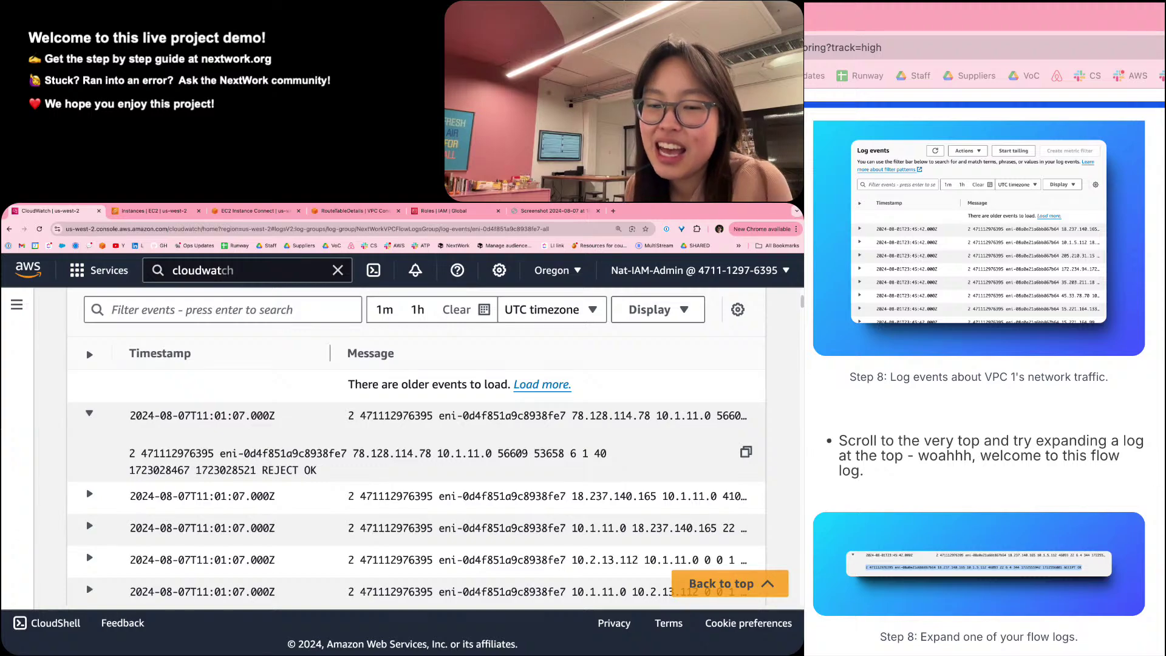
Examine the guide's annotated flow log breakdown at enlarged size and read on to the expanded flow log screenshot task.
{"action": "scroll", "coordinate": [1010, 512], "scroll_direction": "down", "scroll_amount": 10}
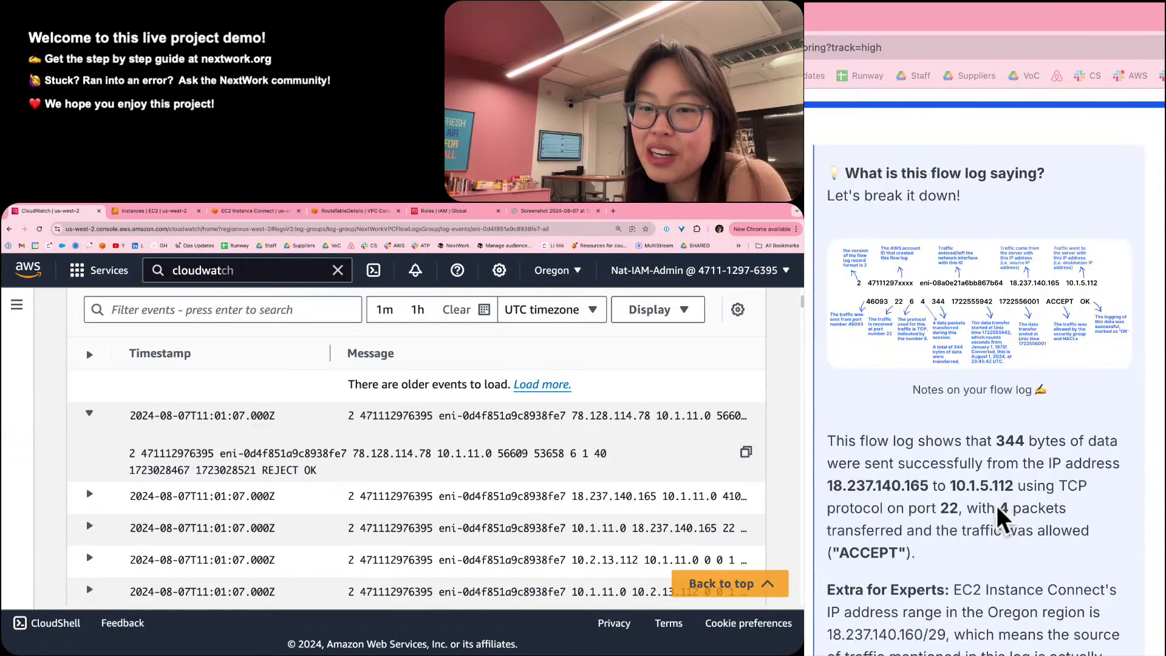
{"action": "scroll", "coordinate": [971, 521], "scroll_direction": "up", "scroll_amount": 4}
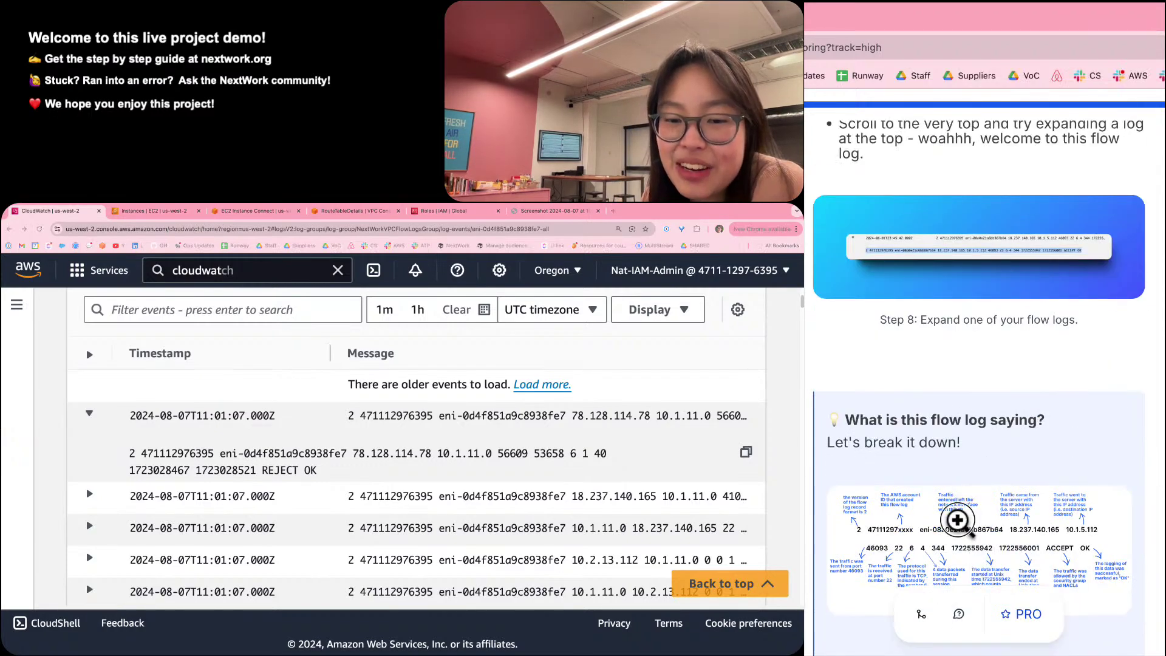
{"action": "left_click", "coordinate": [957, 520]}
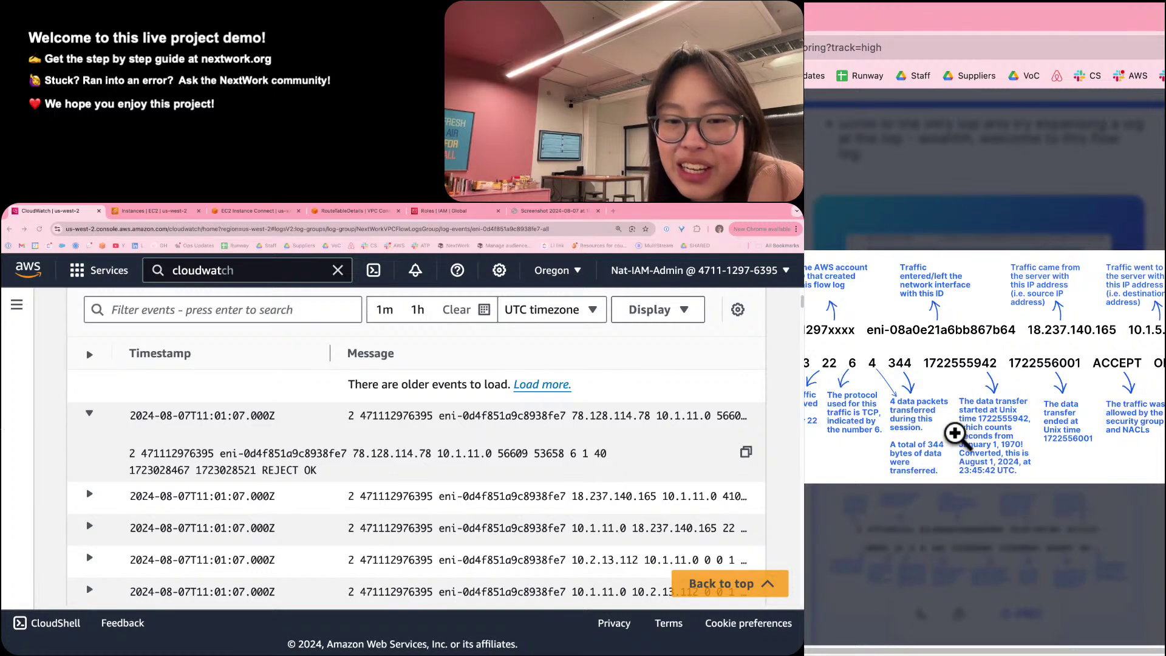
{"action": "left_click", "coordinate": [1162, 571]}
{"action": "scroll", "coordinate": [1040, 575], "scroll_direction": "down", "scroll_amount": 7}
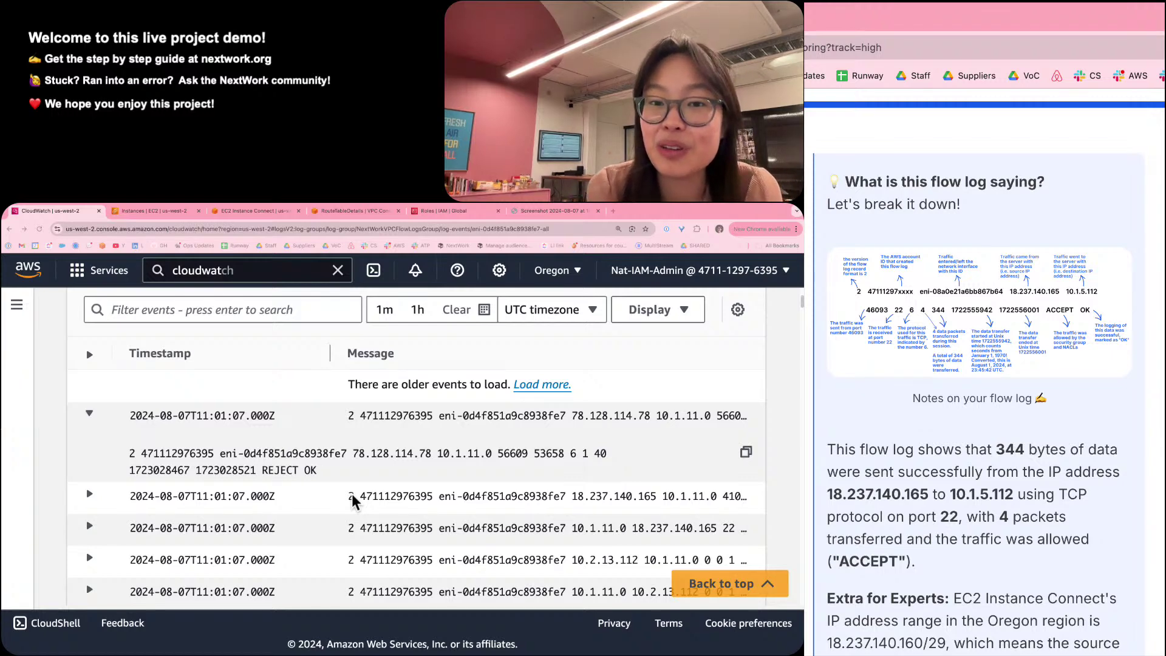
{"action": "scroll", "coordinate": [825, 447], "scroll_direction": "down", "scroll_amount": 5}
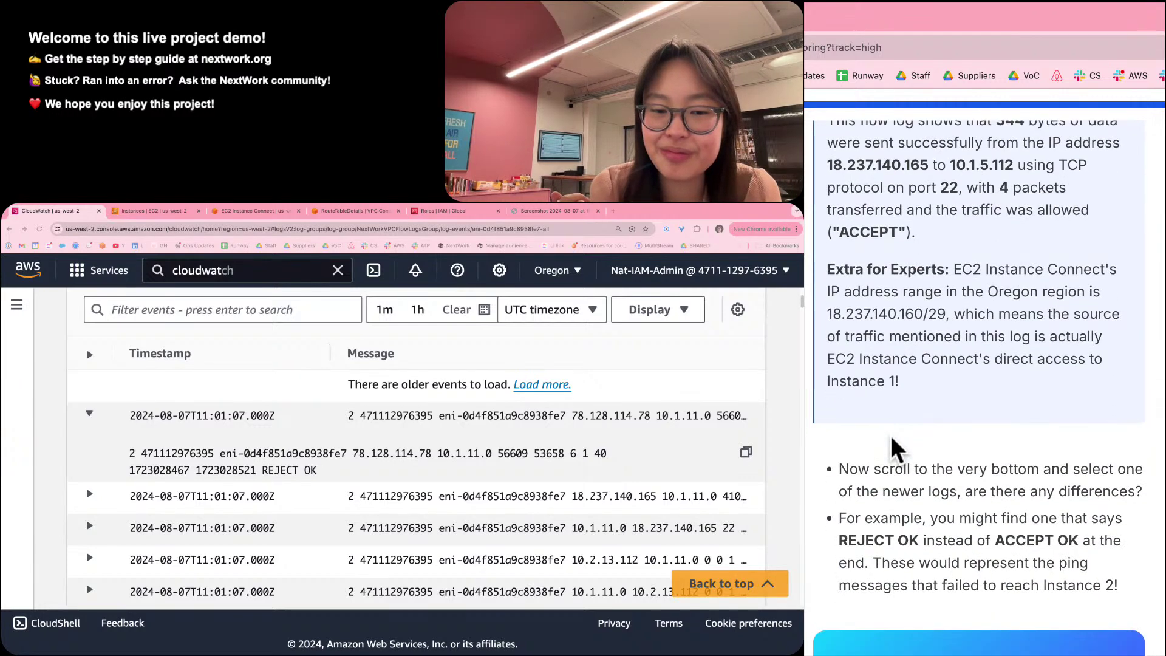
{"action": "scroll", "coordinate": [892, 450], "scroll_direction": "down", "scroll_amount": 1}
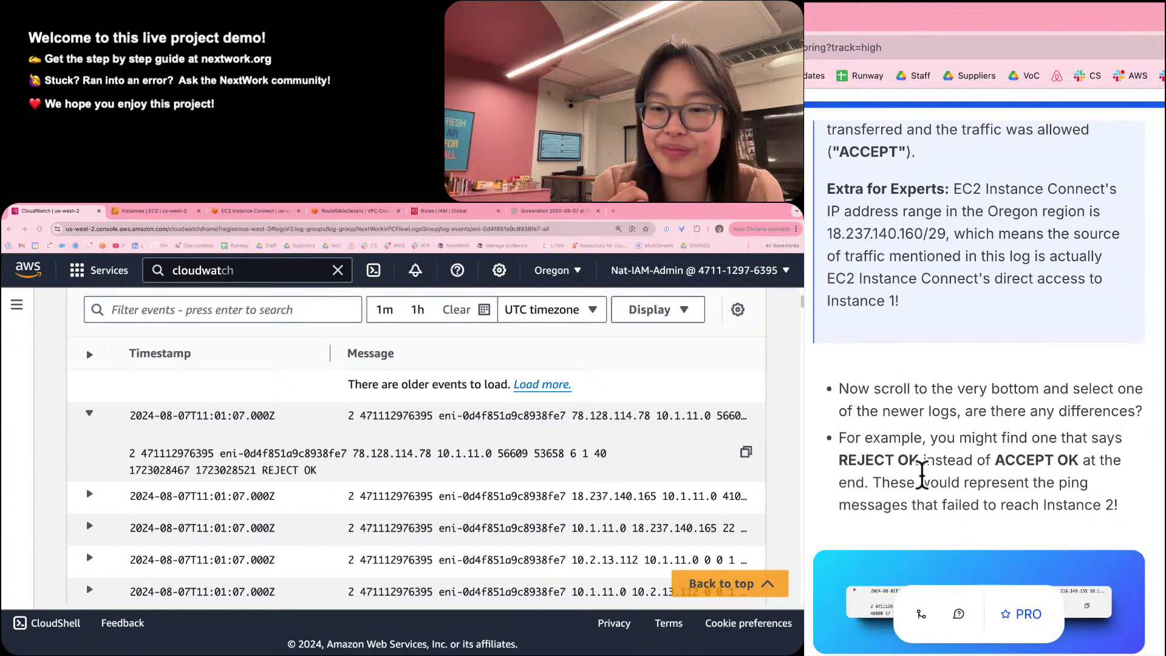
{"action": "scroll", "coordinate": [921, 473], "scroll_direction": "down", "scroll_amount": 10}
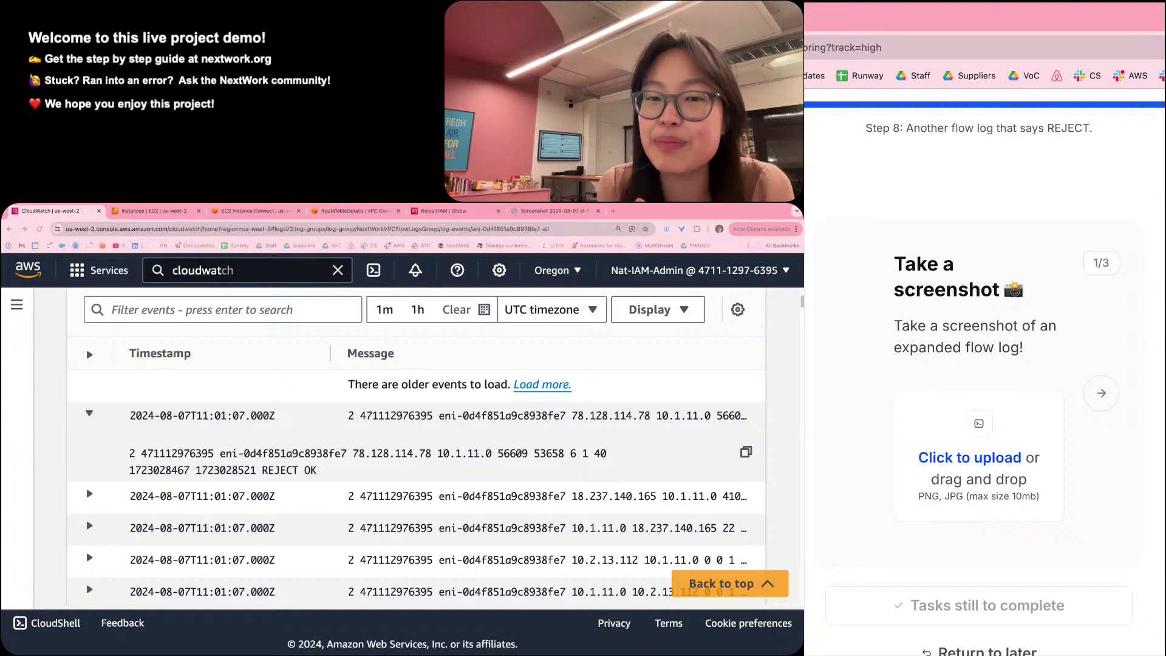
Expand the second log event from 18.237.140.165 and highlight the word ACCEPT in its message.
{"action": "left_click", "coordinate": [505, 504]}
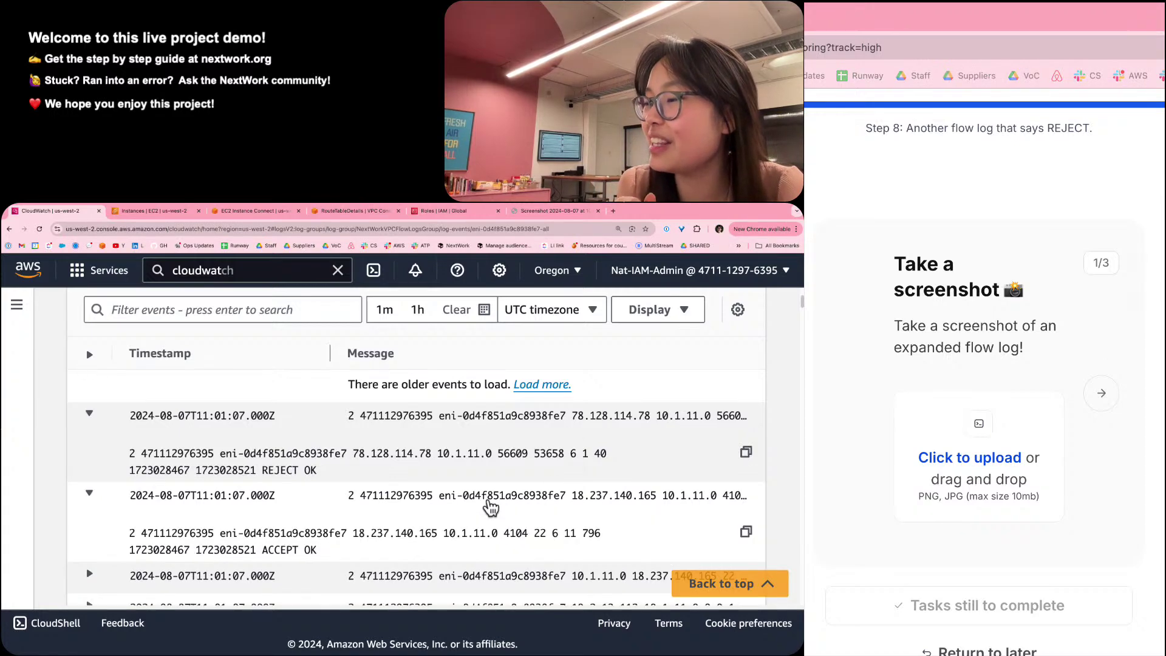
{"action": "left_click", "coordinate": [490, 504]}
{"action": "left_click", "coordinate": [490, 504]}
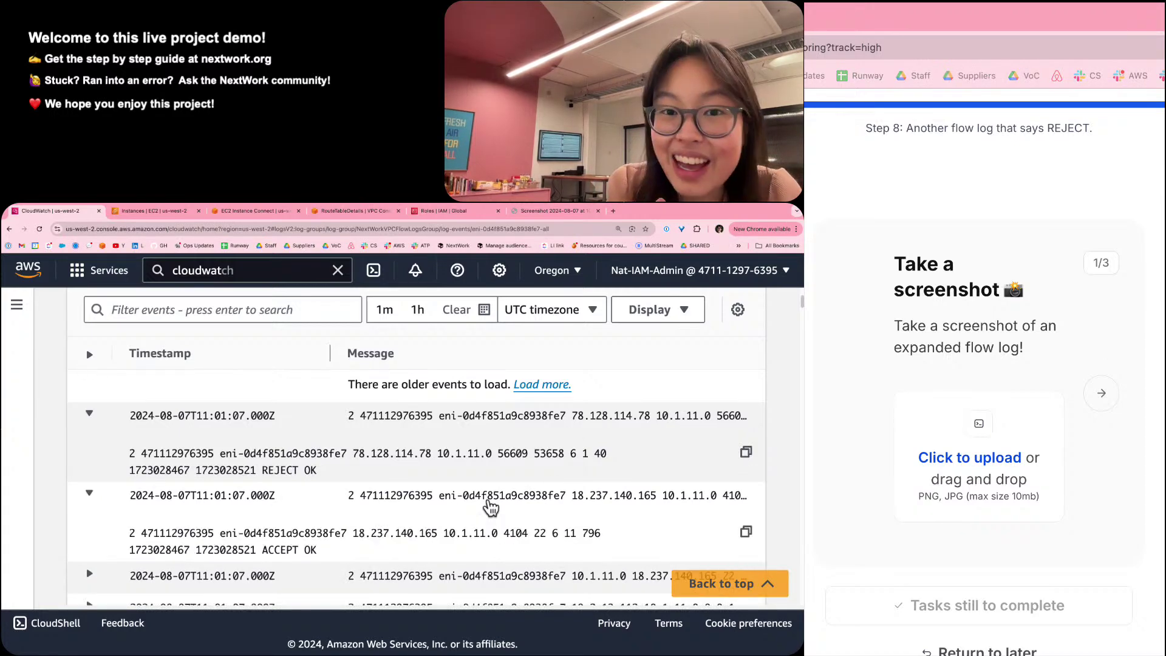
{"action": "scroll", "coordinate": [261, 454], "scroll_direction": "up", "scroll_amount": 2}
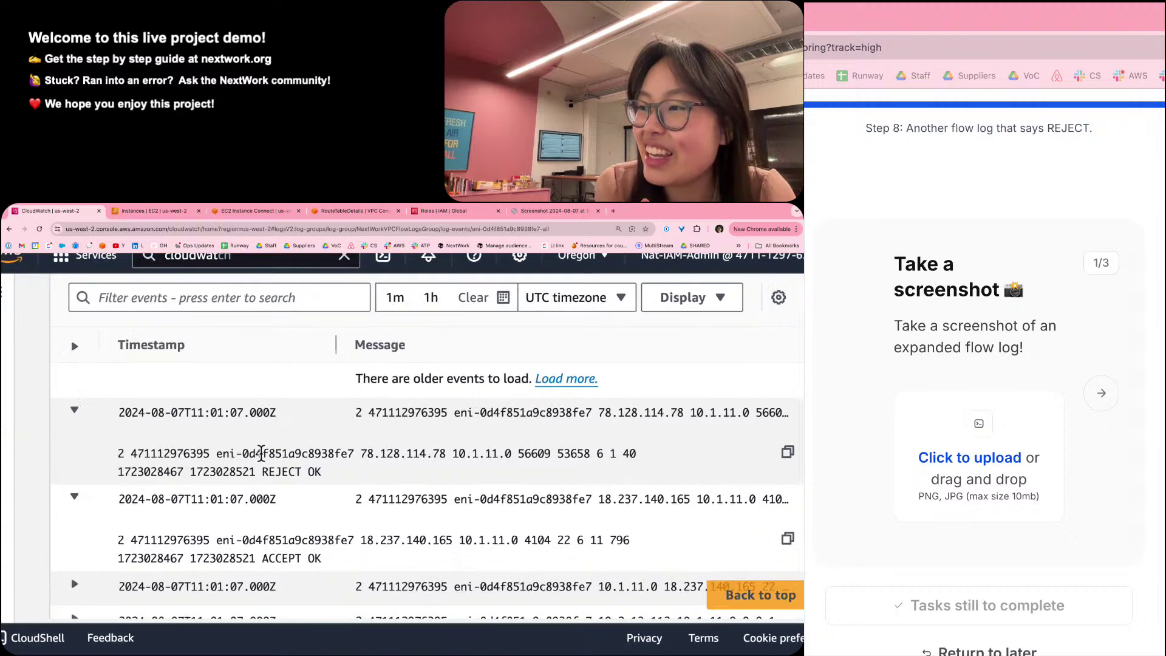
{"action": "scroll", "coordinate": [261, 454], "scroll_direction": "up", "scroll_amount": 3}
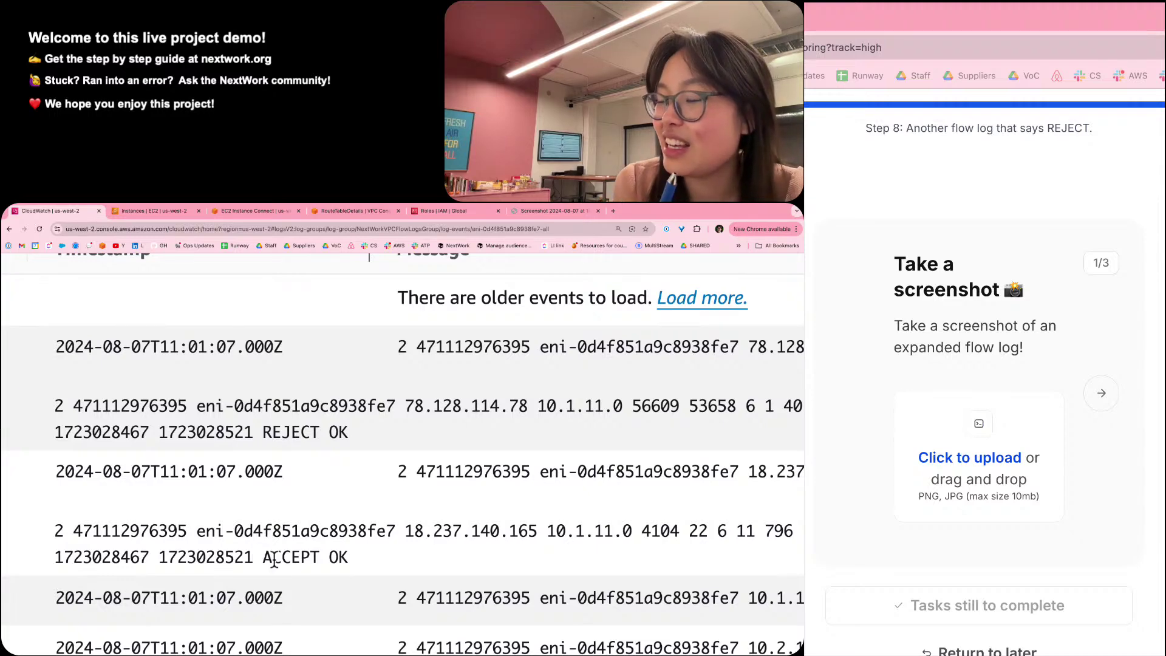
{"action": "double_click", "coordinate": [274, 559]}
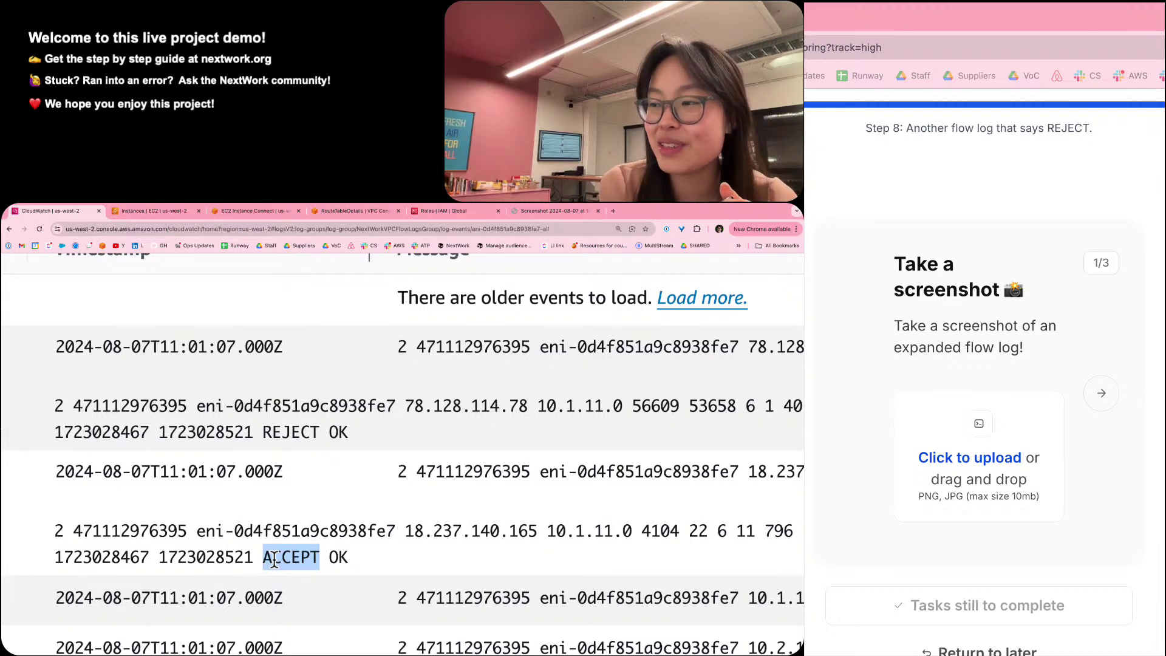
{"action": "scroll", "coordinate": [274, 559], "scroll_direction": "down", "scroll_amount": 5}
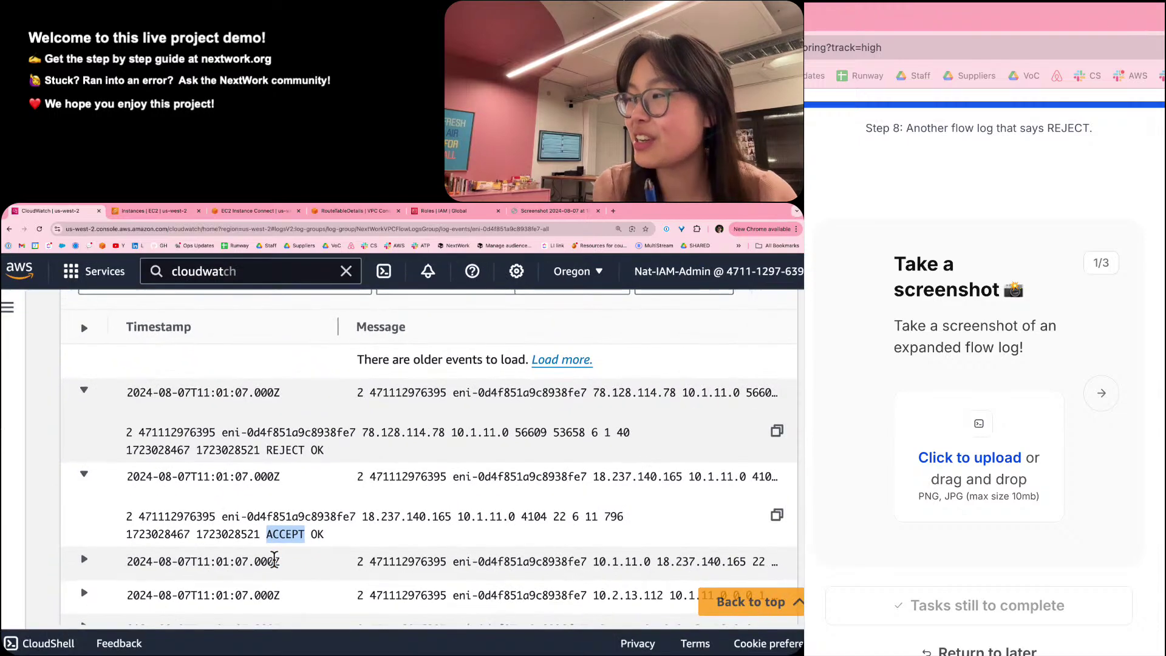
Upload a screenshot of the two expanded flow logs to the guide's screenshot task and advance to task 2/3.
{"action": "key", "text": "super+shift+4"}
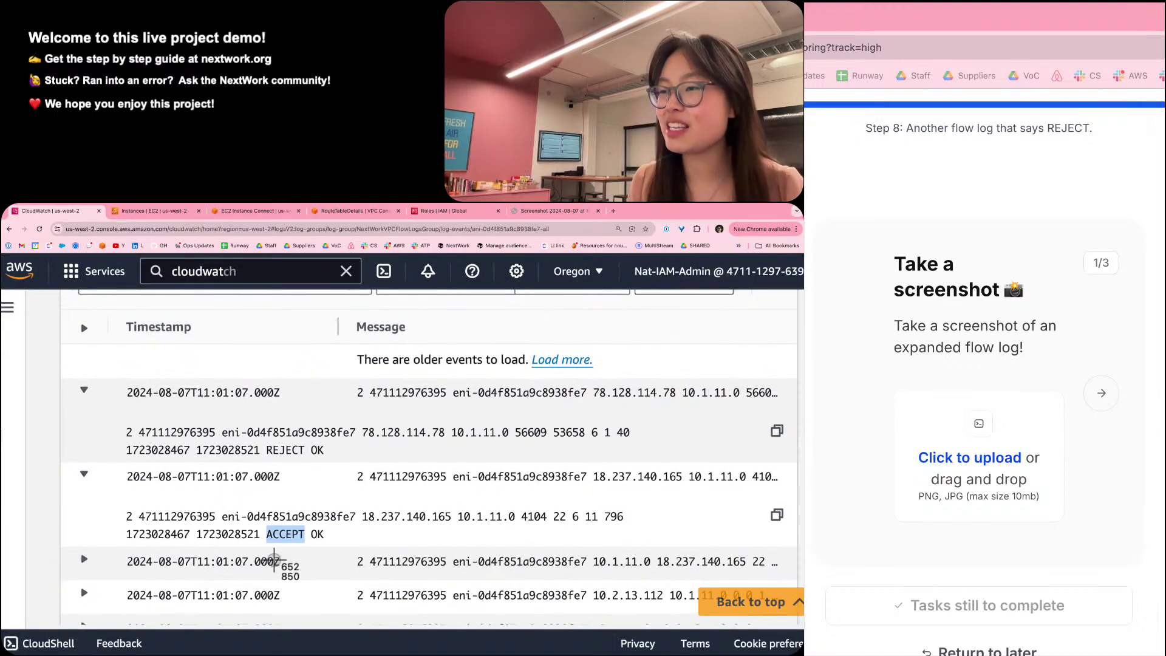
{"action": "left_click_drag", "start_coordinate": [63, 378], "coordinate": [794, 546]}
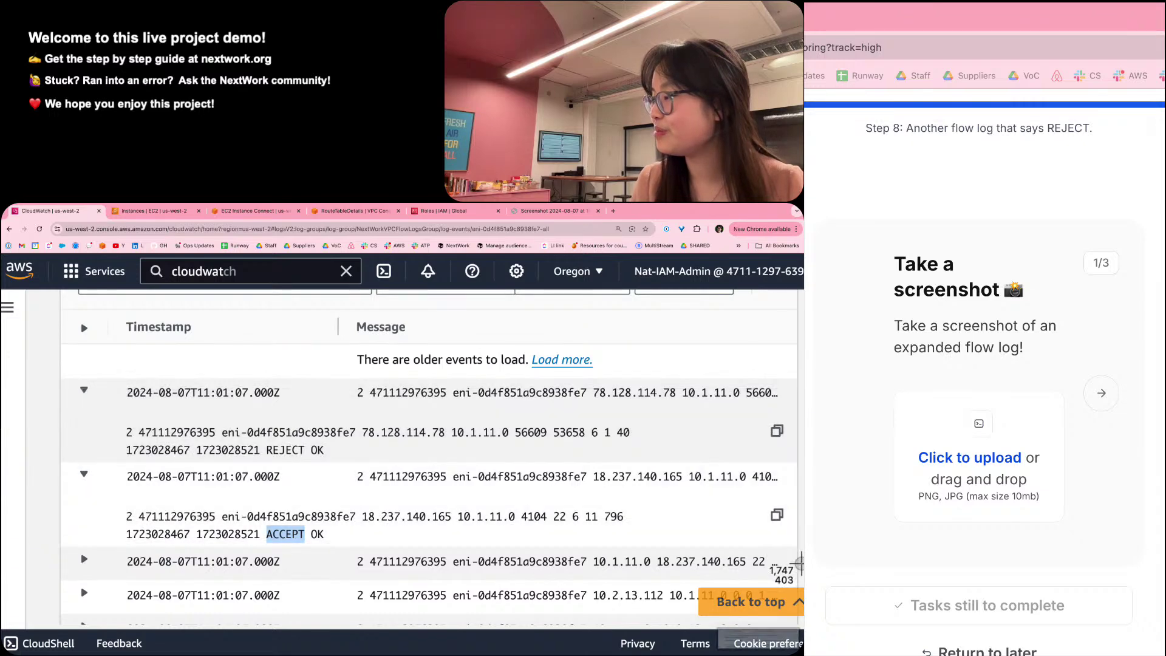
{"action": "left_click_drag", "start_coordinate": [1042, 580], "coordinate": [947, 509]}
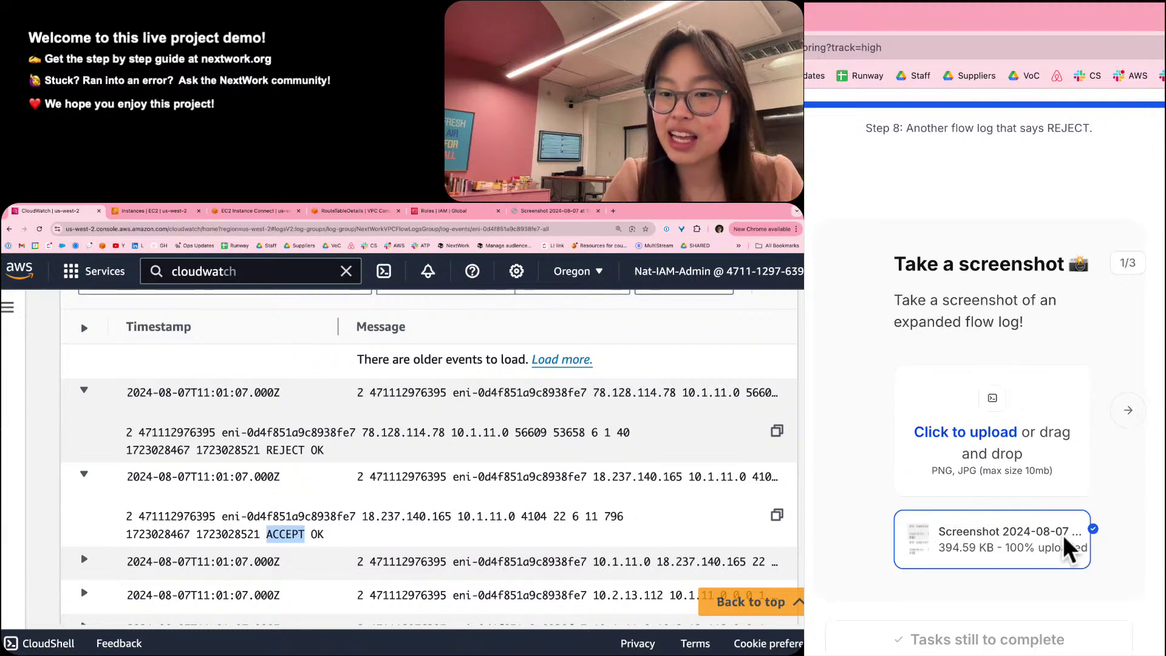
{"action": "scroll", "coordinate": [1045, 577], "scroll_direction": "up", "scroll_amount": 2}
{"action": "left_click", "coordinate": [1123, 514]}
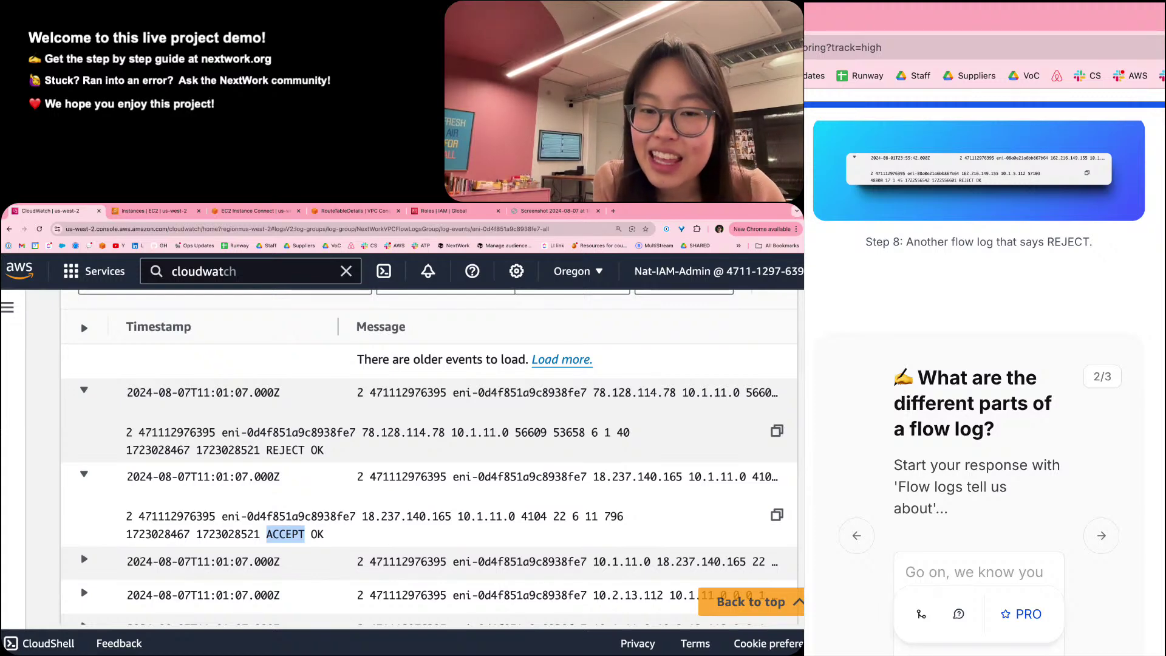
Begin the task 2/3 answer on the different parts of a flow log with "Flow logs tell us about".
{"action": "scroll", "coordinate": [1123, 530], "scroll_direction": "down", "scroll_amount": 2}
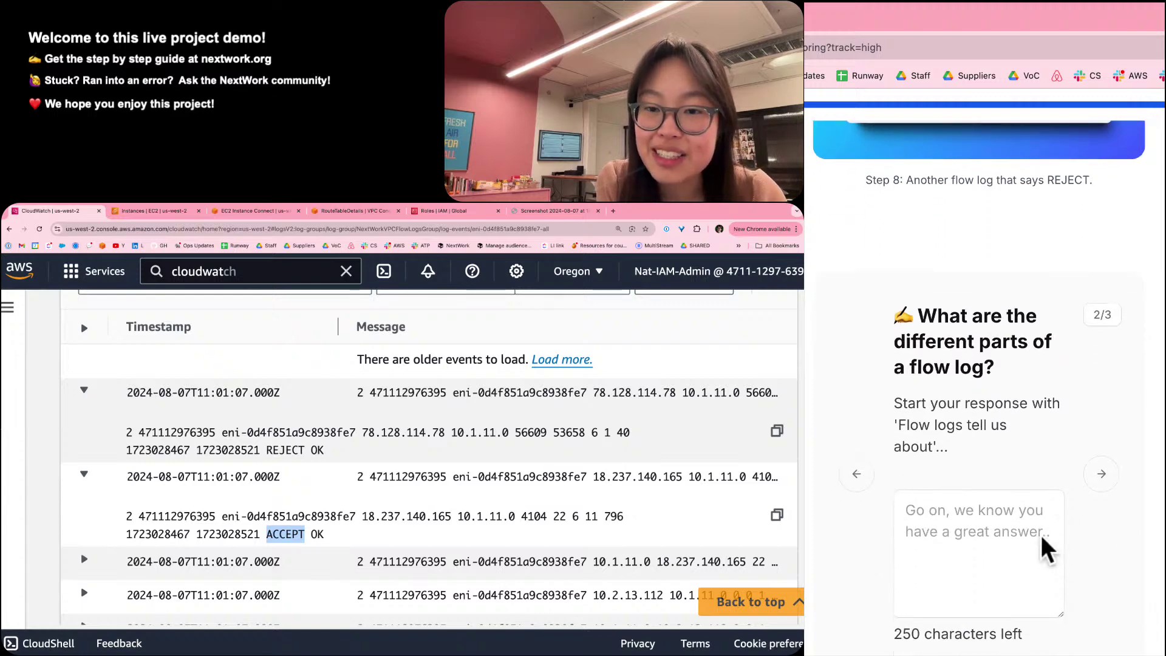
{"action": "left_click", "coordinate": [976, 560]}
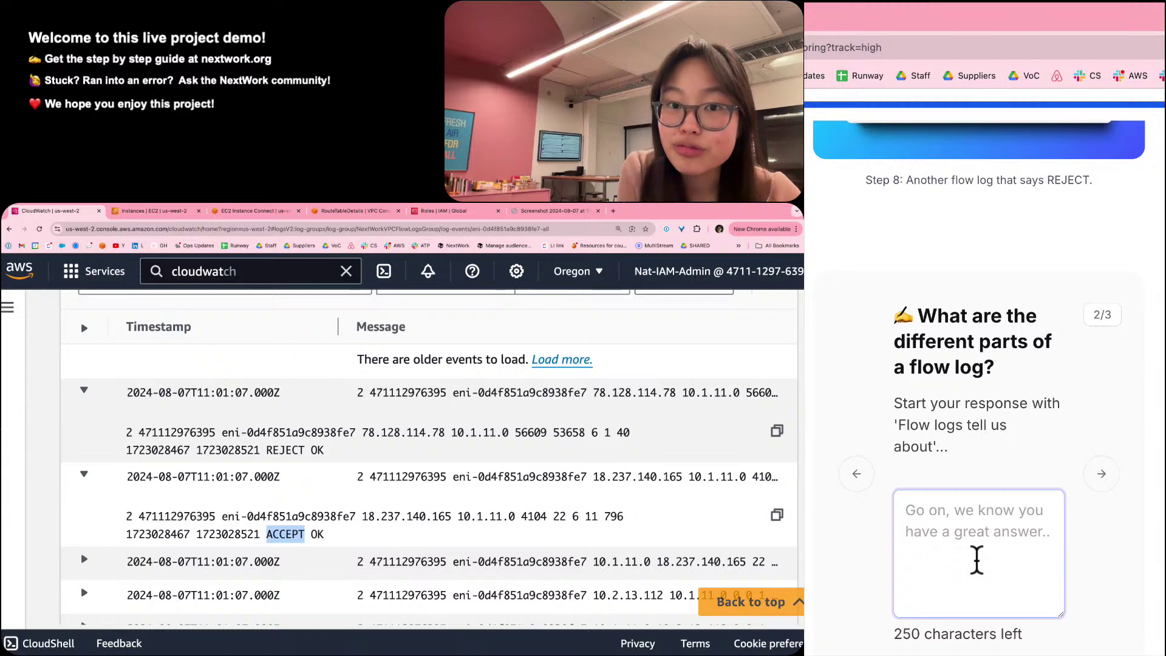
{"action": "scroll", "coordinate": [912, 483], "scroll_direction": "up", "scroll_amount": 1}
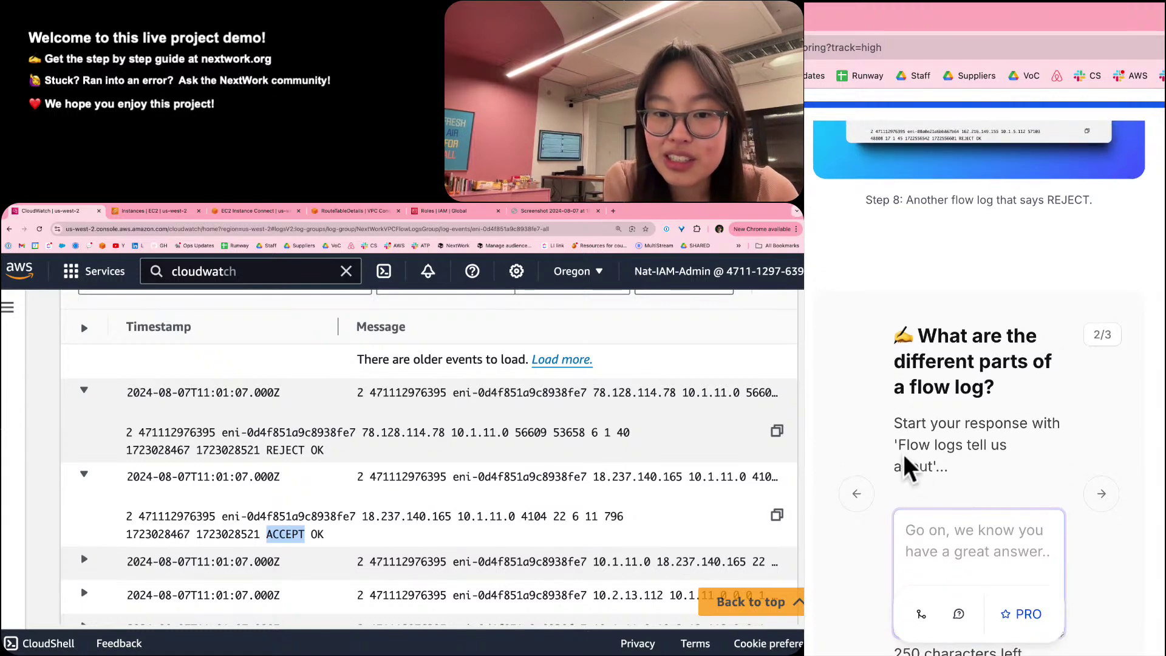
{"action": "left_click_drag", "start_coordinate": [900, 444], "coordinate": [934, 477]}
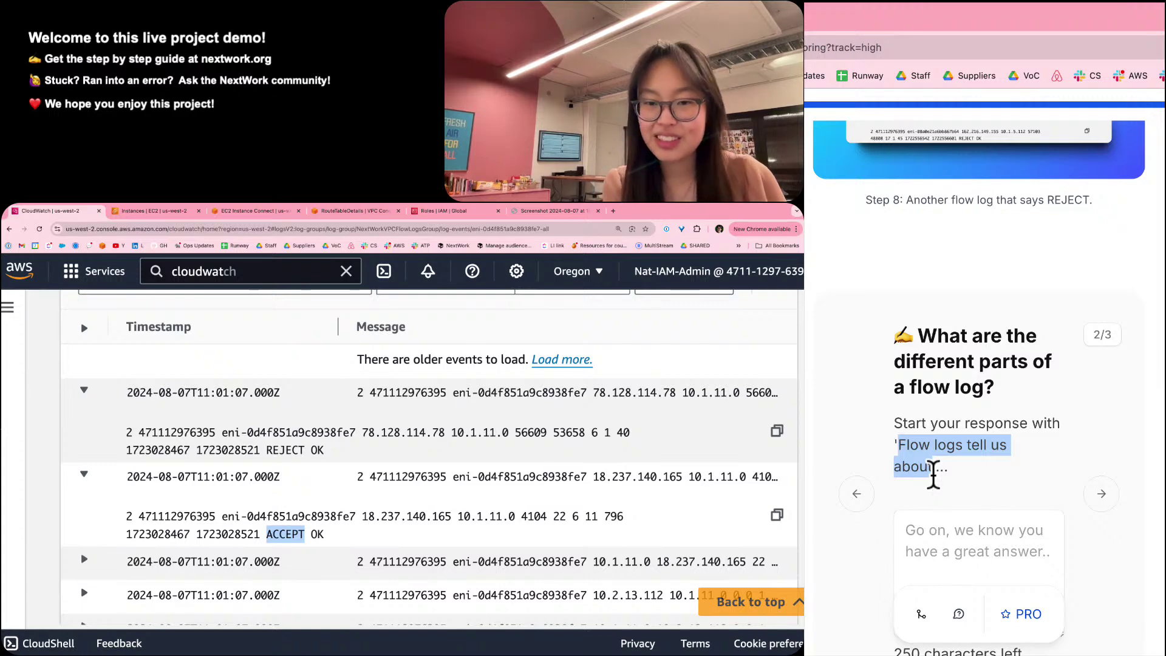
{"action": "left_click", "coordinate": [918, 556]}
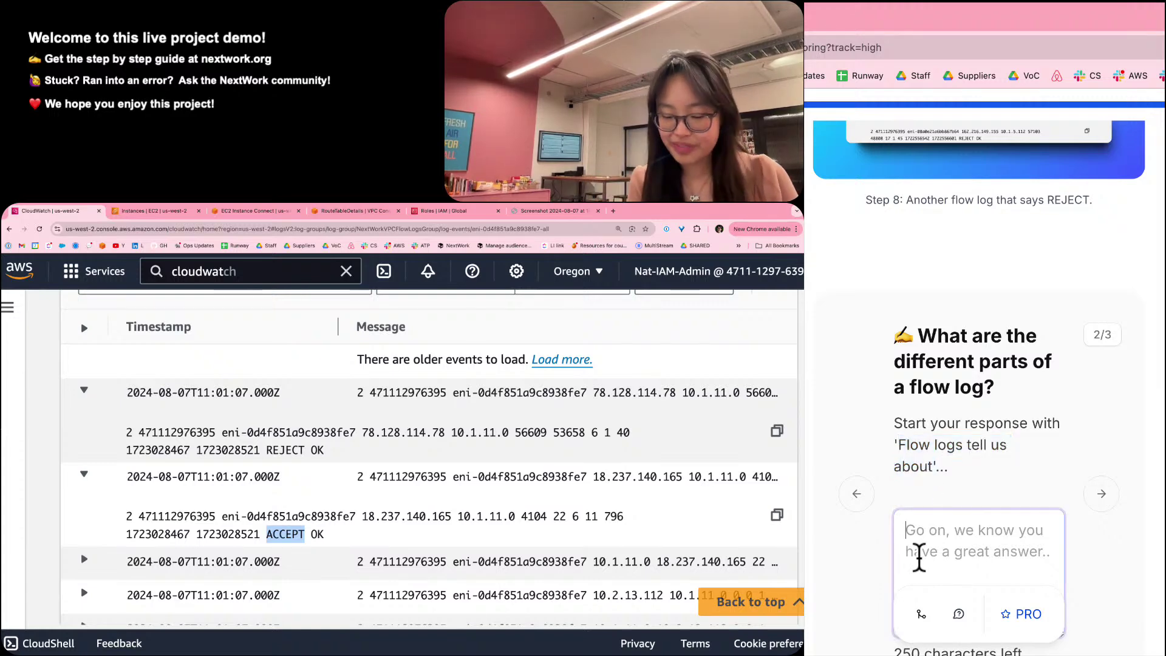
{"action": "type", "text": "Flow logs tell us about"}
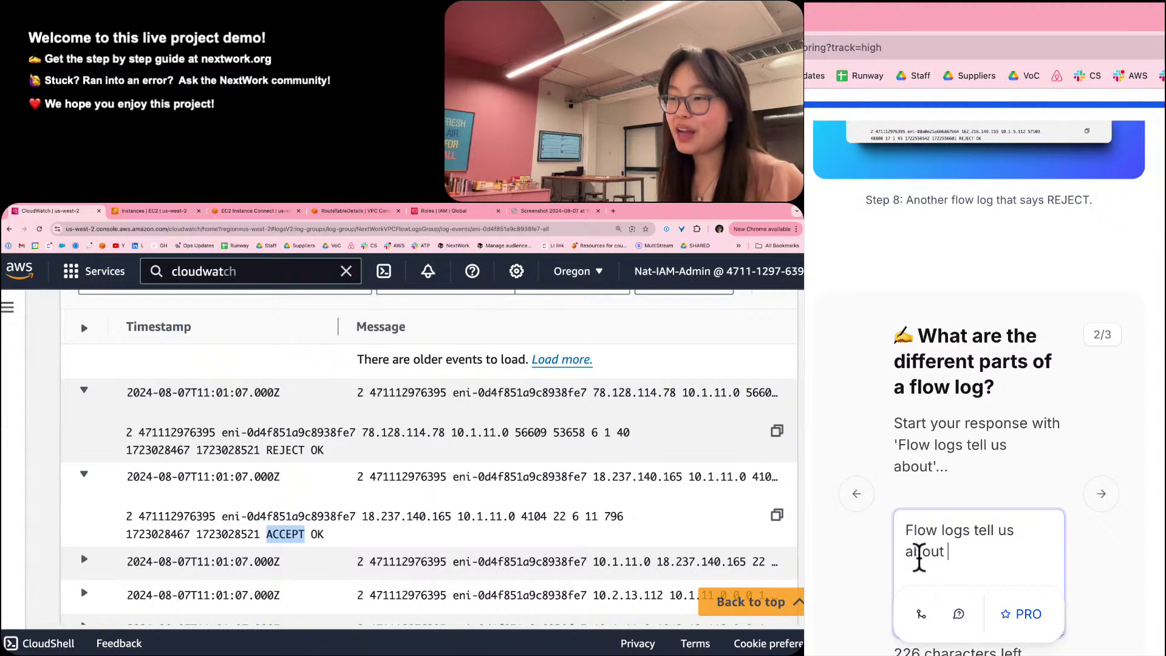
Continue the task 2/3 answer with "the source and destination of the network traffic, the amount of data being transferred," after consulting the flow log breakdown.
{"action": "scroll", "coordinate": [918, 557], "scroll_direction": "up", "scroll_amount": 15}
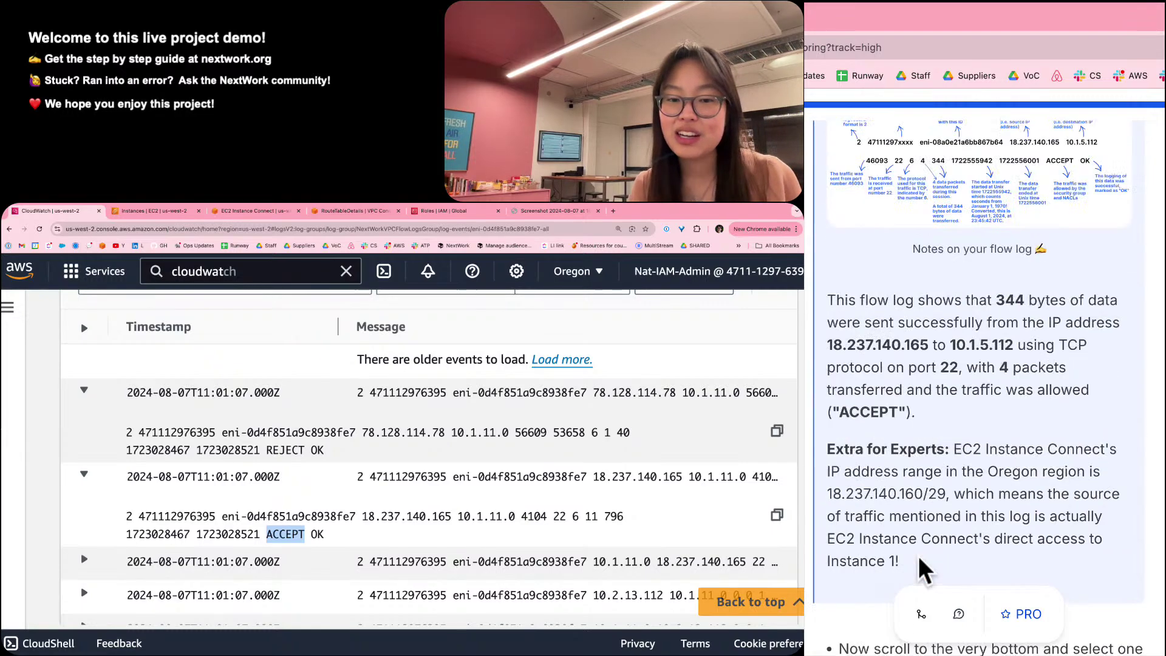
{"action": "scroll", "coordinate": [1126, 512], "scroll_direction": "down", "scroll_amount": 10}
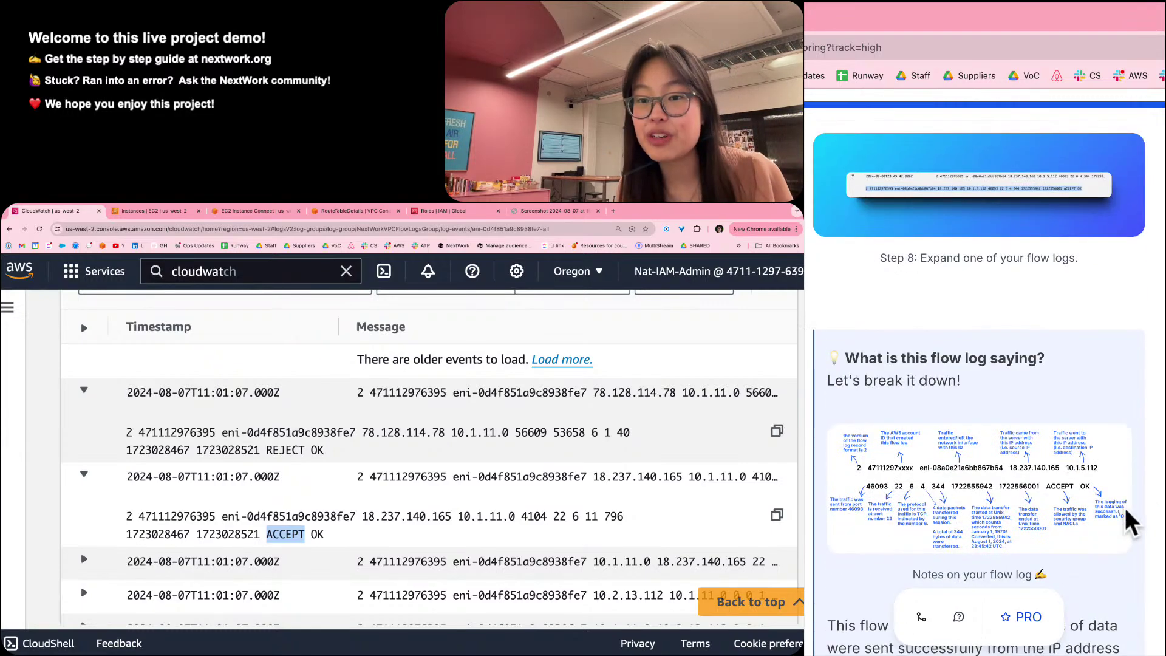
{"action": "scroll", "coordinate": [1128, 512], "scroll_direction": "down", "scroll_amount": 10}
{"action": "scroll", "coordinate": [1128, 511], "scroll_direction": "up", "scroll_amount": 7}
{"action": "scroll", "coordinate": [938, 476], "scroll_direction": "up", "scroll_amount": 1}
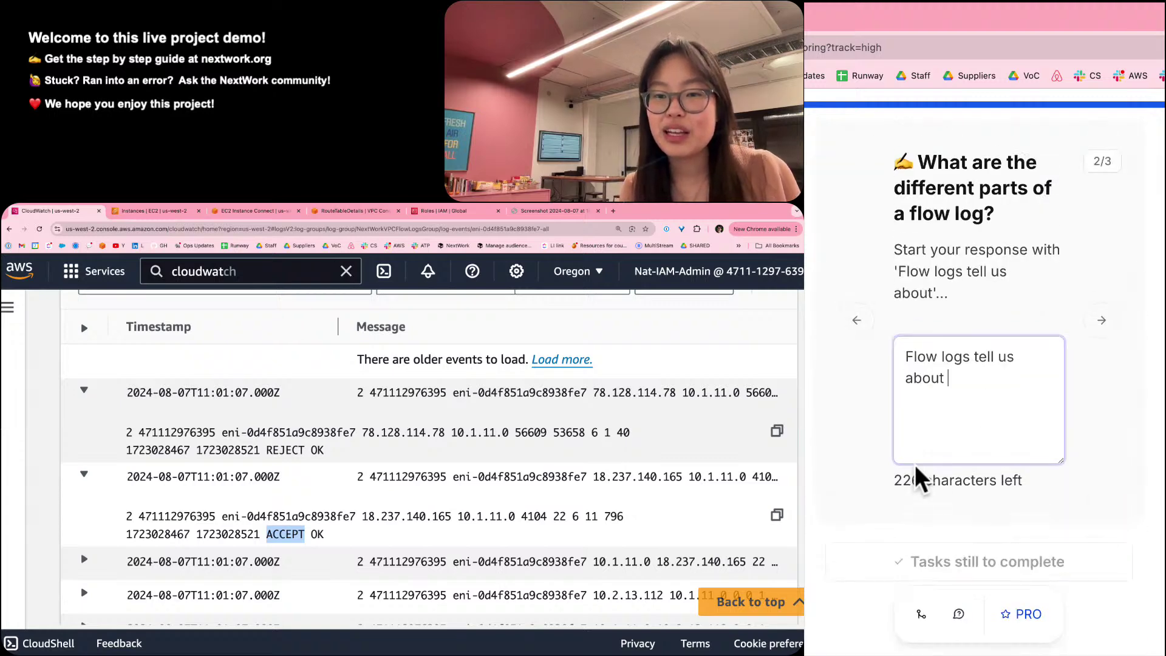
{"action": "scroll", "coordinate": [938, 452], "scroll_direction": "up", "scroll_amount": 2}
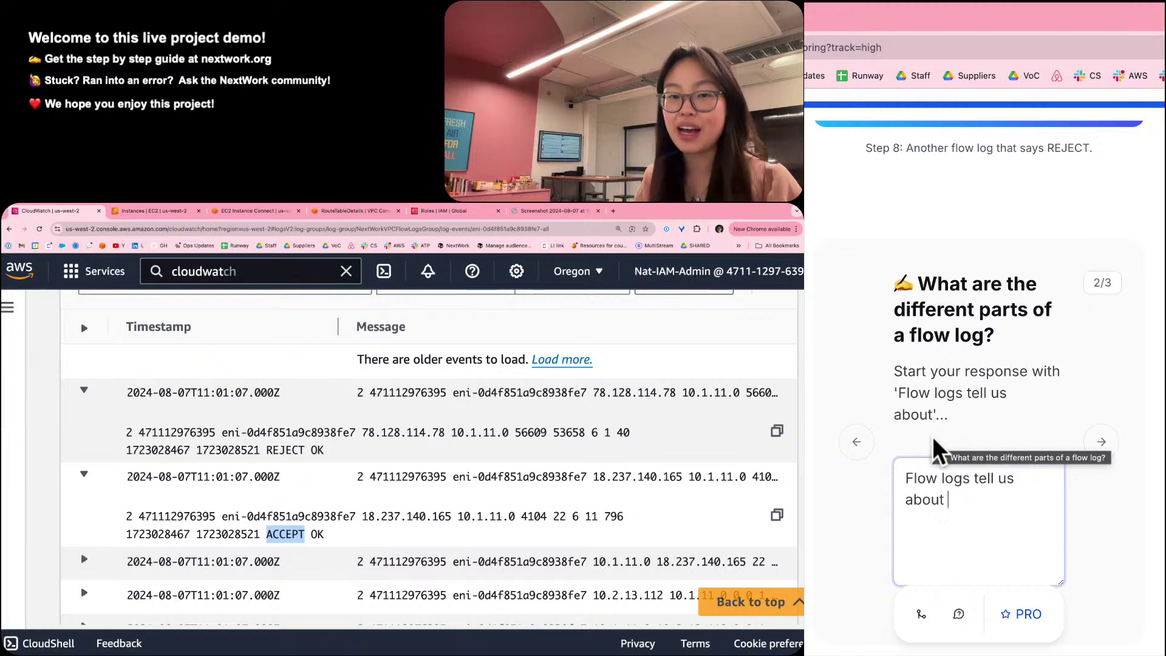
{"action": "type", "text": "the source a"}
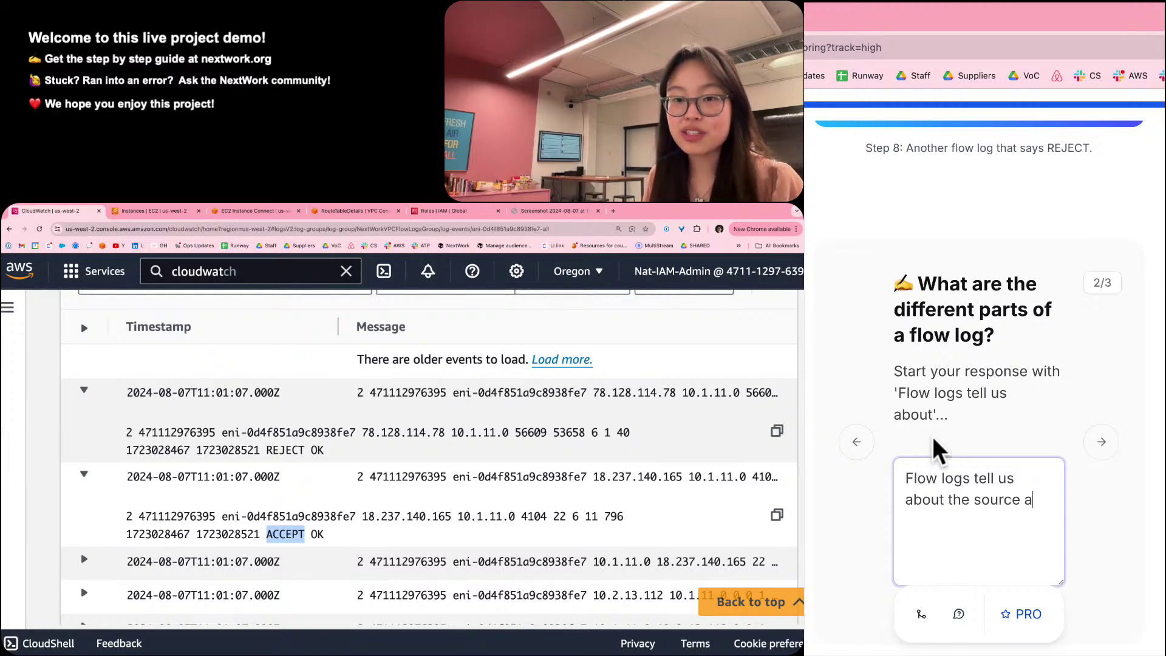
{"action": "type", "text": "nd destinat"}
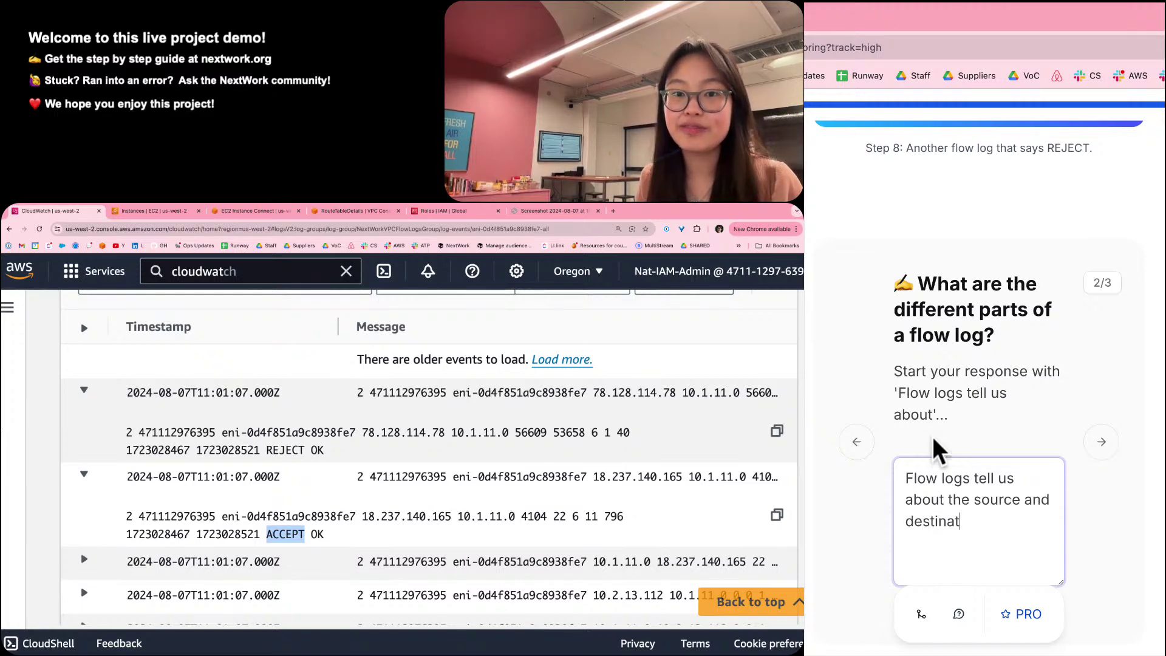
{"action": "type", "text": "ion of the network tr"}
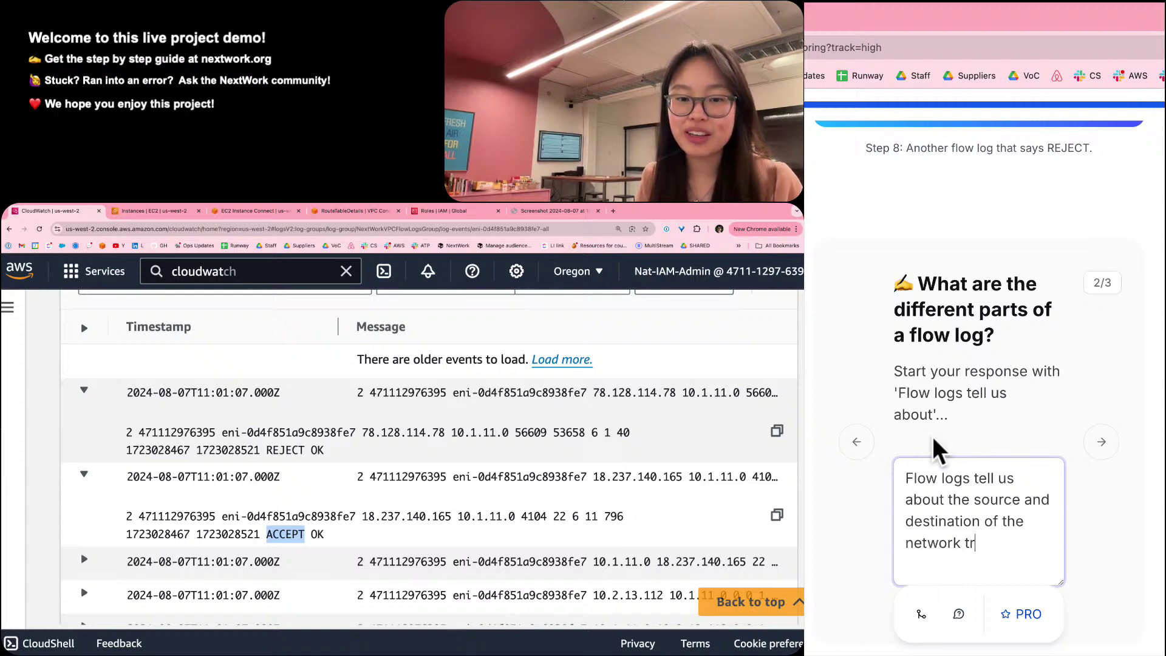
{"action": "type", "text": "affic,"}
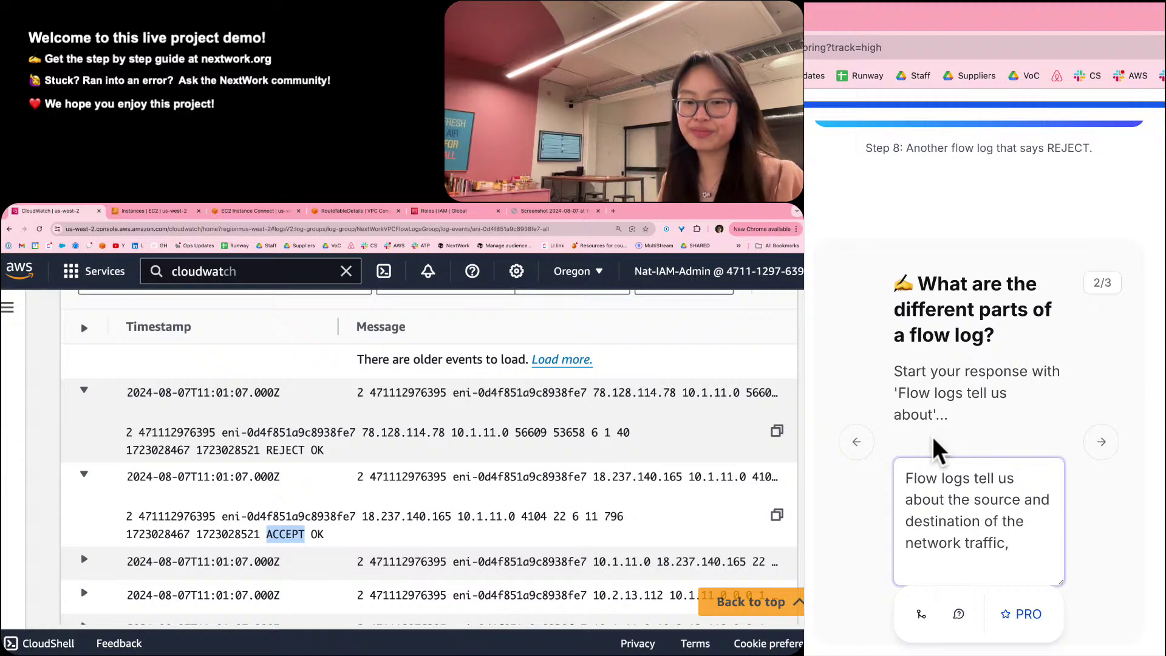
{"action": "type", "text": " the amount o"}
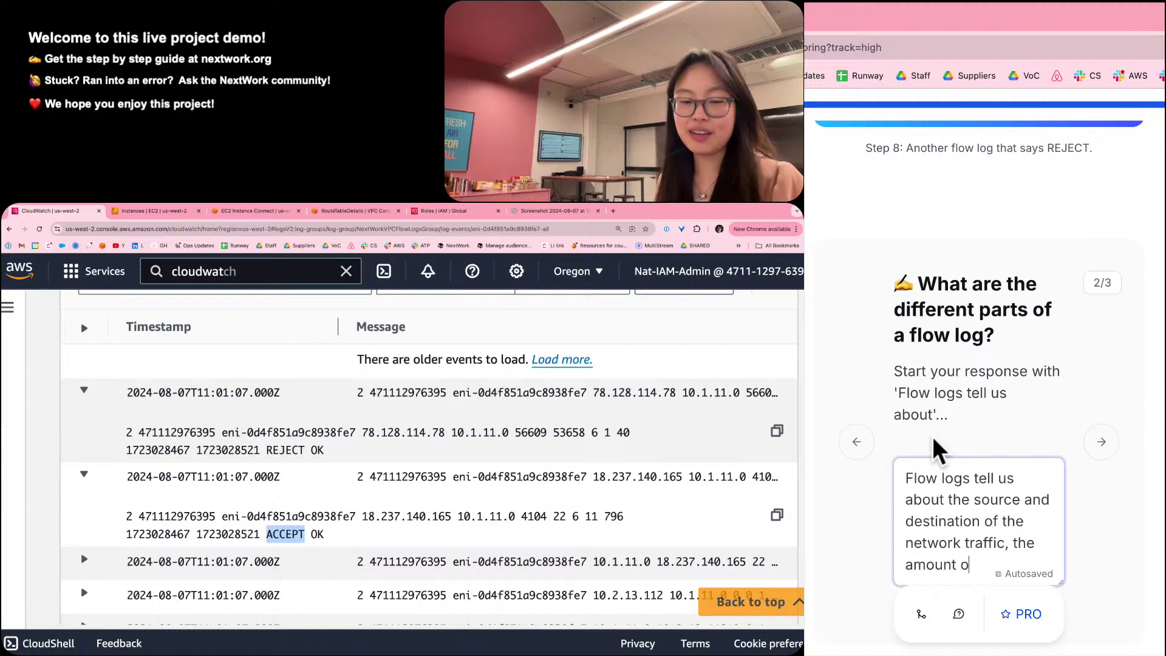
{"action": "type", "text": "f data being trasn"}
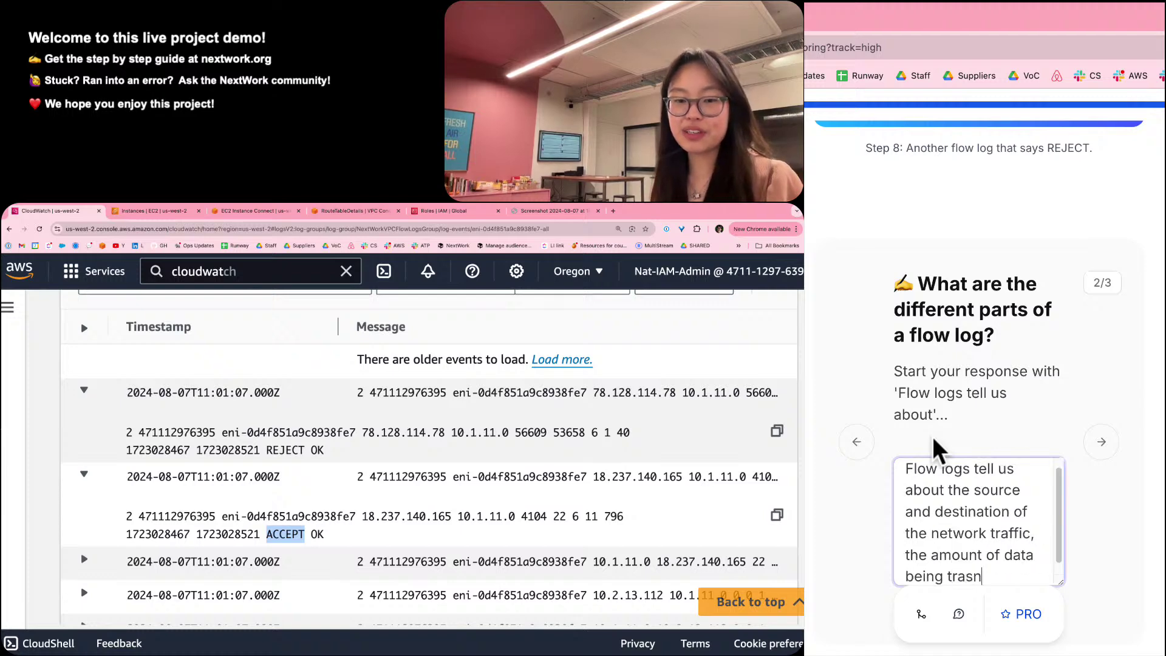
{"action": "key", "text": "BackSpace"}
{"action": "key", "text": "BackSpace"}
{"action": "type", "text": "nsferred,"}
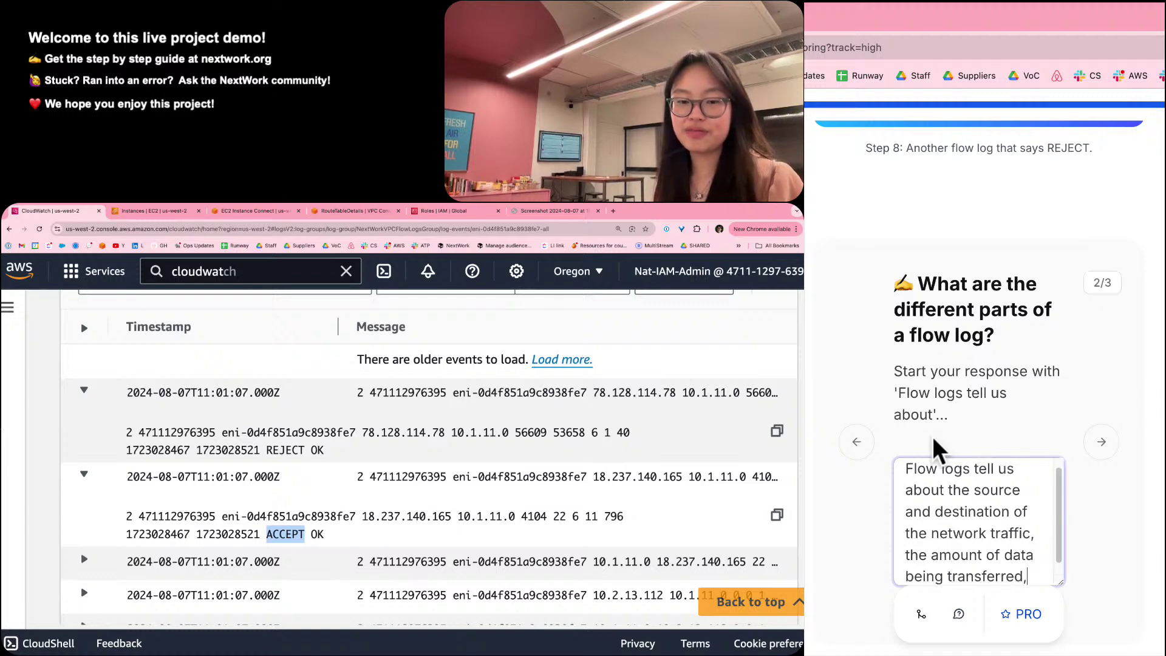
Enlarge the guide's annotated flow log breakdown again and examine which other parts a flow log contains.
{"action": "scroll", "coordinate": [933, 438], "scroll_direction": "down", "scroll_amount": 1}
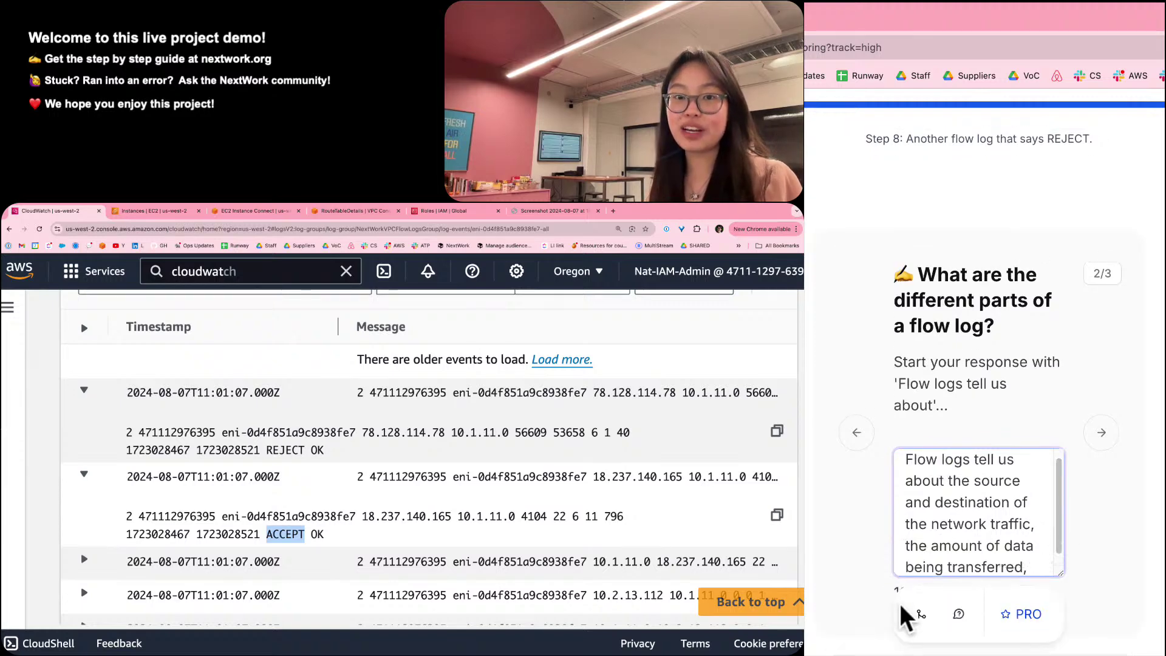
{"action": "scroll", "coordinate": [905, 614], "scroll_direction": "up", "scroll_amount": 4}
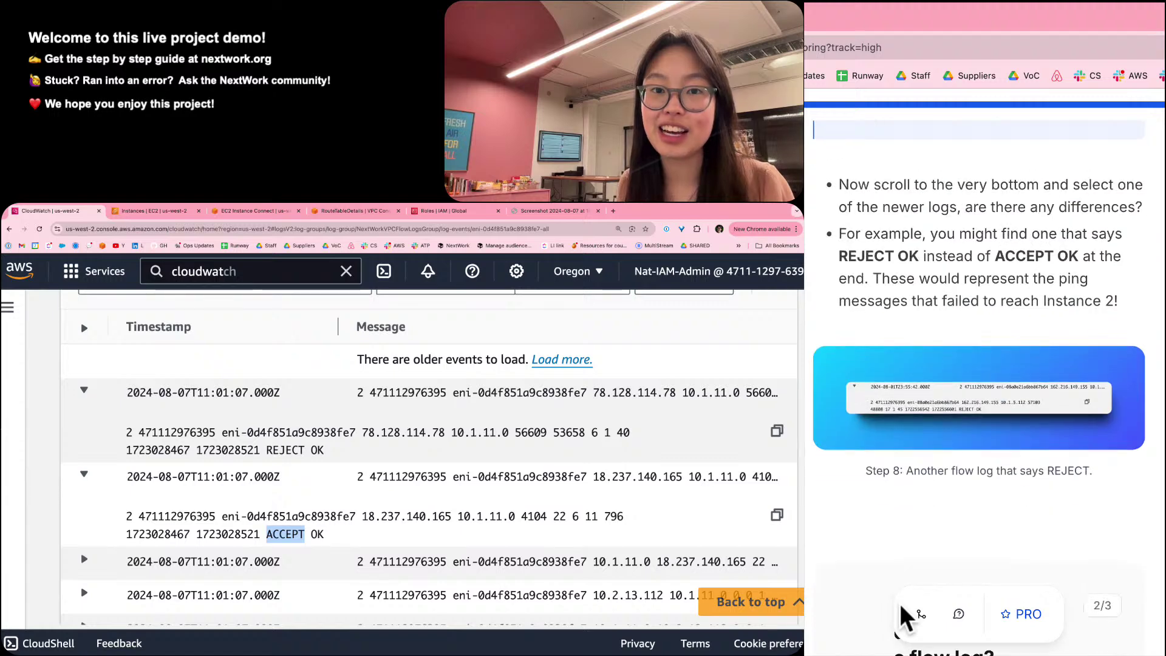
{"action": "scroll", "coordinate": [905, 615], "scroll_direction": "down", "scroll_amount": 8}
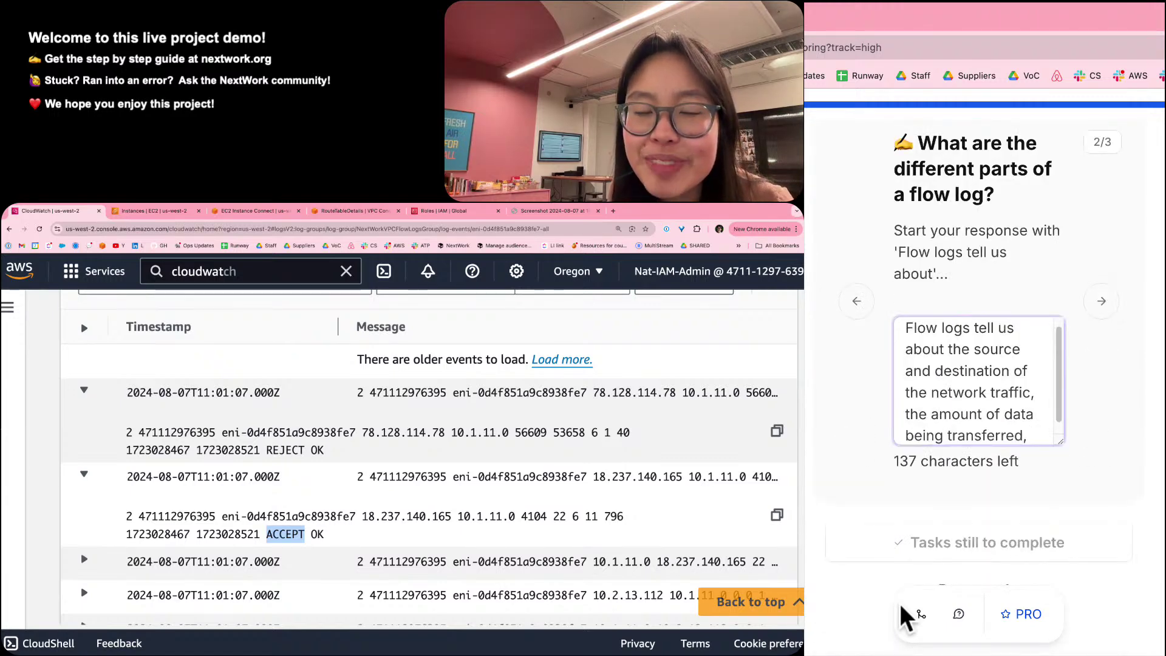
{"action": "scroll", "coordinate": [905, 614], "scroll_direction": "down", "scroll_amount": 4}
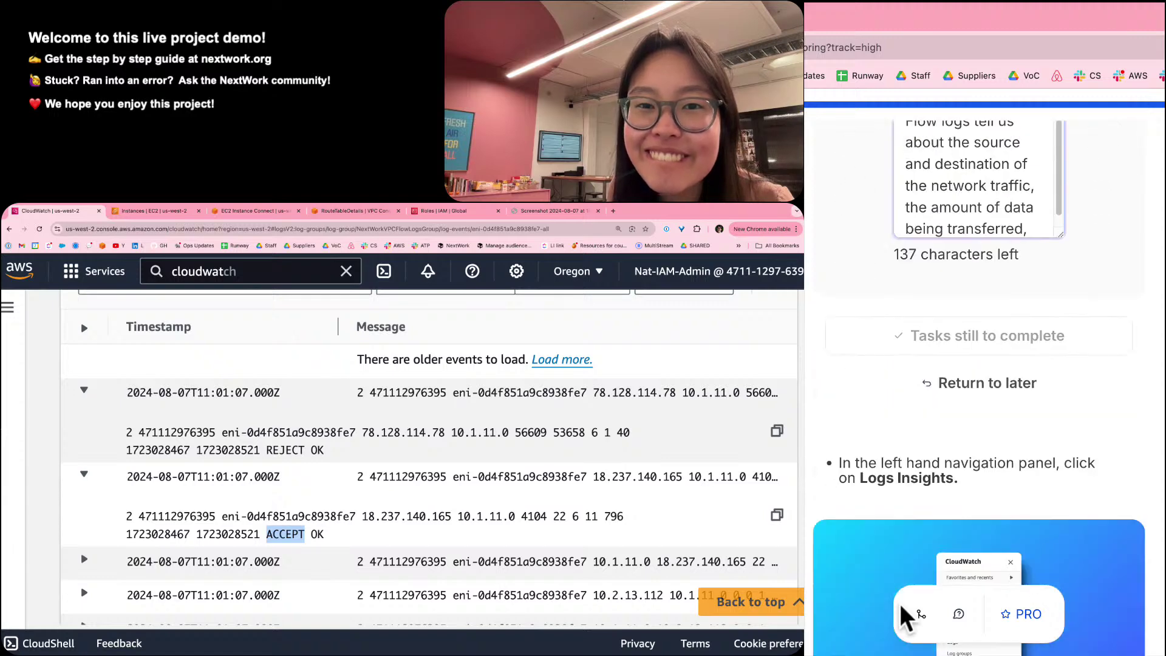
{"action": "scroll", "coordinate": [904, 614], "scroll_direction": "up", "scroll_amount": 15}
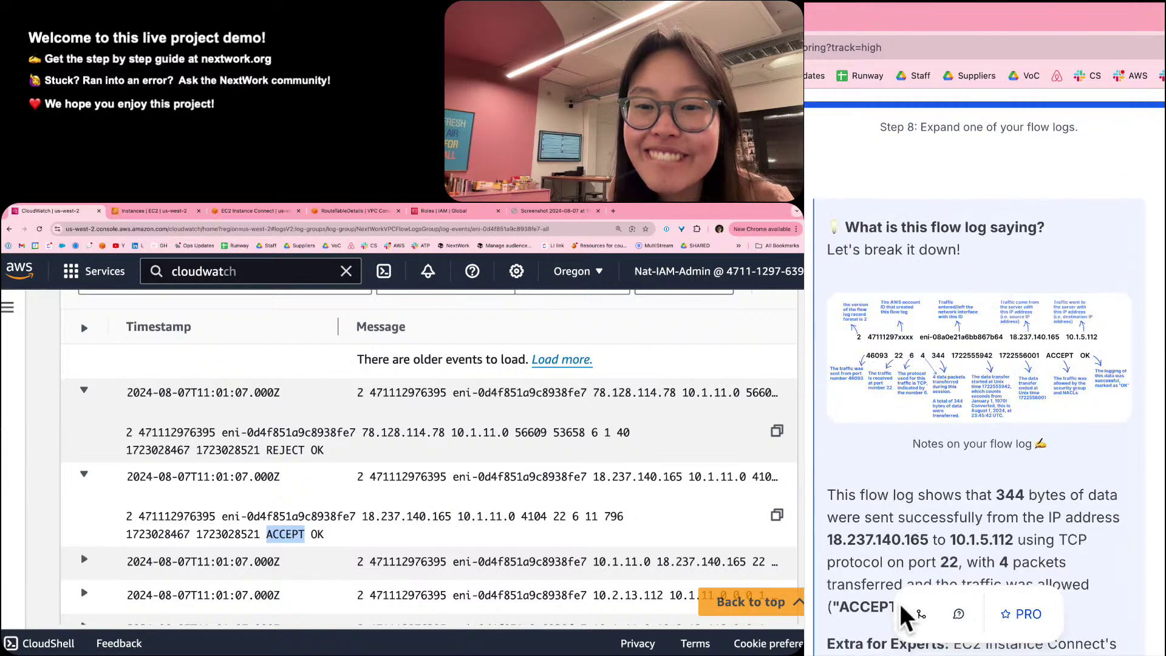
{"action": "scroll", "coordinate": [905, 615], "scroll_direction": "up", "scroll_amount": 3}
{"action": "left_click", "coordinate": [951, 551]}
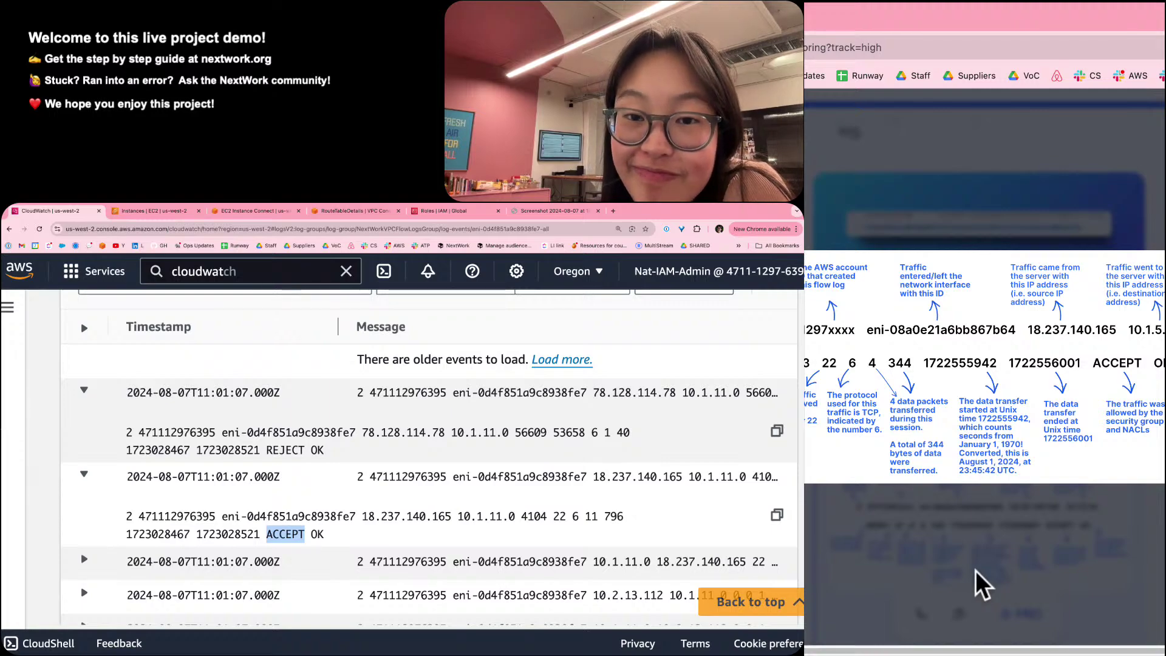
{"action": "scroll", "coordinate": [982, 585], "scroll_direction": "down", "scroll_amount": 10}
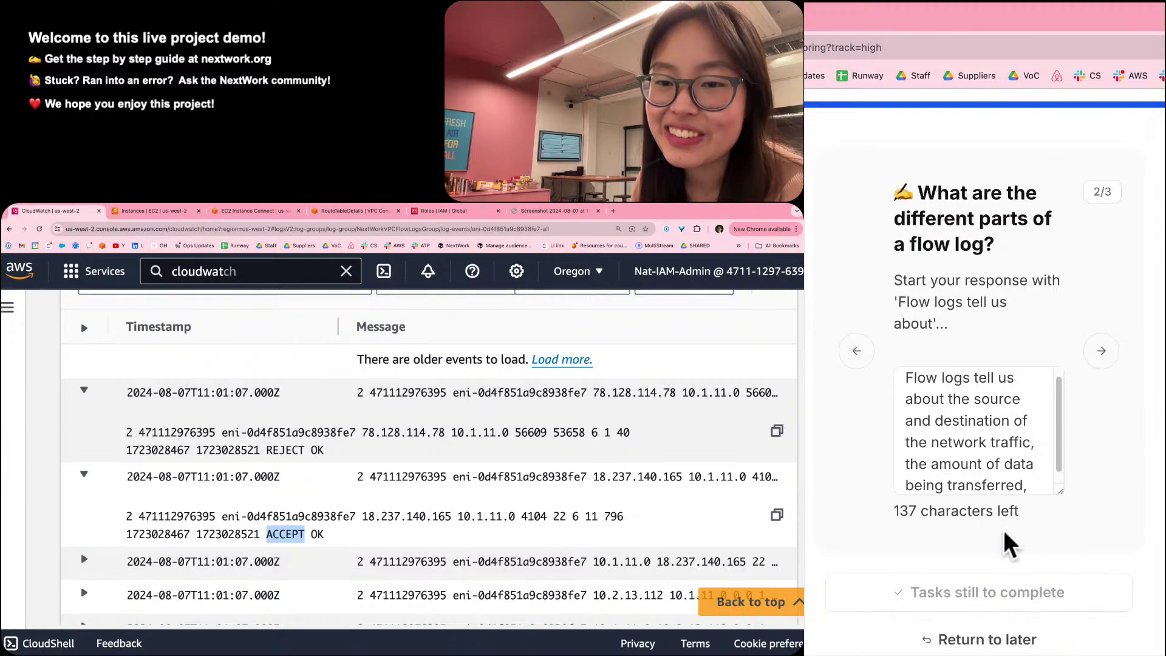
Finish the task 2/3 answer with "whether the traffic was accepted or rejected." and advance to task 3/3.
{"action": "scroll", "coordinate": [1015, 476], "scroll_direction": "down", "scroll_amount": 1}
{"action": "left_click", "coordinate": [1040, 473]}
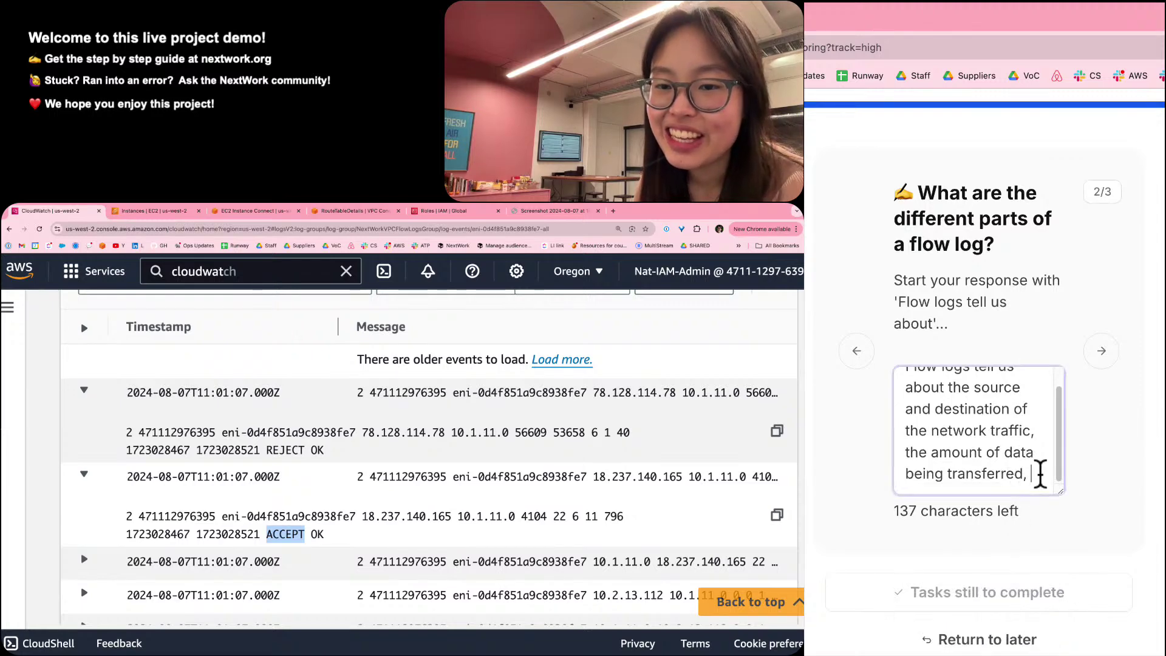
{"action": "type", "text": "whether"}
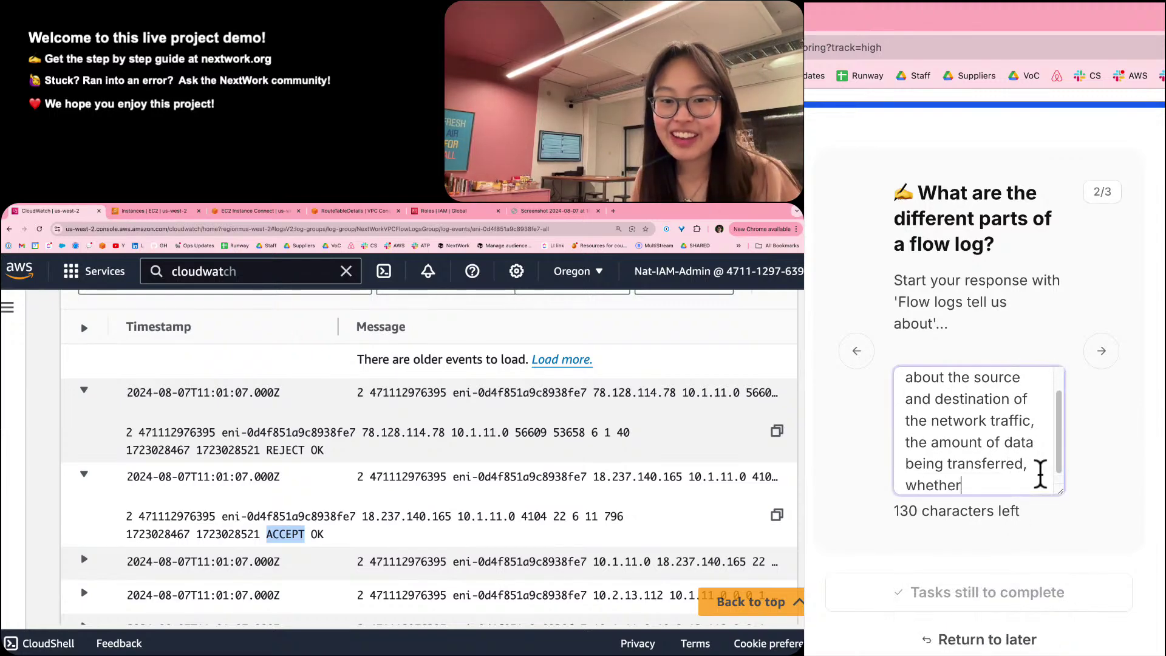
{"action": "type", "text": " the traffic ws"}
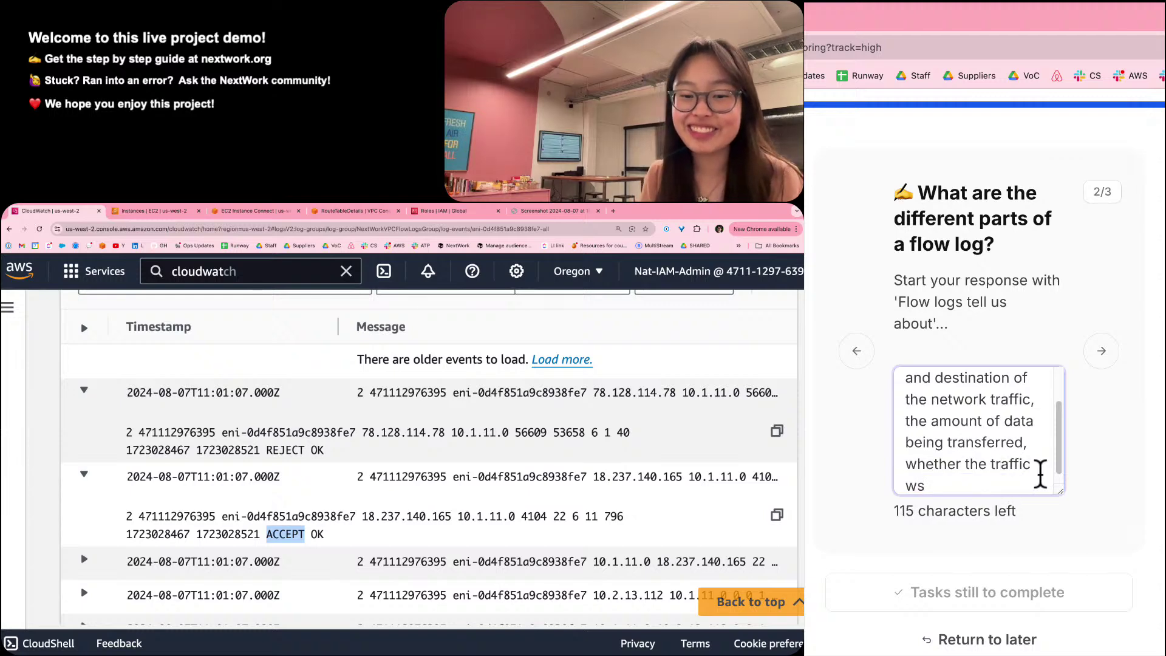
{"action": "key", "text": "BackSpace"}
{"action": "type", "text": "as acc"}
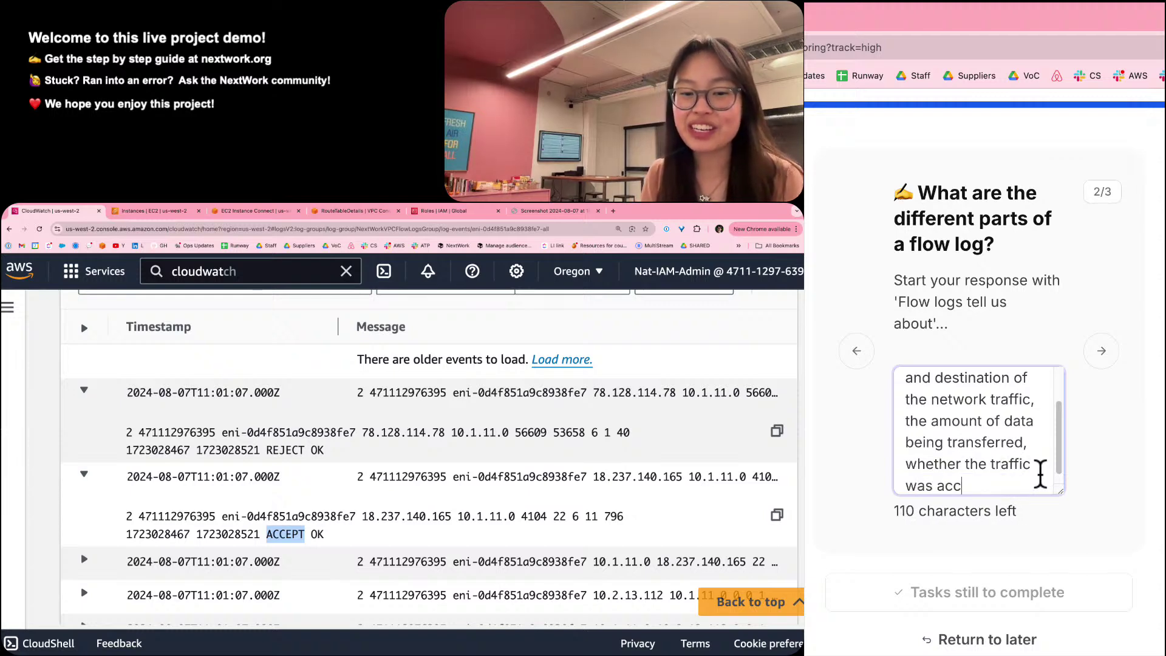
{"action": "type", "text": "epted or rejectd"}
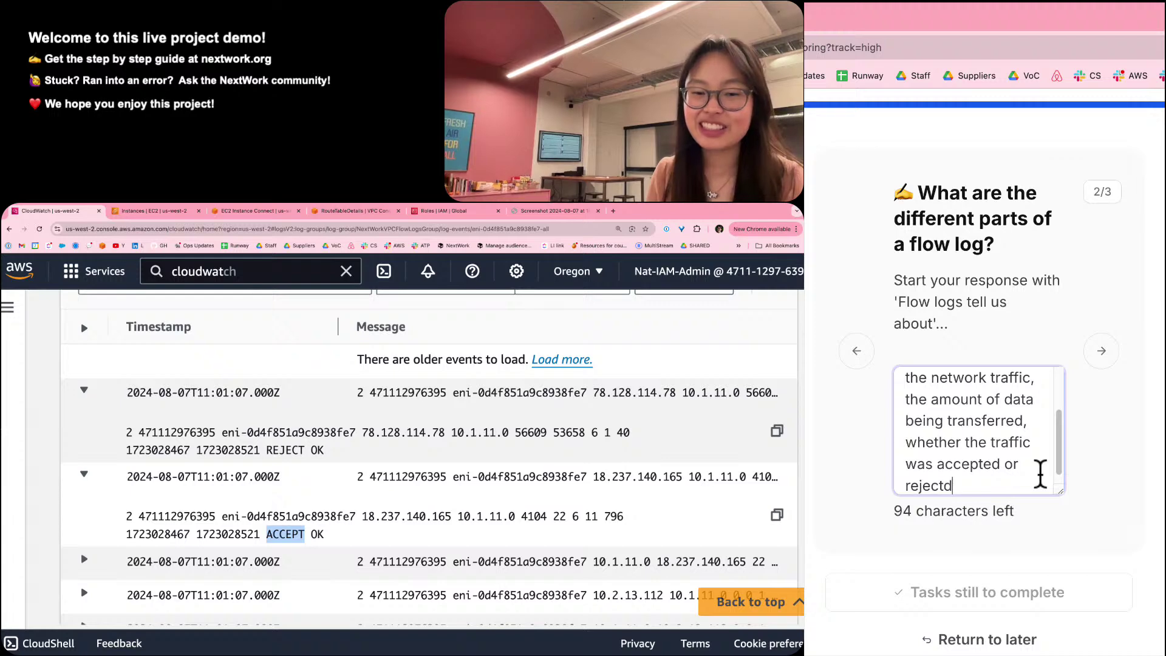
{"action": "key", "text": "BackSpace"}
{"action": "type", "text": "ed"}
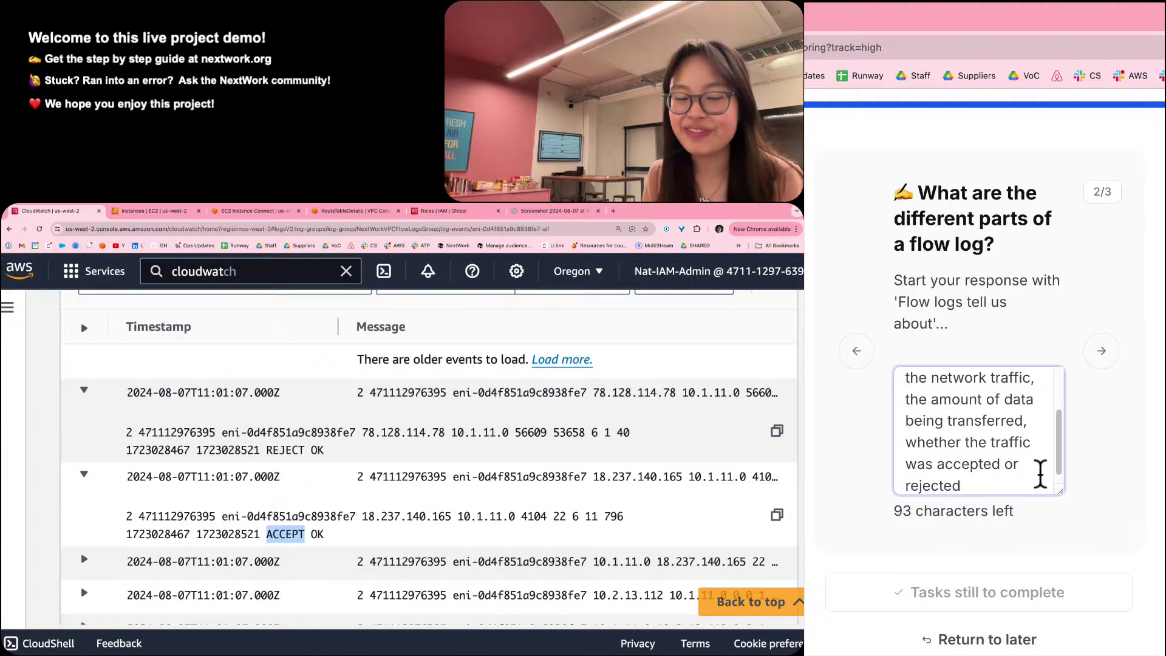
{"action": "type", "text": "."}
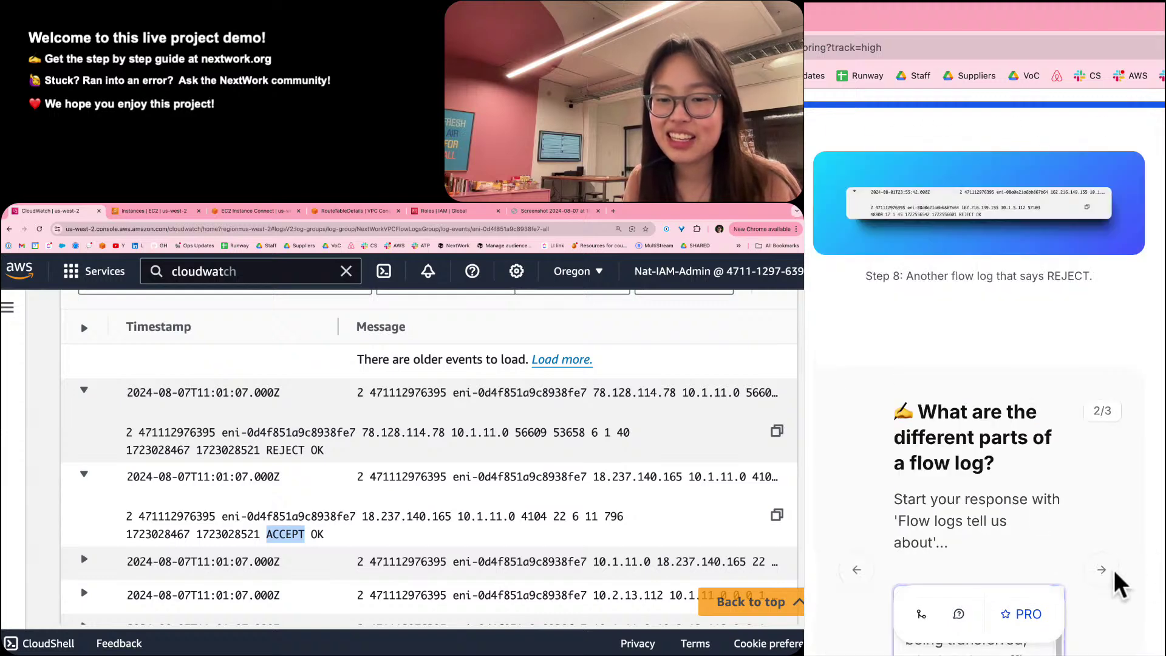
{"action": "left_click", "coordinate": [1102, 571]}
{"action": "scroll", "coordinate": [1056, 554], "scroll_direction": "down", "scroll_amount": 1}
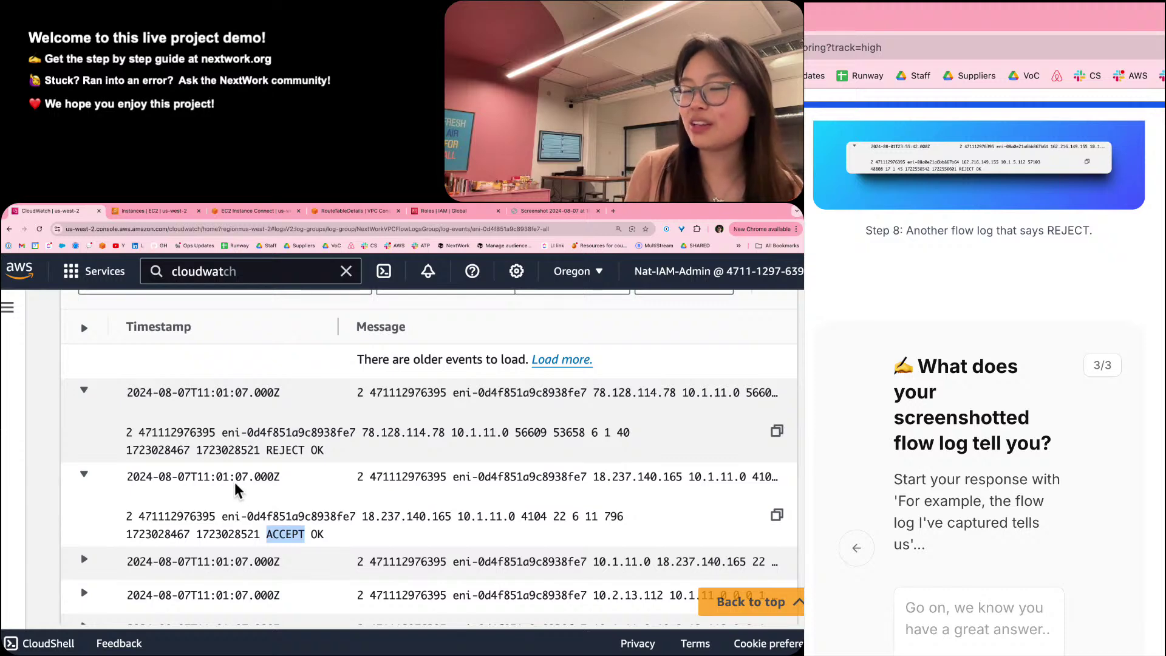
Highlight the full message of the expanded ACCEPT log event and read the task 3/3 question about the screenshotted flow log.
{"action": "double_click", "coordinate": [374, 518]}
{"action": "triple_click", "coordinate": [375, 518]}
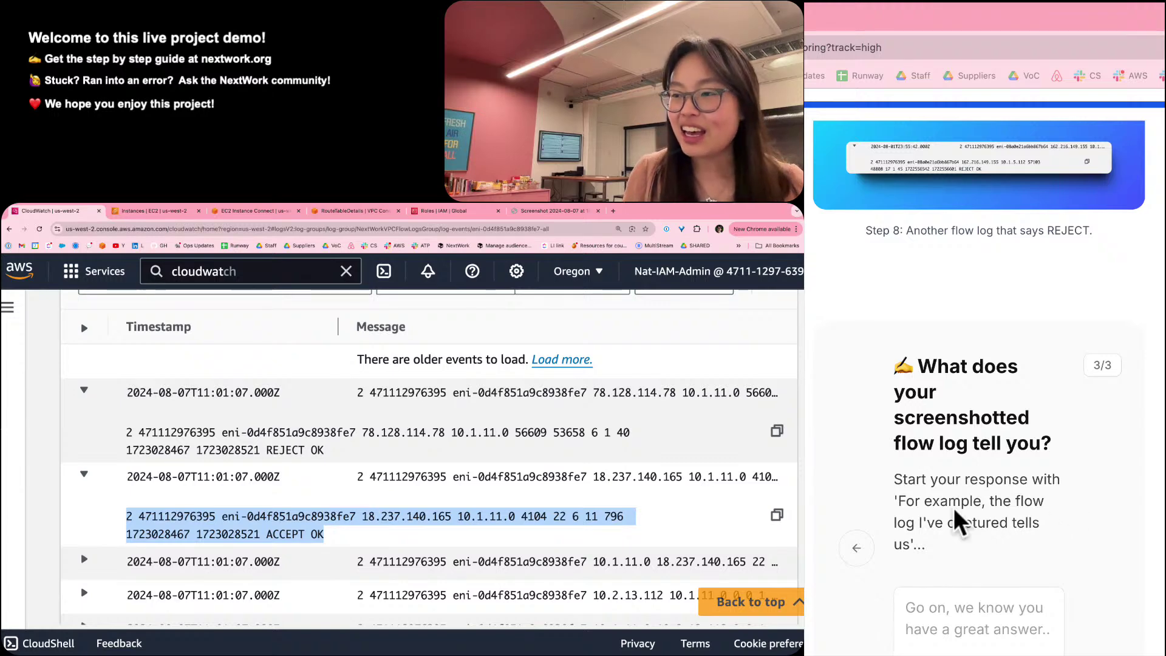
{"action": "scroll", "coordinate": [958, 521], "scroll_direction": "down", "scroll_amount": 2}
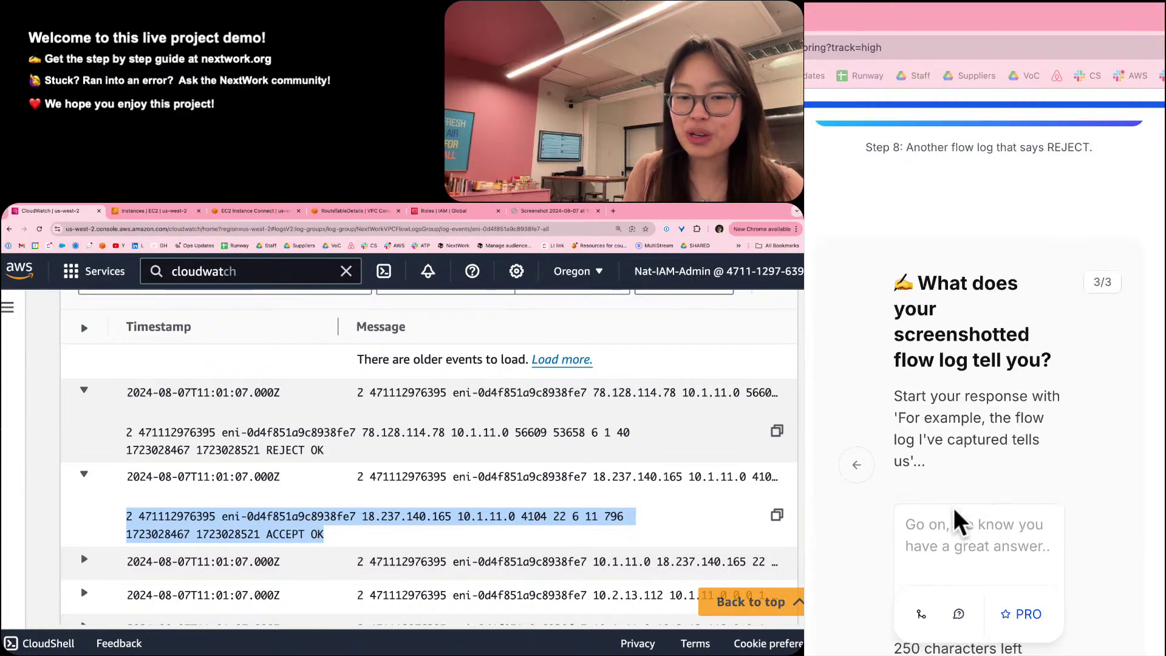
{"action": "scroll", "coordinate": [958, 528], "scroll_direction": "up", "scroll_amount": 3}
{"action": "scroll", "coordinate": [971, 577], "scroll_direction": "down", "scroll_amount": 2}
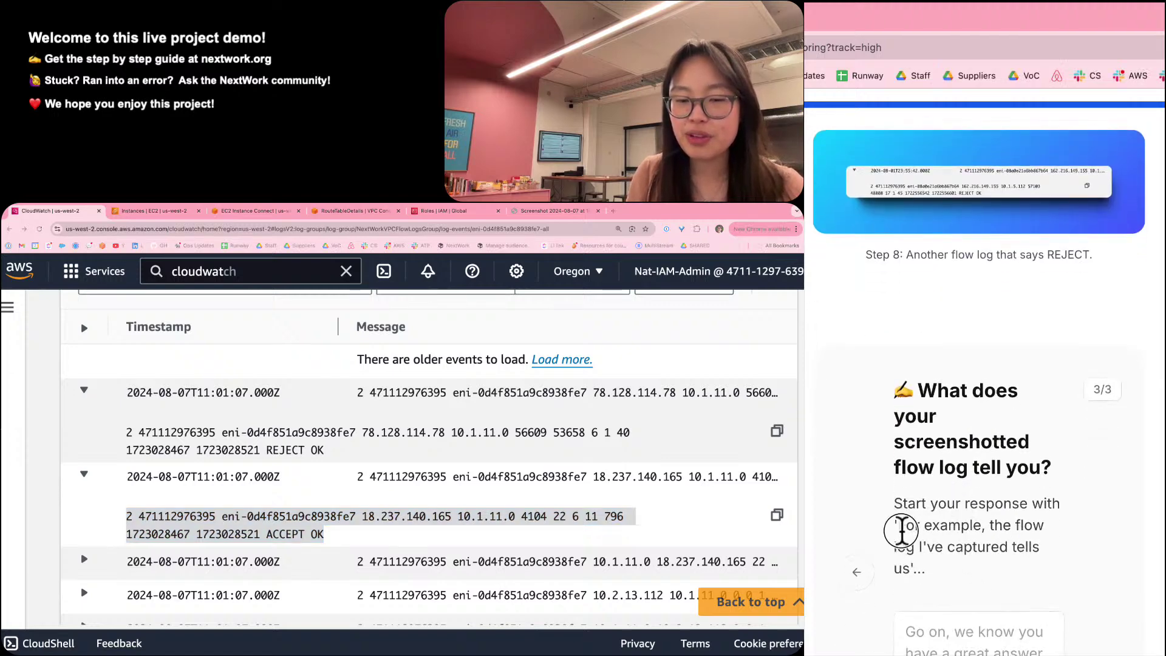
Copy the suggested opening "For example, the flow log I've captured tells us" from the task 3/3 question into its answer.
{"action": "left_click_drag", "start_coordinate": [896, 527], "coordinate": [913, 589]}
{"action": "right_click", "coordinate": [928, 529]}
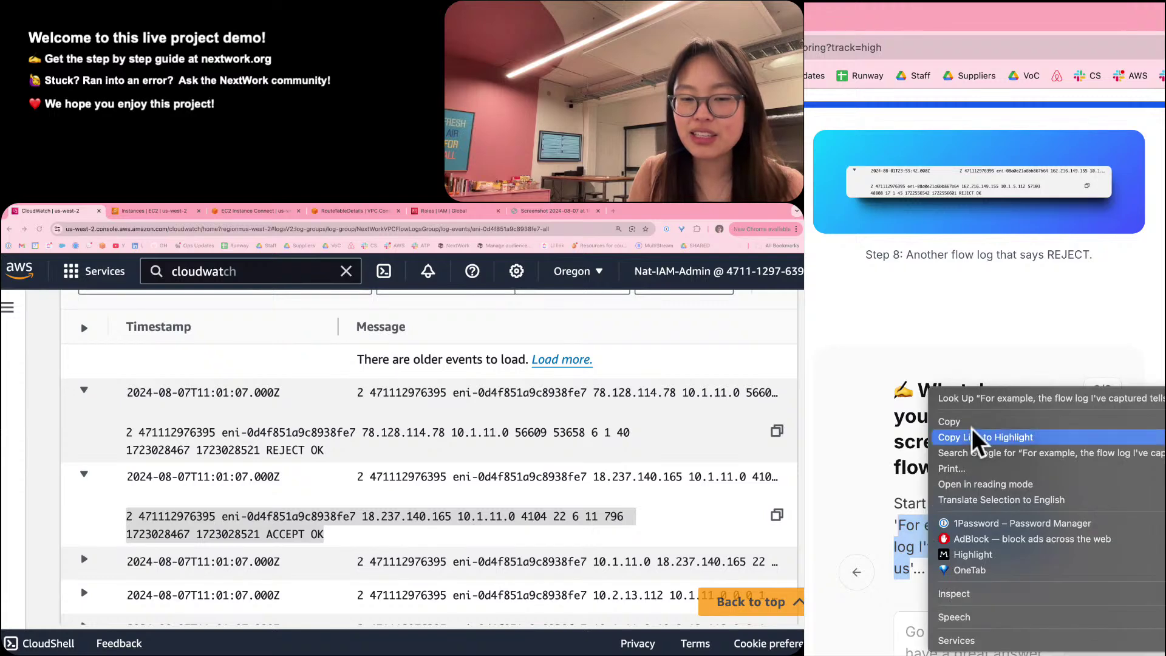
{"action": "left_click", "coordinate": [972, 421]}
{"action": "scroll", "coordinate": [976, 437], "scroll_direction": "down", "scroll_amount": 1}
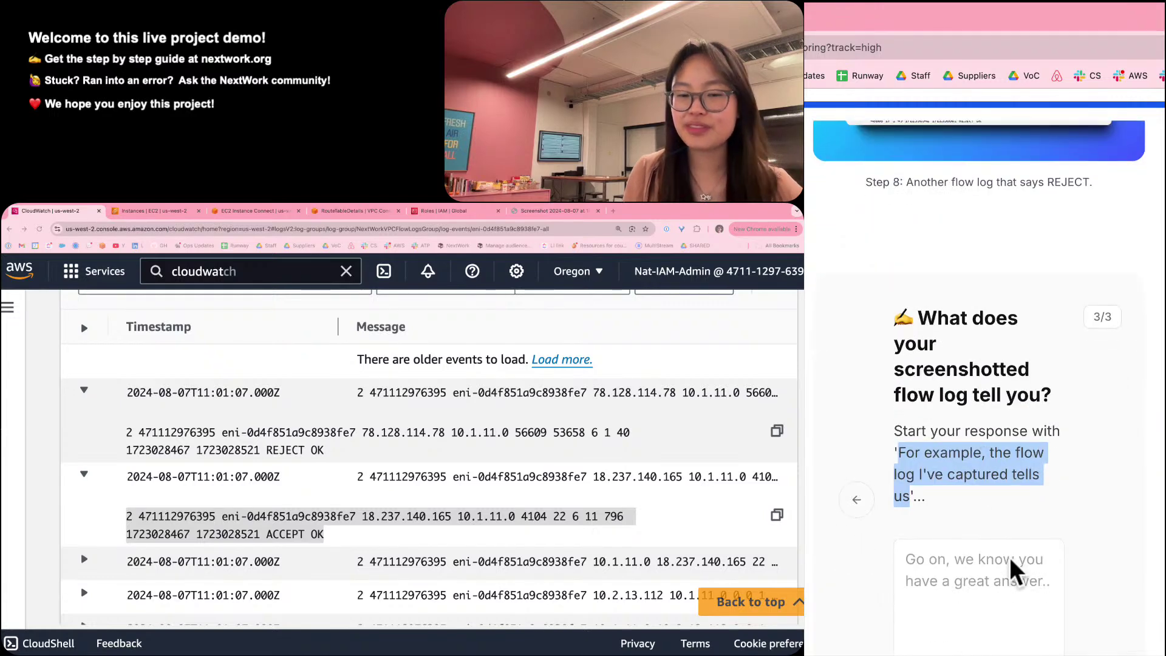
{"action": "left_click", "coordinate": [945, 564]}
{"action": "scroll", "coordinate": [946, 559], "scroll_direction": "down", "scroll_amount": 1}
{"action": "key", "text": "super+v"}
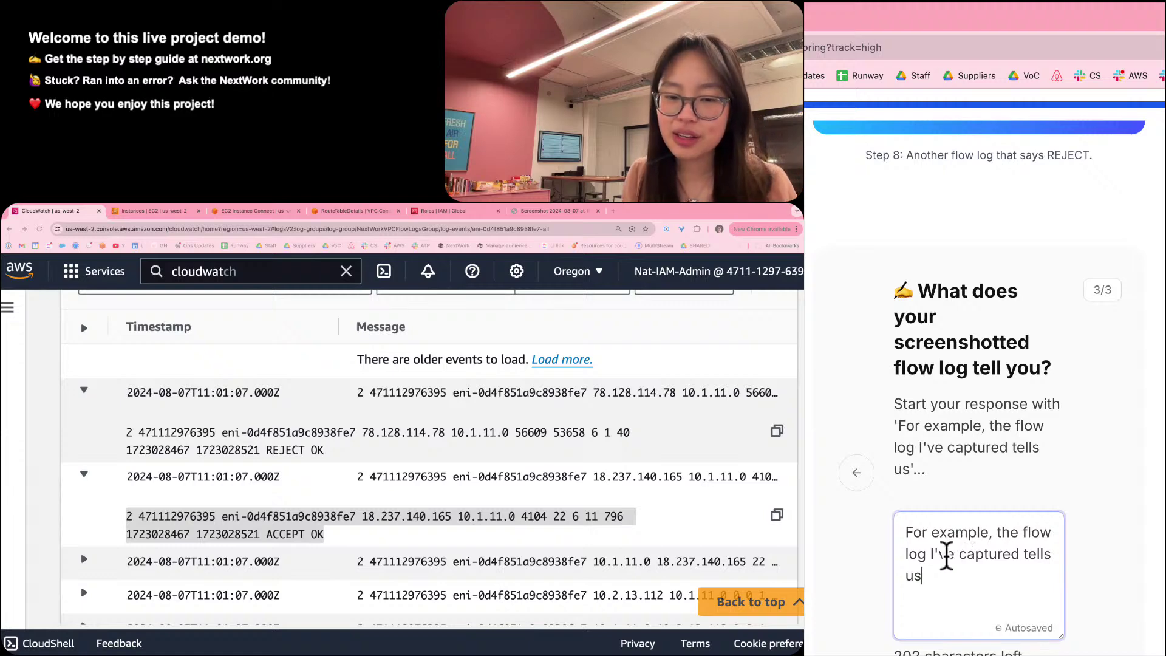
Replace "I've" with "we've" in the opening of the task 3/3 answer.
{"action": "double_click", "coordinate": [941, 554]}
{"action": "scroll", "coordinate": [940, 562], "scroll_direction": "up", "scroll_amount": 1}
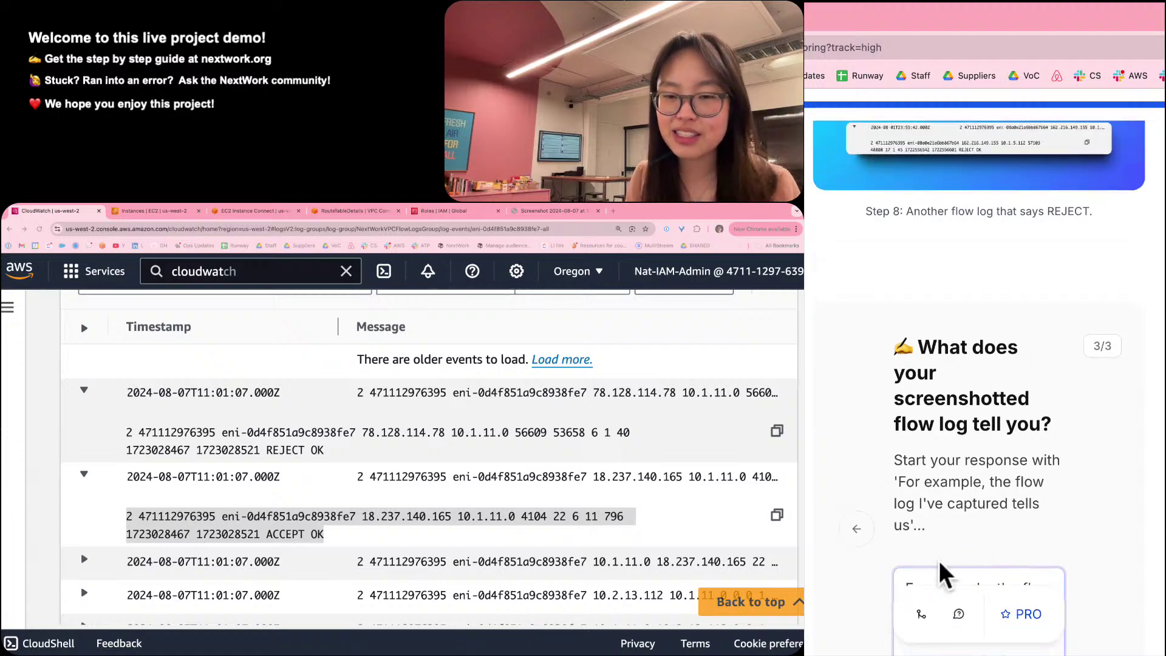
{"action": "scroll", "coordinate": [941, 564], "scroll_direction": "down", "scroll_amount": 4}
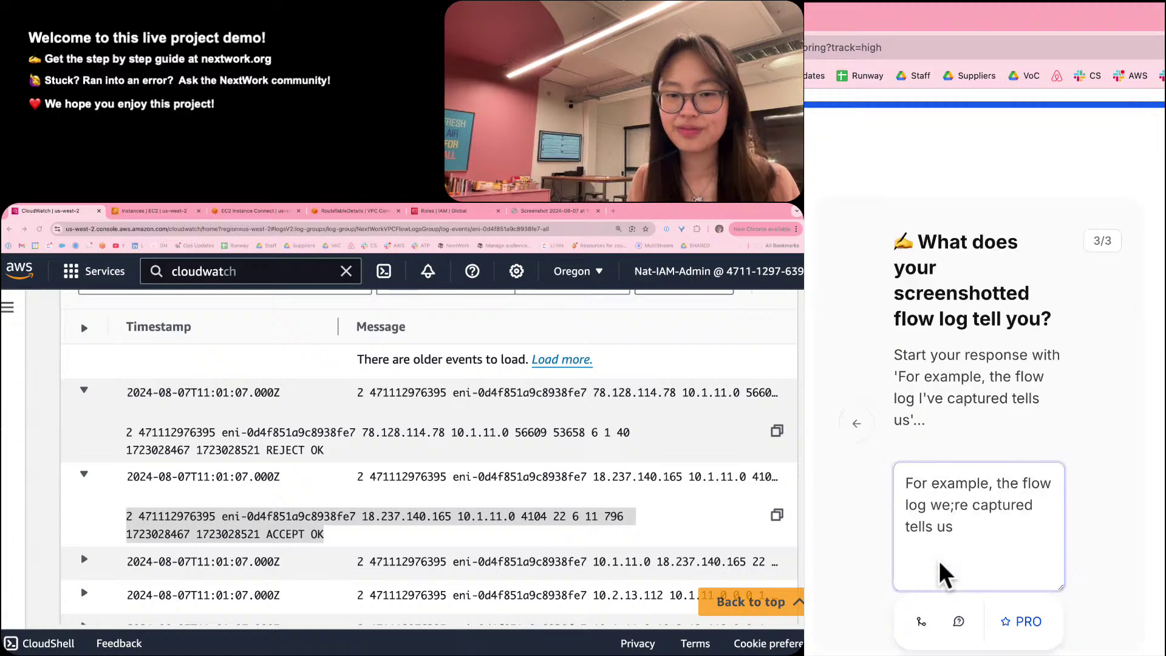
{"action": "scroll", "coordinate": [941, 564], "scroll_direction": "up", "scroll_amount": 2}
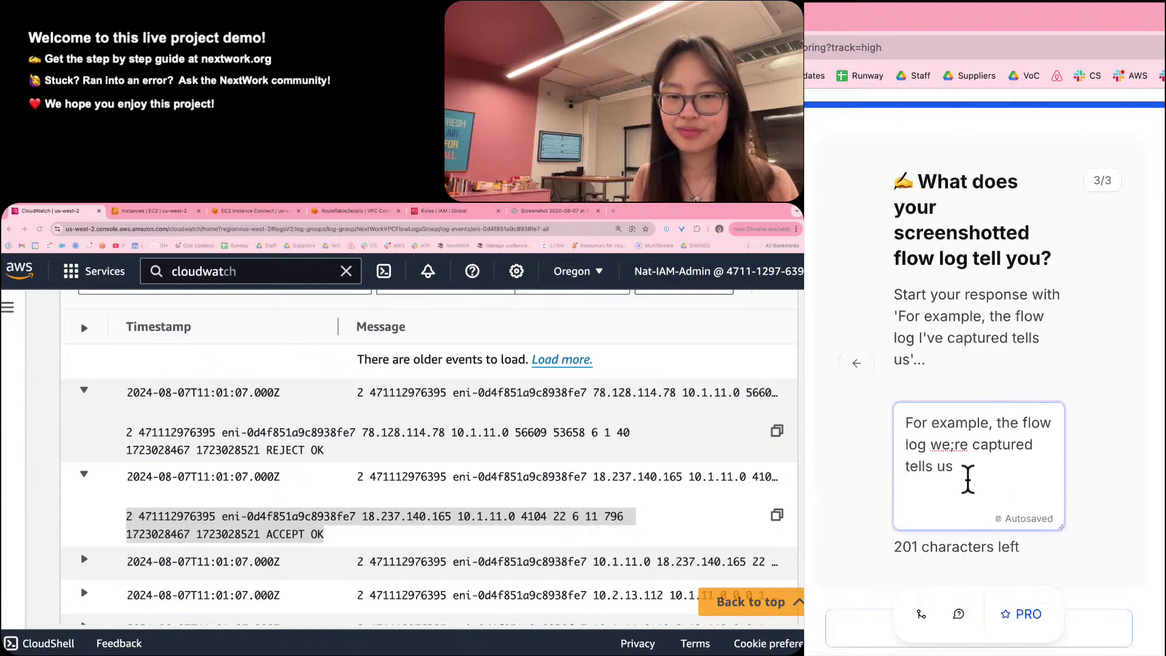
{"action": "key", "text": "BackSpace"}
{"action": "key", "text": "F12"}
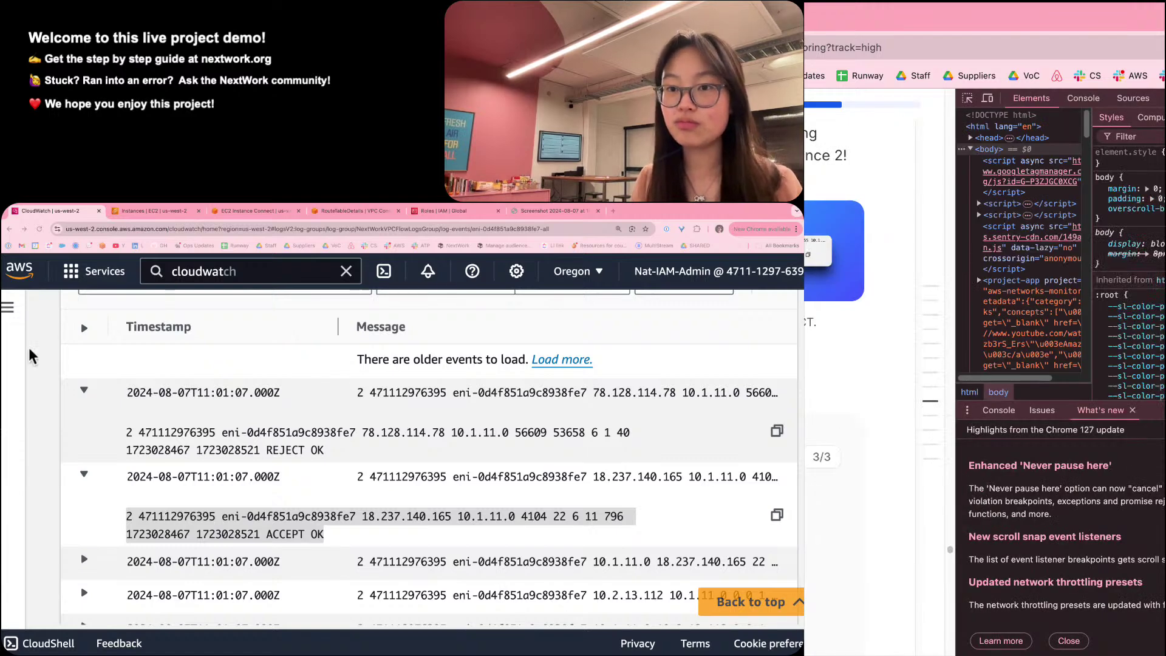
{"action": "key", "text": "F12"}
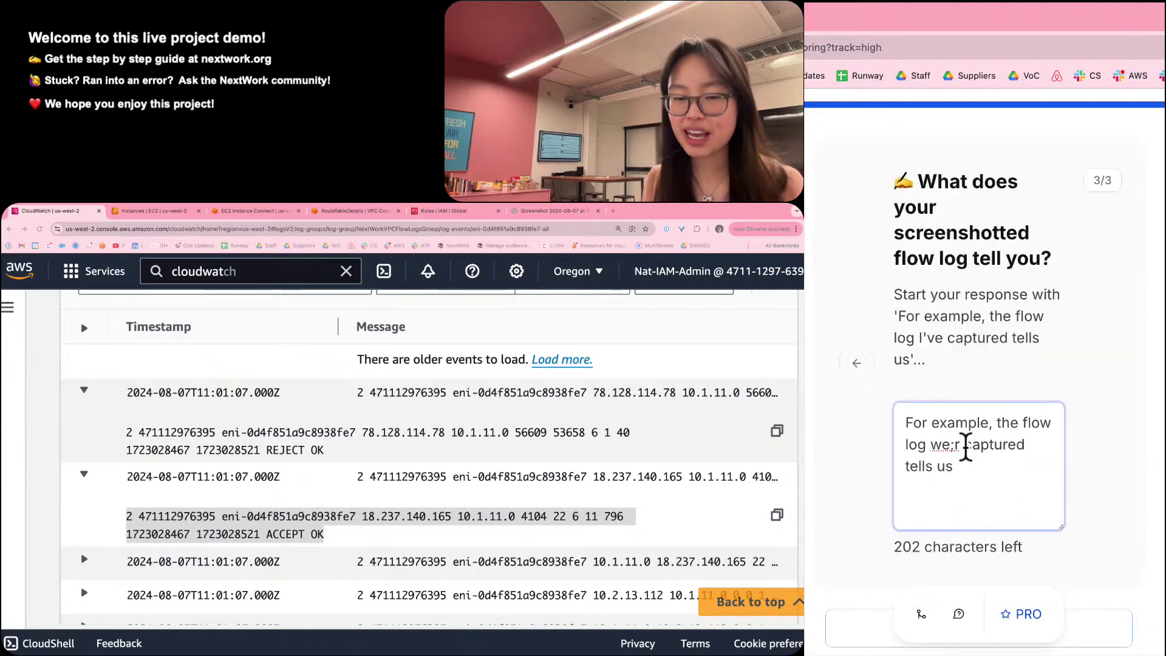
{"action": "left_click", "coordinate": [965, 446]}
{"action": "key", "text": "BackSpace"}
{"action": "key", "text": "BackSpace"}
{"action": "type", "text": "'ve"}
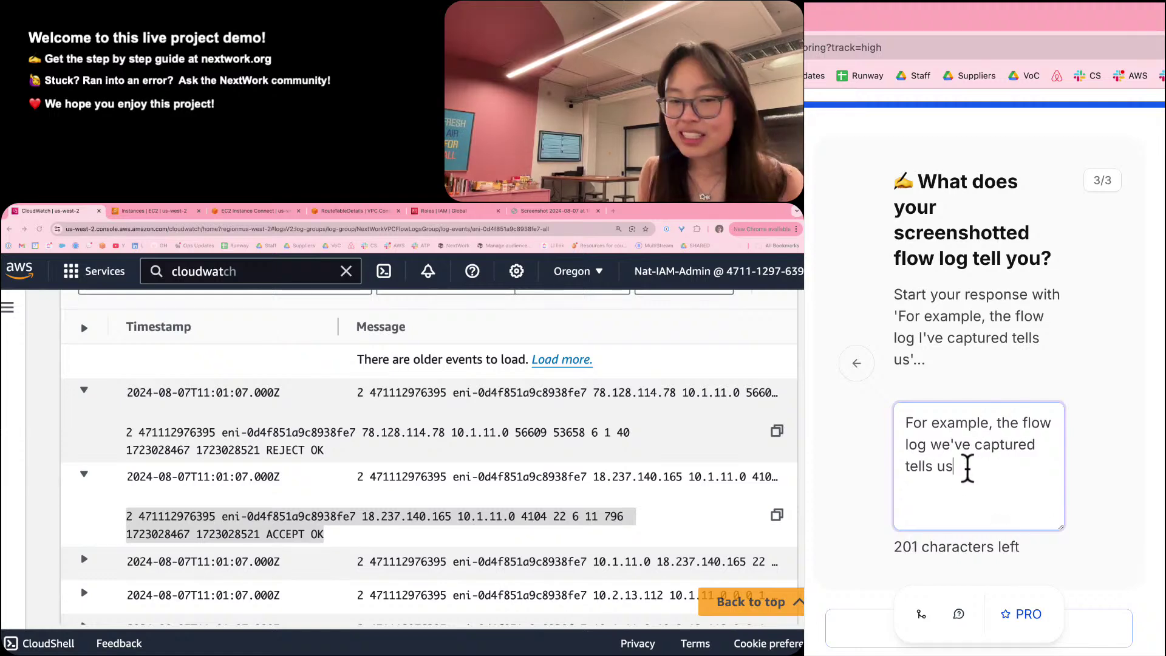
Continue the task 3/3 answer with "that traffic went from 18.237.140.165", copying the source IP address from the expanded ACCEPT log event.
{"action": "type", "text": " captured tells us that tra"}
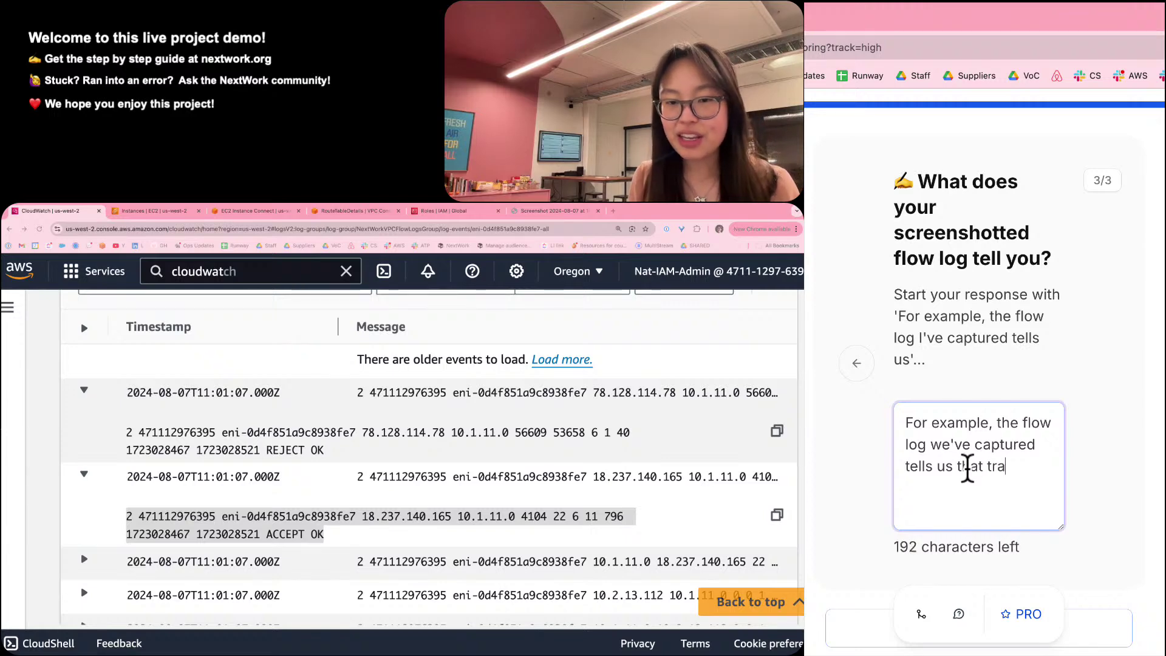
{"action": "type", "text": "ffic went from"}
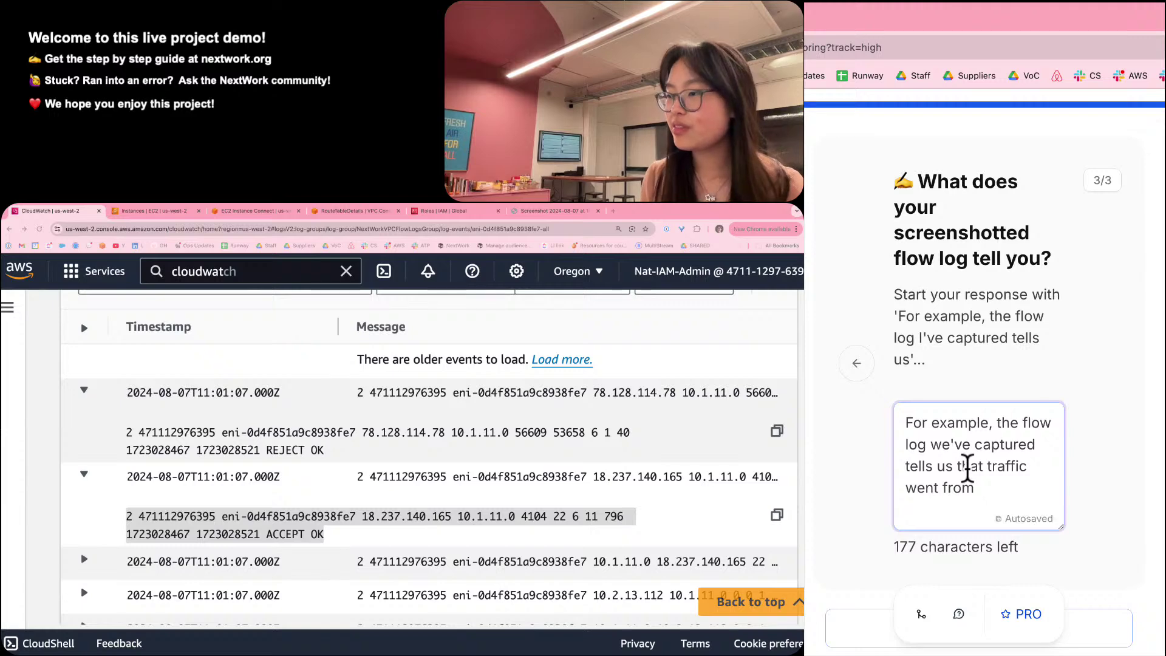
{"action": "triple_click", "coordinate": [400, 509]}
{"action": "left_click", "coordinate": [398, 510]}
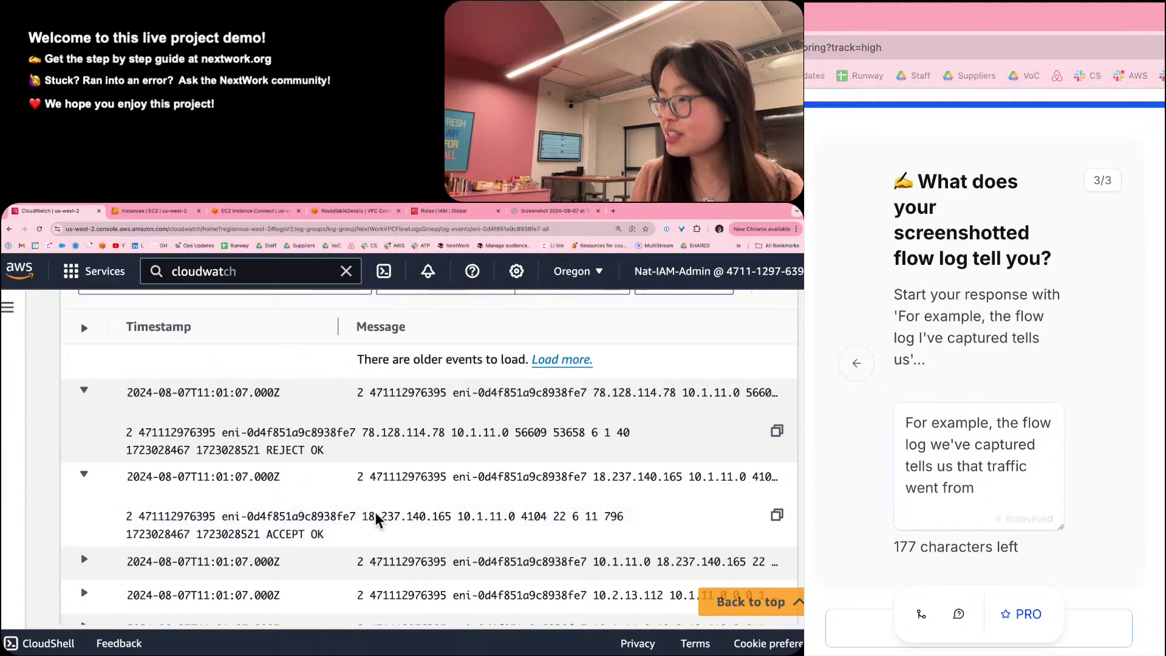
{"action": "left_click_drag", "start_coordinate": [362, 513], "coordinate": [451, 513]}
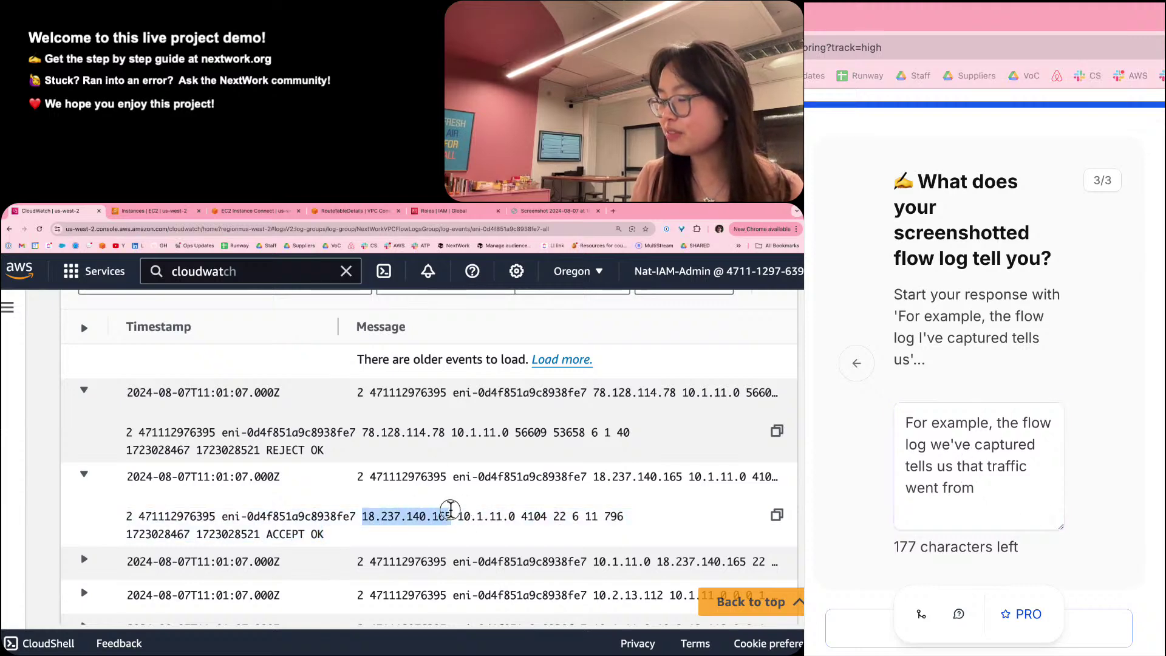
{"action": "left_click", "coordinate": [1147, 548]}
{"action": "key", "text": "super+v"}
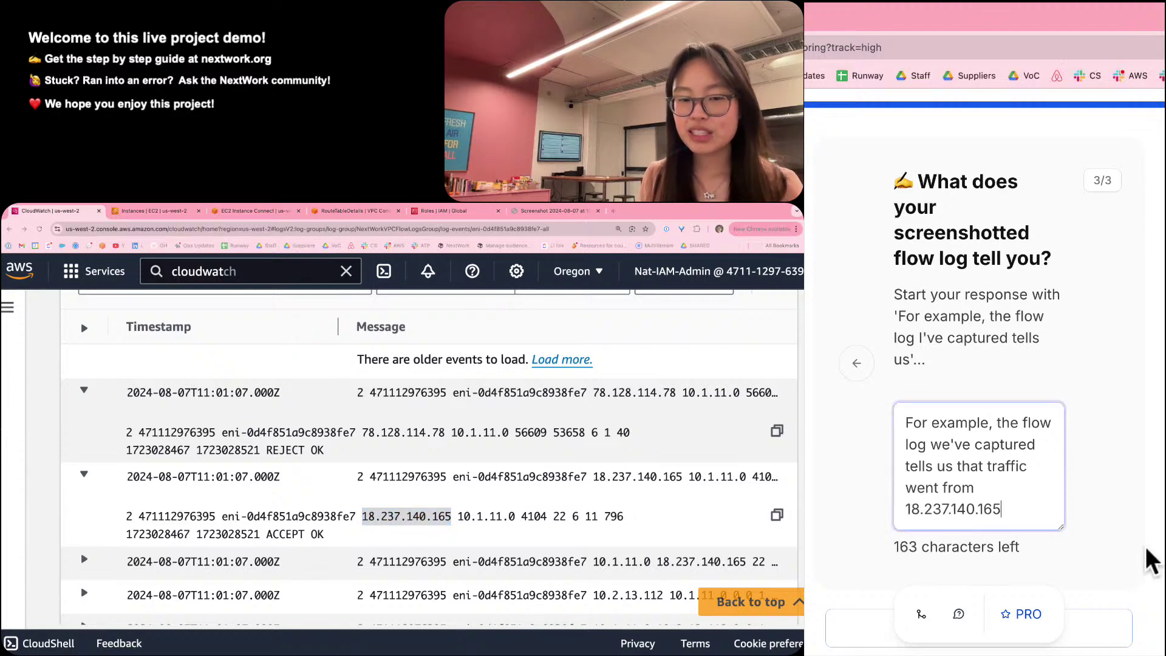
Complete the task 3/3 answer's first sentence with "to 10.1.11.0.", copying the destination IP address from the ACCEPT log event.
{"action": "type", "text": "ti"}
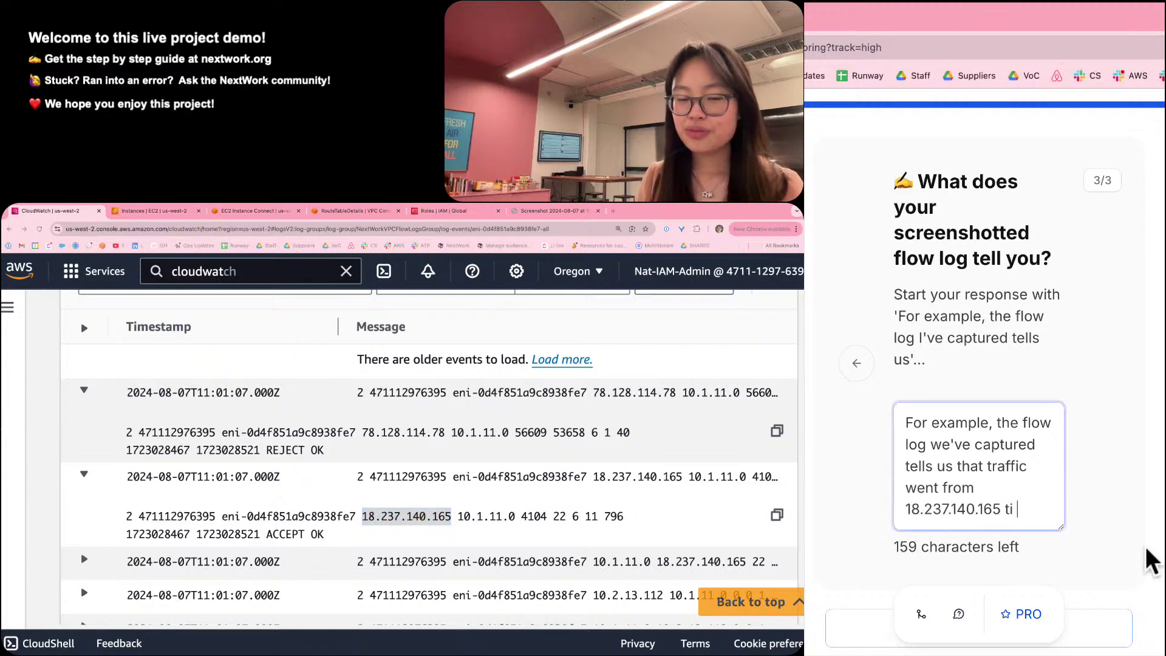
{"action": "key", "text": "BackSpace"}
{"action": "key", "text": "BackSpace"}
{"action": "type", "text": "o"}
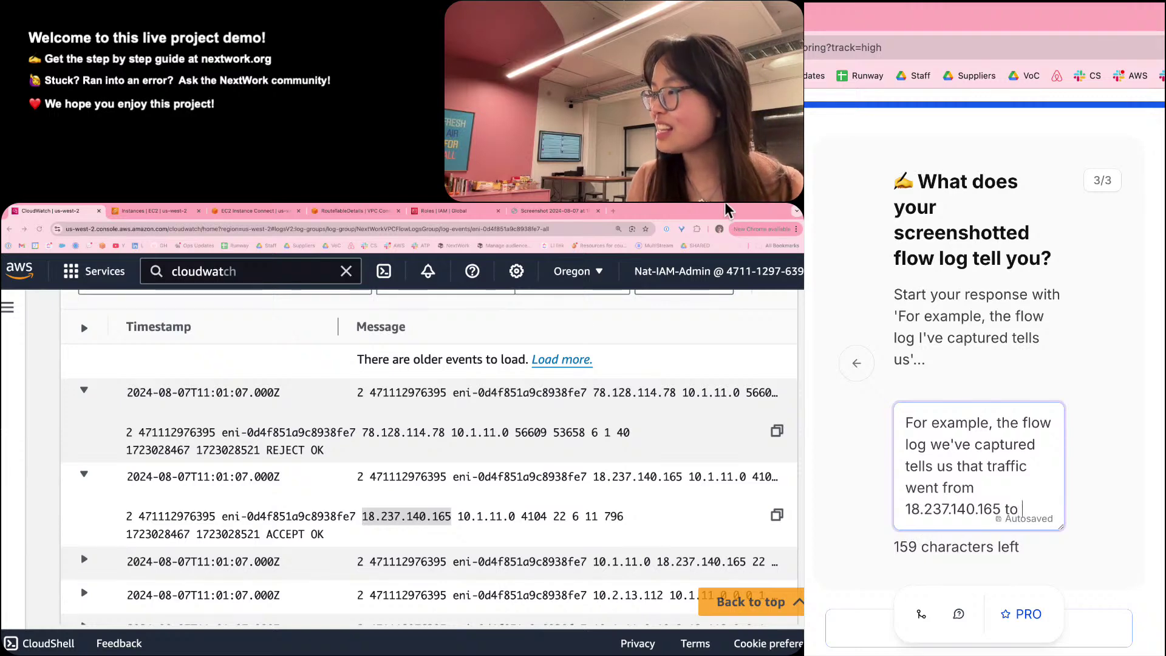
{"action": "left_click", "coordinate": [476, 536]}
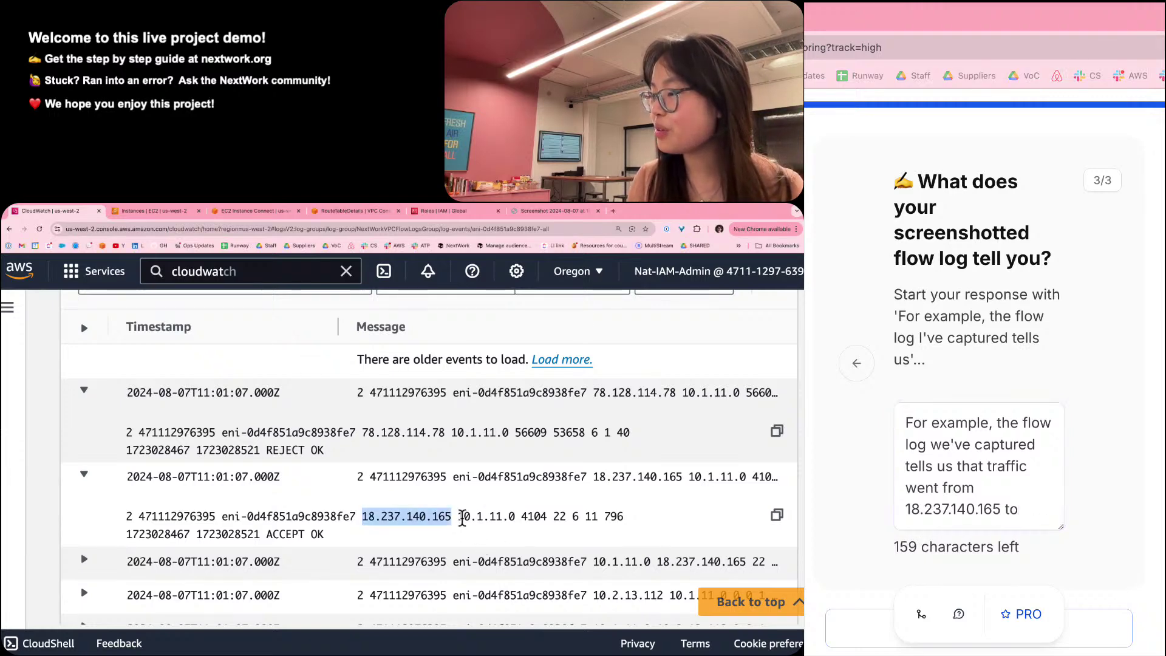
{"action": "left_click_drag", "start_coordinate": [460, 517], "coordinate": [512, 512]}
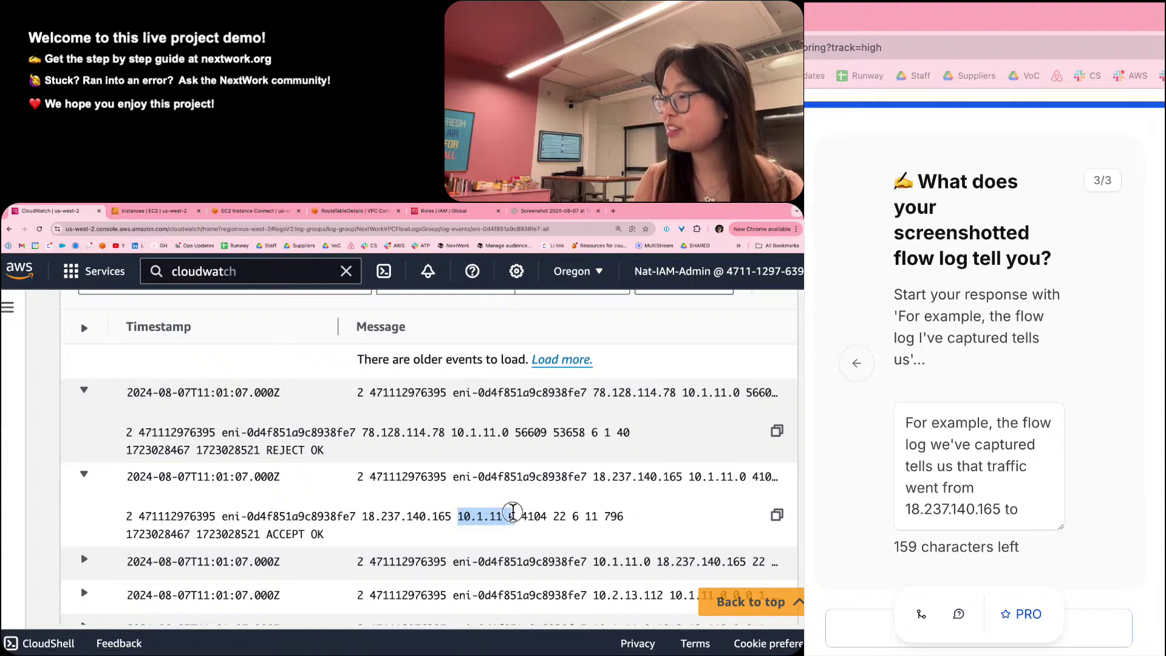
{"action": "left_click", "coordinate": [1015, 543]}
{"action": "key", "text": "ctrl+v"}
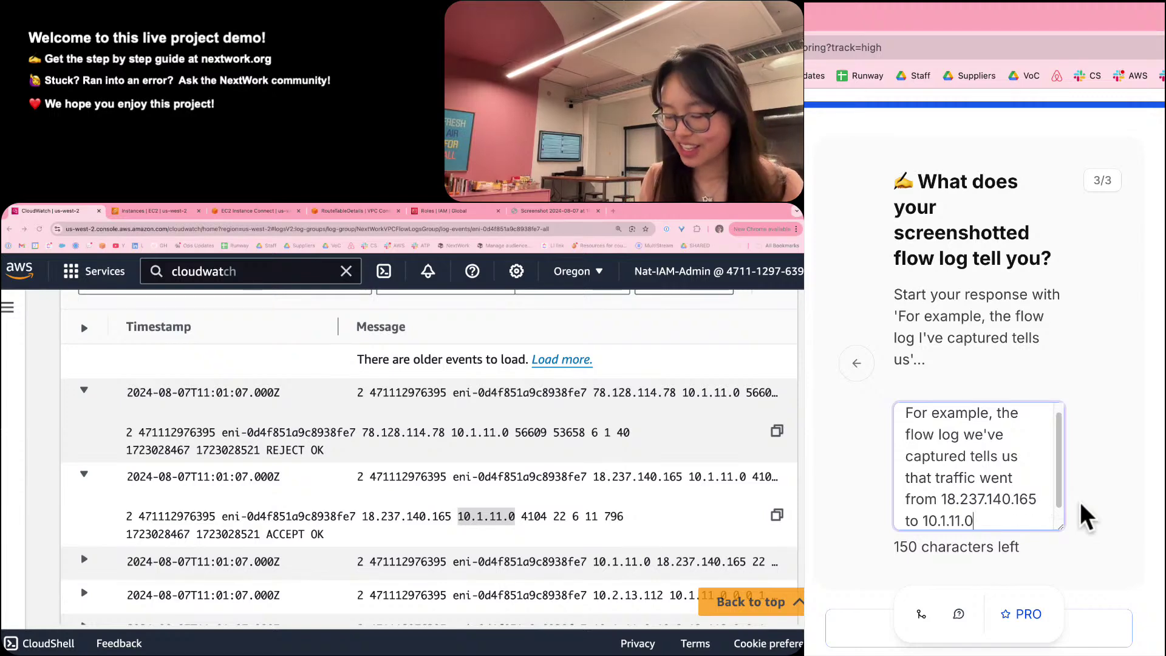
{"action": "type", "text": "."}
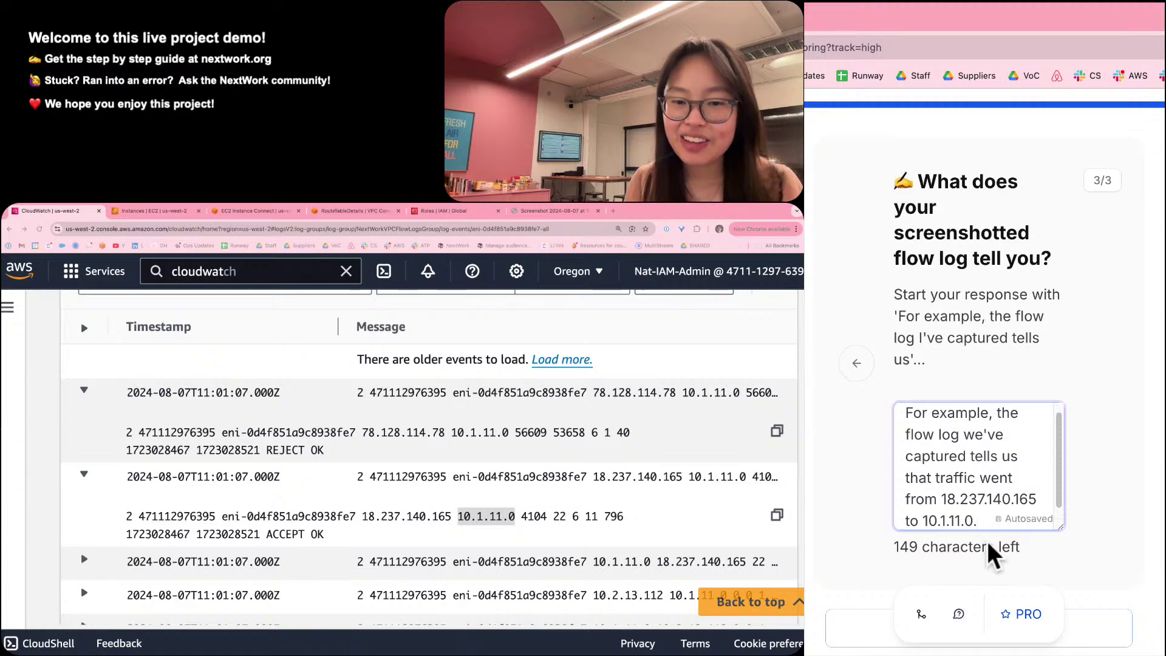
Enlarge the guide's annotated flow log breakdown and examine what else the captured flow log can tell.
{"action": "scroll", "coordinate": [930, 493], "scroll_direction": "up", "scroll_amount": 1}
{"action": "scroll", "coordinate": [931, 493], "scroll_direction": "down", "scroll_amount": 1}
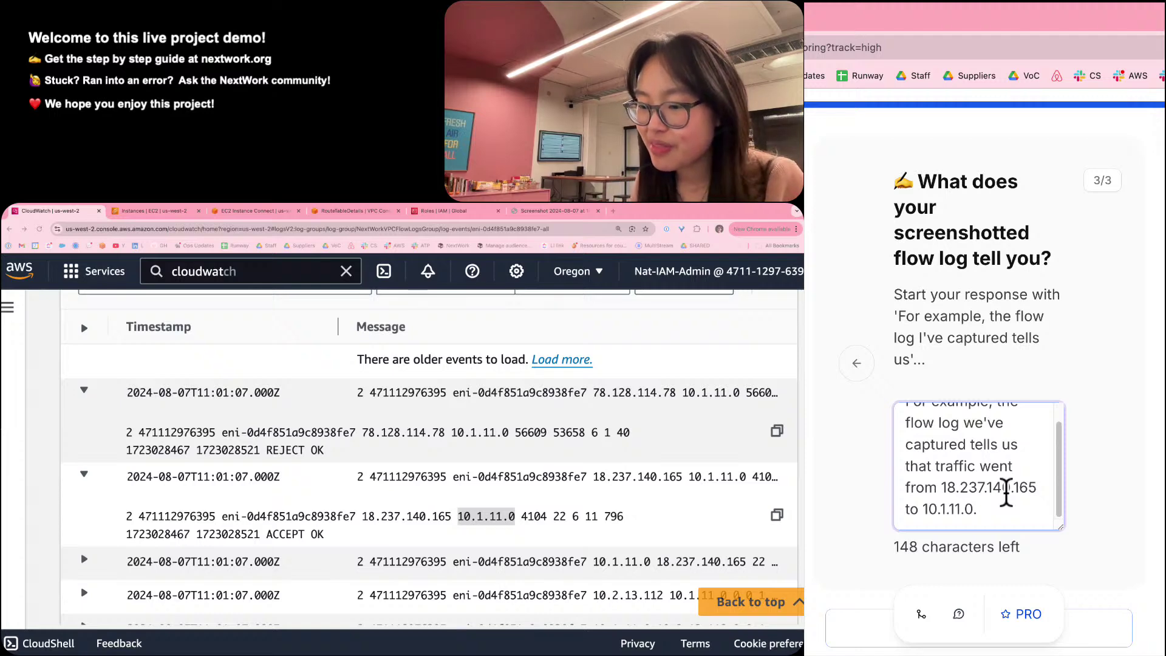
{"action": "scroll", "coordinate": [1020, 419], "scroll_direction": "up", "scroll_amount": 3}
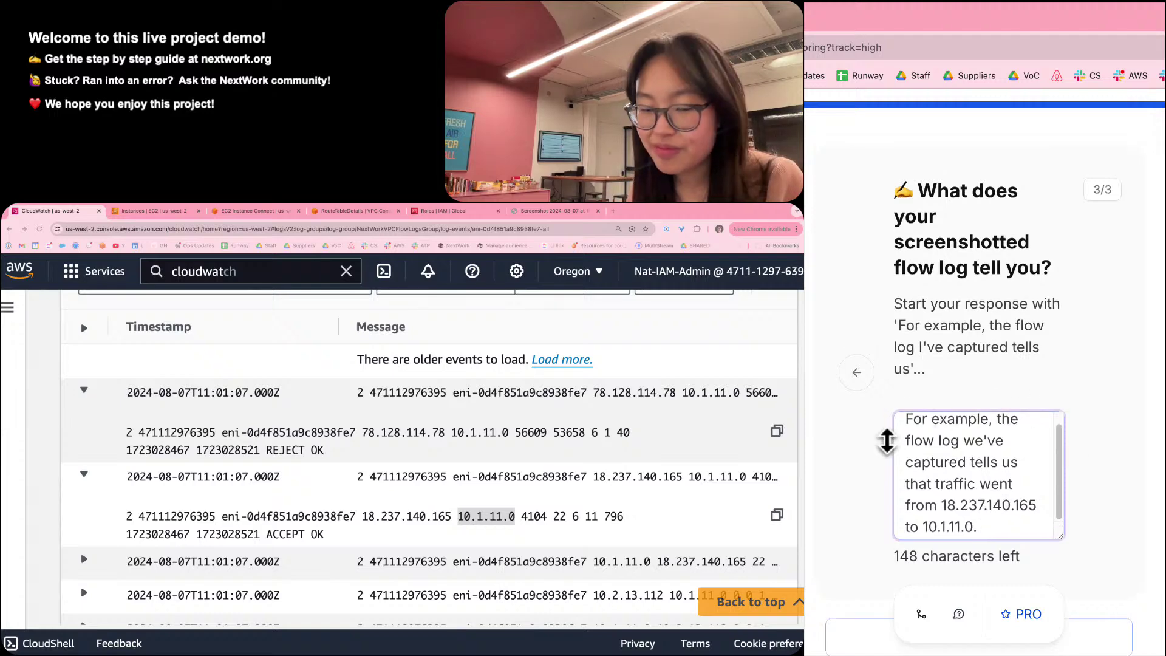
{"action": "scroll", "coordinate": [886, 441], "scroll_direction": "up", "scroll_amount": 10}
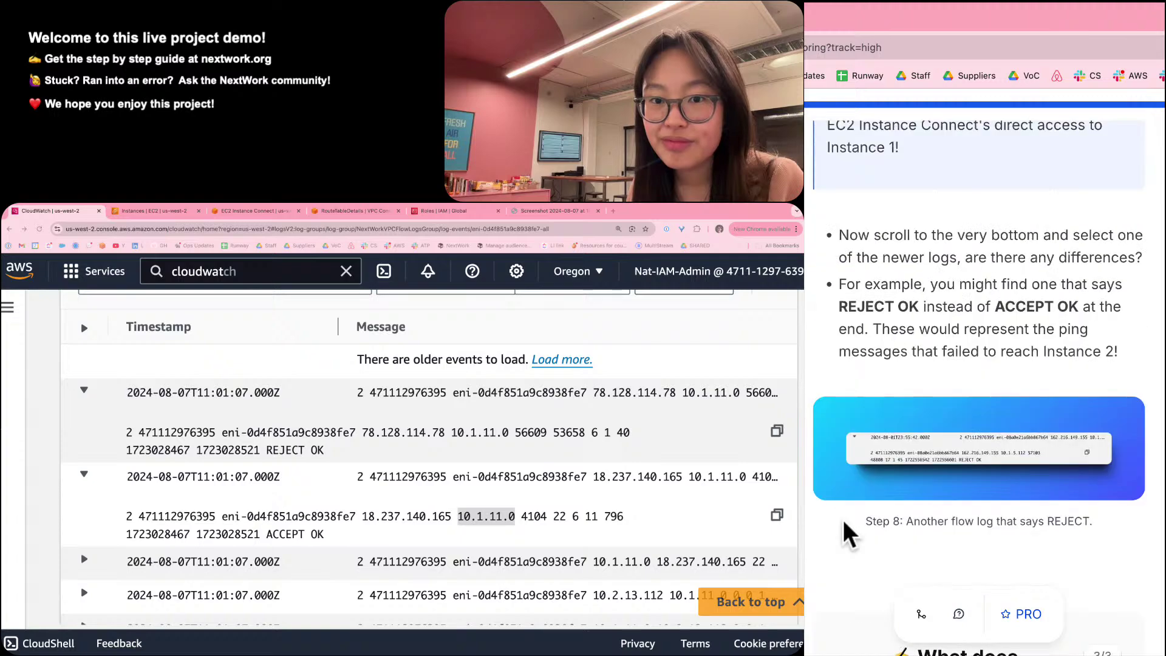
{"action": "scroll", "coordinate": [847, 533], "scroll_direction": "up", "scroll_amount": 15}
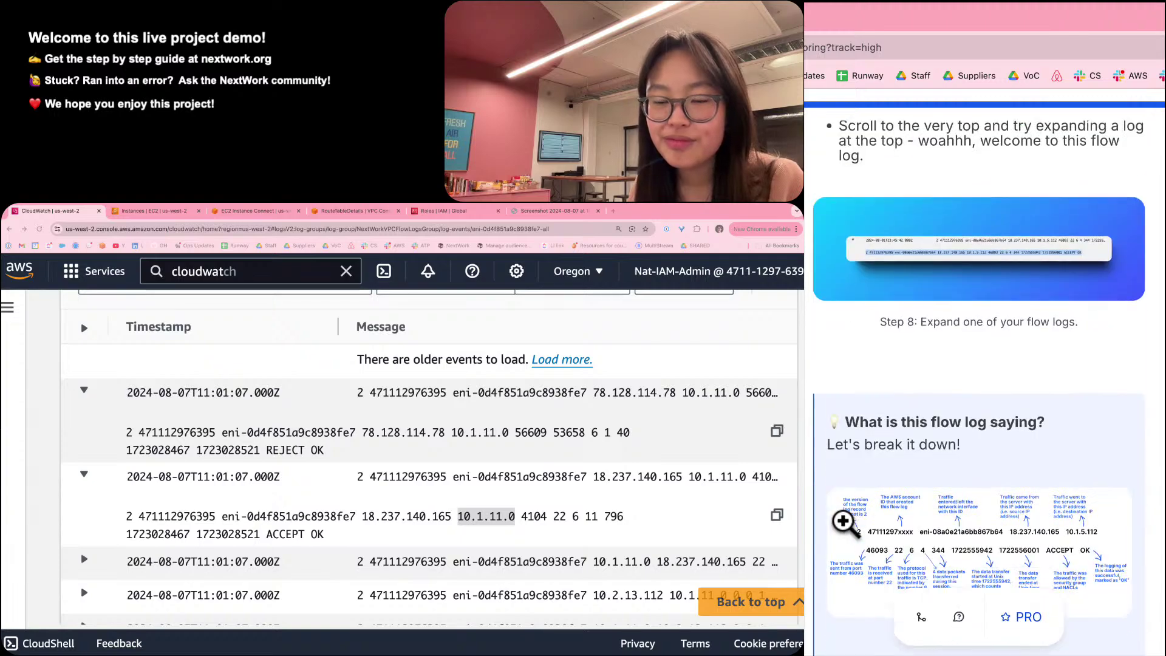
{"action": "left_click", "coordinate": [991, 526]}
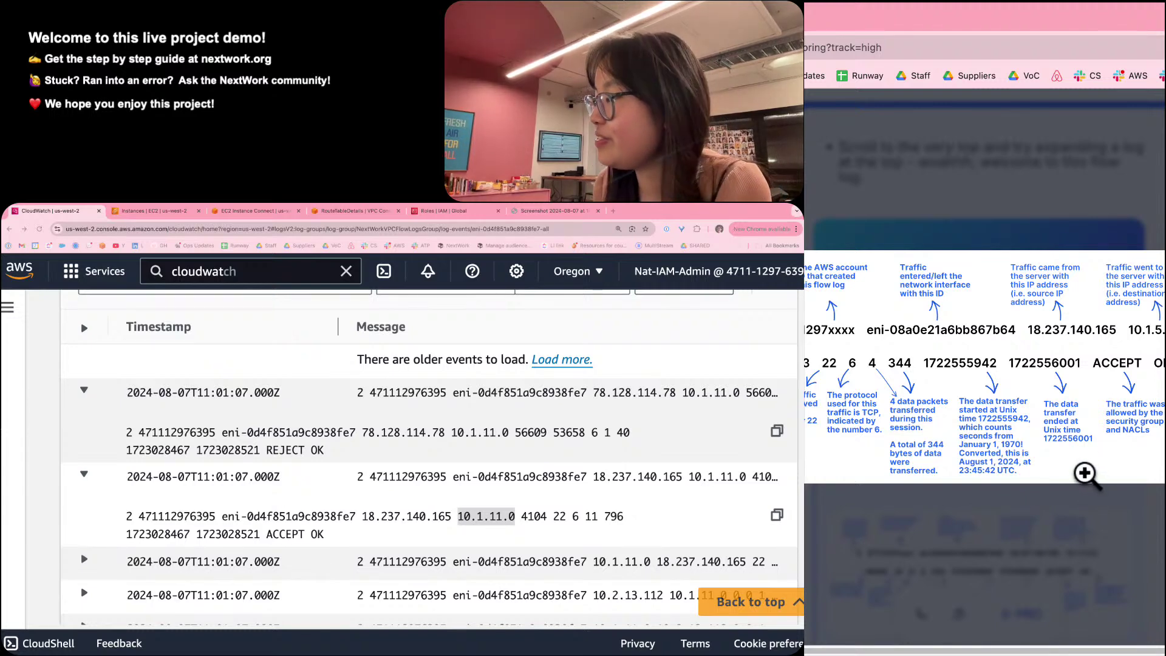
{"action": "left_click", "coordinate": [1085, 473]}
{"action": "left_click", "coordinate": [1098, 544]}
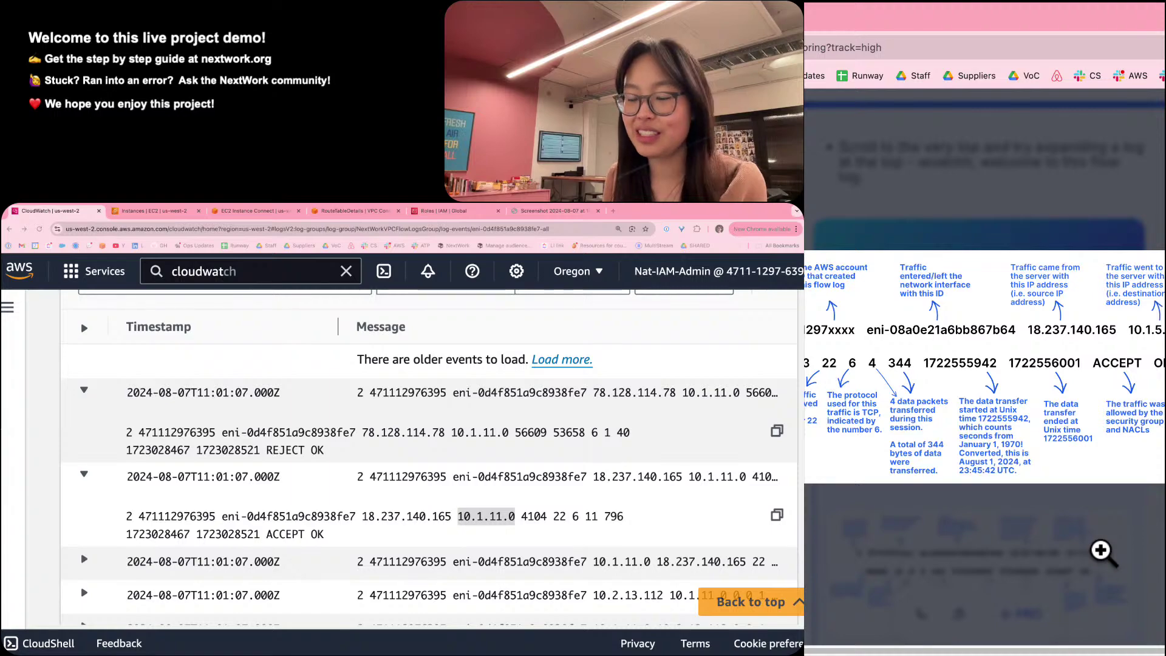
{"action": "left_click", "coordinate": [1107, 578]}
Add "We can also extract that the traffic was accepted by the security groups and network ACLs of my VPC." to the task 3/3 answer.
{"action": "scroll", "coordinate": [1057, 511], "scroll_direction": "down", "scroll_amount": 15}
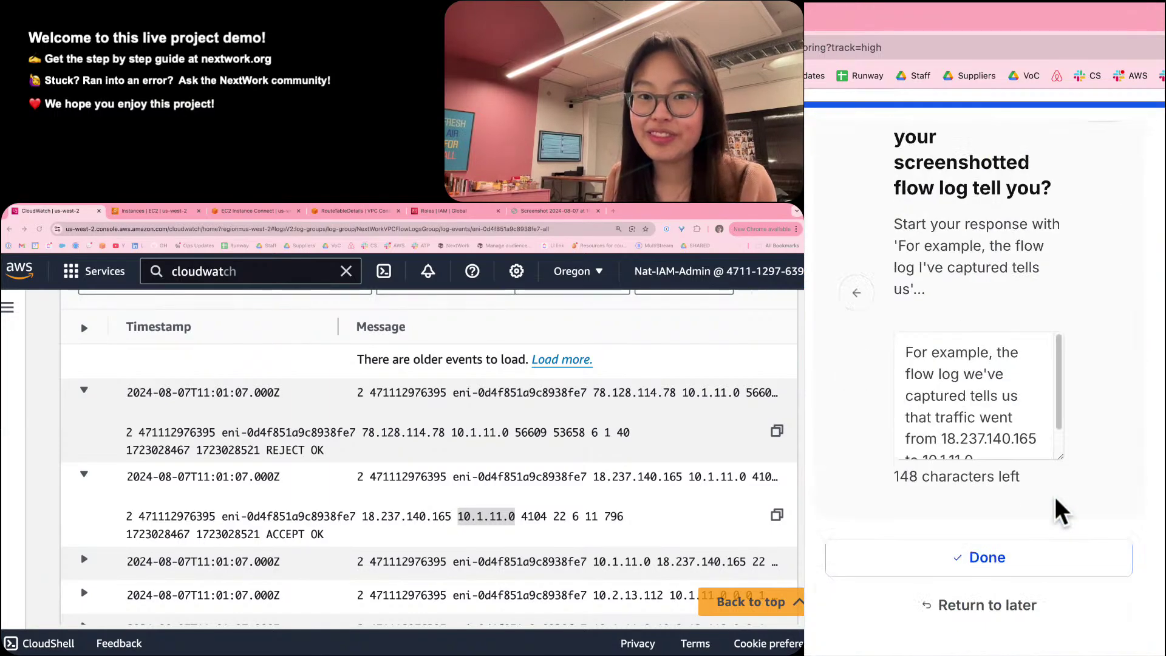
{"action": "scroll", "coordinate": [969, 443], "scroll_direction": "down", "scroll_amount": 1}
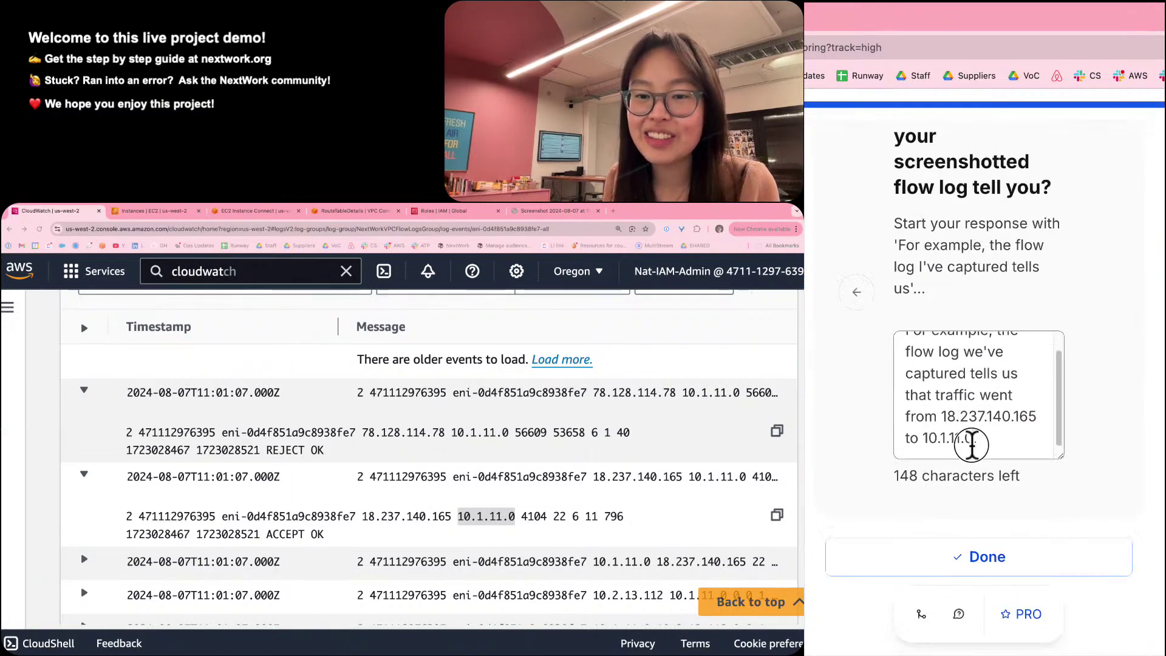
{"action": "left_click", "coordinate": [1001, 445]}
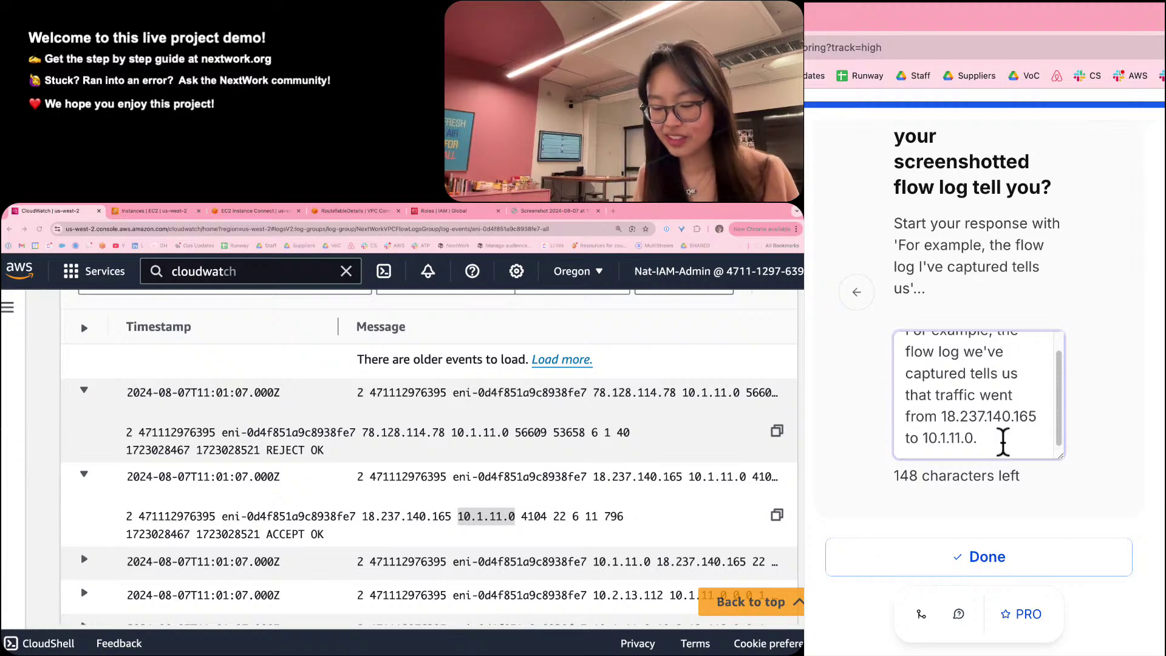
{"action": "type", "text": "We can as"}
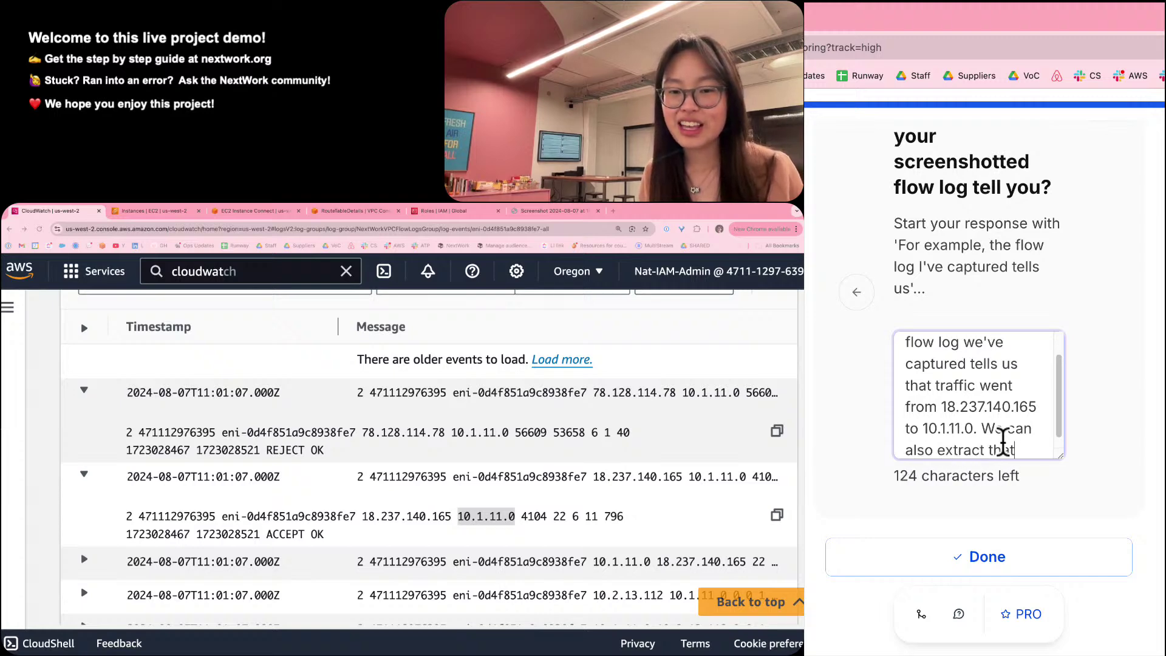
{"action": "type", "text": "so extract that the traffic"}
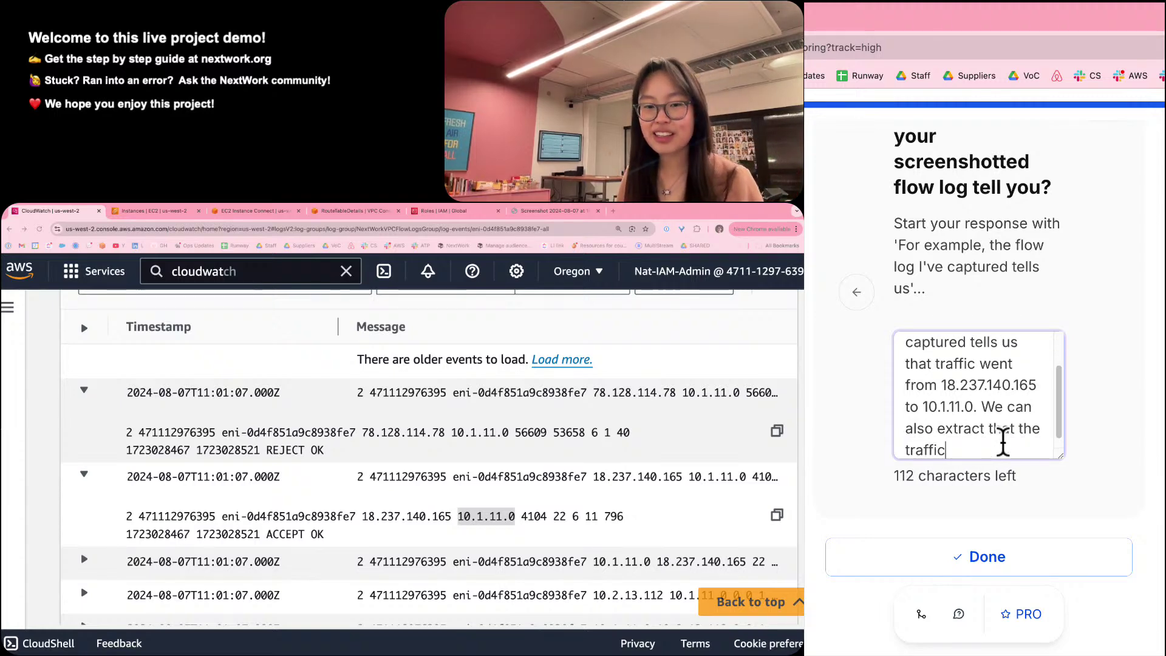
{"action": "type", "text": " was accepted "}
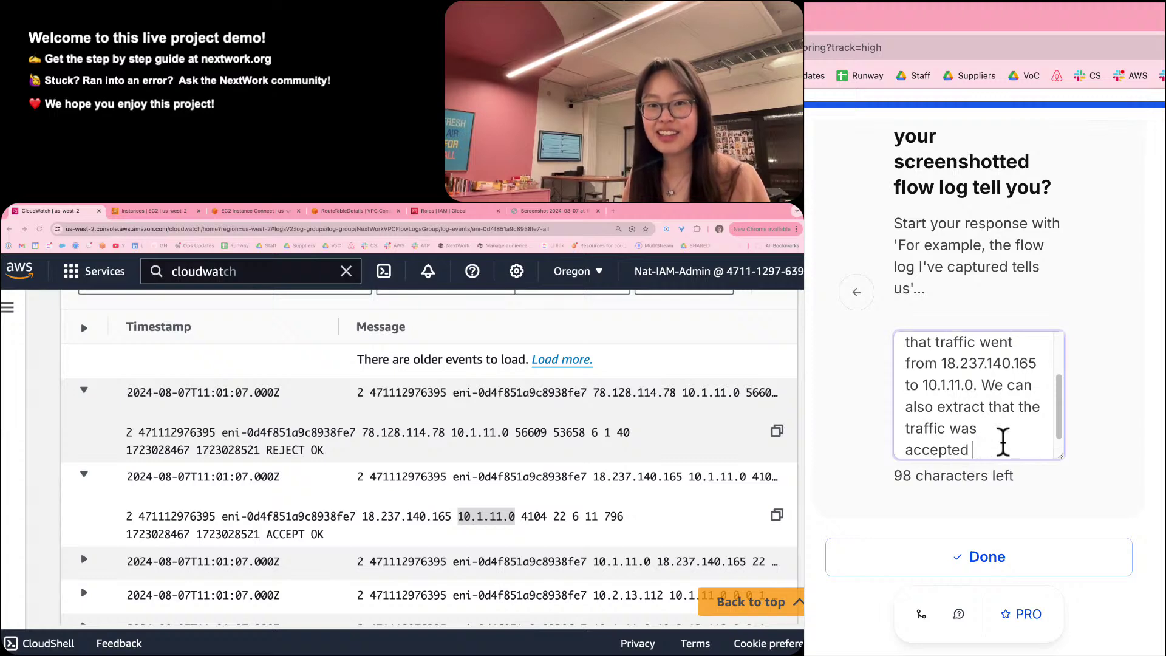
{"action": "type", "text": "by the securit"}
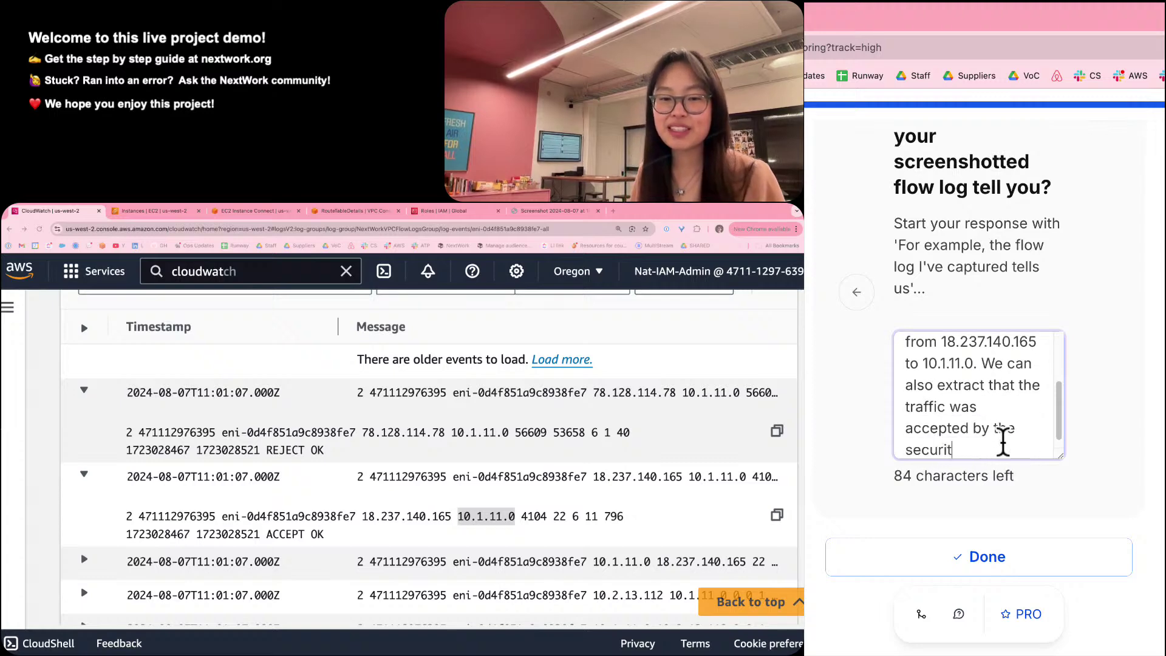
{"action": "type", "text": "y groups "}
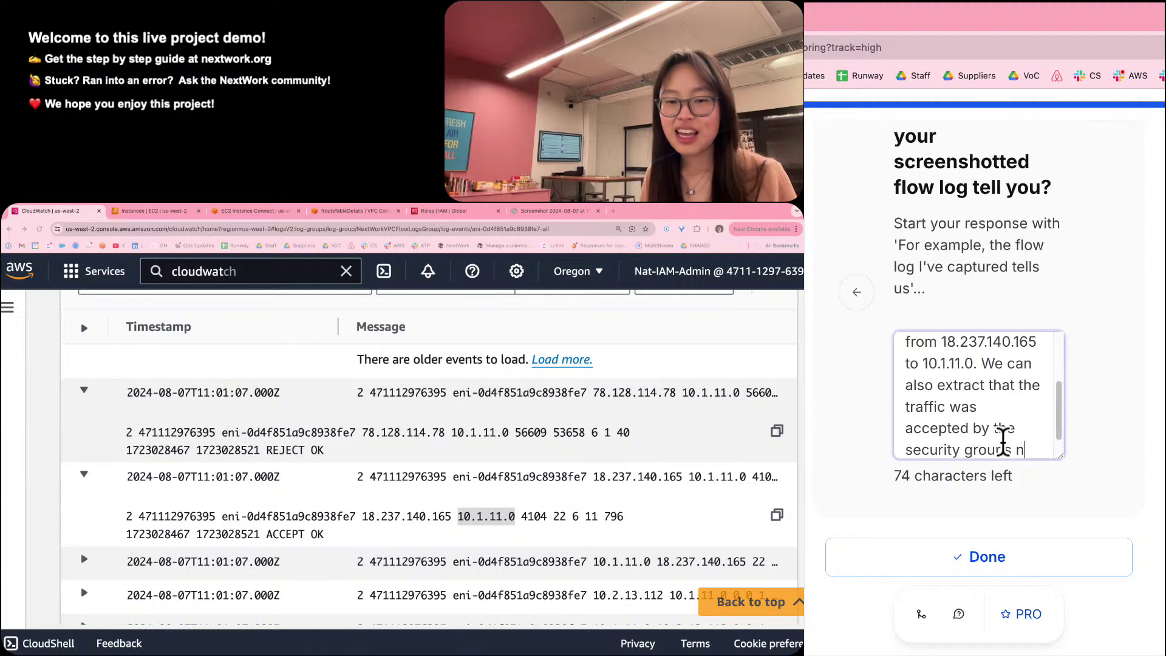
{"action": "type", "text": "and network "}
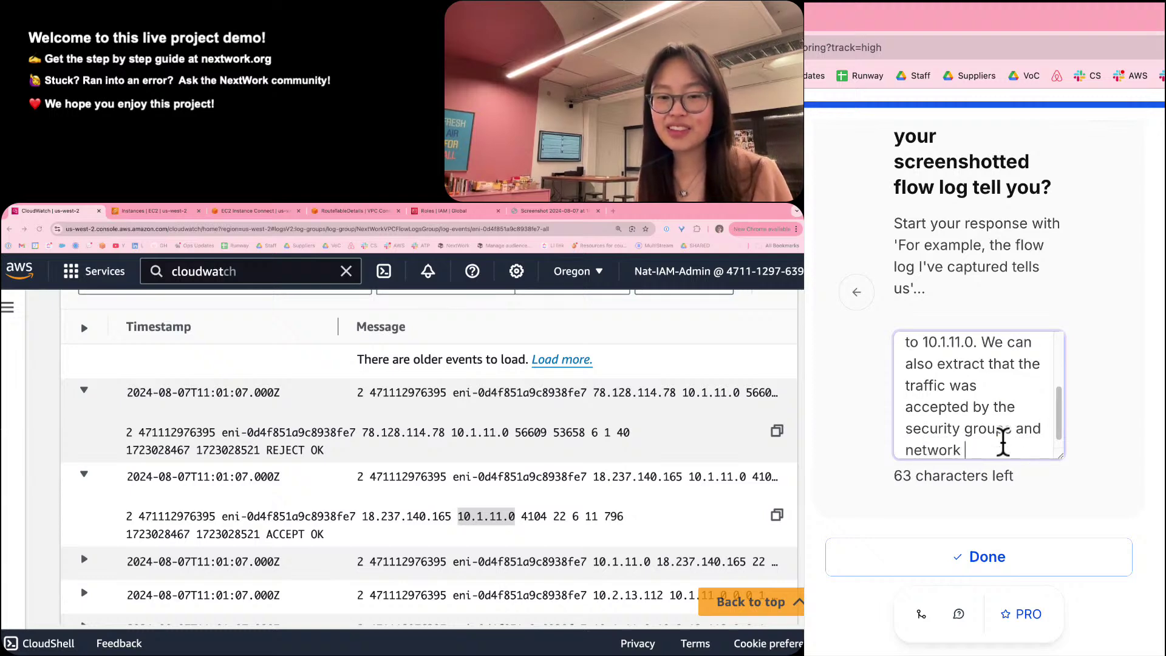
{"action": "type", "text": "ACLs of my"}
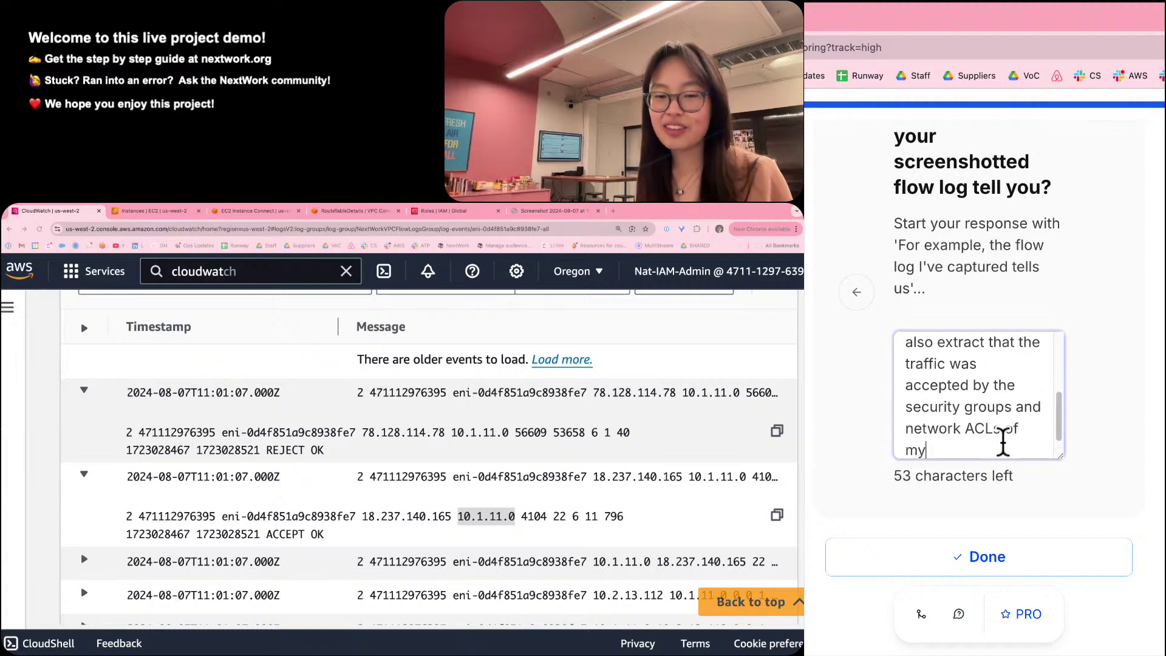
{"action": "type", "text": " VPC."}
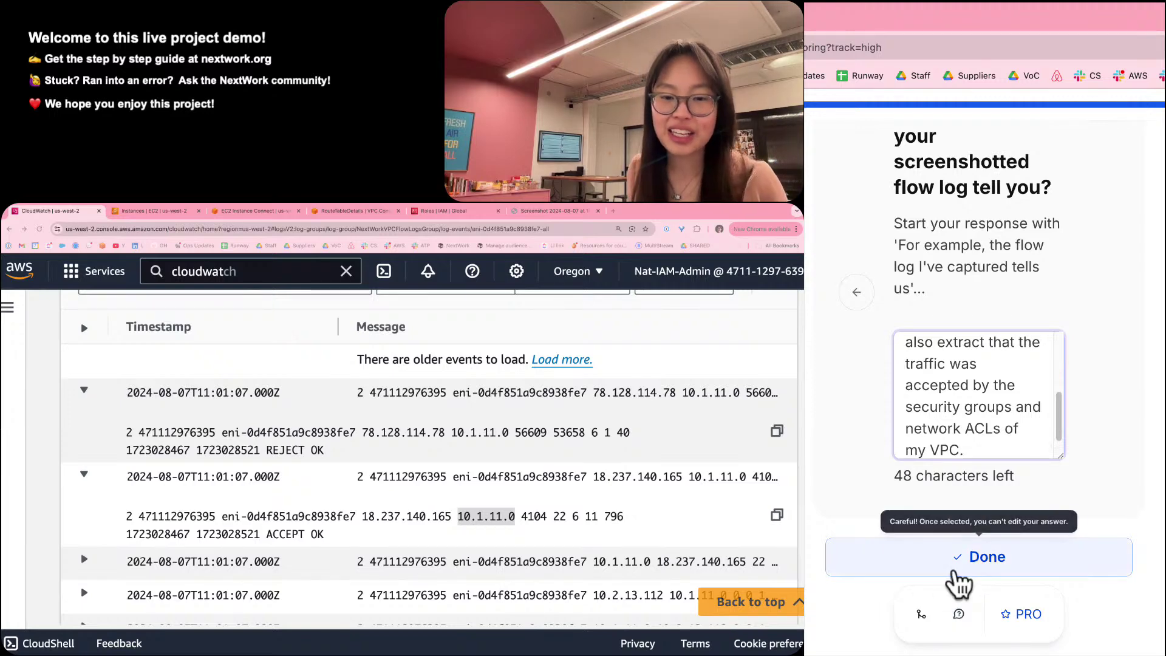
Mark the flow log question as done and go to the guide's next instruction.
{"action": "left_click", "coordinate": [1121, 559]}
{"action": "scroll", "coordinate": [1124, 559], "scroll_direction": "up", "scroll_amount": 1}
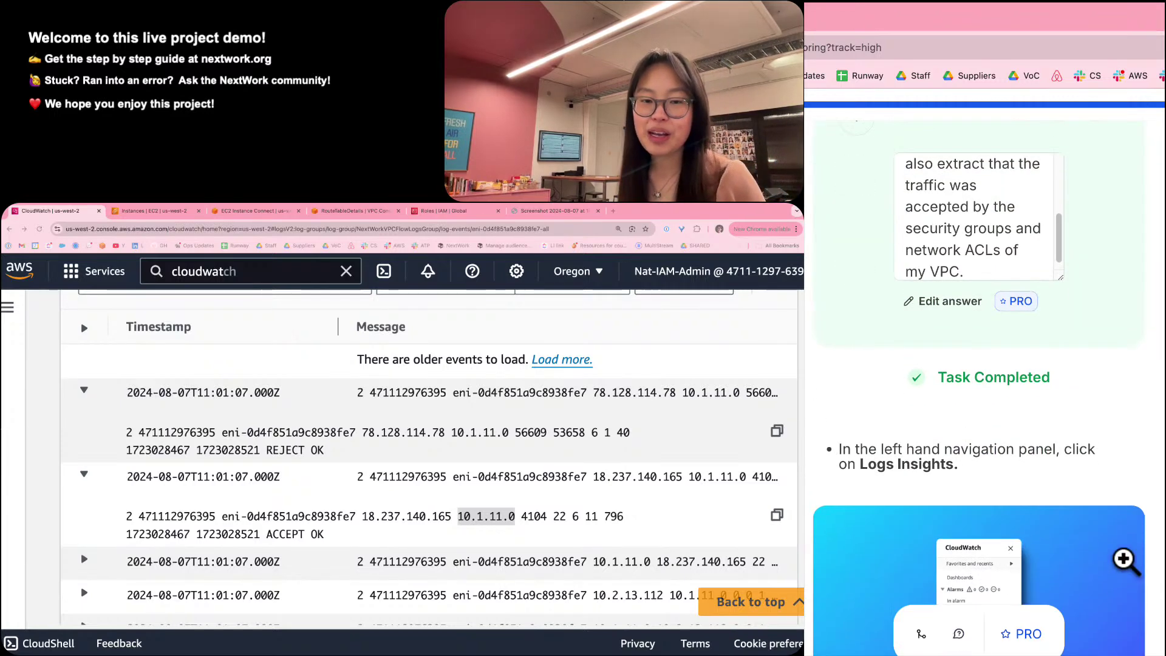
{"action": "scroll", "coordinate": [1124, 559], "scroll_direction": "down", "scroll_amount": 1}
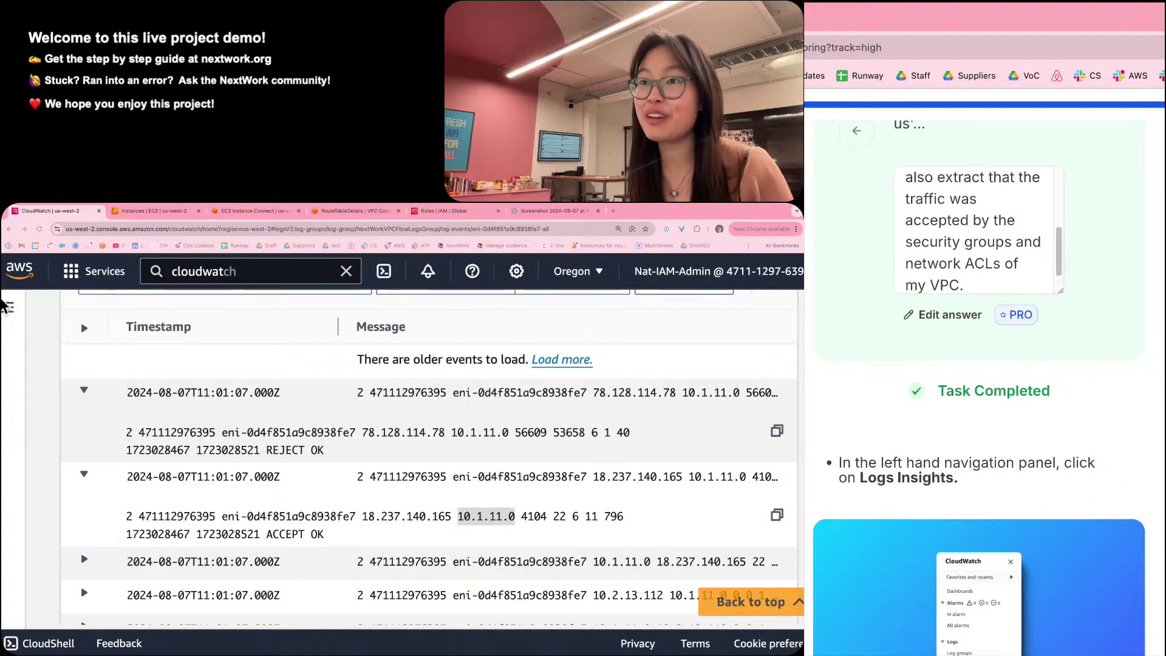
Open Logs Insights in CloudWatch and close the Queries pane to reveal the query editor.
{"action": "left_click", "coordinate": [11, 312]}
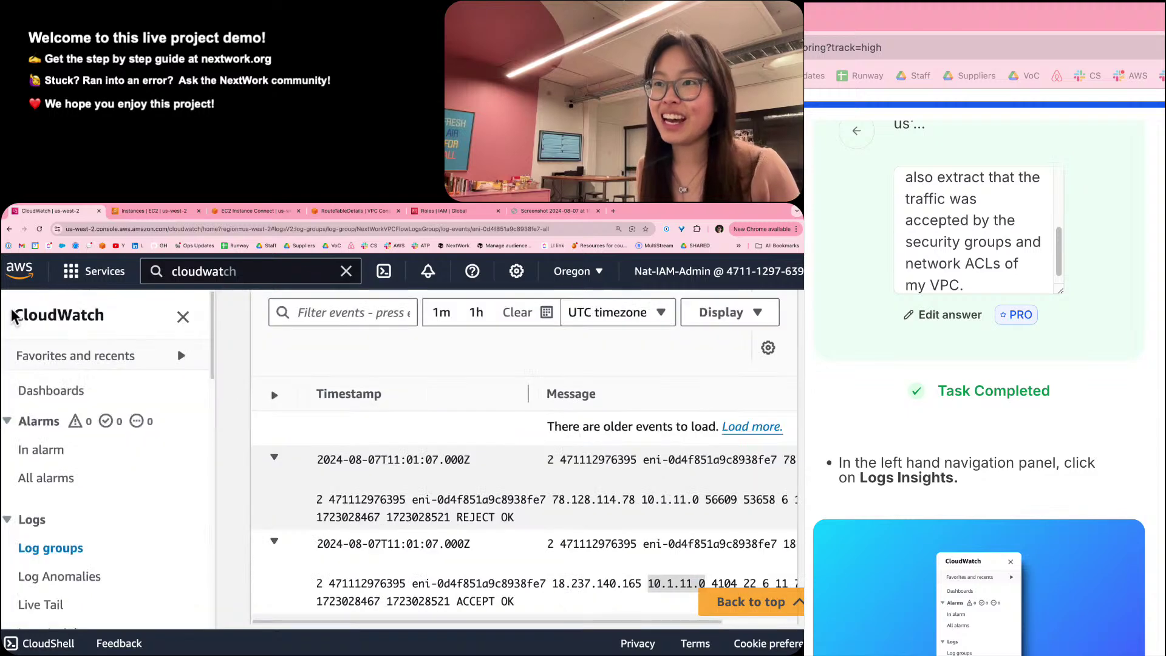
{"action": "scroll", "coordinate": [82, 445], "scroll_direction": "down", "scroll_amount": 3}
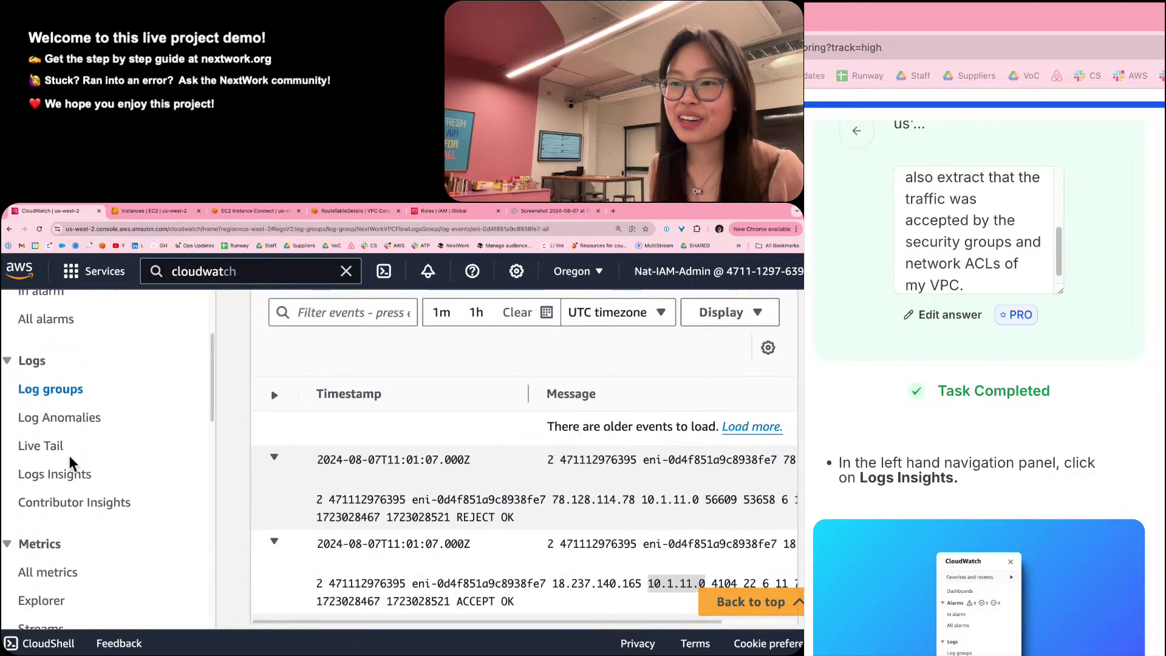
{"action": "left_click", "coordinate": [73, 474]}
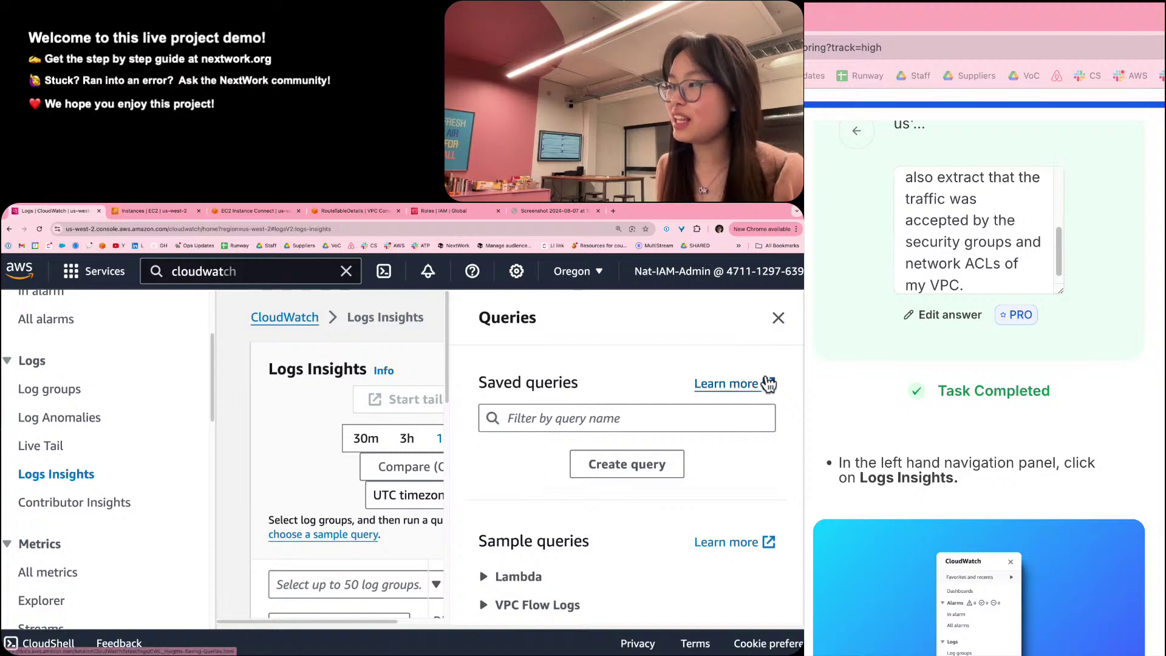
{"action": "left_click", "coordinate": [778, 318]}
{"action": "scroll", "coordinate": [670, 446], "scroll_direction": "down", "scroll_amount": 3}
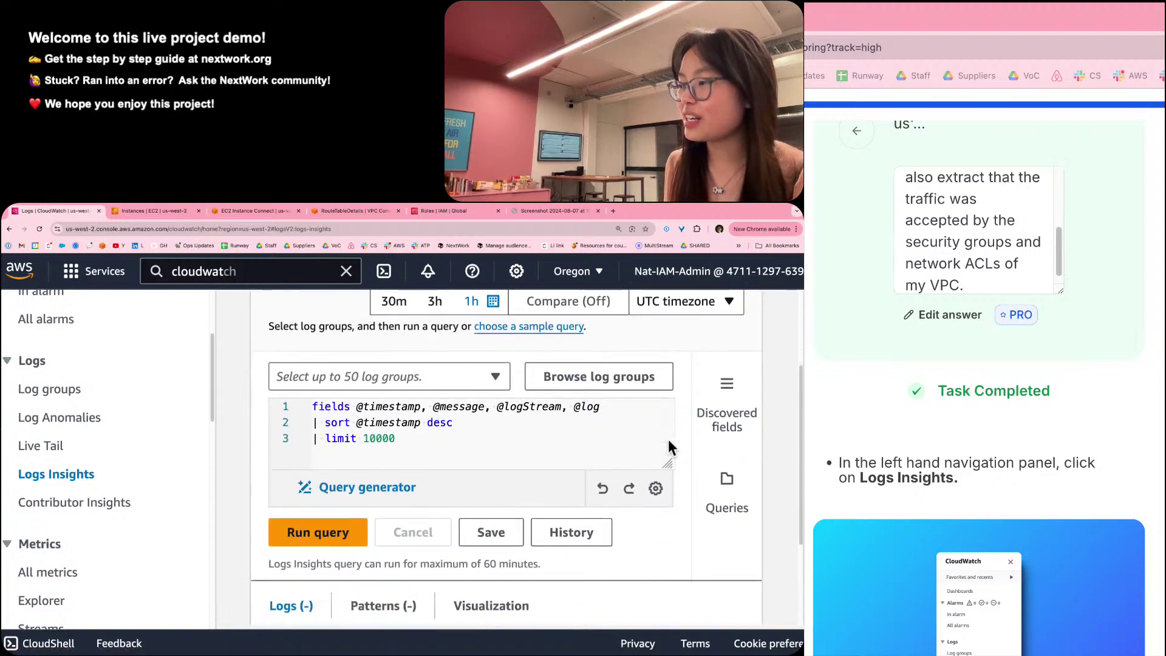
Reopen the Queries pane and list the sample queries for VPC Flow Logs.
{"action": "left_click", "coordinate": [724, 487]}
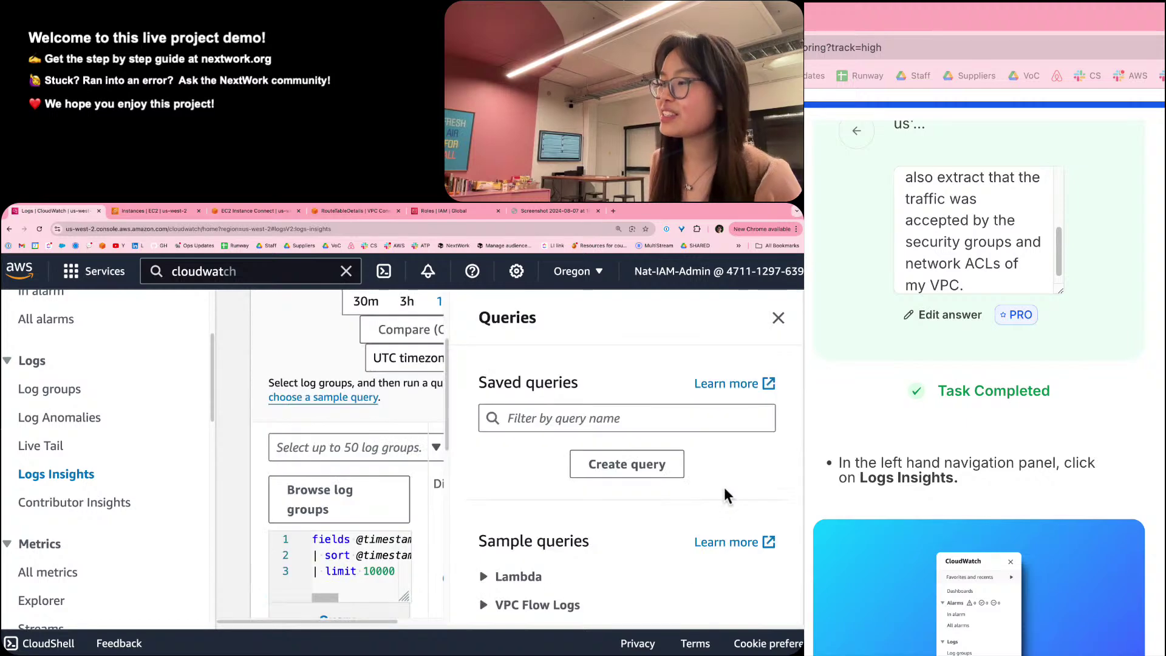
{"action": "scroll", "coordinate": [705, 465], "scroll_direction": "down", "scroll_amount": 5}
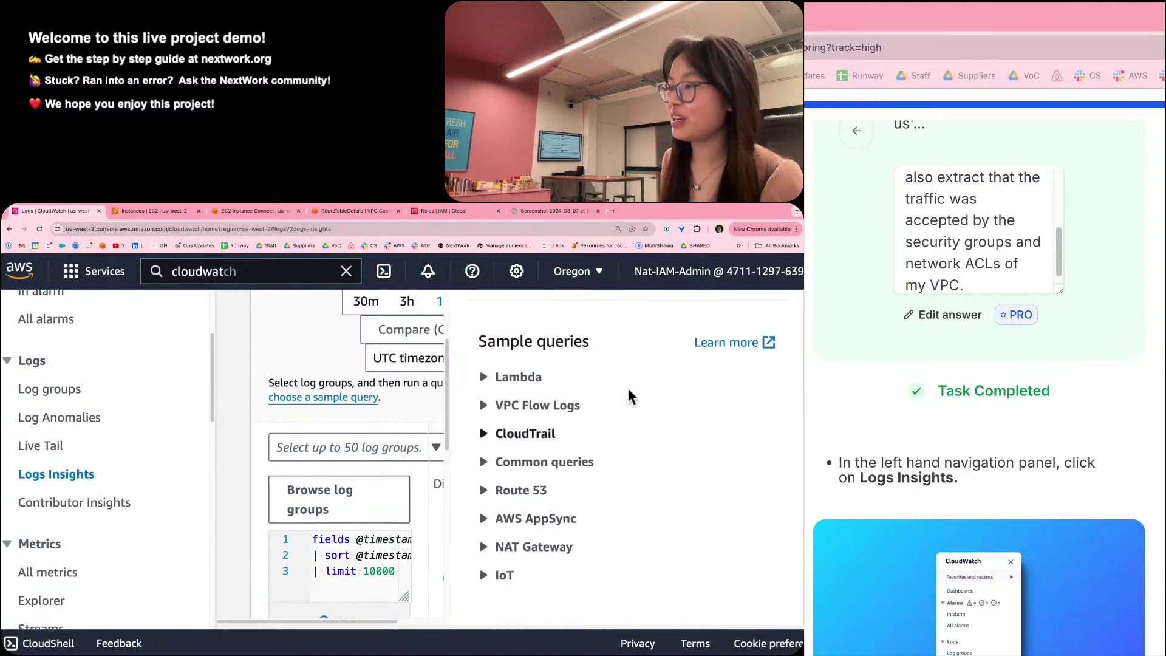
{"action": "left_click", "coordinate": [523, 404]}
{"action": "scroll", "coordinate": [522, 417], "scroll_direction": "down", "scroll_amount": 2}
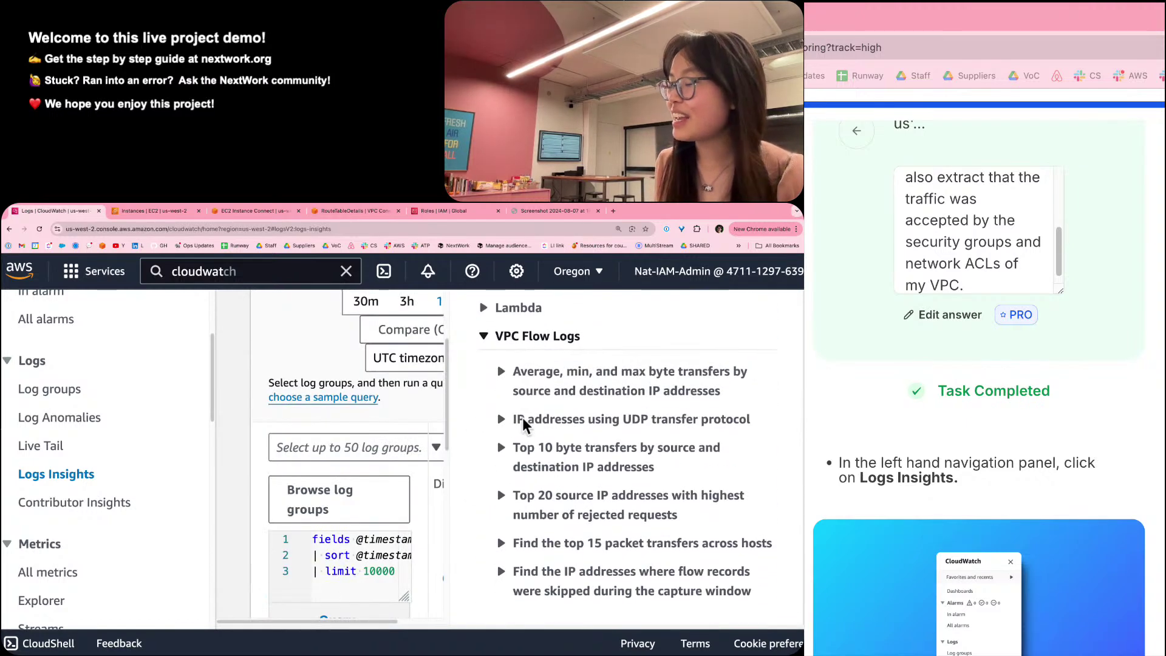
{"action": "scroll", "coordinate": [523, 417], "scroll_direction": "up", "scroll_amount": 1}
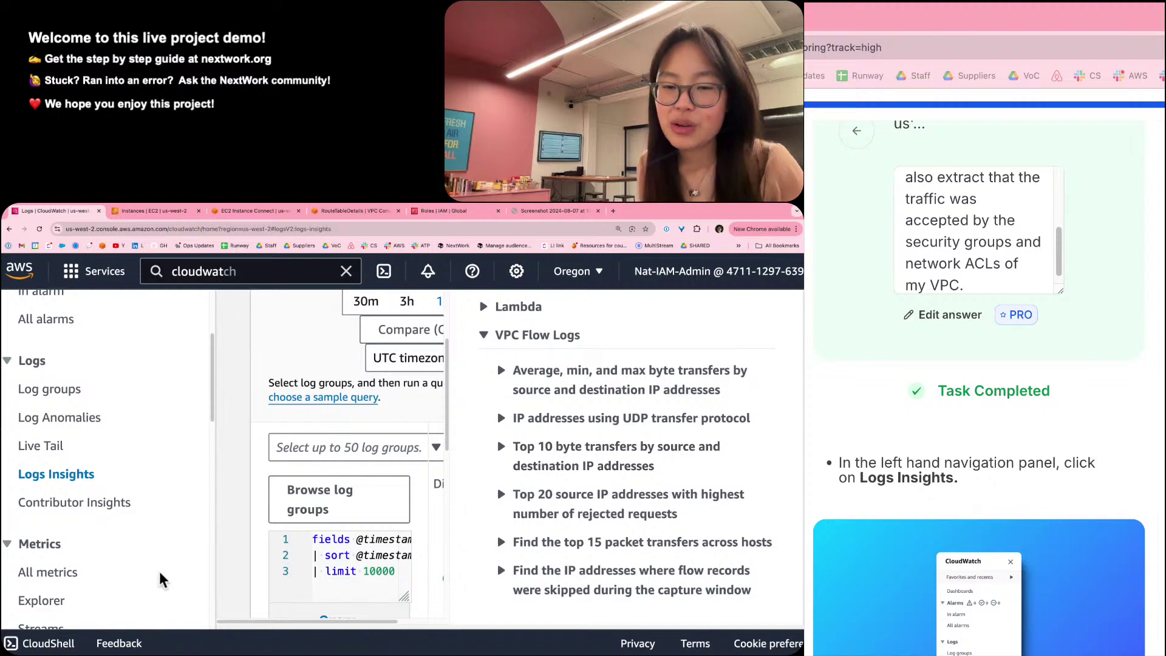
Following the guide's Logs Insights instructions, apply the VPC Flow Logs sample query "Top 10 byte transfers by source and destination IP addresses".
{"action": "scroll", "coordinate": [1089, 516], "scroll_direction": "down", "scroll_amount": 10}
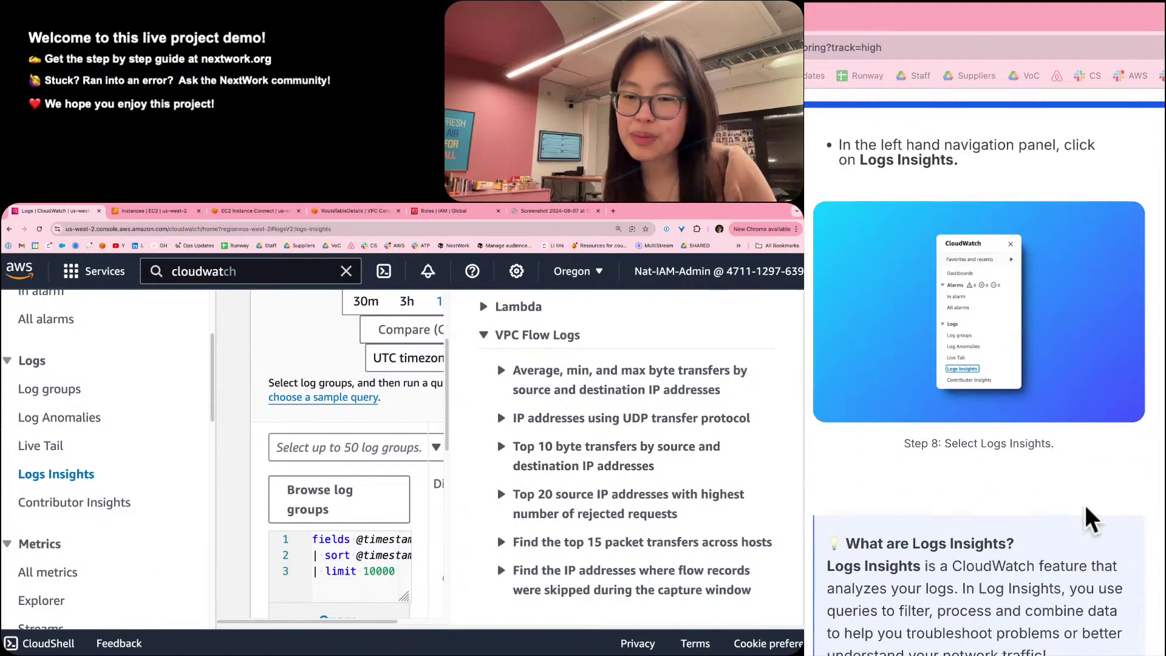
{"action": "scroll", "coordinate": [1088, 519], "scroll_direction": "down", "scroll_amount": 3}
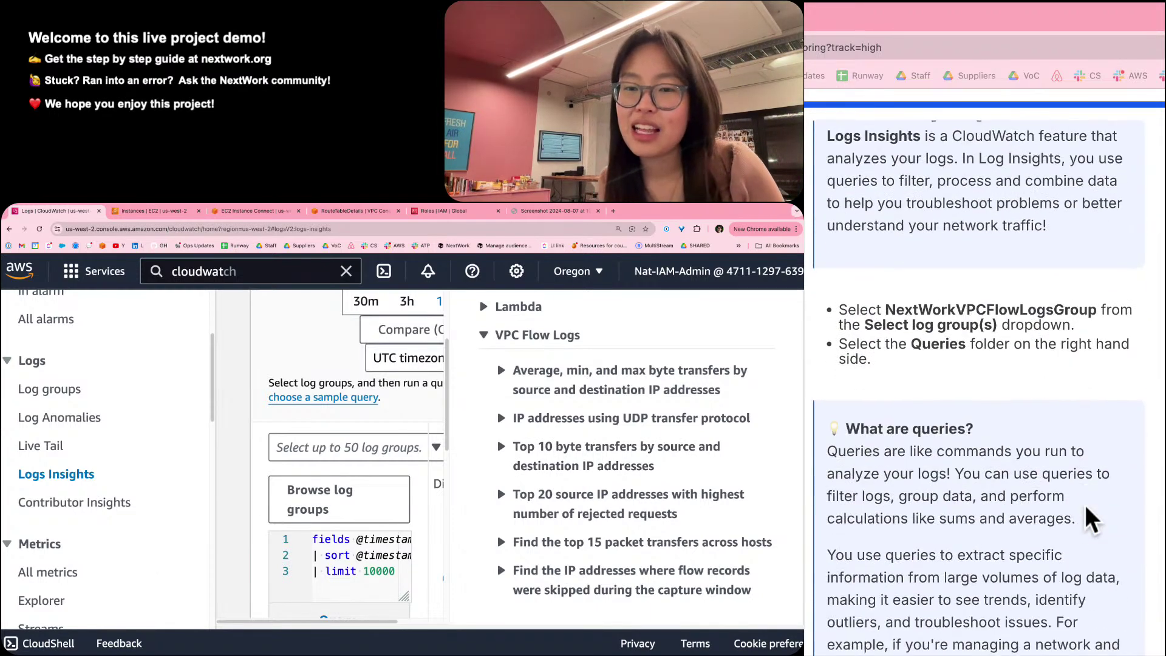
{"action": "scroll", "coordinate": [1089, 520], "scroll_direction": "down", "scroll_amount": 12}
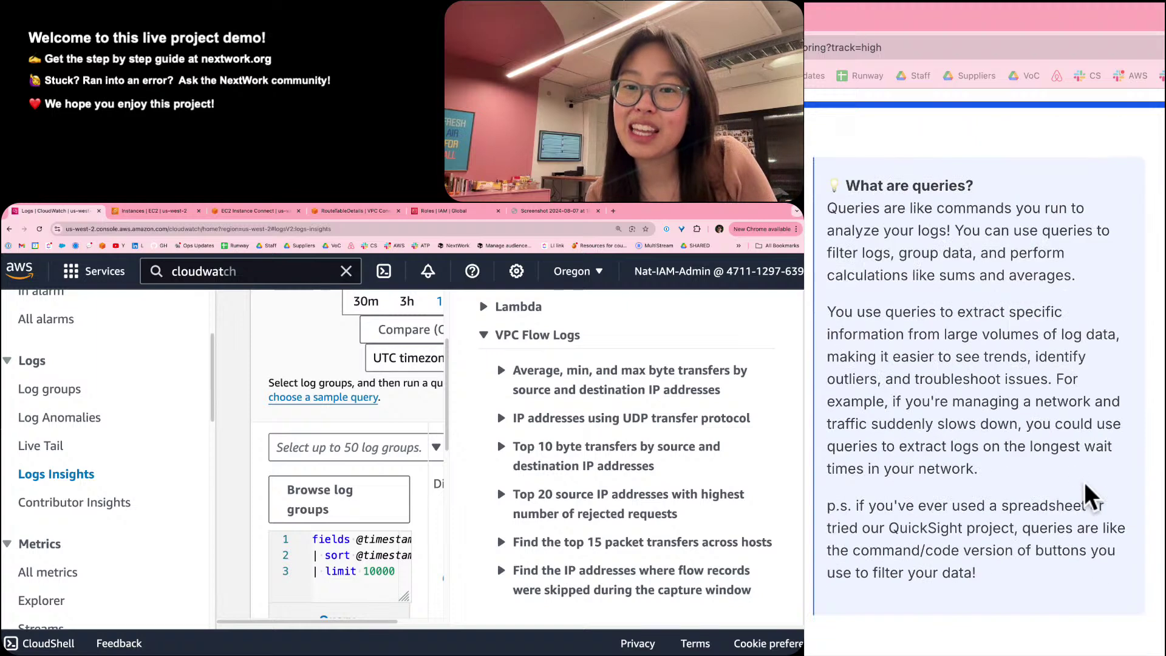
{"action": "scroll", "coordinate": [1090, 474], "scroll_direction": "down", "scroll_amount": 2}
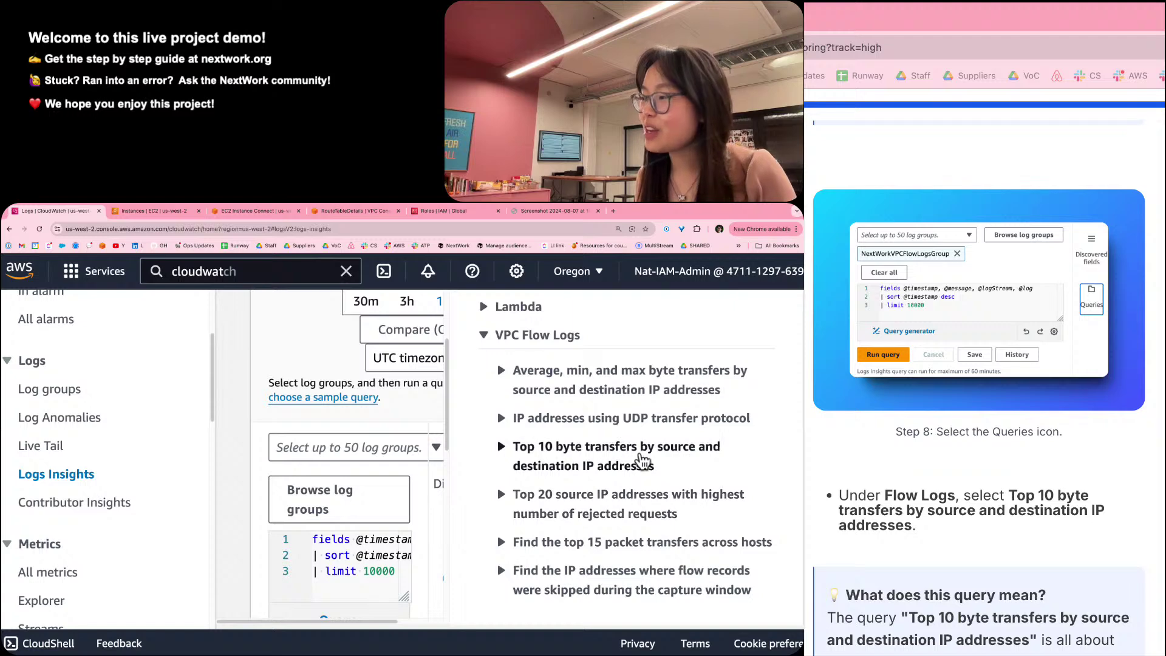
{"action": "left_click", "coordinate": [641, 450]}
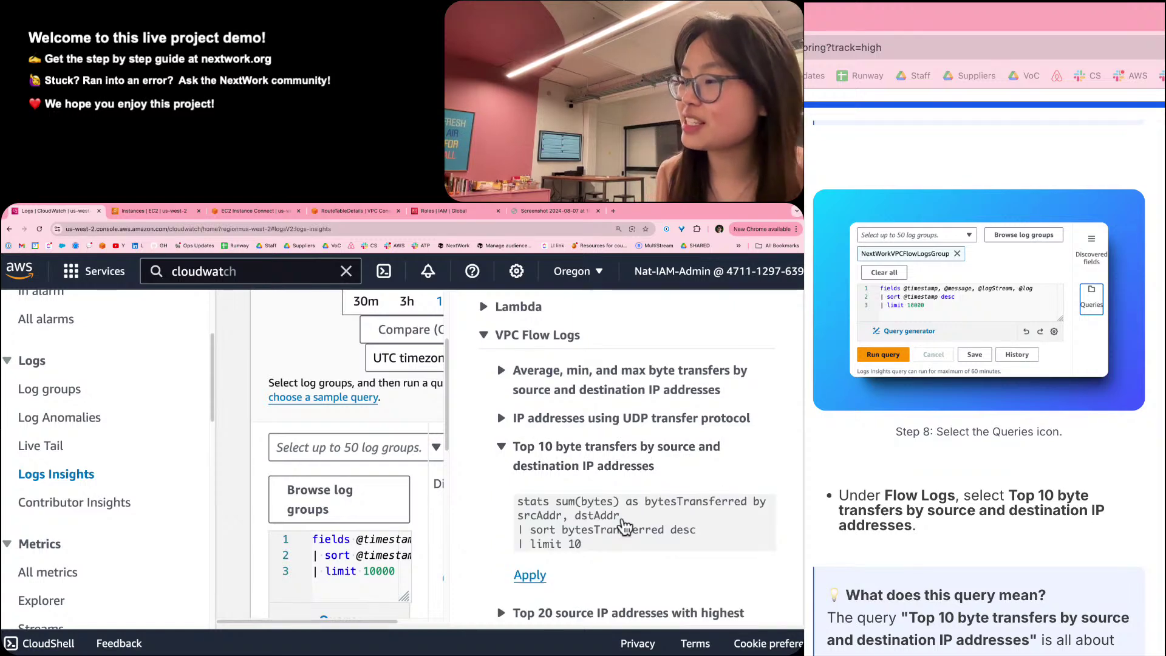
{"action": "scroll", "coordinate": [577, 516], "scroll_direction": "down", "scroll_amount": 1}
{"action": "left_click", "coordinate": [516, 573]}
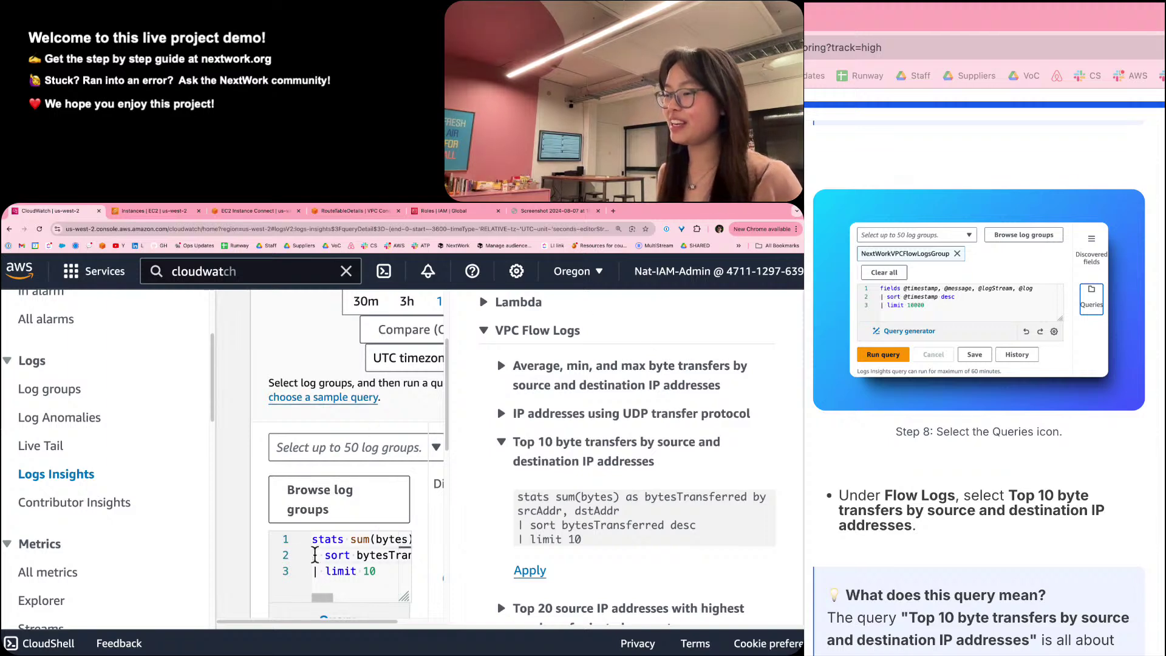
{"action": "scroll", "coordinate": [314, 554], "scroll_direction": "right", "scroll_amount": 3}
{"action": "scroll", "coordinate": [315, 555], "scroll_direction": "left", "scroll_amount": 3}
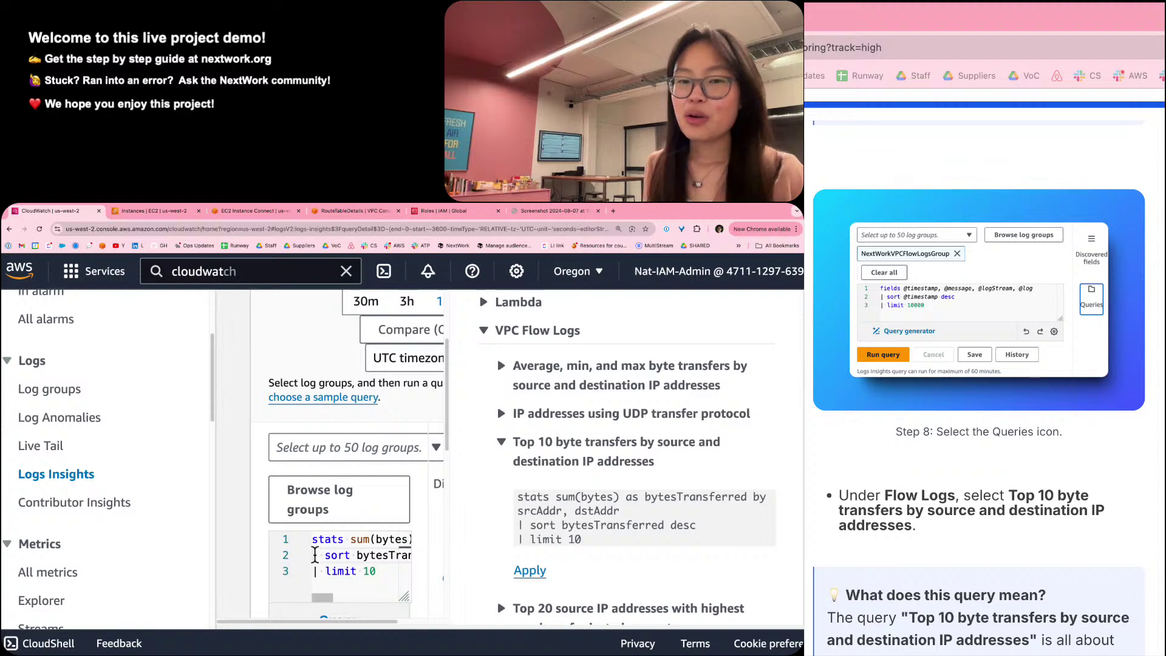
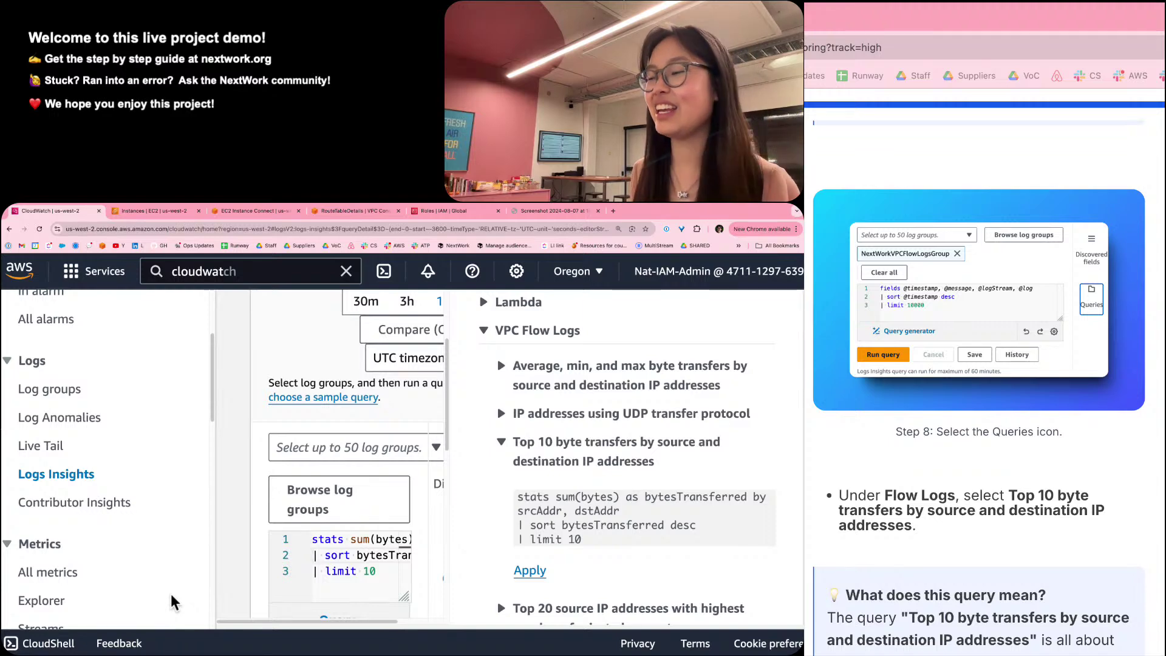
{"action": "scroll", "coordinate": [340, 595], "scroll_direction": "down", "scroll_amount": 2}
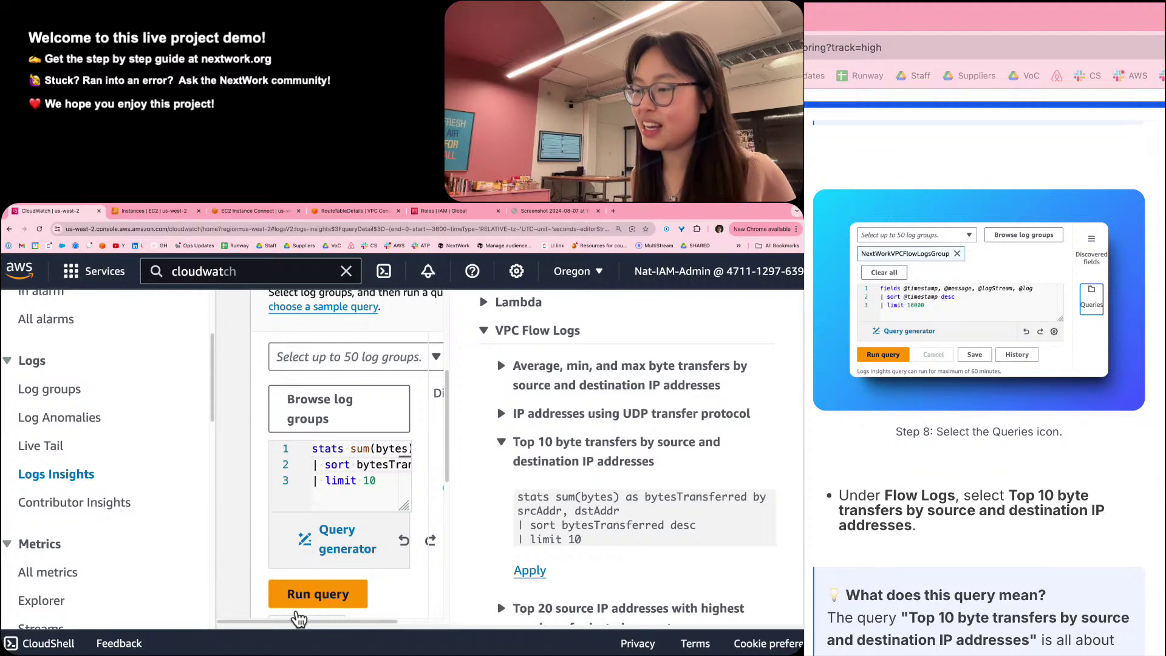
{"action": "scroll", "coordinate": [301, 615], "scroll_direction": "down", "scroll_amount": 2}
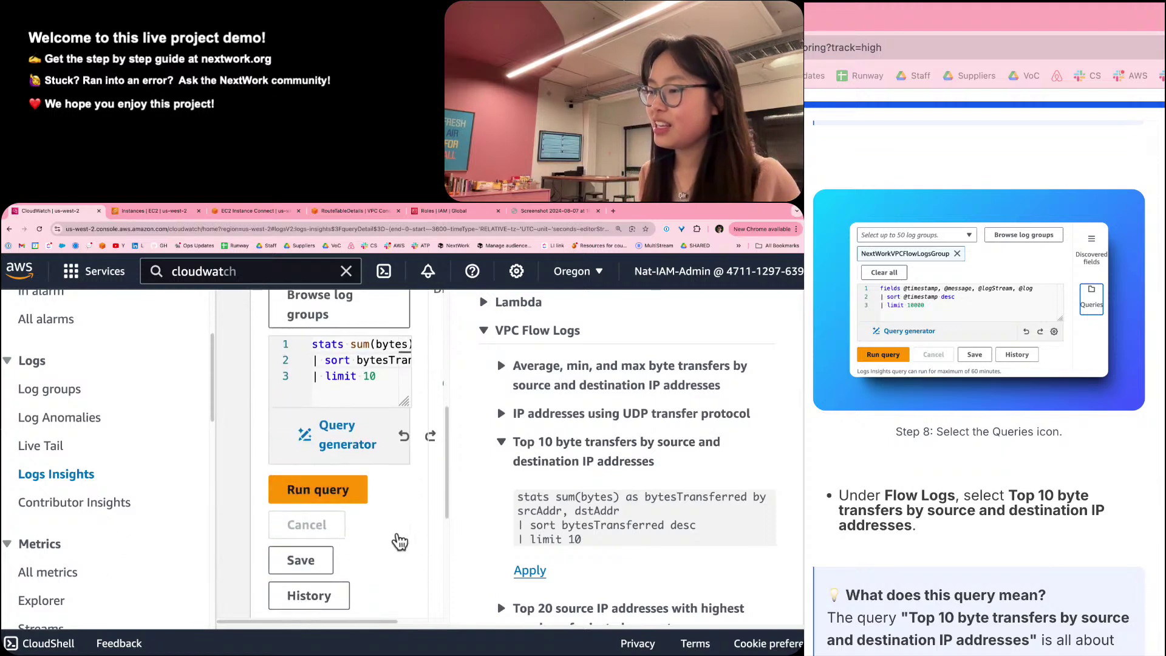
{"action": "left_click", "coordinate": [301, 560]}
{"action": "scroll", "coordinate": [264, 540], "scroll_direction": "down", "scroll_amount": 3}
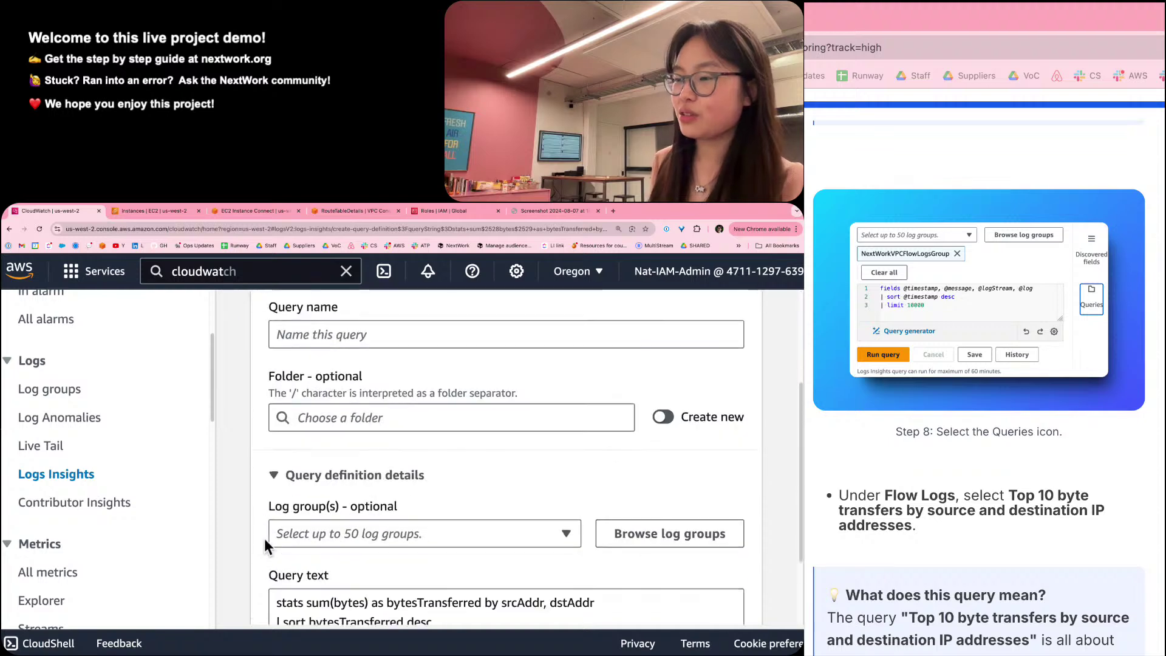
{"action": "scroll", "coordinate": [266, 540], "scroll_direction": "up", "scroll_amount": 5}
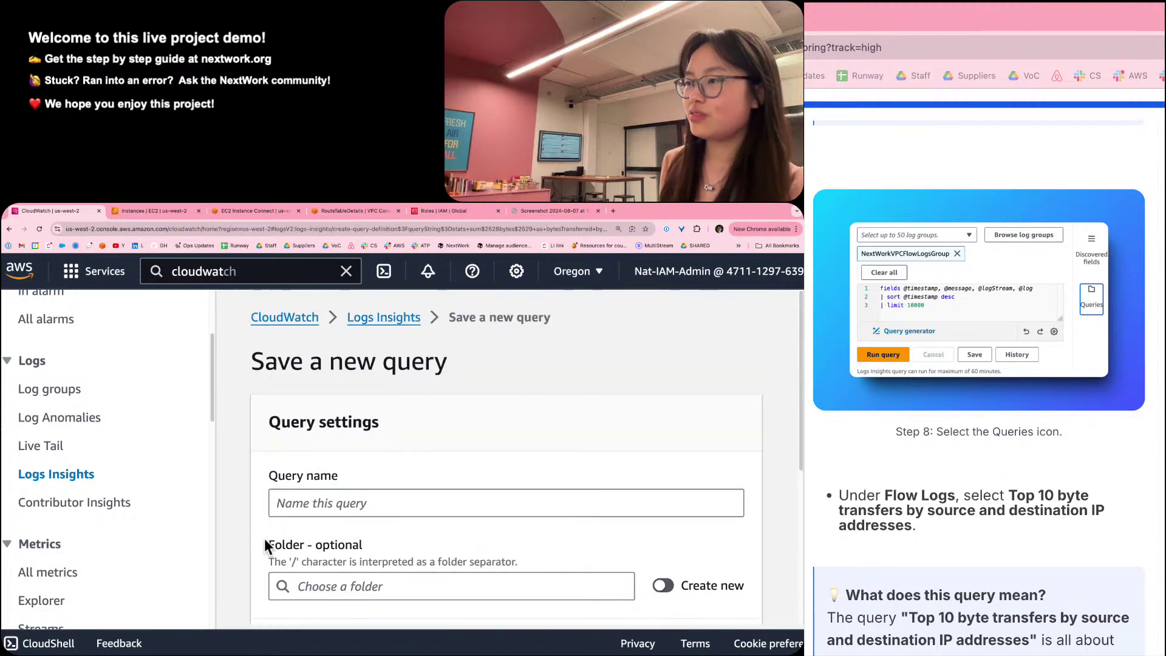
{"action": "left_click", "coordinate": [399, 319]}
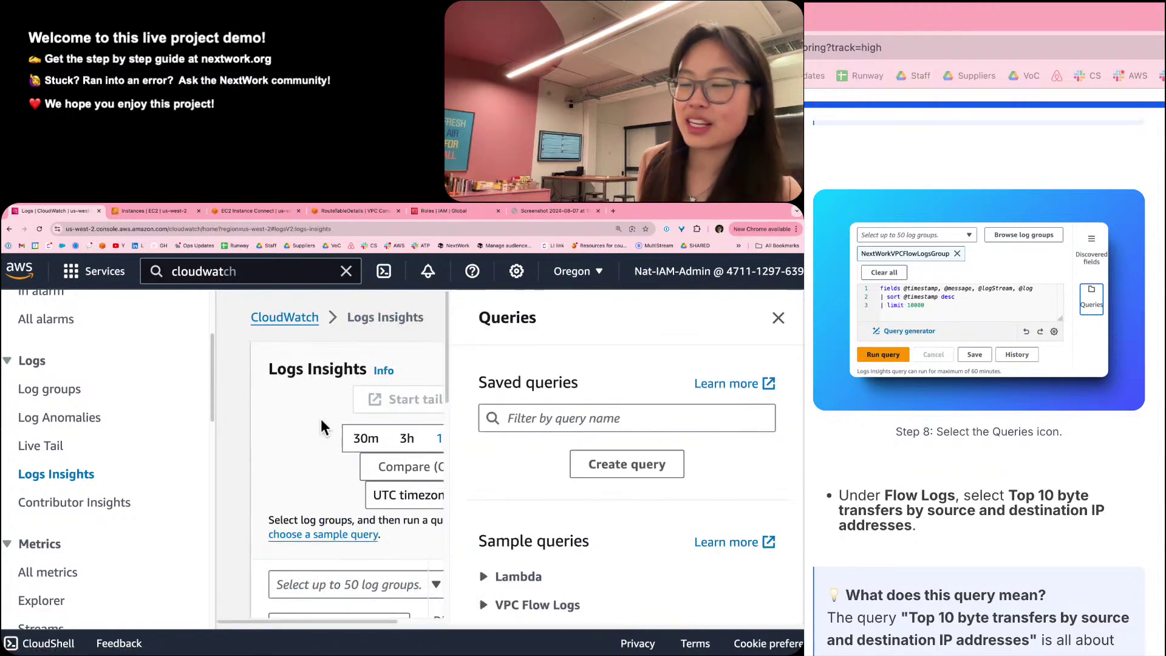
{"action": "scroll", "coordinate": [306, 469], "scroll_direction": "down", "scroll_amount": 5}
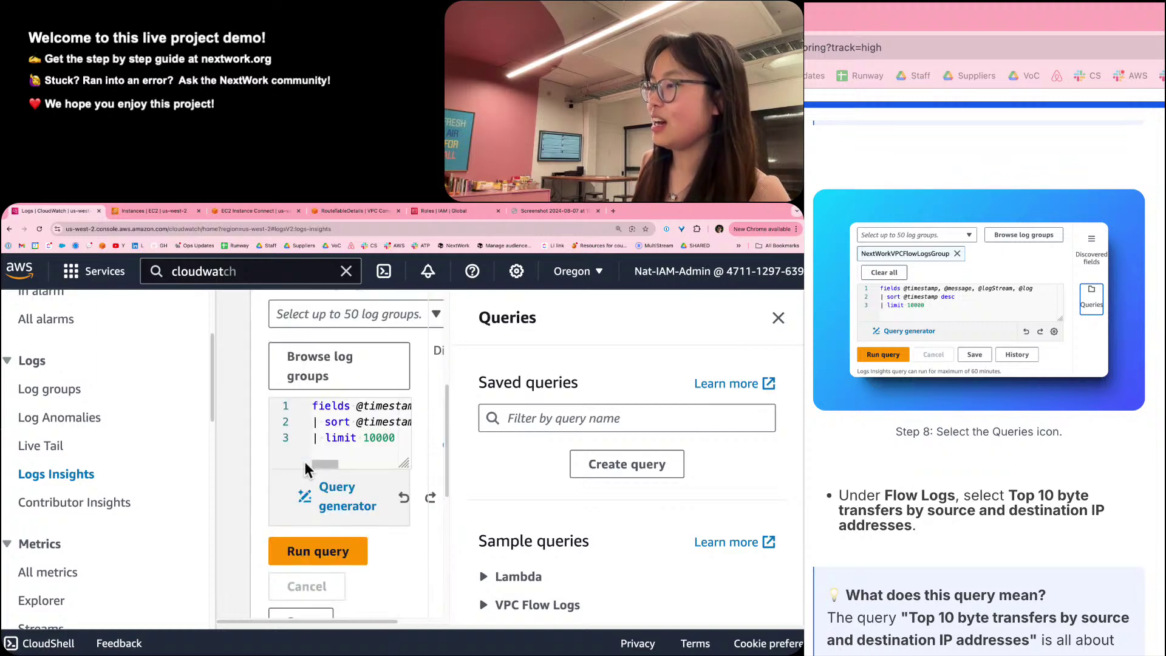
Collapse the CloudWatch navigation and reduce the page zoom so the query editor and sample queries fit side by side.
{"action": "scroll", "coordinate": [475, 560], "scroll_direction": "down", "scroll_amount": 3}
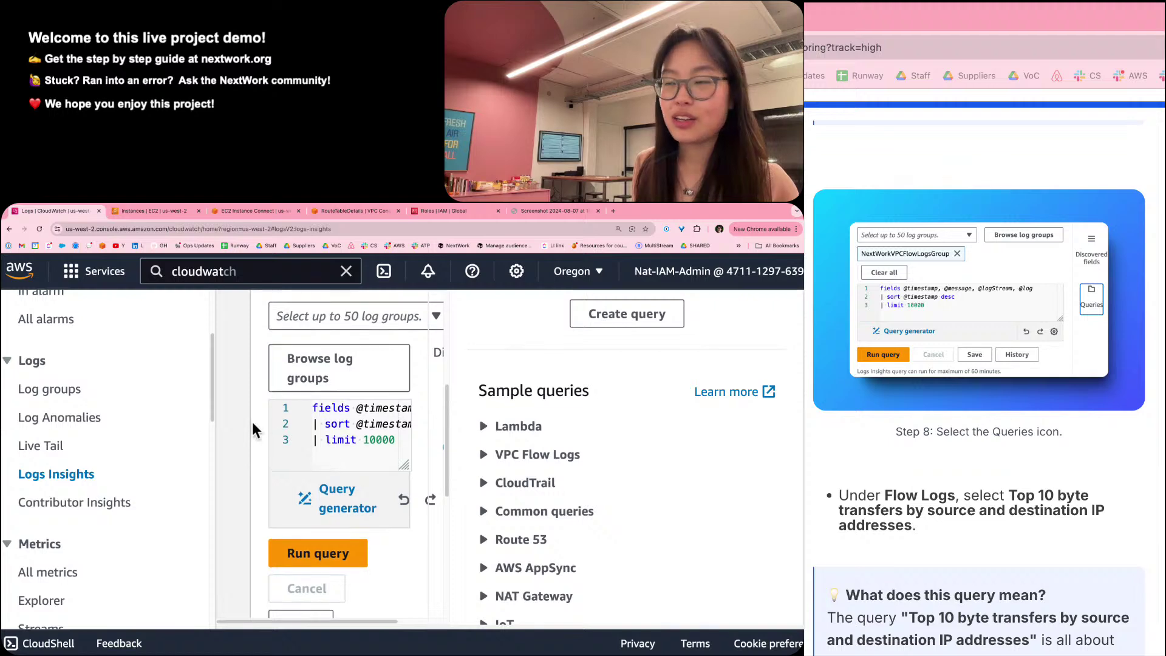
{"action": "scroll", "coordinate": [252, 421], "scroll_direction": "up", "scroll_amount": 2}
{"action": "scroll", "coordinate": [201, 370], "scroll_direction": "up", "scroll_amount": 3}
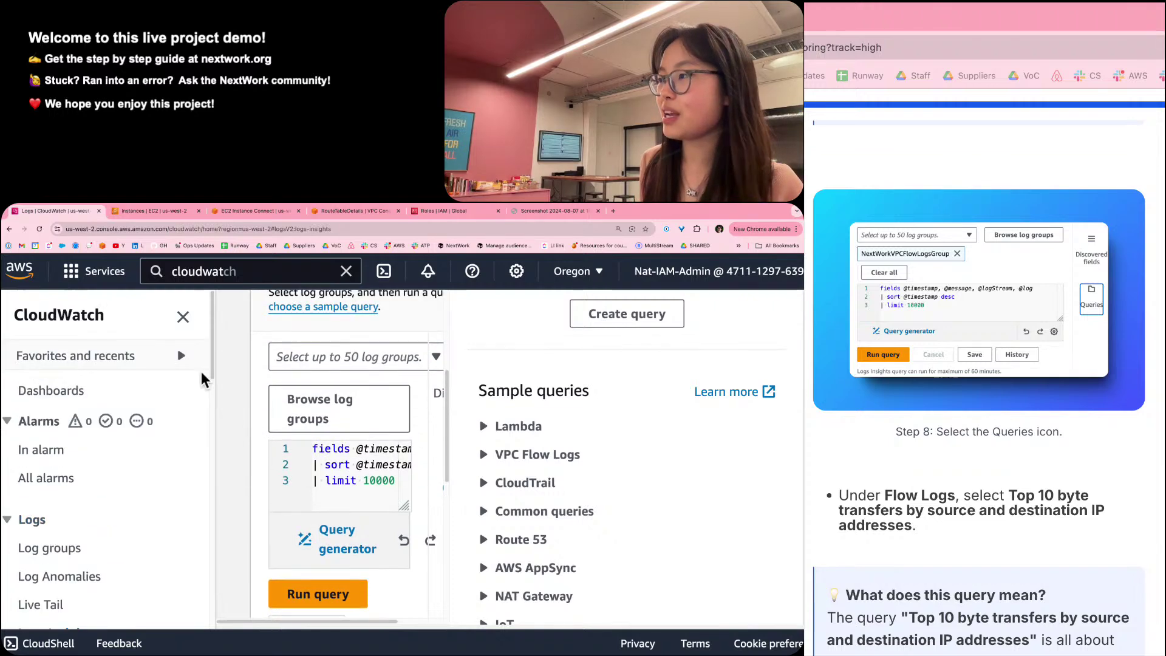
{"action": "left_click", "coordinate": [181, 316]}
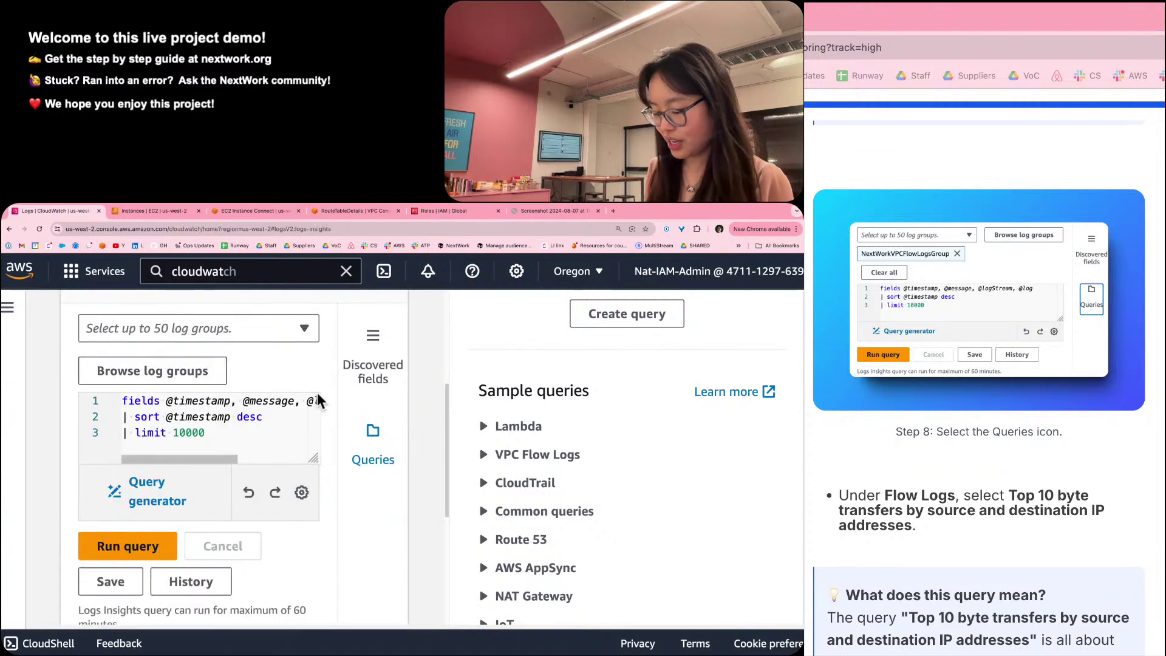
{"action": "key", "text": "super+minus"}
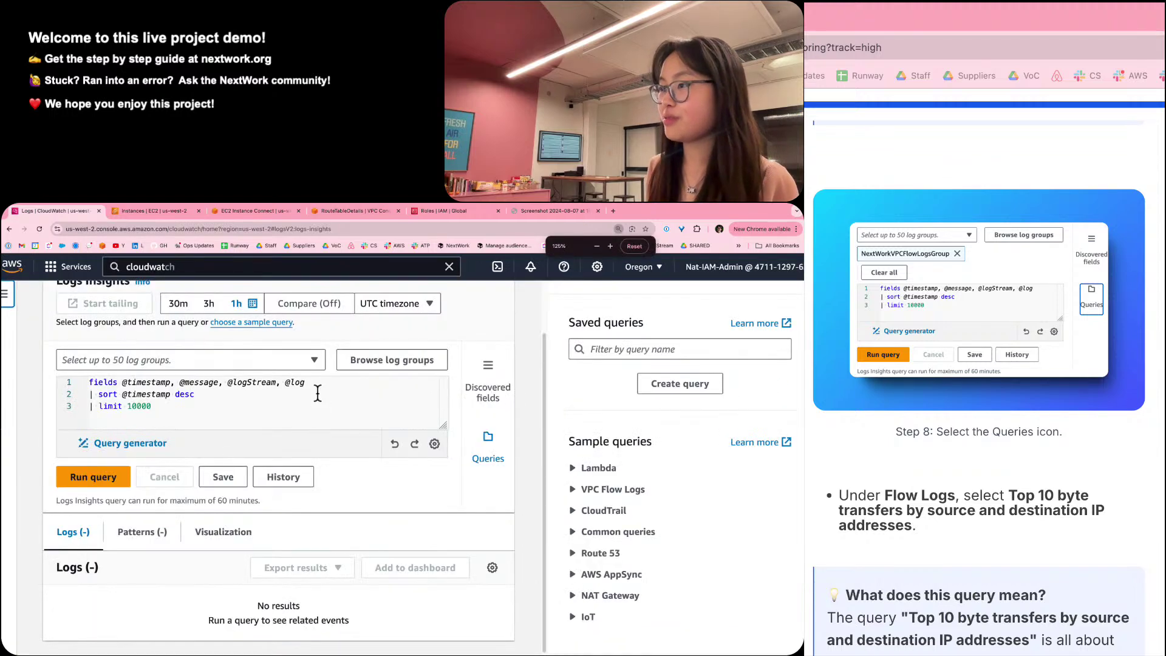
{"action": "key", "text": "super+minus"}
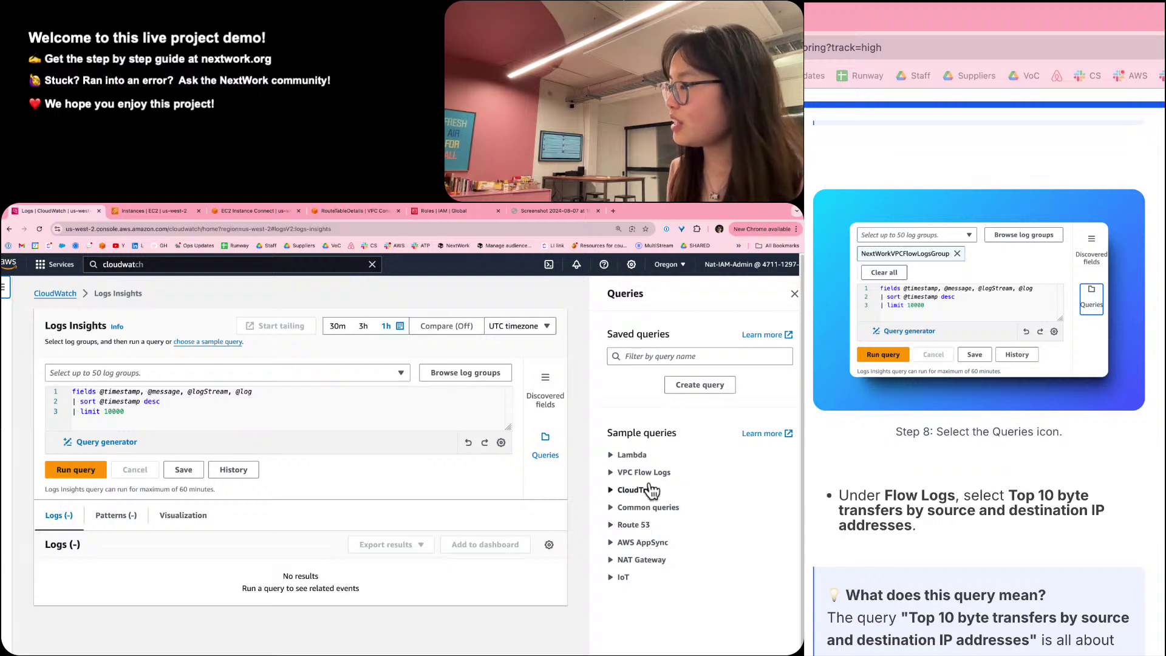
Load the VPC Flow Logs sample query "Top 10 byte transfers by source and destination IP addresses" into the query editor.
{"action": "left_click", "coordinate": [649, 473]}
{"action": "left_click", "coordinate": [654, 551]}
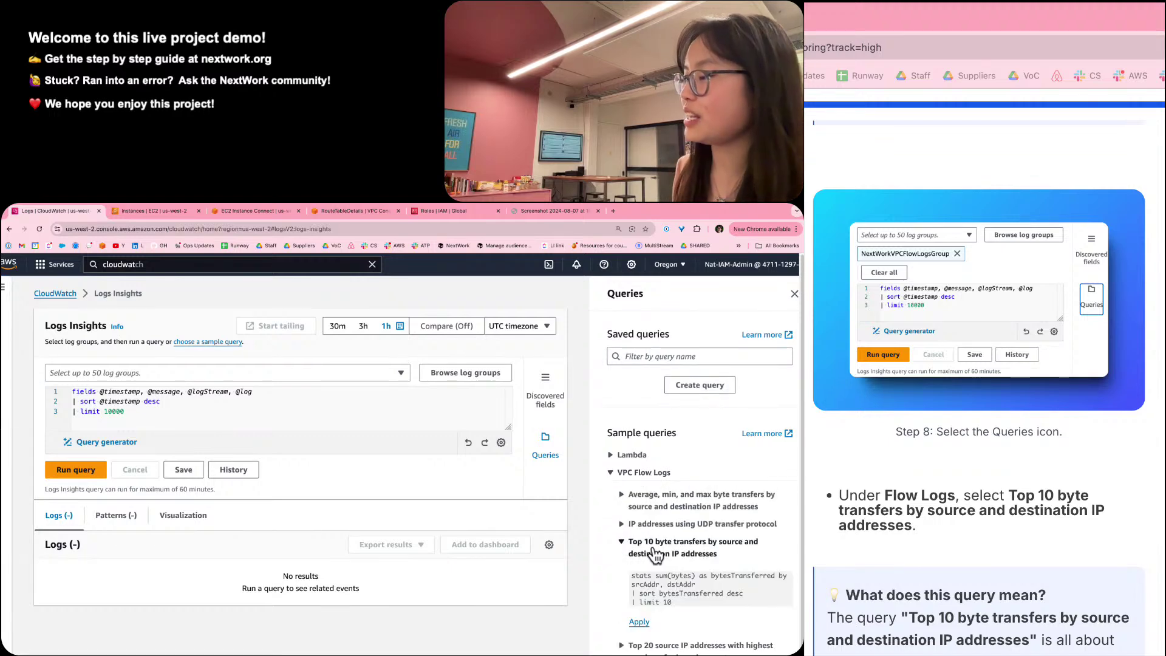
{"action": "scroll", "coordinate": [654, 554], "scroll_direction": "down", "scroll_amount": 2}
{"action": "left_click", "coordinate": [639, 515]}
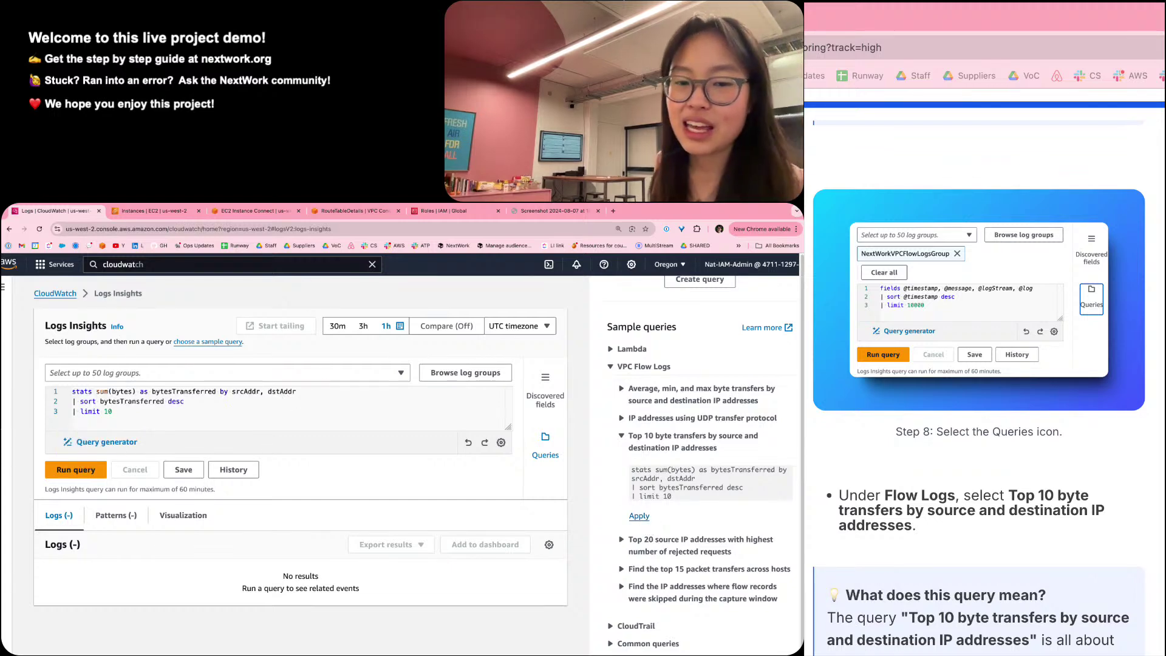
Check the guide's explanation of the sample query and try to run it as instructed.
{"action": "scroll", "coordinate": [1063, 505], "scroll_direction": "down", "scroll_amount": 5}
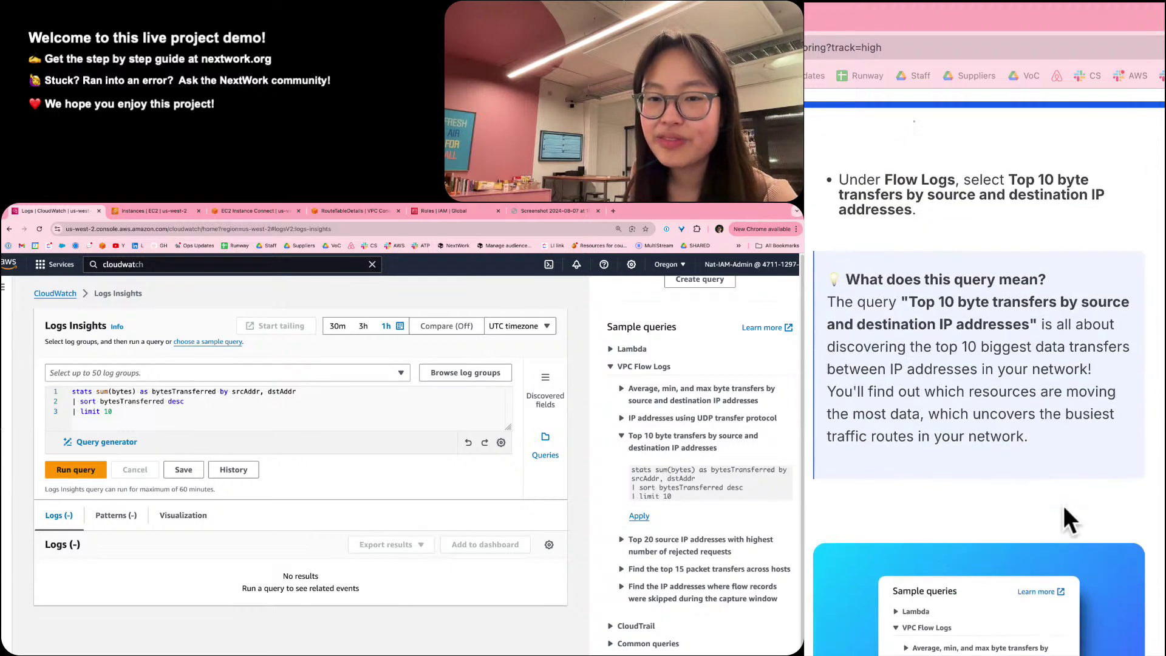
{"action": "scroll", "coordinate": [1062, 503], "scroll_direction": "down", "scroll_amount": 10}
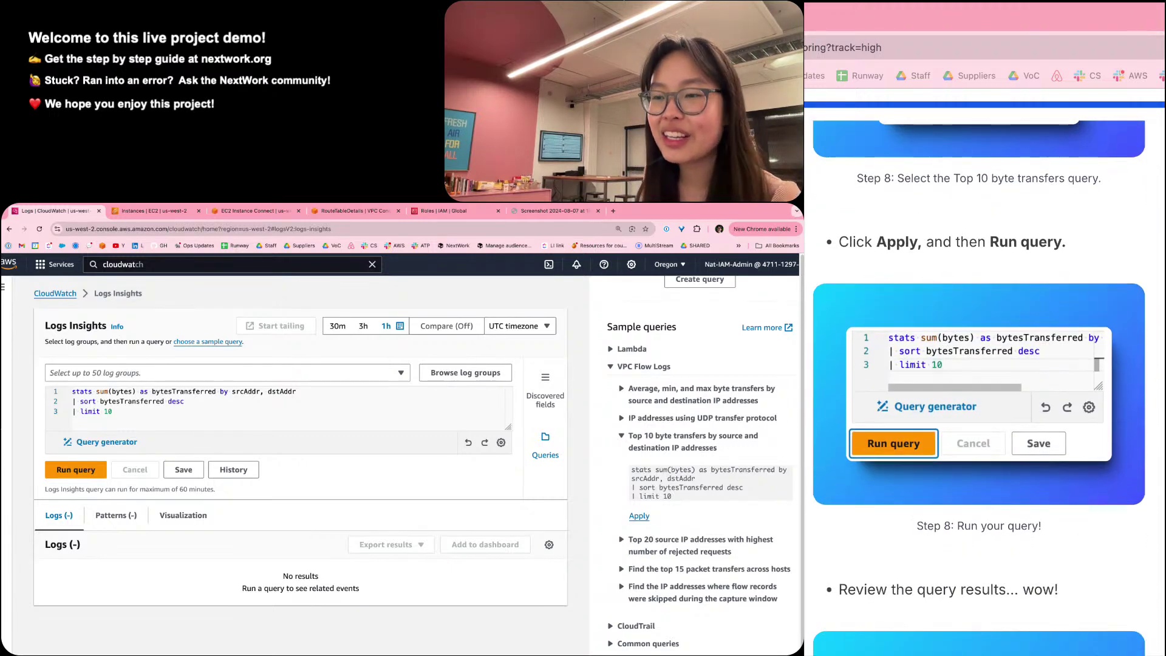
{"action": "left_click", "coordinate": [100, 470]}
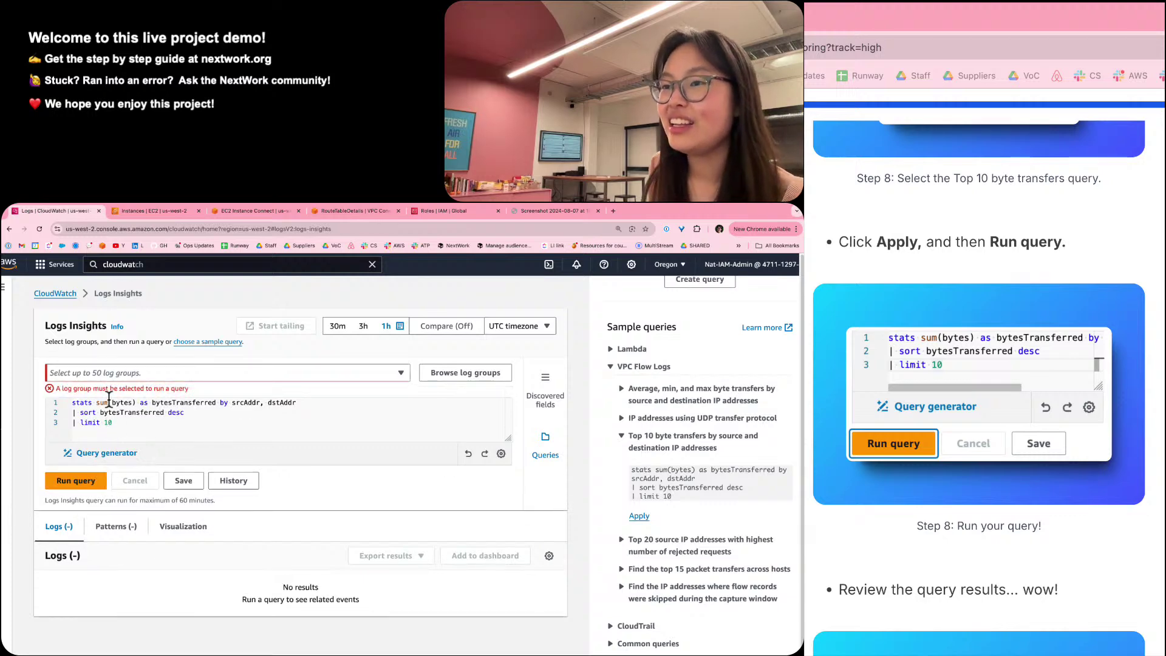
Select NextWorkVPCFlowLogsGroup as the log group to analyse and run the byte transfers query on it.
{"action": "left_click", "coordinate": [110, 375]}
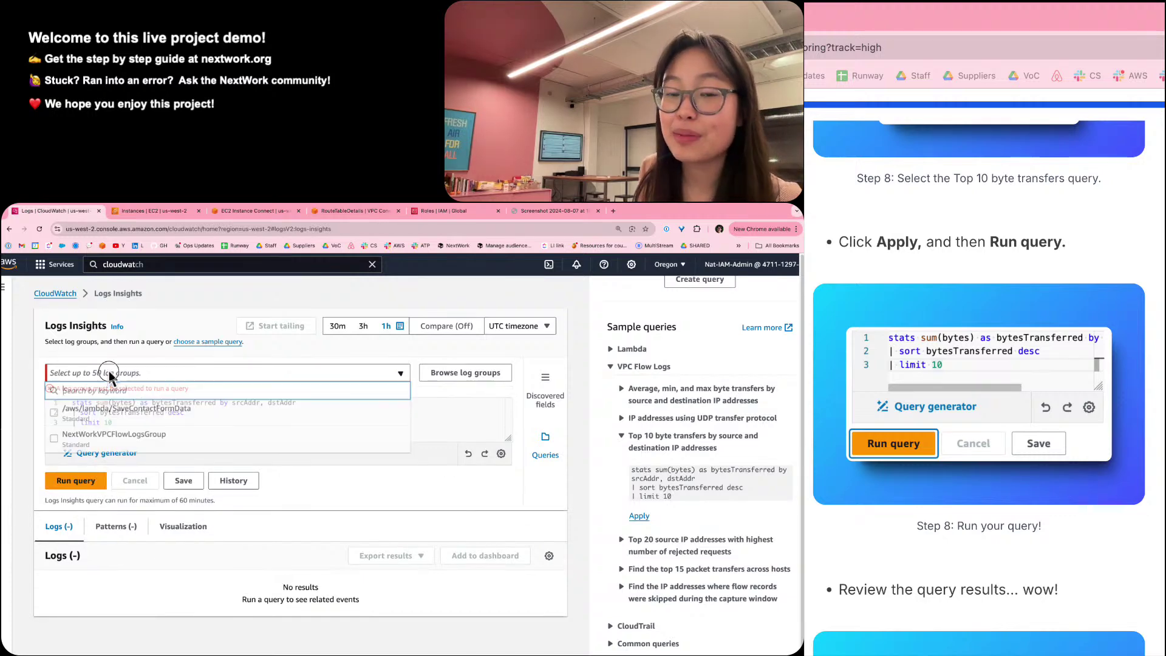
{"action": "left_click", "coordinate": [114, 449]}
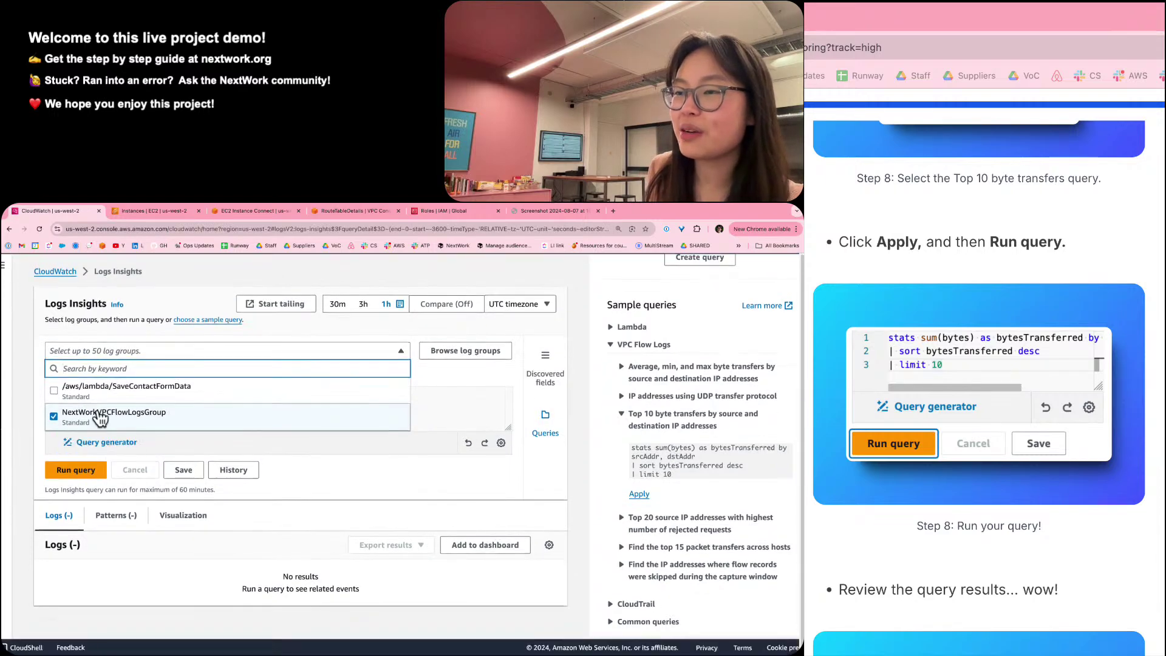
{"action": "left_click", "coordinate": [97, 419]}
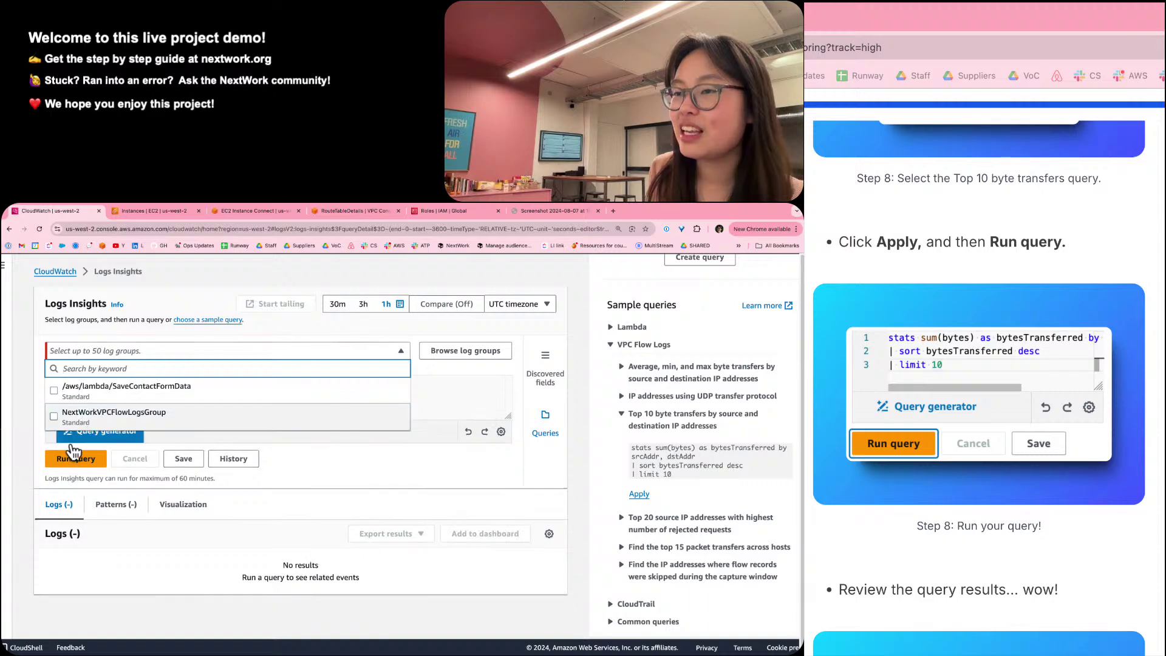
{"action": "left_click", "coordinate": [76, 418]}
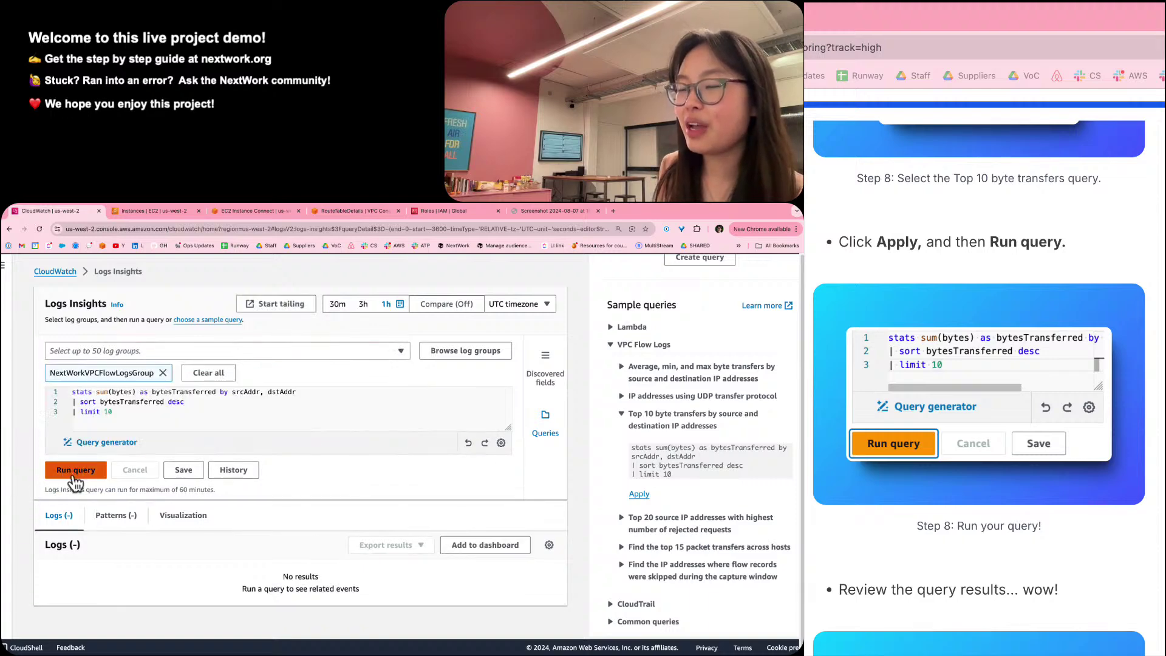
{"action": "left_click", "coordinate": [73, 474]}
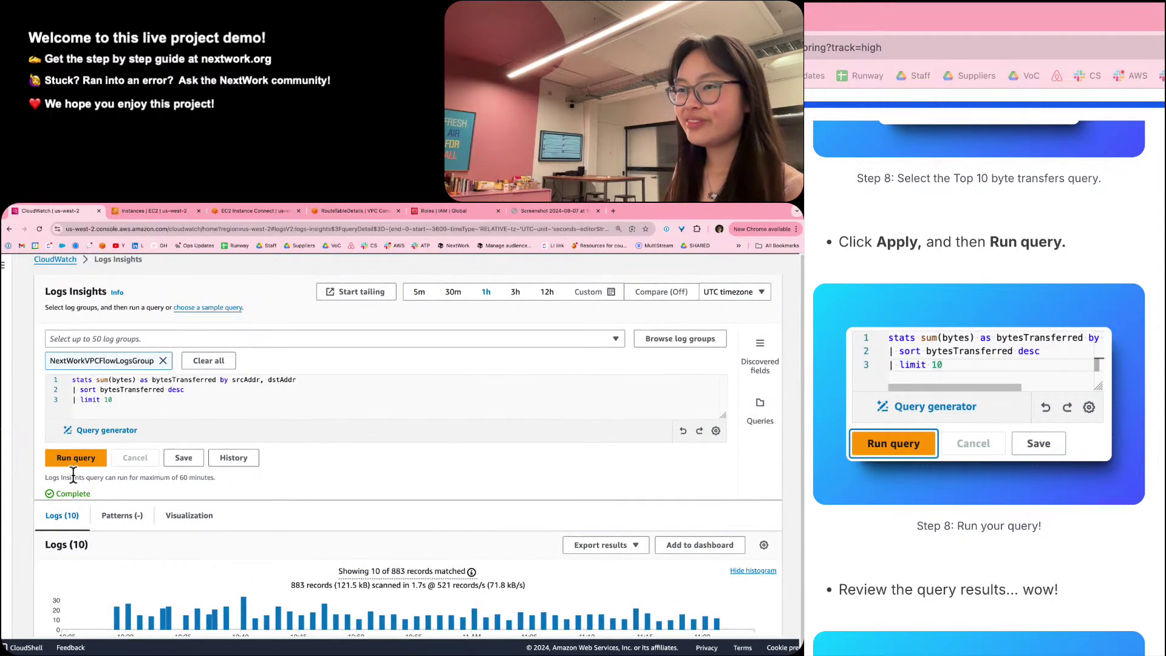
Examine the query's histogram and results table alongside the guide's explanation of what the results mean.
{"action": "scroll", "coordinate": [72, 474], "scroll_direction": "down", "scroll_amount": 4}
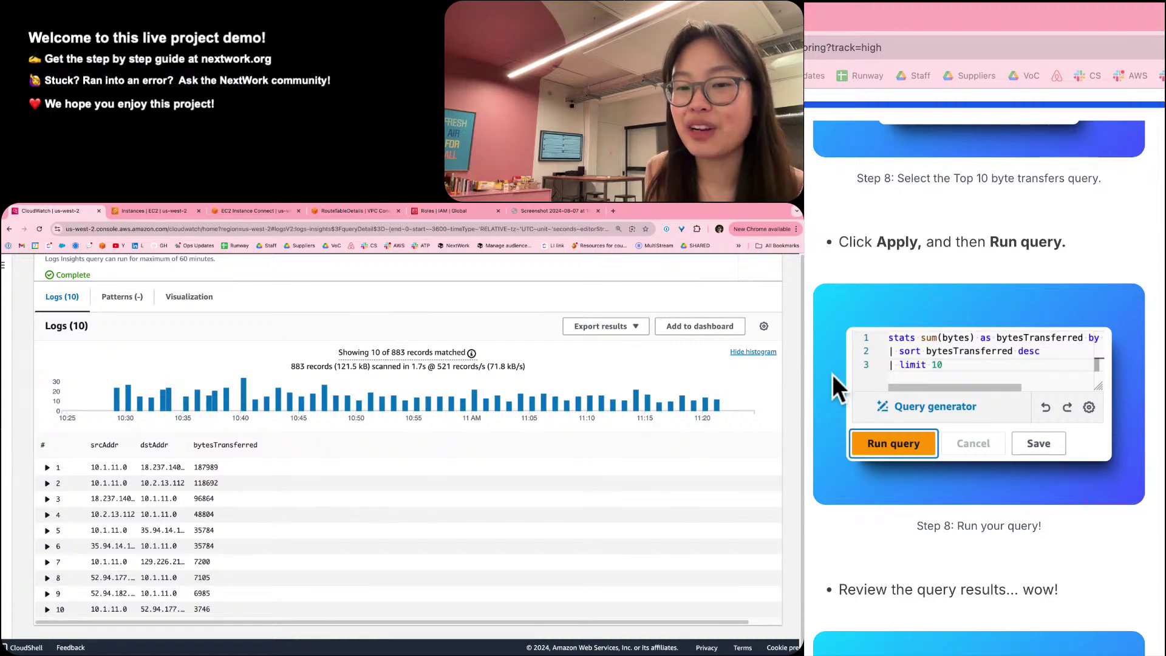
{"action": "scroll", "coordinate": [860, 527], "scroll_direction": "down", "scroll_amount": 15}
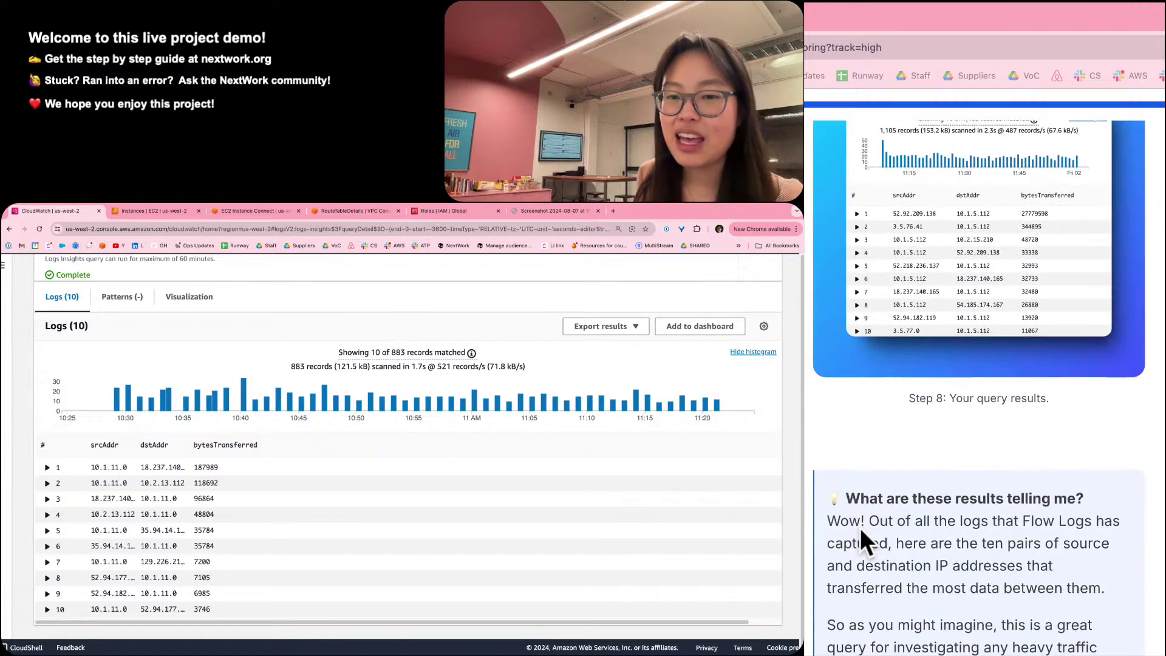
{"action": "scroll", "coordinate": [860, 526], "scroll_direction": "down", "scroll_amount": 5}
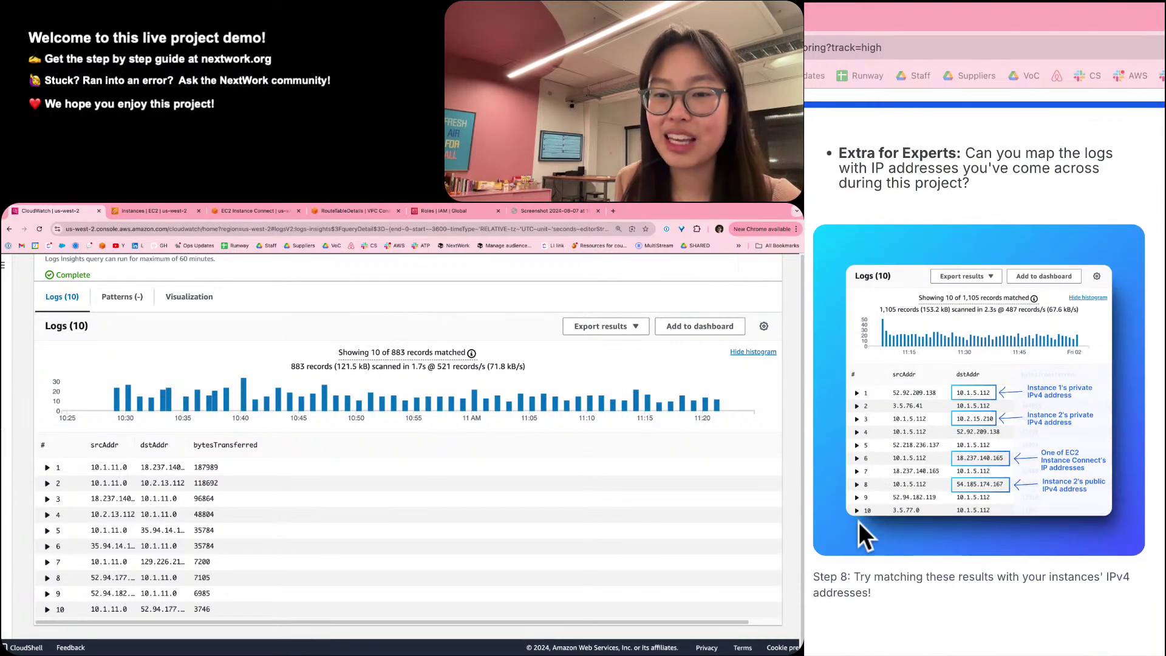
{"action": "scroll", "coordinate": [859, 522], "scroll_direction": "up", "scroll_amount": 6}
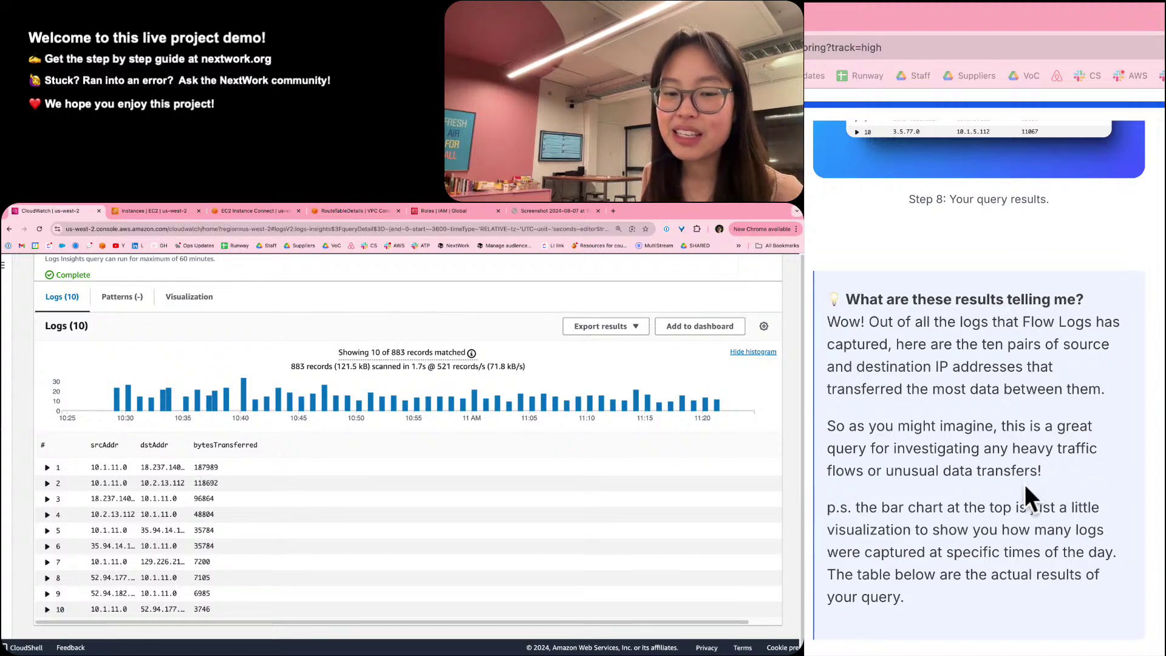
{"action": "scroll", "coordinate": [1026, 486], "scroll_direction": "up", "scroll_amount": 1}
{"action": "scroll", "coordinate": [1025, 483], "scroll_direction": "down", "scroll_amount": 1}
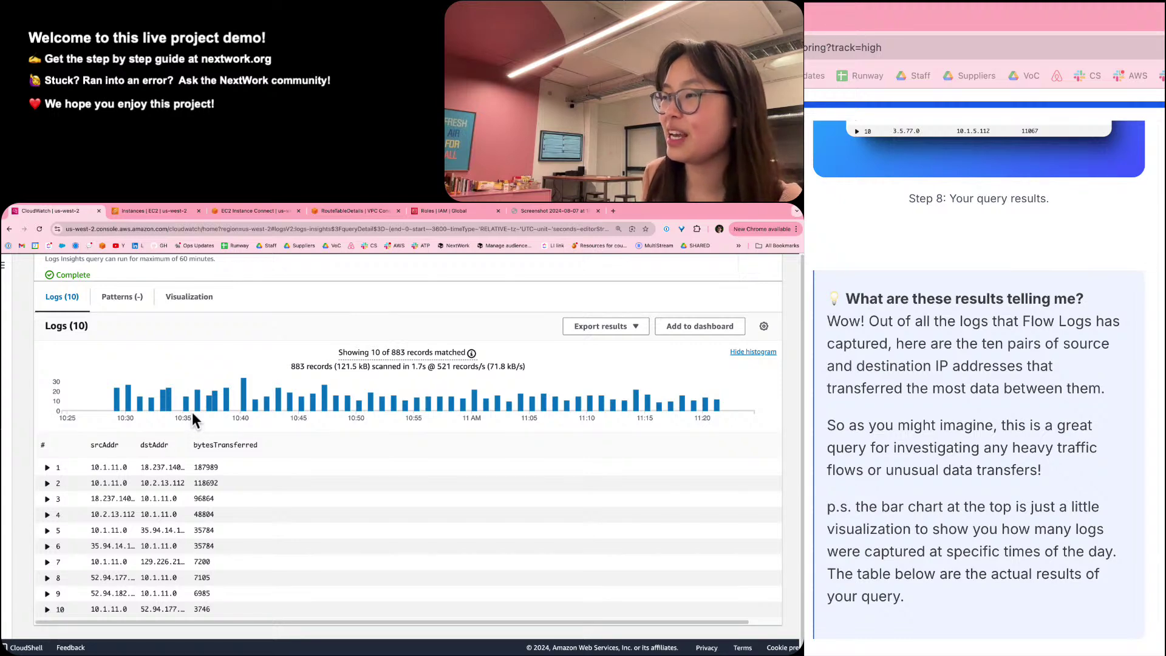
{"action": "mouse_move", "coordinate": [246, 397]}
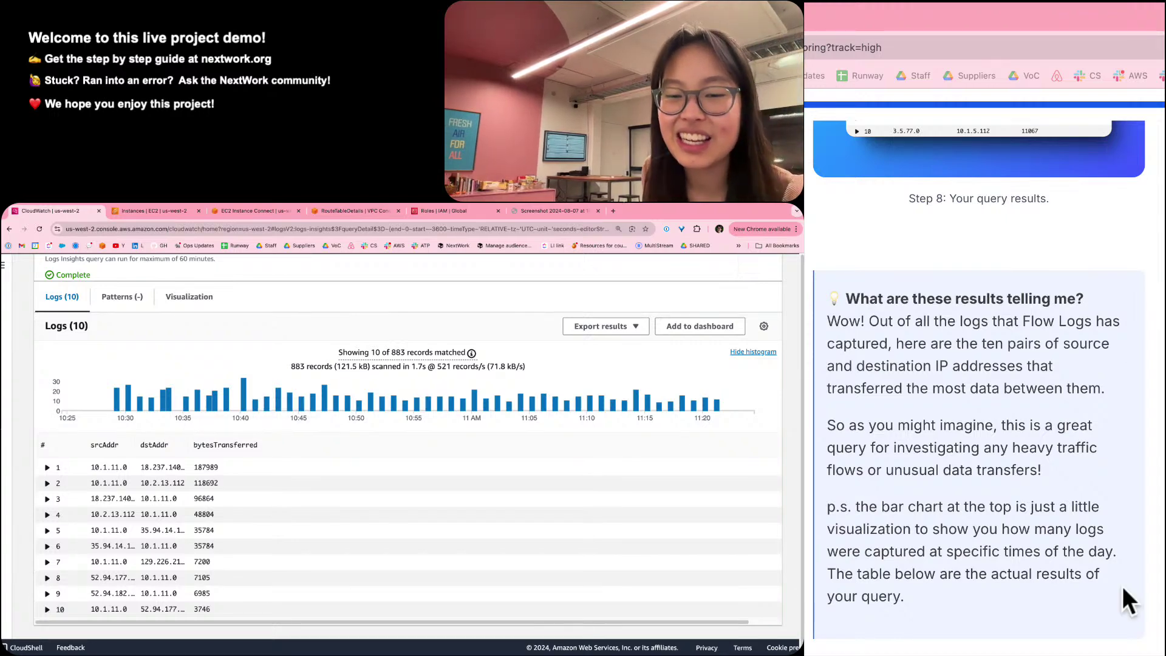
{"action": "mouse_move", "coordinate": [866, 625]}
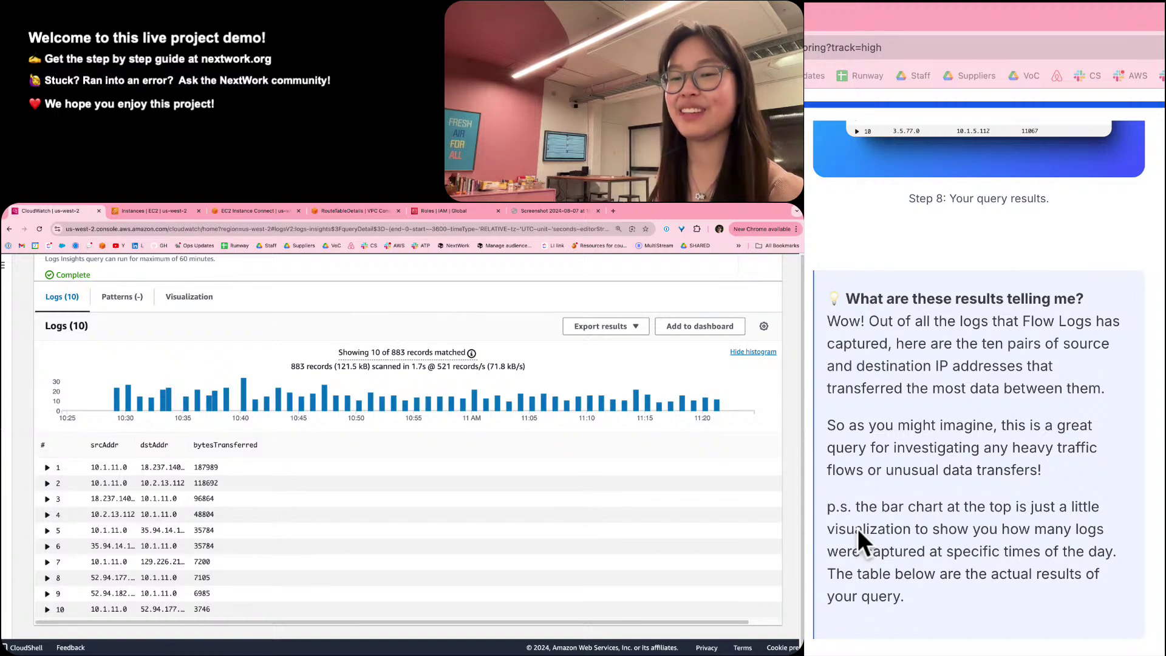
Examine the guide's sample query results for Step 8, enlarging the image with the source, destination and bytes transferred columns.
{"action": "scroll", "coordinate": [858, 529], "scroll_direction": "down", "scroll_amount": 7}
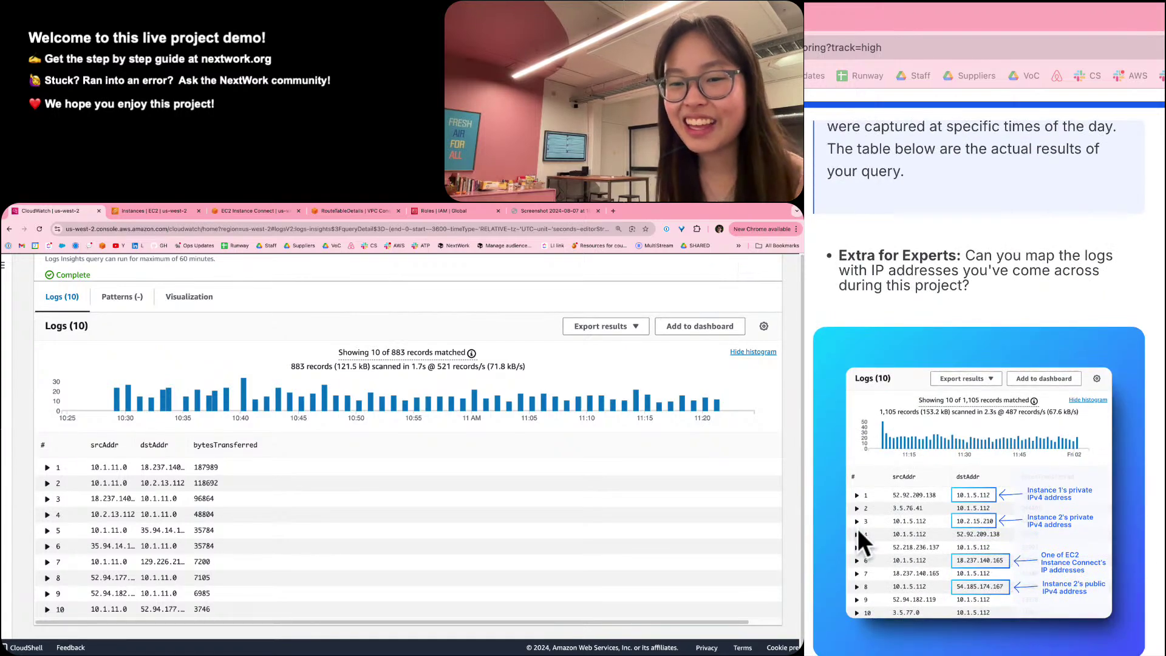
{"action": "scroll", "coordinate": [858, 528], "scroll_direction": "up", "scroll_amount": 10}
{"action": "scroll", "coordinate": [856, 537], "scroll_direction": "down", "scroll_amount": 6}
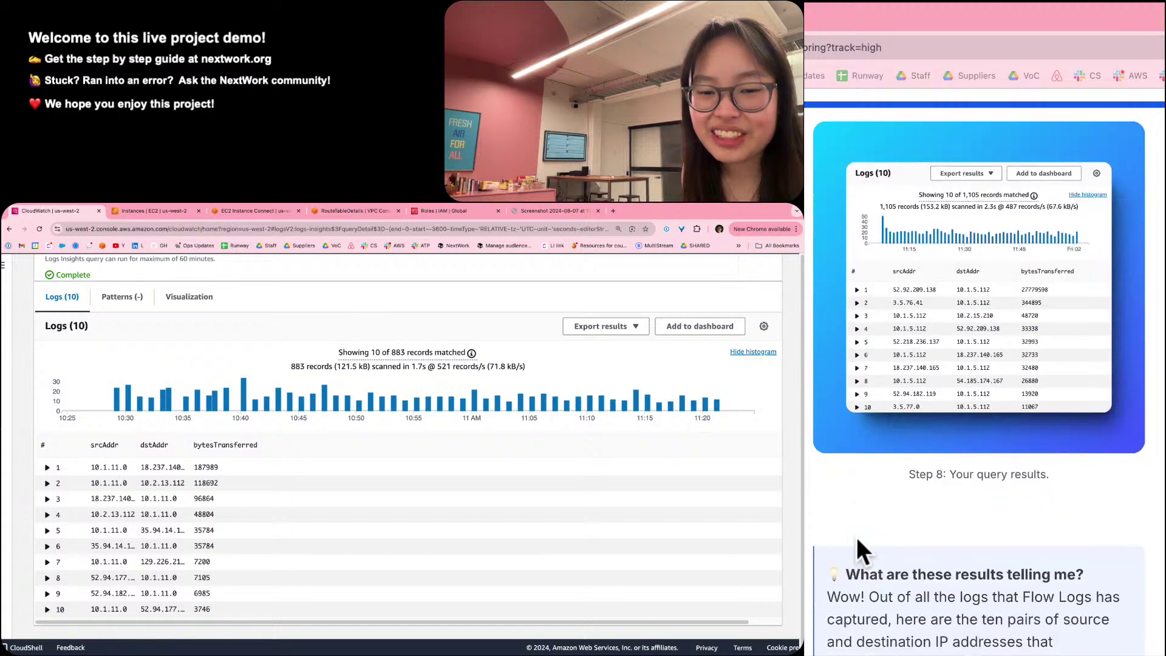
{"action": "scroll", "coordinate": [856, 536], "scroll_direction": "up", "scroll_amount": 8}
{"action": "scroll", "coordinate": [856, 537], "scroll_direction": "down", "scroll_amount": 5}
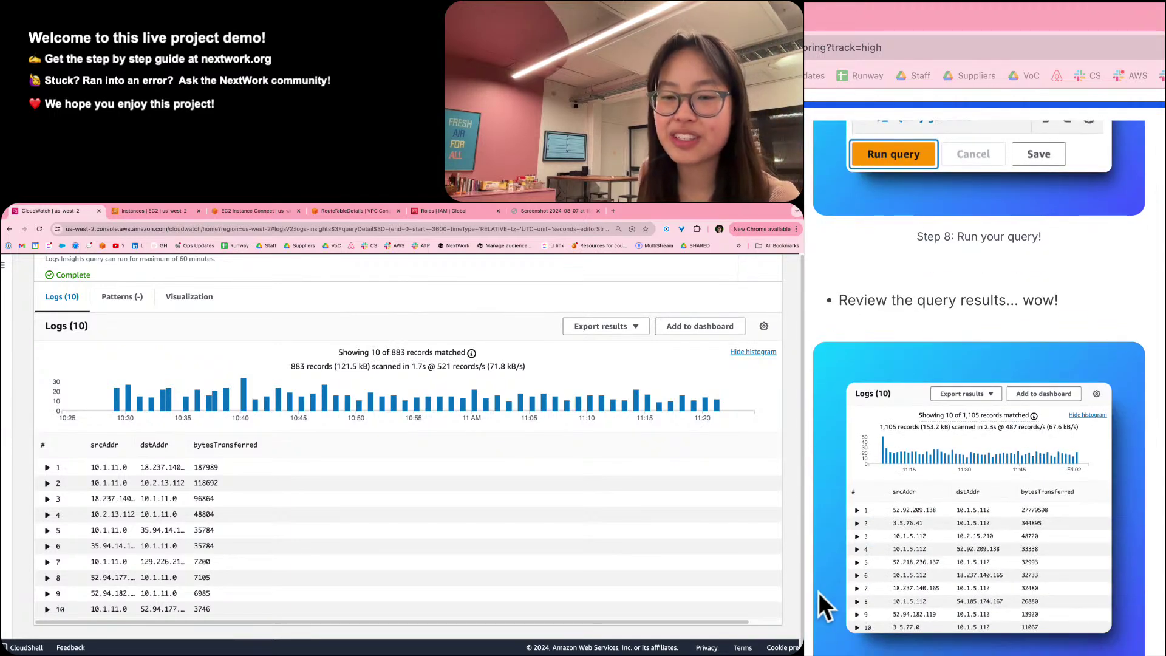
{"action": "left_click", "coordinate": [935, 535]}
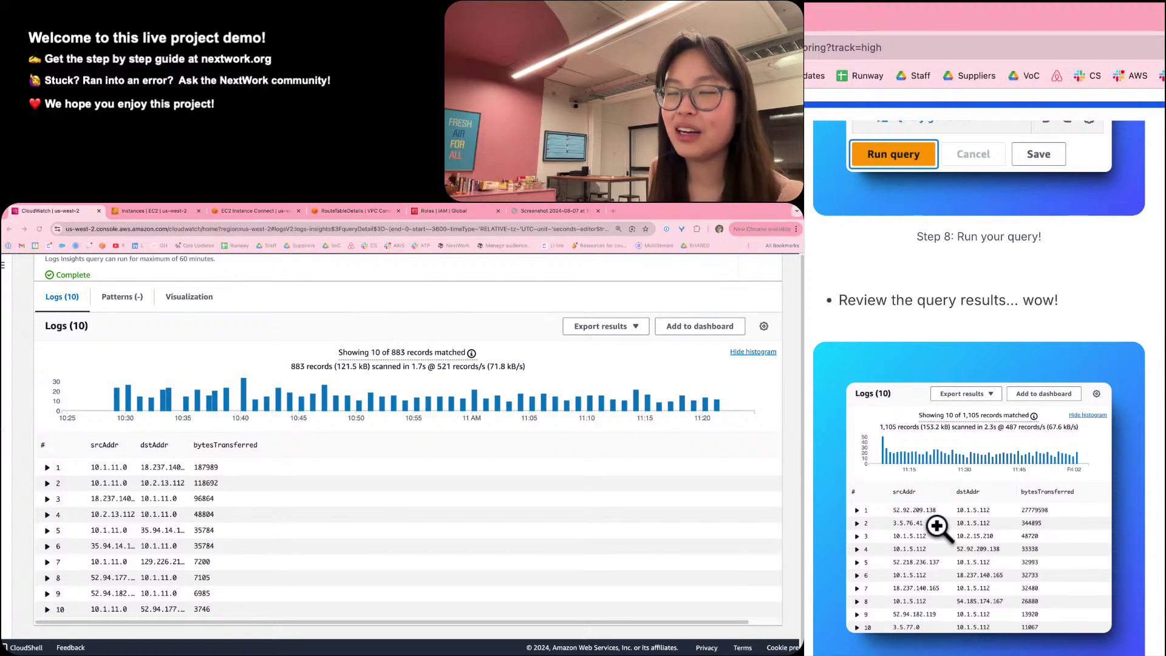
{"action": "left_click", "coordinate": [1017, 550]}
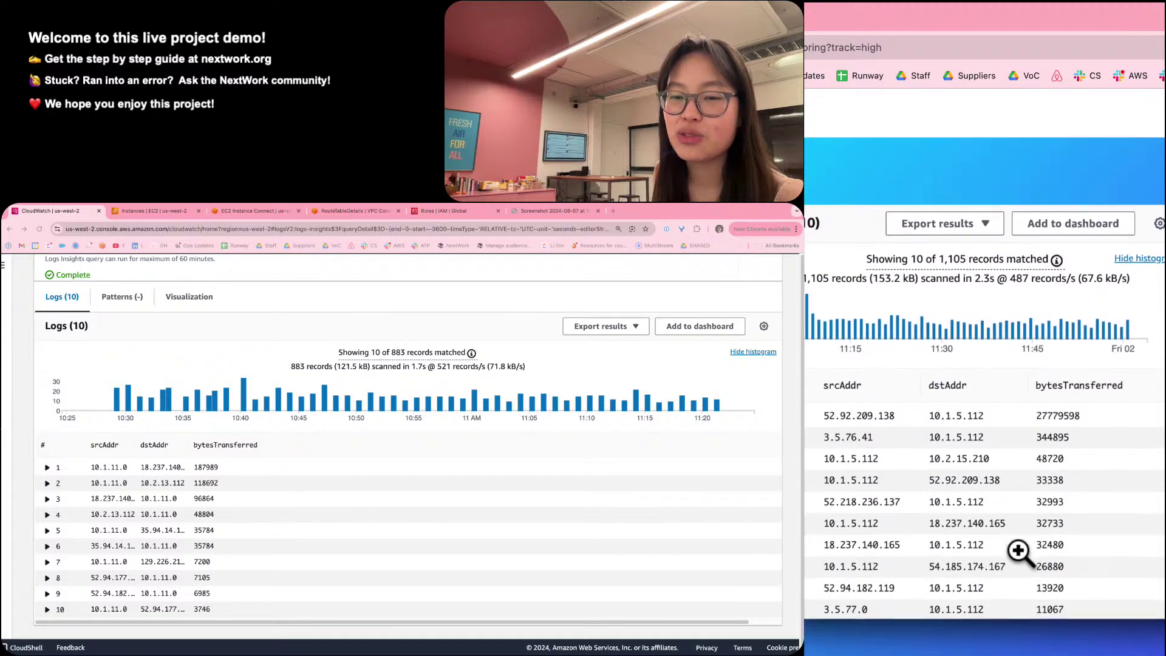
{"action": "scroll", "coordinate": [1018, 550], "scroll_direction": "down", "scroll_amount": 2}
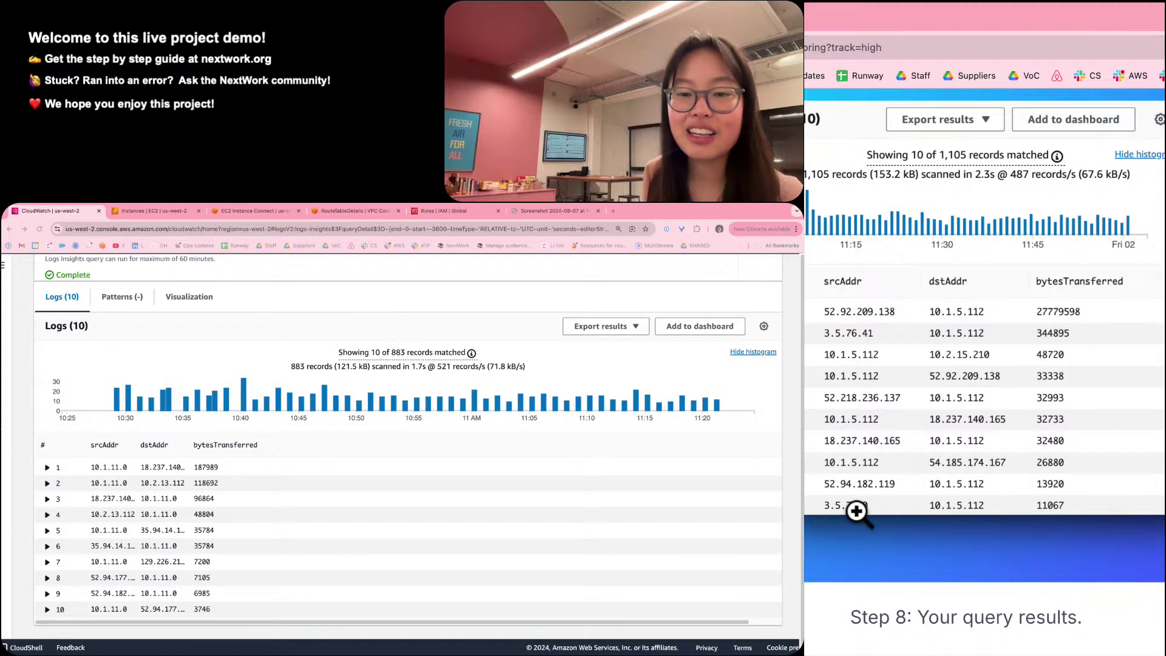
Read the guide's explanation of what the query results mean, up to the Extra for Experts note.
{"action": "scroll", "coordinate": [807, 450], "scroll_direction": "down", "scroll_amount": 3}
{"action": "scroll", "coordinate": [852, 460], "scroll_direction": "down", "scroll_amount": 1}
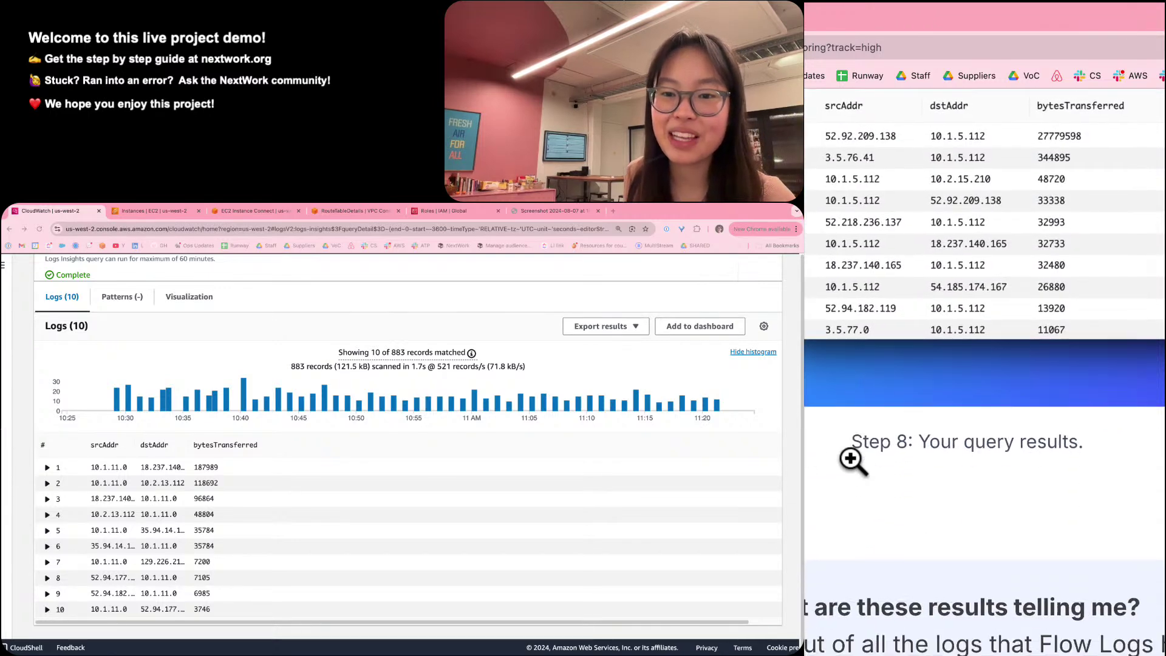
{"action": "scroll", "coordinate": [850, 462], "scroll_direction": "down", "scroll_amount": 3}
{"action": "scroll", "coordinate": [852, 469], "scroll_direction": "up", "scroll_amount": 1}
{"action": "scroll", "coordinate": [852, 470], "scroll_direction": "down", "scroll_amount": 2}
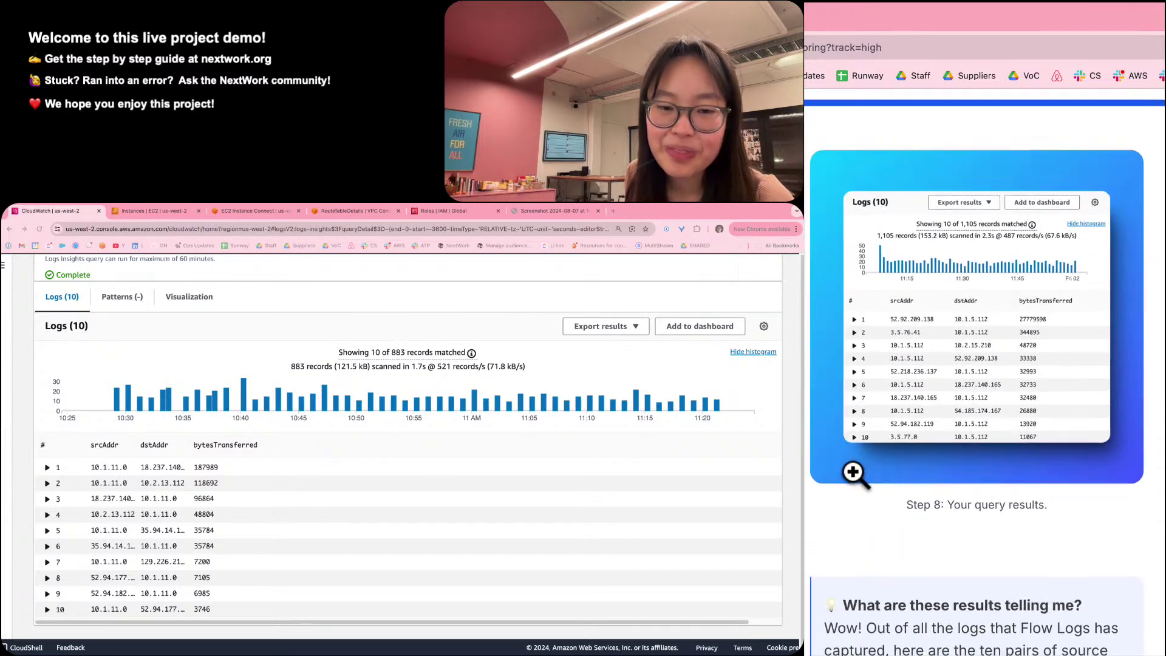
{"action": "scroll", "coordinate": [925, 515], "scroll_direction": "down", "scroll_amount": 3}
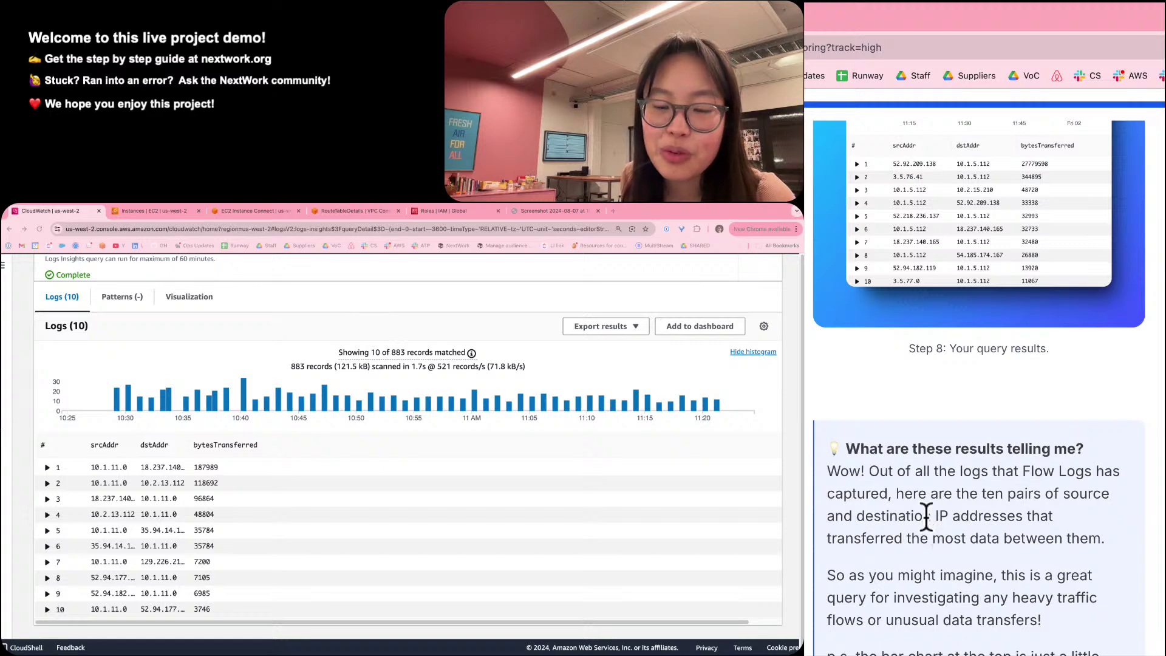
{"action": "scroll", "coordinate": [926, 515], "scroll_direction": "down", "scroll_amount": 2}
{"action": "scroll", "coordinate": [926, 516], "scroll_direction": "down", "scroll_amount": 6}
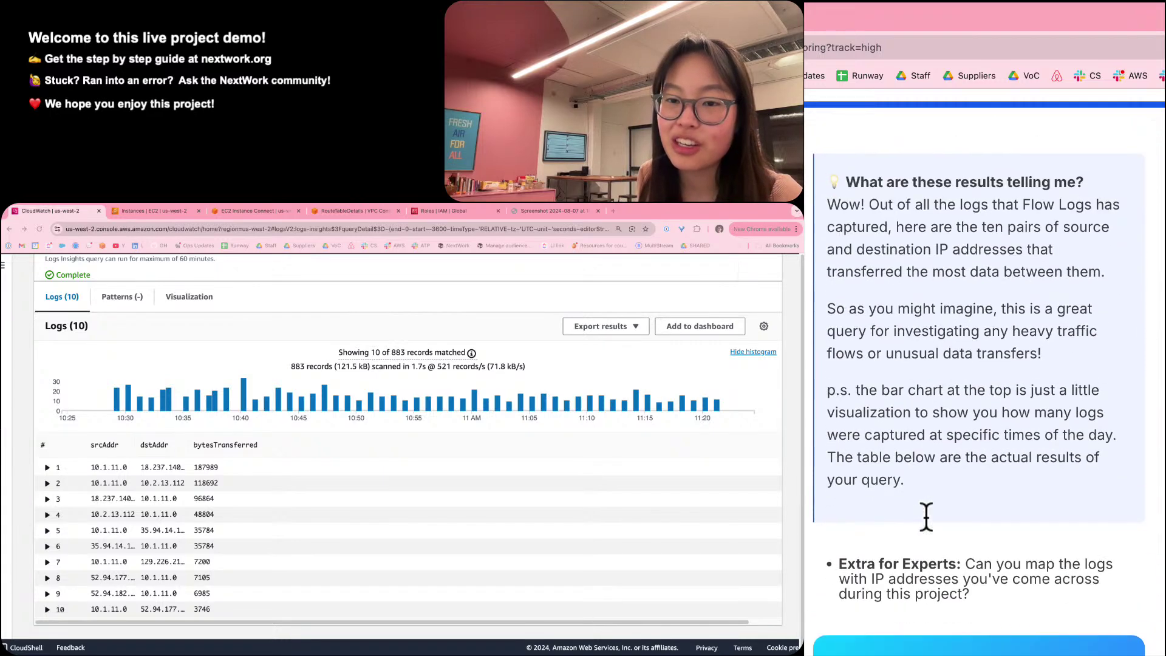
Capture the Logs Insights query results, upload the screenshot to the guide's screenshot task, and advance to question 2/3.
{"action": "scroll", "coordinate": [925, 516], "scroll_direction": "down", "scroll_amount": 12}
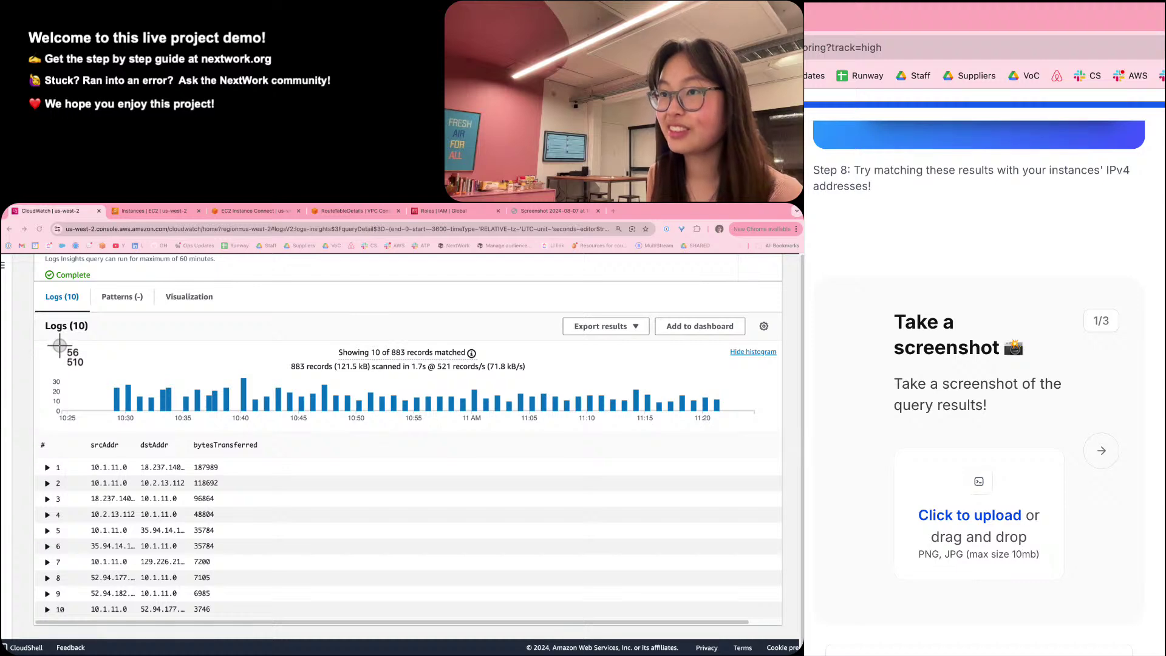
{"action": "left_click_drag", "start_coordinate": [37, 314], "coordinate": [971, 516]}
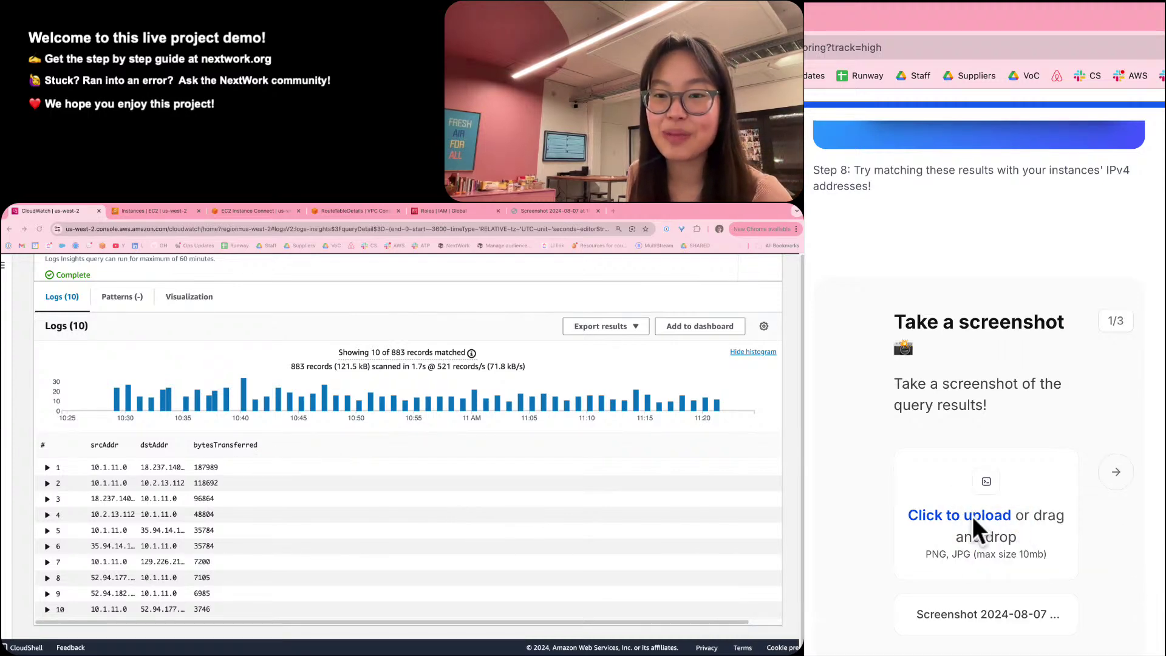
{"action": "left_click", "coordinate": [1130, 481]}
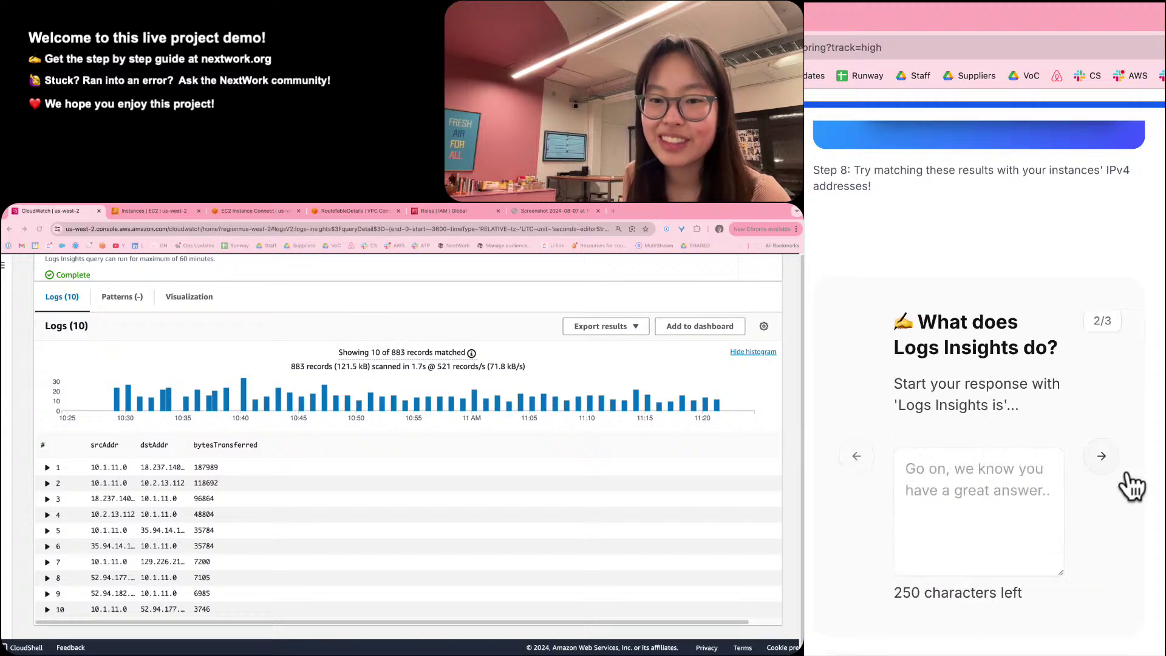
Start the answer on what Logs Insights does with "Logs Insights is a special tool within Amazon CloudWatch".
{"action": "left_click", "coordinate": [1002, 480]}
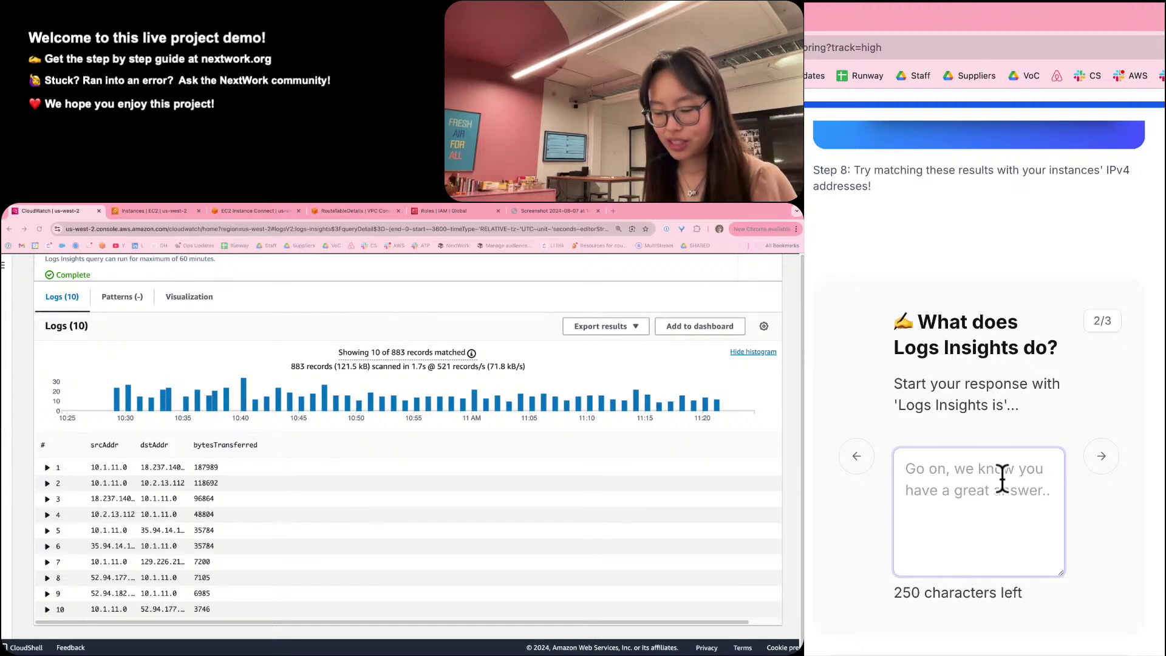
{"action": "type", "text": "Log Insighta"}
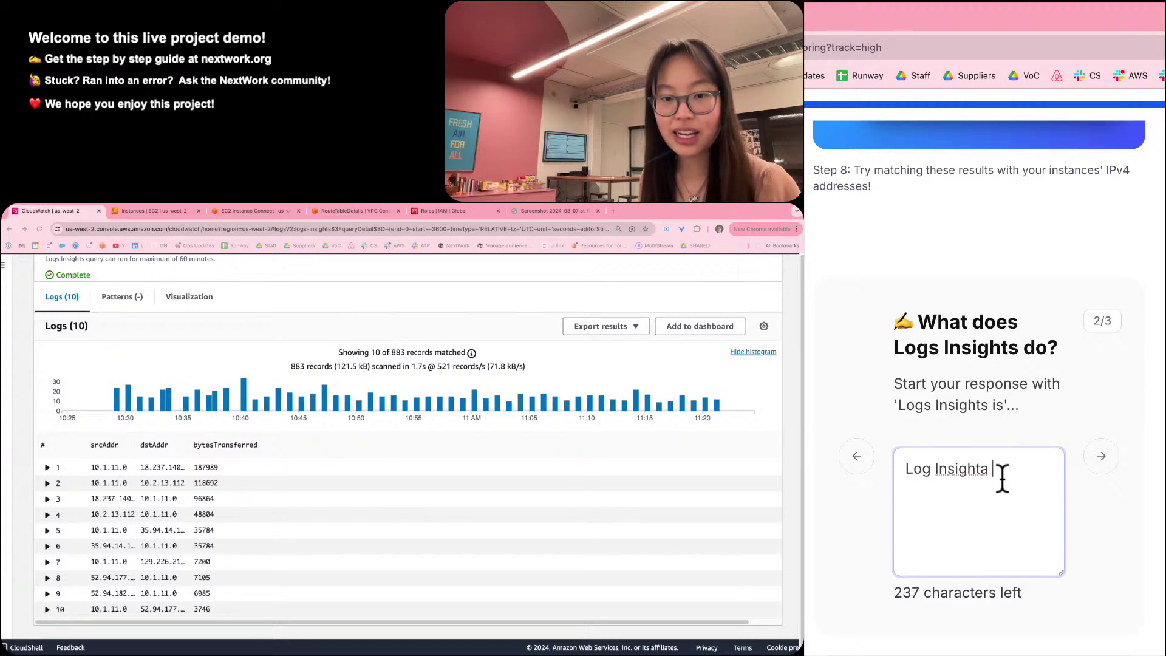
{"action": "key", "text": "BackSpace"}
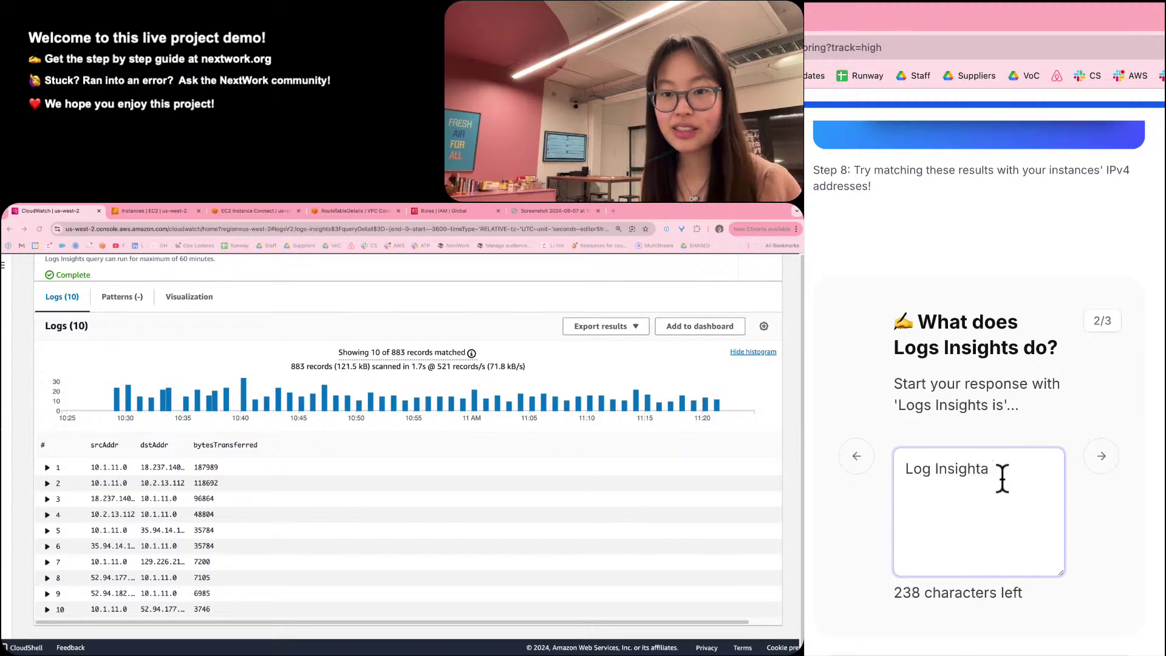
{"action": "key", "text": "BackSpace"}
{"action": "key", "text": "BackSpace"}
{"action": "key", "text": "BackSpace"}
{"action": "key", "text": "BackSpace"}
{"action": "key", "text": "BackSpace"}
{"action": "key", "text": "BackSpace"}
{"action": "key", "text": "BackSpace"}
{"action": "key", "text": "BackSpace"}
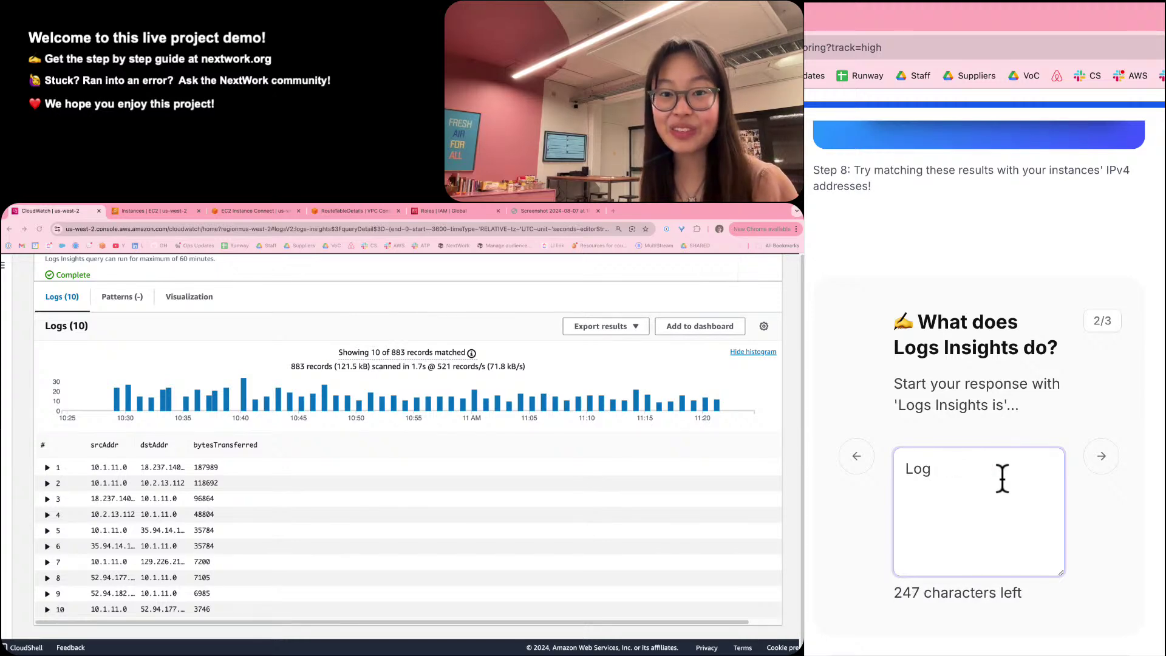
{"action": "type", "text": "s Insights is a "}
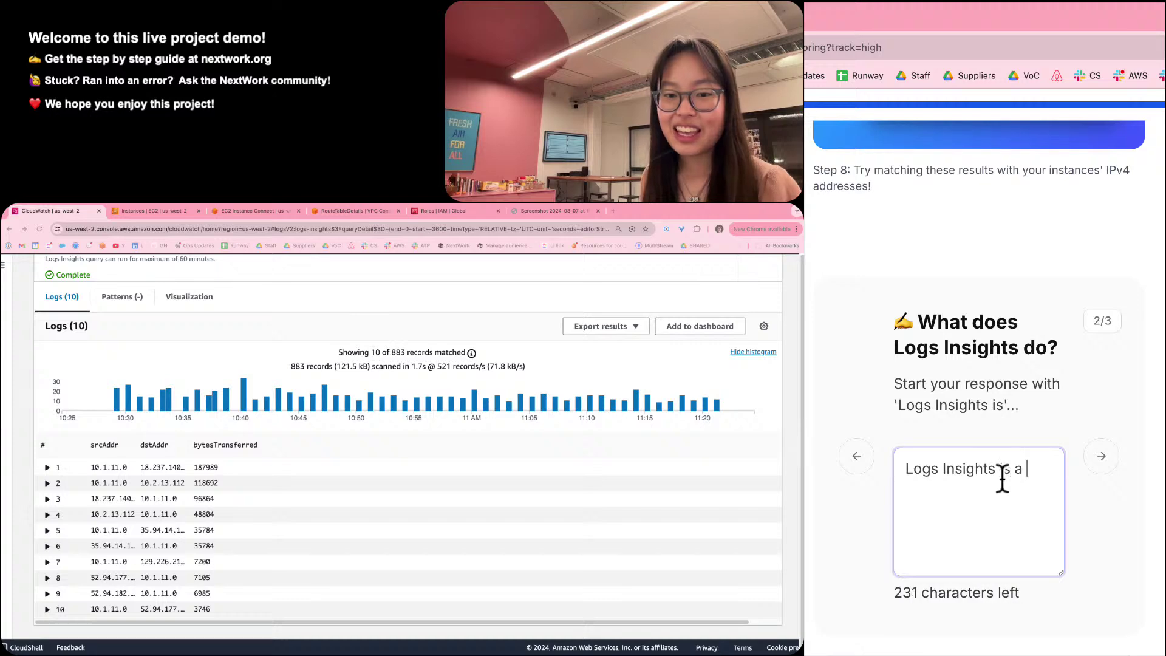
{"action": "type", "text": "special to"}
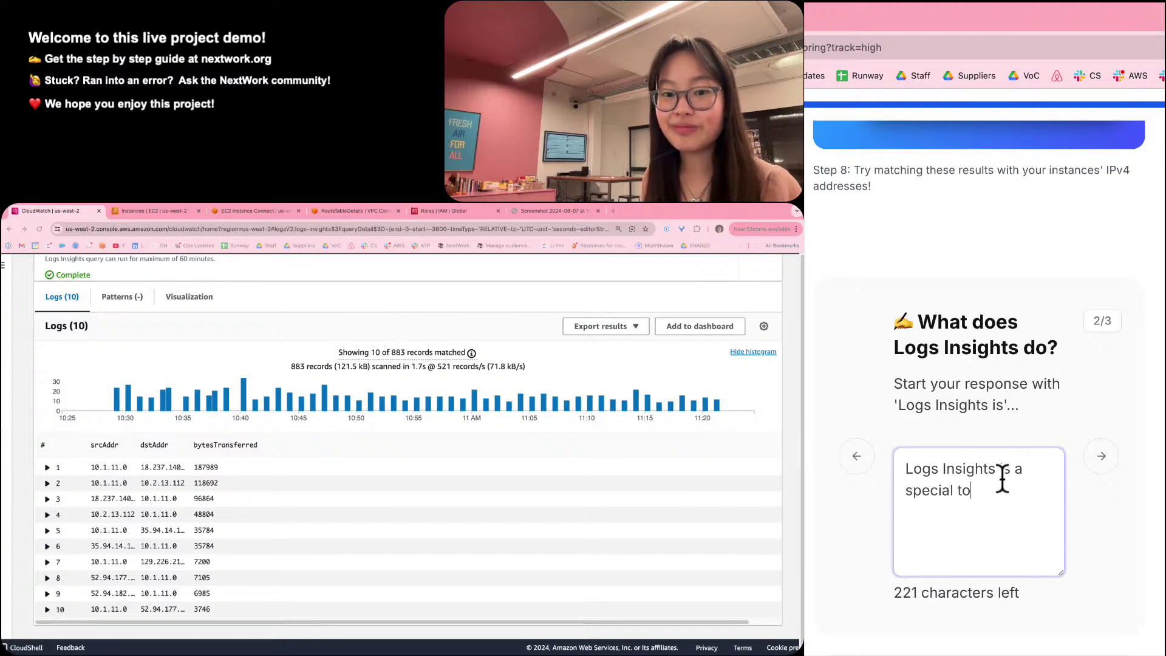
{"action": "type", "text": "ol within "}
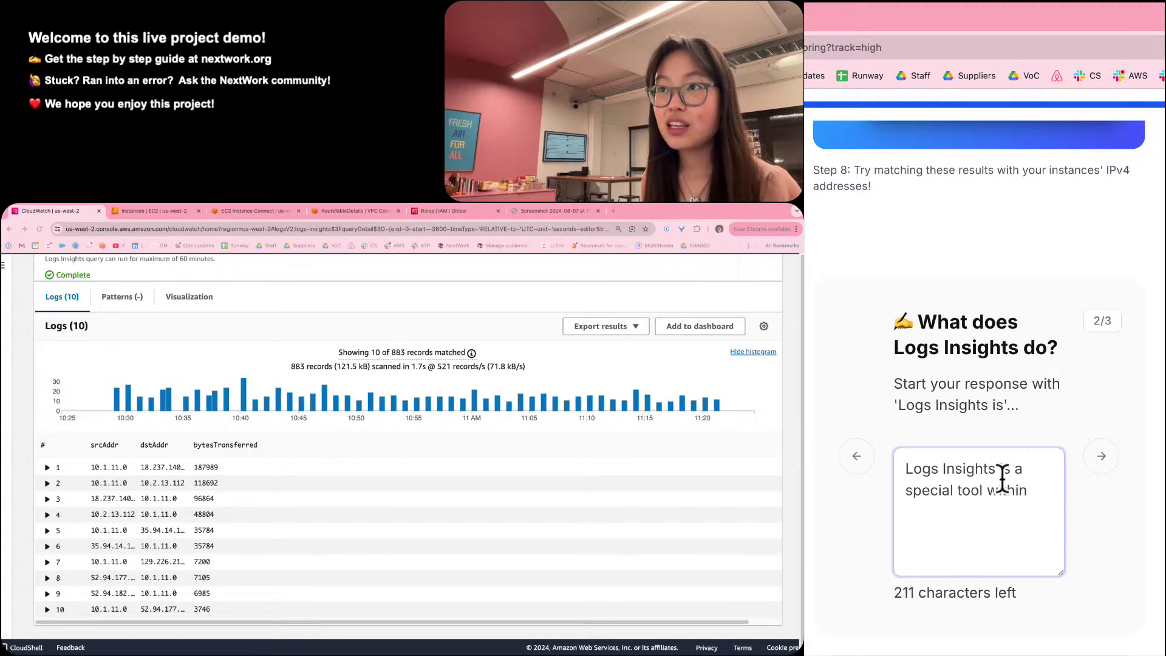
{"action": "type", "text": "Amazon Cloud"}
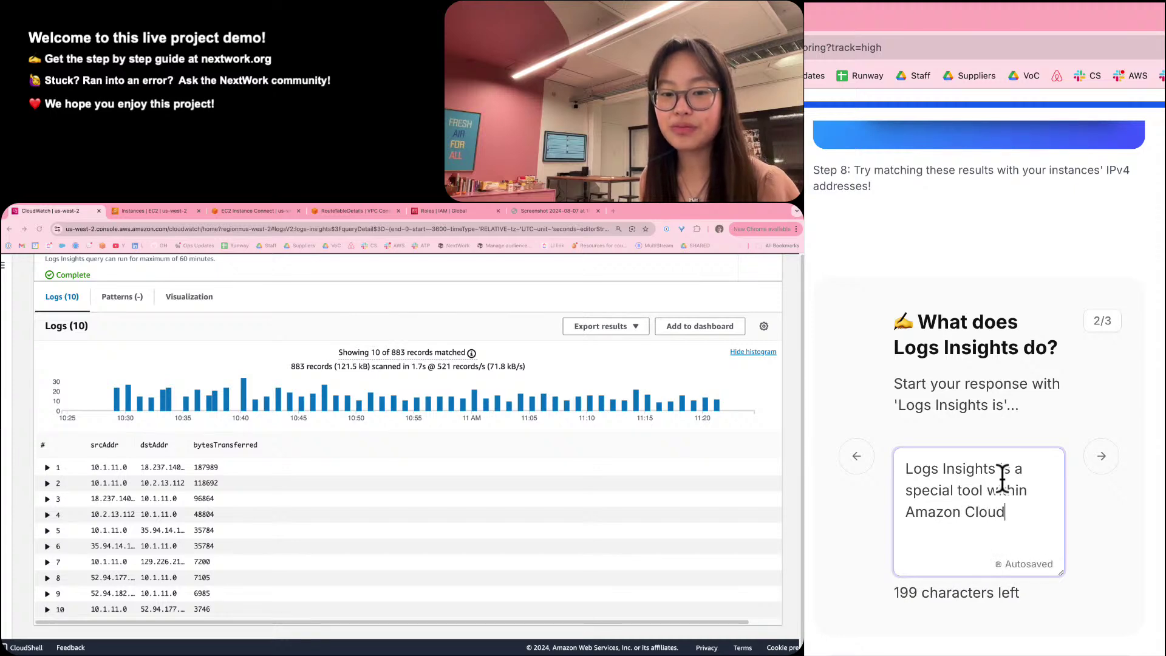
{"action": "type", "text": "Watch th"}
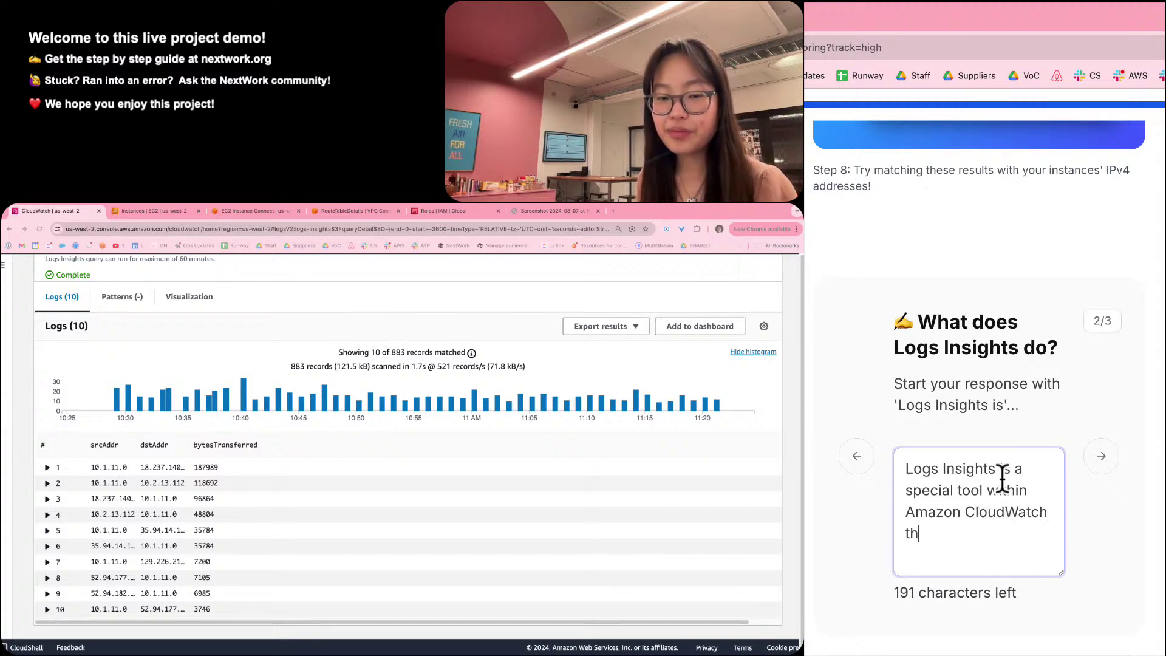
Continue the answer with "that helps us with analysing logs and creating visual graphs and charts".
{"action": "type", "text": "at alow"}
{"action": "key", "text": "BackSpace"}
{"action": "key", "text": "BackSpace"}
{"action": "key", "text": "BackSpace"}
{"action": "key", "text": "BackSpace"}
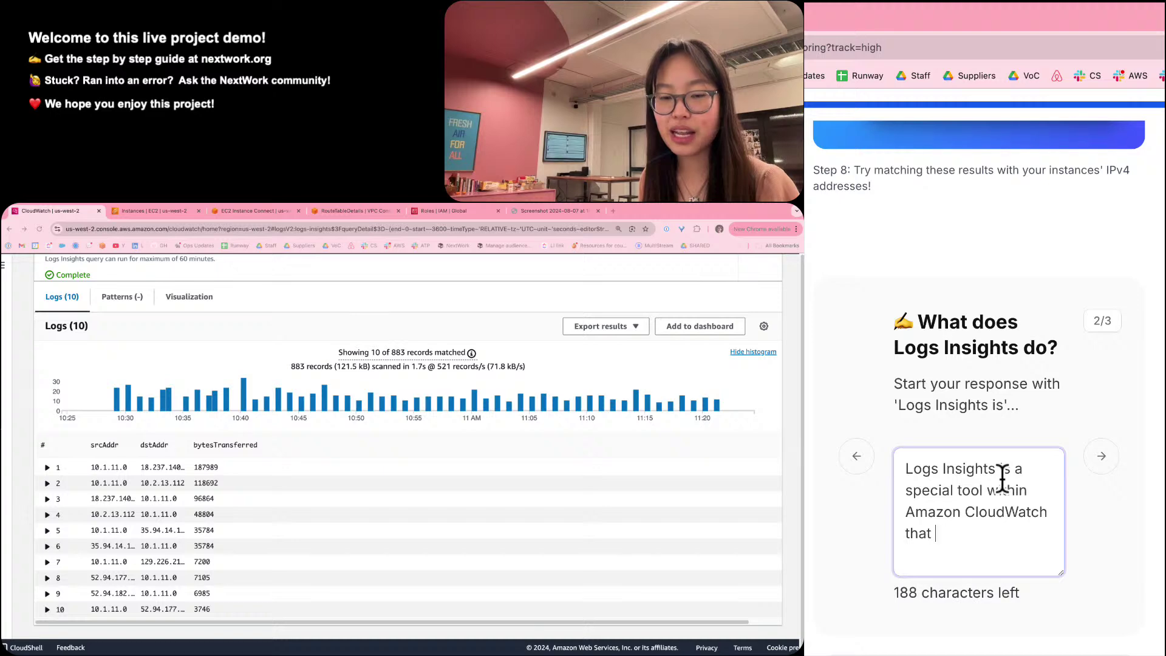
{"action": "type", "text": "helps us with "}
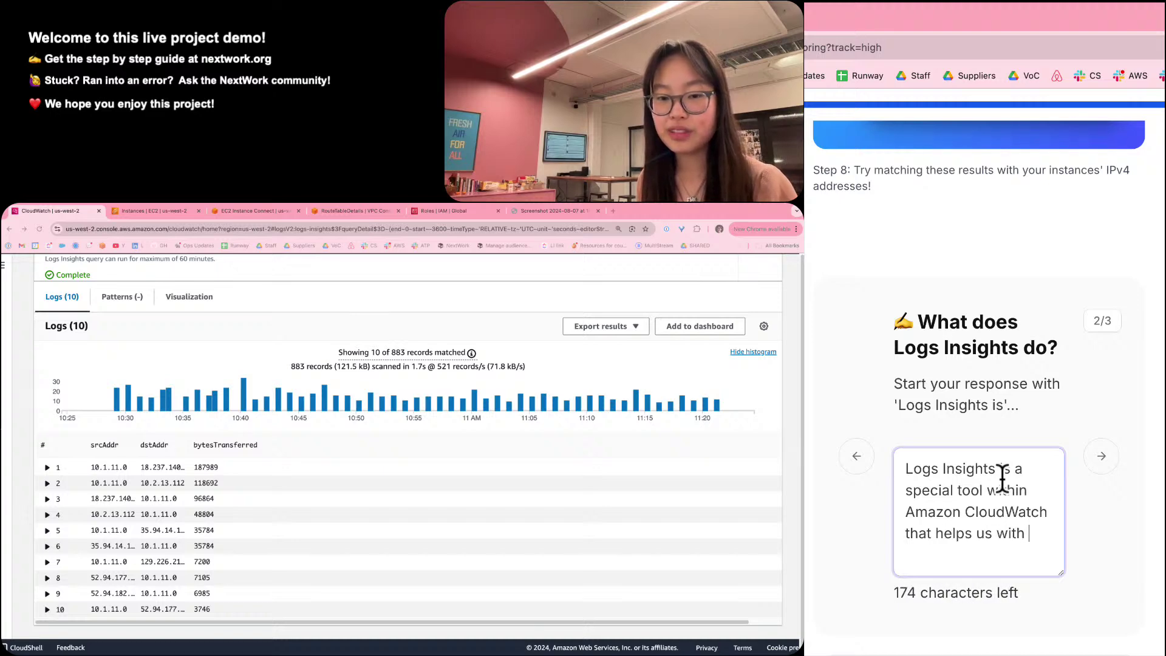
{"action": "type", "text": "analysing logs an"}
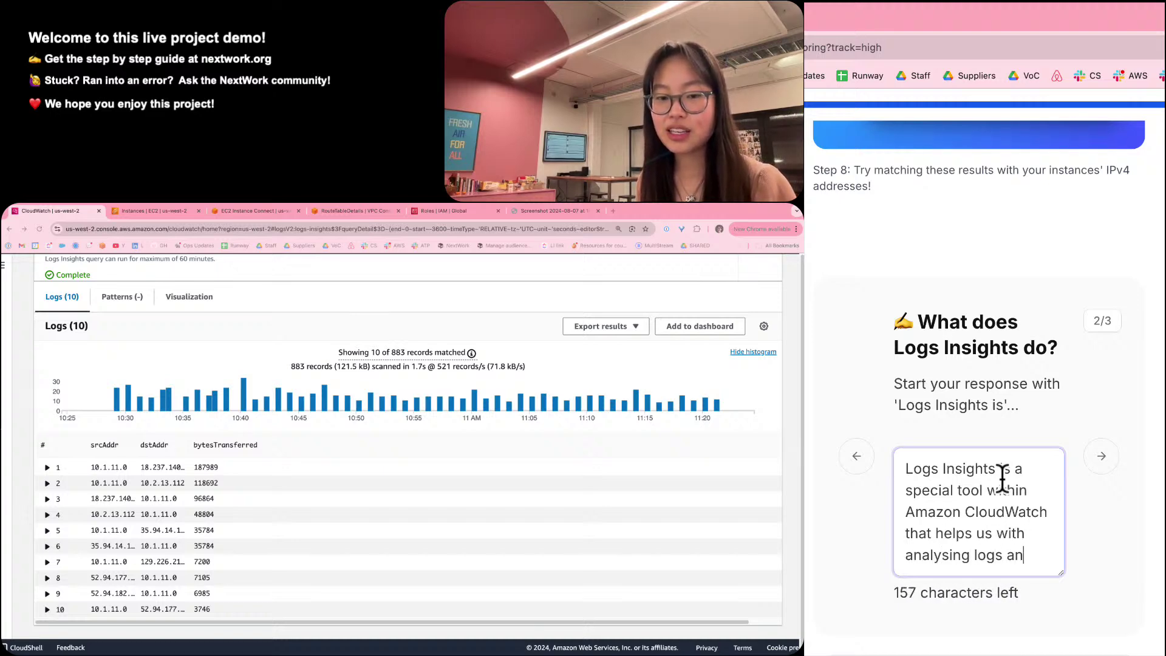
{"action": "type", "text": "d cr"}
{"action": "key", "text": "BackSpace"}
{"action": "type", "text": "creating "}
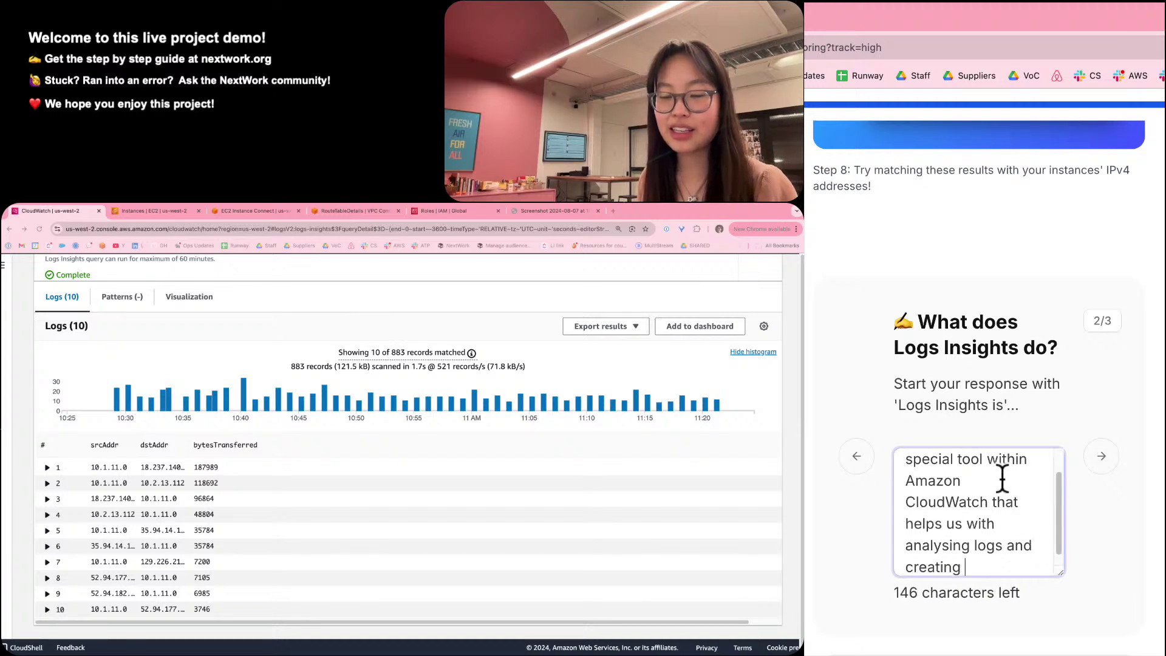
{"action": "type", "text": "visual "}
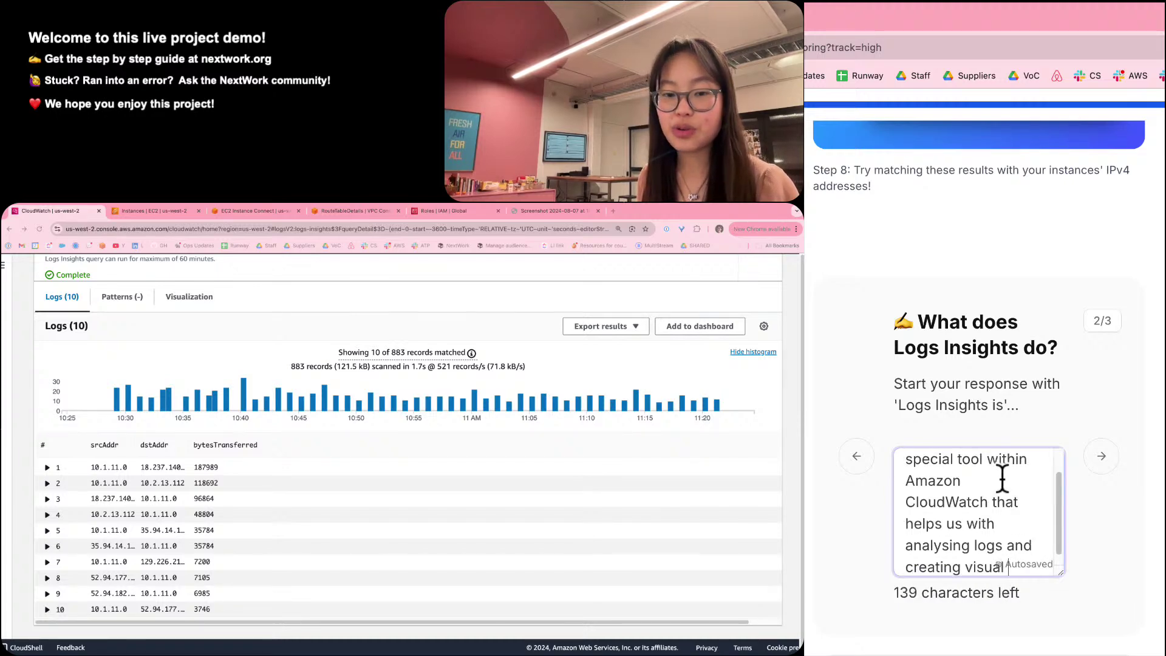
{"action": "type", "text": "graphs and chart"}
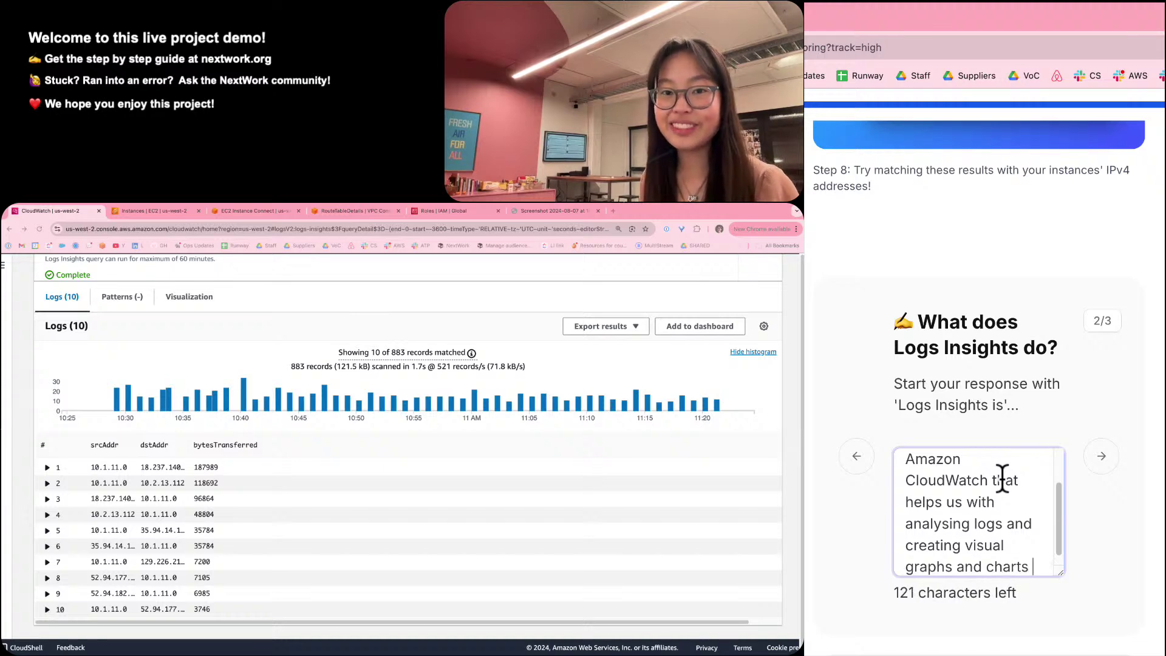
{"action": "type", "text": "s "}
Finish the Logs Insights answer with "through queries!" and advance to question 3/3.
{"action": "type", "text": "thro"}
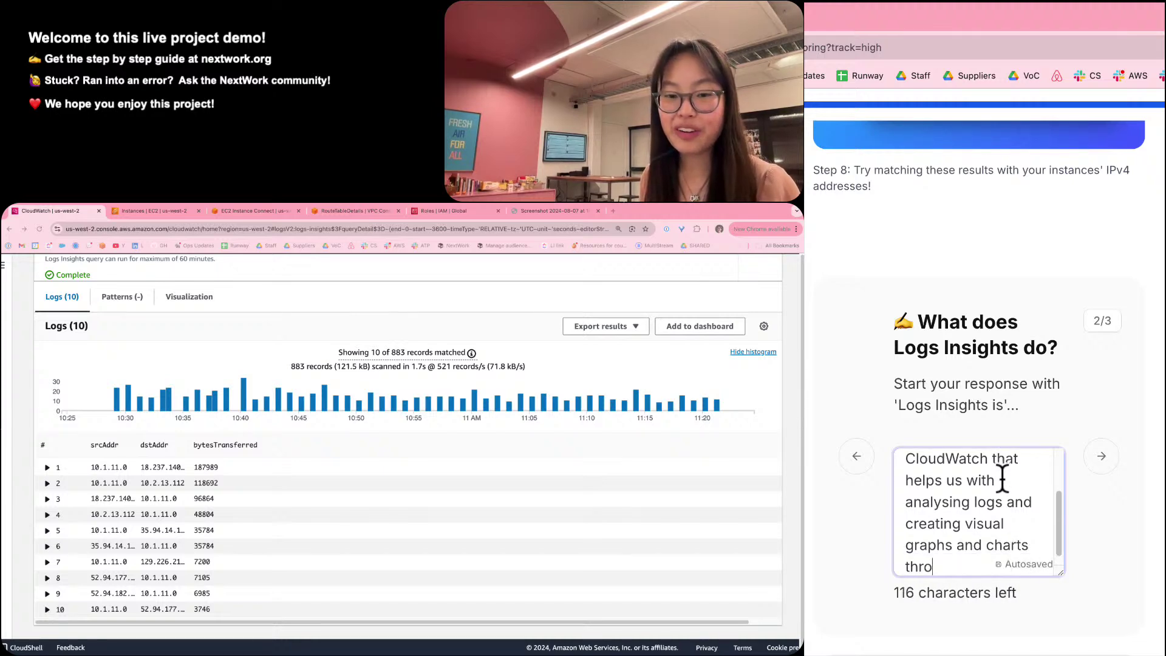
{"action": "type", "text": "ugh queries"}
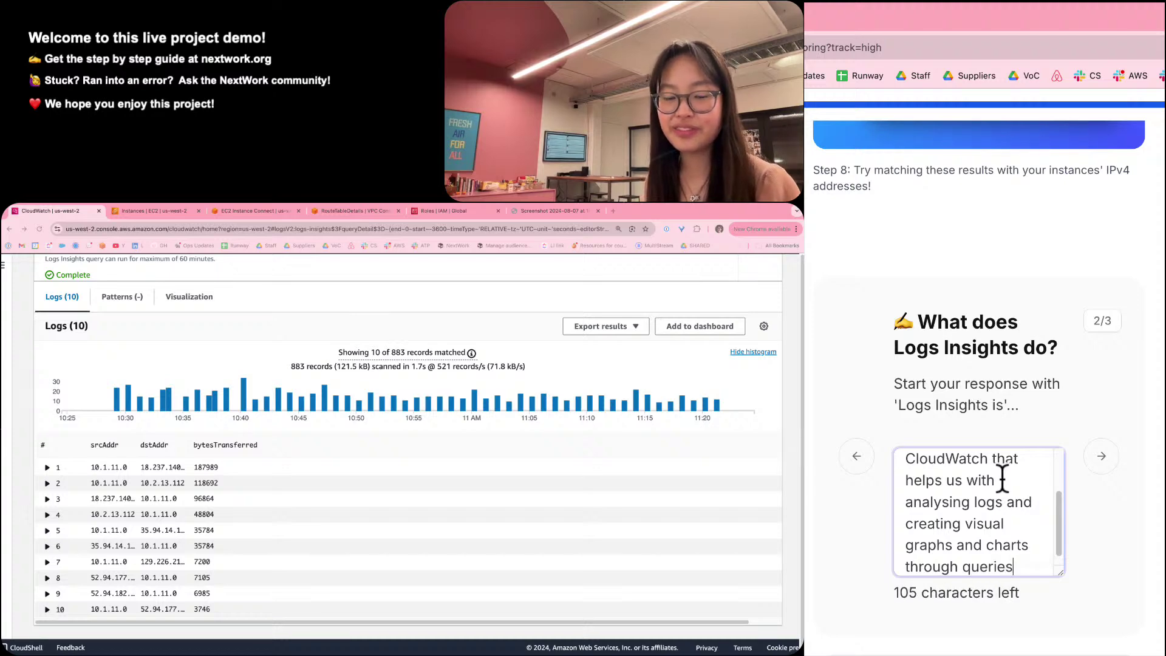
{"action": "type", "text": " ("}
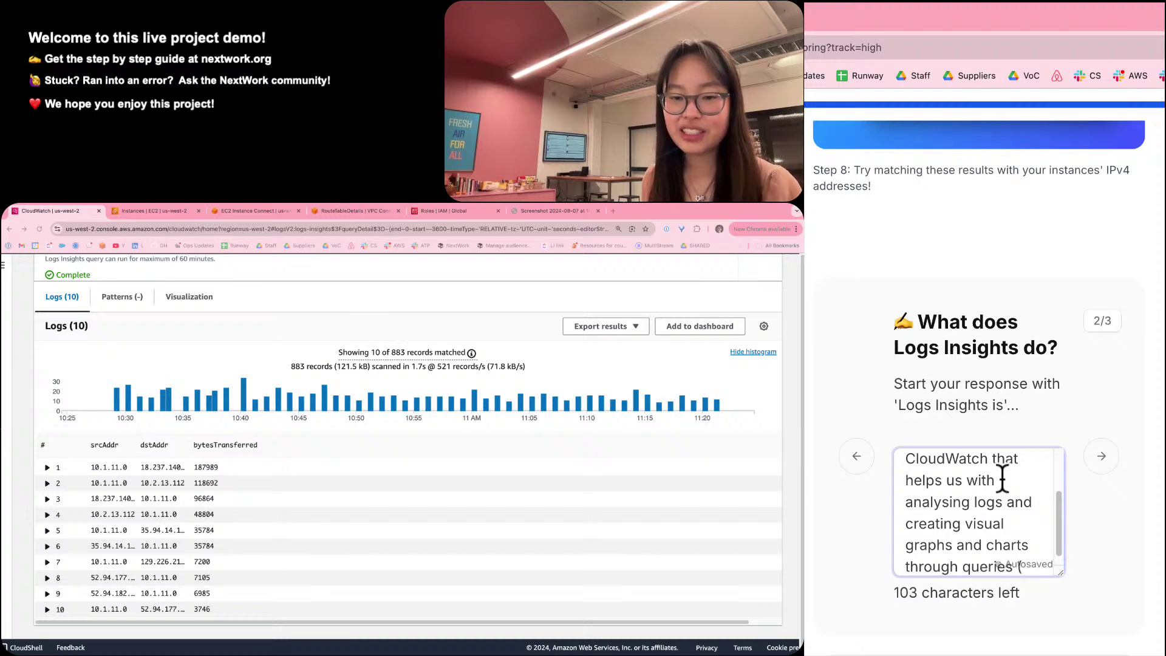
{"action": "key", "text": "BackSpace"}
{"action": "key", "text": "BackSpace"}
{"action": "type", "text": "!"}
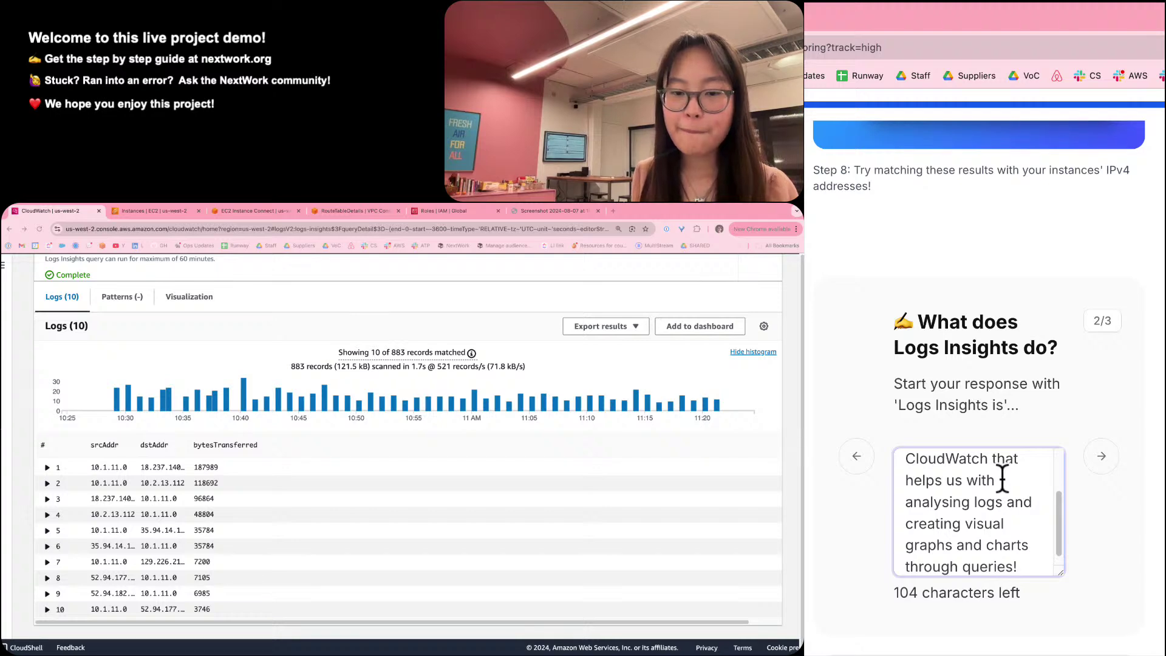
{"action": "key", "text": "Tab"}
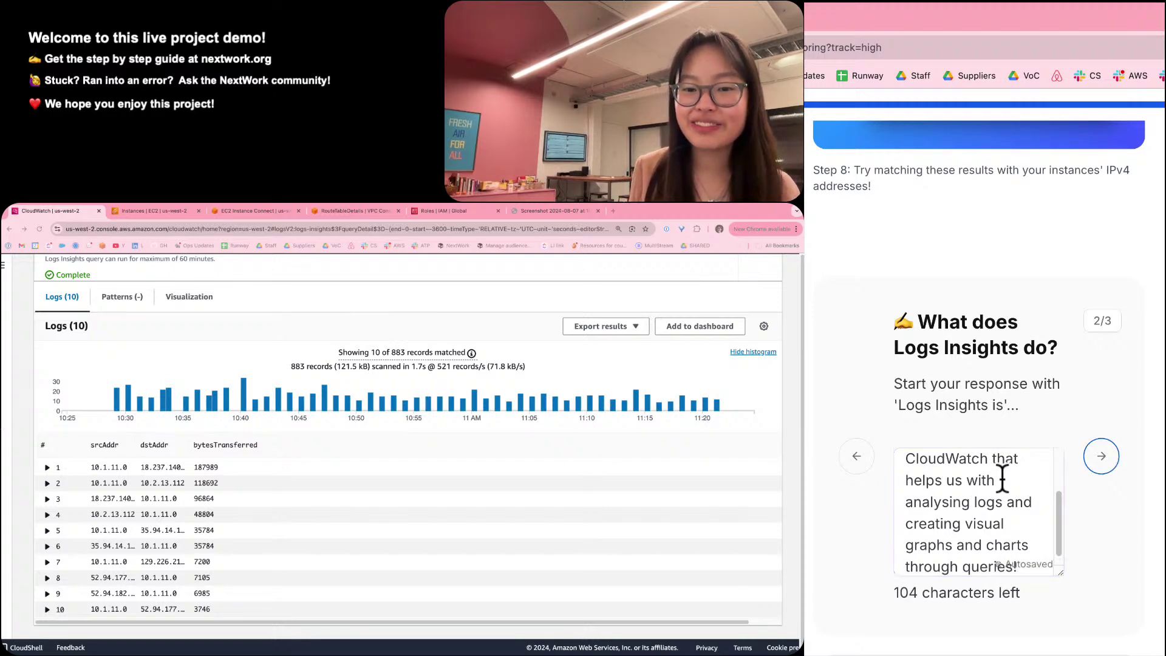
{"action": "key", "text": "Return"}
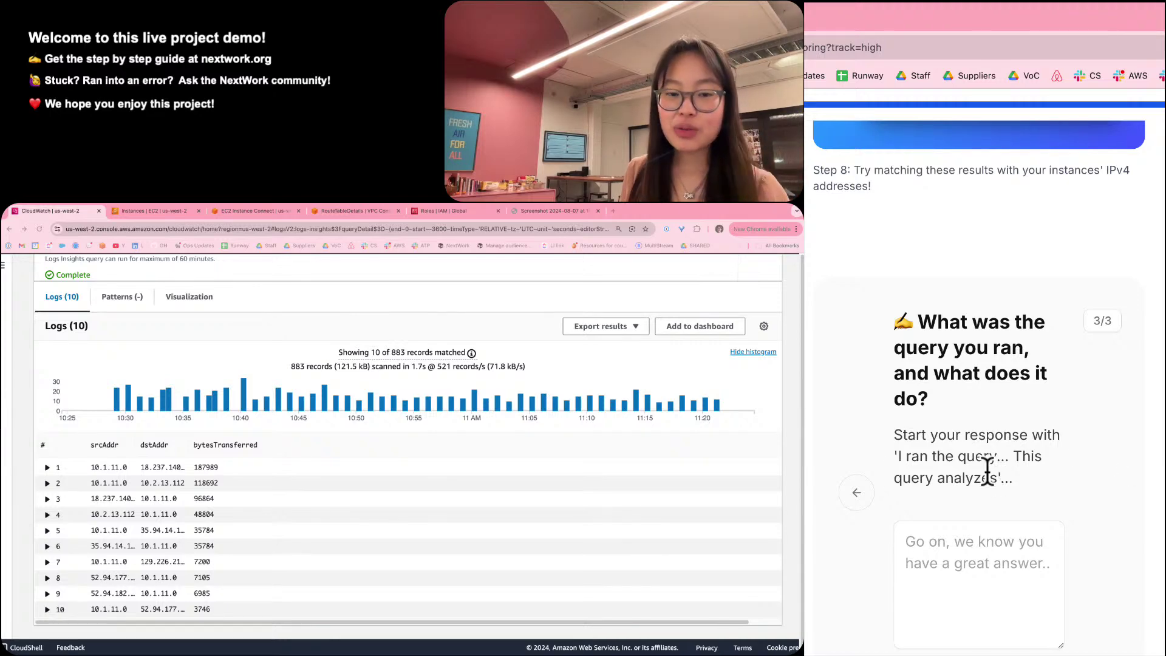
Copy the suggested starter "I ran the query... This query analyzes" into the question 3/3 answer and remove the ellipsis after "query".
{"action": "left_click_drag", "start_coordinate": [903, 460], "coordinate": [999, 479]}
{"action": "key", "text": "ctrl+c"}
{"action": "left_click", "coordinate": [993, 543]}
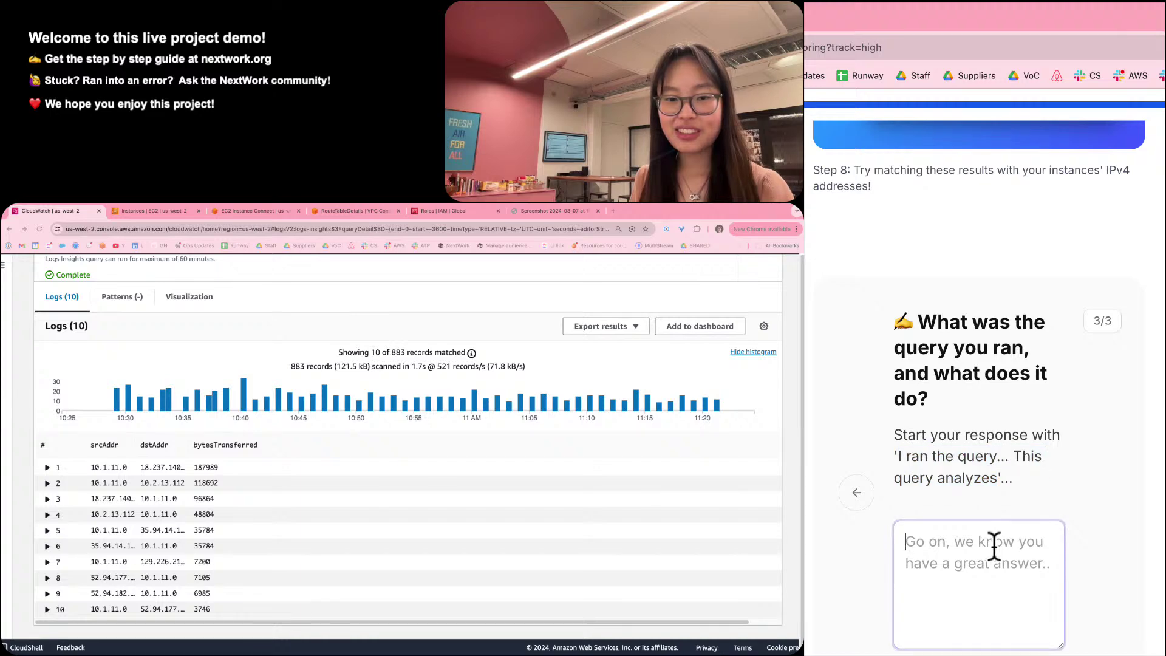
{"action": "key", "text": "ctrl+v"}
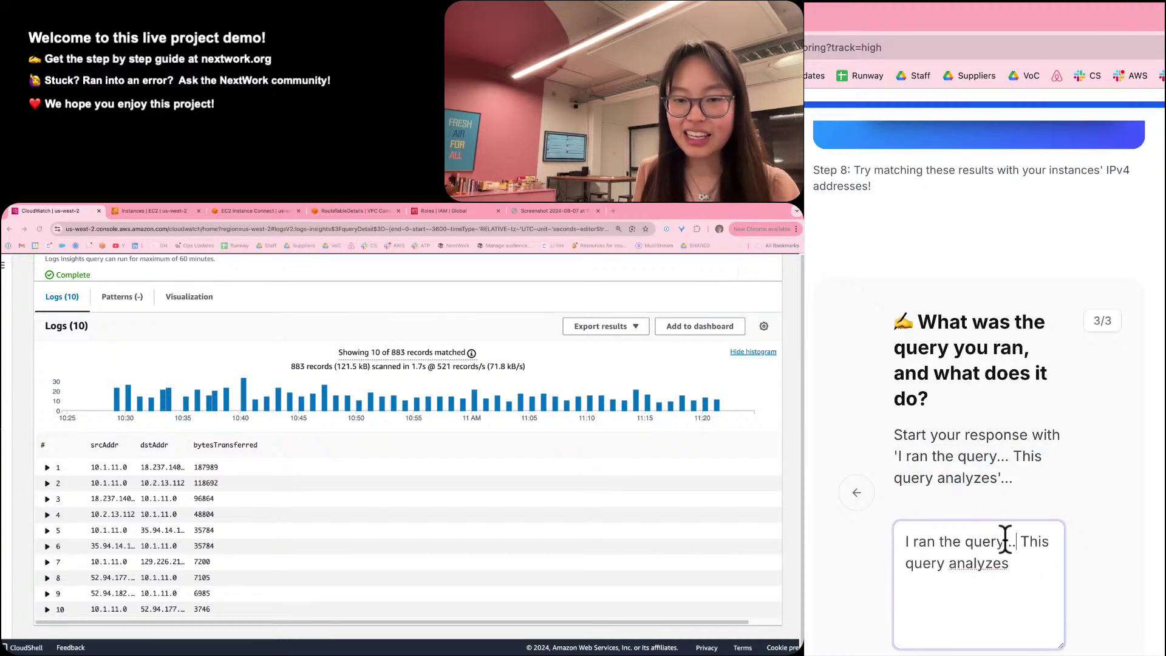
{"action": "key", "text": "BackSpace"}
{"action": "key", "text": "BackSpace"}
{"action": "key", "text": "BackSpace"}
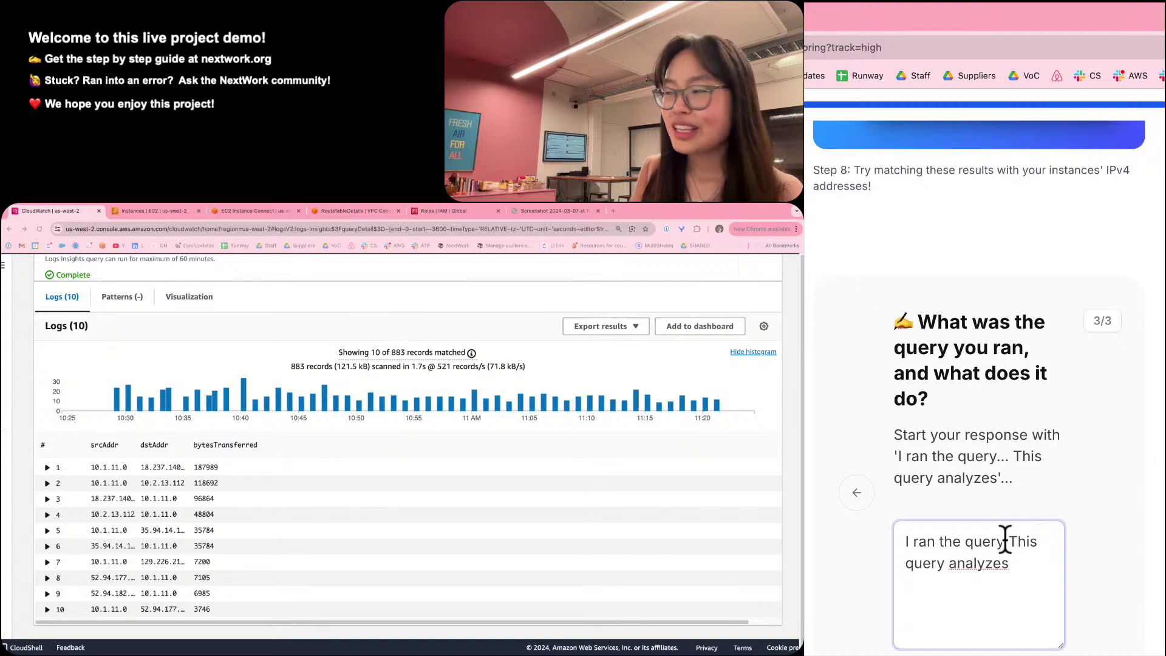
Show the VPC Flow Logs sample queries in Logs Insights and copy the name "Top 10 byte transfers by source and destination IP addresses".
{"action": "scroll", "coordinate": [502, 489], "scroll_direction": "up", "scroll_amount": 3}
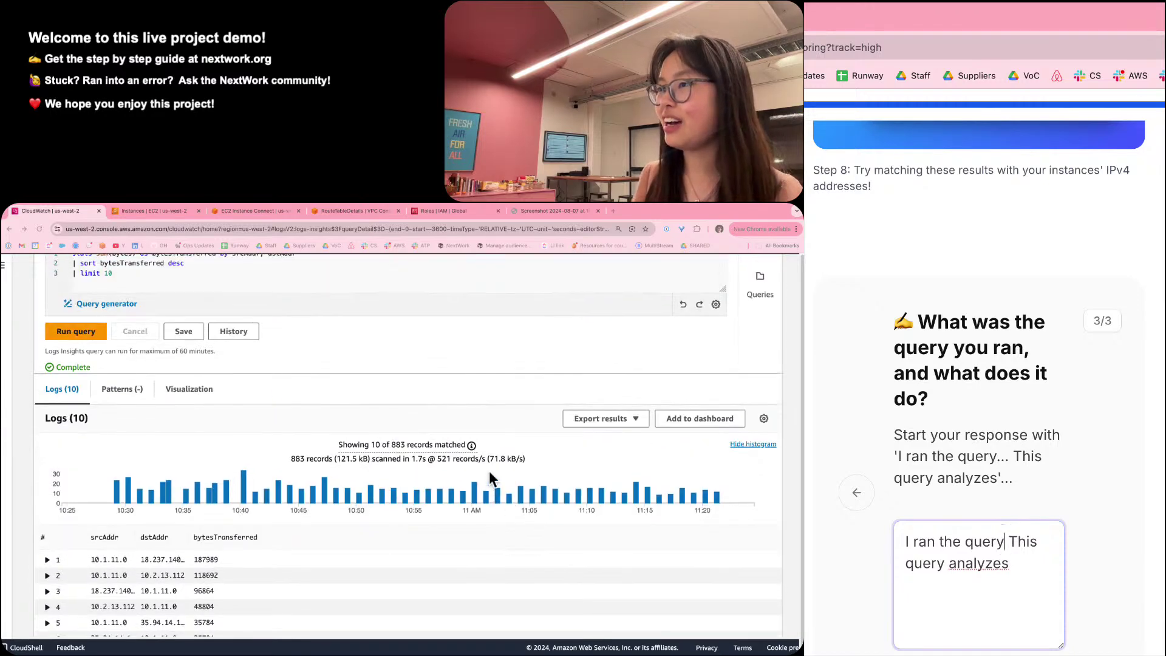
{"action": "scroll", "coordinate": [489, 471], "scroll_direction": "up", "scroll_amount": 3}
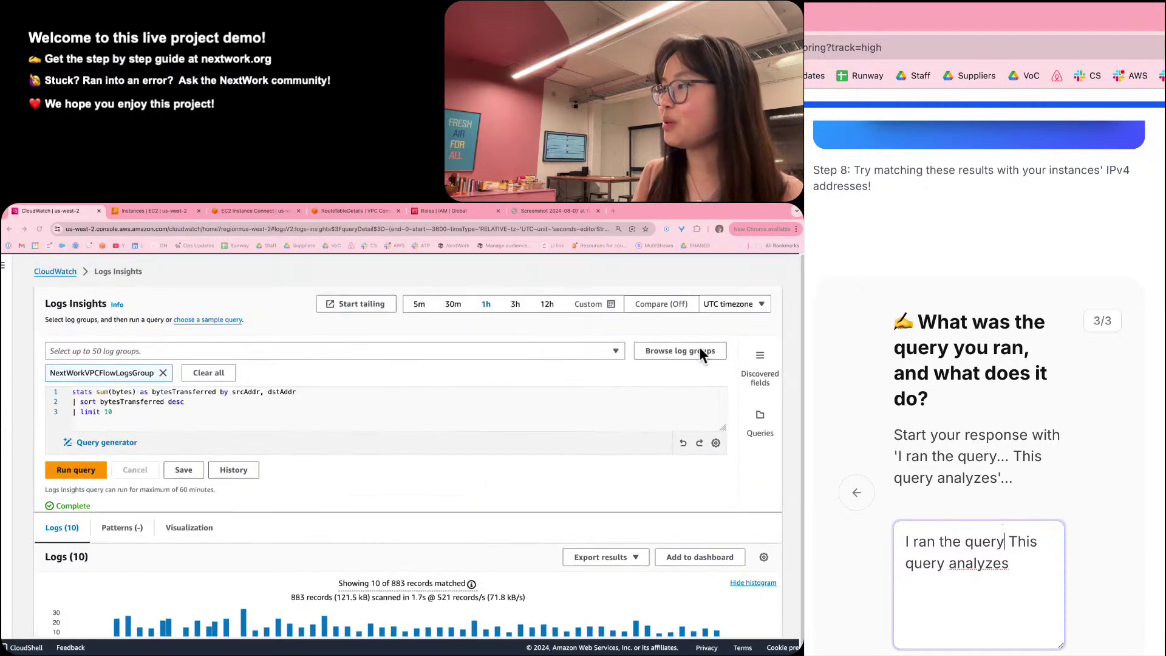
{"action": "left_click", "coordinate": [760, 426]}
{"action": "left_click", "coordinate": [634, 453]}
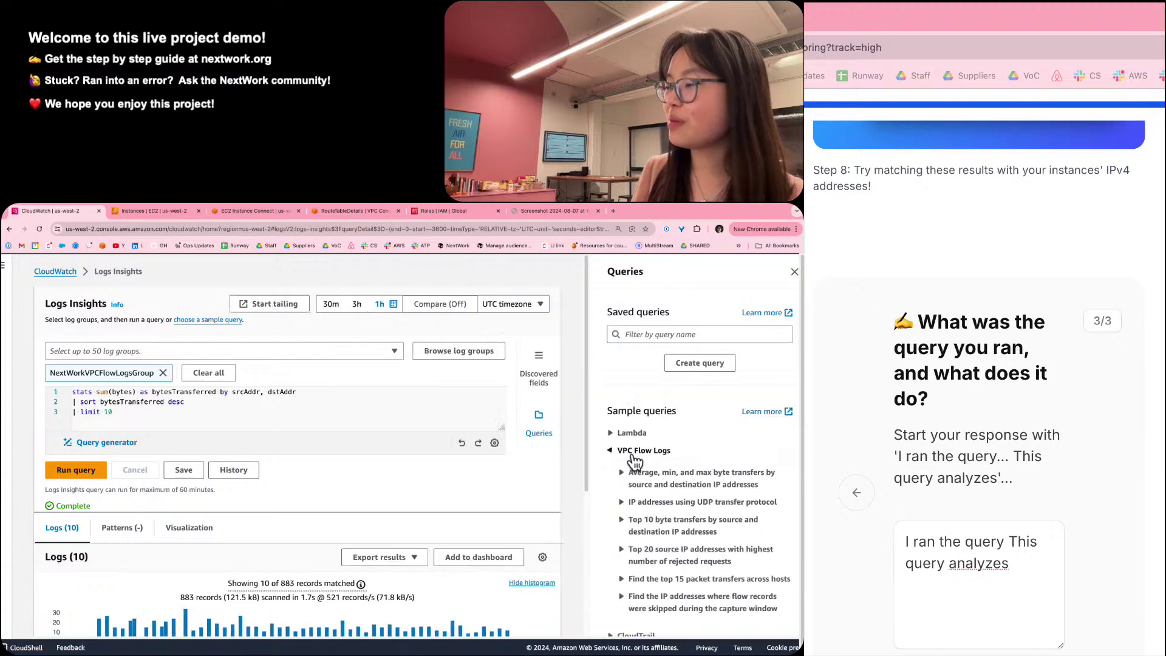
{"action": "right_click", "coordinate": [686, 533]}
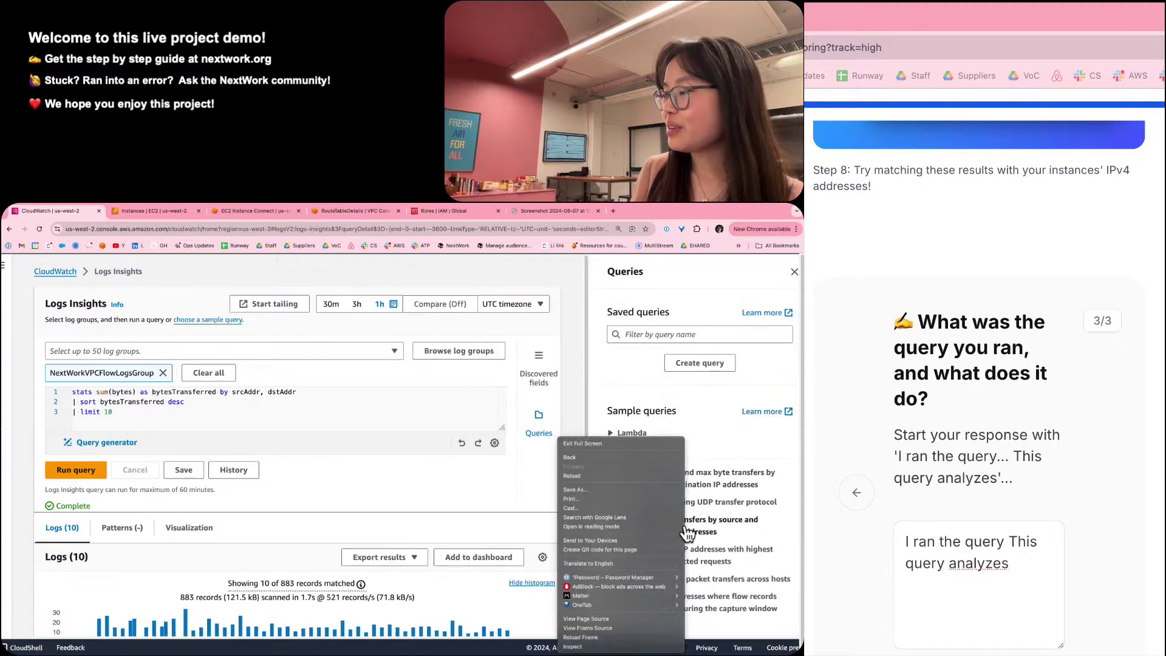
{"action": "right_click", "coordinate": [710, 520]}
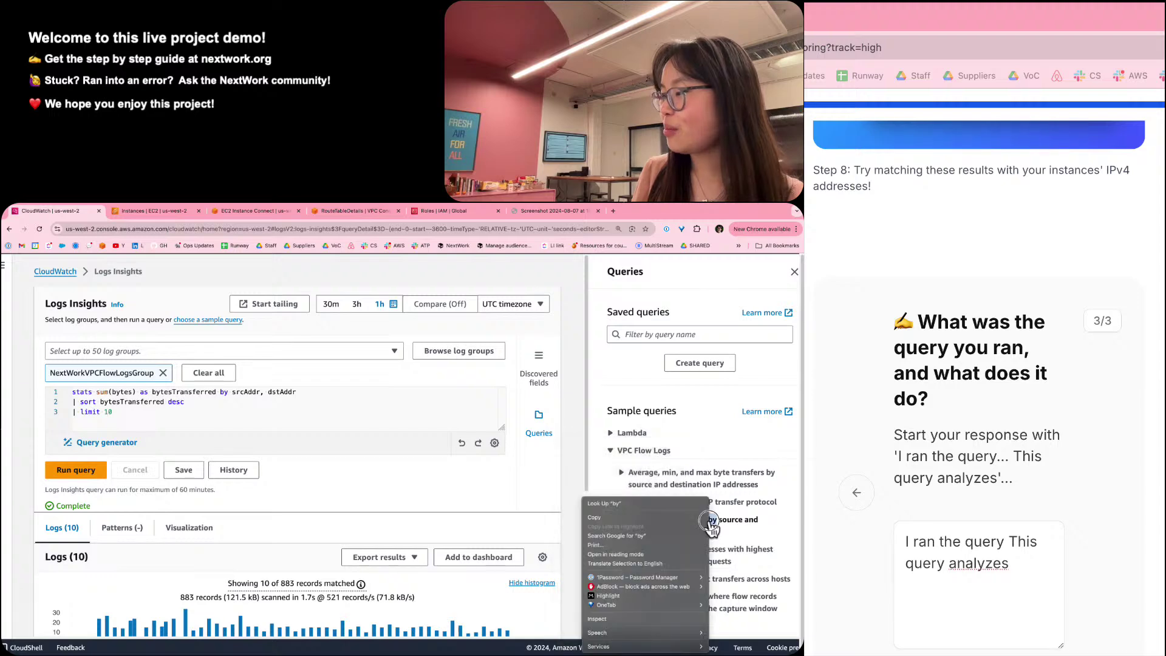
{"action": "left_click", "coordinate": [716, 527]}
{"action": "left_click_drag", "start_coordinate": [718, 532], "coordinate": [607, 526]}
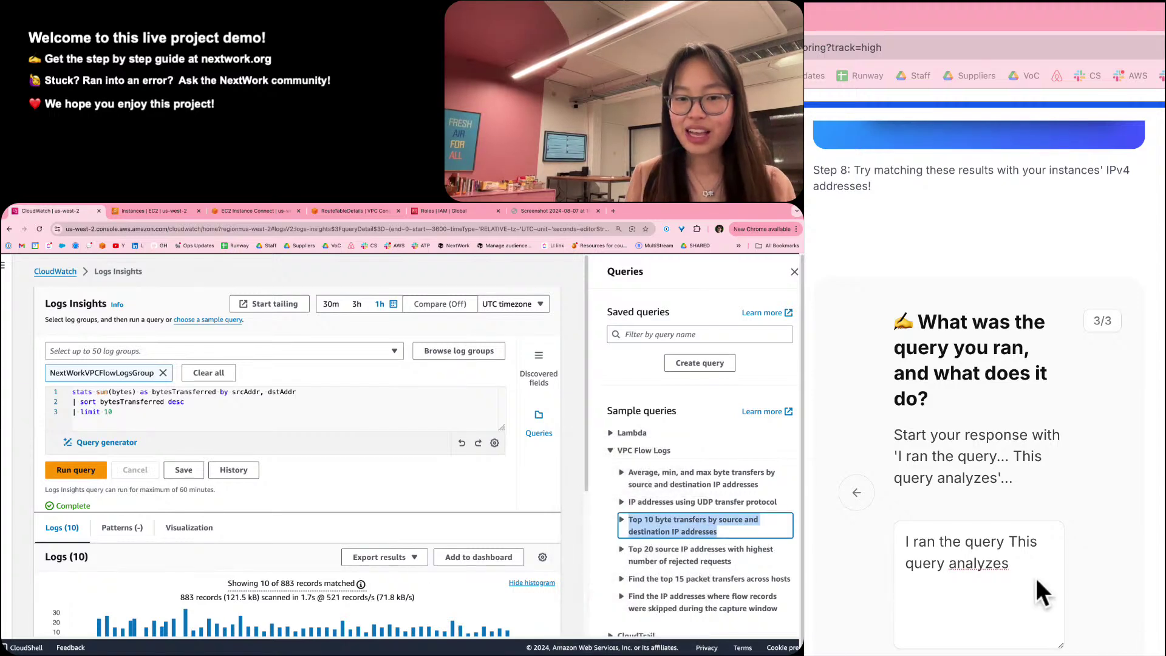
Insert the copied query name in single quotes after "I ran the query" in the answer.
{"action": "left_click", "coordinate": [1002, 543]}
{"action": "type", "text": "'"}
{"action": "key", "text": "super+v"}
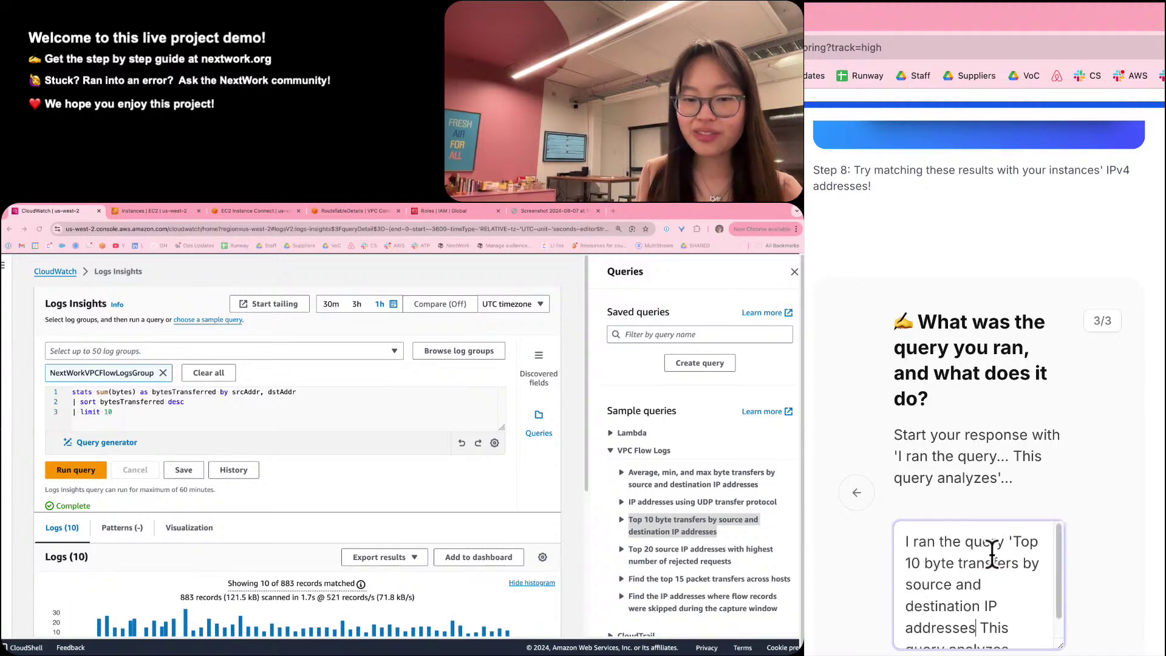
{"action": "scroll", "coordinate": [992, 554], "scroll_direction": "down", "scroll_amount": 1}
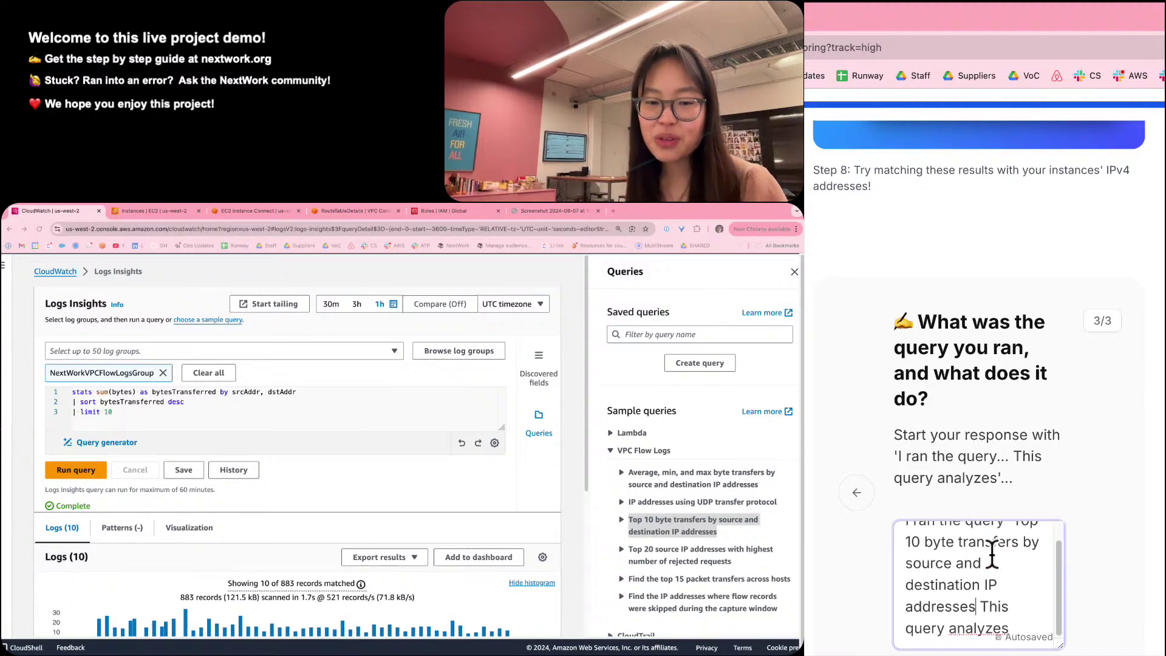
{"action": "type", "text": "'"}
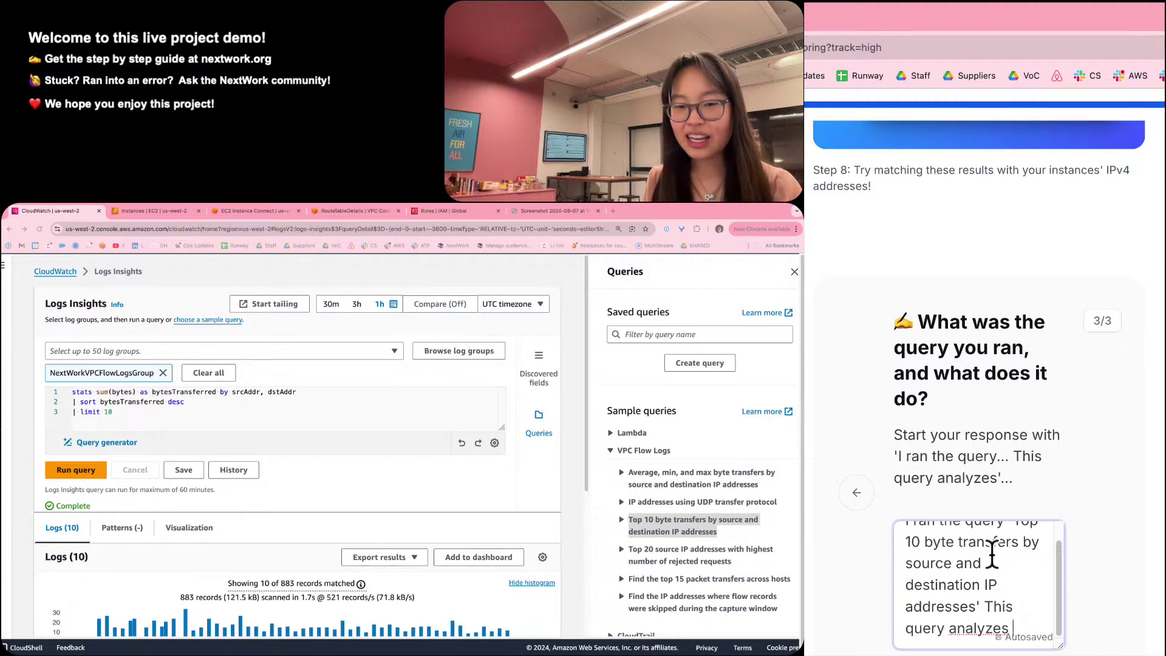
Continue the answer after "This query analyzes" with "the flow logs collected on EC2 Instance 1, and".
{"action": "type", "text": "he flo"}
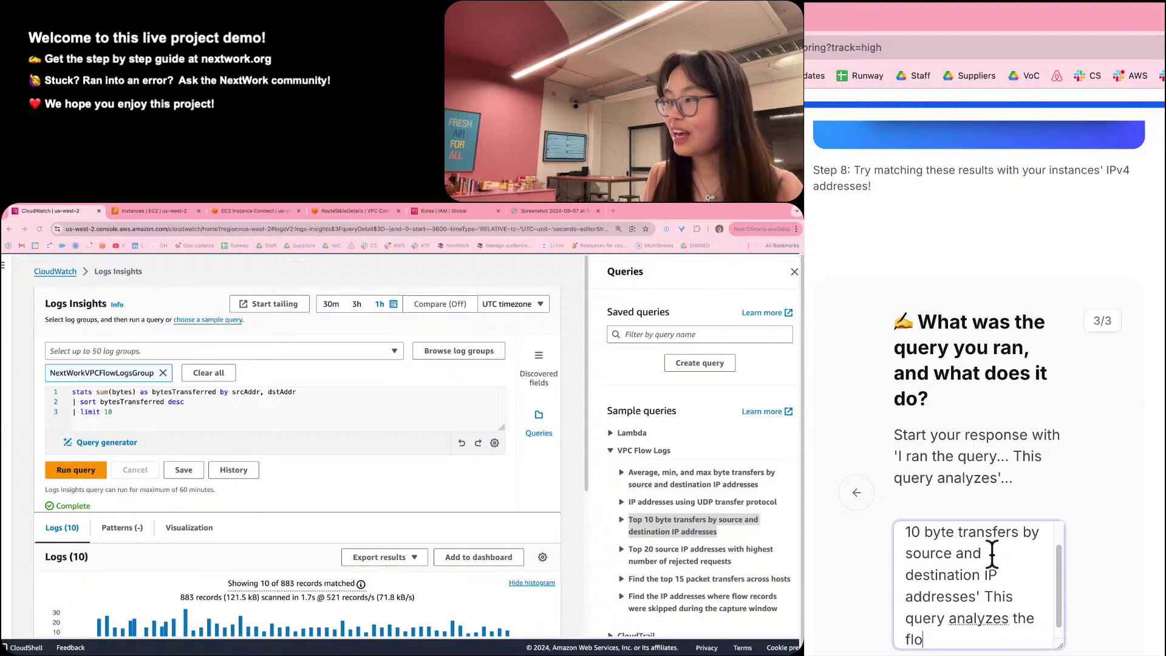
{"action": "type", "text": "g w gl"}
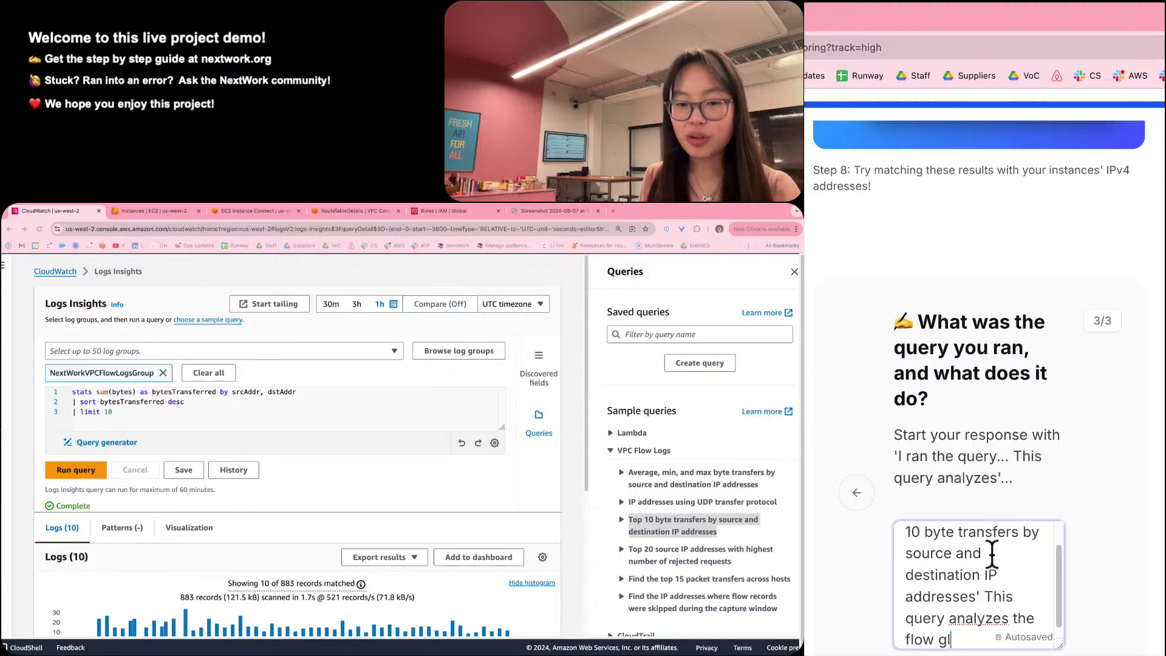
{"action": "key", "text": "BackSpace"}
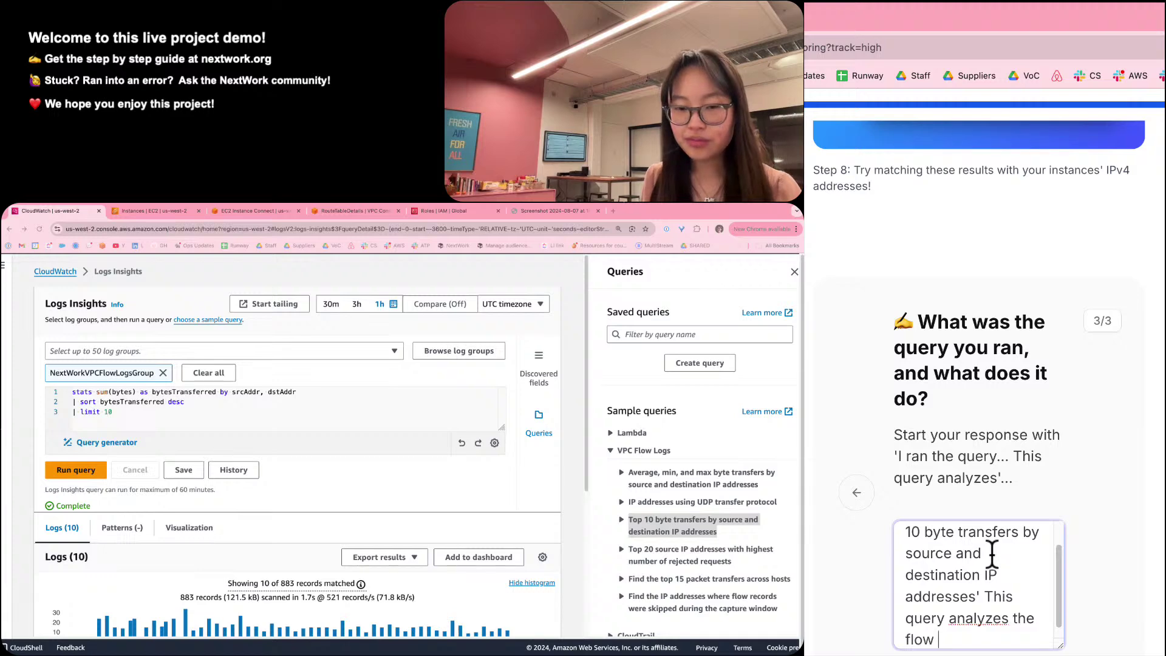
{"action": "type", "text": "logs co"}
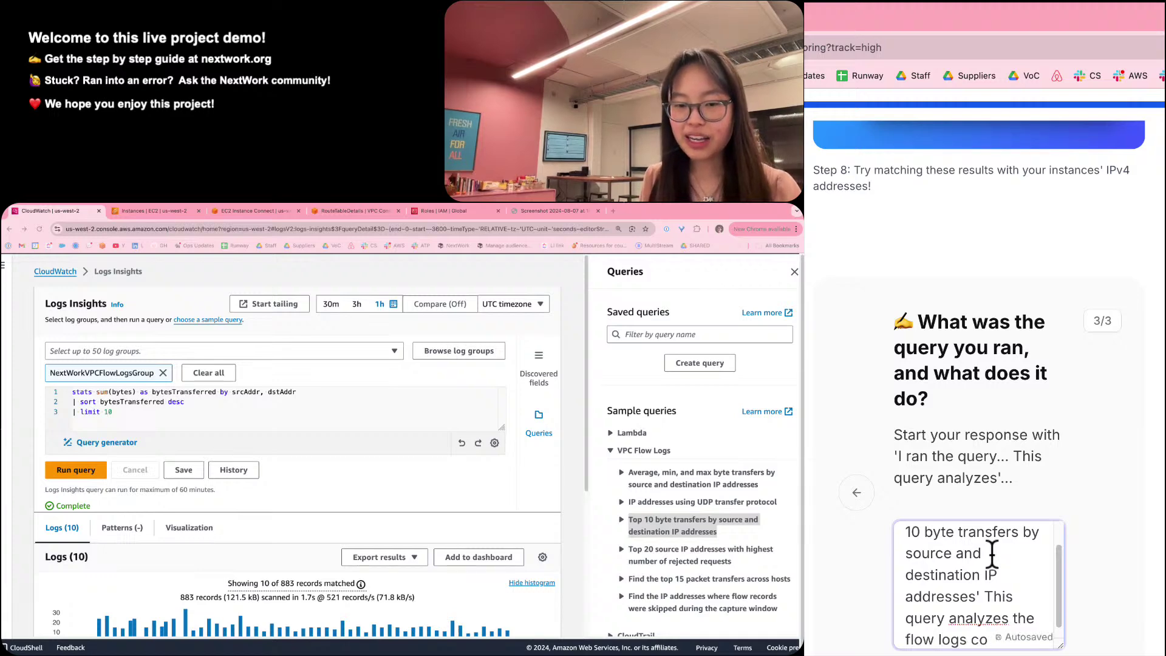
{"action": "type", "text": "onllected on "}
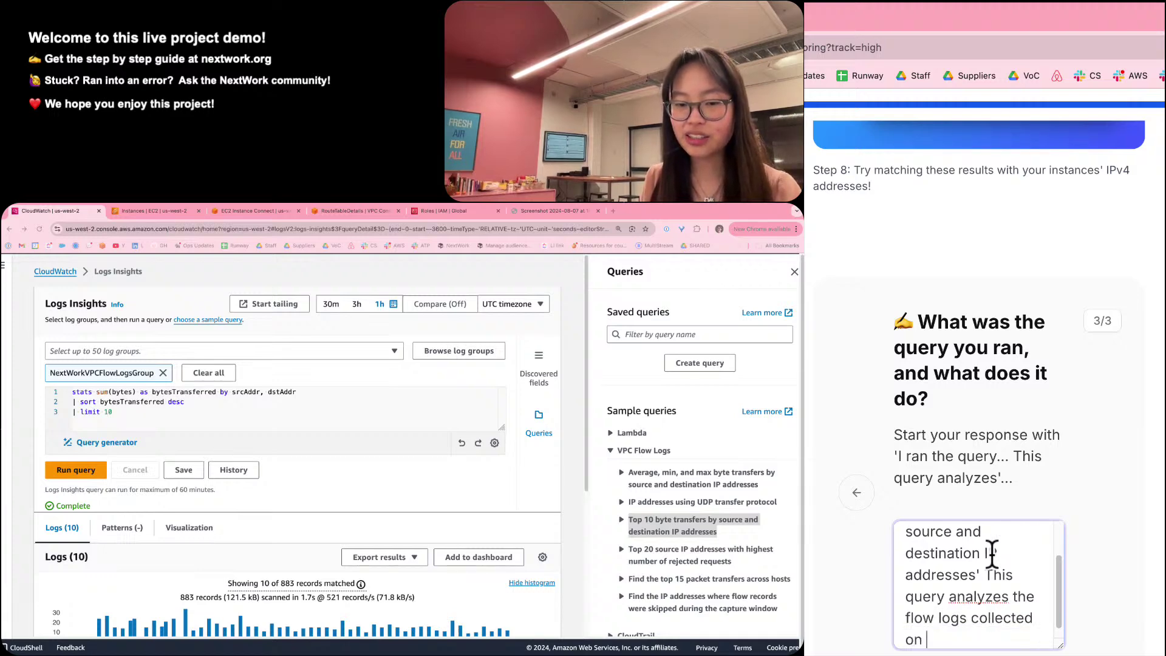
{"action": "type", "text": "EC"}
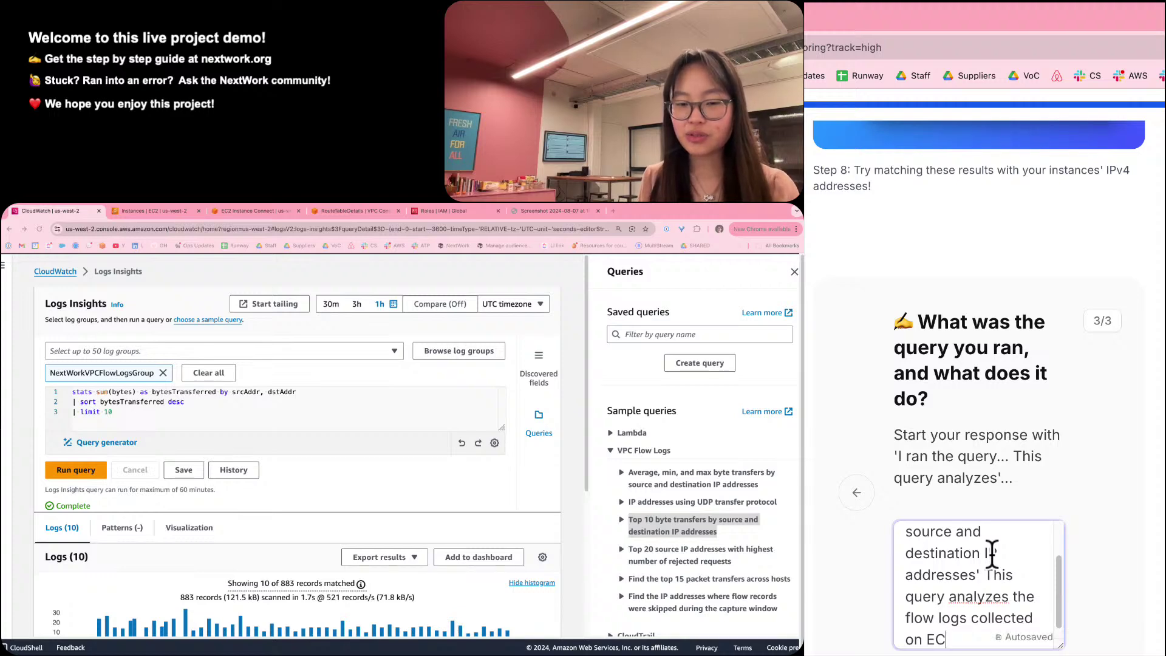
{"action": "type", "text": "2 Instance "}
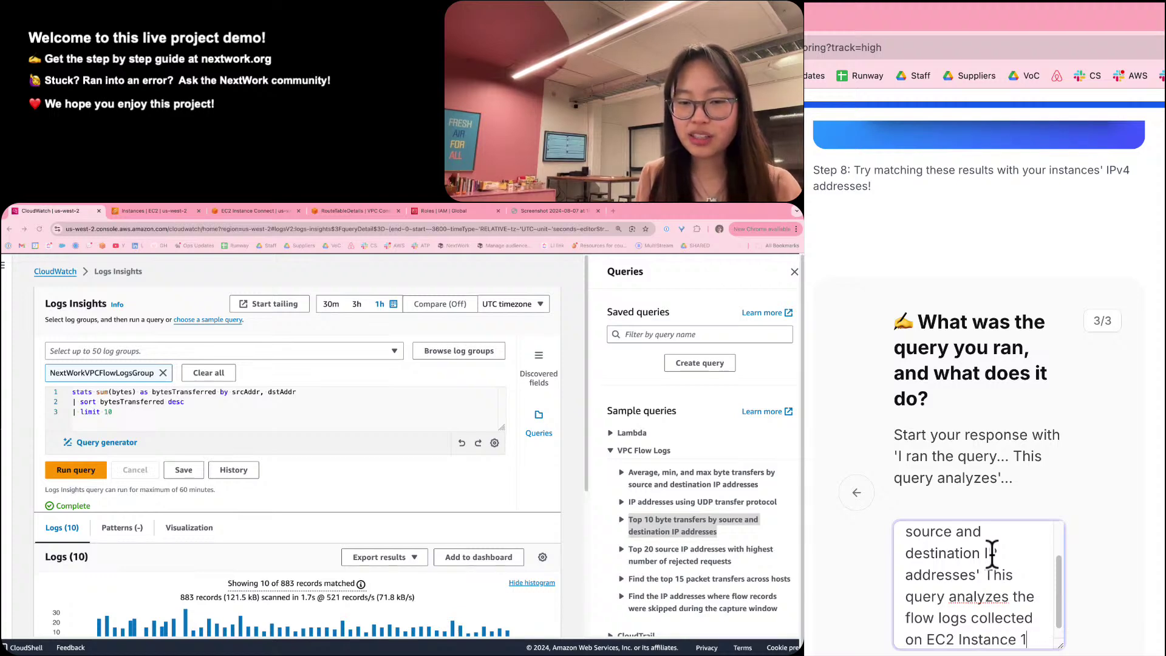
{"action": "type", "text": "1, and"}
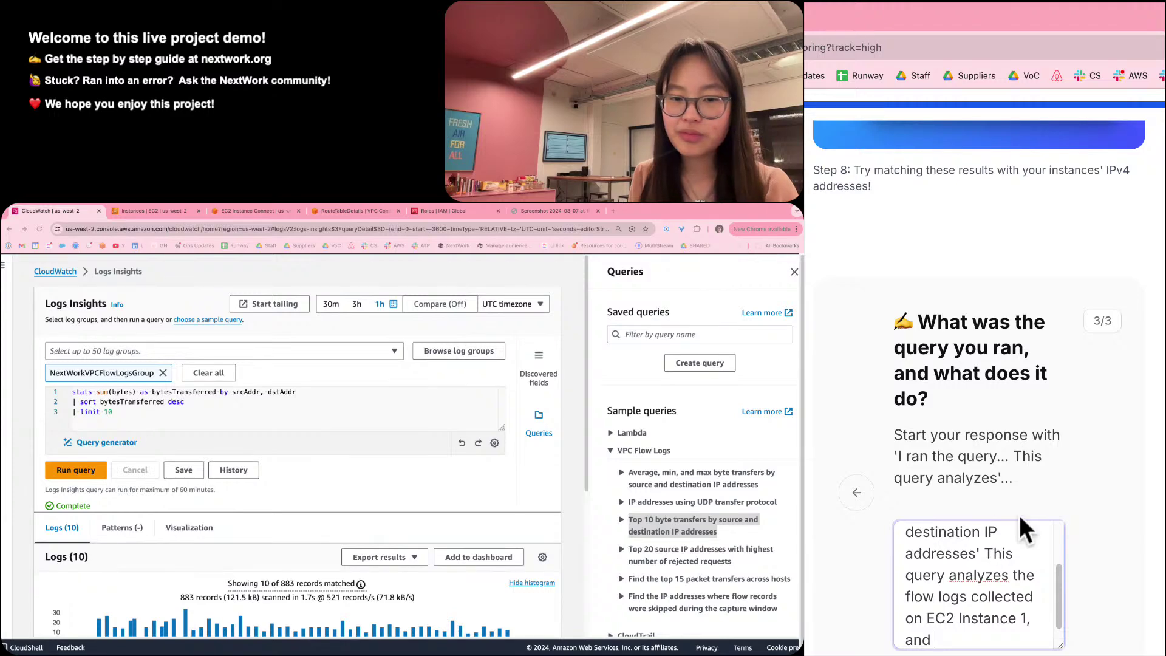
{"action": "scroll", "coordinate": [1019, 514], "scroll_direction": "up", "scroll_amount": 1}
{"action": "scroll", "coordinate": [1019, 515], "scroll_direction": "down", "scroll_amount": 4}
{"action": "scroll", "coordinate": [1001, 511], "scroll_direction": "up", "scroll_amount": 2}
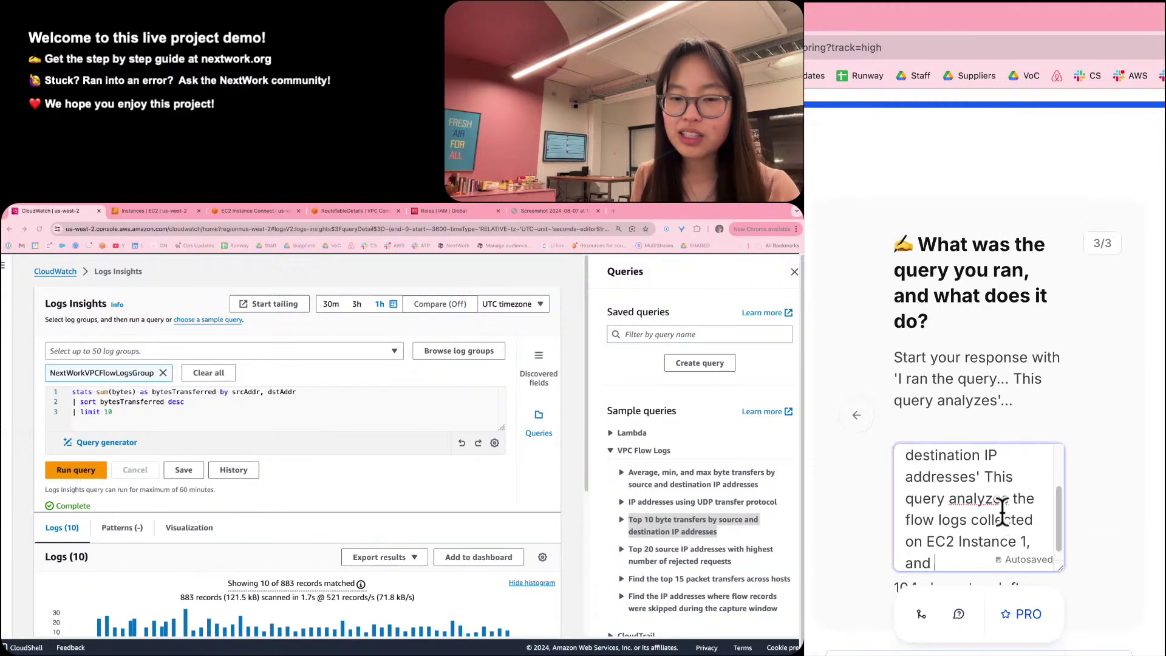
{"action": "scroll", "coordinate": [1002, 512], "scroll_direction": "down", "scroll_amount": 1}
{"action": "scroll", "coordinate": [1002, 512], "scroll_direction": "up", "scroll_amount": 1}
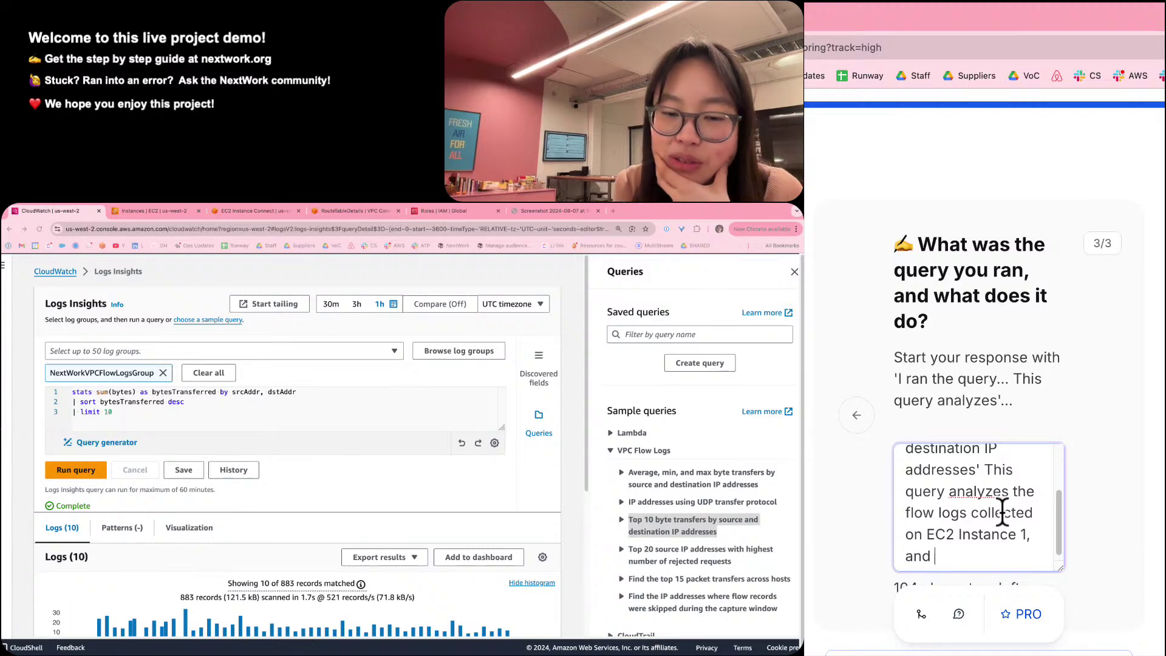
{"action": "scroll", "coordinate": [1002, 512], "scroll_direction": "up", "scroll_amount": 3}
{"action": "scroll", "coordinate": [1002, 511], "scroll_direction": "down", "scroll_amount": 4}
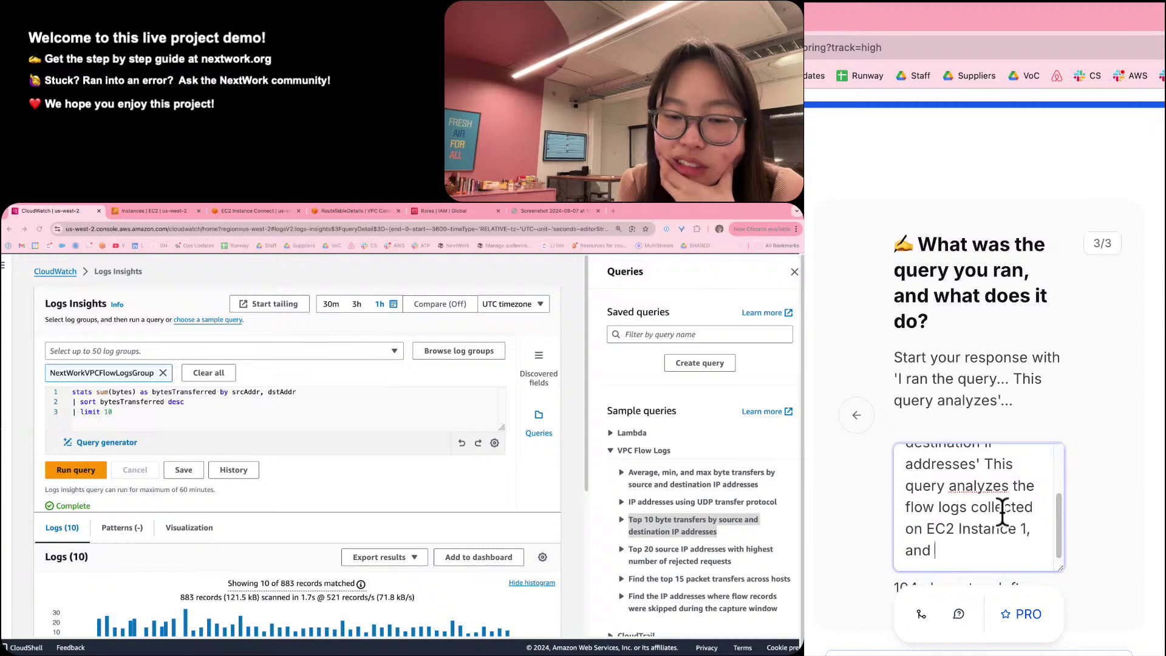
{"action": "scroll", "coordinate": [1002, 512], "scroll_direction": "up", "scroll_amount": 3}
{"action": "scroll", "coordinate": [1002, 511], "scroll_direction": "down", "scroll_amount": 3}
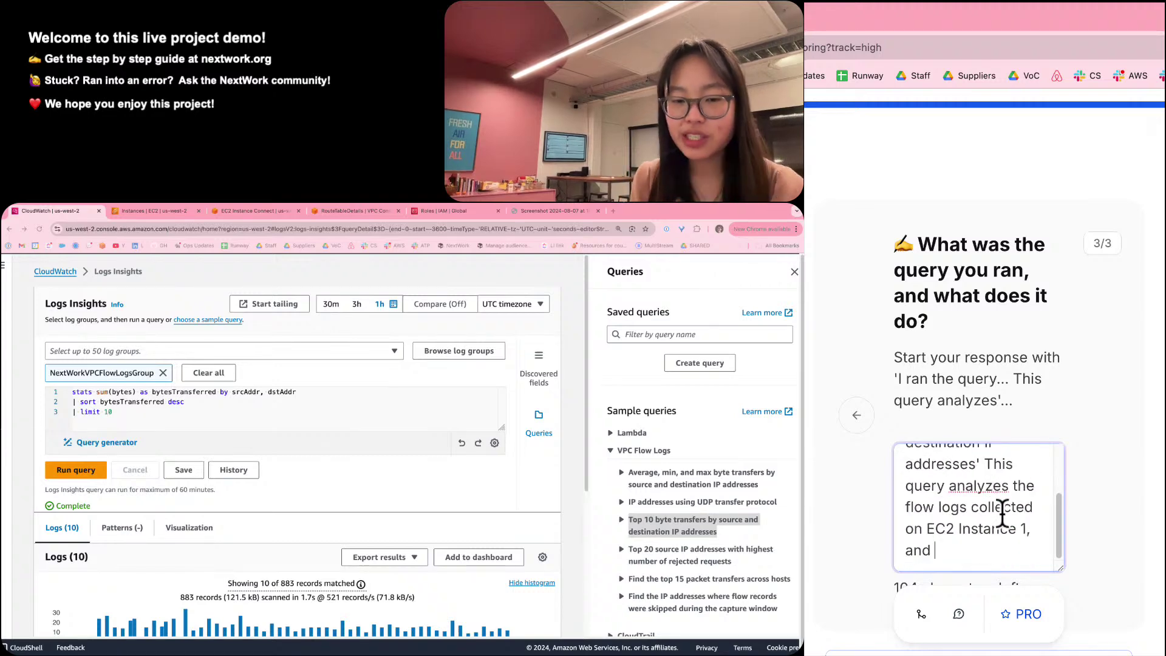
Continue the query answer with "return the top 10 pairs of IP addresses".
{"action": "type", "text": "return the top "}
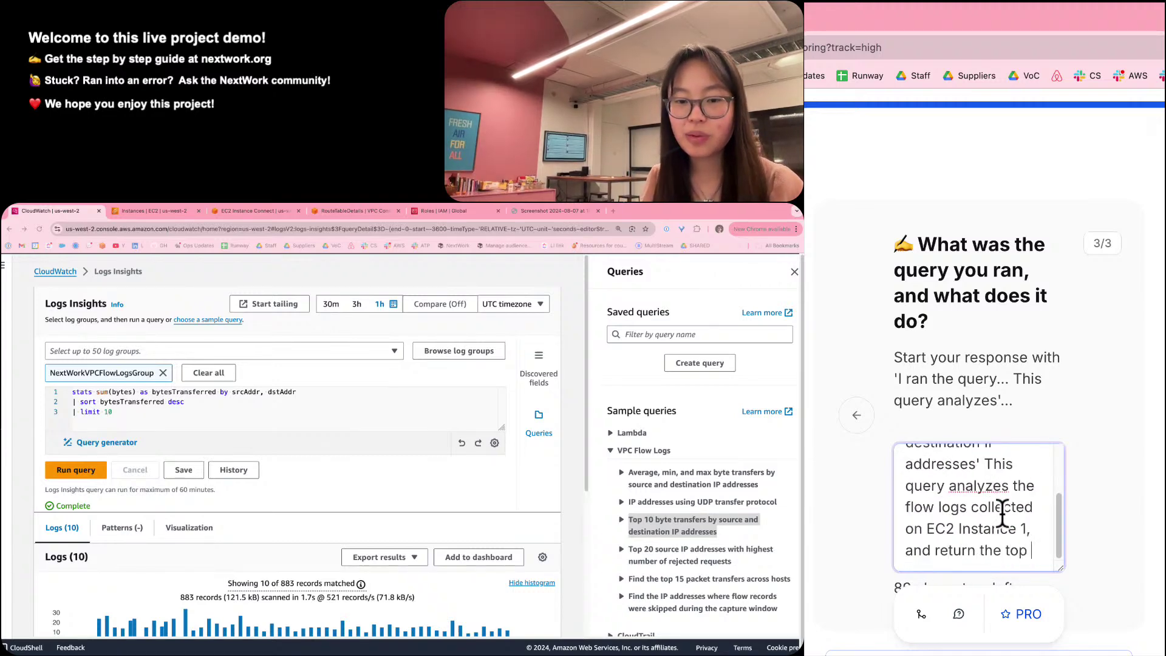
{"action": "type", "text": "t"}
{"action": "key", "text": "BackSpace"}
{"action": "type", "text": "10"}
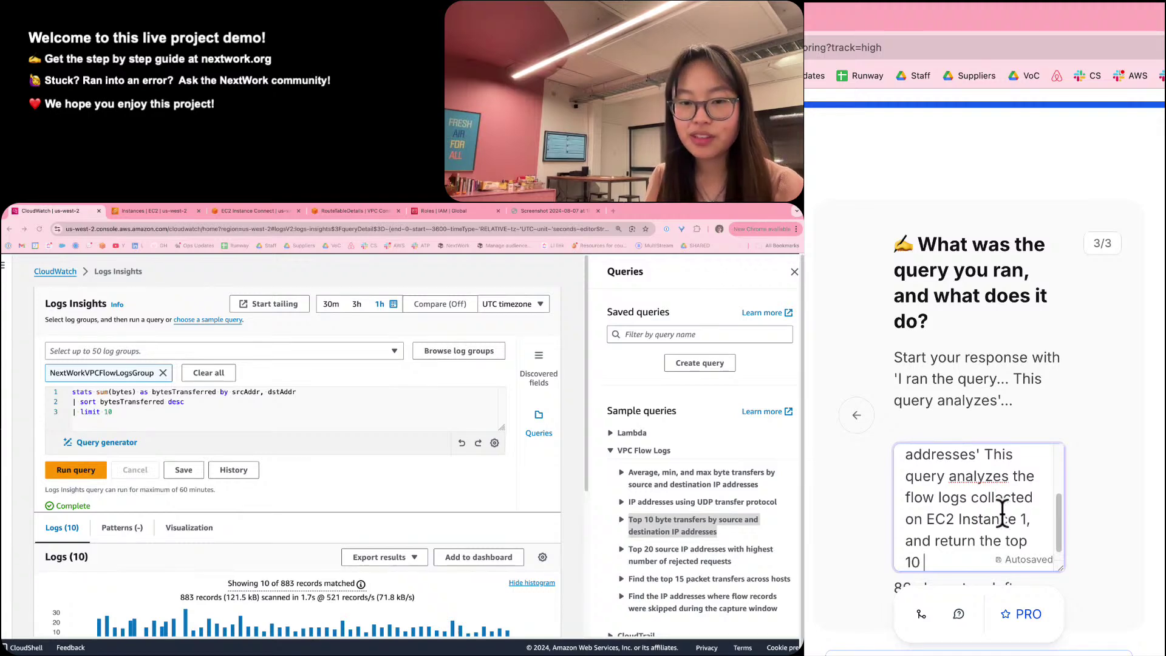
{"action": "type", "text": " pairs "}
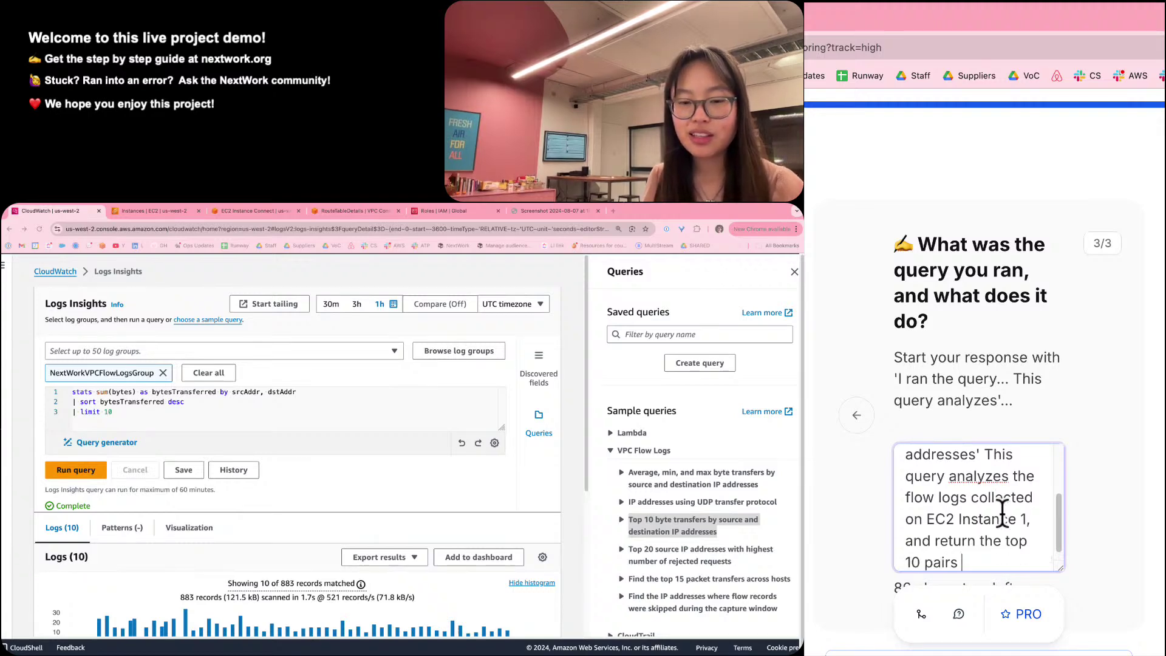
{"action": "type", "text": "of IP addres"}
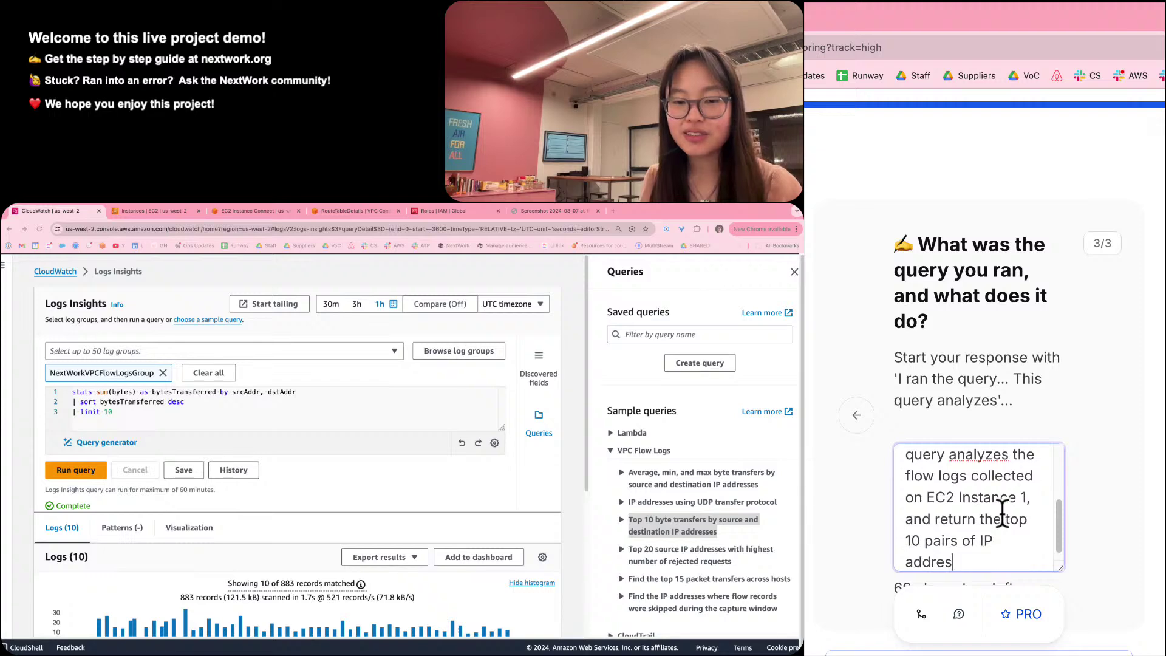
{"action": "type", "text": "ses "}
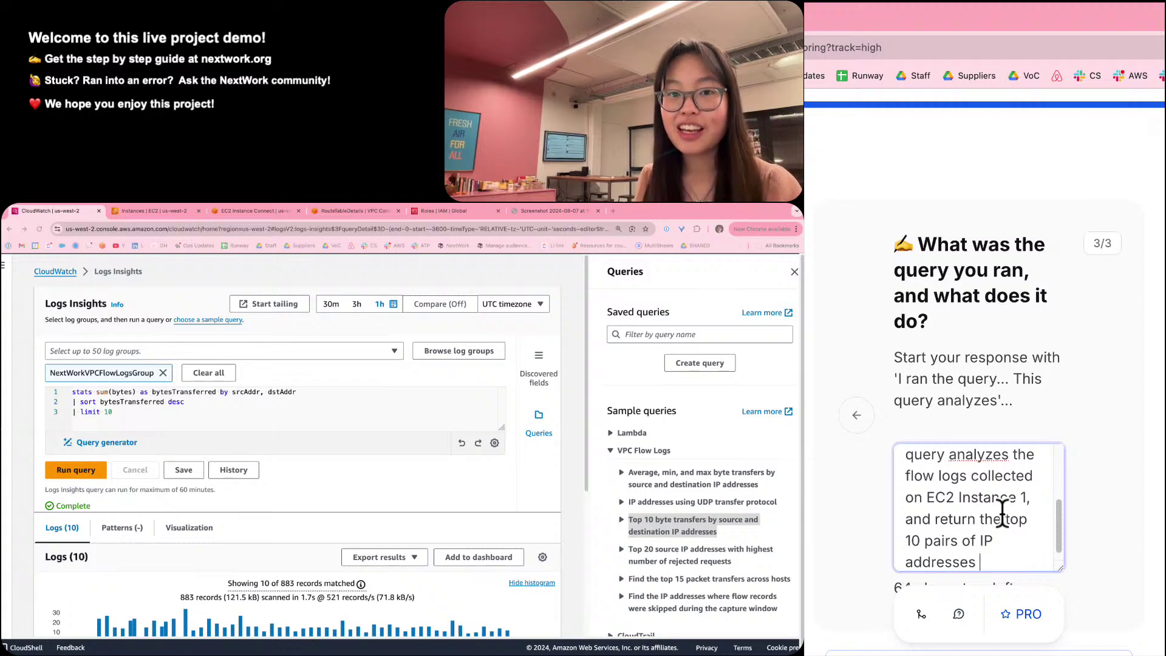
Add "based on the the amount of data transferred be" to the end of the query answer.
{"action": "type", "text": "based on the "}
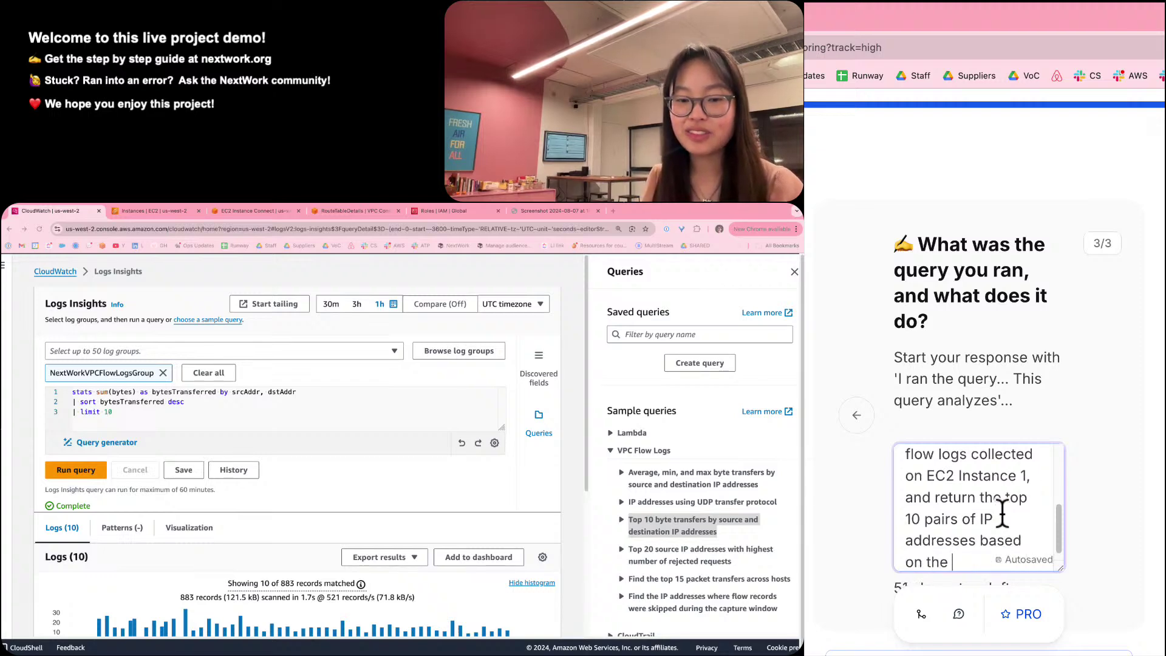
{"action": "type", "text": "the amo"}
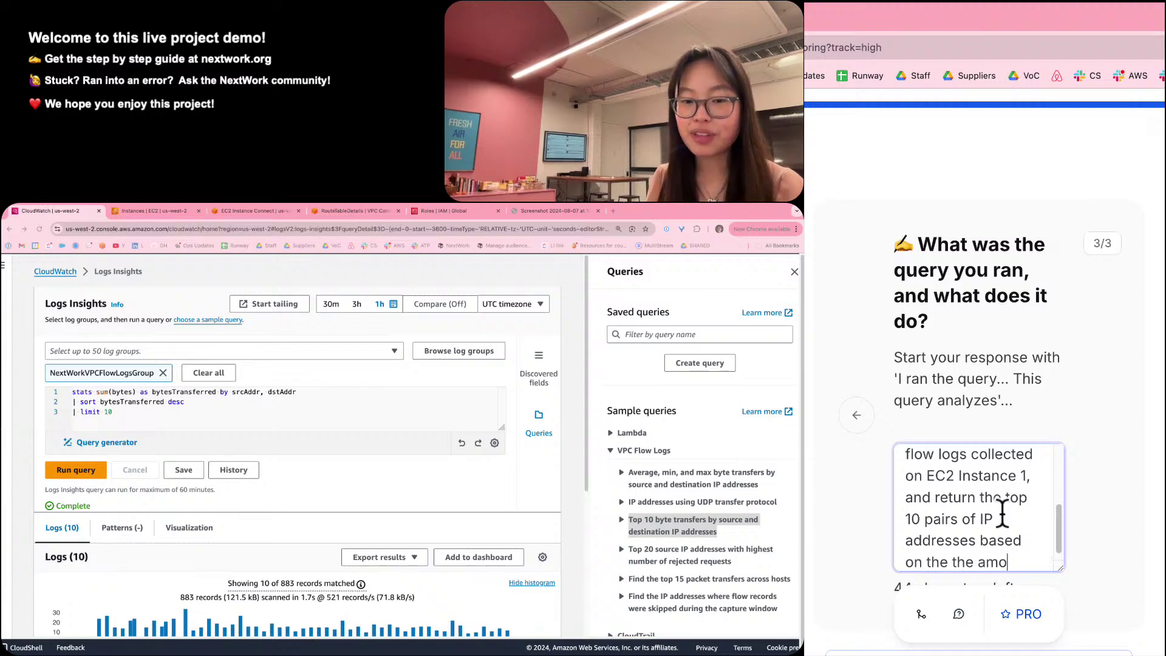
{"action": "type", "text": "unt of data tran"}
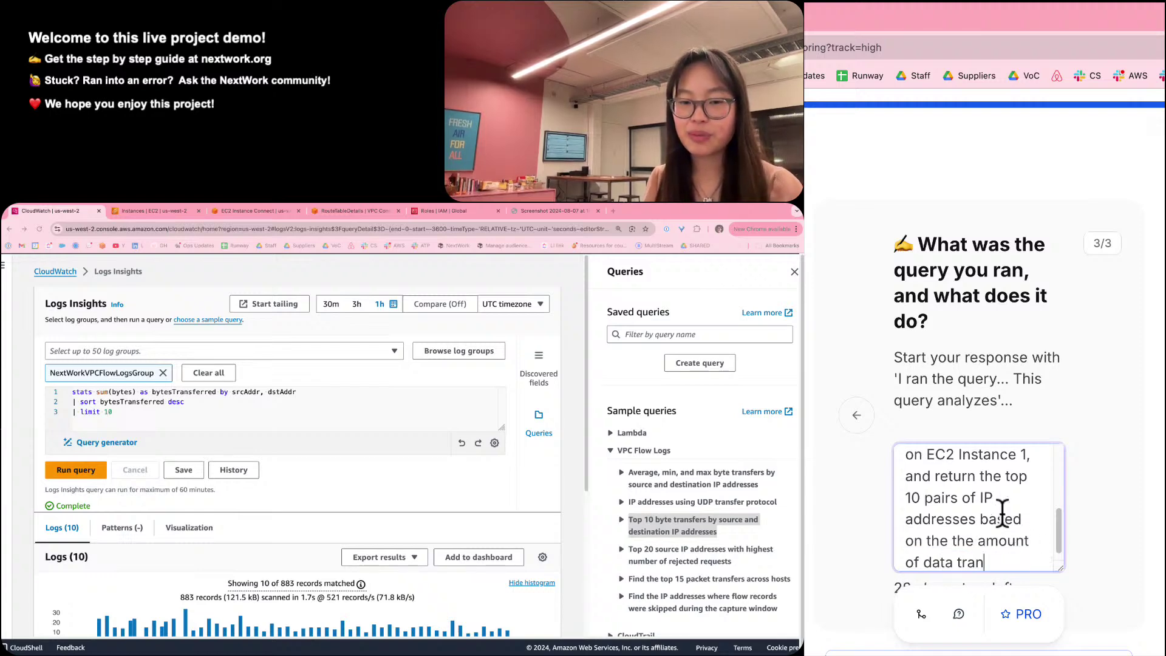
{"action": "type", "text": "sferred be"}
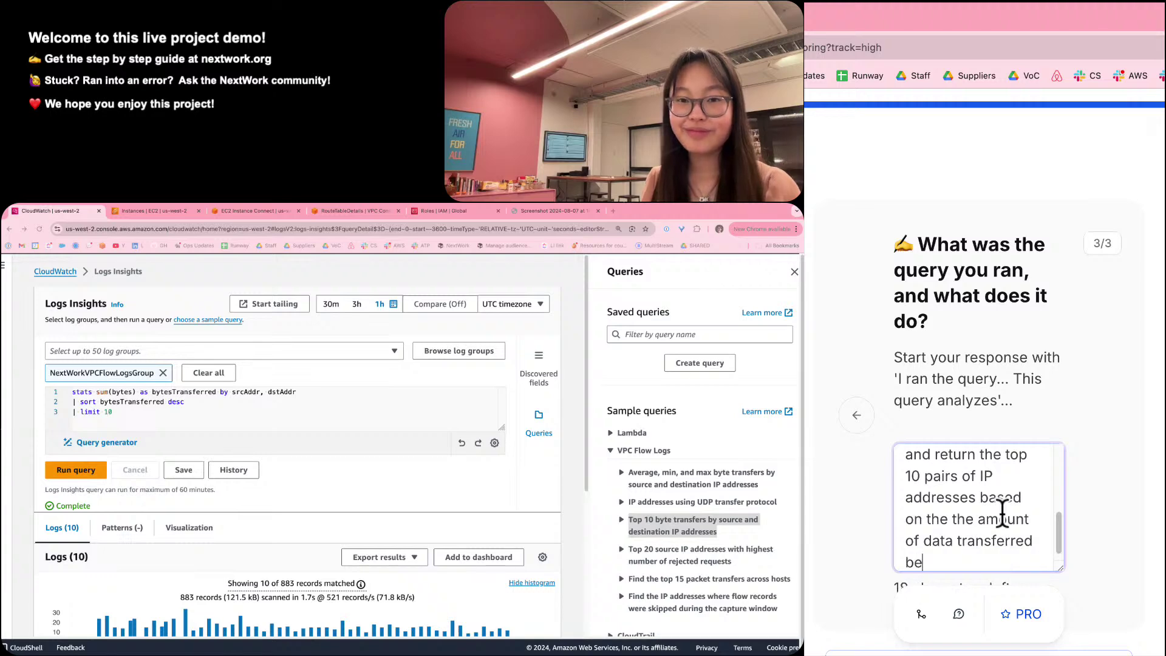
Finish the query answer so that it ends with "data transferred between them!".
{"action": "type", "text": " twee nthem"}
{"action": "key", "text": "BackSpace"}
{"action": "key", "text": "BackSpace"}
{"action": "key", "text": "BackSpace"}
{"action": "key", "text": "BackSpace"}
{"action": "key", "text": "BackSpace"}
{"action": "key", "text": "BackSpace"}
{"action": "key", "text": "BackSpace"}
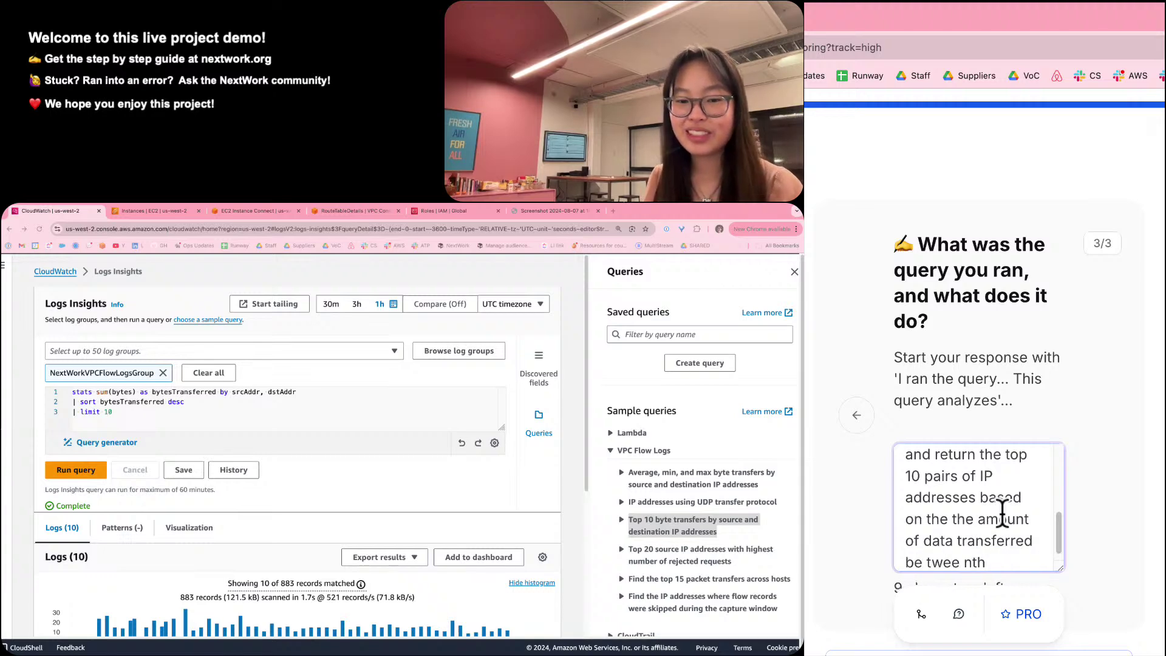
{"action": "key", "text": "BackSpace"}
{"action": "key", "text": "BackSpace"}
{"action": "key", "text": "BackSpace"}
{"action": "type", "text": "t"}
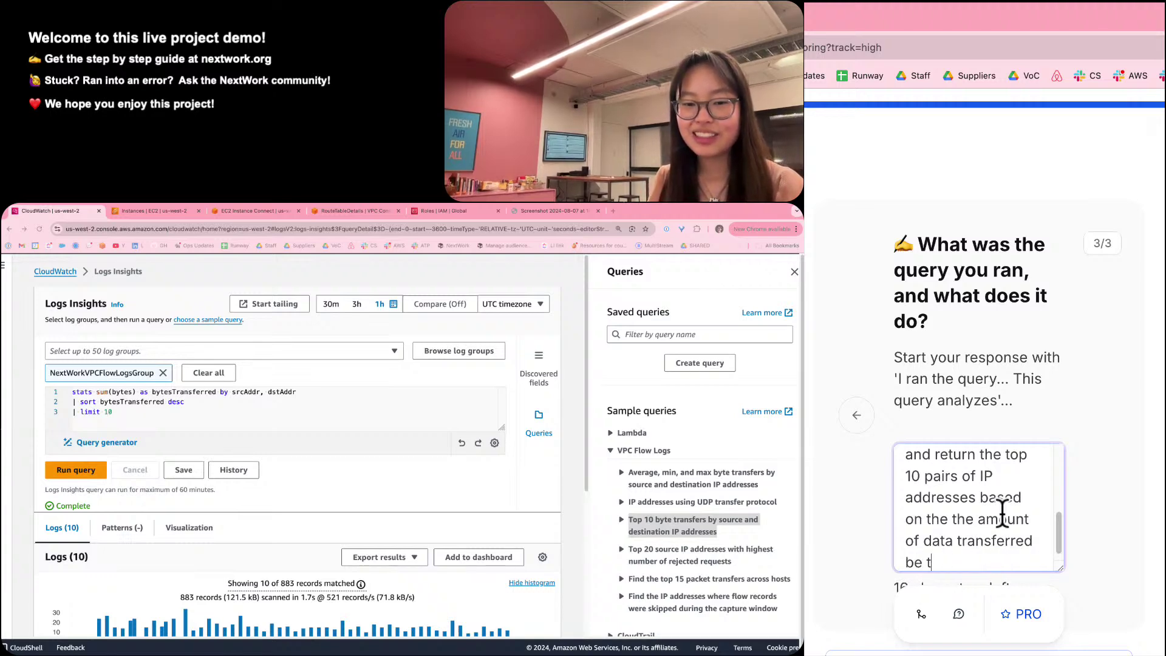
{"action": "type", "text": "ween then"}
{"action": "key", "text": "BackSpace"}
{"action": "type", "text": "m"}
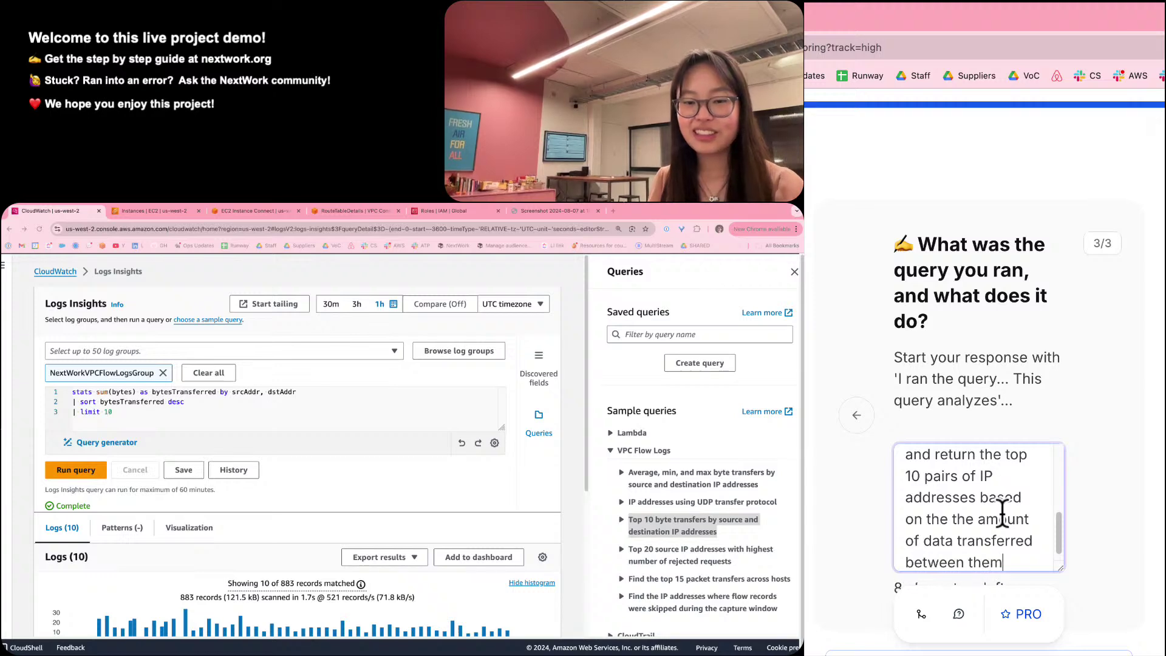
{"action": "type", "text": "!"}
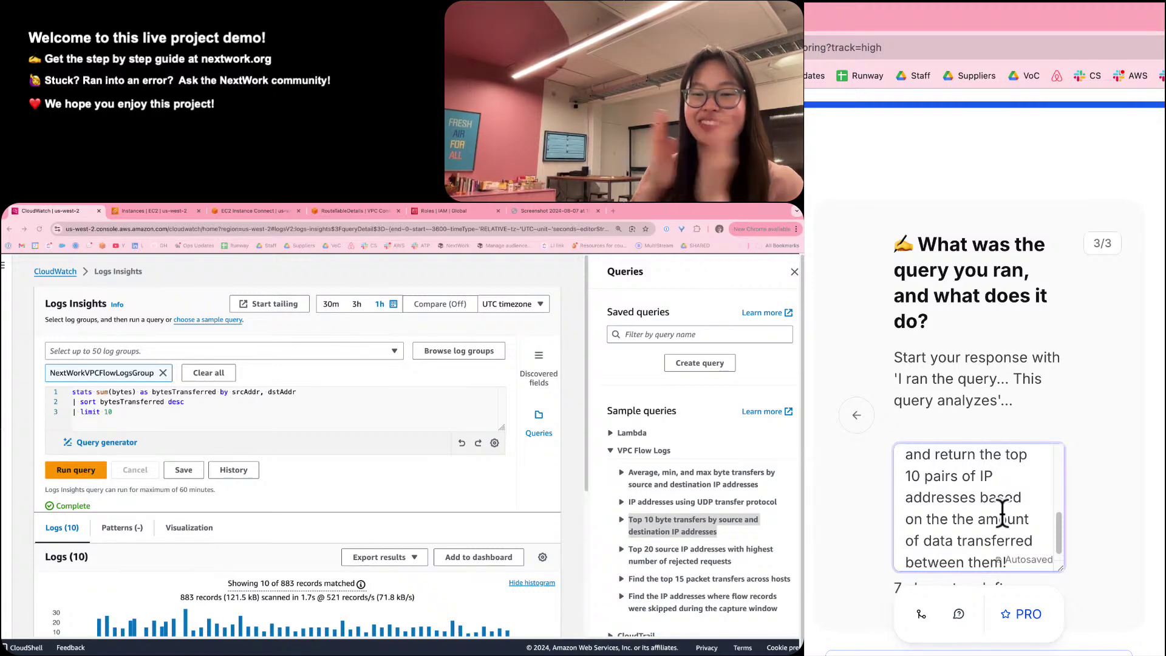
Mark the step with the completed query answer as done.
{"action": "scroll", "coordinate": [1002, 519], "scroll_direction": "down", "scroll_amount": 1}
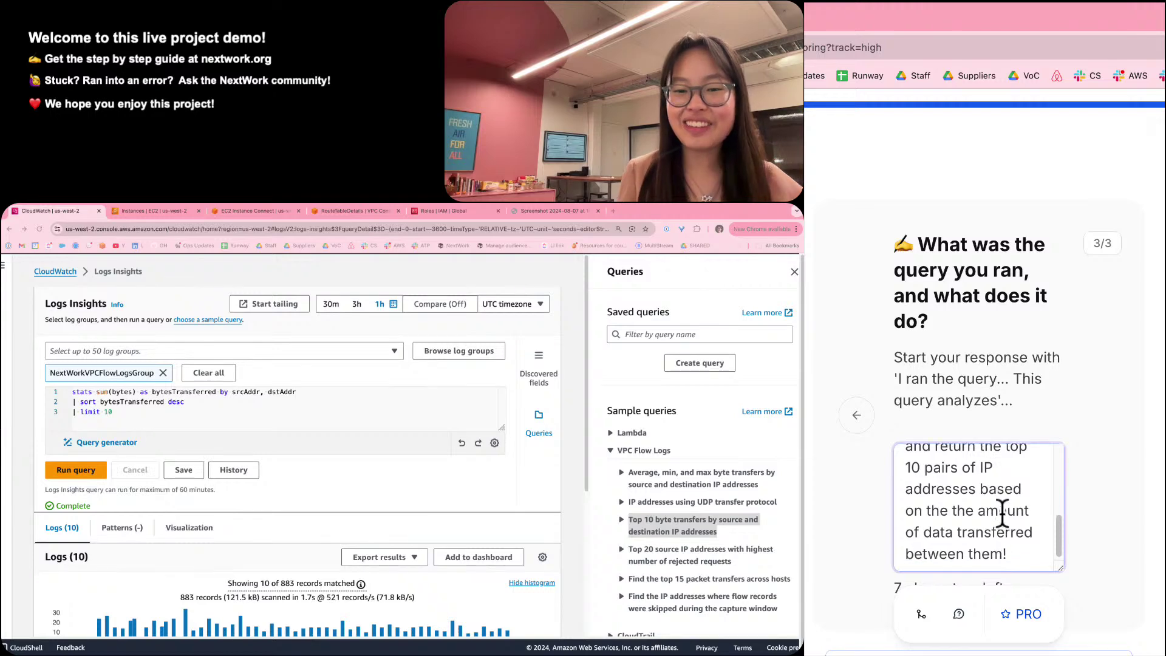
{"action": "scroll", "coordinate": [1054, 552], "scroll_direction": "down", "scroll_amount": 3}
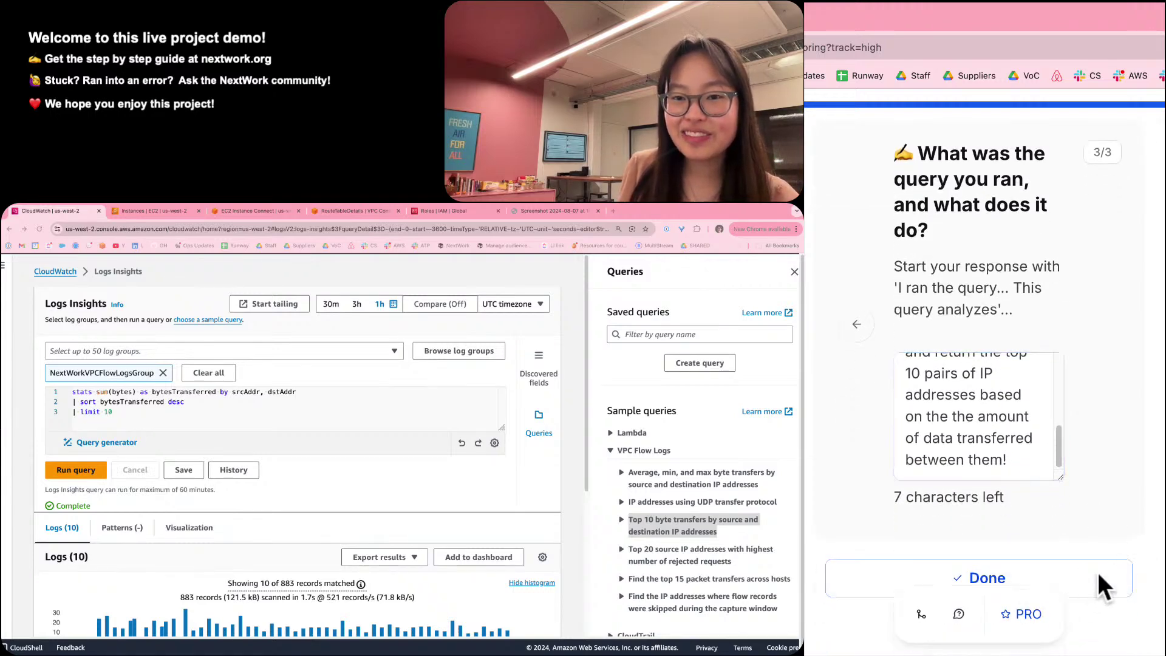
{"action": "left_click", "coordinate": [1133, 582]}
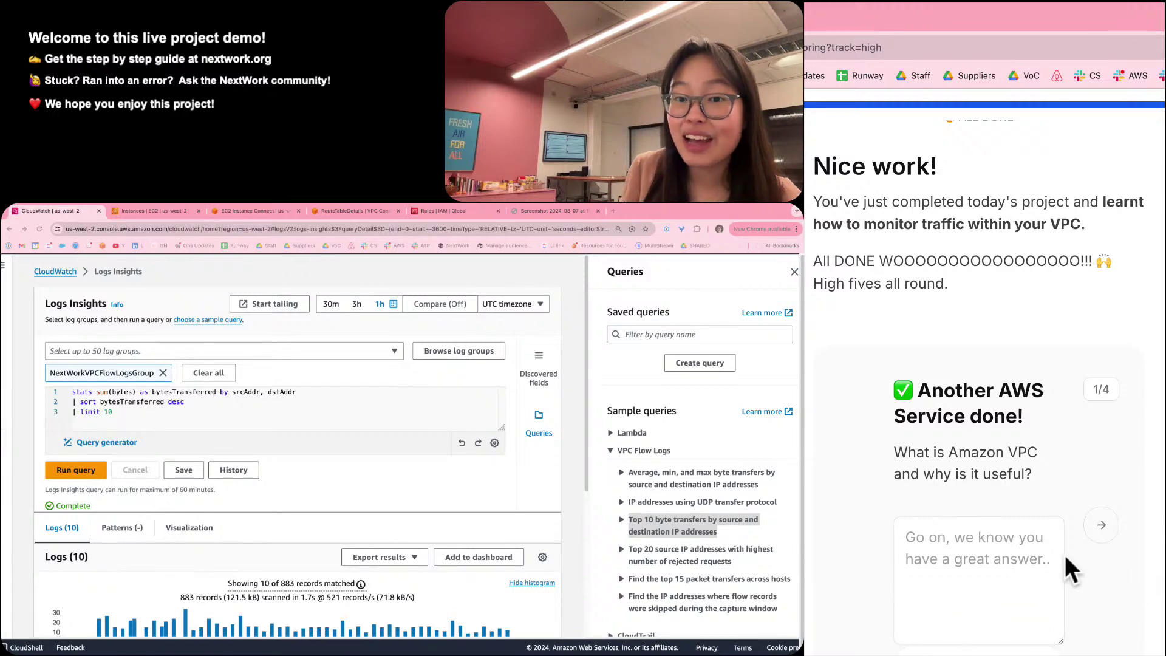
Start the answer to "What is Amazon VPC and why is it useful?" with "Amazon VPC".
{"action": "scroll", "coordinate": [970, 548], "scroll_direction": "down", "scroll_amount": 1}
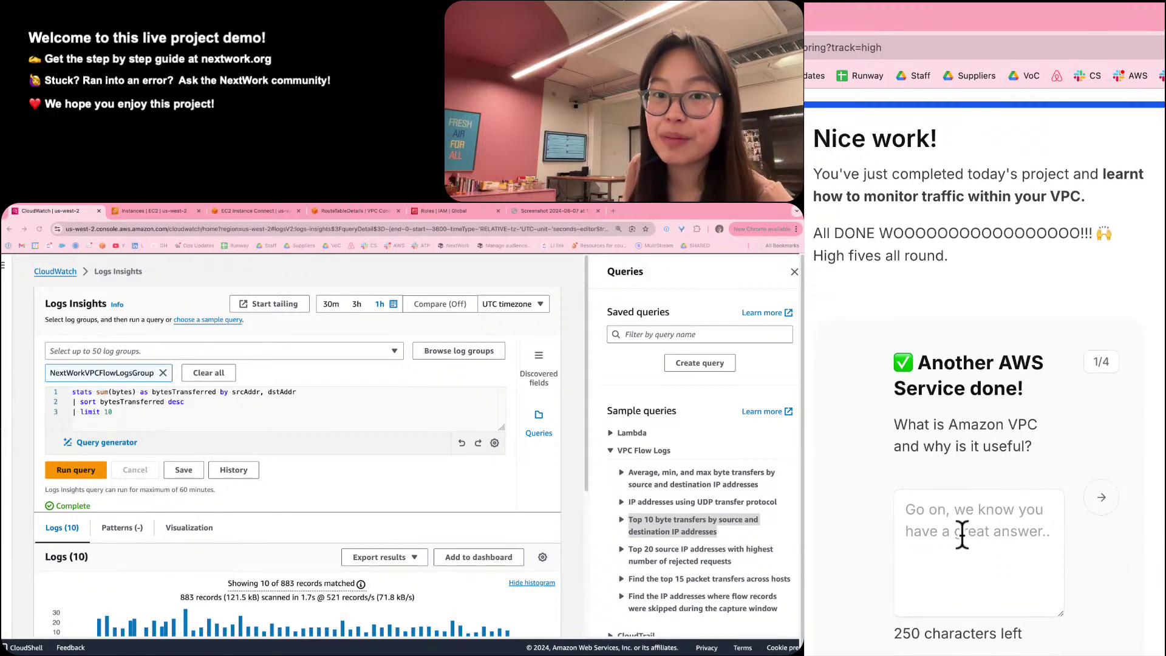
{"action": "left_click", "coordinate": [961, 533]}
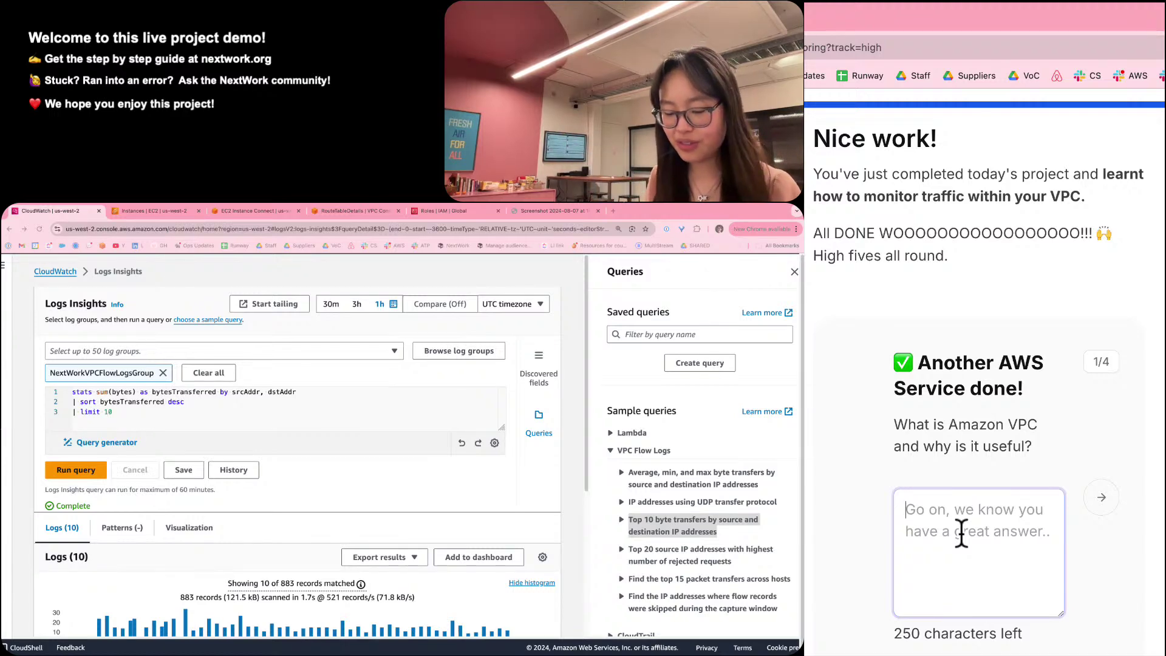
{"action": "type", "text": "Amaon"}
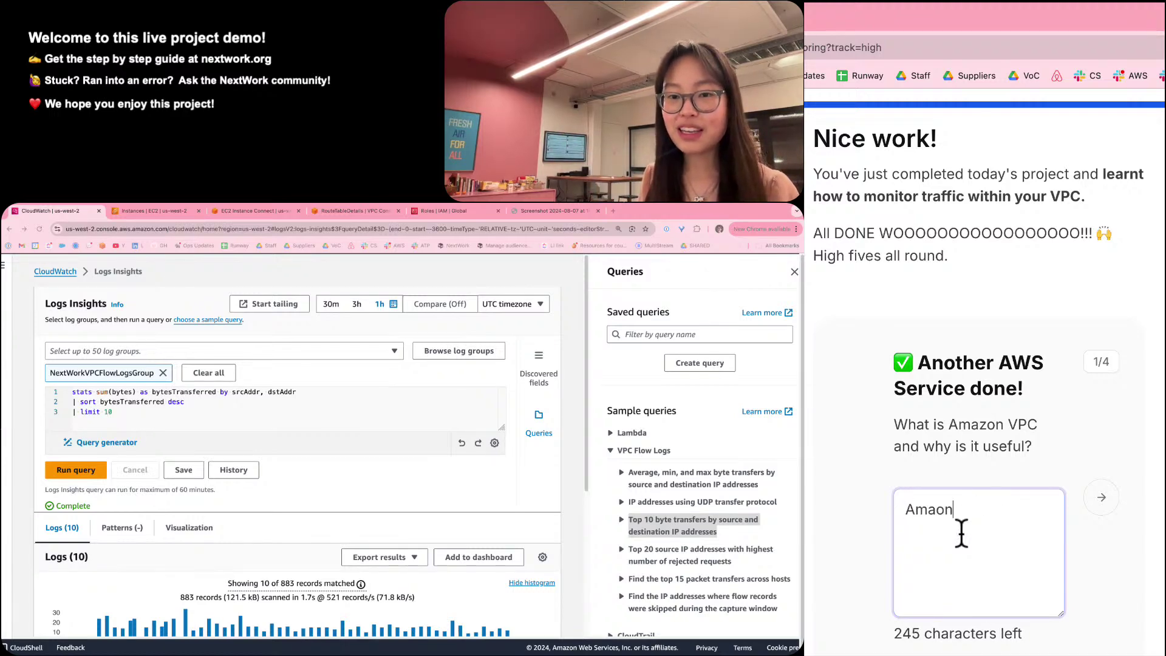
{"action": "key", "text": "BackSpace"}
{"action": "key", "text": "BackSpace"}
{"action": "type", "text": "zon P+V"}
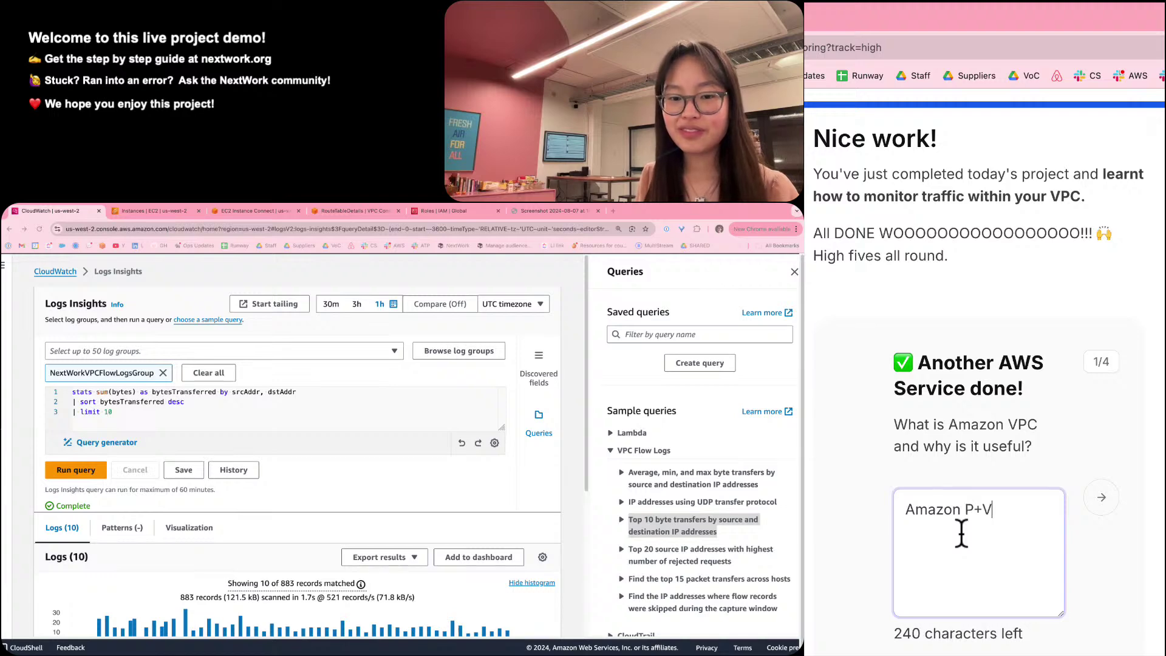
{"action": "key", "text": "BackSpace"}
{"action": "key", "text": "BackSpace"}
{"action": "key", "text": "BackSpace"}
{"action": "type", "text": "VPC"}
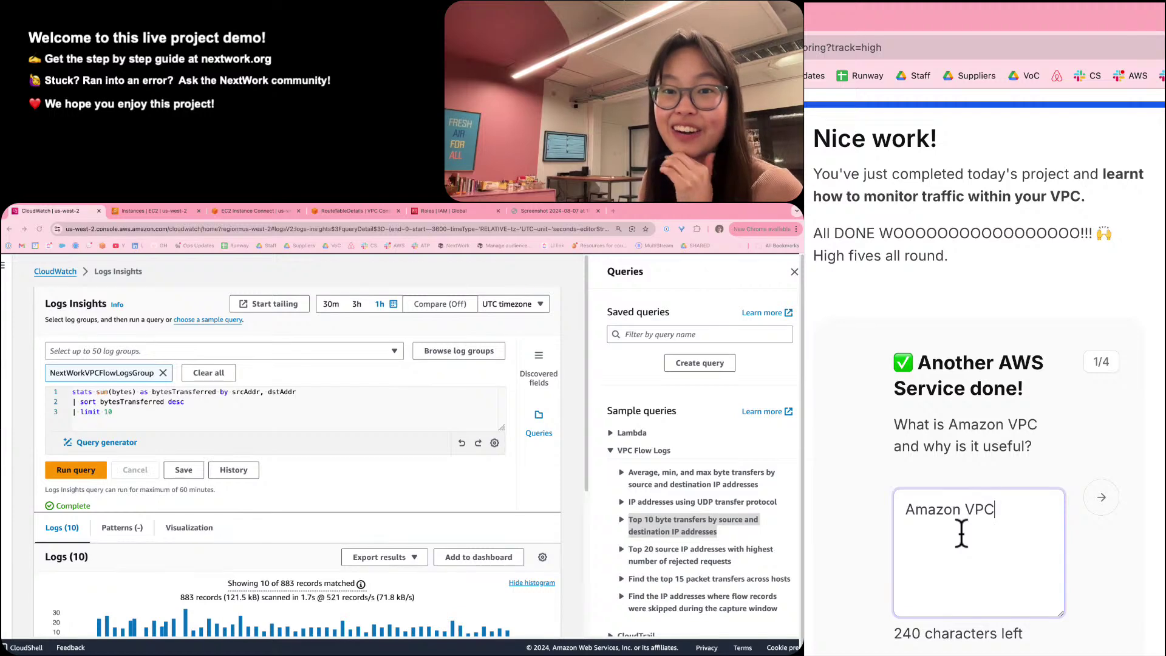
Continue the Amazon VPC answer with "is a foundational AWS service that".
{"action": "scroll", "coordinate": [961, 533], "scroll_direction": "down", "scroll_amount": 1}
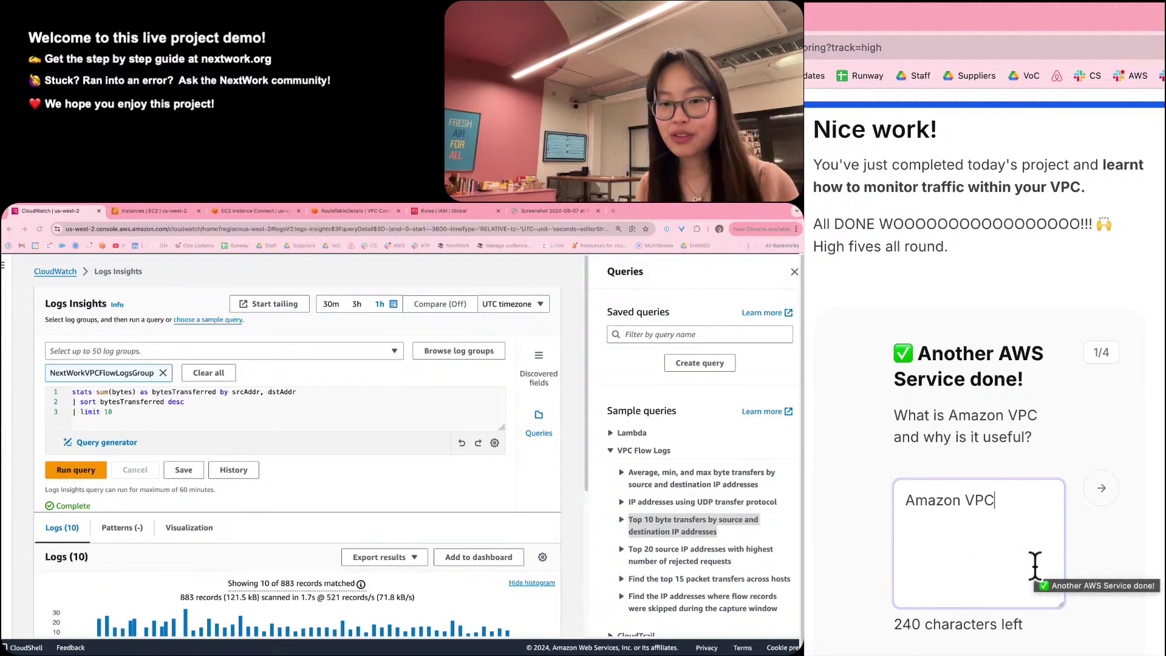
{"action": "type", "text": "is "}
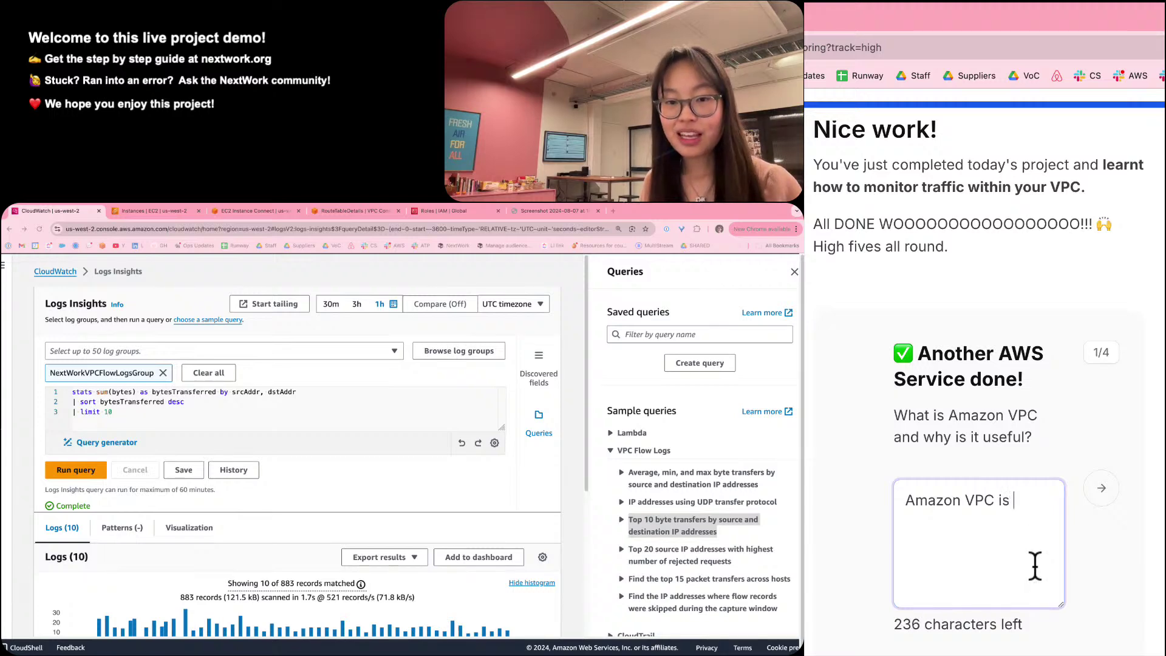
{"action": "type", "text": "a foundati"}
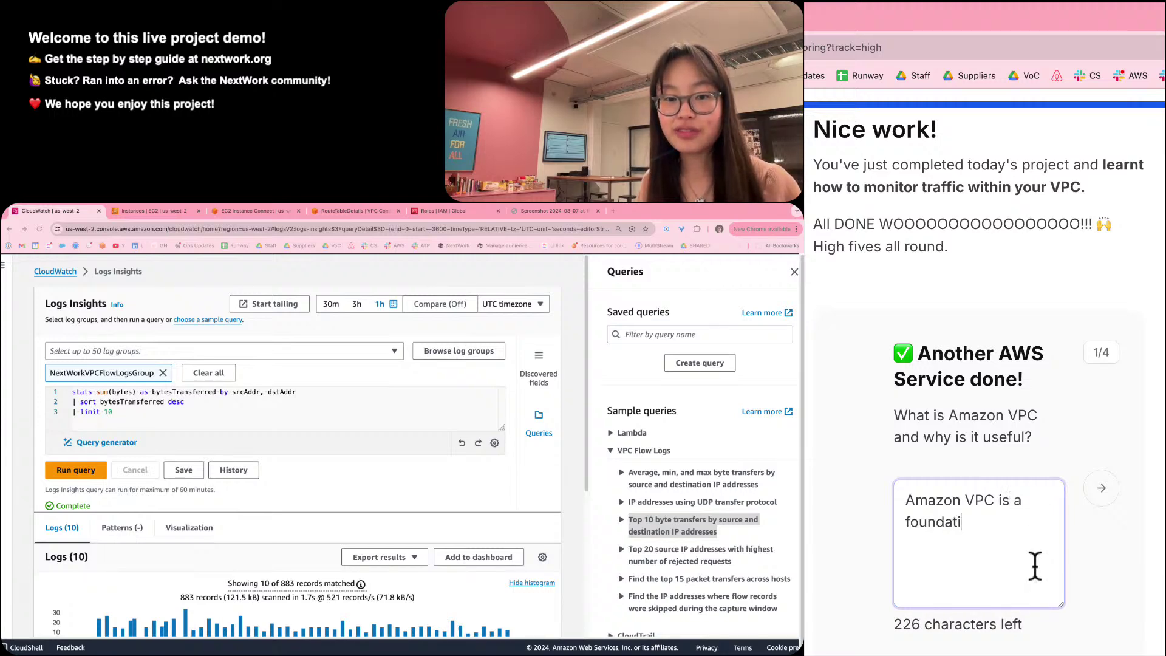
{"action": "type", "text": "onal AWS service that "}
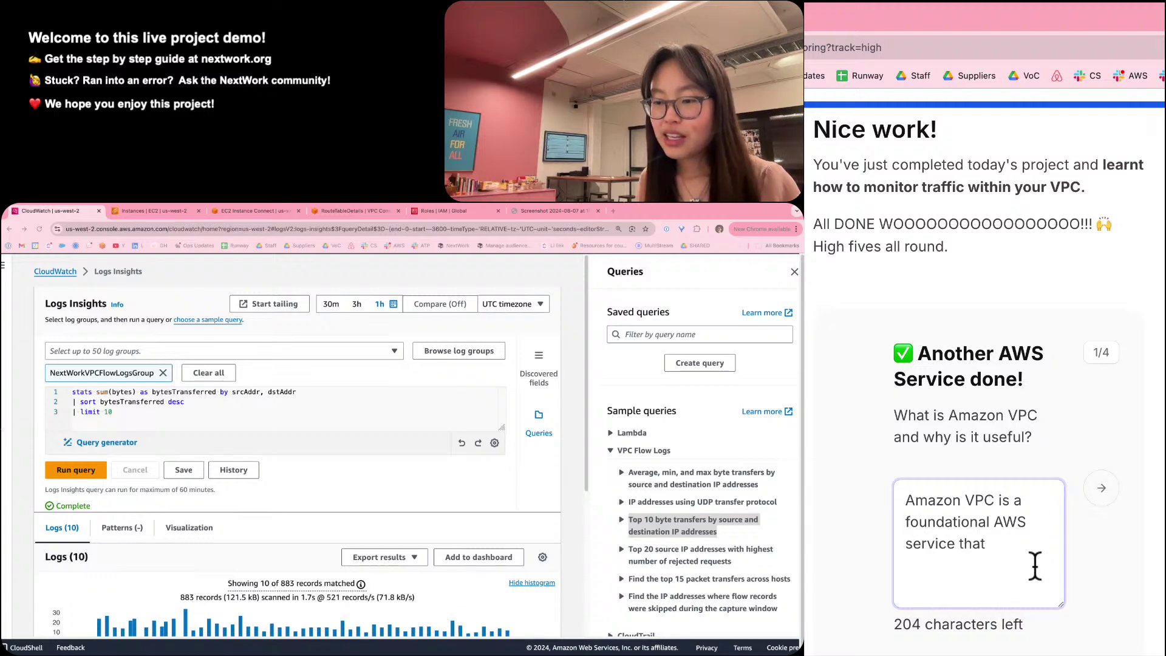
{"action": "type", "text": "hga"}
{"action": "key", "text": "BackSpace"}
{"action": "key", "text": "BackSpace"}
{"action": "key", "text": "BackSpace"}
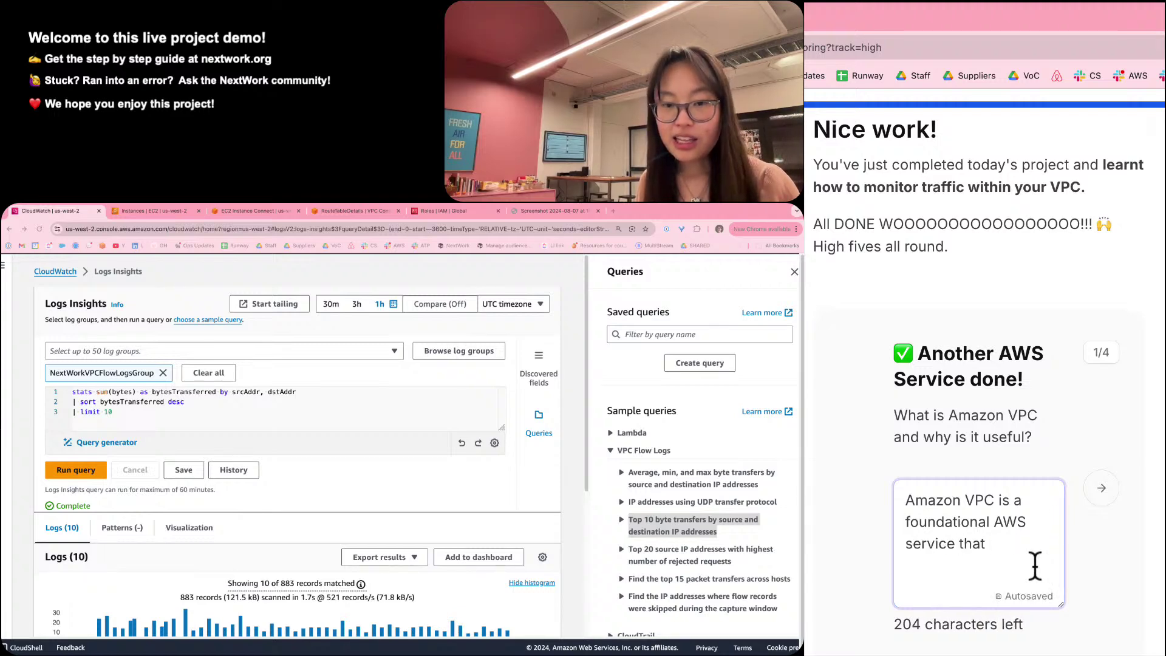
{"action": "type", "text": "gives y"}
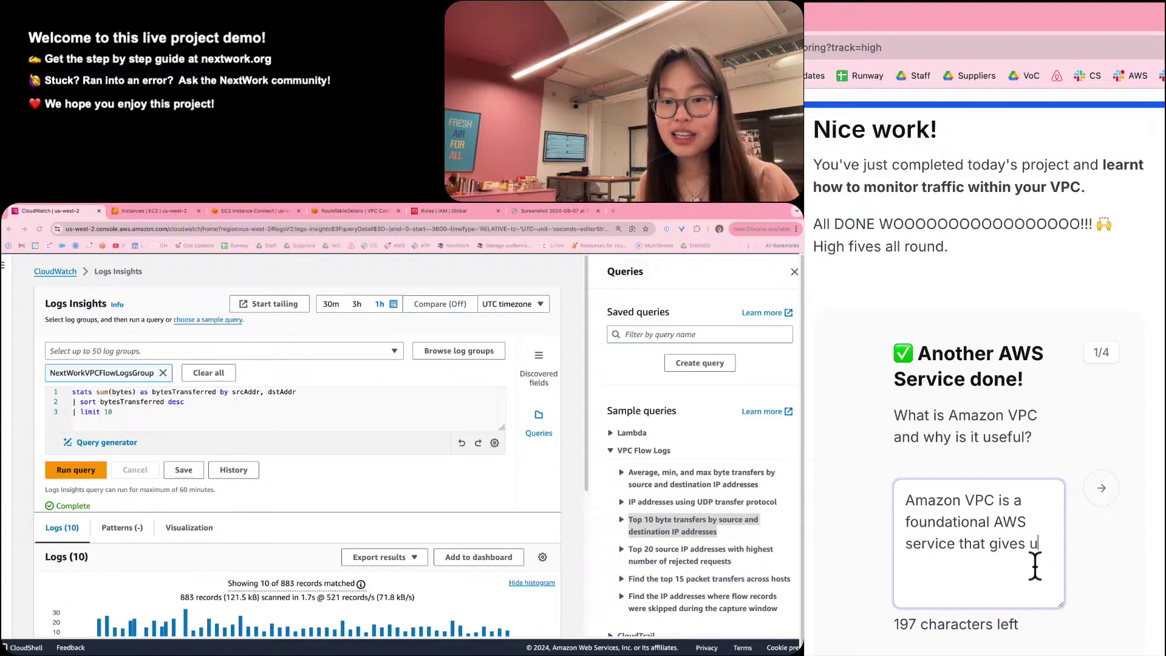
{"action": "key", "text": "BackSpace"}
{"action": "type", "text": "us"}
{"action": "key", "text": "BackSpace"}
{"action": "key", "text": "BackSpace"}
{"action": "key", "text": "BackSpace"}
{"action": "key", "text": "BackSpace"}
{"action": "key", "text": "BackSpace"}
{"action": "key", "text": "BackSpace"}
{"action": "key", "text": "BackSpace"}
{"action": "key", "text": "BackSpace"}
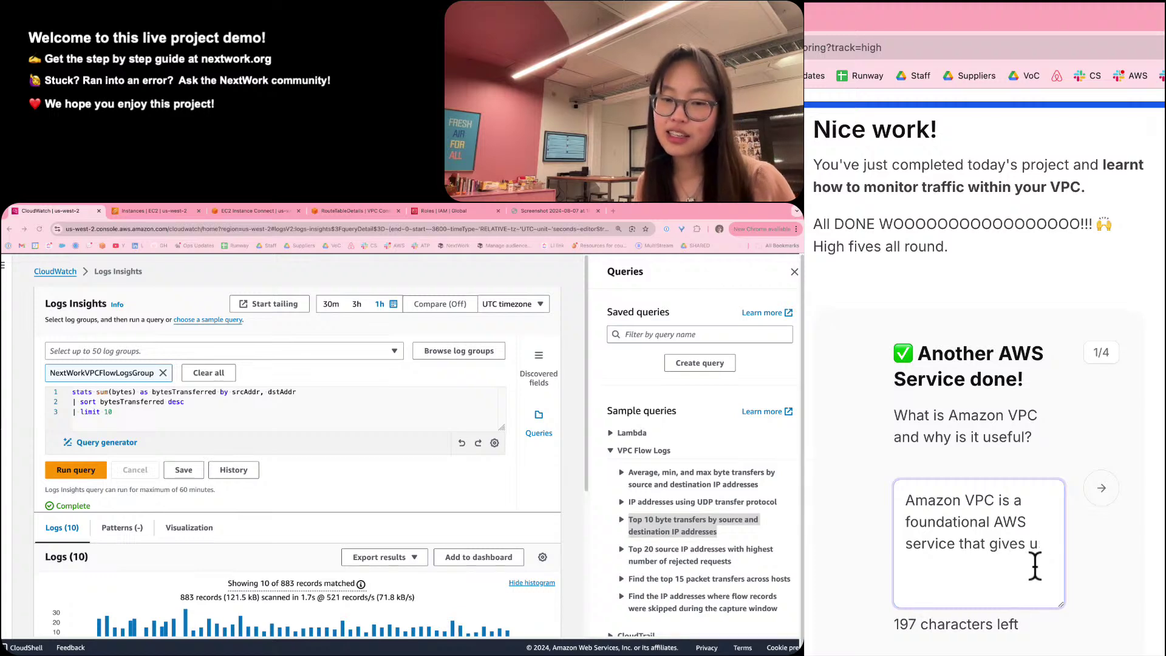
Continue the Amazon VPC answer after "service that" with "lets us control the".
{"action": "type", "text": "letsu"}
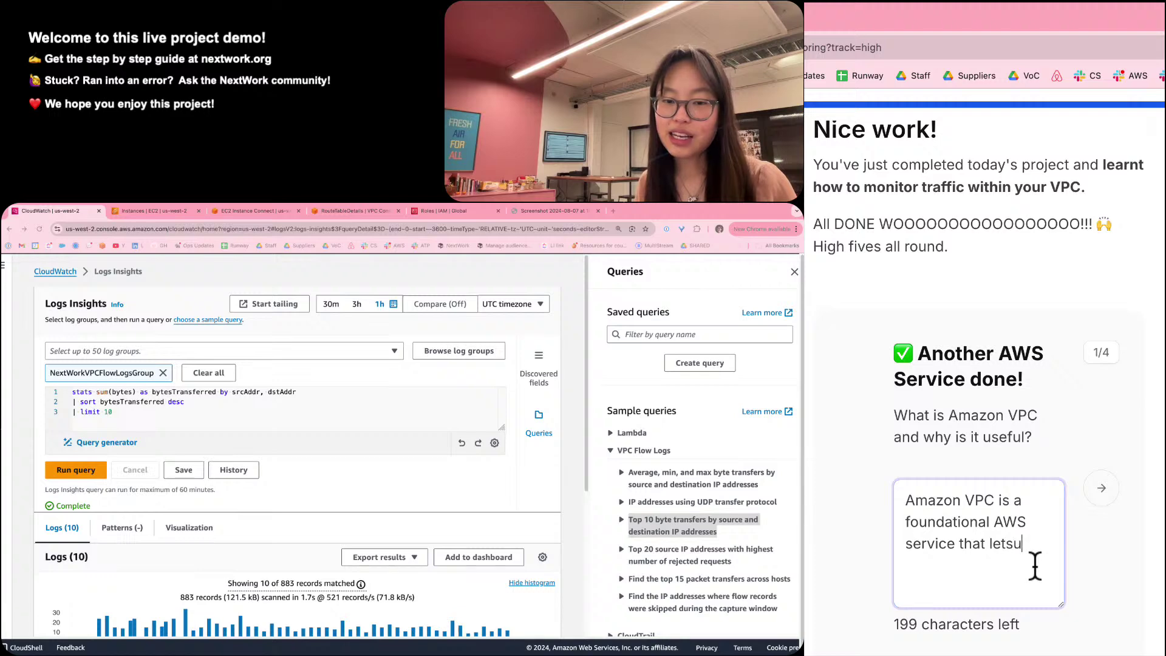
{"action": "key", "text": "BackSpace"}
{"action": "type", "text": "us "}
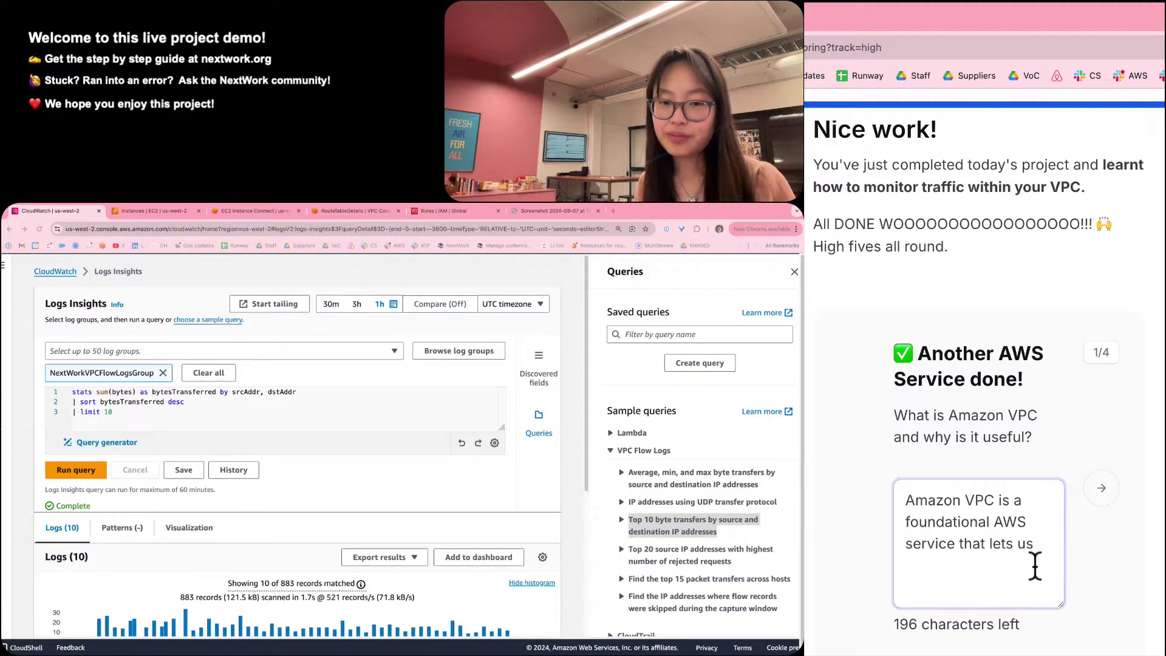
{"action": "type", "text": "control the "}
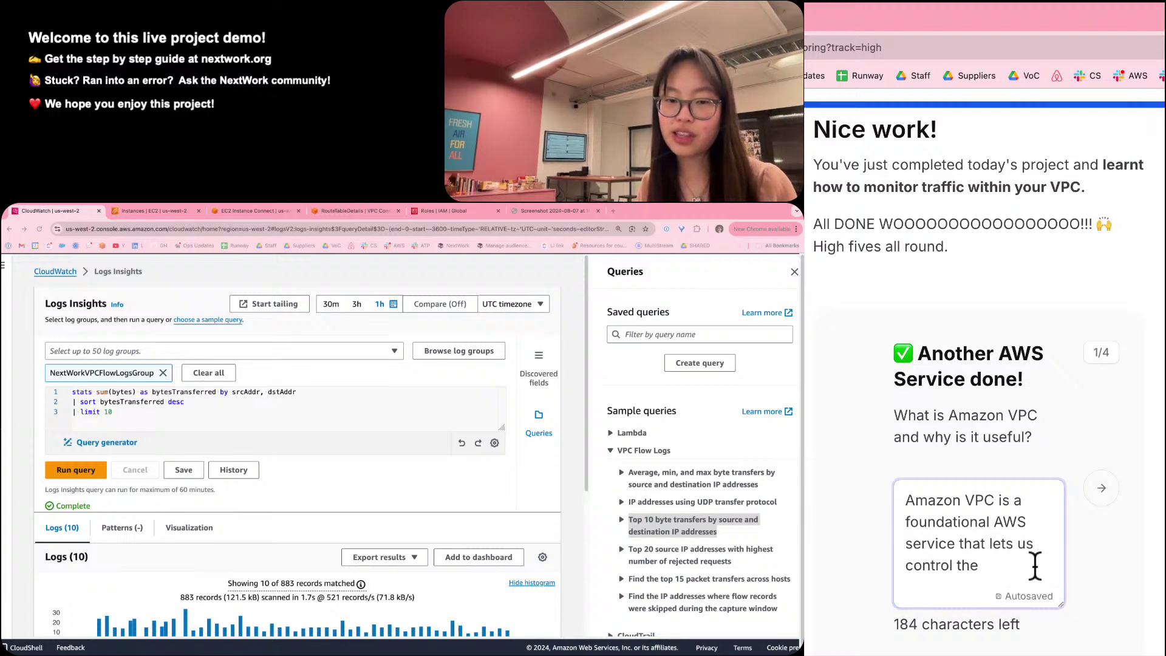
Add "underlying network for our resources" to the Amazon VPC answer.
{"action": "type", "text": "u"}
{"action": "key", "text": "BackSpace"}
{"action": "type", "text": "underly"}
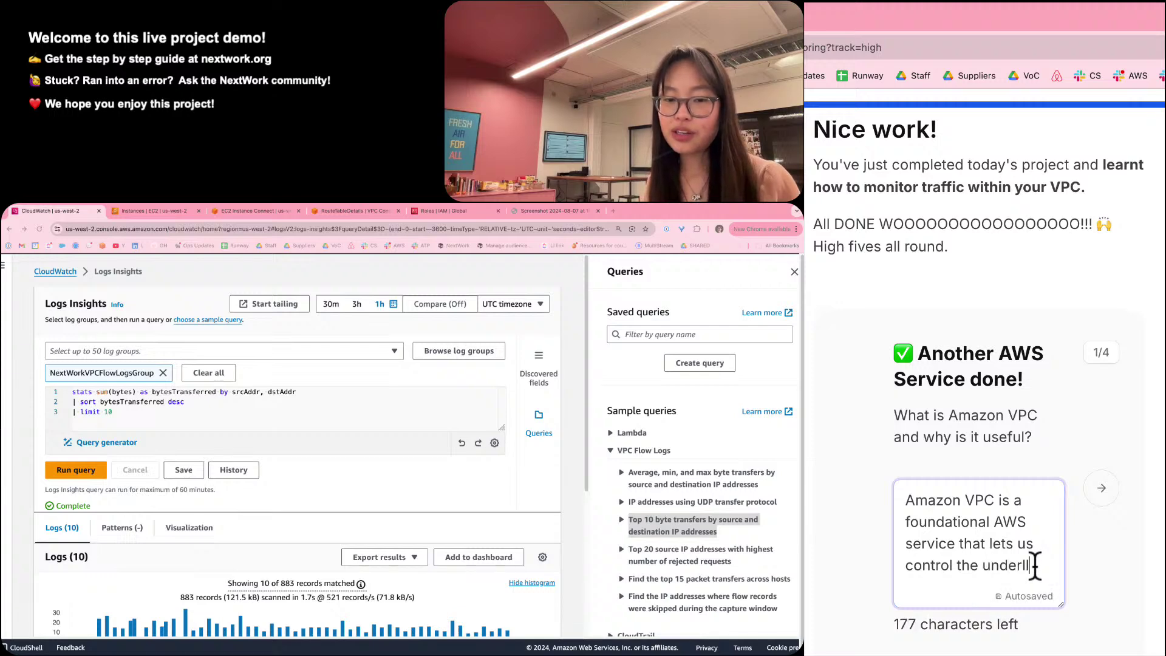
{"action": "type", "text": "ing"}
{"action": "key", "text": "BackSpace"}
{"action": "key", "text": "BackSpace"}
{"action": "key", "text": "BackSpace"}
{"action": "key", "text": "BackSpace"}
{"action": "type", "text": "ying netwo"}
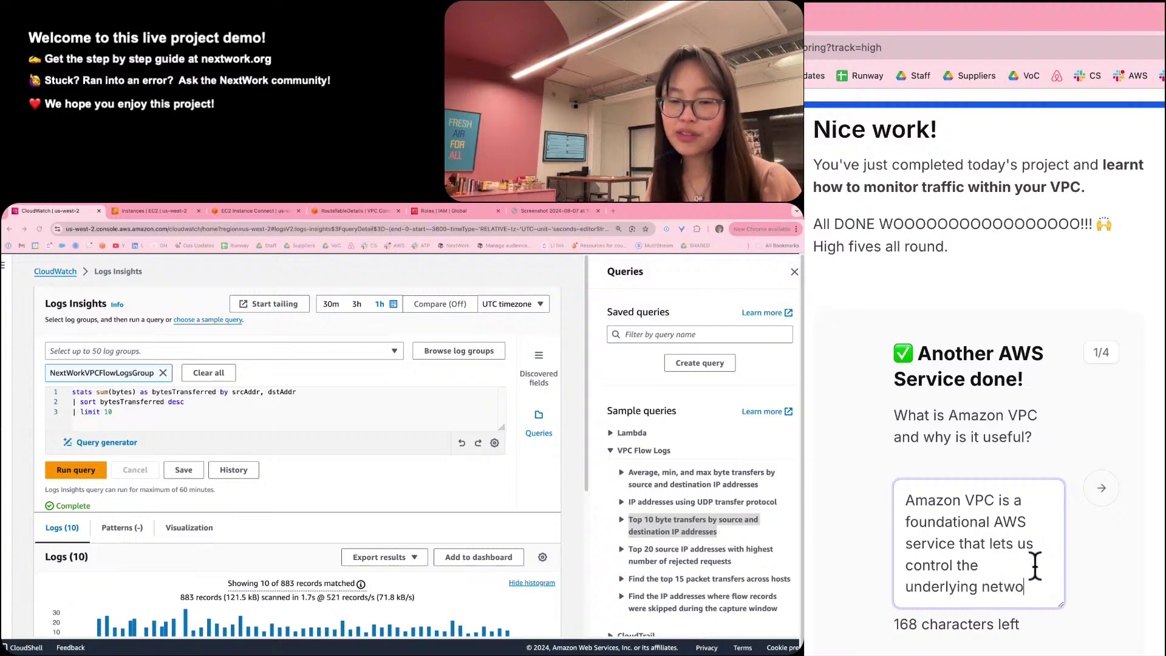
{"action": "type", "text": "rk for "}
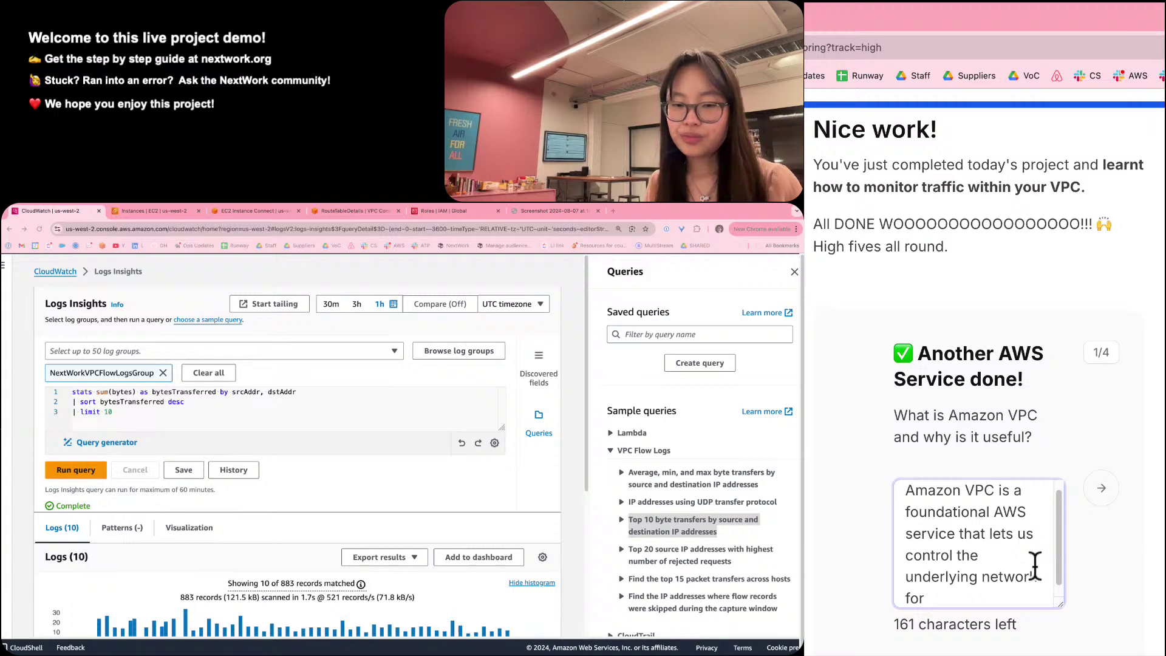
{"action": "type", "text": "our resources"}
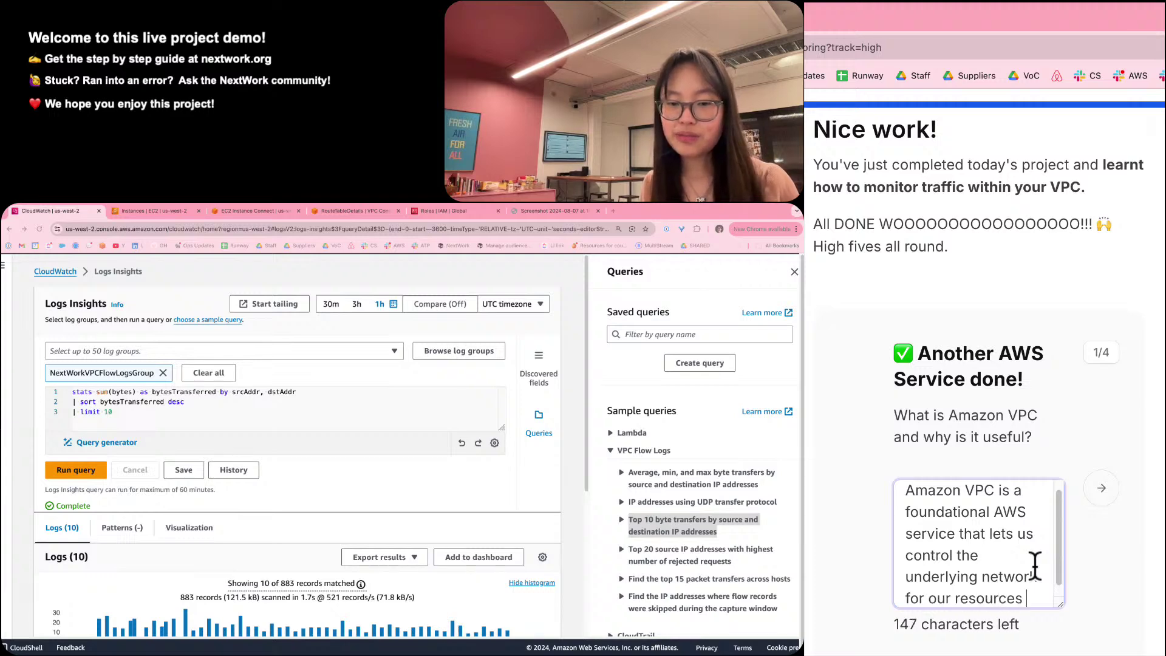
Extend the Amazon VPC answer with ", so that we can control traffic flow,".
{"action": "key", "text": "BackSpace"}
{"action": "type", "text": ", so t"}
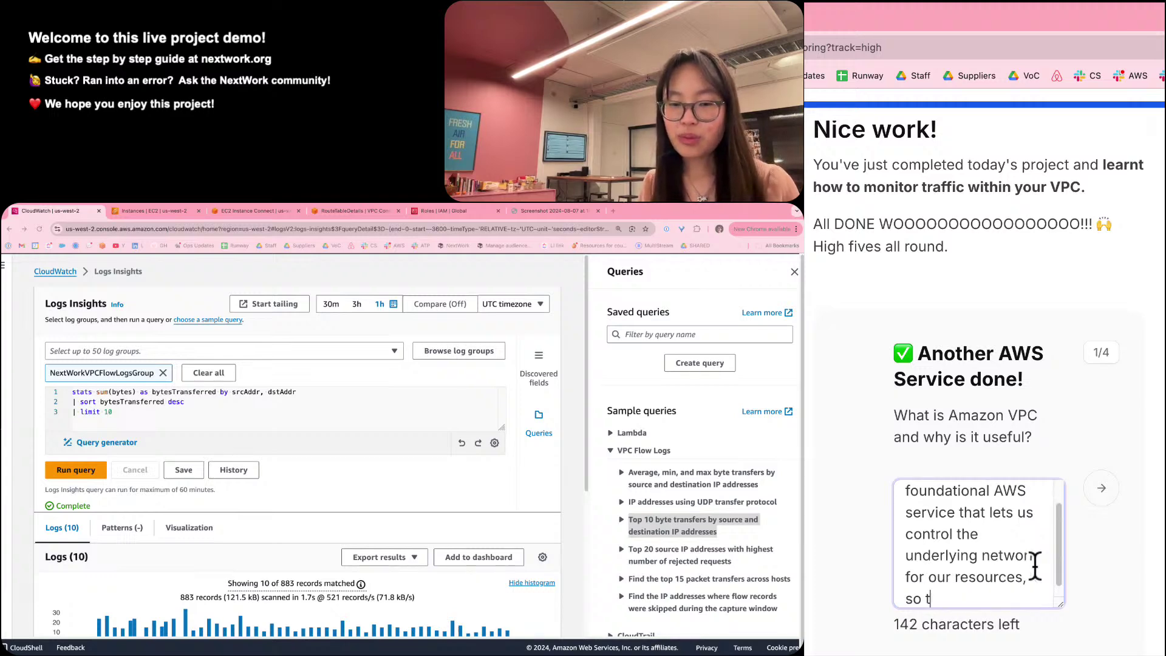
{"action": "type", "text": "hat we can c"}
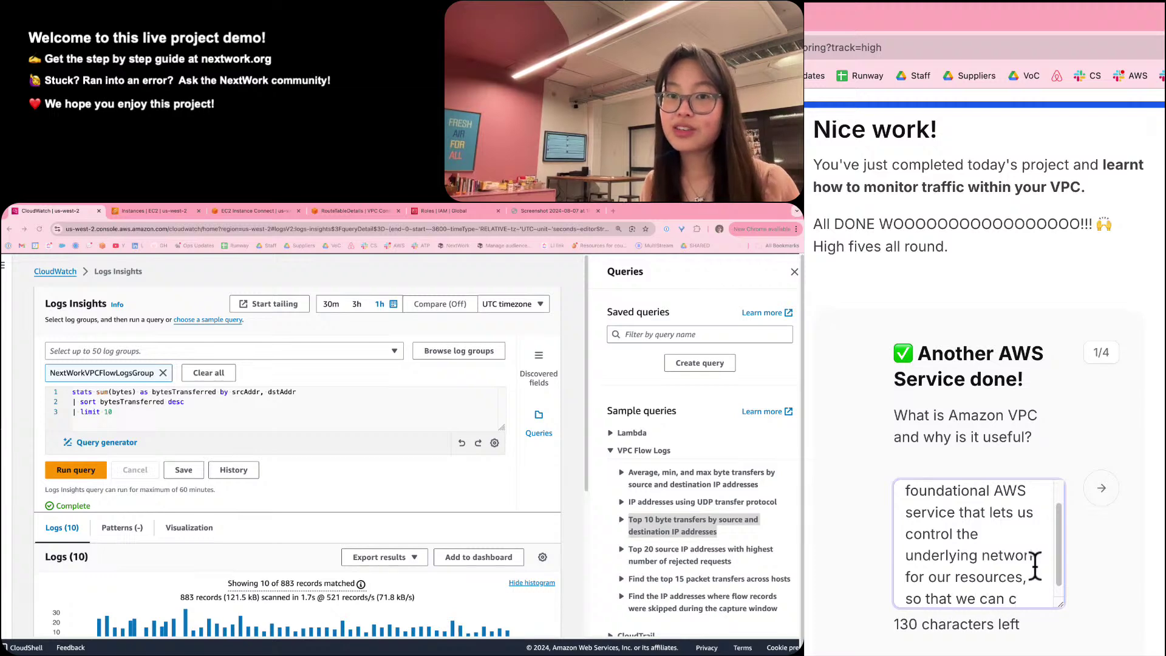
{"action": "type", "text": "ontrol traffi"}
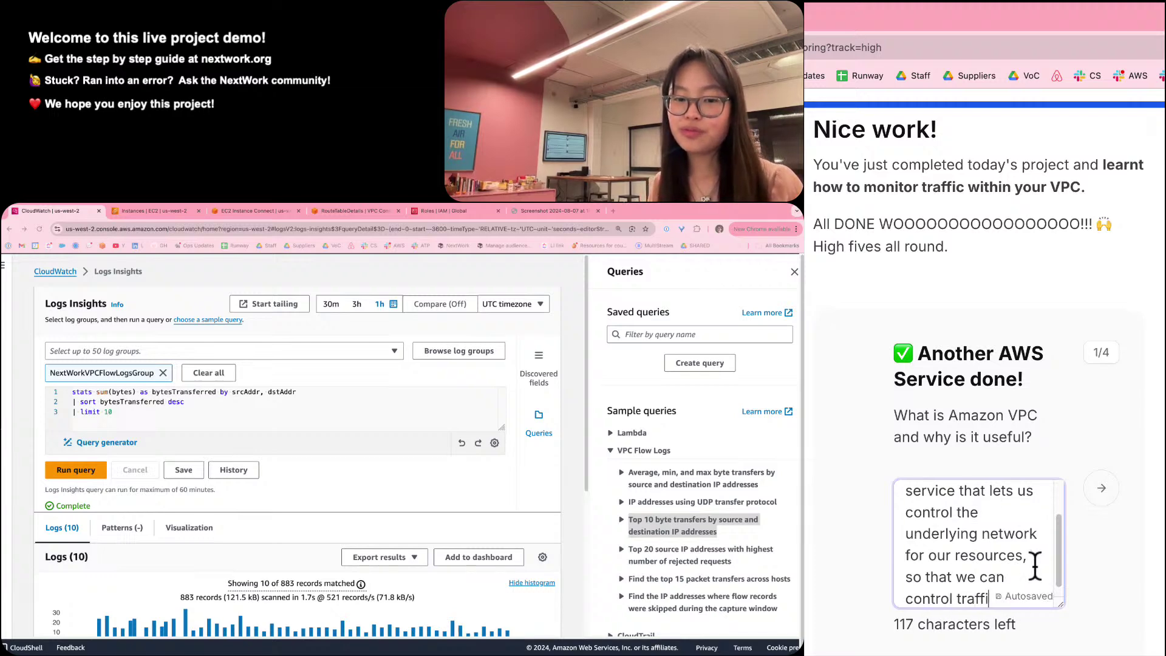
{"action": "type", "text": "c flow, "}
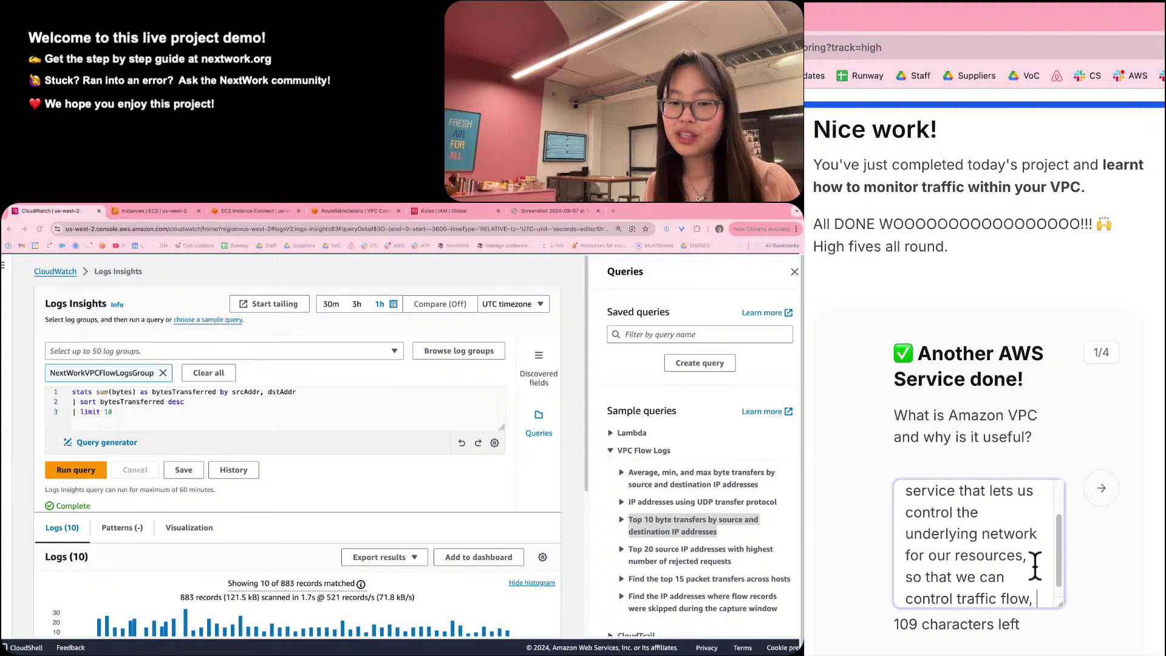
Continue the Amazon VPC answer after "control traffic flow," with "monitor for security, organi".
{"action": "type", "text": "mino"}
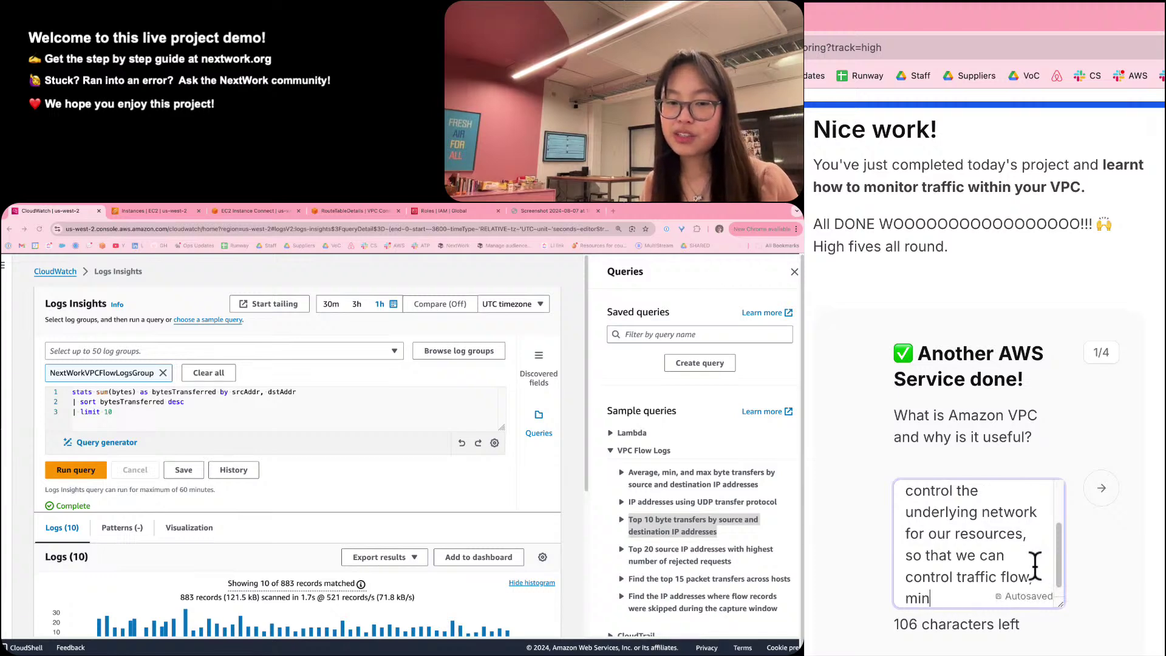
{"action": "key", "text": "BackSpace"}
{"action": "key", "text": "BackSpace"}
{"action": "key", "text": "BackSpace"}
{"action": "type", "text": "onitor "}
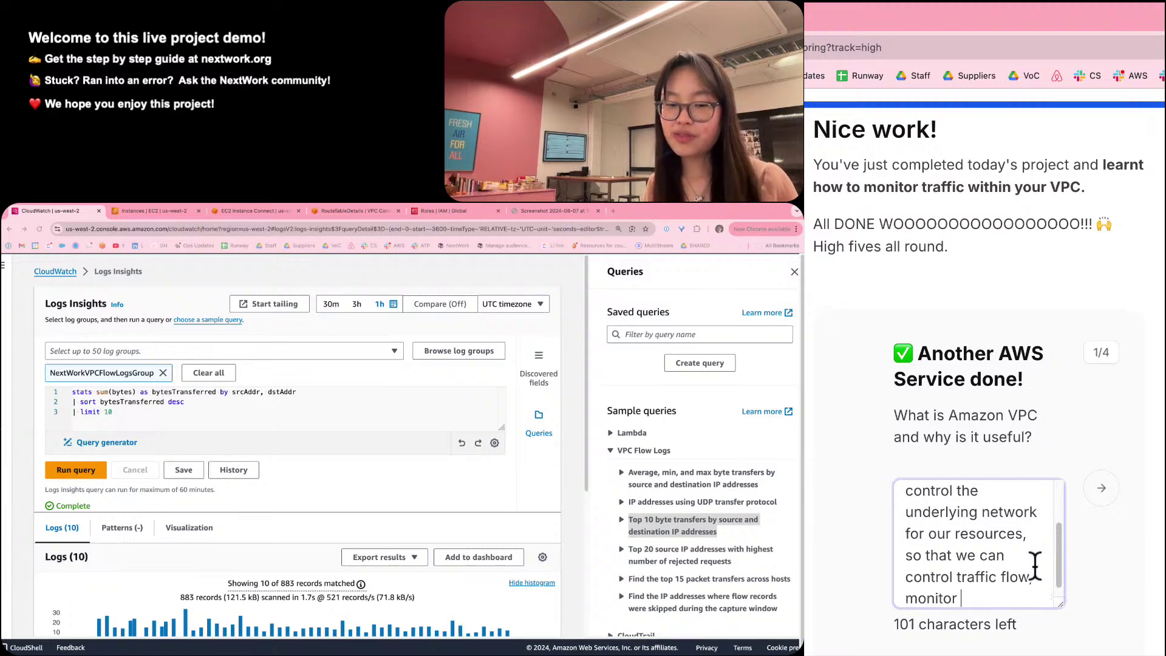
{"action": "type", "text": "for securityi"}
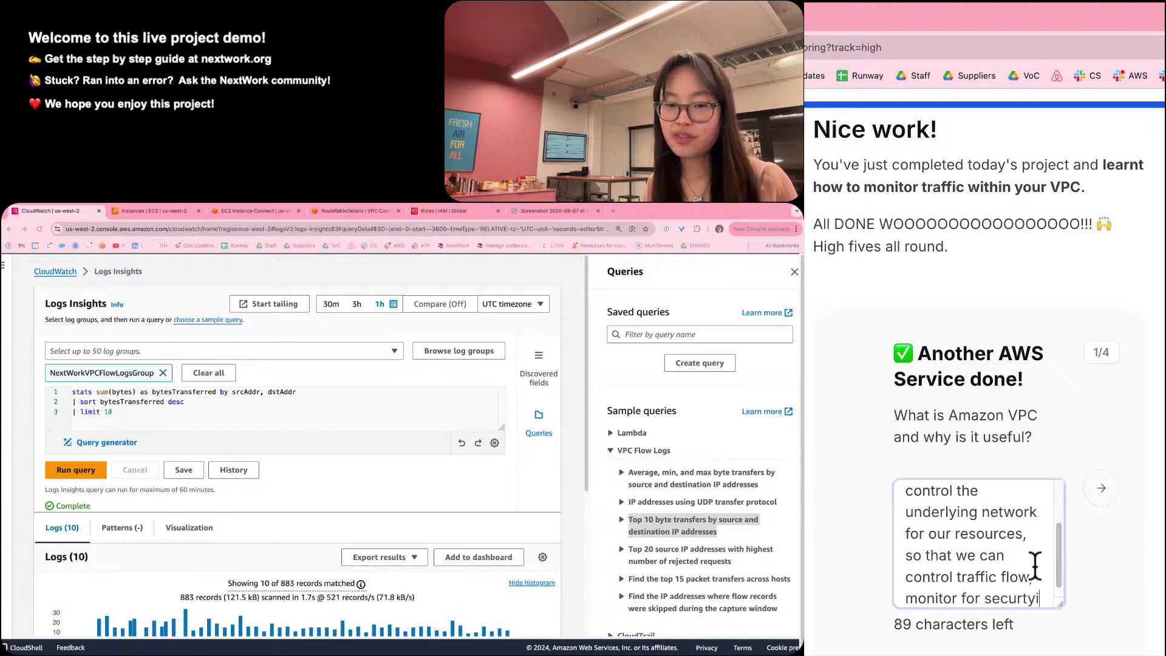
{"action": "key", "text": "BackSpace"}
{"action": "key", "text": "BackSpace"}
{"action": "key", "text": "BackSpace"}
{"action": "type", "text": "ity, organi"}
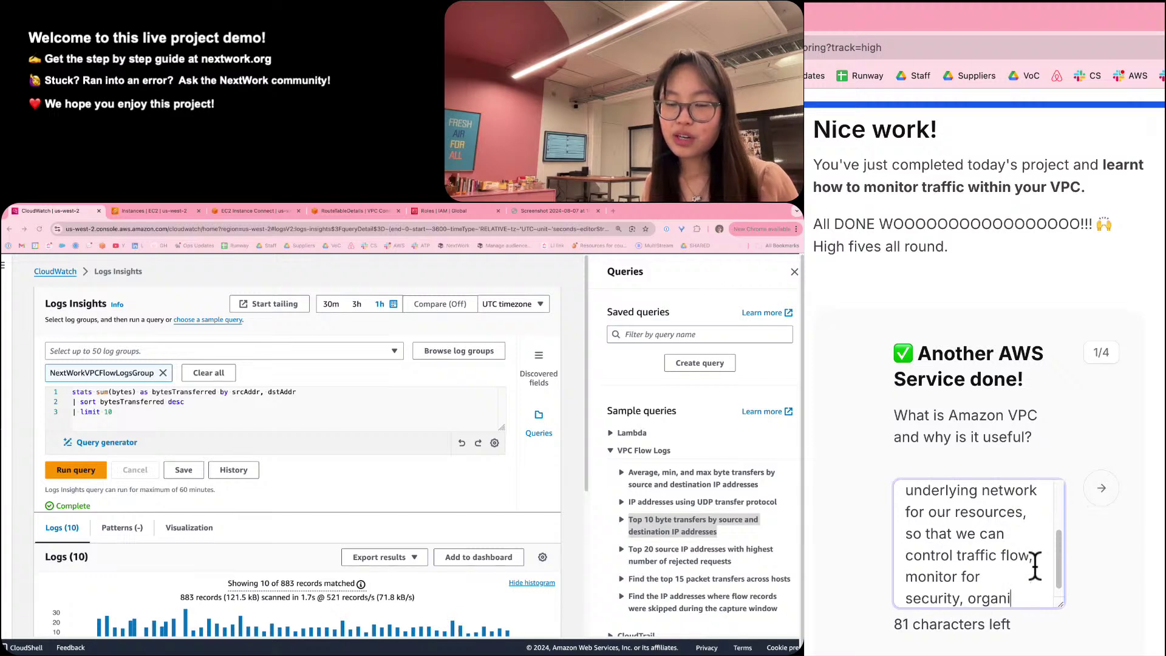
Complete the word "organise" in the Amazon VPC answer and add "our" after it.
{"action": "type", "text": "se our r"}
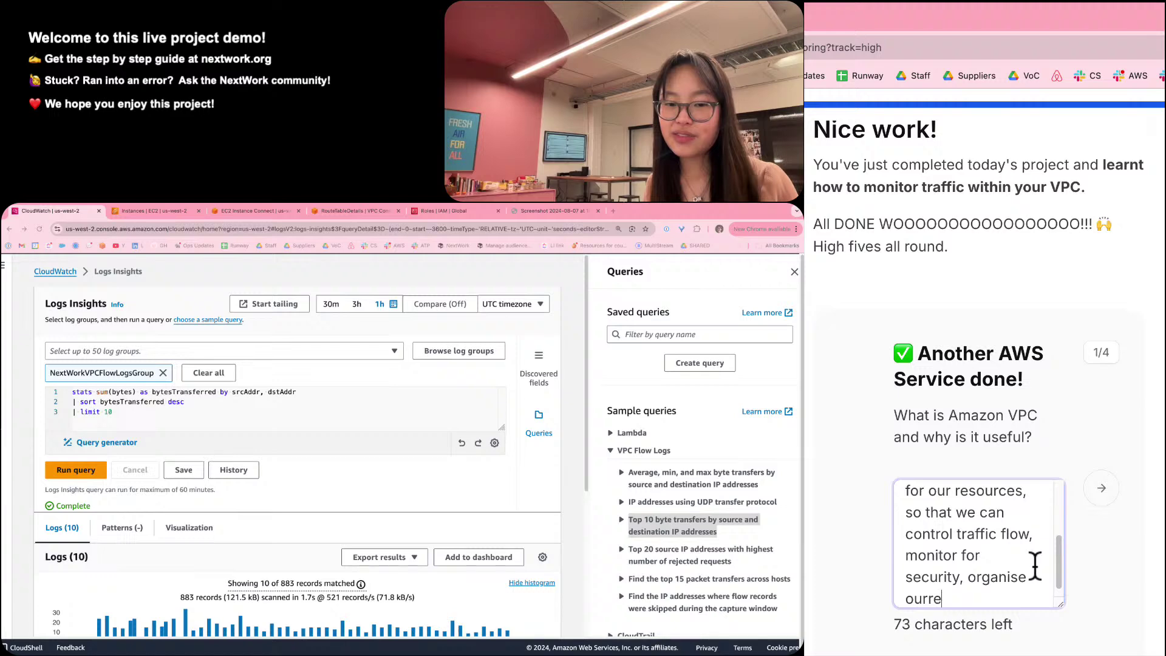
{"action": "key", "text": "BackSpace"}
{"action": "key", "text": "BackSpace"}
{"action": "key", "text": "BackSpace"}
{"action": "type", "text": "resou"}
{"action": "key", "text": "BackSpace"}
{"action": "key", "text": "BackSpace"}
{"action": "key", "text": "BackSpace"}
{"action": "key", "text": "BackSpace"}
{"action": "key", "text": "BackSpace"}
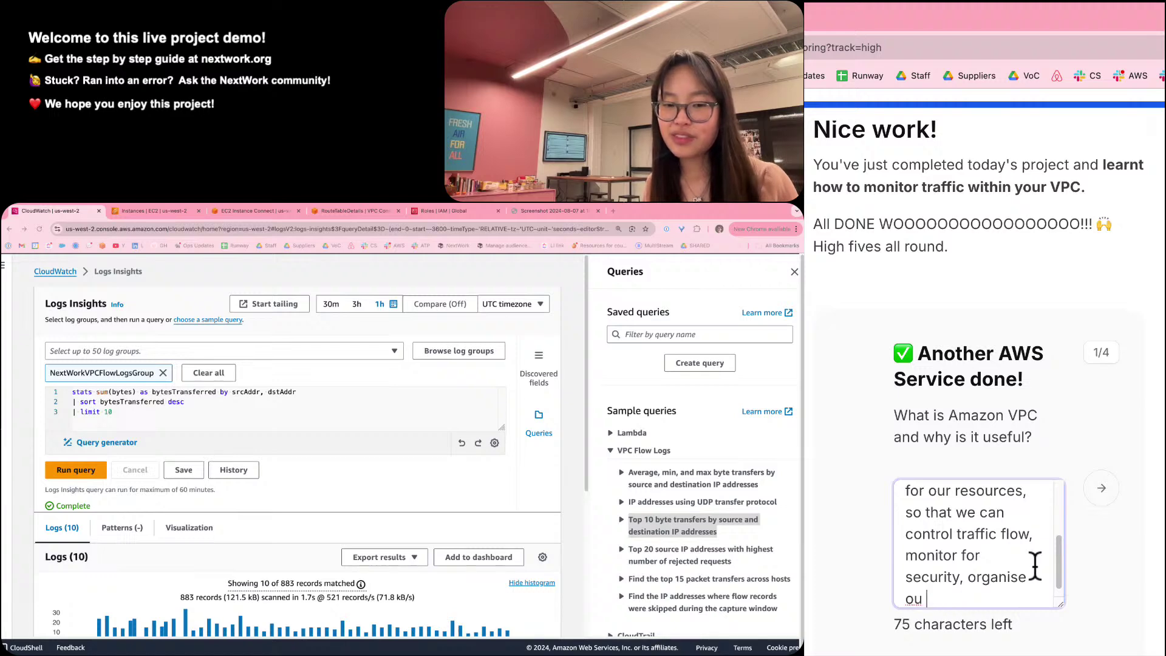
{"action": "type", "text": "r"}
{"action": "key", "text": "BackSpace"}
{"action": "key", "text": "BackSpace"}
{"action": "type", "text": "r co"}
{"action": "key", "text": "BackSpace"}
{"action": "key", "text": "BackSpace"}
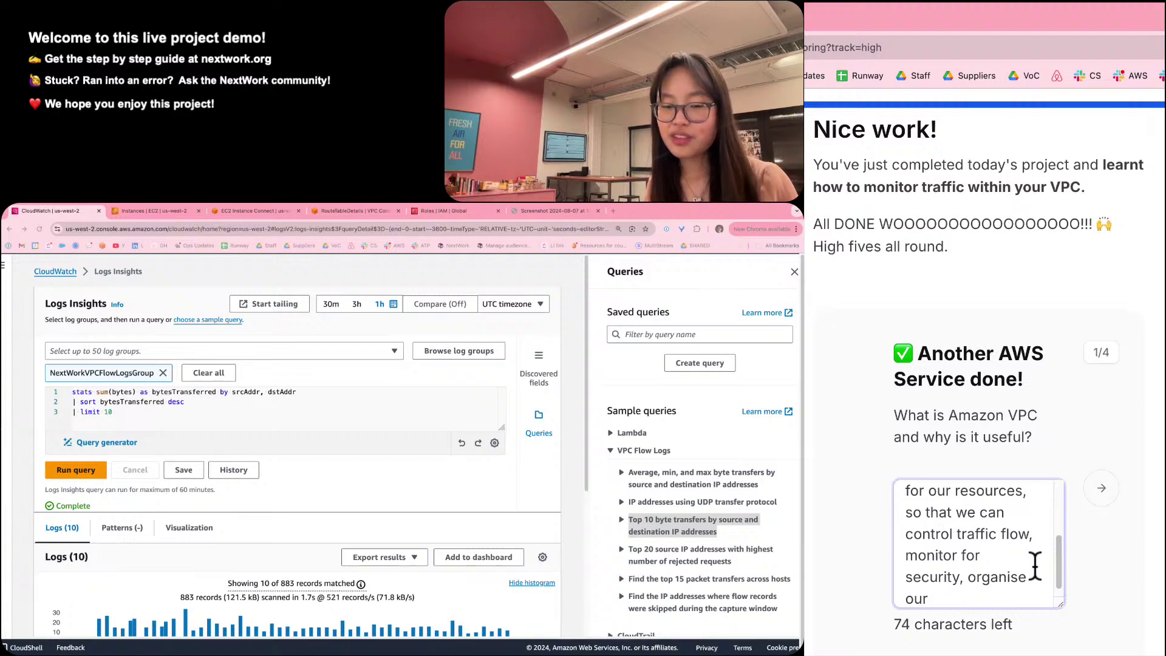
End the Amazon VPC answer with "resources." after "organise our".
{"action": "type", "text": "reosur"}
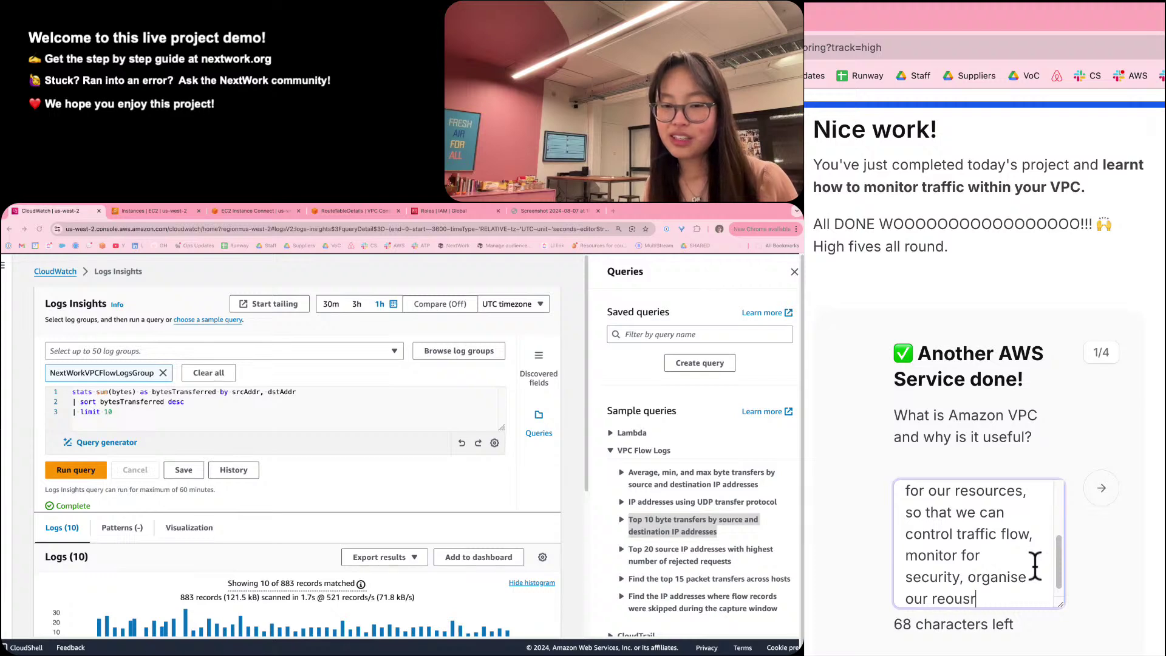
{"action": "key", "text": "BackSpace"}
{"action": "key", "text": "BackSpace"}
{"action": "type", "text": "ource"}
{"action": "key", "text": "BackSpace"}
{"action": "key", "text": "BackSpace"}
{"action": "key", "text": "BackSpace"}
{"action": "key", "text": "BackSpace"}
{"action": "key", "text": "BackSpace"}
{"action": "key", "text": "BackSpace"}
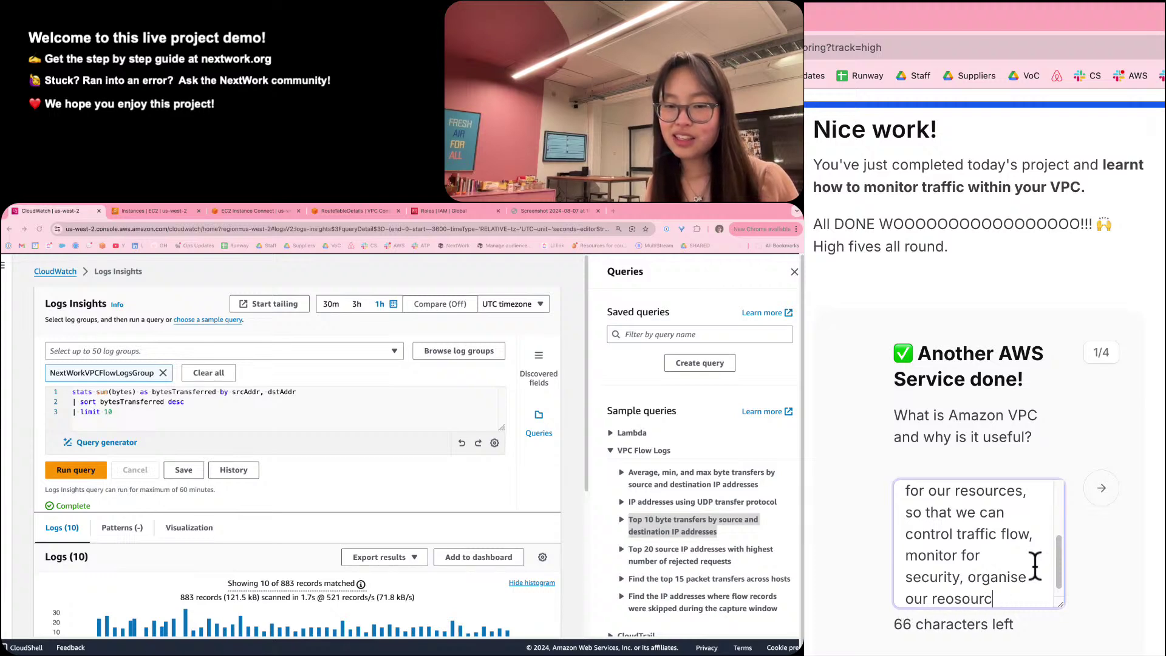
{"action": "key", "text": "BackSpace"}
{"action": "type", "text": "soour"}
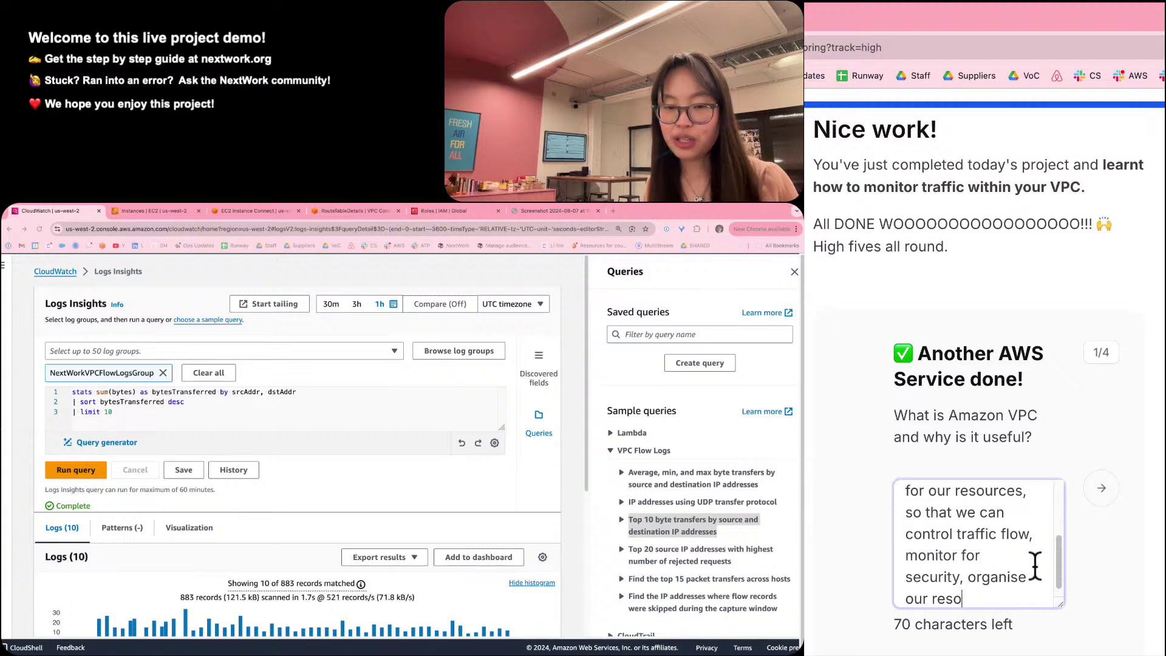
{"action": "key", "text": "BackSpace"}
{"action": "key", "text": "BackSpace"}
{"action": "key", "text": "BackSpace"}
{"action": "type", "text": "urces."}
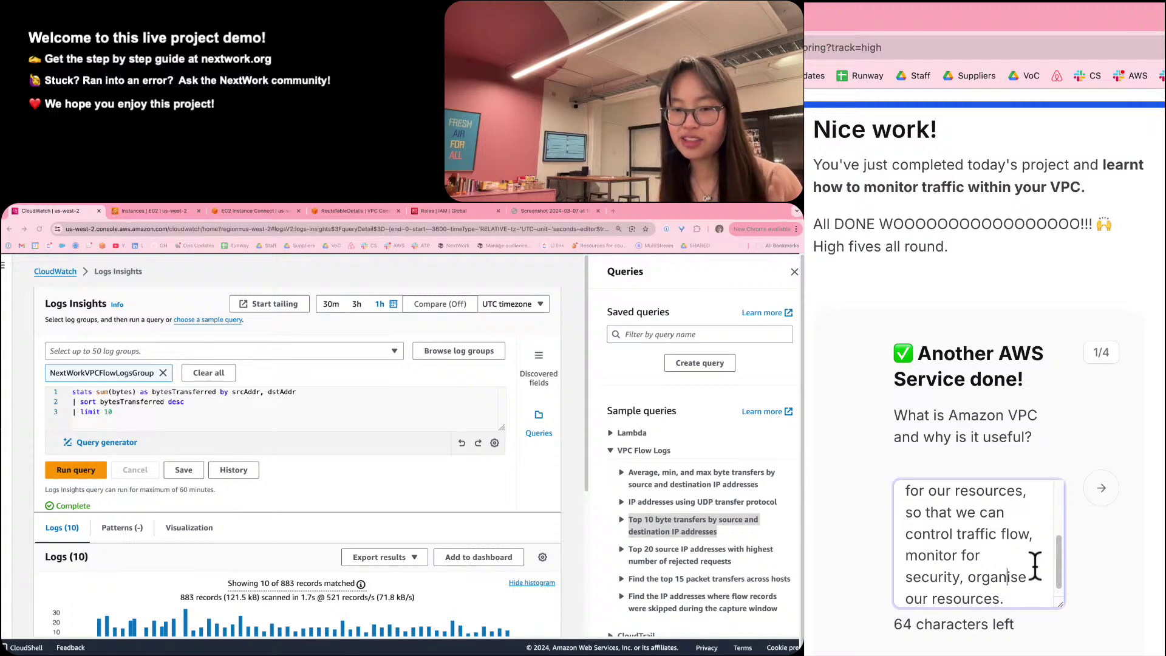
Insert "and" before "organise" in the Amazon VPC answer.
{"action": "key", "text": "alt+Left"}
{"action": "type", "text": "ad"}
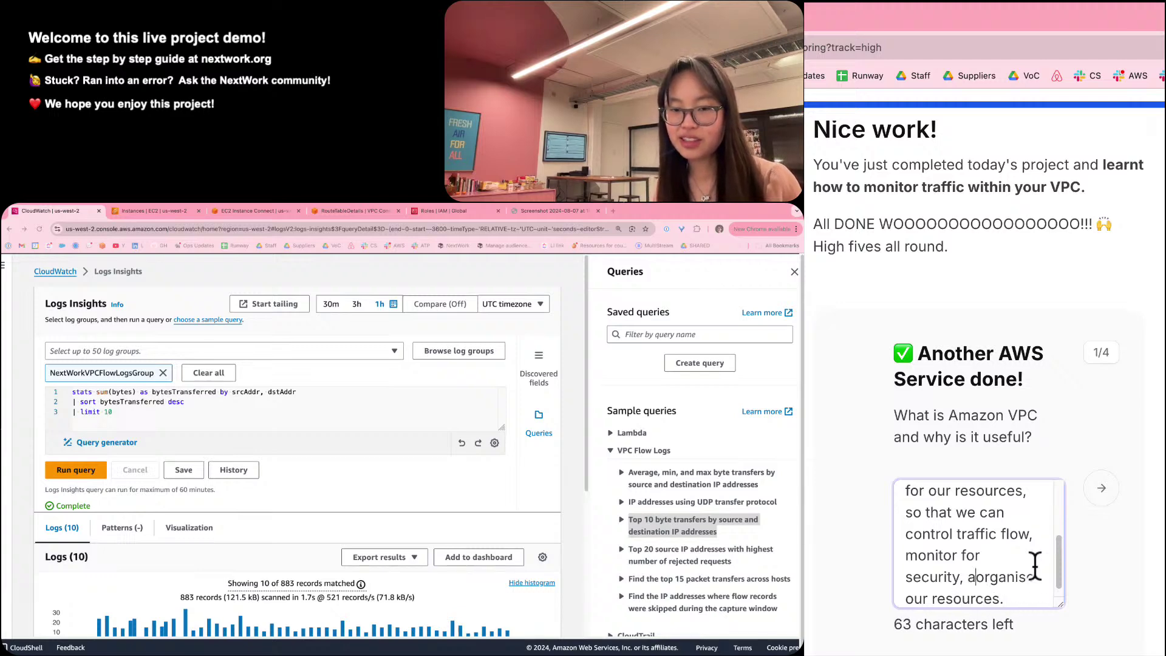
{"action": "key", "text": "BackSpace"}
{"action": "key", "text": "BackSpace"}
{"action": "type", "text": "nd"}
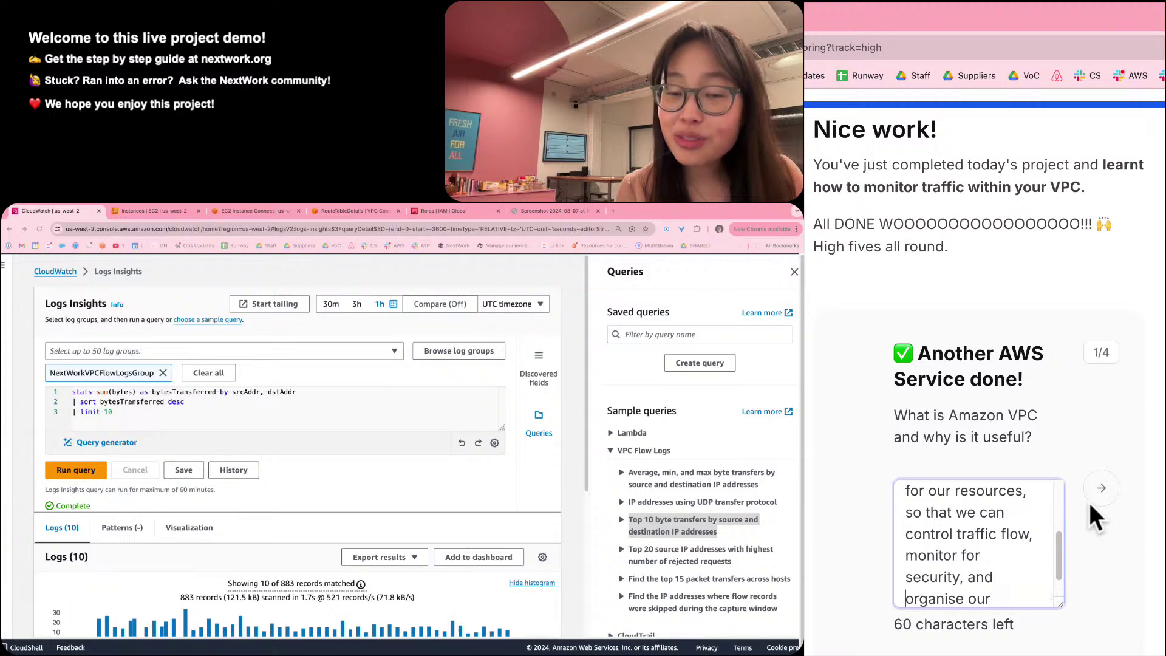
Advance to the question on how Amazon VPC was used and start its answer with "In today's project,".
{"action": "left_click", "coordinate": [1100, 490]}
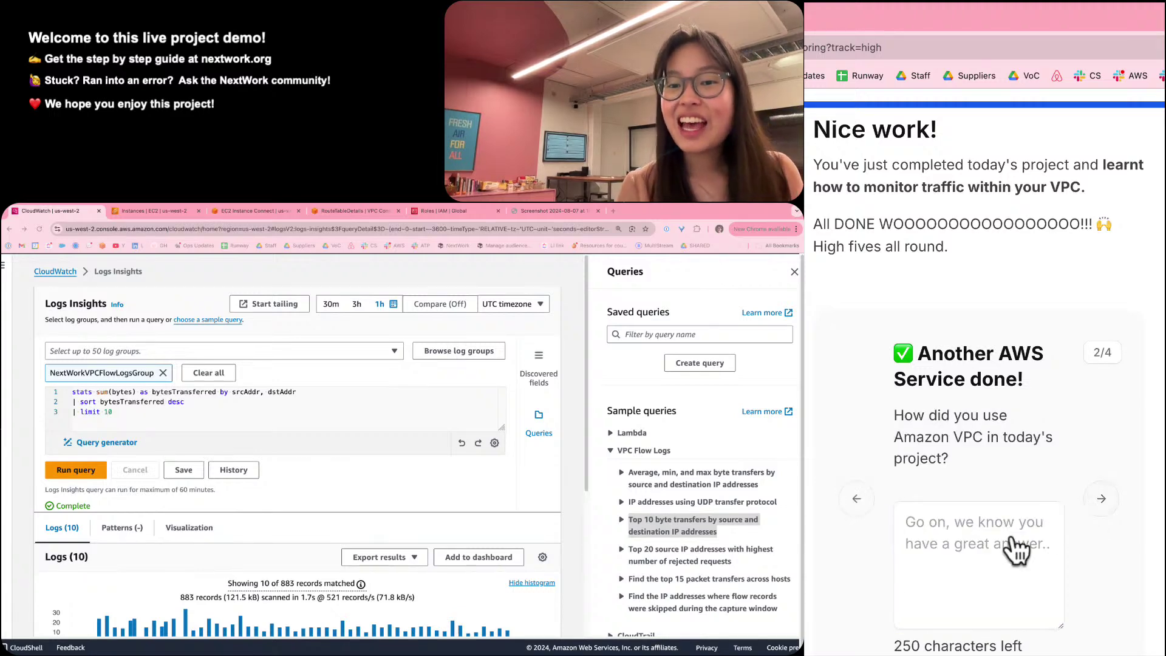
{"action": "left_click", "coordinate": [971, 526]}
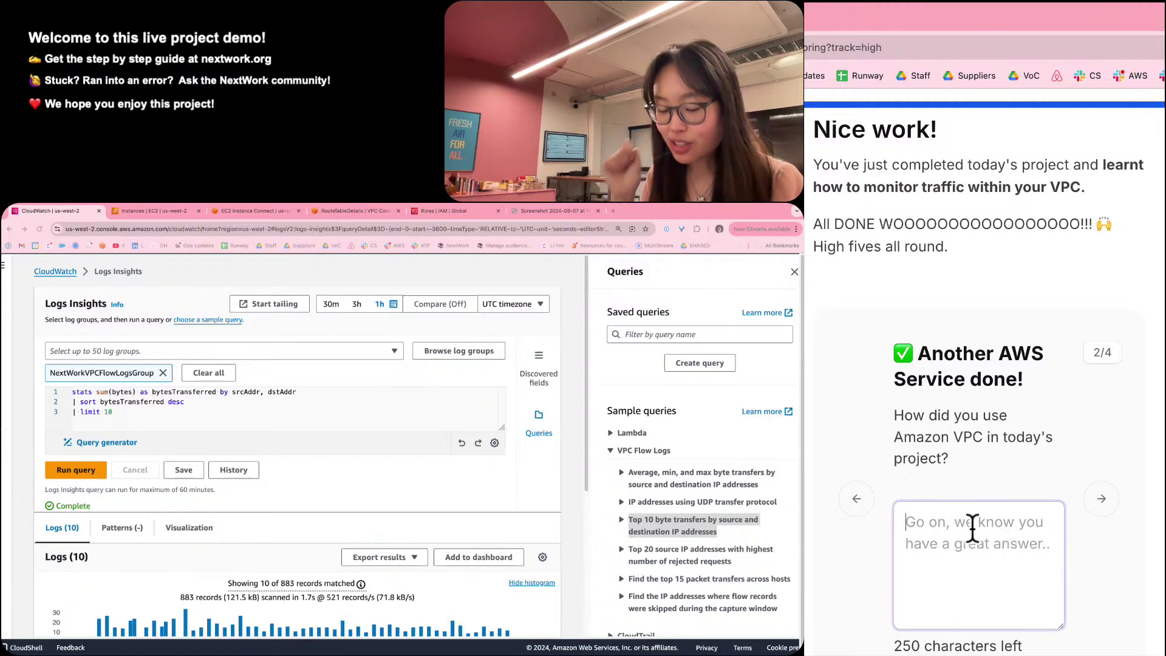
{"action": "type", "text": "In yofi"}
{"action": "key", "text": "BackSpace"}
{"action": "key", "text": "BackSpace"}
{"action": "key", "text": "BackSpace"}
{"action": "key", "text": "BackSpace"}
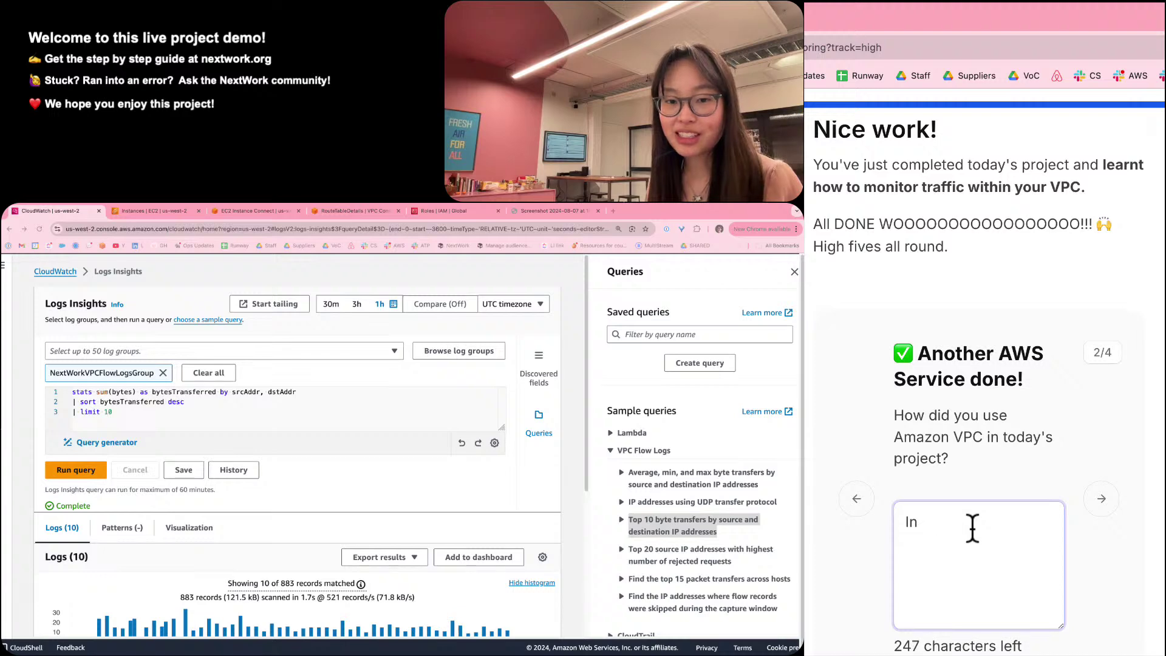
{"action": "type", "text": "today's projct"}
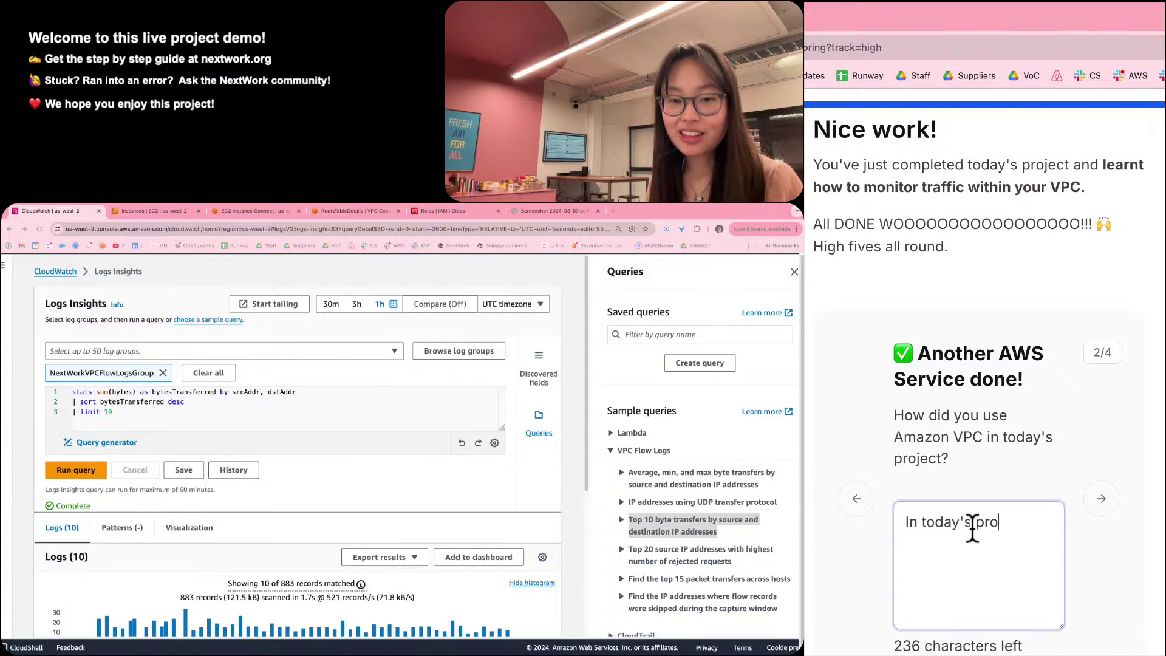
{"action": "key", "text": "BackSpace"}
{"action": "key", "text": "BackSpace"}
{"action": "key", "text": "BackSpace"}
{"action": "type", "text": "ect"}
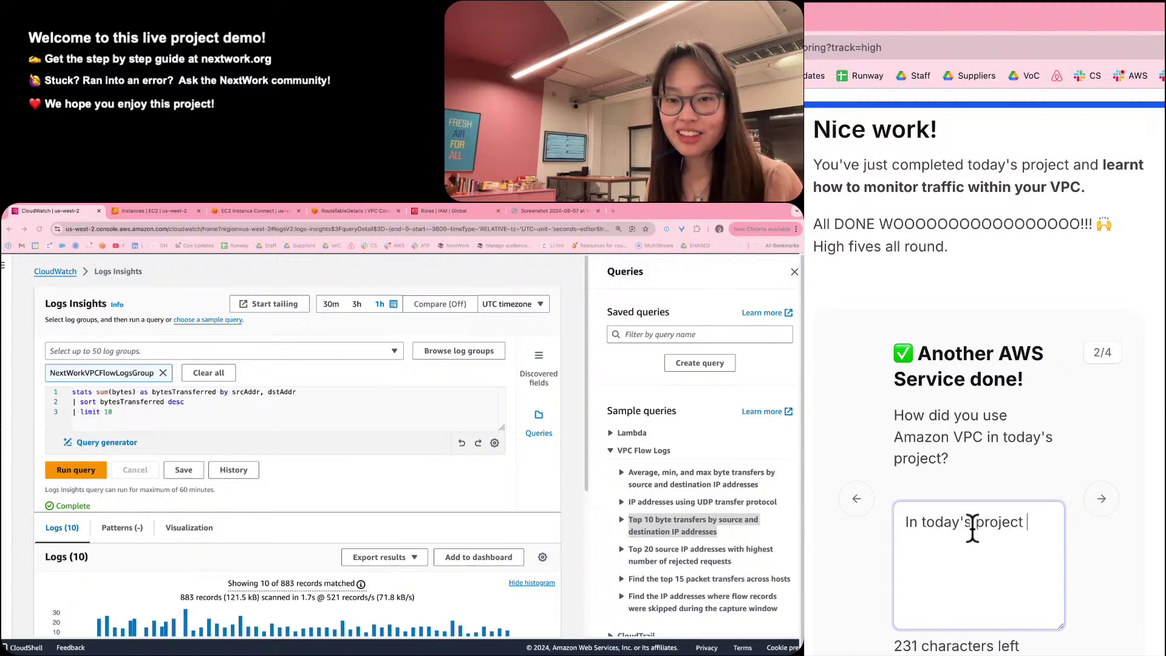
{"action": "key", "text": "BackSpace"}
{"action": "type", "text": ", "}
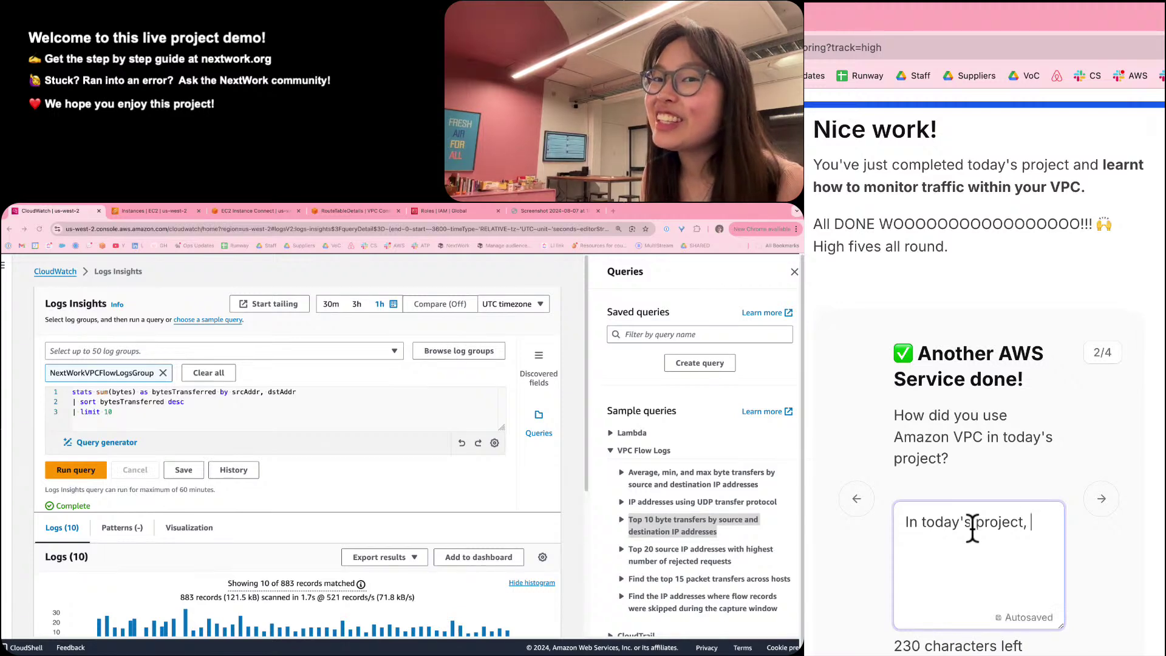
{"action": "type", "text": " =e"}
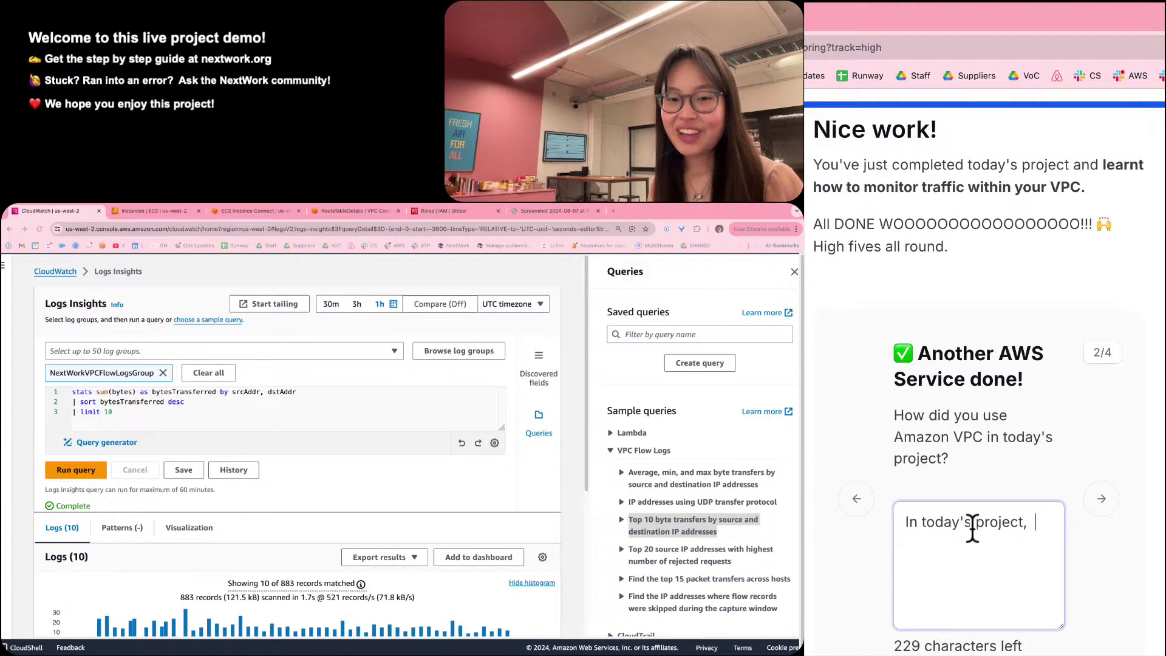
{"action": "type", "text": "=e="}
{"action": "key", "text": "BackSpace"}
{"action": "key", "text": "BackSpace"}
{"action": "key", "text": "BackSpace"}
{"action": "key", "text": "BackSpace"}
{"action": "key", "text": "BackSpace"}
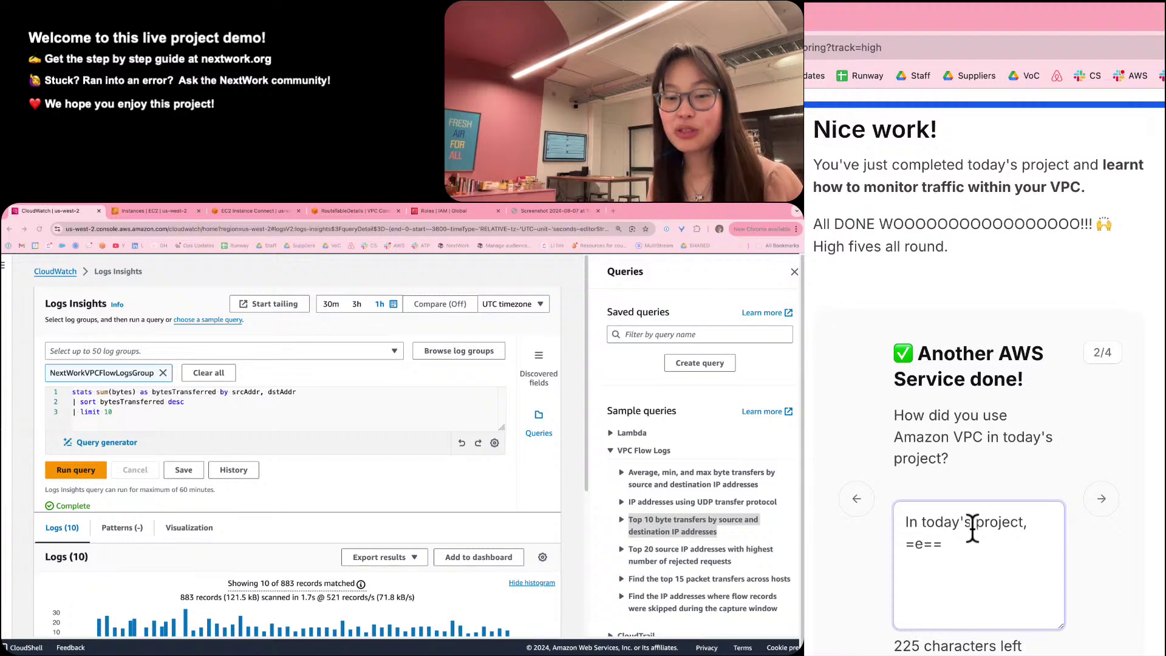
{"action": "key", "text": "BackSpace"}
{"action": "key", "text": "BackSpace"}
{"action": "key", "text": "BackSpace"}
{"action": "type", "text": "t,"}
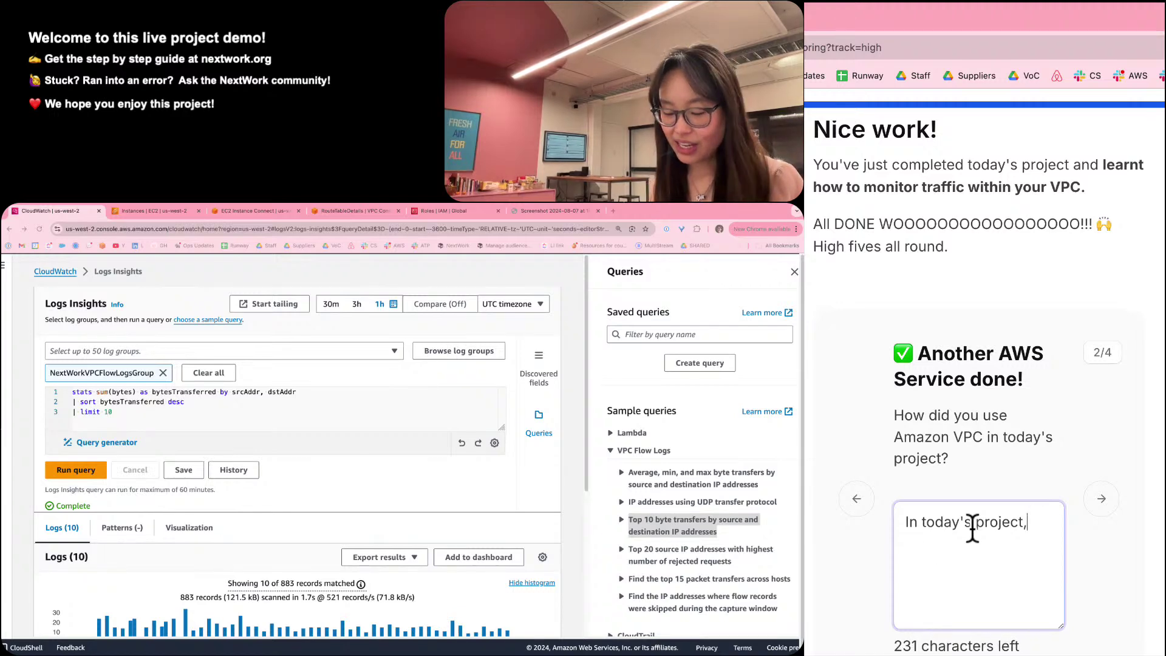
Continue the Amazon VPC usage answer with "we achieved two big milestones!".
{"action": "type", "text": " we achiev"}
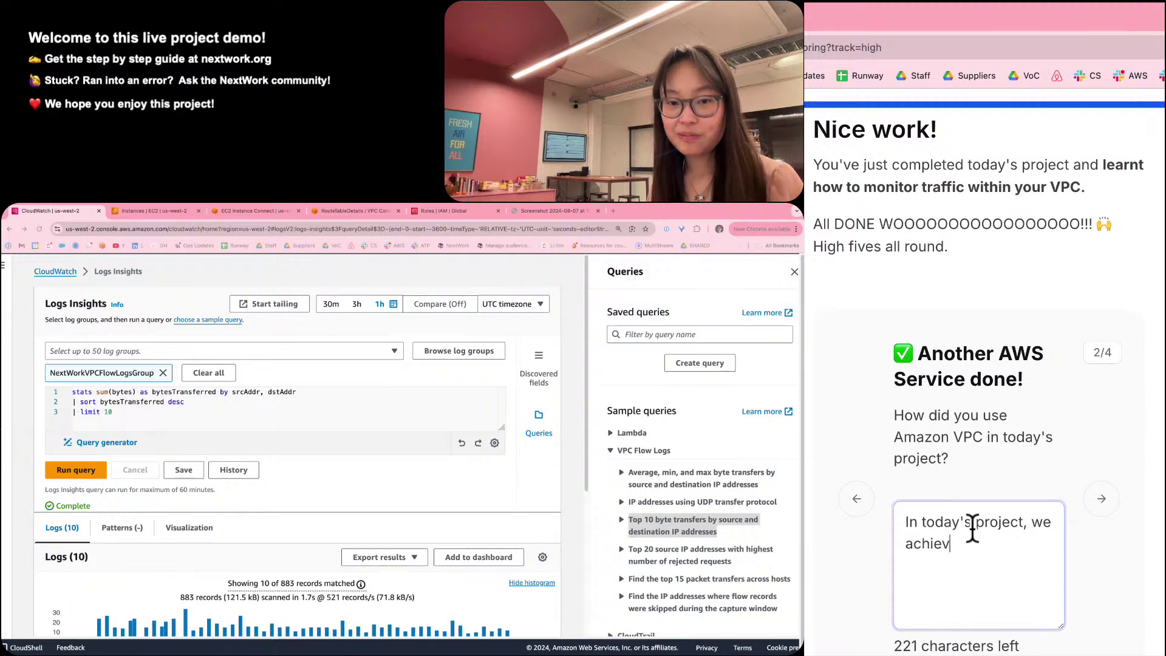
{"action": "type", "text": "ed two big "}
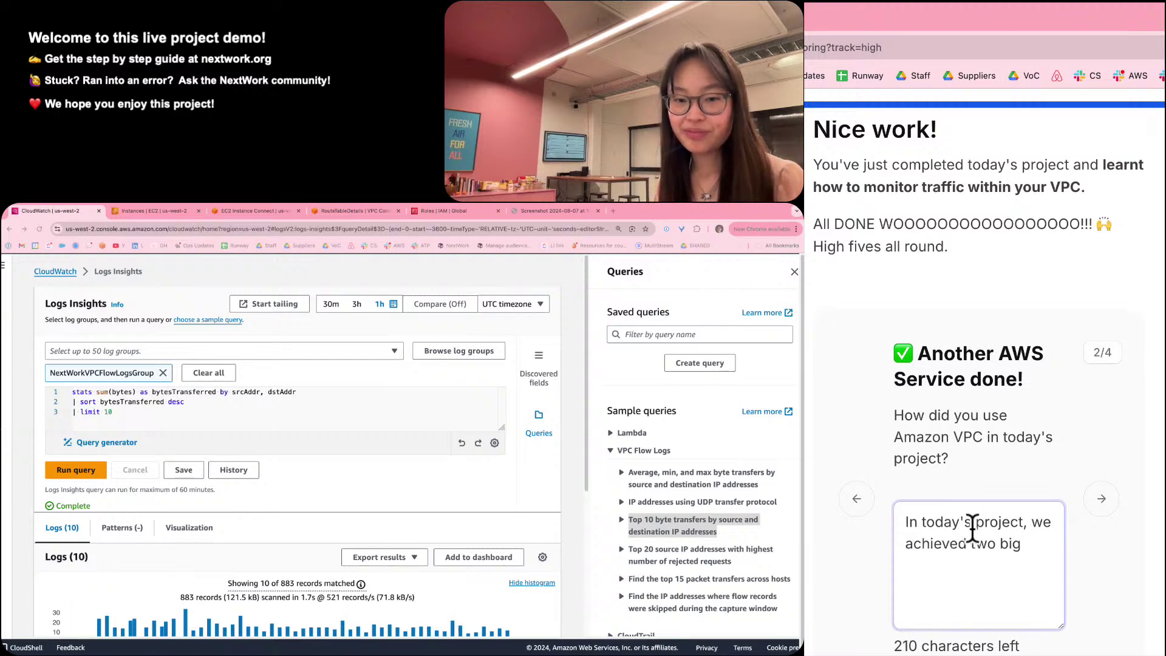
{"action": "type", "text": "milestones! "}
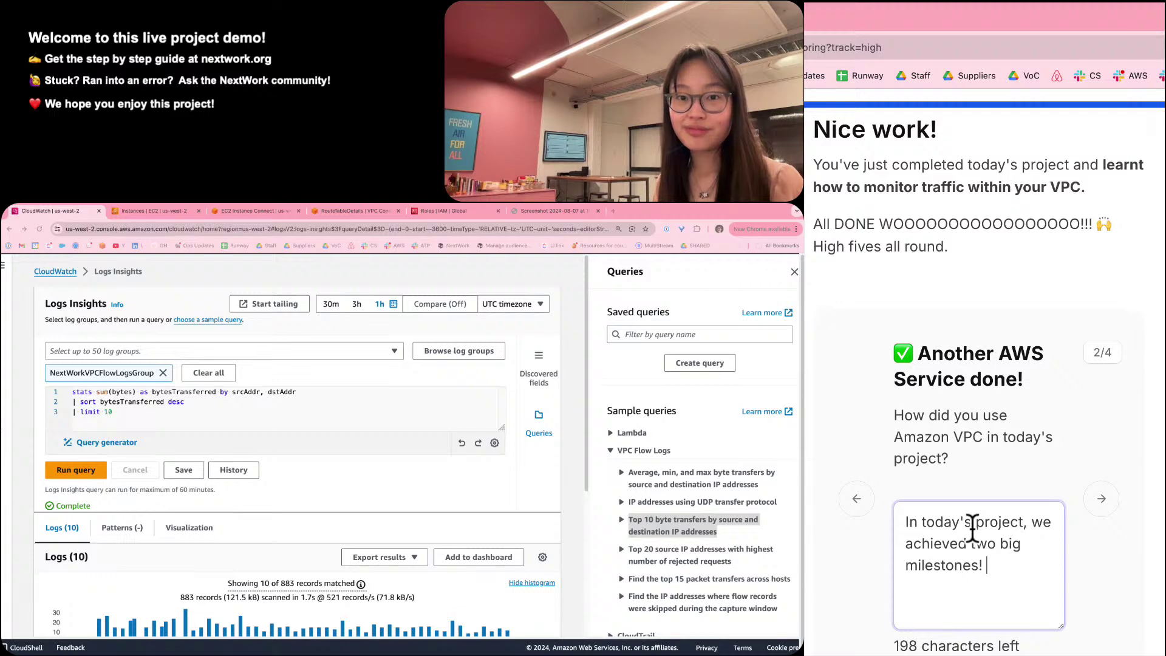
Add "First, we learnt to troubleshoot VPC peering" to the Amazon VPC usage answer.
{"action": "type", "text": "First, we"}
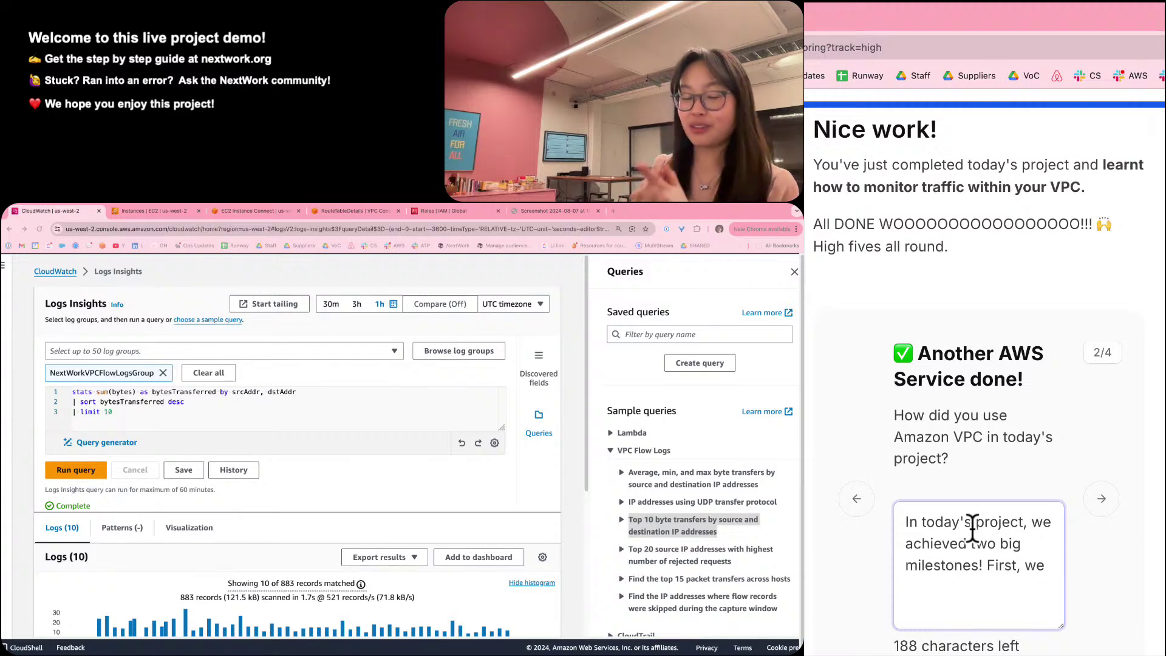
{"action": "type", "text": "lear"}
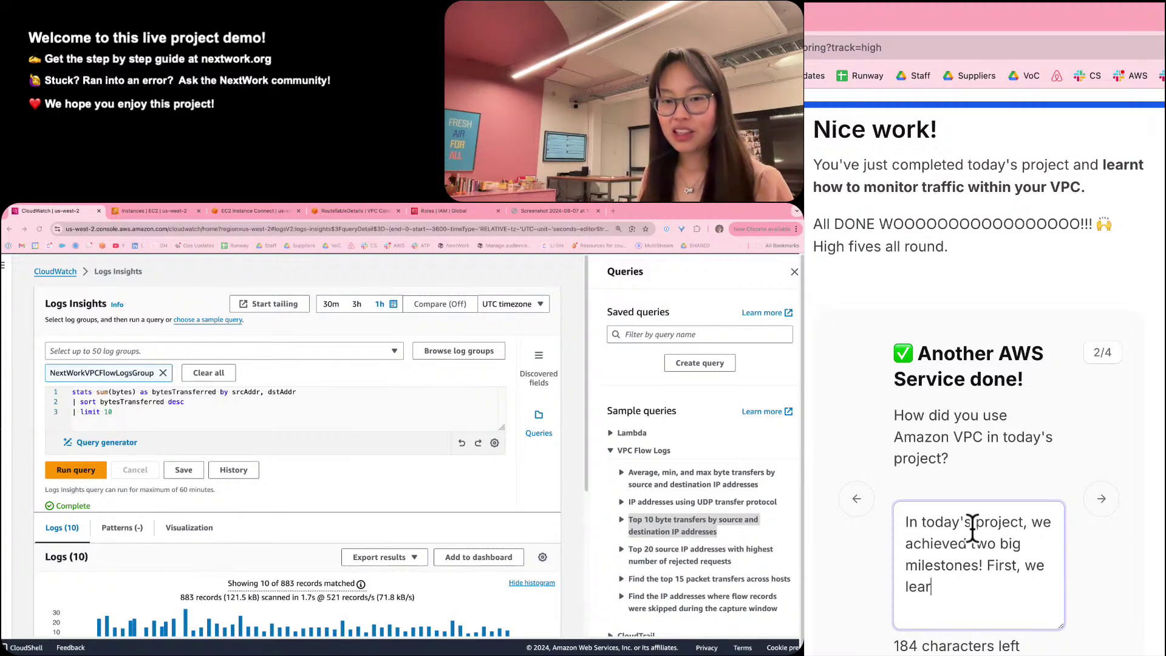
{"action": "type", "text": "nt to trouble"}
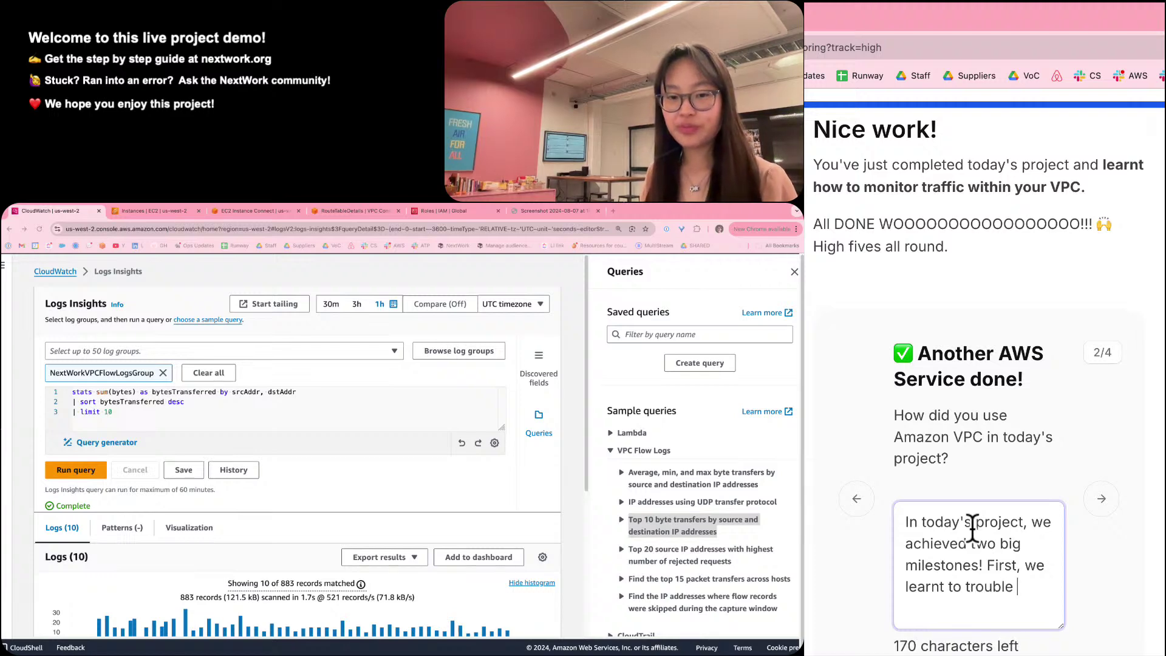
{"action": "type", "text": "shoot"}
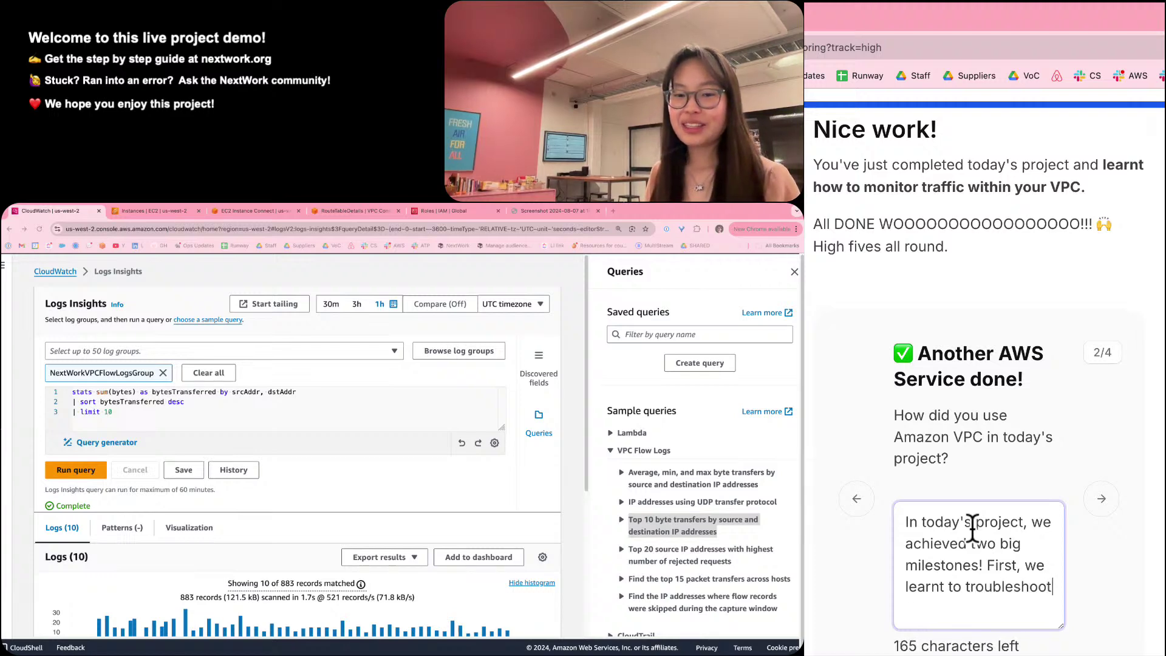
{"action": "type", "text": " VPC pering "}
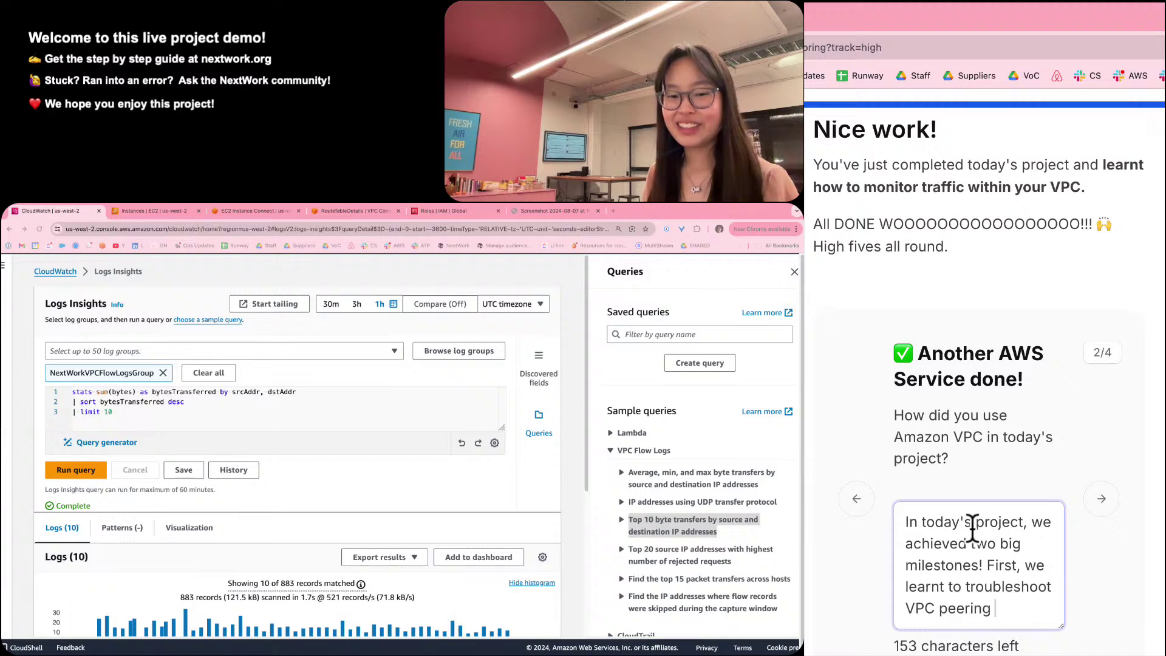
Continue the Amazon VPC usage answer with "connectivity issues. Secondly".
{"action": "type", "text": "connectiuvity"}
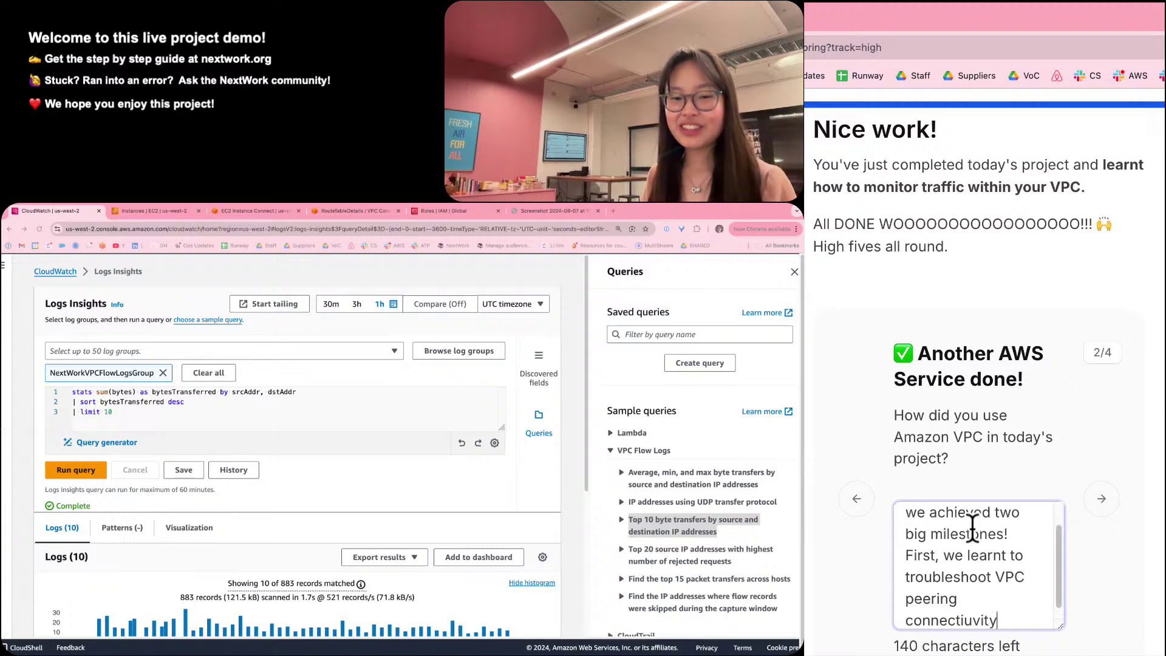
{"action": "key", "text": "BackSpace"}
{"action": "key", "text": "BackSpace"}
{"action": "key", "text": "BackSpace"}
{"action": "key", "text": "BackSpace"}
{"action": "key", "text": "BackSpace"}
{"action": "type", "text": "v"}
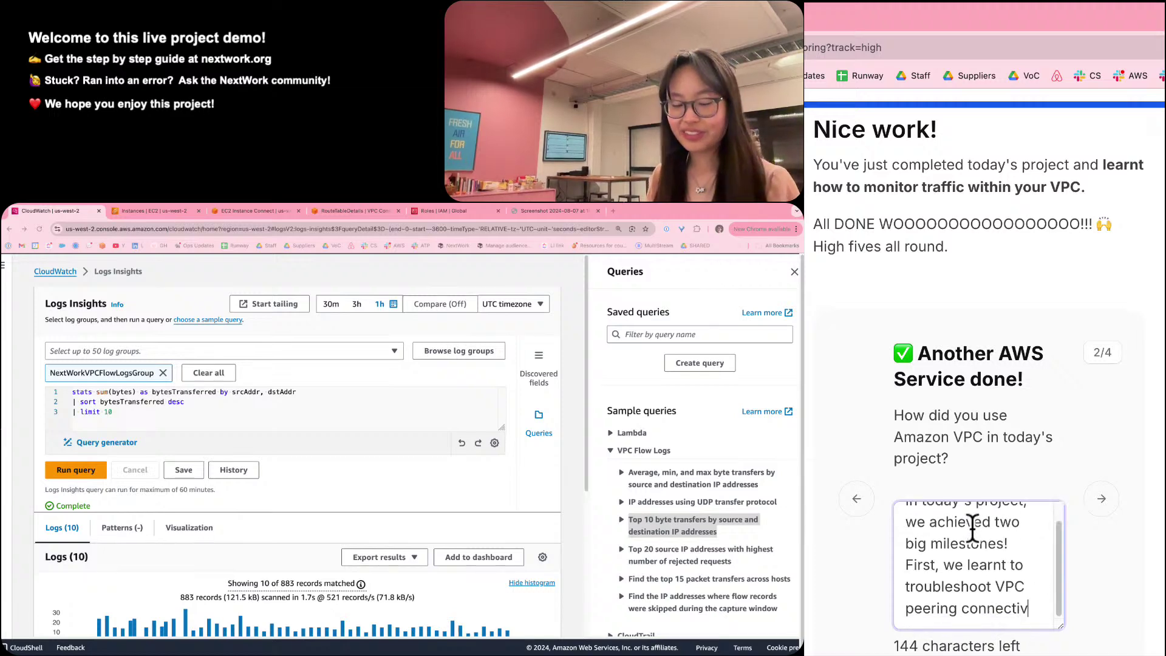
{"action": "type", "text": "ity is"}
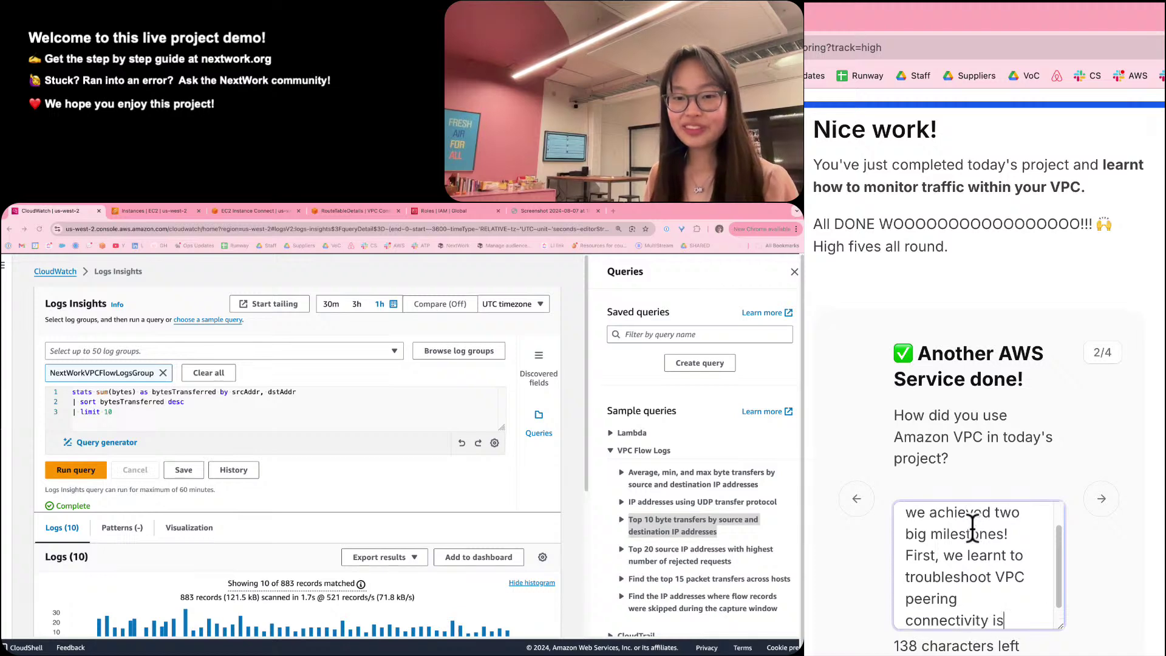
{"action": "type", "text": "sues. Secondly"}
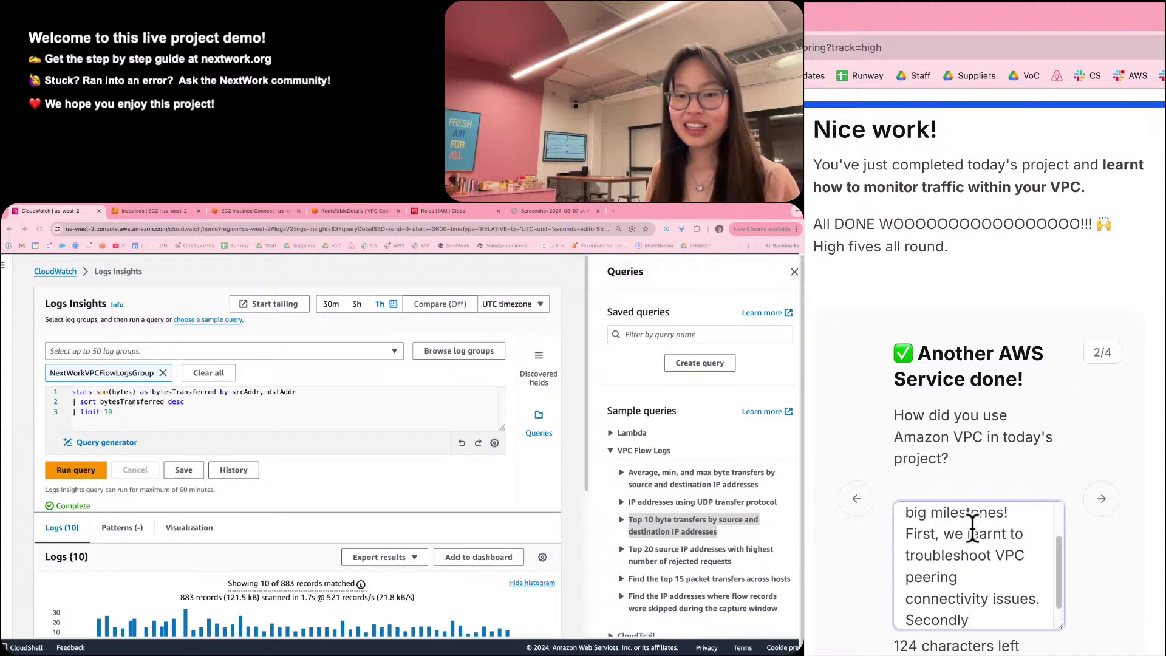
Finish the Amazon VPC usage answer with ", we learnt how to monitor network traffic using VPC Flow Logs!".
{"action": "type", "text": ", we learnt "}
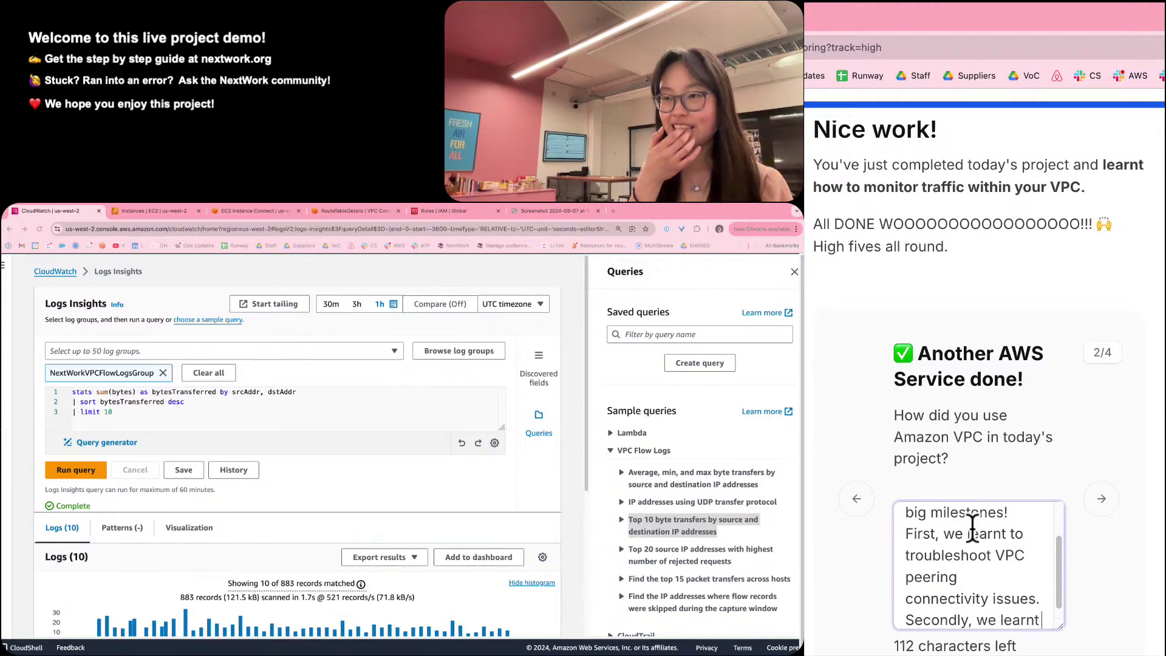
{"action": "type", "text": "how "}
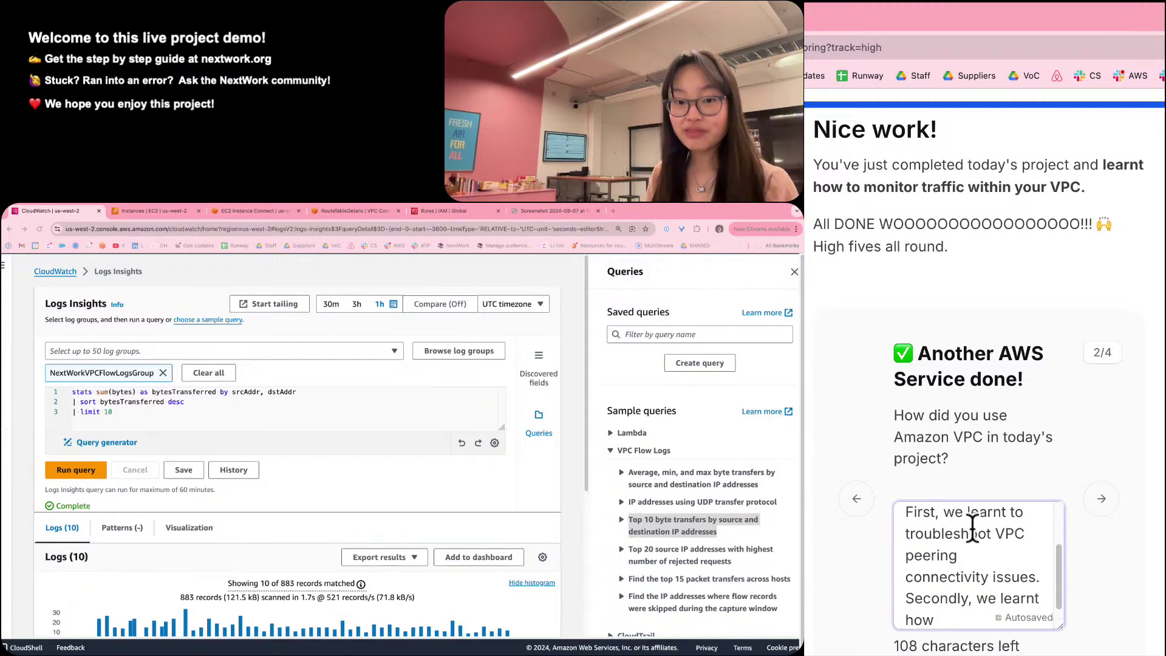
{"action": "type", "text": "to monitor network tr"}
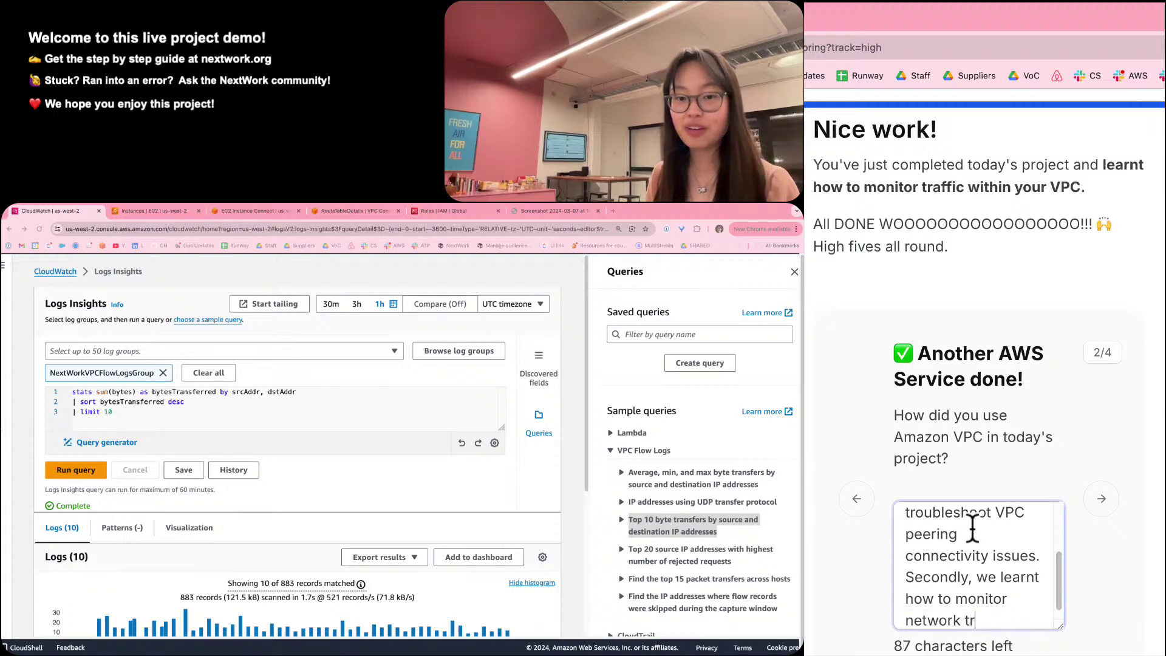
{"action": "type", "text": "affic using VPC Flw"}
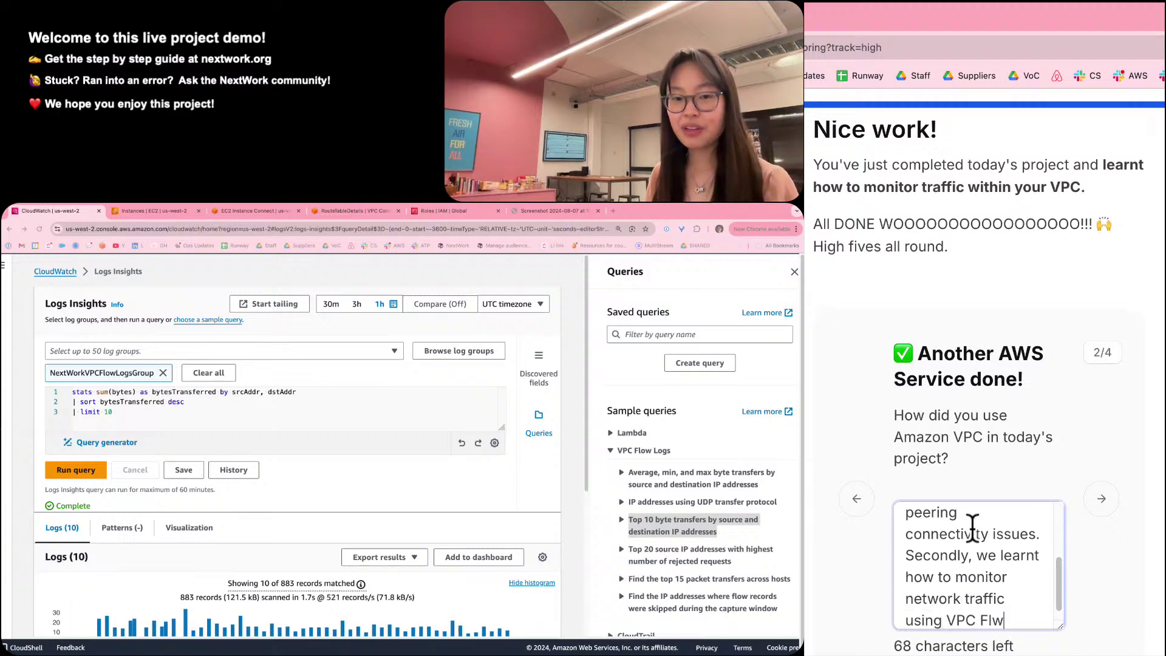
{"action": "key", "text": "BackSpace"}
{"action": "type", "text": "ow Logs!"}
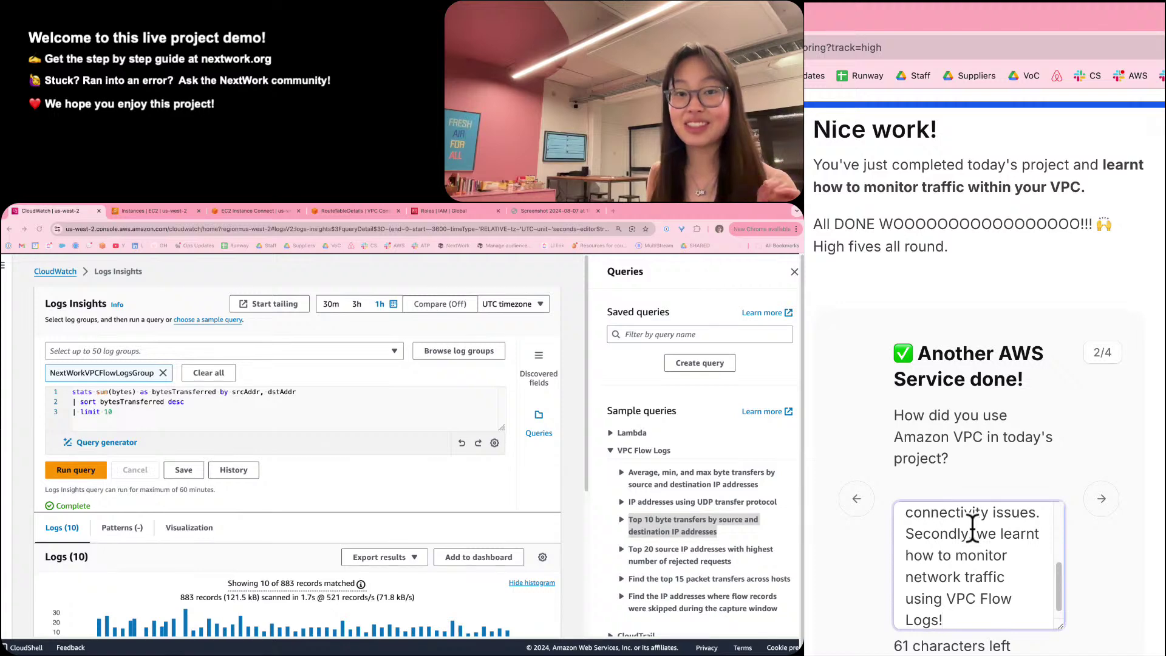
Advance to the question on what was unexpected in the project and start its answer with "Logs Insights".
{"action": "key", "text": "Tab"}
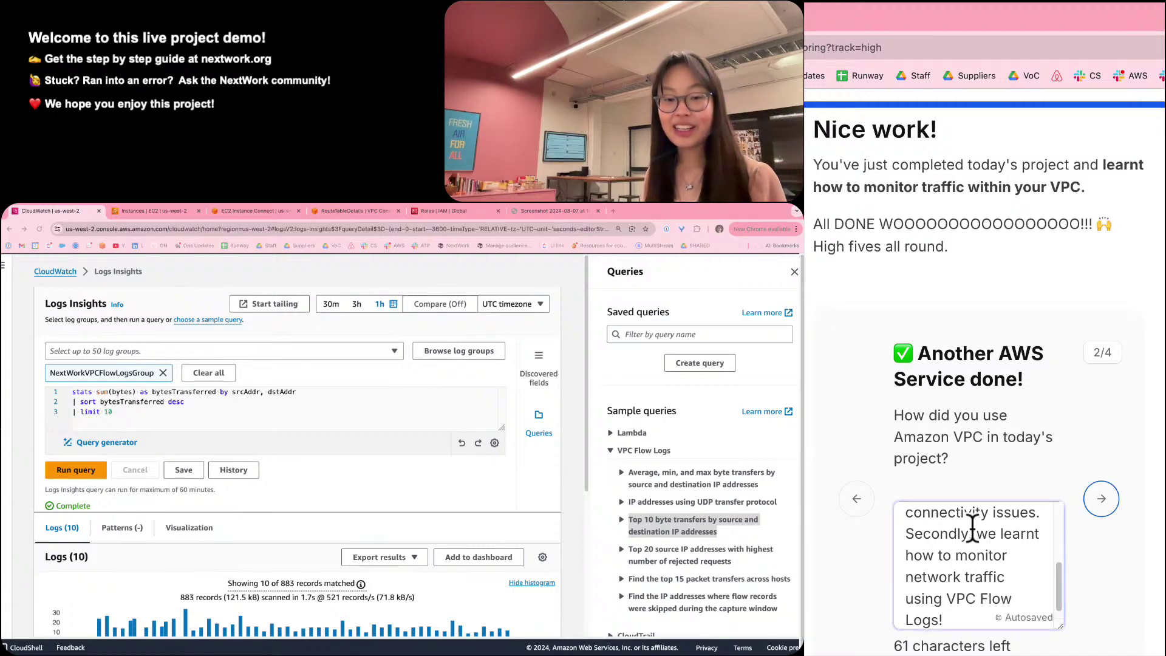
{"action": "key", "text": "Return"}
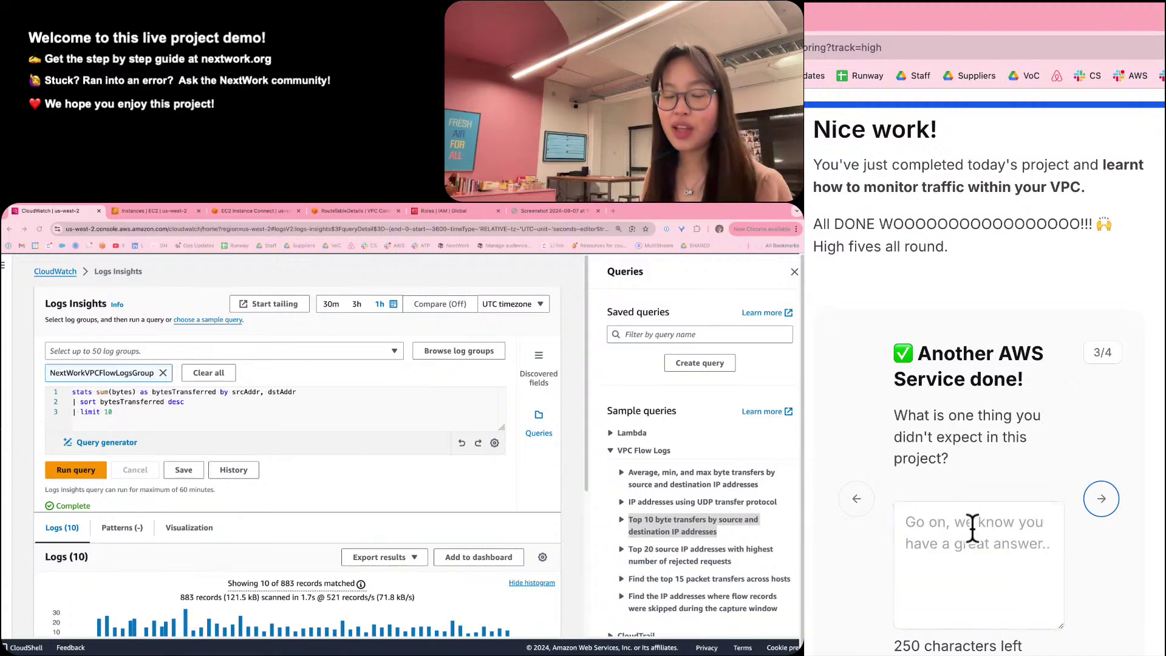
{"action": "left_click", "coordinate": [972, 529]}
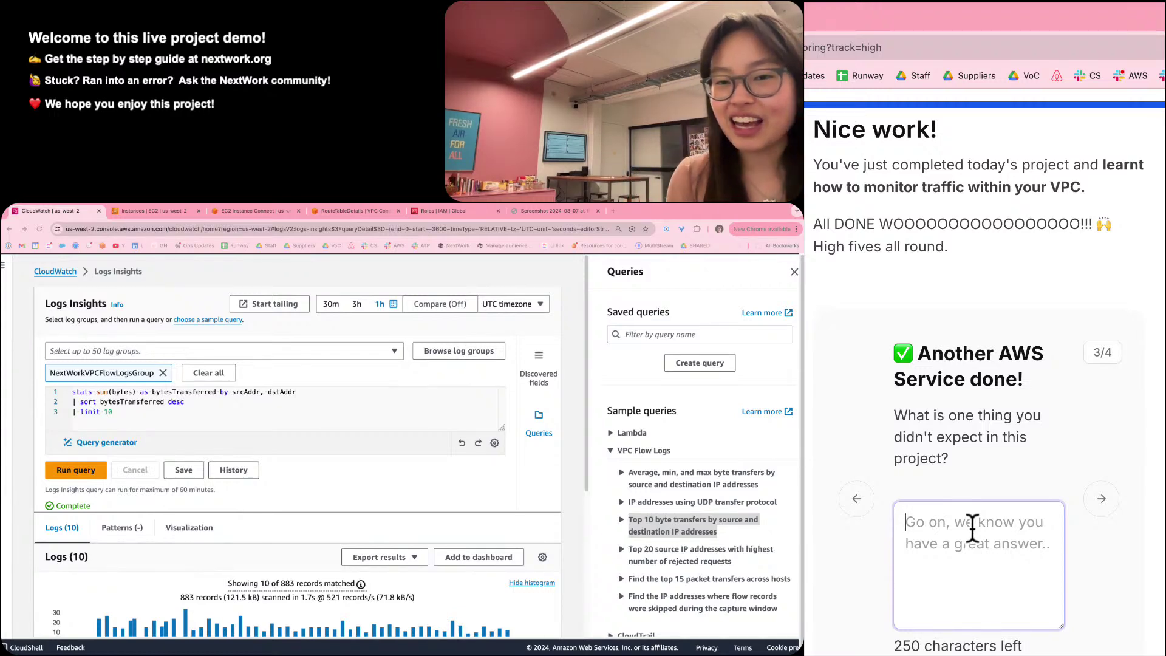
{"action": "type", "text": "LoG"}
{"action": "key", "text": "BackSpace"}
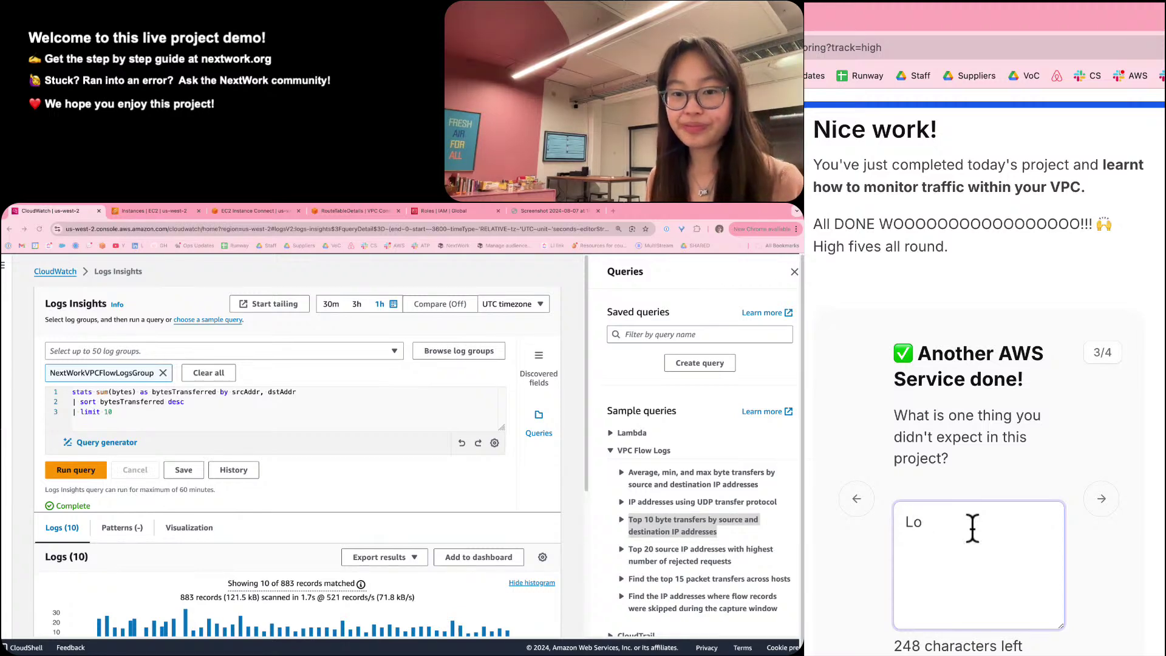
{"action": "type", "text": "gs Insights,"}
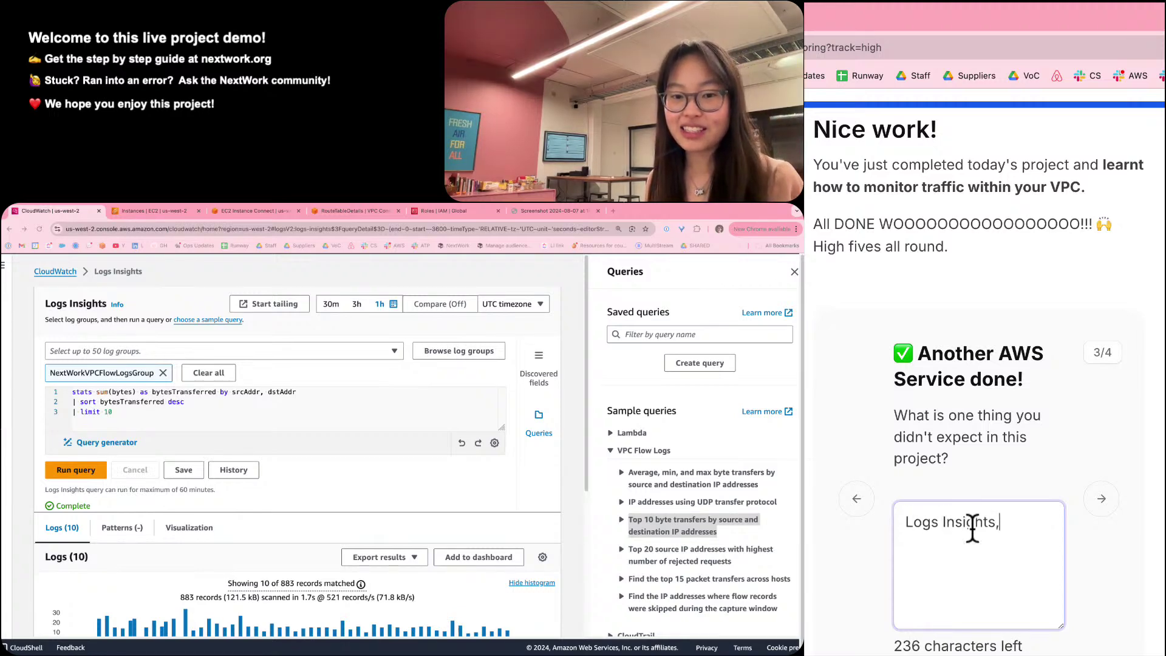
Continue the answer about the unexpected thing with "has lots of built in queries".
{"action": "key", "text": "BackSpace"}
{"action": "type", "text": "has lots og"}
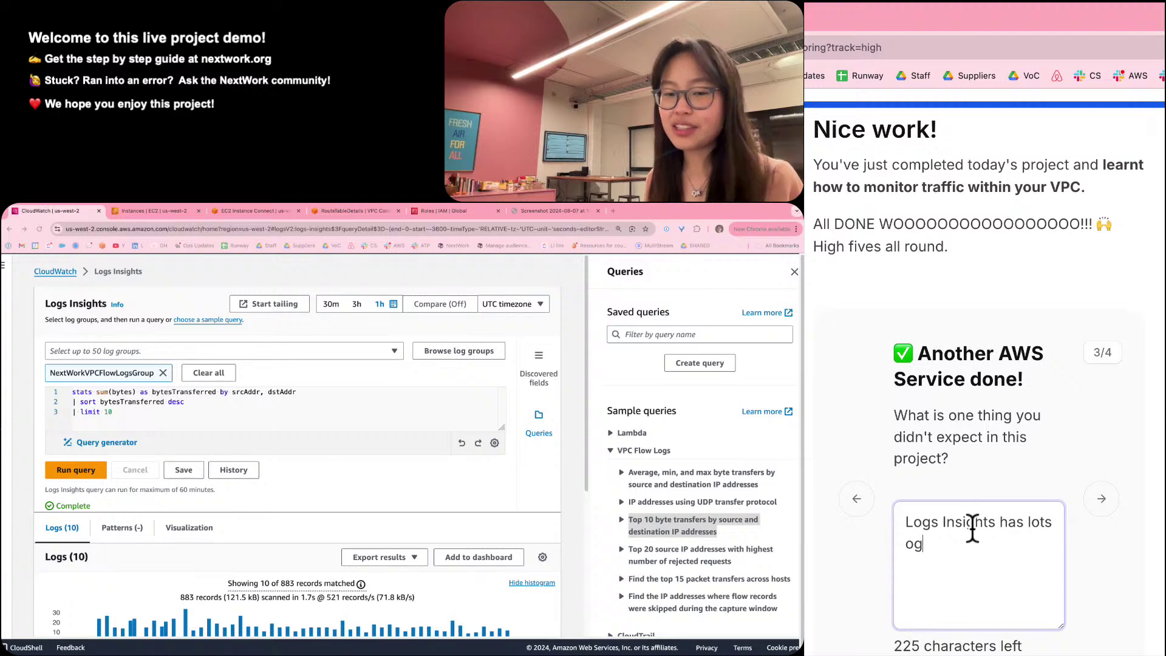
{"action": "key", "text": "BackSpace"}
{"action": "type", "text": "f built i"}
{"action": "key", "text": "BackSpace"}
{"action": "key", "text": "BackSpace"}
{"action": "key", "text": "BackSpace"}
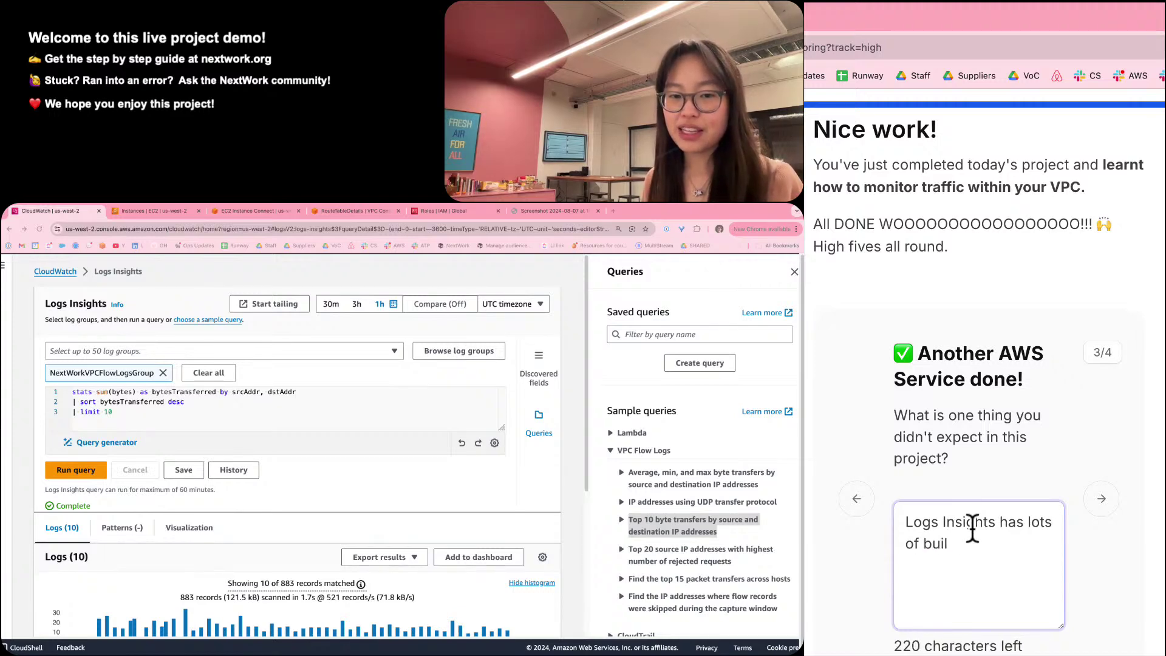
{"action": "type", "text": "t in re"}
{"action": "key", "text": "Caps_Lock"}
{"action": "type", "text": "A"}
{"action": "key", "text": "BackSpace"}
{"action": "key", "text": "BackSpace"}
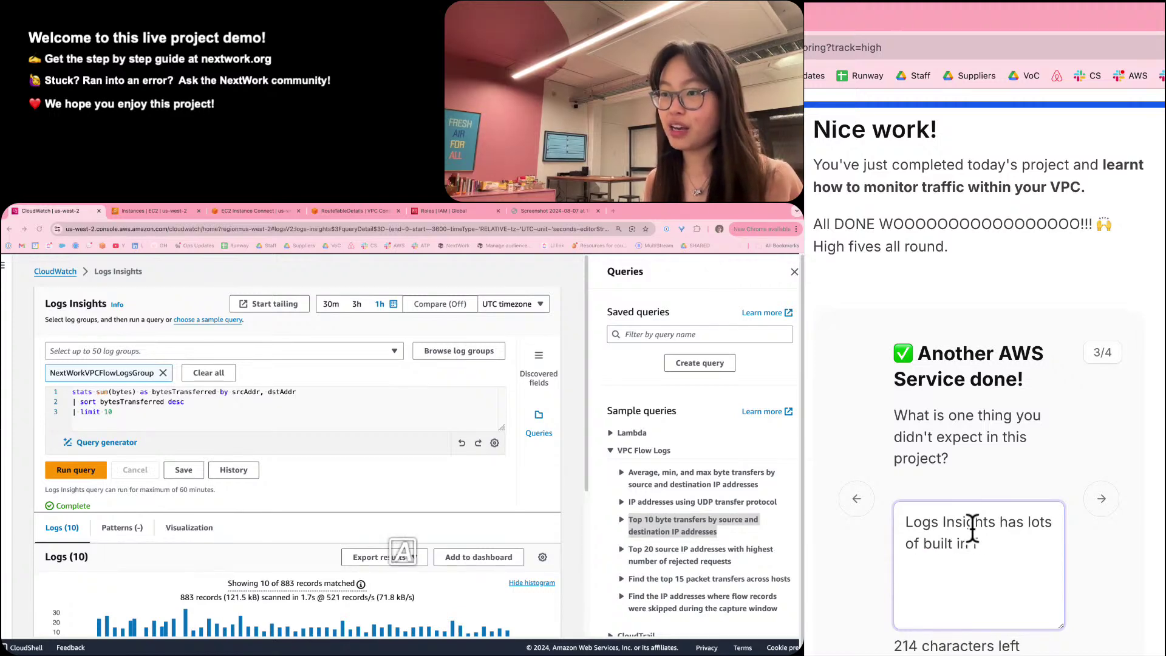
{"action": "key", "text": "BackSpace"}
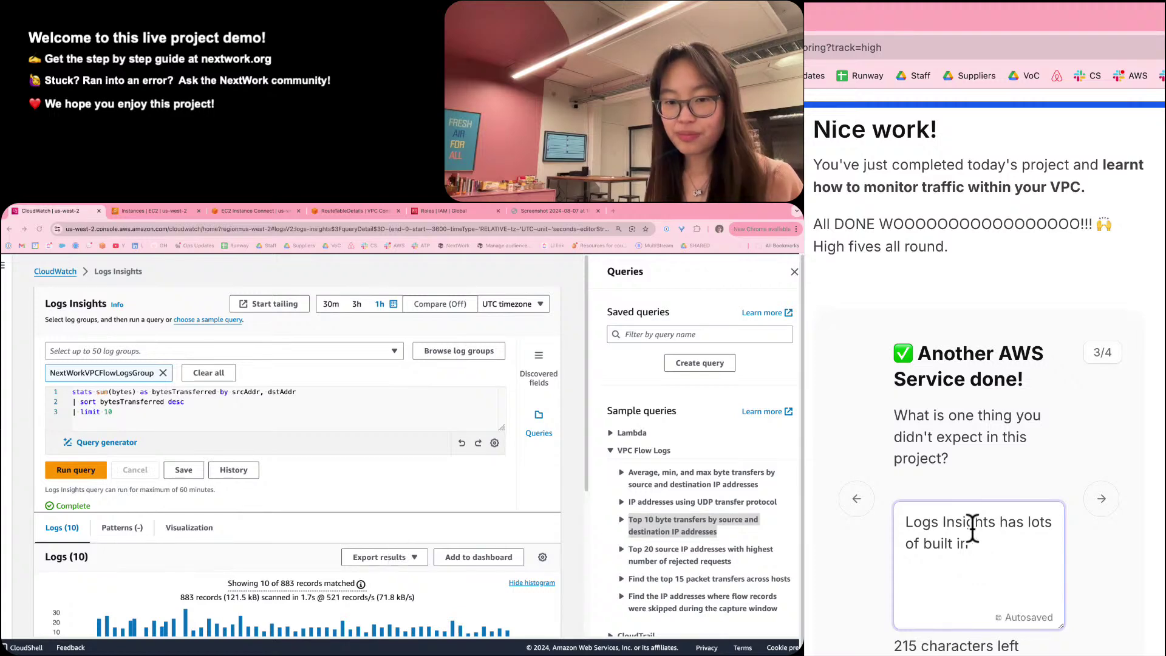
{"action": "type", "text": "queries"}
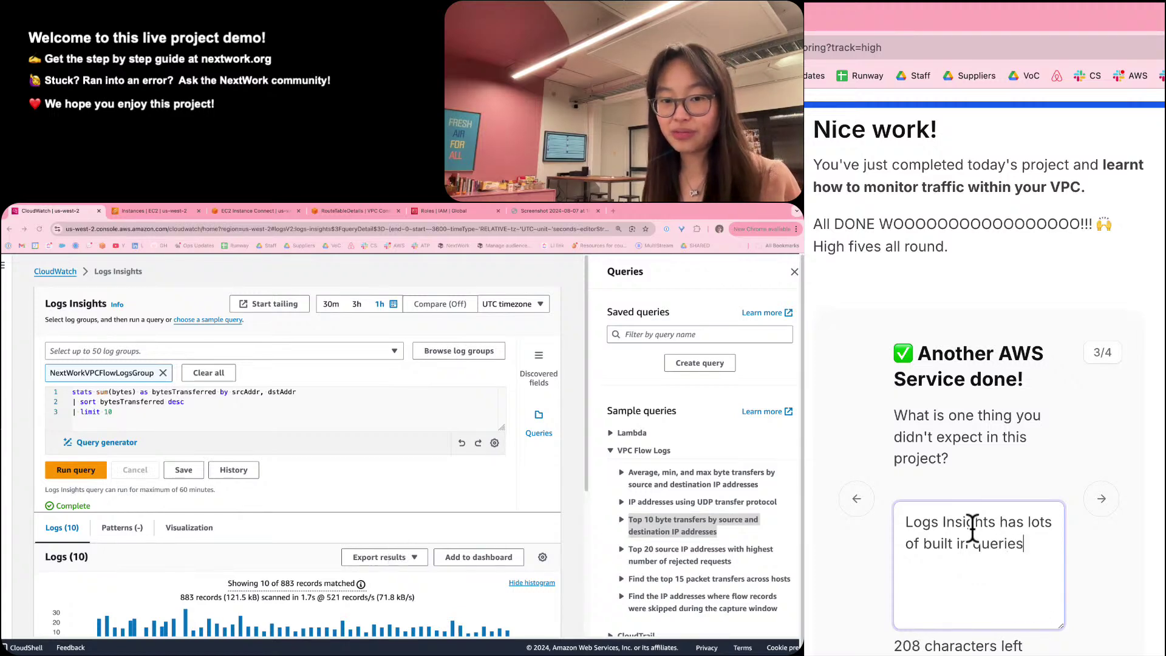
Finish the unexpected-thing answer with "that give us many many options on how we'd like to analyze our network's traffic!".
{"action": "type", "text": " that give "}
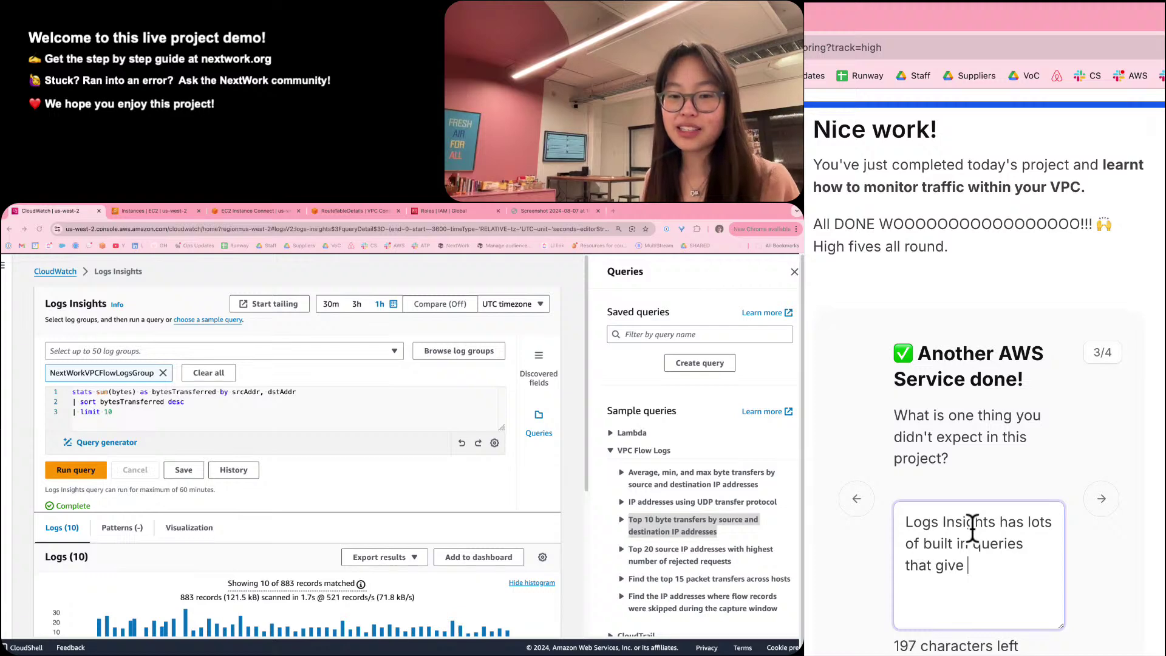
{"action": "type", "text": "us many many opt"}
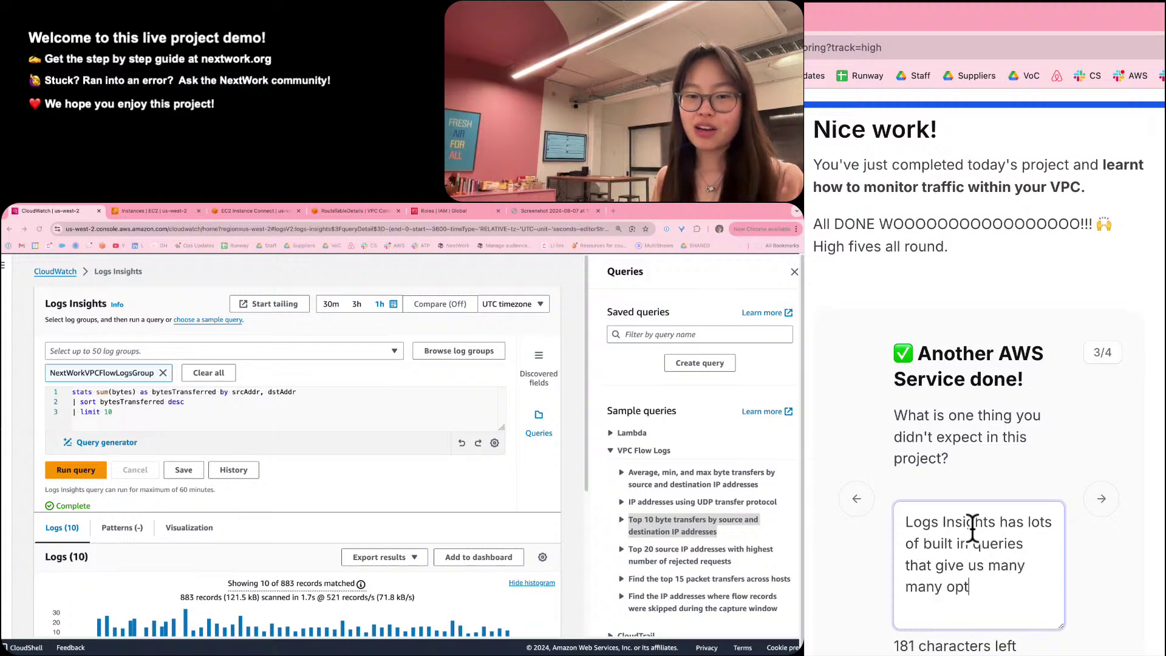
{"action": "type", "text": "ions on how"}
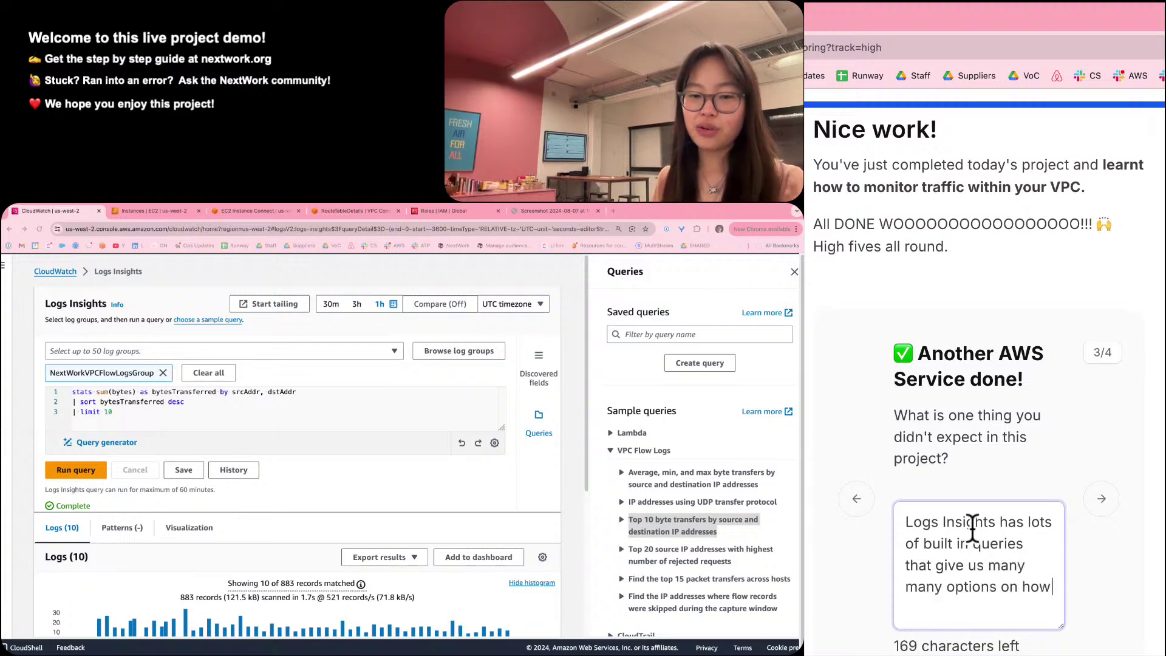
{"action": "type", "text": " we'd like to "}
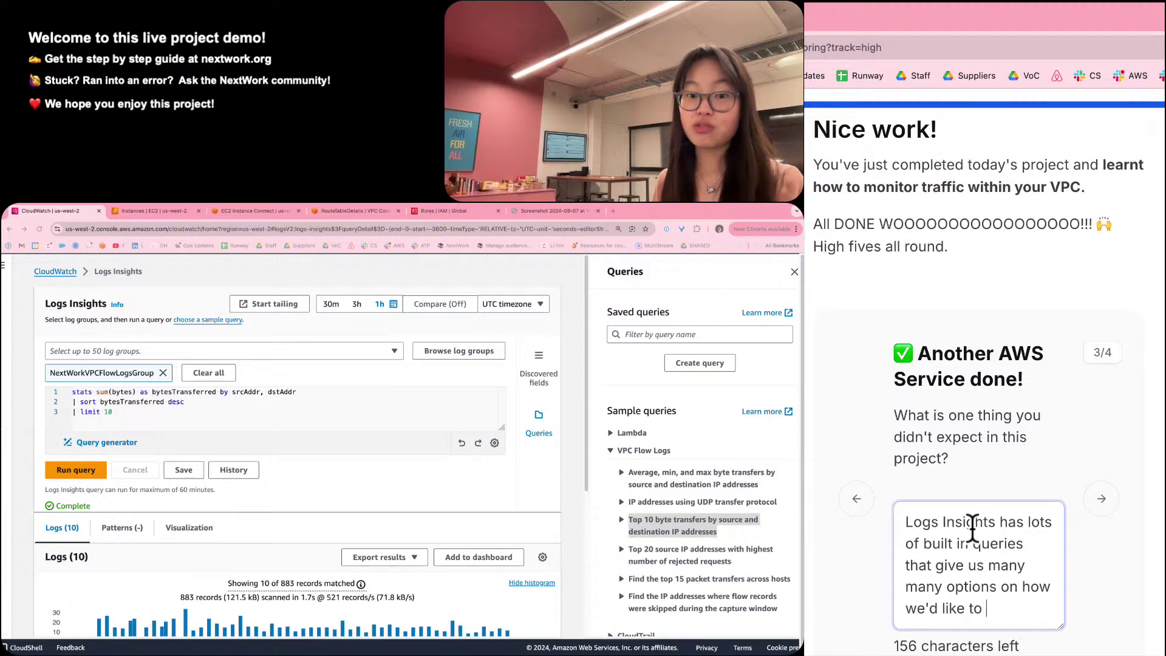
{"action": "type", "text": "analyze o"}
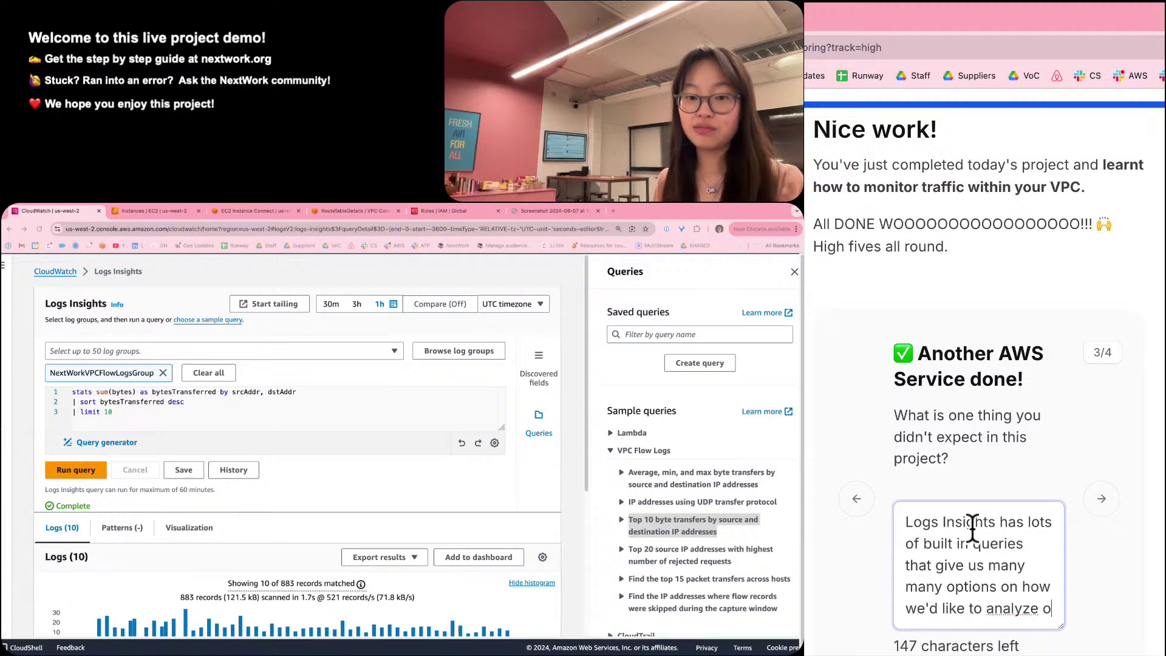
{"action": "type", "text": "ur network's traffic!"}
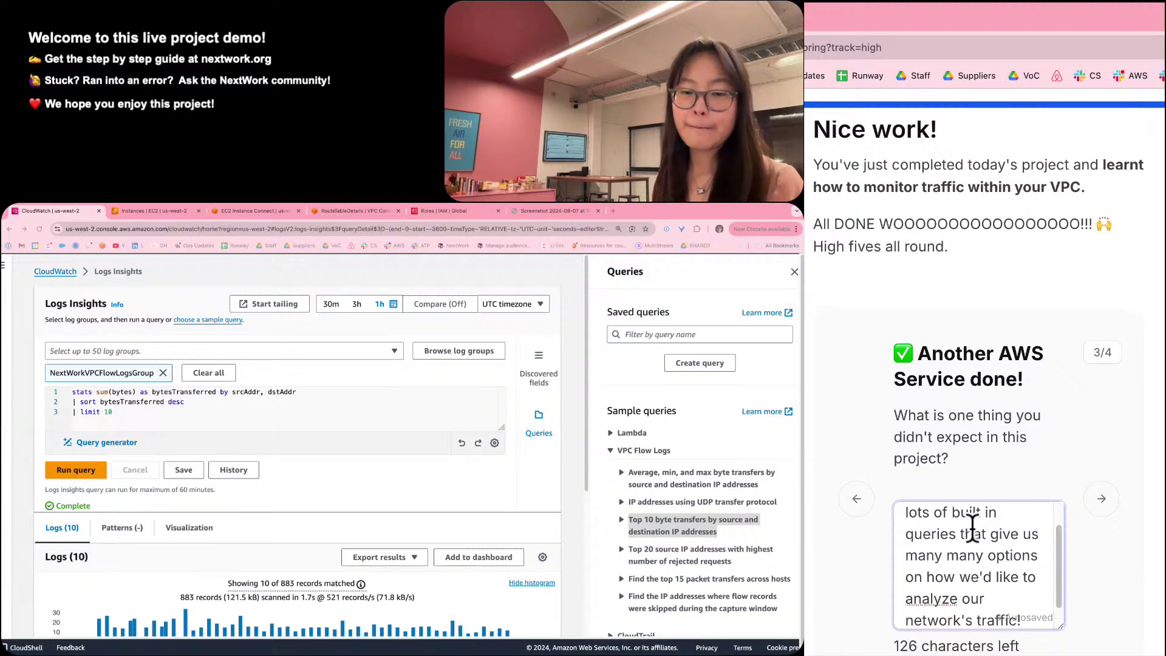
Advance to the project duration question and answer "This project took us 2 and a half hours to complete (including demo time".
{"action": "left_click", "coordinate": [1102, 499]}
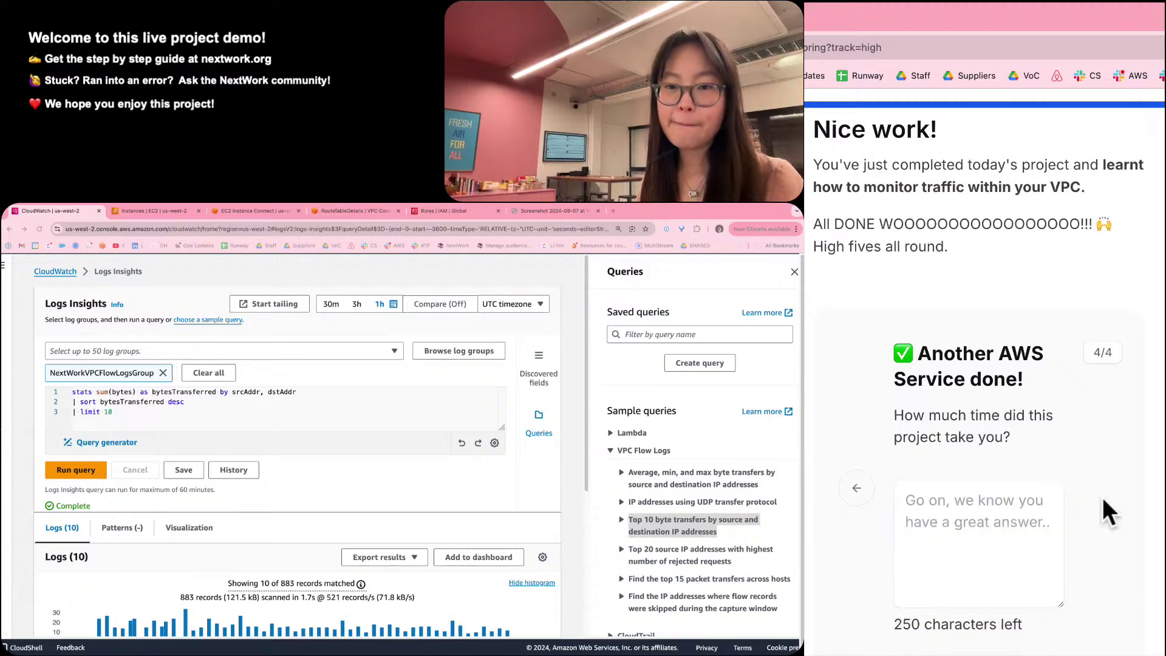
{"action": "left_click", "coordinate": [945, 561]}
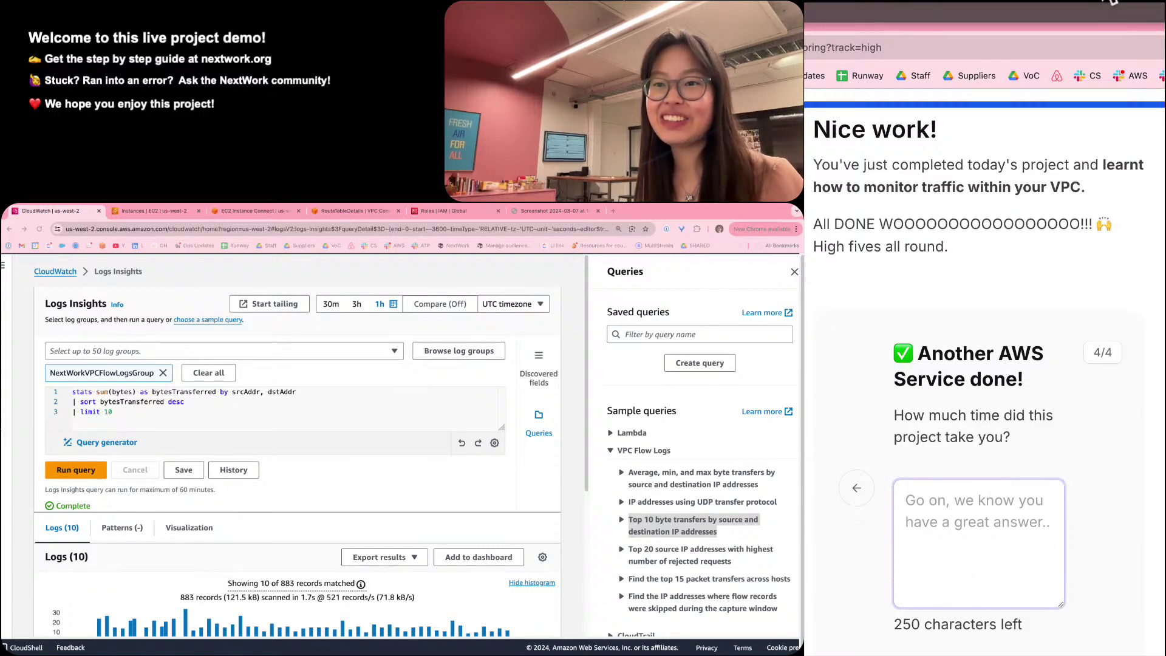
{"action": "type", "text": "This"}
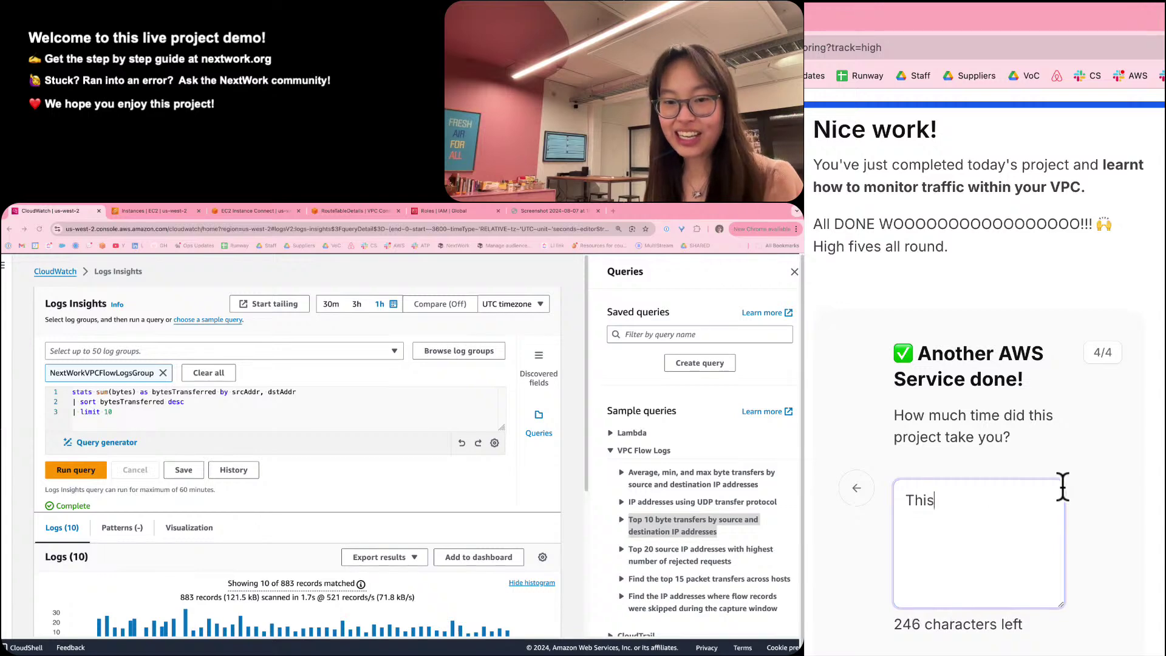
{"action": "type", "text": " project t"}
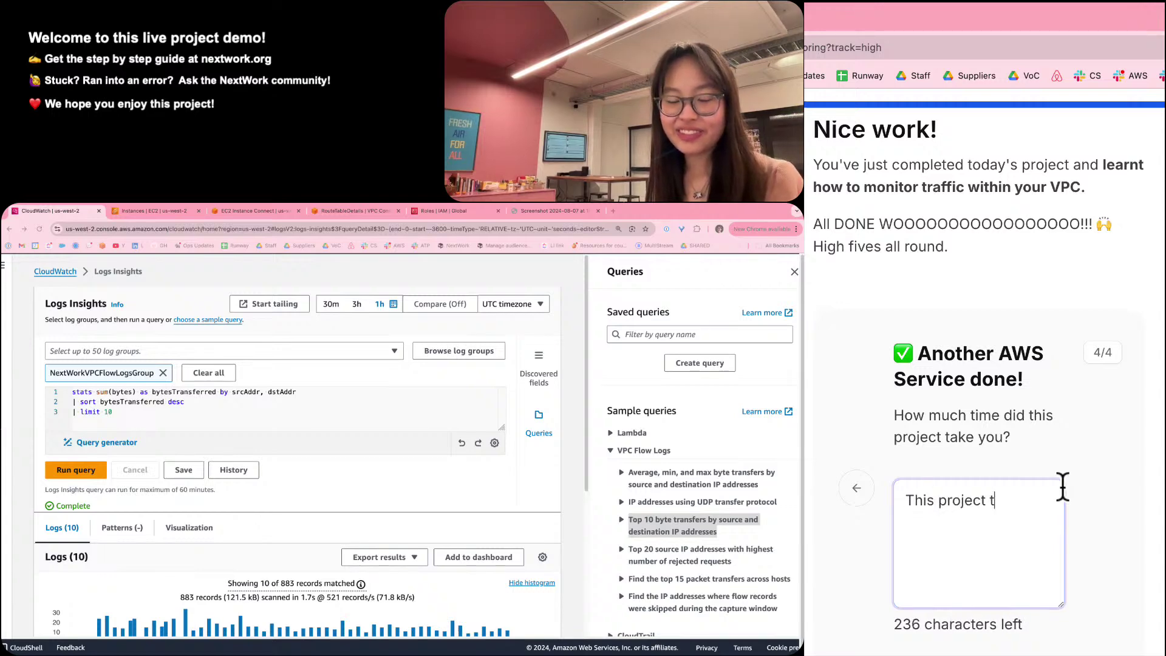
{"action": "type", "text": "ook us 2 "}
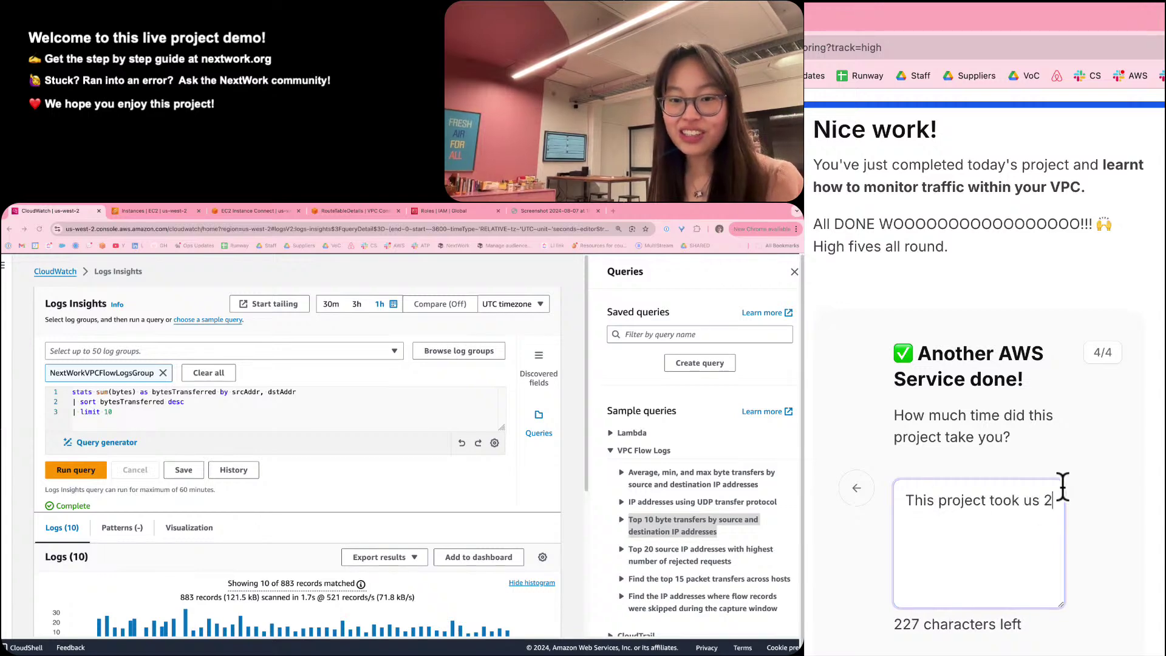
{"action": "type", "text": "and a half hours to complet"}
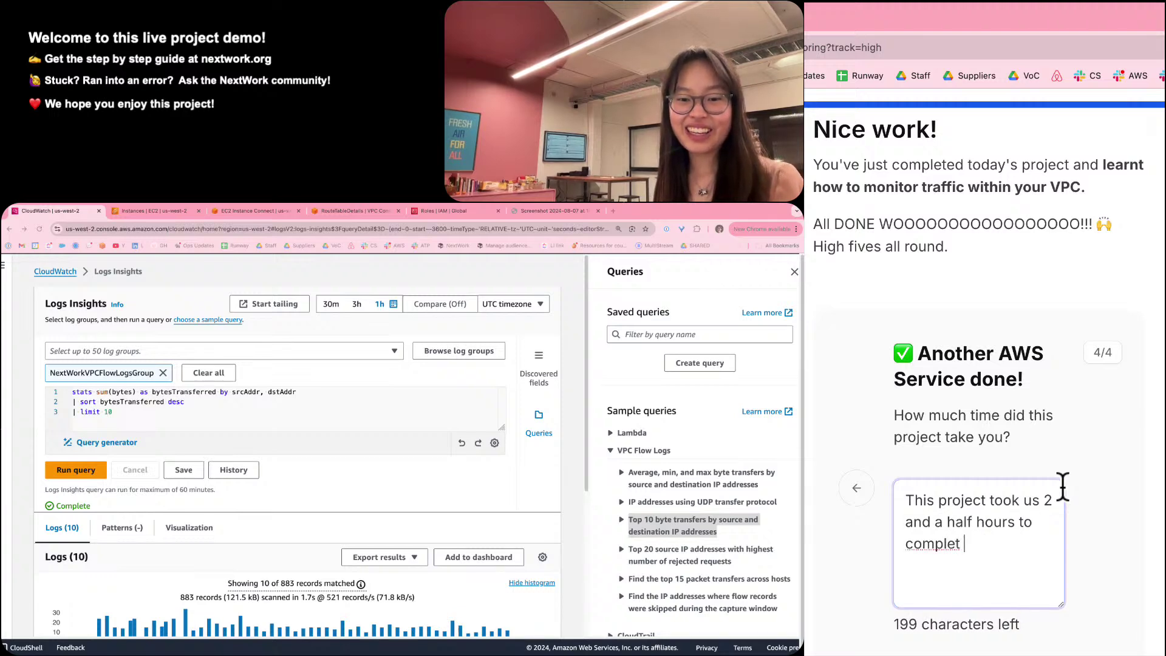
{"action": "key", "text": "BackSpace"}
{"action": "type", "text": "e "}
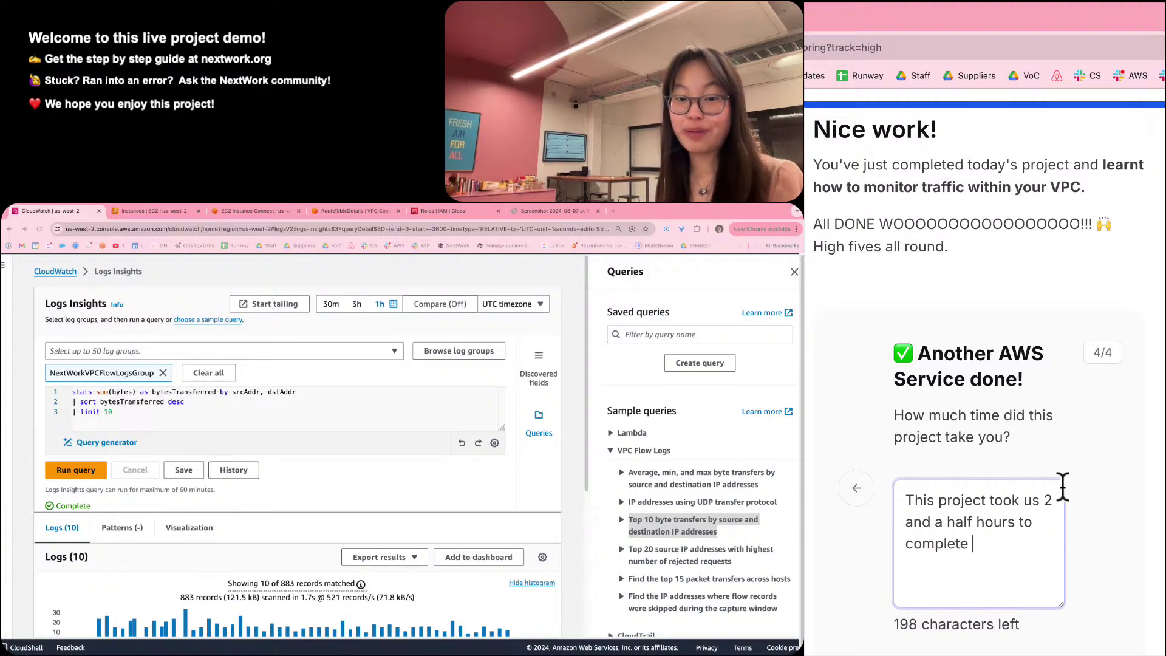
{"action": "type", "text": "(inc"}
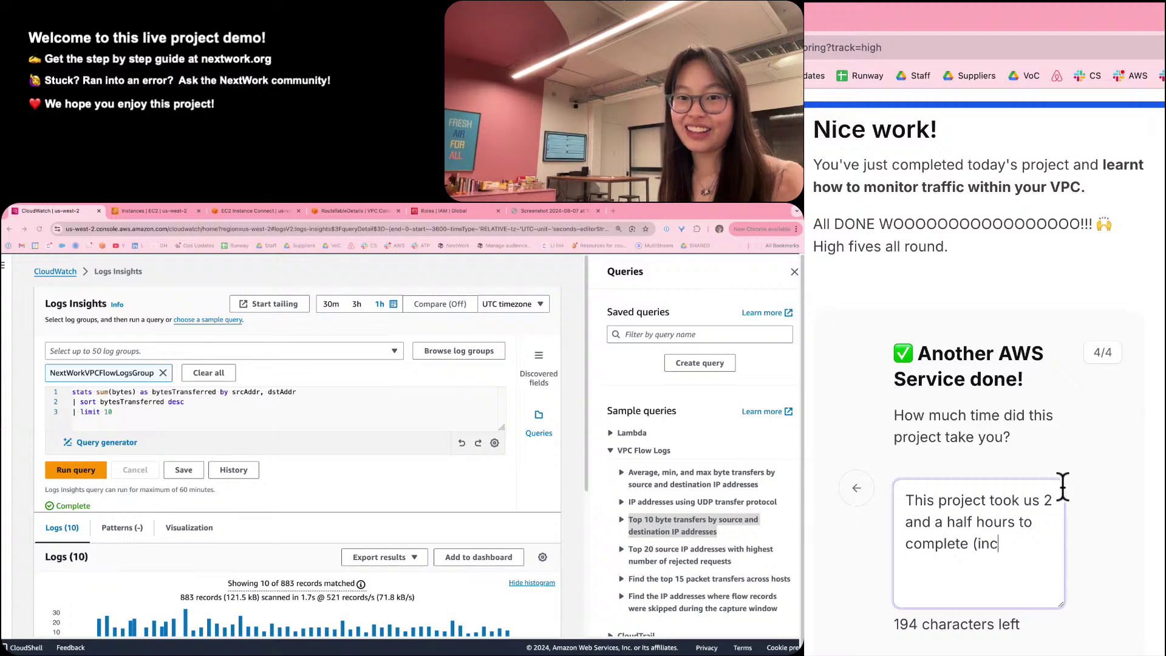
{"action": "type", "text": "luding demo time"}
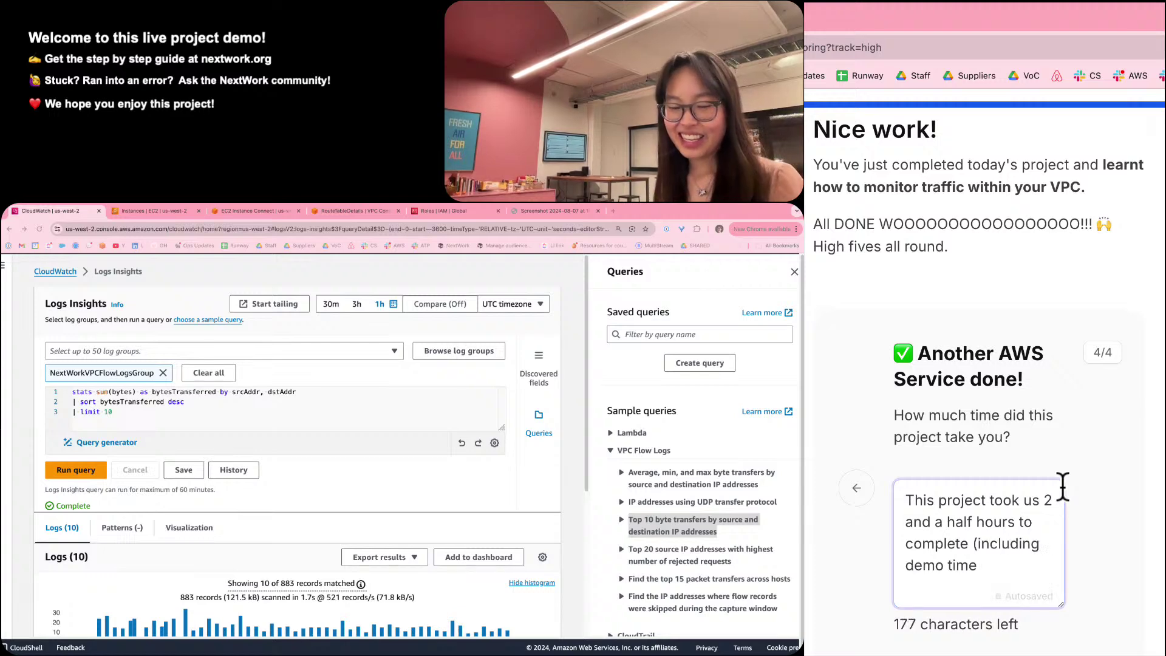
Finish the project duration answer with the 😎 emoji and a closing parenthesis, and mark the wrap-up task as done.
{"action": "key", "text": "ctrl+super+space"}
{"action": "key", "text": "Right"}
{"action": "key", "text": "Right"}
{"action": "key", "text": "Right"}
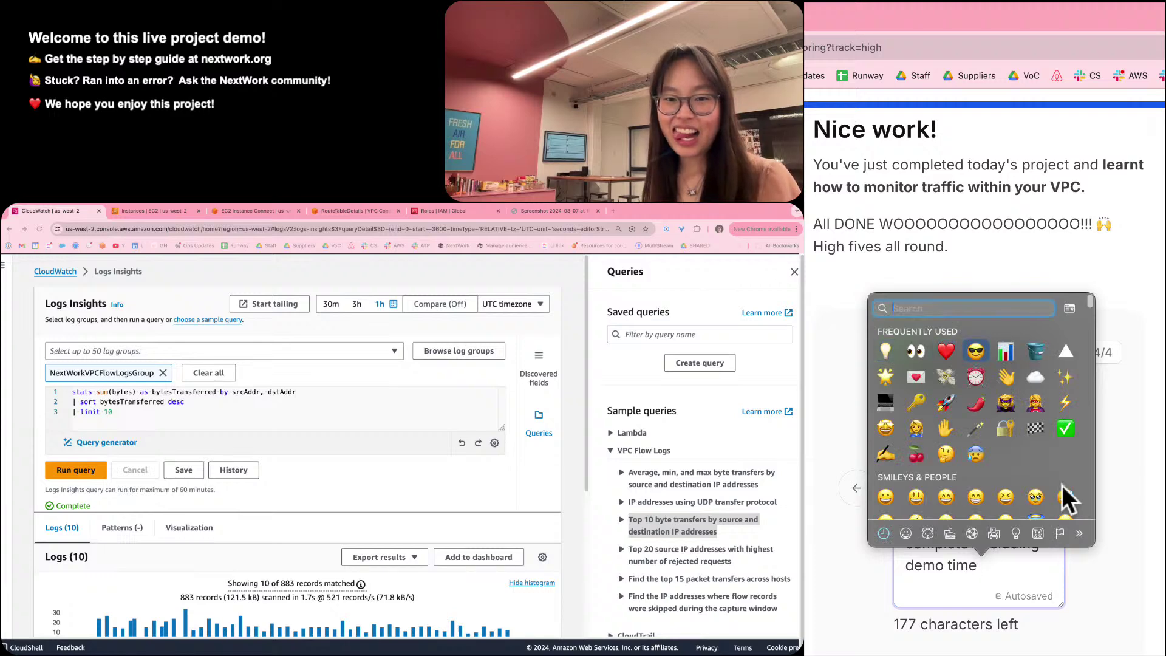
{"action": "key", "text": "Return"}
{"action": "type", "text": ")"}
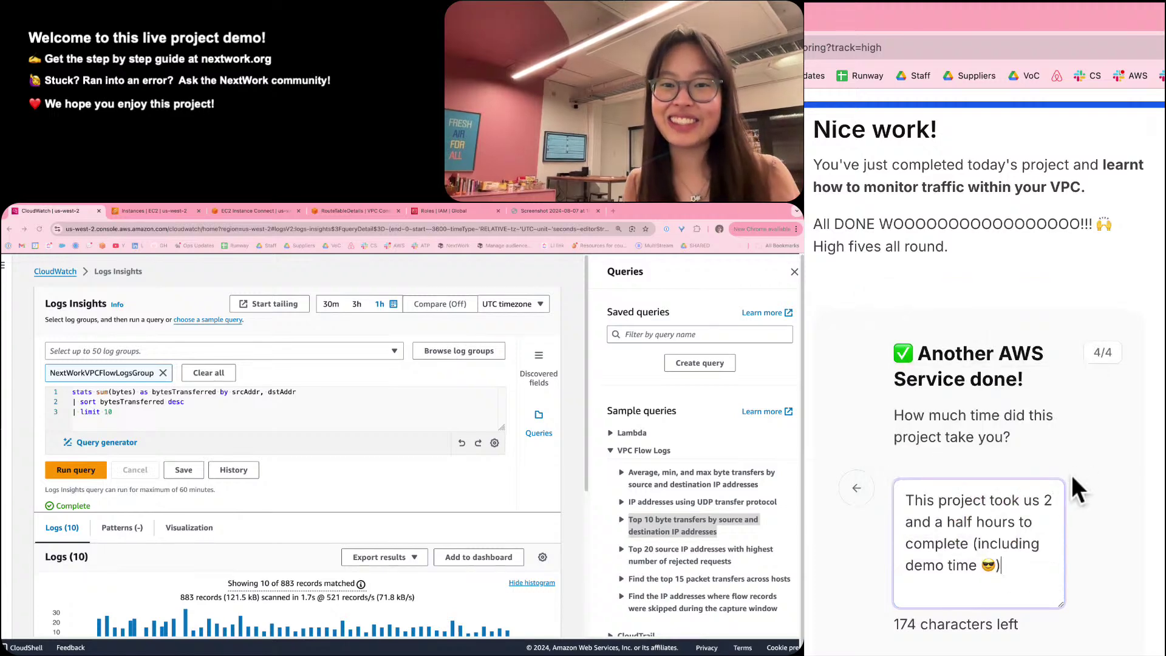
{"action": "scroll", "coordinate": [1071, 475], "scroll_direction": "down", "scroll_amount": 6}
{"action": "scroll", "coordinate": [1074, 471], "scroll_direction": "up", "scroll_amount": 3}
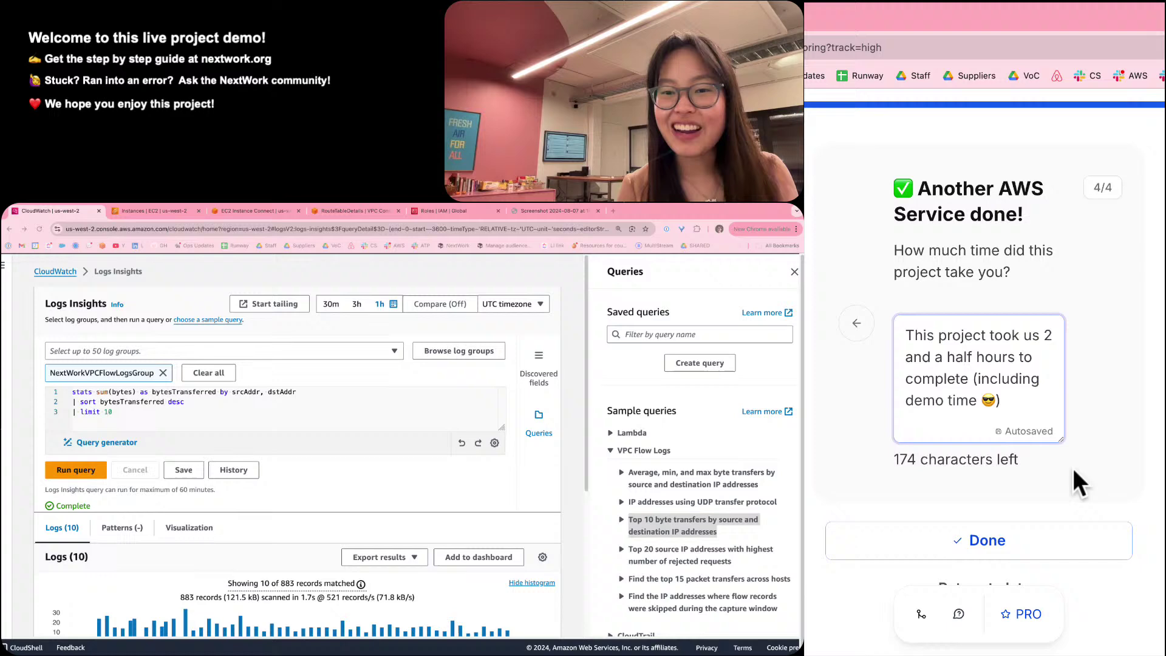
{"action": "left_click", "coordinate": [1058, 541]}
Review the guide's Step #11, Delete Your Resources, including its instructions for deleting the CloudWatch log group.
{"action": "scroll", "coordinate": [1058, 538], "scroll_direction": "down", "scroll_amount": 8}
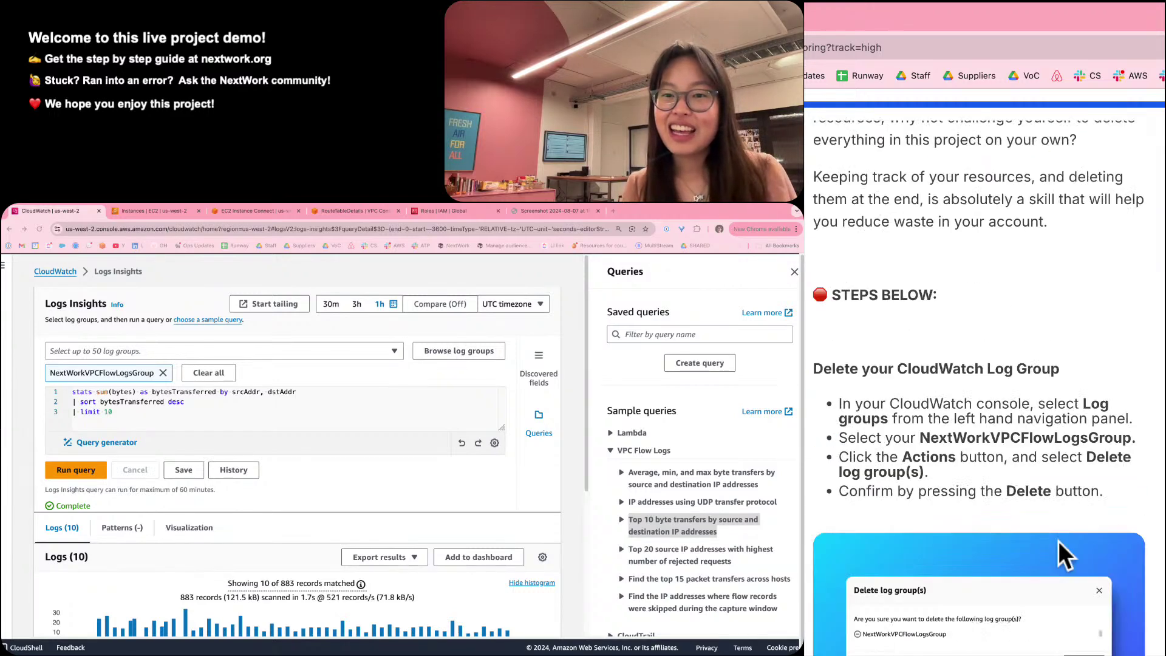
{"action": "scroll", "coordinate": [1057, 538], "scroll_direction": "up", "scroll_amount": 7}
{"action": "scroll", "coordinate": [1058, 538], "scroll_direction": "up", "scroll_amount": 9}
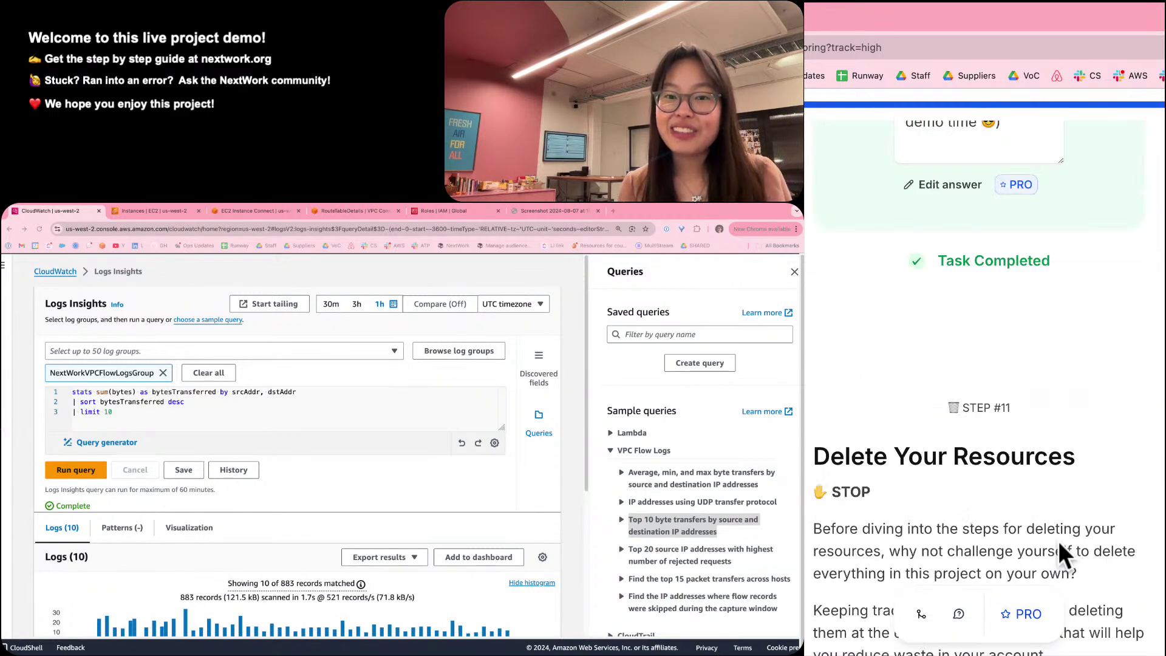
{"action": "scroll", "coordinate": [1058, 538], "scroll_direction": "down", "scroll_amount": 5}
{"action": "scroll", "coordinate": [1059, 549], "scroll_direction": "down", "scroll_amount": 4}
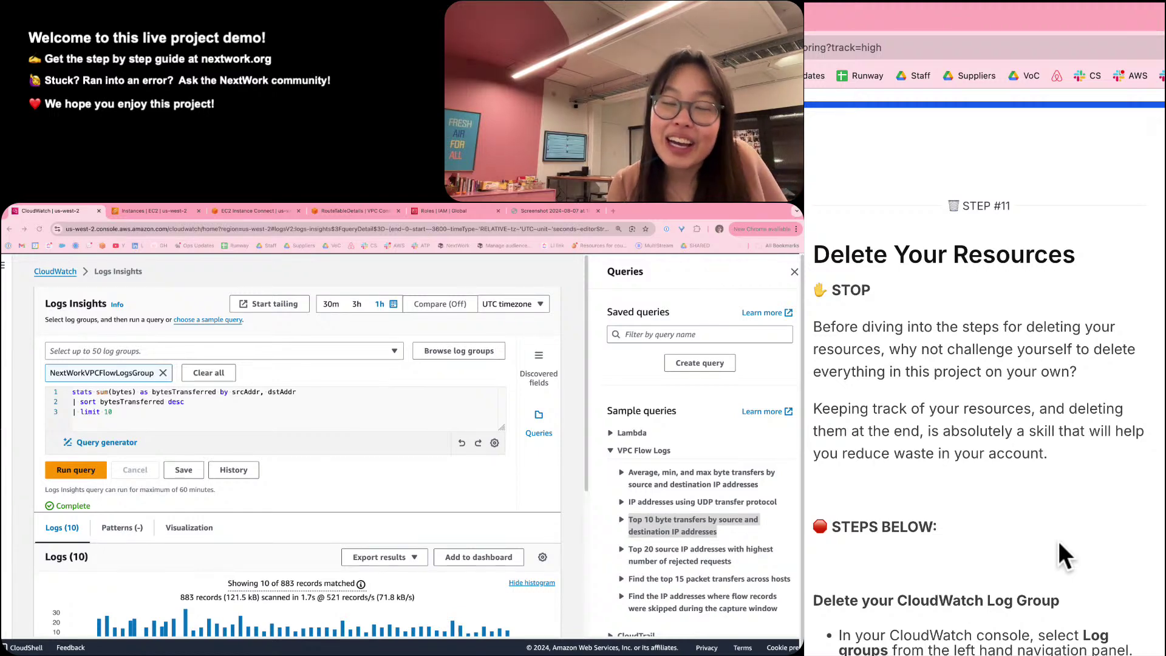
{"action": "scroll", "coordinate": [1058, 538], "scroll_direction": "down", "scroll_amount": 15}
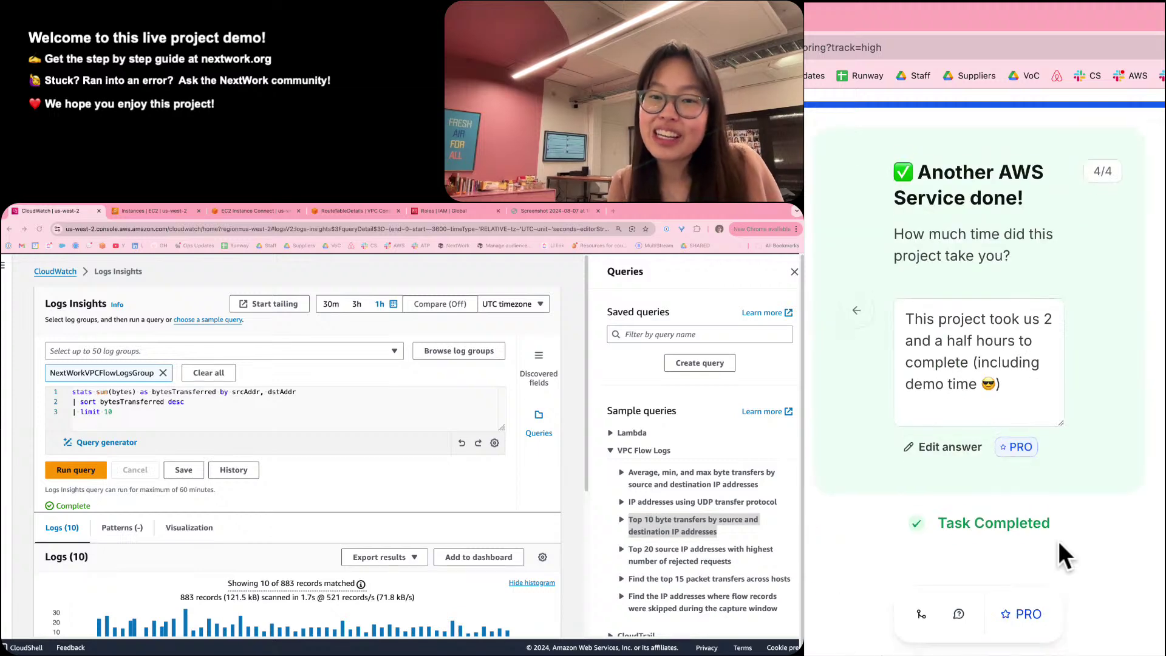
{"action": "scroll", "coordinate": [1057, 538], "scroll_direction": "up", "scroll_amount": 5}
{"action": "scroll", "coordinate": [1057, 538], "scroll_direction": "down", "scroll_amount": 15}
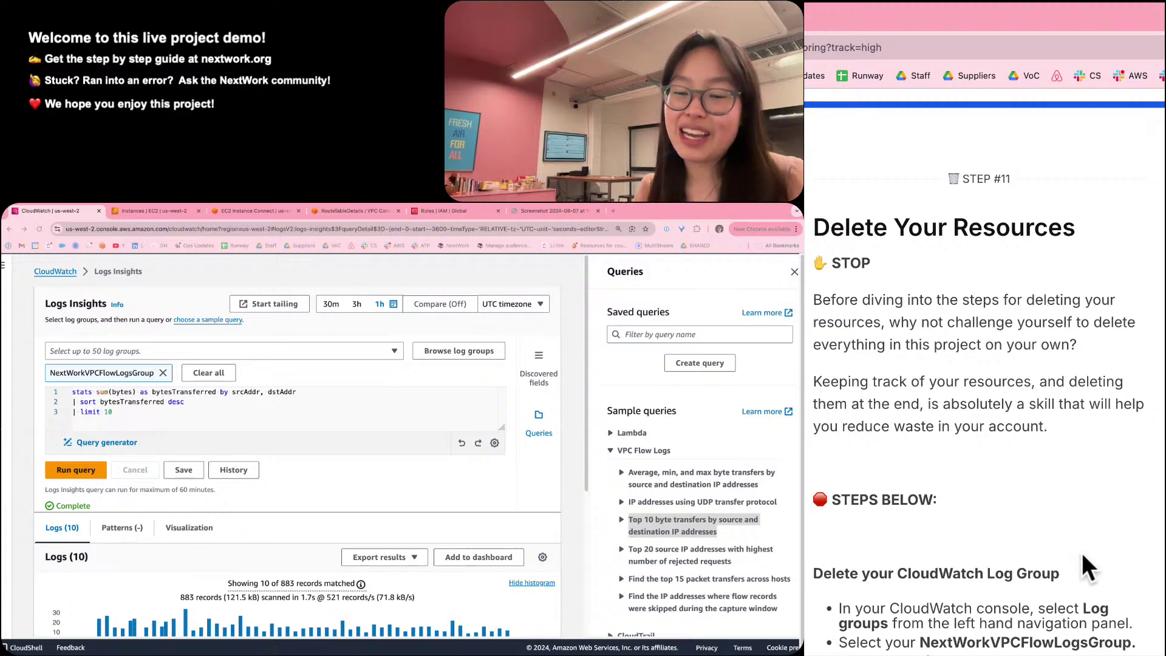
{"action": "scroll", "coordinate": [1082, 554], "scroll_direction": "up", "scroll_amount": 1}
{"action": "scroll", "coordinate": [1080, 552], "scroll_direction": "up", "scroll_amount": 1}
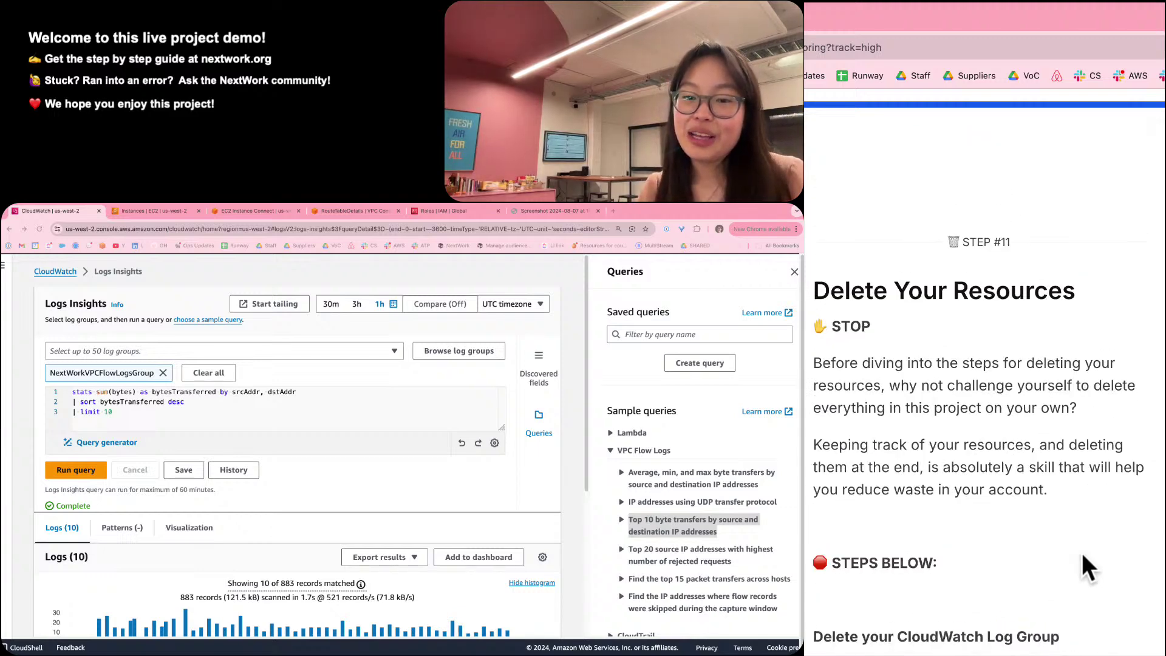
{"action": "scroll", "coordinate": [1080, 484], "scroll_direction": "up", "scroll_amount": 1}
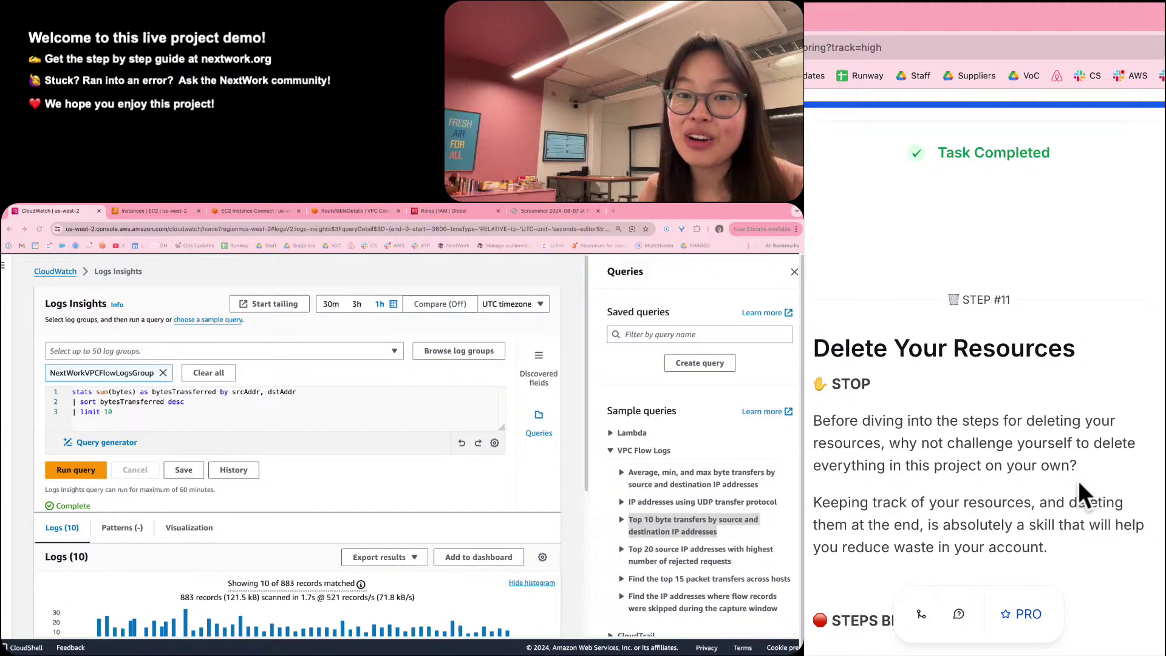
{"action": "scroll", "coordinate": [1078, 483], "scroll_direction": "down", "scroll_amount": 10}
{"action": "scroll", "coordinate": [1079, 483], "scroll_direction": "up", "scroll_amount": 8}
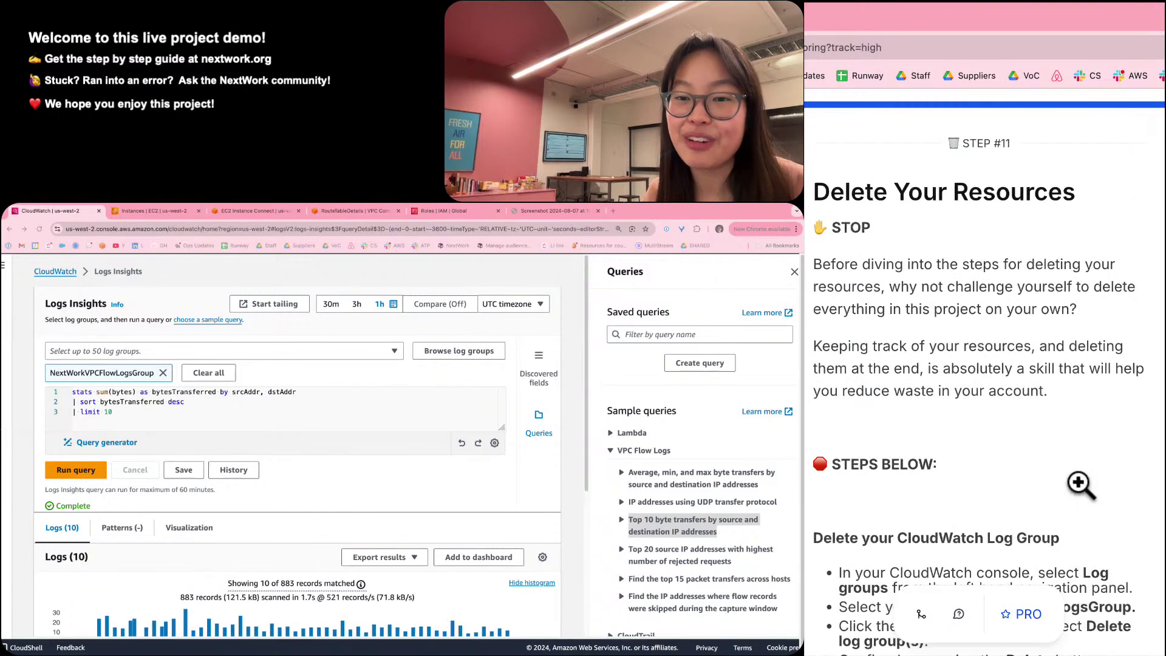
{"action": "scroll", "coordinate": [1079, 483], "scroll_direction": "up", "scroll_amount": 2}
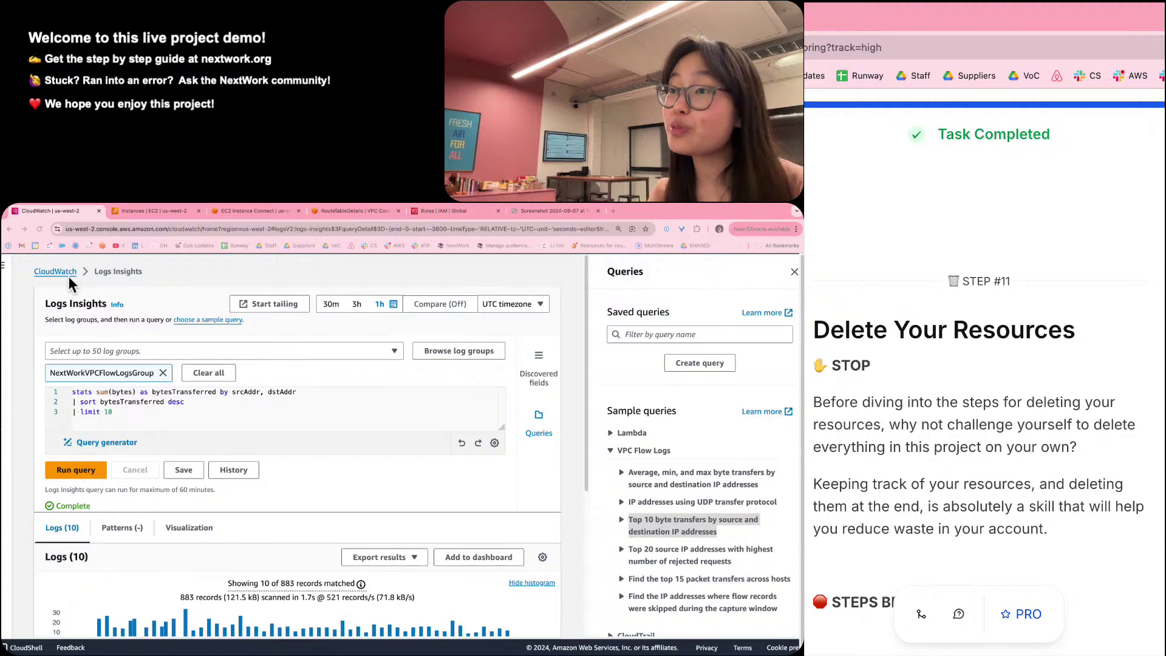
Delete the NextWorkVPCFlowLogsGroup log group from CloudWatch and confirm the deletion.
{"action": "scroll", "coordinate": [166, 380], "scroll_direction": "down", "scroll_amount": 5}
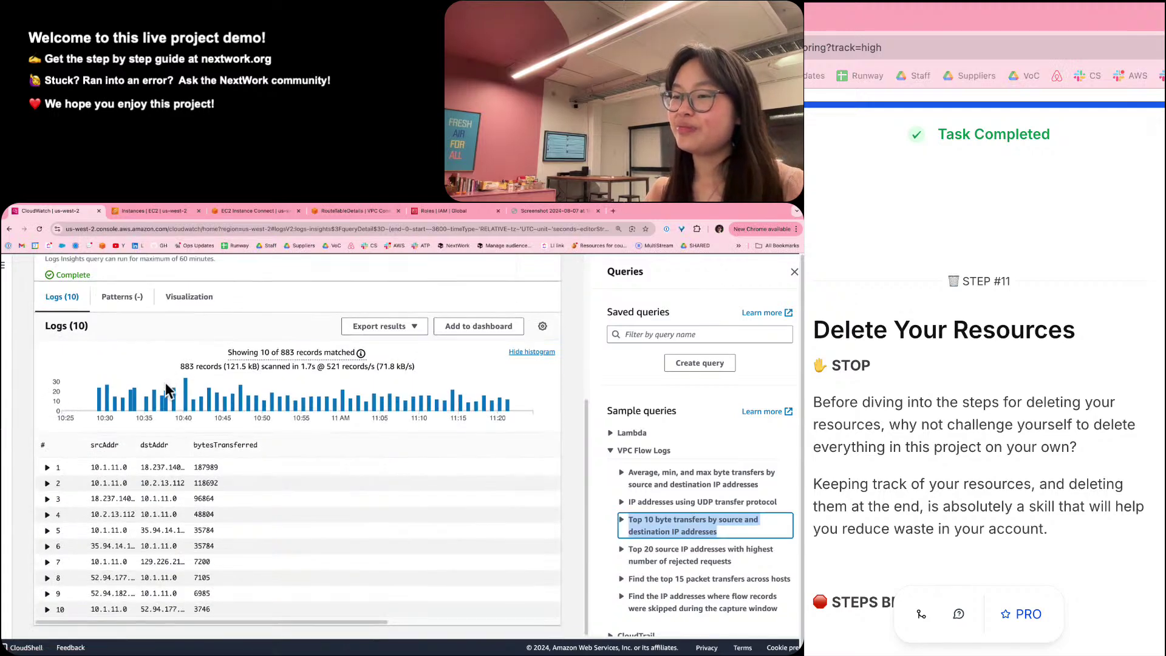
{"action": "scroll", "coordinate": [165, 389], "scroll_direction": "up", "scroll_amount": 5}
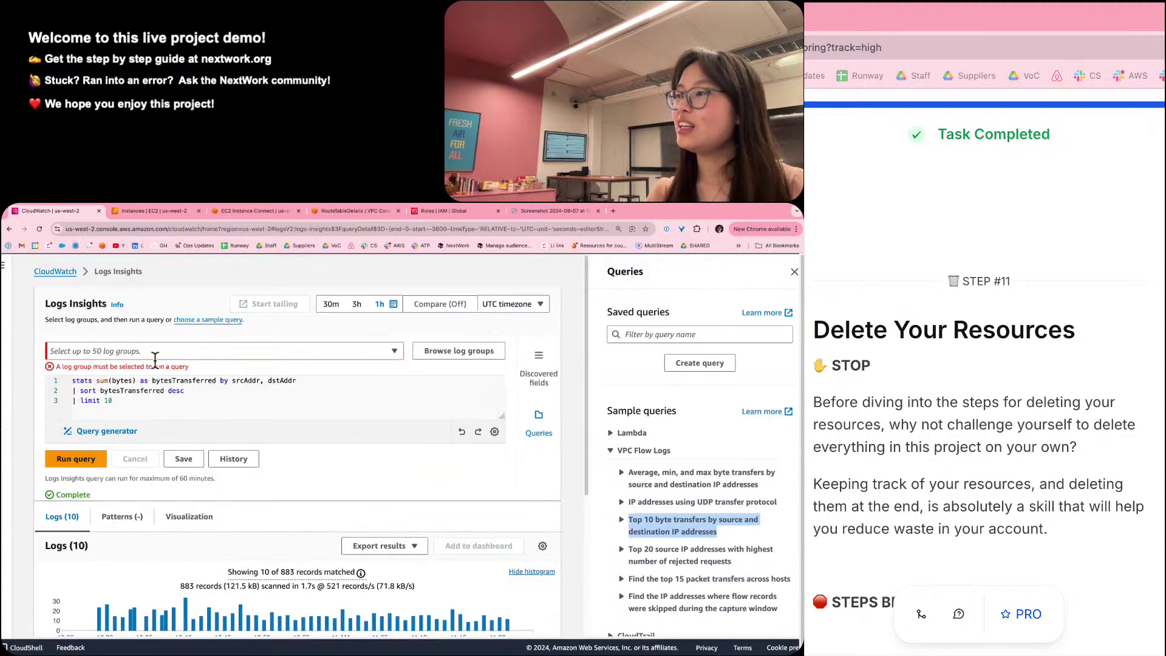
{"action": "left_click", "coordinate": [3, 266]}
{"action": "left_click", "coordinate": [21, 414]}
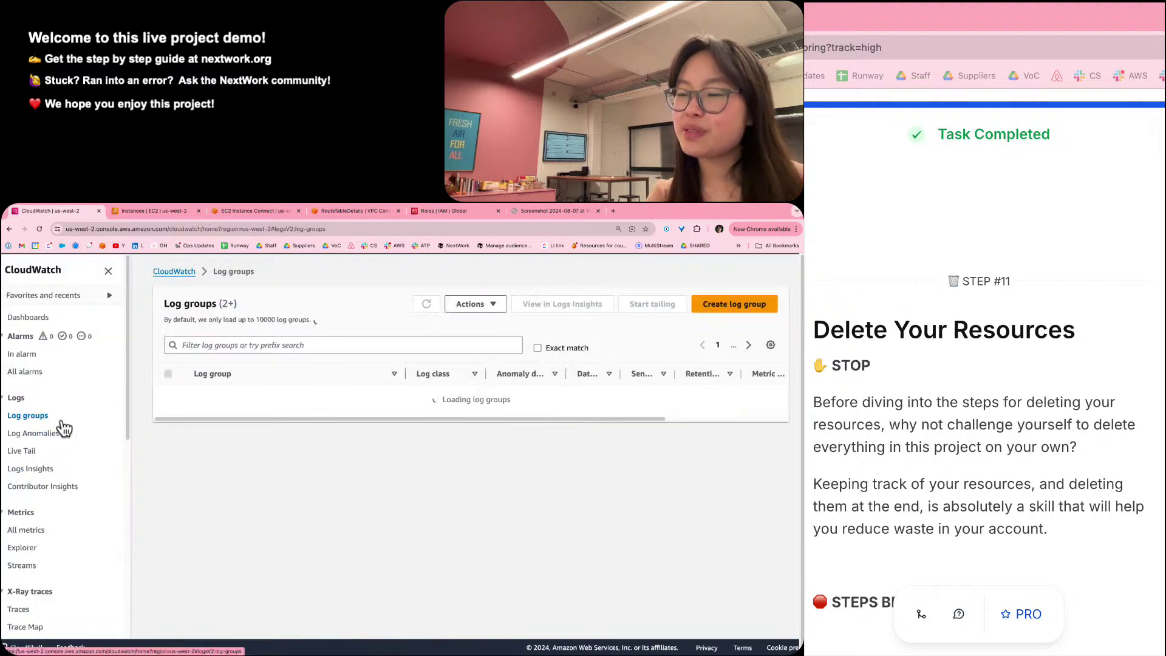
{"action": "left_click", "coordinate": [167, 416]}
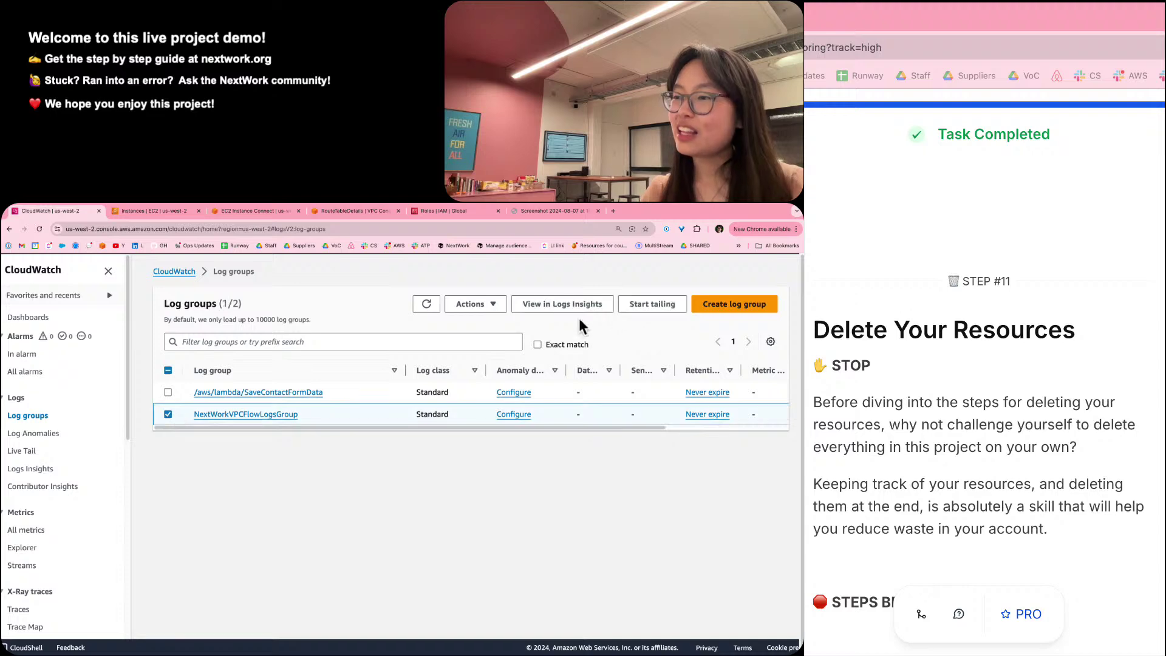
{"action": "left_click", "coordinate": [471, 305]}
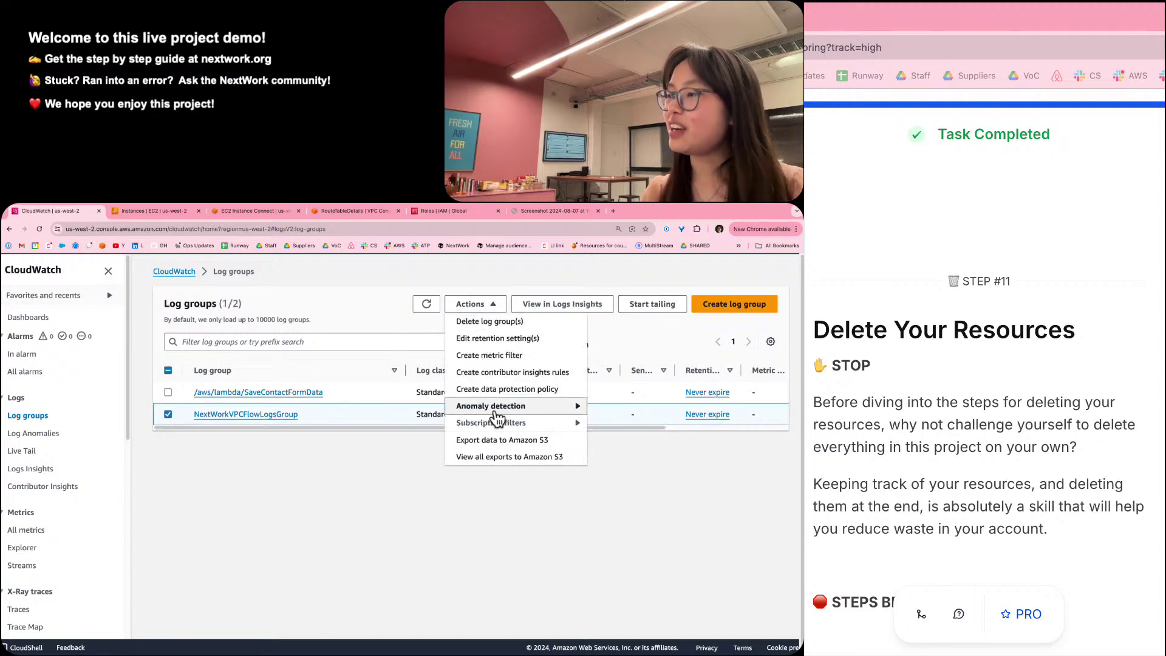
{"action": "left_click", "coordinate": [495, 321]}
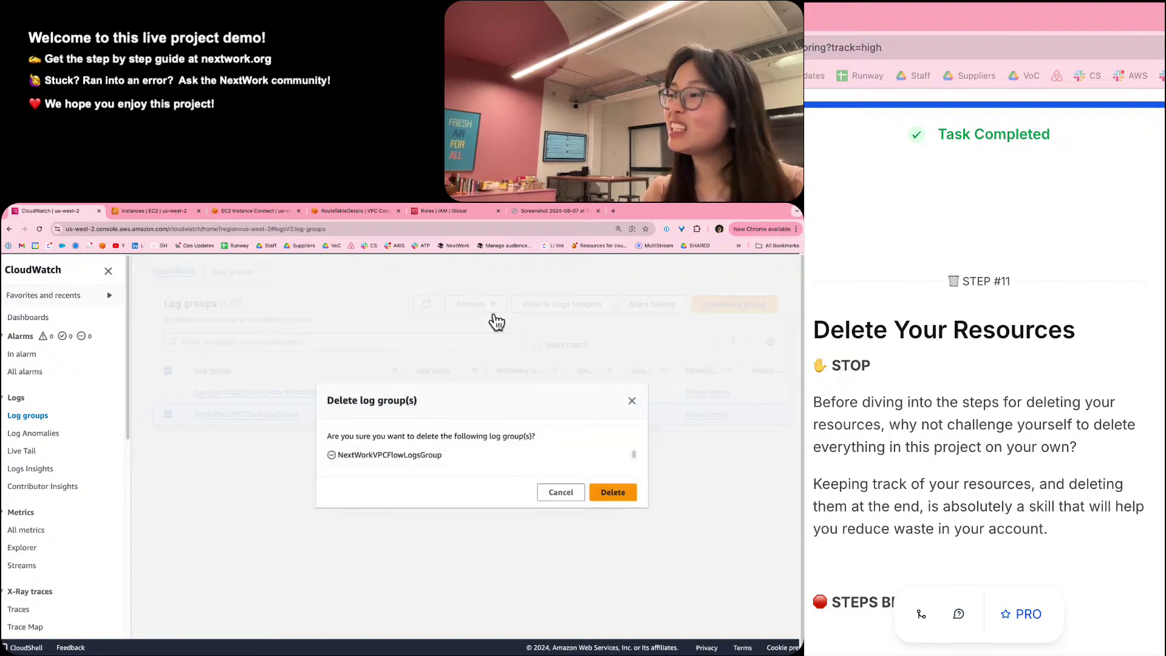
{"action": "left_click", "coordinate": [594, 493]}
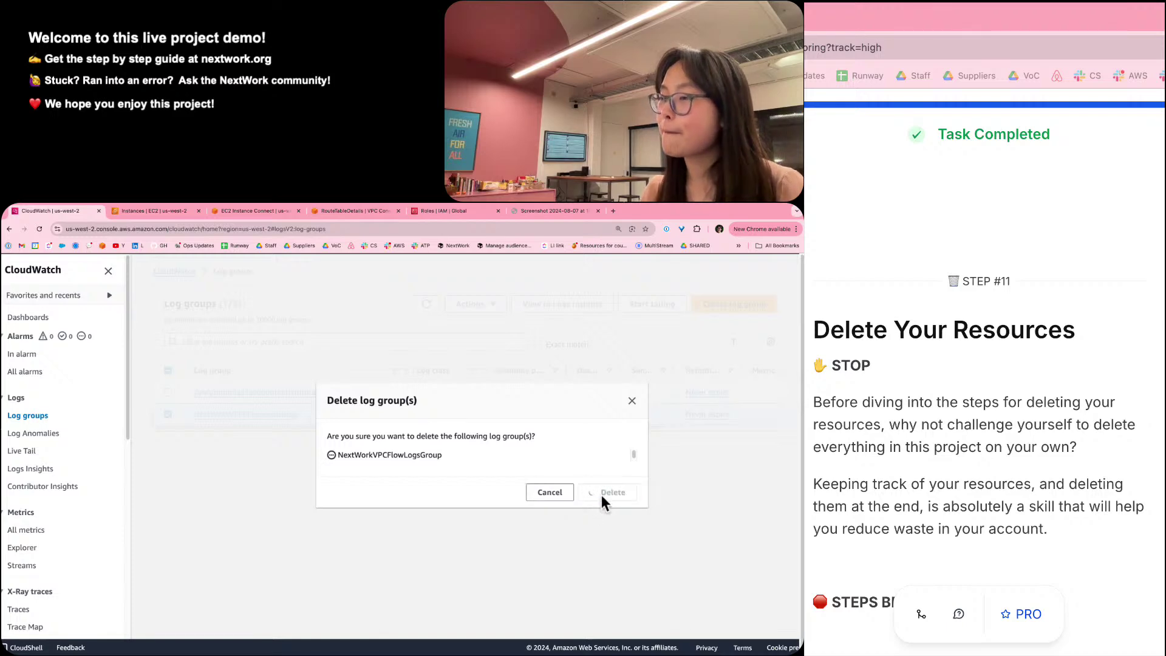
Terminate both EC2 instances, Instance - NextWork VPC 1 and Instance - NextWork VPC 2.
{"action": "left_click", "coordinate": [160, 211]}
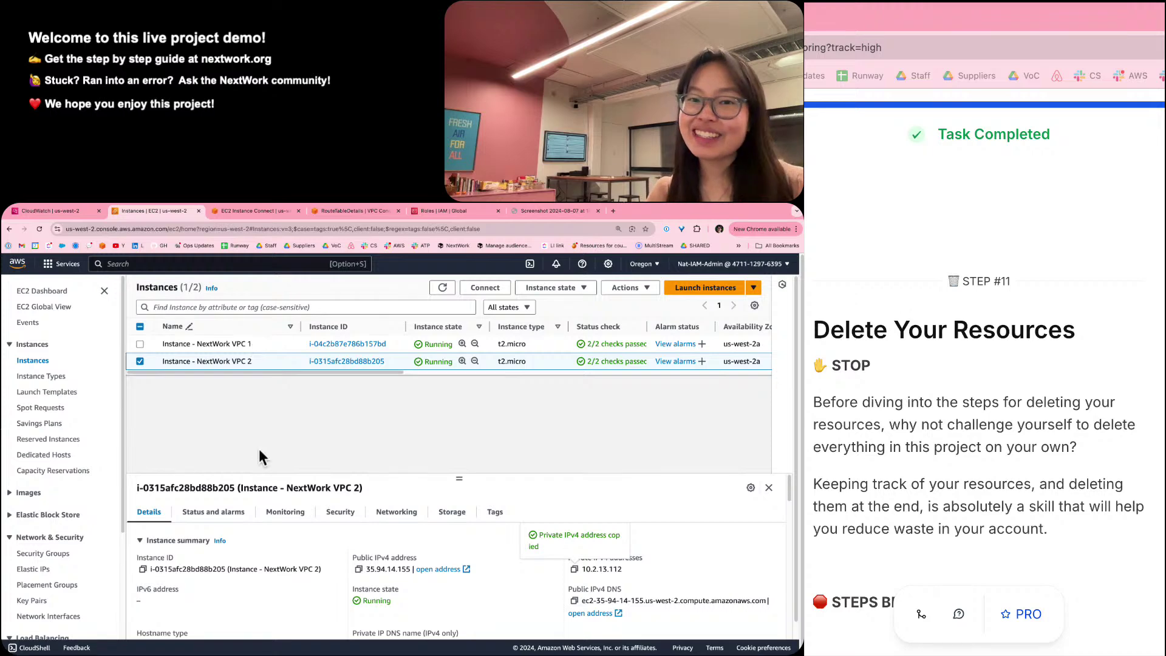
{"action": "left_click", "coordinate": [137, 345]}
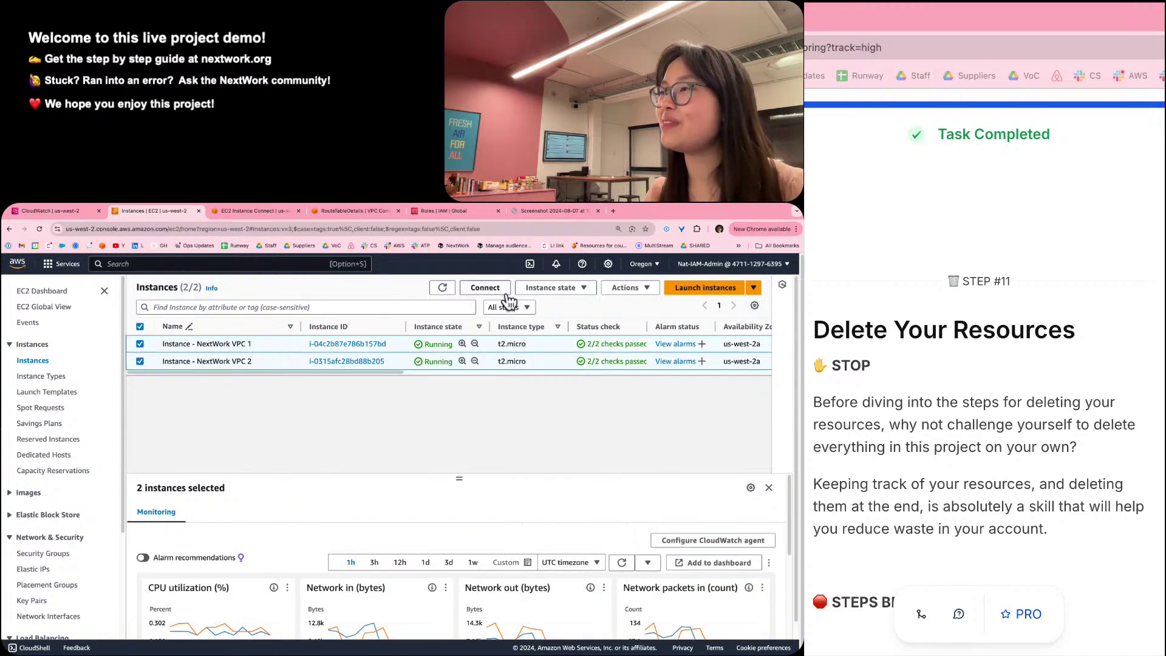
{"action": "left_click", "coordinate": [527, 299]}
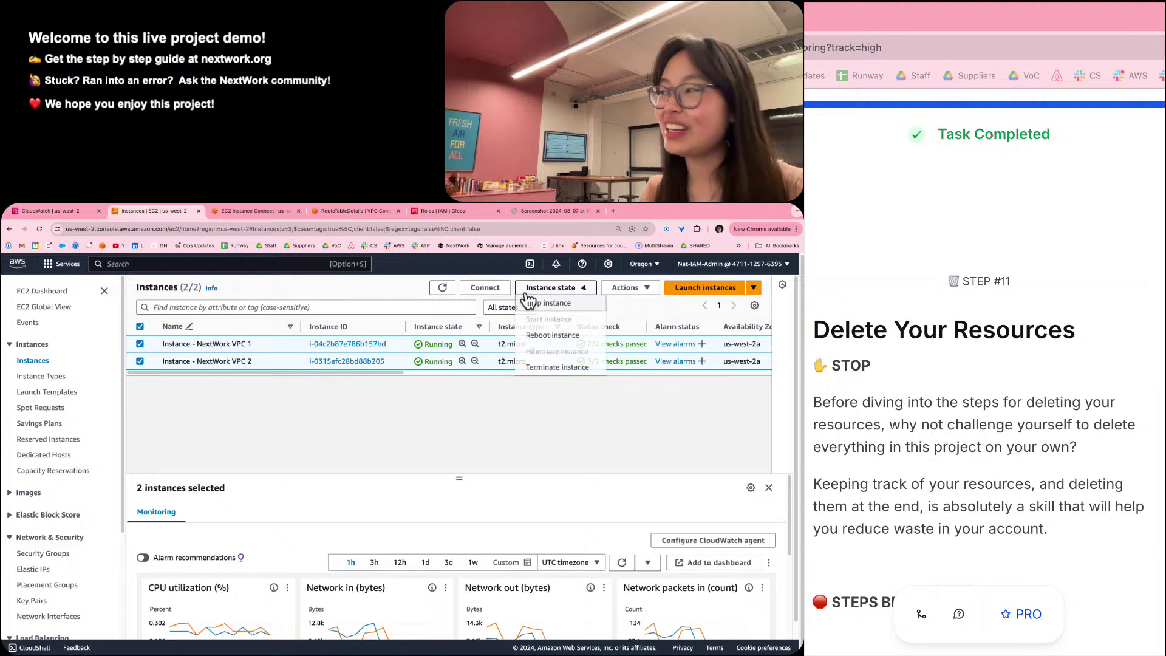
{"action": "left_click", "coordinate": [537, 370]}
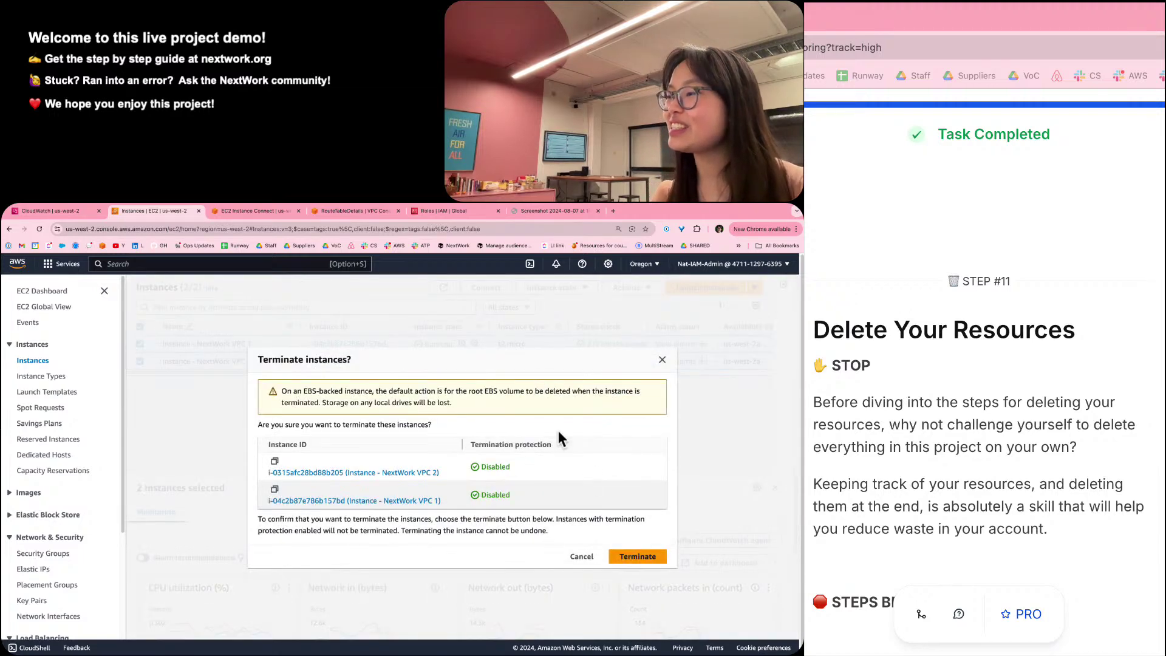
{"action": "left_click", "coordinate": [631, 556]}
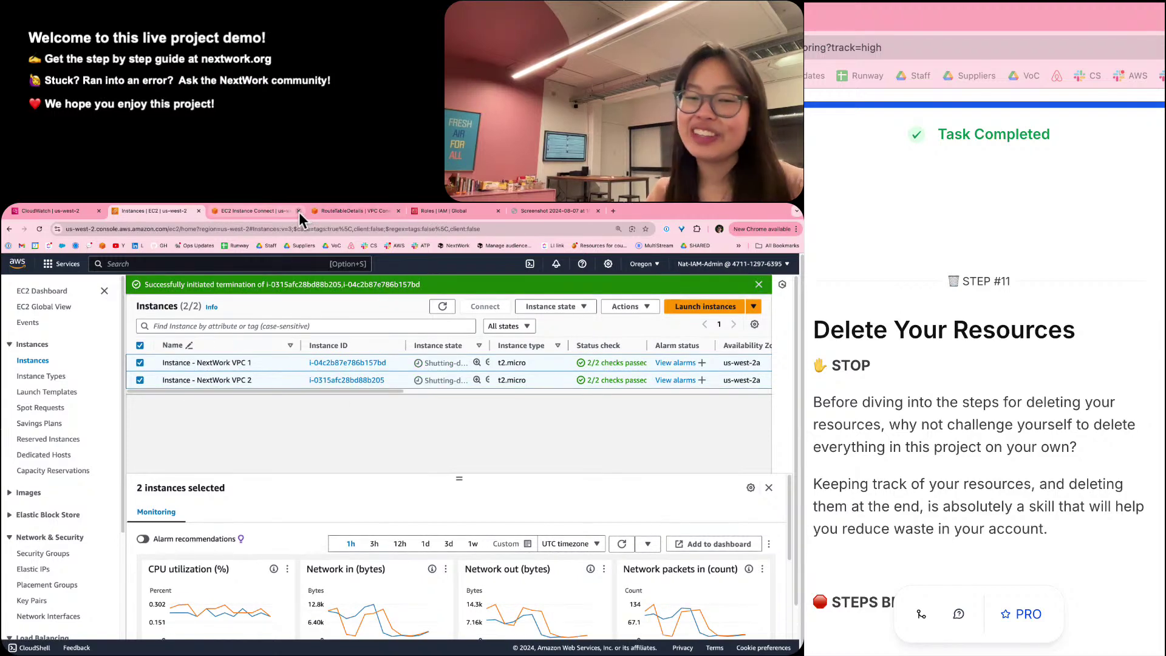
Delete the NextWorkVPCFlowLogsRole role in IAM, confirming with the role name.
{"action": "left_click", "coordinate": [448, 217]}
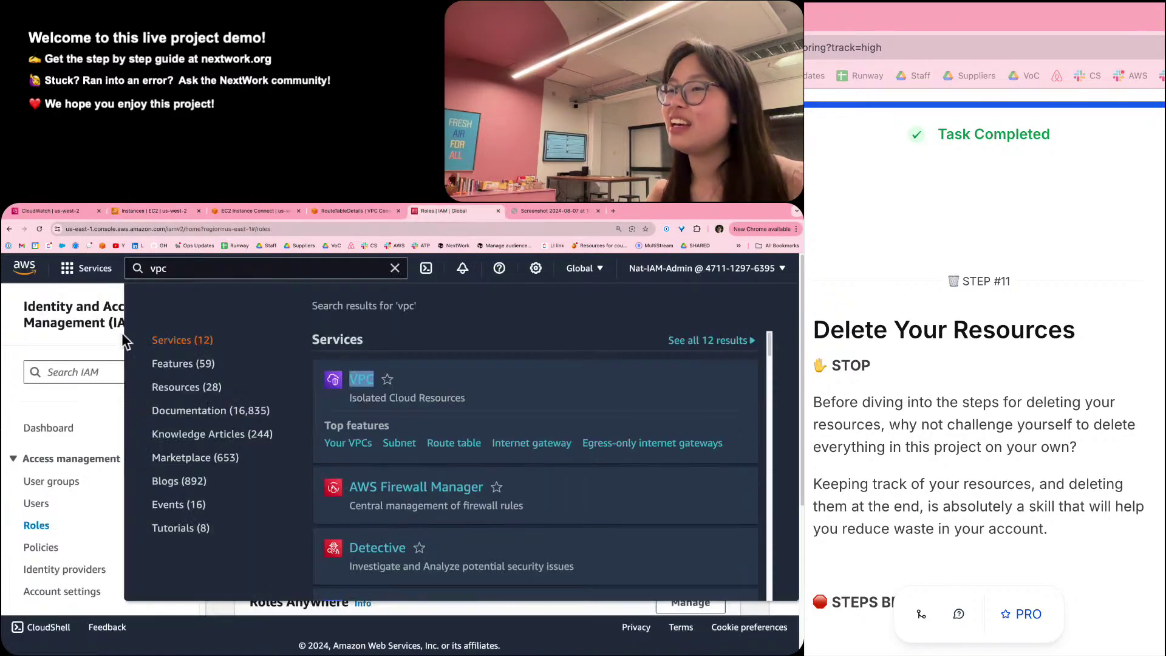
{"action": "left_click", "coordinate": [127, 362]}
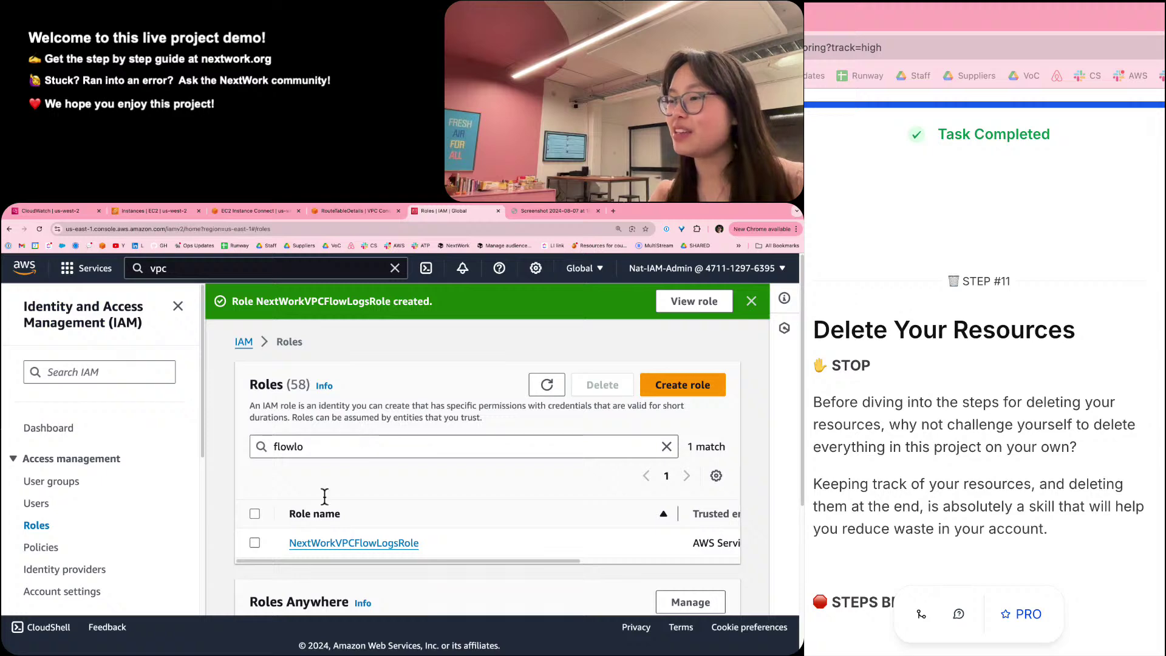
{"action": "left_click", "coordinate": [255, 542]}
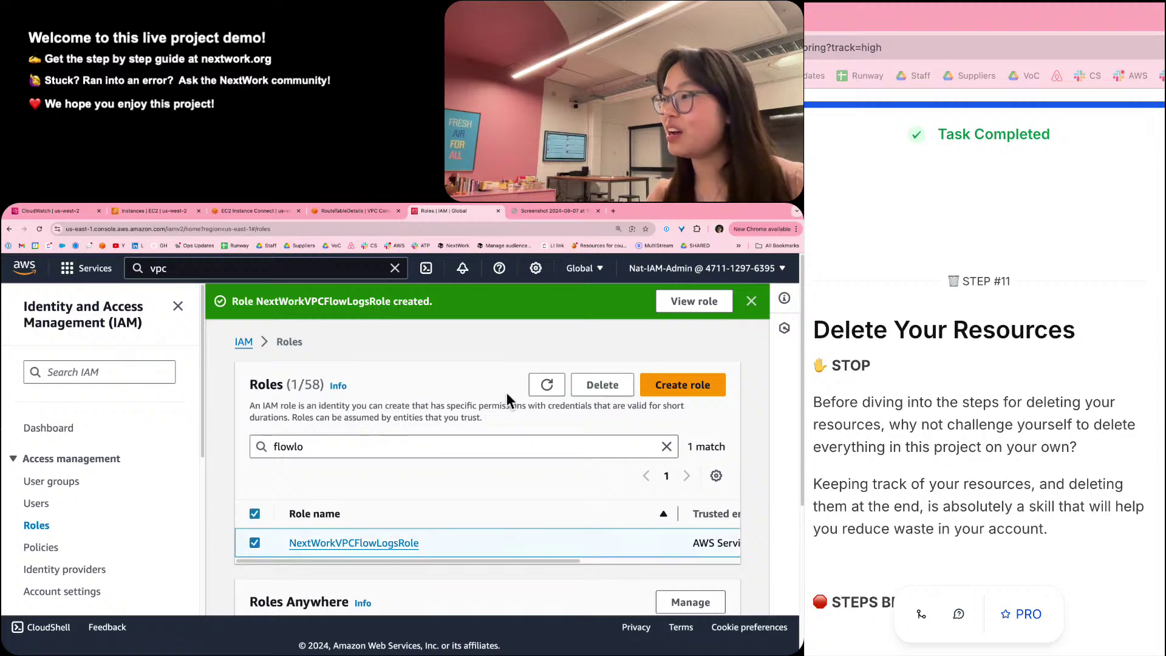
{"action": "left_click", "coordinate": [622, 386]}
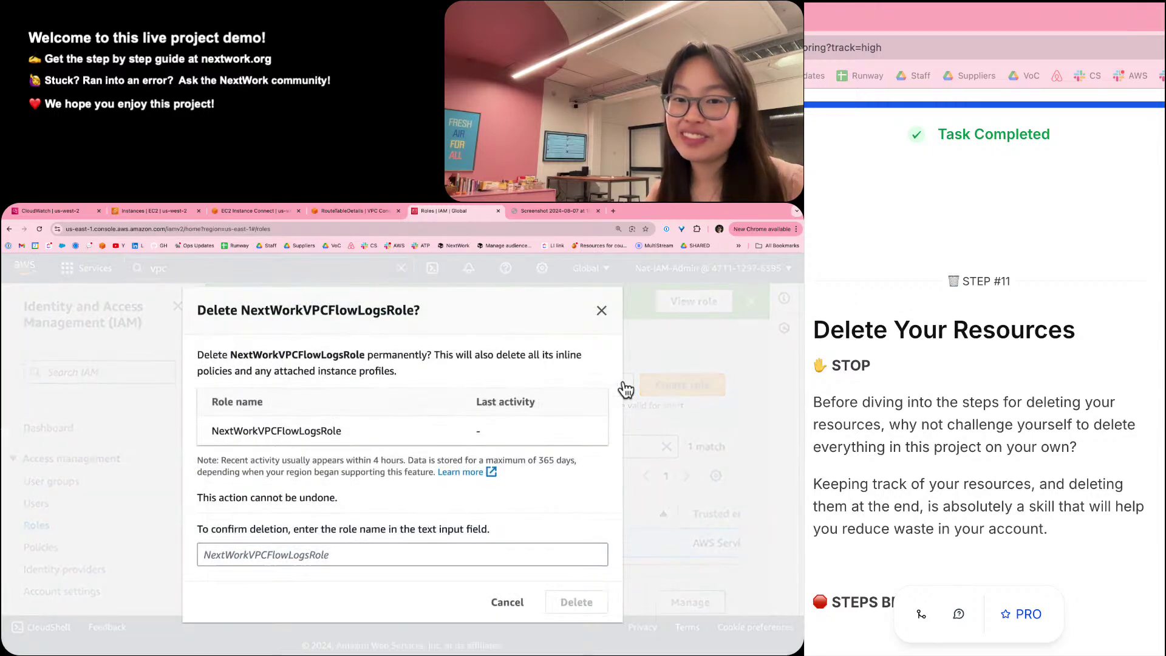
{"action": "right_click", "coordinate": [320, 433]}
{"action": "left_click", "coordinate": [323, 455]}
{"action": "left_click", "coordinate": [315, 539]}
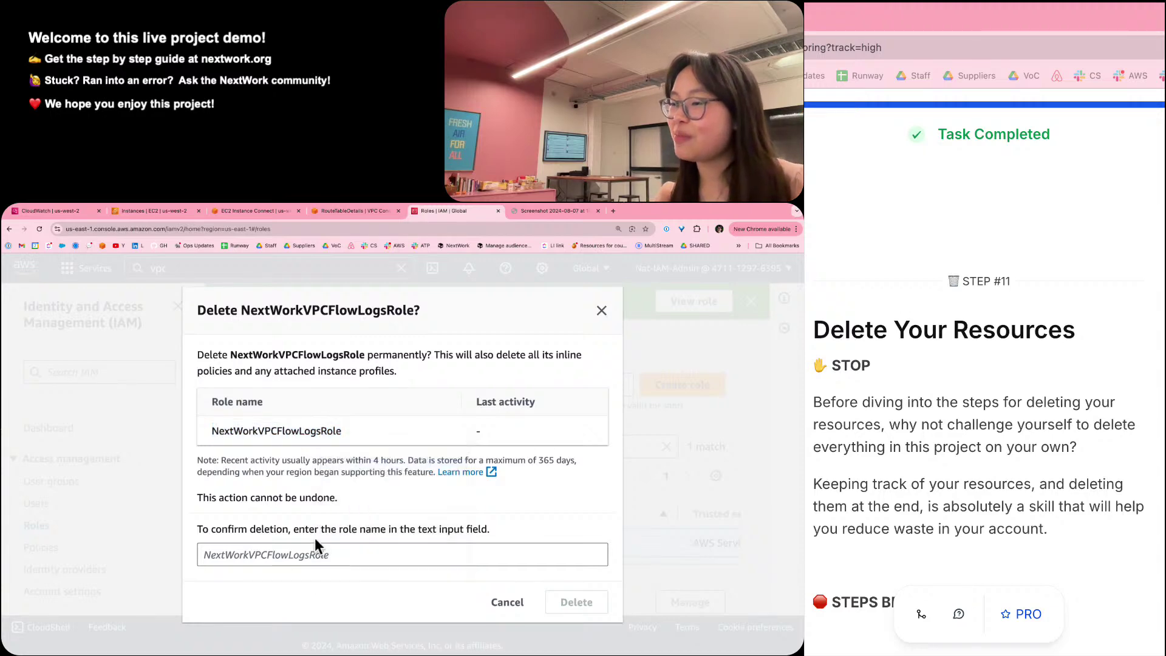
{"action": "right_click", "coordinate": [315, 542]}
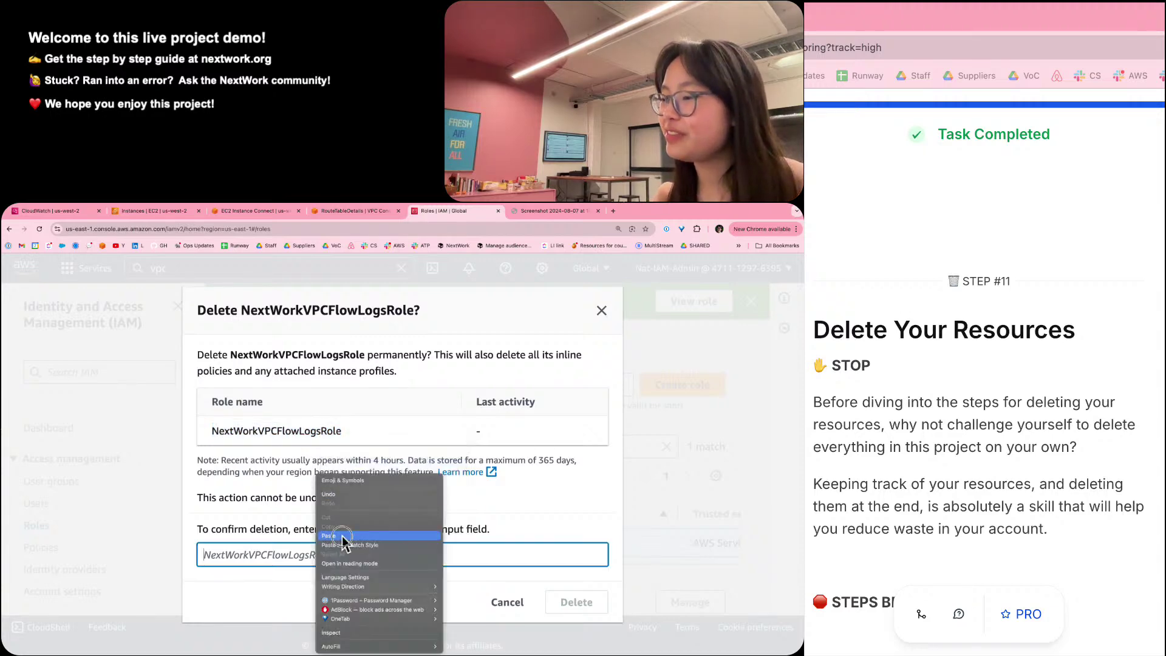
{"action": "left_click", "coordinate": [343, 536]}
{"action": "left_click", "coordinate": [550, 610]}
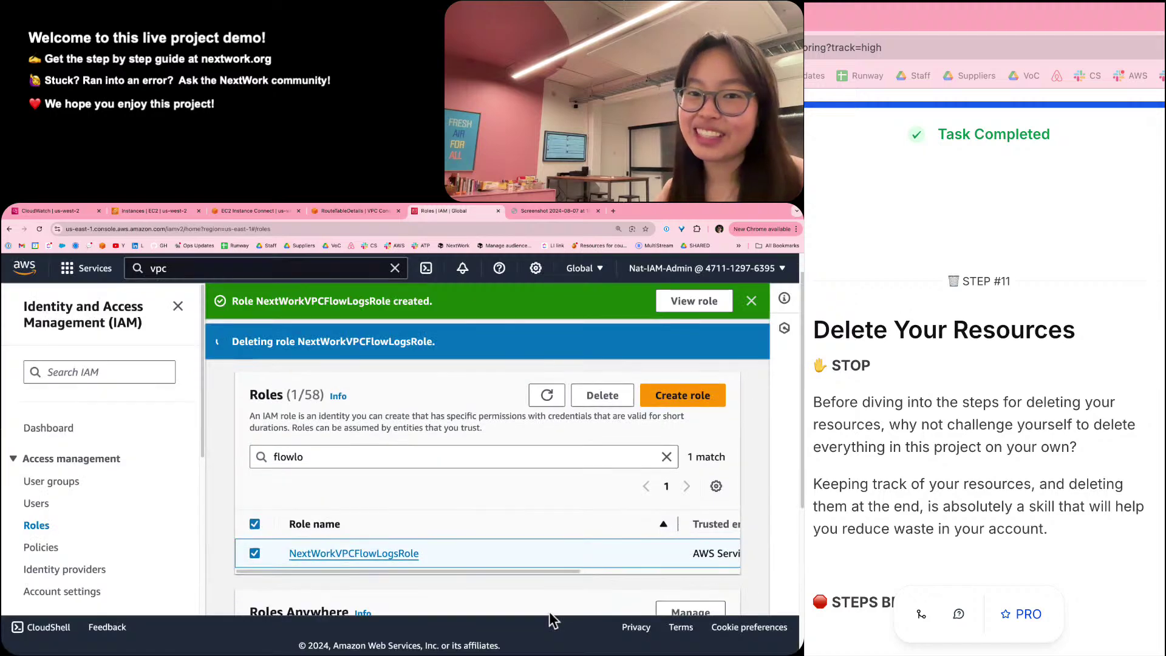
{"action": "double_click", "coordinate": [283, 416]}
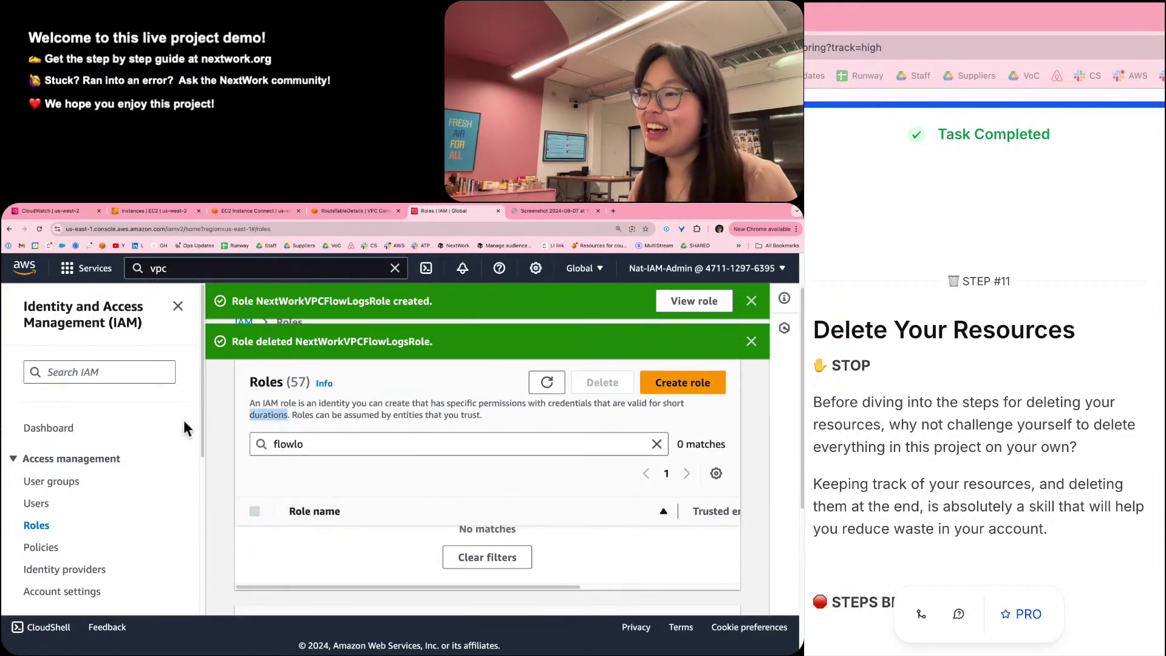
Delete the NextWorkVPCFlowLogsPolicy policy in IAM, confirming with the policy name.
{"action": "left_click", "coordinate": [43, 548]}
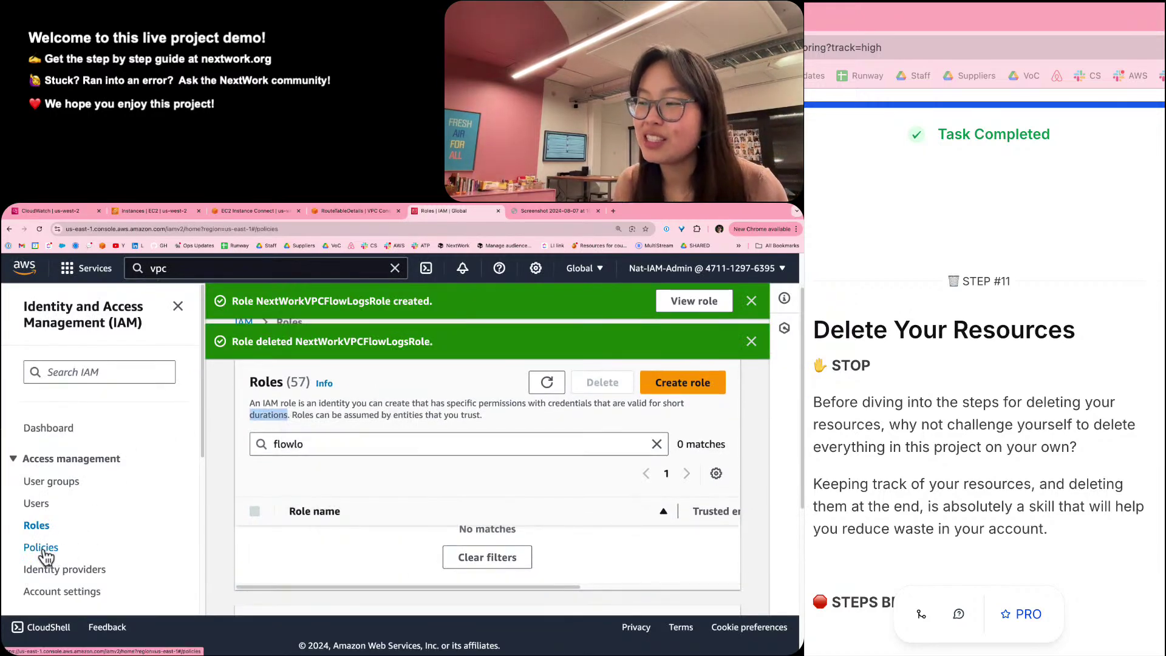
{"action": "left_click", "coordinate": [324, 453]}
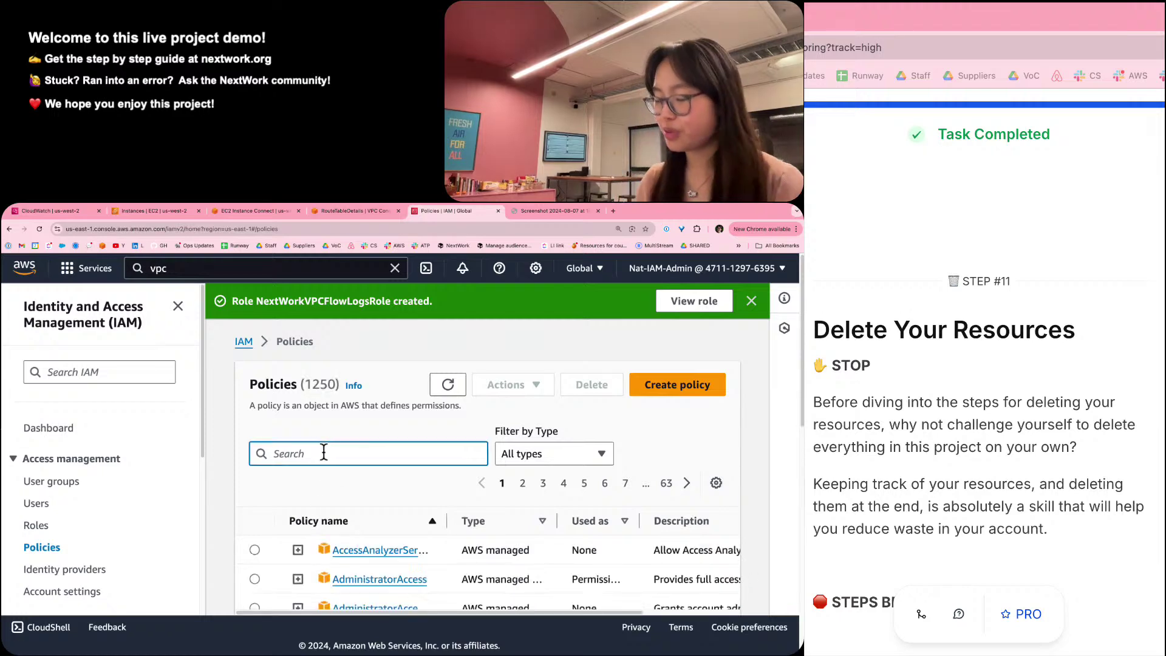
{"action": "type", "text": "flow"}
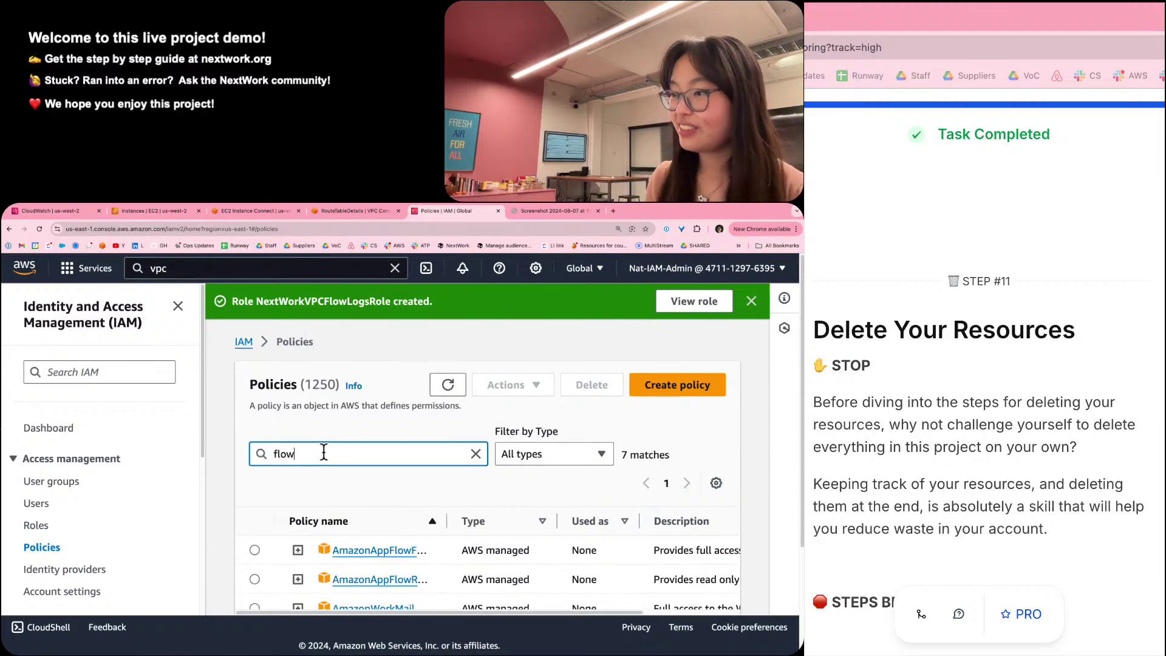
{"action": "type", "text": "lof"}
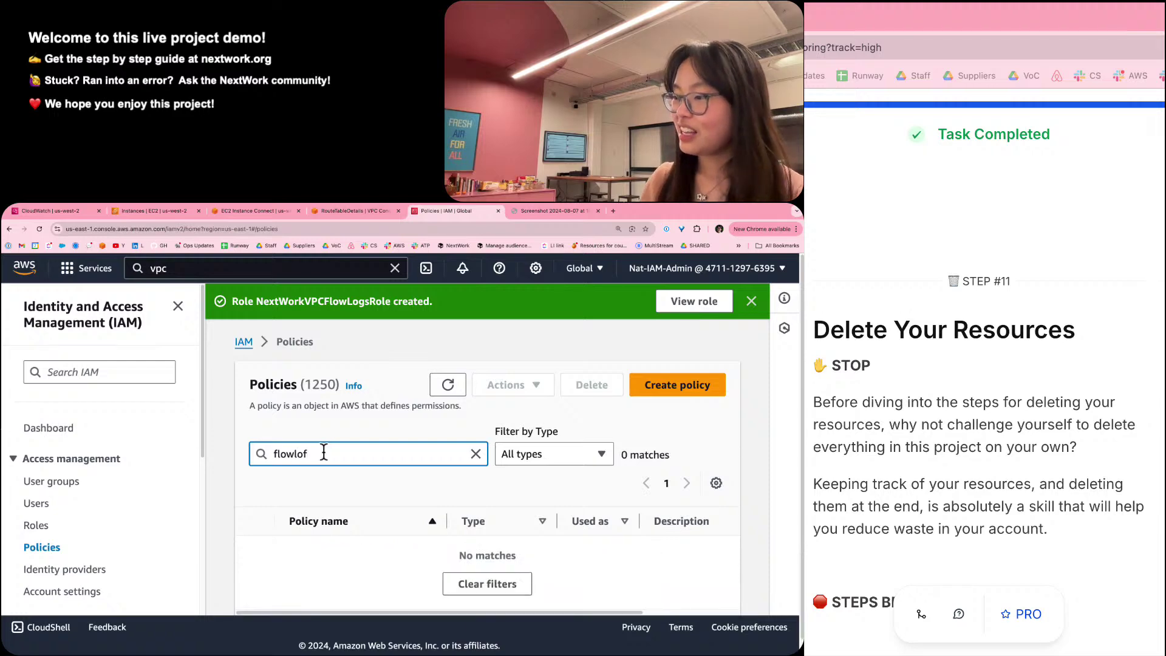
{"action": "key", "text": "BackSpace"}
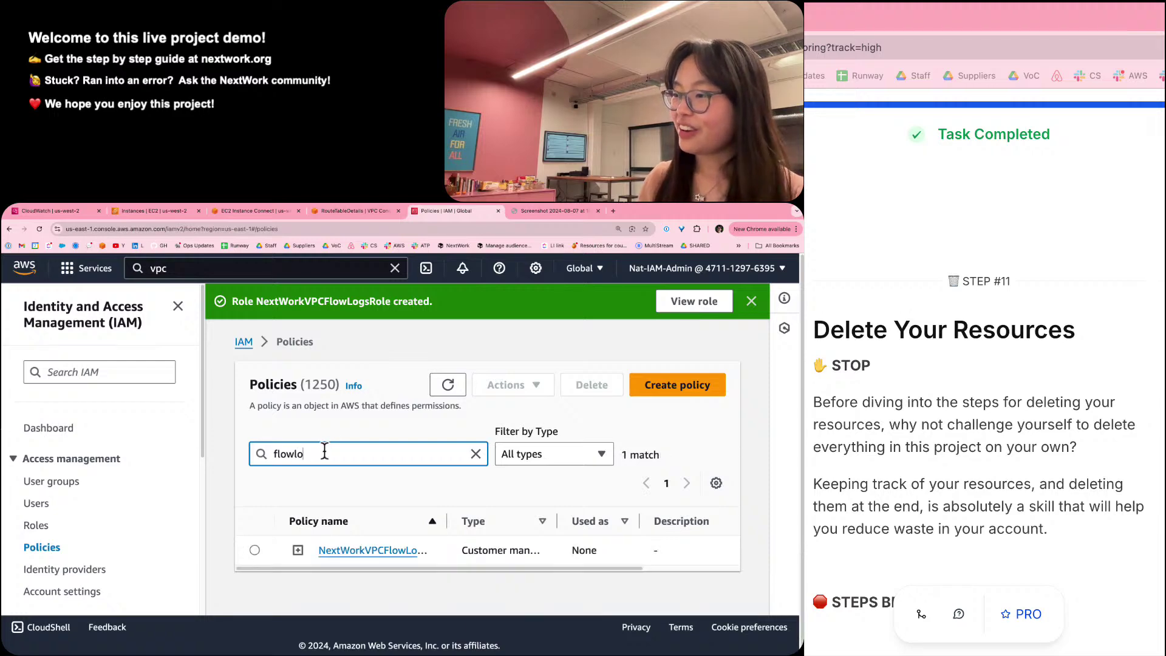
{"action": "left_click", "coordinate": [252, 550]}
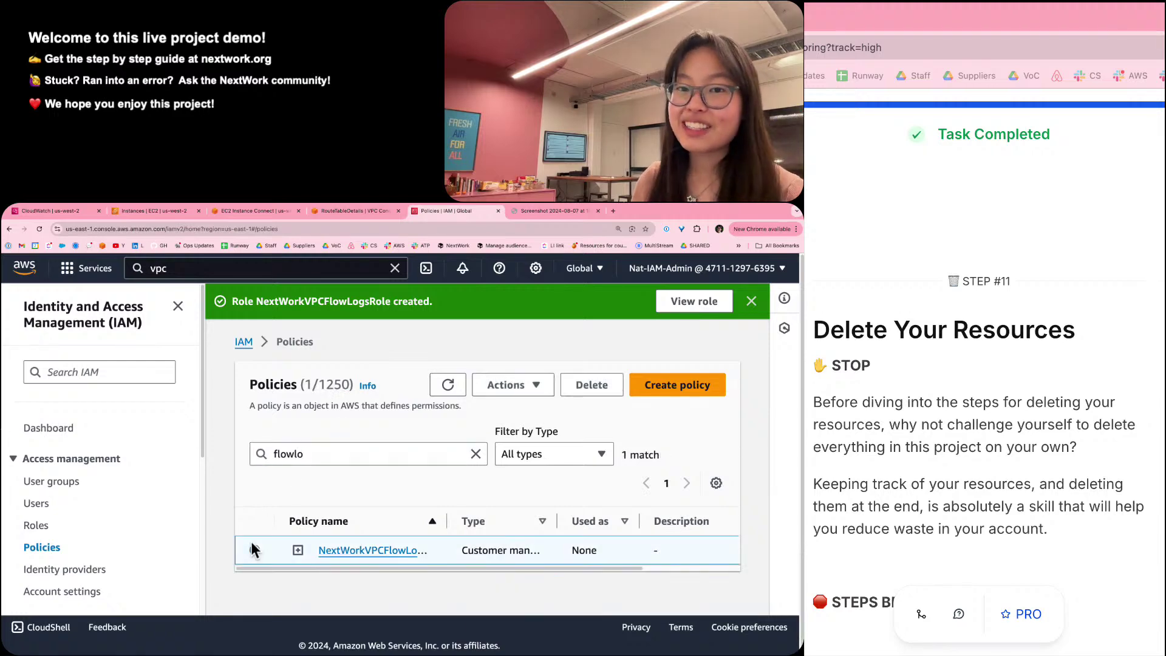
{"action": "left_click", "coordinate": [578, 386]}
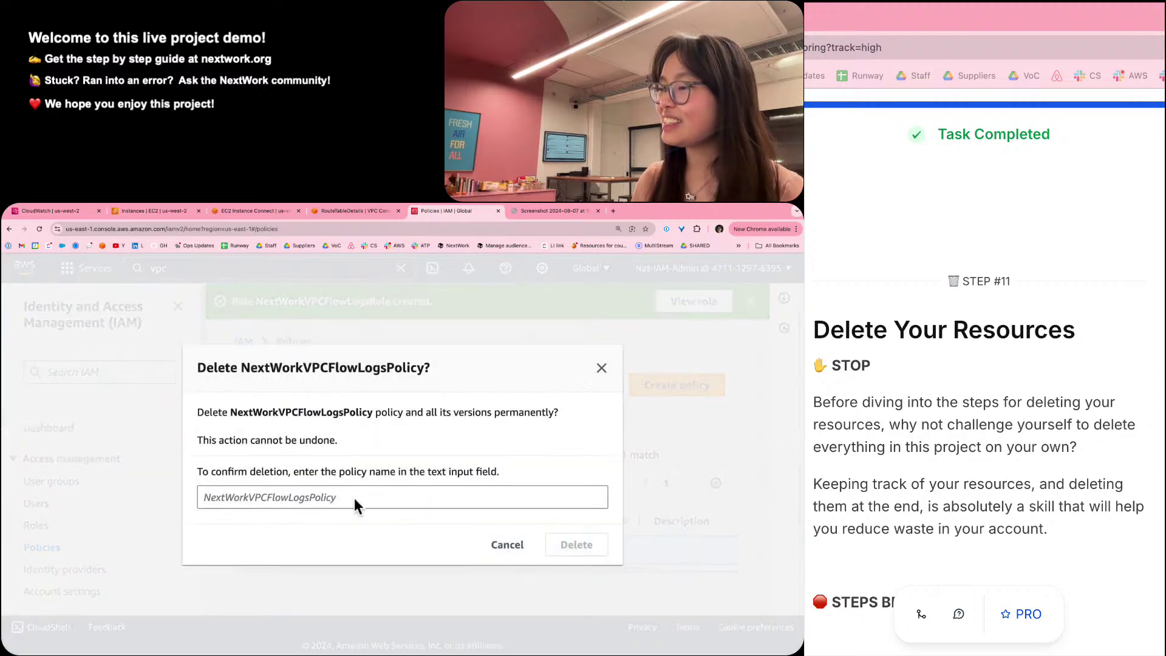
{"action": "double_click", "coordinate": [343, 368]}
{"action": "right_click", "coordinate": [344, 370]}
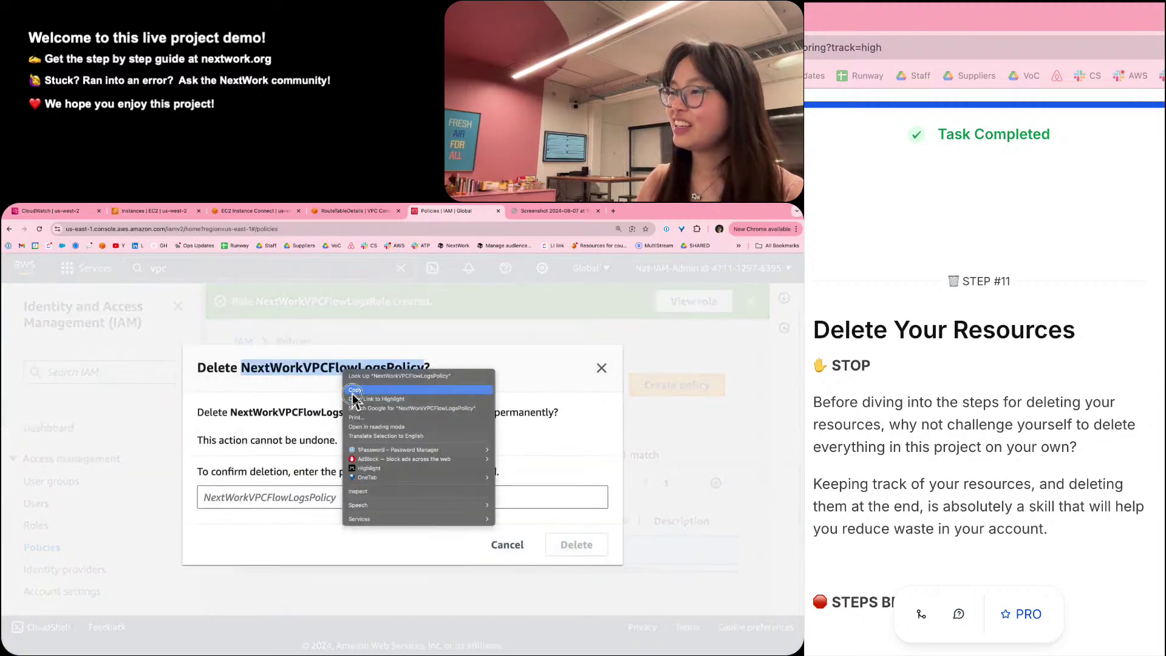
{"action": "left_click", "coordinate": [355, 389]}
{"action": "left_click", "coordinate": [262, 493]}
{"action": "right_click", "coordinate": [275, 486]}
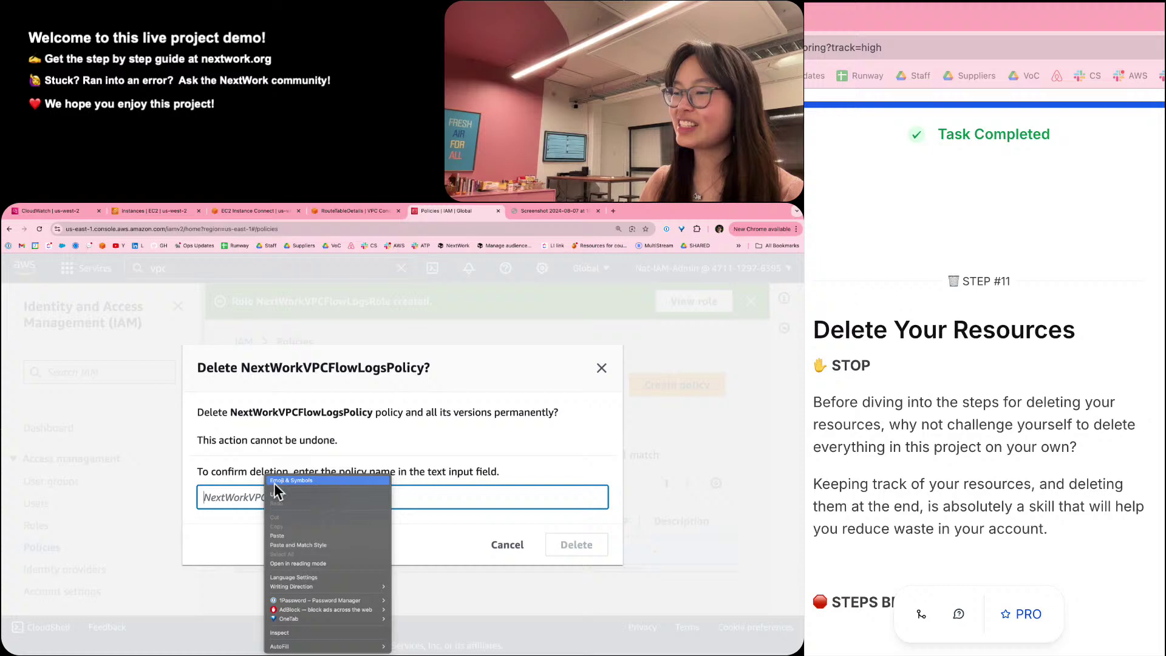
{"action": "left_click", "coordinate": [277, 536]}
{"action": "left_click", "coordinate": [560, 545]}
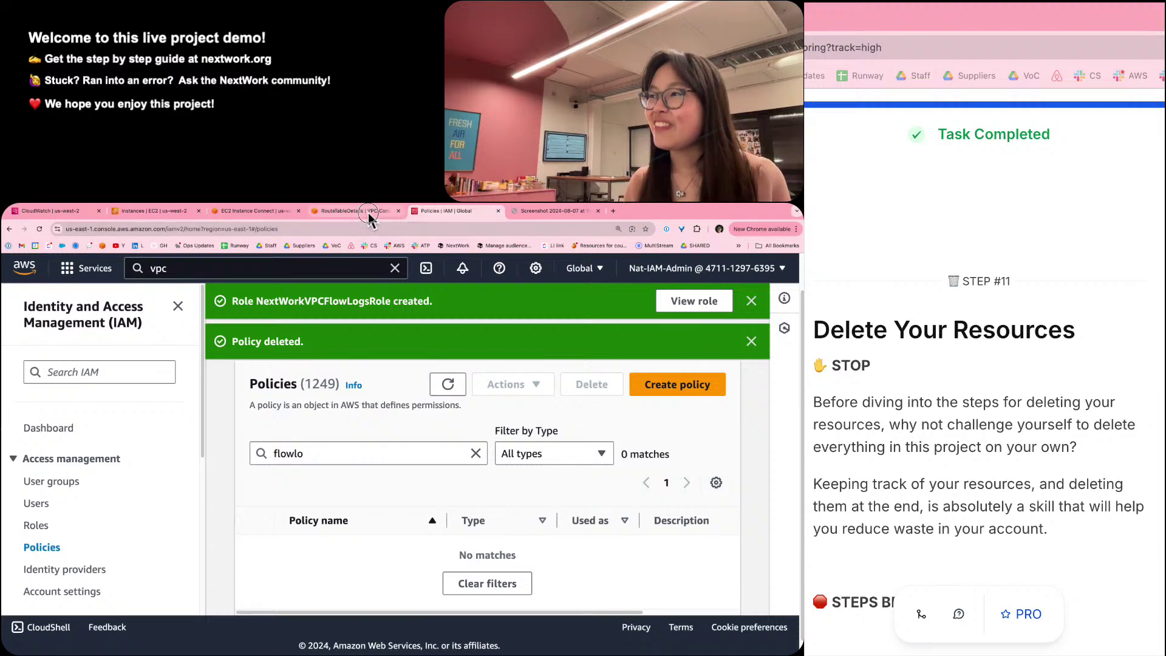
Try to delete the NextWork-1-vpc VPC from the VPC console.
{"action": "left_click", "coordinate": [363, 210]}
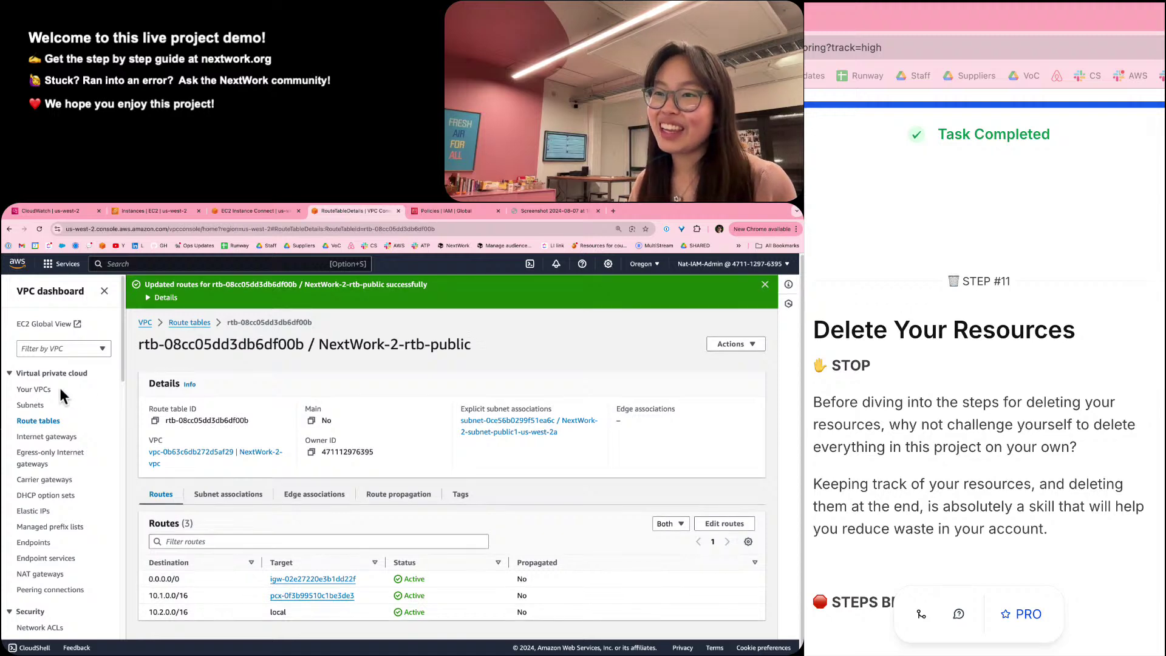
{"action": "left_click", "coordinate": [40, 390]}
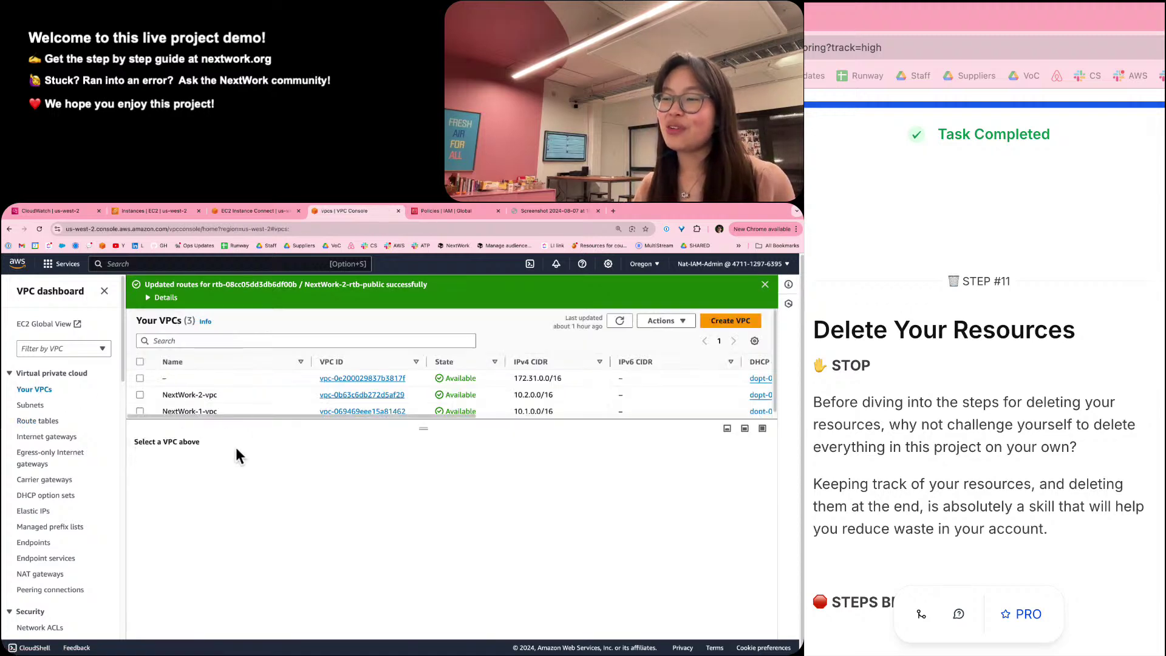
{"action": "left_click_drag", "start_coordinate": [417, 437], "coordinate": [425, 521]}
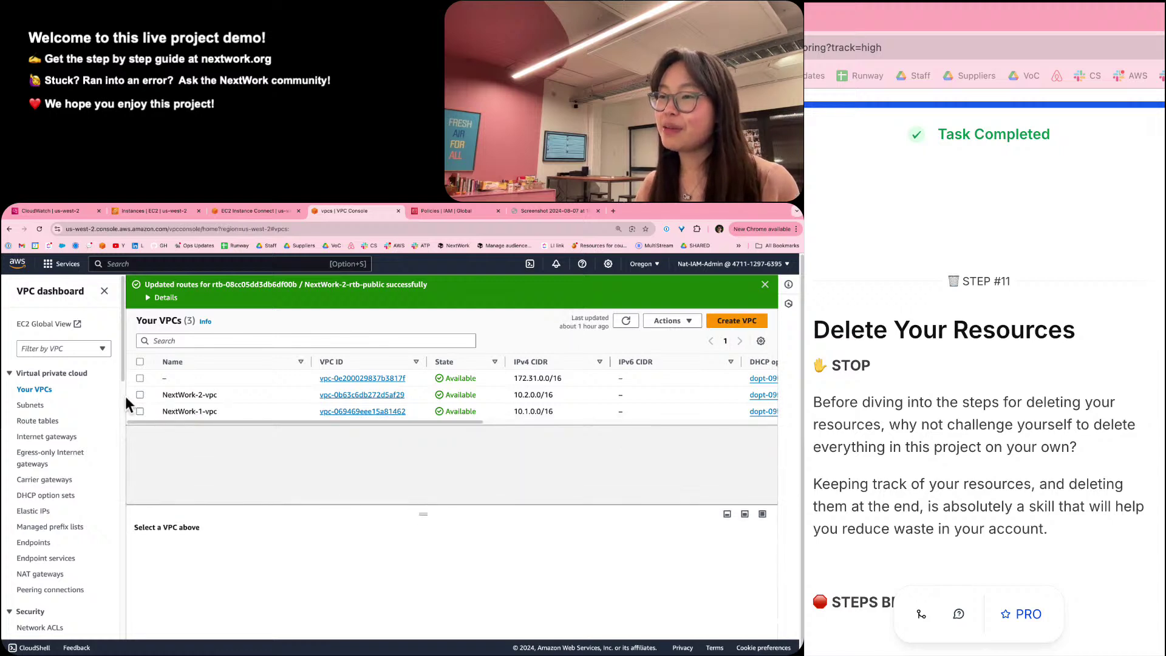
{"action": "left_click", "coordinate": [138, 411]}
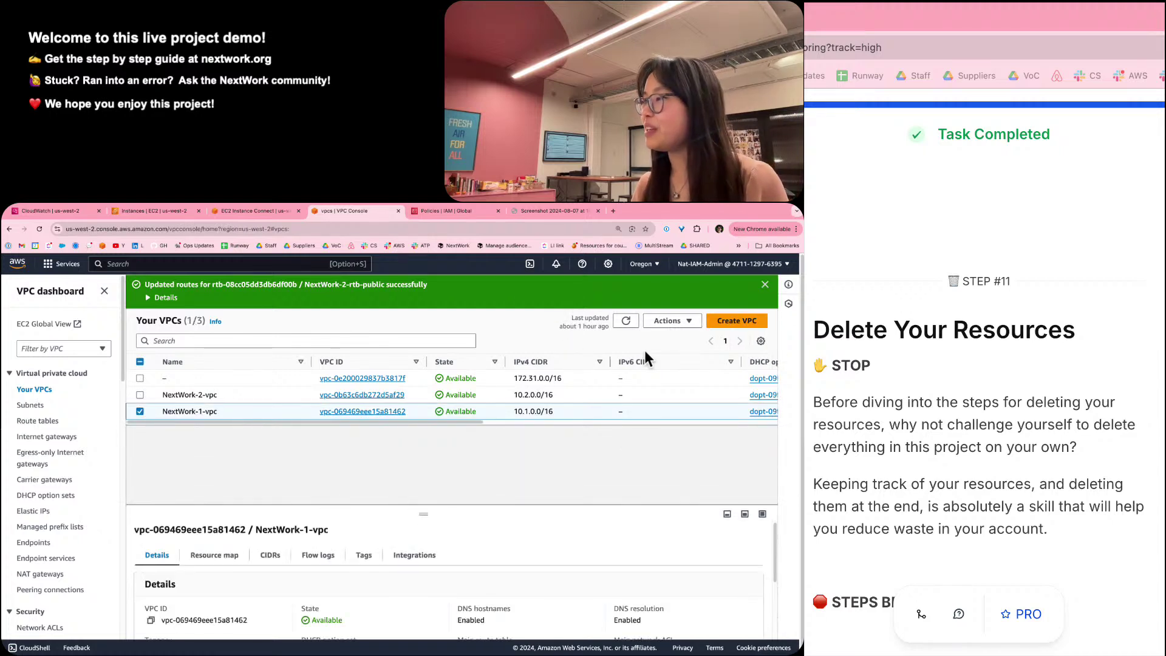
{"action": "left_click", "coordinate": [665, 320]}
{"action": "left_click", "coordinate": [667, 434]}
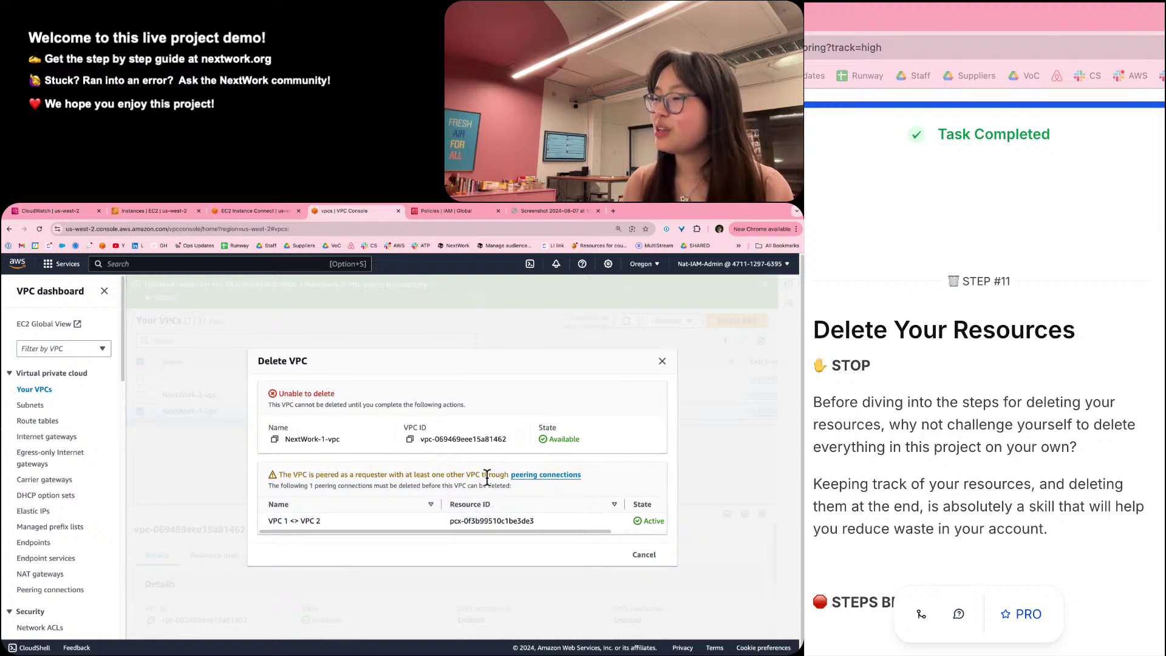
Delete the VPC 1 <> VPC 2 peering connection together with its related route table entries, confirming with "delete".
{"action": "left_click", "coordinate": [561, 477]}
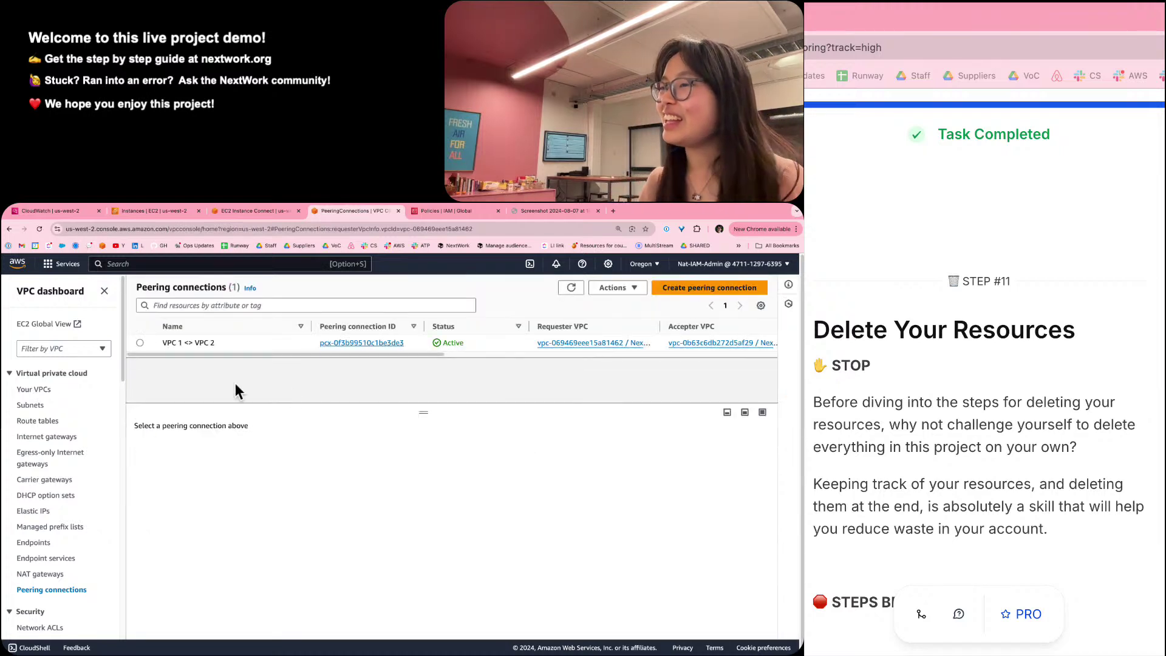
{"action": "left_click", "coordinate": [140, 343]}
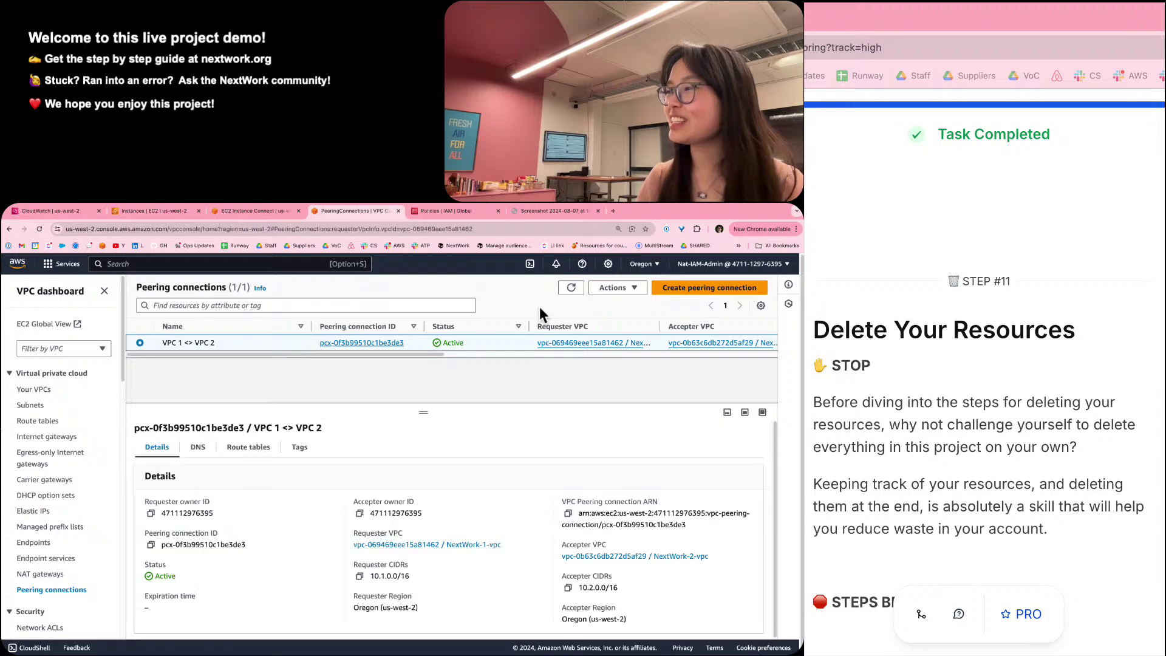
{"action": "left_click", "coordinate": [611, 293]}
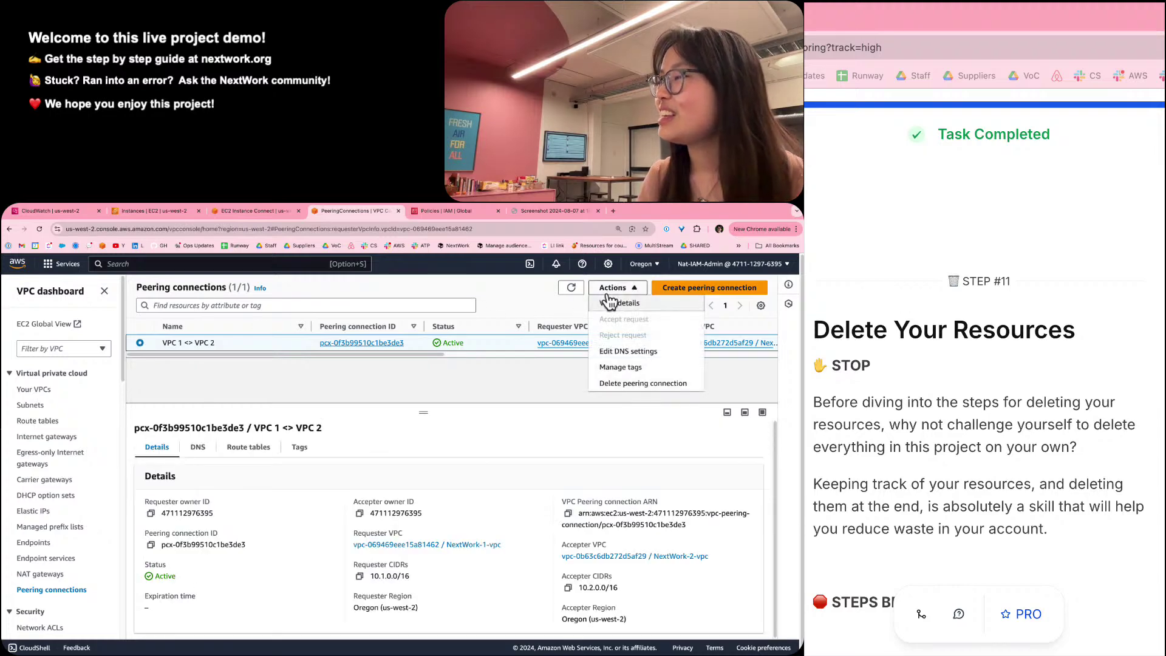
{"action": "left_click", "coordinate": [632, 384]}
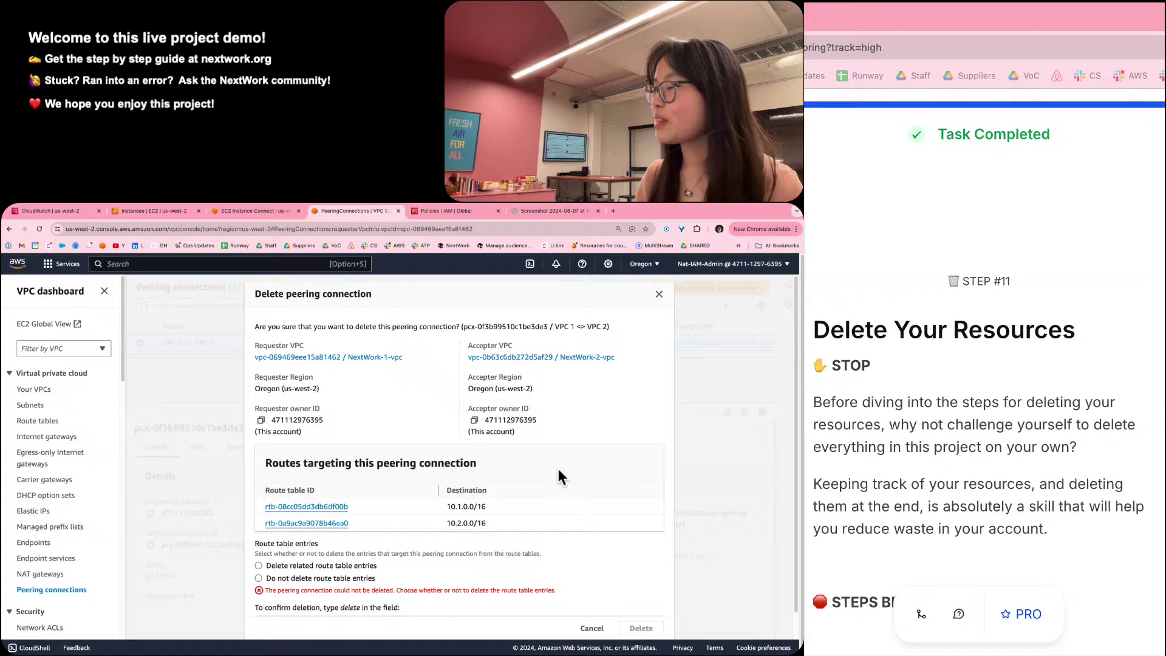
{"action": "left_click", "coordinate": [352, 563]}
{"action": "scroll", "coordinate": [475, 606], "scroll_direction": "down", "scroll_amount": 1}
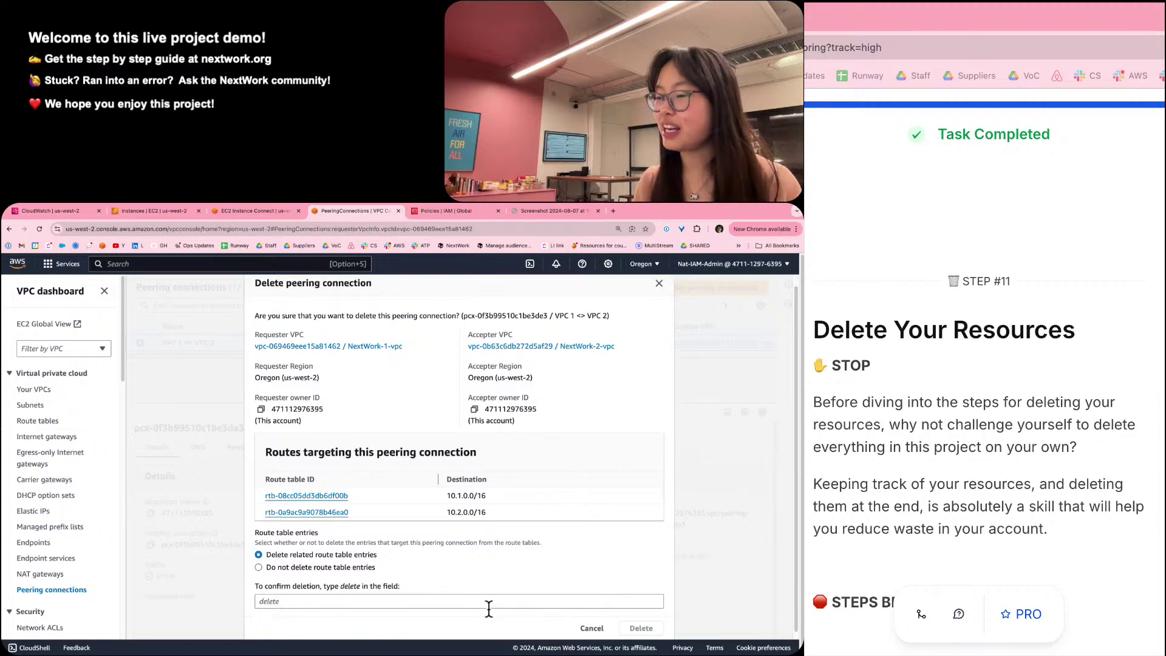
{"action": "left_click", "coordinate": [425, 602]}
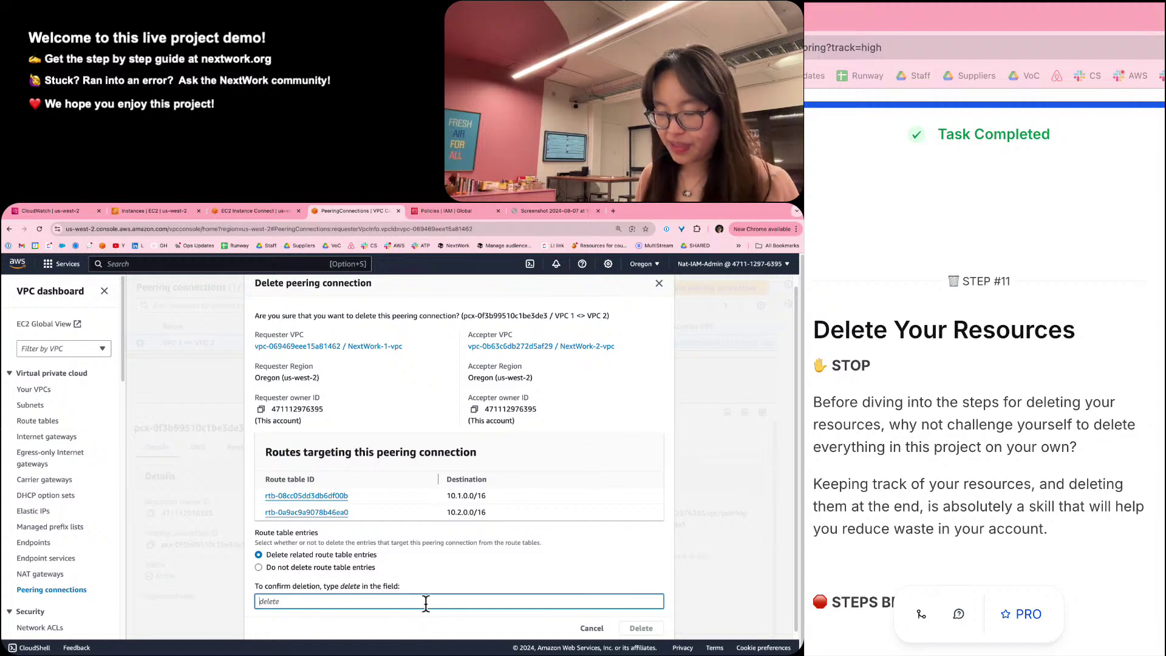
{"action": "type", "text": "delete"}
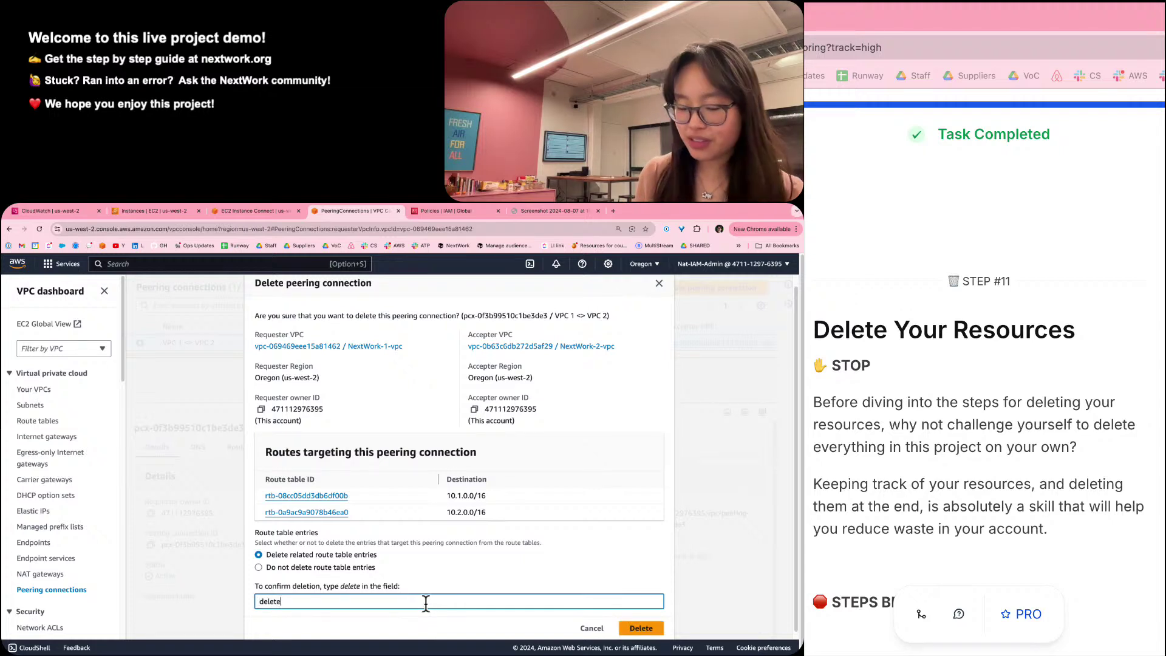
{"action": "key", "text": "Return"}
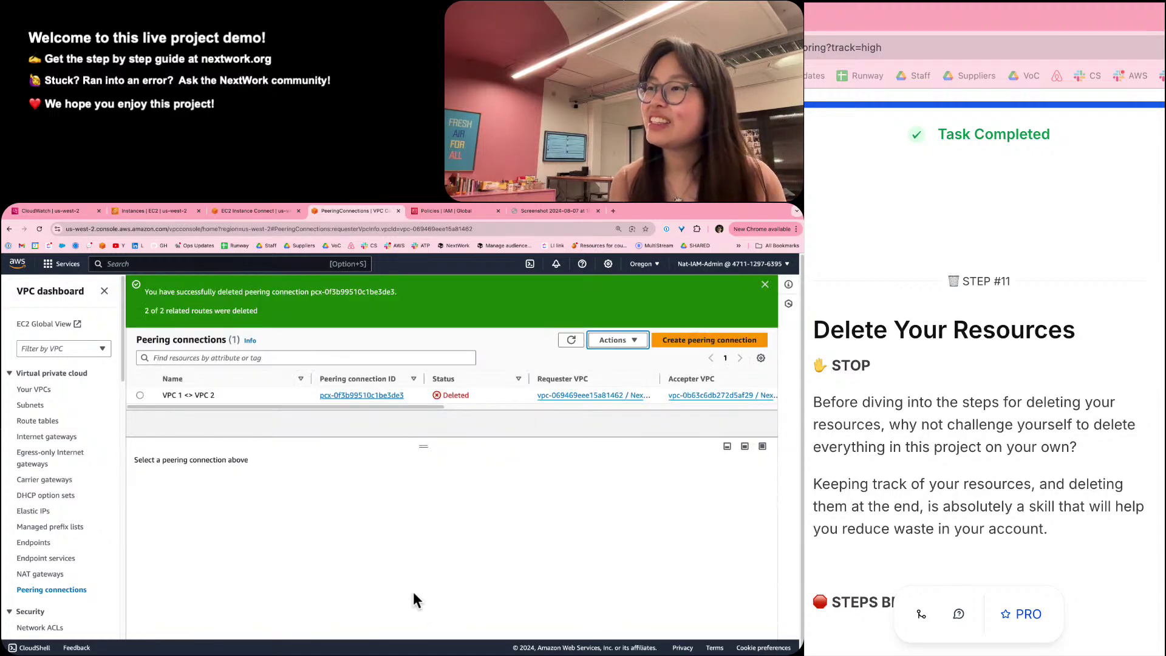
Delete the NextWork-1-vpc VPC and its associated resources, confirming with "delete".
{"action": "left_click", "coordinate": [261, 210]}
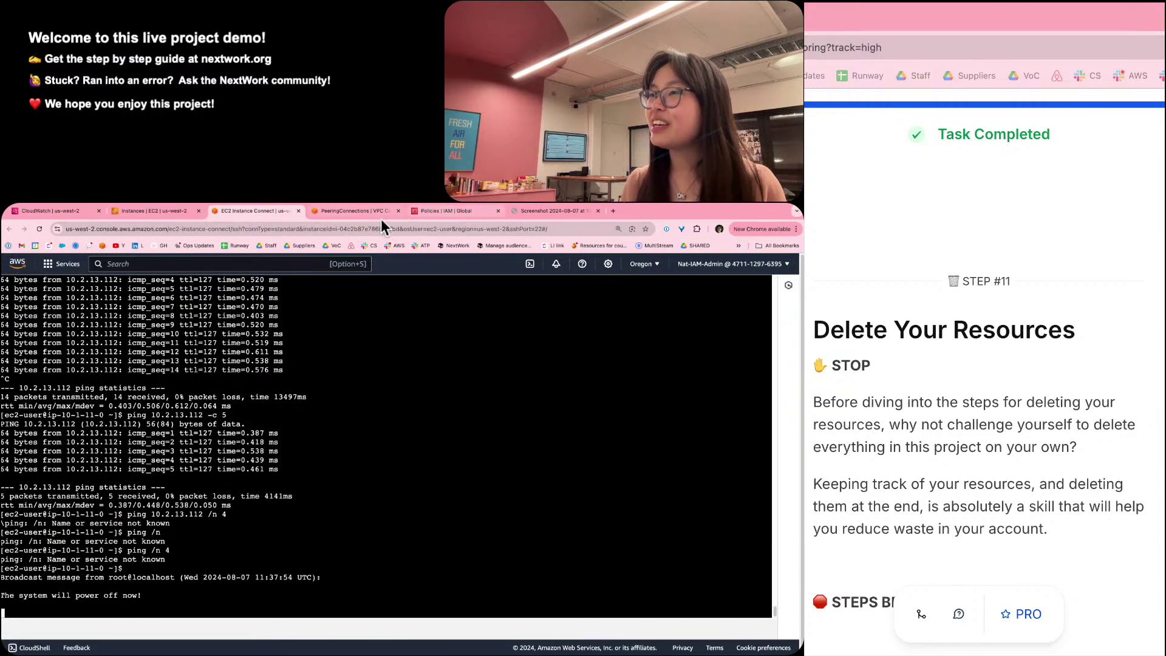
{"action": "left_click", "coordinate": [362, 212]}
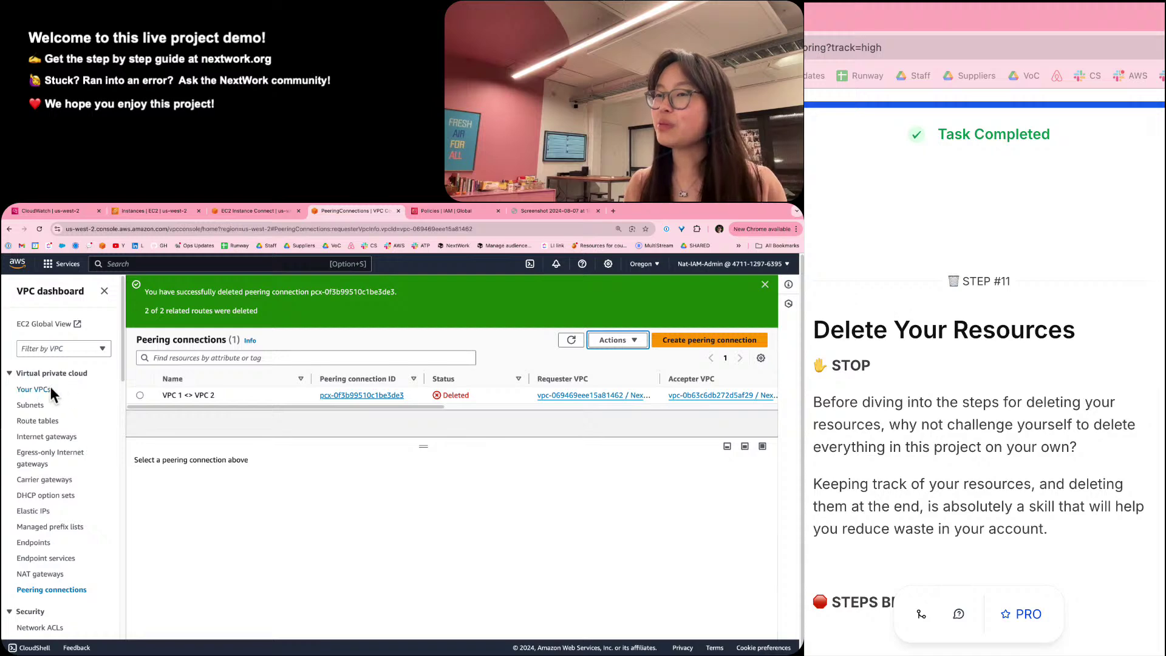
{"action": "left_click", "coordinate": [34, 390]}
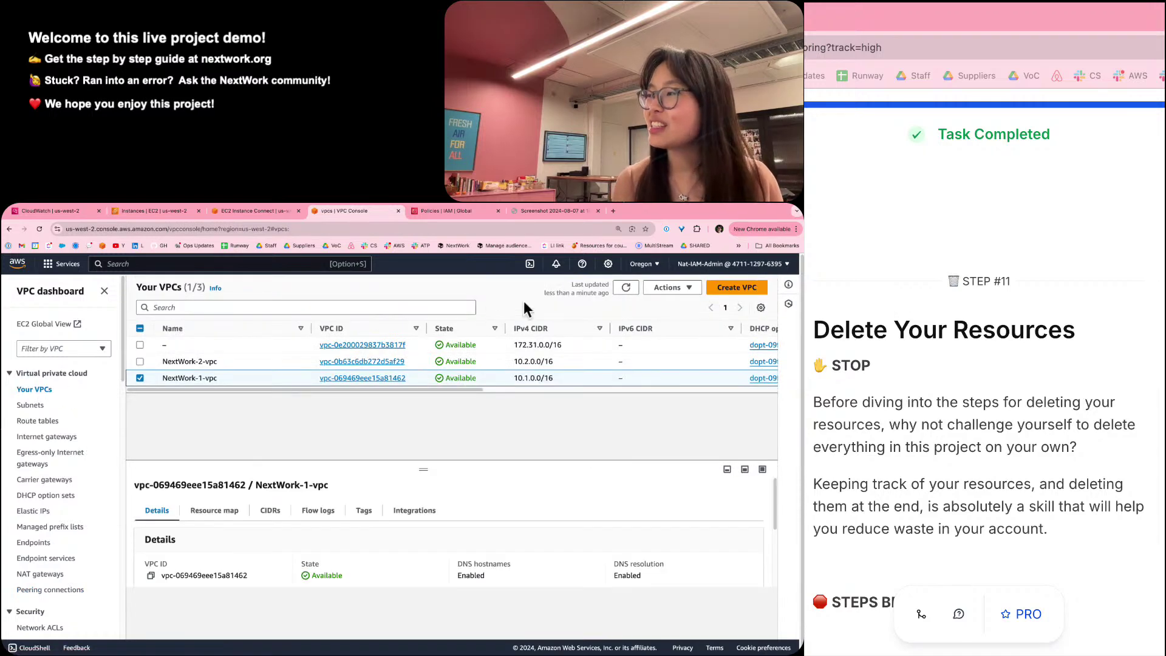
{"action": "left_click", "coordinate": [659, 289]}
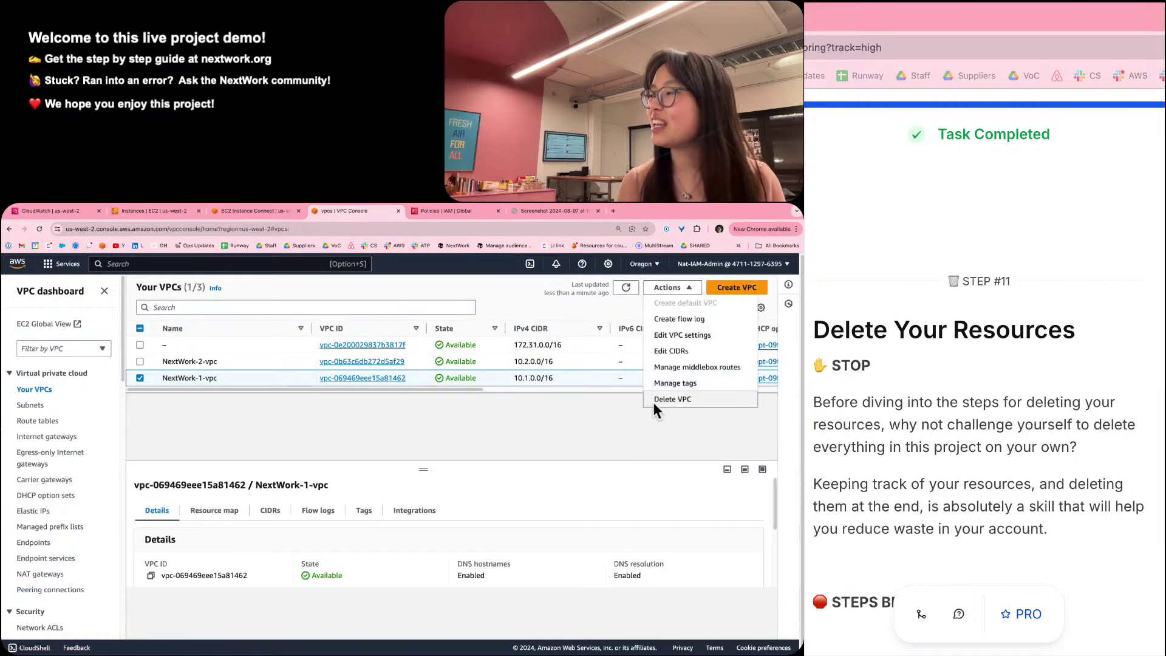
{"action": "left_click", "coordinate": [660, 401]}
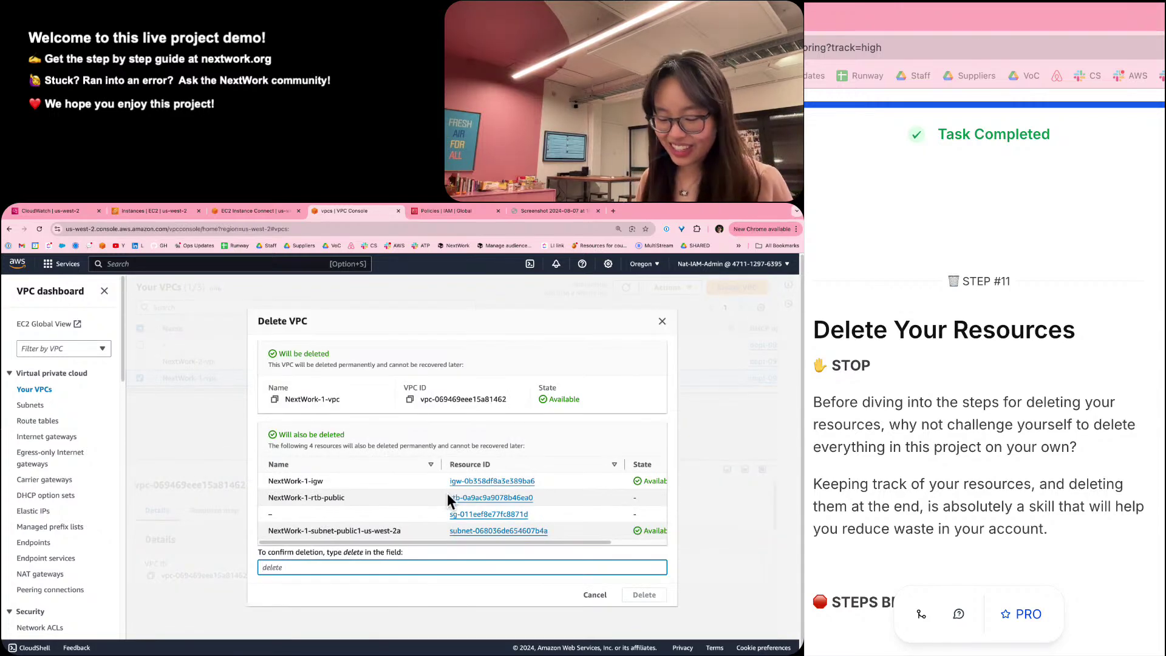
{"action": "type", "text": "delete"}
{"action": "key", "text": "Return"}
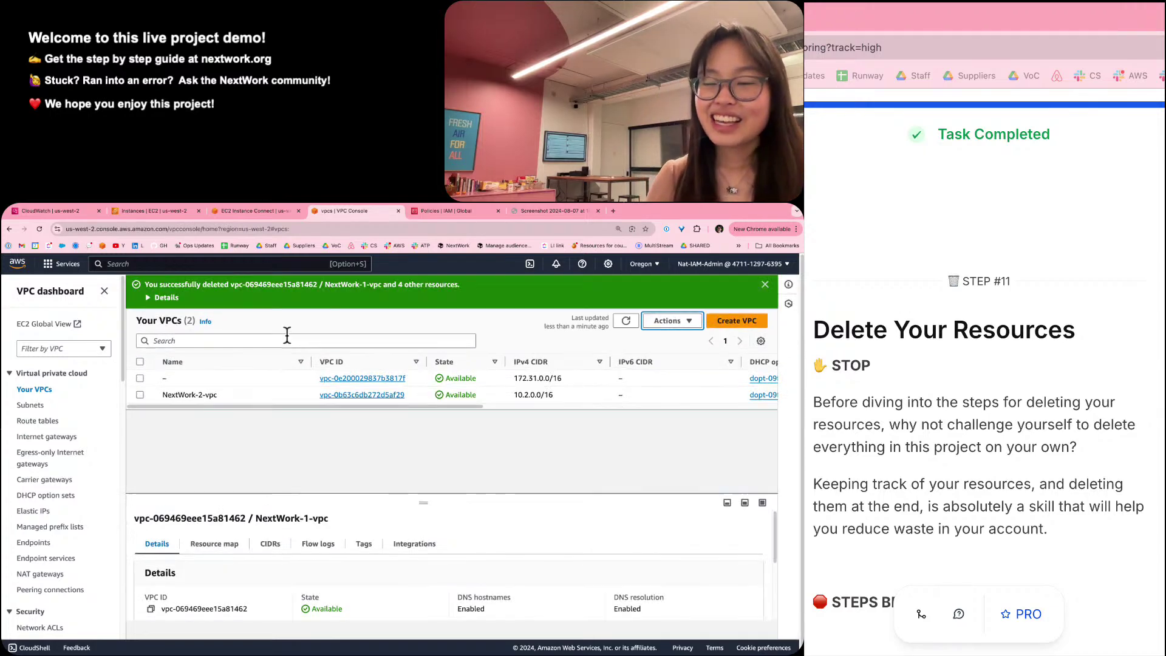
Delete the NextWork-2-vpc VPC and its associated resources, confirming with "delete".
{"action": "left_click", "coordinate": [156, 397]}
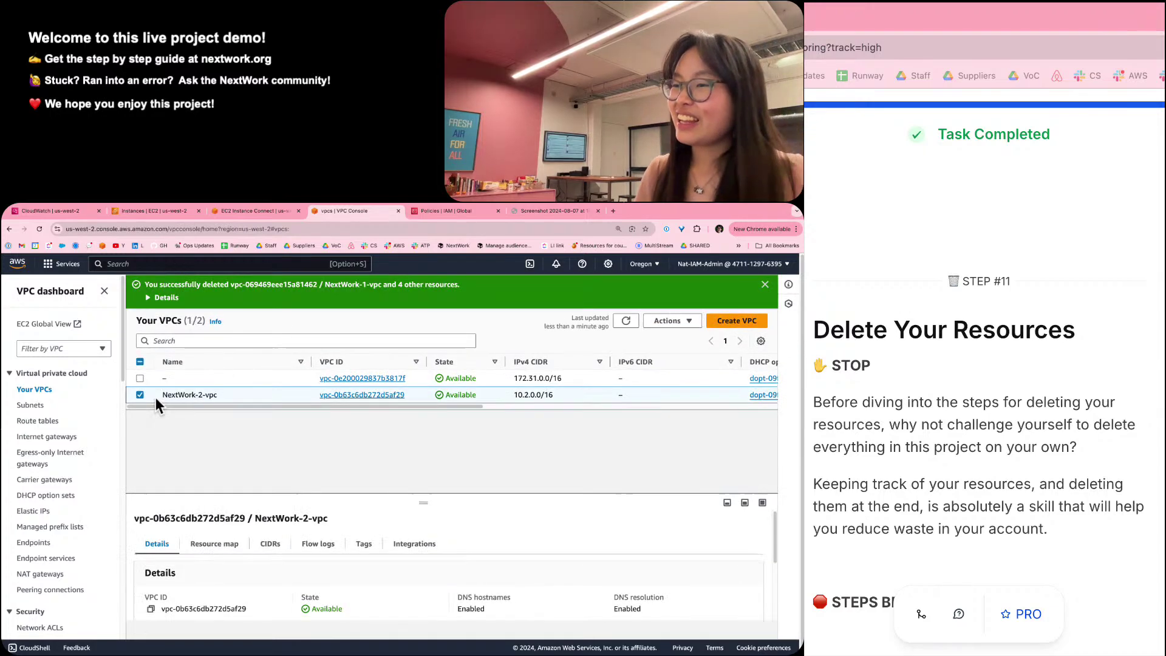
{"action": "left_click", "coordinate": [668, 322]}
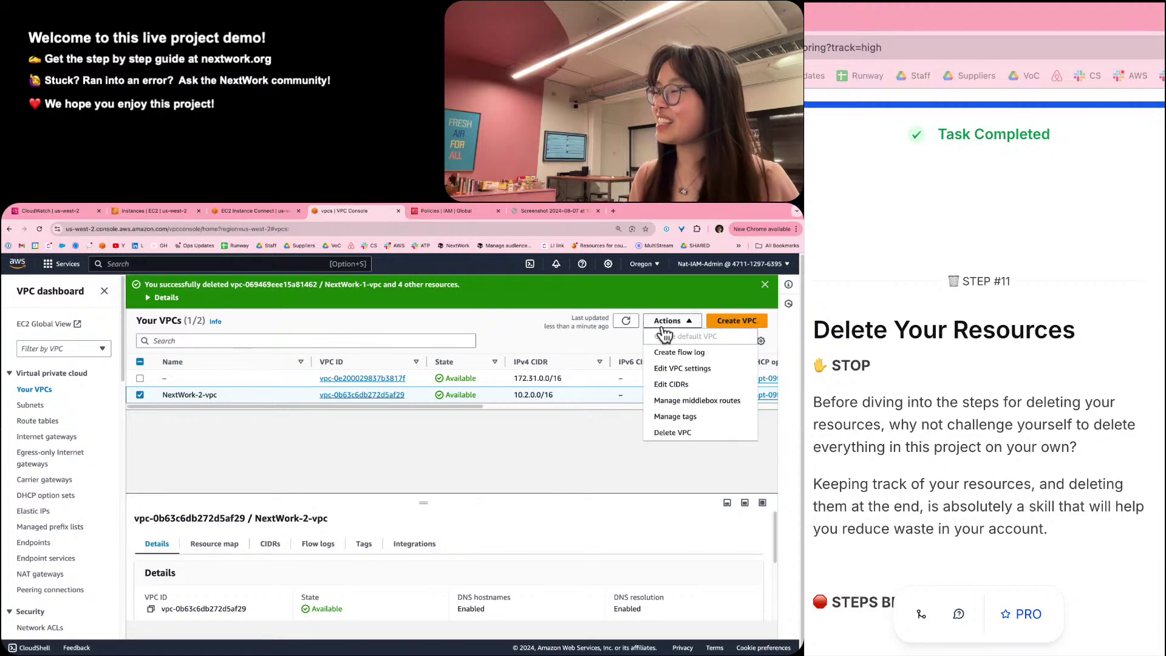
{"action": "left_click", "coordinate": [677, 425]}
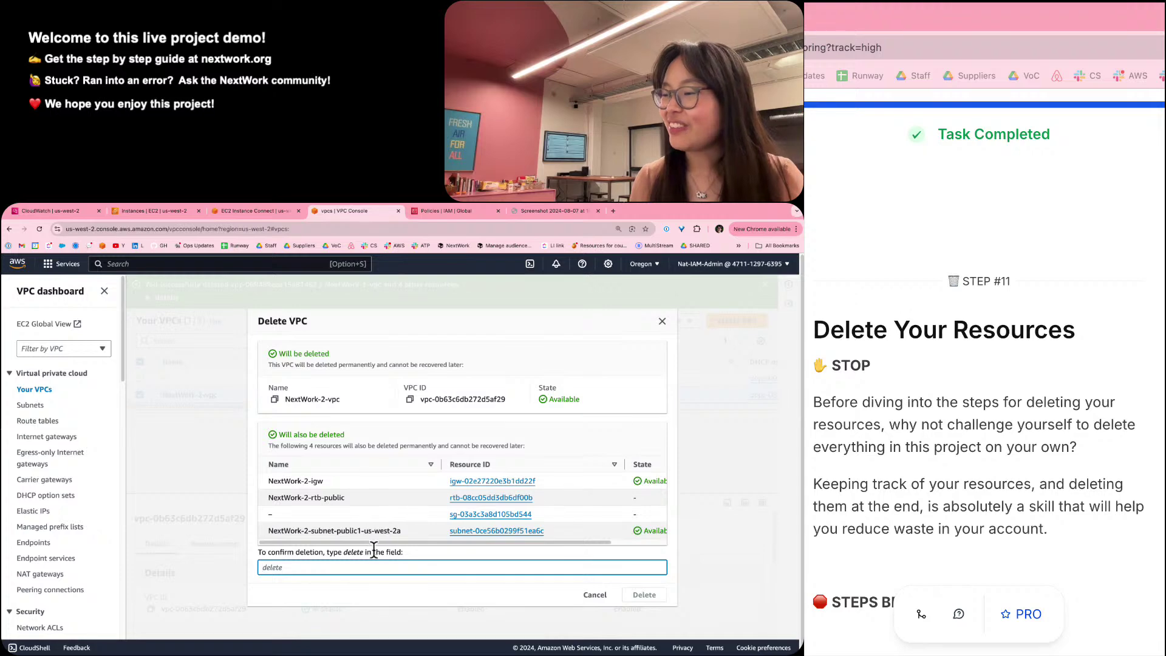
{"action": "type", "text": "delete"}
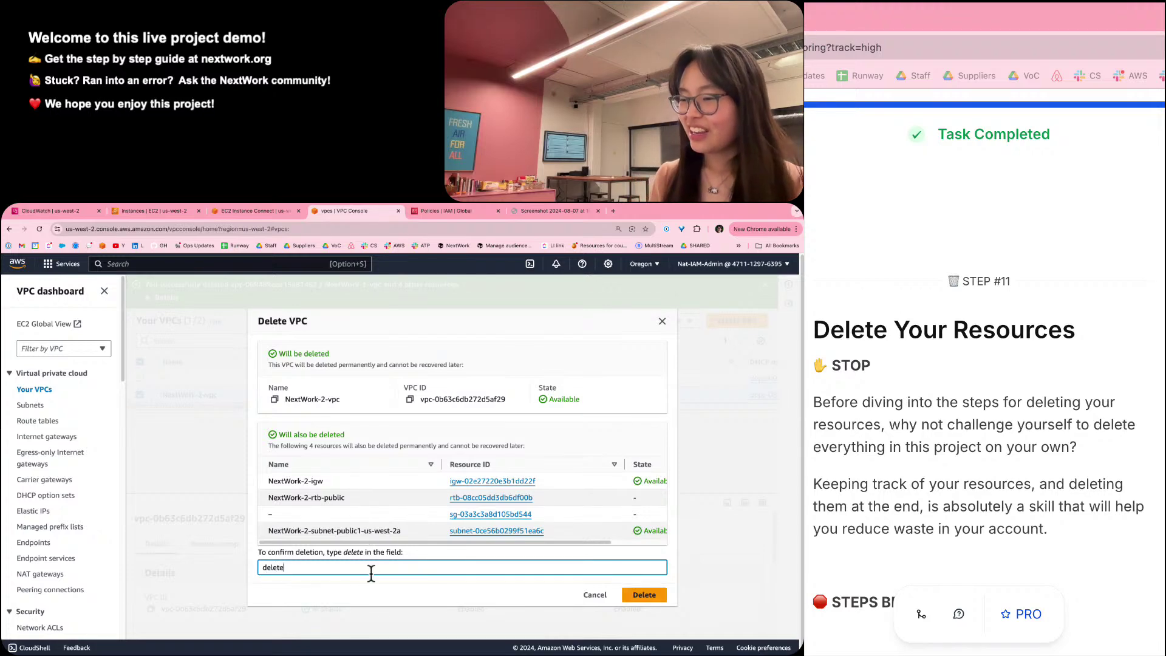
{"action": "key", "text": "Return"}
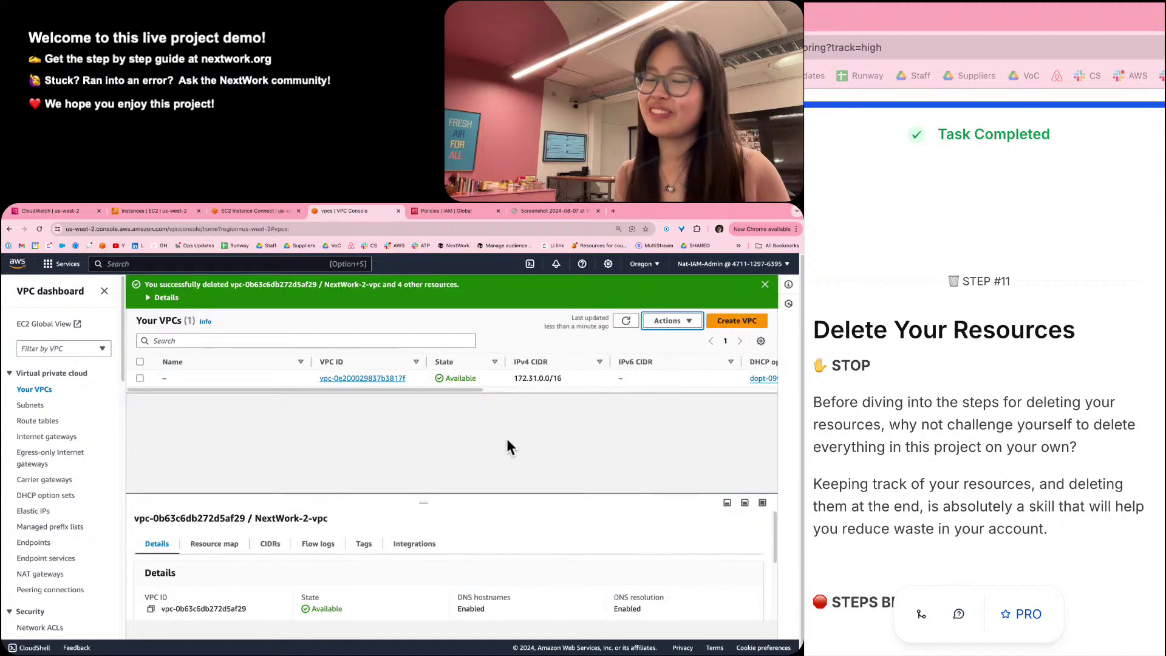
{"action": "scroll", "coordinate": [926, 514], "scroll_direction": "down", "scroll_amount": 5}
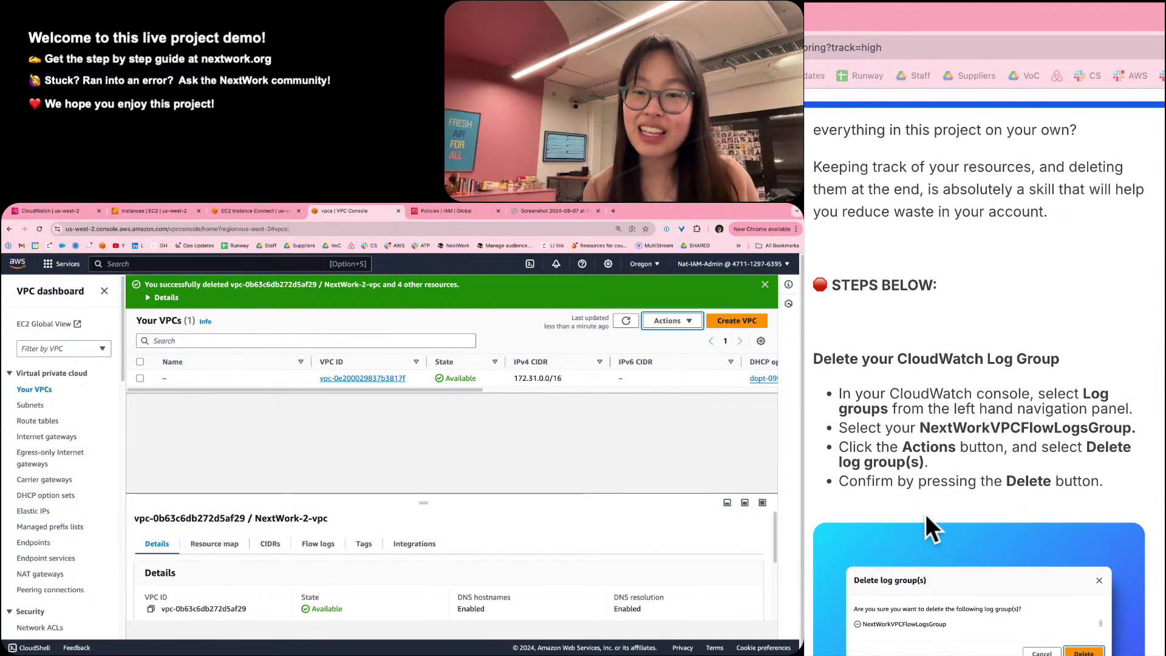
Review the project guide's deletion instructions, from the CloudWatch log group through the IAM role and policy.
{"action": "scroll", "coordinate": [926, 514], "scroll_direction": "down", "scroll_amount": 6}
{"action": "scroll", "coordinate": [926, 511], "scroll_direction": "down", "scroll_amount": 1}
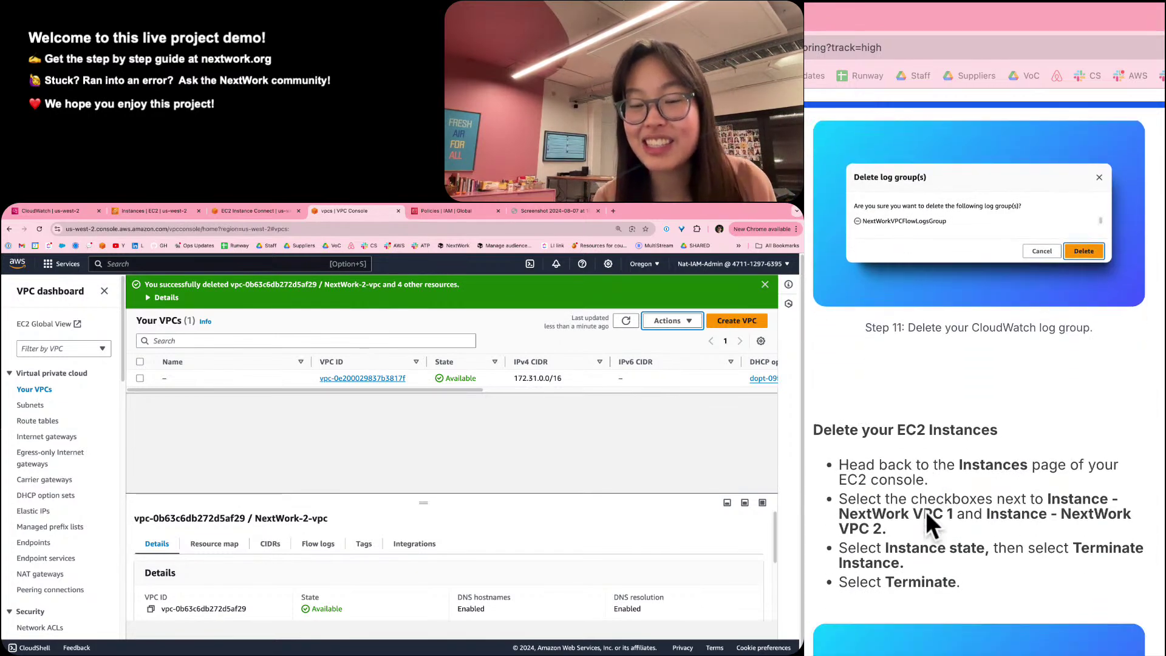
{"action": "scroll", "coordinate": [925, 511], "scroll_direction": "down", "scroll_amount": 8}
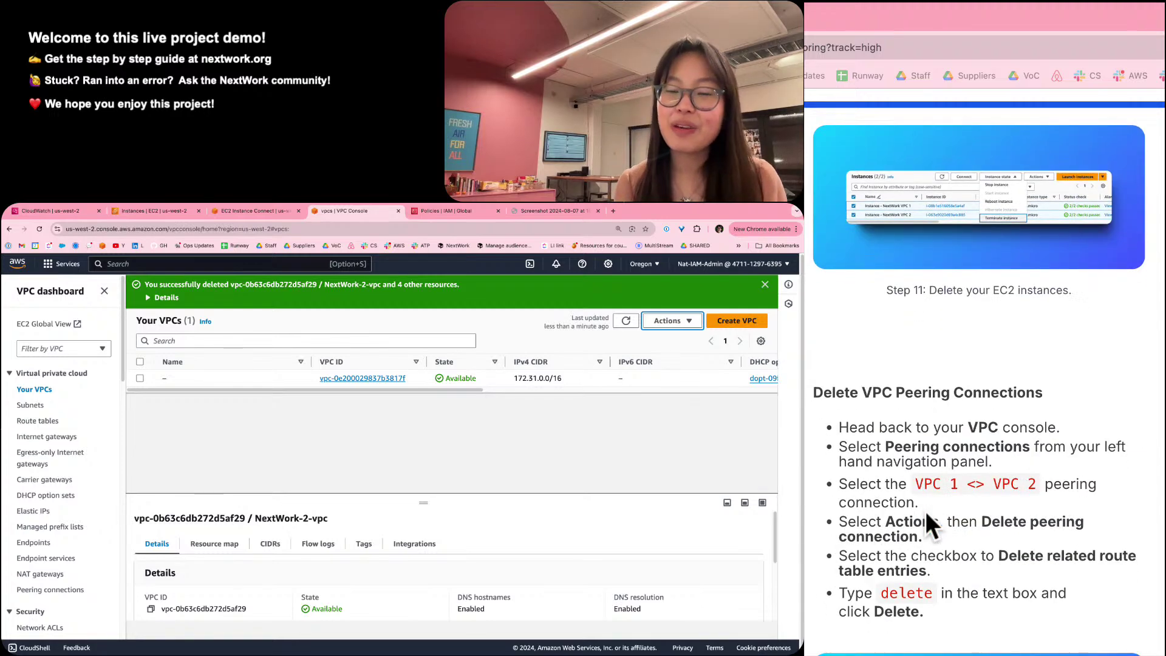
{"action": "scroll", "coordinate": [926, 511], "scroll_direction": "down", "scroll_amount": 1}
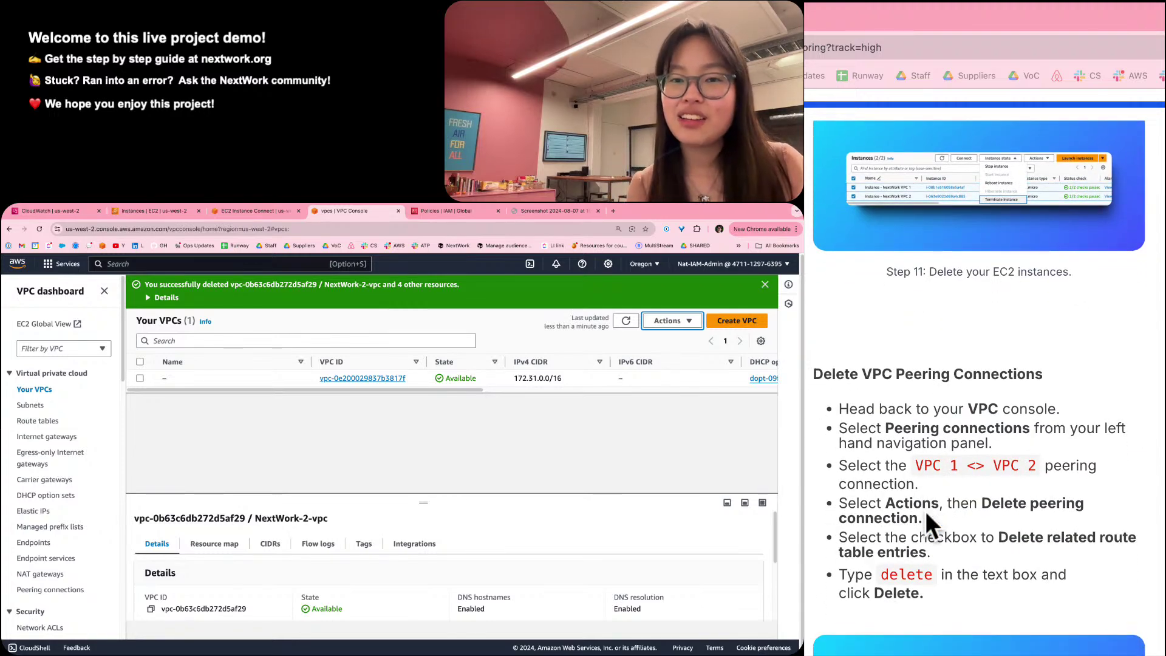
{"action": "scroll", "coordinate": [924, 511], "scroll_direction": "down", "scroll_amount": 7}
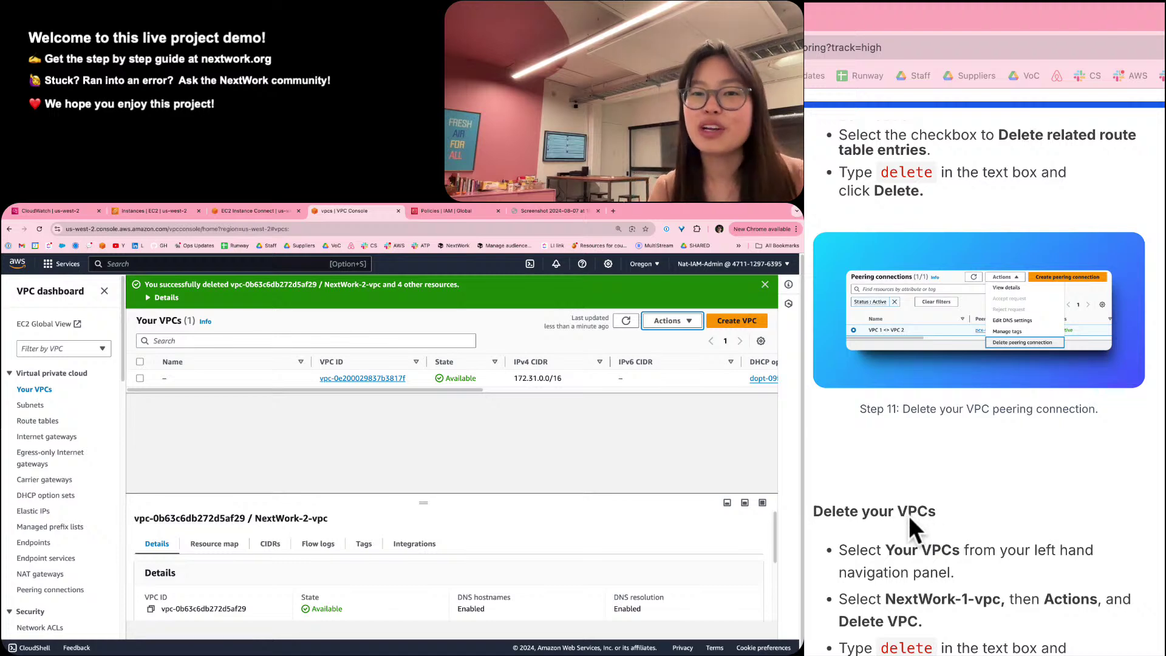
{"action": "scroll", "coordinate": [909, 515], "scroll_direction": "down", "scroll_amount": 12}
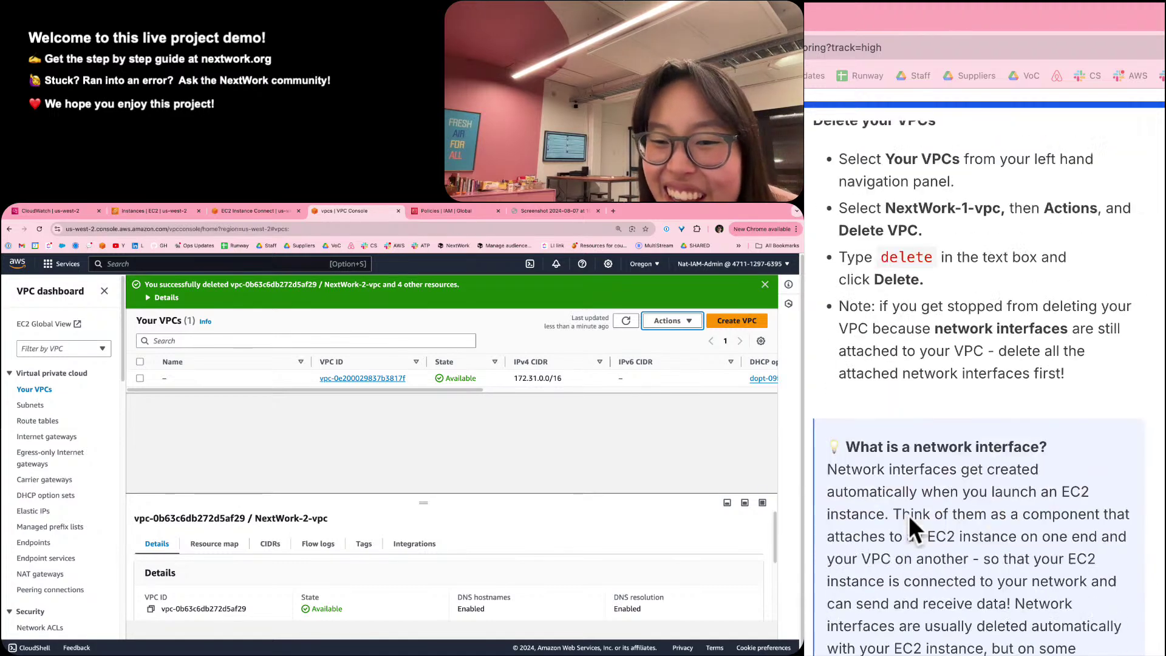
{"action": "scroll", "coordinate": [908, 515], "scroll_direction": "down", "scroll_amount": 5}
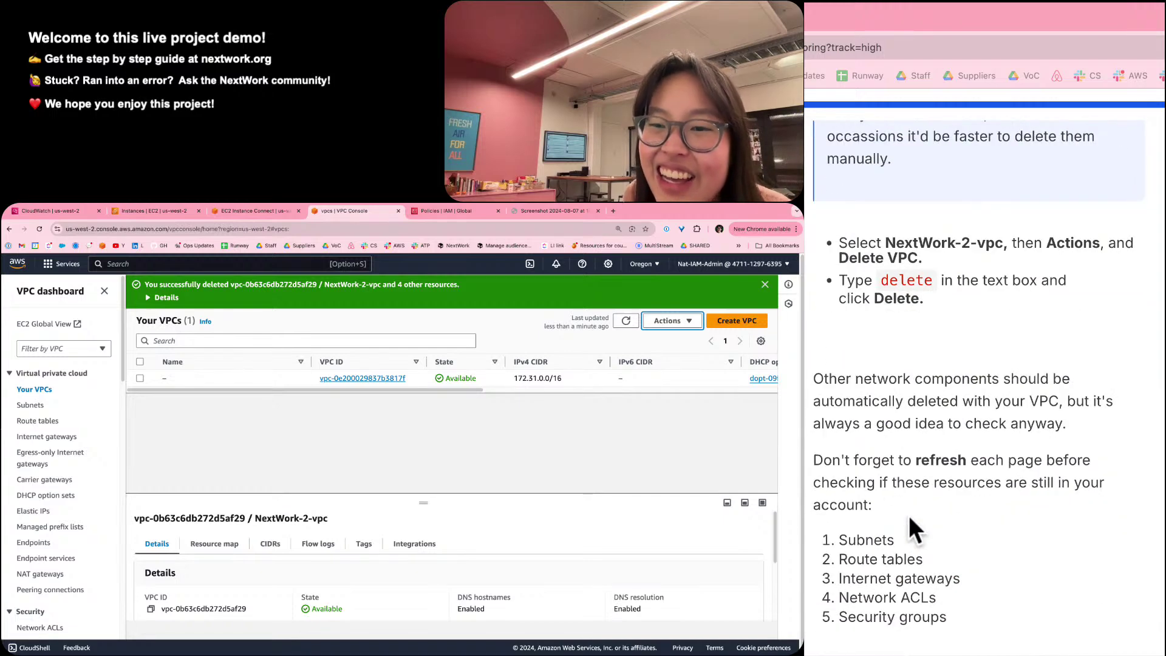
{"action": "scroll", "coordinate": [908, 515], "scroll_direction": "down", "scroll_amount": 1}
{"action": "scroll", "coordinate": [909, 515], "scroll_direction": "down", "scroll_amount": 4}
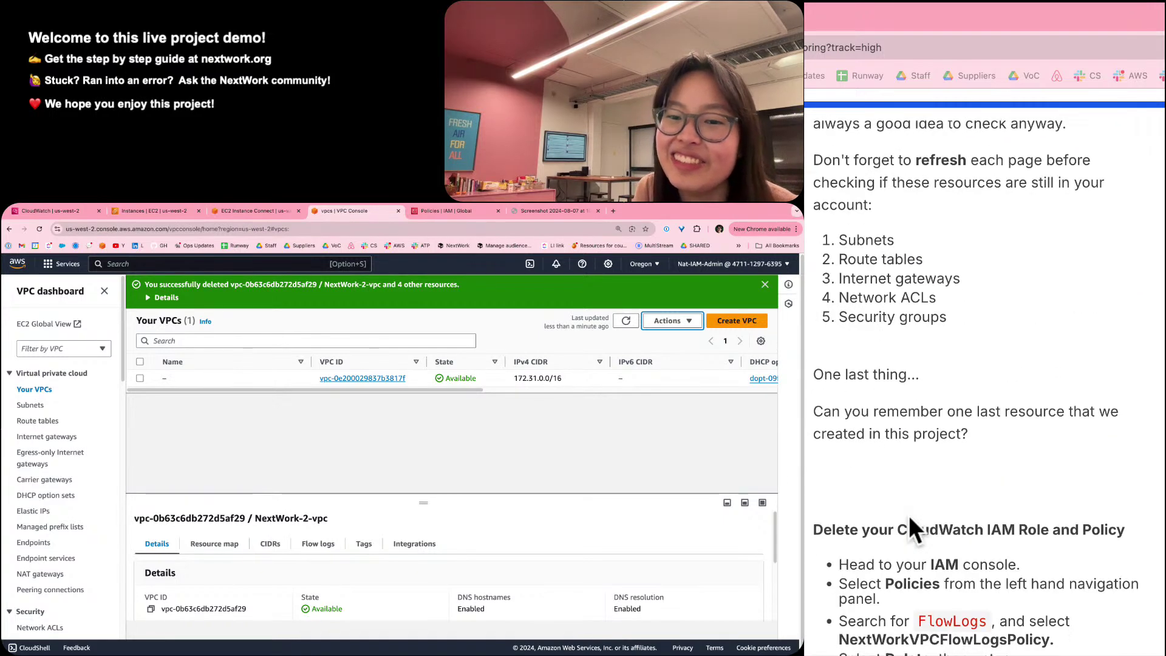
{"action": "scroll", "coordinate": [909, 515], "scroll_direction": "down", "scroll_amount": 5}
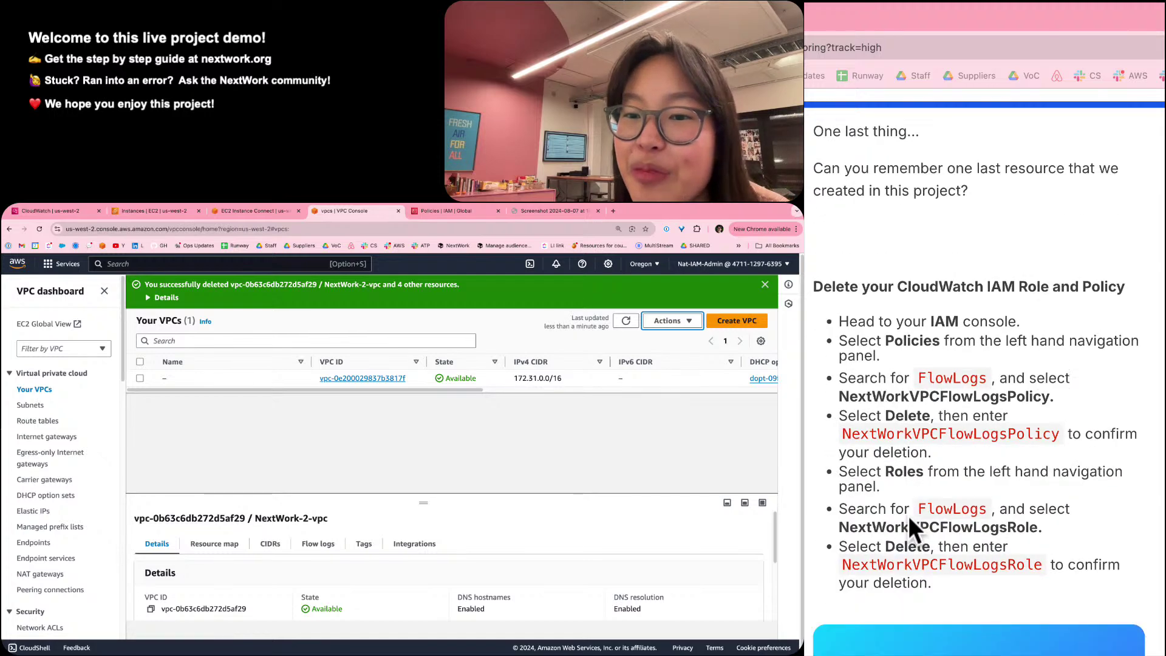
{"action": "scroll", "coordinate": [908, 515], "scroll_direction": "down", "scroll_amount": 4}
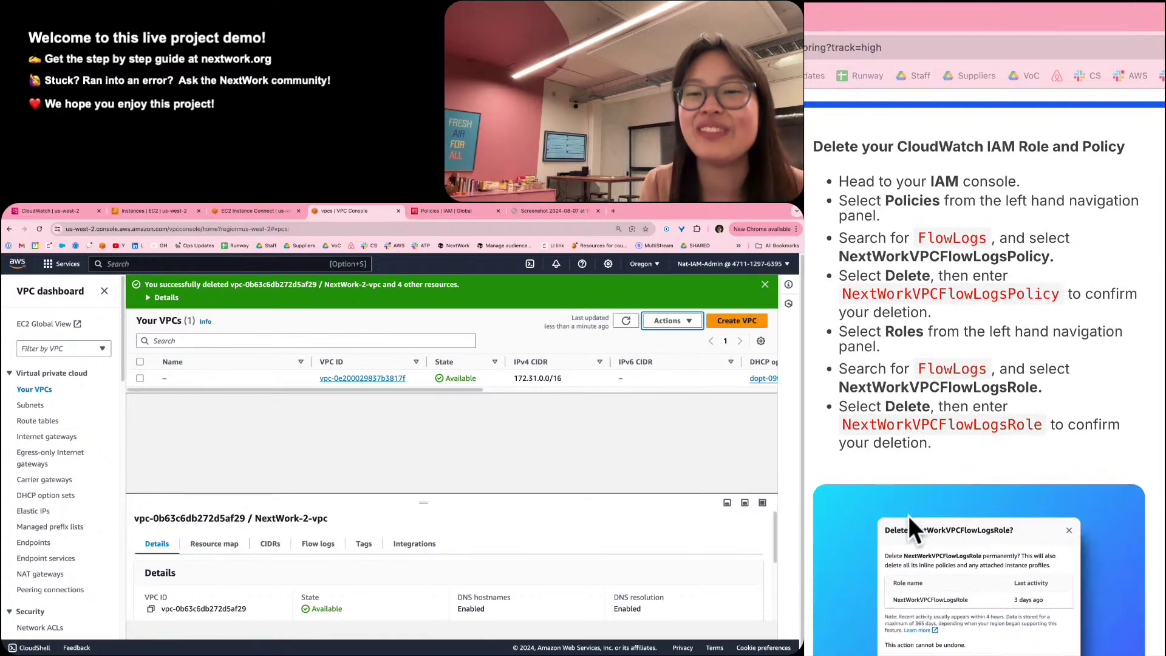
{"action": "scroll", "coordinate": [908, 516], "scroll_direction": "down", "scroll_amount": 6}
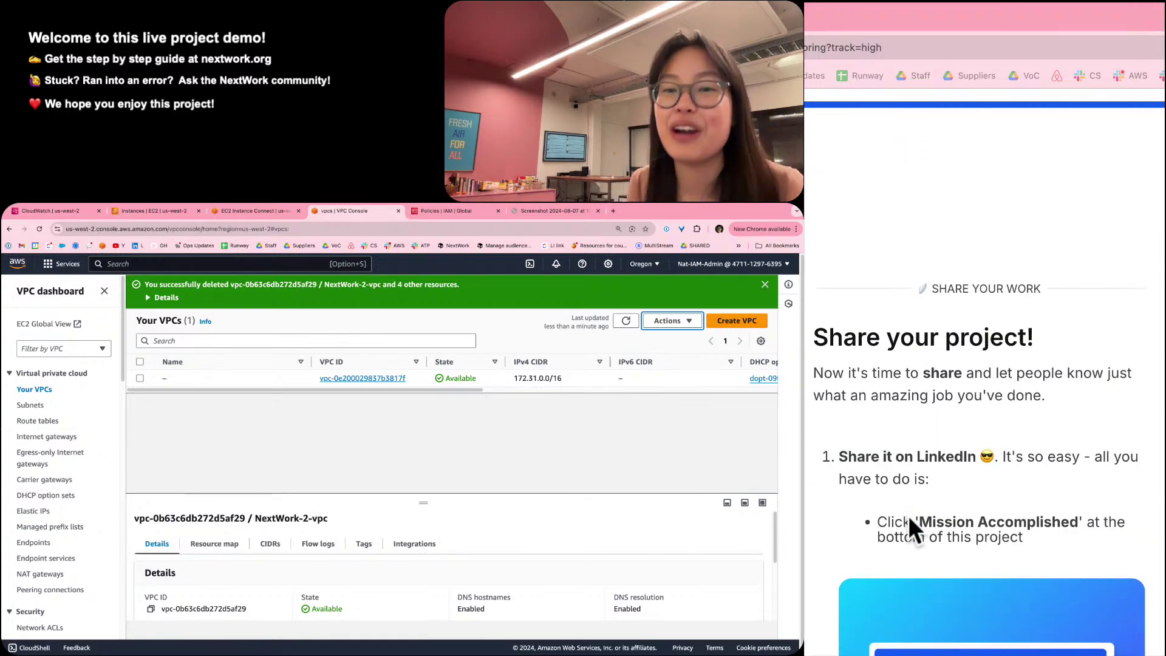
Read the guide's "Share your project!" section through to the completion area at the end of the project.
{"action": "scroll", "coordinate": [909, 516], "scroll_direction": "up", "scroll_amount": 2}
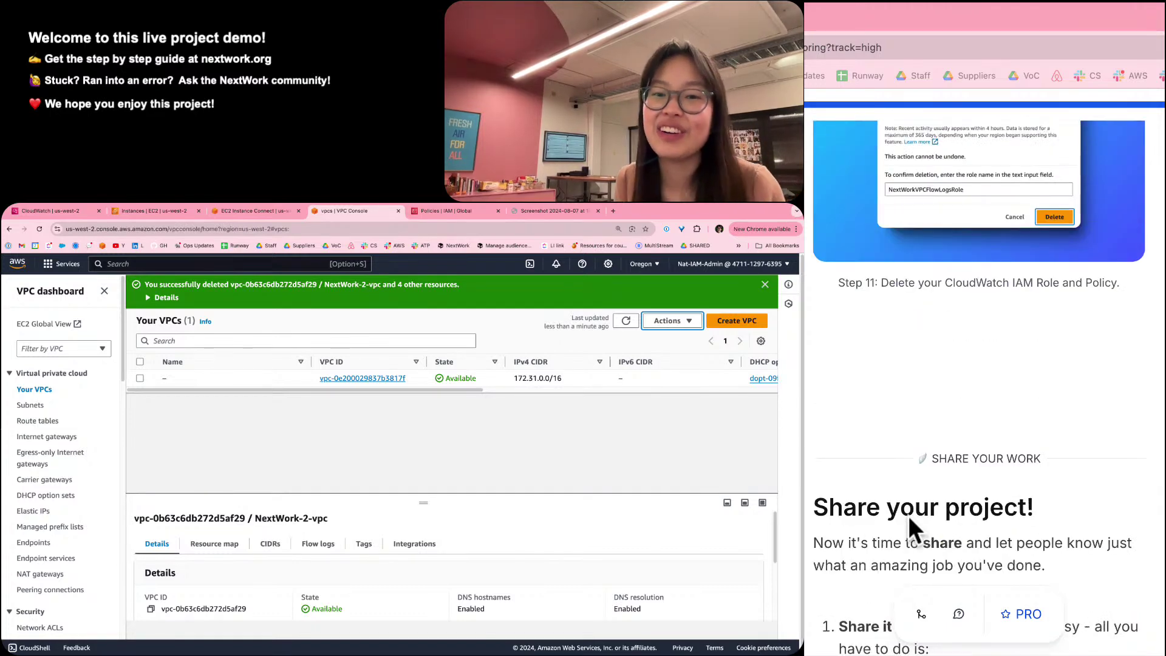
{"action": "scroll", "coordinate": [908, 516], "scroll_direction": "down", "scroll_amount": 1}
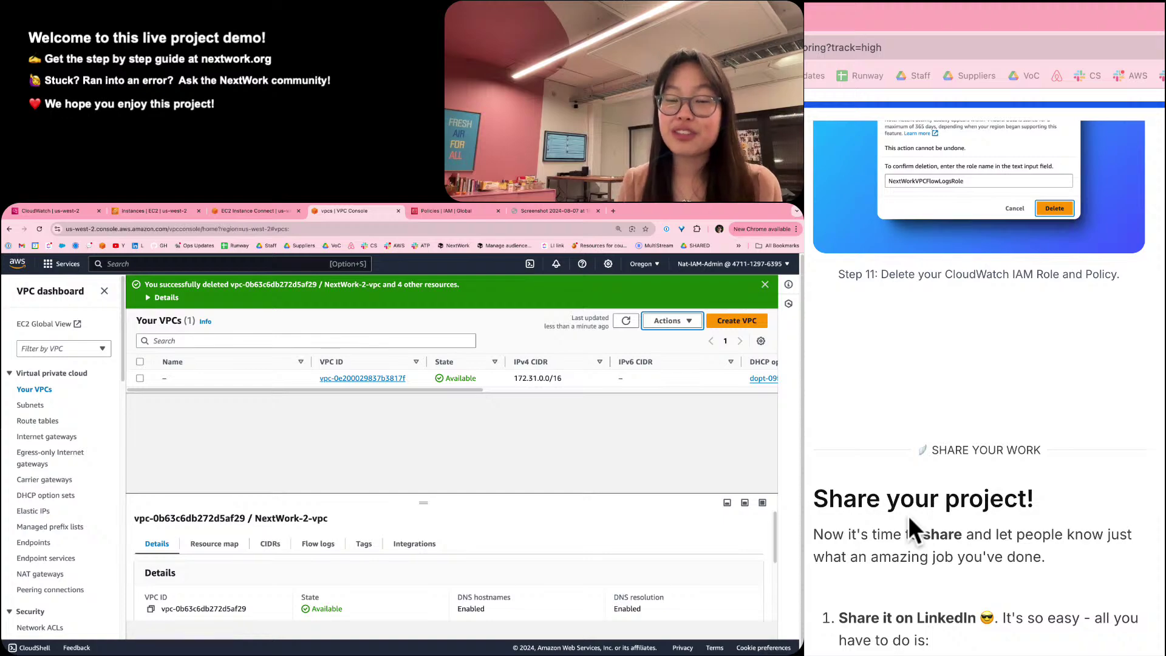
{"action": "scroll", "coordinate": [909, 516], "scroll_direction": "down", "scroll_amount": 5}
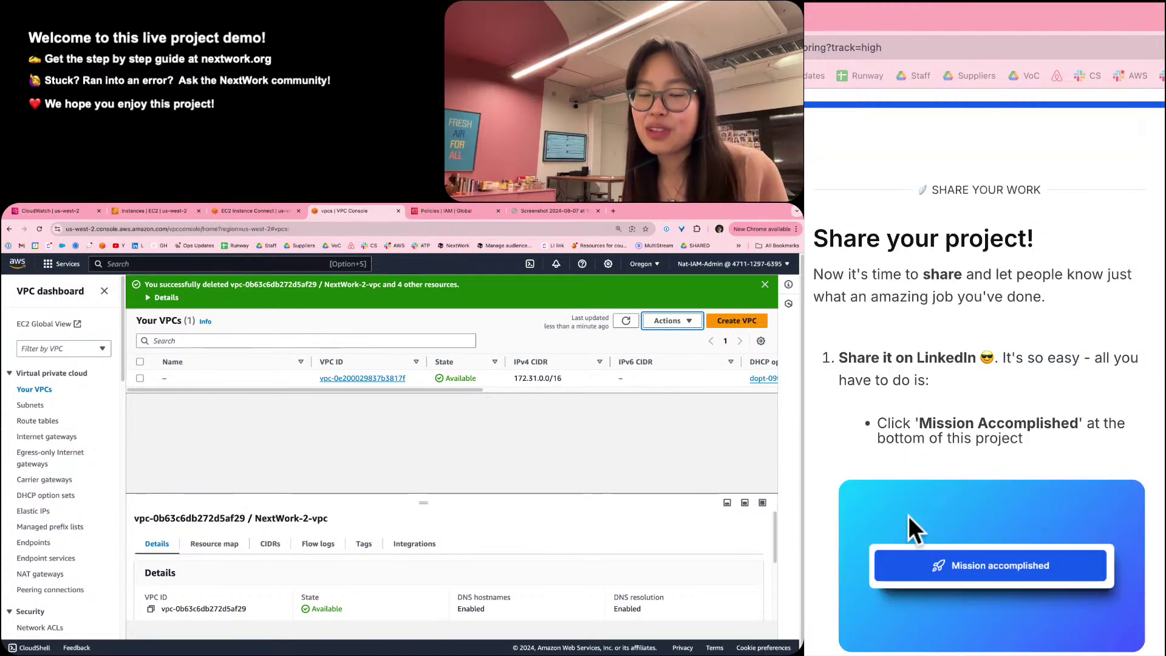
{"action": "scroll", "coordinate": [908, 515], "scroll_direction": "down", "scroll_amount": 10}
{"action": "scroll", "coordinate": [908, 516], "scroll_direction": "down", "scroll_amount": 15}
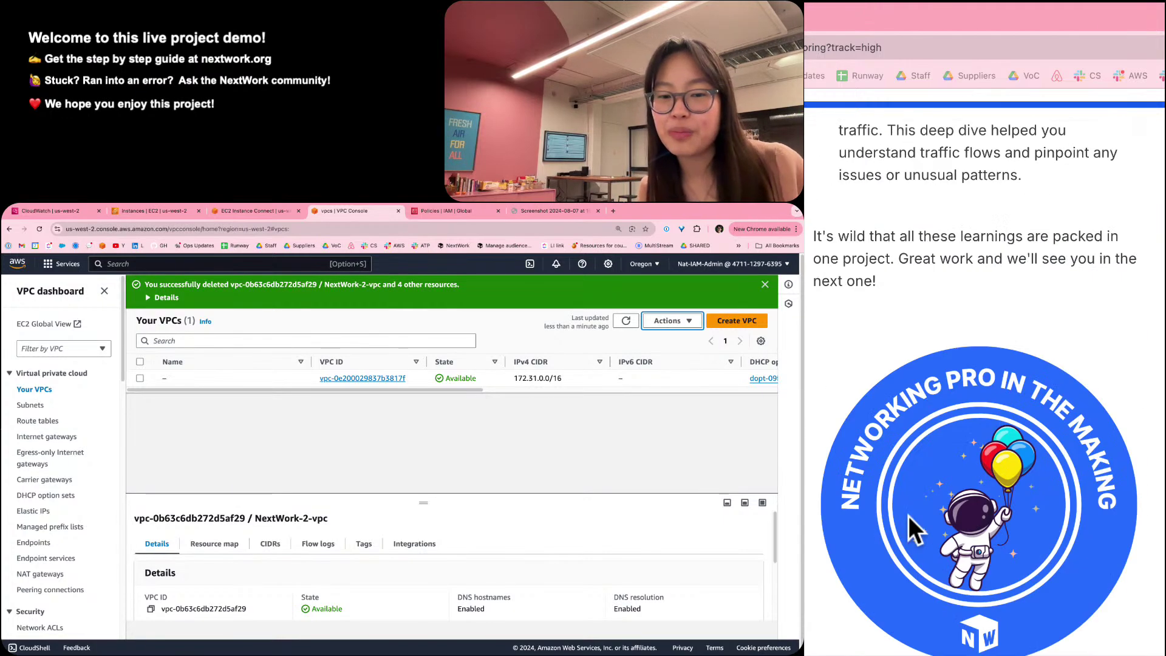
{"action": "scroll", "coordinate": [908, 515], "scroll_direction": "down", "scroll_amount": 10}
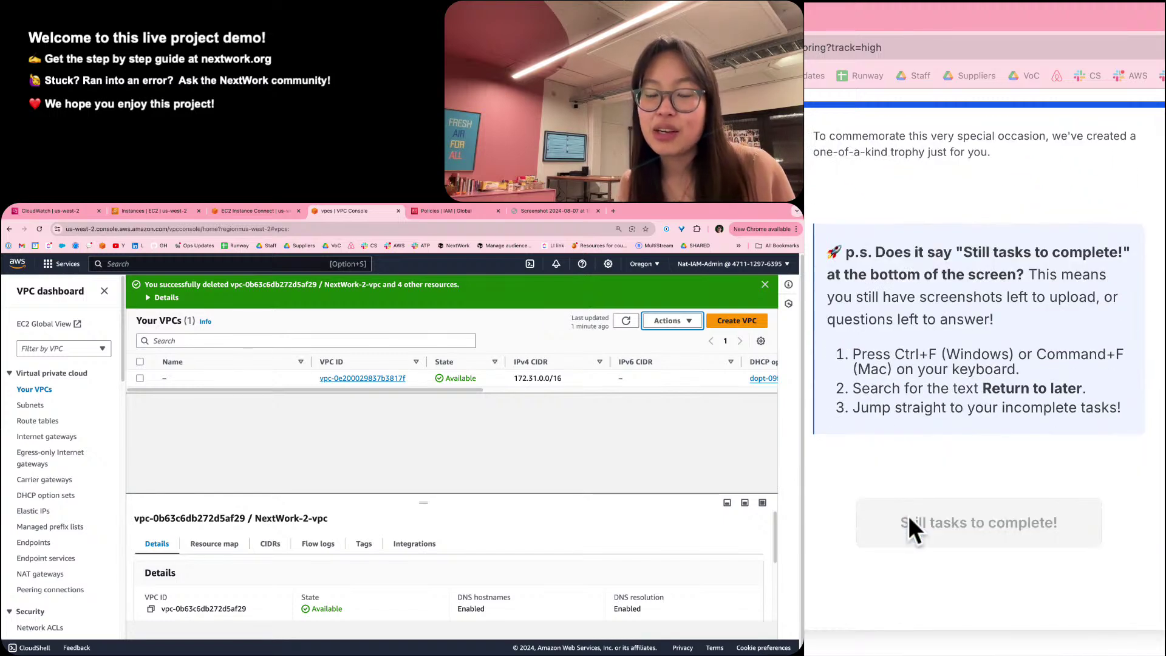
Try to complete the project and read the note on finding incomplete tasks.
{"action": "left_click", "coordinate": [920, 514]}
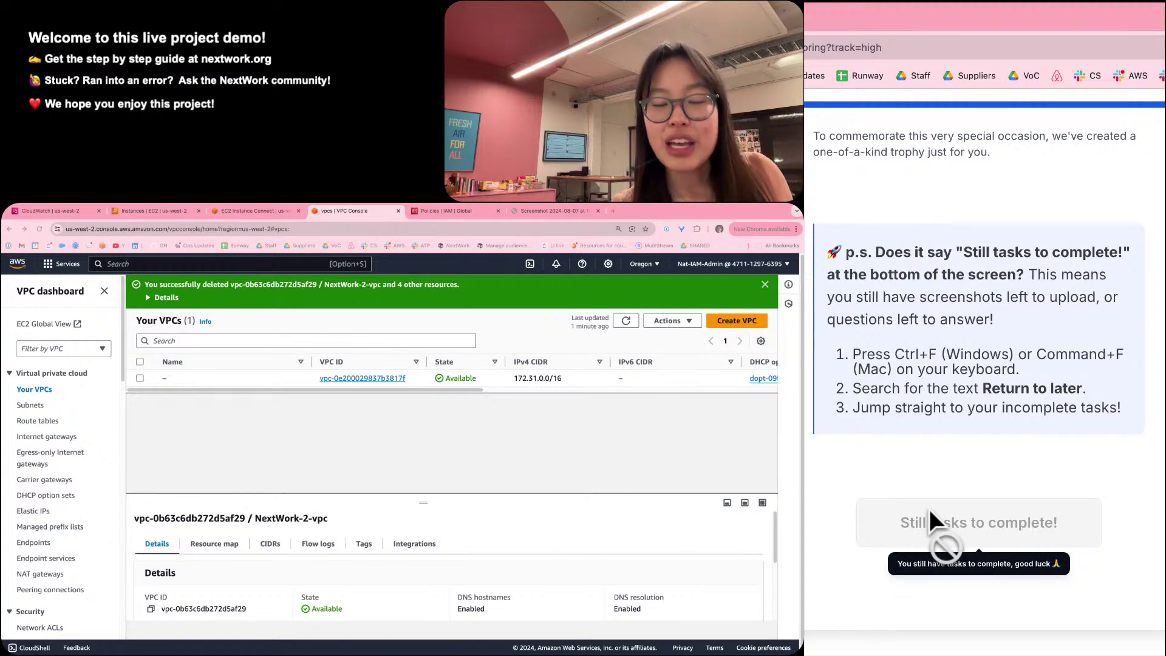
{"action": "scroll", "coordinate": [941, 477], "scroll_direction": "up", "scroll_amount": 1}
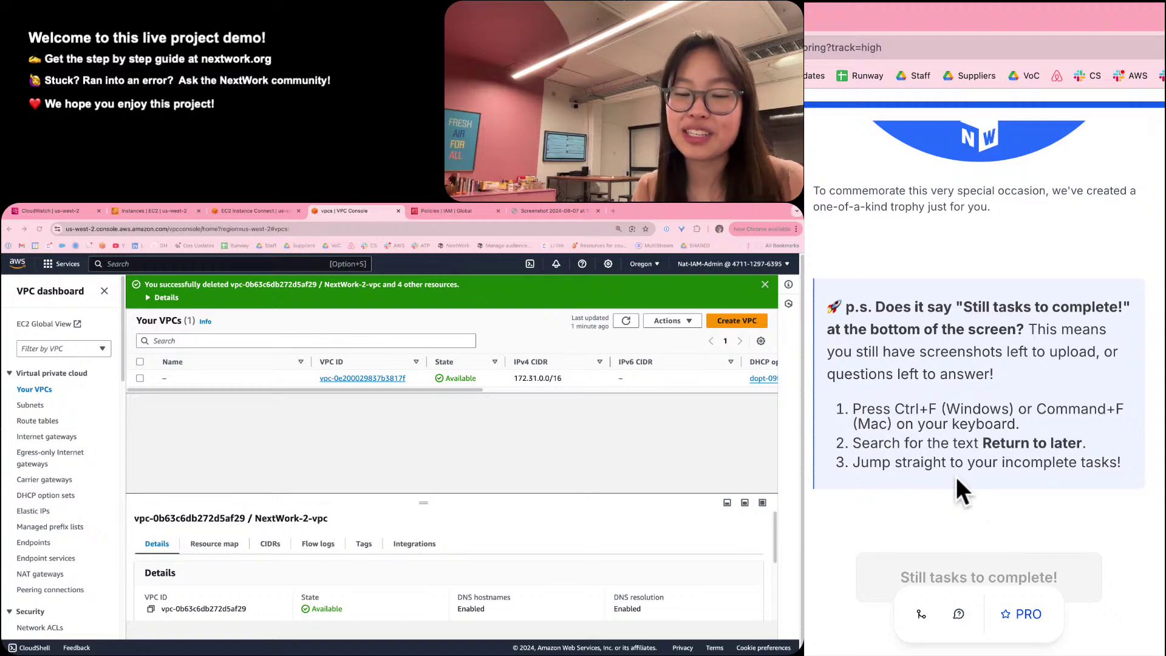
{"action": "scroll", "coordinate": [952, 488], "scroll_direction": "down", "scroll_amount": 1}
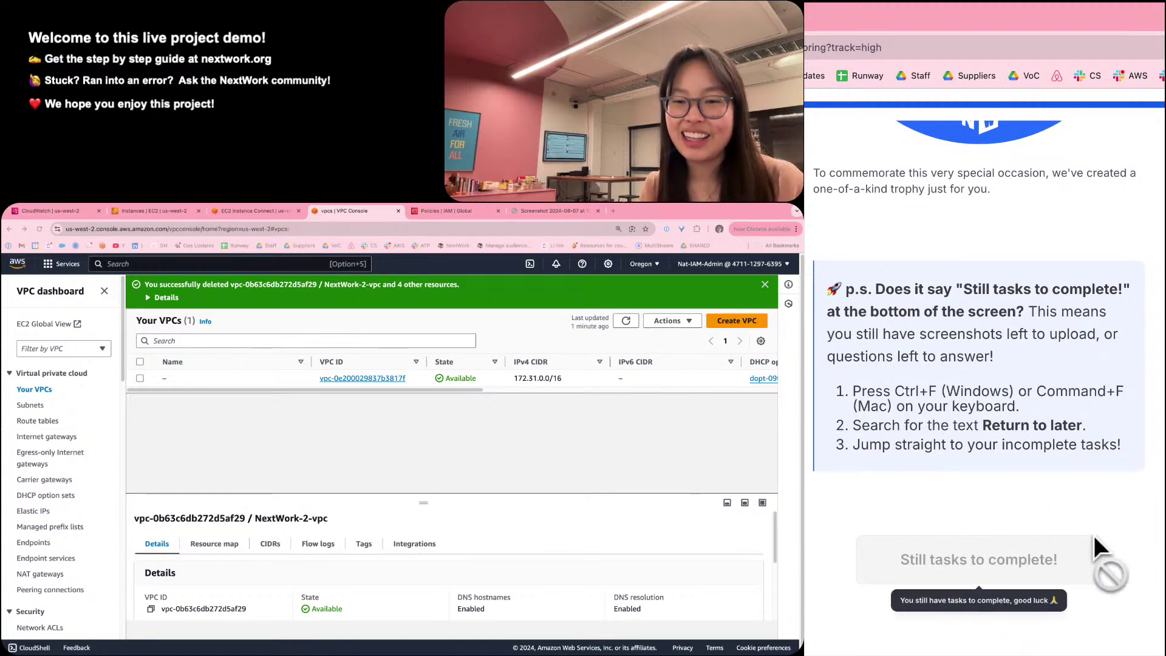
{"action": "scroll", "coordinate": [1080, 426], "scroll_direction": "up", "scroll_amount": 10}
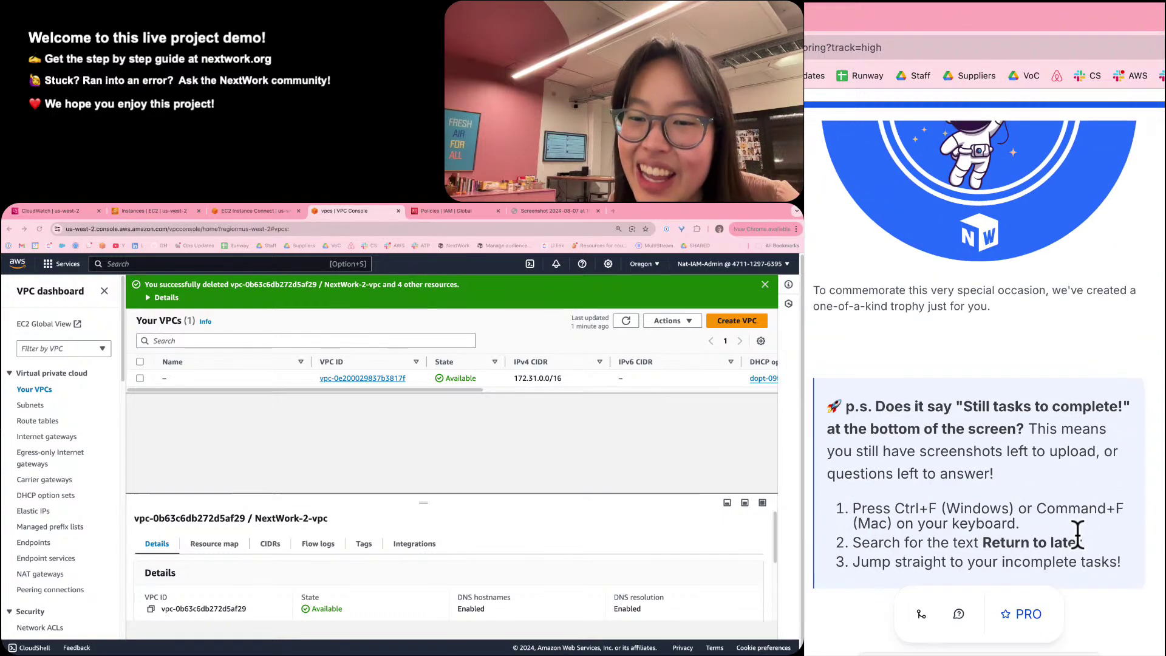
{"action": "scroll", "coordinate": [1077, 533], "scroll_direction": "down", "scroll_amount": 10}
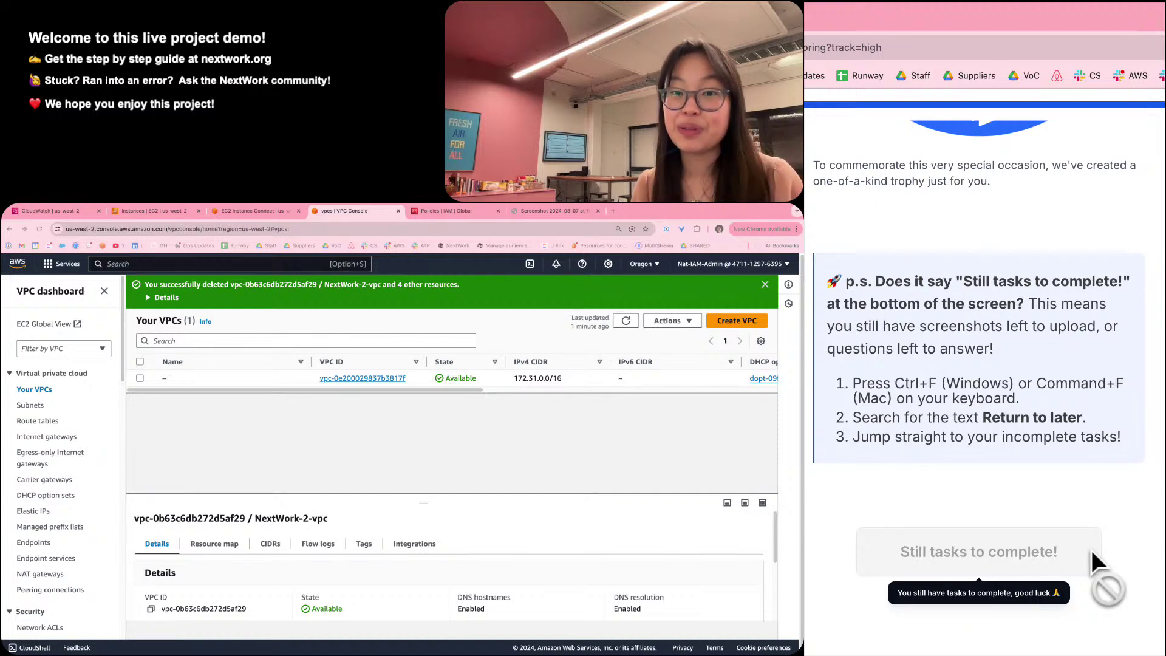
{"action": "scroll", "coordinate": [1091, 541], "scroll_direction": "up", "scroll_amount": 1}
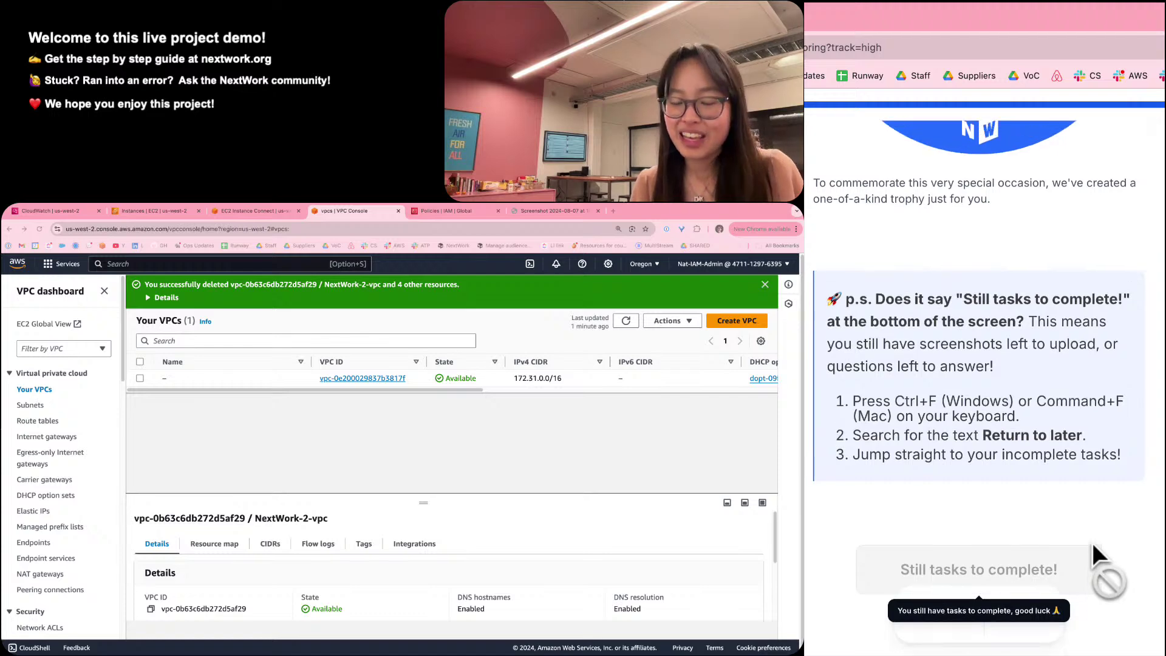
Search the guide page for "tasks to comp" and cycle through the matches.
{"action": "key", "text": "super+f"}
{"action": "type", "text": "tas"}
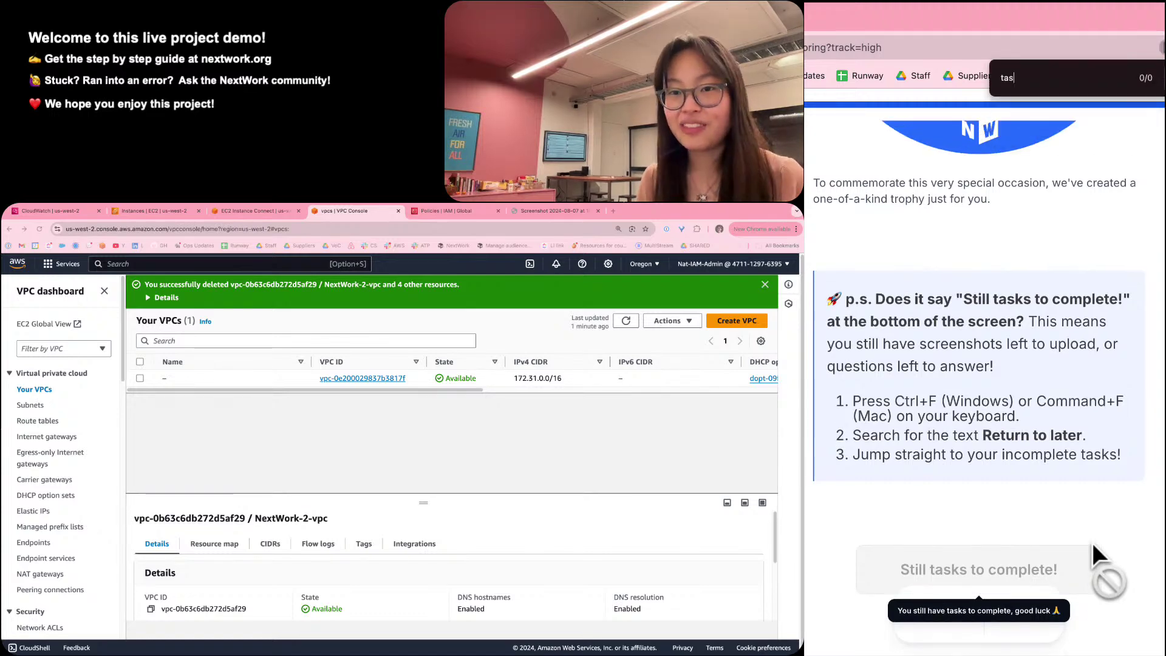
{"action": "type", "text": "ks "}
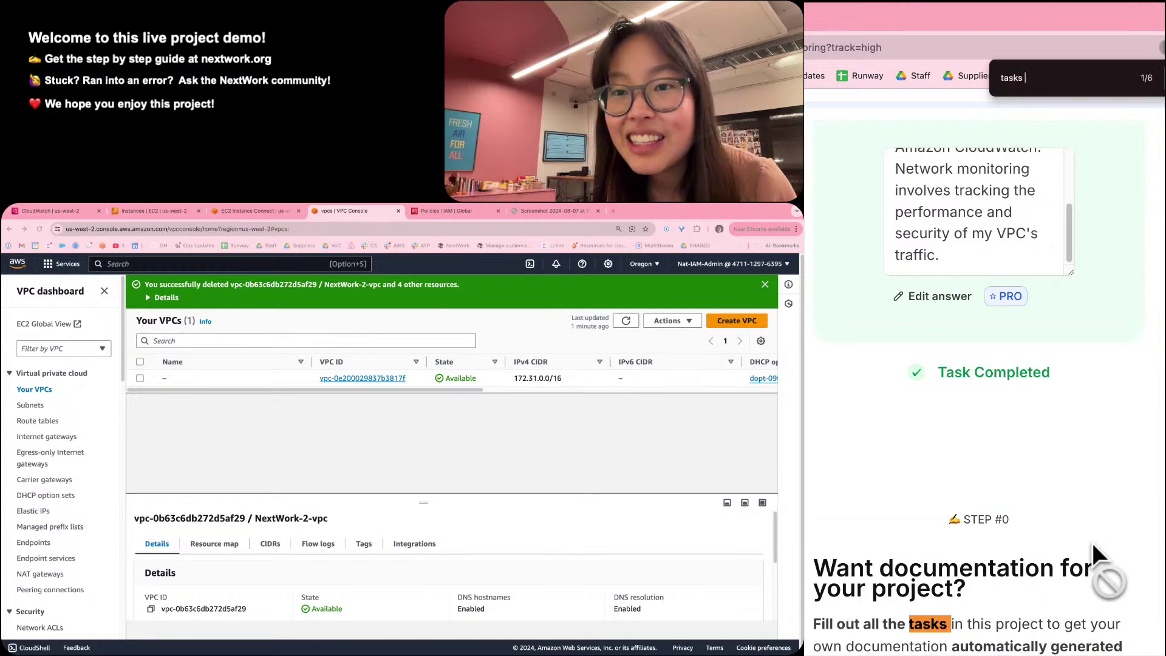
{"action": "type", "text": "to com"}
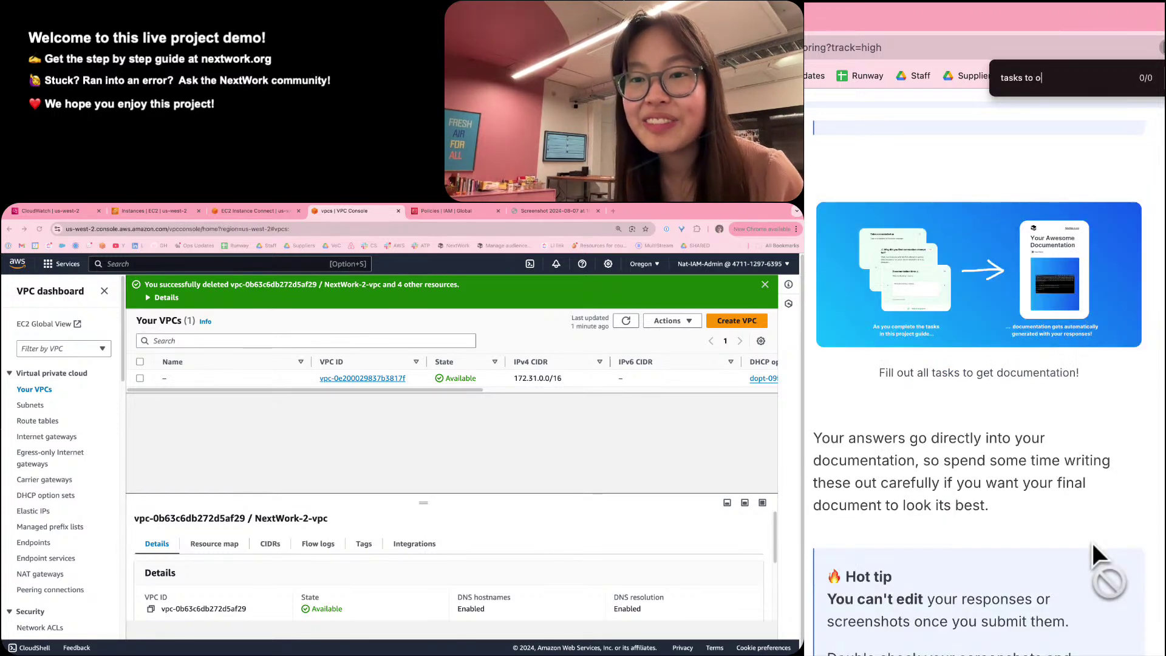
{"action": "type", "text": "p"}
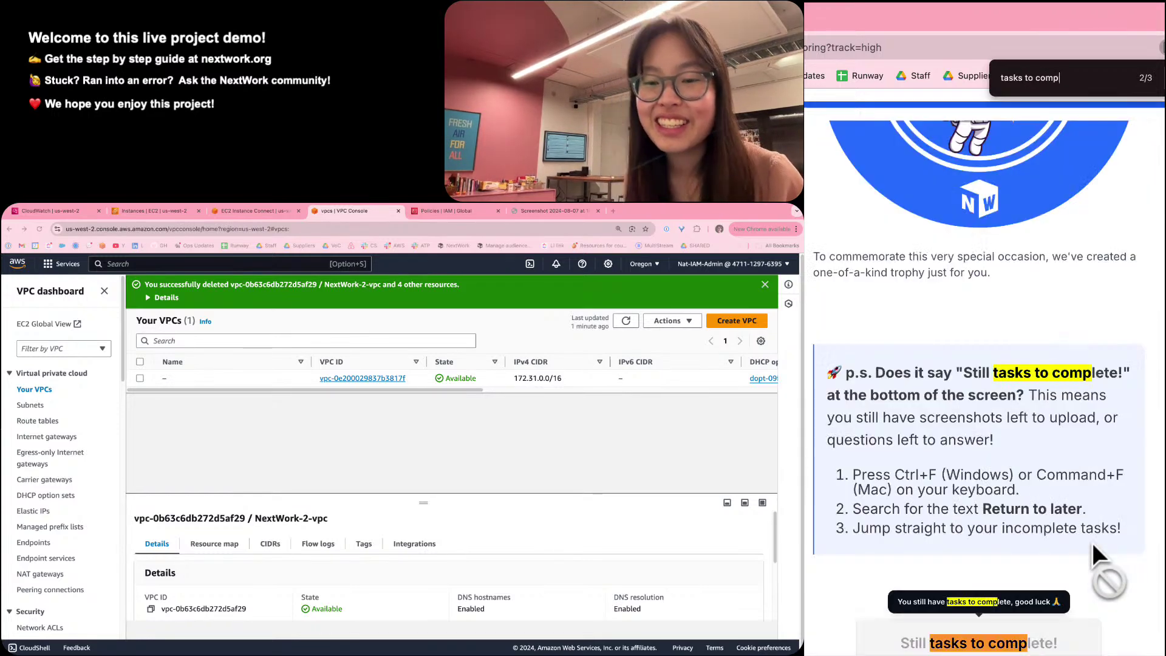
{"action": "key", "text": "Return"}
{"action": "key", "text": "Return"}
{"action": "key", "text": "Return"}
{"action": "key", "text": "Return"}
{"action": "key", "text": "Return"}
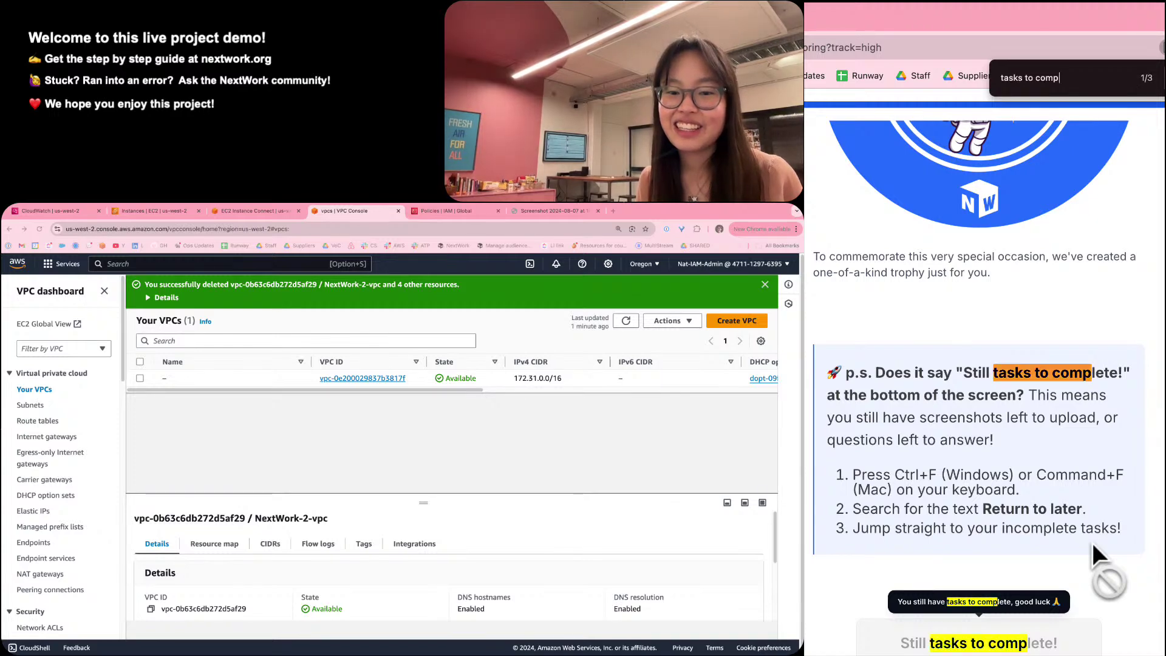
{"action": "scroll", "coordinate": [1092, 540], "scroll_direction": "down", "scroll_amount": 2}
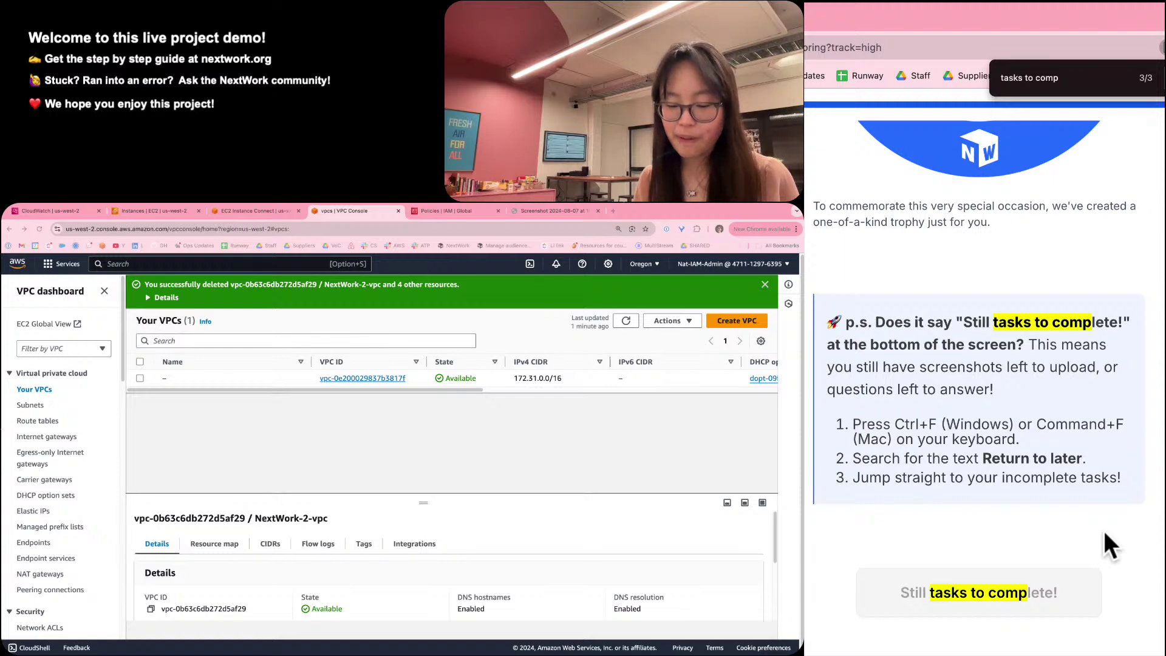
{"action": "key", "text": "super+f"}
{"action": "key", "text": "shift+Return"}
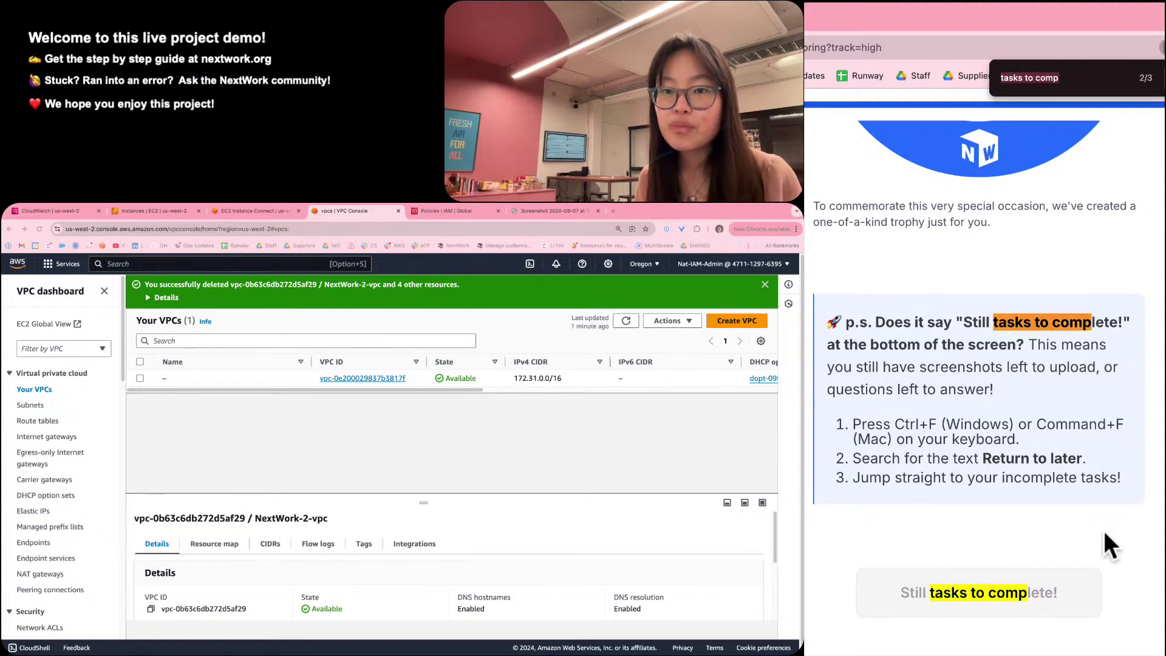
Search the guide page for "return to" and locate the incomplete Step 4 screenshot task for the created flow log.
{"action": "key", "text": "BackSpace"}
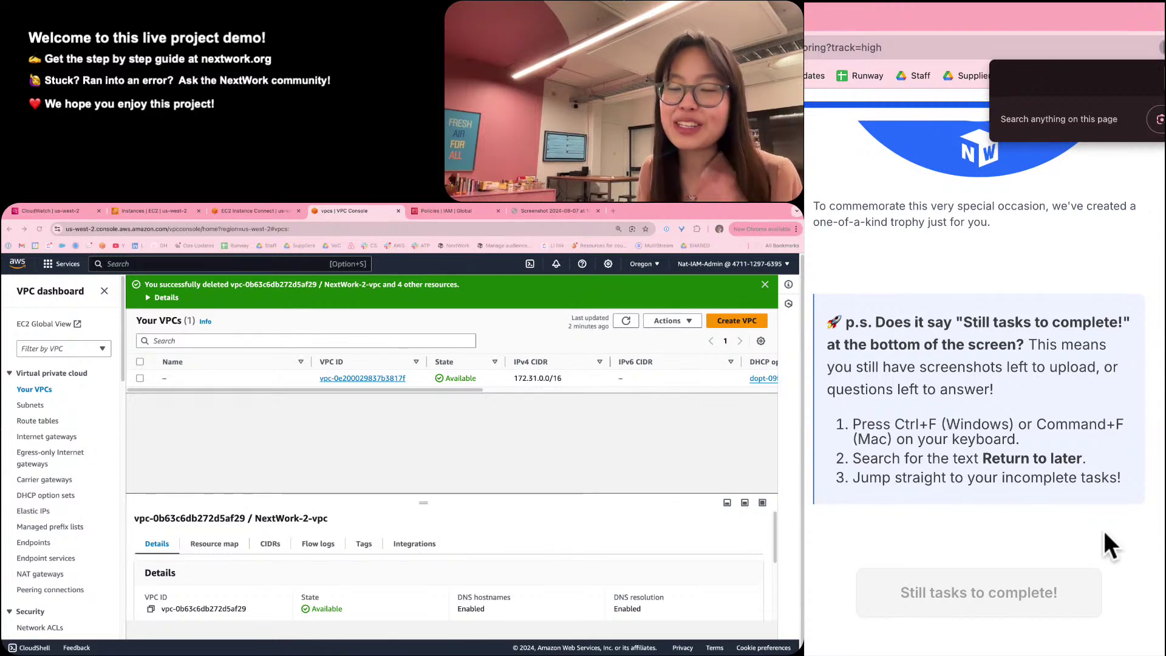
{"action": "type", "text": "return to"}
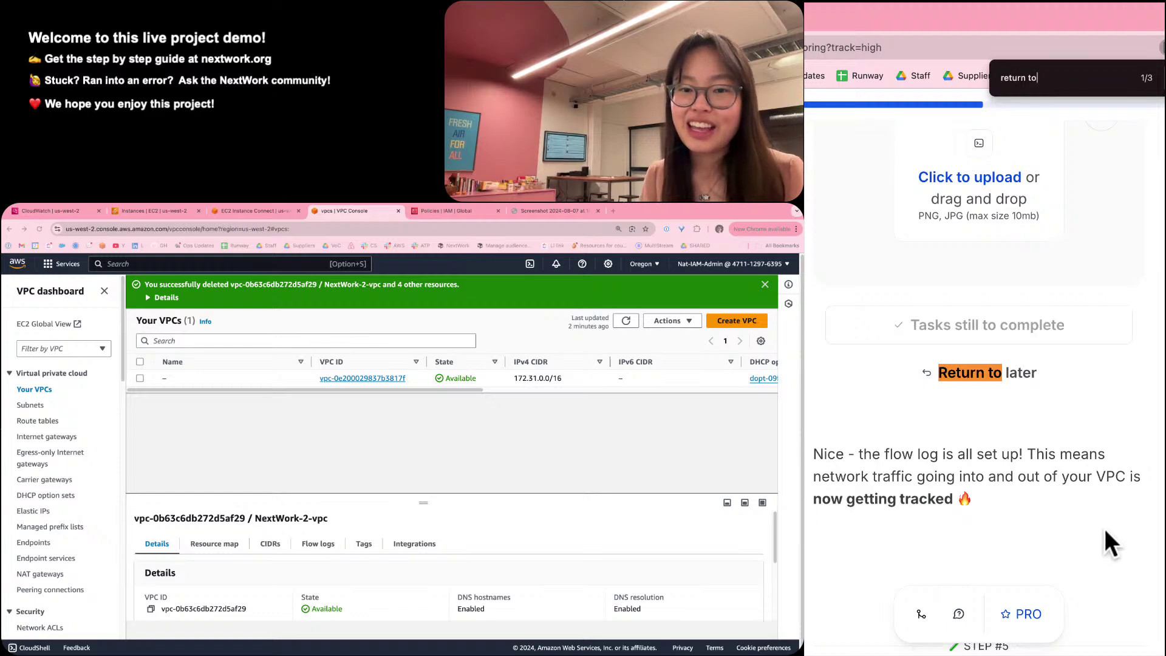
{"action": "key", "text": "Return"}
{"action": "key", "text": "Return"}
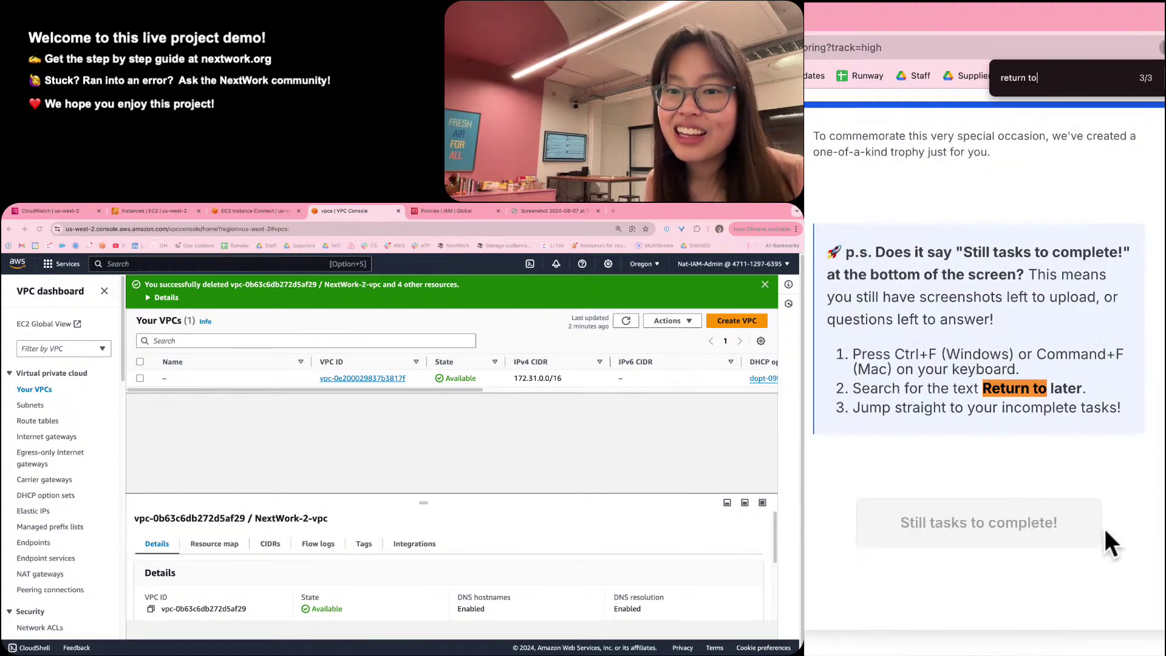
{"action": "key", "text": "Return"}
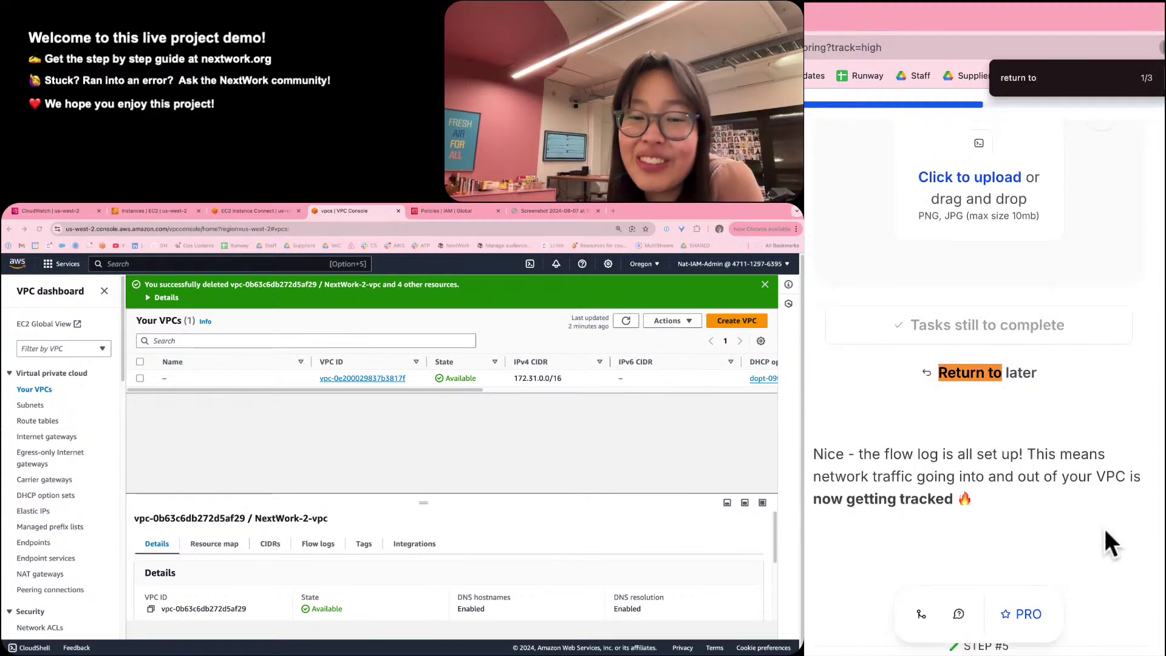
{"action": "scroll", "coordinate": [1105, 532], "scroll_direction": "up", "scroll_amount": 4}
{"action": "scroll", "coordinate": [1105, 532], "scroll_direction": "up", "scroll_amount": 2}
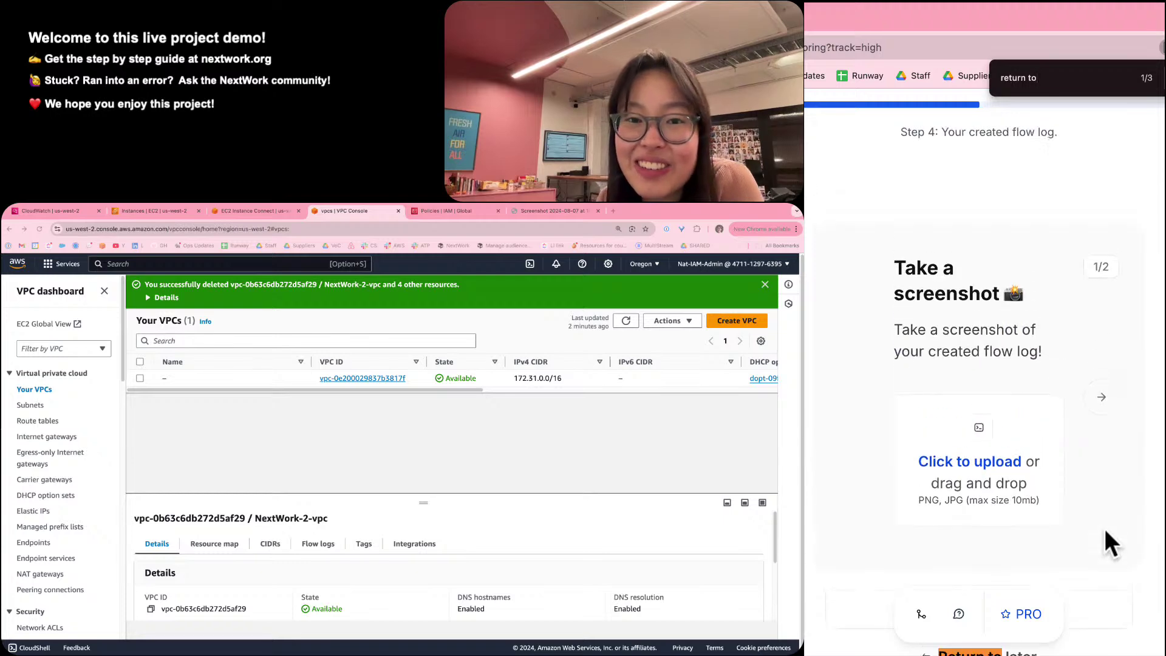
{"action": "scroll", "coordinate": [1102, 526], "scroll_direction": "down", "scroll_amount": 1}
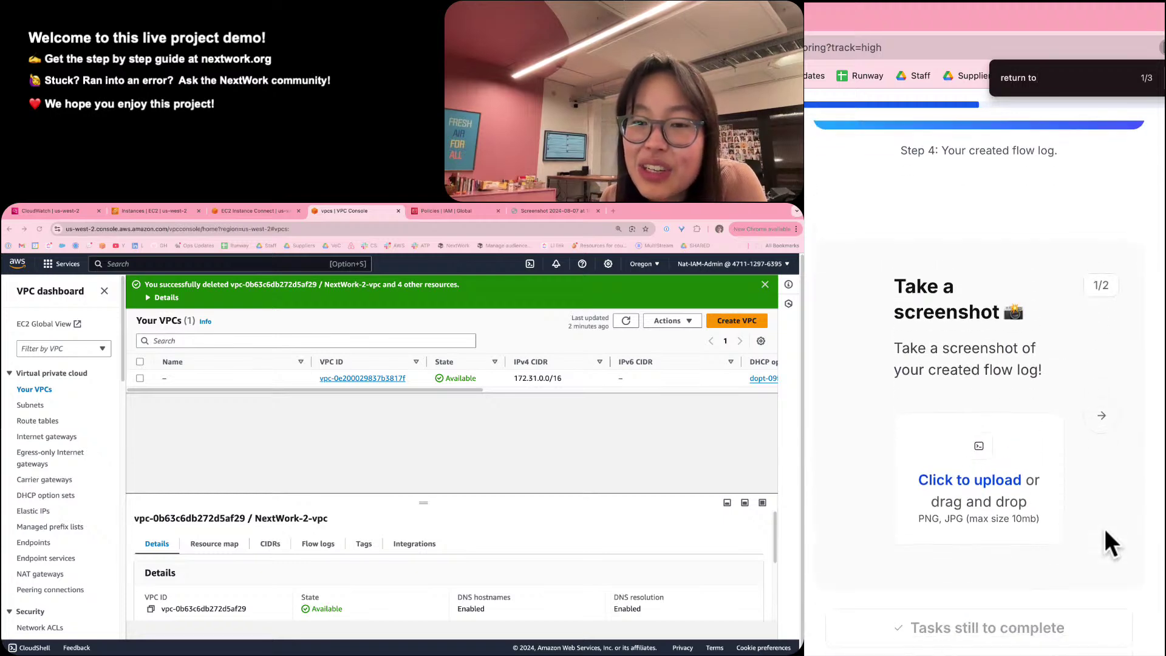
{"action": "scroll", "coordinate": [1103, 526], "scroll_direction": "up", "scroll_amount": 1}
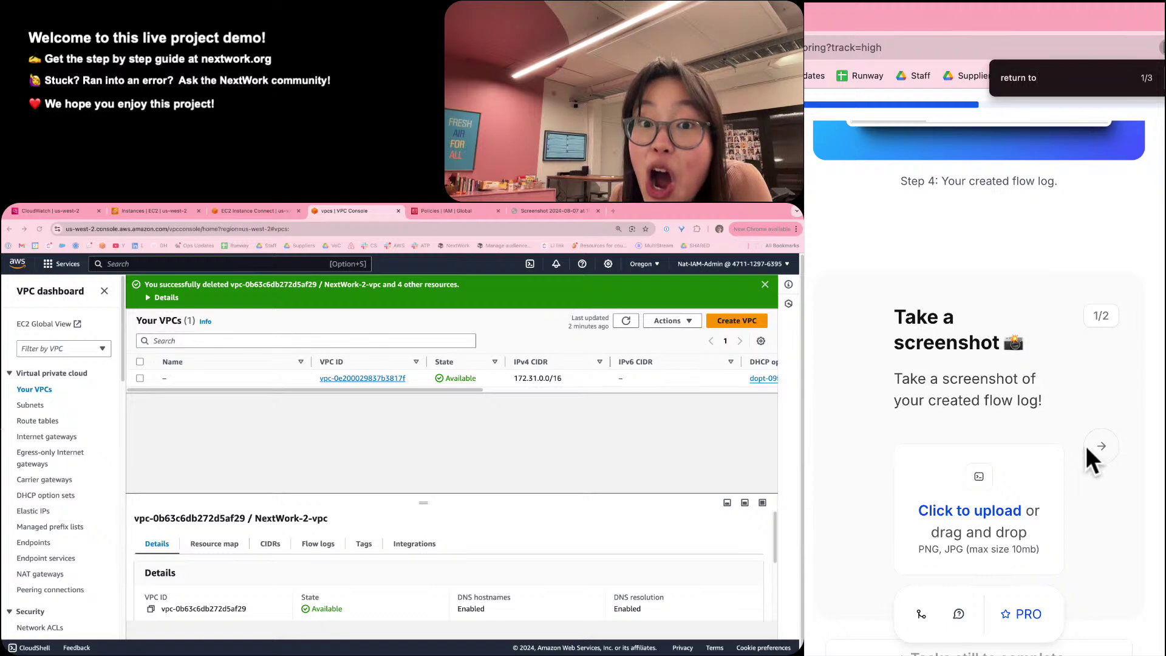
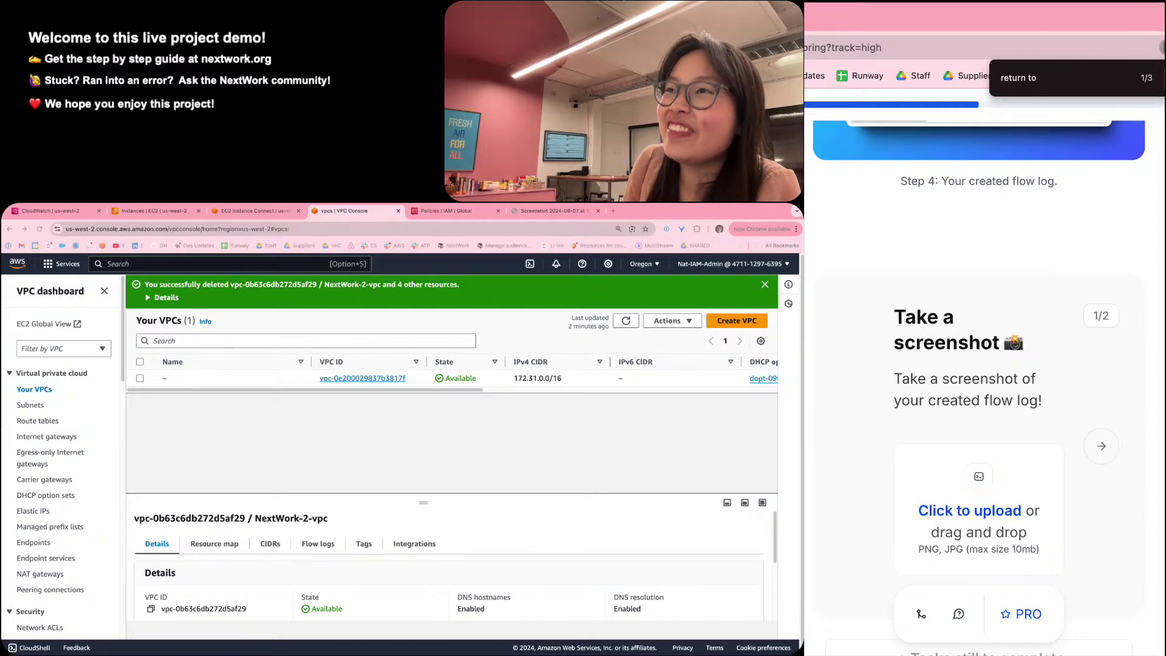
Check the CloudWatch log groups, both EC2 instances and the EC2 Instance Connect session for resources usable for a flow log screenshot.
{"action": "left_click", "coordinate": [44, 207]}
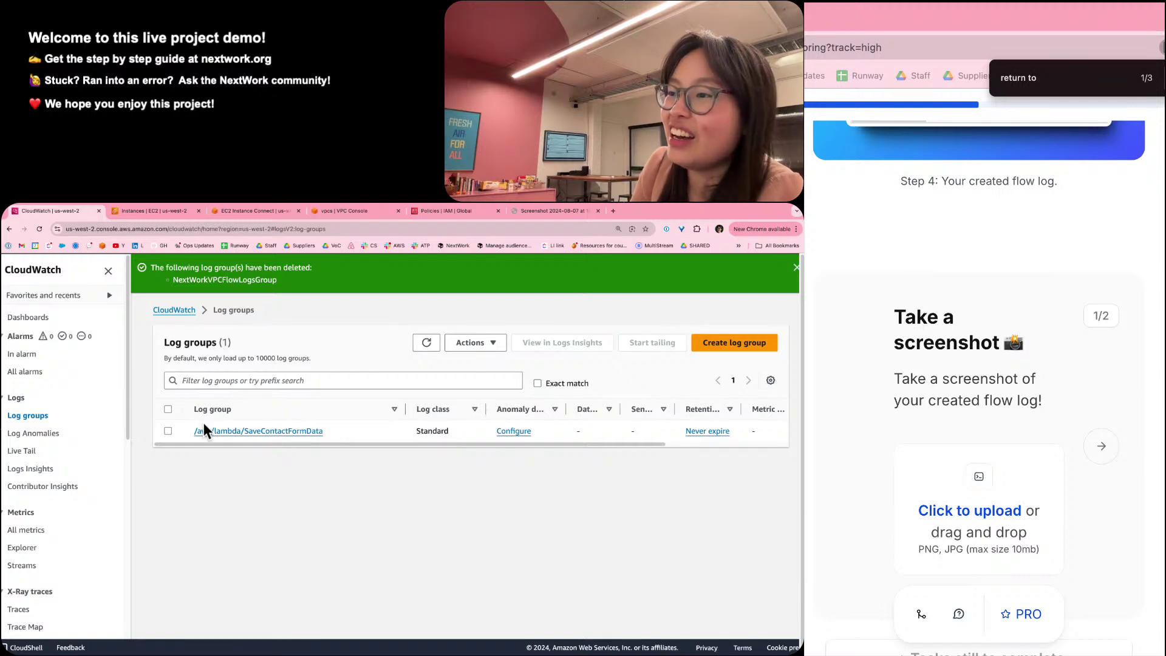
{"action": "left_click", "coordinate": [168, 206]}
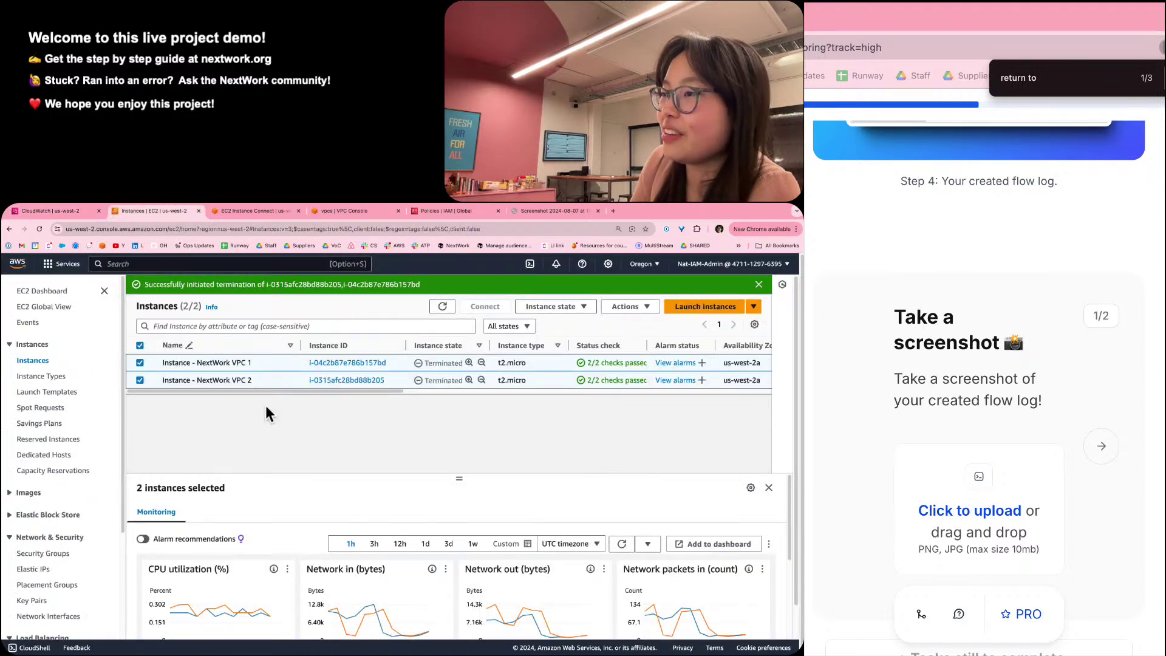
{"action": "left_click", "coordinate": [141, 362]}
{"action": "left_click", "coordinate": [140, 362]}
{"action": "left_click", "coordinate": [140, 380]}
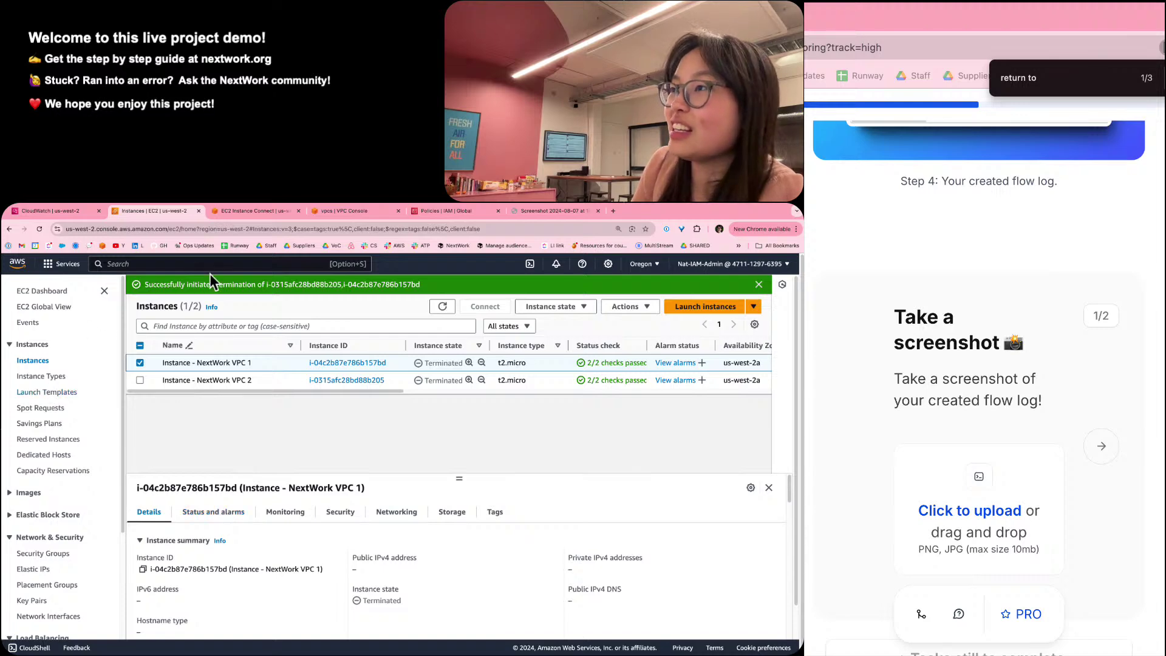
{"action": "left_click", "coordinate": [246, 211]}
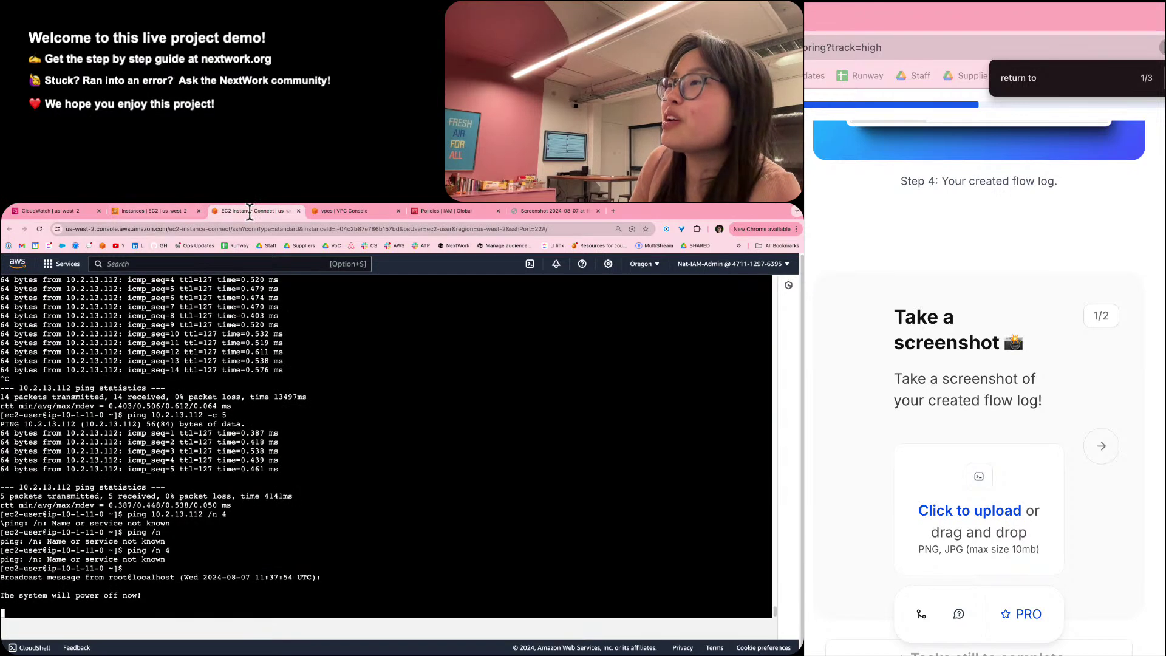
Start creating a flow log for the first subnet in the VPC console's subnet list.
{"action": "left_click", "coordinate": [347, 212]}
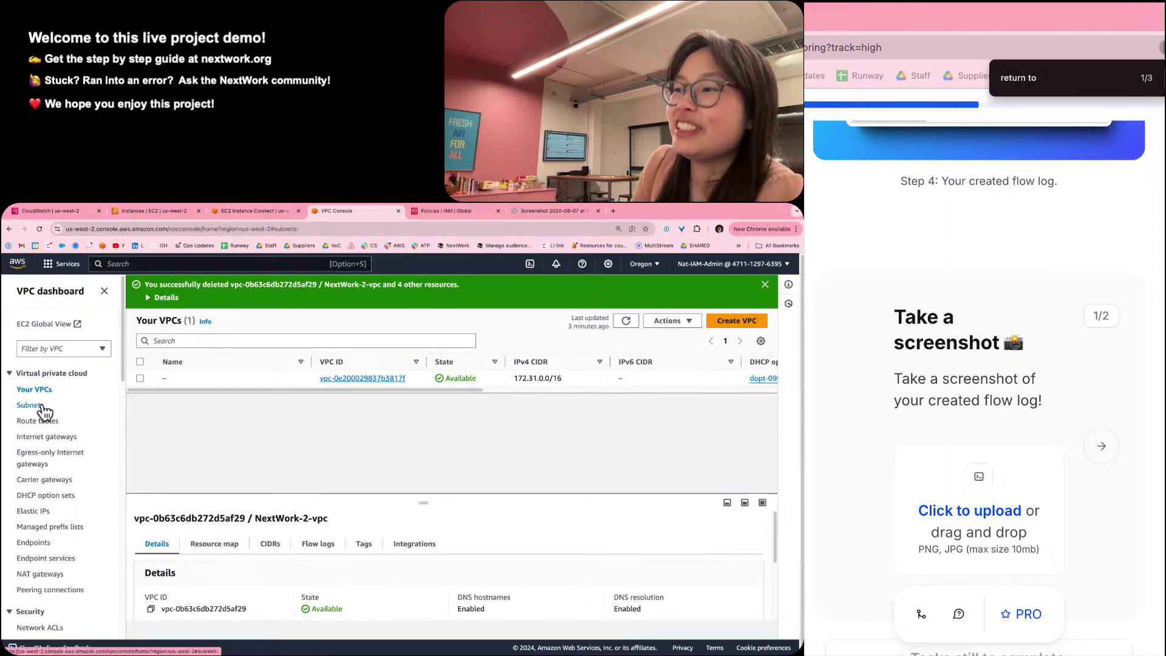
{"action": "left_click", "coordinate": [42, 406]}
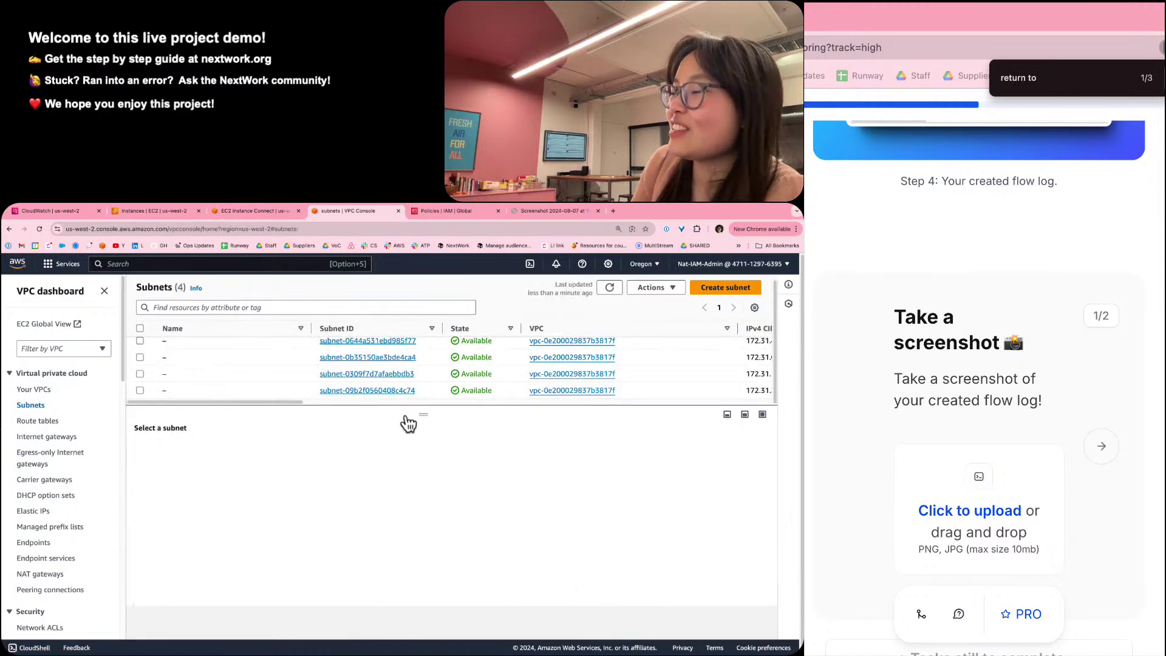
{"action": "left_click_drag", "start_coordinate": [408, 423], "coordinate": [455, 515]}
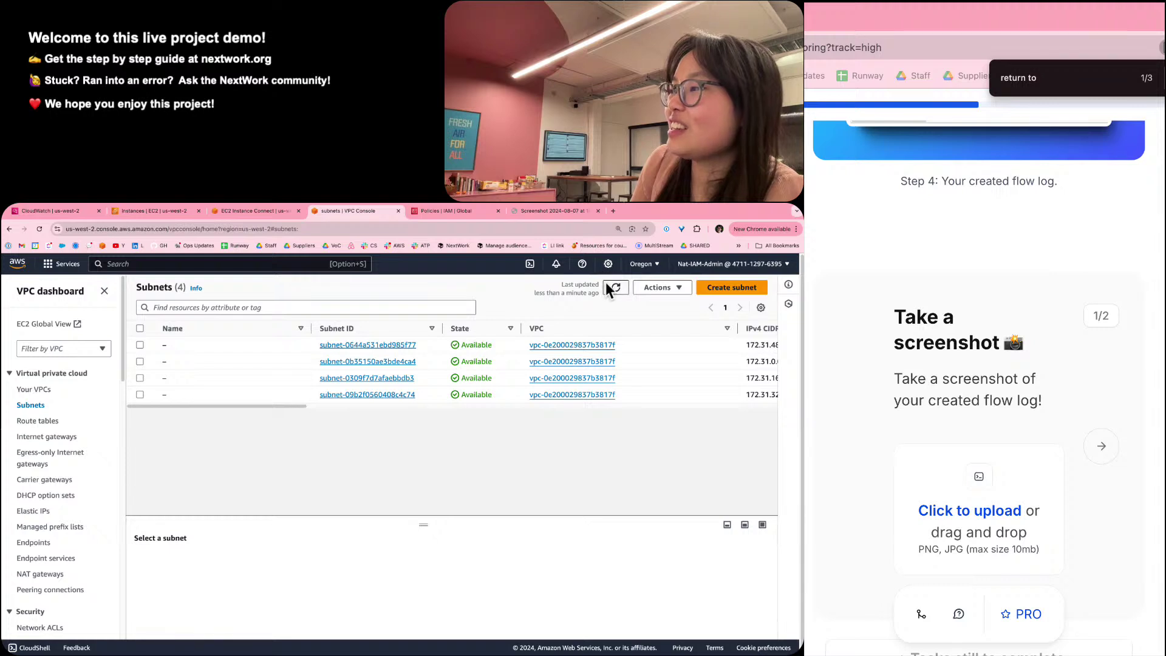
{"action": "left_click", "coordinate": [140, 345]}
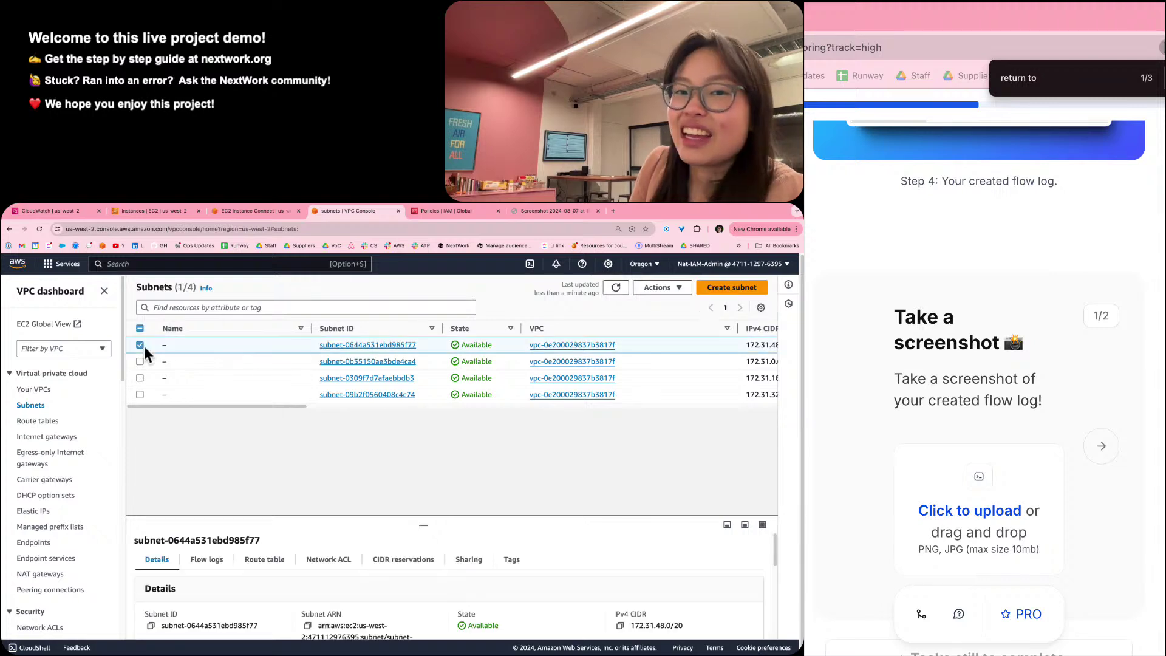
{"action": "left_click_drag", "start_coordinate": [419, 517], "coordinate": [403, 395]}
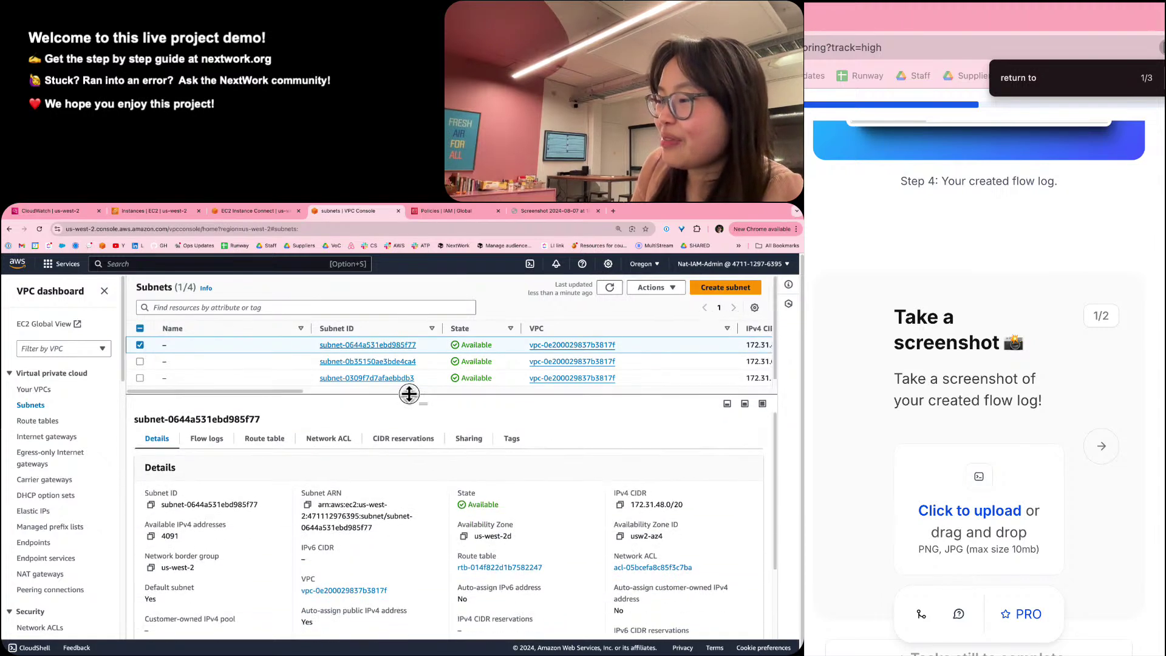
{"action": "left_click", "coordinate": [207, 439]}
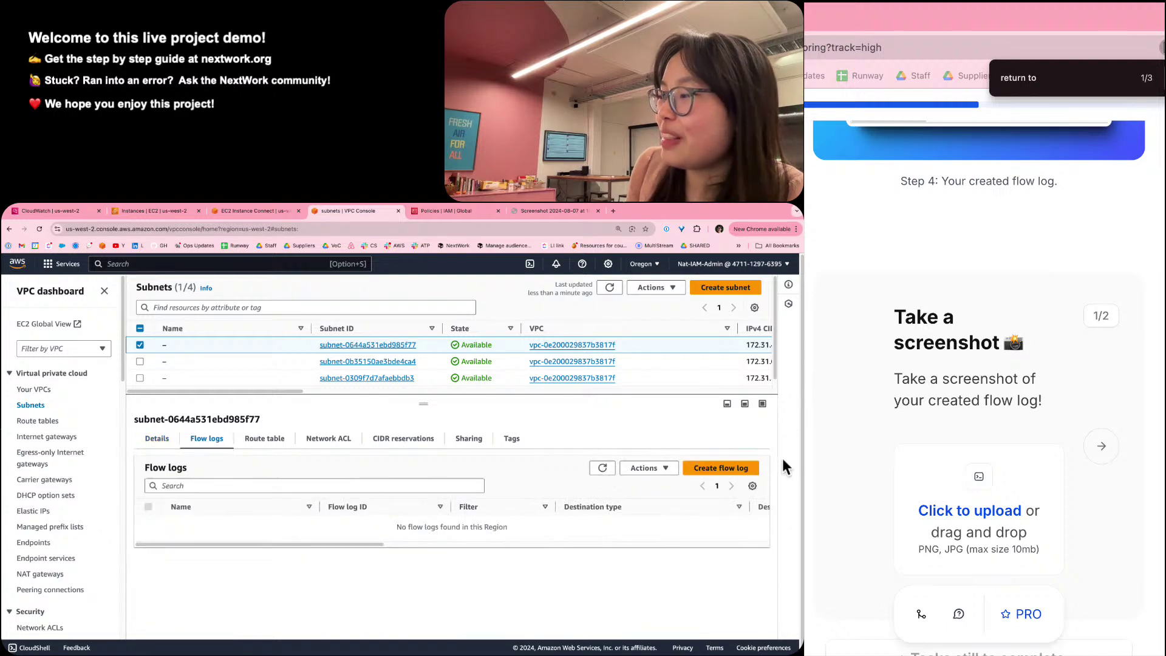
{"action": "left_click", "coordinate": [746, 466]}
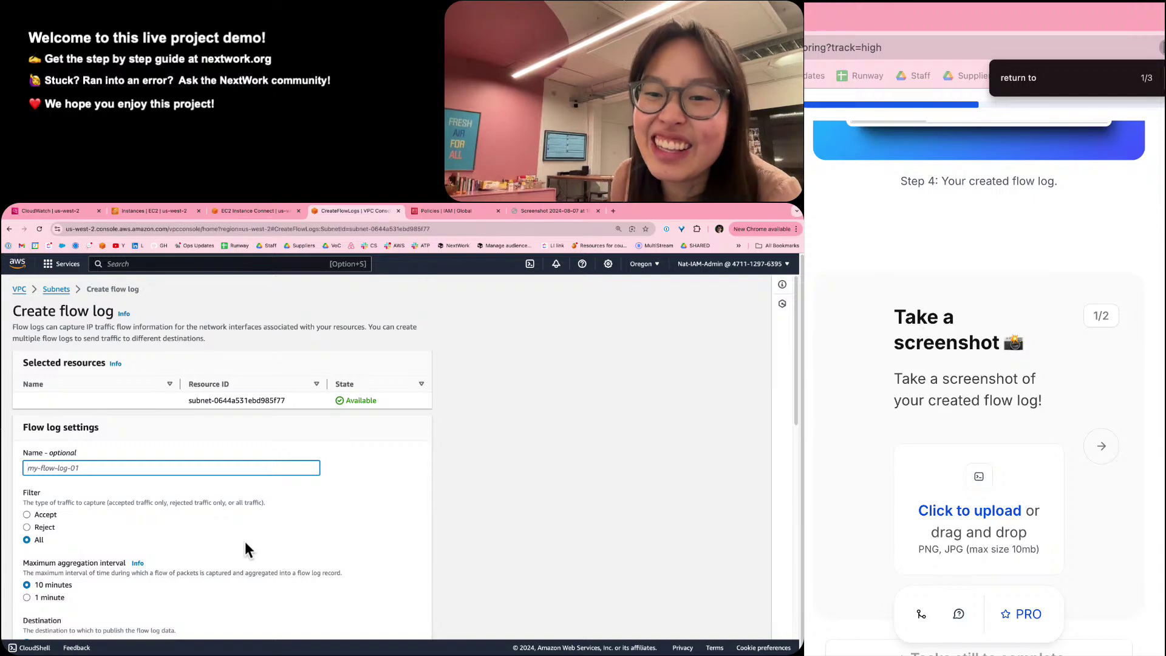
Look back through the guide's "Set Up A Flow Log IAM Policy and Role" section for the flow log settings instructions.
{"action": "scroll", "coordinate": [990, 604], "scroll_direction": "up", "scroll_amount": 10}
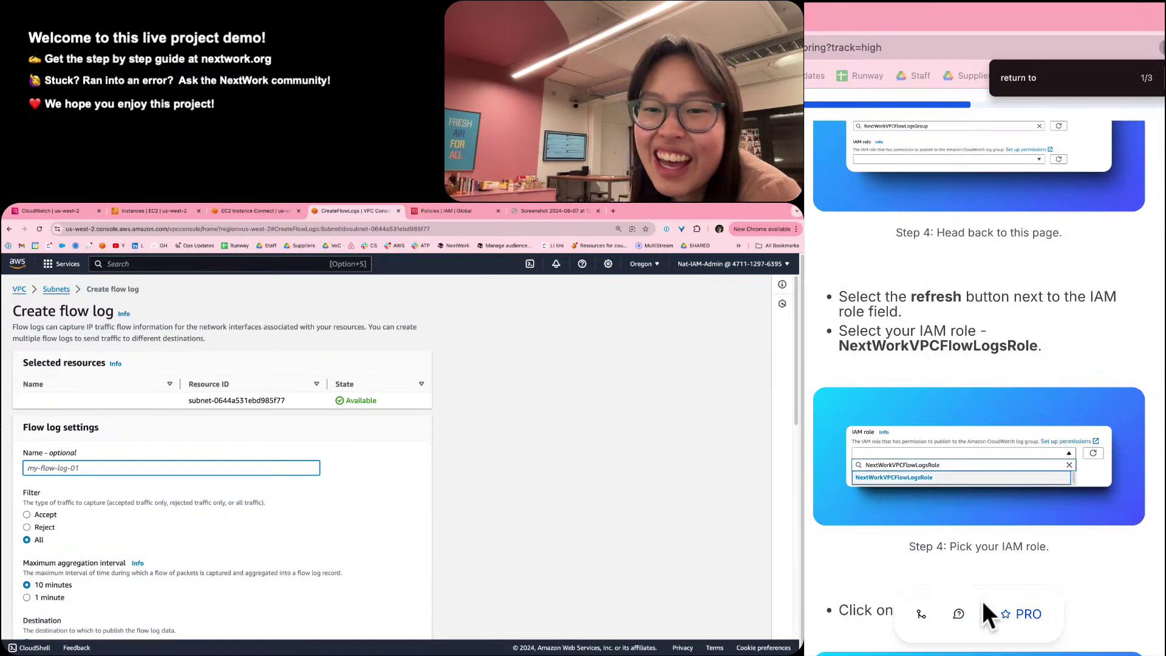
{"action": "scroll", "coordinate": [982, 596], "scroll_direction": "up", "scroll_amount": 5}
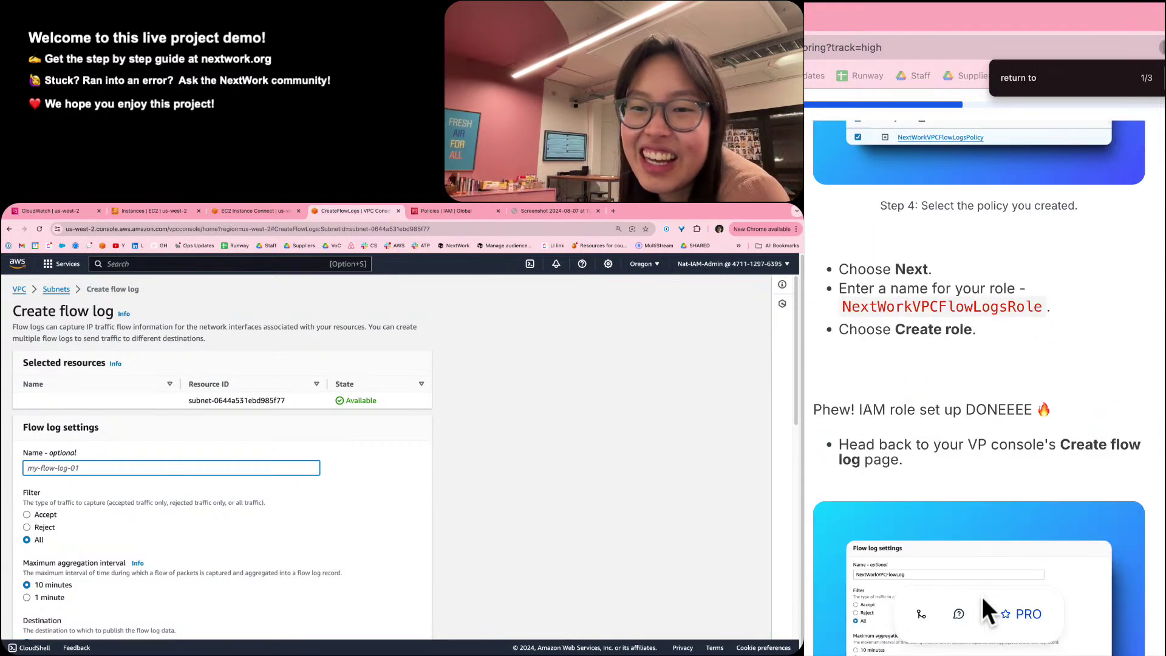
{"action": "scroll", "coordinate": [981, 596], "scroll_direction": "up", "scroll_amount": 3}
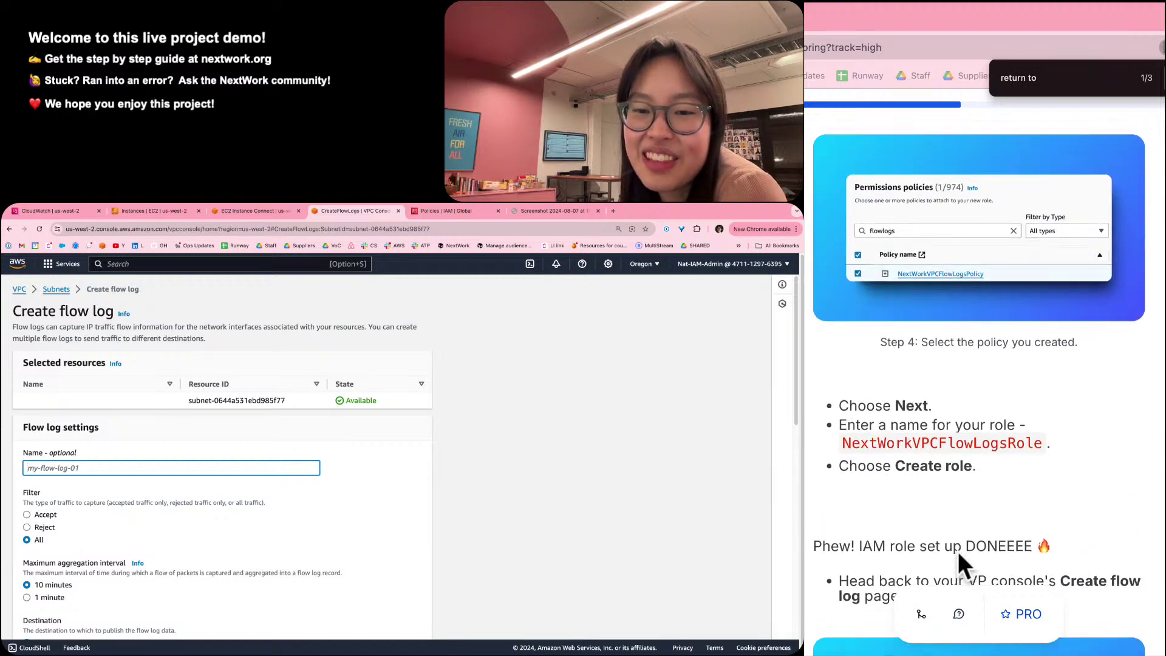
{"action": "scroll", "coordinate": [957, 552], "scroll_direction": "up", "scroll_amount": 5}
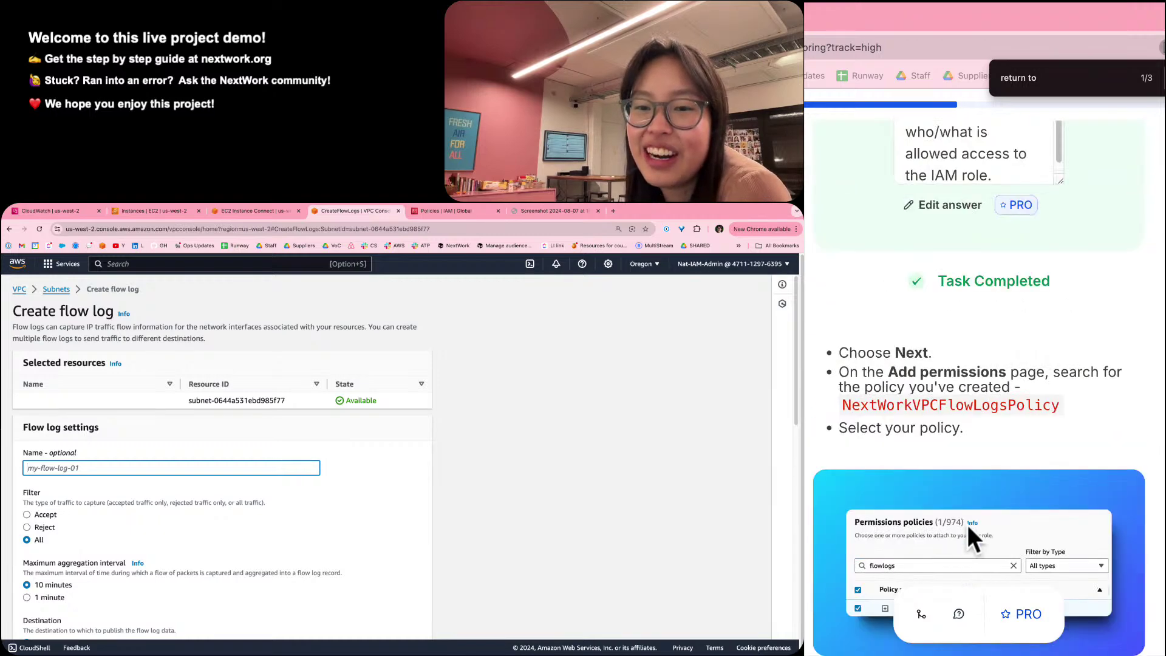
{"action": "scroll", "coordinate": [967, 524], "scroll_direction": "up", "scroll_amount": 15}
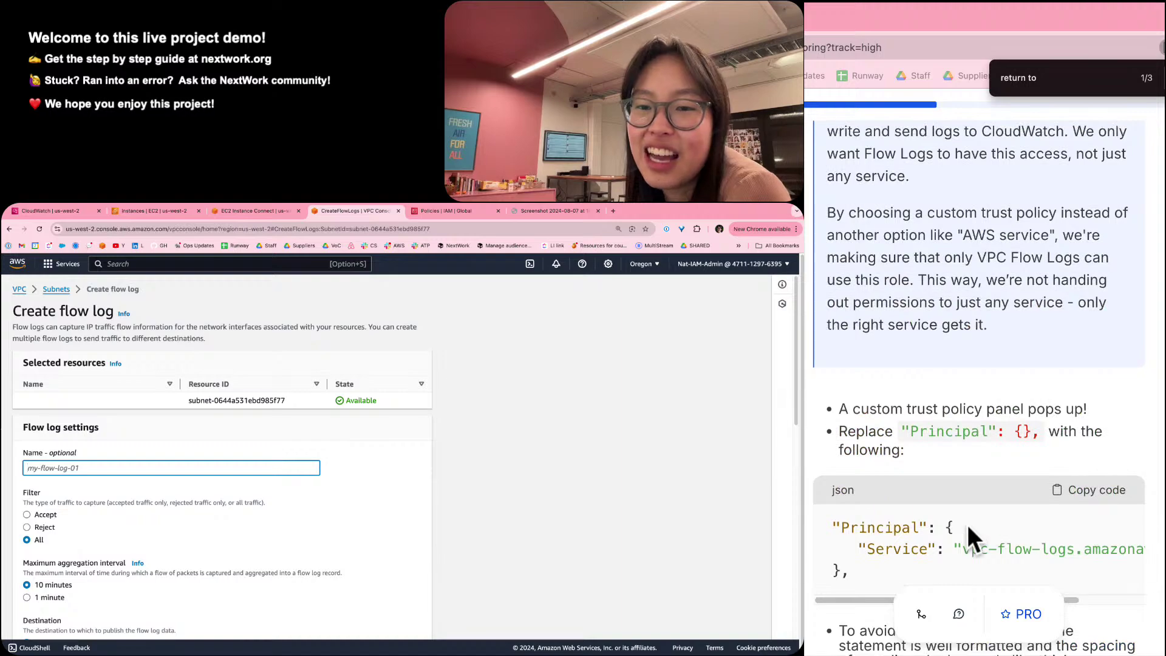
{"action": "scroll", "coordinate": [967, 525], "scroll_direction": "up", "scroll_amount": 15}
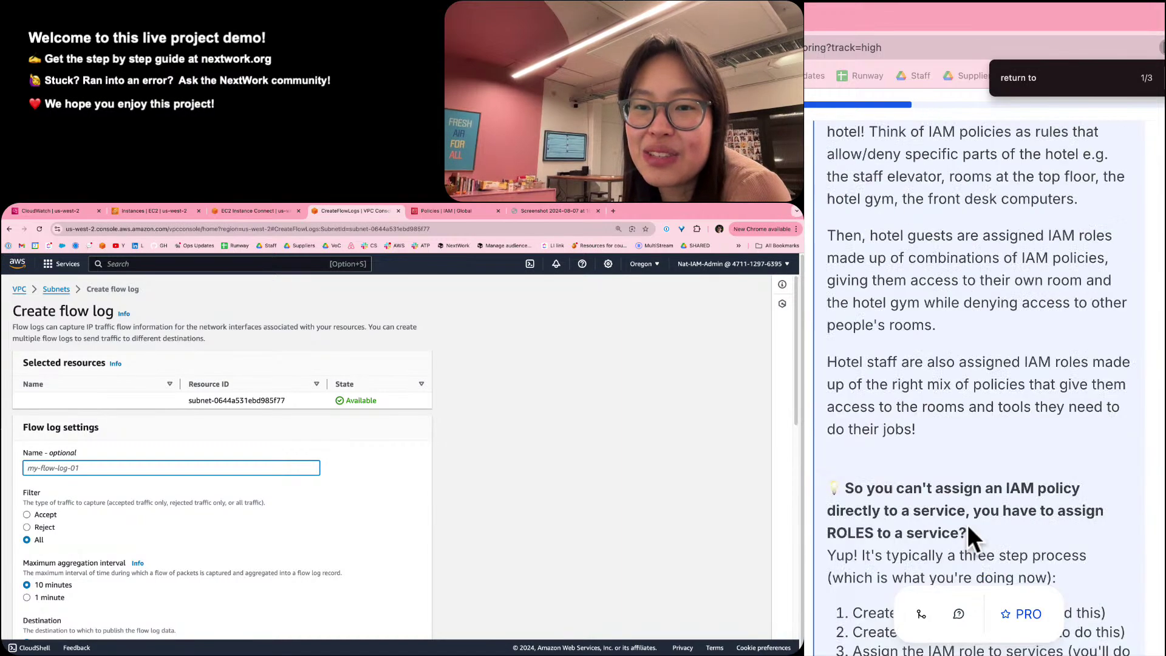
{"action": "scroll", "coordinate": [967, 525], "scroll_direction": "down", "scroll_amount": 10}
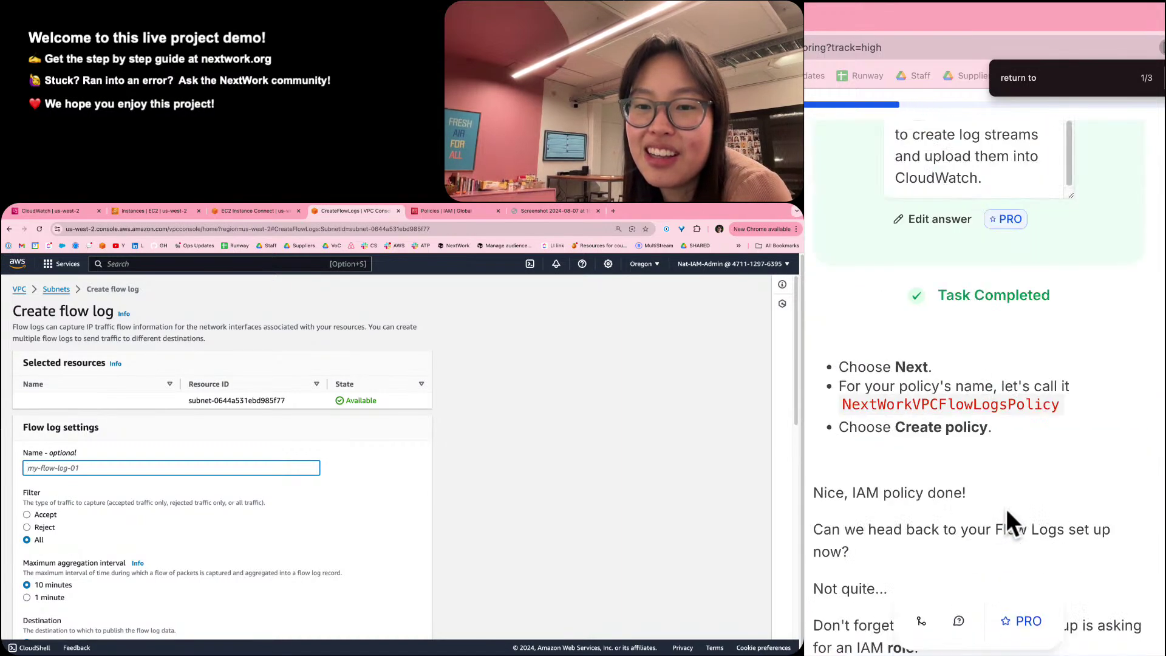
{"action": "scroll", "coordinate": [1062, 487], "scroll_direction": "up", "scroll_amount": 15}
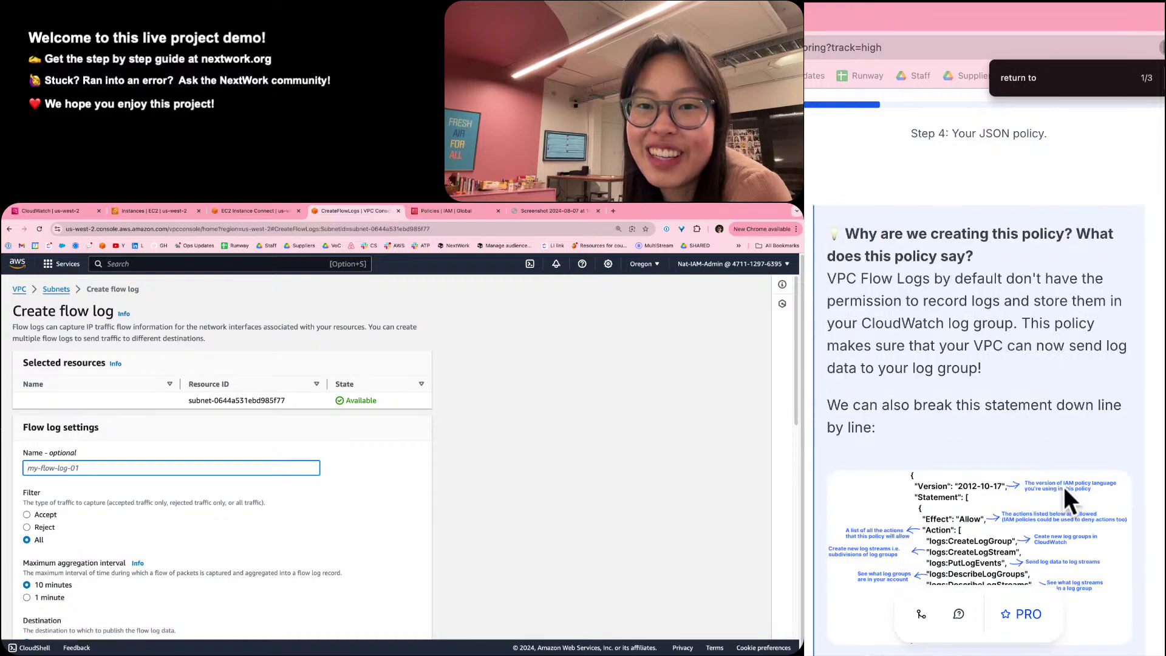
{"action": "scroll", "coordinate": [1063, 486], "scroll_direction": "up", "scroll_amount": 15}
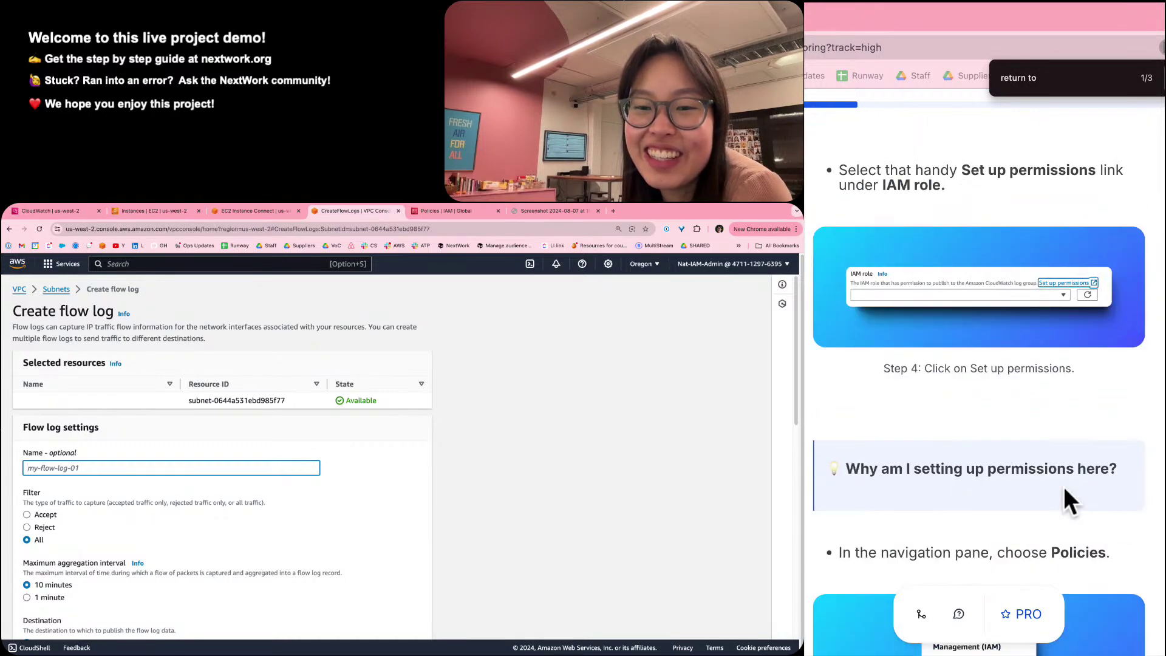
{"action": "scroll", "coordinate": [1062, 486], "scroll_direction": "up", "scroll_amount": 15}
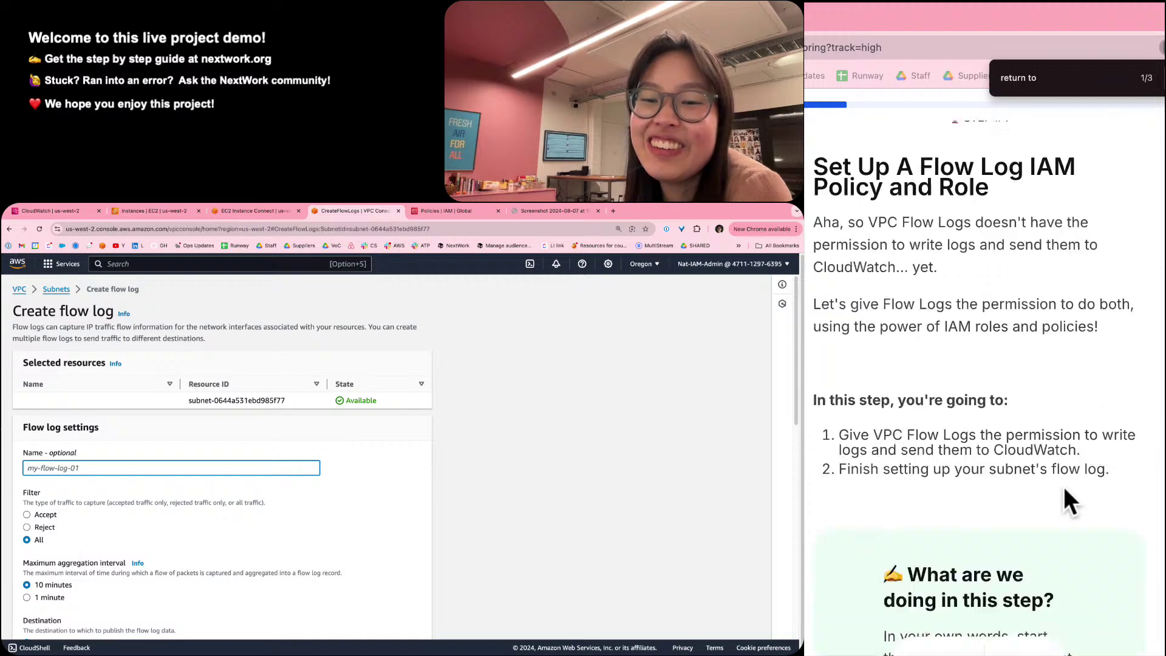
{"action": "scroll", "coordinate": [1062, 486], "scroll_direction": "down", "scroll_amount": 15}
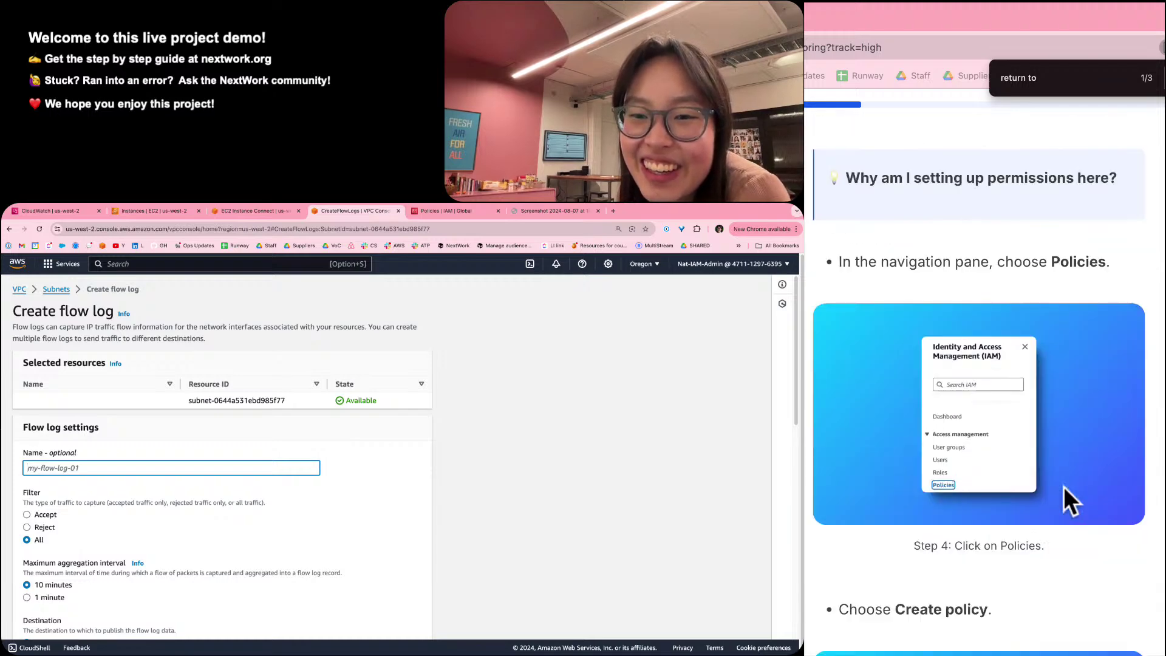
{"action": "scroll", "coordinate": [1062, 486], "scroll_direction": "down", "scroll_amount": 10}
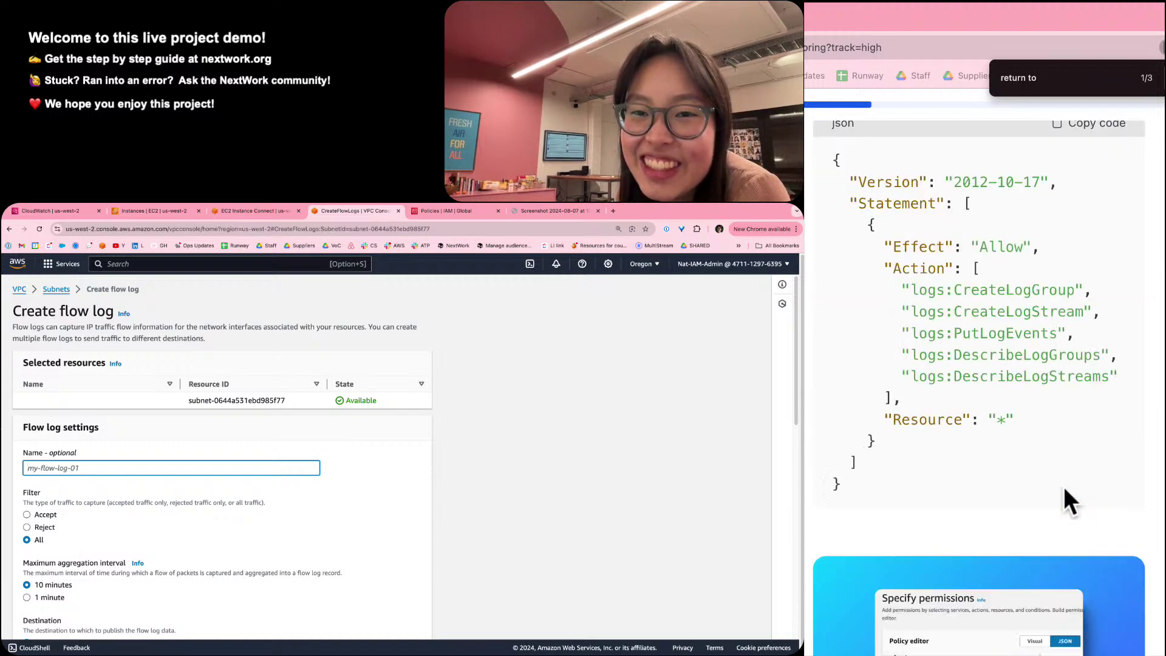
{"action": "scroll", "coordinate": [1063, 486], "scroll_direction": "down", "scroll_amount": 7}
{"action": "scroll", "coordinate": [1063, 486], "scroll_direction": "up", "scroll_amount": 10}
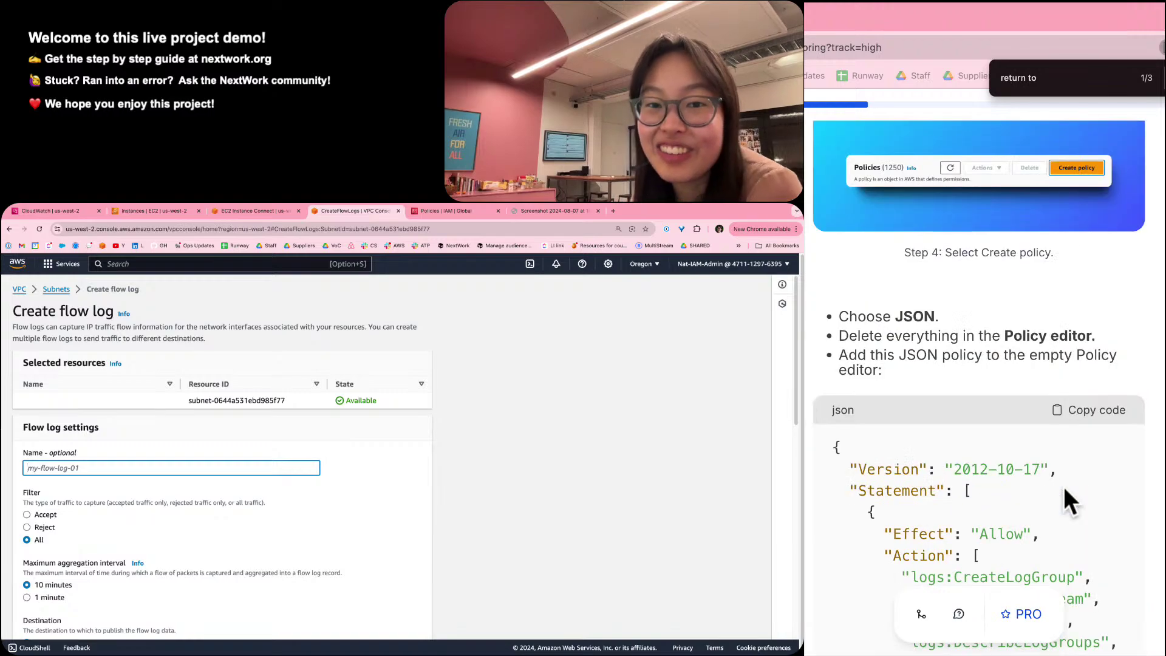
{"action": "scroll", "coordinate": [1062, 486], "scroll_direction": "up", "scroll_amount": 8}
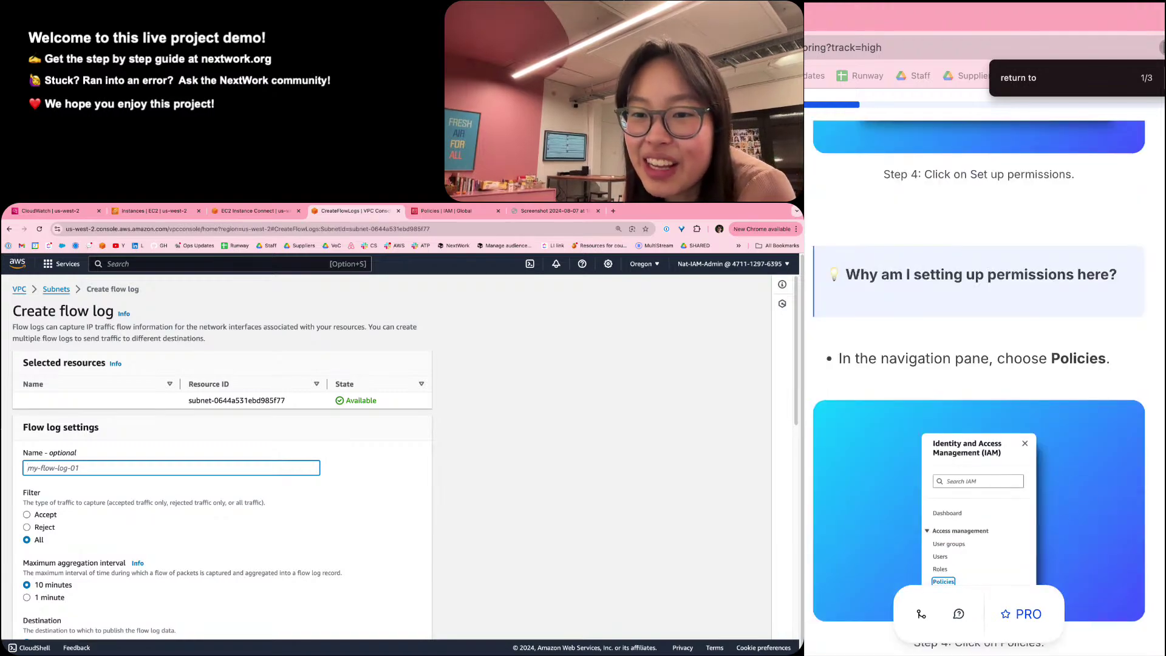
Read through the guide's "Set Up Flow Logs" section to the instructions for the flow log's name and filter.
{"action": "scroll", "coordinate": [1063, 486], "scroll_direction": "up", "scroll_amount": 15}
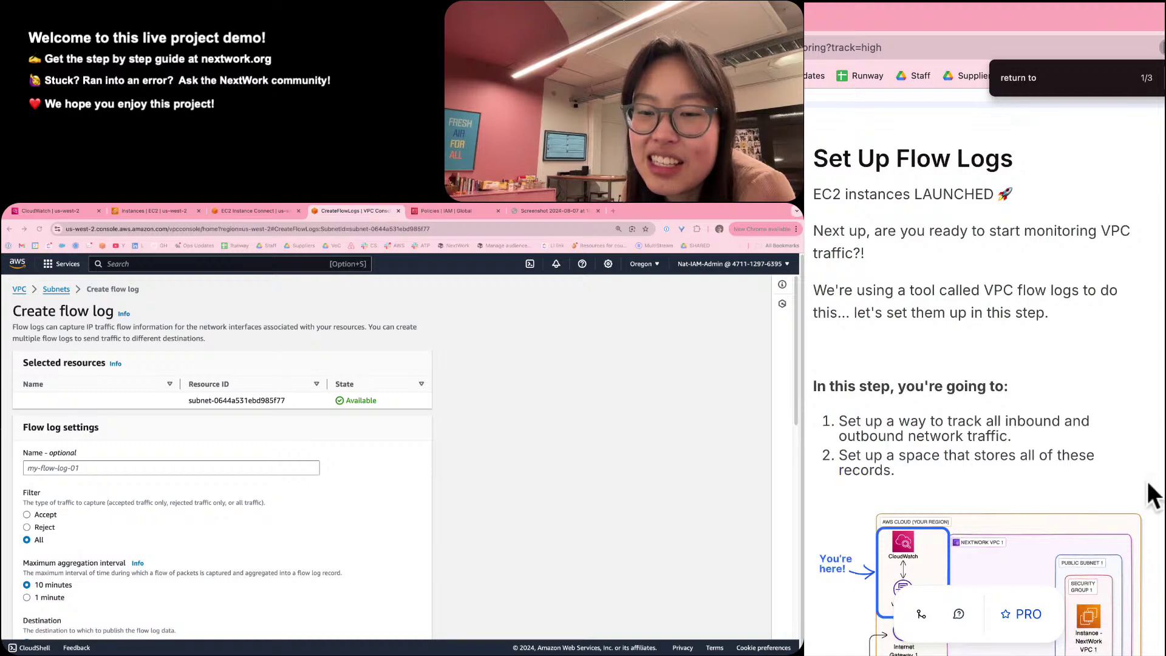
{"action": "scroll", "coordinate": [1152, 495], "scroll_direction": "down", "scroll_amount": 10}
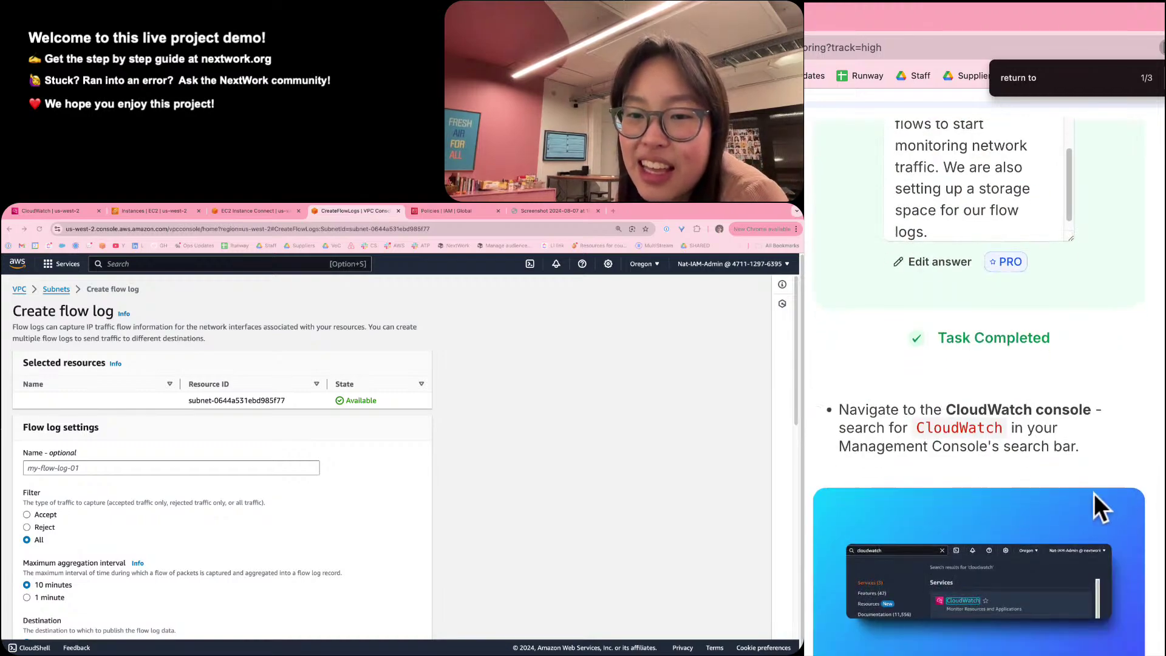
{"action": "scroll", "coordinate": [1095, 493], "scroll_direction": "down", "scroll_amount": 15}
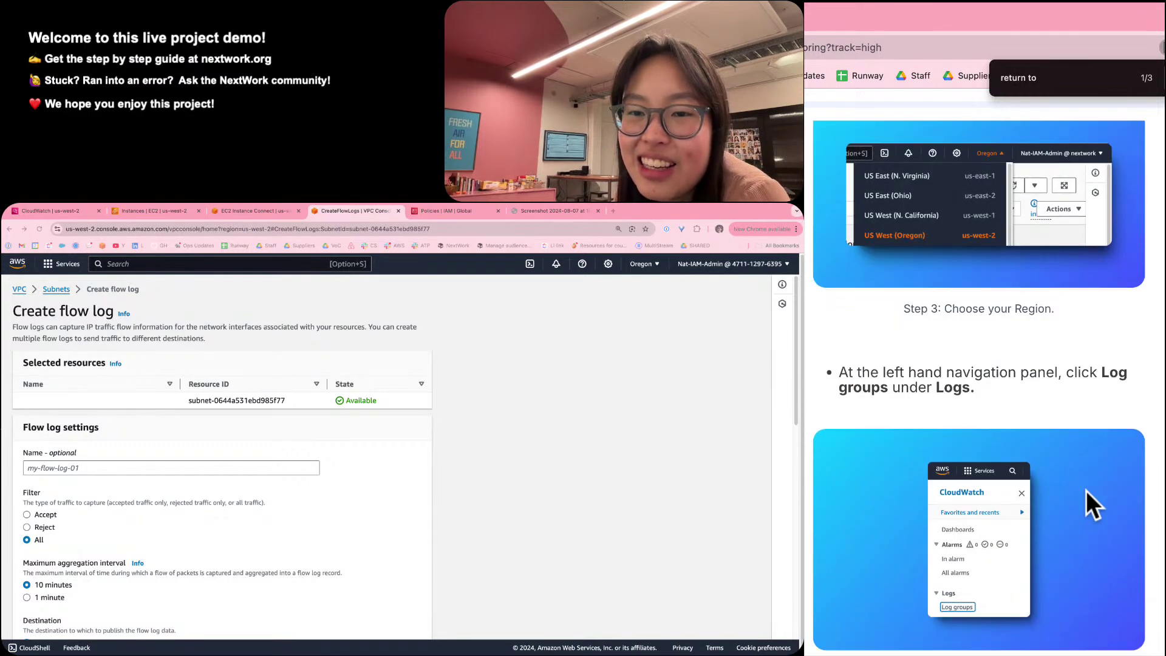
{"action": "scroll", "coordinate": [1085, 490], "scroll_direction": "down", "scroll_amount": 15}
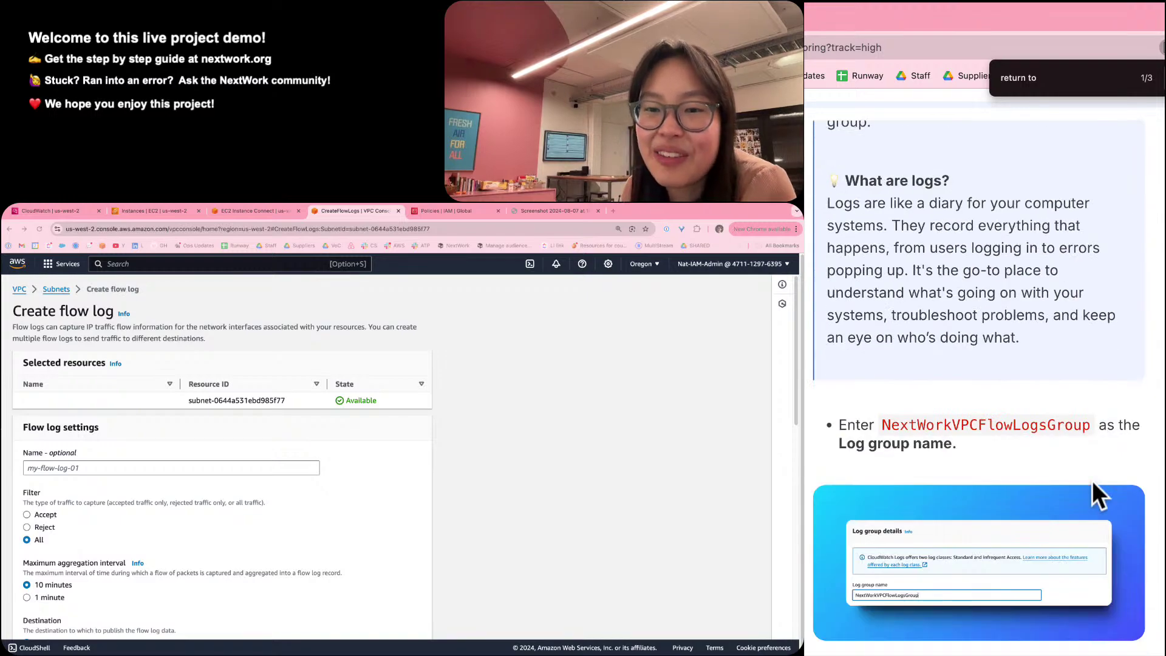
{"action": "scroll", "coordinate": [1092, 480], "scroll_direction": "down", "scroll_amount": 15}
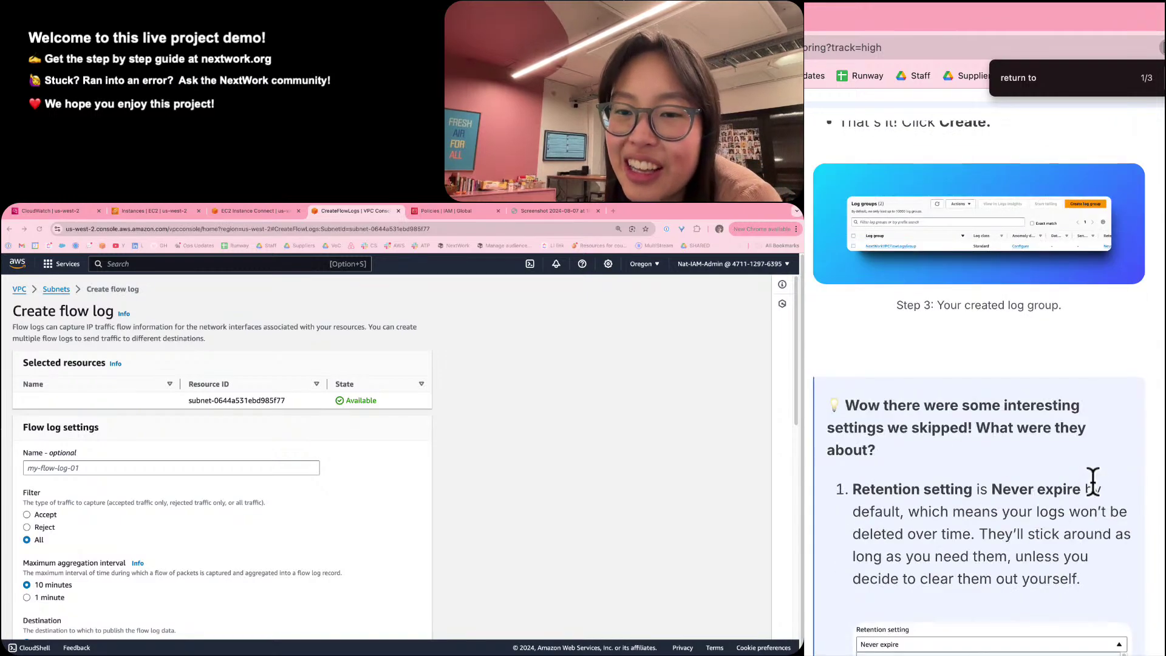
{"action": "scroll", "coordinate": [1095, 486], "scroll_direction": "down", "scroll_amount": 15}
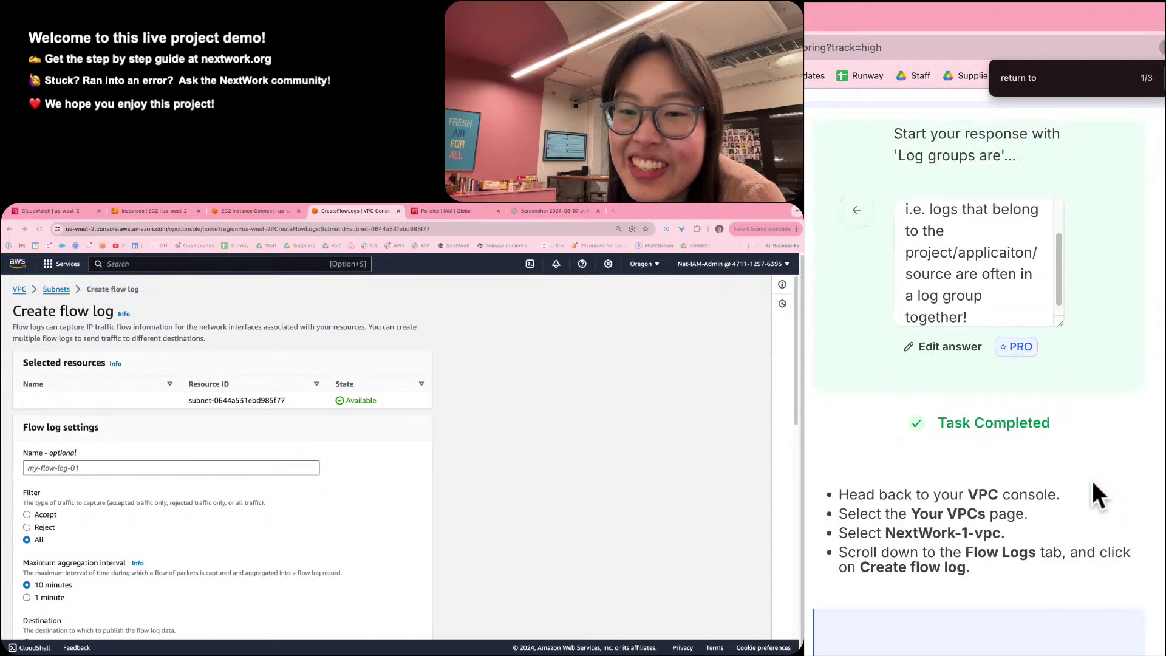
{"action": "scroll", "coordinate": [1093, 486], "scroll_direction": "down", "scroll_amount": 15}
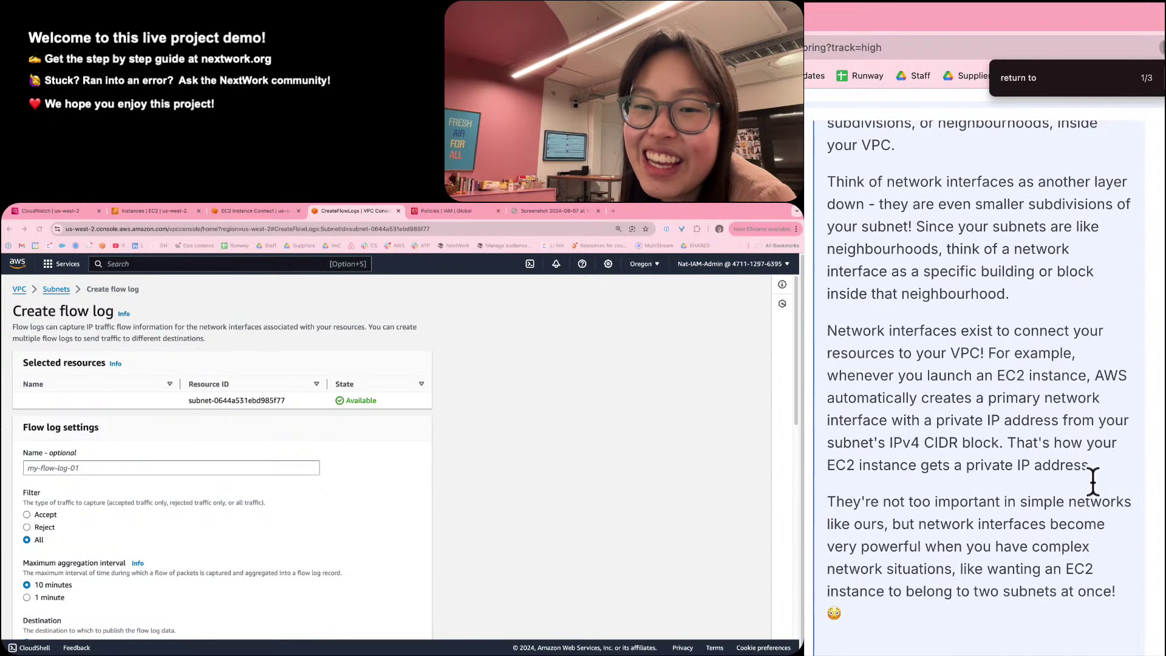
{"action": "scroll", "coordinate": [1067, 515], "scroll_direction": "up", "scroll_amount": 1}
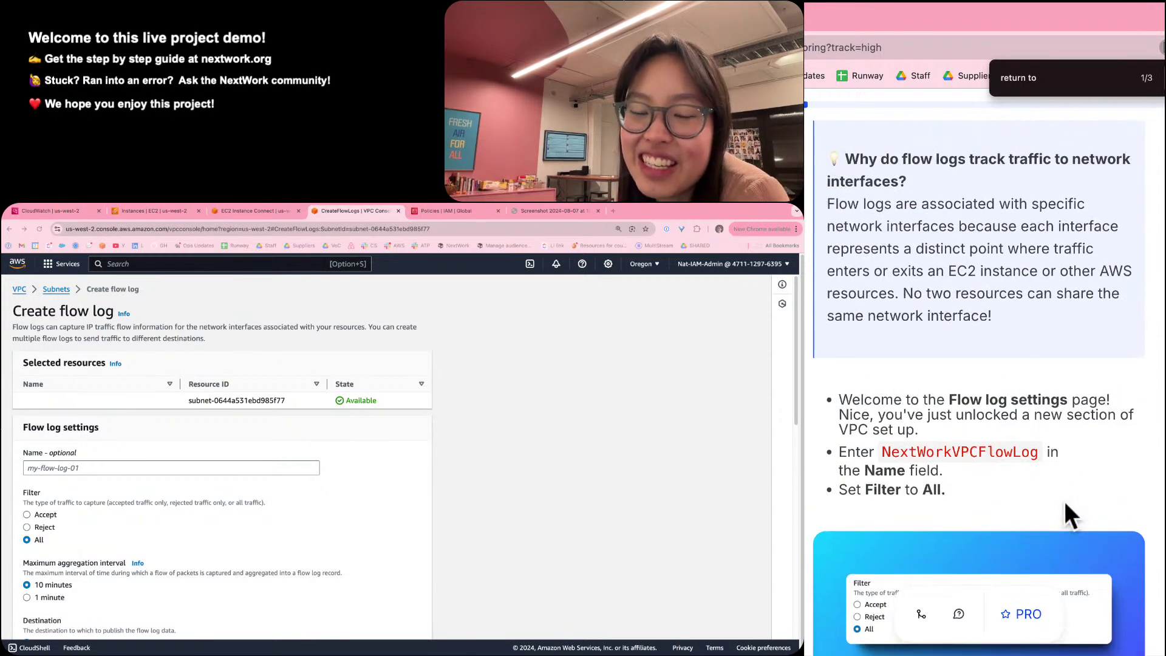
Name the flow log NextWorkVPCFlowLog and set its maximum aggregation interval to 1 minute.
{"action": "left_click", "coordinate": [1030, 460]}
{"action": "left_click", "coordinate": [215, 464]}
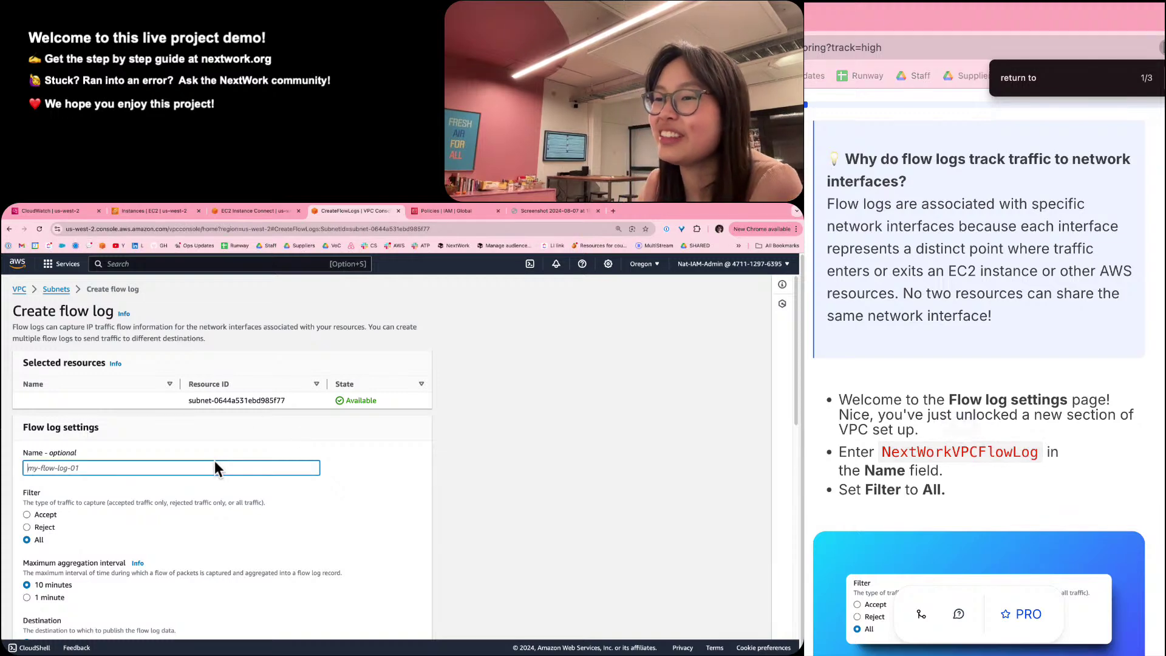
{"action": "key", "text": "super+v"}
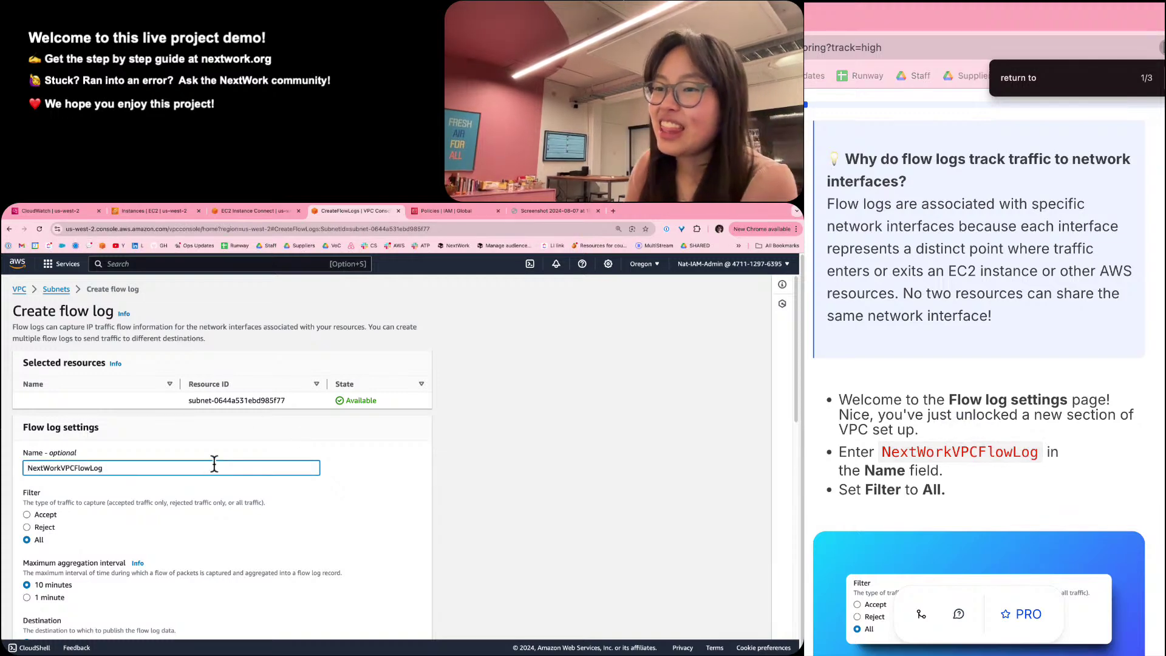
{"action": "scroll", "coordinate": [215, 468], "scroll_direction": "down", "scroll_amount": 1}
{"action": "left_click", "coordinate": [31, 556]}
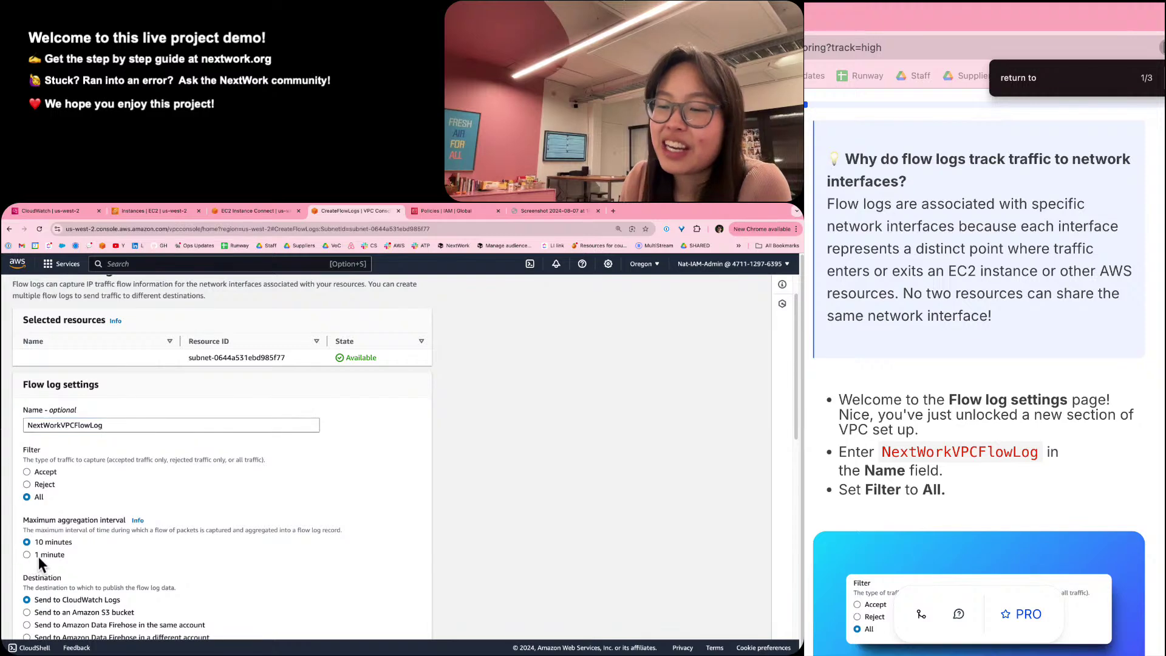
{"action": "scroll", "coordinate": [49, 544], "scroll_direction": "down", "scroll_amount": 3}
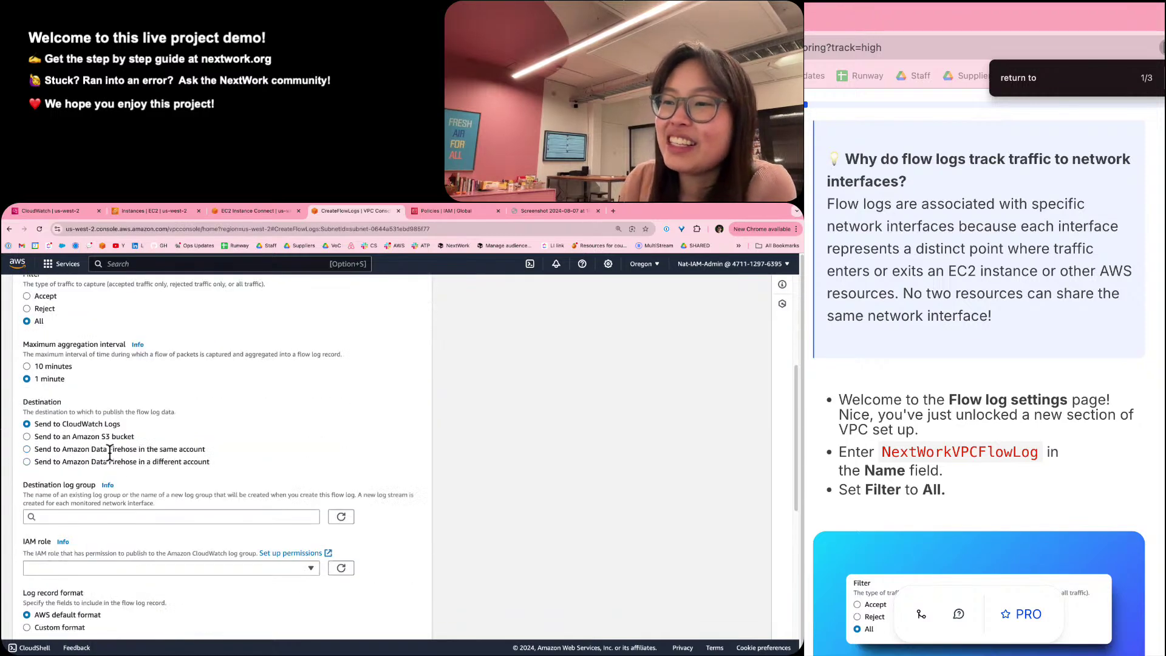
Capture a screenshot of the selected subnet and flow log settings and upload it to the guide's Step 4 created flow log task.
{"action": "scroll", "coordinate": [113, 480], "scroll_direction": "up", "scroll_amount": 3}
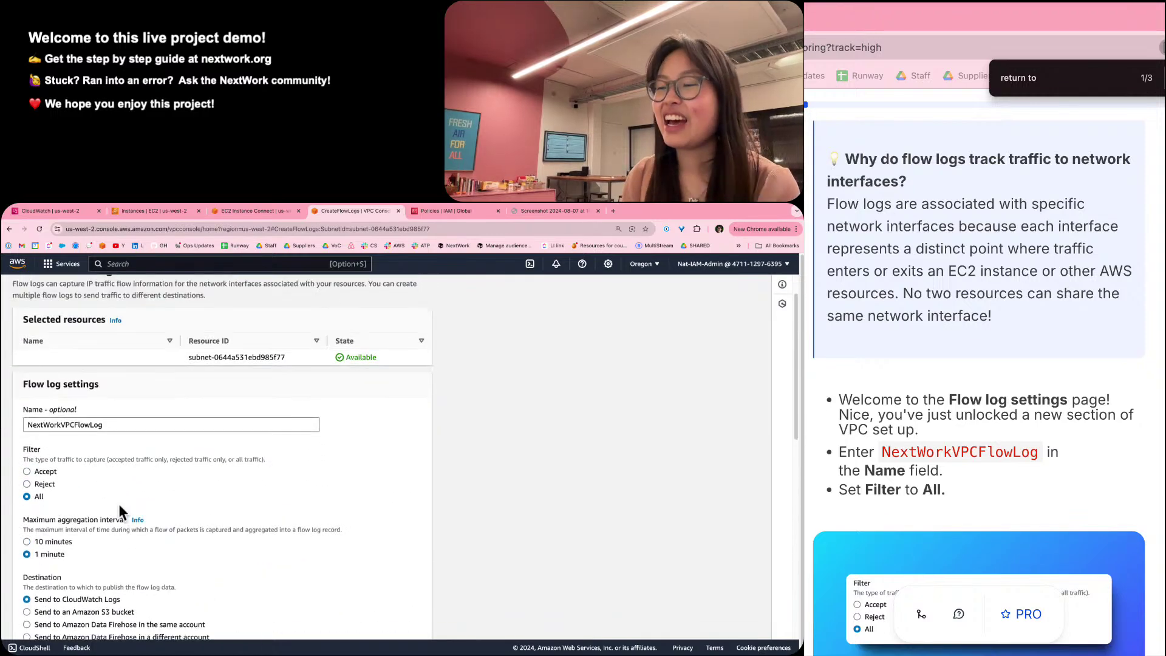
{"action": "scroll", "coordinate": [119, 504], "scroll_direction": "down", "scroll_amount": 1}
{"action": "key", "text": "super+shift+4"}
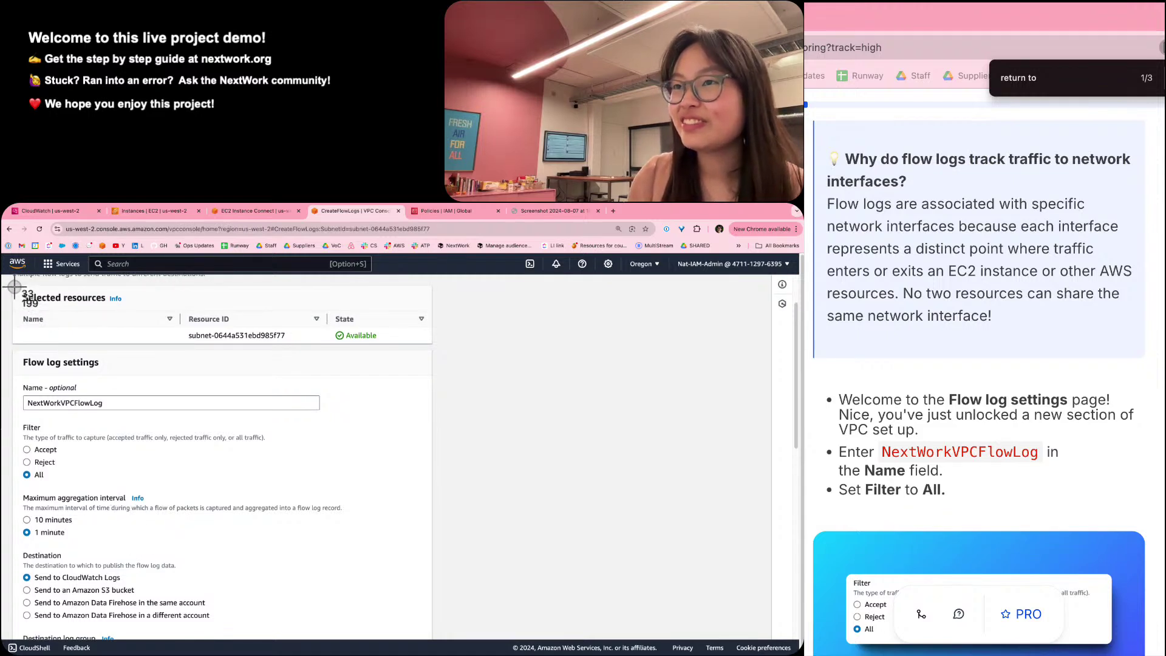
{"action": "left_click_drag", "start_coordinate": [12, 286], "coordinate": [430, 629]}
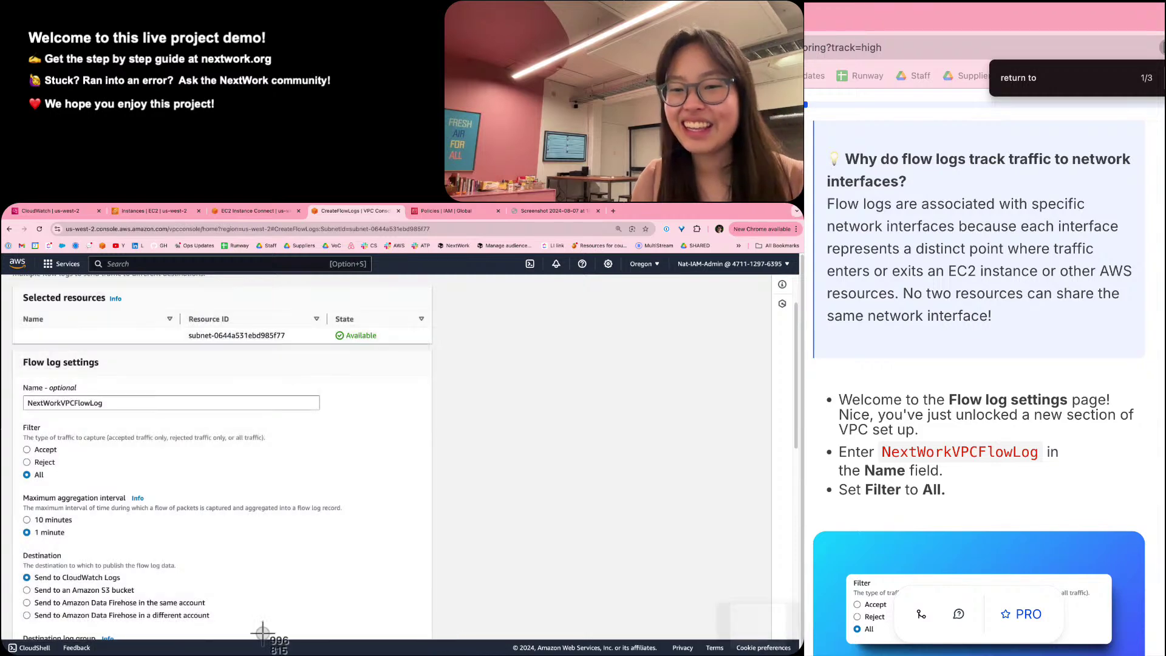
{"action": "left_click", "coordinate": [1128, 536]}
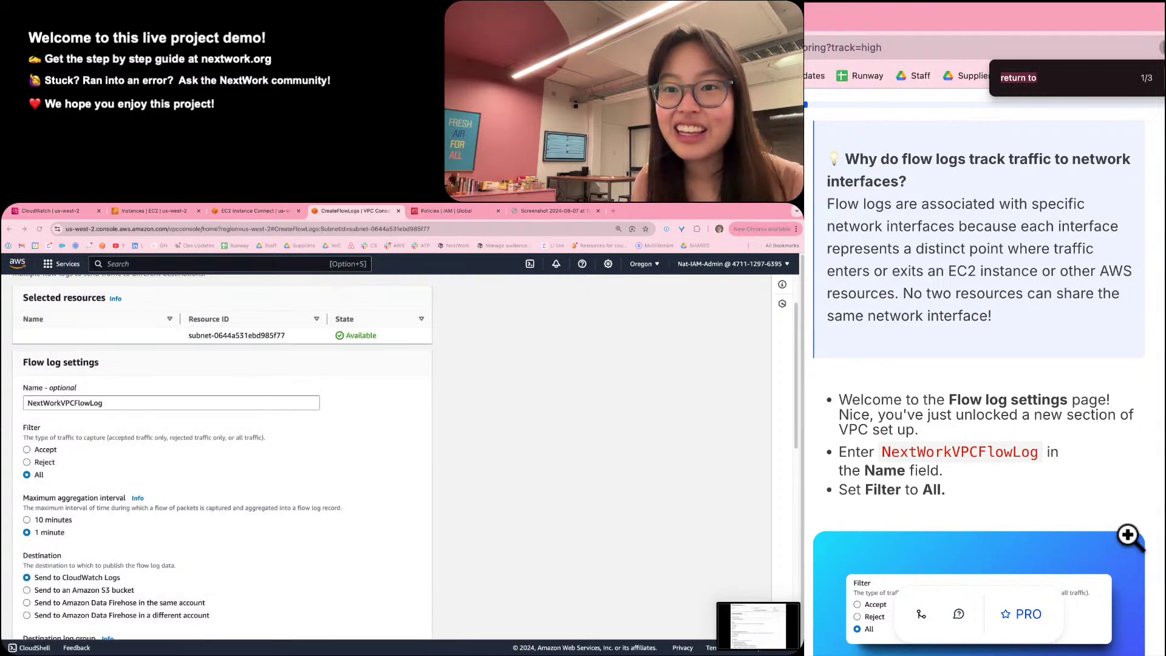
{"action": "key", "text": "Return"}
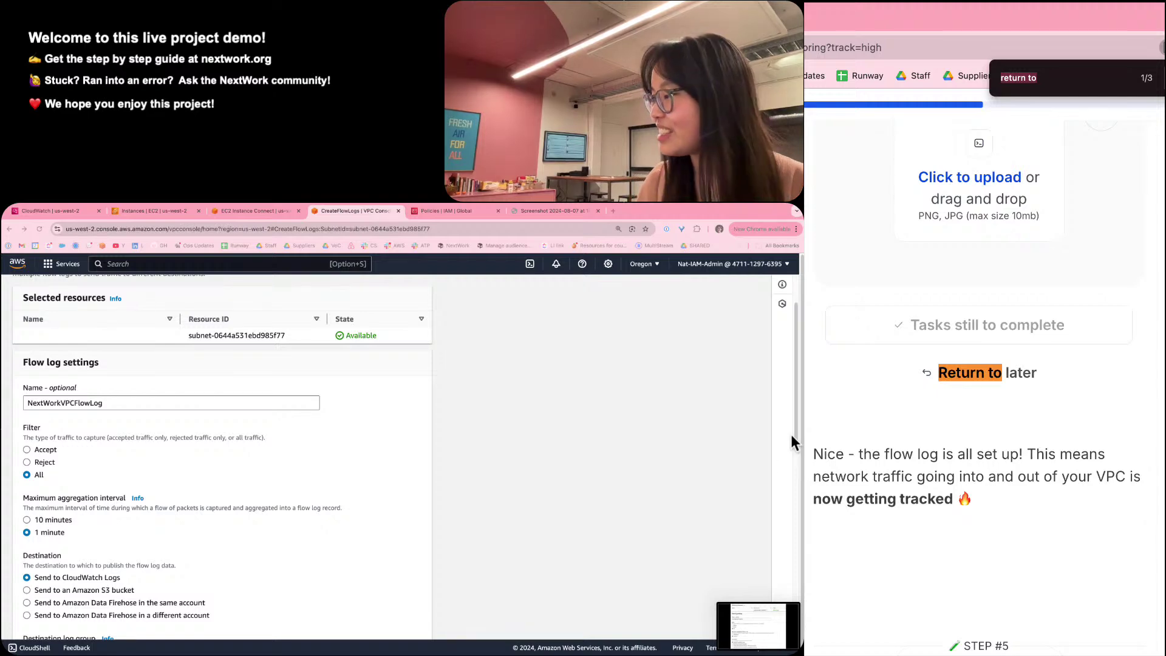
{"action": "left_click_drag", "start_coordinate": [767, 618], "coordinate": [957, 476]}
{"action": "scroll", "coordinate": [1069, 527], "scroll_direction": "up", "scroll_amount": 5}
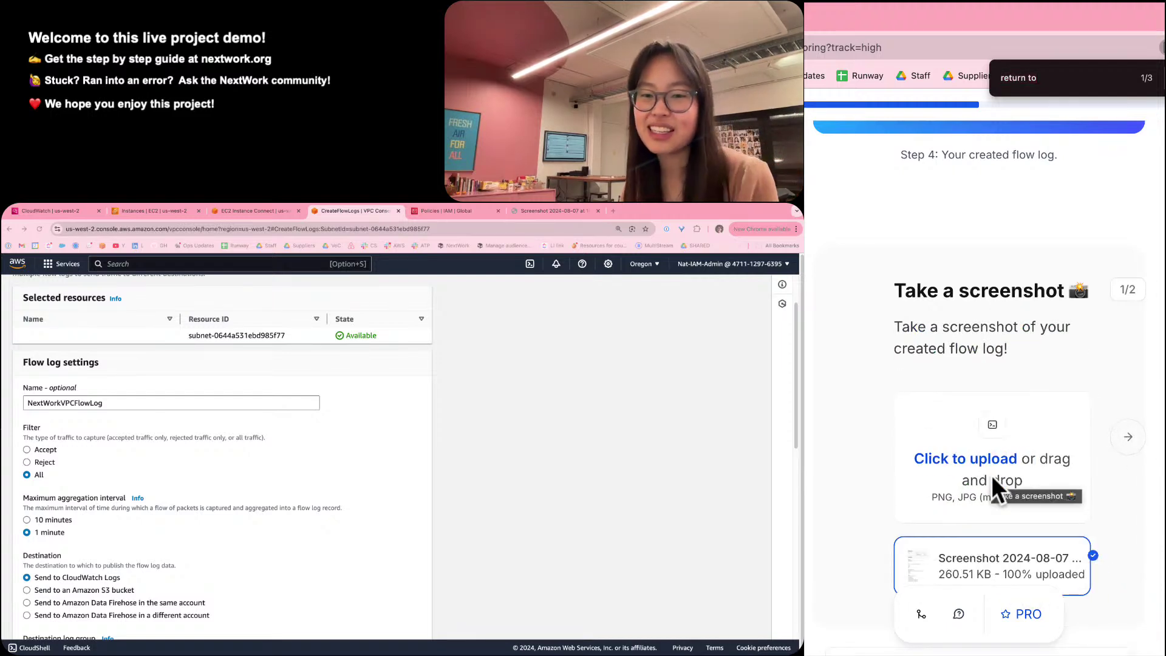
Answer the guide's "What is a flow log?" question with "Flow logs are logs designed specifically for recording network traffic.".
{"action": "left_click", "coordinate": [1125, 450]}
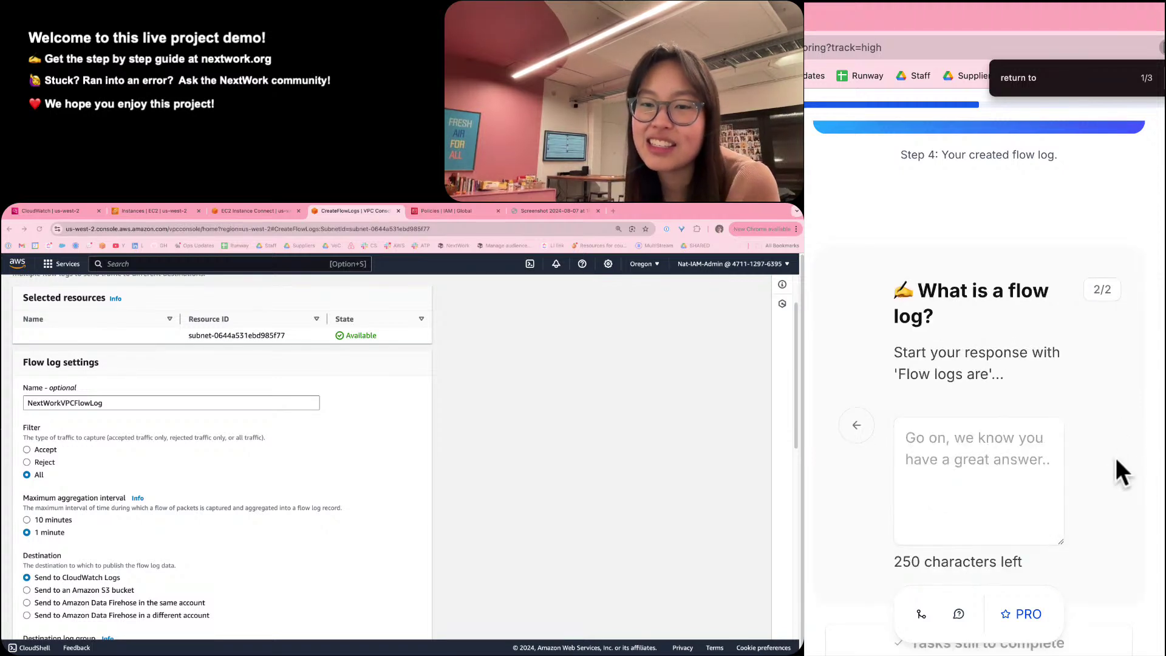
{"action": "left_click", "coordinate": [1053, 464]}
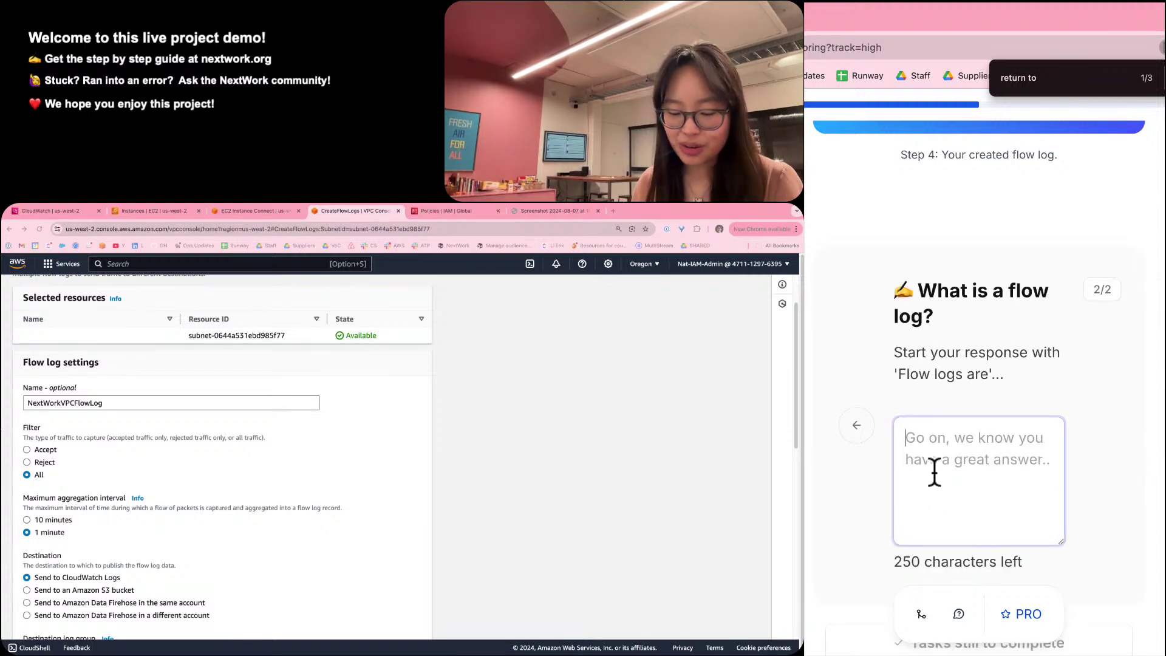
{"action": "type", "text": "Flow loh"}
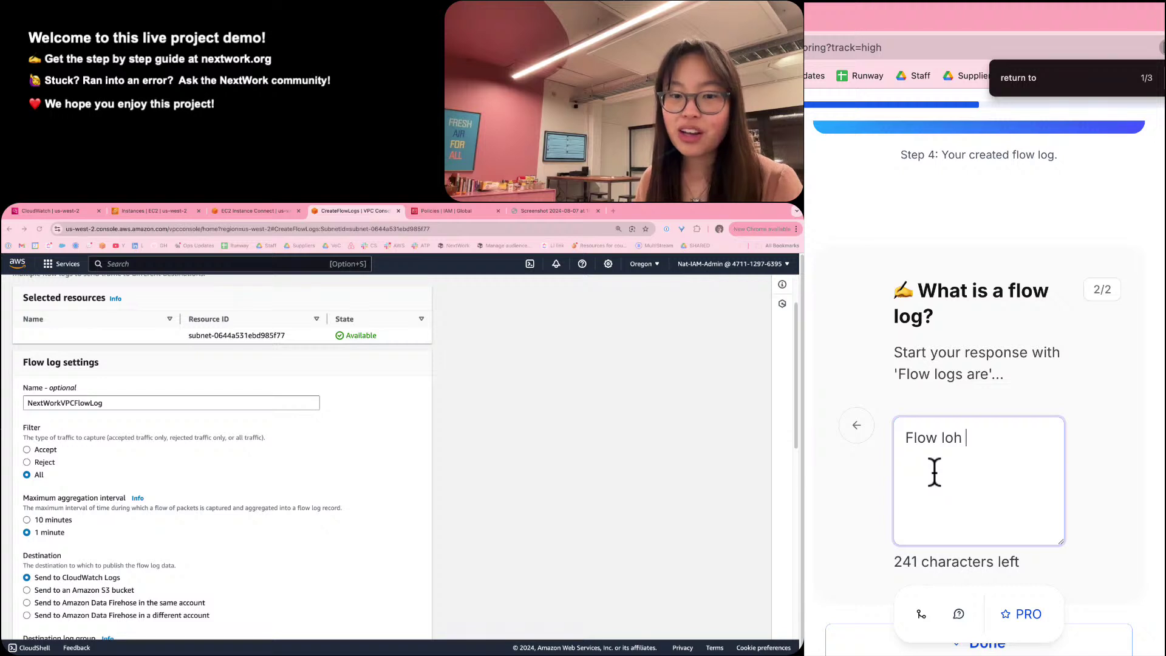
{"action": "key", "text": "BackSpace"}
{"action": "type", "text": "gs are l"}
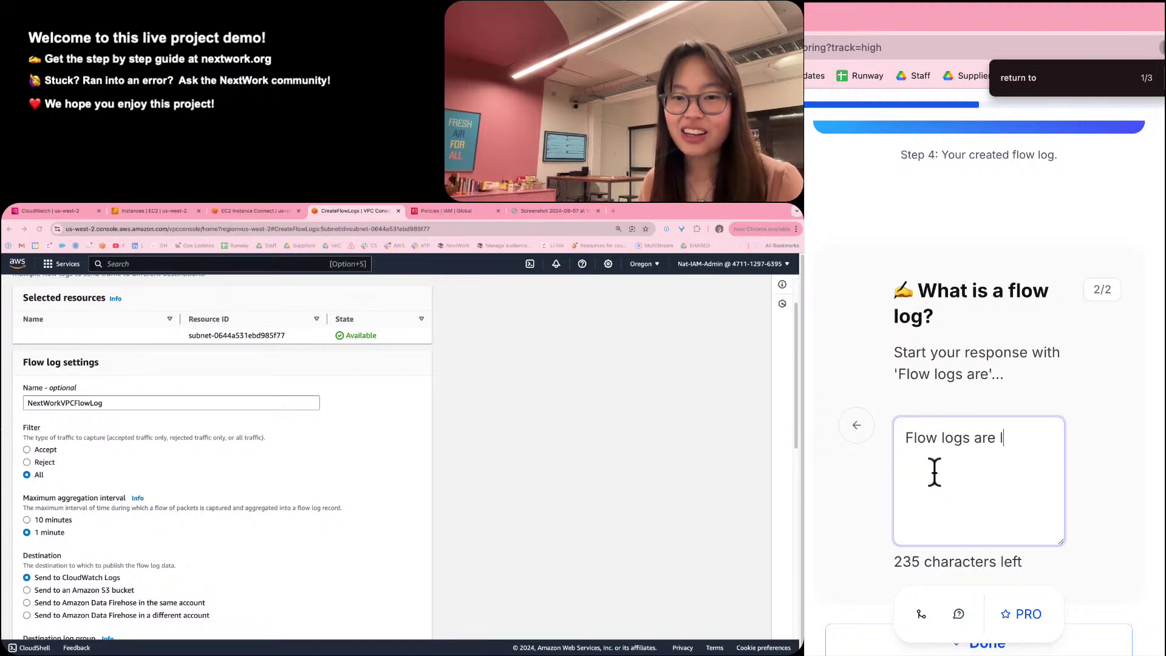
{"action": "type", "text": "ogs deisgned"}
{"action": "key", "text": "BackSpace"}
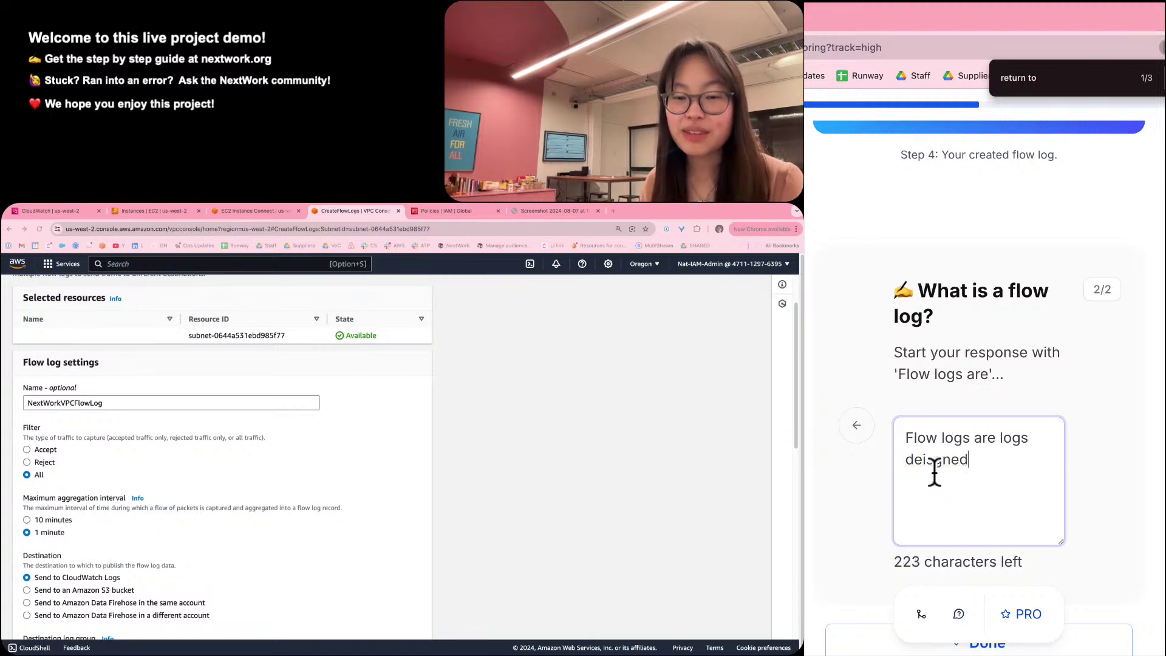
{"action": "key", "text": "BackSpace"}
{"action": "type", "text": "signed p"}
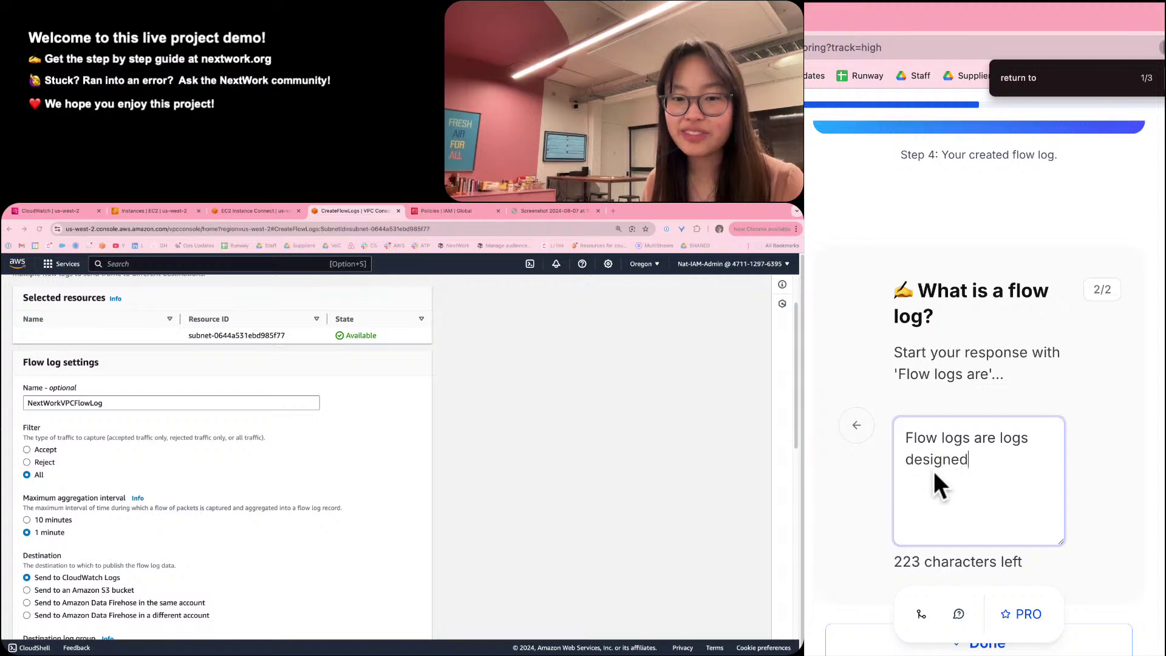
{"action": "key", "text": "BackSpace"}
{"action": "type", "text": "specifi"}
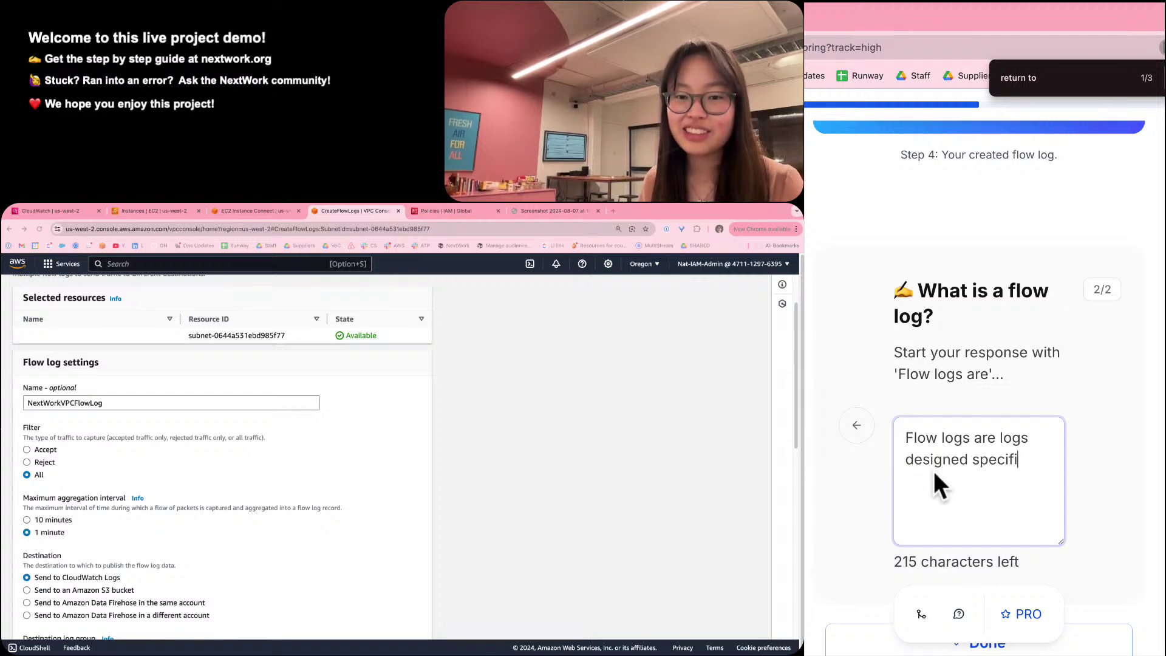
{"action": "type", "text": "aclly fo"}
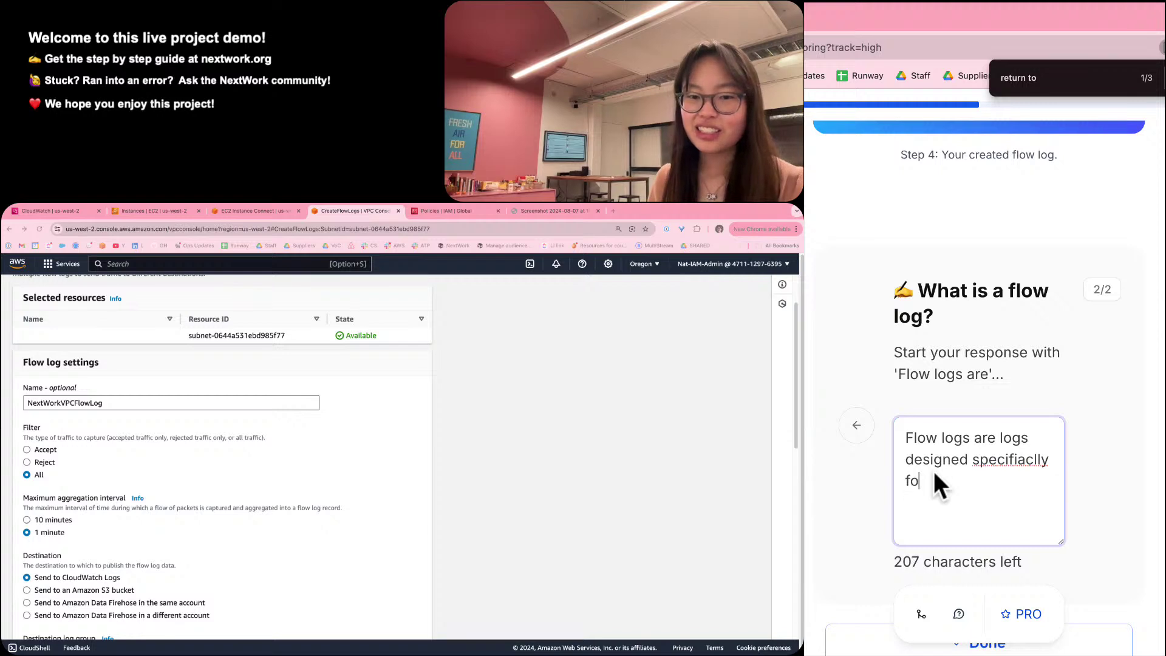
{"action": "key", "text": "BackSpace"}
{"action": "key", "text": "BackSpace"}
{"action": "key", "text": "BackSpace"}
{"action": "key", "text": "BackSpace"}
{"action": "key", "text": "BackSpace"}
{"action": "key", "text": "BackSpace"}
{"action": "key", "text": "BackSpace"}
{"action": "key", "text": "BackSpace"}
{"action": "type", "text": "cally"}
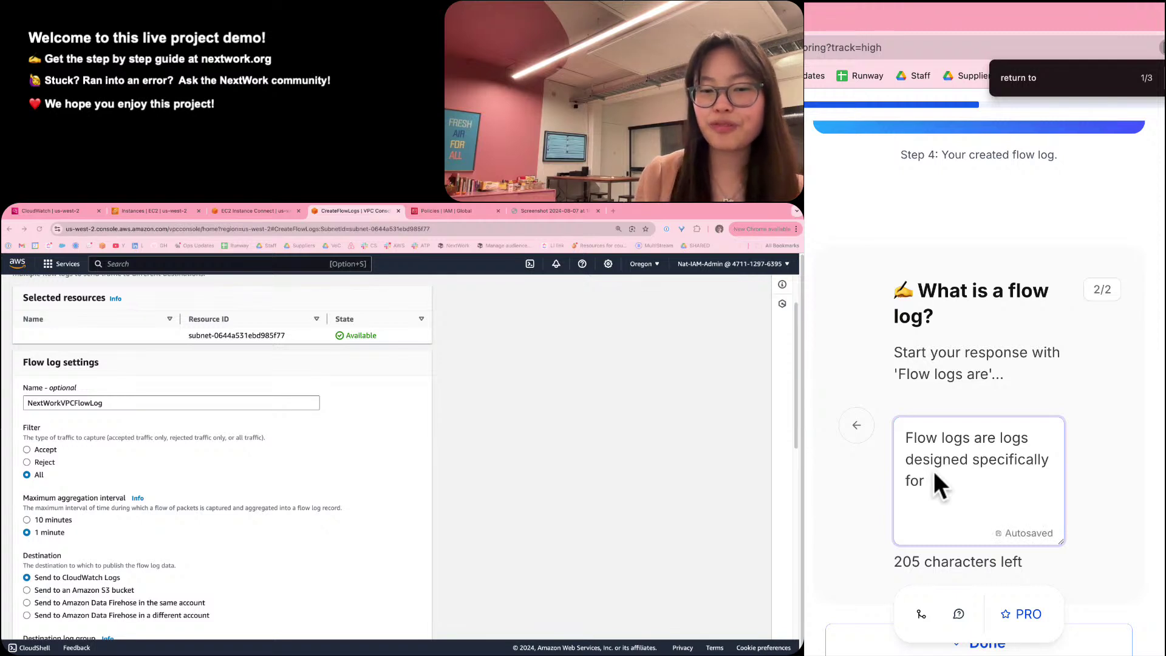
{"action": "type", "text": "for recoridn"}
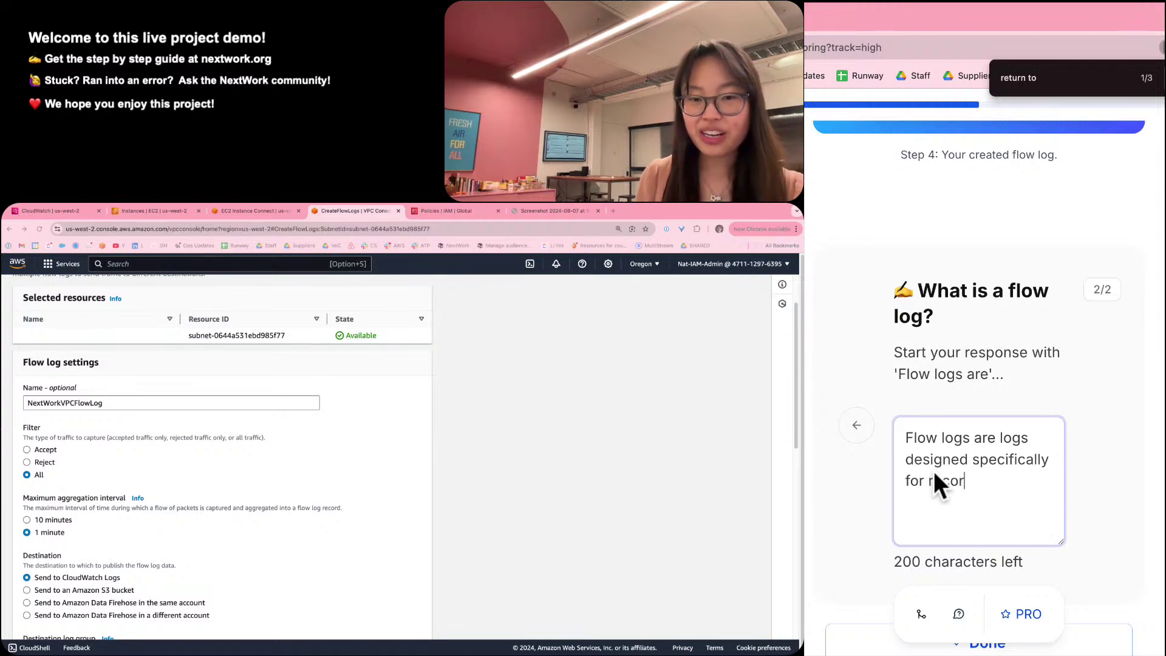
{"action": "key", "text": "BackSpace"}
{"action": "key", "text": "BackSpace"}
{"action": "key", "text": "BackSpace"}
{"action": "type", "text": "dig"}
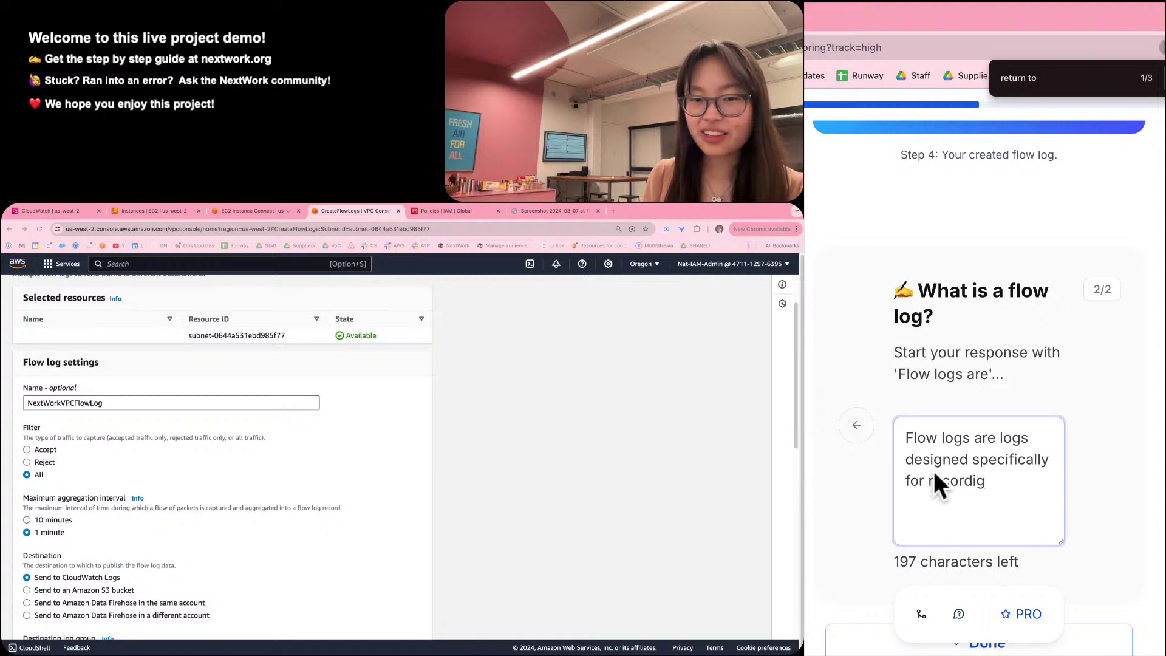
{"action": "key", "text": "BackSpace"}
{"action": "type", "text": "ng etwork"}
{"action": "key", "text": "BackSpace"}
{"action": "key", "text": "BackSpace"}
{"action": "key", "text": "BackSpace"}
{"action": "key", "text": "BackSpace"}
{"action": "key", "text": "BackSpace"}
{"action": "key", "text": "BackSpace"}
{"action": "key", "text": "BackSpace"}
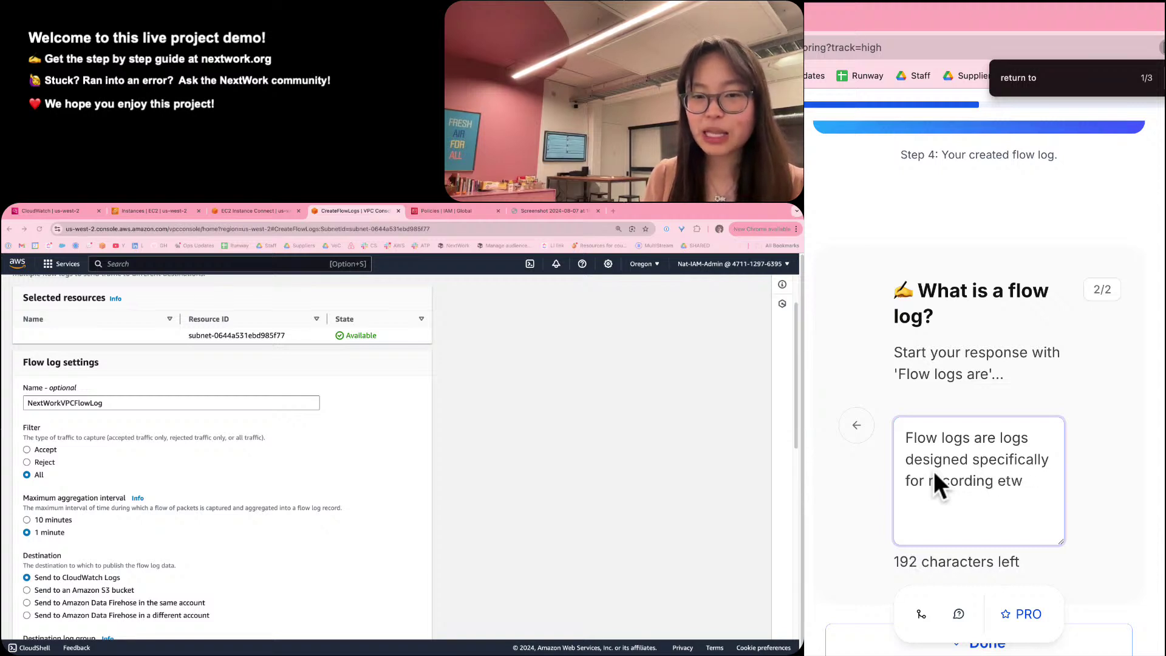
{"action": "type", "text": "netwo"}
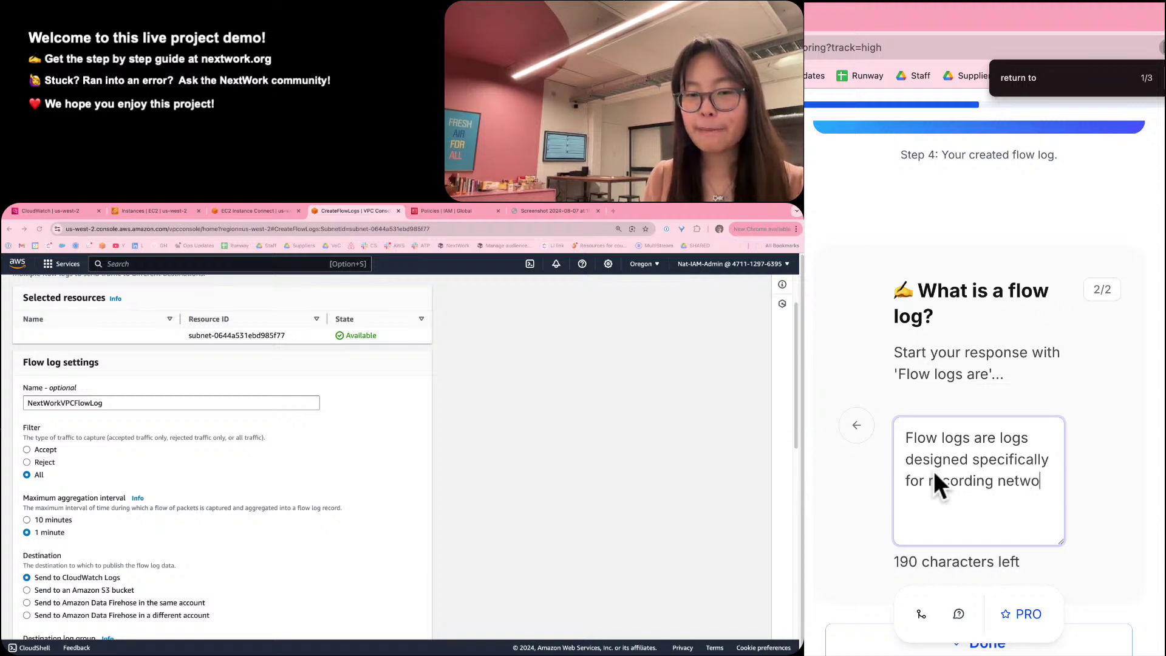
{"action": "type", "text": "rk tr"}
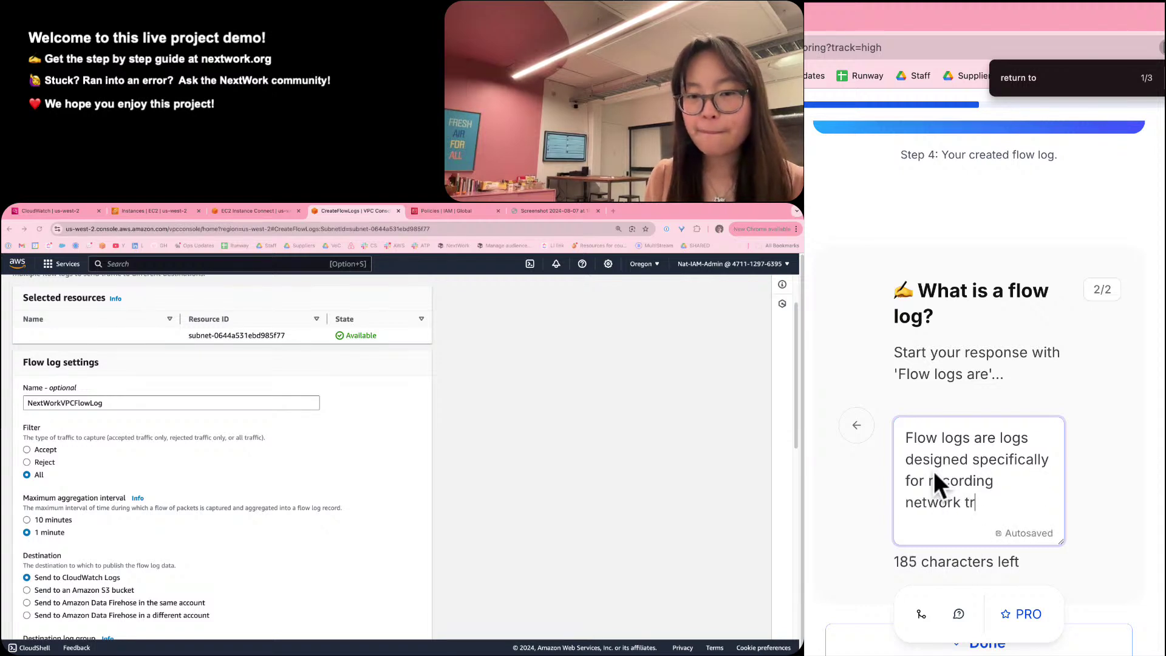
{"action": "type", "text": "affic. "}
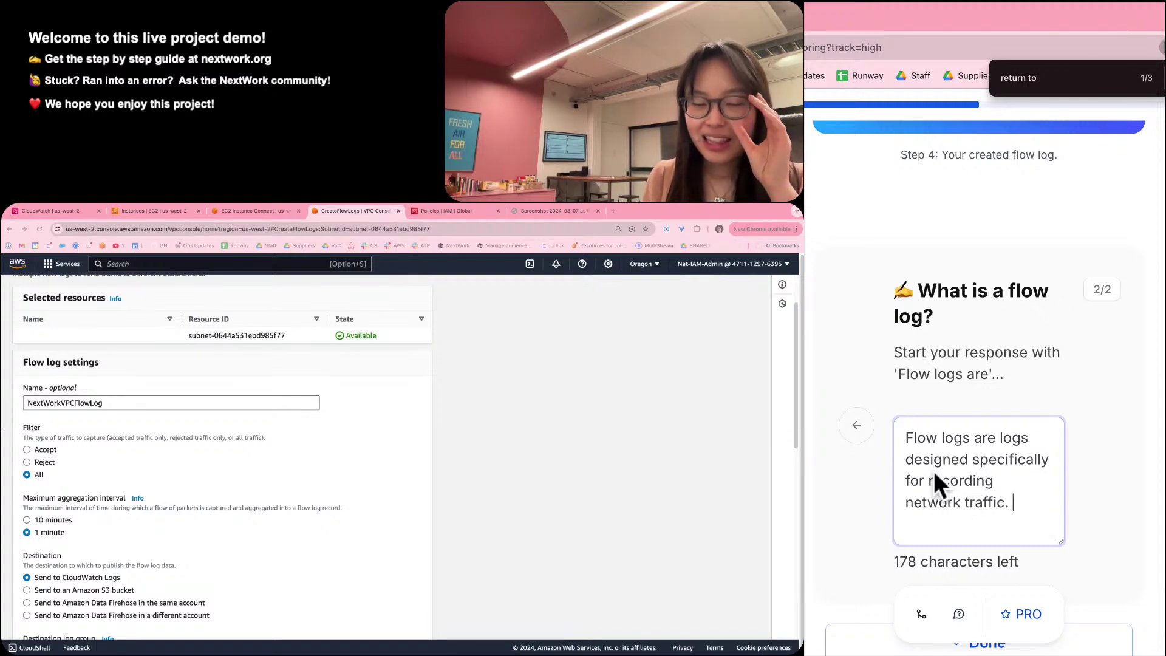
Add "They are used in Amazon VPC to track inbound and outbound traffic related to our VPC 1's public subnet." to the answer and complete the task.
{"action": "type", "text": "They are used in Aa"}
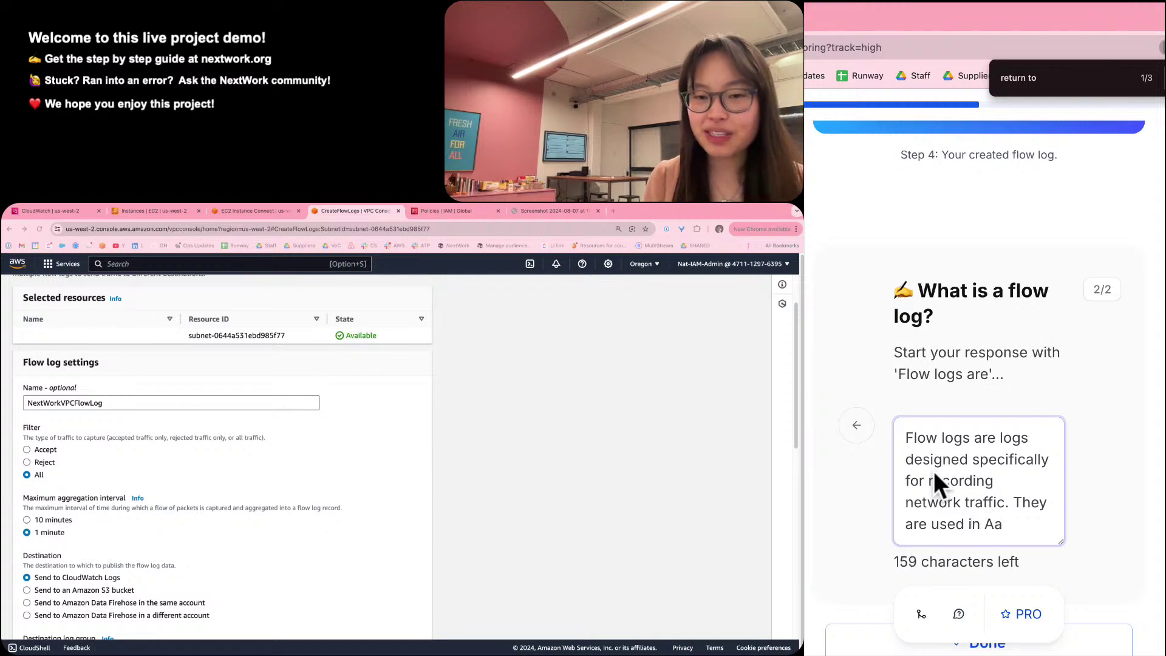
{"action": "key", "text": "BackSpace"}
{"action": "type", "text": "maz"}
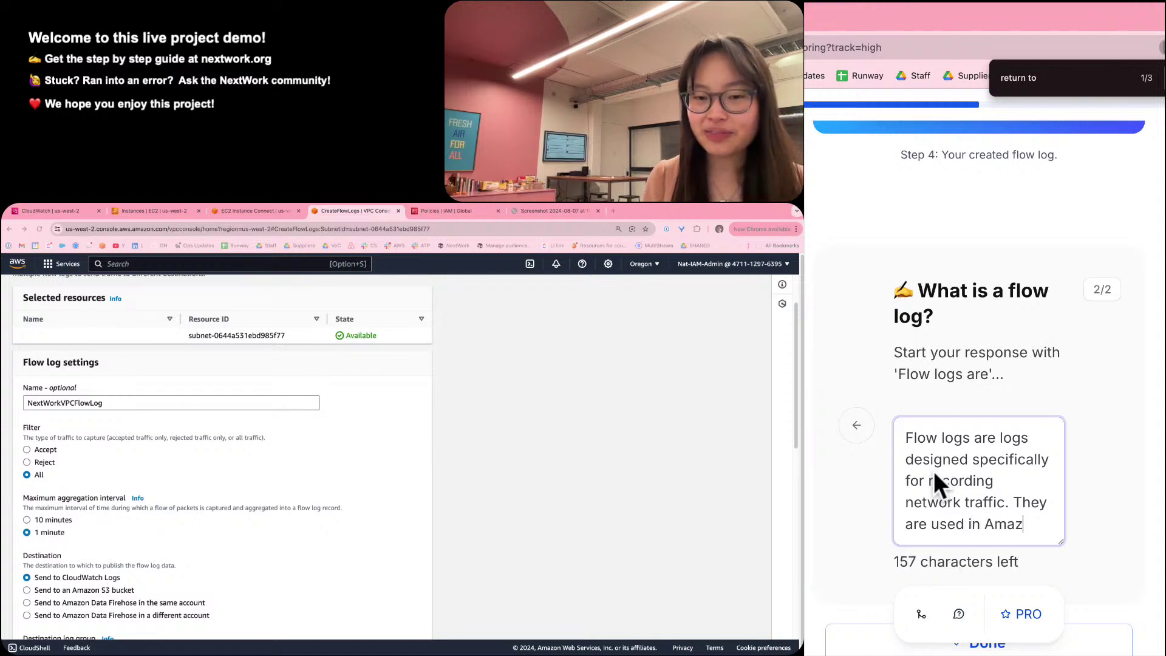
{"action": "type", "text": "on VPC to track inbvo"}
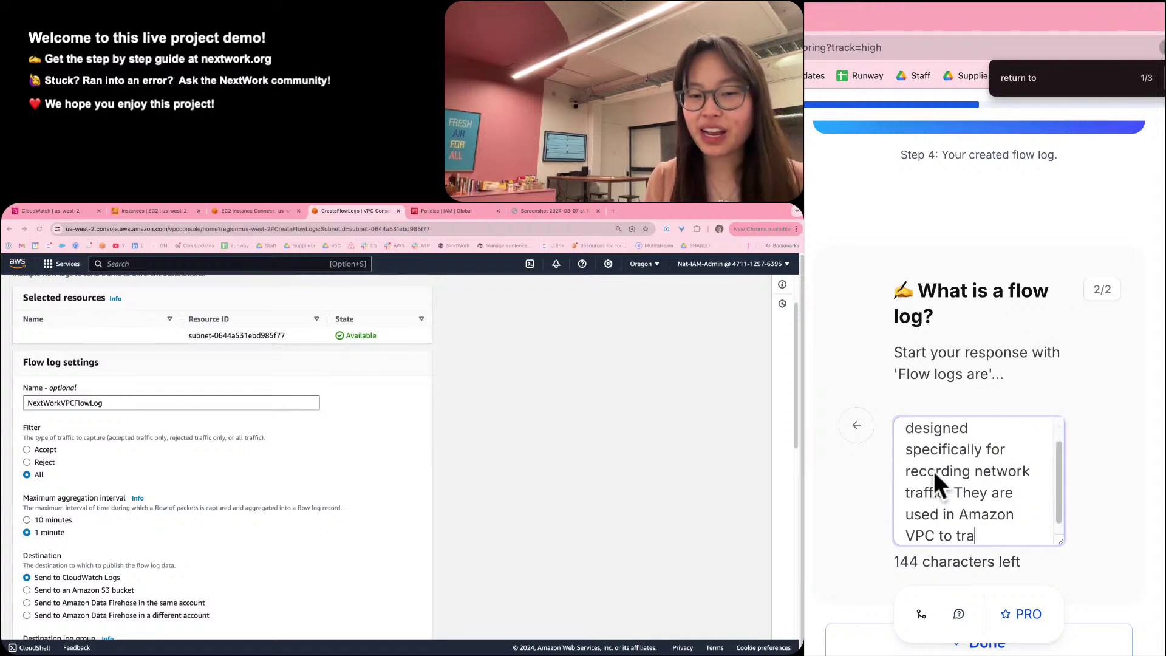
{"action": "key", "text": "BackSpace"}
{"action": "key", "text": "BackSpace"}
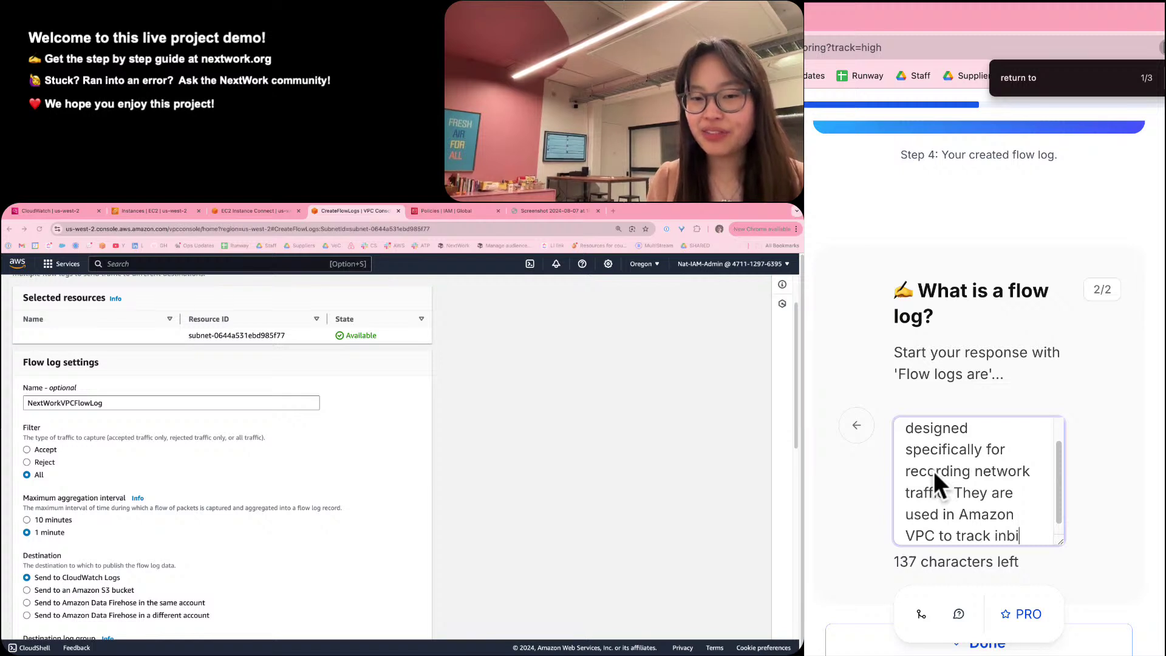
{"action": "type", "text": "ound and "}
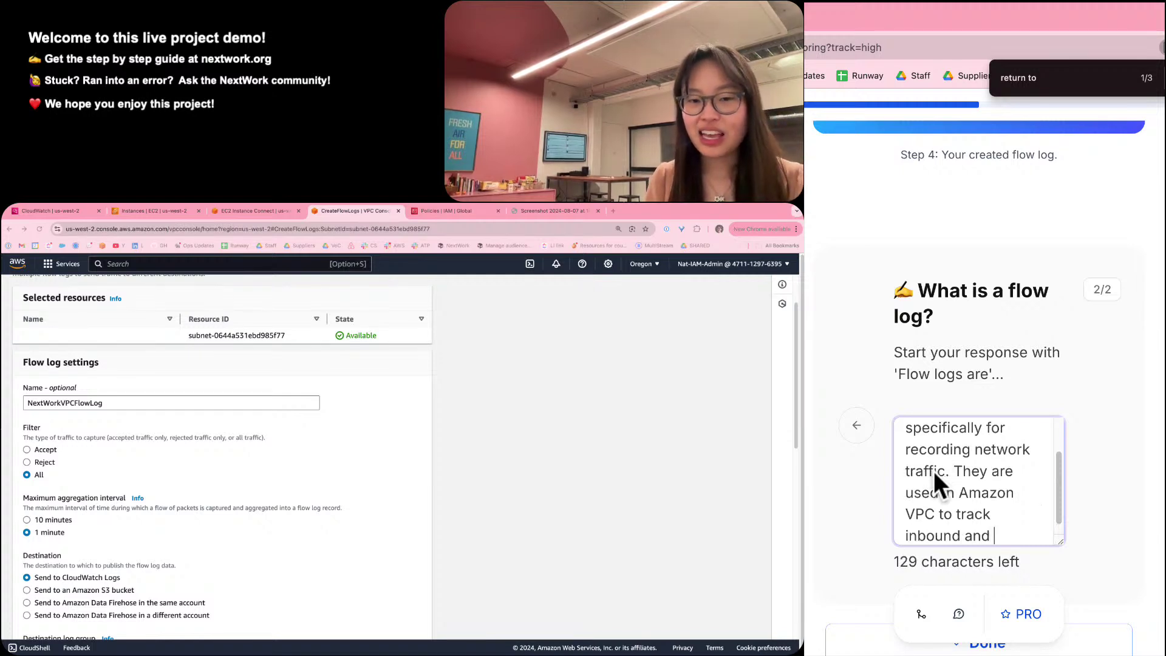
{"action": "type", "text": "oub"}
{"action": "key", "text": "BackSpace"}
{"action": "type", "text": "t"}
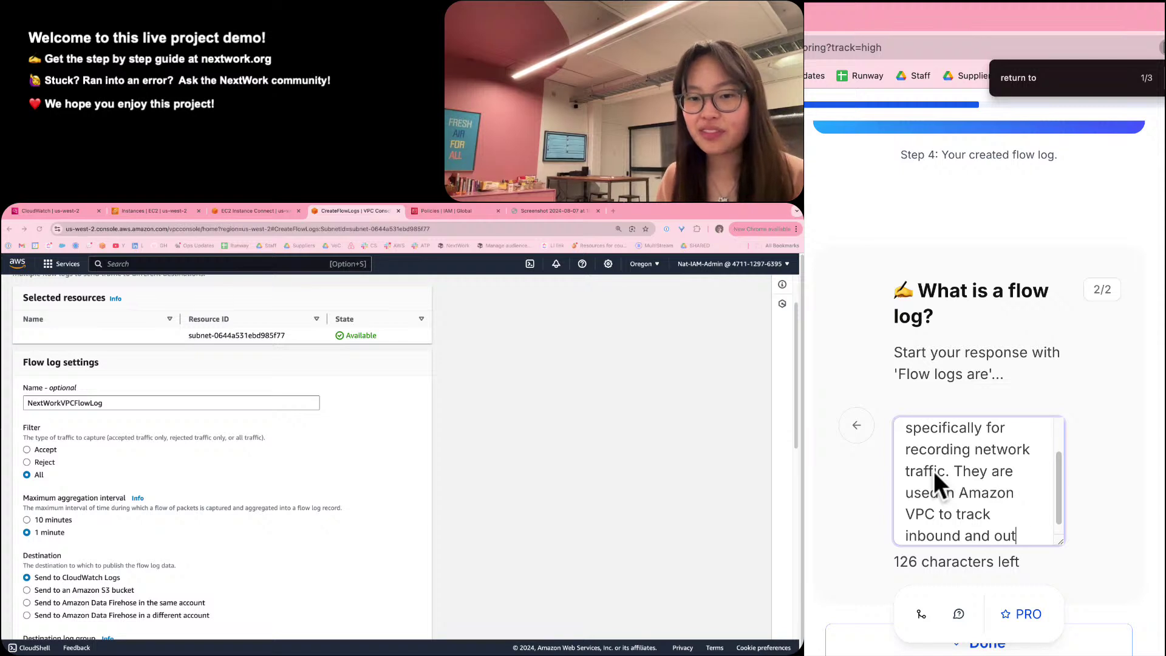
{"action": "key", "text": "BackSpace"}
{"action": "type", "text": "bound tr"}
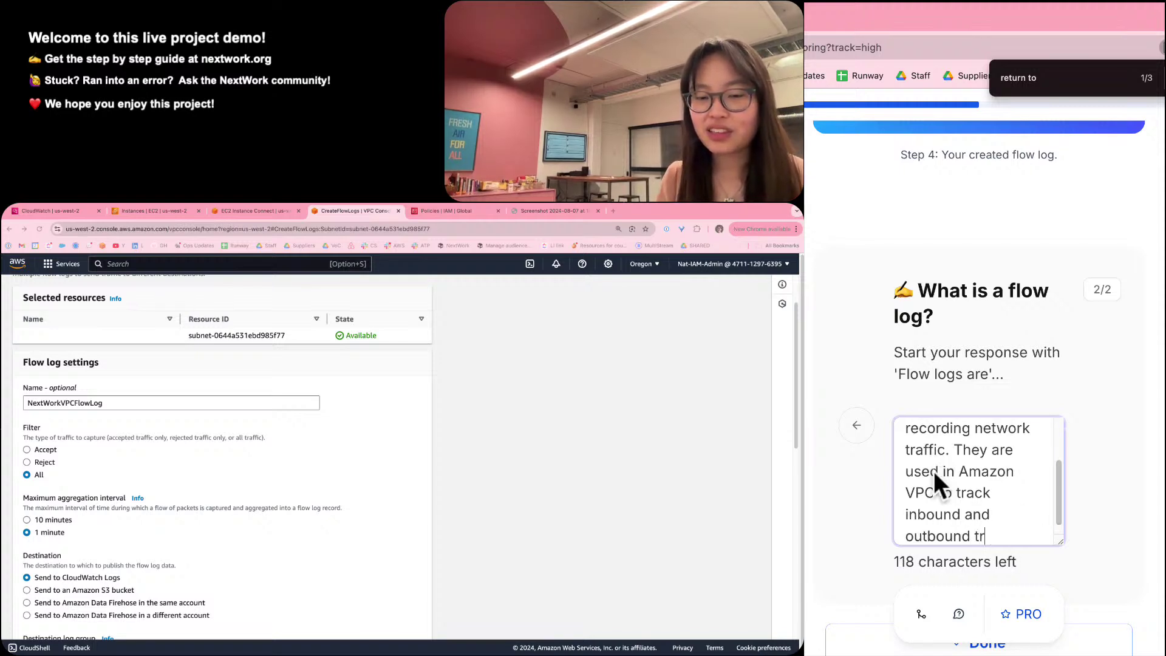
{"action": "type", "text": "affic related to "}
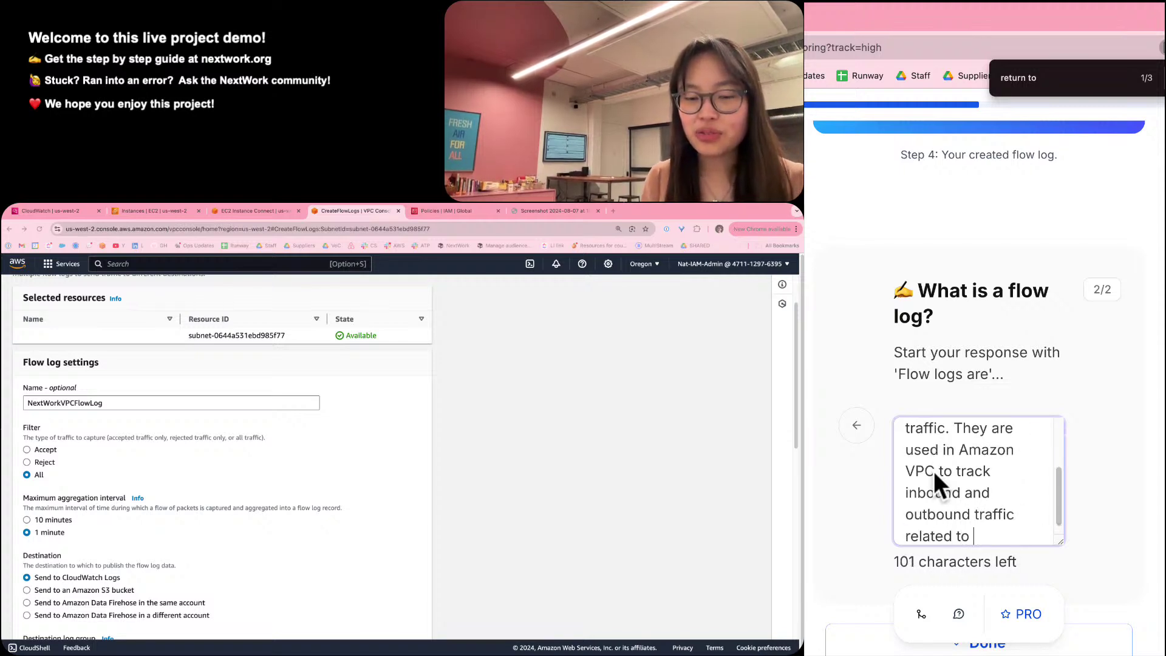
{"action": "type", "text": "our VP"}
{"action": "key", "text": "BackSpace"}
{"action": "key", "text": "BackSpace"}
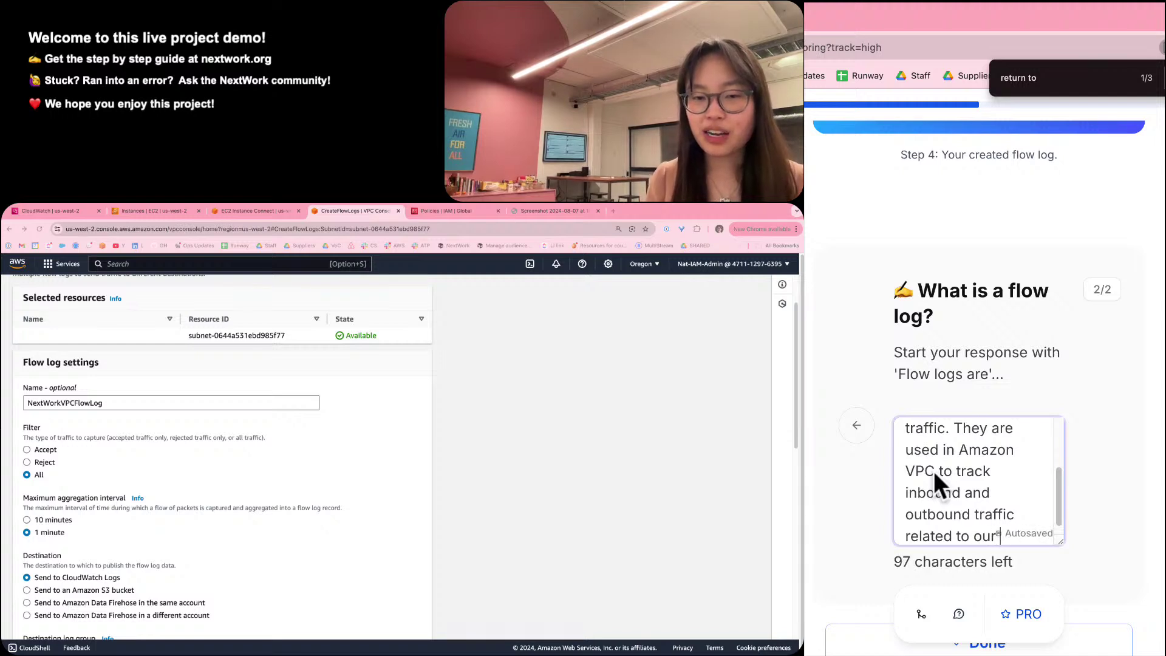
{"action": "type", "text": "VP"}
{"action": "key", "text": "BackSpace"}
{"action": "key", "text": "BackSpace"}
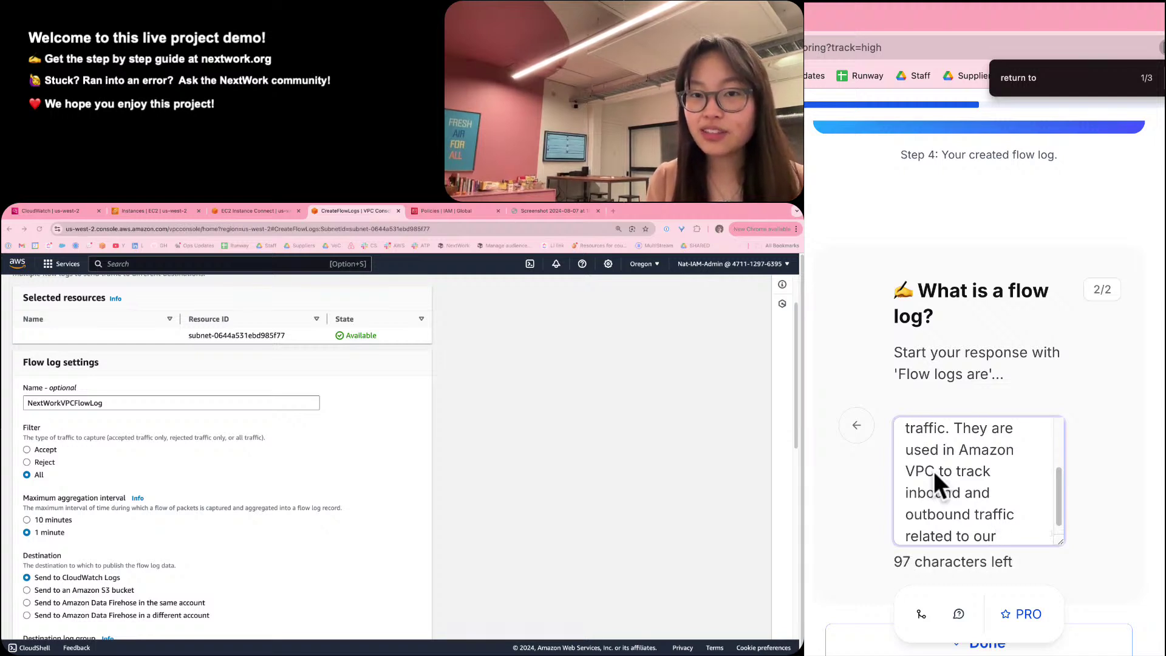
{"action": "key", "text": "BackSpace"}
{"action": "type", "text": "VPC"}
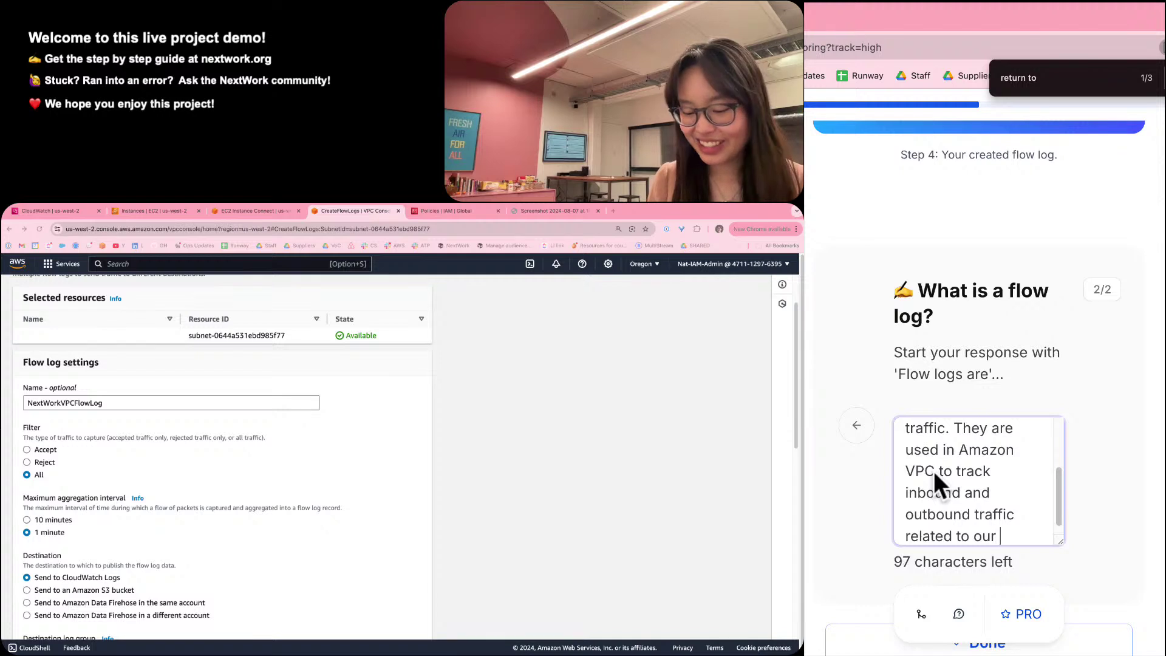
{"action": "key", "text": "BackSpace"}
{"action": "type", "text": "C 1"}
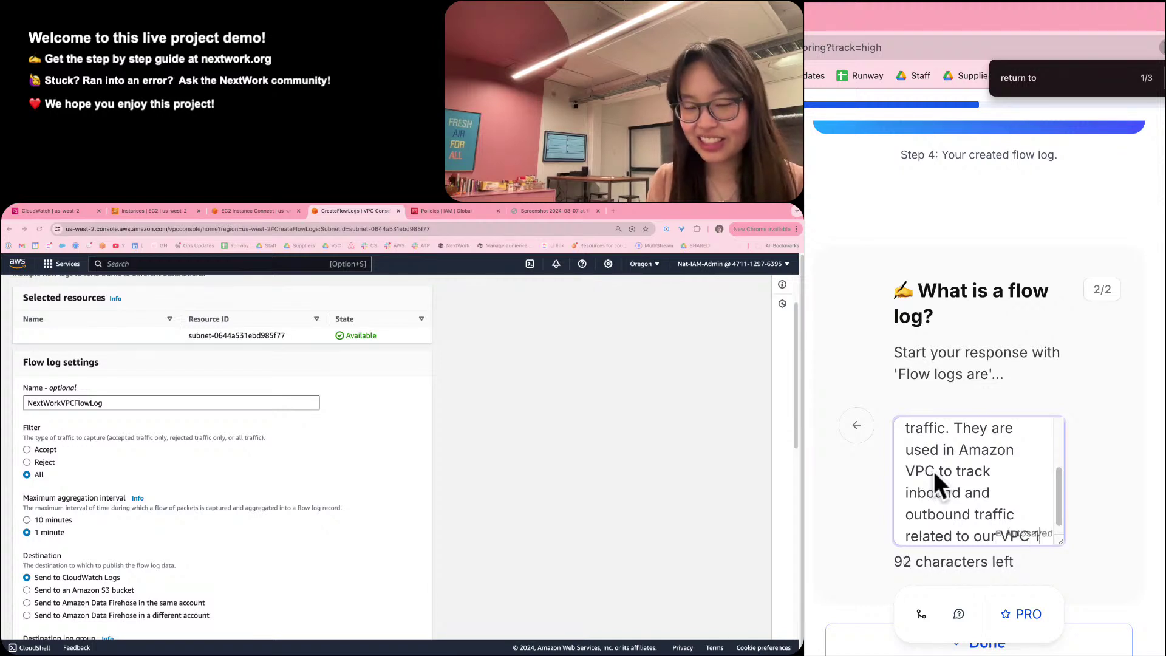
{"action": "type", "text": "'s public "}
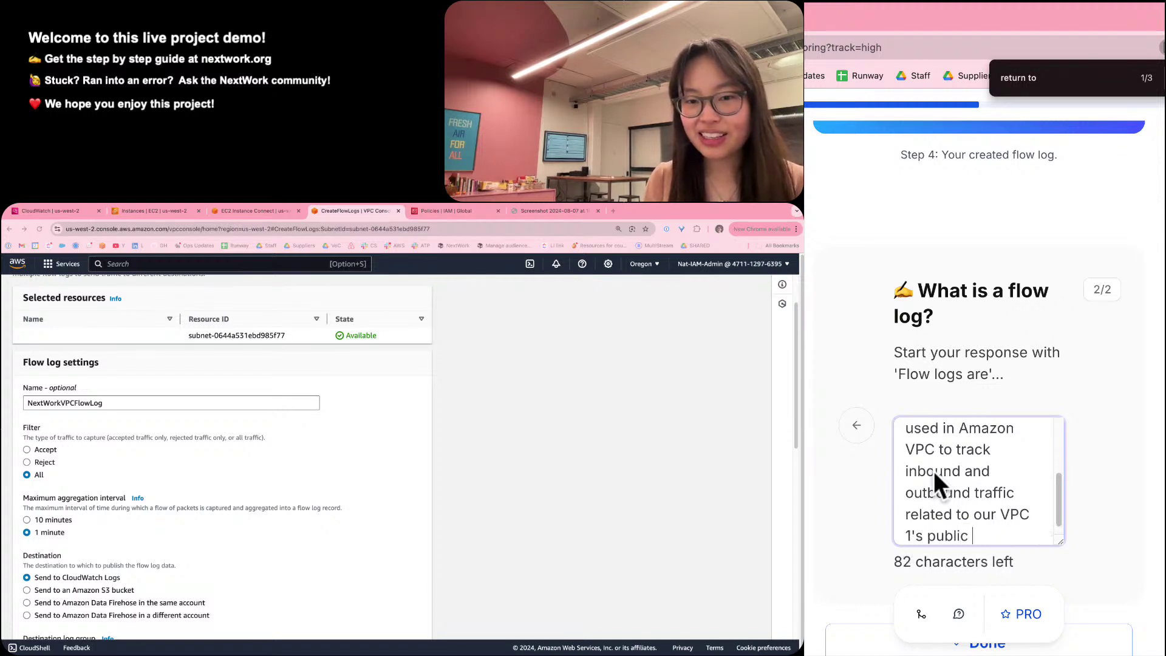
{"action": "type", "text": "subnet."}
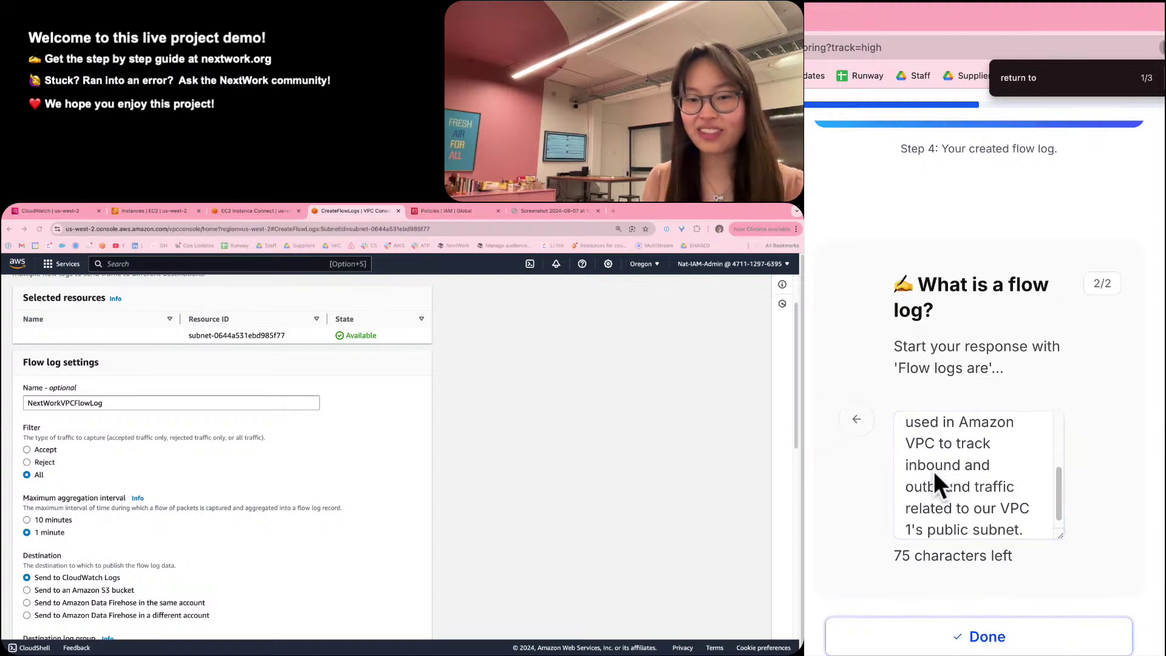
{"action": "key", "text": "Return"}
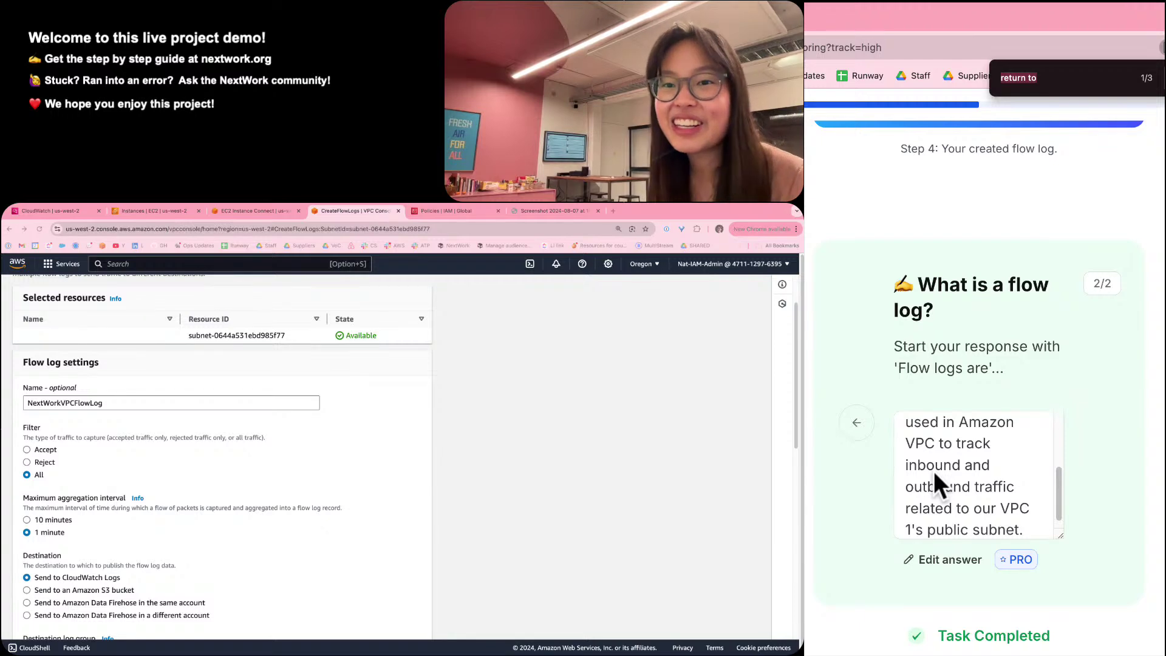
Find the next unfinished "return to" task in the guide and mark the VPC 1 route table answer as done.
{"action": "key", "text": "Return"}
{"action": "scroll", "coordinate": [934, 471], "scroll_direction": "up", "scroll_amount": 3}
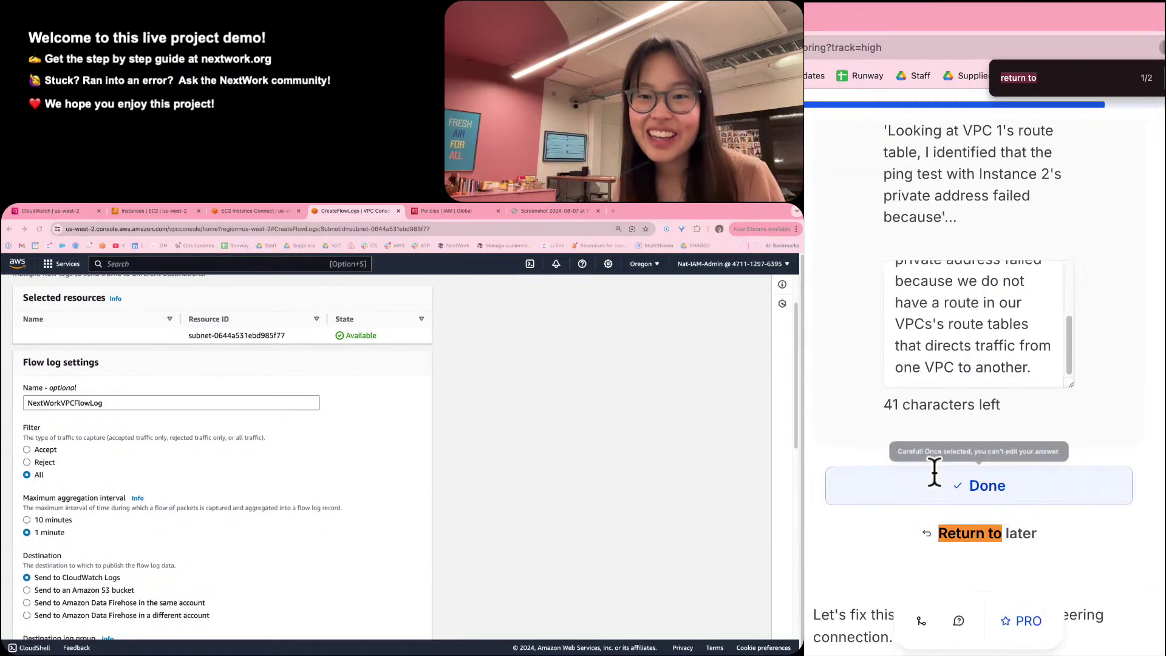
{"action": "left_click", "coordinate": [1093, 495]}
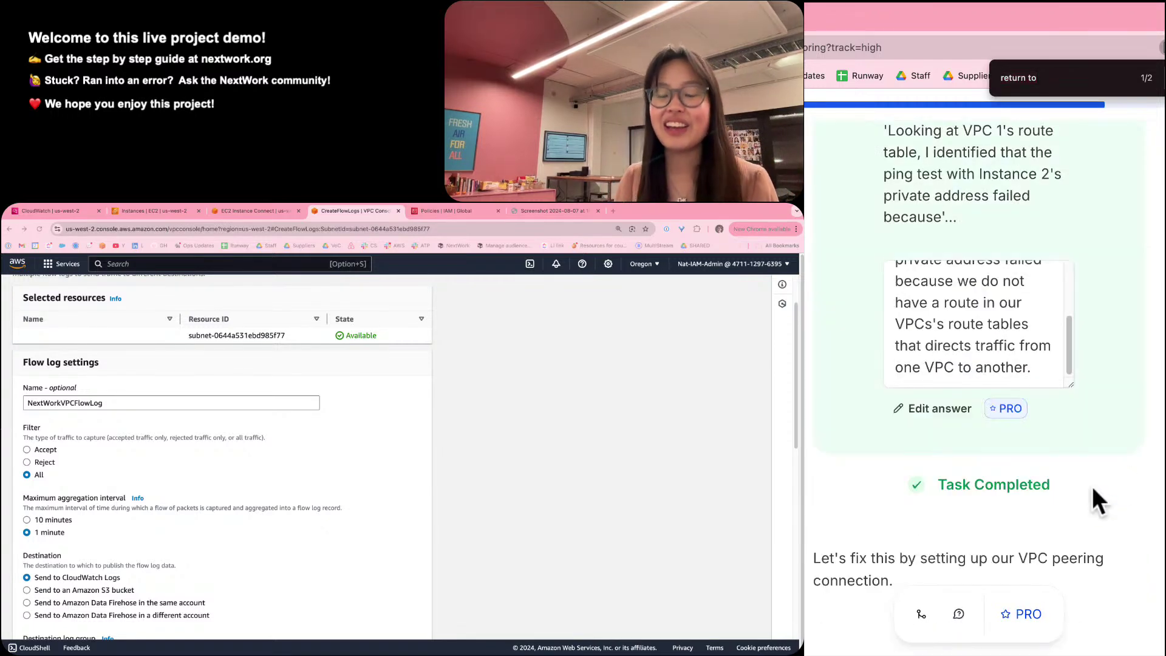
Search the guide for any remaining "return to" tasks and declare the project's mission accomplished.
{"action": "key", "text": "super+f"}
{"action": "key", "text": "Return"}
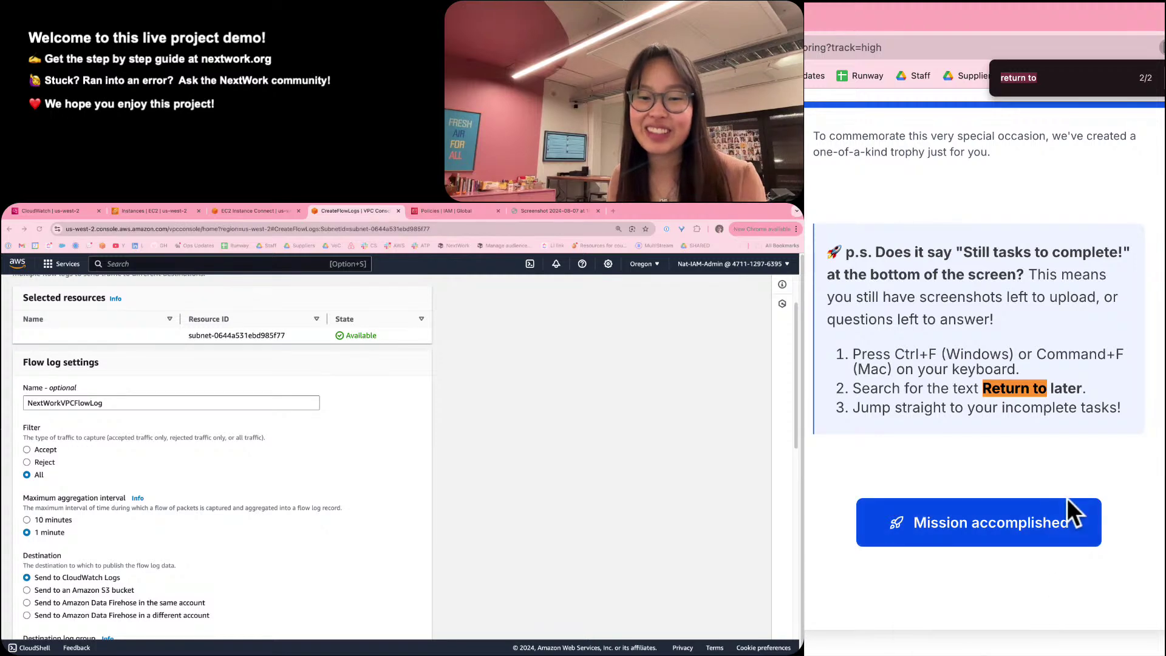
{"action": "left_click", "coordinate": [1068, 515]}
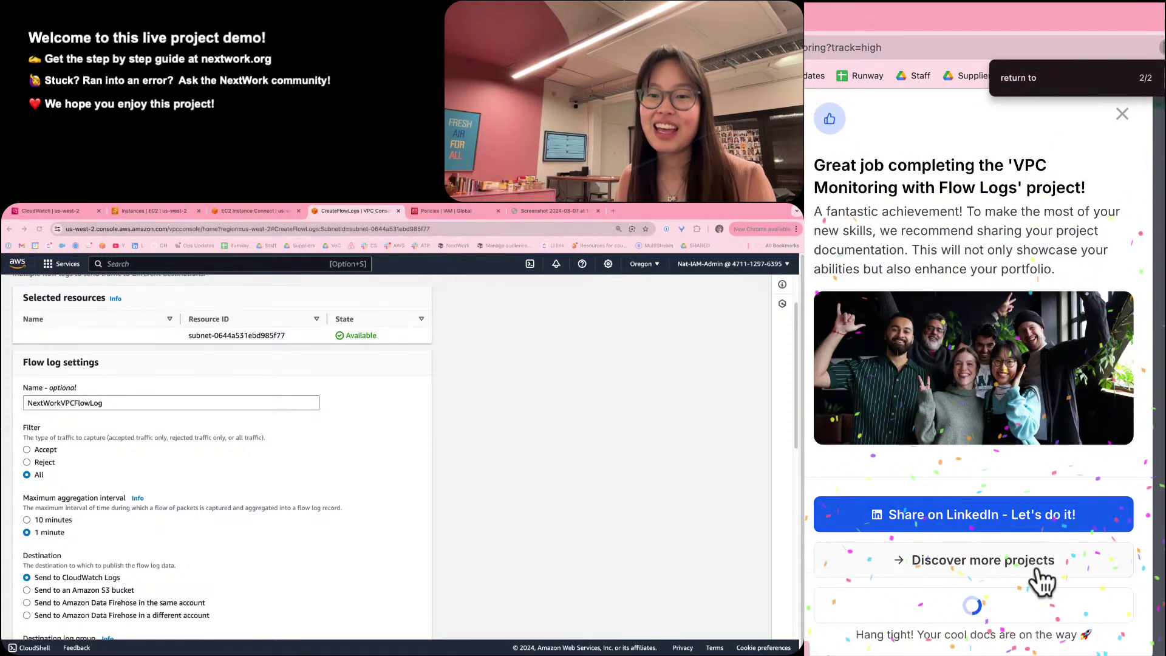
Open the LinkedIn share draft for the completed project, move it into the AWS console's browser window, and review the post text.
{"action": "left_click", "coordinate": [994, 524]}
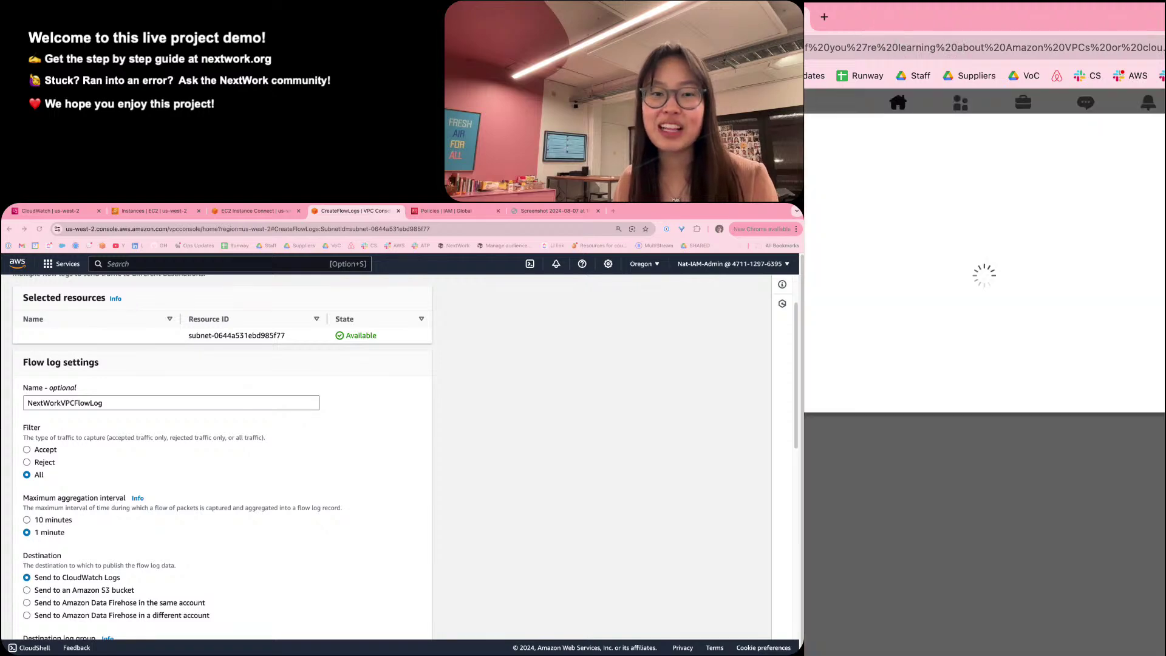
{"action": "left_click_drag", "start_coordinate": [807, 17], "coordinate": [443, 213]}
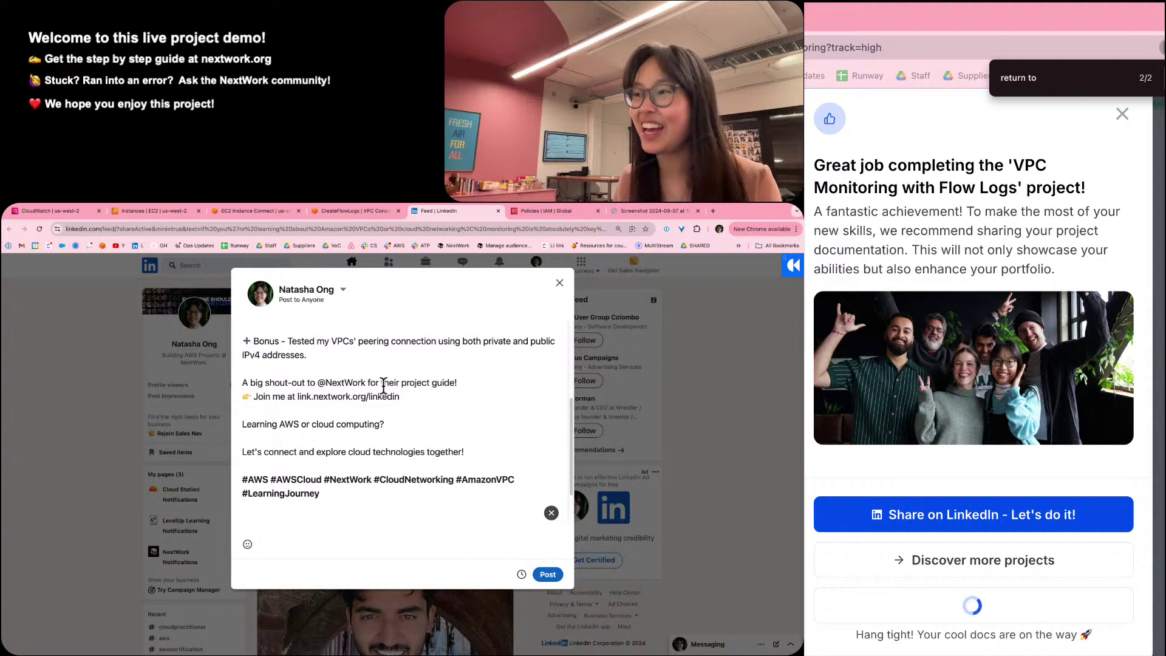
{"action": "scroll", "coordinate": [386, 370], "scroll_direction": "up", "scroll_amount": 5}
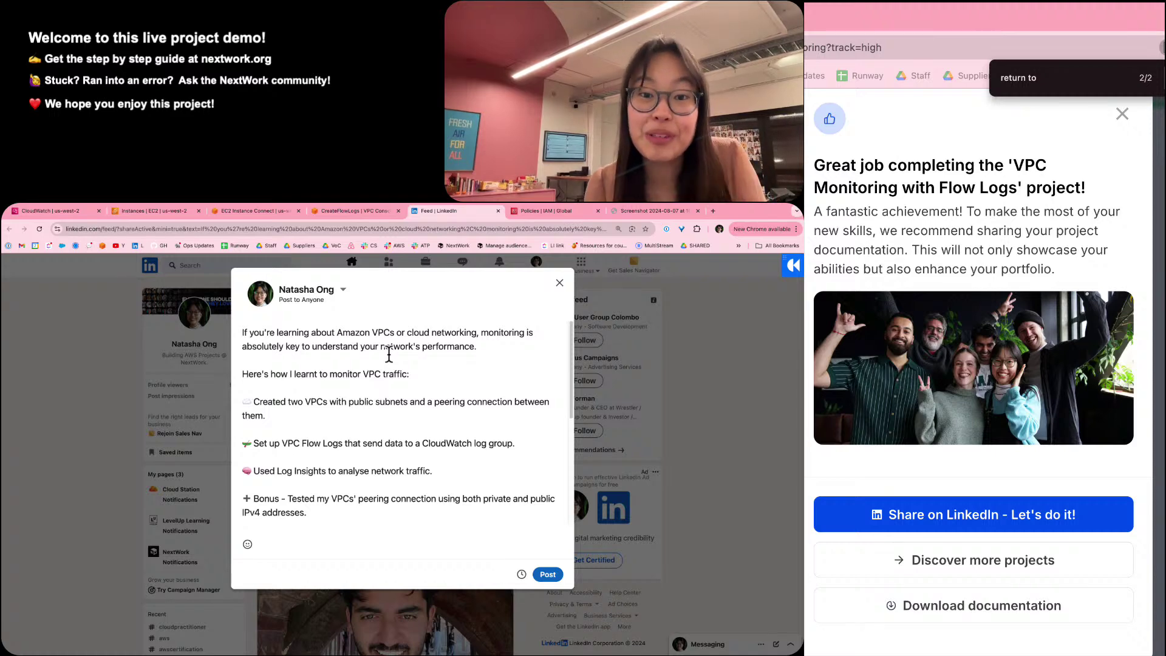
{"action": "scroll", "coordinate": [389, 354], "scroll_direction": "down", "scroll_amount": 5}
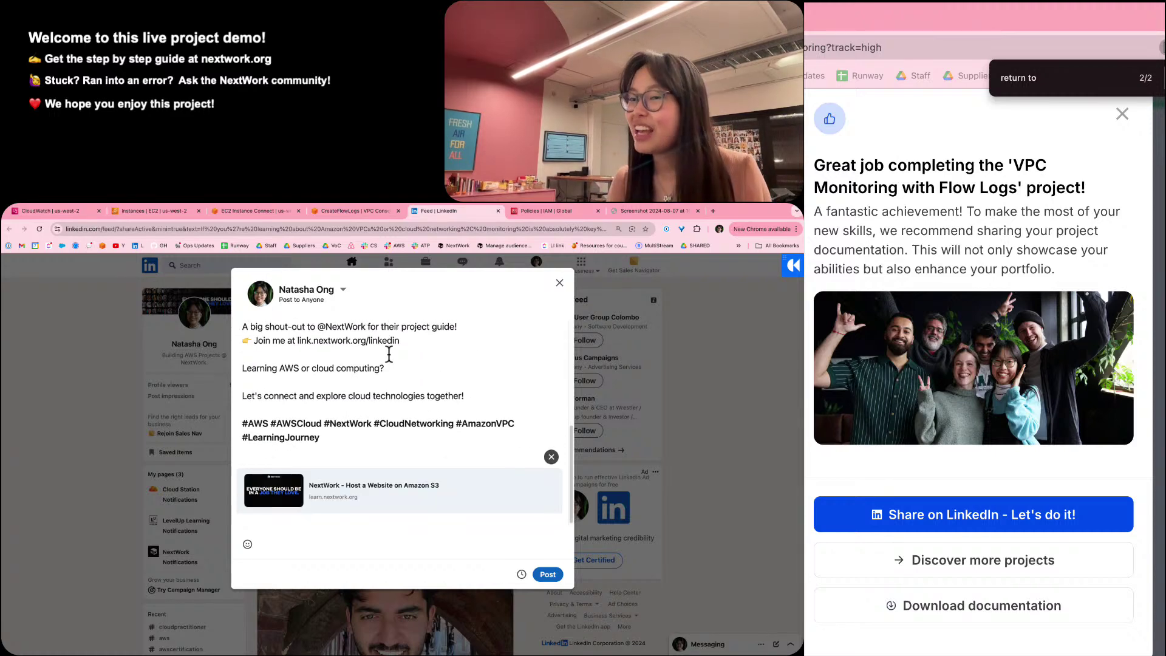
Download the project documentation and bring the opened legendary-aws-networks-monitoring.pdf into the AWS console's browser window.
{"action": "left_click", "coordinate": [949, 616]}
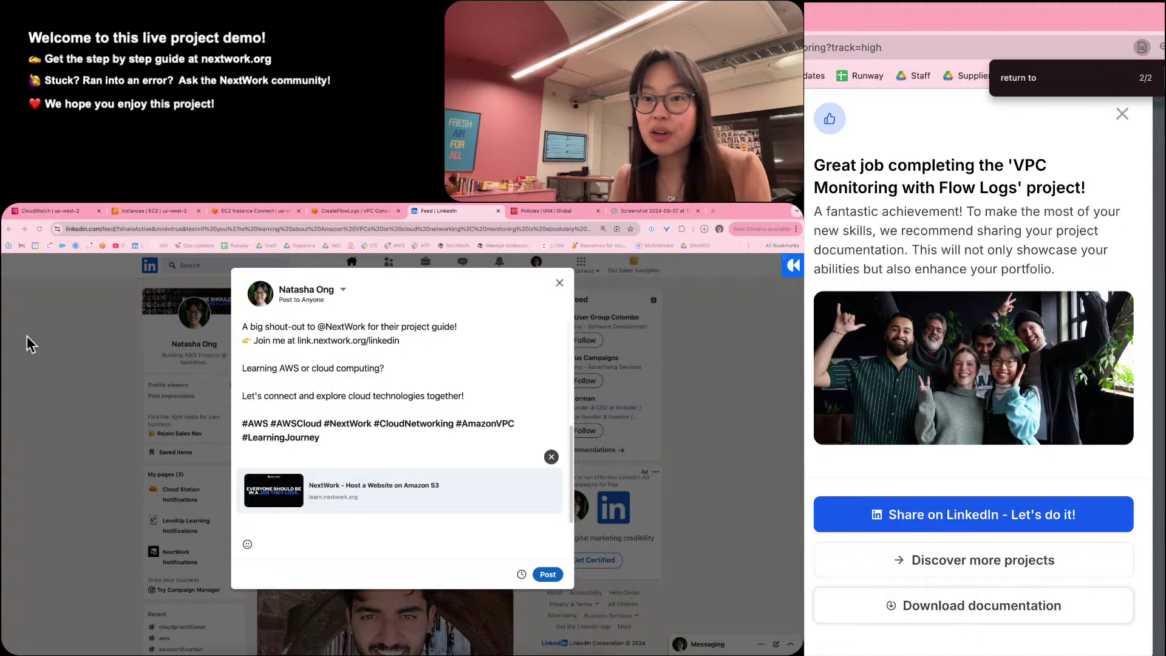
{"action": "left_click", "coordinate": [1153, 91]}
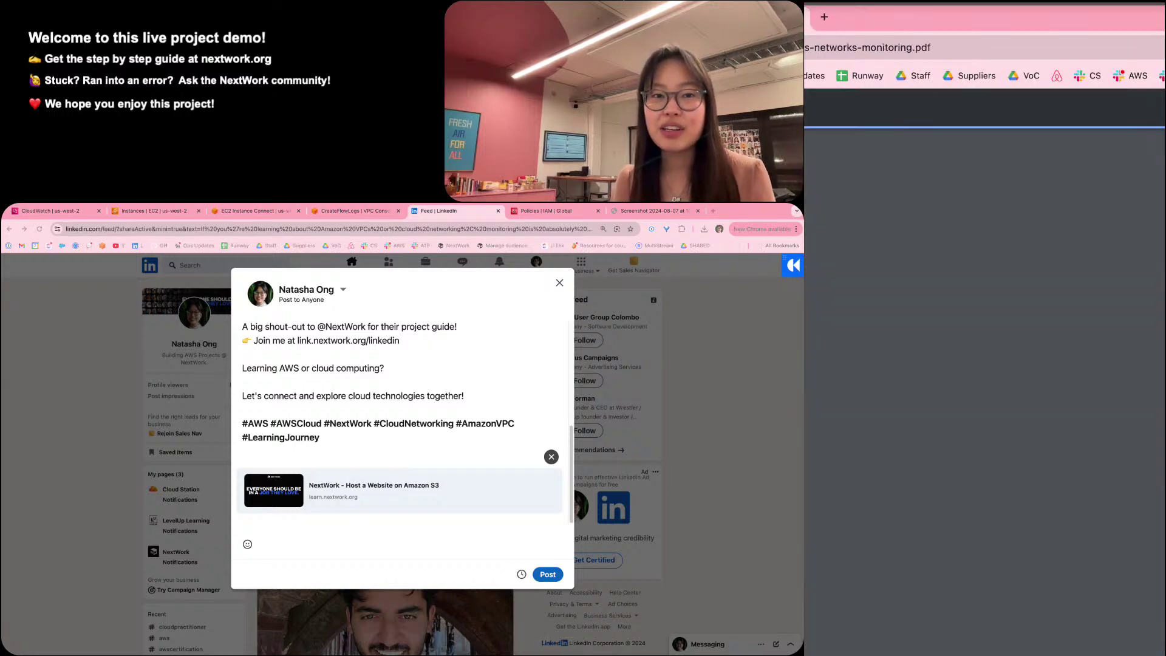
{"action": "left_click_drag", "start_coordinate": [809, 17], "coordinate": [397, 217]}
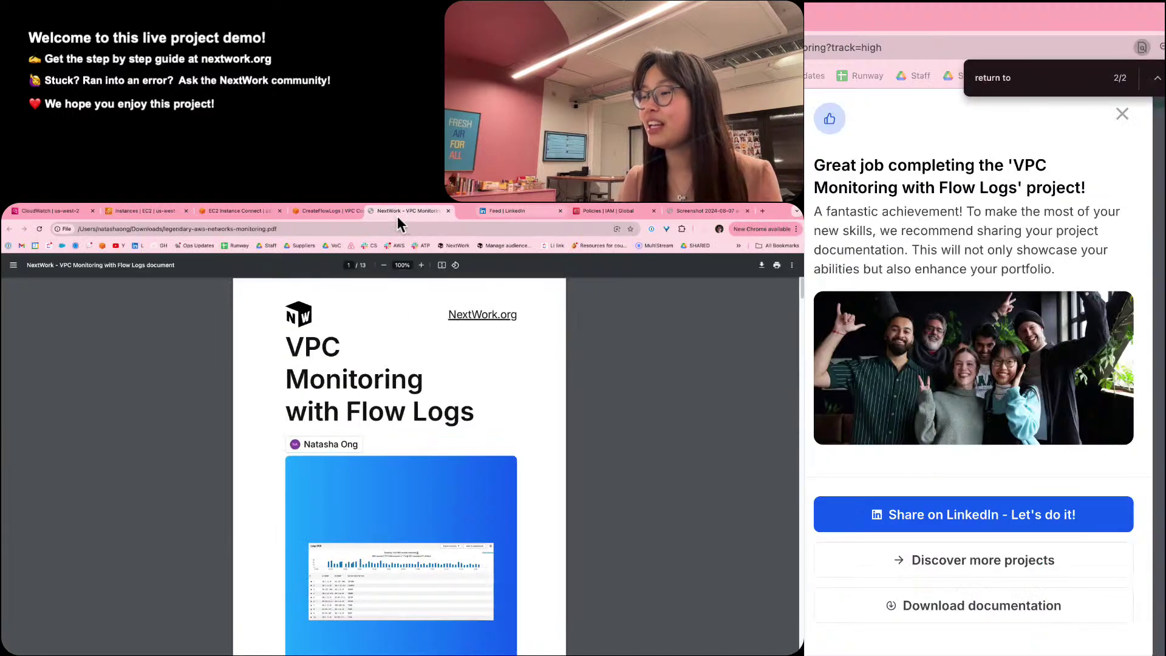
Read through the "VPC Monitoring with Flow Logs" documentation PDF from the project introduction to the Logs Insights page.
{"action": "scroll", "coordinate": [386, 367], "scroll_direction": "down", "scroll_amount": 1}
{"action": "scroll", "coordinate": [386, 365], "scroll_direction": "down", "scroll_amount": 15}
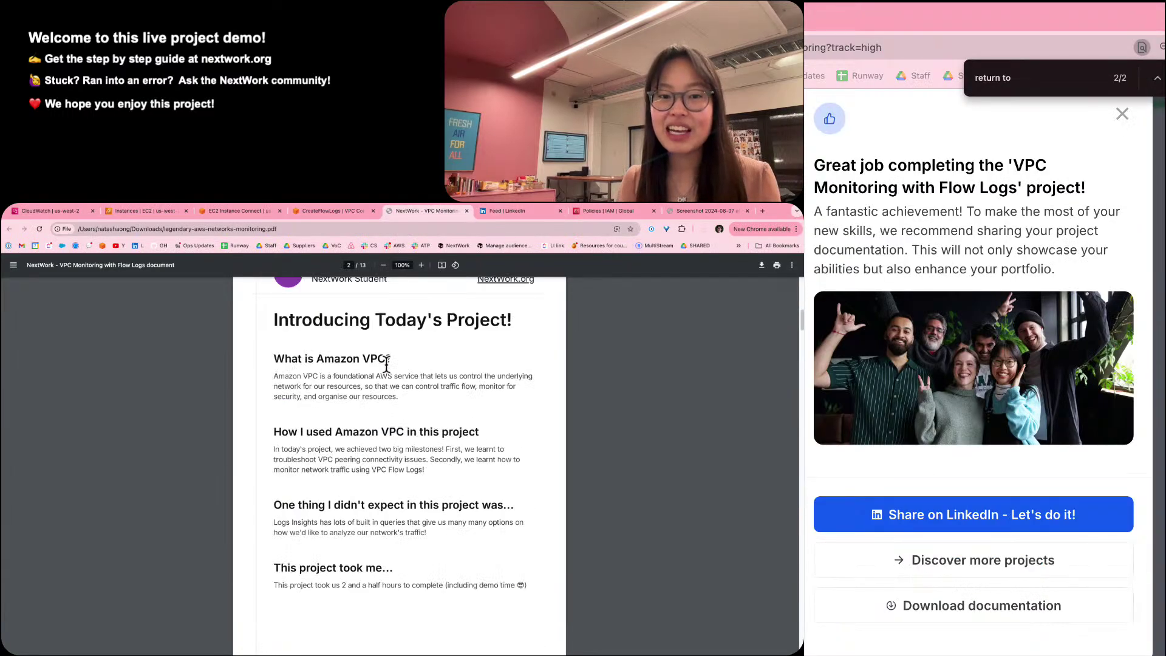
{"action": "scroll", "coordinate": [386, 365], "scroll_direction": "down", "scroll_amount": 5}
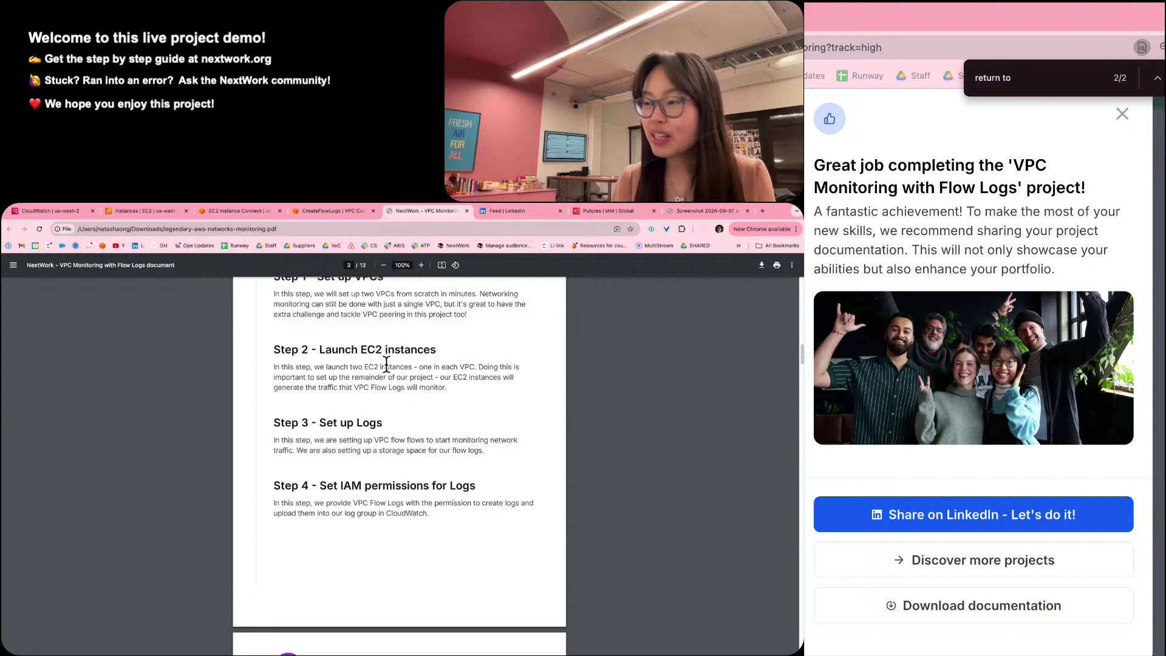
{"action": "scroll", "coordinate": [386, 364], "scroll_direction": "down", "scroll_amount": 5}
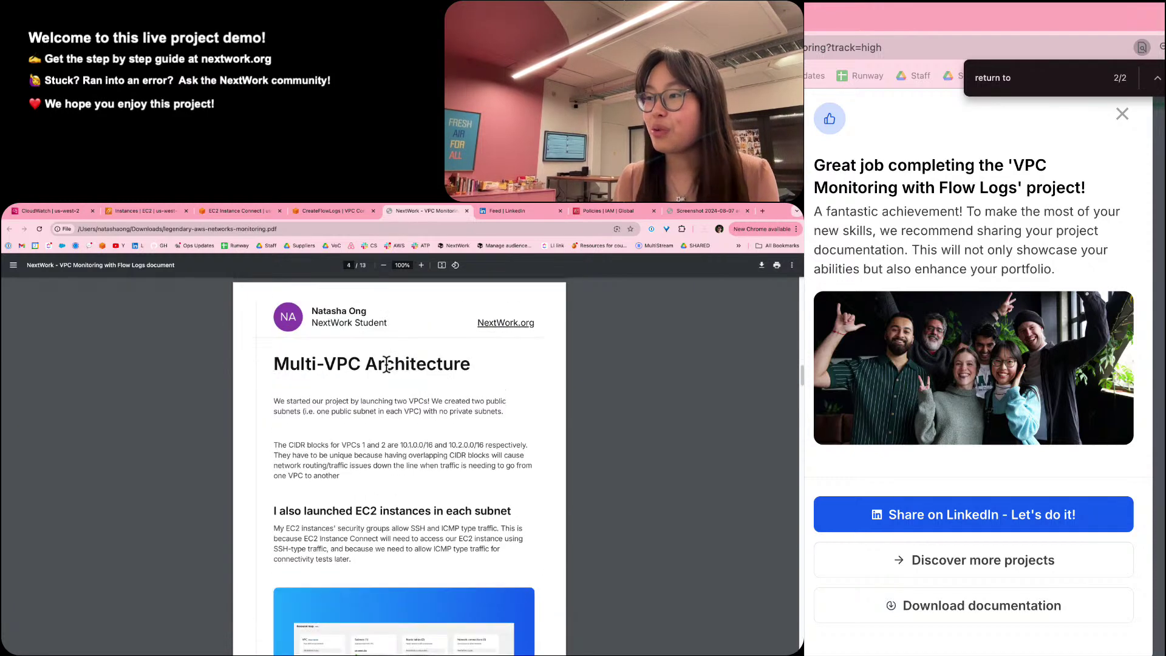
{"action": "scroll", "coordinate": [386, 364], "scroll_direction": "down", "scroll_amount": 15}
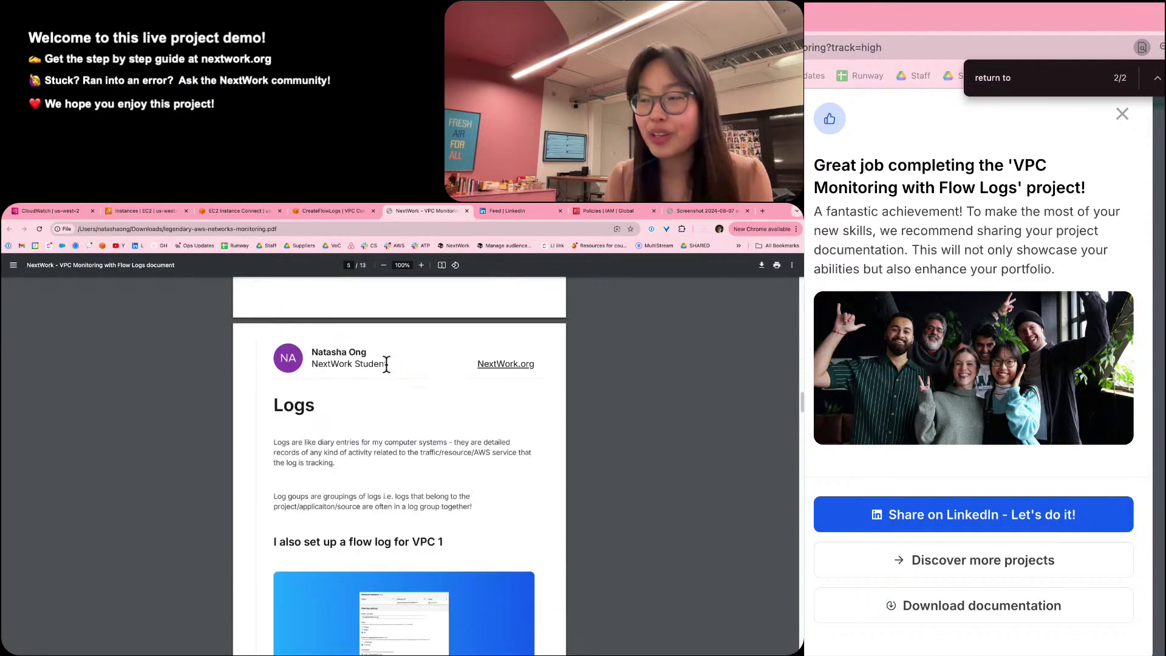
{"action": "scroll", "coordinate": [386, 364], "scroll_direction": "down", "scroll_amount": 10}
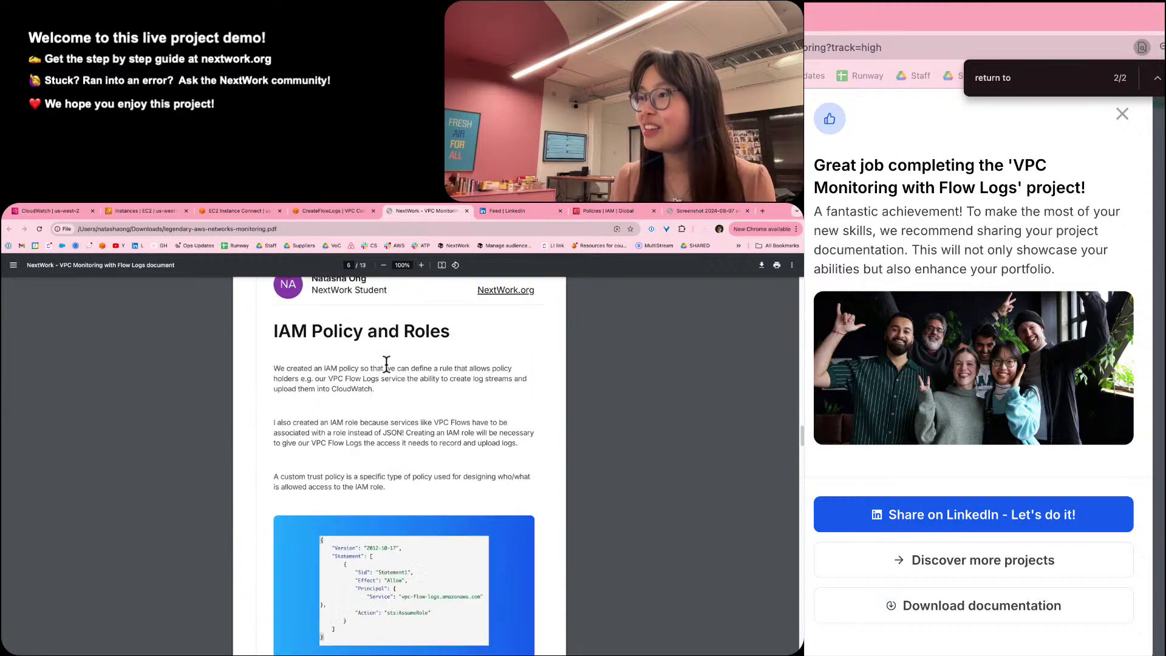
{"action": "scroll", "coordinate": [386, 364], "scroll_direction": "down", "scroll_amount": 10}
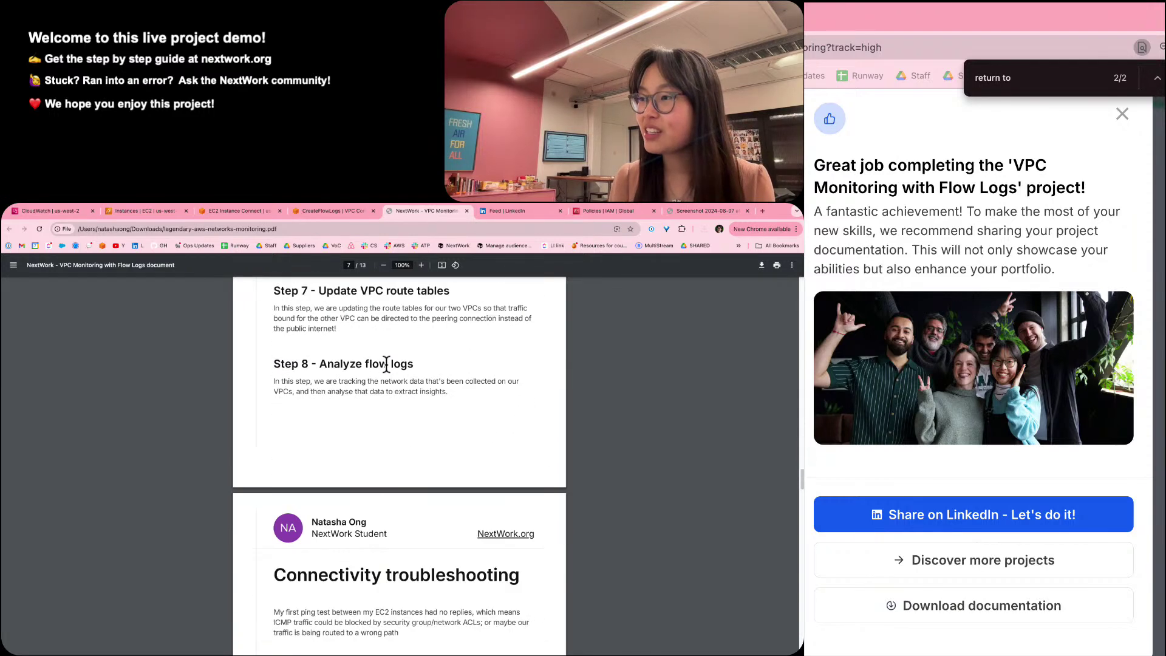
{"action": "scroll", "coordinate": [386, 364], "scroll_direction": "down", "scroll_amount": 15}
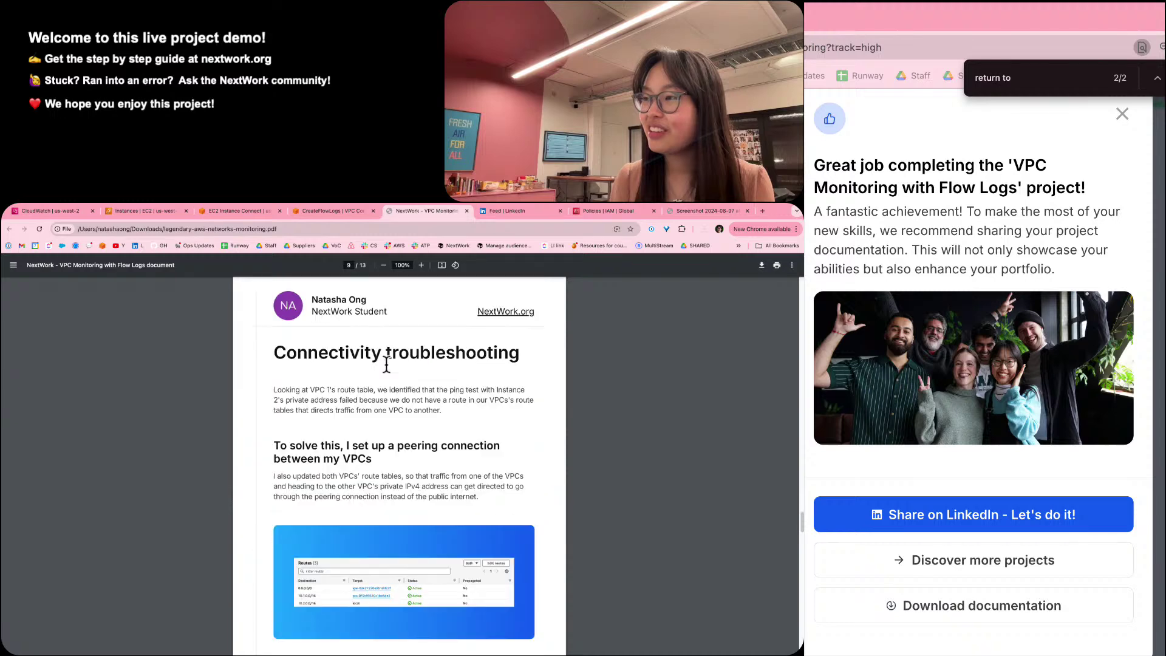
{"action": "scroll", "coordinate": [386, 364], "scroll_direction": "down", "scroll_amount": 8}
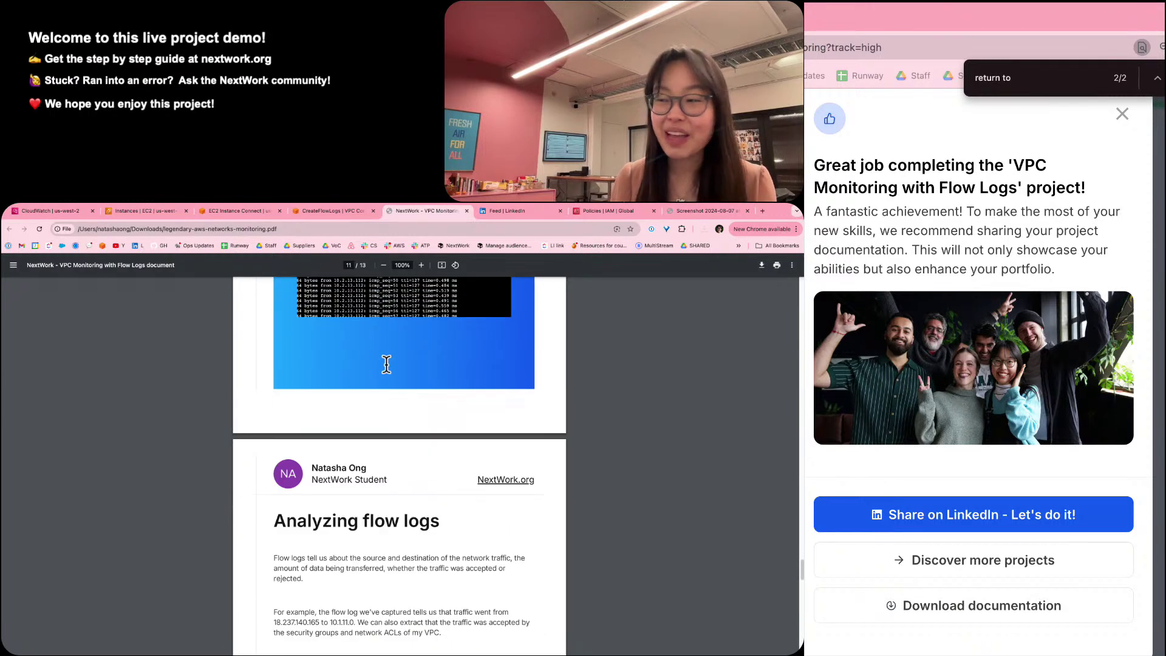
{"action": "scroll", "coordinate": [386, 364], "scroll_direction": "down", "scroll_amount": 10}
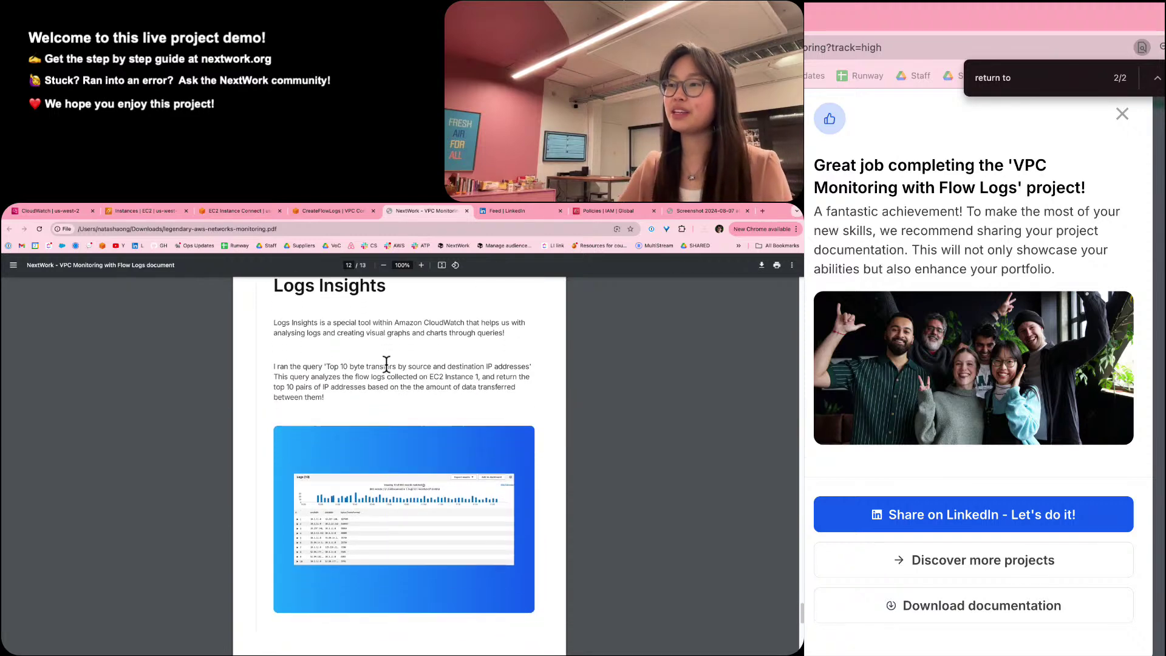
Return to the LinkedIn post draft, remove its "Host a Website on Amazon S3" link preview and start adding a document.
{"action": "scroll", "coordinate": [386, 364], "scroll_direction": "up", "scroll_amount": 10}
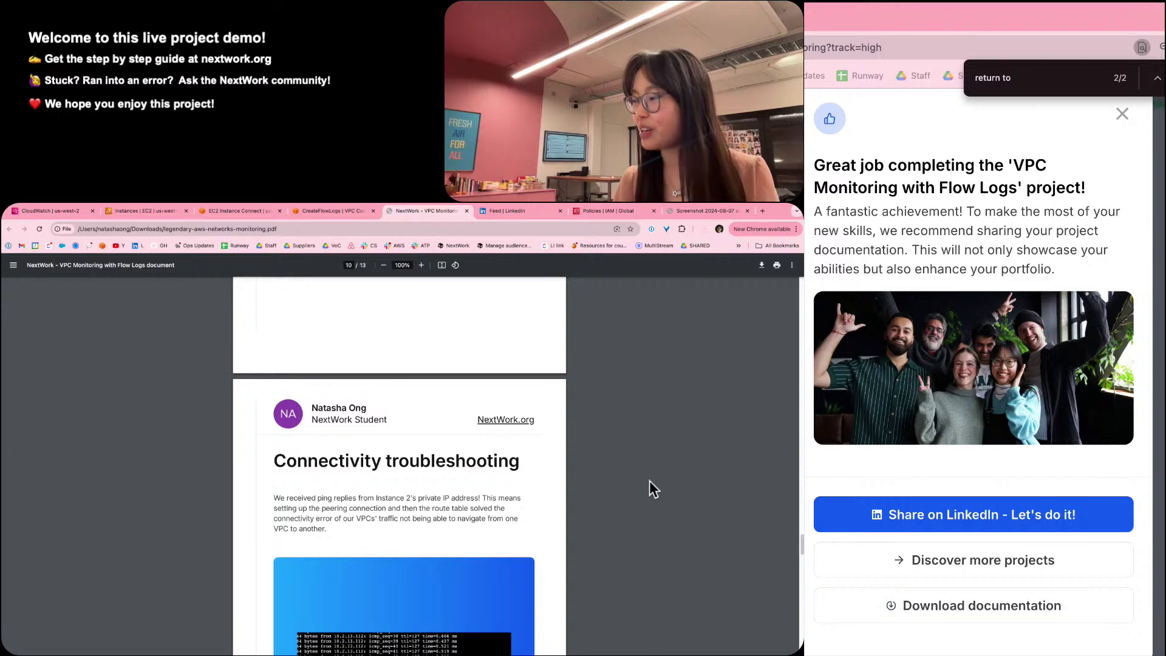
{"action": "scroll", "coordinate": [798, 529], "scroll_direction": "up", "scroll_amount": 1}
{"action": "left_click_drag", "start_coordinate": [798, 528], "coordinate": [796, 267]}
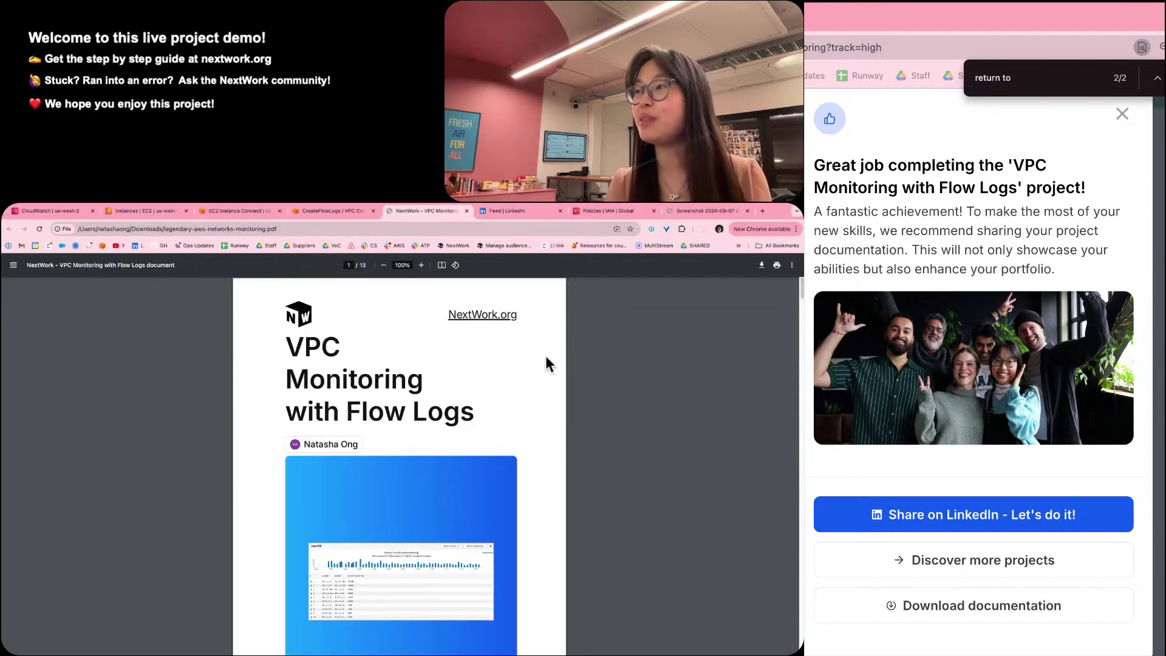
{"action": "left_click", "coordinate": [514, 213]}
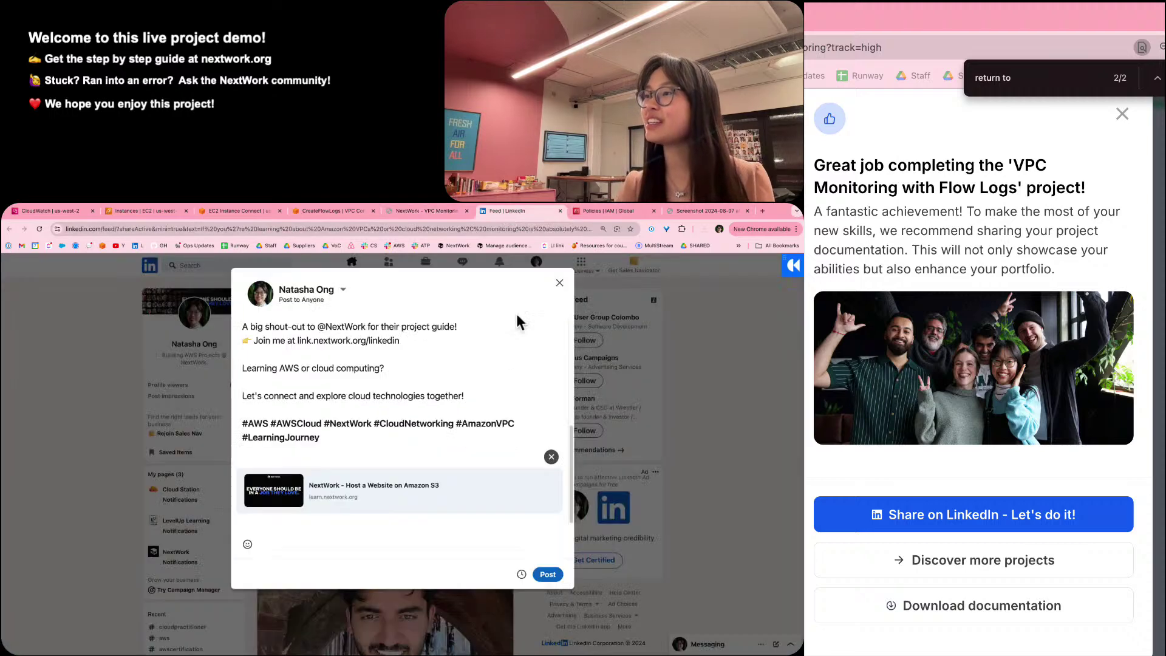
{"action": "left_click", "coordinate": [552, 459]}
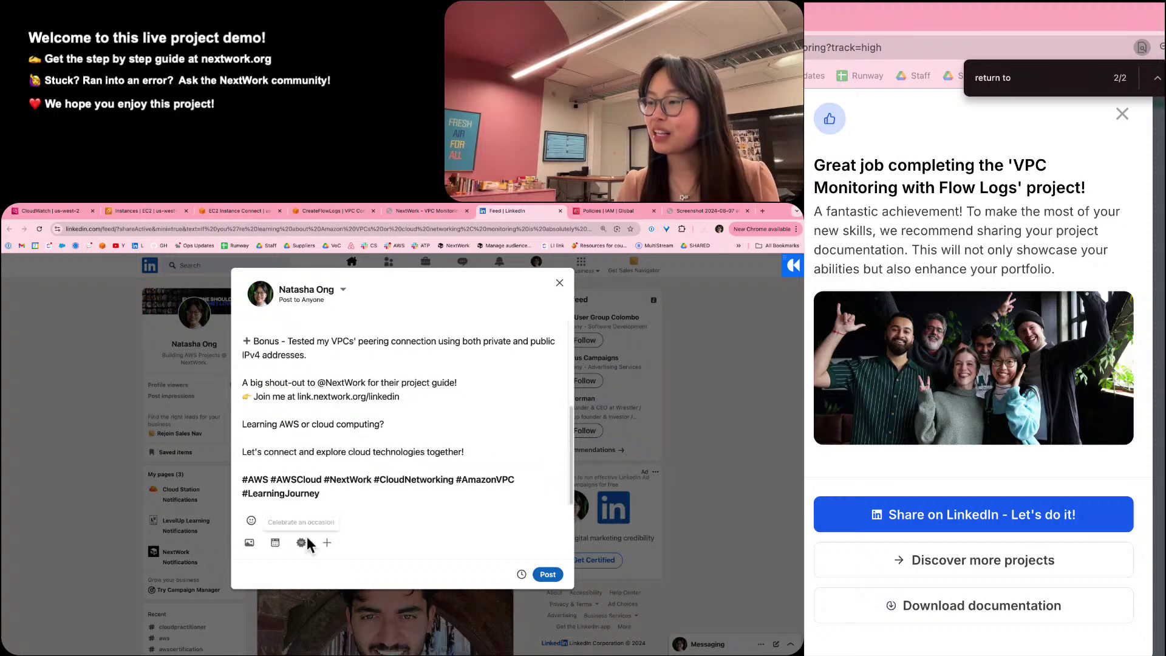
{"action": "left_click", "coordinate": [327, 541]}
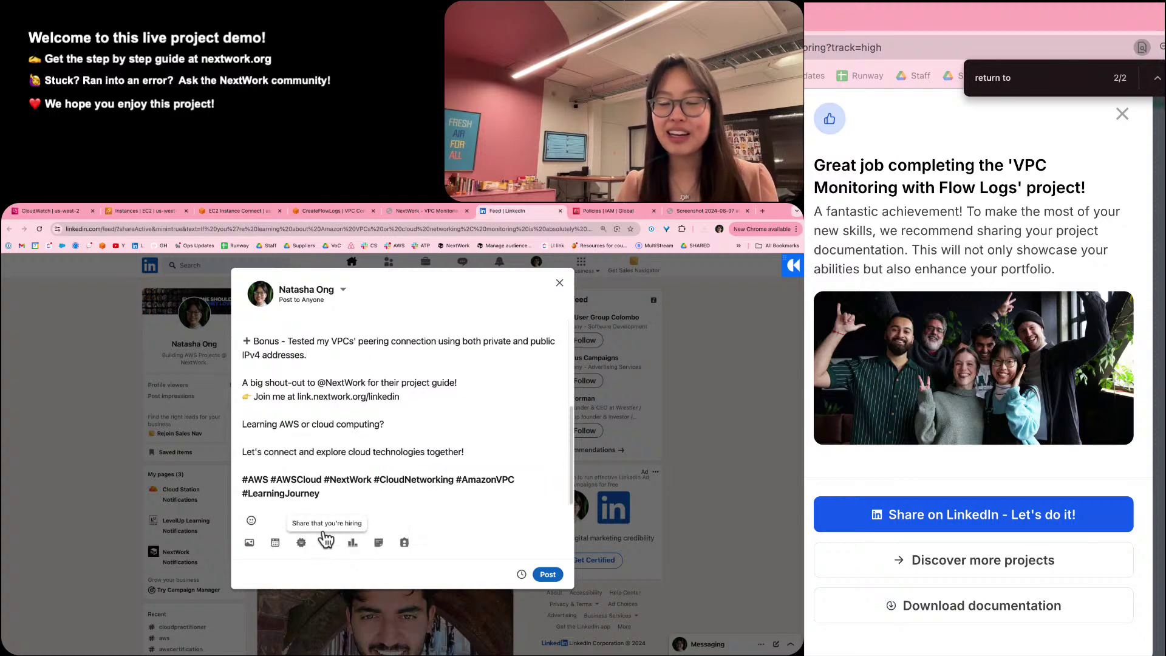
{"action": "left_click", "coordinate": [377, 542]}
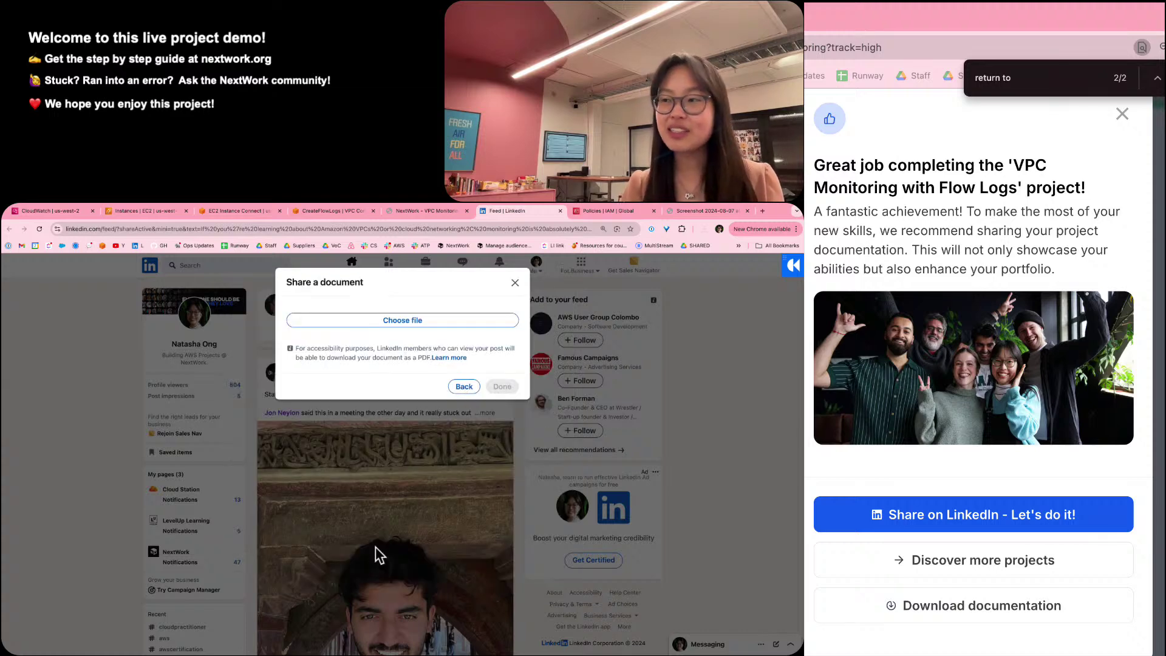
Choose legendary-aws-networks-monitoring.pdf from the Downloads folder as the document to share.
{"action": "left_click", "coordinate": [382, 326]}
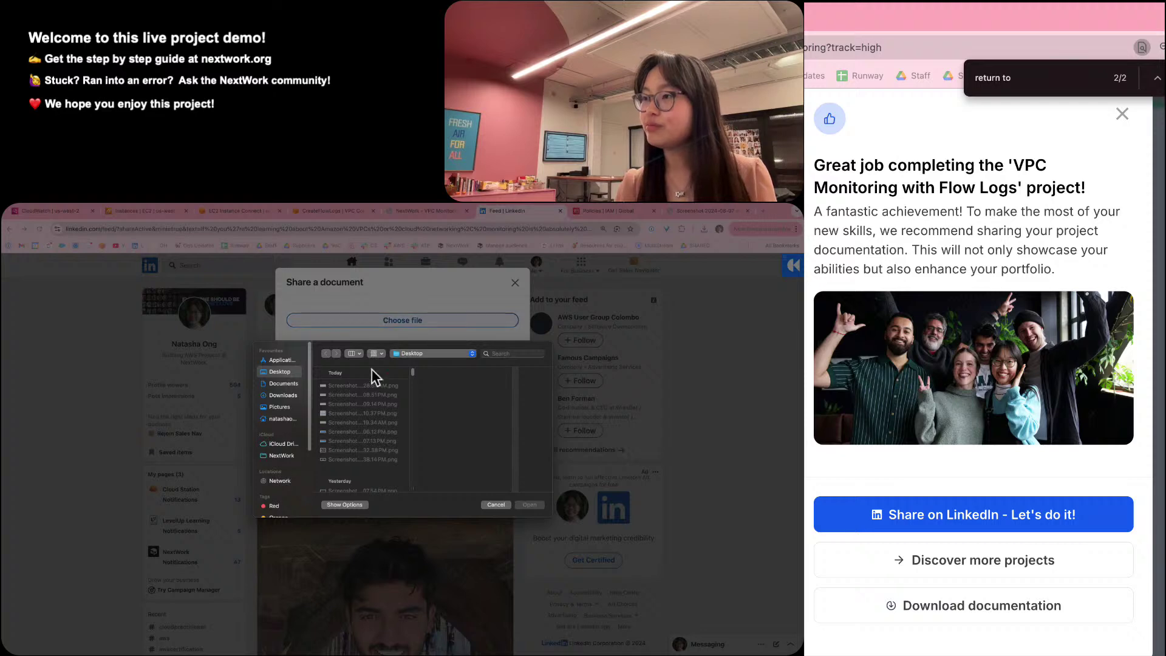
{"action": "left_click", "coordinate": [280, 406]}
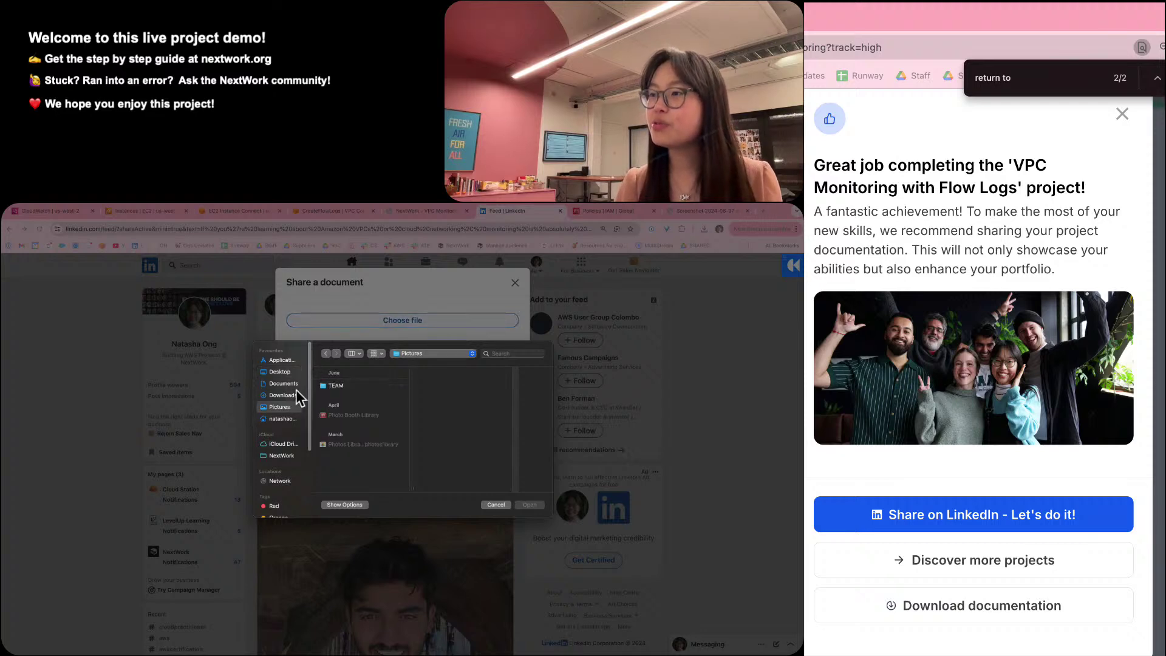
{"action": "left_click", "coordinate": [283, 394]}
{"action": "left_click", "coordinate": [363, 445]}
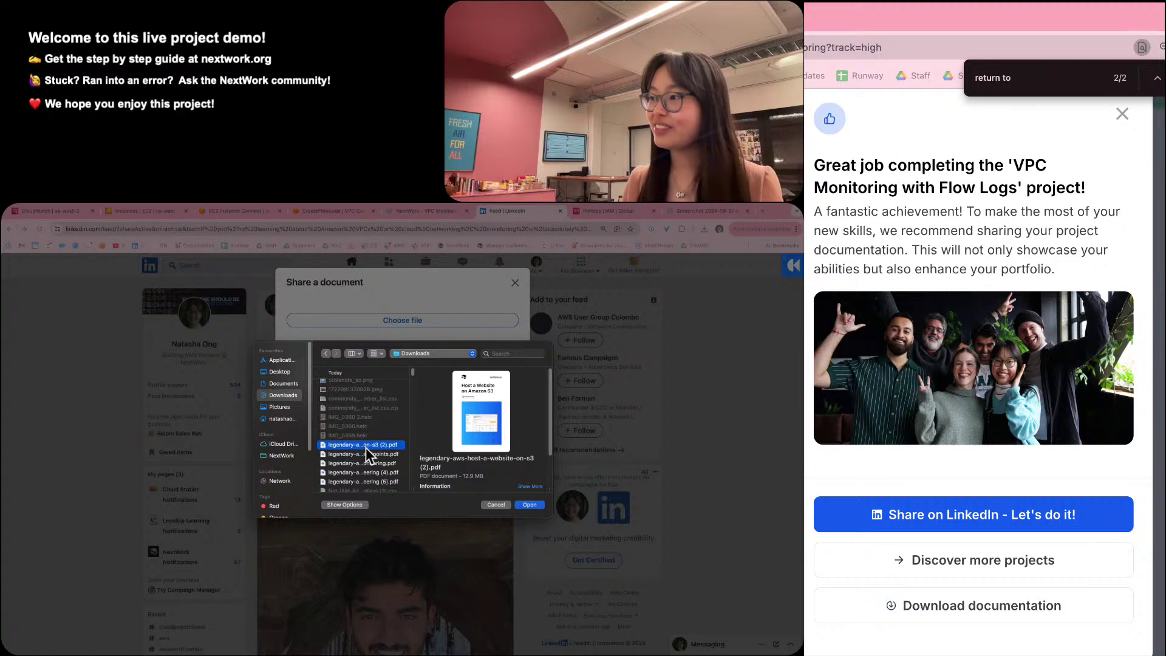
{"action": "scroll", "coordinate": [372, 458], "scroll_direction": "down", "scroll_amount": 3}
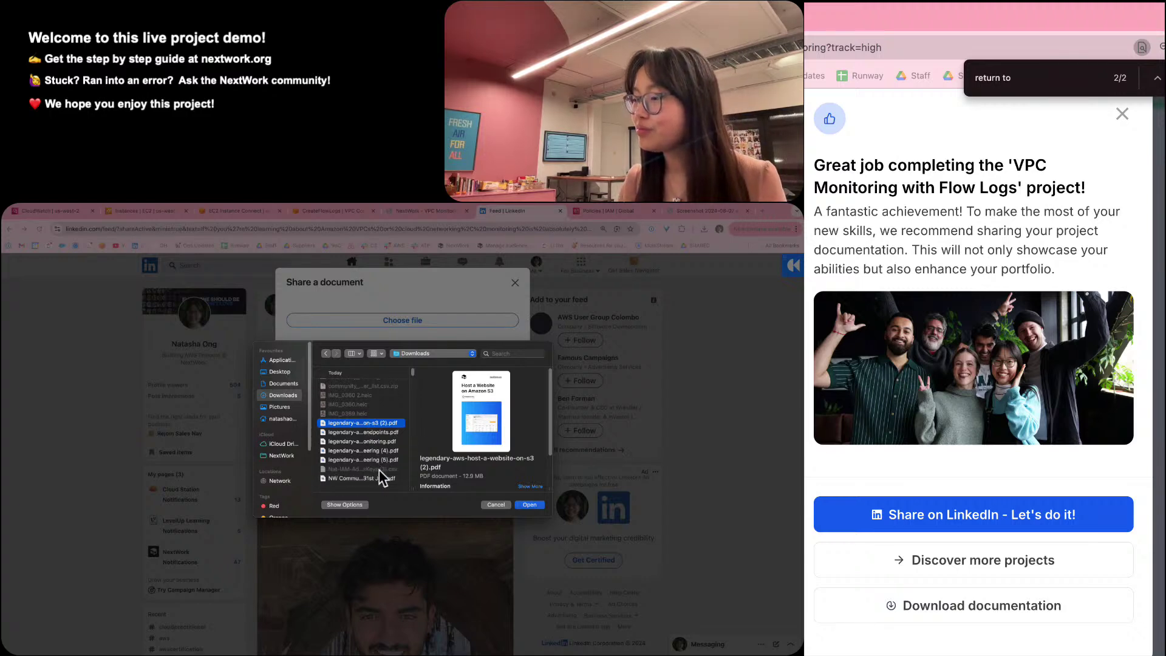
{"action": "left_click", "coordinate": [382, 442]}
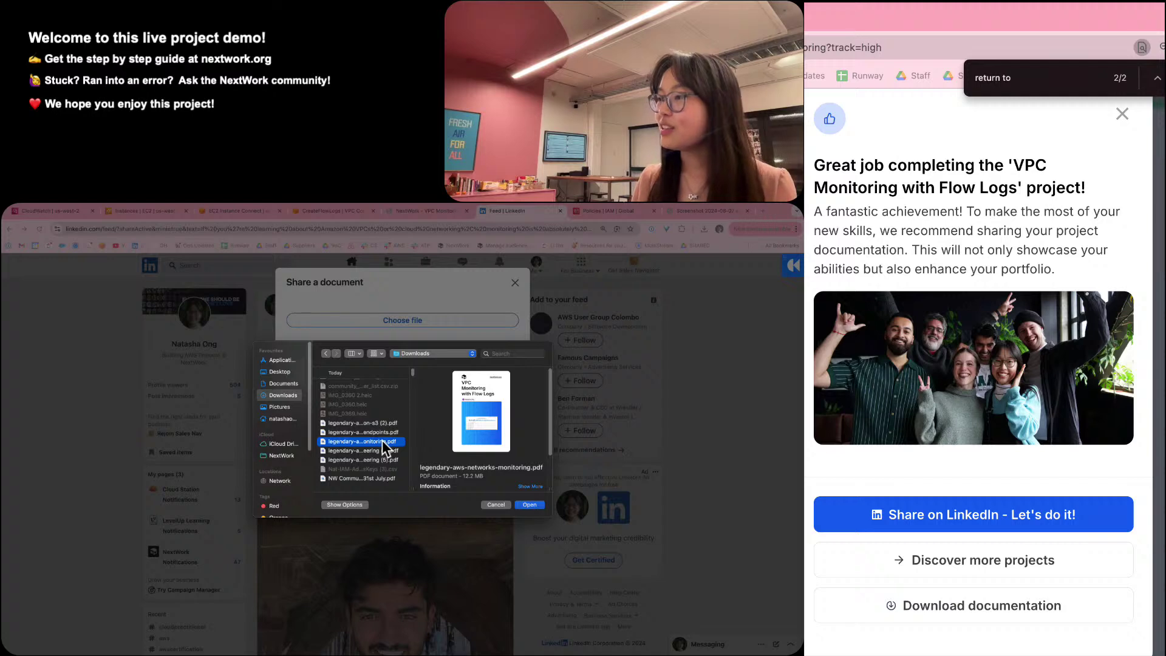
{"action": "double_click", "coordinate": [382, 441]}
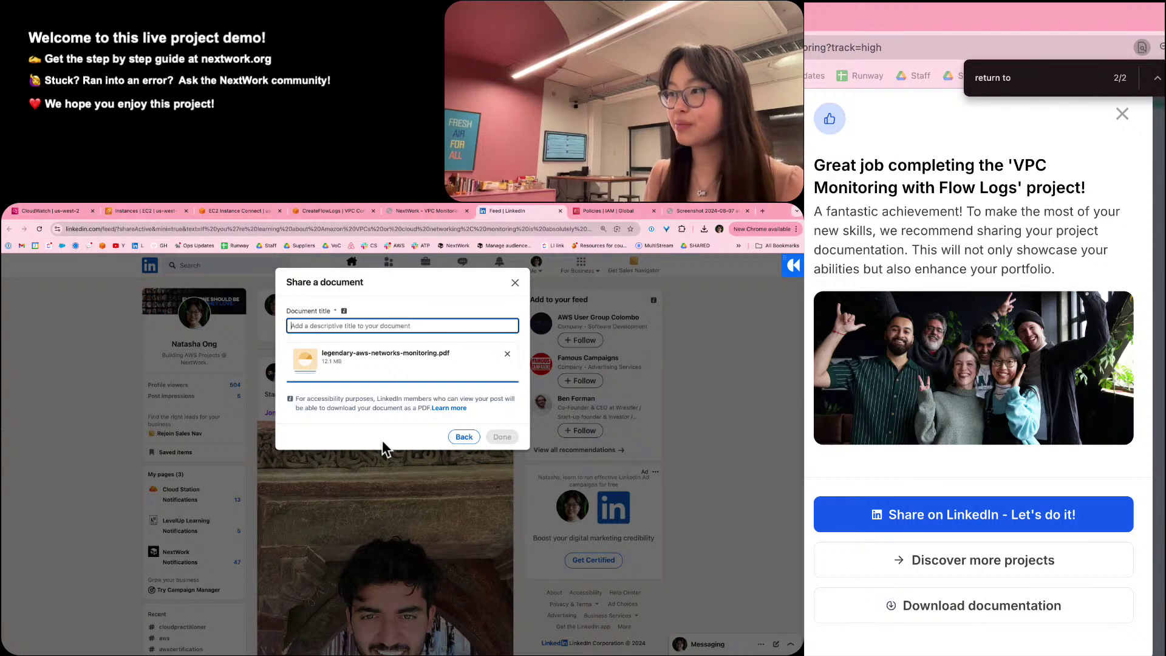
Title the document "VPC Monitoring - NextWork" and attach it to the LinkedIn post.
{"action": "type", "text": "VPC Mo"}
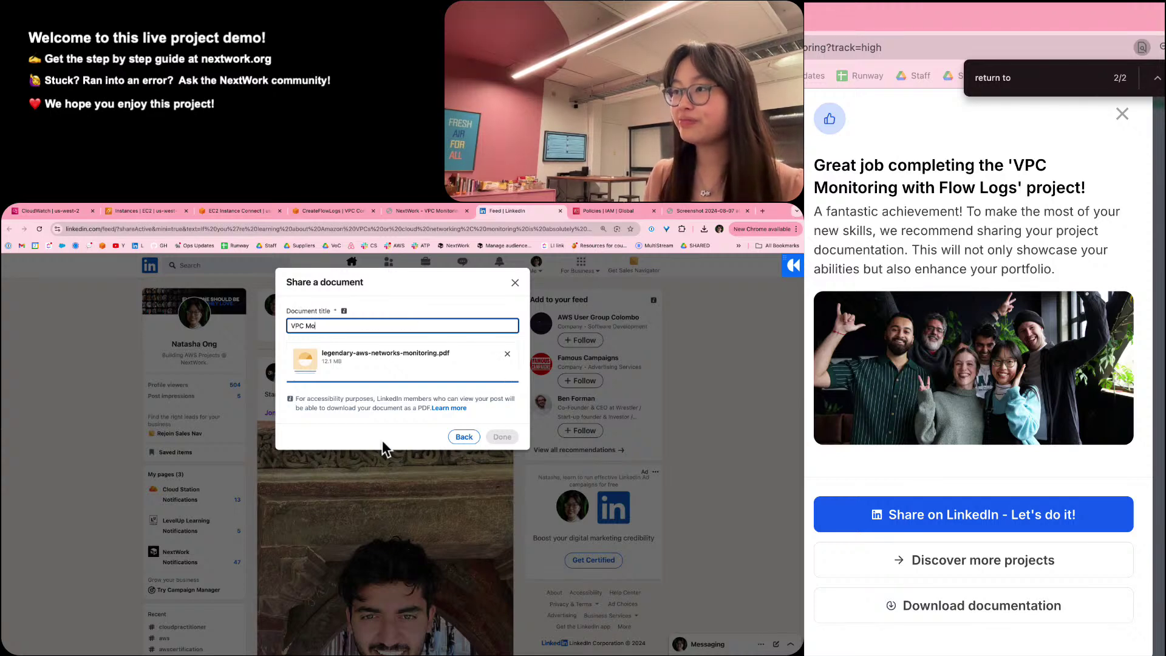
{"action": "type", "text": "n"}
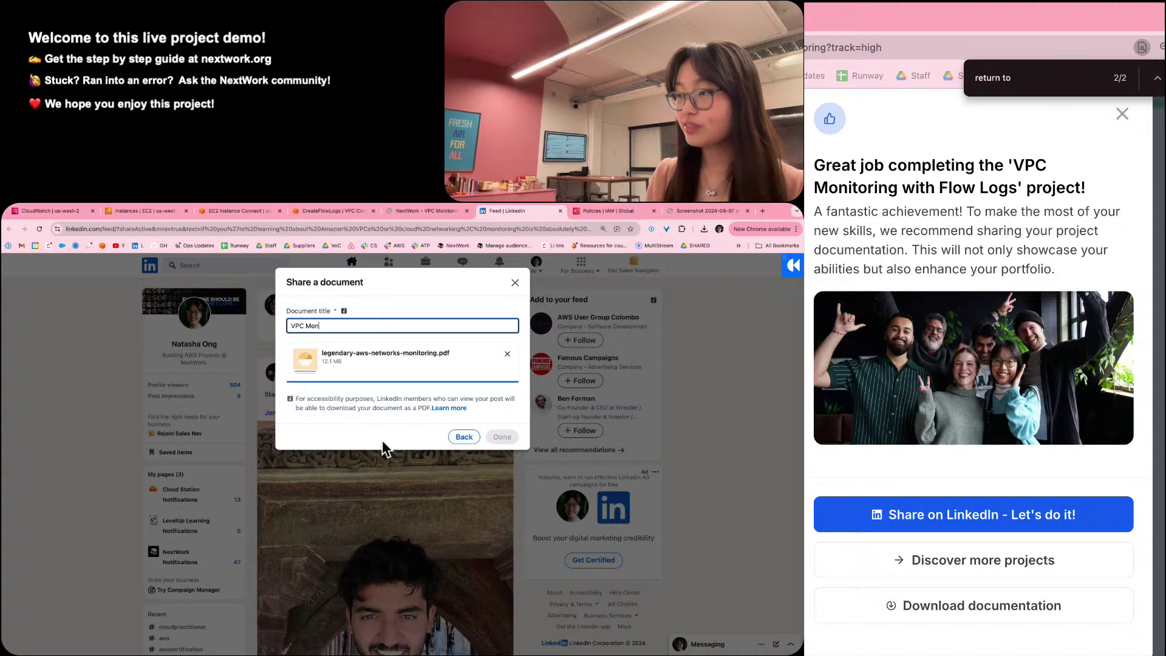
{"action": "type", "text": "itoring - "}
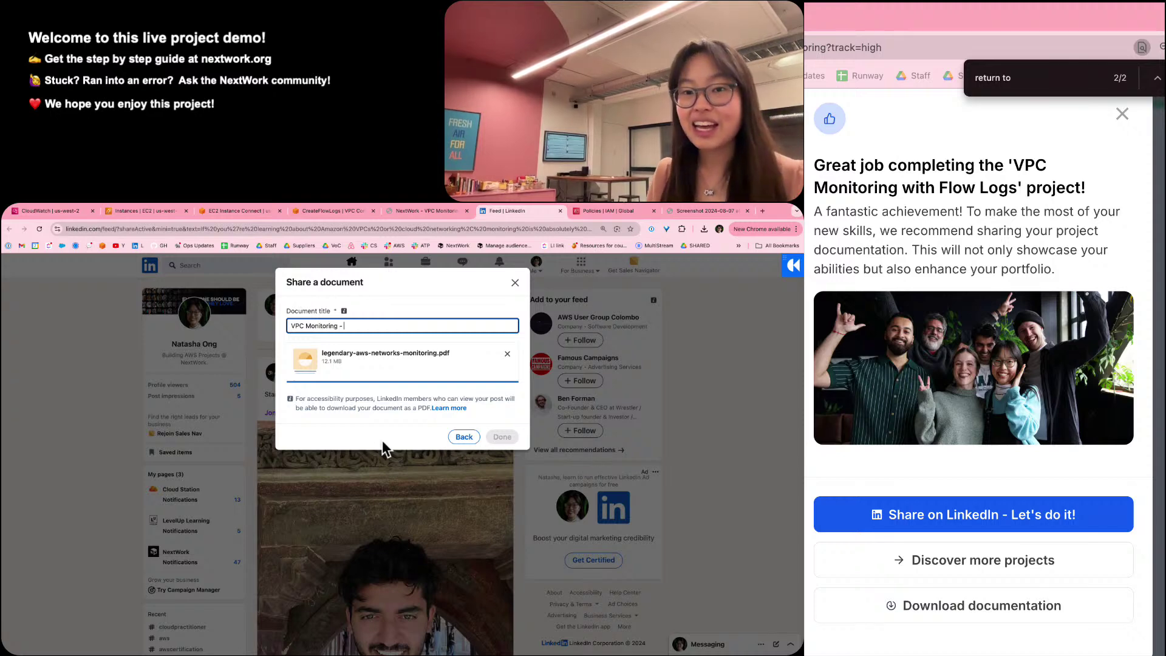
{"action": "type", "text": "N"}
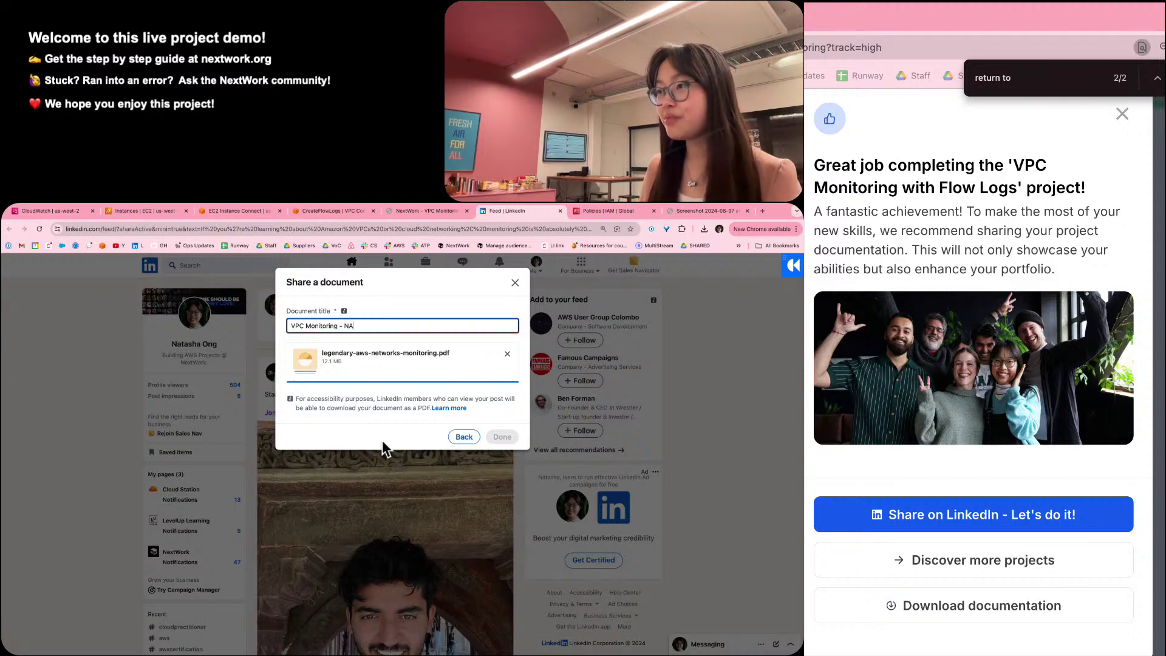
{"action": "type", "text": "ext"}
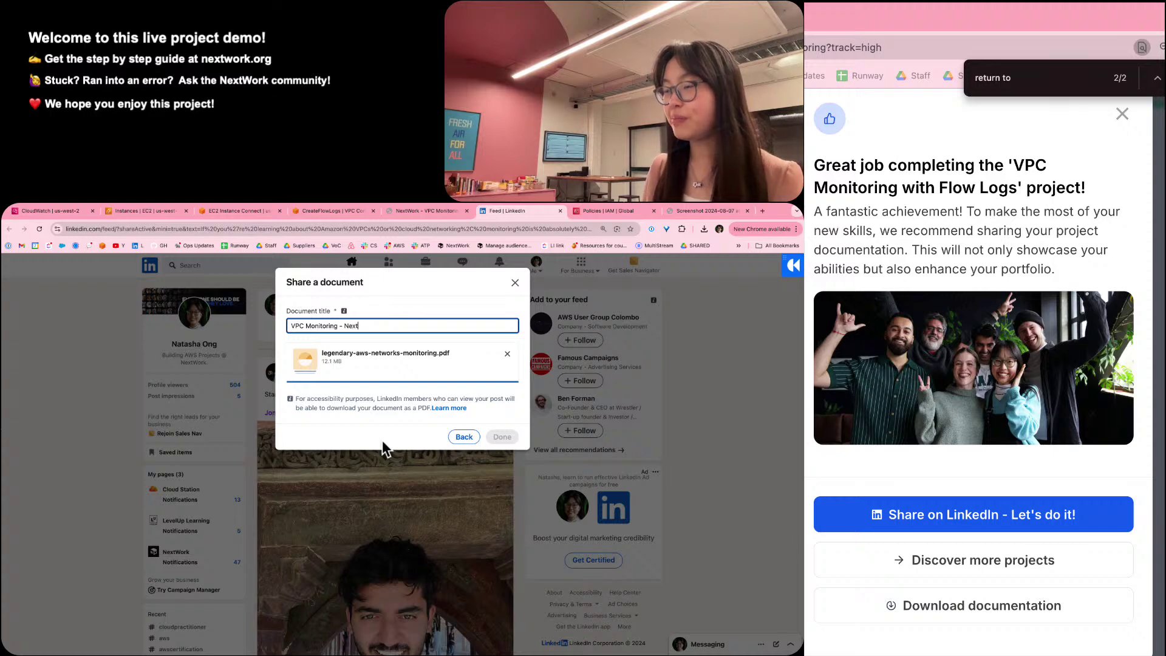
{"action": "type", "text": "Wort"}
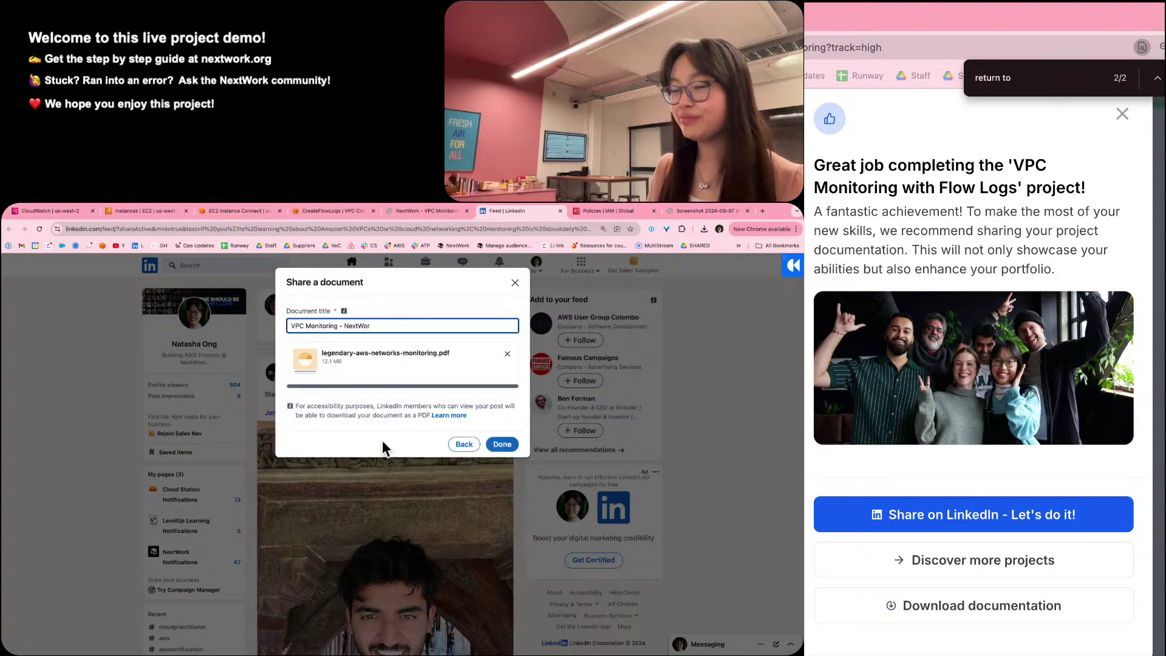
{"action": "left_click", "coordinate": [511, 447]}
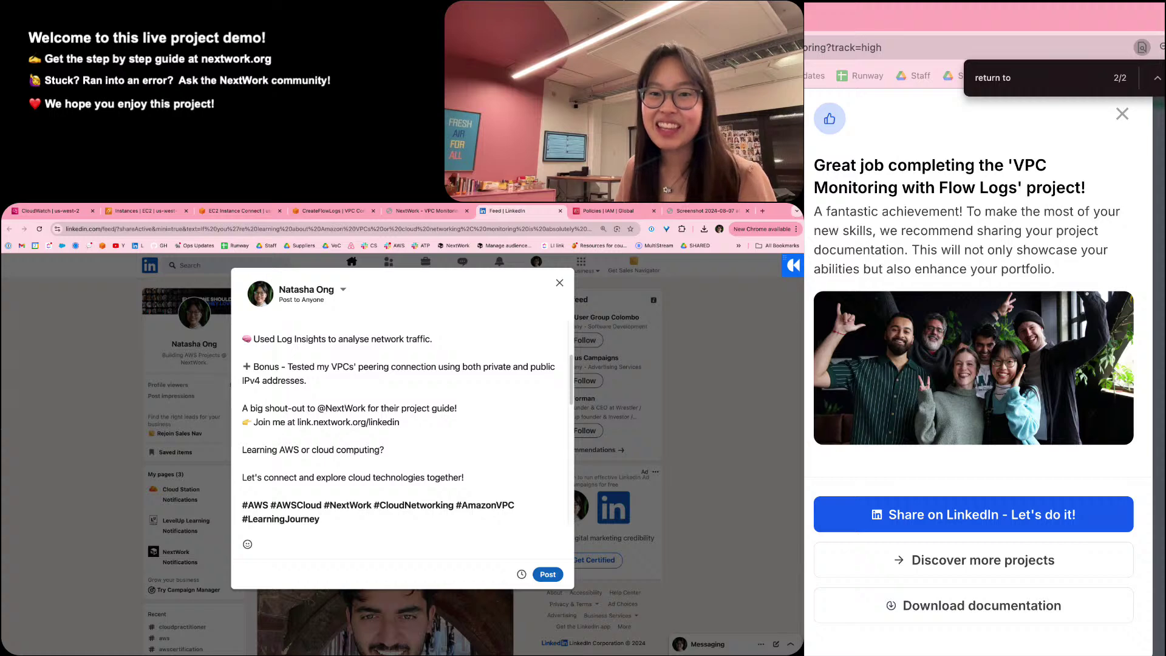
Copy the project guide's web address and load it in place of the PDF in the AWS console's browser window.
{"action": "left_click", "coordinate": [1163, 194]}
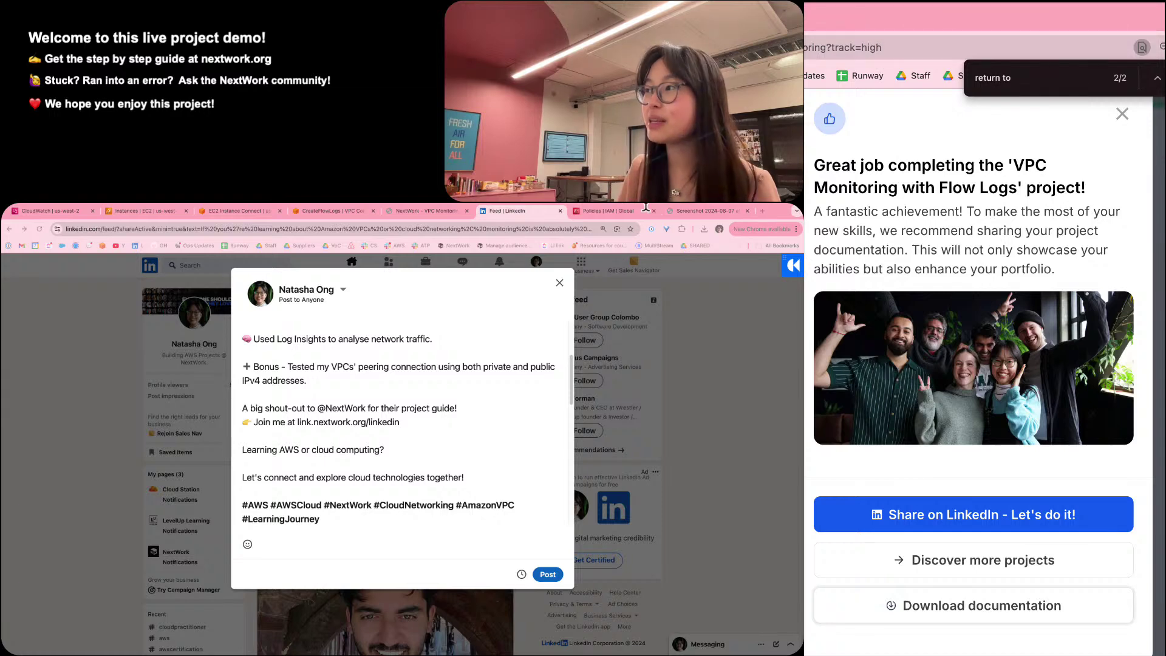
{"action": "left_click", "coordinate": [1039, 51]}
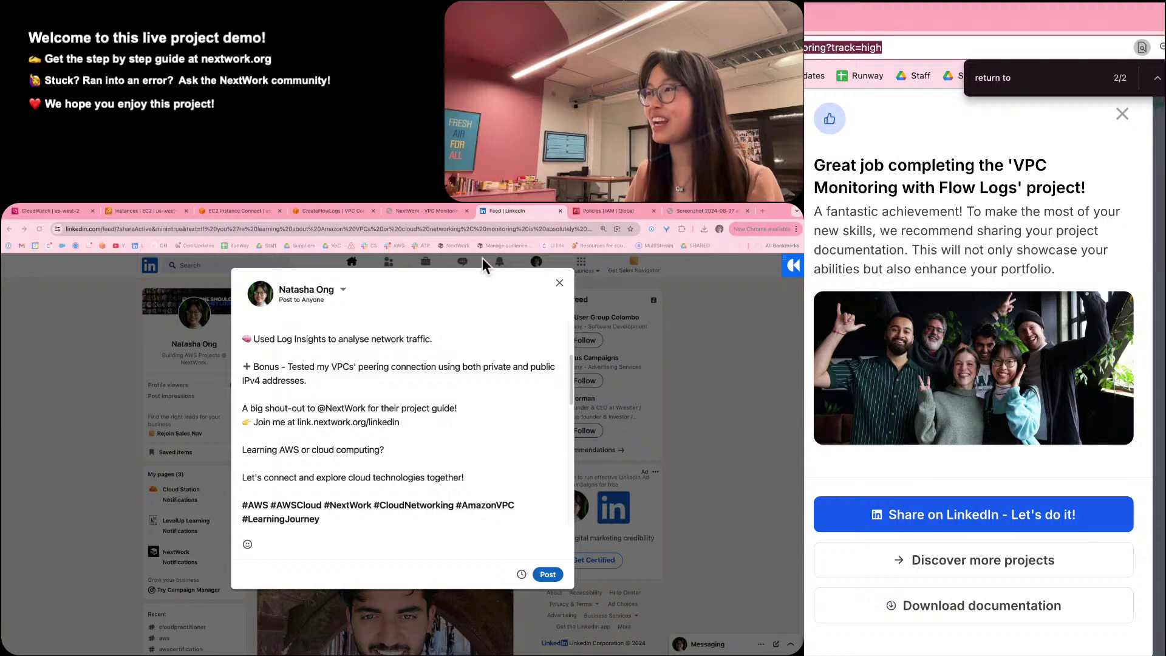
{"action": "left_click", "coordinate": [418, 216]}
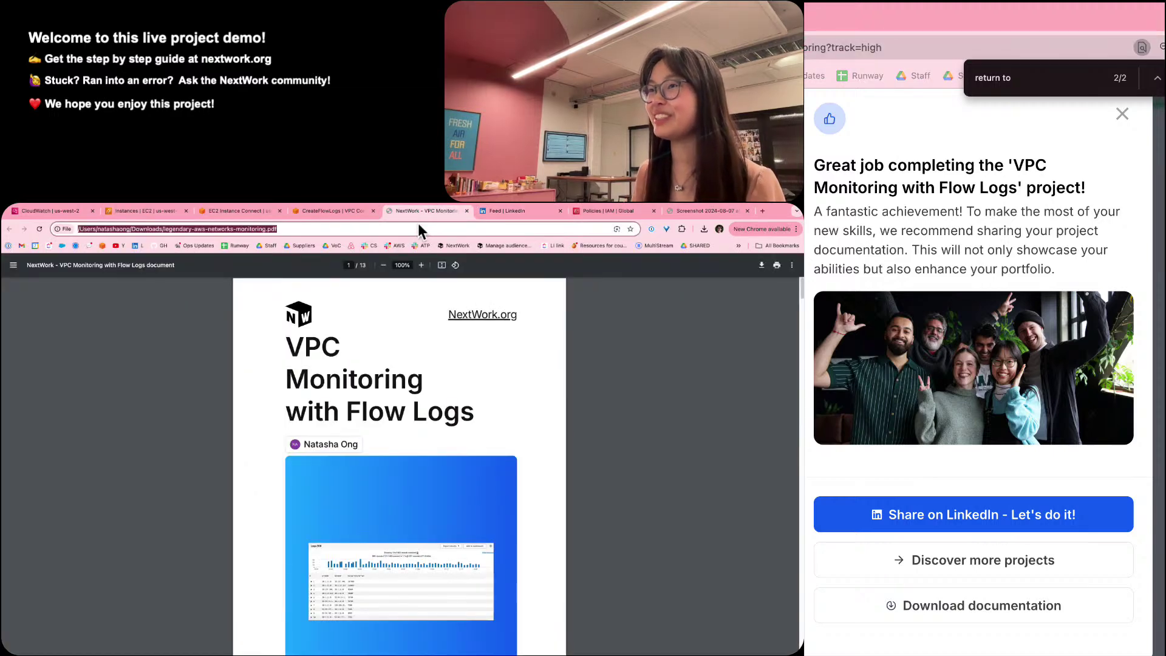
{"action": "left_click", "coordinate": [418, 224]}
{"action": "key", "text": "Return"}
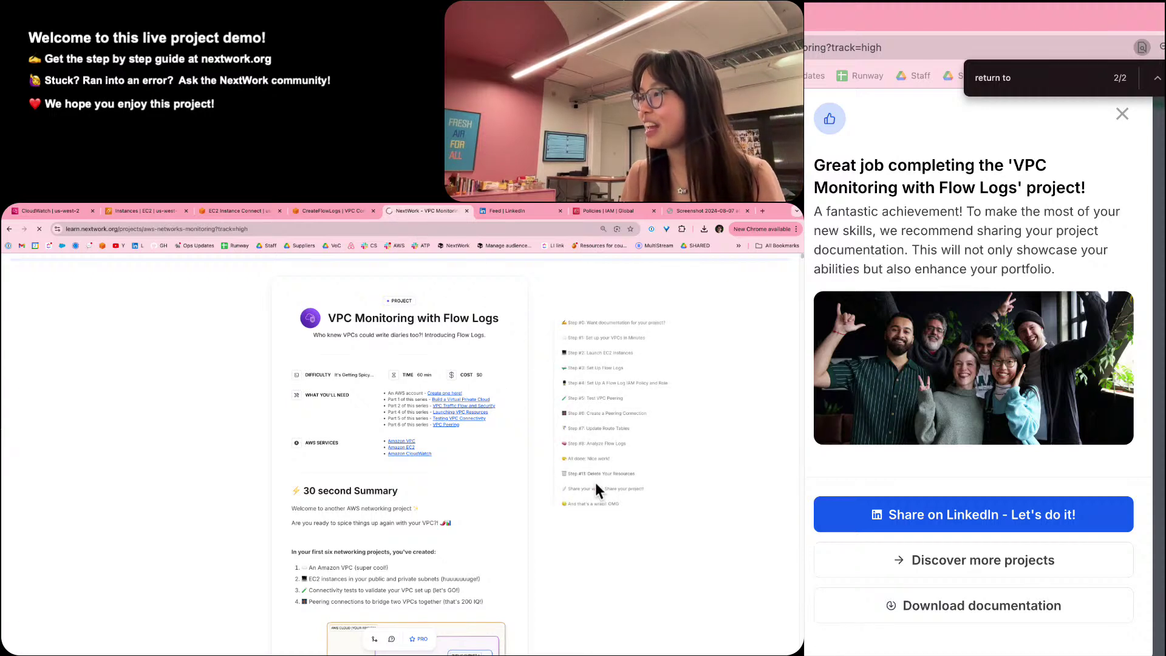
Review the guide's closing "OMG" section, from the enlarged architecture diagram through the learning summary to the Networking Pro badge.
{"action": "left_click", "coordinate": [585, 491]}
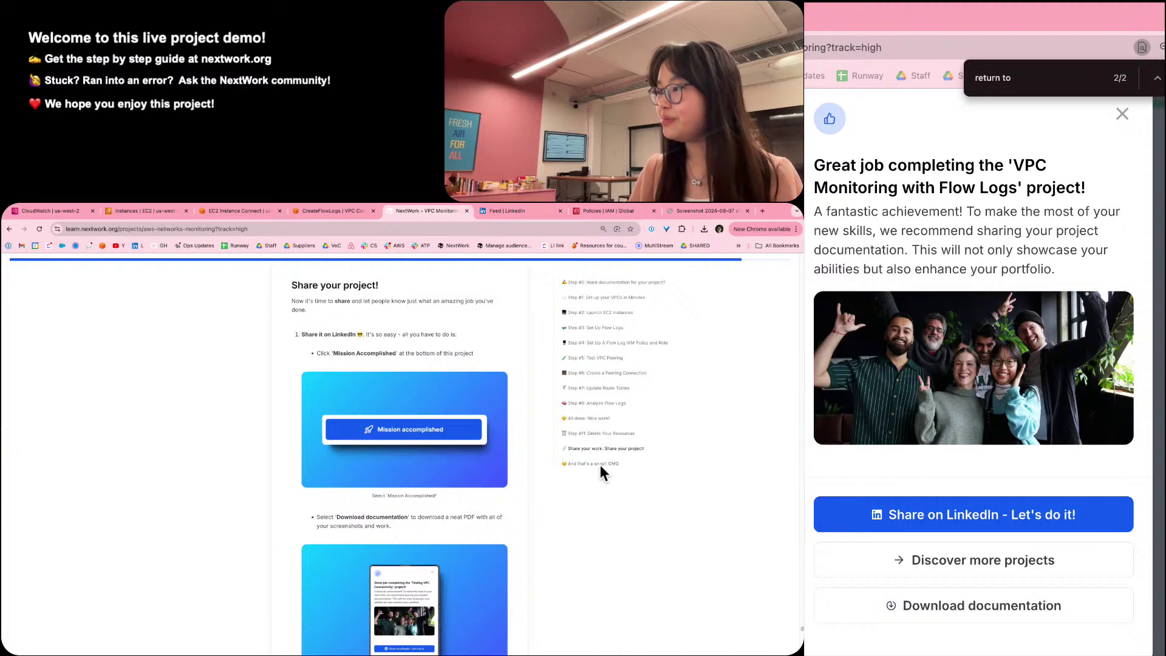
{"action": "left_click", "coordinate": [599, 465]}
{"action": "key", "text": "ctrl+plus"}
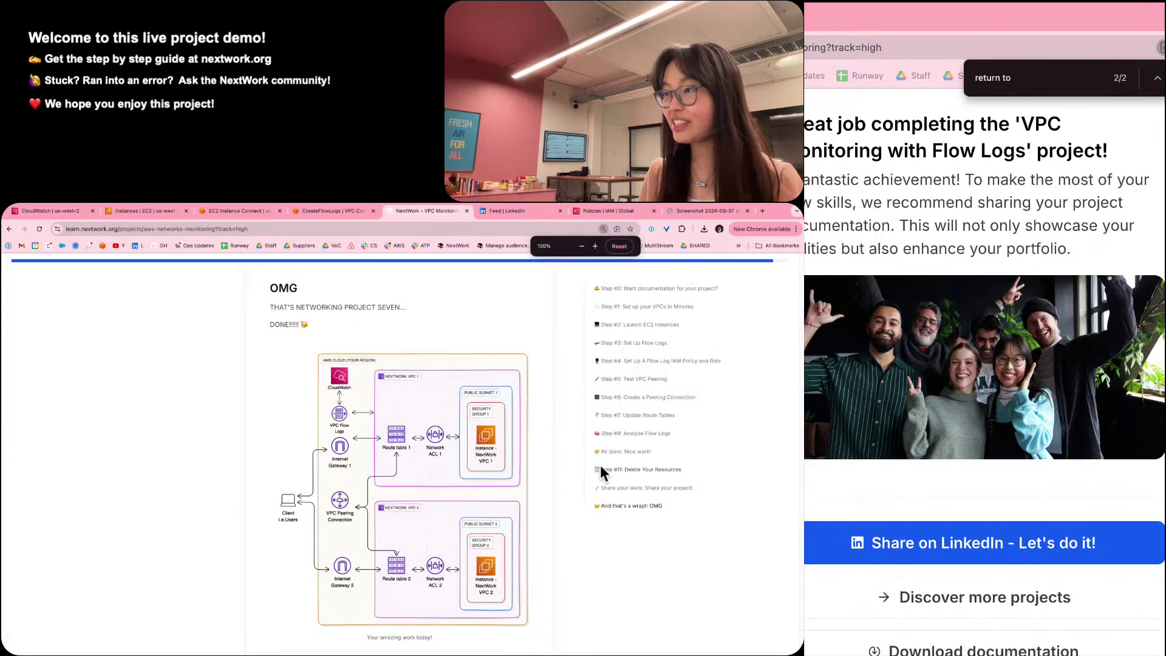
{"action": "key", "text": "ctrl+plus"}
{"action": "key", "text": "ctrl+plus"}
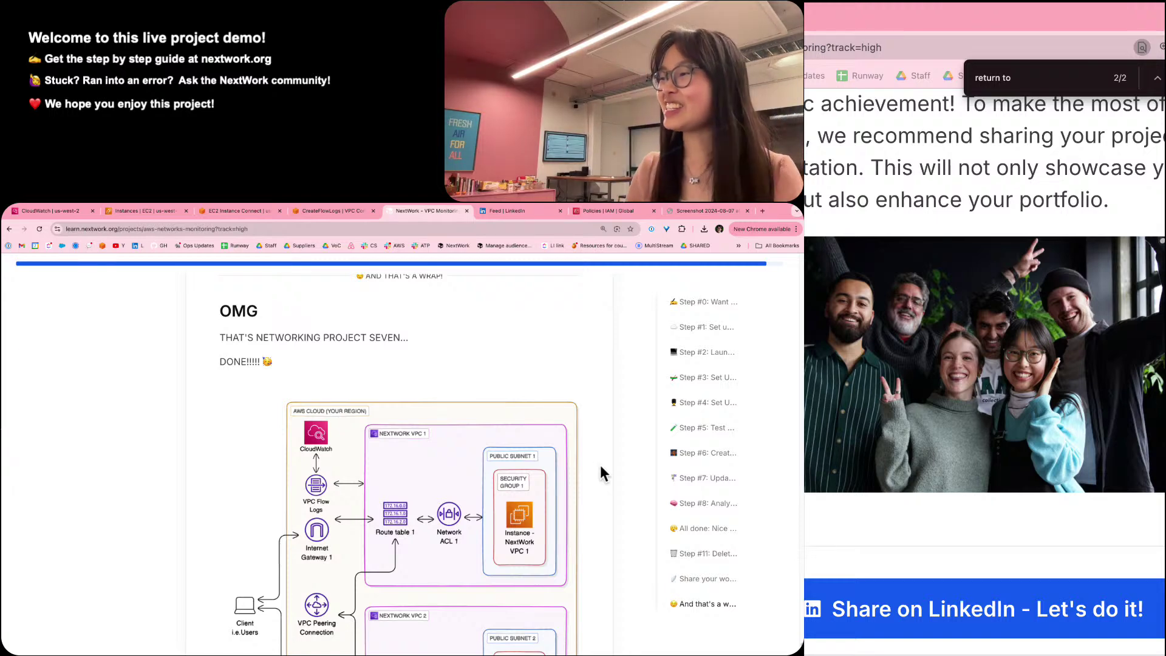
{"action": "scroll", "coordinate": [600, 465], "scroll_direction": "down", "scroll_amount": 5}
{"action": "scroll", "coordinate": [599, 469], "scroll_direction": "down", "scroll_amount": 2}
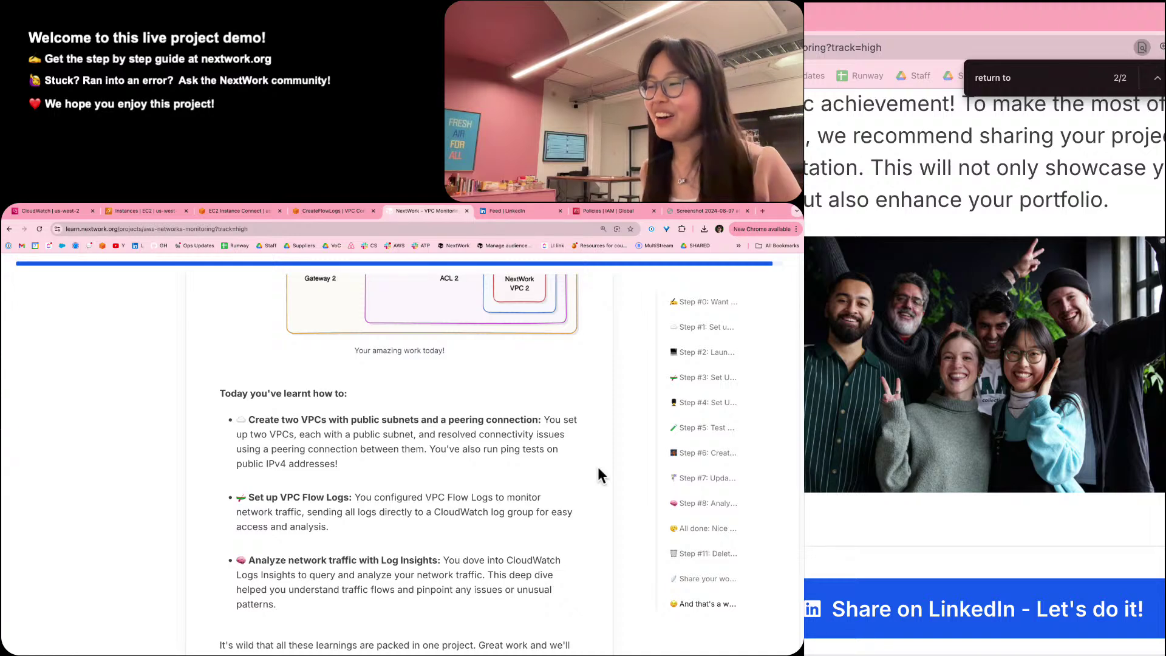
{"action": "scroll", "coordinate": [597, 466], "scroll_direction": "down", "scroll_amount": 1}
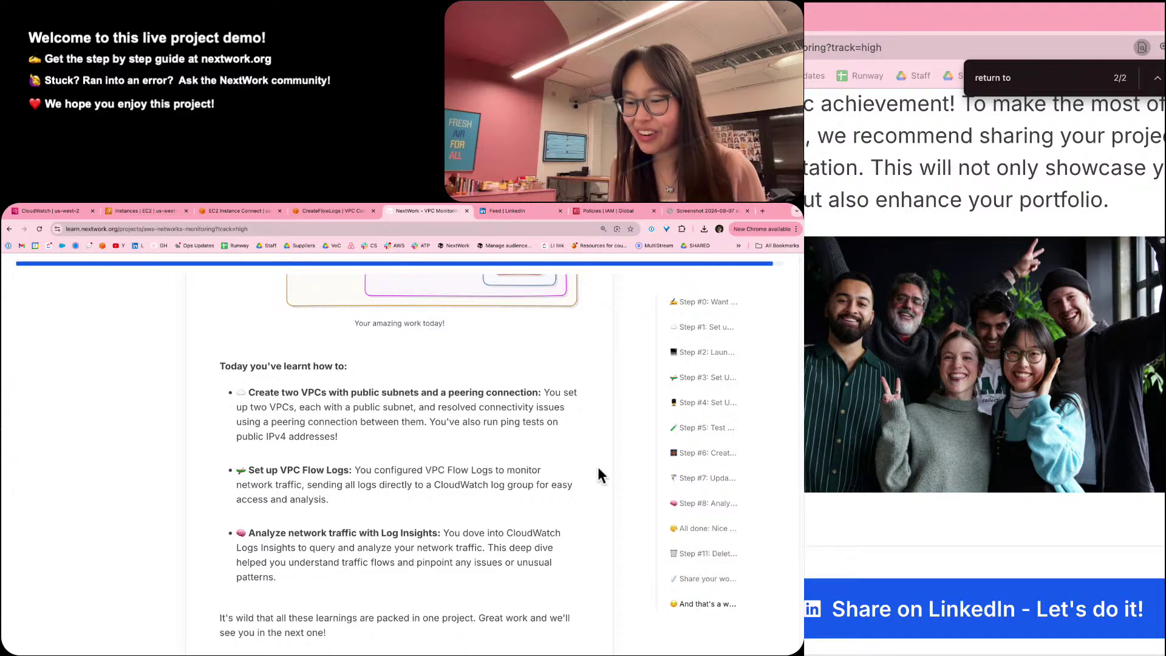
{"action": "scroll", "coordinate": [536, 486], "scroll_direction": "down", "scroll_amount": 3}
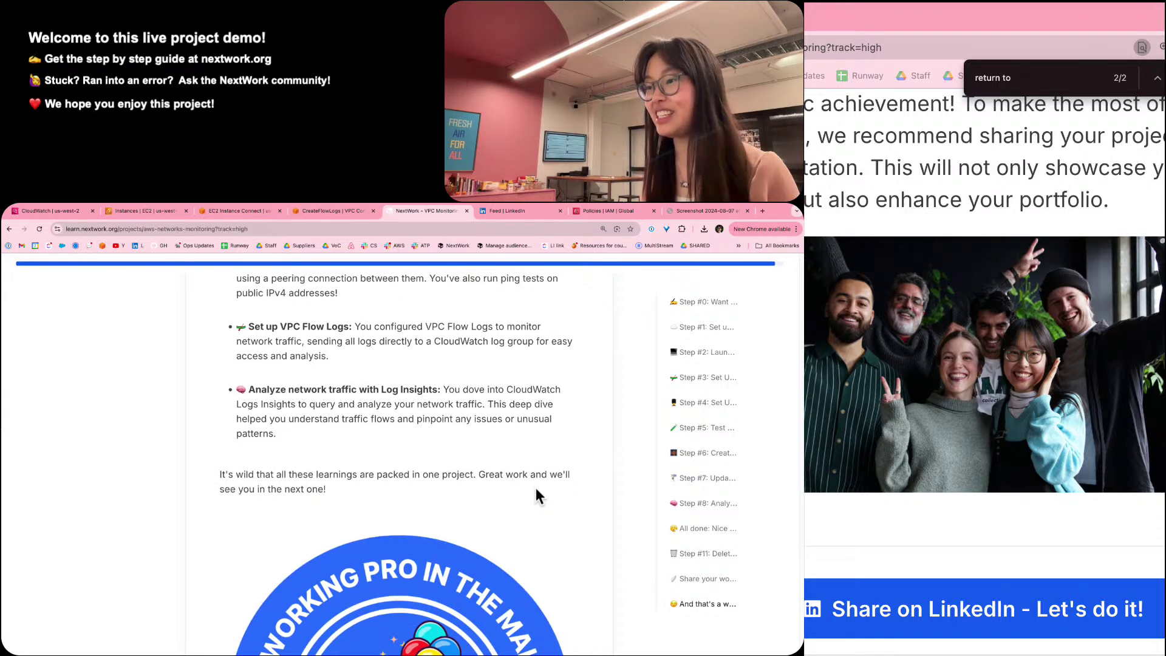
{"action": "scroll", "coordinate": [536, 487], "scroll_direction": "down", "scroll_amount": 2}
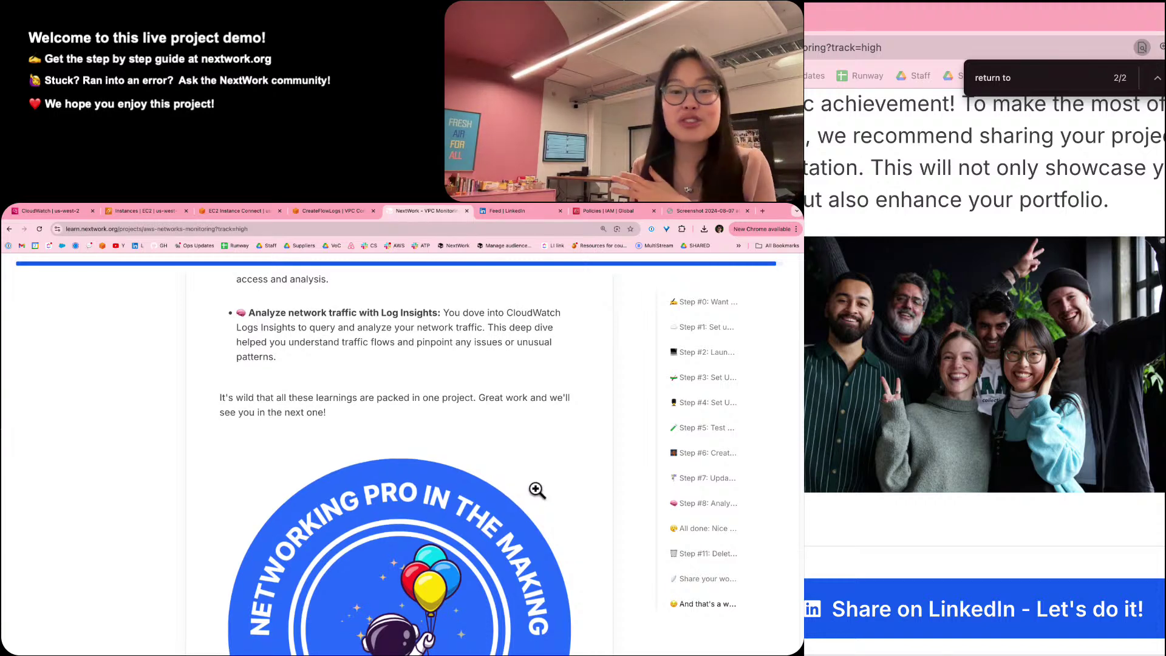